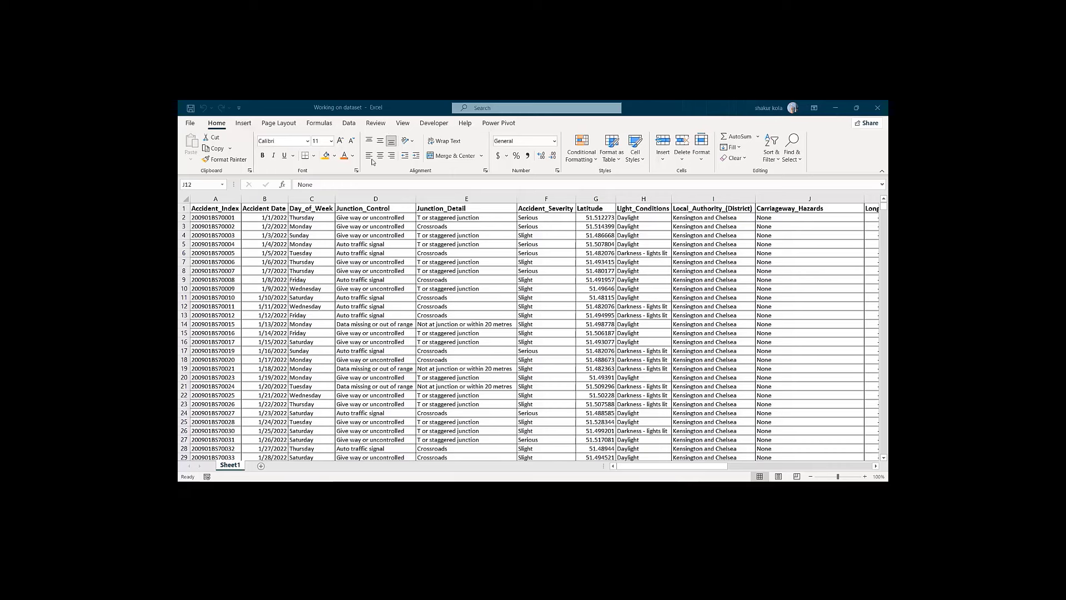
# Step: Add filters to all header cells in row 1, from Accident_Index through Vehicle_Type
pyautogui.click(213, 207)
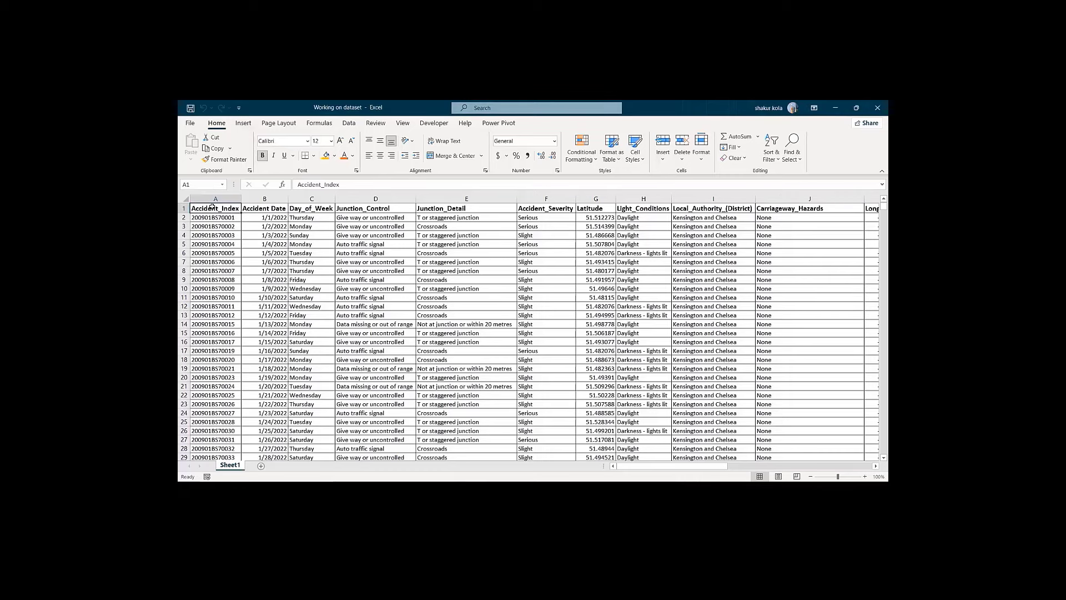
pyautogui.hotkey('ctrl', 'shift', 'Right')
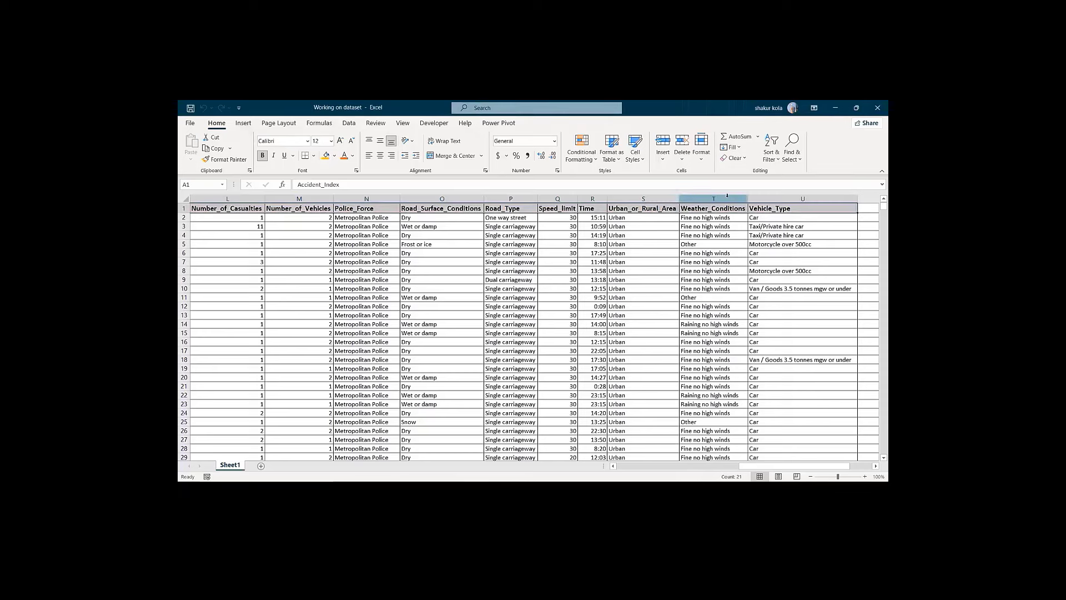
pyautogui.click(772, 149)
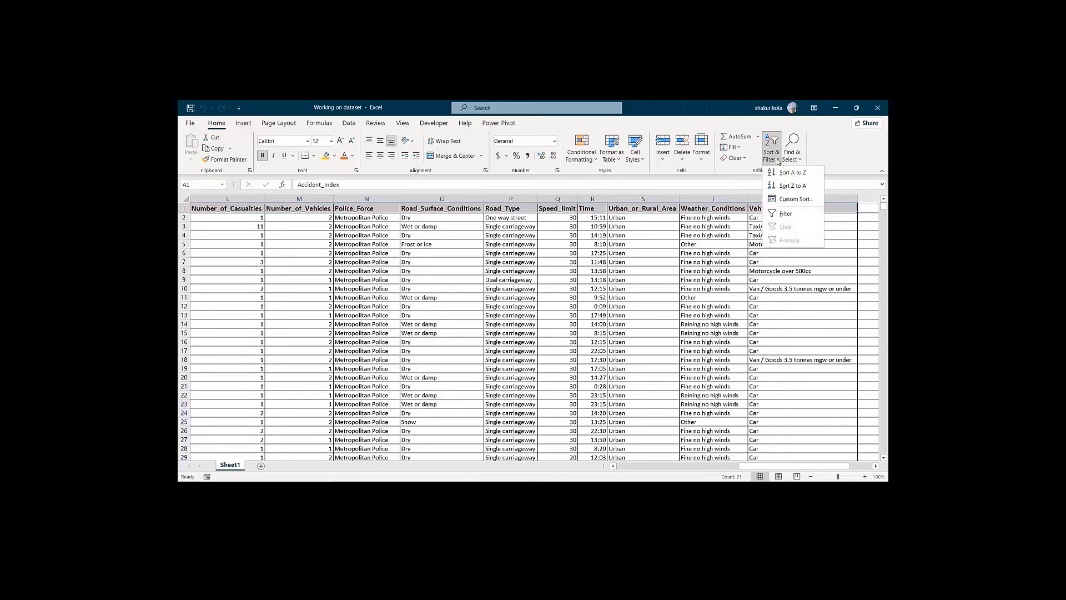
pyautogui.click(796, 220)
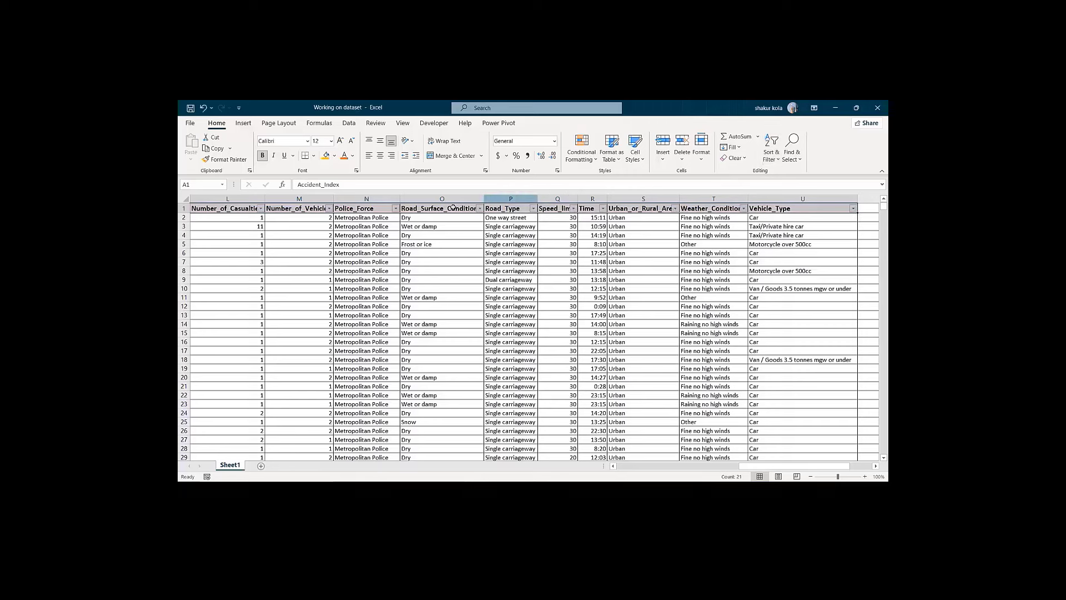
# Step: Widen the Accident_Index, Accident Date, Day_of_Week, Accident_Severity, Light_Conditions and Local_Authority_(District) columns so their header names fit beside the filter arrows
pyautogui.click(302, 209)
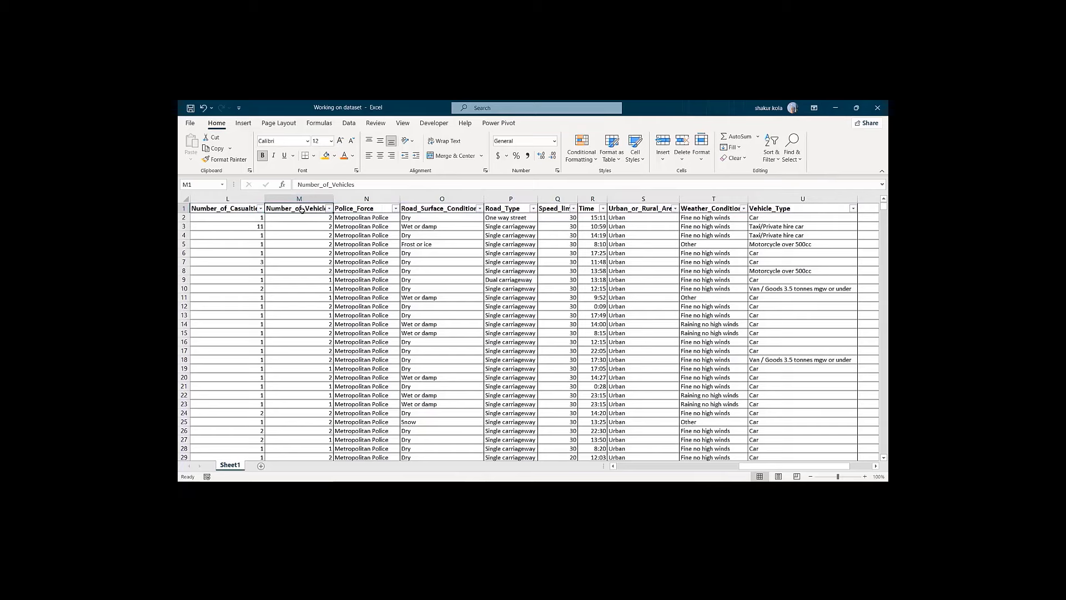
pyautogui.hscroll(-5, 301, 209)
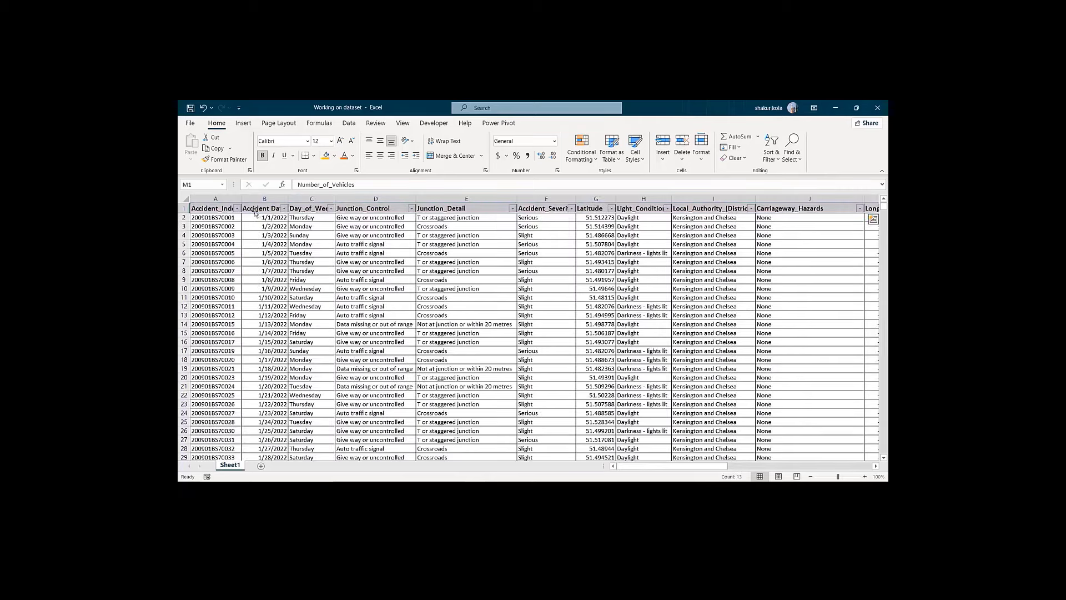
pyautogui.doubleClick(241, 200)
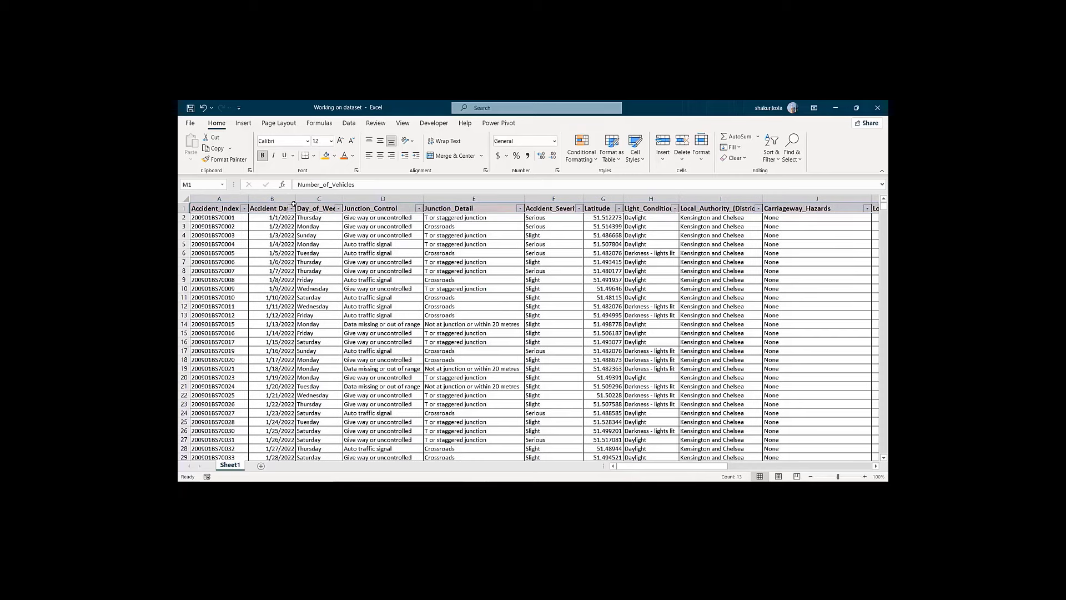
pyautogui.moveTo(295, 200); pyautogui.dragTo(303, 200)
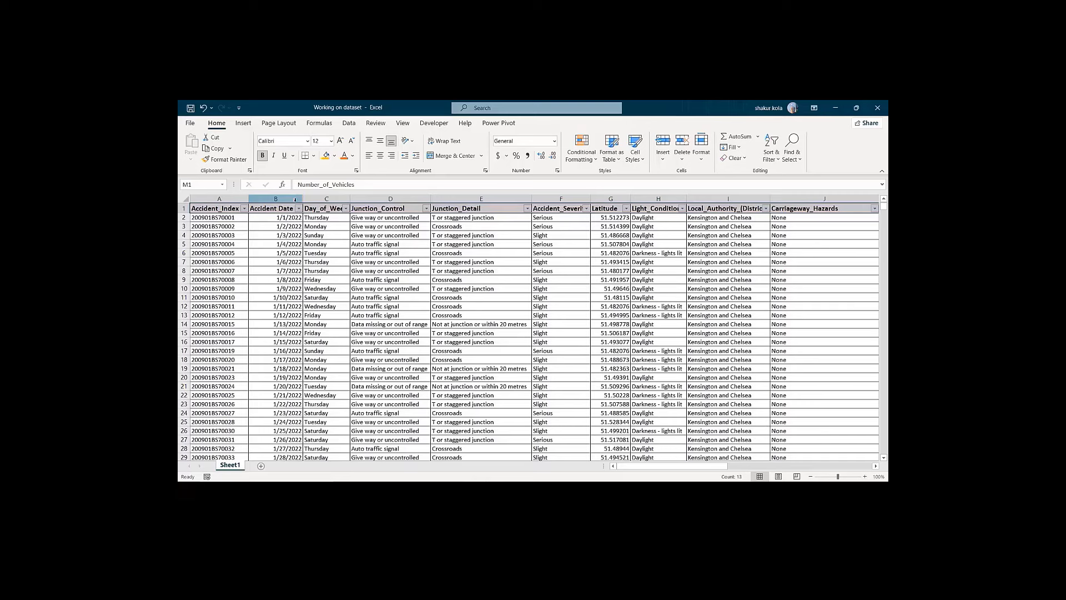
pyautogui.doubleClick(350, 200)
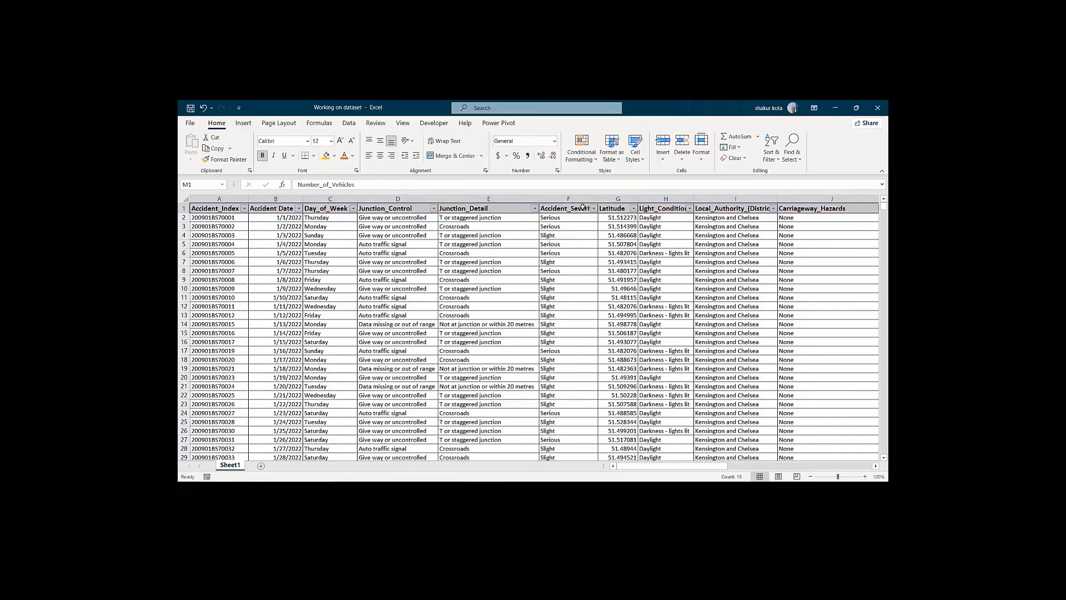
pyautogui.doubleClick(598, 198)
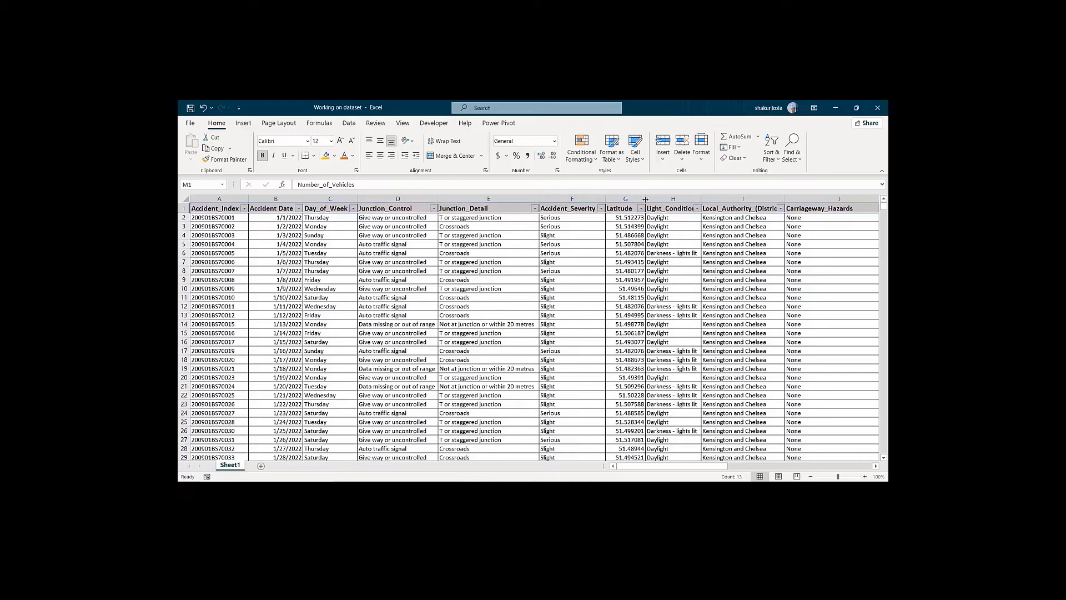
pyautogui.doubleClick(701, 198)
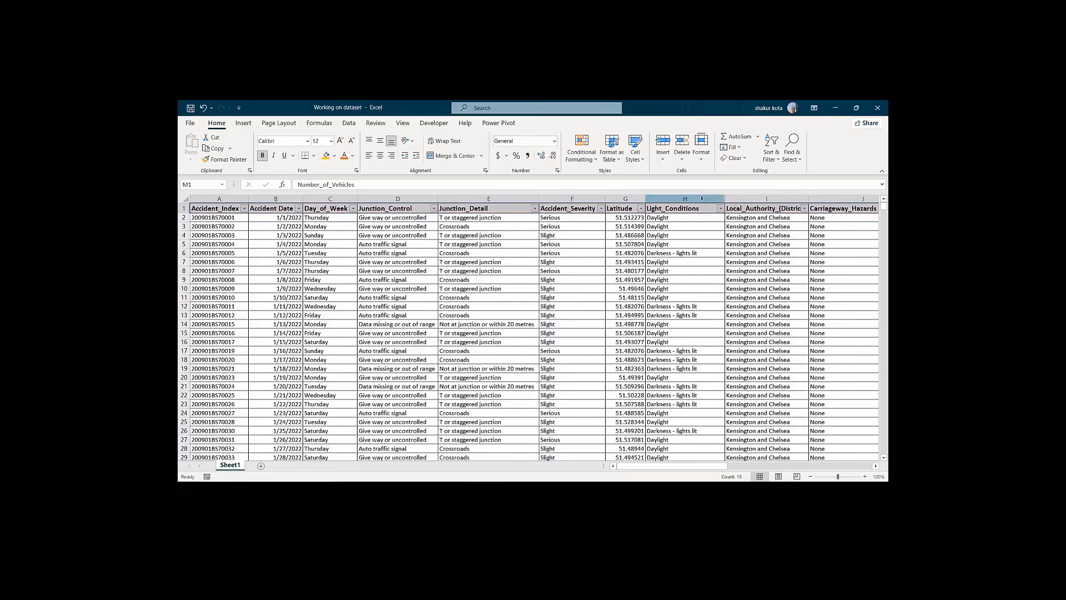
pyautogui.doubleClick(809, 198)
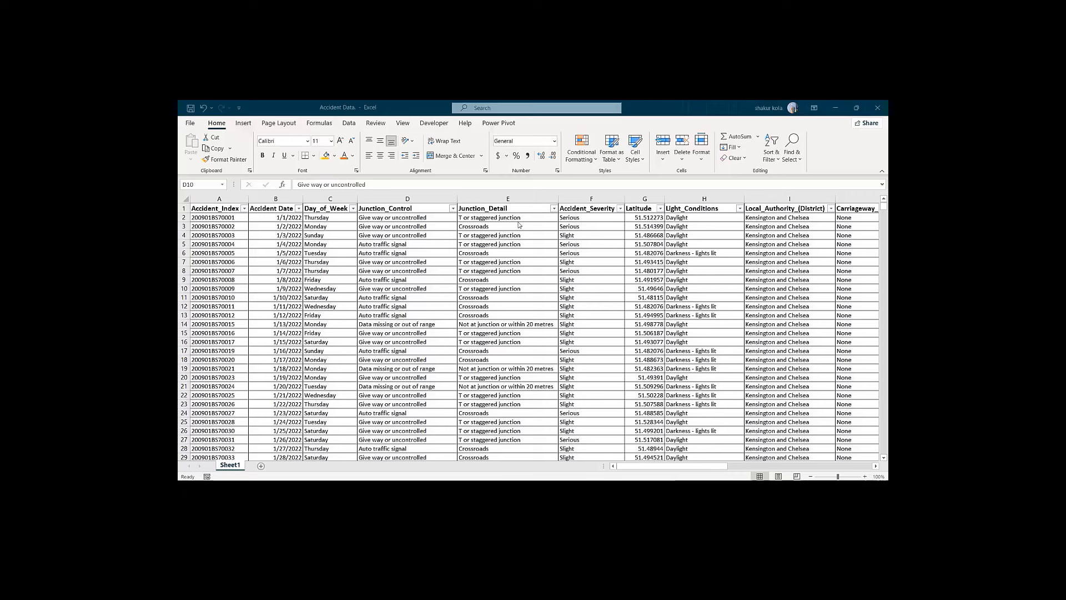
# Step: Check the filter value lists of the Accident_Index and Accident Date columns for errors, keeping all values selected
pyautogui.click(245, 208)
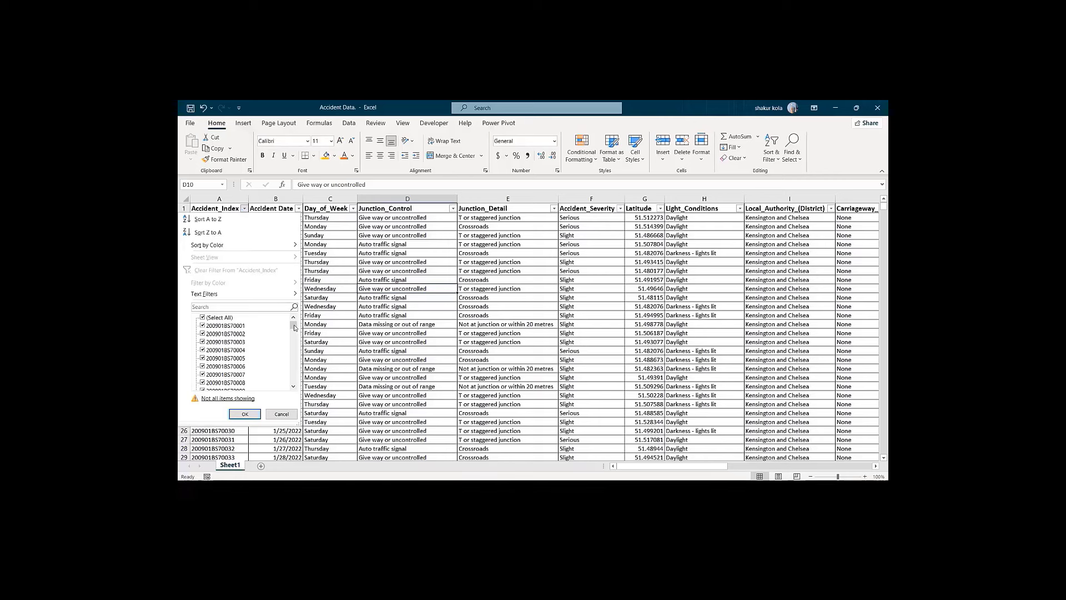
pyautogui.moveTo(295, 327); pyautogui.dragTo(295, 380)
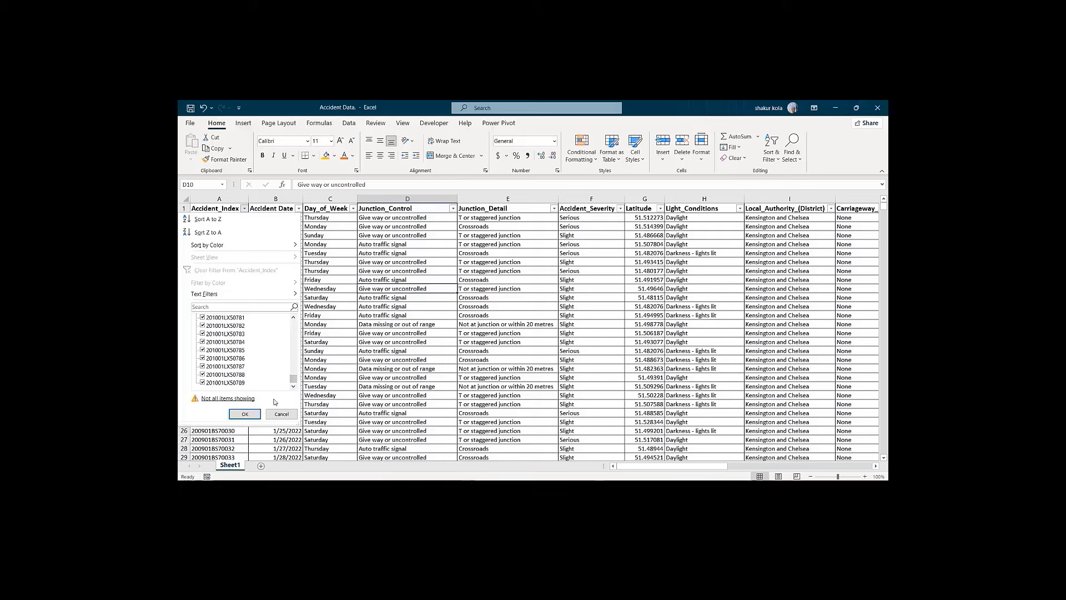
pyautogui.click(236, 416)
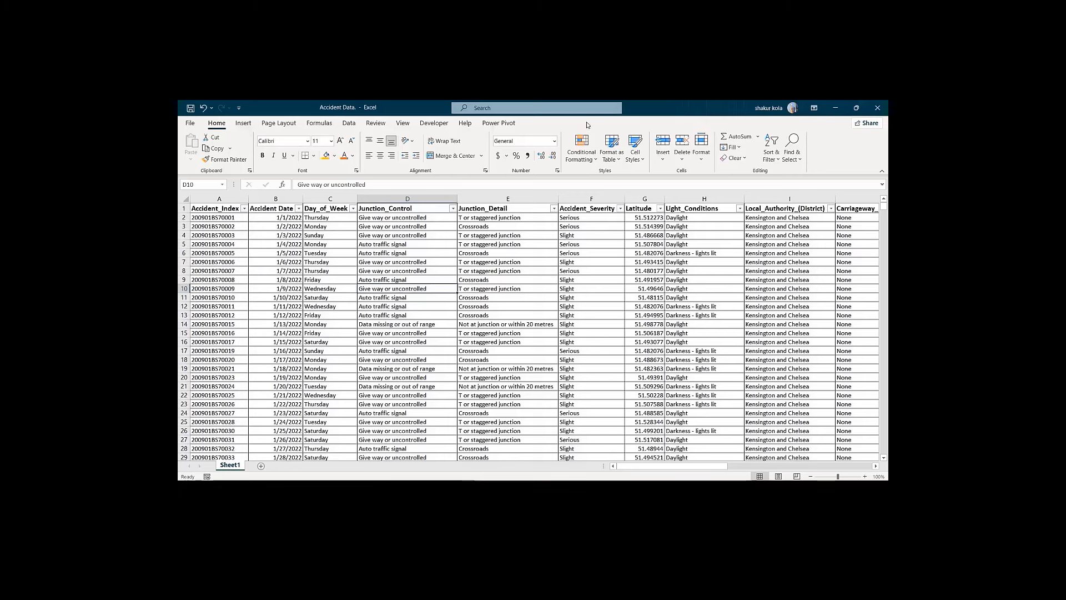
pyautogui.click(299, 209)
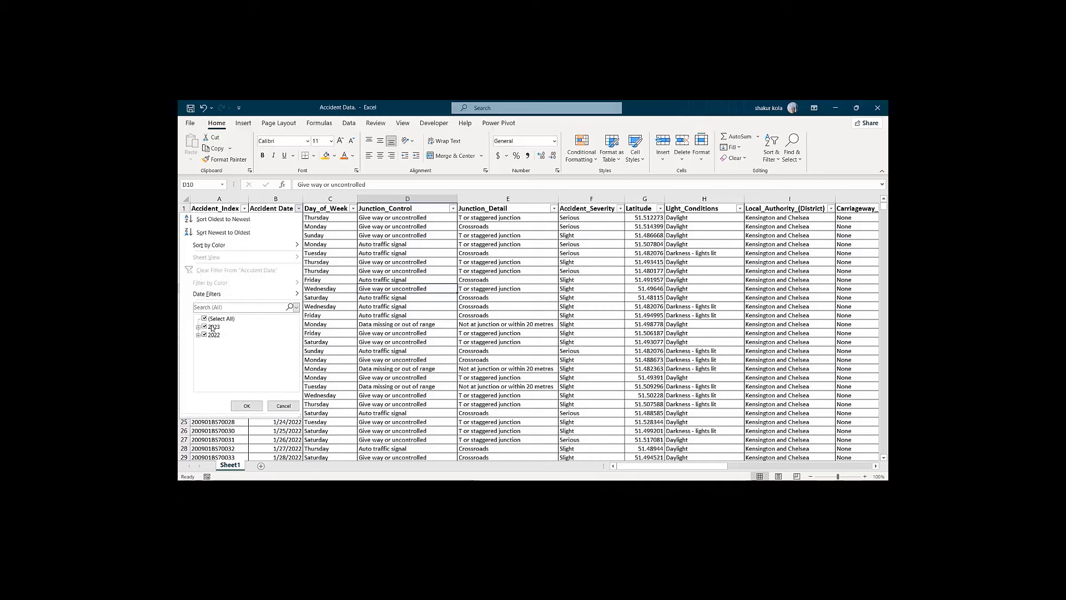
pyautogui.click(245, 406)
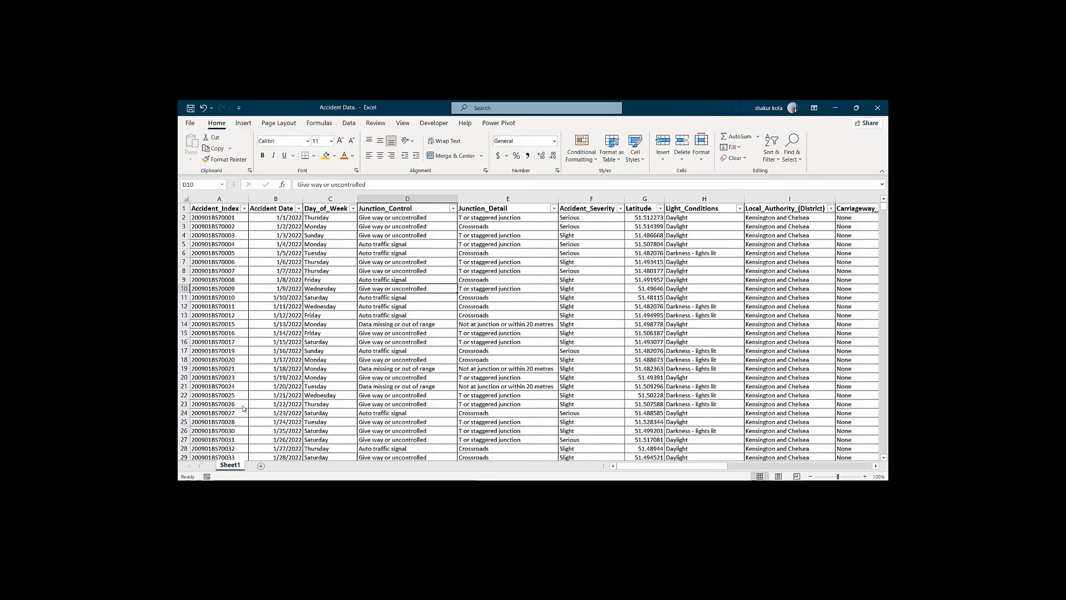
# Step: Filter the Day_of_Week column to exclude blank entries
pyautogui.click(353, 210)
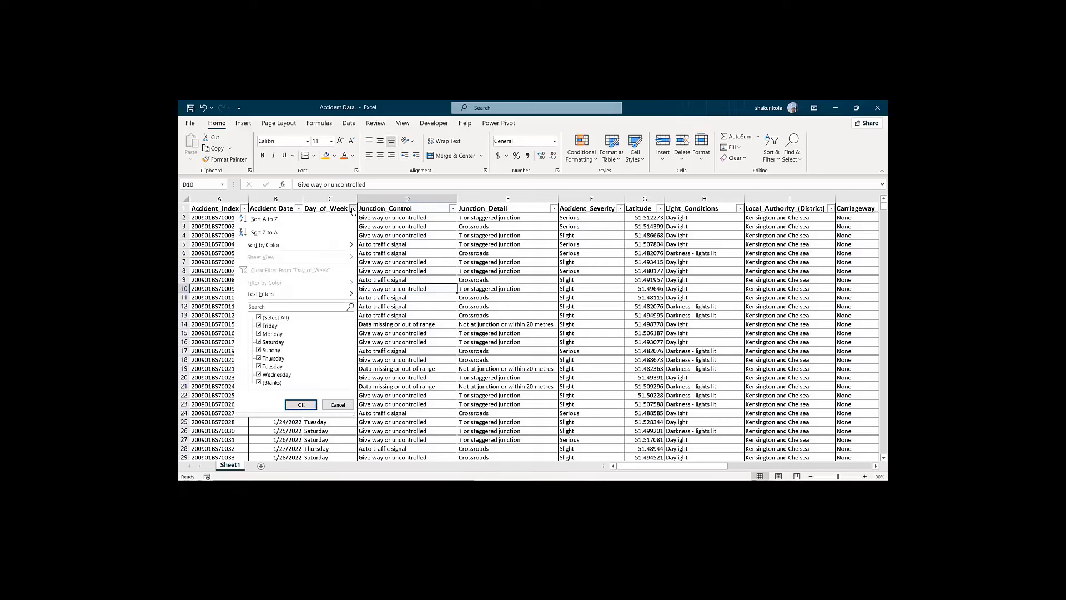
pyautogui.click(258, 383)
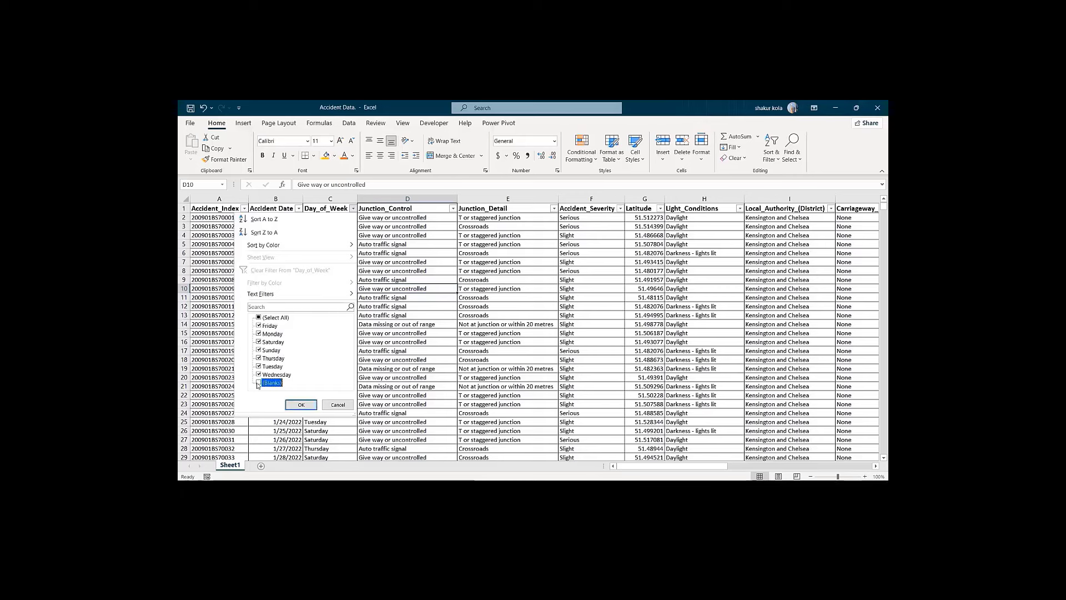
pyautogui.click(294, 405)
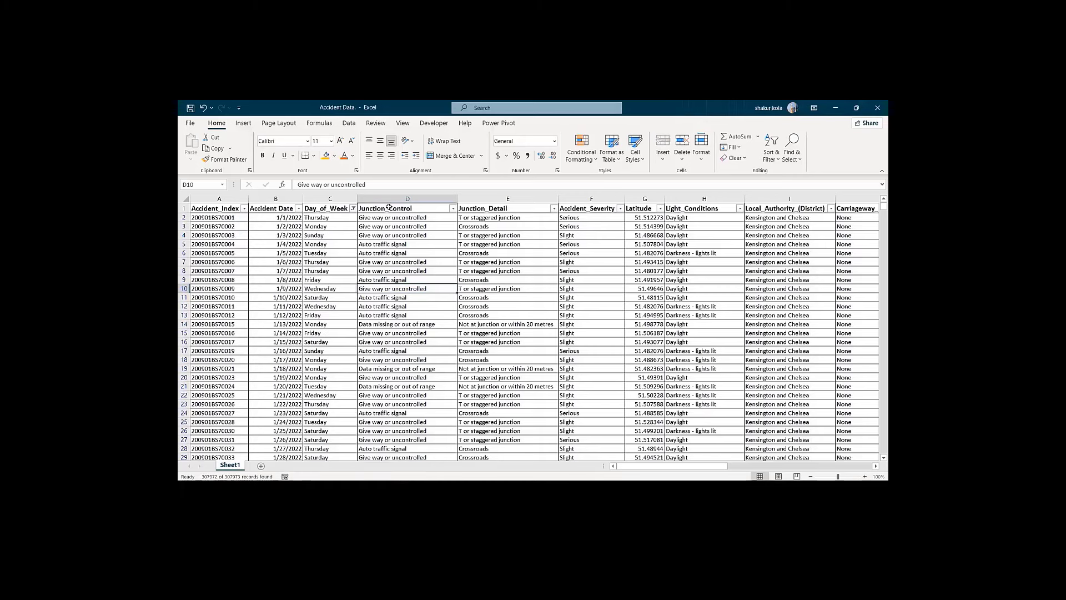
# Step: Check the filter value lists of the Junction_Control and Junction_Detail columns for inconsistent entries, keeping all values selected
pyautogui.click(454, 209)
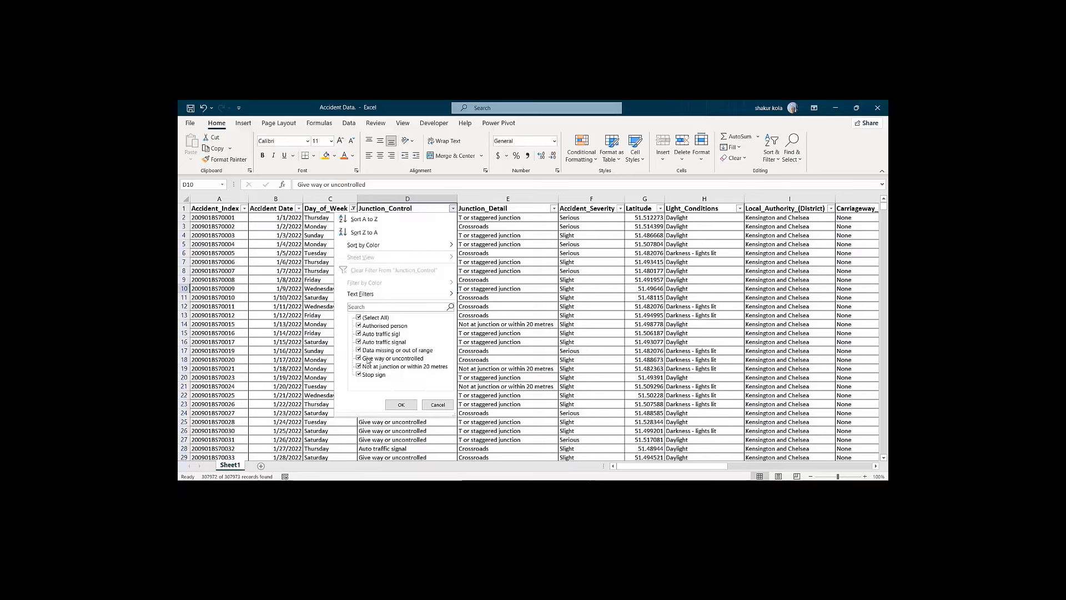
pyautogui.click(398, 406)
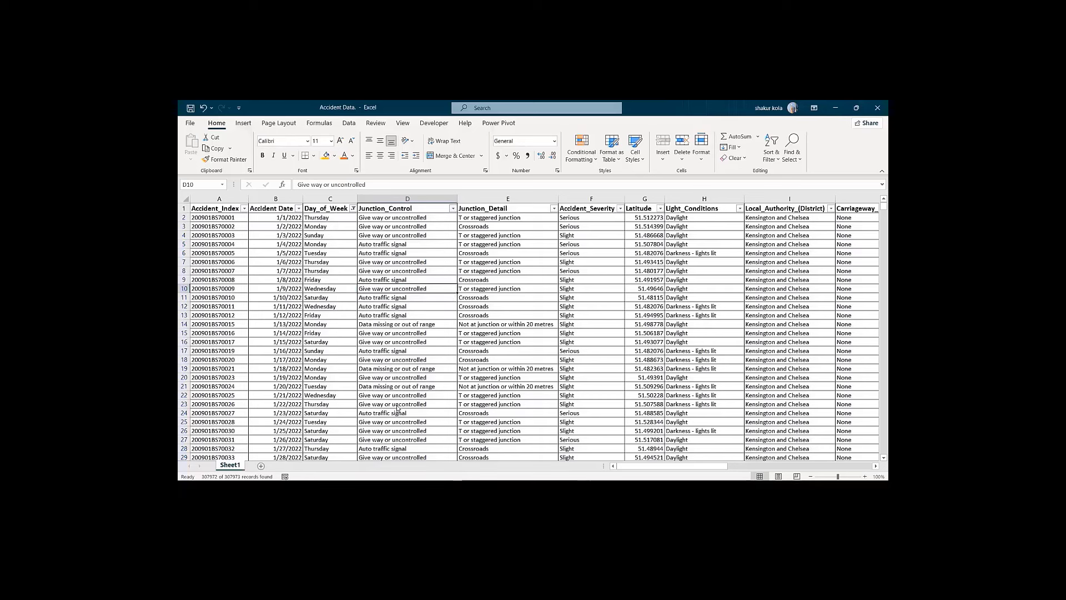
pyautogui.click(554, 209)
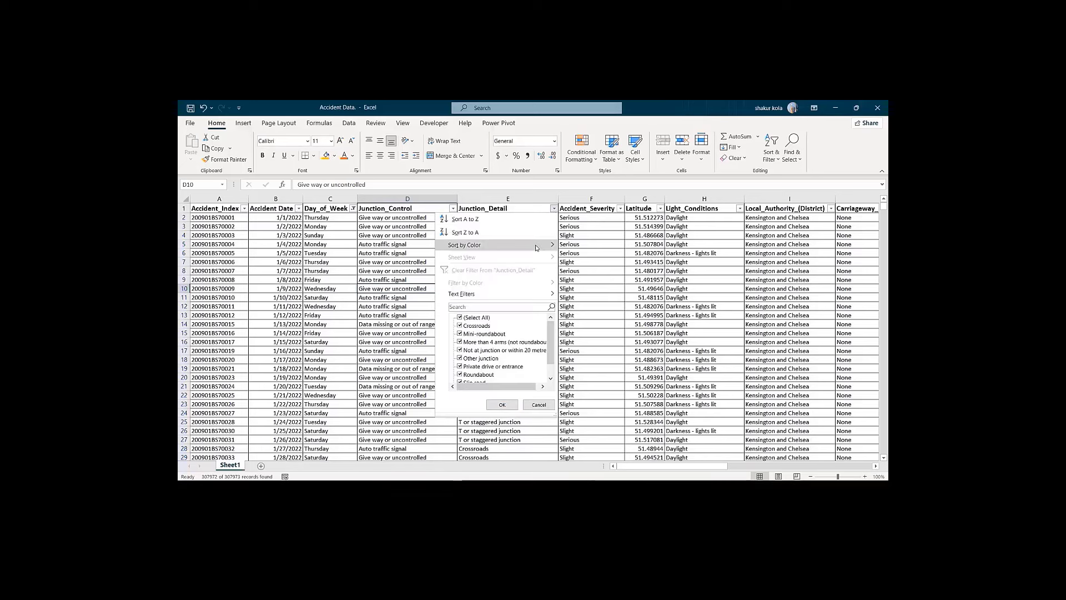
pyautogui.rightClick(551, 351)
pyautogui.click(497, 391)
pyautogui.moveTo(496, 391); pyautogui.dragTo(514, 392)
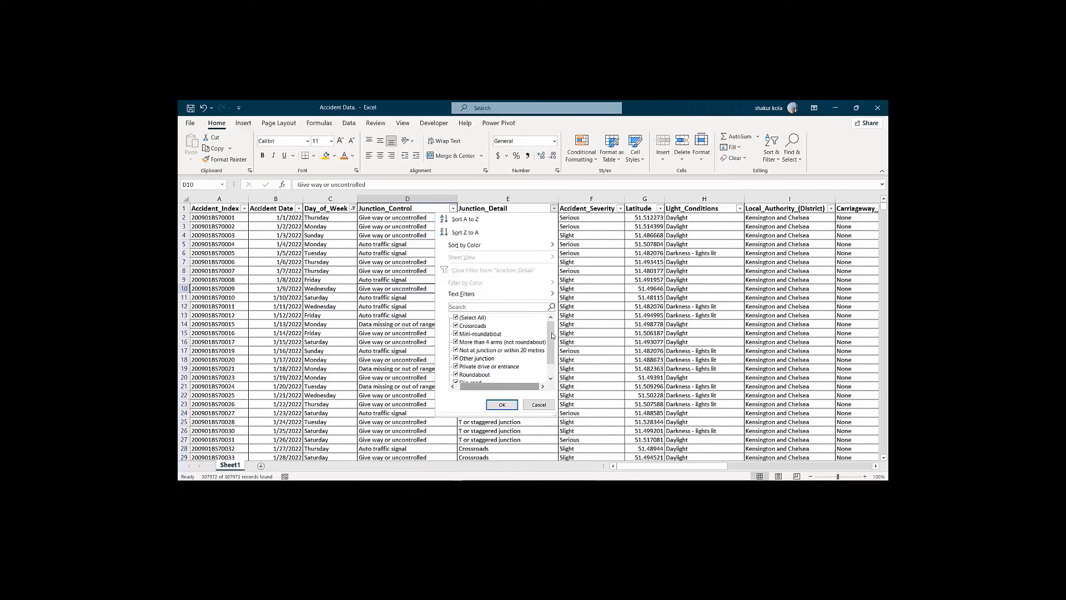
pyautogui.moveTo(549, 336)
pyautogui.mouseDown()
pyautogui.moveTo(545, 364)
pyautogui.moveTo(548, 328)
pyautogui.mouseUp()
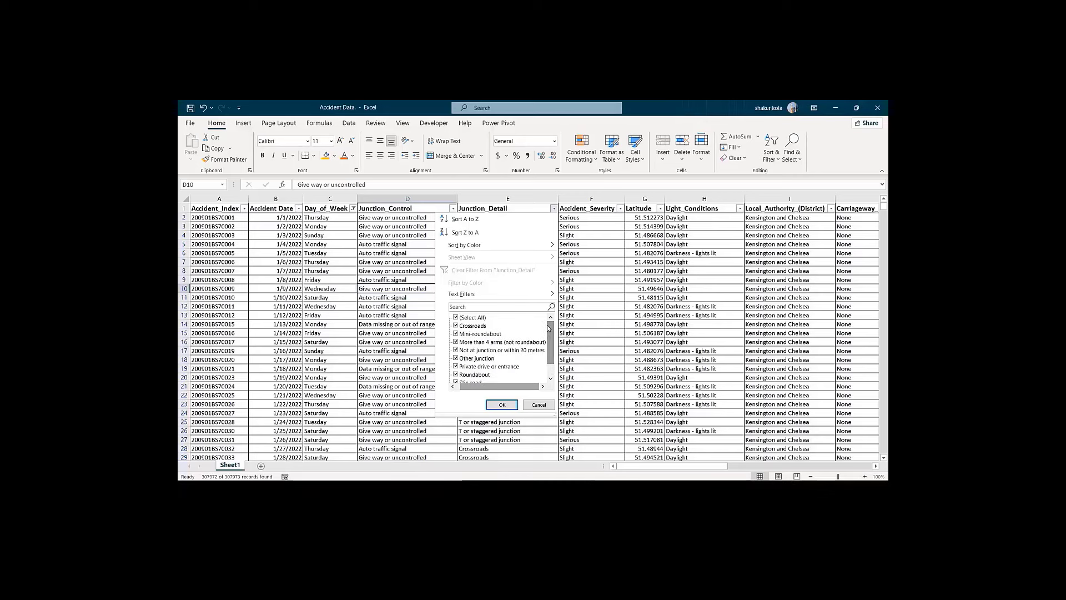
pyautogui.click(502, 404)
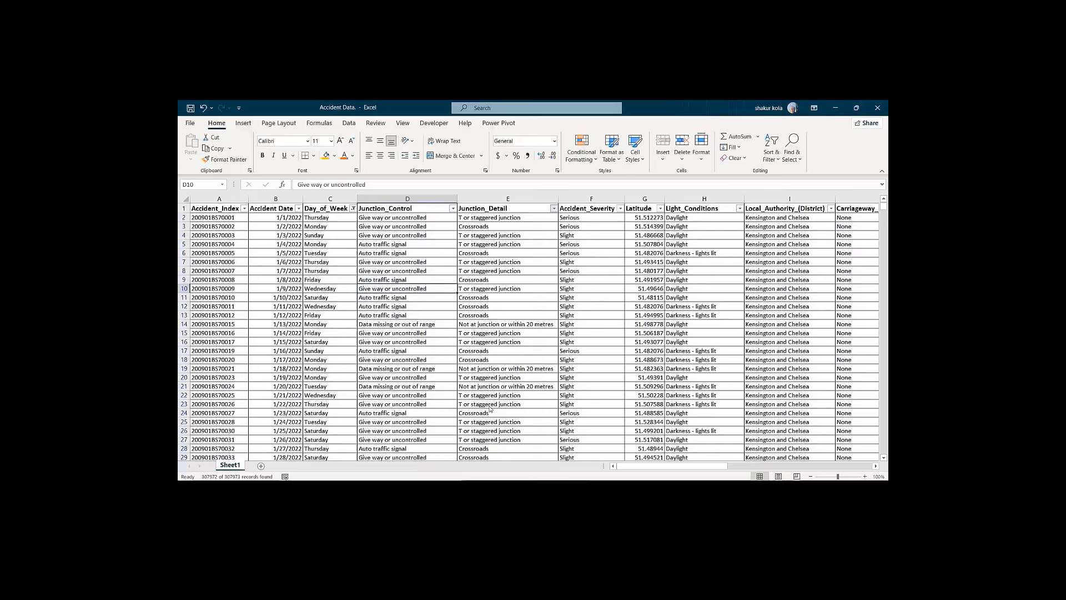
# Step: Check the filter value lists of the Accident_Severity and Latitude columns for irregular entries, keeping all values selected
pyautogui.click(620, 209)
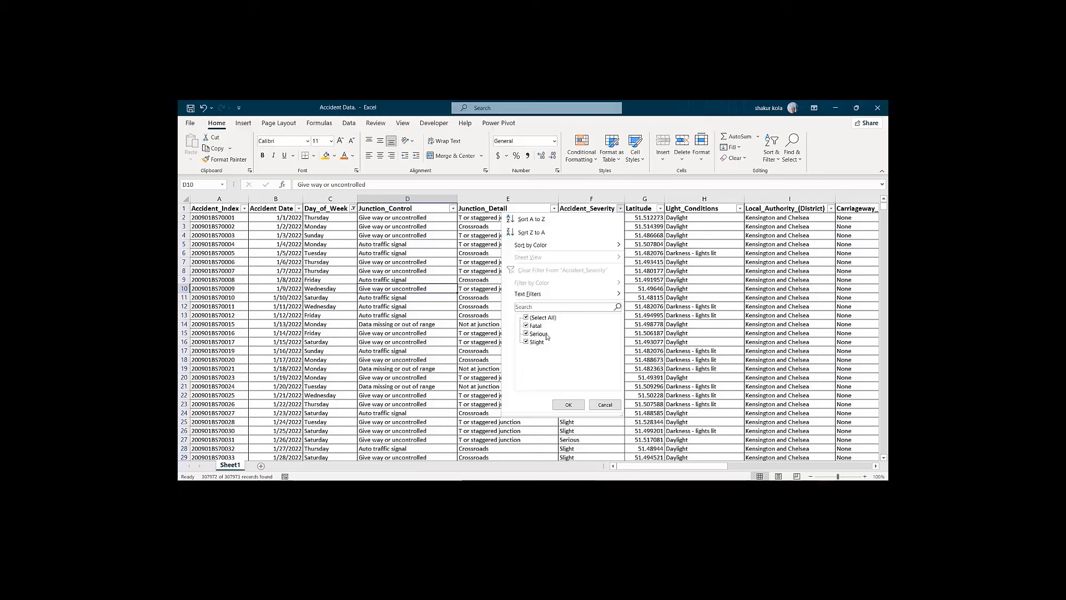
pyautogui.click(562, 407)
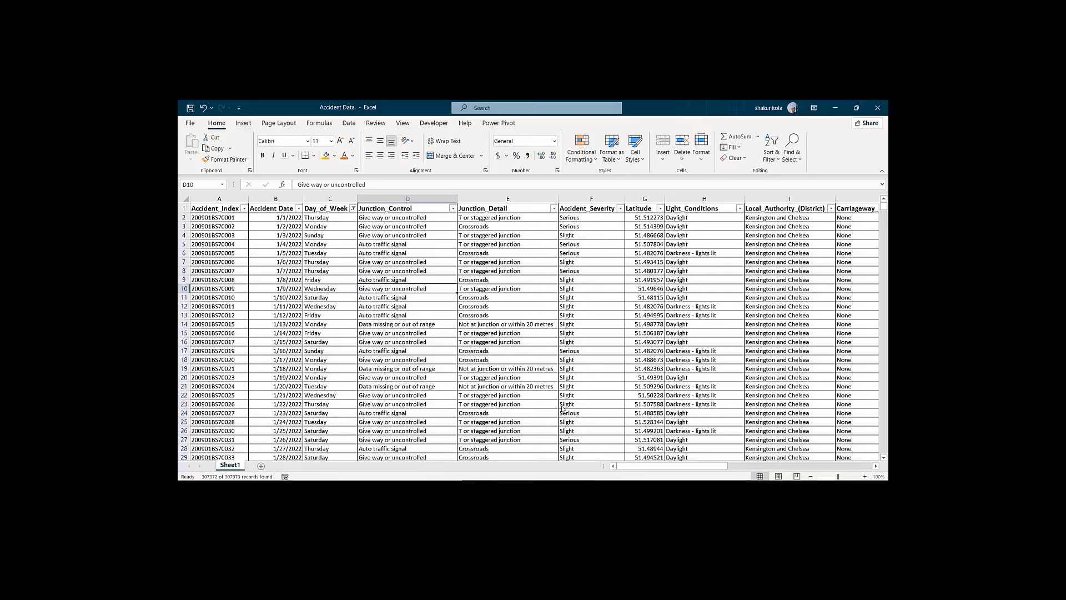
pyautogui.click(660, 209)
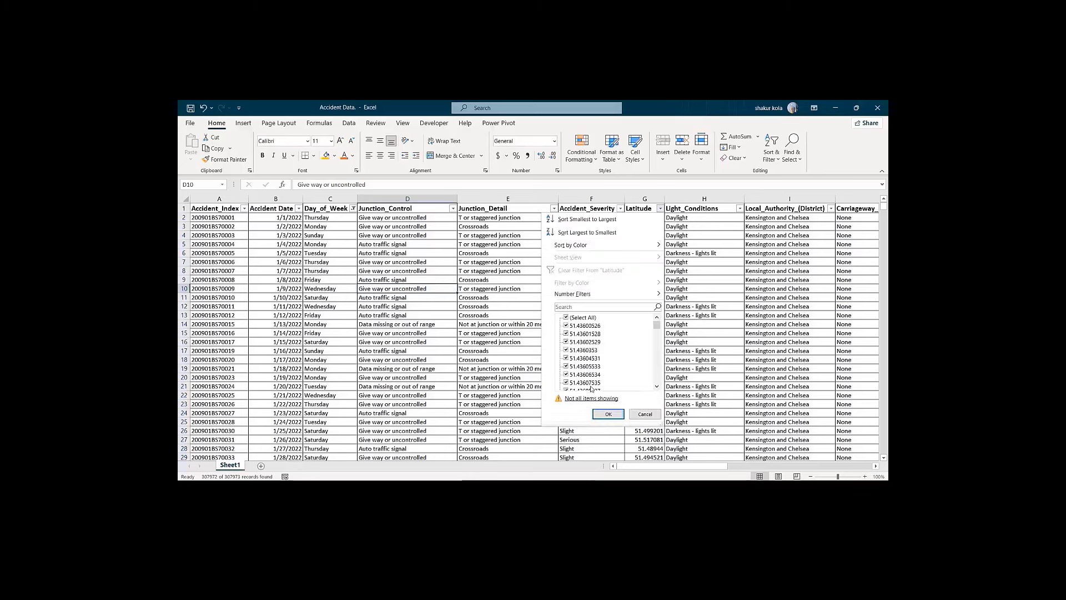
pyautogui.rightClick(656, 339)
pyautogui.click(657, 346)
pyautogui.scroll(-10, 657, 361)
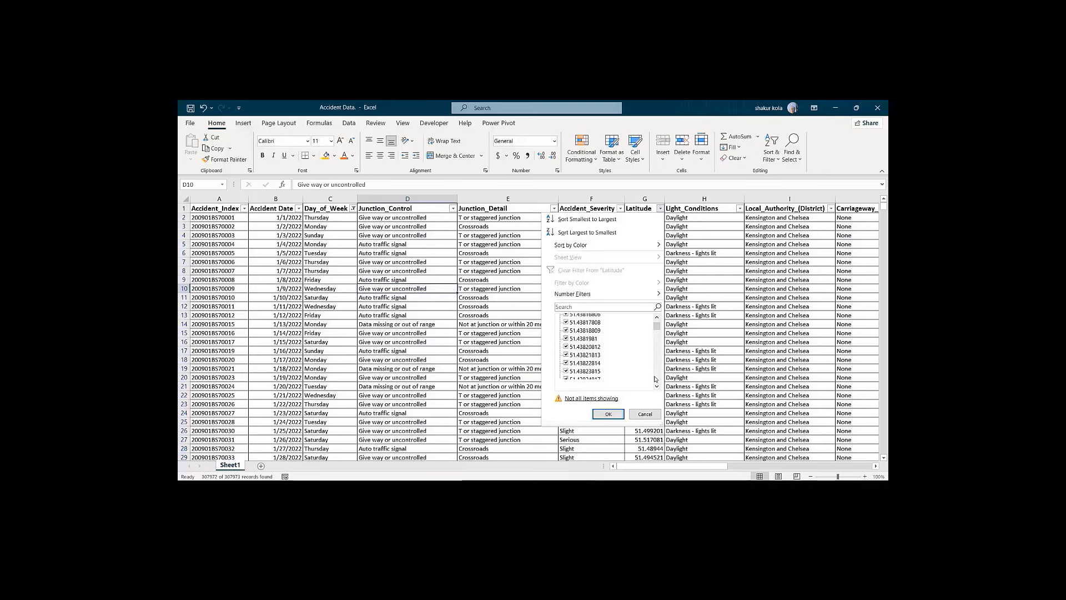
pyautogui.scroll(-8, 654, 379)
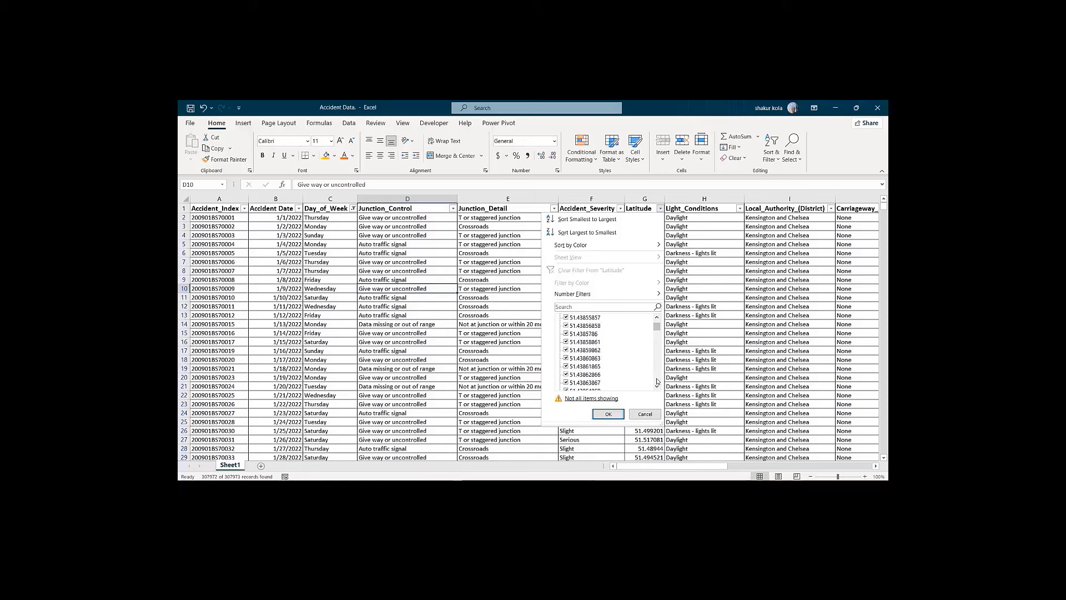
pyautogui.scroll(-13, 658, 382)
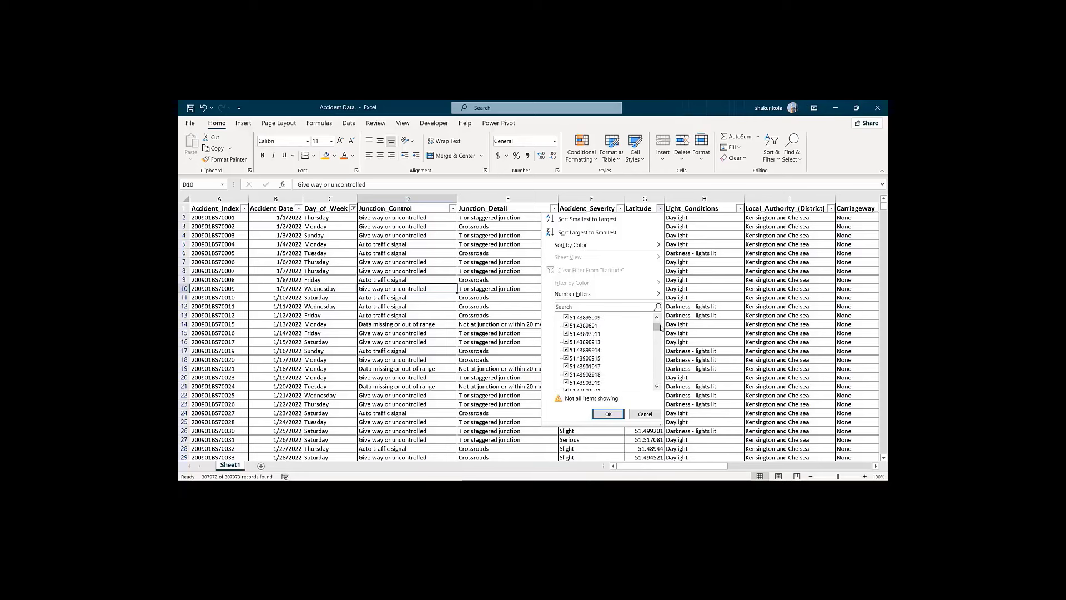
pyautogui.moveTo(658, 328)
pyautogui.mouseDown()
pyautogui.moveTo(651, 381)
pyautogui.moveTo(662, 318)
pyautogui.mouseUp()
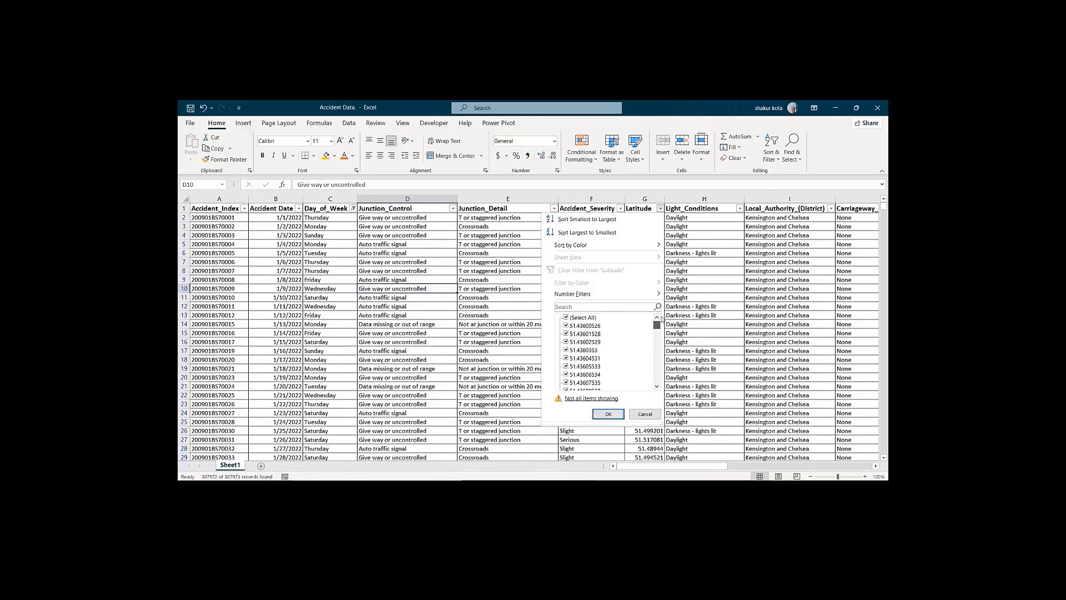
pyautogui.click(601, 414)
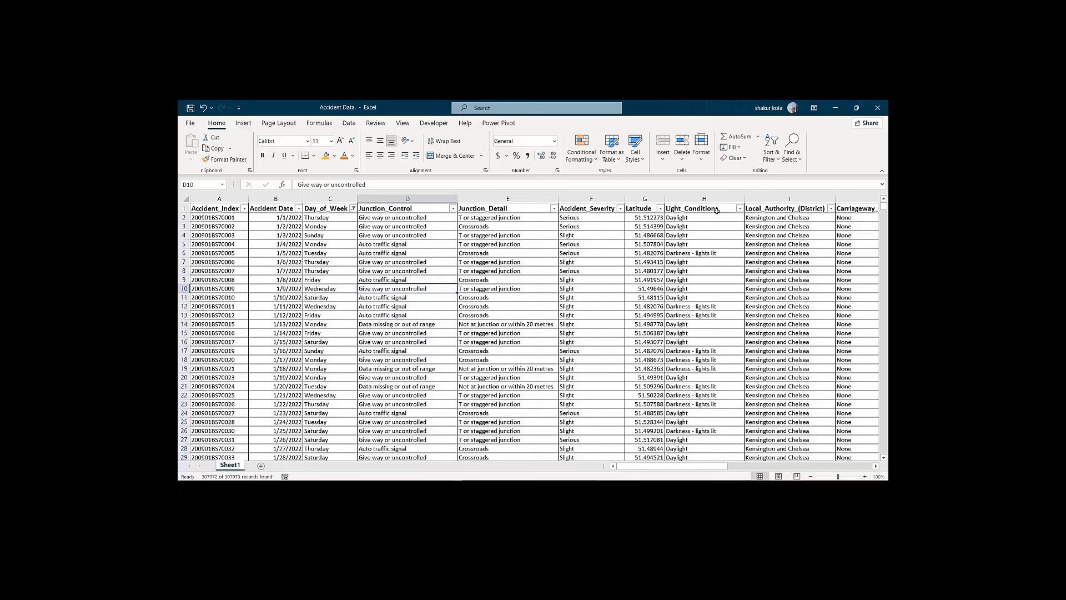
# Step: Check the filter value lists of the Light_Conditions and Local_Authority_(District) columns for inconsistent entries, keeping all values selected
pyautogui.click(740, 209)
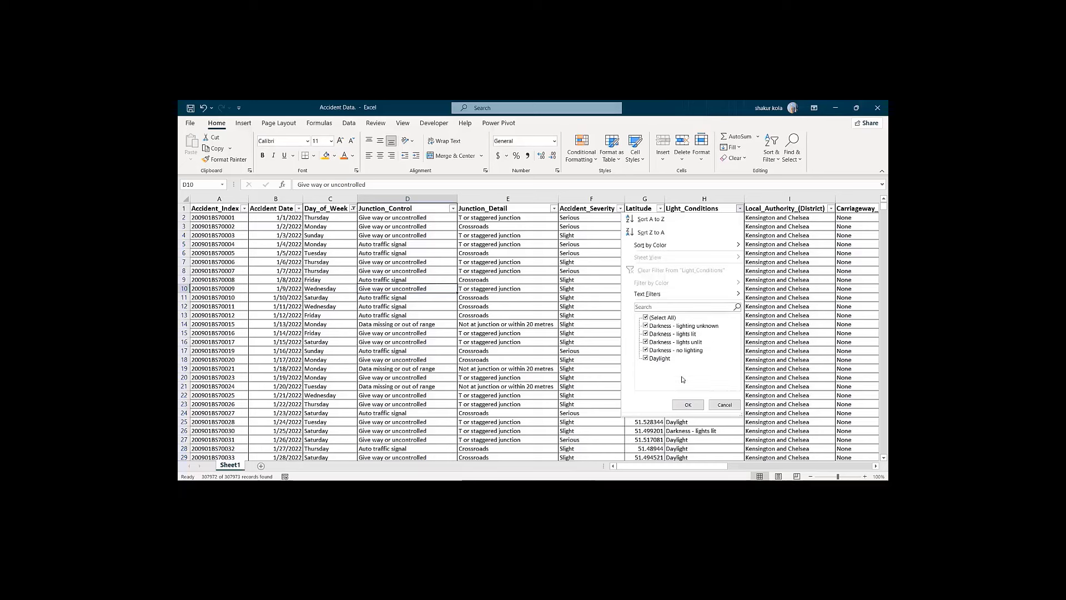
pyautogui.click(687, 405)
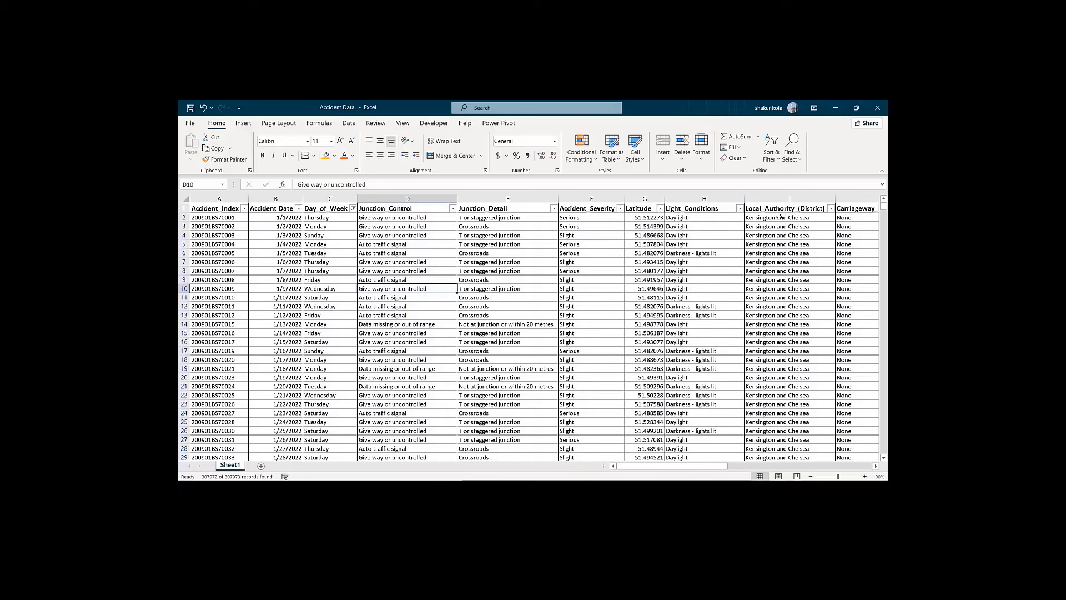
pyautogui.click(831, 209)
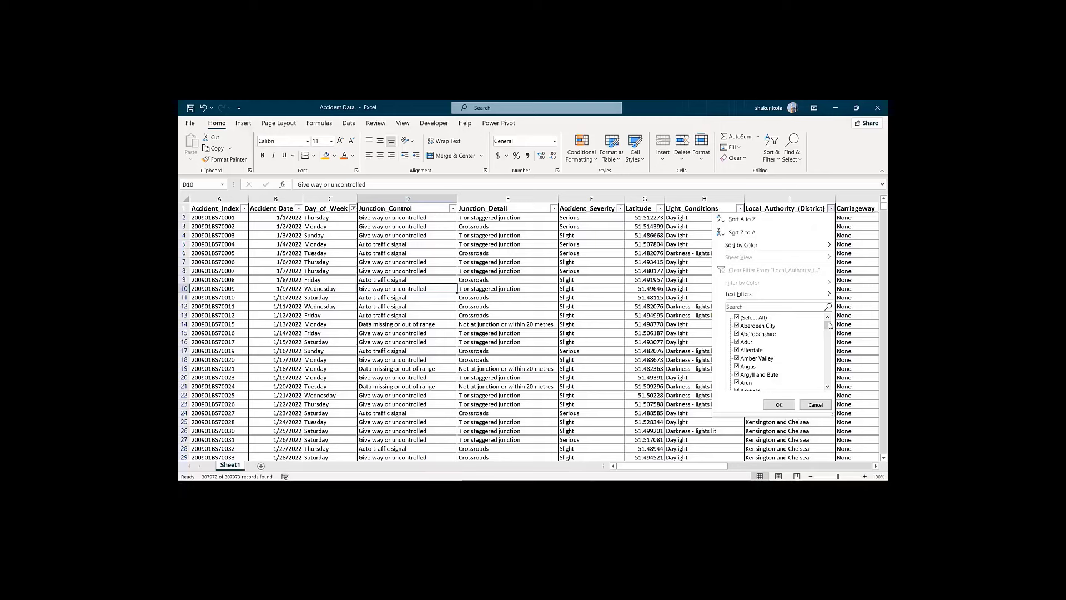
pyautogui.moveTo(830, 324); pyautogui.dragTo(794, 387)
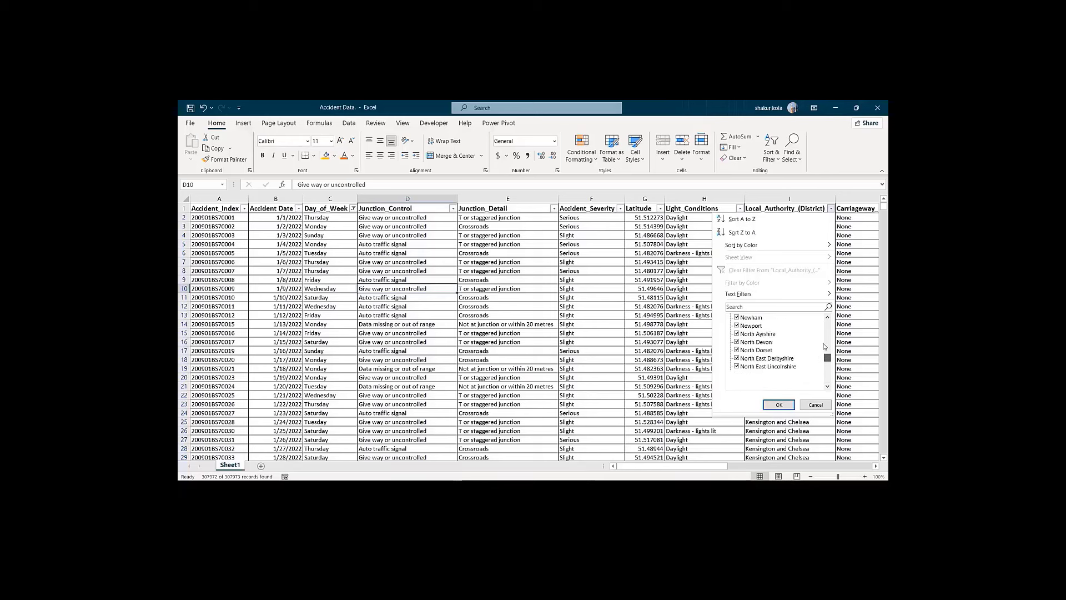
pyautogui.click(777, 405)
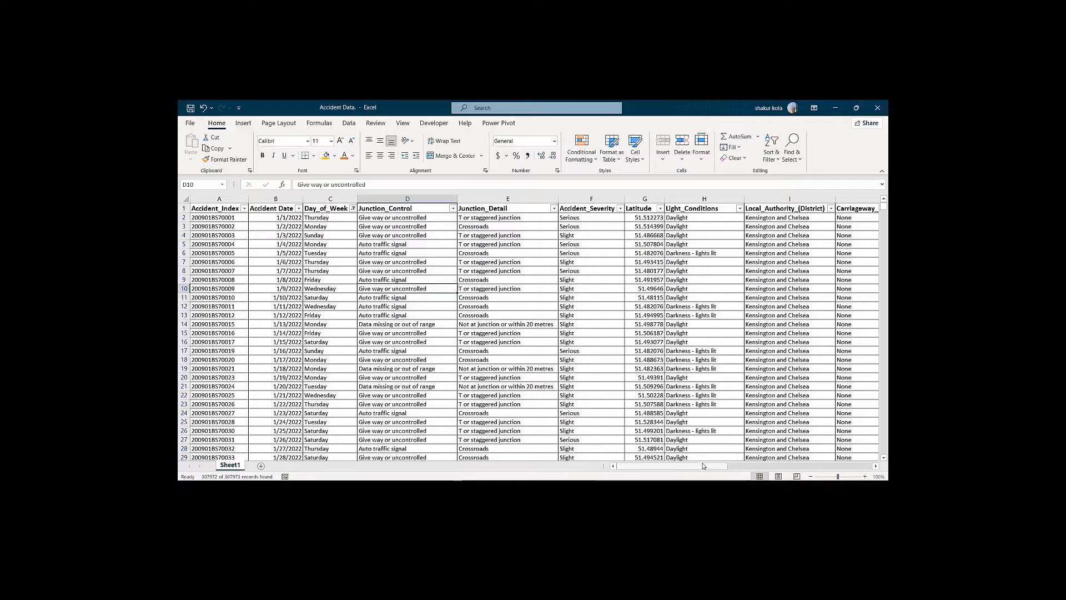
# Step: Filter the Carriageway_Hazards column to exclude blank entries
pyautogui.moveTo(694, 467); pyautogui.dragTo(743, 478)
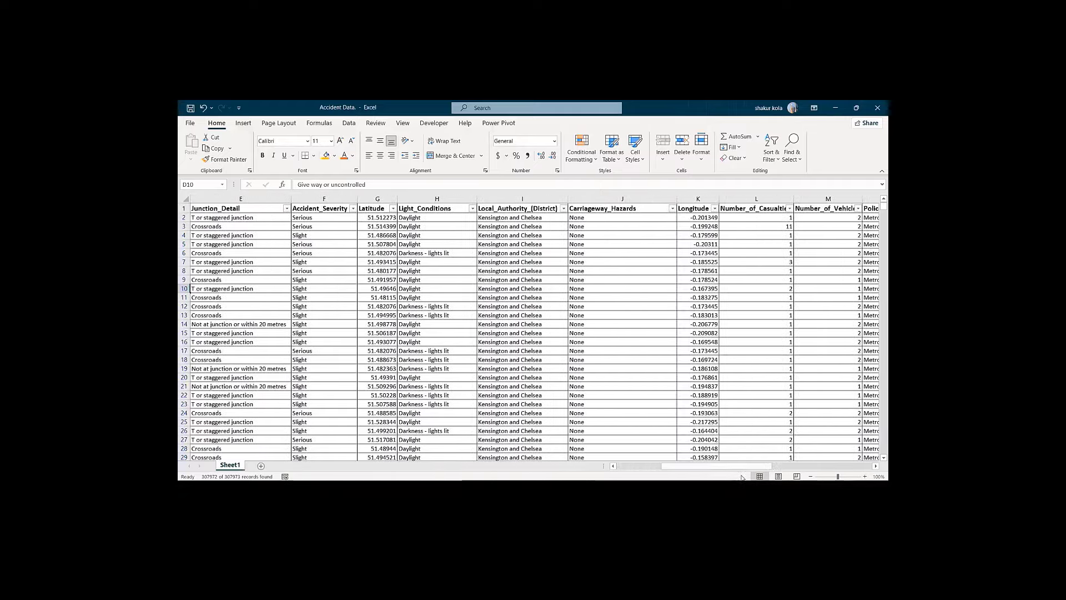
pyautogui.click(673, 209)
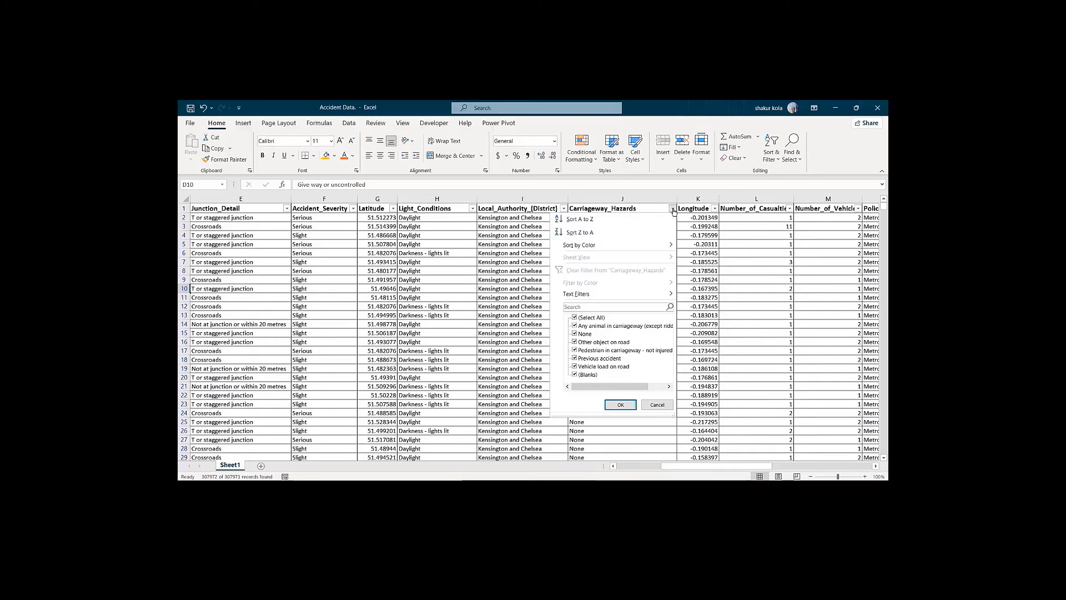
pyautogui.click(574, 375)
pyautogui.click(614, 406)
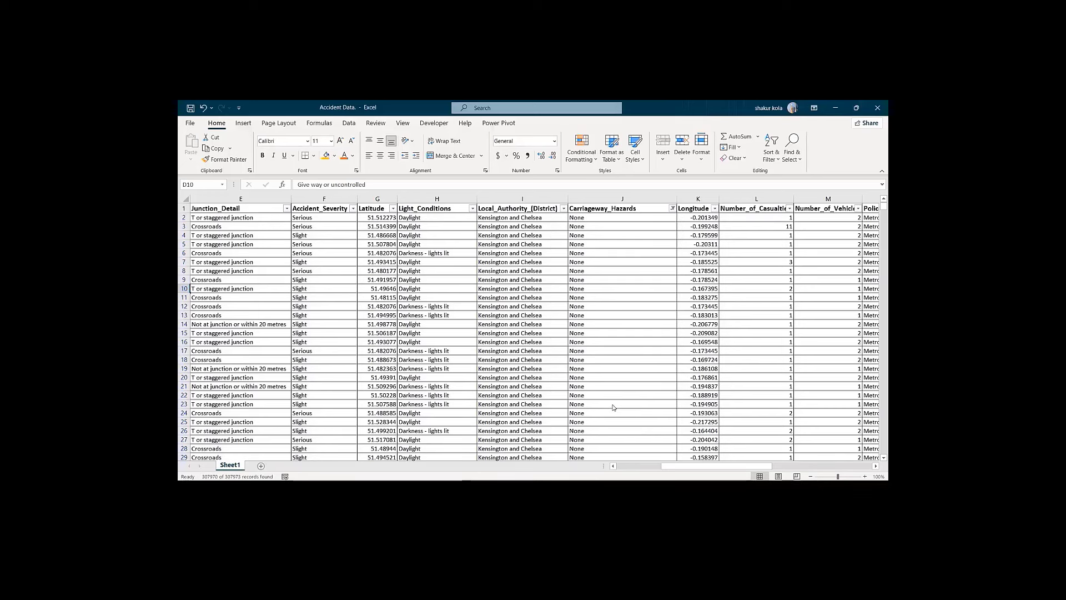
# Step: Check the filter value lists of the Longitude and Number_of_Casualties columns for irregular entries, keeping all values selected
pyautogui.click(715, 209)
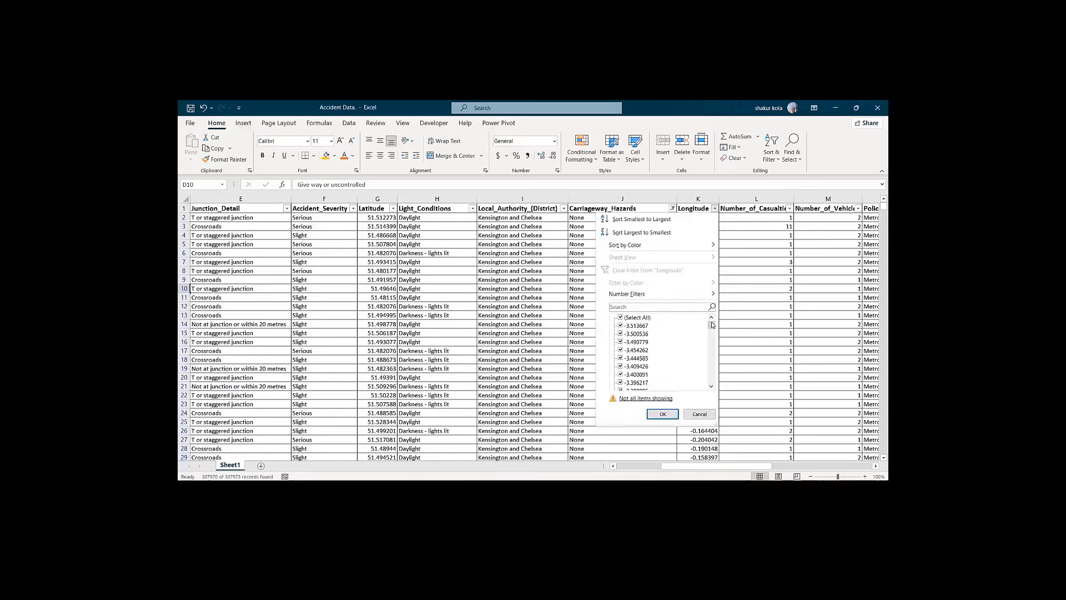
pyautogui.moveTo(712, 324)
pyautogui.mouseDown()
pyautogui.moveTo(714, 377)
pyautogui.moveTo(707, 319)
pyautogui.mouseUp()
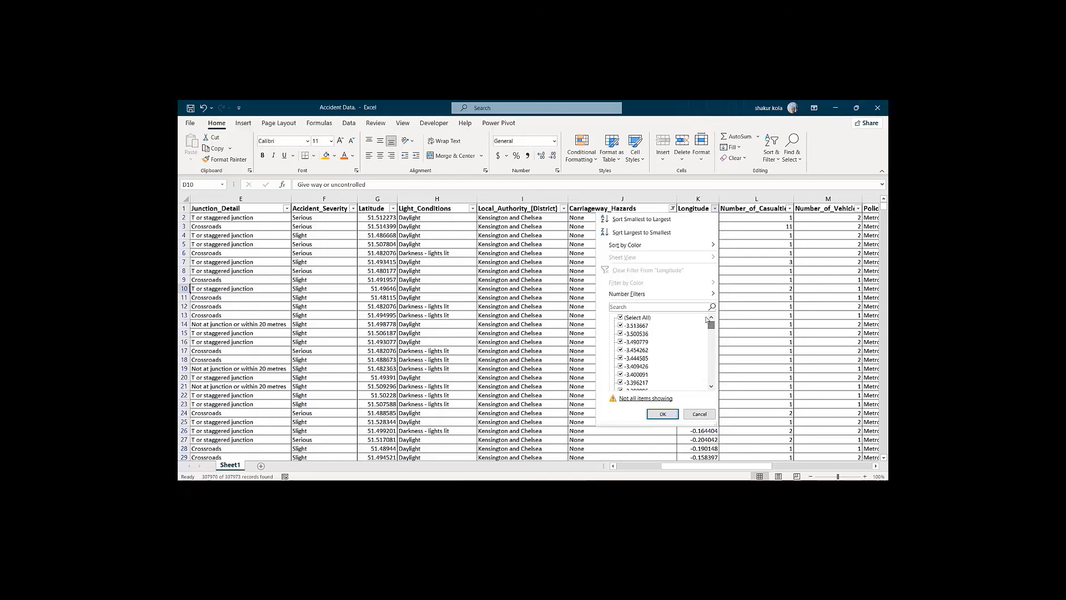
pyautogui.click(658, 415)
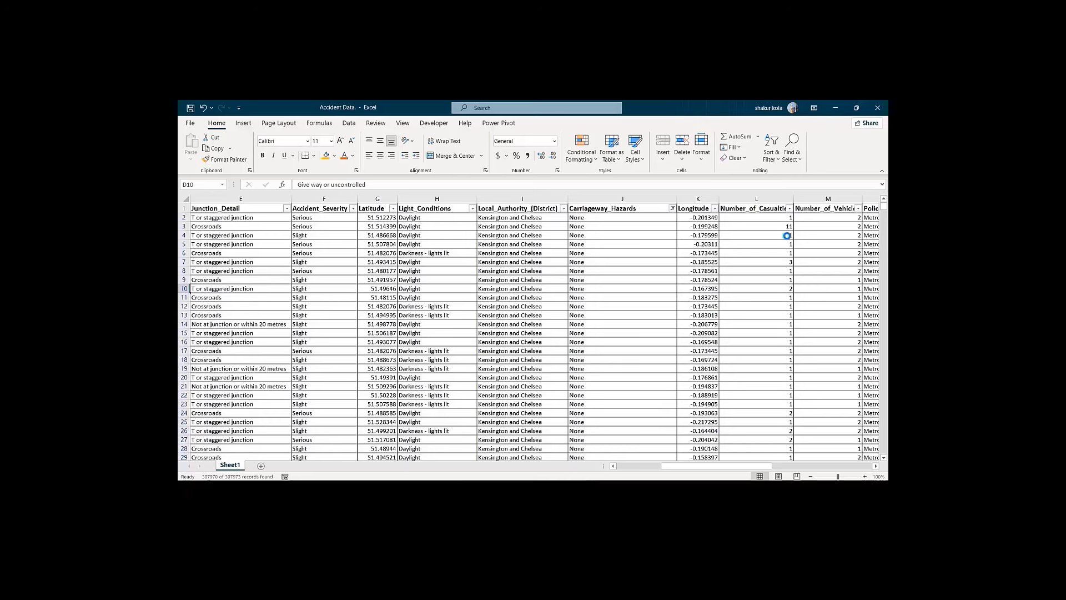
pyautogui.click(790, 210)
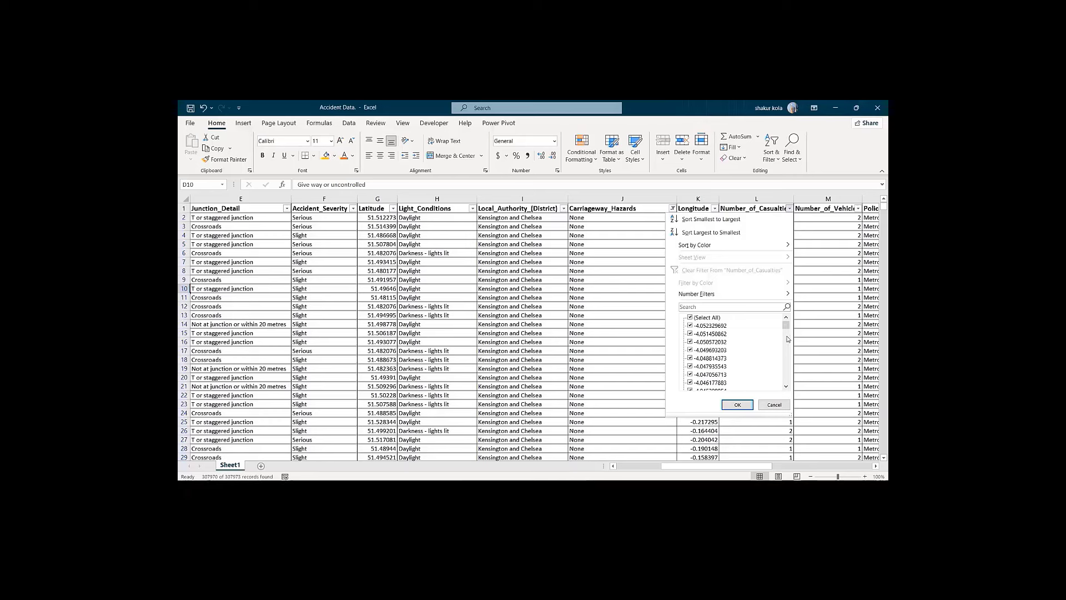
pyautogui.rightClick(787, 360)
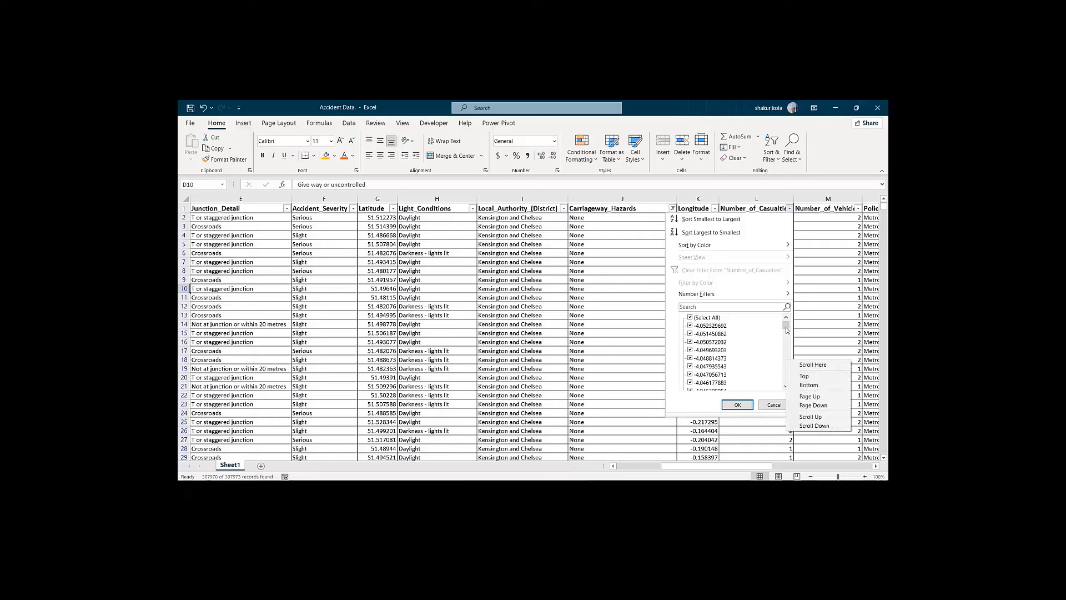
pyautogui.moveTo(787, 329); pyautogui.dragTo(783, 393)
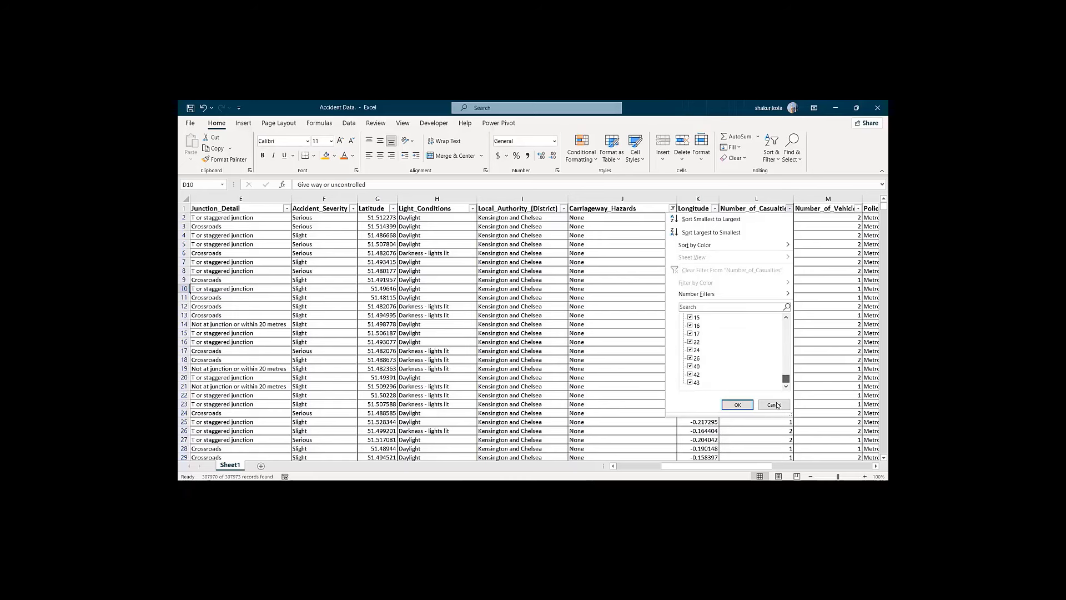
pyautogui.click(744, 407)
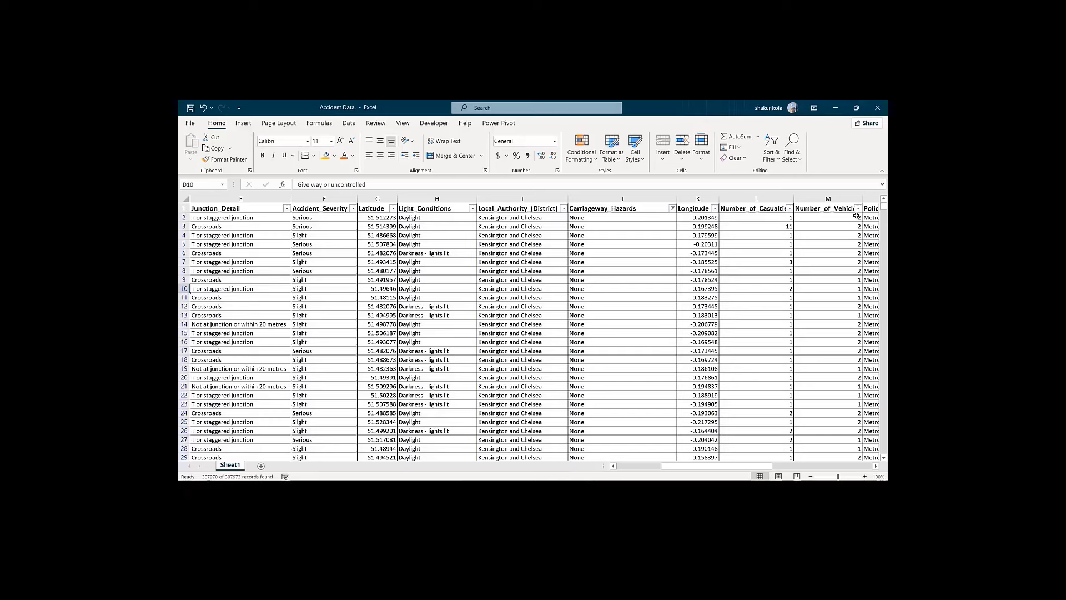
# Step: Autofit the widths of the Number_of_Vehicles and Number_of_Casualties columns, and check the Number_of_Vehicles filter value list, keeping all values selected
pyautogui.doubleClick(862, 199)
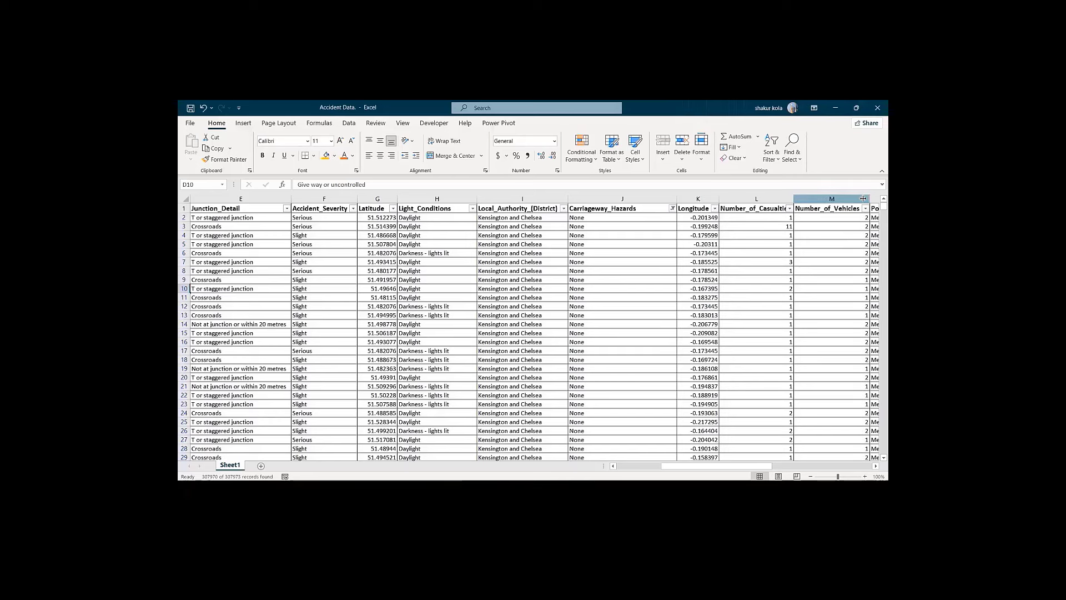
pyautogui.doubleClick(792, 199)
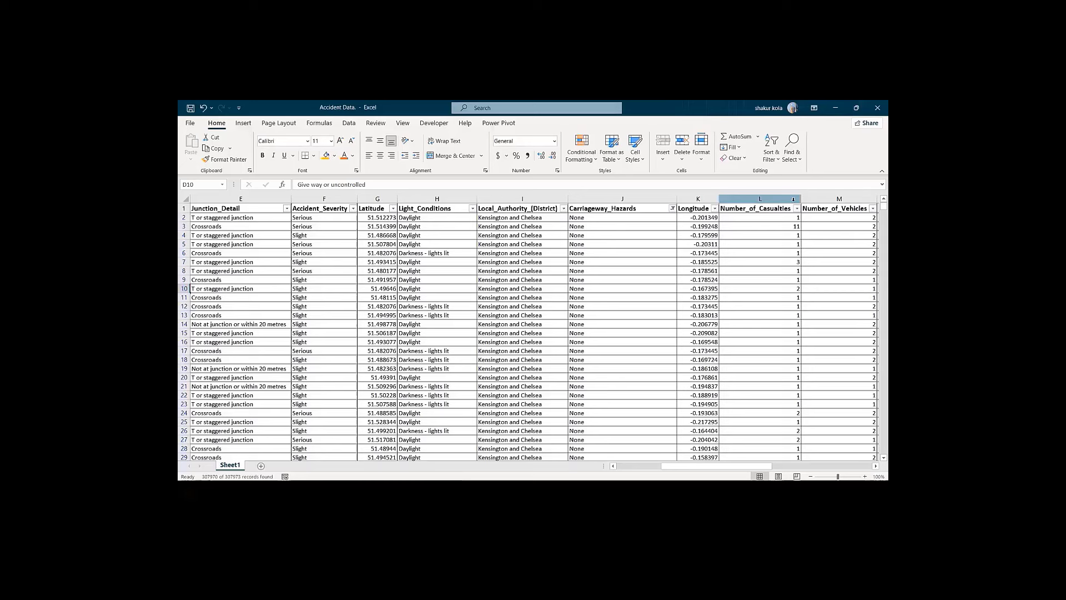
pyautogui.click(873, 209)
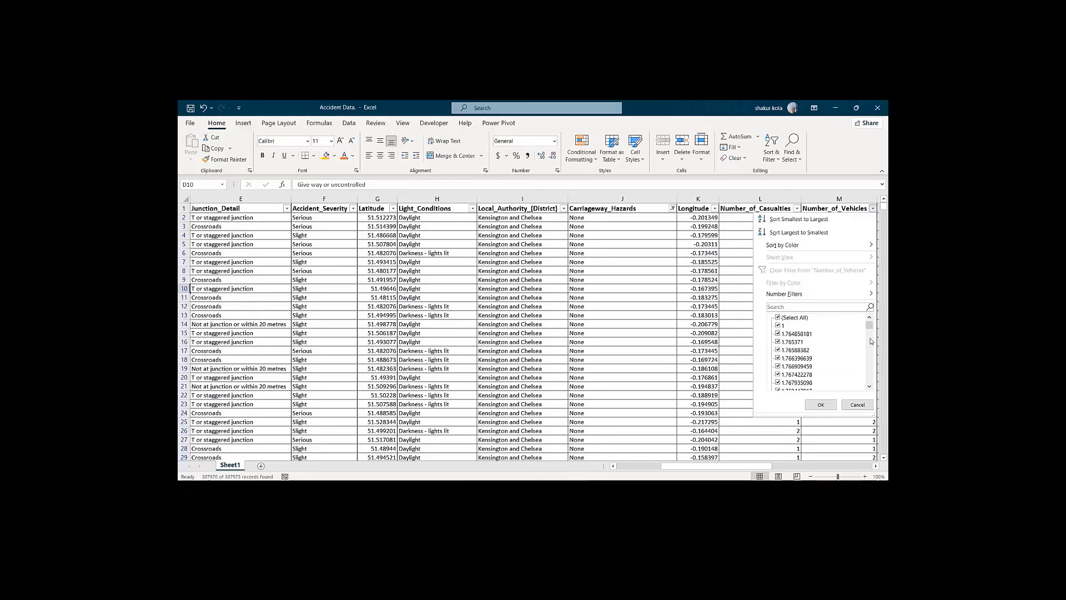
pyautogui.rightClick(871, 341)
pyautogui.click(871, 340)
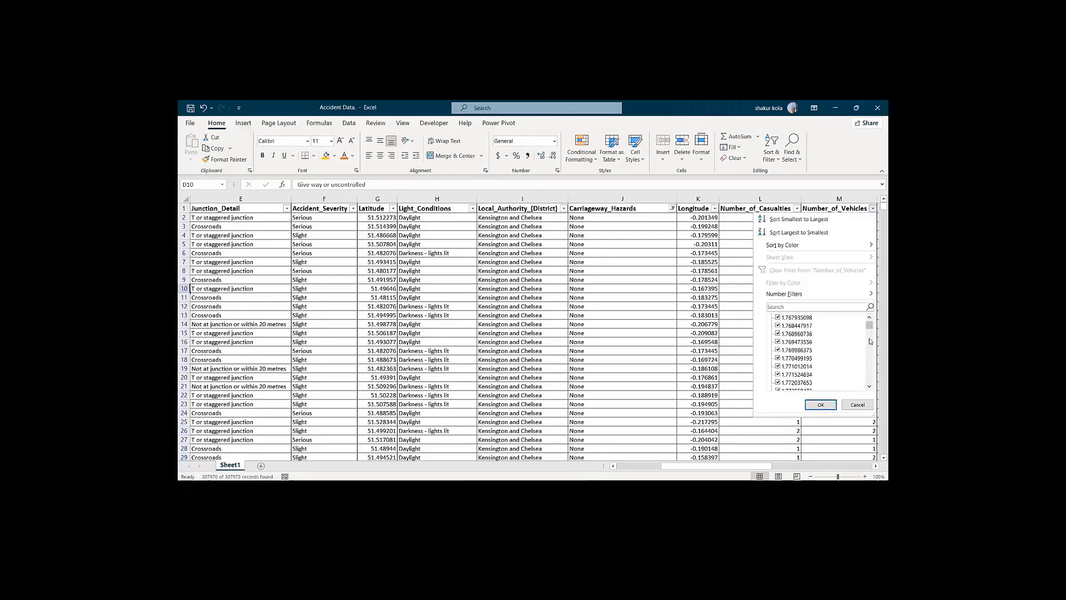
pyautogui.scroll(-15, 869, 364)
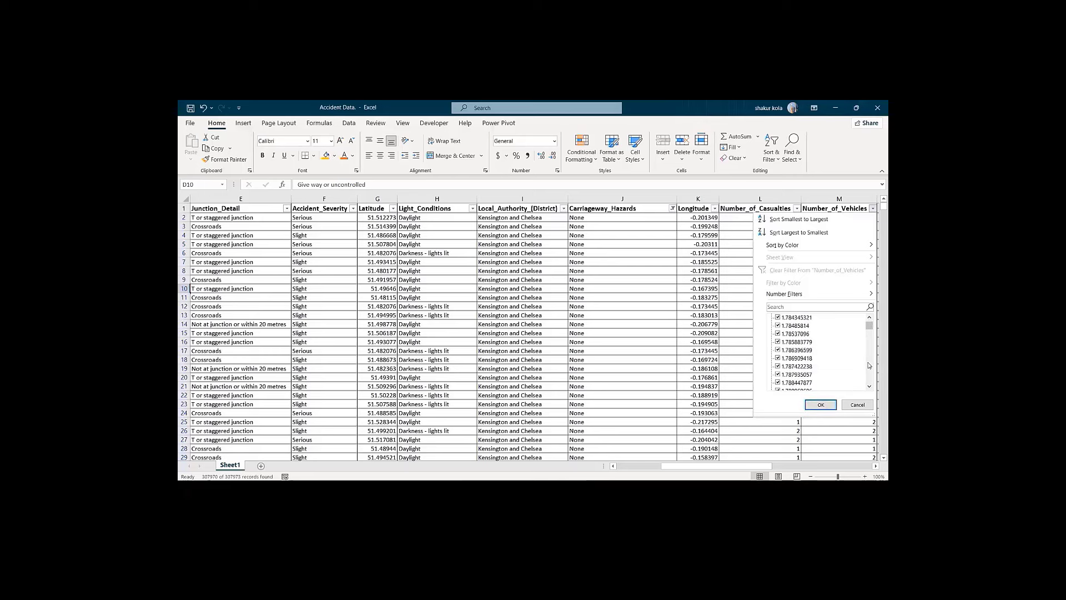
pyautogui.scroll(-20, 870, 365)
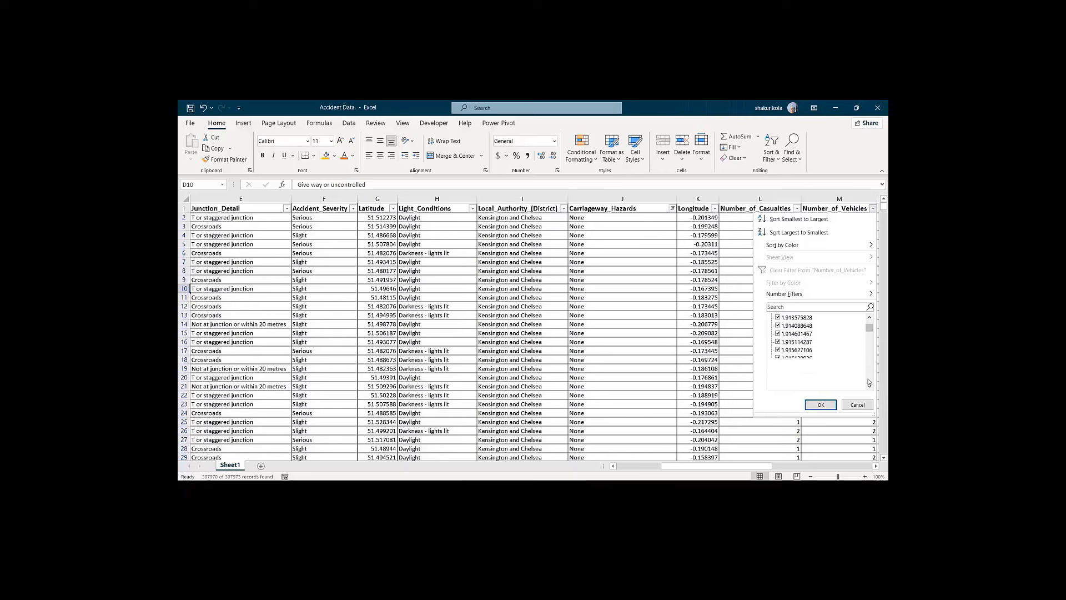
pyautogui.moveTo(870, 332)
pyautogui.mouseDown()
pyautogui.moveTo(868, 389)
pyautogui.moveTo(862, 320)
pyautogui.mouseUp()
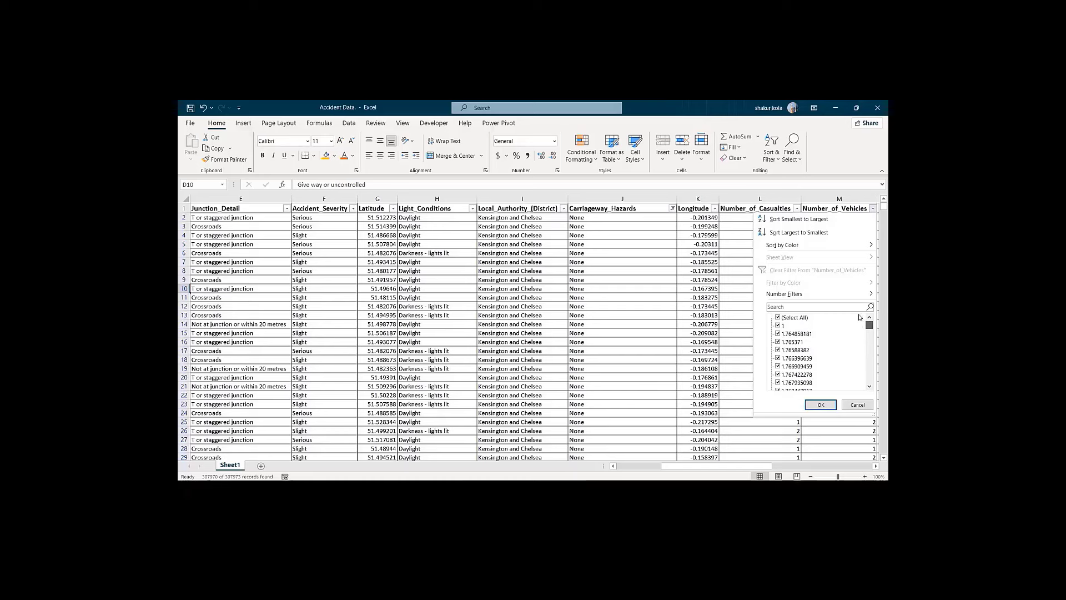
pyautogui.click(817, 404)
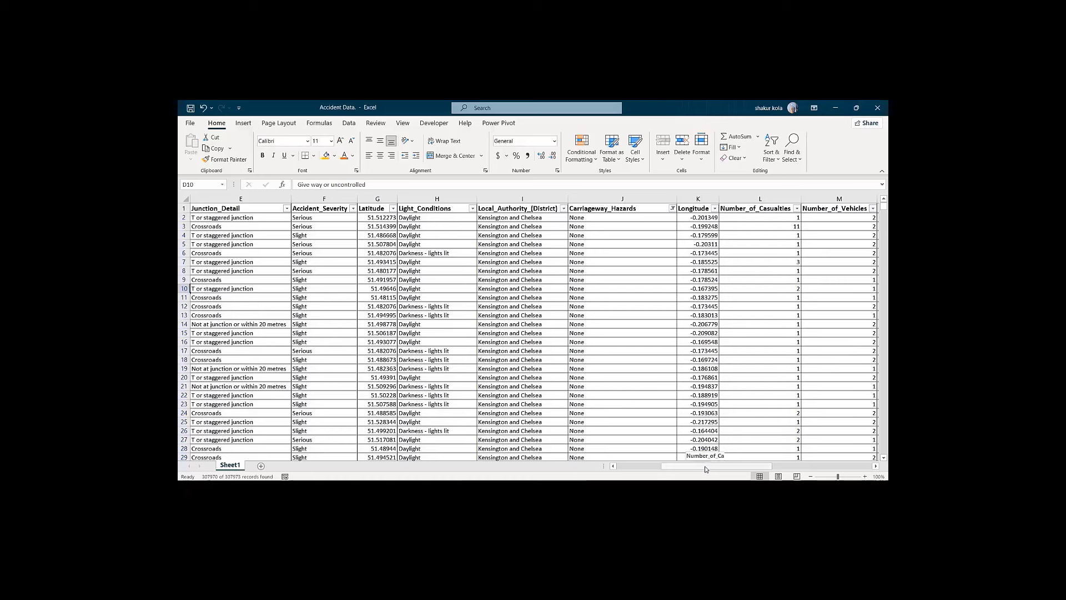
# Step: Check the filter value list of the Police_Force column for inconsistent entries, keeping all values selected
pyautogui.moveTo(704, 468)
pyautogui.mouseDown()
pyautogui.moveTo(781, 466)
pyautogui.moveTo(719, 455)
pyautogui.mouseUp()
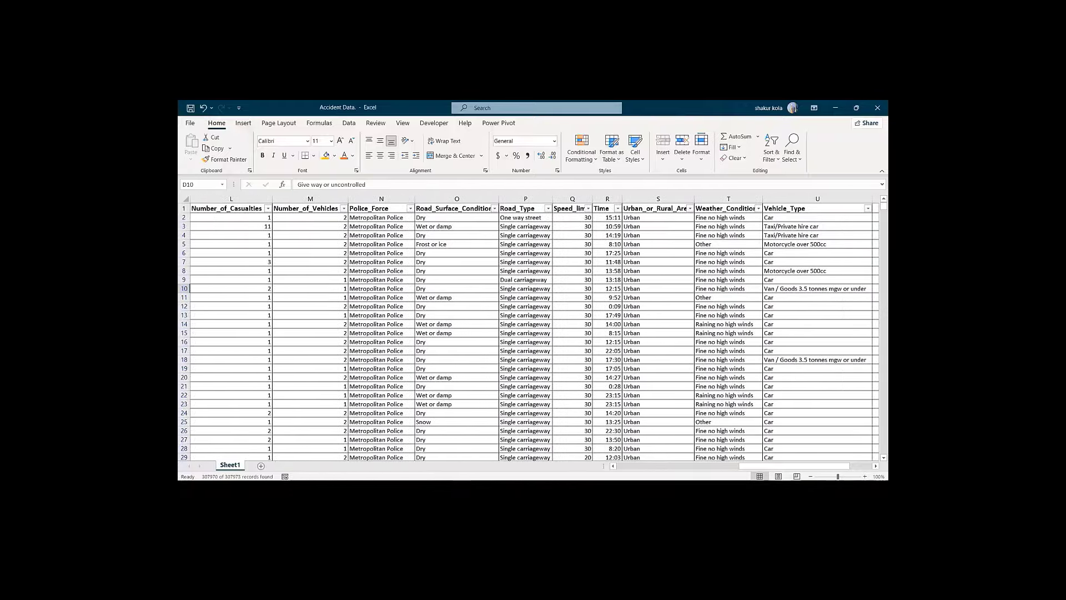
pyautogui.click(411, 209)
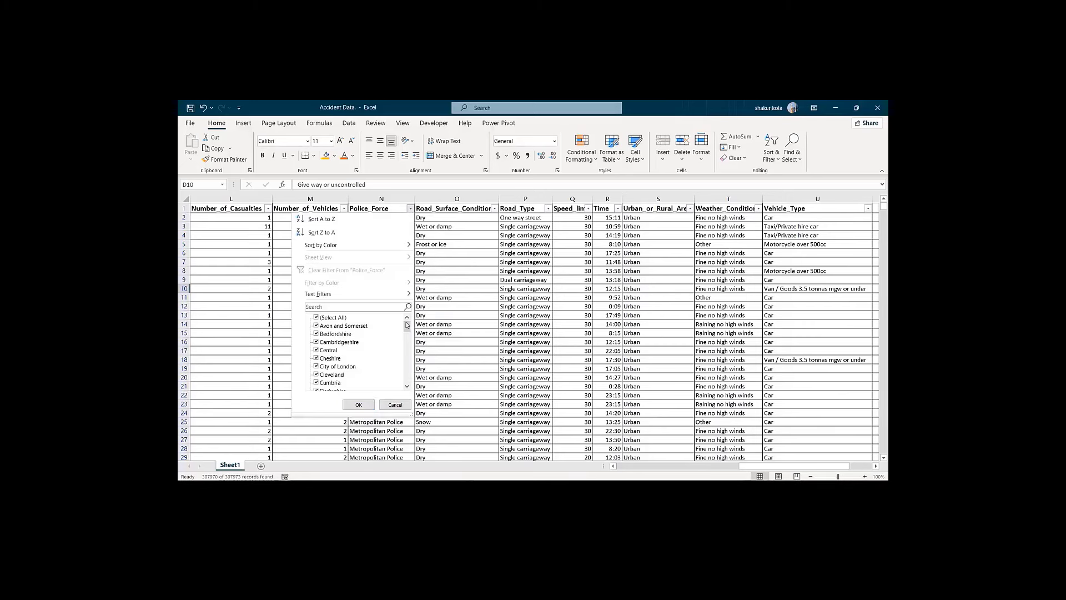
pyautogui.moveTo(407, 325); pyautogui.dragTo(385, 378)
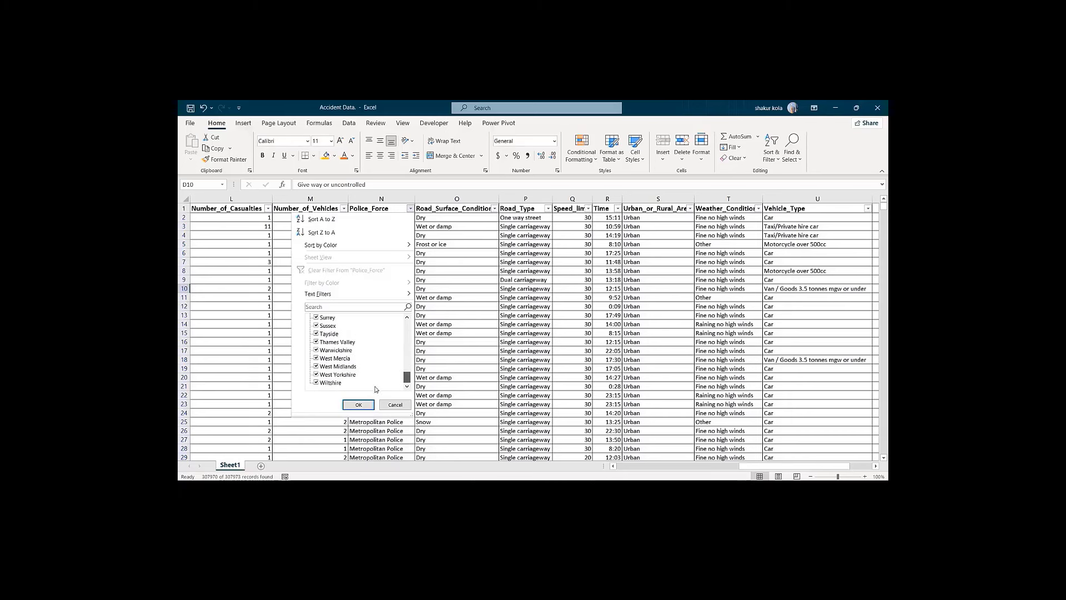
pyautogui.click(358, 405)
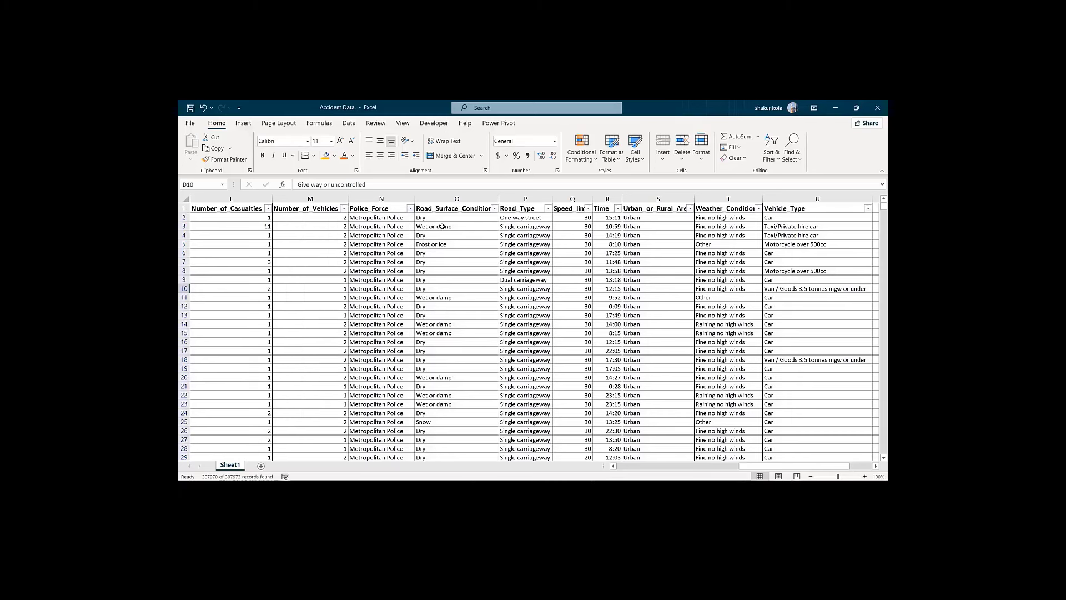
# Step: Filter the road surface conditions and Road_Type columns to exclude blank entries
pyautogui.click(495, 209)
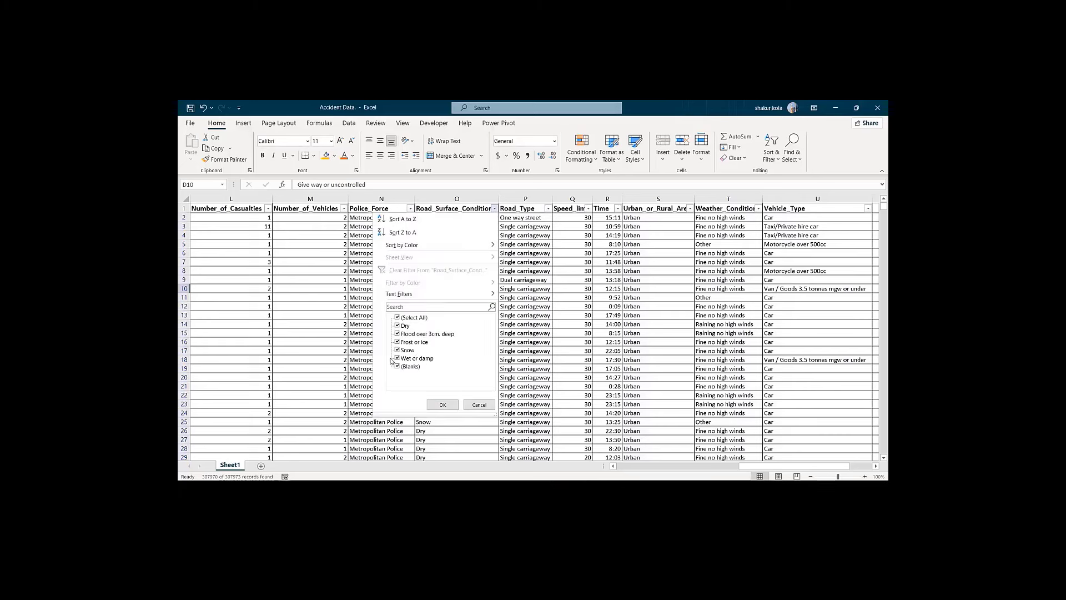
pyautogui.click(398, 367)
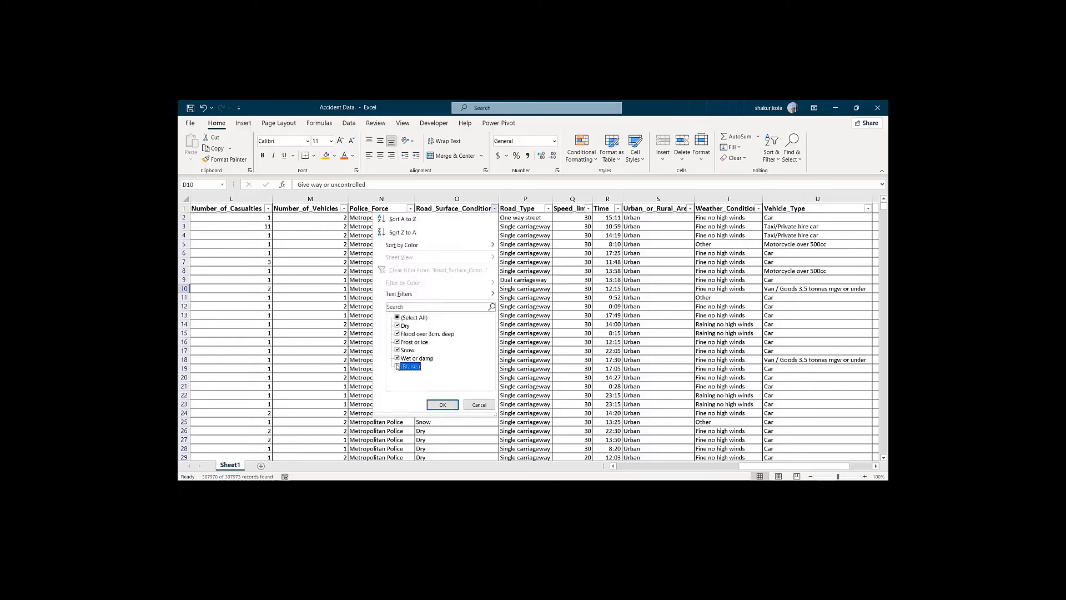
pyautogui.click(436, 405)
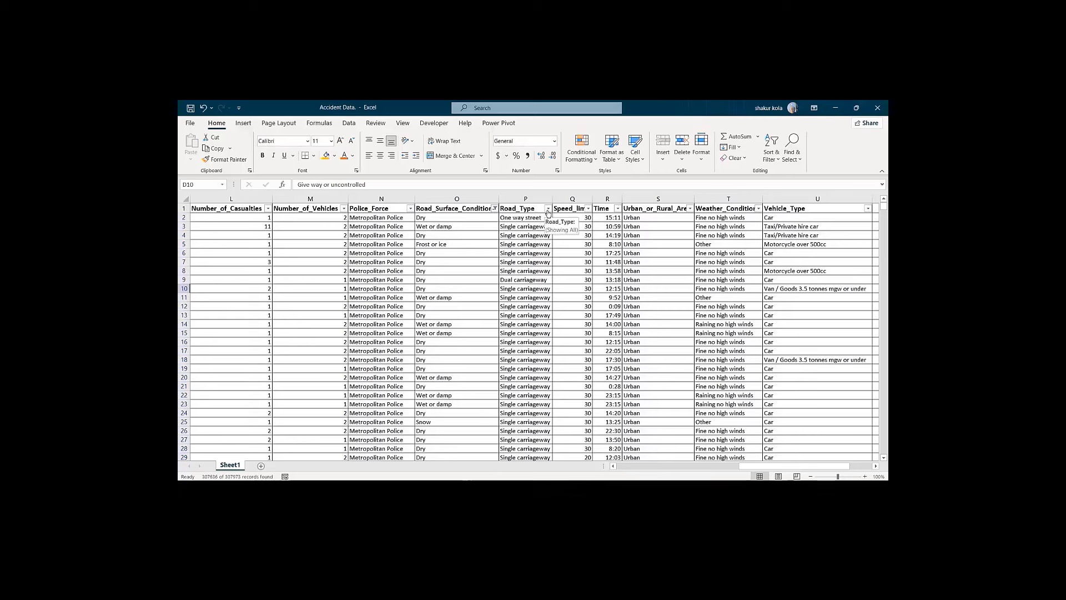
pyautogui.click(548, 210)
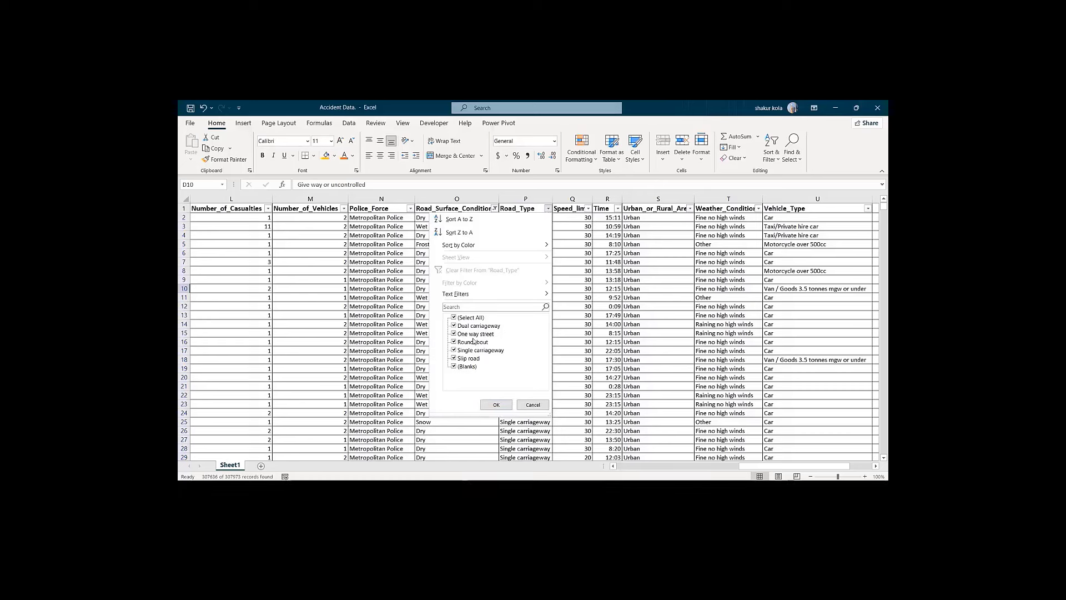
pyautogui.click(453, 367)
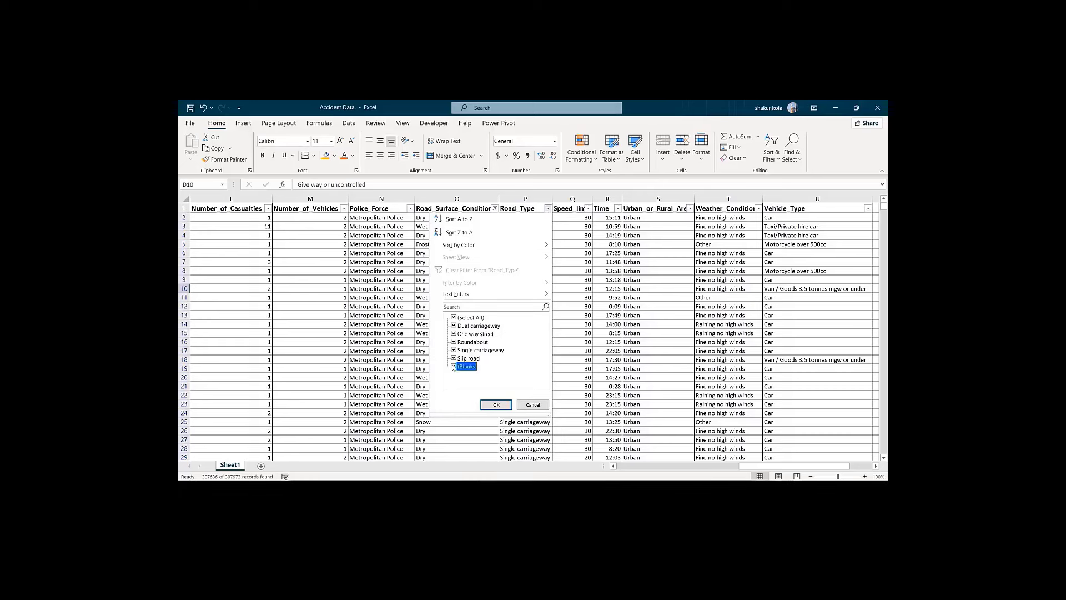
pyautogui.click(489, 404)
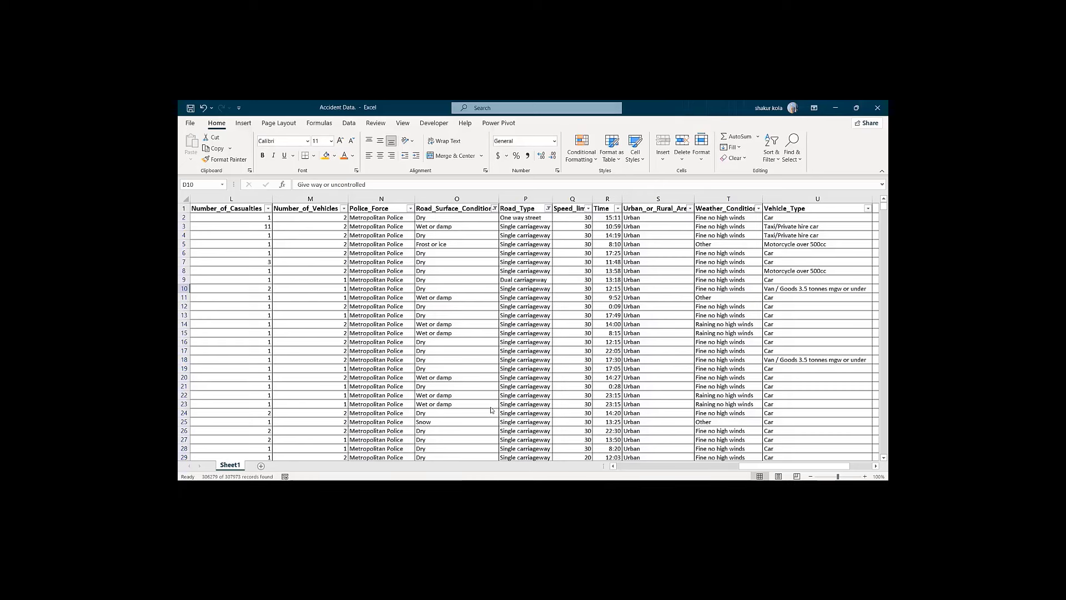
# Step: Autofit the width of the Speed_limit column and check its filter value list for irregular entries, keeping all values selected
pyautogui.doubleClick(593, 199)
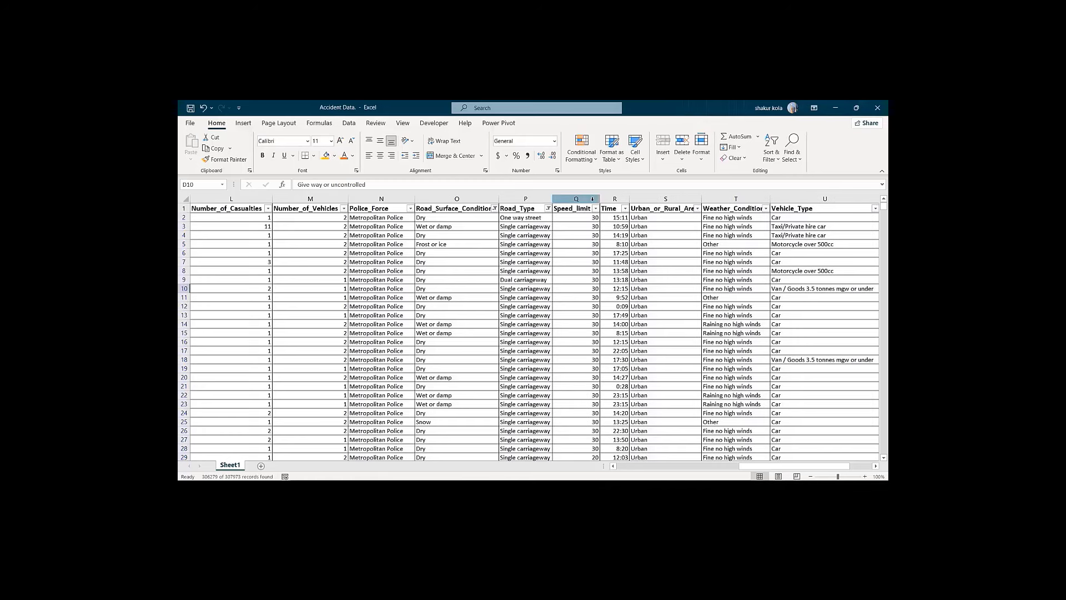
pyautogui.click(595, 208)
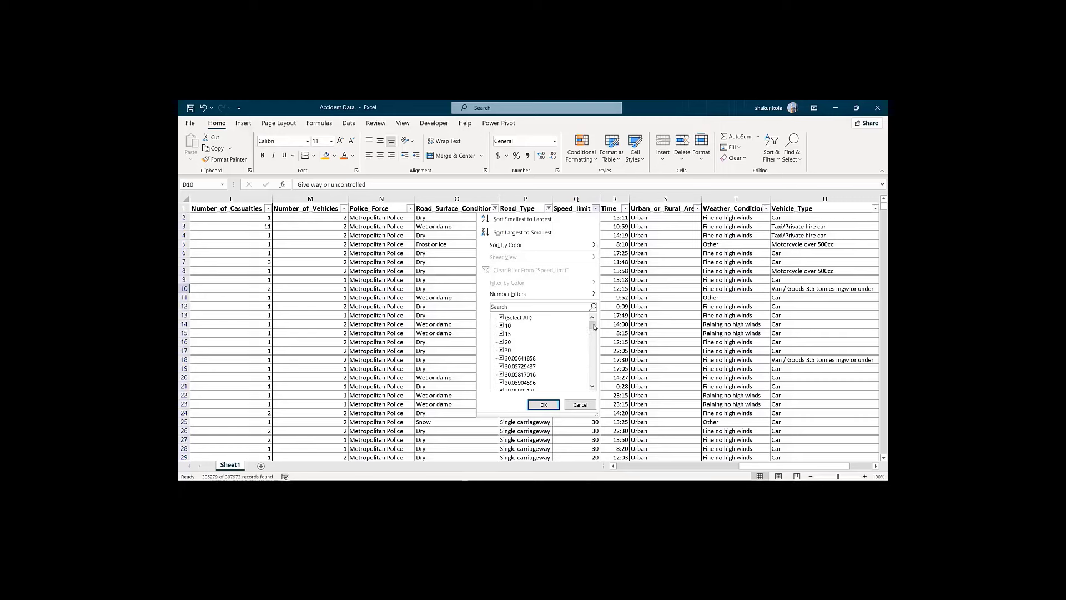
pyautogui.moveTo(594, 327); pyautogui.dragTo(564, 379)
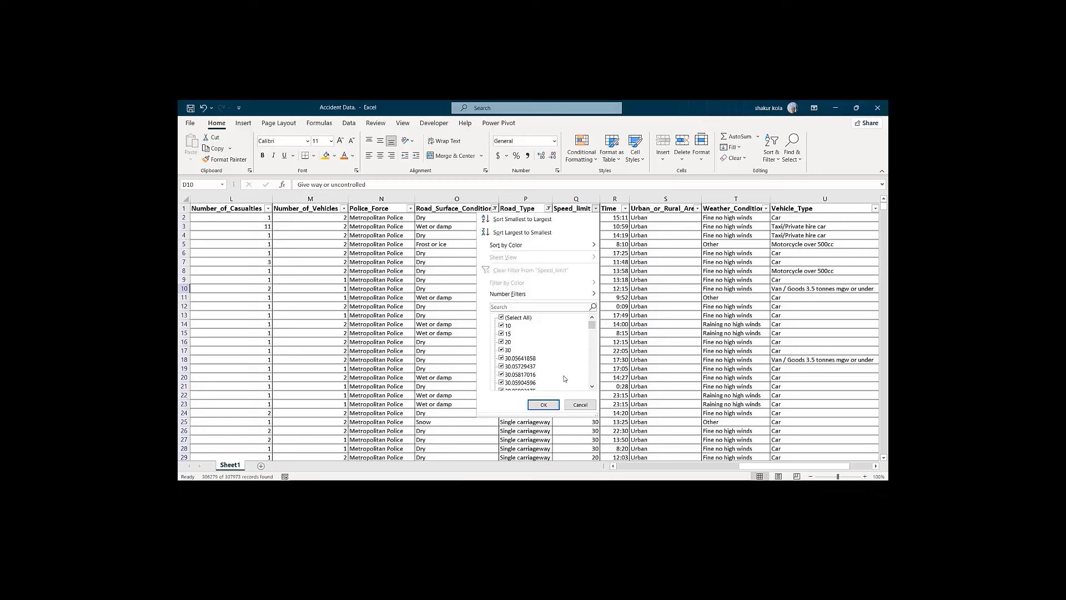
pyautogui.click(543, 404)
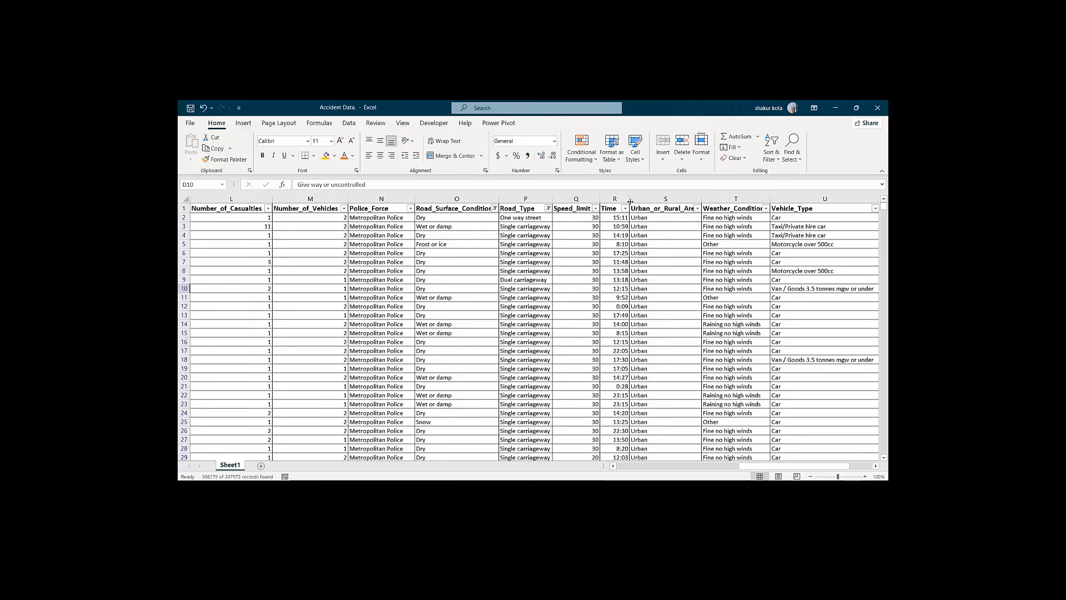
# Step: Narrow the Time column slightly and filter it to exclude blank entries
pyautogui.moveTo(630, 201); pyautogui.dragTo(626, 200)
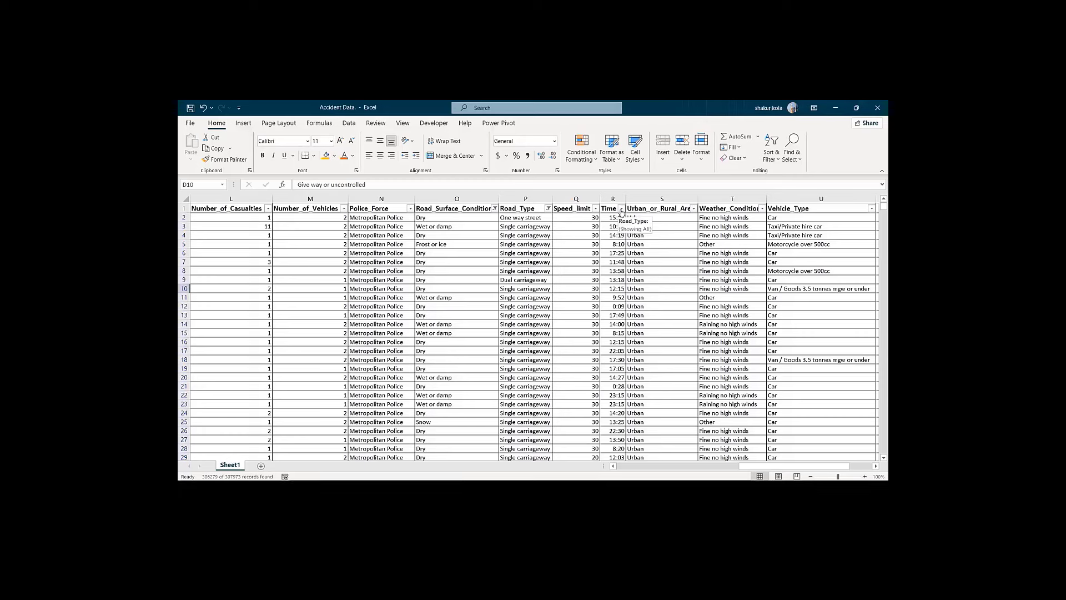
pyautogui.click(621, 209)
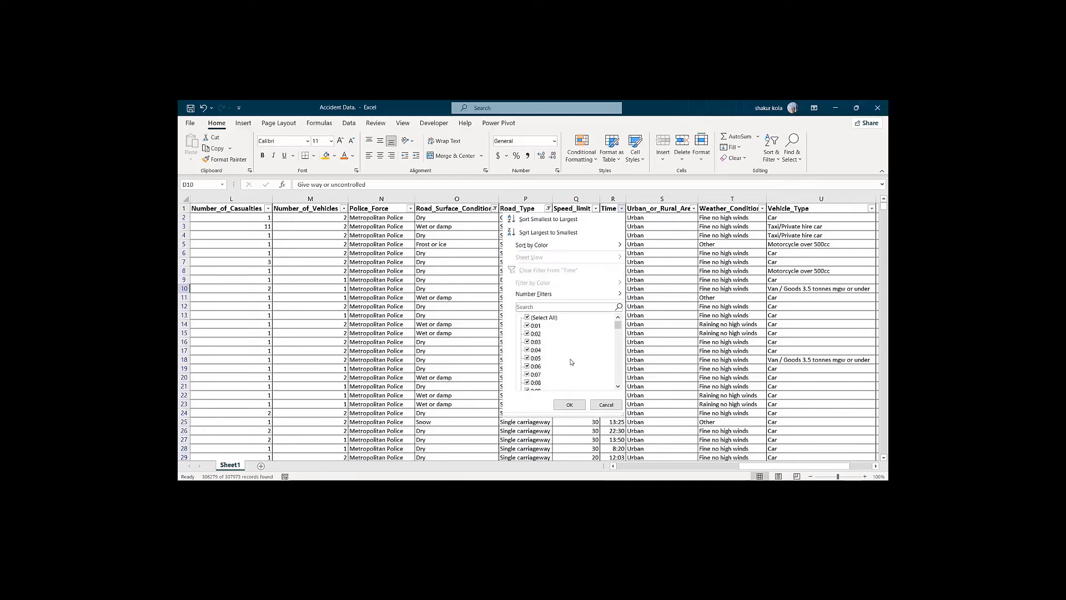
pyautogui.moveTo(618, 323); pyautogui.dragTo(589, 394)
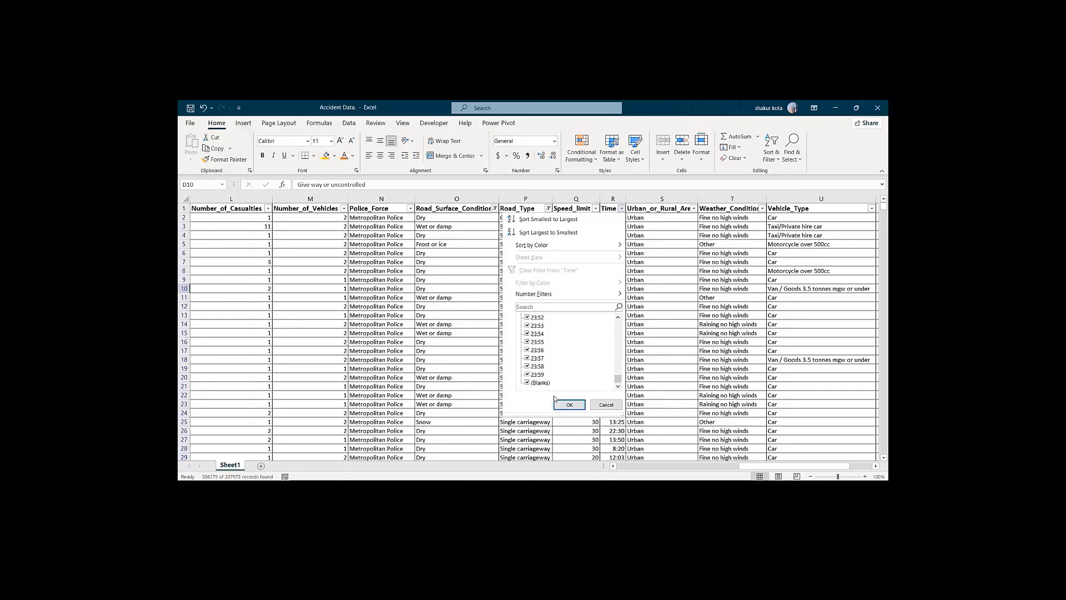
pyautogui.click(528, 383)
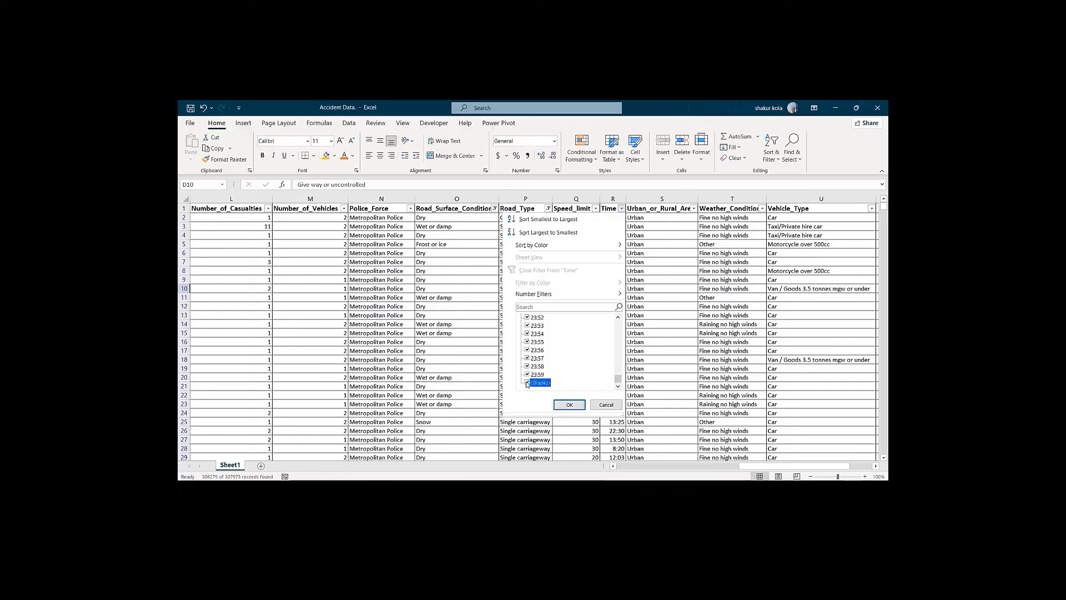
pyautogui.click(567, 405)
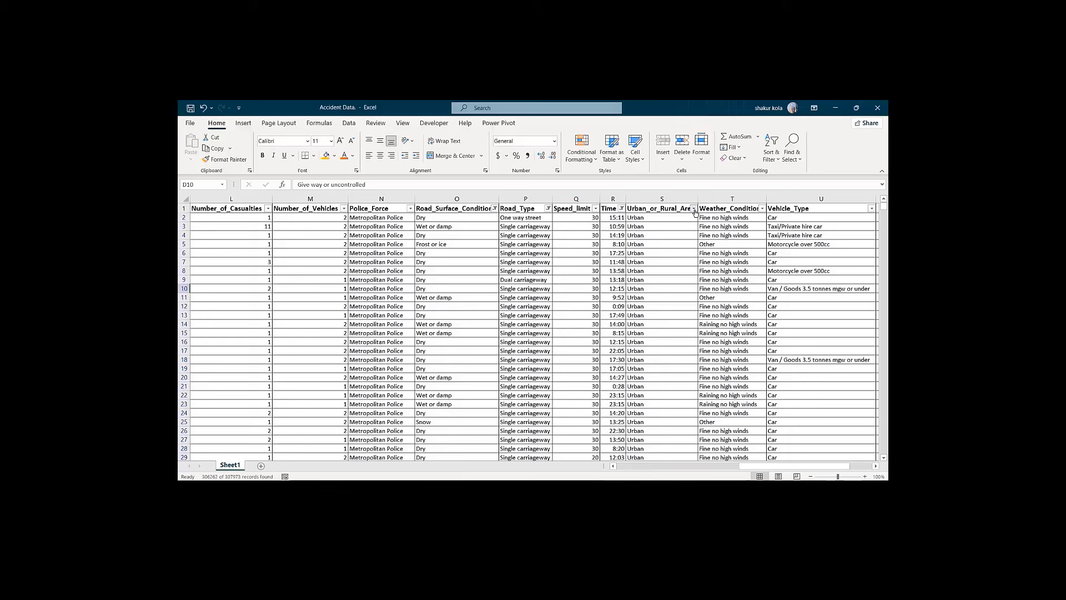
# Step: Check the Urban_or_Rural_Area filter value list, keeping all values selected, and widen that column to show its full header
pyautogui.click(694, 208)
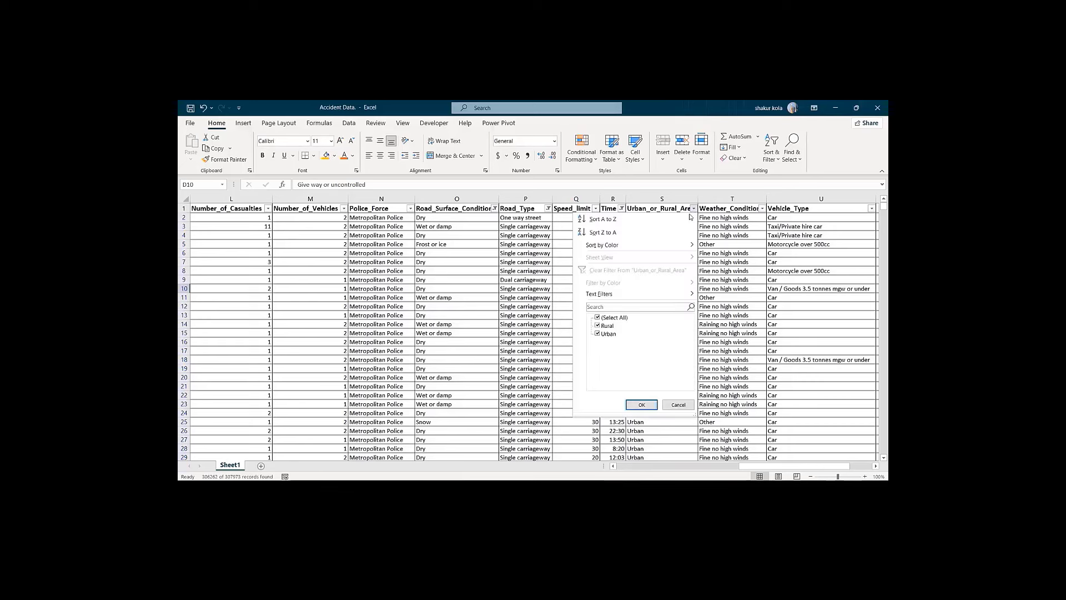
pyautogui.click(642, 405)
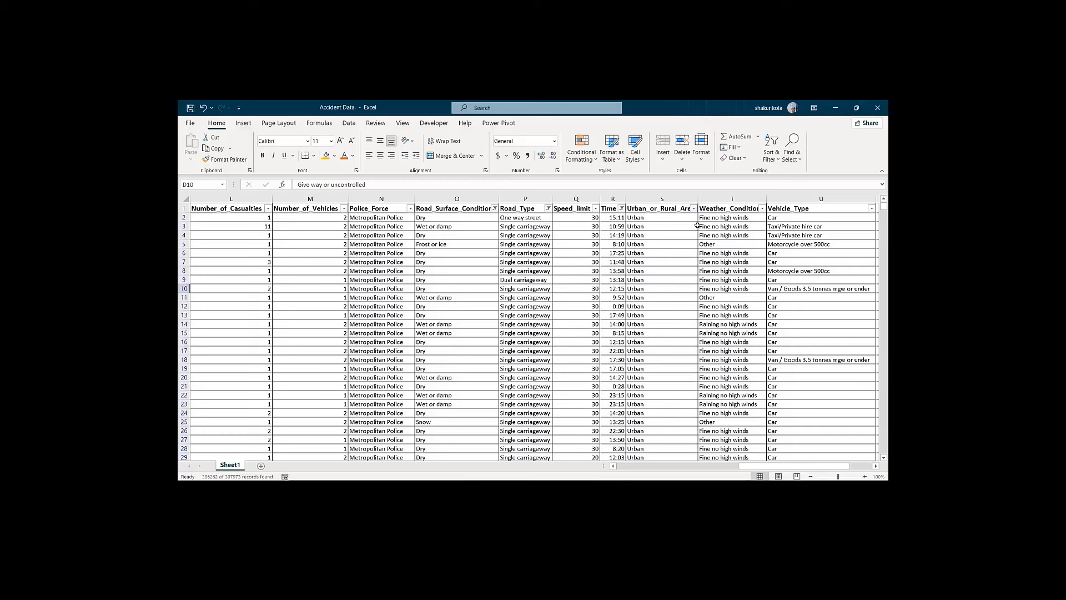
pyautogui.moveTo(697, 200); pyautogui.dragTo(705, 199)
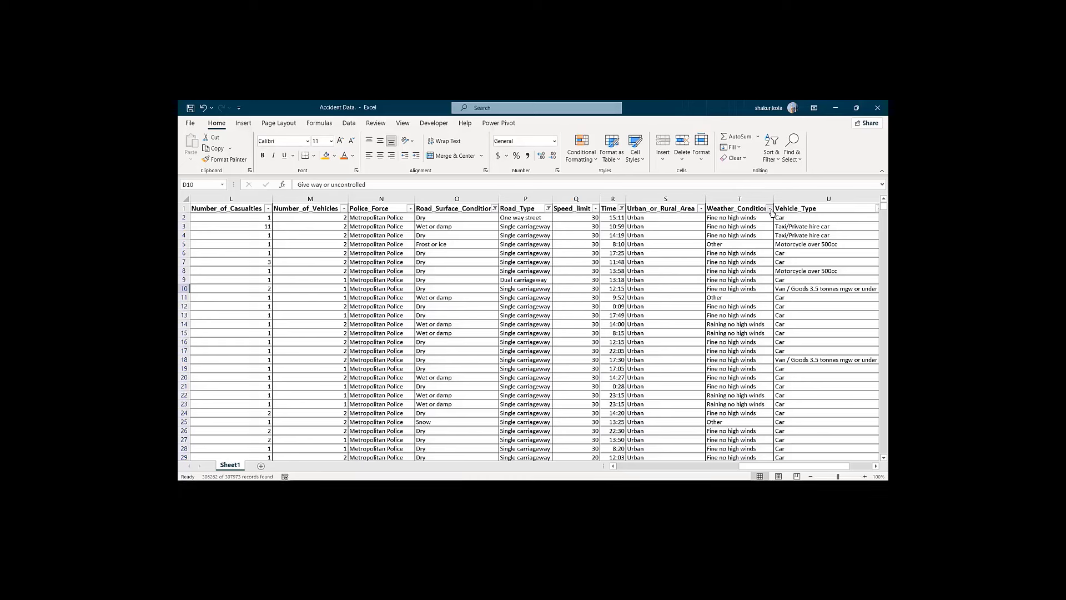
# Step: Filter the Weather_Conditions column to exclude blank entries
pyautogui.click(771, 209)
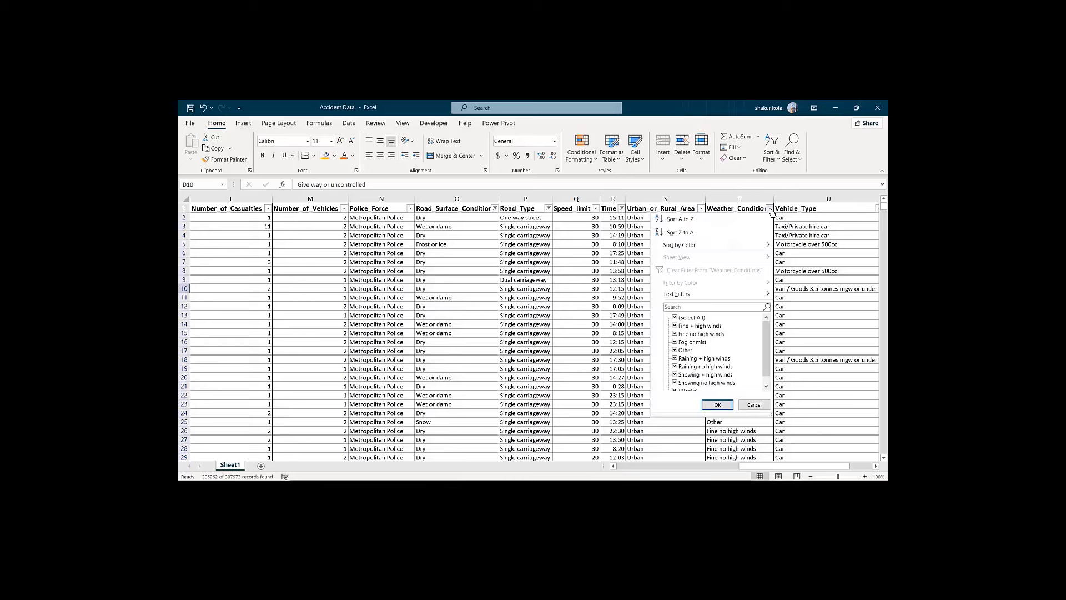
pyautogui.rightClick(766, 345)
pyautogui.click(766, 332)
pyautogui.moveTo(766, 332); pyautogui.dragTo(760, 349)
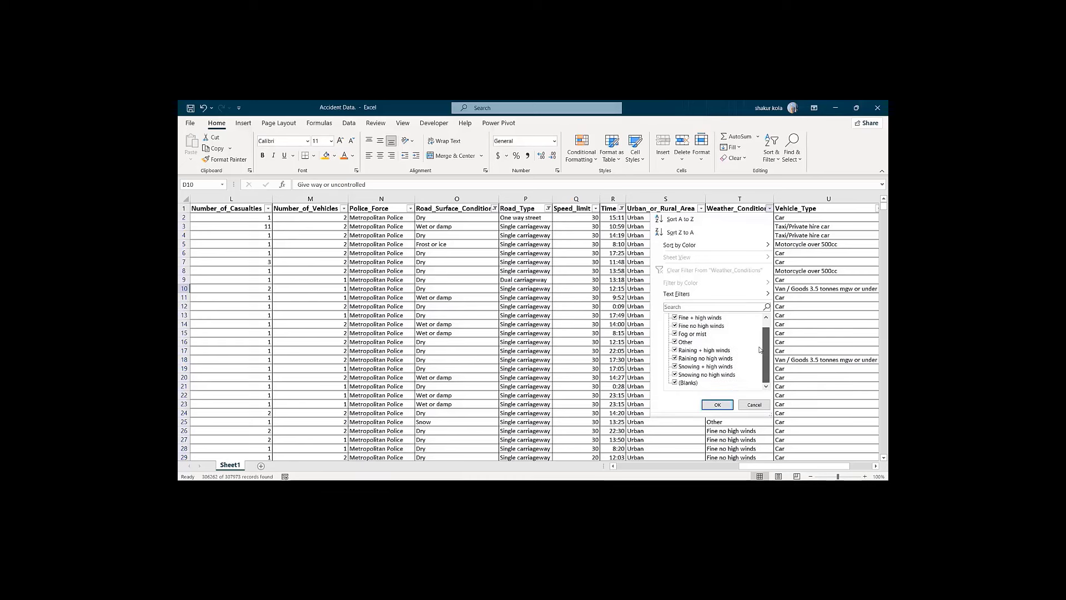
pyautogui.click(675, 383)
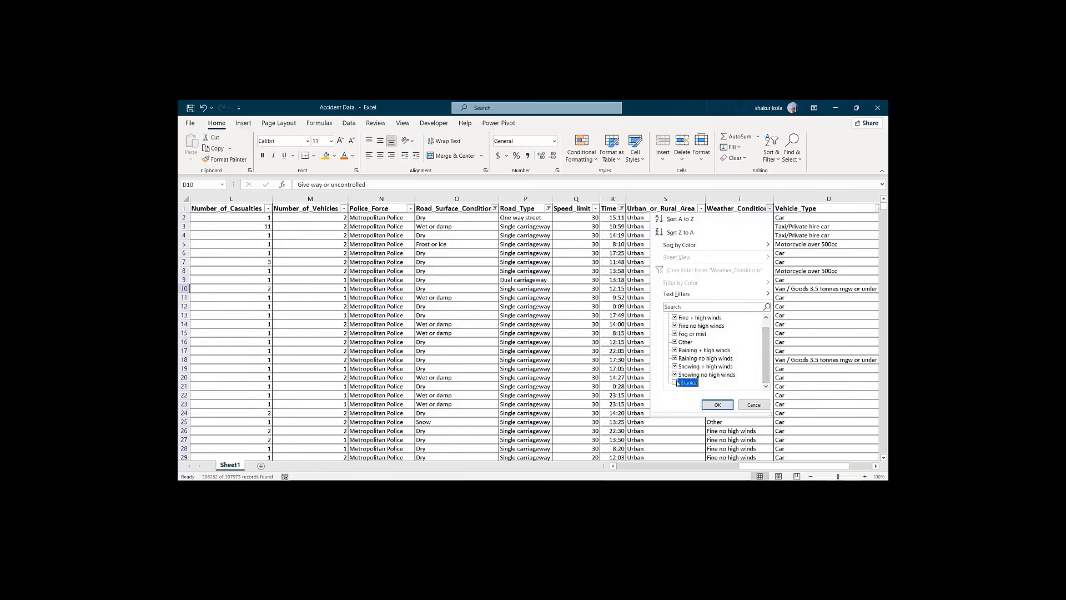
pyautogui.click(717, 404)
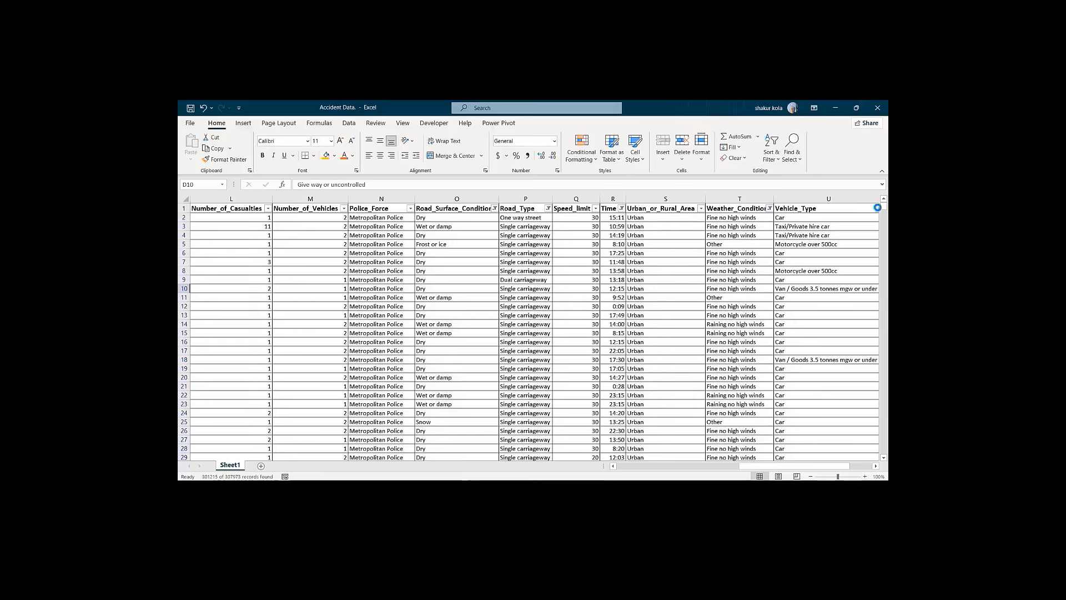
# Step: Check the filter value list of the Vehicle_Type column for inconsistent entries, keeping all values selected
pyautogui.click(878, 209)
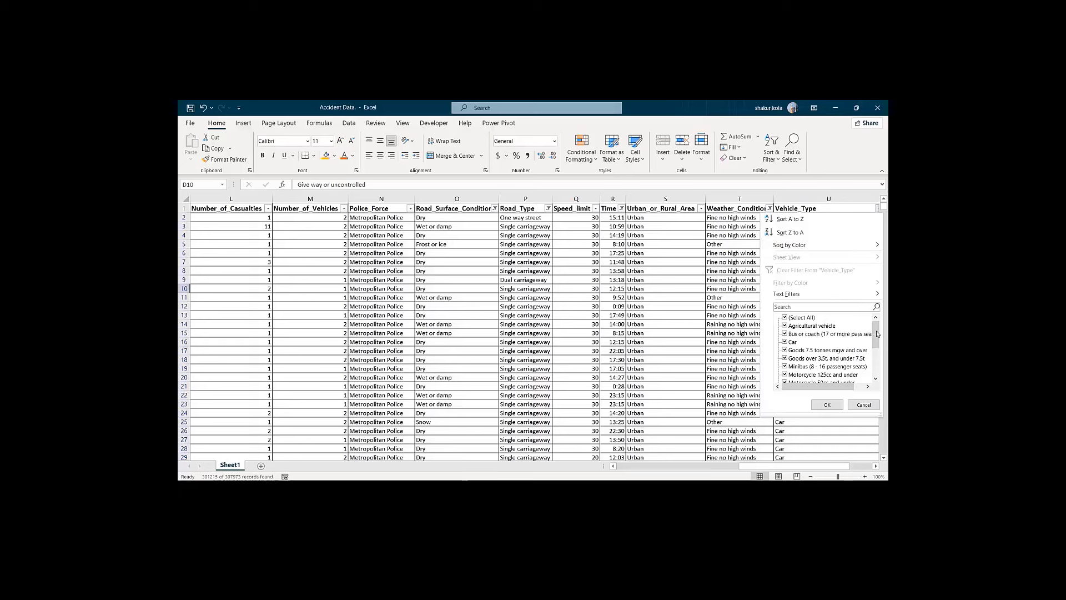
pyautogui.moveTo(877, 333)
pyautogui.mouseDown()
pyautogui.moveTo(866, 366)
pyautogui.moveTo(876, 324)
pyautogui.mouseUp()
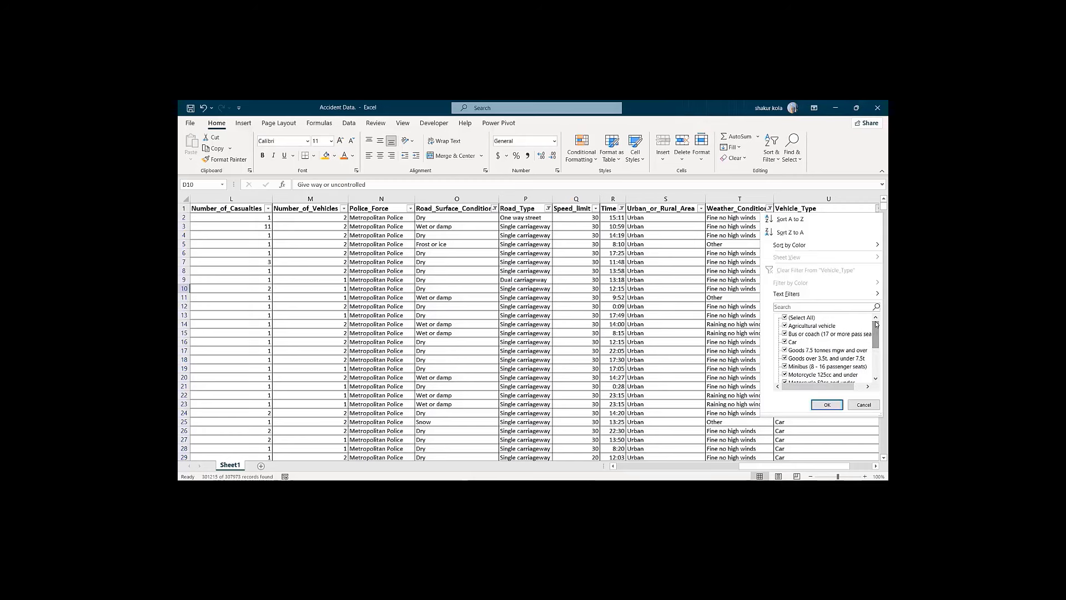
pyautogui.click(827, 405)
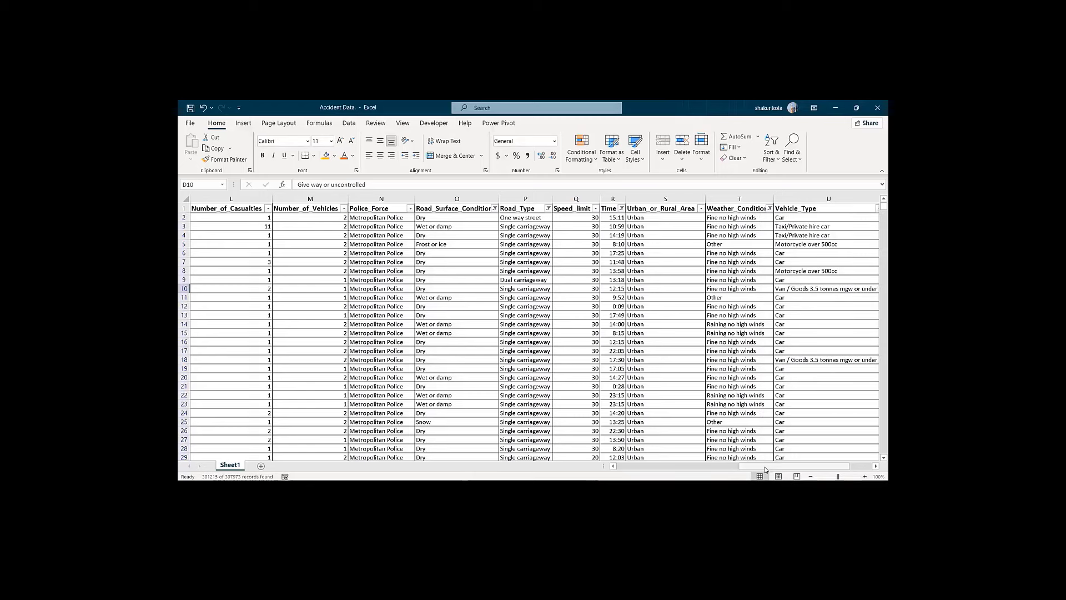
# Step: Insert a new column between Accident Date and Day_of_Week, with the header Months
pyautogui.moveTo(764, 468); pyautogui.dragTo(764, 468)
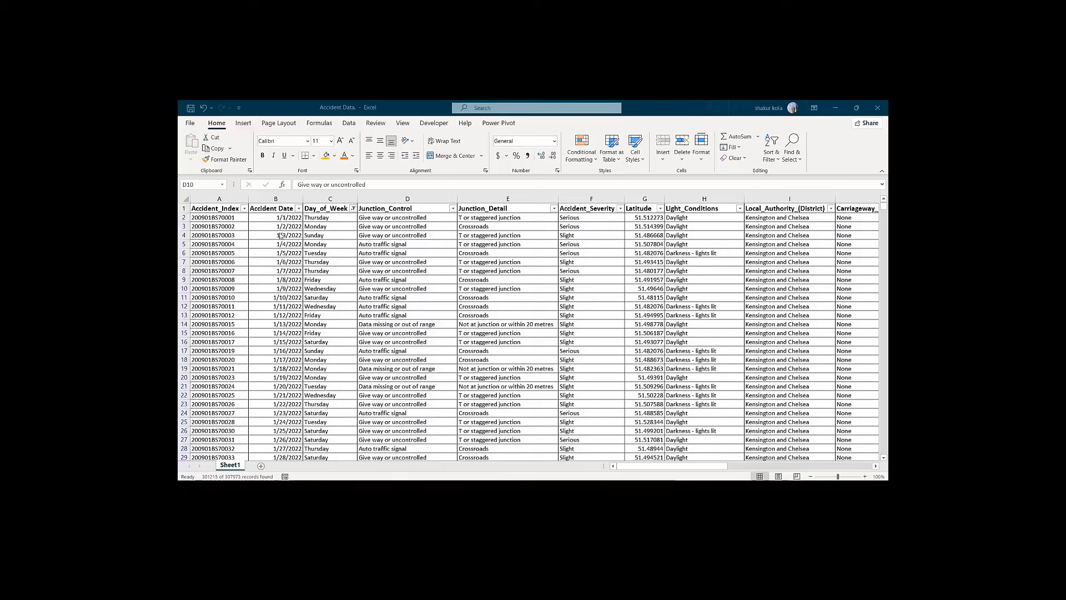
pyautogui.click(328, 198)
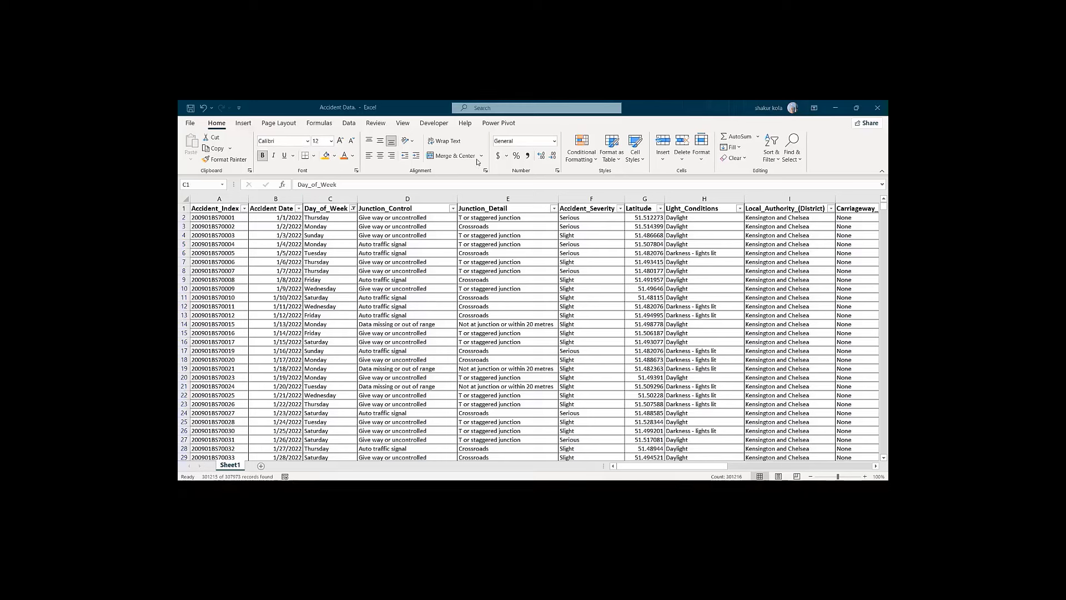
pyautogui.rightClick(324, 200)
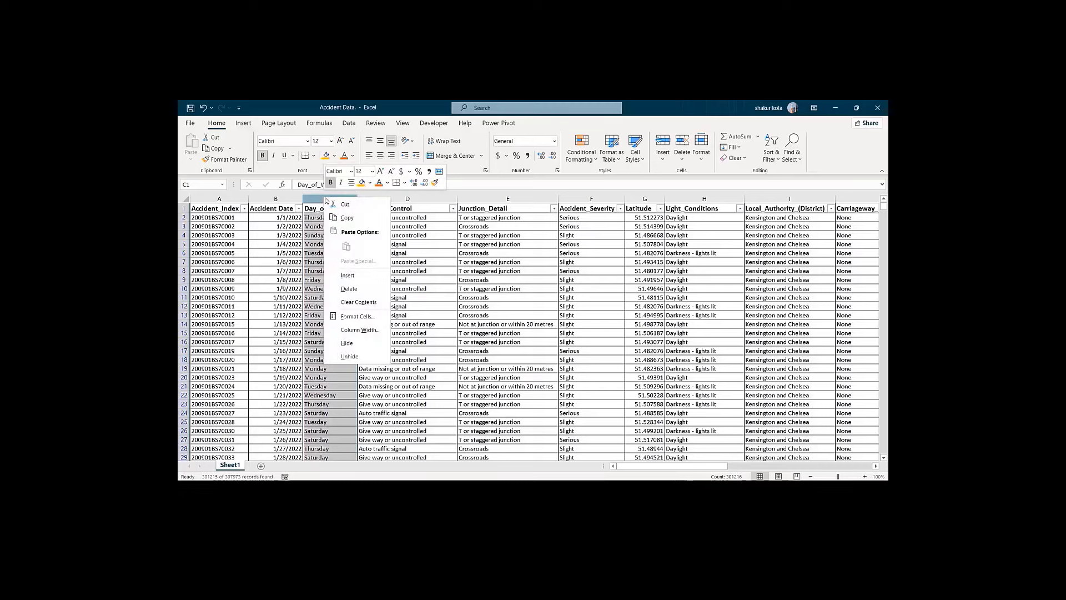
pyautogui.click(348, 276)
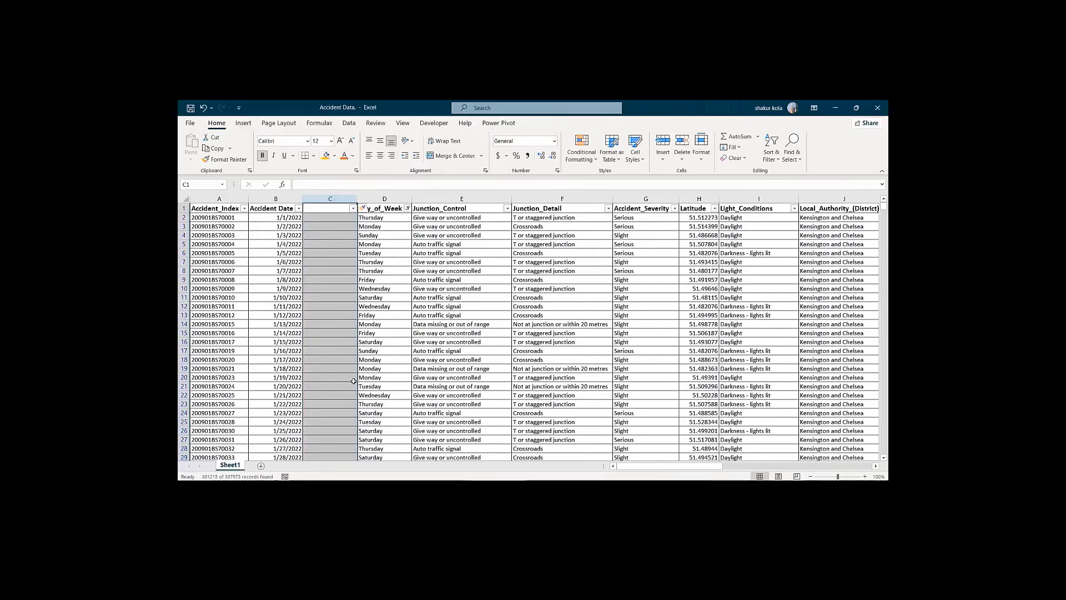
pyautogui.click(318, 210)
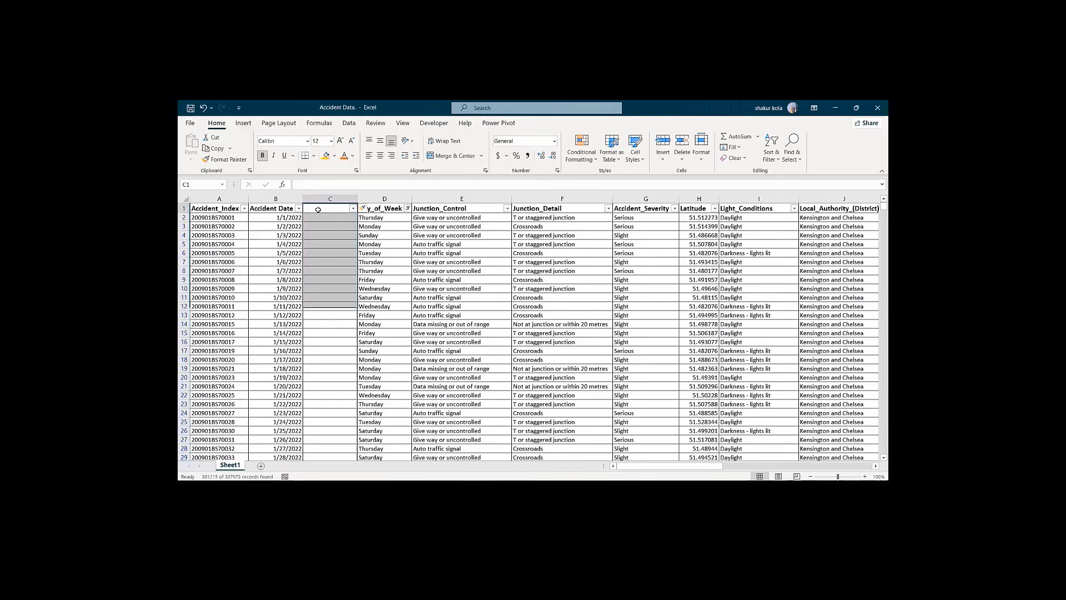
pyautogui.write('M')
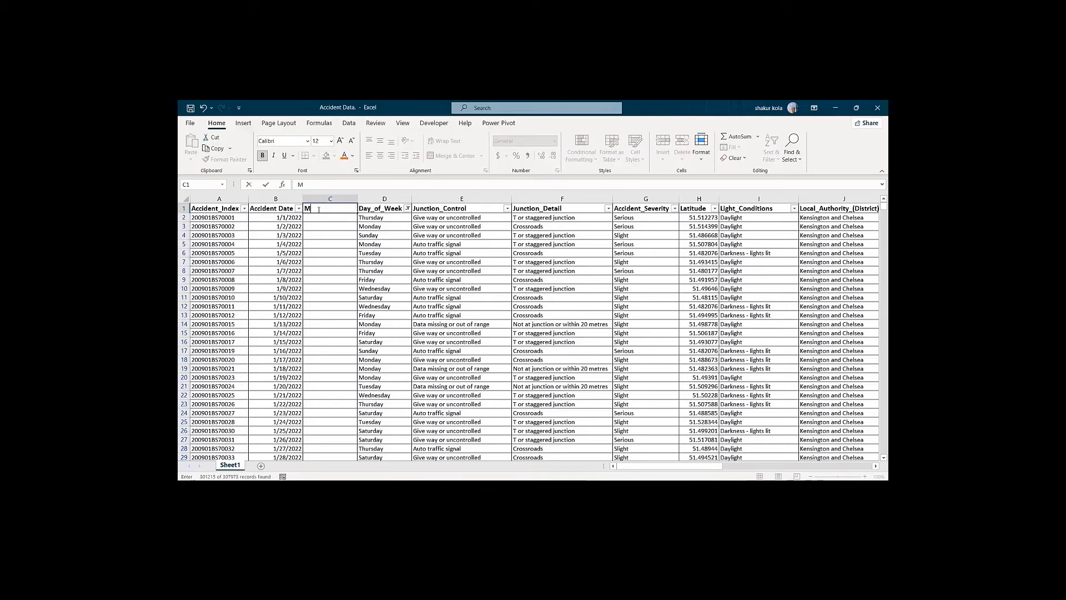
pyautogui.write('onths')
pyautogui.press('Return')
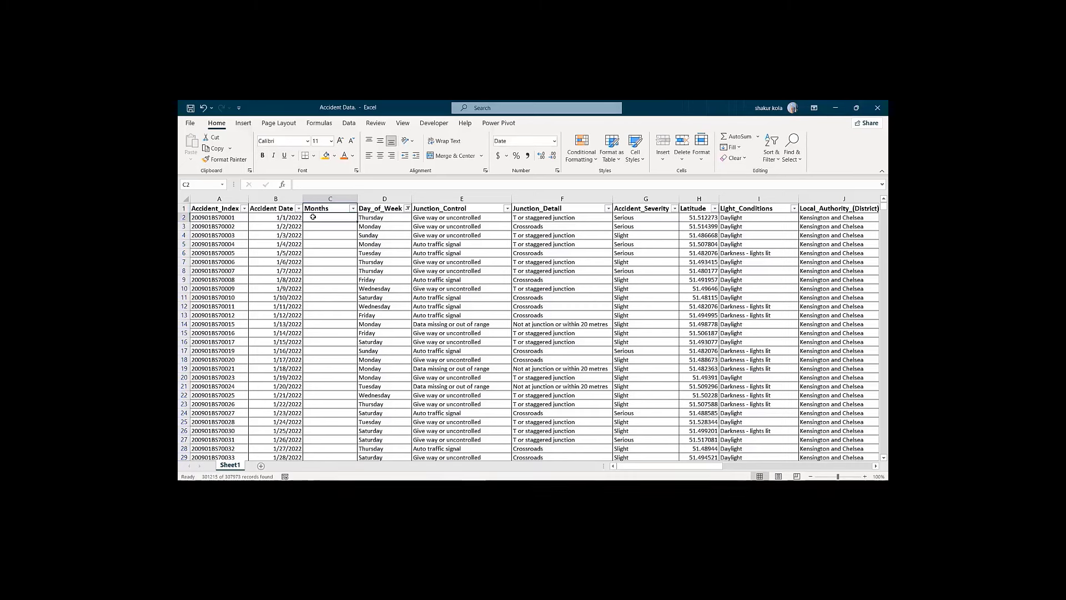
# Step: Enter the formula =TEXT(B2,"mmm") in cell C2 and fill it down the whole Months column
pyautogui.write('=')
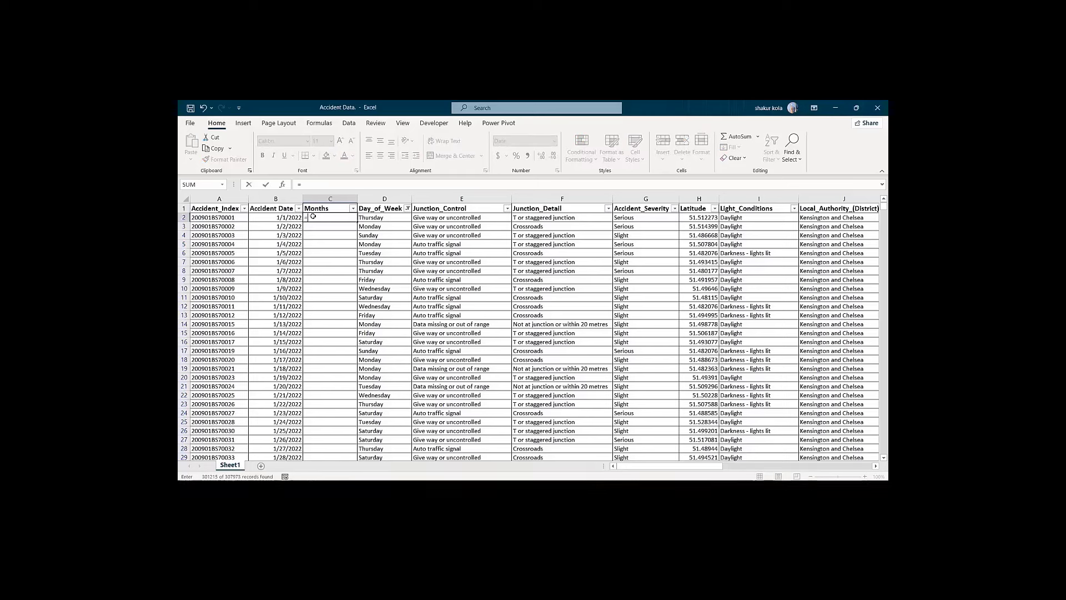
pyautogui.write('text')
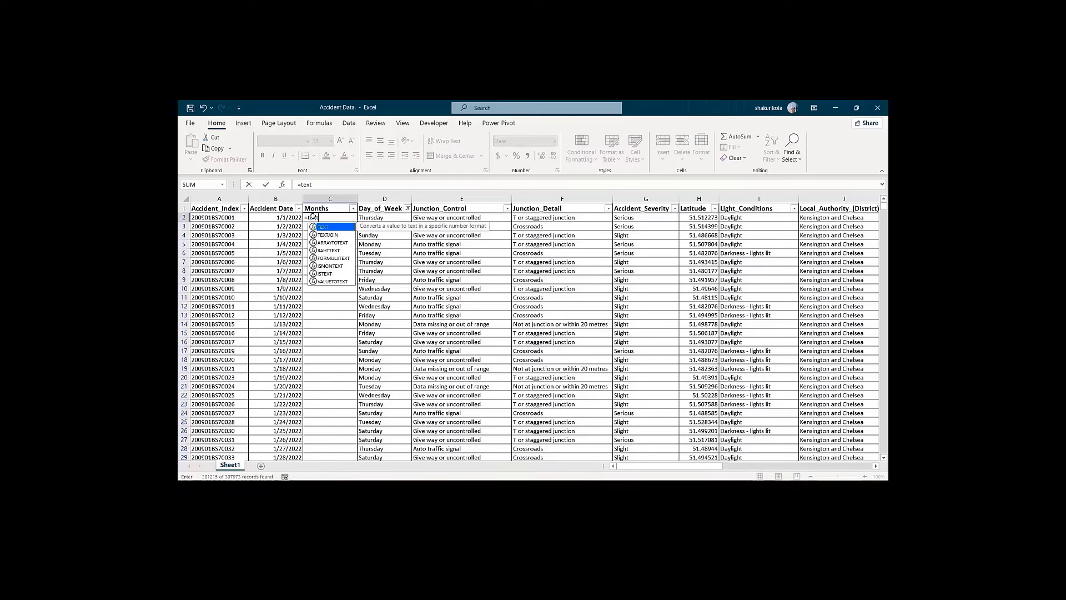
pyautogui.doubleClick(328, 229)
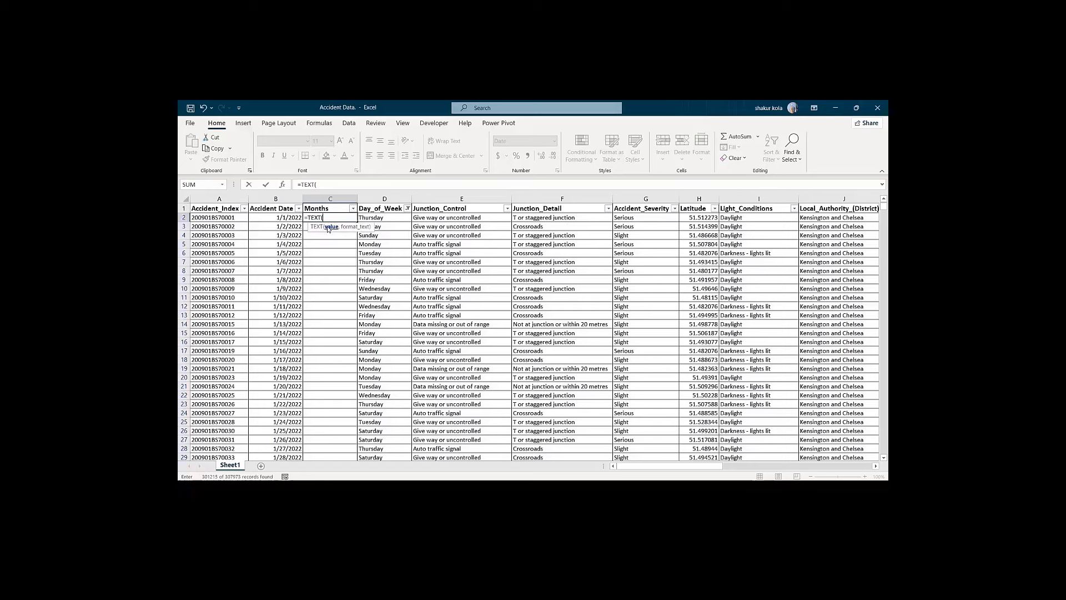
pyautogui.click(281, 217)
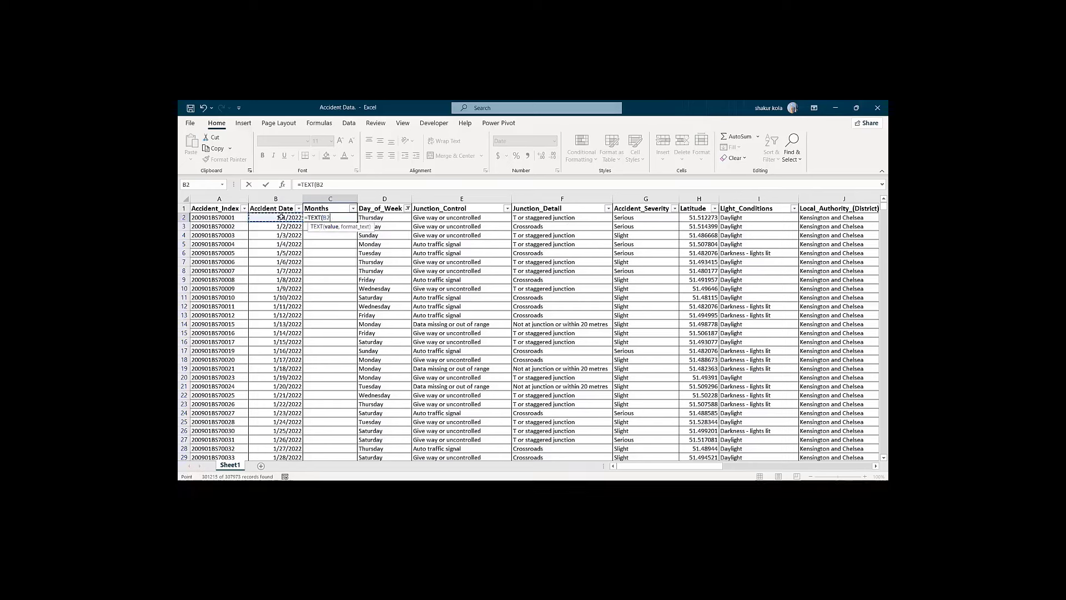
pyautogui.write(',')
pyautogui.write('mmm')
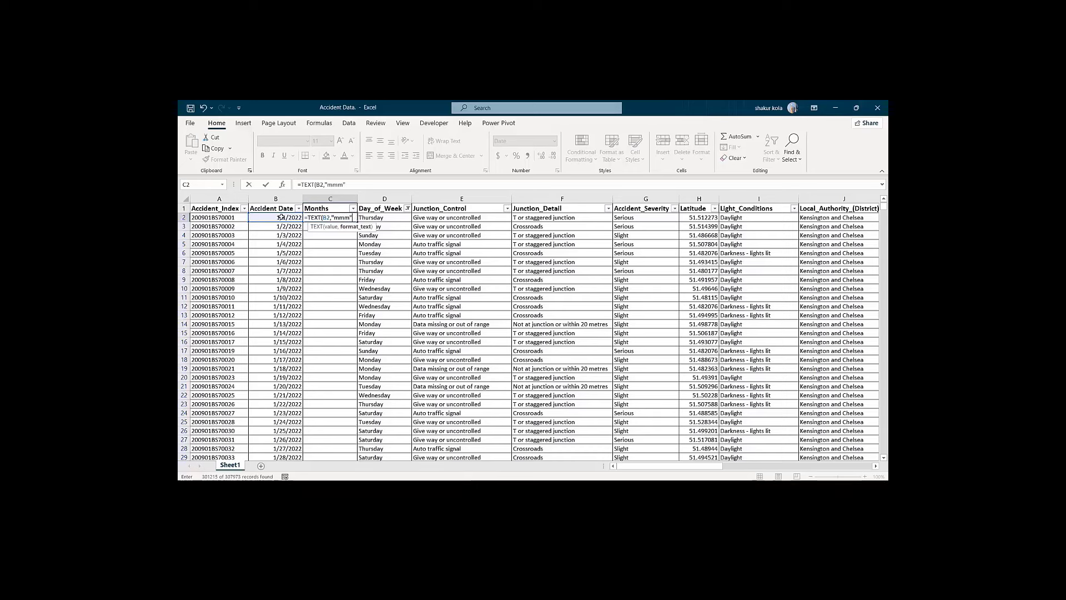
pyautogui.write('")')
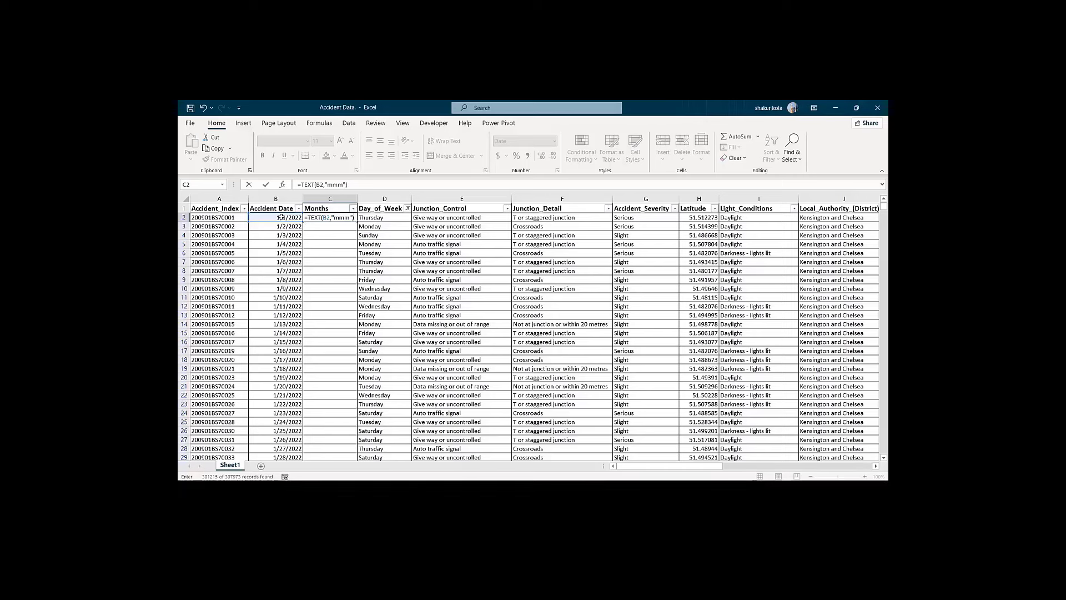
pyautogui.press('Return')
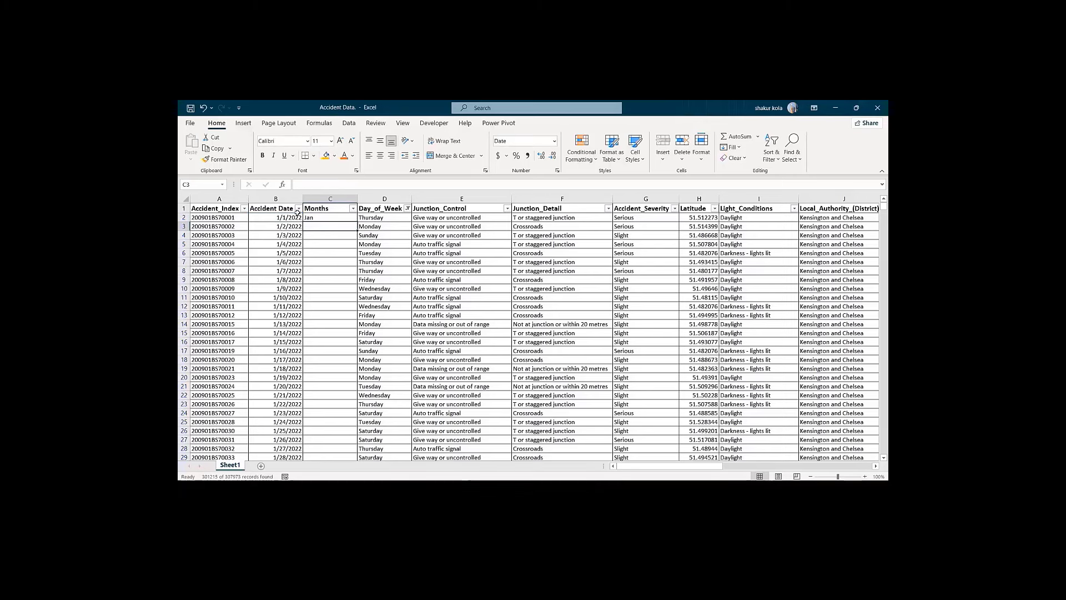
pyautogui.click(313, 217)
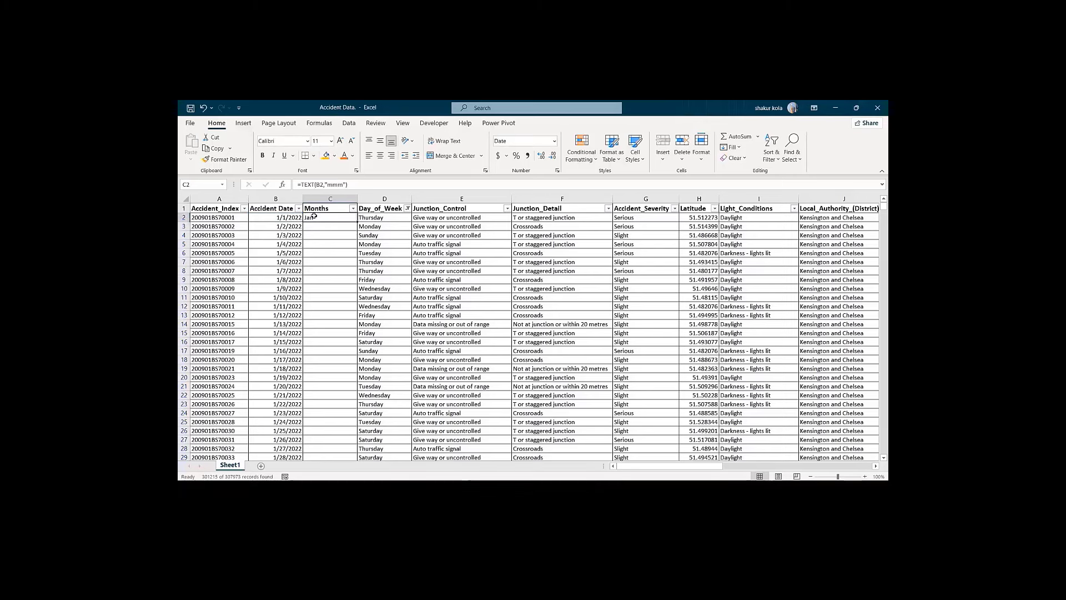
pyautogui.doubleClick(357, 221)
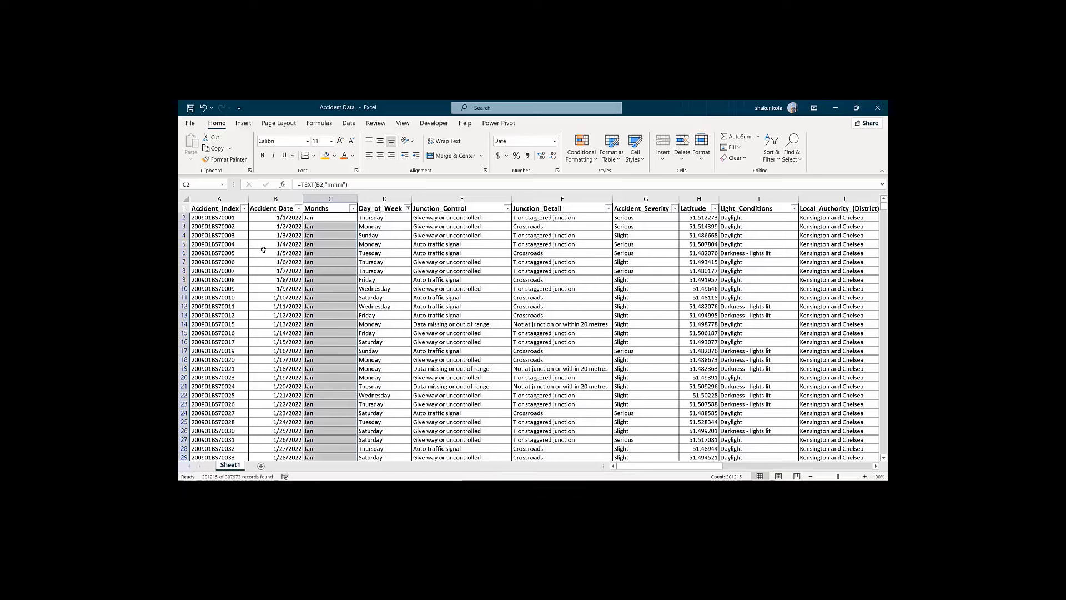
# Step: Insert a new column between Months and Day_of_Week, with the header Year
pyautogui.press('Up')
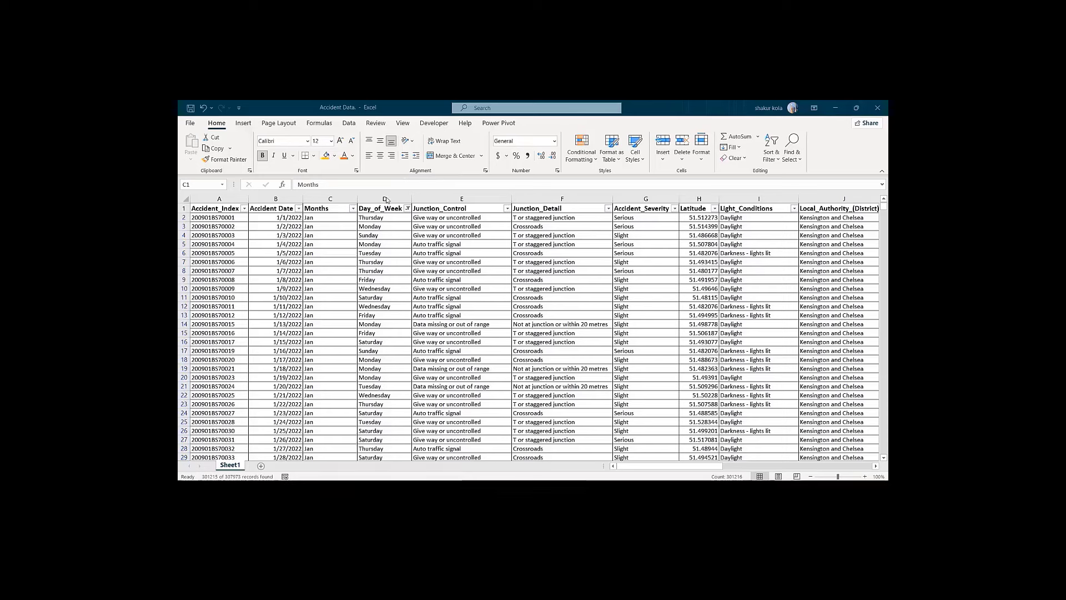
pyautogui.hotkey('ctrl', 'space')
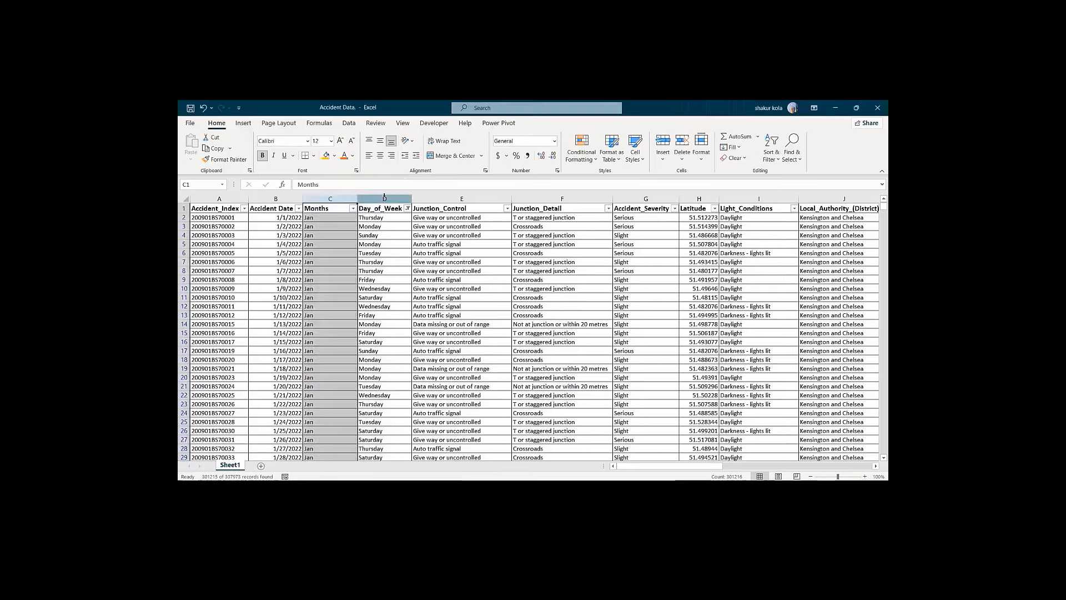
pyautogui.click(385, 199)
pyautogui.rightClick(384, 197)
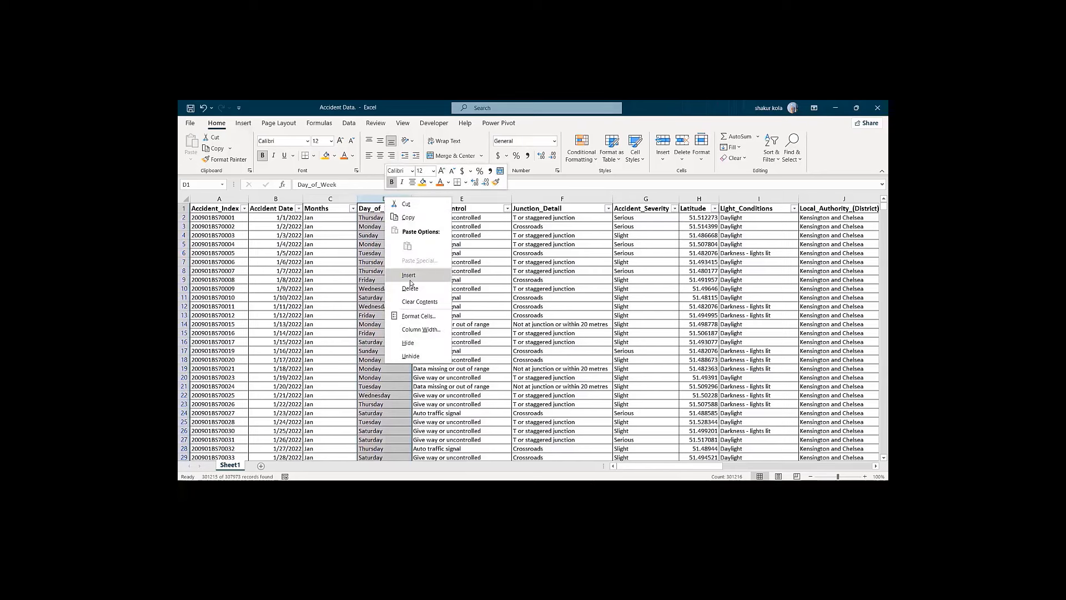
pyautogui.press('Escape')
pyautogui.hotkey('ctrl', 'shift', '+')
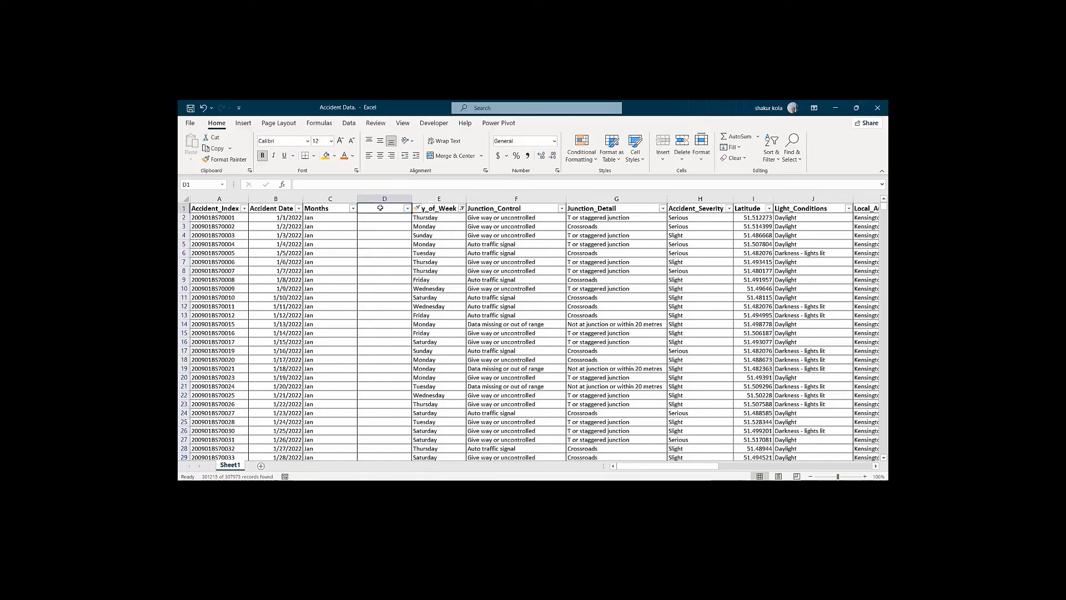
pyautogui.write('Year')
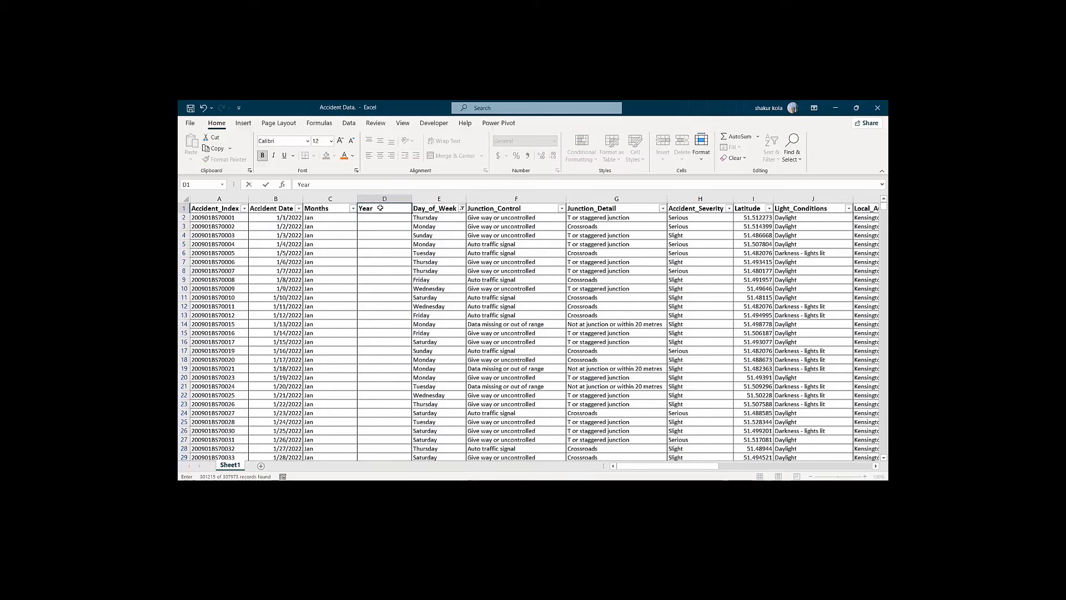
pyautogui.press('Return')
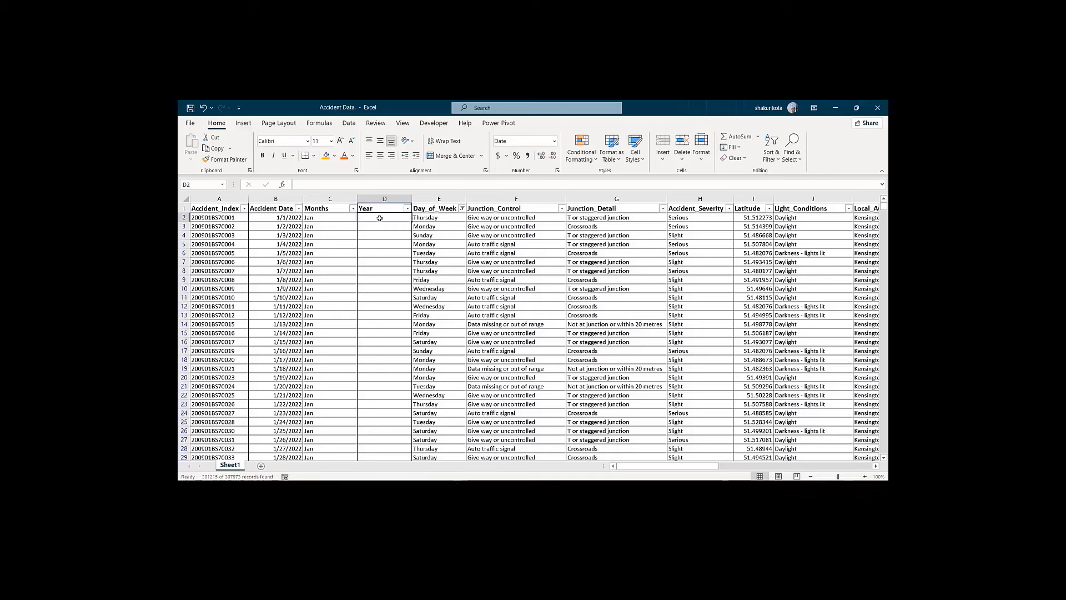
# Step: Enter the formula =TEXT(B2,"YYYY") in cell D2 and fill it down the whole Year column
pyautogui.write('=')
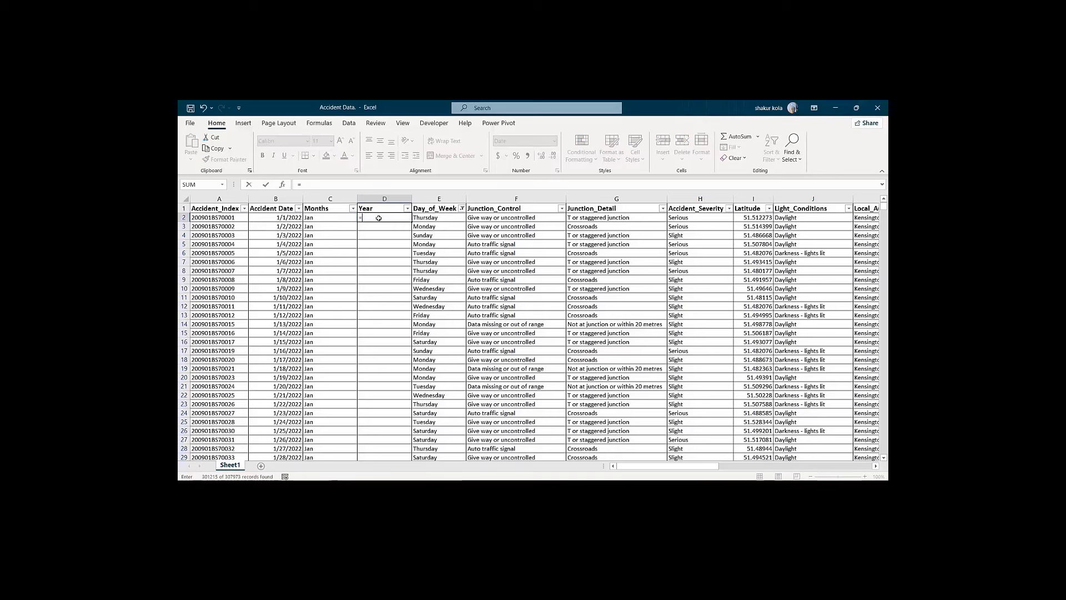
pyautogui.write('text')
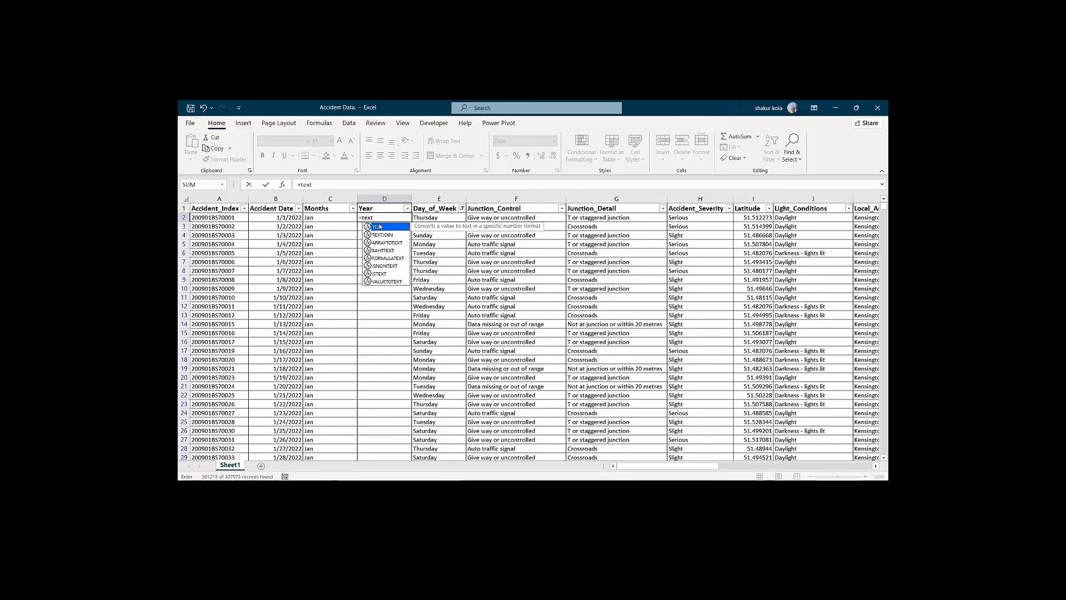
pyautogui.doubleClick(379, 228)
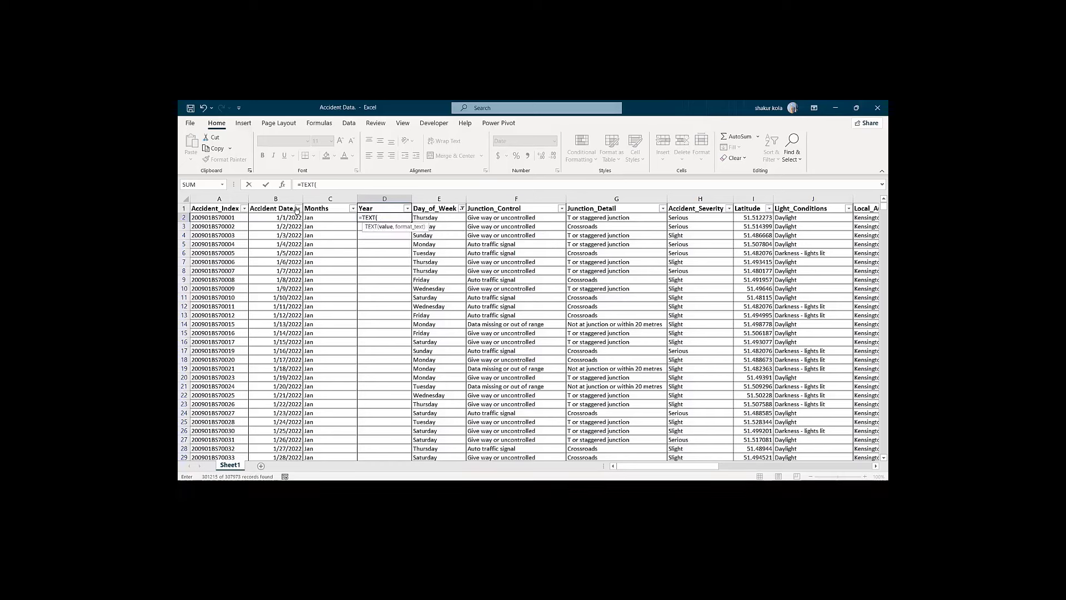
pyautogui.click(279, 218)
pyautogui.write(',')
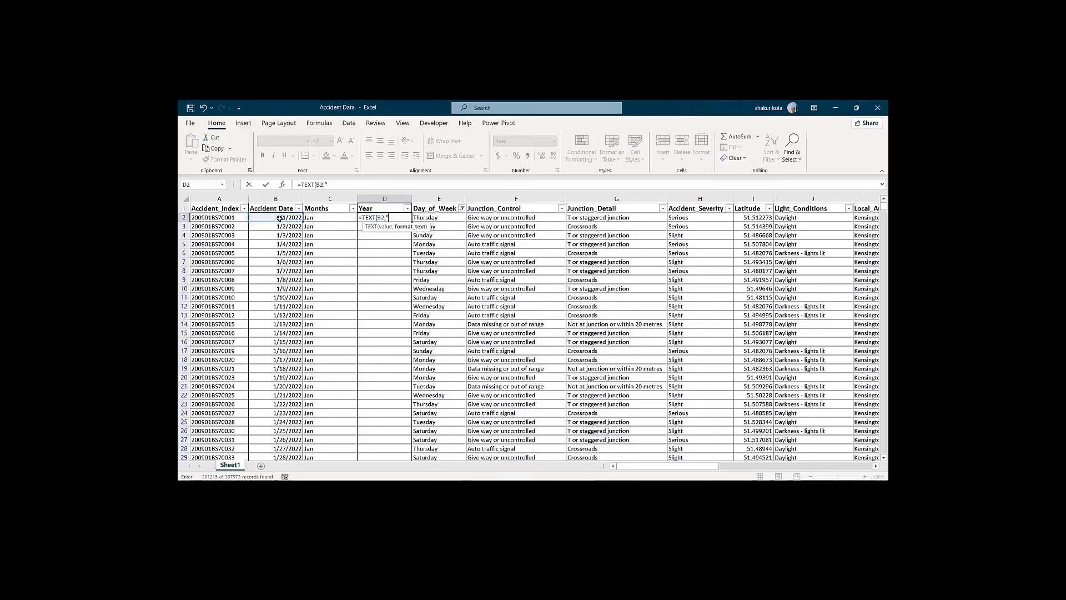
pyautogui.write('"YYYY"')
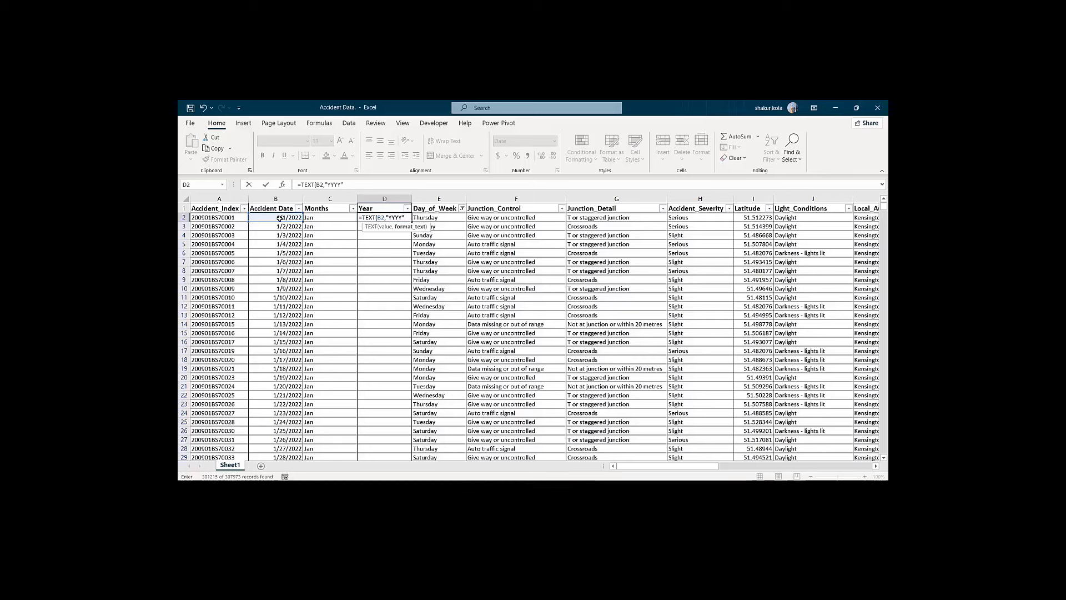
pyautogui.write(')')
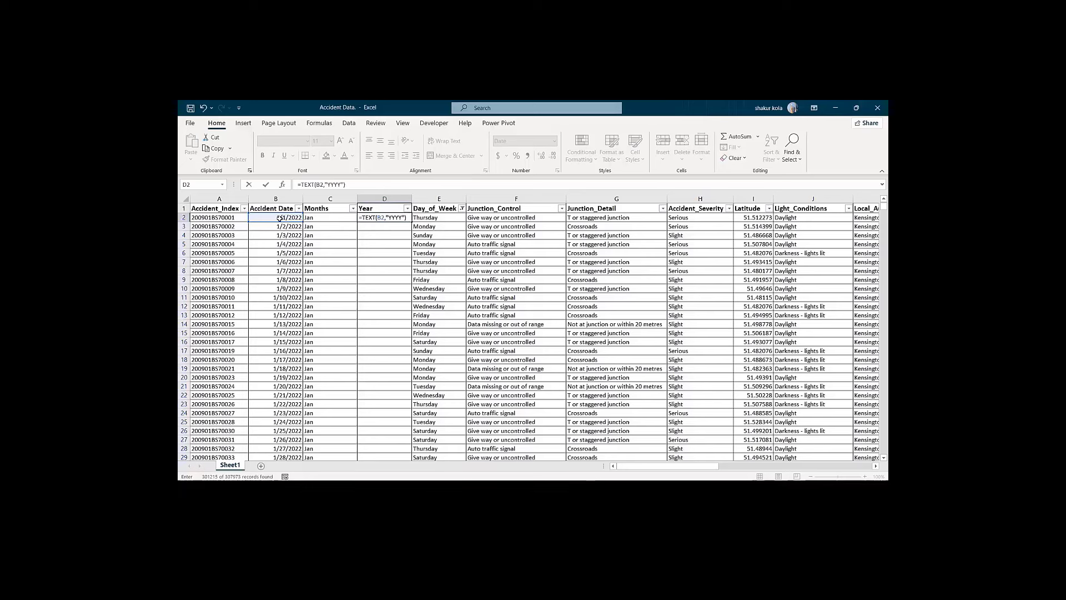
pyautogui.press('Return')
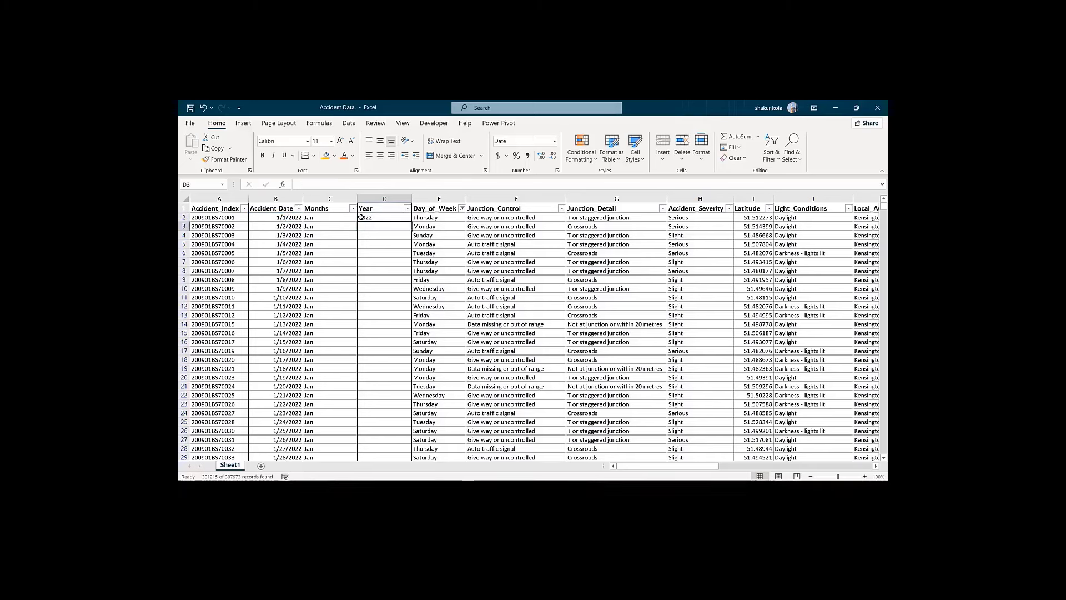
pyautogui.click(381, 220)
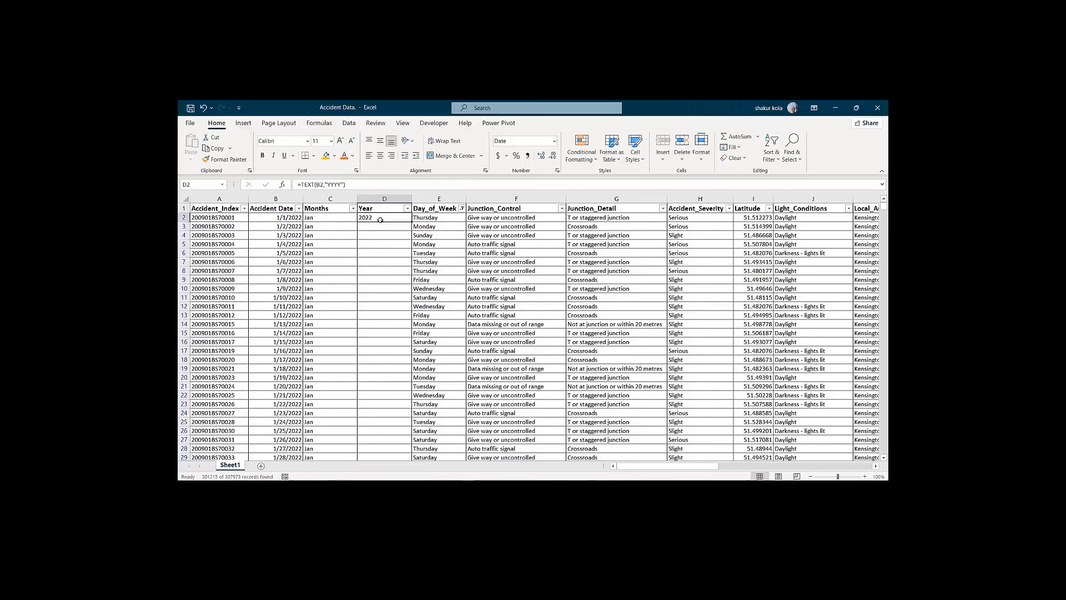
pyautogui.doubleClick(412, 221)
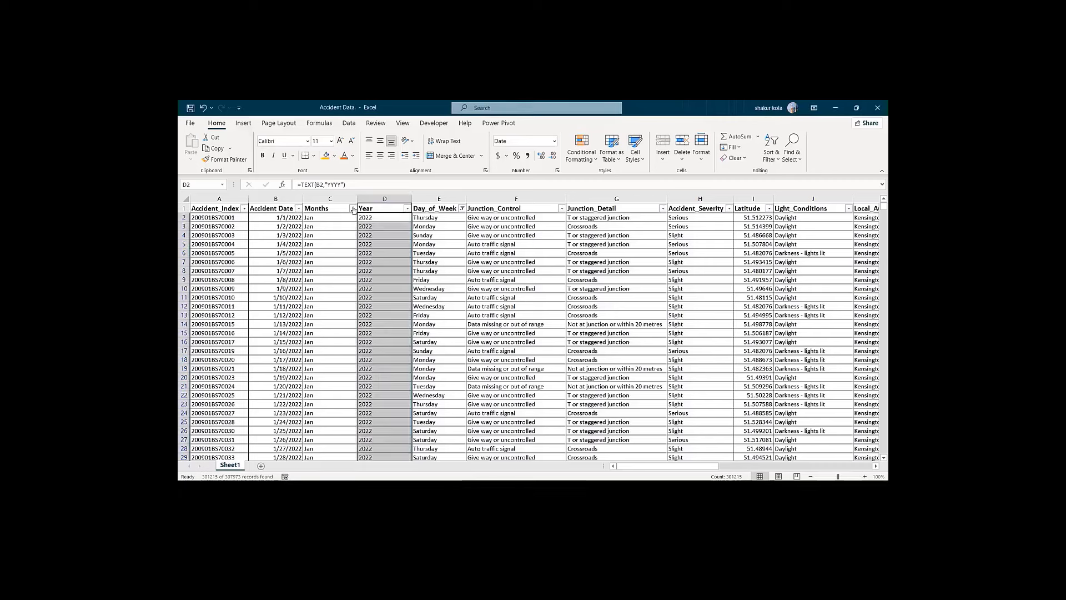
# Step: Check the filter value lists of the Months and Year columns, keeping all values selected
pyautogui.click(353, 208)
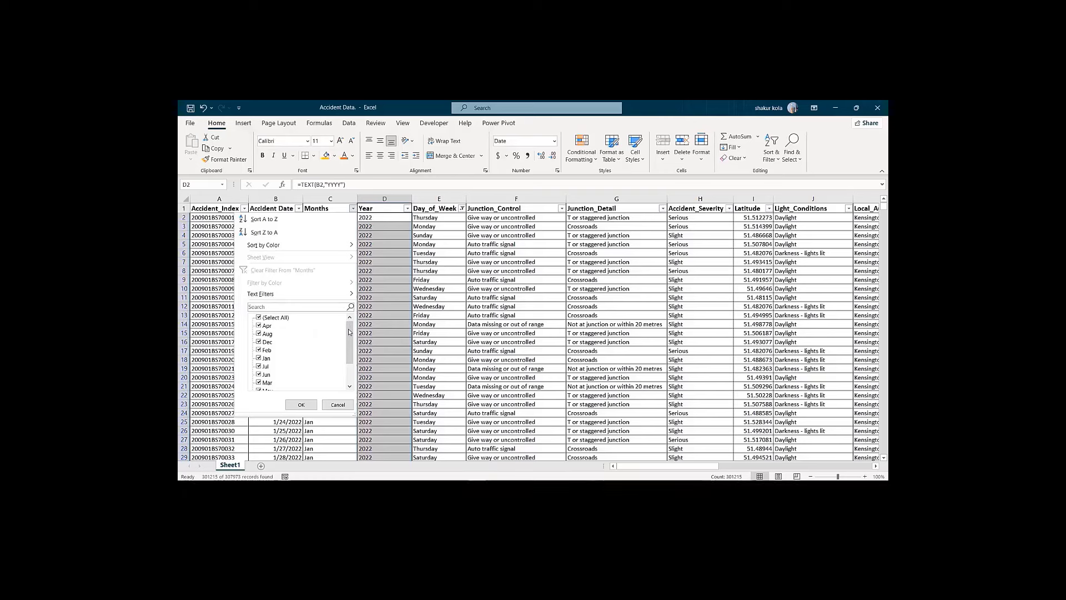
pyautogui.moveTo(349, 331); pyautogui.dragTo(342, 375)
pyautogui.click(301, 404)
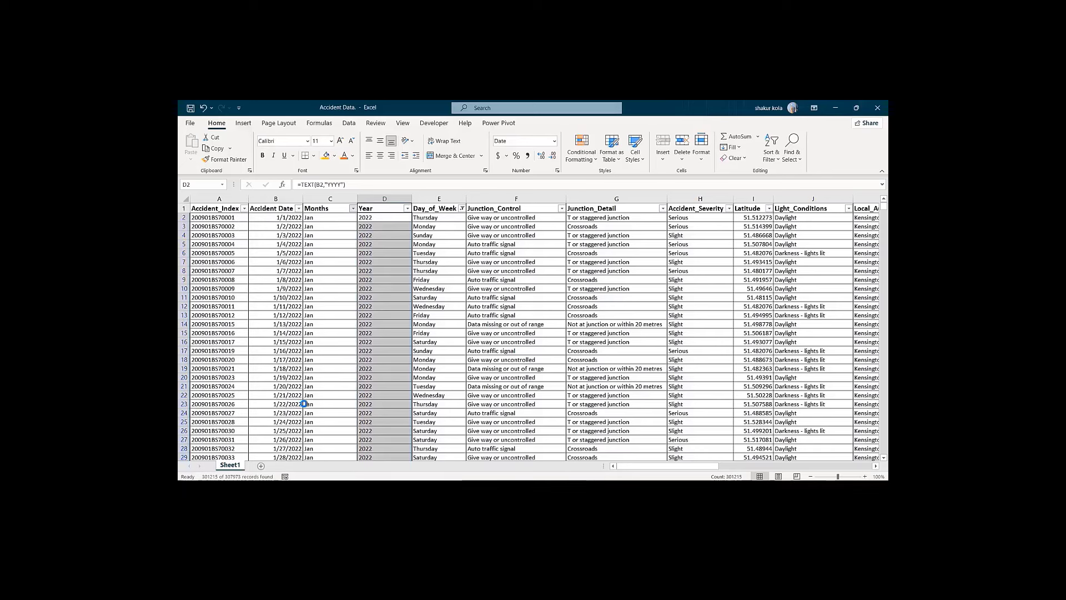
pyautogui.click(407, 209)
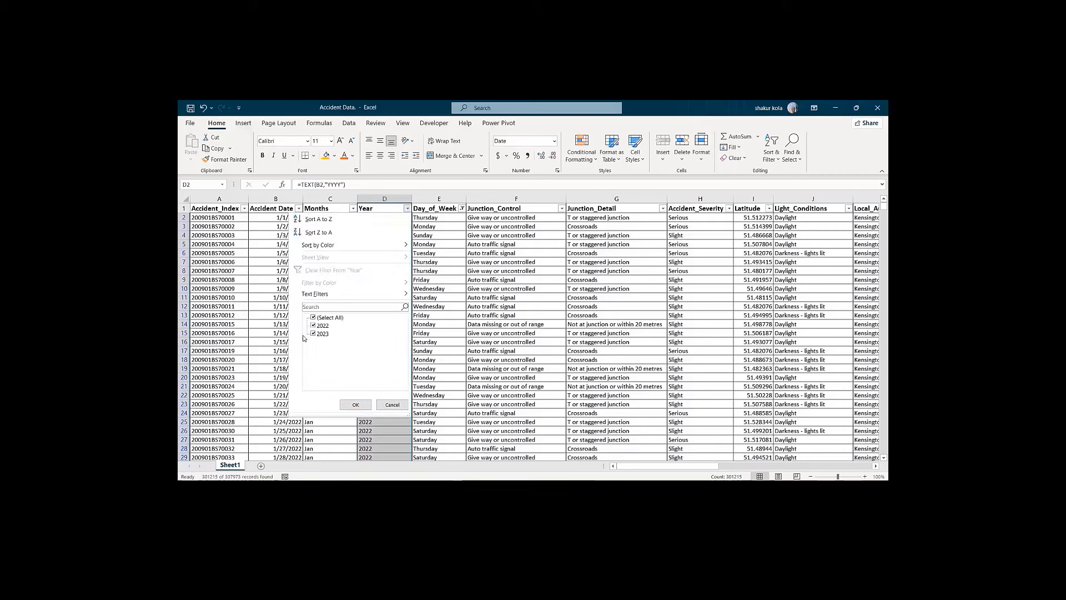
pyautogui.click(355, 404)
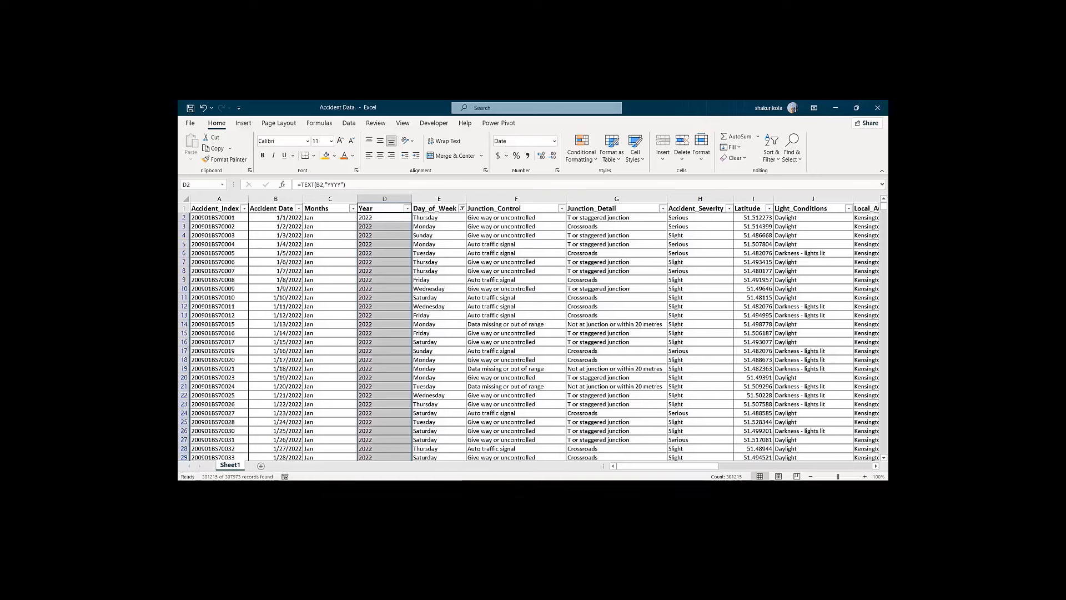
# Step: Create a PivotTable from the full accident data range on Sheet1, placed on a new worksheet
pyautogui.click(422, 289)
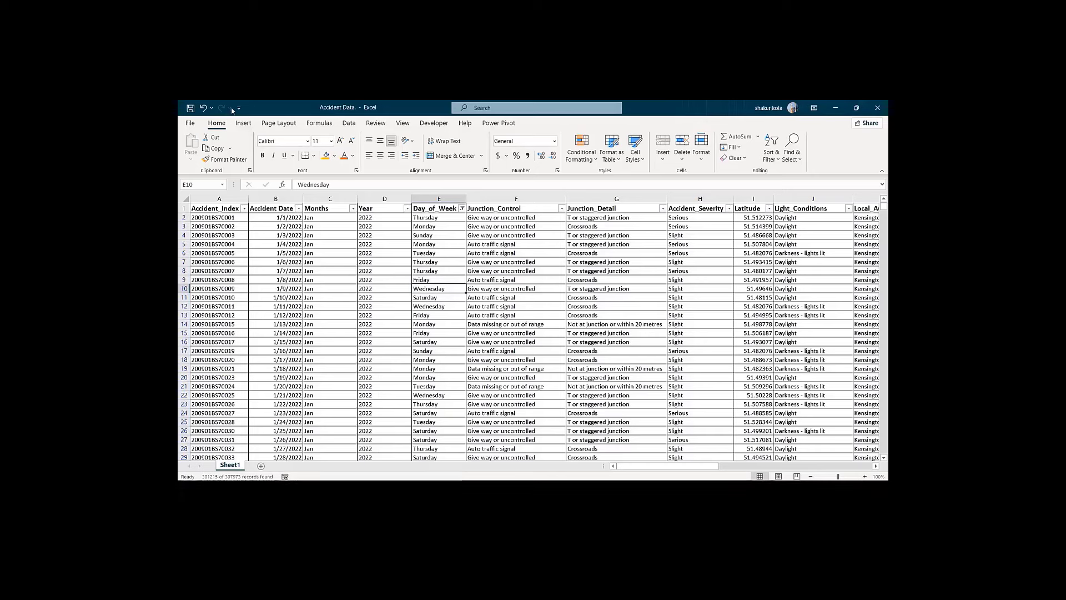
pyautogui.click(242, 124)
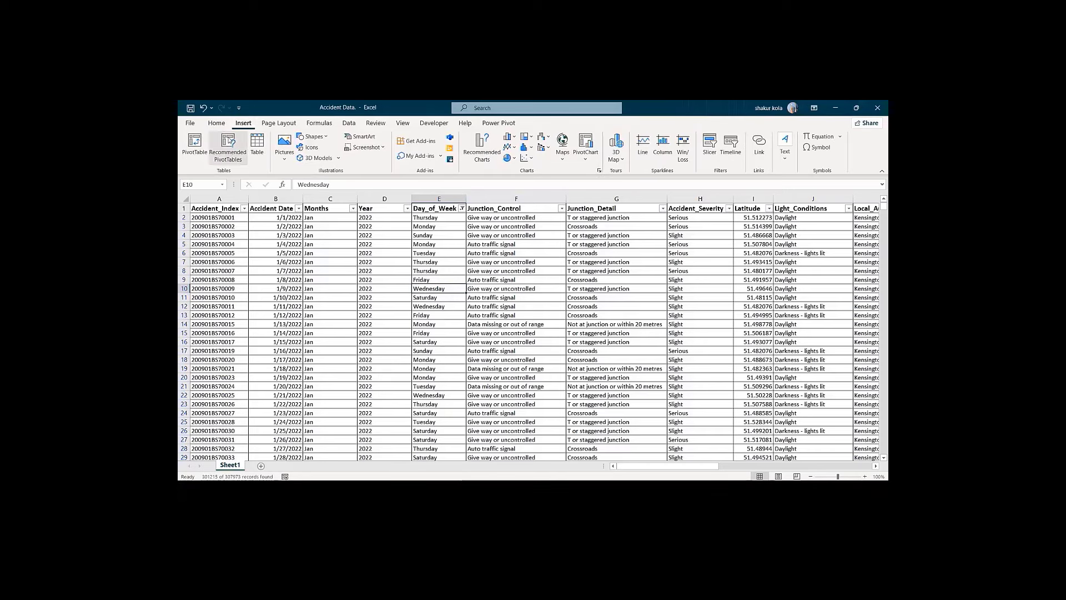
pyautogui.click(196, 144)
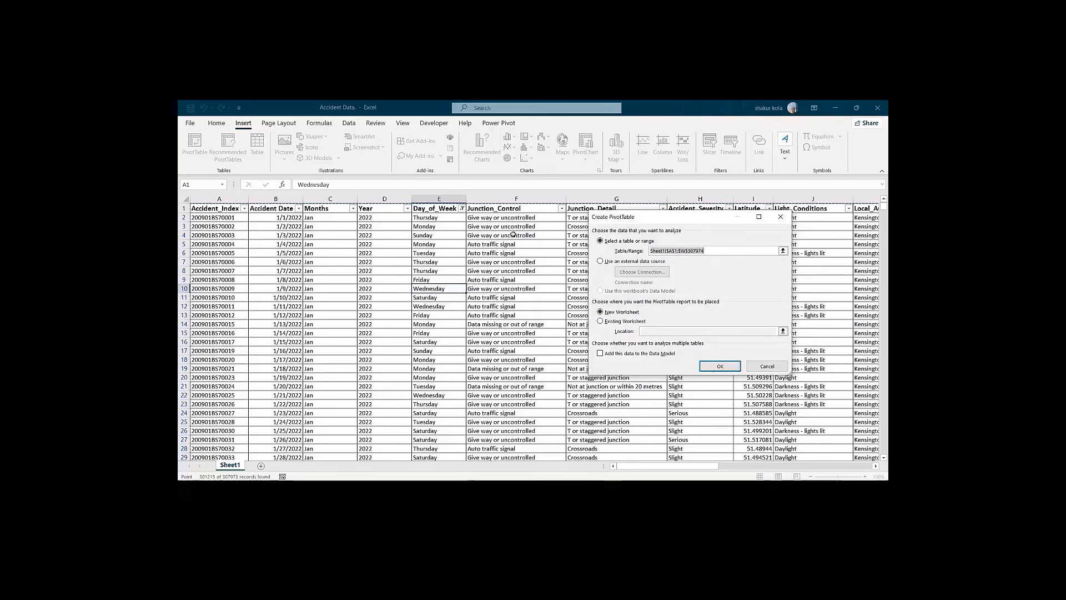
pyautogui.click(708, 367)
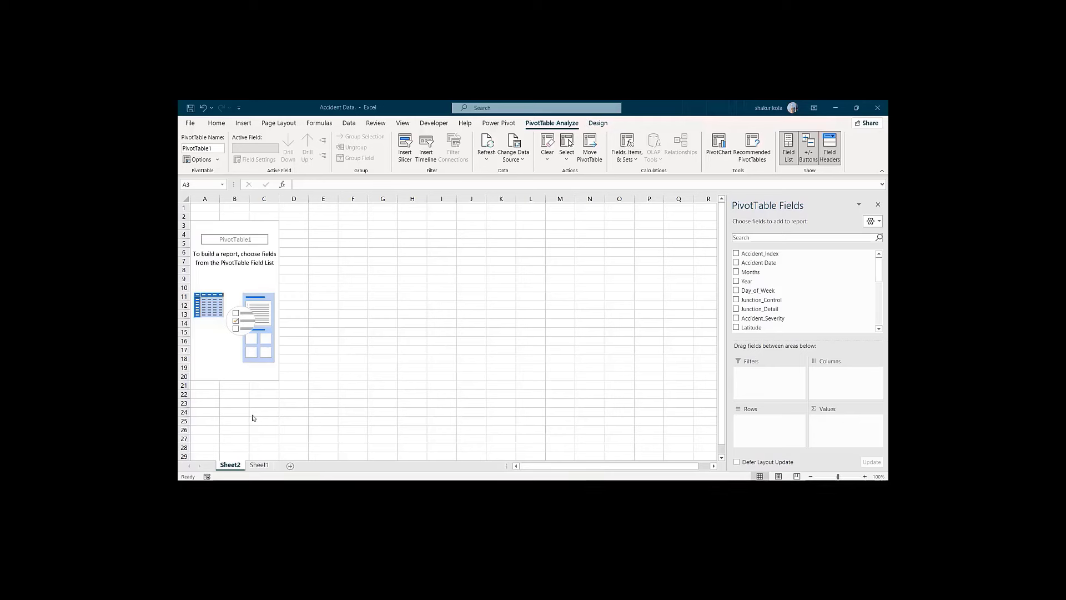
# Step: Rename the PivotTable's worksheet from Sheet2 to KPI
pyautogui.click(228, 471)
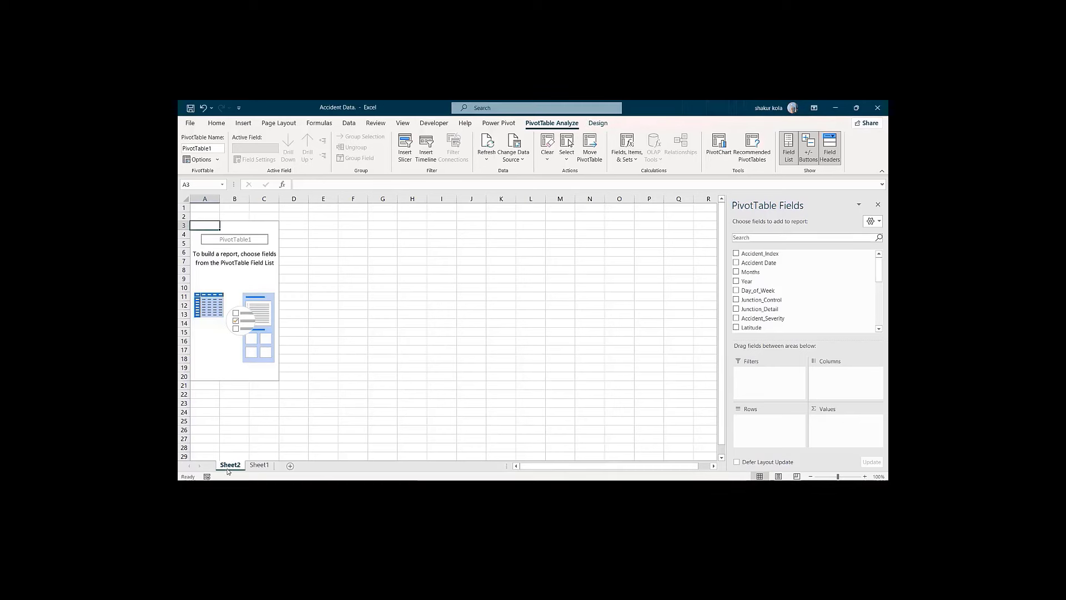
pyautogui.doubleClick(231, 466)
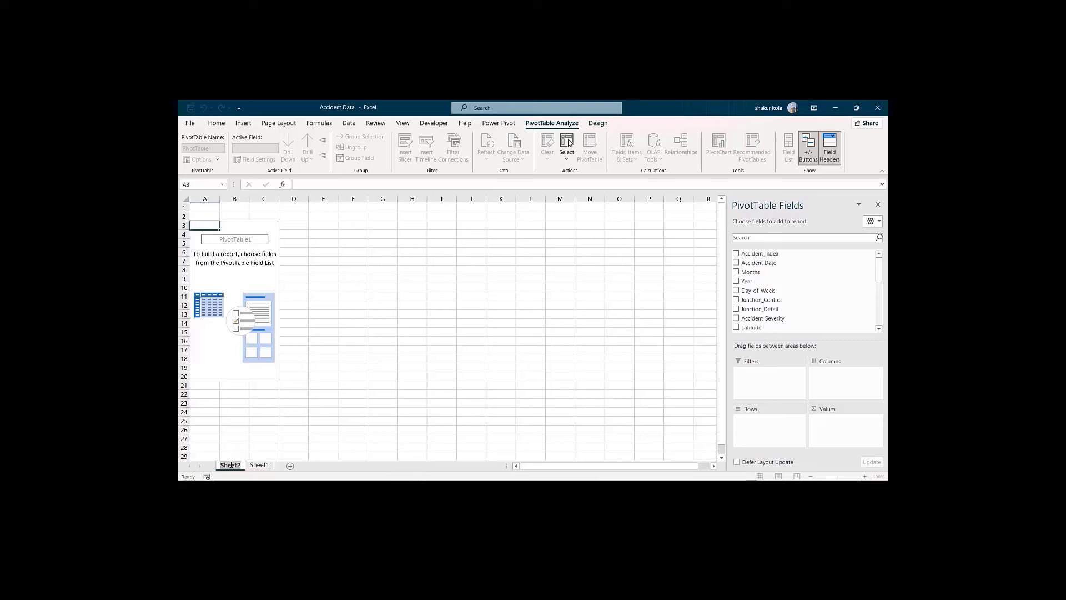
pyautogui.write('KPI')
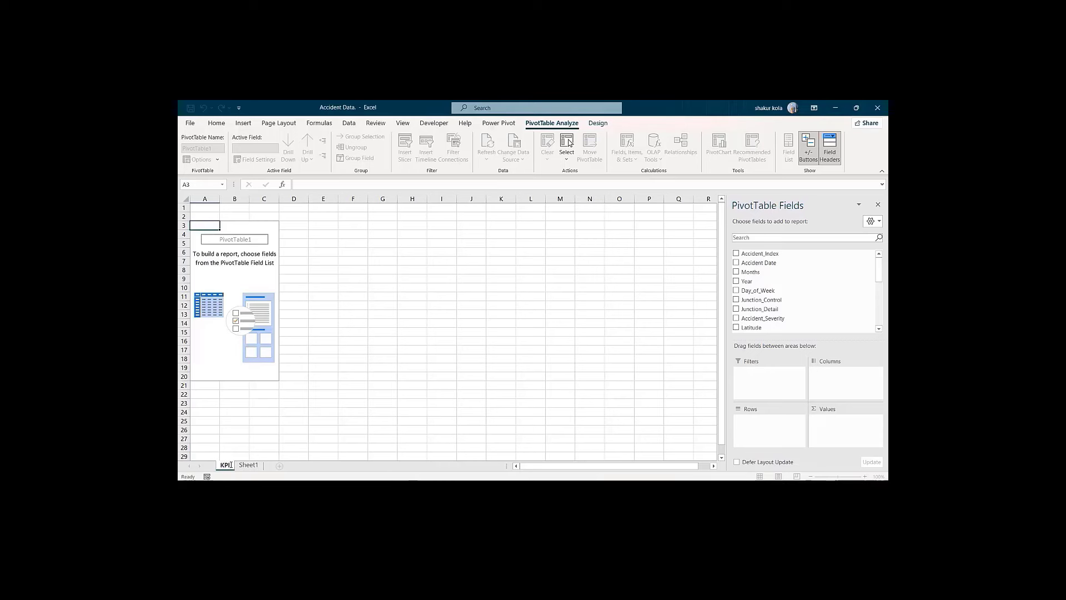
pyautogui.press('Return')
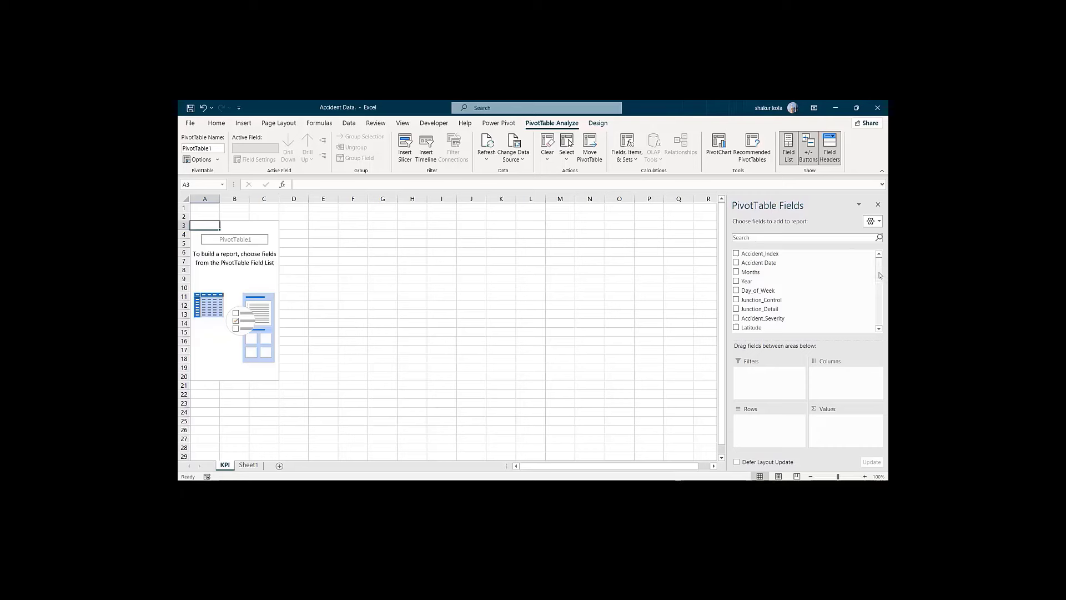
# Step: Add Number_of_Casualties to the PivotTable's values as a sum and format it as Number with 0 decimal places
pyautogui.moveTo(880, 275); pyautogui.dragTo(869, 305)
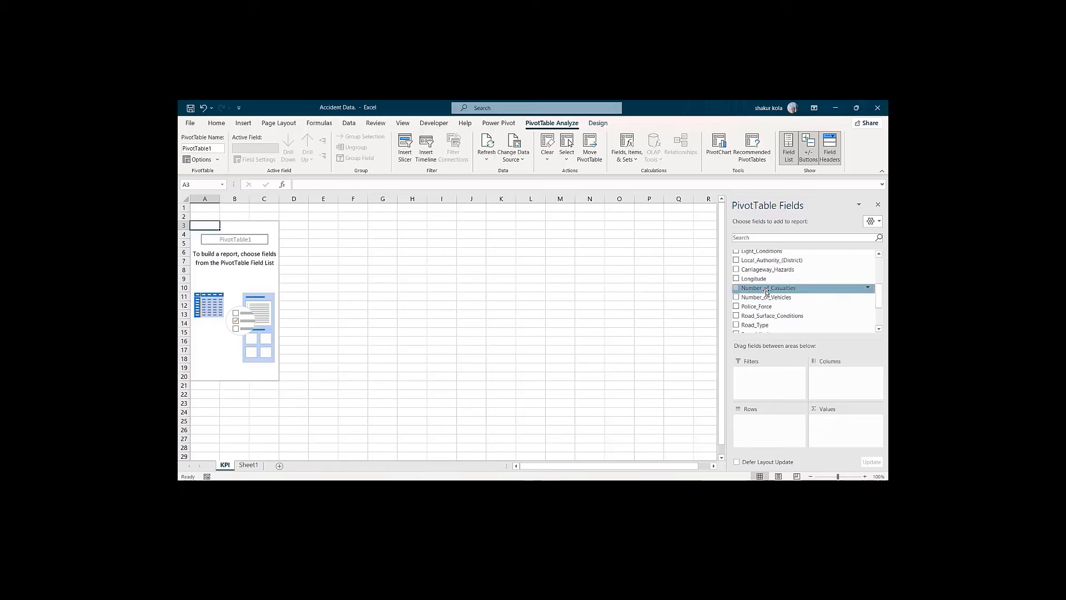
pyautogui.moveTo(767, 292); pyautogui.dragTo(840, 426)
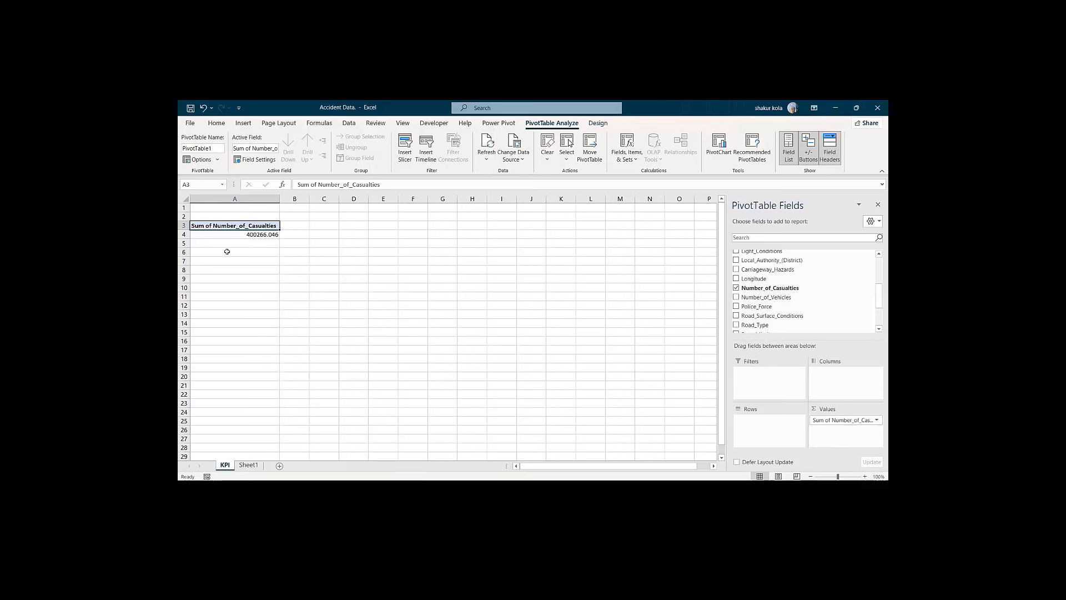
pyautogui.click(253, 235)
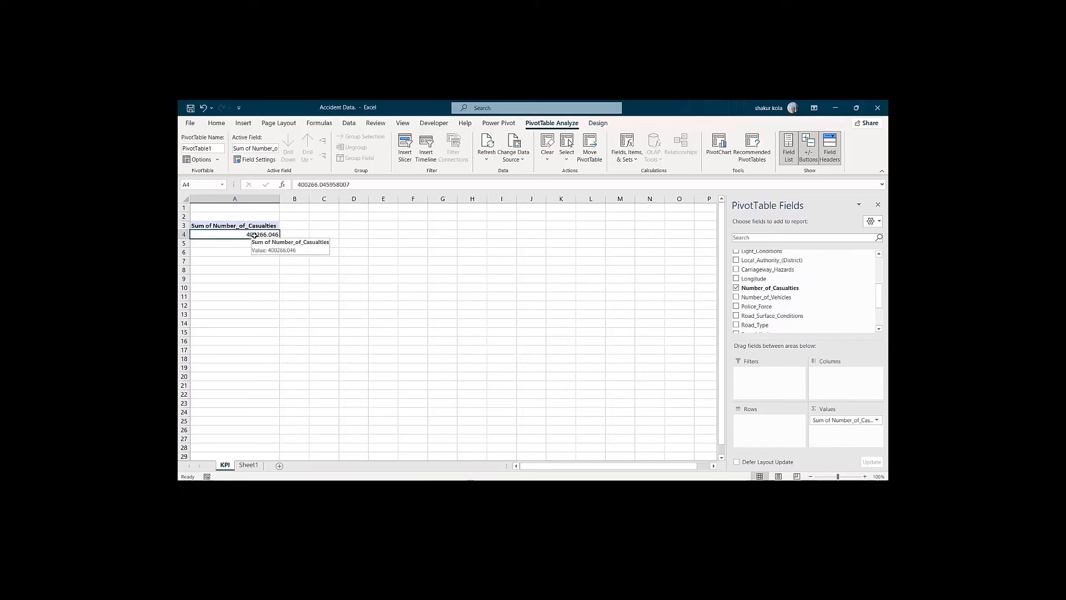
pyautogui.rightClick(254, 235)
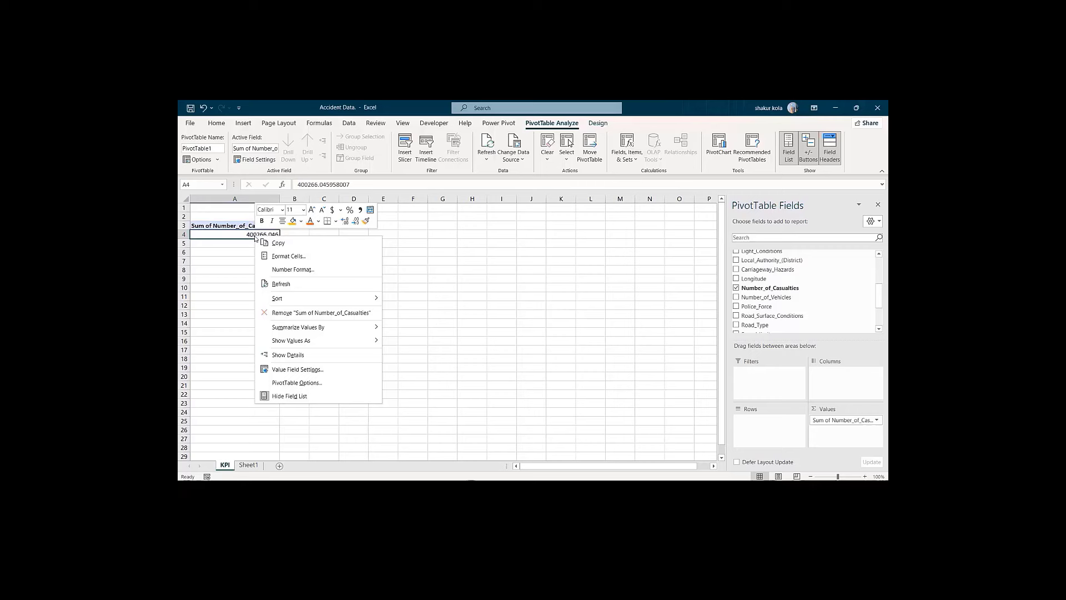
pyautogui.click(294, 271)
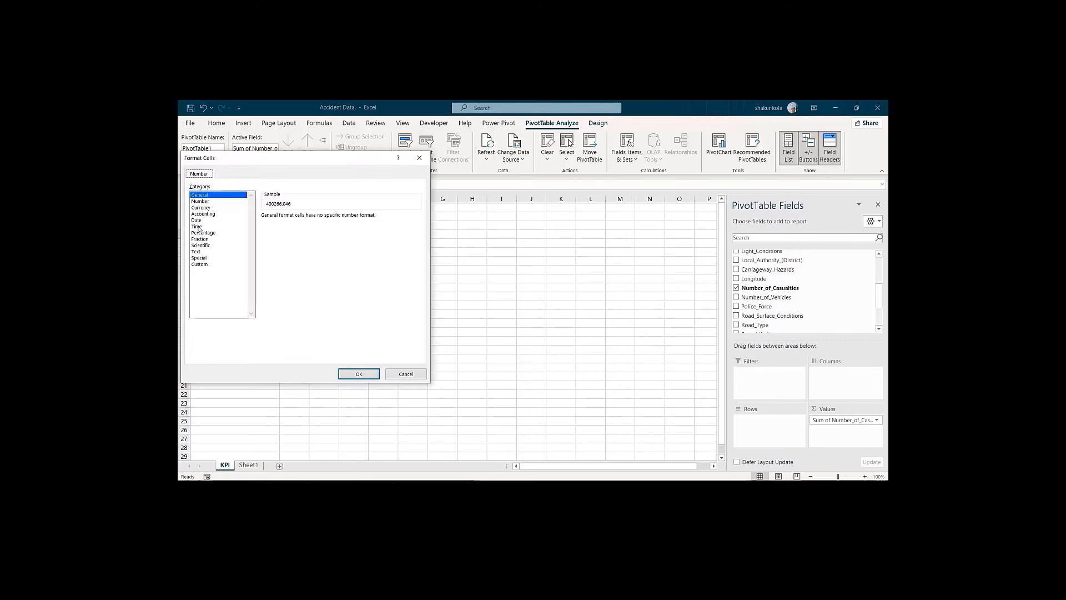
pyautogui.click(200, 201)
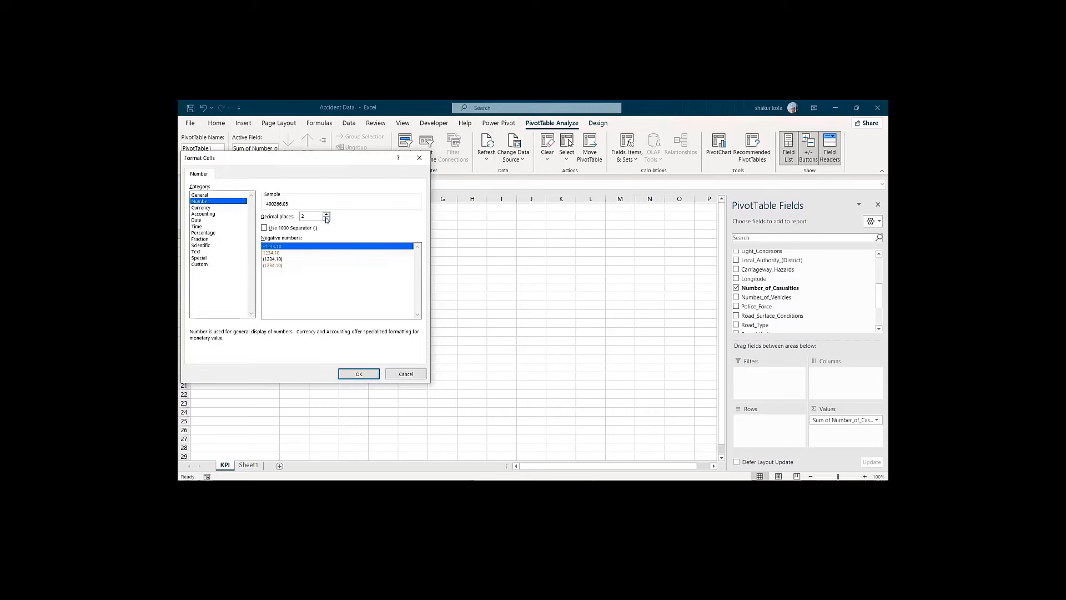
pyautogui.click(326, 219)
pyautogui.click(326, 218)
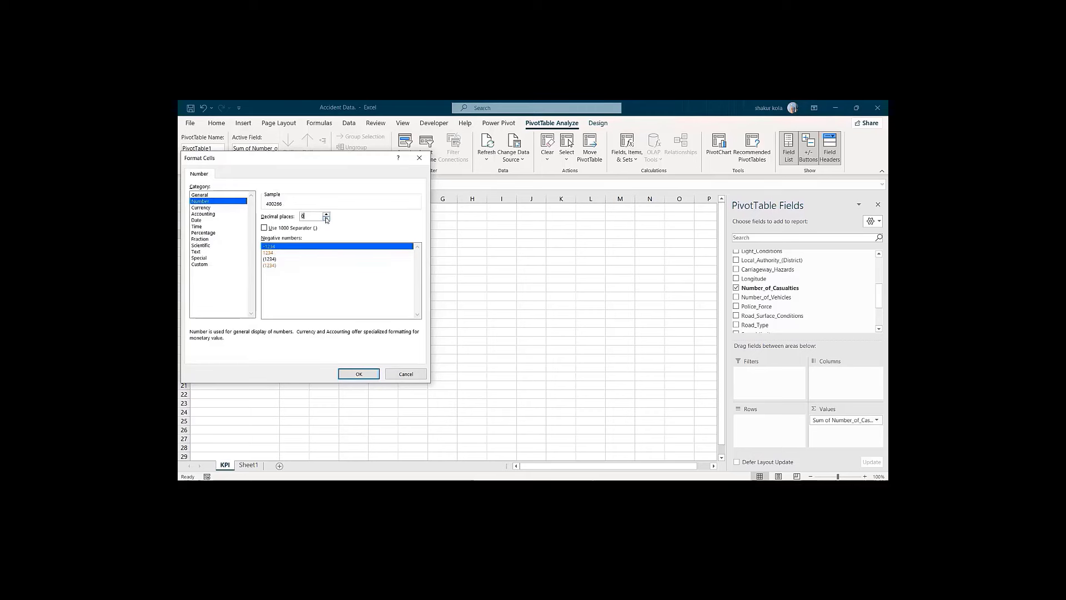
pyautogui.click(359, 375)
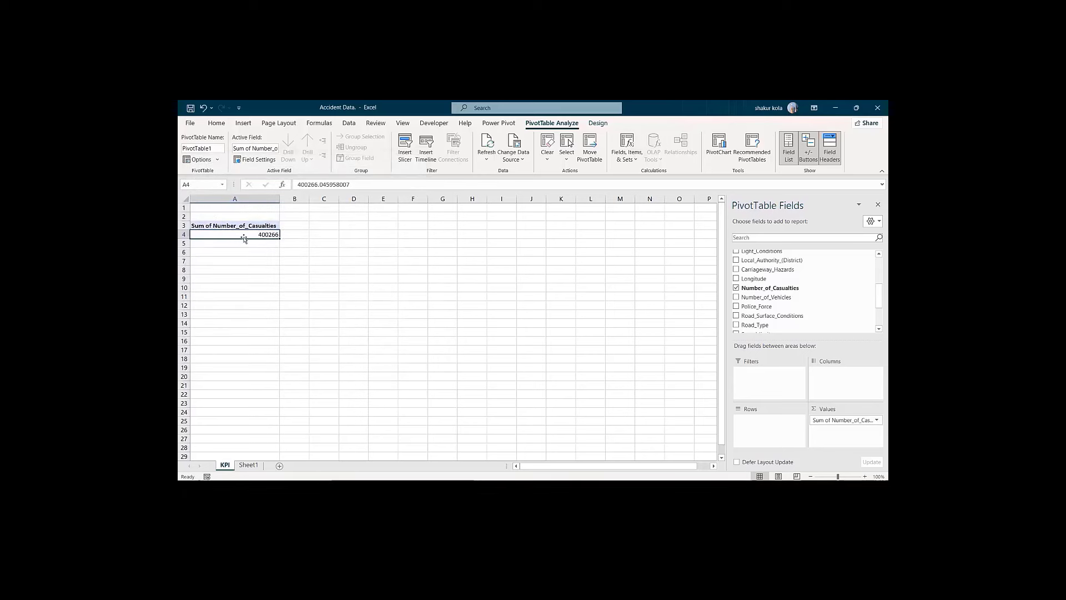
# Step: Copy the total casualties PivotTable to A11 and break the copy down by Accident_Severity in rows
pyautogui.click(227, 226)
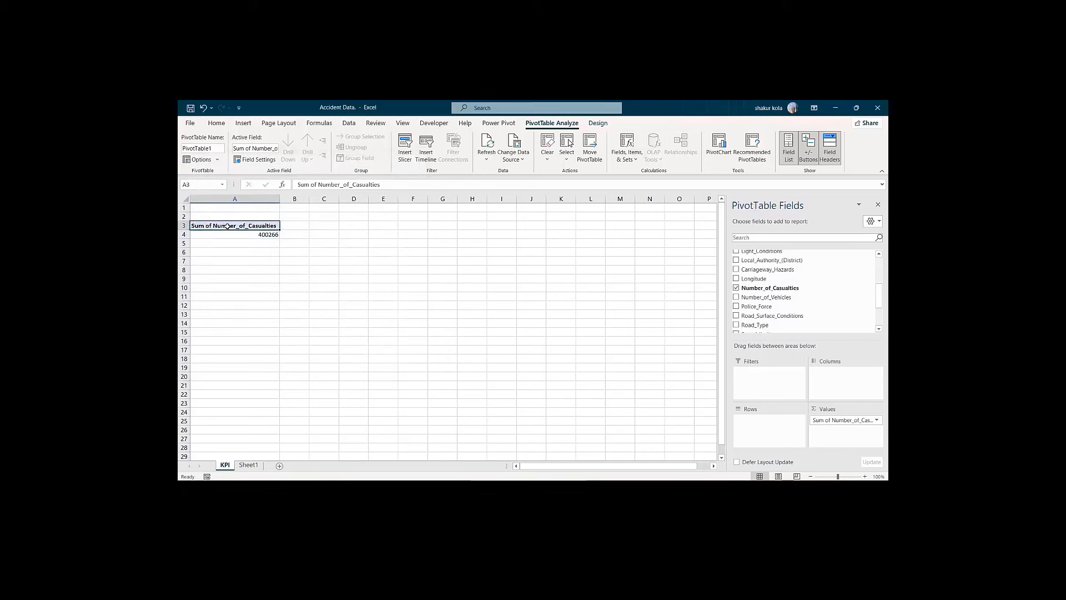
pyautogui.hotkey('shift', 'Down')
pyautogui.hotkey('ctrl', 'c')
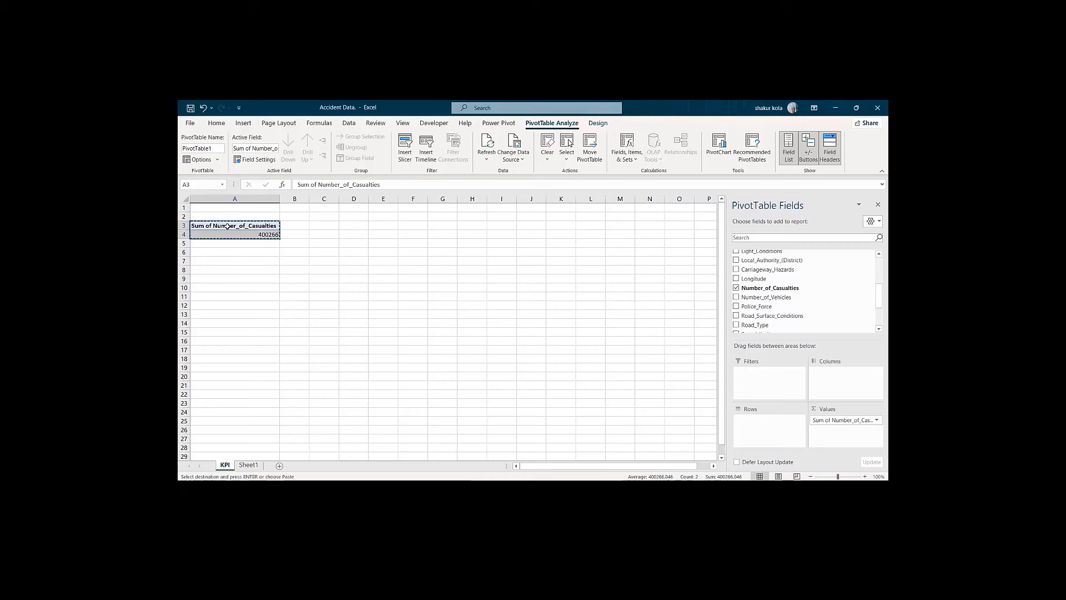
pyautogui.click(212, 297)
pyautogui.hotkey('ctrl', 'v')
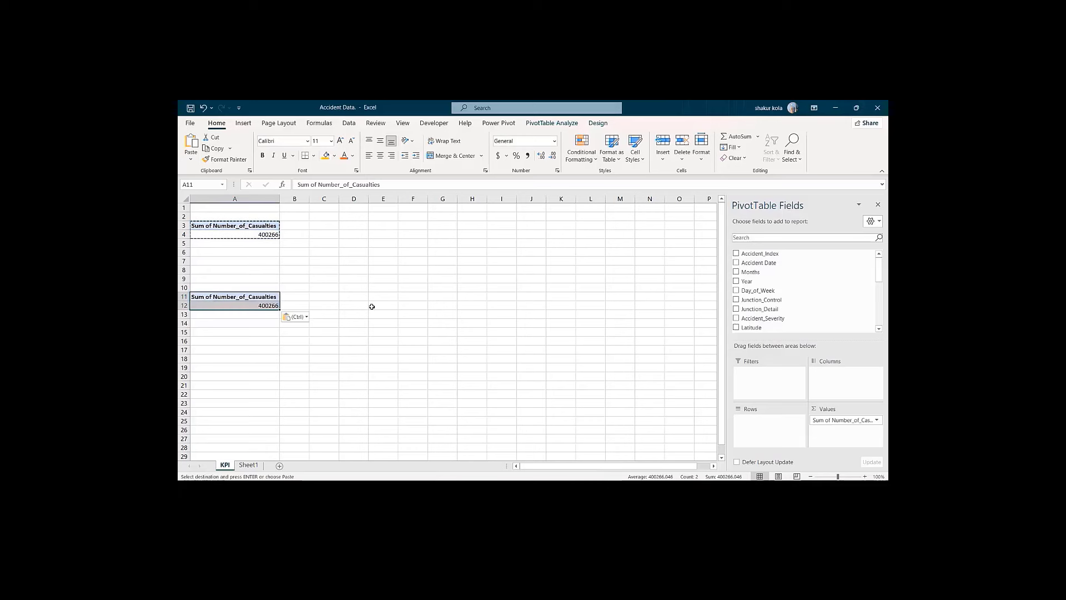
pyautogui.press('Escape')
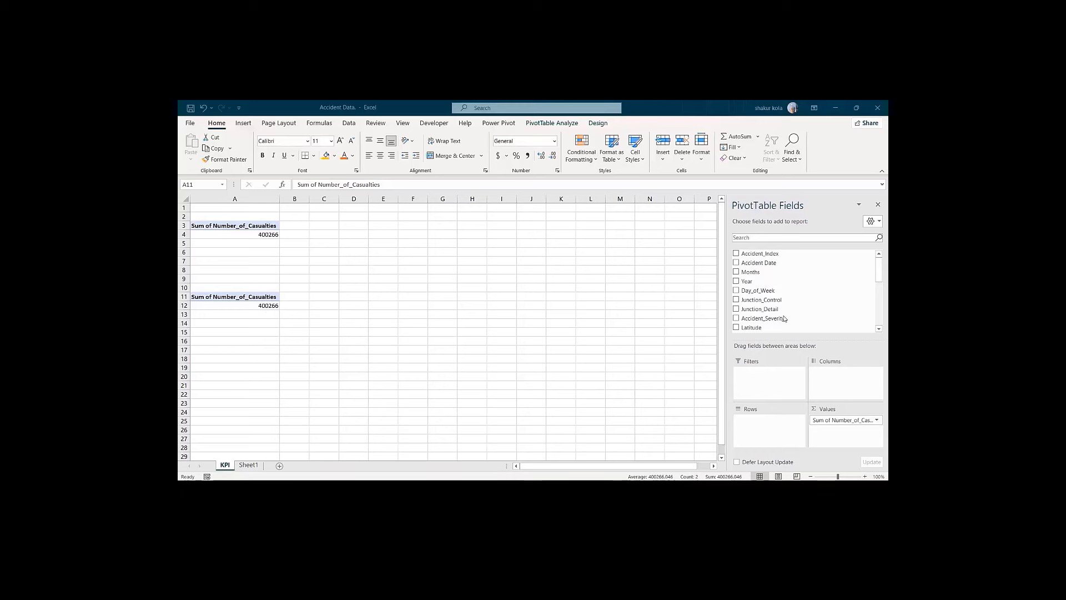
pyautogui.moveTo(768, 320); pyautogui.dragTo(771, 427)
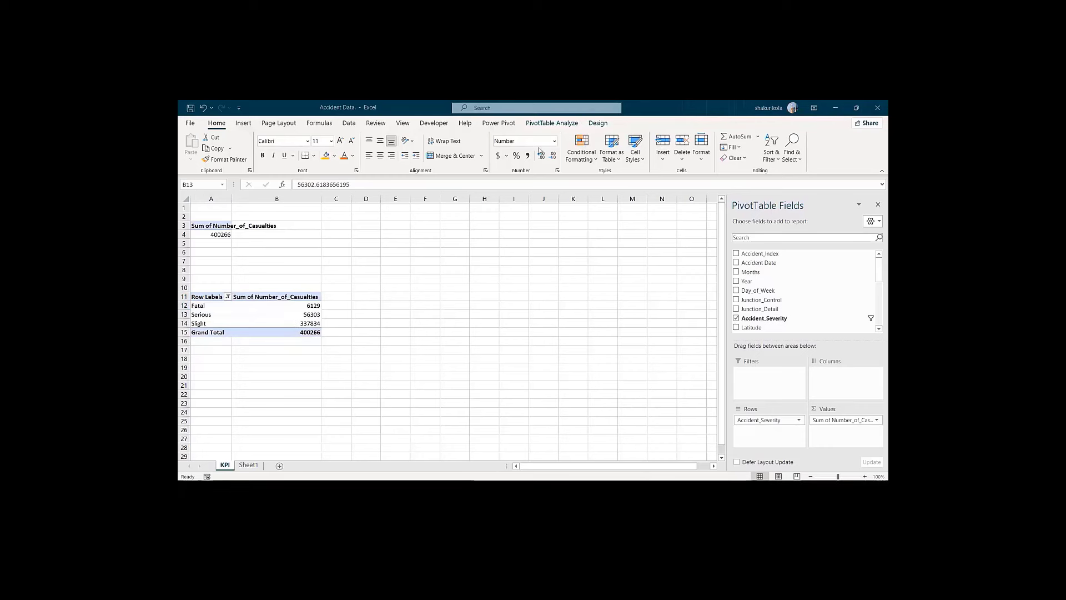
# Step: Enter the heading "Fatal Severity" in E10 and fit column E to its text
pyautogui.click(390, 286)
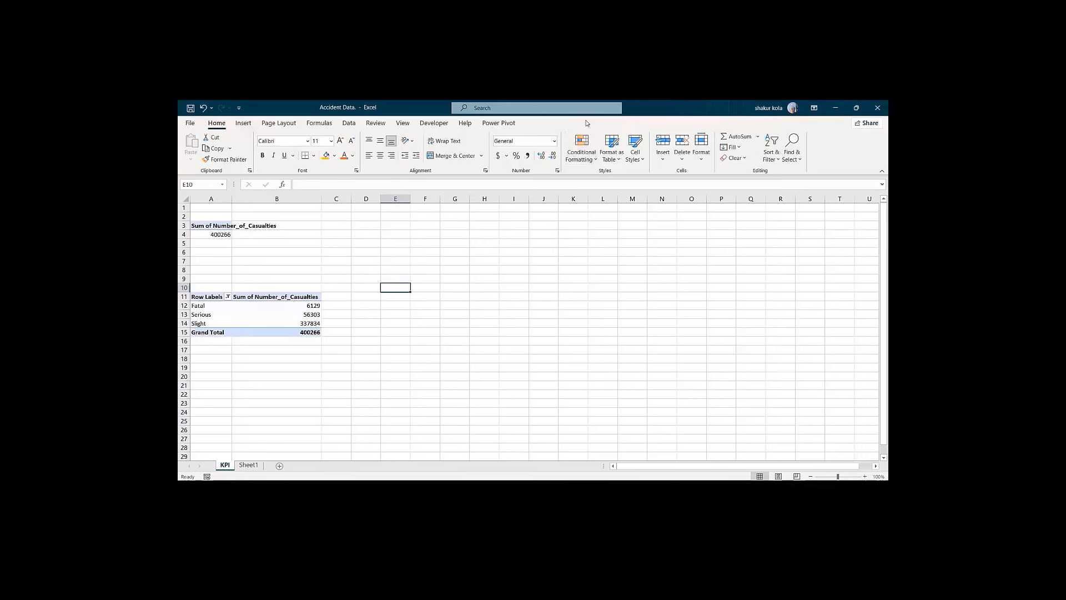
pyautogui.click(391, 288)
pyautogui.write('Fa')
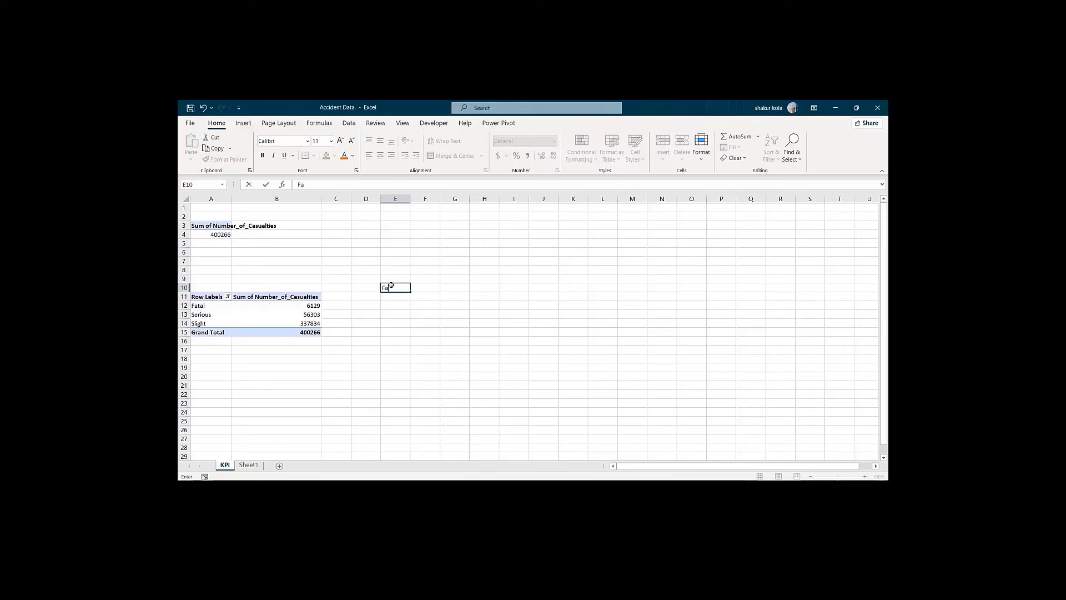
pyautogui.write('tal')
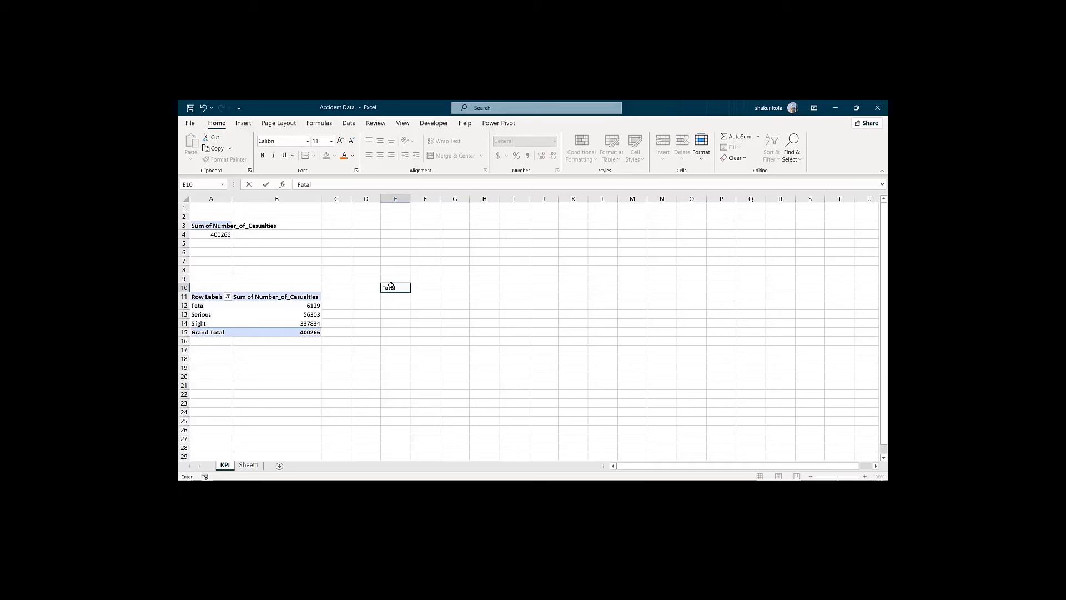
pyautogui.write(' Severity')
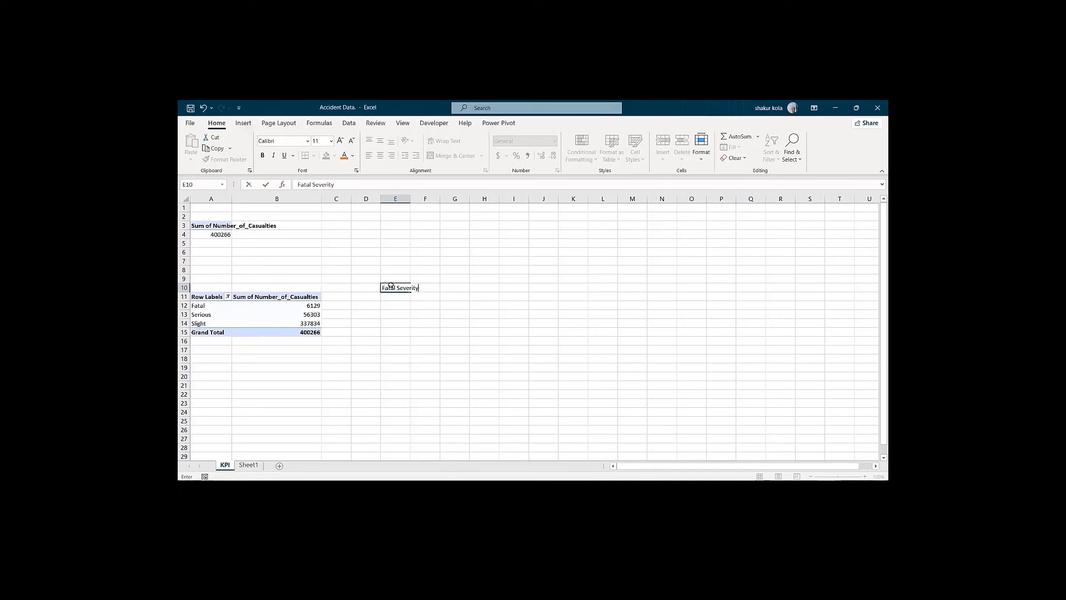
pyautogui.press('Return')
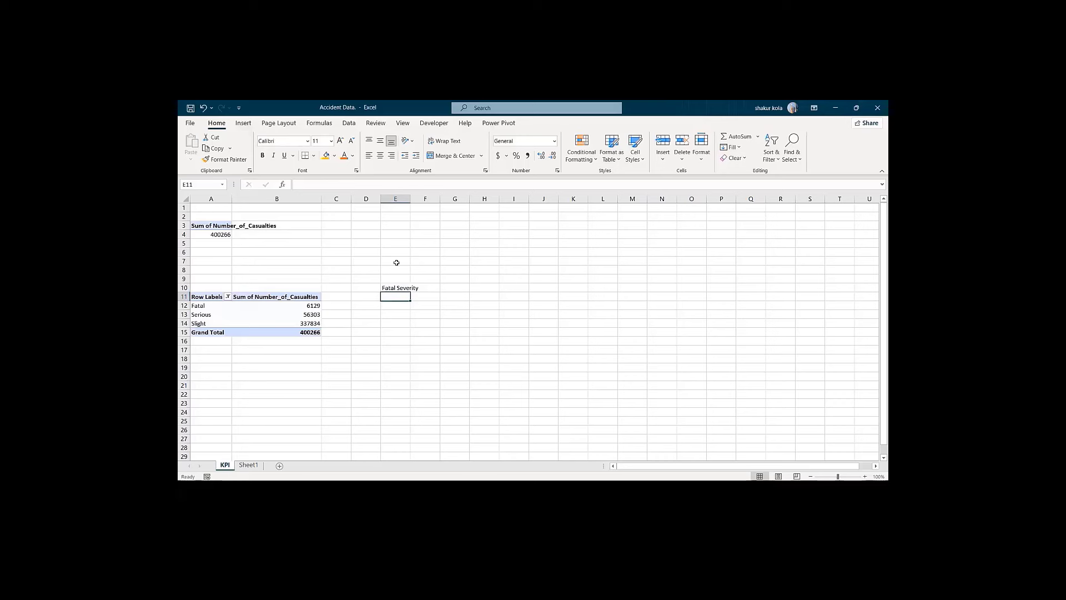
pyautogui.doubleClick(412, 196)
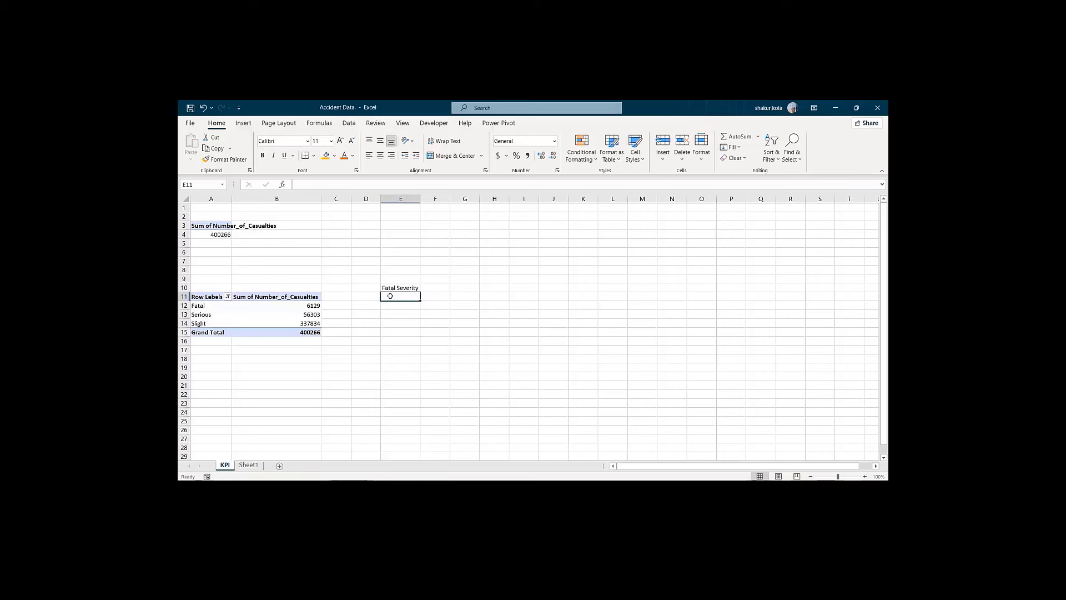
# Step: Enter the label "Fatal" in E11 below the Fatal Severity heading
pyautogui.write('Fatal Severity')
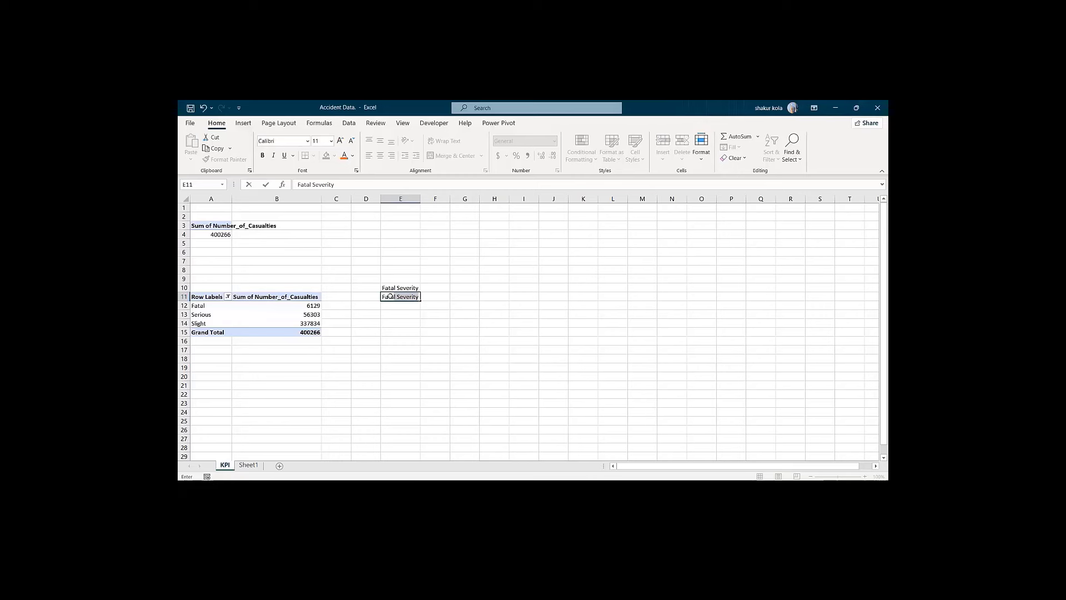
pyautogui.press('Return')
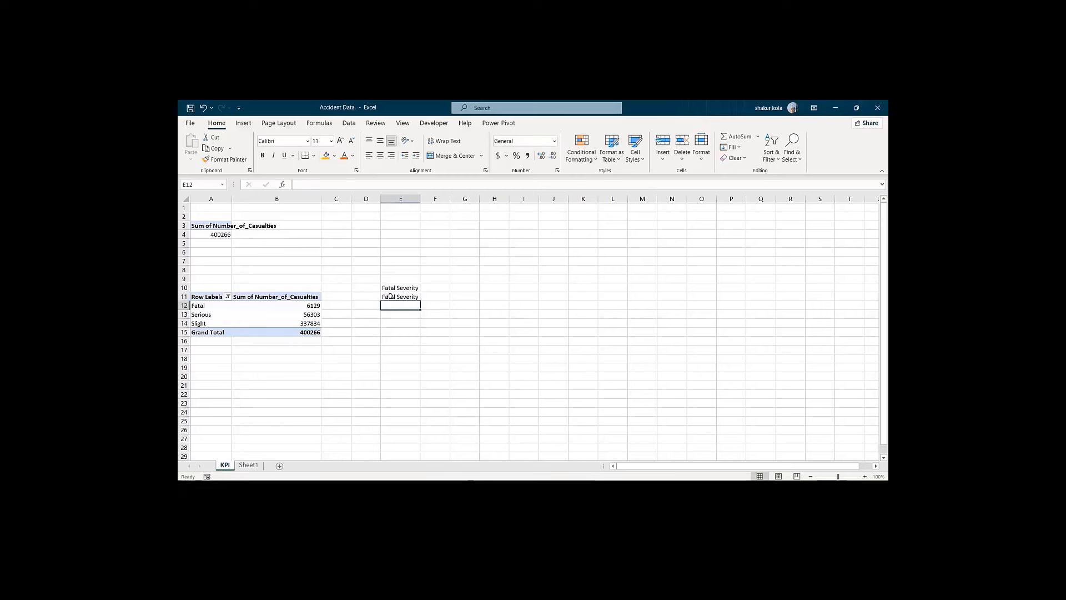
pyautogui.click(410, 298)
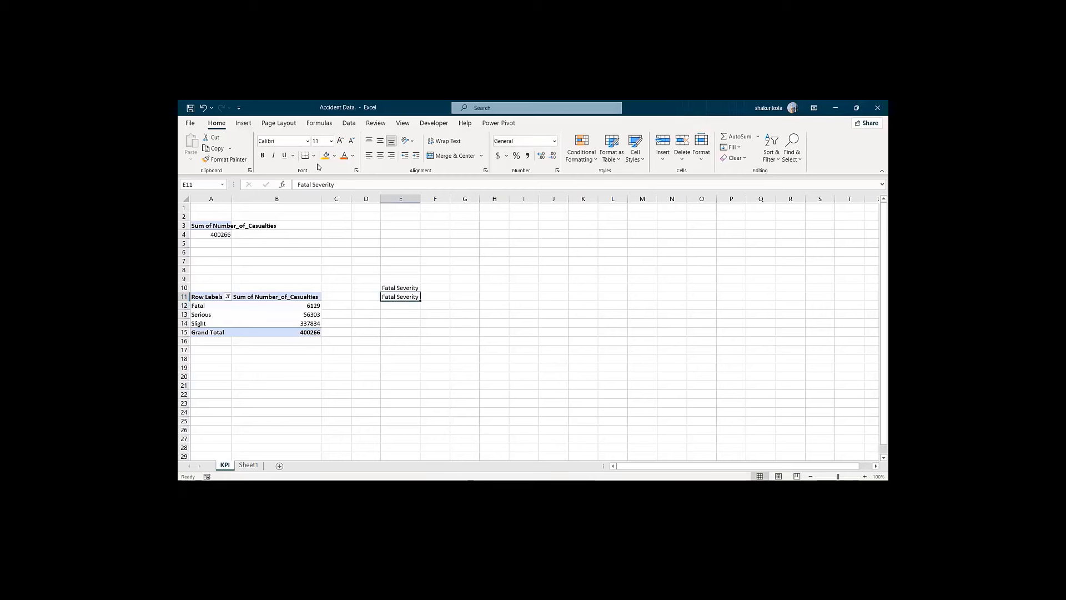
pyautogui.click(337, 184)
pyautogui.press('BackSpace')
pyautogui.press('BackSpace')
pyautogui.press('BackSpace')
pyautogui.press('BackSpace')
pyautogui.press('BackSpace')
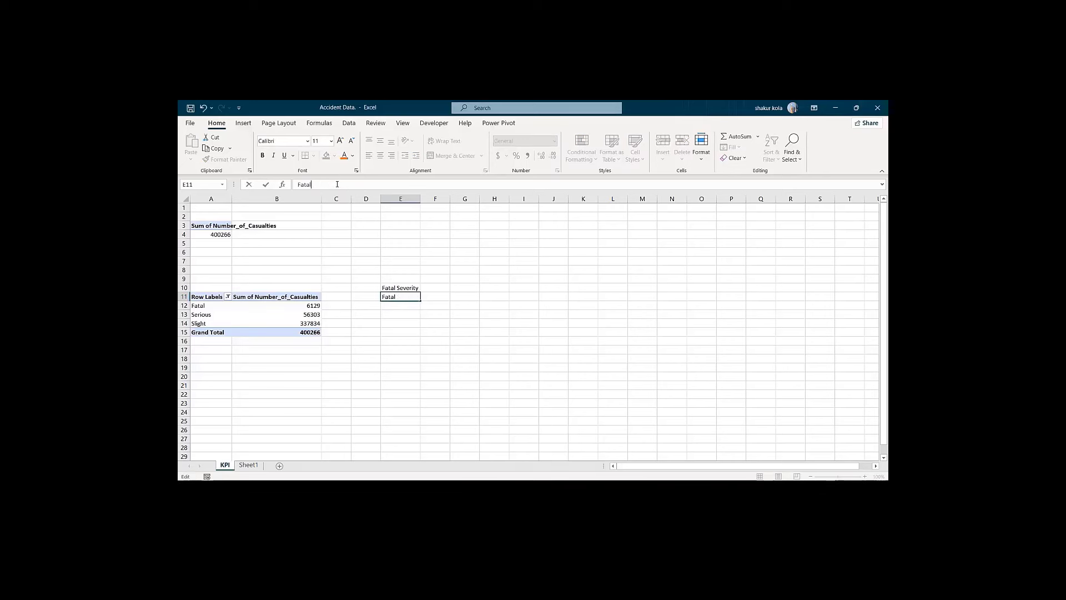
pyautogui.press('Return')
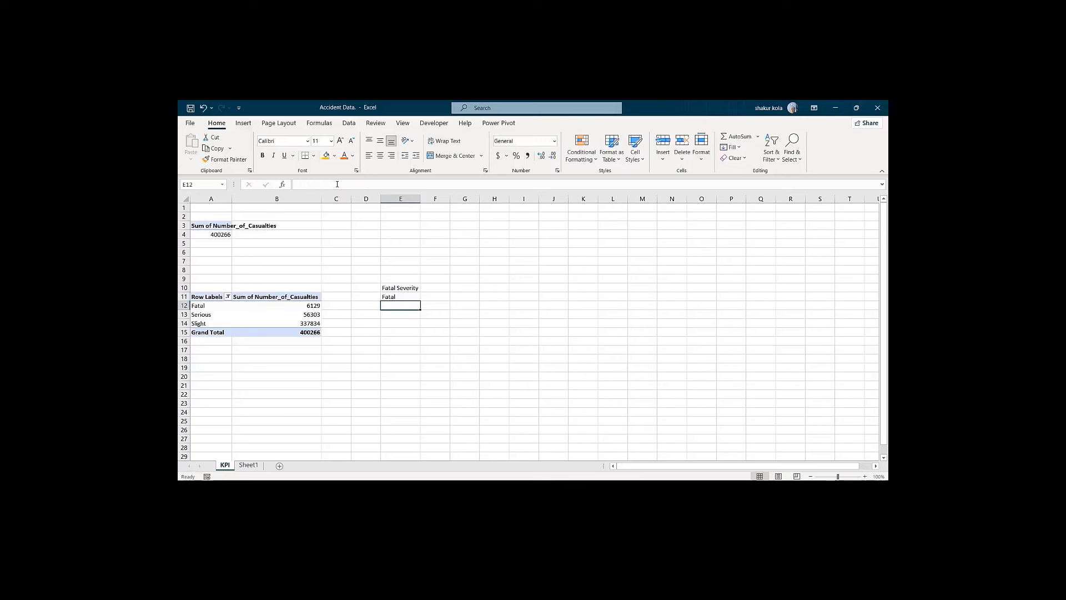
# Step: Link F11 to the Fatal casualties value of the severity PivotTable with a GETPIVOTDATA formula
pyautogui.click(426, 298)
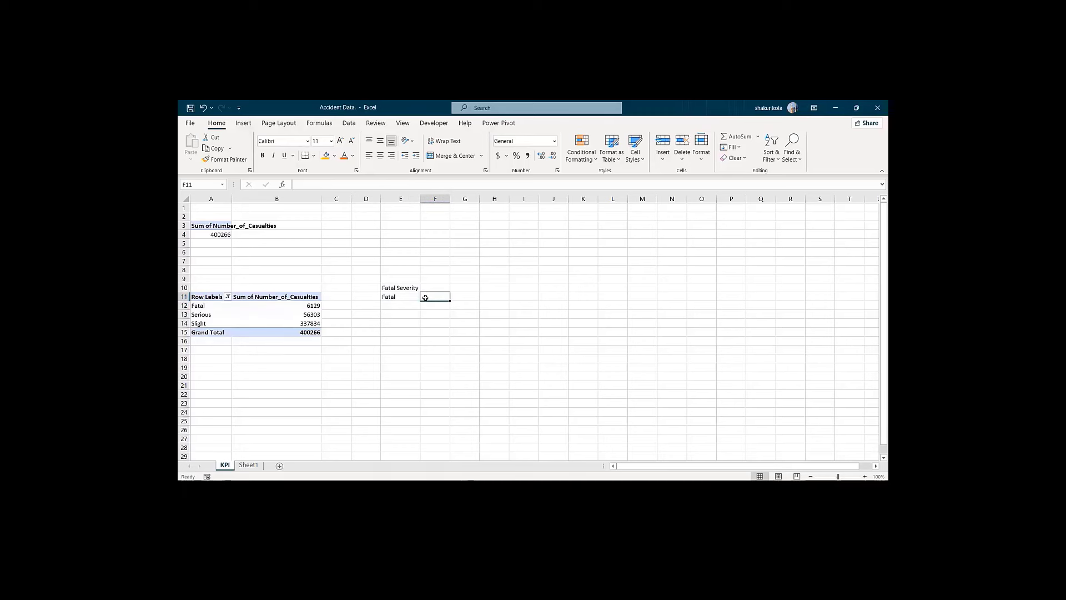
pyautogui.write('=')
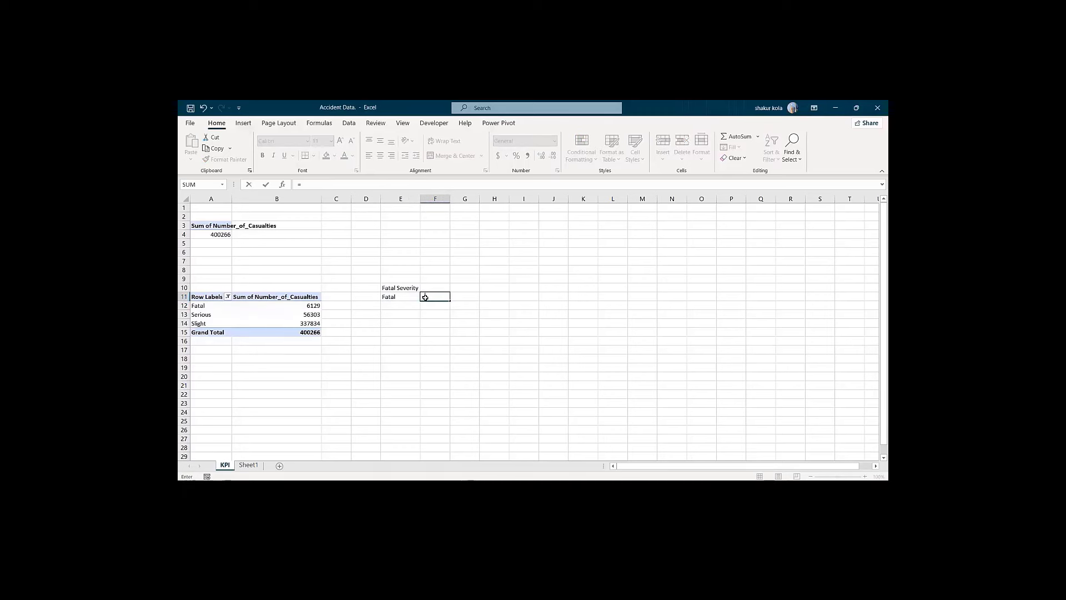
pyautogui.click(310, 306)
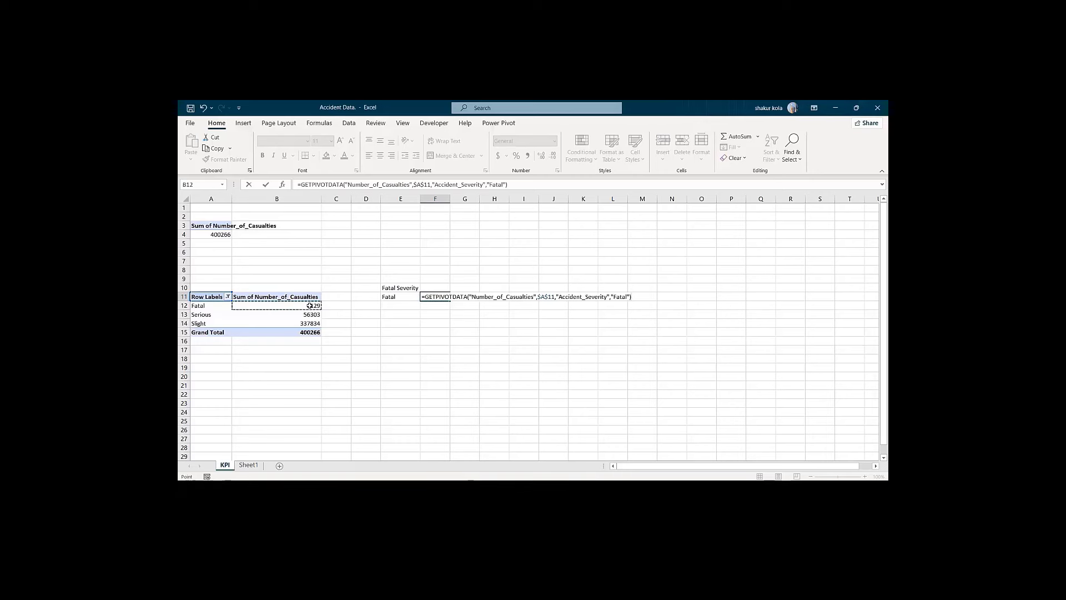
pyautogui.press('Return')
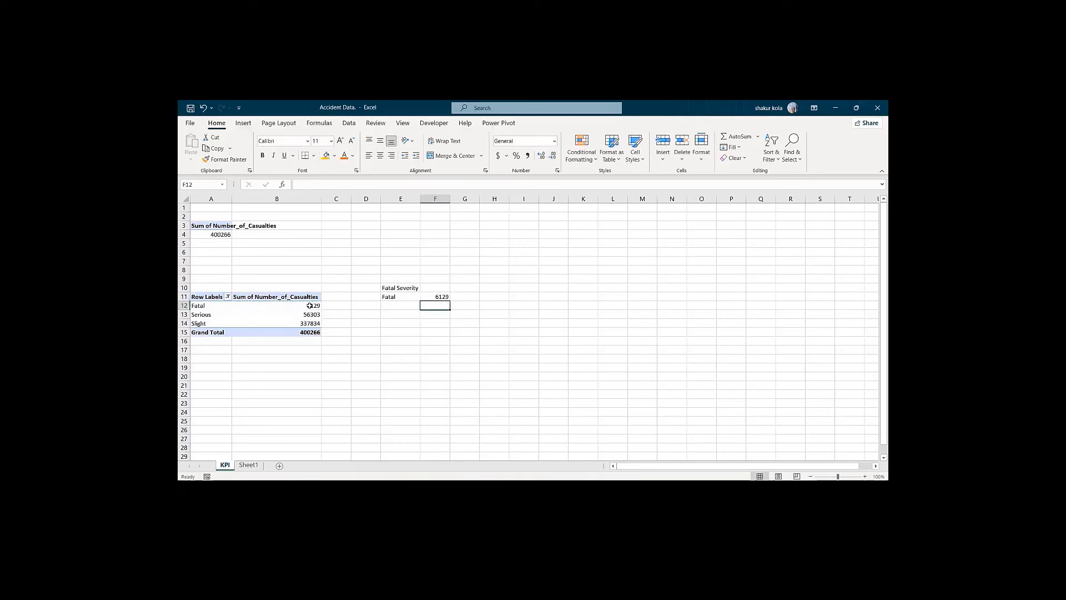
# Step: Add the label "other" in E12 and sum the PivotTable's Serious and Slight casualties in F12
pyautogui.click(386, 303)
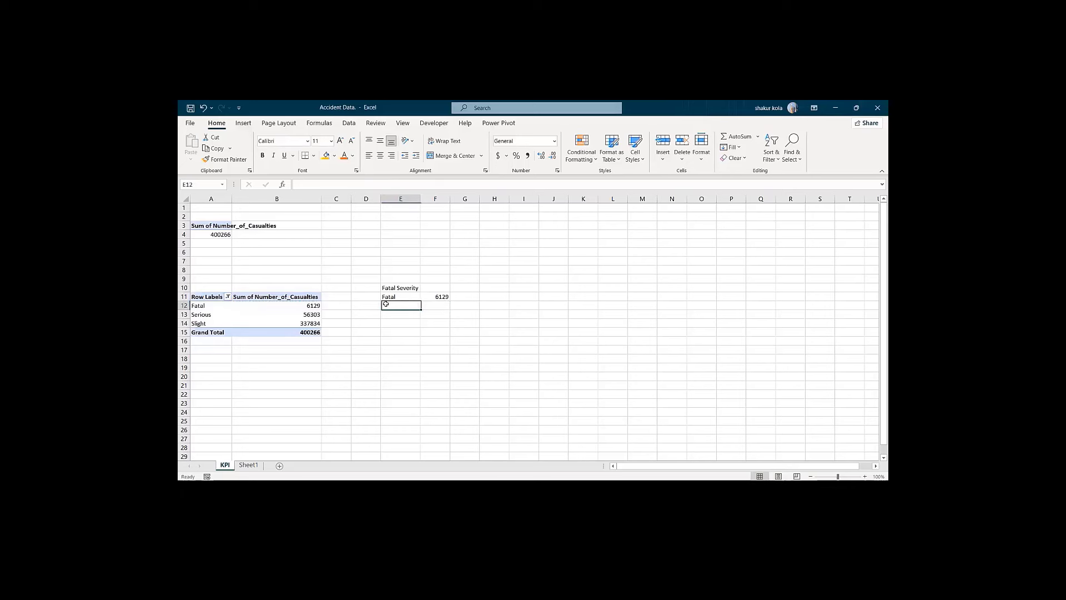
pyautogui.write('other')
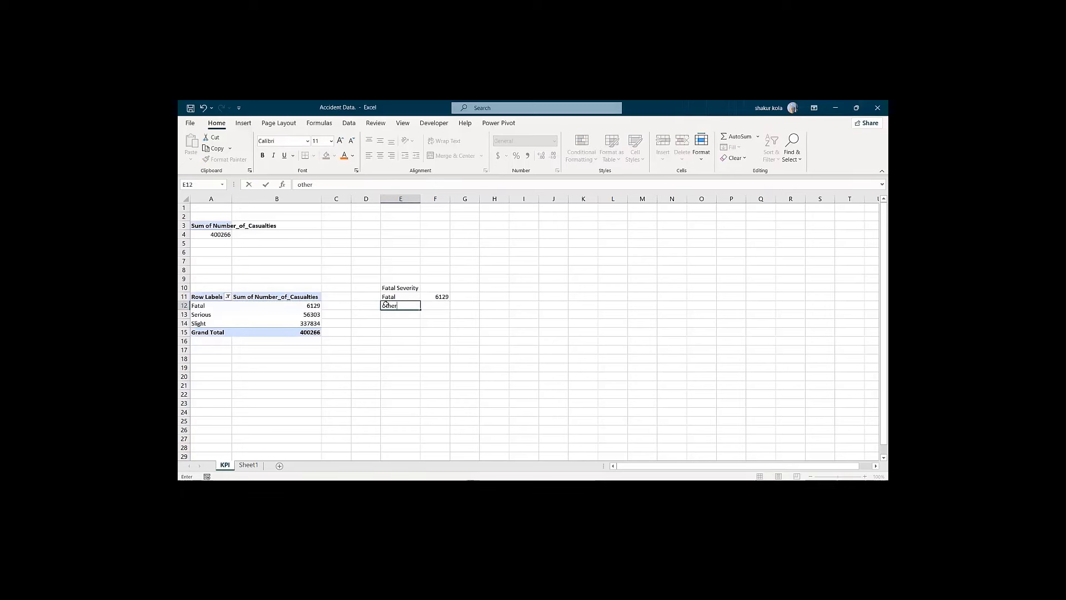
pyautogui.press('Return')
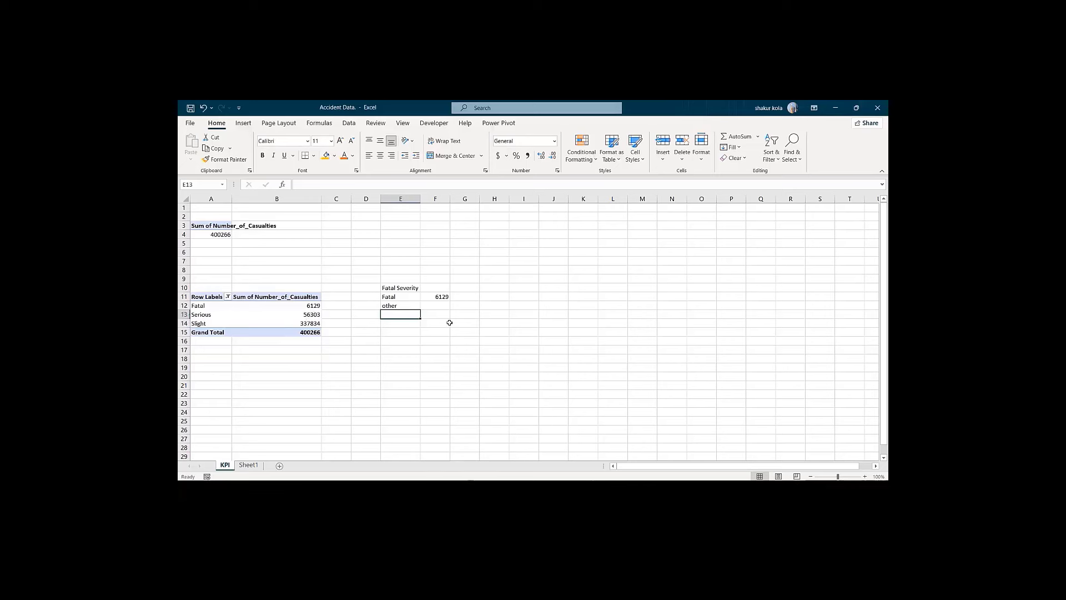
pyautogui.click(434, 307)
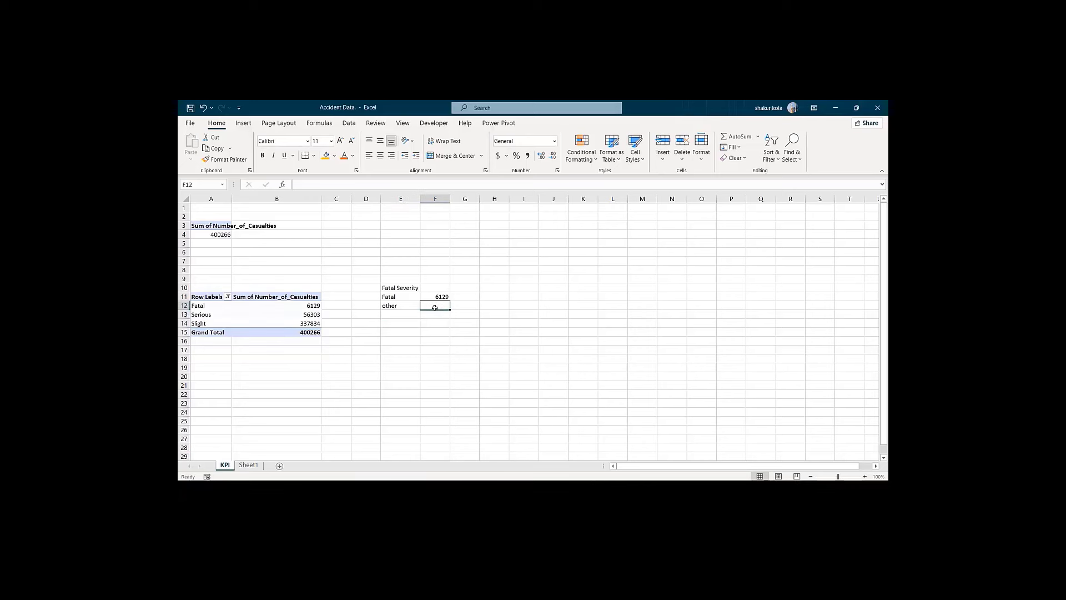
pyautogui.write('=')
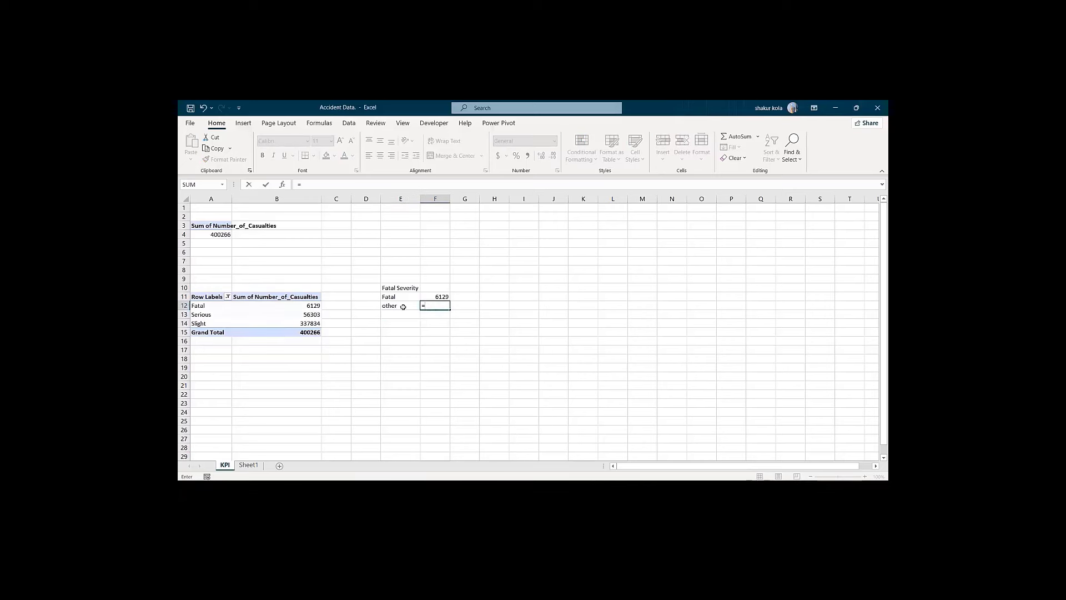
pyautogui.click(313, 315)
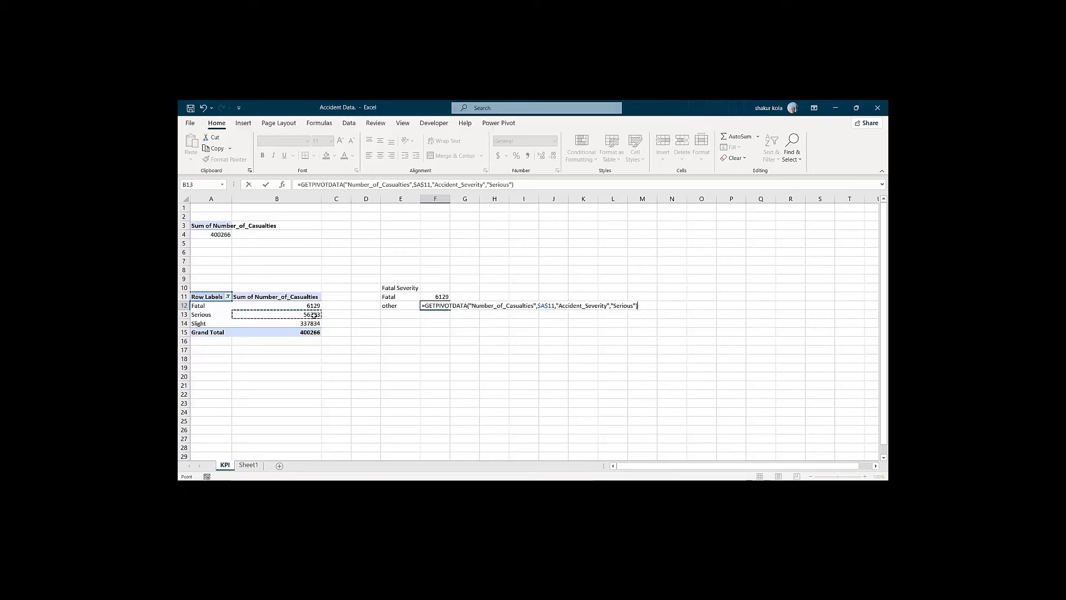
pyautogui.write('+')
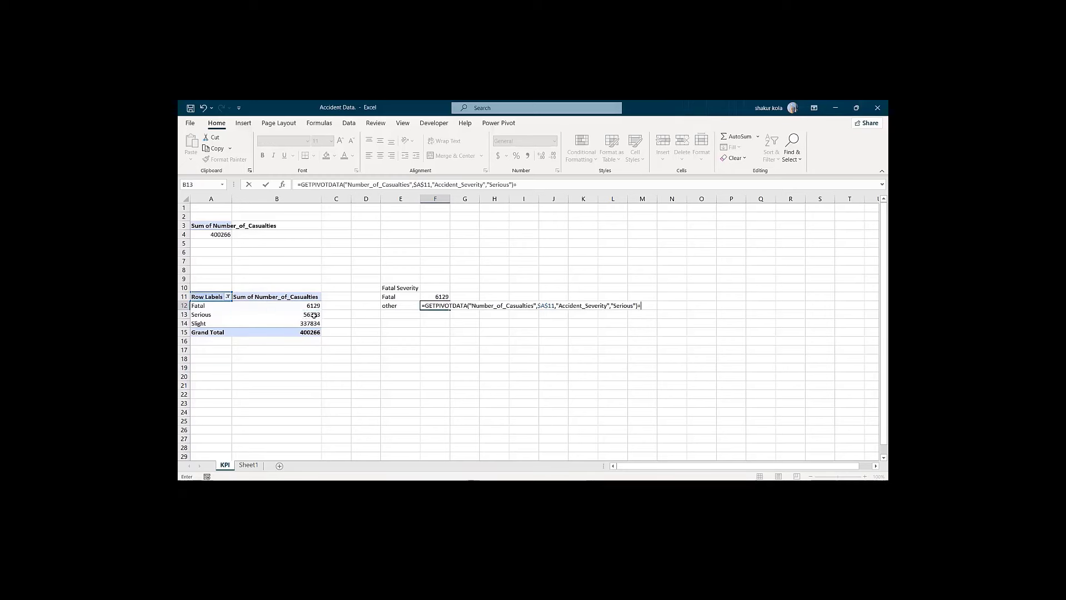
pyautogui.click(314, 325)
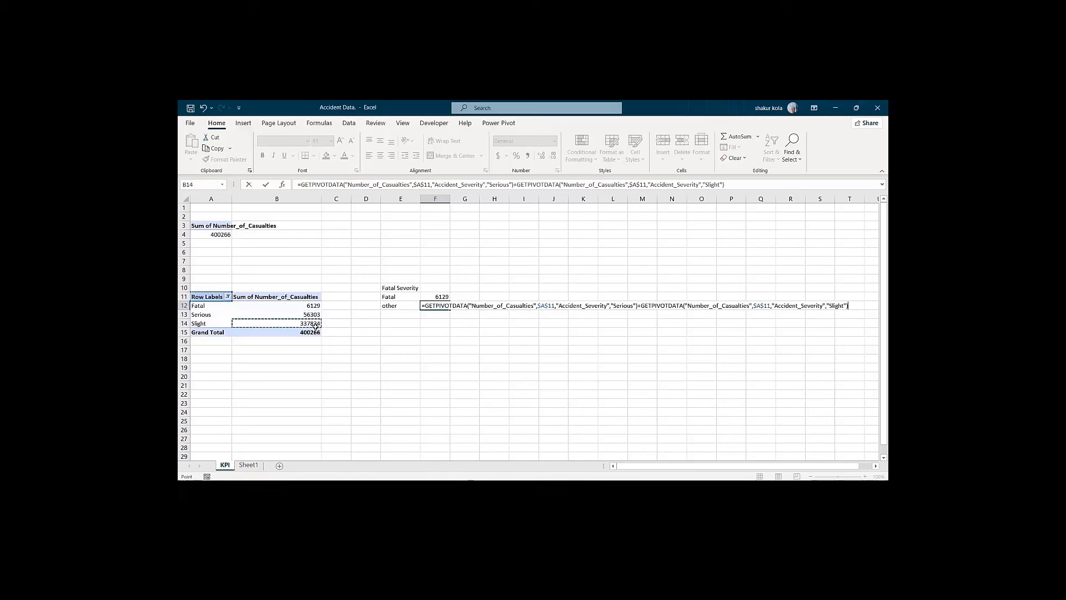
pyautogui.press('Return')
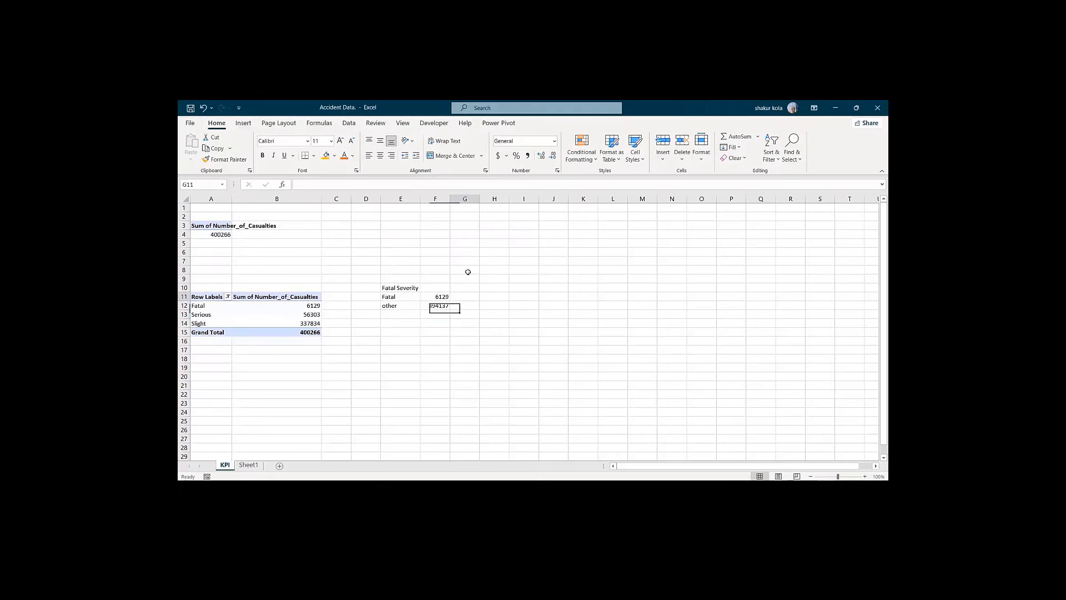
# Step: Calculate the fatal share of all casualties in G11 with the formula =F11/(F11+F12)
pyautogui.click(454, 297)
pyautogui.write('=')
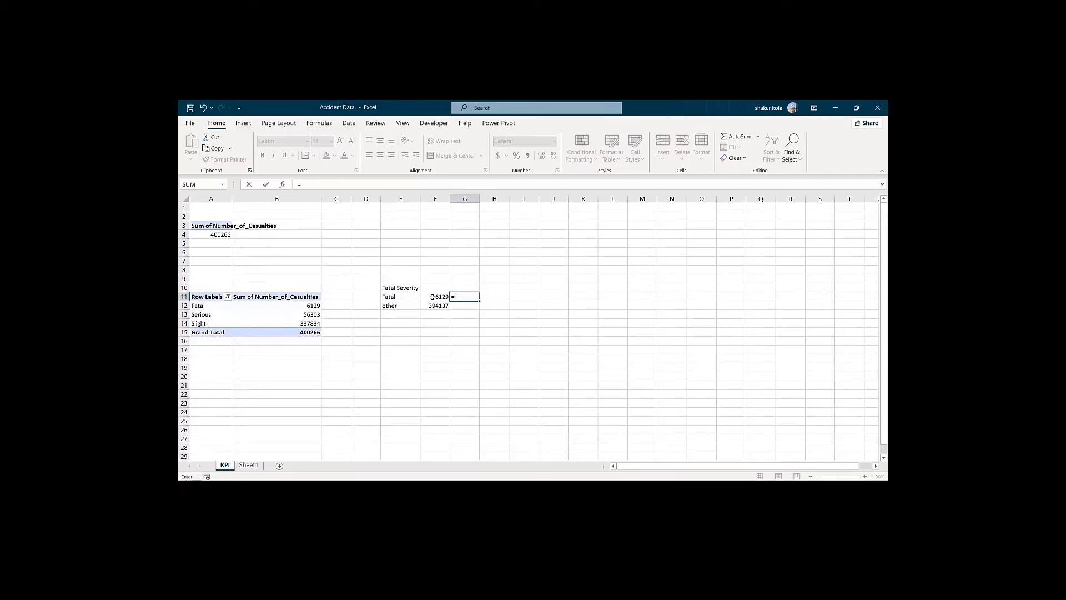
pyautogui.click(433, 298)
pyautogui.write('/(')
pyautogui.click(436, 297)
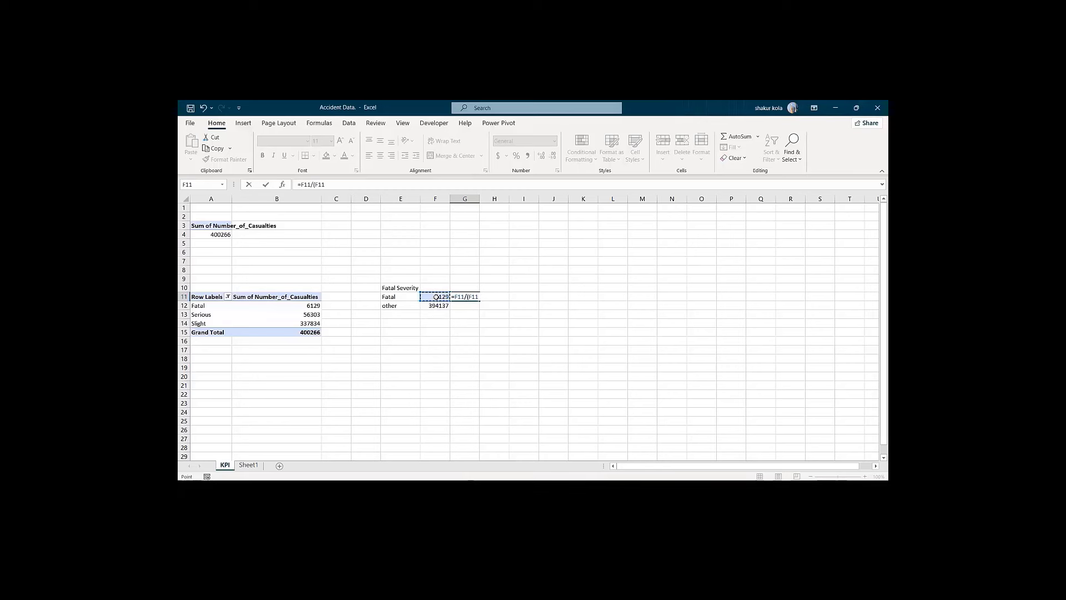
pyautogui.write('+')
pyautogui.click(436, 306)
pyautogui.write(')')
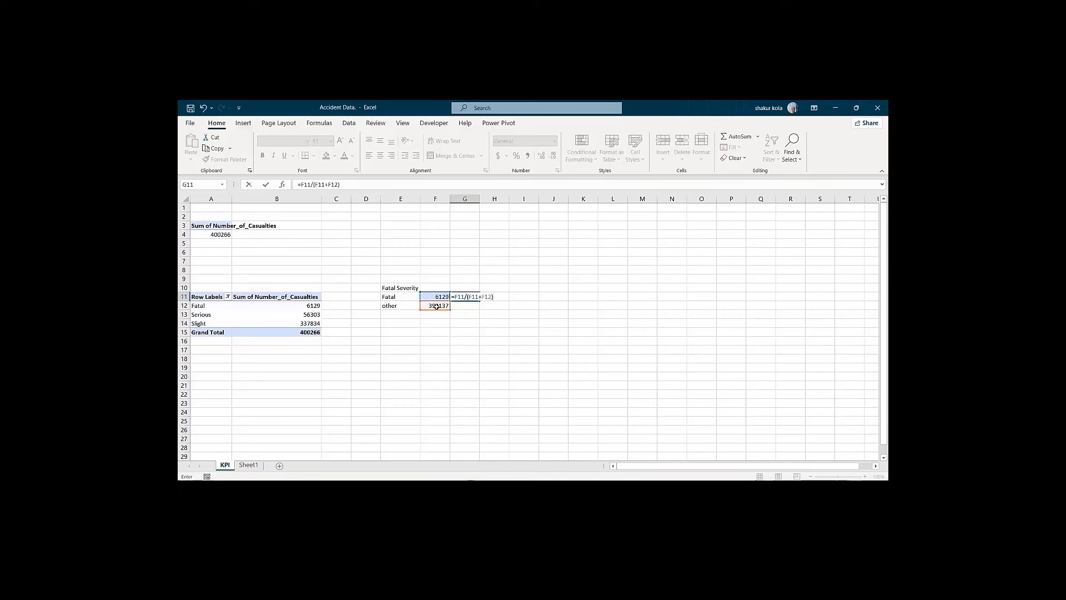
pyautogui.press('Return')
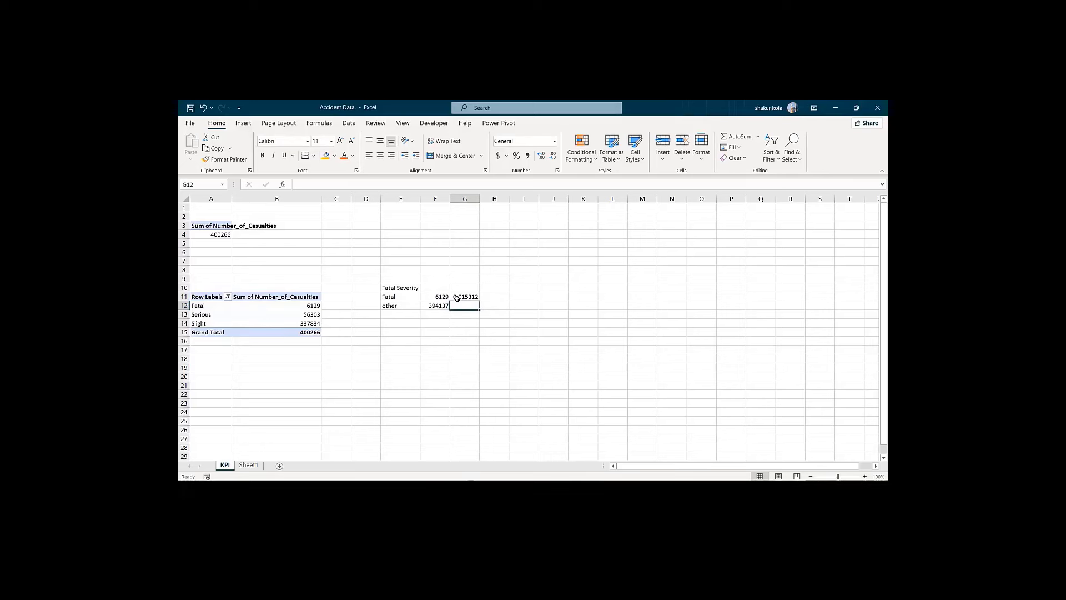
pyautogui.click(523, 297)
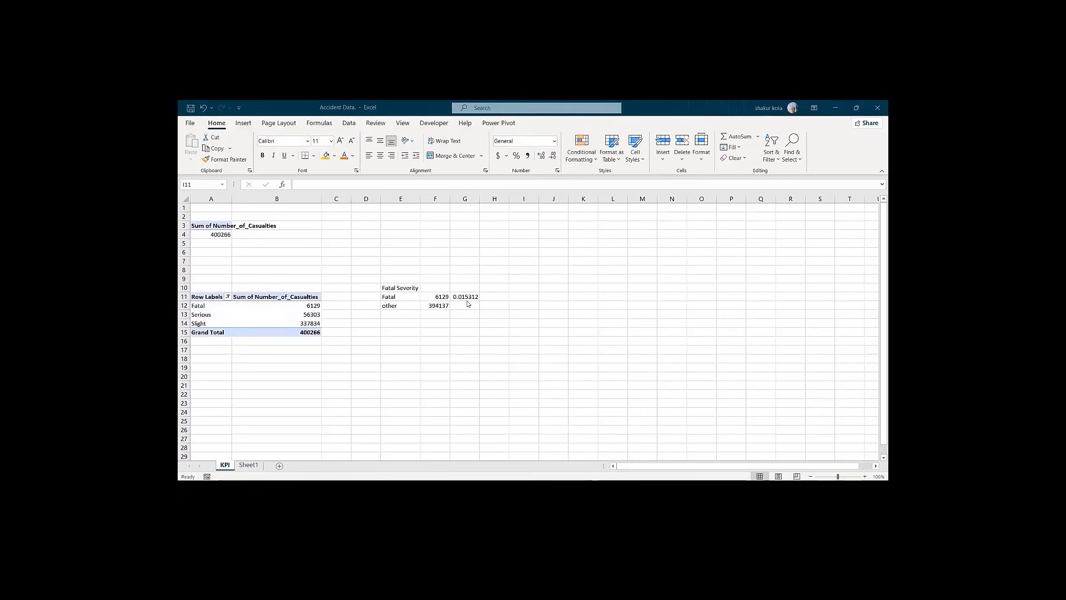
pyautogui.click(437, 298)
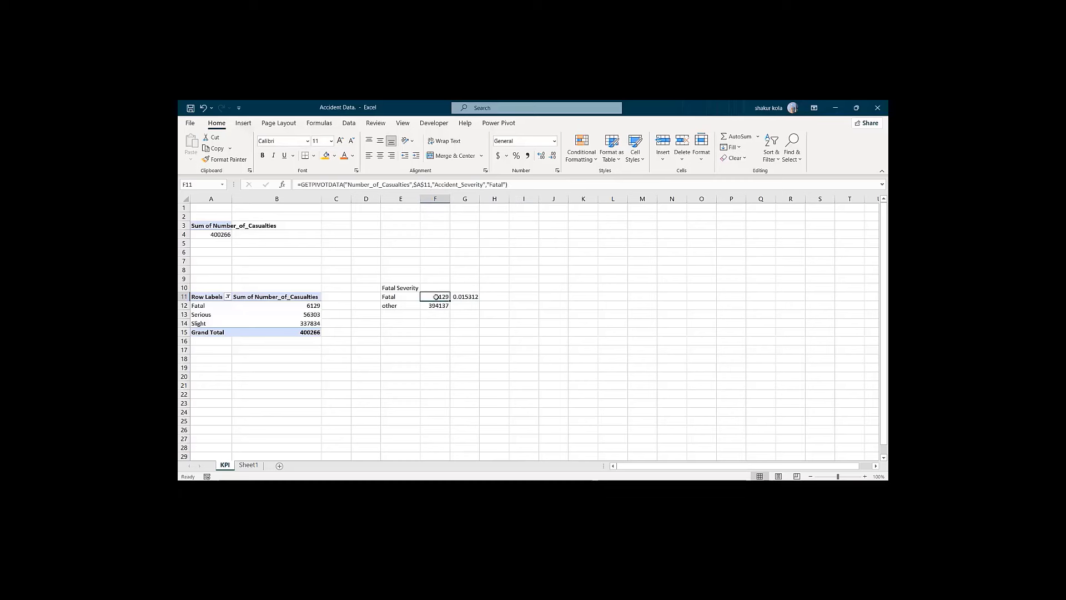
# Step: Check the sum of F11:F12 against the PivotTable's grand total and try to fill the G11 formula down to G12
pyautogui.hotkey('shift', 'Down')
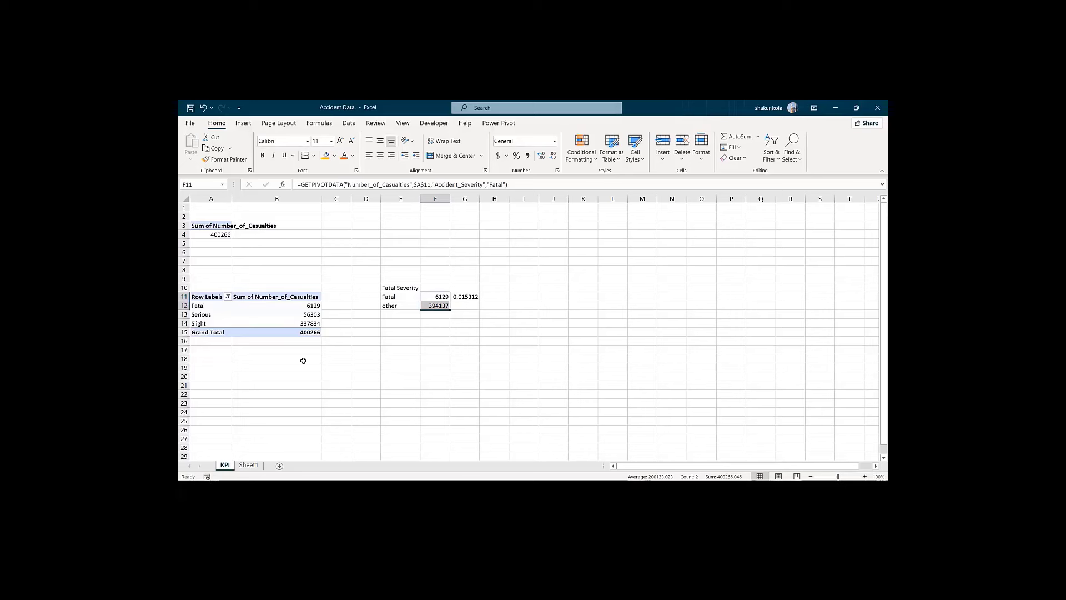
pyautogui.moveTo(305, 333)
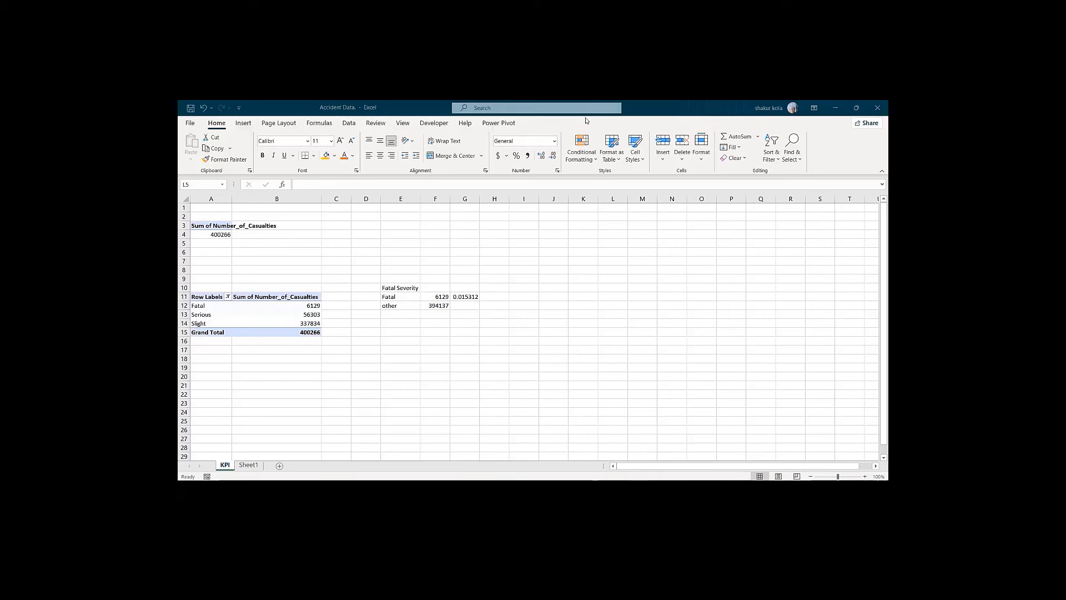
pyautogui.click(464, 297)
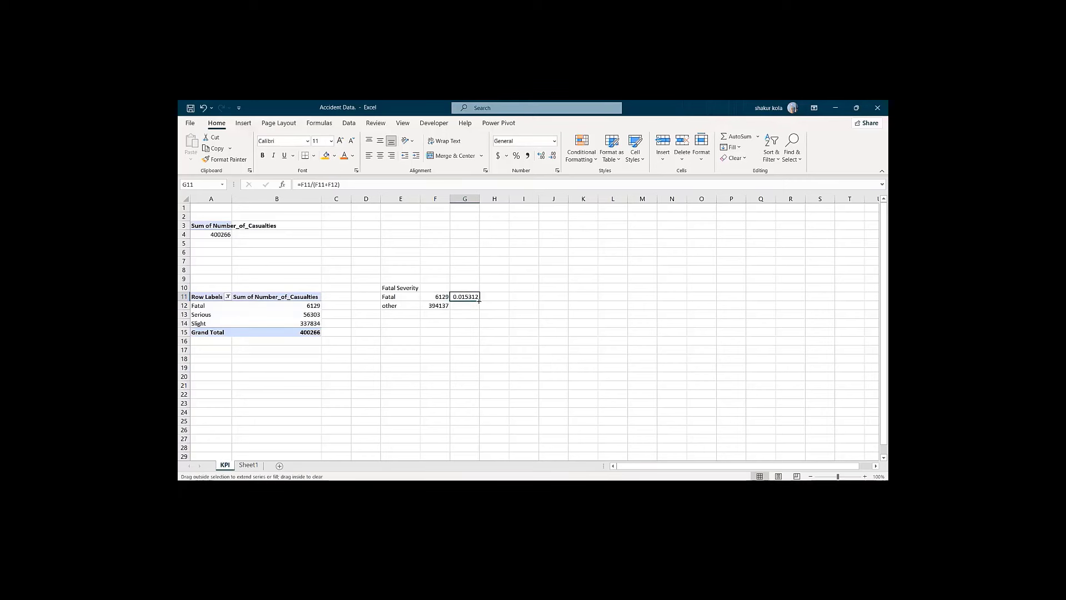
pyautogui.moveTo(479, 300); pyautogui.dragTo(479, 310)
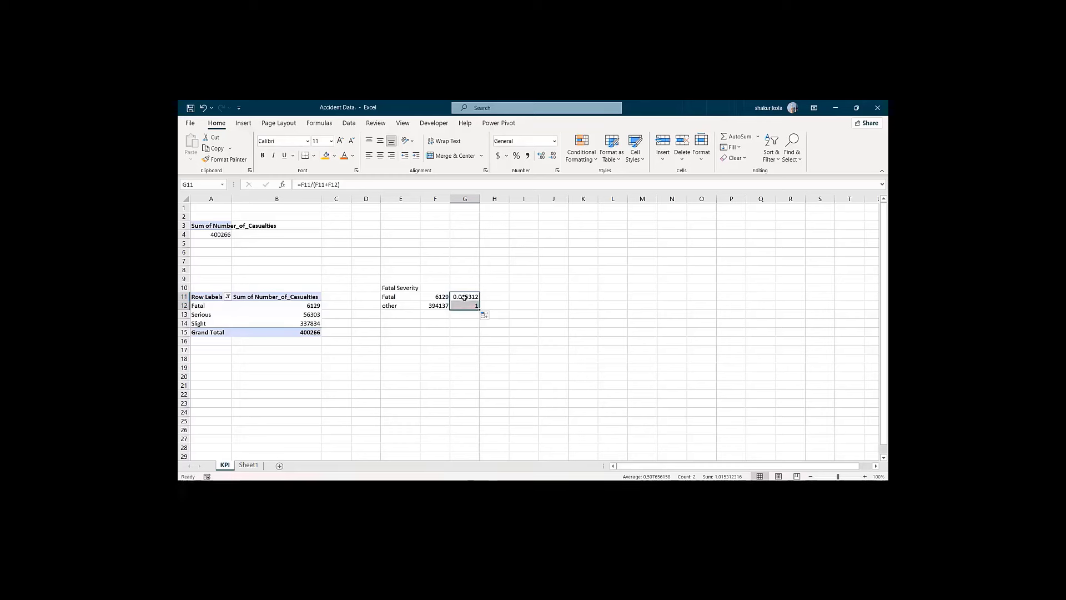
# Step: Make the denominator references in the G11 formula absolute, giving =F11/($F$11+$F$12)
pyautogui.click(465, 297)
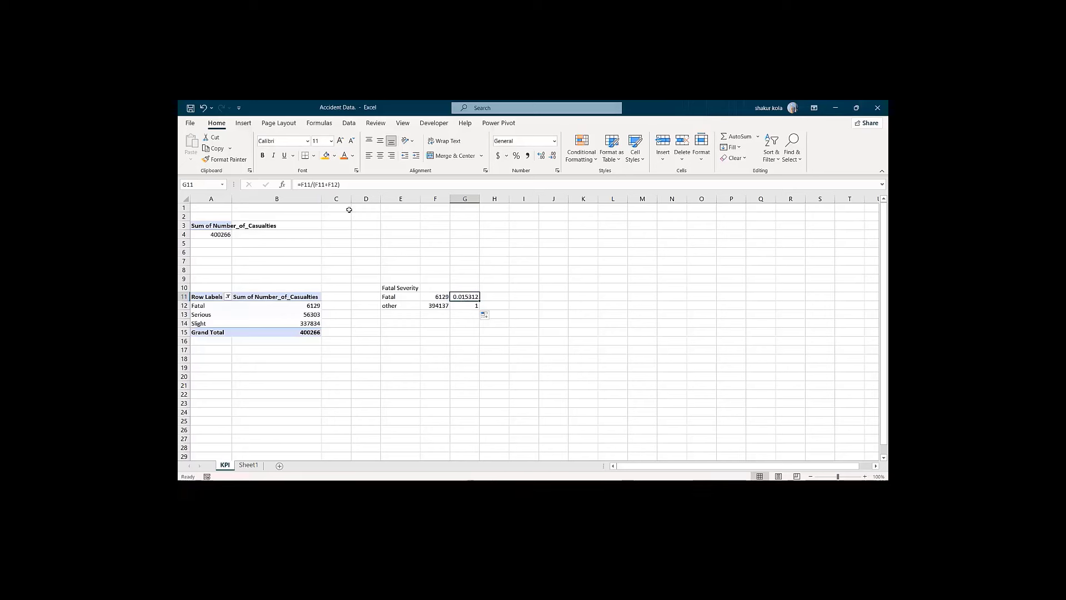
pyautogui.click(338, 185)
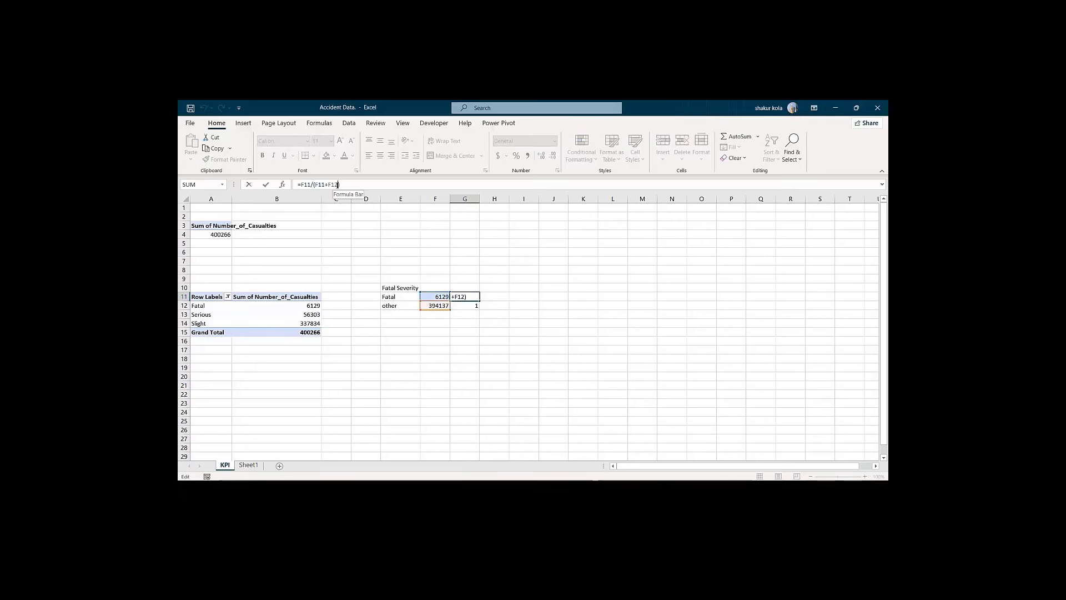
pyautogui.moveTo(339, 184); pyautogui.dragTo(314, 184)
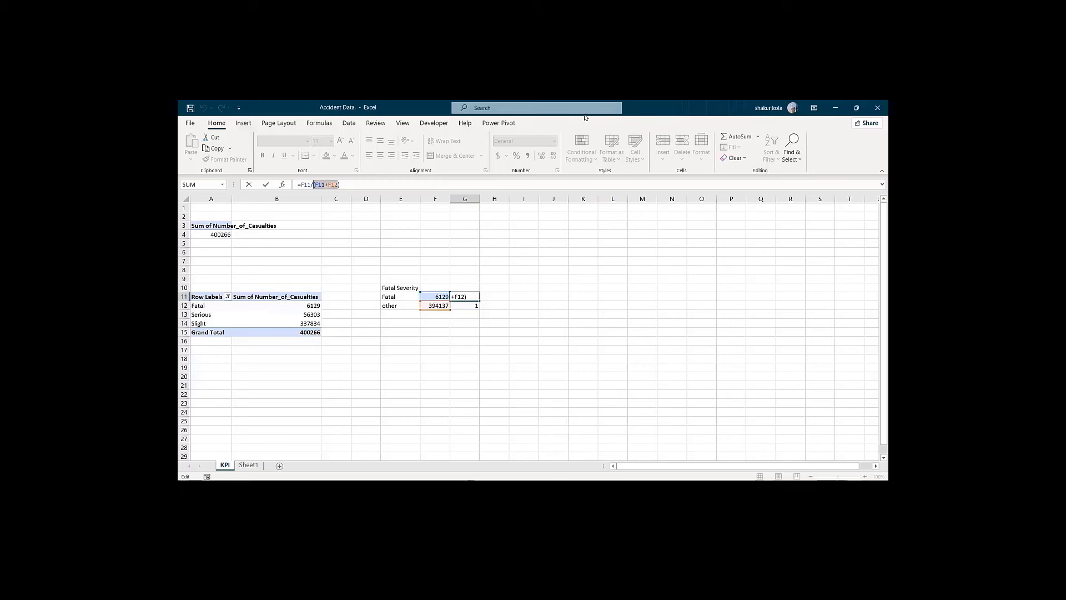
pyautogui.press('F4')
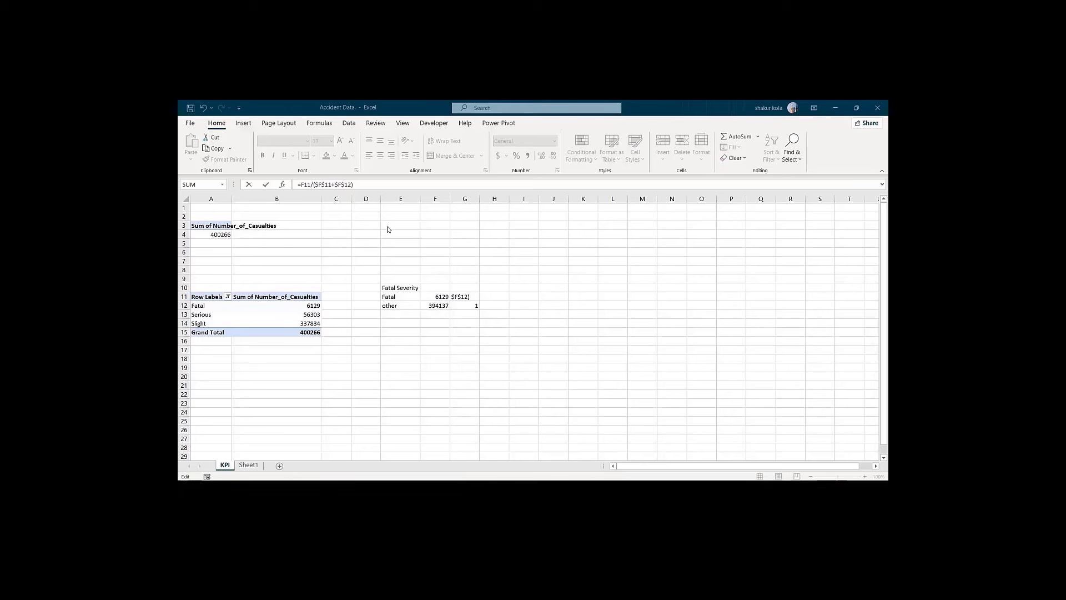
pyautogui.click(357, 185)
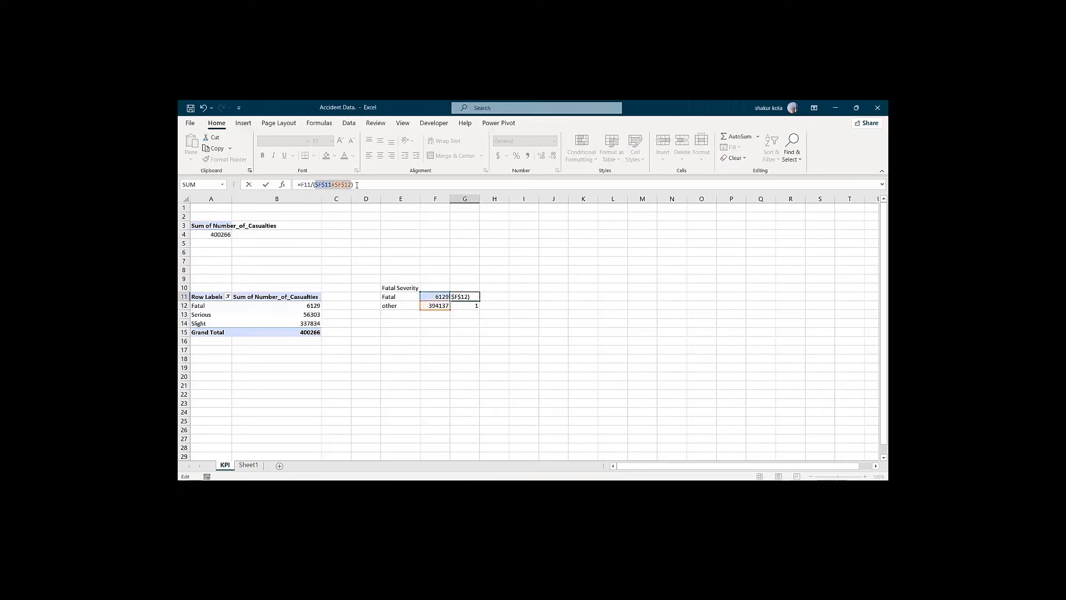
pyautogui.click(357, 185)
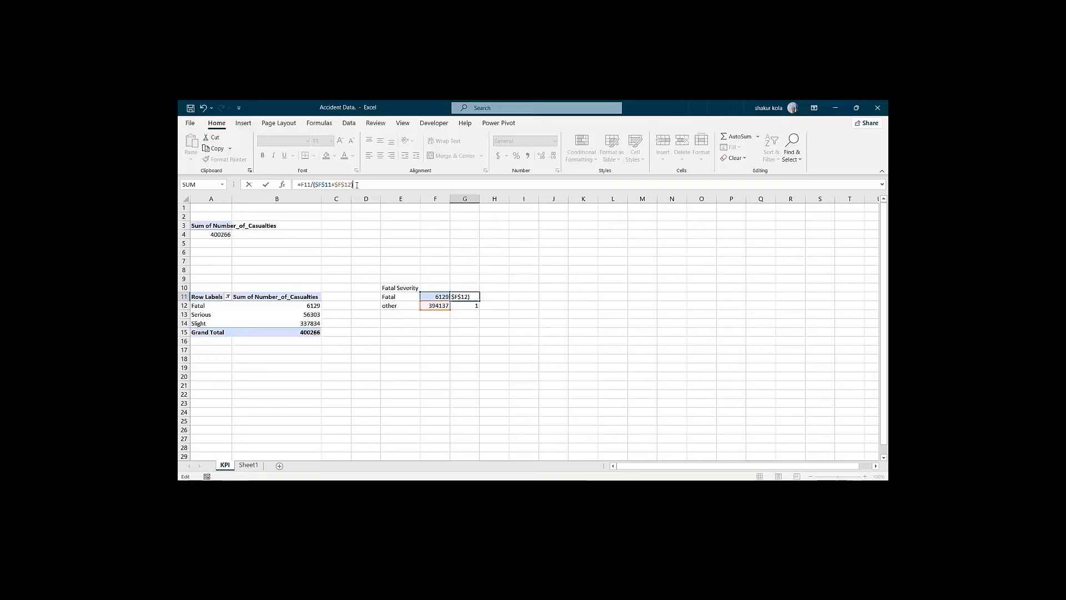
pyautogui.press('Return')
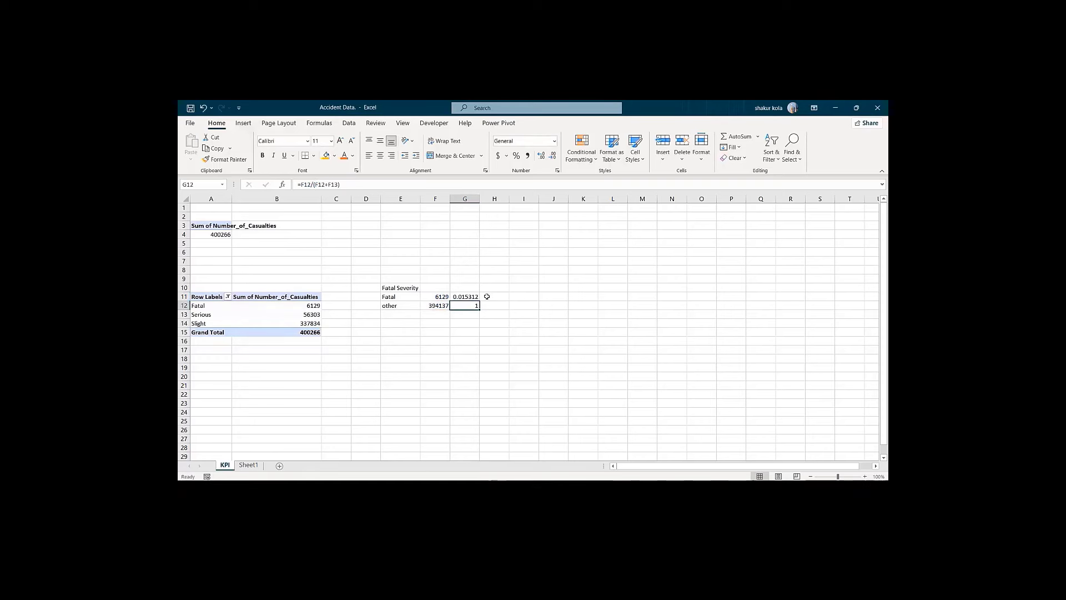
# Step: Fill the corrected share formula from G11 down to G12 and format both cells as percentages
pyautogui.click(468, 297)
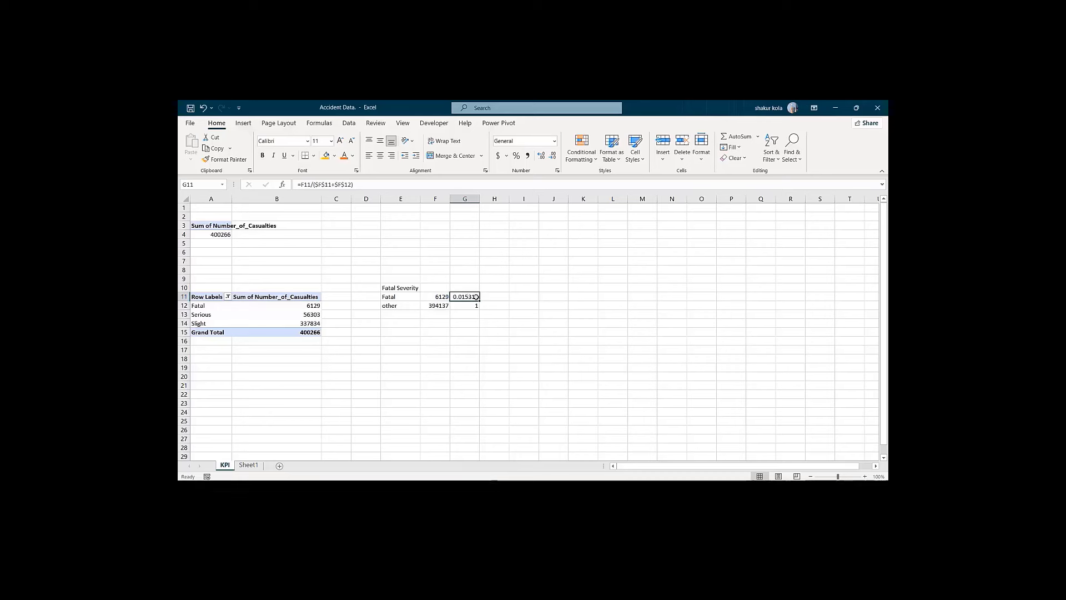
pyautogui.moveTo(479, 298); pyautogui.dragTo(480, 308)
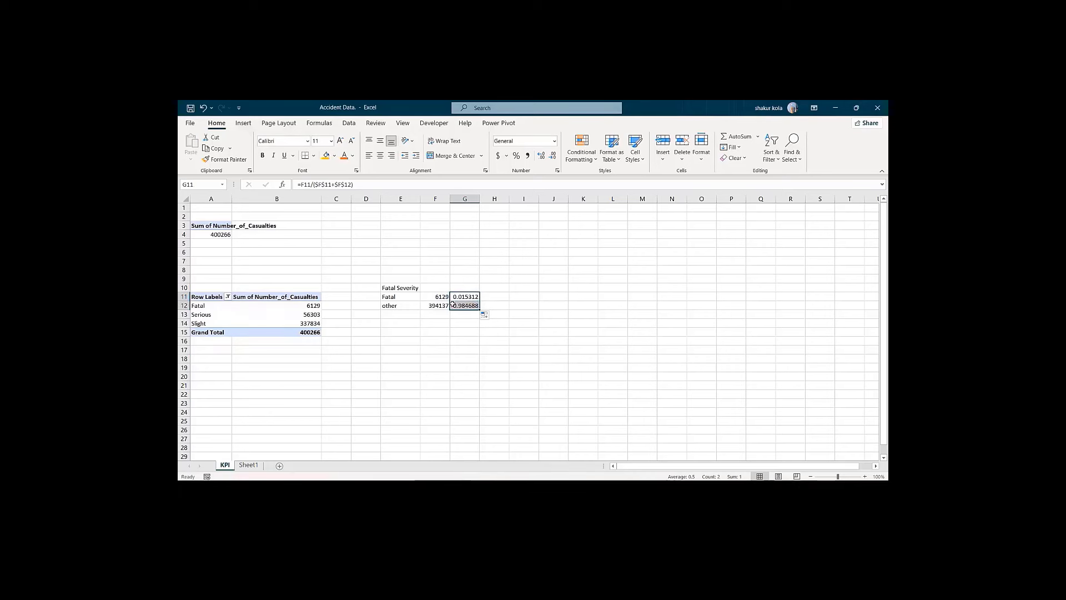
pyautogui.click(517, 156)
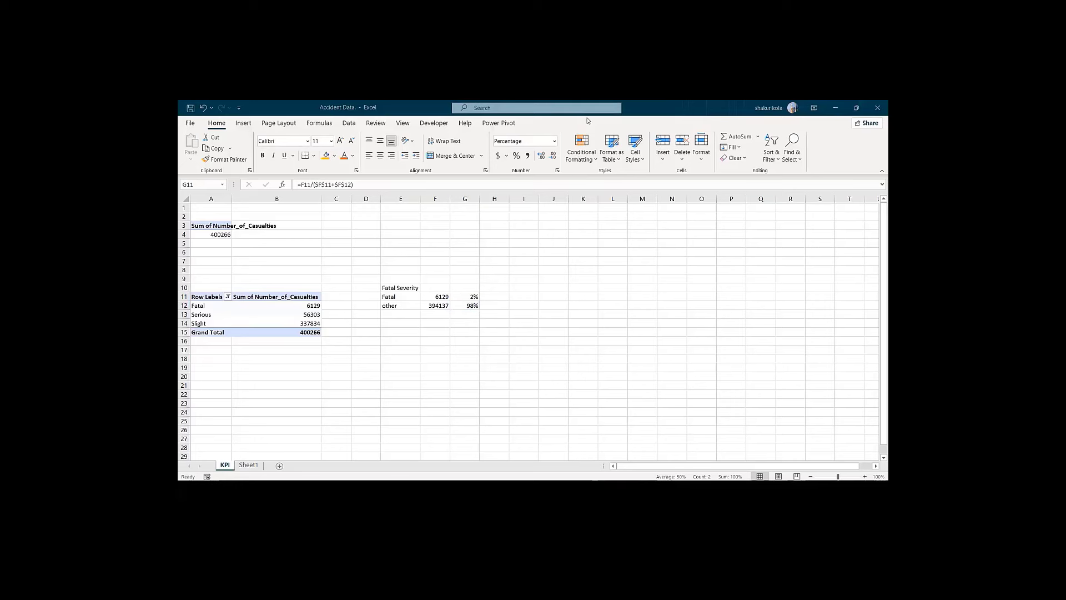
# Step: Format the Fatal Severity heading in E10 with dark blue fill and bold white text, and autofit column E
pyautogui.click(398, 286)
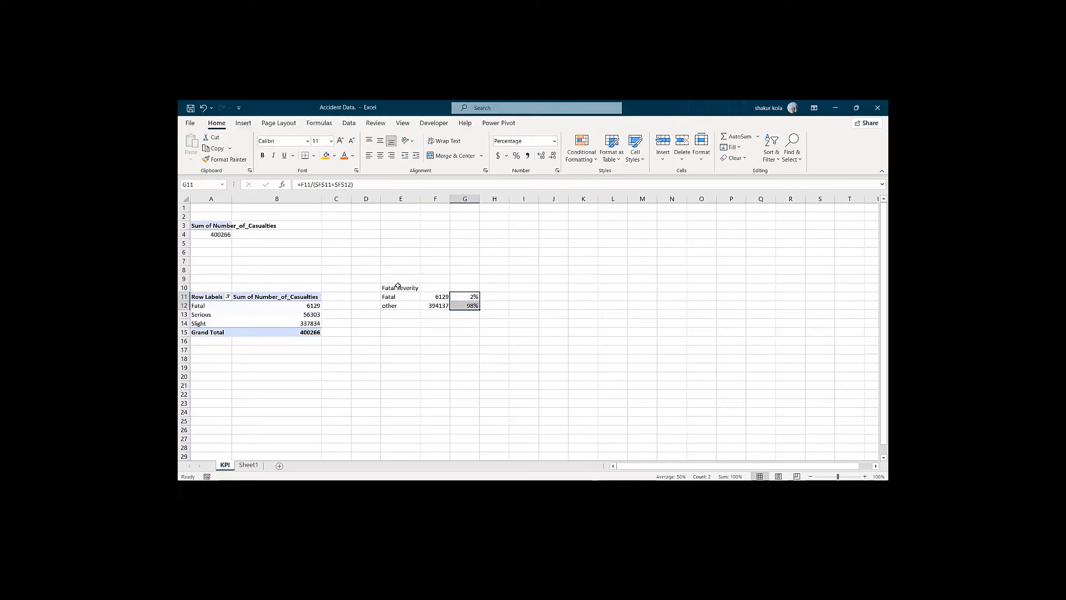
pyautogui.click(398, 286)
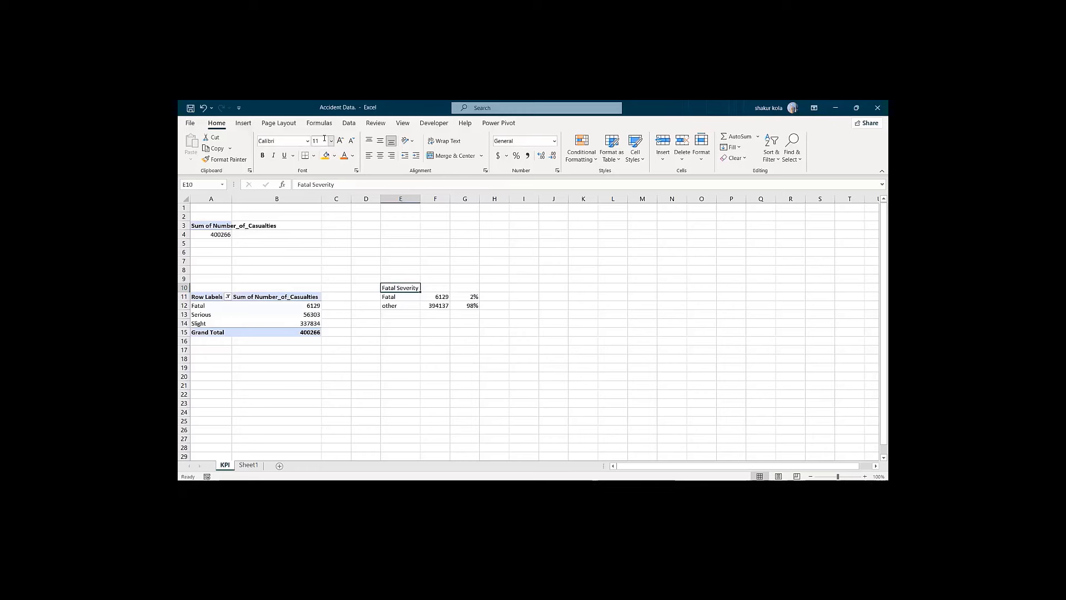
pyautogui.click(335, 156)
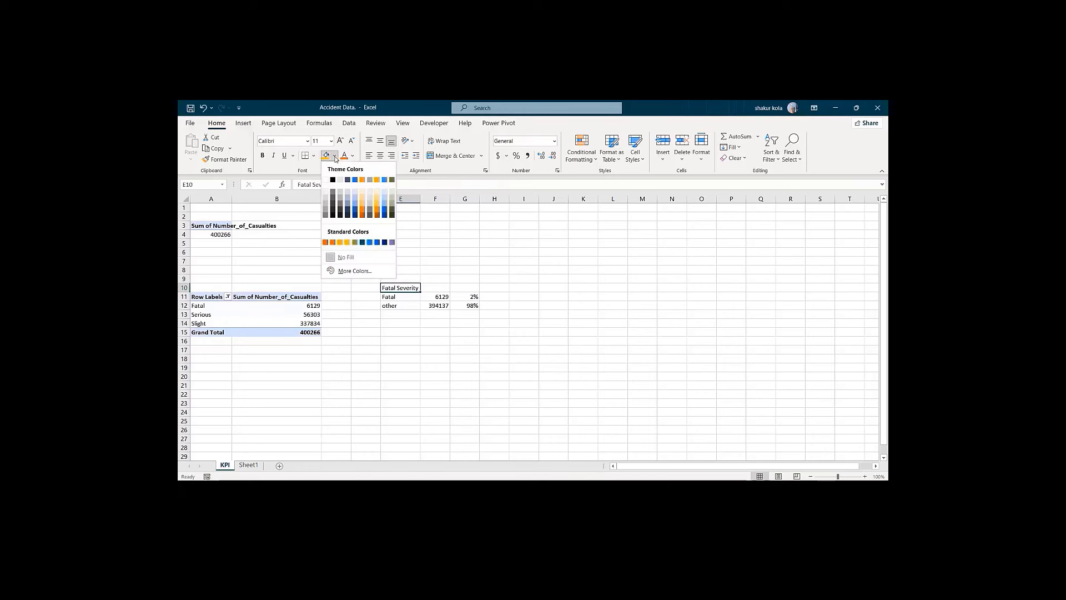
pyautogui.click(384, 243)
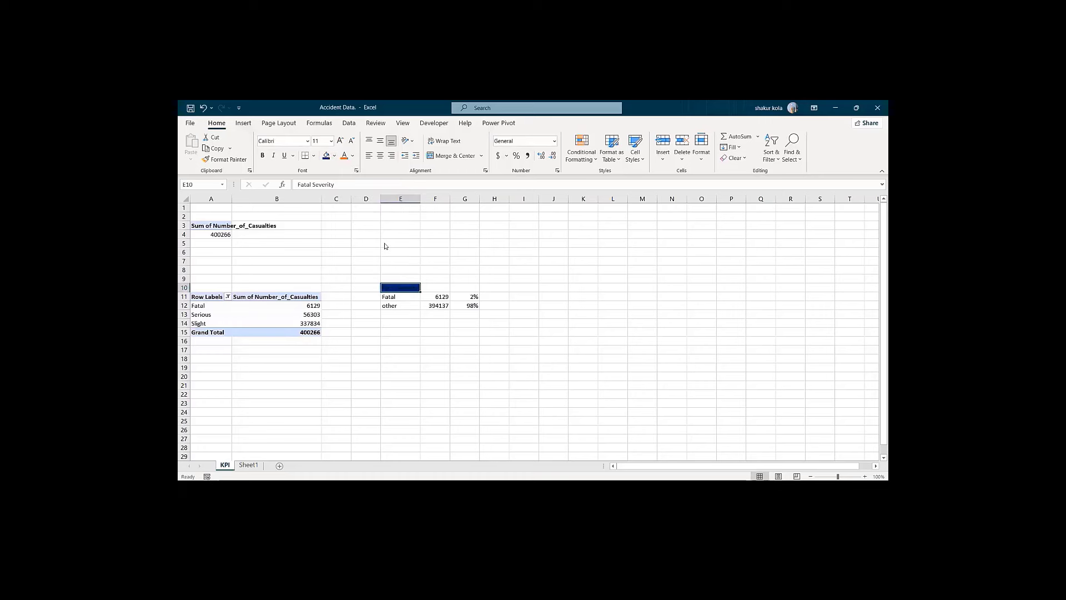
pyautogui.click(353, 156)
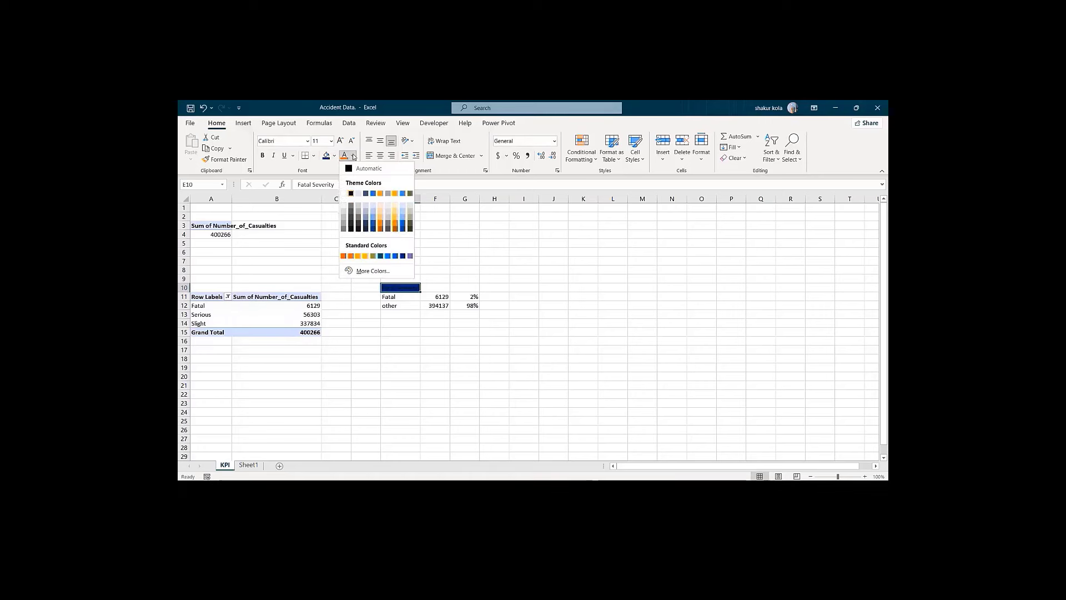
pyautogui.click(343, 194)
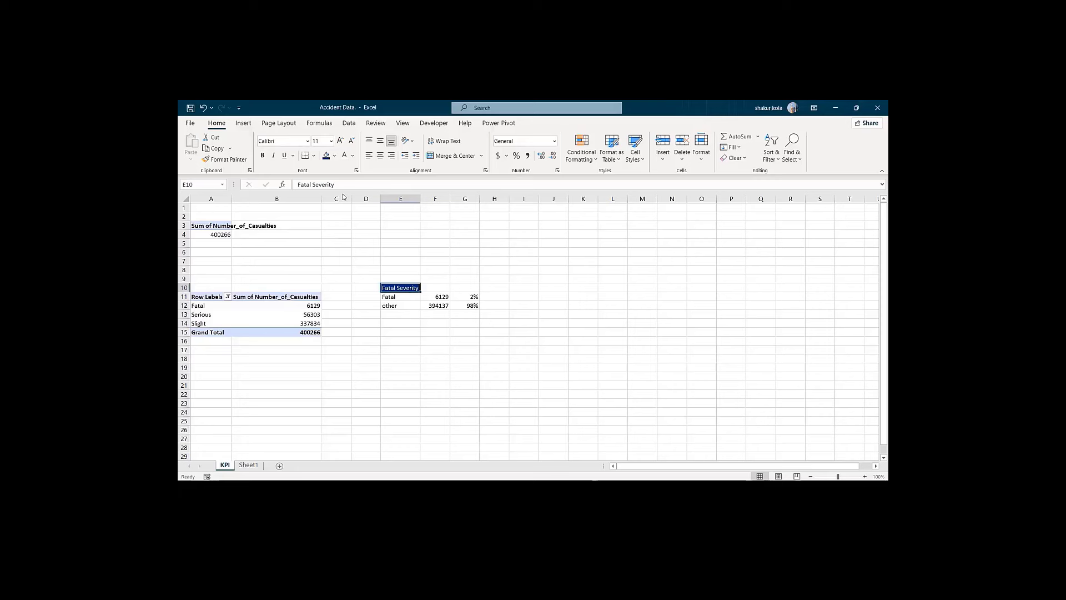
pyautogui.click(263, 156)
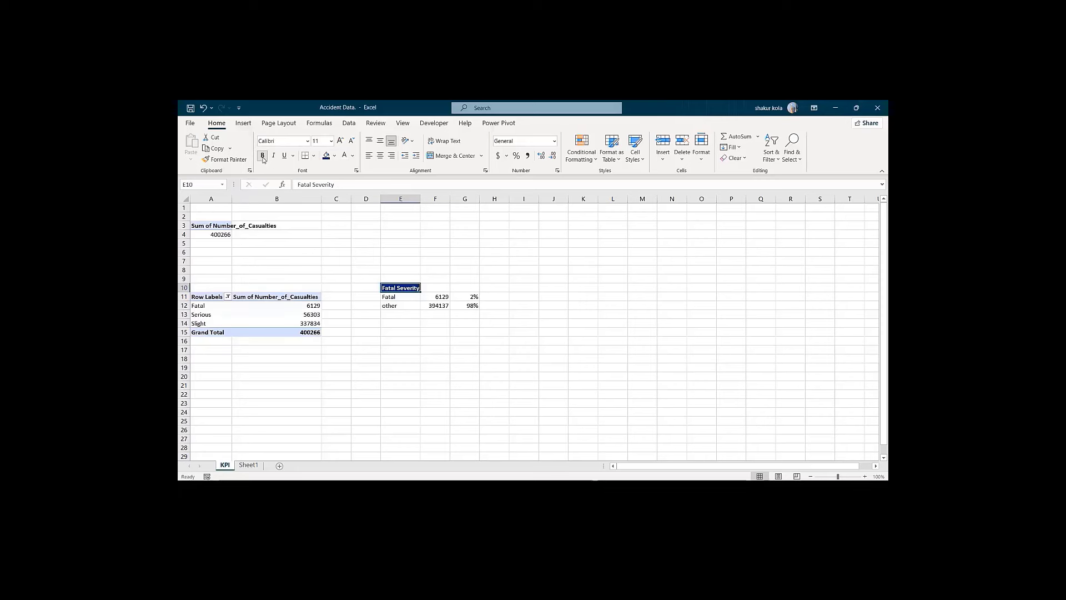
pyautogui.doubleClick(420, 200)
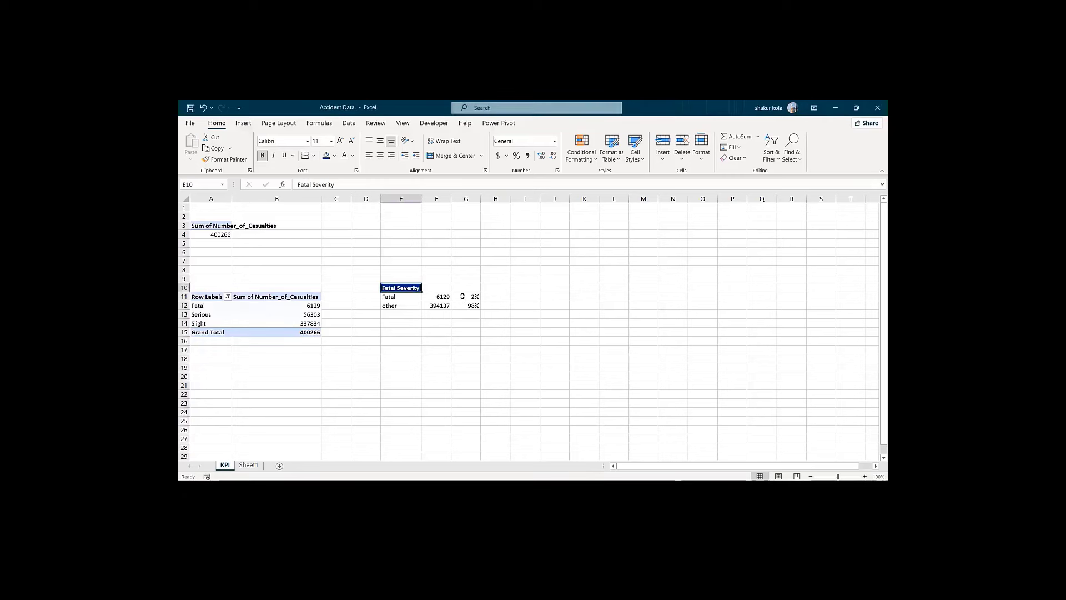
# Step: Show the percentages in G11:G12 with one decimal place
pyautogui.click(463, 296)
pyautogui.moveTo(462, 296); pyautogui.dragTo(464, 305)
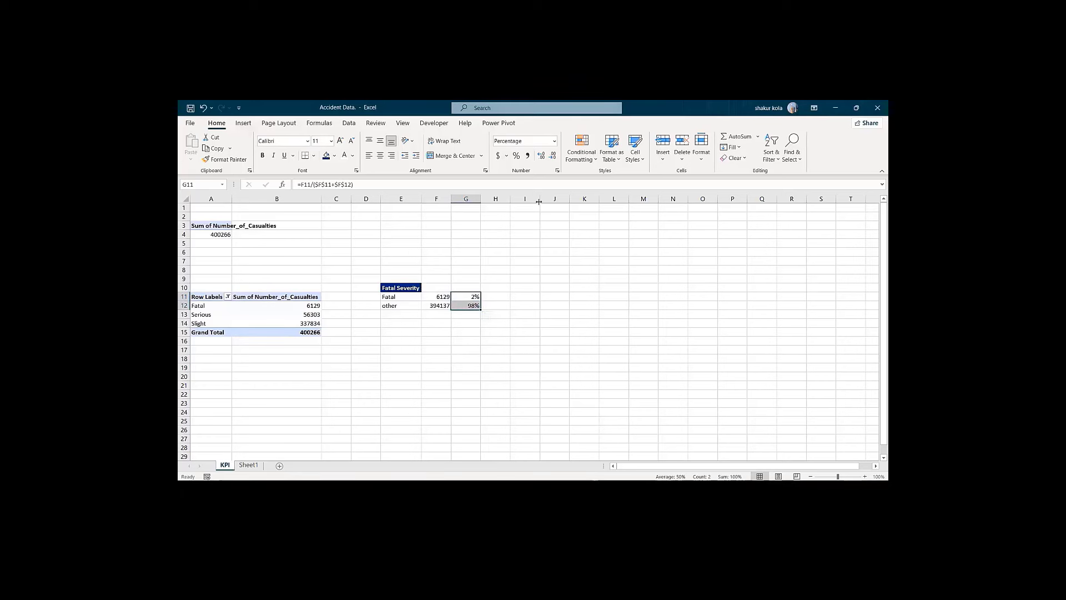
pyautogui.click(542, 156)
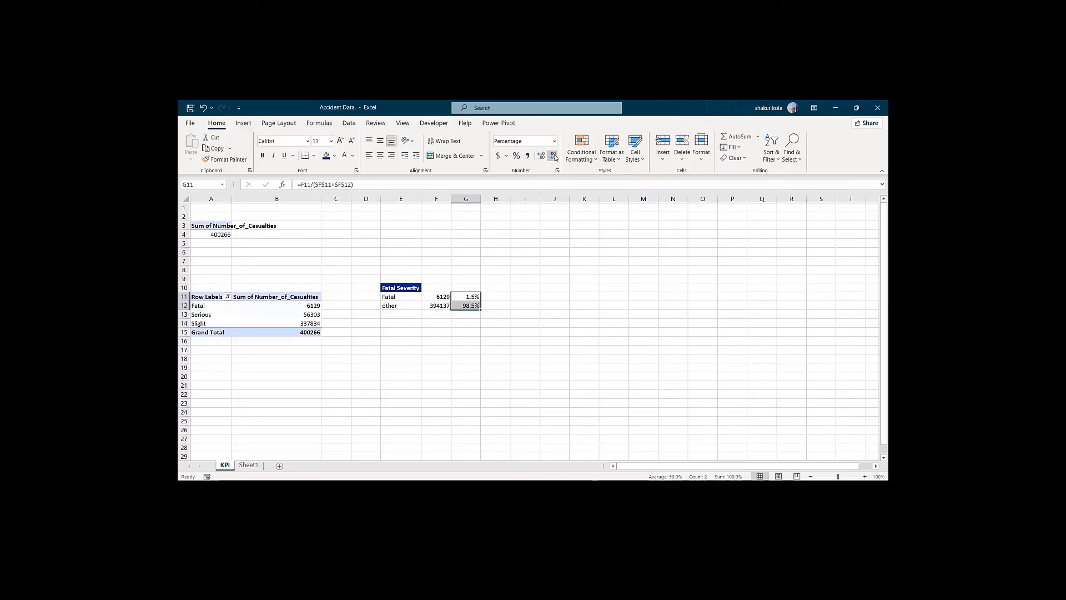
pyautogui.click(555, 157)
pyautogui.click(542, 156)
pyautogui.click(542, 158)
pyautogui.click(553, 160)
pyautogui.click(542, 158)
# Step: Insert a doughnut chart from the percentages in G11:G12 and delete its title and legend
pyautogui.click(243, 123)
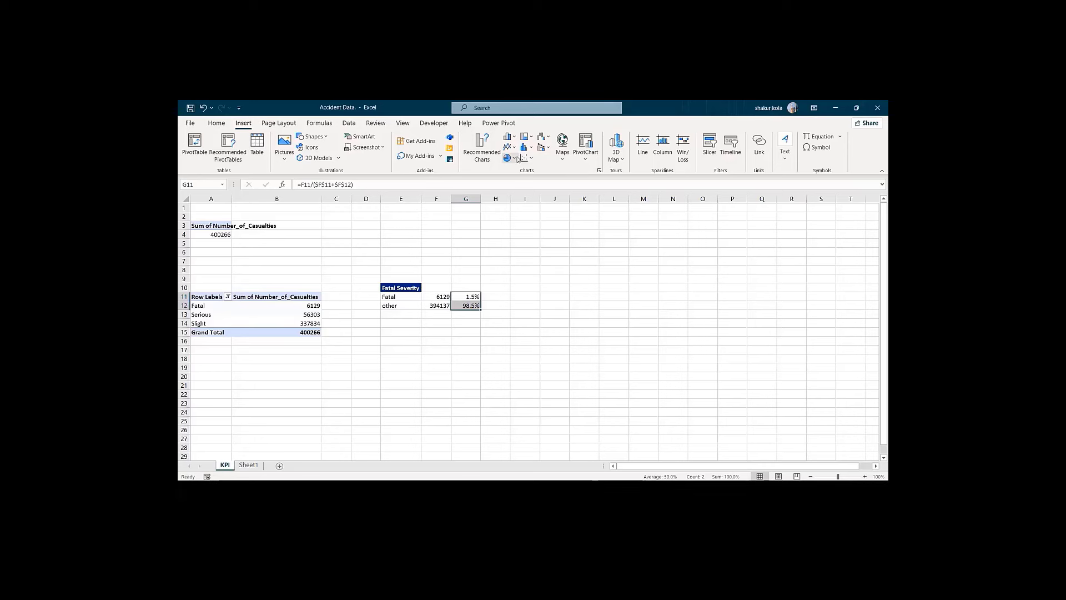
pyautogui.click(516, 158)
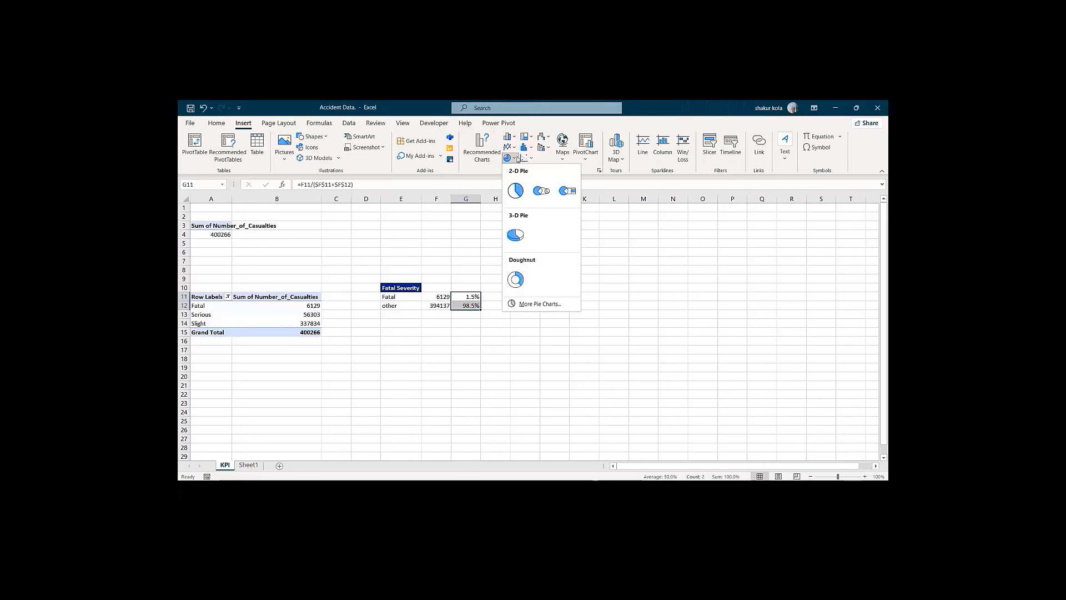
pyautogui.click(516, 280)
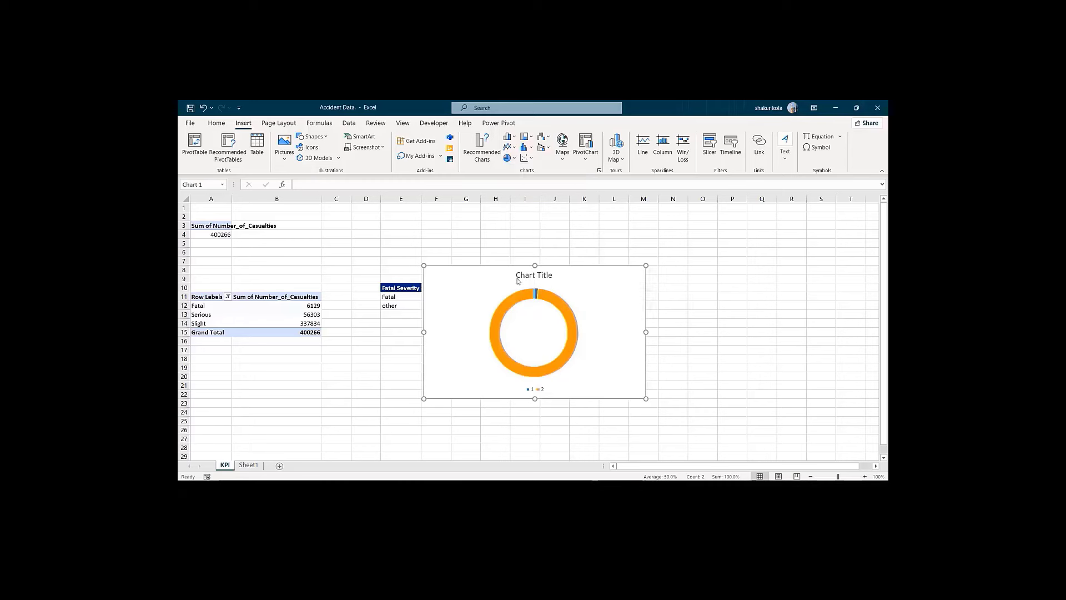
pyautogui.click(546, 275)
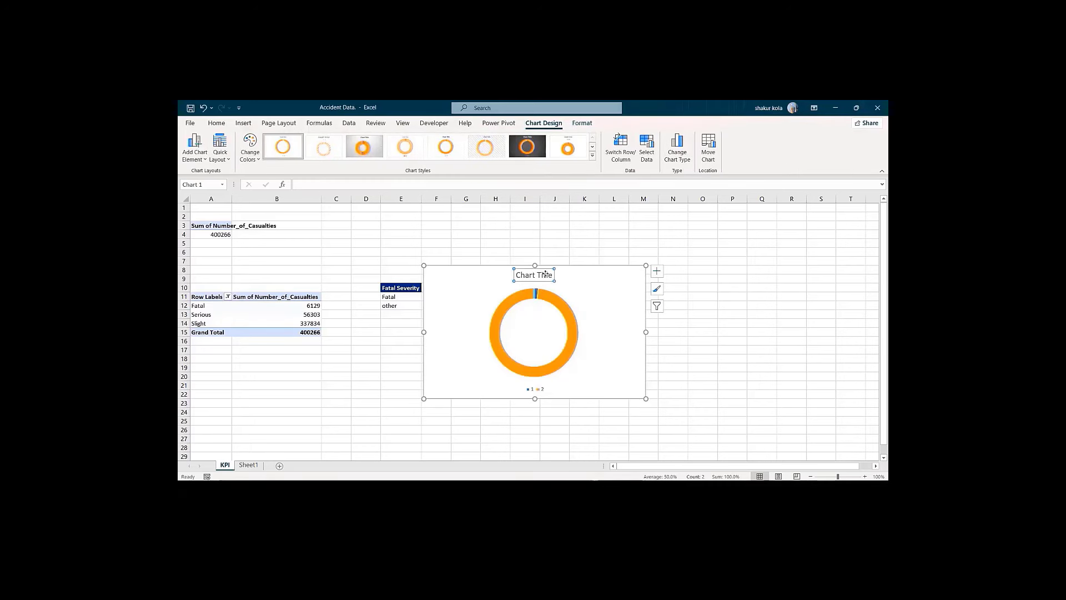
pyautogui.press('Delete')
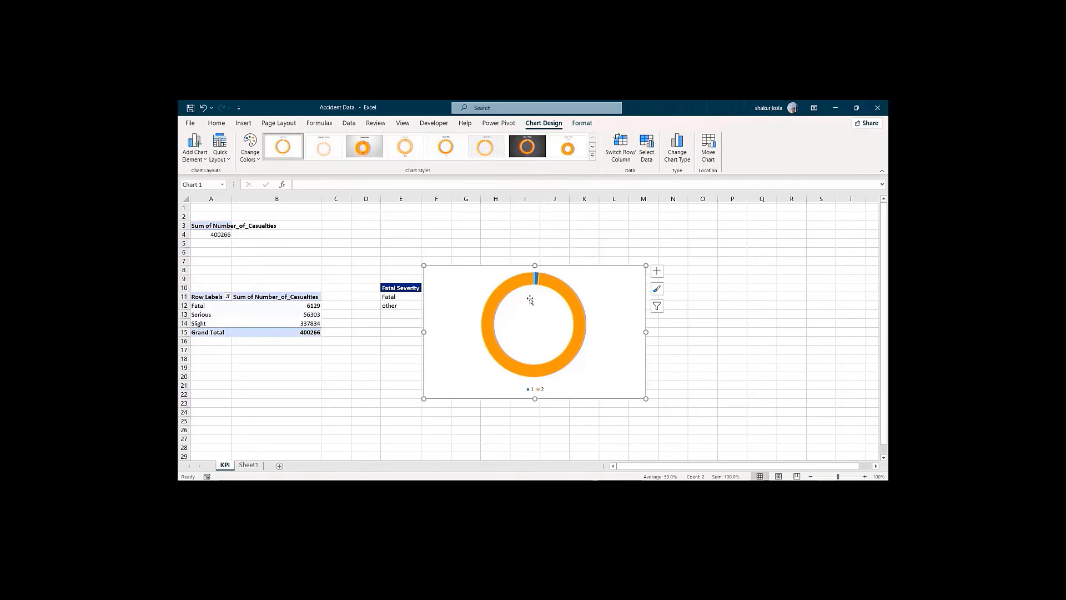
pyautogui.click(539, 393)
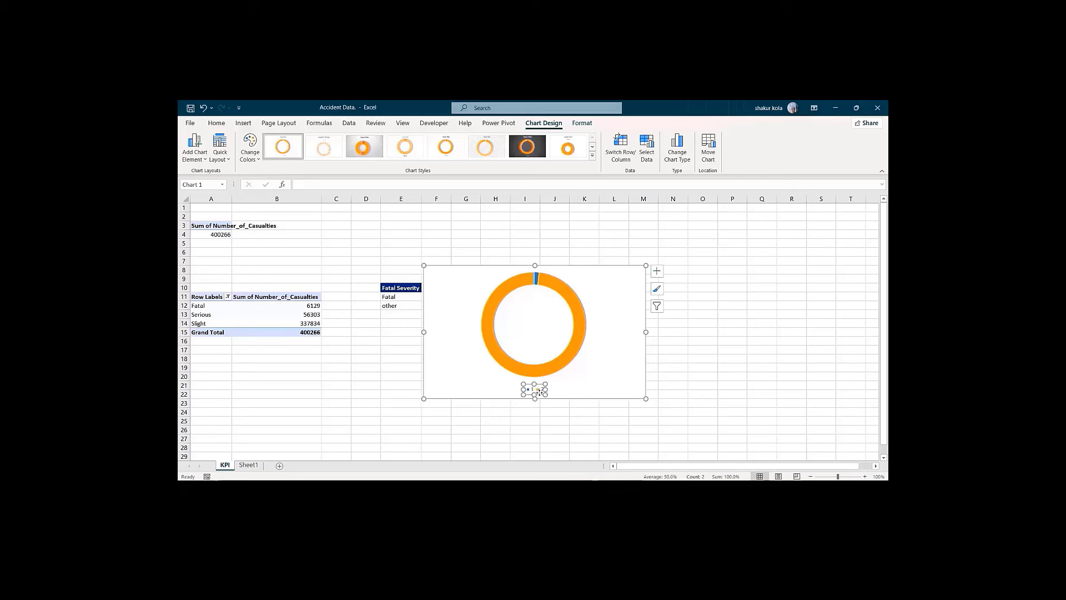
pyautogui.press('Delete')
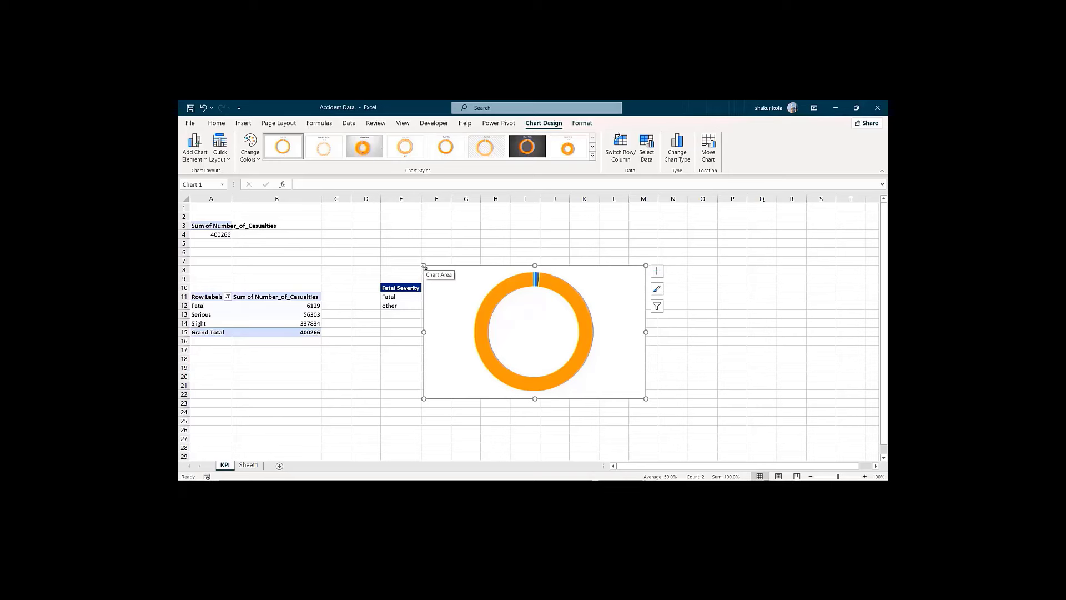
# Step: Shrink the doughnut chart to cover about I12:M22 and undo the accidental move of its plot area
pyautogui.moveTo(424, 266); pyautogui.dragTo(541, 321)
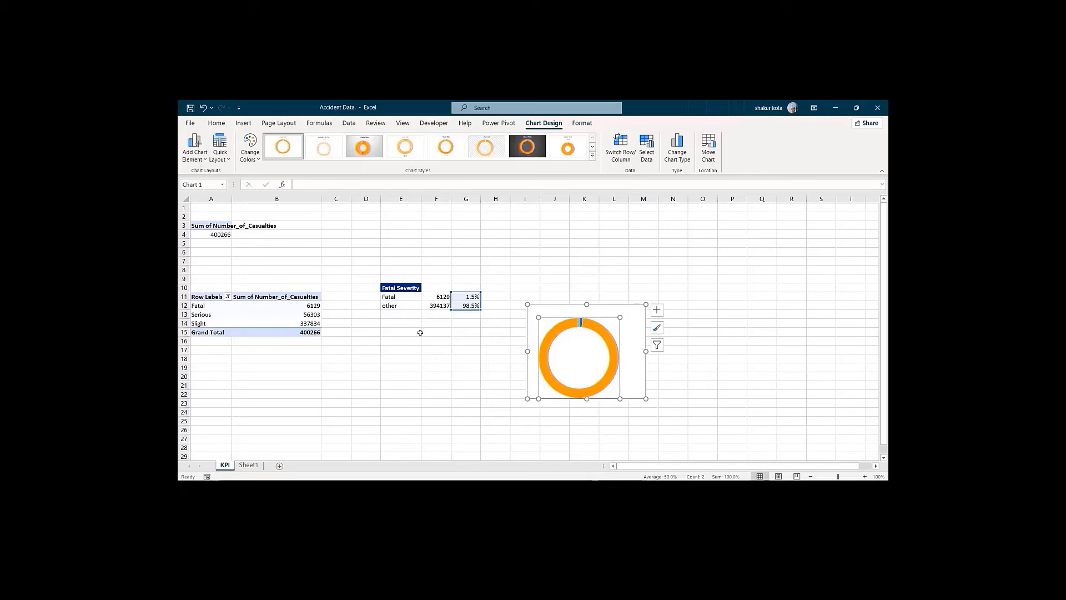
pyautogui.hotkey('ctrl', 'z')
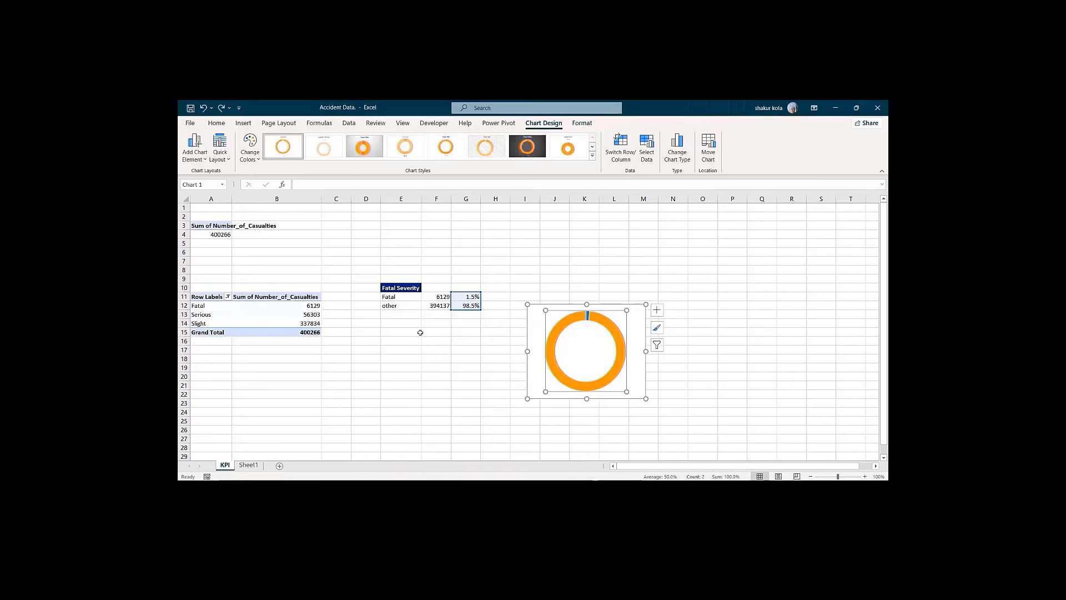
pyautogui.click(463, 382)
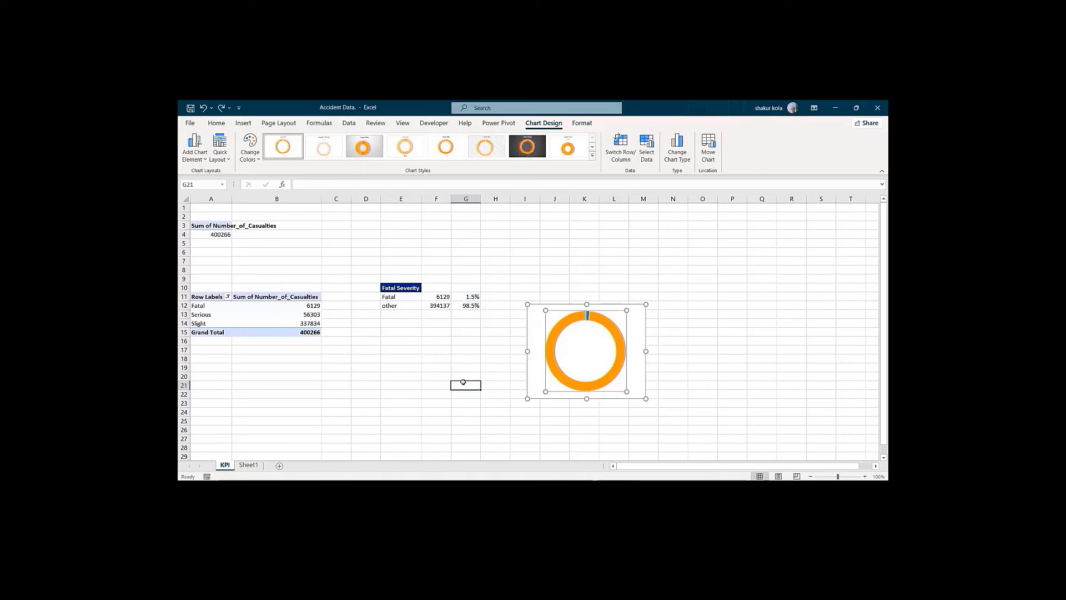
pyautogui.click(549, 305)
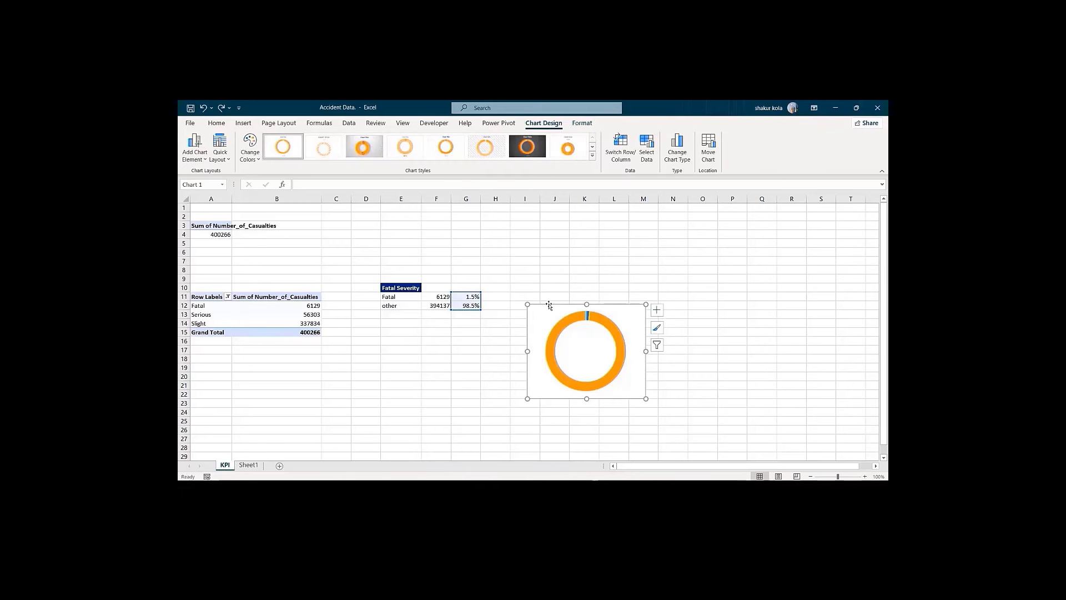
# Step: Move the doughnut chart beneath the Fatal Severity table, reduced to cover about E15:H24
pyautogui.moveTo(549, 306); pyautogui.dragTo(397, 328)
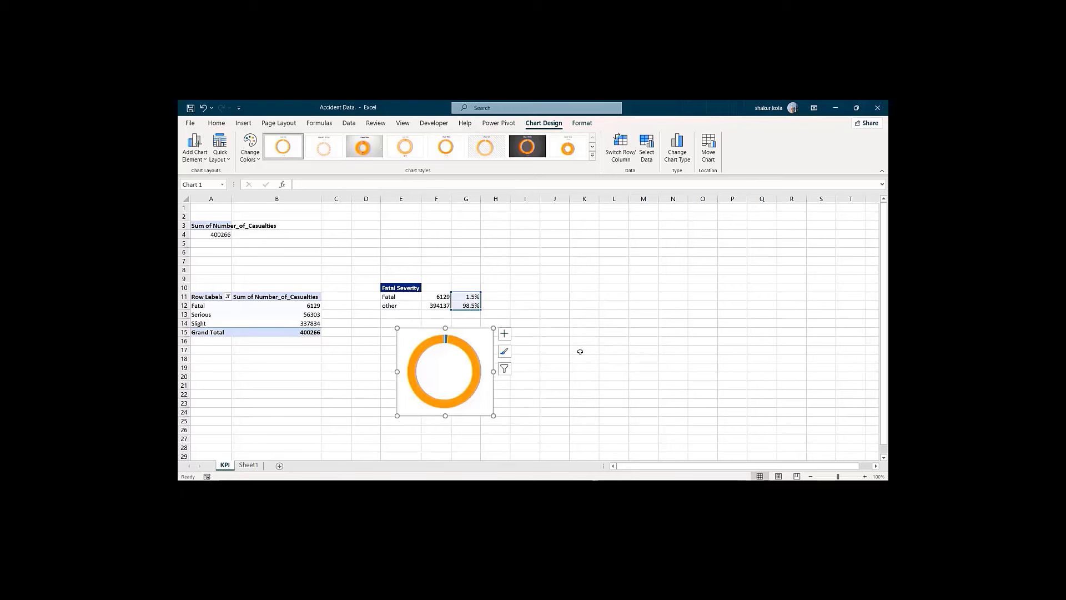
pyautogui.click(566, 315)
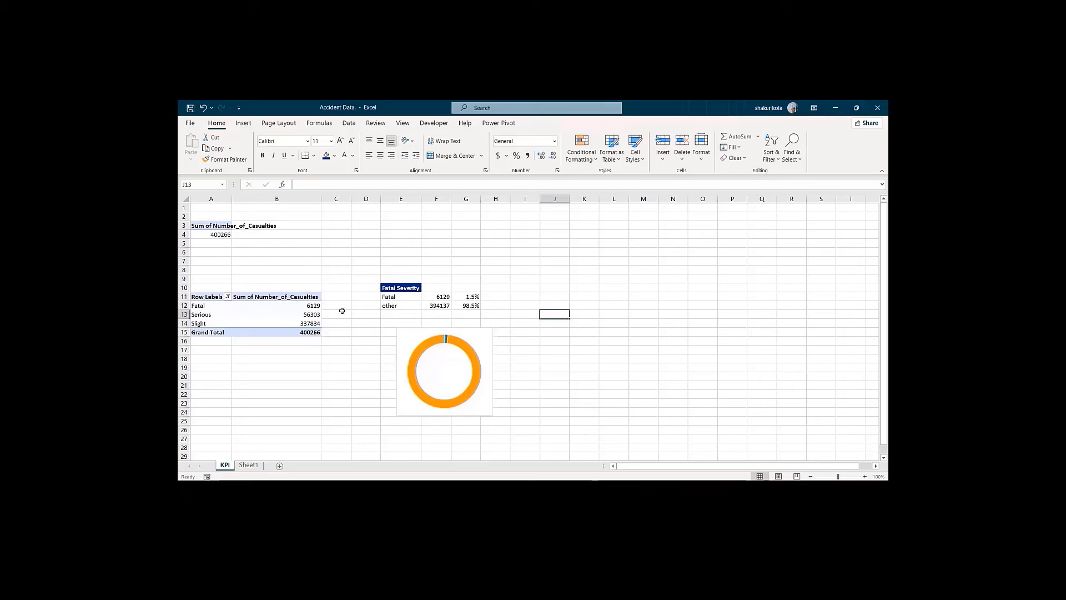
# Step: Copy the Fatal Severity table in E10:G12 to J9 and widen column J to fit its heading
pyautogui.click(388, 287)
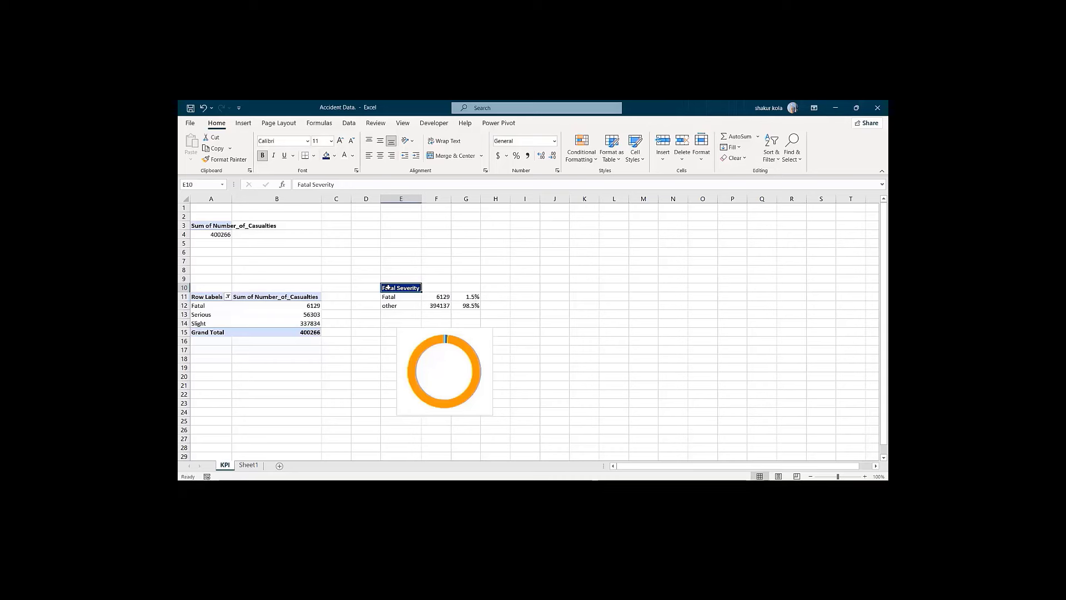
pyautogui.hotkey('ctrl', 'shift', 'Down')
pyautogui.hotkey('ctrl', 'shift', 'Right')
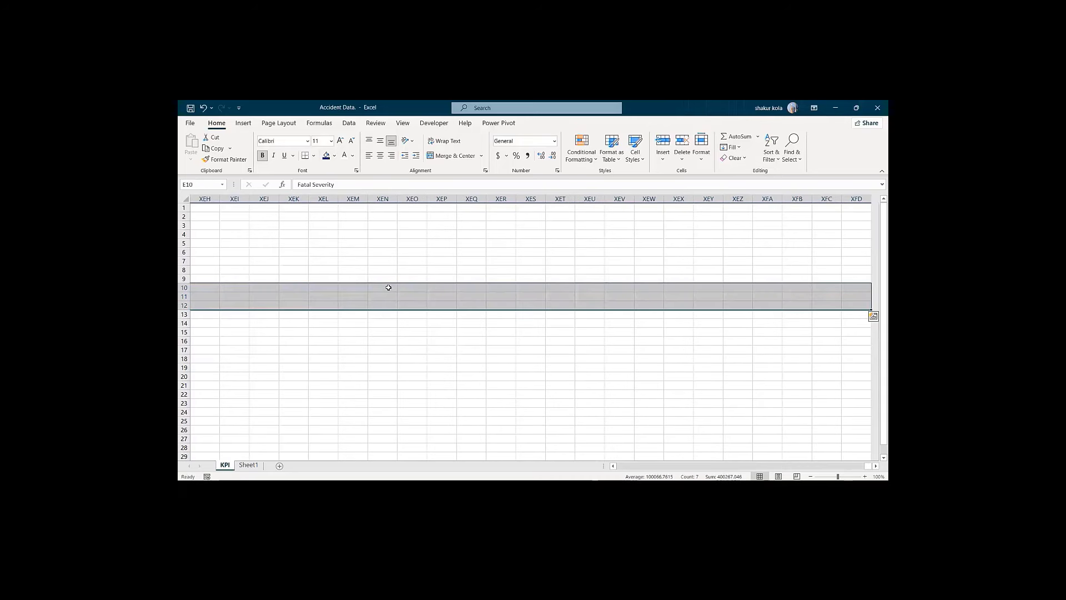
pyautogui.hotkey('ctrl', 'shift', 'Left')
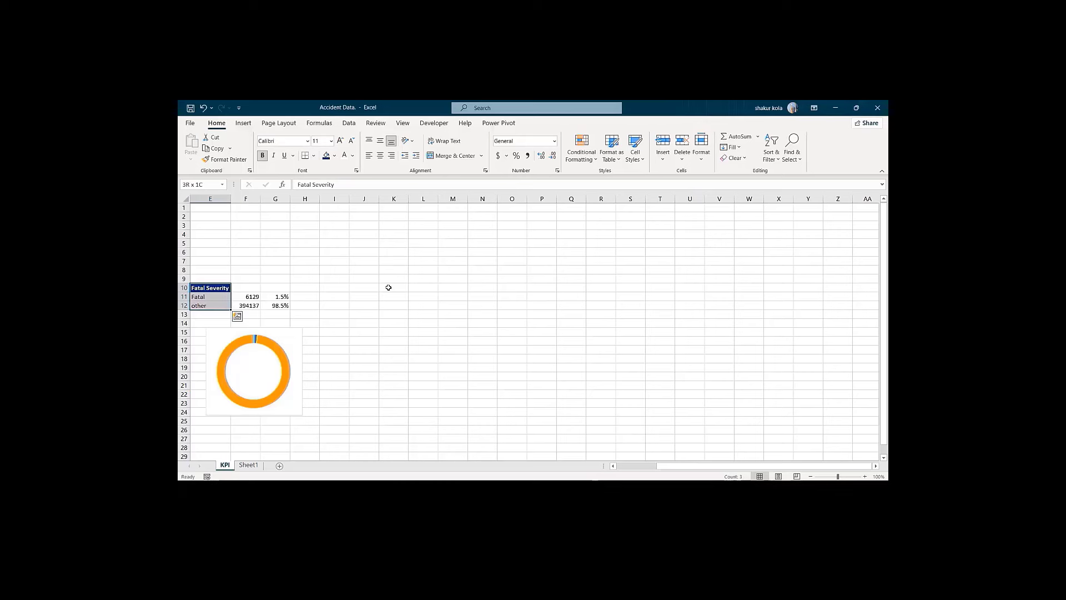
pyautogui.hotkey('shift', 'Right')
pyautogui.hotkey('shift', 'Right')
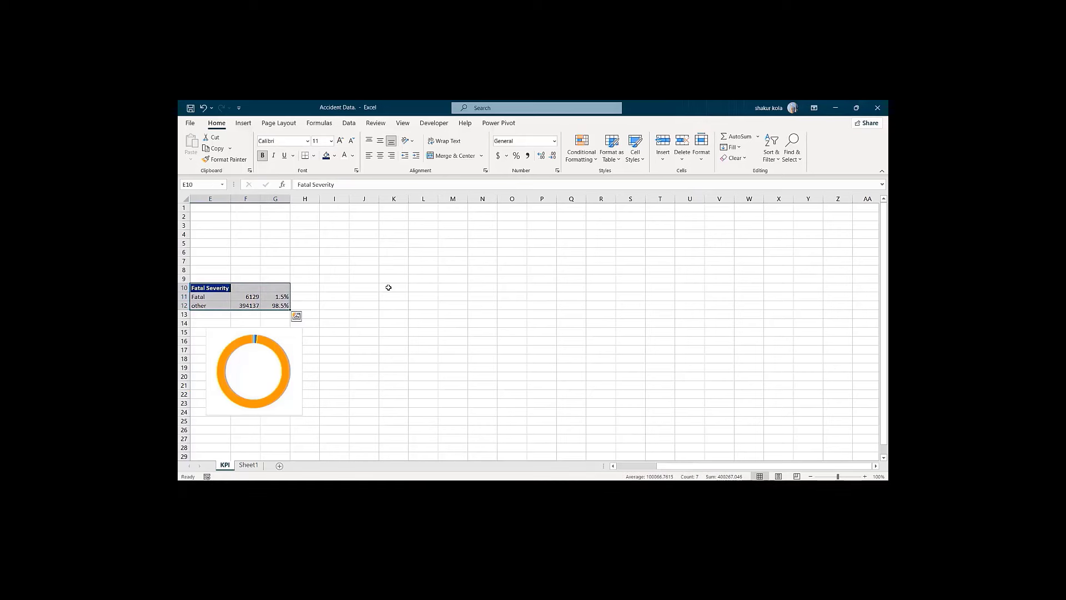
pyautogui.hotkey('ctrl', 'c')
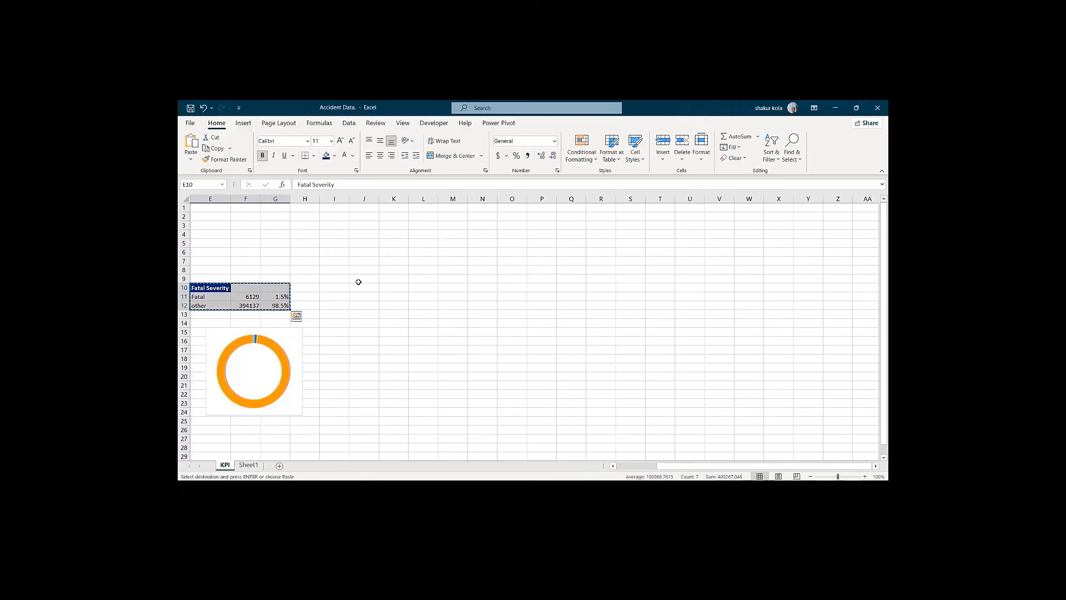
pyautogui.click(358, 282)
pyautogui.hotkey('ctrl', 'v')
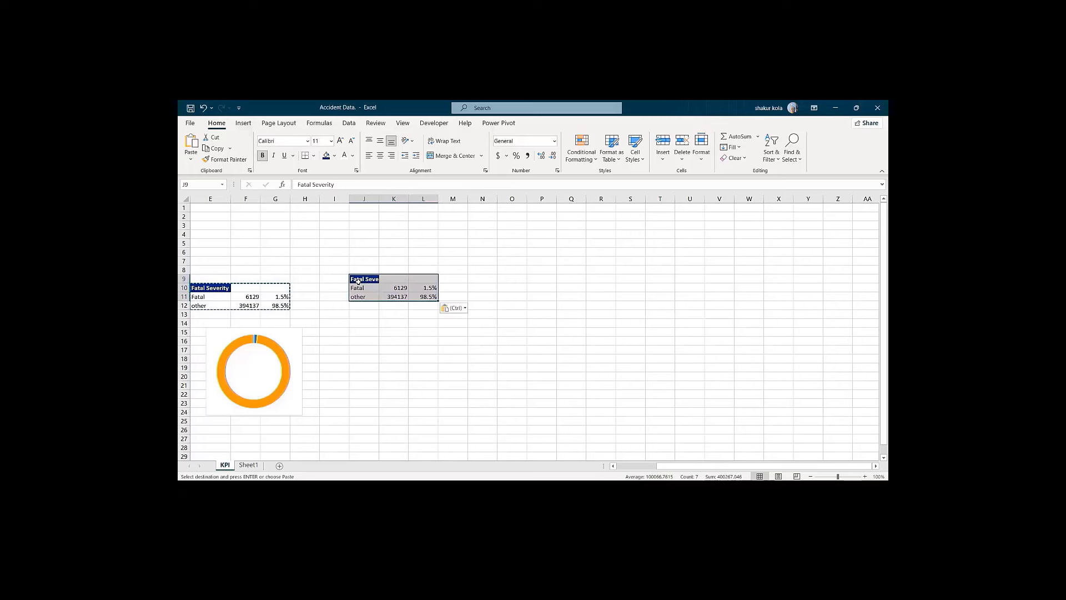
pyautogui.moveTo(380, 200); pyautogui.dragTo(390, 201)
pyautogui.click(555, 340)
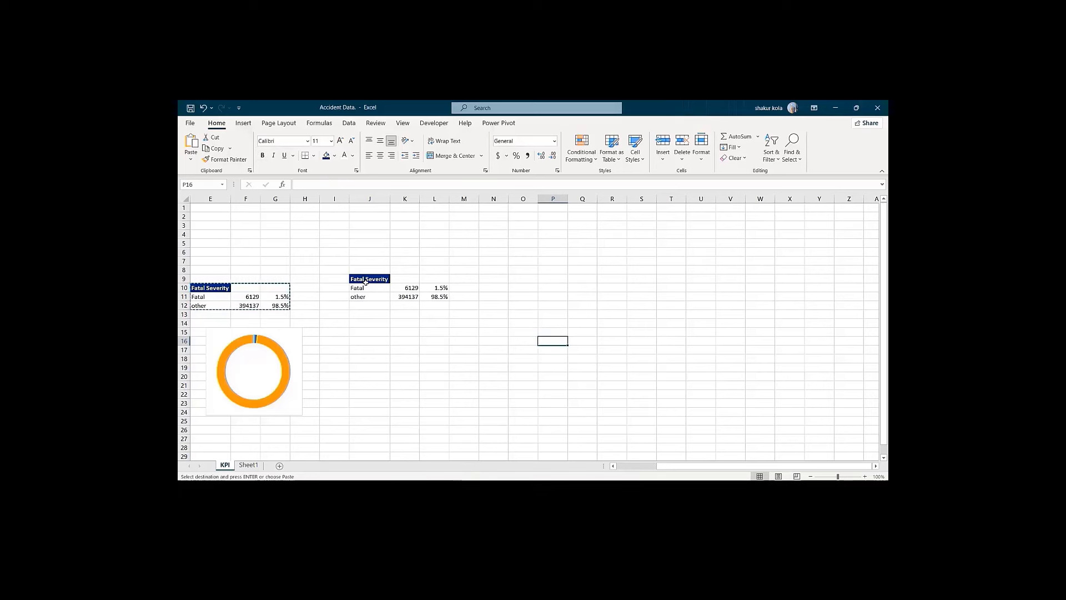
pyautogui.press('Escape')
# Step: Change the copied table's heading in J9 to Serious Severity and autofit column J
pyautogui.press('Left')
pyautogui.press('Left')
pyautogui.press('Left')
pyautogui.press('Left')
pyautogui.press('Left')
pyautogui.press('Left')
pyautogui.press('Up')
pyautogui.press('Up')
pyautogui.press('Up')
pyautogui.press('Up')
pyautogui.press('Up')
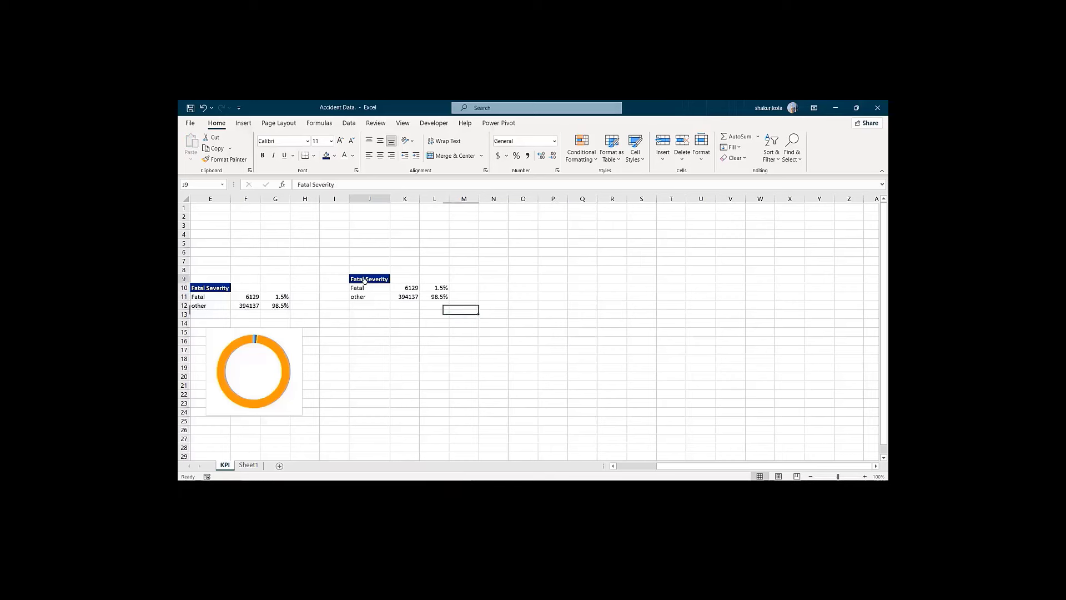
pyautogui.click(363, 279)
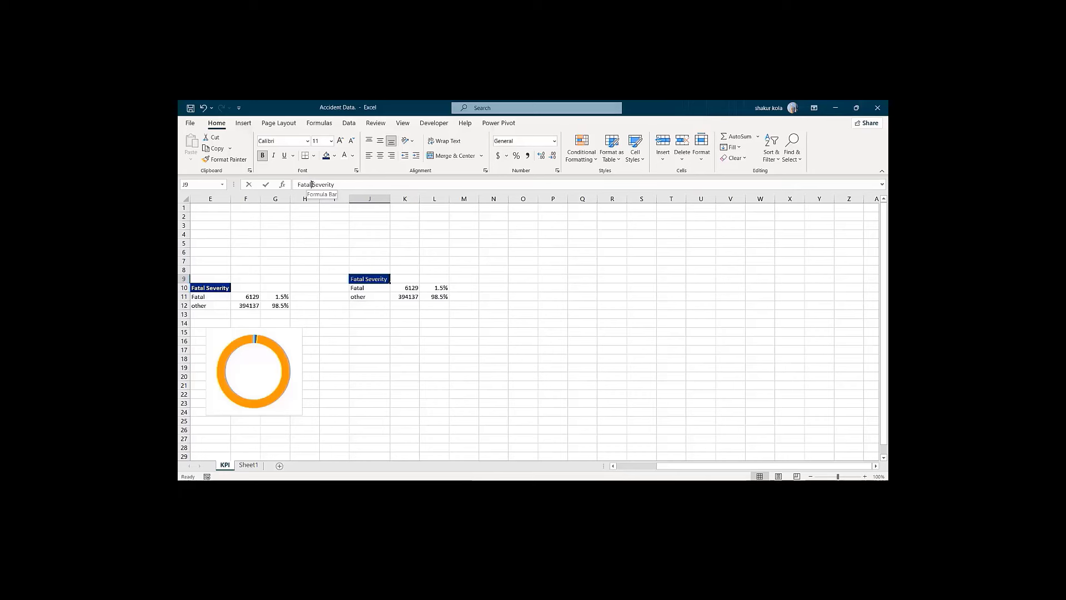
pyautogui.click(312, 183)
pyautogui.press('BackSpace')
pyautogui.press('BackSpace')
pyautogui.press('BackSpace')
pyautogui.press('BackSpace')
pyautogui.press('BackSpace')
pyautogui.press('BackSpace')
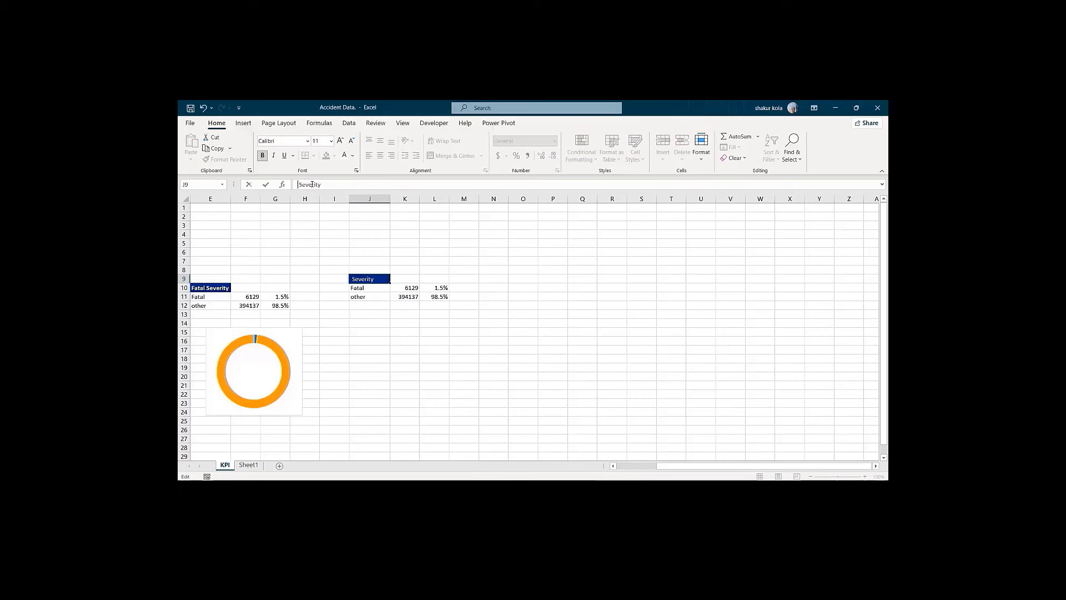
pyautogui.write('S erious')
pyautogui.press('Return')
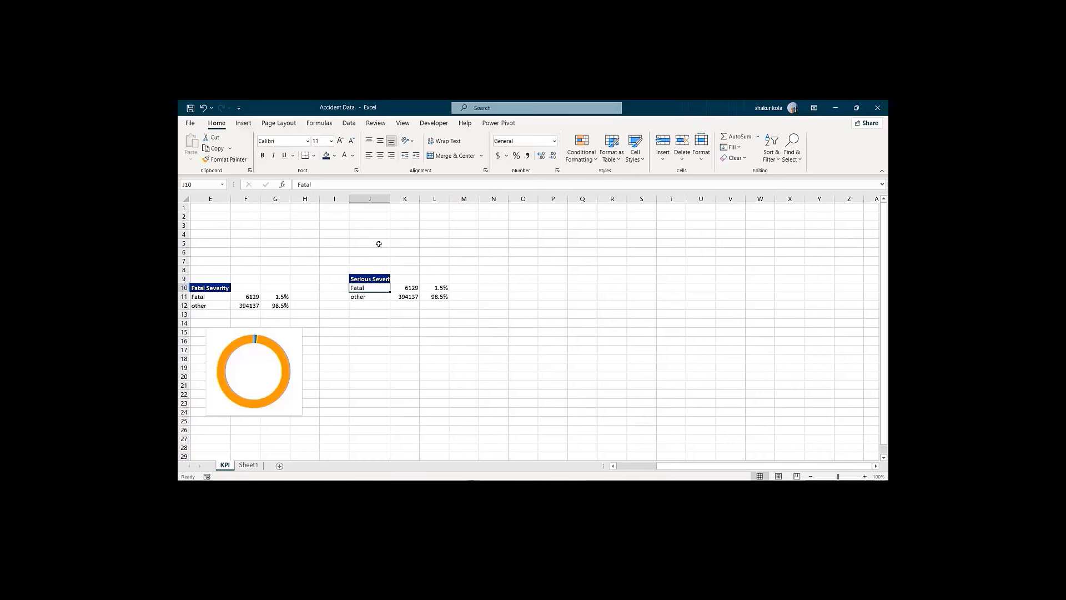
pyautogui.doubleClick(391, 198)
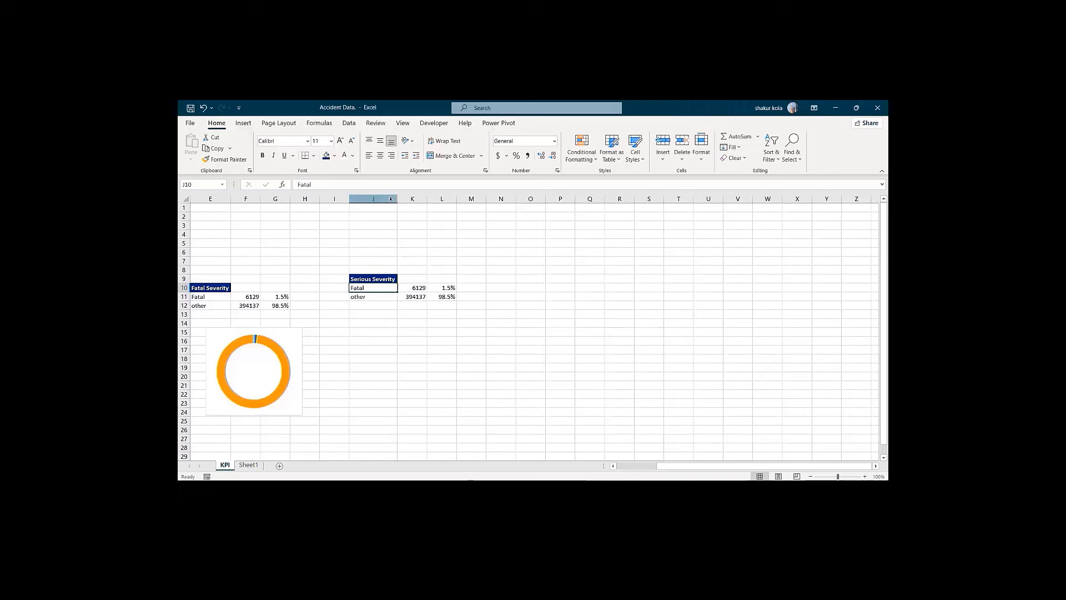
# Step: Replace the Fatal label in J10 with Serious Severity
pyautogui.click(315, 183)
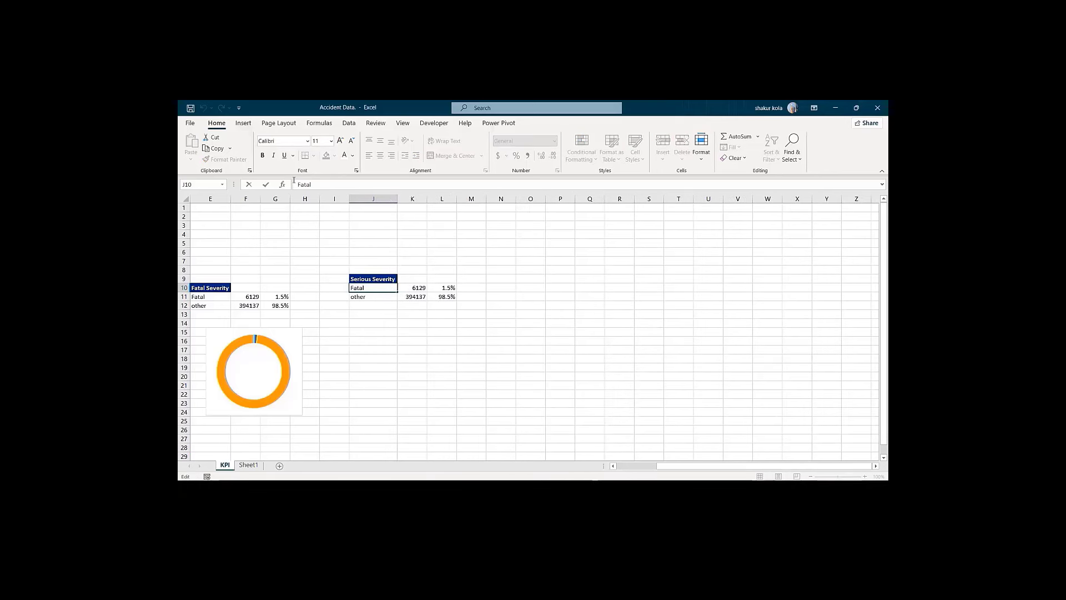
pyautogui.hotkey('shift', 'Home')
pyautogui.write('S')
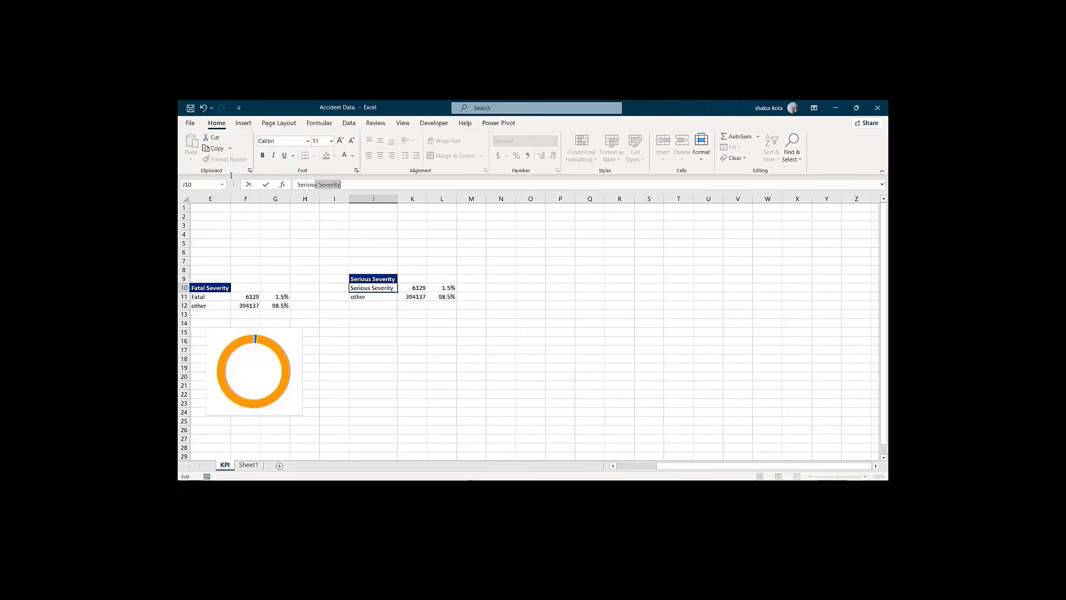
pyautogui.press('Return')
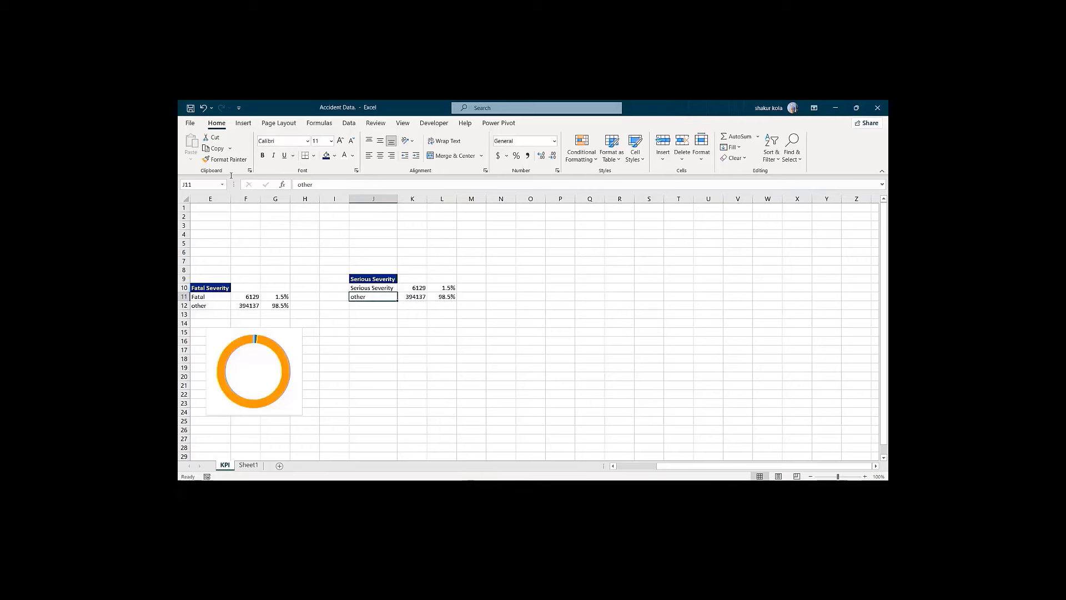
# Step: Replace the formula in K10 with a GETPIVOTDATA reference to the PivotTable's Serious casualties in B13
pyautogui.press('Left')
pyautogui.press('Left')
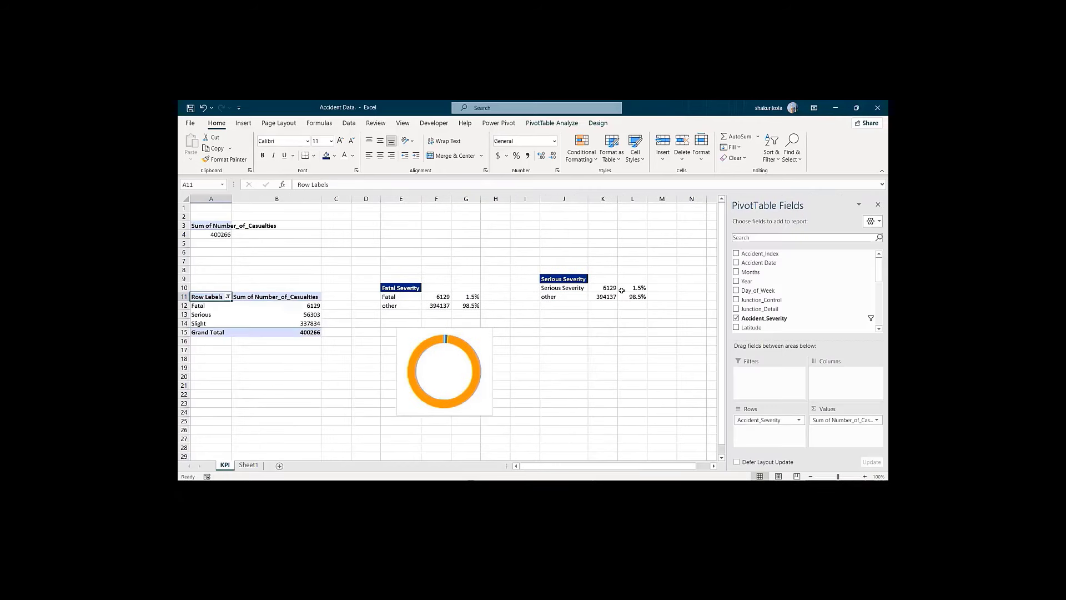
pyautogui.click(607, 286)
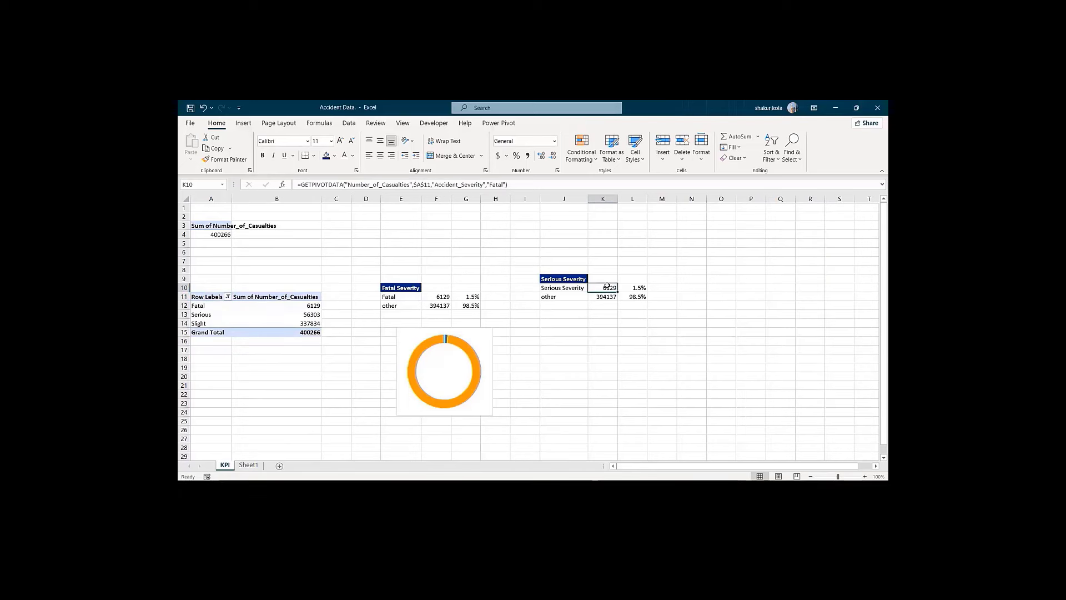
pyautogui.press('BackSpace')
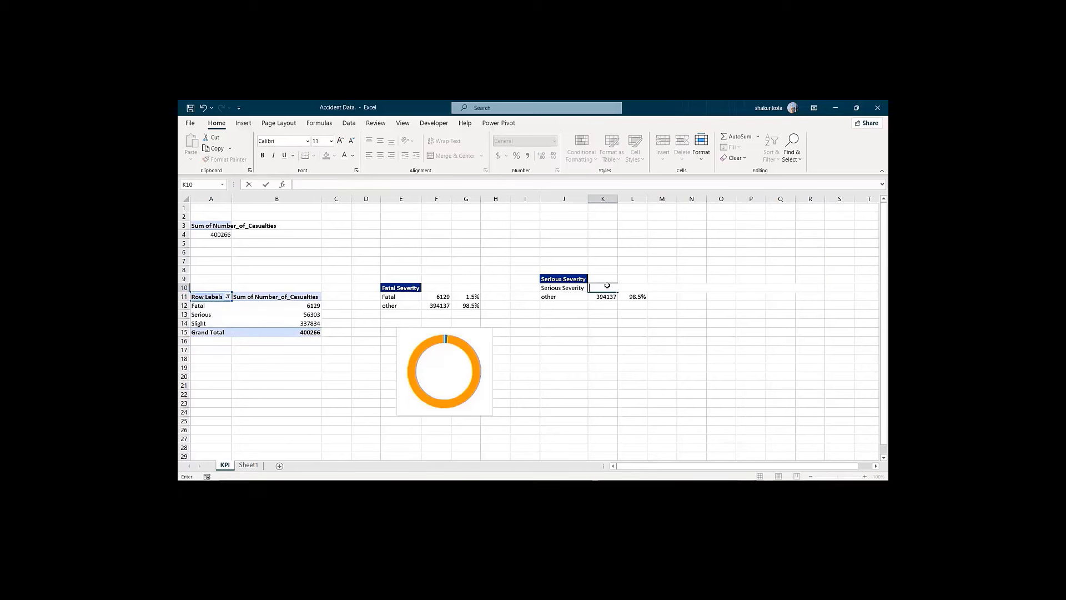
pyautogui.click(311, 315)
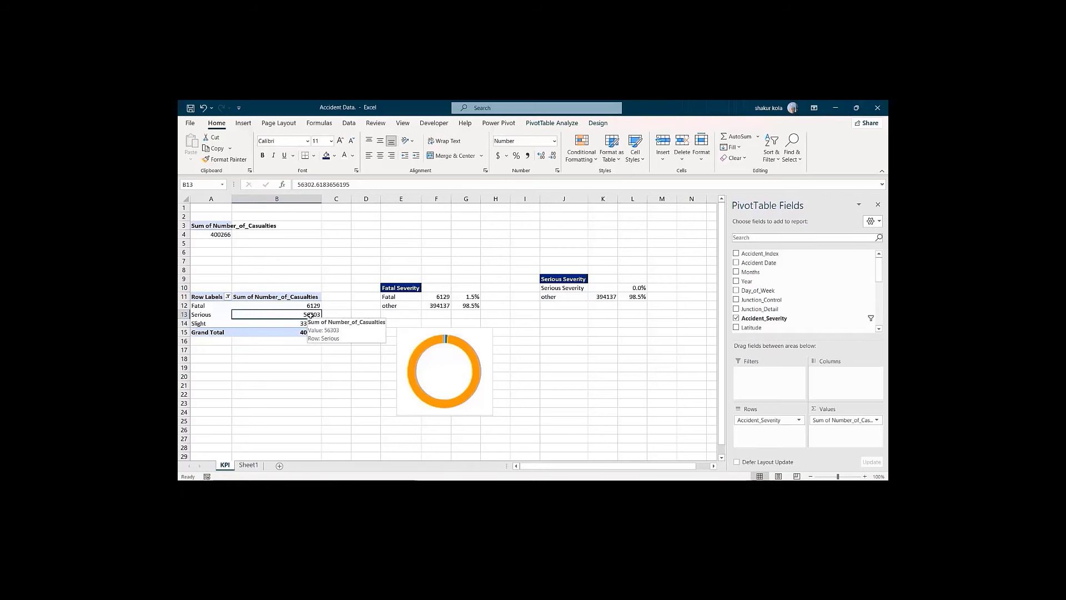
pyautogui.press('Down')
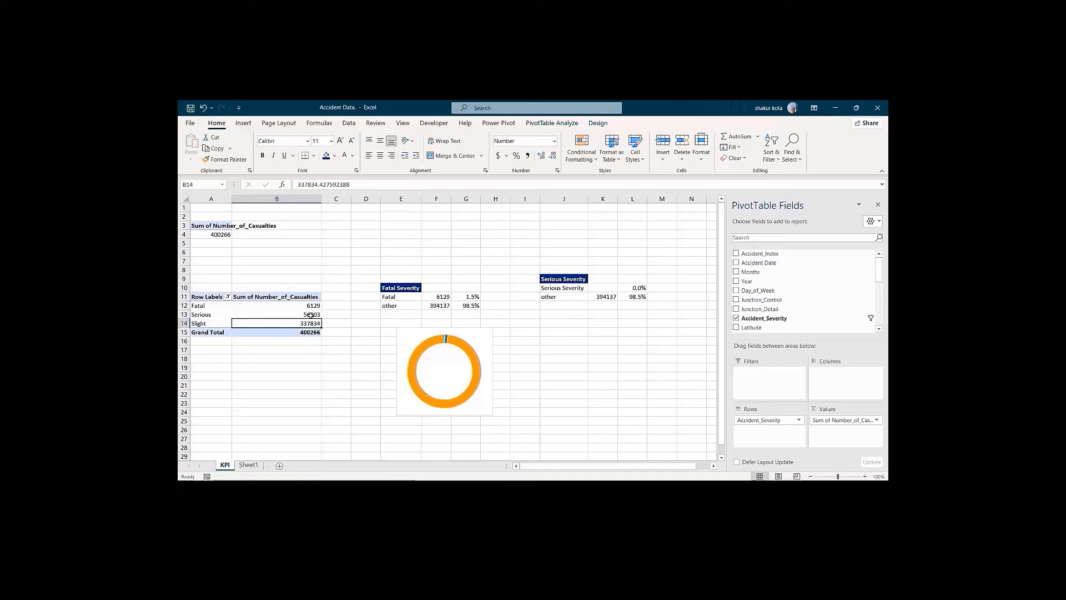
pyautogui.click(600, 290)
pyautogui.write('=')
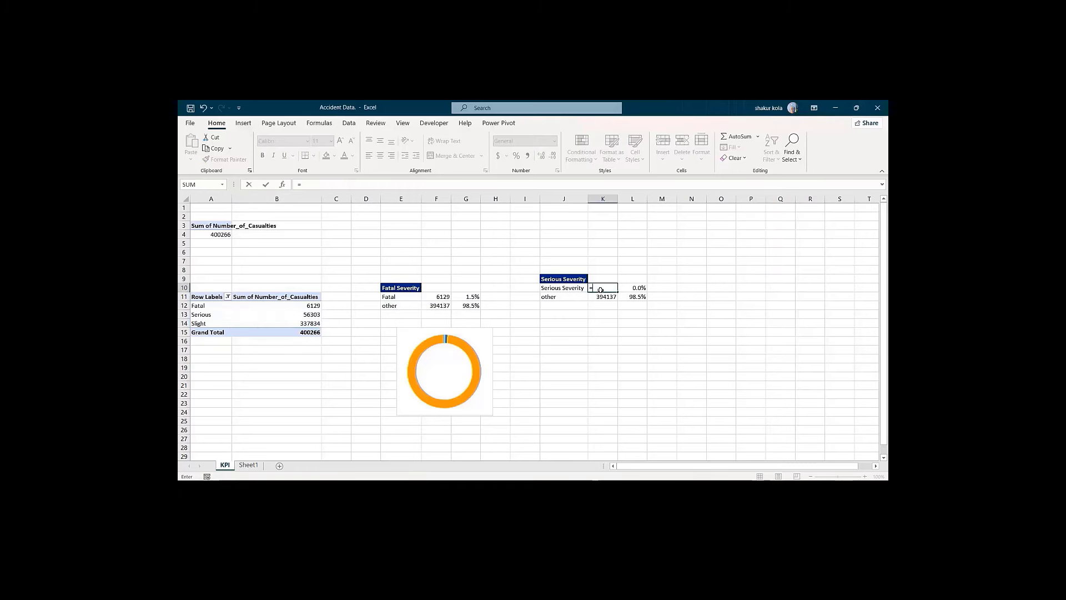
pyautogui.click(307, 314)
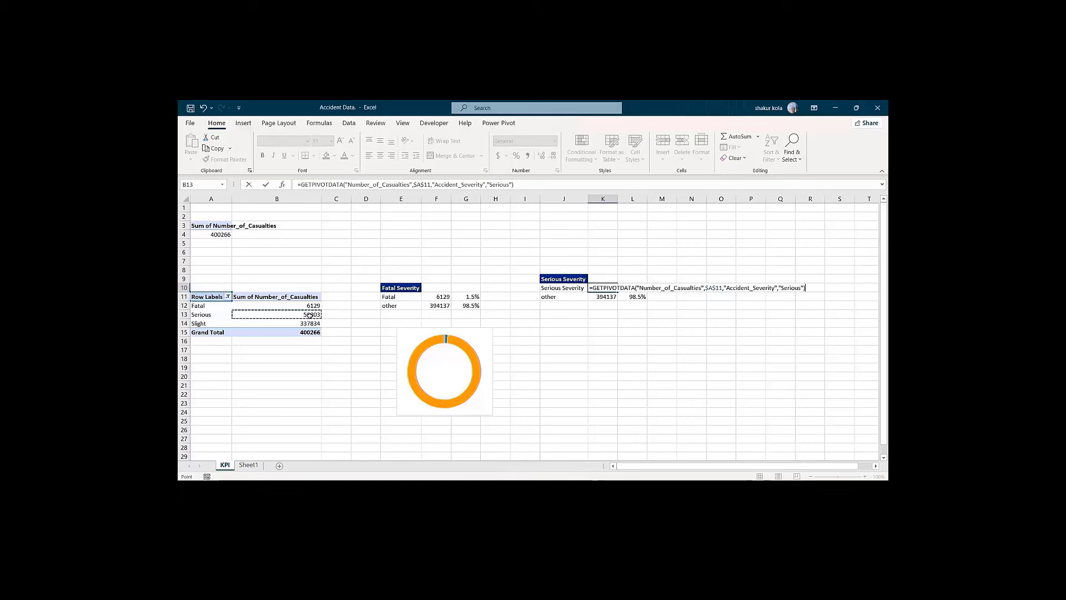
pyautogui.press('Return')
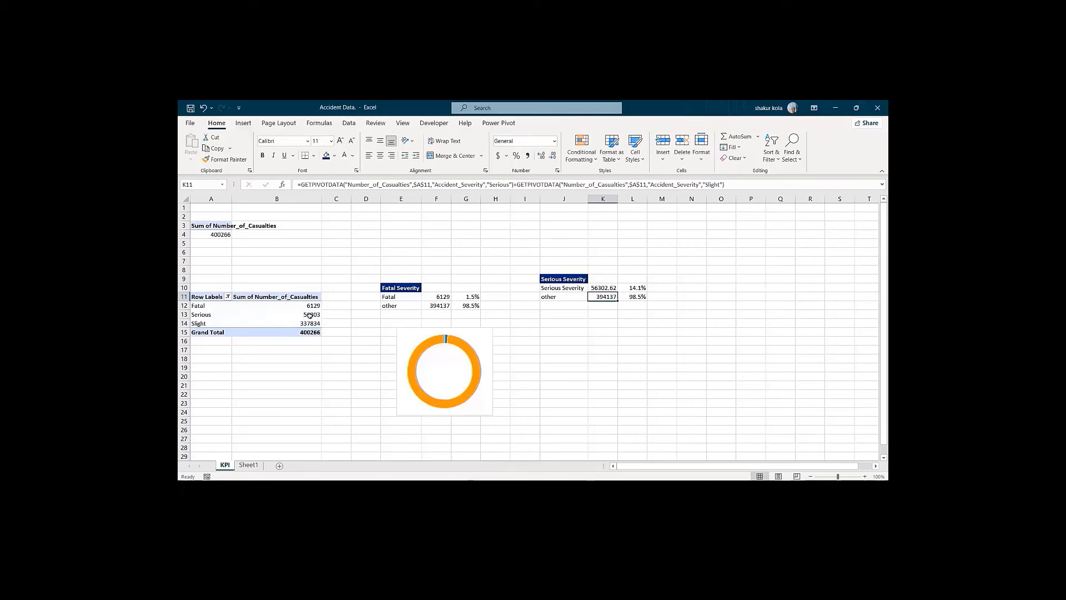
# Step: Replace the formula in K11 with the sum of the PivotTable's Fatal and Slight casualties
pyautogui.press('BackSpace')
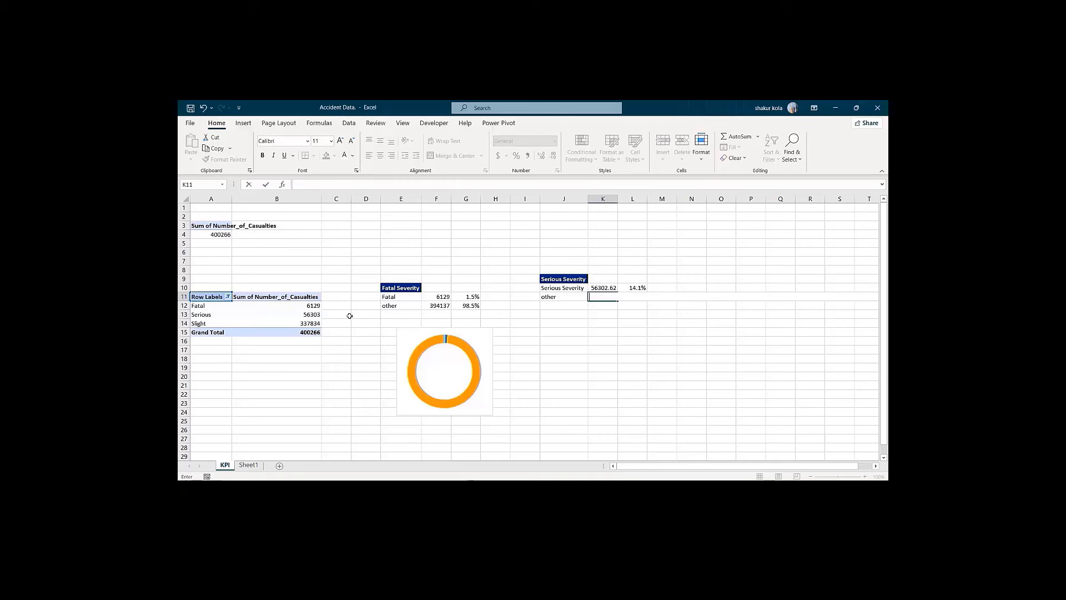
pyautogui.write('=')
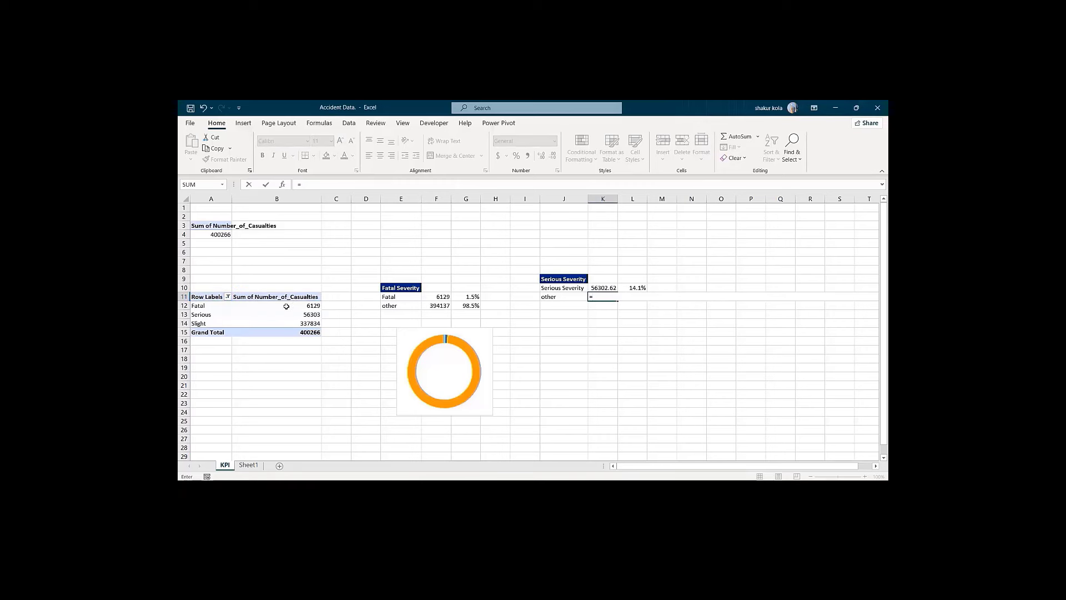
pyautogui.click(309, 306)
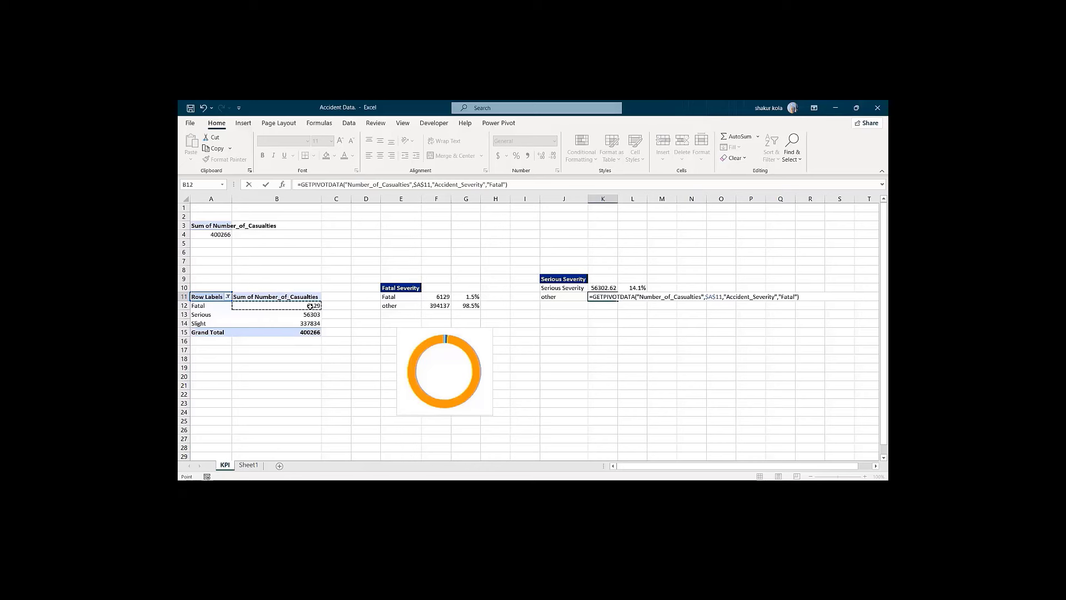
pyautogui.write('+')
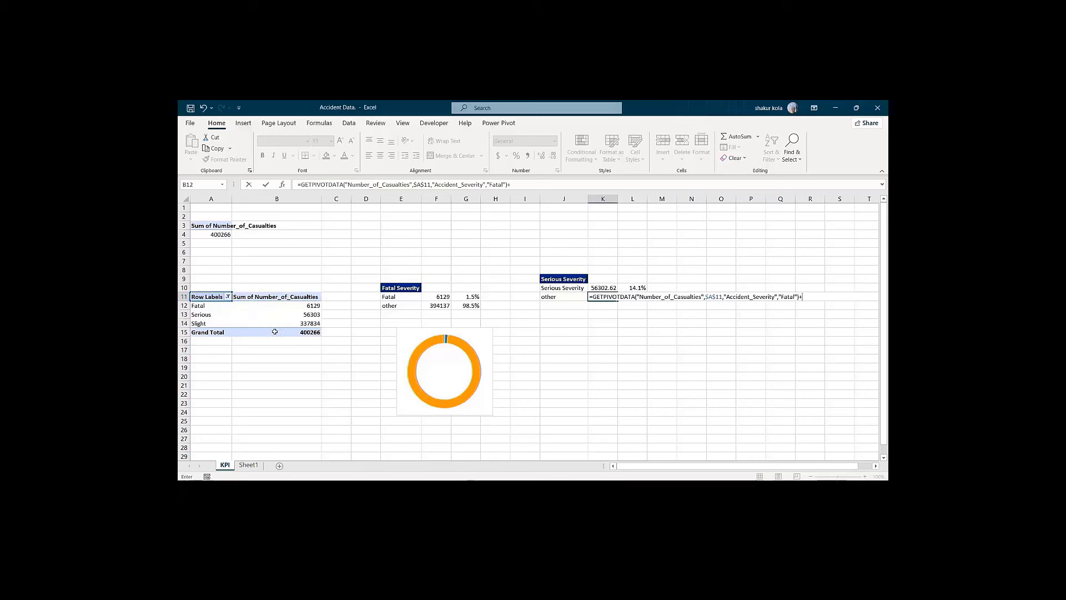
pyautogui.click(301, 323)
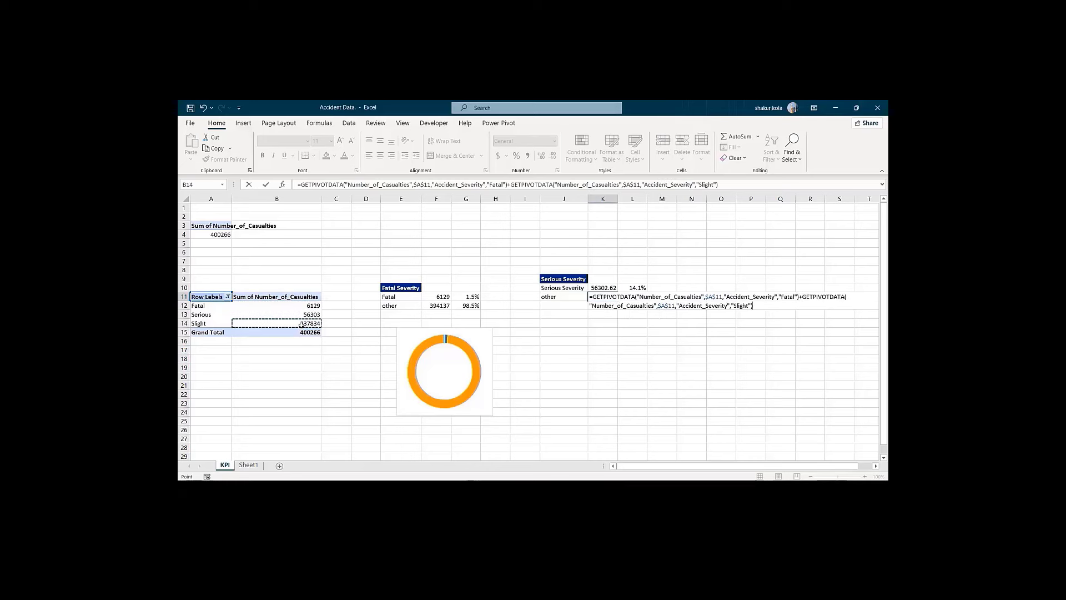
pyautogui.press('Return')
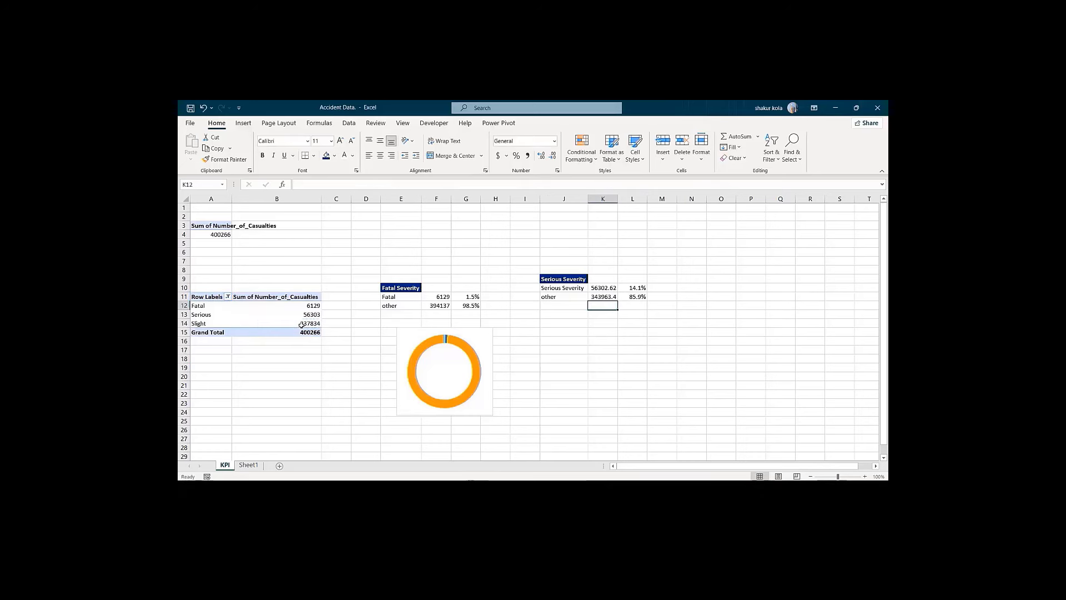
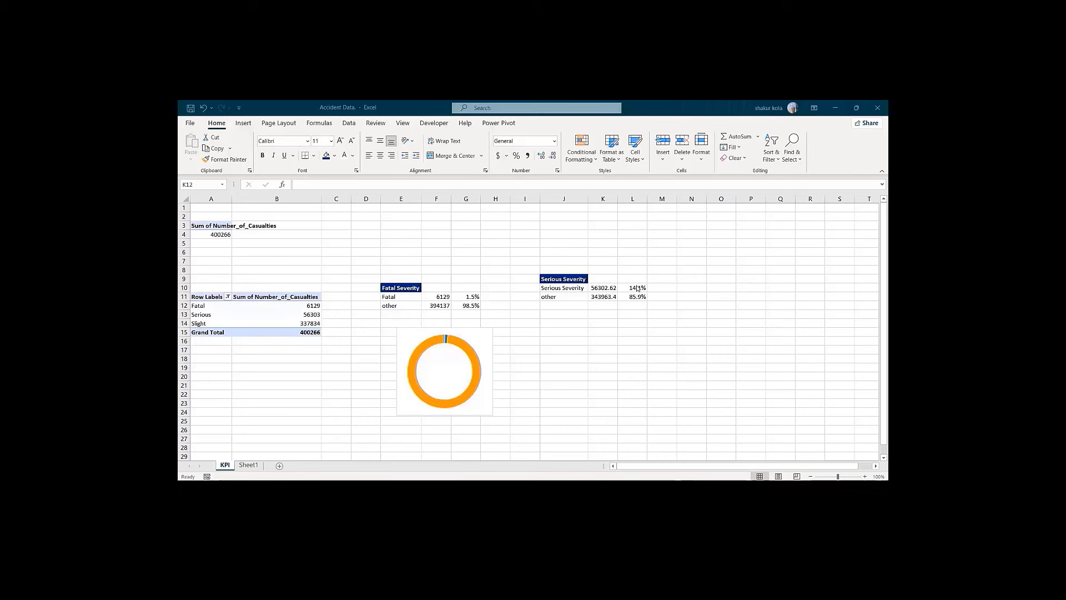
# Step: Insert a doughnut chart from the serious severity percentages in L10:L11
pyautogui.click(637, 288)
pyautogui.hotkey('shift', 'Down')
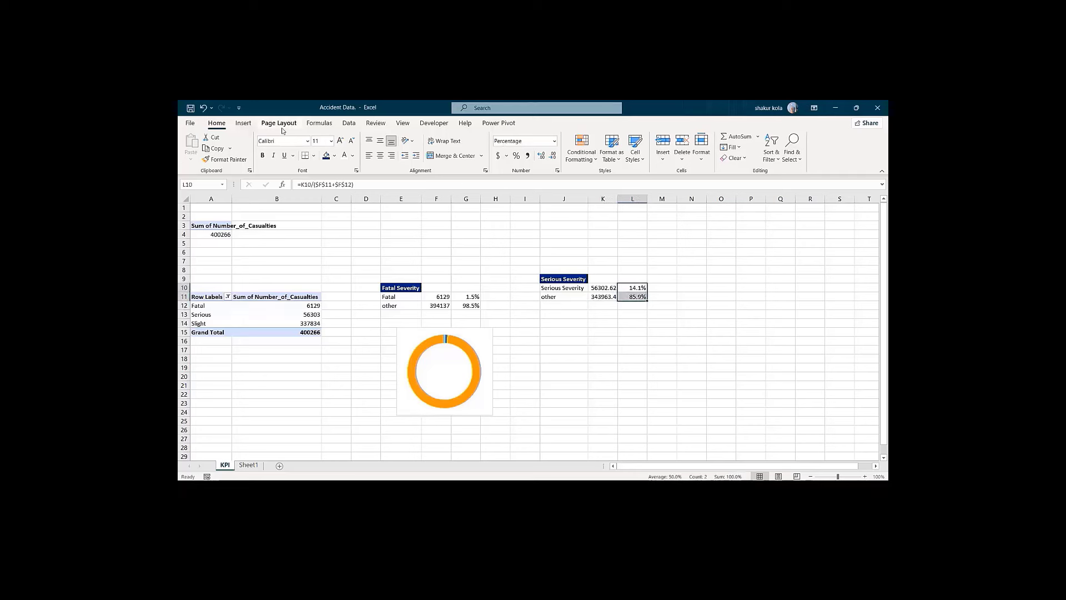
pyautogui.click(243, 125)
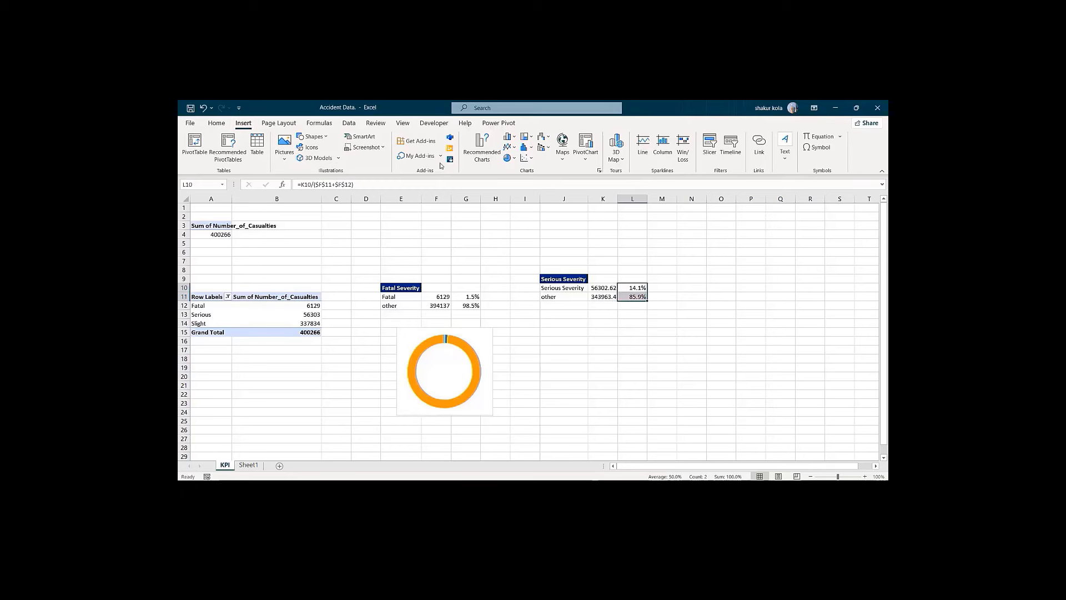
pyautogui.click(512, 158)
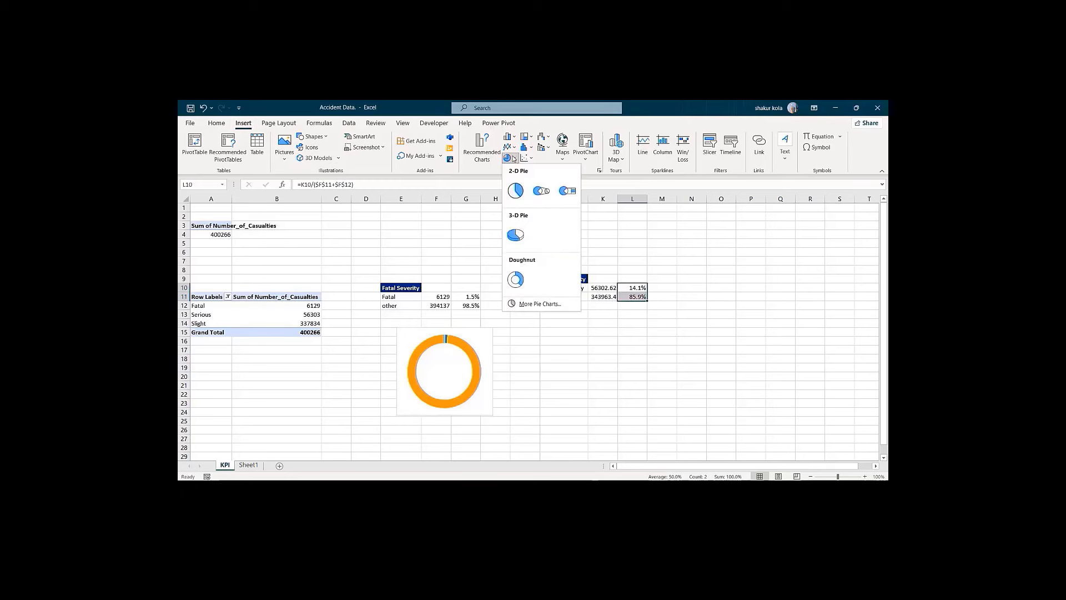
pyautogui.click(516, 279)
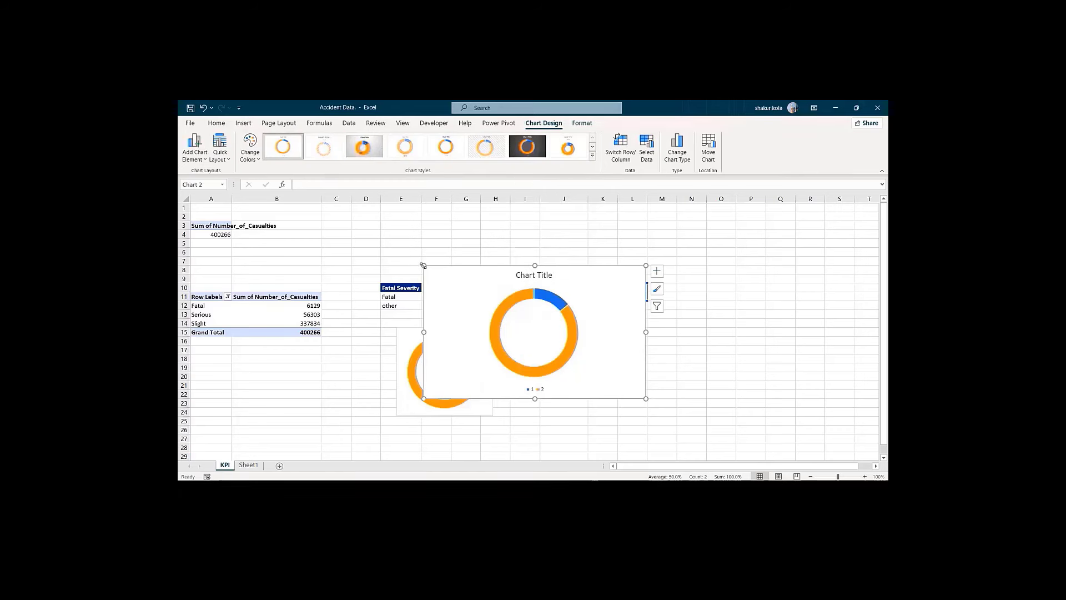
# Step: Shrink the new serious severity doughnut chart and remove its title and legend
pyautogui.moveTo(423, 265); pyautogui.dragTo(566, 333)
pyautogui.click(596, 327)
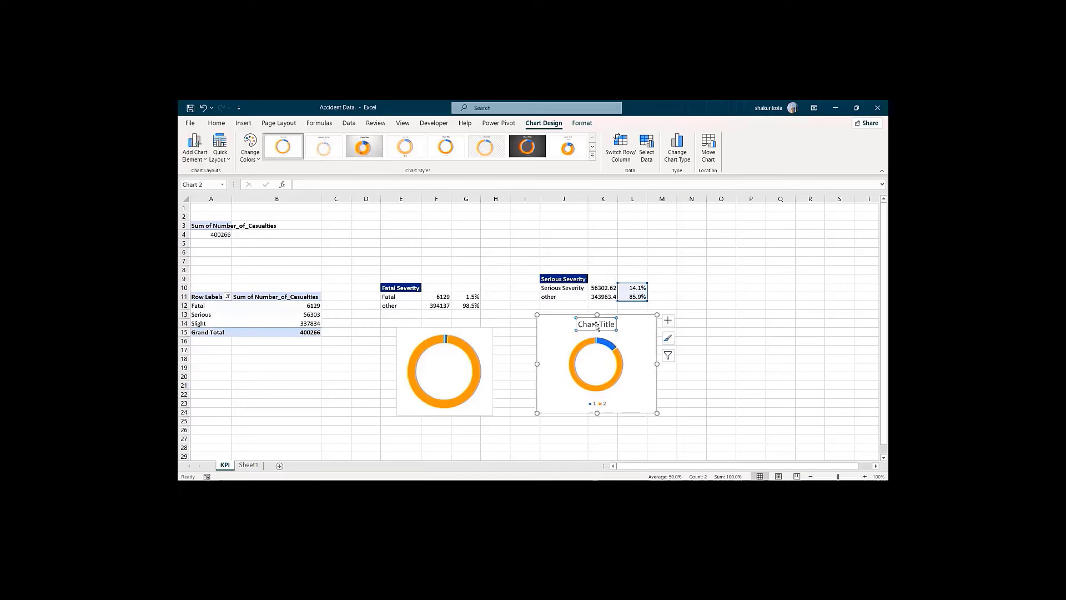
pyautogui.press('Delete')
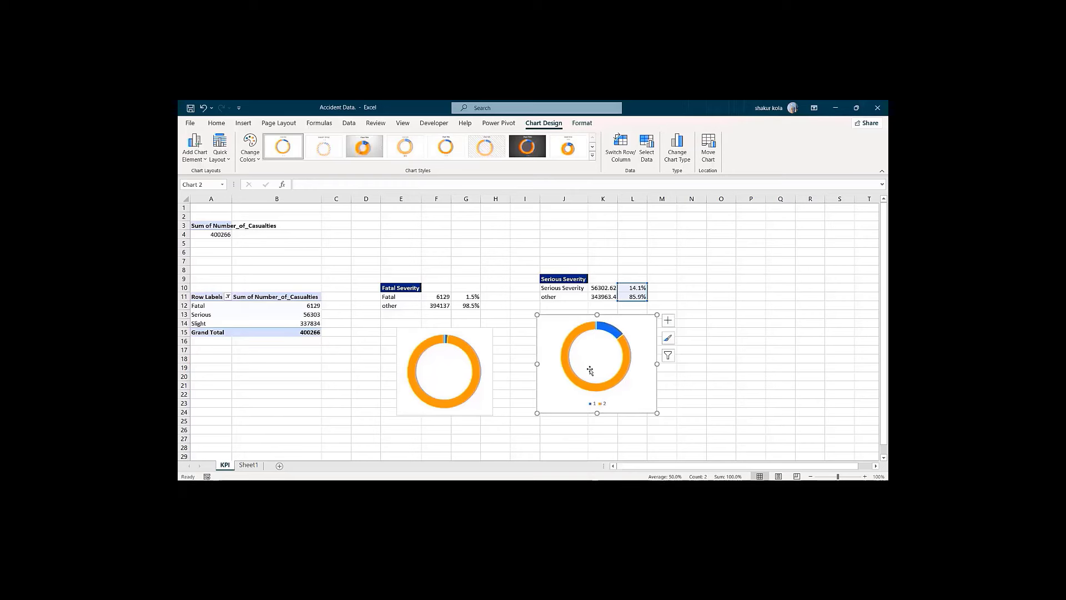
pyautogui.click(598, 407)
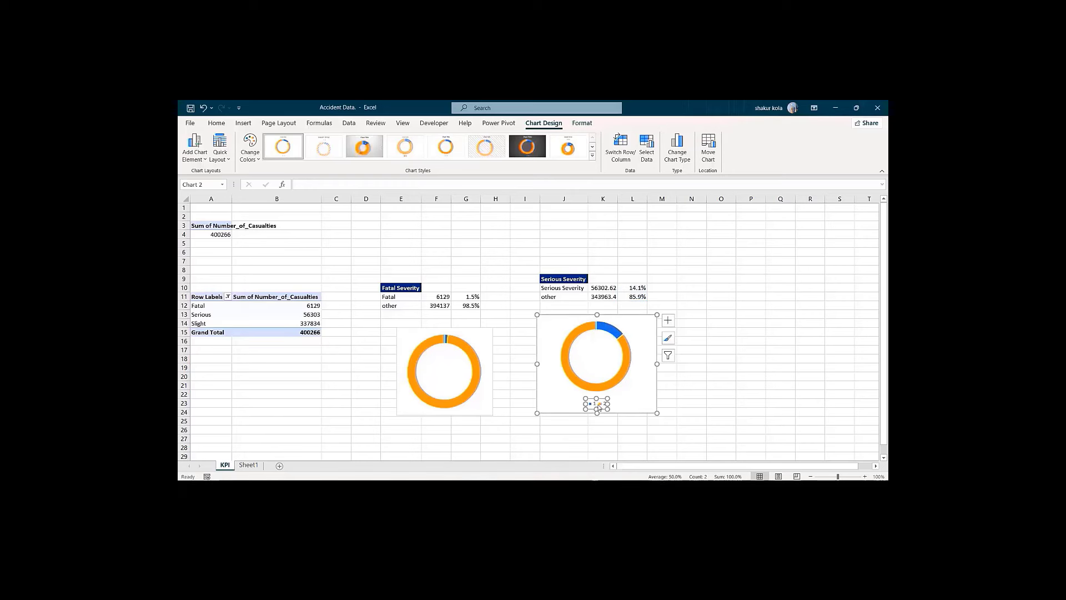
pyautogui.press('Delete')
pyautogui.click(725, 387)
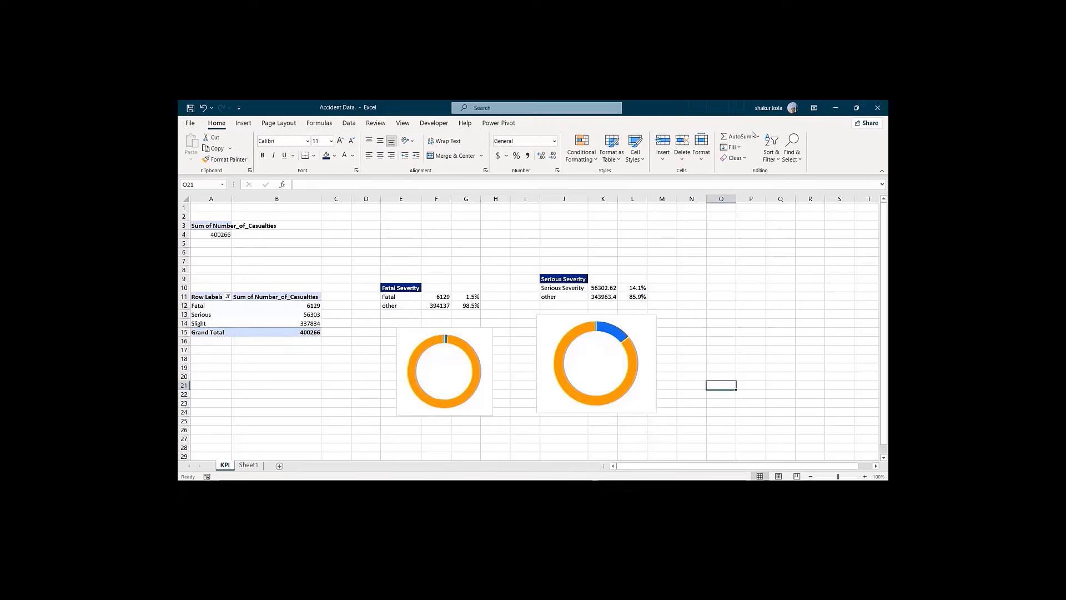
# Step: Shrink the serious severity doughnut further and align both doughnut charts directly beneath their respective tables
pyautogui.hotkey('ctrl', 'z')
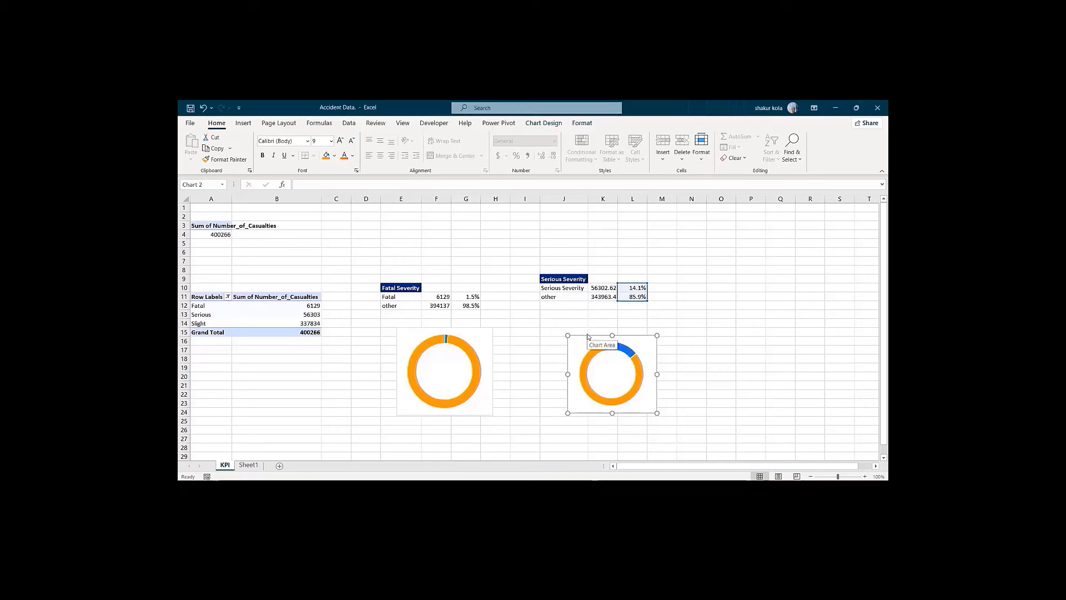
pyautogui.moveTo(588, 336); pyautogui.dragTo(556, 308)
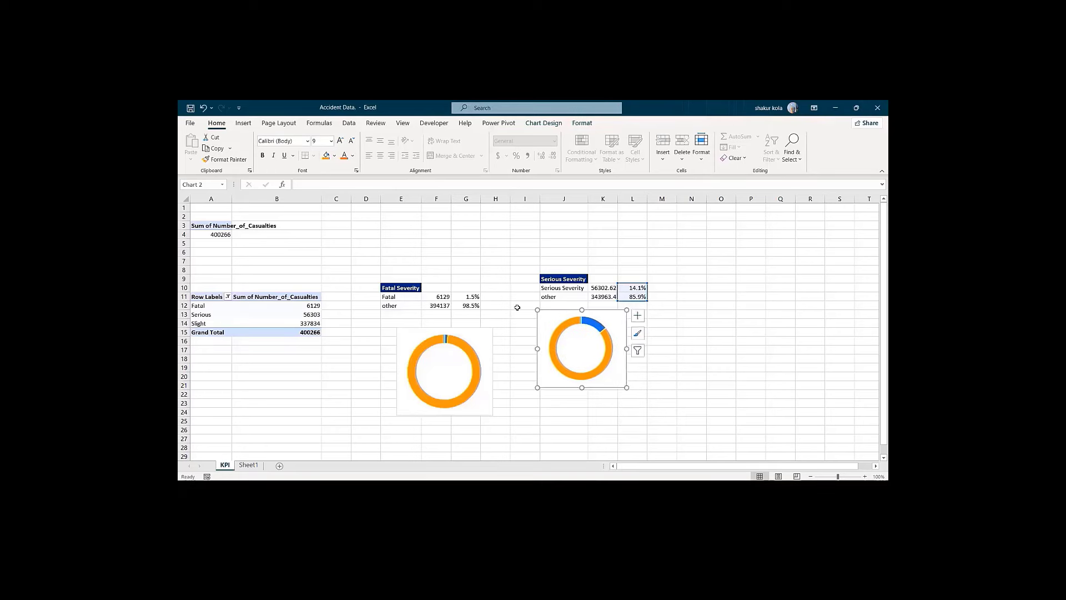
pyautogui.doubleClick(426, 330)
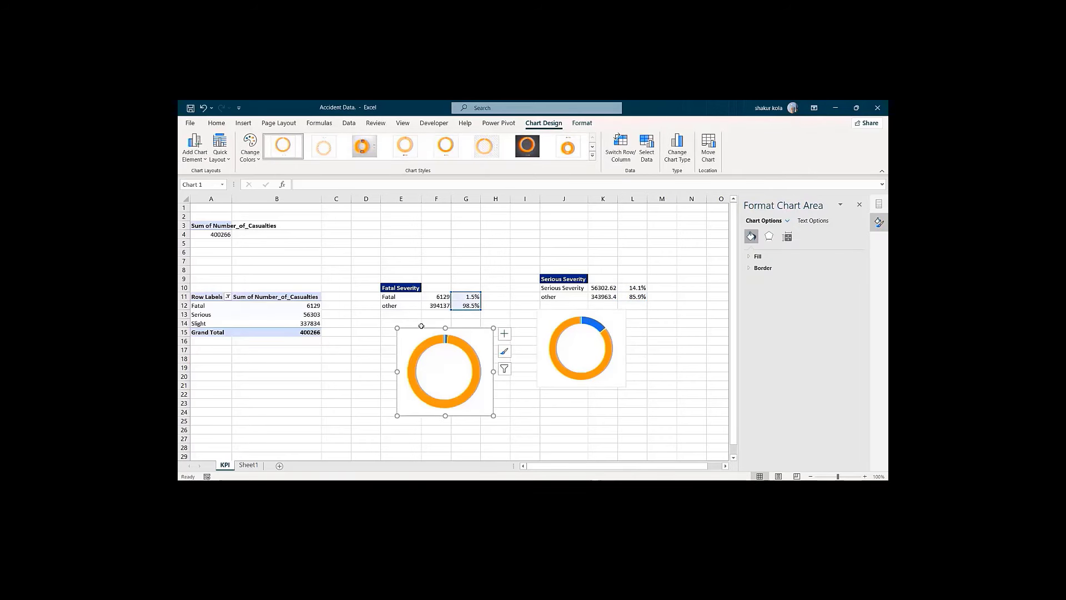
pyautogui.moveTo(424, 331); pyautogui.dragTo(407, 320)
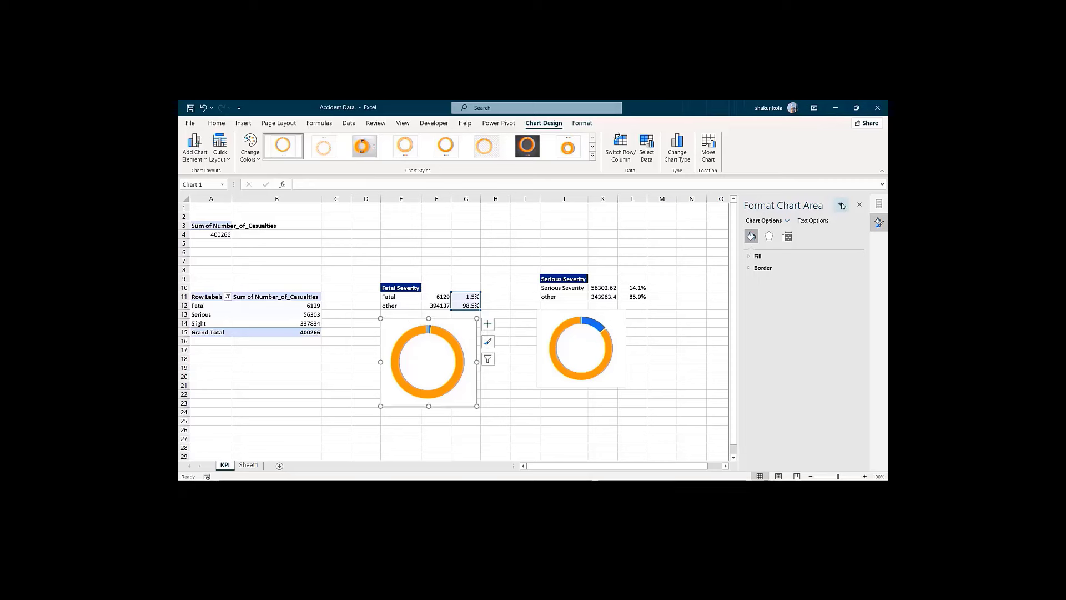
pyautogui.click(860, 205)
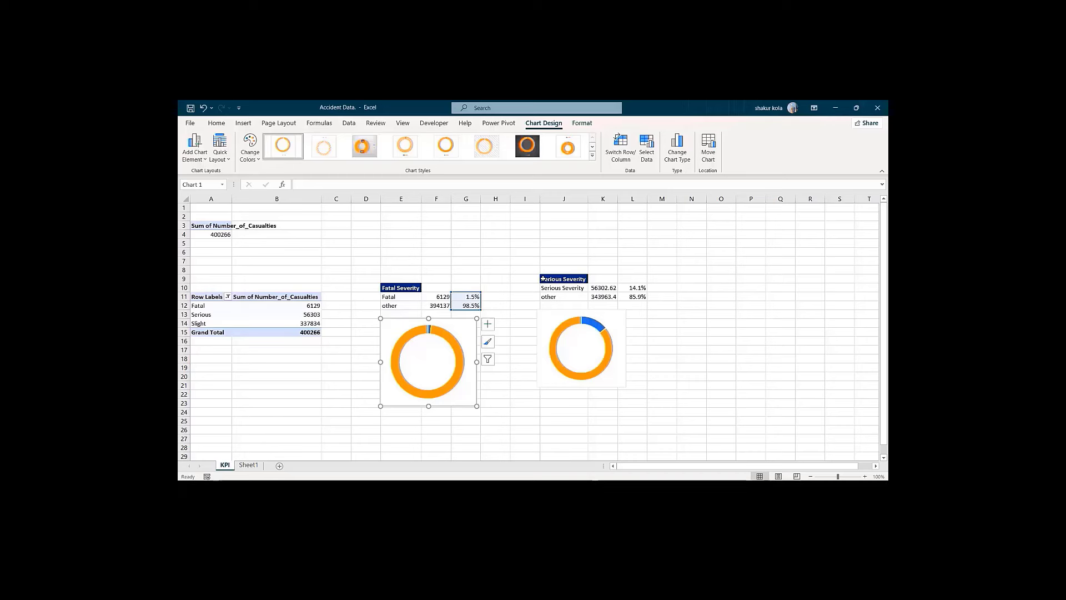
# Step: Copy the Fatal Severity table in E10:G12 to N8 and autofit column N
pyautogui.click(393, 287)
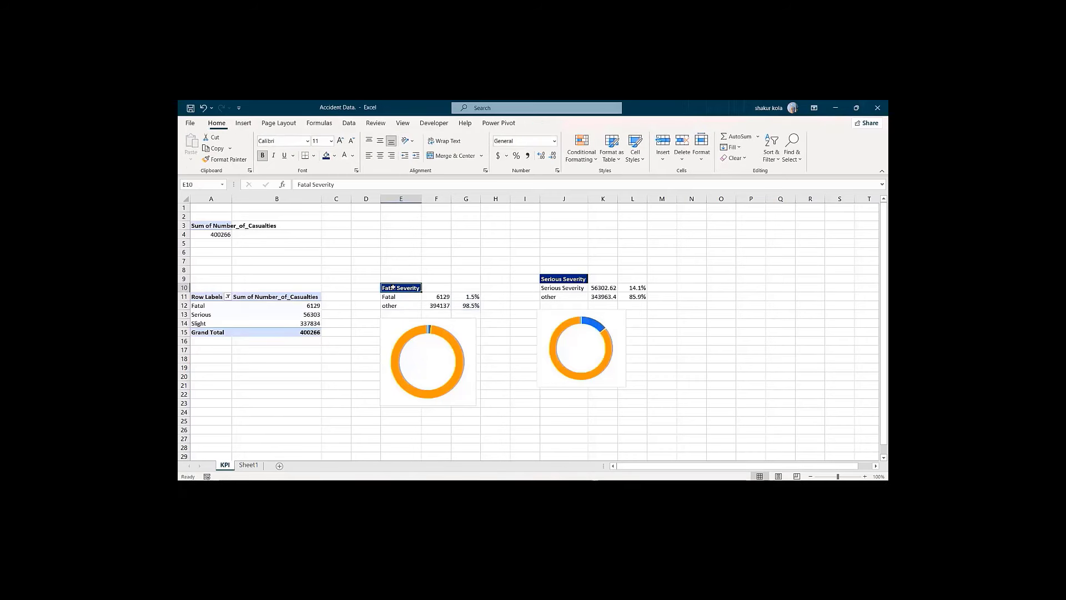
pyautogui.hotkey('shift', 'Down')
pyautogui.hotkey('shift', 'Down')
pyautogui.hotkey('shift', 'Right')
pyautogui.hotkey('shift', 'Right')
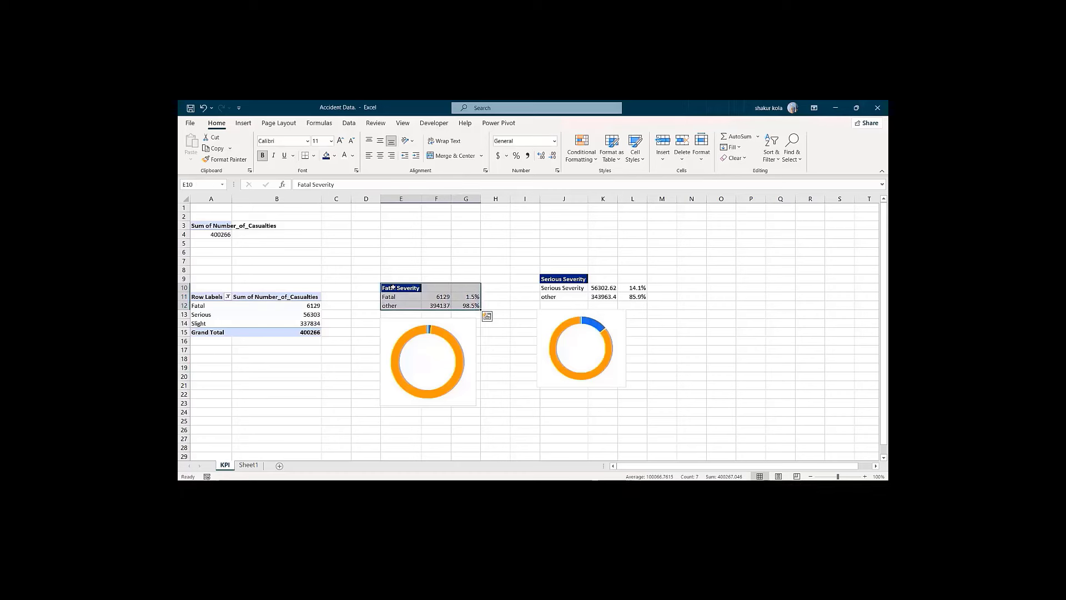
pyautogui.hotkey('ctrl', 'c')
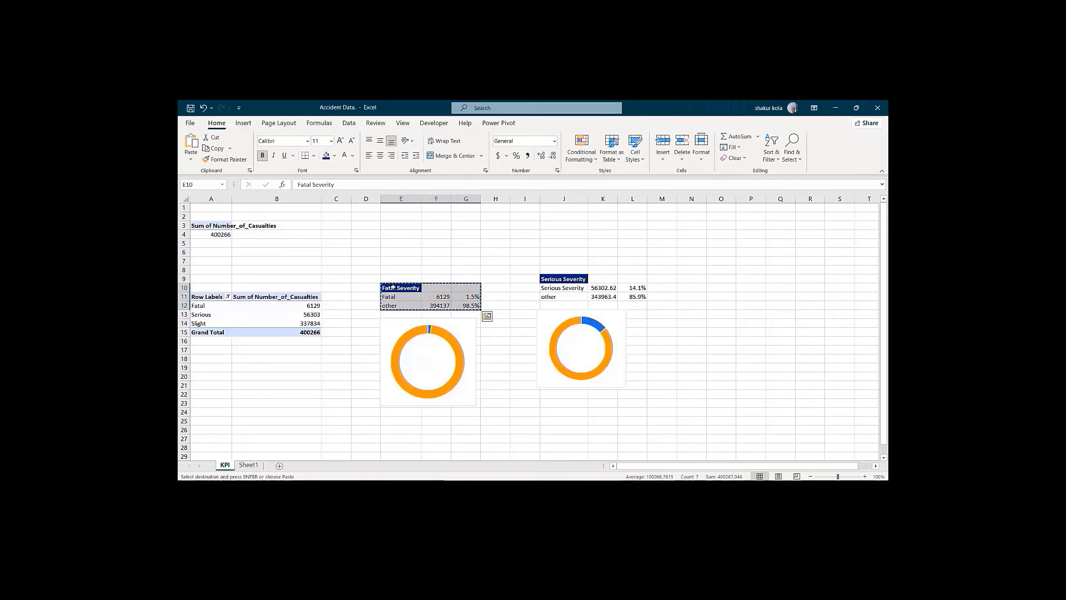
pyautogui.click(689, 271)
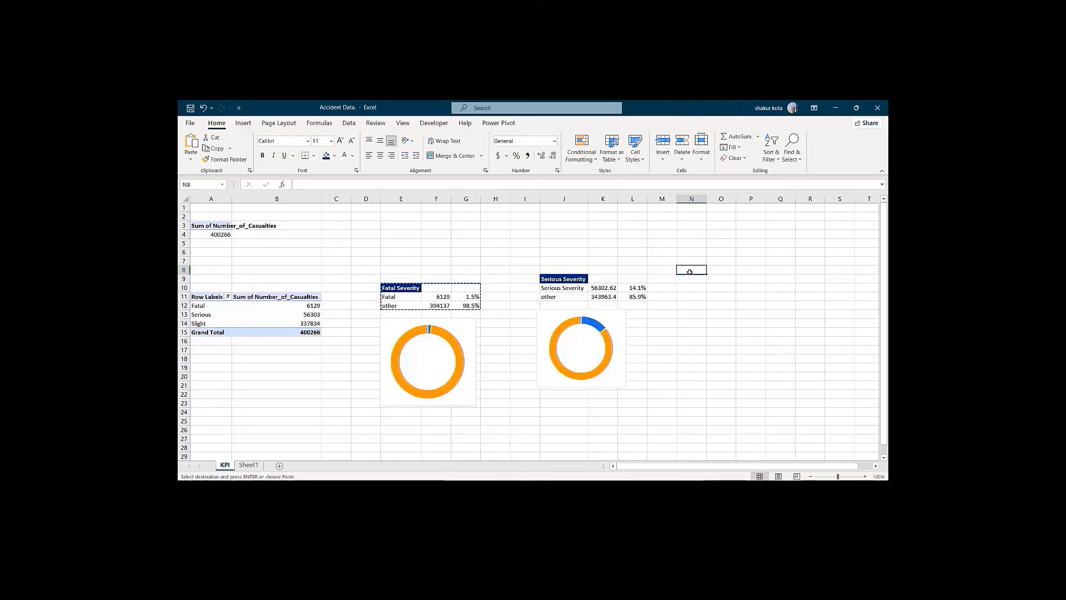
pyautogui.hotkey('ctrl', 'v')
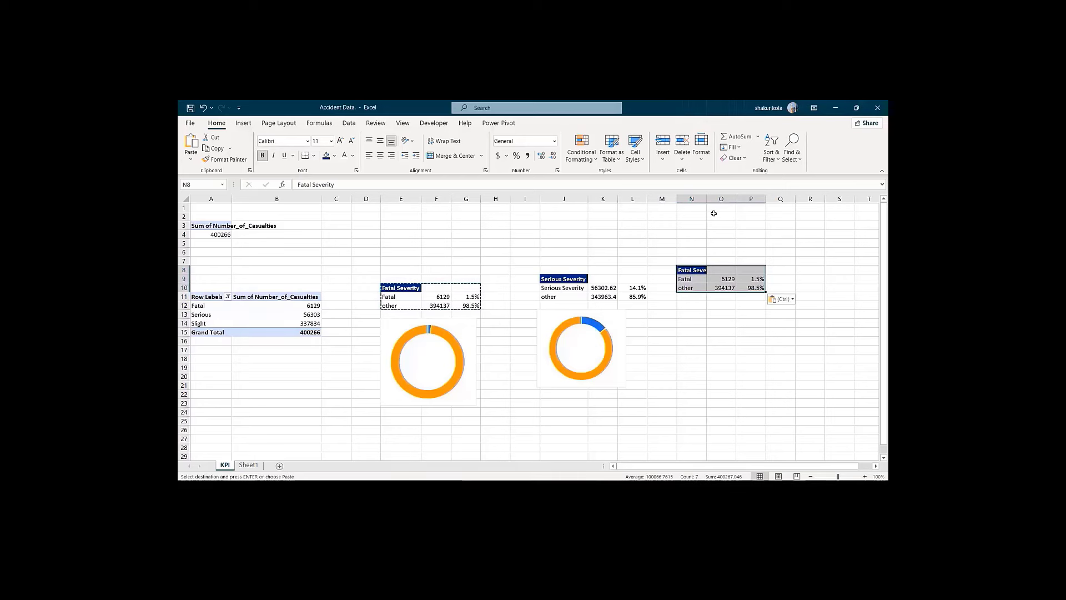
pyautogui.doubleClick(707, 198)
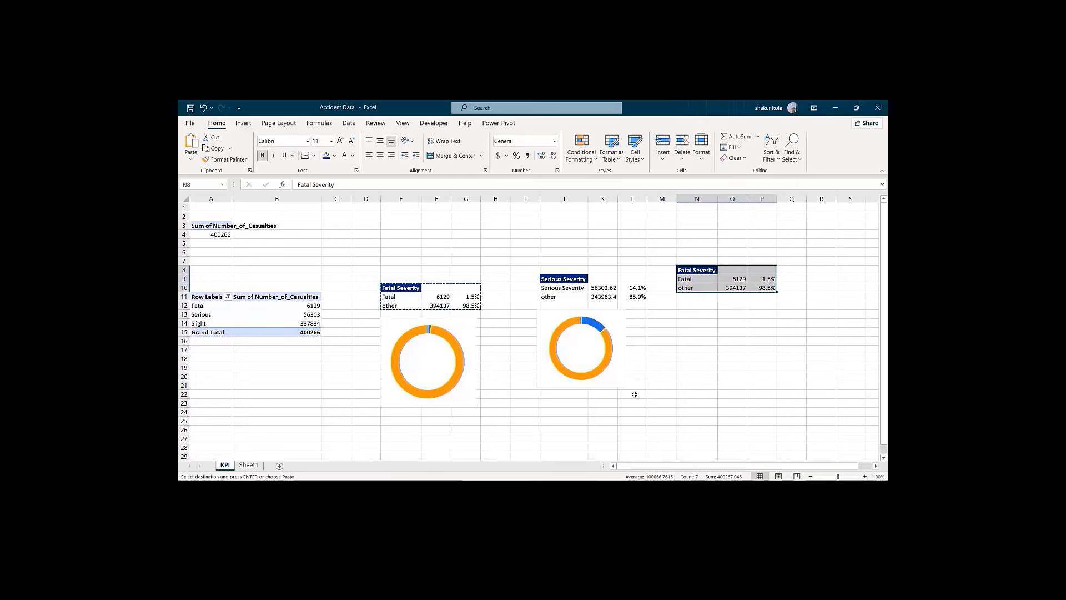
pyautogui.press('Escape')
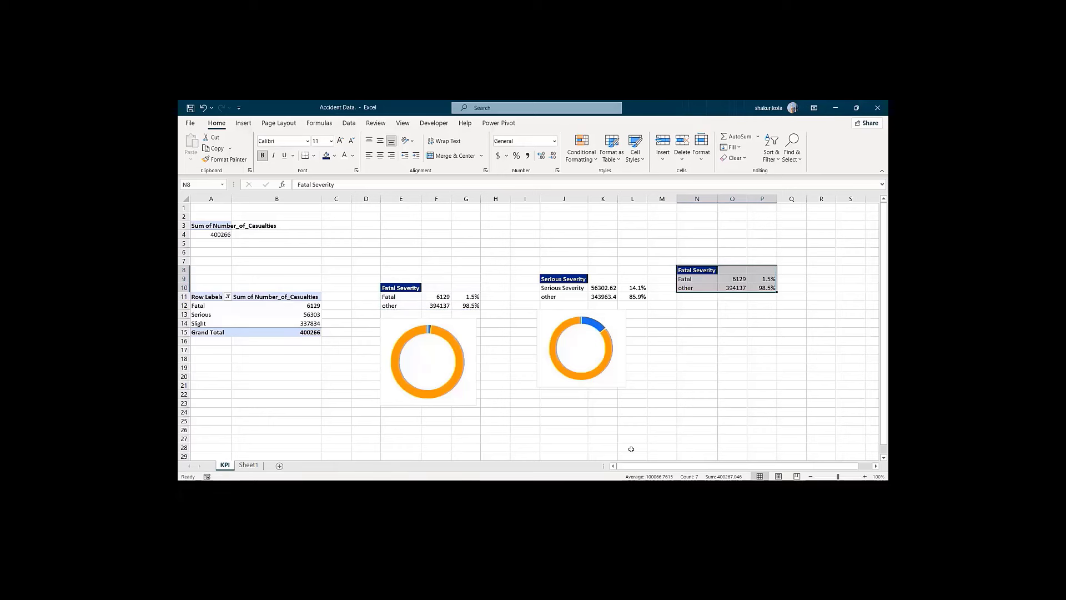
# Step: Change the copied table's heading in N8 to Slight Severity
pyautogui.click(695, 271)
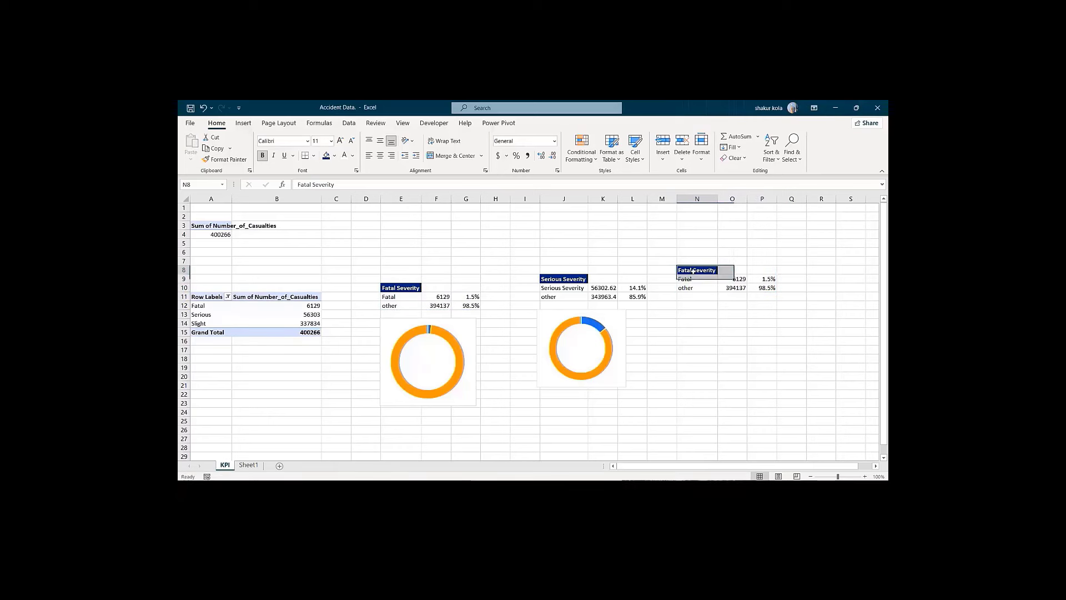
pyautogui.click(312, 185)
pyautogui.press('BackSpace')
pyautogui.press('BackSpace')
pyautogui.press('BackSpace')
pyautogui.press('BackSpace')
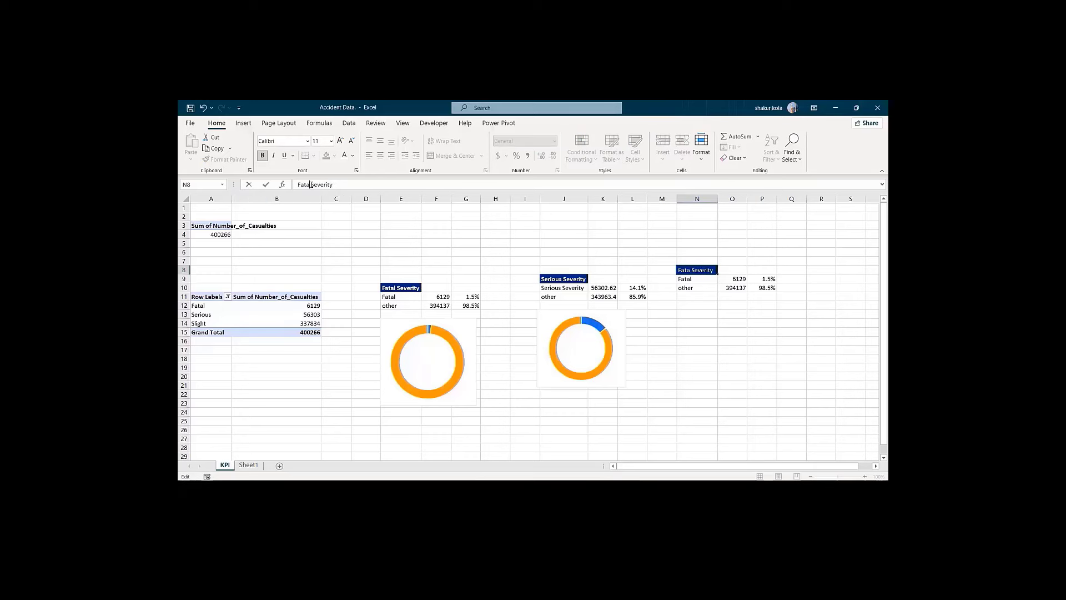
pyautogui.press('BackSpace')
pyautogui.write('Slight')
pyautogui.press('Return')
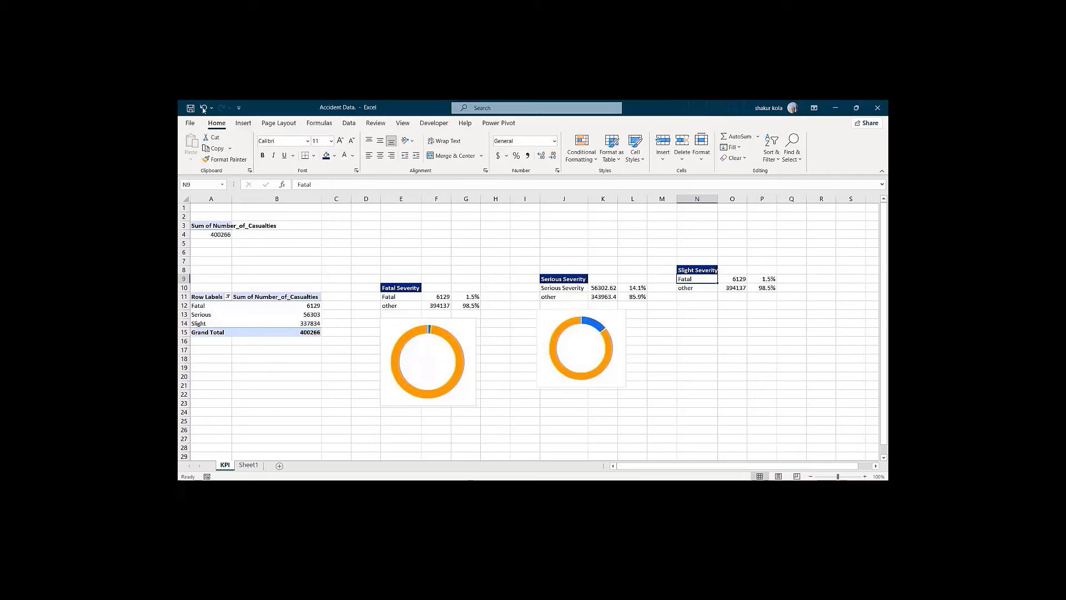
# Step: Replace the Fatal label in N9 with Slight
pyautogui.doubleClick(306, 184)
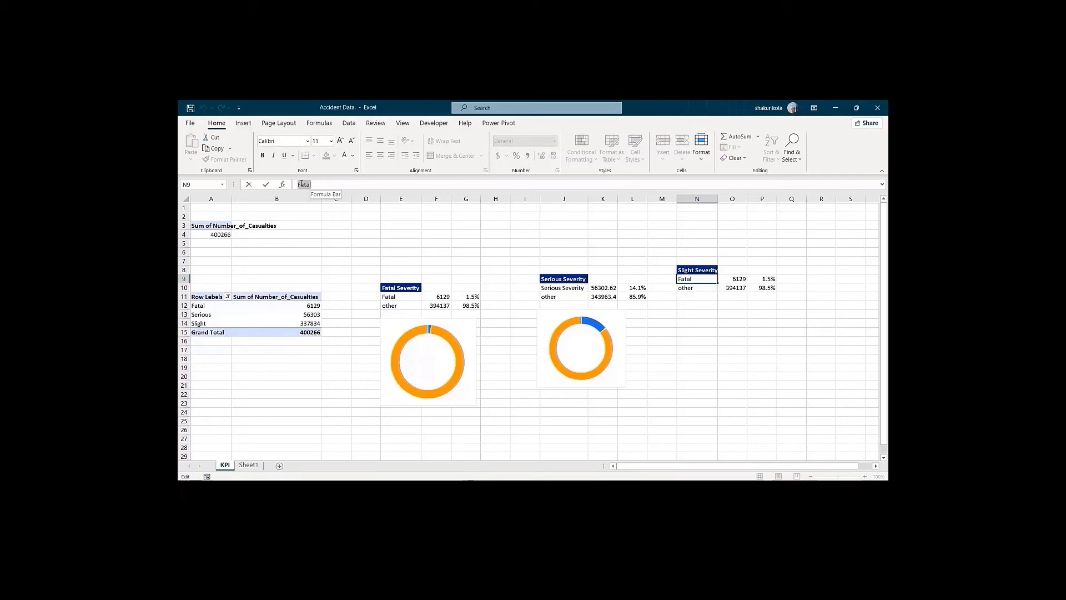
pyautogui.hotkey('ctrl', 'v')
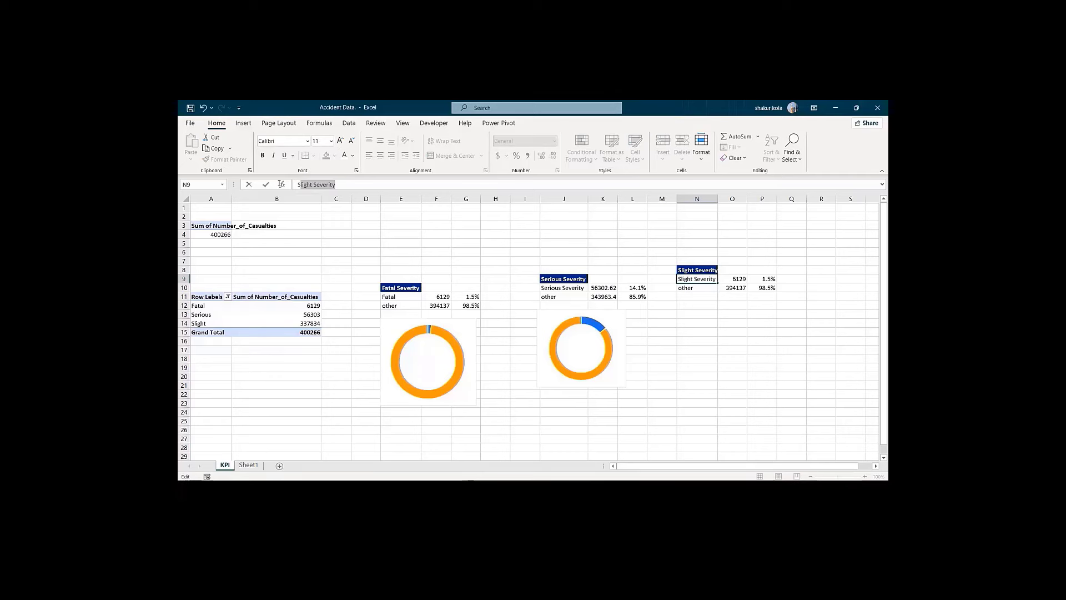
pyautogui.moveTo(297, 184); pyautogui.dragTo(304, 183)
pyautogui.press('Return')
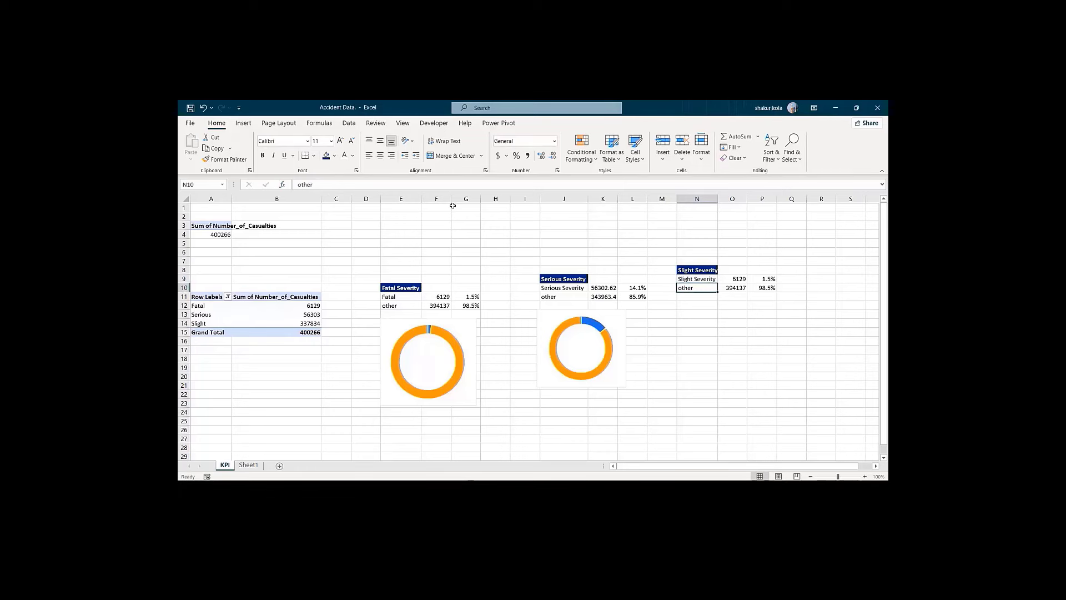
pyautogui.click(688, 278)
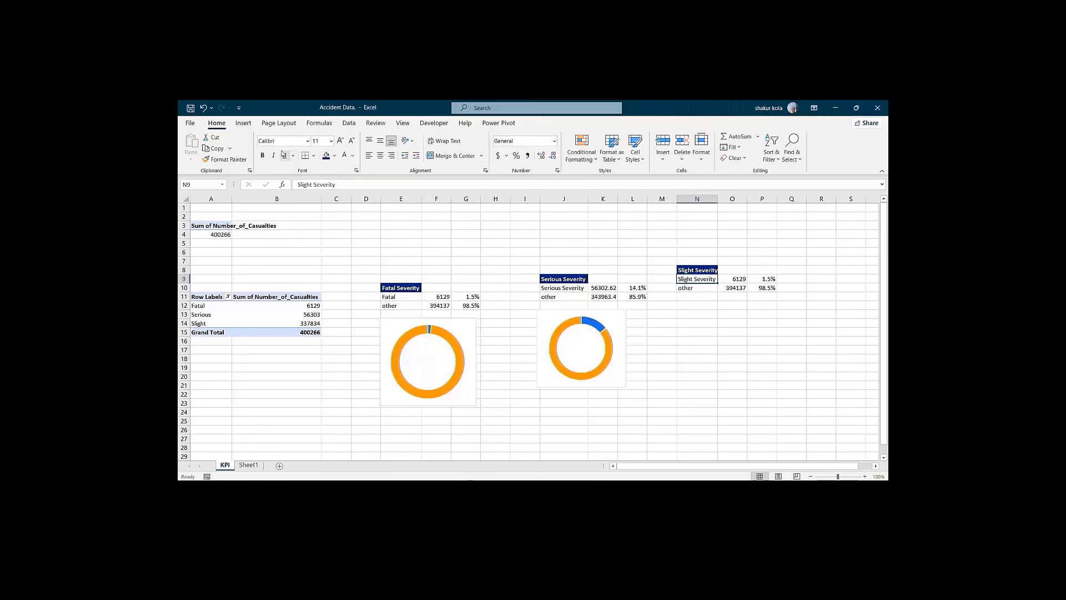
pyautogui.moveTo(315, 184); pyautogui.dragTo(350, 191)
pyautogui.press('BackSpace')
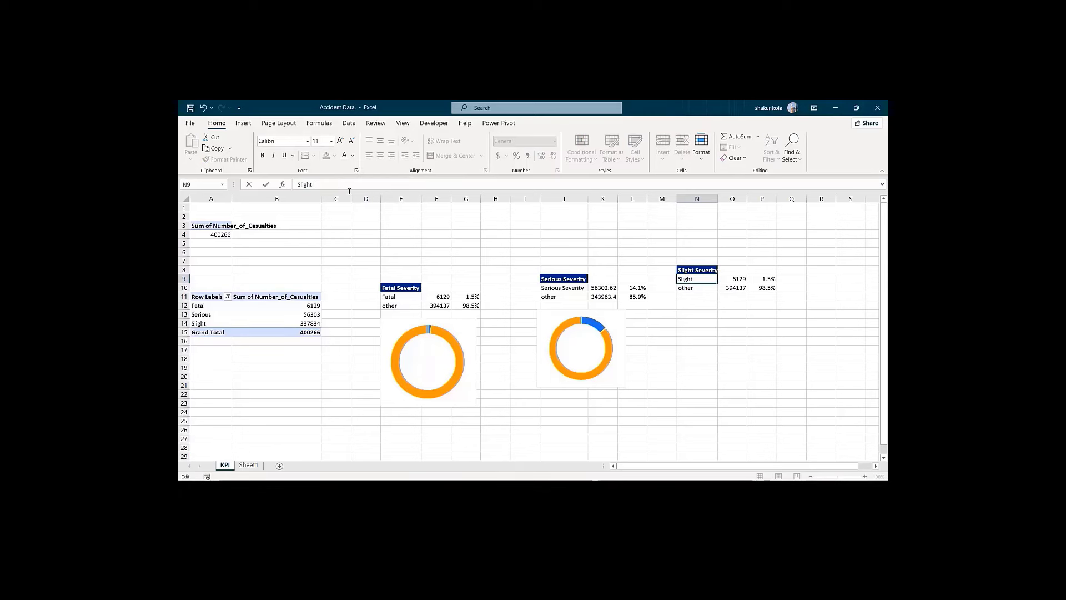
# Step: Replace the formula in O9 with a GETPIVOTDATA reference to the PivotTable's Slight casualties in B14
pyautogui.click(730, 282)
pyautogui.press('BackSpace')
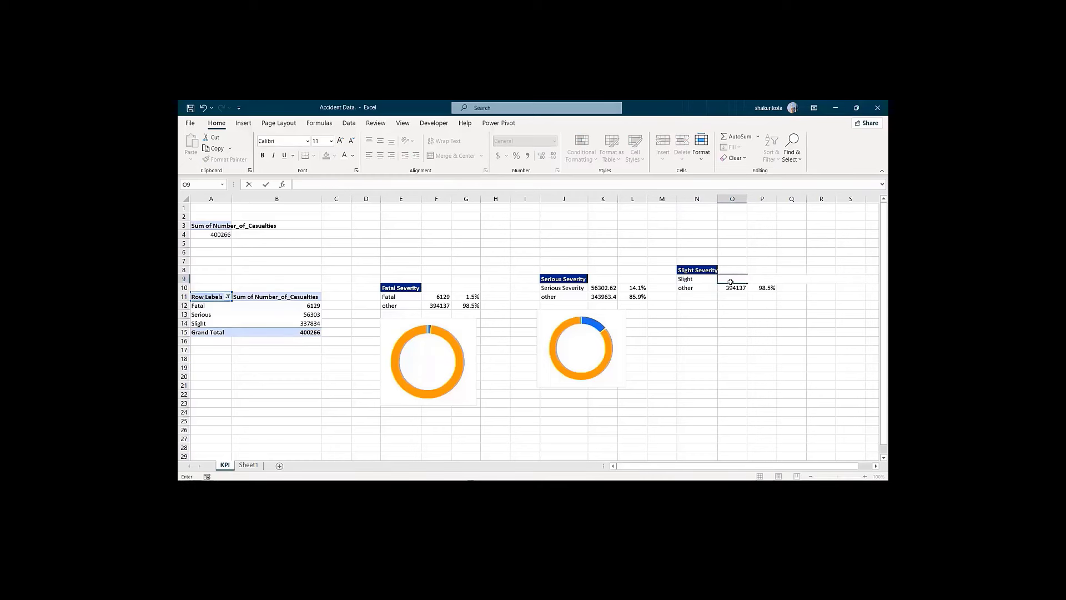
pyautogui.write('=')
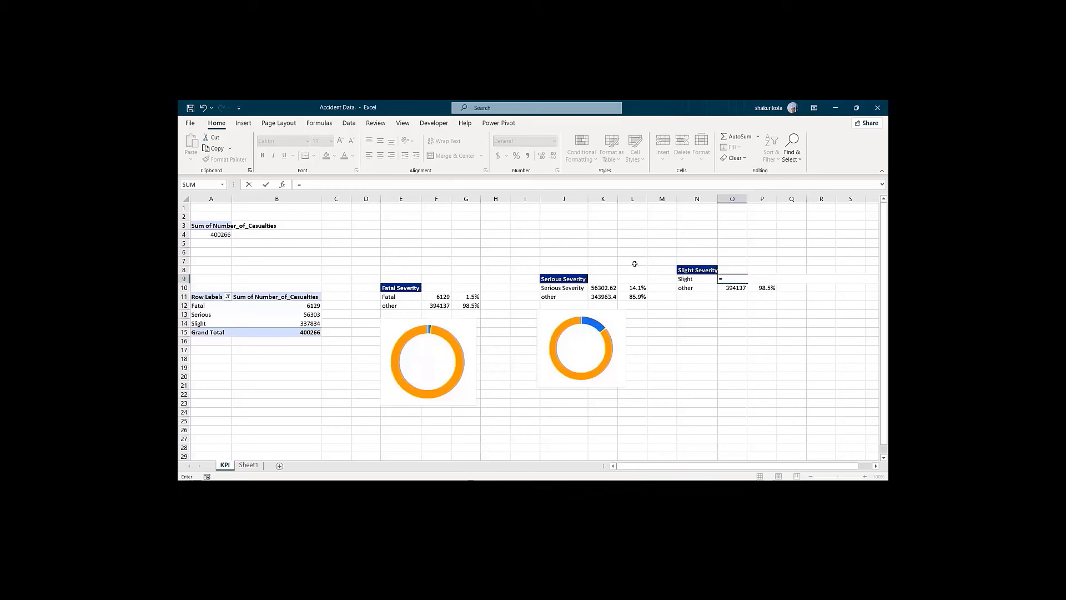
pyautogui.click(308, 323)
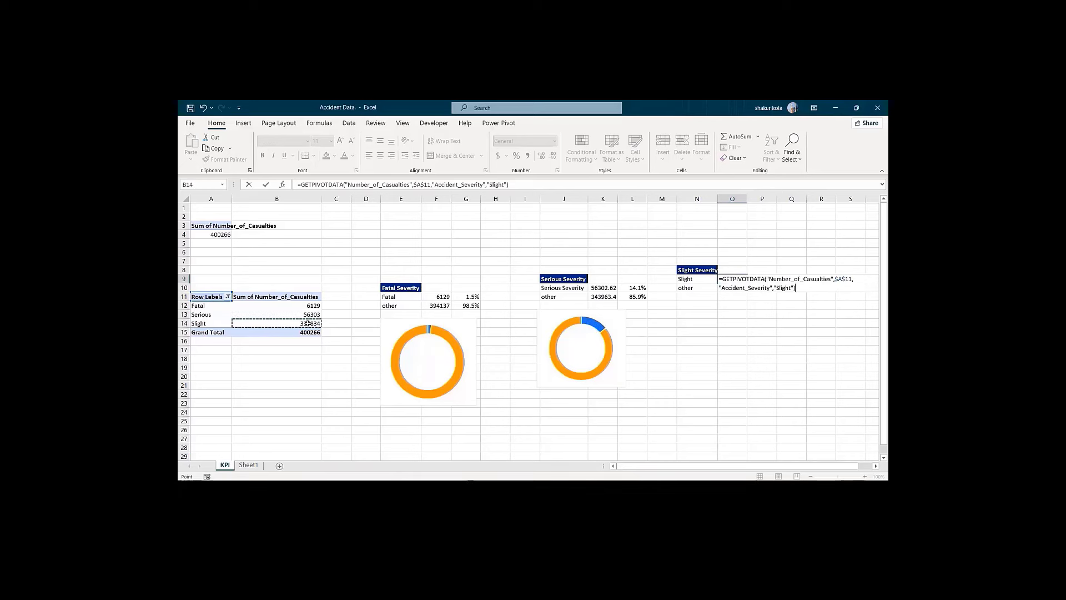
pyautogui.press('Return')
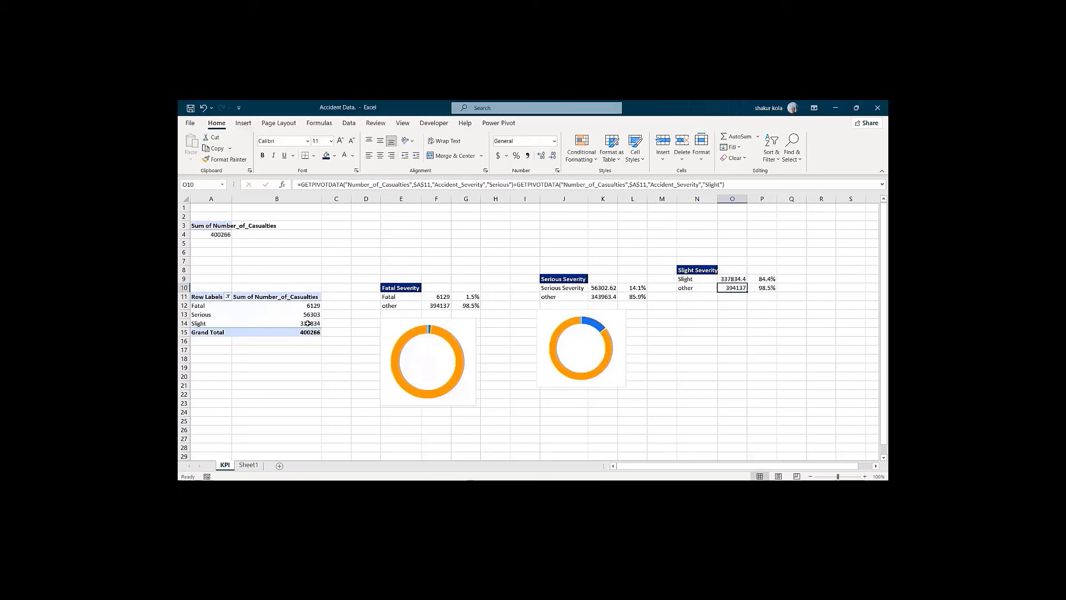
# Step: Replace the formula in O10 with the sum of GETPIVOTDATA references to the PivotTable's Fatal (B12) and Serious (B13) casualties
pyautogui.press('BackSpace')
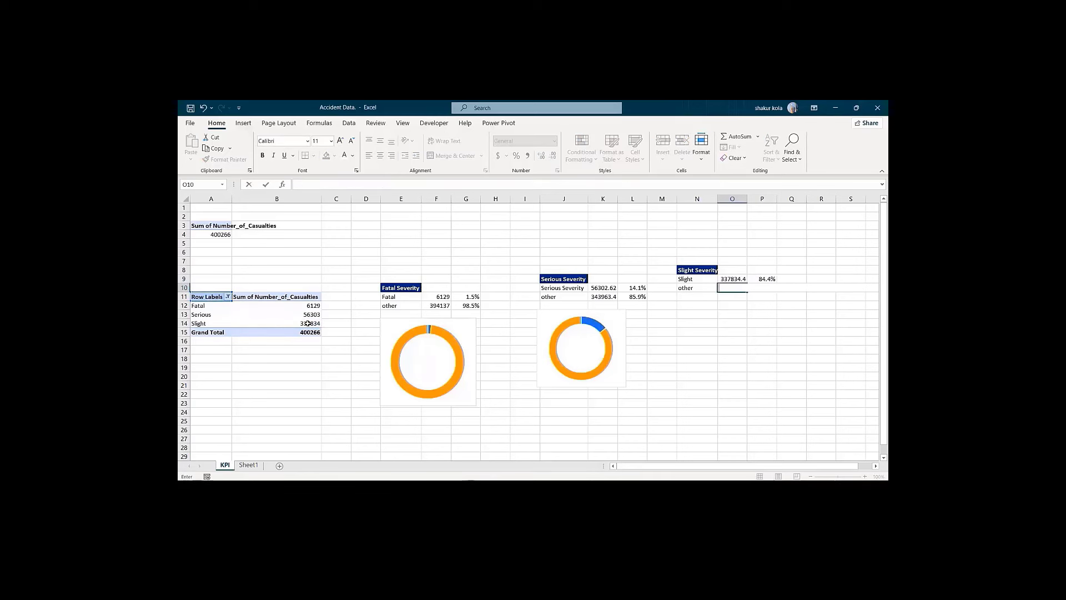
pyautogui.write('=')
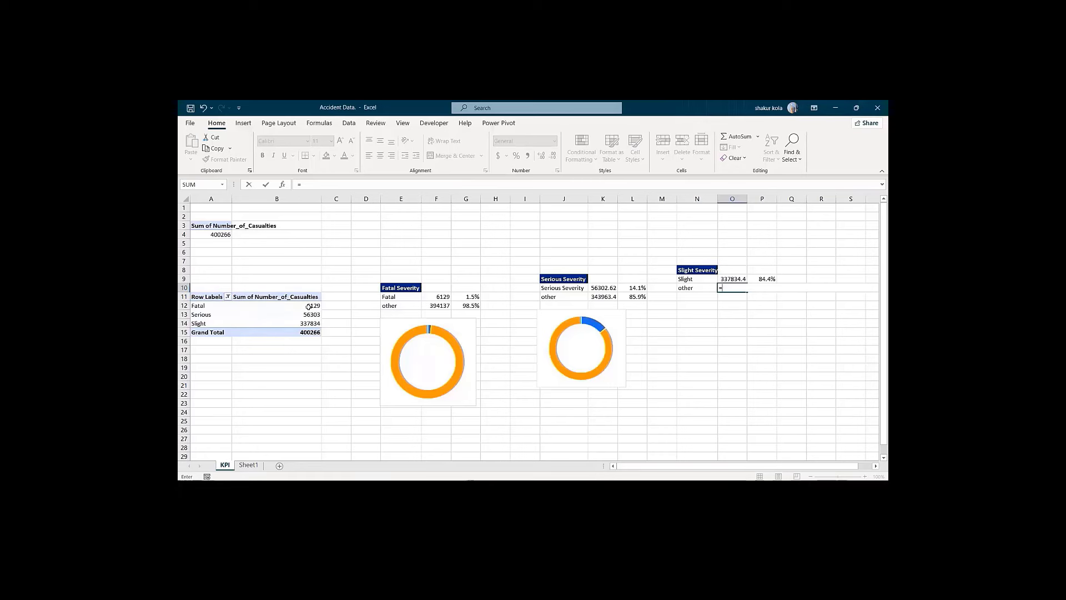
pyautogui.click(309, 306)
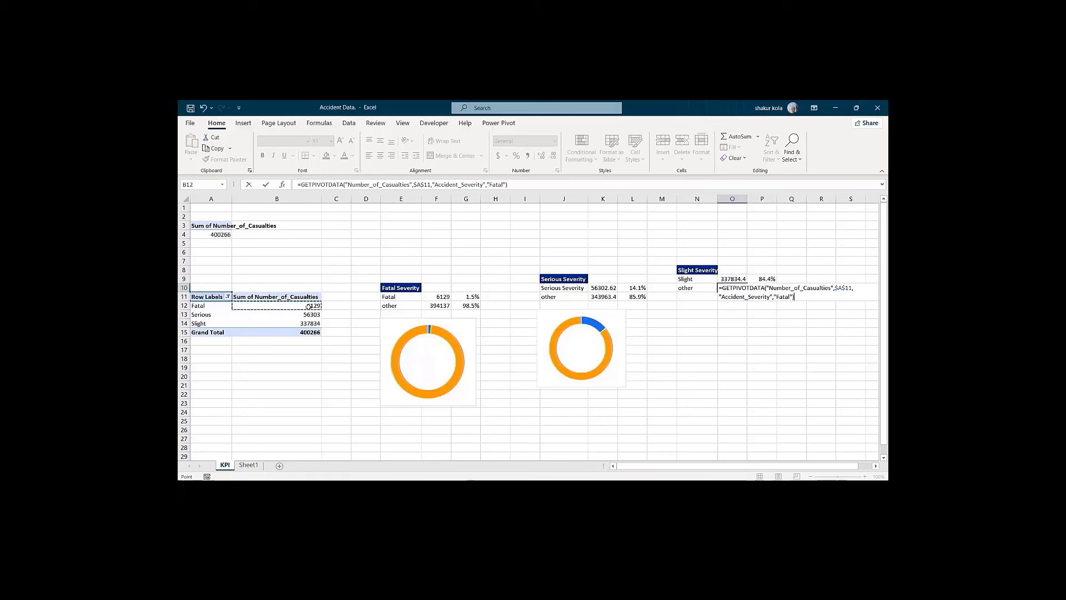
pyautogui.write('+')
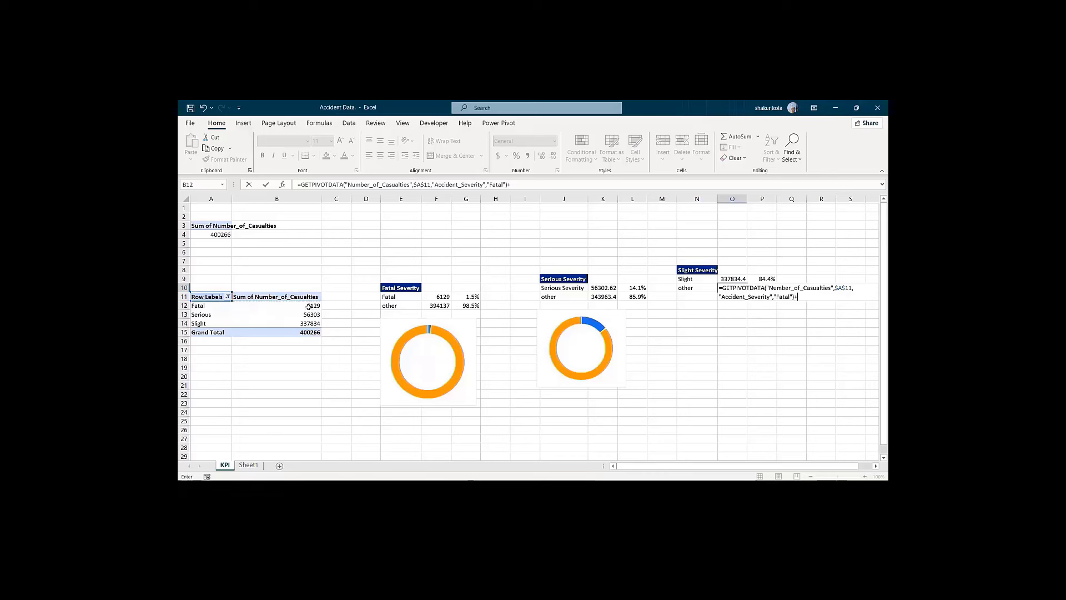
pyautogui.click(308, 316)
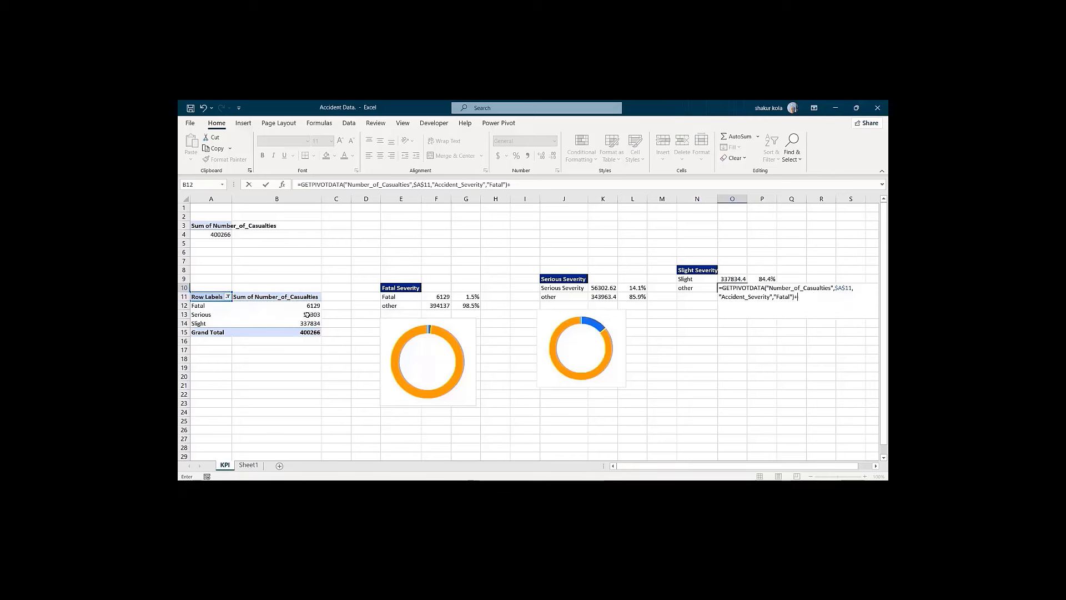
pyautogui.press('Return')
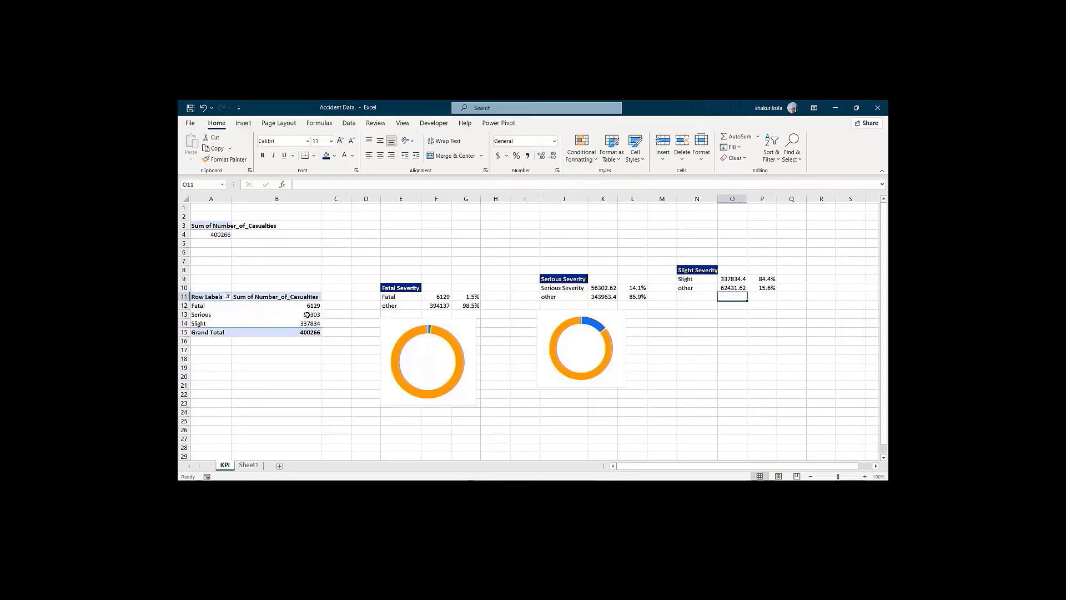
# Step: Insert a doughnut chart from the percentages in P9:P10 and place it, reduced in size, beneath the Slight Severity table
pyautogui.click(762, 278)
pyautogui.moveTo(762, 278); pyautogui.dragTo(763, 288)
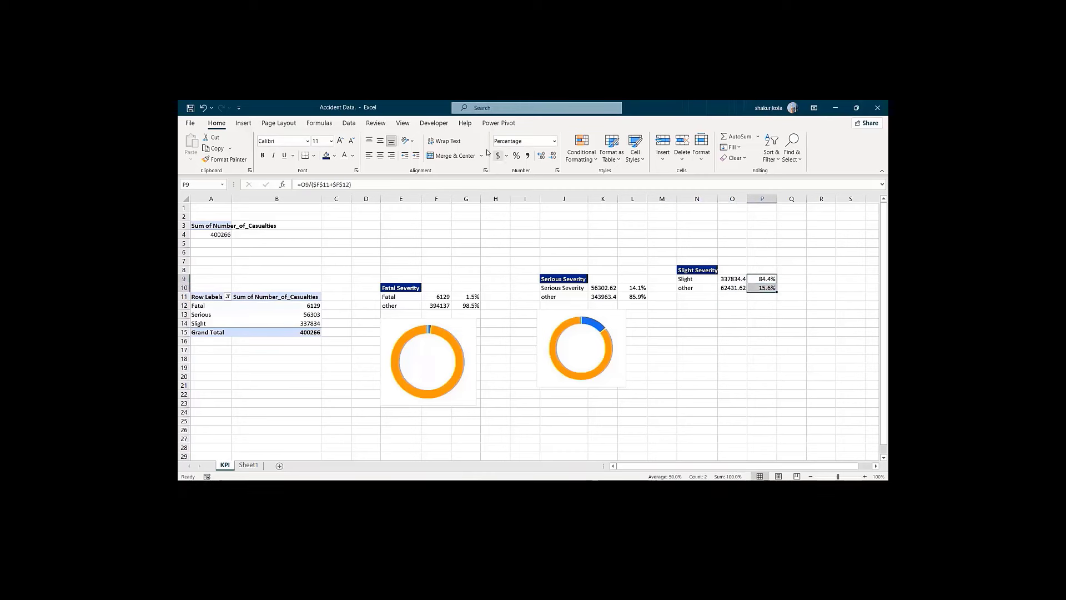
pyautogui.click(243, 122)
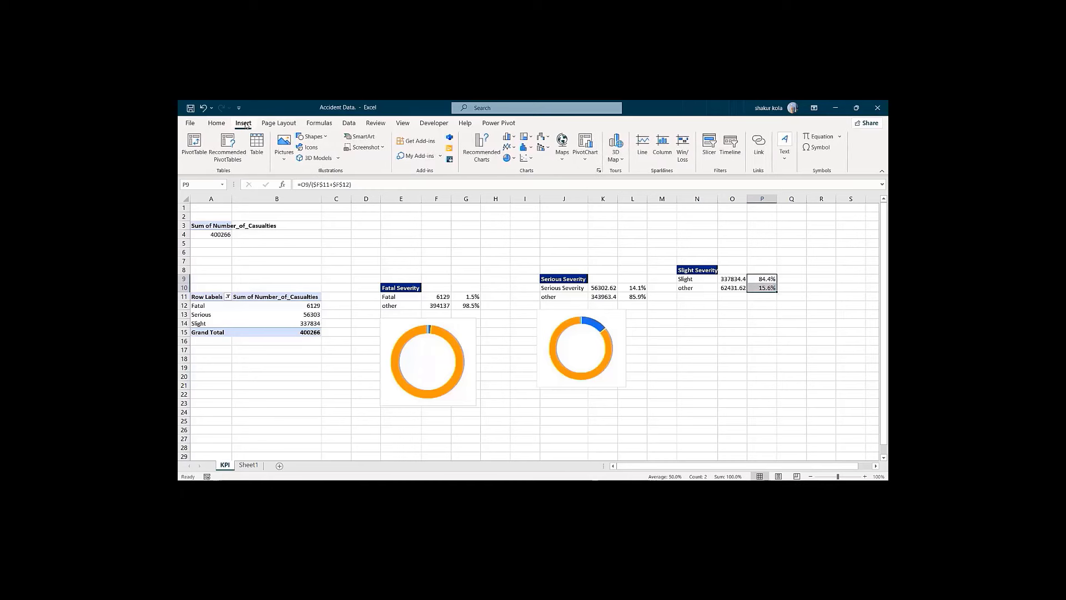
pyautogui.click(512, 160)
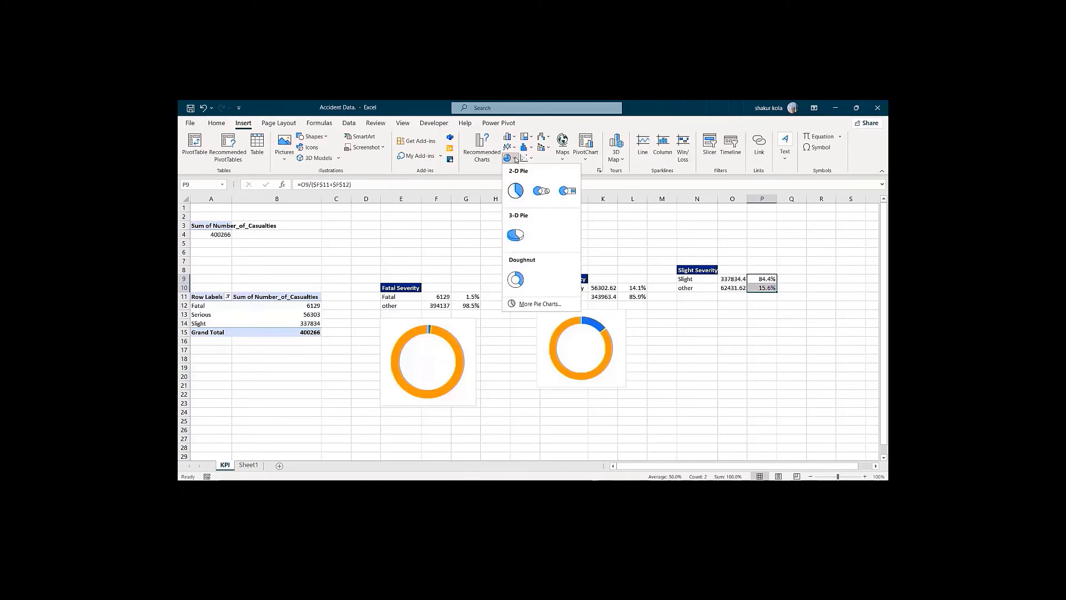
pyautogui.click(516, 281)
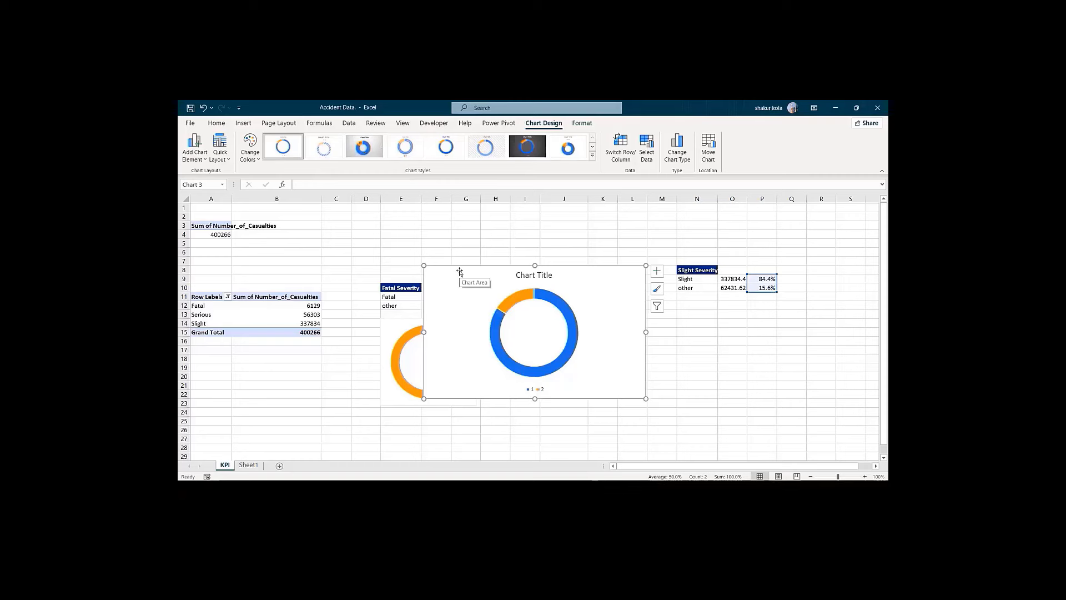
pyautogui.moveTo(460, 273); pyautogui.dragTo(686, 306)
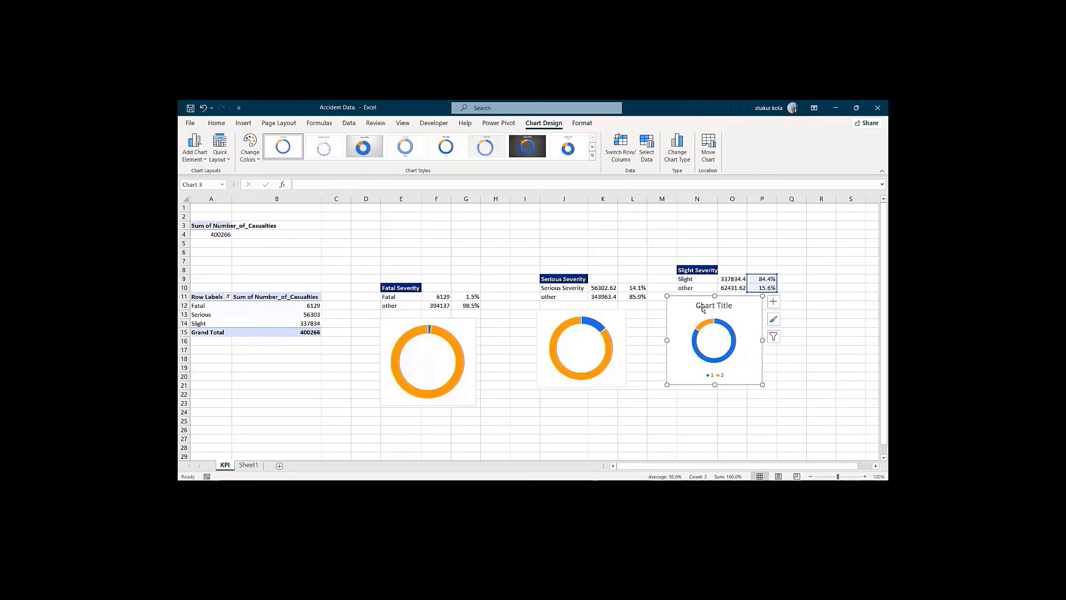
# Step: Delete the title and legend of the Slight Severity doughnut chart and shrink the chart slightly
pyautogui.click(706, 305)
pyautogui.press('Delete')
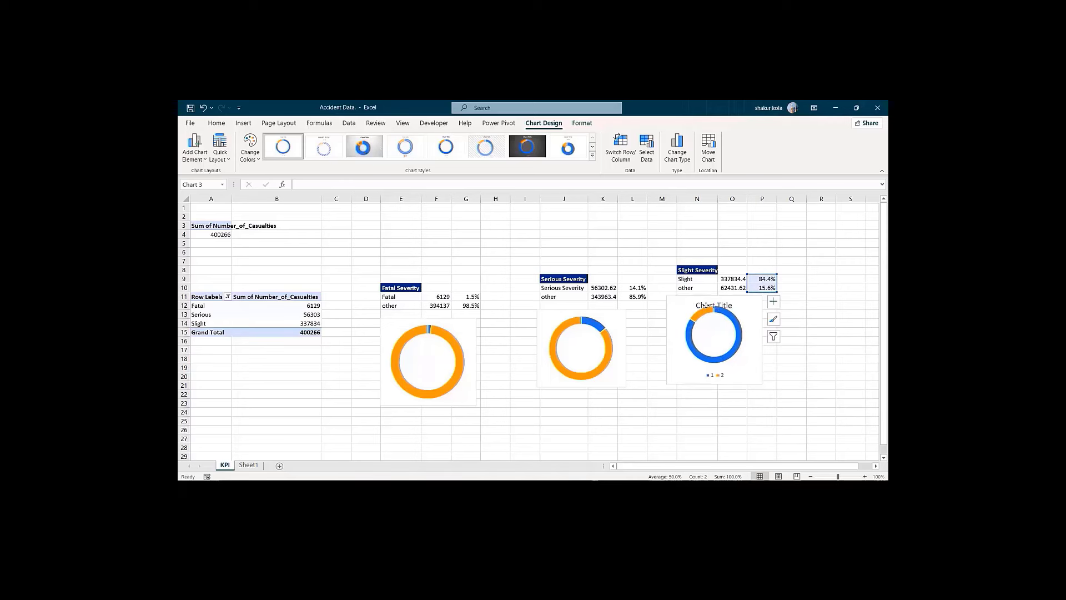
pyautogui.click(715, 376)
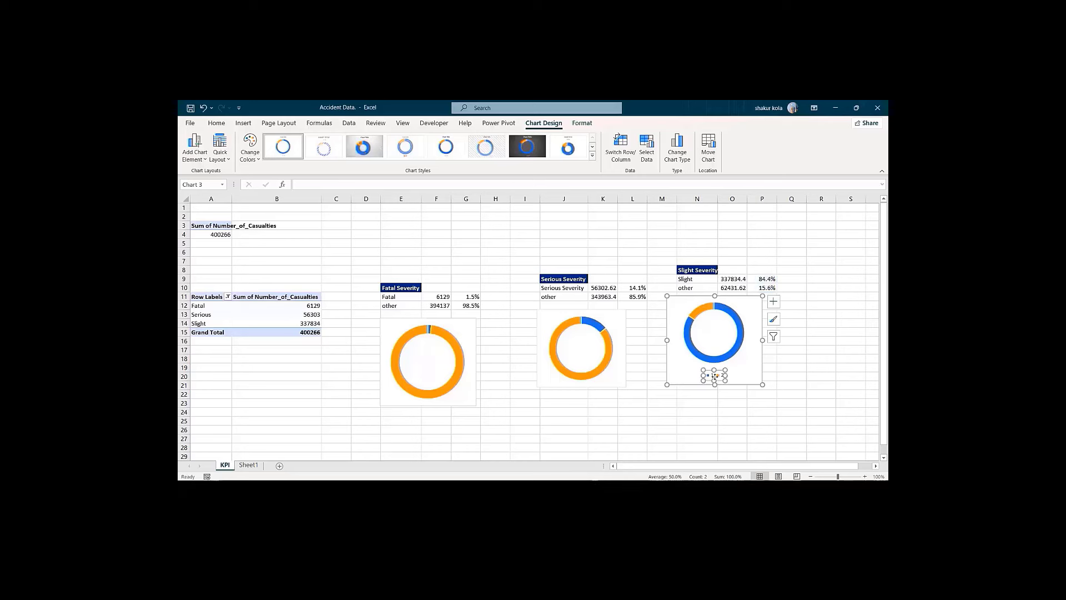
pyautogui.press('Delete')
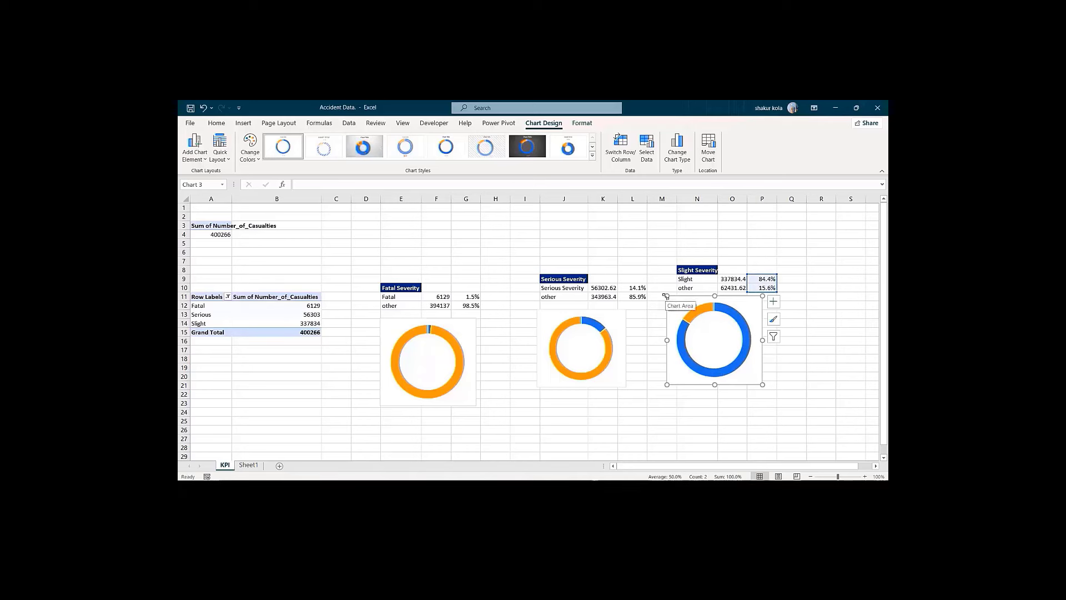
pyautogui.moveTo(667, 296); pyautogui.dragTo(687, 304)
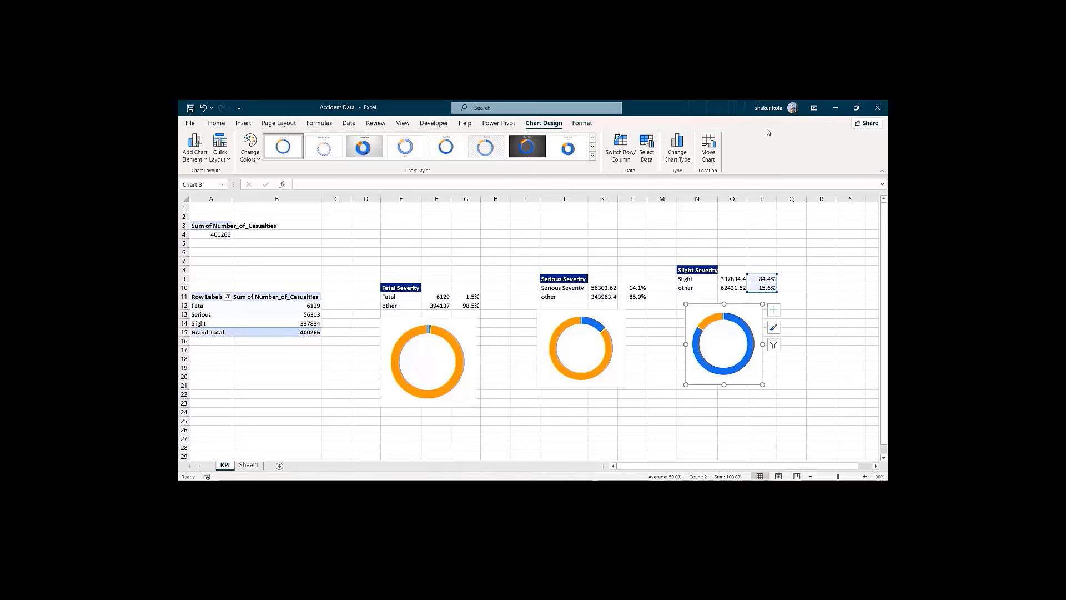
# Step: Add a new worksheet after the KPI sheet and rename it Dashboard
pyautogui.click(280, 466)
pyautogui.click(280, 466)
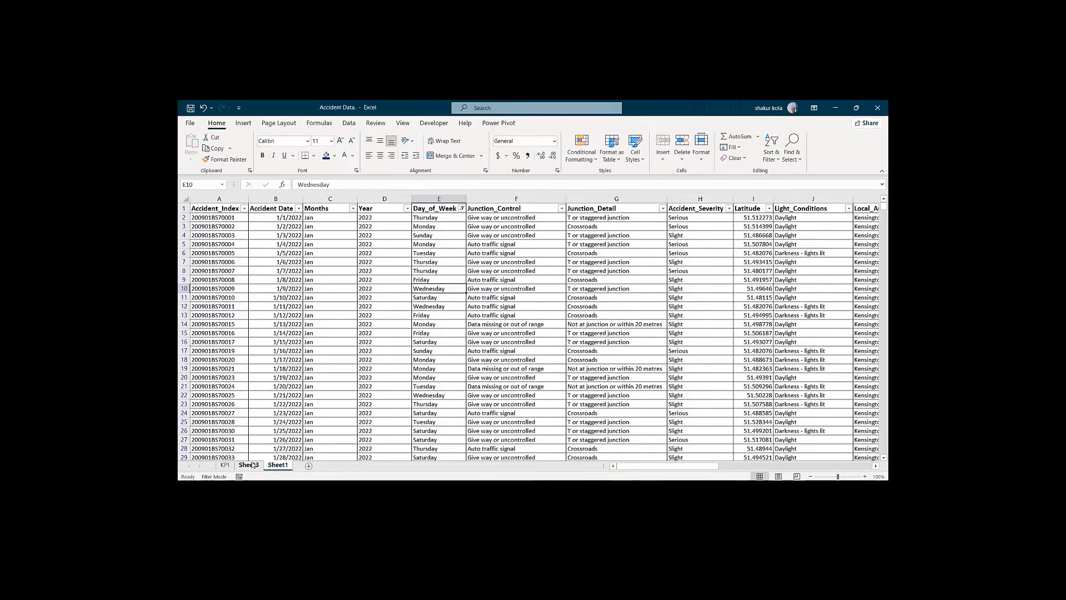
pyautogui.click(253, 465)
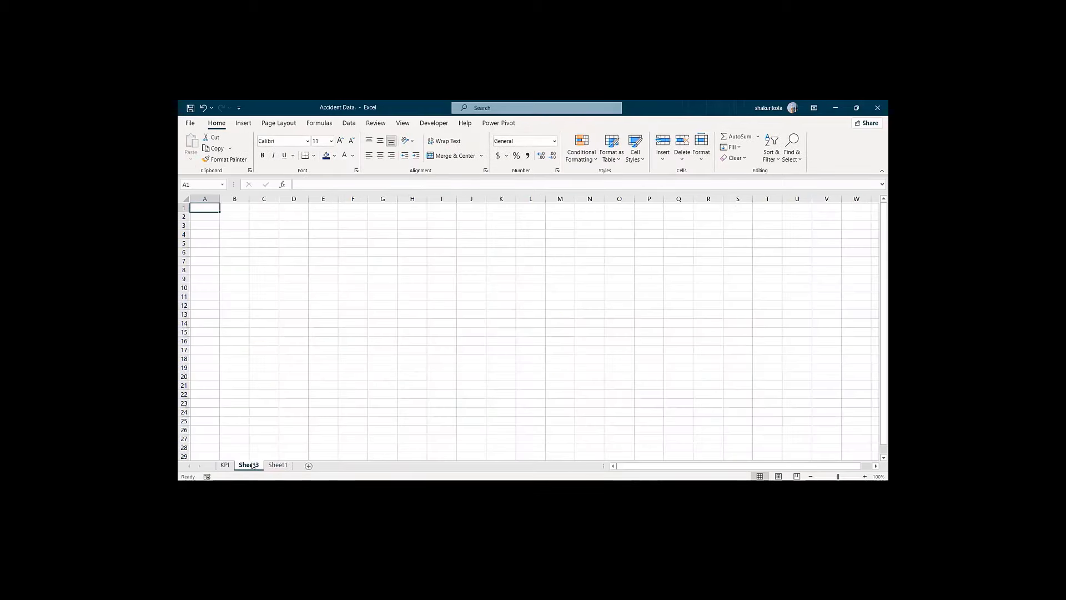
pyautogui.doubleClick(253, 465)
pyautogui.write('Dash')
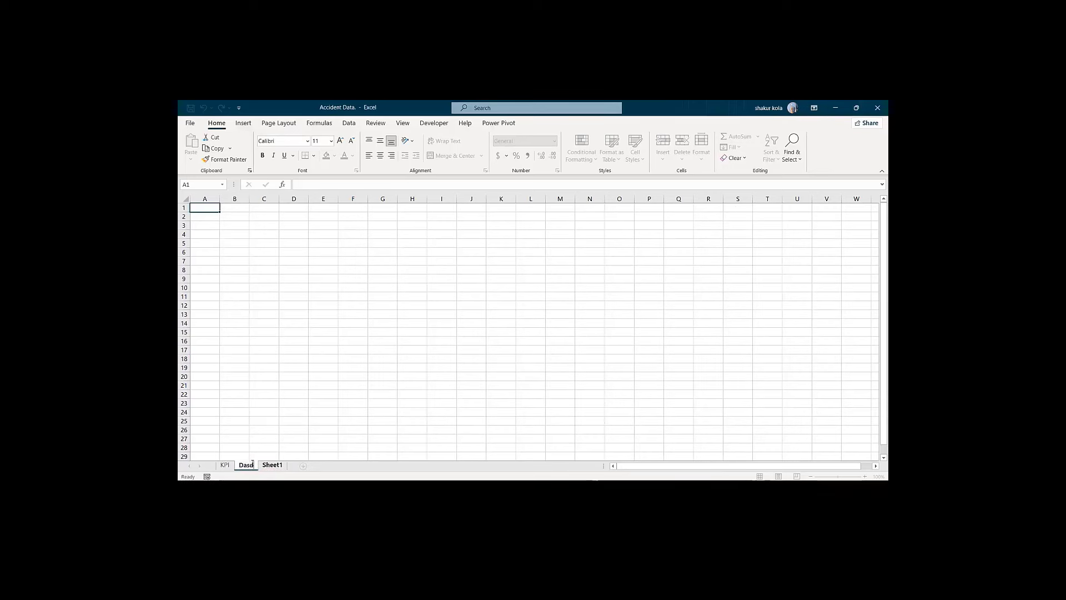
pyautogui.press('BackSpace')
pyautogui.write('hb')
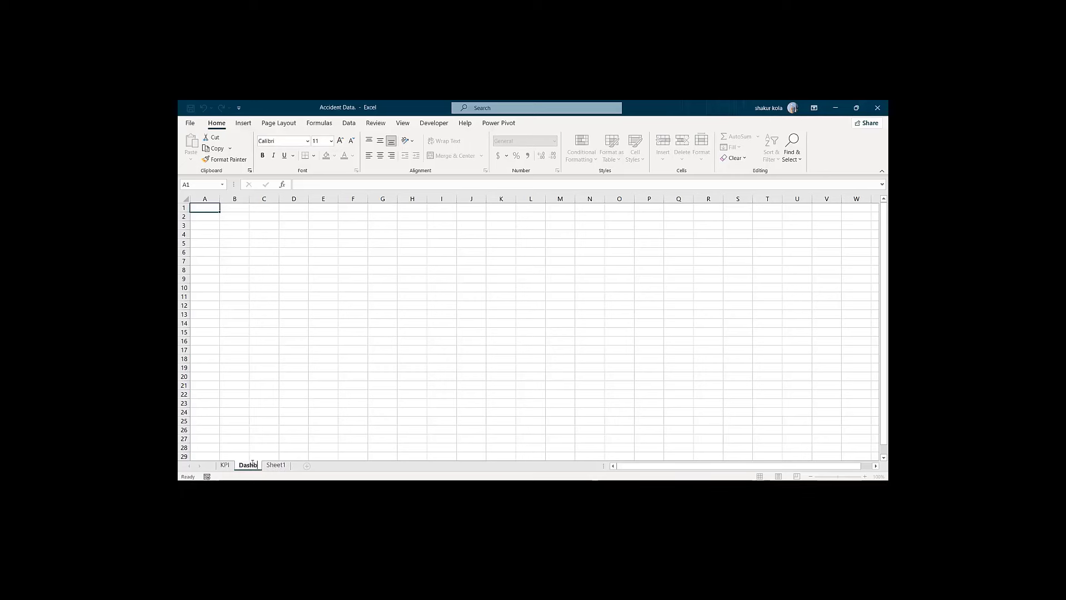
pyautogui.write('oard')
pyautogui.press('Return')
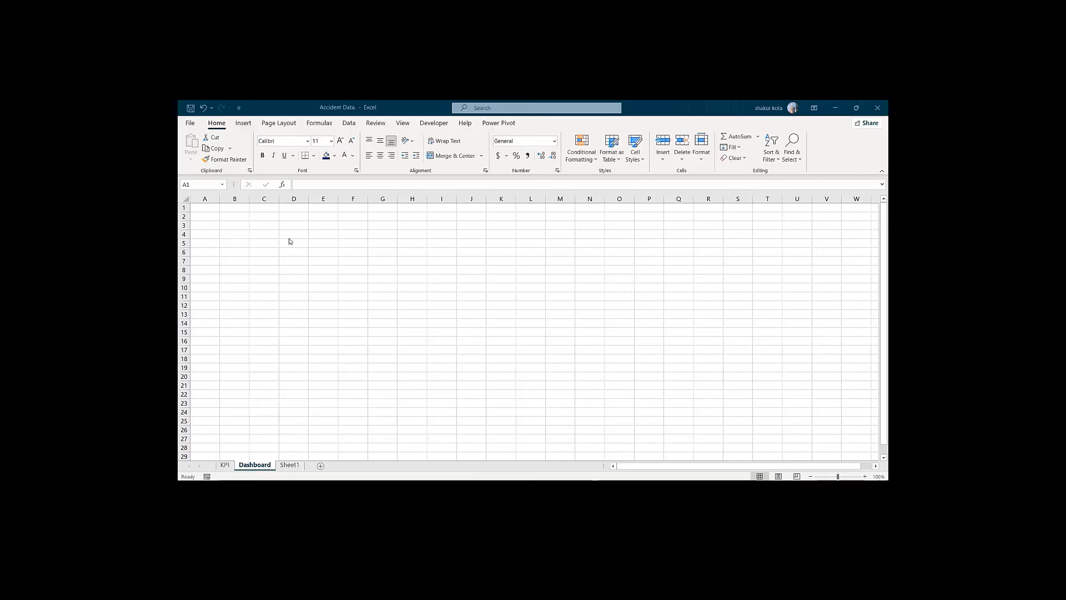
# Step: Hide the gridlines on the Dashboard sheet
pyautogui.click(345, 294)
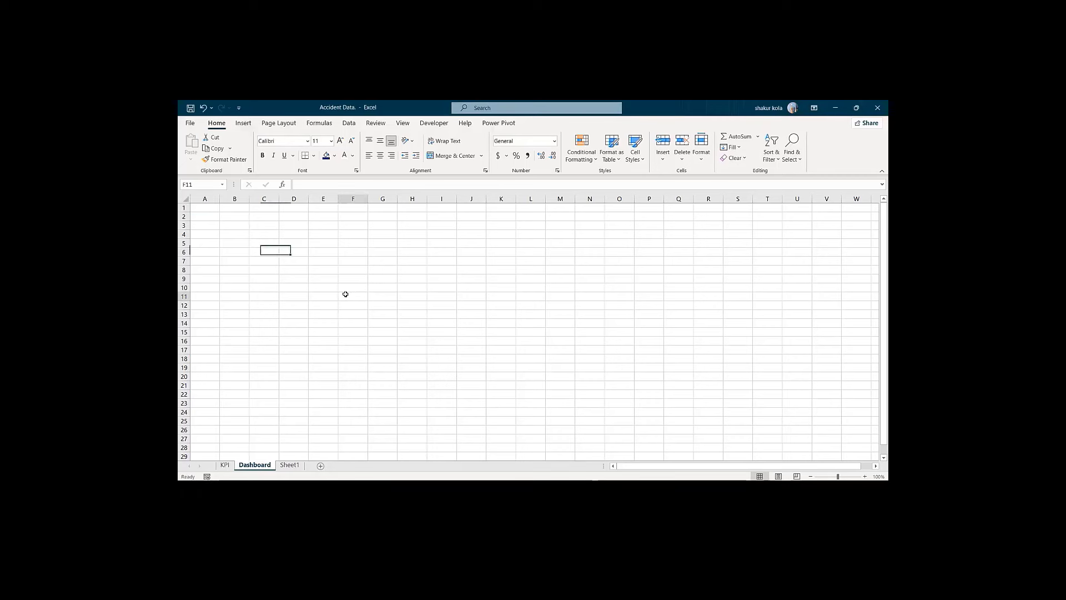
pyautogui.click(401, 123)
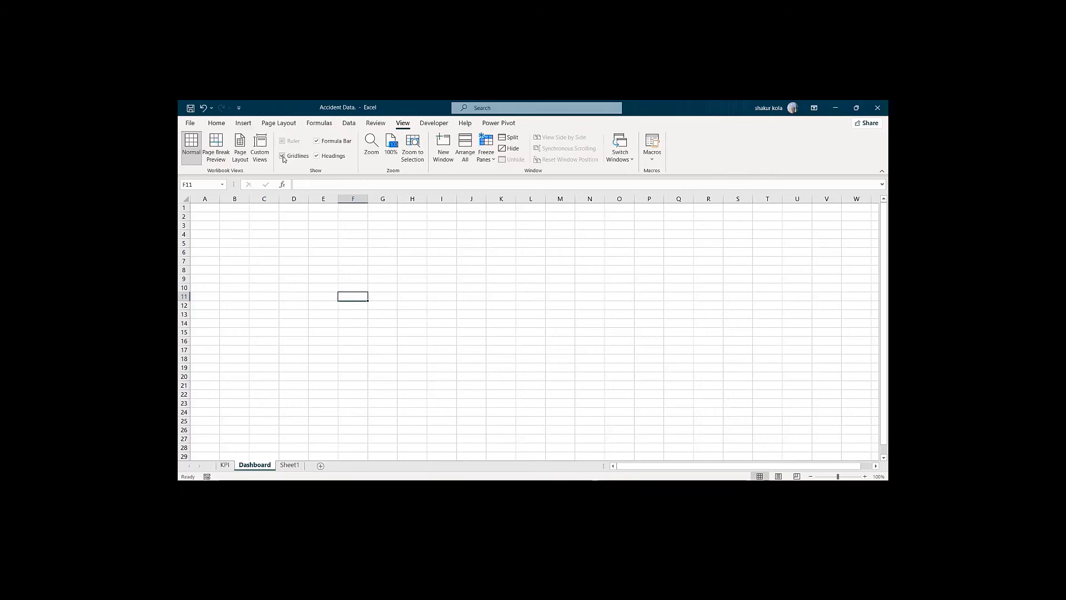
pyautogui.click(283, 157)
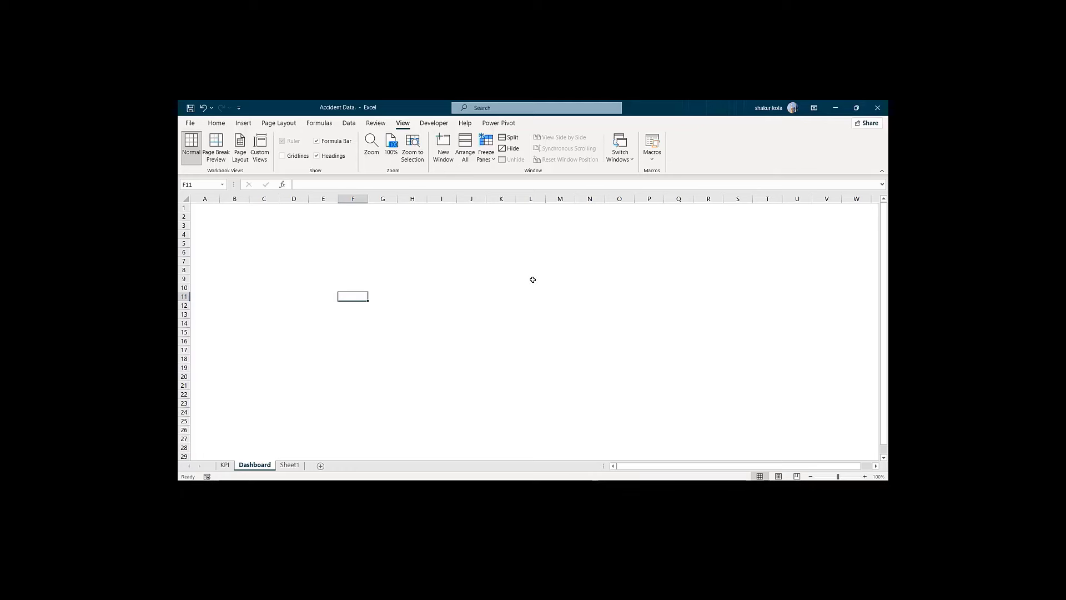
# Step: Fill all cells of the Dashboard sheet with the standard dark blue color
pyautogui.hotkey('ctrl', 'a')
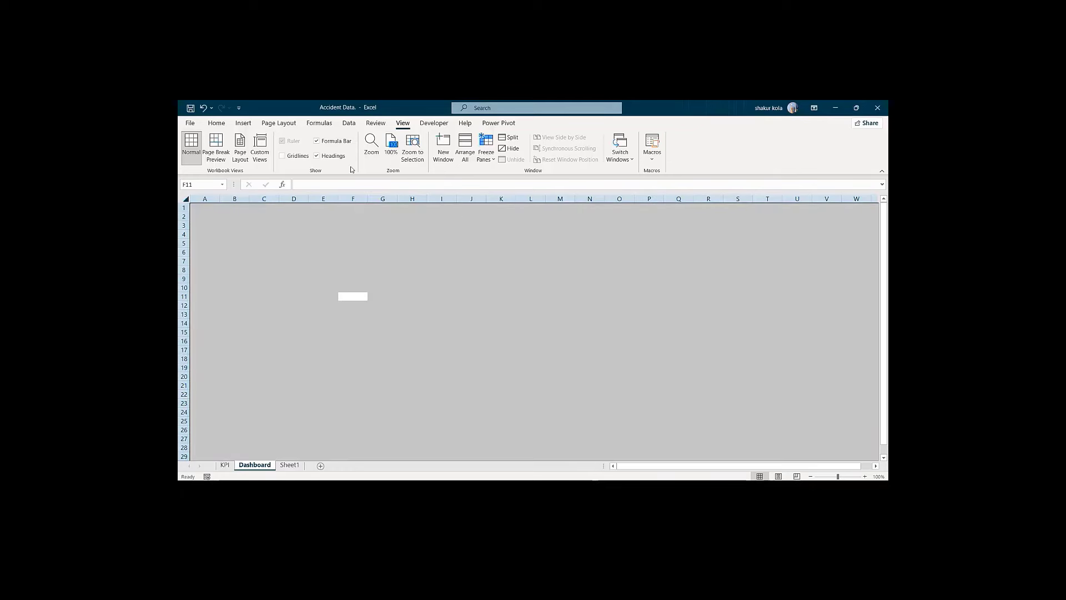
pyautogui.click(216, 123)
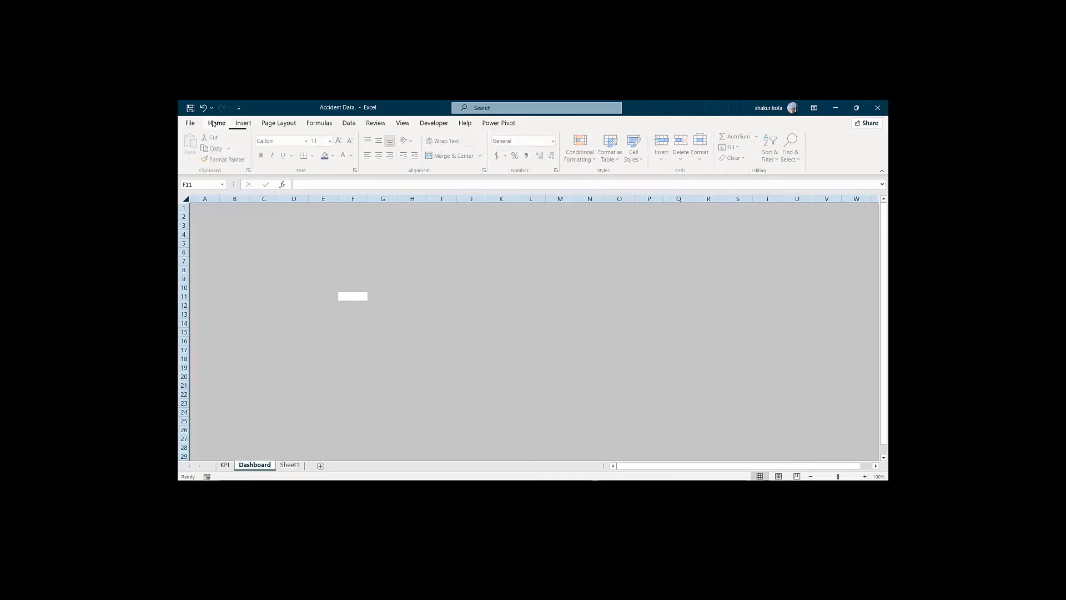
pyautogui.click(334, 156)
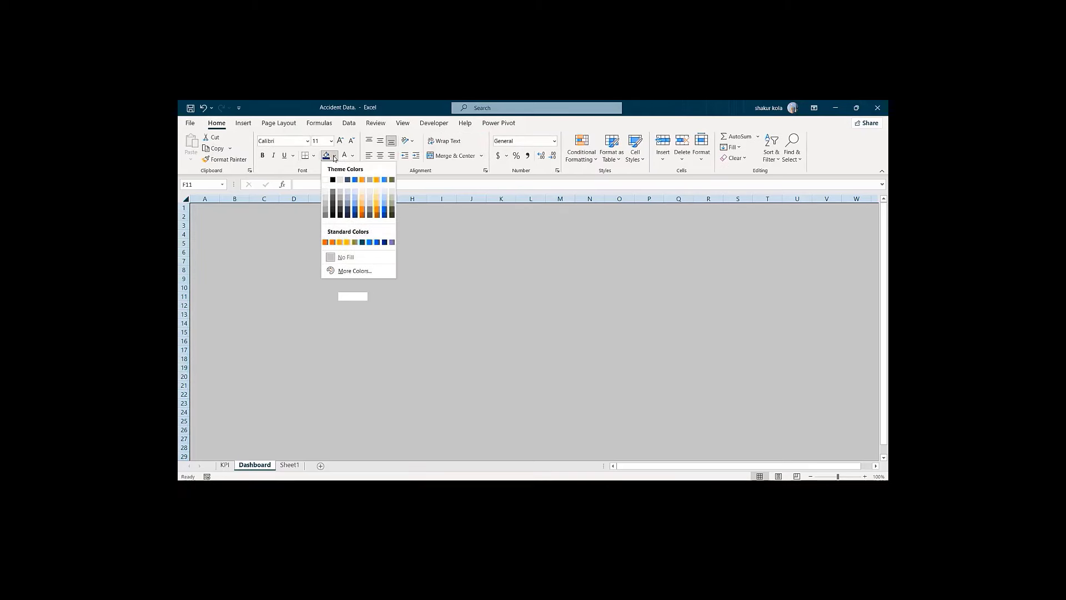
pyautogui.click(384, 243)
pyautogui.click(421, 317)
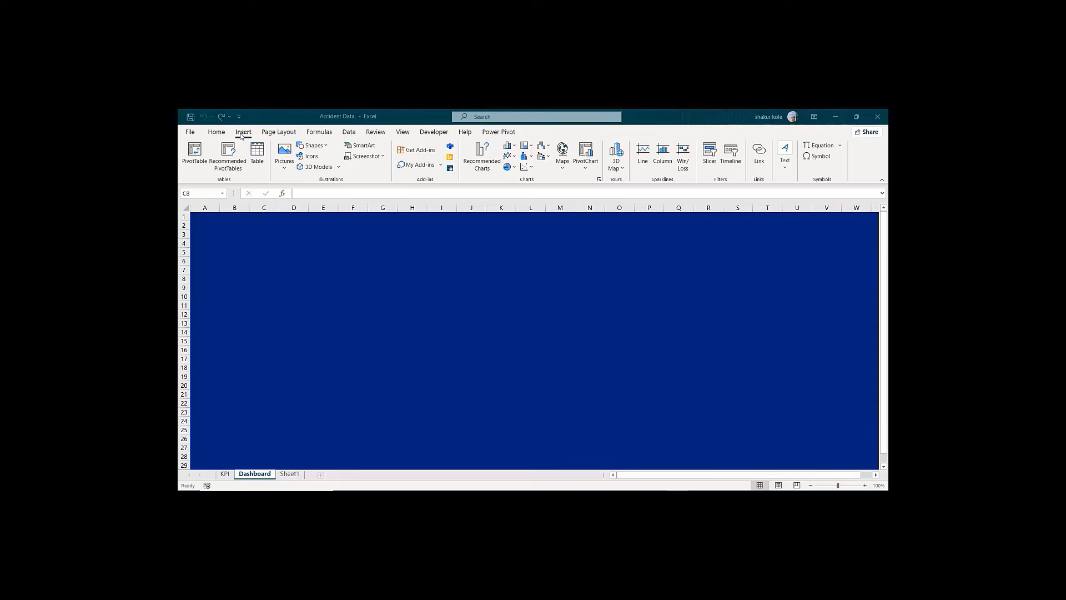
# Step: Draw a vertical rounded rectangle about 4.78" high and 0.73" wide over columns A–B, from row 4 to row 28
pyautogui.click(327, 145)
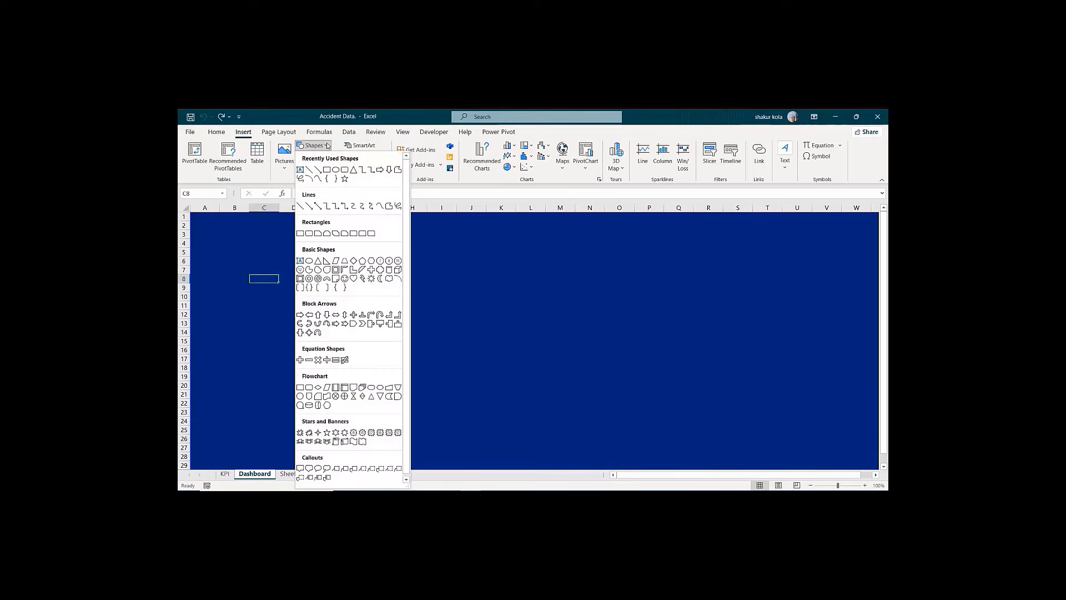
pyautogui.click(344, 172)
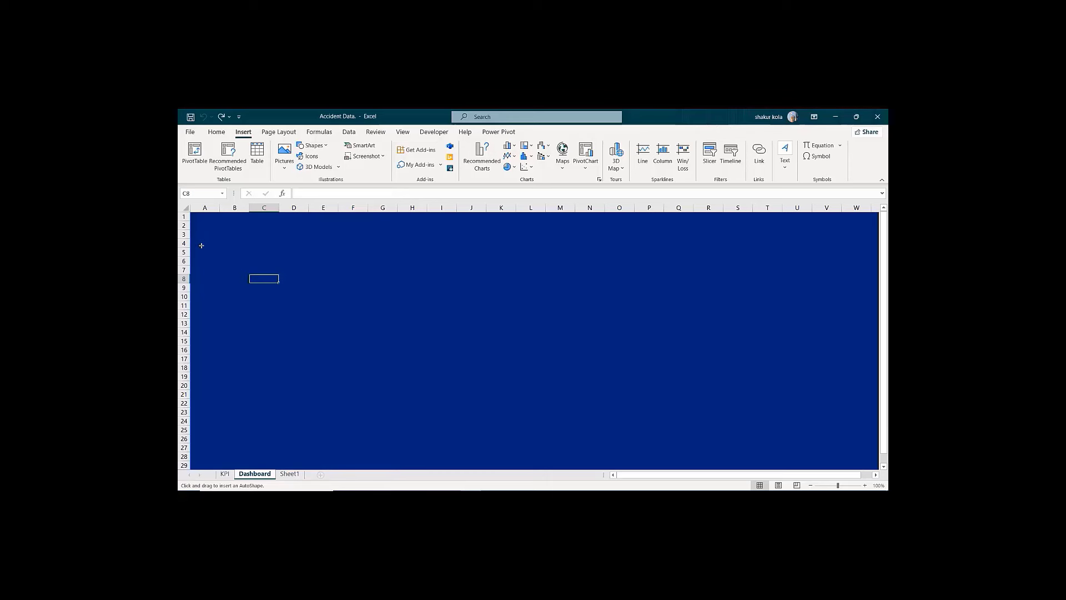
pyautogui.moveTo(202, 246)
pyautogui.mouseDown()
pyautogui.moveTo(222, 252)
pyautogui.moveTo(243, 350)
pyautogui.moveTo(222, 423)
pyautogui.moveTo(233, 457)
pyautogui.mouseUp()
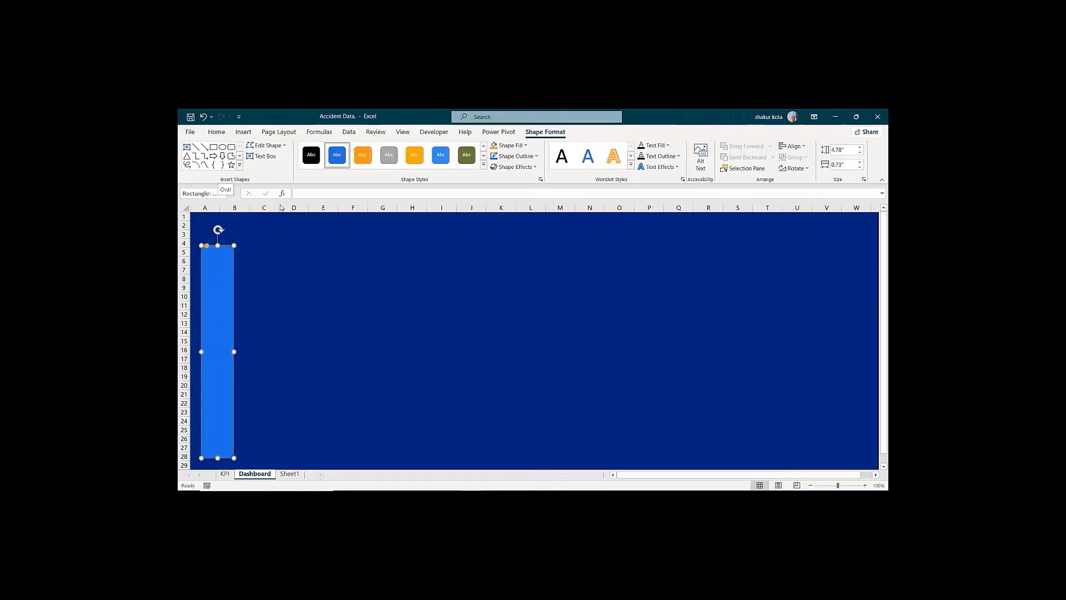
# Step: Draw a horizontal rounded rectangle about 0.6" high and 14.49" wide over rows 2–4, from column B to column W
pyautogui.click(243, 132)
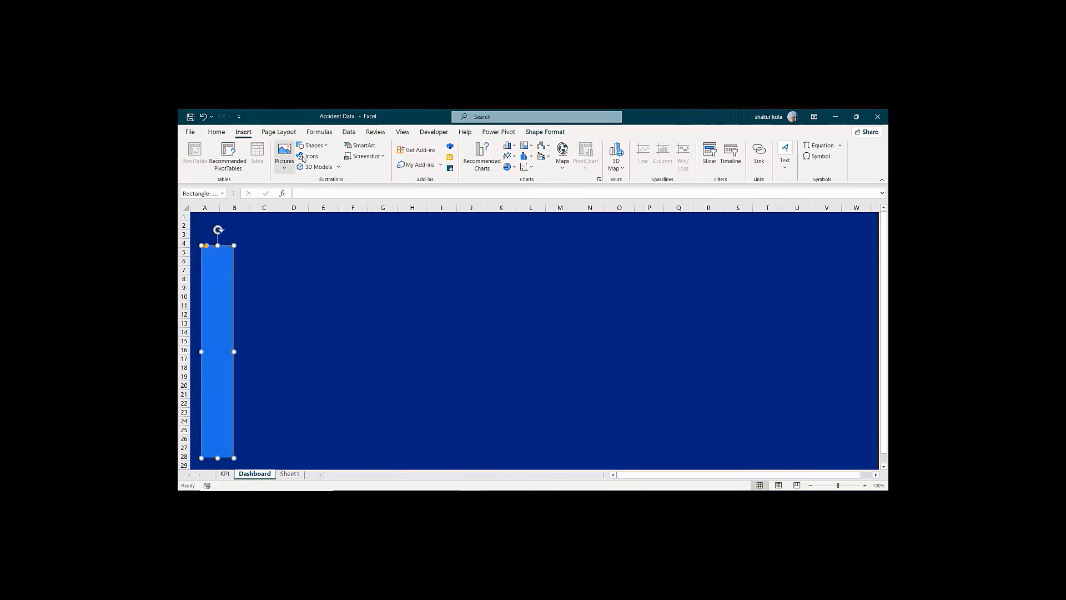
pyautogui.click(328, 146)
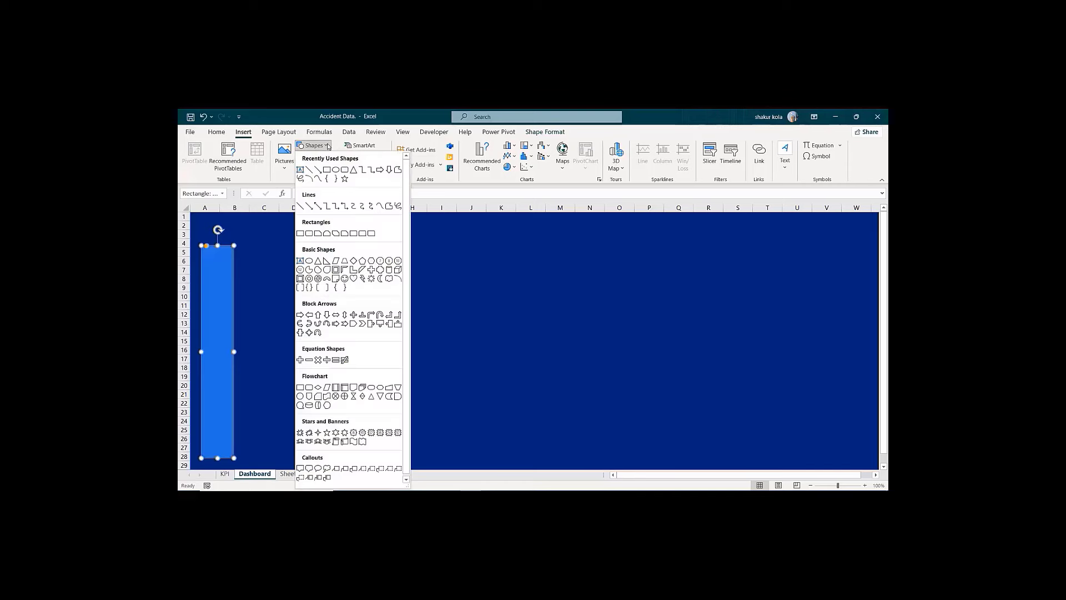
pyautogui.click(345, 170)
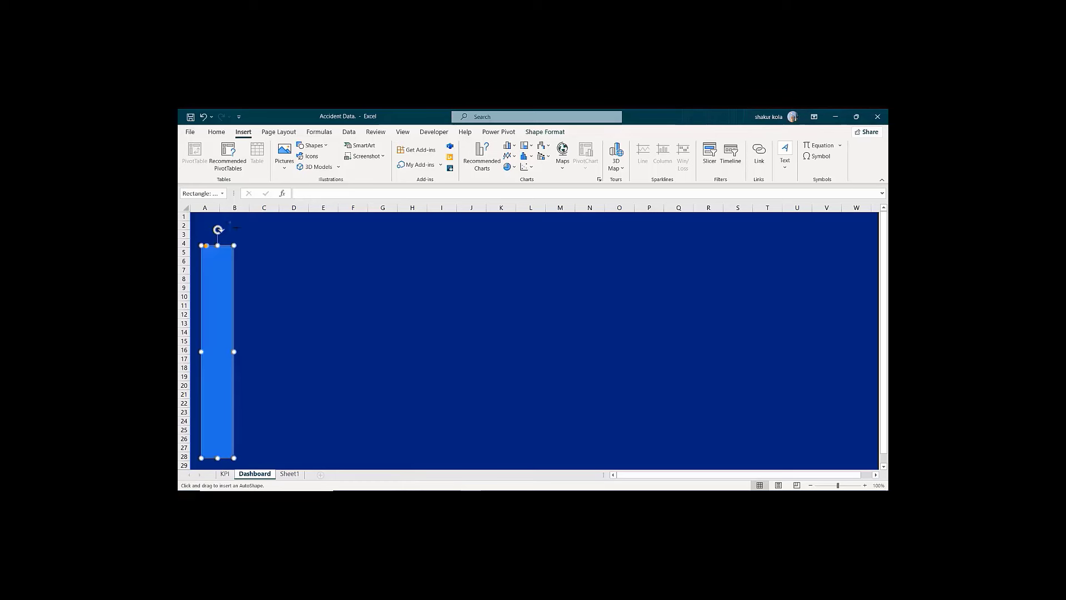
pyautogui.moveTo(228, 221); pyautogui.dragTo(754, 247)
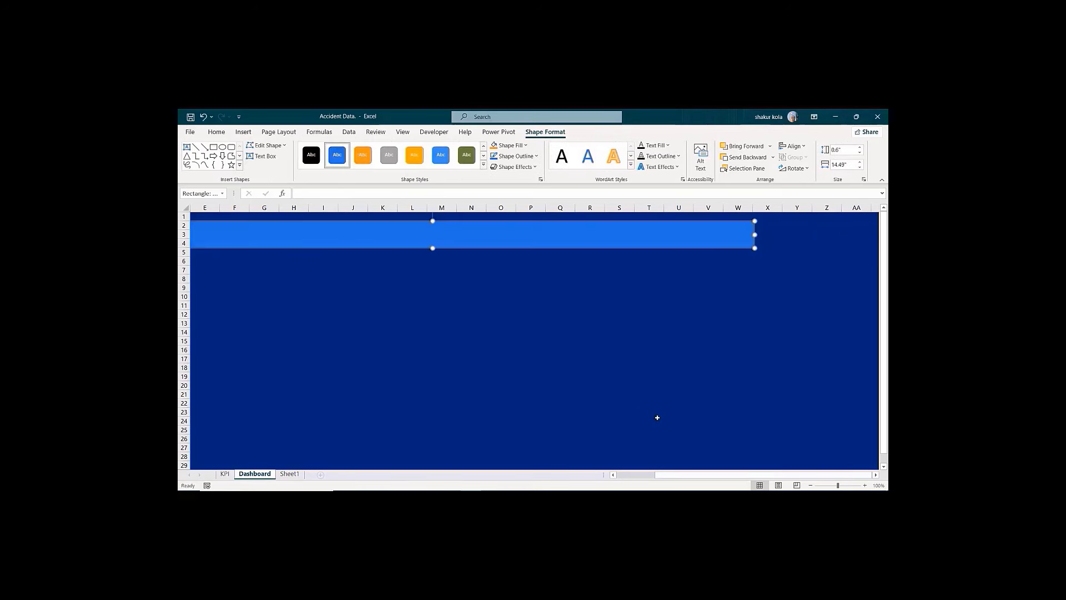
pyautogui.moveTo(677, 477); pyautogui.dragTo(647, 477)
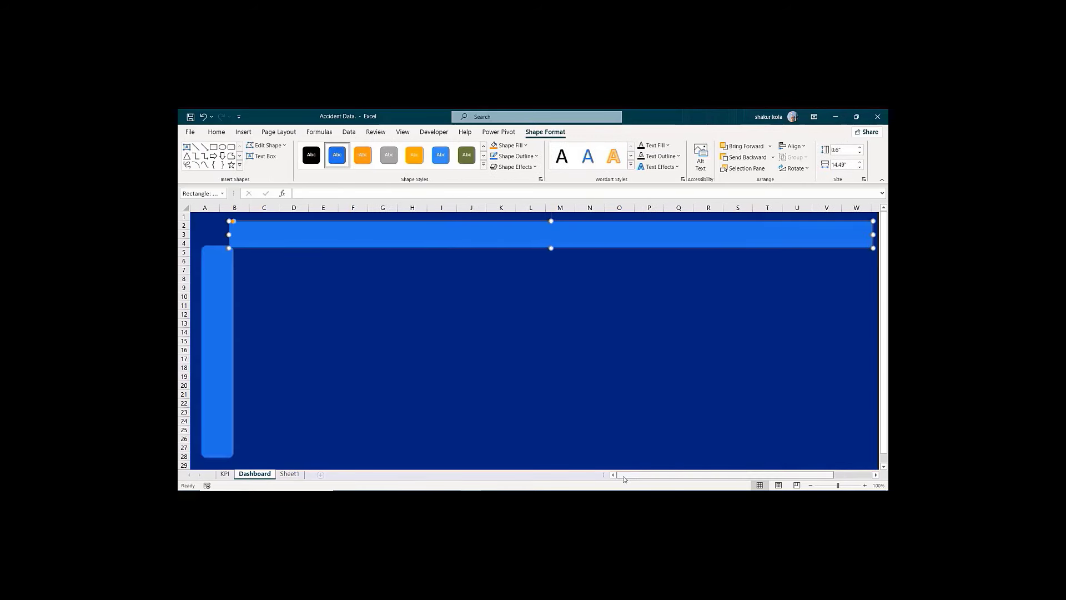
# Step: Shift the horizontal bar up and left to start at column B, and reshape a copy of it into a card over columns B–F, rows 5–9
pyautogui.click(356, 275)
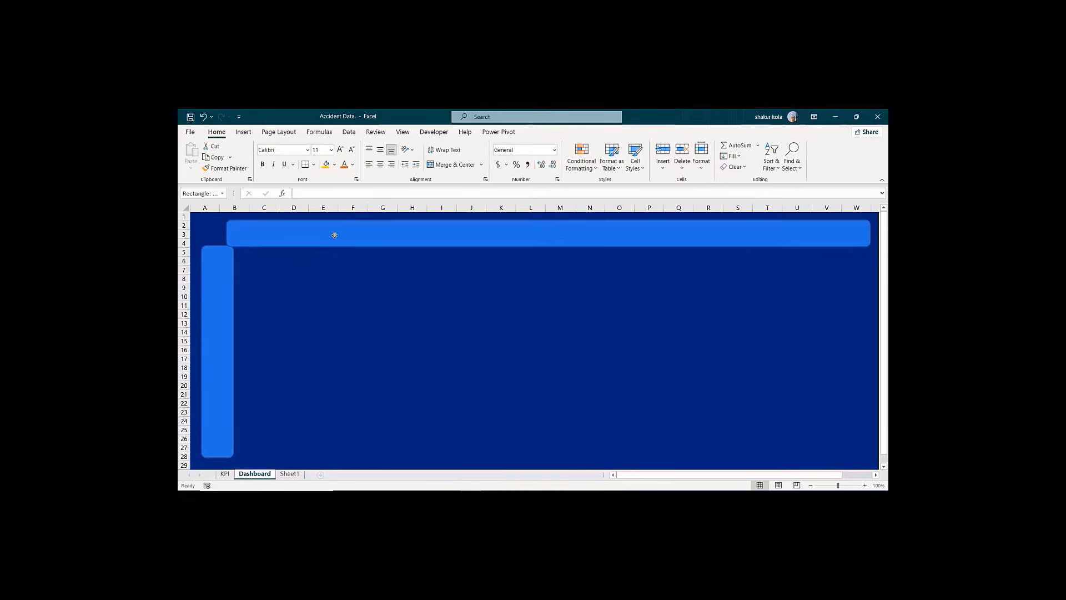
pyautogui.moveTo(334, 236); pyautogui.dragTo(331, 233)
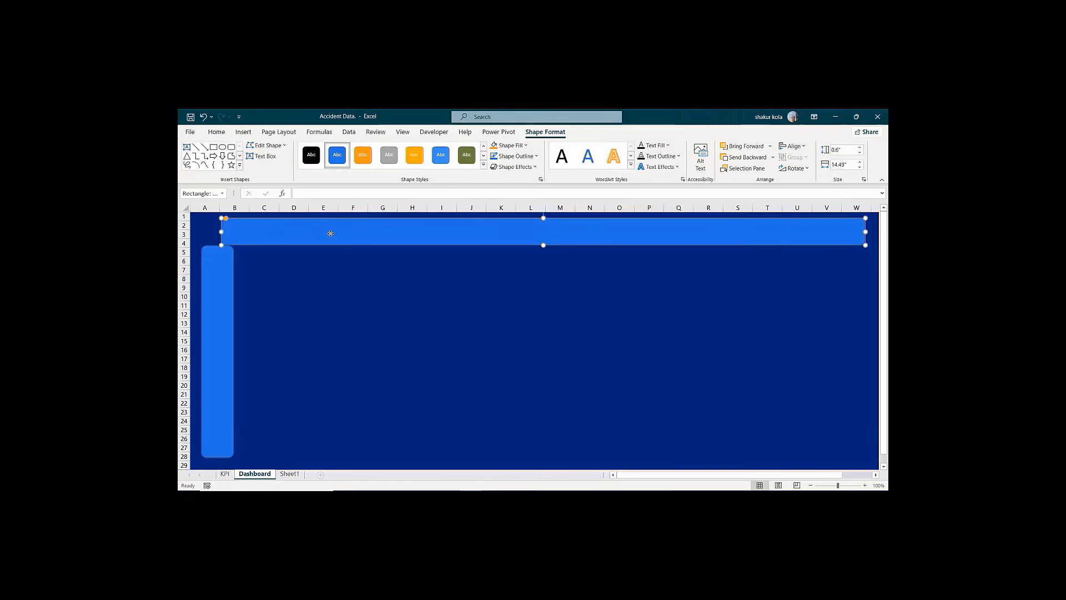
pyautogui.click(255, 258)
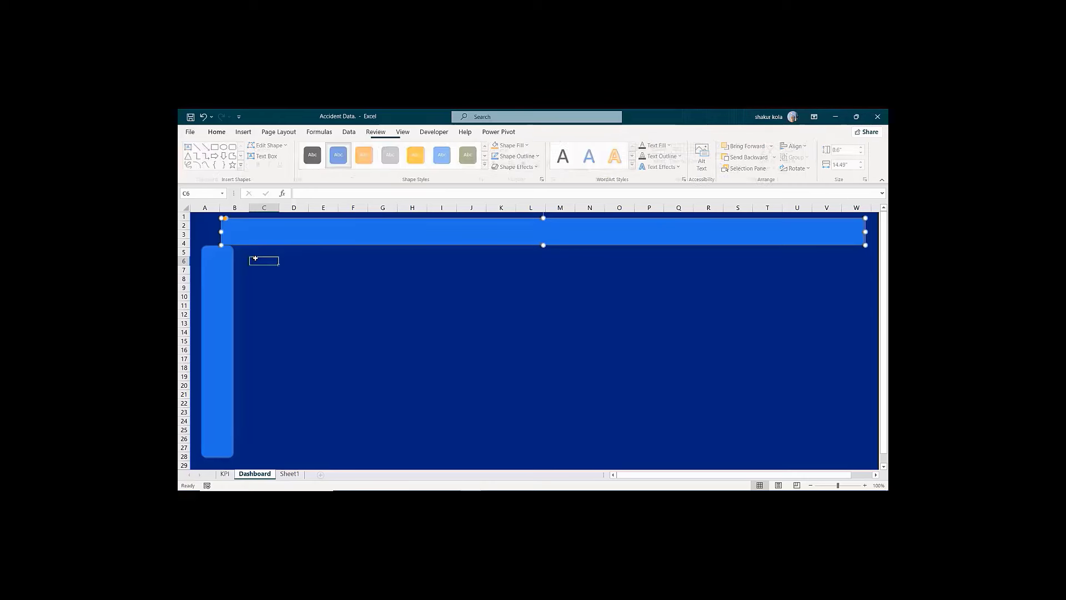
pyautogui.hotkey('ctrl', 'v')
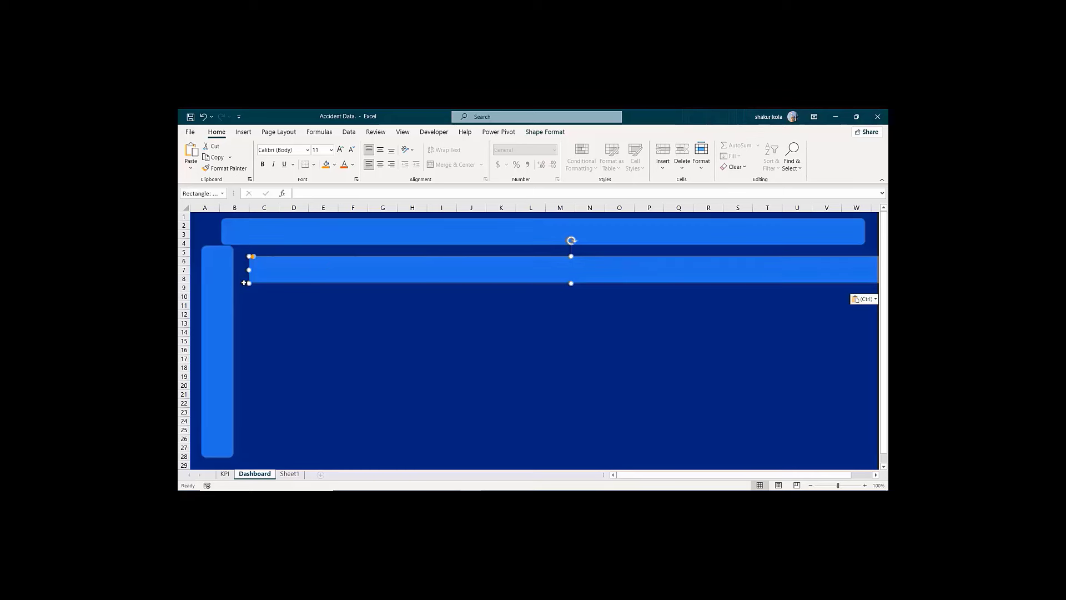
pyautogui.moveTo(247, 270); pyautogui.dragTo(346, 273)
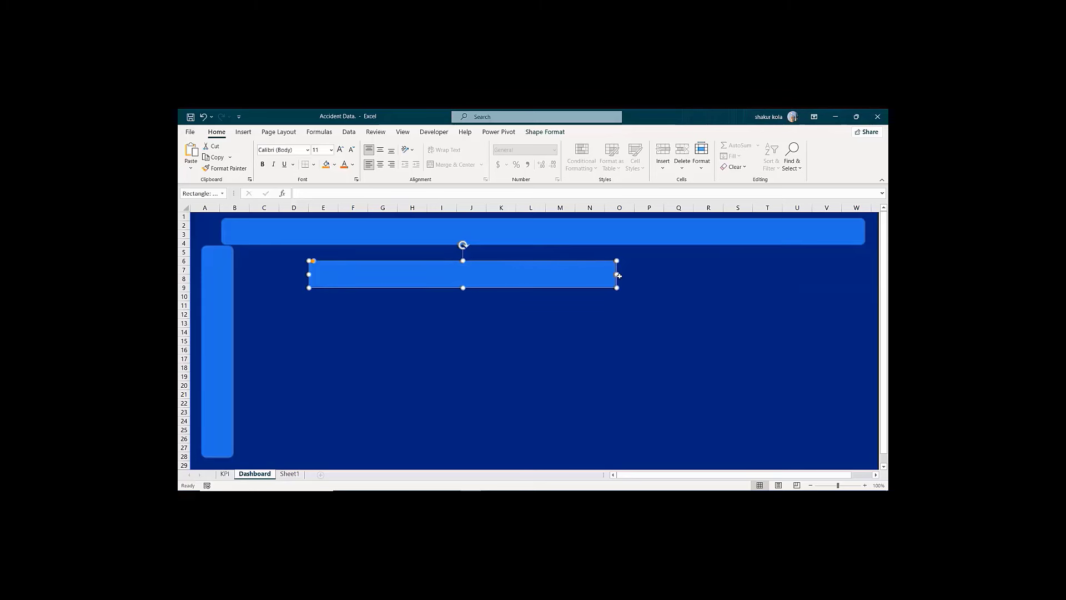
pyautogui.moveTo(616, 274); pyautogui.dragTo(441, 274)
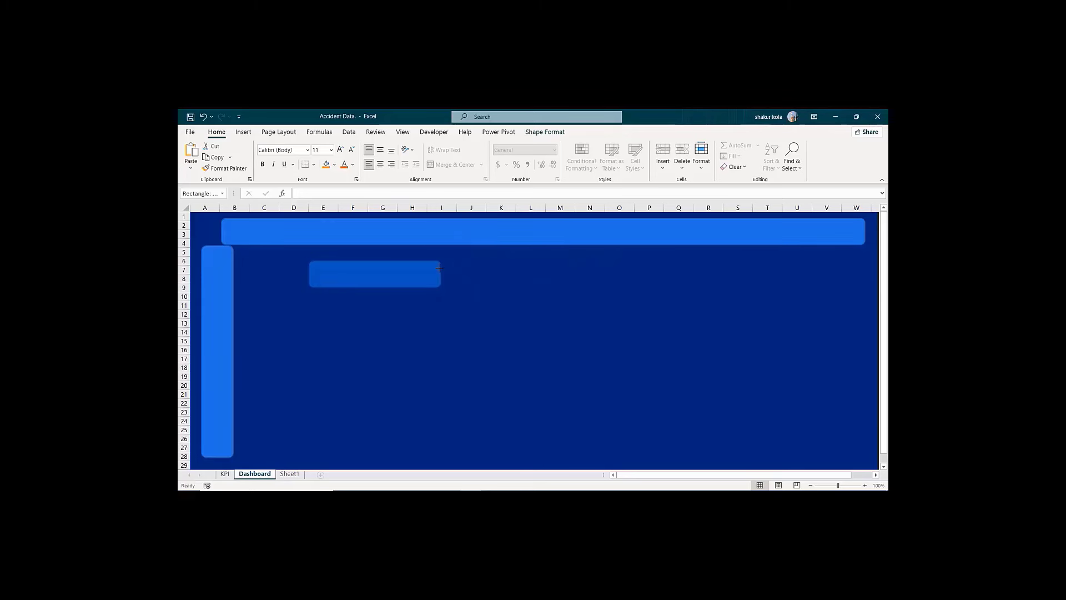
pyautogui.moveTo(375, 288); pyautogui.dragTo(293, 272)
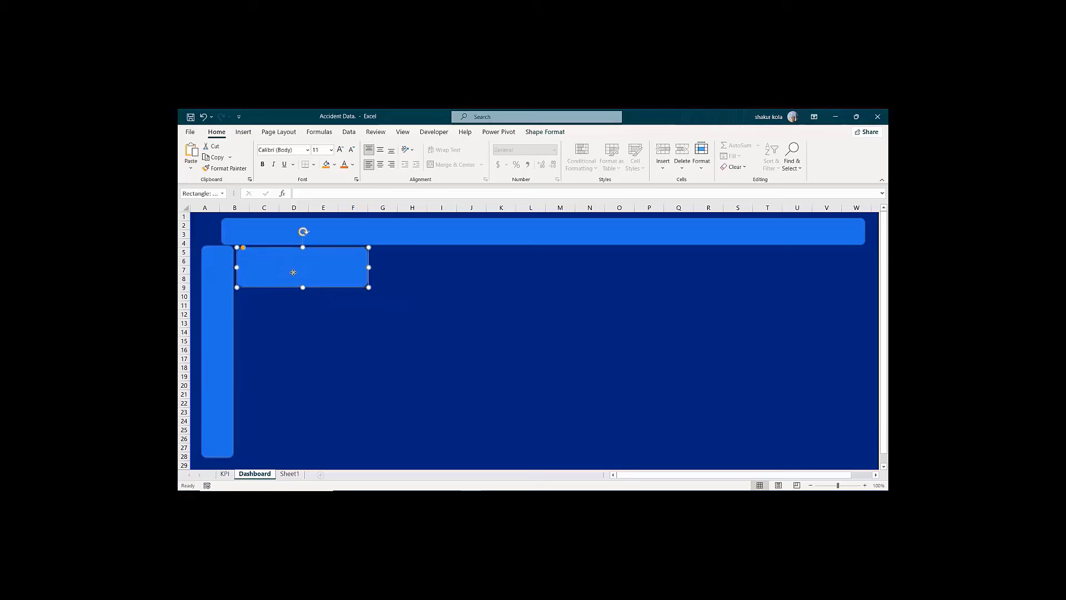
# Step: Add three copies of the card and line them up beside it across rows 5–9, from column G to column T
pyautogui.click(388, 266)
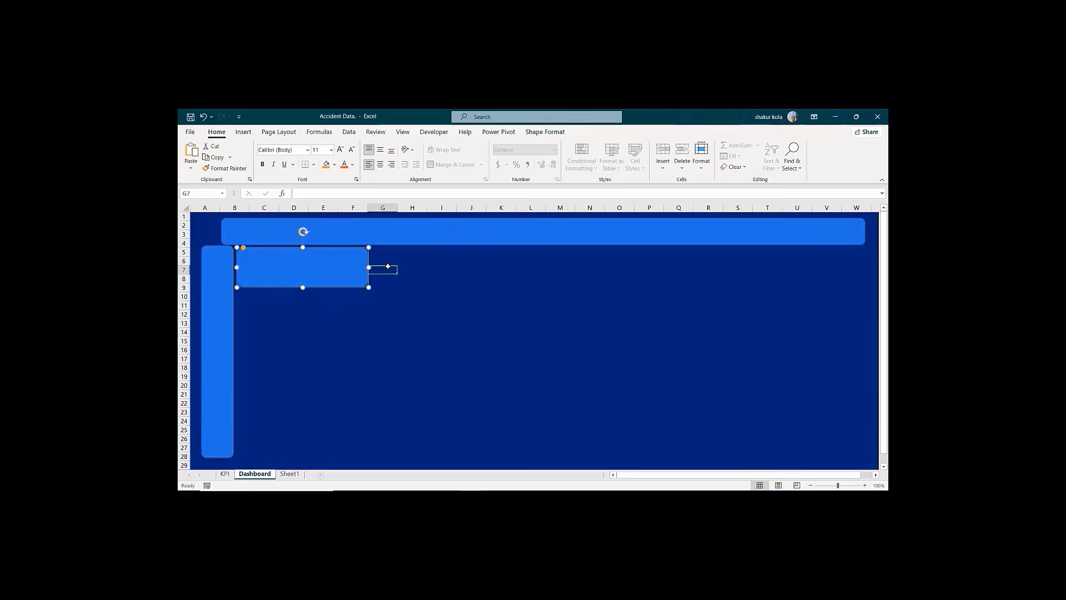
pyautogui.hotkey('ctrl', 'v')
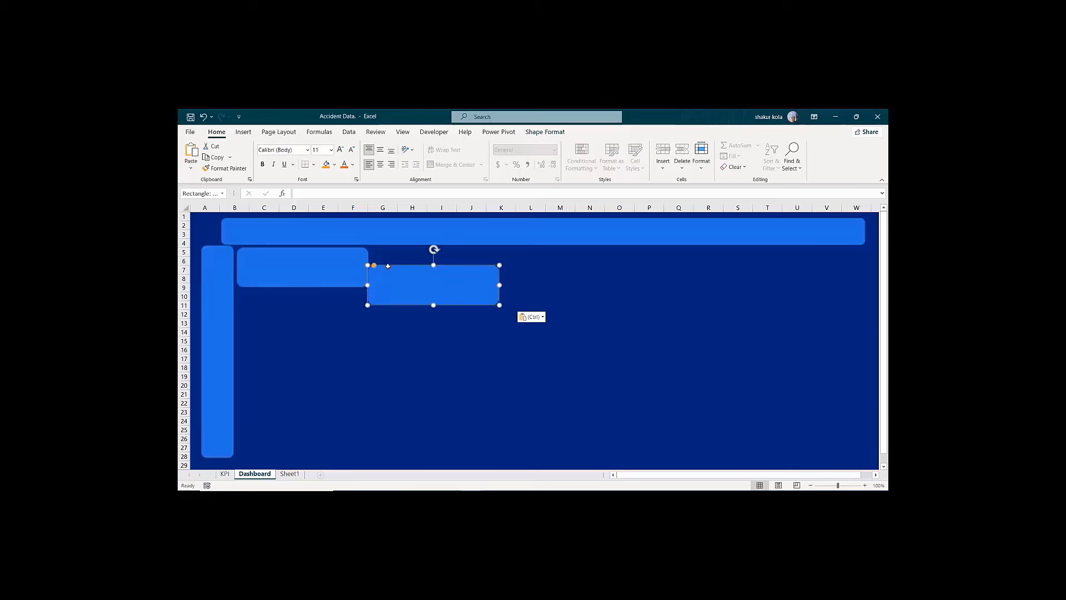
pyautogui.click(561, 267)
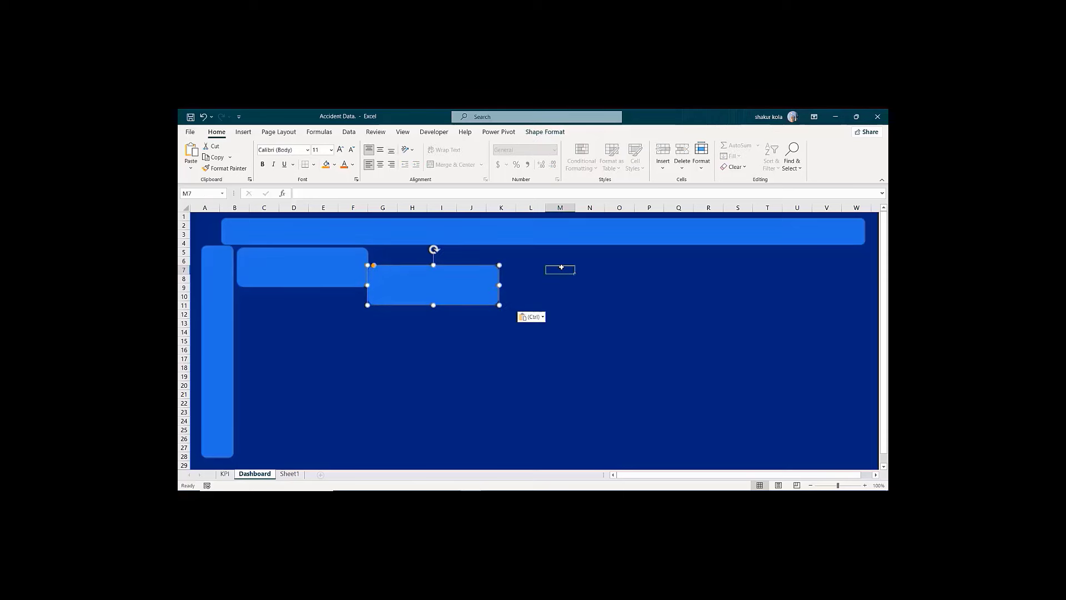
pyautogui.hotkey('ctrl', 'v')
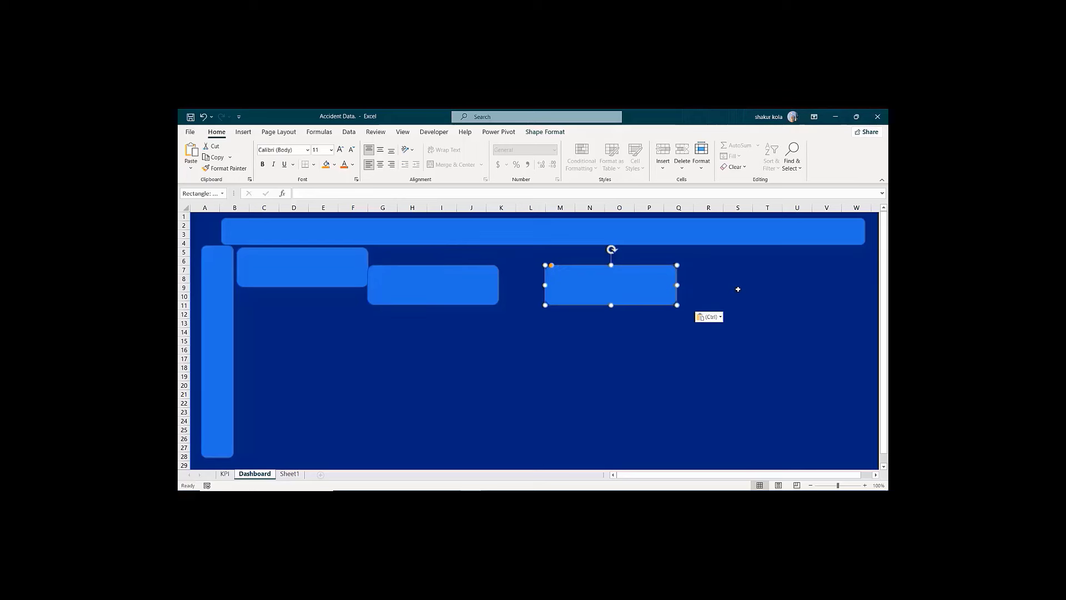
pyautogui.hotkey('ctrl', 'd')
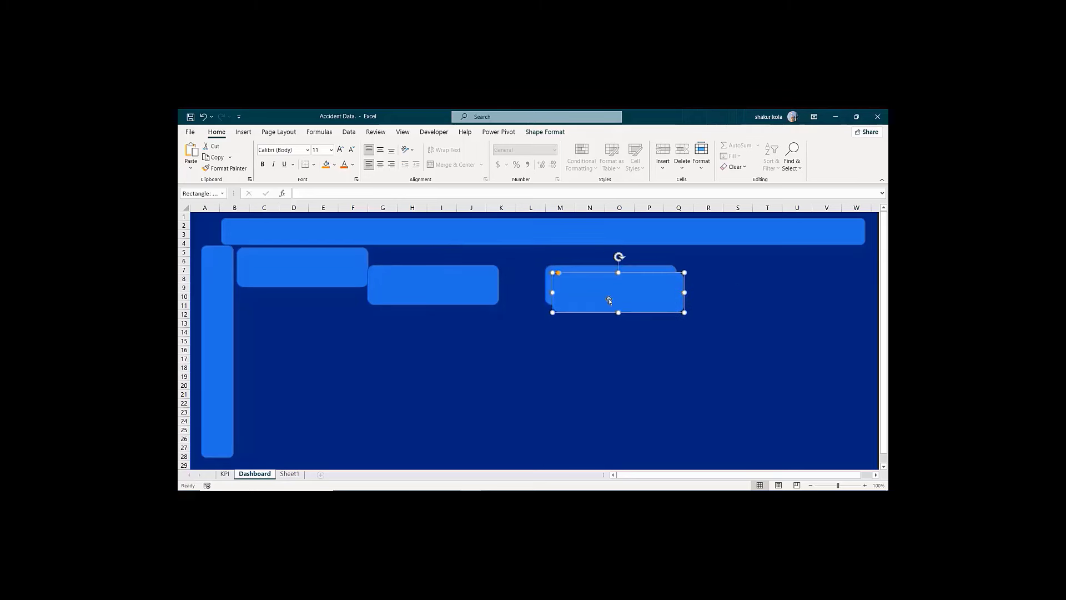
pyautogui.moveTo(610, 300); pyautogui.dragTo(740, 288)
pyautogui.moveTo(440, 285)
pyautogui.mouseDown()
pyautogui.moveTo(460, 268)
pyautogui.moveTo(444, 267)
pyautogui.mouseUp()
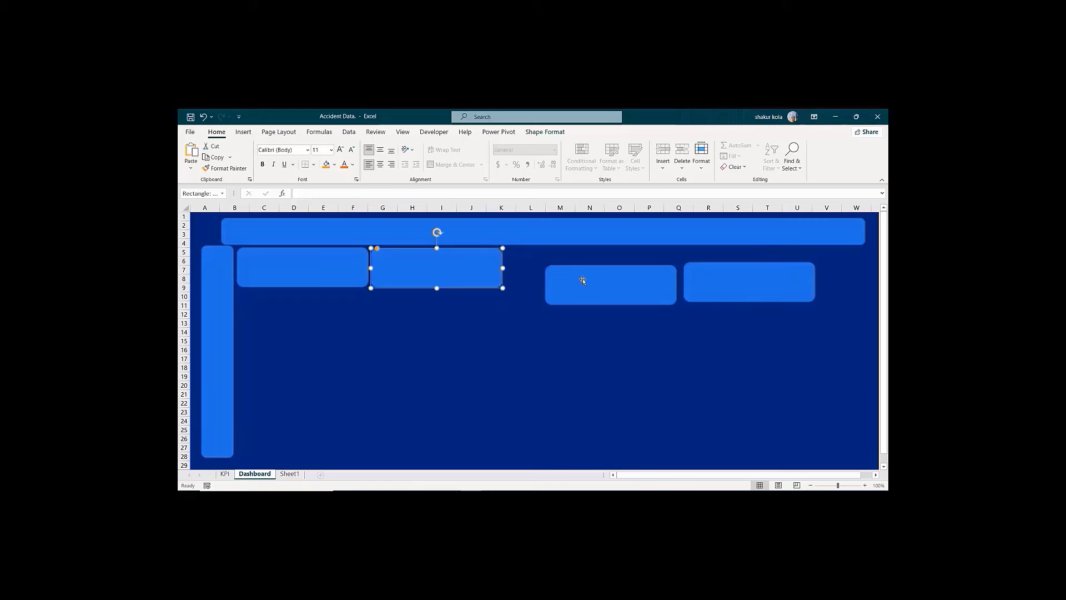
pyautogui.moveTo(582, 279); pyautogui.dragTo(542, 262)
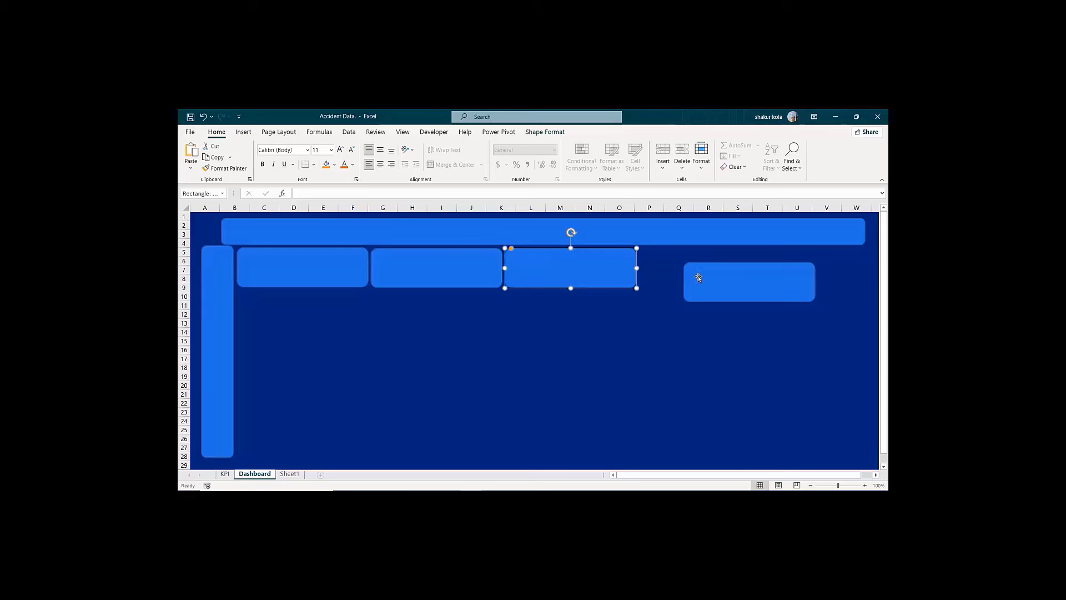
pyautogui.moveTo(698, 278); pyautogui.dragTo(658, 263)
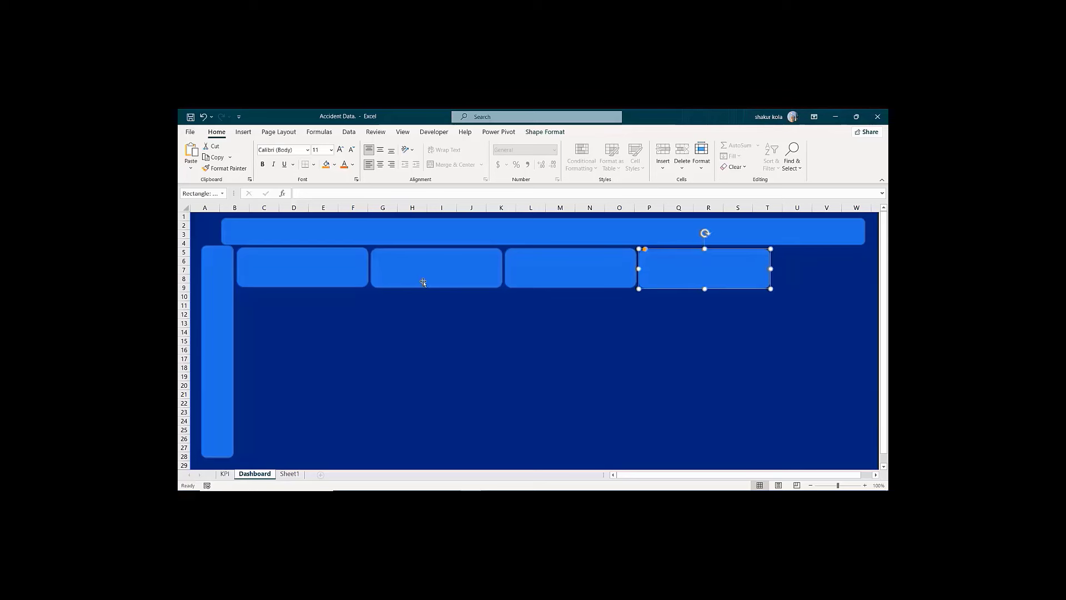
pyautogui.click(701, 146)
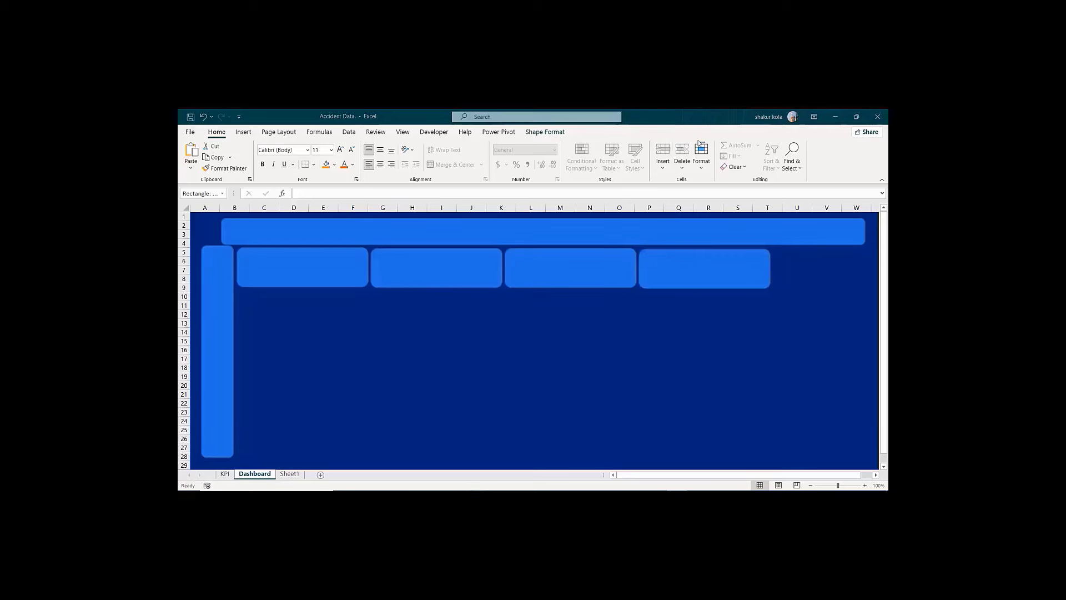
# Step: Remove the outline from the vertical rounded rectangle by setting its line to No line
pyautogui.click(213, 288)
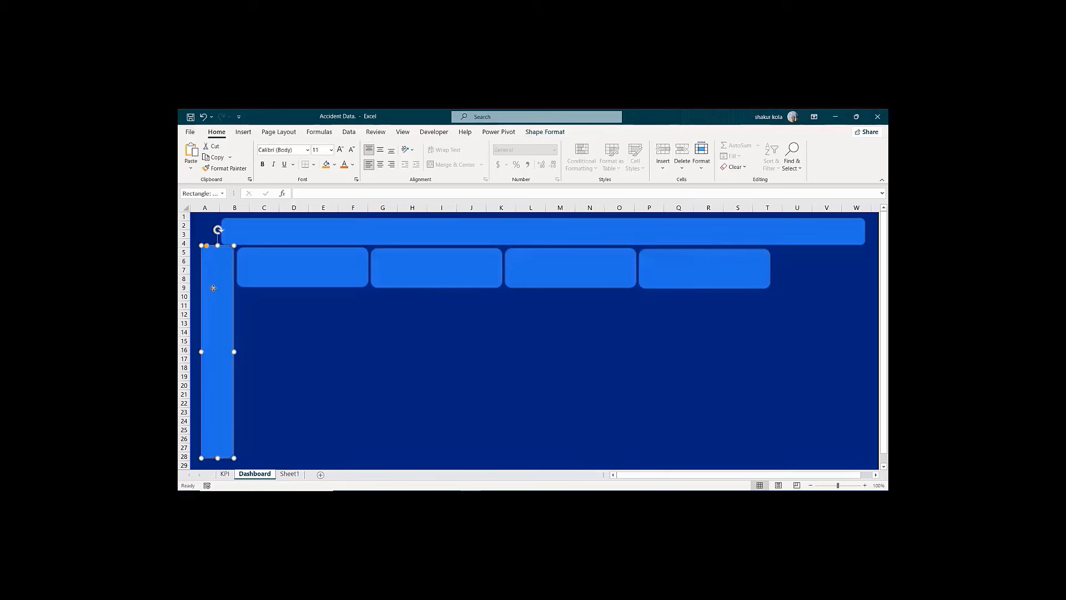
pyautogui.rightClick(214, 287)
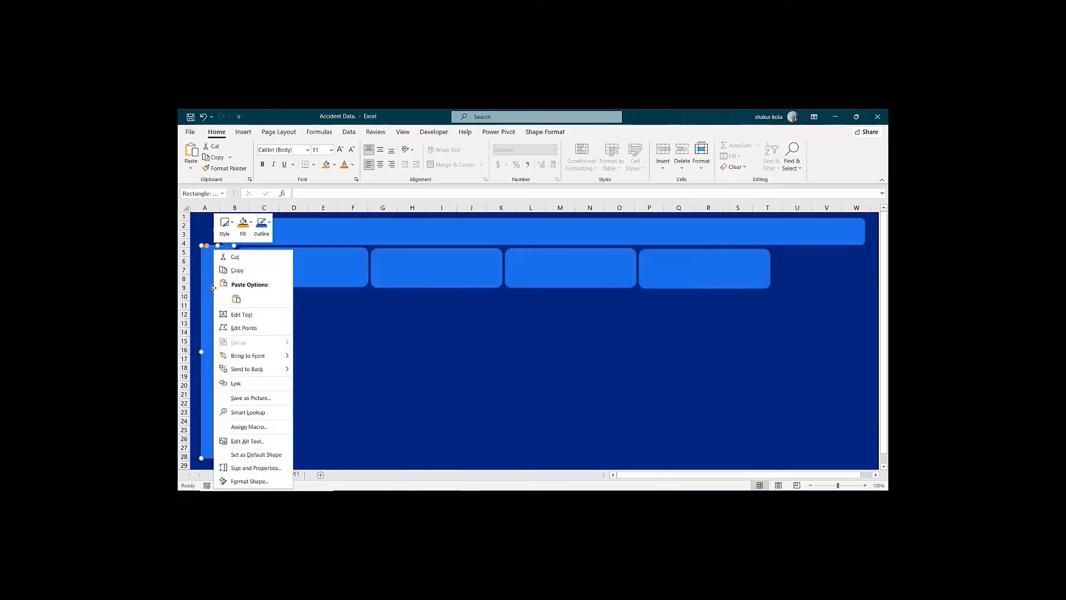
pyautogui.click(236, 481)
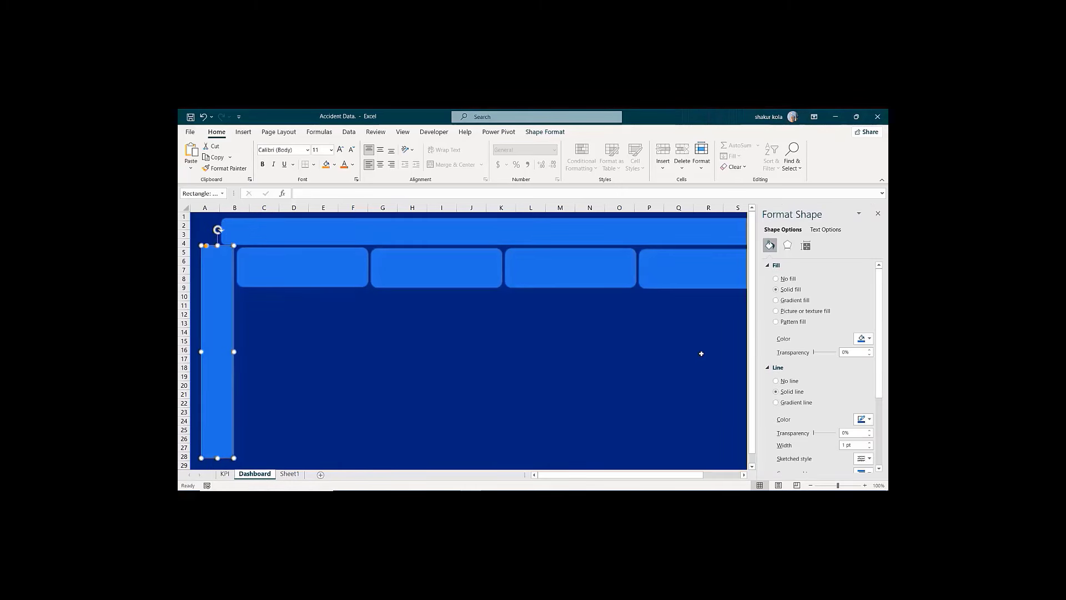
pyautogui.click(776, 381)
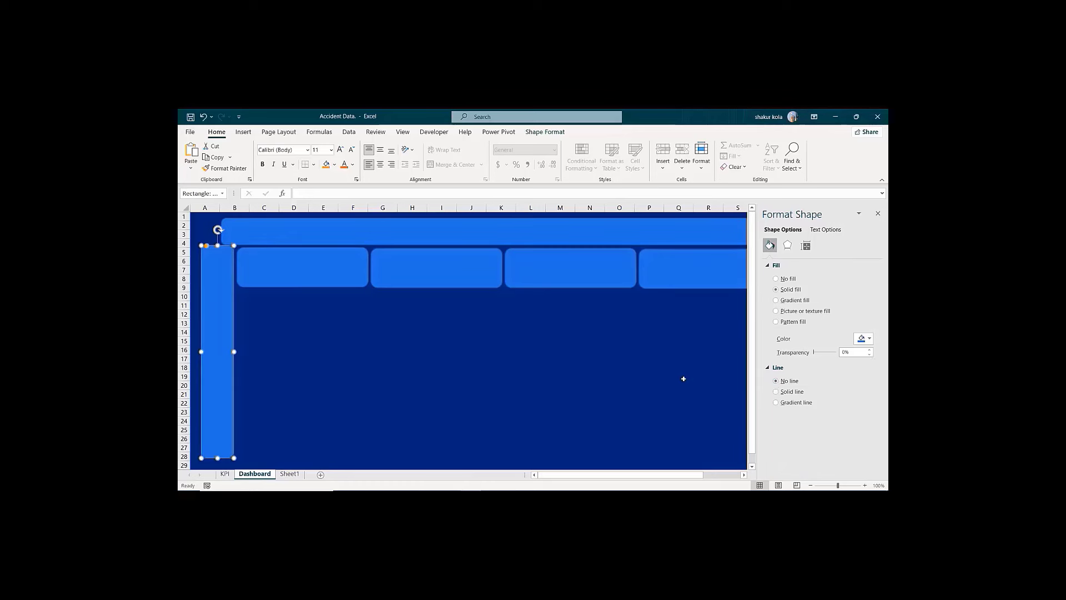
pyautogui.click(540, 392)
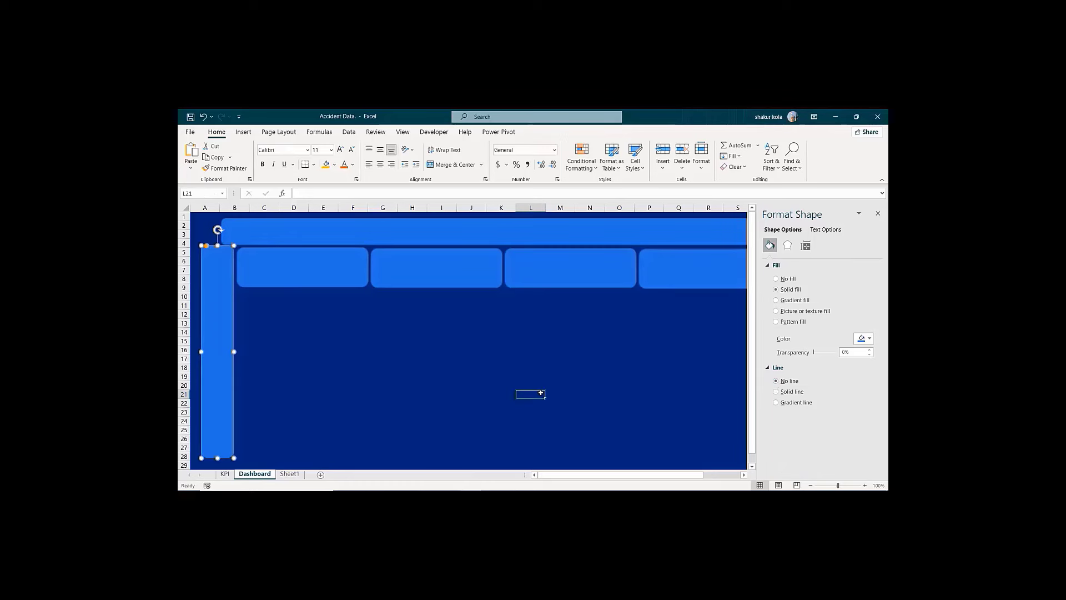
pyautogui.click(878, 214)
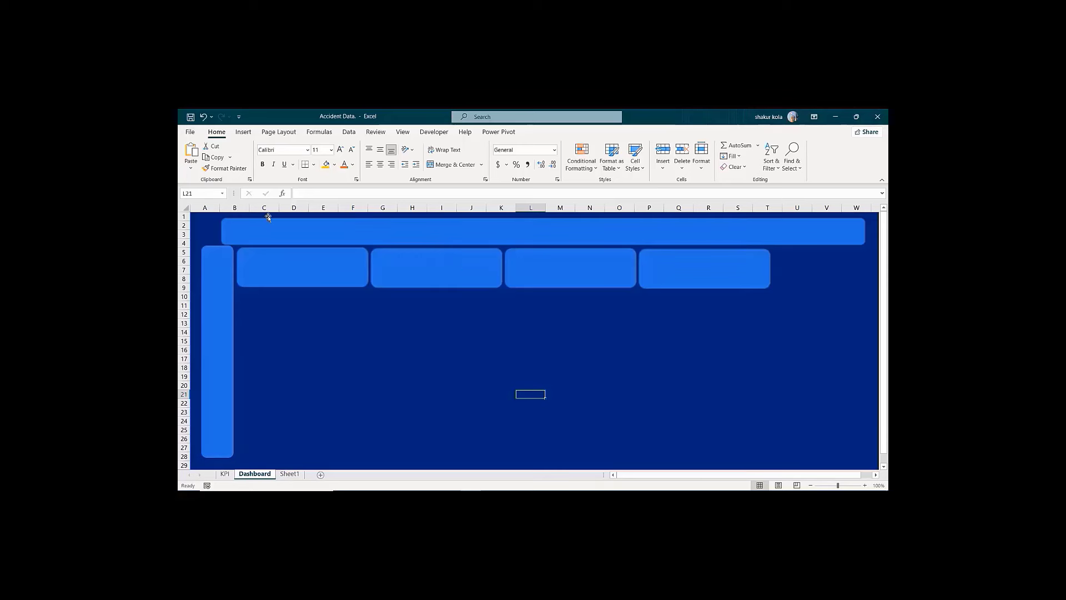
# Step: Insert a text box about 7.86" wide and 0.26" high on the horizontal bar, reading "ACCIDENT DASHBOARD REPORT"
pyautogui.click(258, 229)
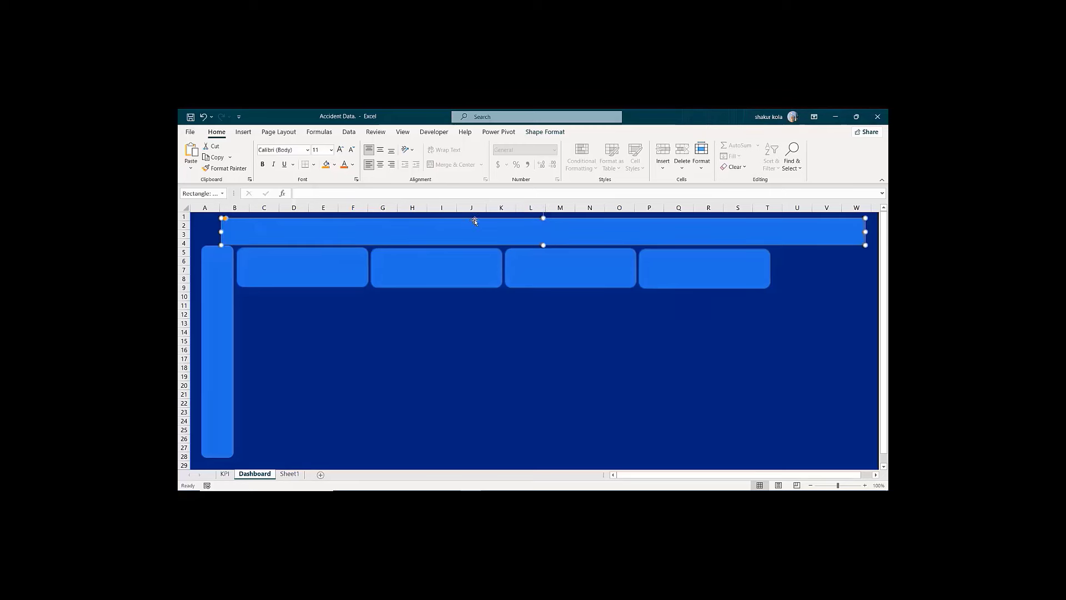
pyautogui.click(242, 133)
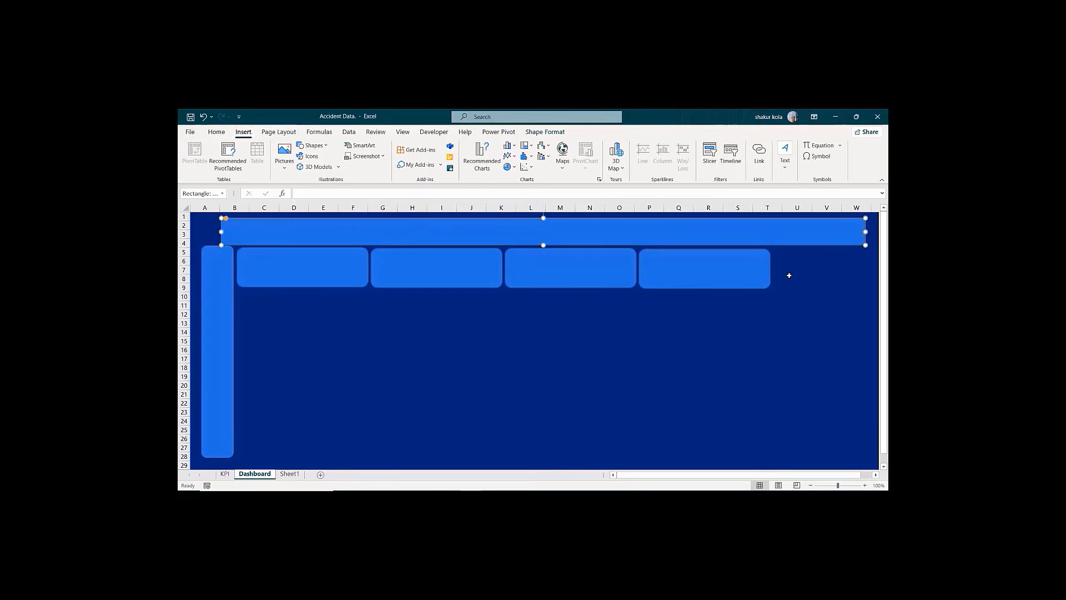
pyautogui.click(786, 167)
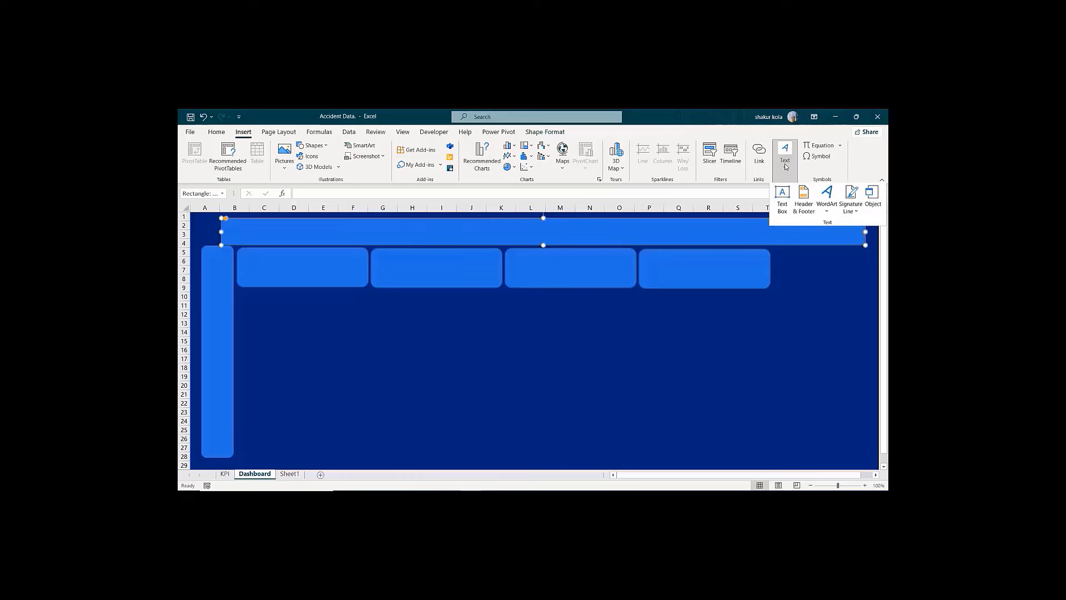
pyautogui.click(783, 206)
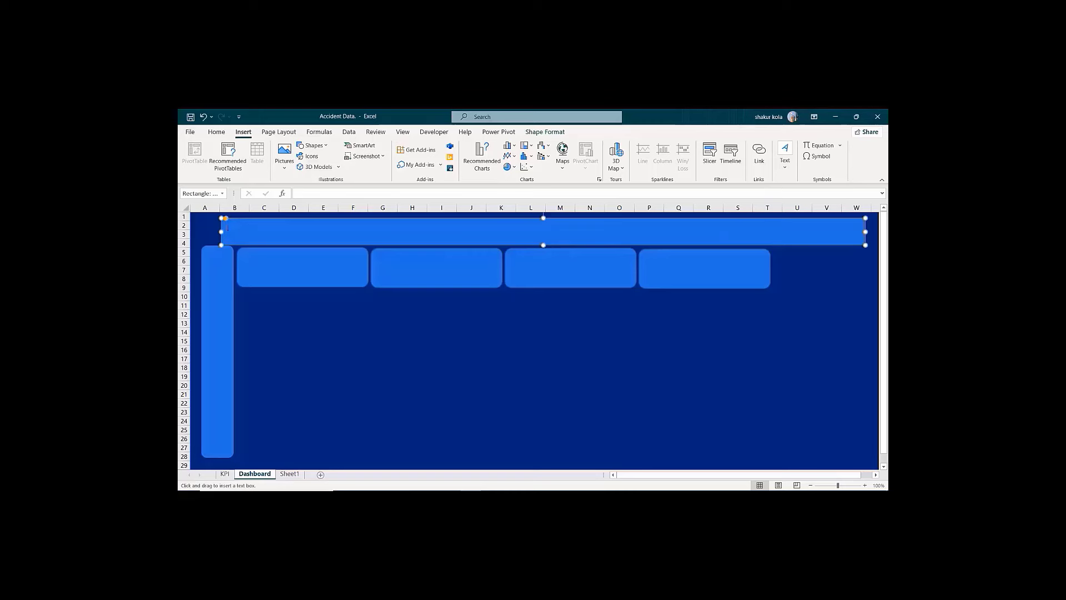
pyautogui.moveTo(227, 227); pyautogui.dragTo(576, 241)
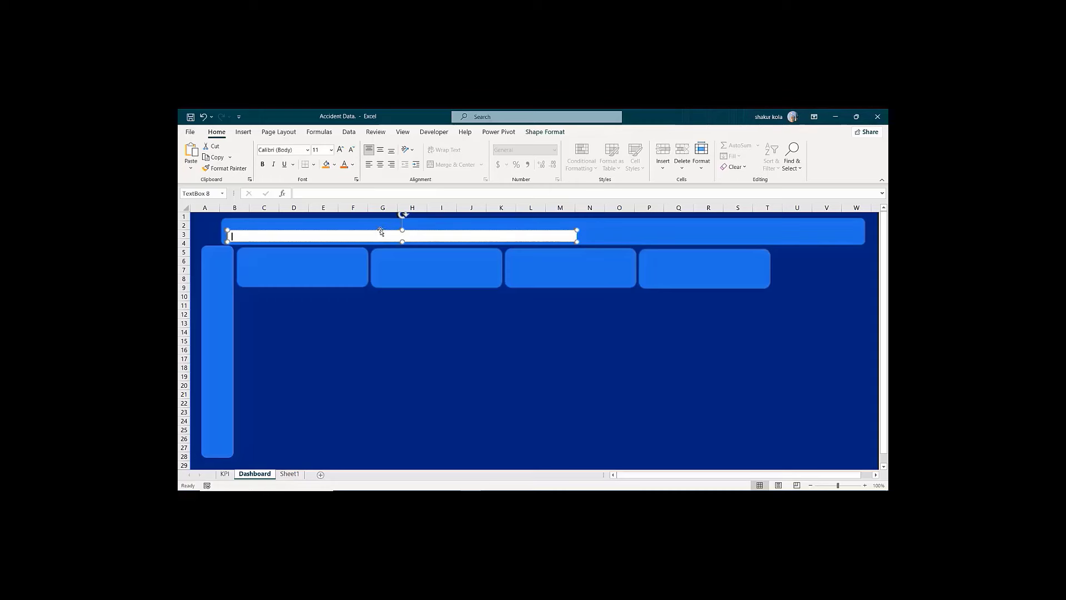
pyautogui.moveTo(379, 230); pyautogui.dragTo(381, 227)
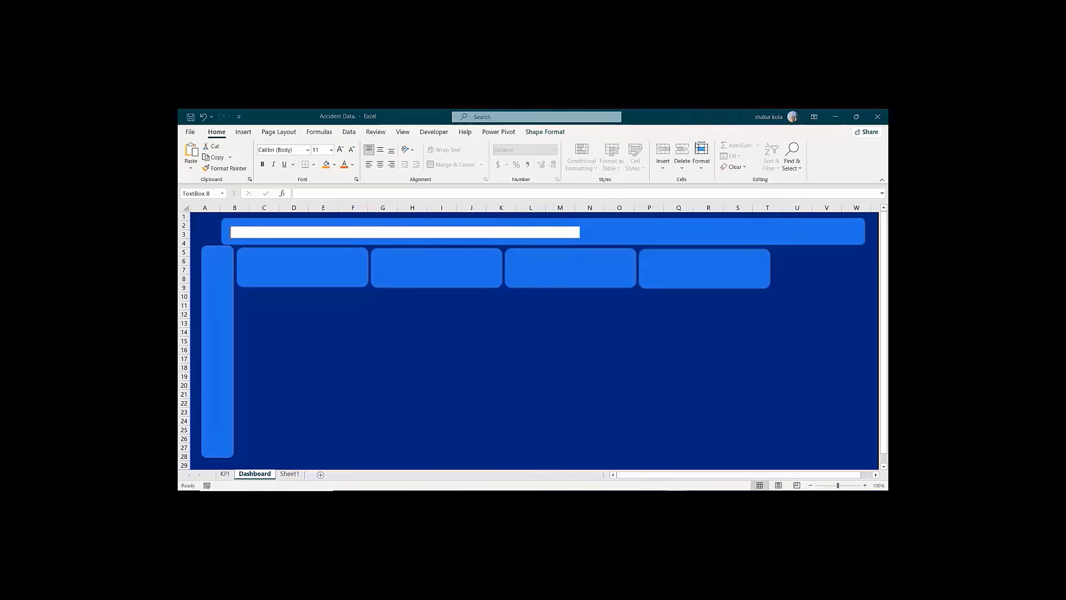
pyautogui.click(239, 232)
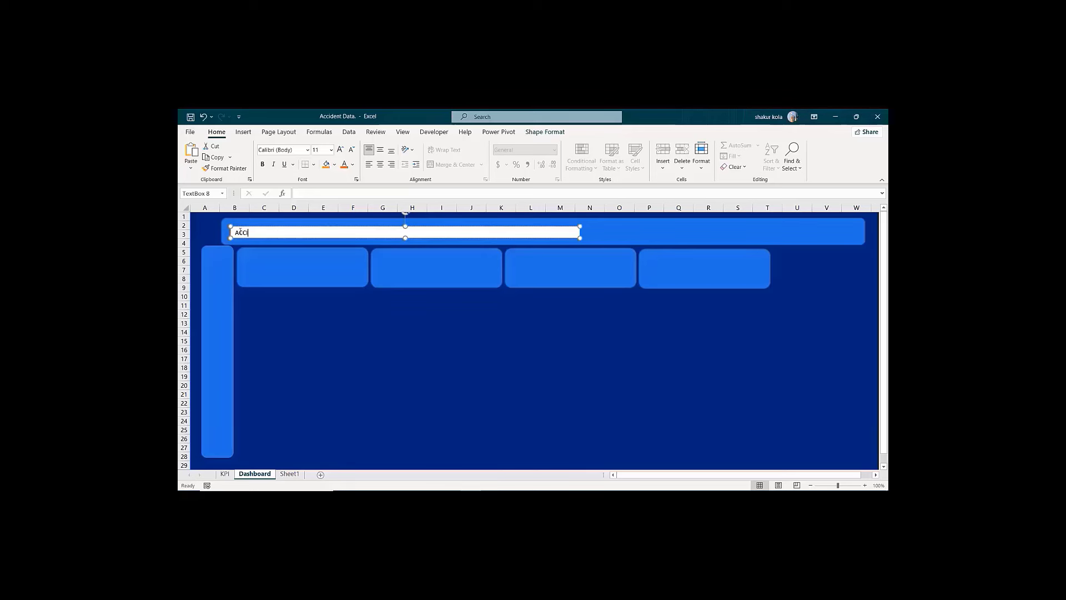
pyautogui.write('DENT DASHBOARD REPORT')
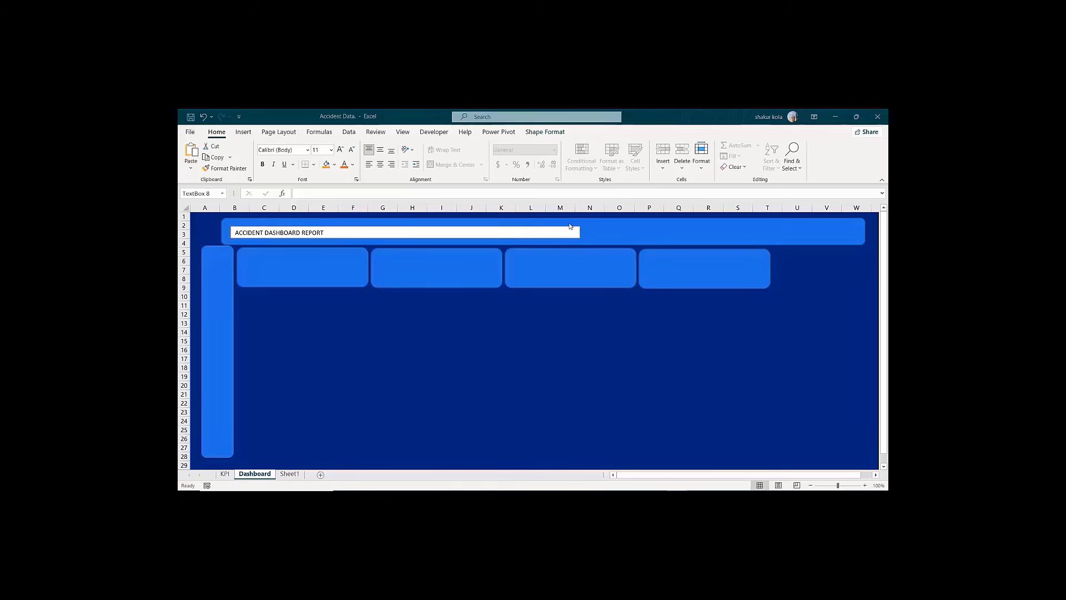
# Step: Remove the fill and outline from the "ACCIDENT DASHBOARD REPORT" text box
pyautogui.click(480, 227)
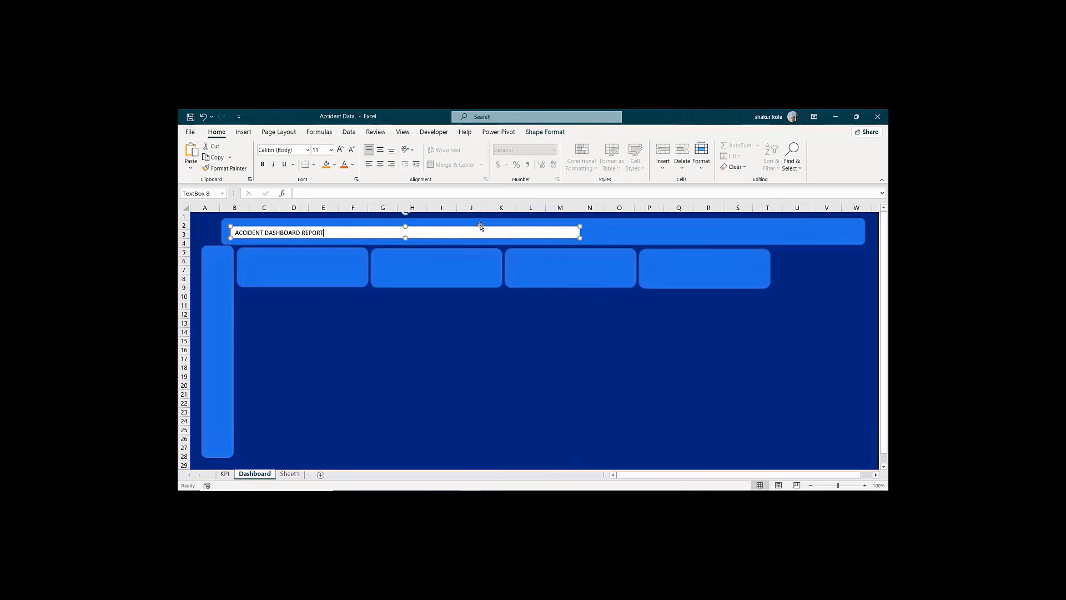
pyautogui.click(549, 133)
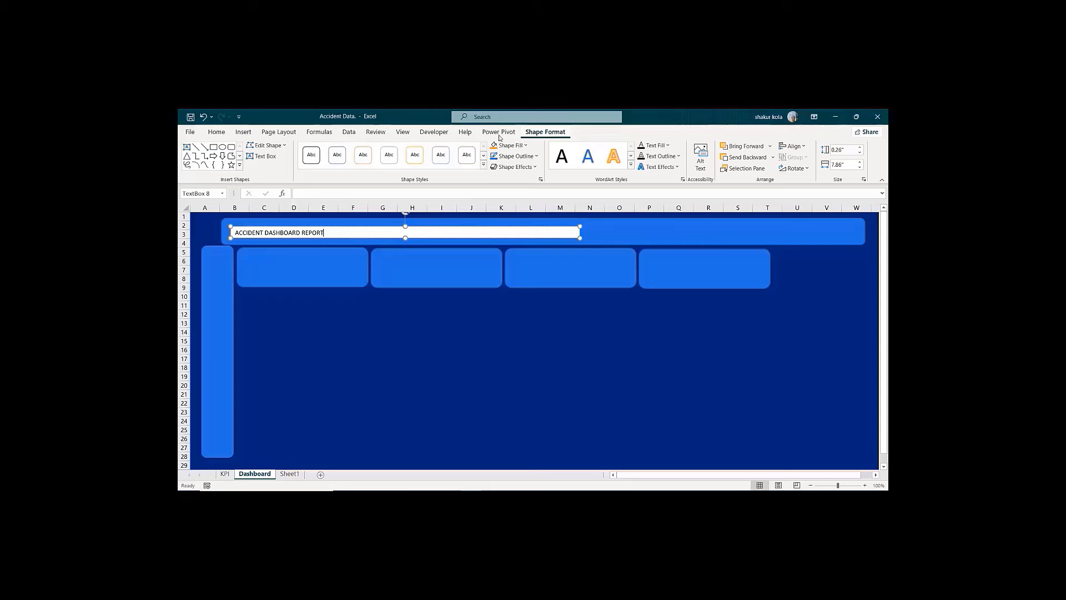
pyautogui.click(525, 146)
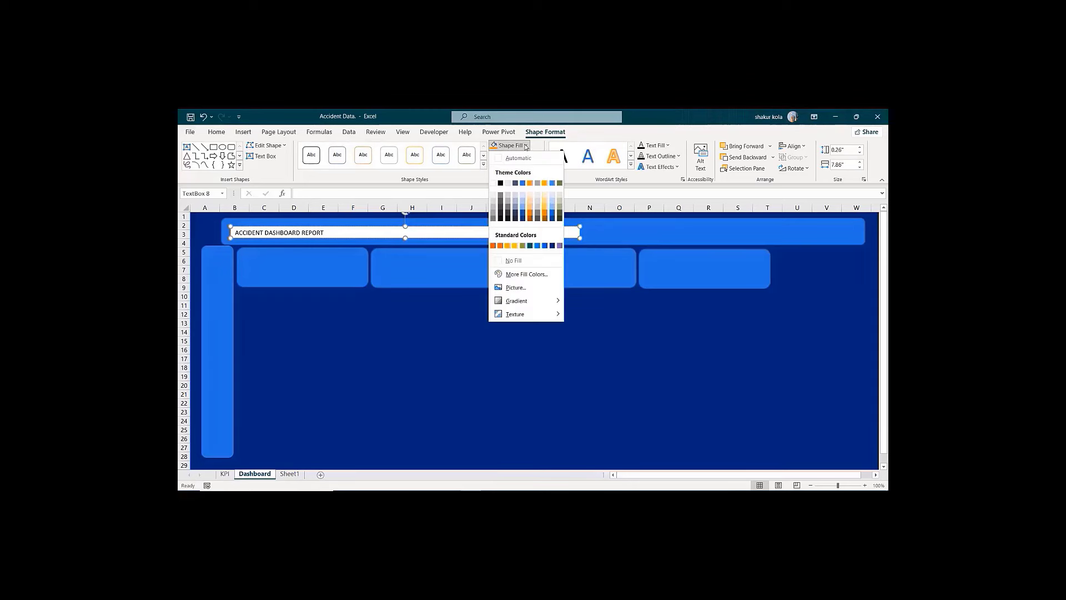
pyautogui.click(499, 261)
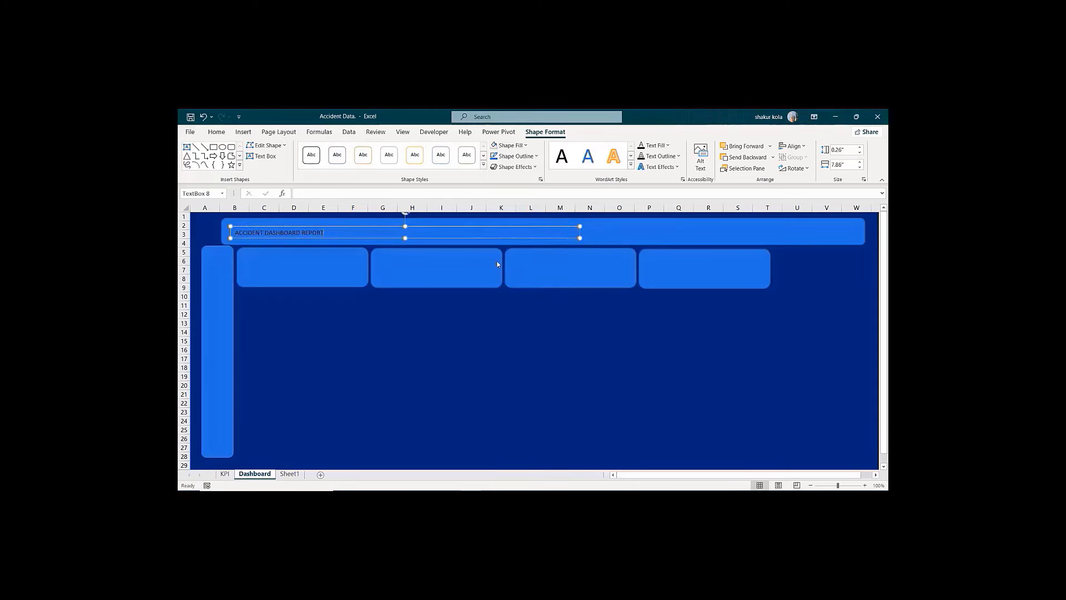
pyautogui.click(536, 157)
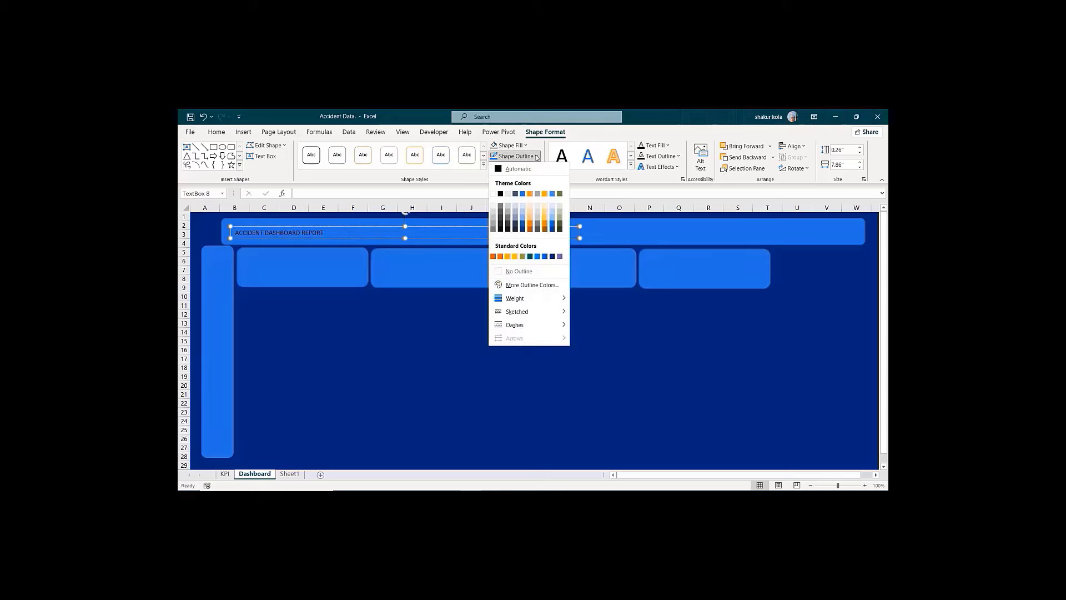
pyautogui.click(505, 272)
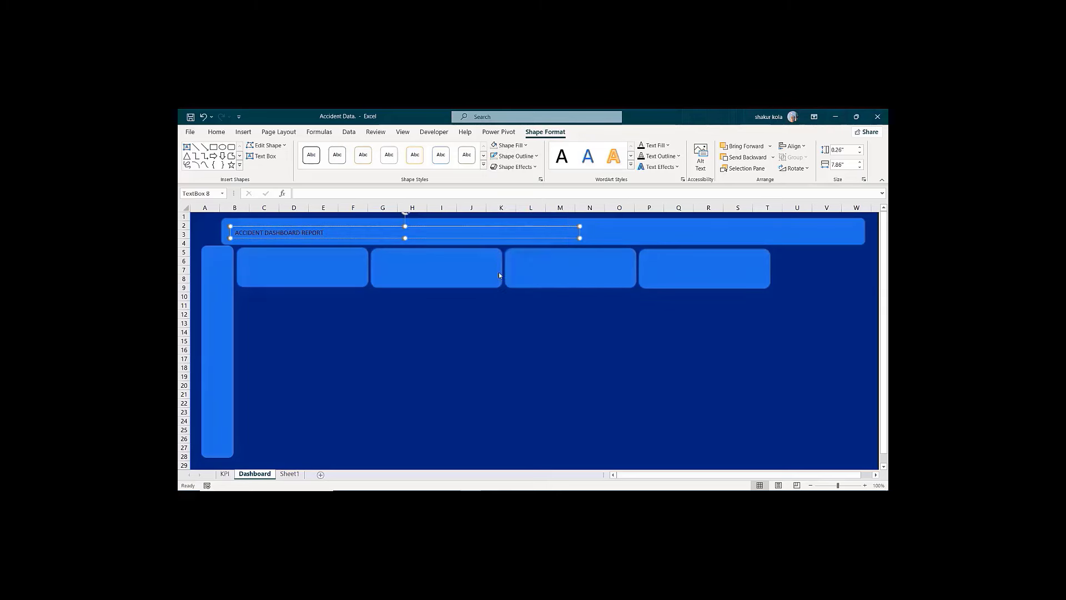
pyautogui.click(345, 338)
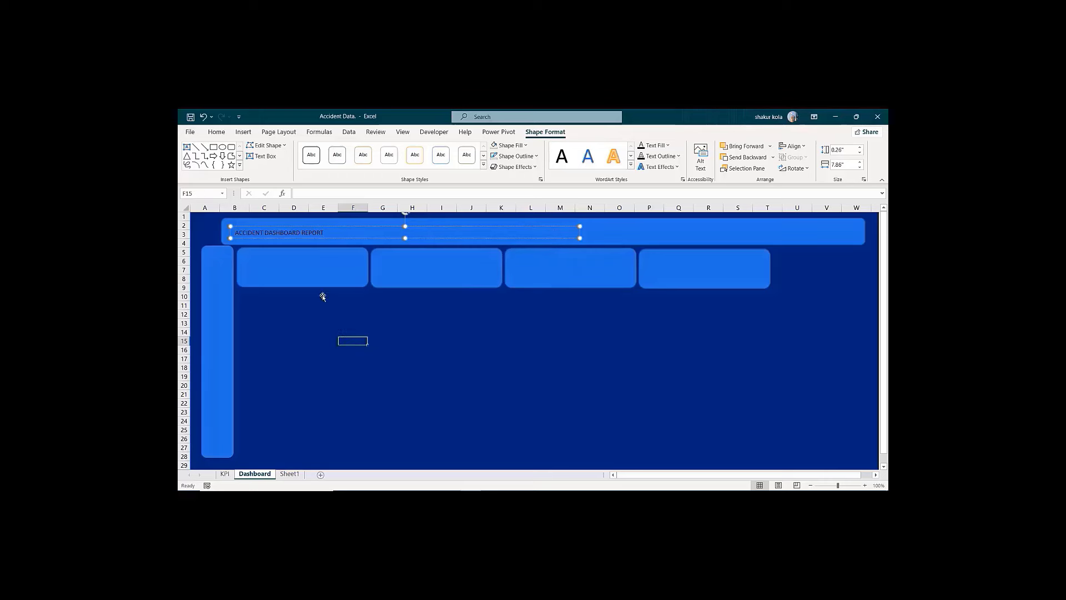
# Step: Format the "ACCIDENT DASHBOARD REPORT" title text in Arial Black at size 24
pyautogui.click(327, 235)
pyautogui.moveTo(322, 232); pyautogui.dragTo(234, 232)
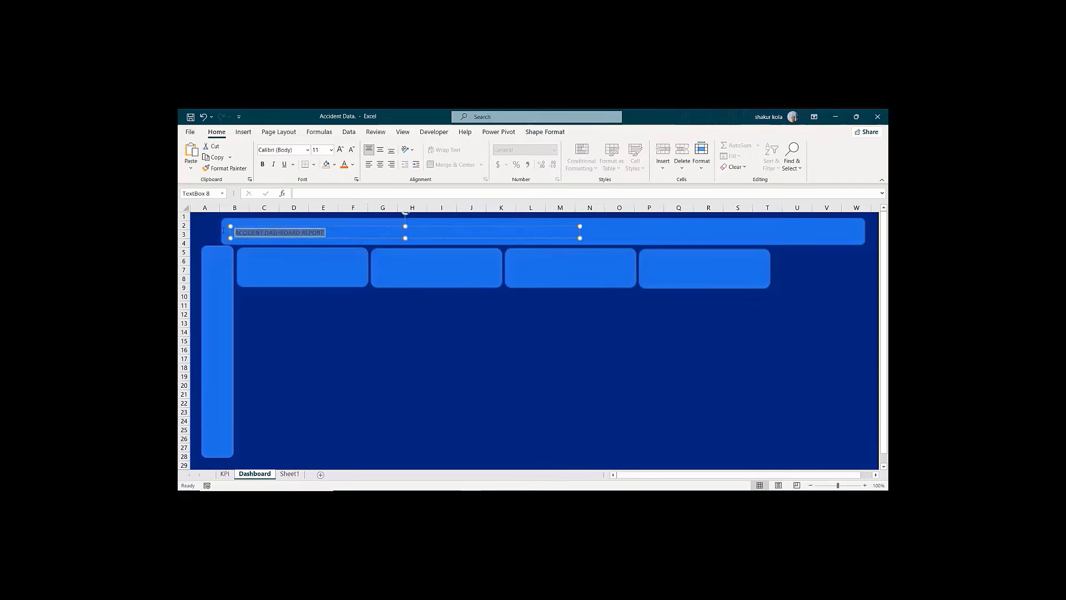
pyautogui.click(308, 151)
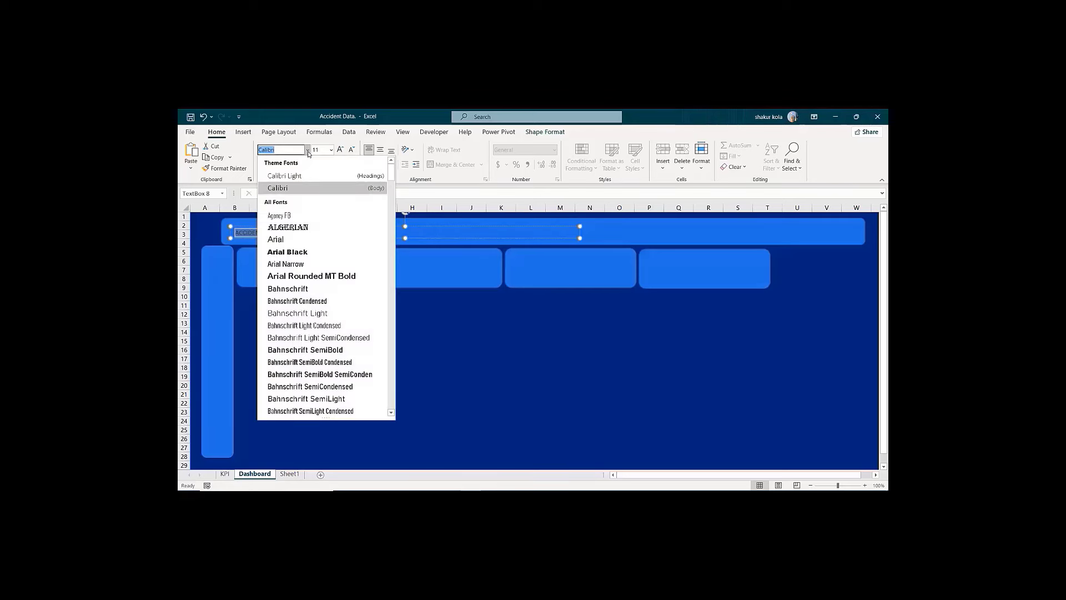
pyautogui.click(282, 252)
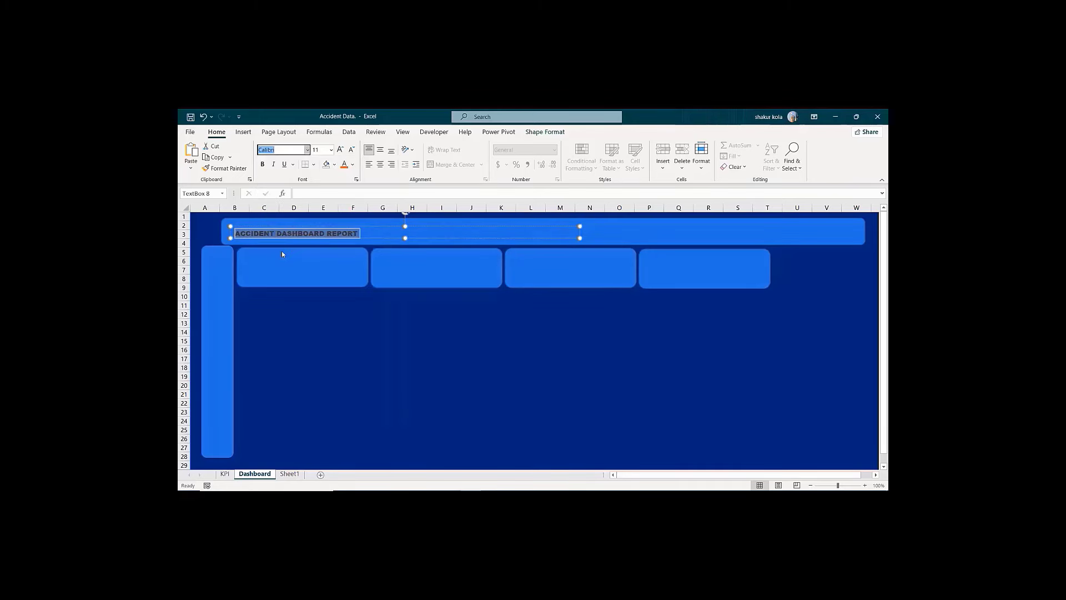
pyautogui.click(340, 149)
pyautogui.click(341, 149)
pyautogui.click(340, 150)
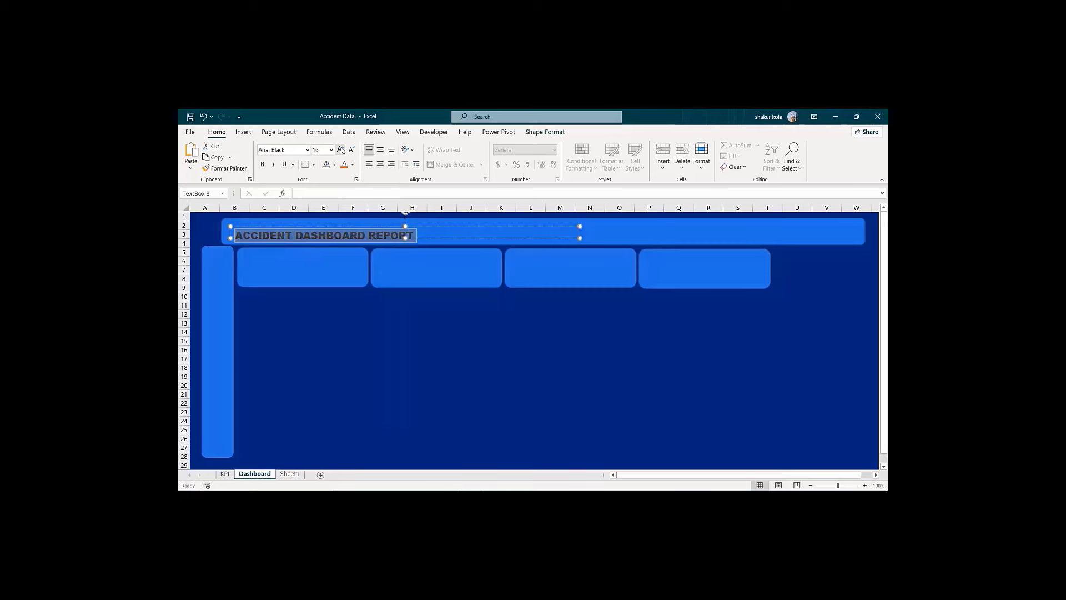
pyautogui.click(340, 149)
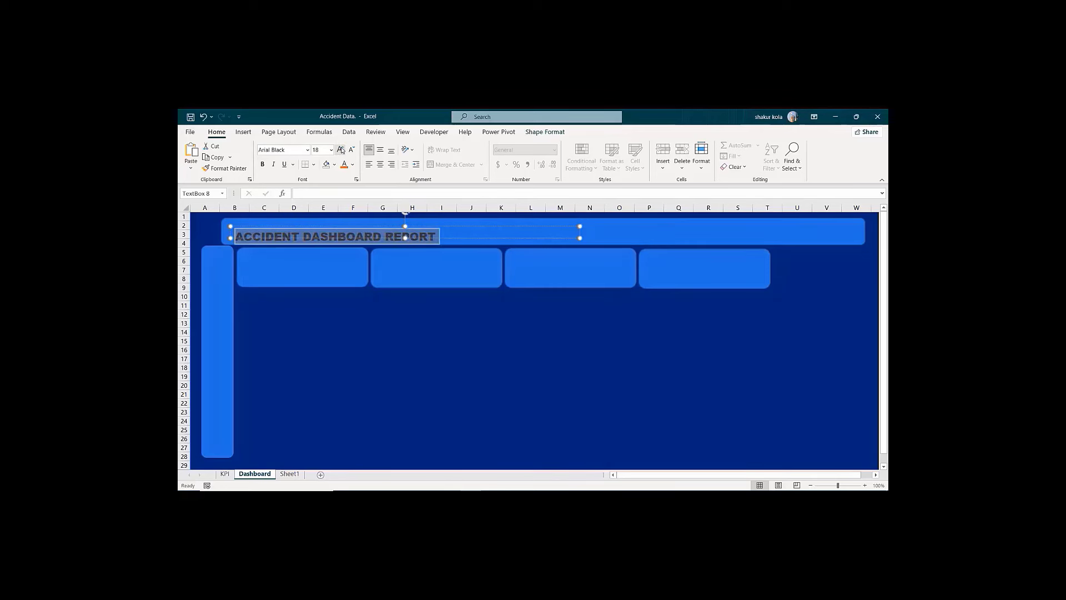
pyautogui.click(341, 150)
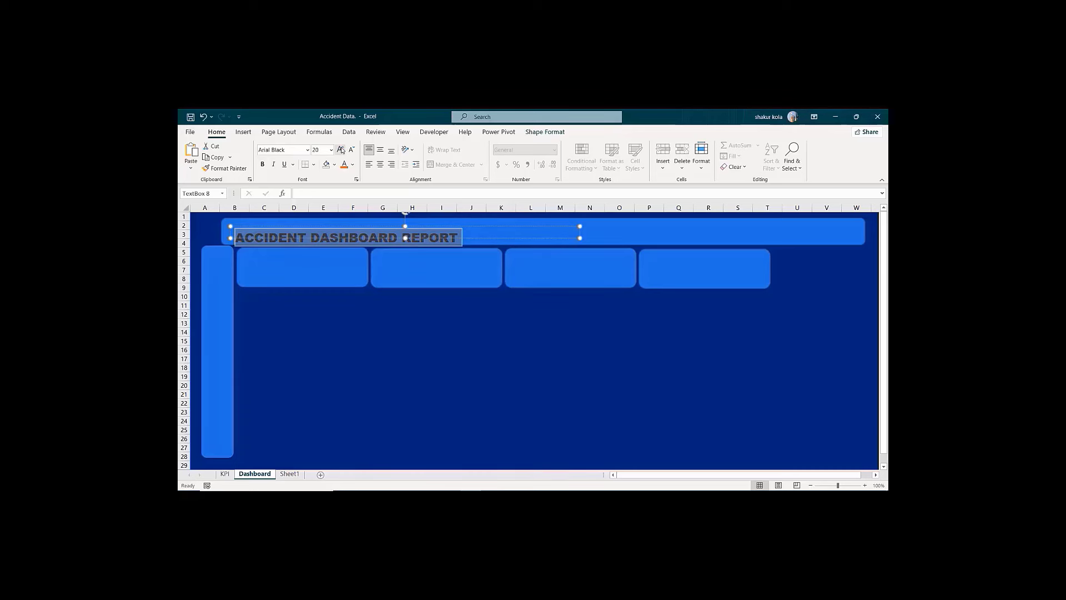
pyautogui.click(340, 150)
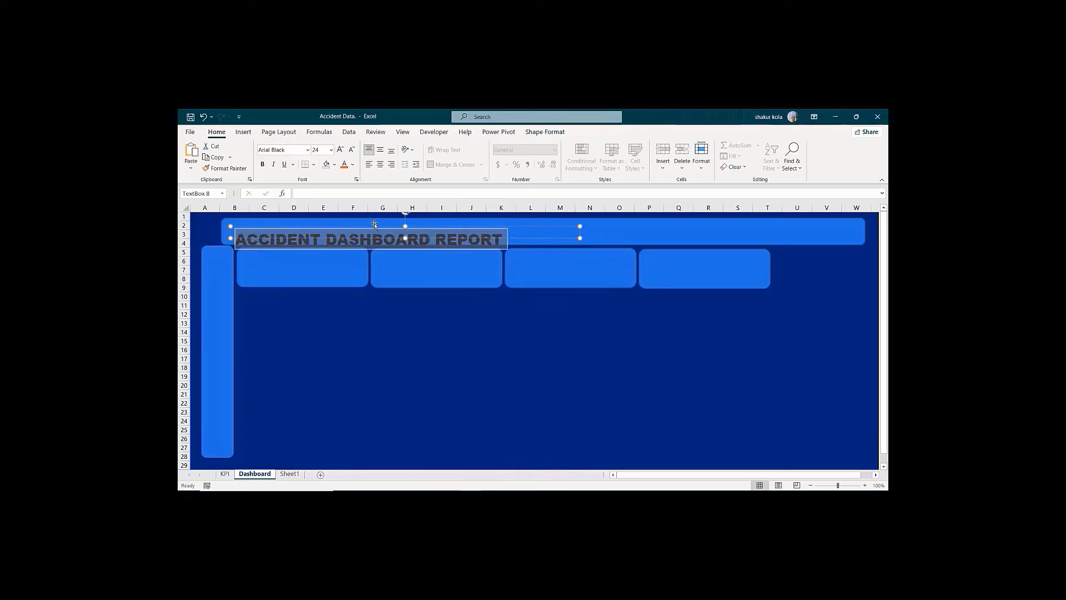
# Step: Fit the title text box within the height of the header bar and set its text colour to white
pyautogui.moveTo(379, 228); pyautogui.dragTo(401, 242)
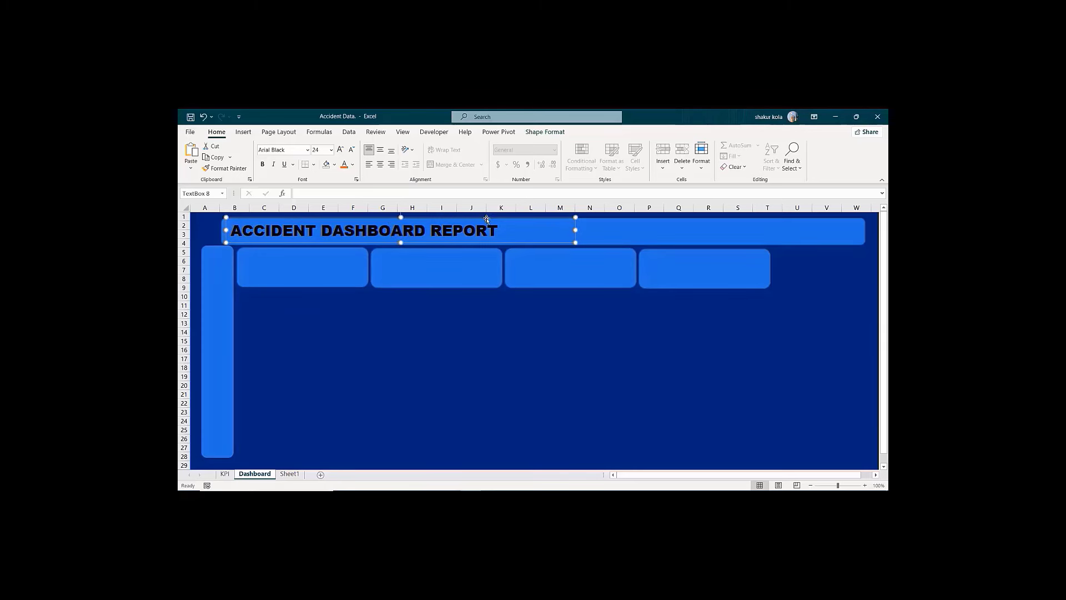
pyautogui.moveTo(487, 219); pyautogui.dragTo(293, 242)
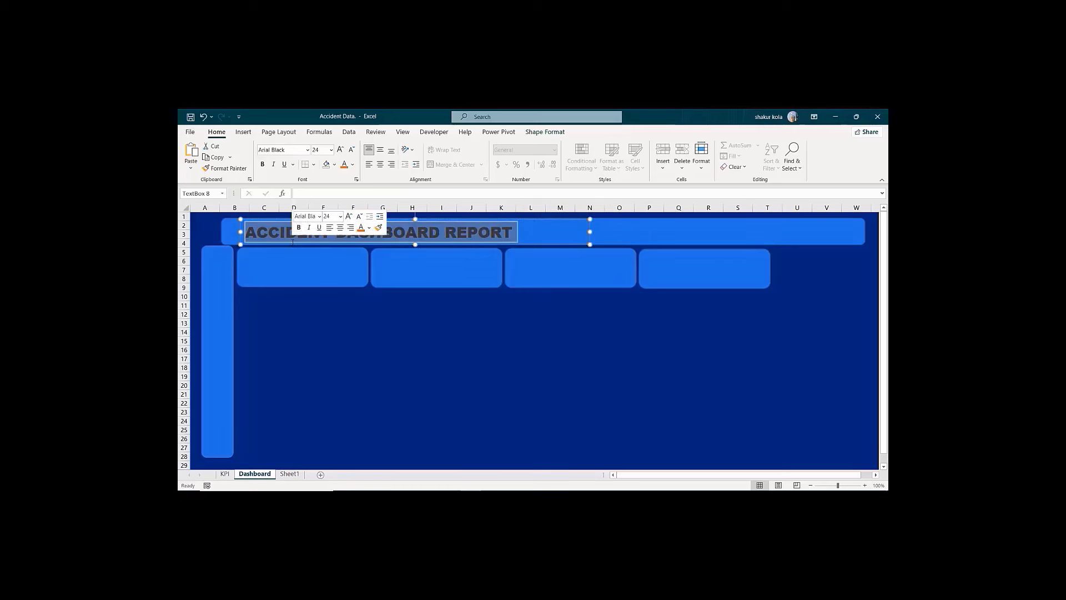
pyautogui.click(352, 164)
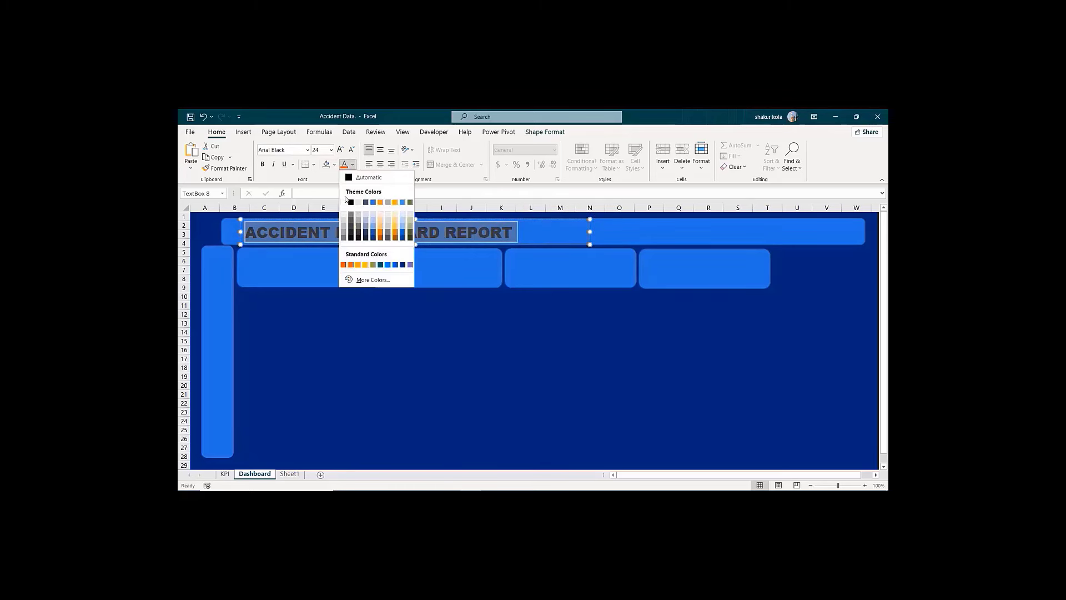
pyautogui.click(344, 203)
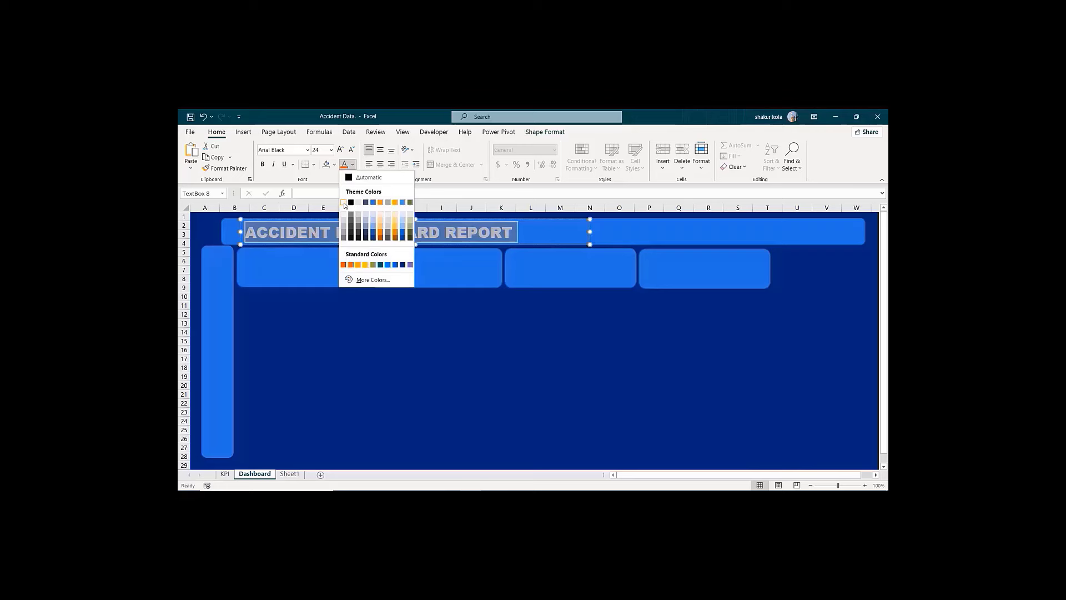
pyautogui.click(393, 332)
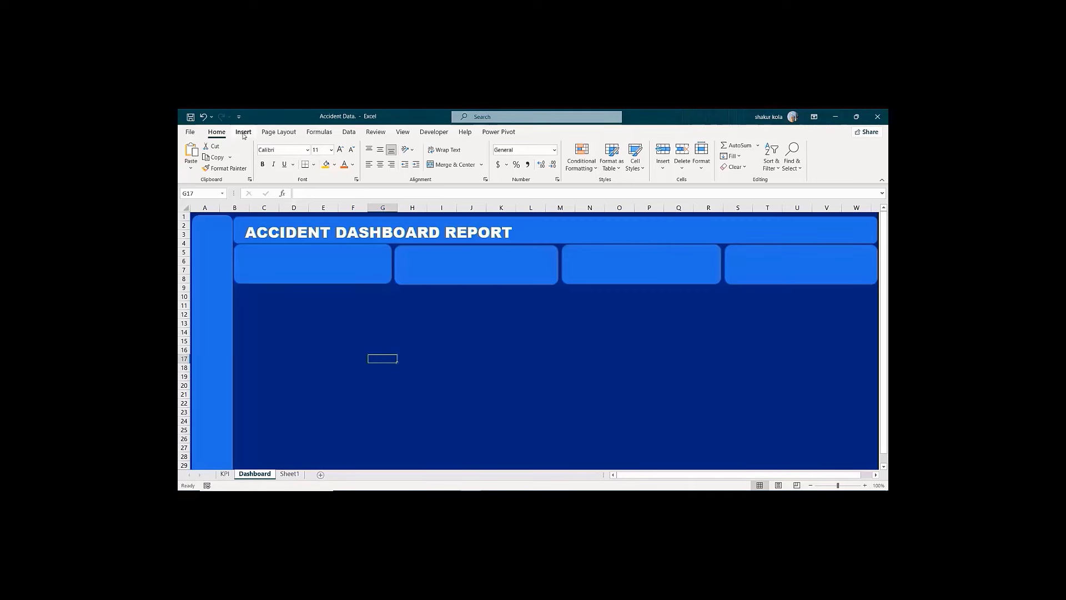
# Step: Insert a text box about 1.88" wide on the header bar over columns P–S, reading "Total Casualties"
pyautogui.click(244, 134)
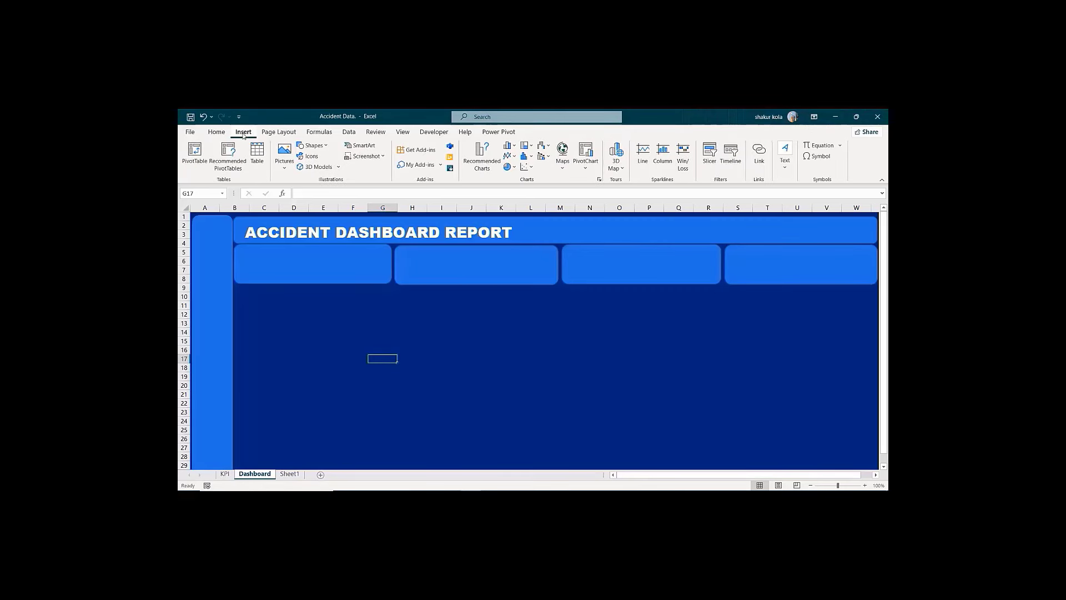
pyautogui.click(785, 163)
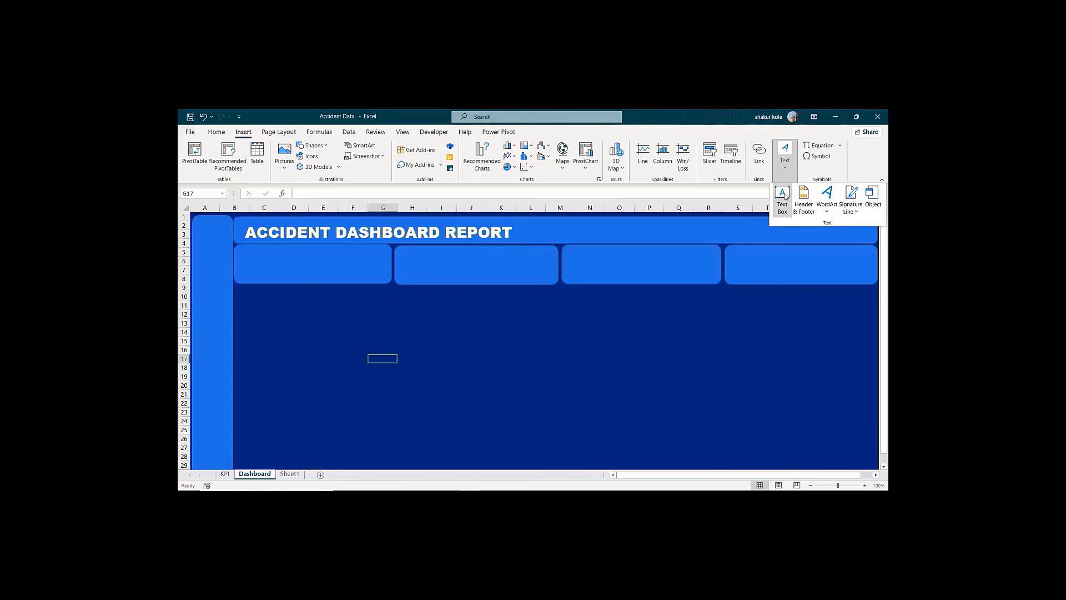
pyautogui.click(783, 196)
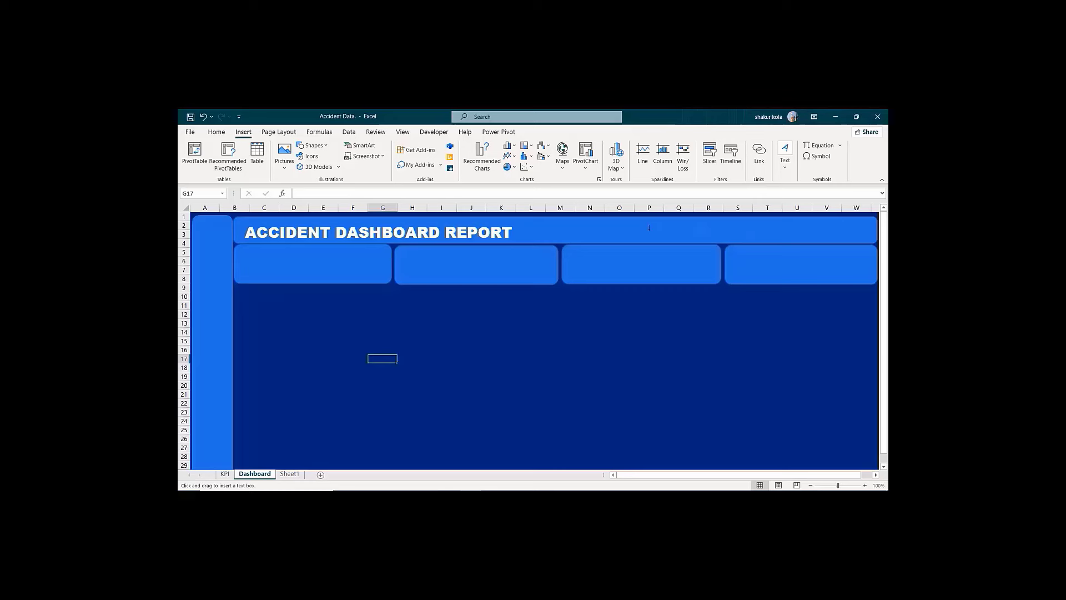
pyautogui.moveTo(675, 228); pyautogui.dragTo(733, 220)
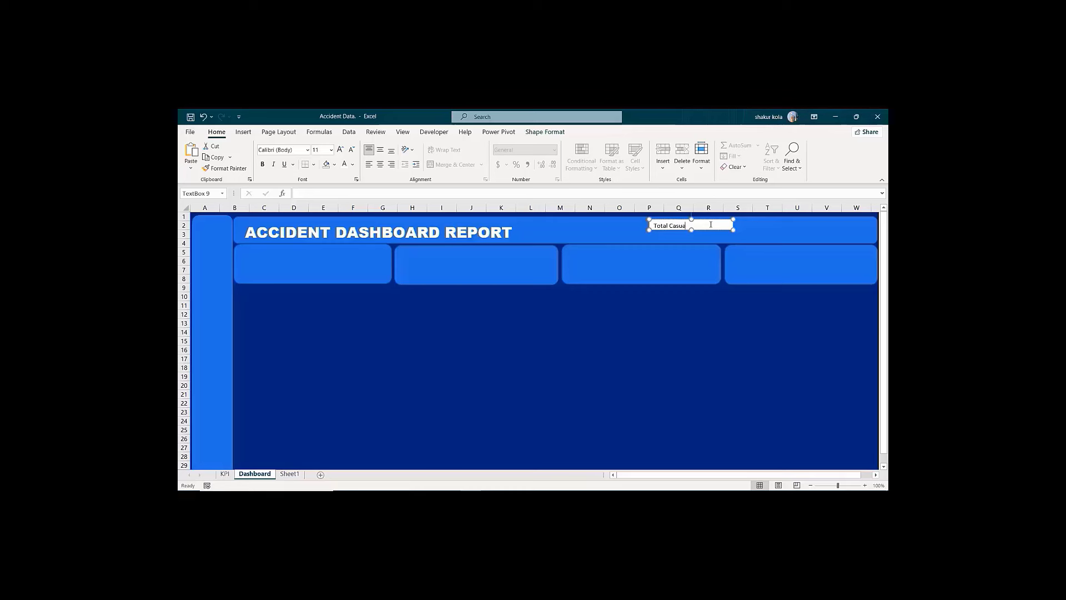
pyautogui.write('lties')
pyautogui.click(778, 227)
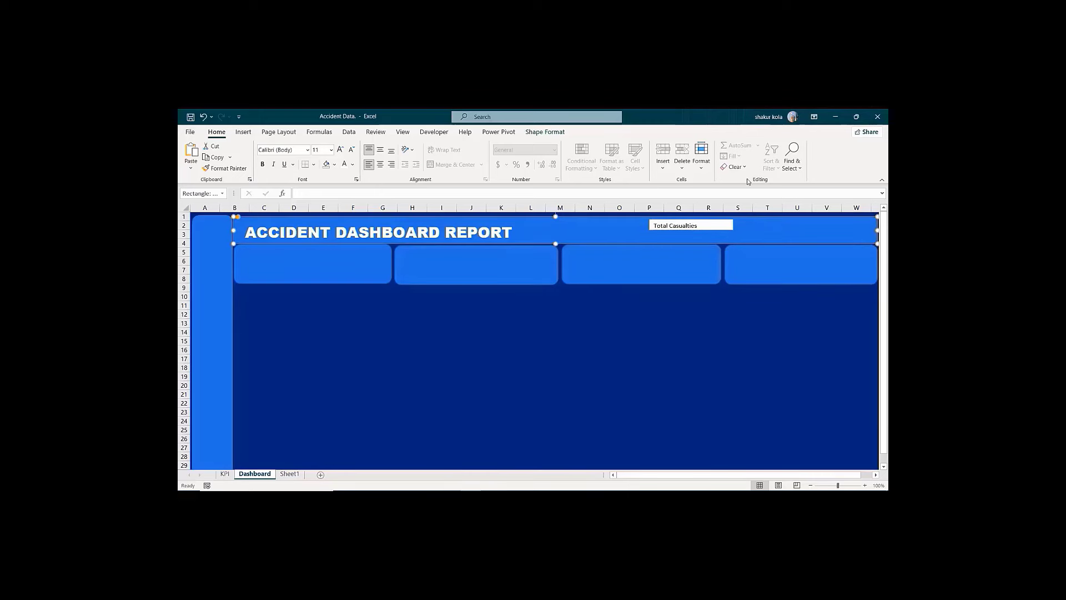
# Step: Insert an empty text box on the header bar over columns T–W, beside the "Total Casualties" box
pyautogui.click(245, 133)
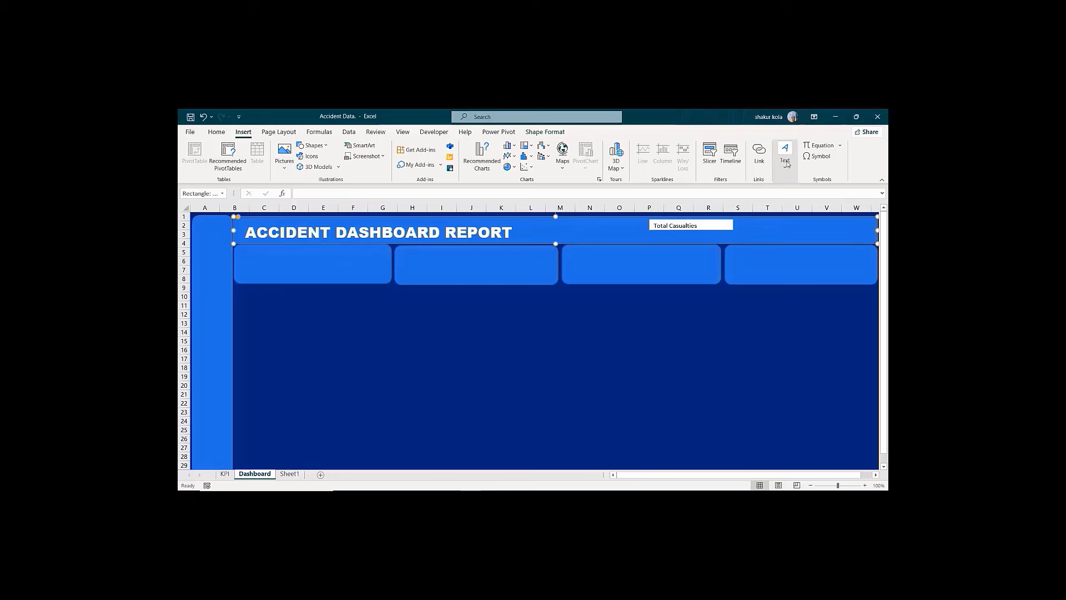
pyautogui.click(785, 156)
pyautogui.click(782, 205)
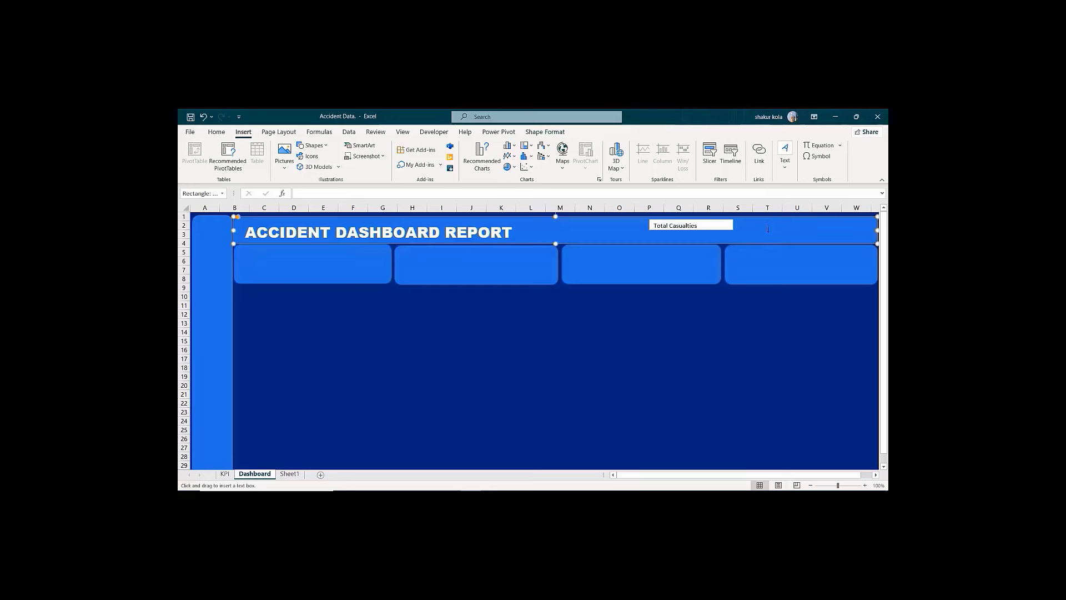
pyautogui.moveTo(768, 231); pyautogui.dragTo(858, 220)
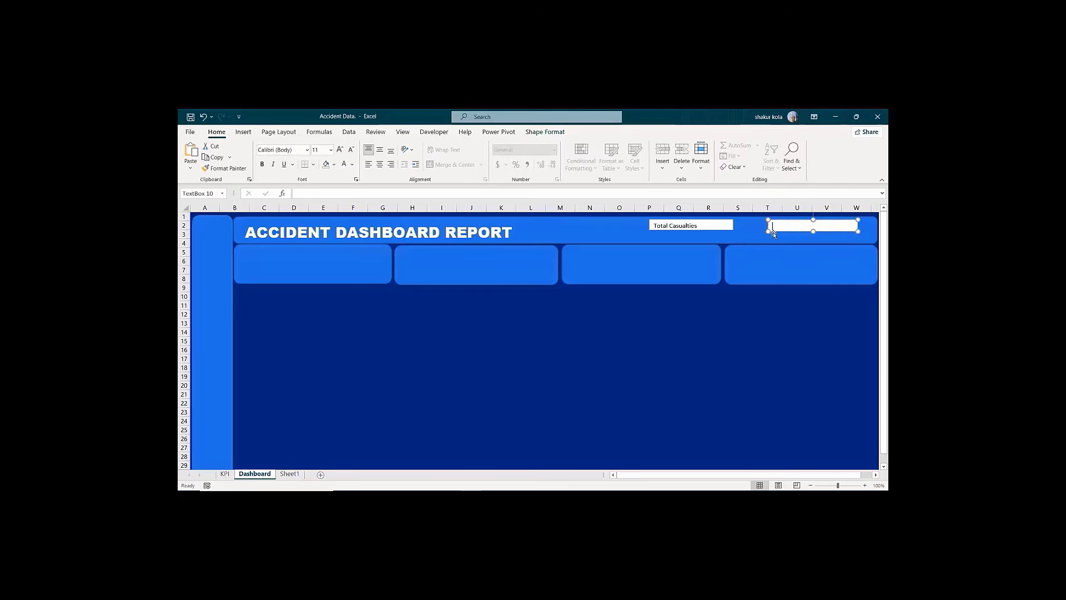
# Step: Shift the "Total Casualties" text box slightly toward the empty box and increase its height to about 0.37"
pyautogui.click(707, 225)
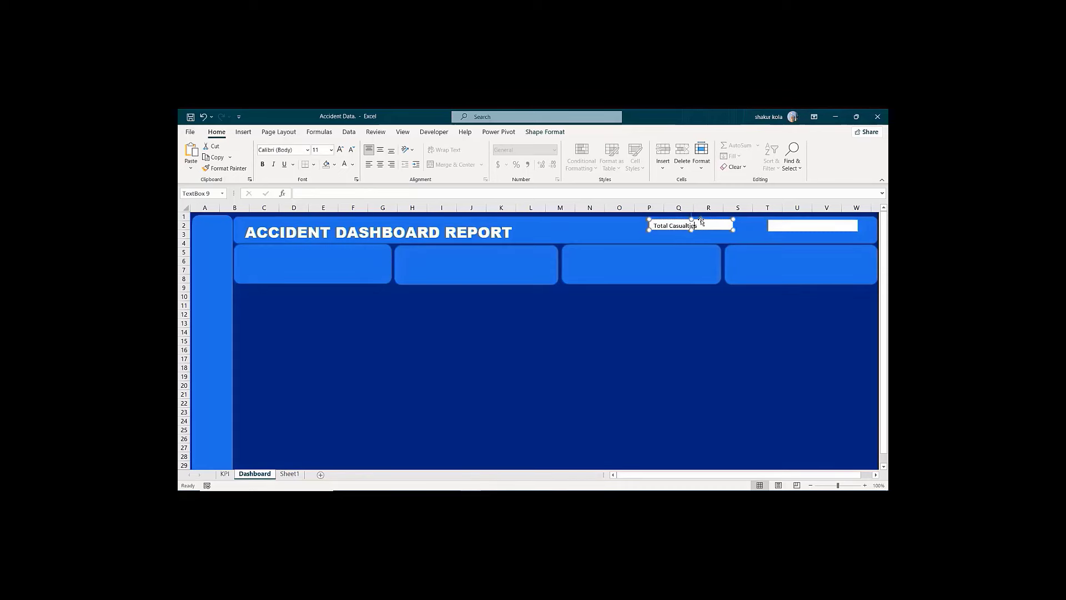
pyautogui.moveTo(702, 221); pyautogui.dragTo(712, 221)
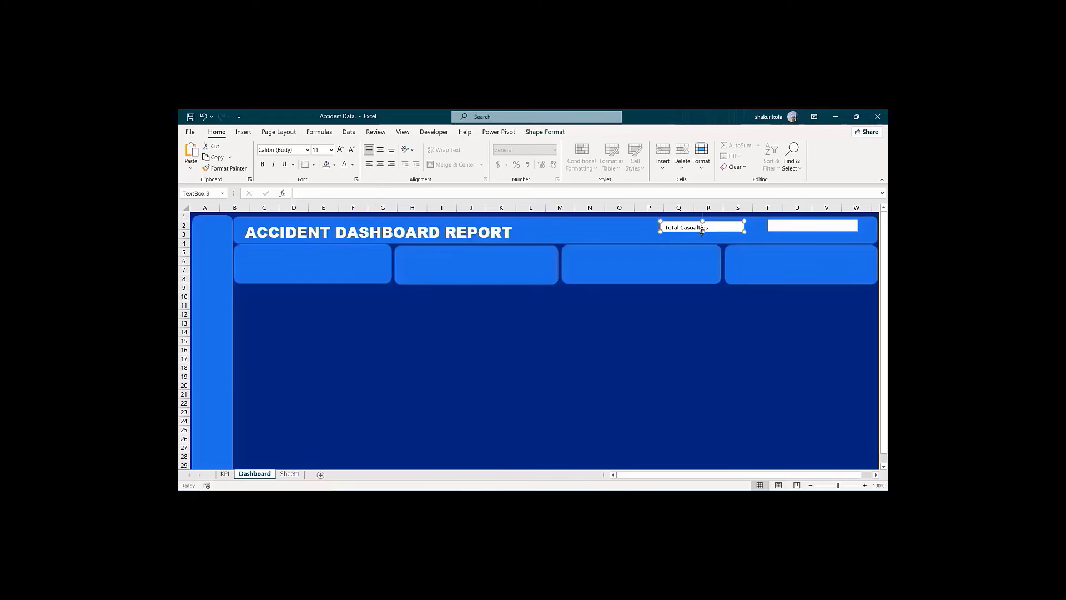
pyautogui.moveTo(702, 232); pyautogui.dragTo(702, 237)
# Step: Remove the fill and outline from the "Total Casualties" text box
pyautogui.click(537, 132)
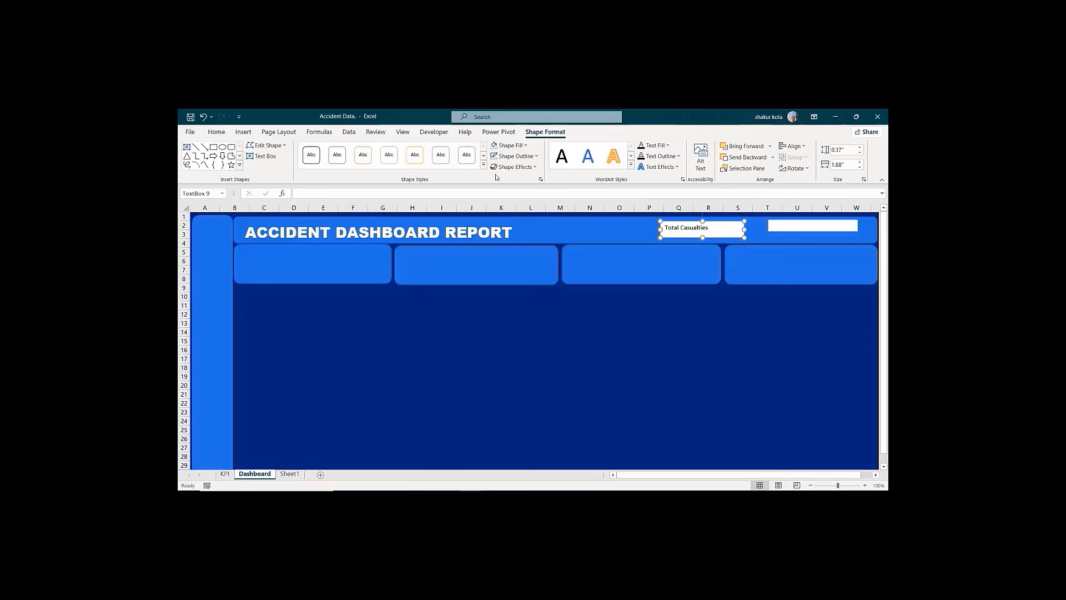
pyautogui.click(524, 146)
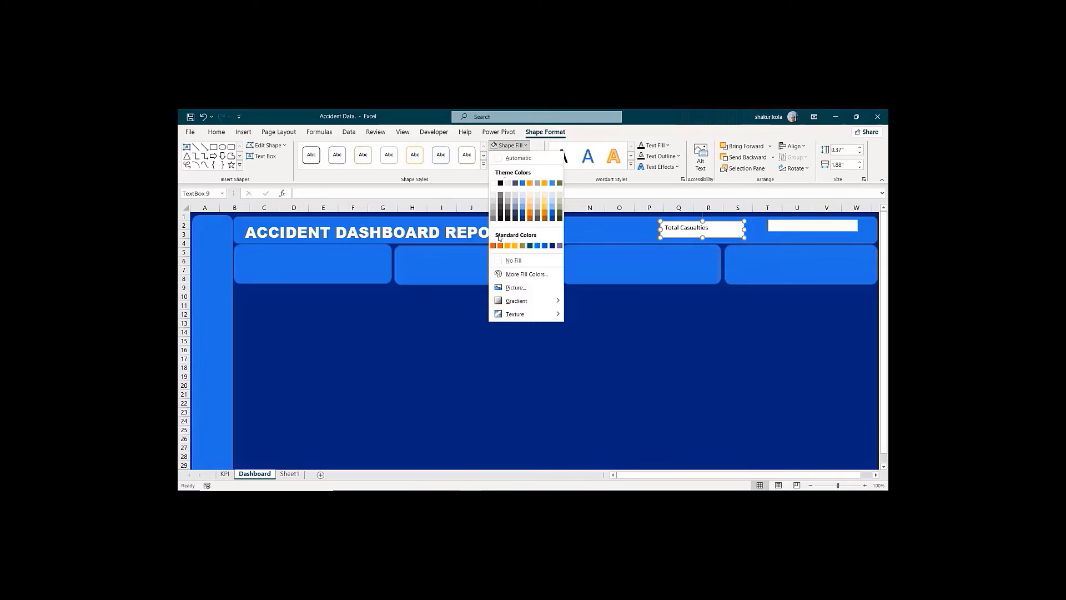
pyautogui.click(498, 261)
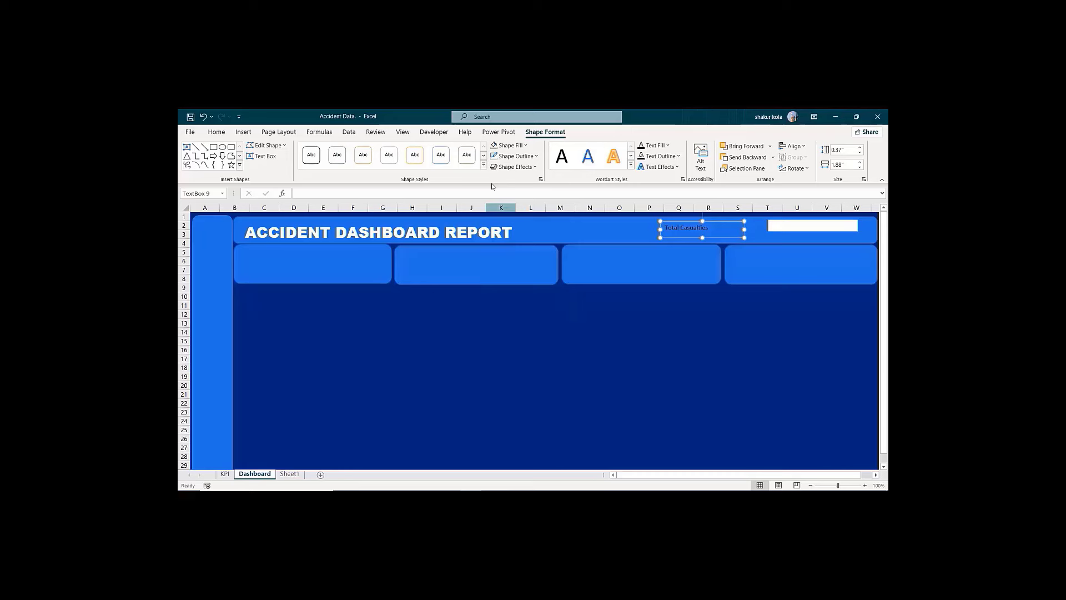
pyautogui.click(537, 158)
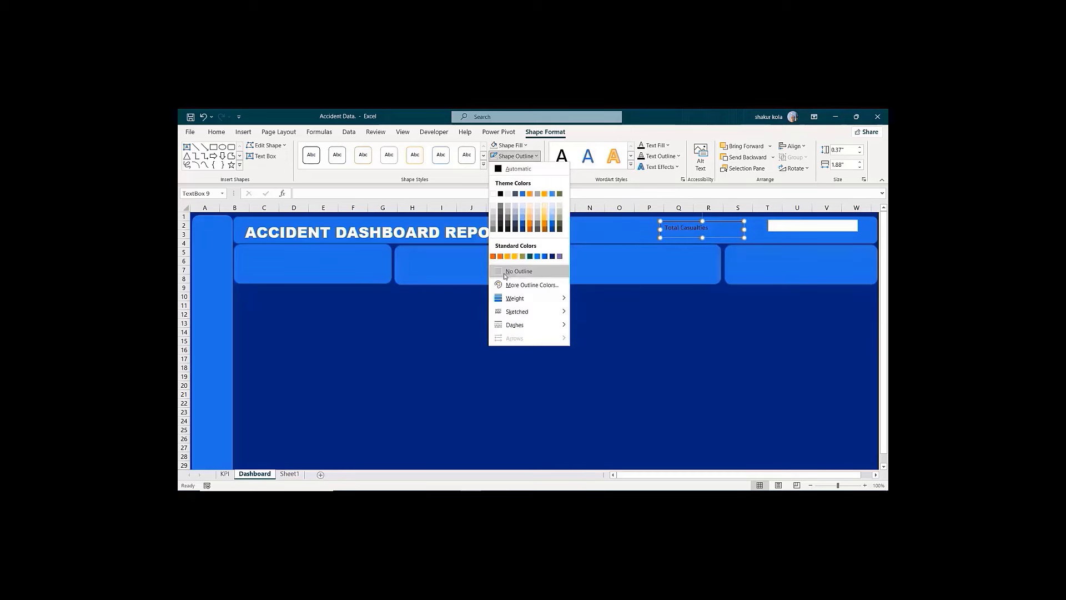
pyautogui.click(522, 269)
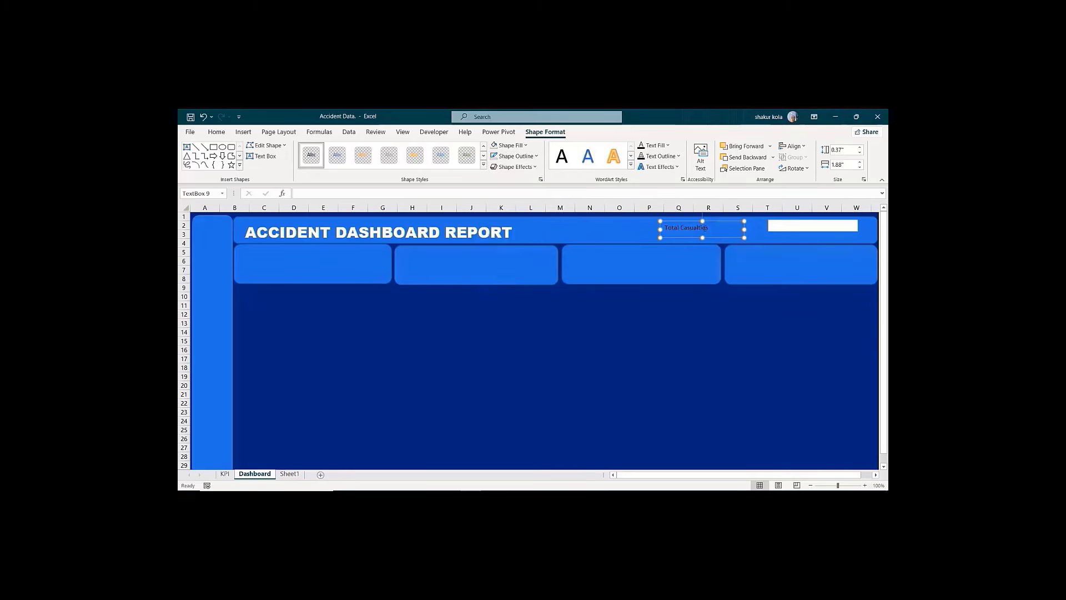
# Step: Format the "Total Casualties" label text in Arial Black at size 12
pyautogui.moveTo(714, 227); pyautogui.dragTo(663, 228)
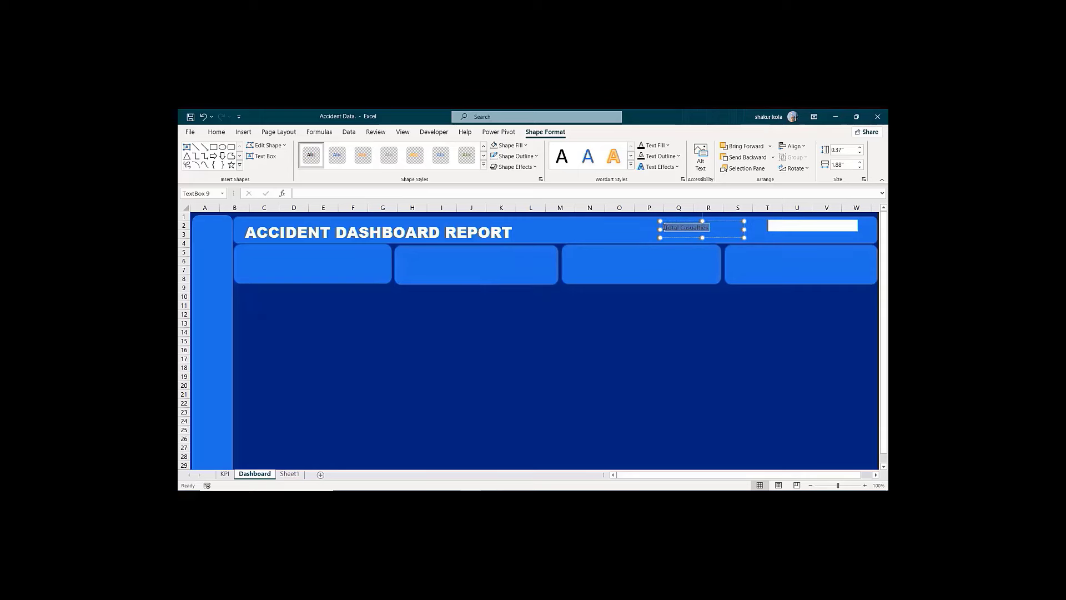
pyautogui.click(216, 132)
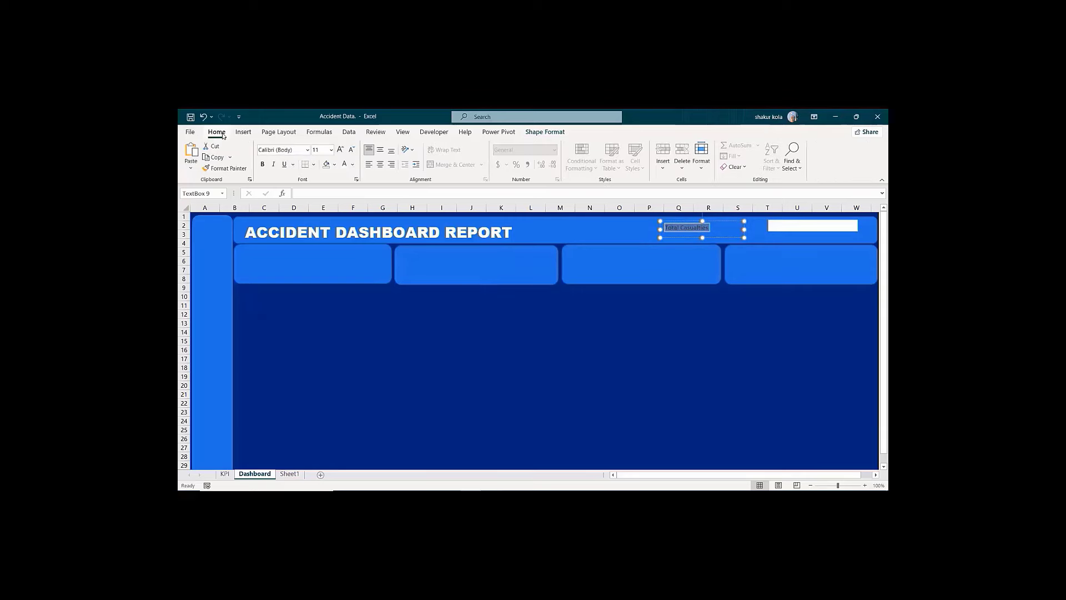
pyautogui.click(307, 150)
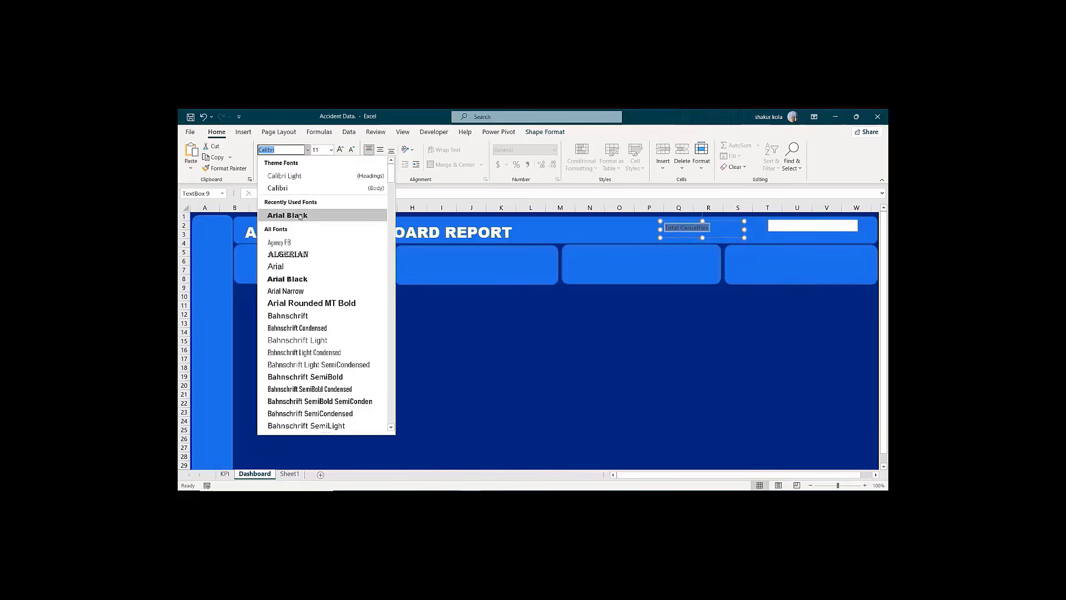
pyautogui.click(298, 216)
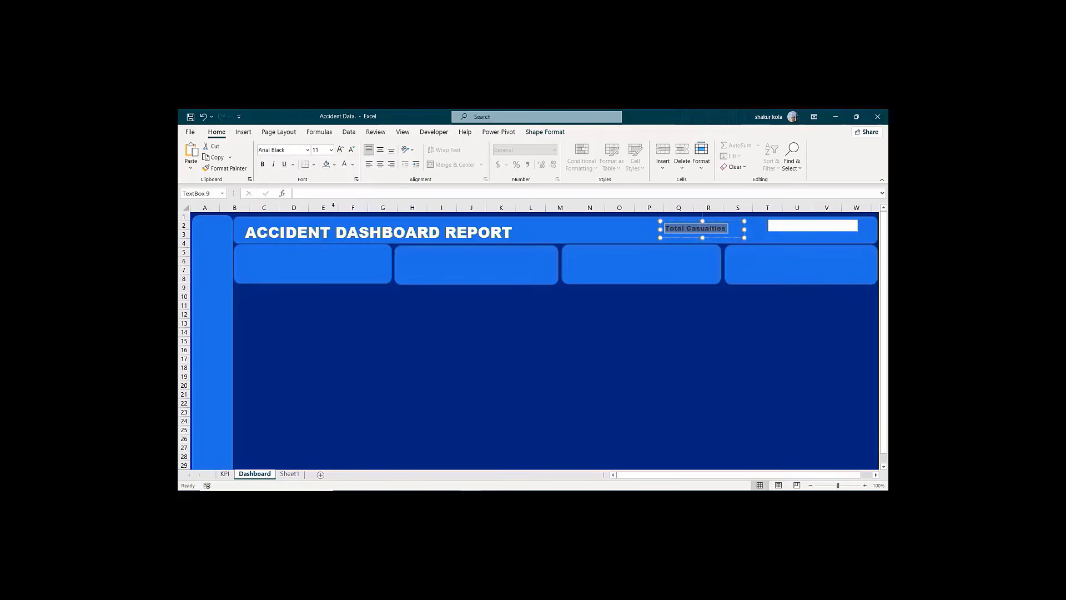
pyautogui.click(340, 150)
pyautogui.click(341, 151)
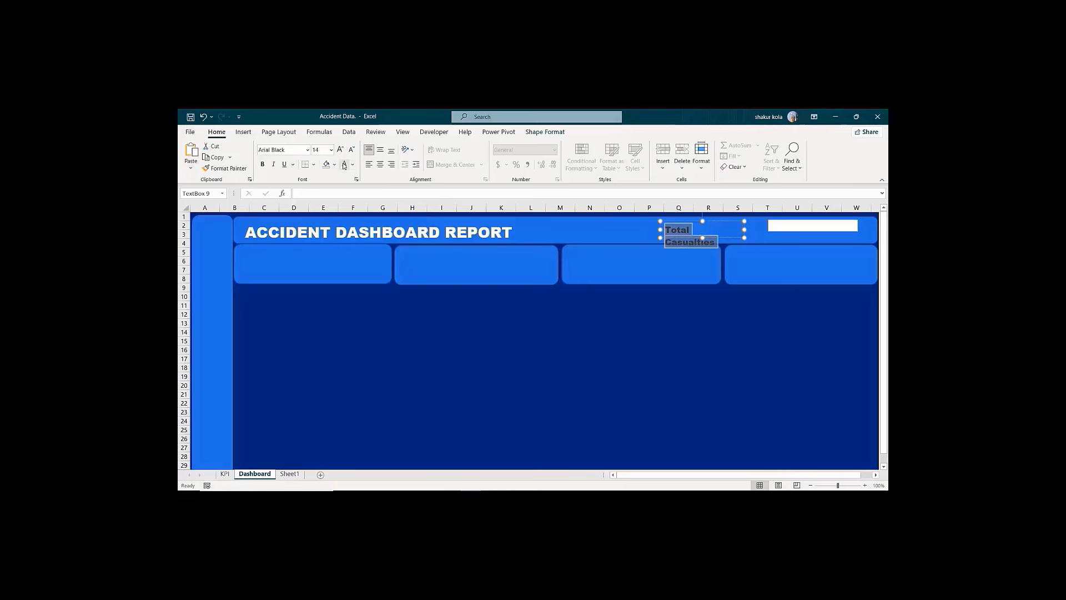
pyautogui.click(350, 151)
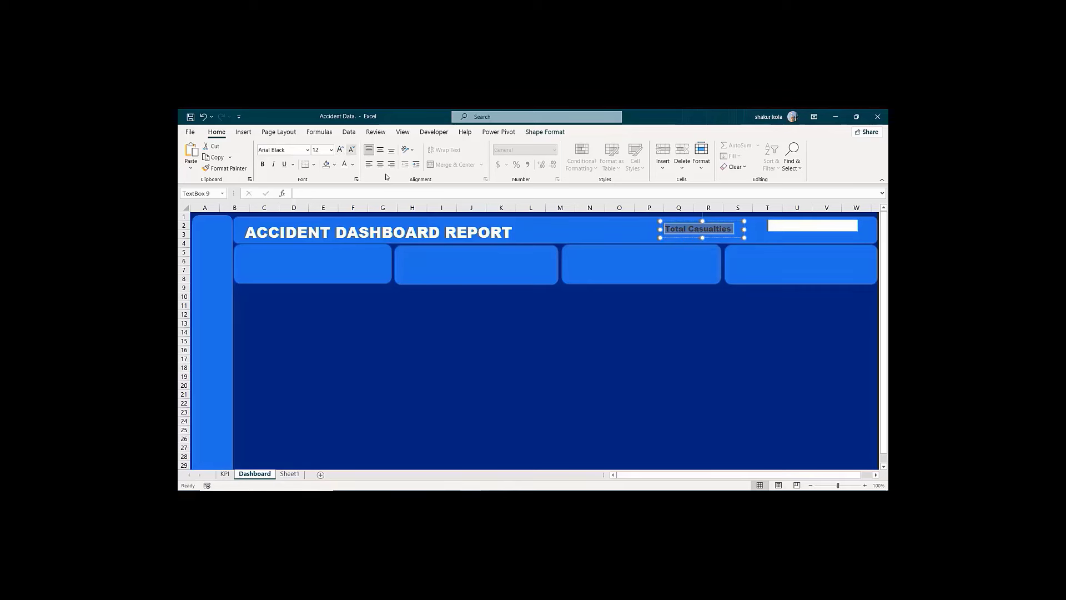
pyautogui.click(742, 349)
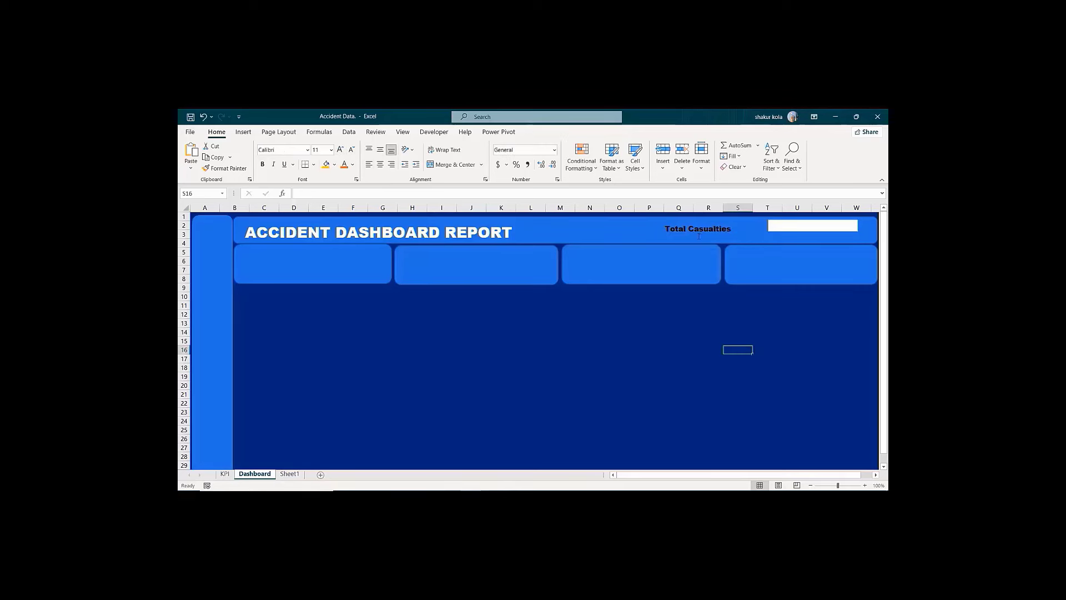
# Step: Change the font colour of the "Total Casualties" label to white
pyautogui.click(730, 229)
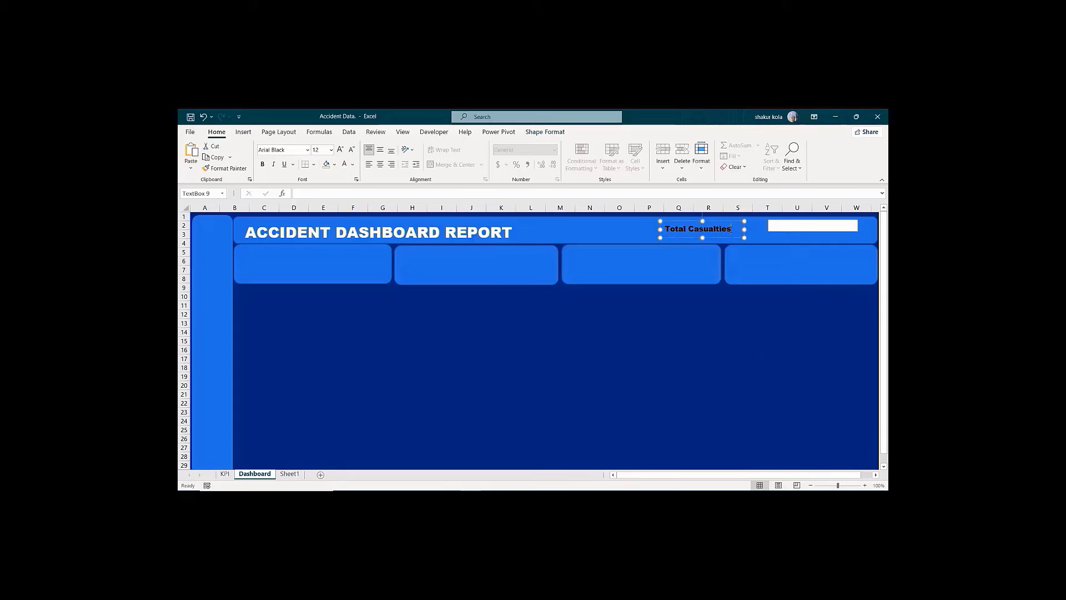
pyautogui.moveTo(731, 229); pyautogui.dragTo(664, 229)
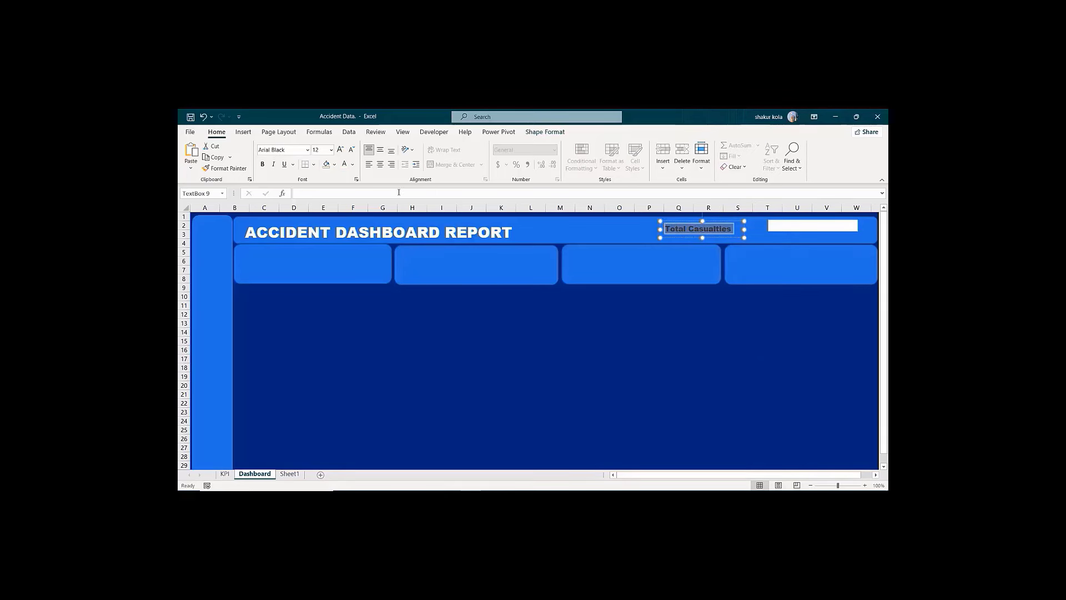
pyautogui.click(344, 163)
pyautogui.click(748, 349)
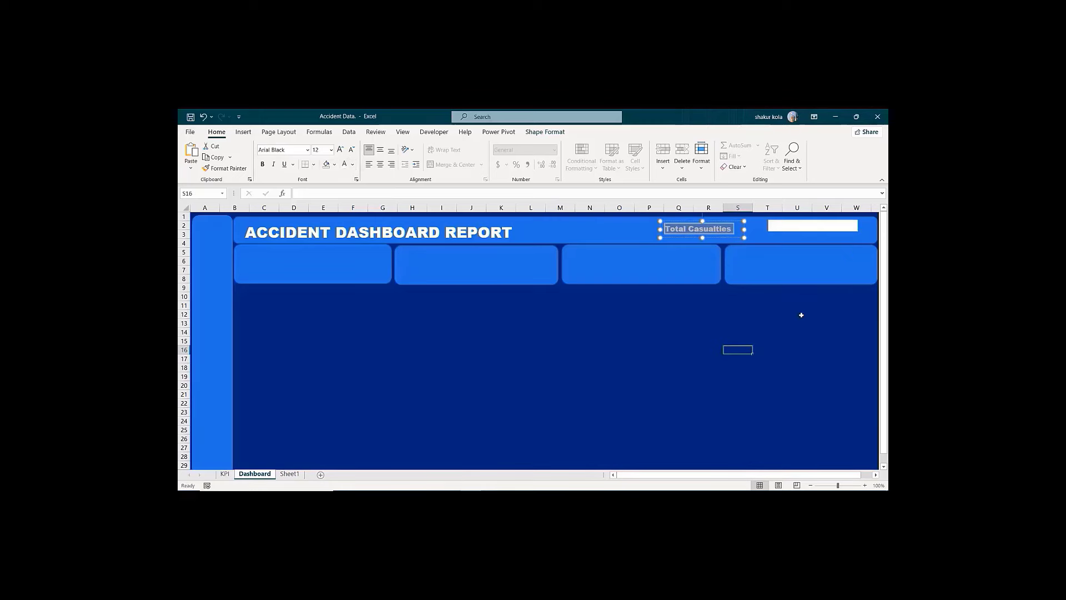
# Step: Move the empty header text box closer to the "Total Casualties" label, spanning columns S–V and level with its text
pyautogui.click(809, 236)
pyautogui.click(805, 225)
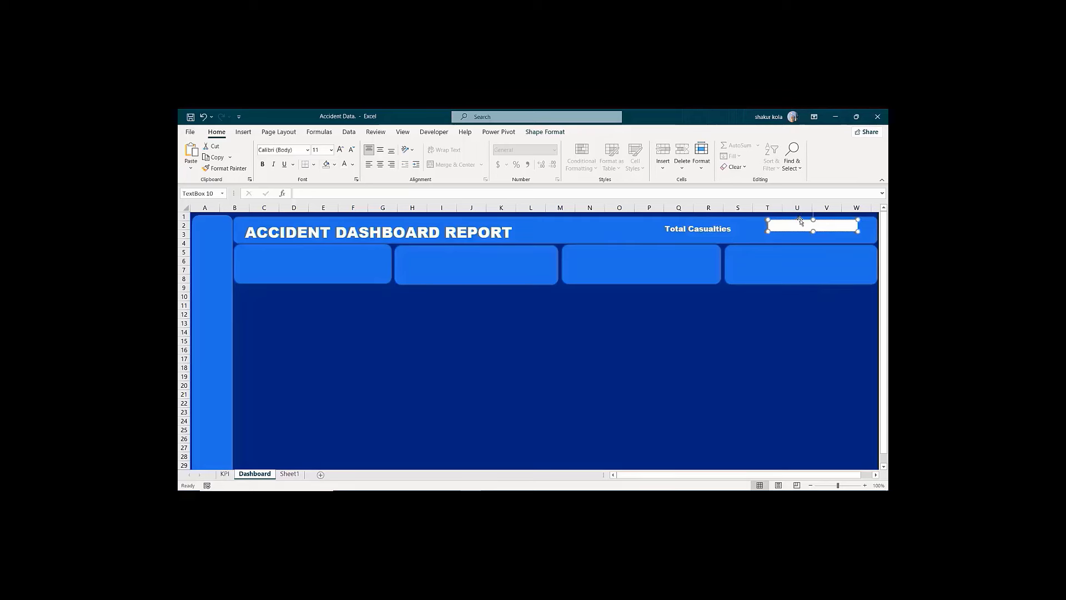
pyautogui.moveTo(800, 221); pyautogui.dragTo(772, 224)
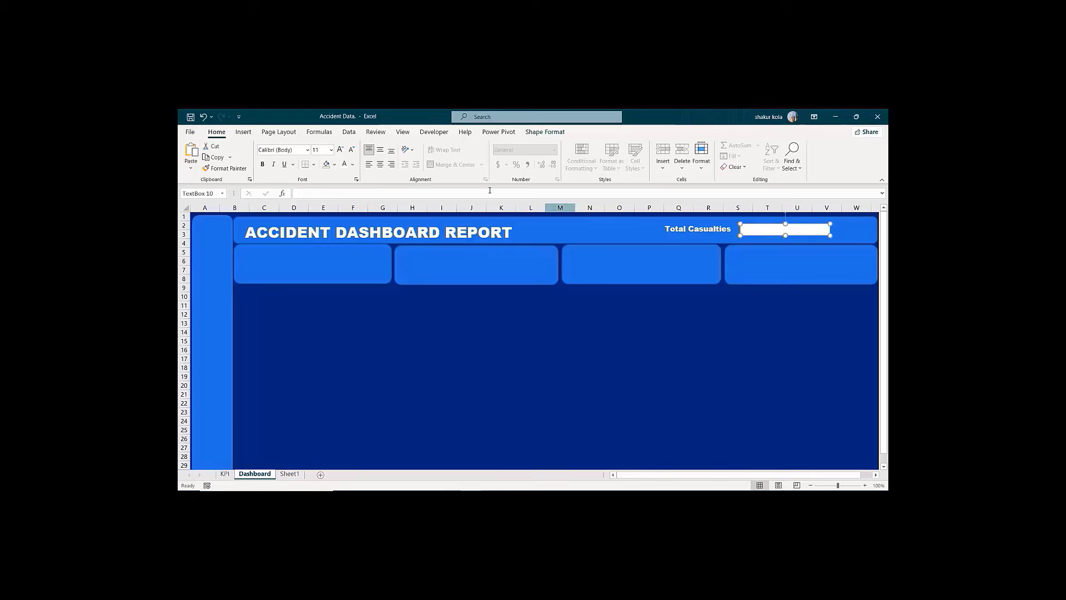
# Step: Remove the fill and outline from the empty text box beside "Total Casualties"
pyautogui.click(551, 134)
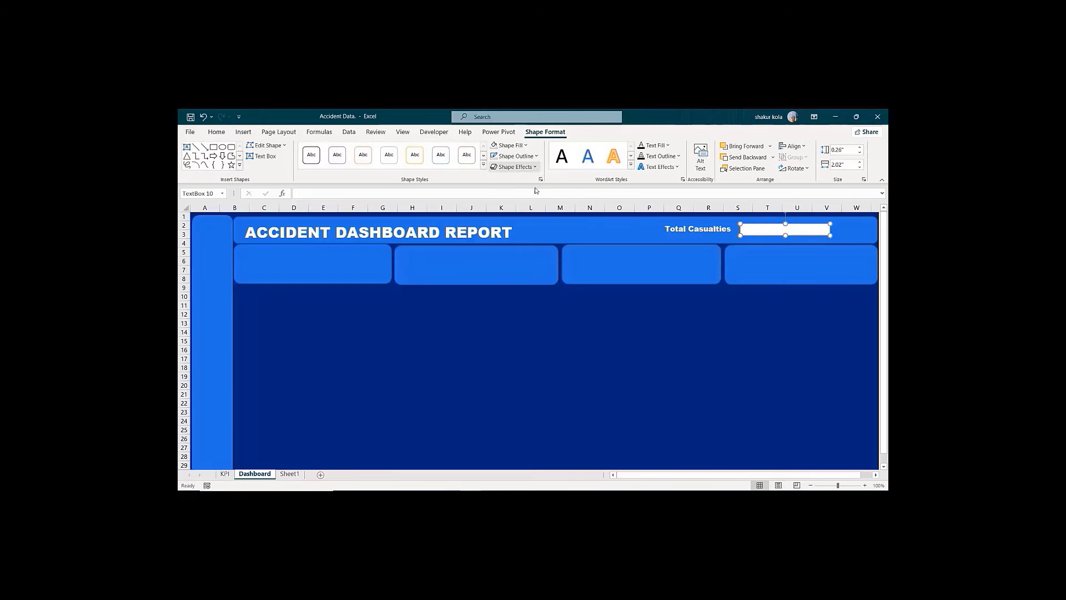
pyautogui.click(518, 147)
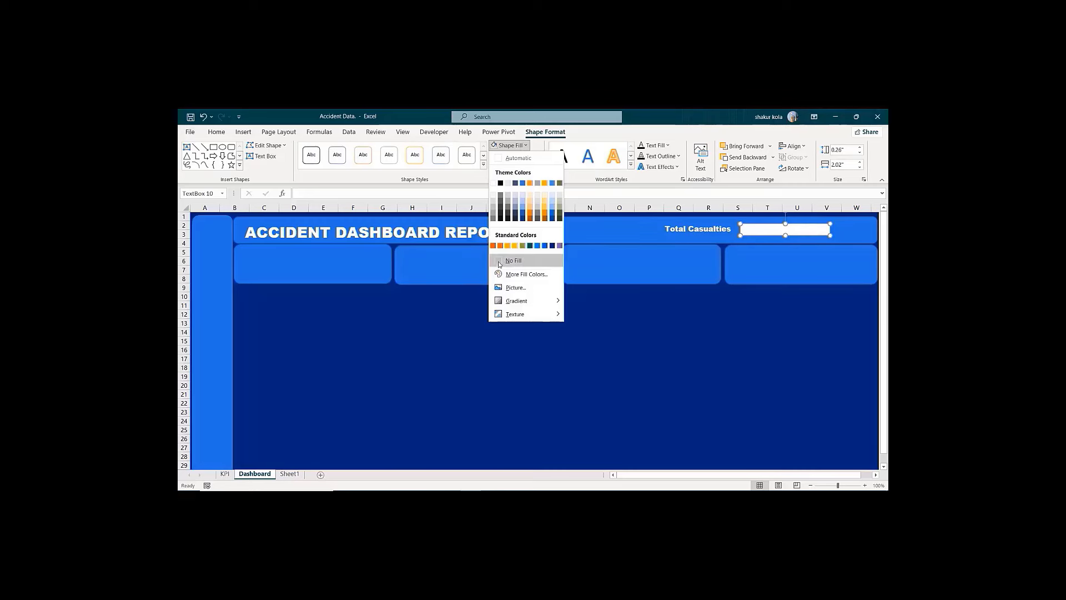
pyautogui.click(512, 261)
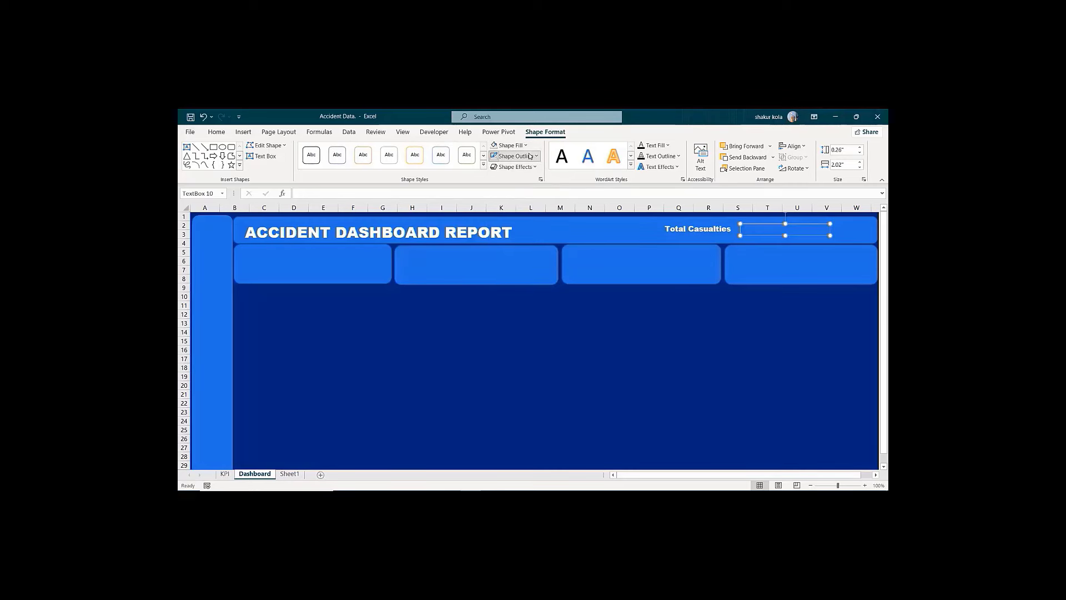
pyautogui.click(530, 157)
pyautogui.click(504, 275)
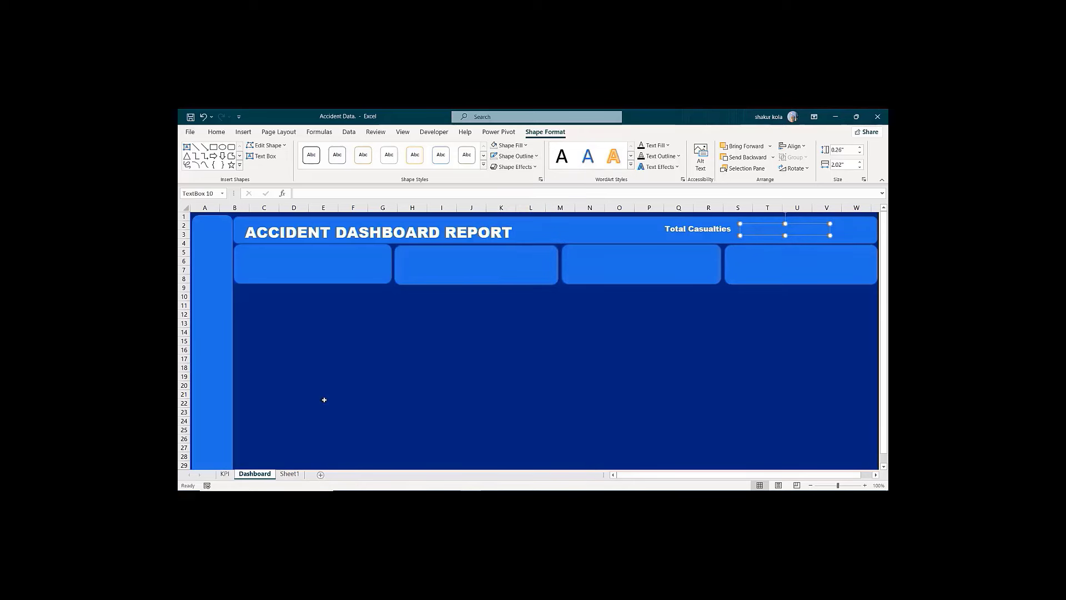
# Step: On the KPI sheet, auto-fit column A to the width of its pivot table header
pyautogui.click(225, 475)
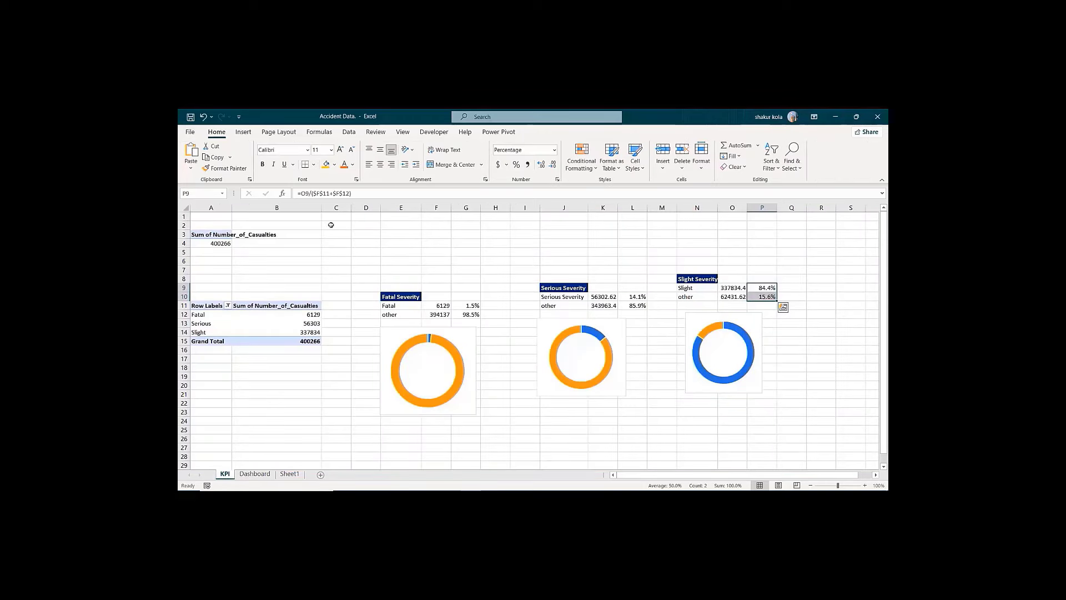
pyautogui.click(430, 242)
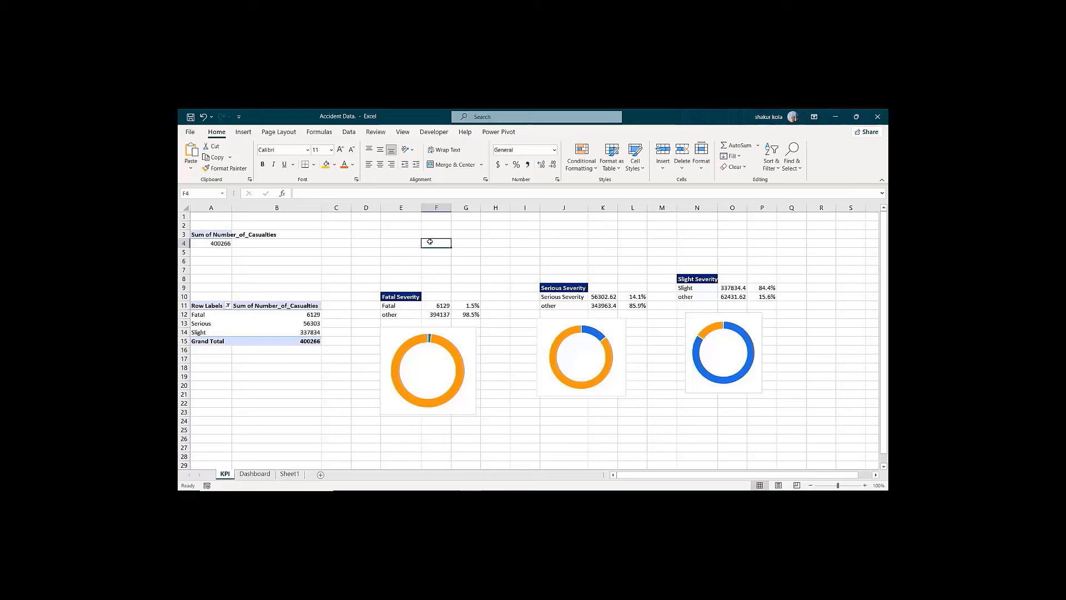
pyautogui.doubleClick(232, 208)
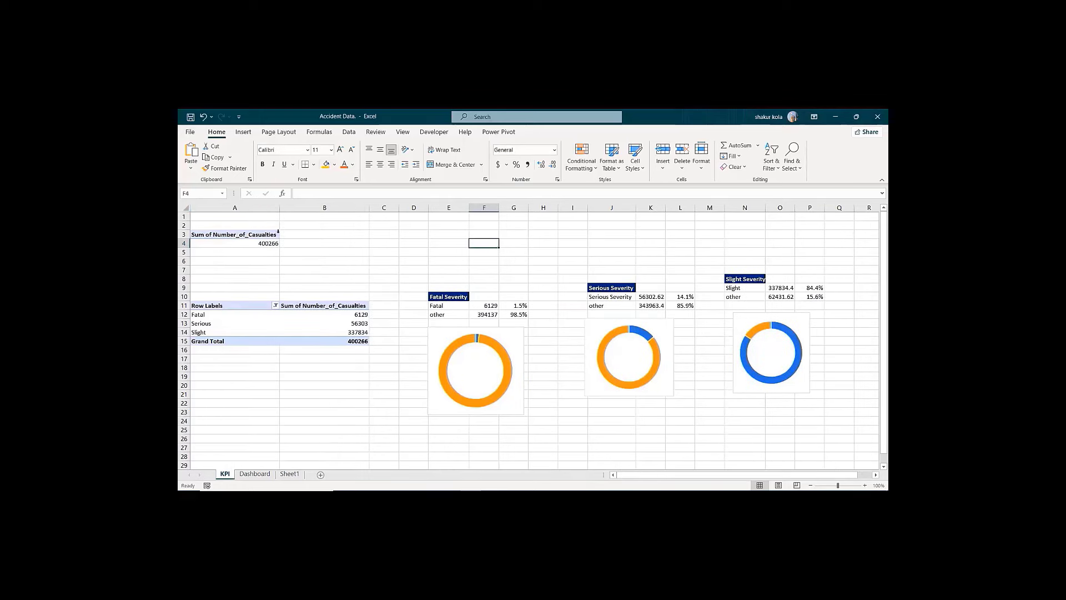
# Step: Begin a formula in cell B4, beside the total casualties pivot value
pyautogui.click(295, 244)
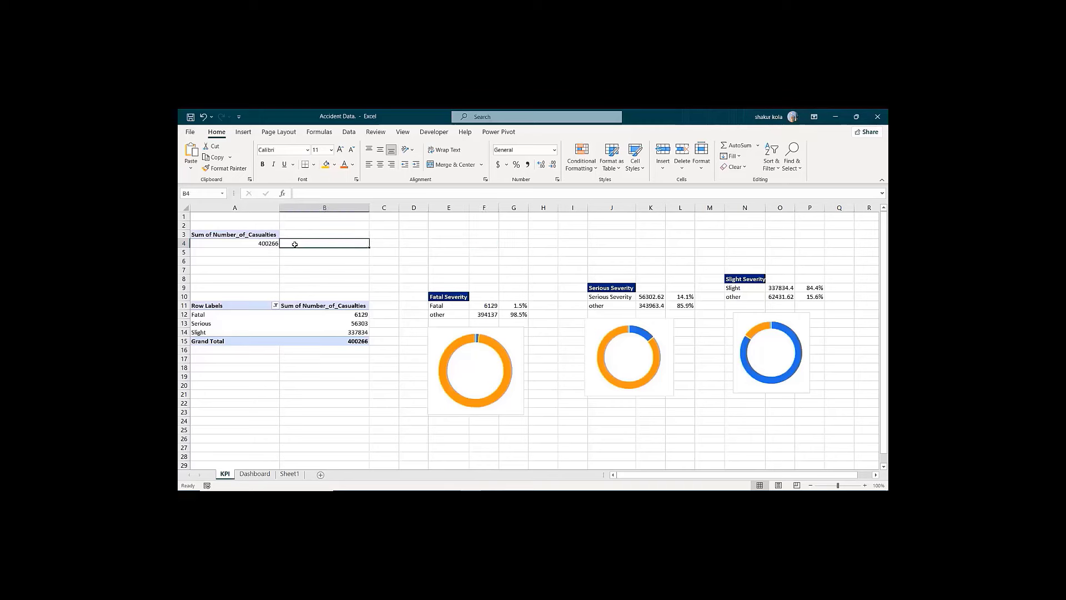
pyautogui.write('=')
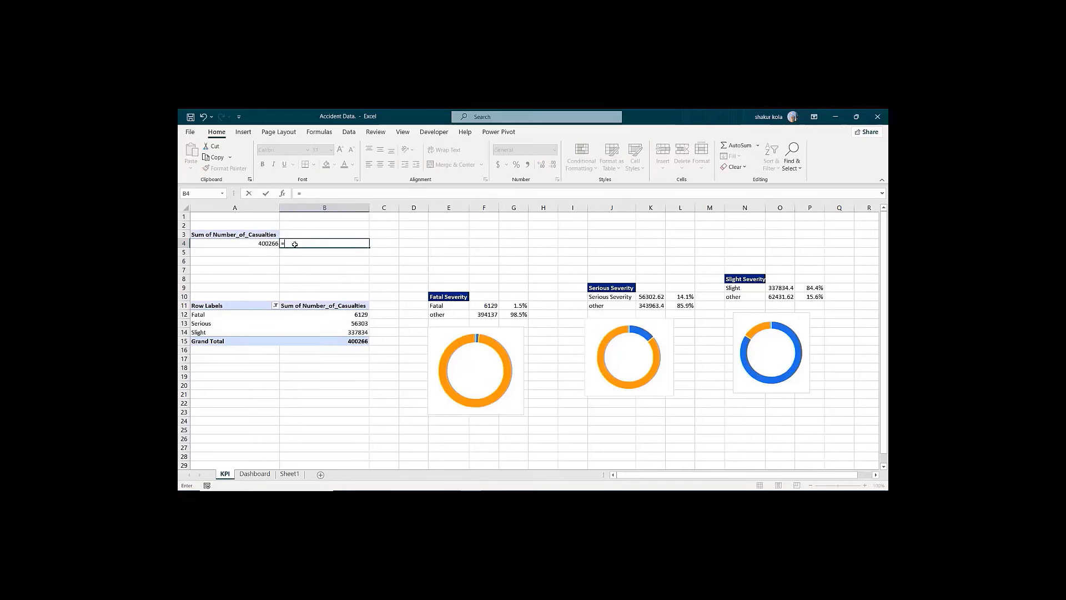
# Step: Reference the casualty pivot total from A4 in cell B4 of the KPI sheet and format it as a number without decimals
pyautogui.click(267, 244)
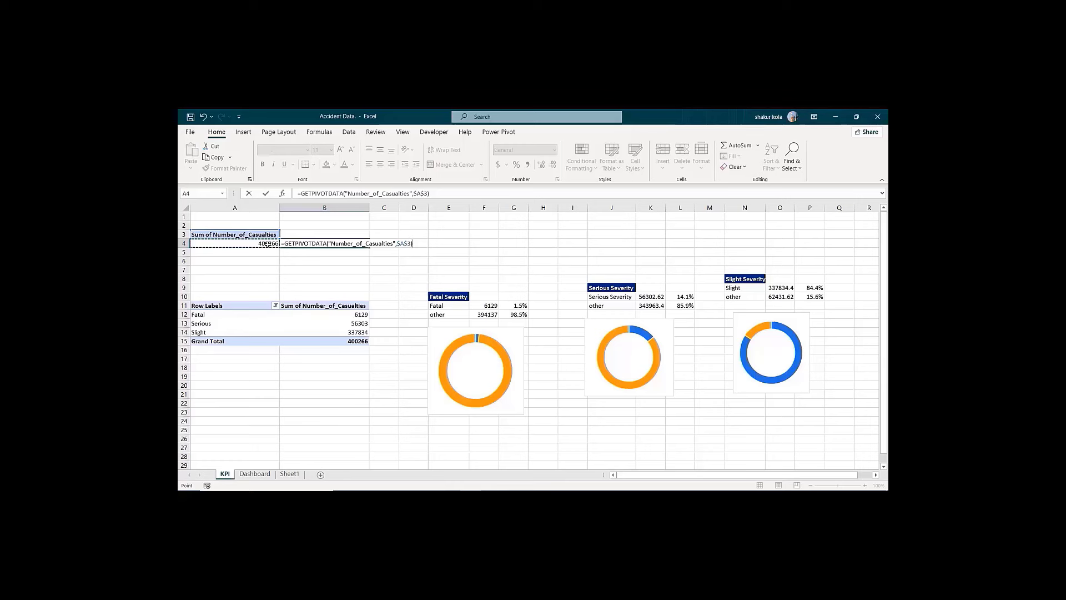
pyautogui.press('Return')
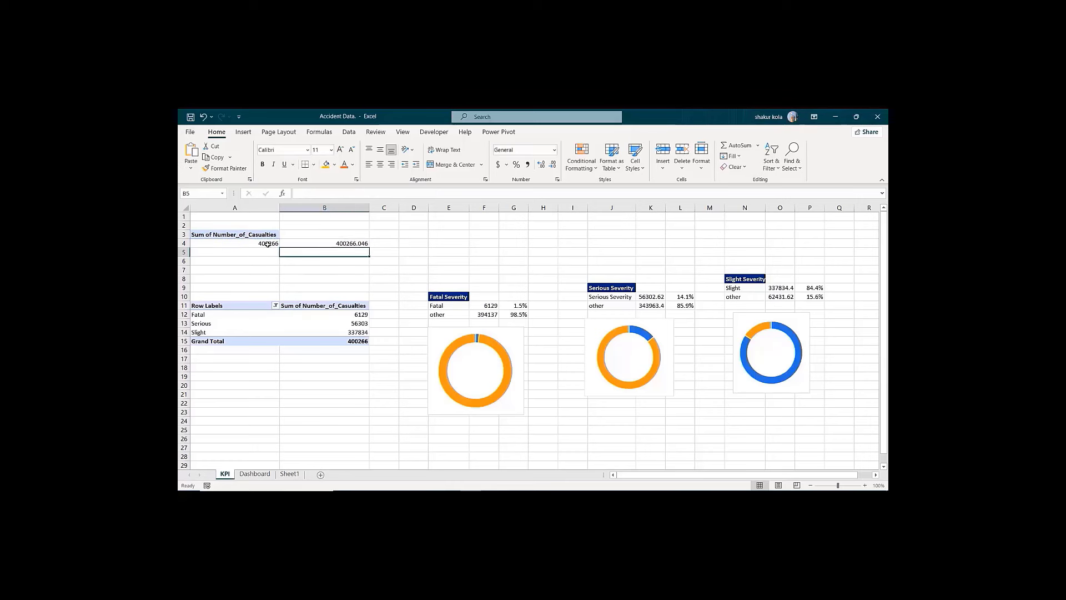
pyautogui.click(343, 243)
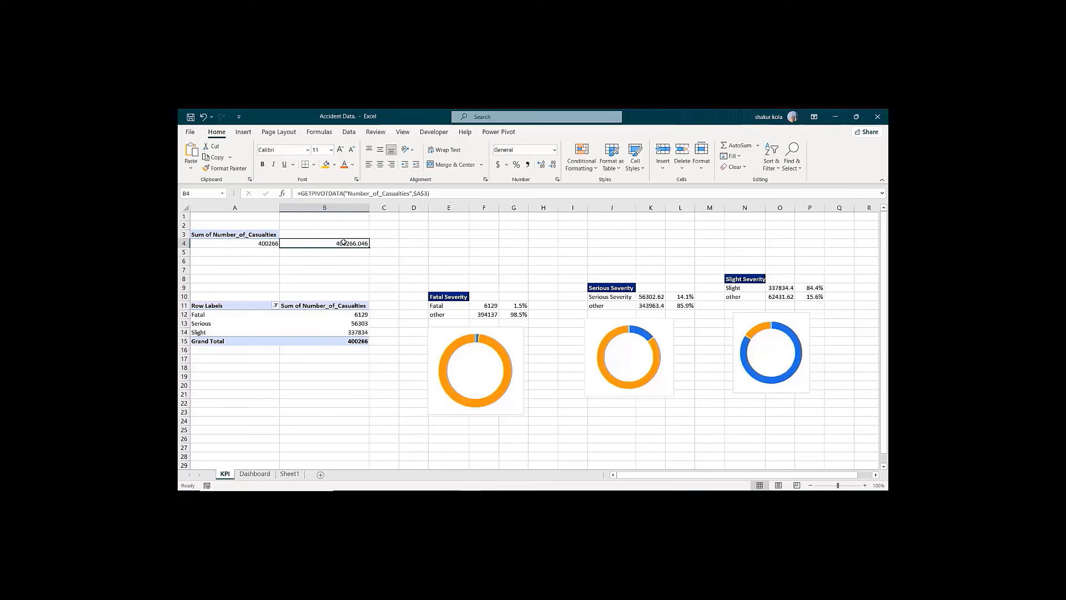
pyautogui.rightClick(343, 242)
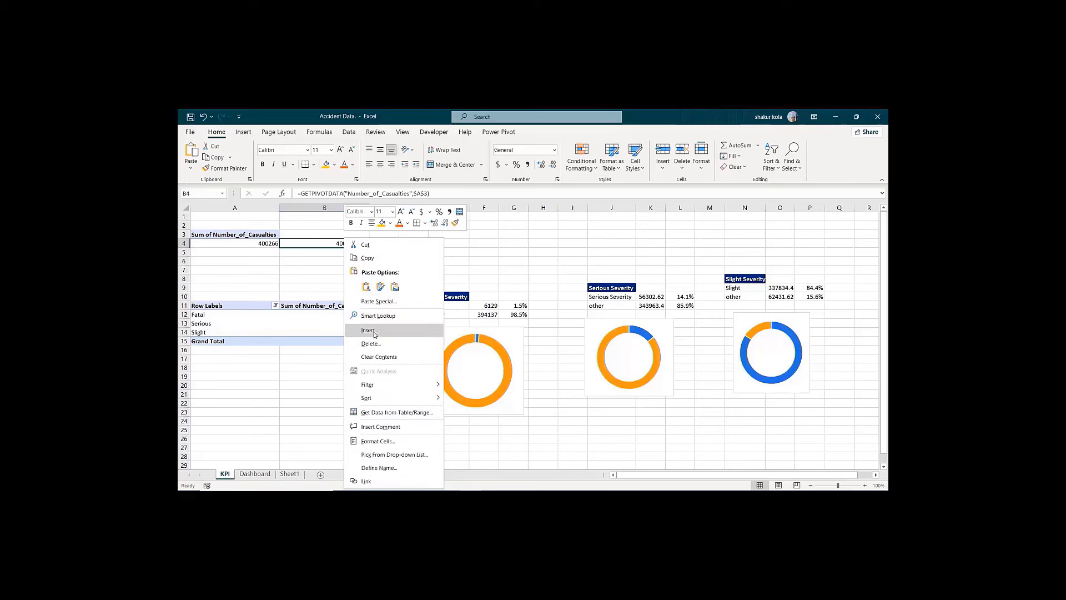
pyautogui.click(303, 247)
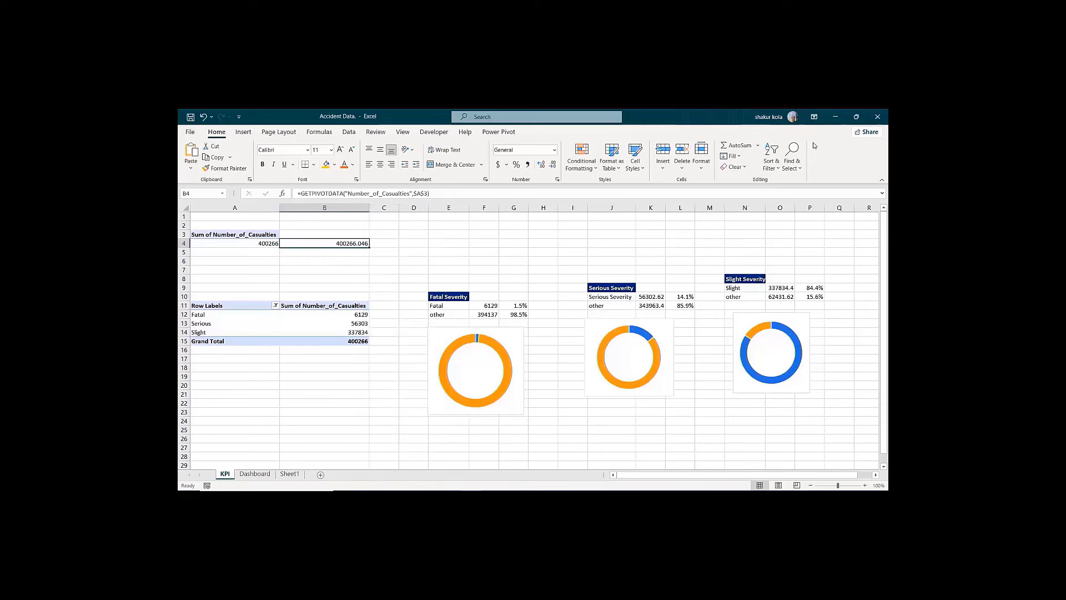
pyautogui.hotkey('alt', 'h')
pyautogui.press('9')
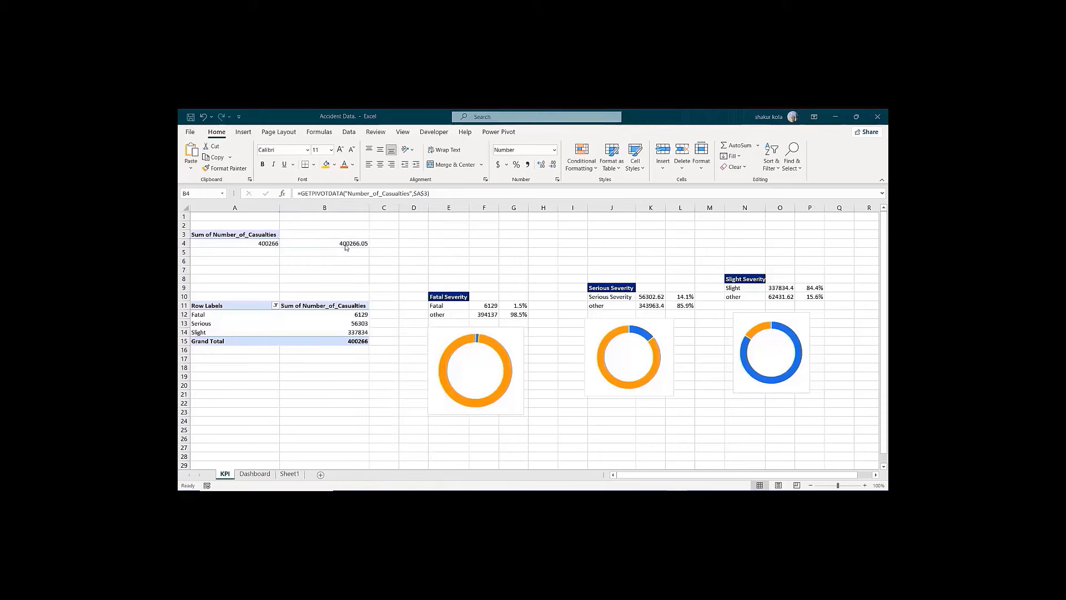
pyautogui.click(553, 166)
pyautogui.click(553, 166)
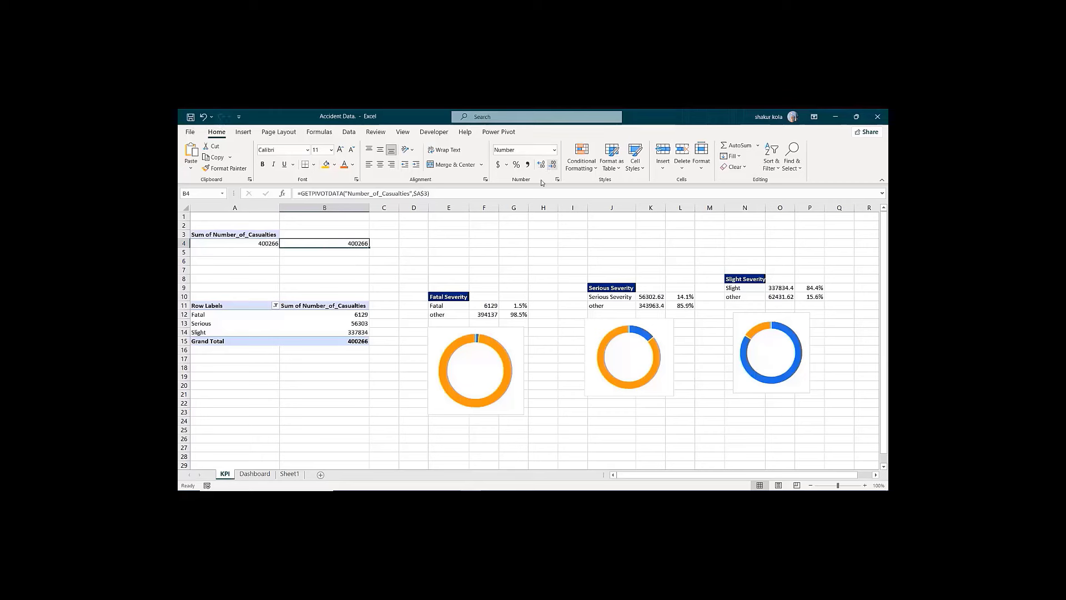
pyautogui.click(502, 250)
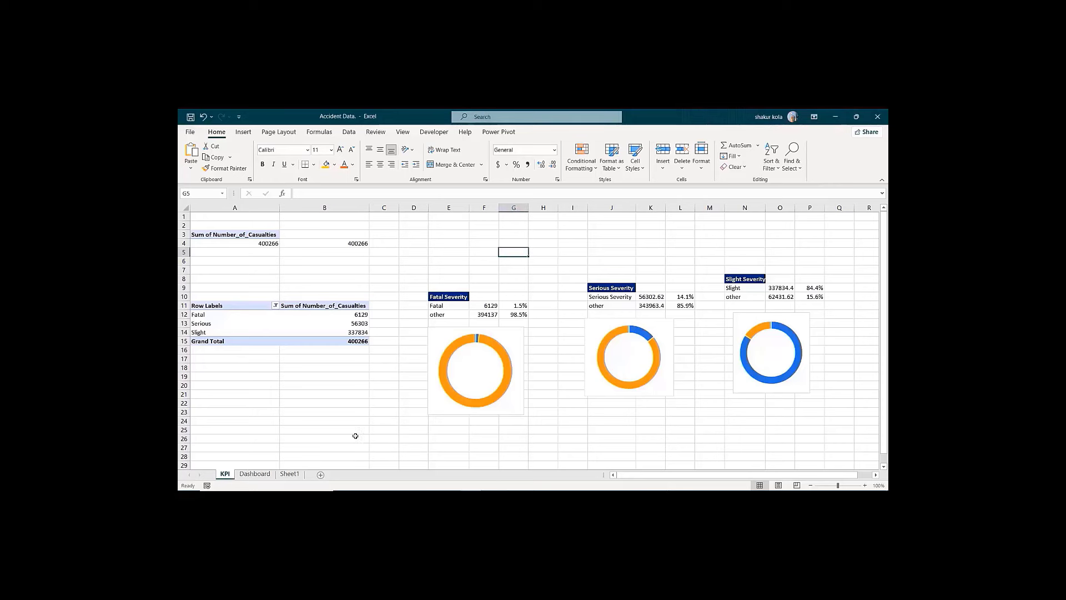
# Step: Link the empty text box beside the Total Casualties label on the Dashboard sheet to cell B4 of the KPI sheet
pyautogui.click(254, 473)
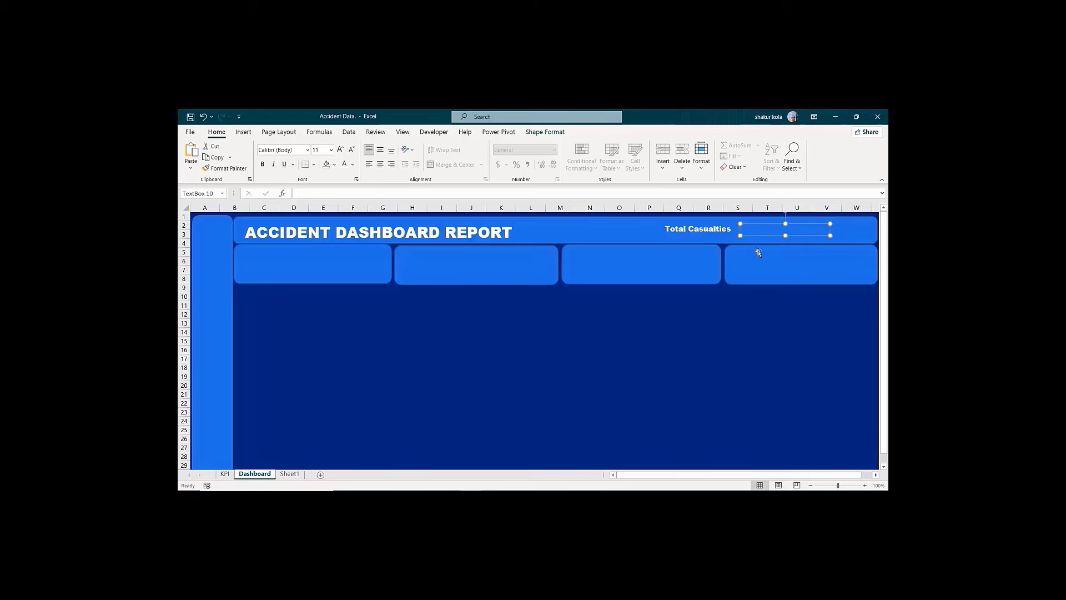
pyautogui.click(307, 195)
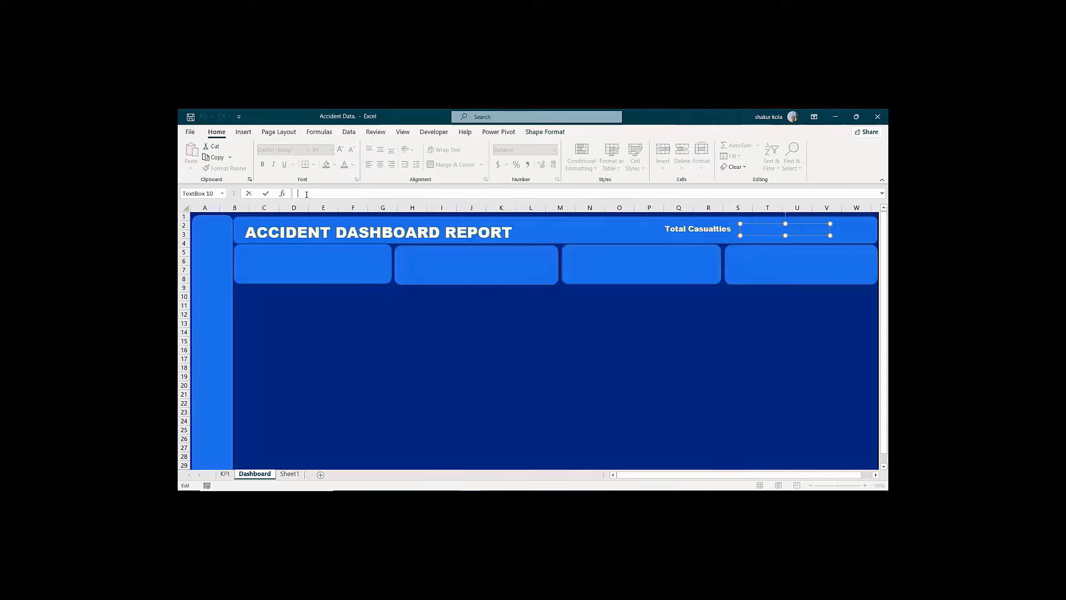
pyautogui.write('=')
pyautogui.click(225, 475)
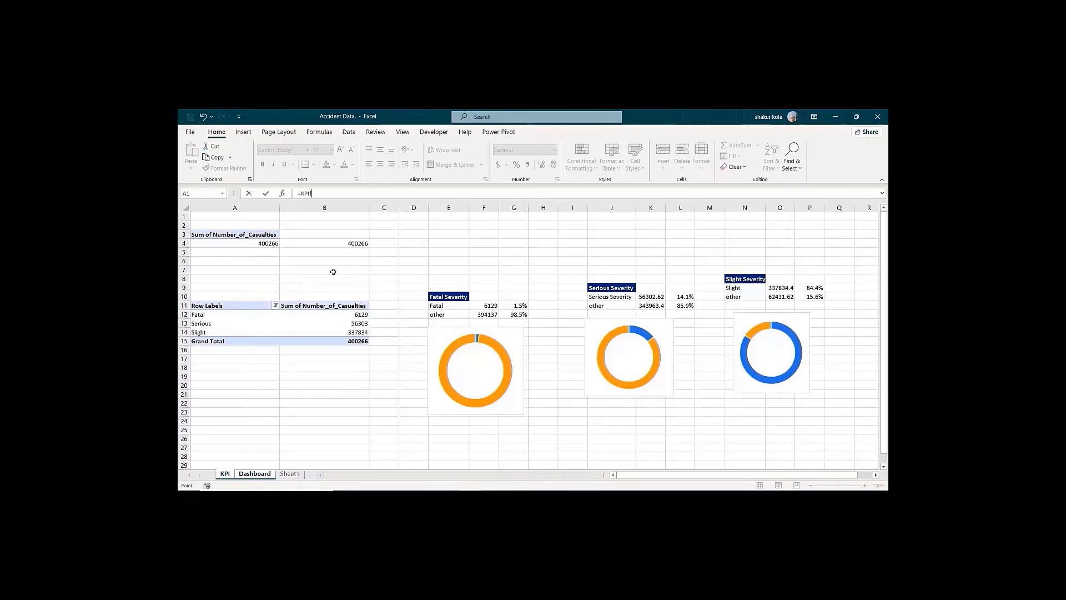
pyautogui.click(347, 245)
pyautogui.press('Return')
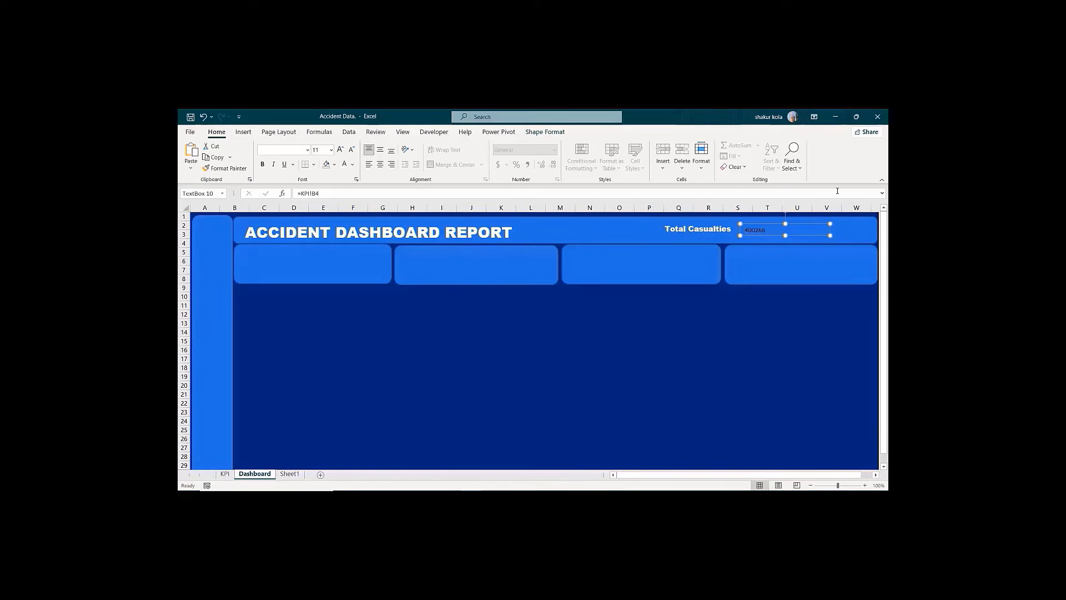
# Step: Center the linked casualty value vertically and horizontally in its text box
pyautogui.click(766, 230)
pyautogui.click(381, 151)
pyautogui.click(380, 166)
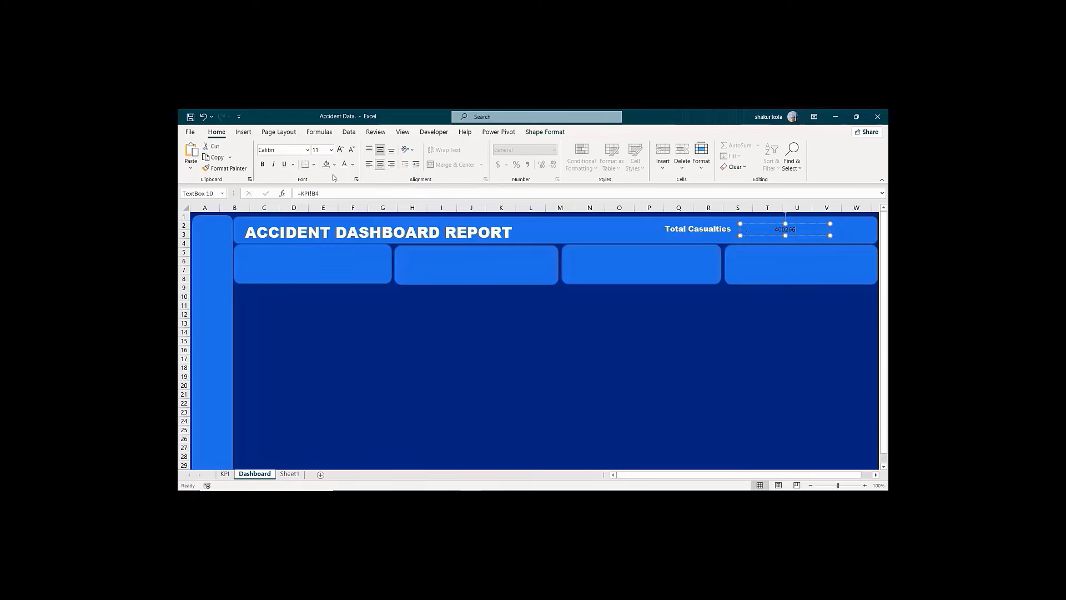
# Step: Try to format the linked casualty value in bold Arial Black at a larger size
pyautogui.click(307, 150)
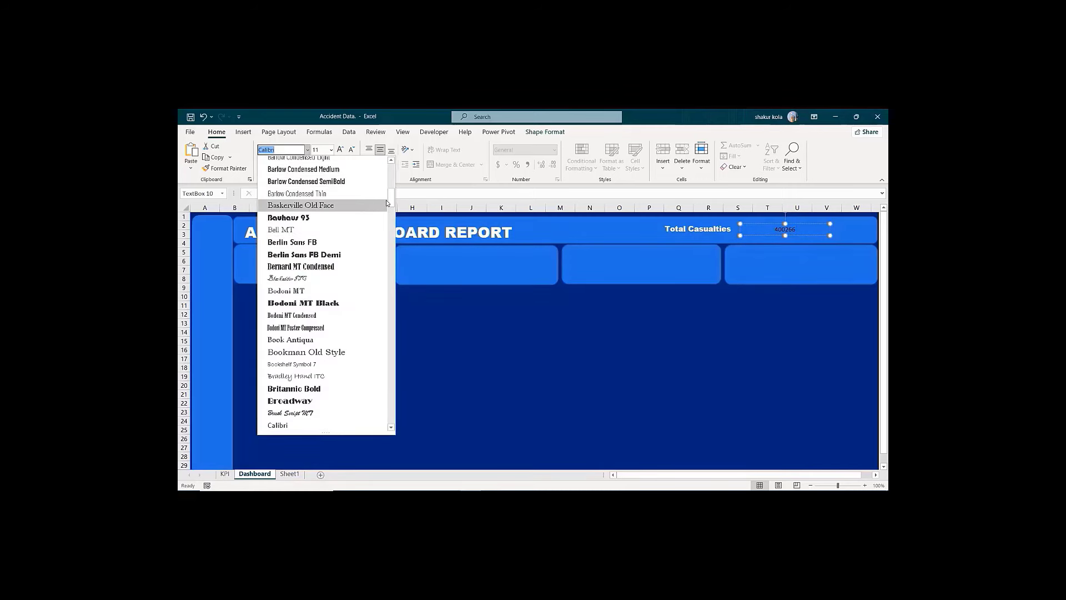
pyautogui.moveTo(392, 198); pyautogui.dragTo(392, 162)
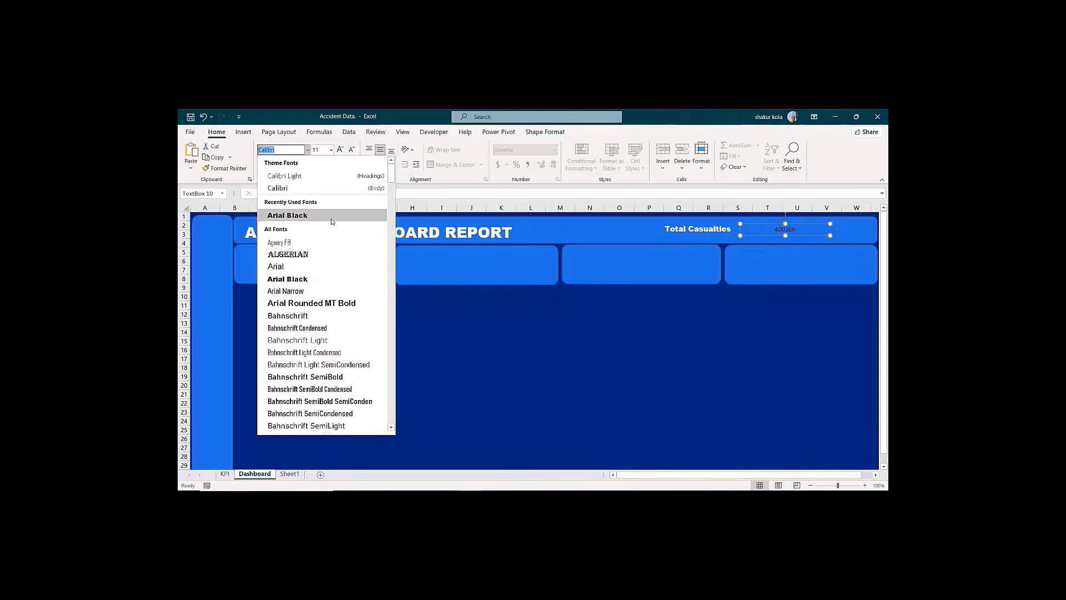
pyautogui.click(290, 215)
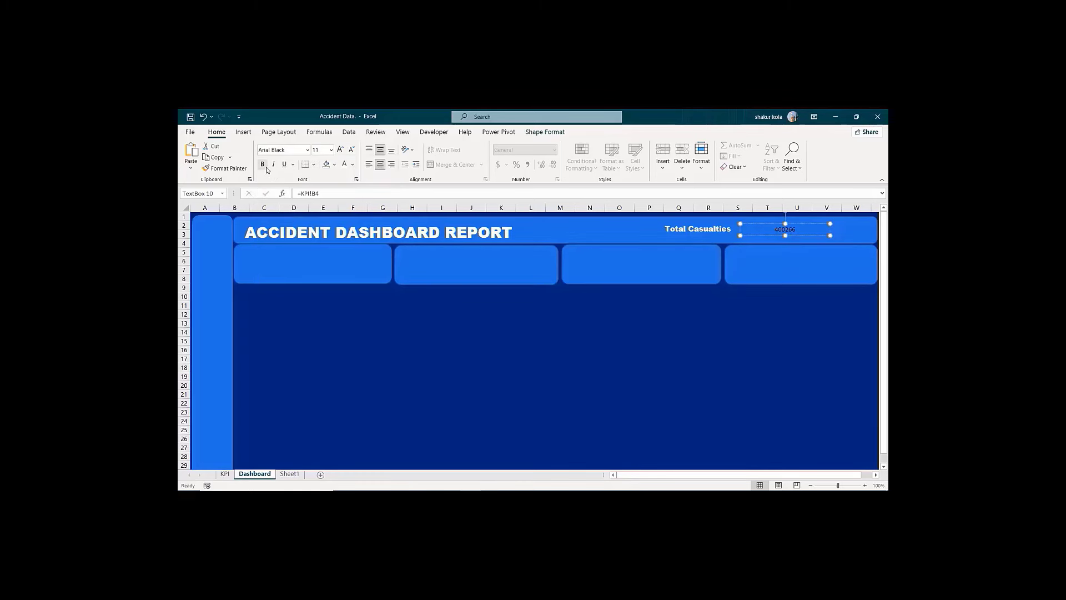
pyautogui.click(340, 150)
pyautogui.click(341, 150)
pyautogui.click(263, 165)
# Step: Make the linked casualty value white and bold, and set its font to Arial Black
pyautogui.click(769, 226)
pyautogui.click(345, 166)
pyautogui.click(263, 165)
pyautogui.click(307, 150)
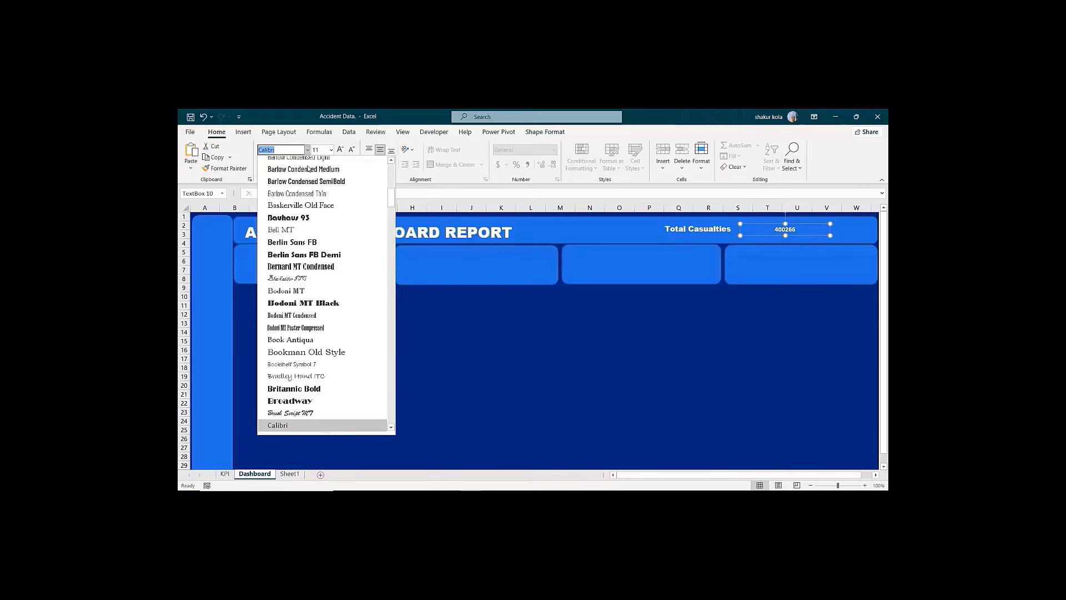
pyautogui.moveTo(392, 197); pyautogui.dragTo(391, 171)
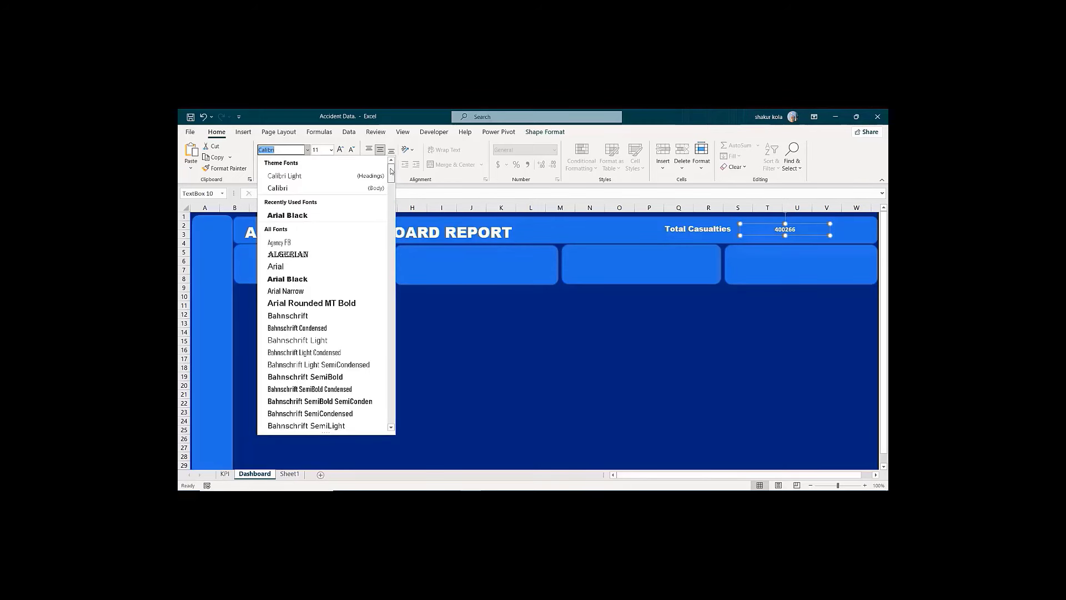
pyautogui.click(289, 215)
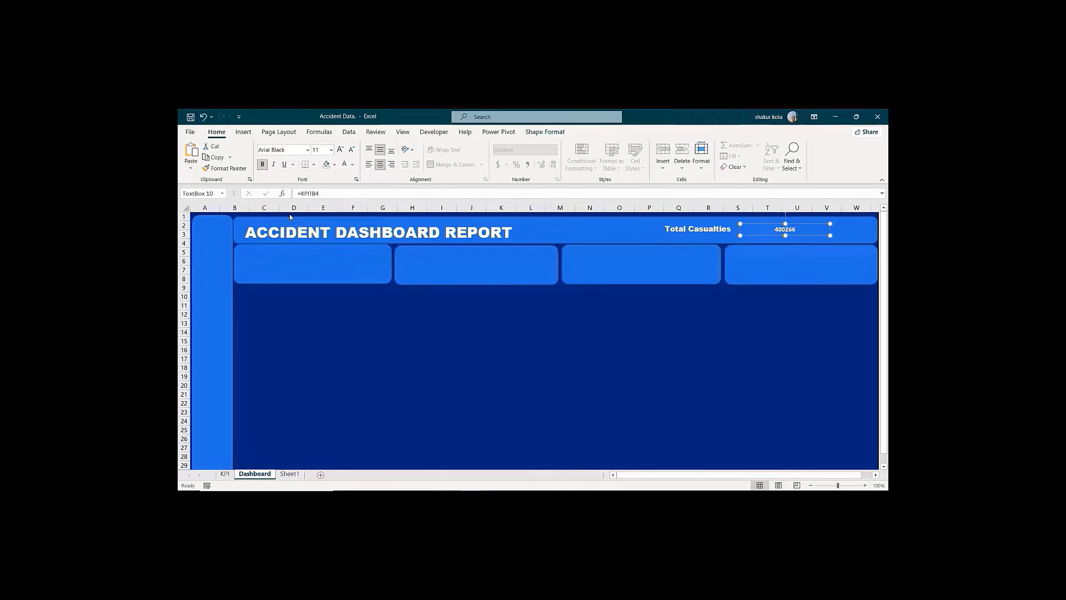
# Step: Increase the linked casualty value's font size to 14 and color it dark blue
pyautogui.click(340, 151)
pyautogui.click(340, 151)
pyautogui.click(352, 165)
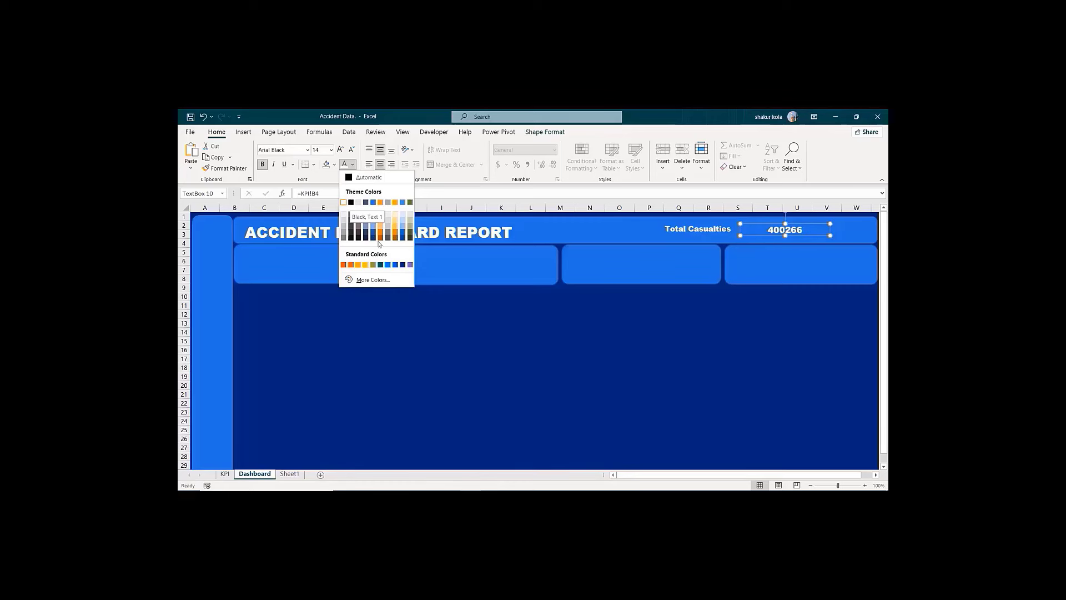
pyautogui.click(403, 266)
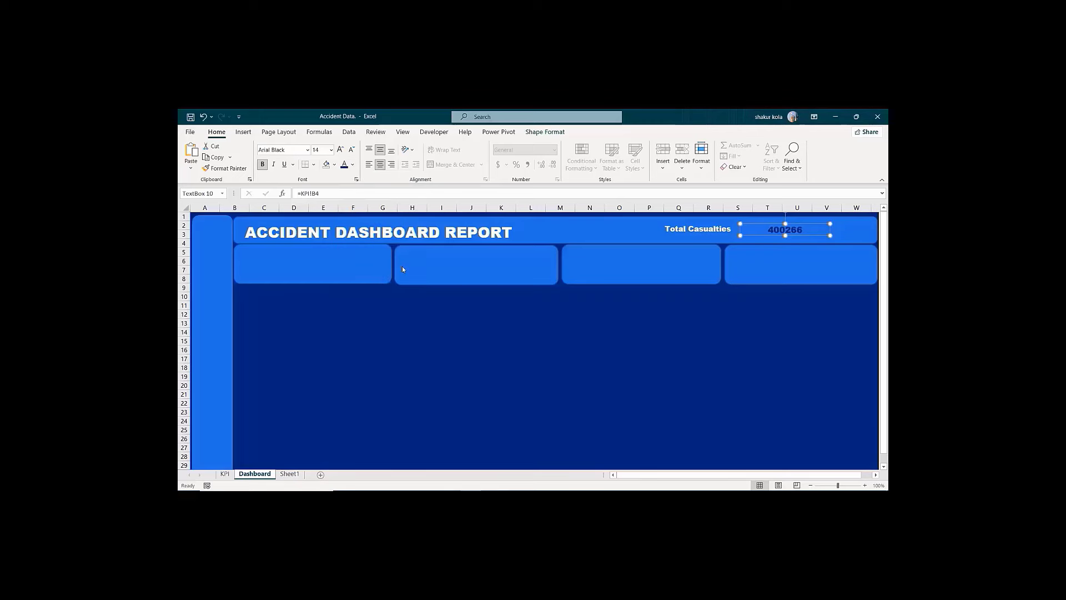
pyautogui.click(652, 332)
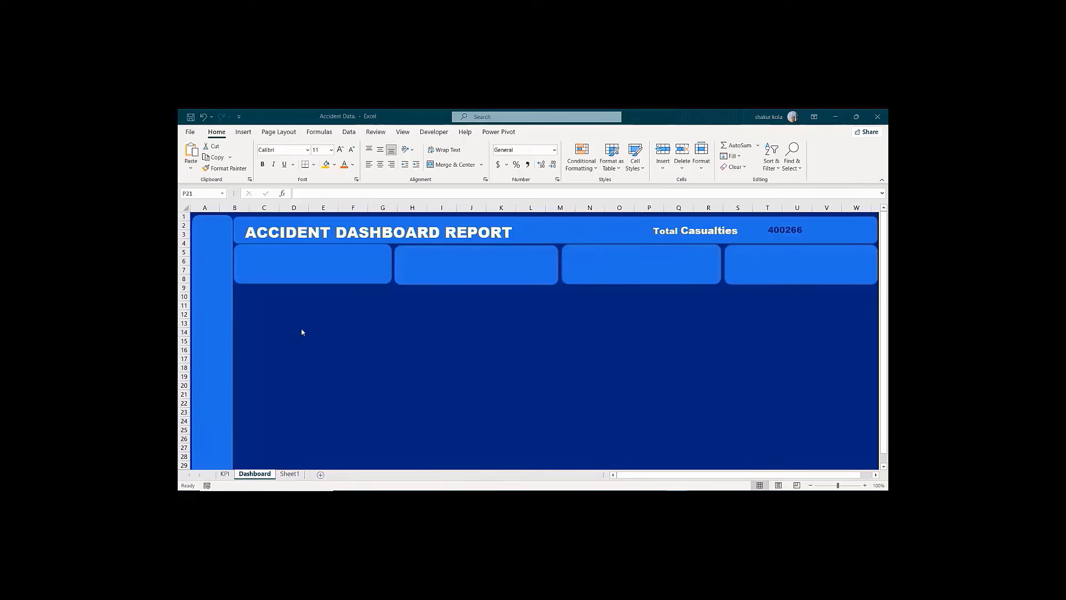
# Step: Insert an Accident Date timeline for the accident severity pivot table on the KPI sheet and place it just below that table
pyautogui.click(225, 473)
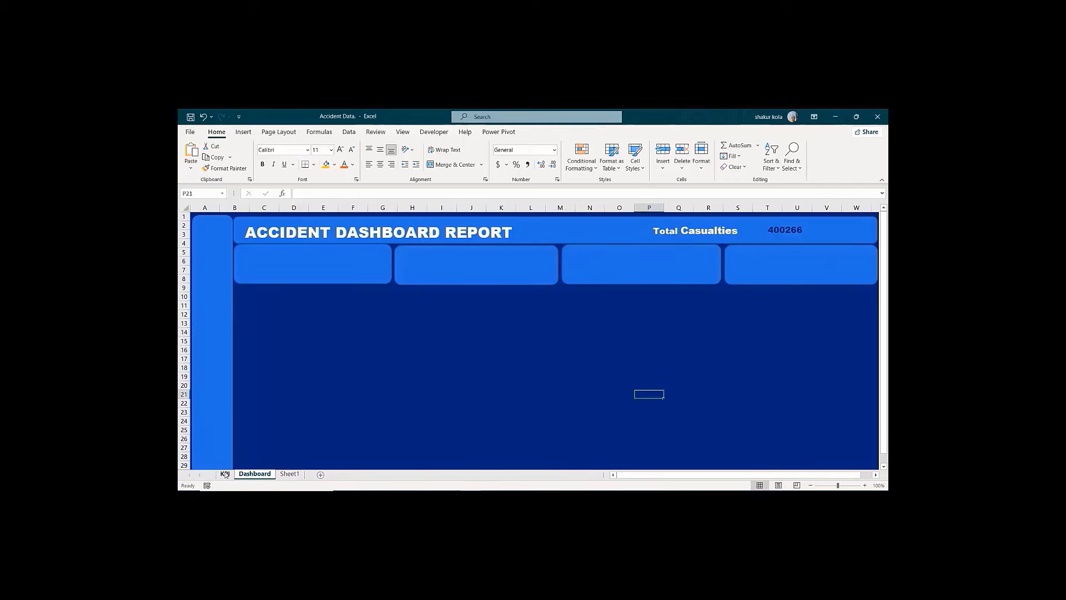
pyautogui.click(224, 474)
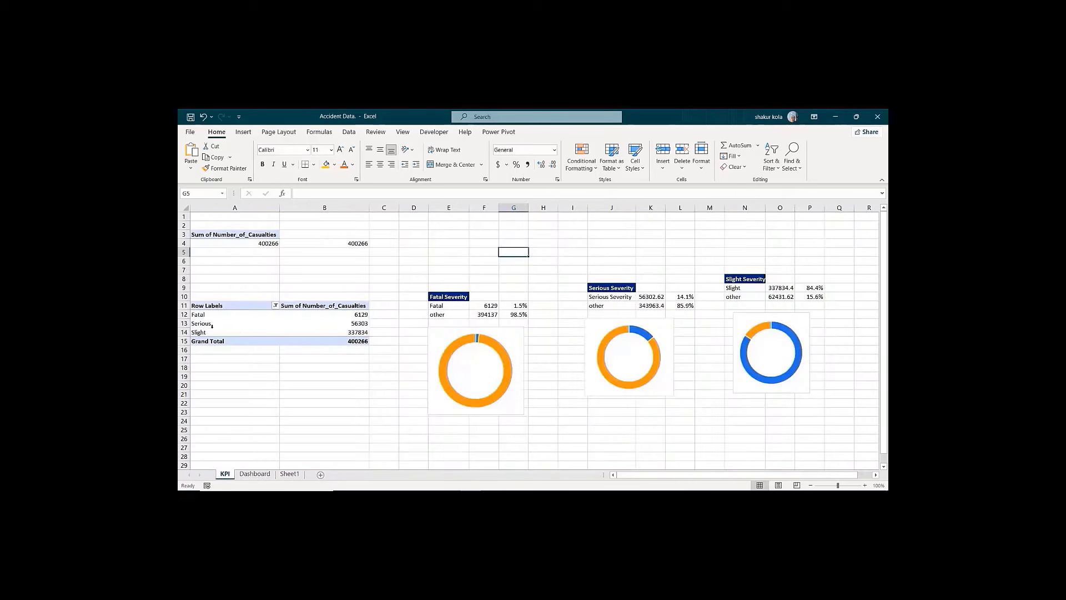
pyautogui.click(202, 324)
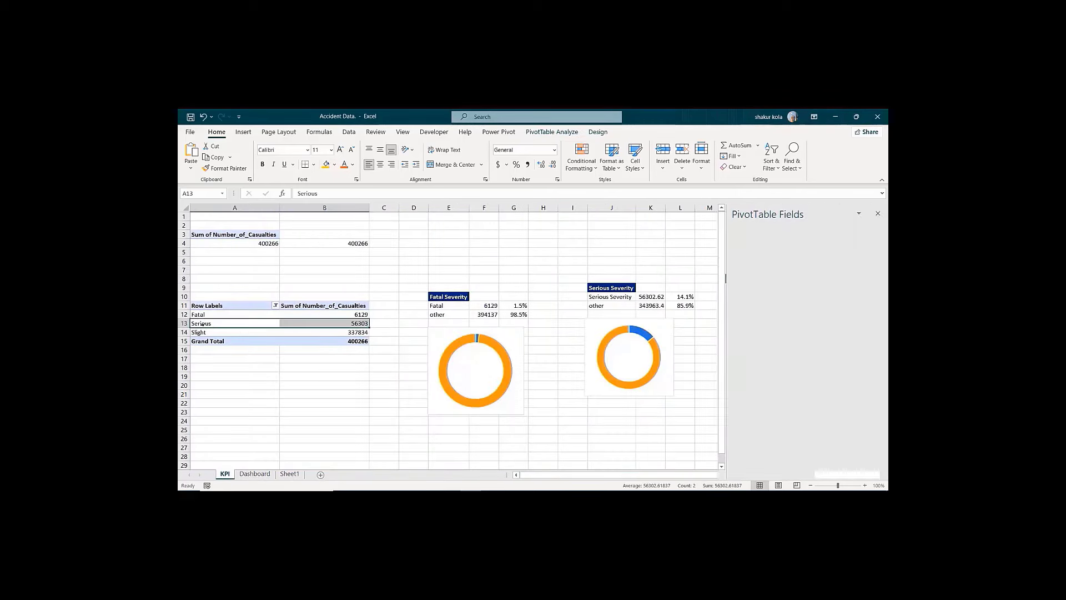
pyautogui.click(257, 375)
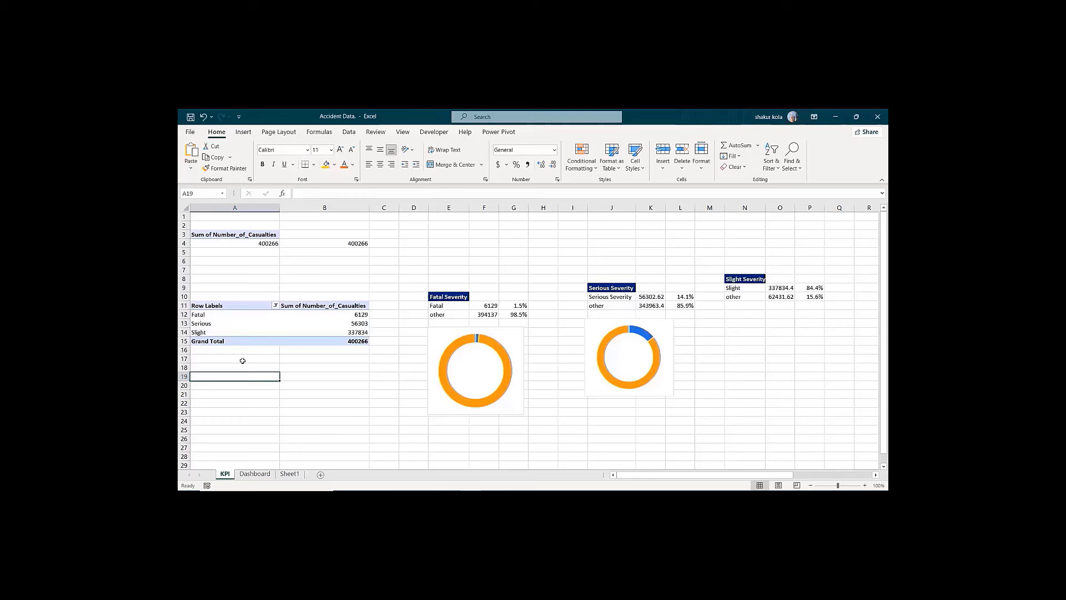
pyautogui.click(201, 316)
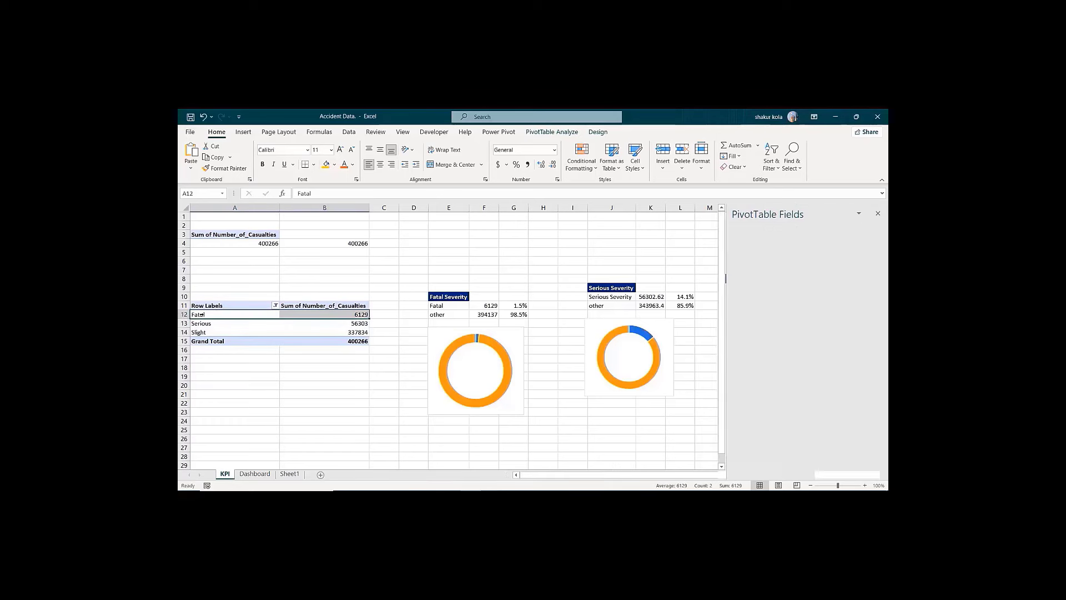
pyautogui.click(201, 323)
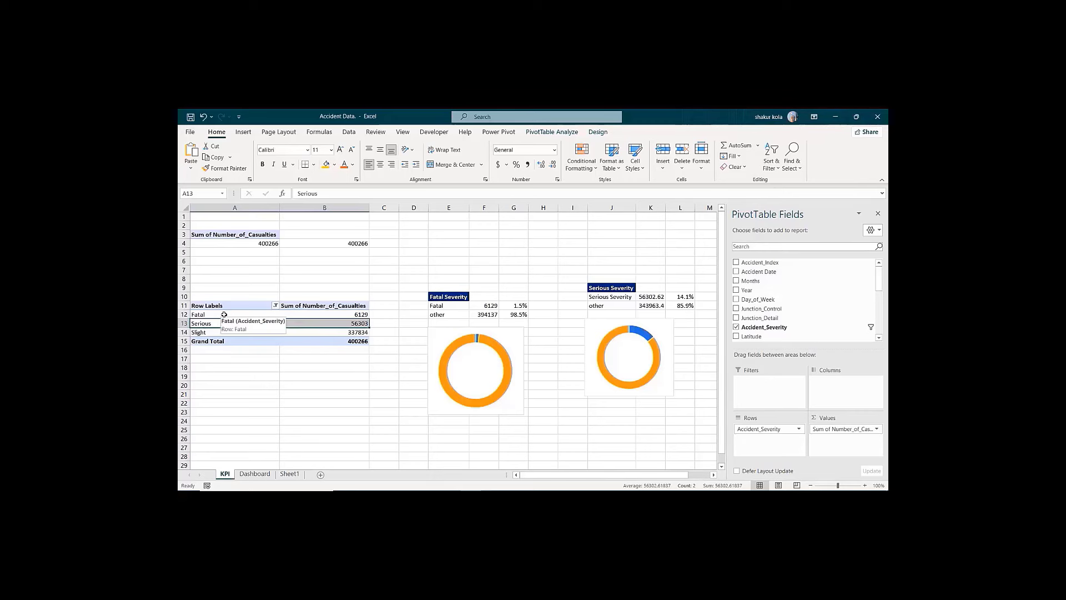
pyautogui.click(224, 314)
pyautogui.press('Down')
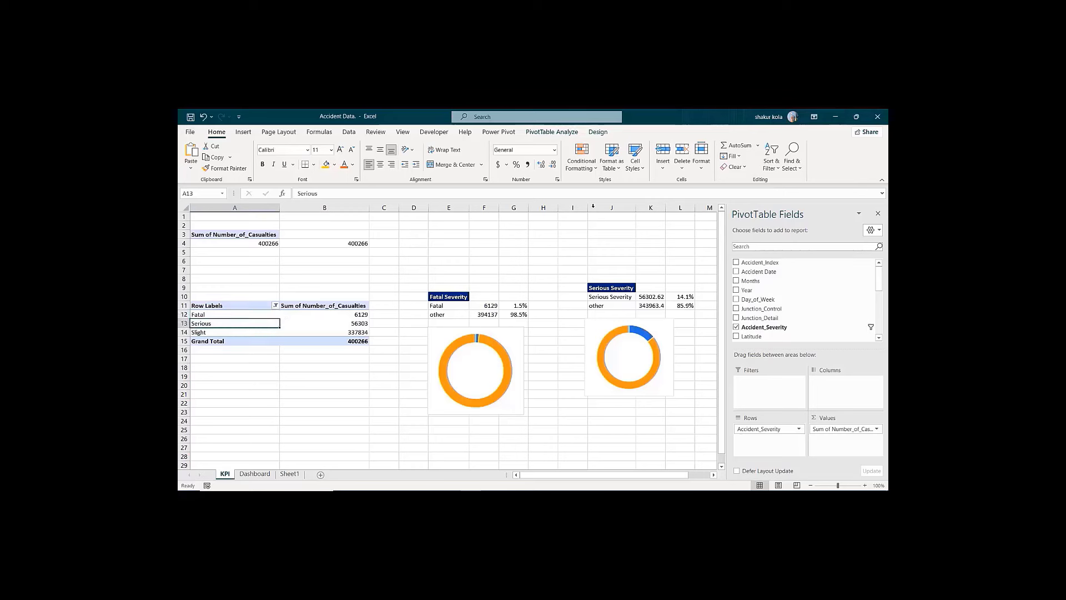
pyautogui.click(556, 133)
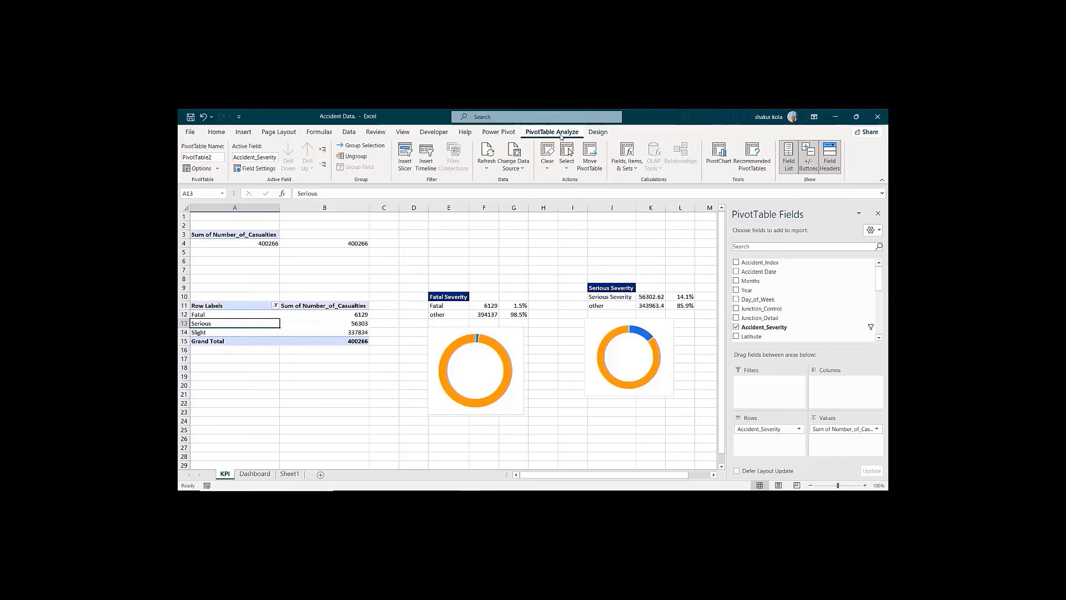
pyautogui.click(427, 161)
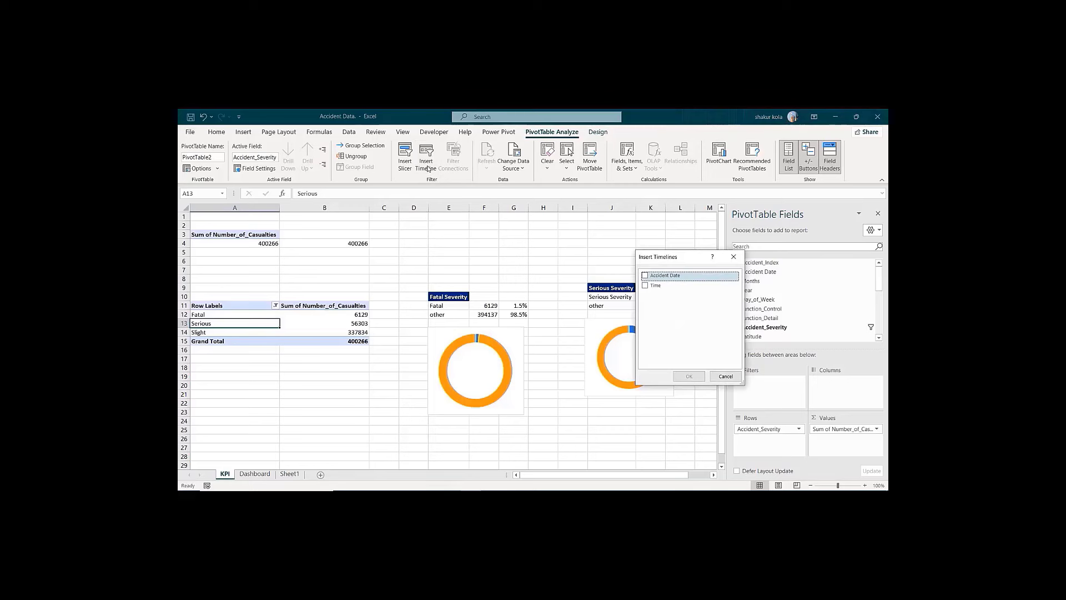
pyautogui.click(645, 275)
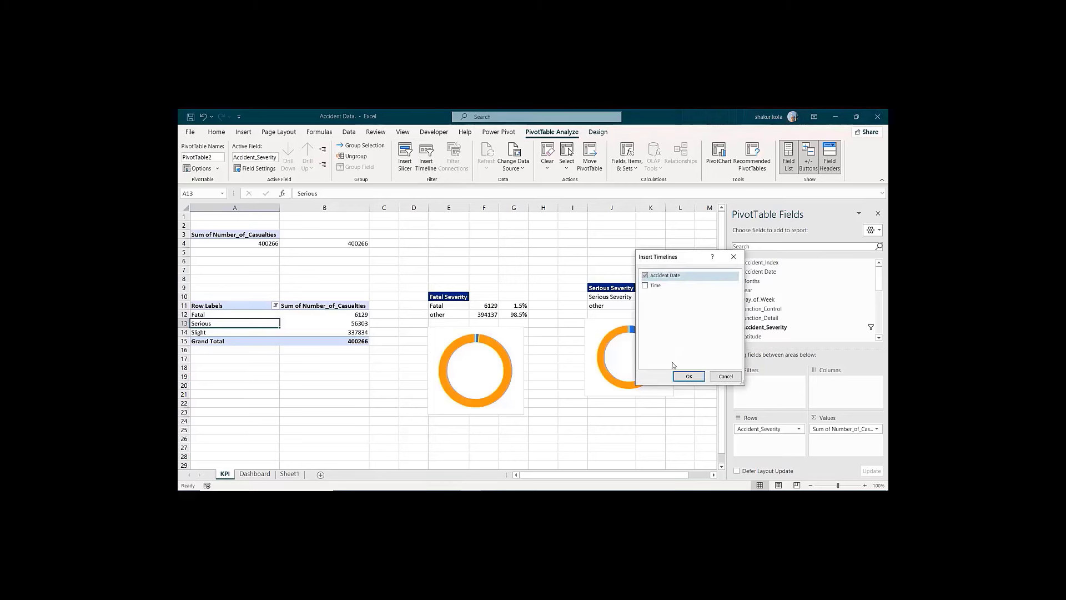
pyautogui.click(688, 376)
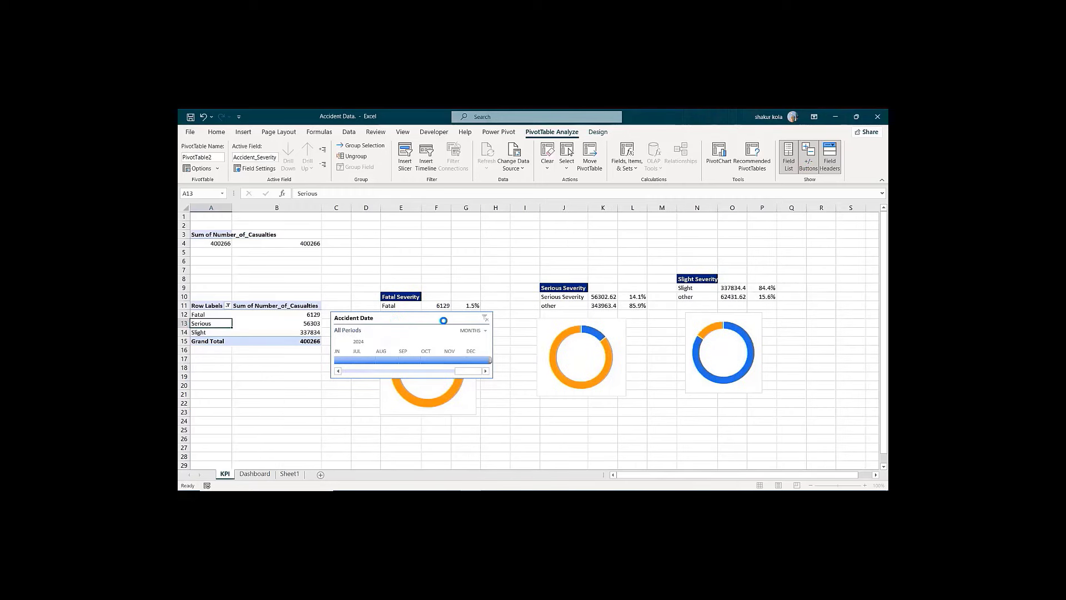
pyautogui.click(427, 316)
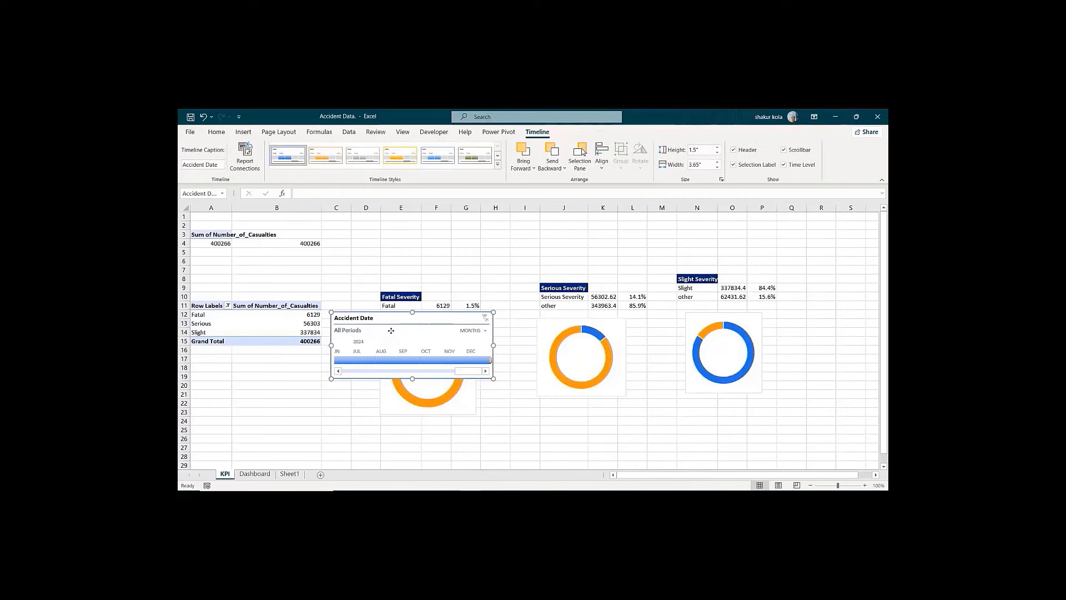
pyautogui.moveTo(426, 316); pyautogui.dragTo(307, 361)
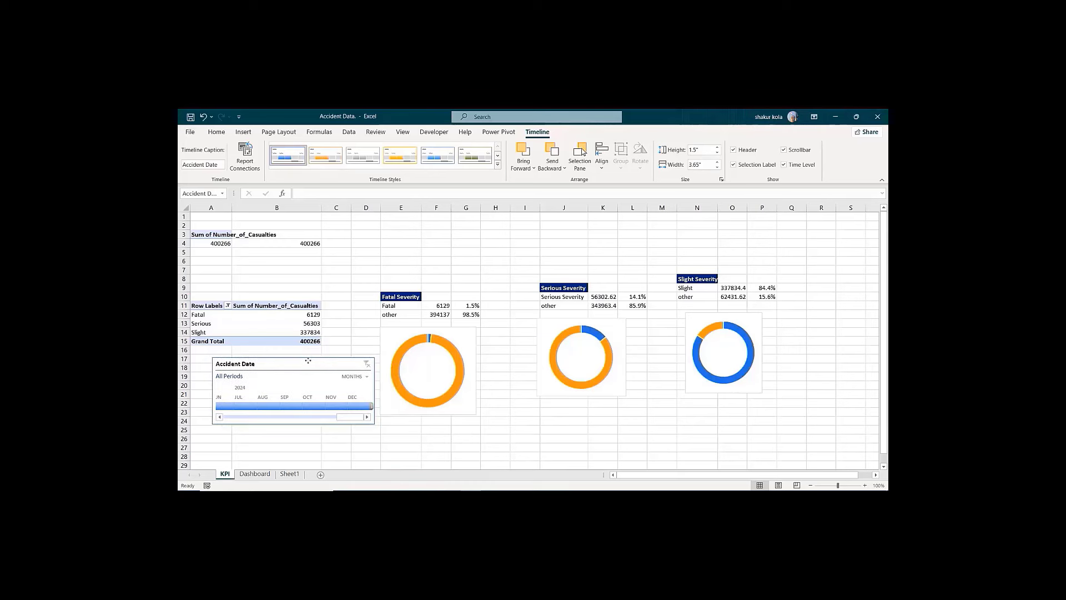
# Step: Try the Accident Date timeline's time level at years, quarters, days and months
pyautogui.click(365, 378)
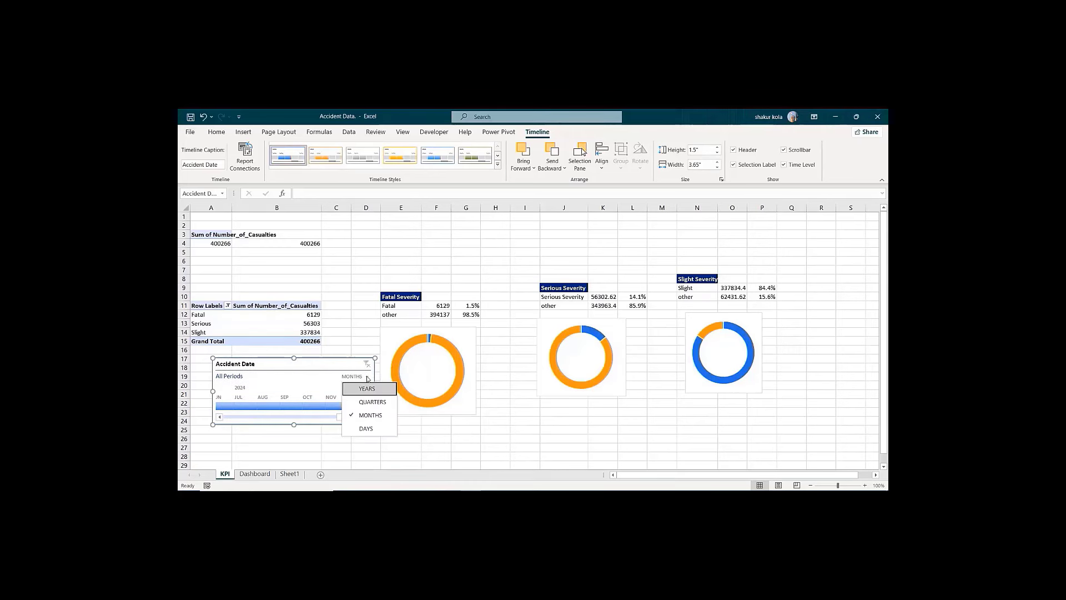
pyautogui.click(367, 390)
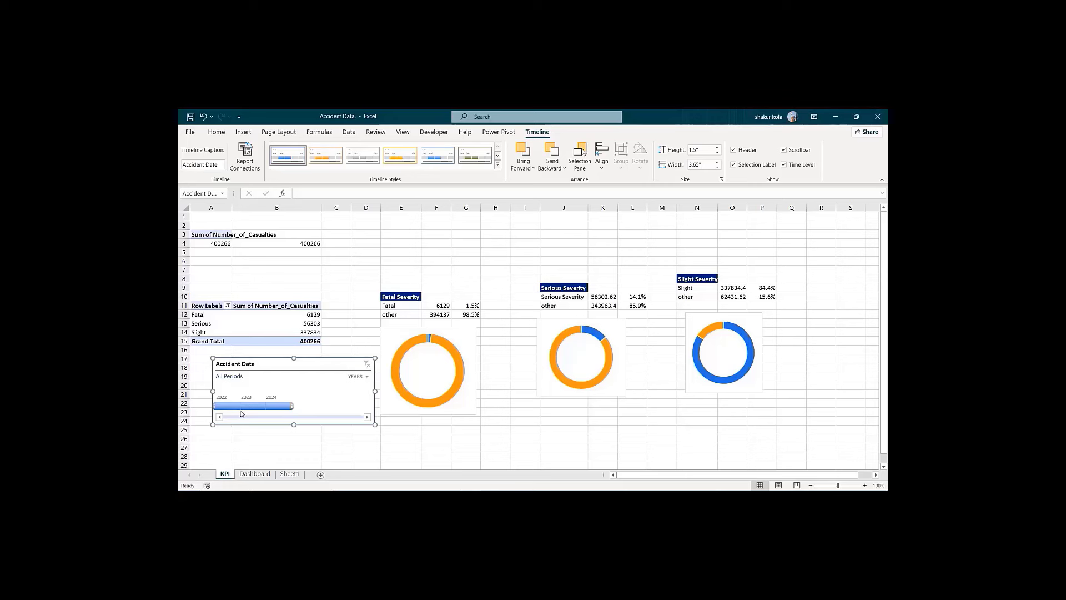
pyautogui.click(368, 378)
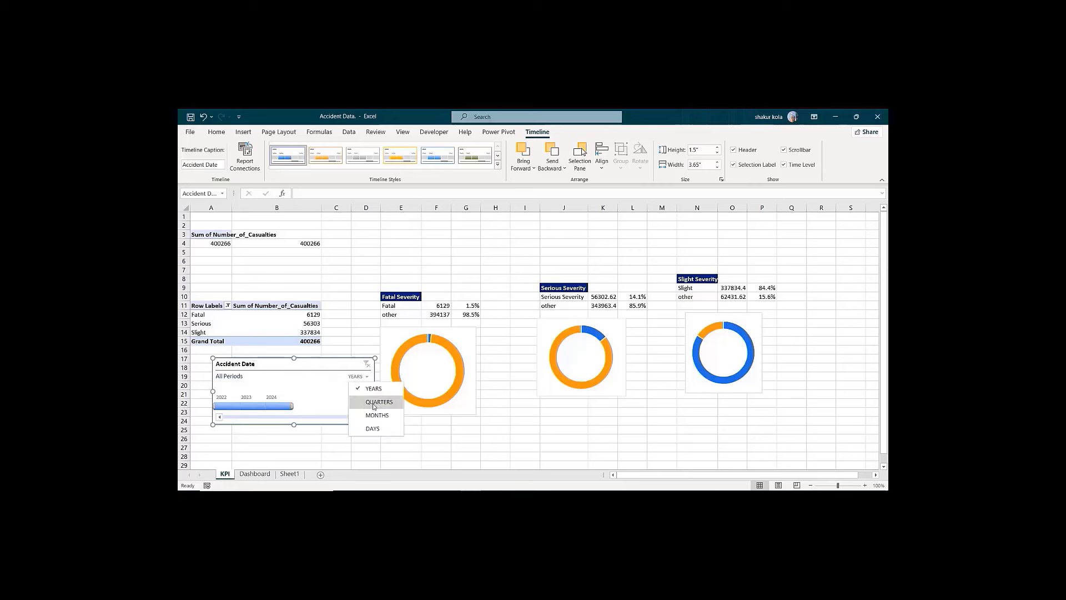
pyautogui.click(378, 401)
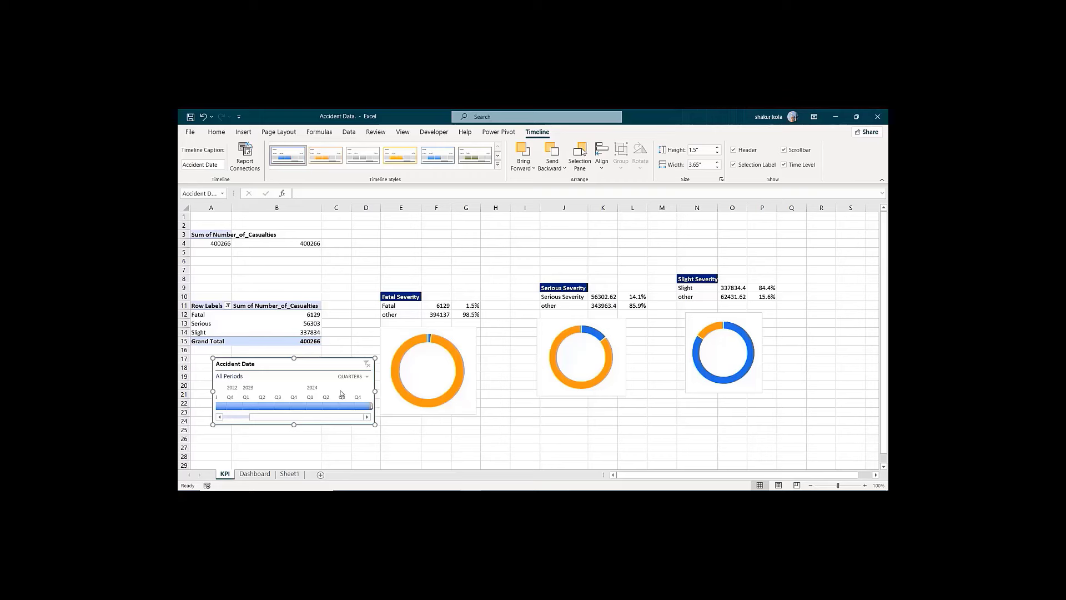
pyautogui.click(366, 377)
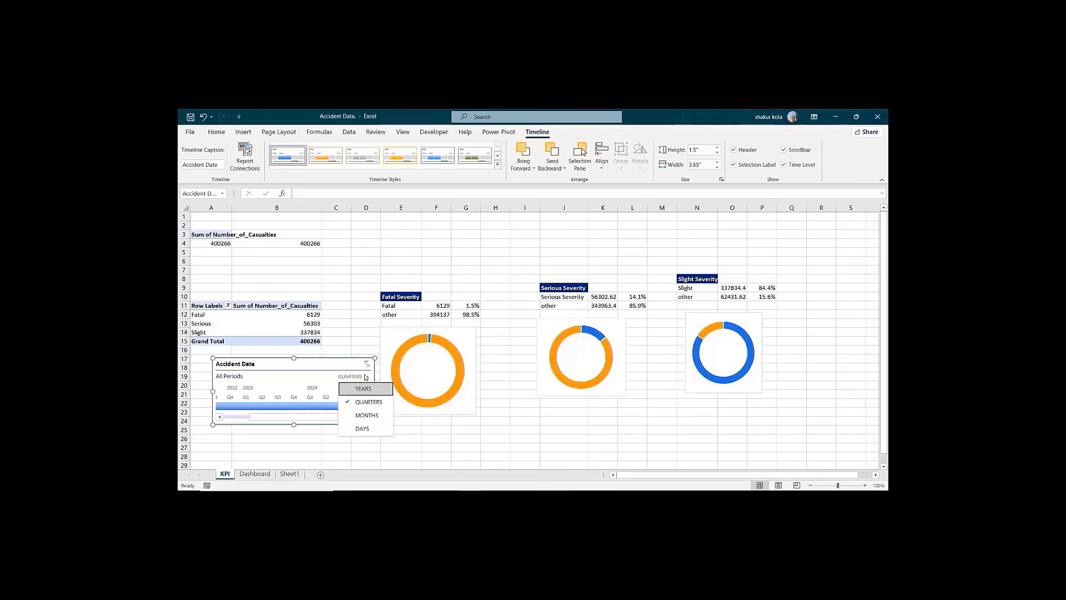
pyautogui.click(371, 428)
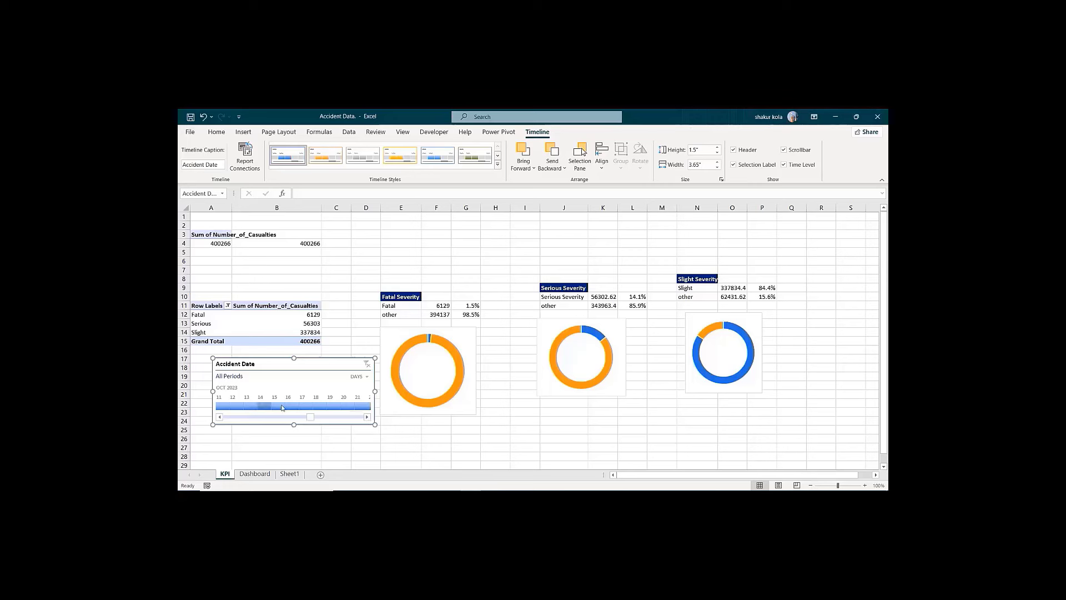
pyautogui.click(360, 377)
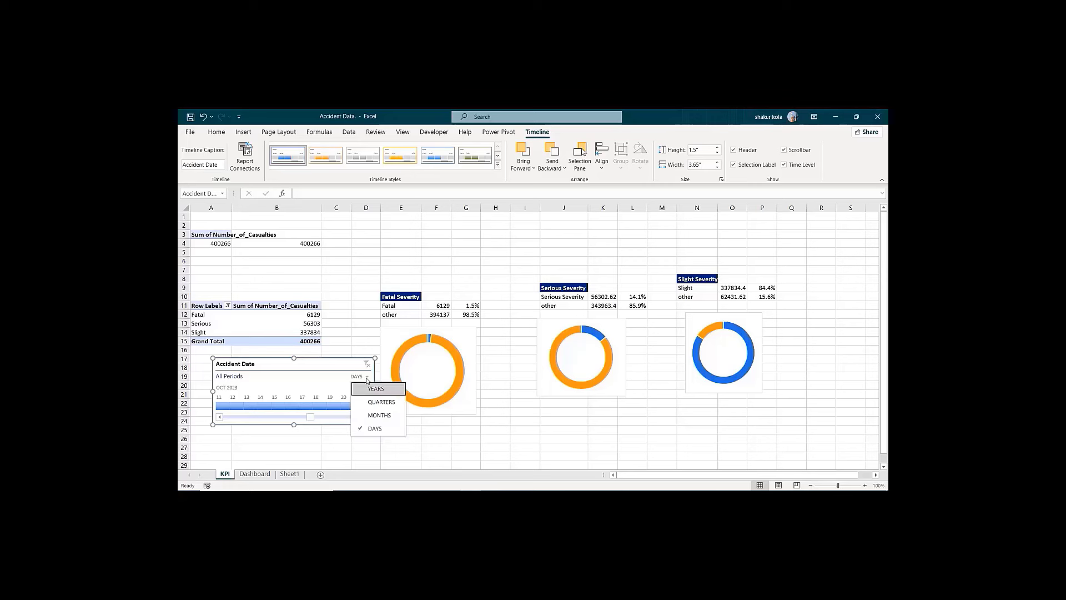
pyautogui.click(382, 414)
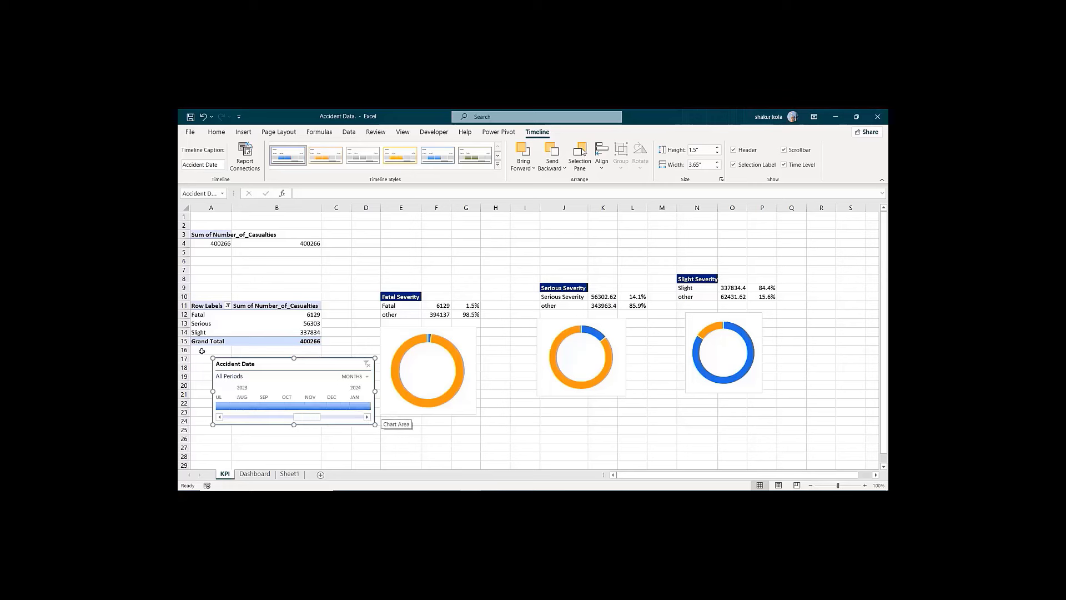
# Step: Set the Accident Date timeline's time level to quarters
pyautogui.click(366, 377)
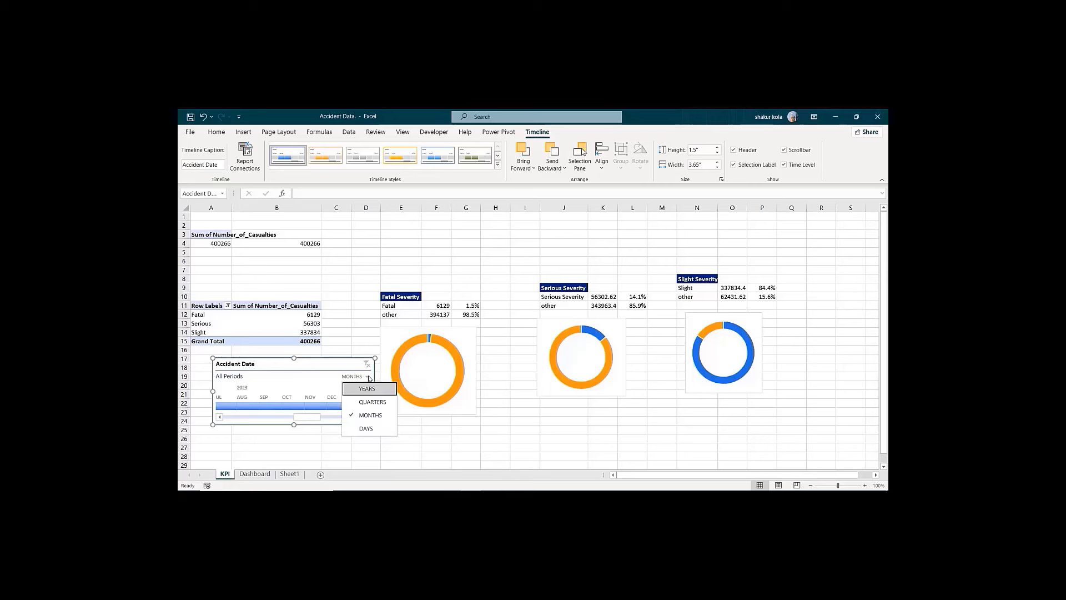
pyautogui.click(374, 402)
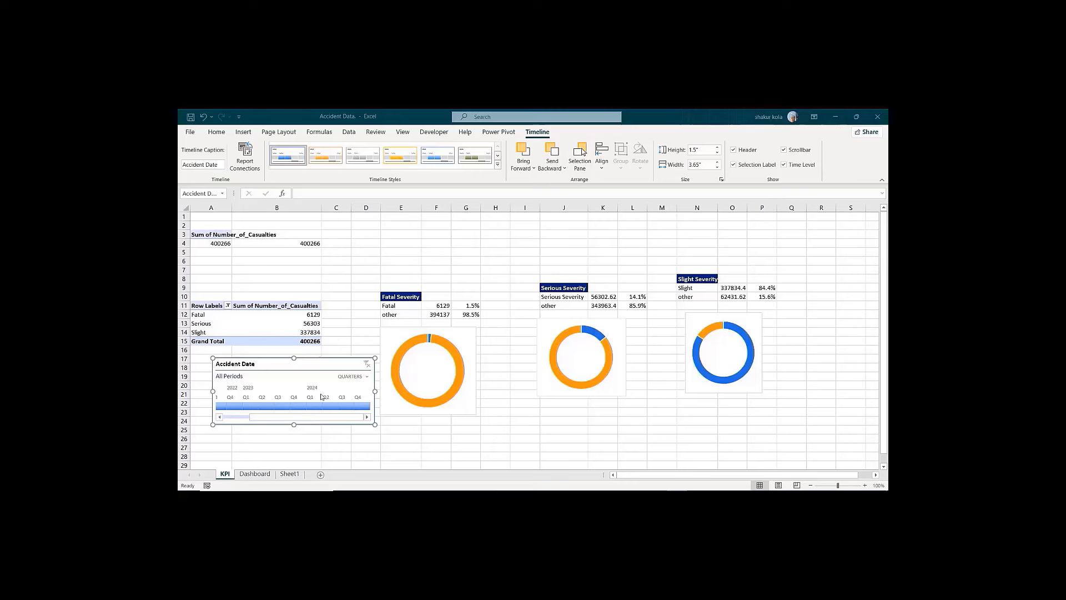
# Step: On the Dashboard sheet, copy the header's Total Casualties label and linked value into the first KPI card, with the value below the label
pyautogui.click(254, 474)
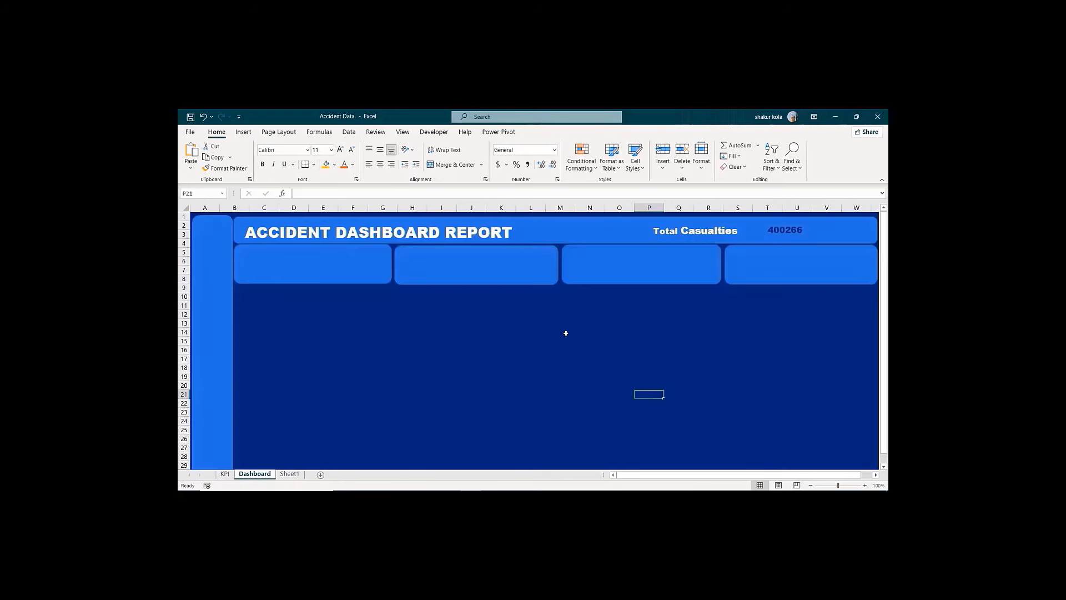
pyautogui.click(691, 235)
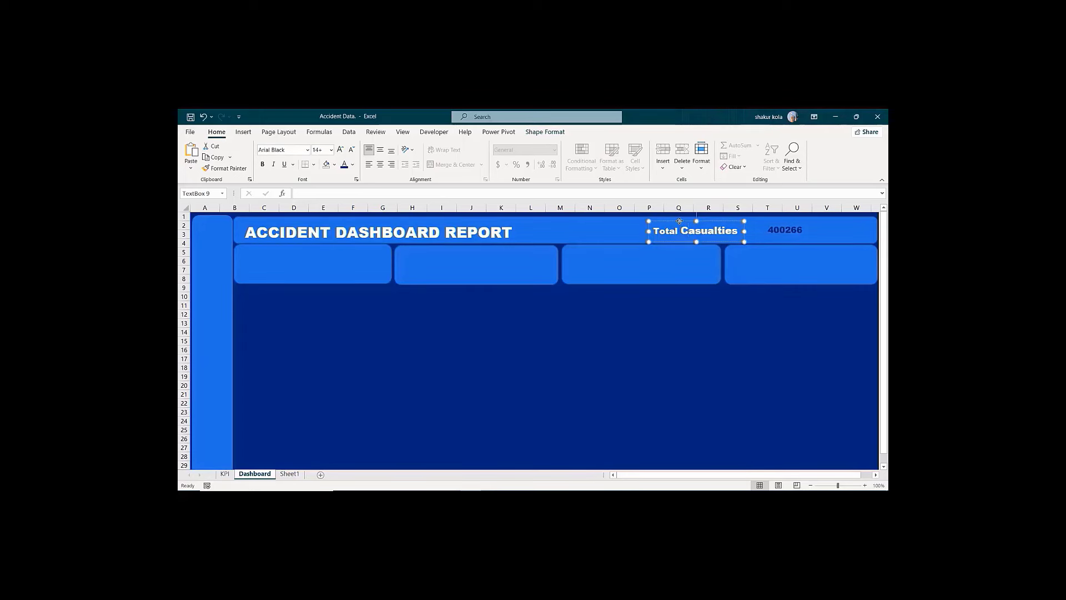
pyautogui.click(287, 252)
pyautogui.hotkey('ctrl', 'v')
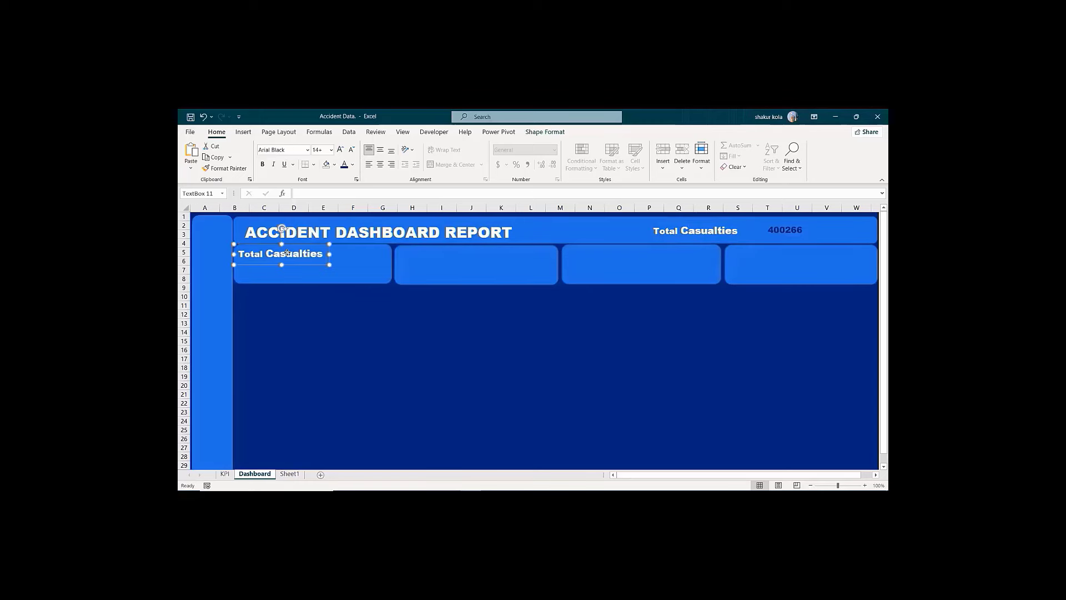
pyautogui.click(794, 230)
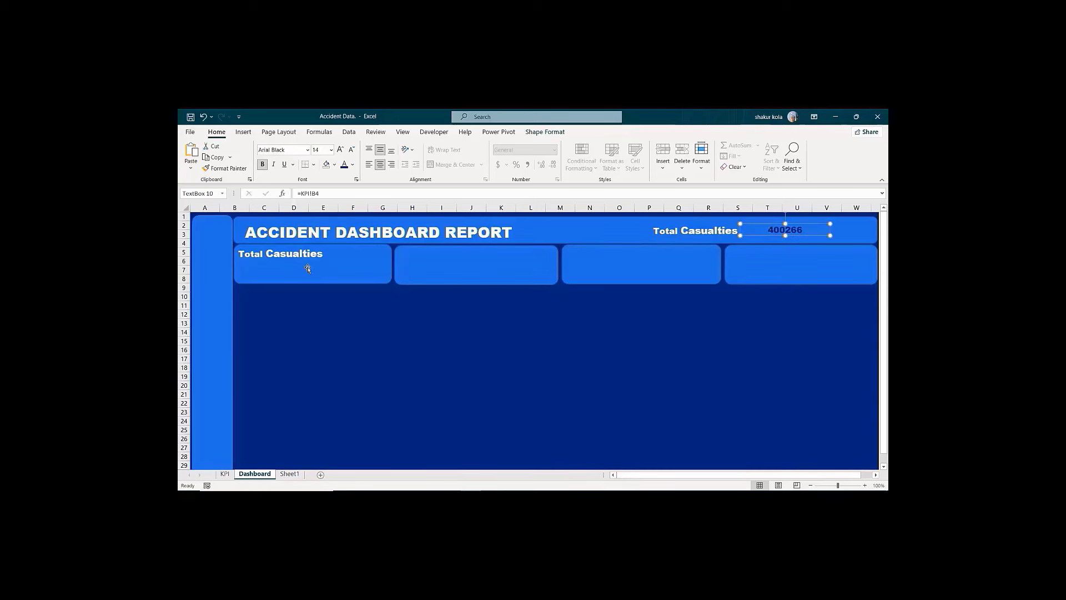
pyautogui.click(281, 269)
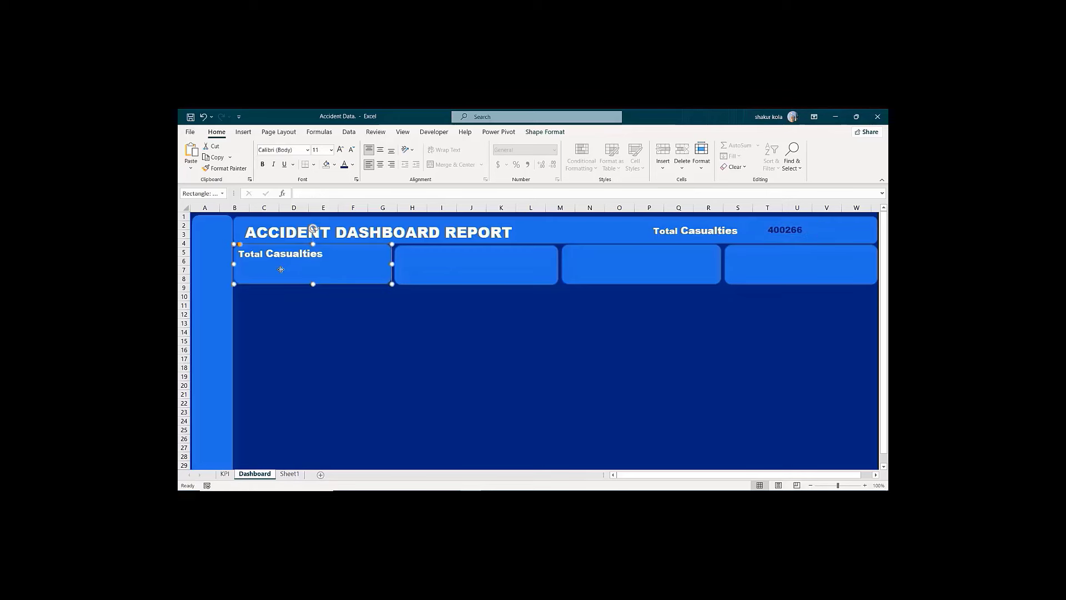
pyautogui.hotkey('ctrl', 'v')
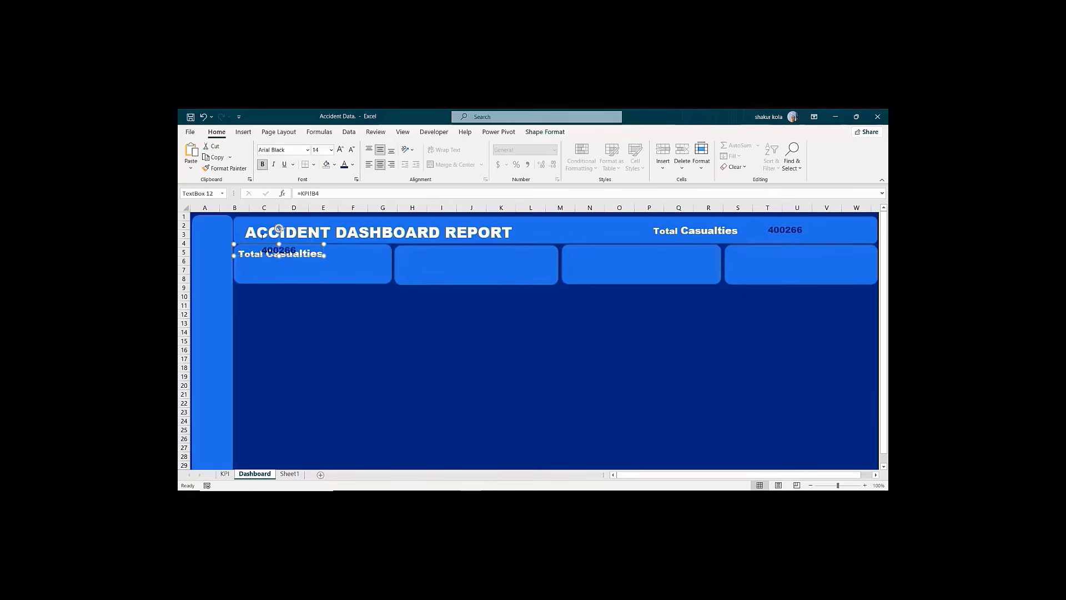
pyautogui.moveTo(261, 244); pyautogui.dragTo(262, 263)
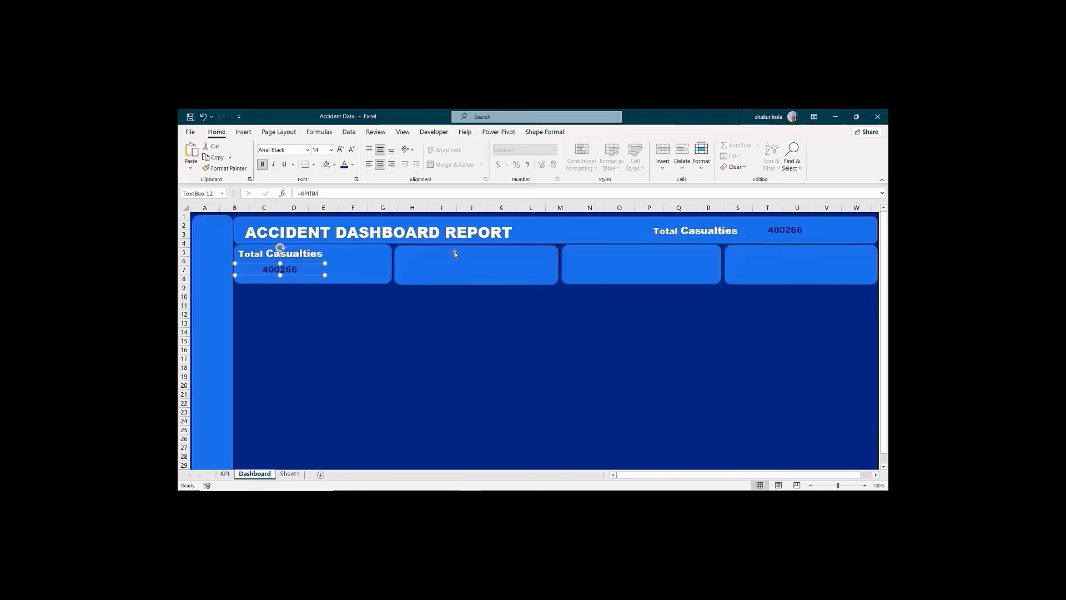
# Step: Paste copies of the linked casualty value into the second and third KPI cards and place each in the card's lower part
pyautogui.click(447, 272)
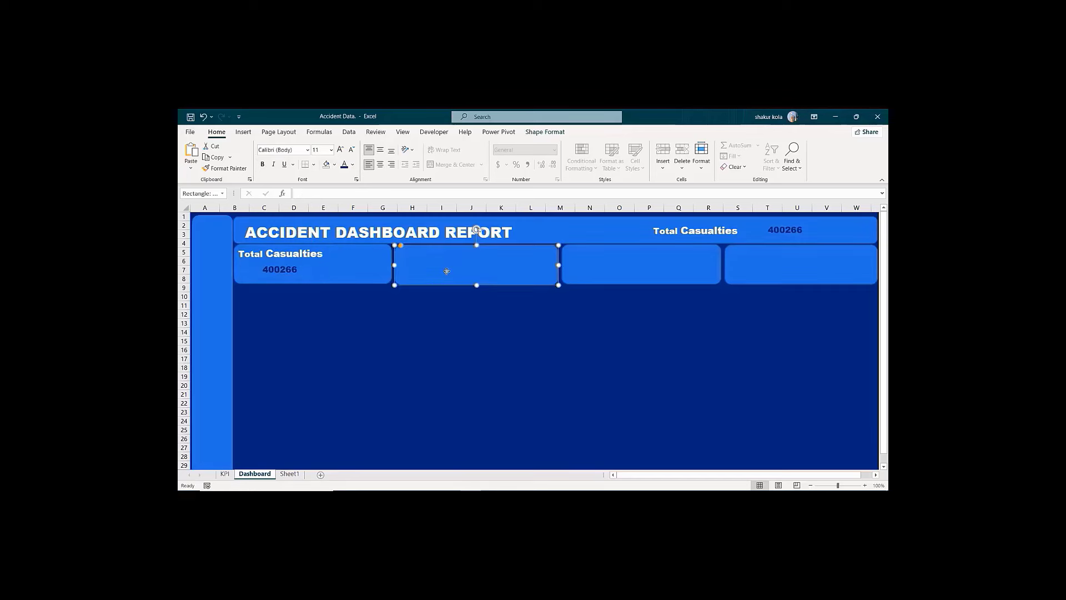
pyautogui.hotkey('ctrl', 'v')
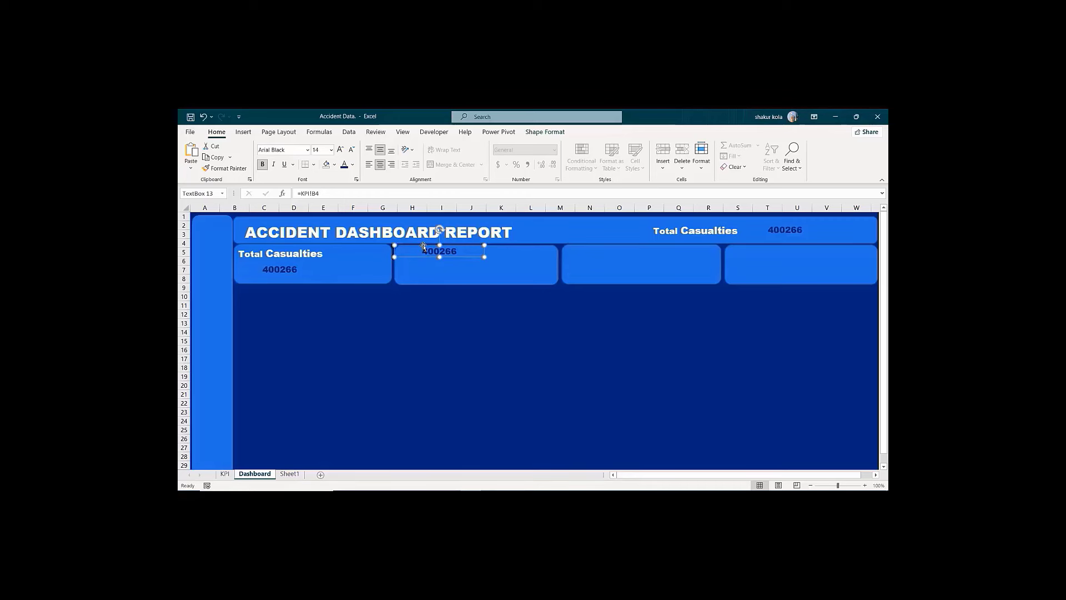
pyautogui.moveTo(423, 247); pyautogui.dragTo(431, 271)
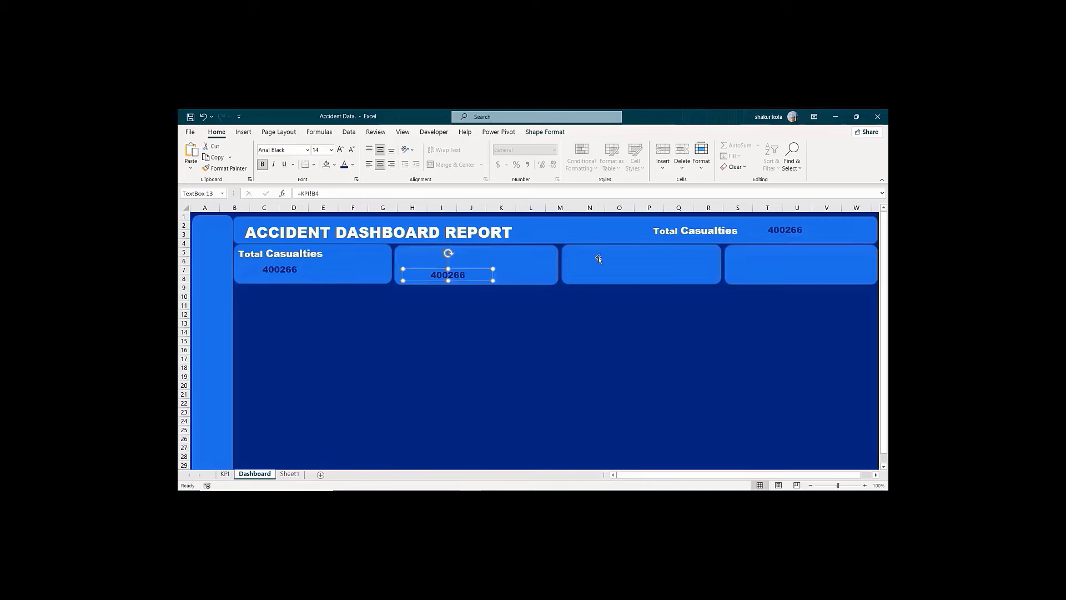
pyautogui.click(601, 275)
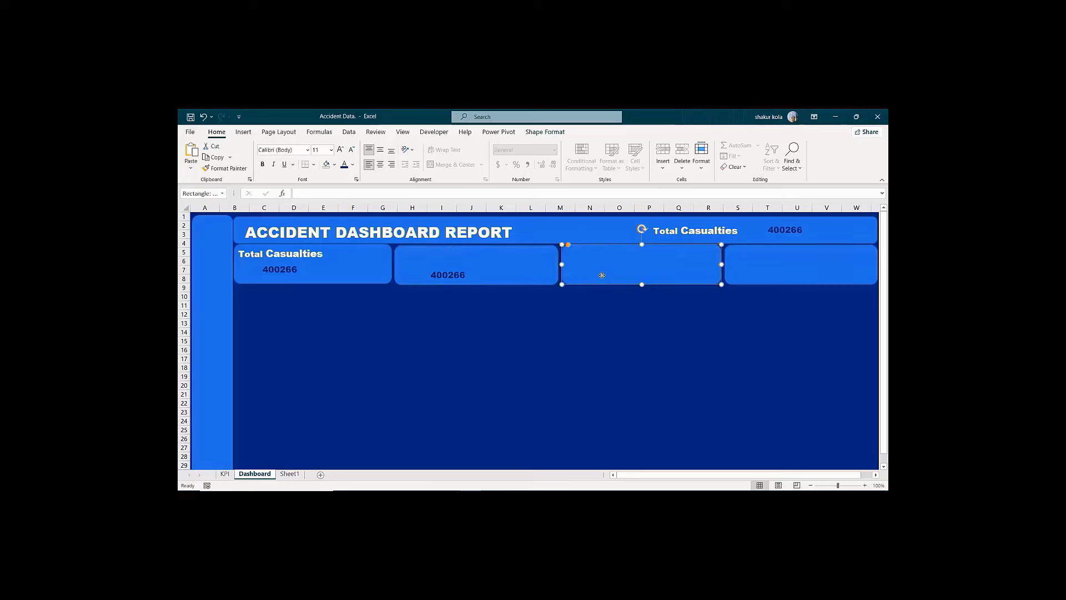
pyautogui.hotkey('ctrl', 'v')
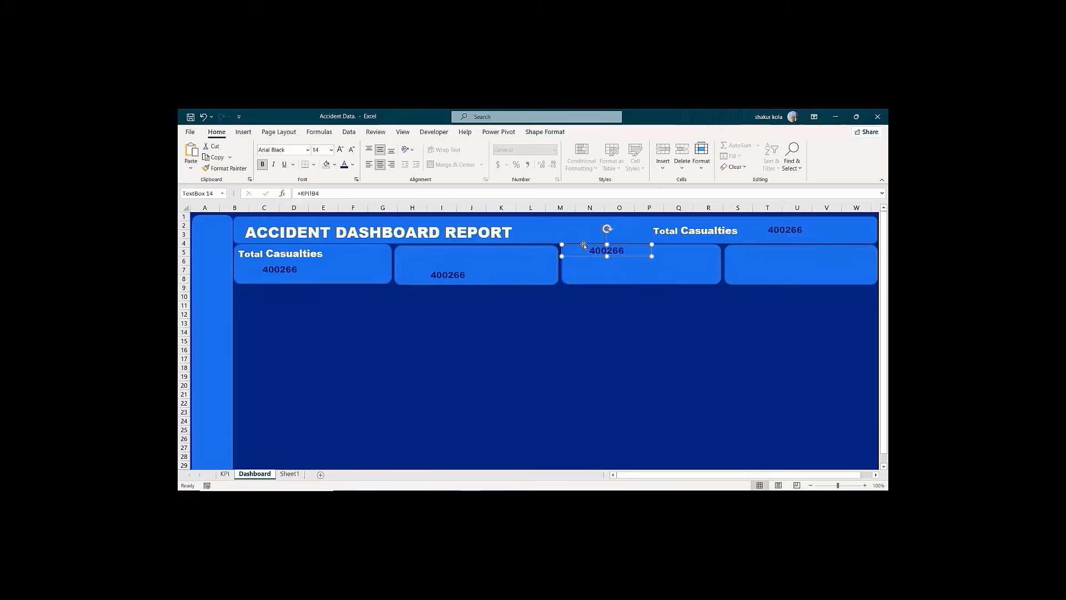
pyautogui.moveTo(584, 246); pyautogui.dragTo(593, 272)
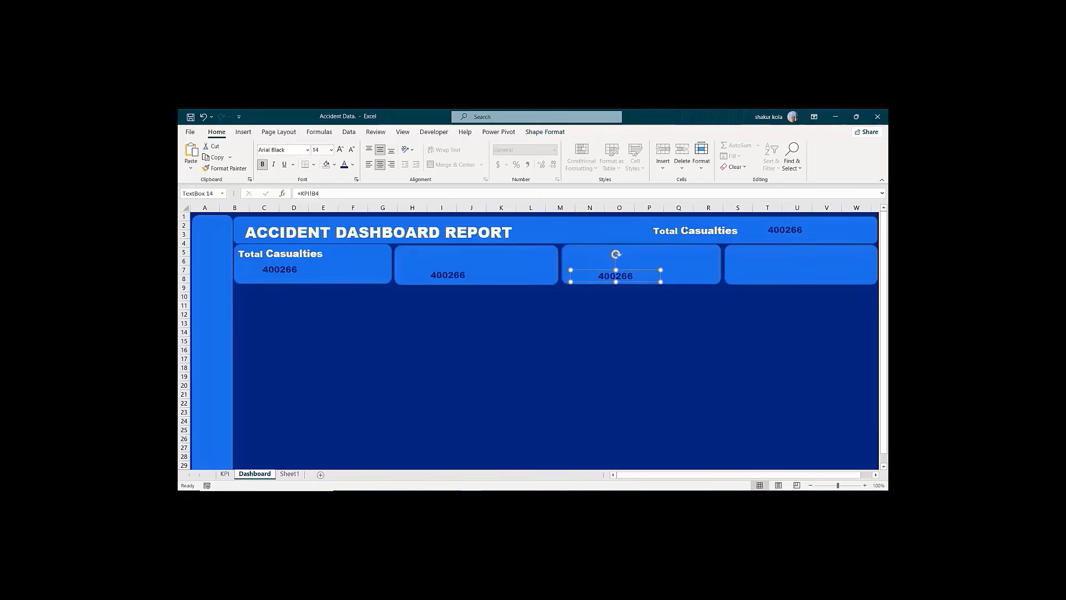
# Step: Copy the header's Total Casualties label into the third and second KPI cards, placing each above the card's value
pyautogui.click(675, 221)
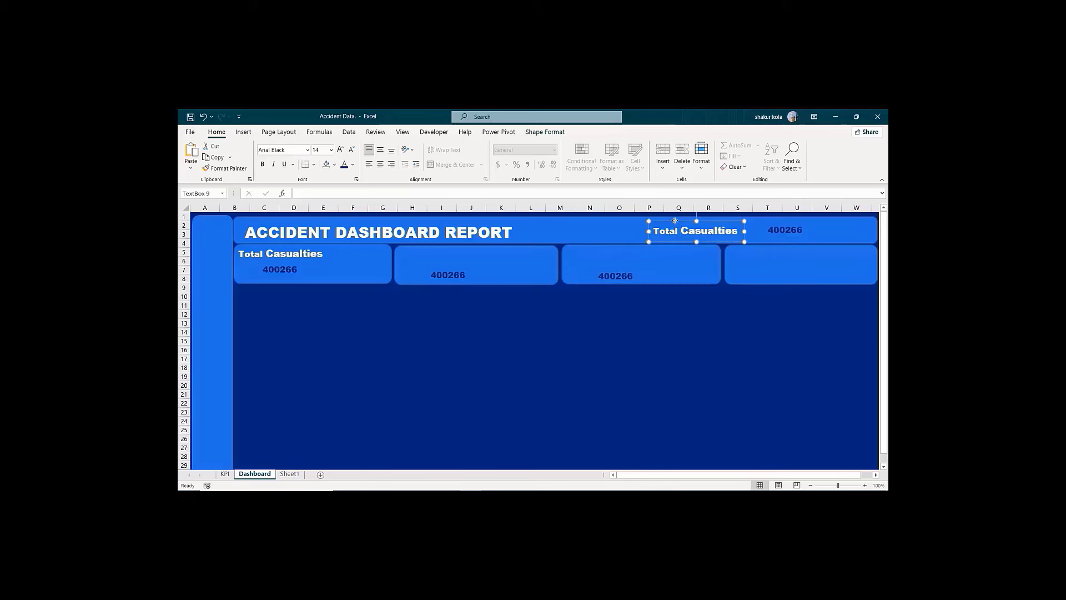
pyautogui.click(601, 263)
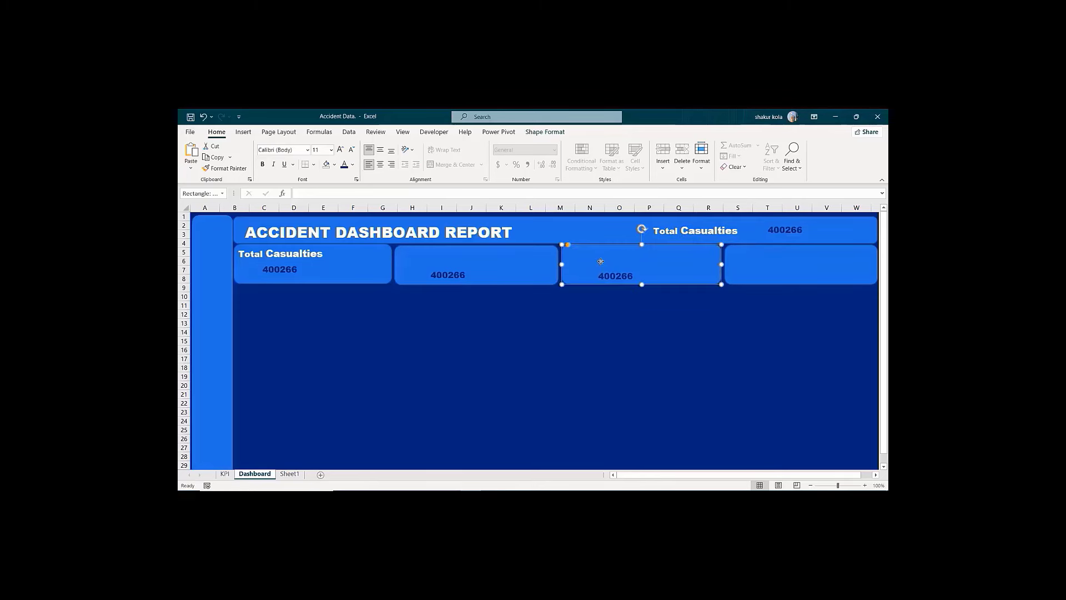
pyautogui.hotkey('ctrl', 'v')
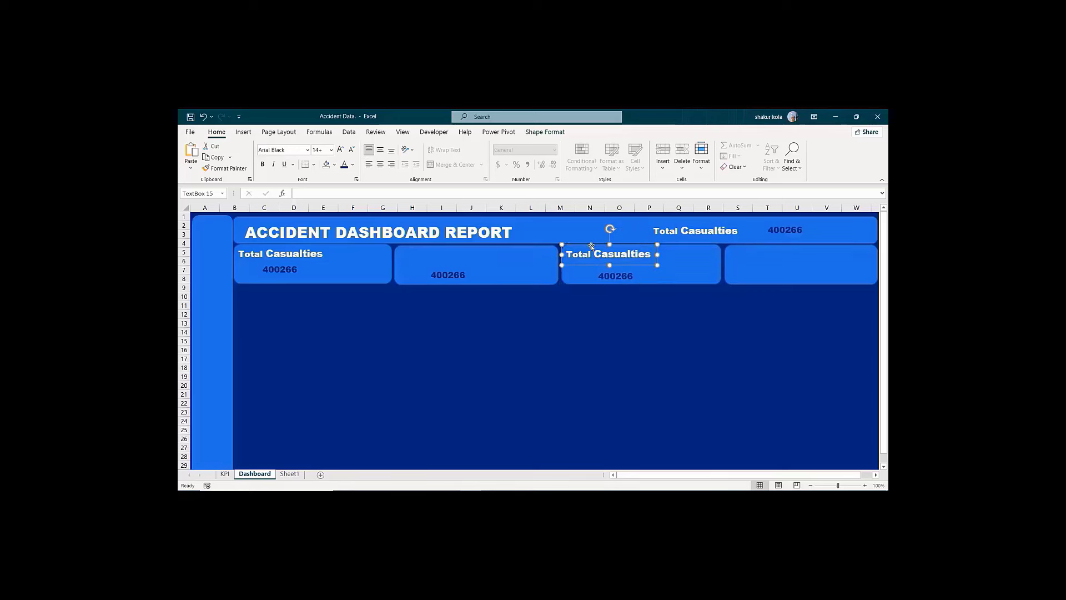
pyautogui.moveTo(589, 246)
pyautogui.mouseDown()
pyautogui.moveTo(616, 248)
pyautogui.moveTo(591, 245)
pyautogui.mouseUp()
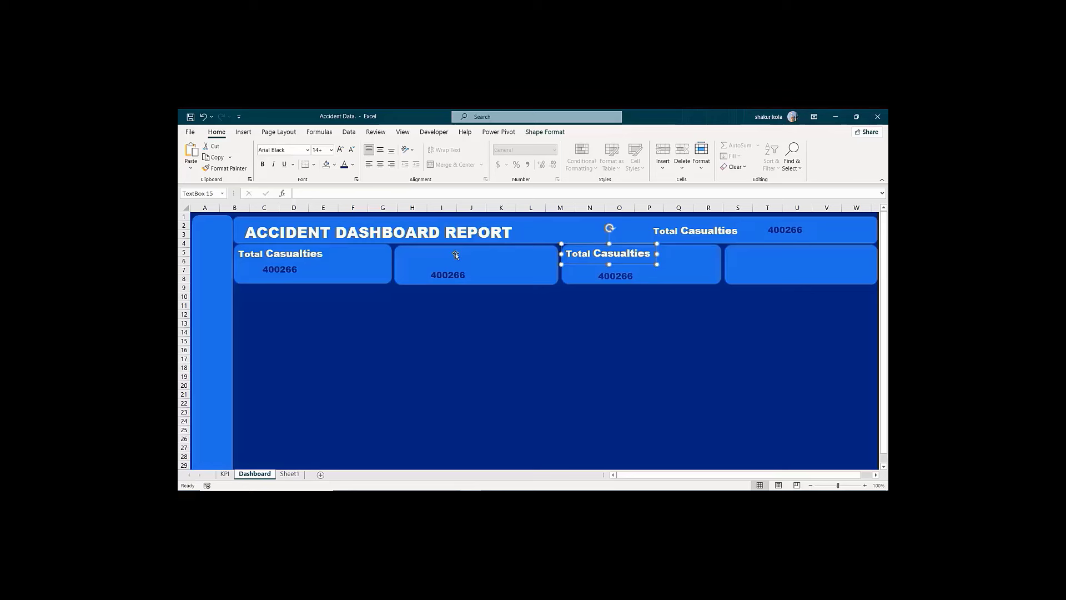
pyautogui.click(419, 255)
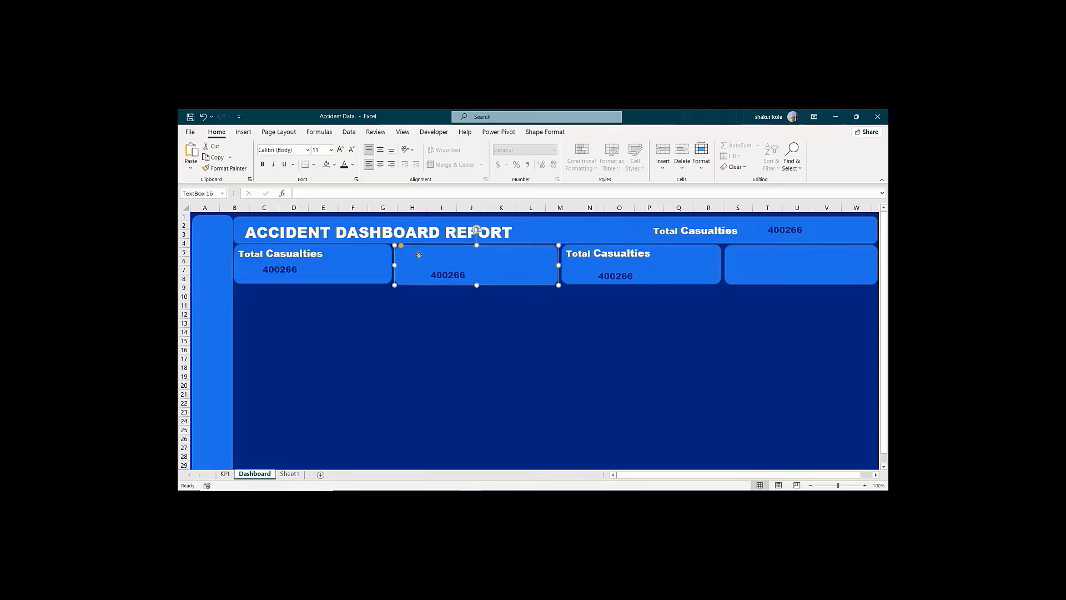
pyautogui.hotkey('ctrl', 'v')
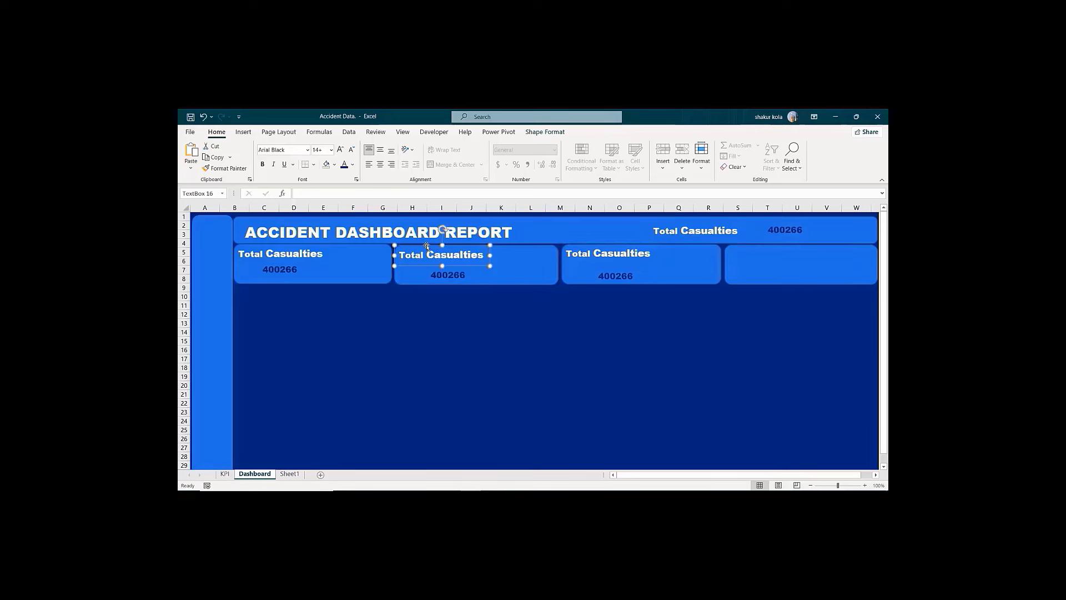
pyautogui.moveTo(427, 246); pyautogui.dragTo(428, 243)
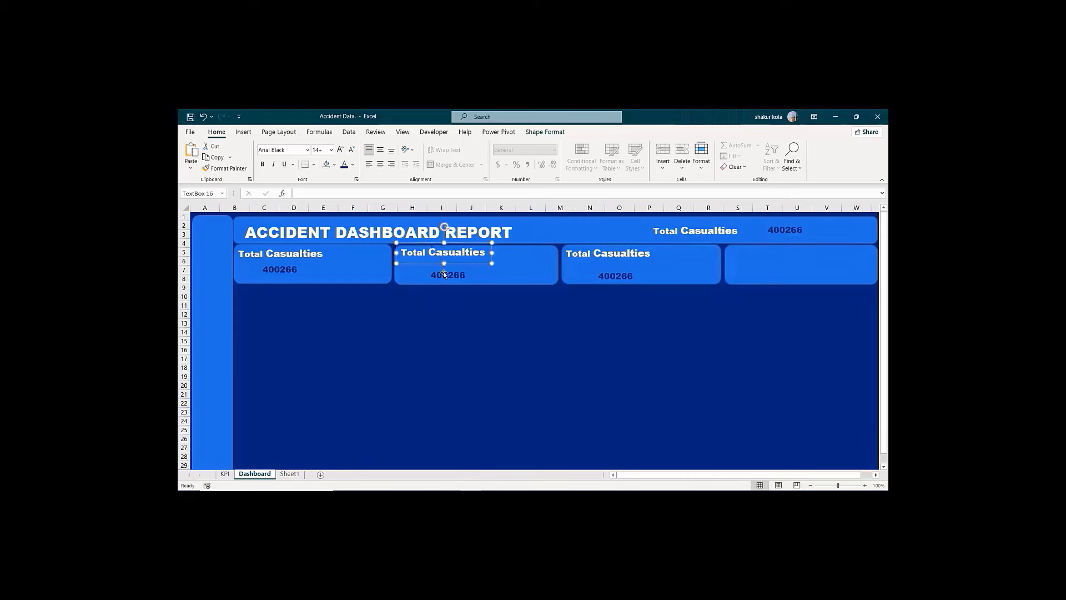
# Step: Reposition the linked values in the first three KPI cards so they line up at one height beneath their labels
pyautogui.click(444, 275)
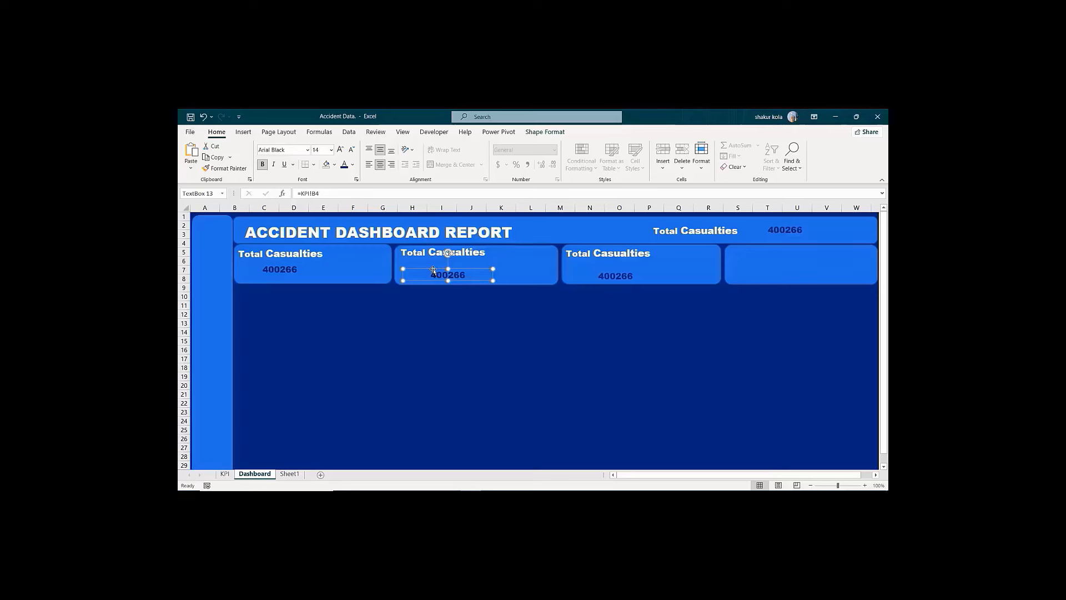
pyautogui.moveTo(433, 270); pyautogui.dragTo(412, 265)
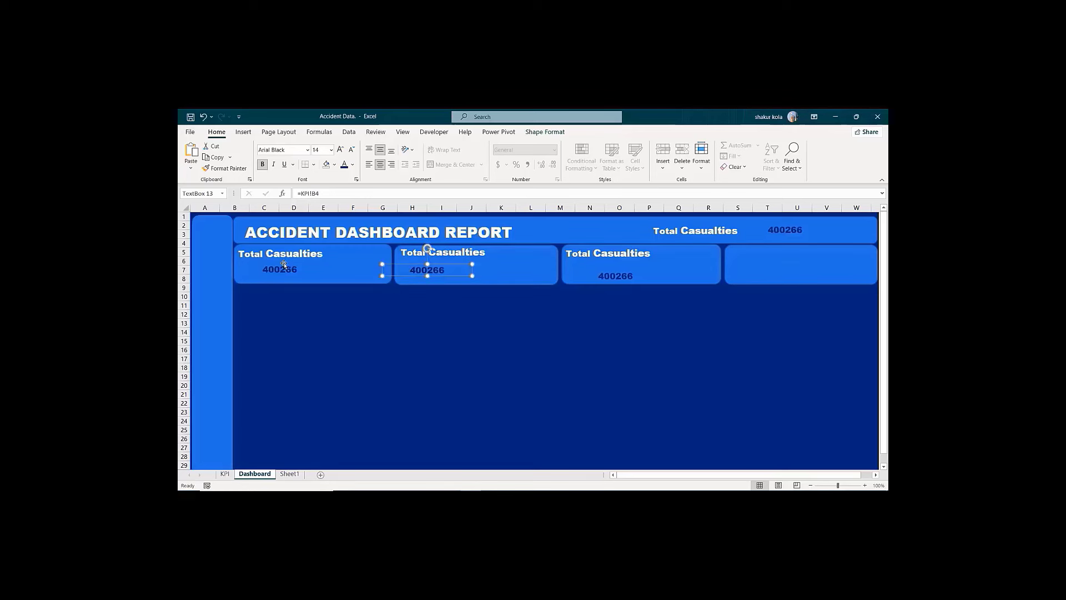
pyautogui.click(277, 265)
pyautogui.moveTo(262, 263); pyautogui.dragTo(254, 265)
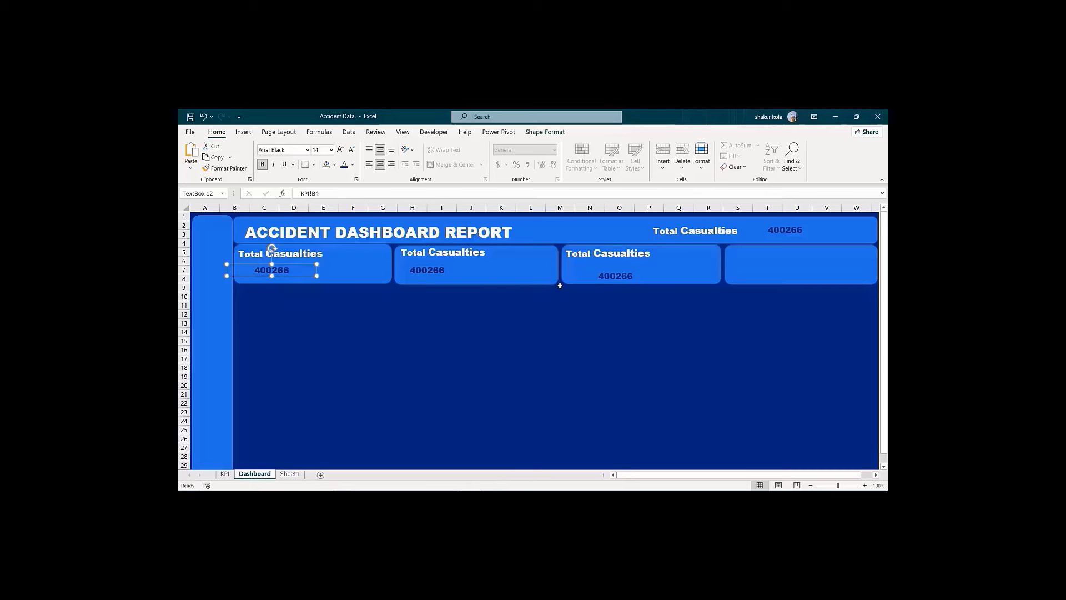
pyautogui.click(615, 278)
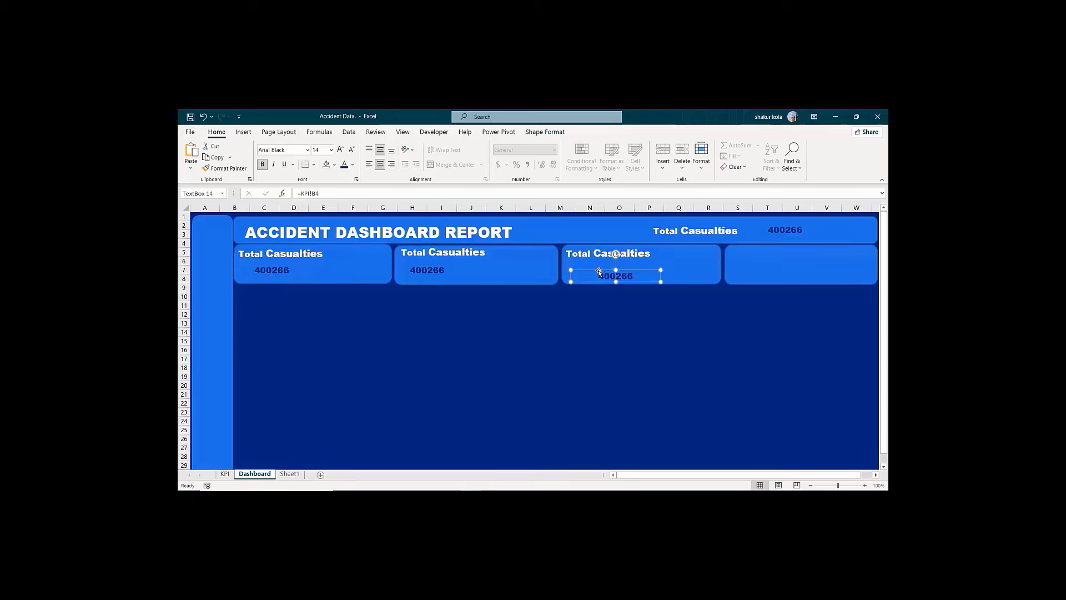
pyautogui.moveTo(599, 272); pyautogui.dragTo(578, 269)
pyautogui.moveTo(579, 266); pyautogui.dragTo(589, 266)
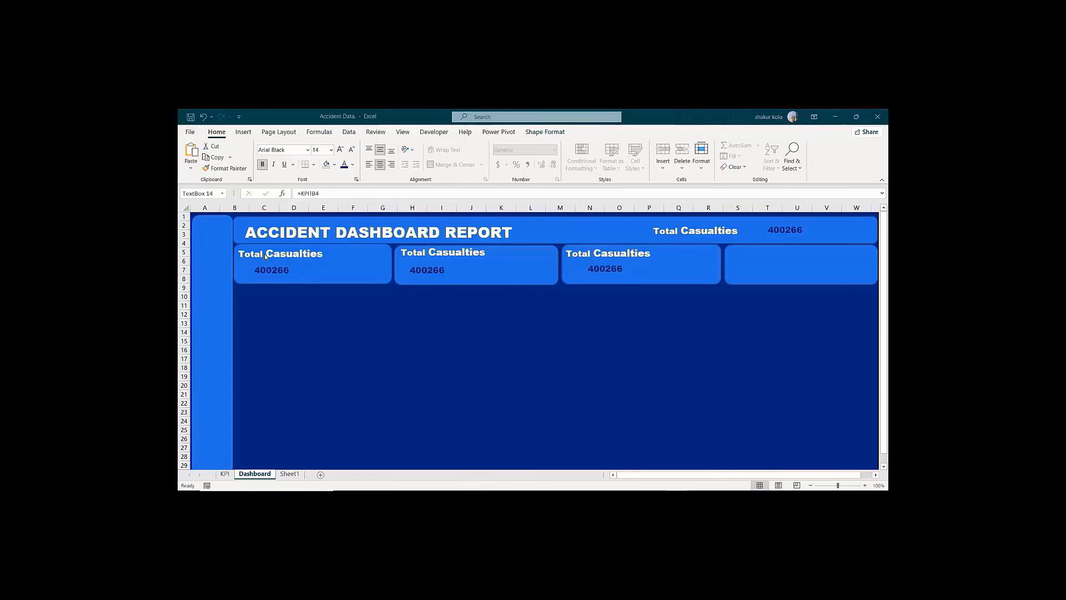
# Step: Change the first KPI card's label from Total Casualties to Fatal Casualties
pyautogui.click(263, 254)
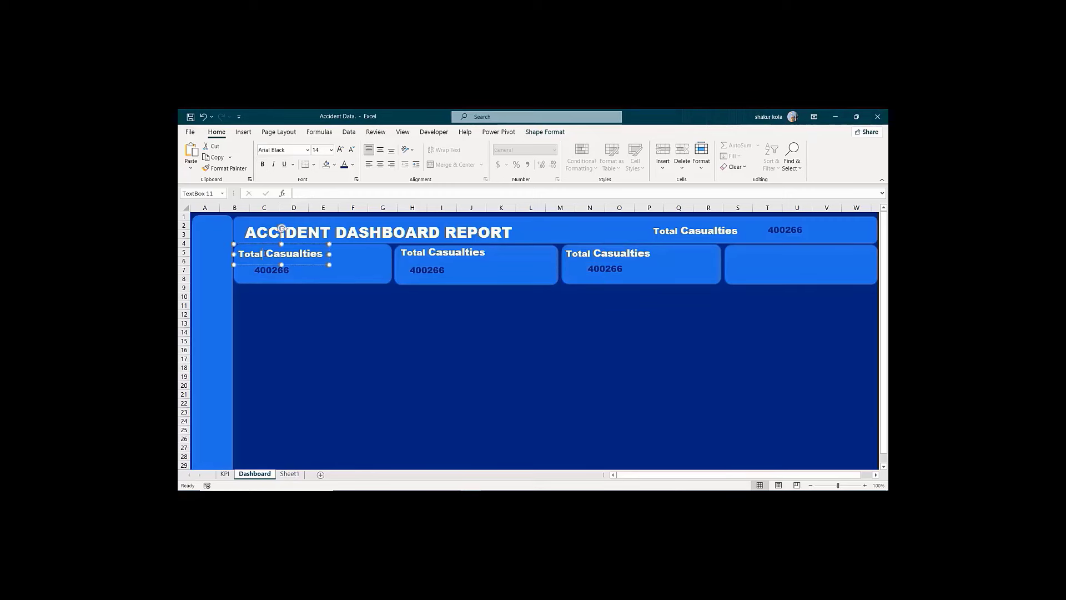
pyautogui.press('BackSpace')
pyautogui.press('BackSpace')
pyautogui.press('BackSpace')
pyautogui.press('BackSpace')
pyautogui.press('BackSpace')
pyautogui.write('T')
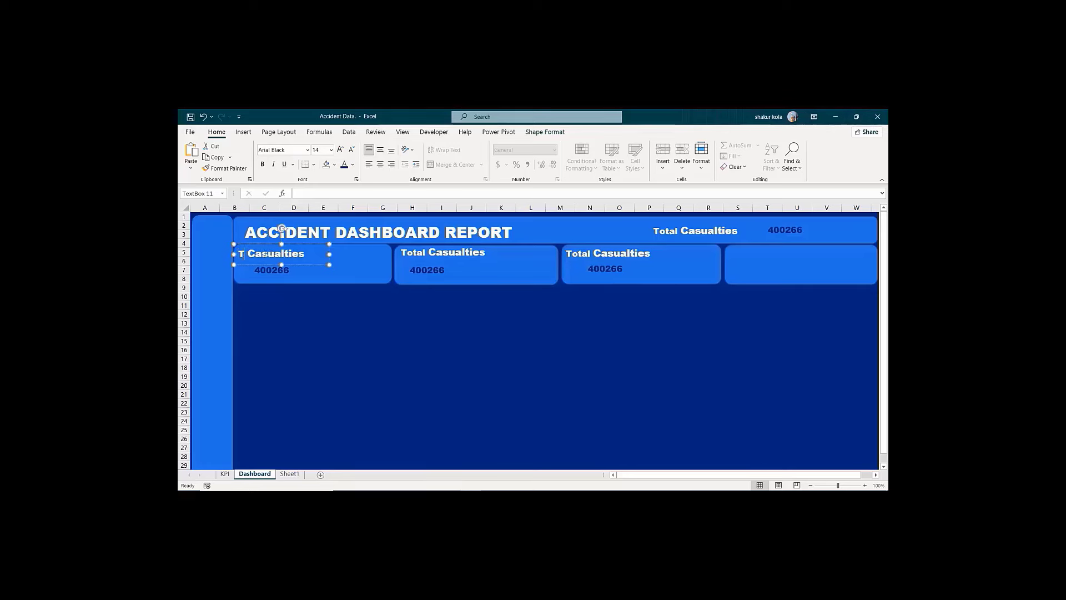
pyautogui.press('BackSpace')
pyautogui.write('Fatal')
# Step: Change the second KPI card's label to Serious Casualties and widen its text box so the text fits on one line
pyautogui.click(425, 252)
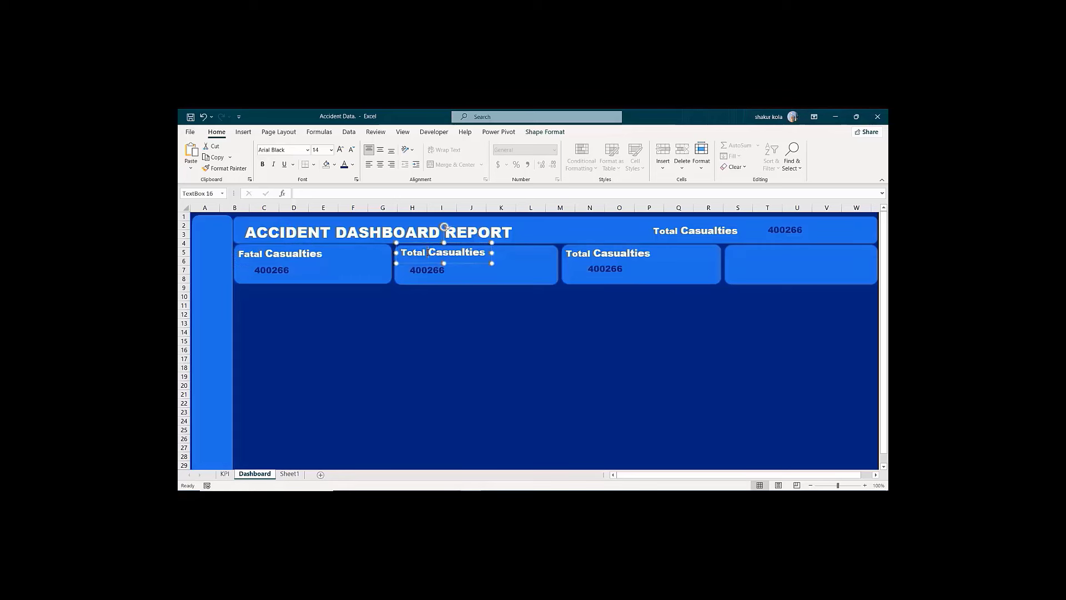
pyautogui.press('BackSpace')
pyautogui.press('BackSpace')
pyautogui.press('BackSpace')
pyautogui.press('BackSpace')
pyautogui.press('BackSpace')
pyautogui.press('BackSpace')
pyautogui.write('Serious')
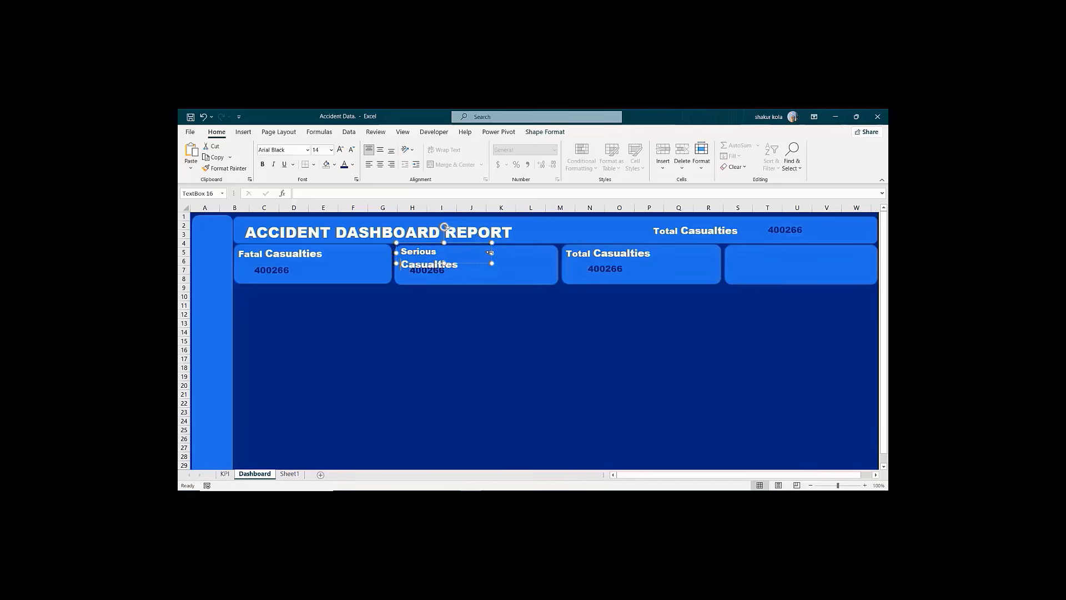
pyautogui.moveTo(491, 253); pyautogui.dragTo(504, 252)
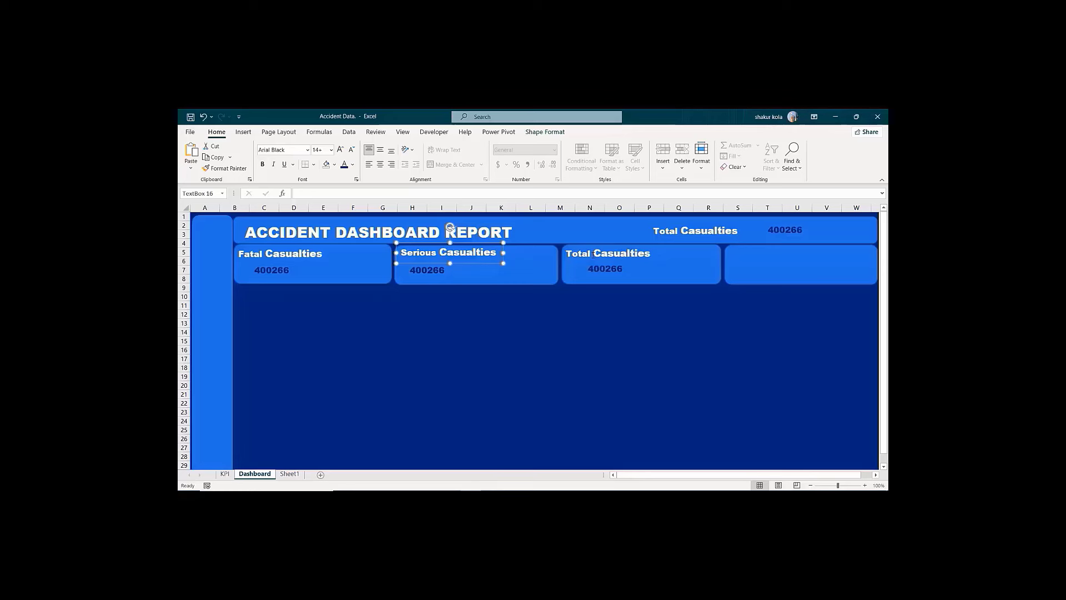
# Step: Change the third KPI card's label to Slight Casualties and widen its text box to fit the text
pyautogui.click(593, 254)
pyautogui.press('BackSpace')
pyautogui.press('BackSpace')
pyautogui.press('BackSpace')
pyautogui.press('BackSpace')
pyautogui.press('BackSpace')
pyautogui.press('BackSpace')
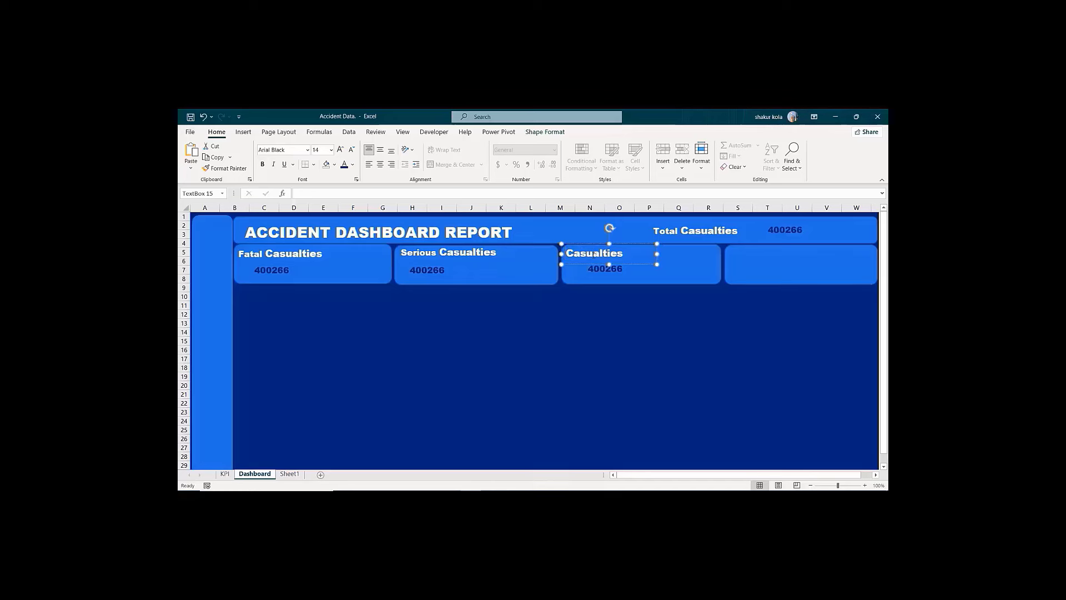
pyautogui.write('Slight')
pyautogui.moveTo(660, 254); pyautogui.dragTo(665, 254)
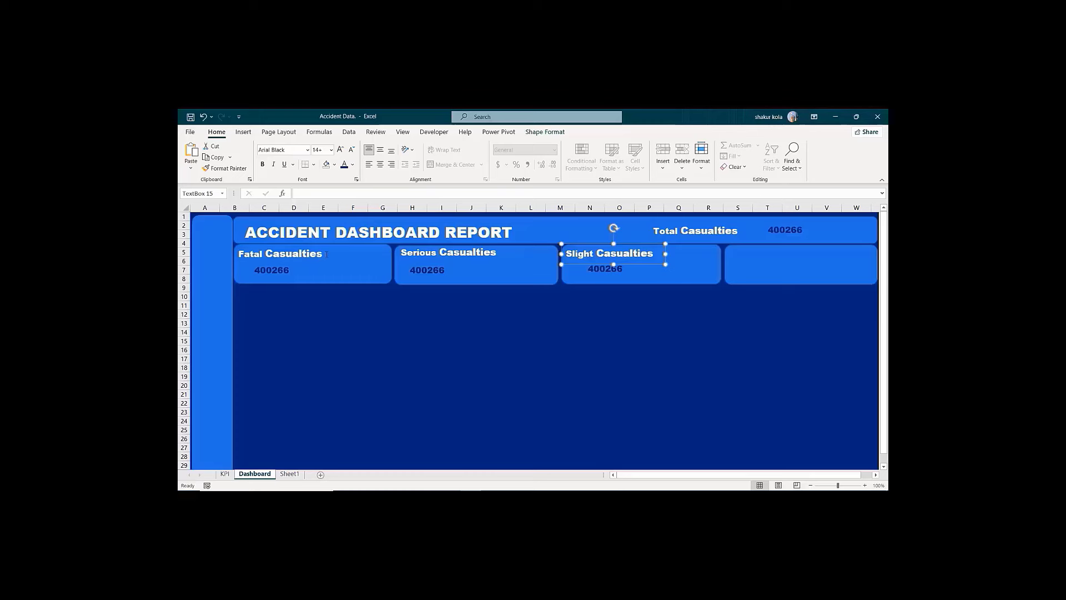
# Step: Reduce the Fatal Casualties label's font size to 11 and shorten its text box height
pyautogui.moveTo(327, 254); pyautogui.dragTo(239, 254)
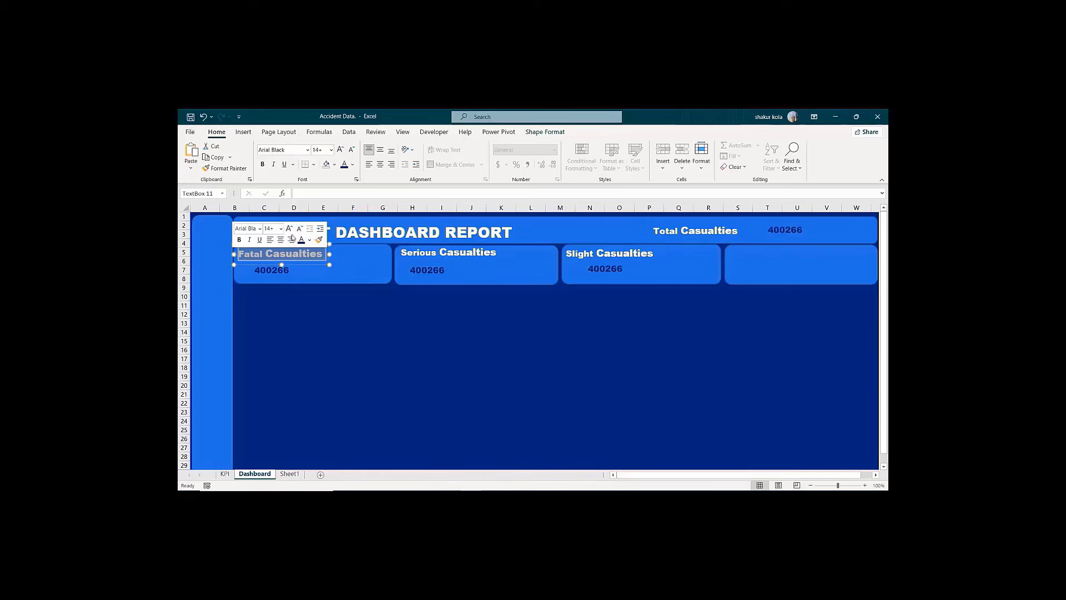
pyautogui.click(351, 150)
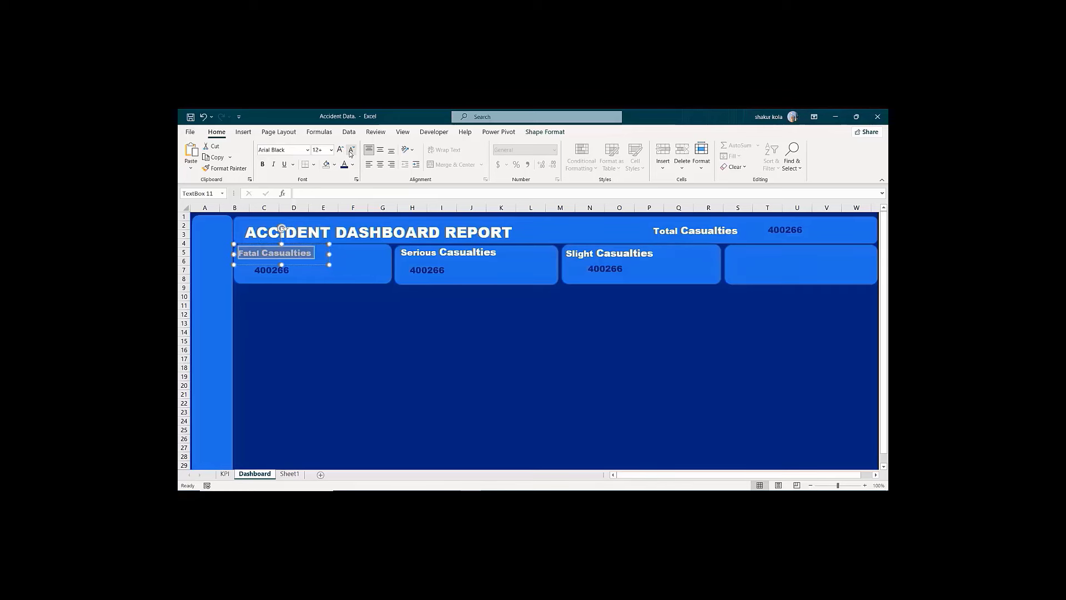
pyautogui.click(351, 150)
pyautogui.moveTo(281, 265); pyautogui.dragTo(279, 259)
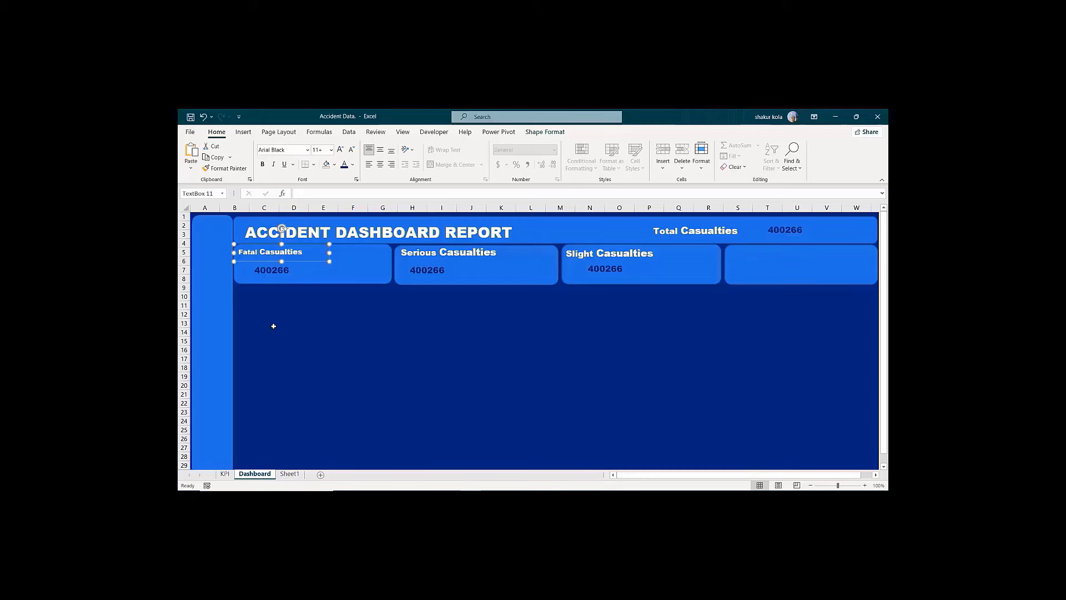
pyautogui.click(269, 324)
# Step: Relink the Fatal Casualties card's value to the Fatal figure in cell F11 of the KPI sheet
pyautogui.click(271, 282)
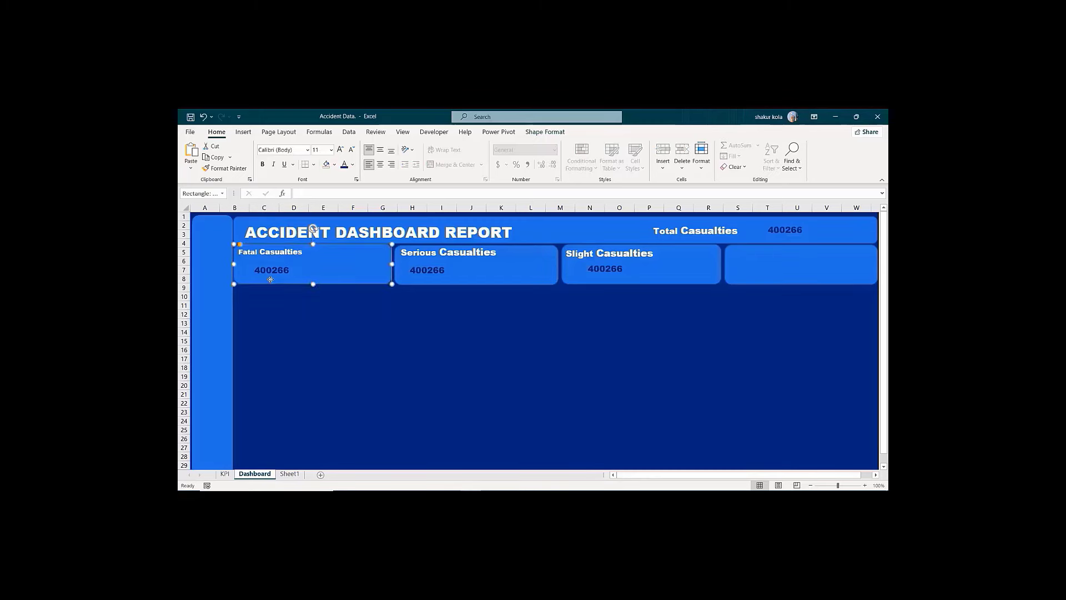
pyautogui.click(269, 273)
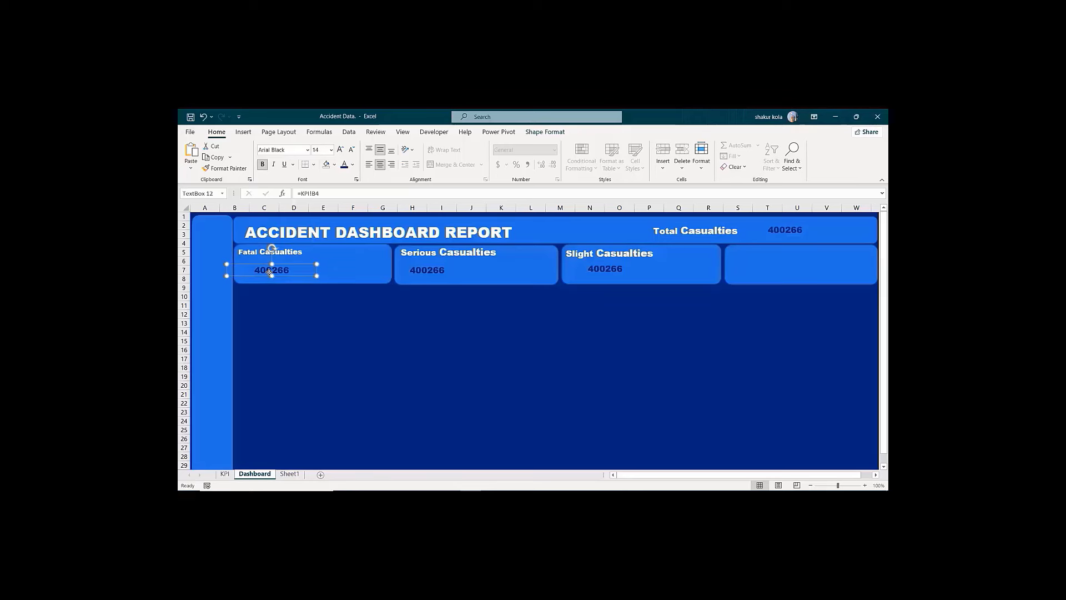
pyautogui.click(323, 194)
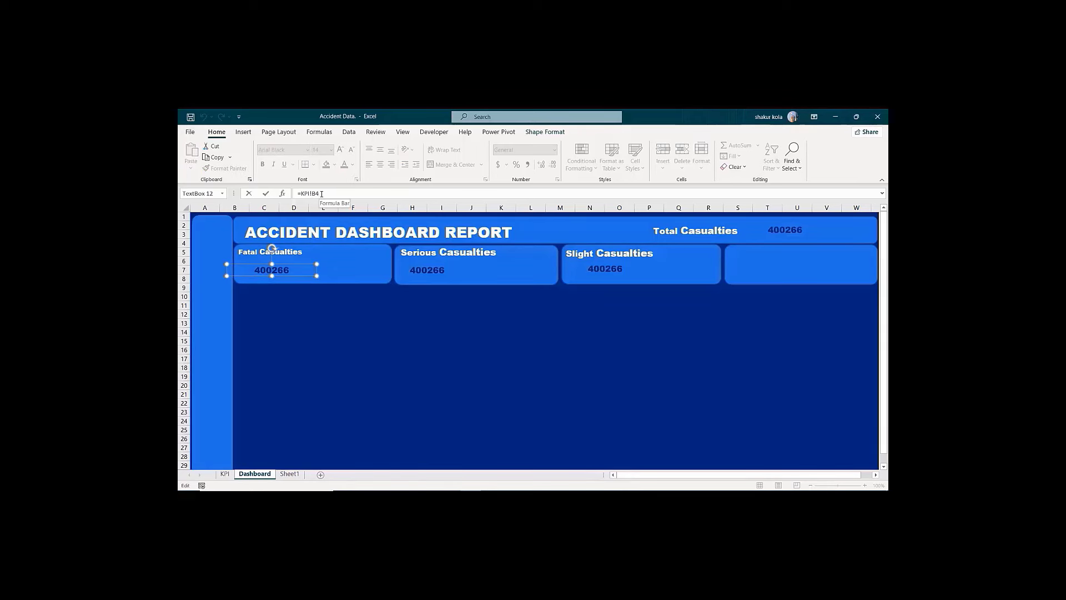
pyautogui.moveTo(322, 193); pyautogui.dragTo(301, 193)
pyautogui.press('BackSpace')
pyautogui.click(224, 474)
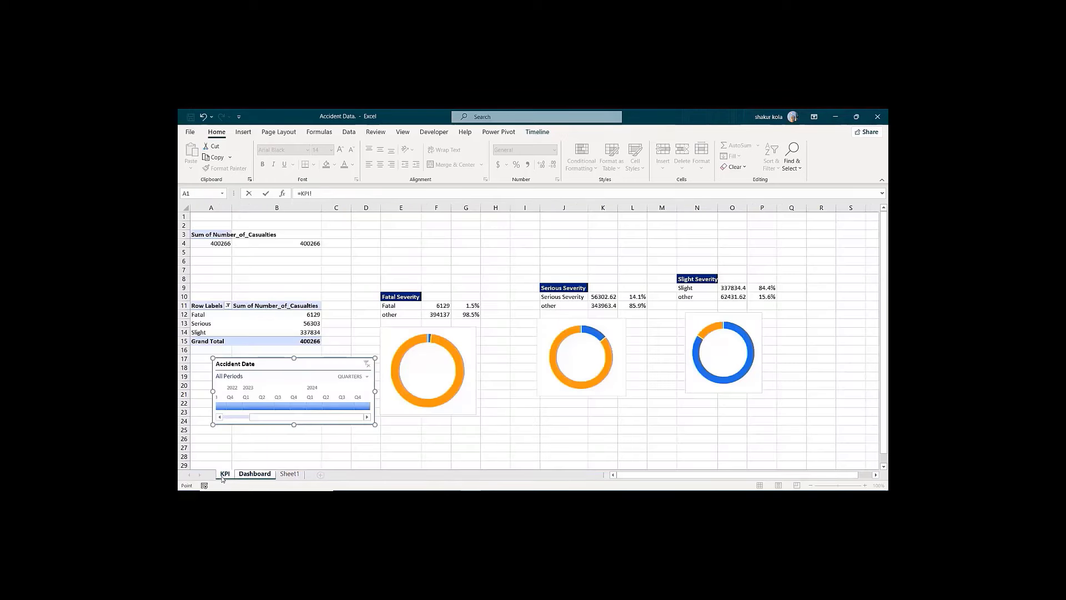
pyautogui.click(442, 305)
pyautogui.press('Return')
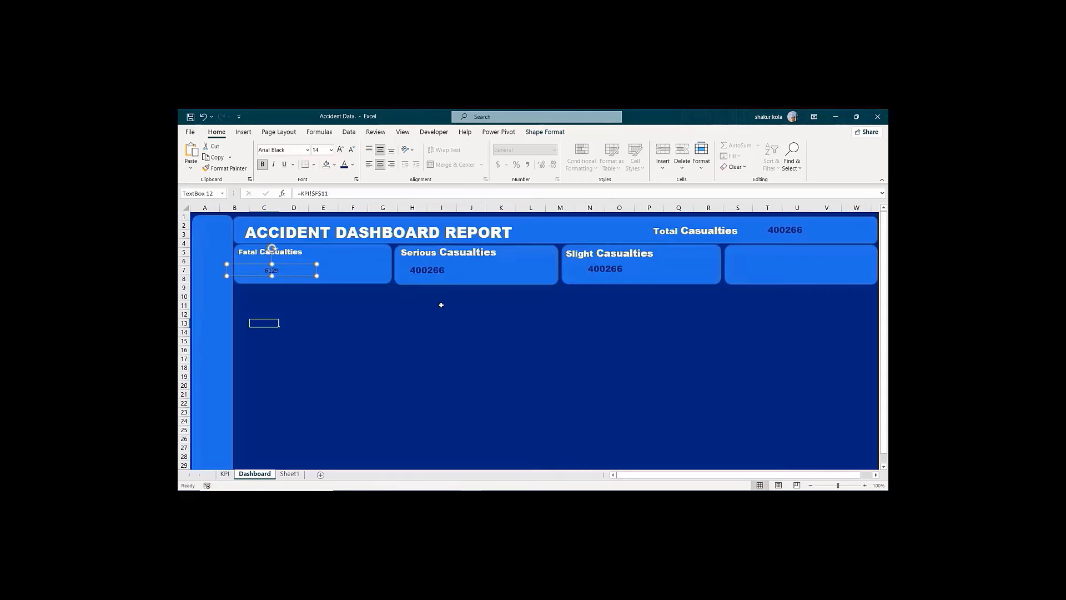
# Step: Relink the Serious Casualties card's value to the Serious Severity figure in cell K10 of the KPI sheet
pyautogui.click(434, 274)
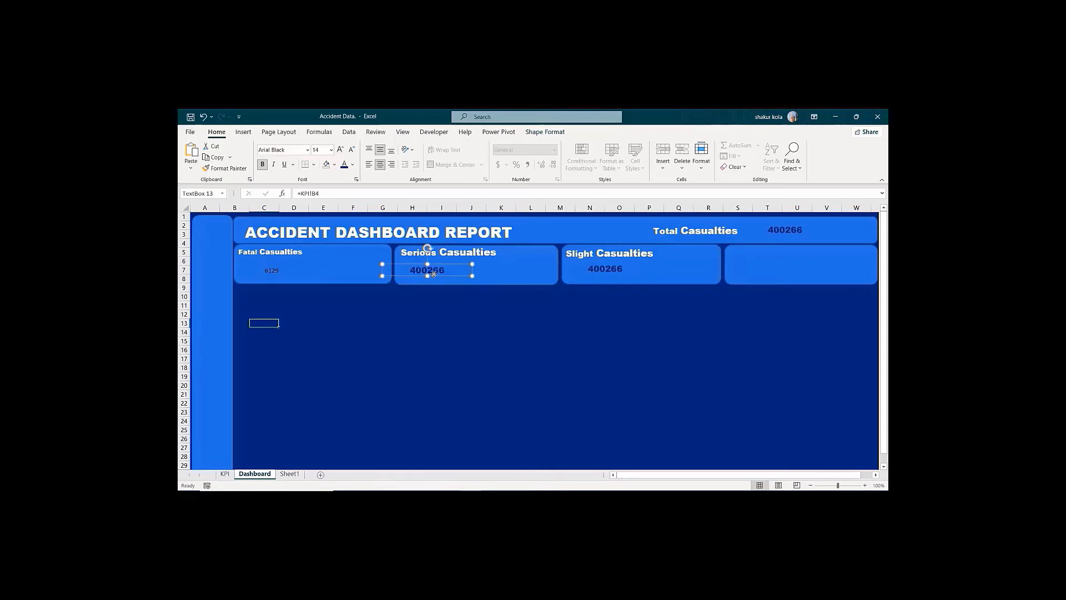
pyautogui.click(326, 194)
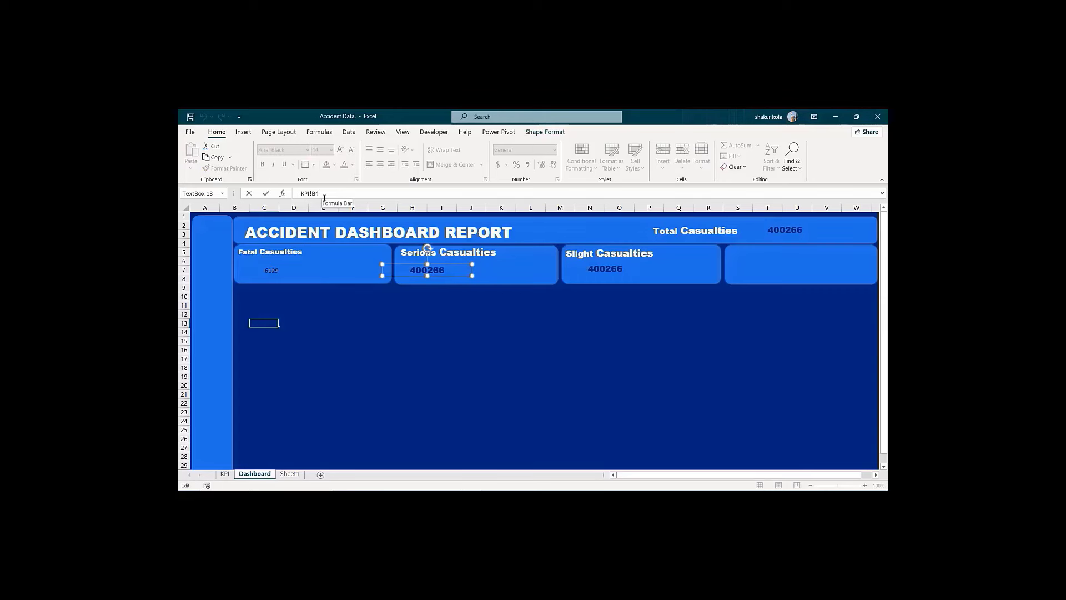
pyautogui.moveTo(320, 194); pyautogui.dragTo(301, 194)
pyautogui.press('BackSpace')
pyautogui.click(224, 473)
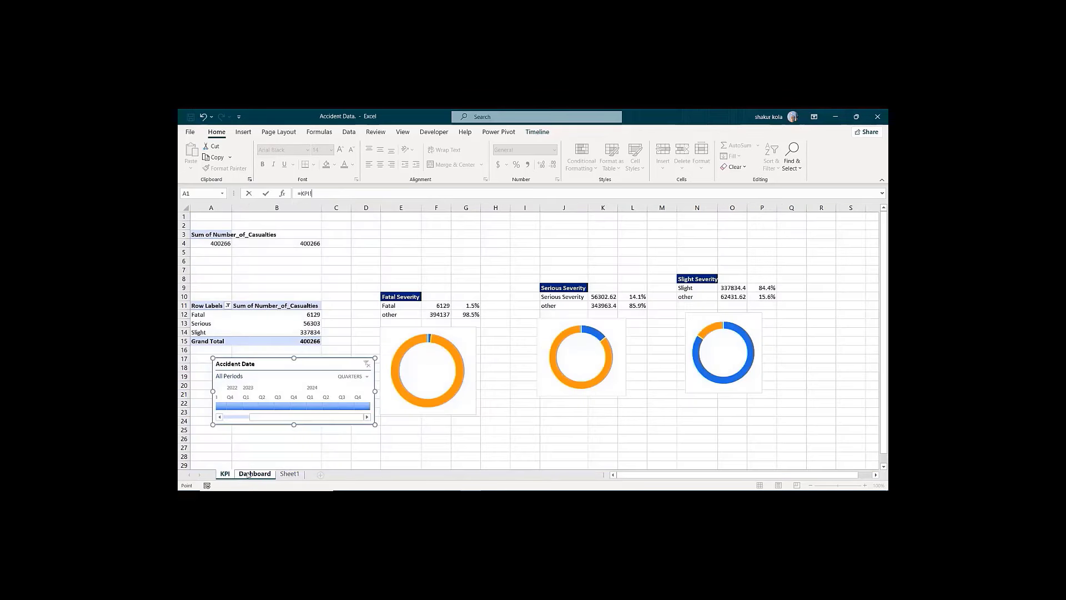
pyautogui.click(606, 298)
pyautogui.press('F4')
pyautogui.press('Return')
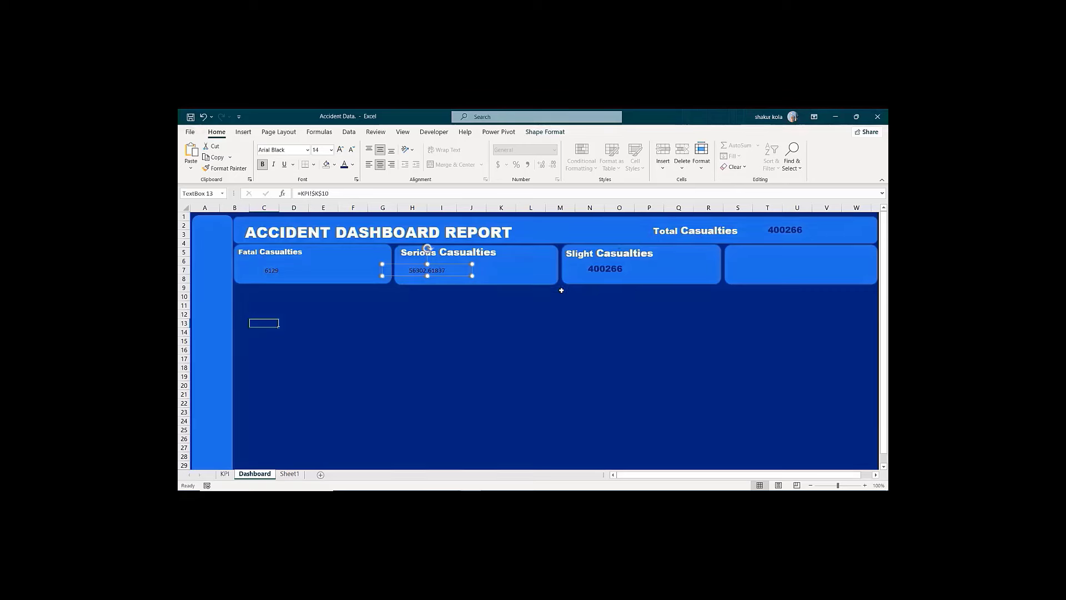
# Step: Relink the Slight Casualties card's value to the Slight figure in cell O9 of the KPI sheet
pyautogui.click(607, 273)
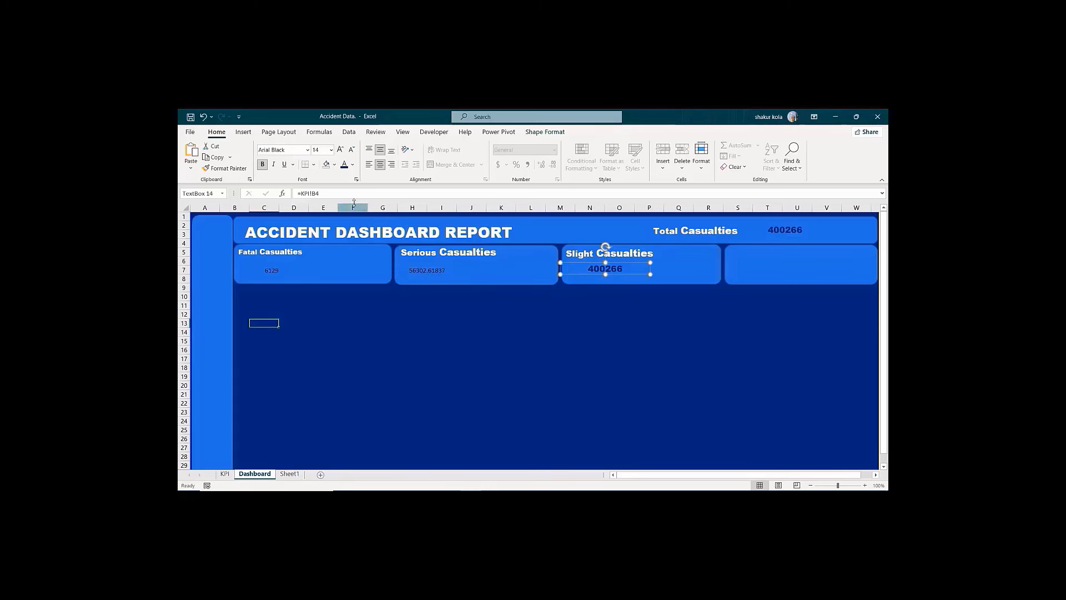
pyautogui.moveTo(324, 194); pyautogui.dragTo(302, 193)
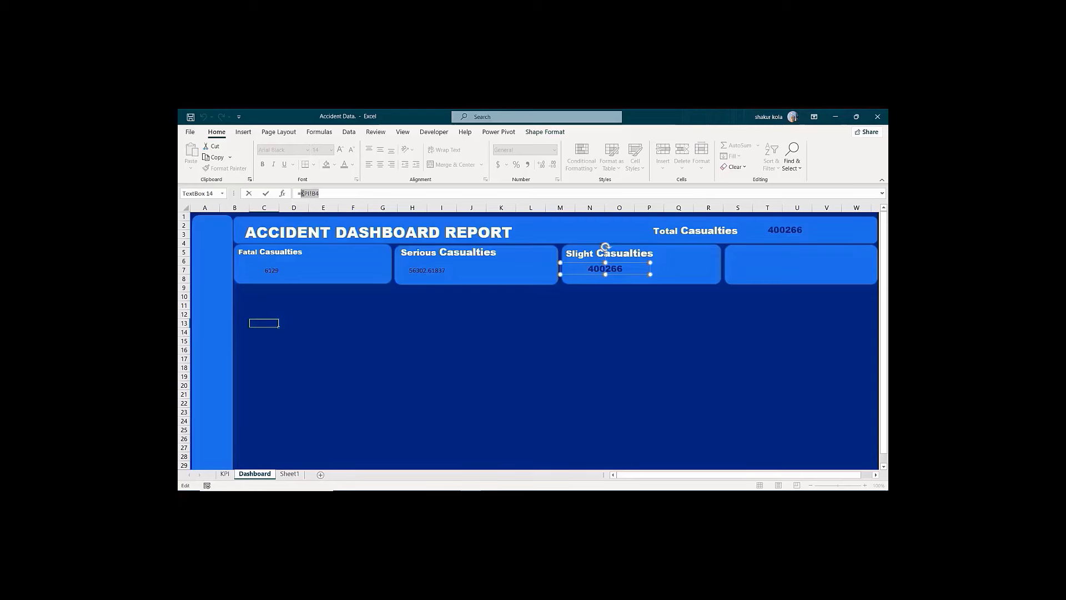
pyautogui.press('BackSpace')
pyautogui.click(225, 474)
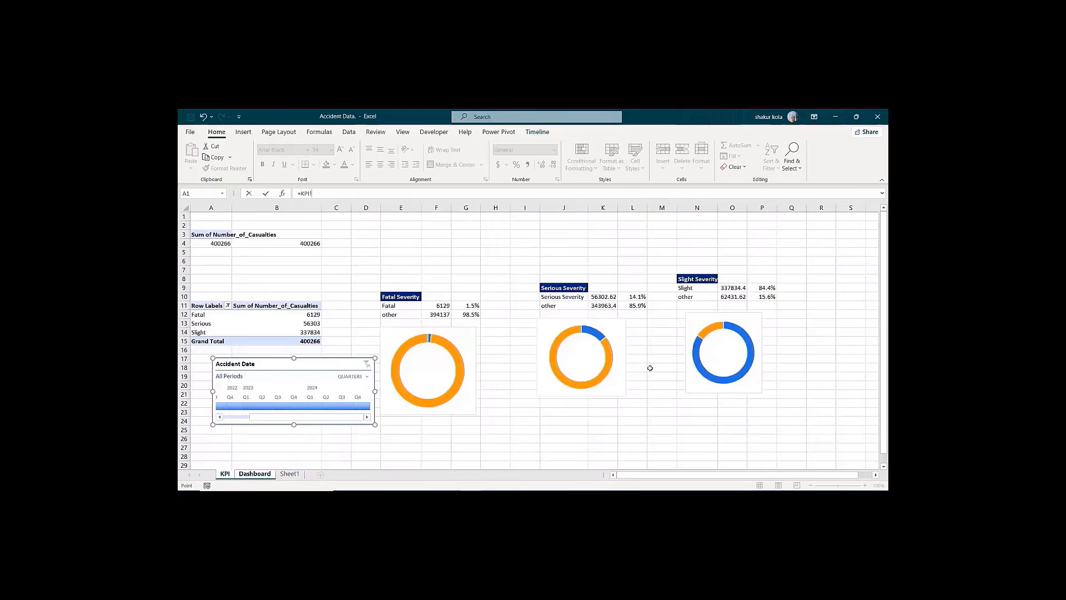
pyautogui.click(728, 287)
pyautogui.press('Return')
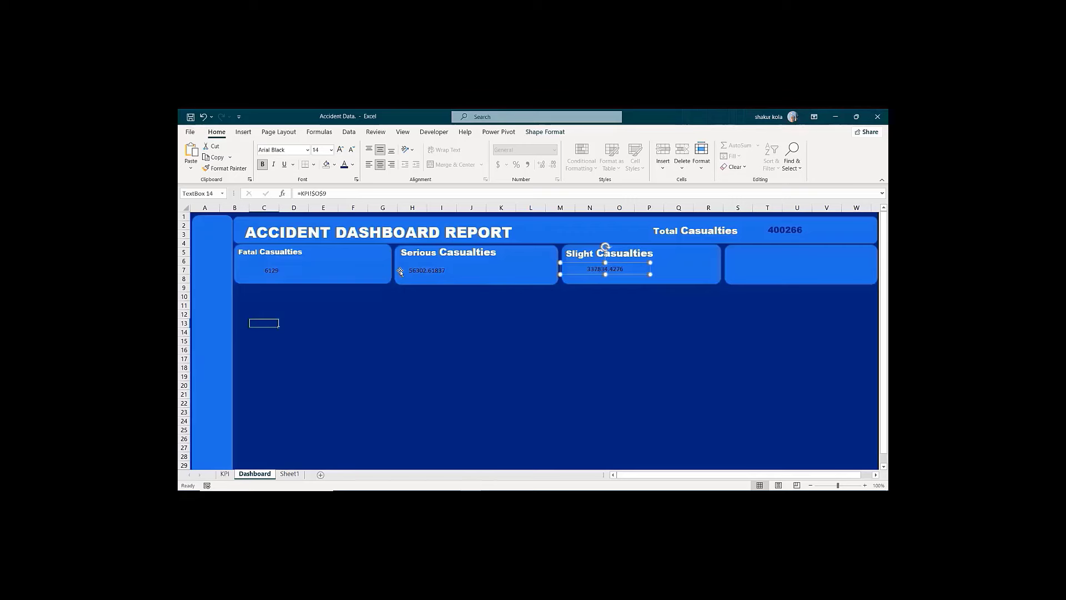
# Step: Resize the linked value boxes in the Fatal, Serious and Slight cards so each sits inside its card beneath the label
pyautogui.click(431, 271)
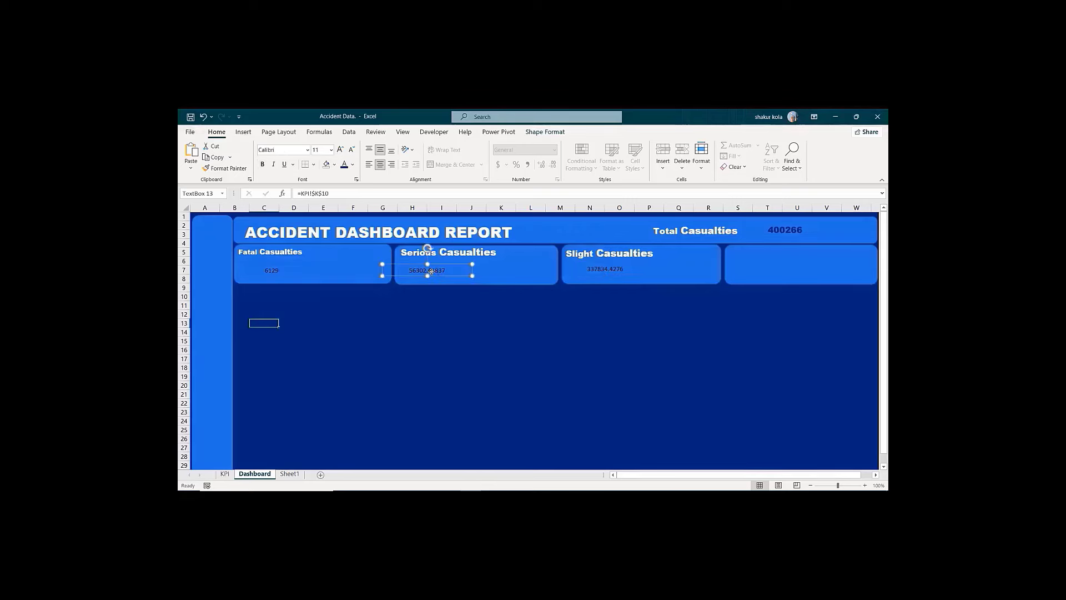
pyautogui.click(493, 317)
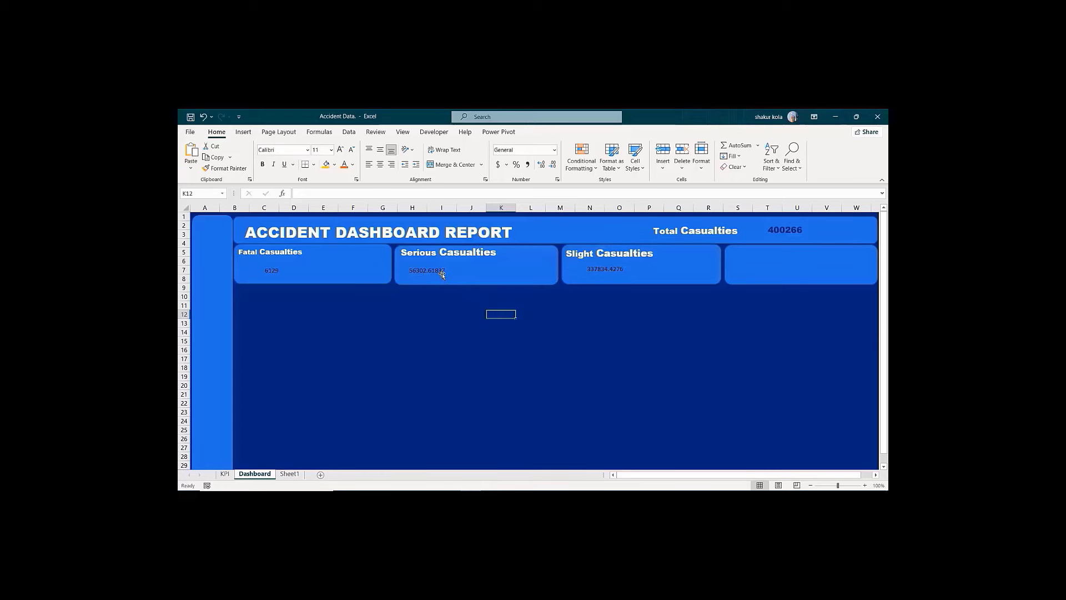
pyautogui.click(442, 274)
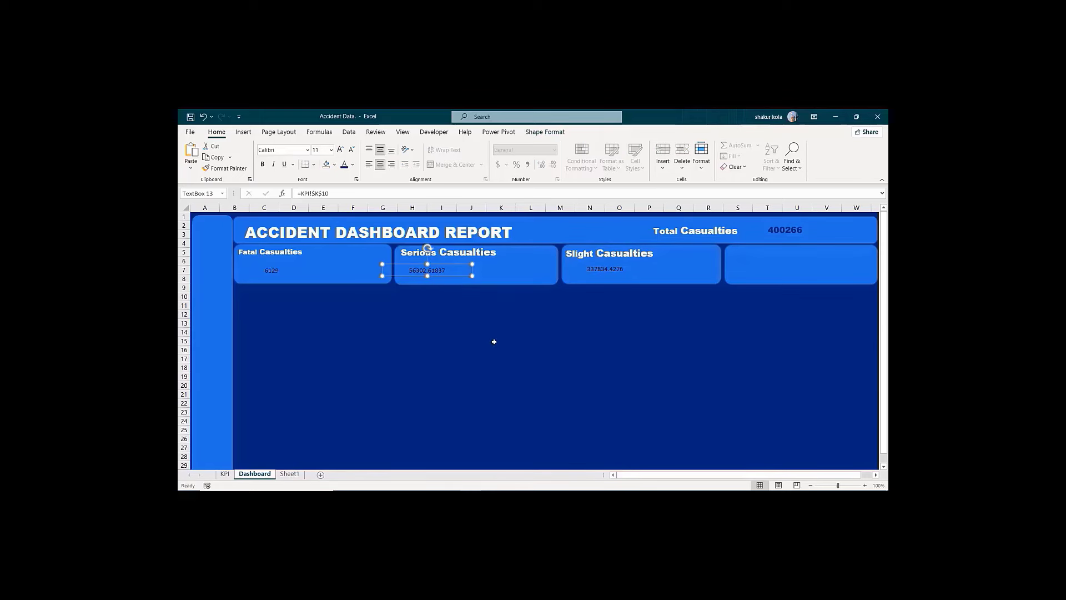
pyautogui.click(275, 276)
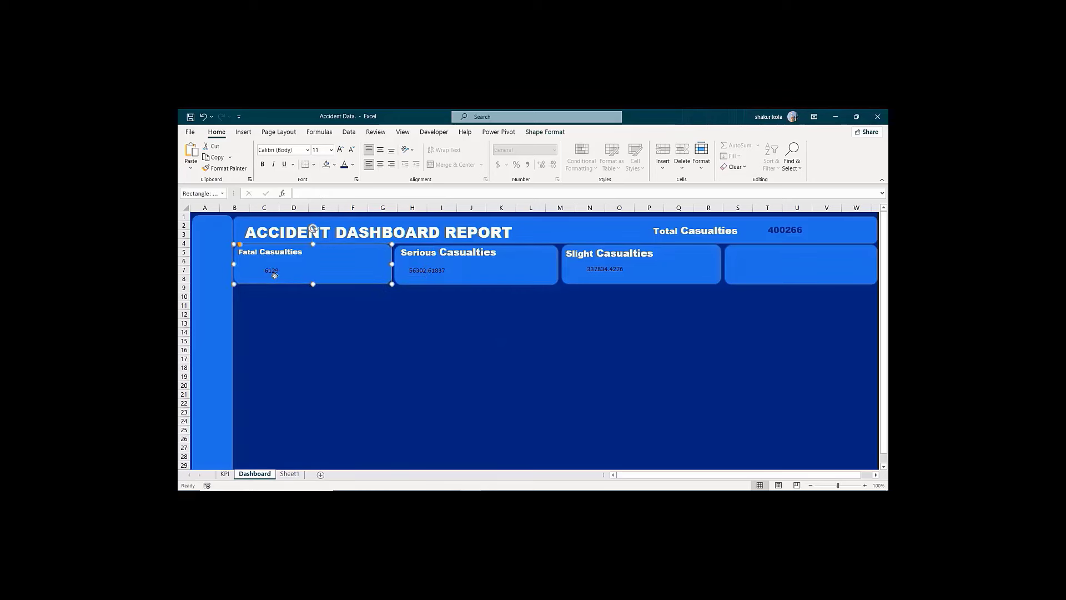
pyautogui.click(270, 273)
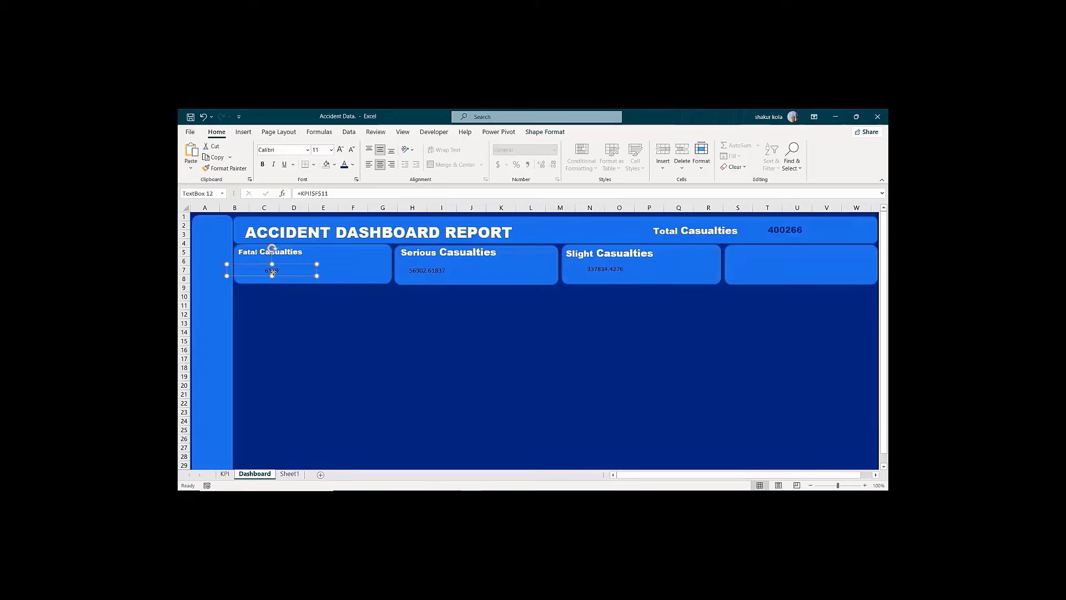
pyautogui.moveTo(258, 266); pyautogui.dragTo(297, 270)
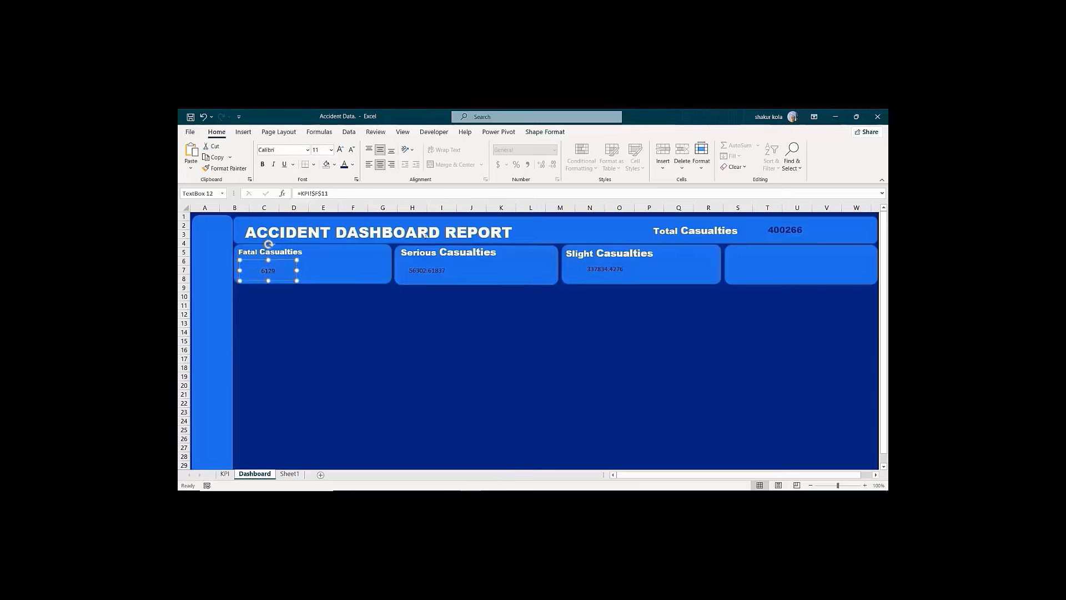
pyautogui.click(430, 270)
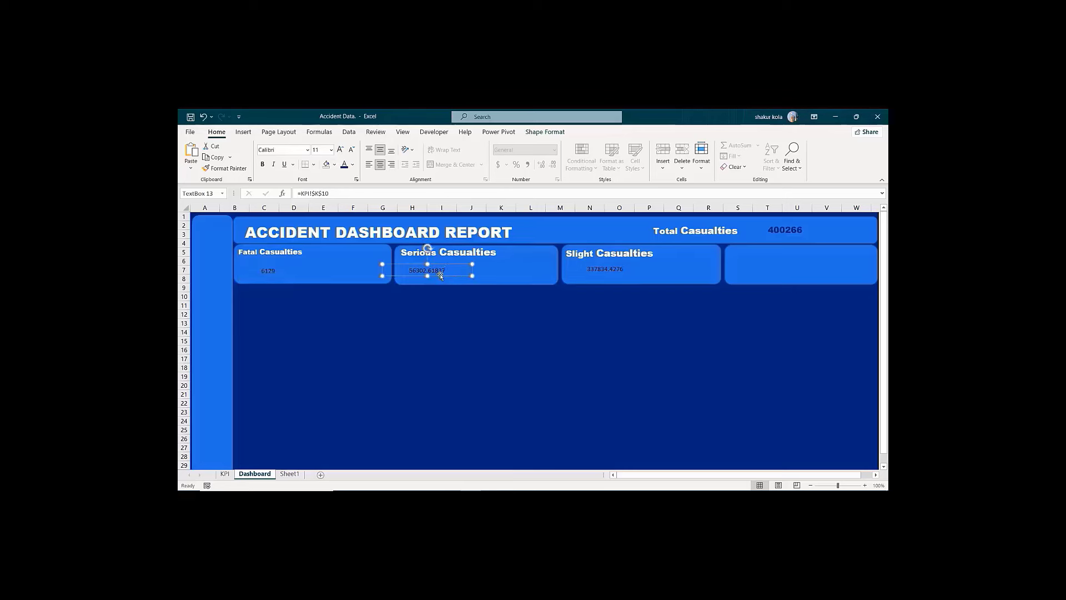
pyautogui.moveTo(427, 276)
pyautogui.mouseDown()
pyautogui.moveTo(466, 273)
pyautogui.moveTo(432, 262)
pyautogui.mouseUp()
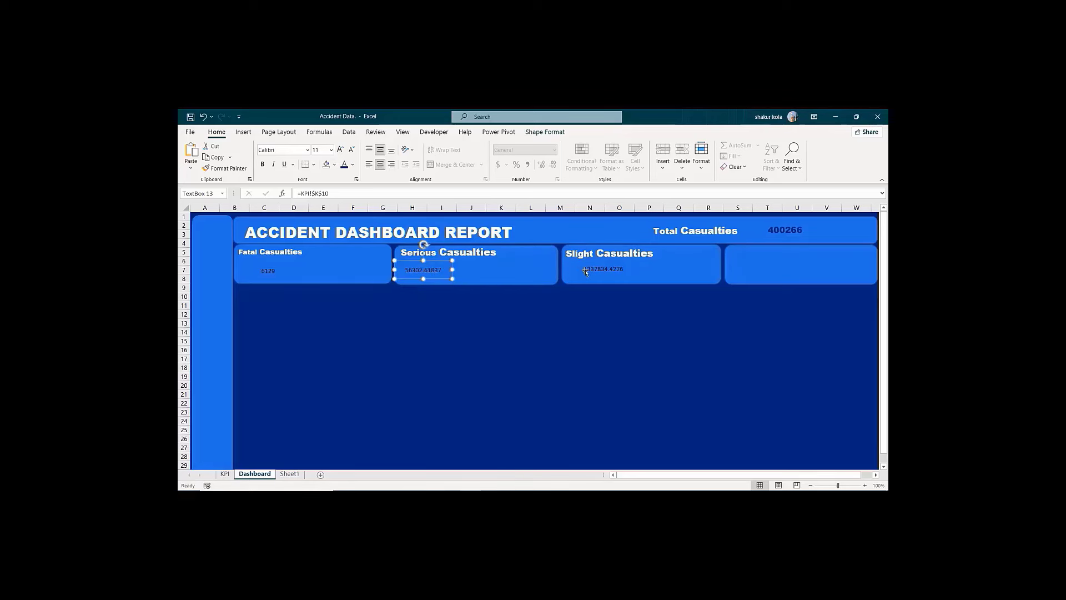
pyautogui.click(605, 271)
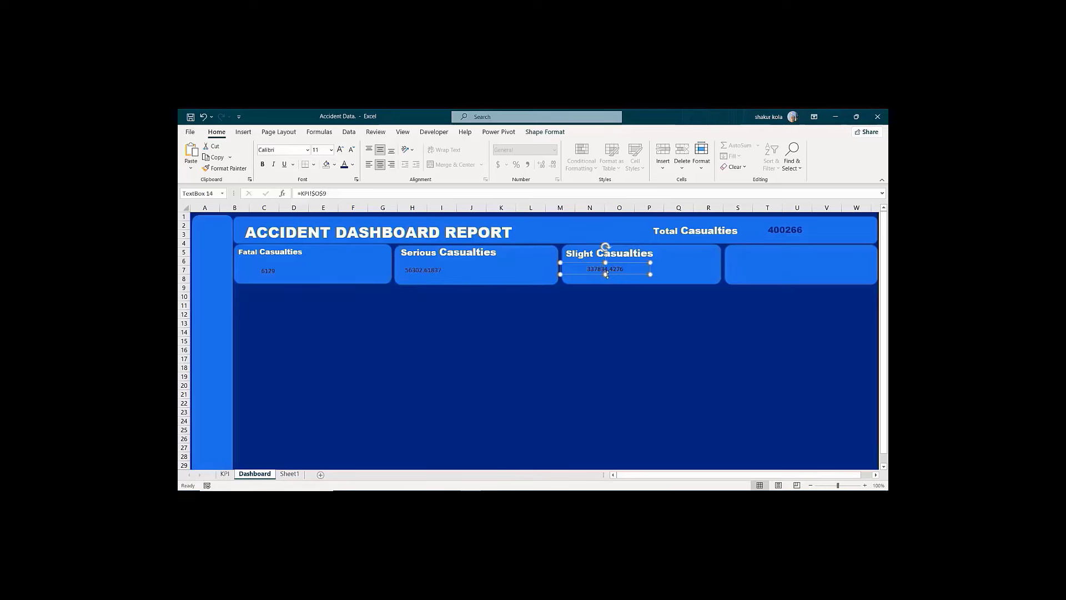
pyautogui.moveTo(606, 274); pyautogui.dragTo(586, 260)
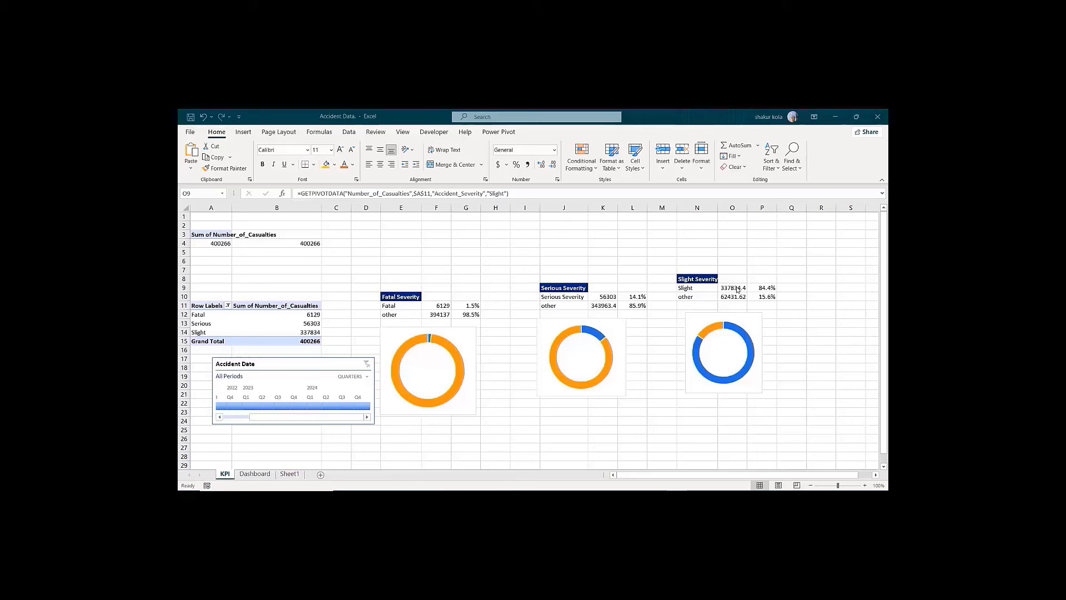
# Step: Format the Slight figure in cell O9 of the KPI sheet without decimals and return to the Dashboard sheet
pyautogui.click(738, 289)
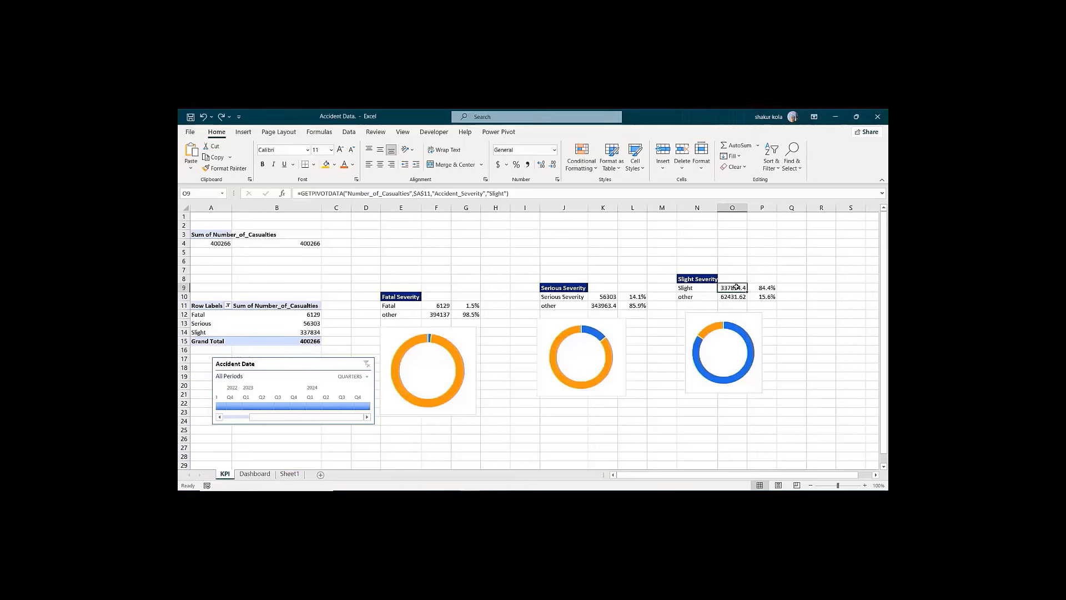
pyautogui.click(553, 166)
pyautogui.click(255, 476)
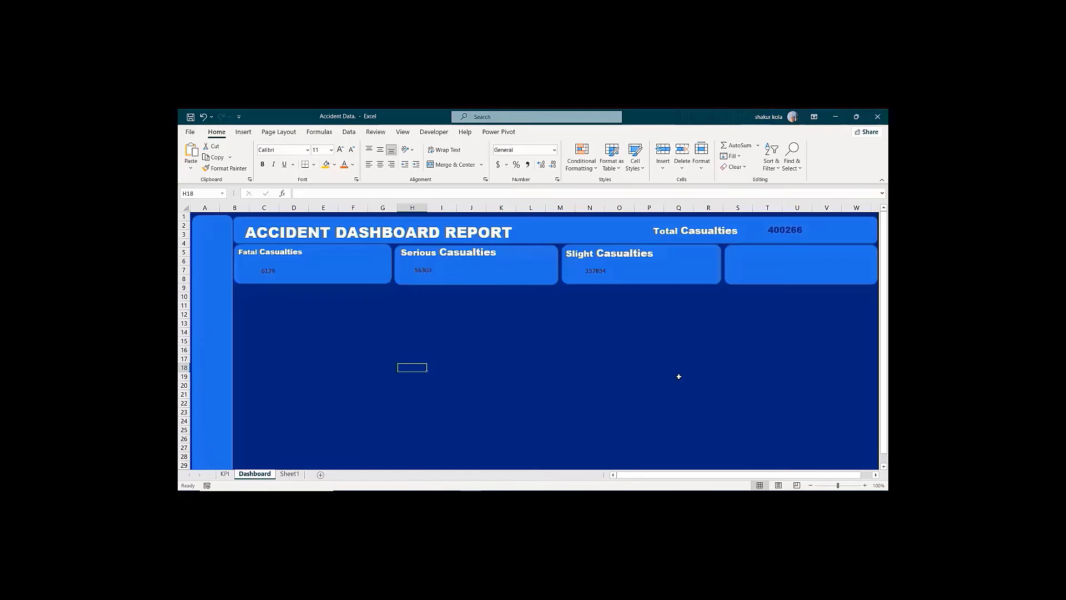
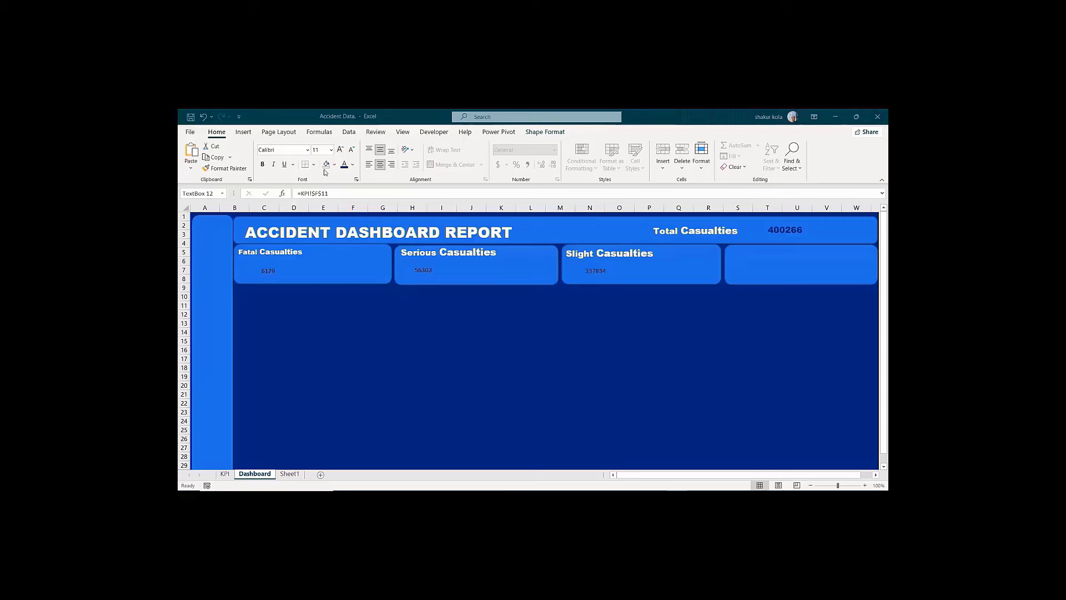
# Step: Make the Fatal Casualties card's value bold and set its font size to 18
pyautogui.click(268, 274)
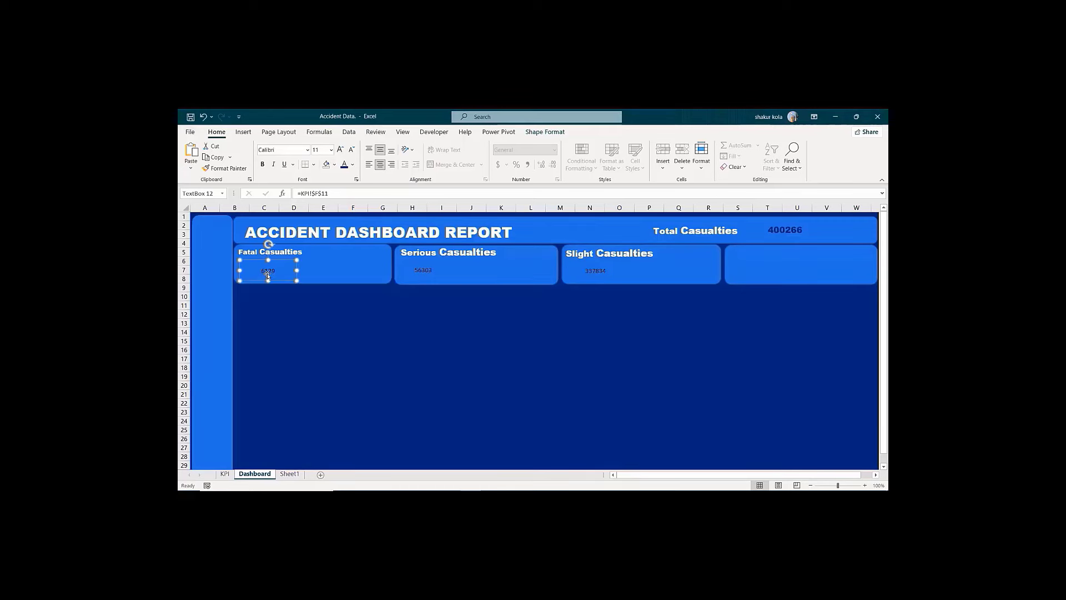
pyautogui.click(262, 165)
pyautogui.click(340, 150)
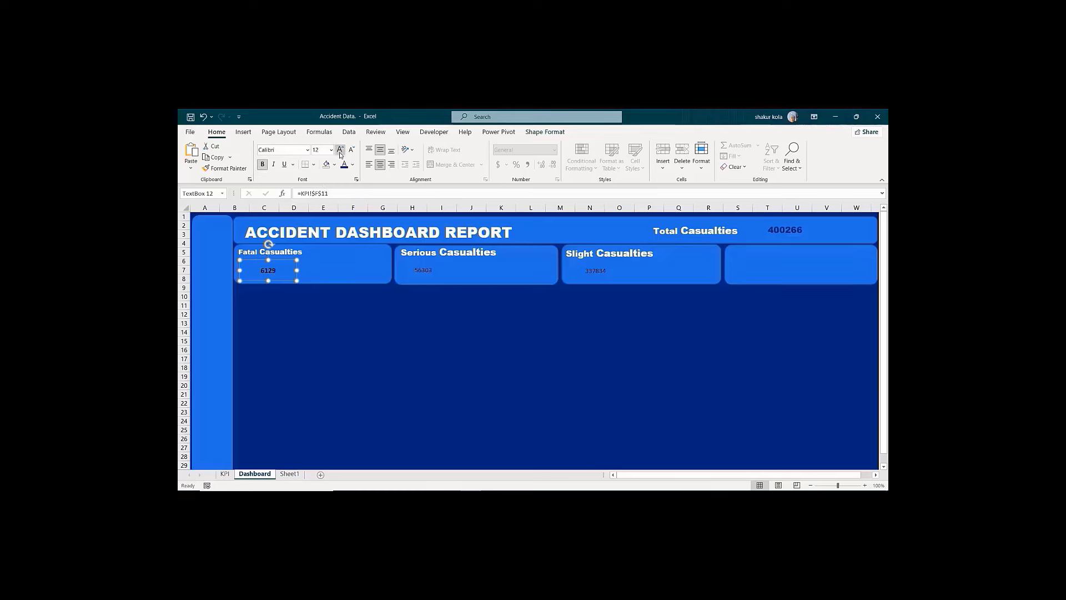
pyautogui.click(340, 154)
pyautogui.click(341, 154)
# Step: Copy the Fatal value's text formatting to the Serious, Slight and Total Casualties values with Format Painter
pyautogui.click(224, 169)
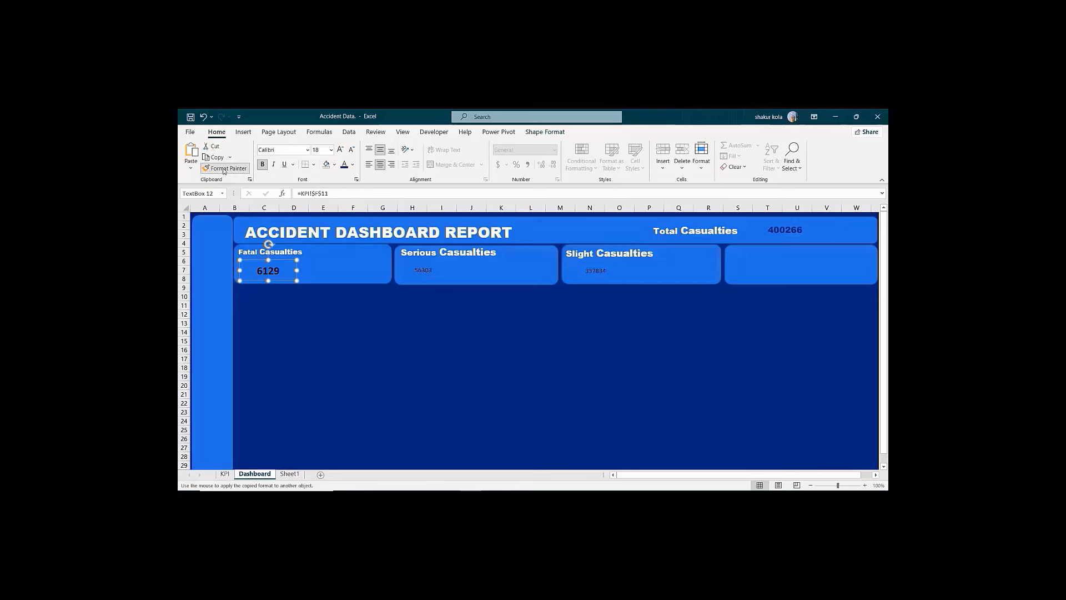
pyautogui.click(414, 270)
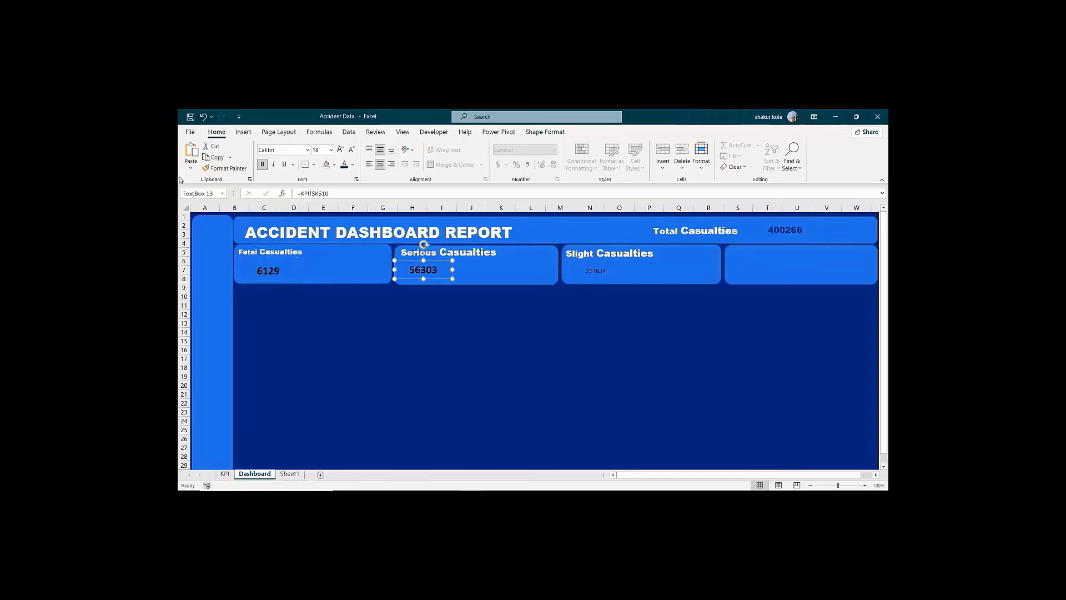
pyautogui.click(222, 168)
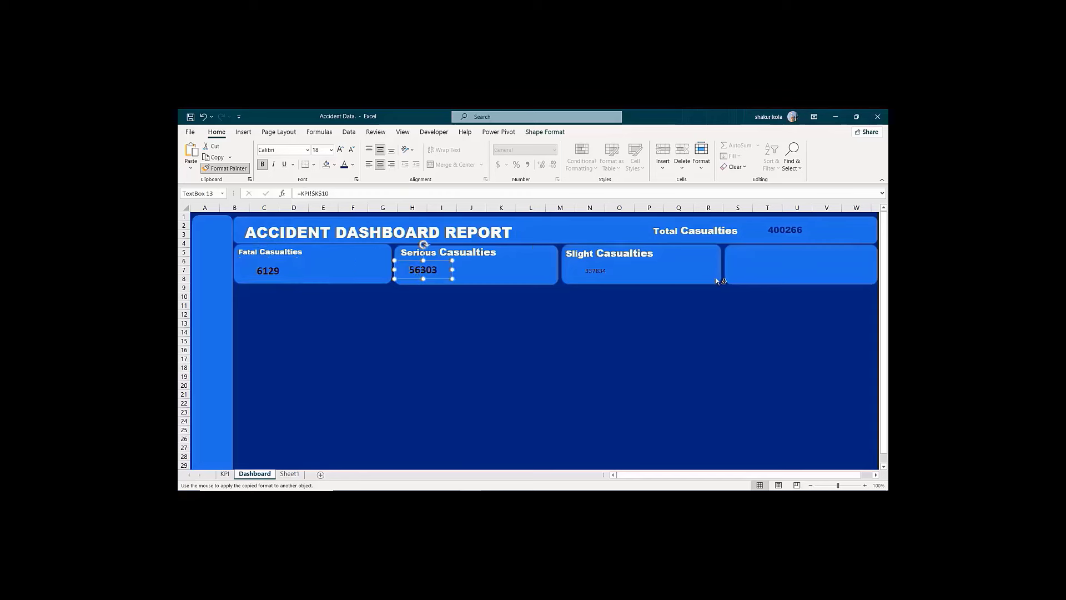
pyautogui.click(591, 268)
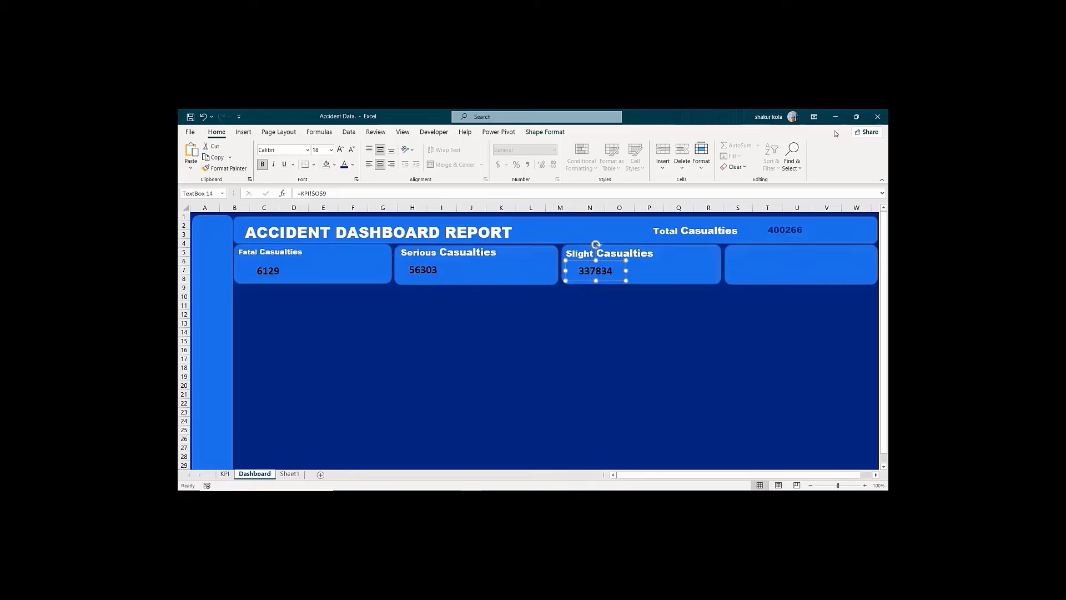
pyautogui.press('Escape')
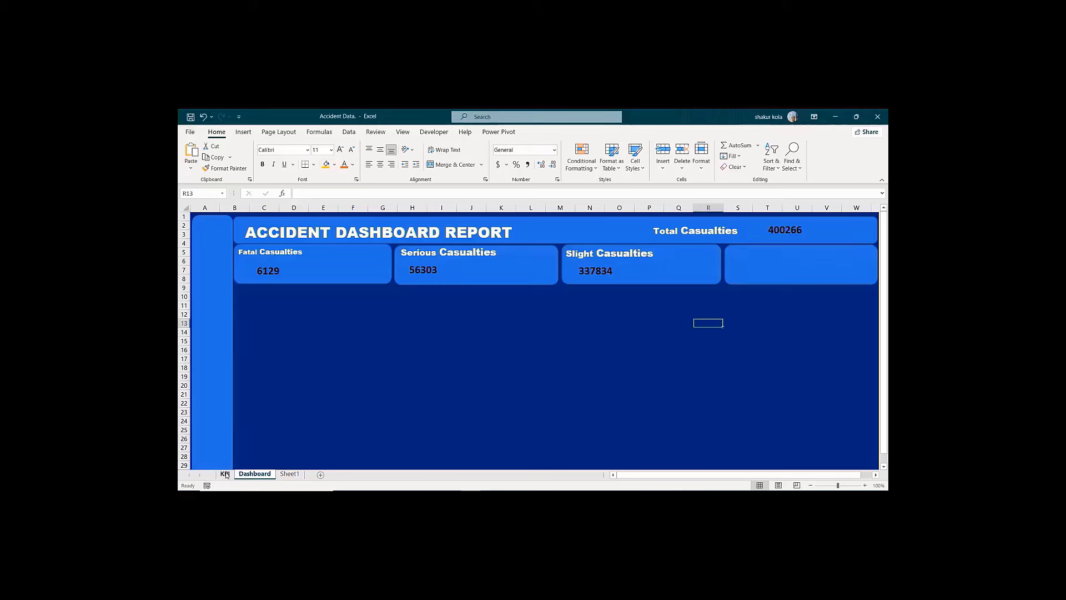
# Step: Copy the Fatal Severity doughnut chart from the KPI sheet and paste it onto the Dashboard sheet
pyautogui.click(225, 473)
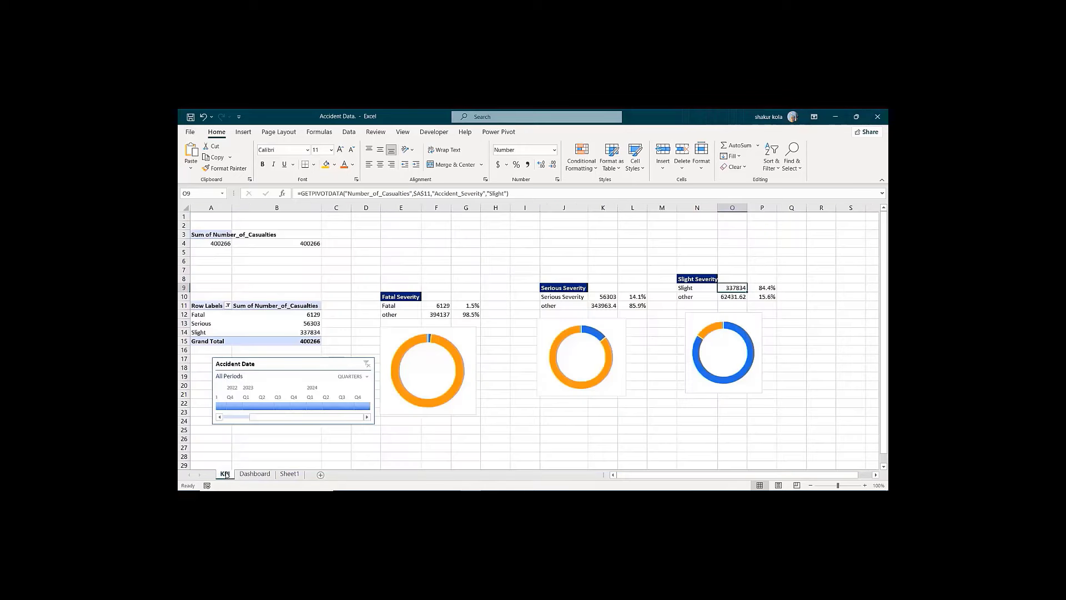
pyautogui.click(394, 334)
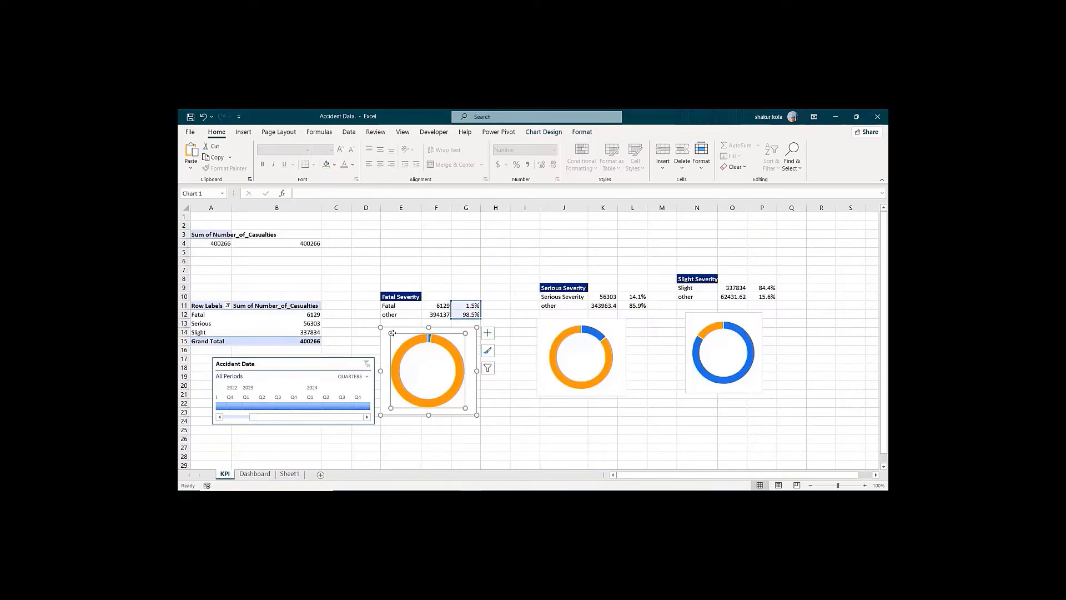
pyautogui.click(399, 326)
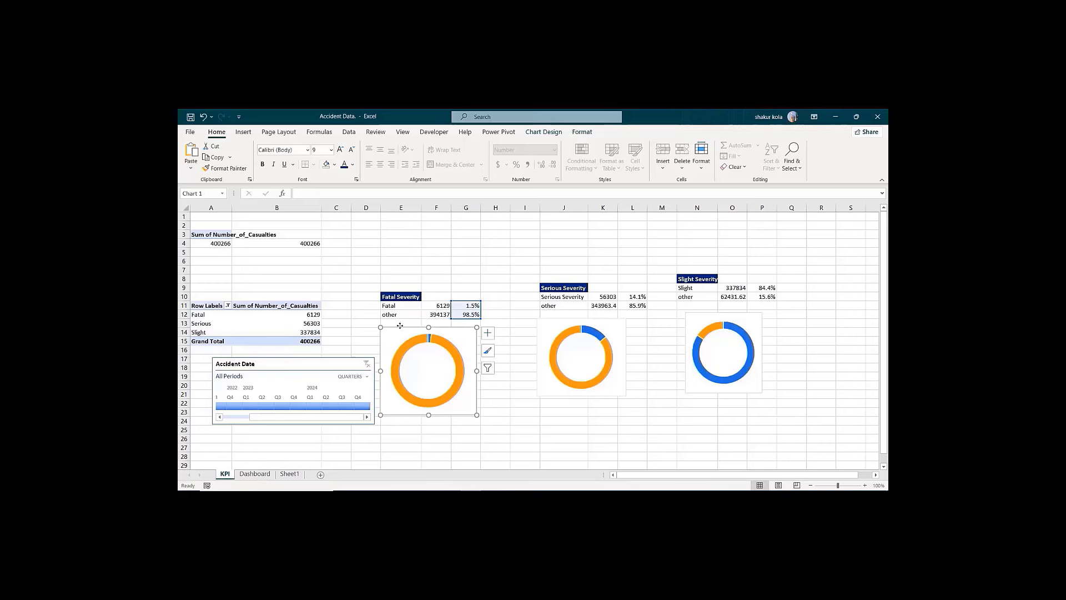
pyautogui.click(255, 473)
pyautogui.click(316, 356)
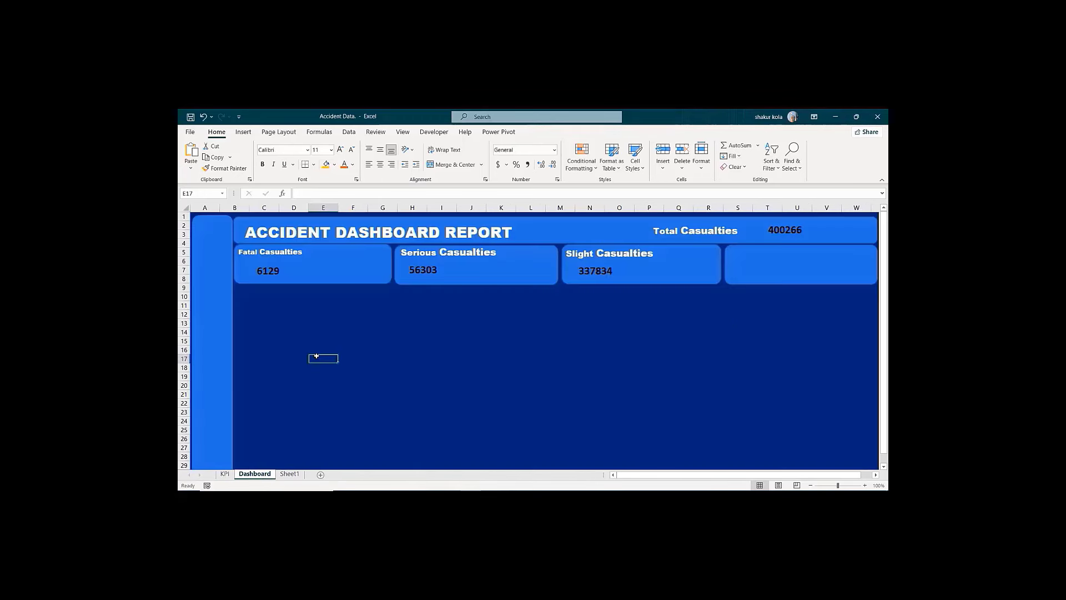
pyautogui.hotkey('ctrl', 'v')
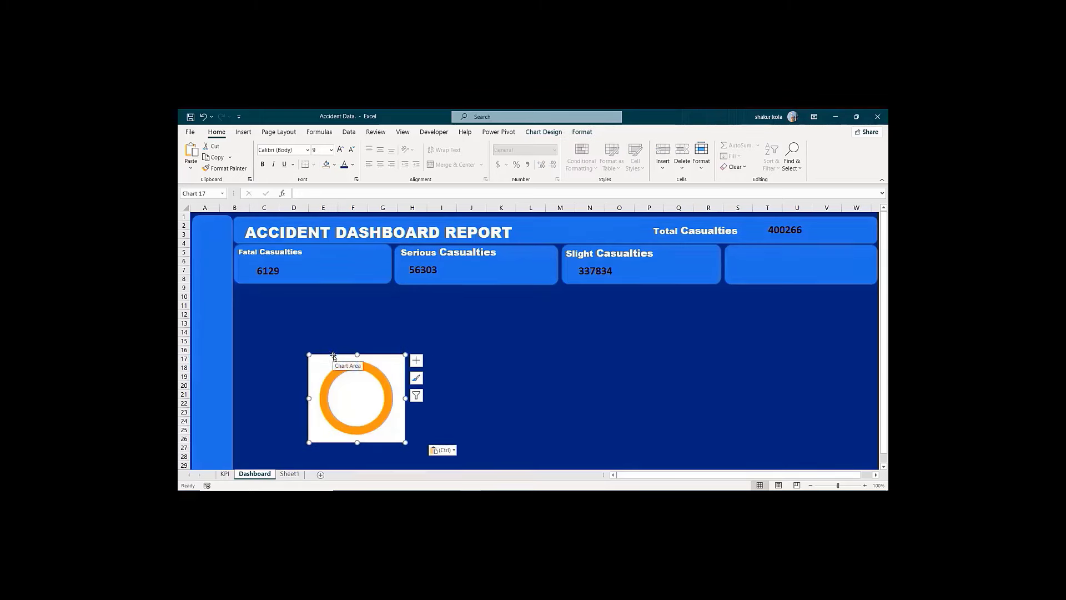
# Step: Move the pasted doughnut chart into the Fatal Casualties card beside its value and shrink it to about the card's height
pyautogui.moveTo(333, 356); pyautogui.dragTo(333, 243)
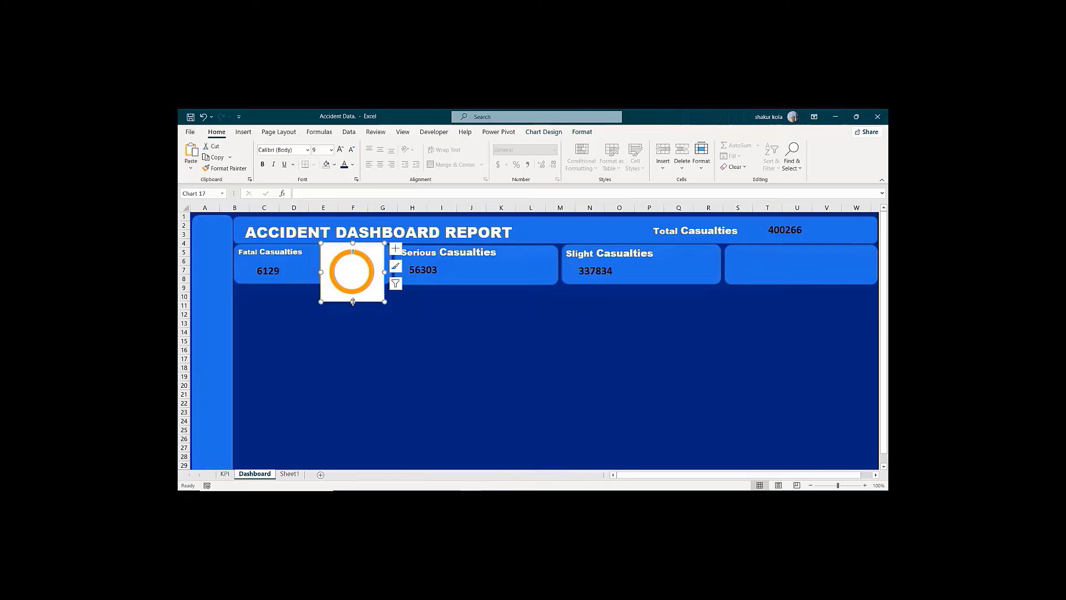
pyautogui.moveTo(352, 302); pyautogui.dragTo(349, 287)
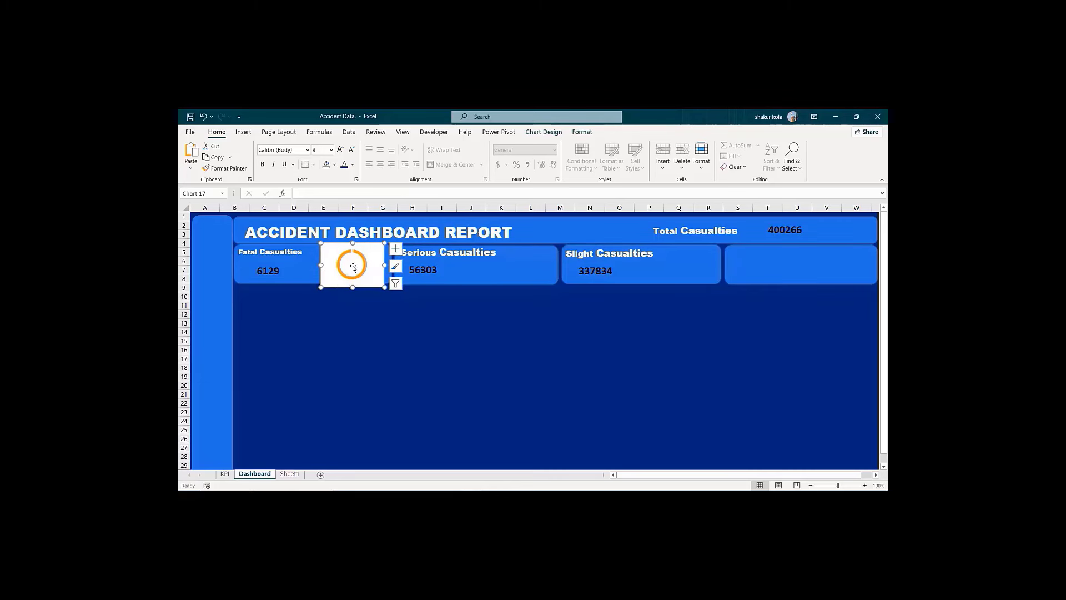
pyautogui.moveTo(370, 242); pyautogui.dragTo(369, 243)
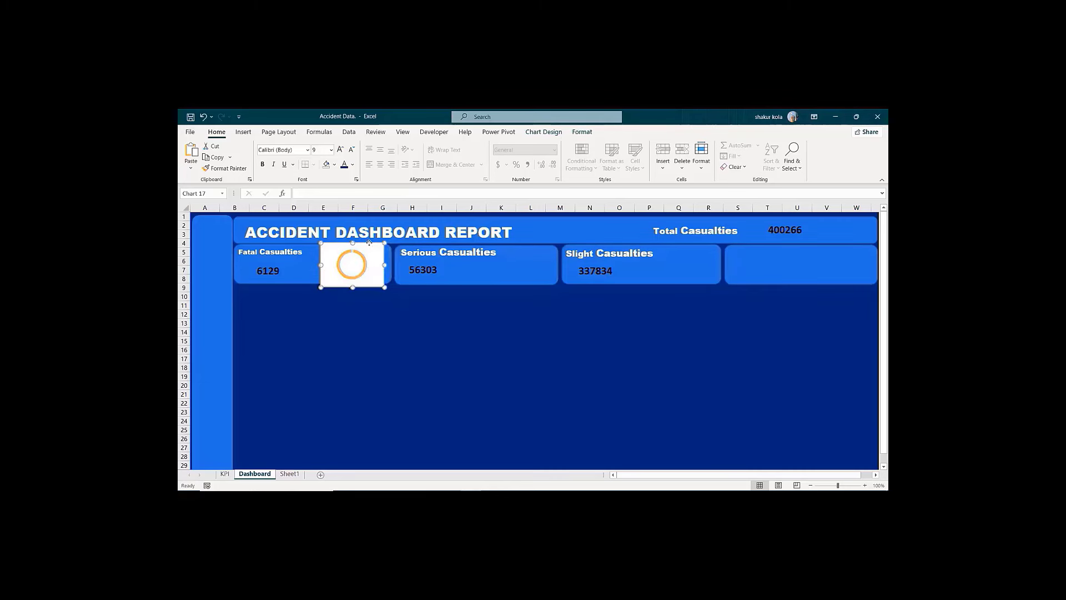
# Step: Format the Fatal doughnut's chart area with no fill and no border line
pyautogui.rightClick(369, 243)
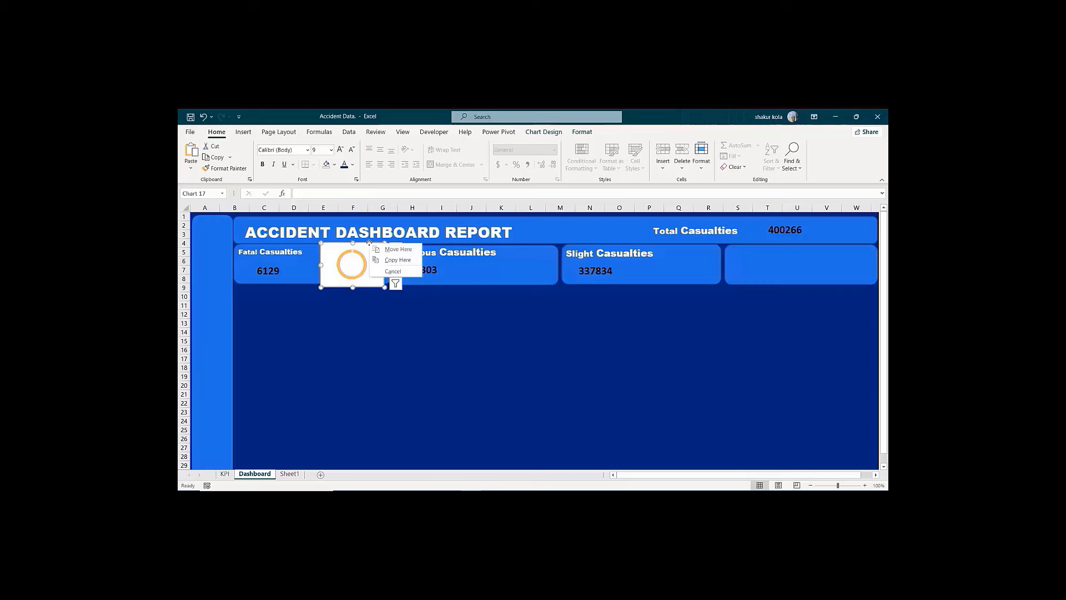
pyautogui.click(395, 356)
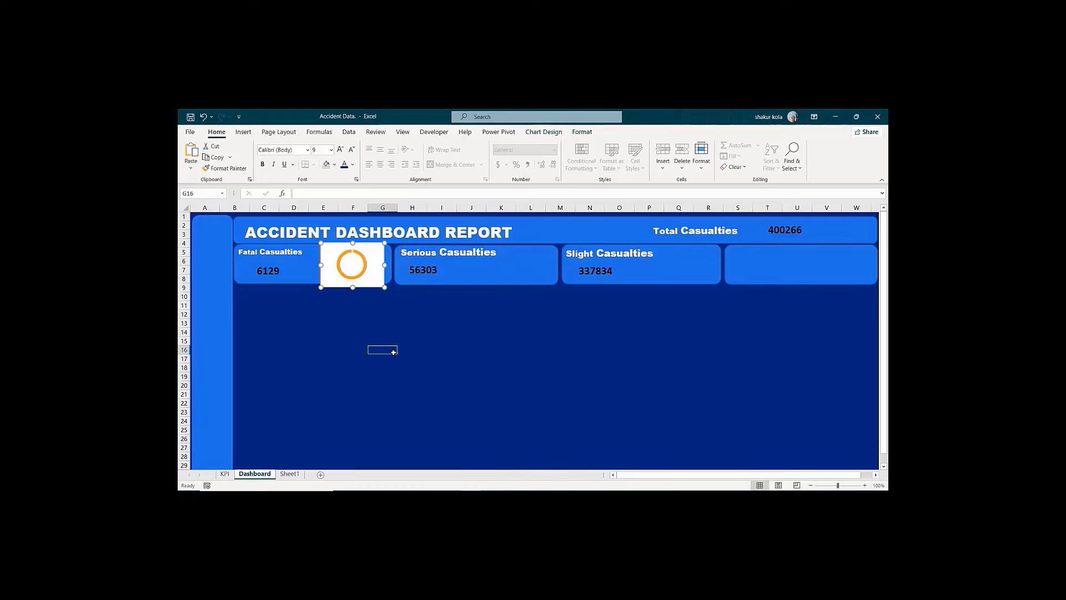
pyautogui.rightClick(367, 242)
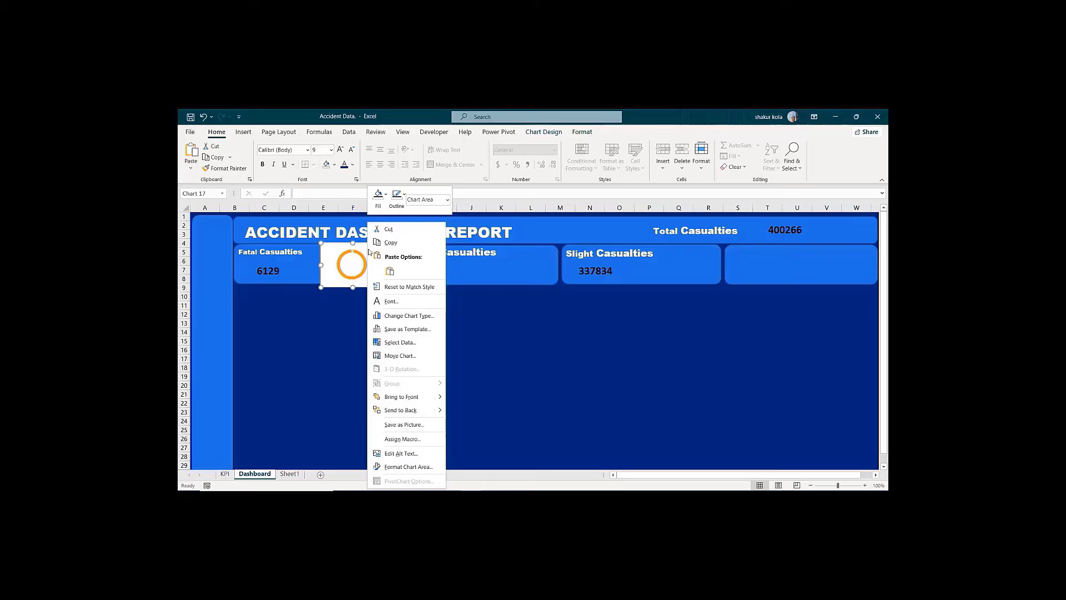
pyautogui.click(402, 467)
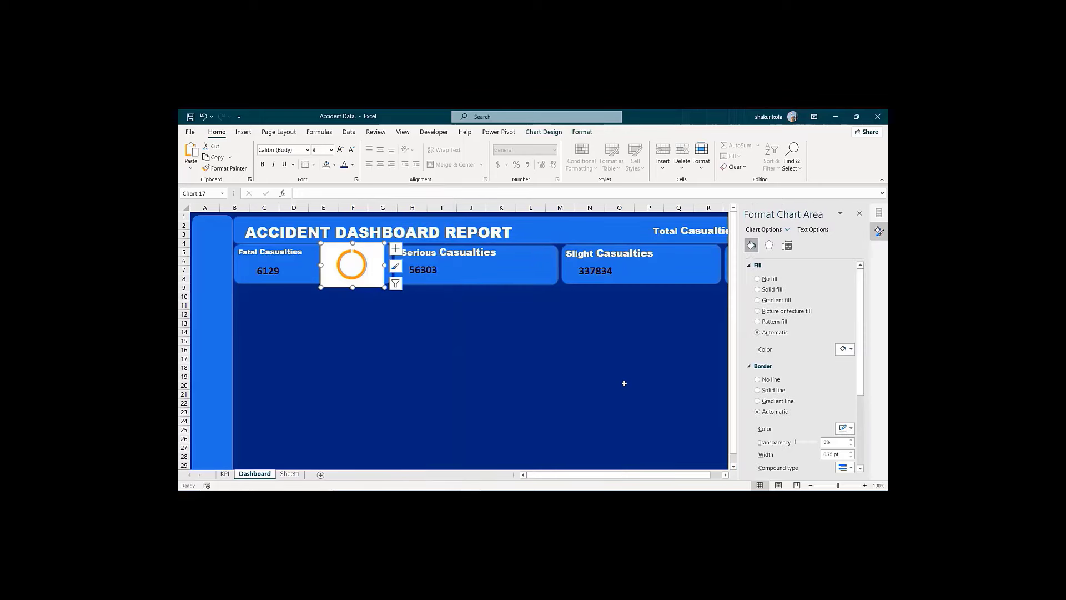
pyautogui.click(758, 279)
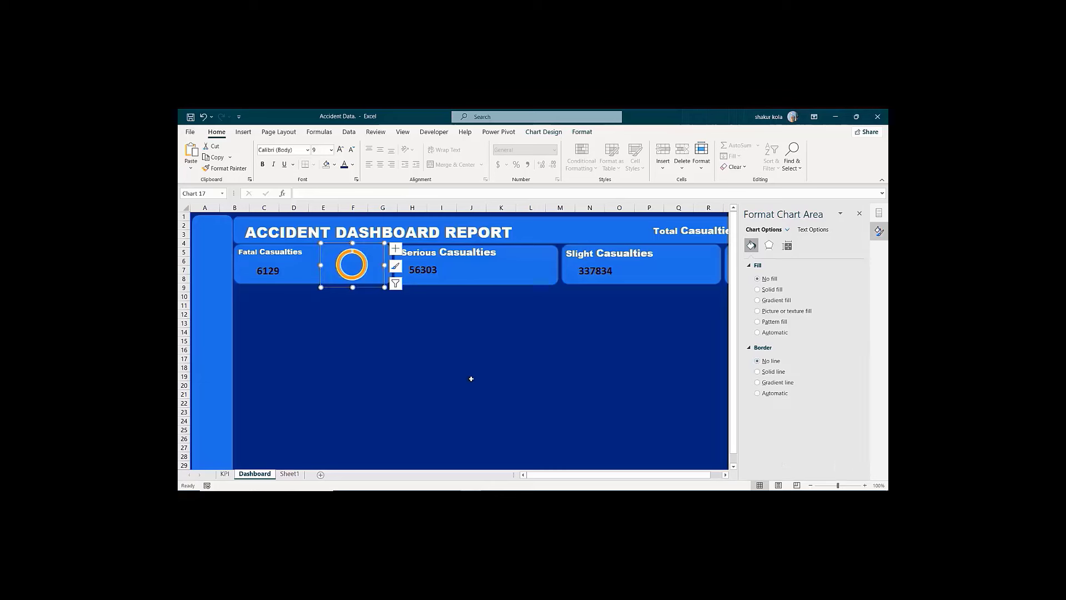
pyautogui.click(439, 391)
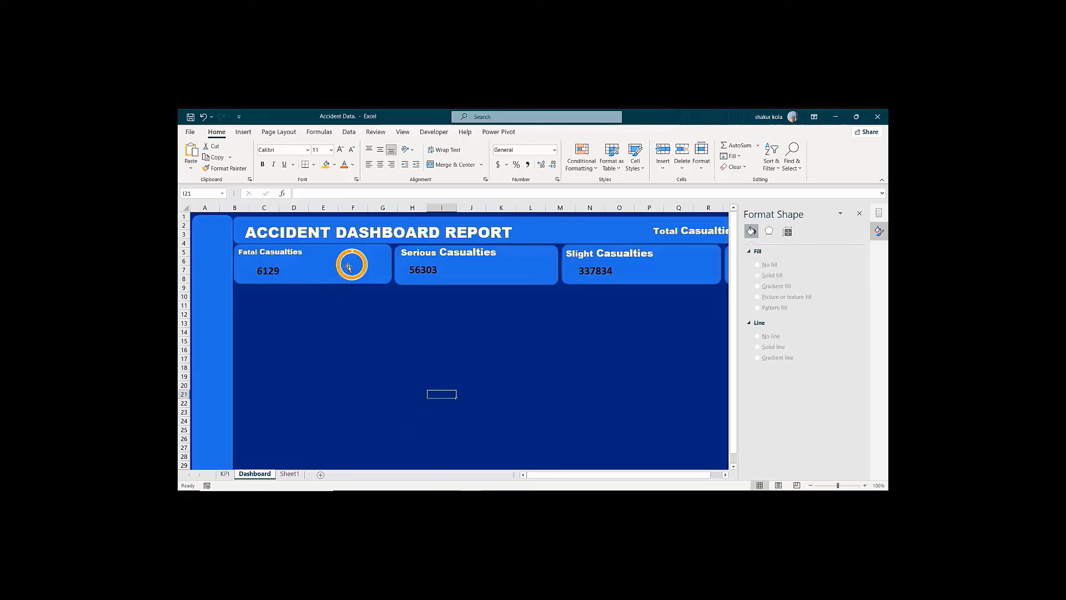
# Step: Show the doughnut's data series fill options and enlarge the chart well beyond the Fatal card so its slices are easy to select
pyautogui.click(364, 267)
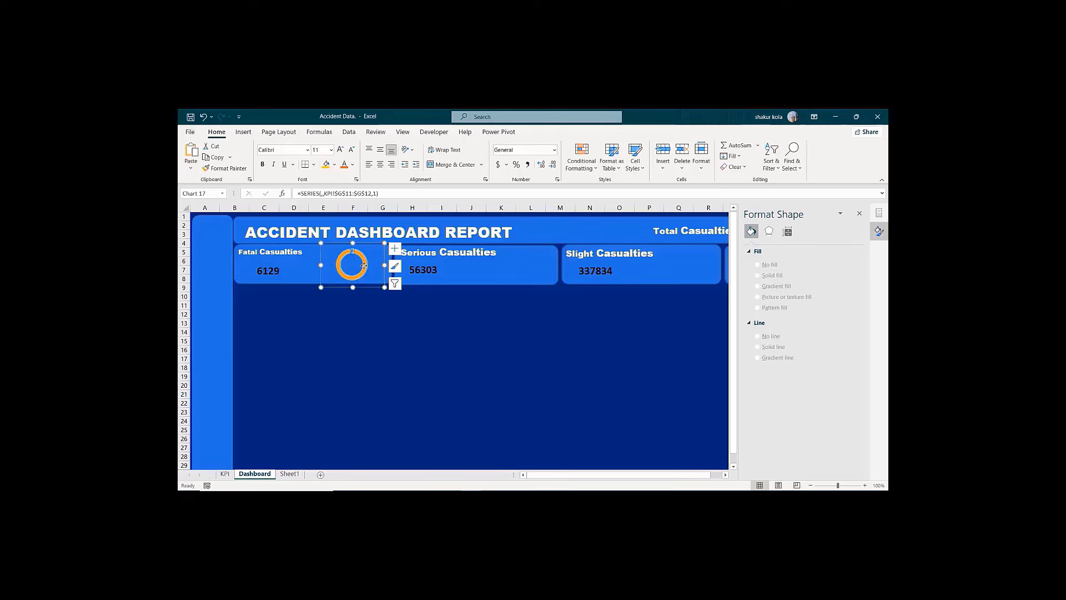
pyautogui.rightClick(364, 267)
pyautogui.click(752, 245)
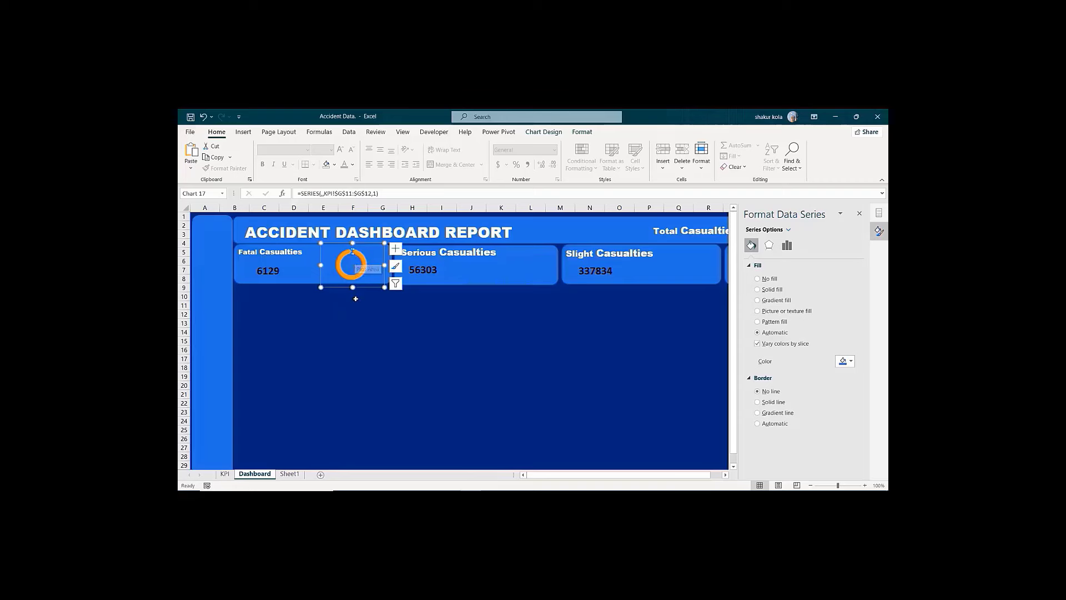
pyautogui.moveTo(352, 288); pyautogui.dragTo(353, 378)
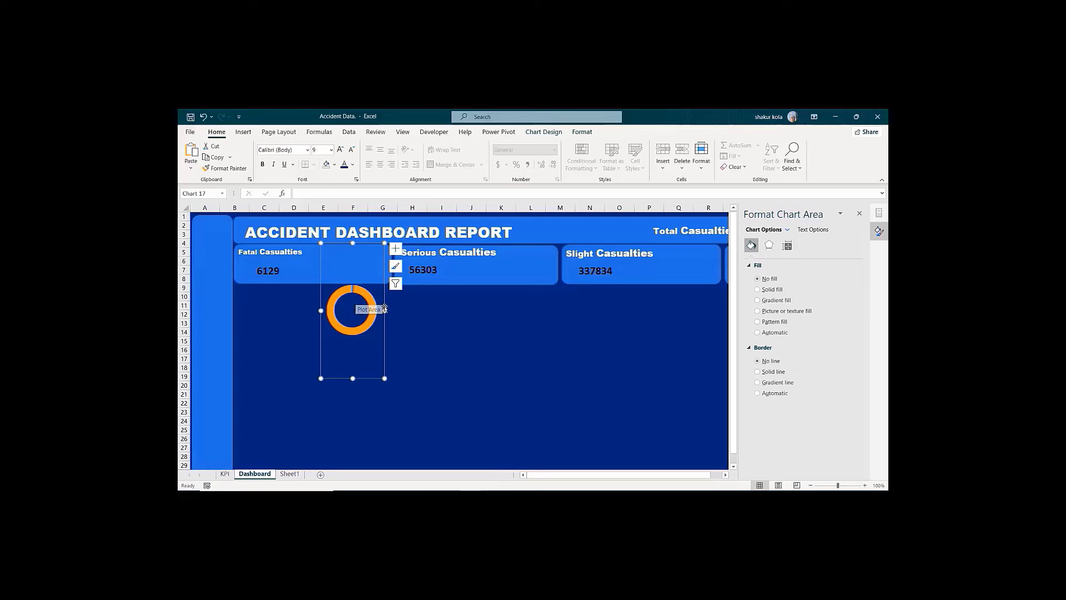
pyautogui.moveTo(385, 311); pyautogui.dragTo(436, 311)
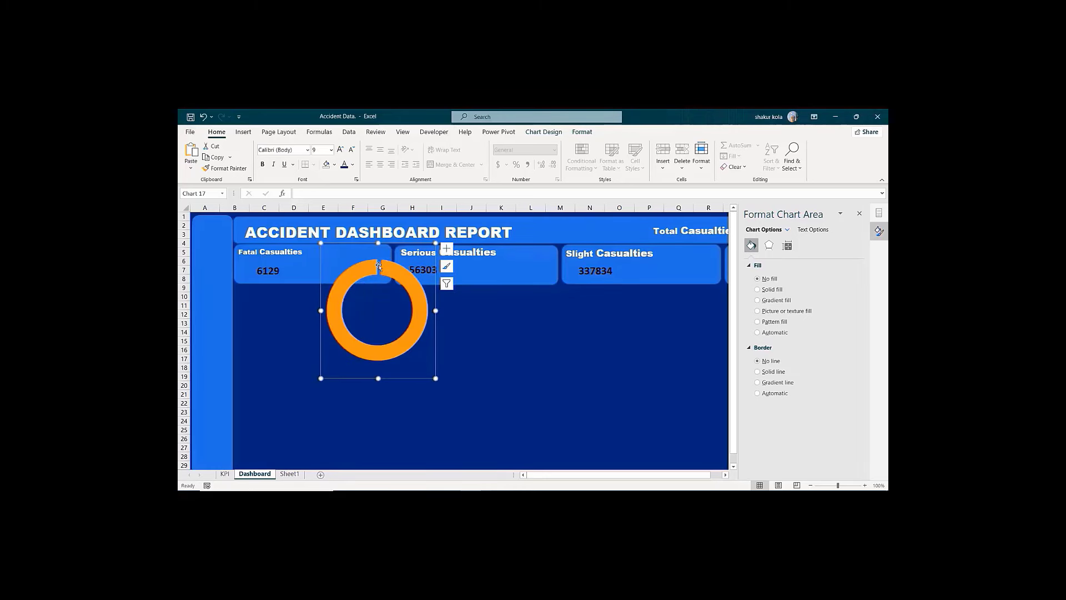
# Step: Fill the doughnut's data series solid white and its small Fatal slice dark blue
pyautogui.click(379, 266)
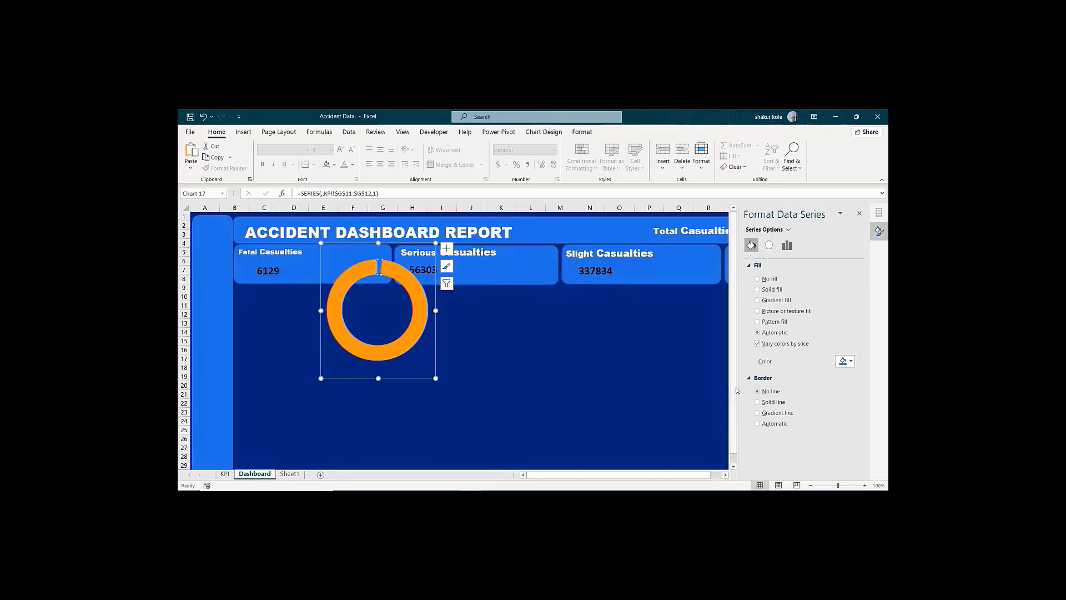
pyautogui.click(385, 293)
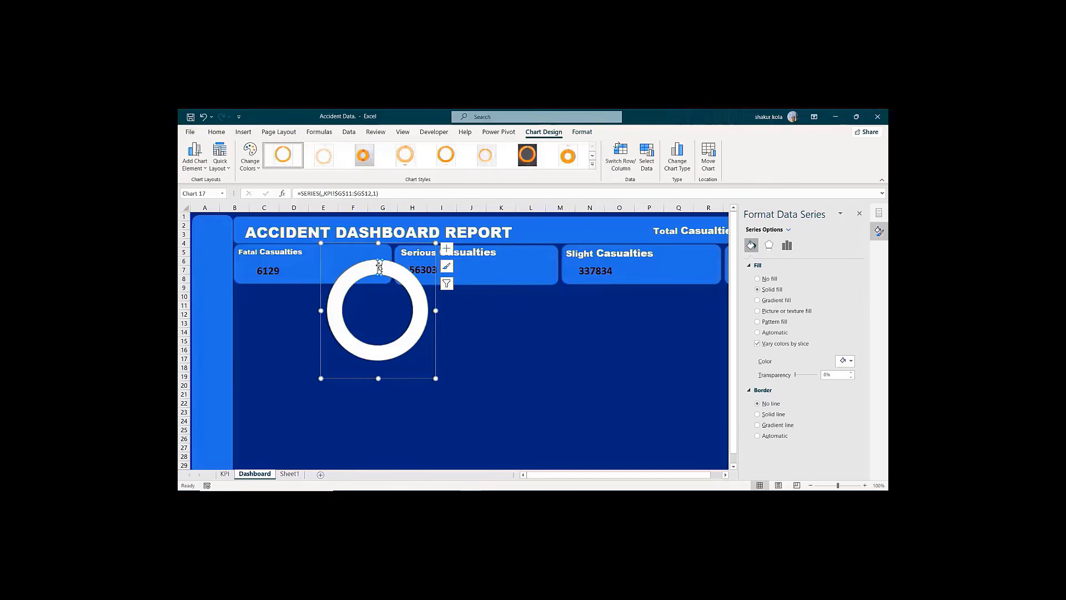
pyautogui.click(379, 266)
pyautogui.click(852, 363)
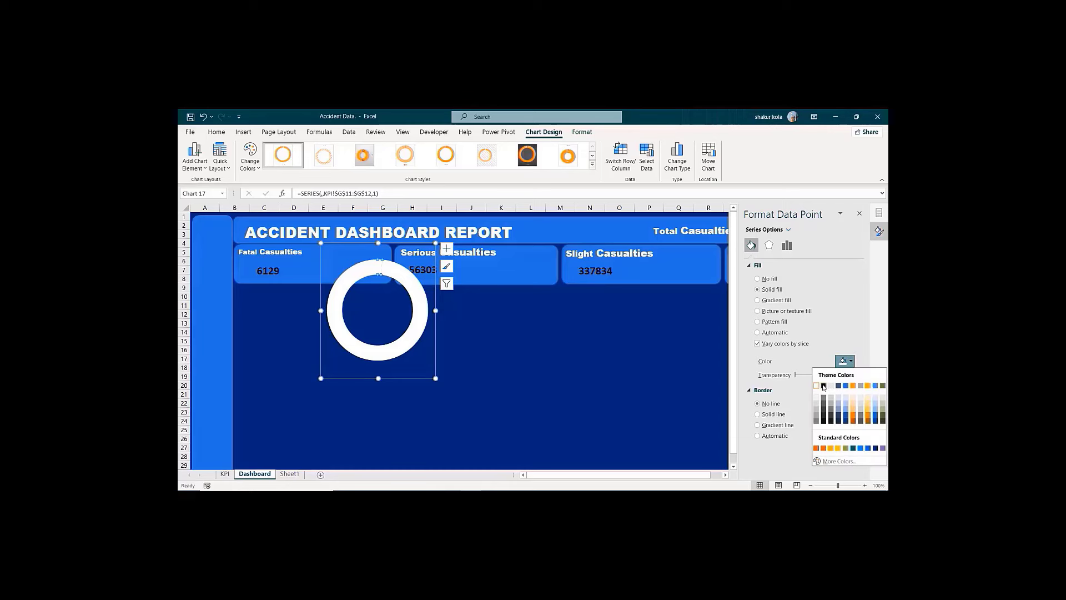
pyautogui.click(875, 448)
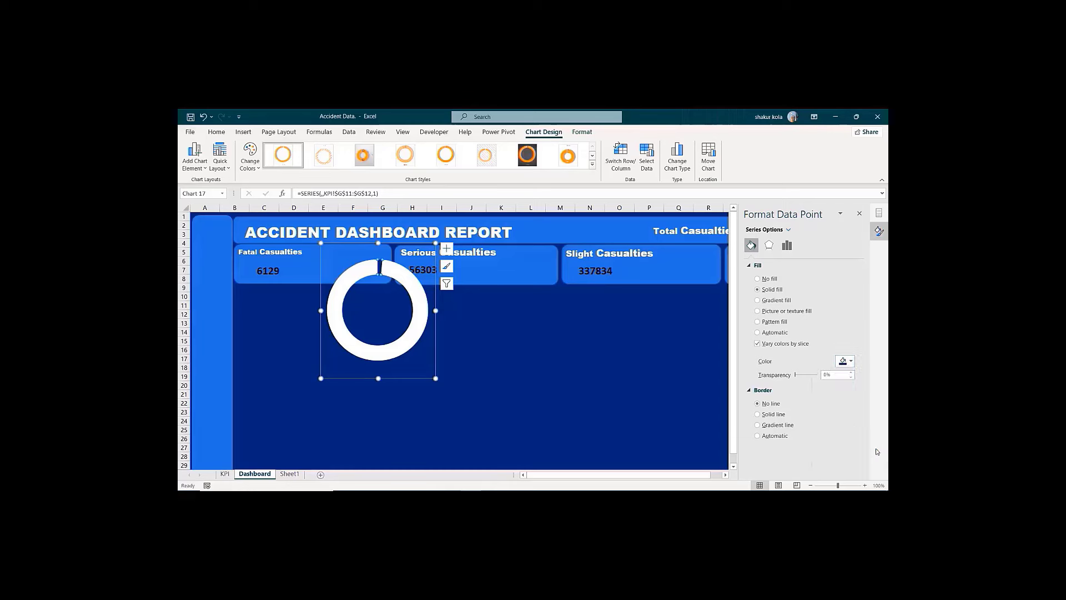
pyautogui.click(559, 341)
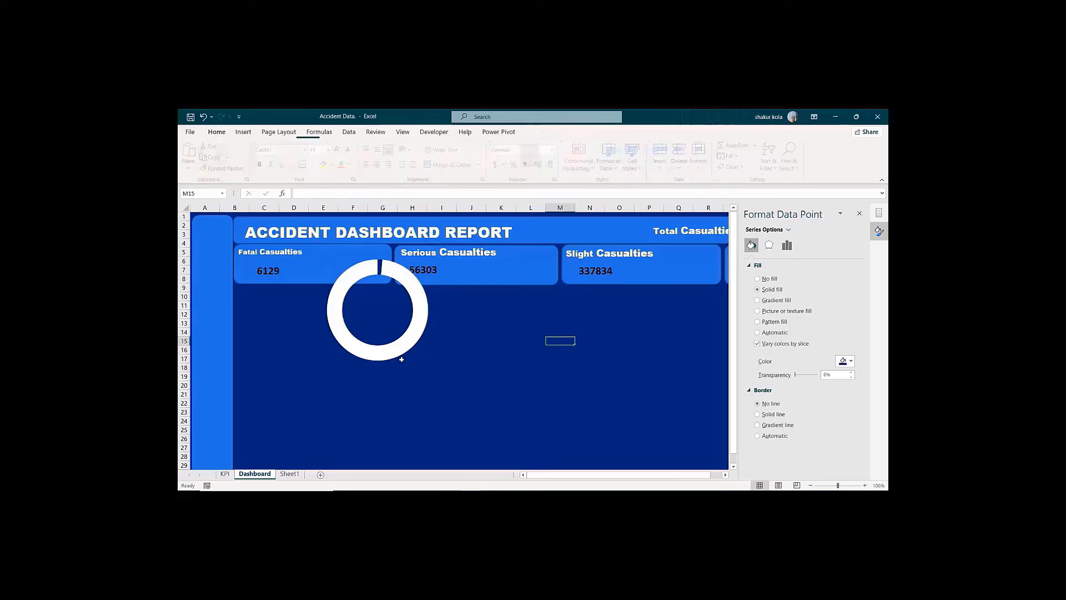
# Step: Shrink the enlarged Fatal doughnut chart until it fits inside the Fatal Casualties card beside its value
pyautogui.click(381, 297)
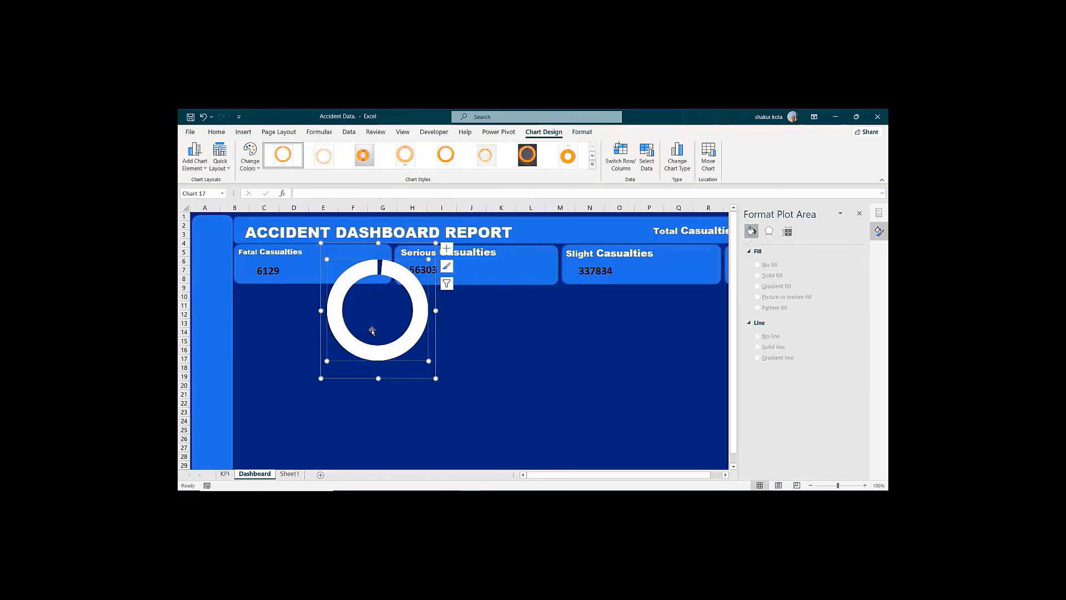
pyautogui.click(280, 360)
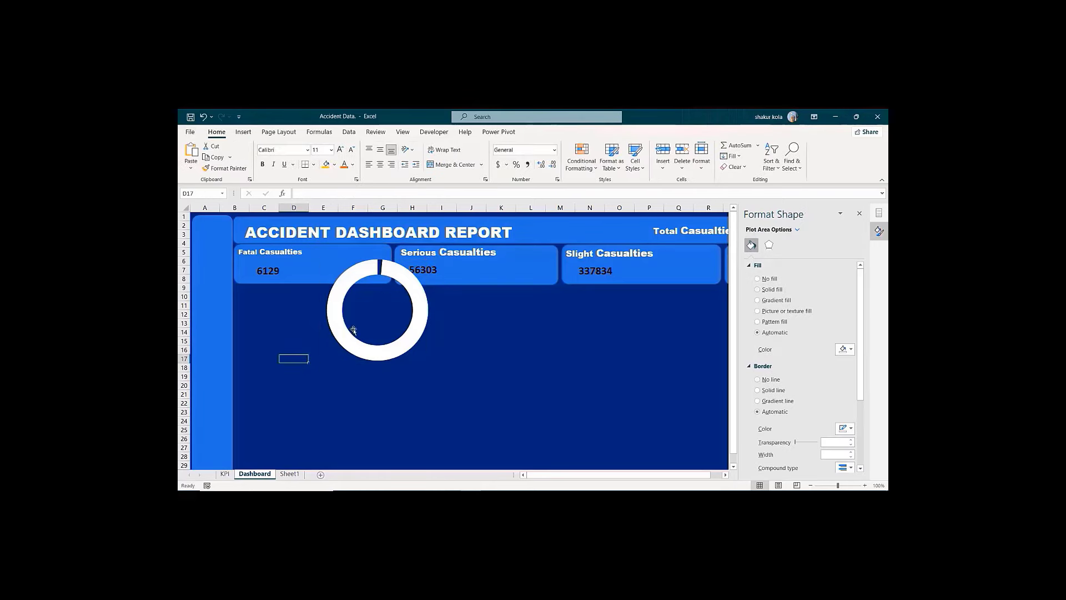
pyautogui.click(333, 259)
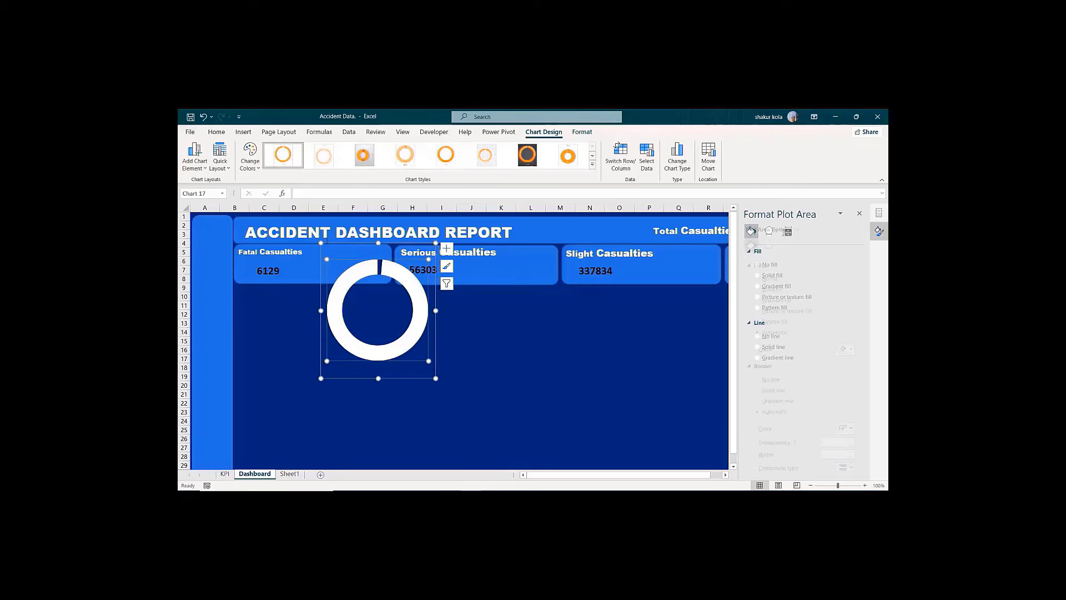
pyautogui.click(335, 246)
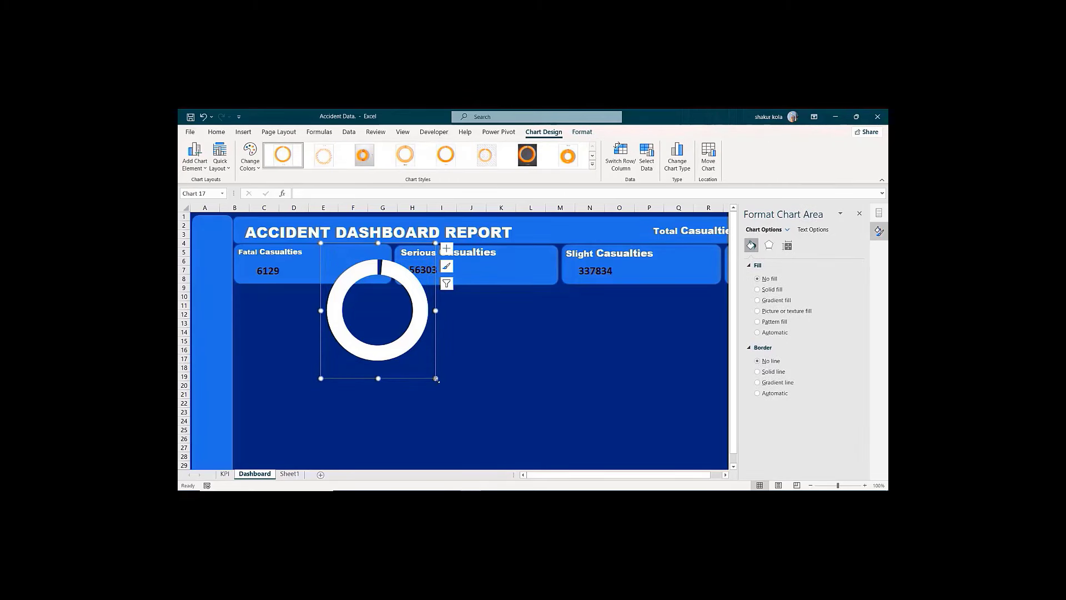
pyautogui.moveTo(435, 378); pyautogui.dragTo(386, 282)
pyautogui.click(352, 333)
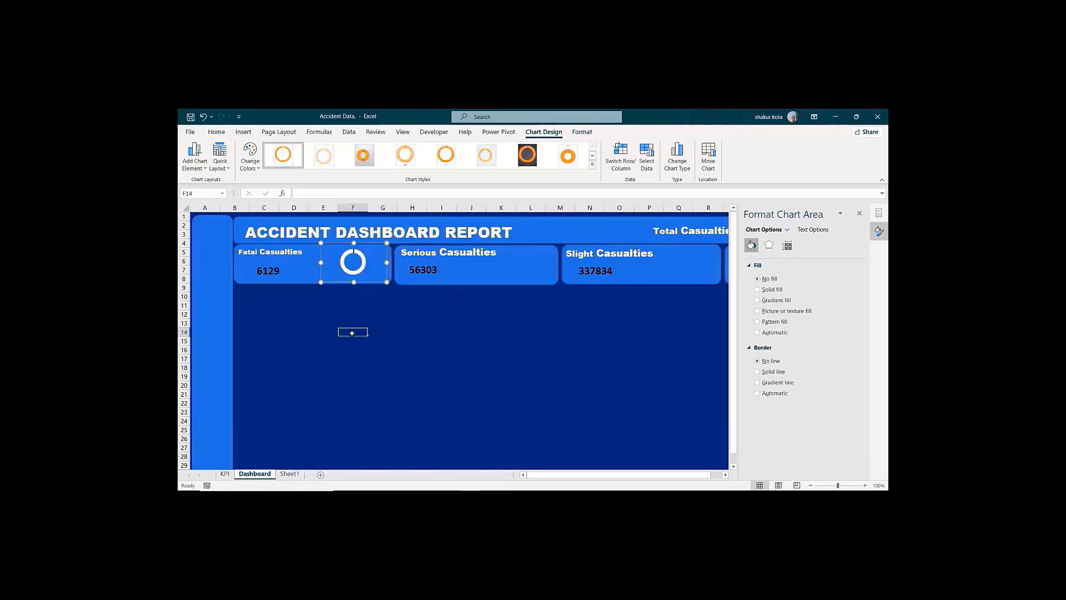
pyautogui.click(323, 341)
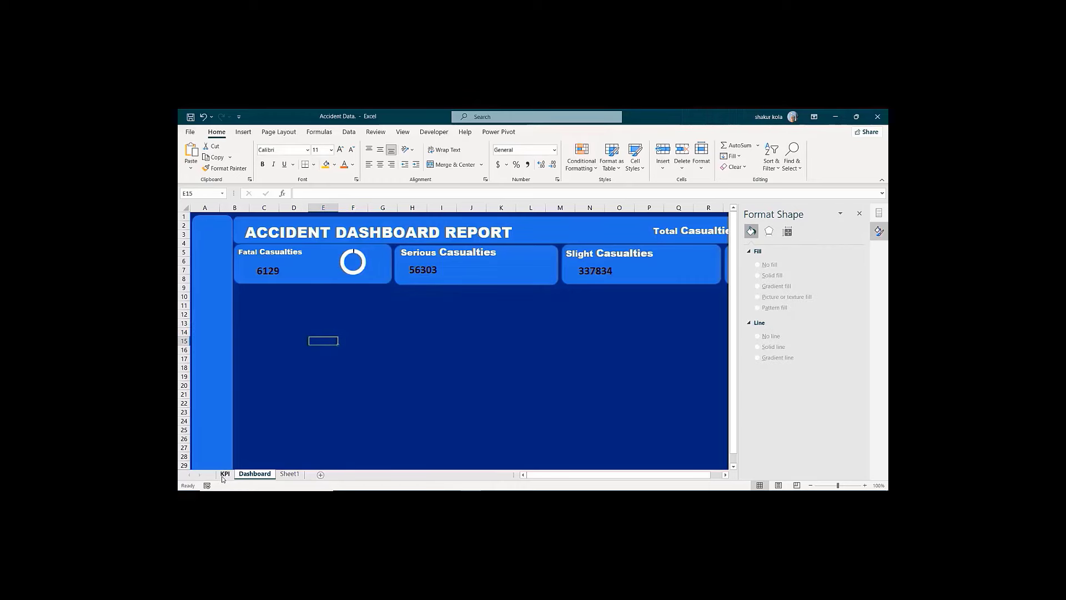
# Step: Paste a copy of the KPI sheet's Fatal Severity doughnut chart onto the Serious Casualties card of the Dashboard sheet
pyautogui.click(224, 476)
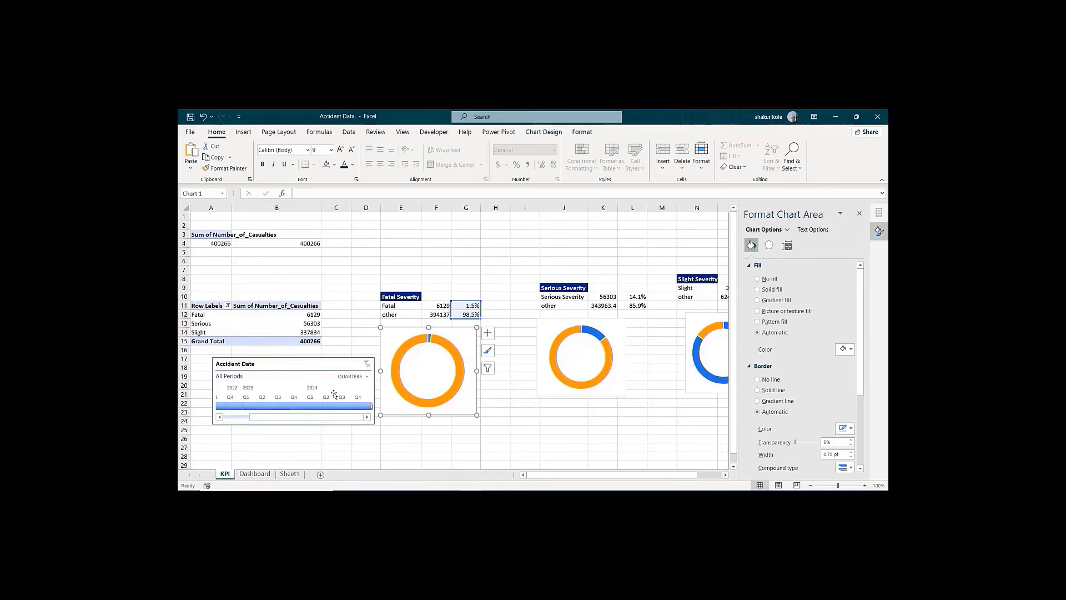
pyautogui.click(250, 474)
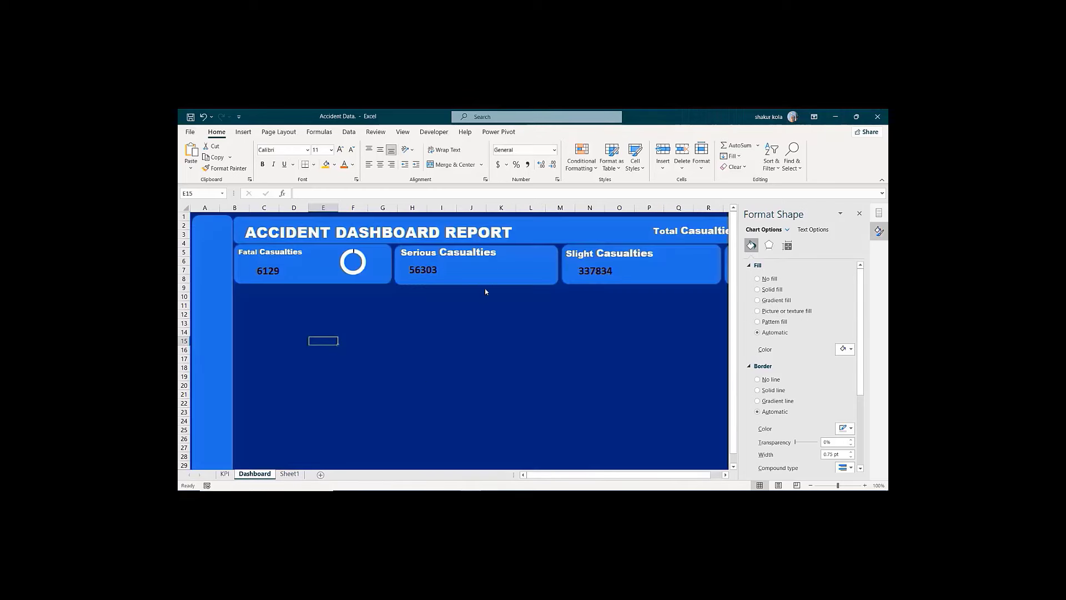
pyautogui.click(501, 270)
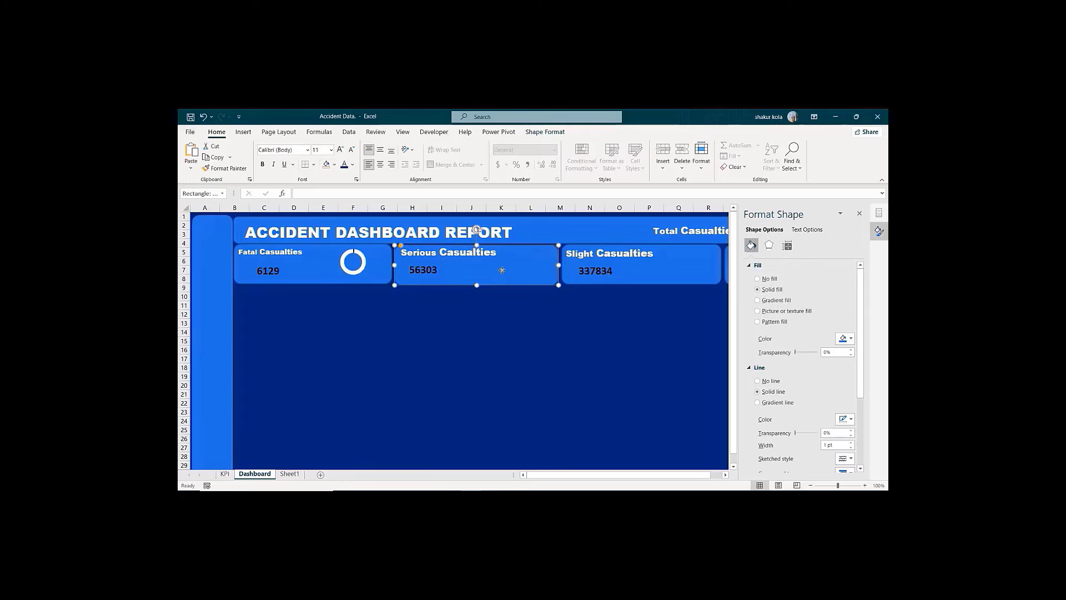
pyautogui.hotkey('ctrl', 'v')
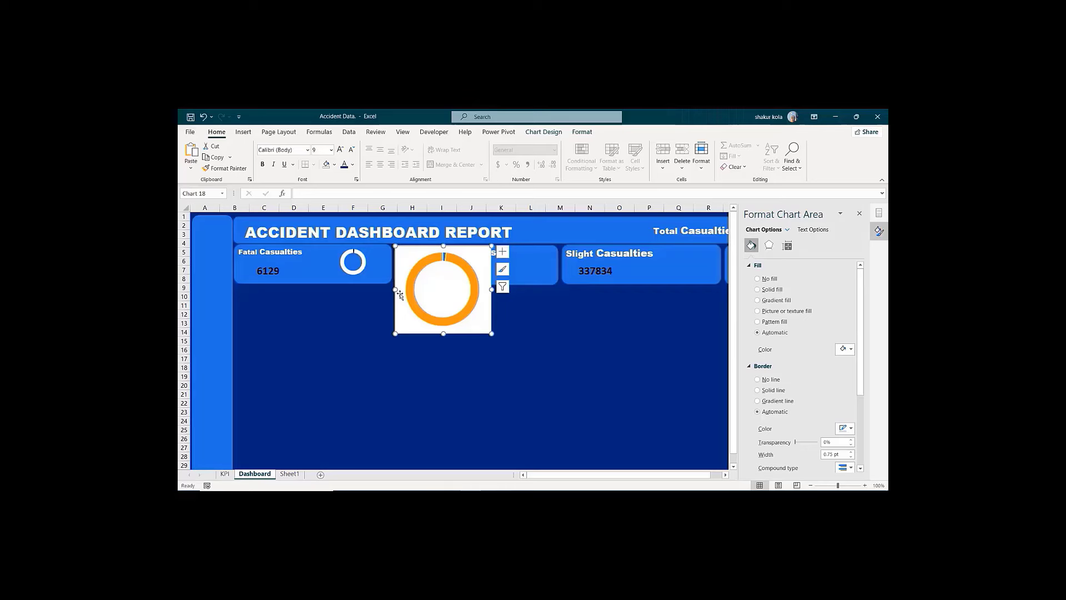
# Step: Copy the Slight Severity doughnut chart from the KPI sheet and paste it onto the Slight Casualties card of the Dashboard sheet
pyautogui.click(225, 474)
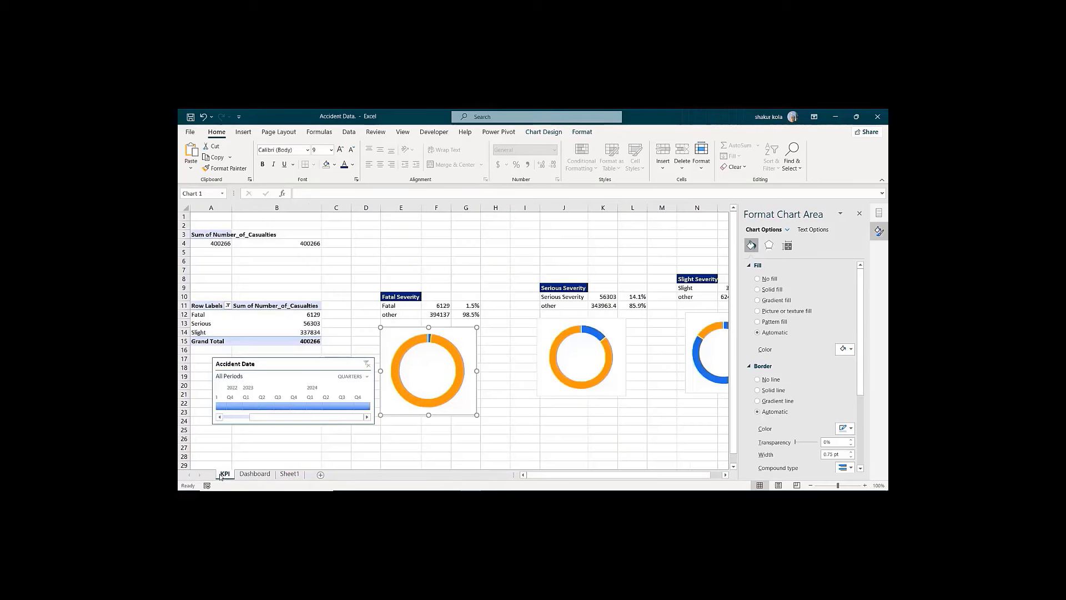
pyautogui.click(708, 311)
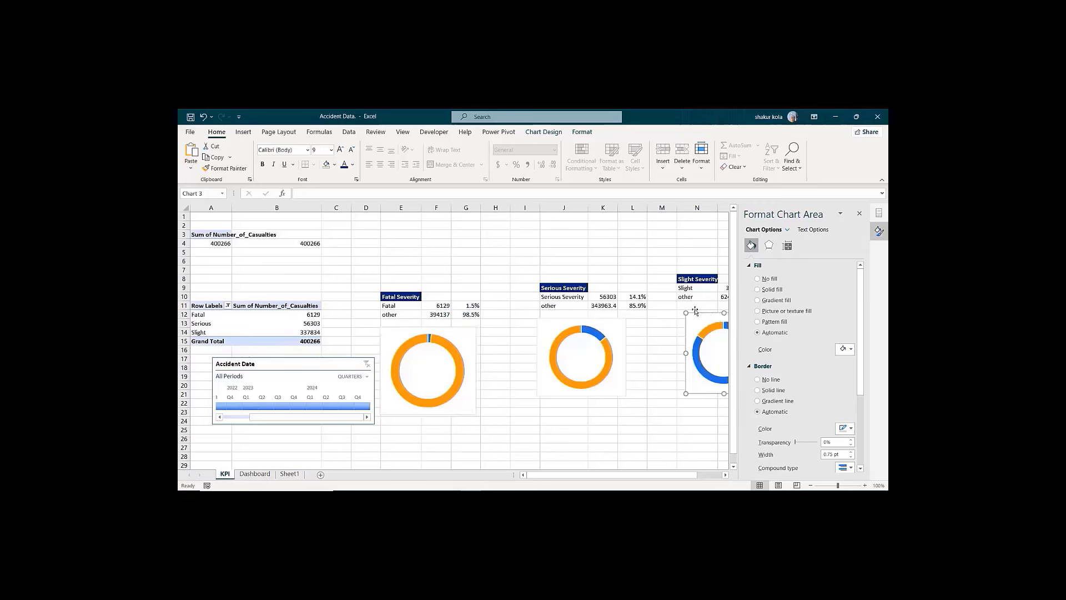
pyautogui.click(254, 474)
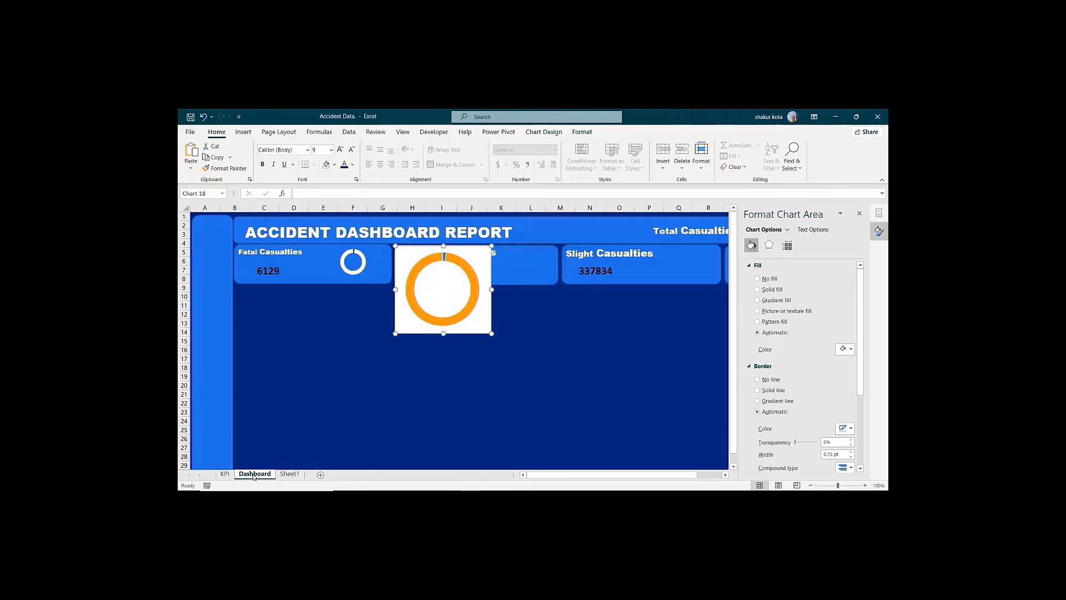
pyautogui.click(677, 262)
pyautogui.hotkey('ctrl', 'v')
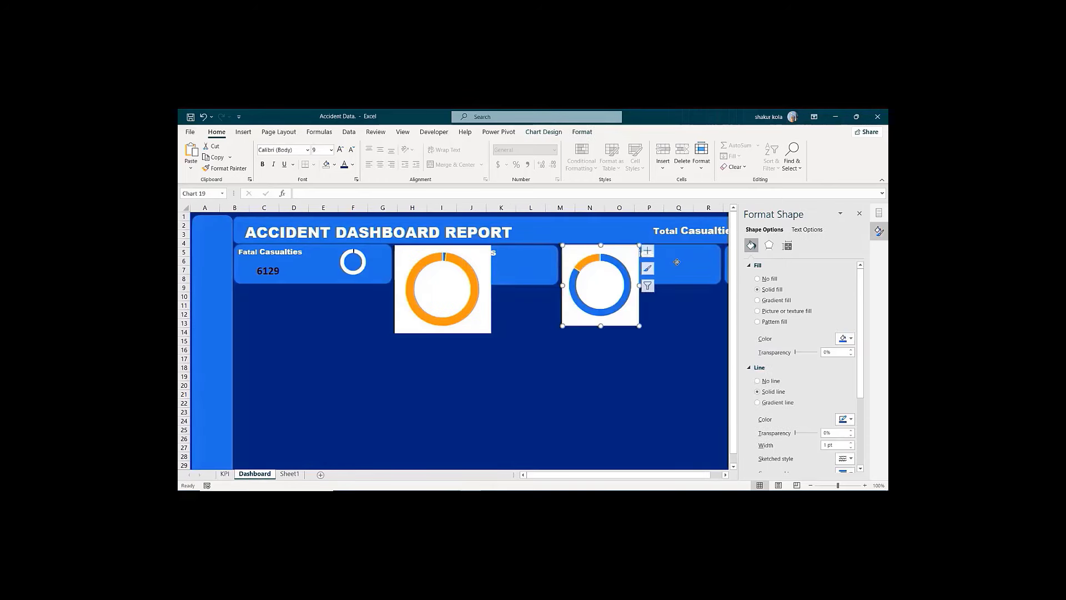
# Step: Fit the pasted doughnut, without chart-area fill, beside the Serious Casualties value and show its data series fill options
pyautogui.click(395, 331)
pyautogui.moveTo(396, 333); pyautogui.dragTo(432, 294)
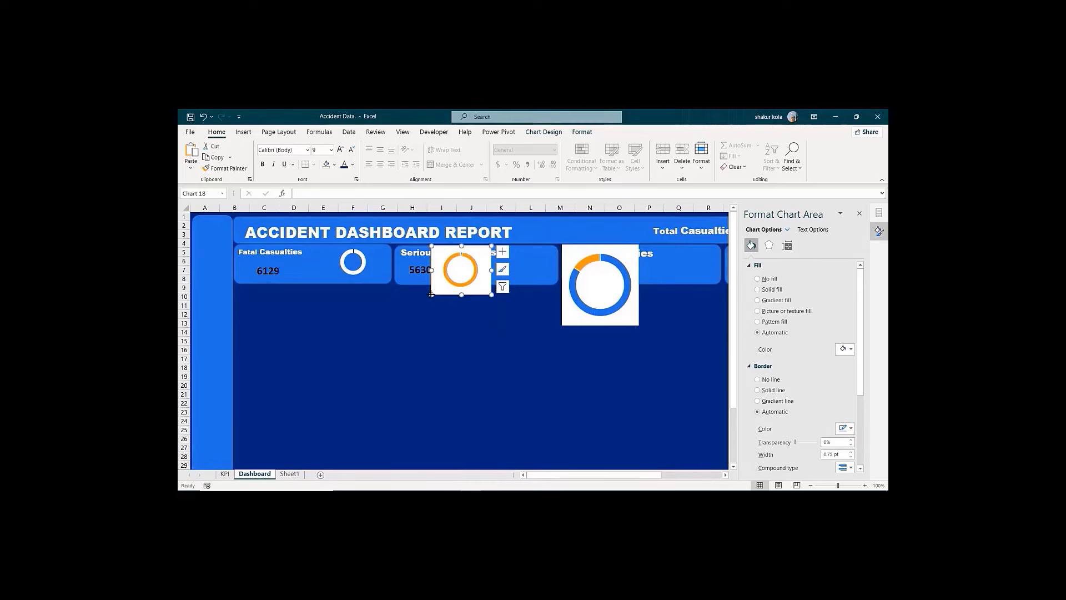
pyautogui.moveTo(450, 247); pyautogui.dragTo(514, 248)
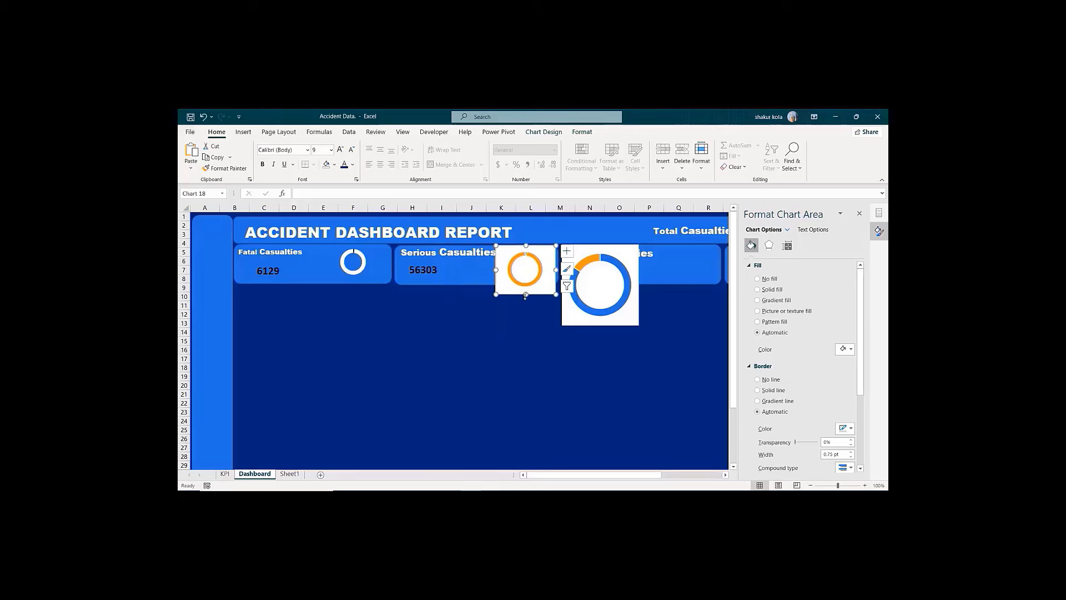
pyautogui.moveTo(526, 295); pyautogui.dragTo(503, 266)
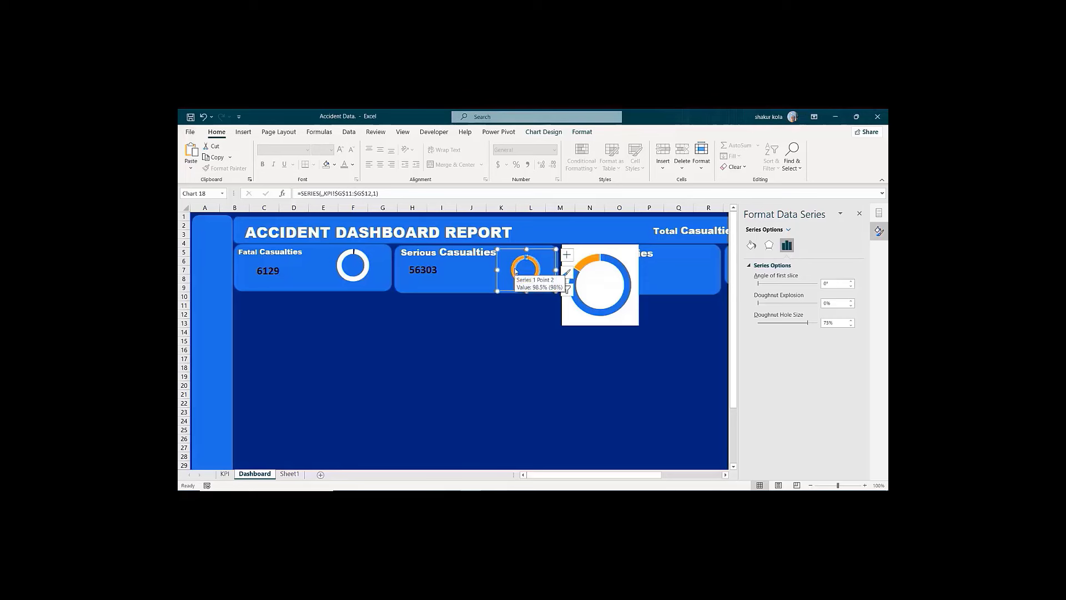
pyautogui.click(751, 245)
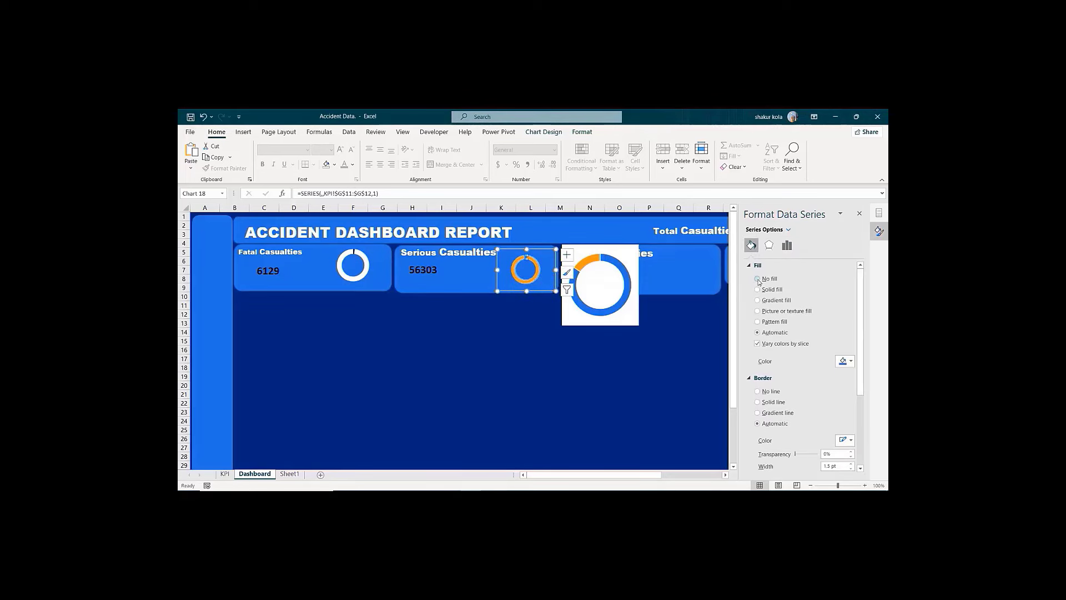
pyautogui.click(758, 280)
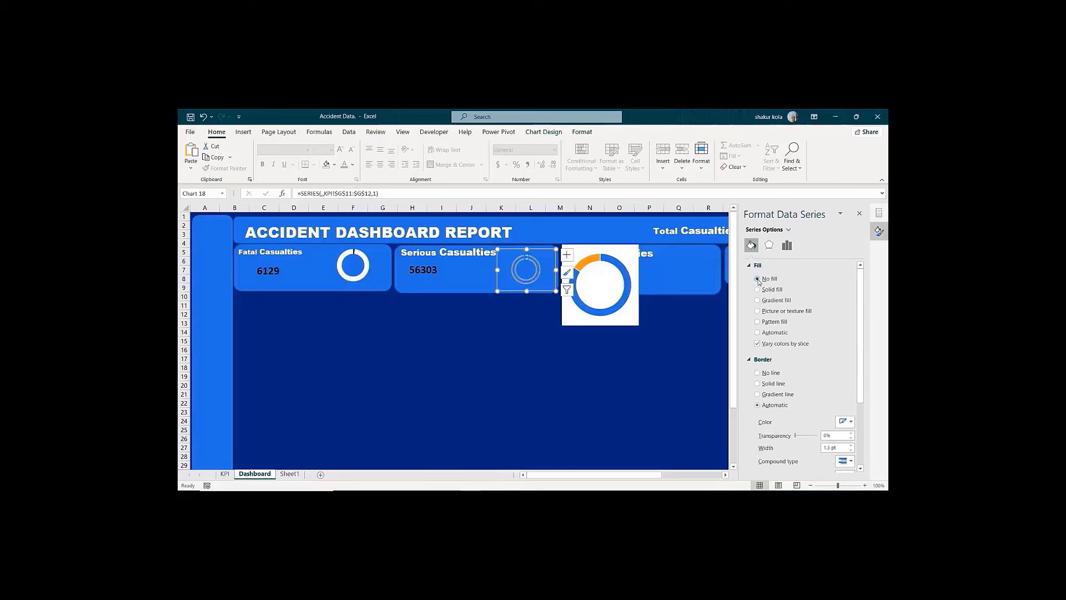
pyautogui.click(758, 290)
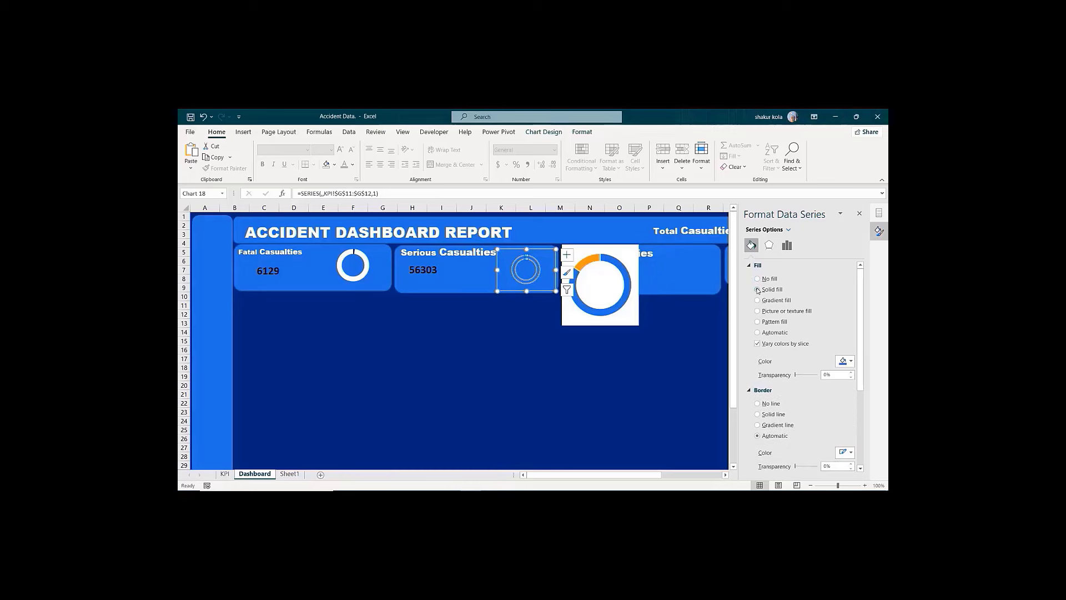
pyautogui.hotkey('ctrl', 'z')
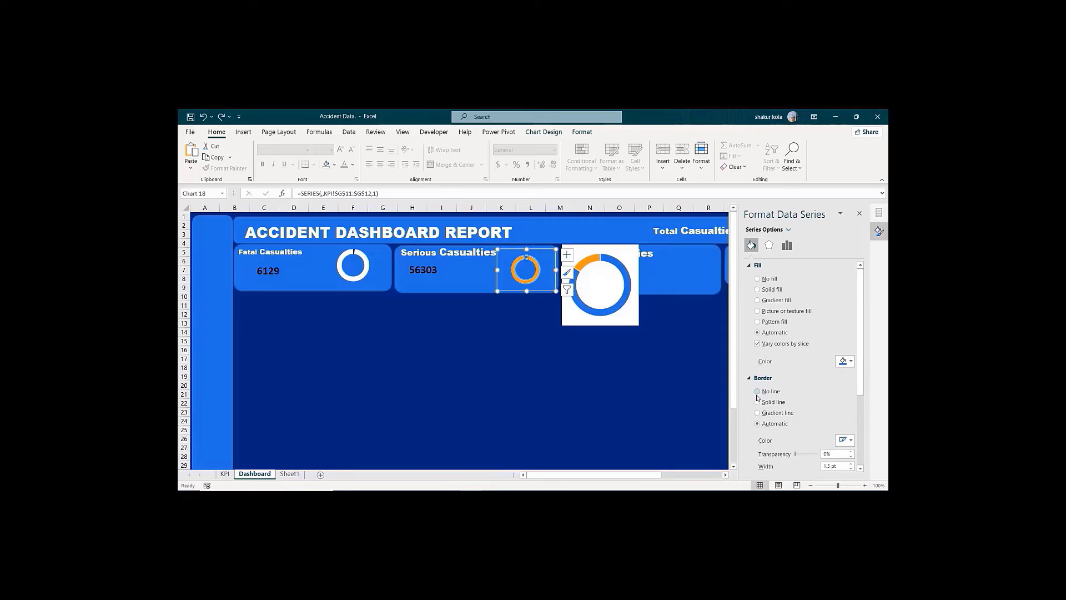
# Step: Format the Serious card doughnut's data series with no border line and a white fill
pyautogui.click(758, 392)
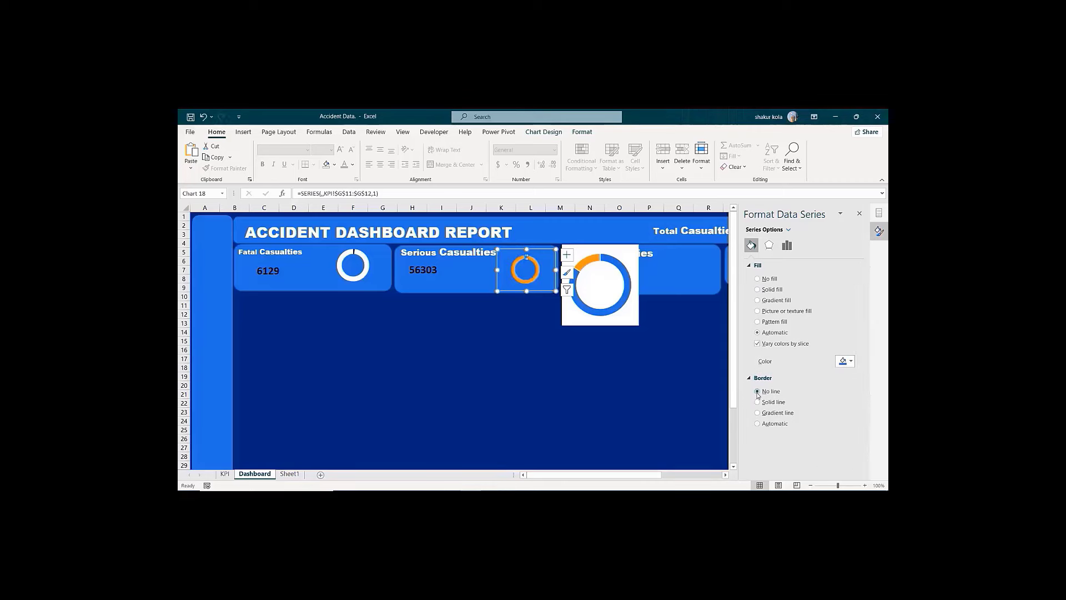
pyautogui.click(845, 360)
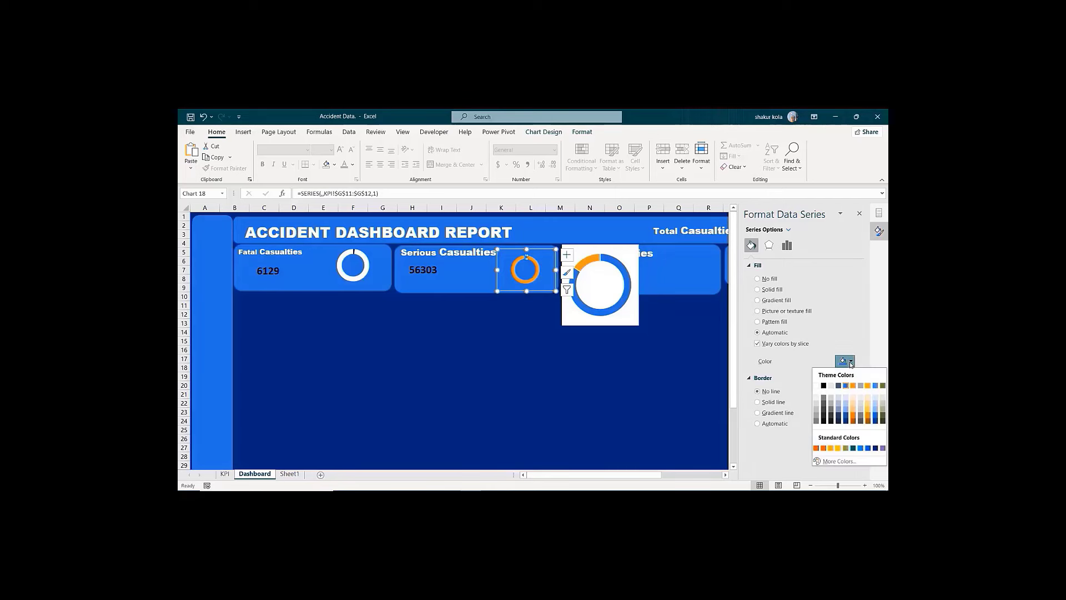
pyautogui.click(817, 385)
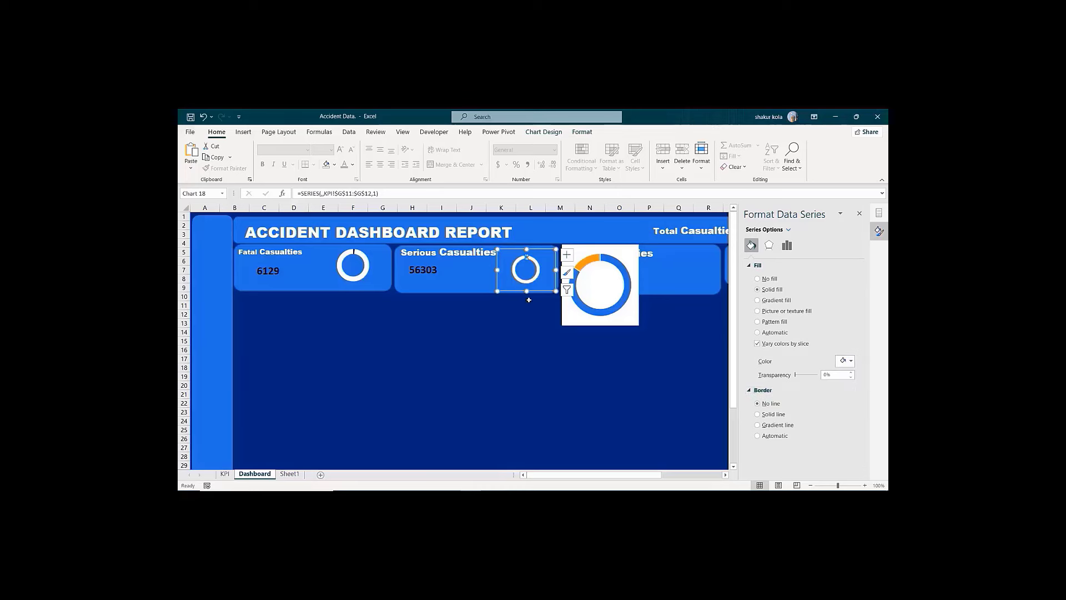
# Step: Stretch the Serious card's doughnut chart well below the card and fill its data series dark blue
pyautogui.moveTo(526, 290); pyautogui.dragTo(527, 375)
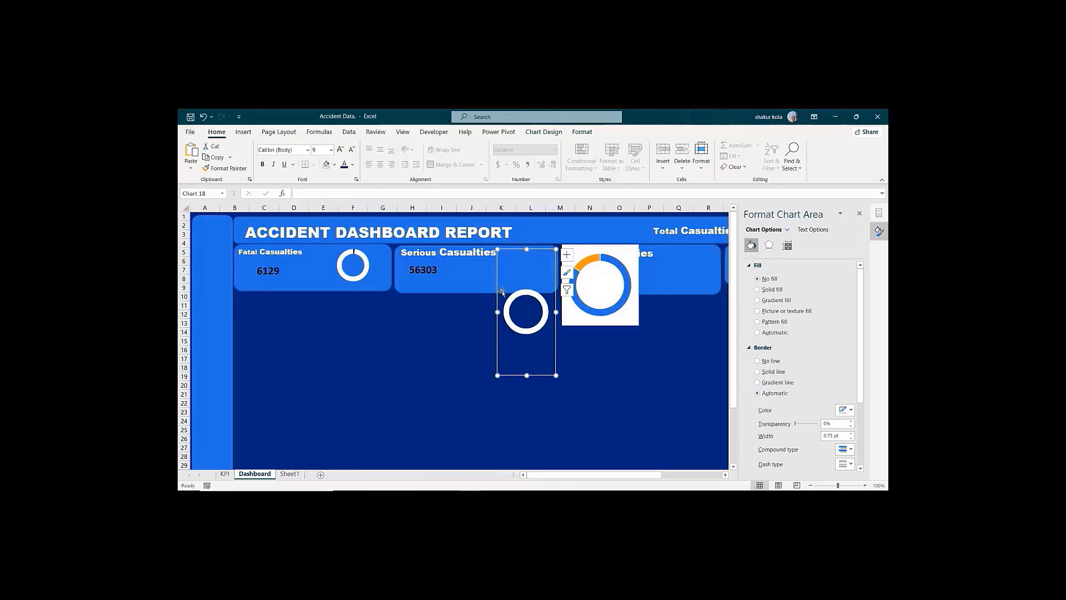
pyautogui.moveTo(497, 312); pyautogui.dragTo(496, 312)
pyautogui.click(526, 293)
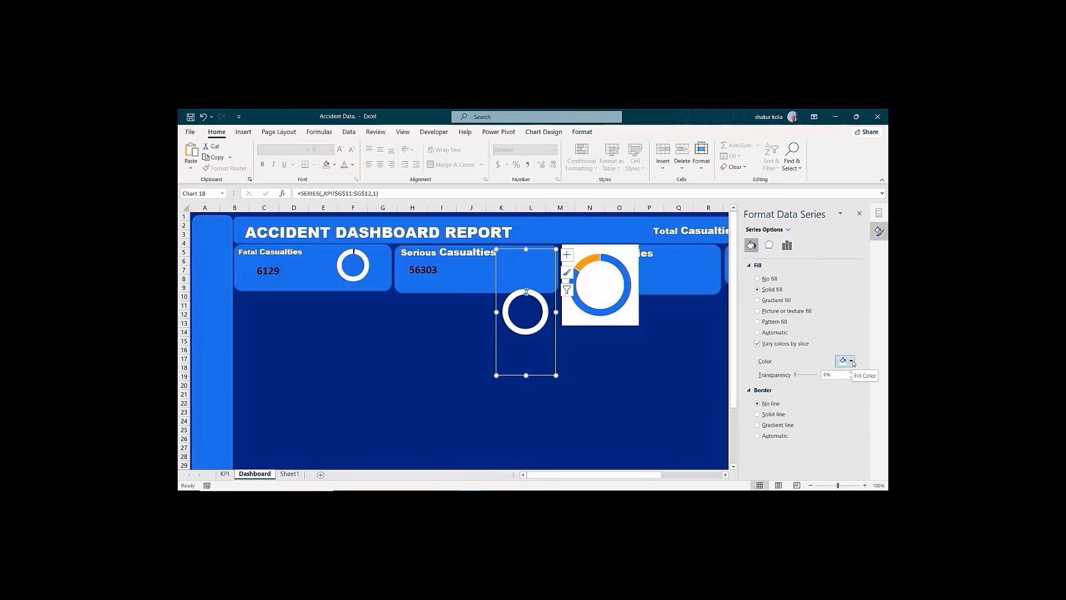
pyautogui.click(851, 362)
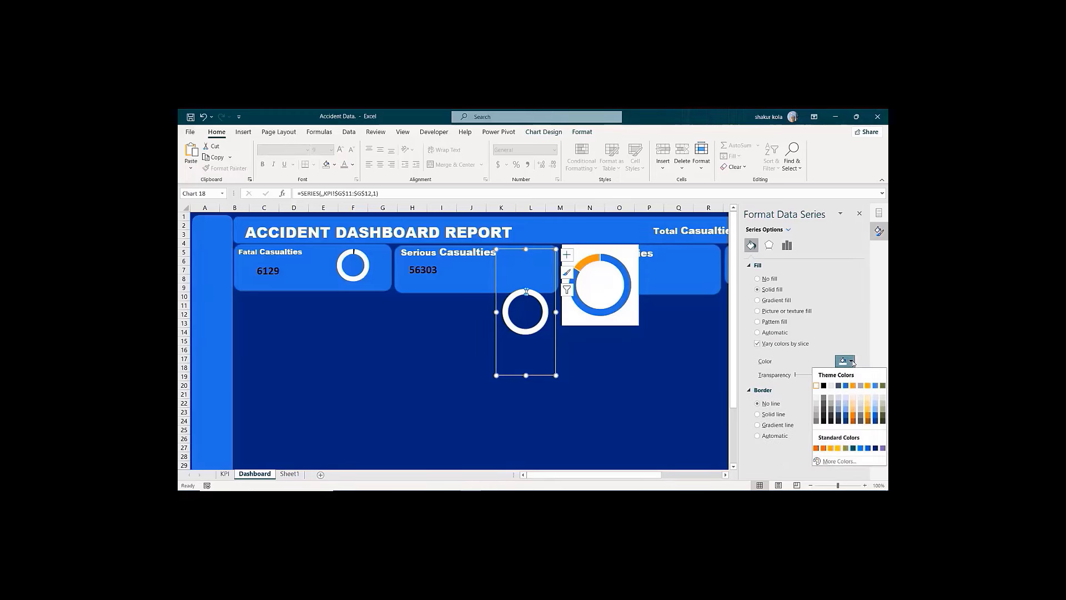
pyautogui.click(876, 448)
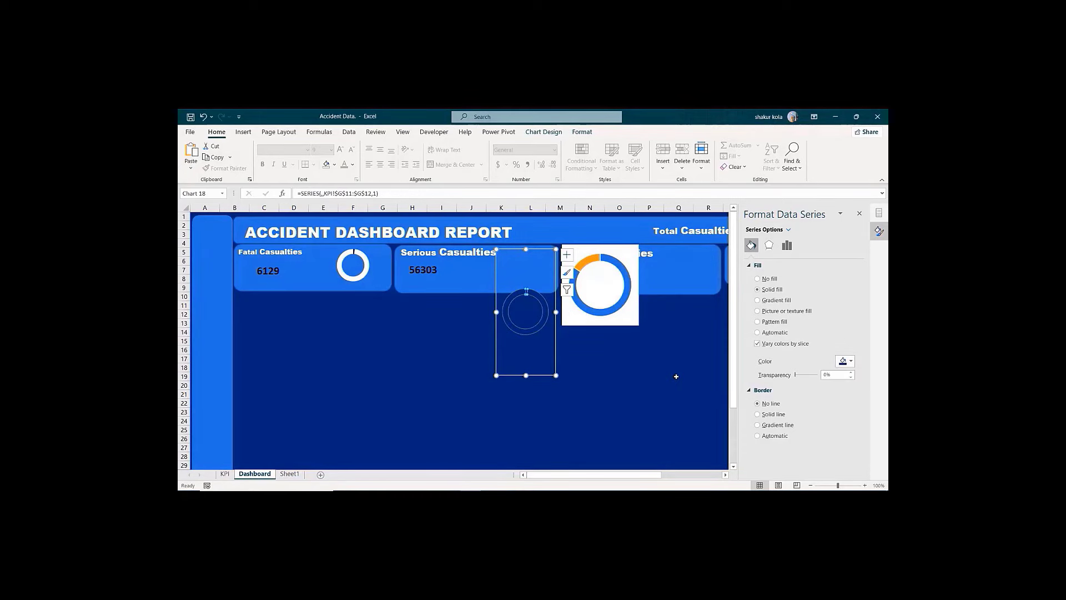
pyautogui.click(676, 377)
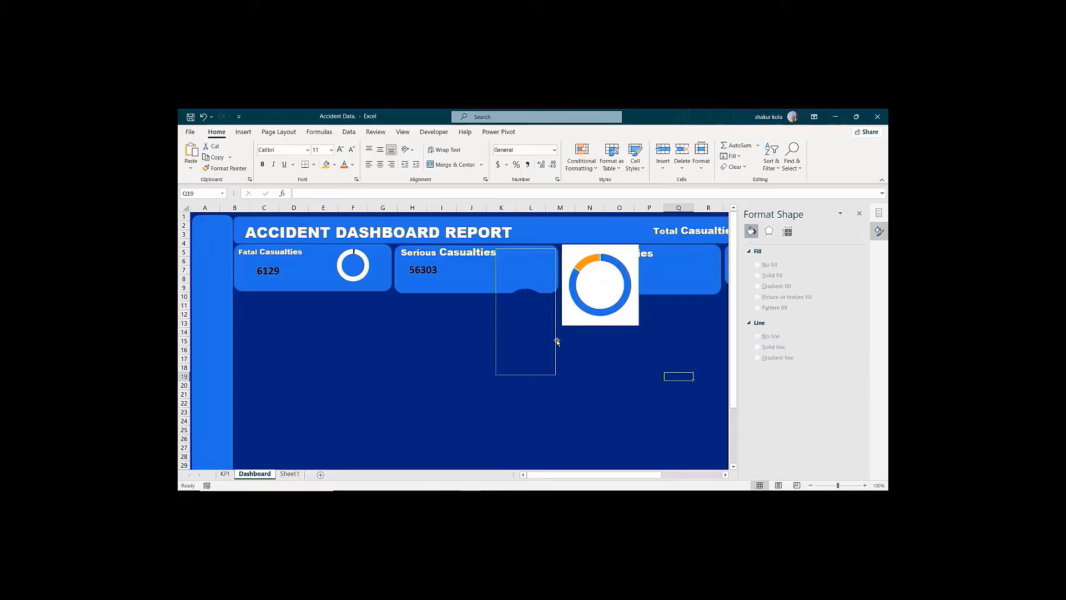
# Step: Select only the larger slice of the Serious card's doughnut and give it a solid white fill
pyautogui.click(515, 302)
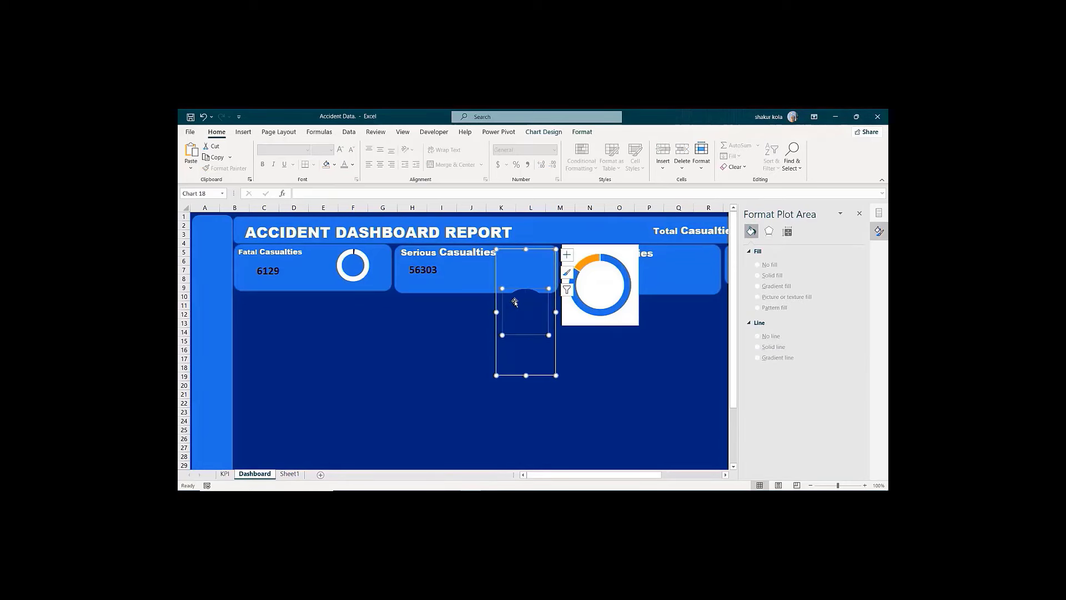
pyautogui.click(442, 339)
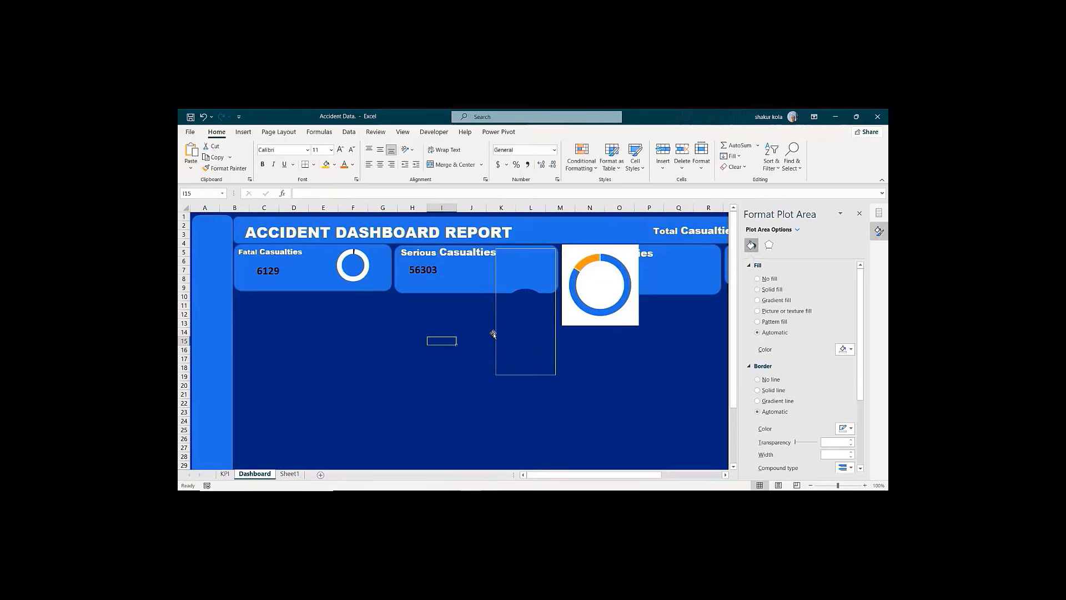
pyautogui.click(505, 309)
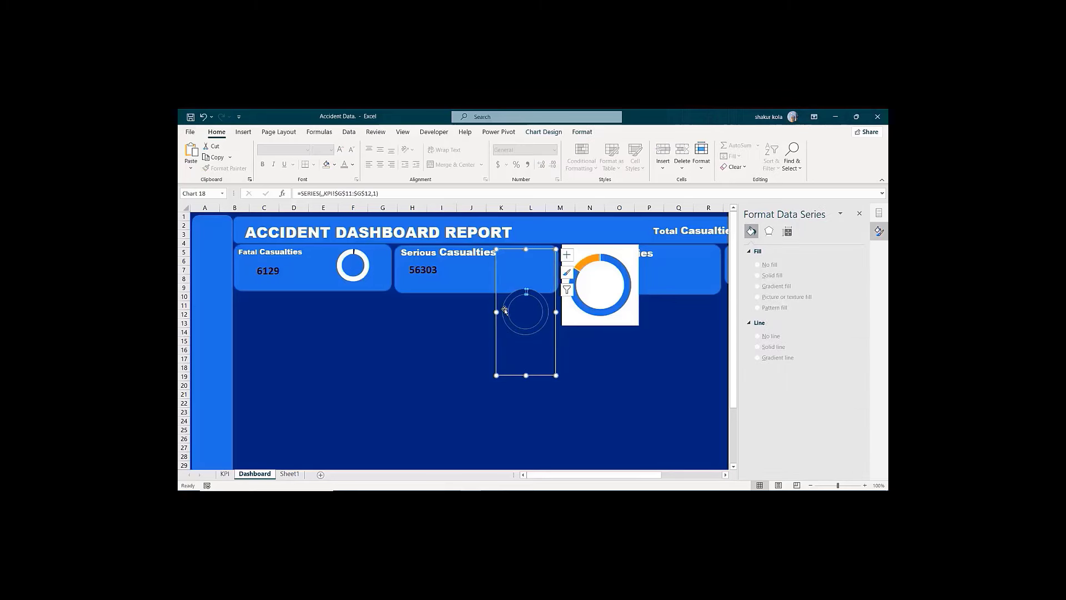
pyautogui.click(505, 310)
pyautogui.click(471, 305)
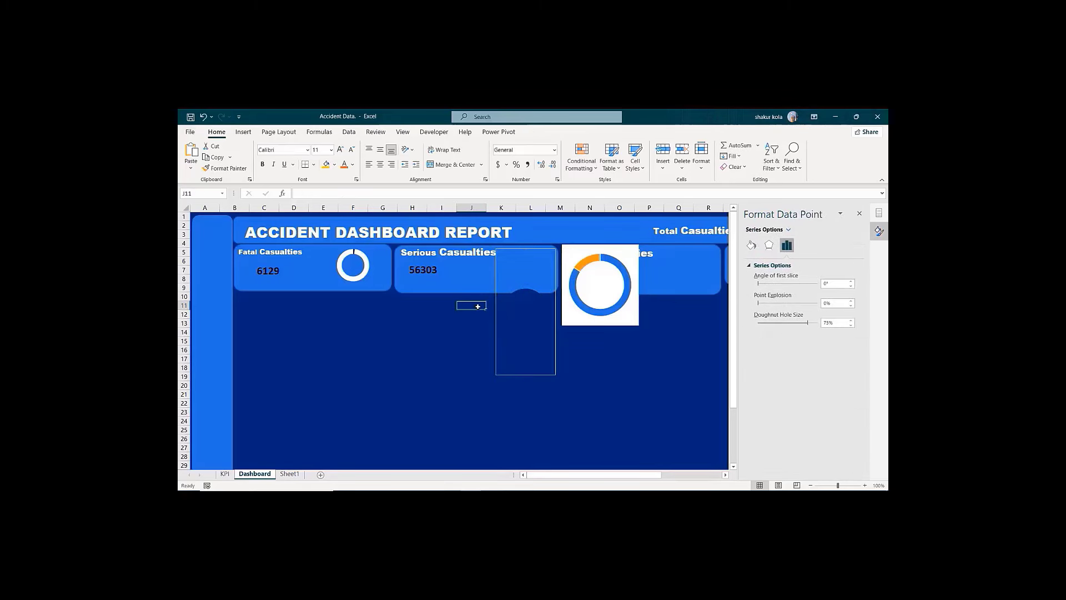
pyautogui.click(511, 294)
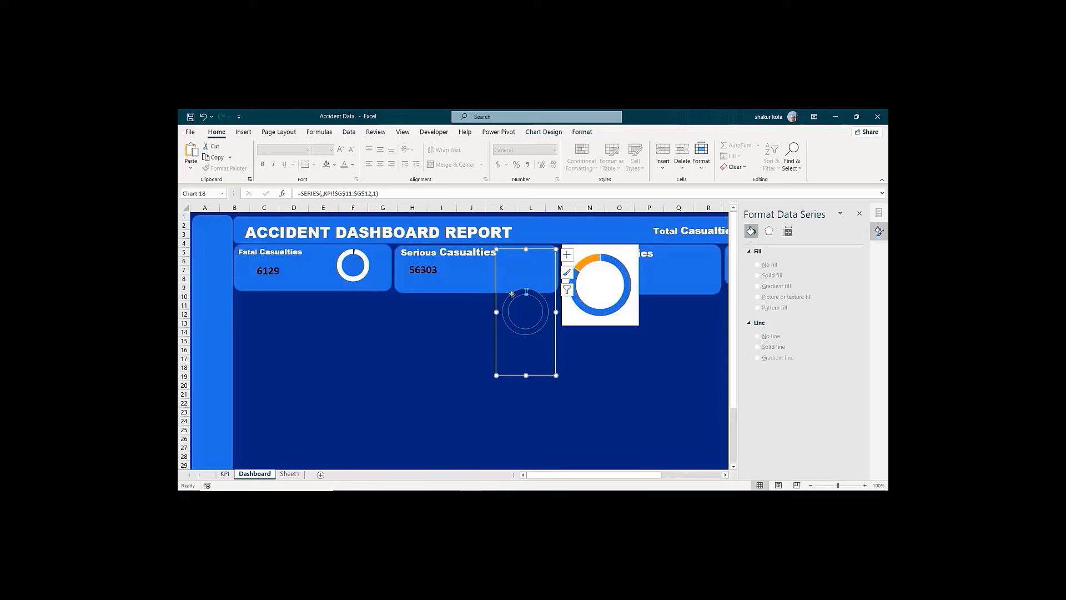
pyautogui.click(514, 293)
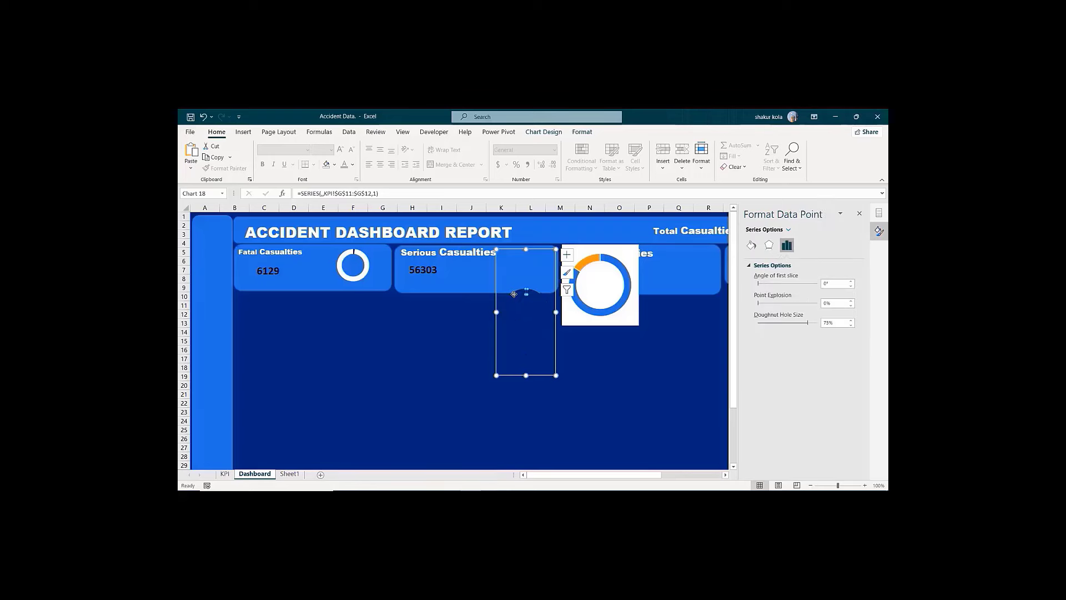
pyautogui.click(751, 245)
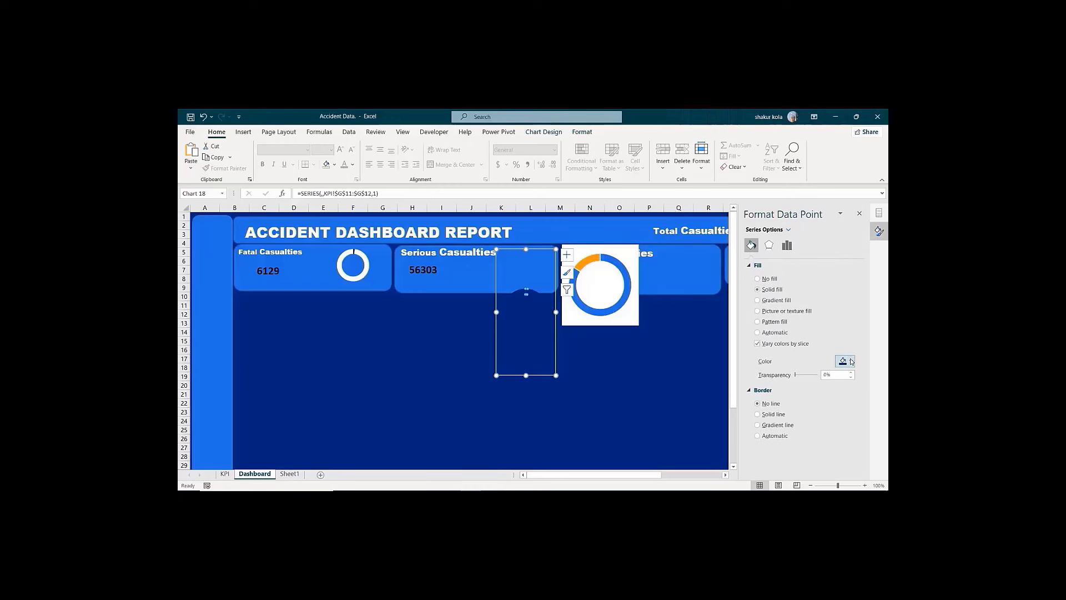
pyautogui.click(850, 359)
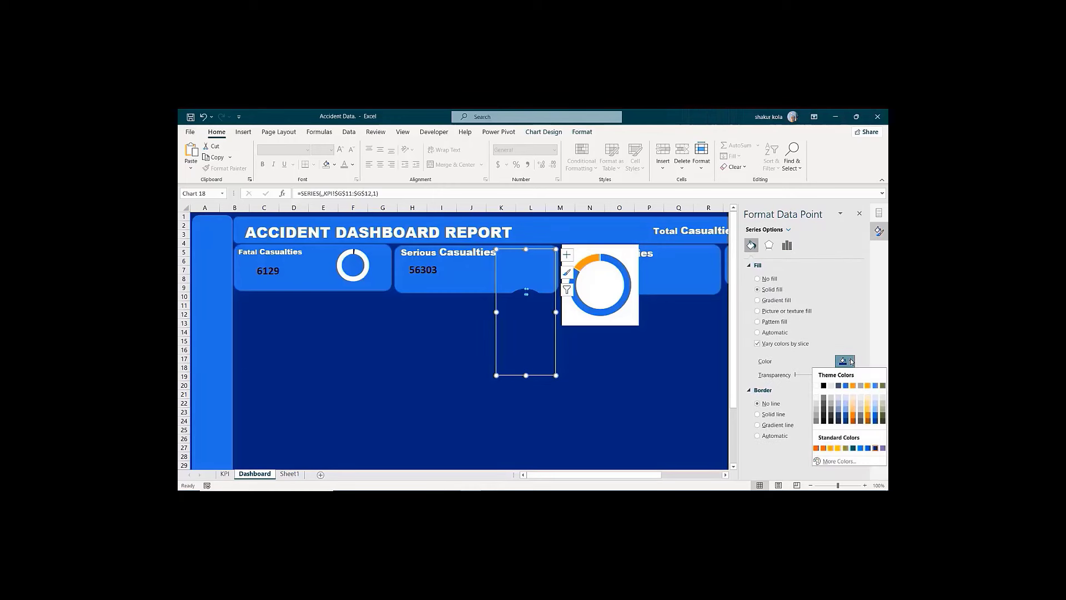
pyautogui.click(817, 386)
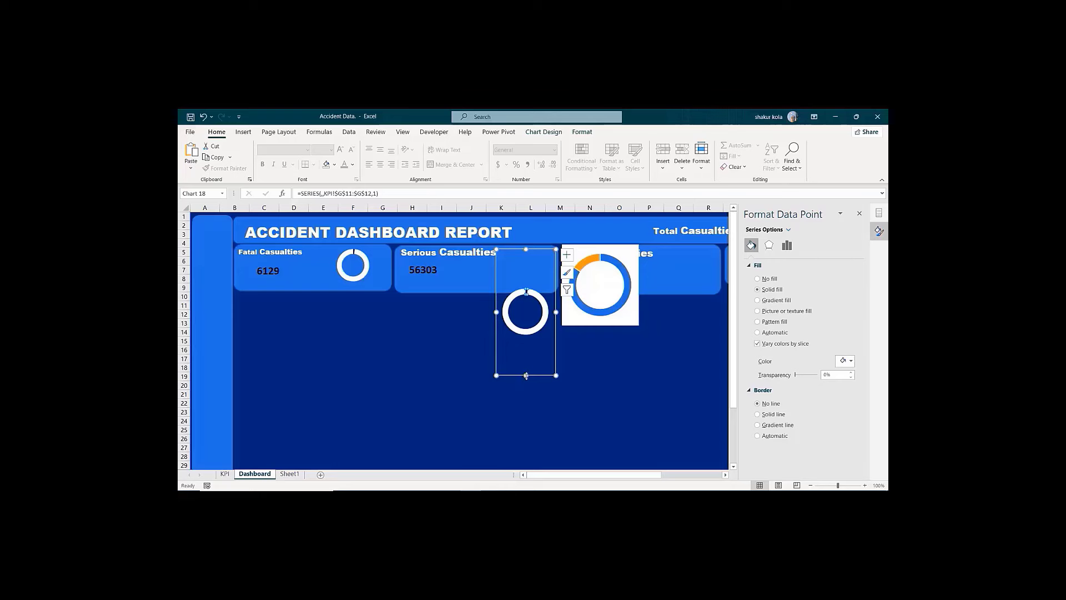
# Step: Shrink the Serious card's doughnut chart back to the card's height and save the workbook
pyautogui.moveTo(525, 376); pyautogui.dragTo(526, 291)
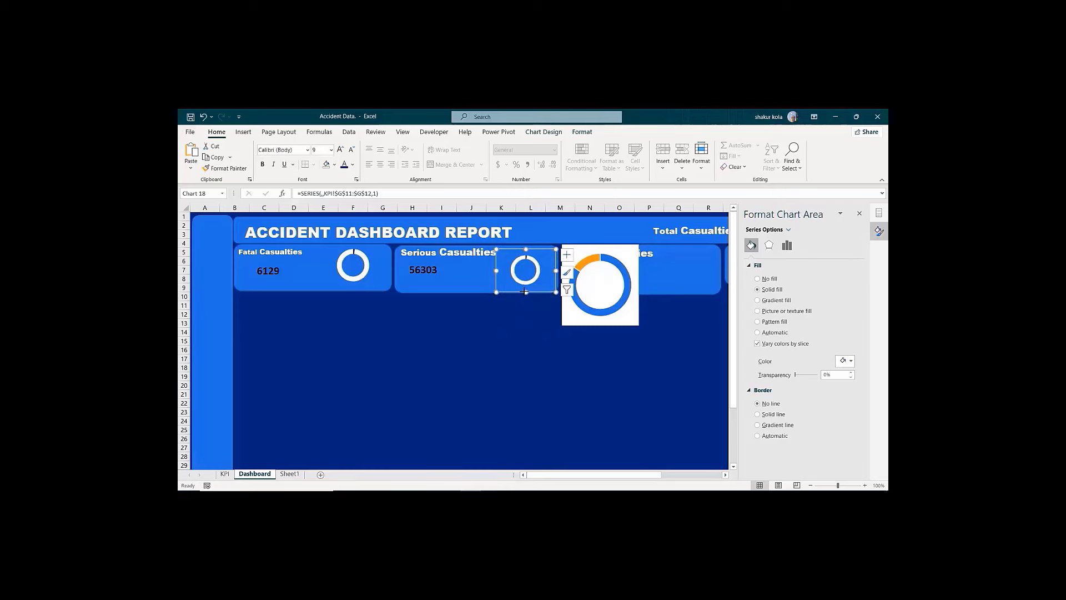
pyautogui.click(513, 332)
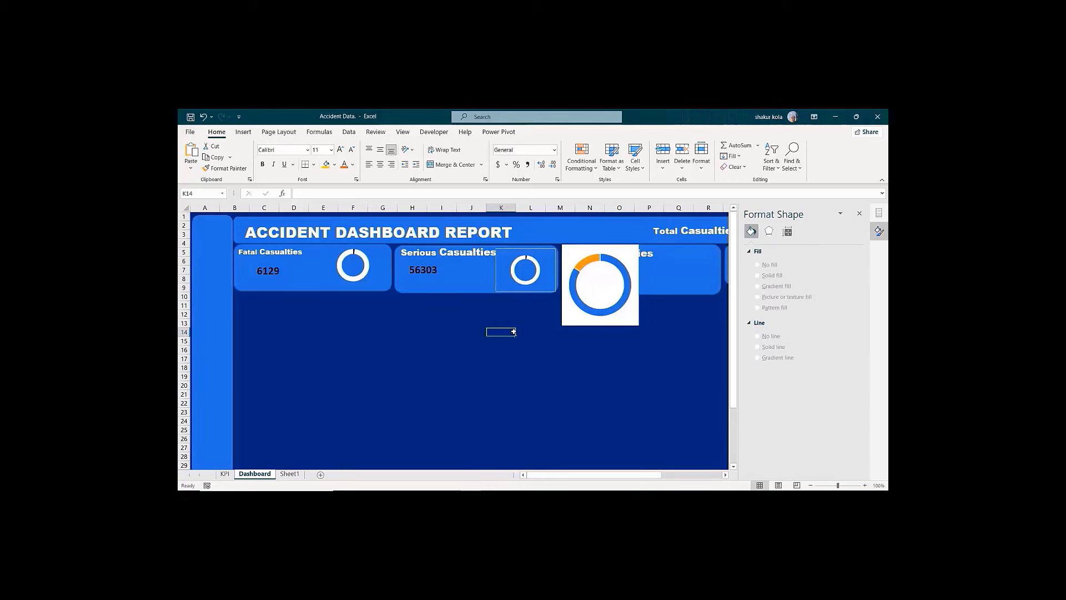
pyautogui.hotkey('ctrl', 's')
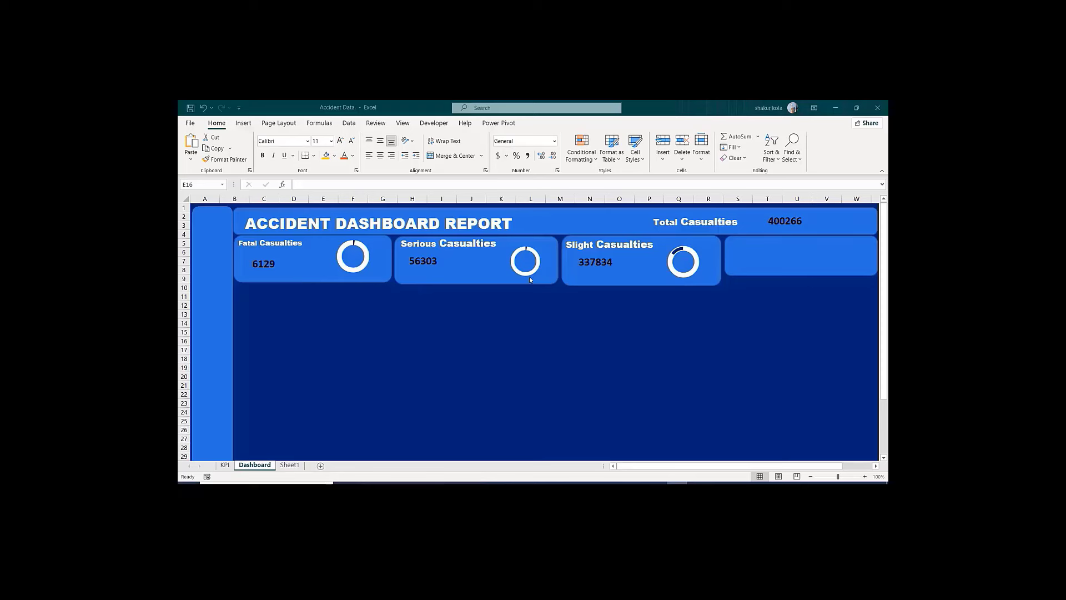
# Step: Copy the Fatal Casualties value text box and paste three separate copies onto the empty area below the cards
pyautogui.click(277, 252)
pyautogui.click(277, 255)
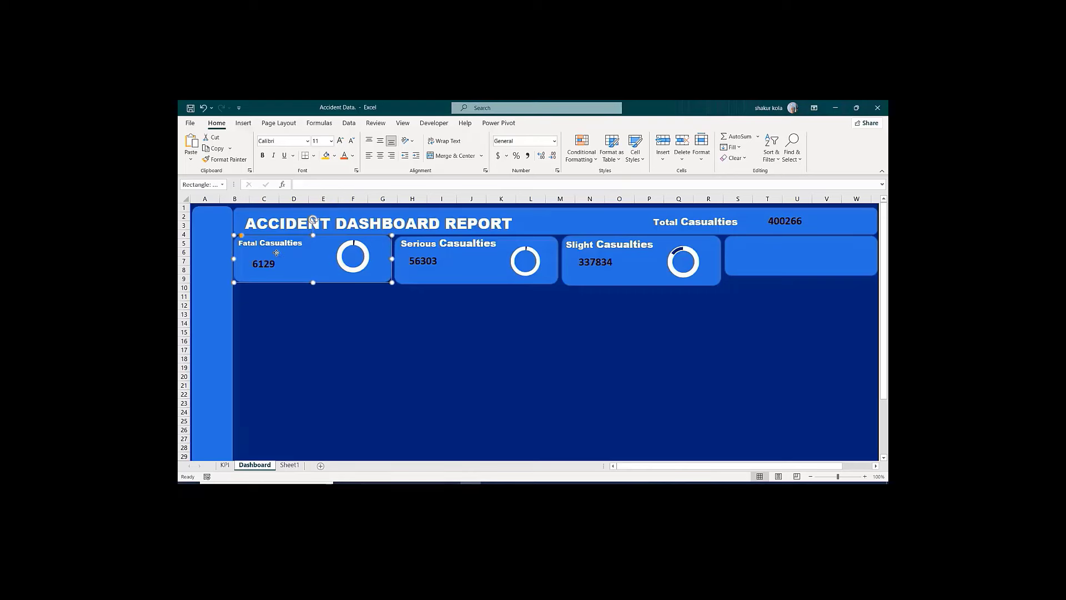
pyautogui.click(268, 262)
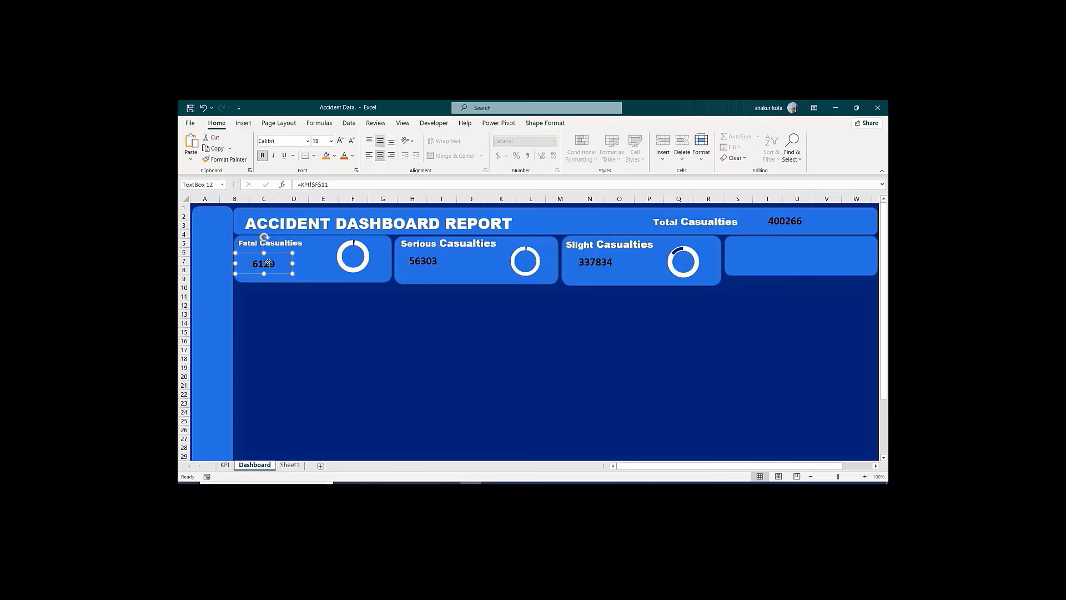
pyautogui.click(330, 329)
pyautogui.hotkey('ctrl', 'v')
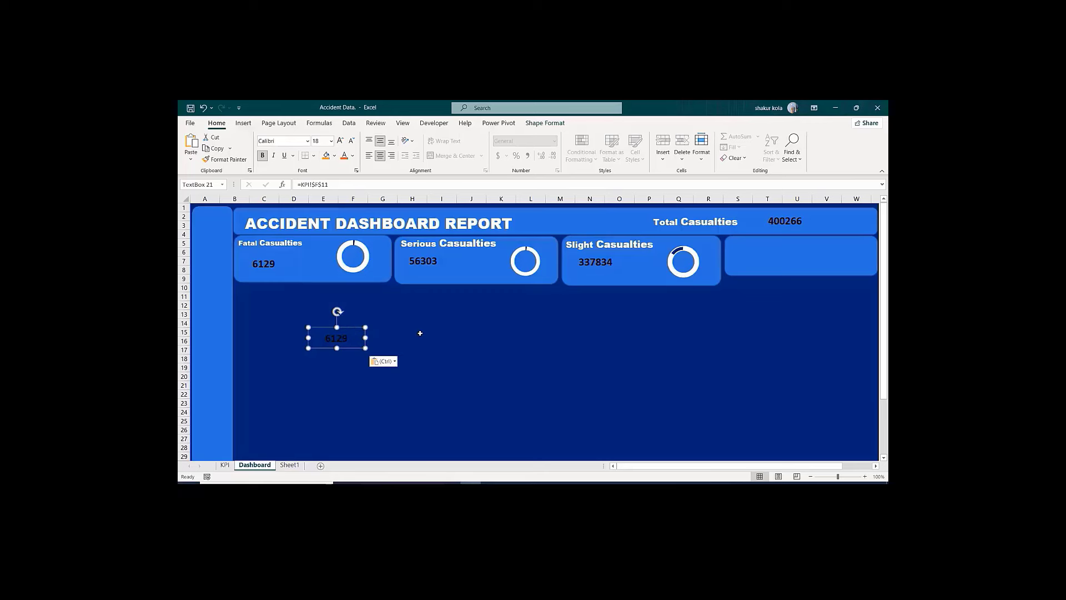
pyautogui.hotkey('ctrl', 'v')
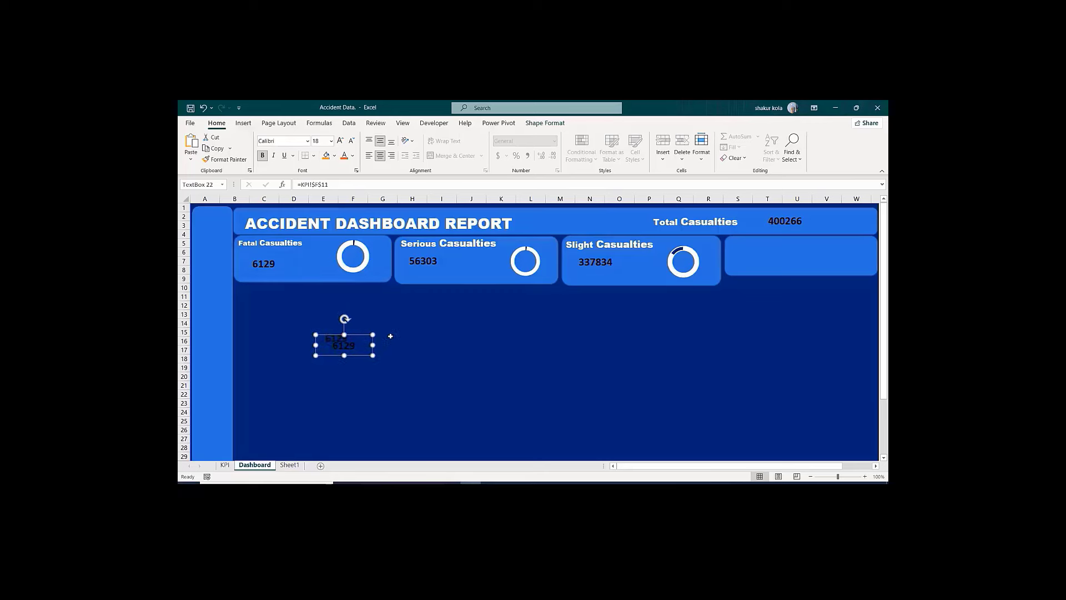
pyautogui.moveTo(358, 336); pyautogui.dragTo(438, 320)
pyautogui.click(543, 334)
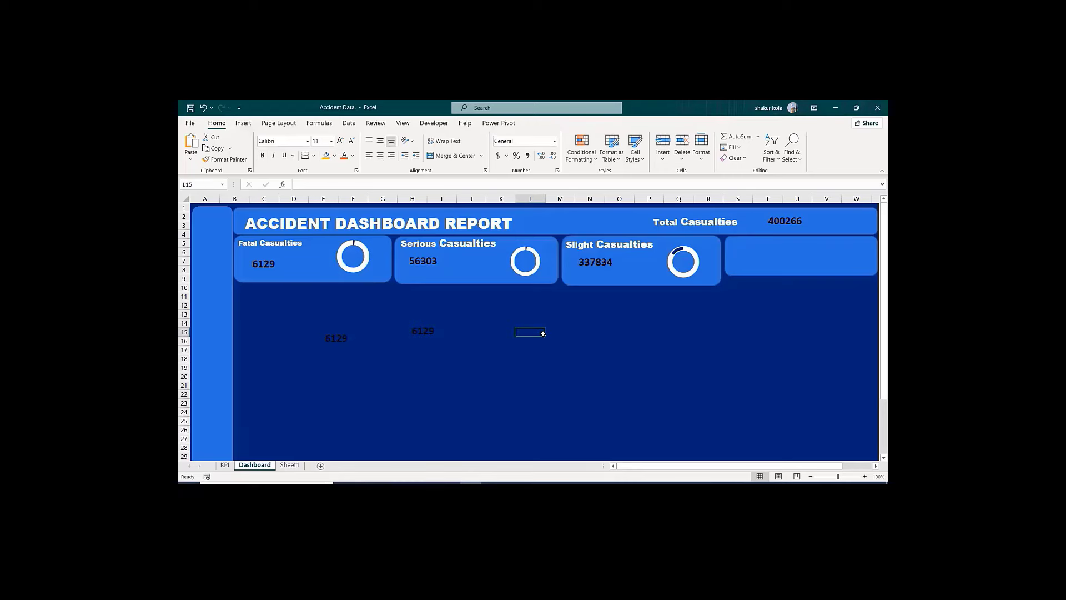
pyautogui.hotkey('ctrl', 'v')
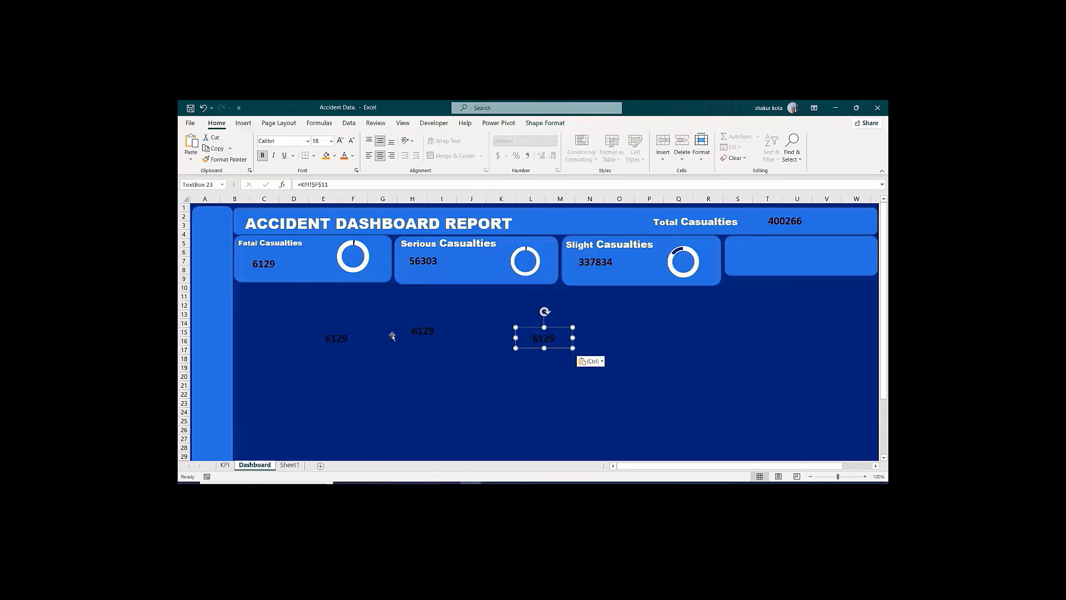
# Step: Place the first text box copy inside the Fatal card's doughnut and link it to the Fatal percentage with =KPI!G11
pyautogui.click(349, 335)
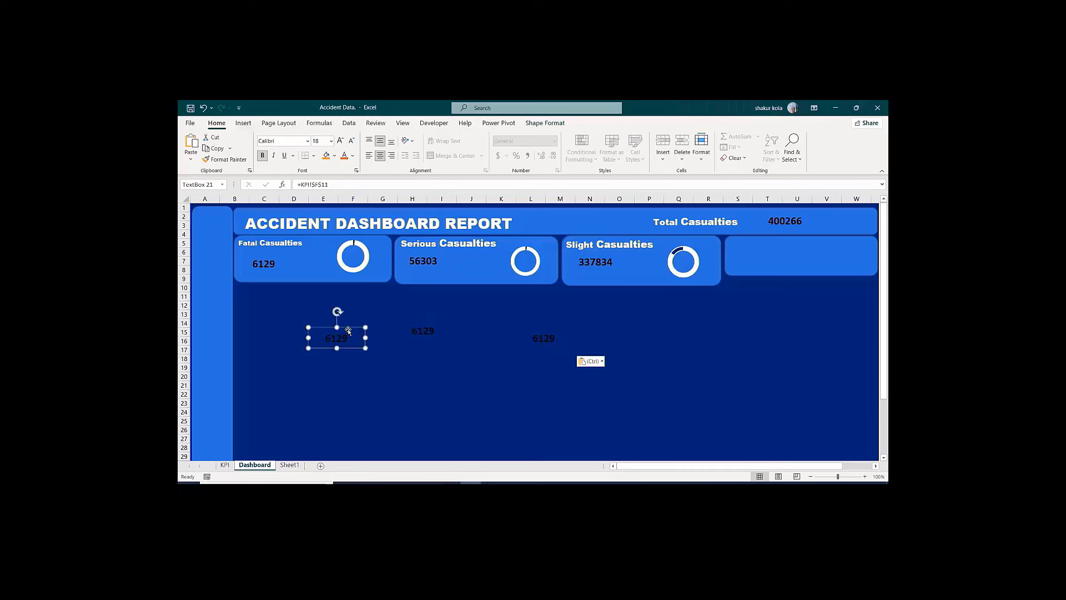
pyautogui.moveTo(348, 328); pyautogui.dragTo(364, 246)
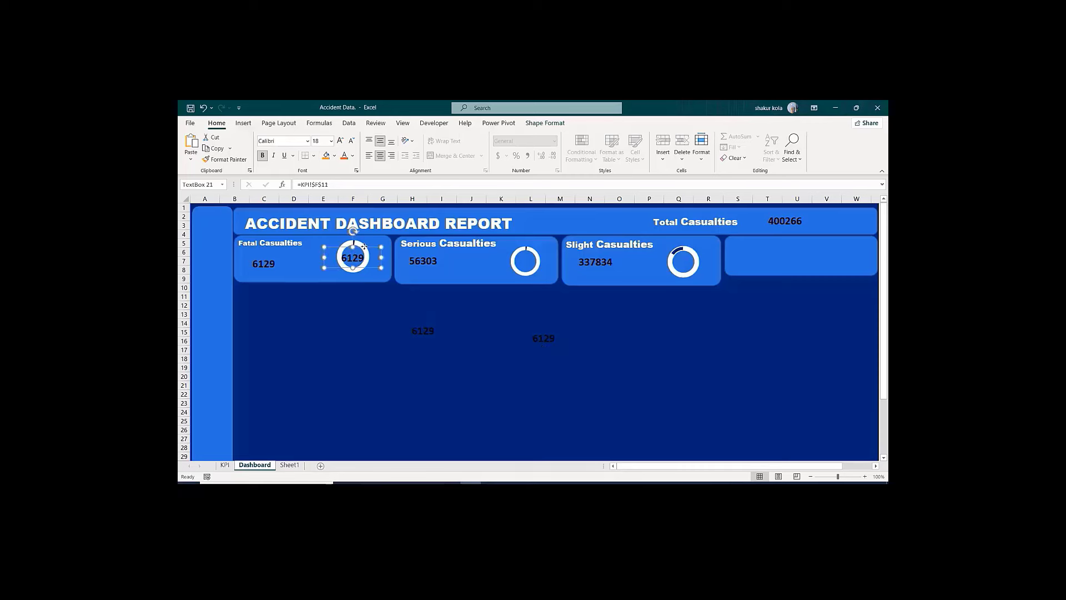
pyautogui.click(331, 187)
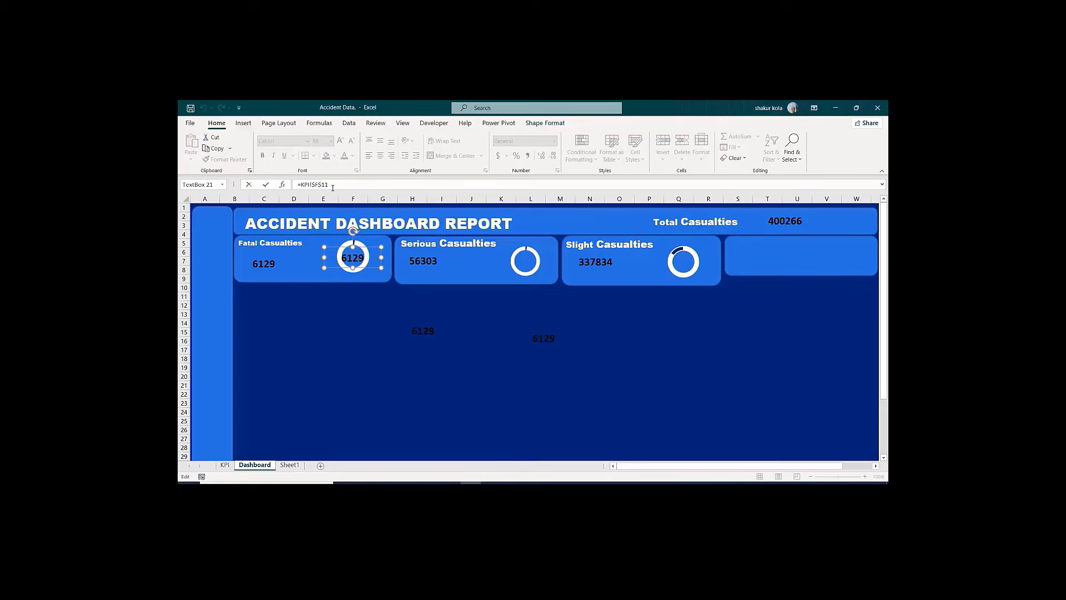
pyautogui.moveTo(329, 188); pyautogui.dragTo(306, 187)
pyautogui.press('BackSpace')
pyautogui.press('BackSpace')
pyautogui.click(225, 465)
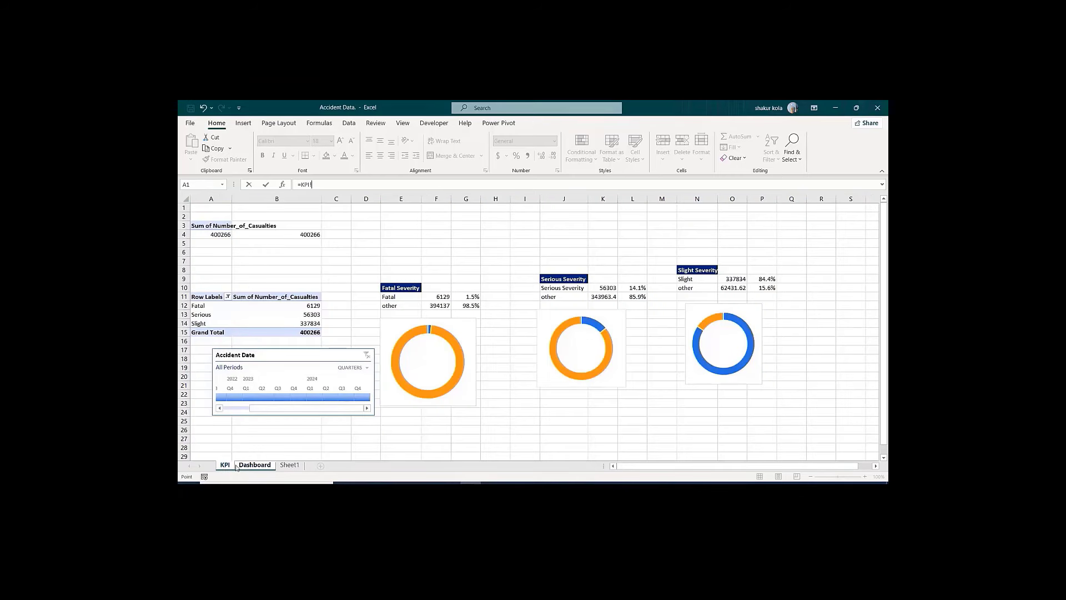
pyautogui.click(466, 297)
pyautogui.press('Return')
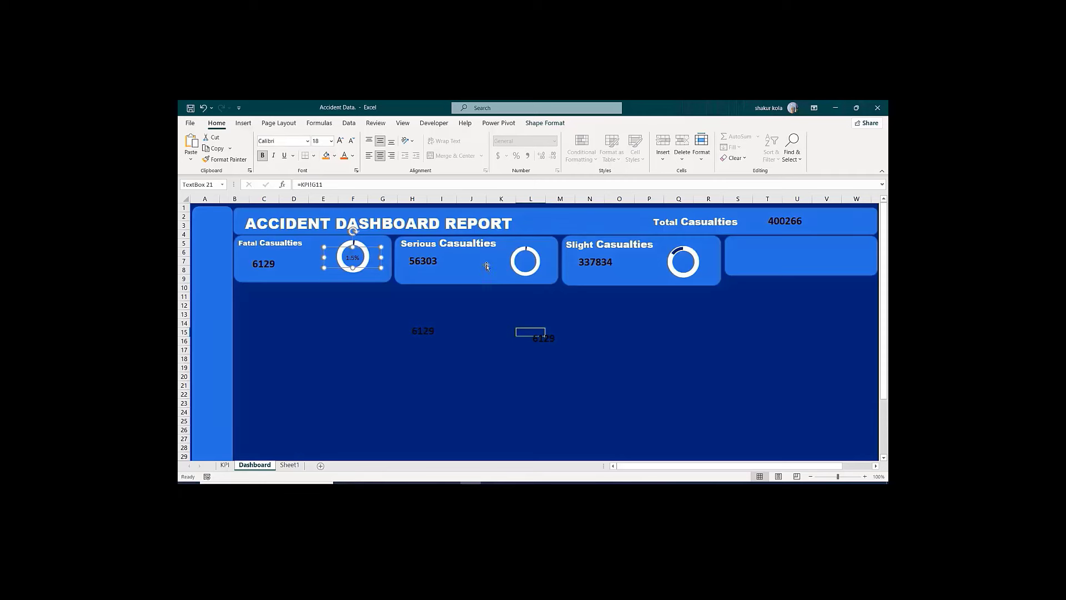
# Step: Place the second text box copy inside the Serious card's doughnut and link it to the Serious Severity percentage with =KPI!L10
pyautogui.click(422, 322)
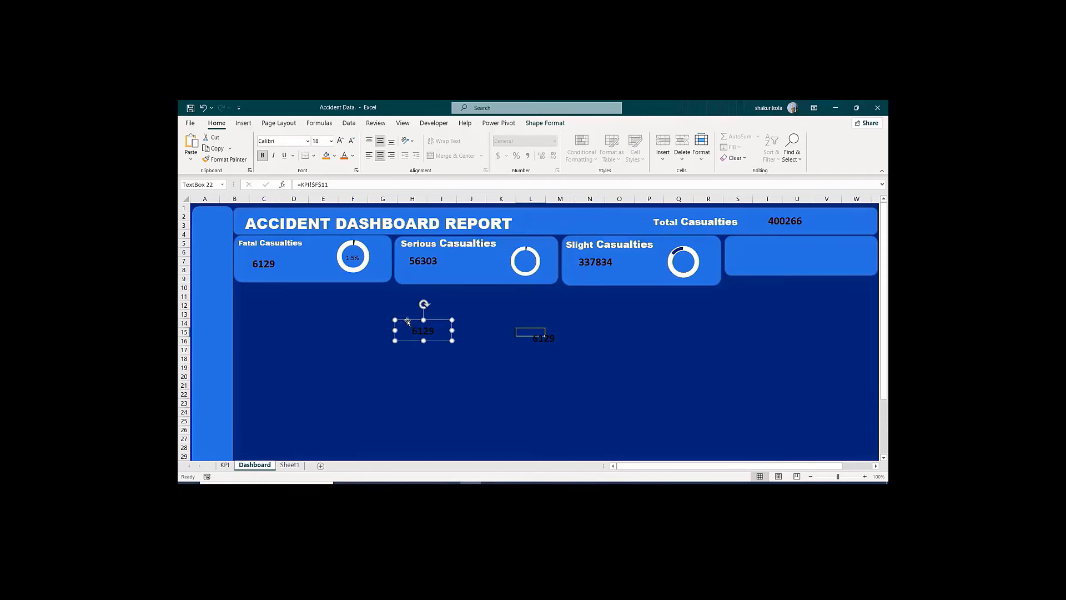
pyautogui.moveTo(407, 321); pyautogui.dragTo(511, 251)
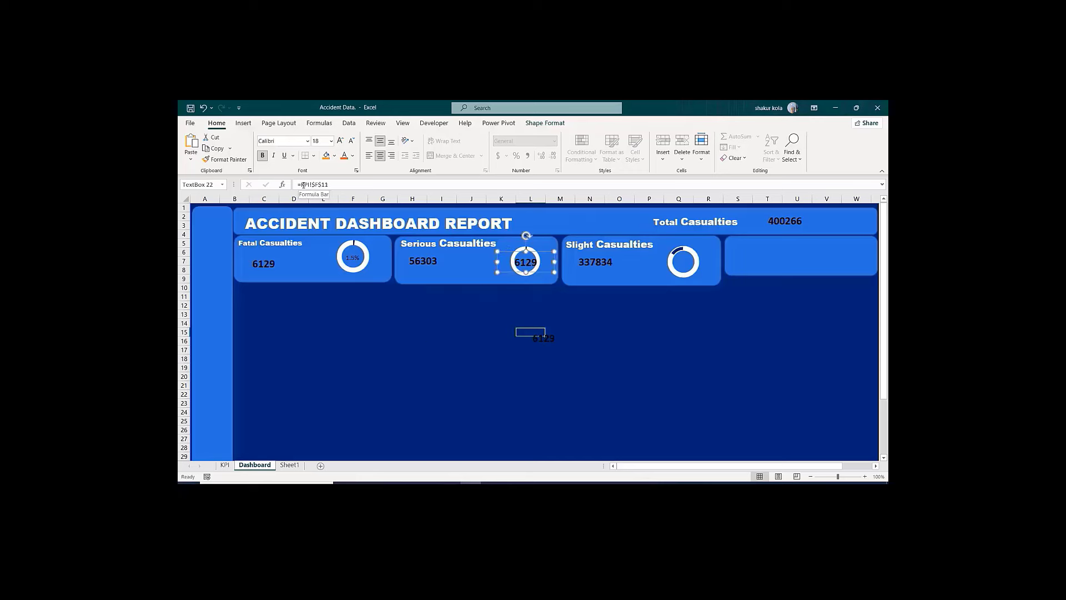
pyautogui.moveTo(302, 185); pyautogui.dragTo(337, 182)
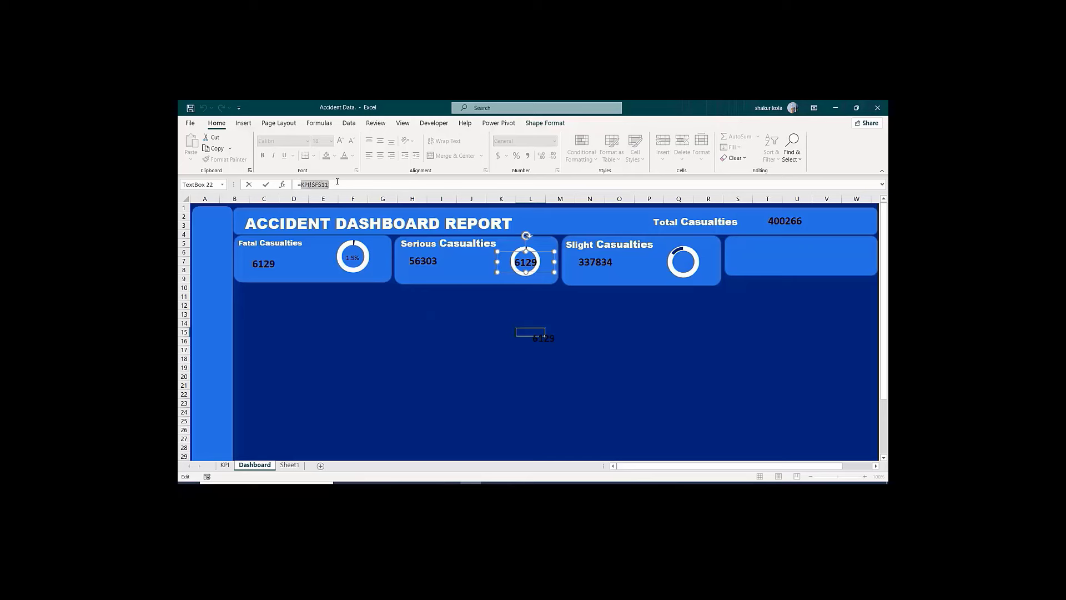
pyautogui.press('BackSpace')
pyautogui.click(225, 465)
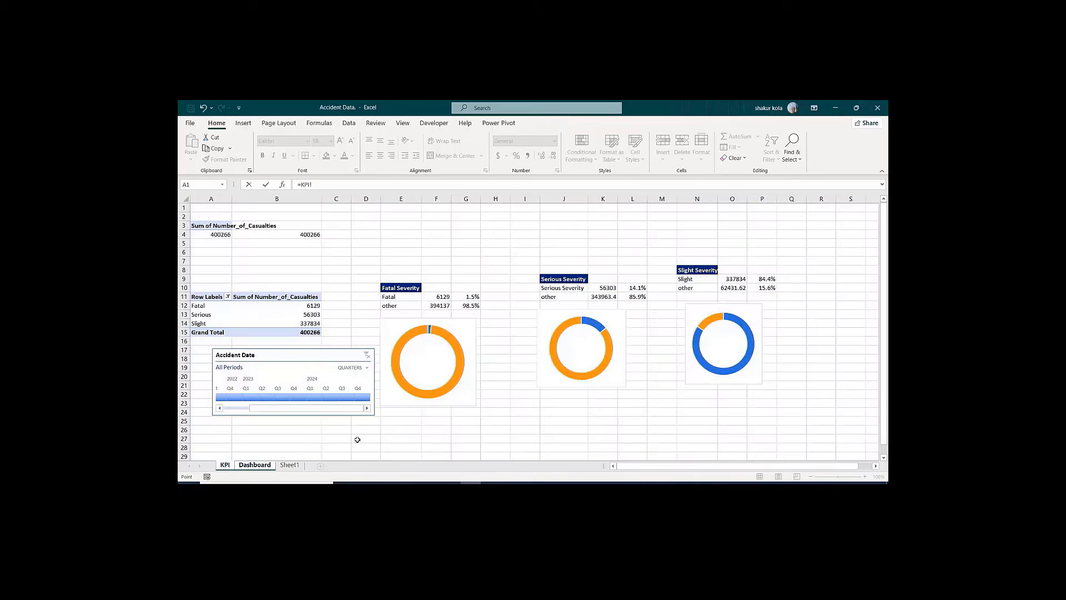
pyautogui.click(633, 287)
pyautogui.press('Return')
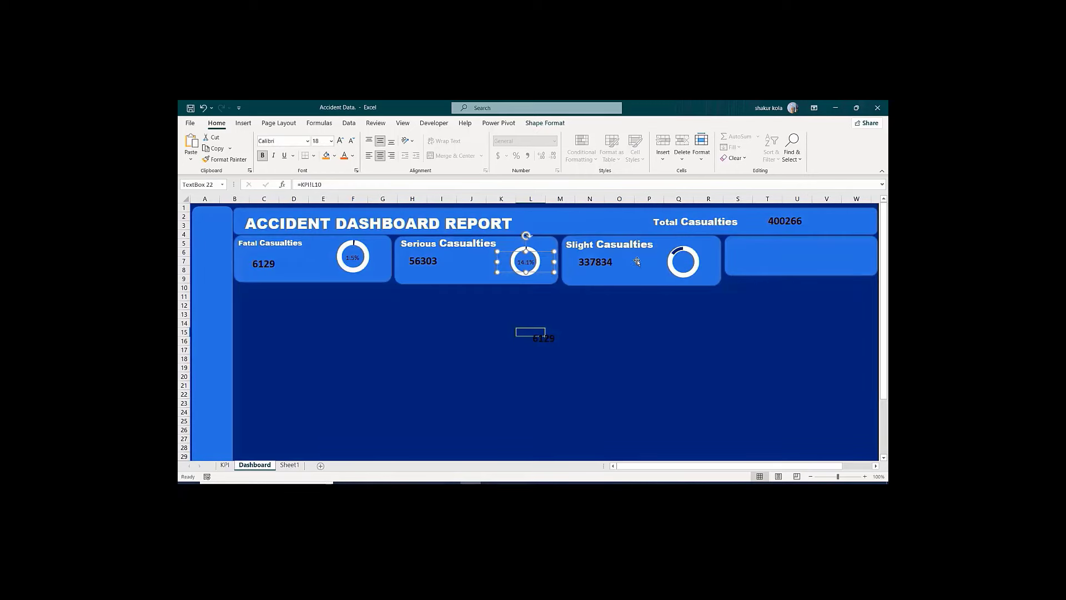
# Step: Place the last text box copy inside the Slight card's doughnut and link it to the Slight percentage with =KPI!P9
pyautogui.click(551, 335)
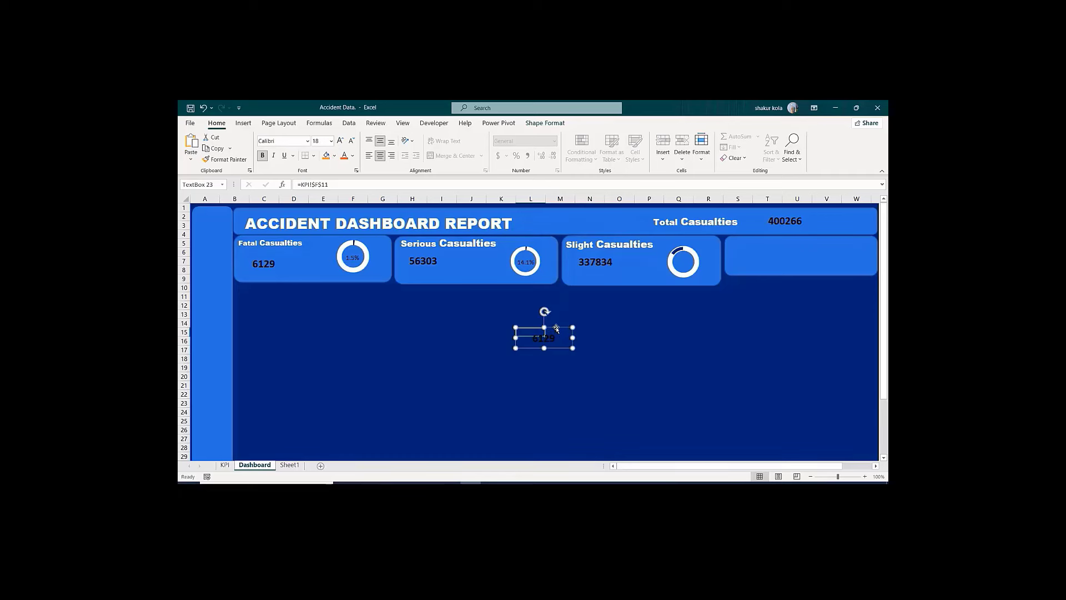
pyautogui.moveTo(556, 329); pyautogui.dragTo(696, 252)
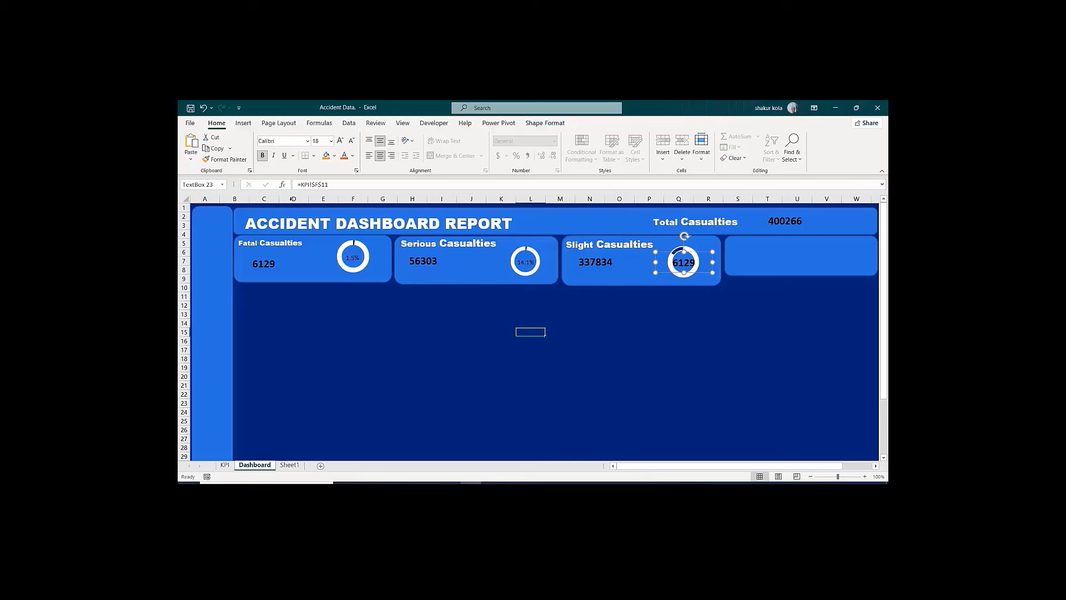
pyautogui.click(302, 185)
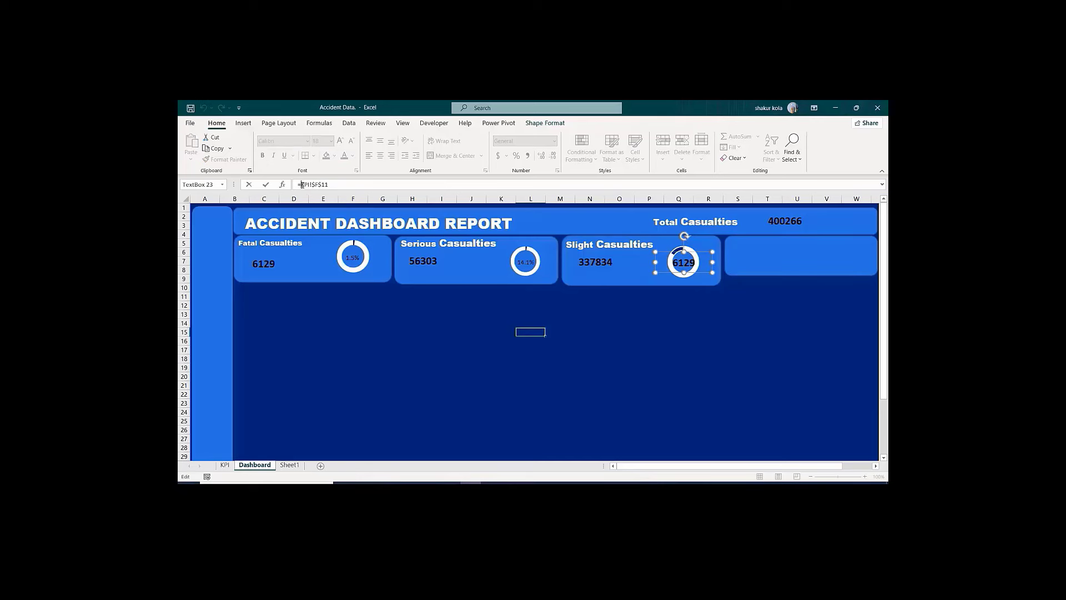
pyautogui.moveTo(303, 185); pyautogui.dragTo(336, 181)
pyautogui.press('BackSpace')
pyautogui.click(225, 465)
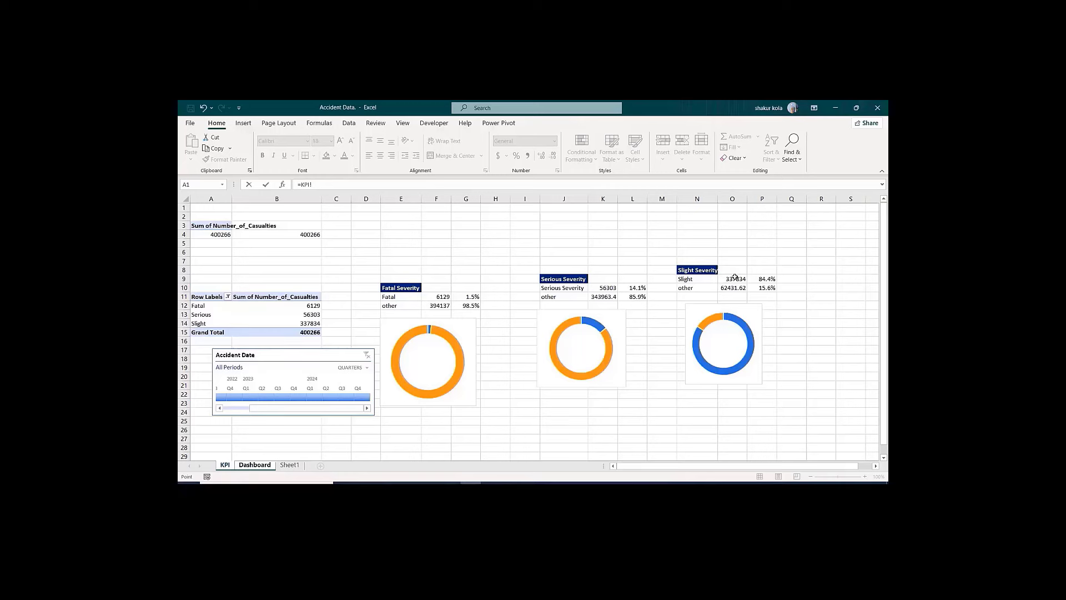
pyautogui.click(762, 278)
pyautogui.press('Return')
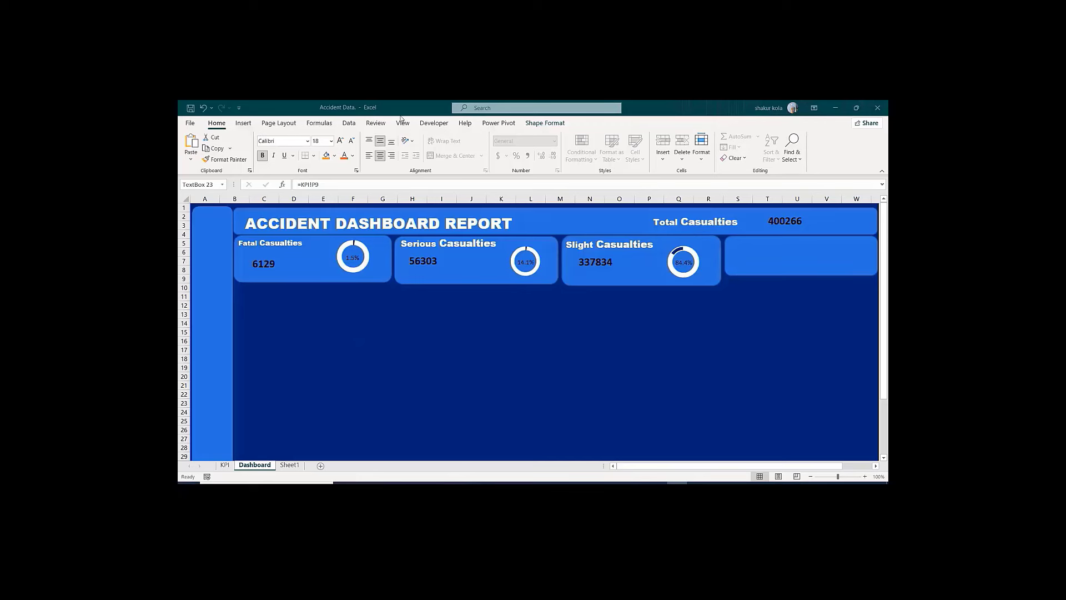
# Step: Make the percentage label inside the Fatal card's doughnut bold and set its font to Arial Black
pyautogui.click(353, 257)
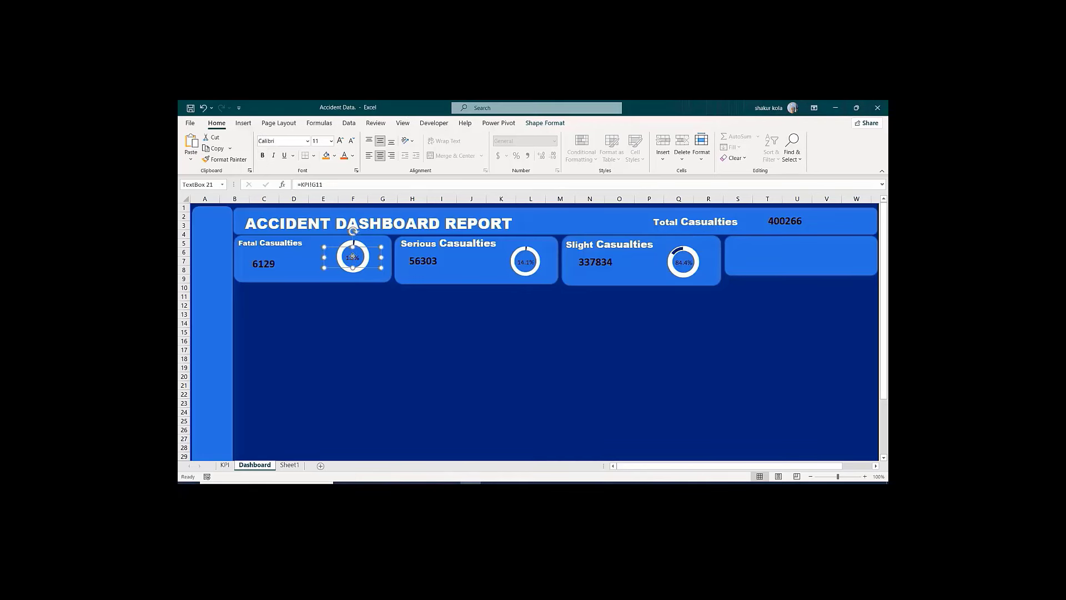
pyautogui.click(263, 156)
pyautogui.click(309, 141)
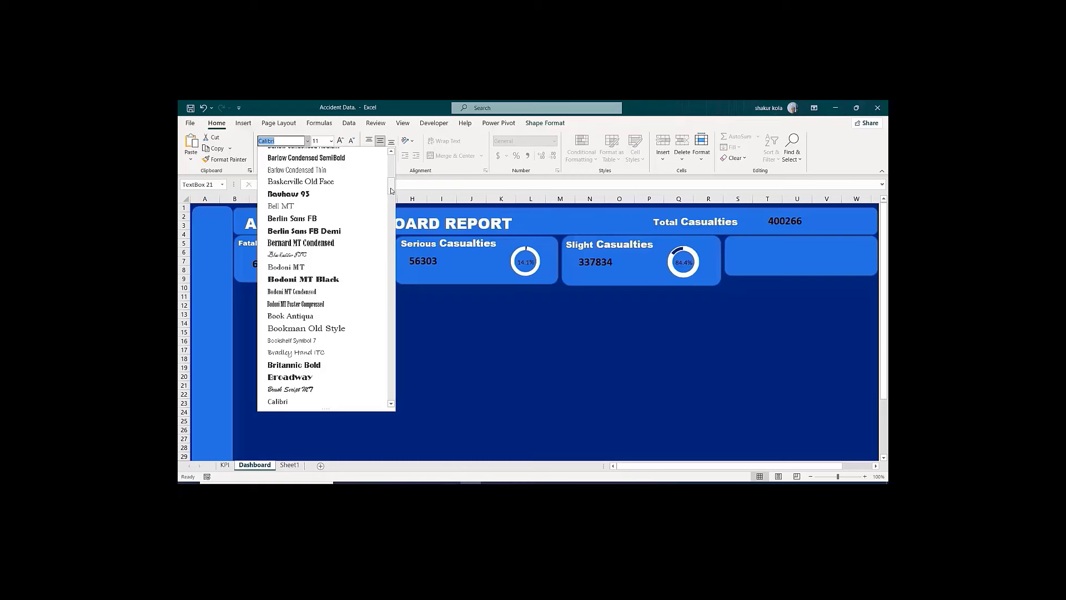
pyautogui.moveTo(391, 191); pyautogui.dragTo(391, 162)
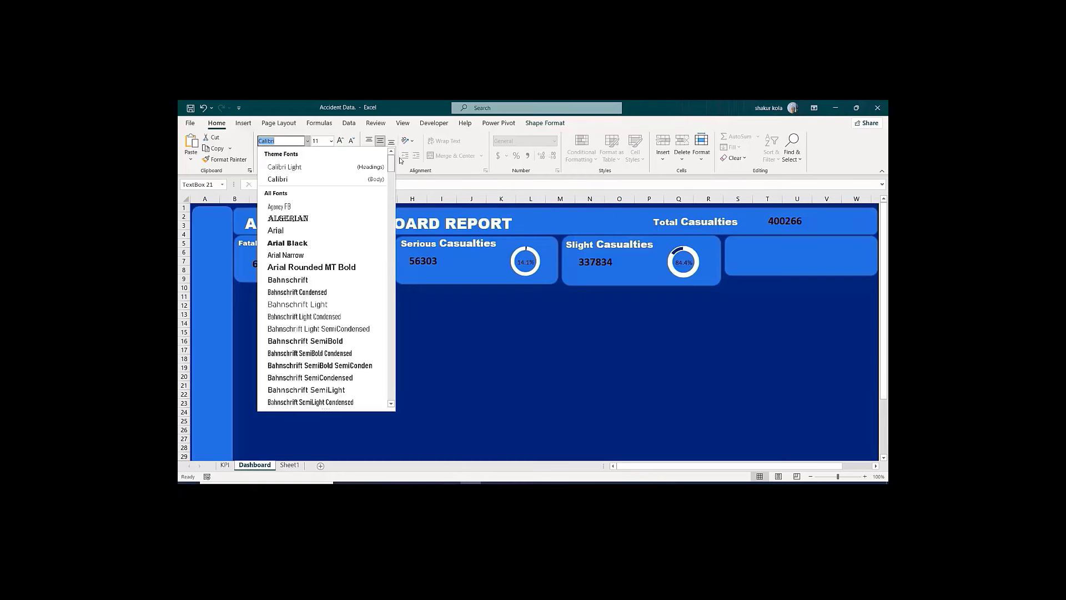
pyautogui.click(288, 244)
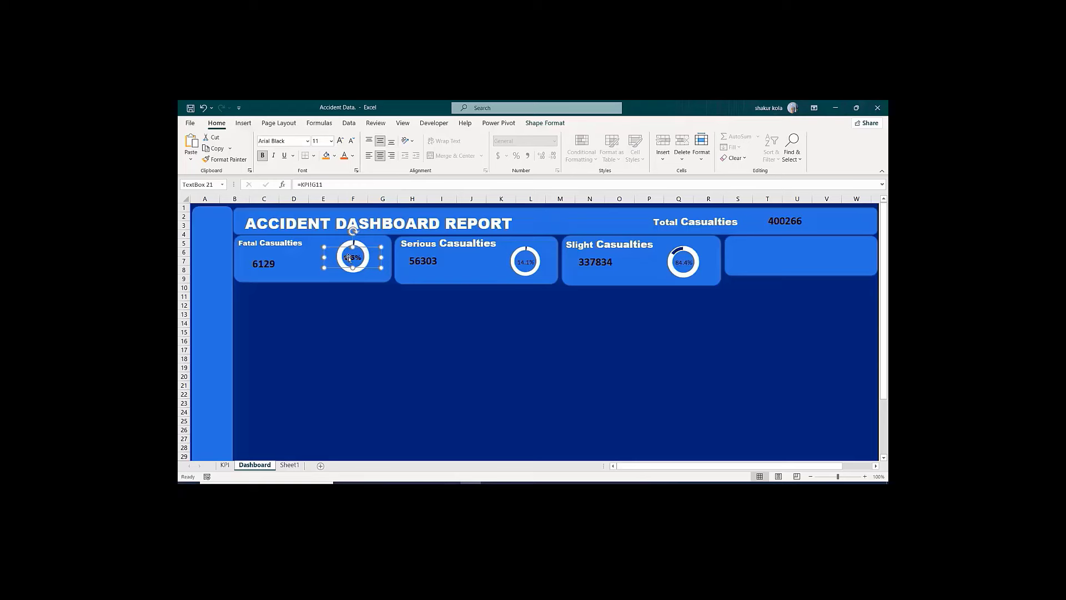
# Step: Try dark blue as the font colour of the Fatal card's percentage label and change it back to black
pyautogui.click(263, 264)
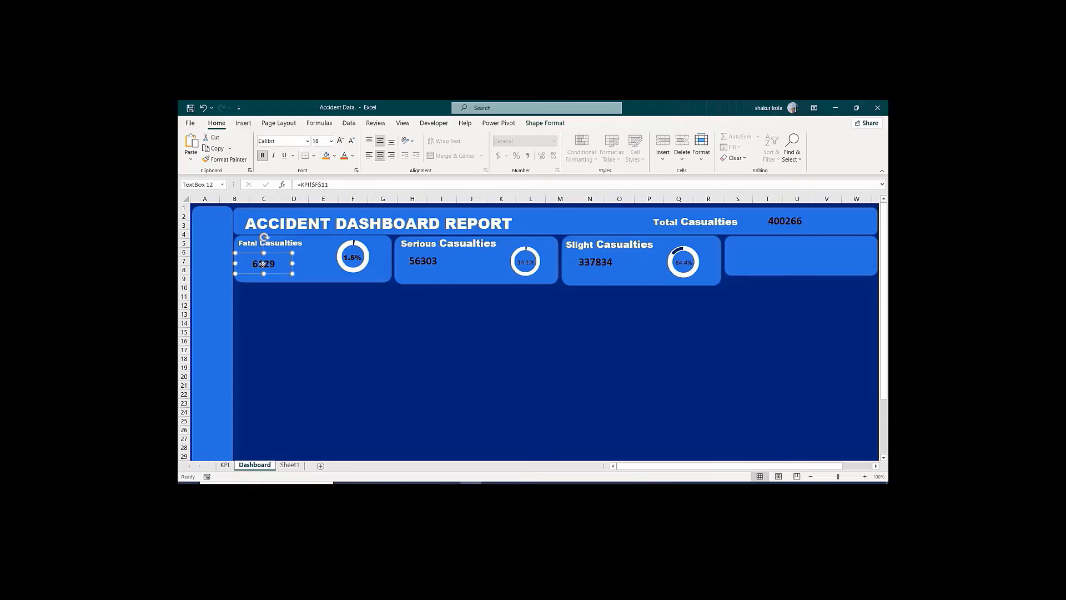
pyautogui.click(523, 261)
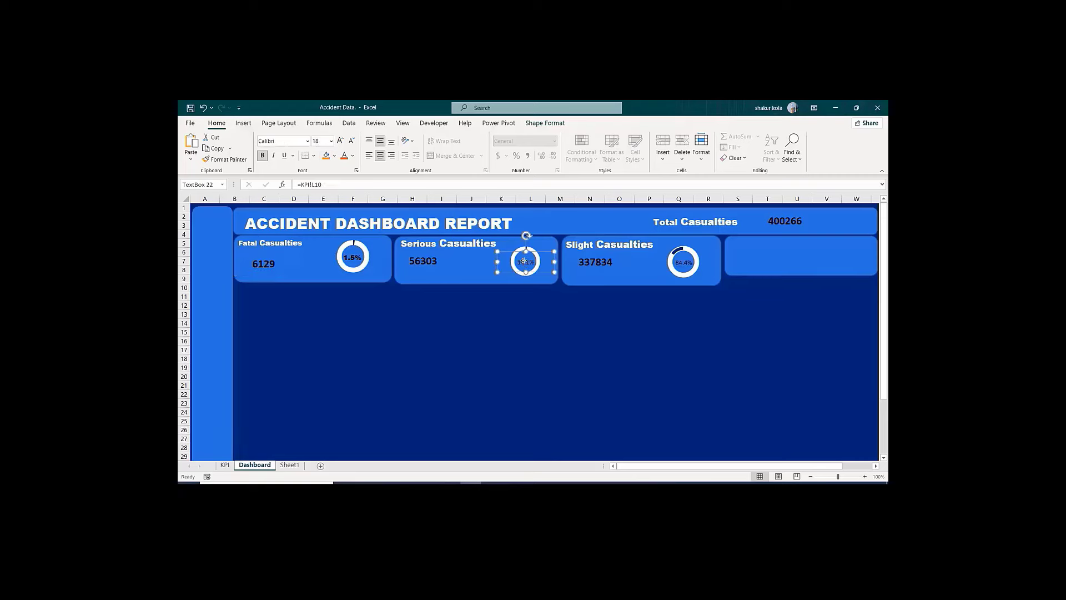
pyautogui.click(356, 260)
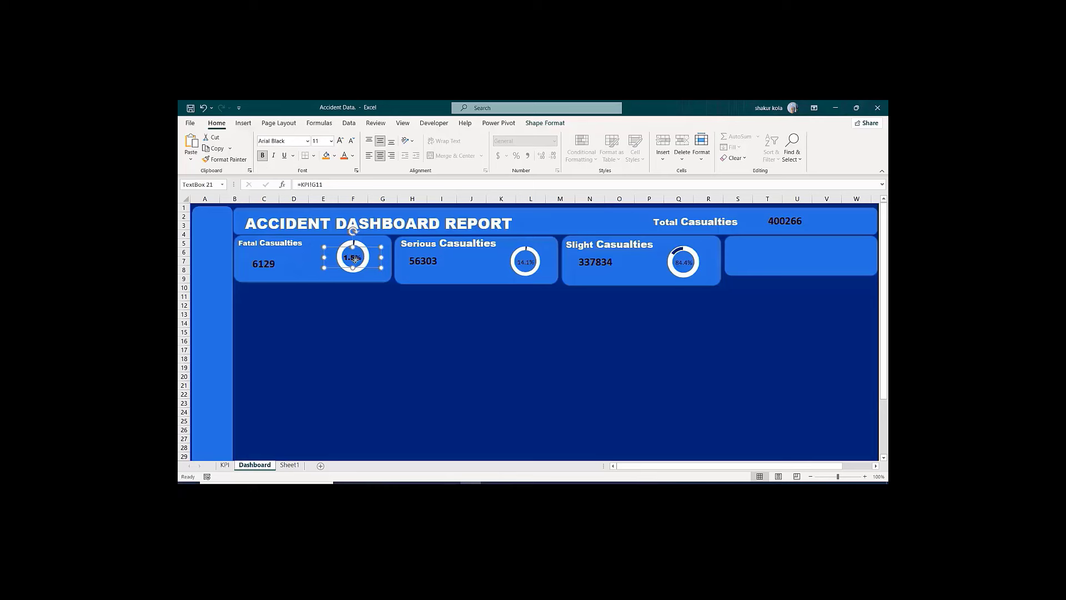
pyautogui.click(352, 156)
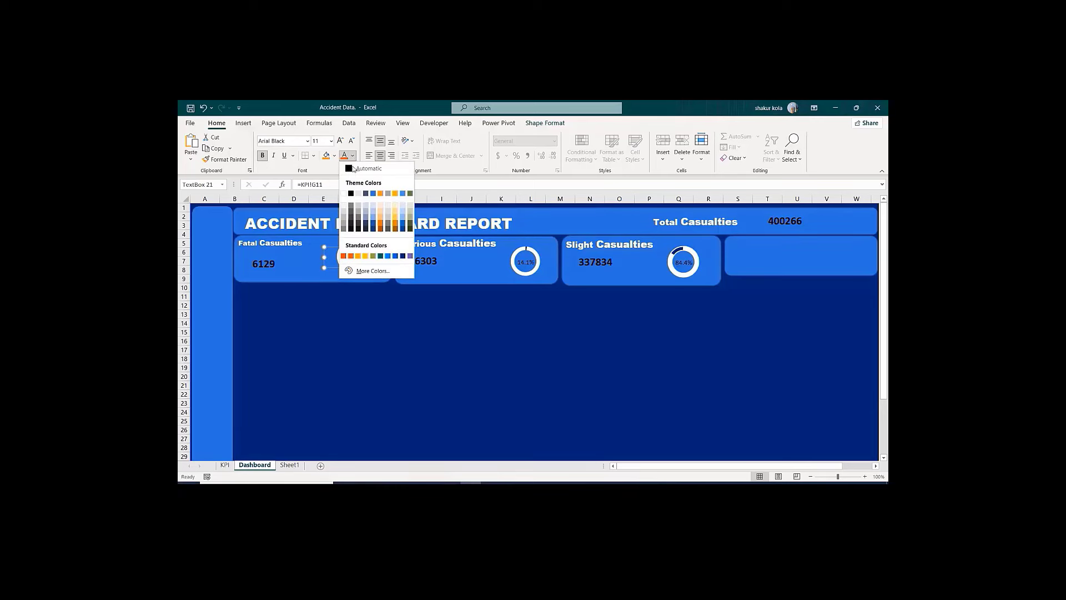
pyautogui.click(404, 256)
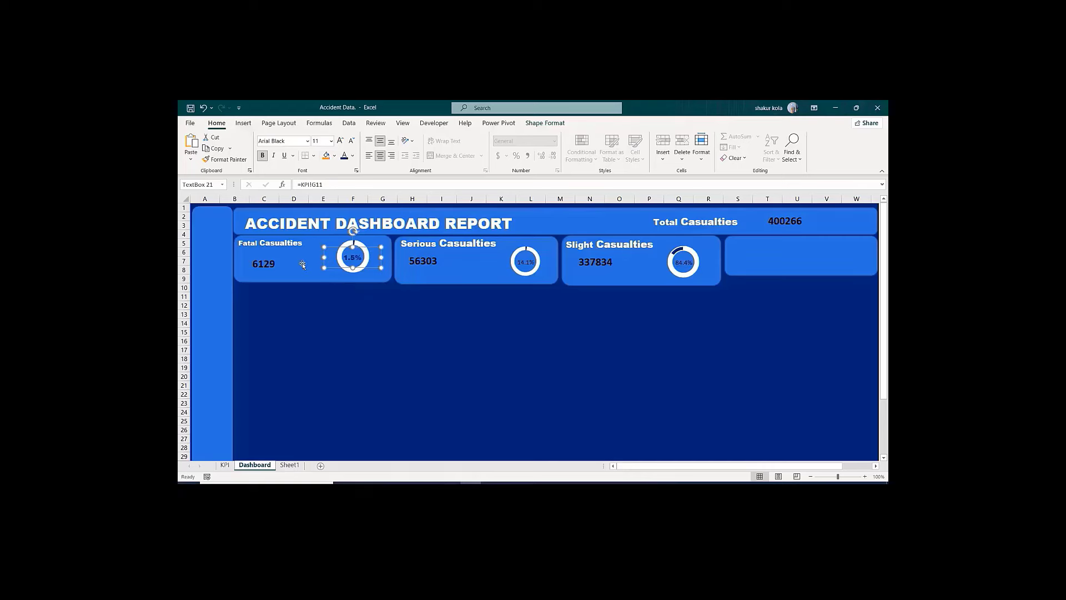
pyautogui.click(354, 158)
pyautogui.click(352, 198)
# Step: Copy the Fatal percentage label's formatting to the Serious and Slight percentage labels with Format Painter
pyautogui.click(521, 261)
pyautogui.click(356, 259)
pyautogui.click(223, 160)
pyautogui.click(526, 261)
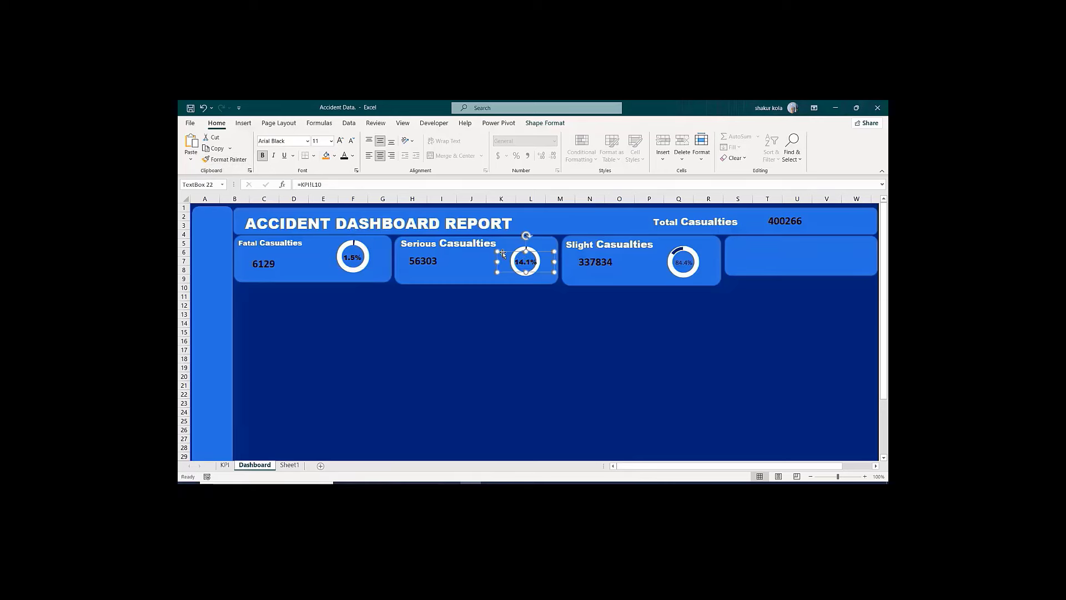
pyautogui.click(224, 159)
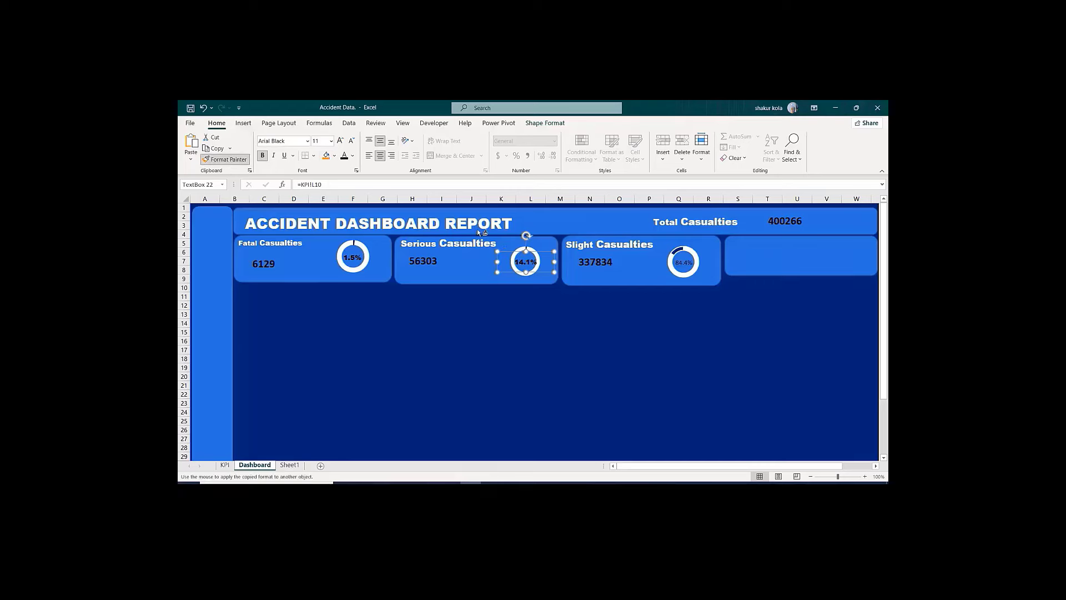
pyautogui.click(682, 259)
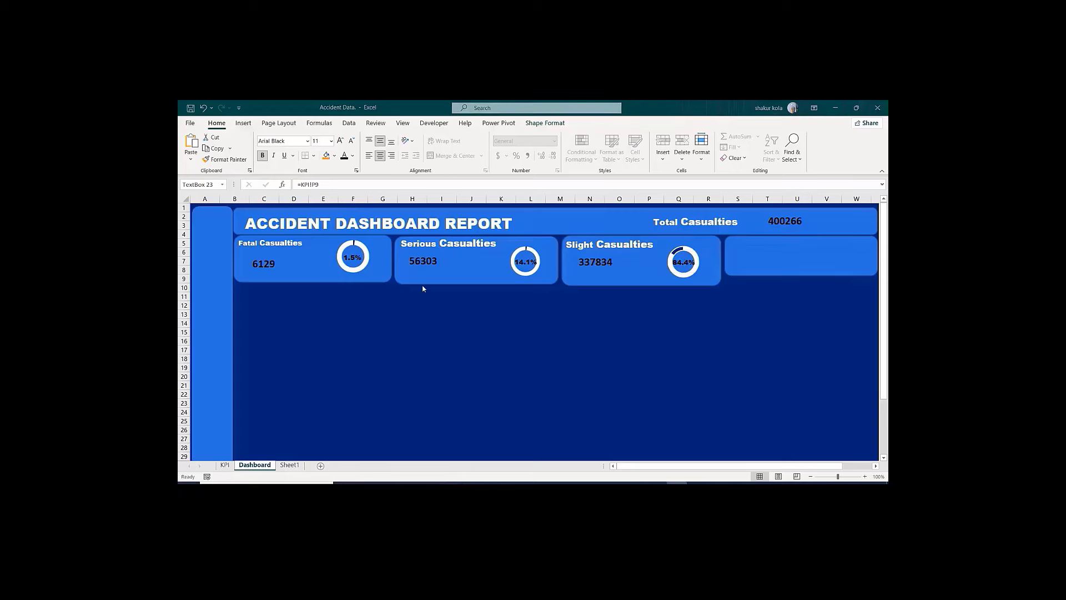
# Step: Duplicate the accident severity pivot table from A11:B15 on the KPI sheet to cell A35 of the same sheet
pyautogui.click(225, 465)
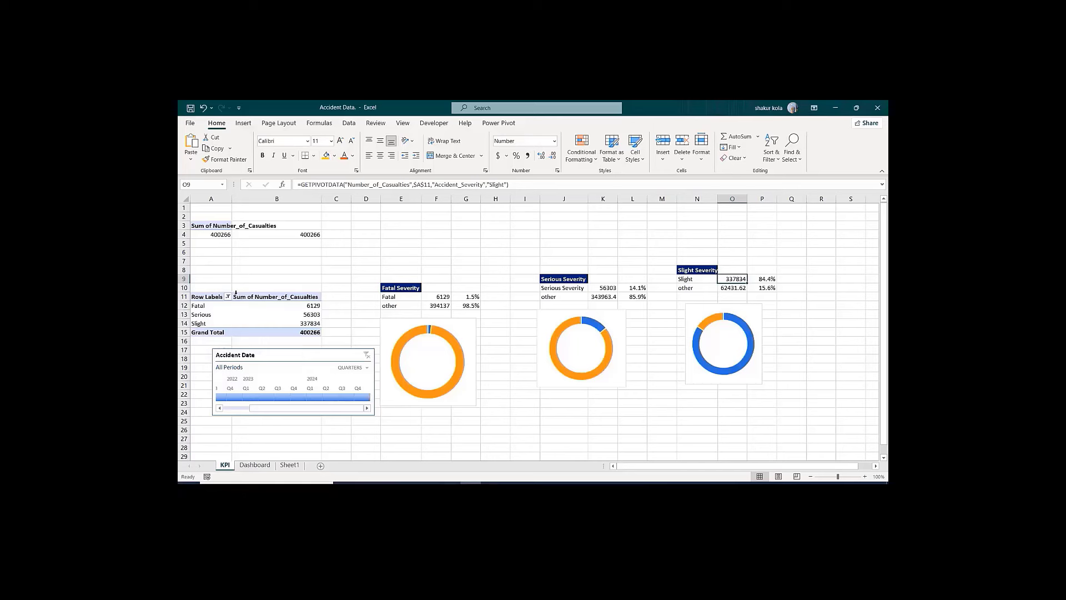
pyautogui.click(311, 314)
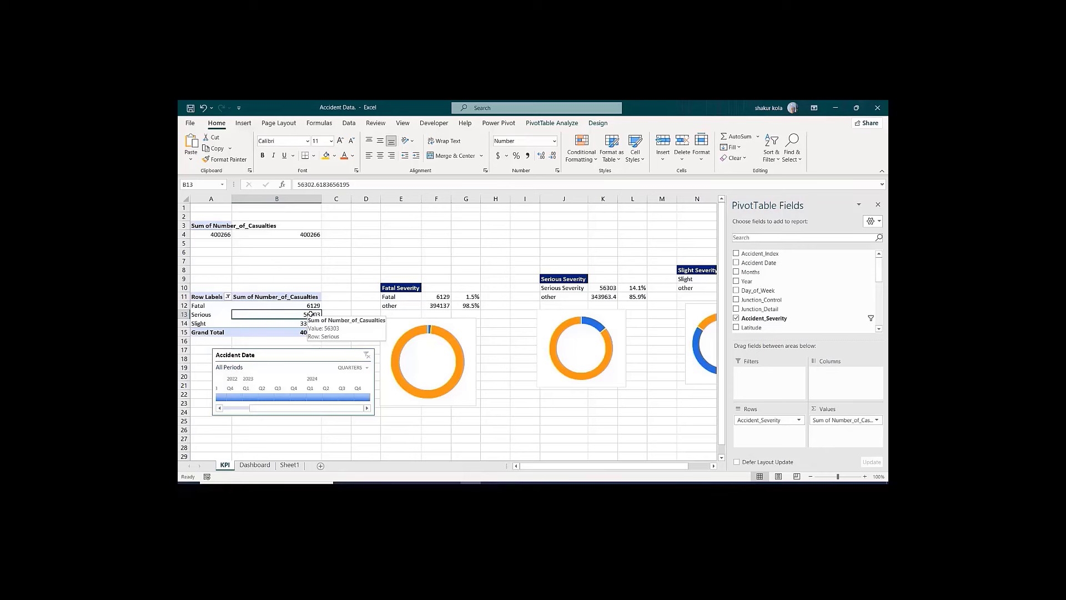
pyautogui.click(205, 297)
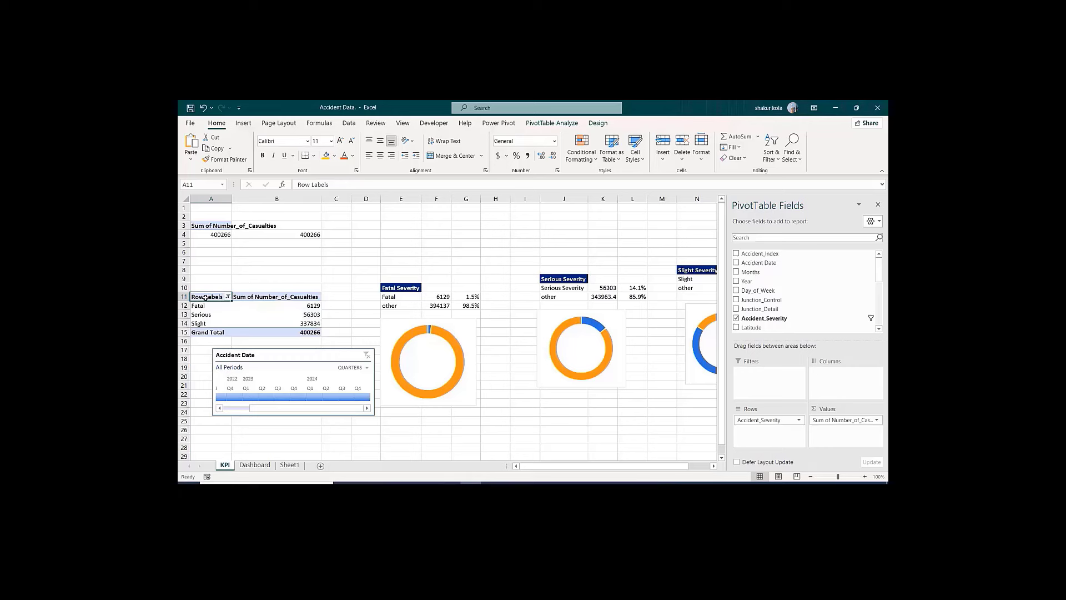
pyautogui.hotkey('ctrl', 'shift', 'Down')
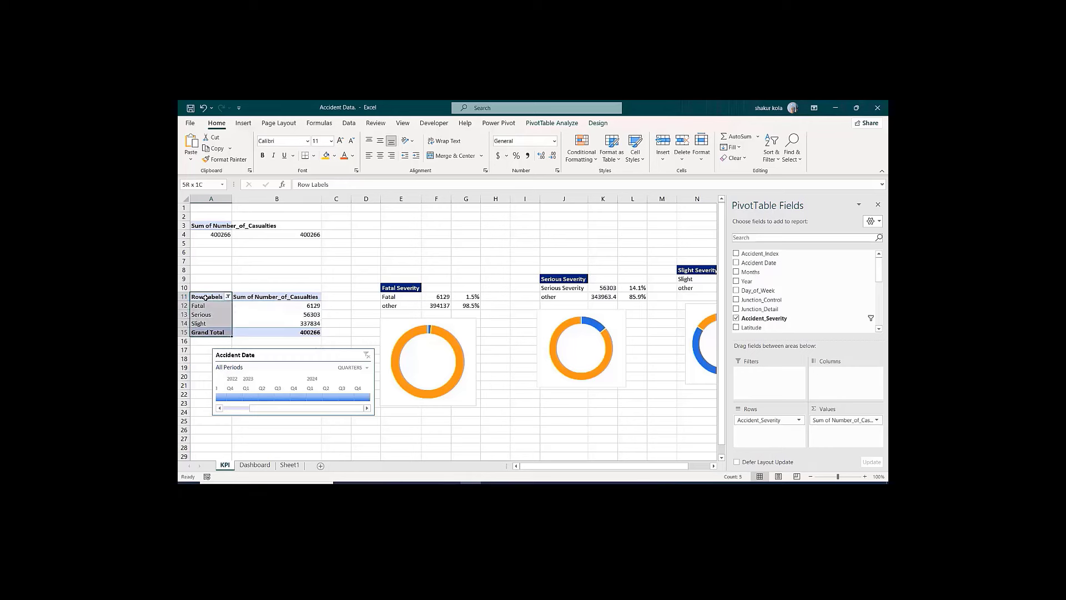
pyautogui.hotkey('ctrl', 'shift', 'Right')
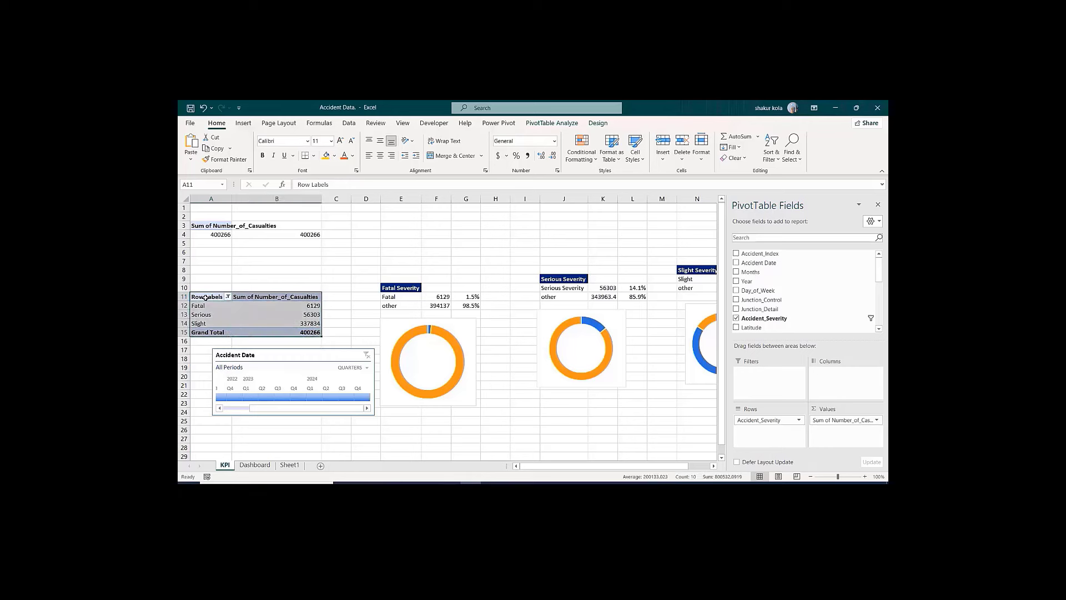
pyautogui.hotkey('ctrl', 'c')
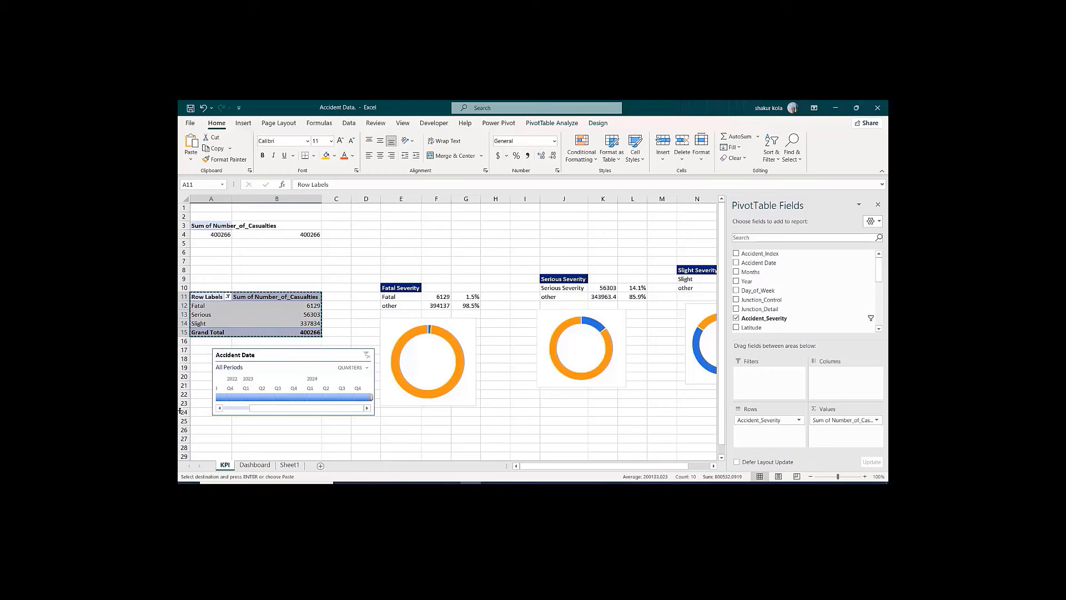
pyautogui.click(206, 438)
pyautogui.press('Down')
pyautogui.press('Down')
pyautogui.press('Down')
pyautogui.press('Down')
pyautogui.press('Down')
pyautogui.press('Down')
pyautogui.press('Down')
pyautogui.press('Down')
pyautogui.press('Down')
pyautogui.press('Down')
pyautogui.press('Down')
pyautogui.press('Down')
pyautogui.press('Down')
pyautogui.press('Down')
pyautogui.press('Down')
pyautogui.press('Down')
pyautogui.press('Down')
pyautogui.press('Down')
pyautogui.press('Down')
pyautogui.press('Down')
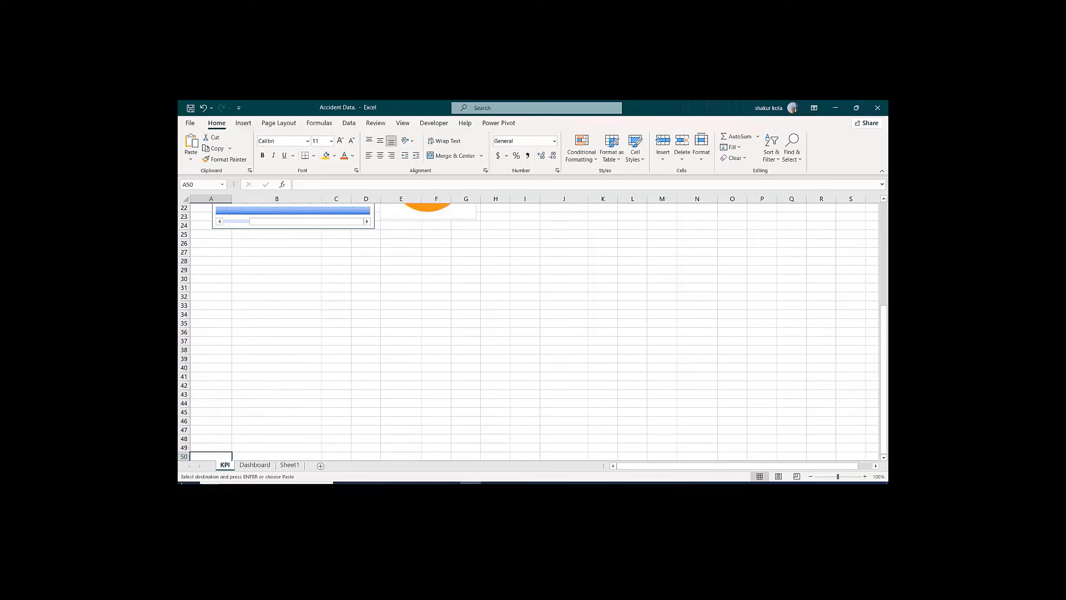
pyautogui.click(214, 319)
pyautogui.hotkey('ctrl', 'v')
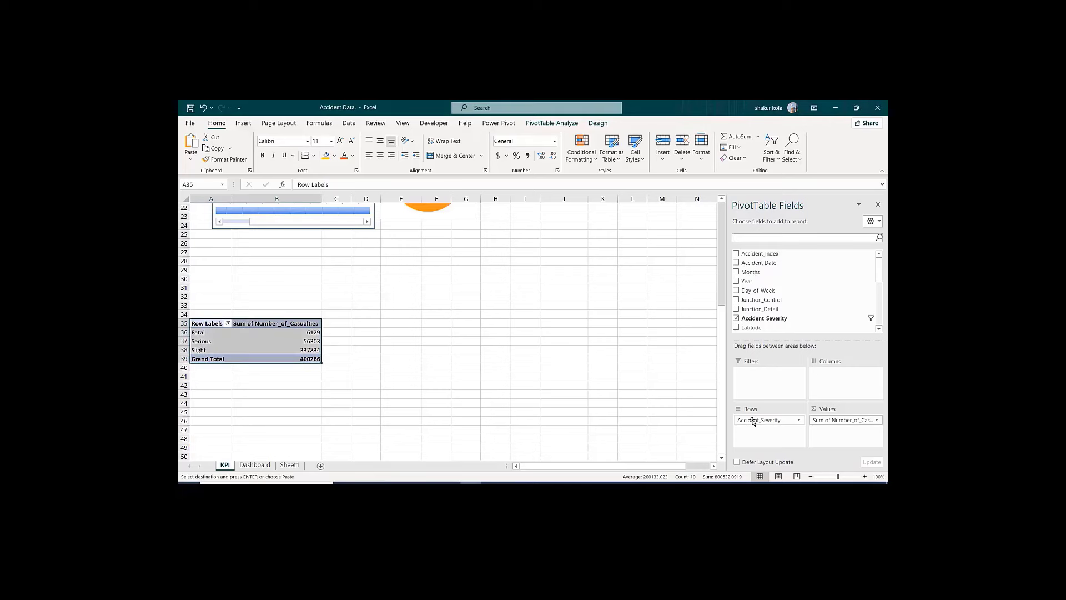
# Step: Replace Accident_Severity with Vehicle_Type as the row field of the pivot table at A35
pyautogui.click(775, 421)
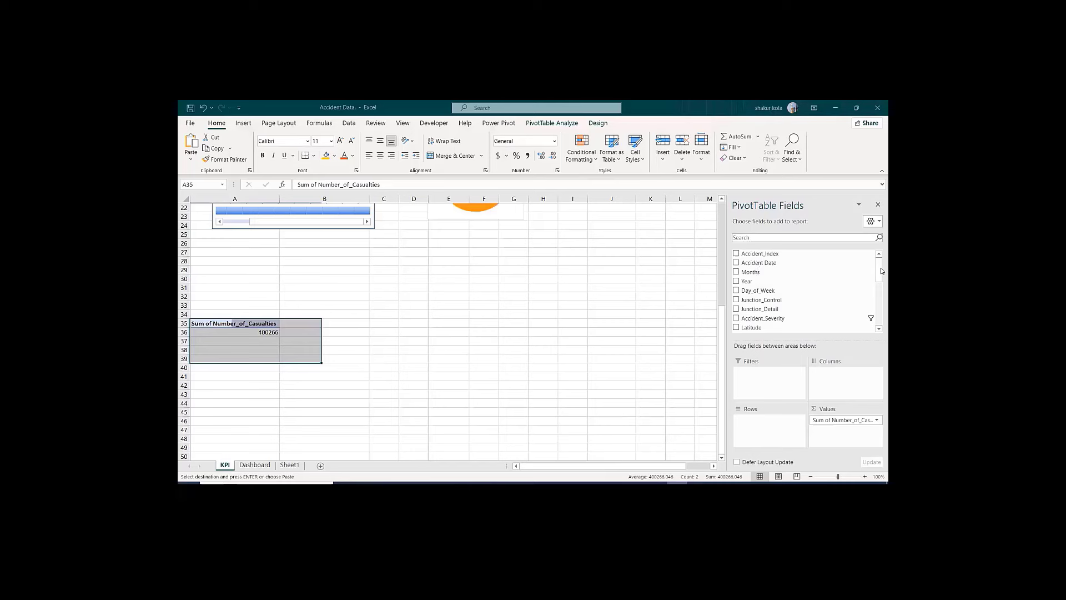
pyautogui.moveTo(882, 272); pyautogui.dragTo(879, 296)
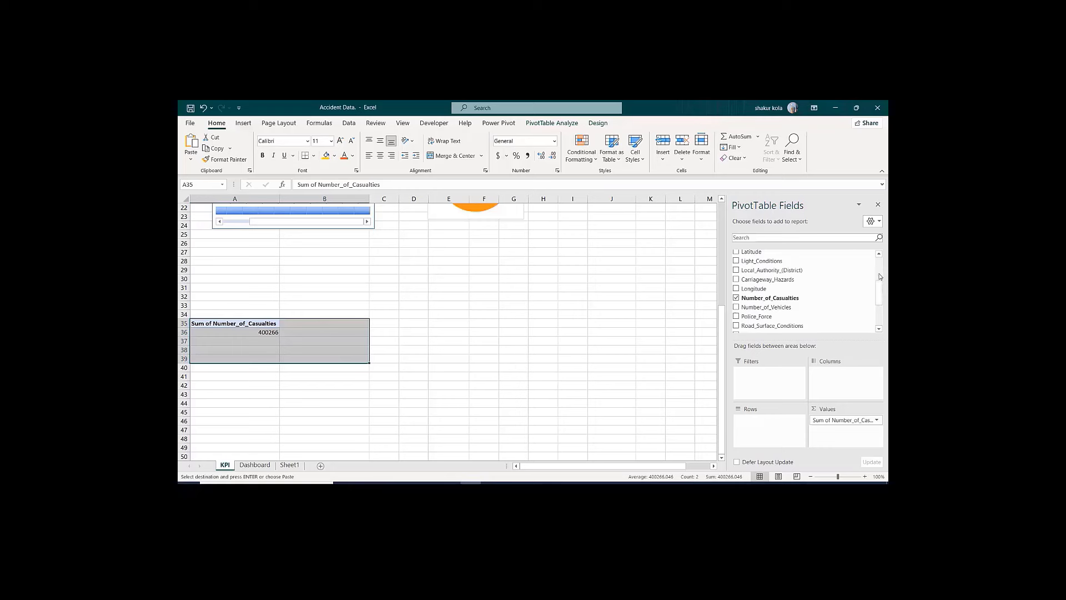
pyautogui.moveTo(879, 290); pyautogui.dragTo(879, 314)
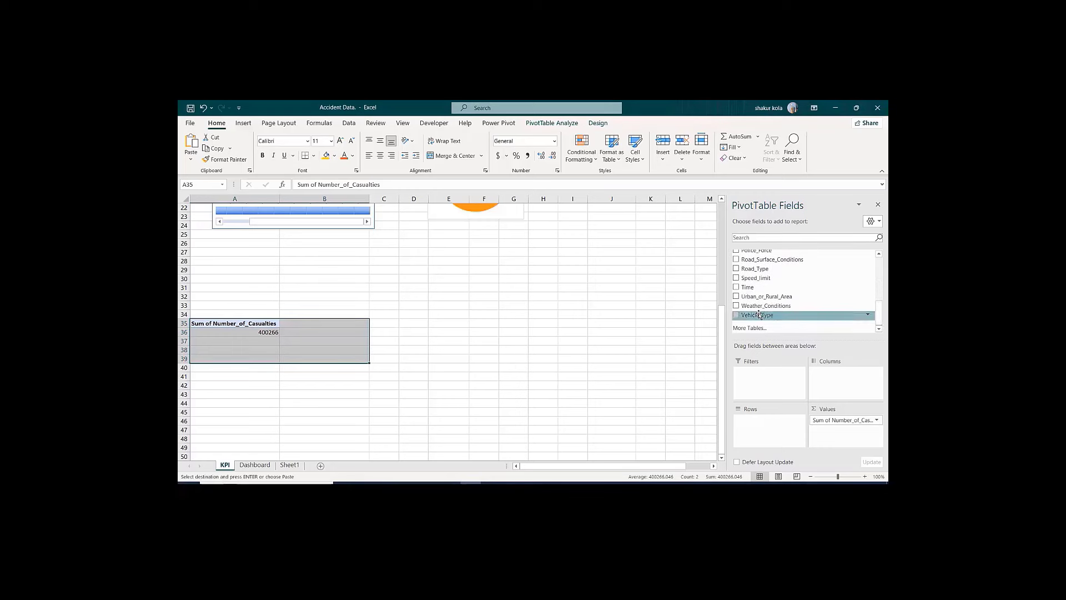
pyautogui.moveTo(758, 314); pyautogui.dragTo(759, 422)
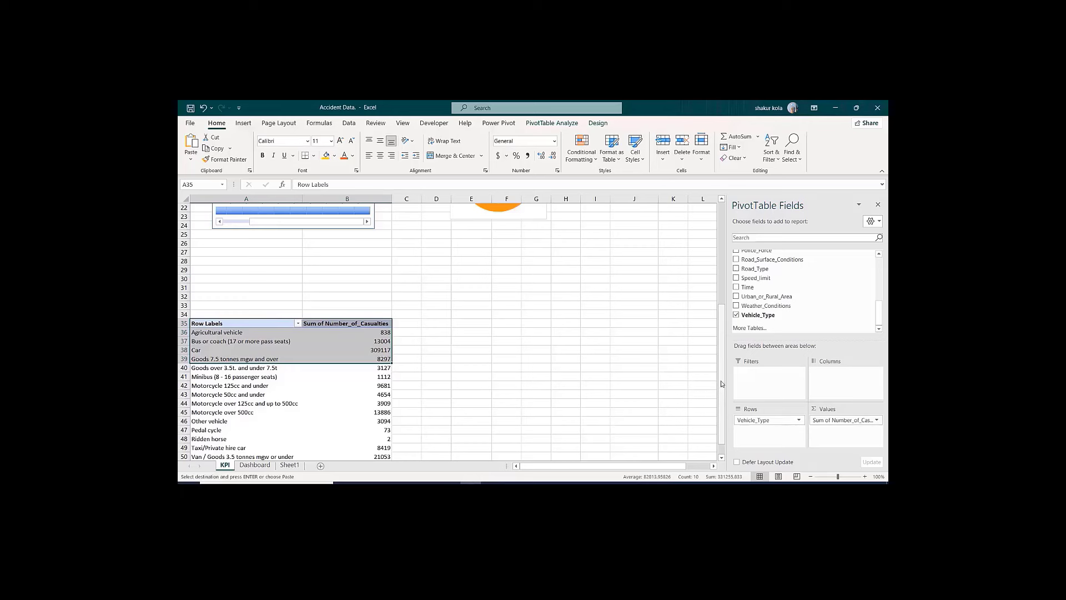
pyautogui.moveTo(720, 384); pyautogui.dragTo(722, 426)
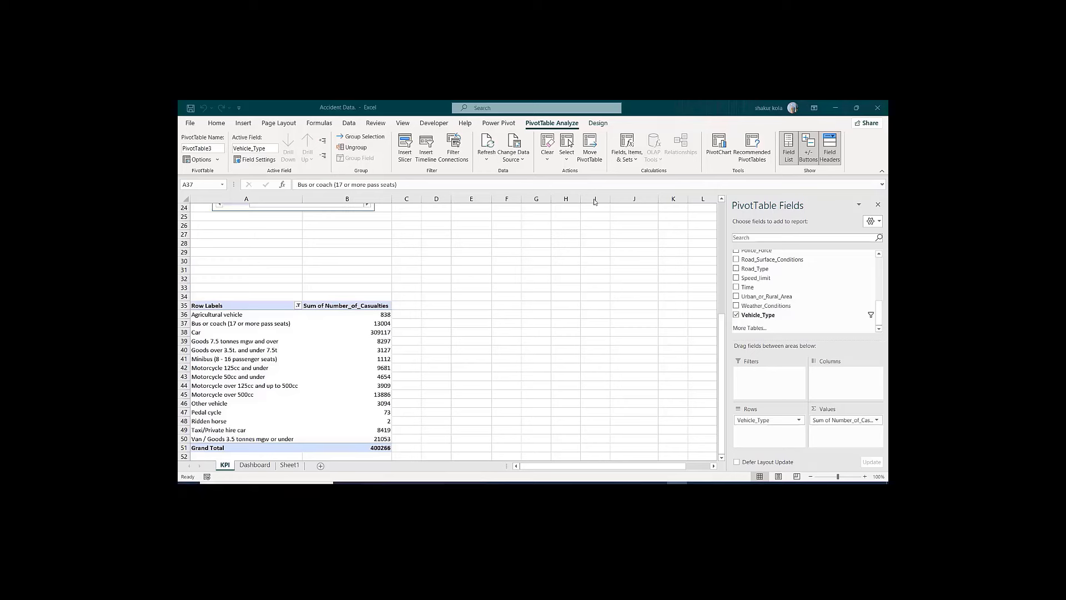
# Step: Start a calculated item in Vehicle_Type named Cars and insert the Car item into its formula
pyautogui.click(637, 160)
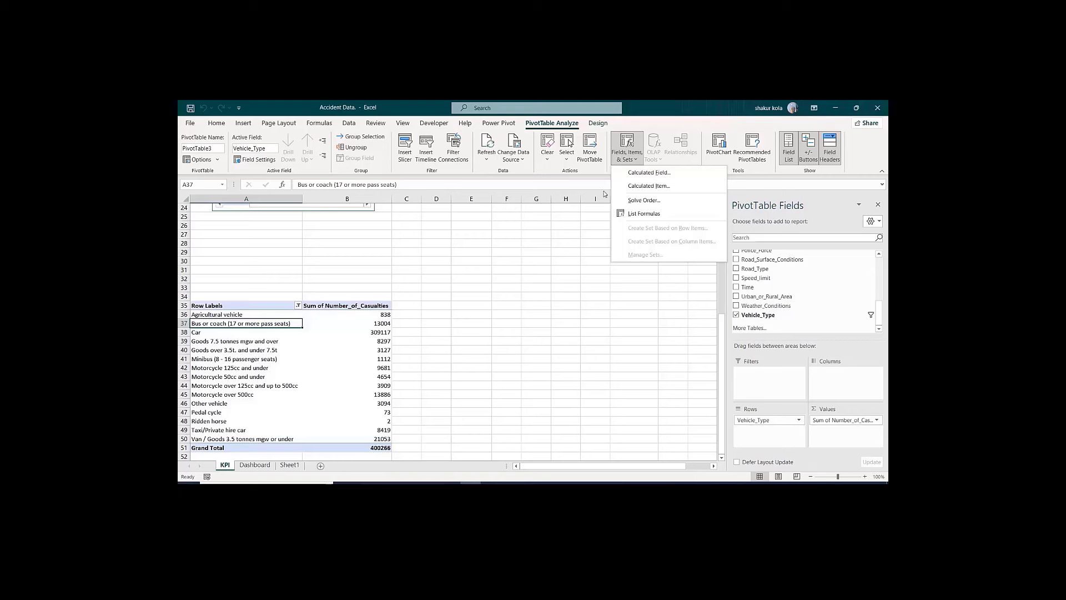
pyautogui.click(644, 186)
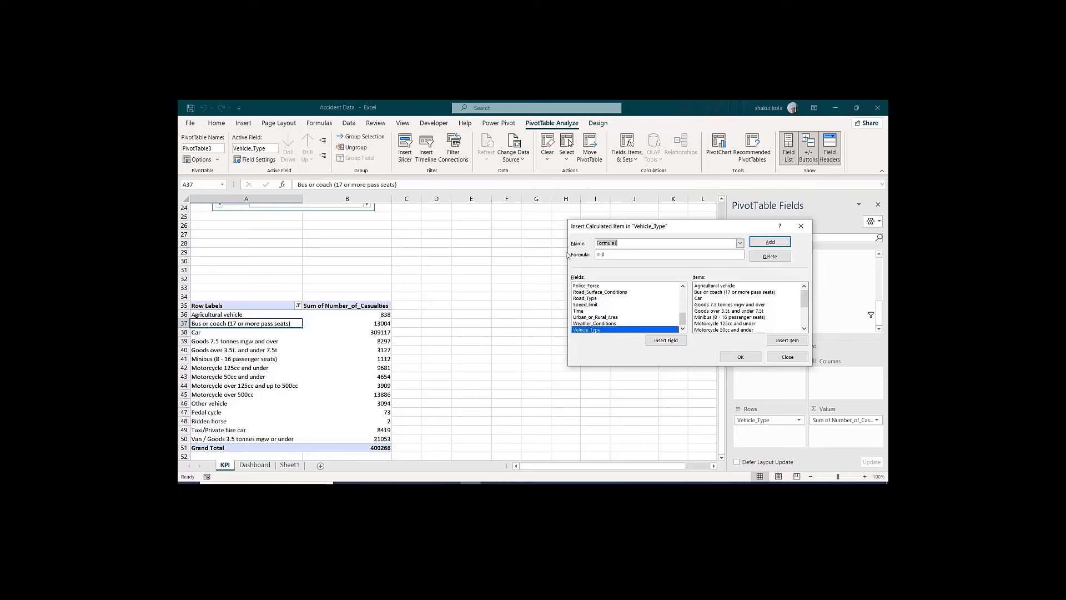
pyautogui.write('Cars')
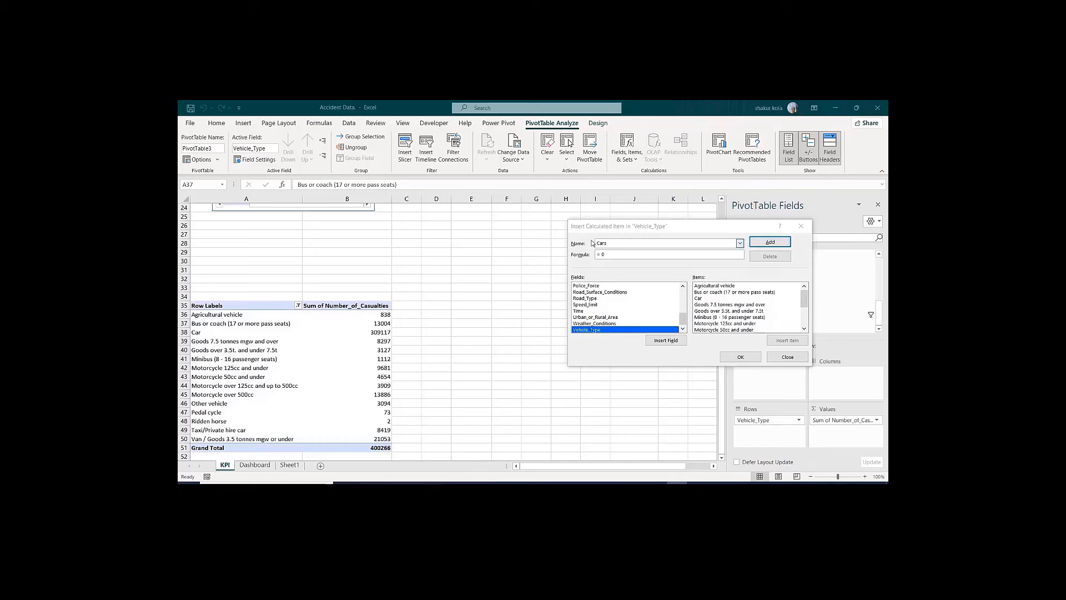
pyautogui.click(612, 255)
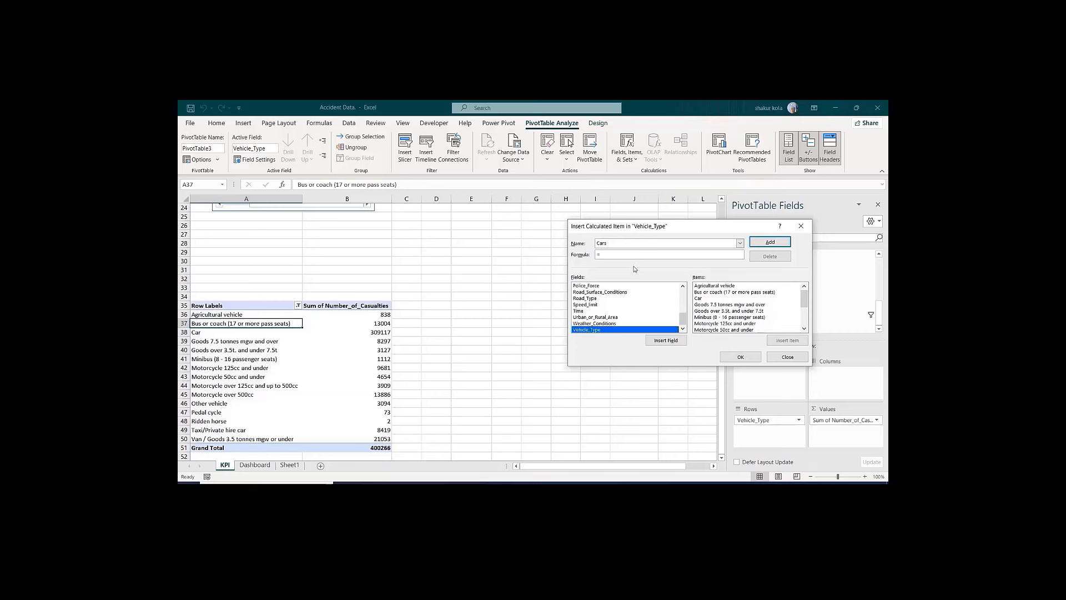
pyautogui.click(700, 299)
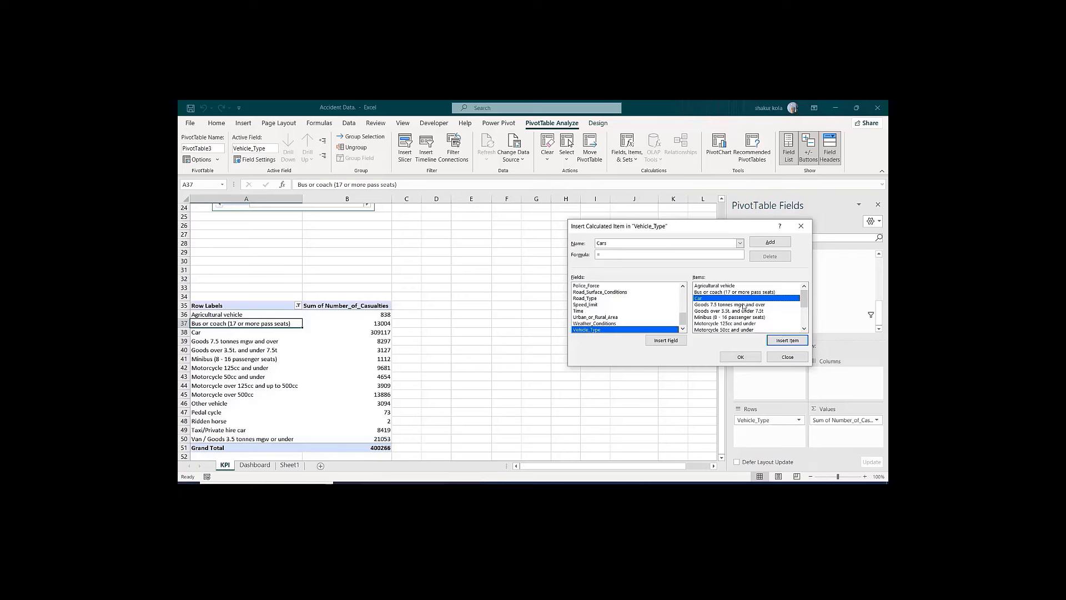
pyautogui.doubleClick(719, 300)
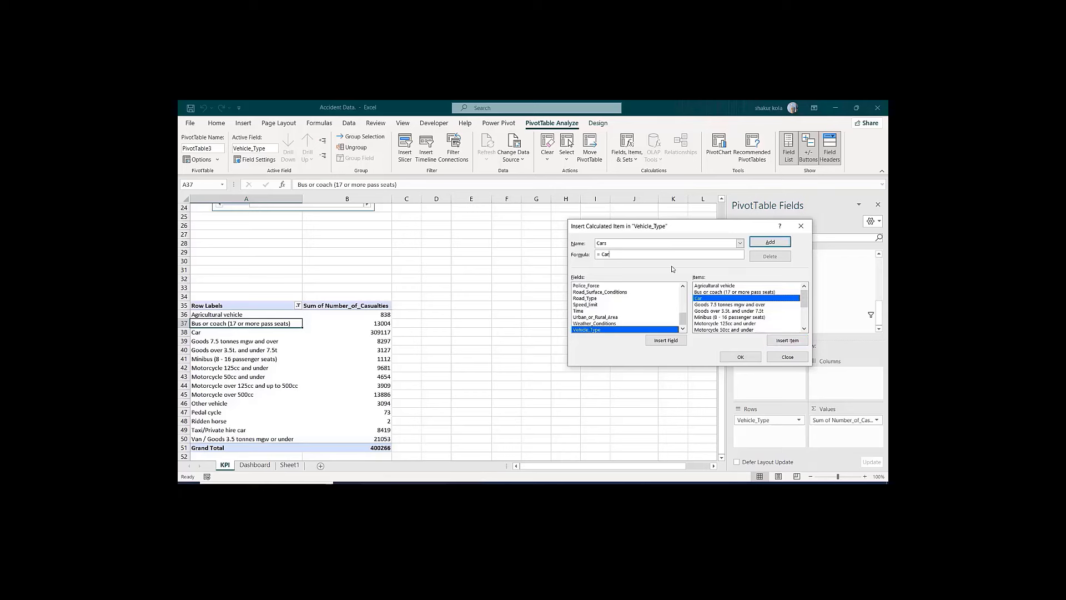
# Step: Complete the Cars formula by adding the Taxi/Private hire car item to Car, and add the calculated item to the pivot table
pyautogui.write('+')
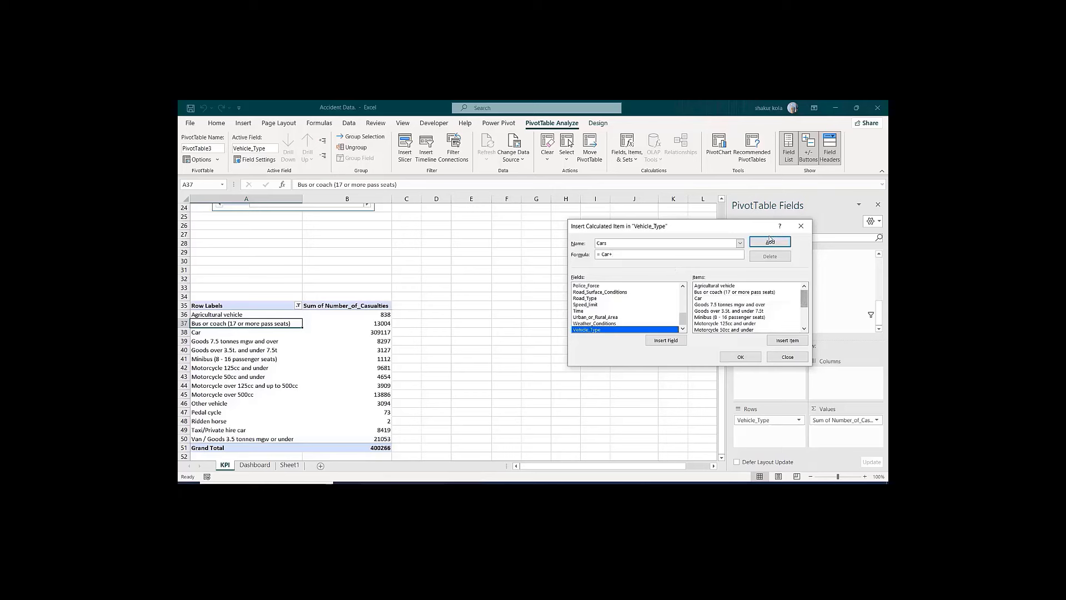
pyautogui.scroll(-3, 744, 308)
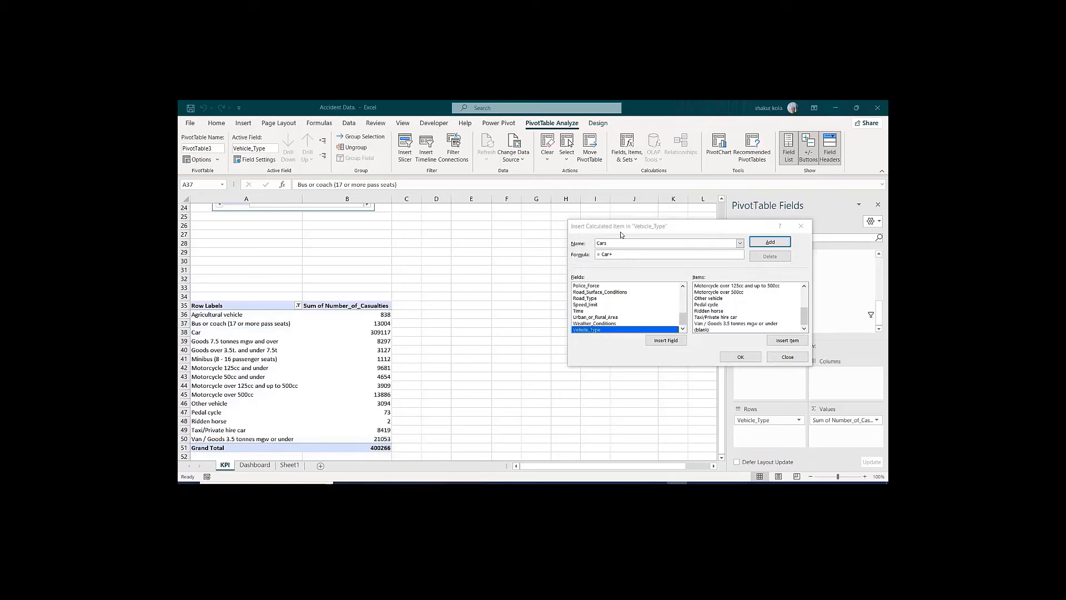
pyautogui.click(713, 318)
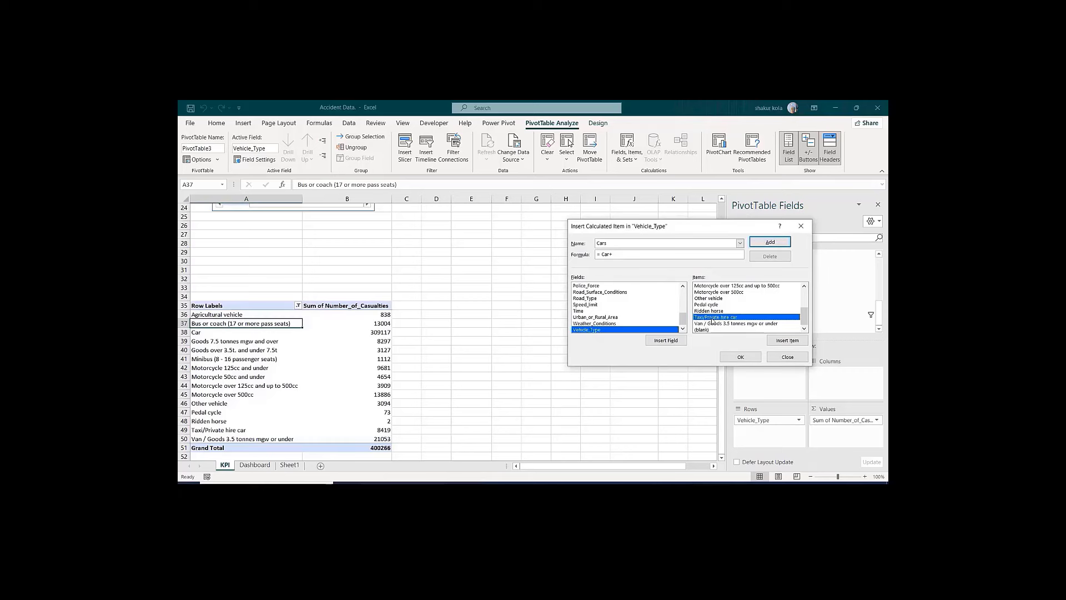
pyautogui.click(776, 341)
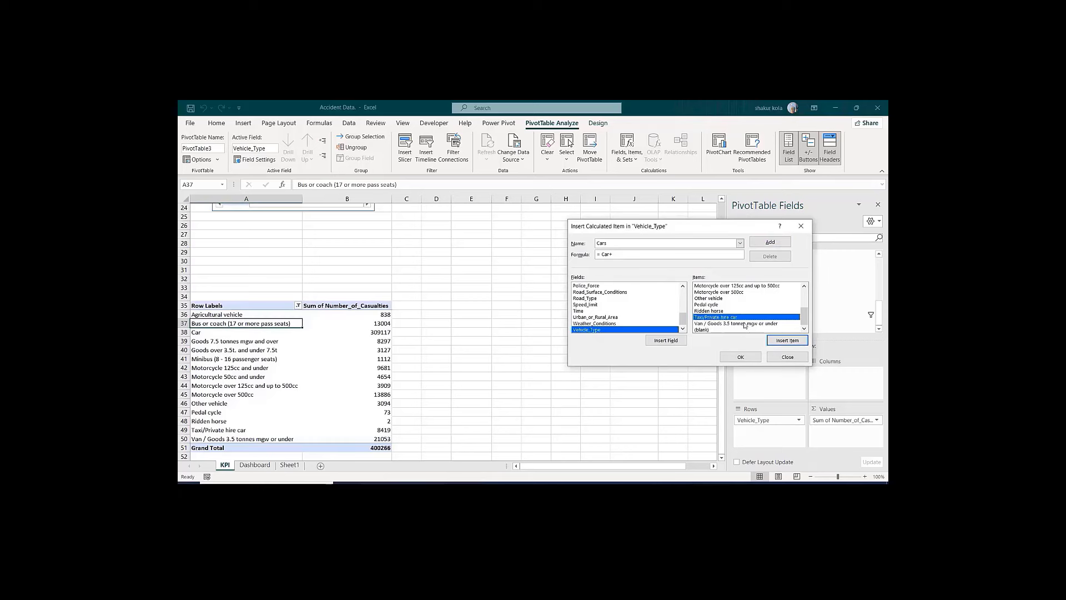
pyautogui.doubleClick(733, 318)
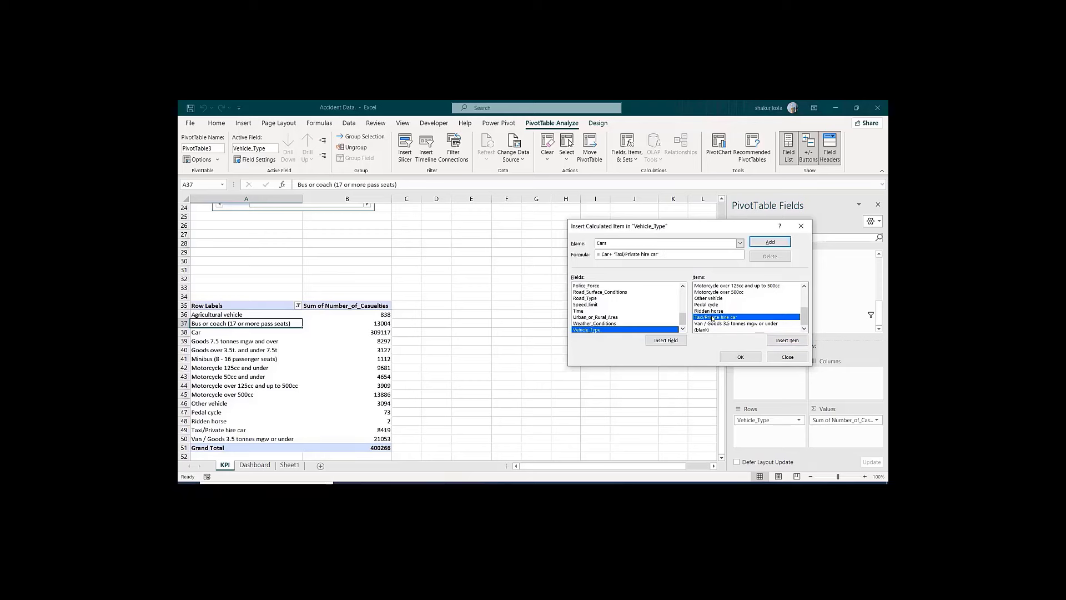
pyautogui.click(771, 243)
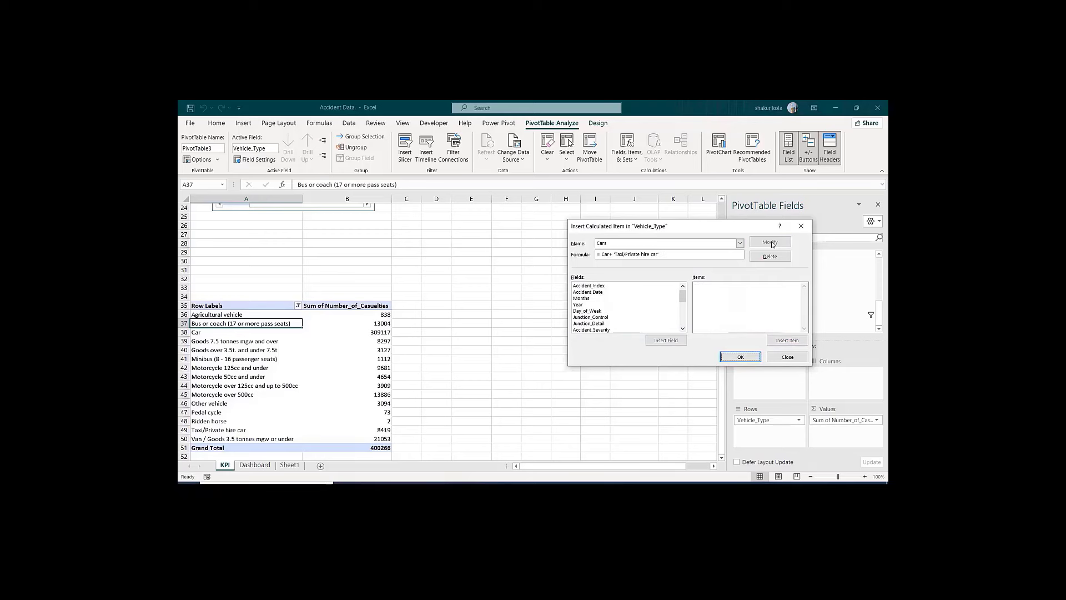
pyautogui.click(747, 359)
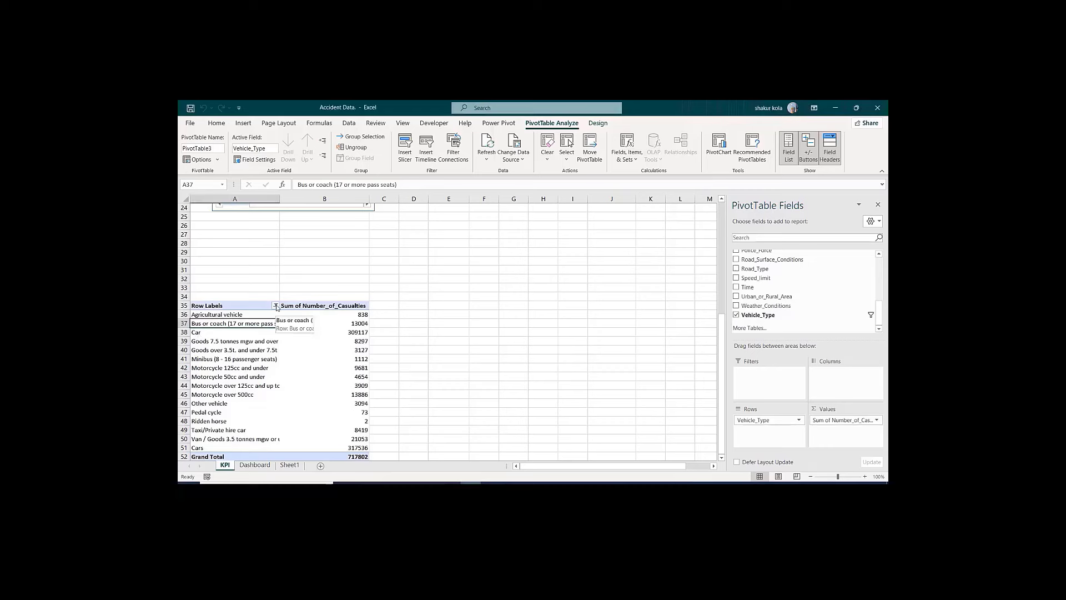
# Step: Filter the Car and Taxi/Private hire car items out of the vehicle type pivot table's row labels
pyautogui.click(275, 306)
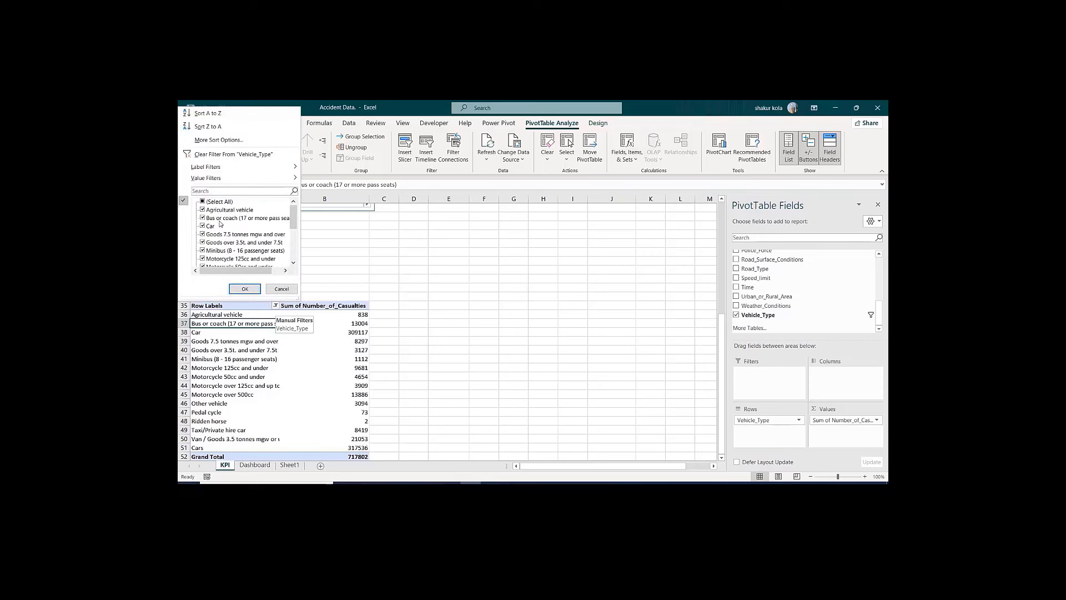
pyautogui.click(203, 227)
pyautogui.moveTo(293, 218); pyautogui.dragTo(294, 250)
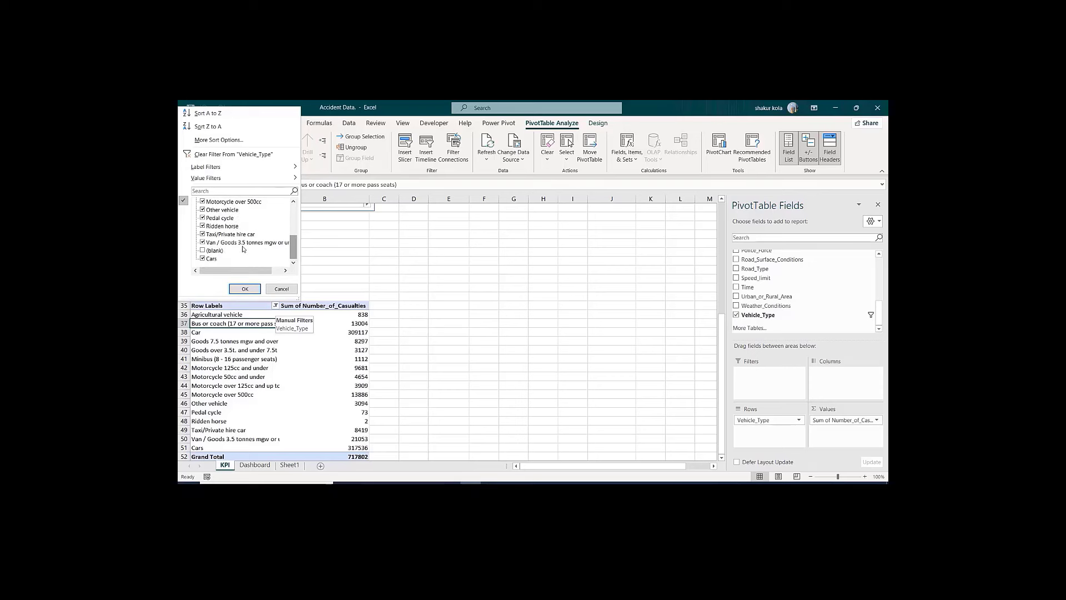
pyautogui.click(203, 234)
pyautogui.click(236, 288)
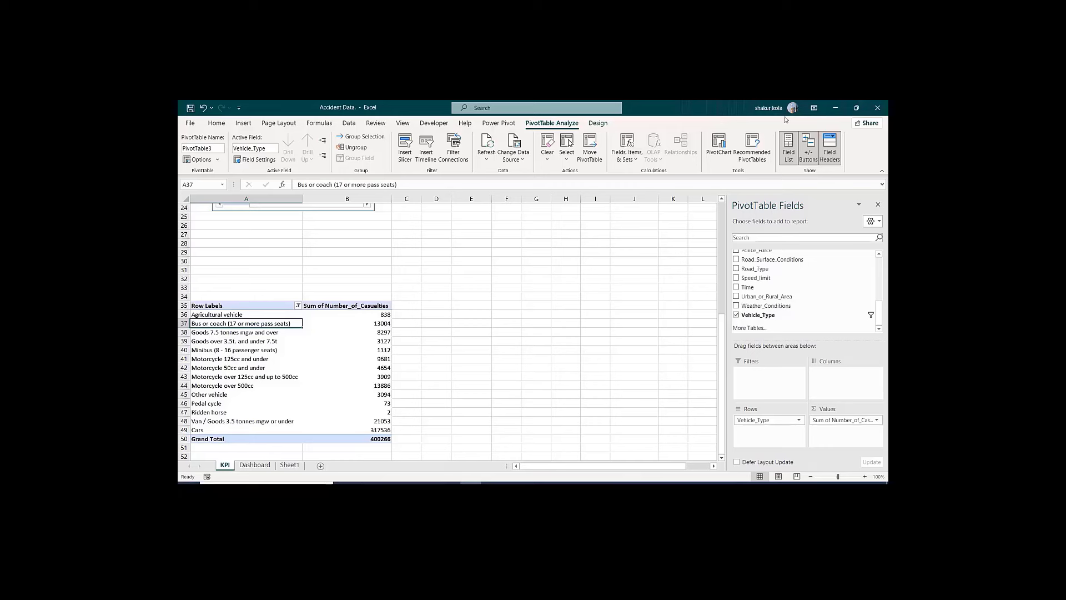
# Step: Add a Vehicle_Type calculated item named Bus that sums Bus or coach (17 or more pass seats) and Minibus (8 - 16 passenger seats)
pyautogui.click(623, 160)
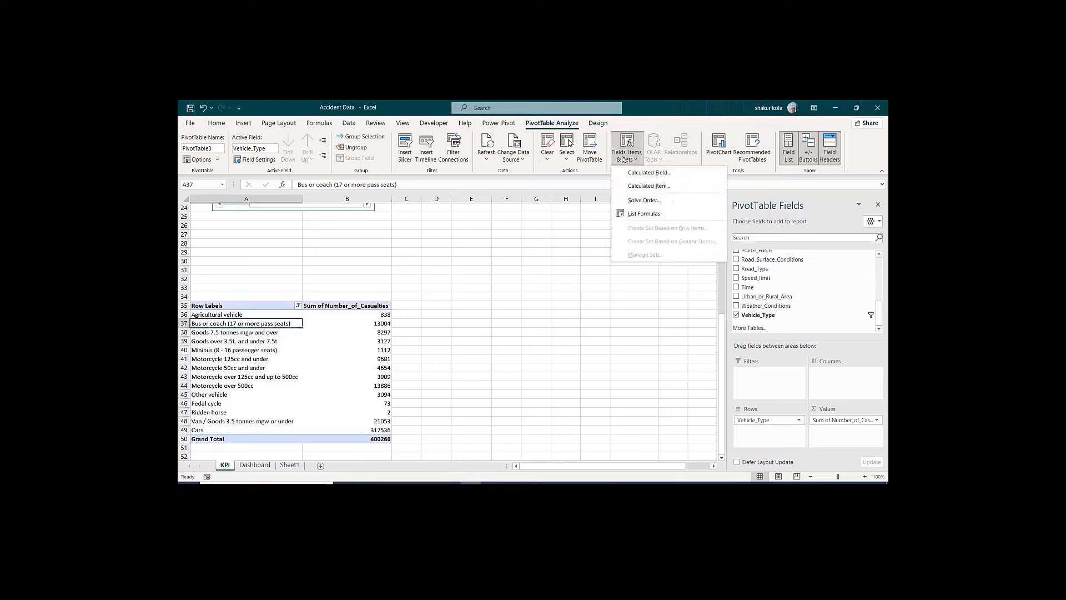
pyautogui.click(636, 186)
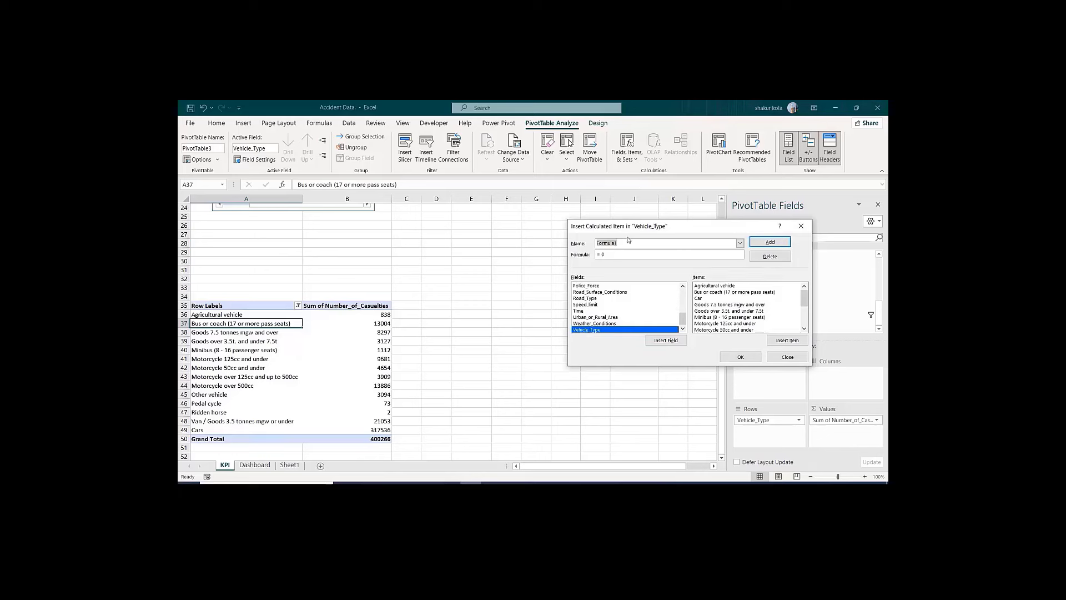
pyautogui.write('Bus')
pyautogui.click(703, 293)
pyautogui.doubleClick(703, 293)
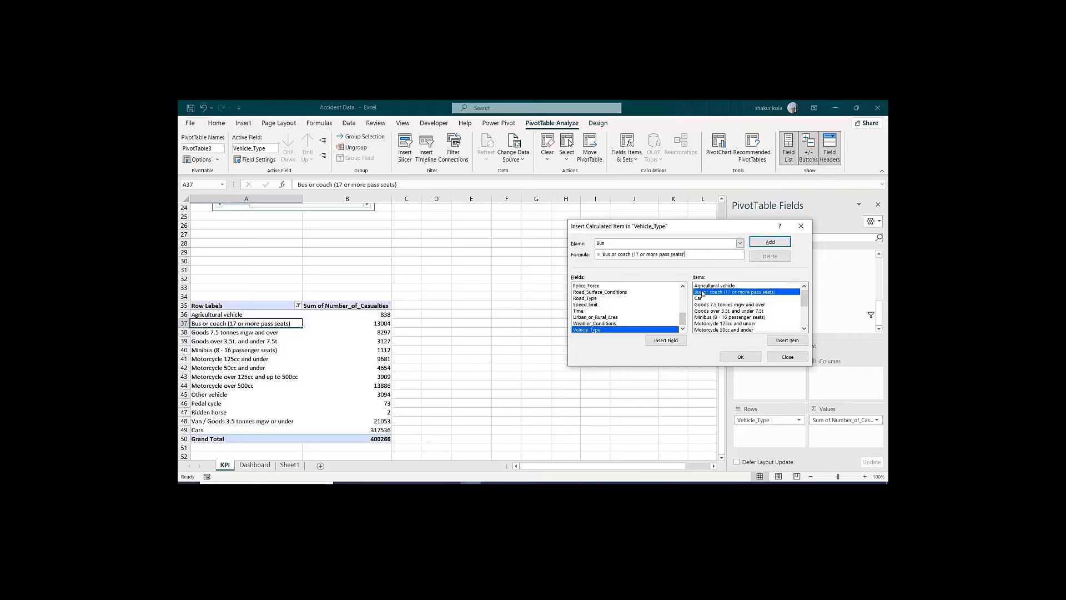
pyautogui.write('+')
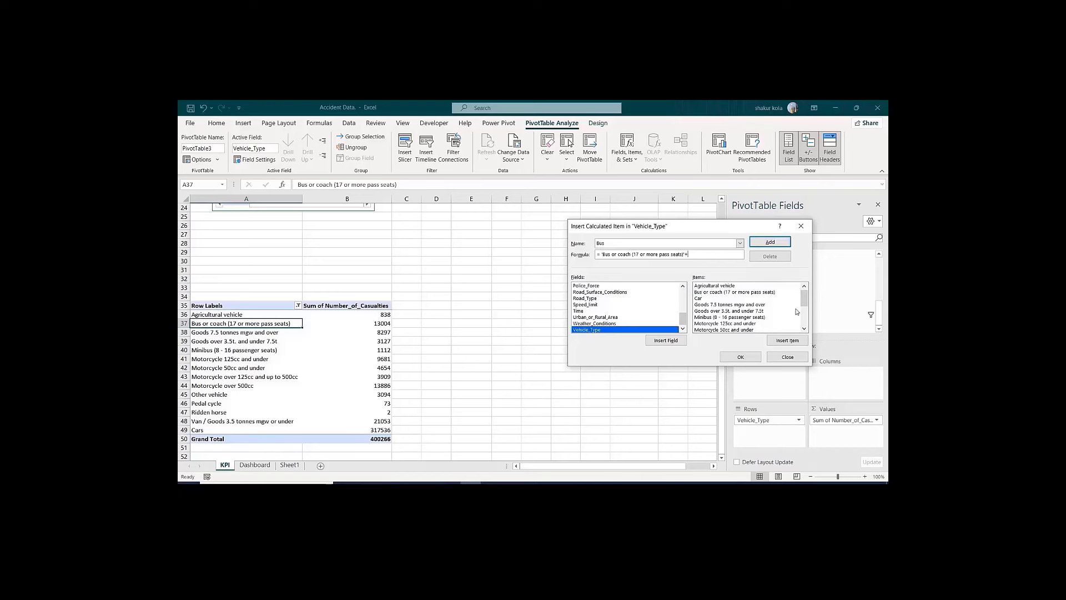
pyautogui.moveTo(803, 298)
pyautogui.mouseDown()
pyautogui.moveTo(798, 314)
pyautogui.moveTo(800, 302)
pyautogui.mouseUp()
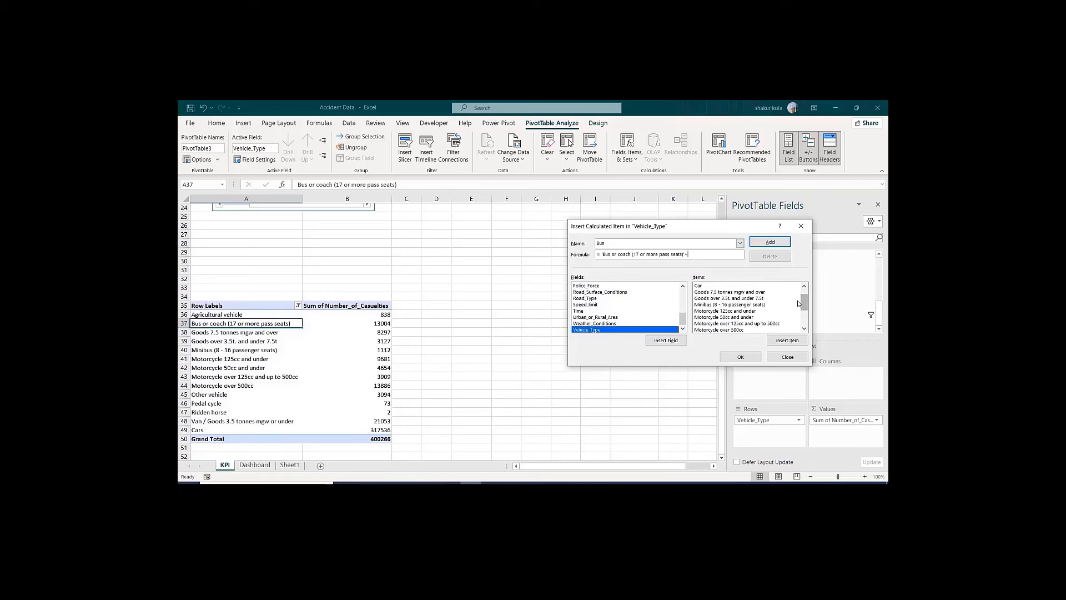
pyautogui.click(717, 306)
pyautogui.doubleClick(717, 305)
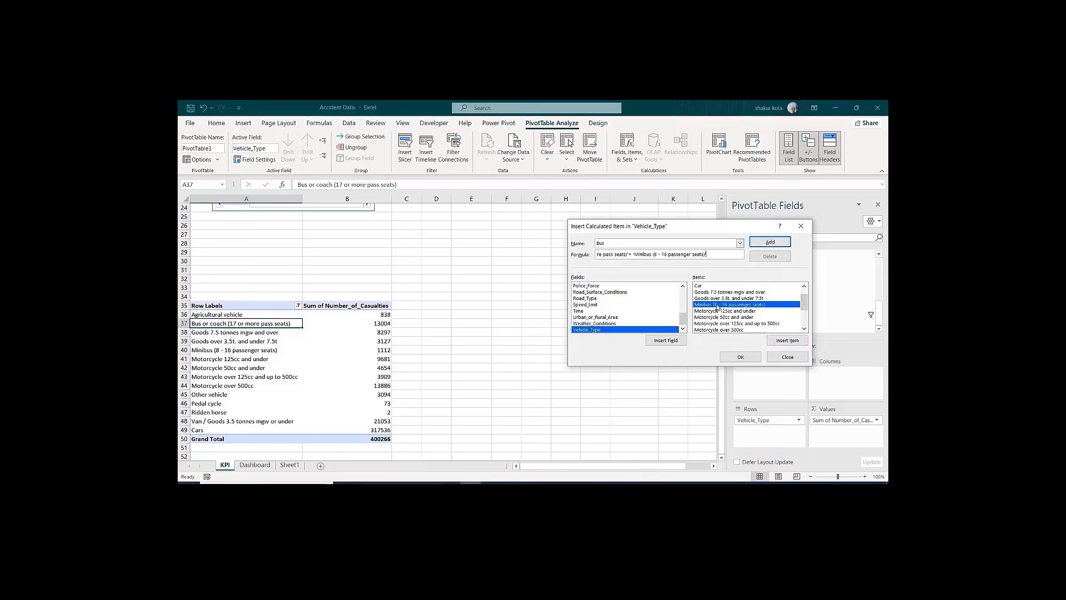
pyautogui.click(760, 242)
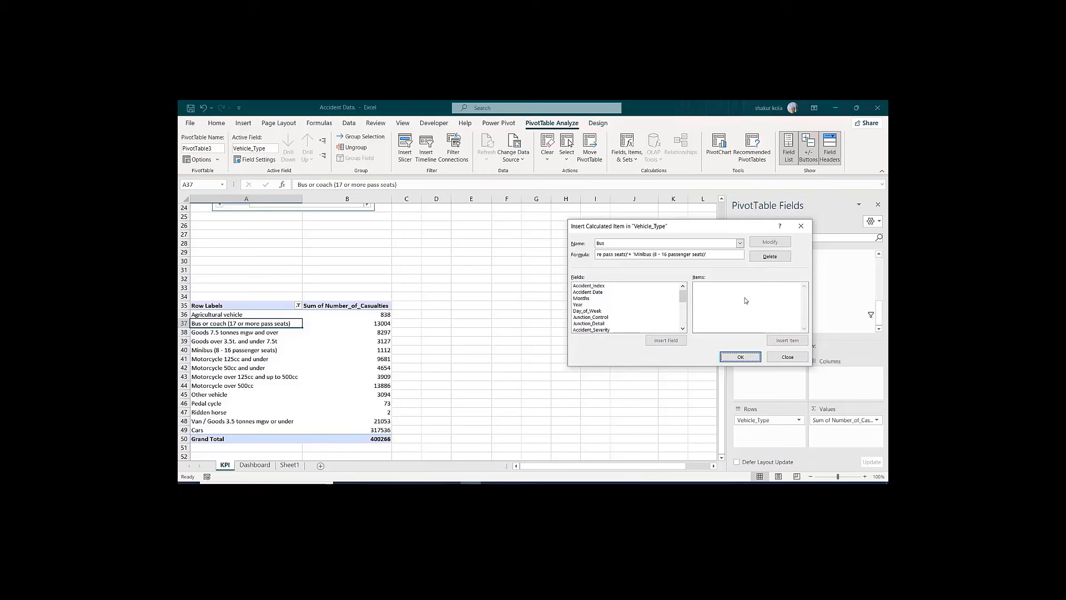
pyautogui.click(734, 356)
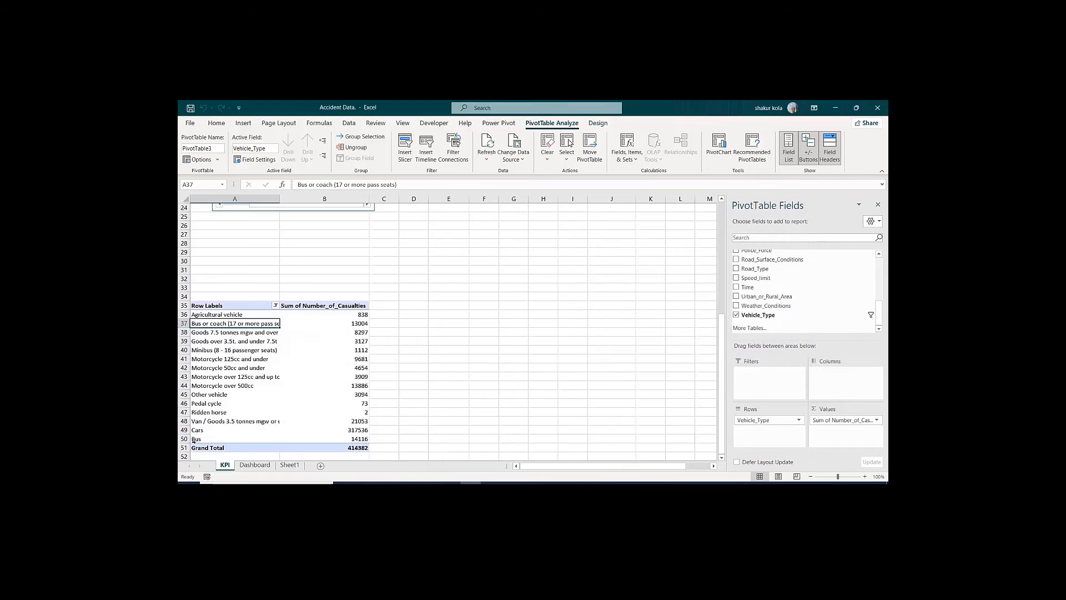
# Step: Exclude the Minibus (8 - 16 passenger seats) and Bus or coach (17 or more pass seats) items from the row labels
pyautogui.click(275, 306)
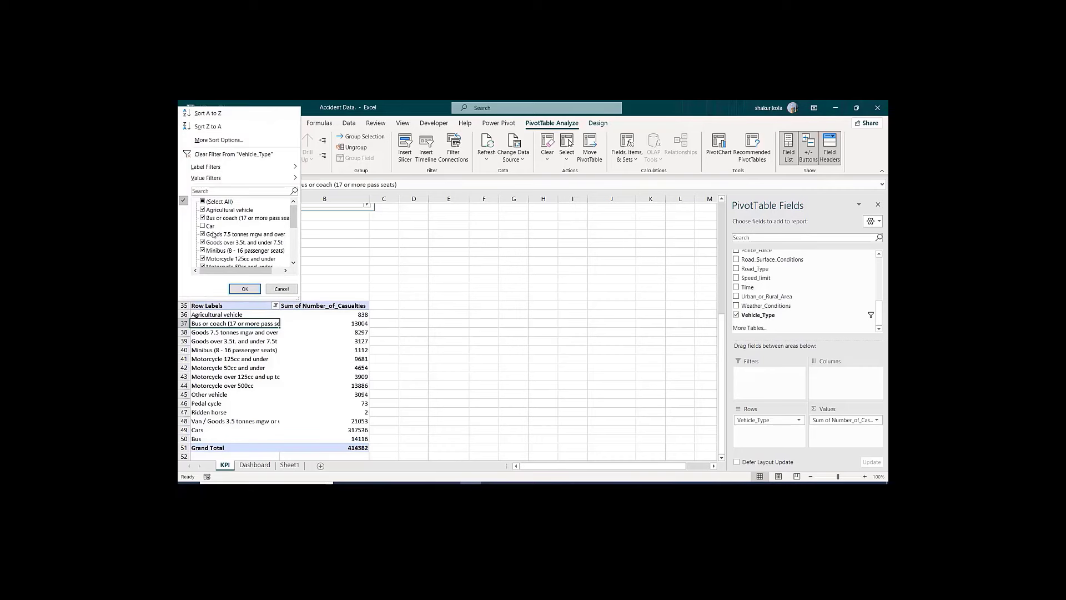
pyautogui.click(204, 251)
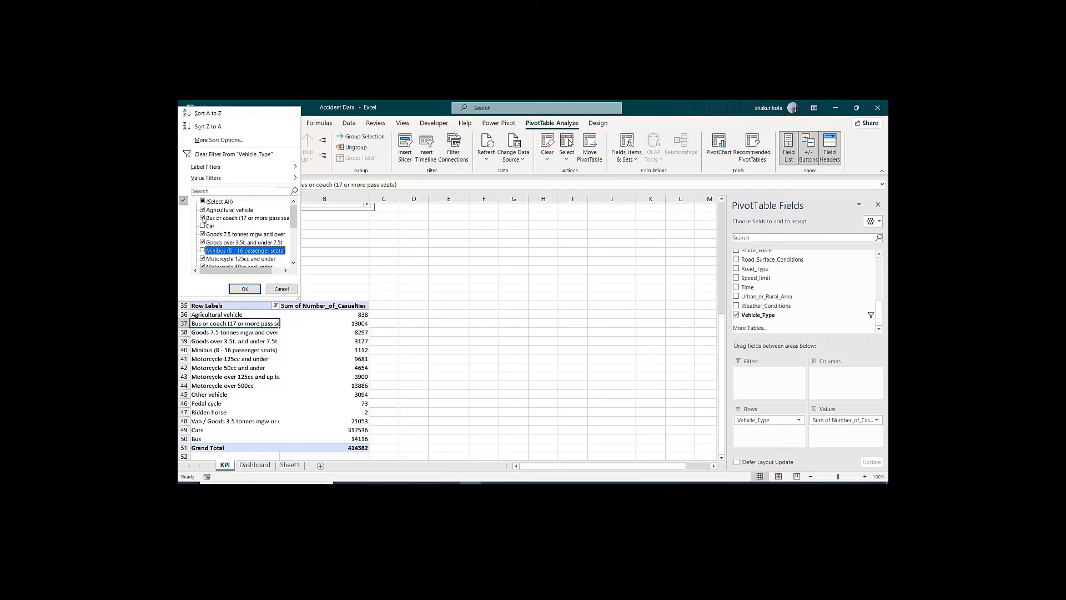
pyautogui.click(202, 218)
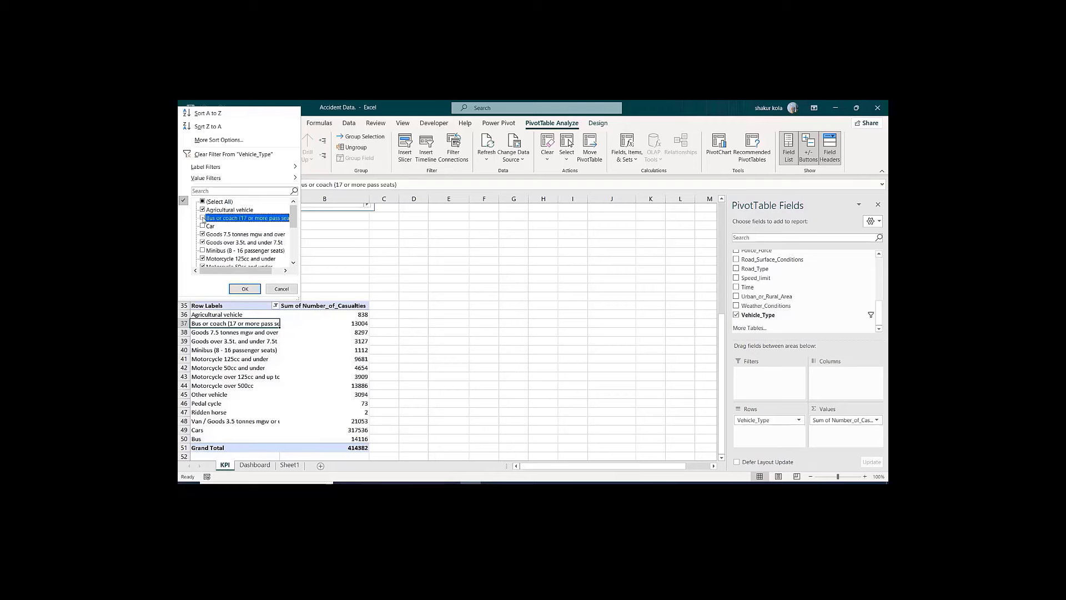
pyautogui.click(243, 290)
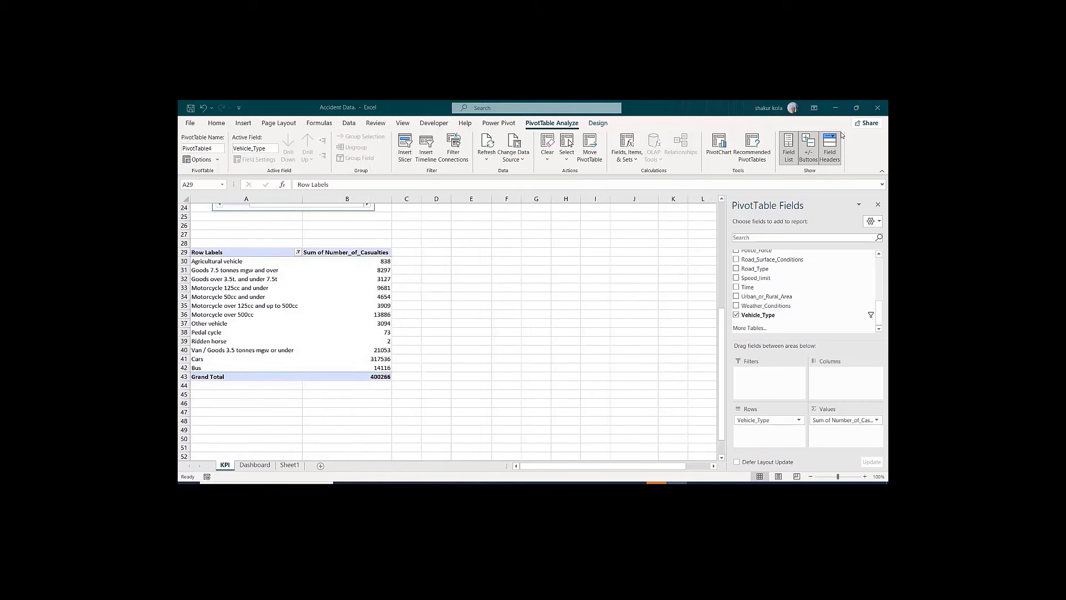
# Step: Start a Vehicle_Type calculated item named Van whose formula sums Goods 7.5 tonnes mgw and over and Goods over 3.5t. and under 7.5t
pyautogui.click(627, 158)
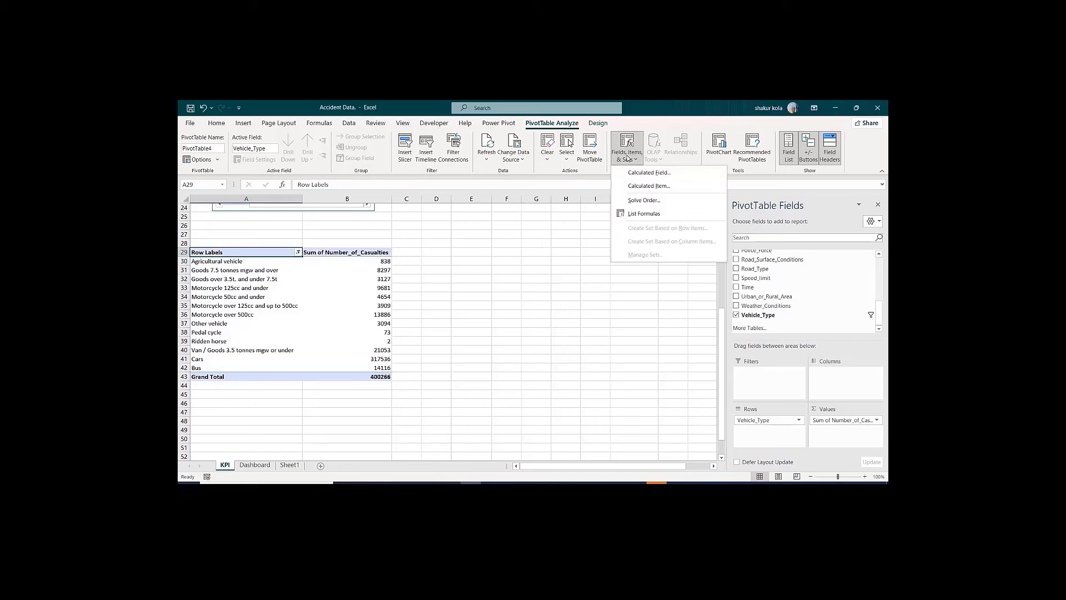
pyautogui.click(638, 185)
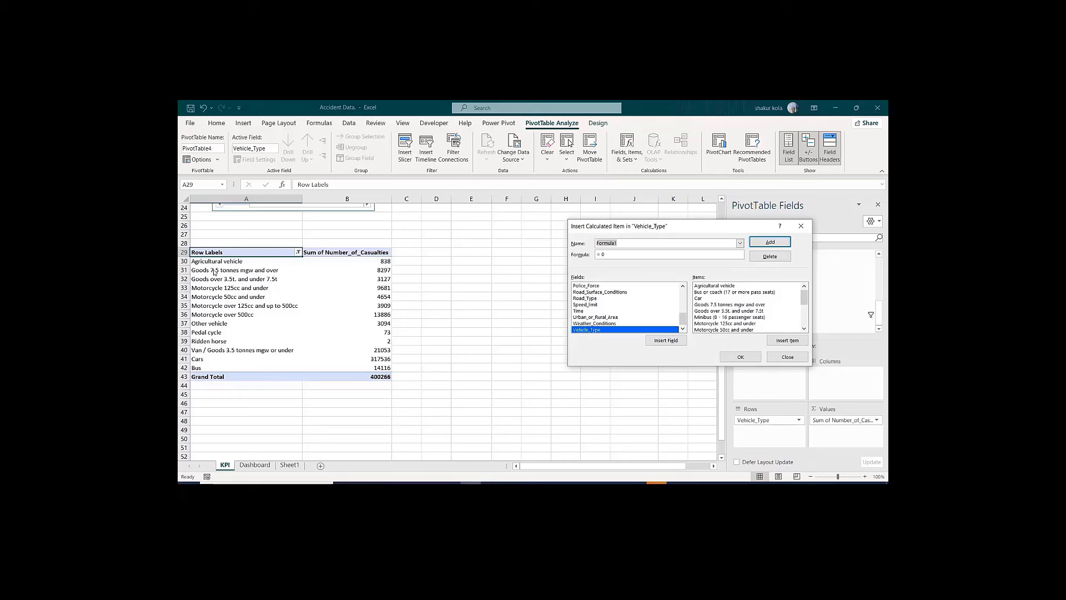
pyautogui.write('Van')
pyautogui.click(704, 305)
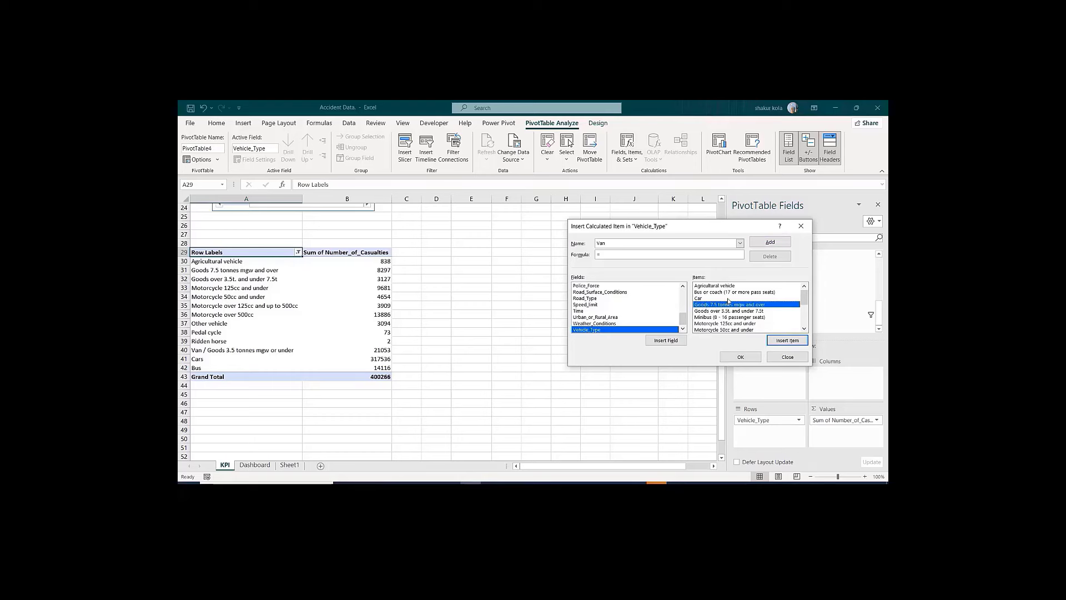
pyautogui.click(779, 341)
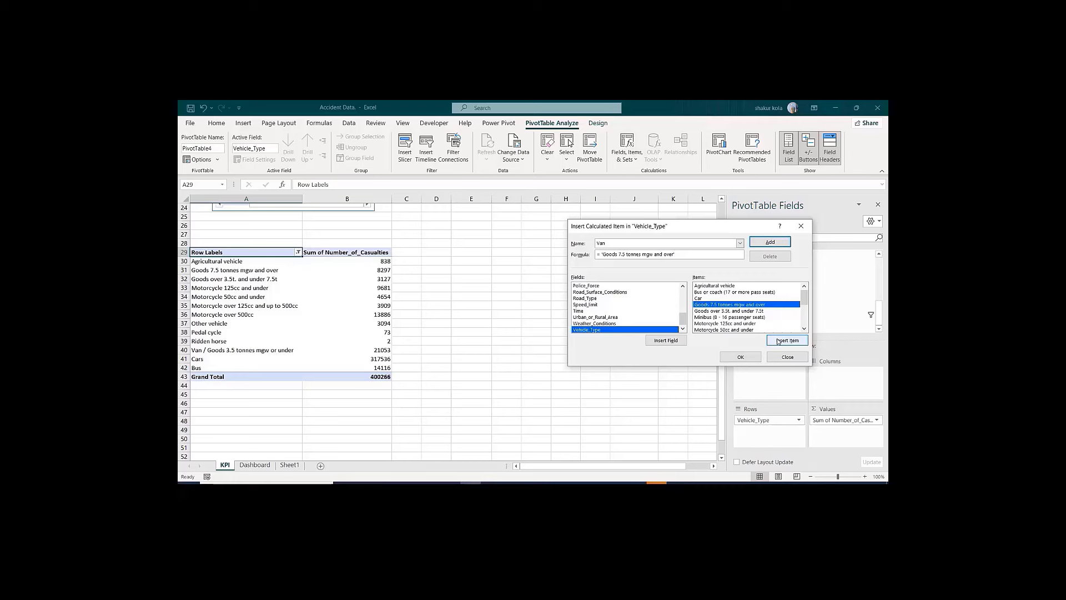
pyautogui.write('+')
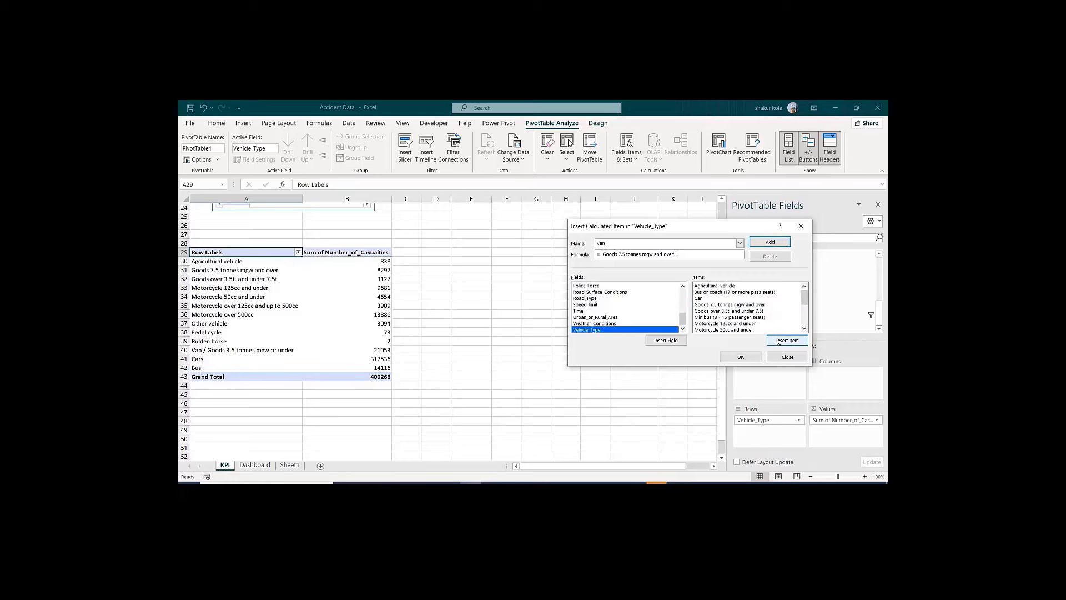
pyautogui.click(711, 312)
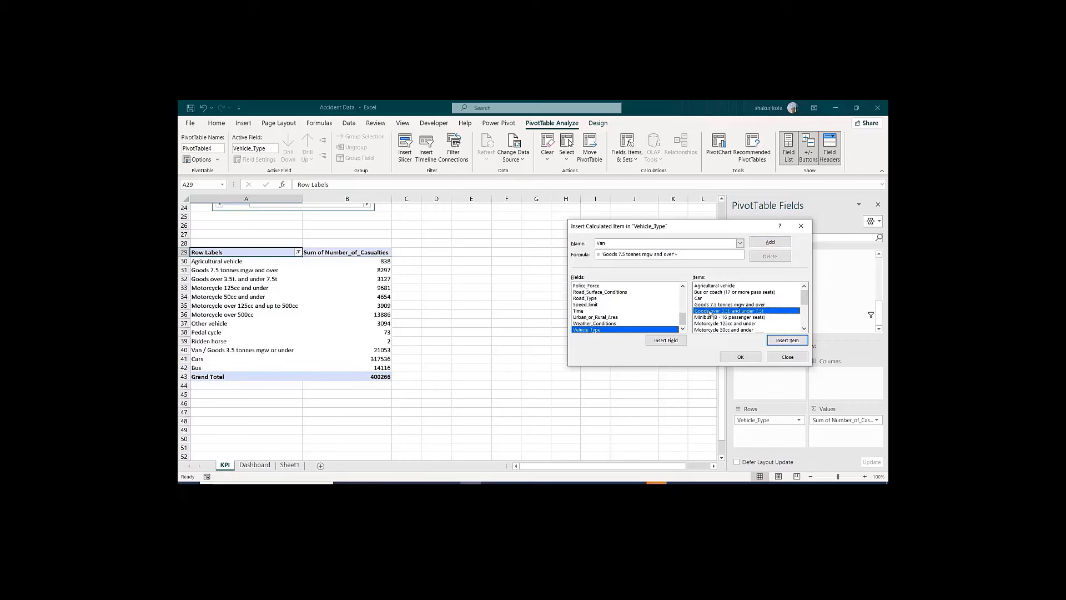
pyautogui.click(782, 341)
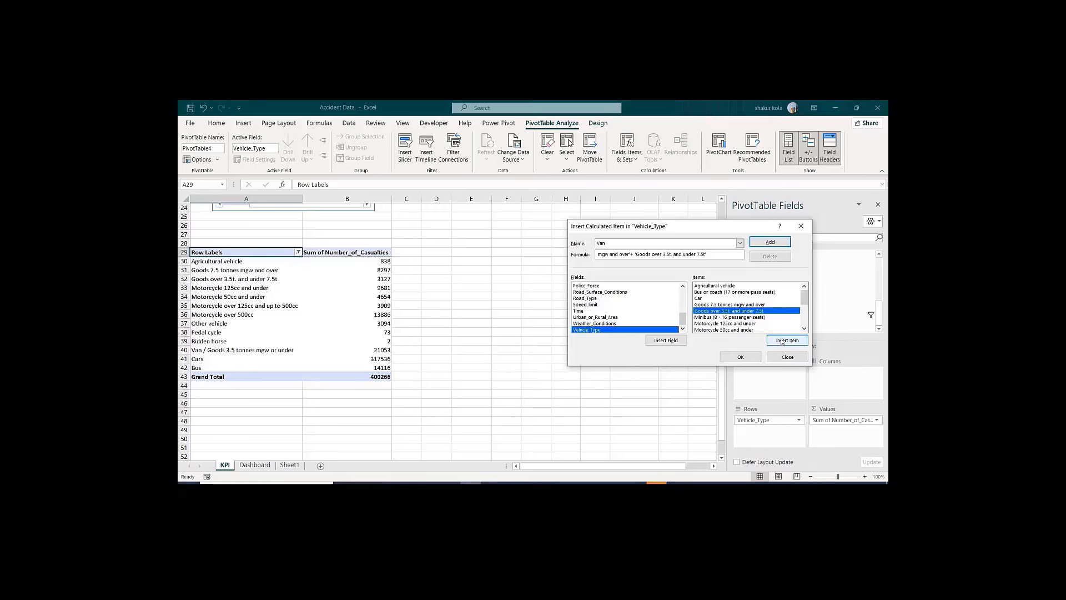
# Step: Extend the Van formula with Van / Goods 3.5 tonnes mgw or under and add the calculated item to the pivot table
pyautogui.write('+')
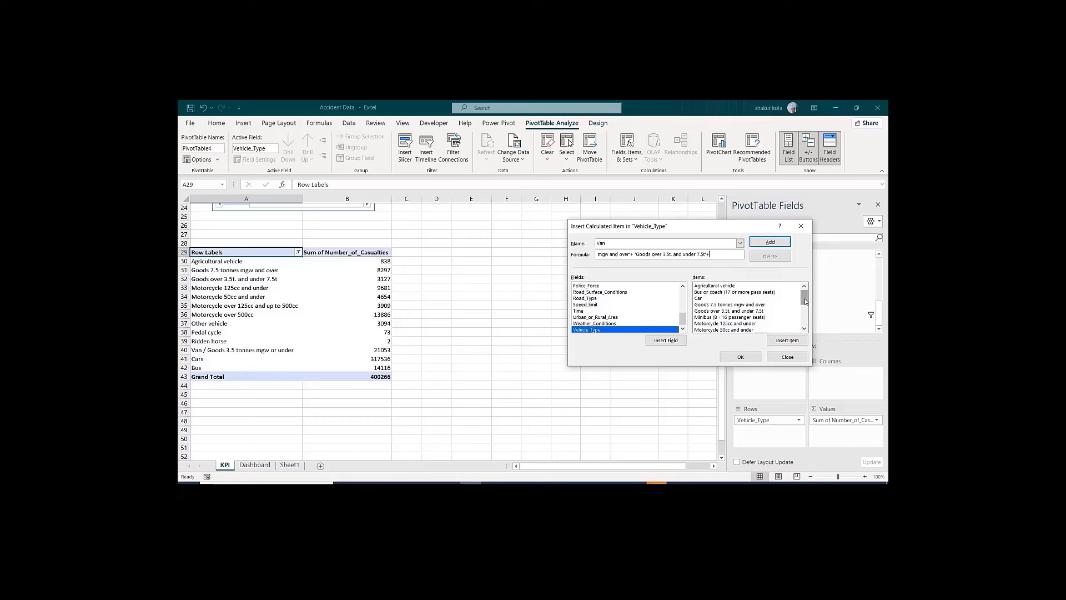
pyautogui.moveTo(806, 300)
pyautogui.mouseDown()
pyautogui.moveTo(809, 323)
pyautogui.moveTo(805, 288)
pyautogui.mouseUp()
pyautogui.moveTo(805, 297); pyautogui.dragTo(805, 320)
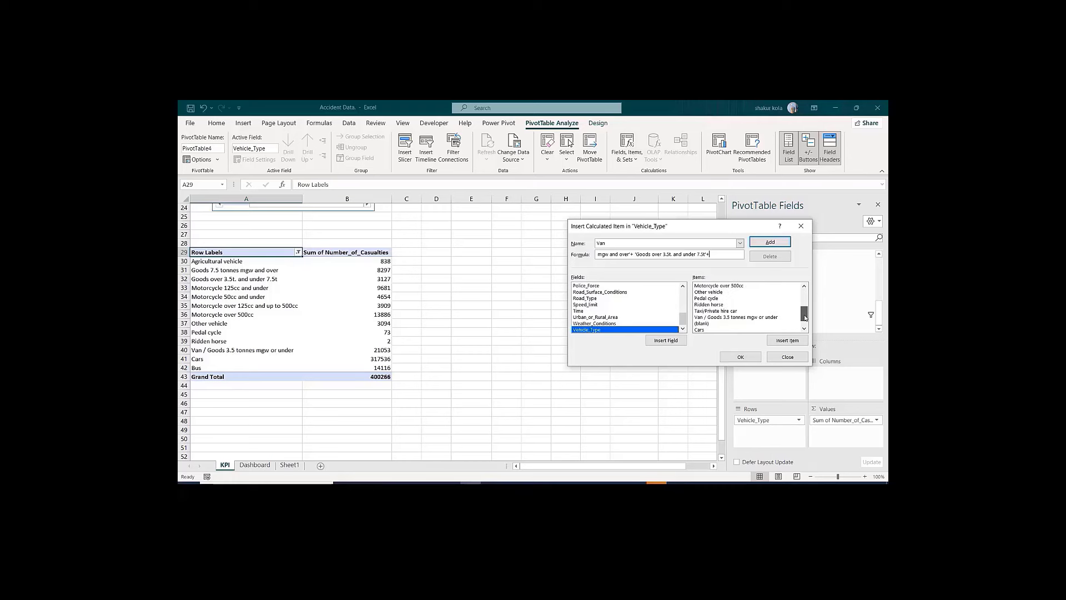
pyautogui.click(756, 318)
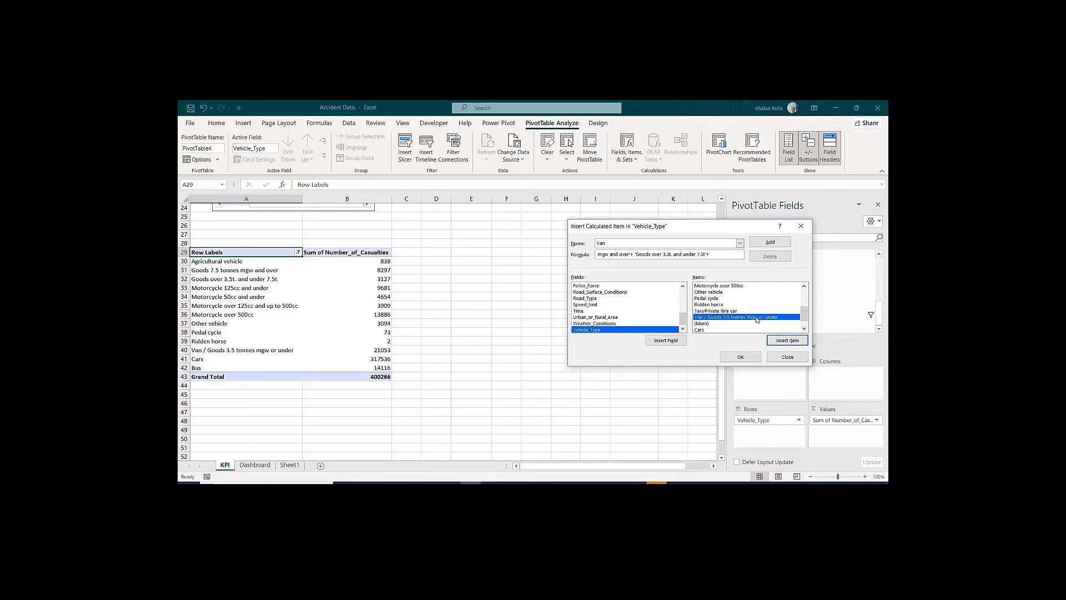
pyautogui.click(779, 341)
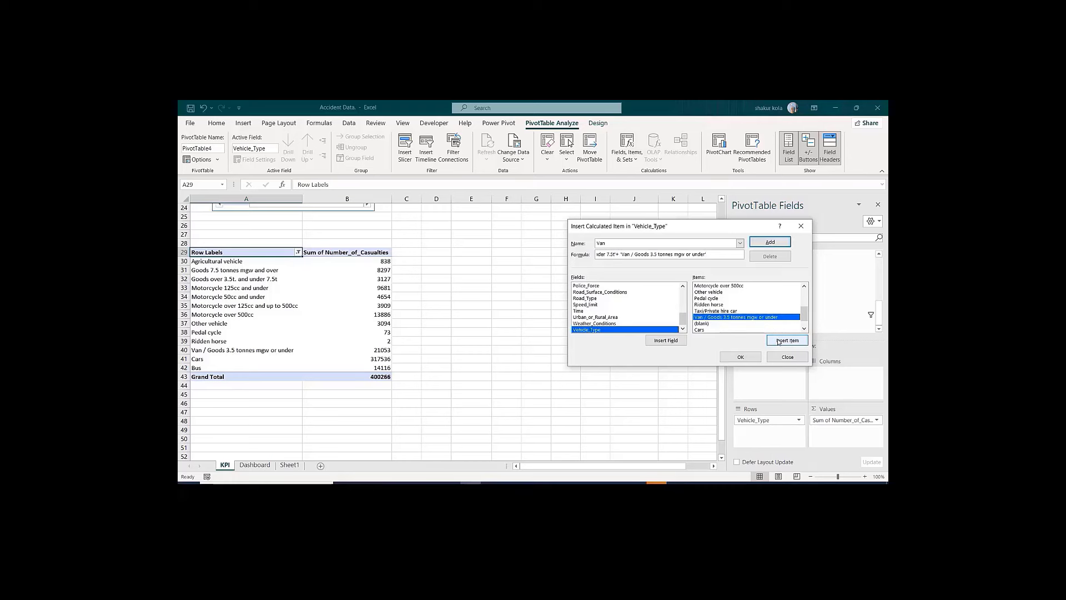
pyautogui.click(770, 244)
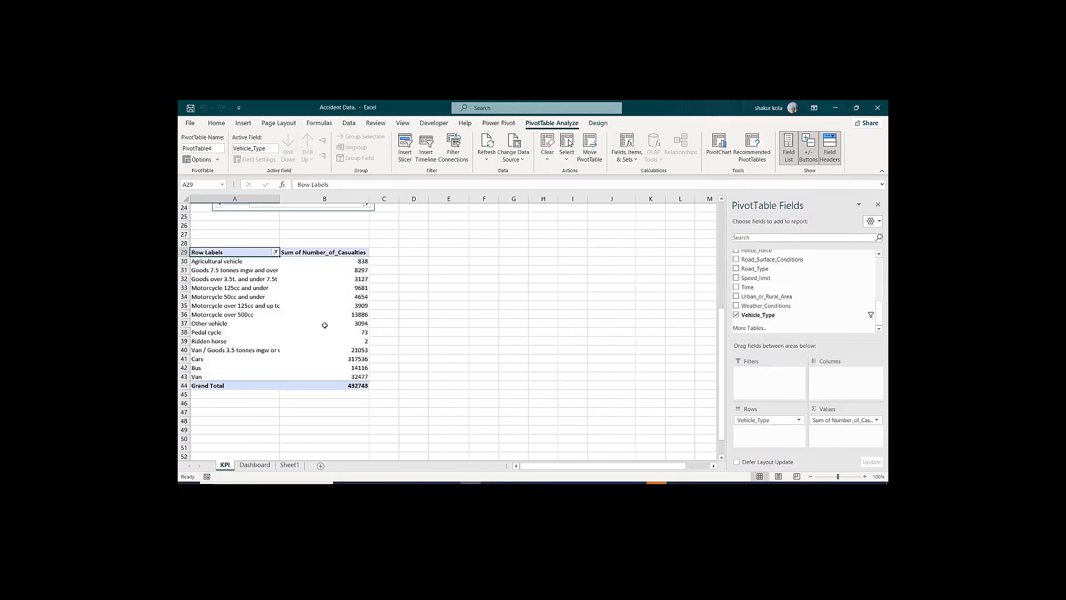
# Step: Exclude Goods 7.5 tonnes mgw and over, Goods over 3.5t. and under 7.5t, and Van / Goods 3.5 tonnes mgw or under from the row labels
pyautogui.click(274, 253)
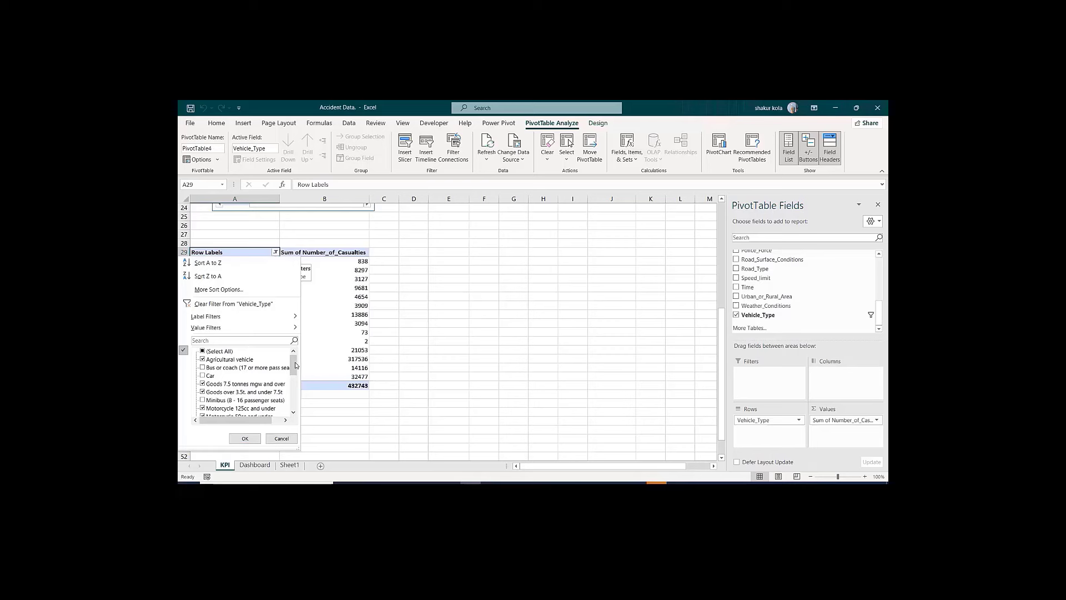
pyautogui.moveTo(294, 367); pyautogui.dragTo(297, 372)
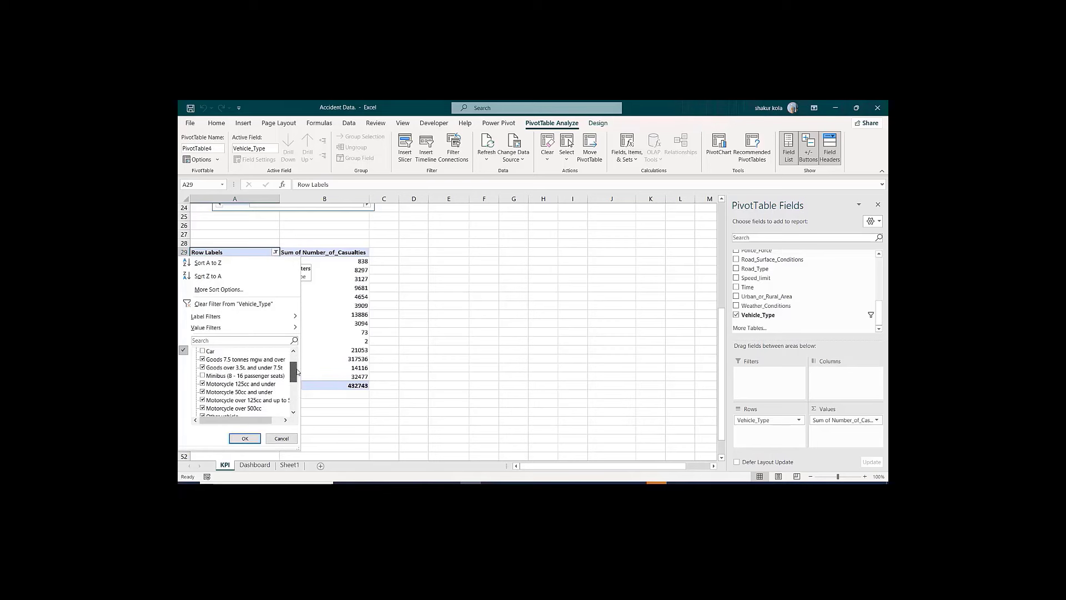
pyautogui.click(202, 360)
pyautogui.click(202, 360)
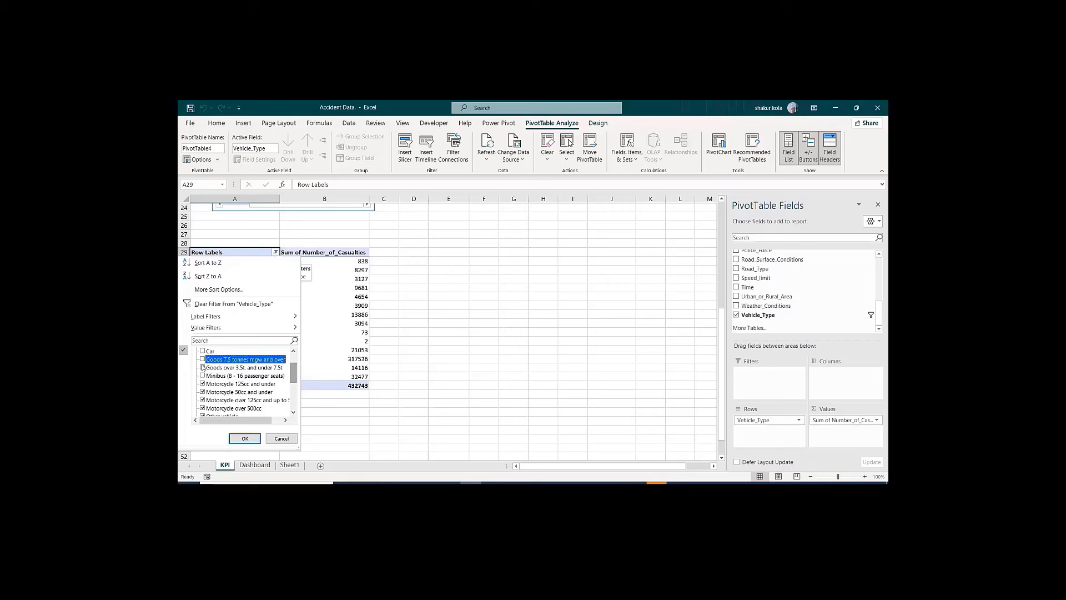
pyautogui.click(203, 367)
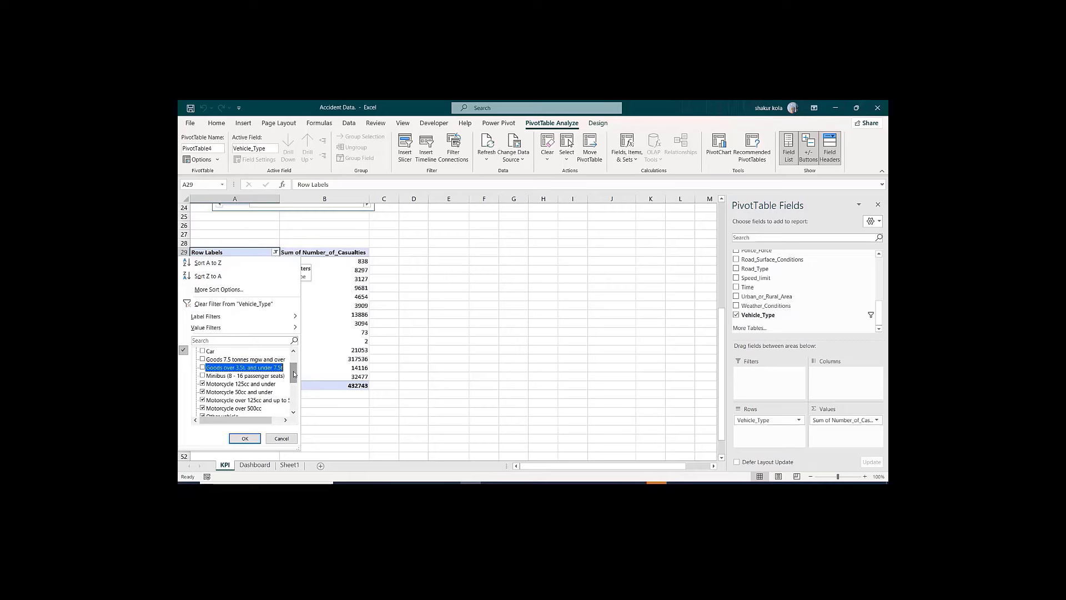
pyautogui.moveTo(296, 373); pyautogui.dragTo(290, 403)
pyautogui.click(203, 367)
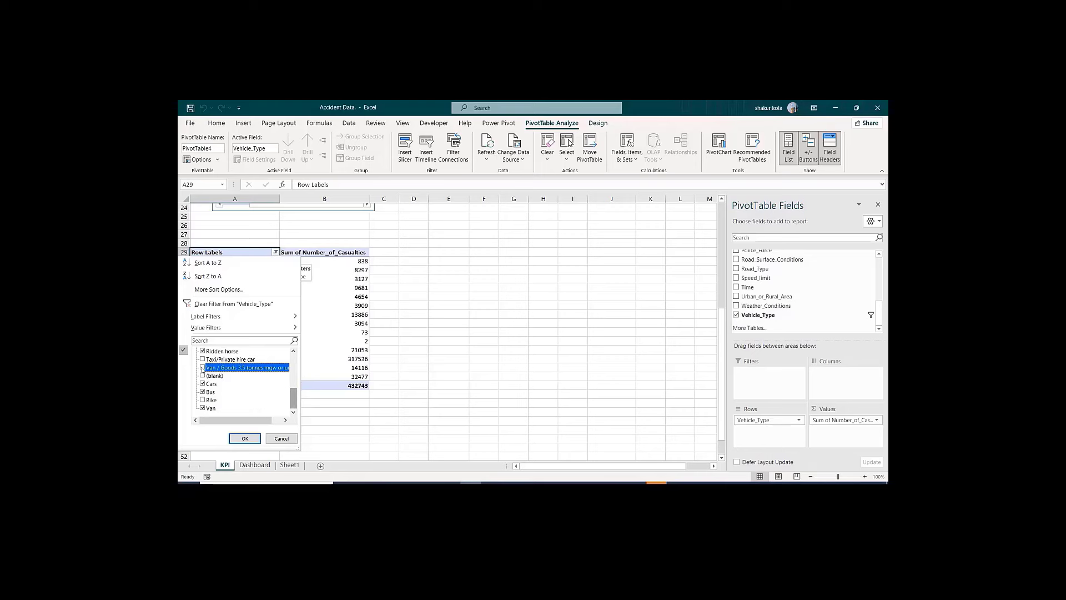
pyautogui.click(247, 438)
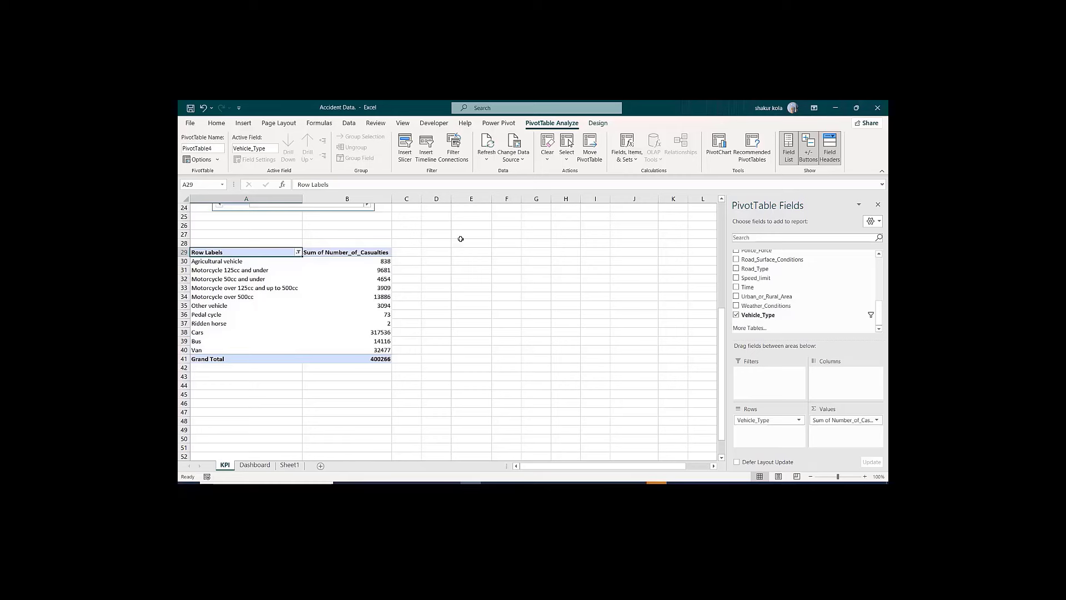
# Step: Start a Vehicle_Type calculated item named Bike whose formula sums Motorcycle 125cc and under and Motorcycle 50cc and under
pyautogui.click(620, 159)
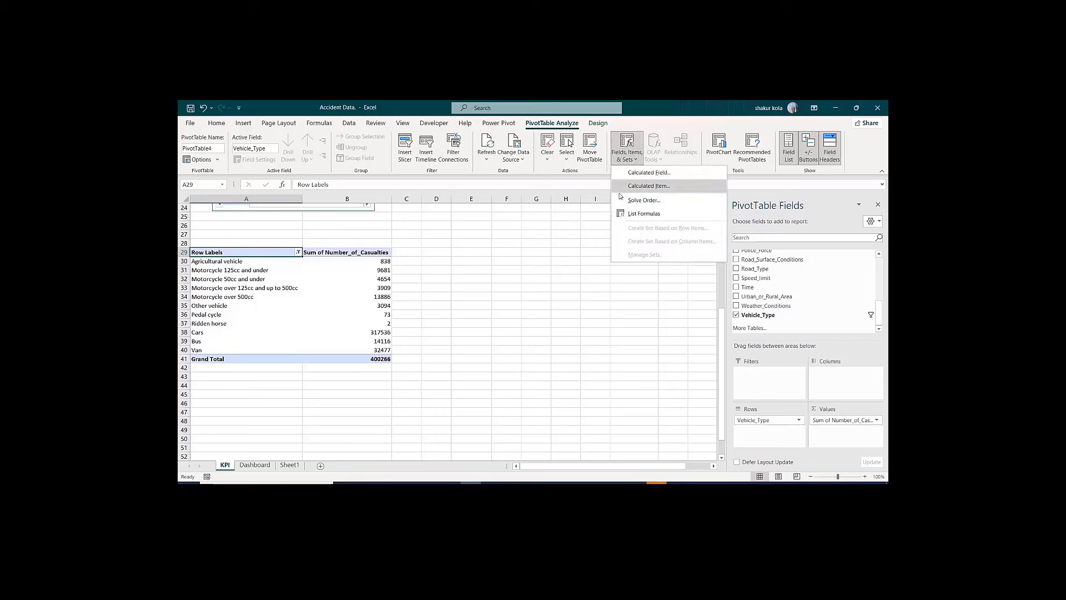
pyautogui.click(633, 185)
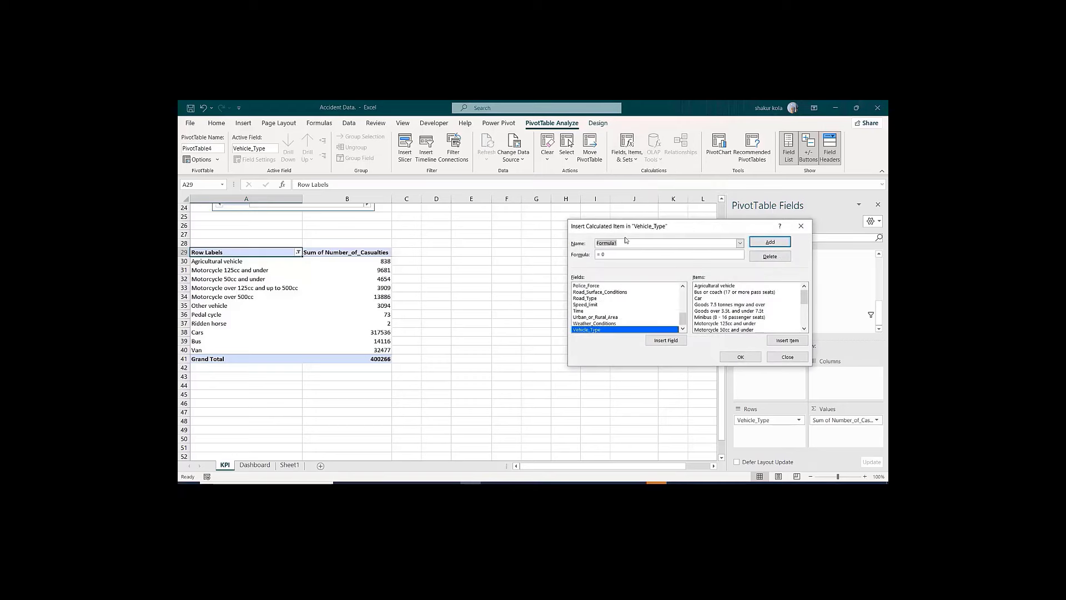
pyautogui.write('Bike')
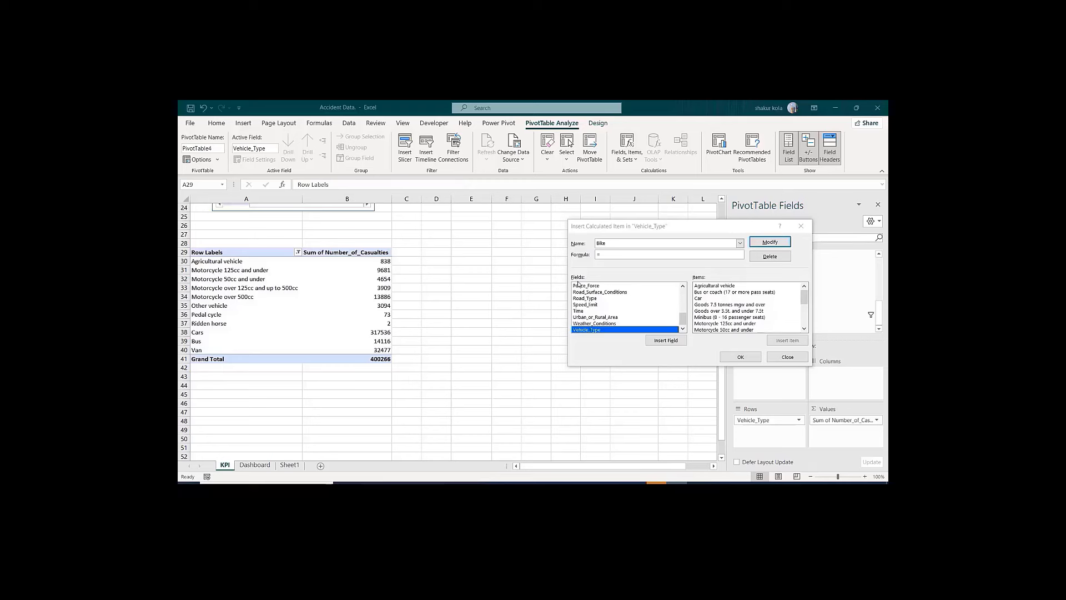
pyautogui.click(621, 254)
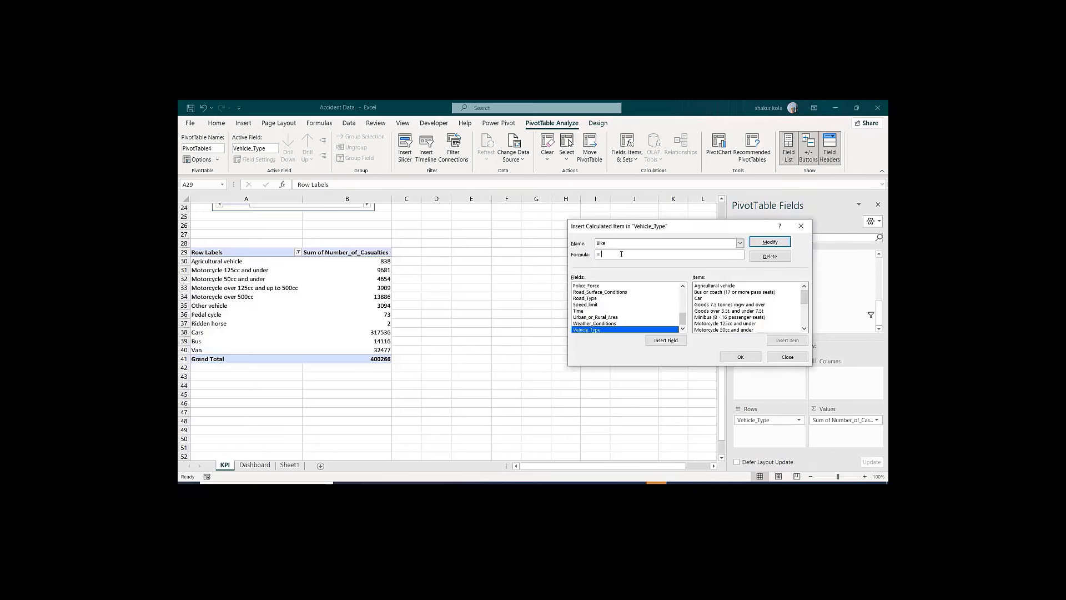
pyautogui.click(711, 323)
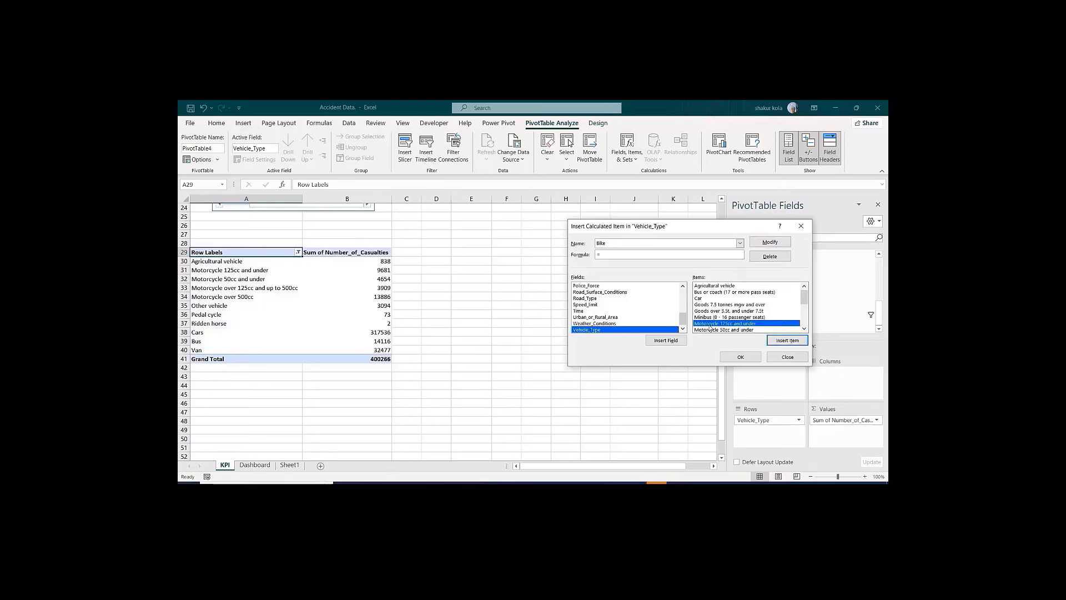
pyautogui.doubleClick(709, 324)
pyautogui.write('+')
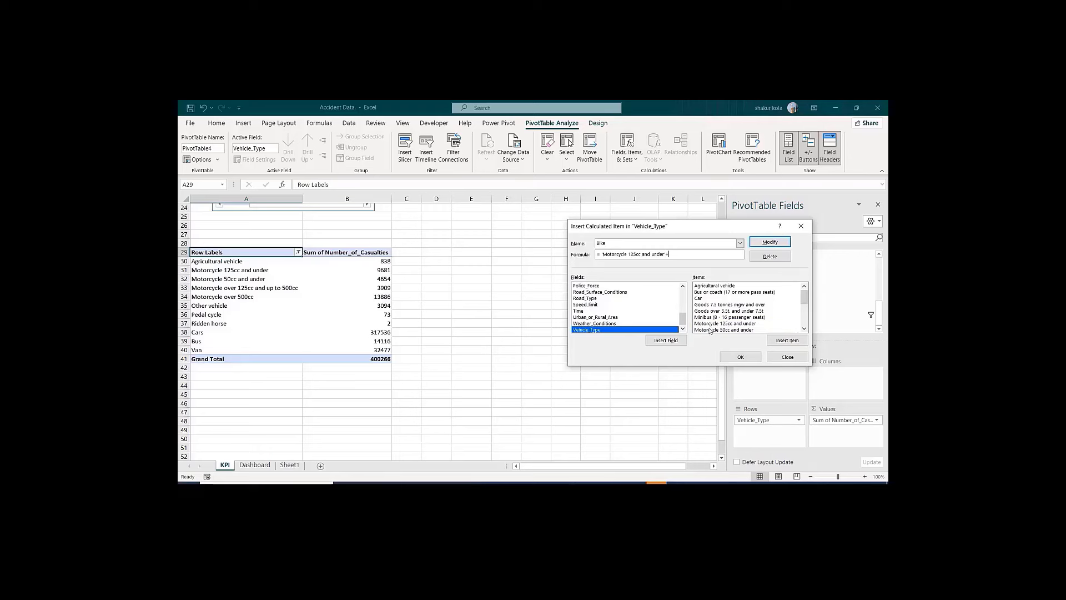
pyautogui.click(710, 330)
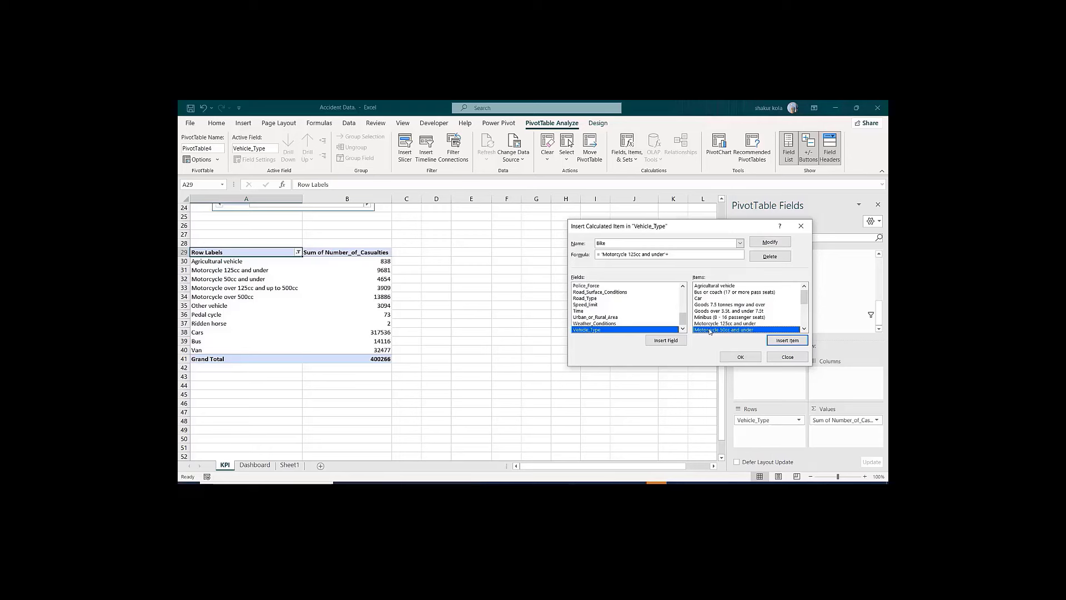
pyautogui.doubleClick(710, 329)
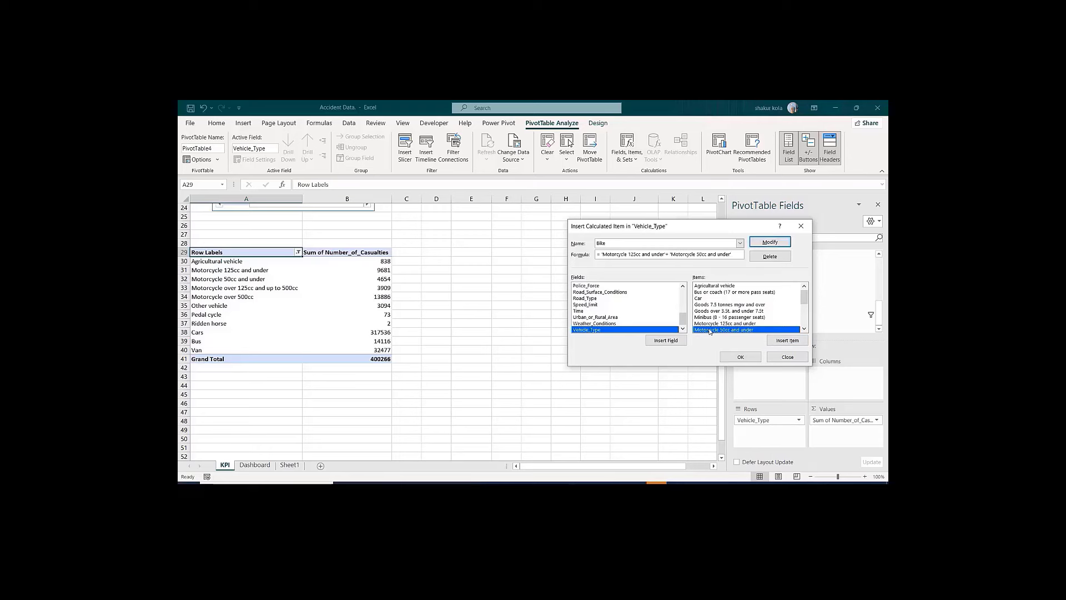
pyautogui.write('+')
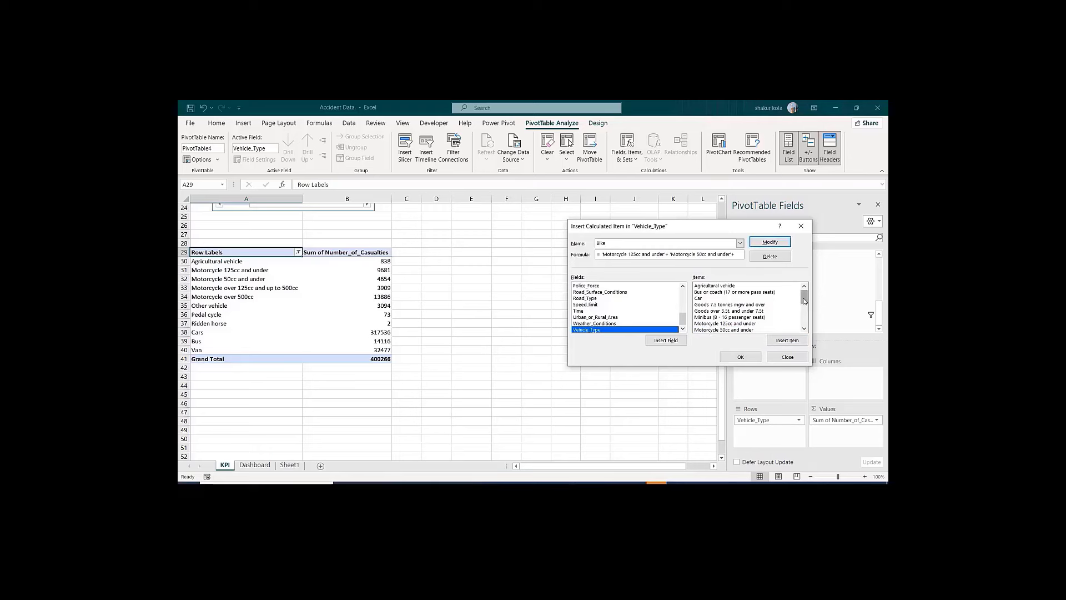
# Step: Extend the Bike formula with Motorcycle over 125cc and up to 500cc and Motorcycle over 500cc, and apply the calculated item to the pivot table
pyautogui.moveTo(804, 302); pyautogui.dragTo(804, 307)
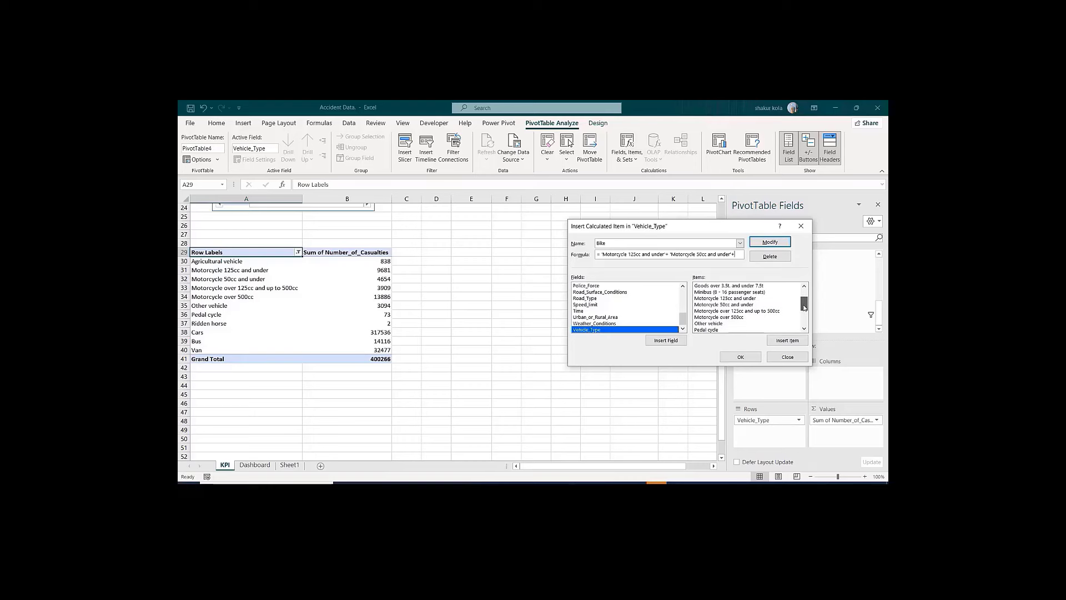
pyautogui.doubleClick(725, 311)
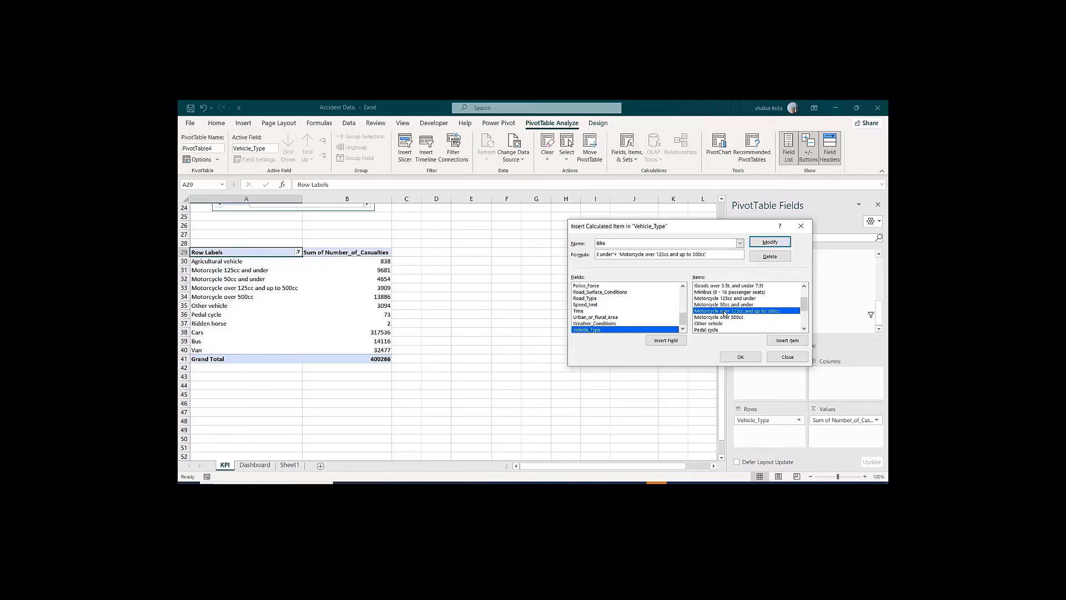
pyautogui.write('+')
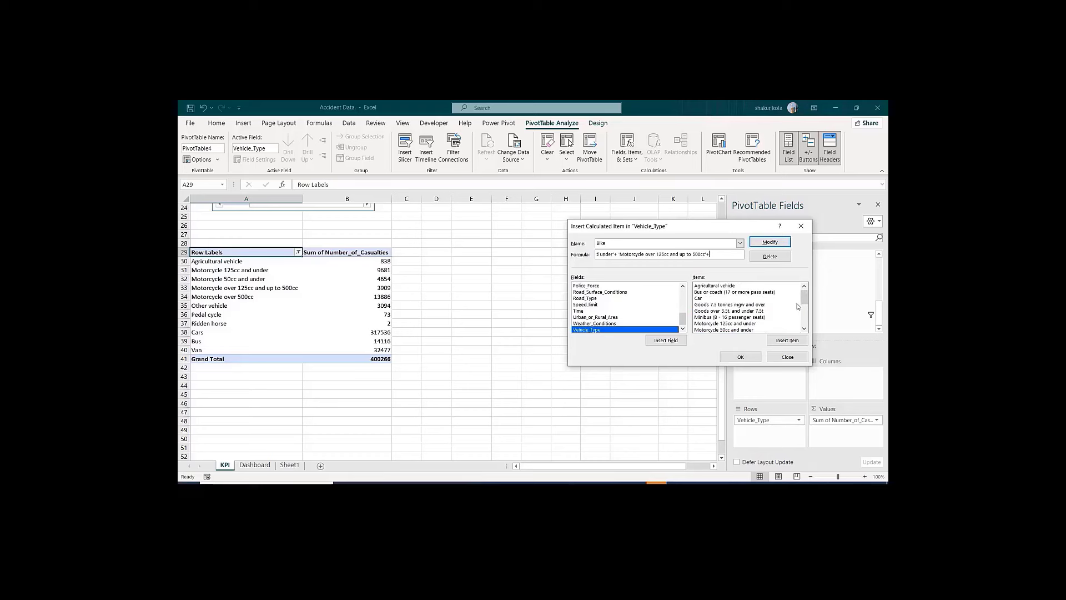
pyautogui.moveTo(806, 297)
pyautogui.mouseDown()
pyautogui.moveTo(806, 317)
pyautogui.moveTo(802, 309)
pyautogui.mouseUp()
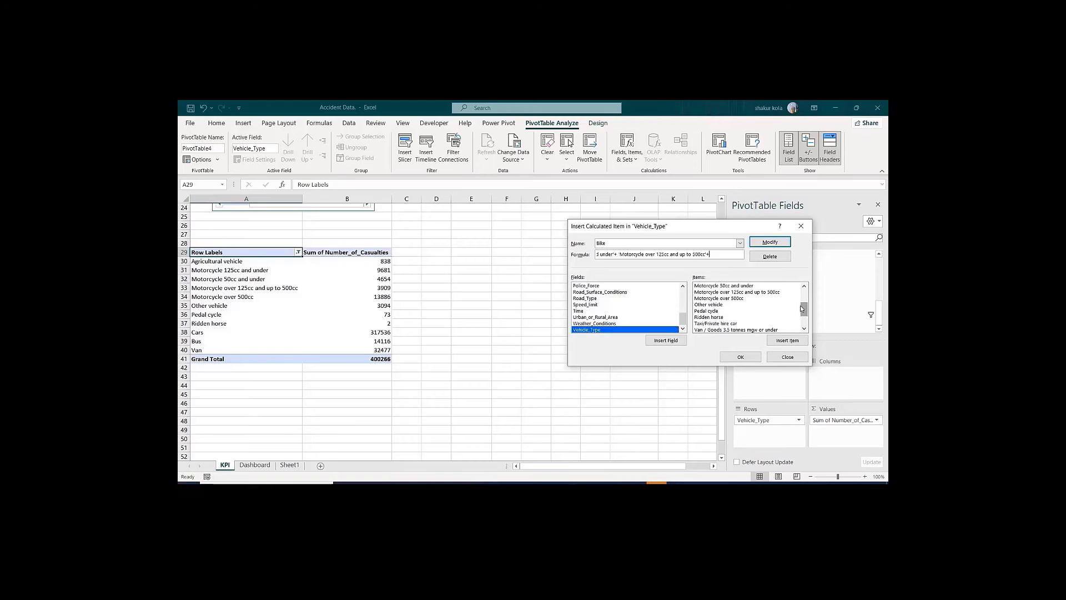
pyautogui.doubleClick(715, 299)
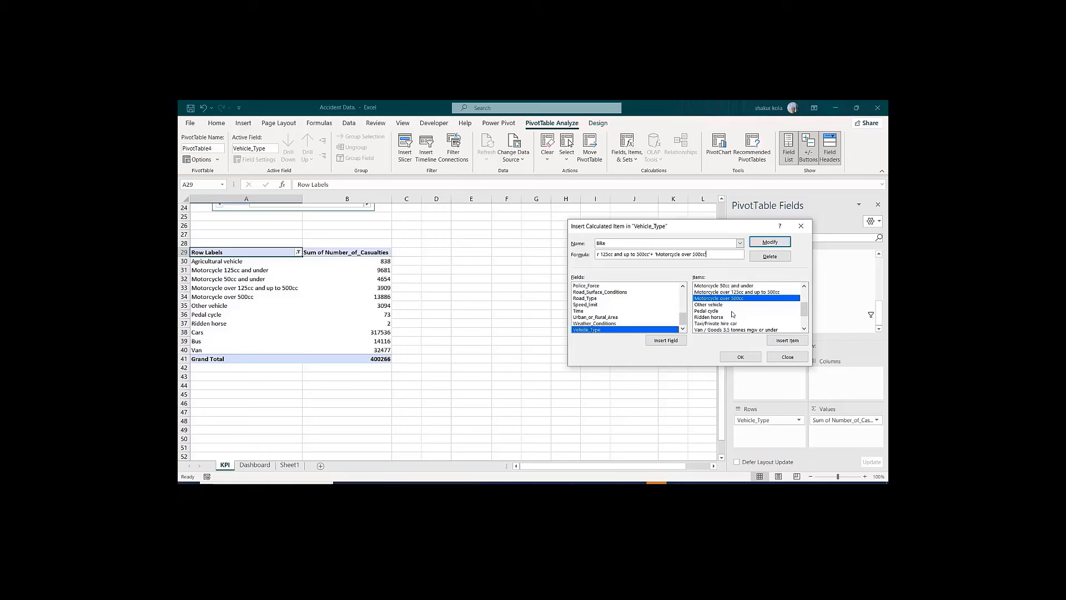
pyautogui.click(741, 357)
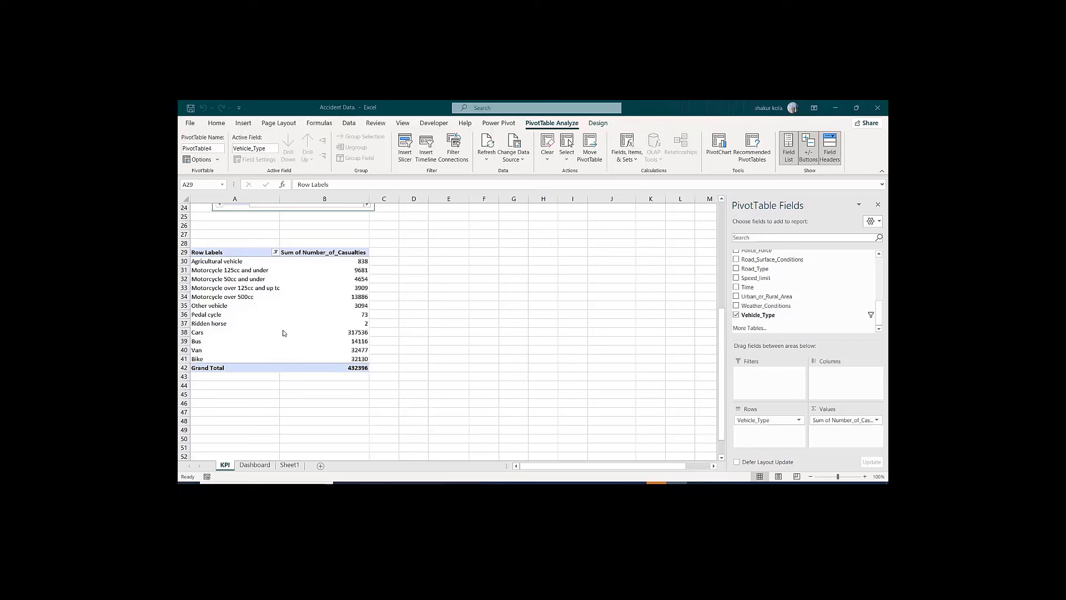
# Step: Exclude the four motorcycle items, from Motorcycle 50cc and under to Motorcycle over 500cc, from the pivot table's row labels
pyautogui.click(275, 252)
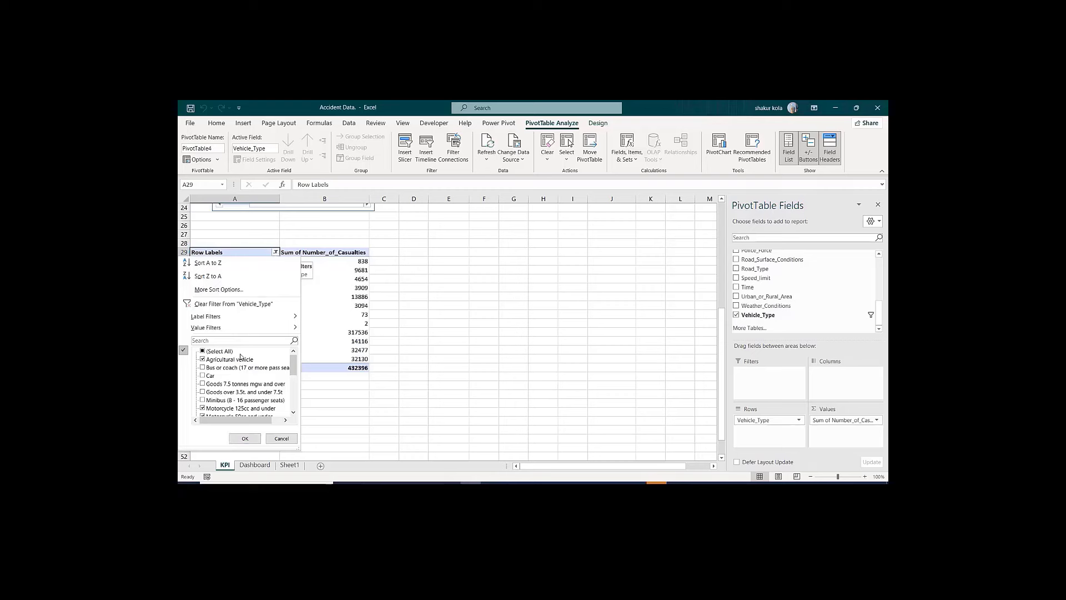
pyautogui.click(201, 408)
pyautogui.click(203, 408)
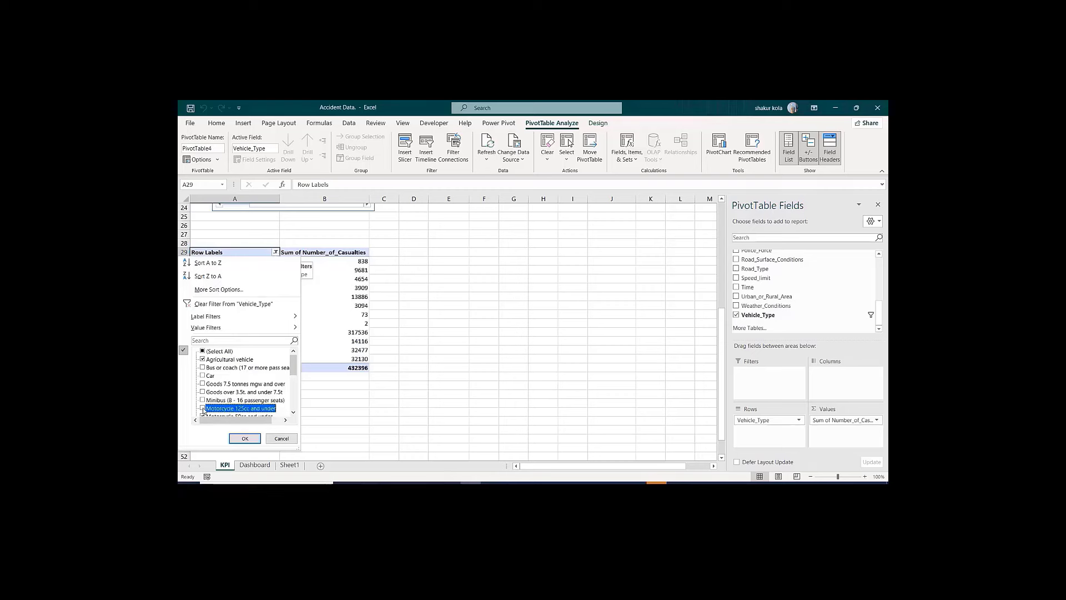
pyautogui.moveTo(295, 363); pyautogui.dragTo(295, 382)
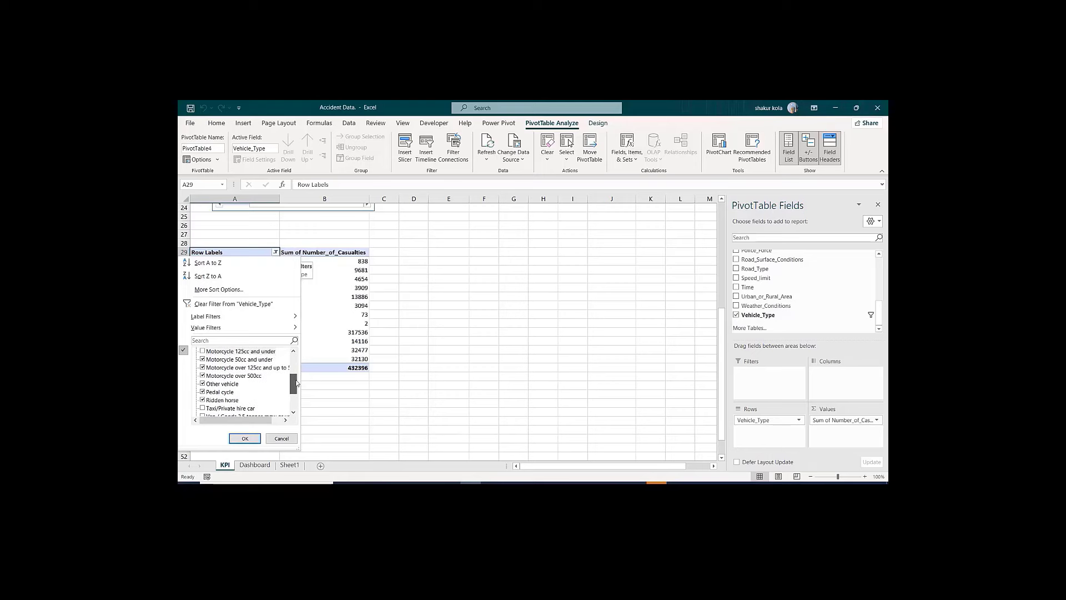
pyautogui.click(203, 359)
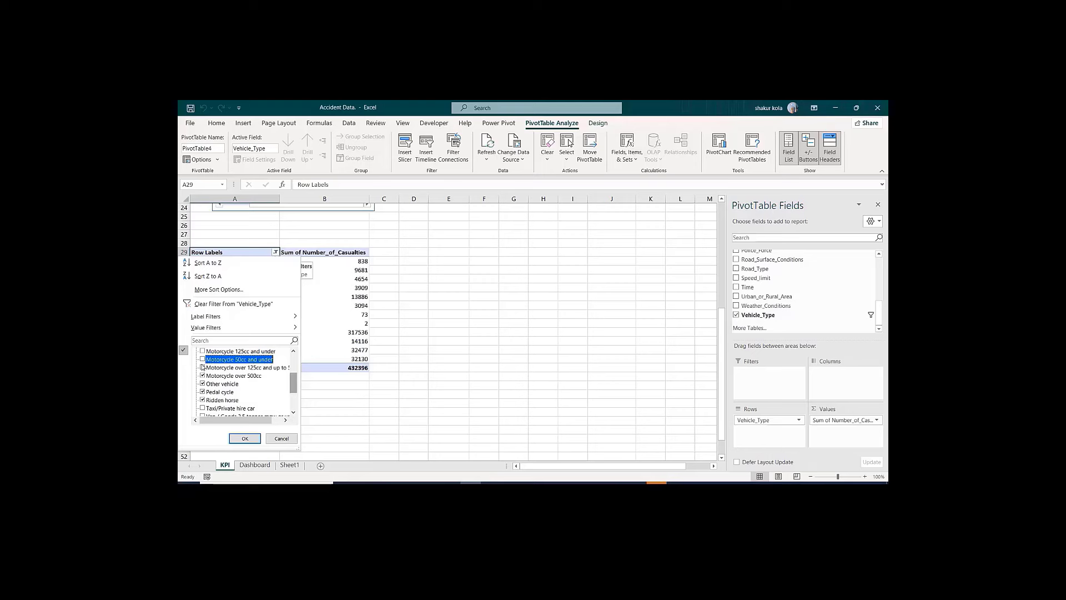
pyautogui.click(202, 367)
pyautogui.click(203, 375)
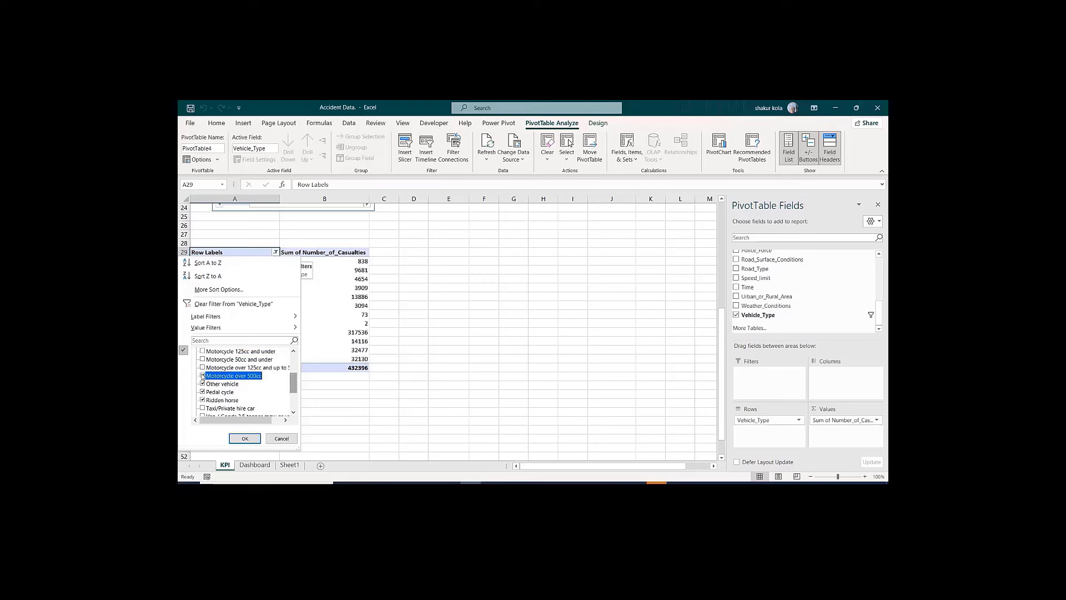
pyautogui.click(244, 438)
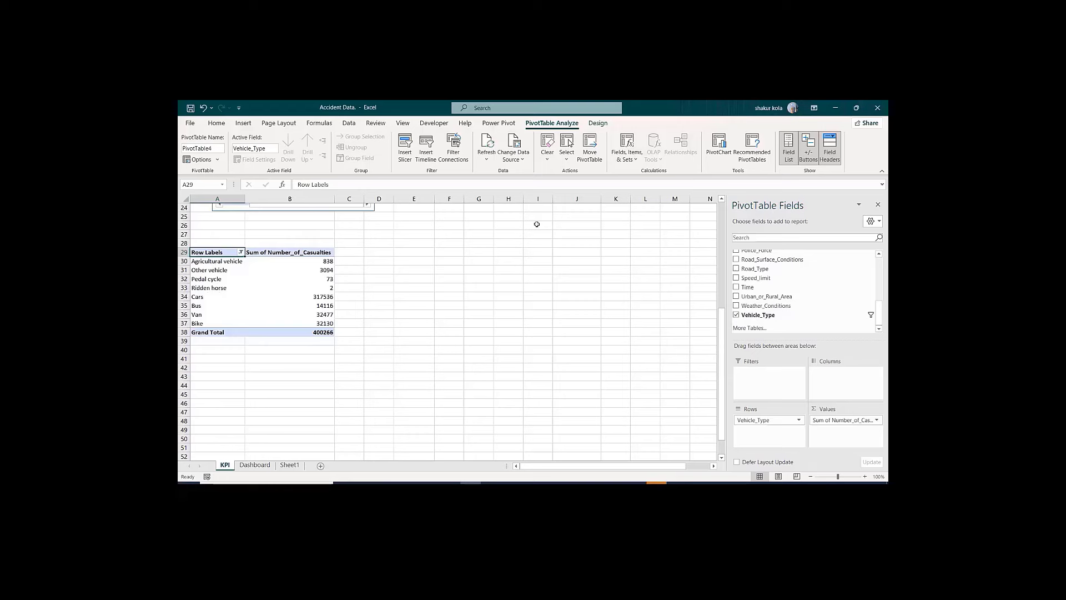
# Step: Start a Vehicle_Type calculated item named Others whose formula sums Other vehicle and Pedal cycle
pyautogui.click(626, 156)
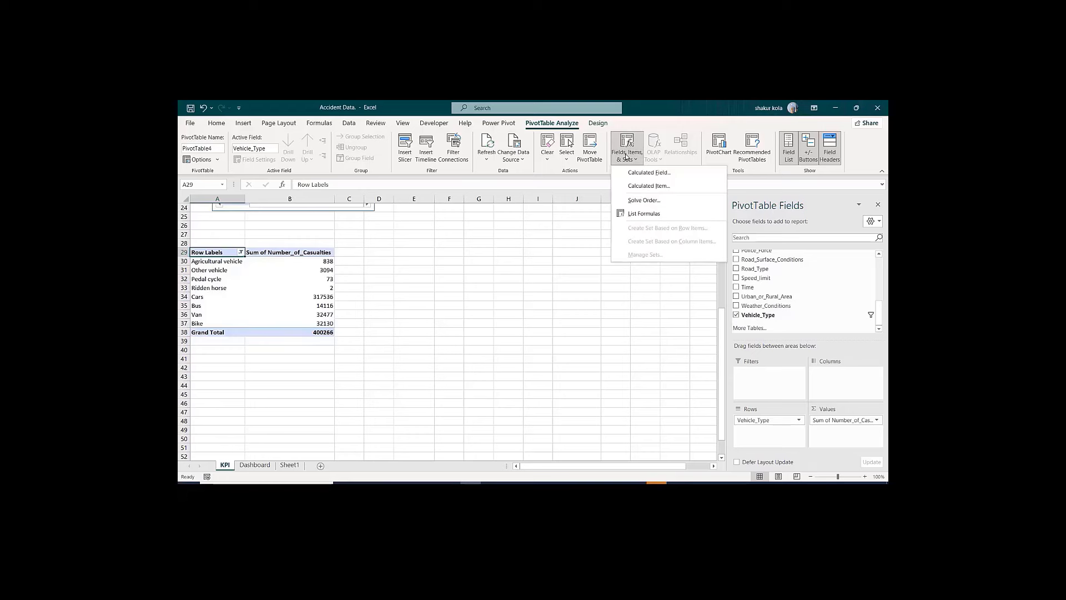
pyautogui.click(638, 185)
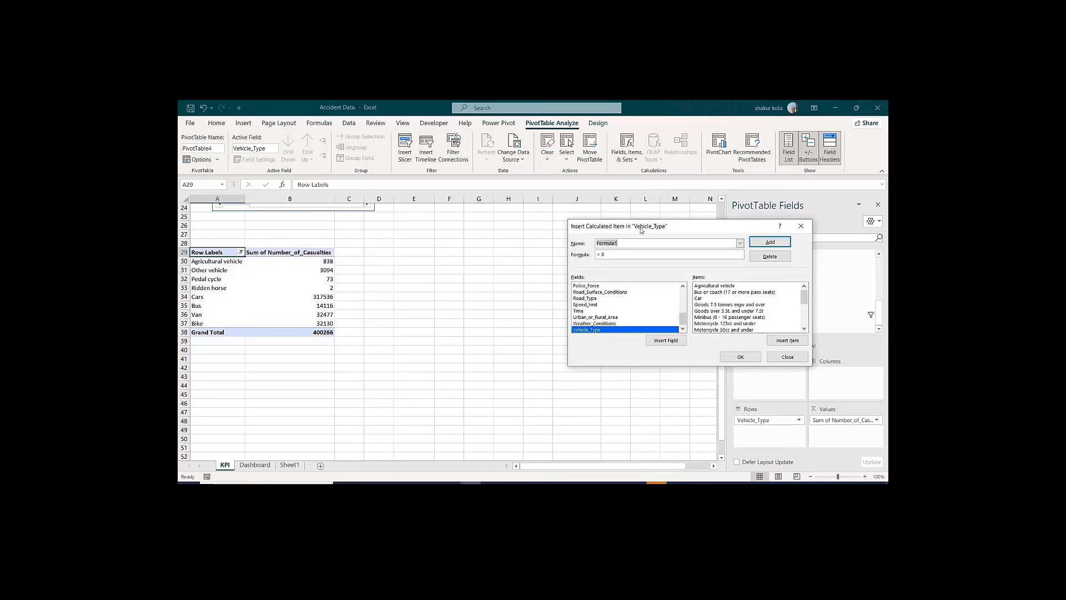
pyautogui.write('Others')
pyautogui.moveTo(806, 299); pyautogui.dragTo(806, 315)
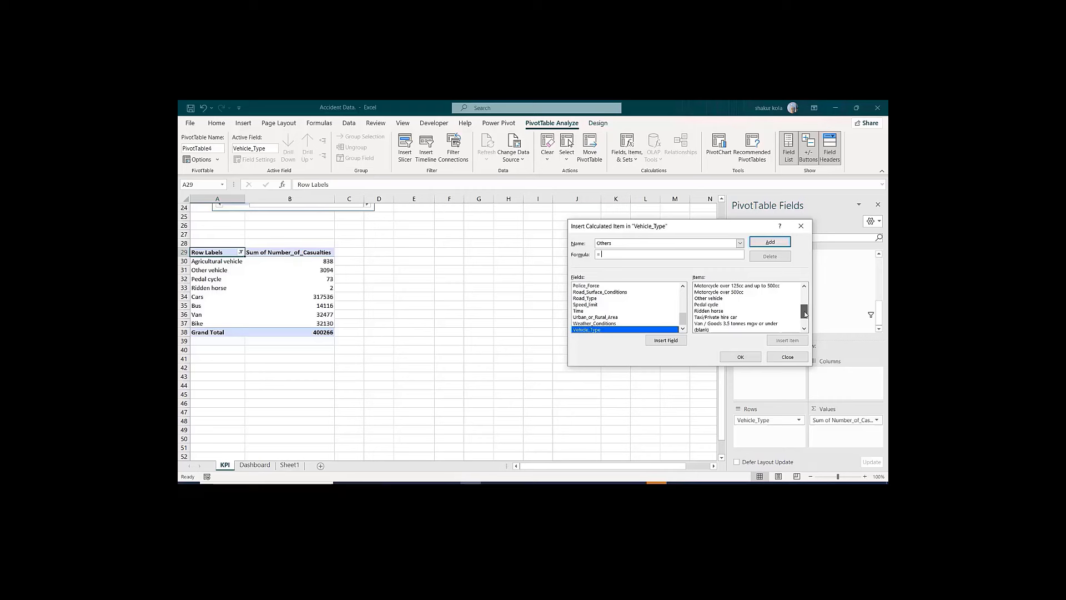
pyautogui.click(714, 299)
pyautogui.doubleClick(714, 299)
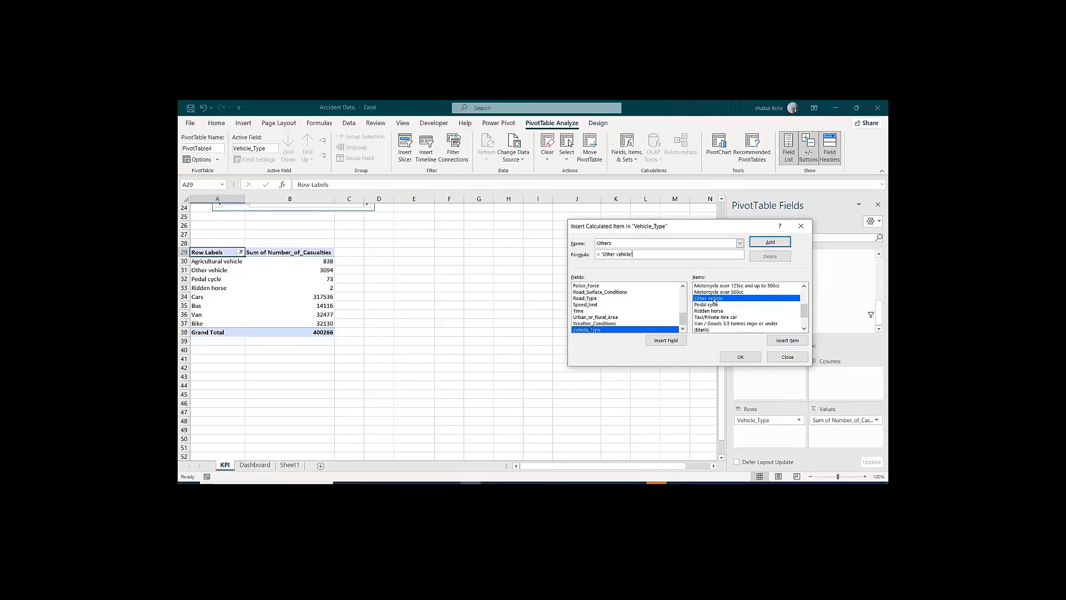
pyautogui.write('+')
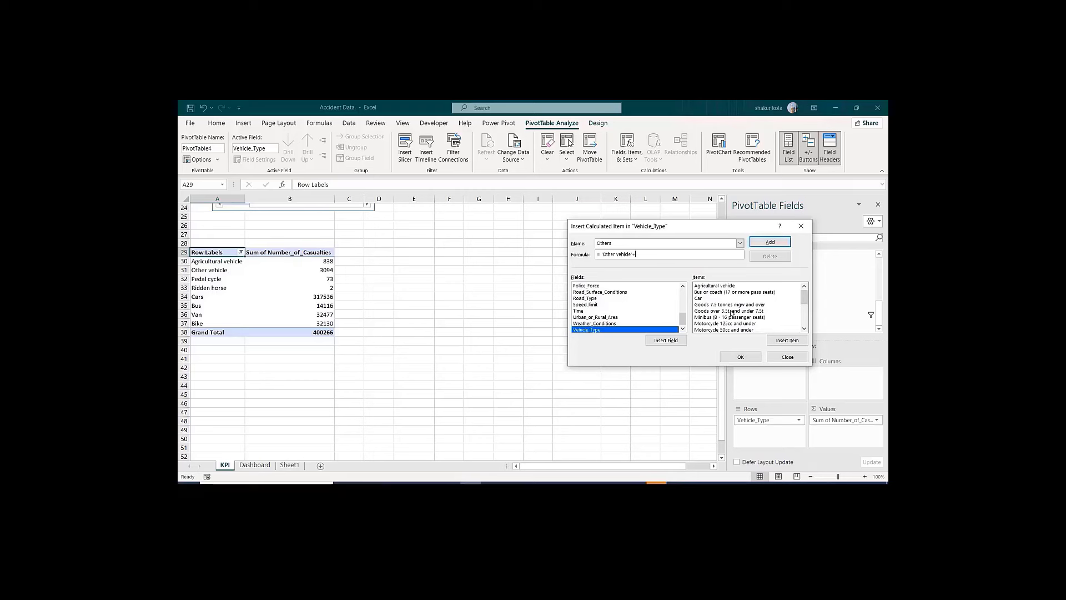
pyautogui.moveTo(802, 300); pyautogui.dragTo(803, 320)
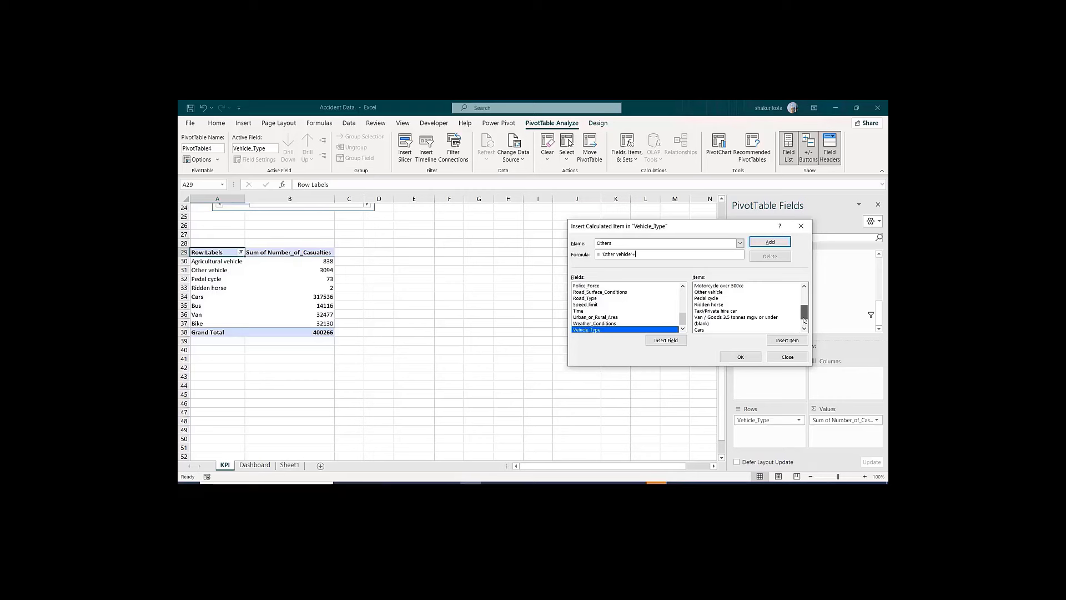
pyautogui.click(706, 300)
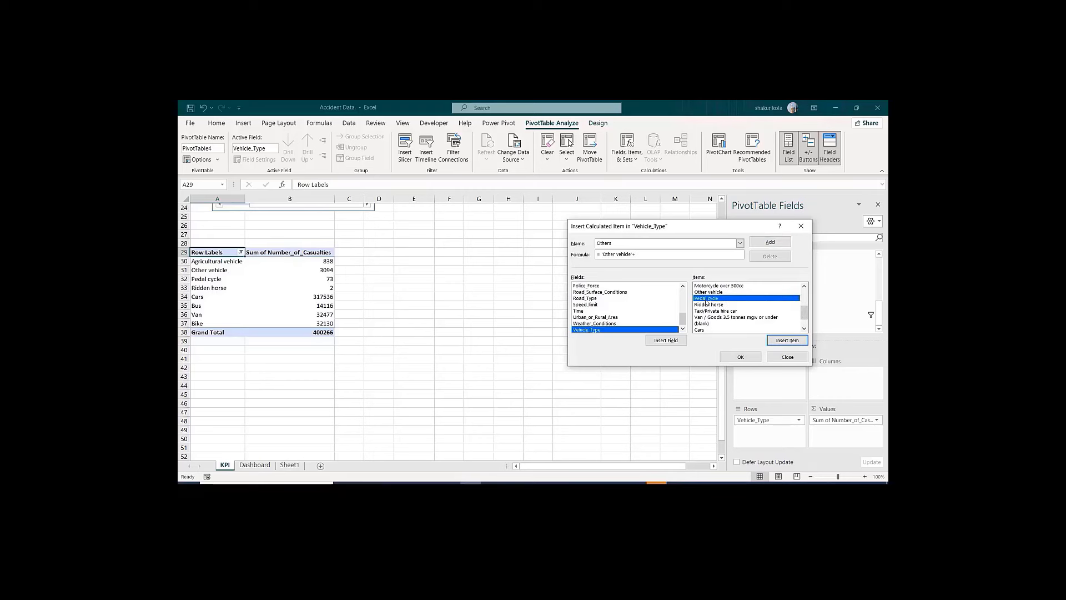
pyautogui.doubleClick(703, 300)
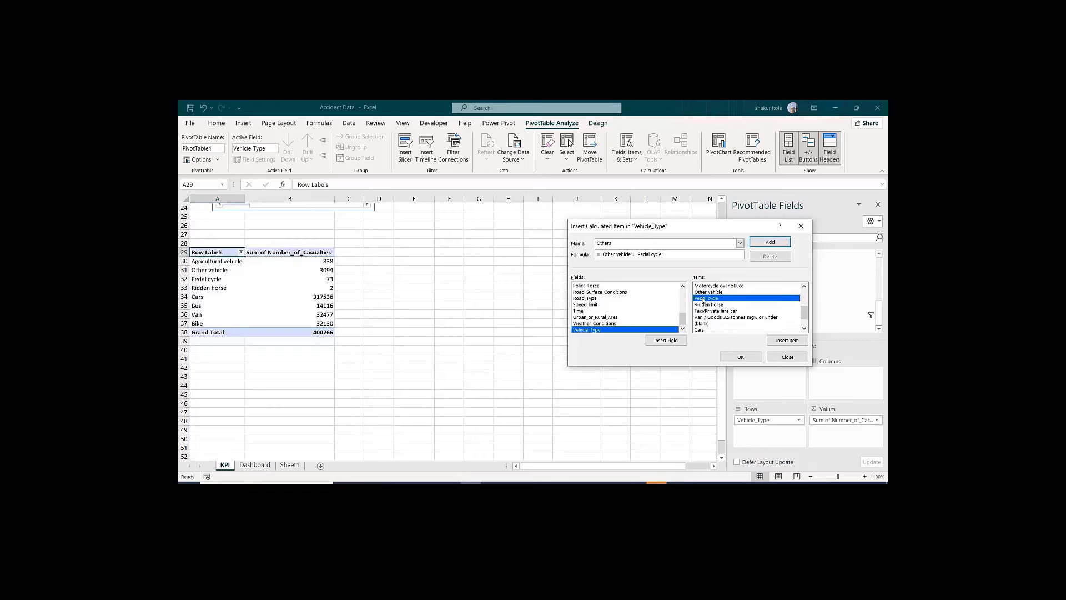
# Step: Extend the Others formula with Ridden horse and apply the calculated item to the pivot table
pyautogui.write('+')
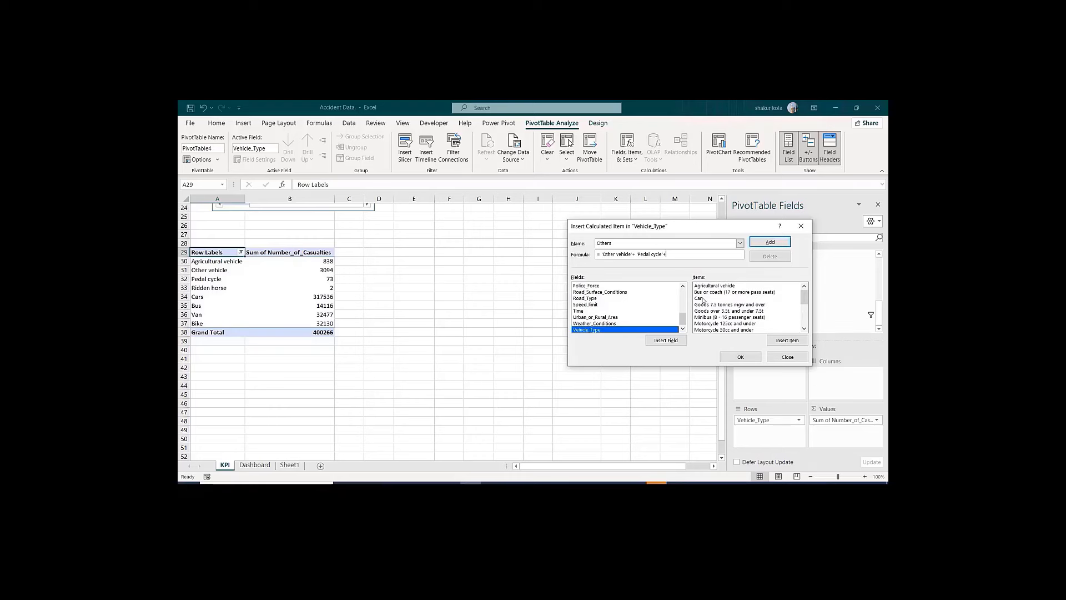
pyautogui.moveTo(804, 300); pyautogui.dragTo(803, 317)
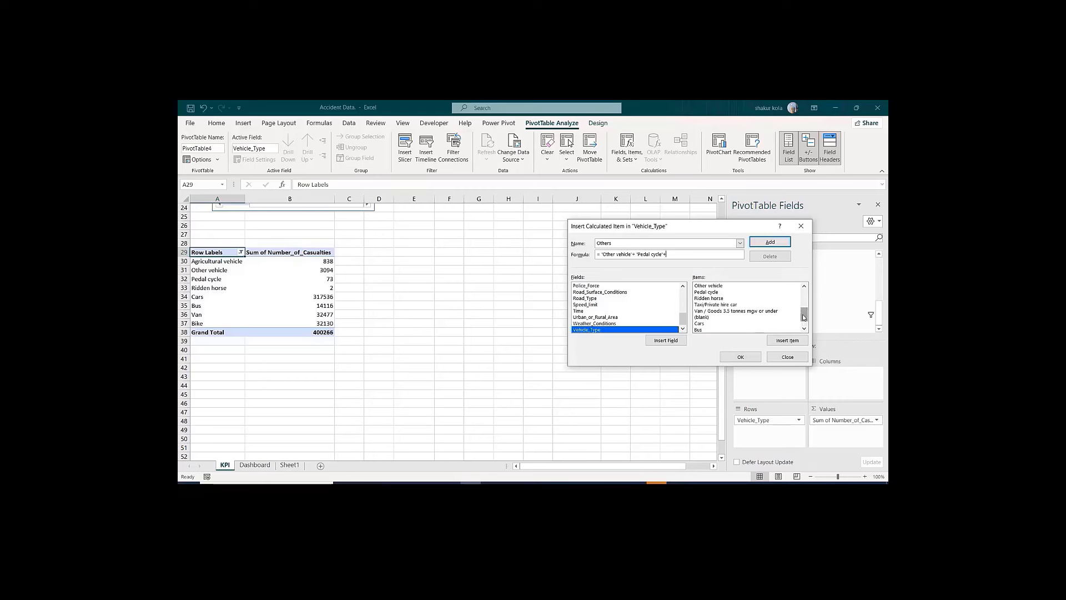
pyautogui.doubleClick(711, 298)
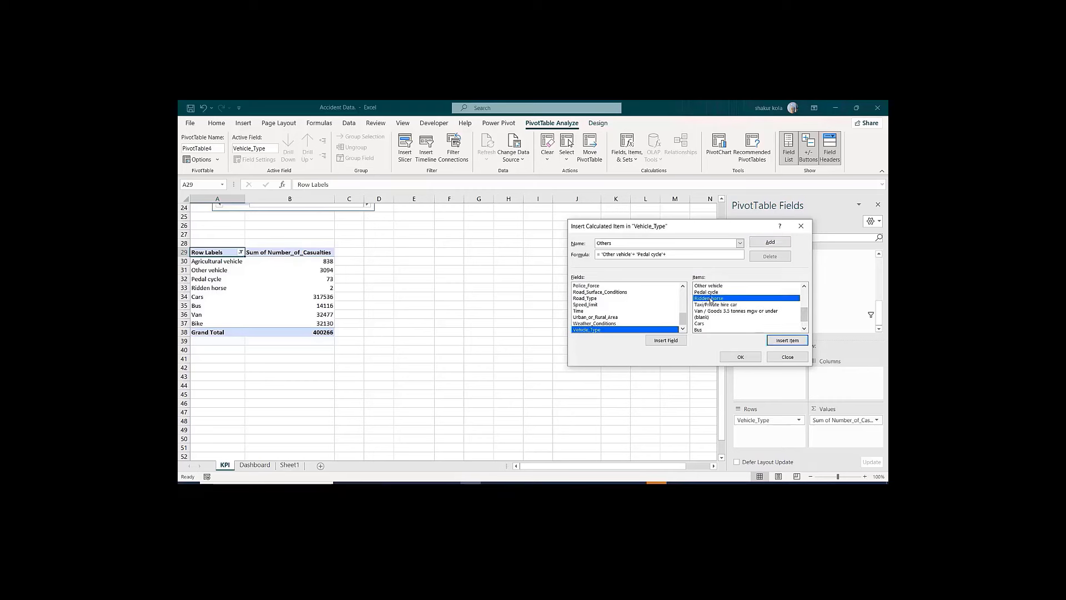
pyautogui.write('+')
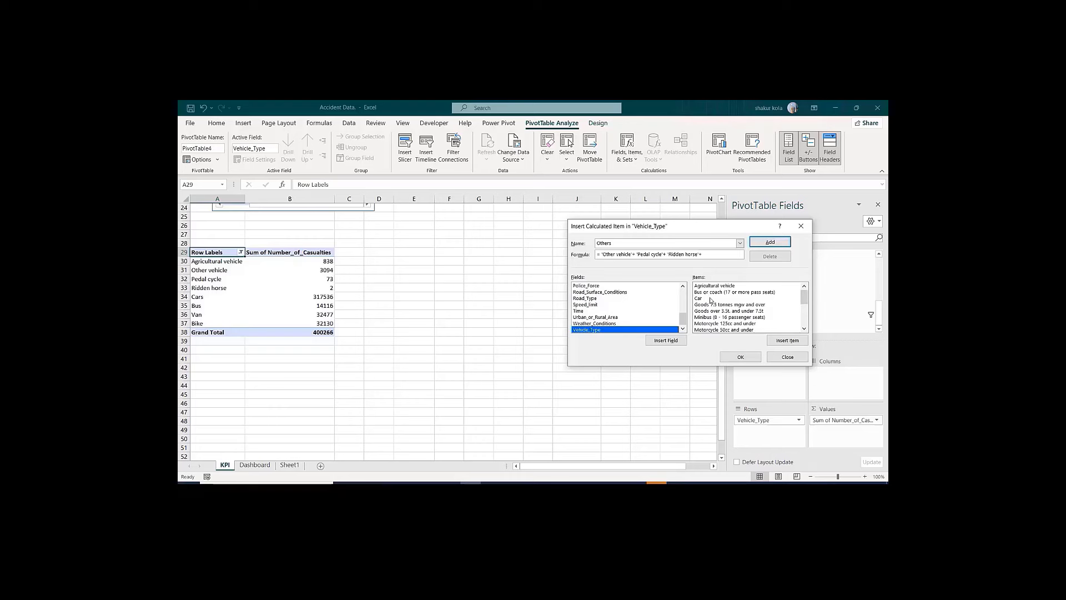
pyautogui.moveTo(802, 298); pyautogui.dragTo(805, 317)
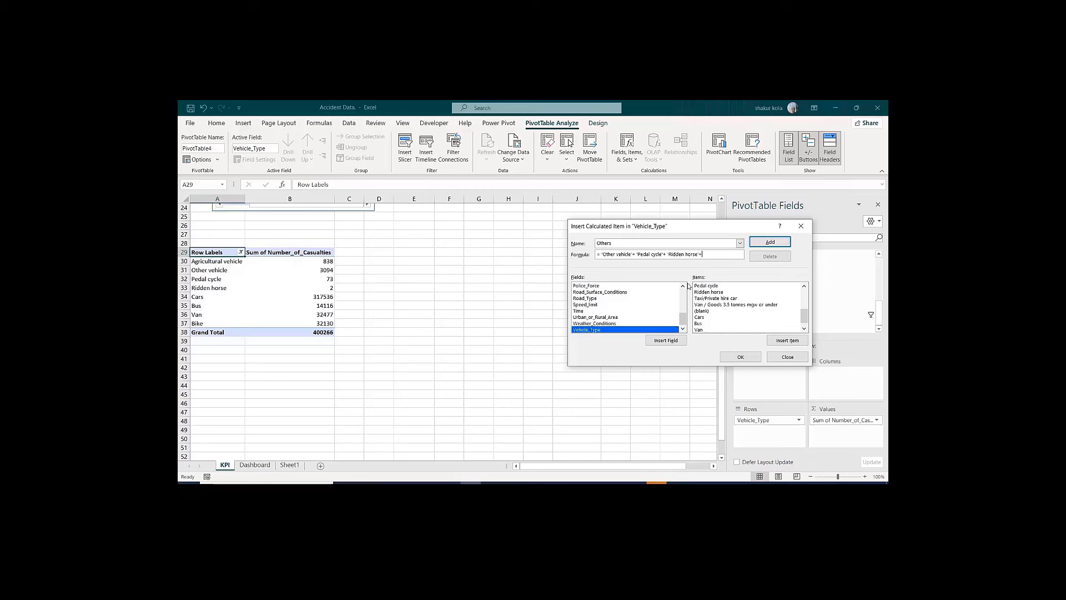
pyautogui.press('BackSpace')
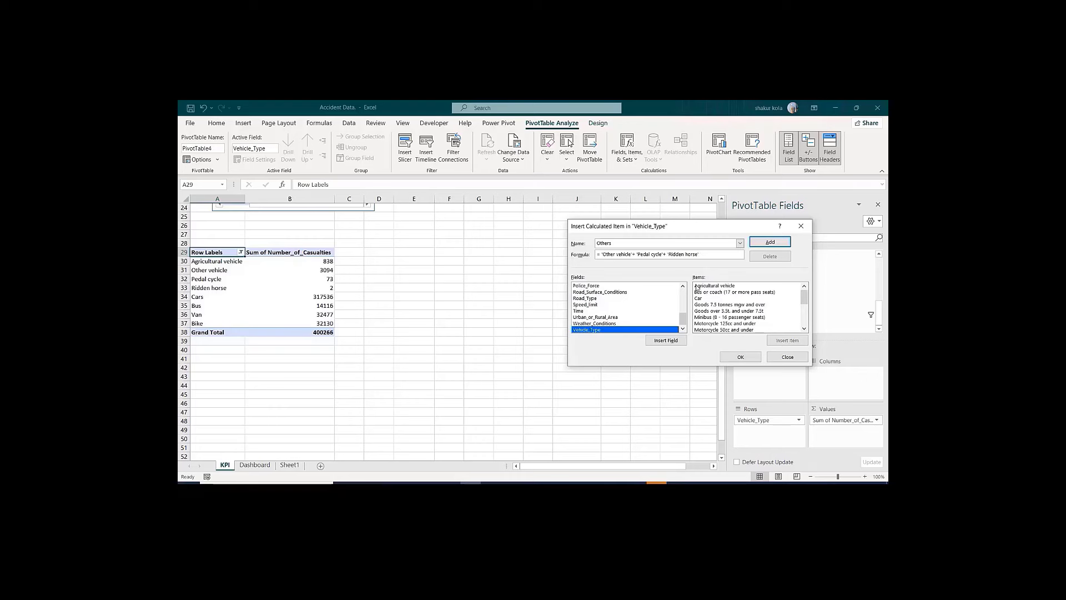
pyautogui.click(770, 243)
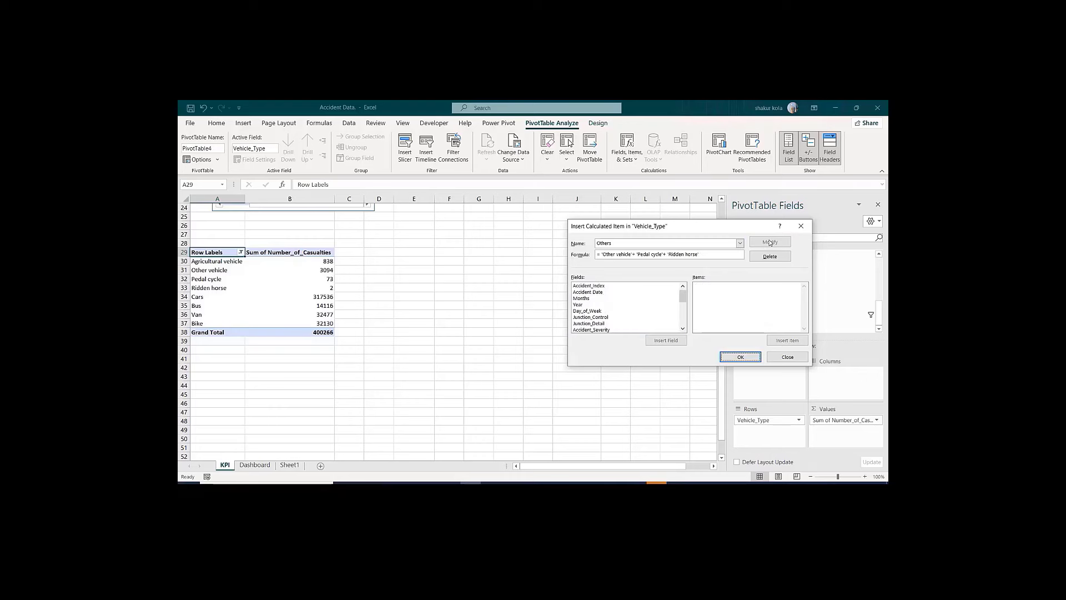
pyautogui.click(726, 359)
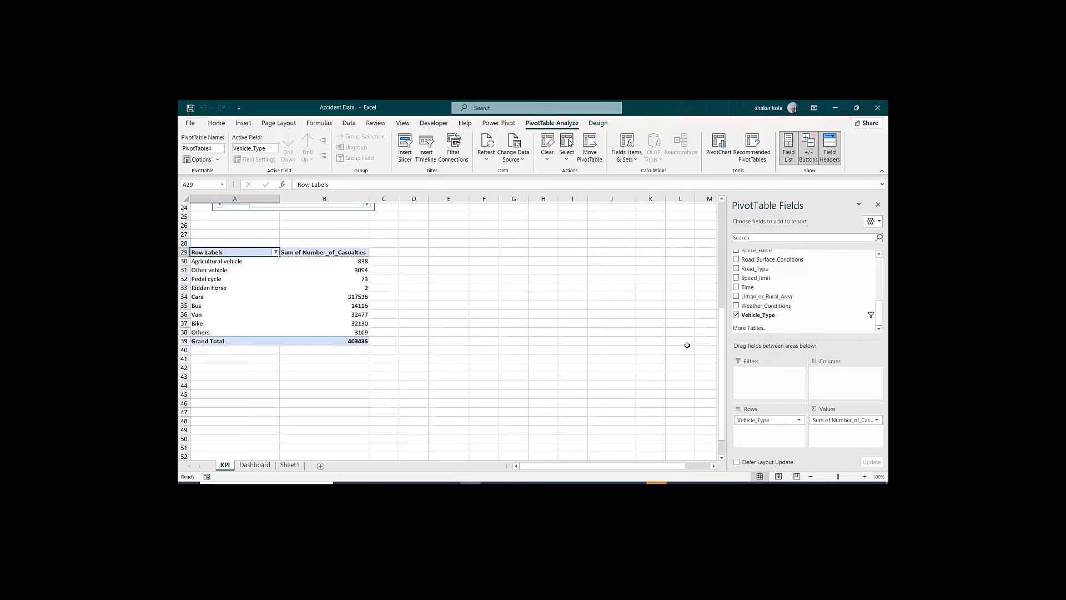
# Step: Exclude Other vehicle, Pedal cycle and Ridden horse from the pivot table's row labels
pyautogui.click(276, 253)
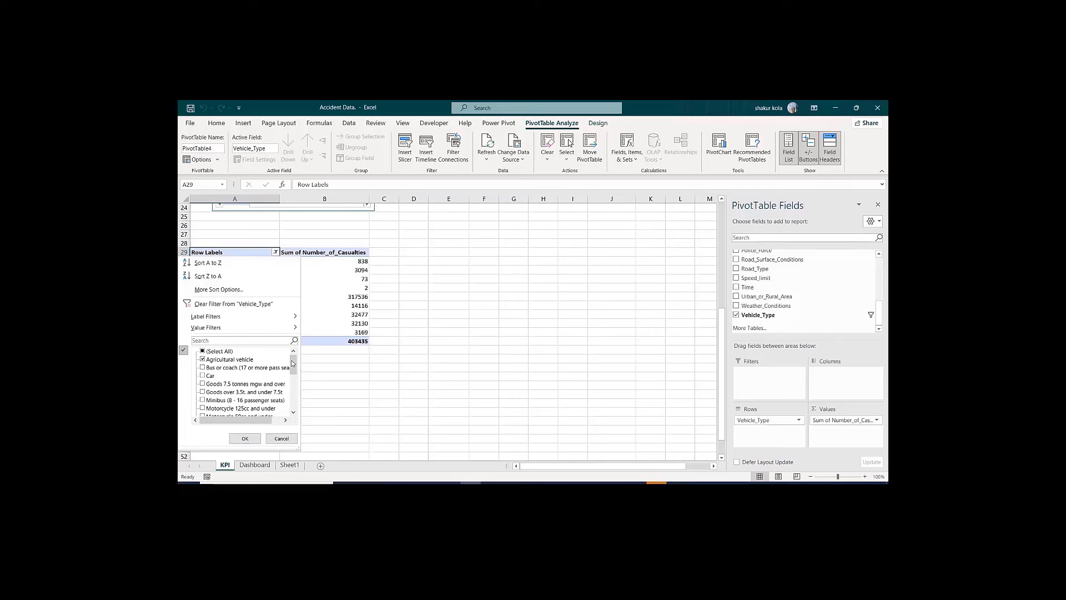
pyautogui.moveTo(293, 363); pyautogui.dragTo(293, 399)
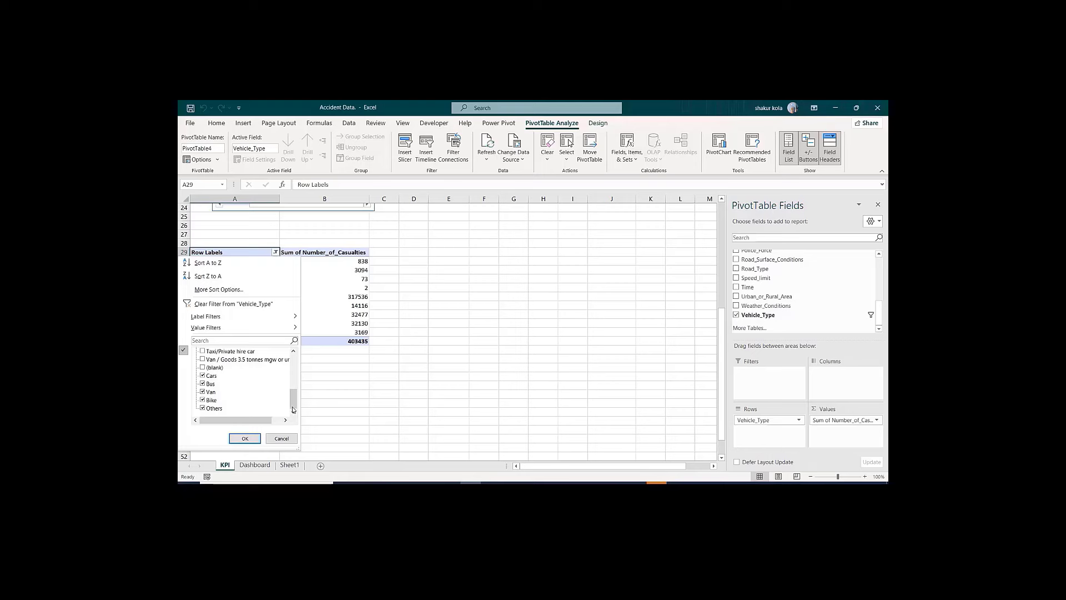
pyautogui.moveTo(294, 410); pyautogui.dragTo(293, 397)
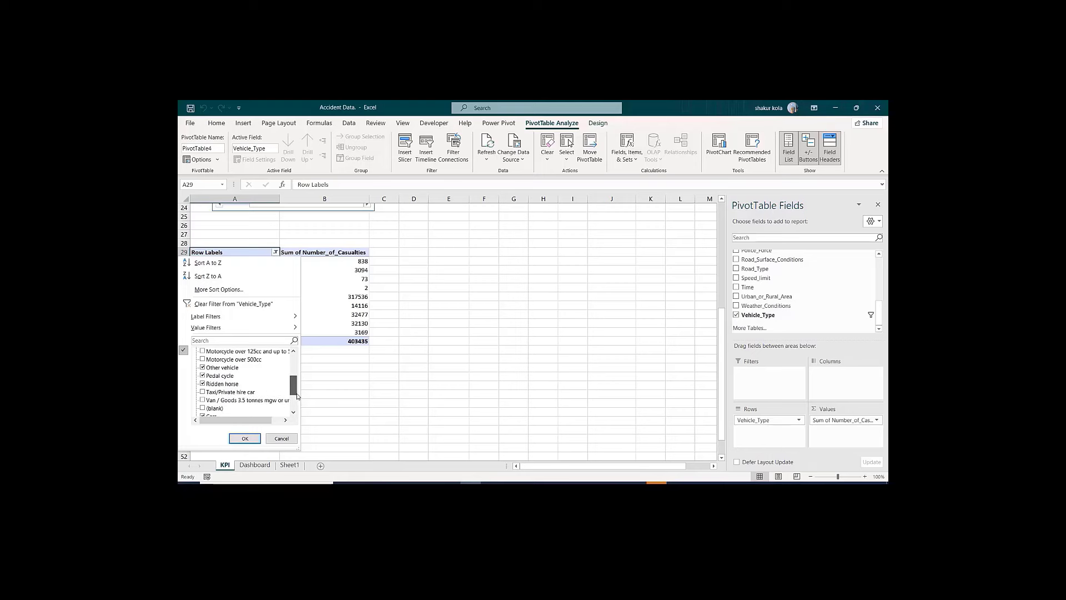
pyautogui.click(203, 367)
pyautogui.click(203, 375)
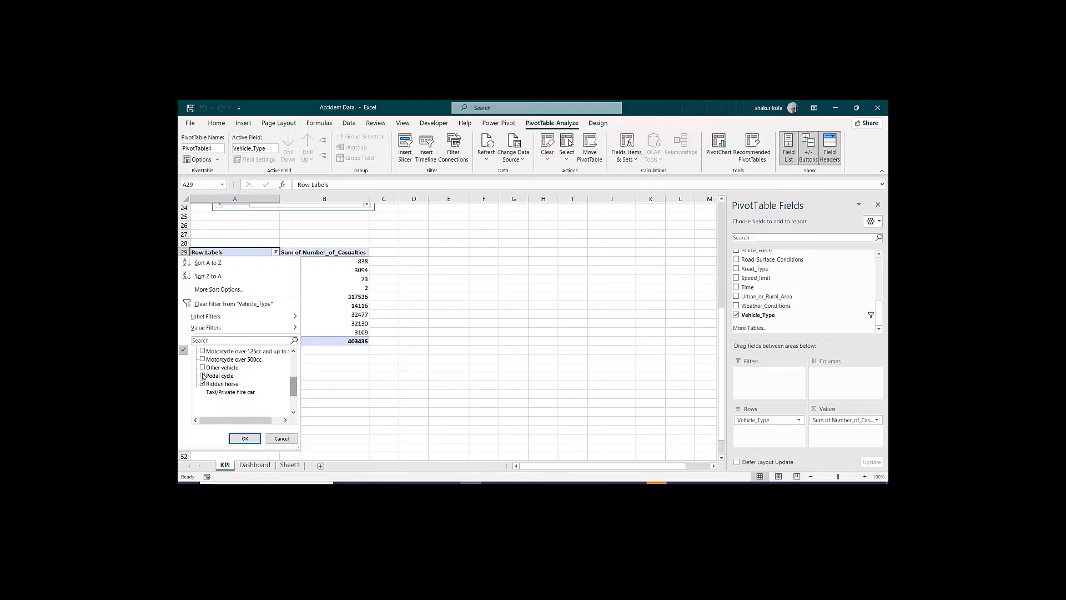
pyautogui.click(202, 383)
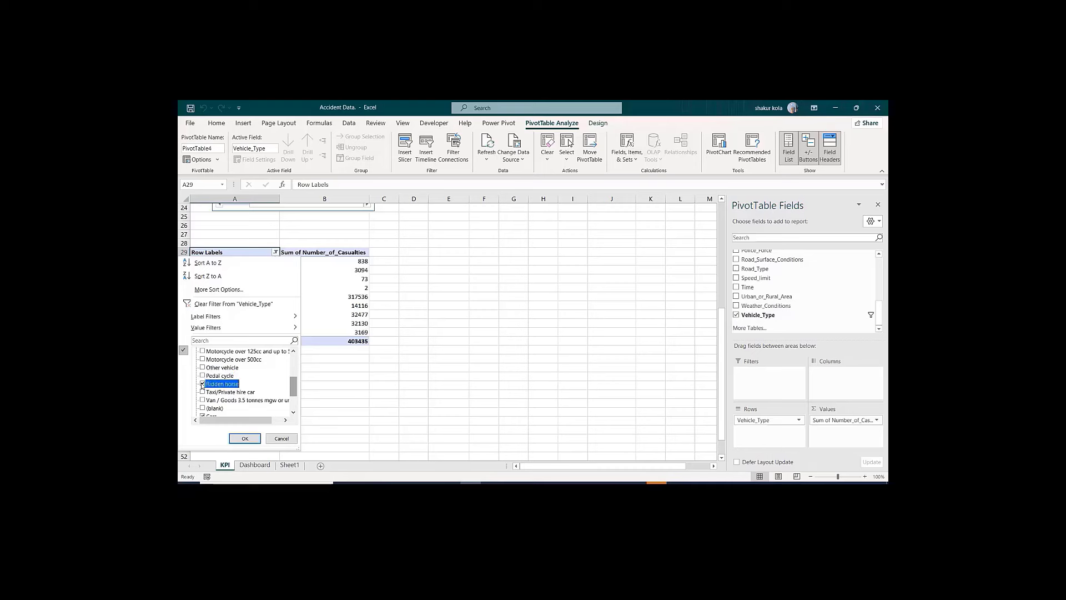
pyautogui.click(244, 439)
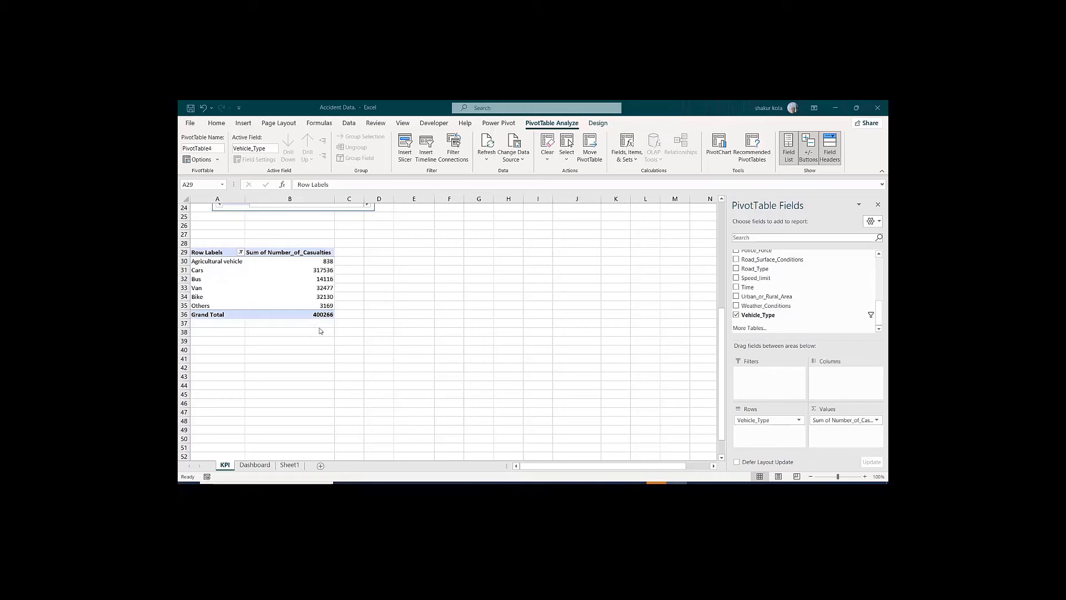
# Step: Check the KPI cards on the Dashboard sheet and examine the casualty sums per vehicle type in the KPI sheet's pivot table
pyautogui.hotkey('ctrl', 'pagedown')
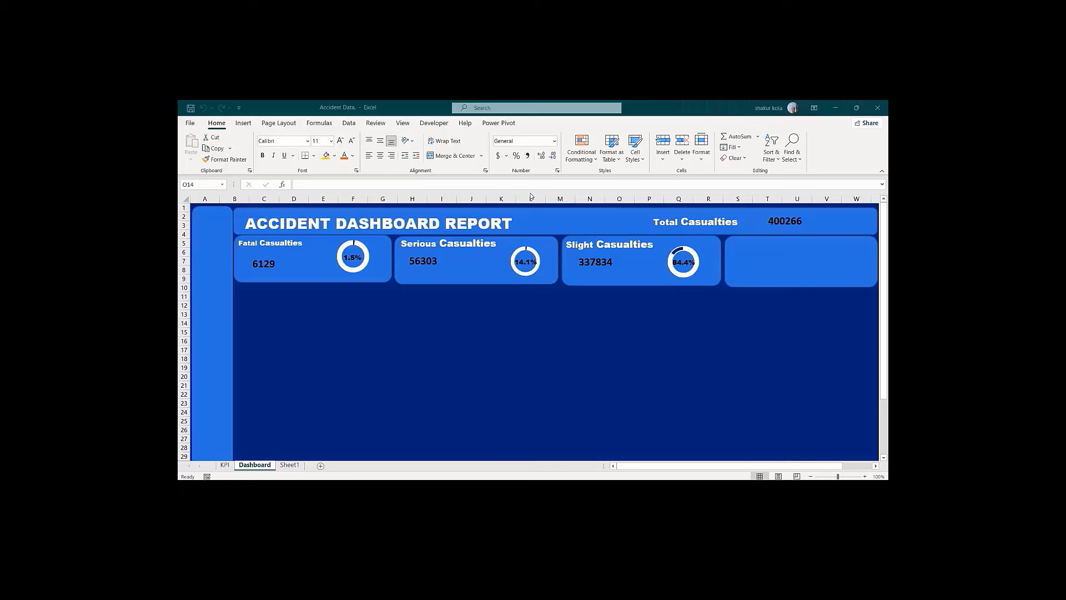
pyautogui.click(224, 466)
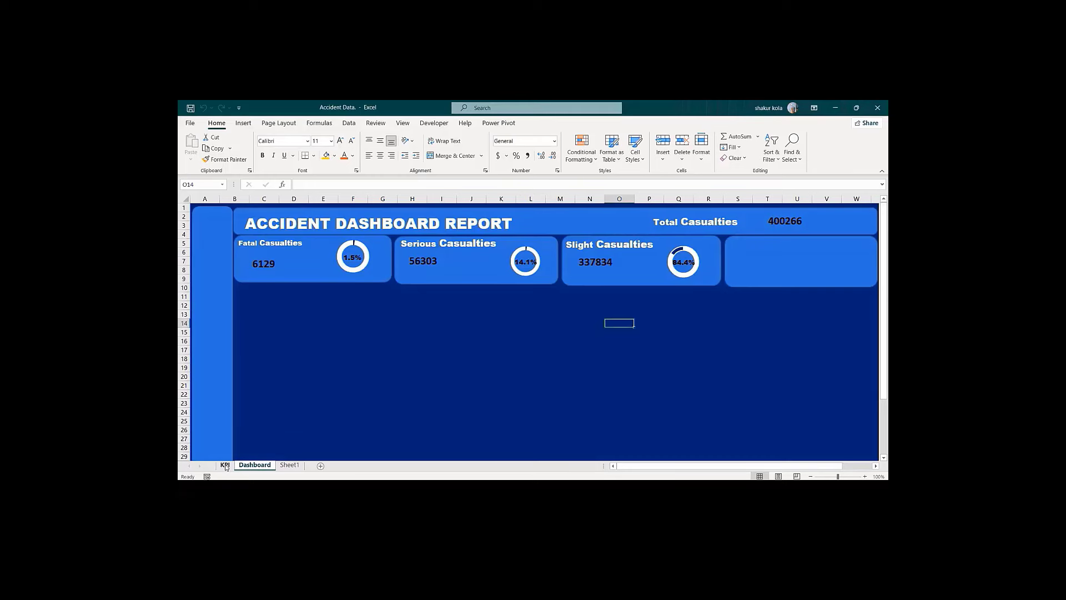
pyautogui.click(225, 466)
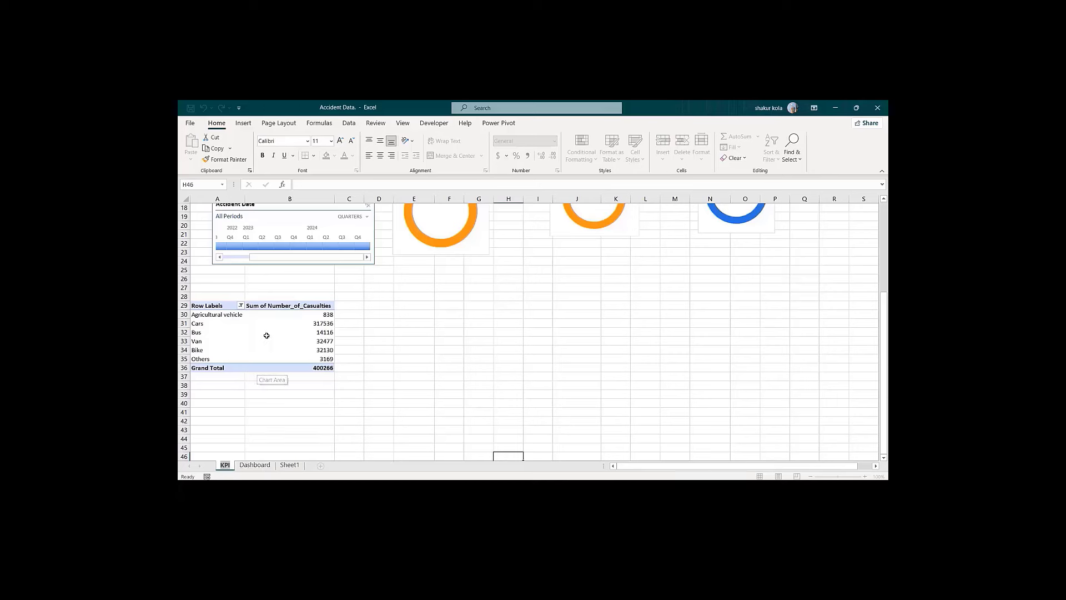
pyautogui.click(321, 306)
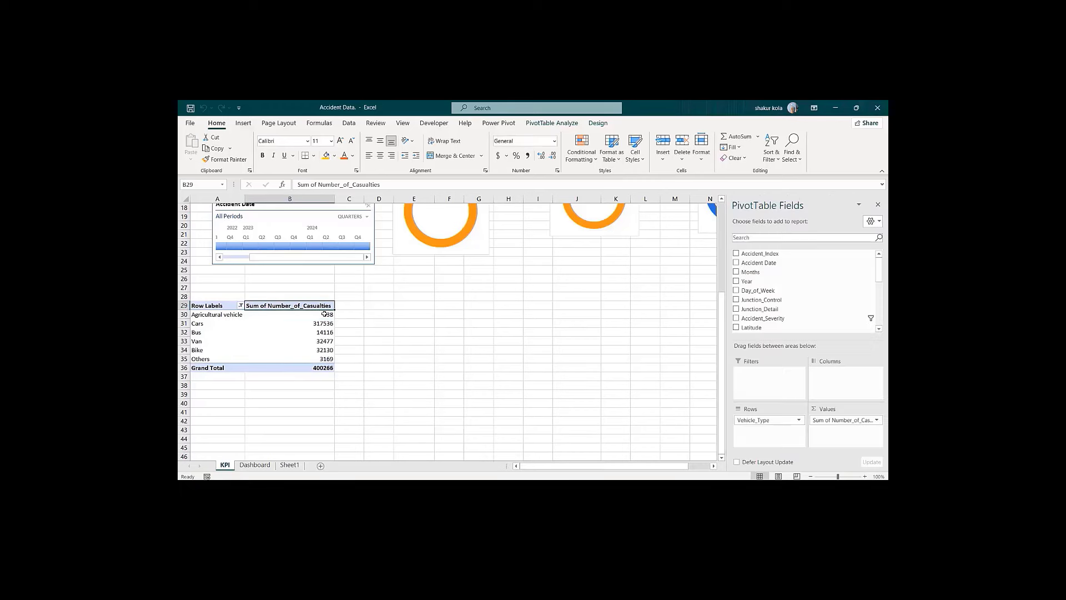
pyautogui.press('Down')
pyautogui.press('Down')
pyautogui.press('Down')
pyautogui.press('Down')
pyautogui.press('Down')
pyautogui.press('Down')
pyautogui.press('Down')
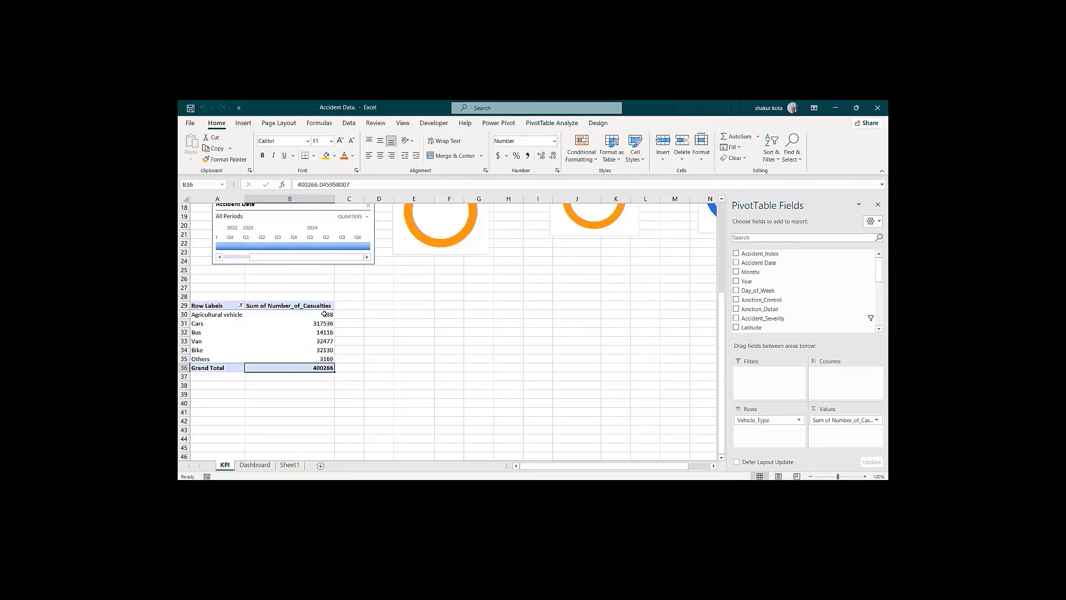
pyautogui.press('Down')
pyautogui.press('Up')
pyautogui.press('Up')
pyautogui.press('Up')
pyautogui.press('Up')
pyautogui.press('Up')
pyautogui.press('Up')
pyautogui.press('Up')
pyautogui.press('Up')
pyautogui.press('Up')
pyautogui.press('Up')
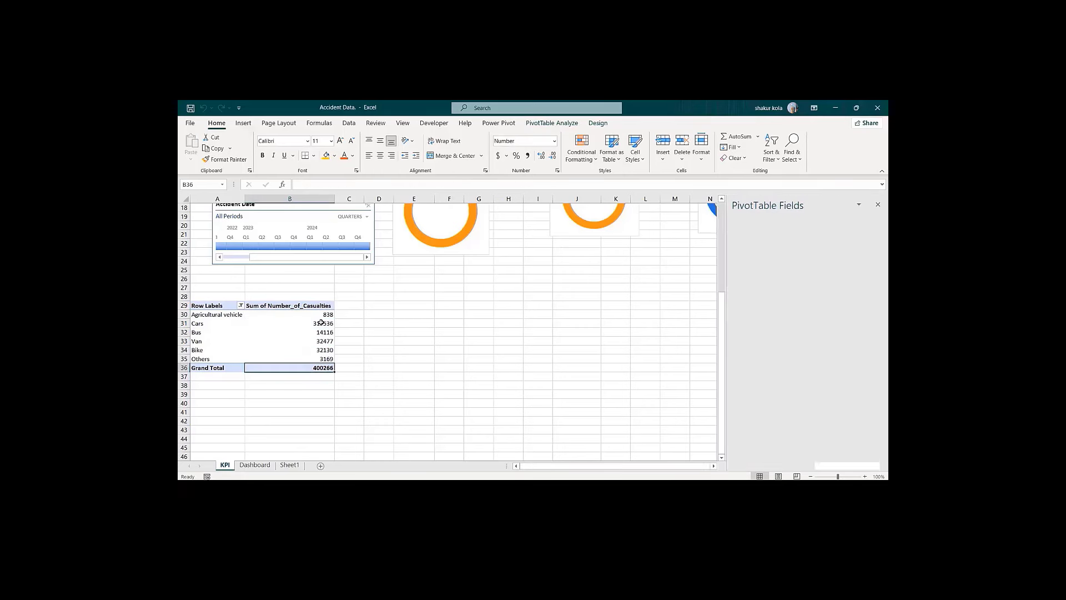
pyautogui.press('Down')
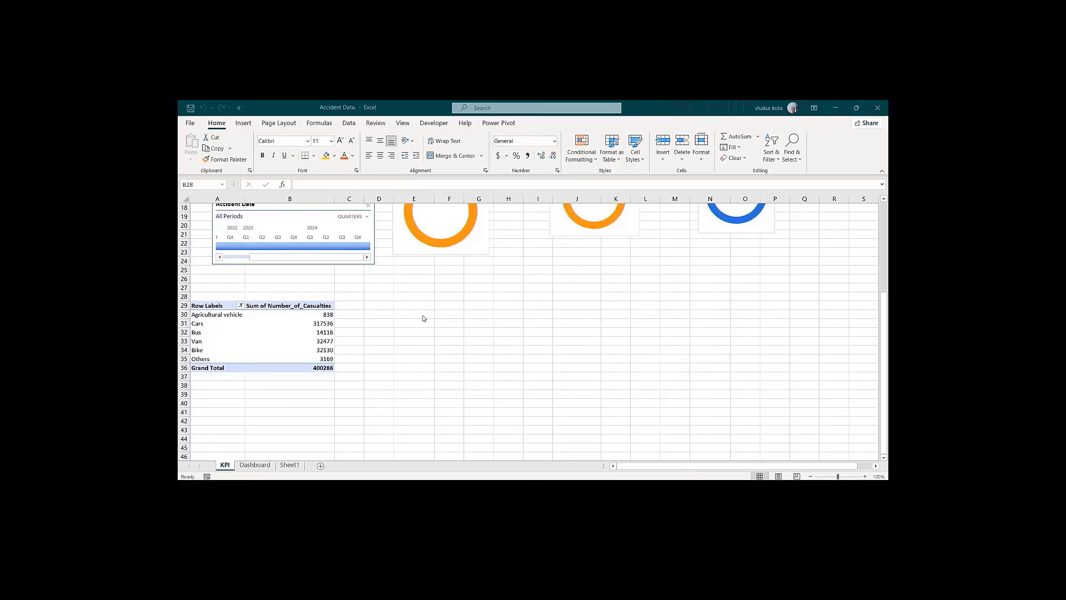
# Step: Enter the label Car Casualities in cells F30 and F31 of the KPI sheet and fit column F's width to the text
pyautogui.click(440, 315)
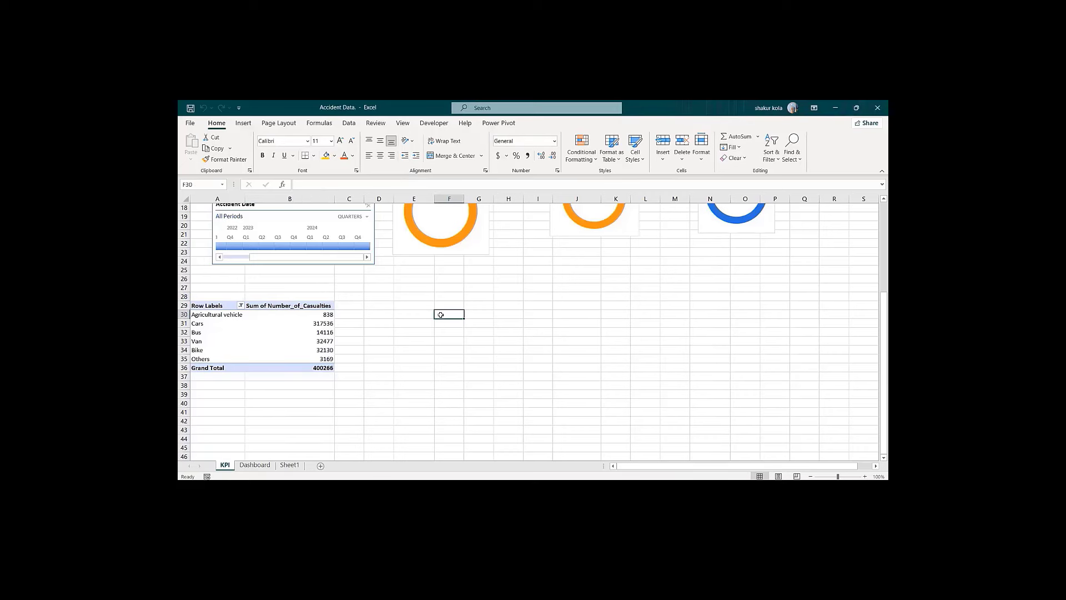
pyautogui.write('Car Ca')
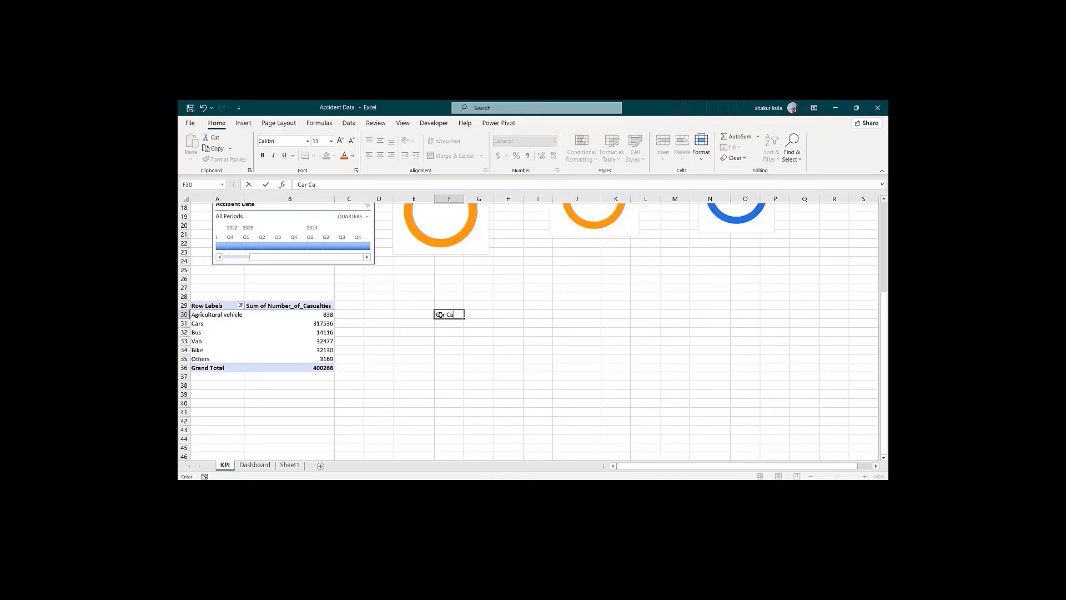
pyautogui.write('sualities')
pyautogui.press('Return')
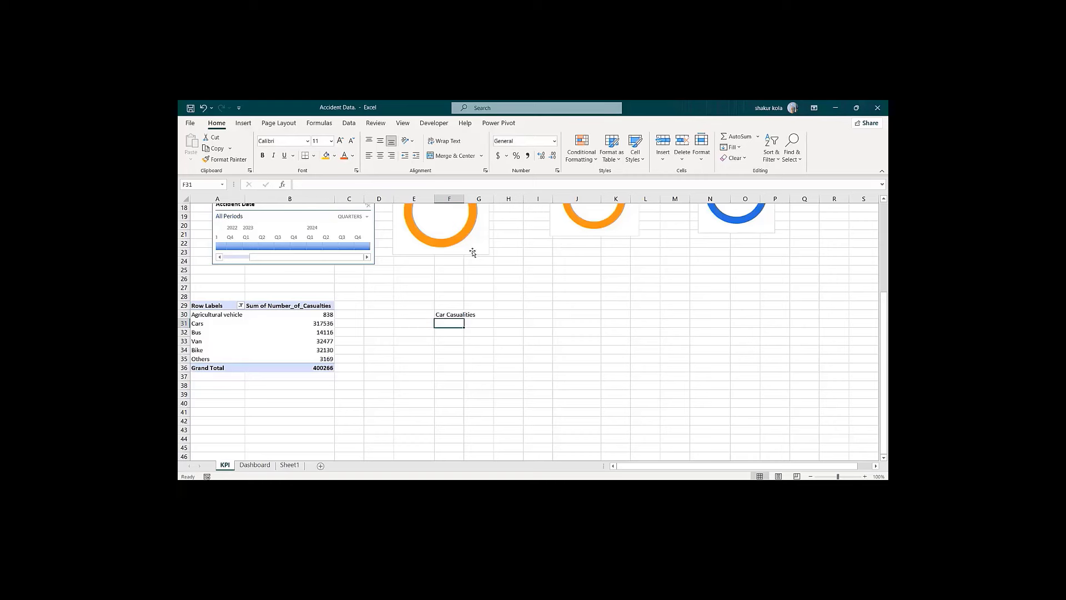
pyautogui.doubleClick(465, 199)
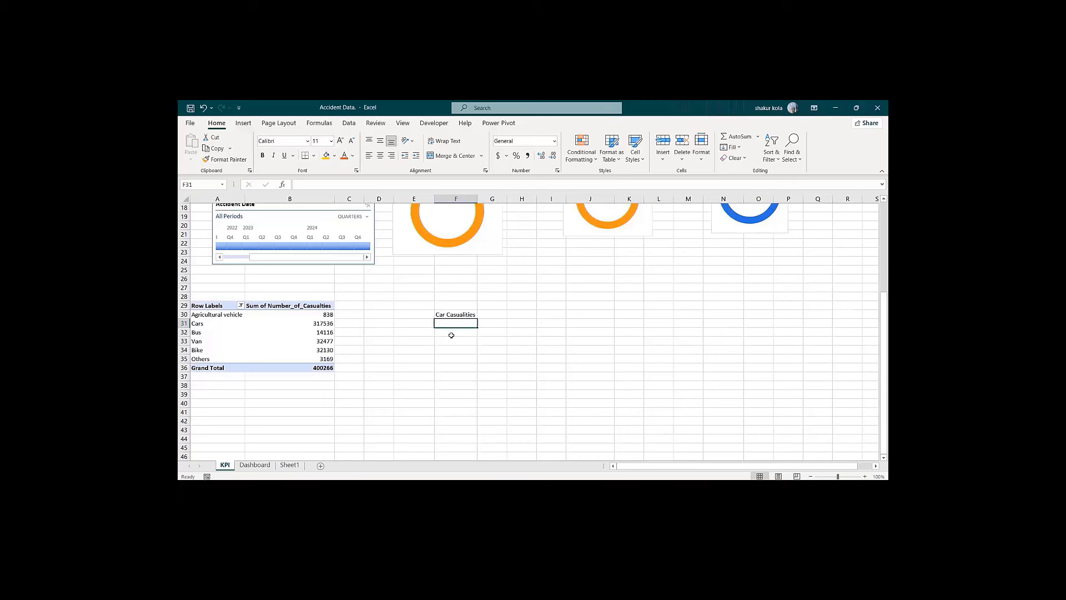
pyautogui.write('Car Casualities')
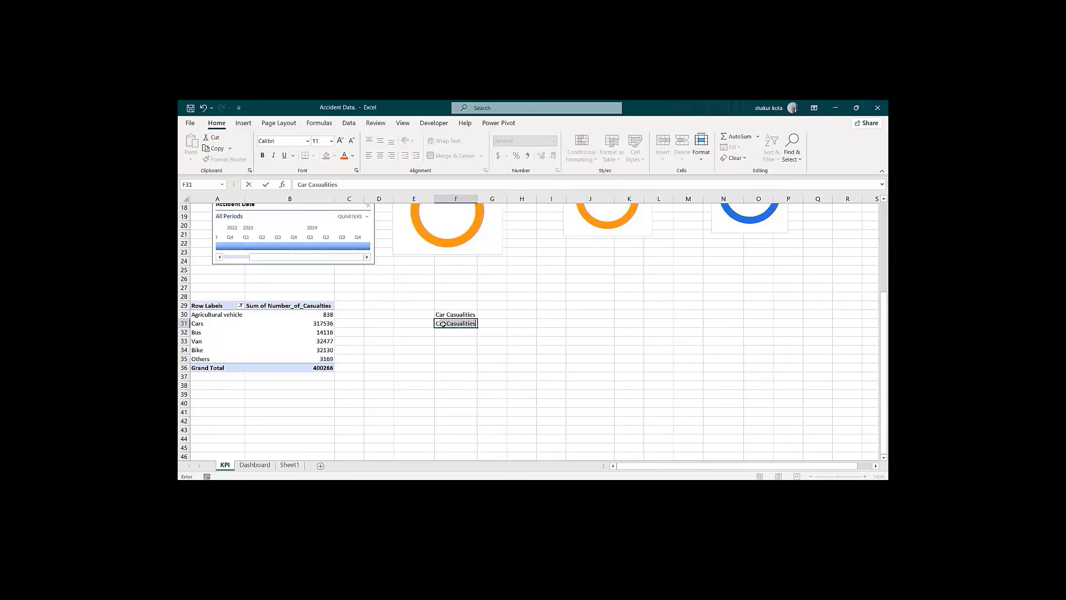
pyautogui.press('Return')
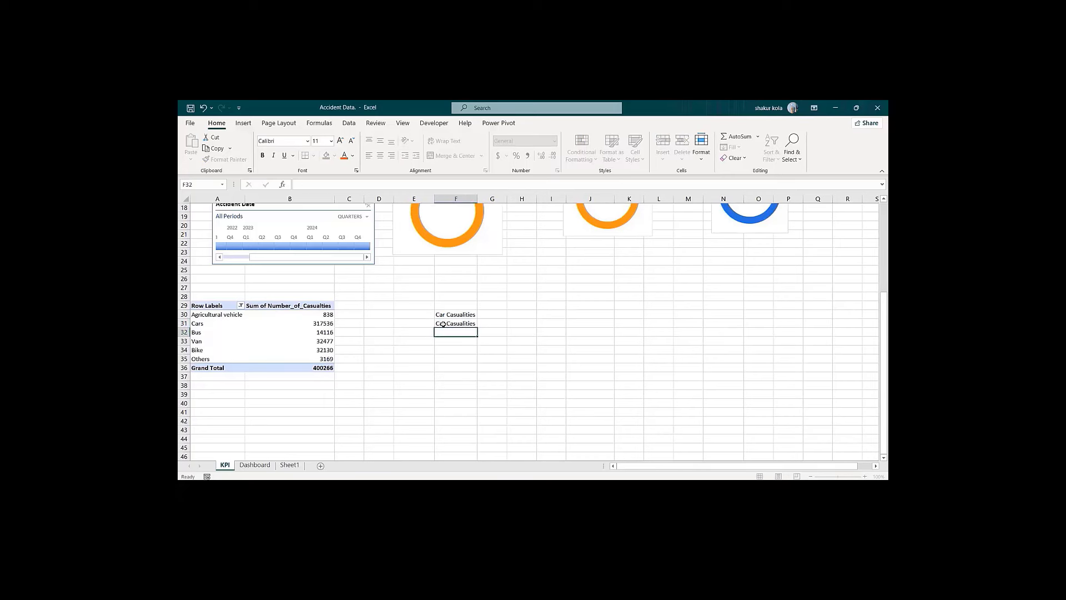
# Step: Change the label in cell F31 to Car and enter Other in cell F32
pyautogui.click(443, 323)
pyautogui.press('BackSpace')
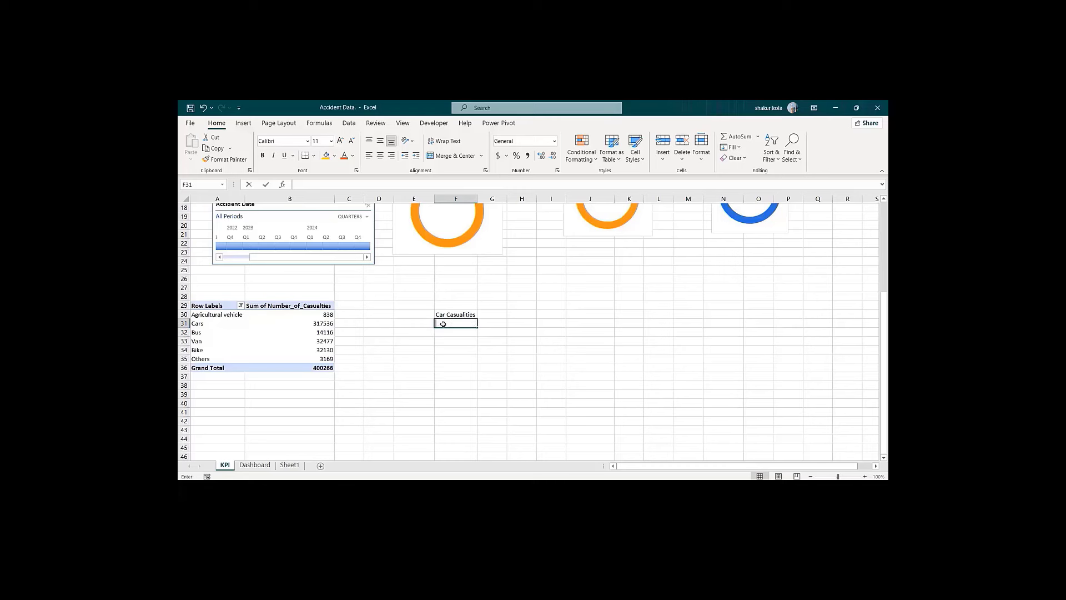
pyautogui.write('Car Casualities')
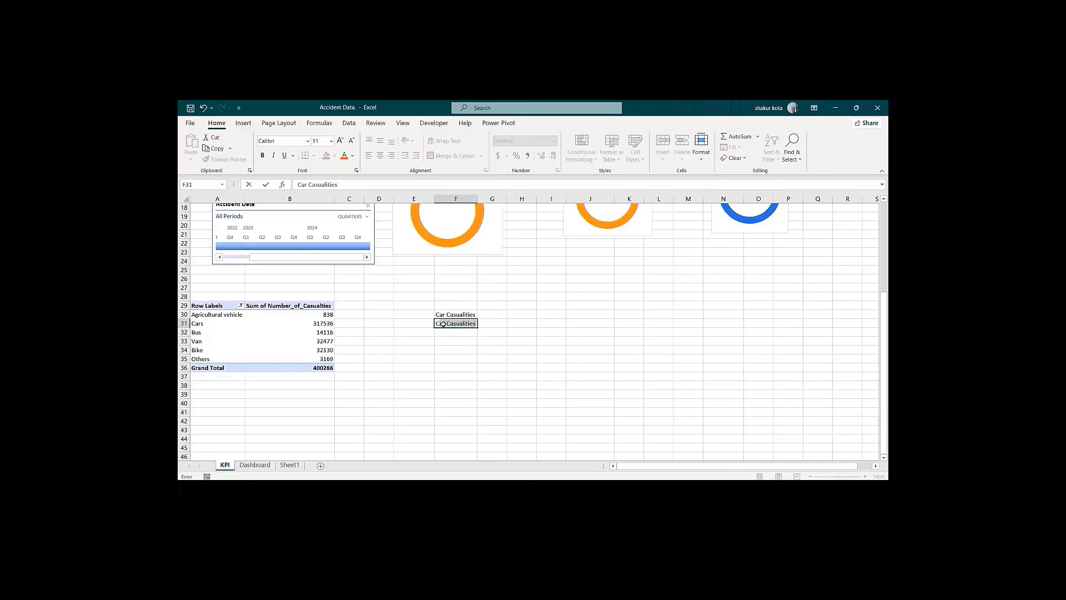
pyautogui.click(443, 324)
pyautogui.doubleClick(441, 324)
pyautogui.click(448, 325)
pyautogui.moveTo(447, 325); pyautogui.dragTo(476, 325)
pyautogui.press('BackSpace')
pyautogui.press('Return')
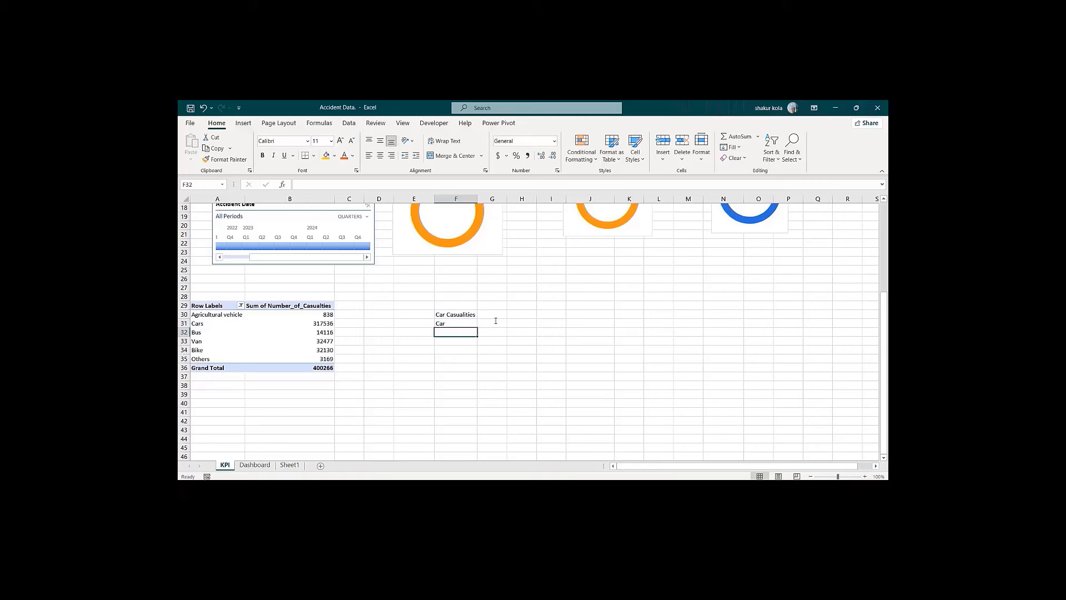
pyautogui.write('Other')
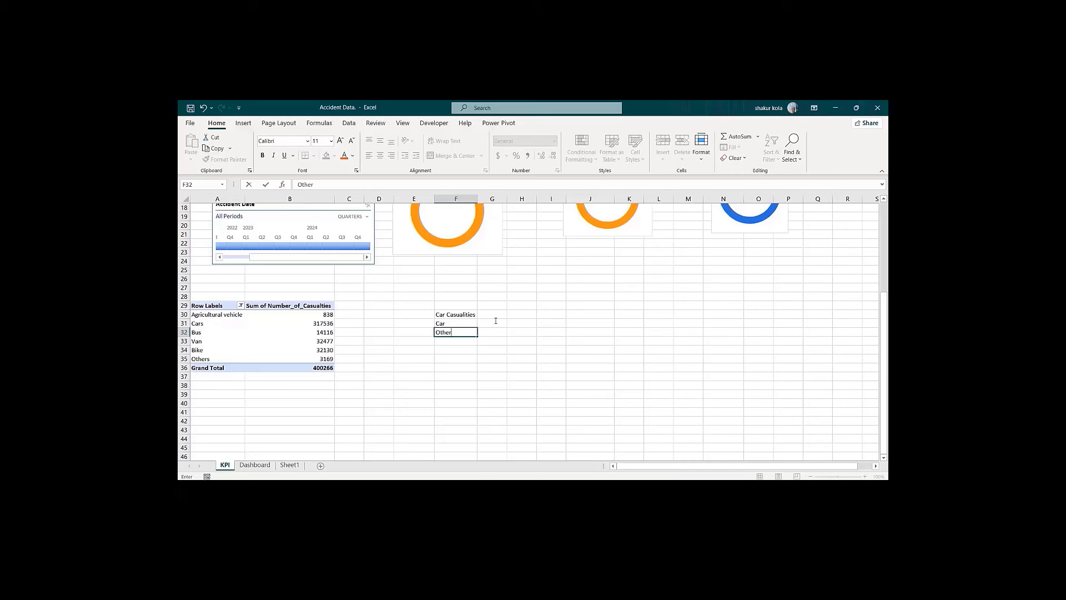
pyautogui.press('Return')
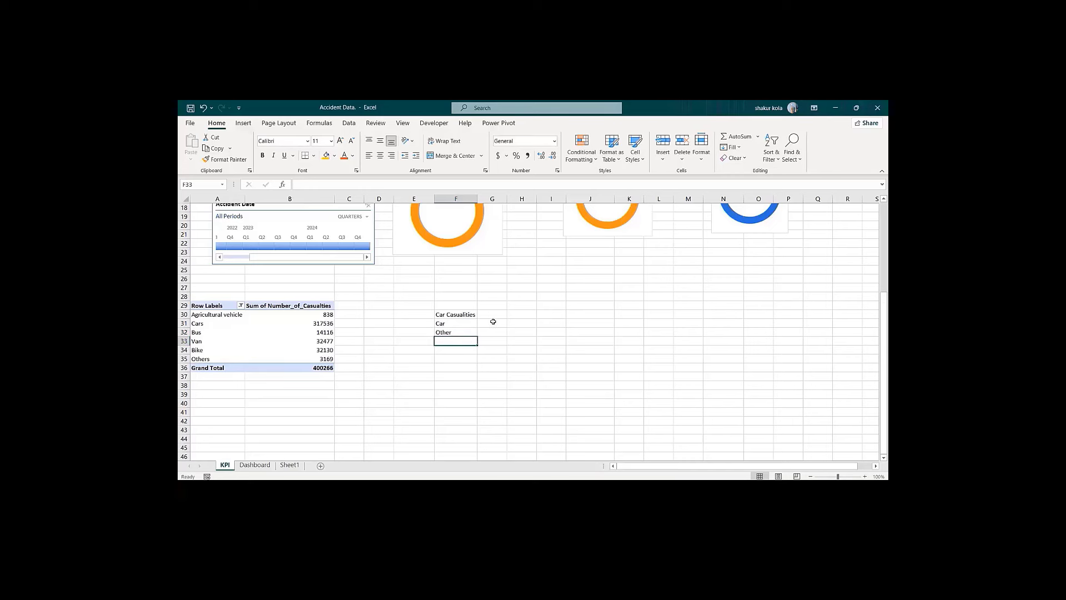
# Step: Link cell G31 to the pivot table's casualty sum for Cars
pyautogui.click(493, 322)
pyautogui.write('=')
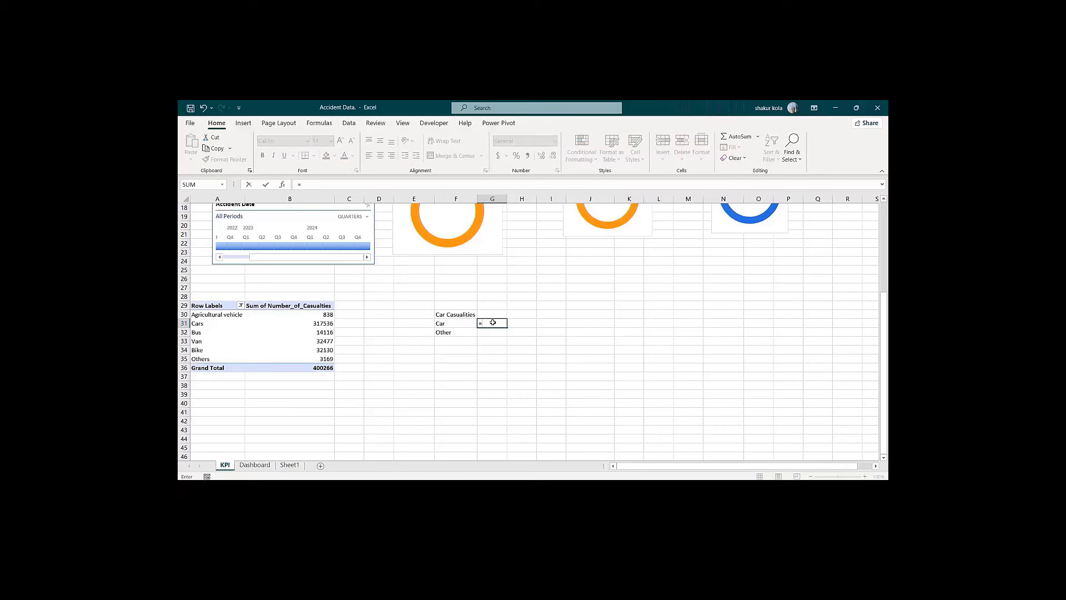
pyautogui.click(320, 324)
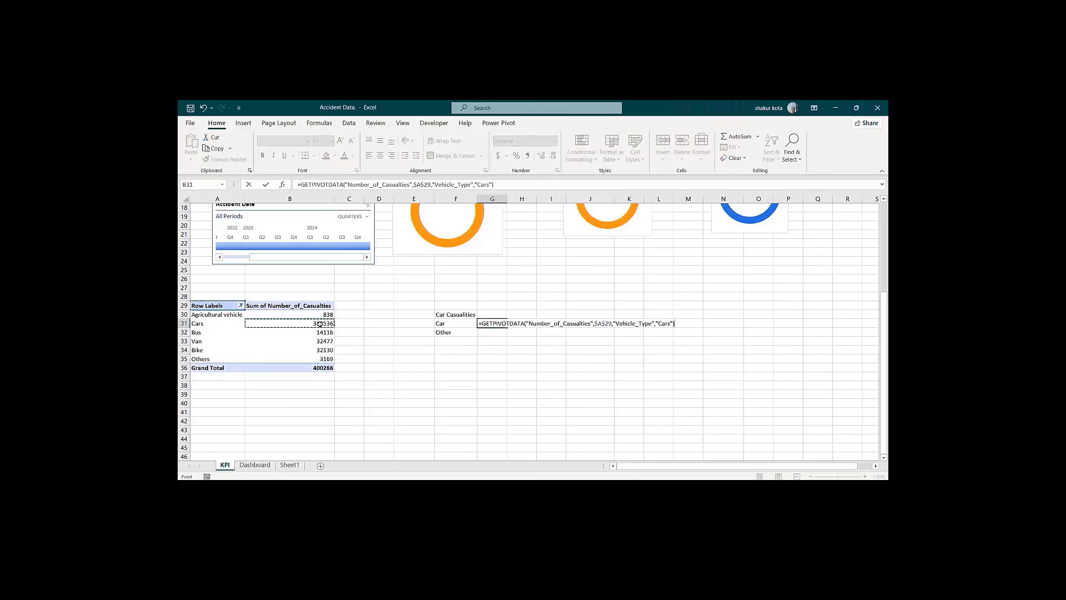
pyautogui.press('Return')
# Step: Enter a formula in G32 adding the pivot table's casualty sums for Agricultural vehicle, Bus, Van, Bike and Others
pyautogui.write('=')
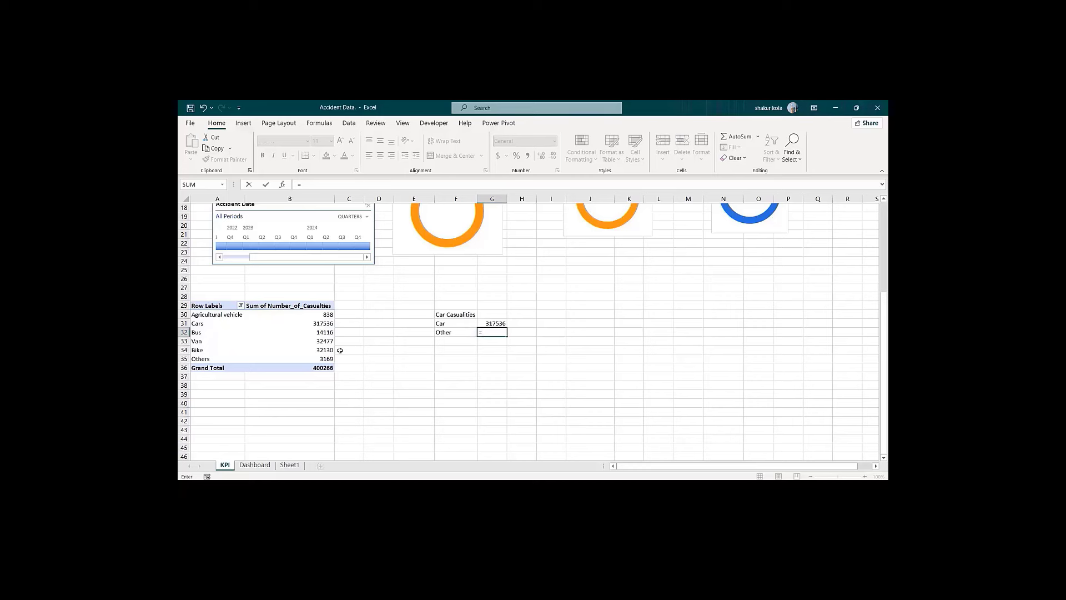
pyautogui.click(325, 315)
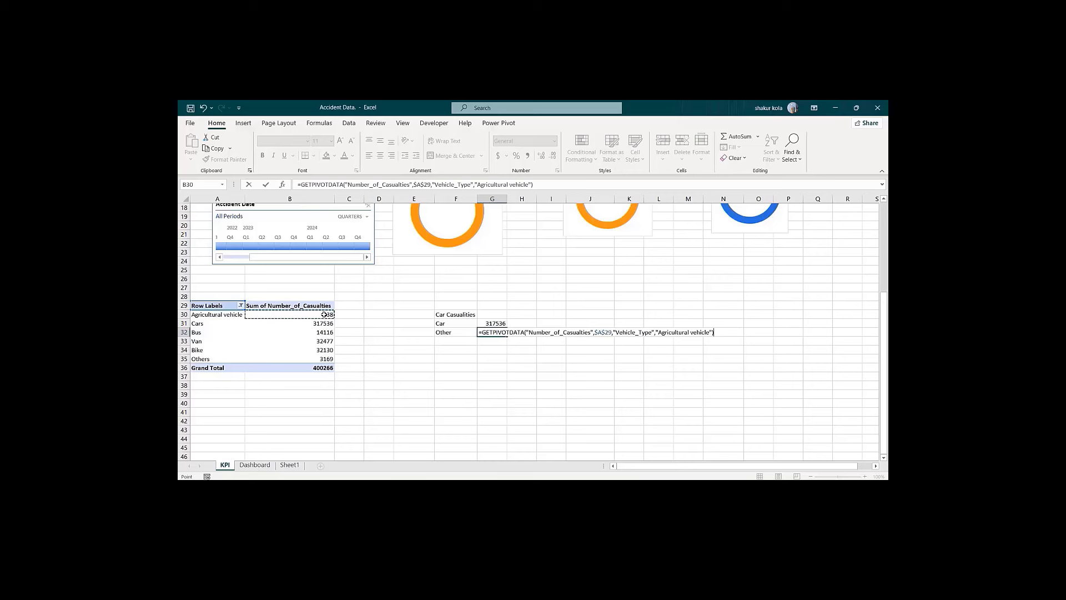
pyautogui.write('+')
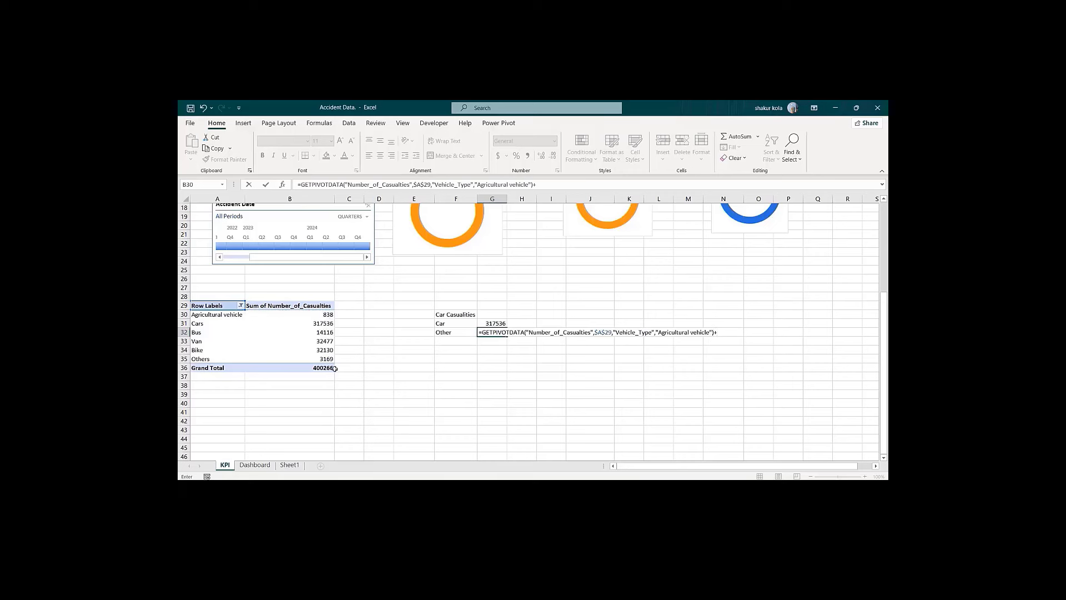
pyautogui.click(319, 332)
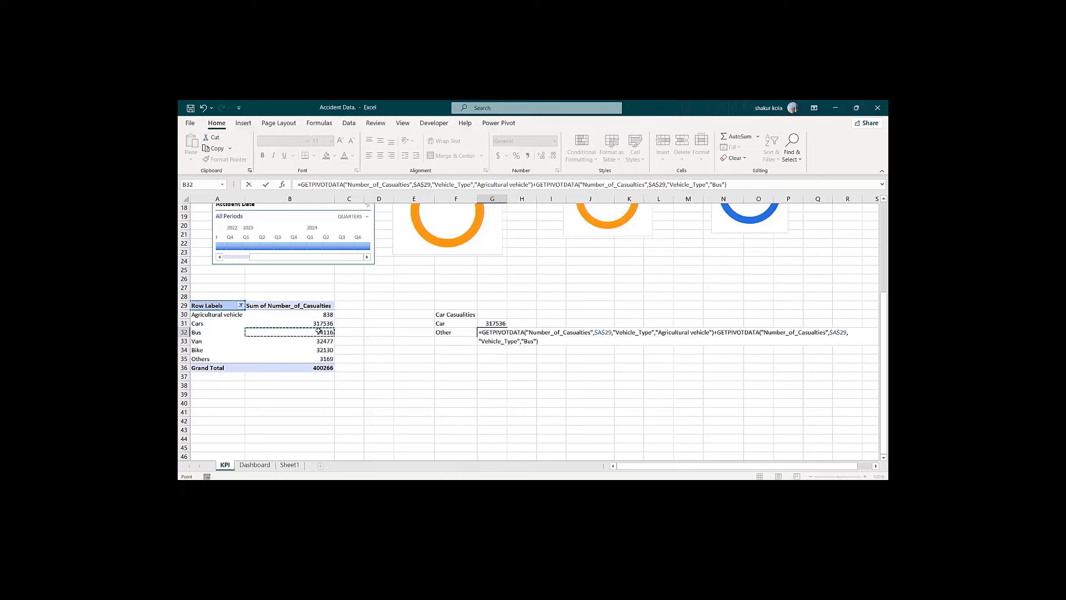
pyautogui.write('+')
pyautogui.click(319, 341)
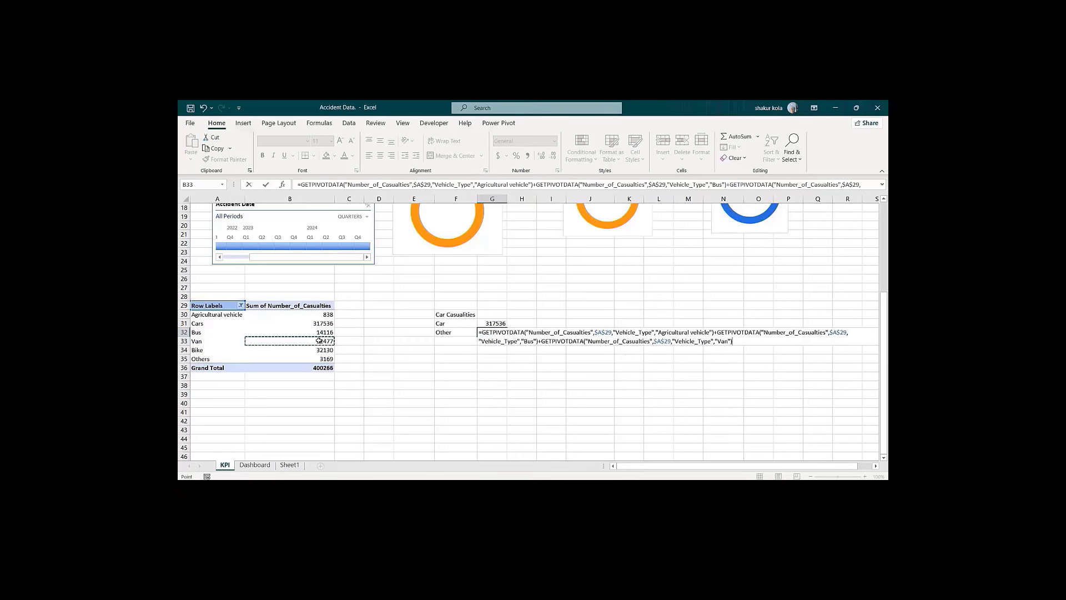
pyautogui.write('+')
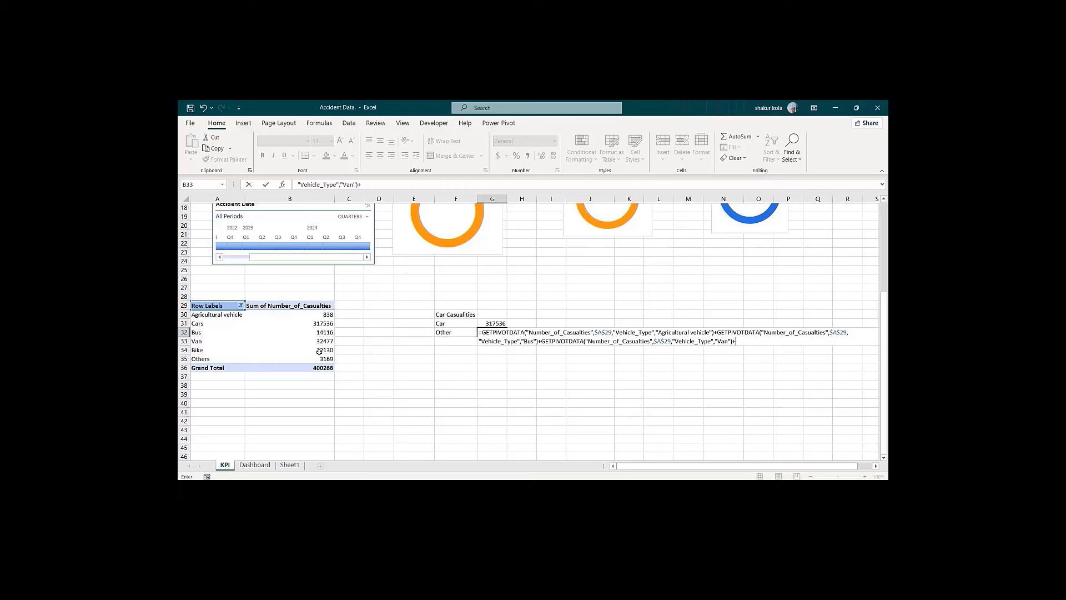
pyautogui.click(319, 350)
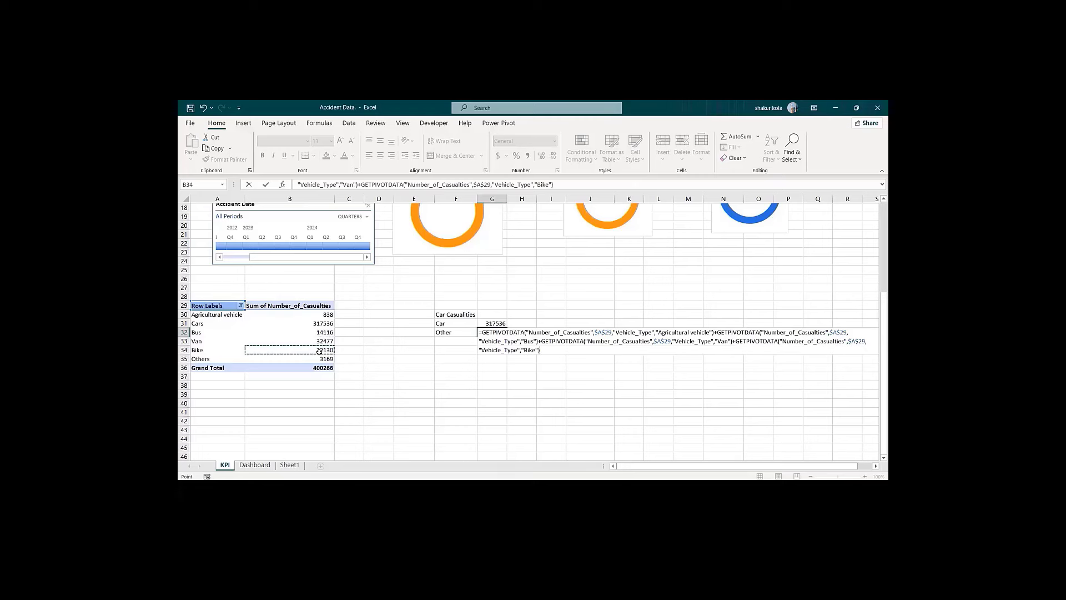
pyautogui.write('+')
pyautogui.click(323, 359)
pyautogui.press('Return')
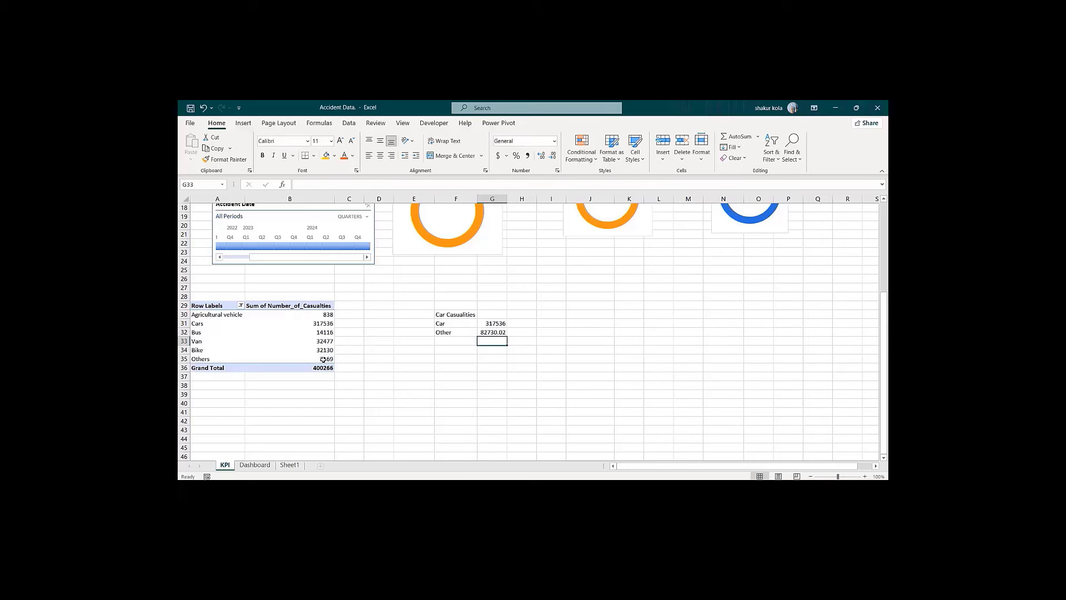
# Step: Format the Other casualties value in G32 to show no decimal places
pyautogui.click(487, 332)
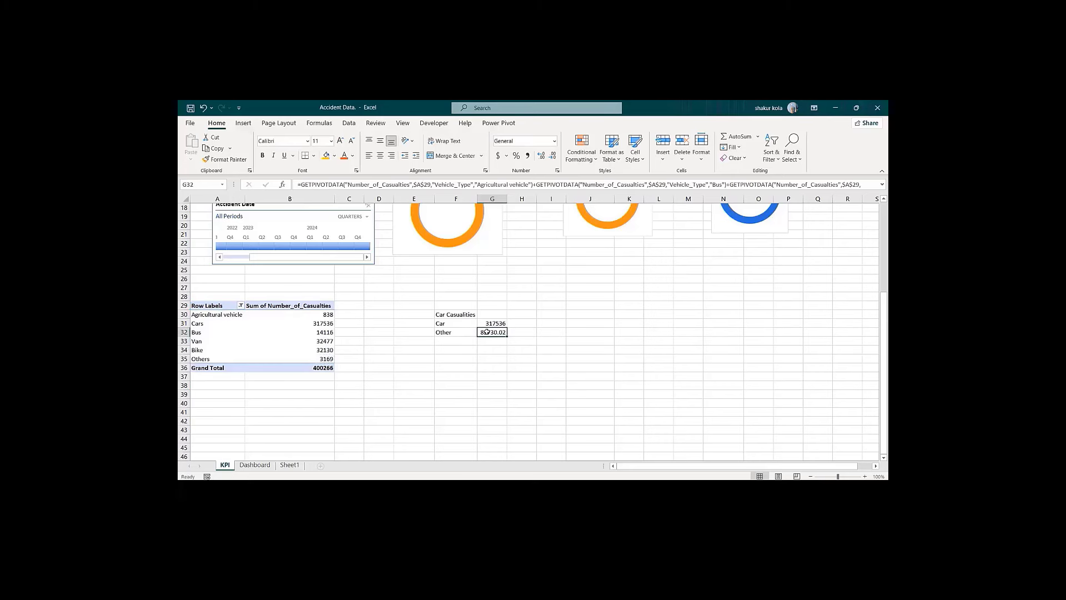
pyautogui.click(553, 156)
pyautogui.click(553, 156)
# Step: Calculate the car share of casualties in H31 with the formula =G31/($G$31+$G$32)
pyautogui.click(522, 321)
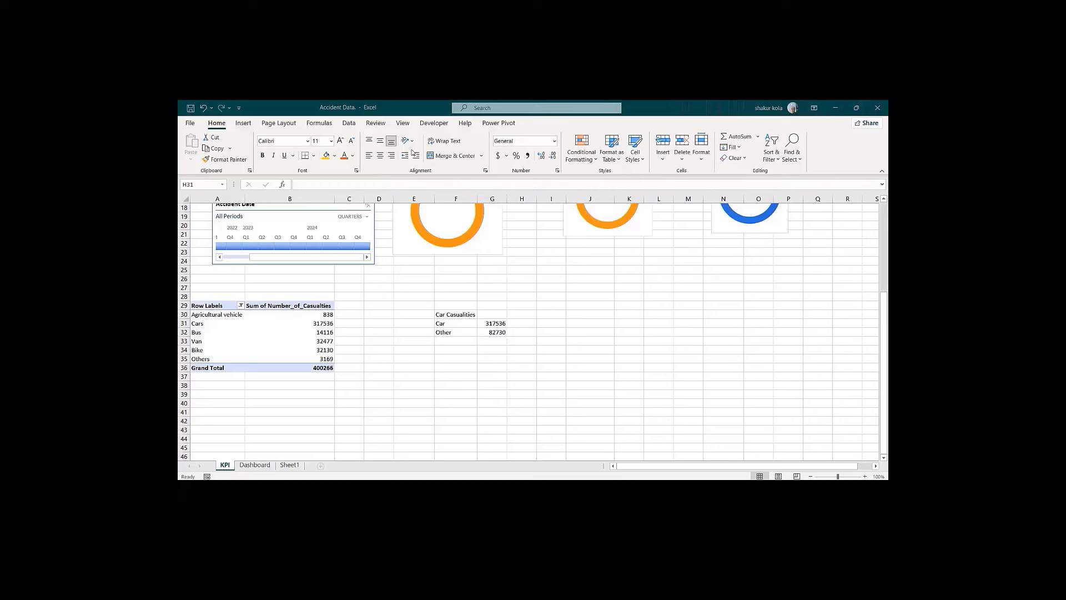
pyautogui.click(523, 323)
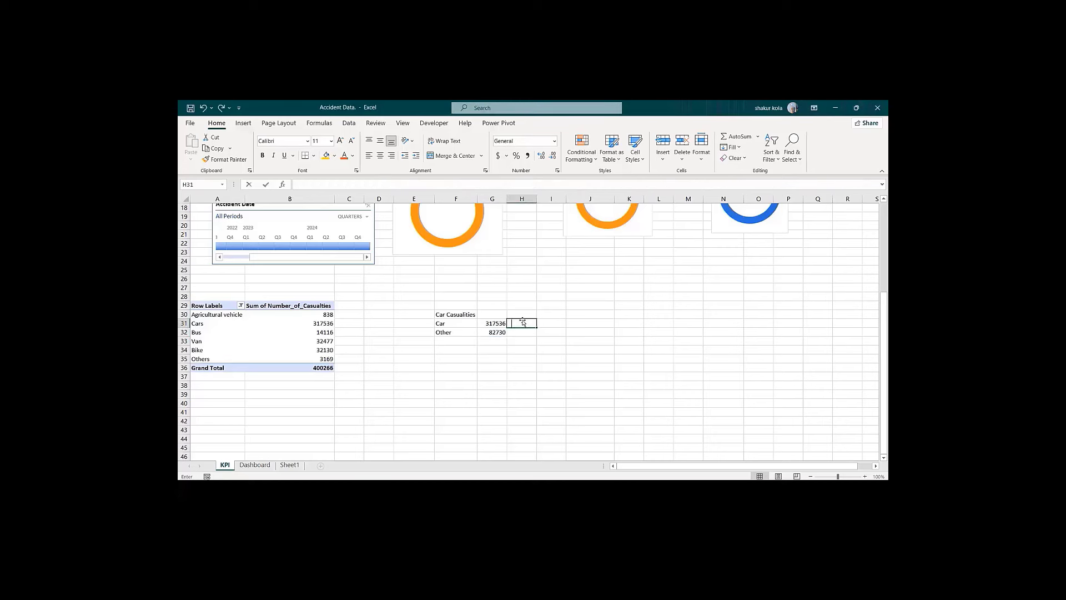
pyautogui.write('=')
pyautogui.click(490, 324)
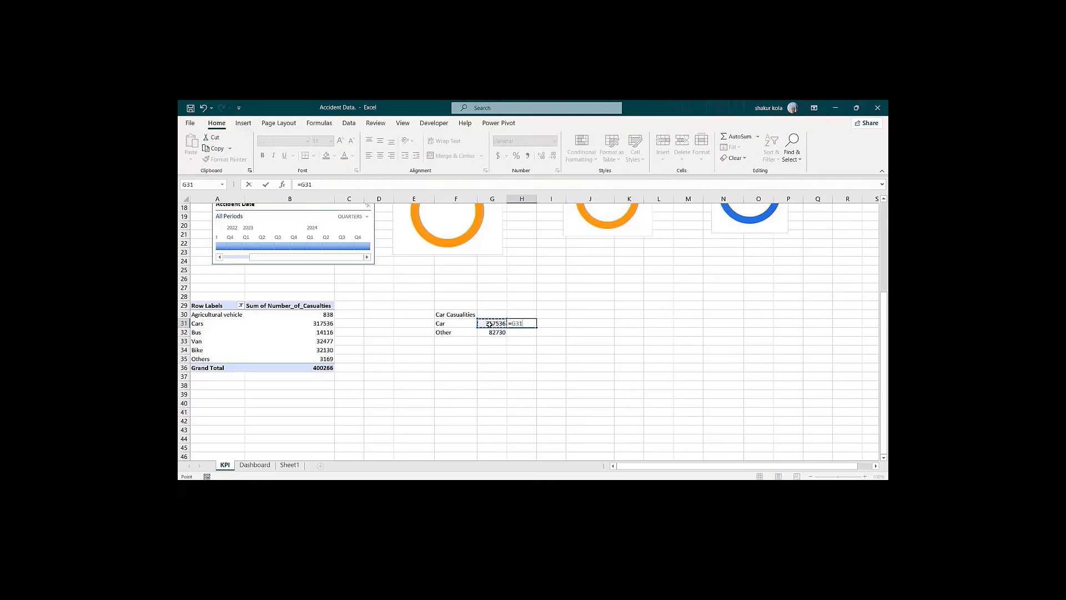
pyautogui.write('/(')
pyautogui.click(490, 324)
pyautogui.click(493, 333)
pyautogui.write(')')
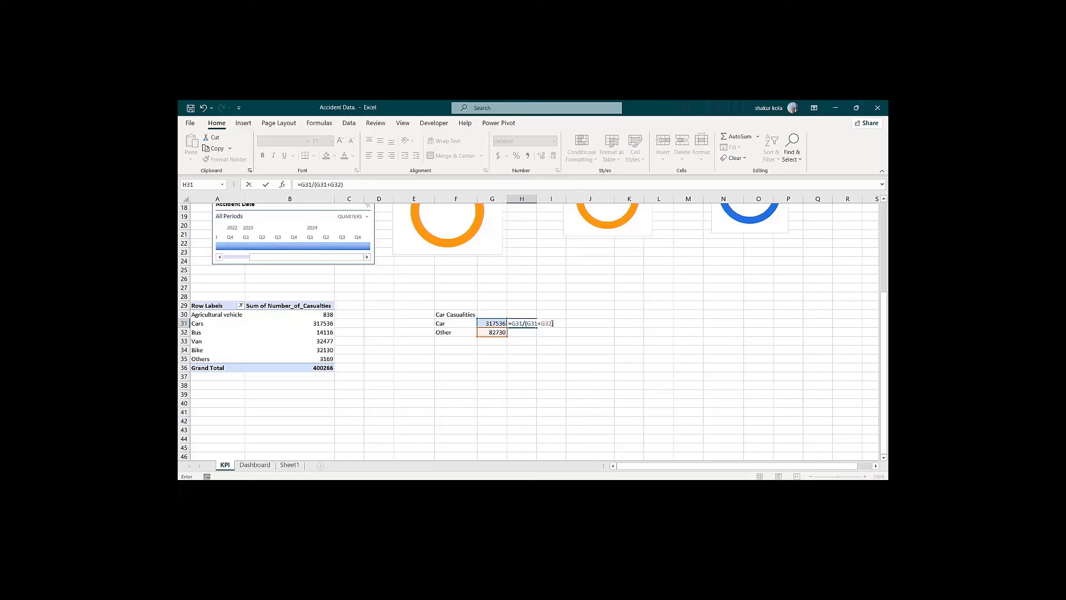
pyautogui.moveTo(551, 324); pyautogui.dragTo(534, 326)
pyautogui.press('F4')
pyautogui.press('Return')
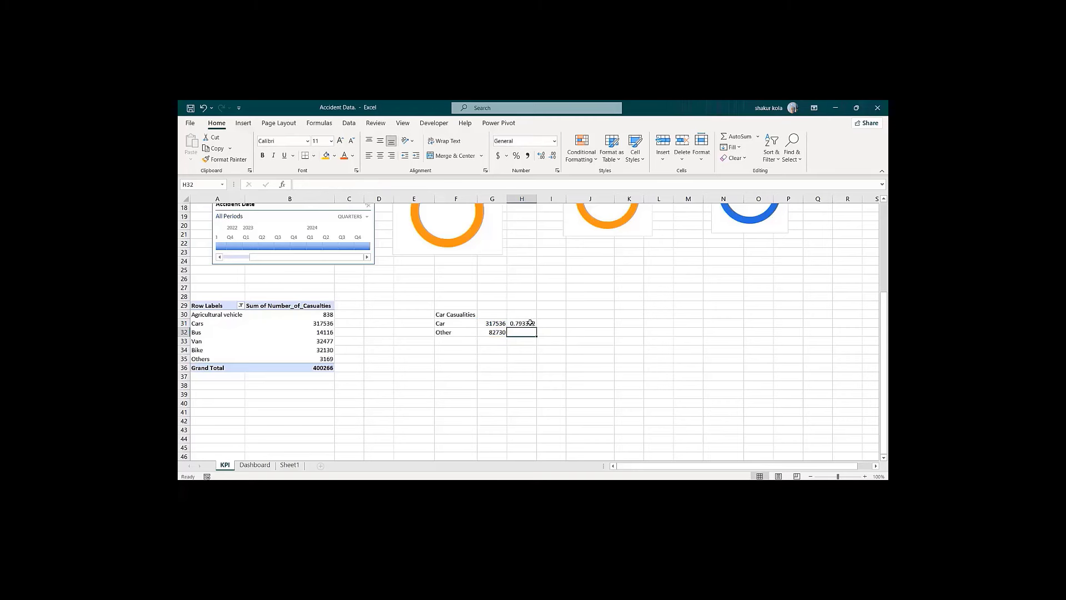
# Step: Copy the share formula from H31 down to H32 and format both cells as percentages
pyautogui.click(530, 322)
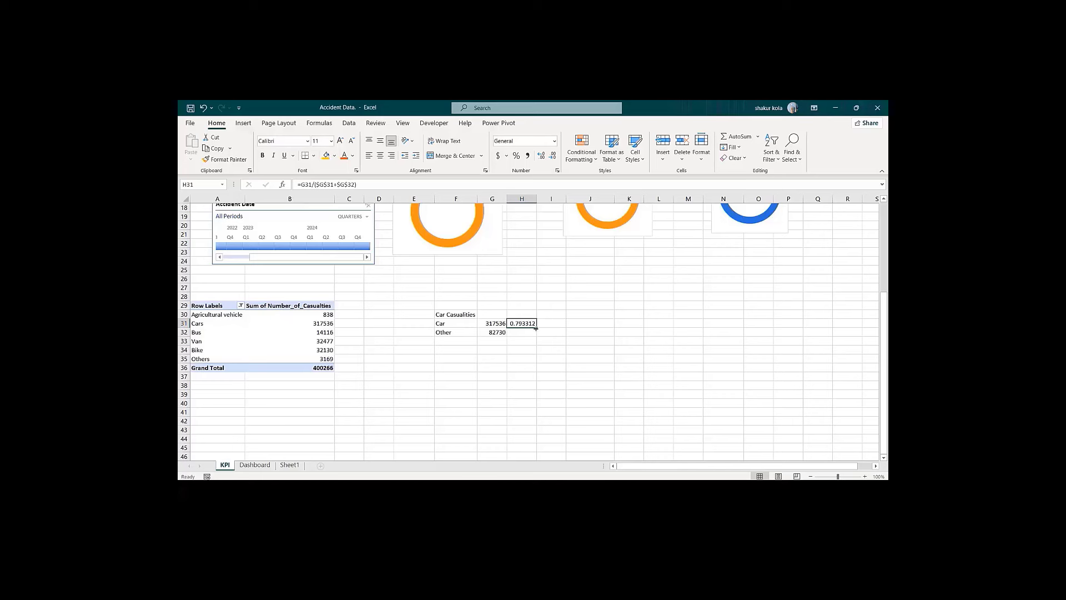
pyautogui.moveTo(535, 328)
pyautogui.mouseDown()
pyautogui.moveTo(535, 354)
pyautogui.moveTo(533, 336)
pyautogui.mouseUp()
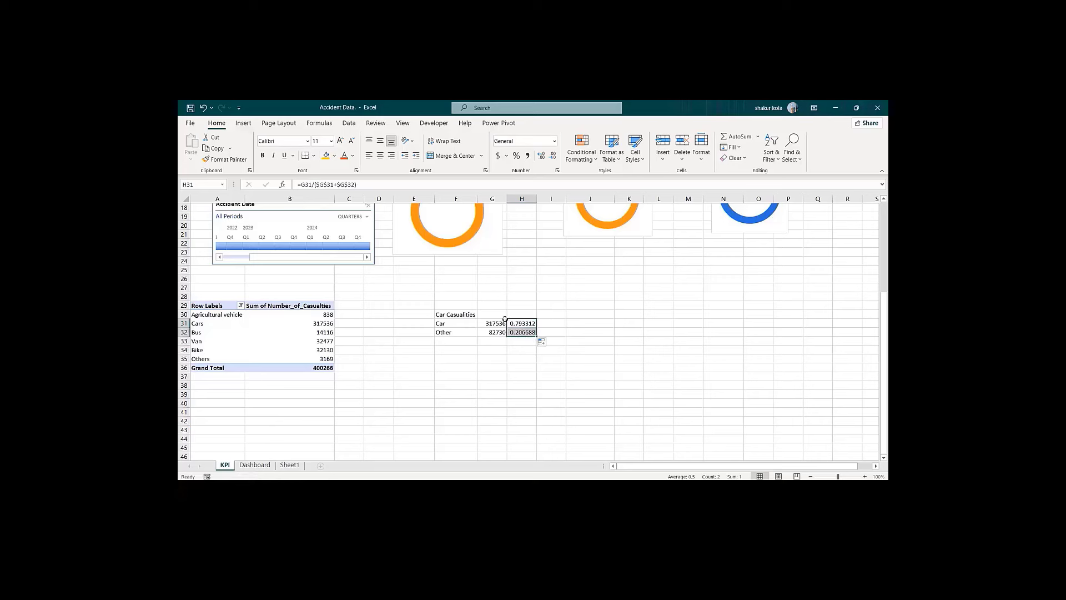
pyautogui.click(517, 156)
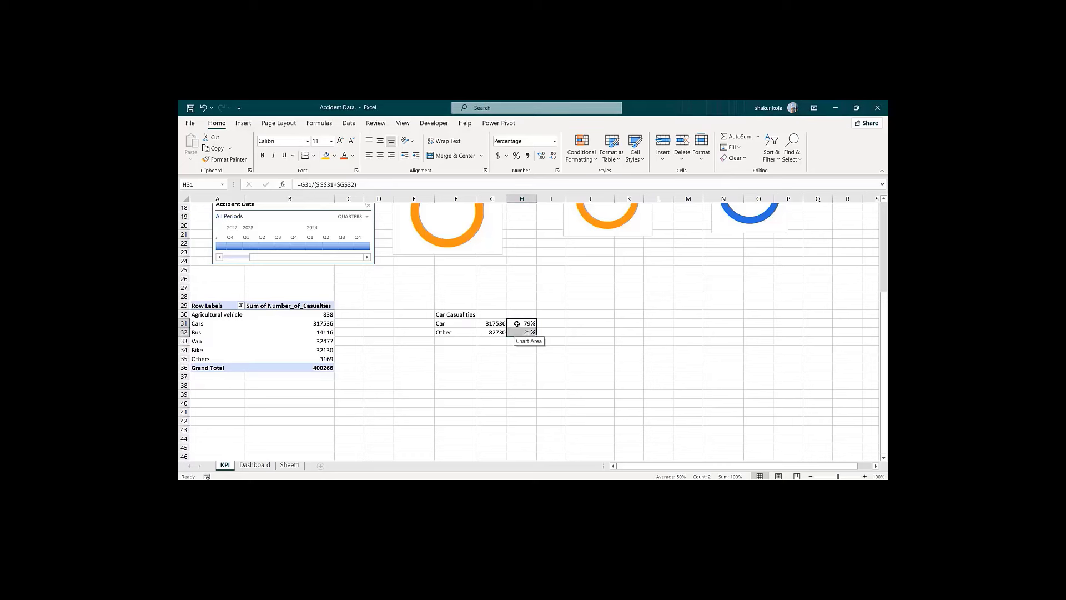
# Step: Insert a doughnut chart based on the Car and Other percentages in H31:H32
pyautogui.click(244, 124)
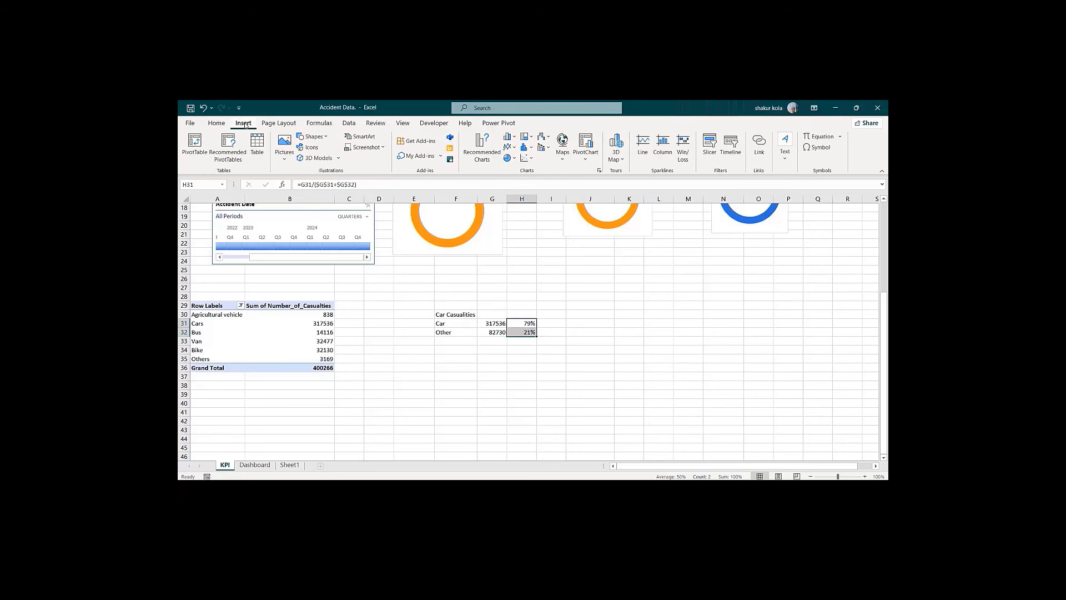
pyautogui.click(515, 159)
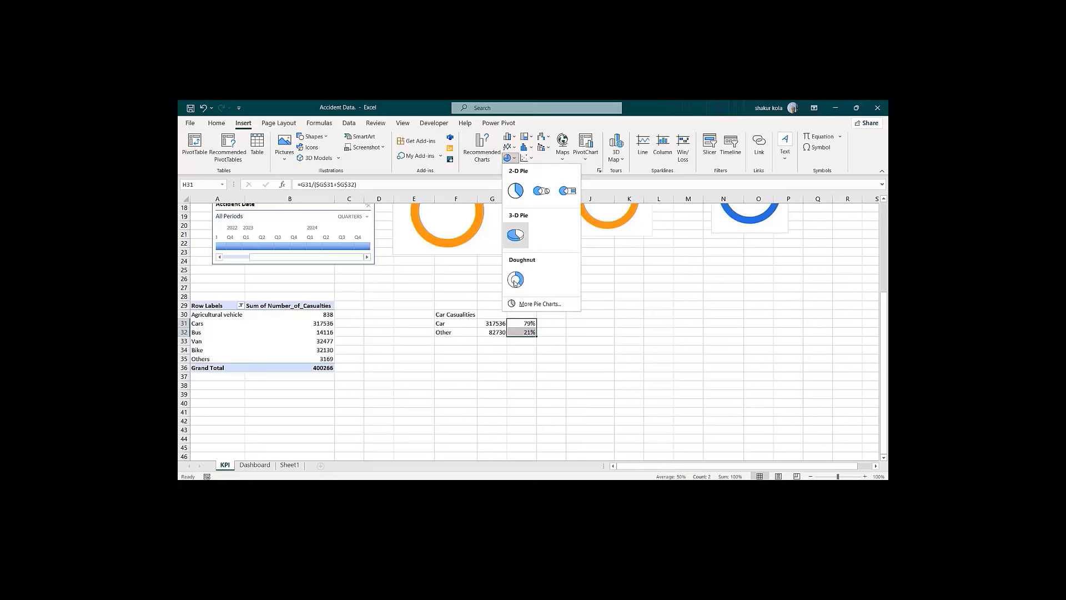
pyautogui.click(614, 325)
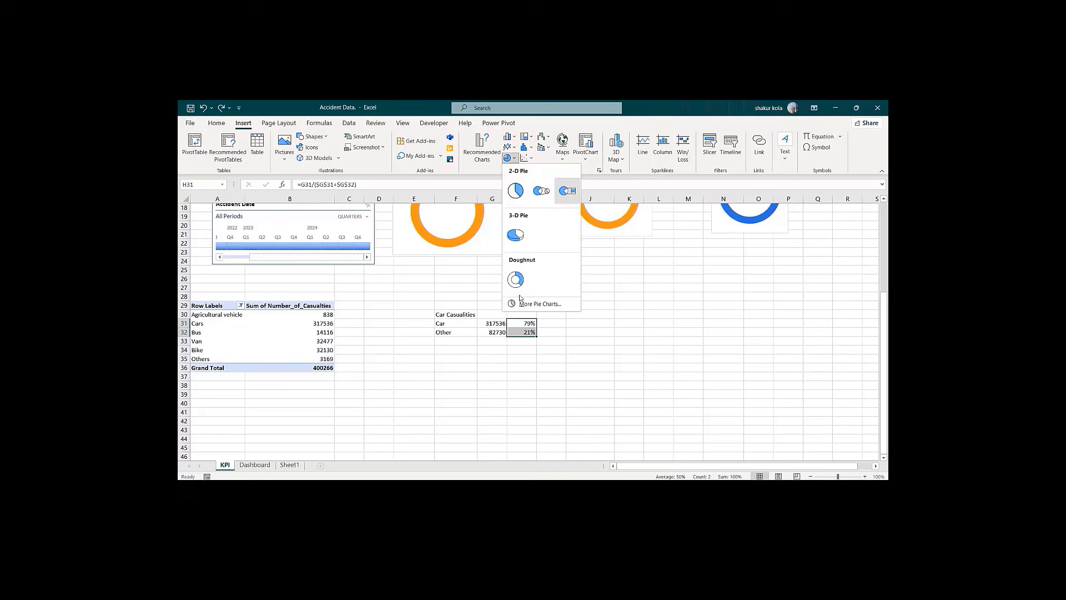
pyautogui.click(512, 279)
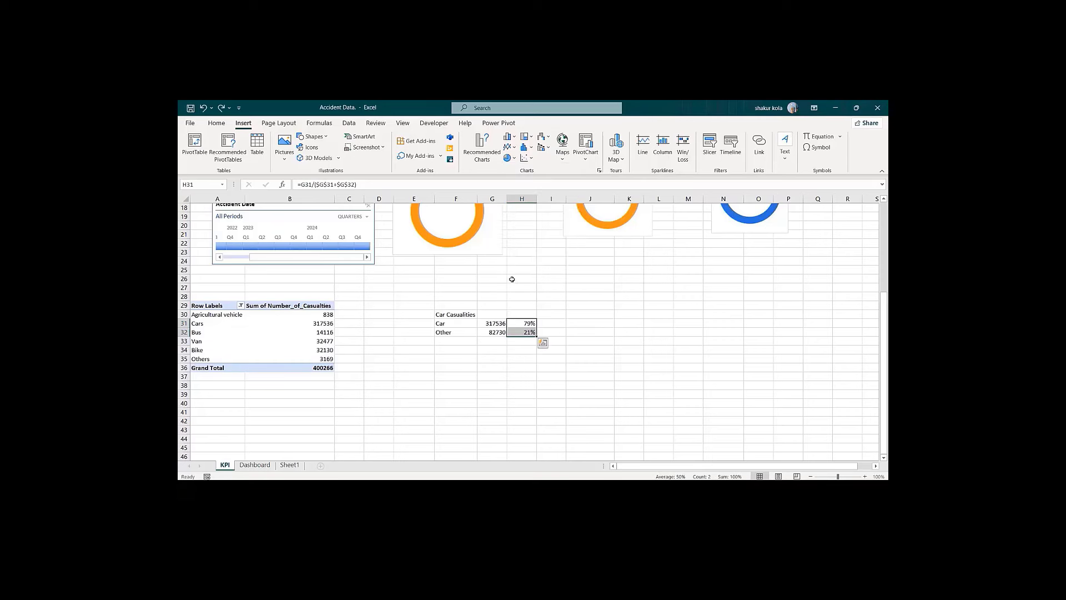
pyautogui.click(515, 159)
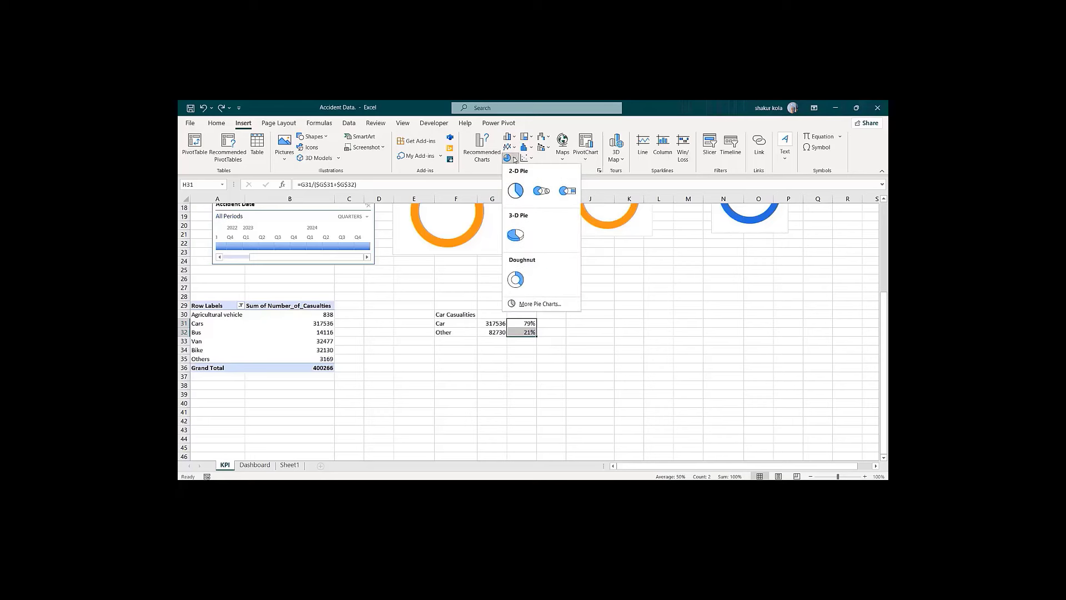
pyautogui.click(514, 279)
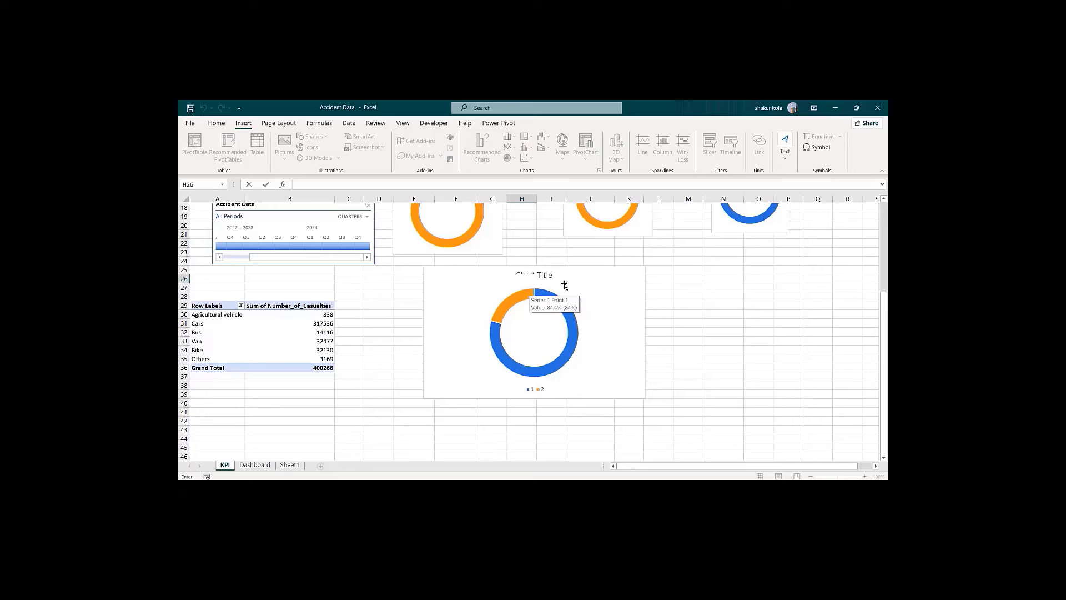
# Step: Remove the title and the legend from the new doughnut chart
pyautogui.click(564, 285)
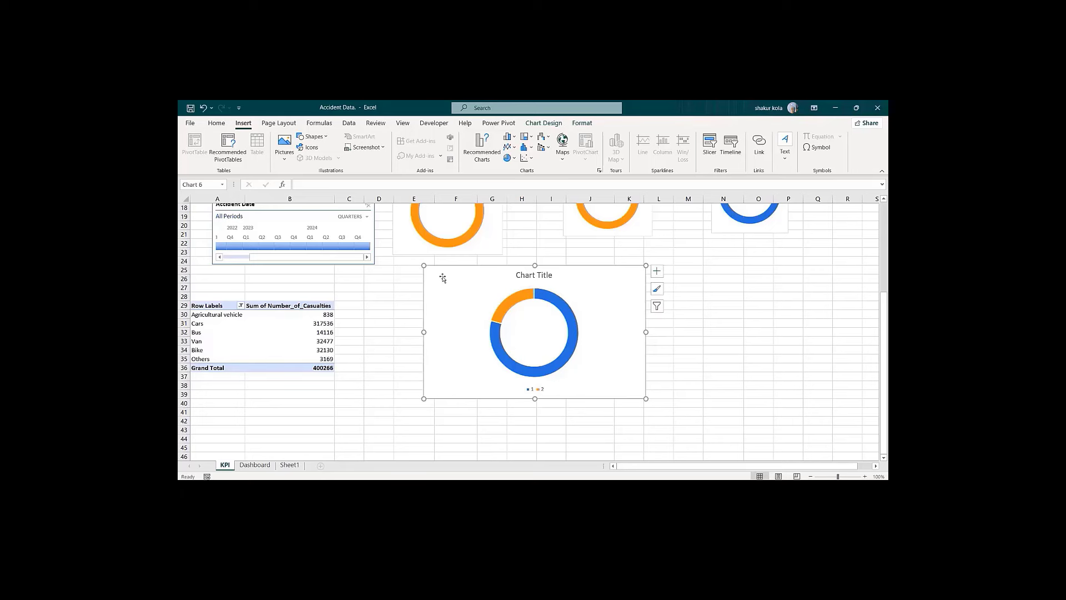
pyautogui.click(543, 276)
pyautogui.press('Delete')
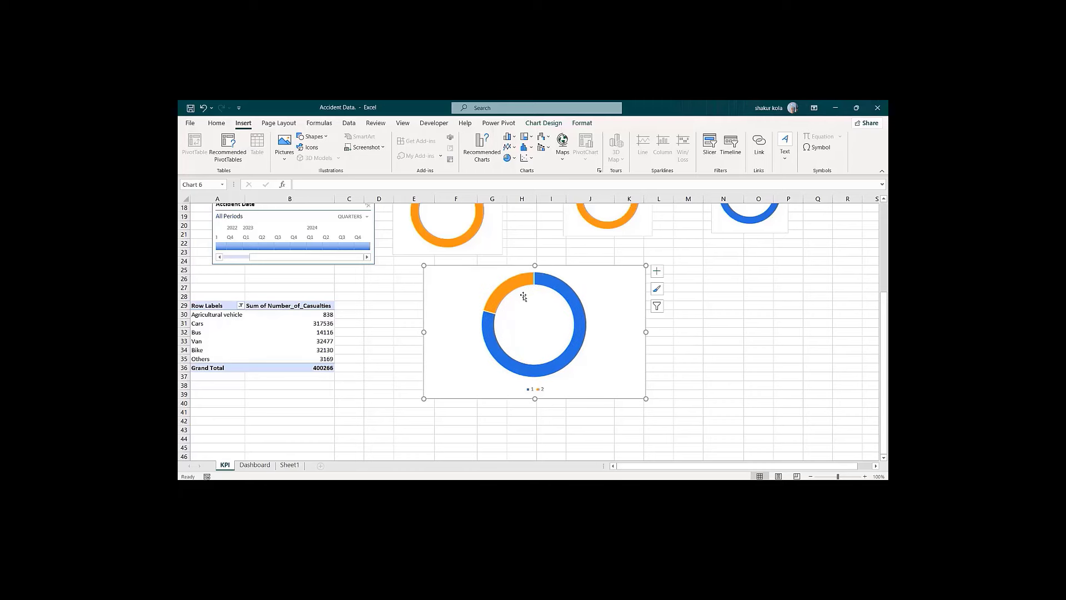
pyautogui.click(533, 390)
pyautogui.press('Delete')
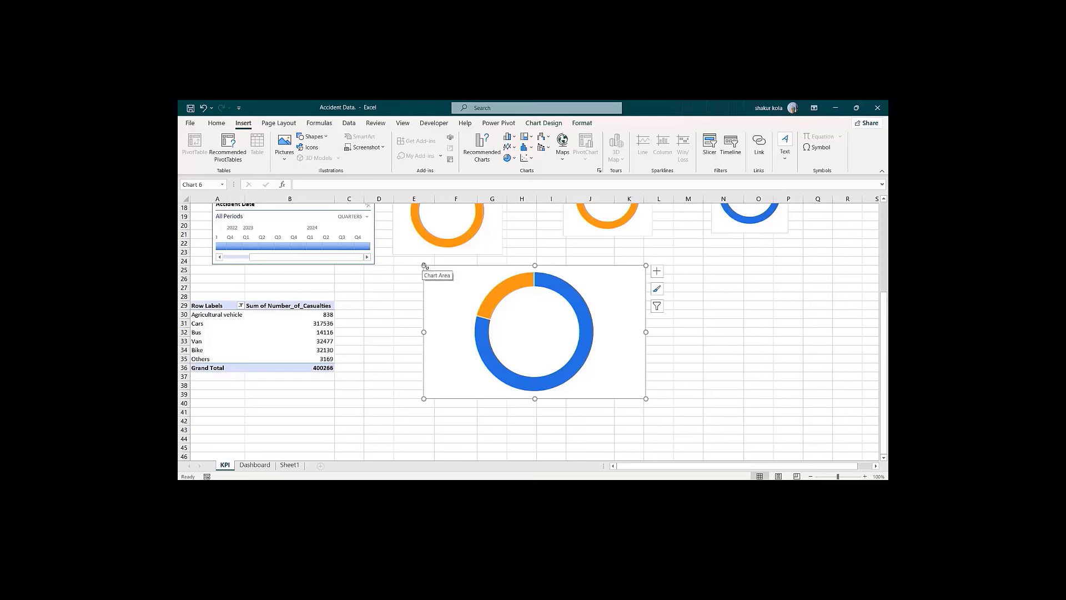
# Step: Shrink the doughnut chart to fit beside the Car and Other percentages, and open the Dashboard sheet
pyautogui.moveTo(424, 265); pyautogui.dragTo(562, 311)
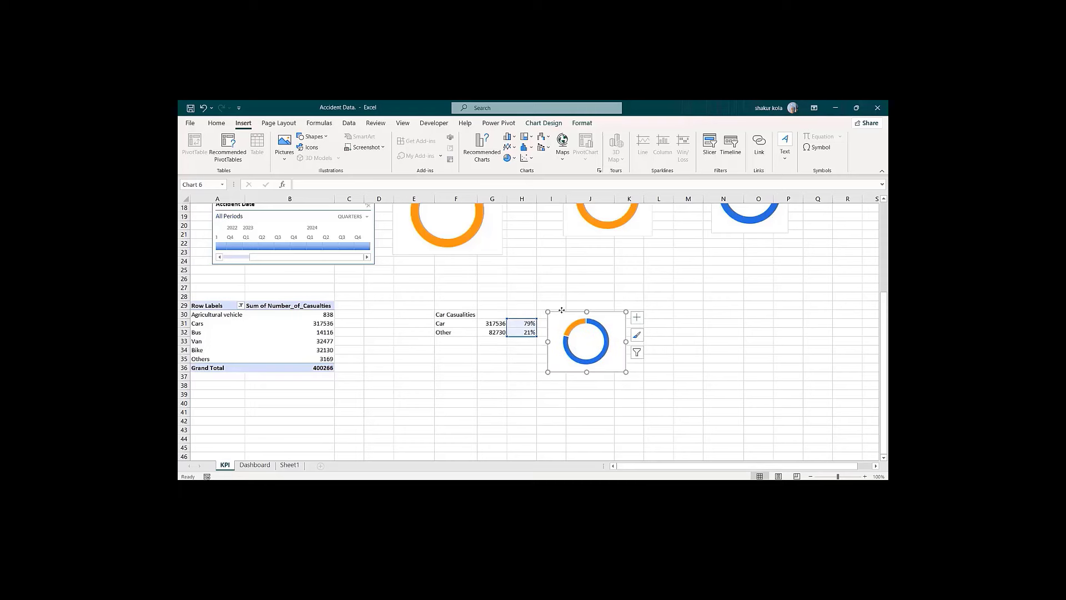
pyautogui.click(252, 467)
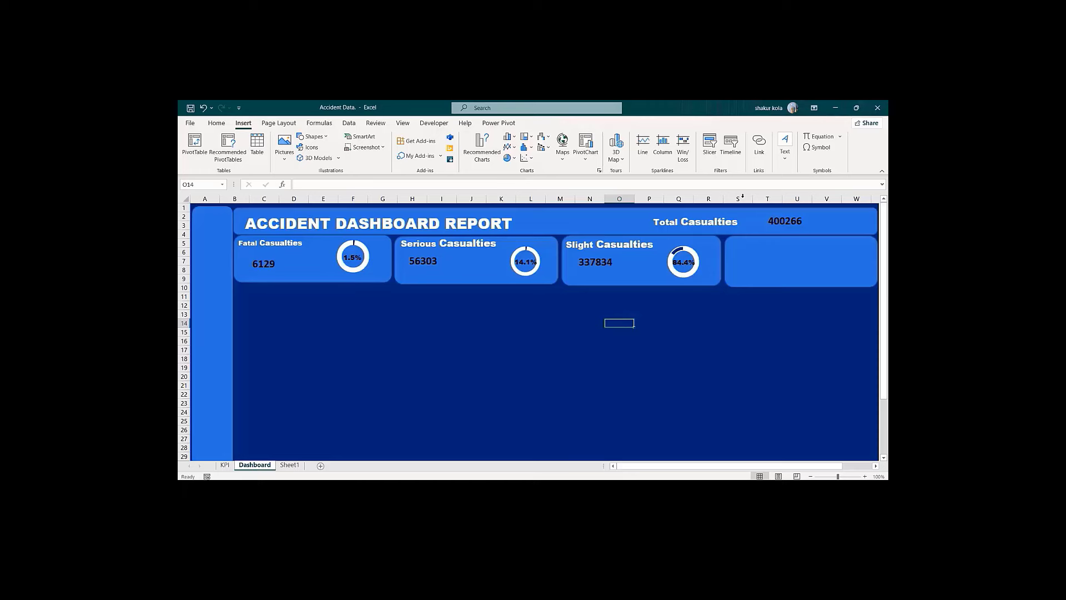
pyautogui.hotkey('ctrl', 'pageup')
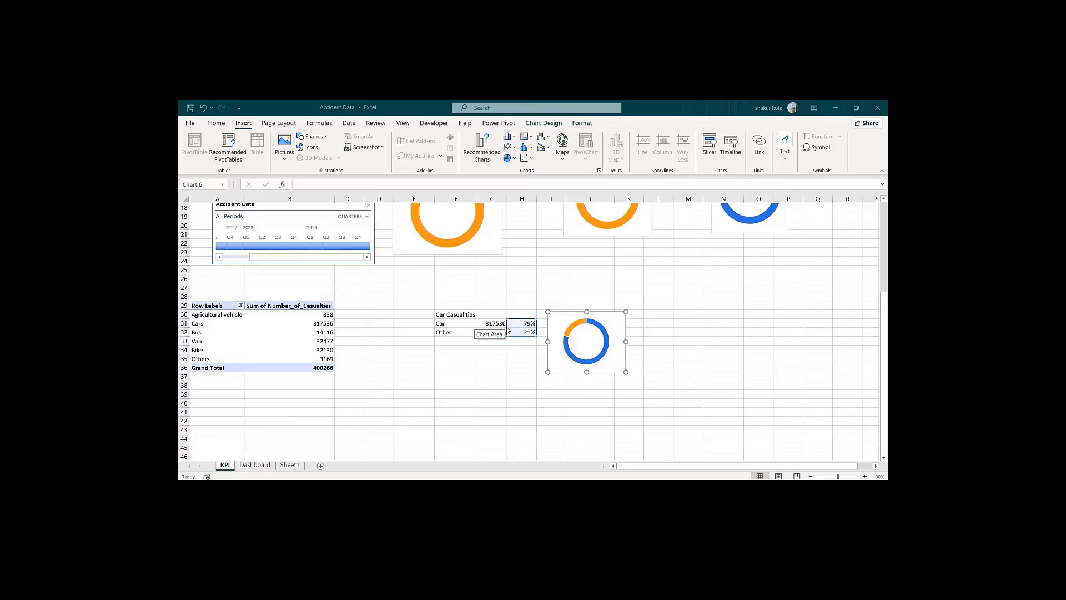
pyautogui.click(255, 465)
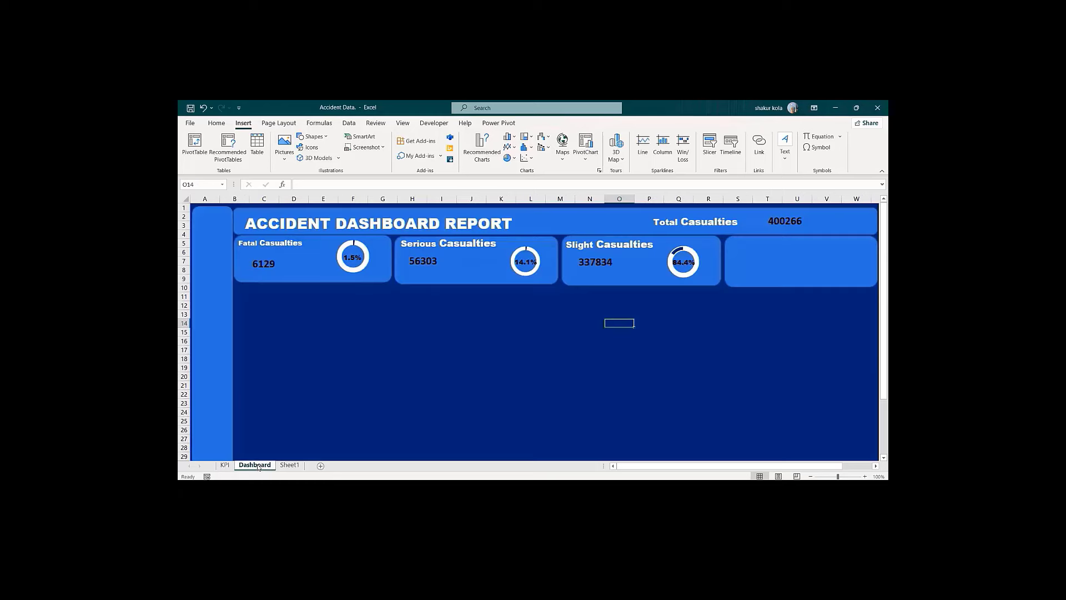
pyautogui.click(755, 249)
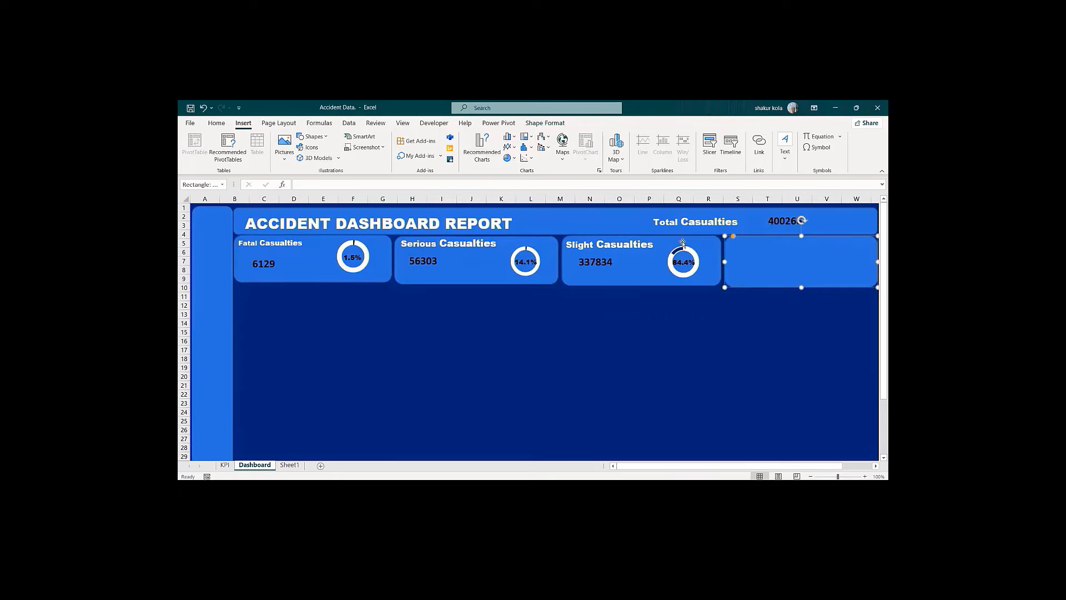
pyautogui.click(637, 249)
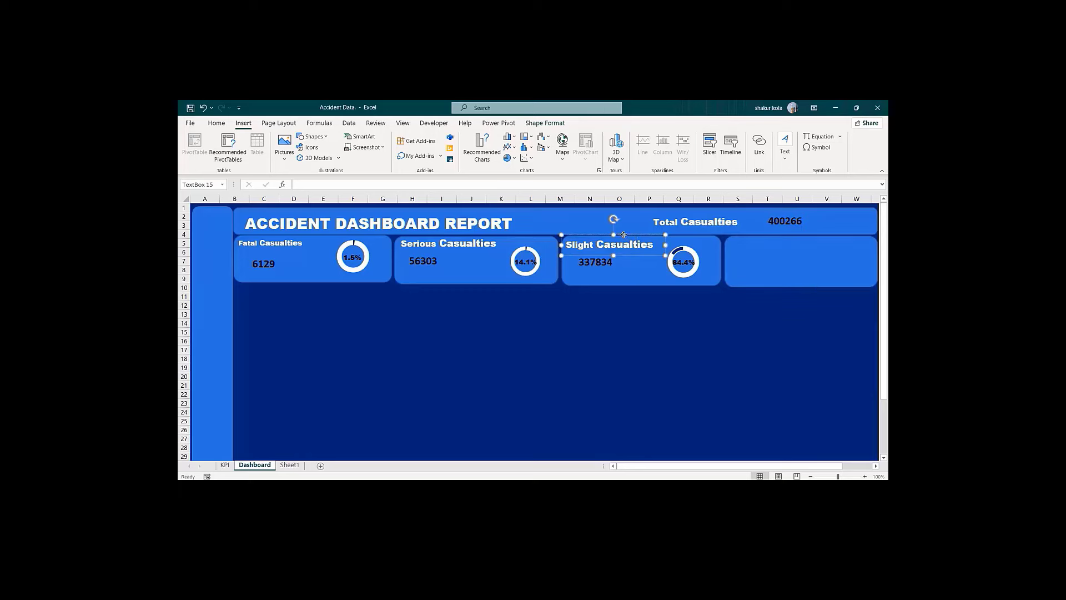
pyautogui.click(748, 247)
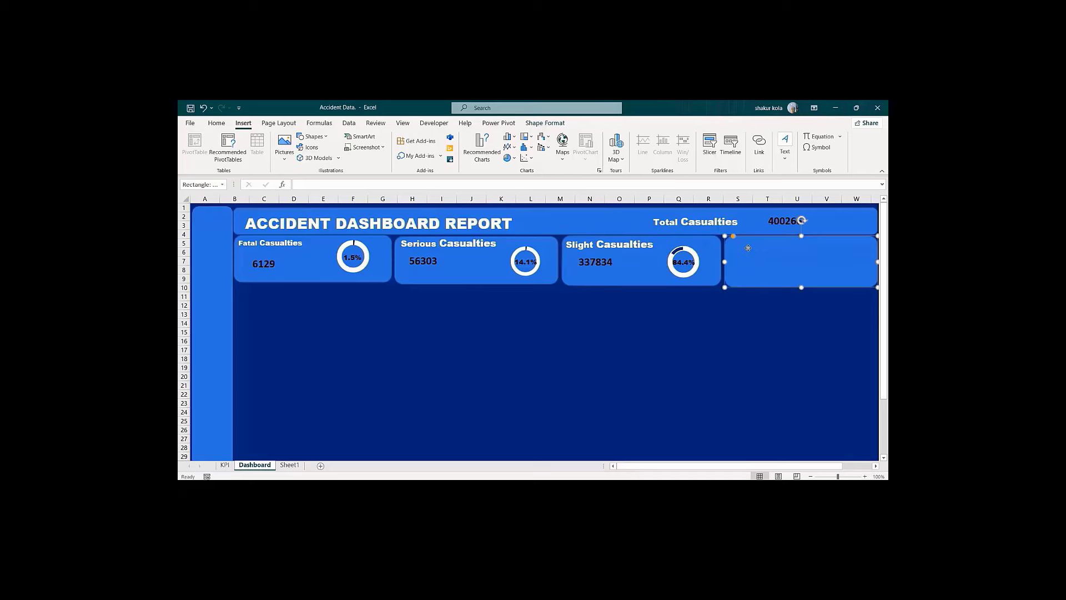
pyautogui.hotkey('ctrl', 'd')
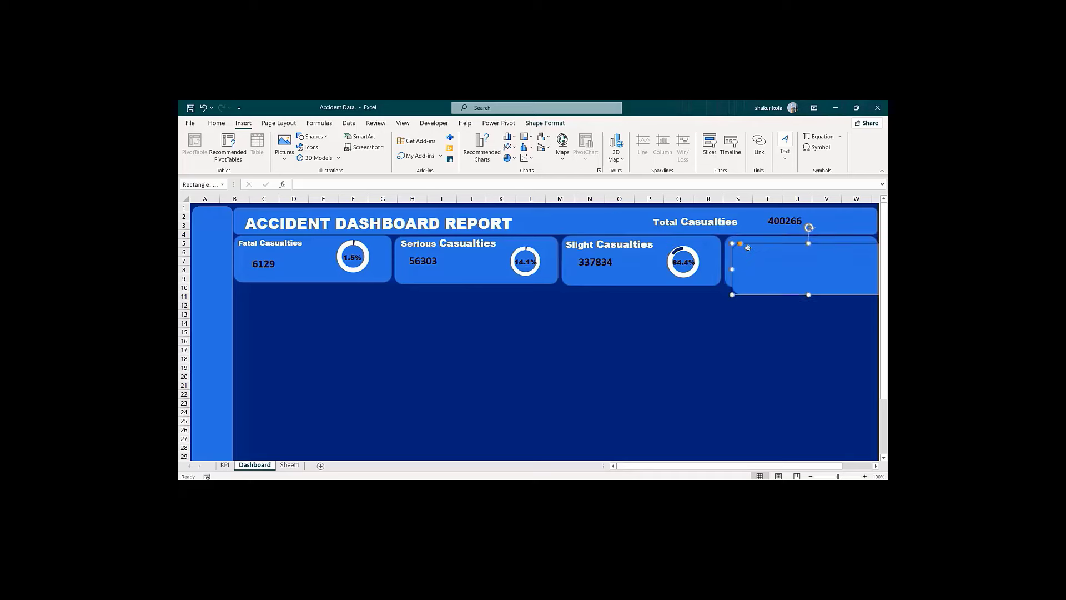
pyautogui.hotkey('ctrl', 'z')
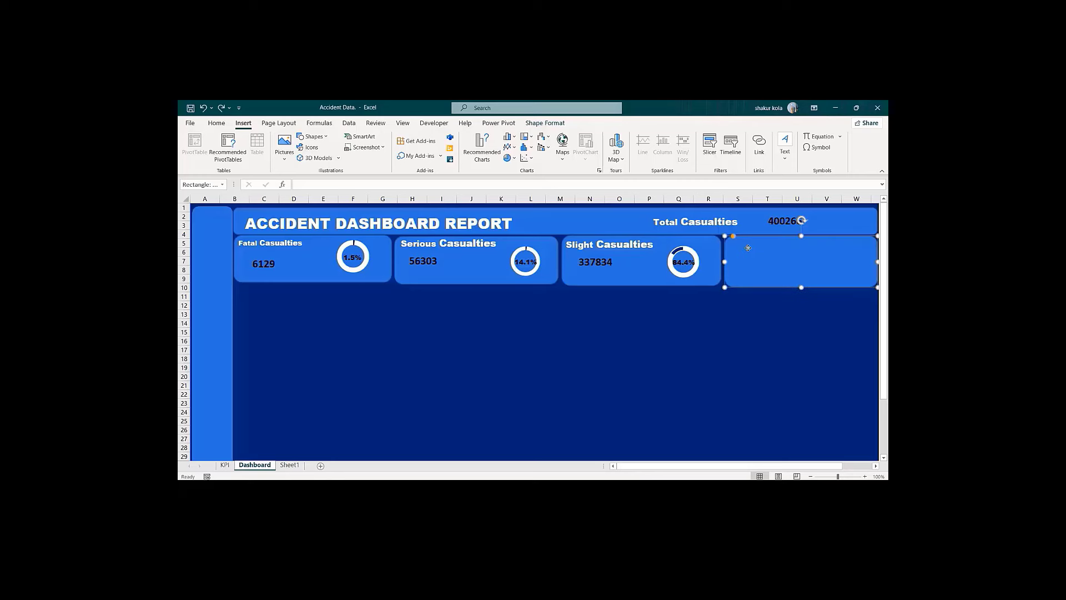
# Step: Copy the Slight Casualties title text box onto the empty fourth KPI card
pyautogui.click(628, 243)
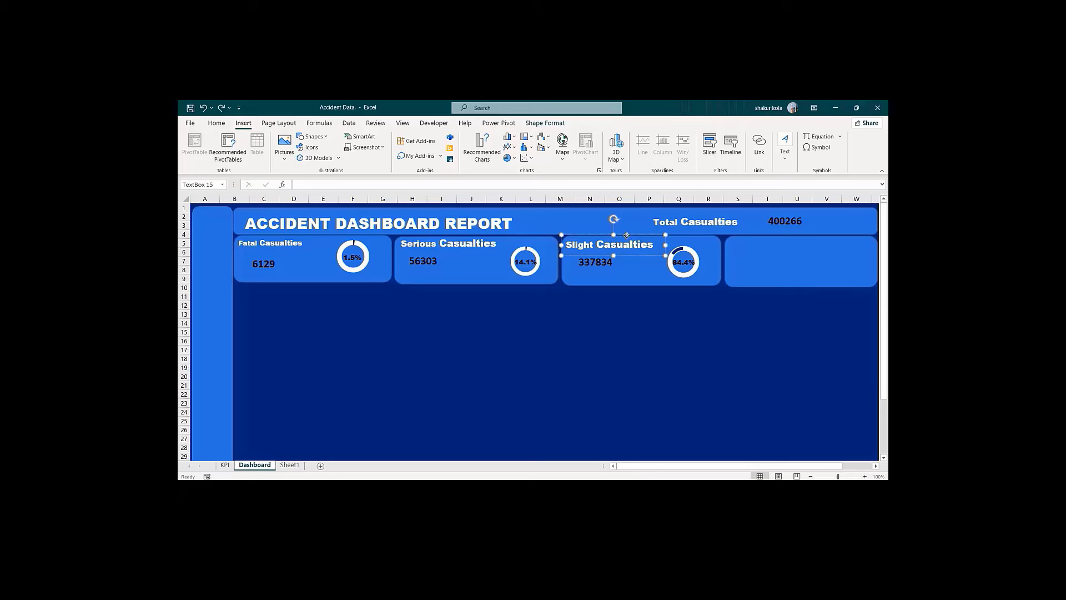
pyautogui.click(756, 245)
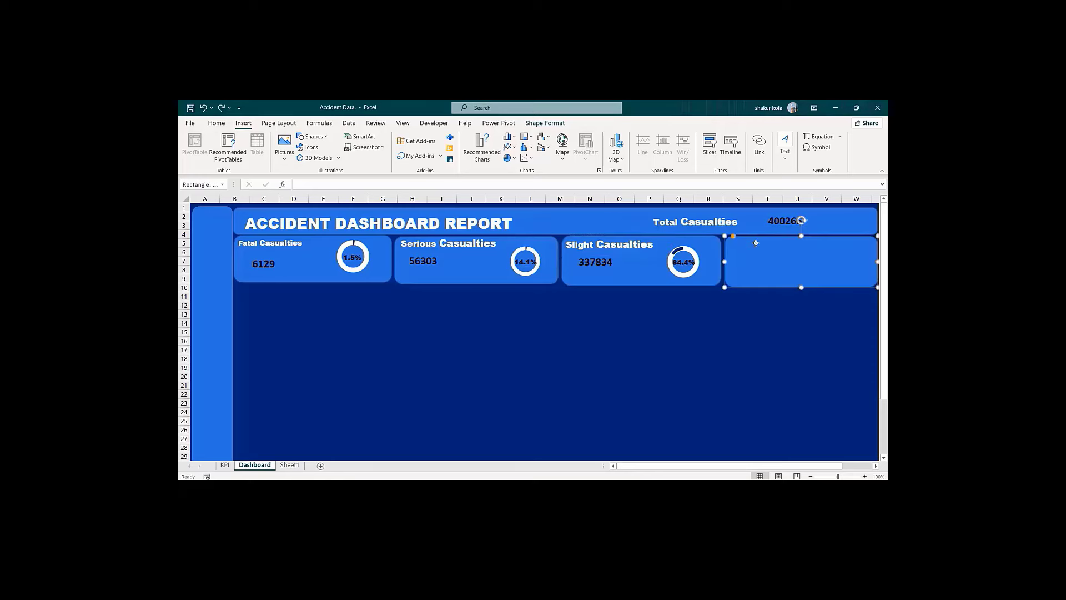
pyautogui.hotkey('ctrl', 'v')
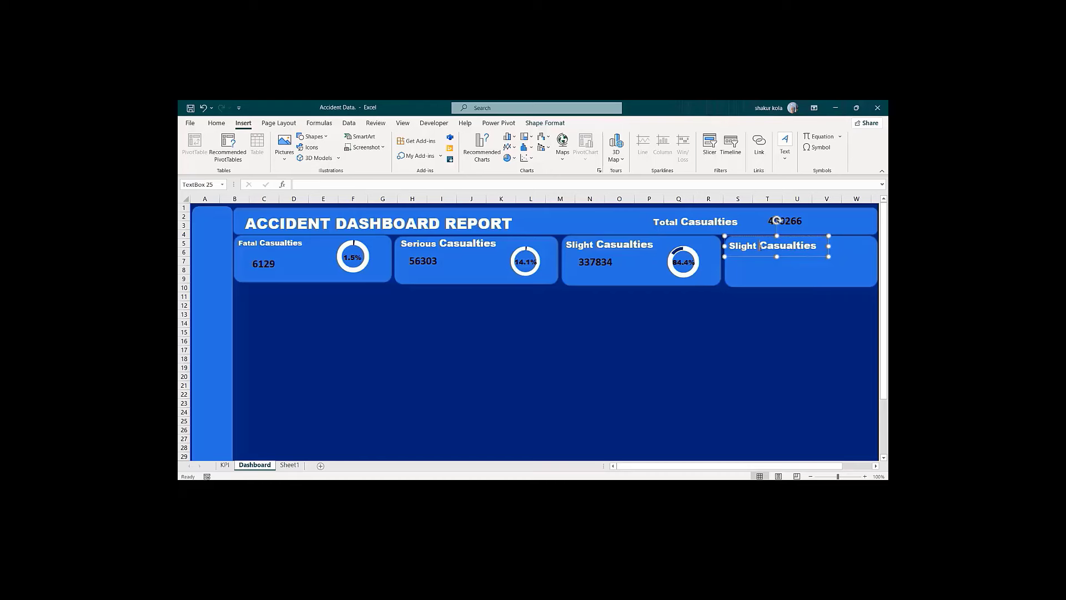
# Step: Change the copied title on the fourth card to read Car Casualties
pyautogui.press('BackSpace')
pyautogui.press('BackSpace')
pyautogui.press('BackSpace')
pyautogui.press('BackSpace')
pyautogui.press('BackSpace')
pyautogui.press('BackSpace')
pyautogui.press('BackSpace')
pyautogui.press('Escape')
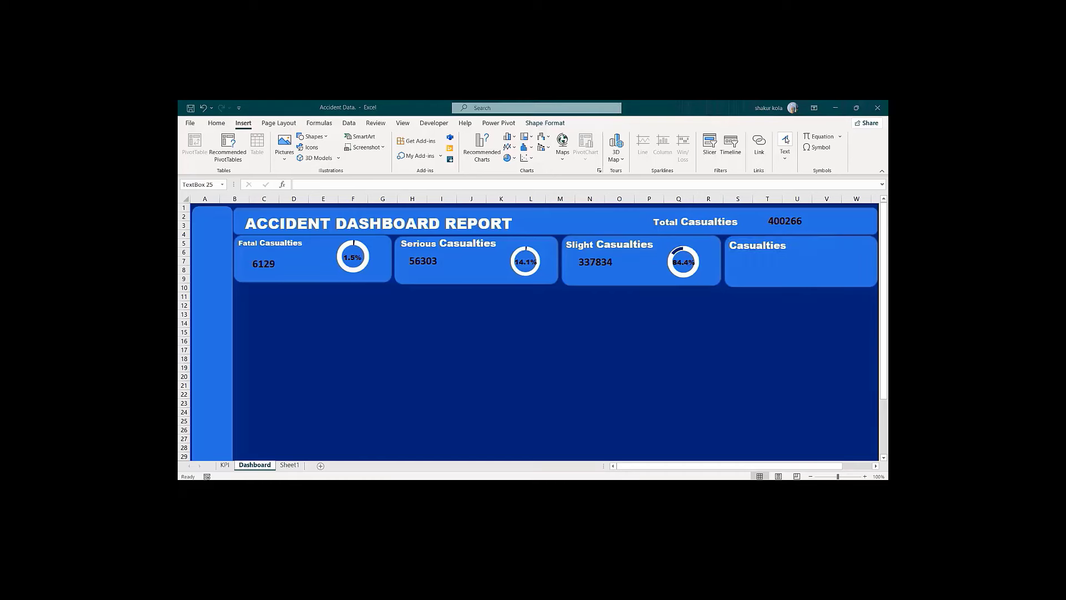
pyautogui.click(731, 248)
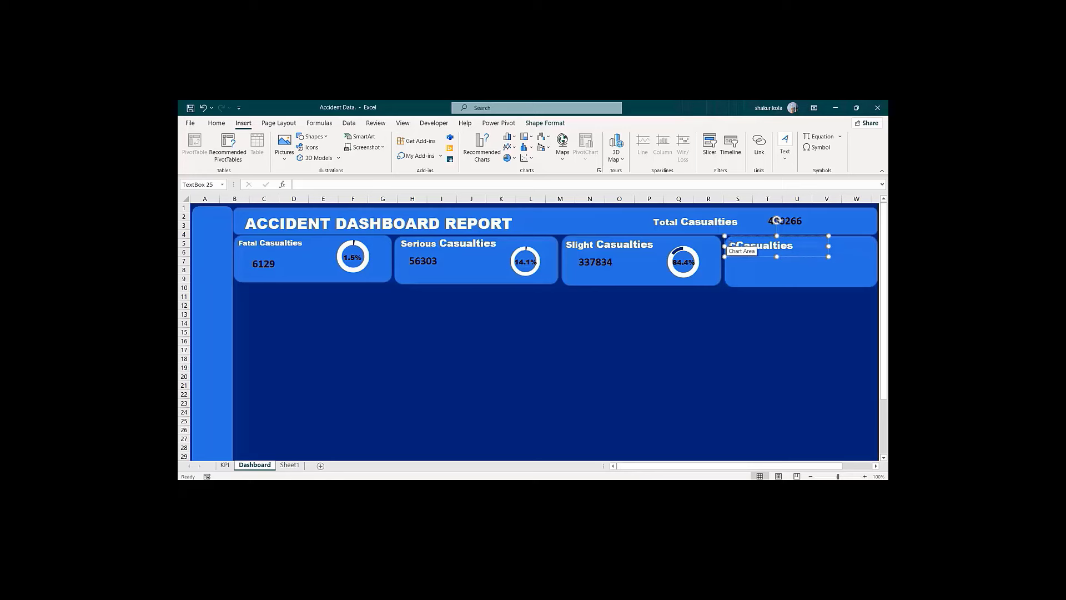
pyautogui.write('ar')
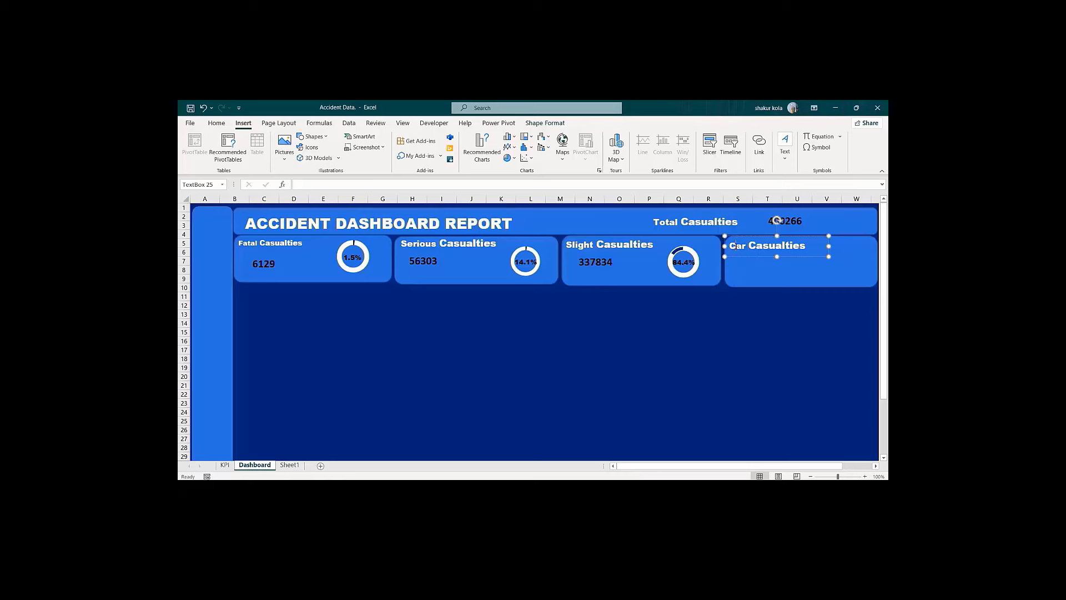
# Step: Set the font size of the initial C in the word Car of the Car Casualties title to 16
pyautogui.moveTo(735, 246); pyautogui.dragTo(729, 246)
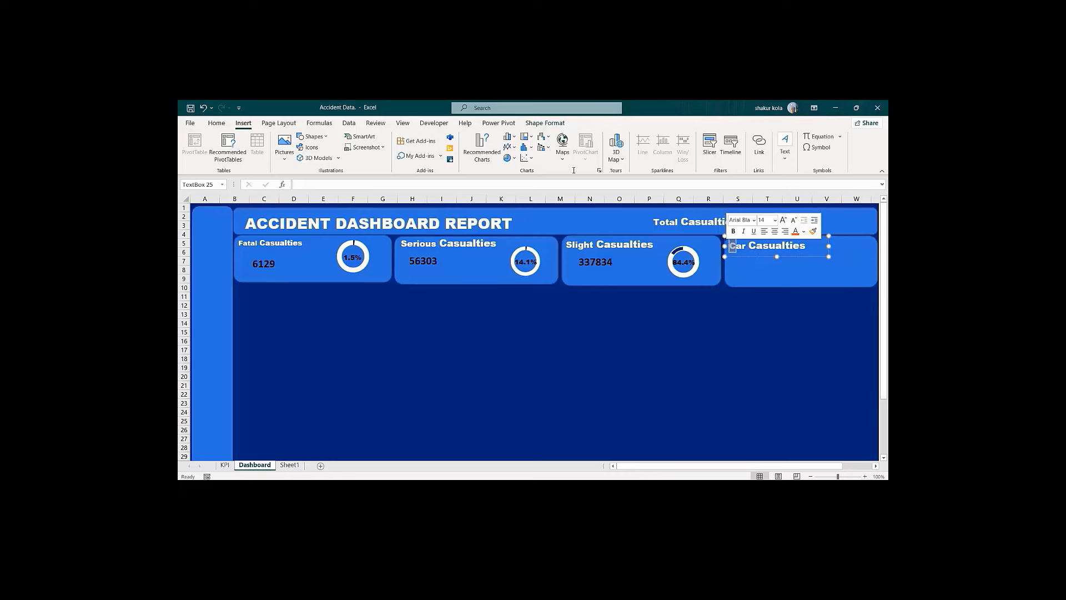
pyautogui.click(216, 123)
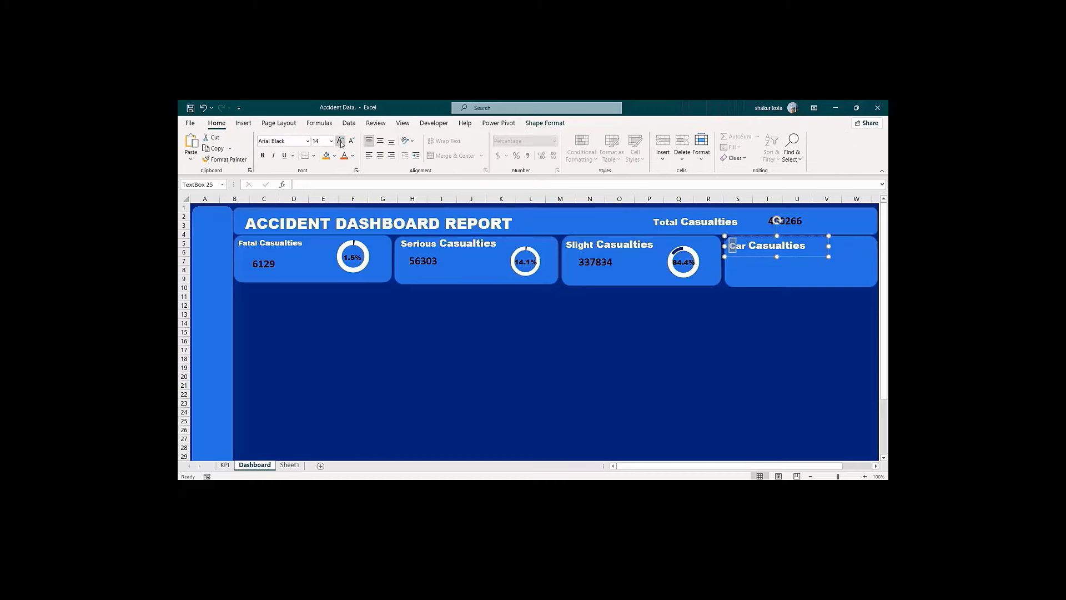
pyautogui.click(341, 141)
pyautogui.click(340, 141)
pyautogui.click(351, 142)
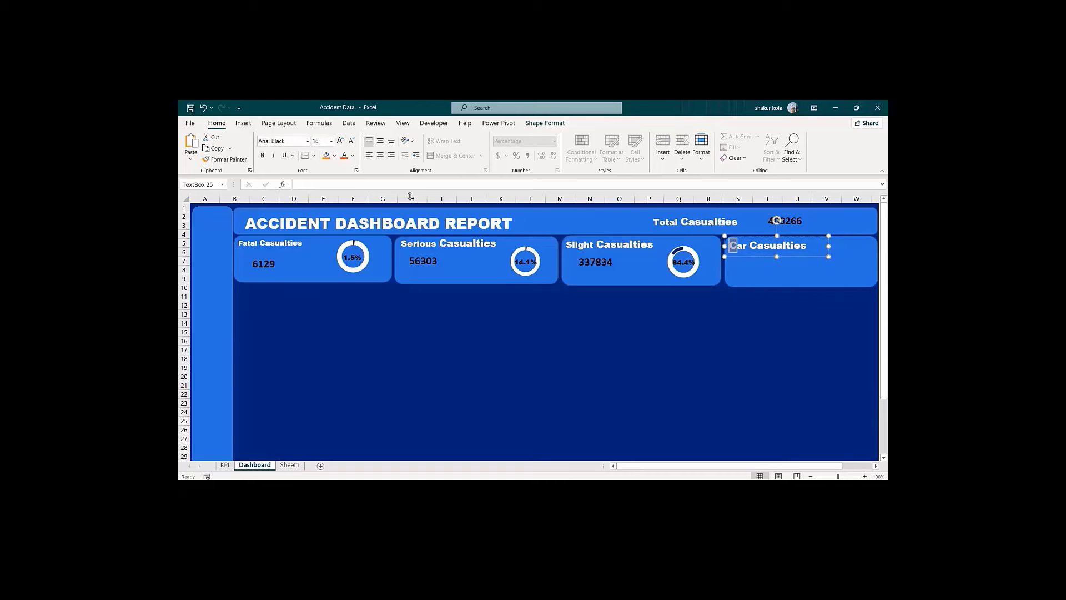
pyautogui.click(646, 337)
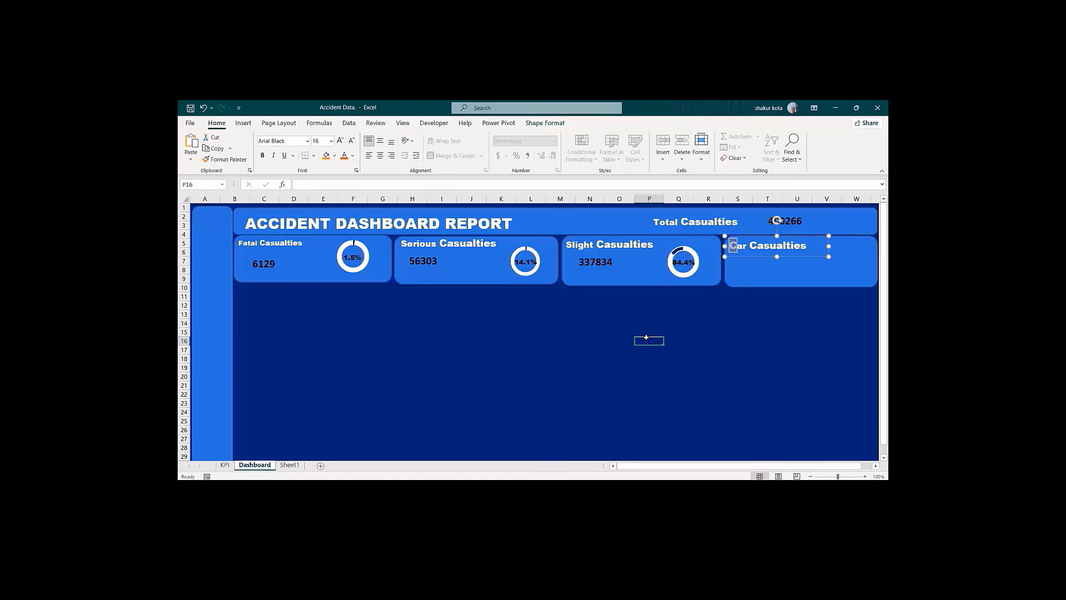
# Step: Copy the Slight Casualties value text box onto the fourth card and place it beneath the Car Casualties title
pyautogui.click(746, 273)
pyautogui.click(621, 265)
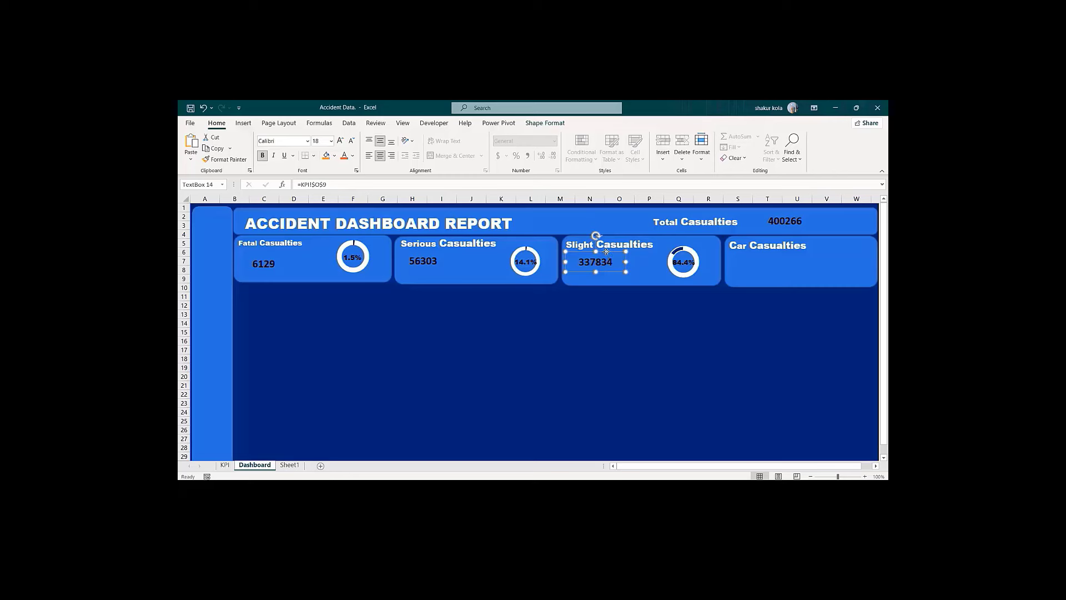
pyautogui.click(756, 258)
pyautogui.hotkey('ctrl', 'v')
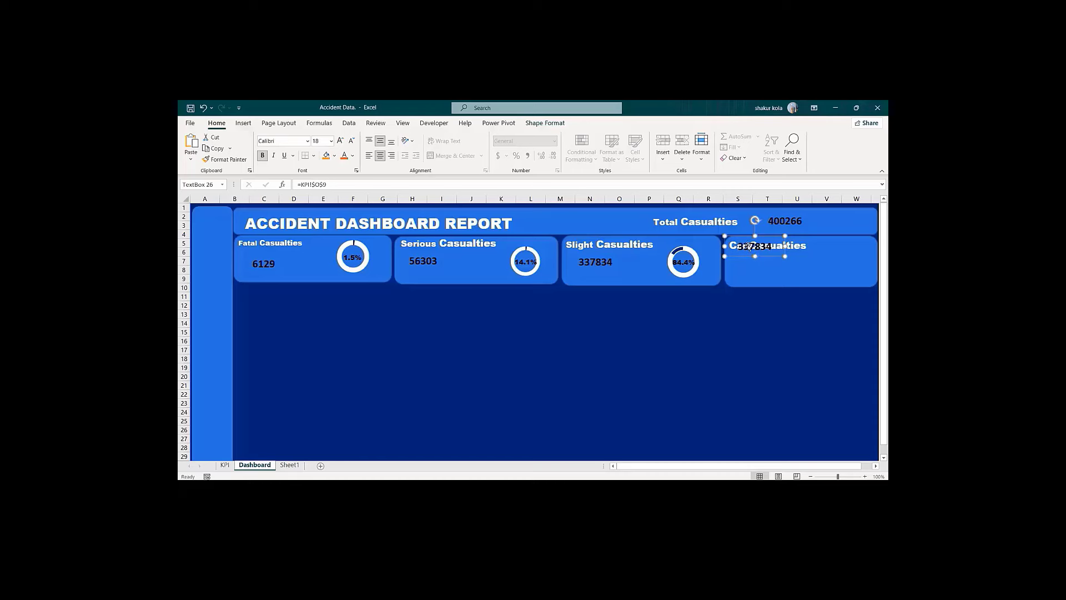
pyautogui.moveTo(742, 237)
pyautogui.mouseDown()
pyautogui.moveTo(751, 278)
pyautogui.moveTo(743, 258)
pyautogui.mouseUp()
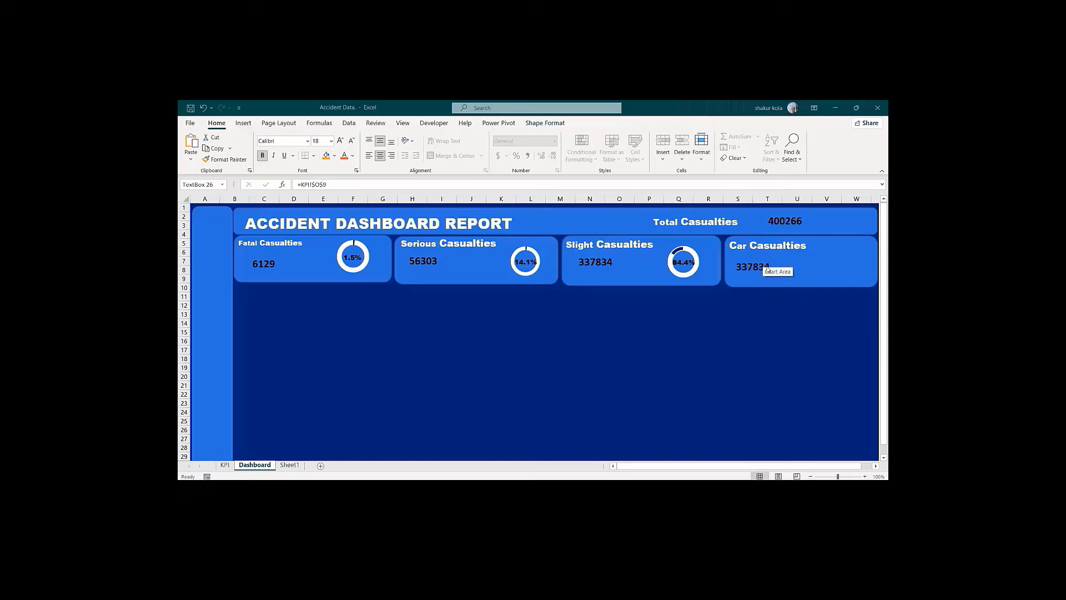
# Step: Link the copied value text box to cell G31 on the KPI sheet and nudge it into place under the Car Casualties title
pyautogui.click(767, 269)
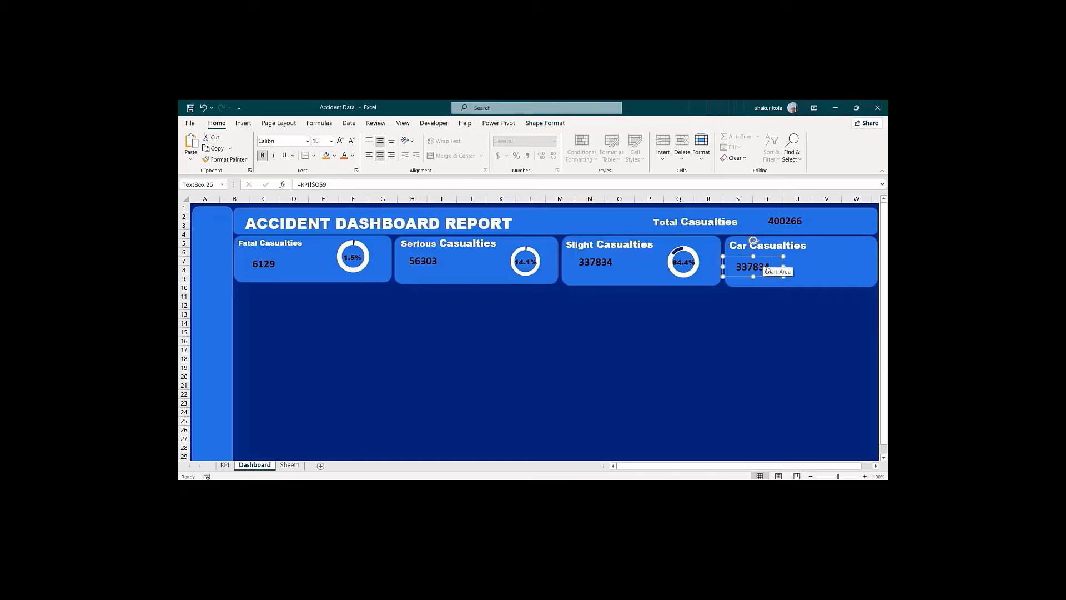
pyautogui.click(329, 185)
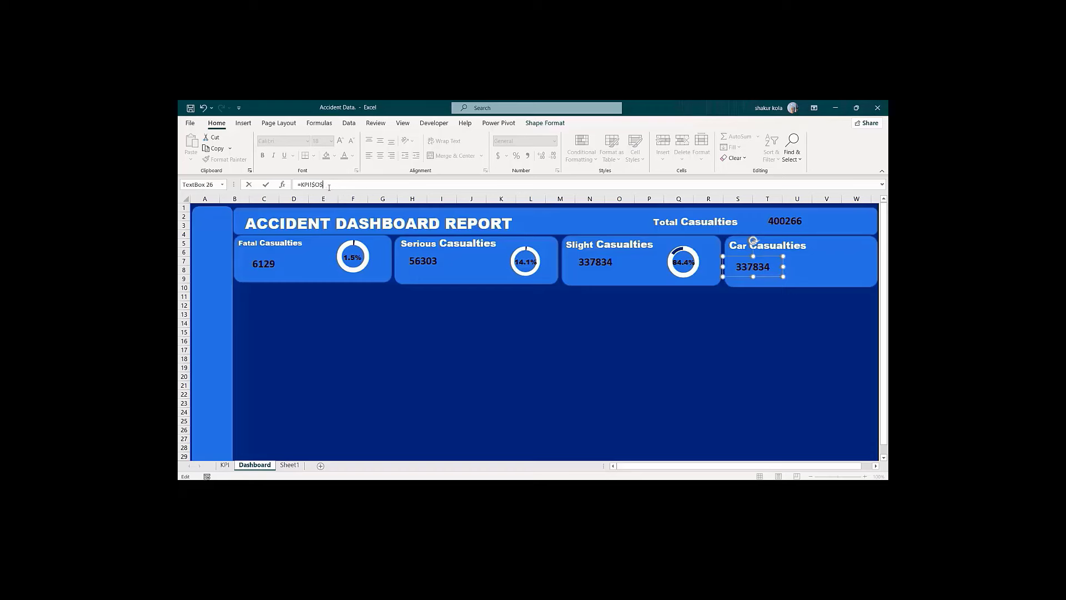
pyautogui.press('BackSpace')
pyautogui.press('BackSpace')
pyautogui.press('BackSpace')
pyautogui.press('BackSpace')
pyautogui.press('BackSpace')
pyautogui.press('BackSpace')
pyautogui.press('BackSpace')
pyautogui.press('BackSpace')
pyautogui.click(224, 466)
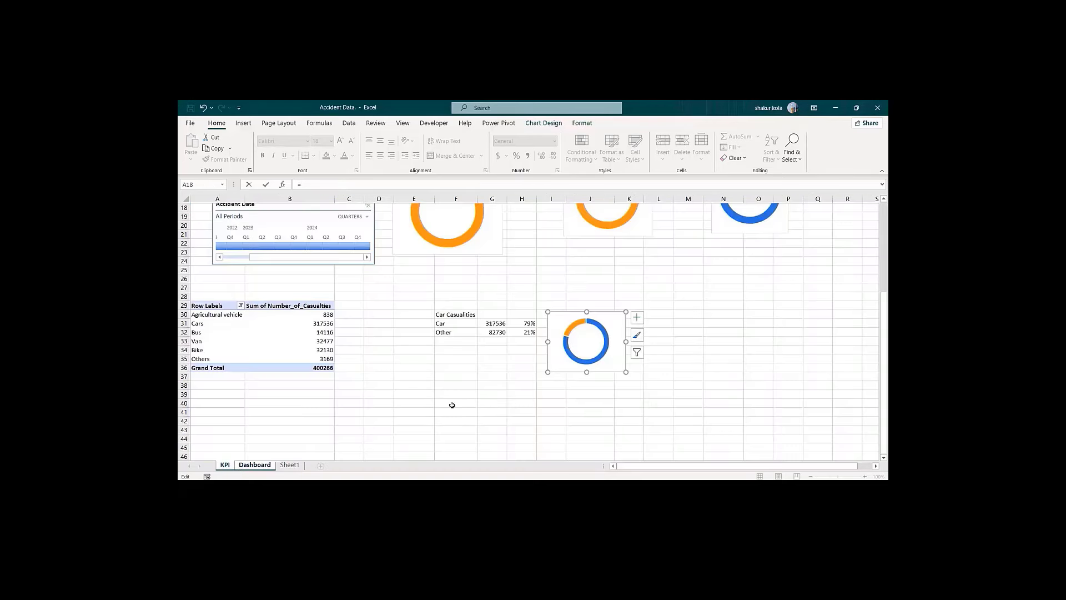
pyautogui.click(492, 322)
pyautogui.press('Return')
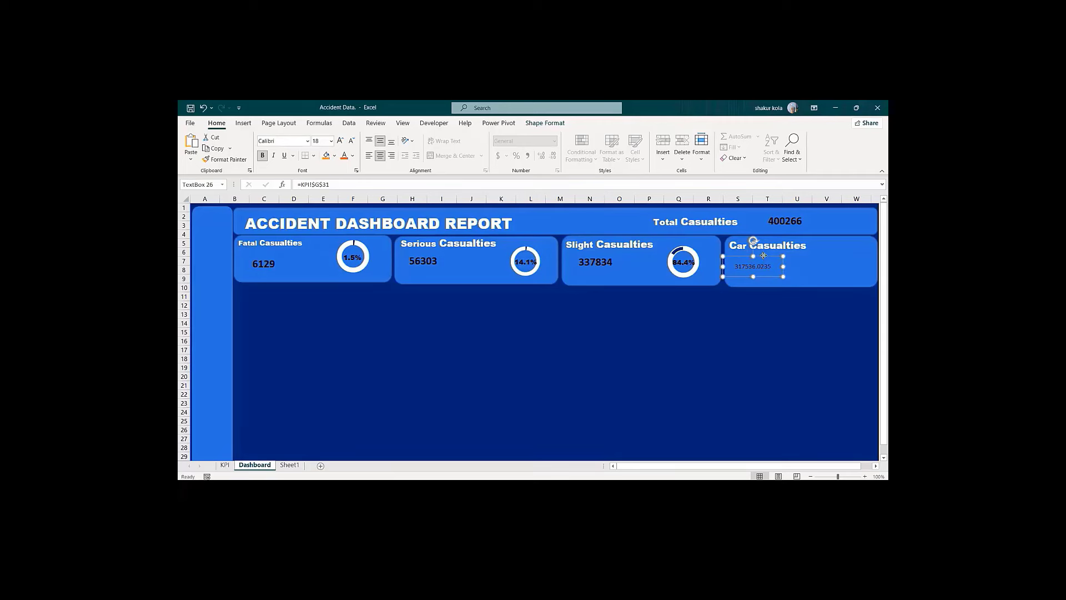
pyautogui.moveTo(764, 257); pyautogui.dragTo(771, 255)
pyautogui.click(688, 316)
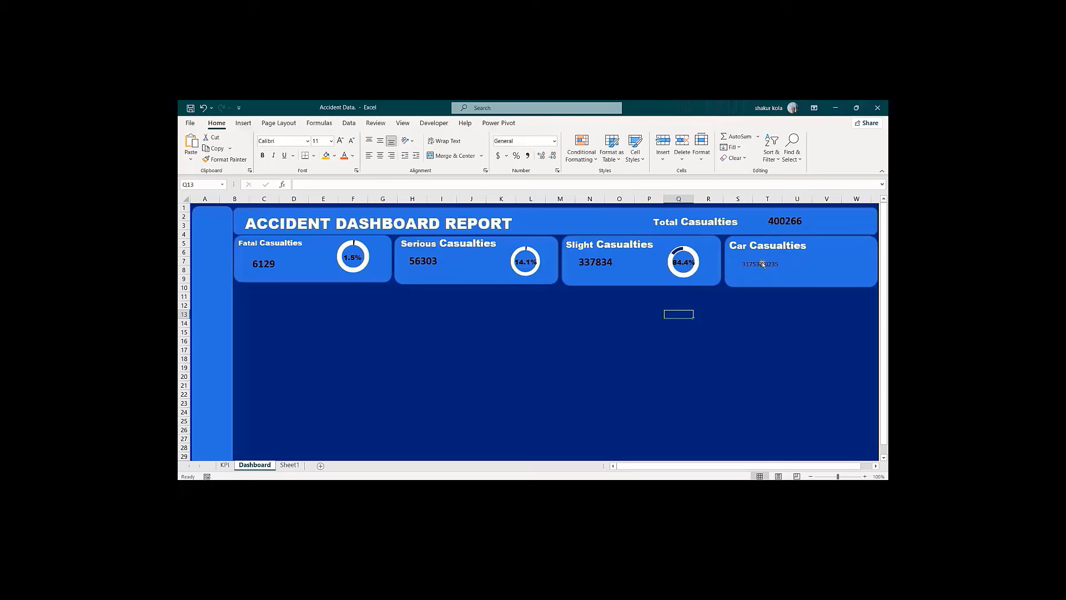
pyautogui.click(762, 266)
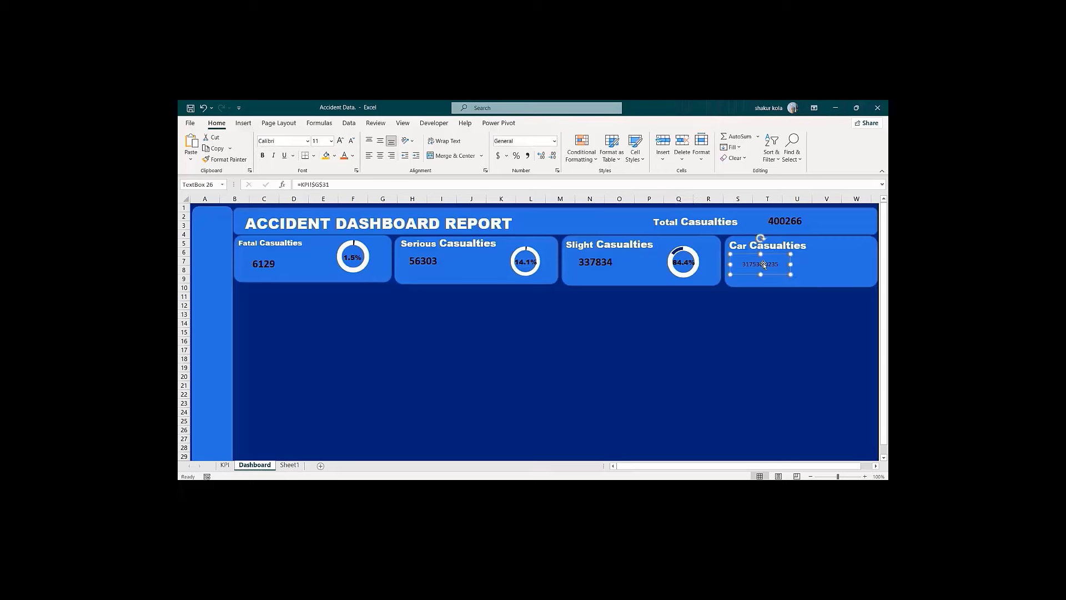
pyautogui.click(308, 141)
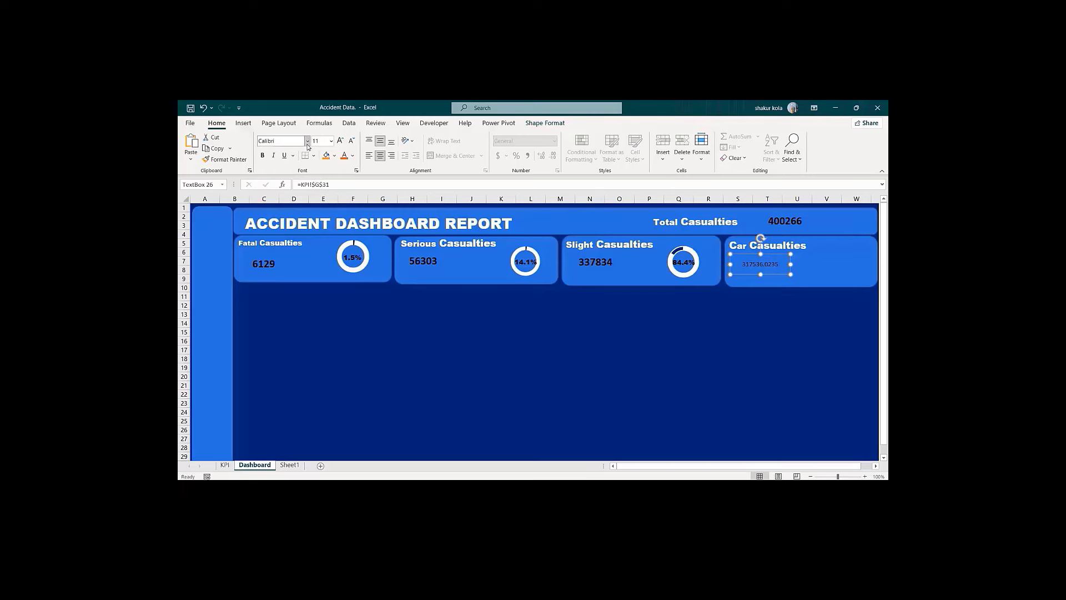
pyautogui.press('Escape')
# Step: Try to copy the Slight Casualties value's formatting onto the Car Casualties value with Format Painter
pyautogui.click(602, 256)
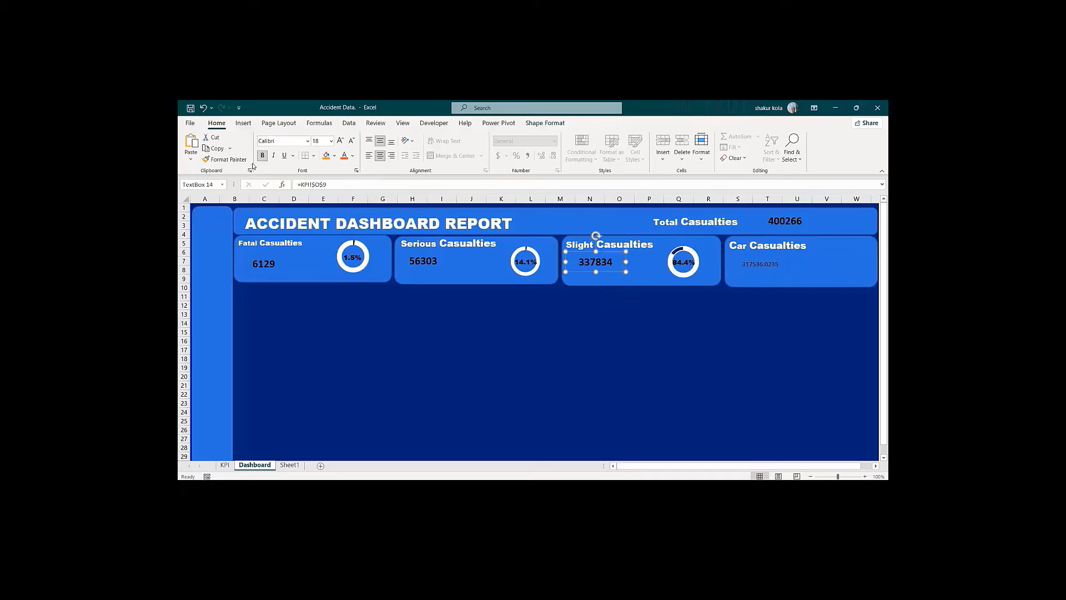
pyautogui.click(229, 160)
pyautogui.click(231, 162)
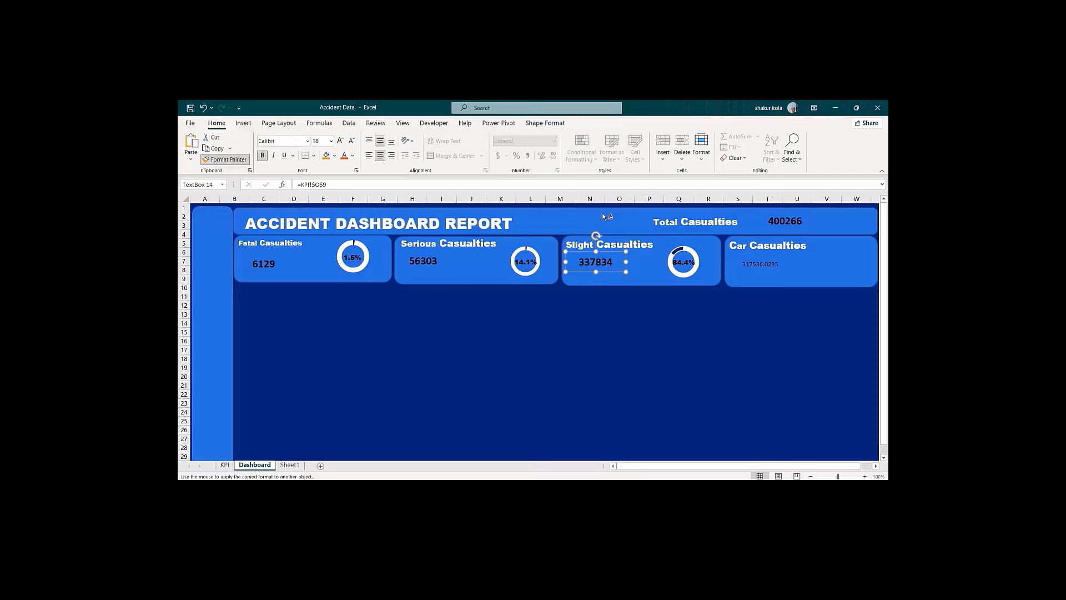
pyautogui.click(753, 257)
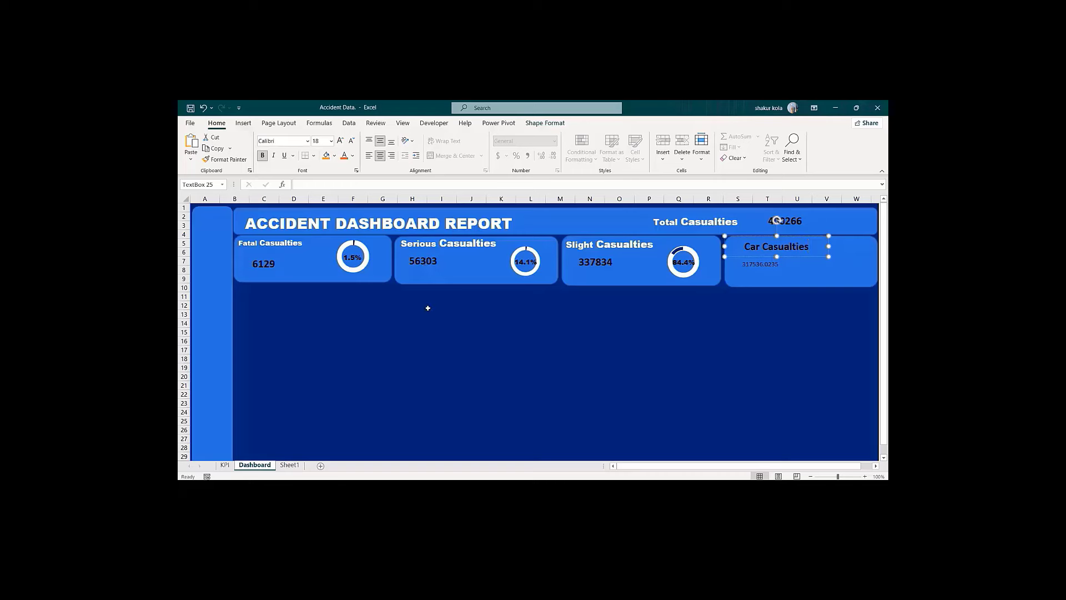
pyautogui.click(441, 320)
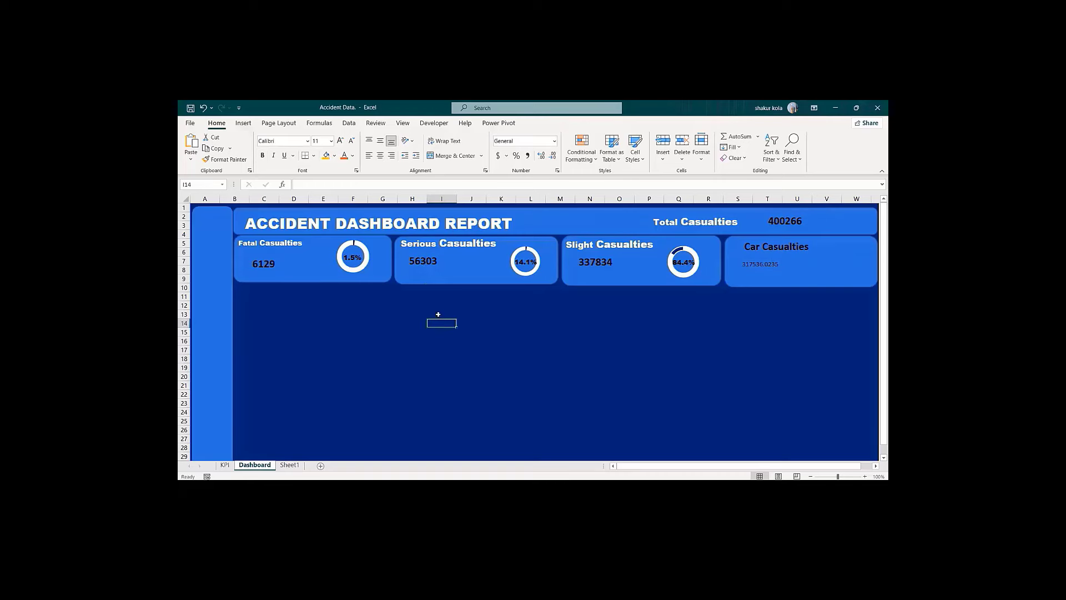
# Step: Copy the formatting of the Serious Casualties value onto the value in the Car Casualties card
pyautogui.click(428, 266)
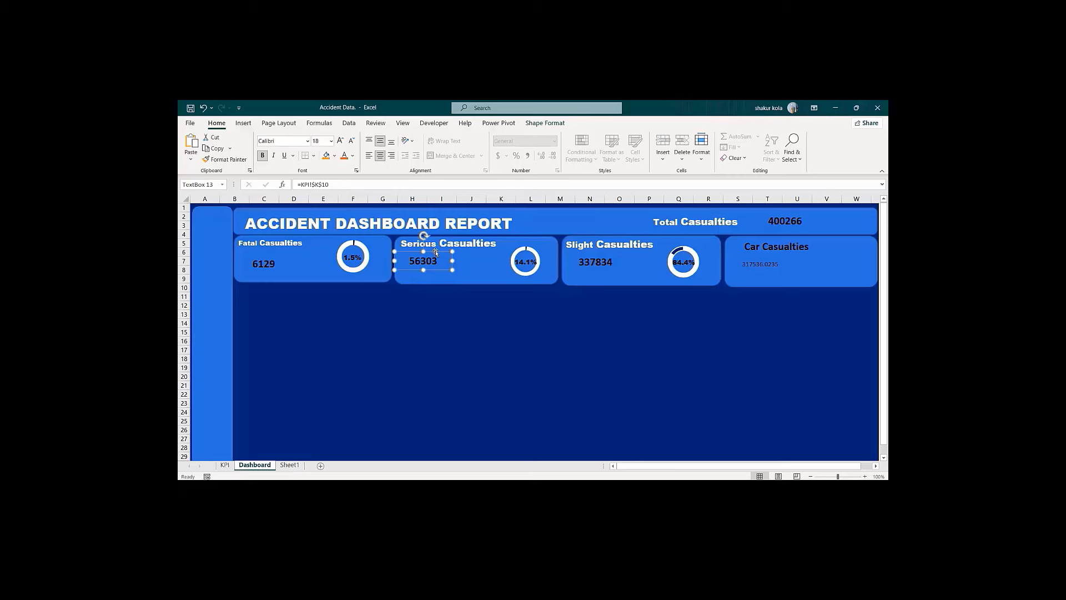
pyautogui.click(228, 160)
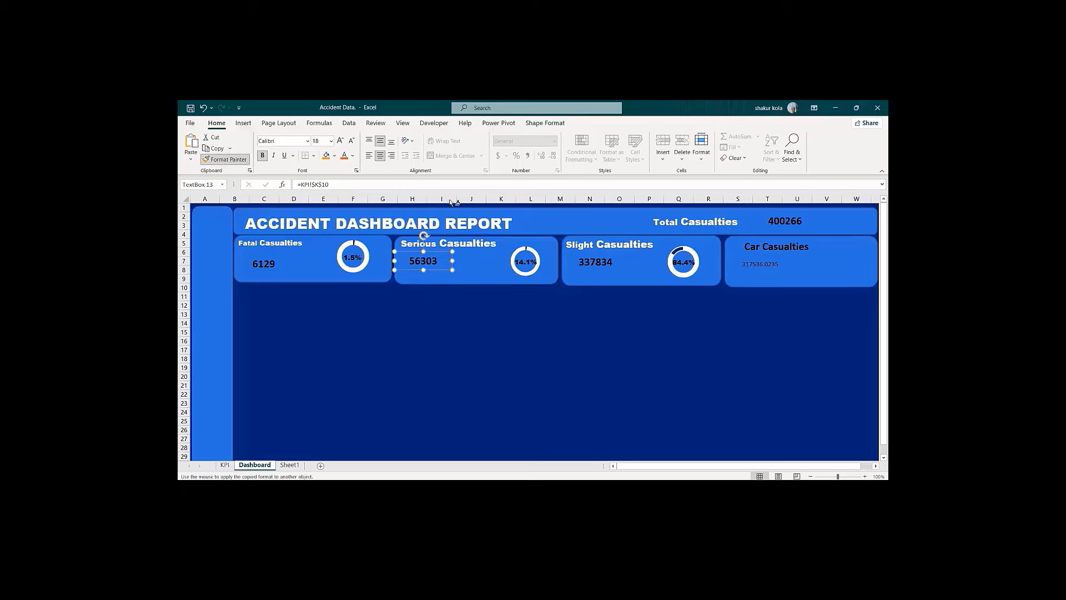
pyautogui.click(747, 266)
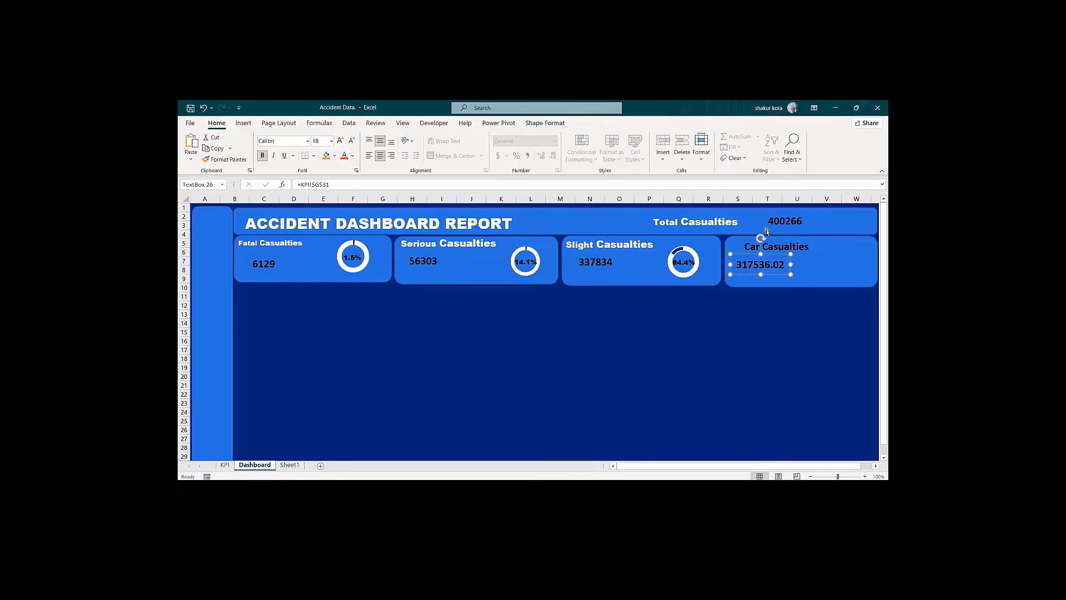
# Step: Apply the Slight Casualties heading's formatting to the Car Casualties heading
pyautogui.click(795, 246)
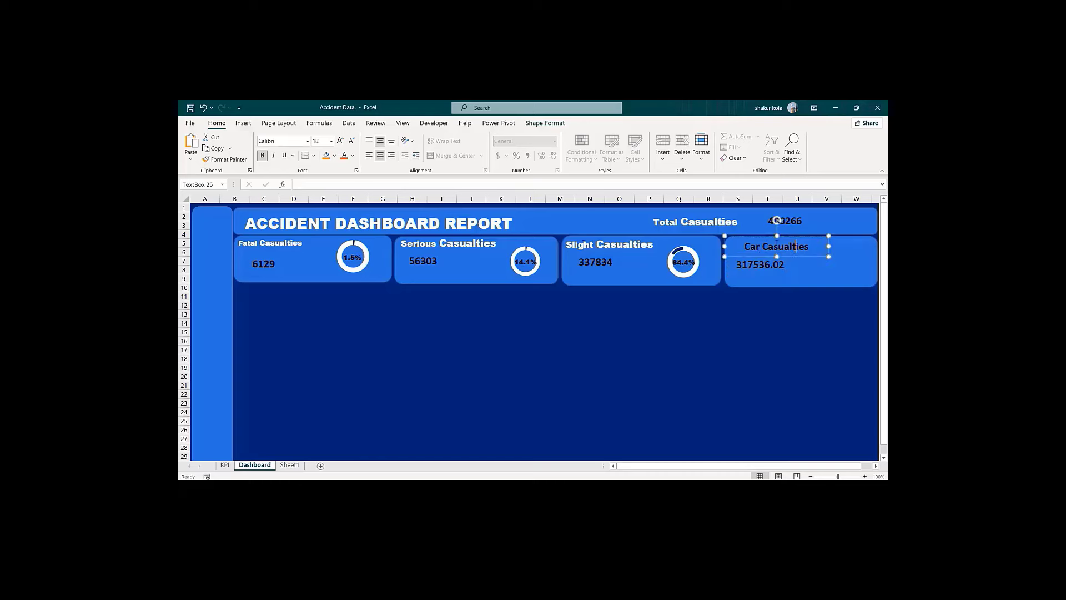
pyautogui.click(601, 250)
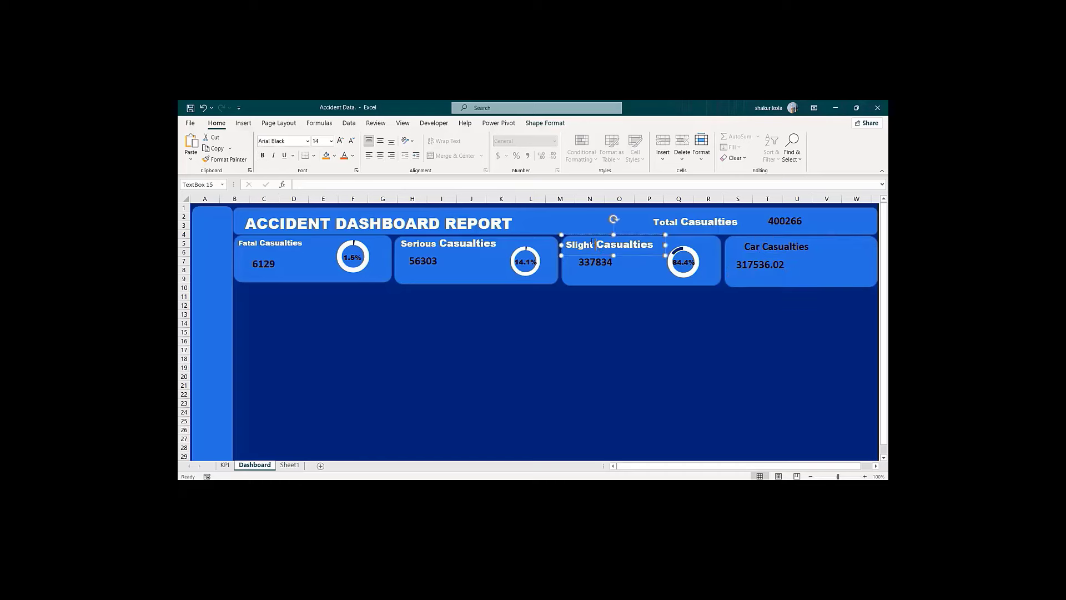
pyautogui.click(582, 235)
pyautogui.click(225, 159)
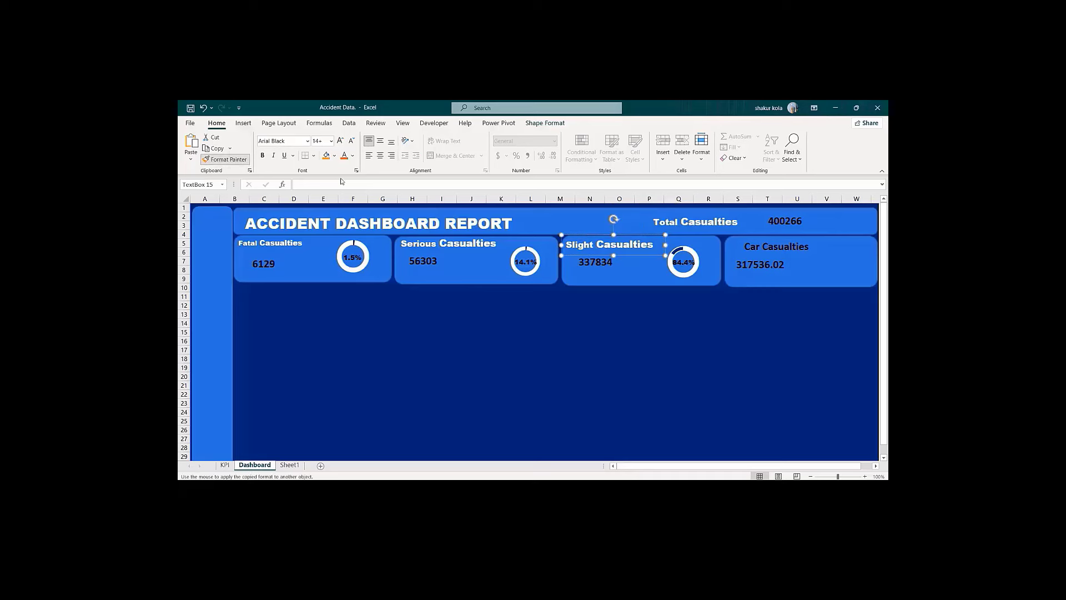
pyautogui.click(755, 244)
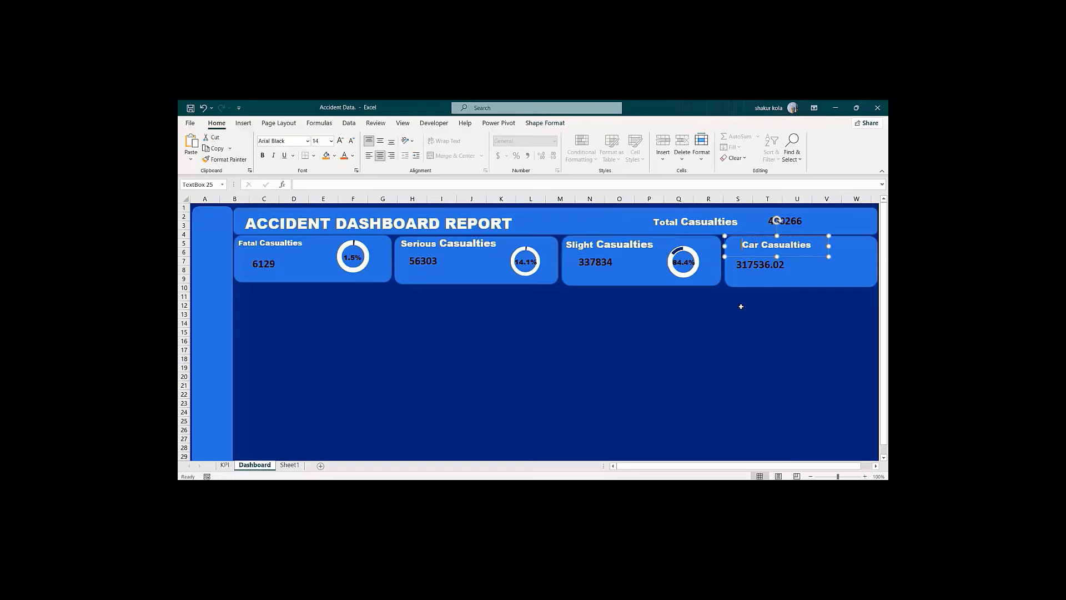
pyautogui.hotkey('ctrl', 'z')
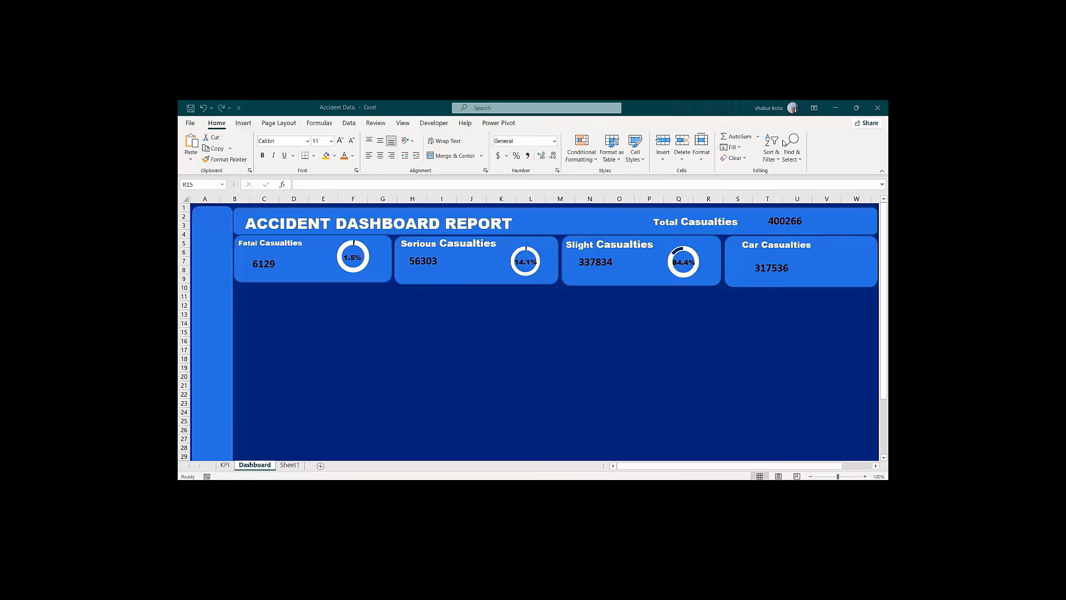
# Step: Copy the Slight Casualties doughnut chart into the Car Casualties card and place it beside the casualty value
pyautogui.click(687, 246)
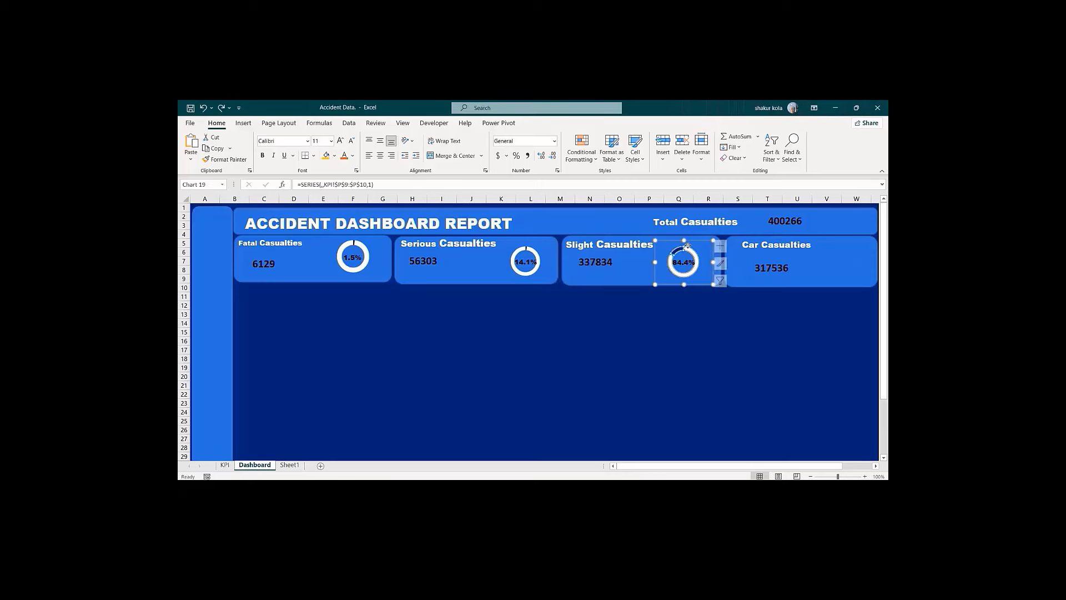
pyautogui.click(698, 240)
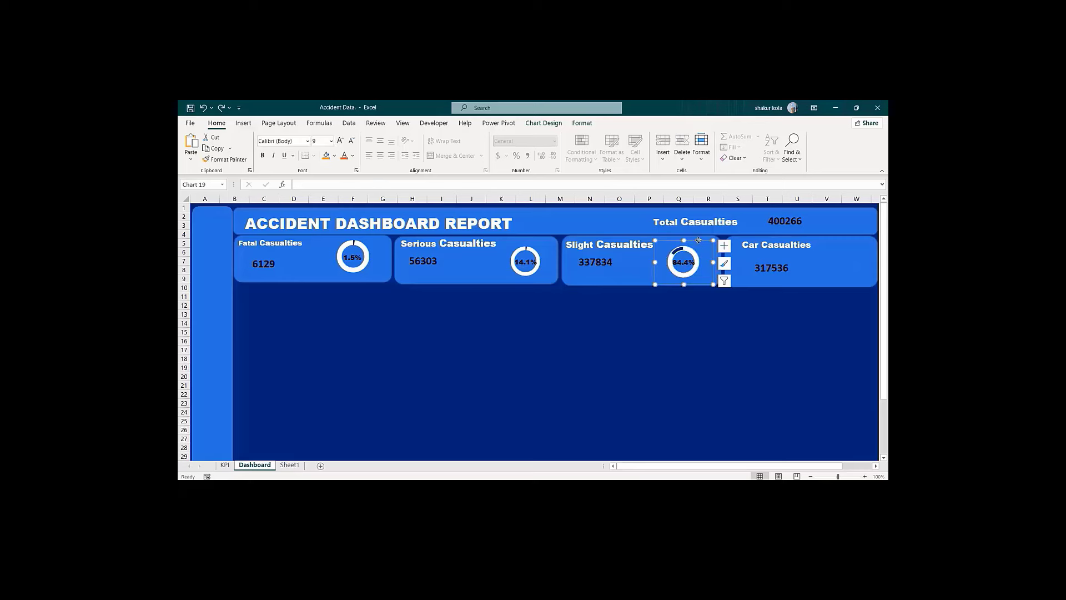
pyautogui.click(828, 248)
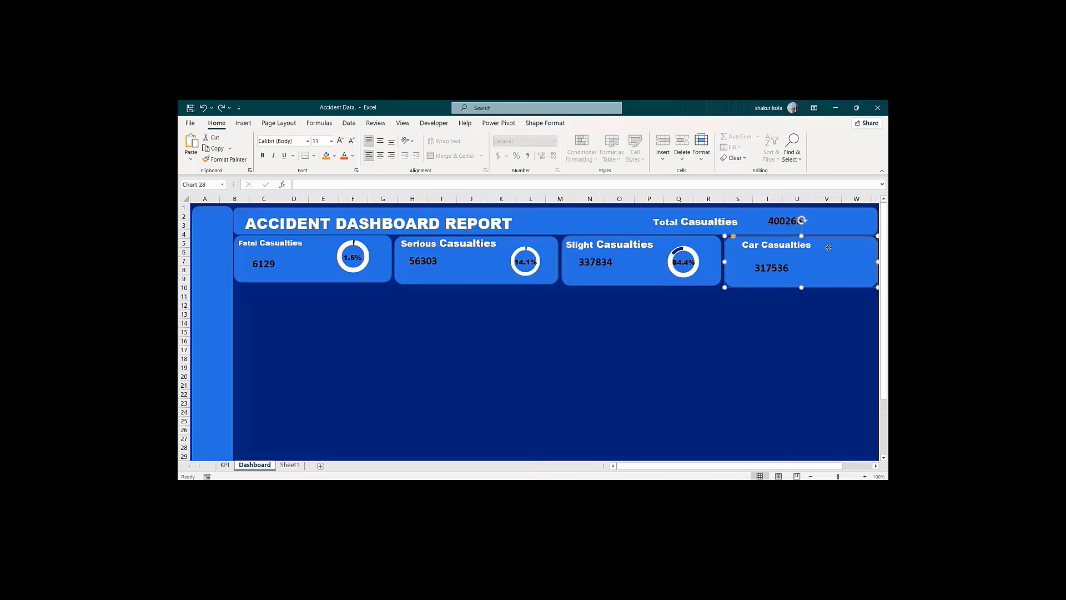
pyautogui.hotkey('ctrl', 'v')
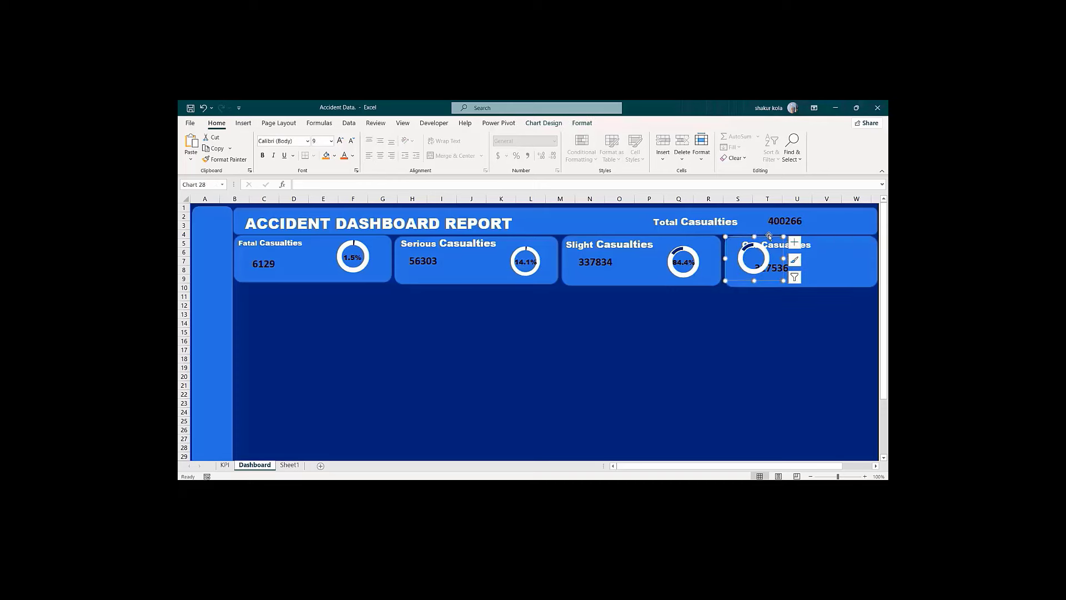
pyautogui.moveTo(770, 238); pyautogui.dragTo(844, 246)
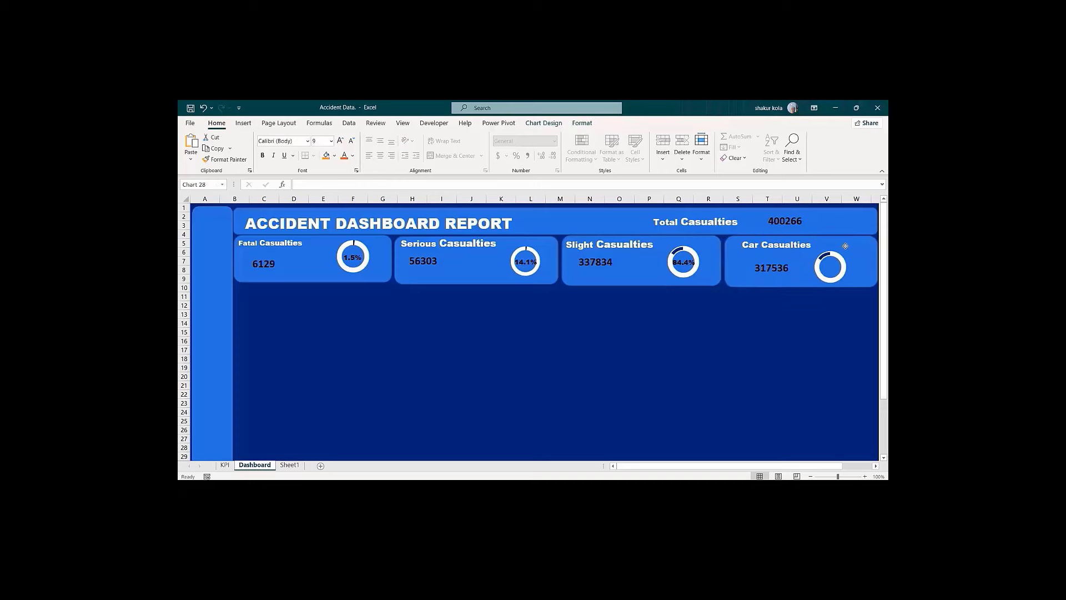
pyautogui.press('Escape')
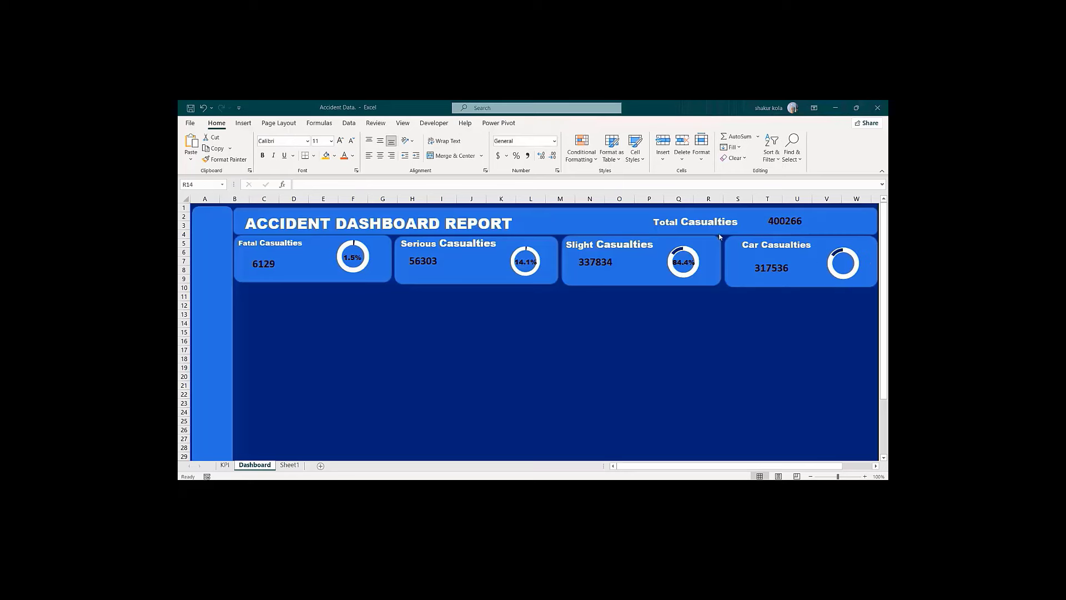
# Step: Try to paste the Slight Casualties percentage label inside the Car Casualties doughnut chart and centre it in the ring
pyautogui.click(683, 259)
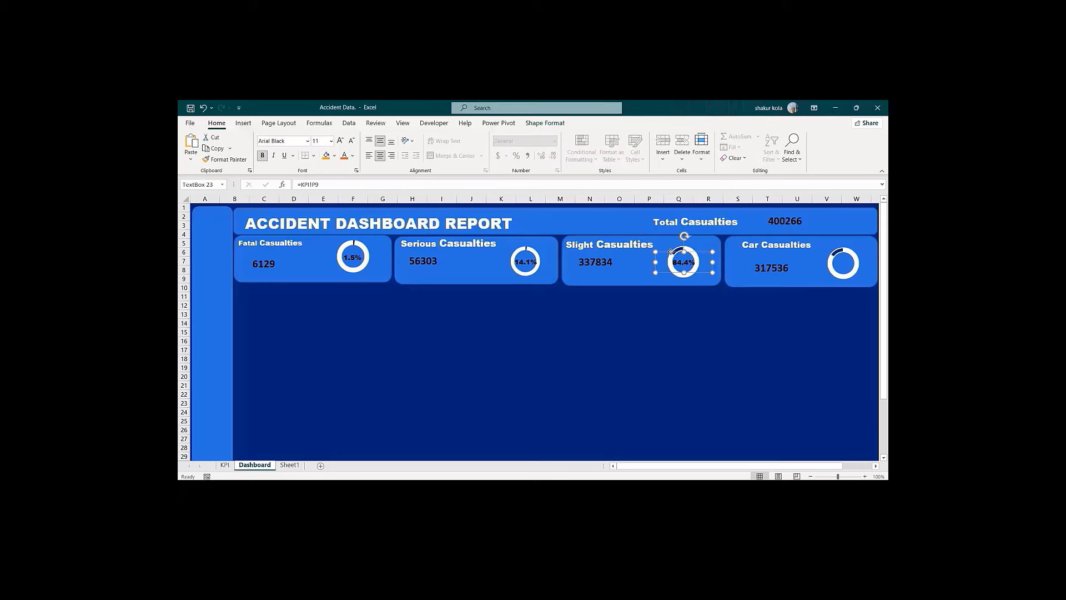
pyautogui.click(844, 265)
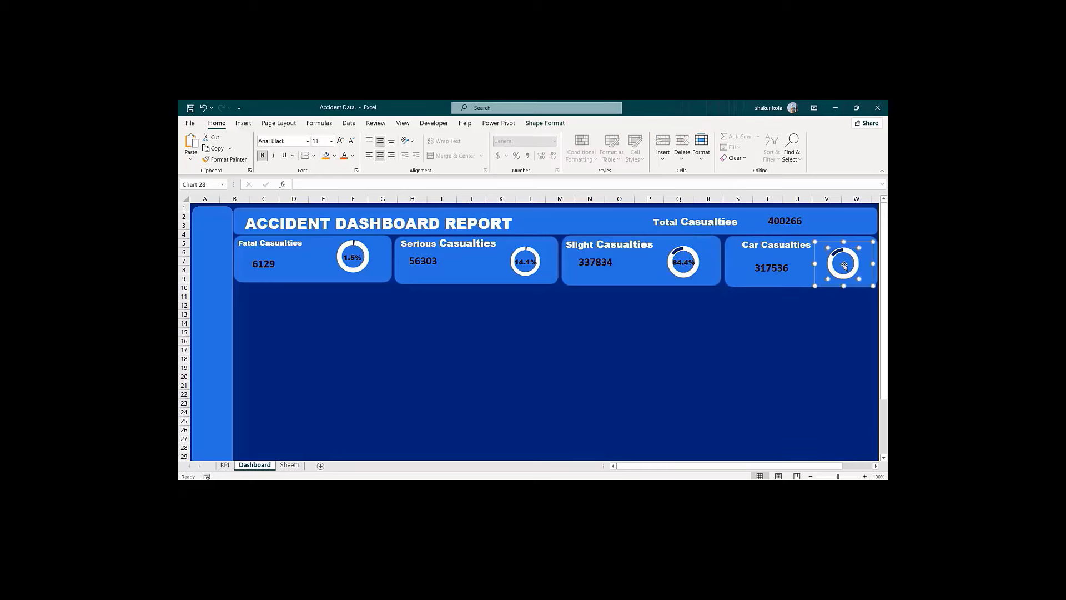
pyautogui.moveTo(806, 281)
pyautogui.mouseDown()
pyautogui.moveTo(798, 273)
pyautogui.moveTo(801, 281)
pyautogui.mouseUp()
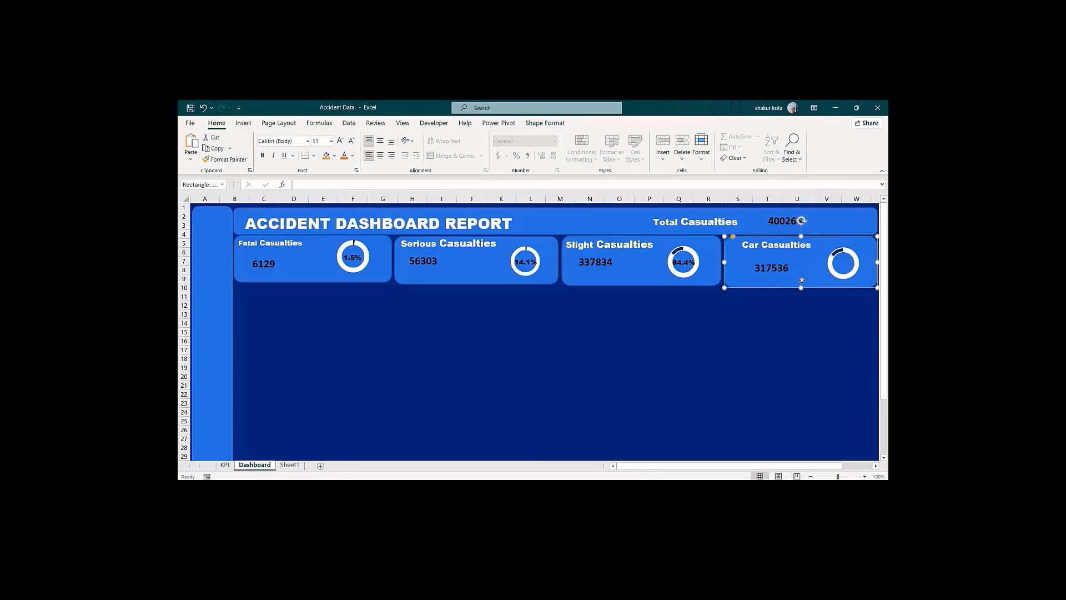
pyautogui.click(842, 265)
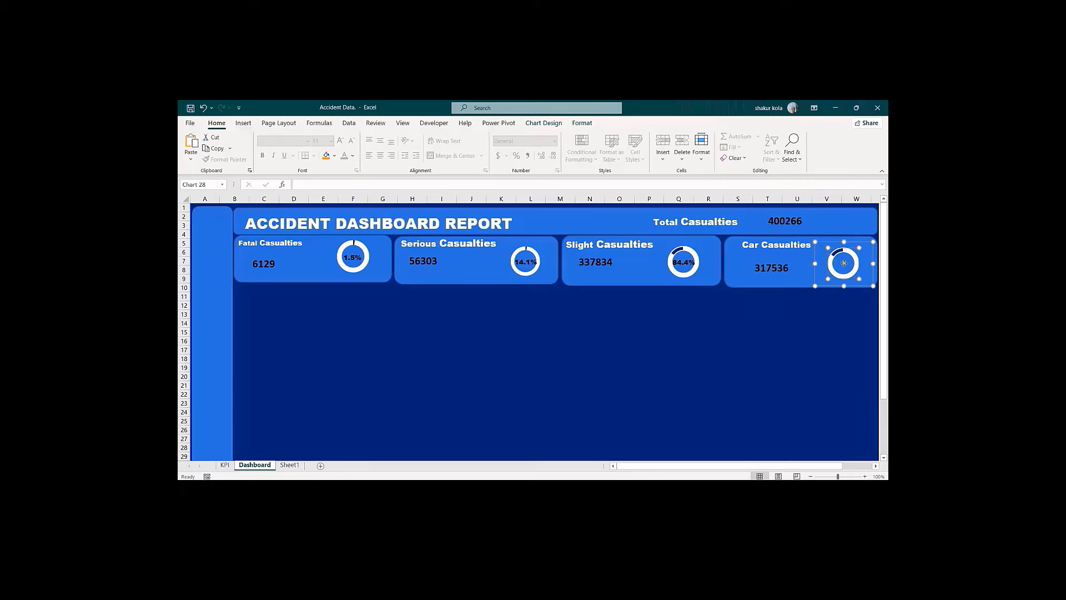
pyautogui.hotkey('ctrl', 'v')
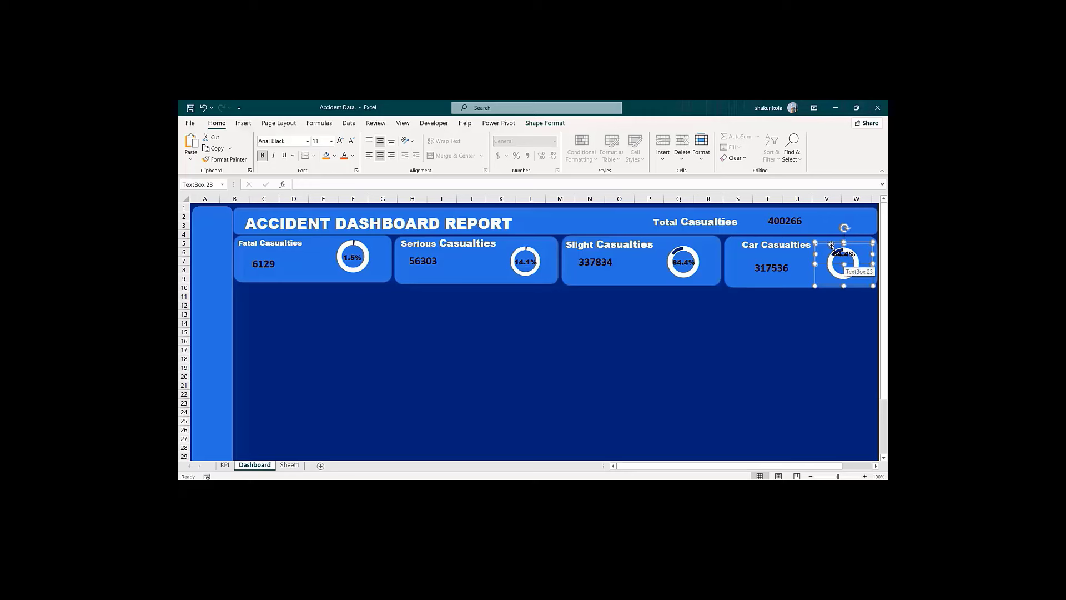
pyautogui.moveTo(832, 245); pyautogui.dragTo(834, 252)
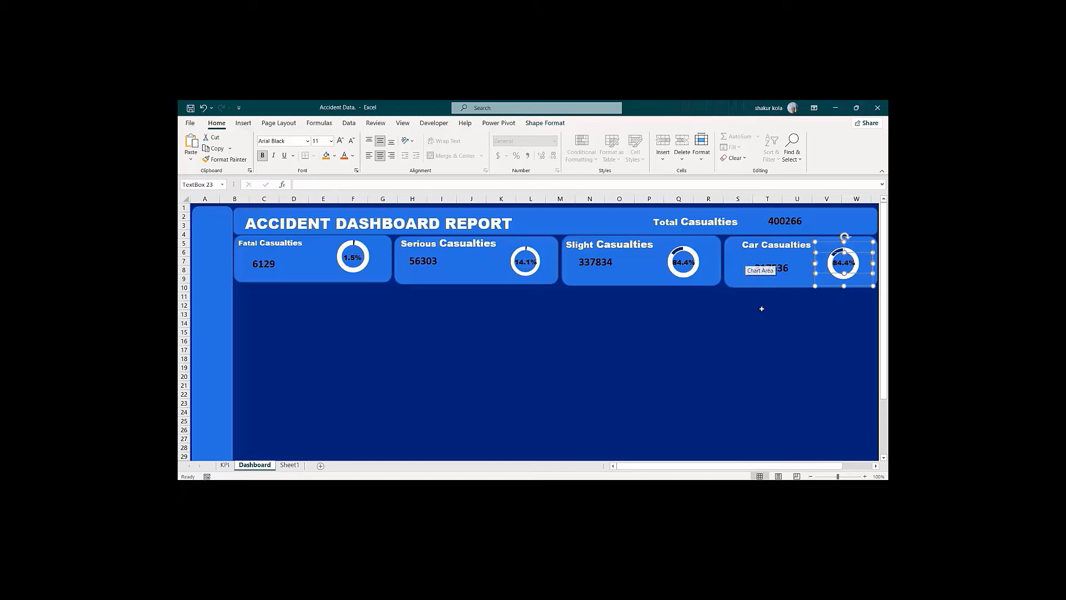
pyautogui.click(772, 323)
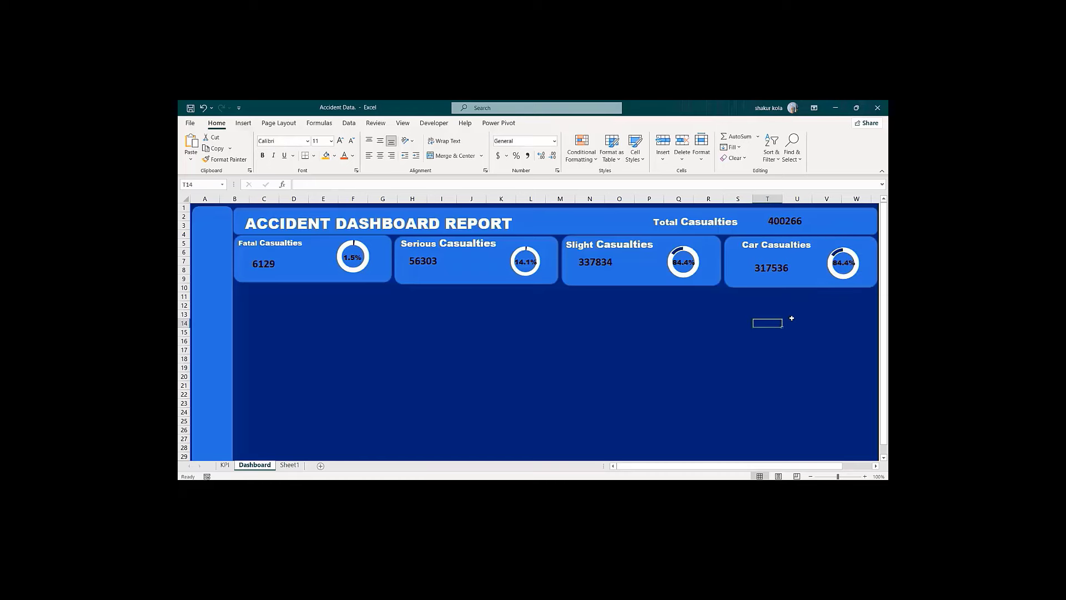
# Step: Undo the pasting of the percentage label into the Car Casualties doughnut chart
pyautogui.click(843, 265)
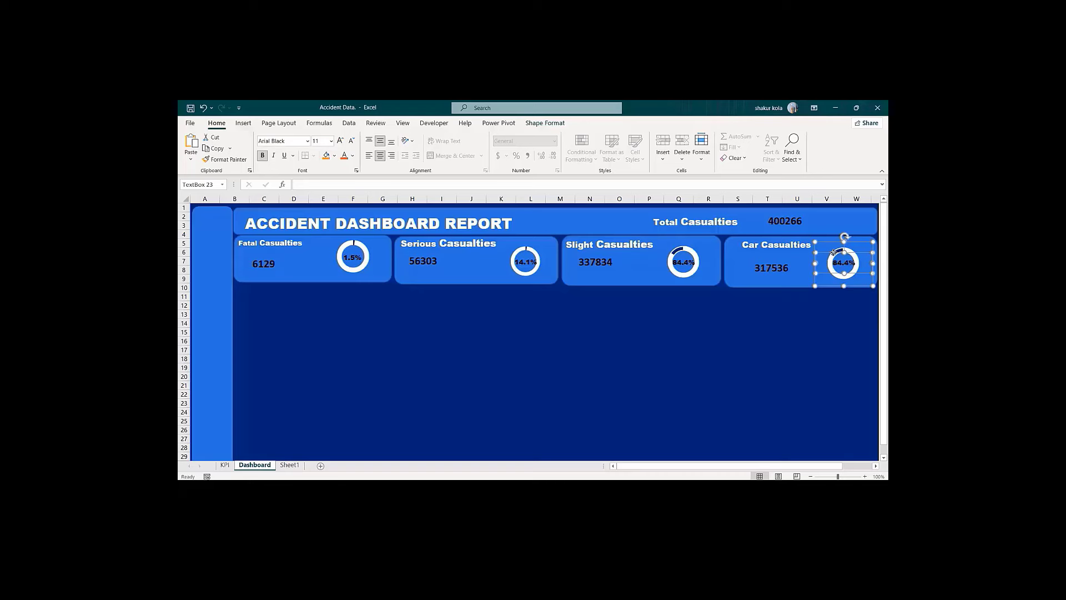
pyautogui.hotkey('ctrl', 'z')
pyautogui.press('Delete')
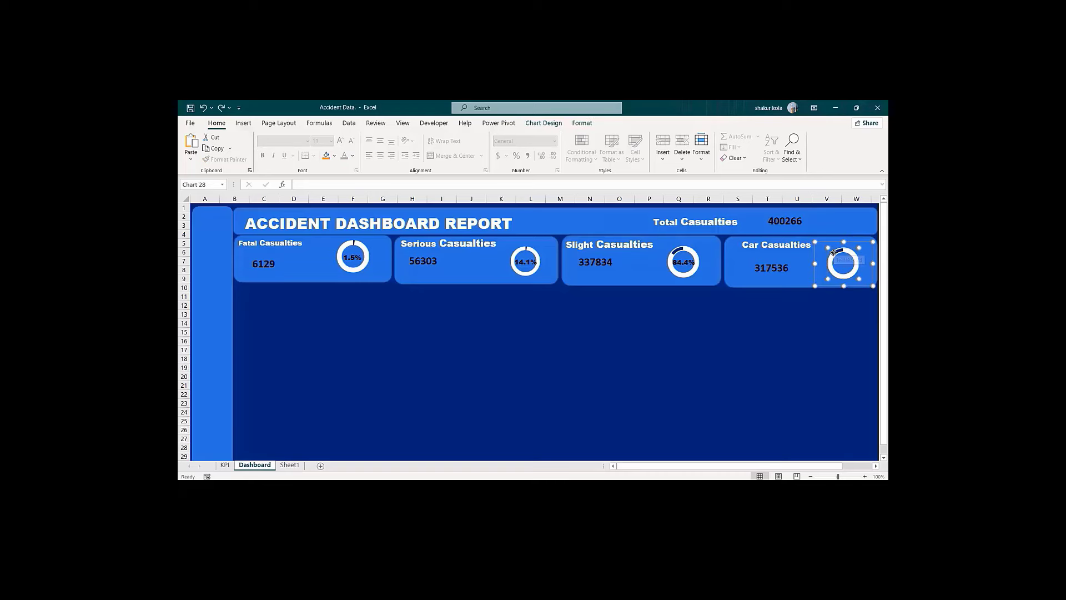
pyautogui.click(763, 332)
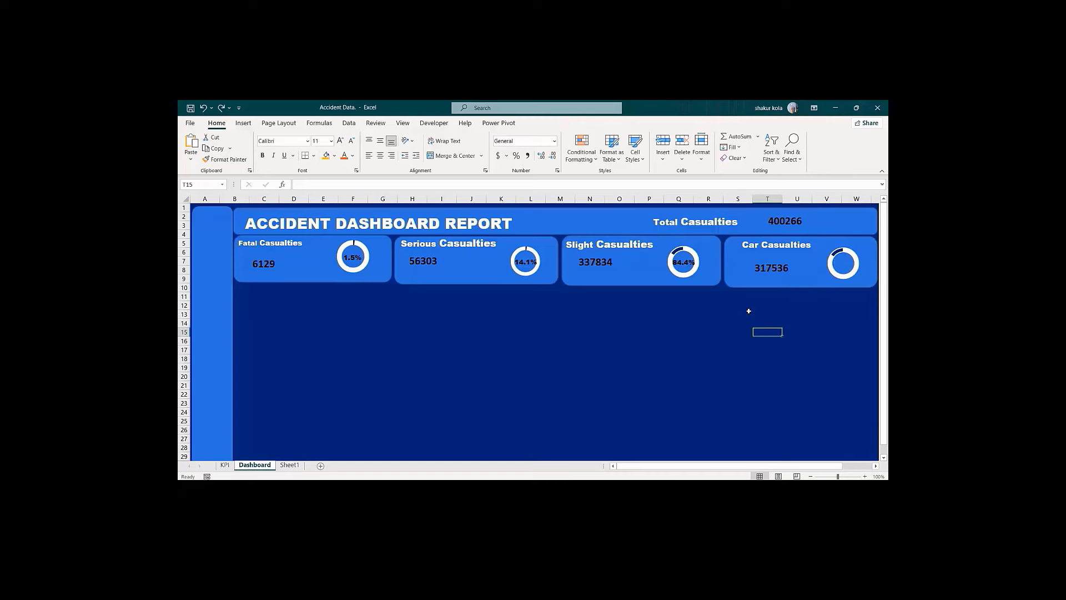
# Step: Try to duplicate the Slight Casualties percentage label in place
pyautogui.click(683, 261)
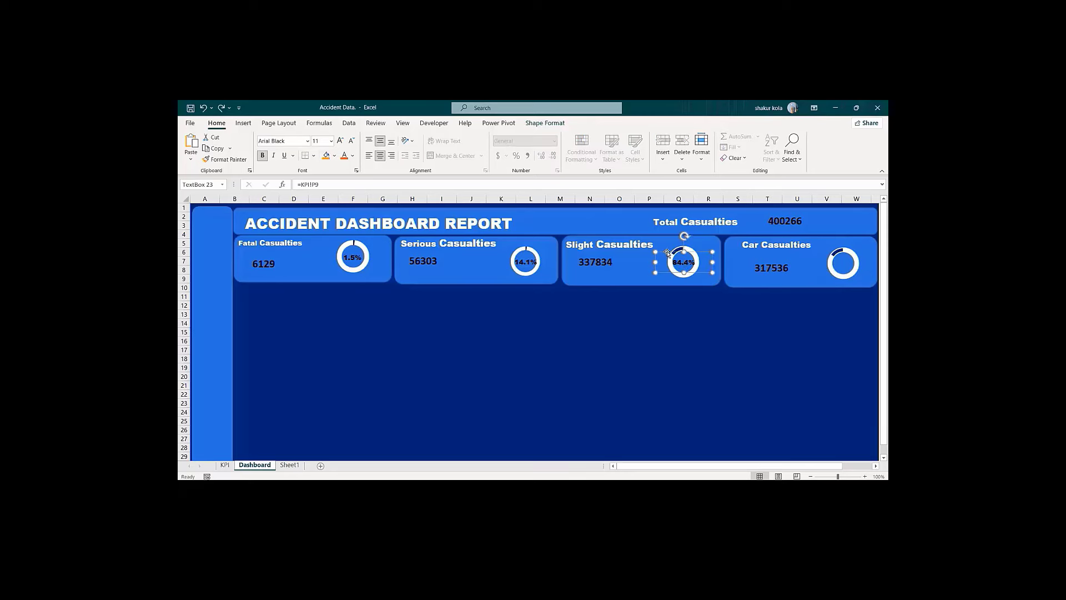
pyautogui.hotkey('ctrl', 'd')
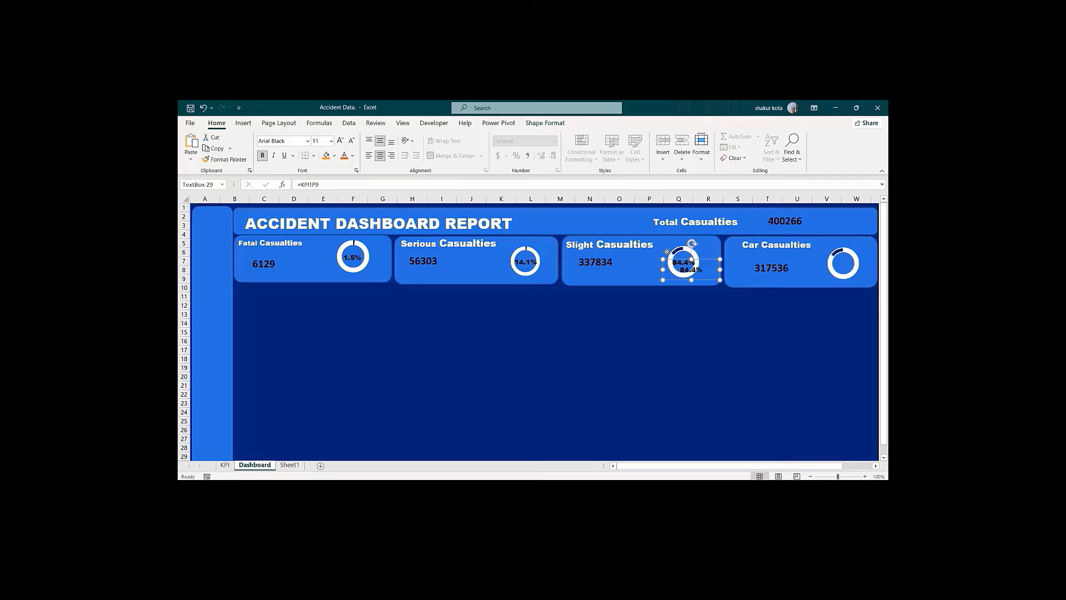
pyautogui.hotkey('ctrl', 'z')
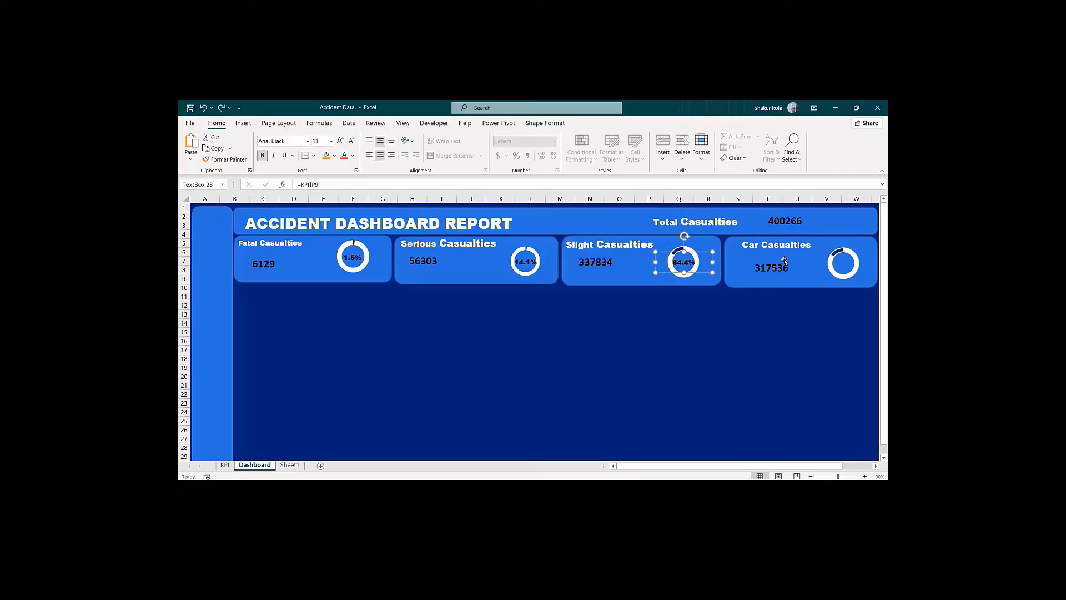
# Step: Paste a copy of the Slight Casualties percentage label into the Car Casualties card and centre it in the doughnut ring
pyautogui.click(843, 250)
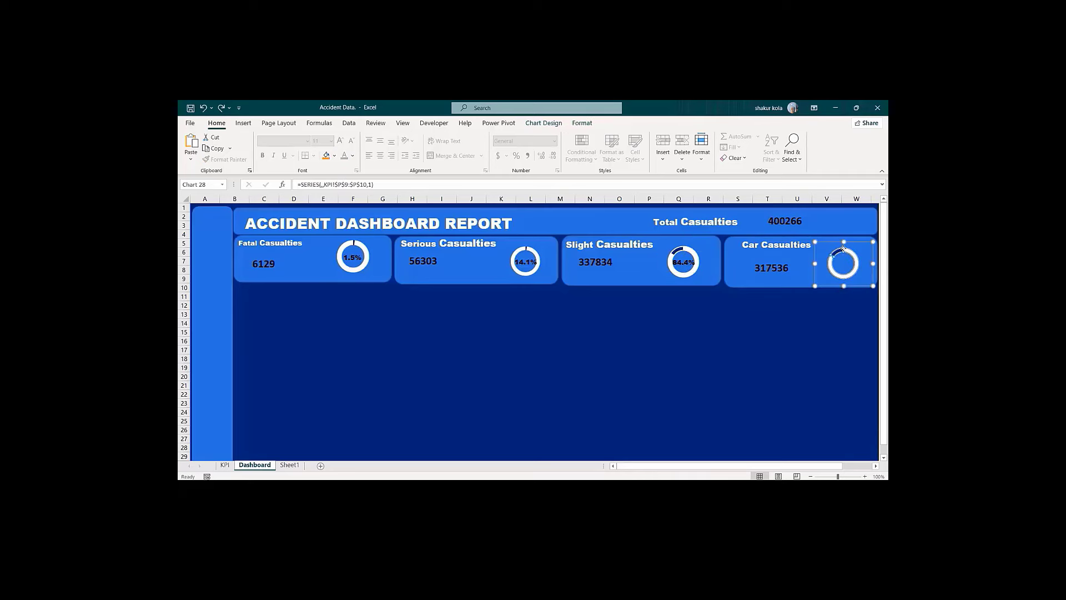
pyautogui.click(843, 250)
pyautogui.hotkey('ctrl', 'z')
pyautogui.press('Tab')
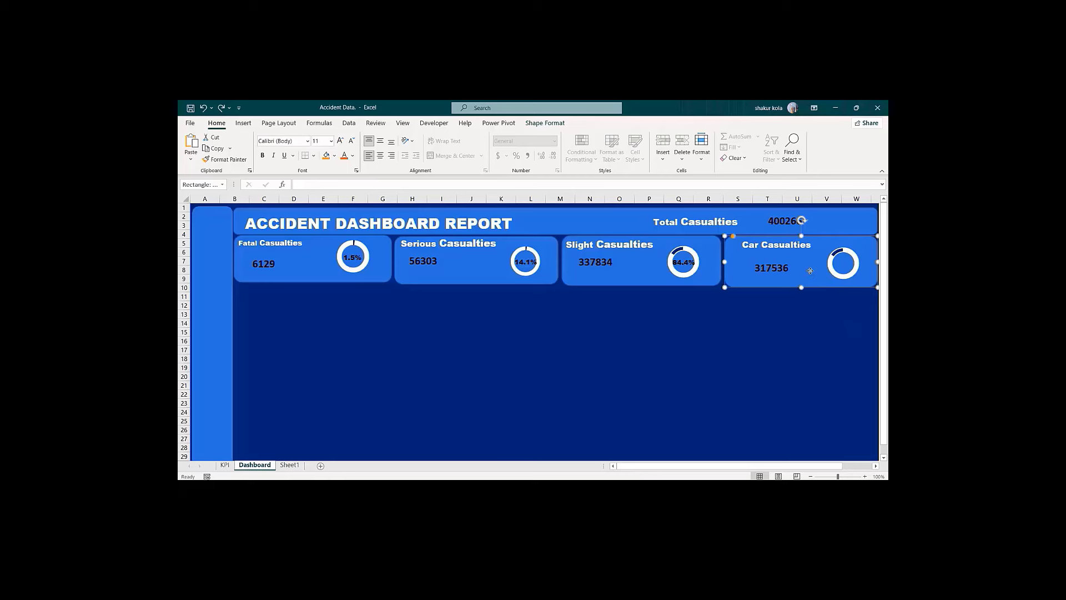
pyautogui.hotkey('ctrl', 'v')
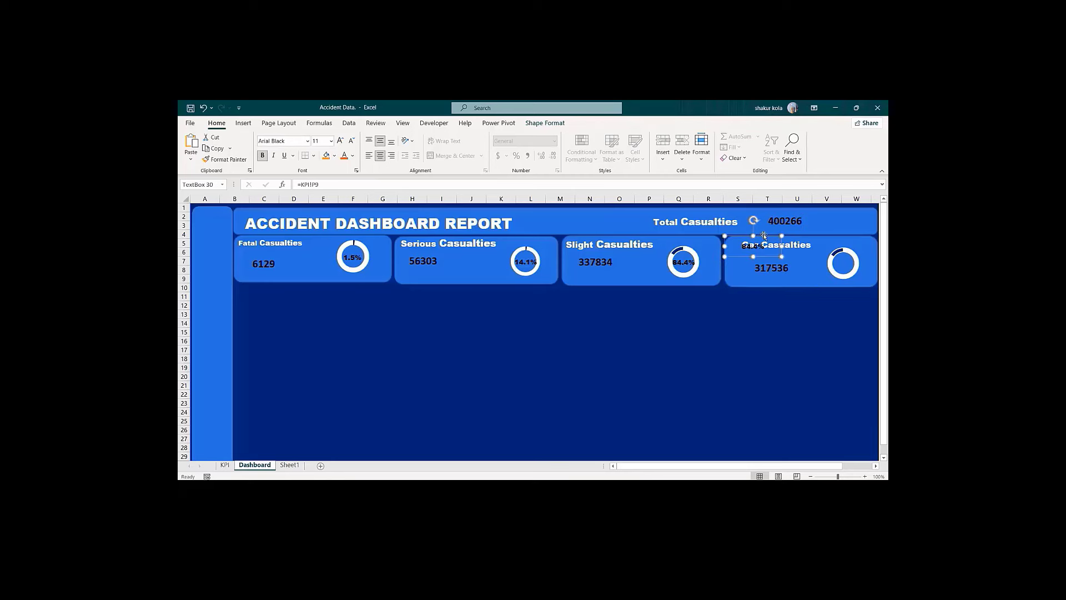
pyautogui.moveTo(764, 237); pyautogui.dragTo(854, 250)
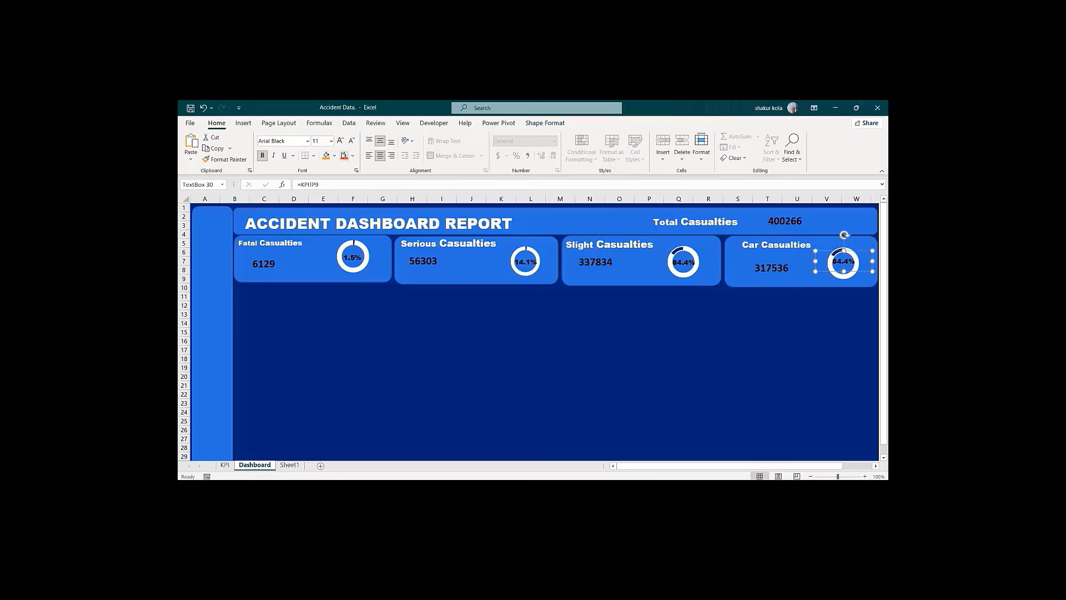
# Step: Link the Car Casualties percentage label to cell H31 on the KPI sheet and make its text bold
pyautogui.click(300, 186)
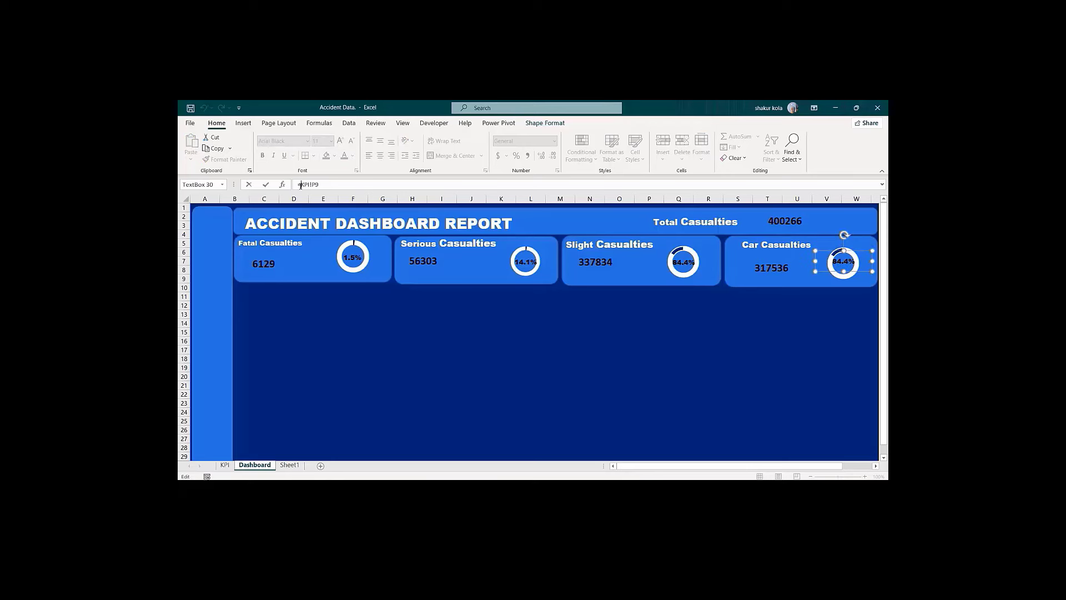
pyautogui.moveTo(300, 186); pyautogui.dragTo(324, 186)
pyautogui.press('BackSpace')
pyautogui.click(224, 466)
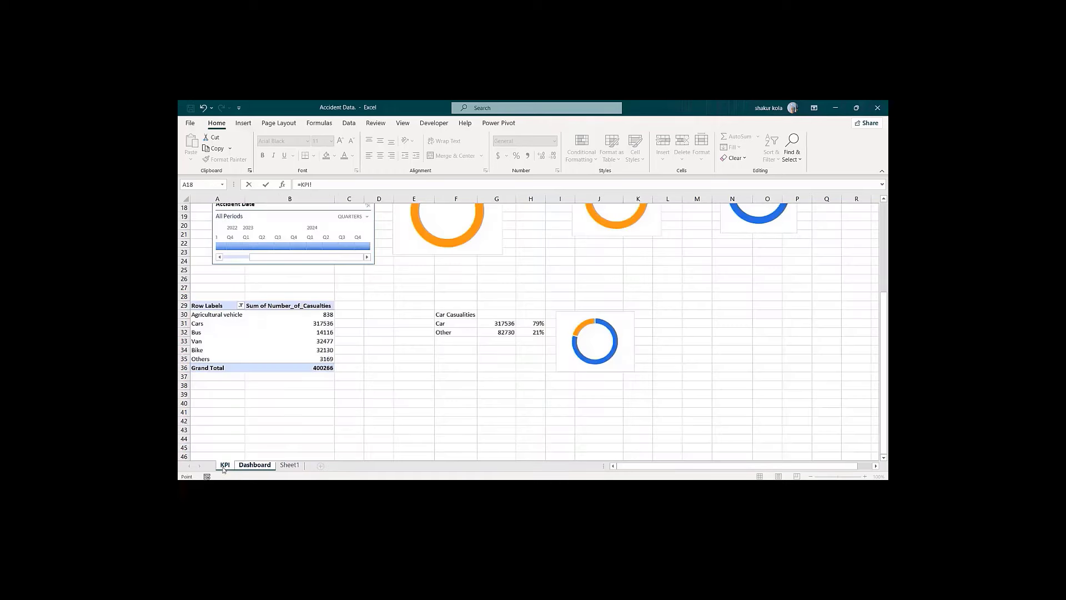
pyautogui.click(529, 323)
pyautogui.press('Return')
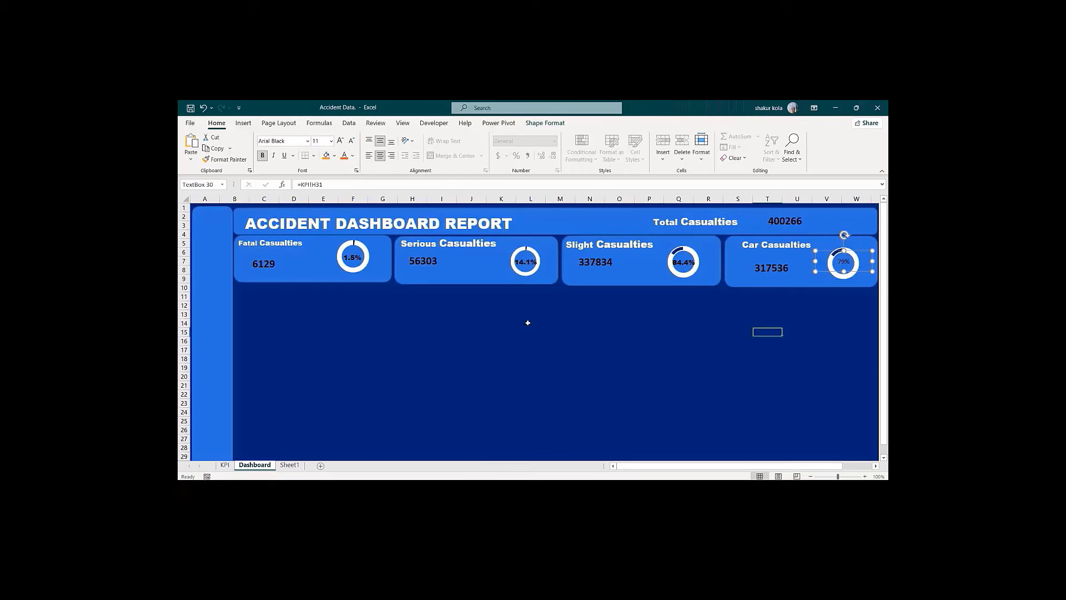
pyautogui.click(262, 156)
pyautogui.click(262, 156)
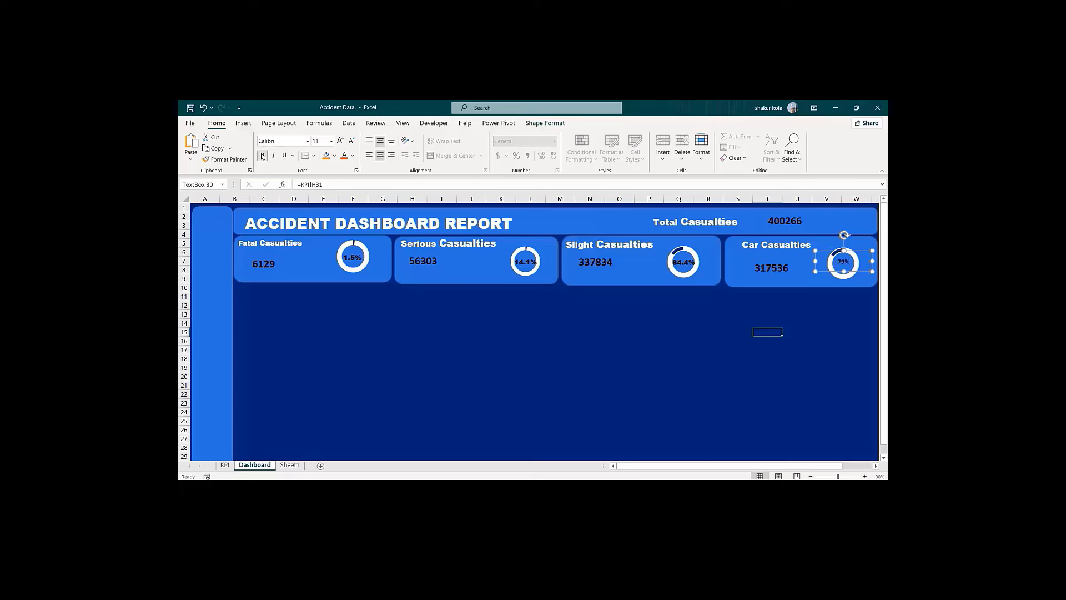
# Step: Set the Car Casualties percentage label's font to Arial Black and fine-tune its text size to fit inside the doughnut ring
pyautogui.click(341, 142)
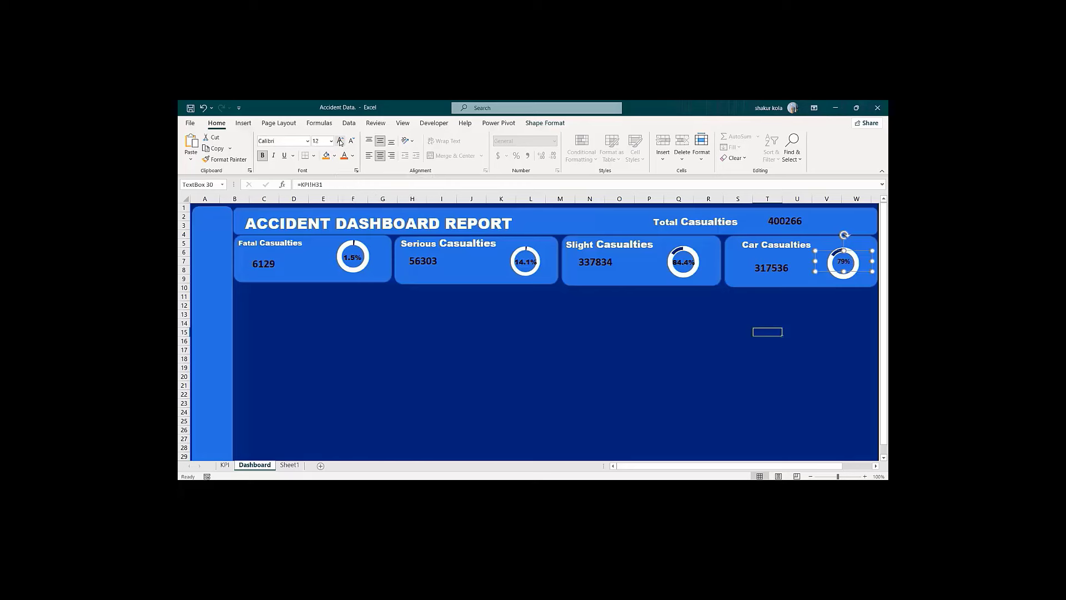
pyautogui.click(308, 142)
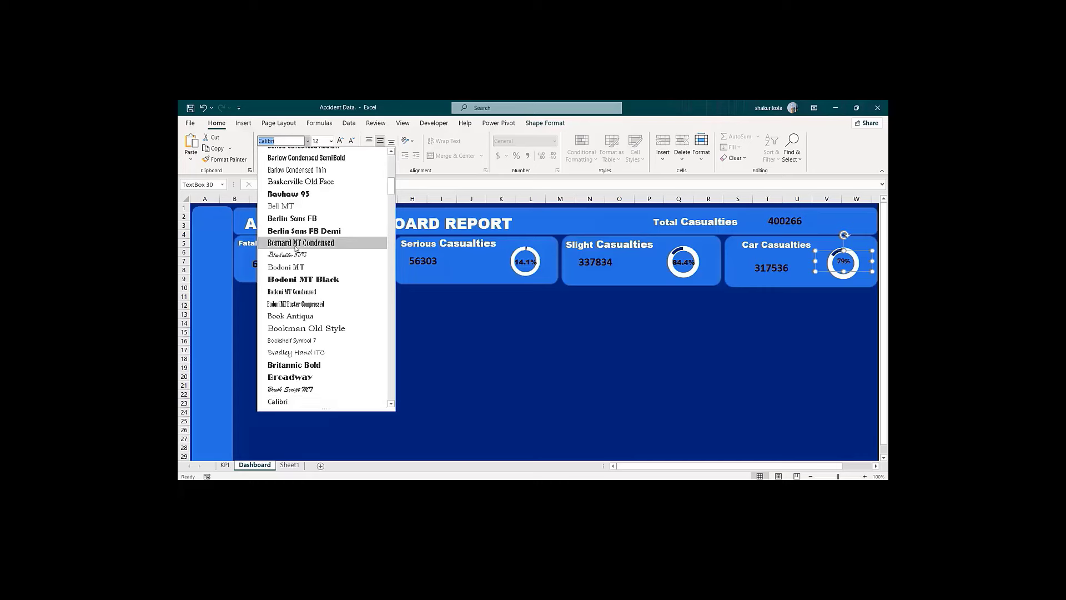
pyautogui.moveTo(392, 187); pyautogui.dragTo(392, 155)
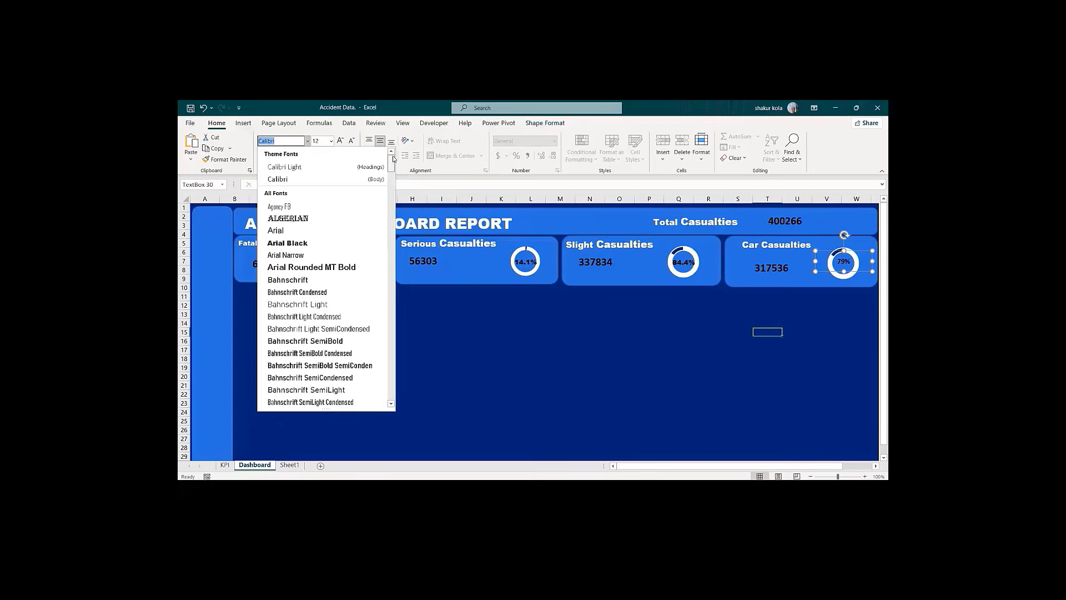
pyautogui.click(289, 243)
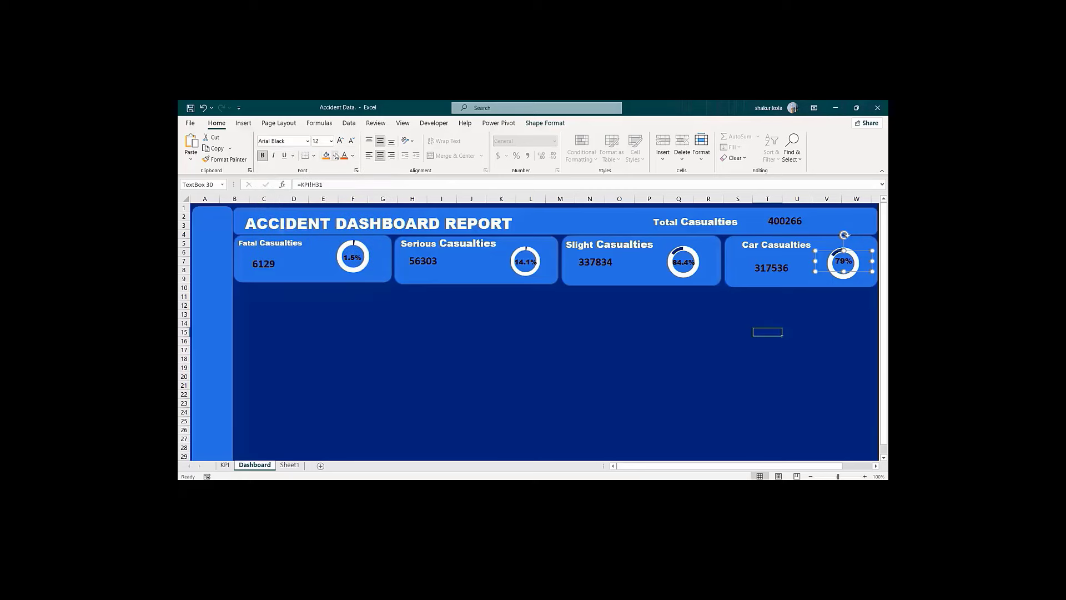
pyautogui.click(352, 142)
pyautogui.click(708, 376)
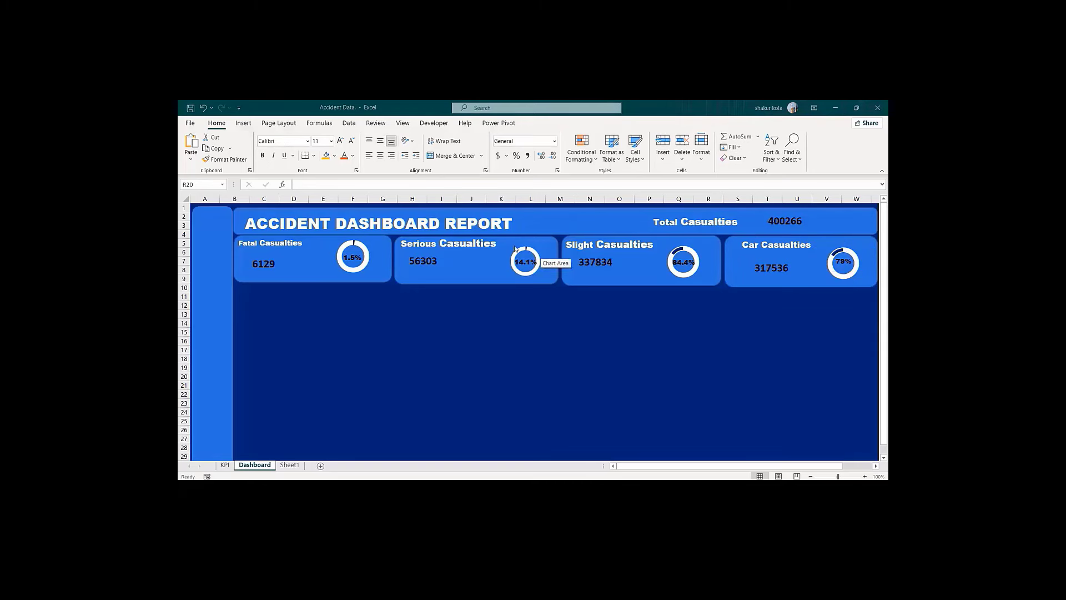
# Step: Paste a copy of the Fatal Casualties card background into the empty area below it and reshape it into a tall, narrow panel
pyautogui.click(375, 237)
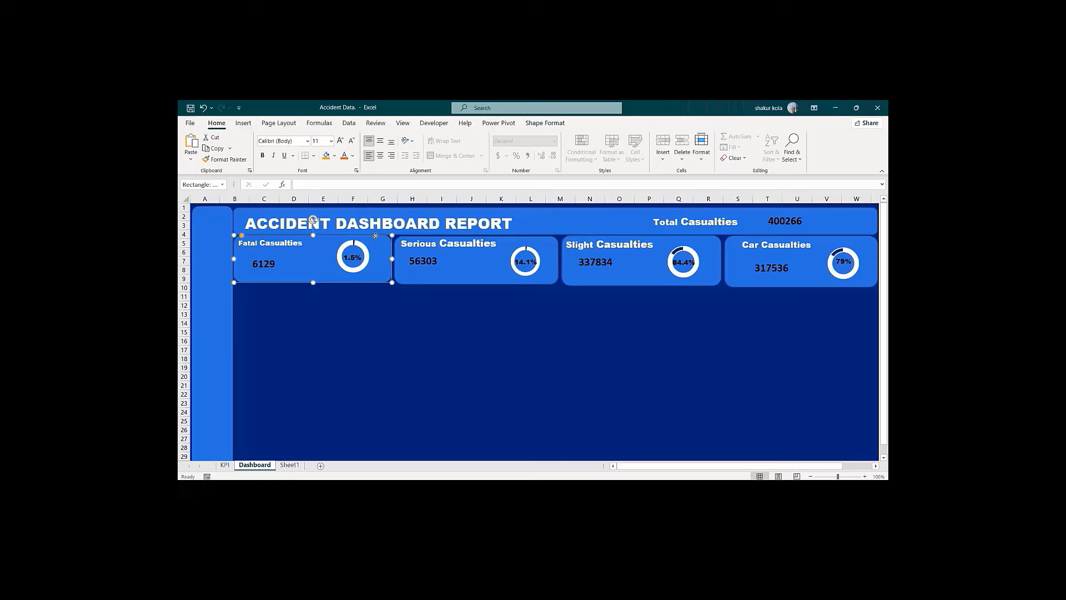
pyautogui.click(257, 314)
pyautogui.hotkey('ctrl', 'v')
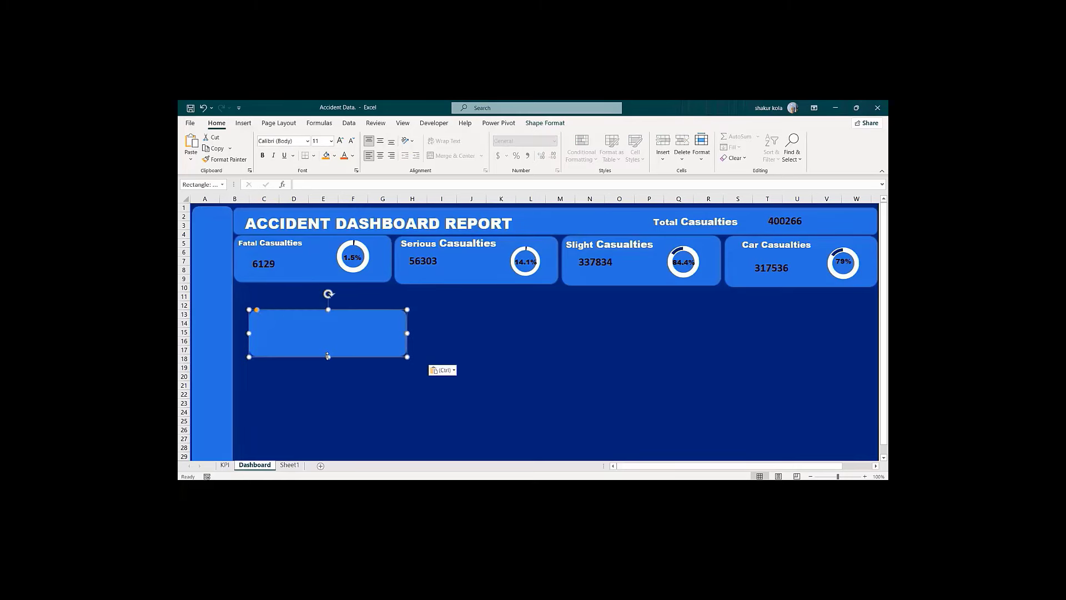
pyautogui.moveTo(328, 357); pyautogui.dragTo(327, 449)
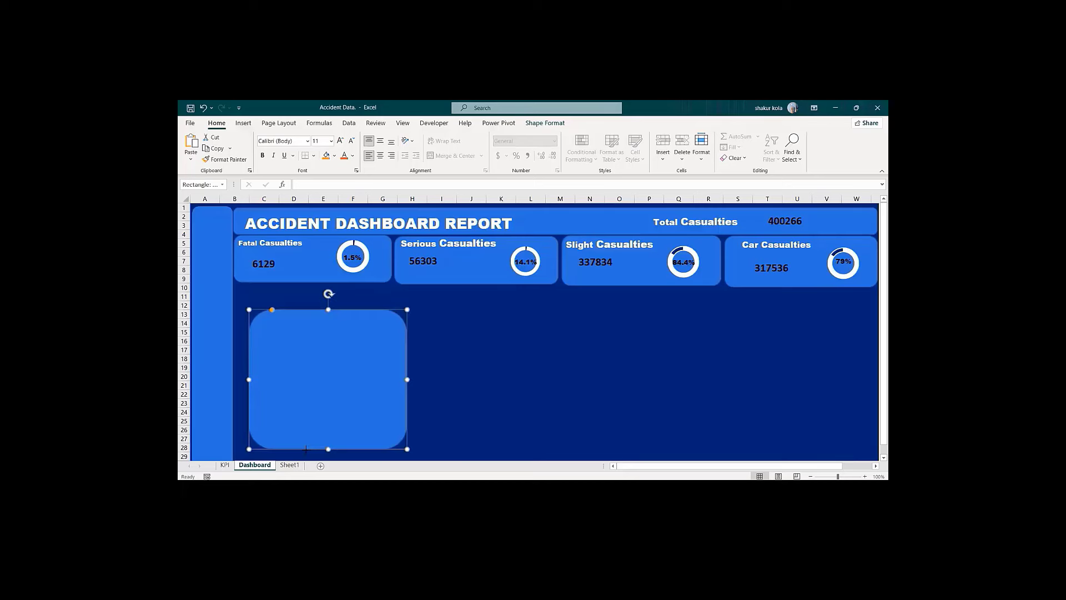
pyautogui.moveTo(407, 379); pyautogui.dragTo(345, 378)
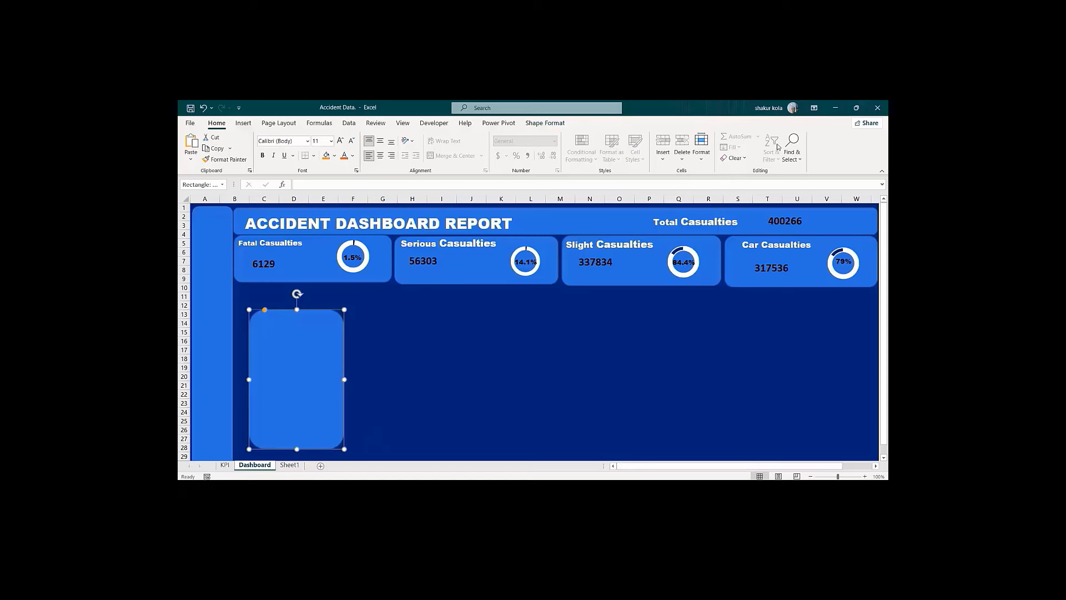
# Step: Fit the new panel directly beneath the Fatal Casualties card, spanning about columns B to D and reaching down to about row 32
pyautogui.click(302, 356)
pyautogui.moveTo(297, 310); pyautogui.dragTo(297, 284)
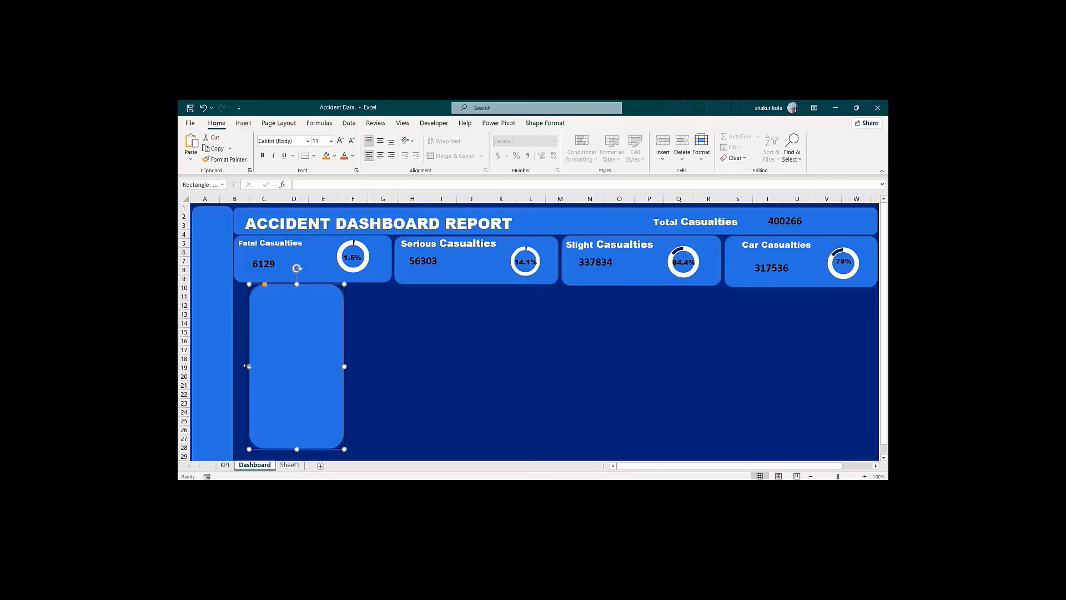
pyautogui.moveTo(246, 366); pyautogui.dragTo(235, 361)
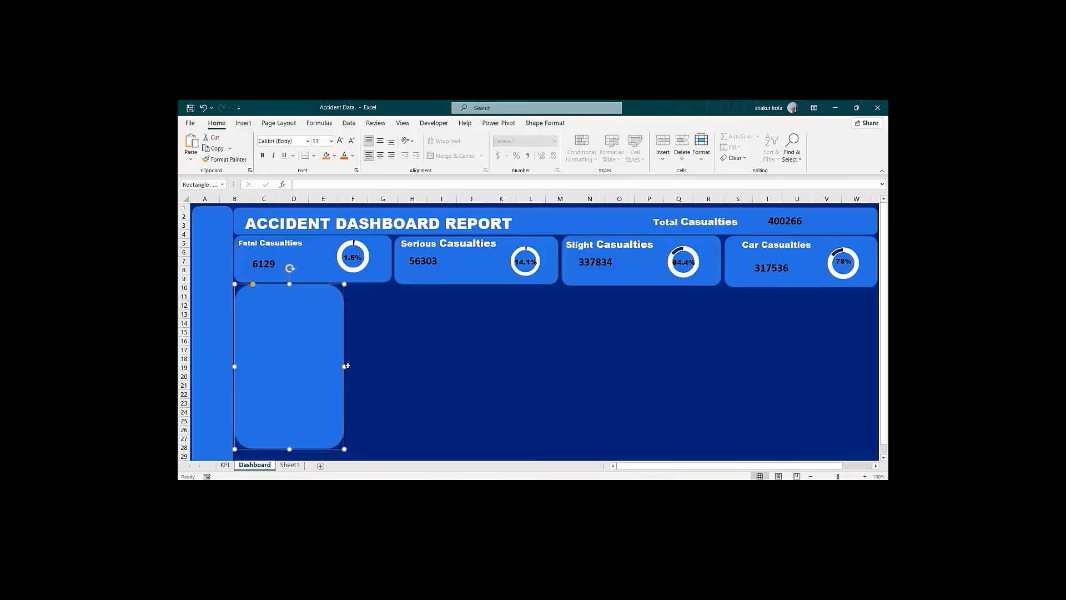
pyautogui.moveTo(343, 367); pyautogui.dragTo(301, 367)
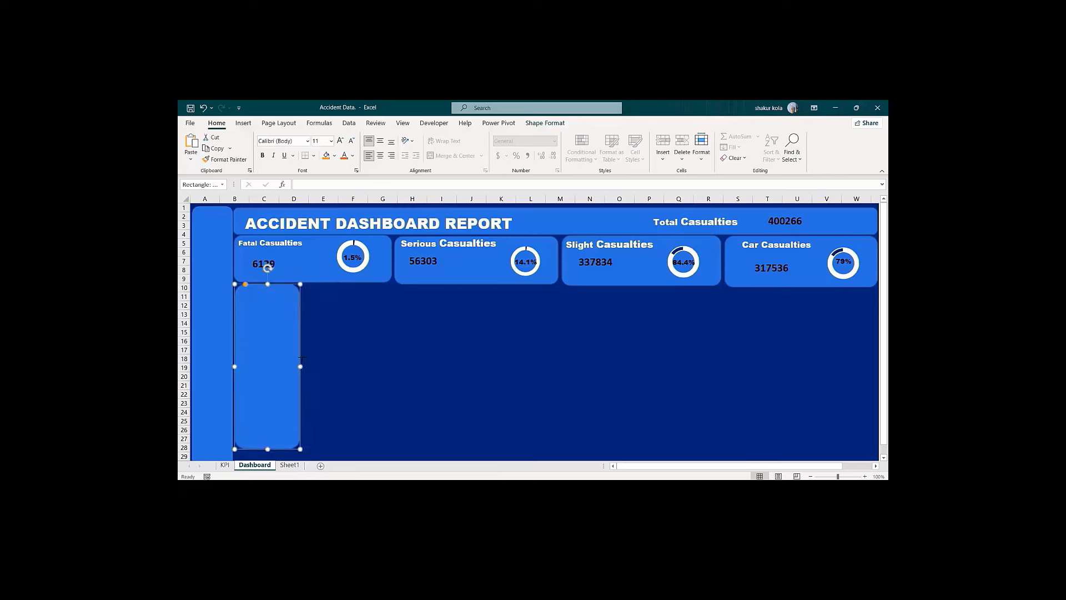
pyautogui.click(266, 455)
pyautogui.scroll(-2, 267, 460)
pyautogui.moveTo(267, 464); pyautogui.dragTo(267, 448)
pyautogui.click(429, 384)
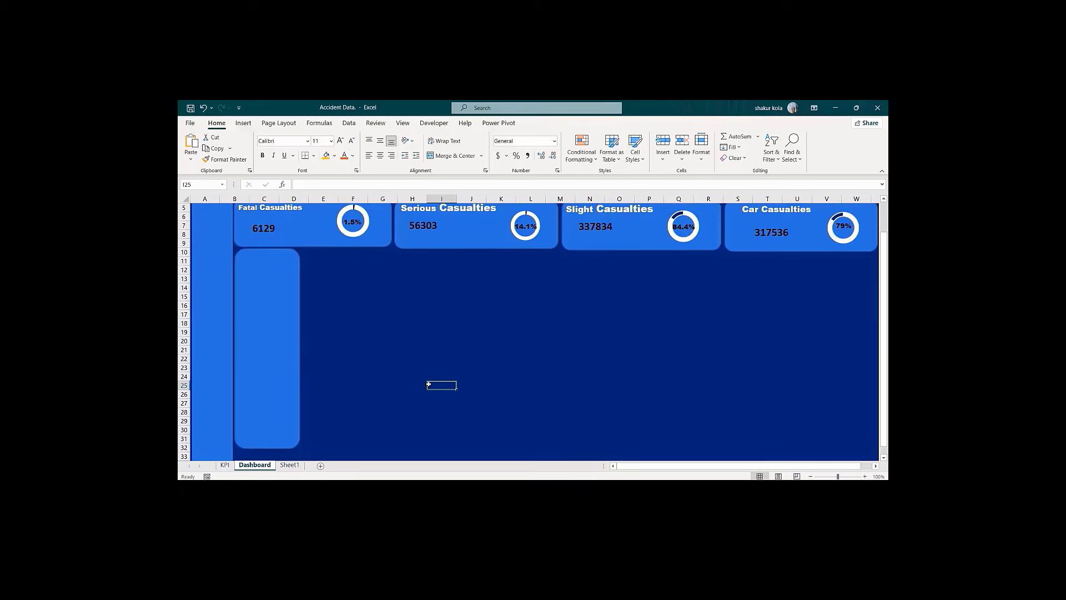
# Step: Review the vehicle types in the casualties pivot table on the KPI sheet and return to the Dashboard sheet
pyautogui.press('Up')
pyautogui.press('Up')
pyautogui.press('Up')
pyautogui.press('Up')
pyautogui.press('Up')
pyautogui.press('Up')
pyautogui.press('Up')
pyautogui.press('Up')
pyautogui.press('Up')
pyautogui.press('Up')
pyautogui.press('Up')
pyautogui.press('Up')
pyautogui.press('Up')
pyautogui.press('Up')
pyautogui.press('Up')
pyautogui.press('Up')
pyautogui.press('Up')
pyautogui.press('Up')
pyautogui.press('Up')
pyautogui.press('Up')
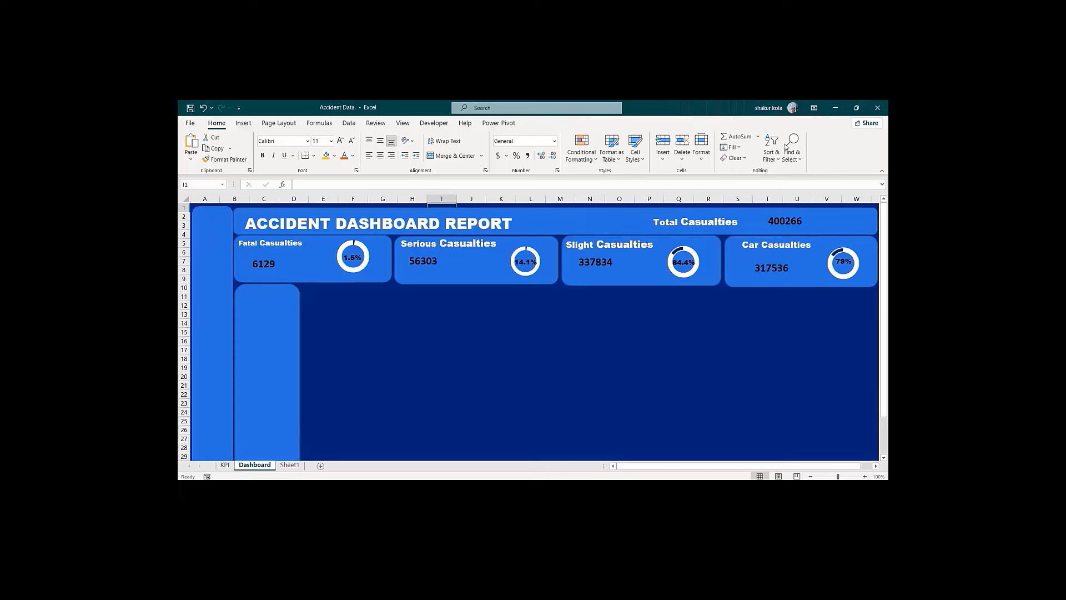
pyautogui.click(226, 470)
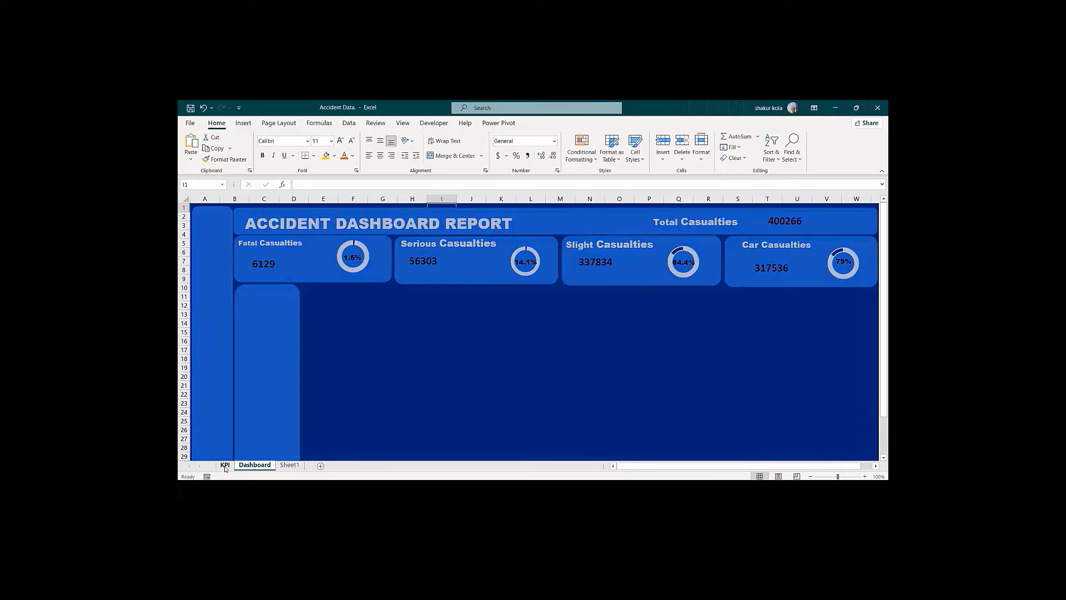
pyautogui.click(225, 466)
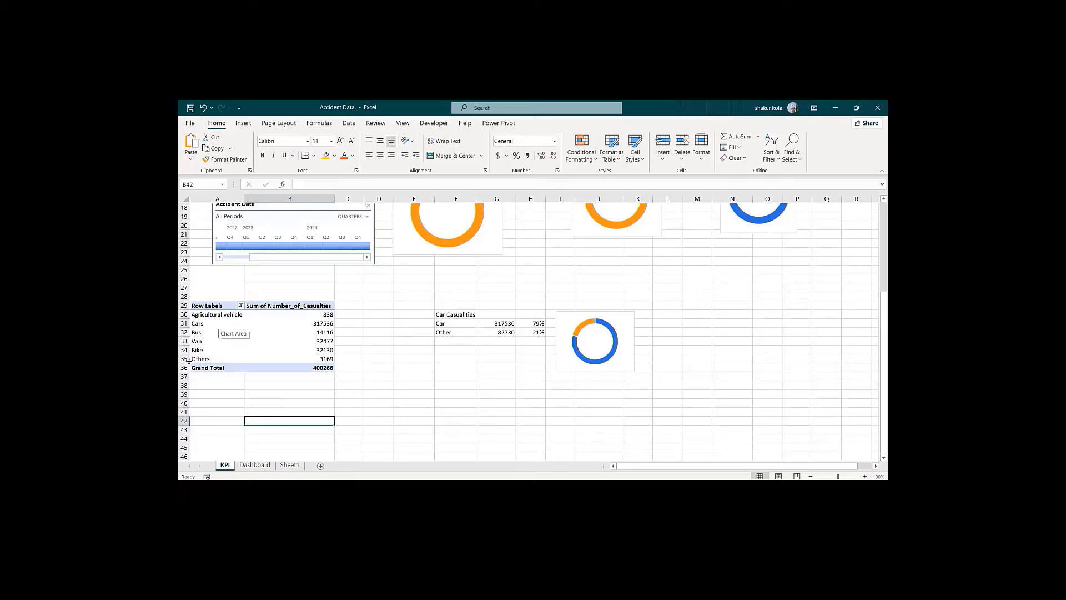
pyautogui.click(255, 465)
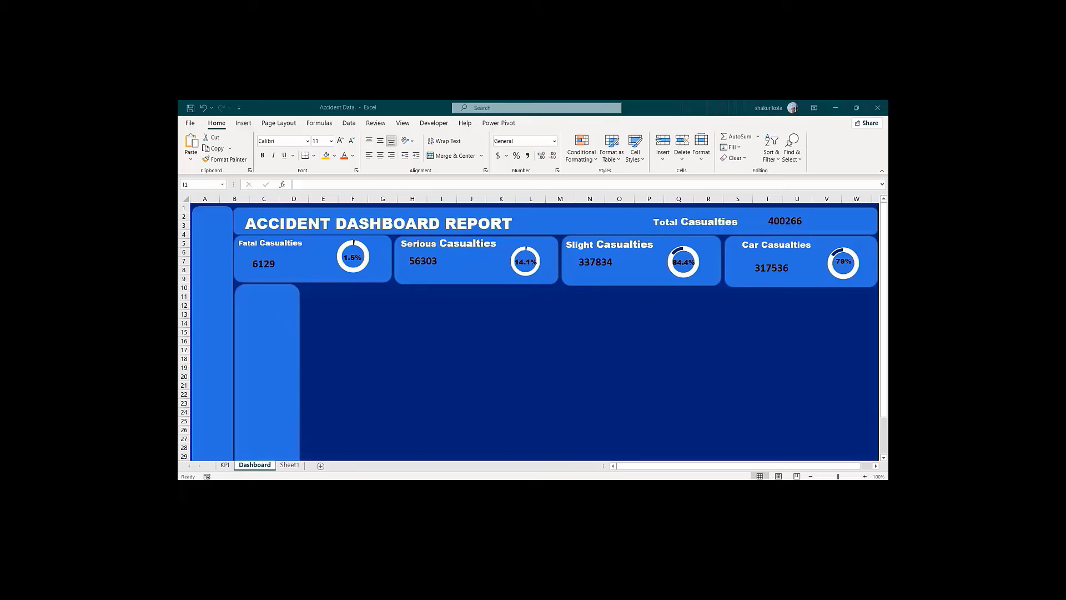
# Step: Search the stock icons for "Vehicles" and insert the car, bus and truck icons
pyautogui.scroll(-1, 789, 142)
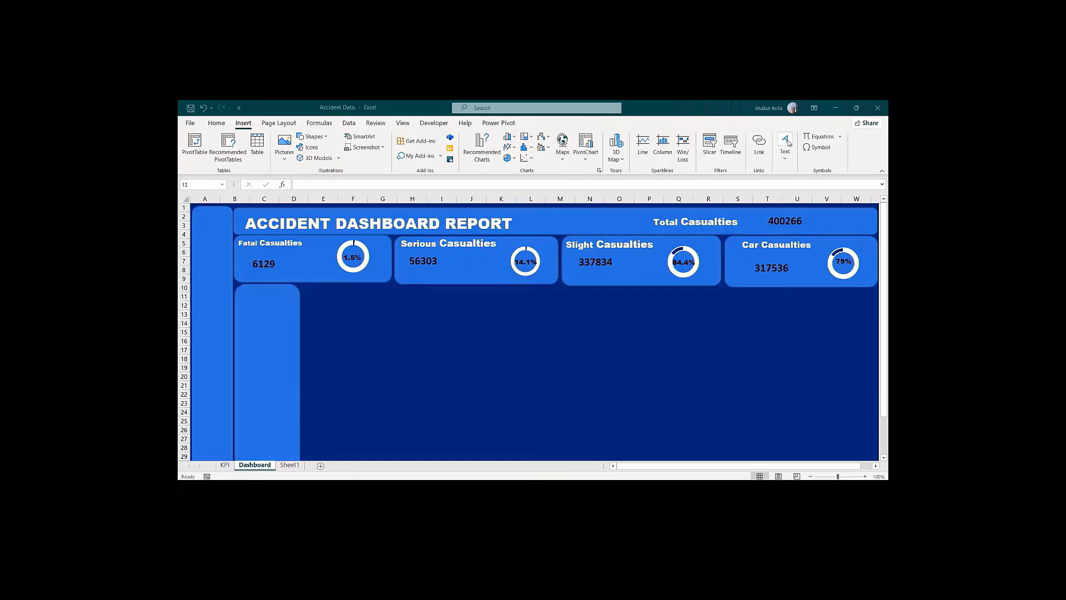
pyautogui.click(318, 150)
pyautogui.click(311, 147)
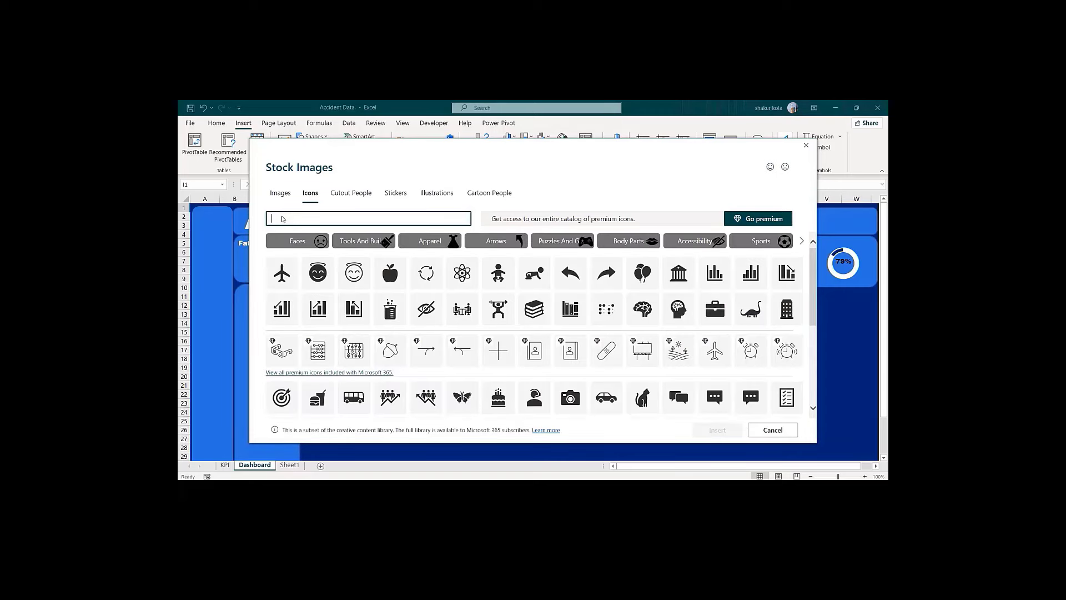
pyautogui.write('Vehicles')
pyautogui.press('Return')
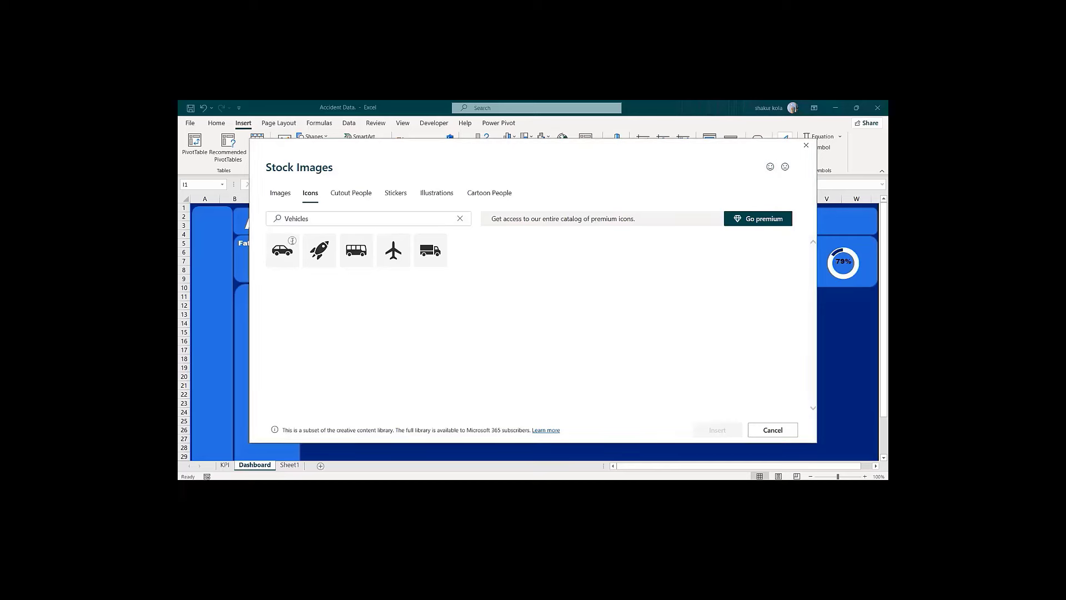
pyautogui.click(289, 245)
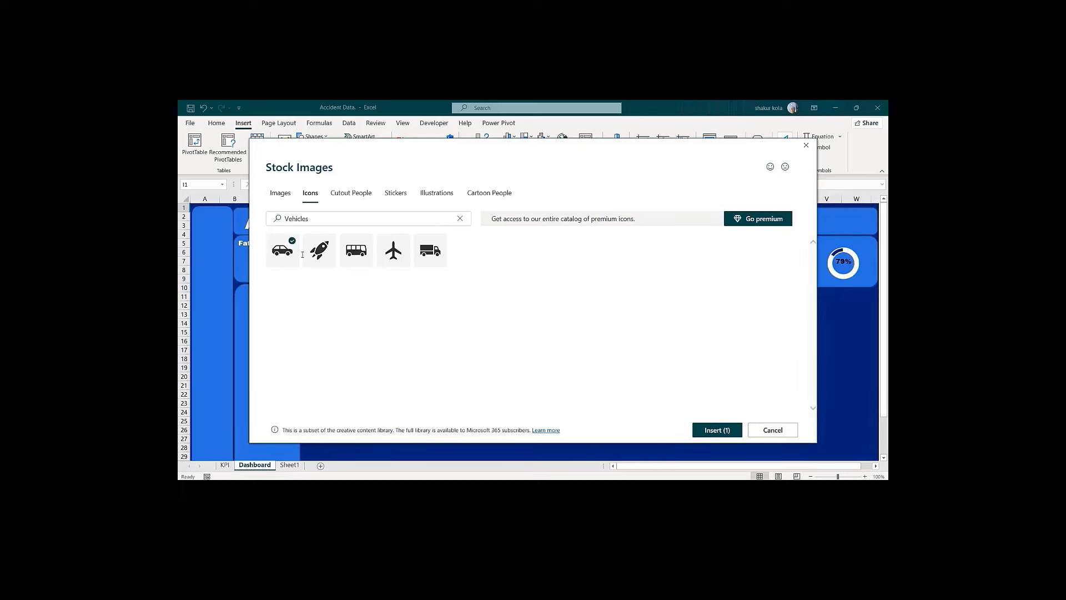
pyautogui.click(367, 241)
pyautogui.click(443, 243)
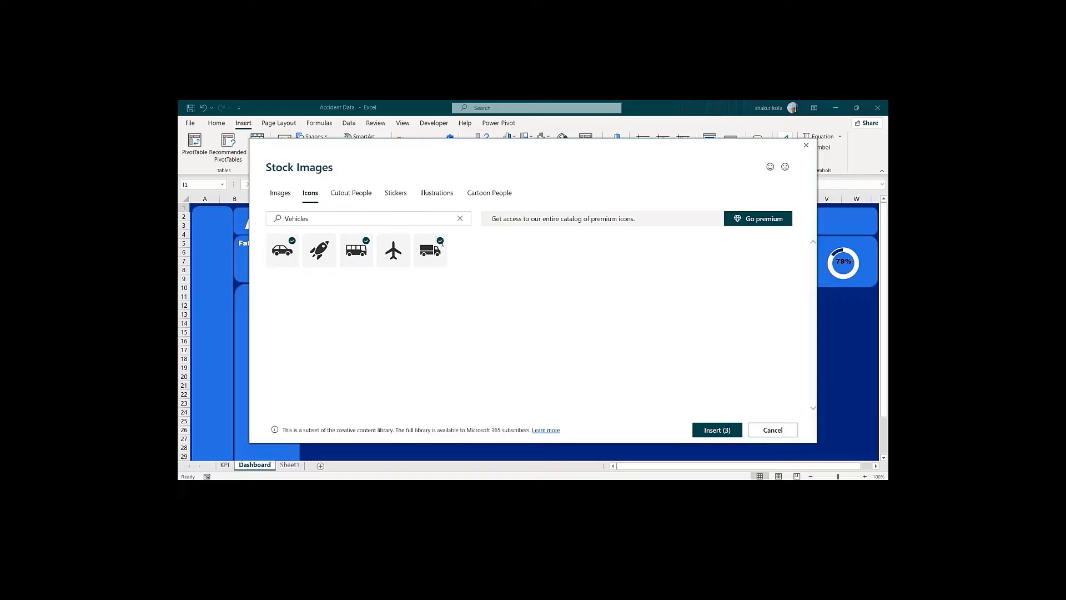
pyautogui.click(706, 432)
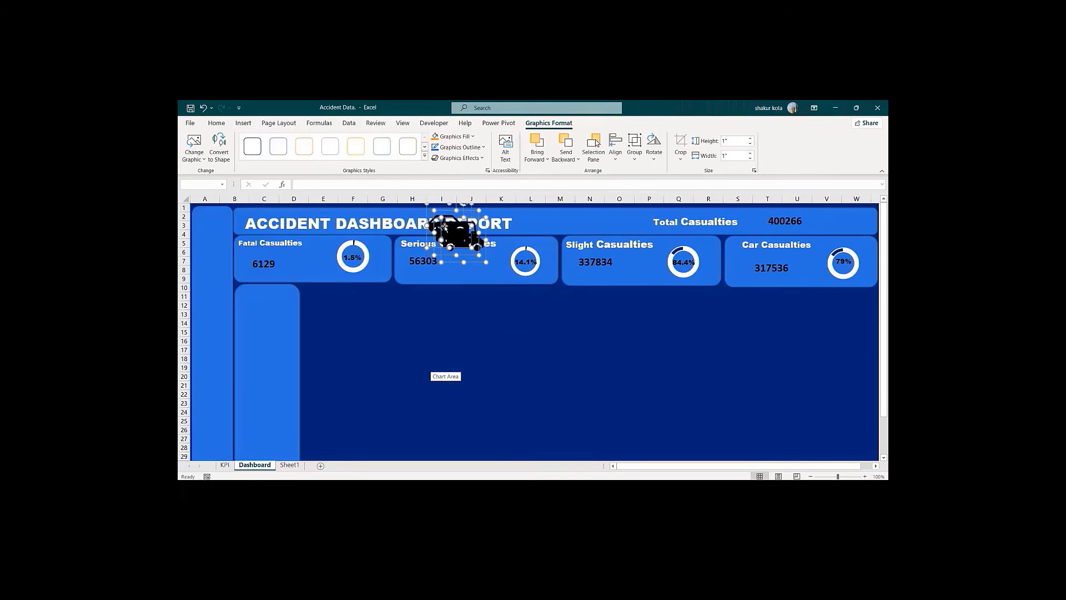
# Step: Move the overlapping vehicle icons into the empty dashboard area and separate the truck and bus from the car
pyautogui.moveTo(444, 209); pyautogui.dragTo(492, 315)
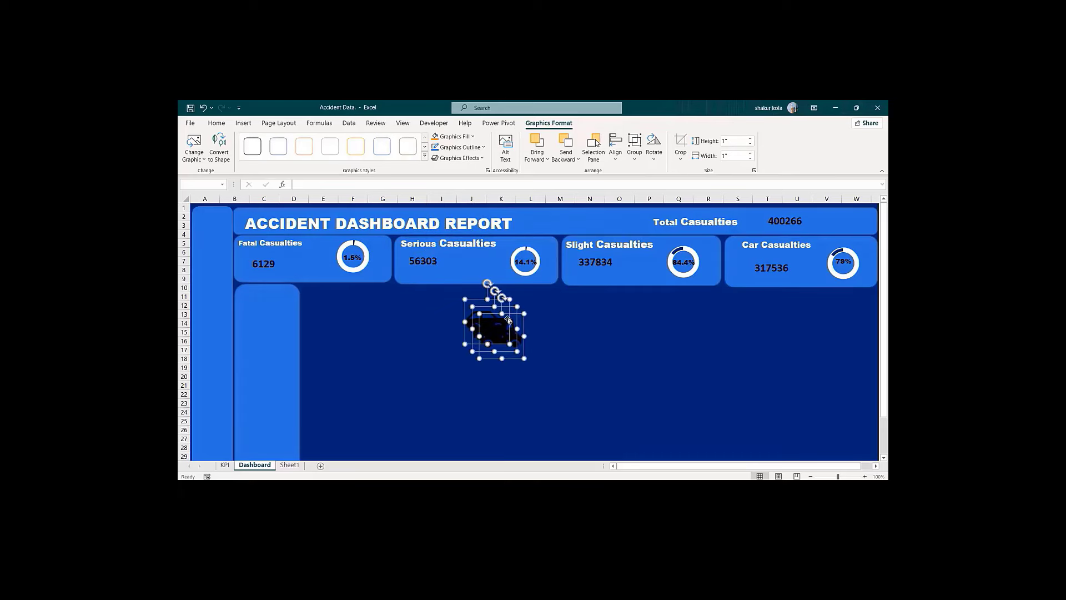
pyautogui.hotkey('ctrl', 'z')
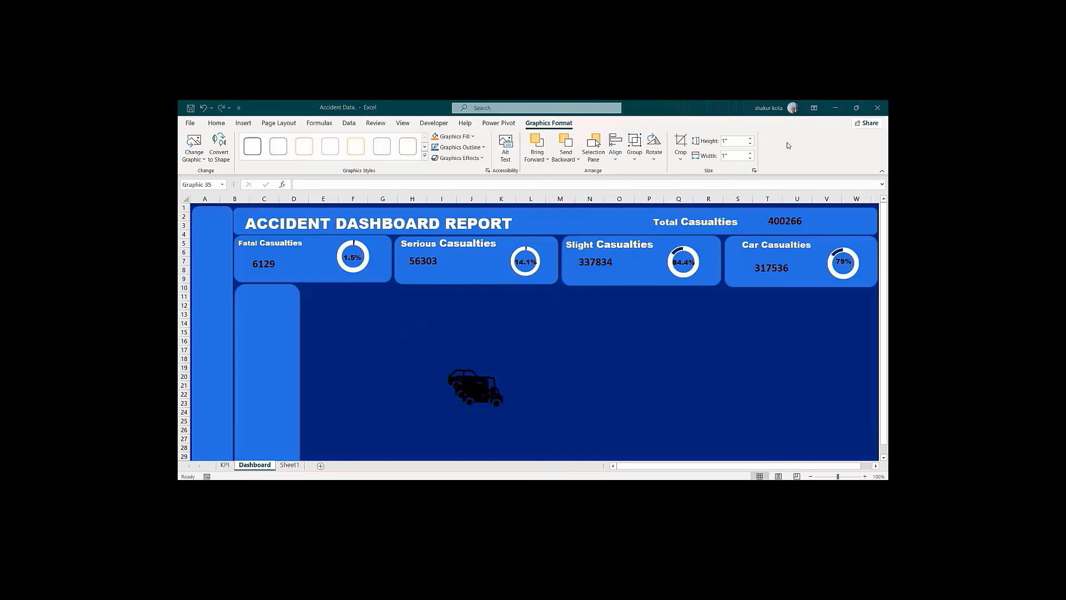
pyautogui.click(481, 388)
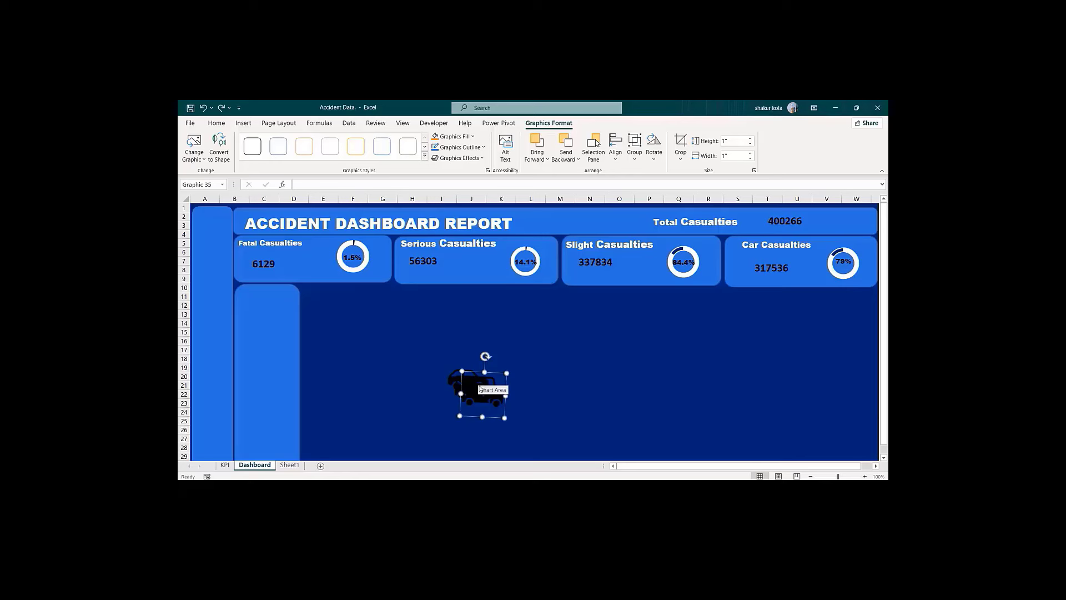
pyautogui.moveTo(479, 387); pyautogui.dragTo(373, 379)
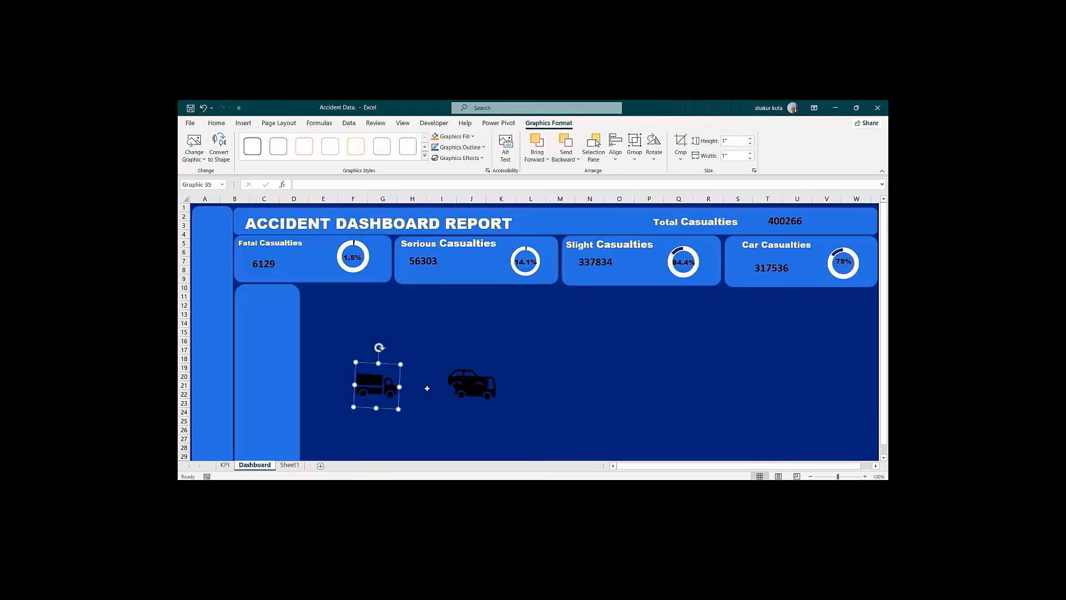
pyautogui.click(475, 383)
pyautogui.moveTo(475, 383); pyautogui.dragTo(570, 376)
# Step: Place the car icon at the top of the tall panel and rotate it level
pyautogui.click(459, 383)
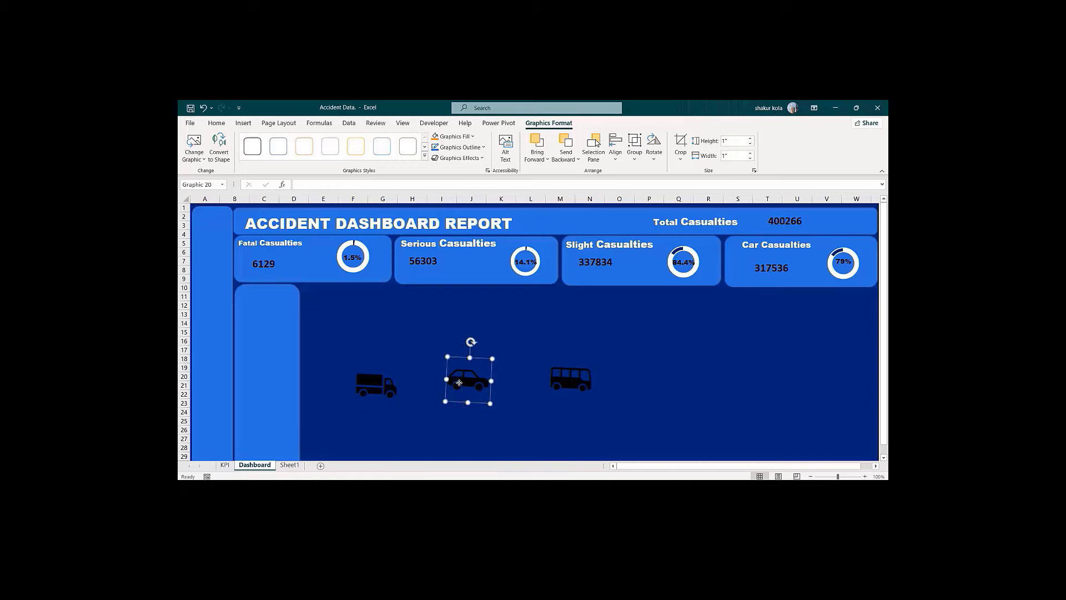
pyautogui.moveTo(459, 383); pyautogui.dragTo(249, 307)
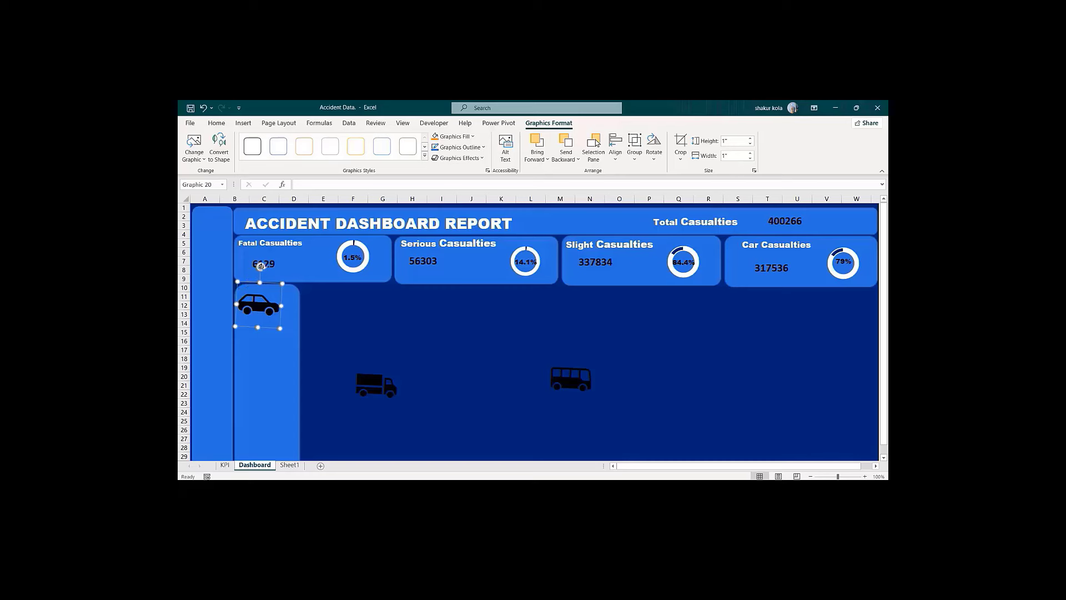
pyautogui.moveTo(260, 266)
pyautogui.mouseDown()
pyautogui.moveTo(253, 258)
pyautogui.moveTo(258, 265)
pyautogui.mouseUp()
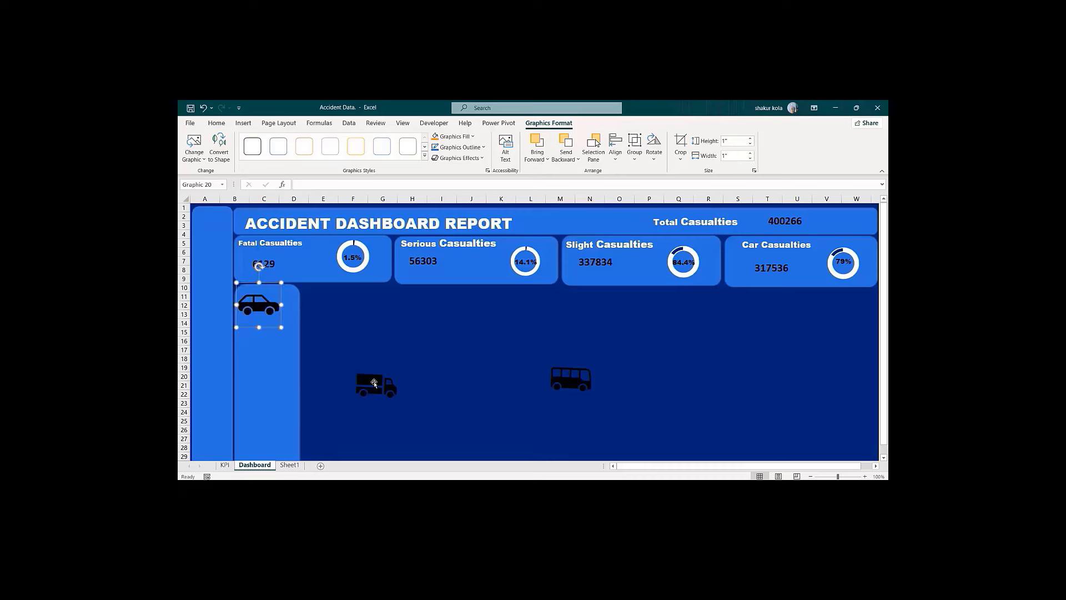
# Step: Straighten the truck and bus icons and stack them beneath the car icon in the tall panel
pyautogui.click(374, 383)
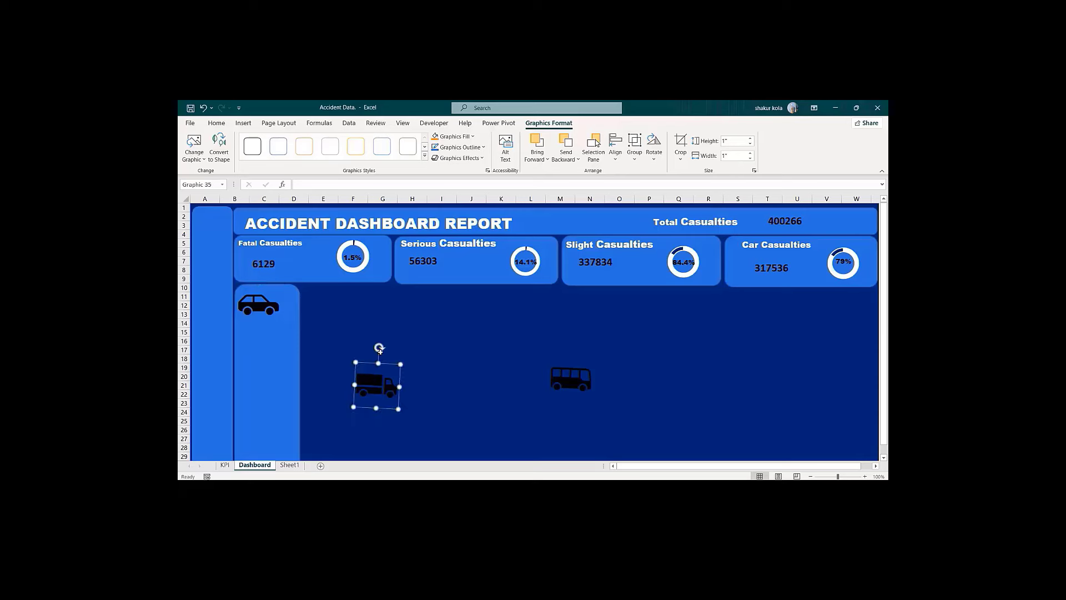
pyautogui.moveTo(379, 348); pyautogui.dragTo(247, 316)
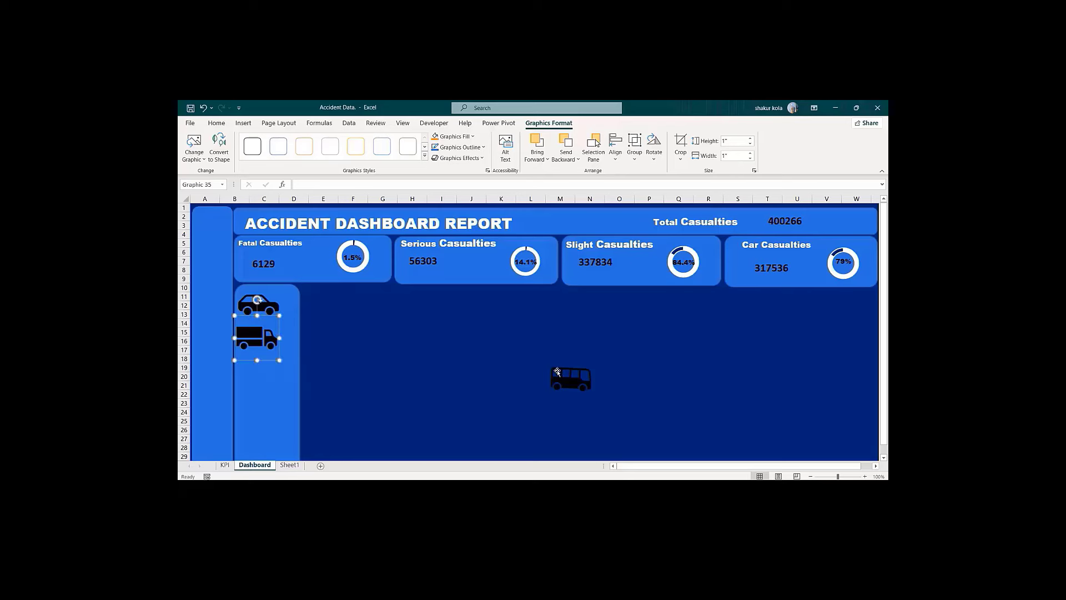
pyautogui.click(576, 387)
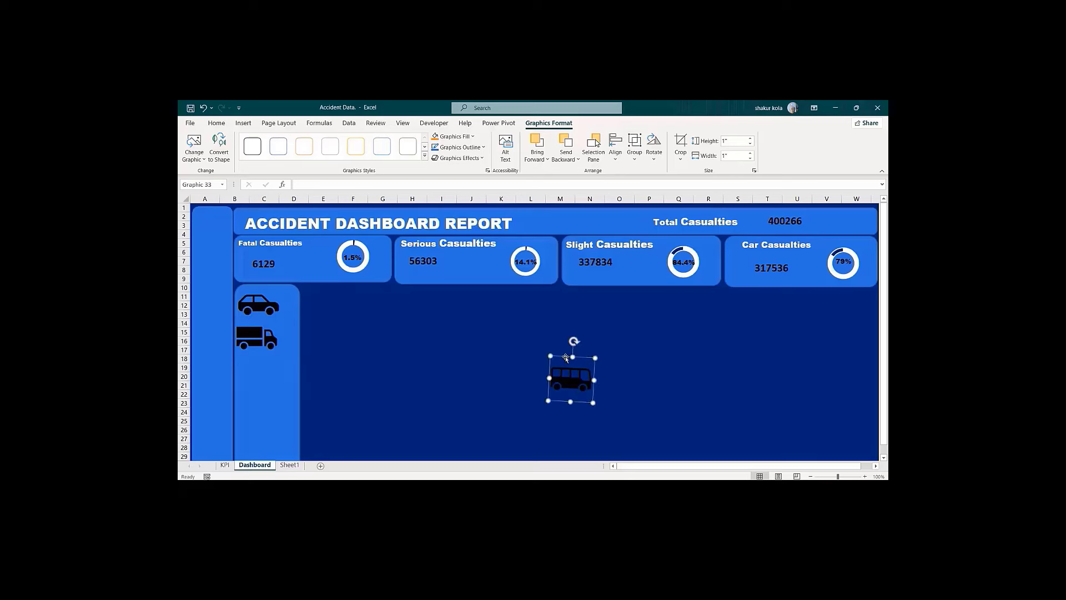
pyautogui.moveTo(571, 342); pyautogui.dragTo(244, 349)
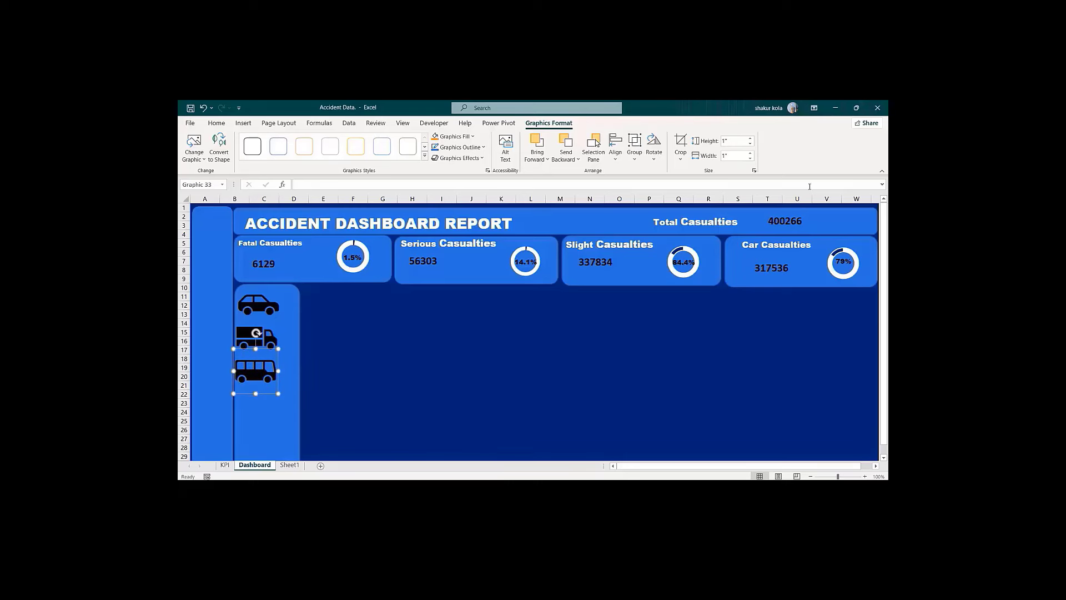
pyautogui.scroll(9, 783, 140)
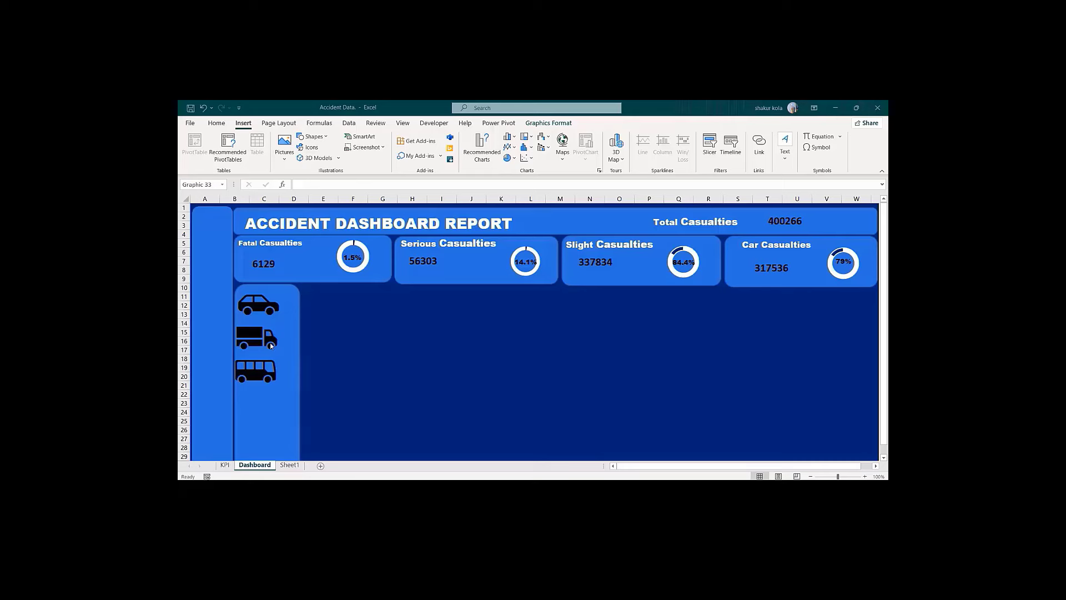
# Step: Insert the "Cycle" bicycle picture and the "Agricutral icon" tractor picture from the device's Pictures folder
pyautogui.click(282, 156)
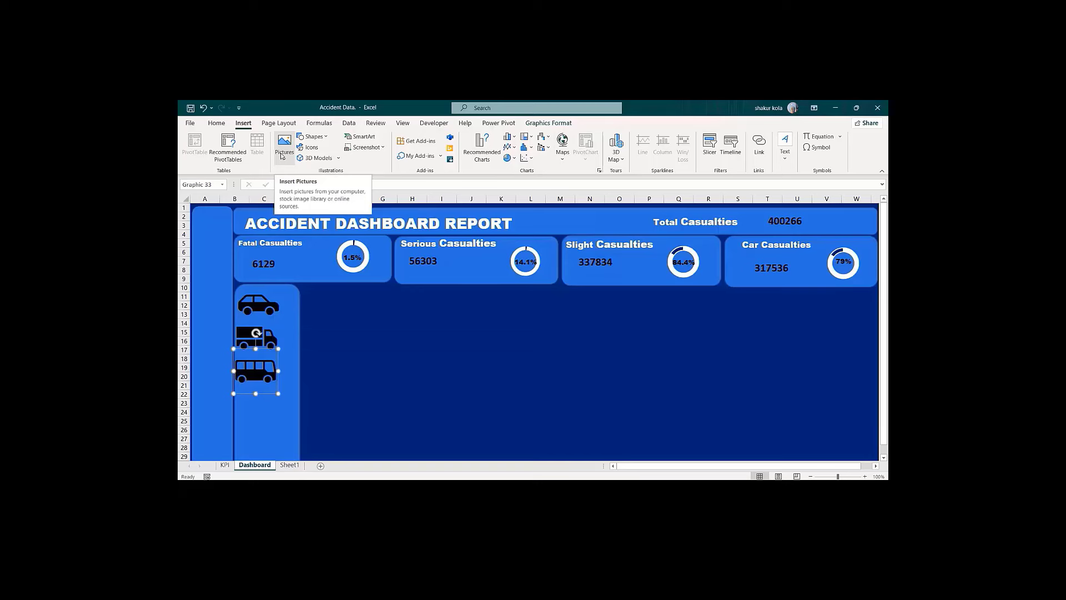
pyautogui.click(282, 156)
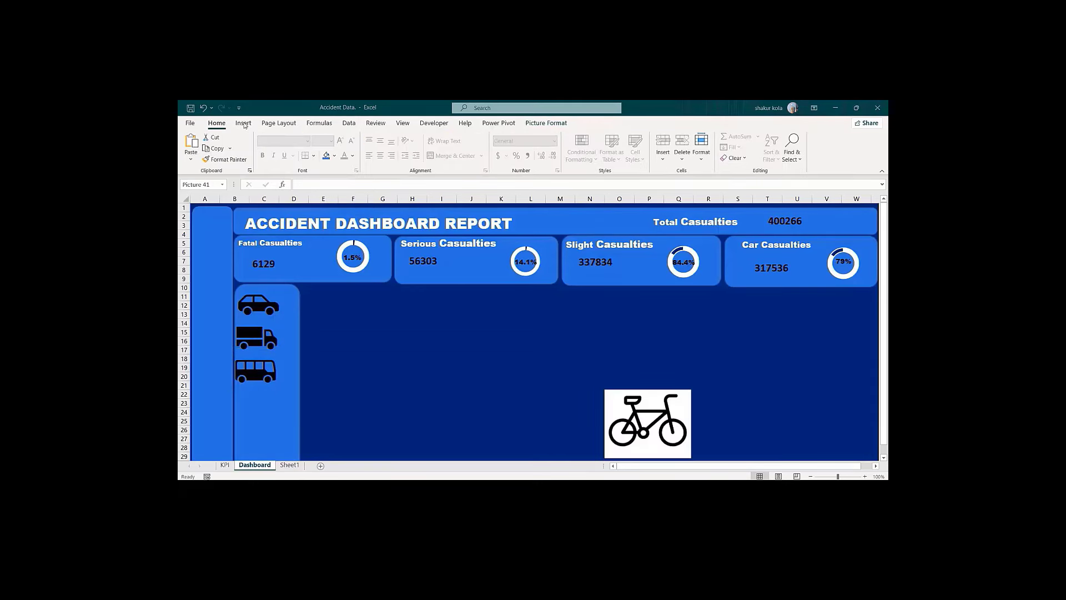
pyautogui.click(244, 123)
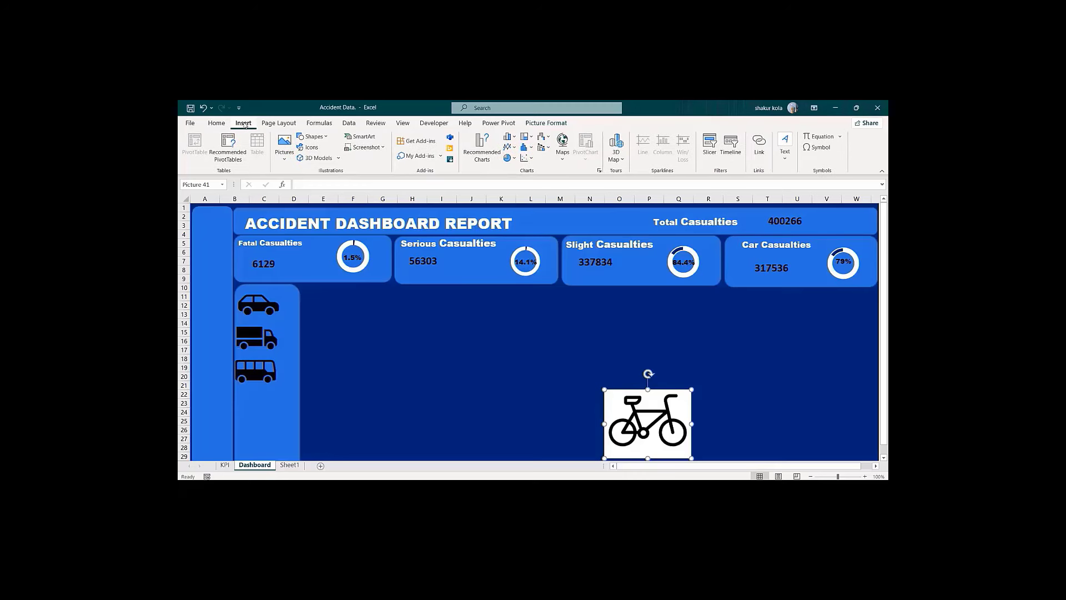
pyautogui.click(286, 161)
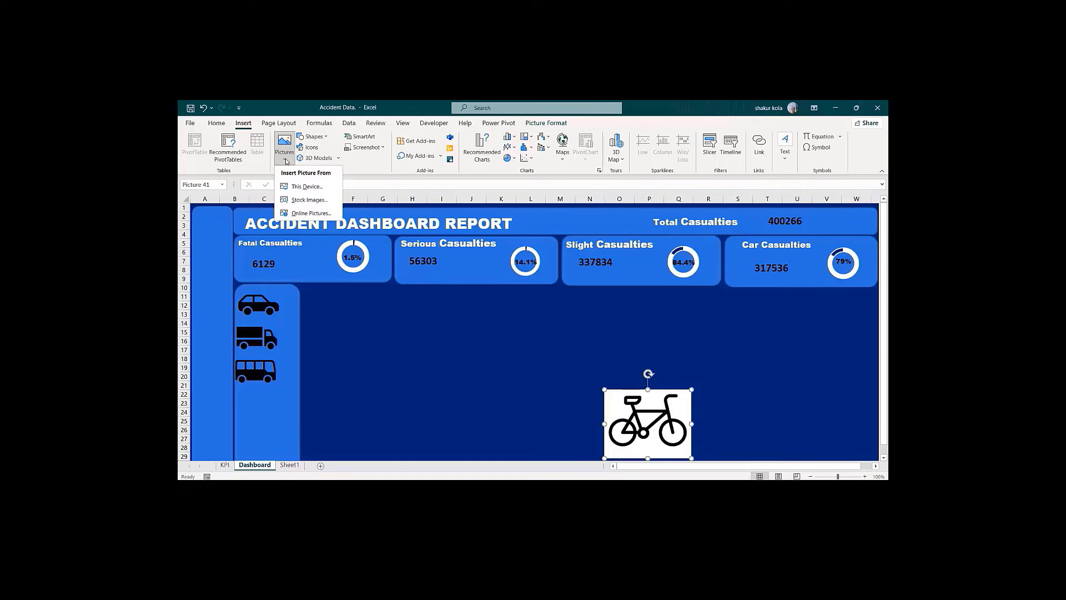
pyautogui.click(307, 187)
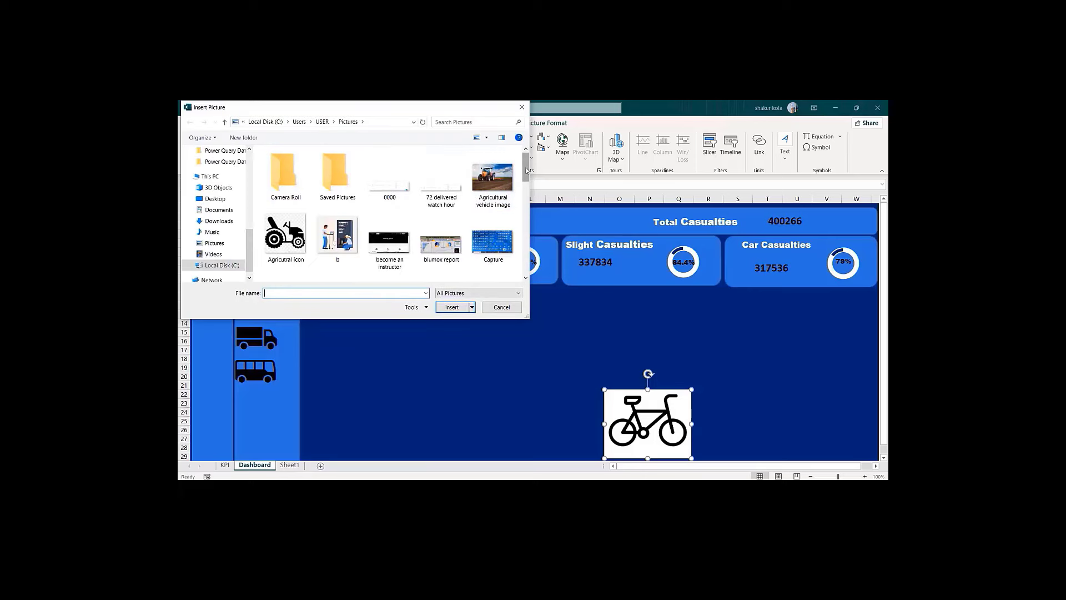
pyautogui.scroll(-2, 526, 169)
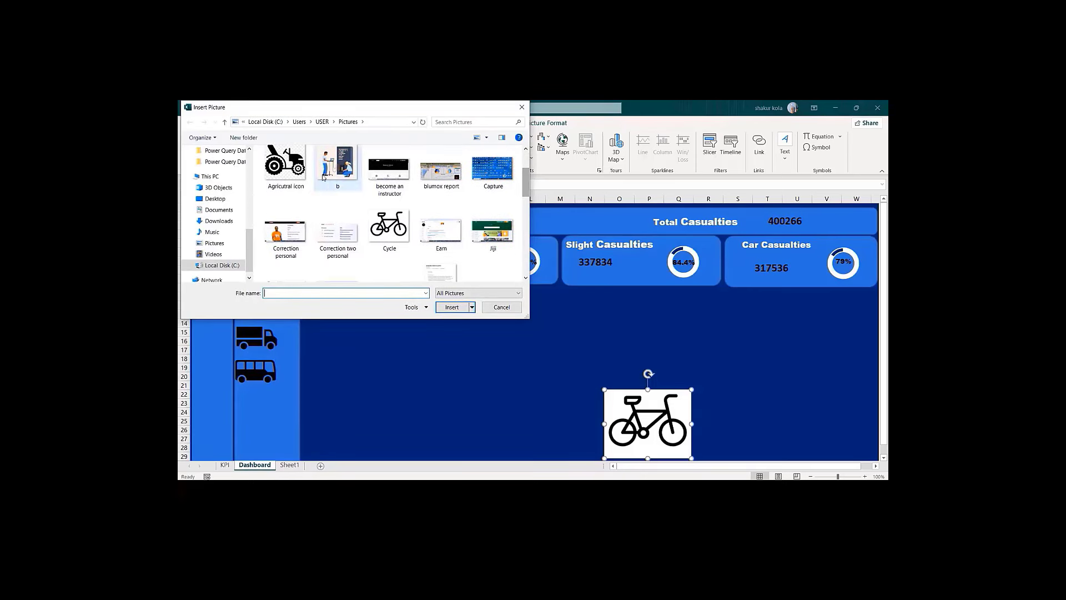
pyautogui.click(294, 167)
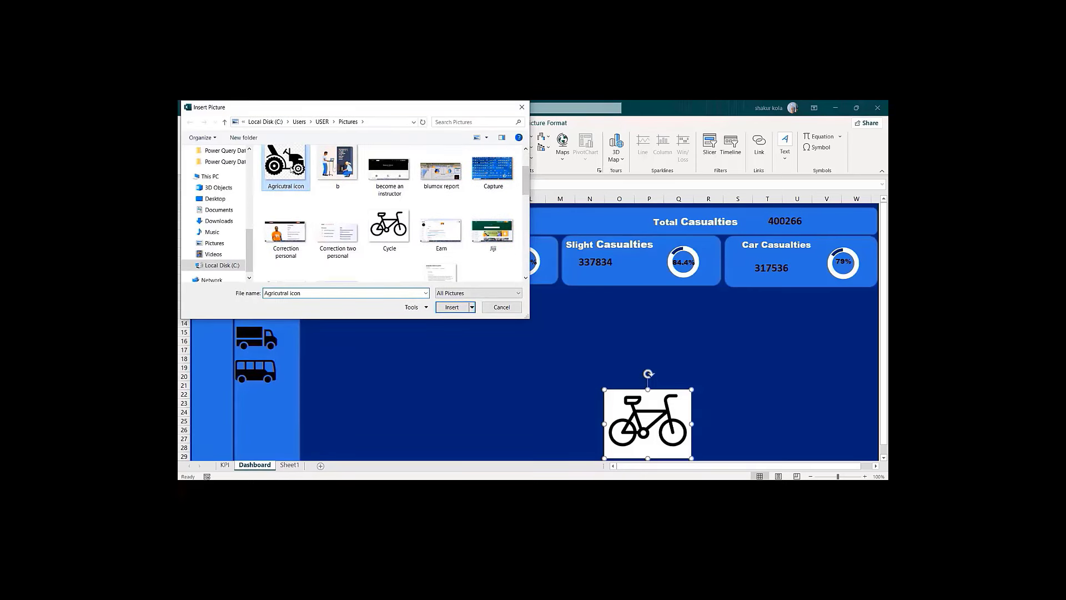
pyautogui.click(451, 307)
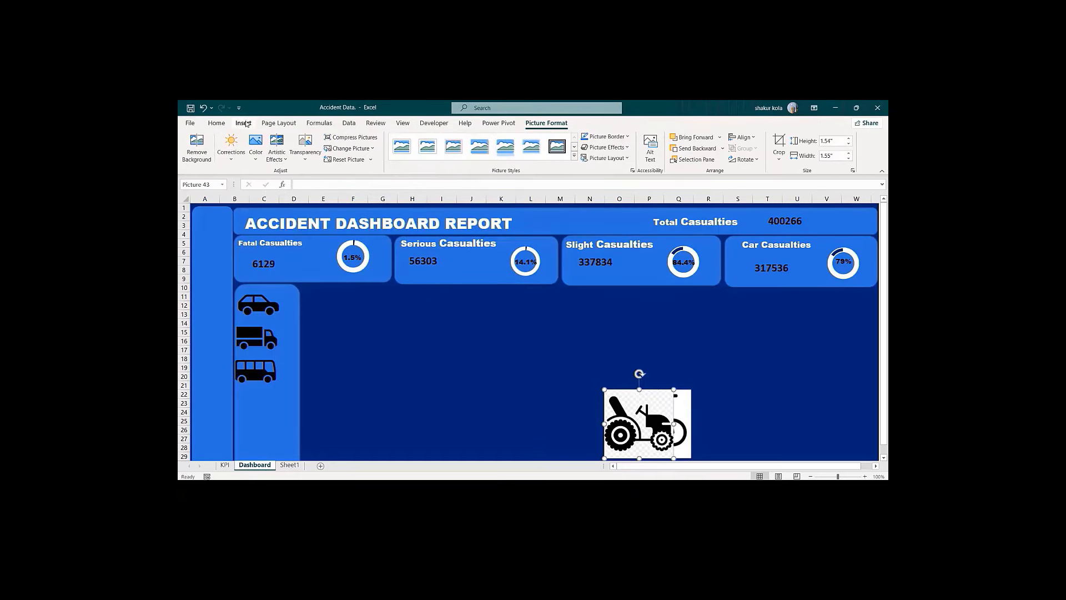
# Step: Insert the "others icon" picture from the device's Pictures folder into the dashboard
pyautogui.click(243, 123)
pyautogui.click(283, 154)
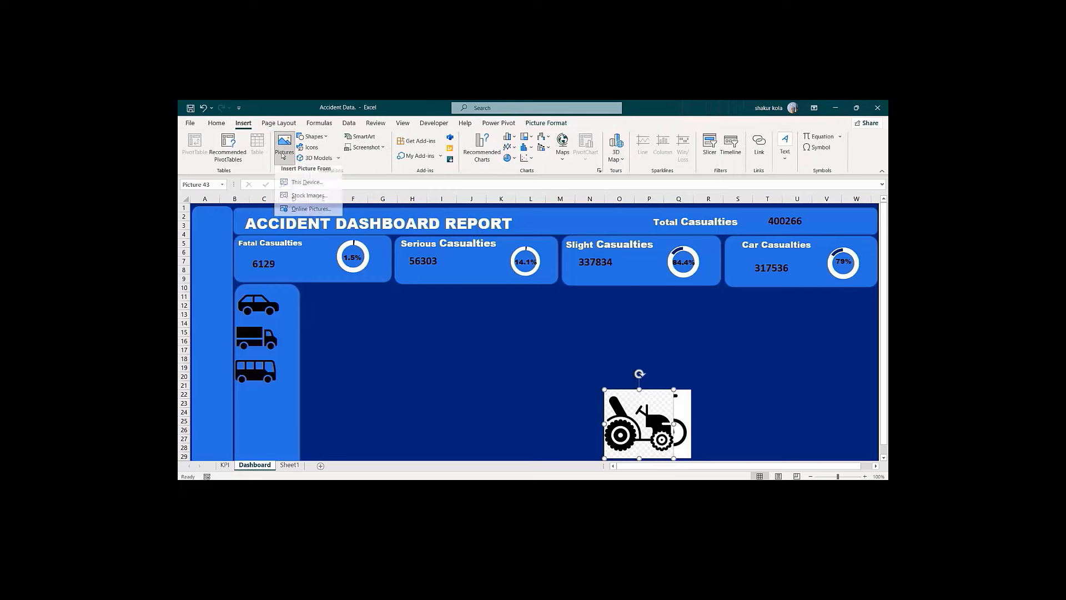
pyautogui.click(307, 183)
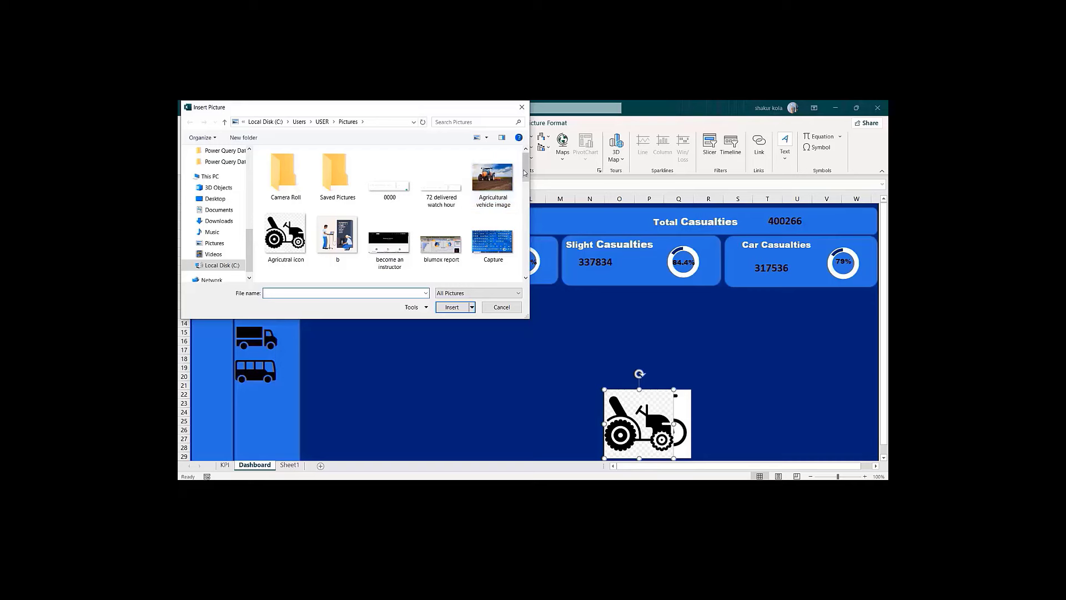
pyautogui.moveTo(527, 171); pyautogui.dragTo(515, 212)
pyautogui.scroll(-3, 514, 212)
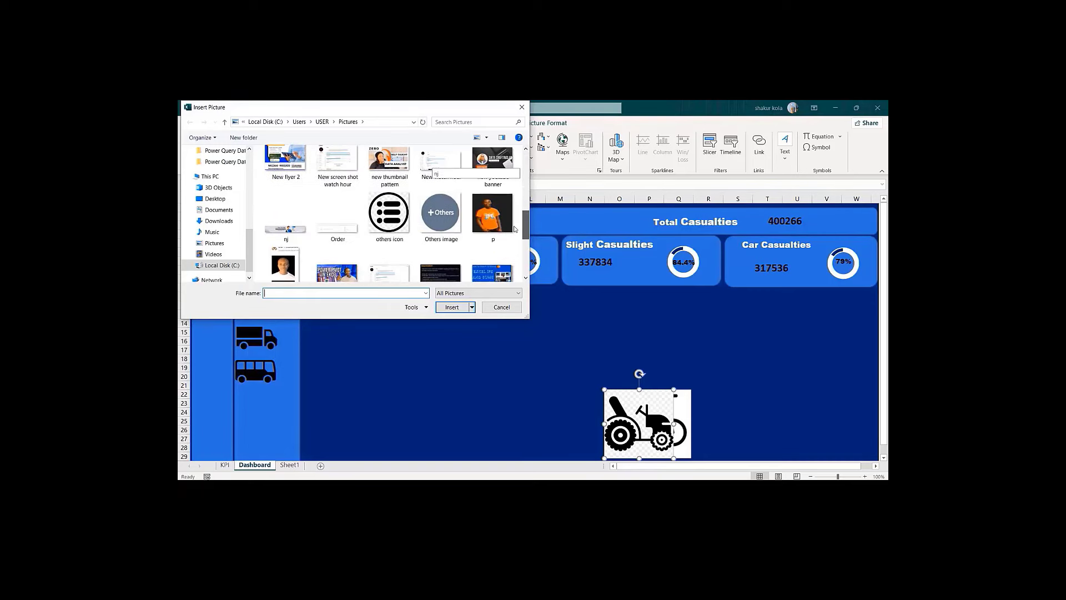
pyautogui.click(379, 210)
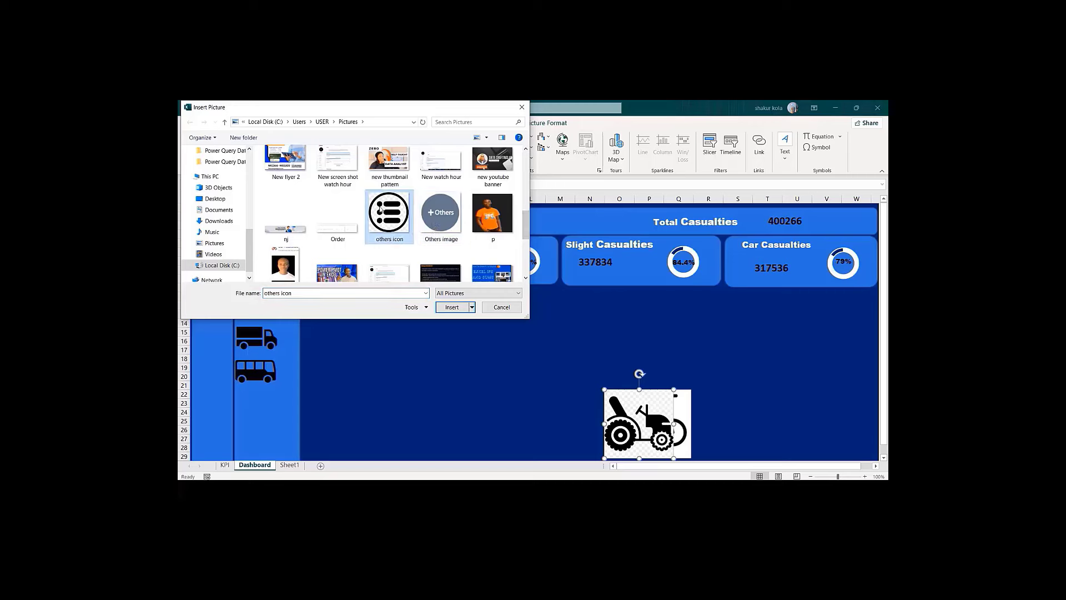
pyautogui.click(452, 308)
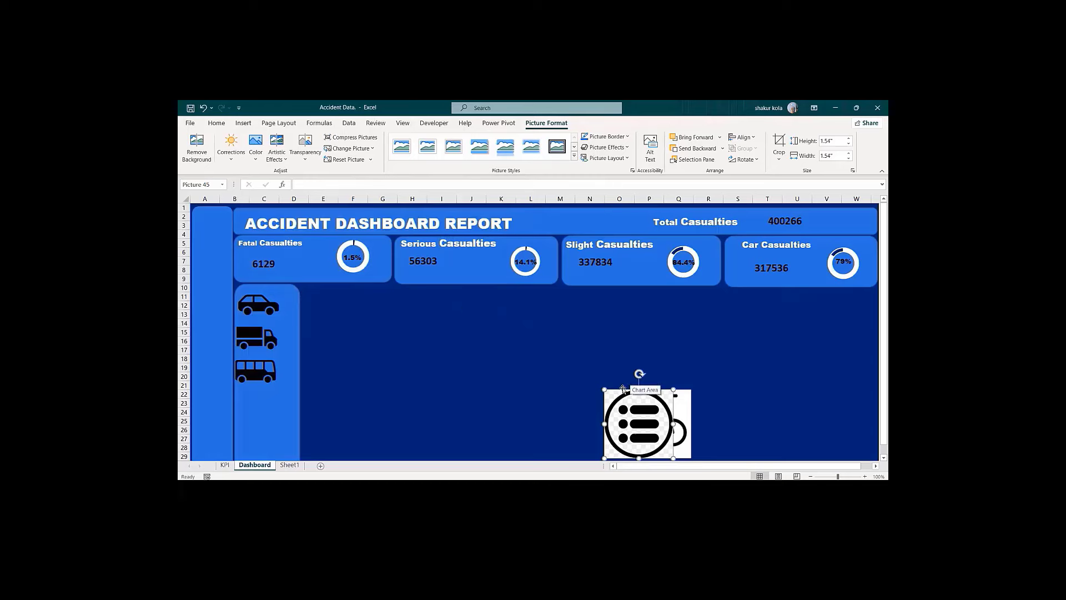
# Step: Move the others icon off the picture pile, then place the tractor beneath the bus and shrink it to about 0.68" high
pyautogui.click(552, 386)
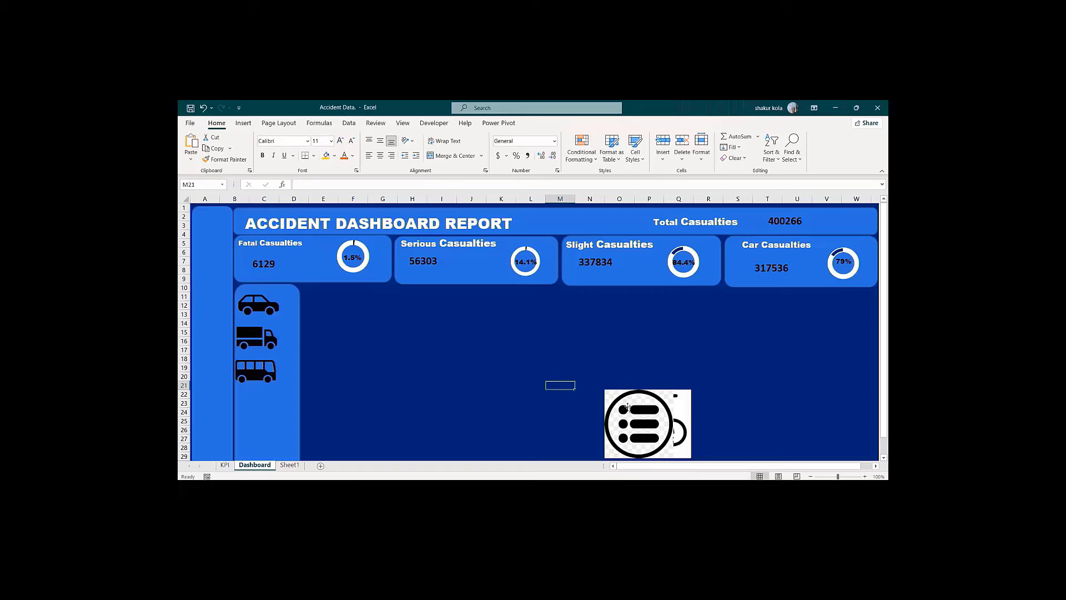
pyautogui.moveTo(626, 410); pyautogui.dragTo(431, 413)
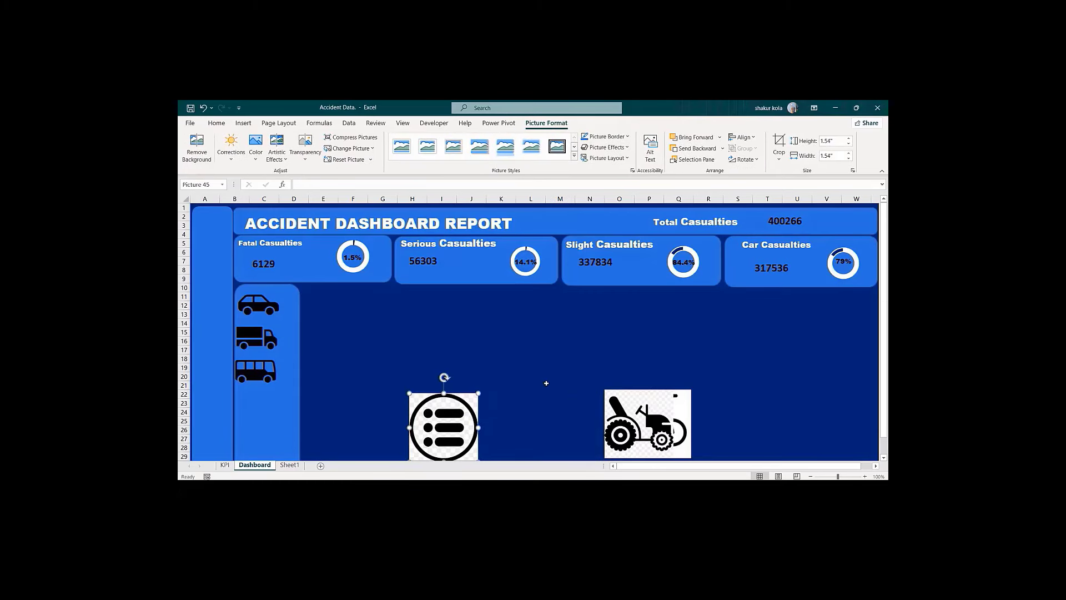
pyautogui.click(626, 410)
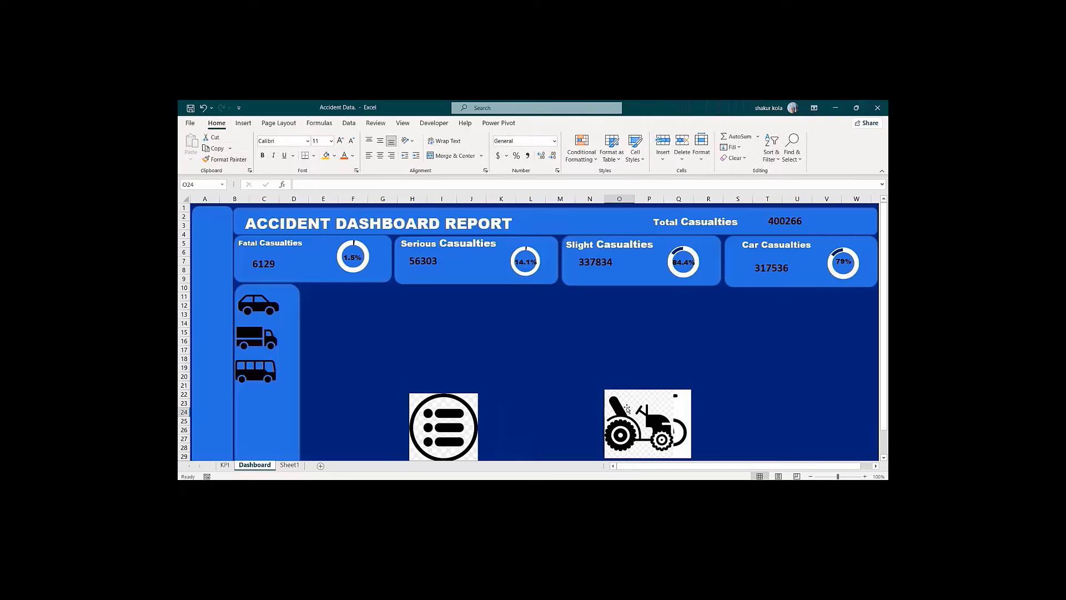
pyautogui.moveTo(626, 410); pyautogui.dragTo(251, 396)
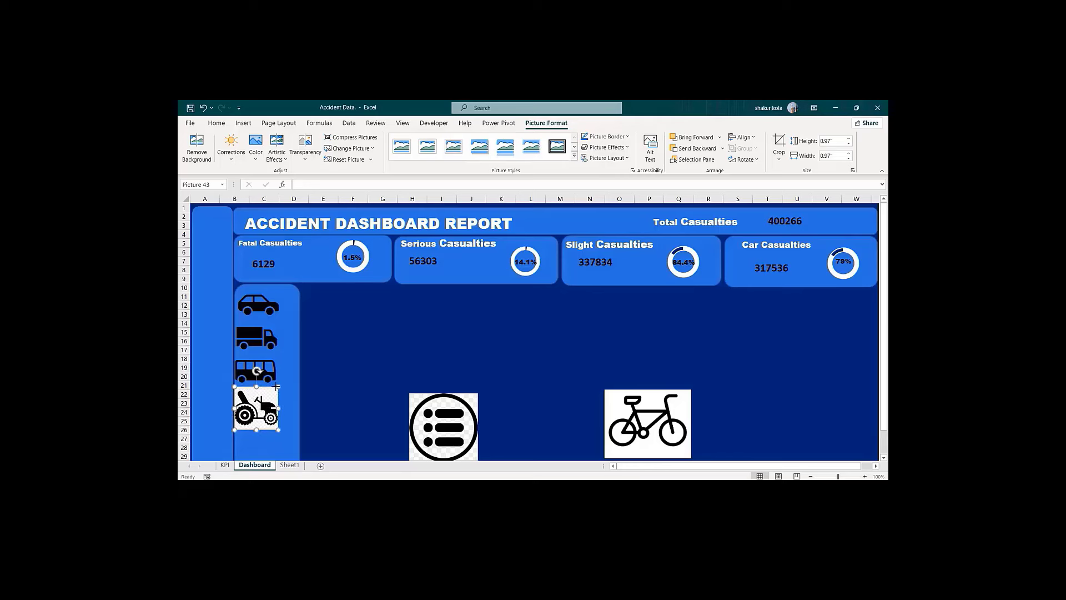
pyautogui.moveTo(276, 386); pyautogui.dragTo(258, 394)
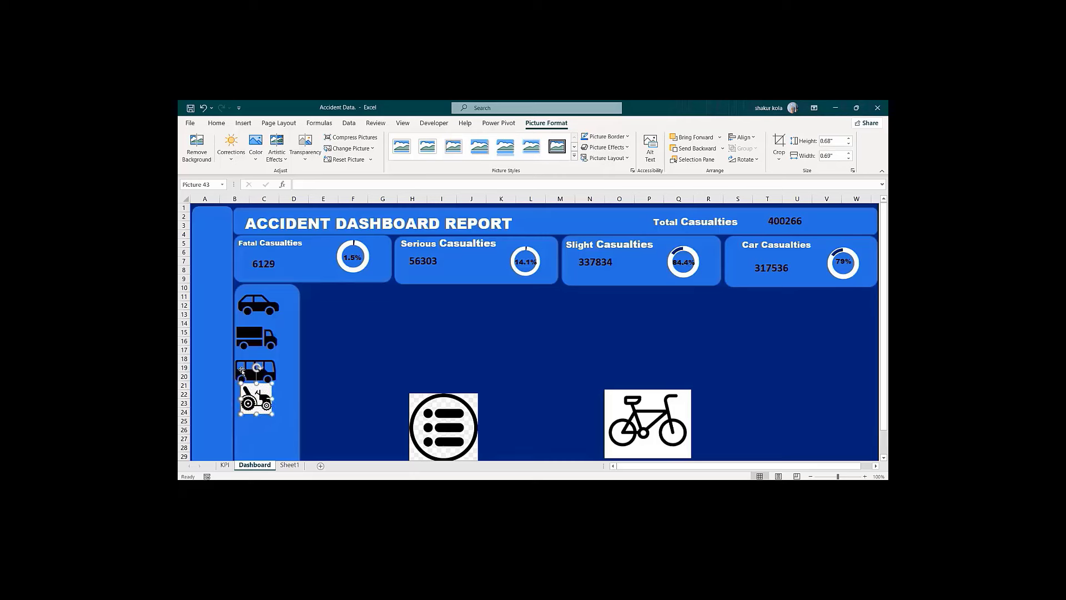
# Step: Reduce the car icon in the tall panel to 0.6" high and 0.6" wide
pyautogui.click(254, 301)
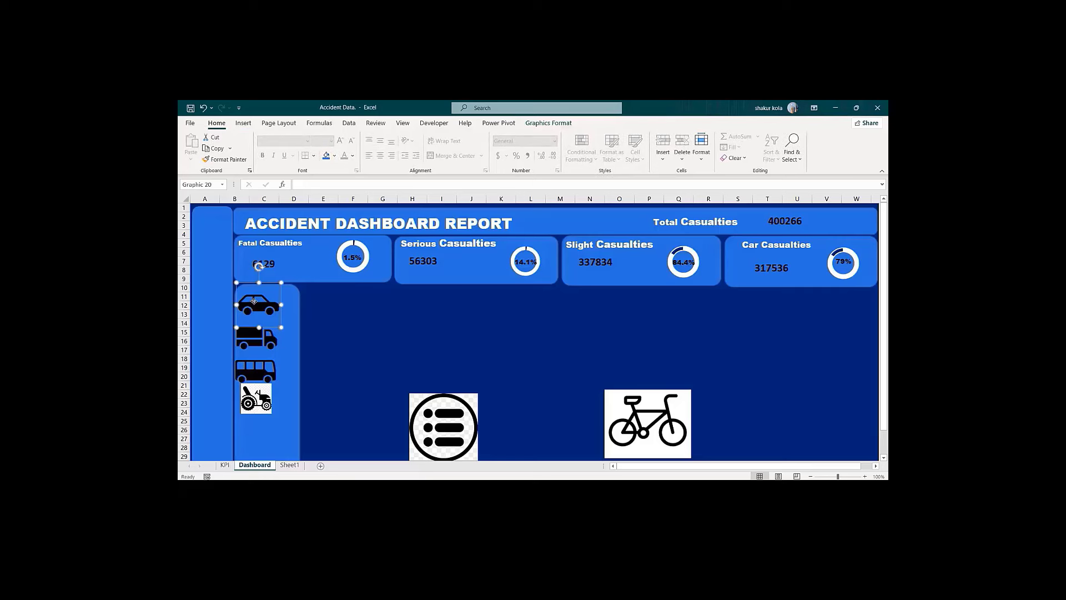
pyautogui.click(547, 123)
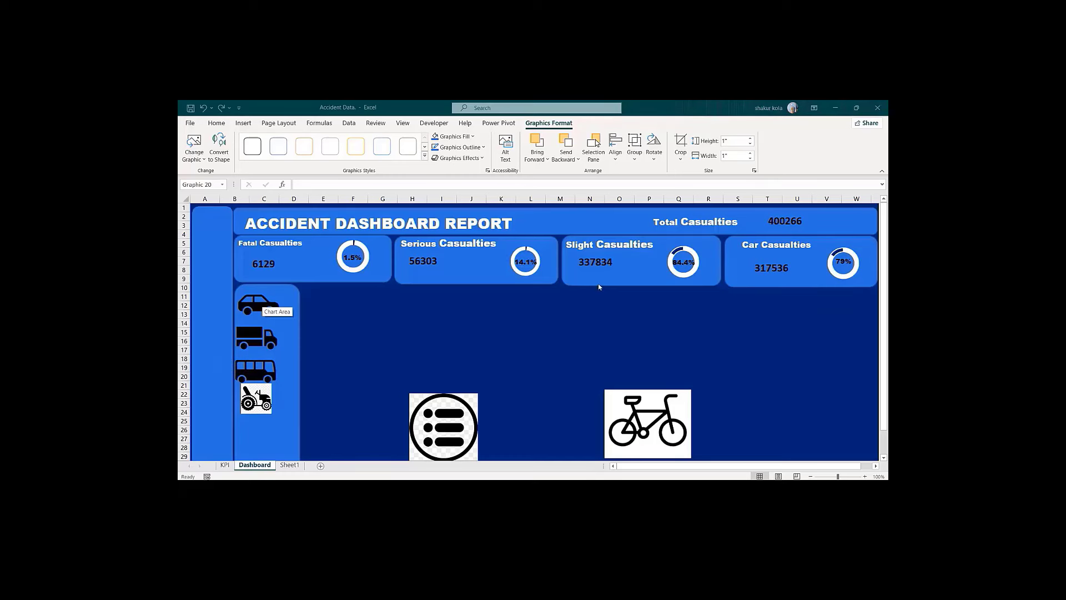
pyautogui.click(750, 145)
pyautogui.click(750, 144)
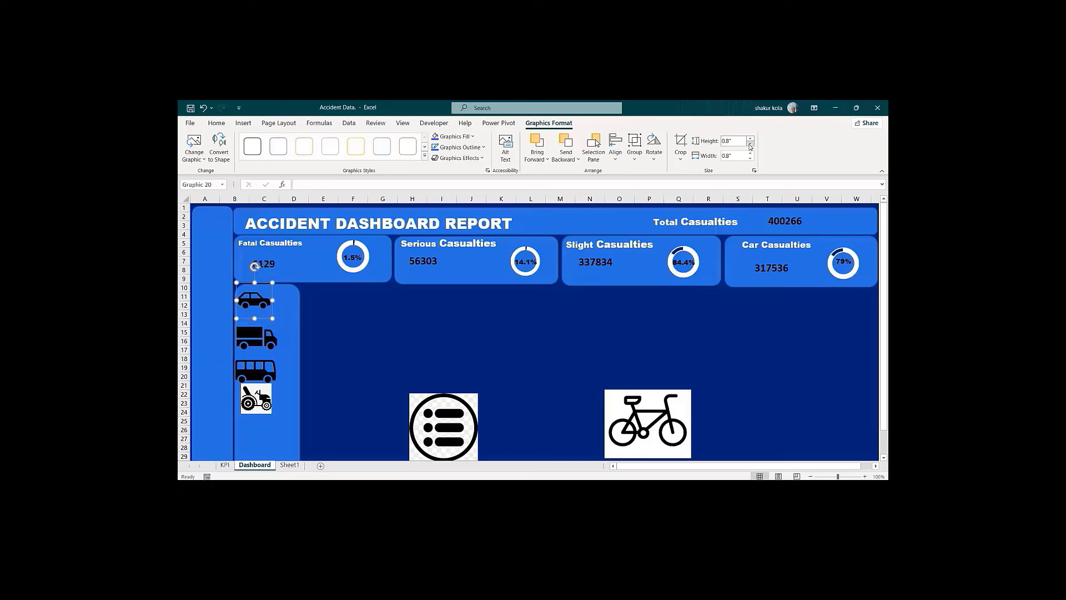
pyautogui.click(749, 144)
pyautogui.click(749, 145)
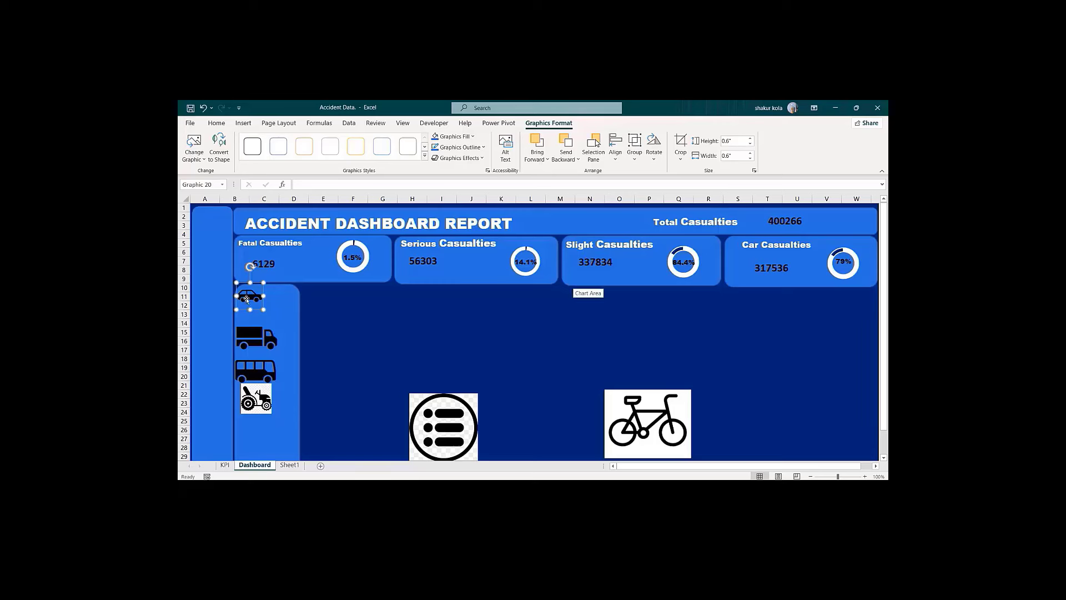
# Step: Reduce the truck icon to 0.6" by 0.6" and move it up directly beneath the car icon
pyautogui.click(253, 347)
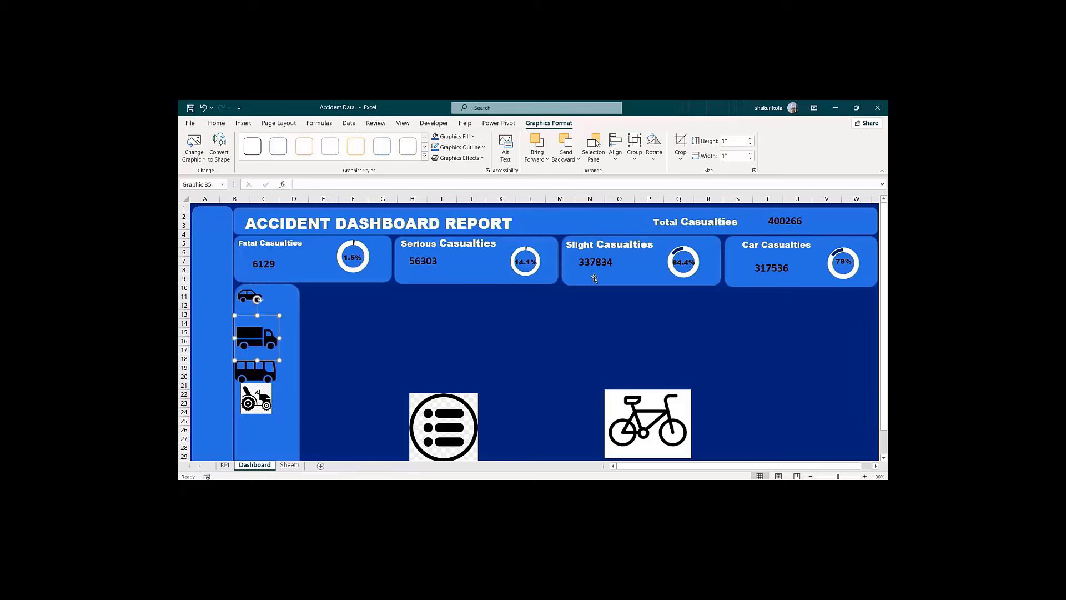
pyautogui.click(751, 144)
pyautogui.click(750, 144)
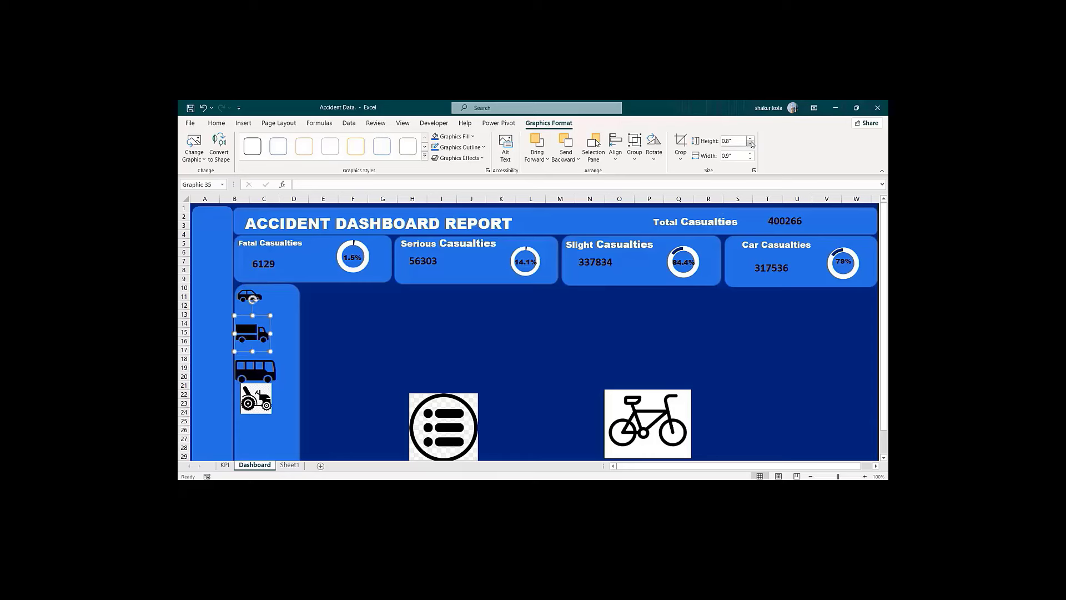
pyautogui.click(751, 143)
pyautogui.click(751, 144)
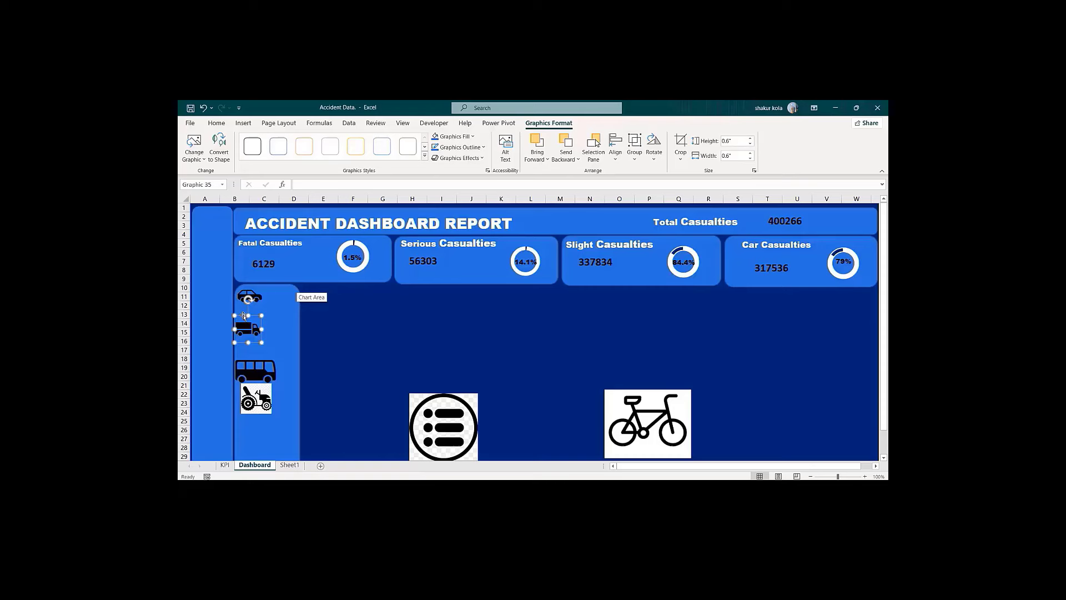
pyautogui.moveTo(243, 316); pyautogui.dragTo(245, 300)
# Step: Reduce the bus icon to 0.6" by 0.6" and move it up beneath the truck icon
pyautogui.click(246, 368)
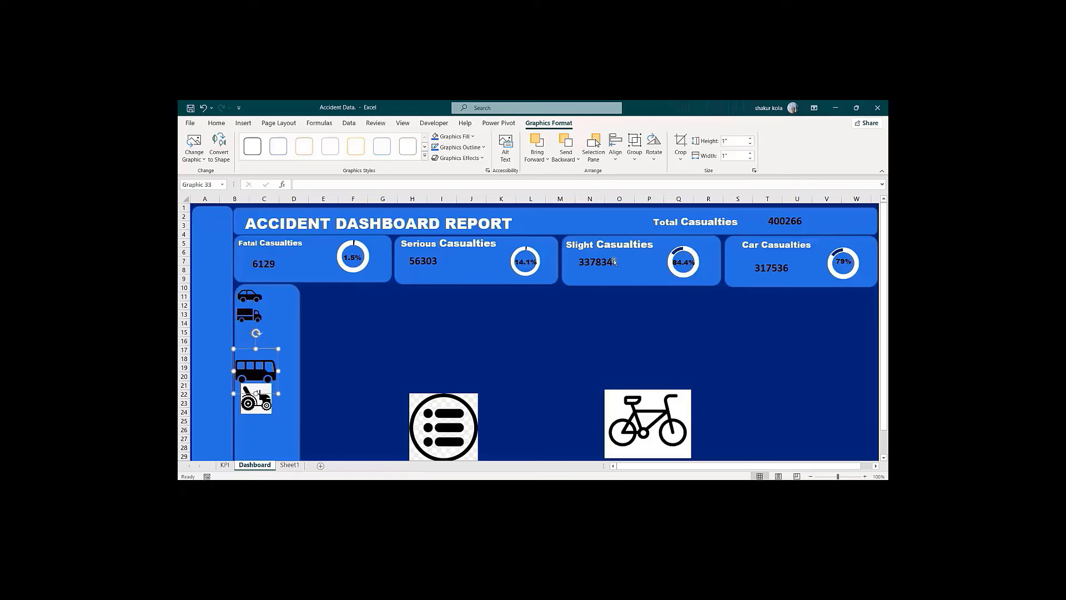
pyautogui.click(750, 144)
pyautogui.click(750, 144)
pyautogui.click(750, 144)
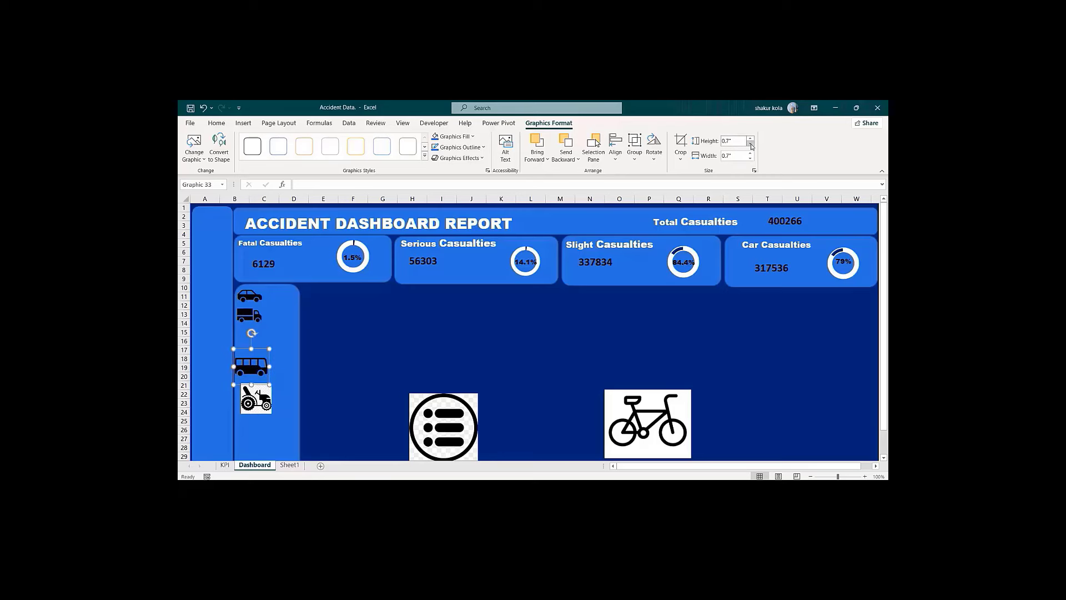
pyautogui.click(750, 145)
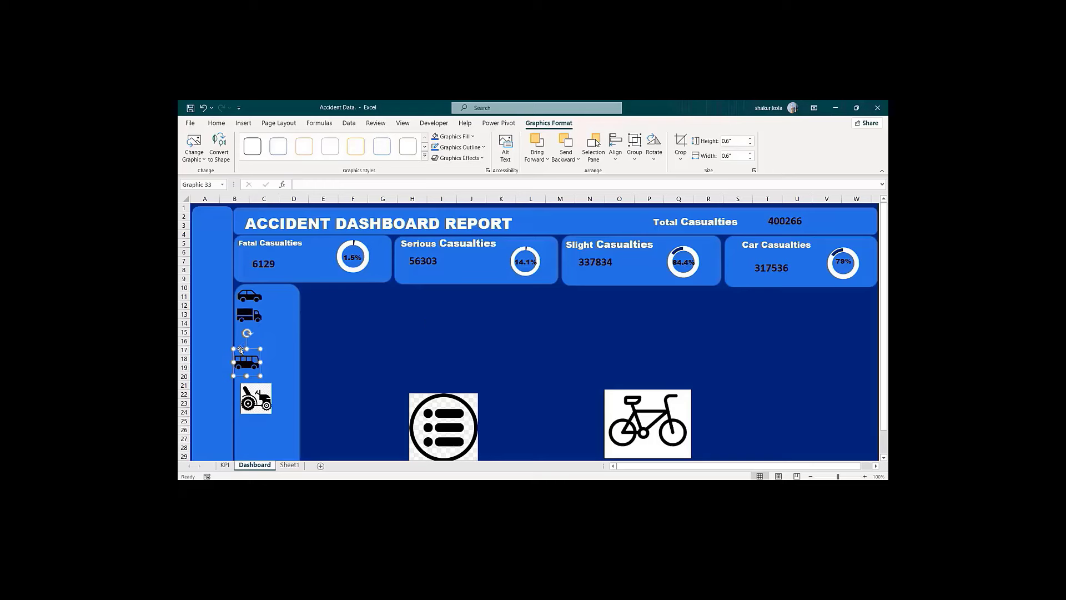
pyautogui.moveTo(240, 351); pyautogui.dragTo(242, 322)
# Step: Size the tractor picture to 0.6" by 0.6" and move it up beneath the bus icon
pyautogui.click(253, 398)
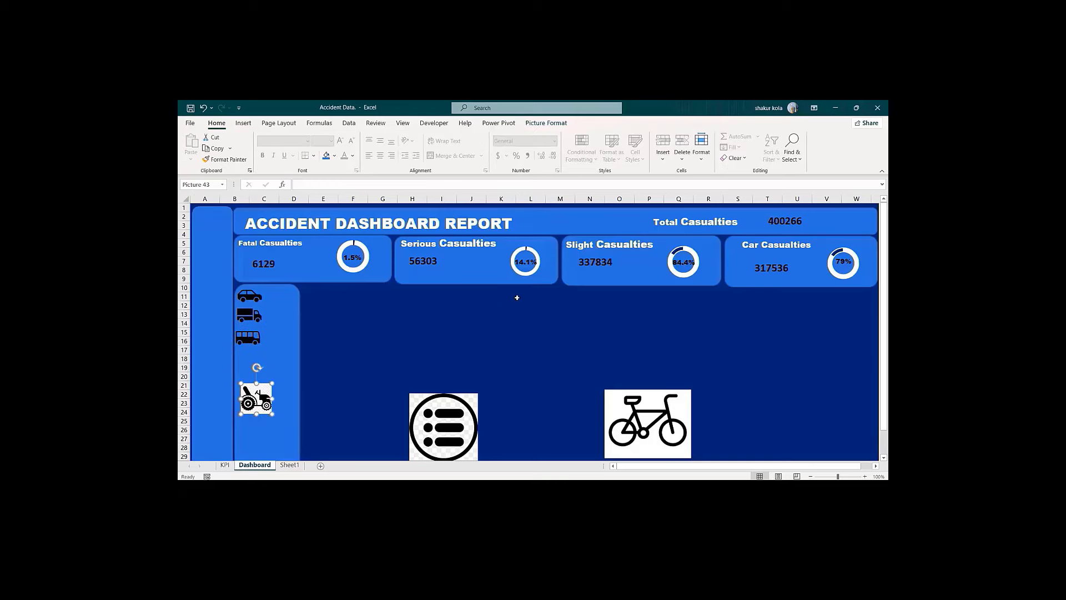
pyautogui.click(547, 122)
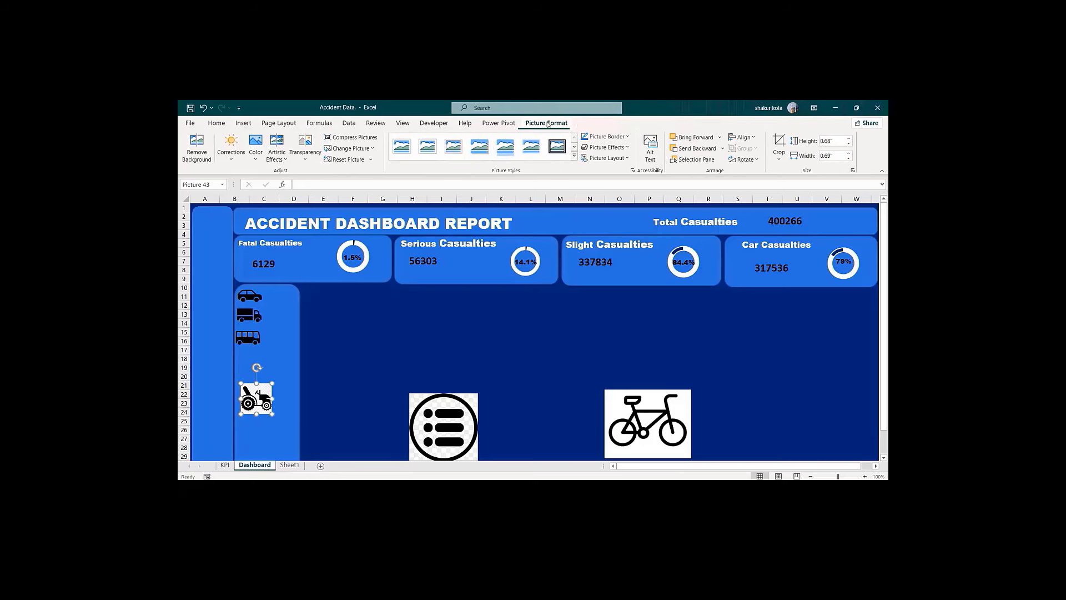
pyautogui.click(849, 144)
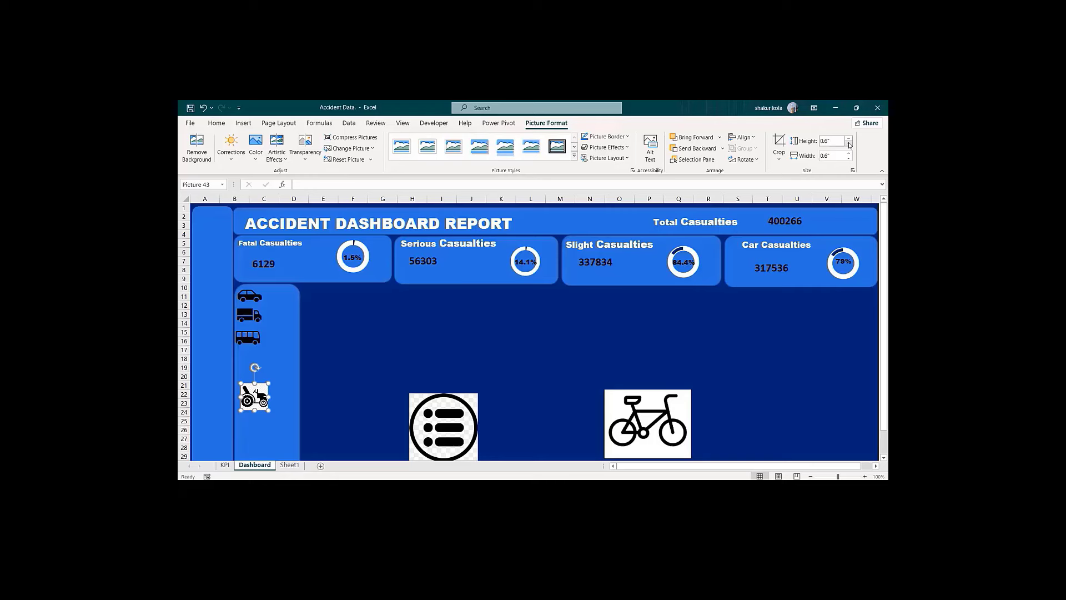
pyautogui.click(849, 145)
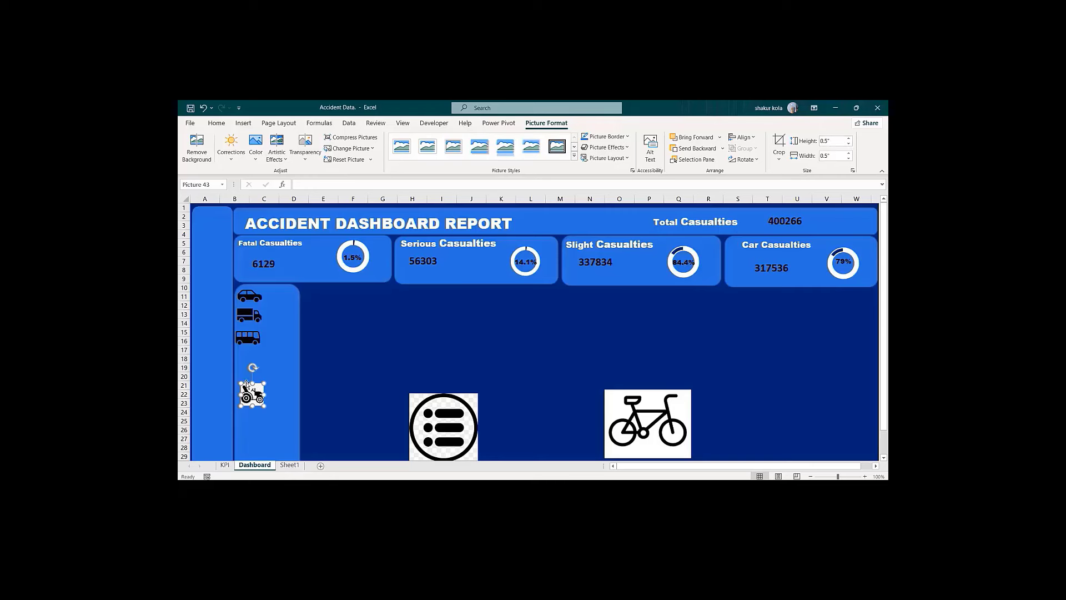
pyautogui.moveTo(245, 382); pyautogui.dragTo(241, 351)
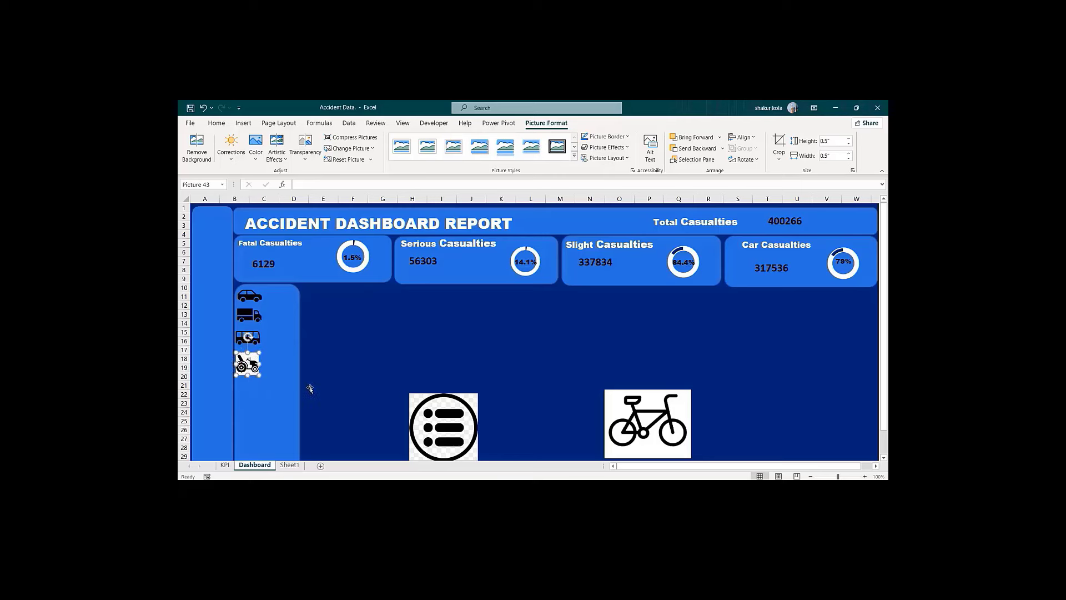
pyautogui.click(849, 139)
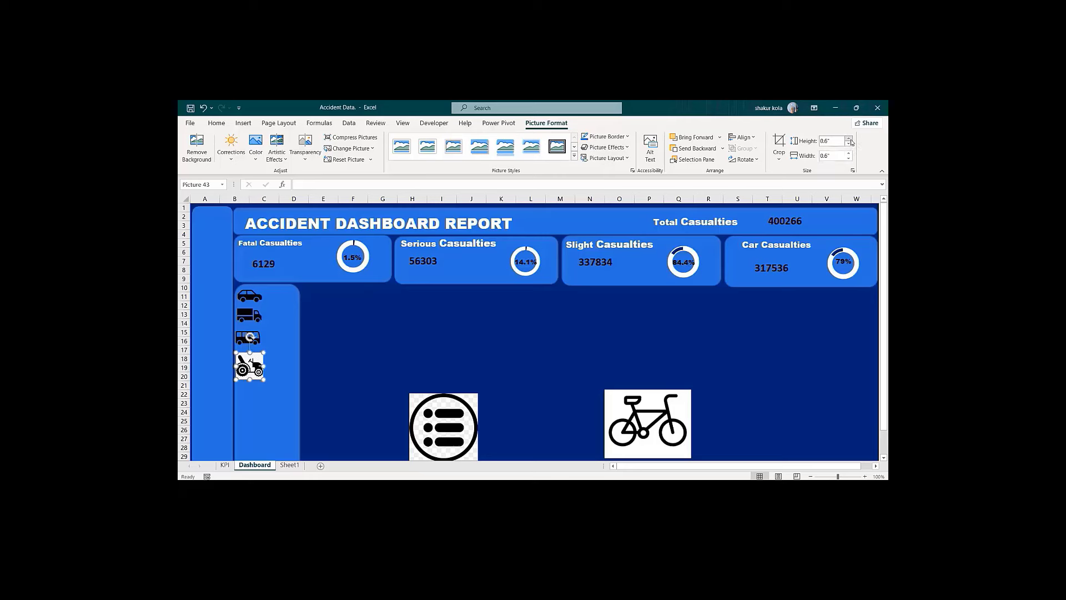
# Step: Reduce the others list icon to 0.6" by 0.6" and move it into the tall panel, leaving a gap beneath the tractor
pyautogui.click(434, 406)
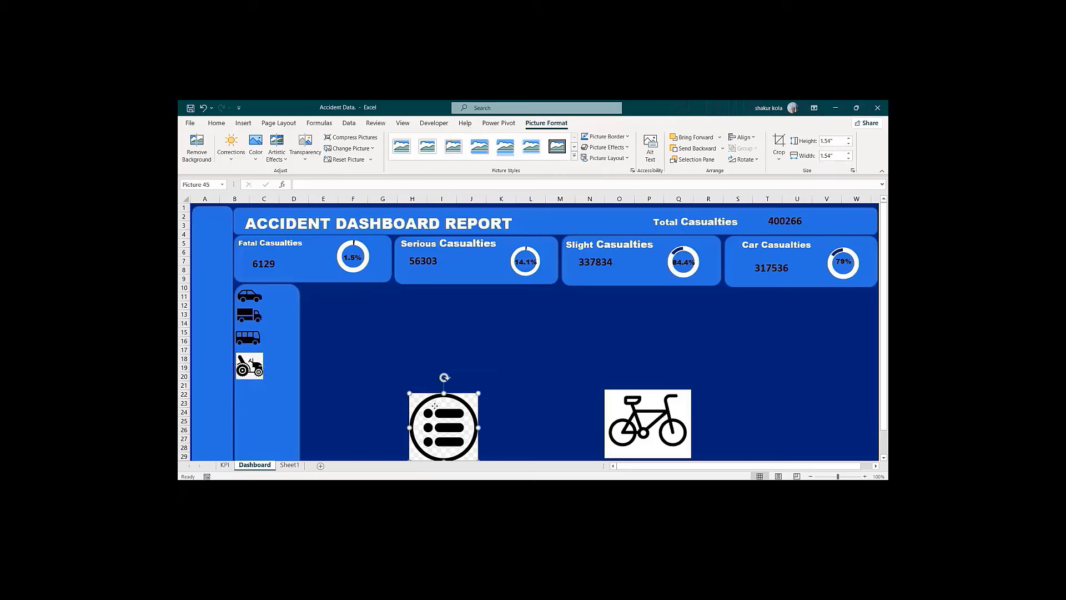
pyautogui.click(849, 145)
pyautogui.click(849, 145)
pyautogui.click(849, 145)
pyautogui.click(849, 145)
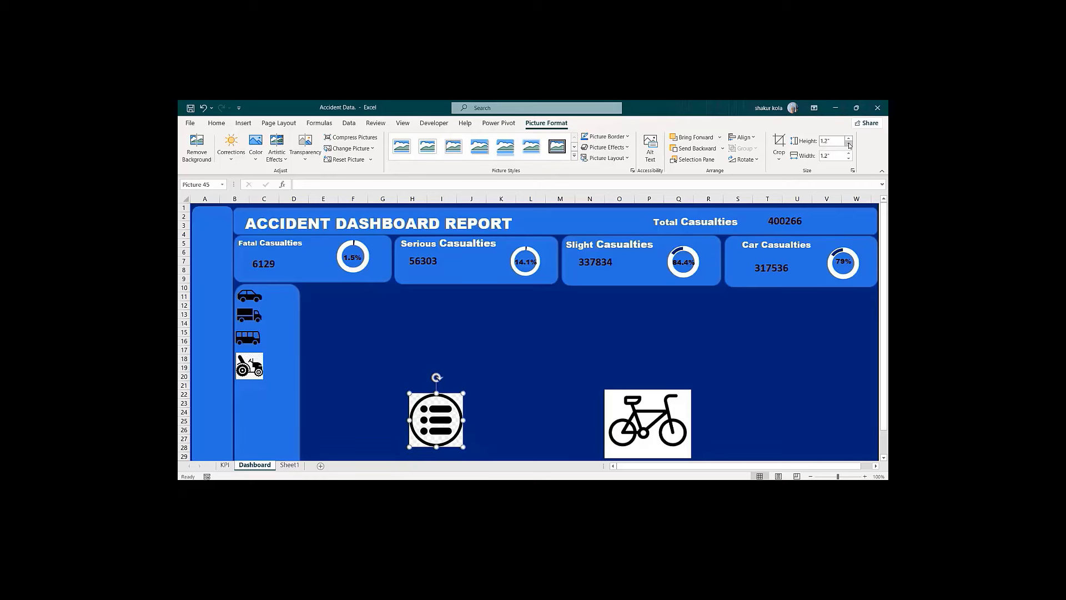
pyautogui.click(849, 145)
pyautogui.click(849, 145)
pyautogui.click(849, 145)
pyautogui.click(850, 145)
pyautogui.click(849, 145)
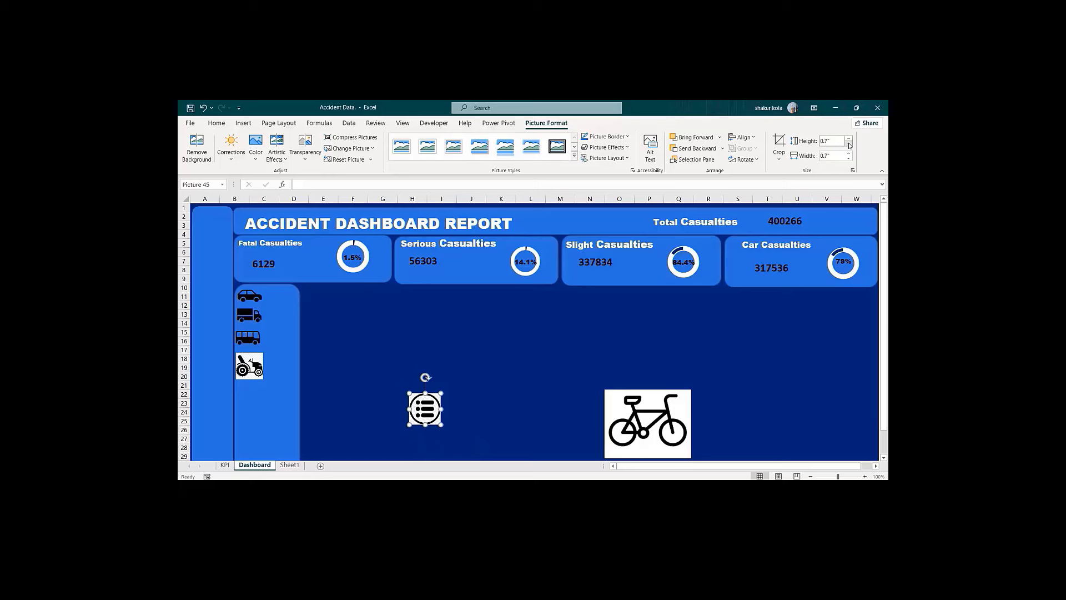
pyautogui.click(849, 145)
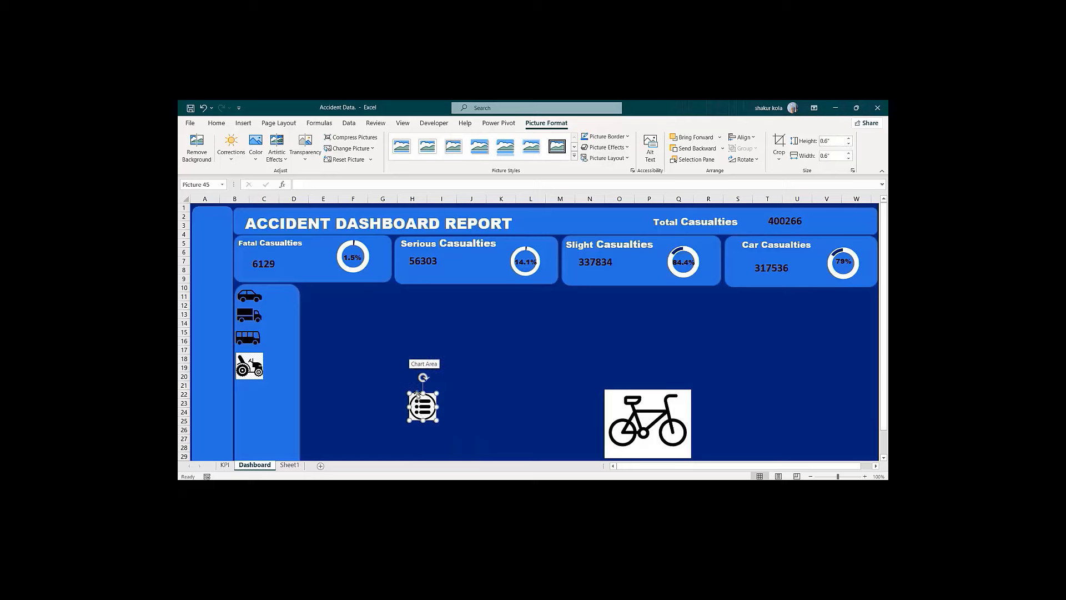
pyautogui.moveTo(418, 395); pyautogui.dragTo(243, 427)
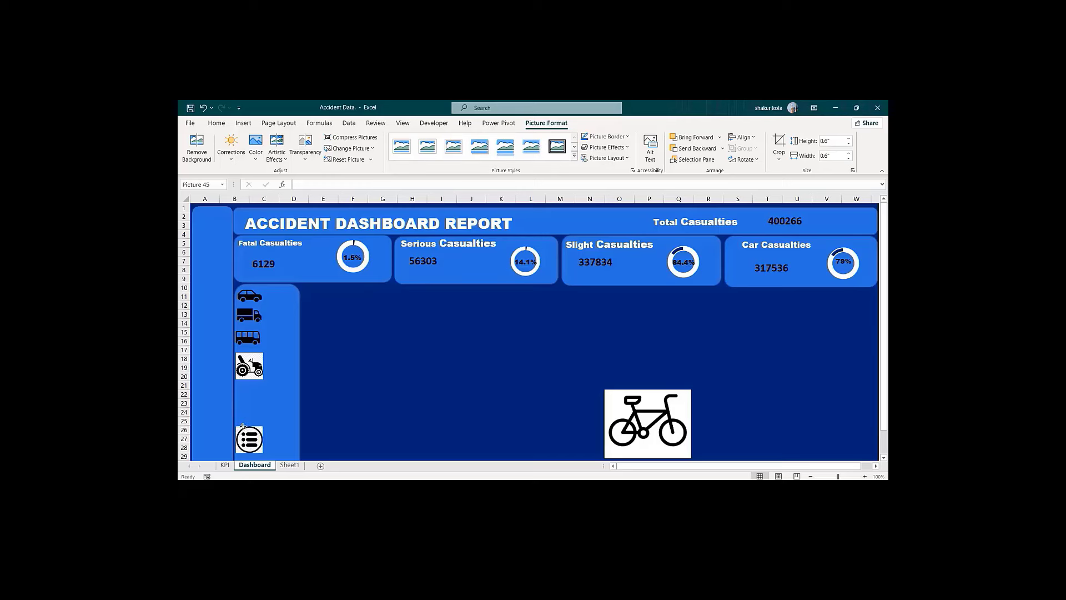
pyautogui.click(621, 396)
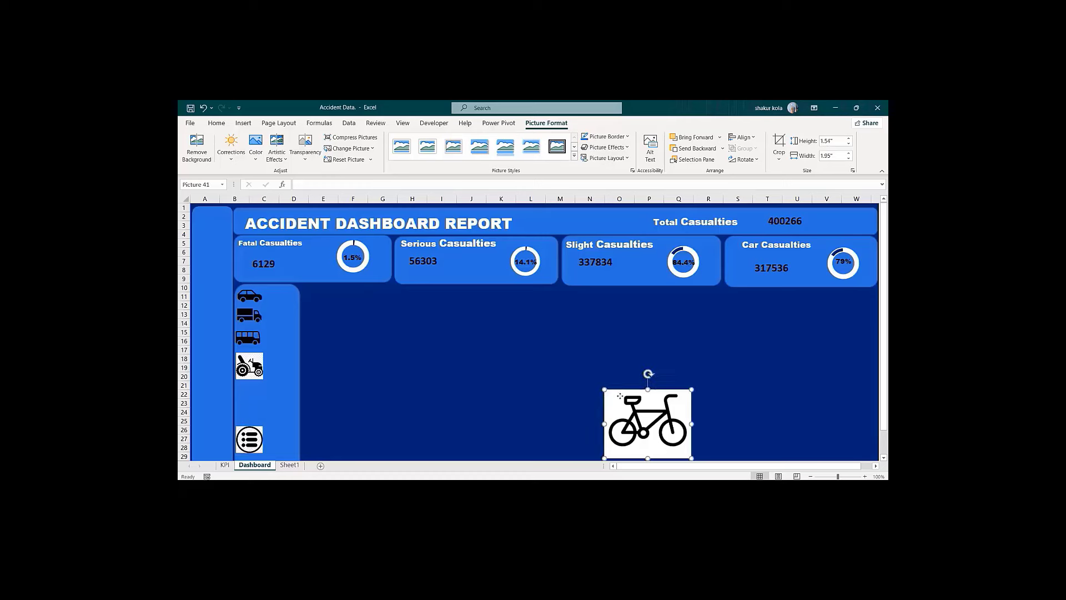
pyautogui.click(850, 139)
pyautogui.click(849, 139)
pyautogui.click(849, 139)
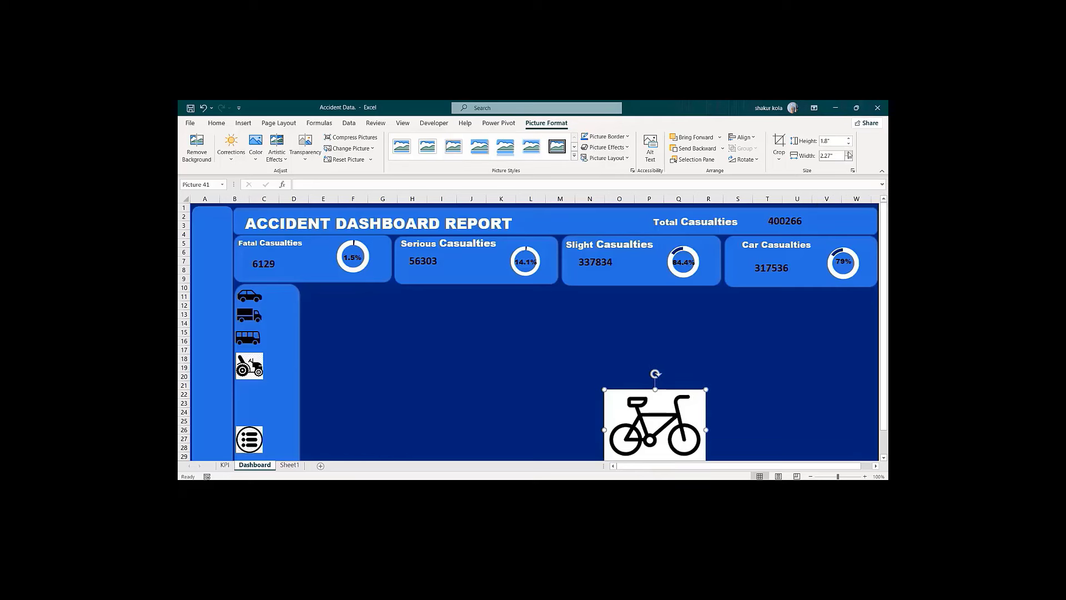
pyautogui.click(849, 144)
pyautogui.click(849, 144)
pyautogui.click(849, 143)
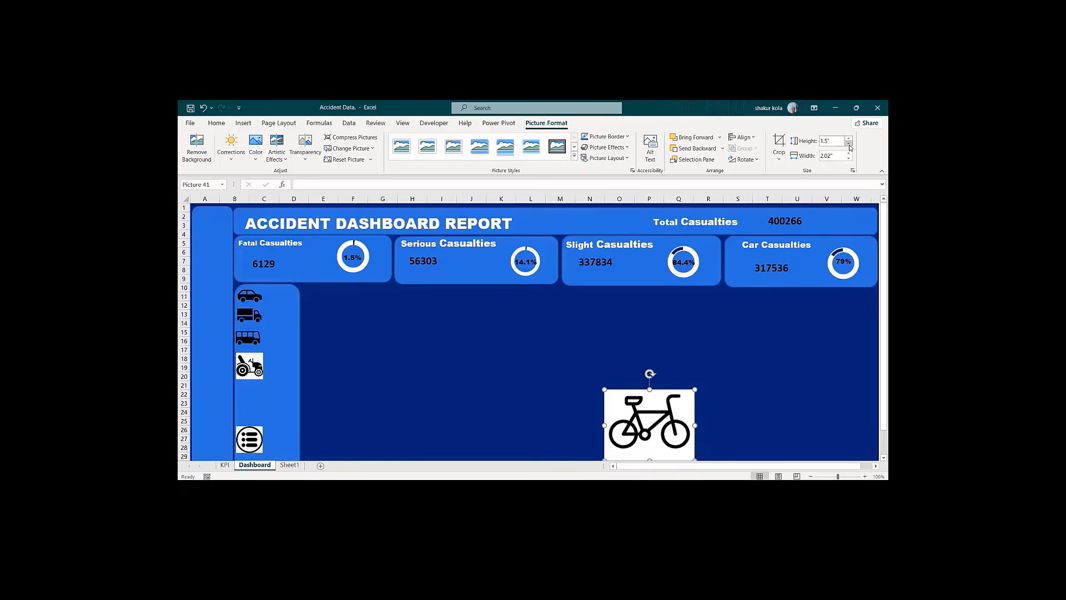
pyautogui.click(849, 144)
pyautogui.click(849, 144)
pyautogui.click(849, 144)
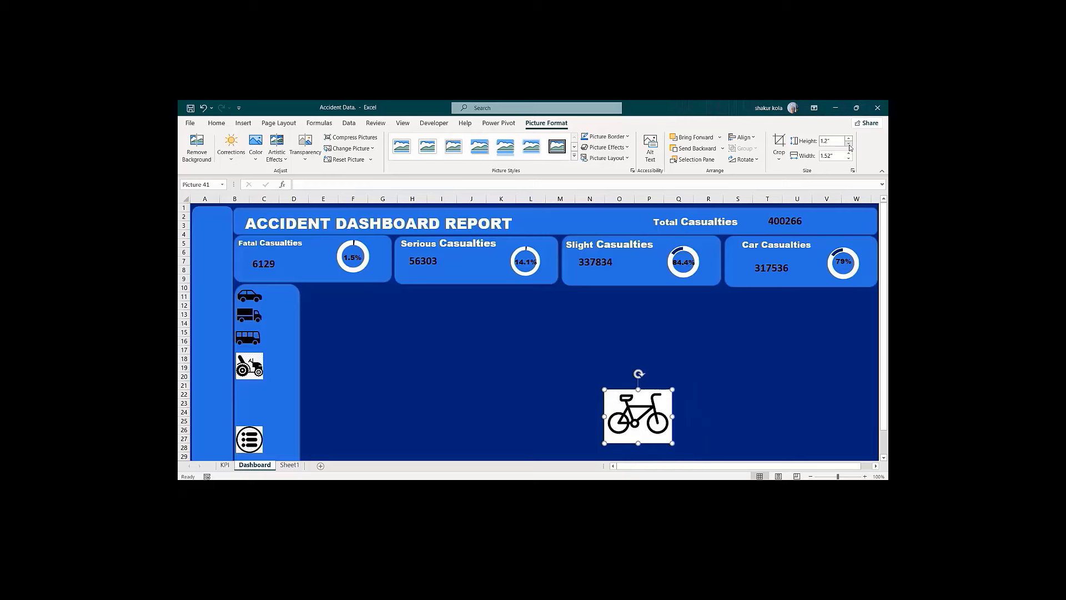
pyautogui.click(849, 158)
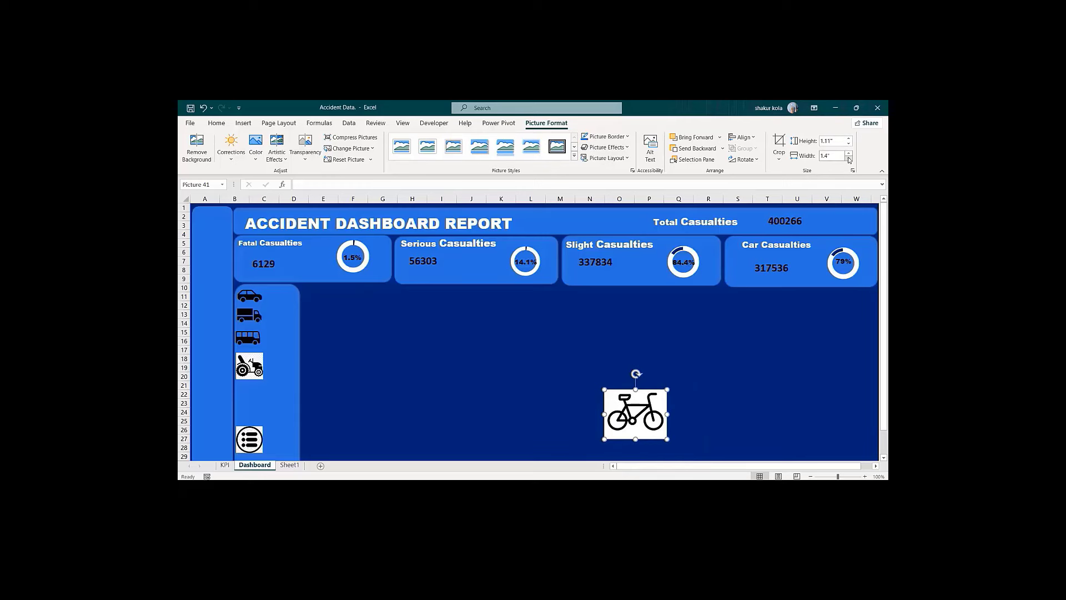
pyautogui.click(849, 159)
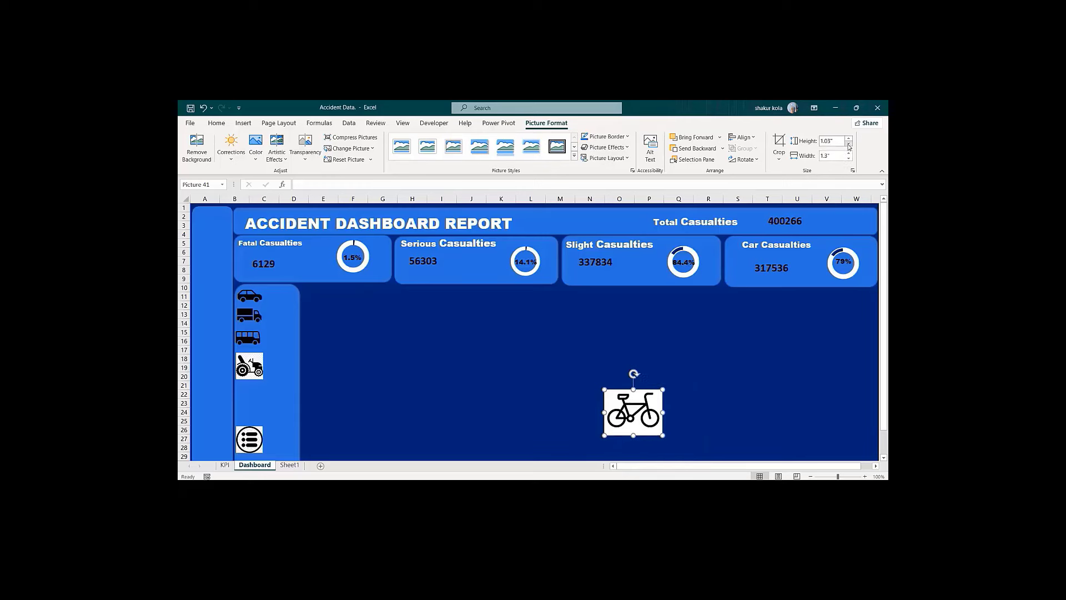
pyautogui.hotkey('ctrl', 'z')
pyautogui.hotkey('ctrl', 'z')
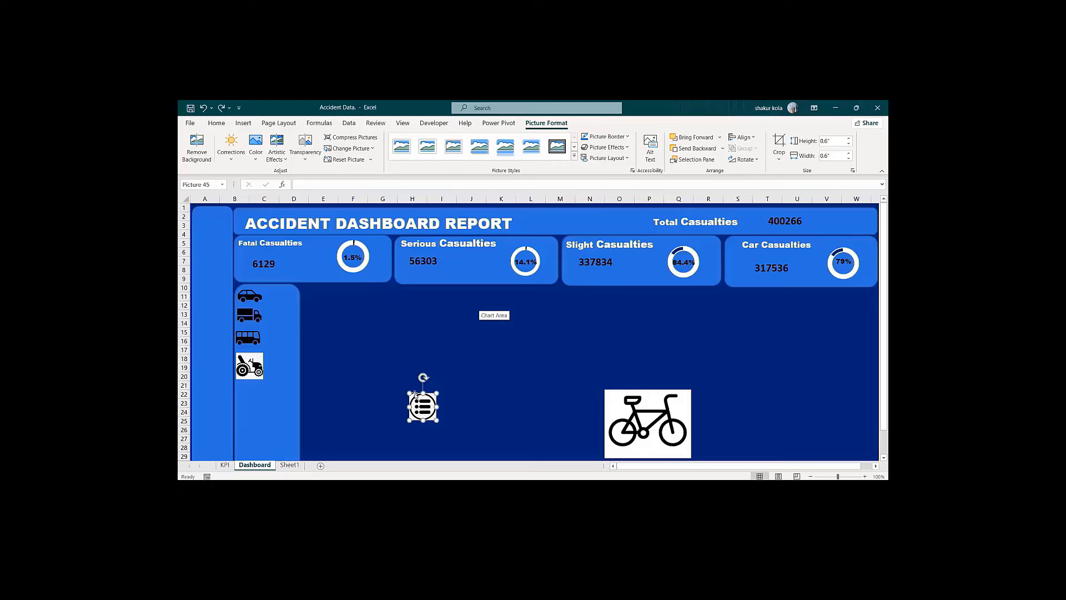
pyautogui.hotkey('ctrl', 'y')
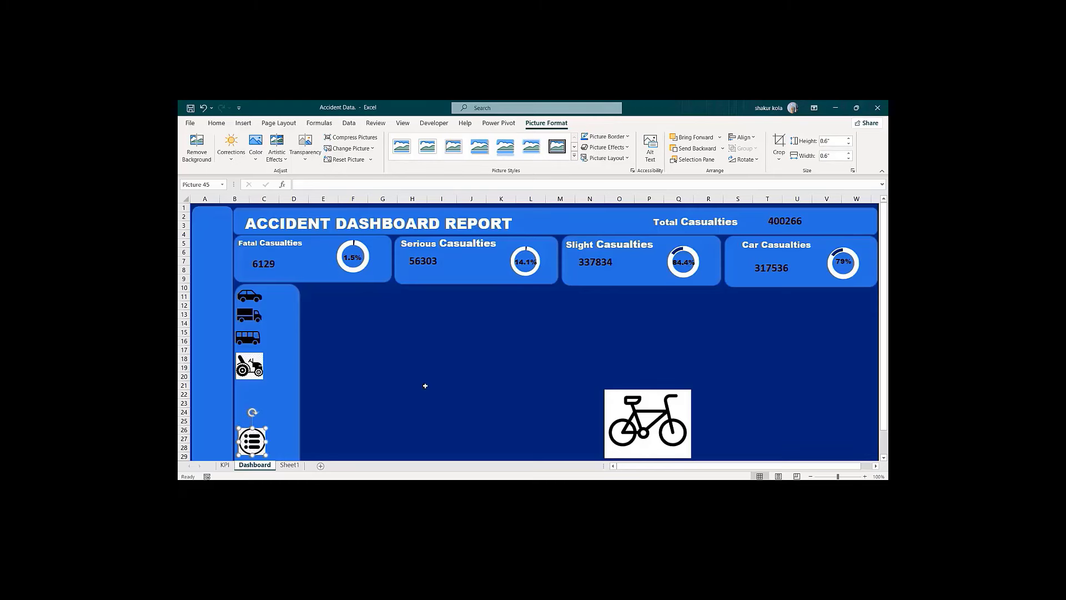
# Step: Reduce the bicycle picture to 0.5" high and 0.63" wide and place it between the tractor and others icons
pyautogui.click(642, 396)
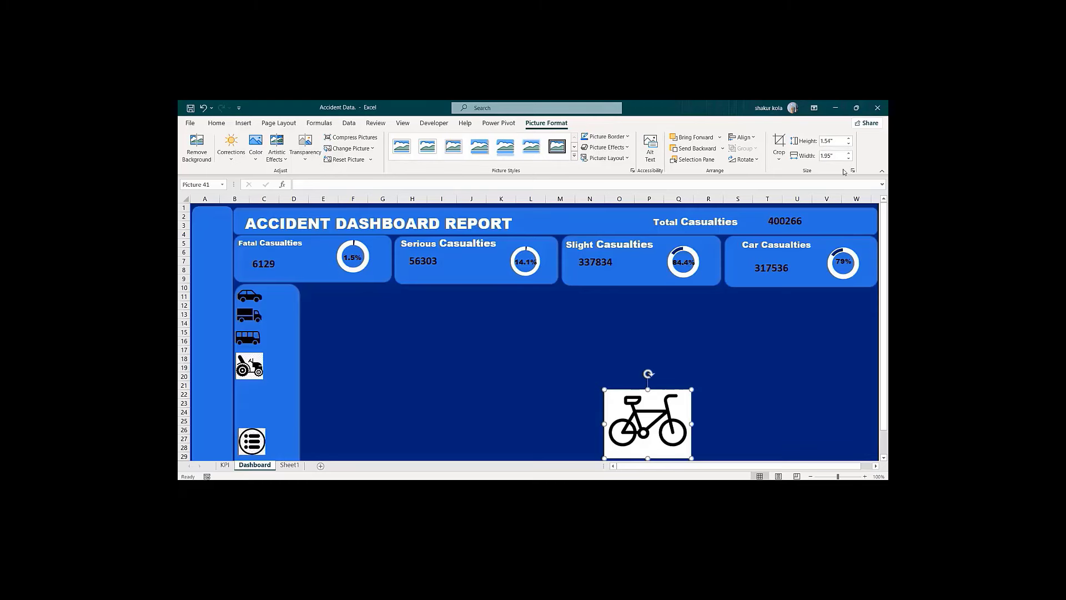
pyautogui.click(848, 144)
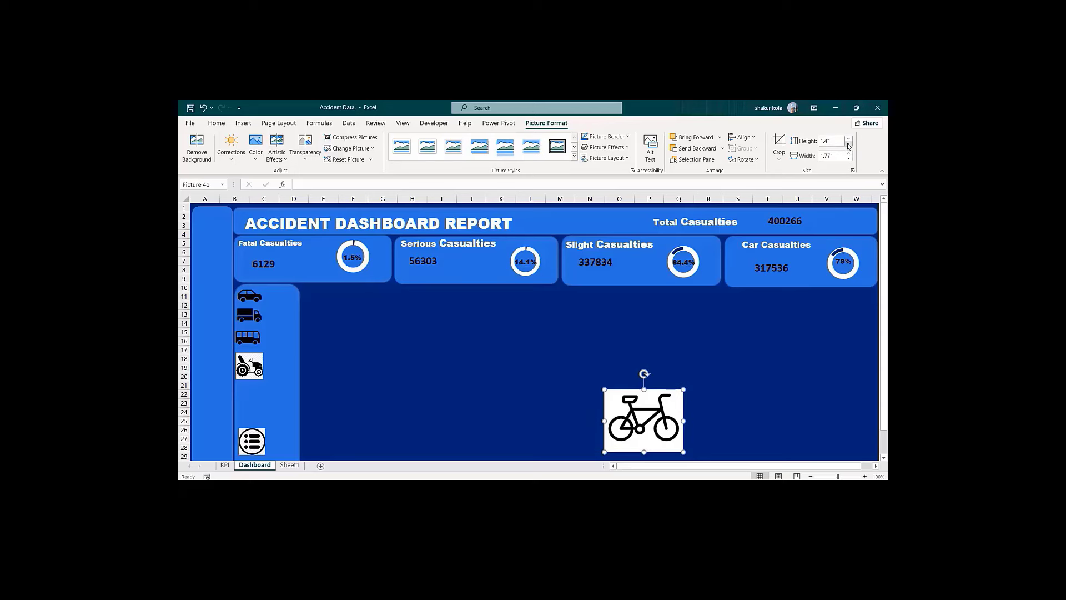
pyautogui.click(848, 146)
pyautogui.click(848, 146)
pyautogui.click(848, 146)
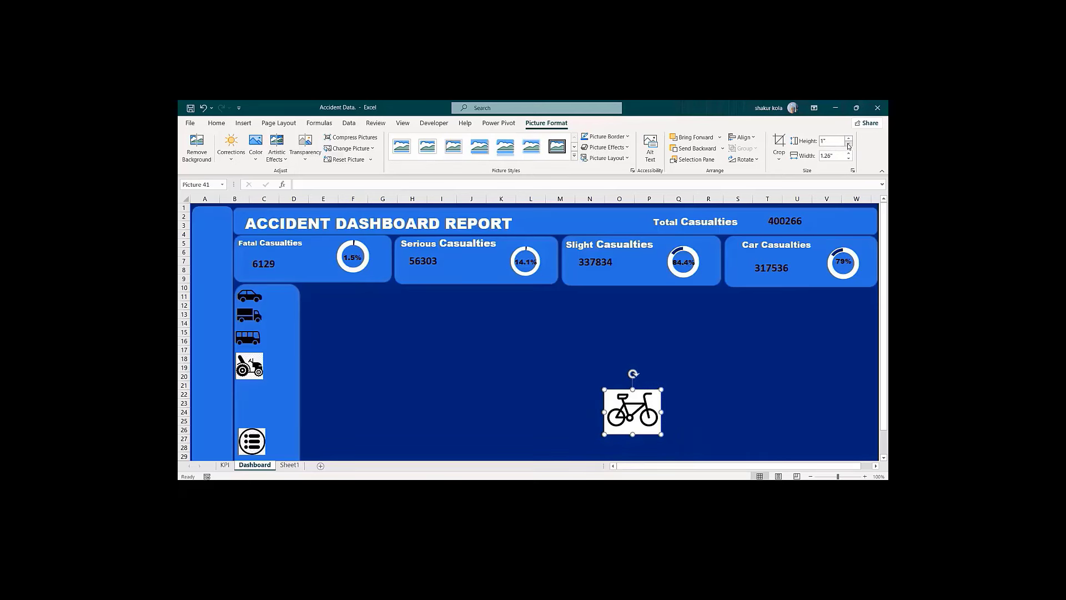
pyautogui.click(849, 145)
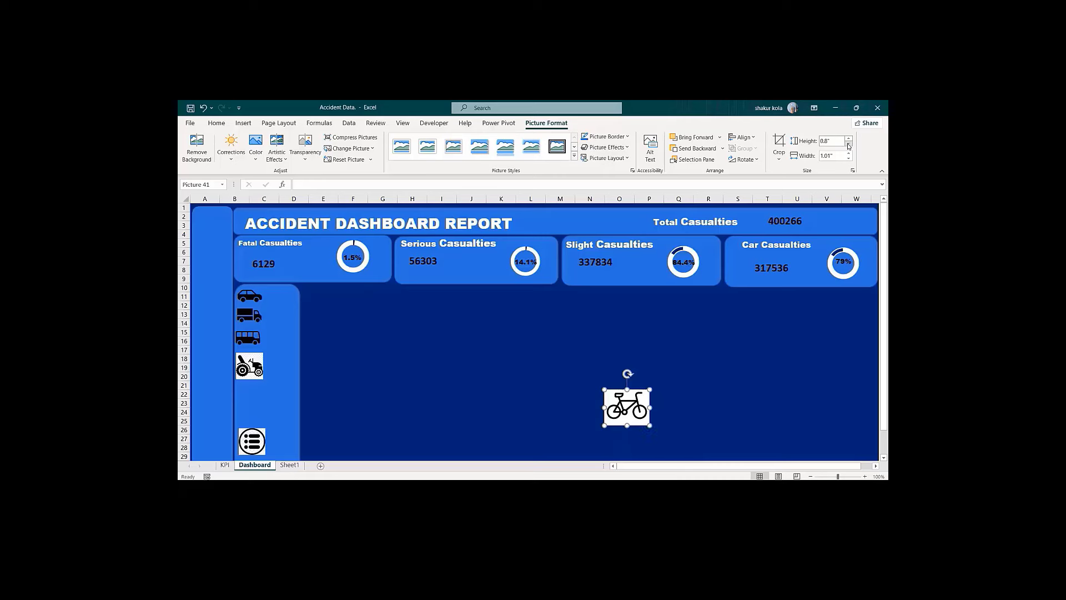
pyautogui.click(849, 145)
pyautogui.click(848, 146)
pyautogui.click(849, 146)
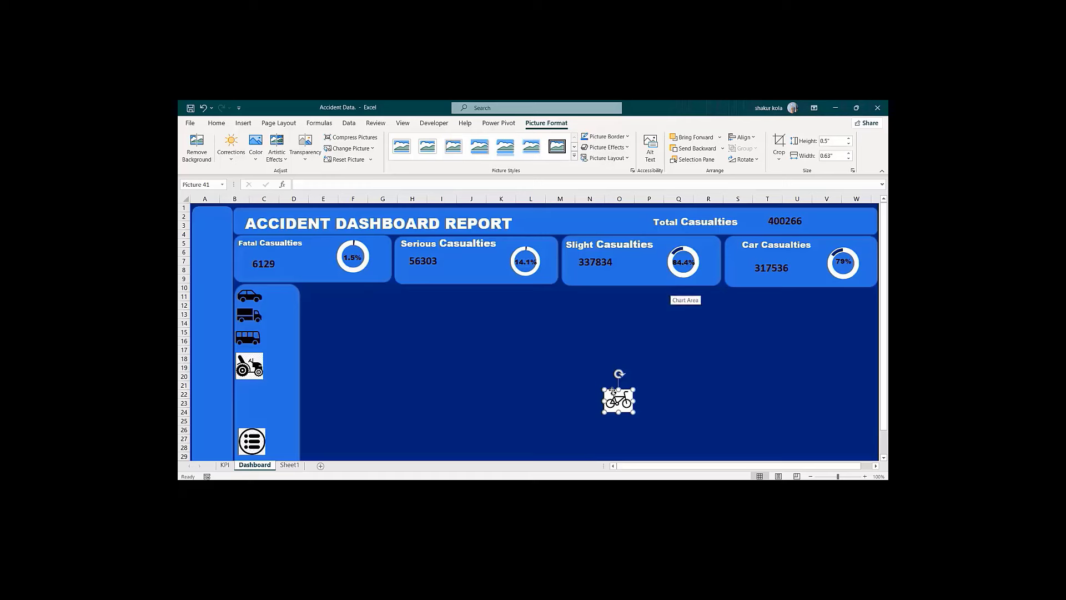
pyautogui.moveTo(612, 393); pyautogui.dragTo(243, 395)
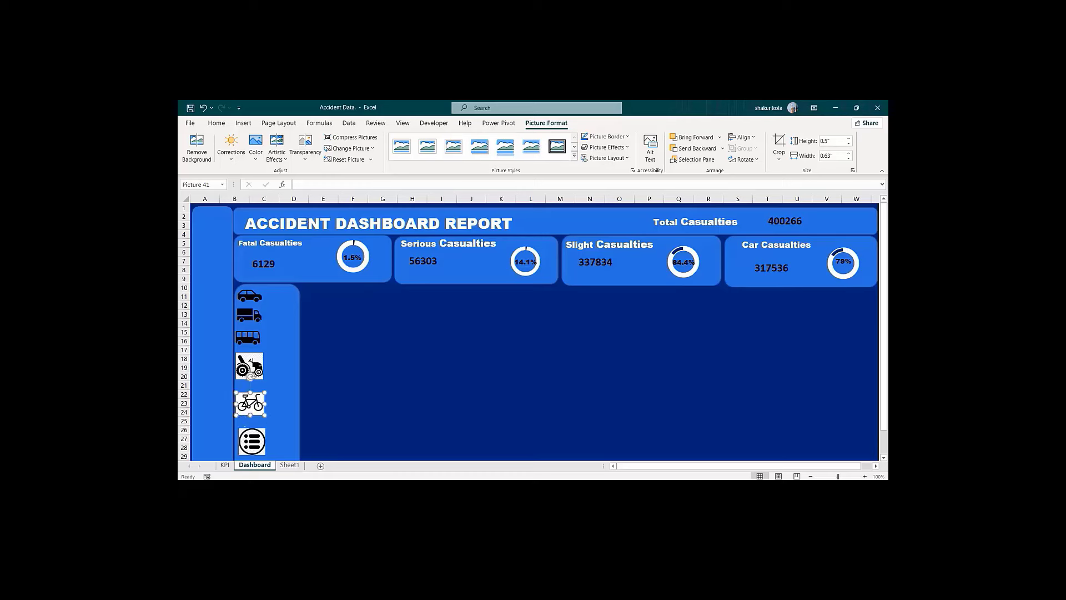
pyautogui.press('Escape')
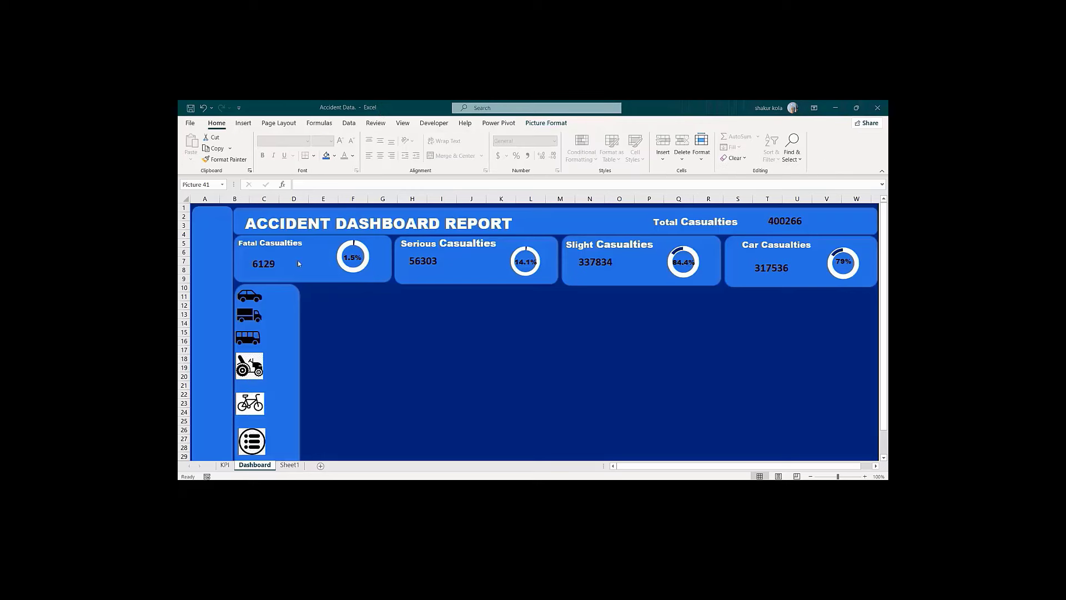
# Step: Fill the car icon with the standard dark green colour
pyautogui.click(249, 296)
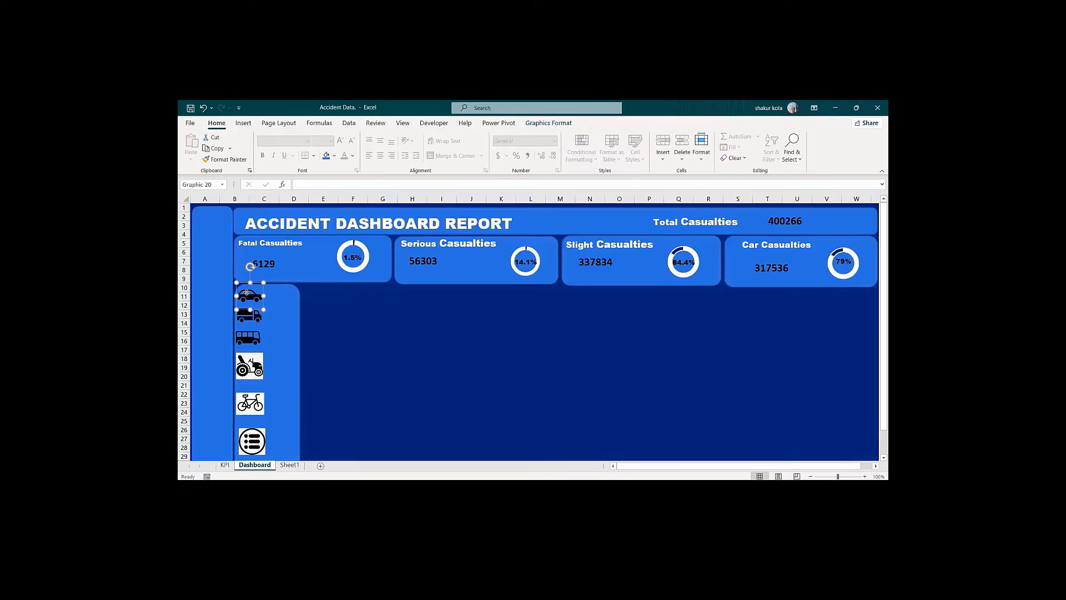
pyautogui.click(334, 156)
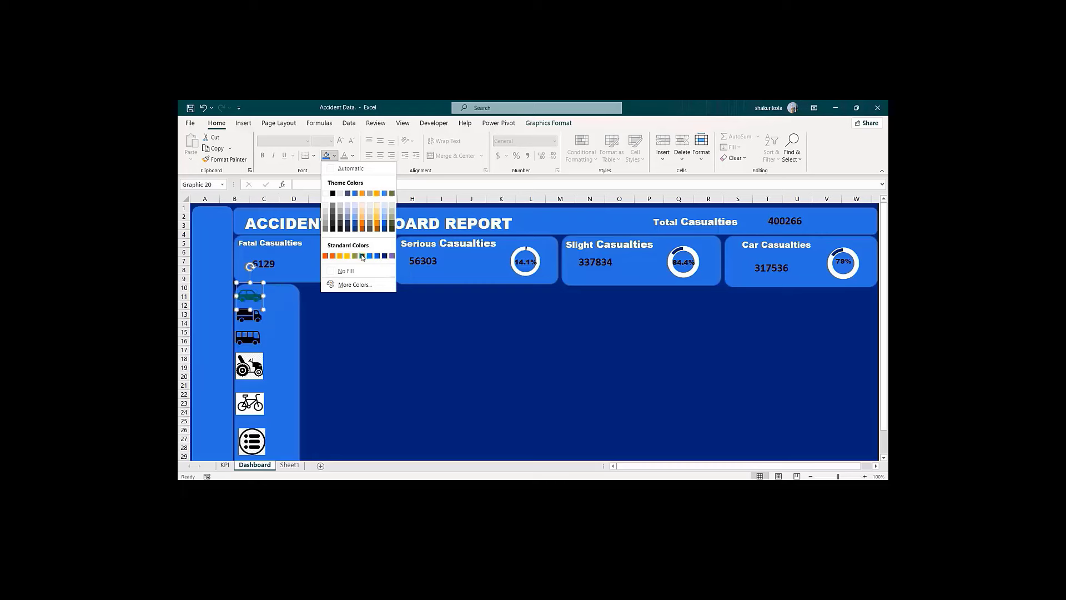
pyautogui.click(362, 256)
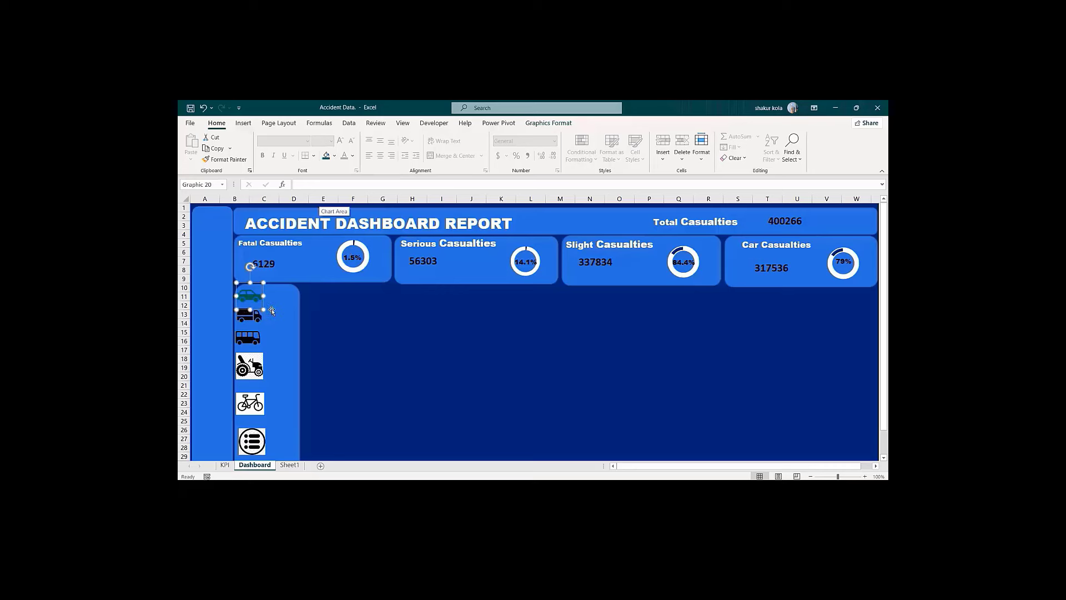
# Step: Fill the truck icon with standard orange and the bus icon with standard yellow
pyautogui.click(250, 317)
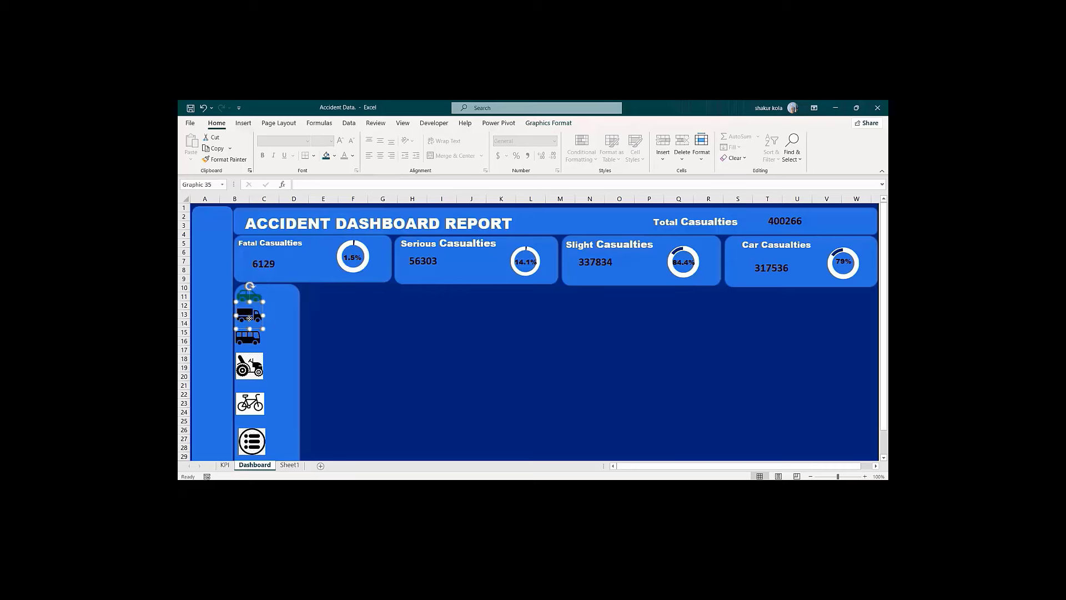
pyautogui.click(335, 156)
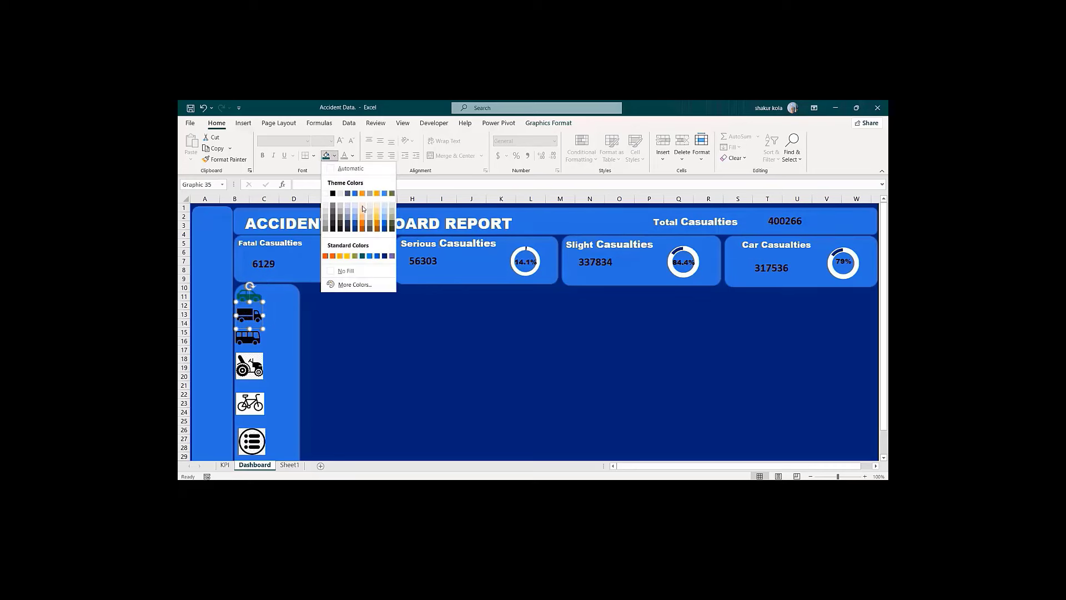
pyautogui.click(333, 257)
pyautogui.click(251, 340)
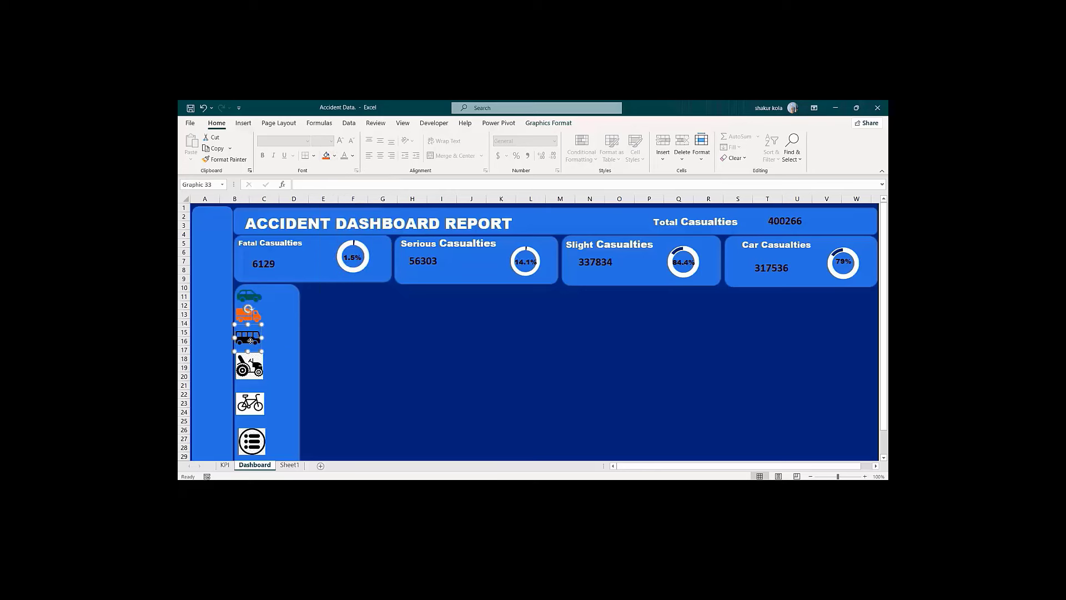
pyautogui.click(335, 157)
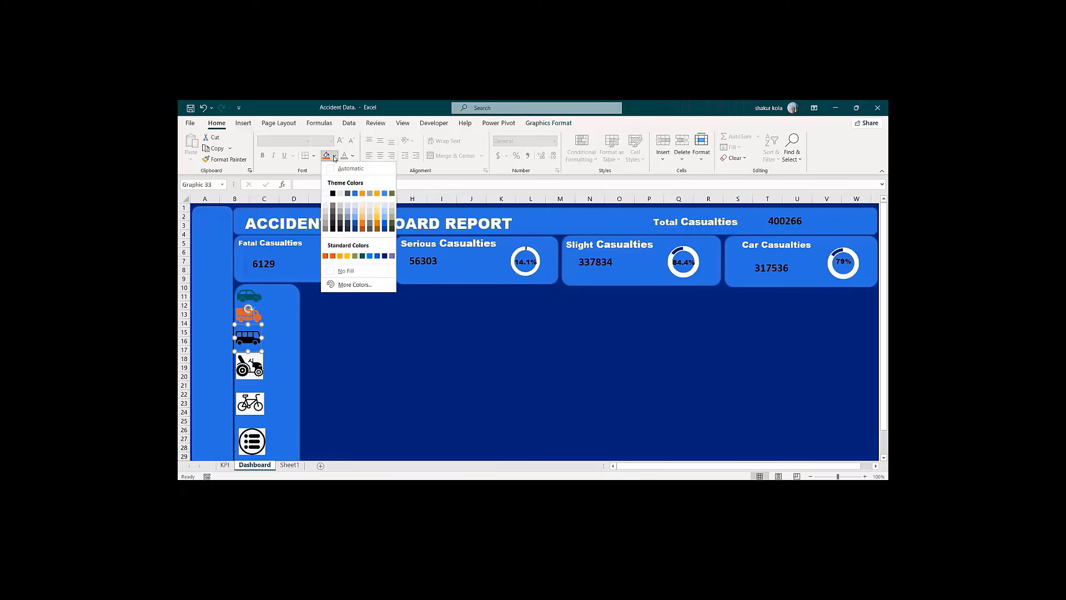
pyautogui.click(348, 256)
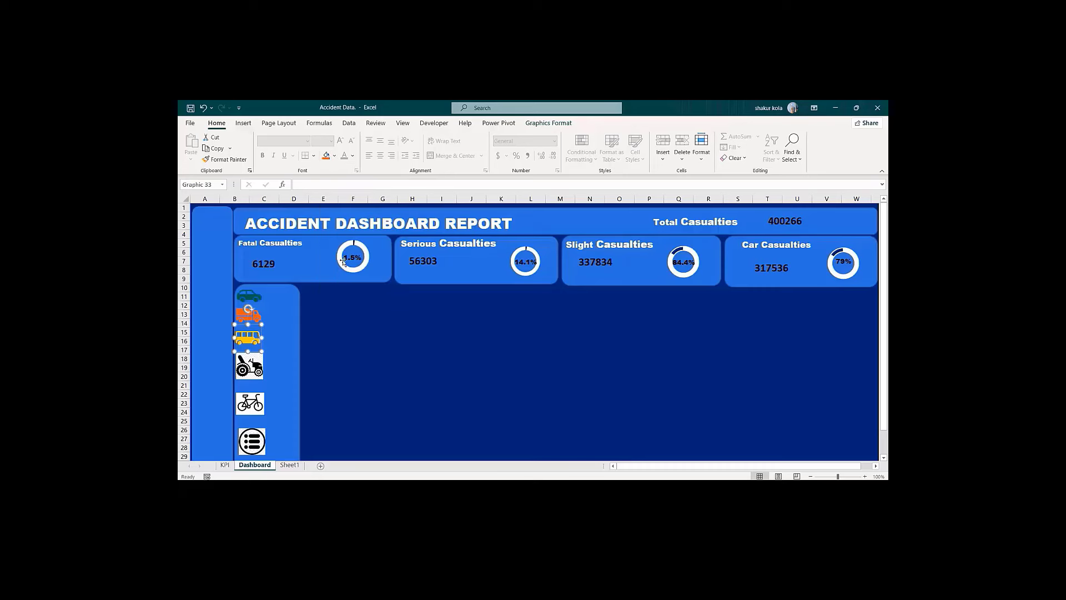
pyautogui.click(243, 373)
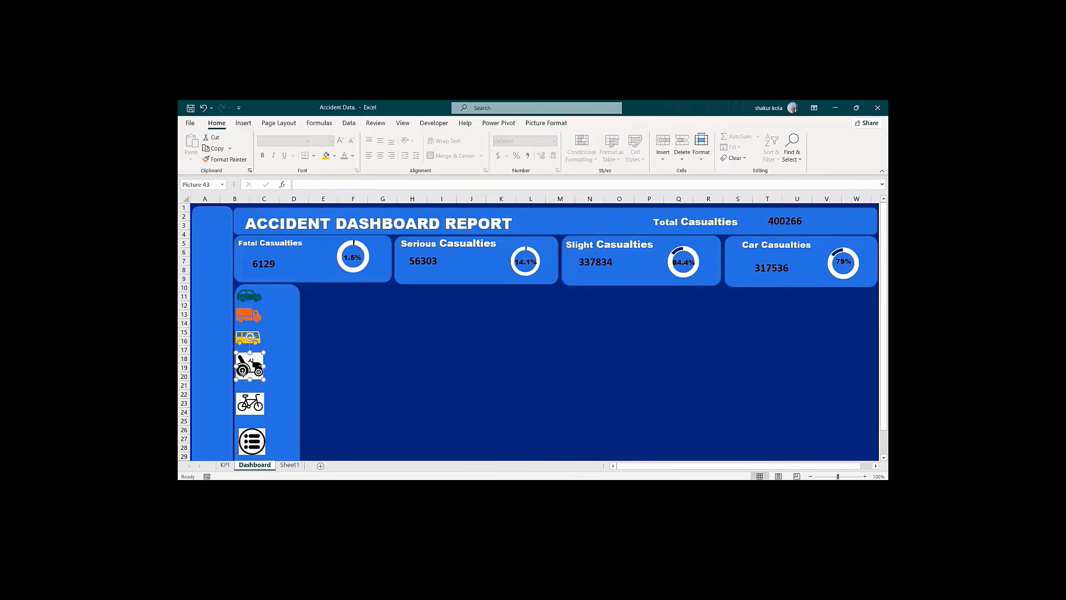
pyautogui.click(335, 155)
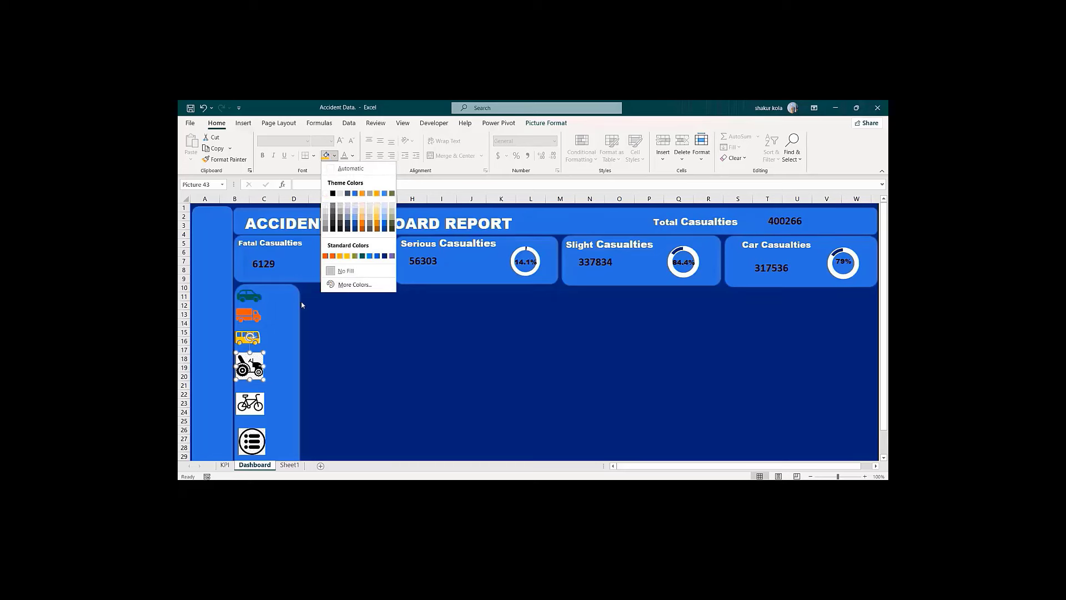
pyautogui.click(247, 401)
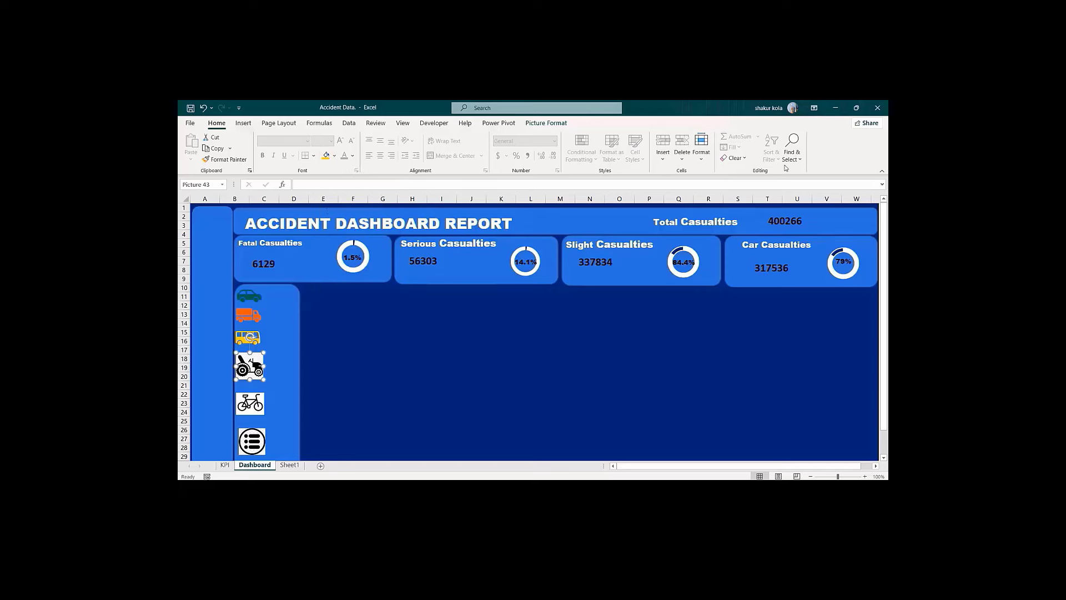
# Step: Change the car icon's fill to the olive green theme colour
pyautogui.press('Tab')
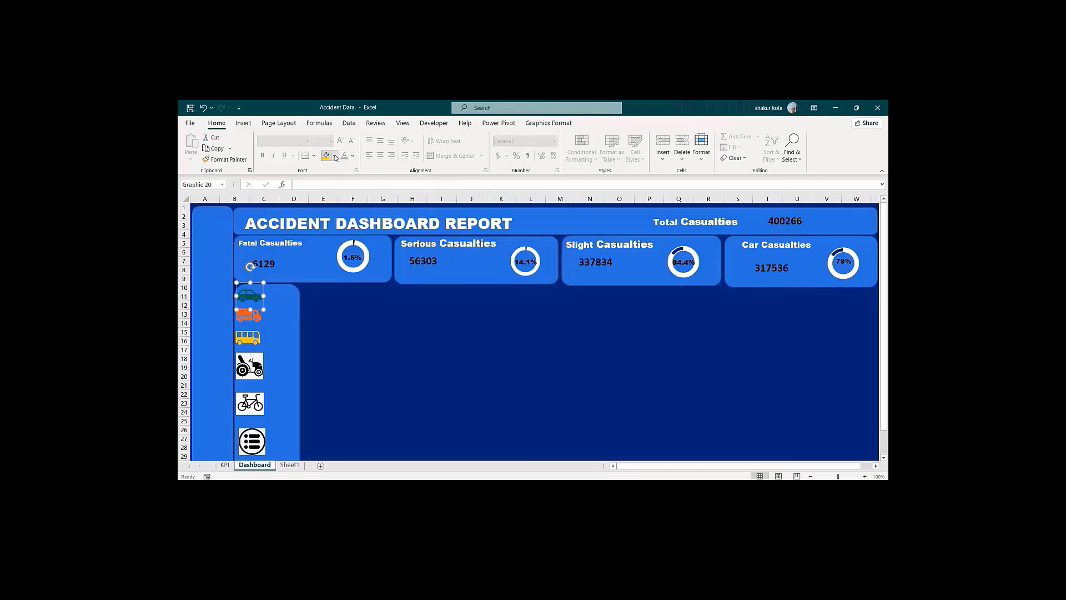
pyautogui.click(335, 156)
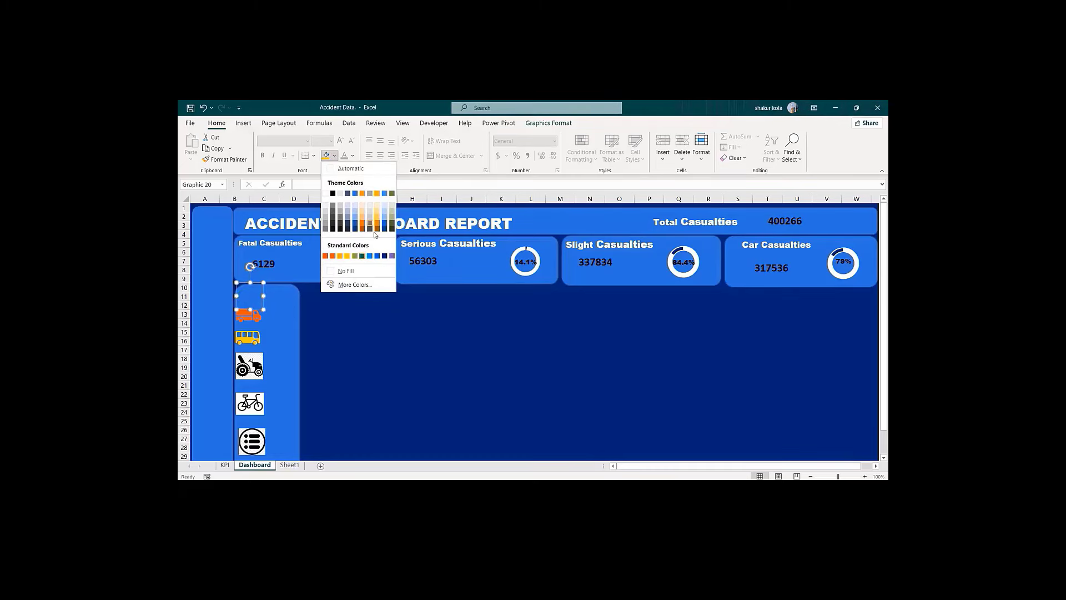
pyautogui.click(392, 193)
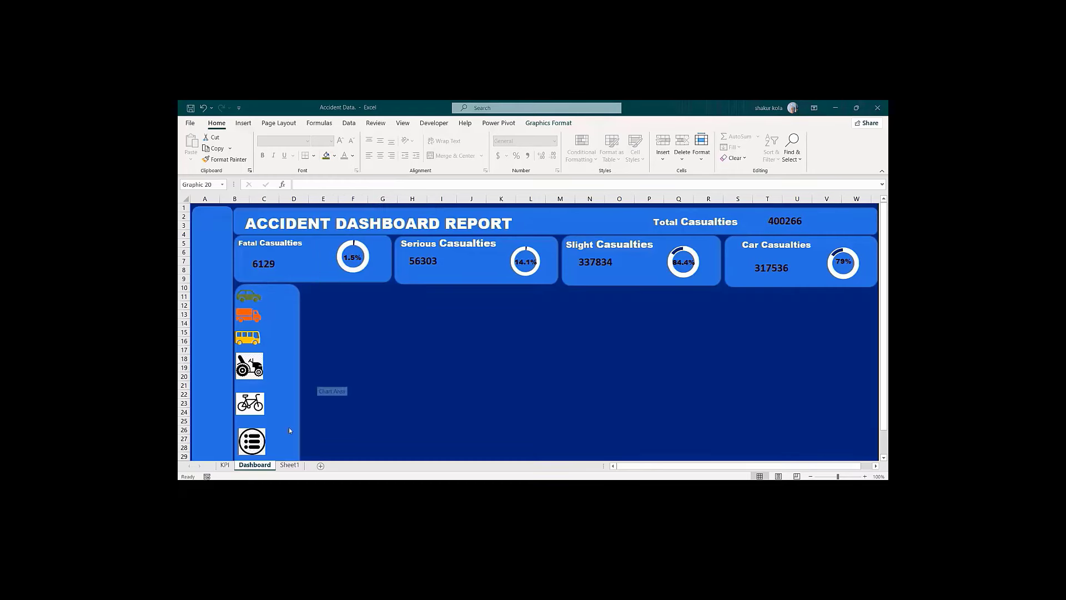
# Step: On the KPI sheet, link cell C30 to the pivot table's agricultural vehicle casualties figure in B30
pyautogui.click(225, 465)
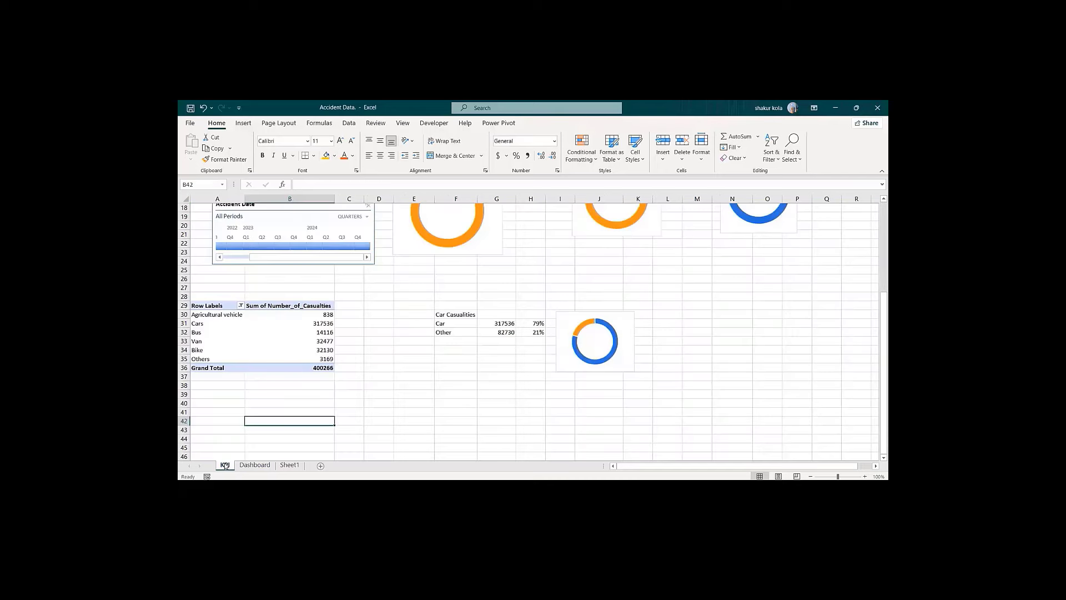
pyautogui.click(355, 315)
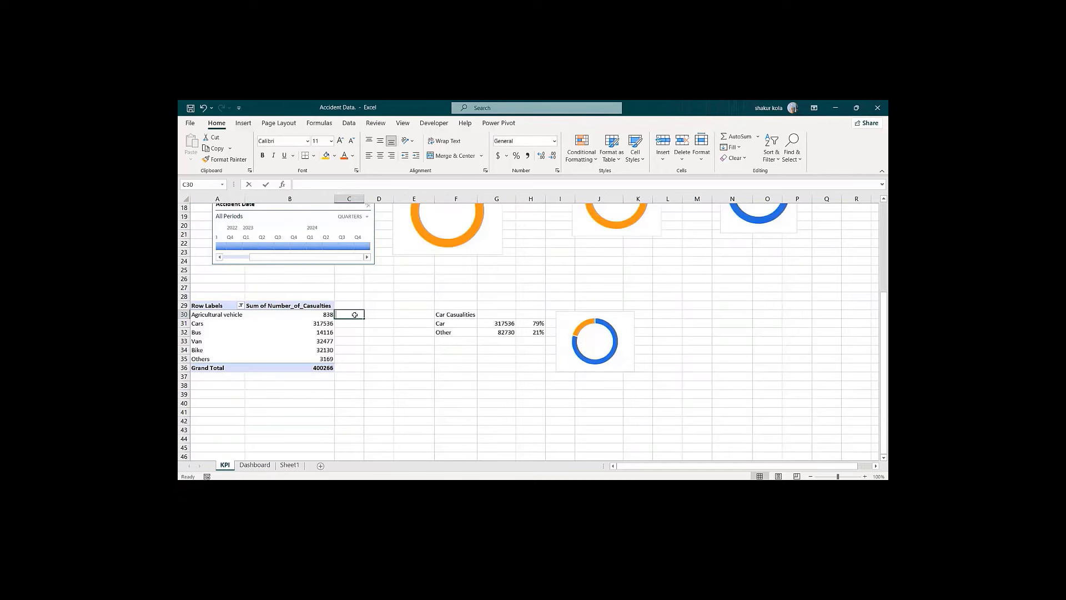
pyautogui.write('=')
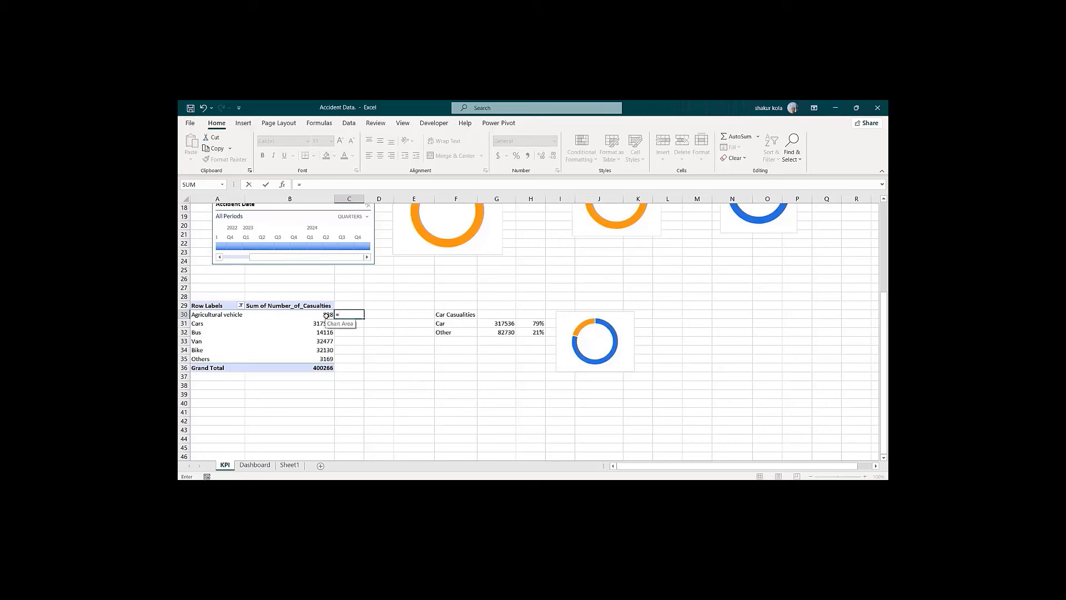
pyautogui.click(326, 315)
pyautogui.press('Return')
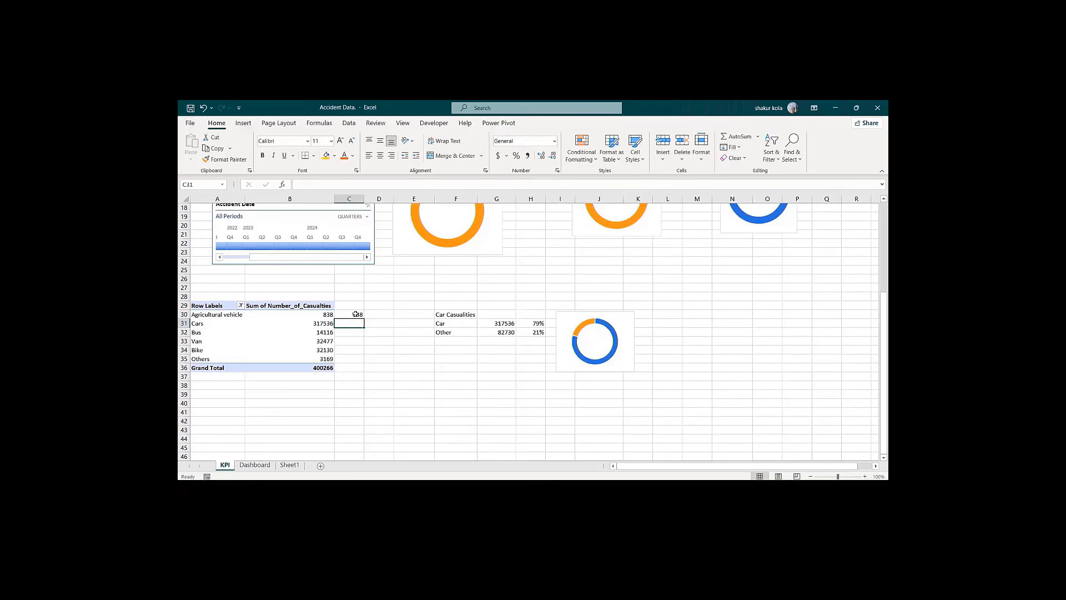
# Step: Try to replace the "Agricultural vehicle" item in C30's GETPIVOTDATA formula with "A29"
pyautogui.click(354, 315)
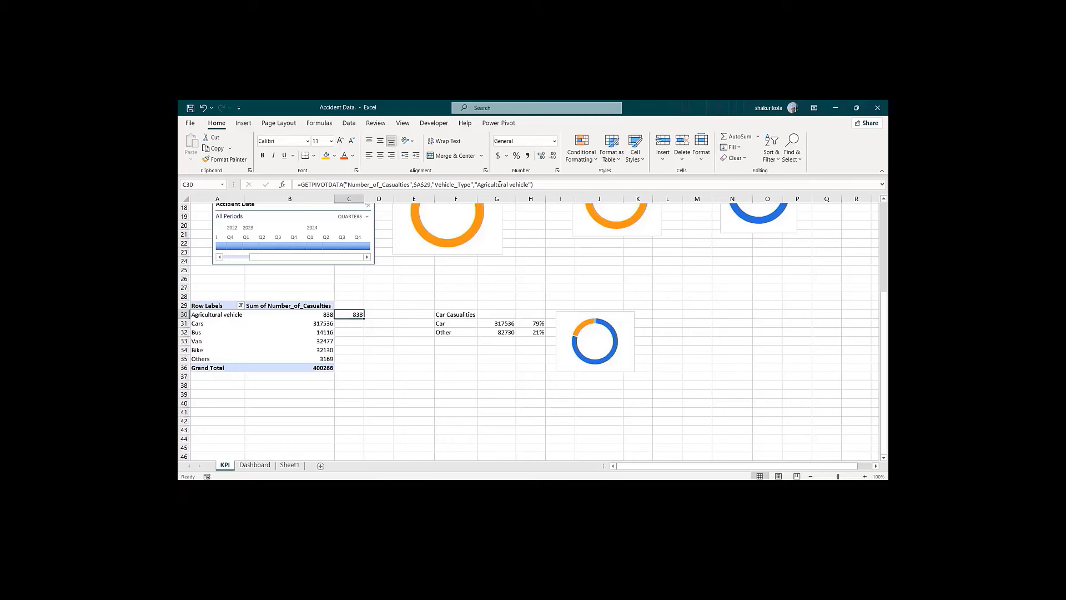
pyautogui.click(528, 184)
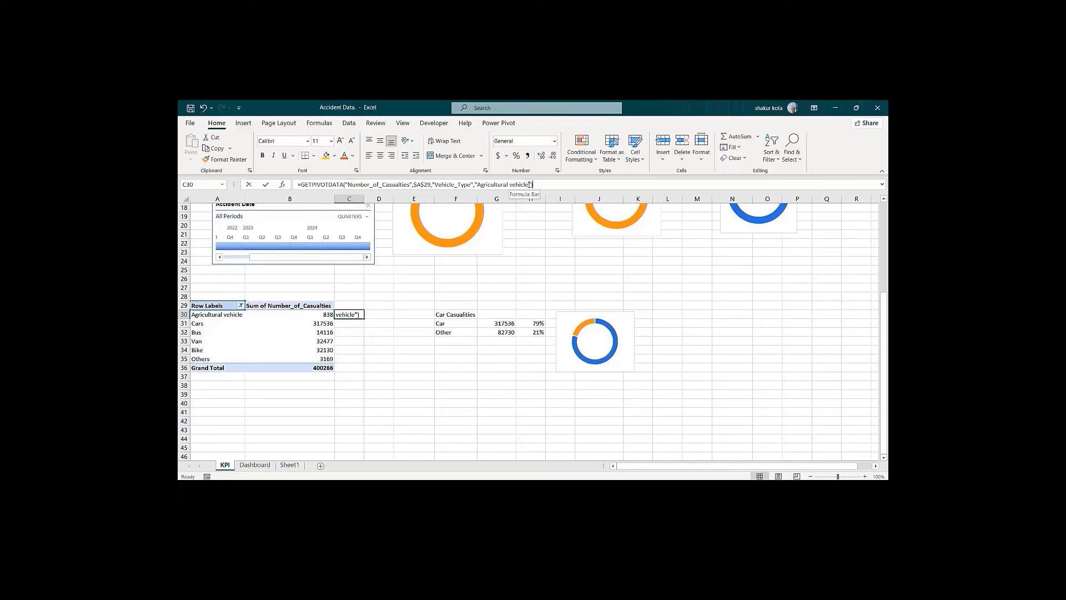
pyautogui.moveTo(531, 184); pyautogui.dragTo(491, 185)
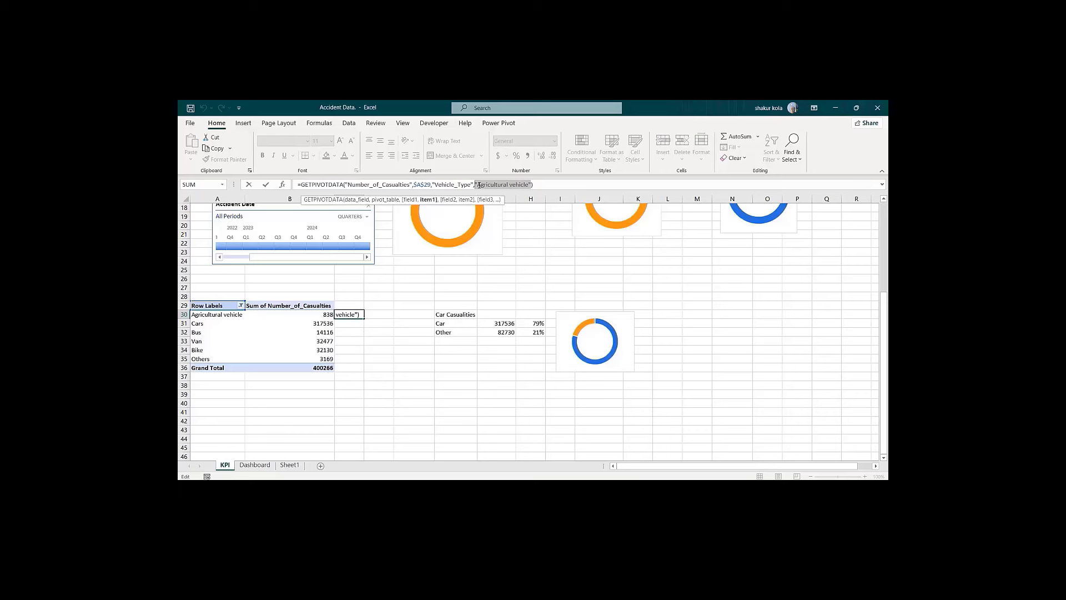
pyautogui.moveTo(477, 184); pyautogui.dragTo(531, 184)
pyautogui.press('BackSpace')
pyautogui.write('A')
pyautogui.write('gr')
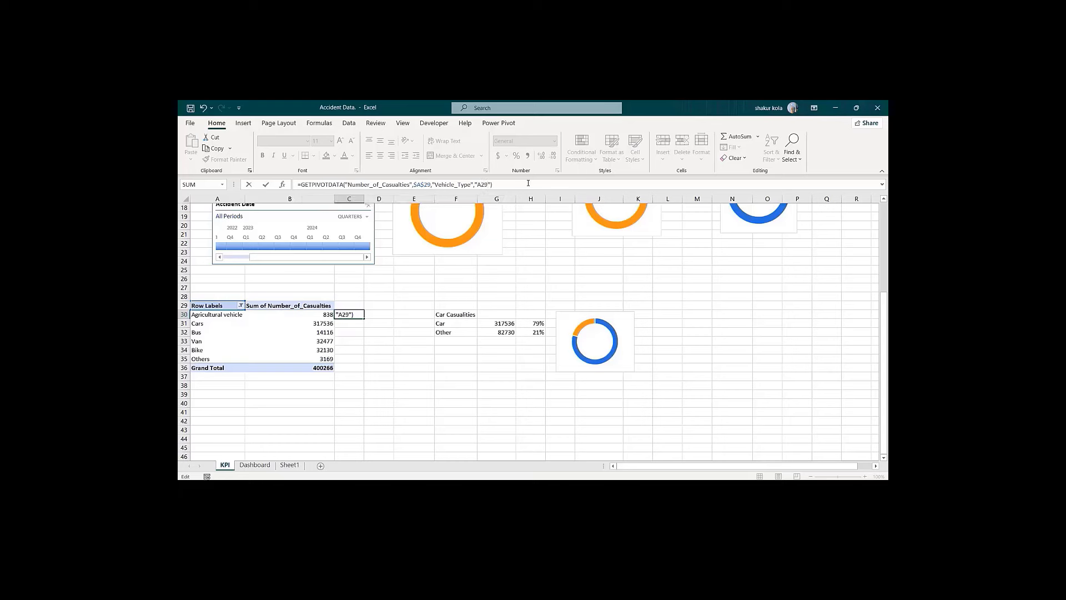
pyautogui.press('Return')
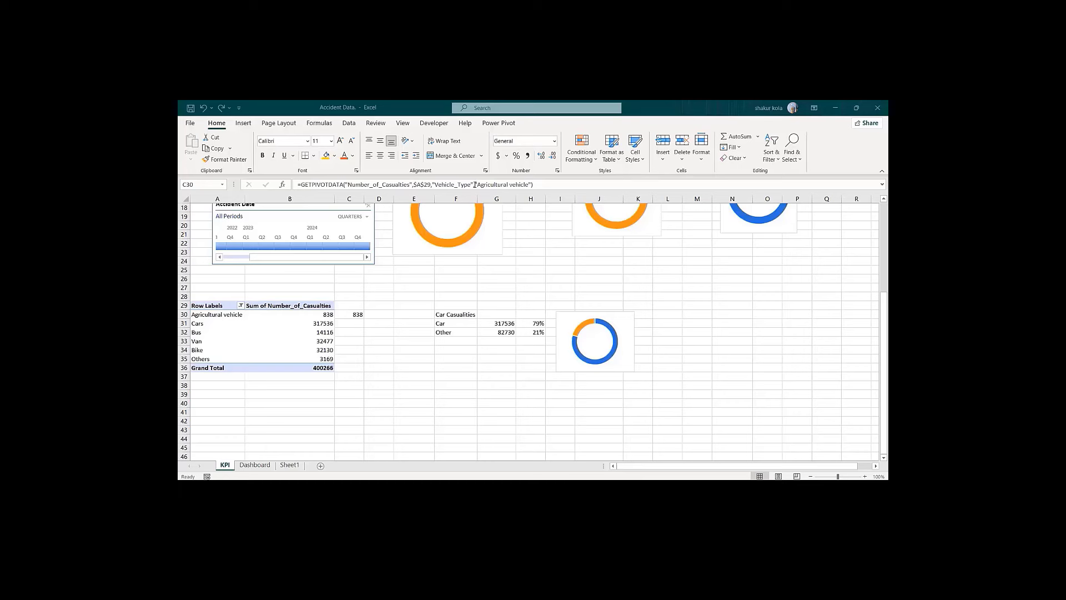
# Step: Replace the "Agricultural vehicle" item in C30's GETPIVOTDATA formula with a reference to A30 and fill the formula down to C35
pyautogui.click(475, 185)
pyautogui.moveTo(475, 185); pyautogui.dragTo(532, 186)
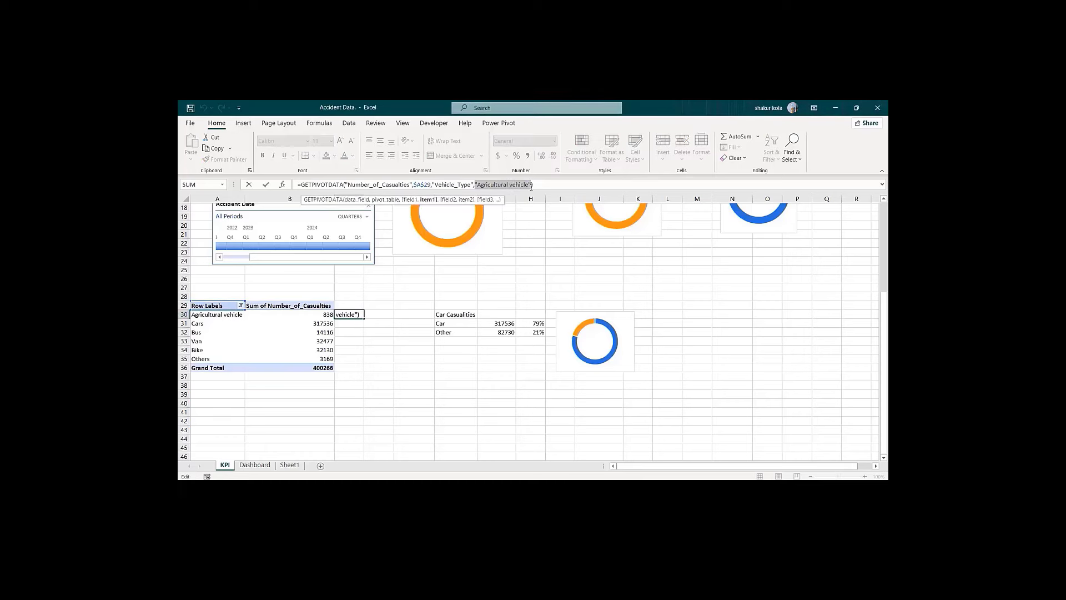
pyautogui.press('Delete')
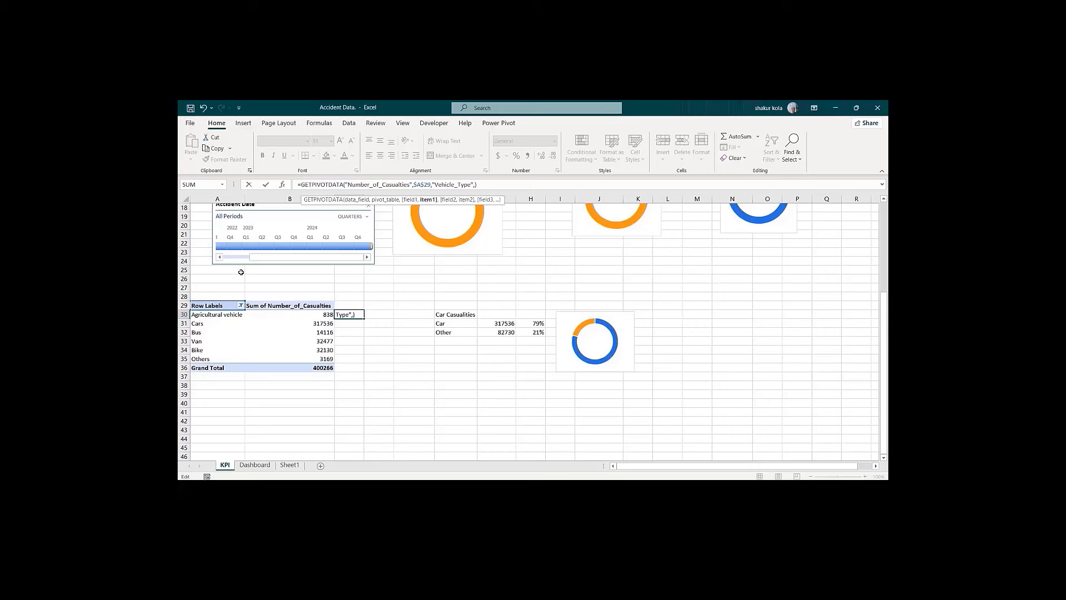
pyautogui.click(222, 316)
pyautogui.press('Return')
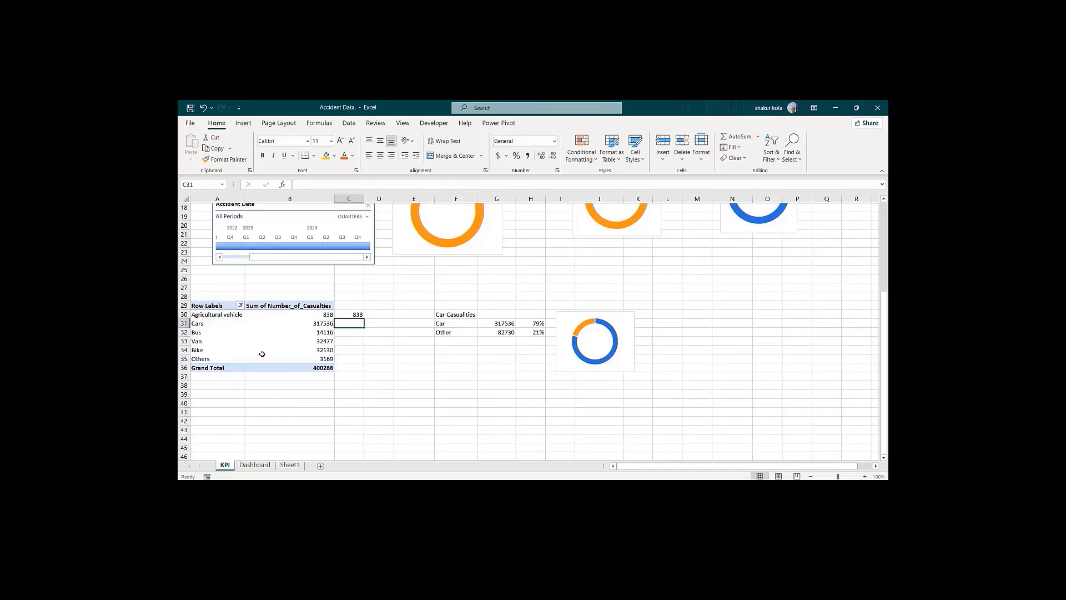
pyautogui.click(348, 313)
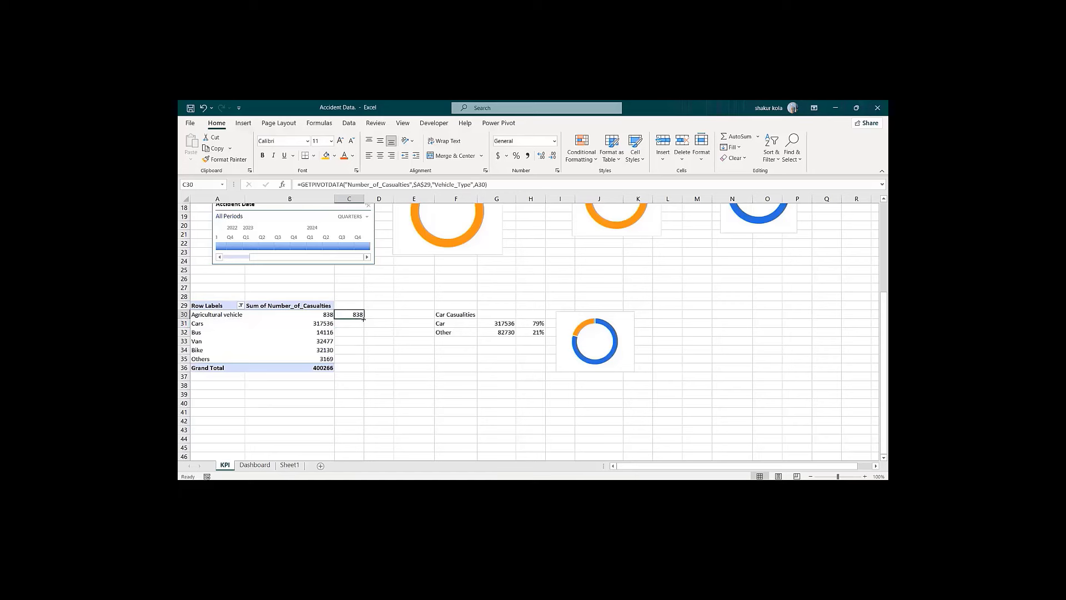
pyautogui.moveTo(364, 319); pyautogui.dragTo(364, 364)
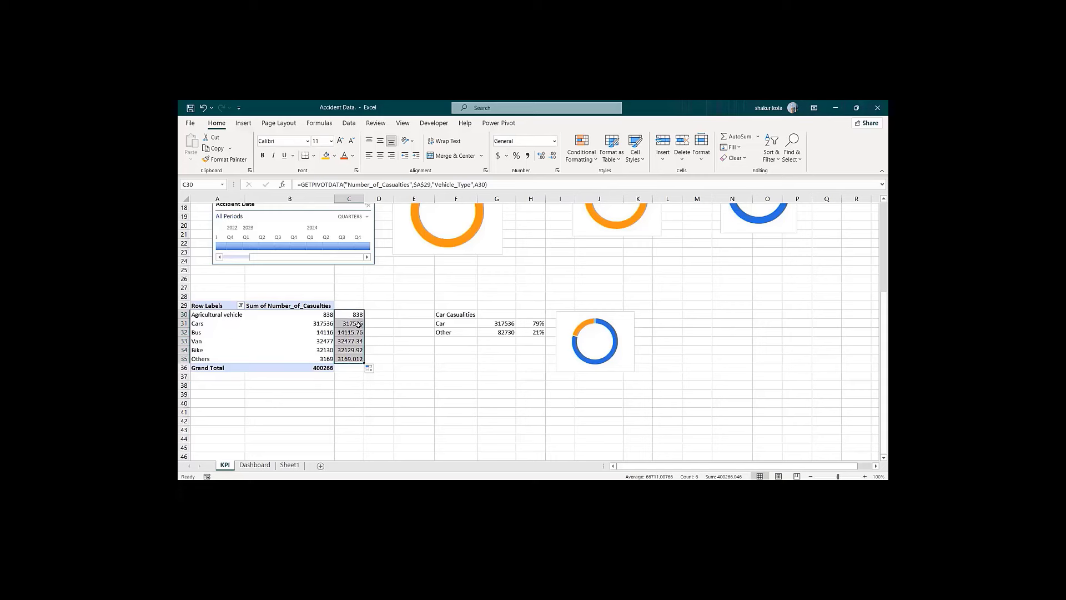
# Step: Format the casualty figures in C31:C35 to show no decimal places
pyautogui.click(358, 325)
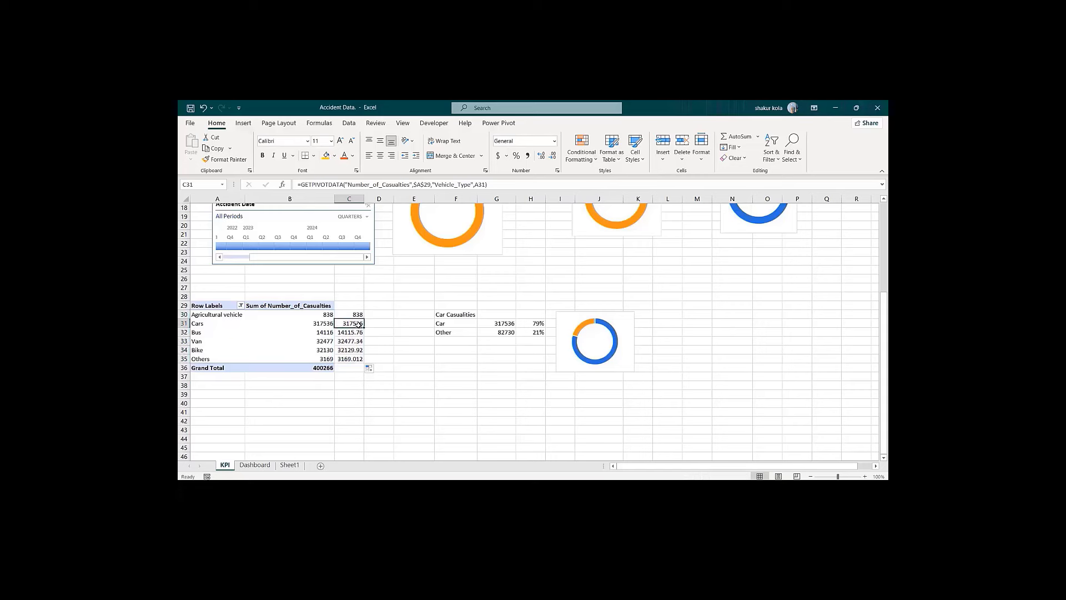
pyautogui.moveTo(358, 324); pyautogui.dragTo(356, 359)
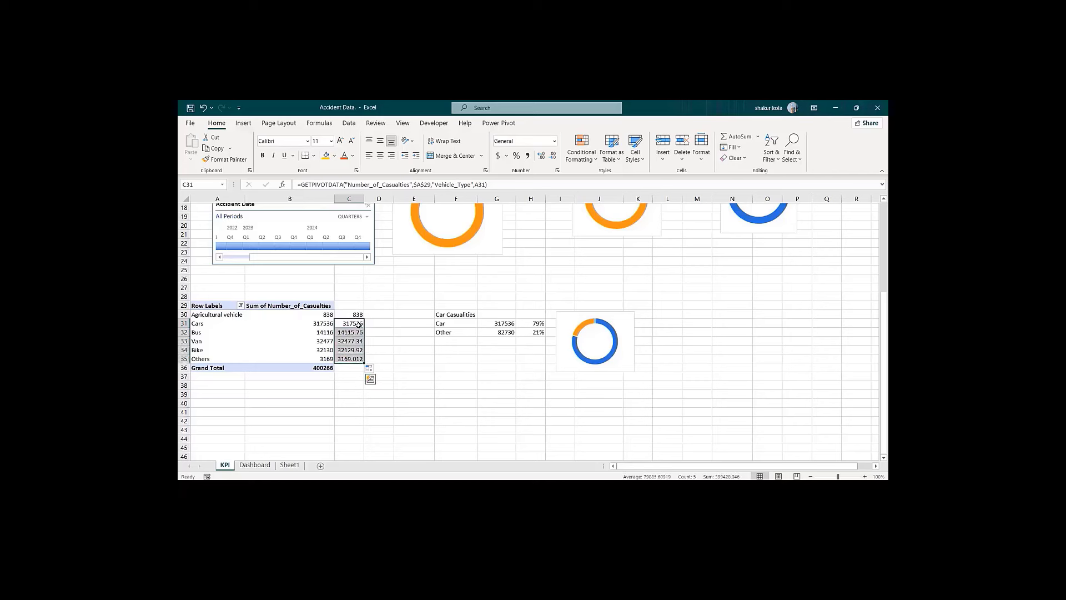
pyautogui.click(553, 156)
pyautogui.click(552, 156)
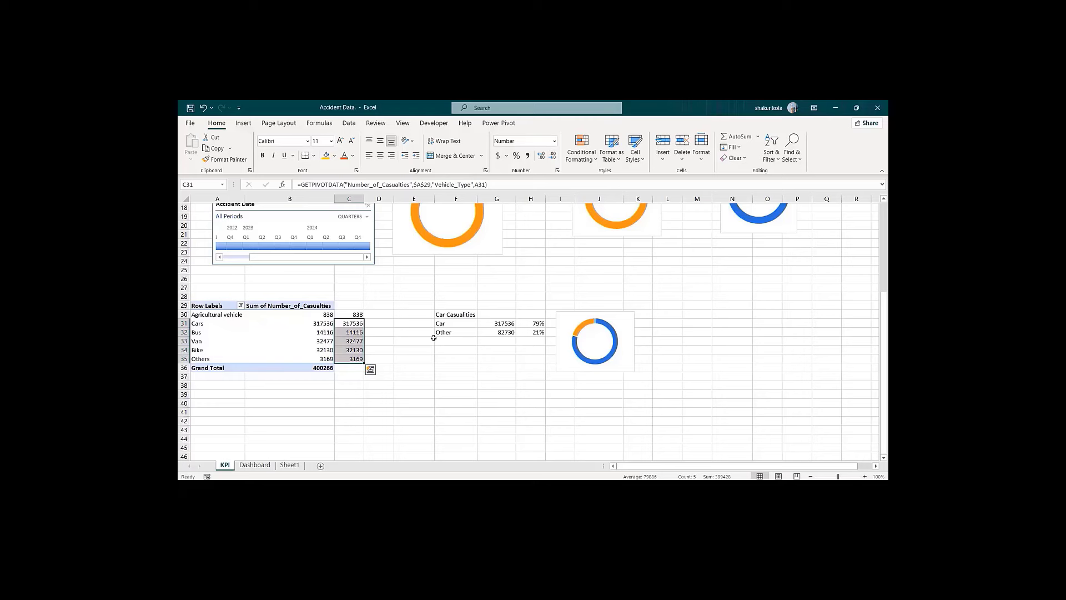
pyautogui.click(439, 371)
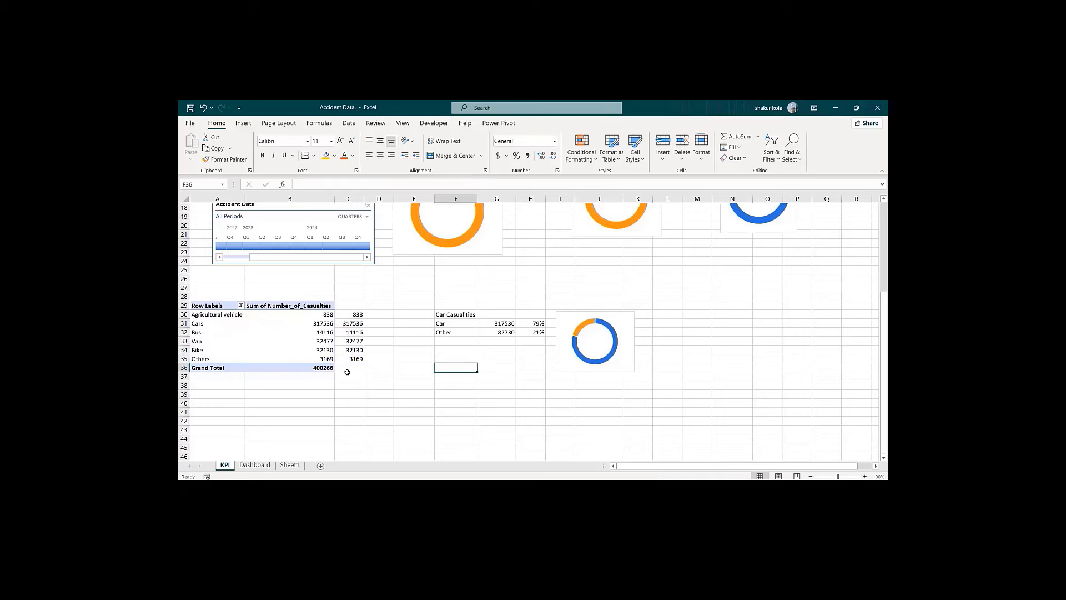
# Step: On the Dashboard sheet, paste two copies of the Fatal Casualties figure's text box into the vehicle panel and place one beside the others icon
pyautogui.click(249, 470)
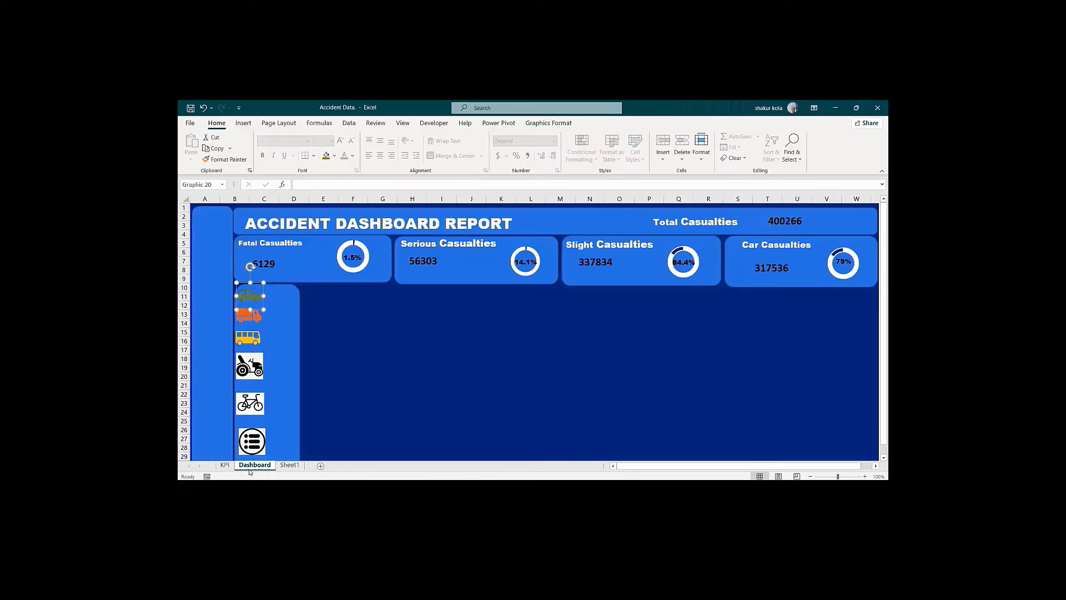
pyautogui.click(278, 257)
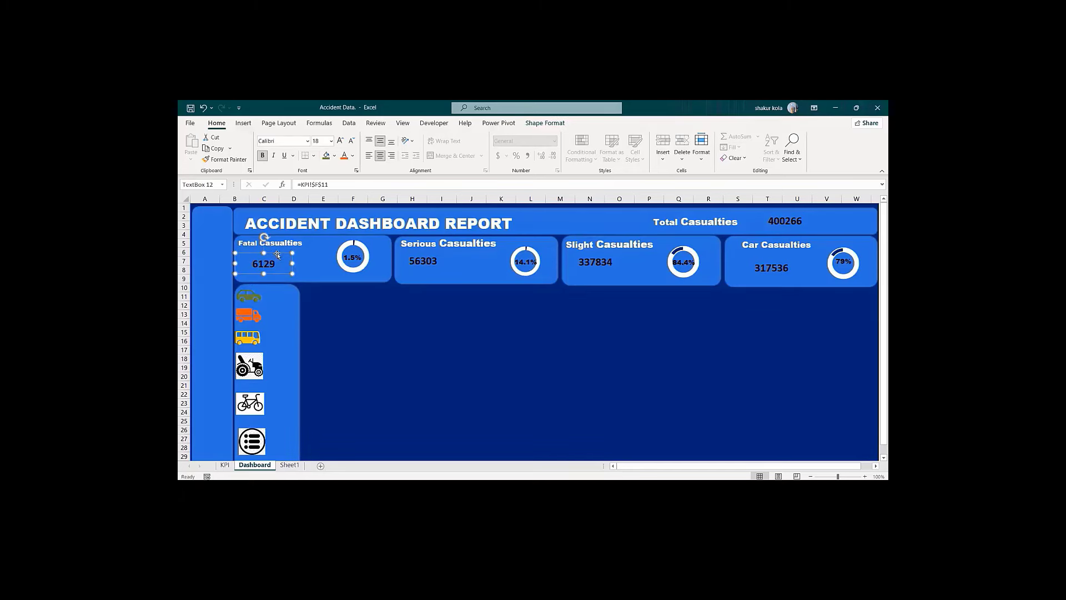
pyautogui.hotkey('ctrl', 'c')
pyautogui.click(277, 292)
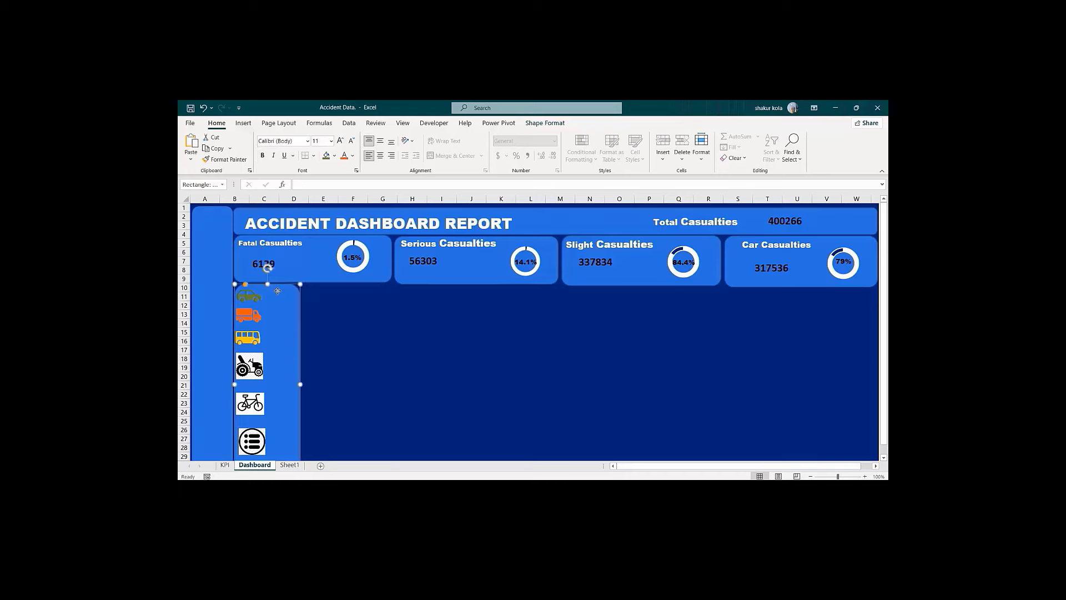
pyautogui.hotkey('ctrl', 'v')
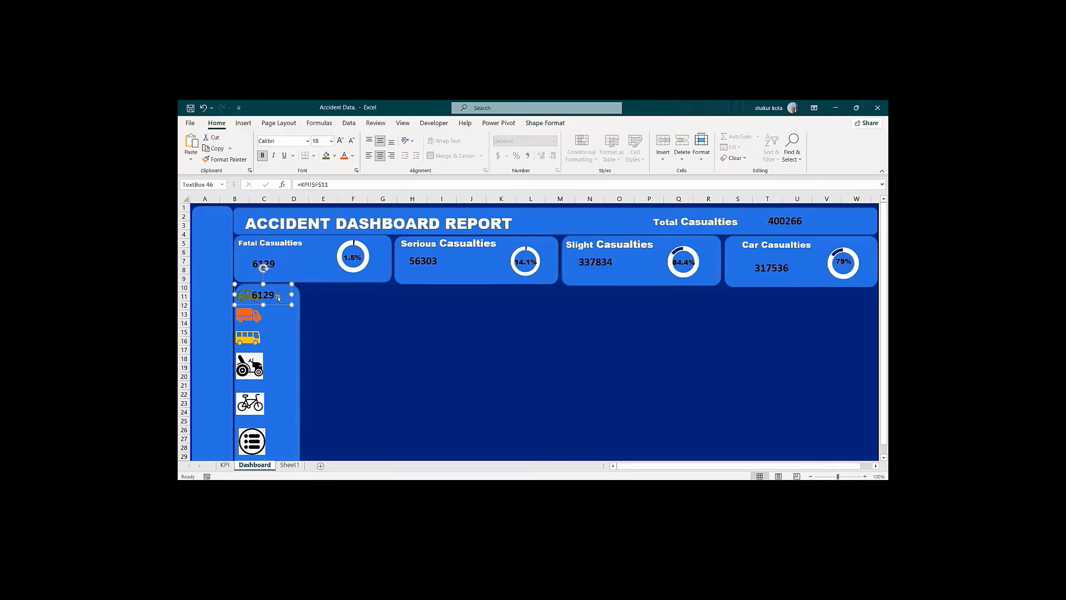
pyautogui.hotkey('ctrl', 'v')
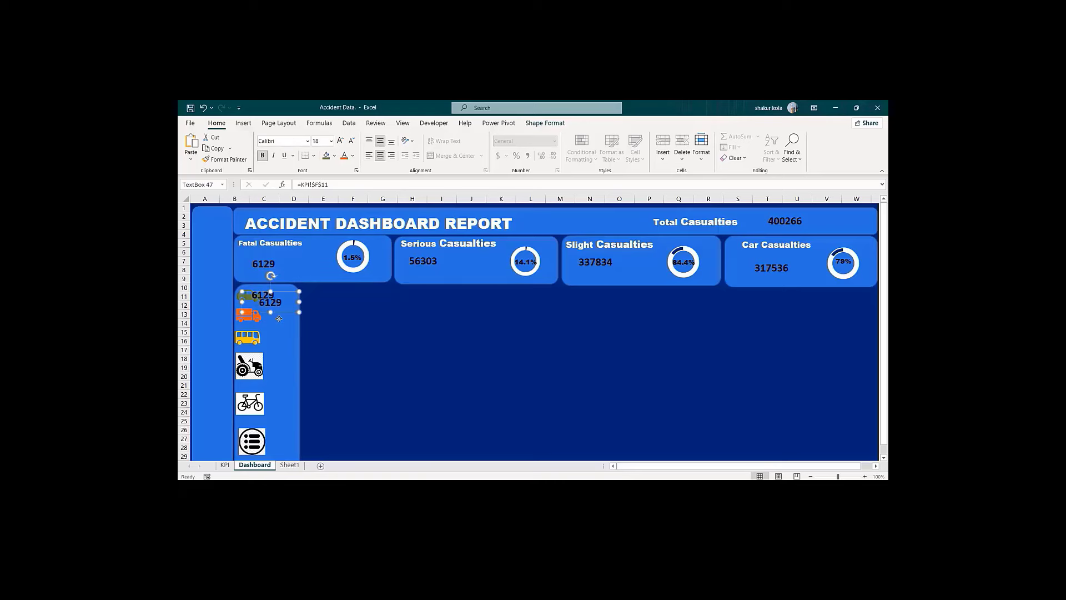
pyautogui.moveTo(283, 296); pyautogui.dragTo(293, 436)
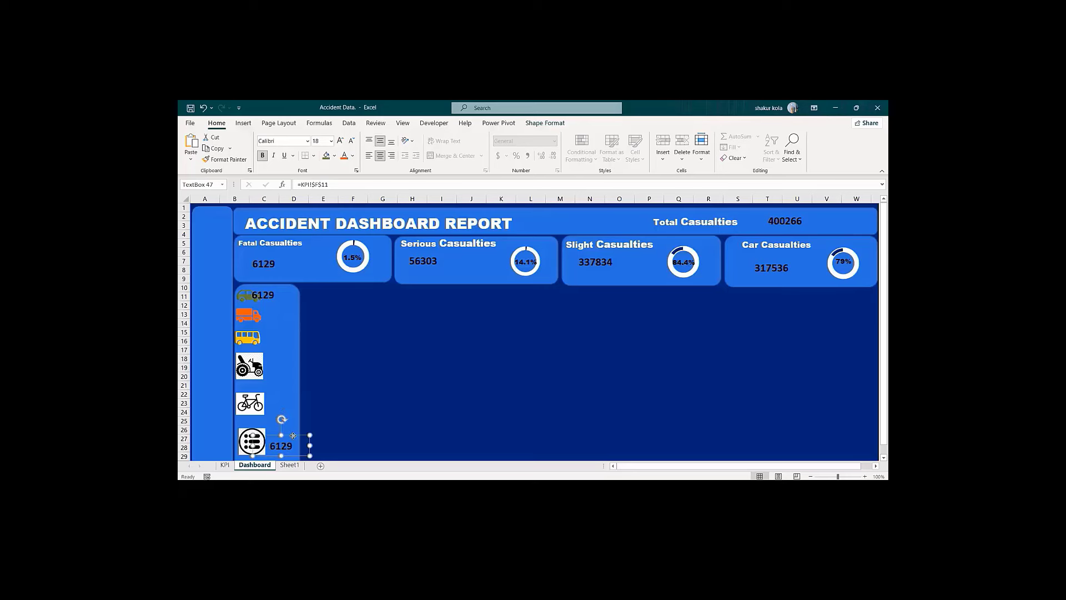
# Step: Paste more copies of the figure text box and place one beside the bicycle icon and one beside the tractor icon
pyautogui.click(283, 403)
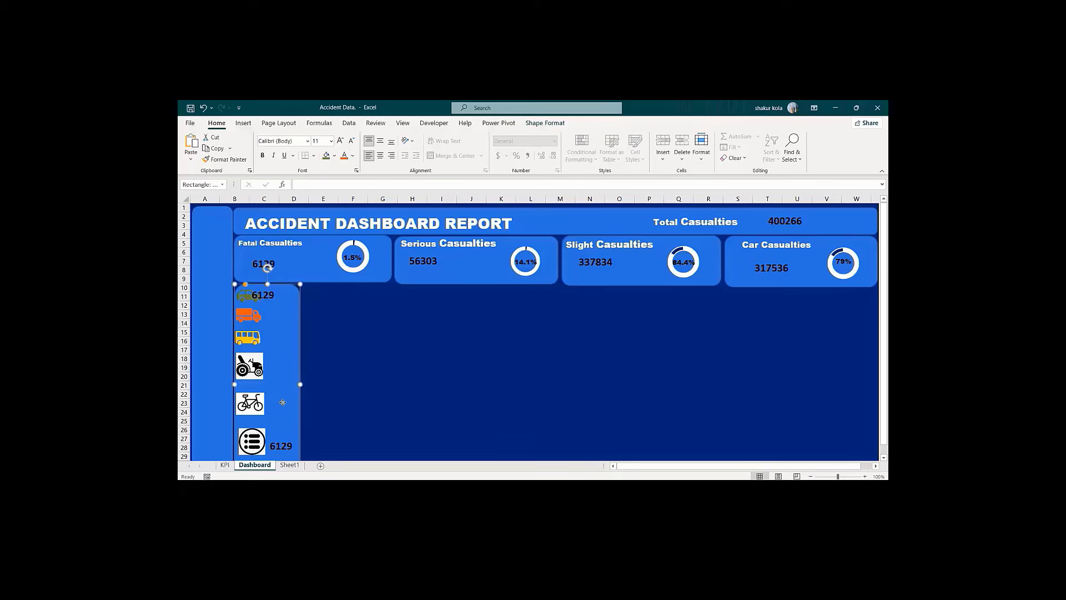
pyautogui.hotkey('ctrl', 'v')
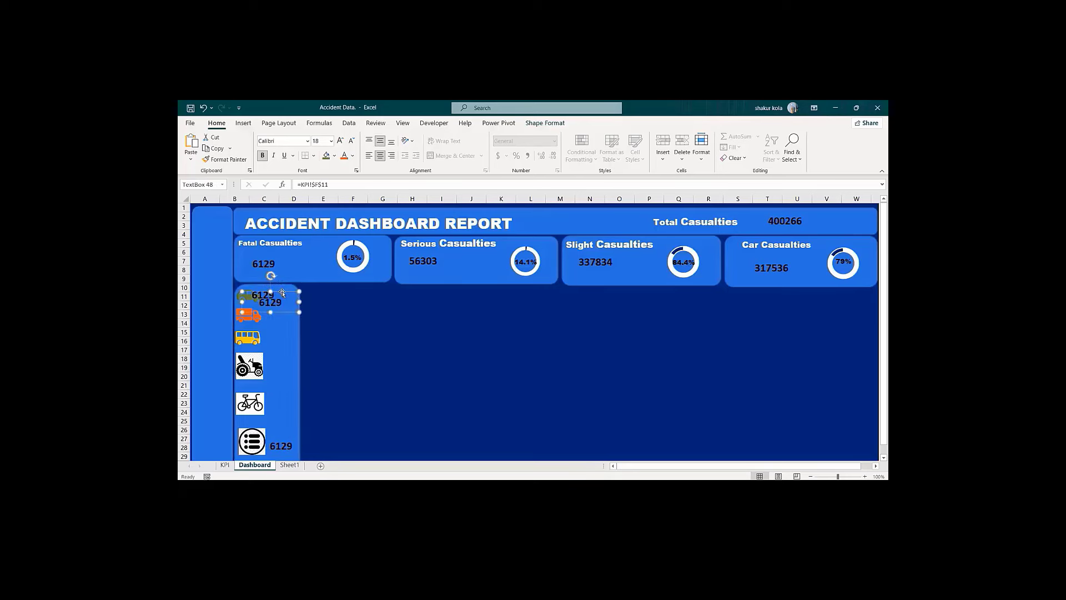
pyautogui.moveTo(282, 291); pyautogui.dragTo(294, 395)
pyautogui.click(281, 363)
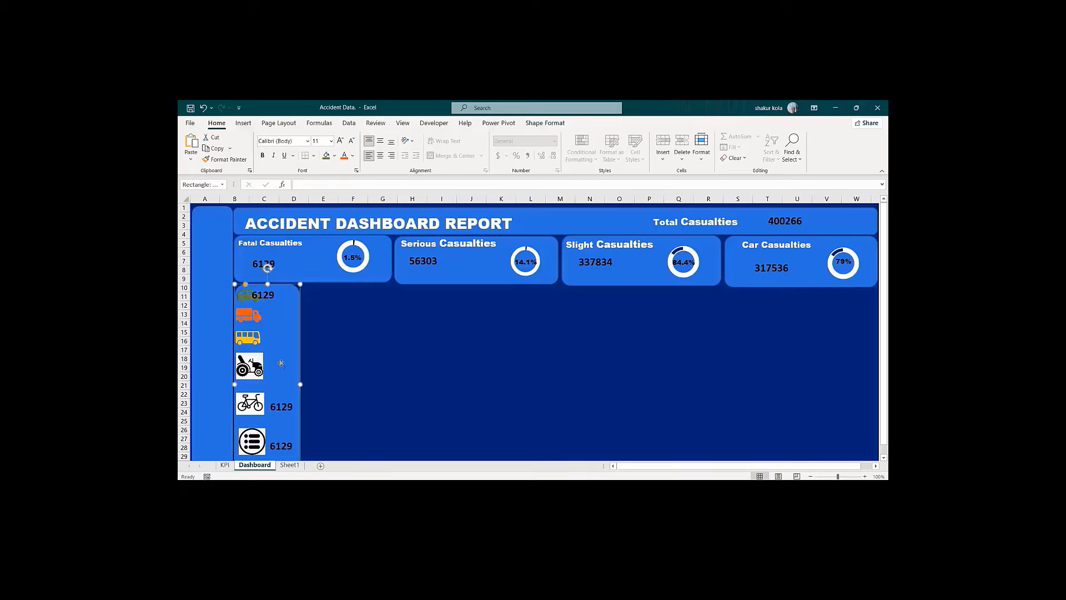
pyautogui.hotkey('ctrl', 'v')
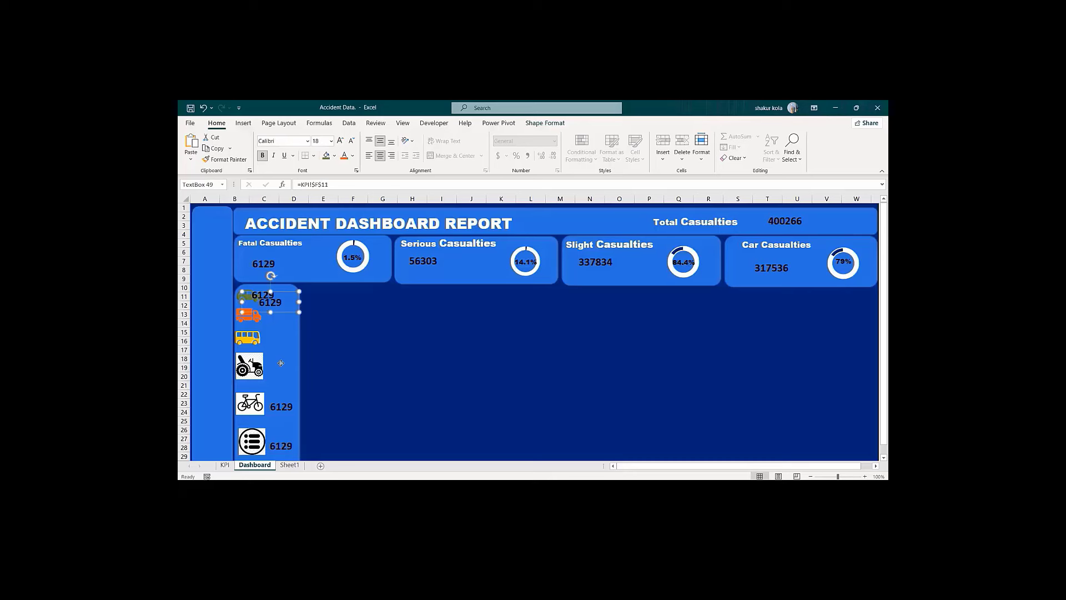
pyautogui.hotkey('ctrl', 'v')
pyautogui.moveTo(295, 320); pyautogui.dragTo(298, 379)
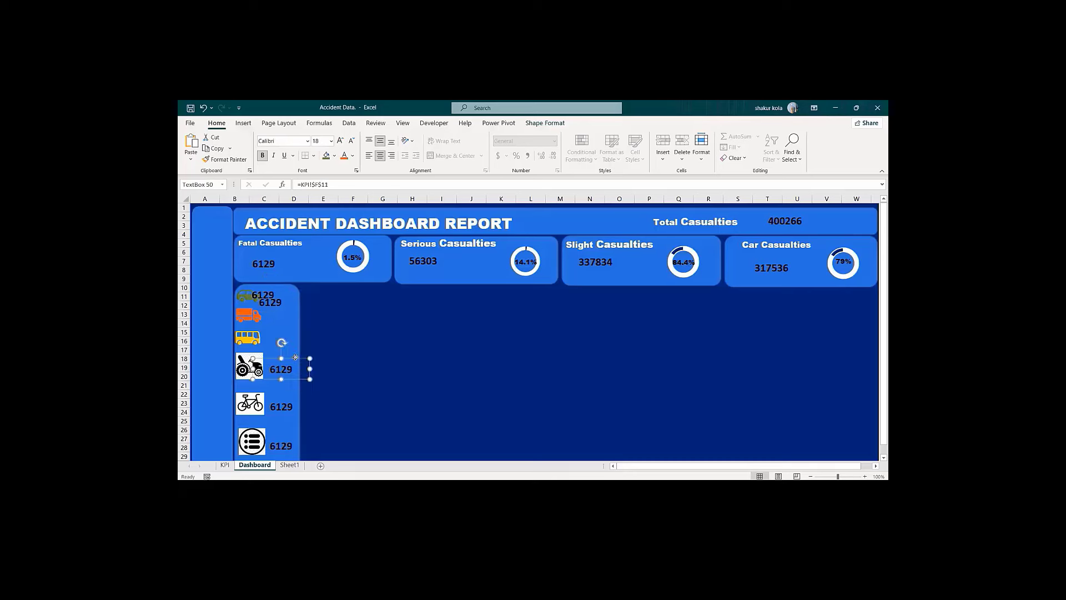
# Step: Move the spare figure text box beside the truck icon and paste another copy beside the bus icon
pyautogui.click(279, 299)
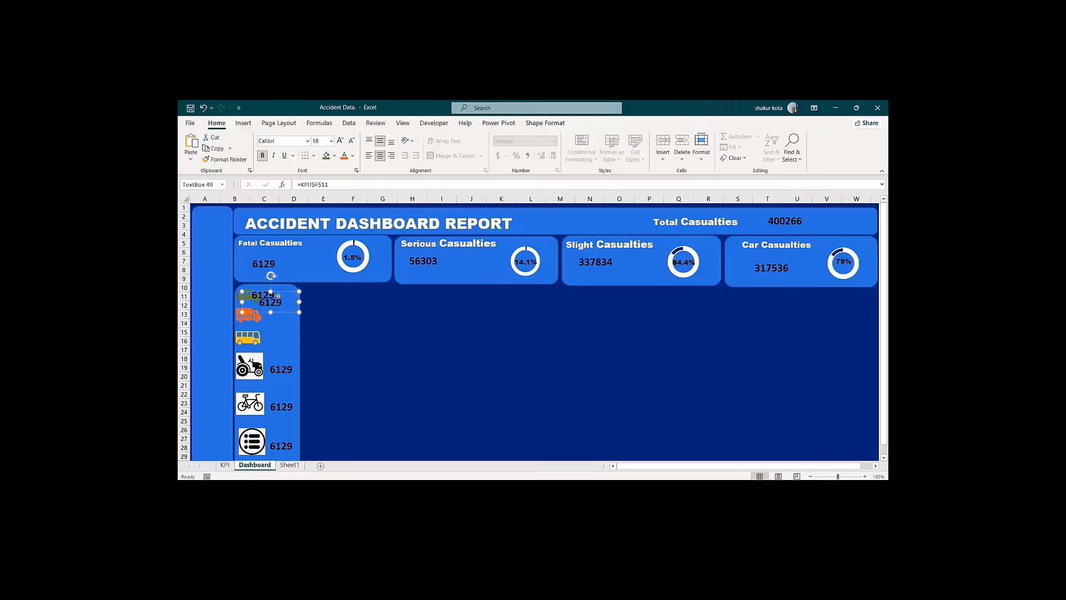
pyautogui.moveTo(282, 293)
pyautogui.mouseDown()
pyautogui.moveTo(285, 319)
pyautogui.moveTo(287, 305)
pyautogui.mouseUp()
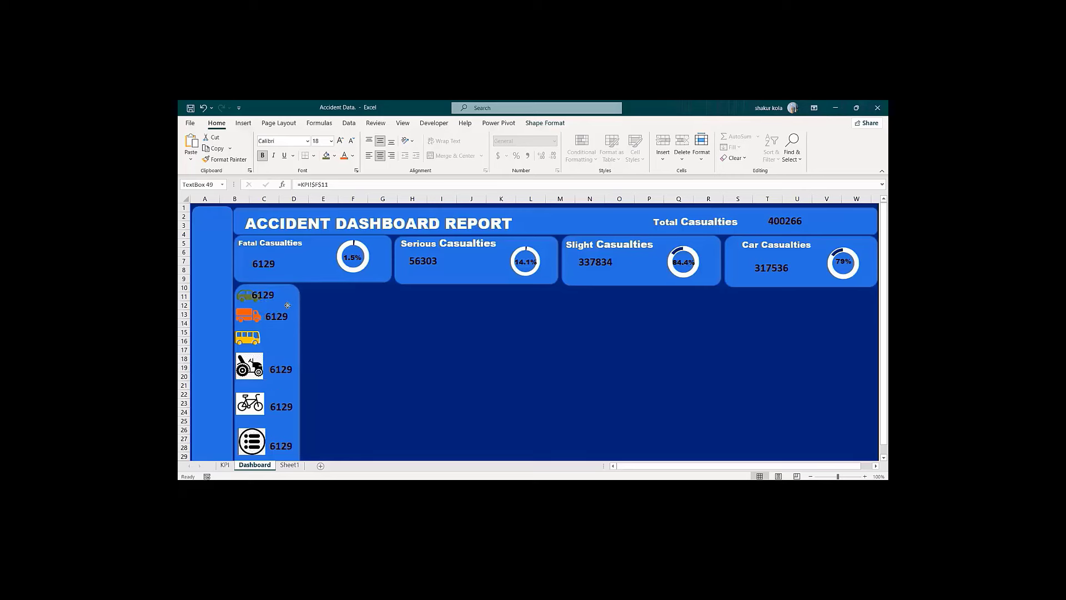
pyautogui.click(278, 337)
pyautogui.hotkey('ctrl', 'v')
pyautogui.moveTo(282, 293); pyautogui.dragTo(291, 333)
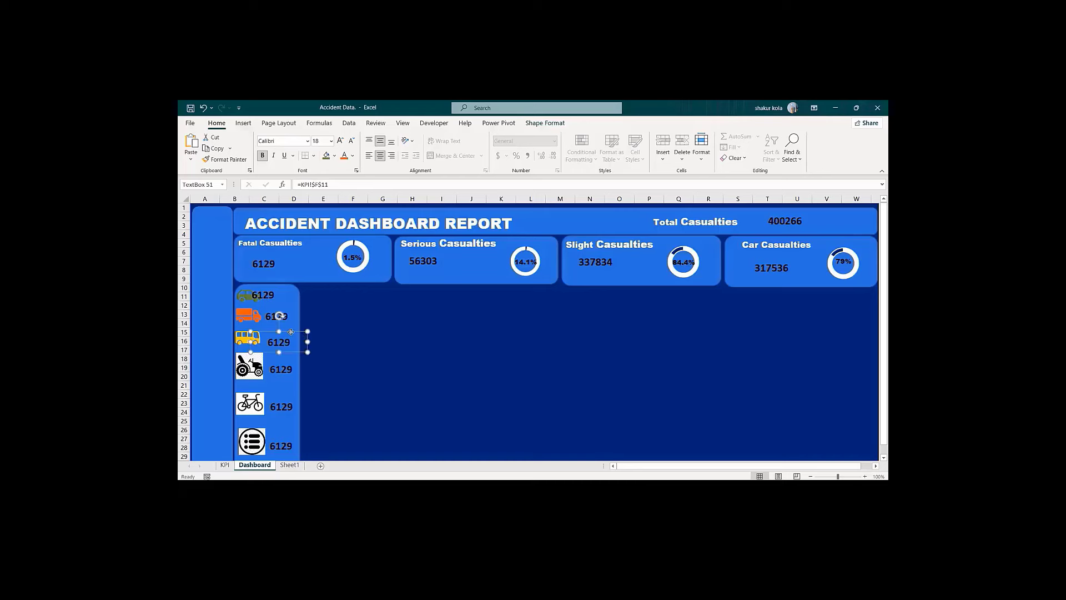
# Step: Shift the figure text box overlapping the car icon so it sits beside the icon, in line with the other figures
pyautogui.click(278, 285)
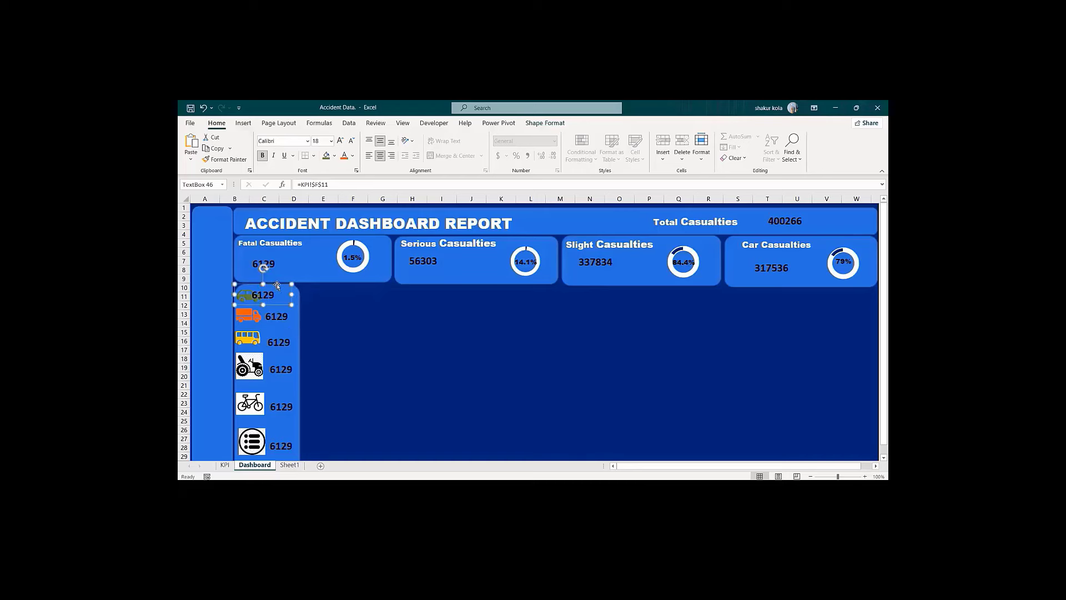
pyautogui.moveTo(277, 286); pyautogui.dragTo(294, 286)
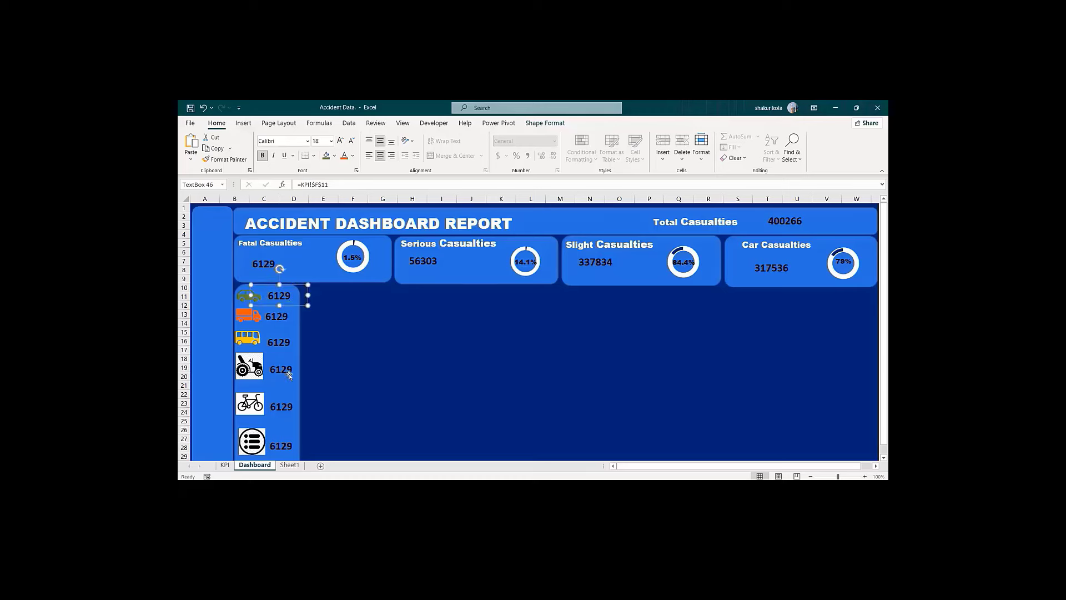
pyautogui.click(358, 364)
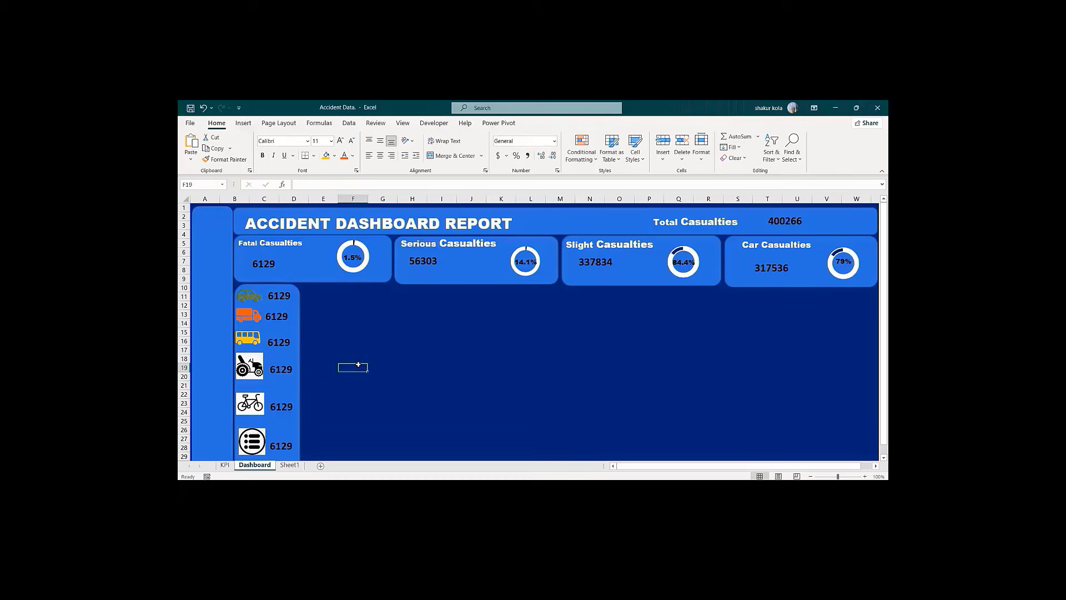
# Step: Link the figure text box beside the car icon to the Cars casualties value in cell C31 of the KPI sheet
pyautogui.click(287, 297)
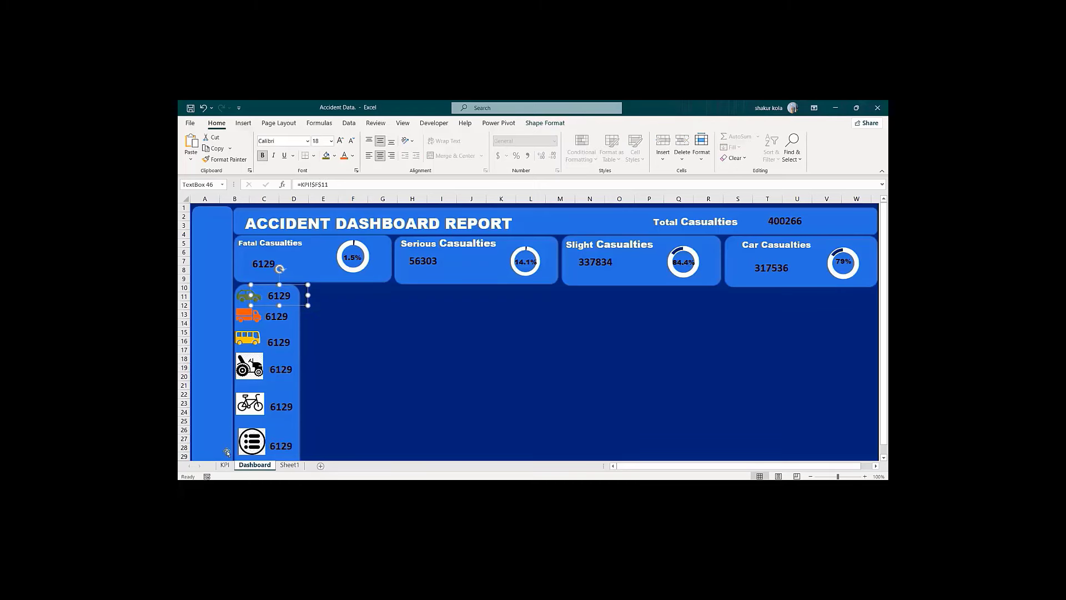
pyautogui.click(300, 184)
pyautogui.moveTo(301, 184); pyautogui.dragTo(330, 185)
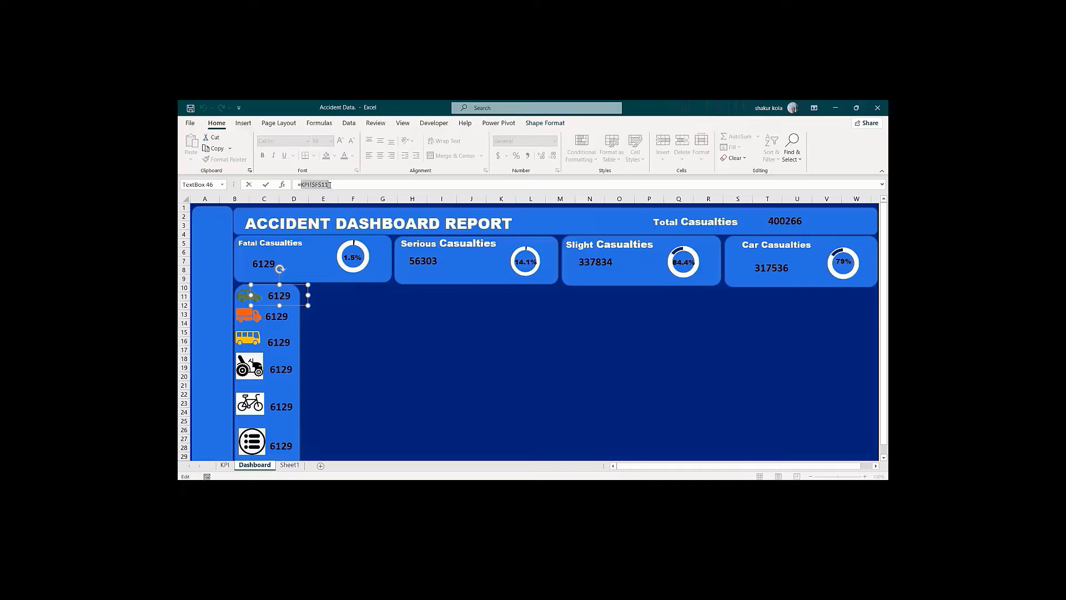
pyautogui.press('BackSpace')
pyautogui.click(225, 465)
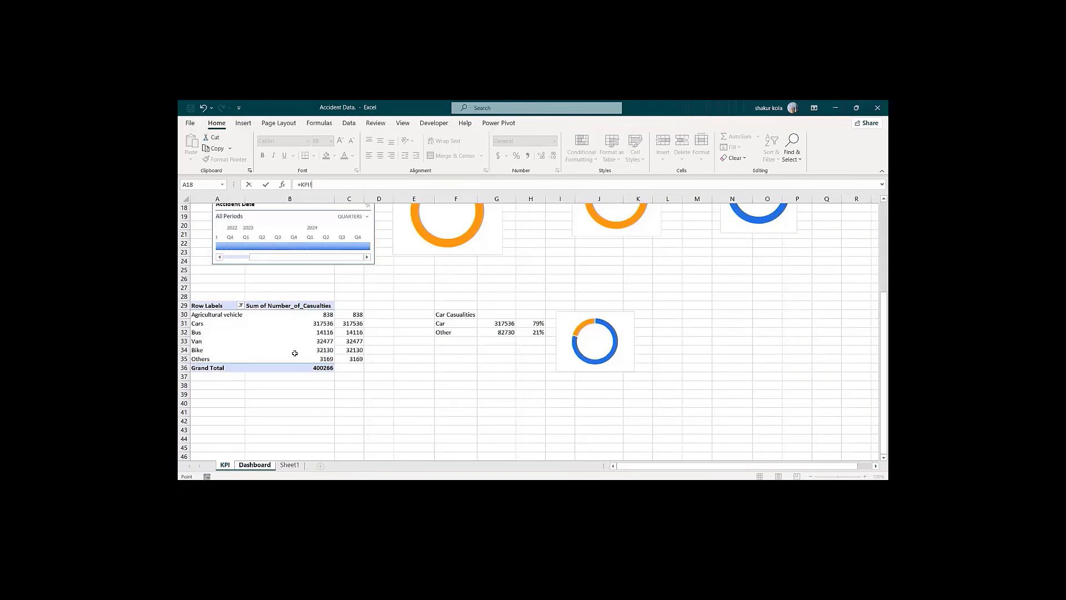
pyautogui.click(349, 323)
pyautogui.press('Return')
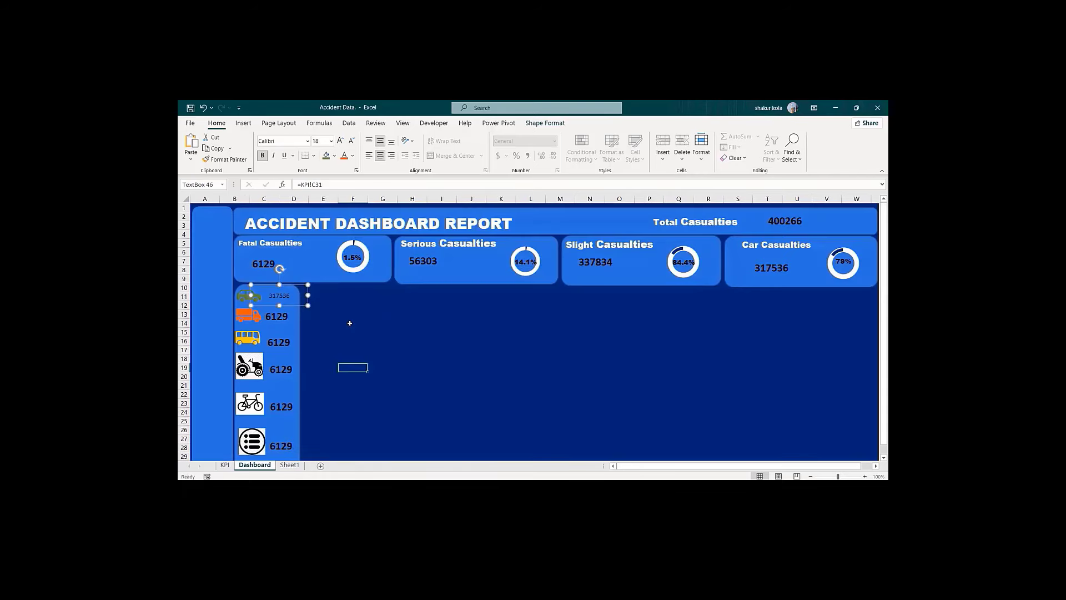
# Step: Link the figure text box beside the truck icon to the Van casualties value in KPI cell C33
pyautogui.click(281, 319)
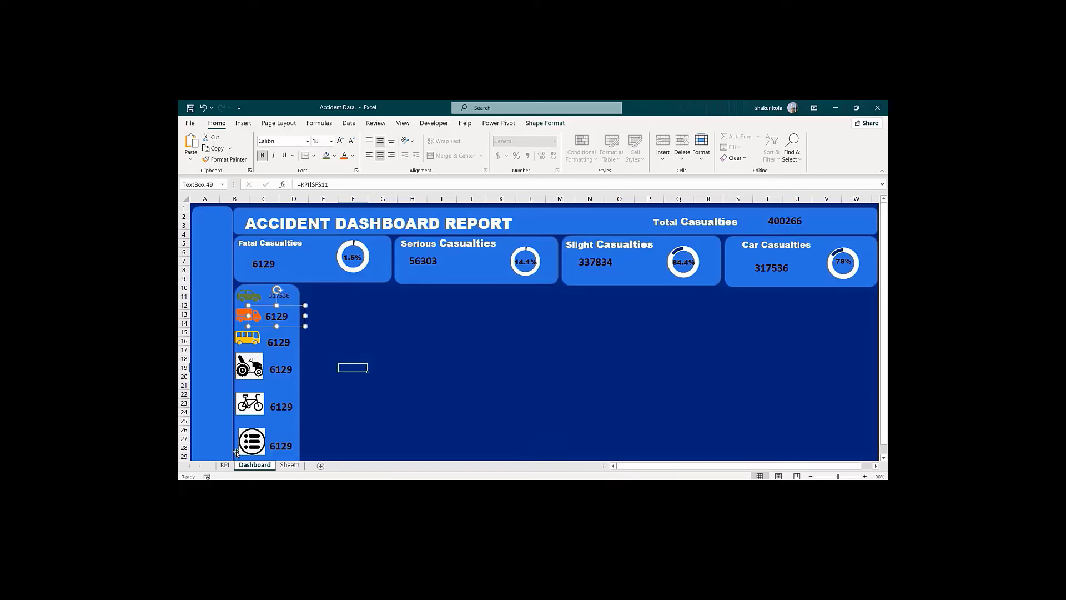
pyautogui.click(224, 465)
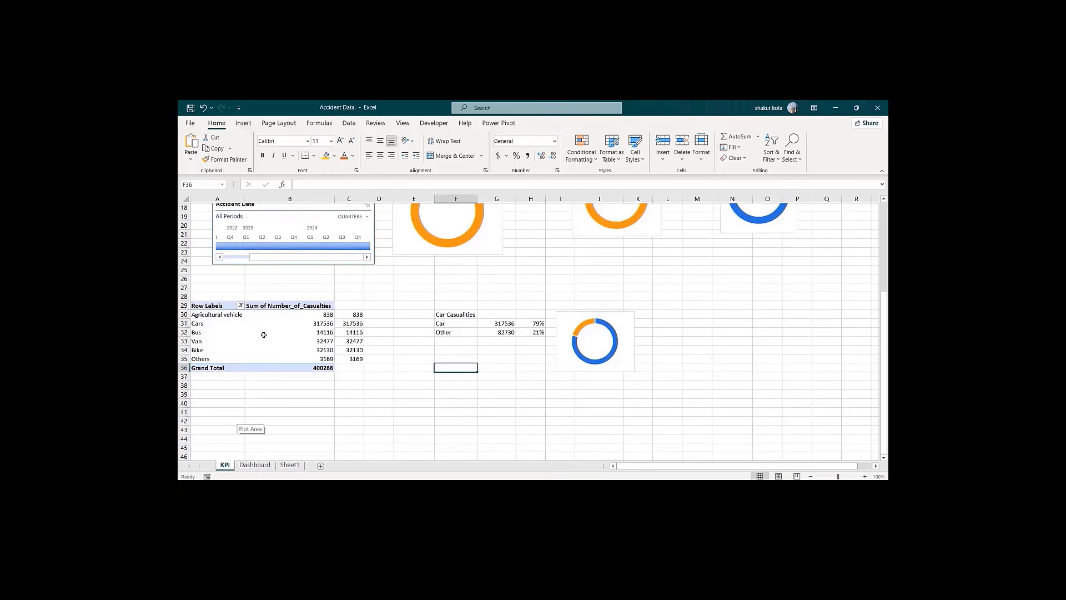
pyautogui.click(254, 465)
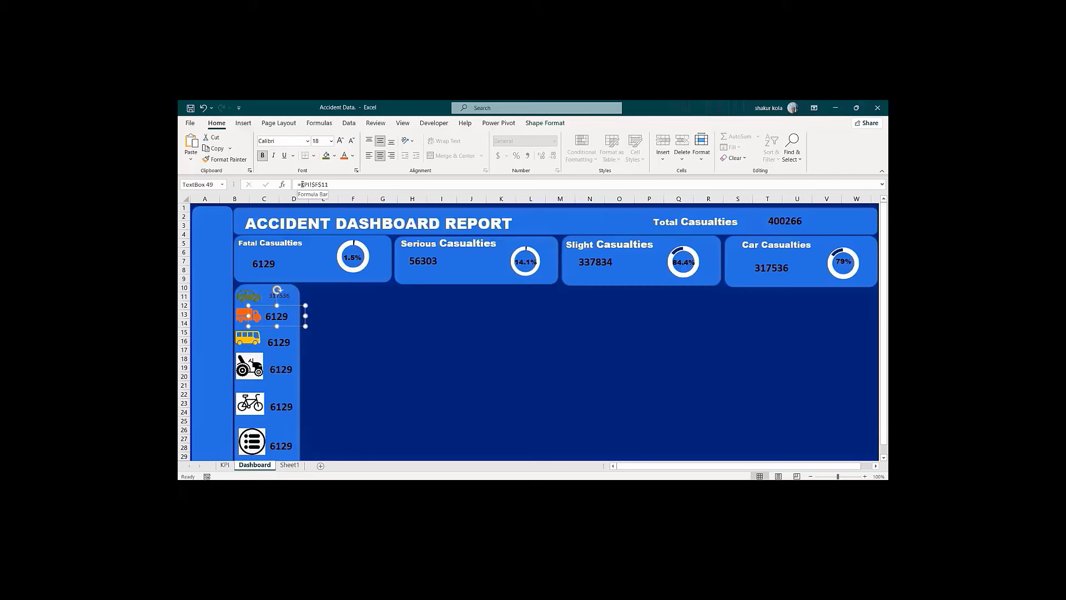
pyautogui.moveTo(302, 184); pyautogui.dragTo(331, 188)
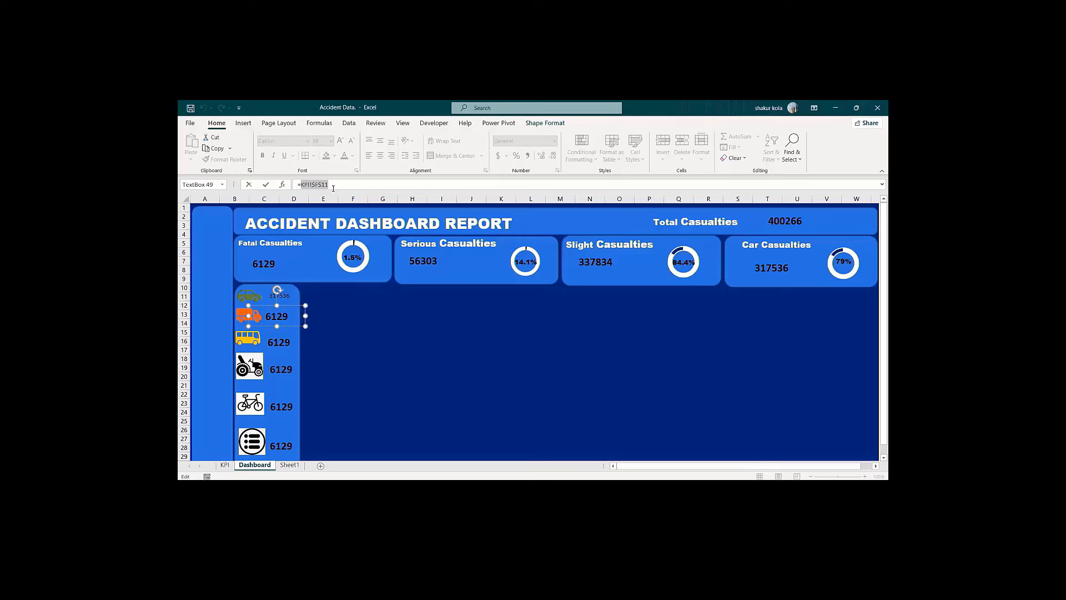
pyautogui.press('BackSpace')
pyautogui.click(223, 466)
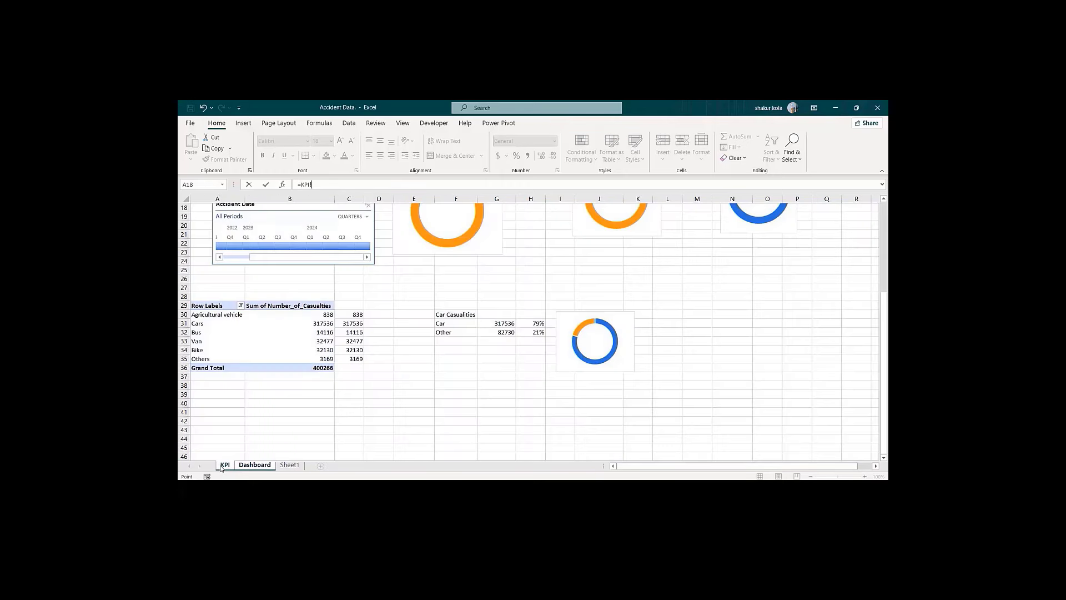
pyautogui.click(353, 343)
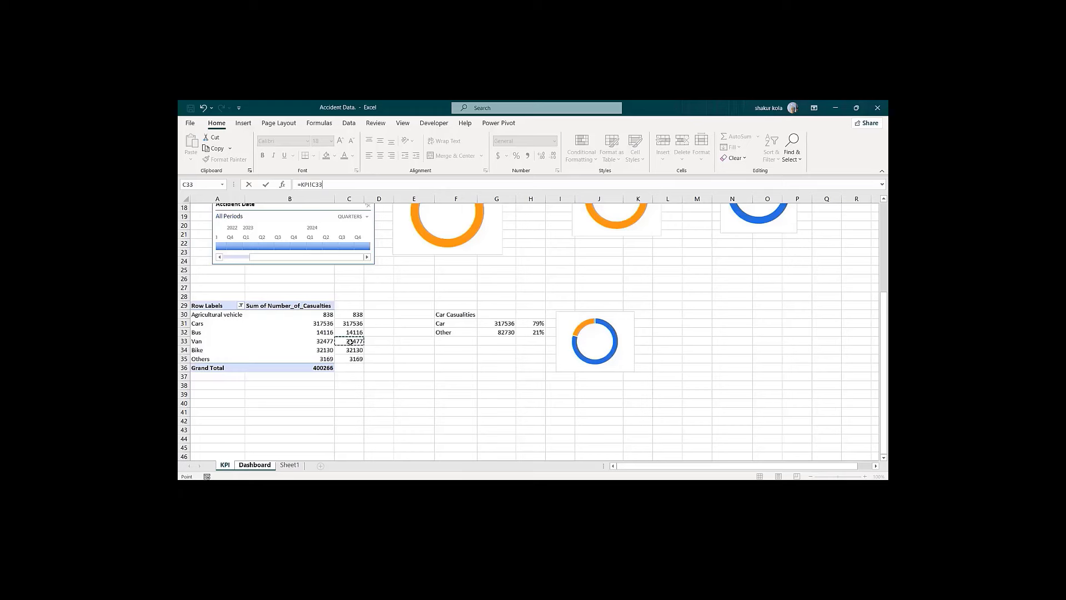
pyautogui.press('Return')
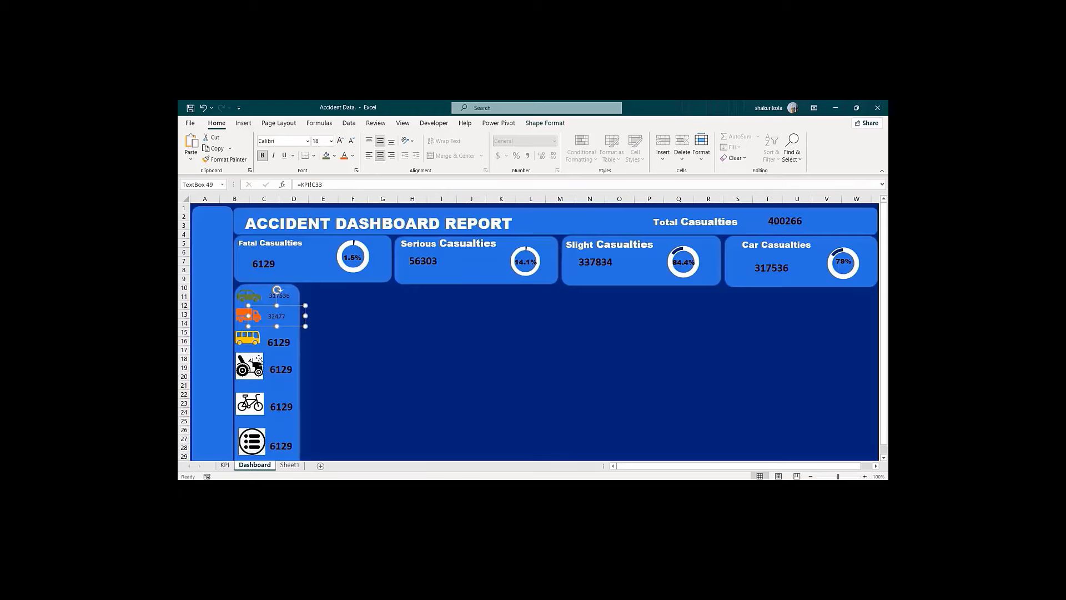
# Step: Link the figure text box beside the bus icon to the Bus casualties value in KPI cell C32
pyautogui.click(281, 343)
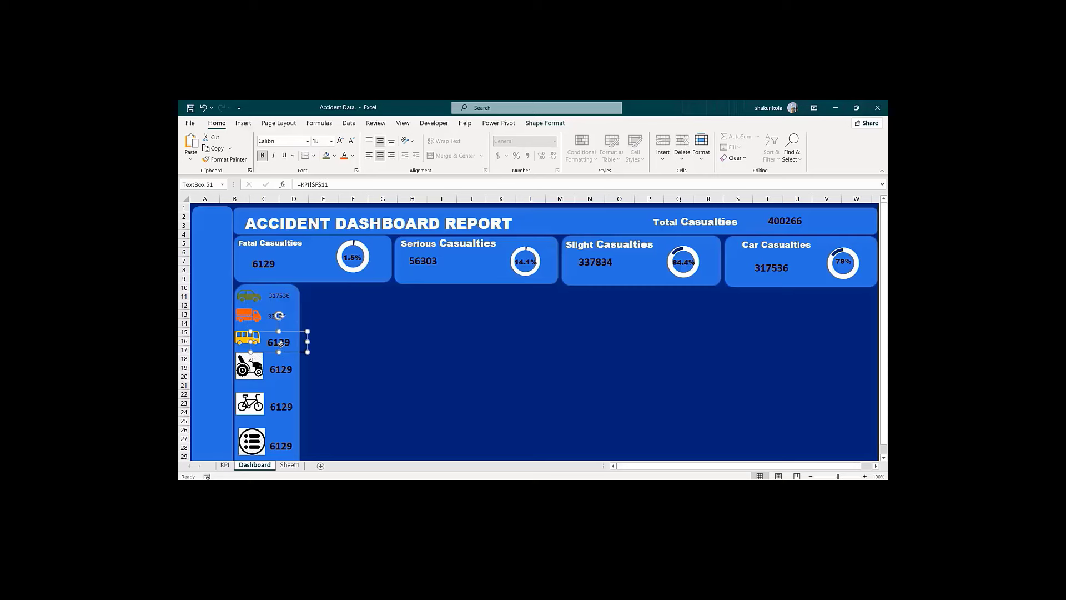
pyautogui.moveTo(300, 184); pyautogui.dragTo(336, 192)
pyautogui.press('Return')
pyautogui.moveTo(301, 184); pyautogui.dragTo(329, 184)
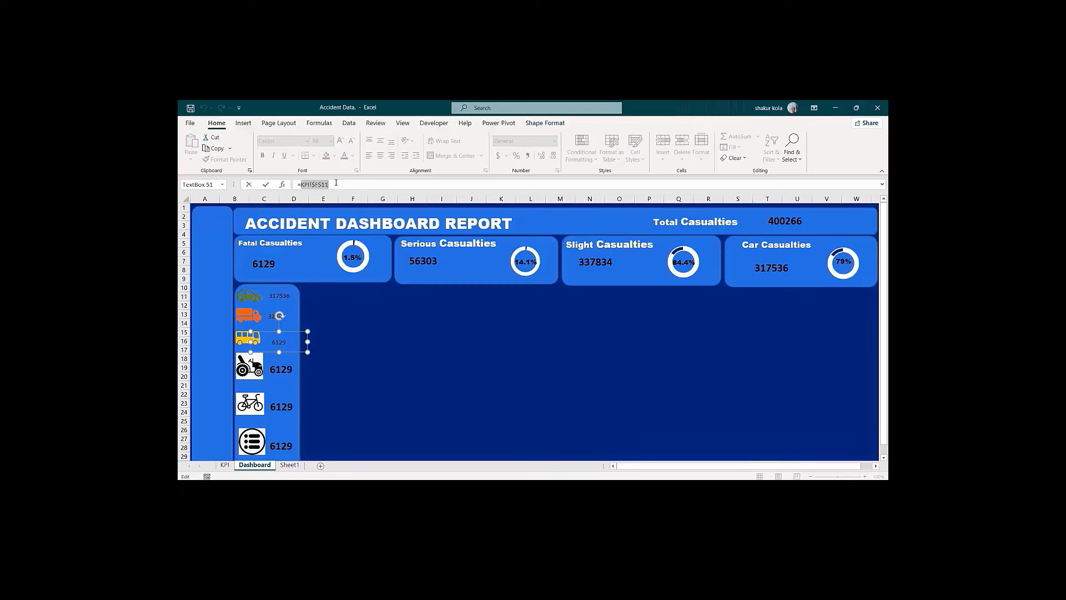
pyautogui.press('BackSpace')
pyautogui.click(224, 465)
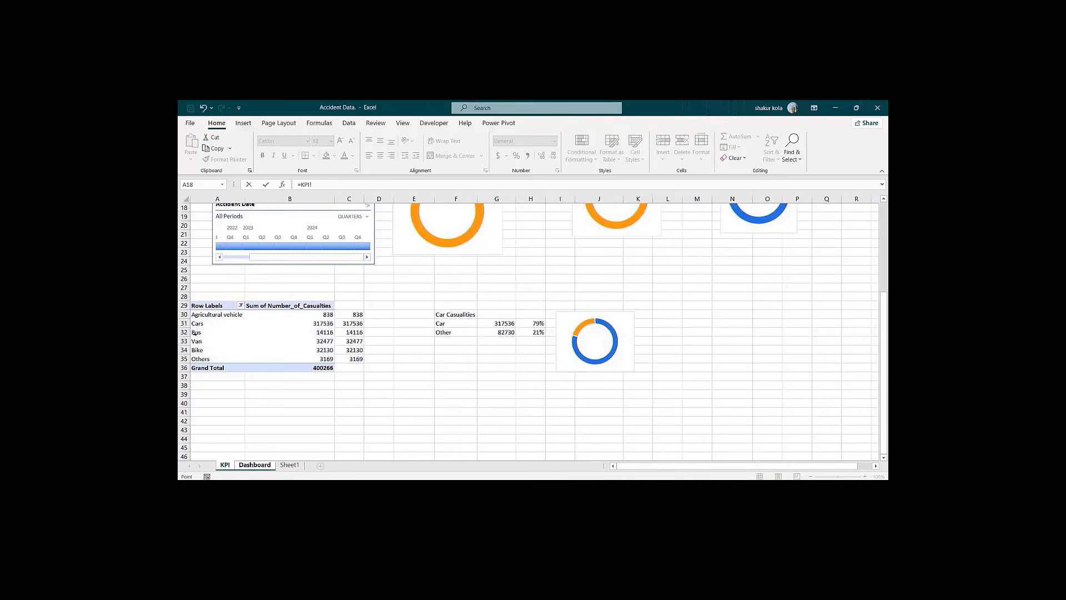
pyautogui.click(350, 332)
pyautogui.press('Return')
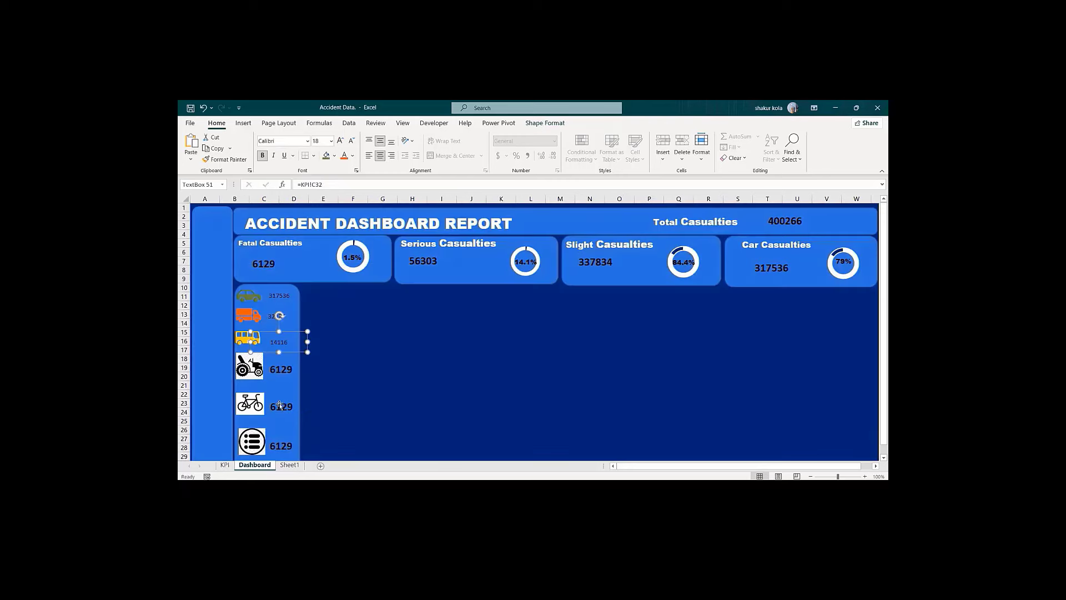
# Step: Link the figure text box beside the tractor icon to the Agricultural vehicle value in KPI cell C30
pyautogui.click(284, 367)
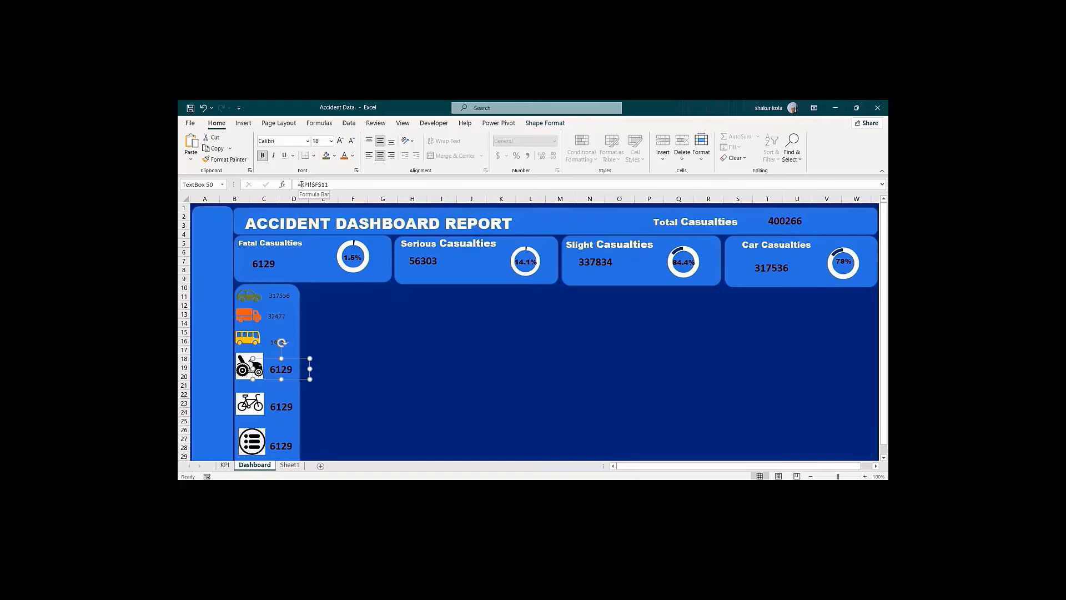
pyautogui.moveTo(301, 184); pyautogui.dragTo(329, 188)
pyautogui.press('BackSpace')
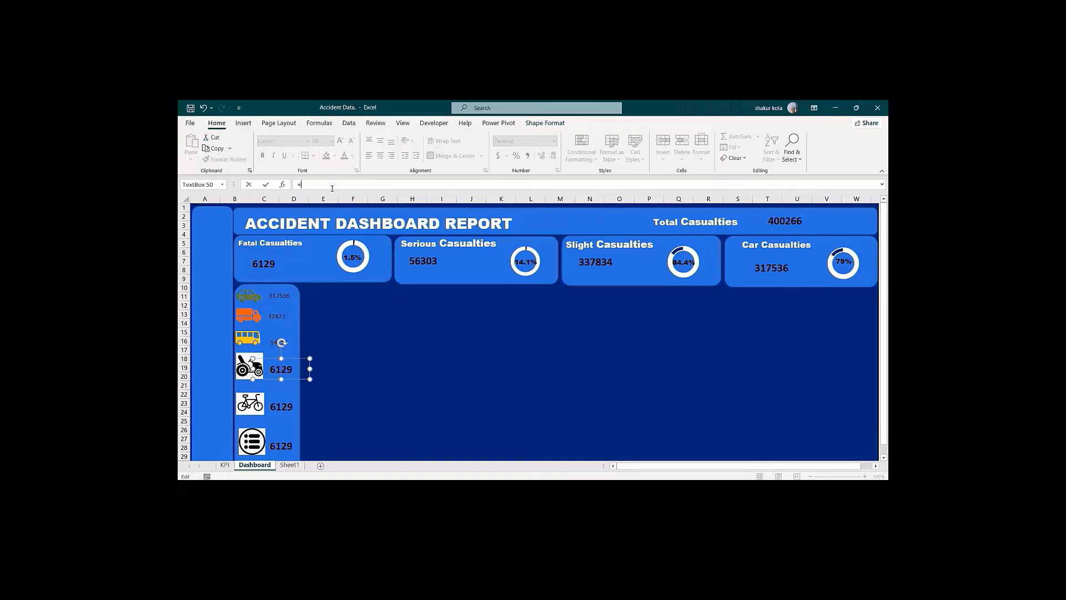
pyautogui.click(224, 465)
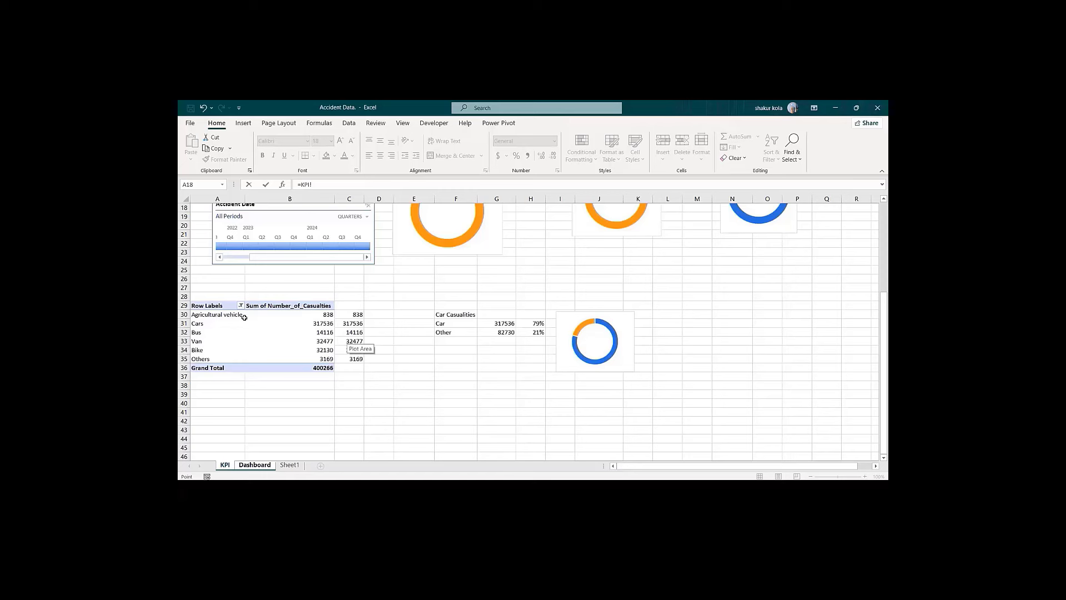
pyautogui.click(349, 315)
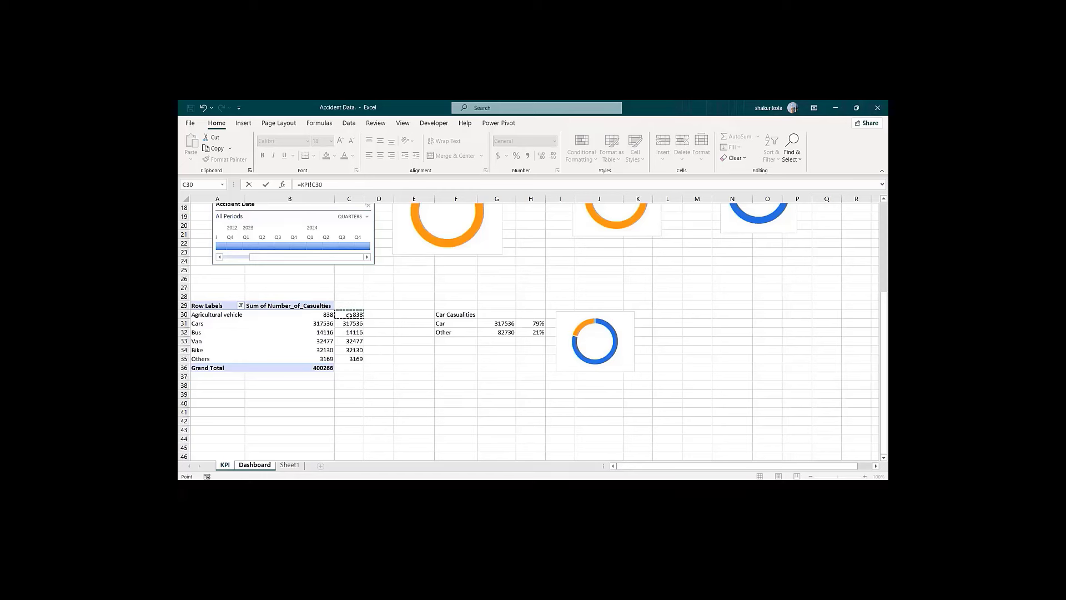
pyautogui.press('Return')
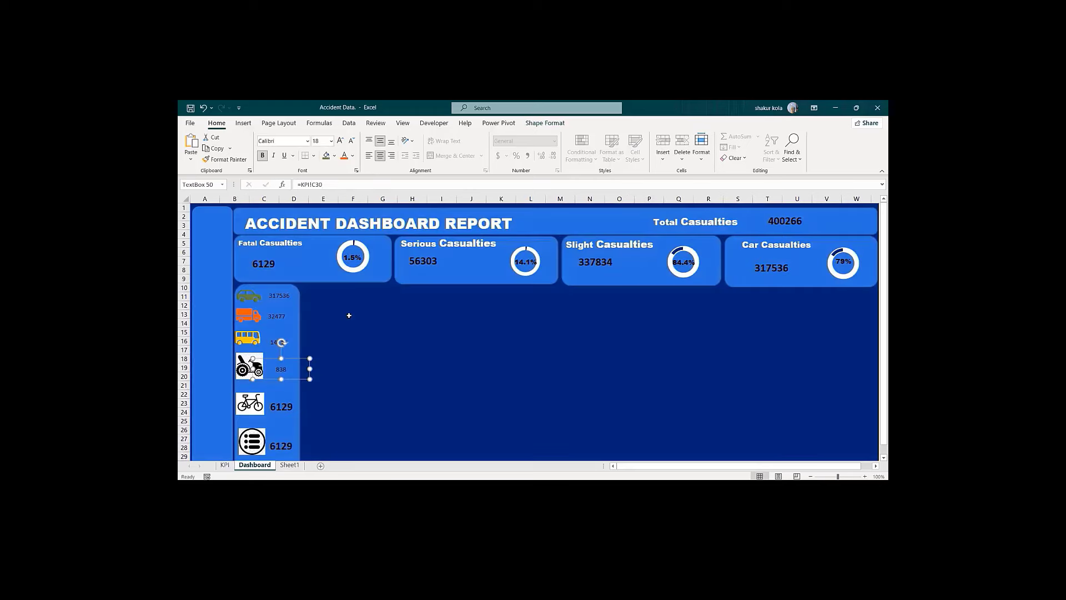
# Step: Link the figure text box beside the bicycle icon to the Bike casualties value in KPI cell C34
pyautogui.click(286, 407)
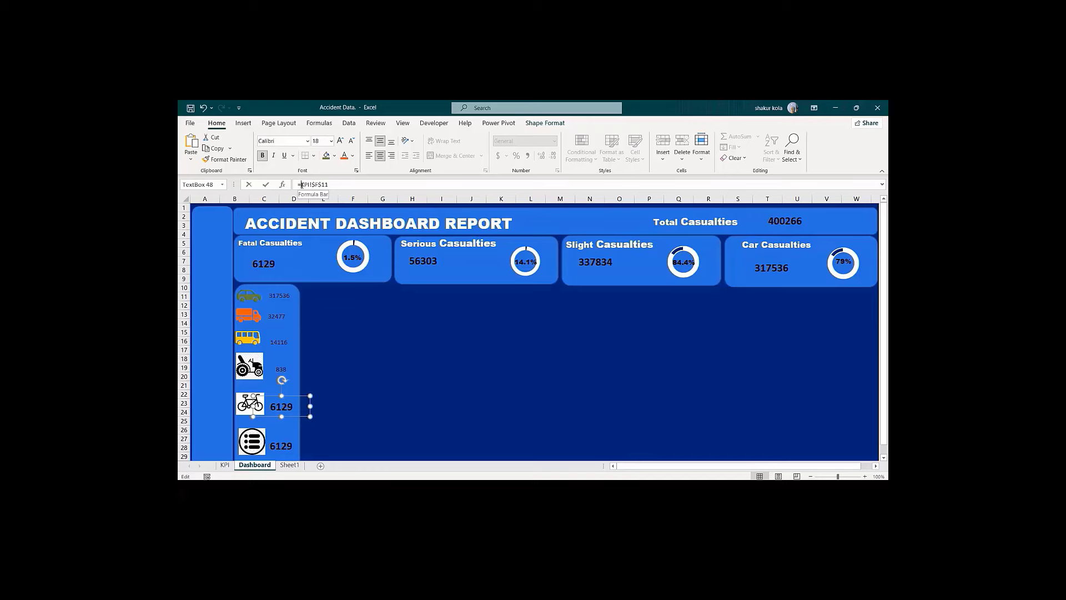
pyautogui.moveTo(302, 185); pyautogui.dragTo(332, 185)
pyautogui.press('BackSpace')
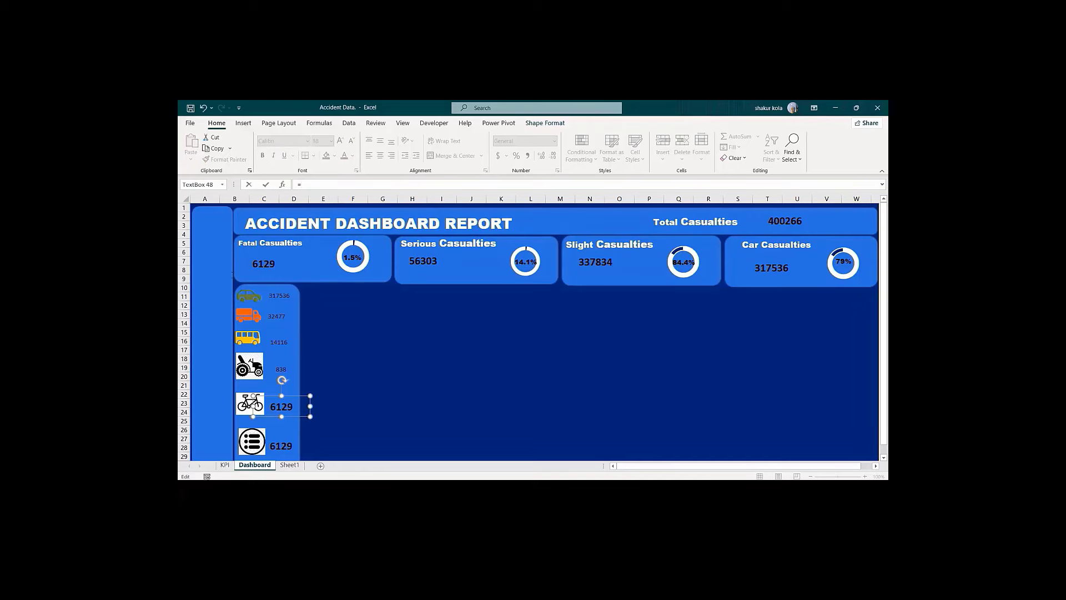
pyautogui.click(225, 466)
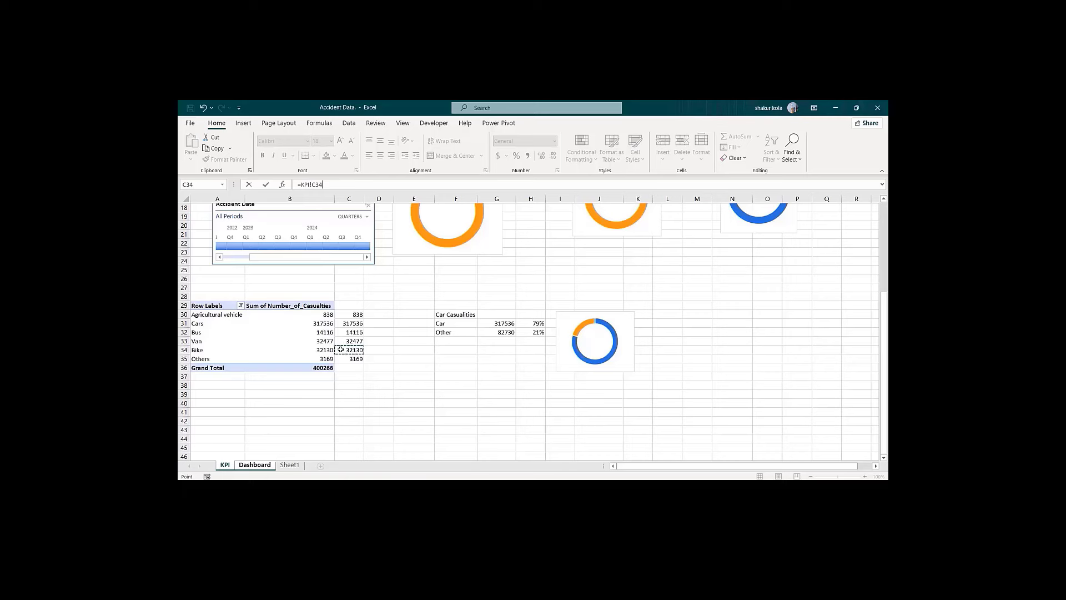
pyautogui.press('Return')
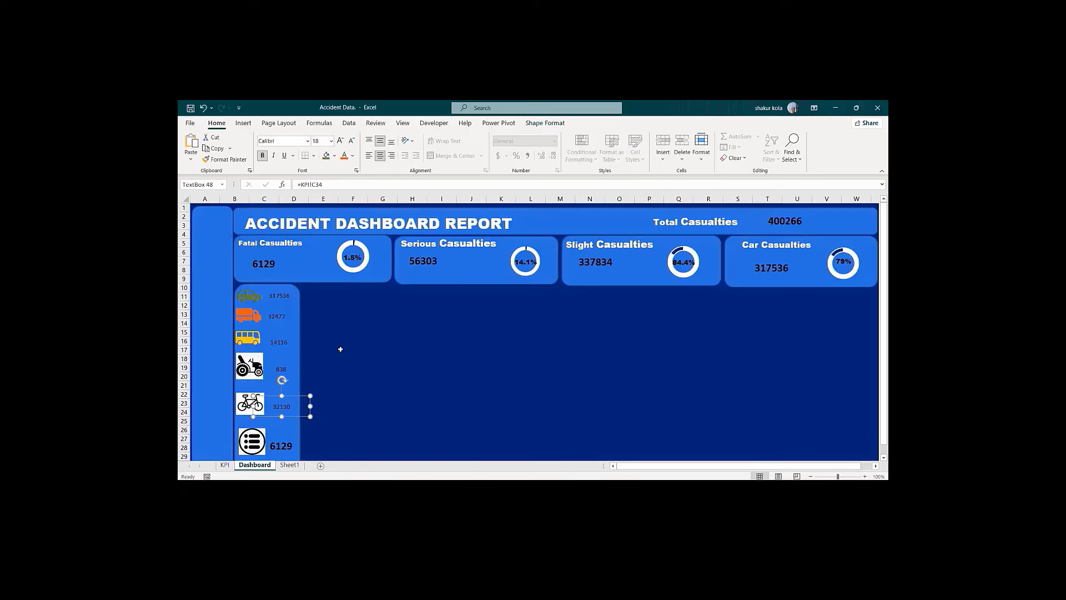
# Step: Link the figure text box beside the others icon to the Others casualties value in KPI cell C35
pyautogui.click(276, 445)
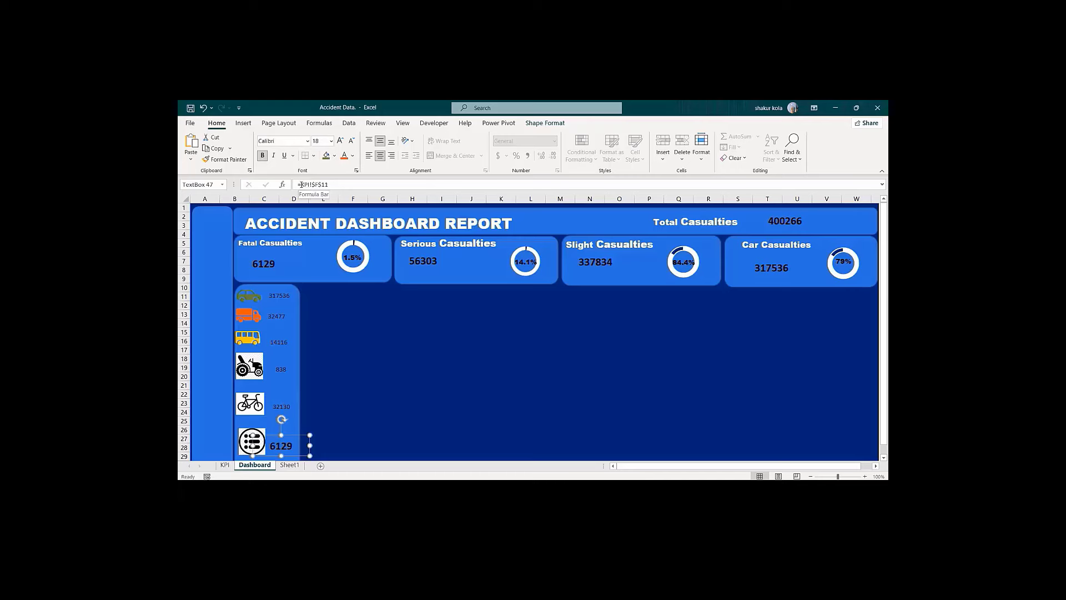
pyautogui.moveTo(300, 184); pyautogui.dragTo(328, 185)
pyautogui.press('BackSpace')
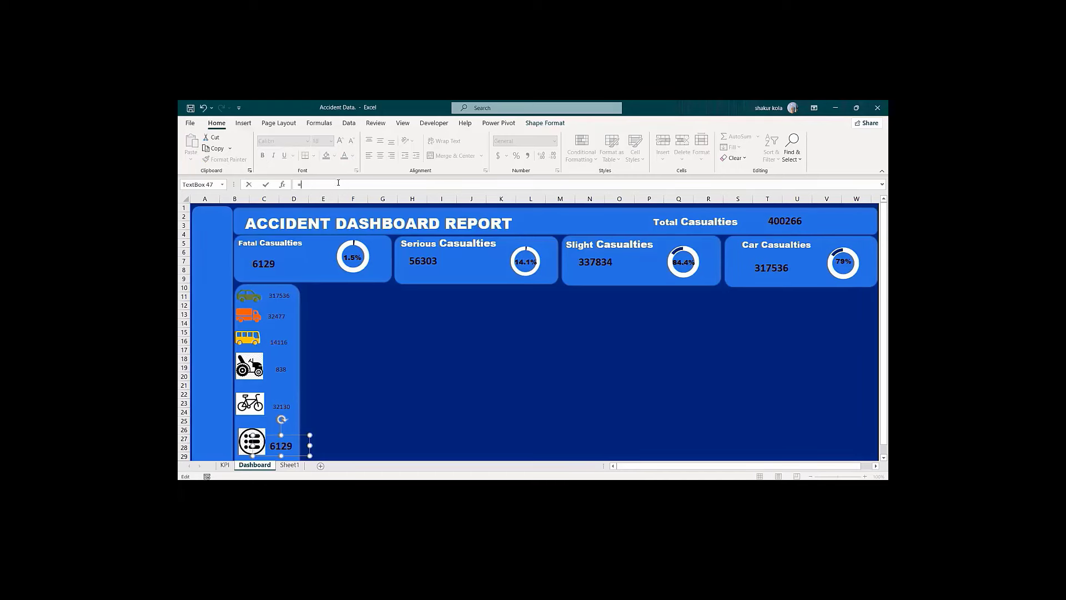
pyautogui.click(225, 465)
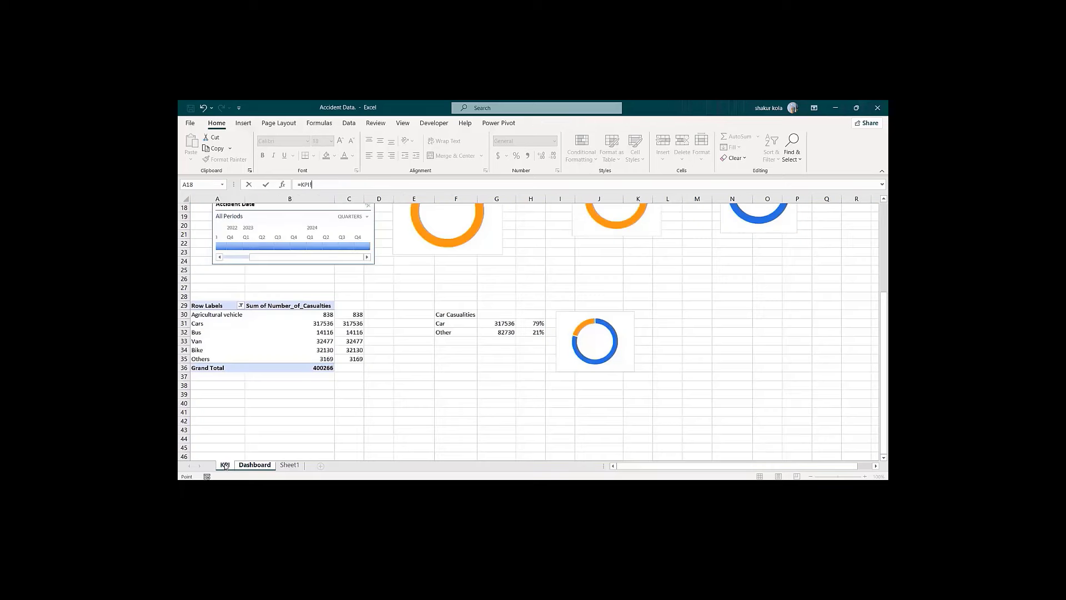
pyautogui.click(356, 359)
pyautogui.press('Return')
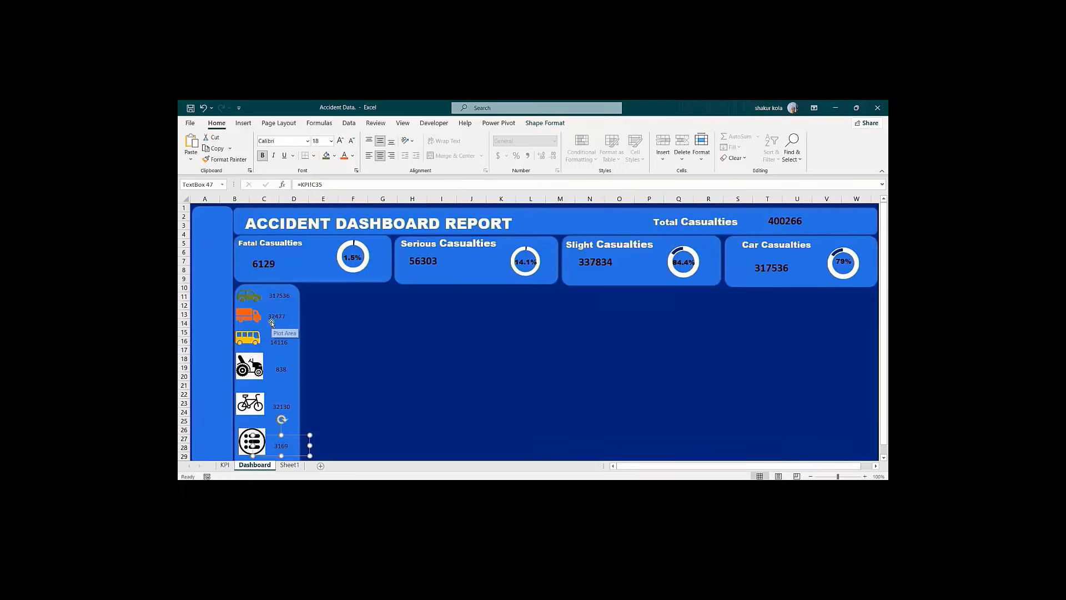
# Step: Set the car figure's font to Arial Black and copy its formatting to the truck figure with Format Painter
pyautogui.click(281, 295)
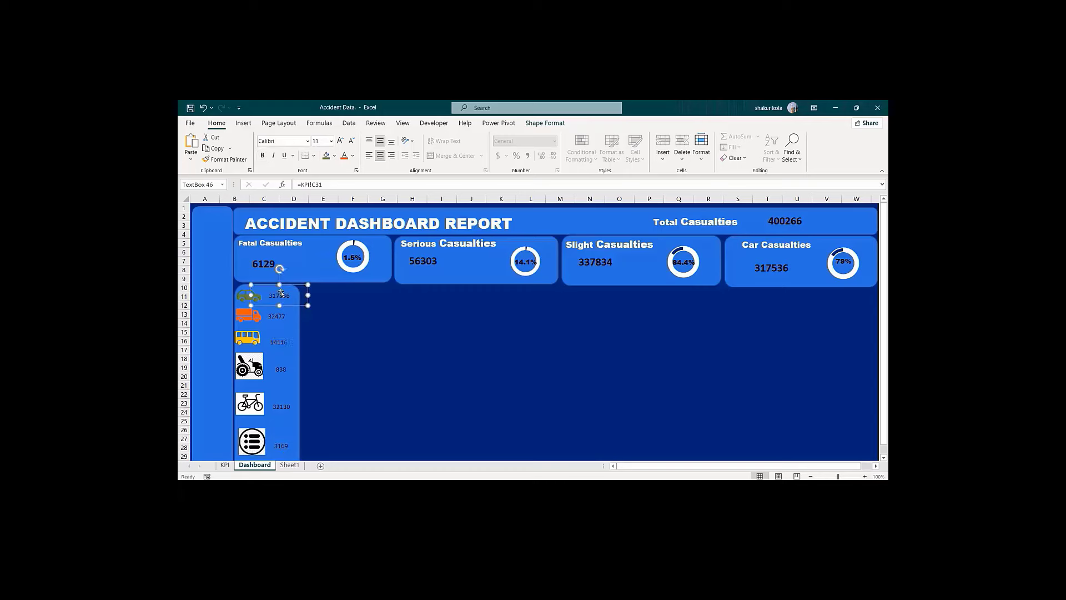
pyautogui.click(308, 141)
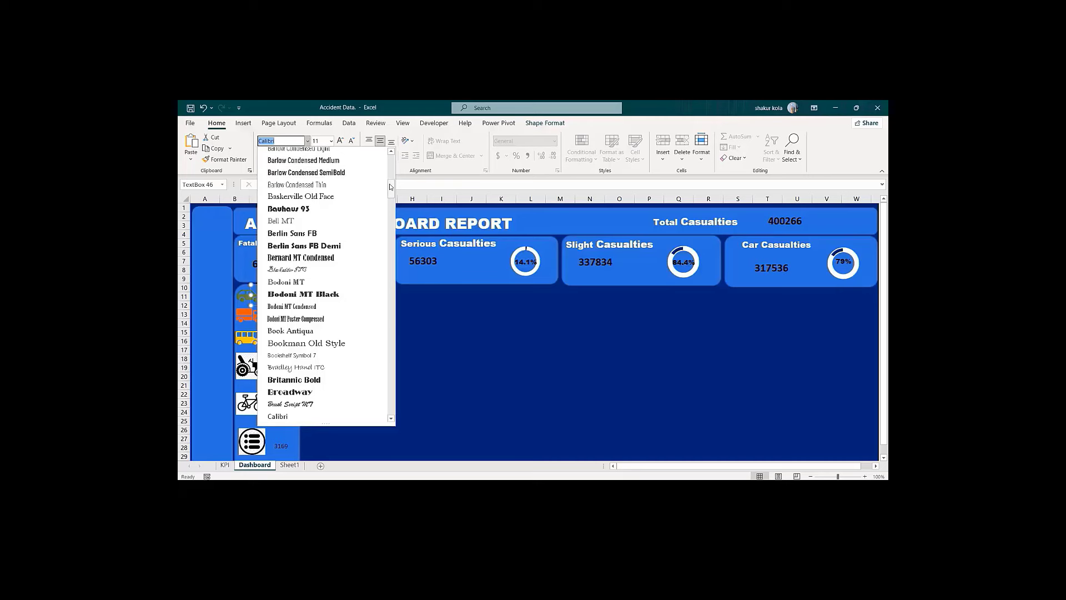
pyautogui.moveTo(391, 189); pyautogui.dragTo(392, 139)
pyautogui.click(295, 206)
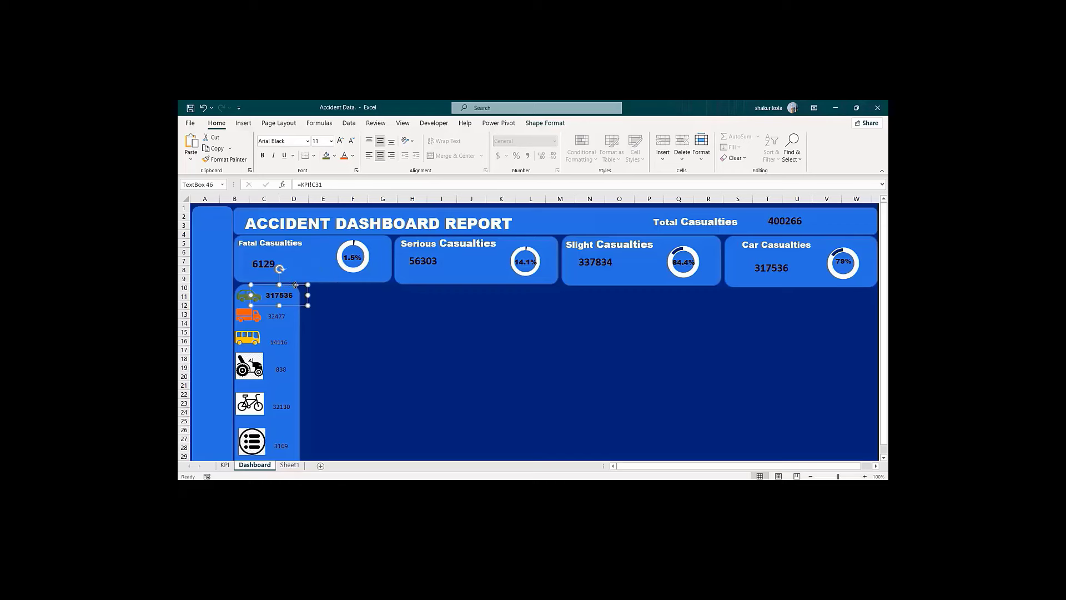
pyautogui.click(244, 161)
pyautogui.click(274, 317)
# Step: Copy the car figure's Arial Black formatting to the truck and bus figures with Format Painter
pyautogui.click(224, 160)
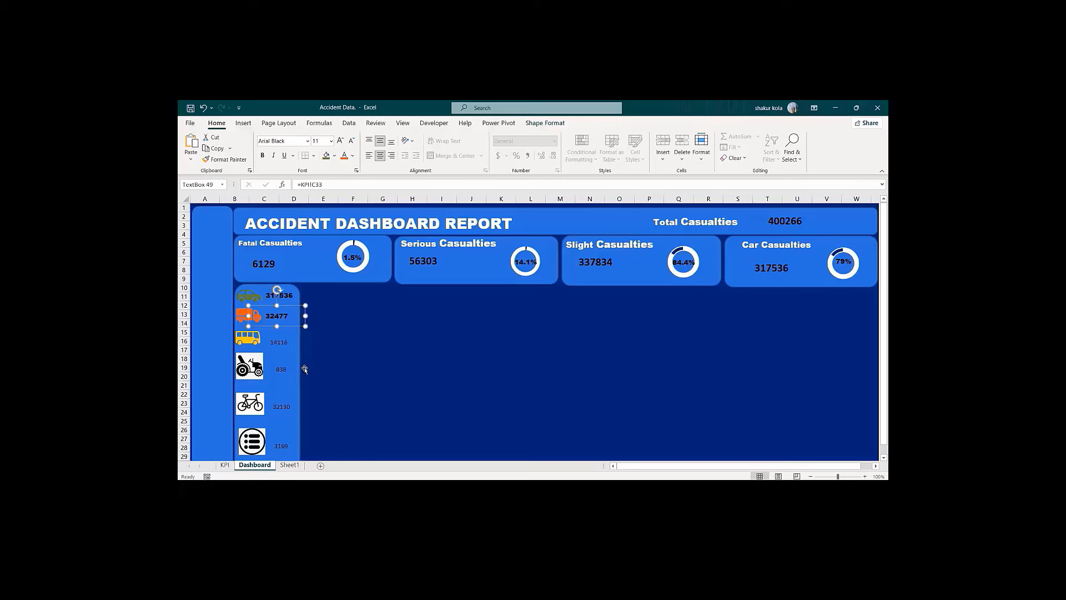
pyautogui.click(271, 340)
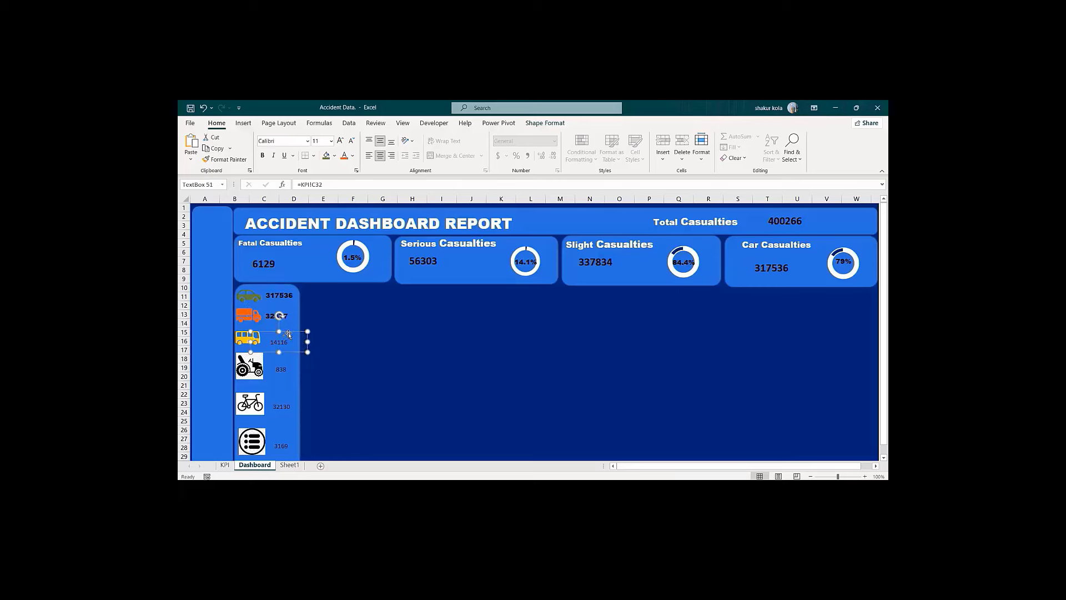
pyautogui.click(294, 316)
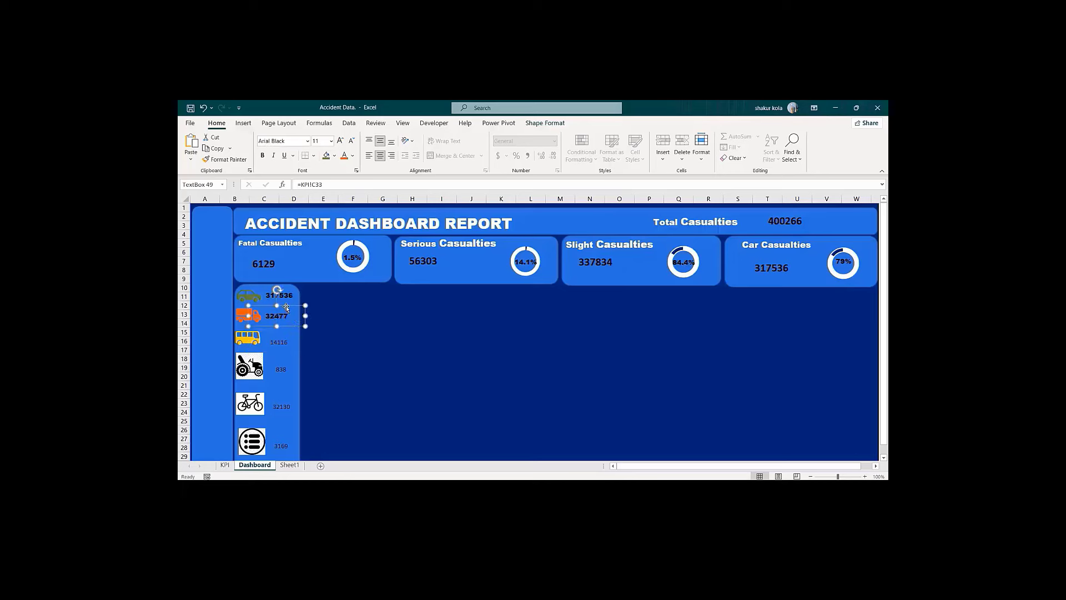
pyautogui.click(227, 160)
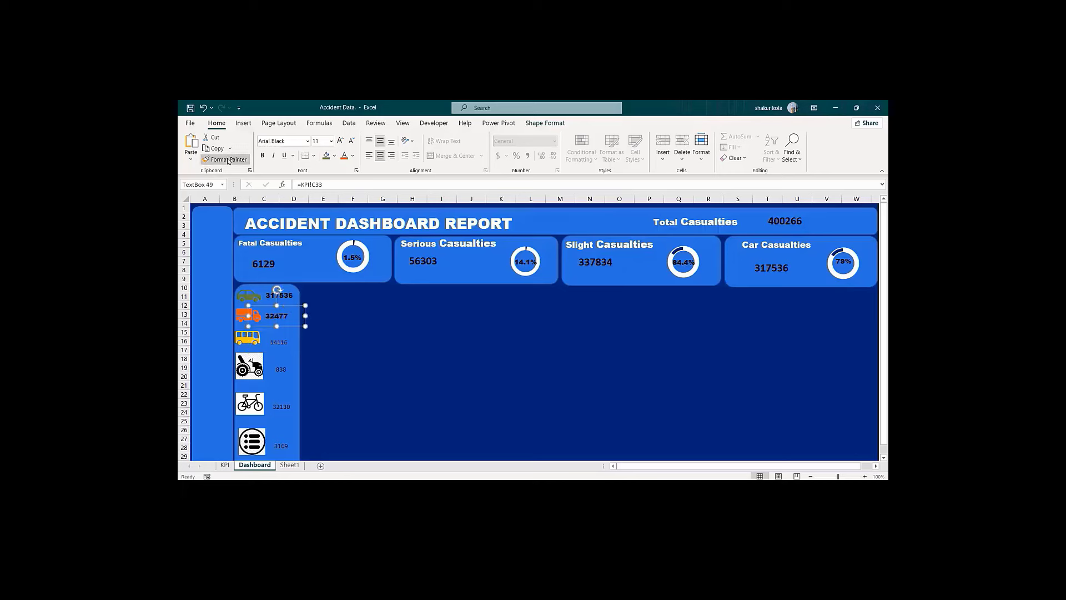
pyautogui.click(269, 336)
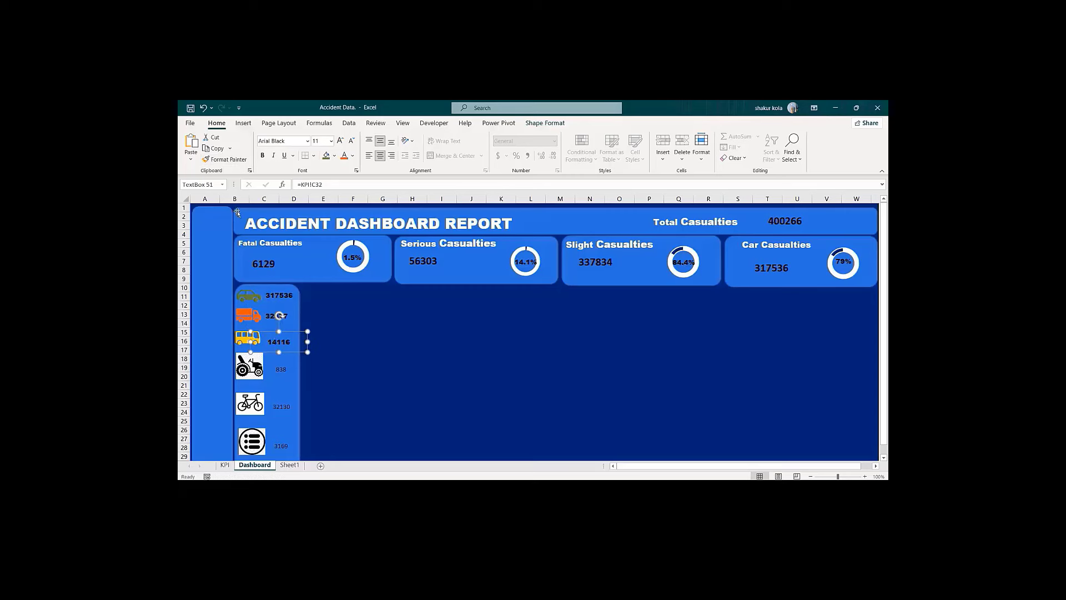
# Step: Copy the bus figure's Arial Black formatting on to the tractor, bicycle and others figures with Format Painter
pyautogui.click(280, 367)
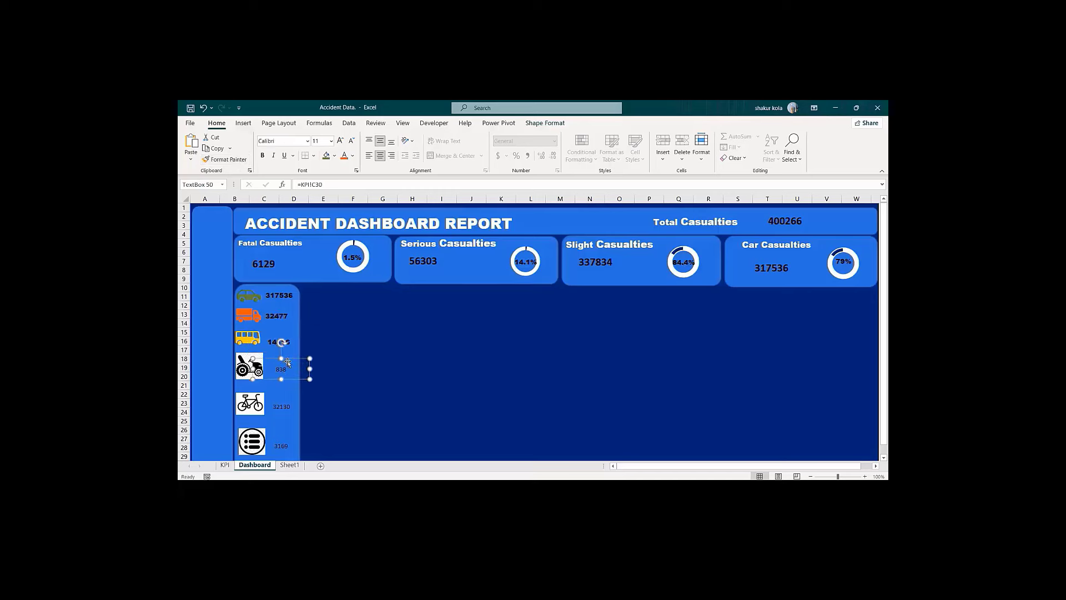
pyautogui.click(290, 340)
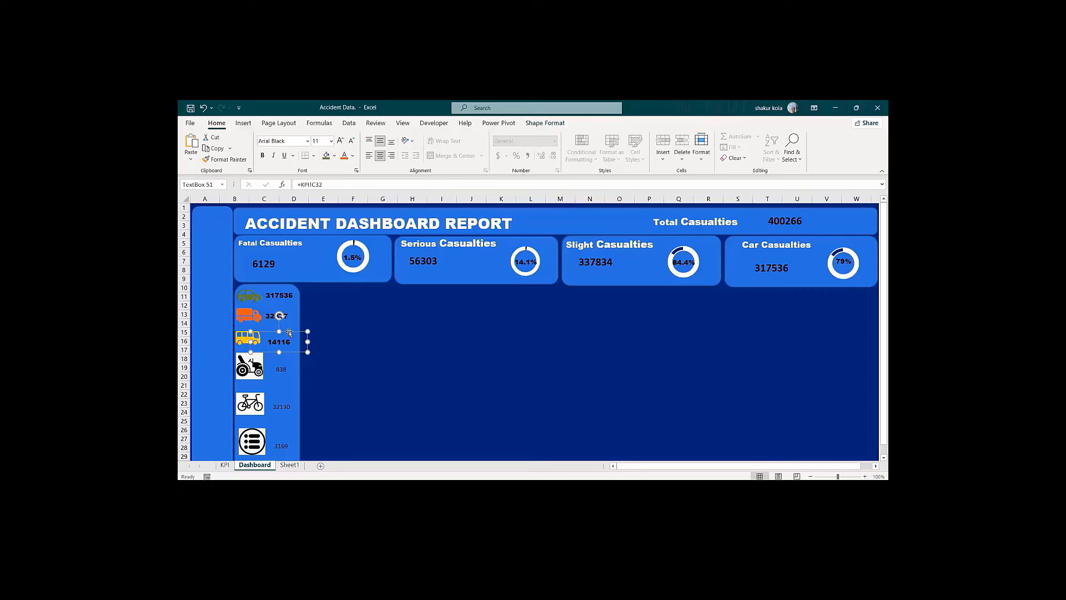
pyautogui.click(221, 161)
pyautogui.click(275, 366)
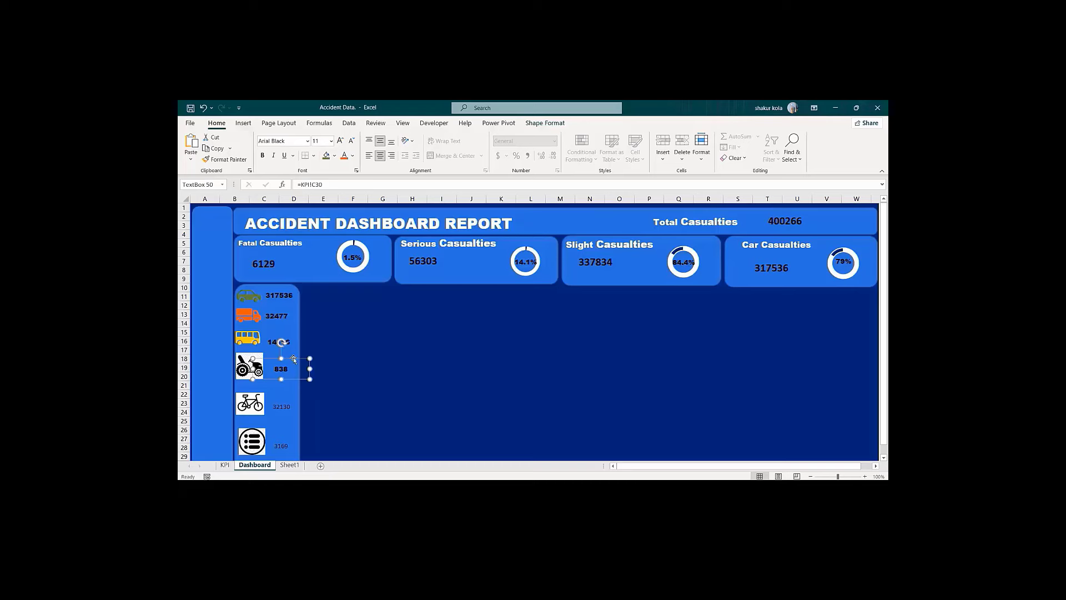
pyautogui.click(226, 161)
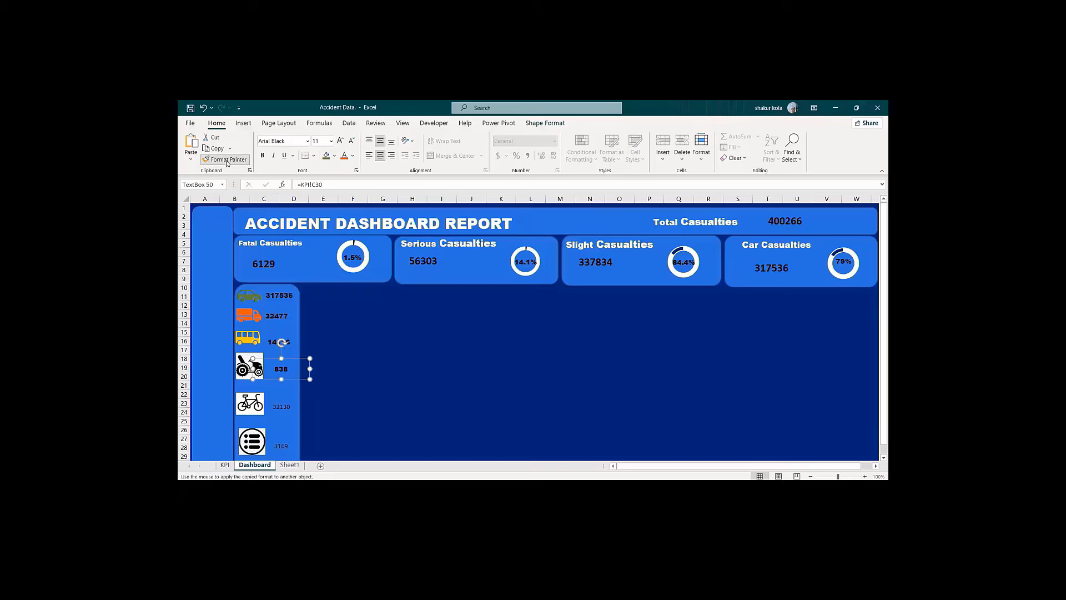
pyautogui.click(276, 404)
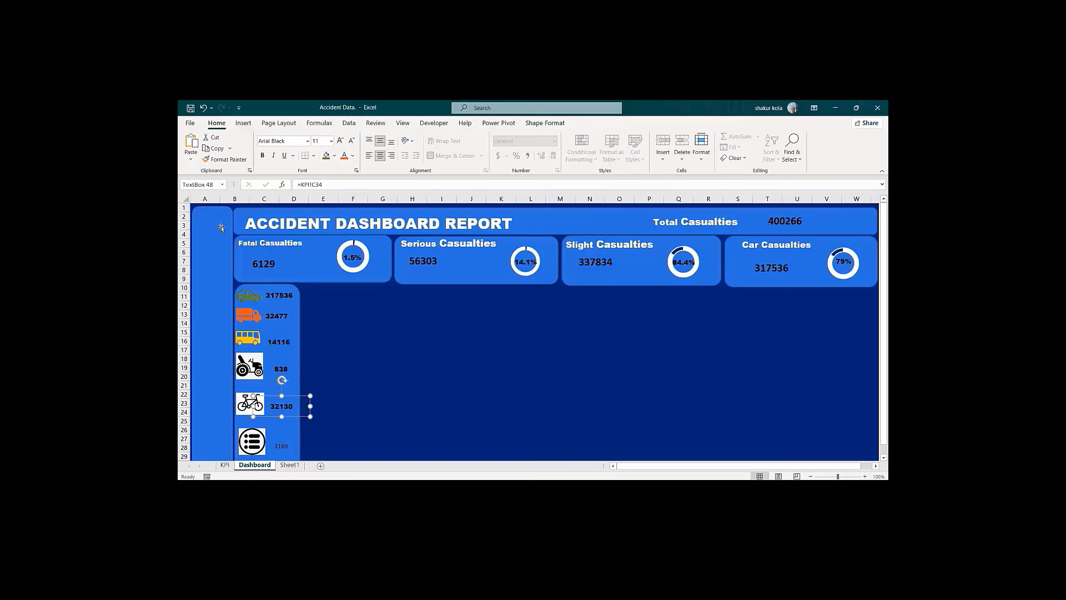
pyautogui.click(233, 160)
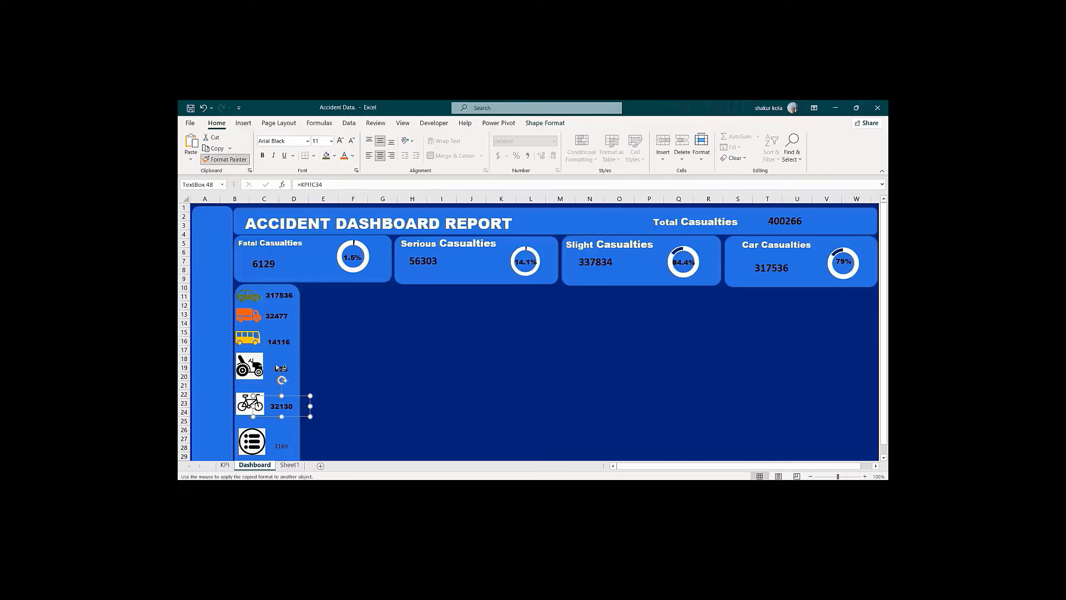
pyautogui.click(275, 439)
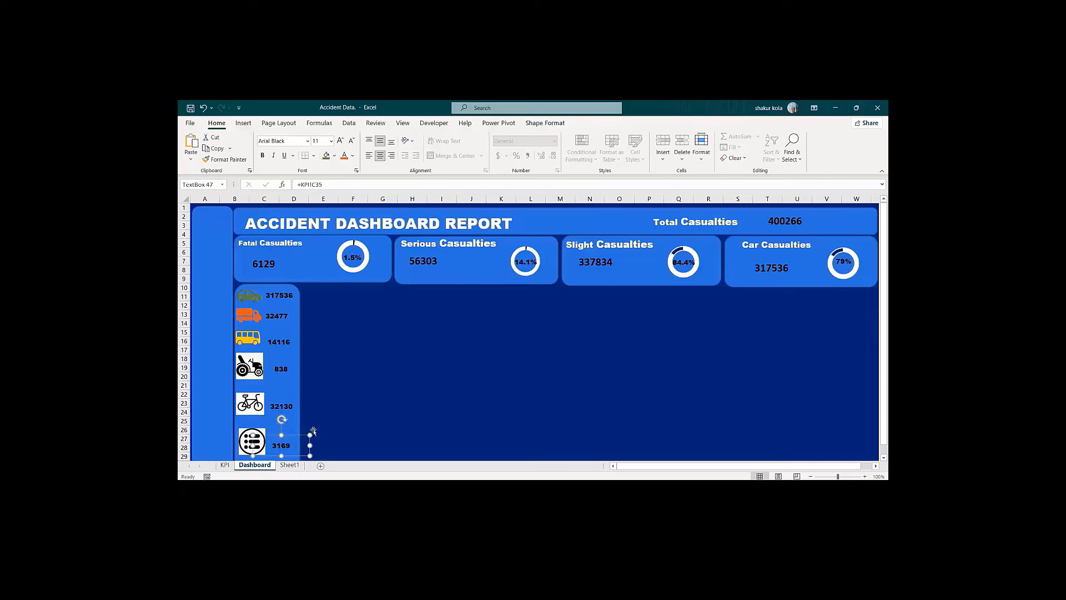
pyautogui.click(410, 399)
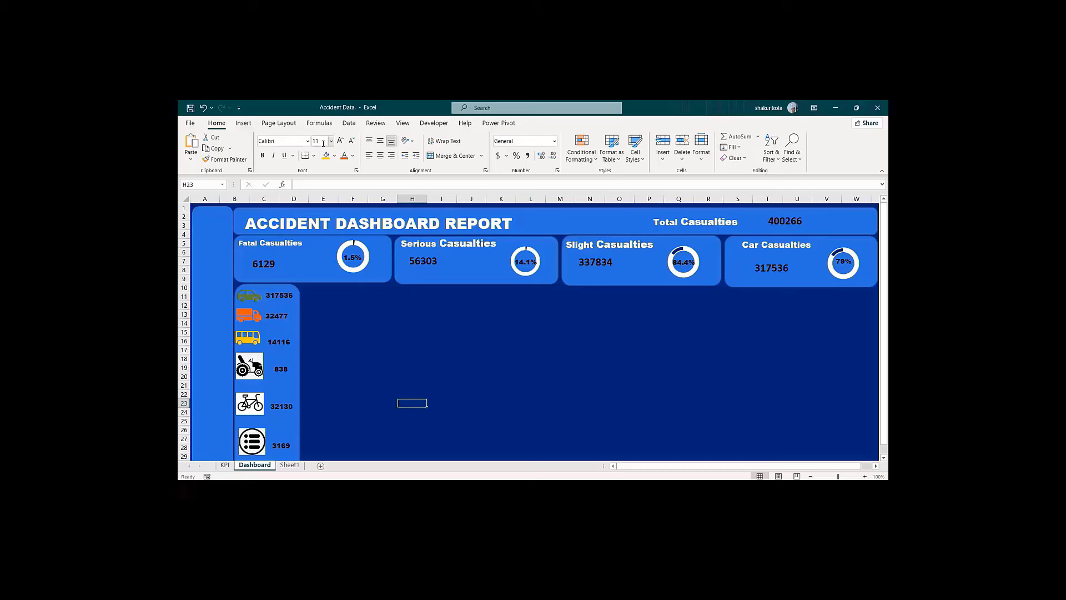
# Step: Increase the font size of all six vehicle-type figures, from car down to others, to 12
pyautogui.click(279, 295)
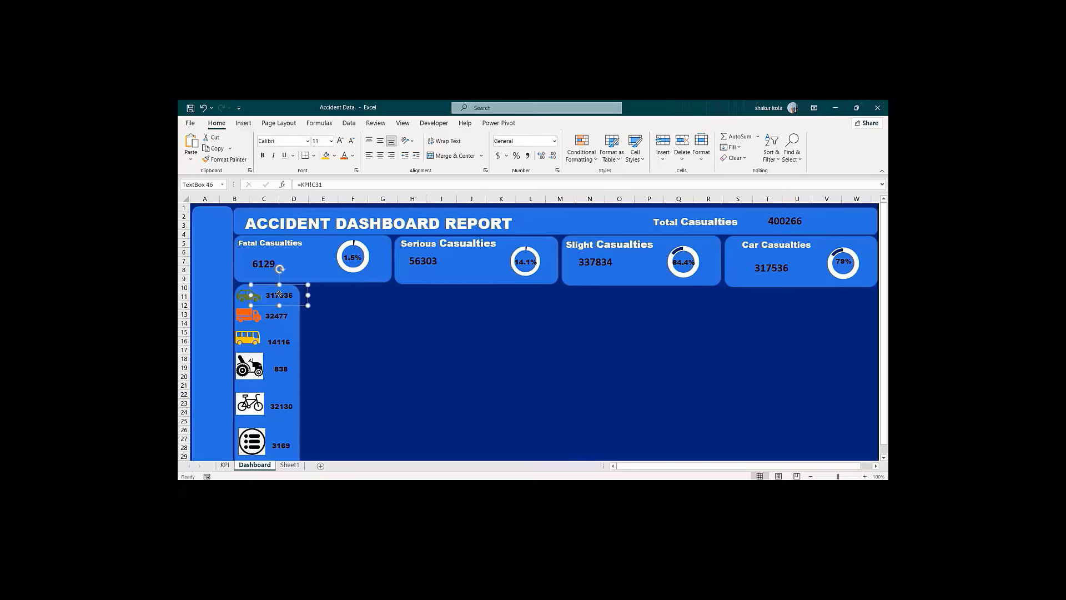
pyautogui.click(340, 142)
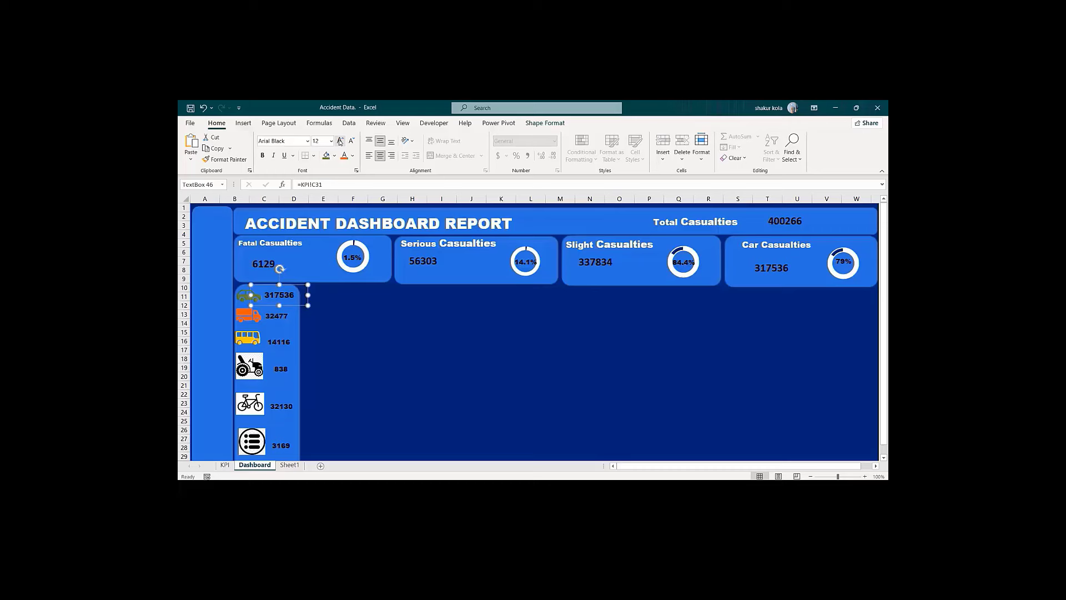
pyautogui.click(277, 317)
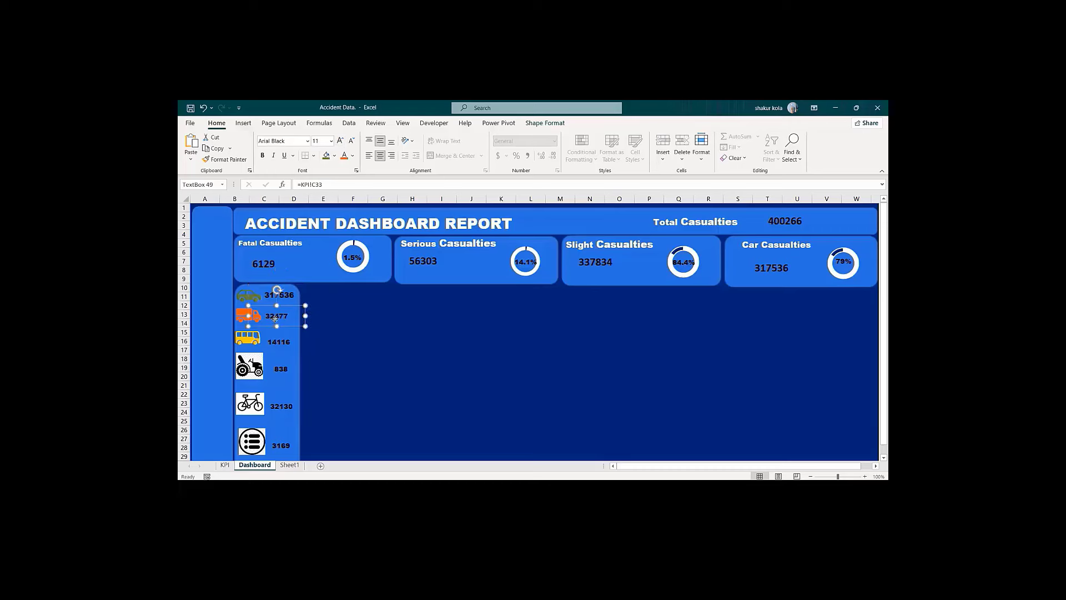
pyautogui.click(341, 141)
pyautogui.click(288, 340)
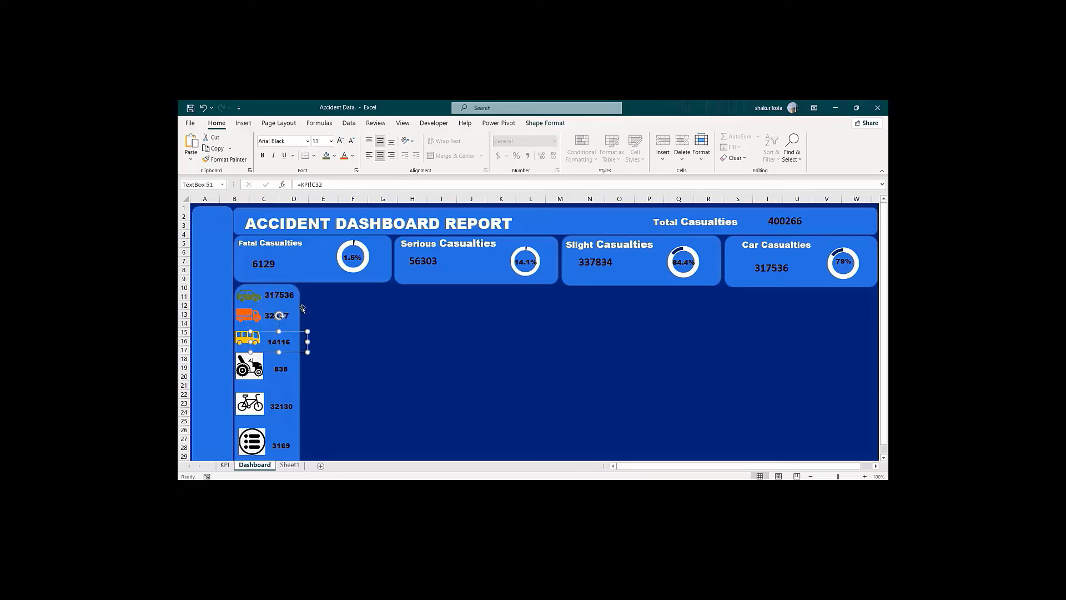
pyautogui.click(340, 141)
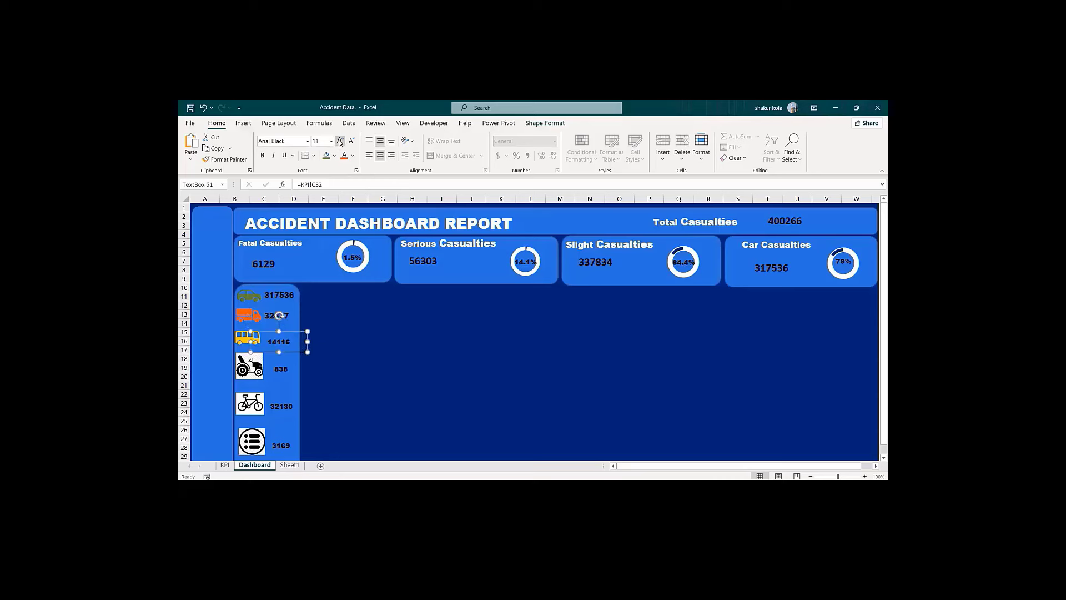
pyautogui.click(280, 370)
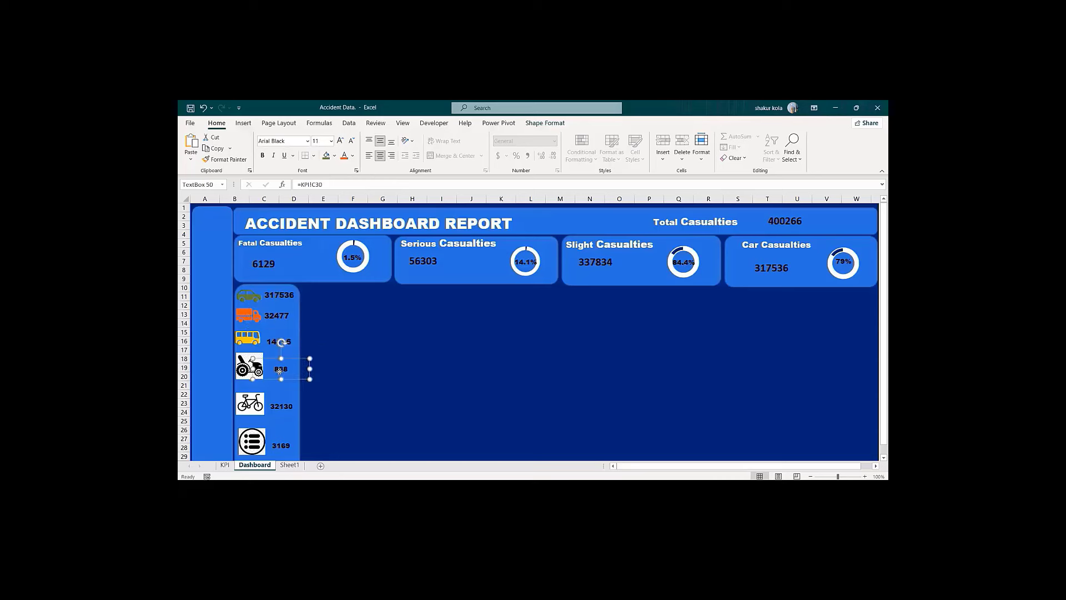
pyautogui.click(340, 140)
pyautogui.click(278, 406)
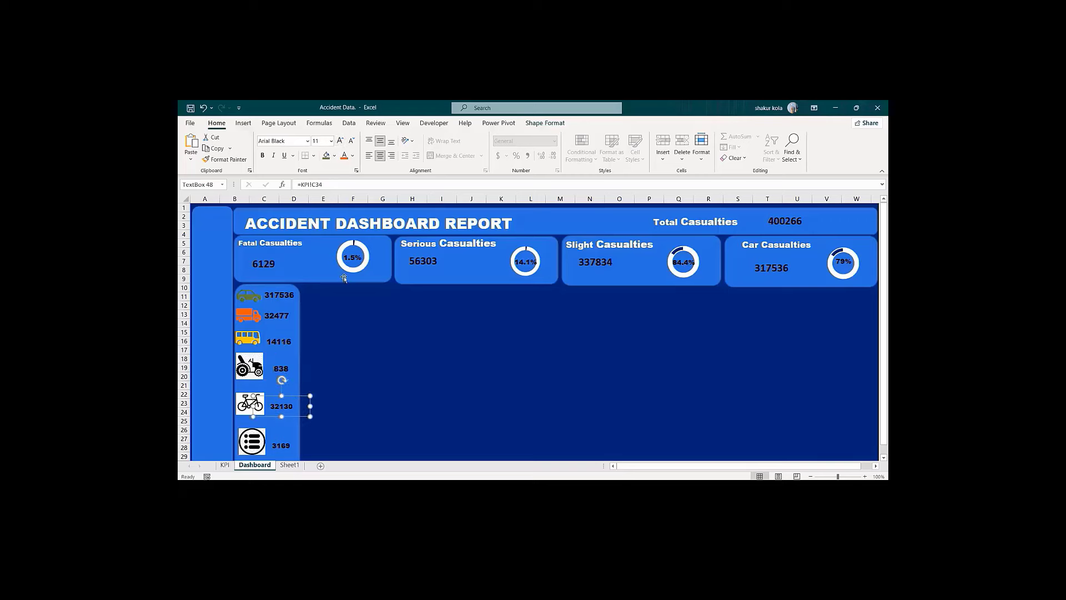
pyautogui.click(341, 140)
pyautogui.click(281, 446)
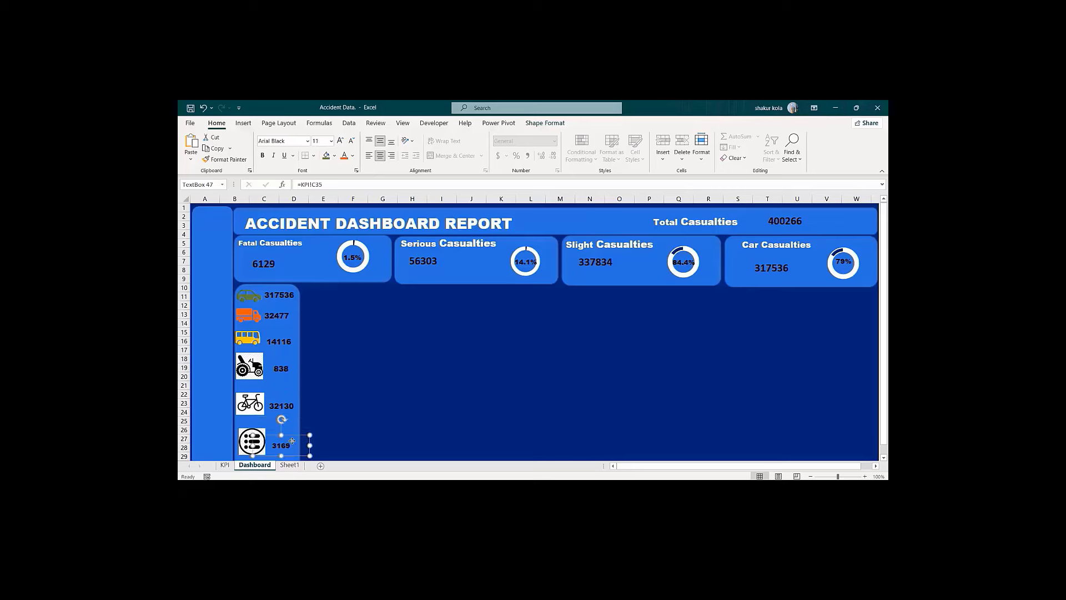
pyautogui.click(341, 141)
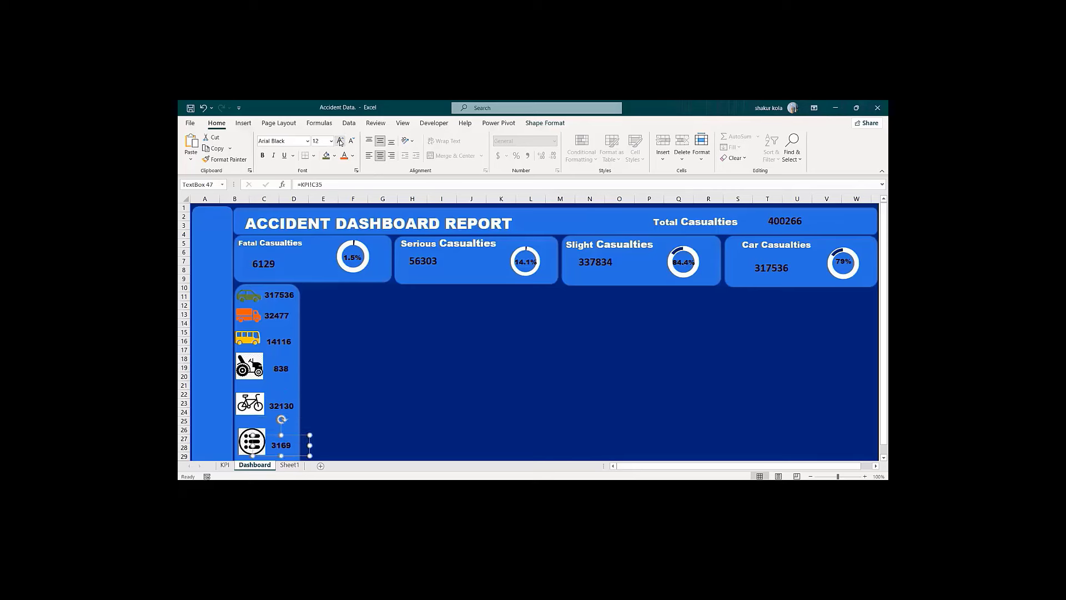
# Step: Change the font colour of all six vehicle-type figures, from car down to others, to white
pyautogui.click(273, 295)
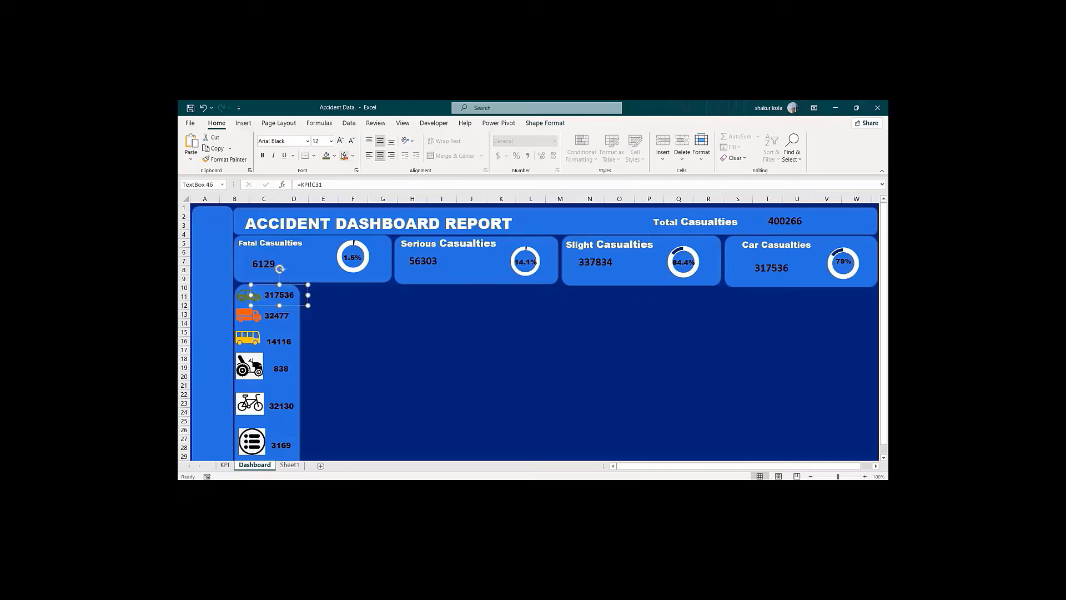
pyautogui.click(352, 156)
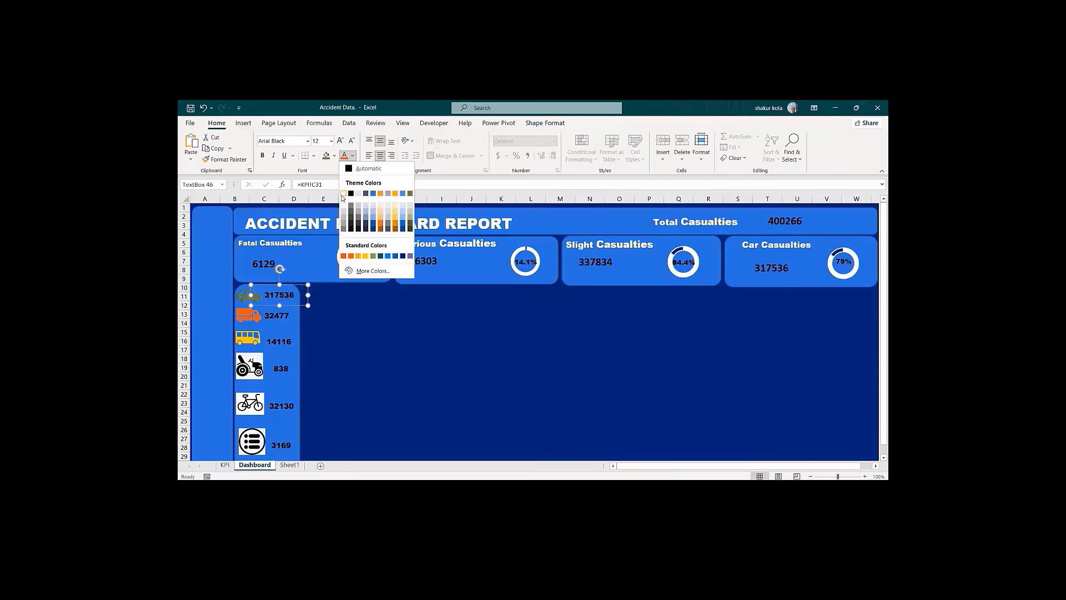
pyautogui.click(344, 195)
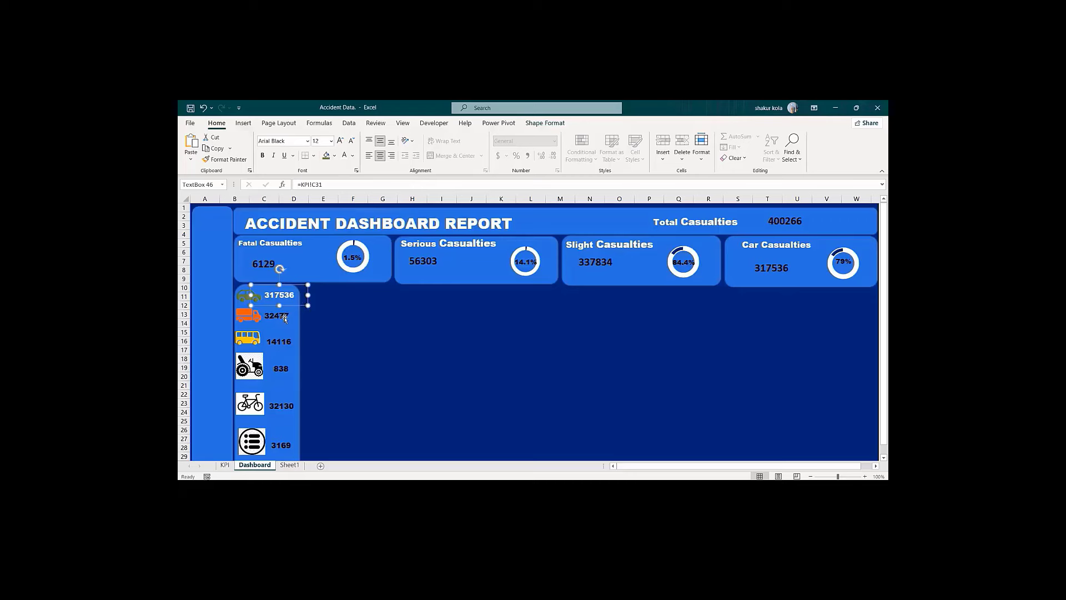
pyautogui.click(286, 318)
pyautogui.click(344, 156)
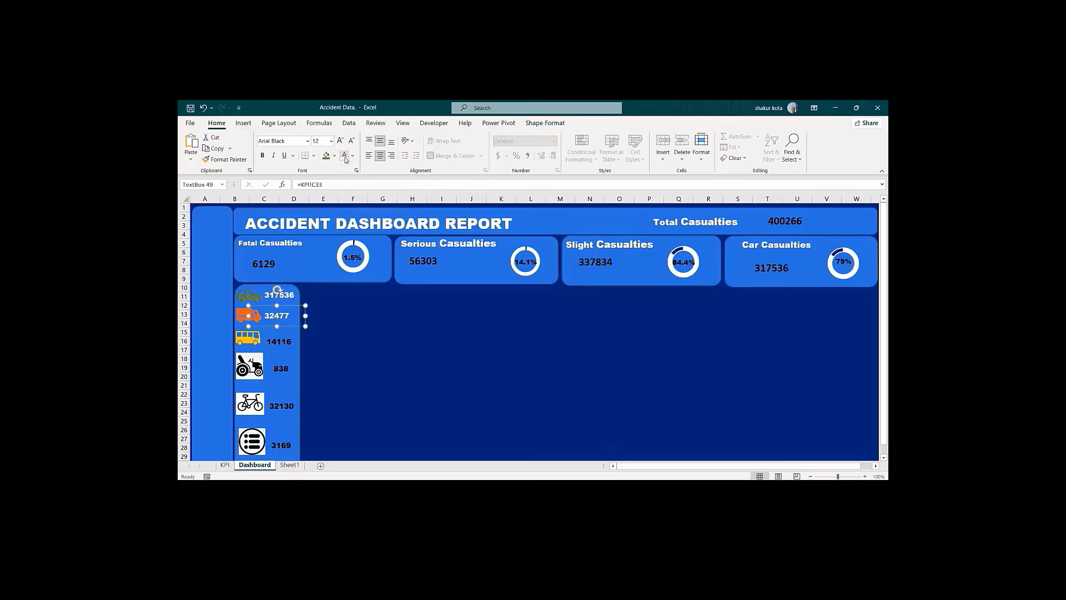
pyautogui.click(285, 341)
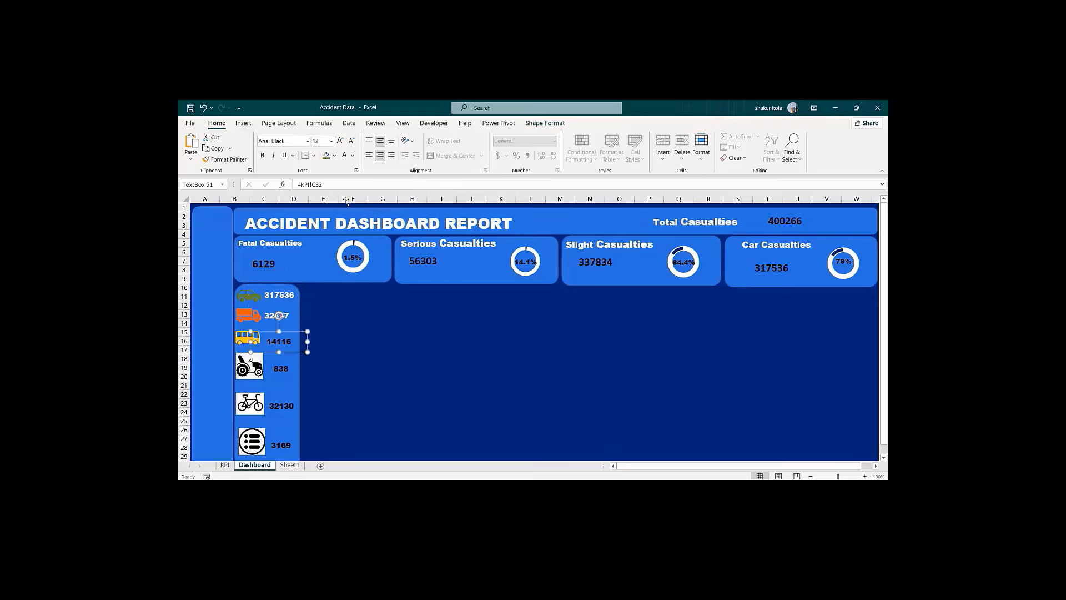
pyautogui.click(345, 157)
pyautogui.click(285, 370)
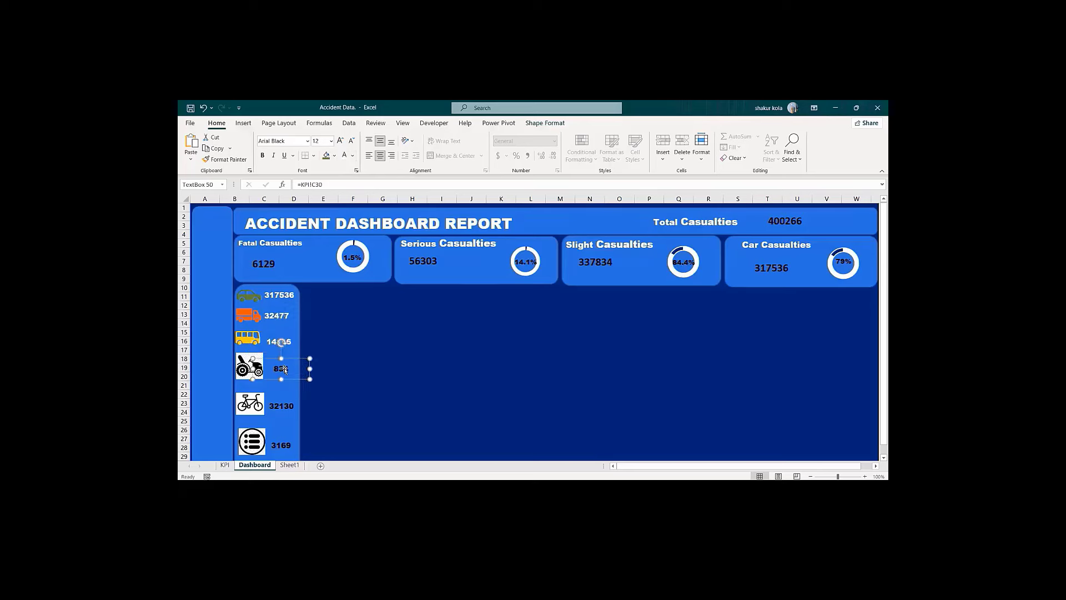
pyautogui.click(345, 156)
pyautogui.click(280, 405)
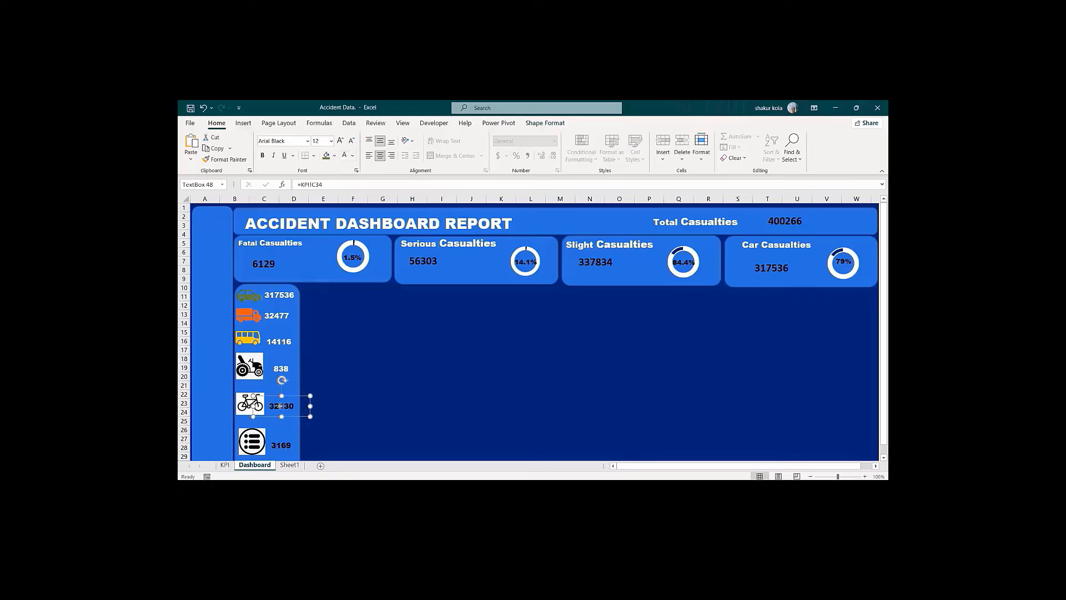
pyautogui.click(344, 156)
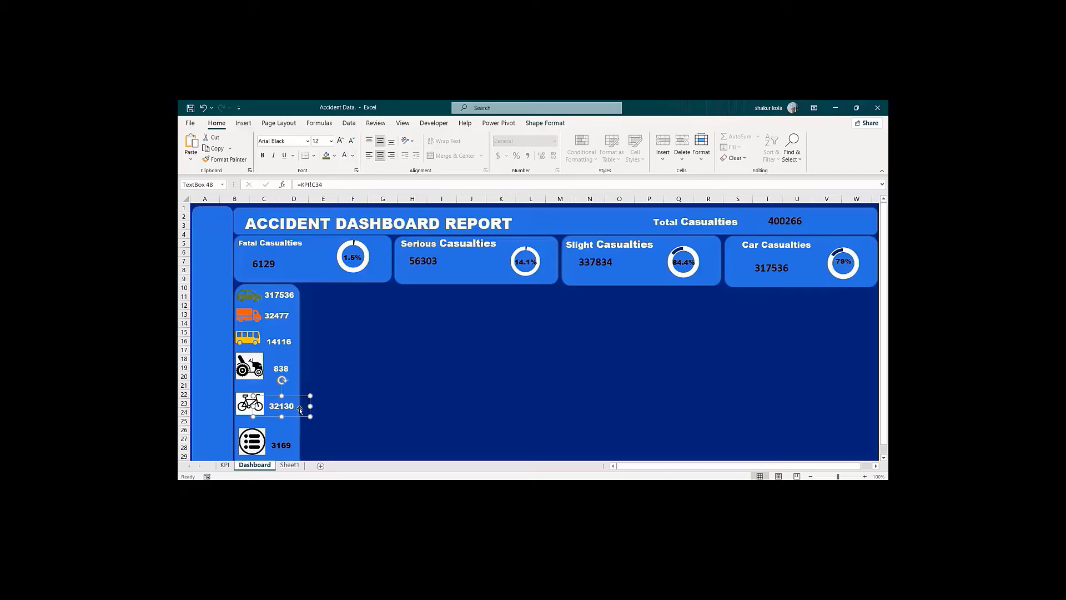
pyautogui.click(282, 444)
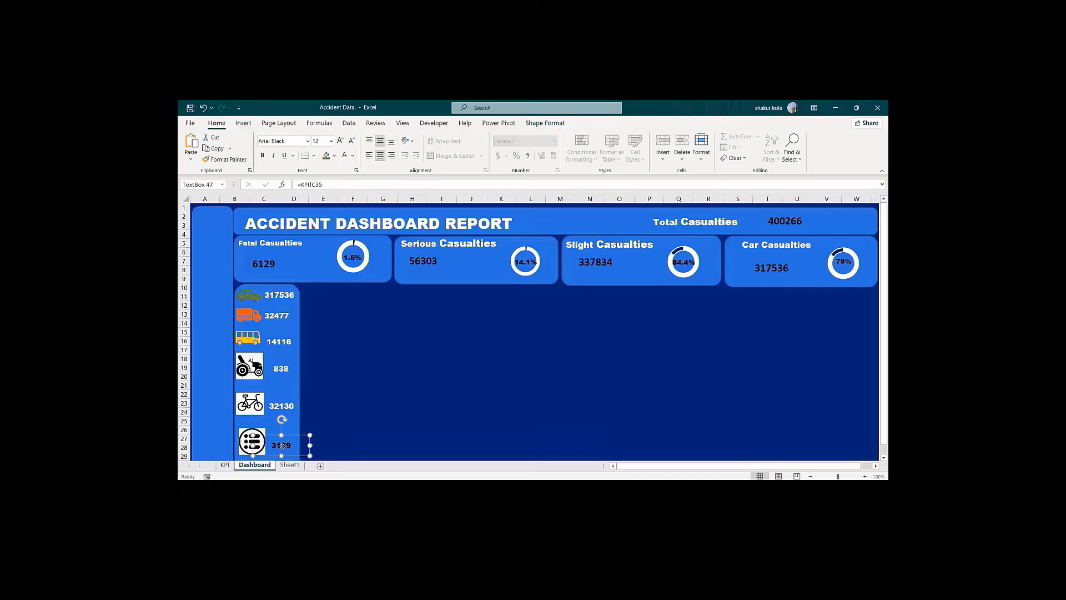
pyautogui.click(344, 156)
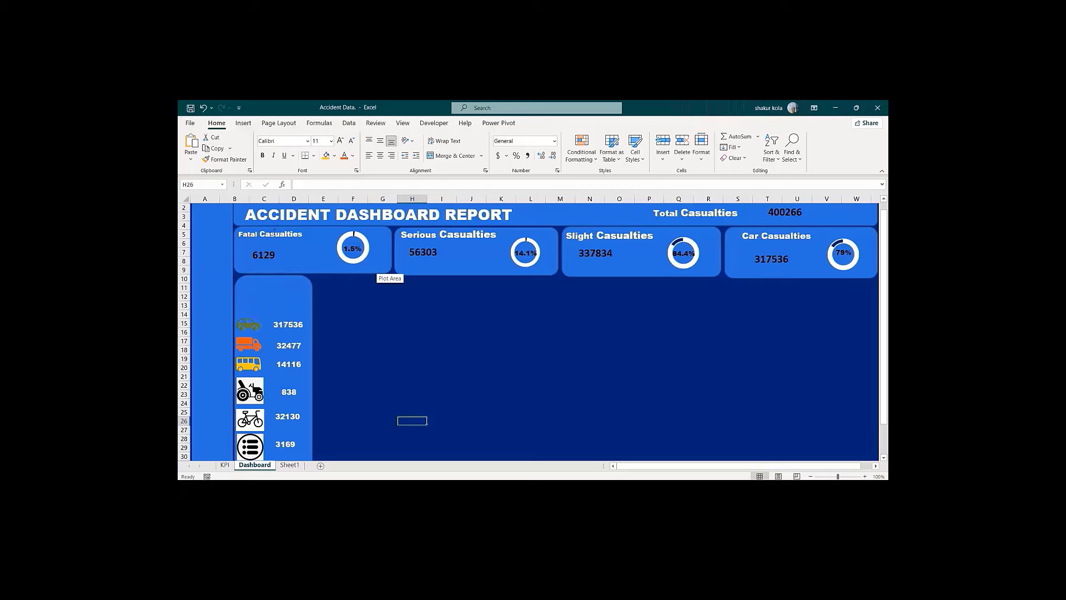
# Step: Duplicate the Fatal Casualties heading into the vehicle-type panel and reword the copy as "Vehicle Types Casualties"
pyautogui.click(267, 229)
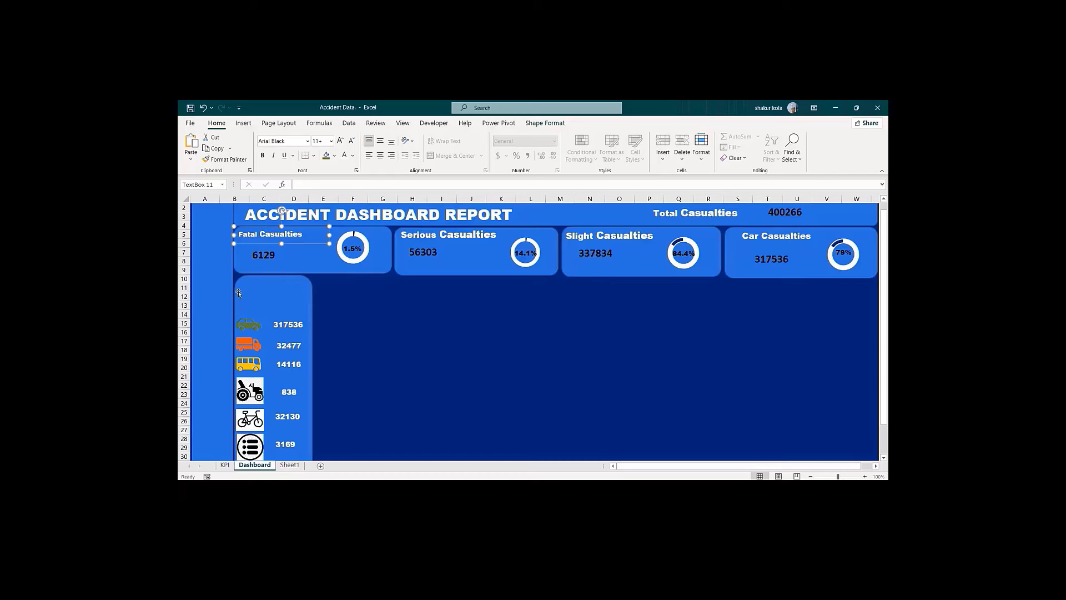
pyautogui.hotkey('ctrl', 'v')
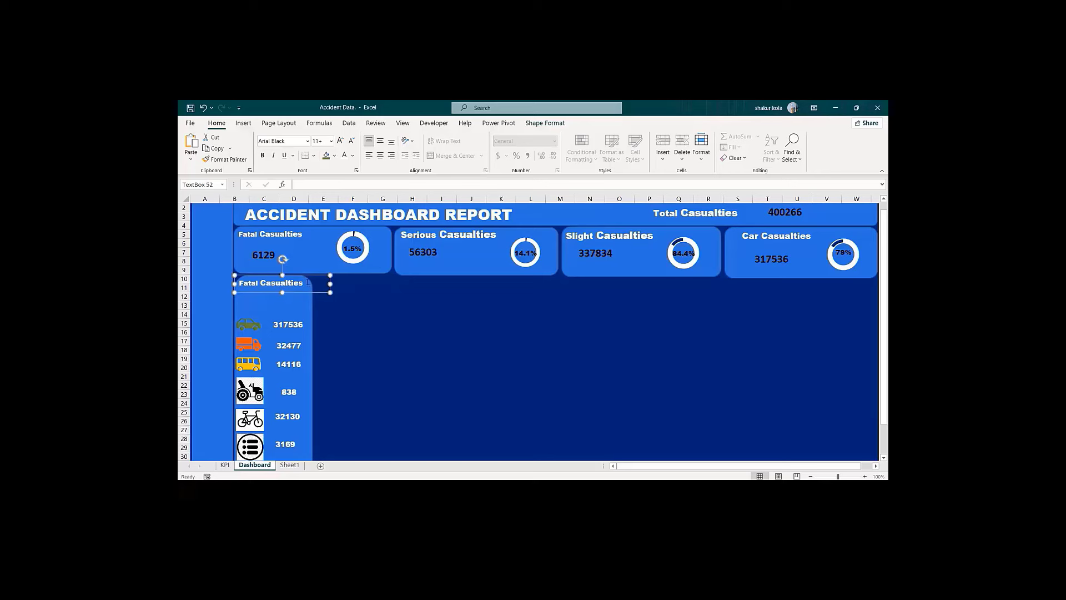
pyautogui.moveTo(303, 283); pyautogui.dragTo(241, 287)
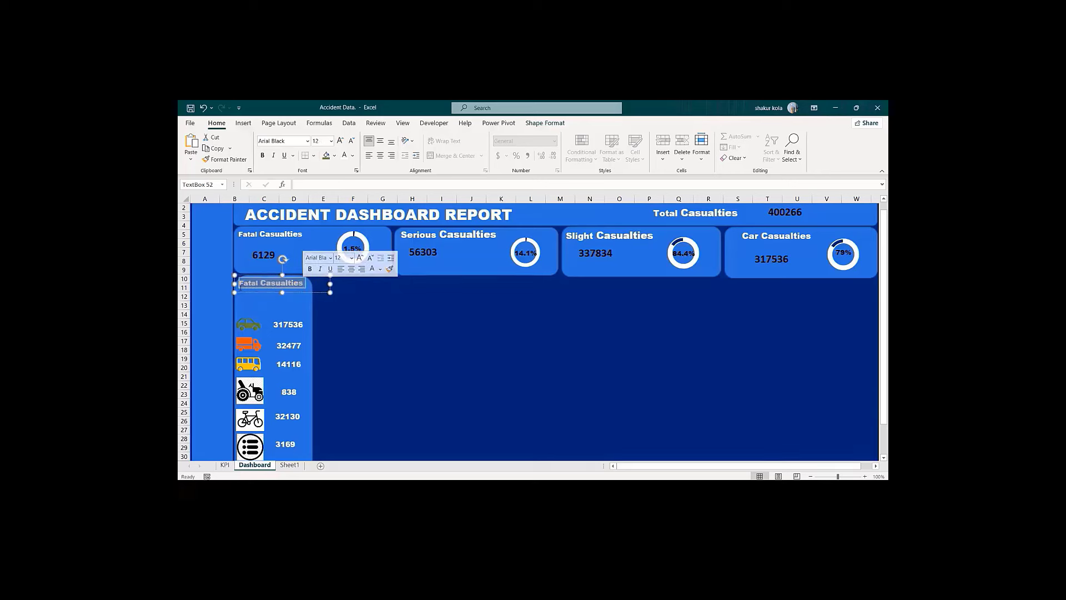
pyautogui.press('Delete')
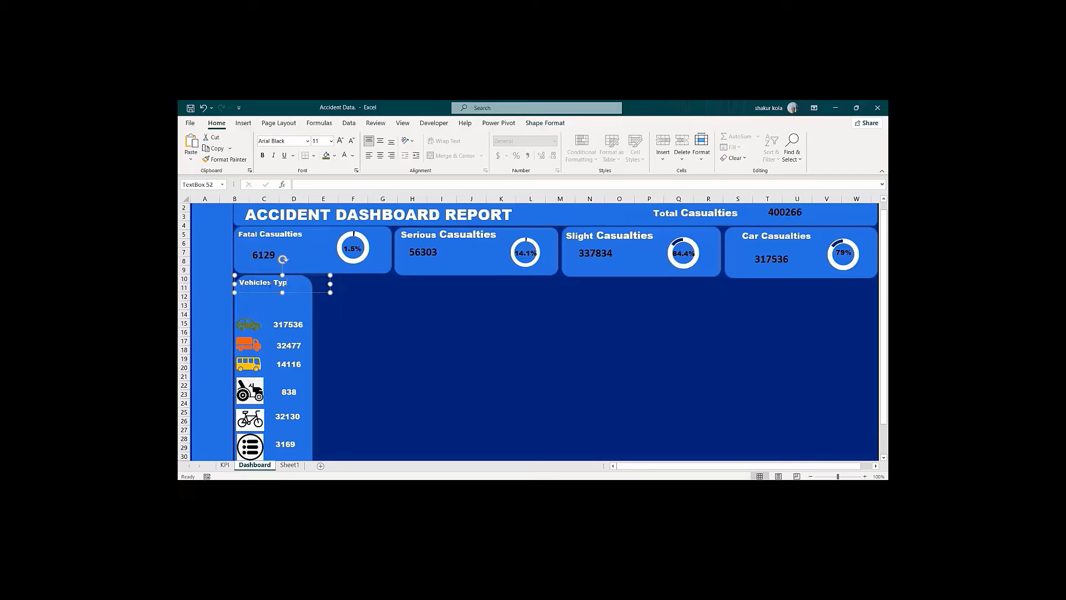
pyautogui.press('BackSpace')
pyautogui.write('es')
# Step: Narrow the Vehicle Types Casualties heading box so its text wraps on two lines, and position it above the car icon
pyautogui.moveTo(282, 292); pyautogui.dragTo(304, 297)
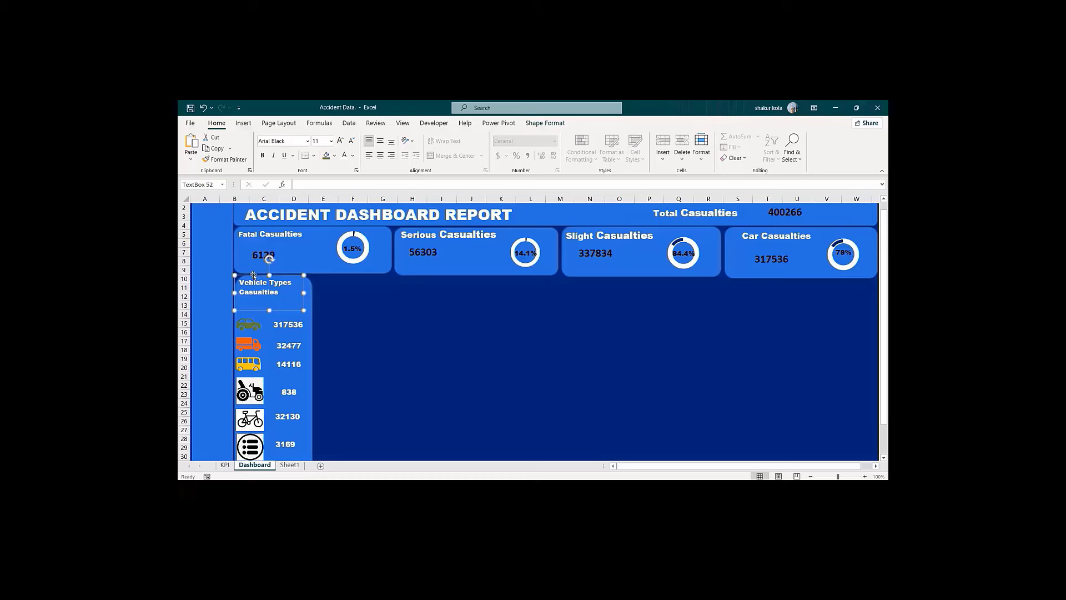
pyautogui.moveTo(253, 277); pyautogui.dragTo(258, 284)
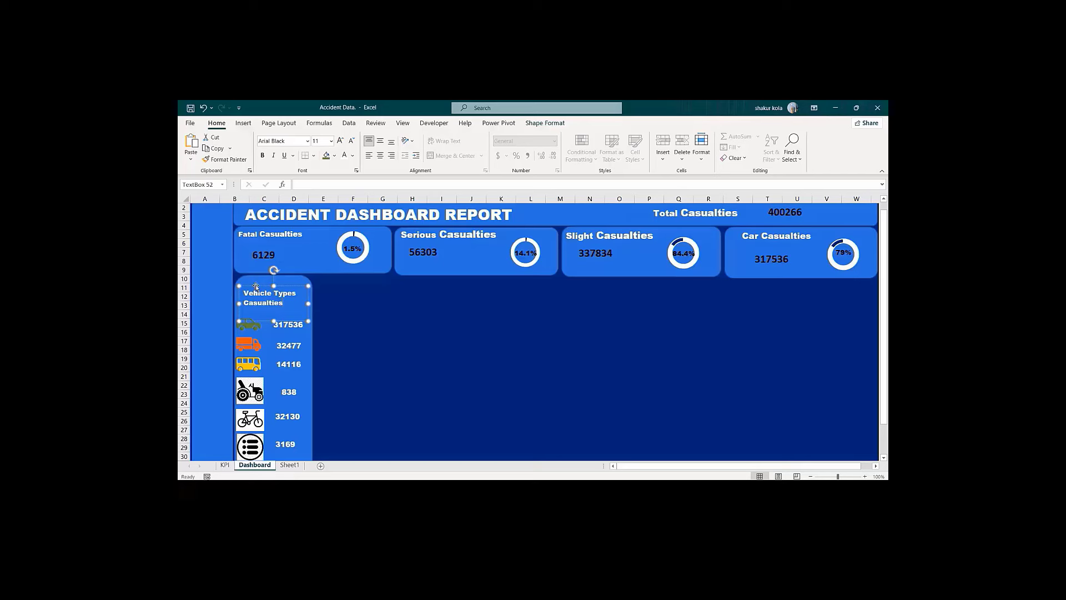
pyautogui.moveTo(256, 287); pyautogui.dragTo(255, 281)
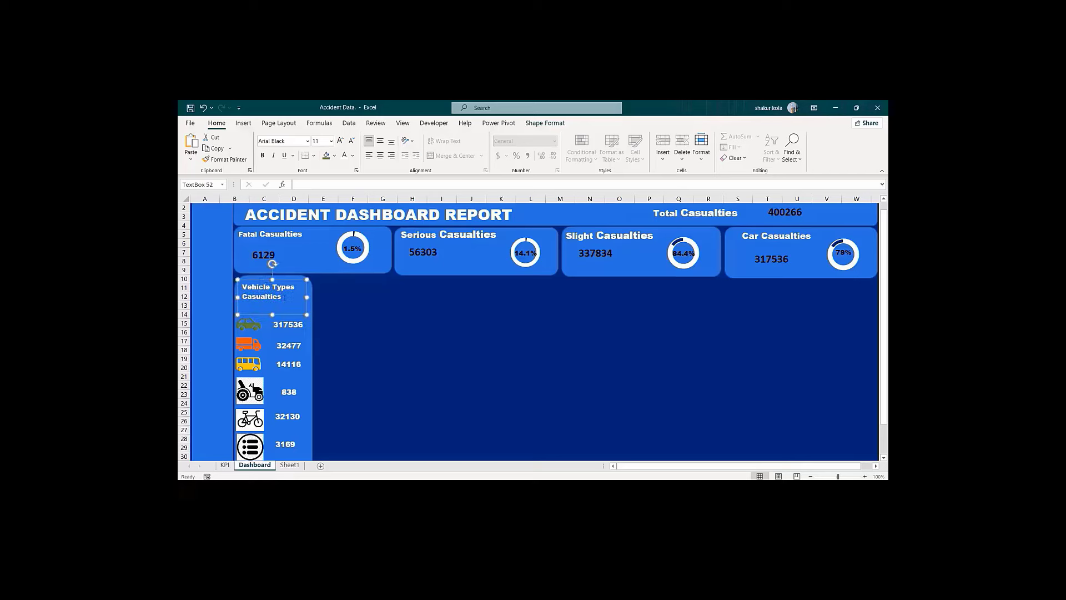
# Step: Make the Vehicle Types Casualties heading bold at font size 12
pyautogui.tripleClick(266, 296)
pyautogui.click(263, 156)
pyautogui.click(341, 141)
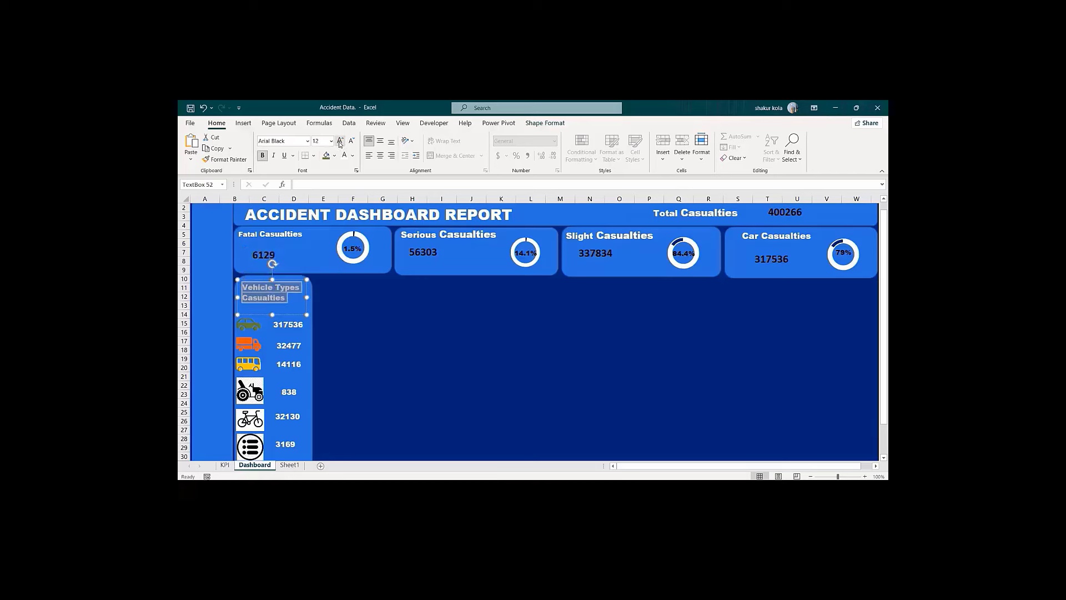
pyautogui.click(340, 141)
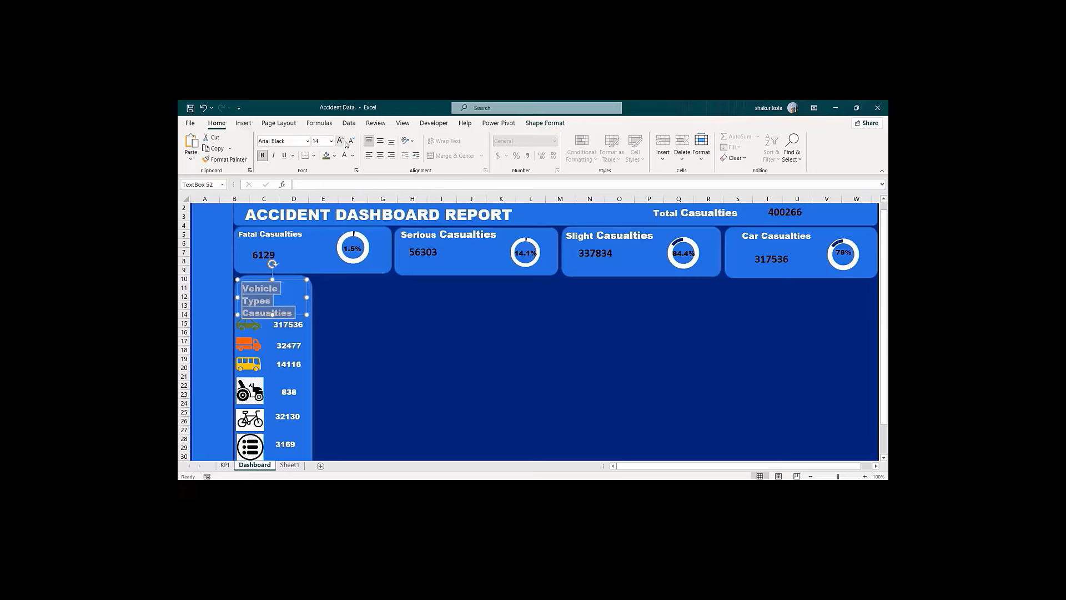
pyautogui.click(352, 142)
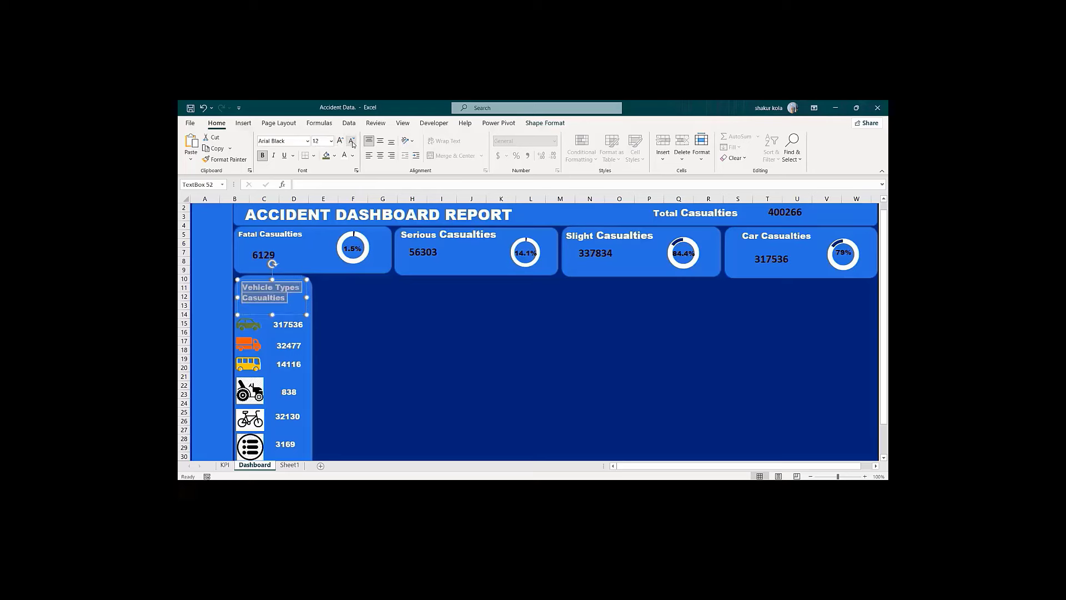
pyautogui.click(396, 309)
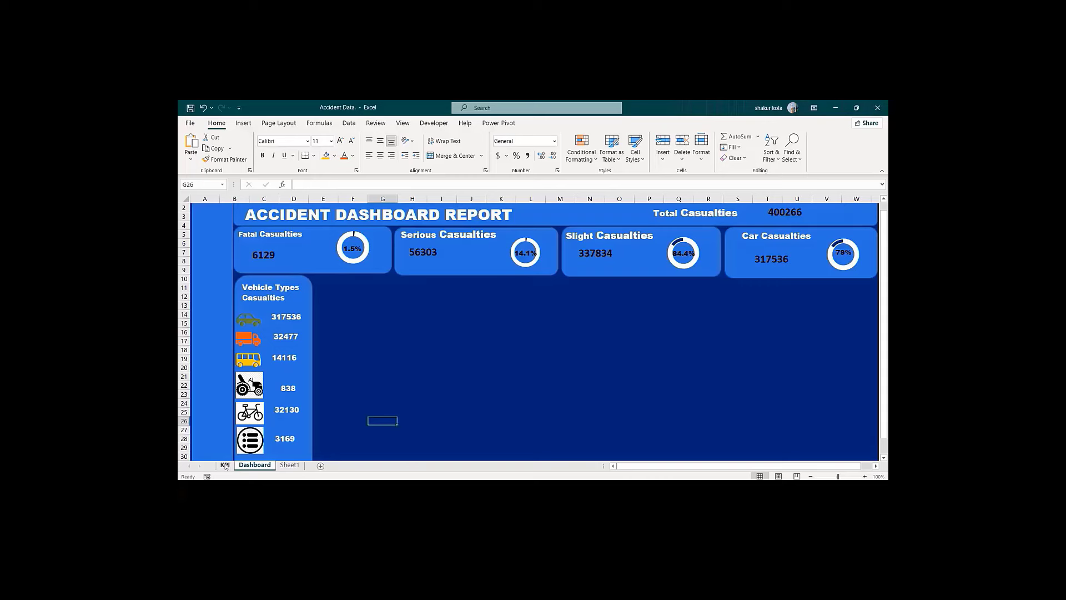
# Step: Copy the accident-severity PivotTable on the KPI sheet to cell E27
pyautogui.click(224, 465)
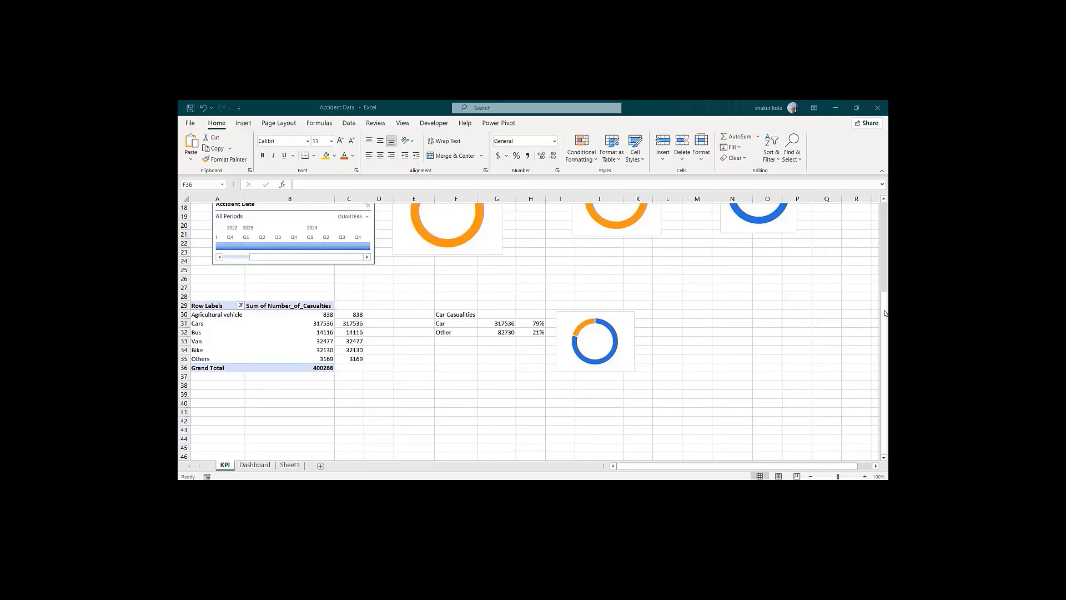
pyautogui.scroll(6, 885, 245)
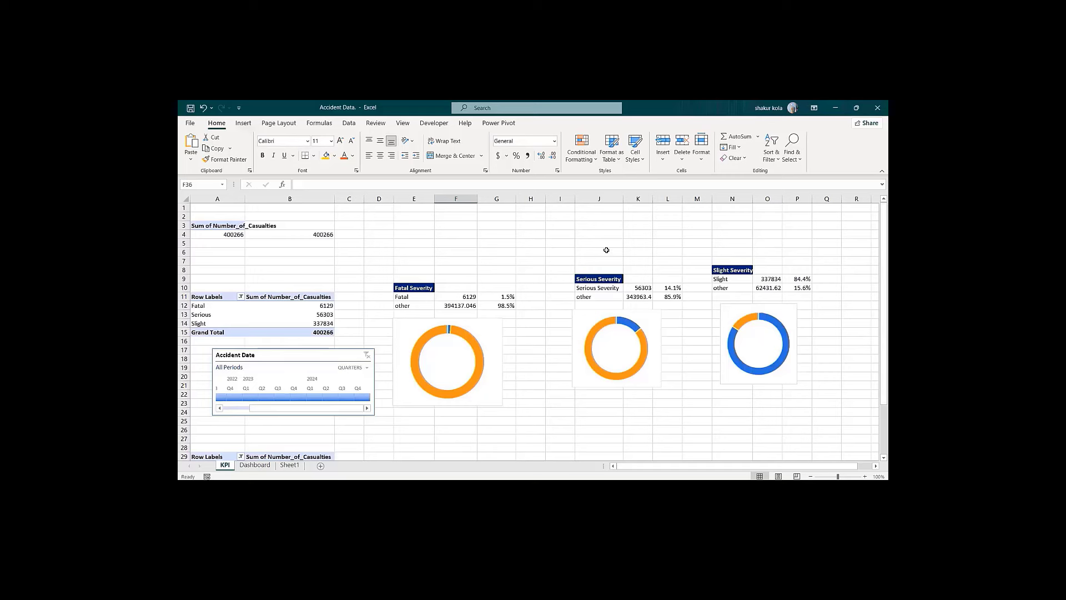
pyautogui.click(206, 298)
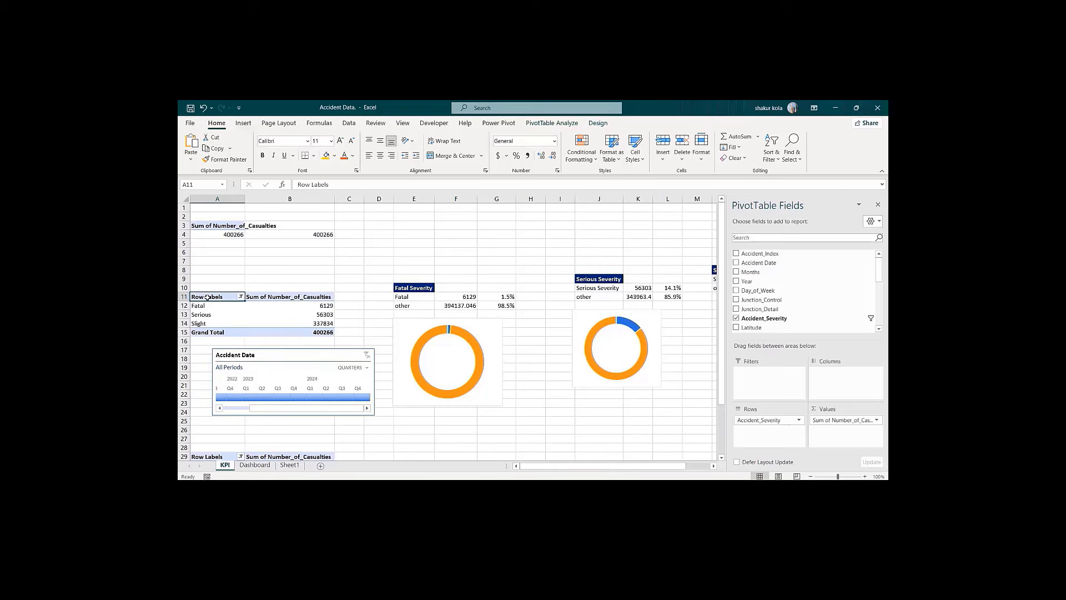
pyautogui.hotkey('ctrl', 'shift', 'Down')
pyautogui.hotkey('ctrl', 'shift', 'Right')
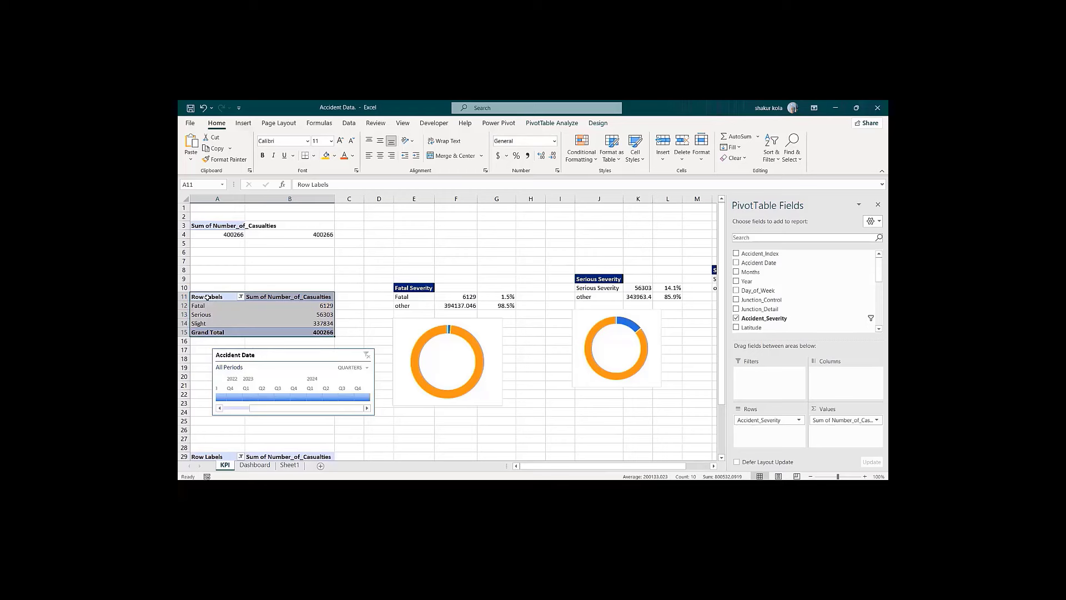
pyautogui.hotkey('ctrl', 'c')
pyautogui.click(413, 436)
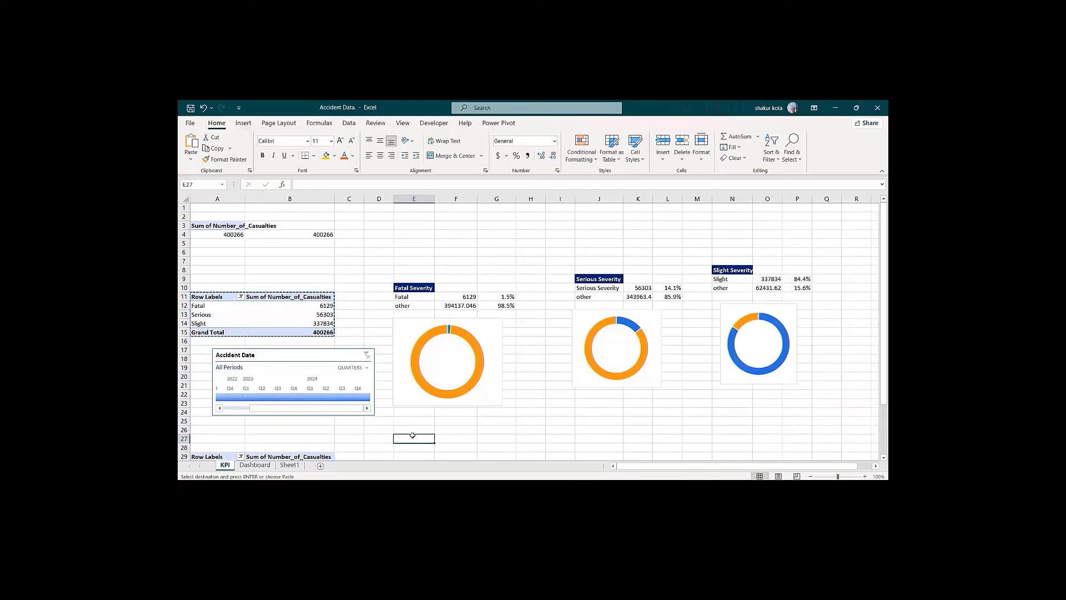
pyautogui.hotkey('ctrl', 'v')
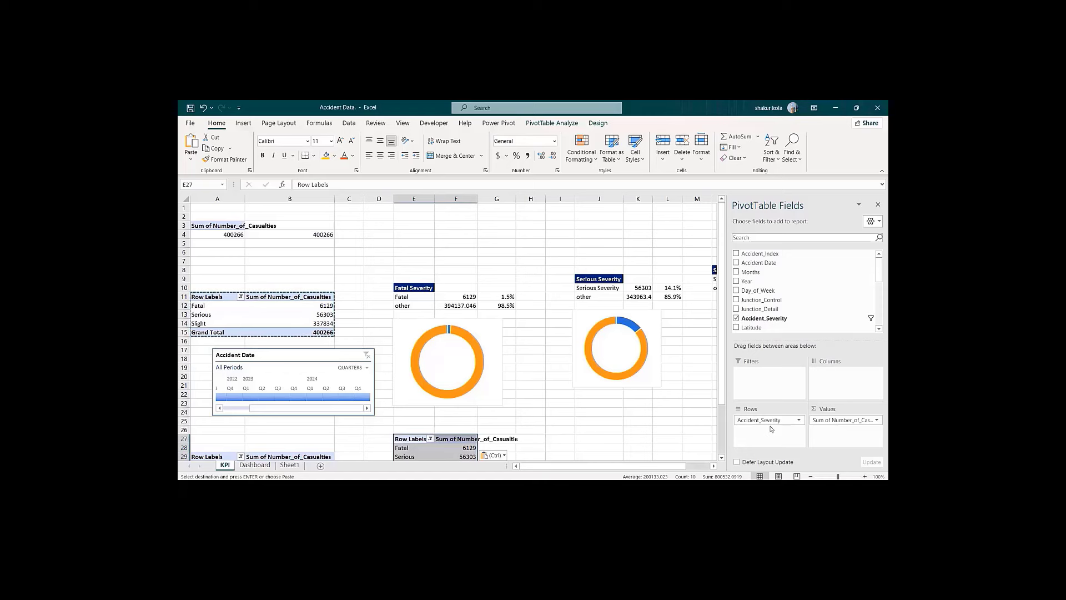
# Step: Try to replace Accident_Severity with Months in the rows of the copied PivotTable, and undo the copy at E27
pyautogui.moveTo(771, 428); pyautogui.dragTo(766, 293)
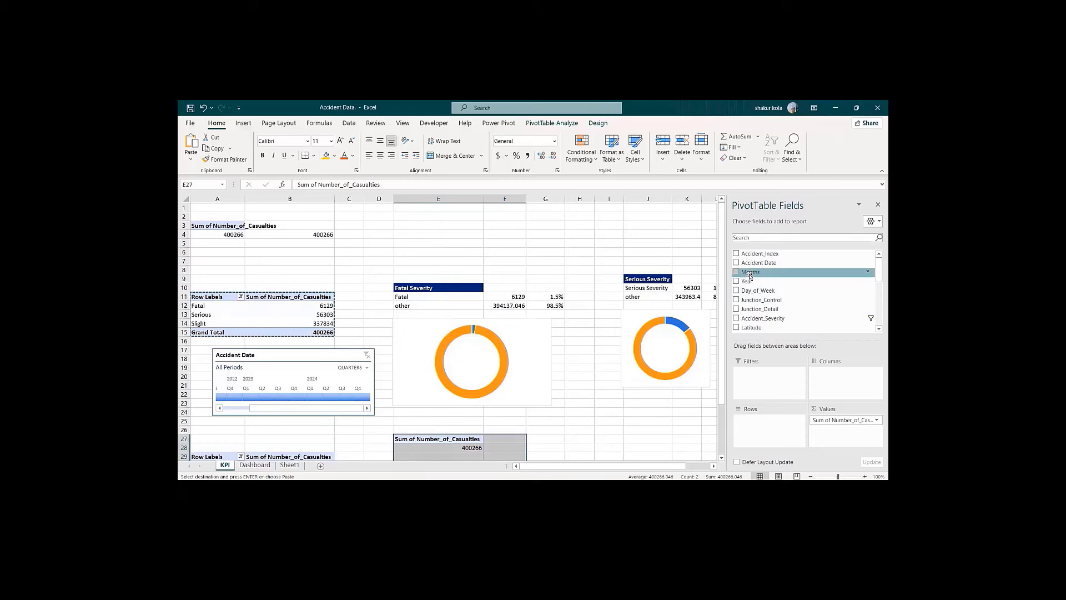
pyautogui.moveTo(749, 278); pyautogui.dragTo(772, 428)
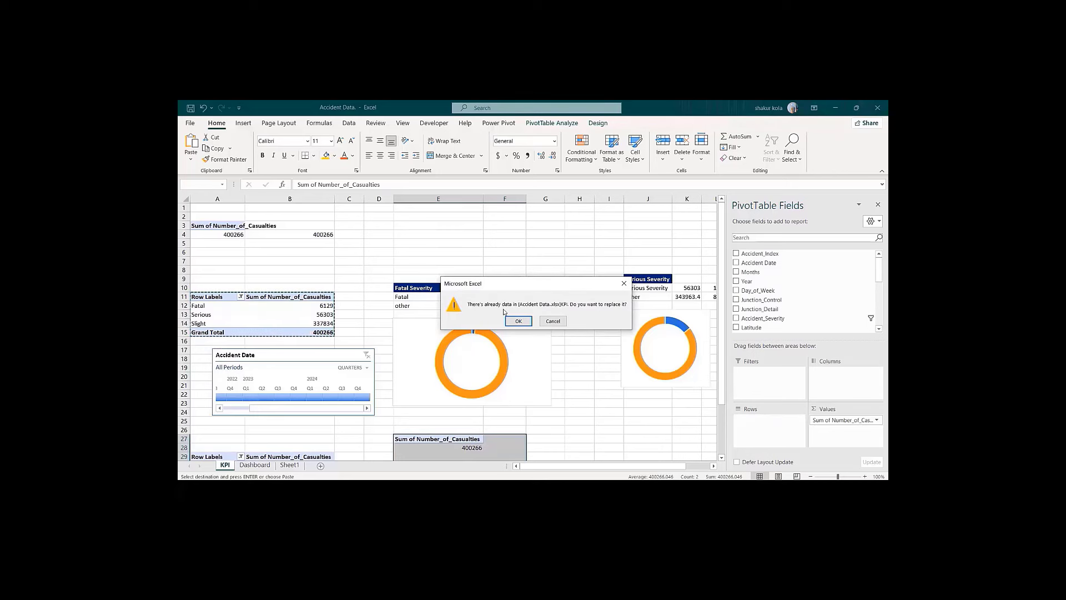
pyautogui.click(543, 325)
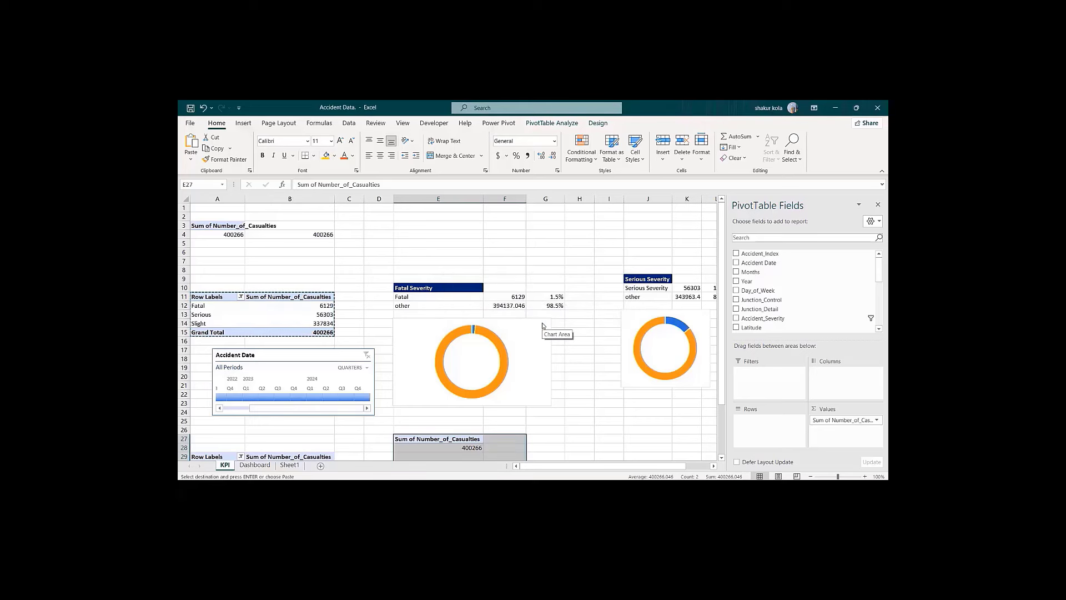
pyautogui.hotkey('ctrl', 'z')
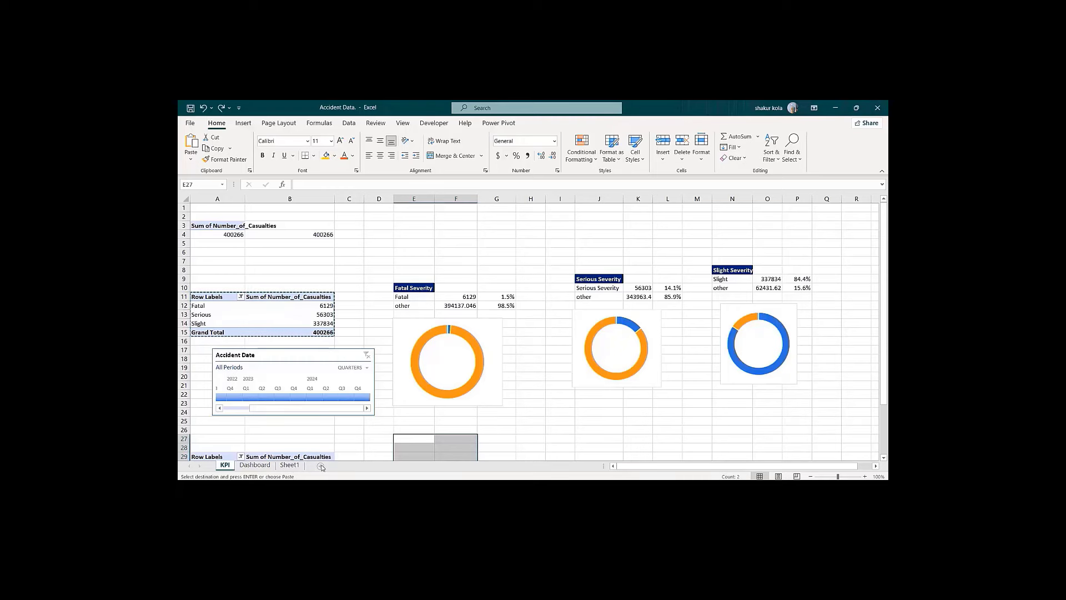
# Step: Create a PivotTable from the accident data in Sheet1 on a new worksheet
pyautogui.click(290, 465)
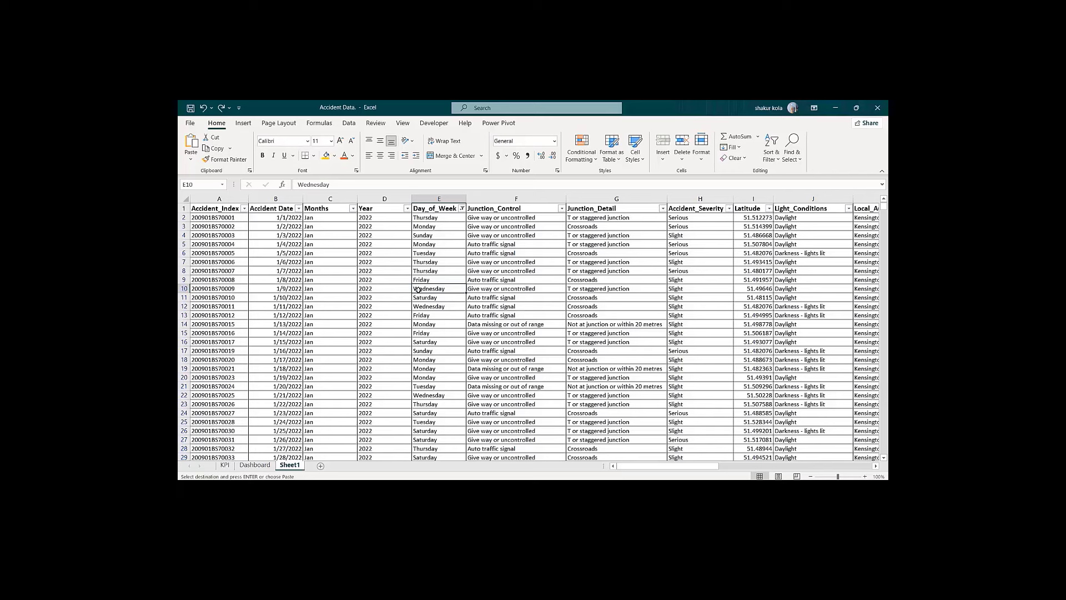
pyautogui.click(361, 280)
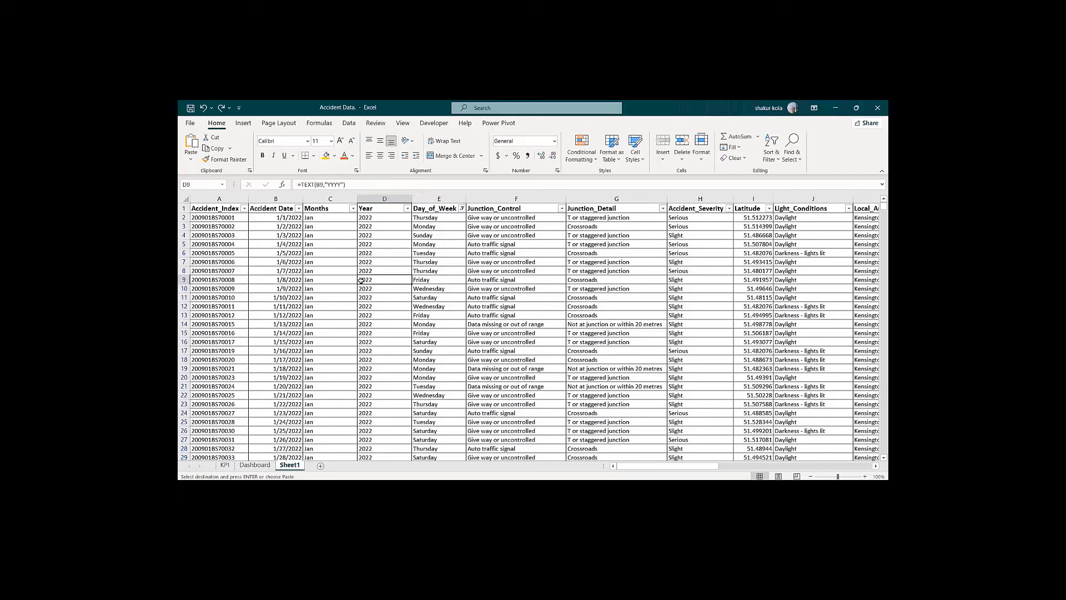
pyautogui.click(244, 123)
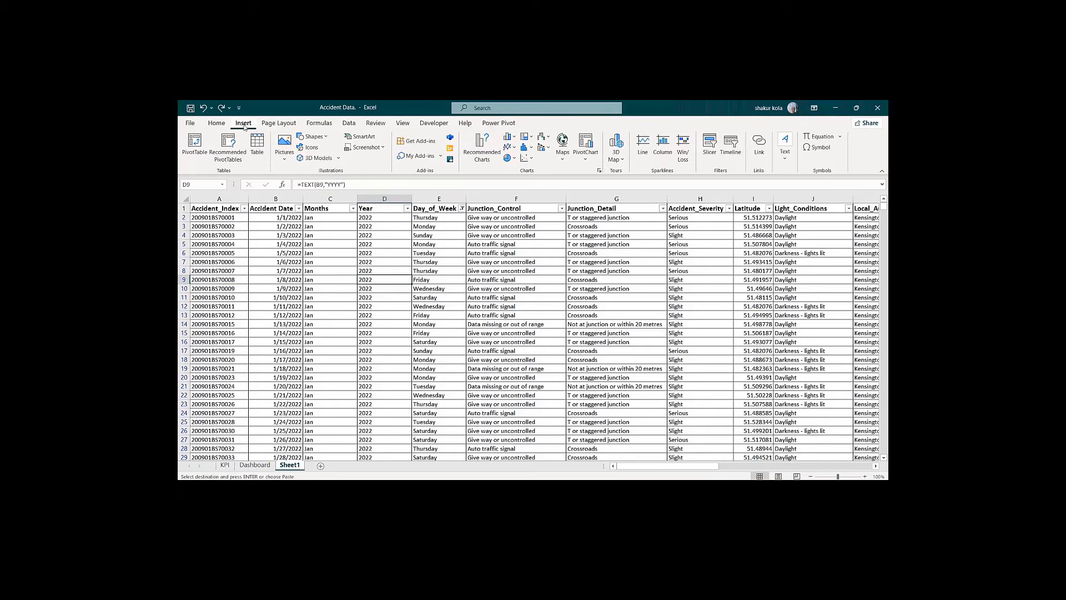
pyautogui.click(195, 144)
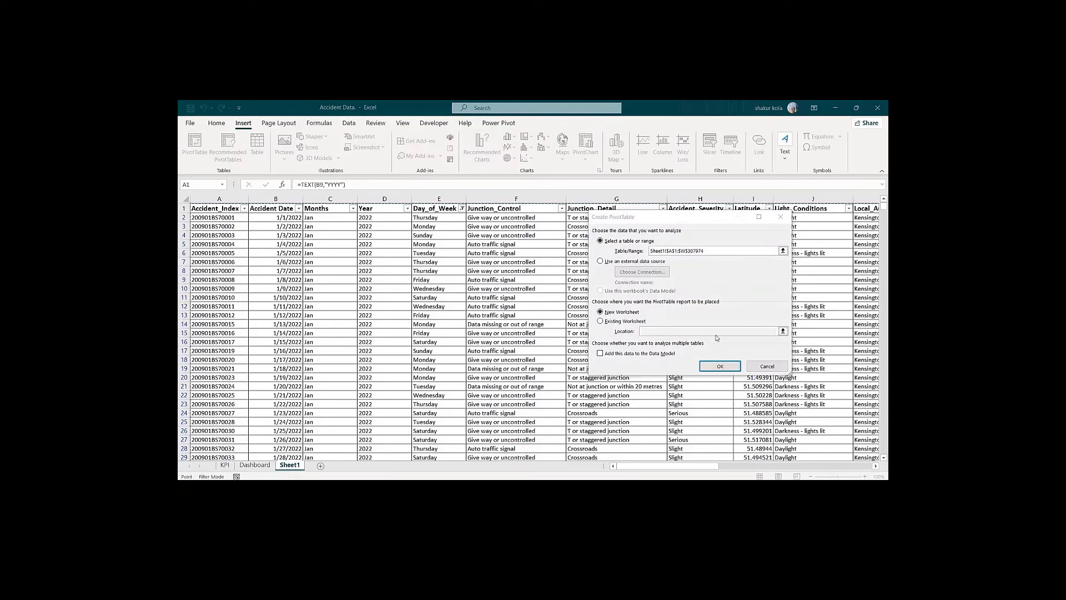
pyautogui.click(716, 367)
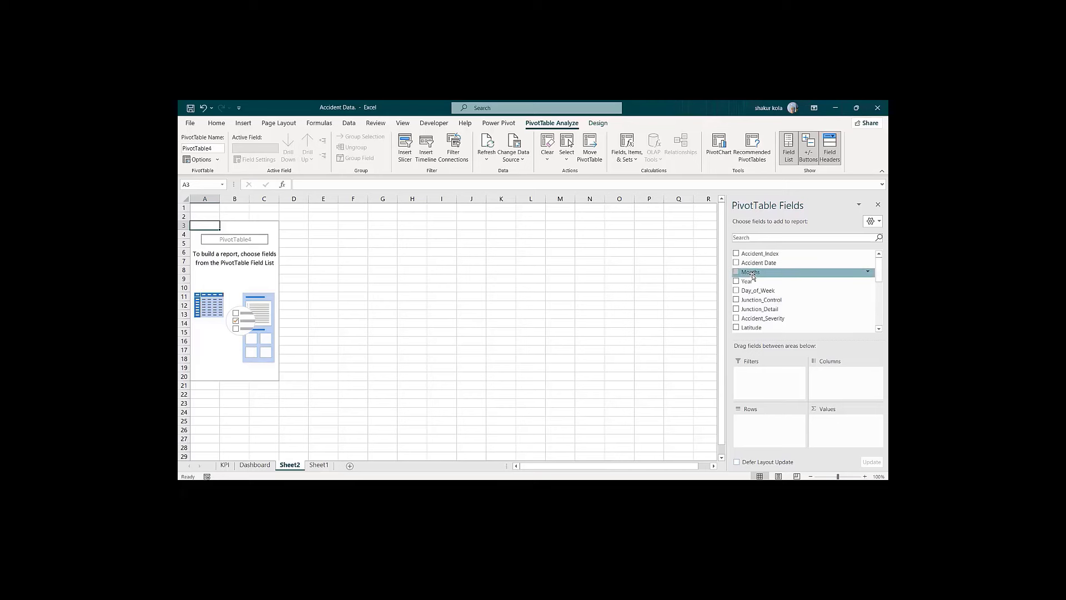
# Step: Lay out the new PivotTable with Months as rows, the sum of Number_of_Casualties as values and Year as the filter
pyautogui.moveTo(753, 276); pyautogui.dragTo(765, 435)
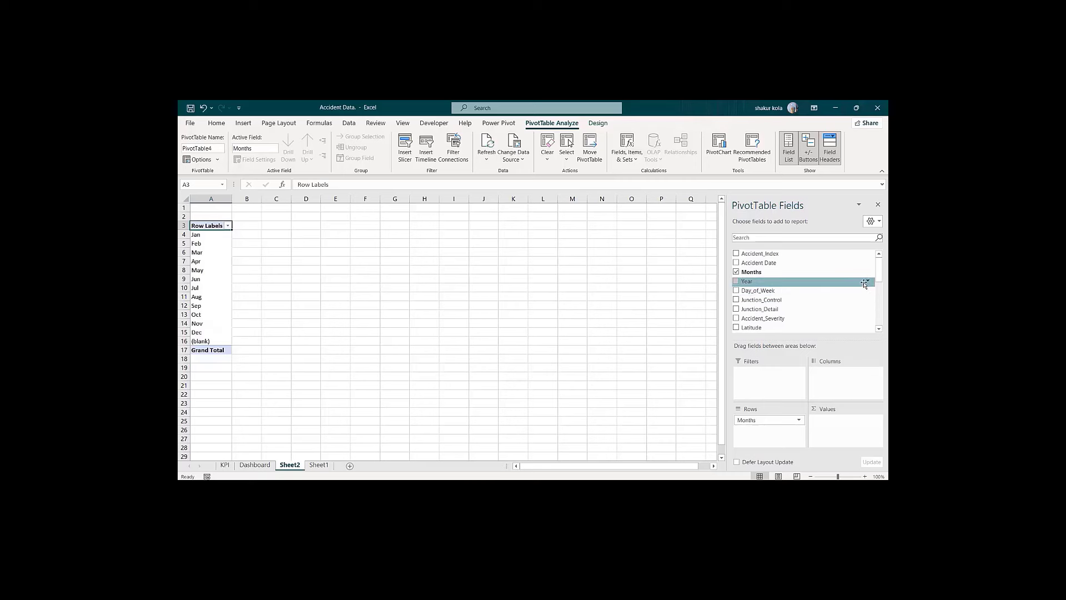
pyautogui.moveTo(880, 272); pyautogui.dragTo(877, 294)
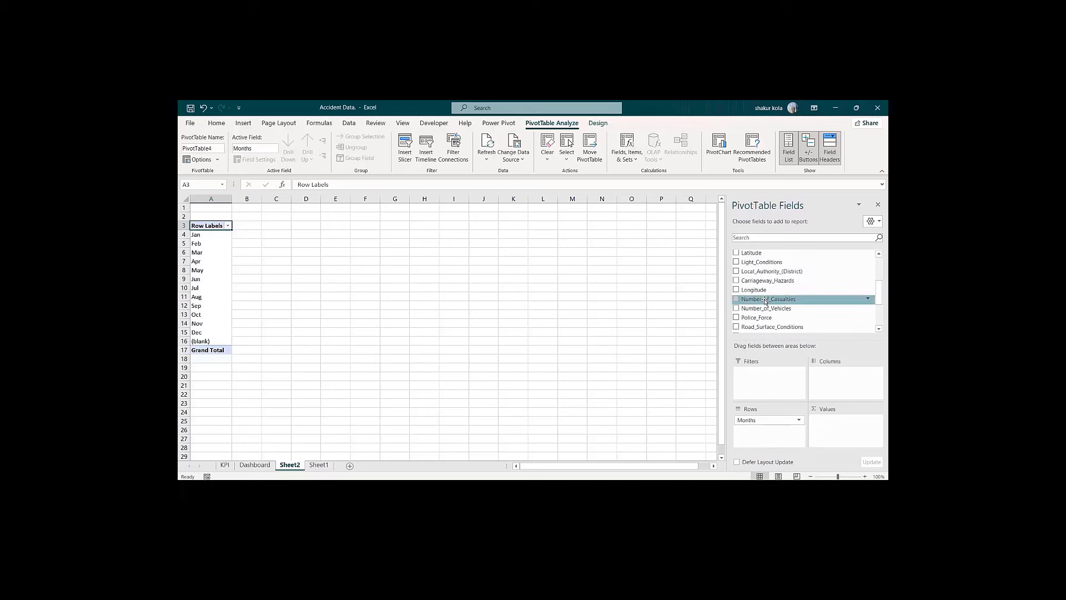
pyautogui.moveTo(766, 300); pyautogui.dragTo(849, 440)
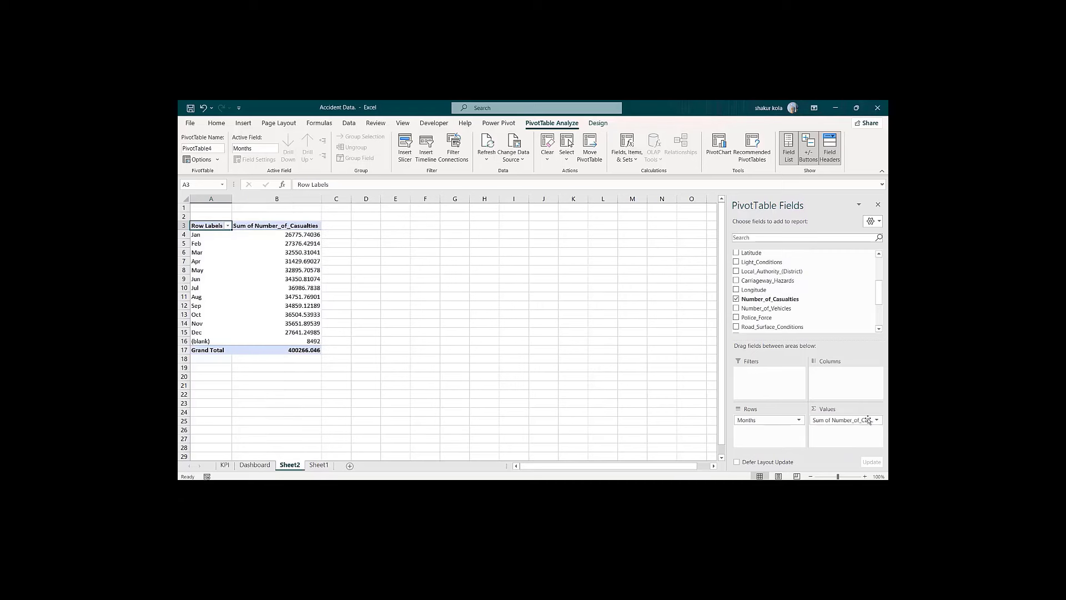
pyautogui.scroll(3, 874, 279)
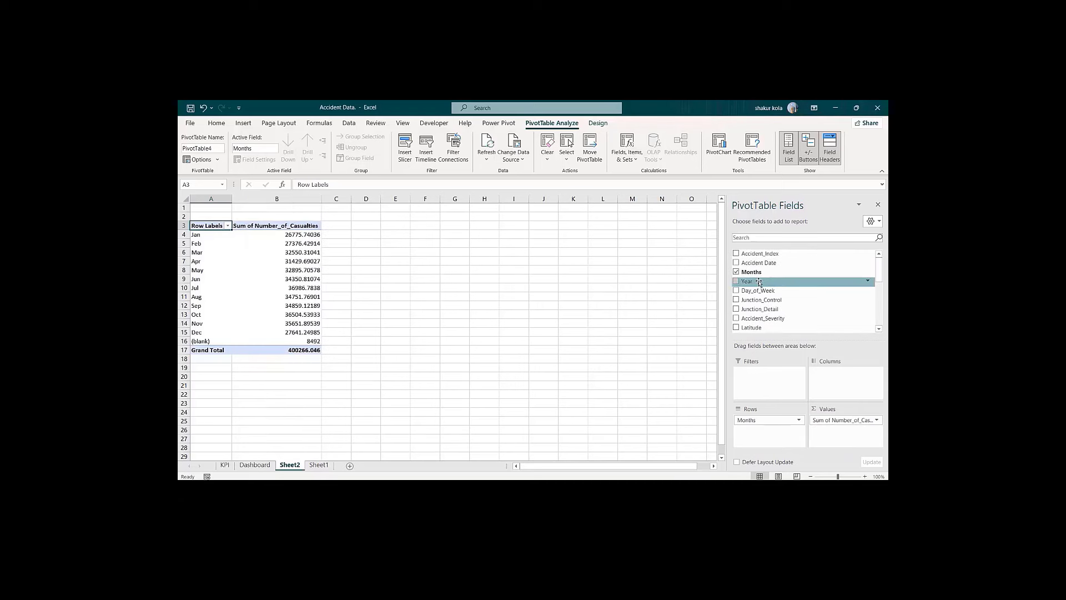
pyautogui.moveTo(758, 283); pyautogui.dragTo(775, 388)
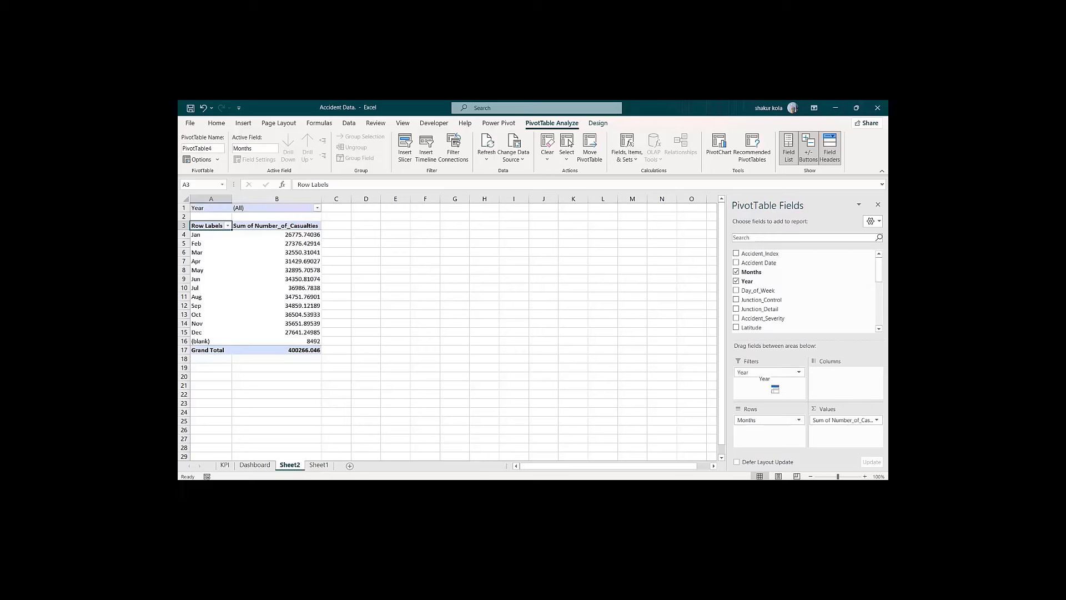
# Step: Format the January to December casualty sums in B4:B15 as numbers without decimal places
pyautogui.click(289, 234)
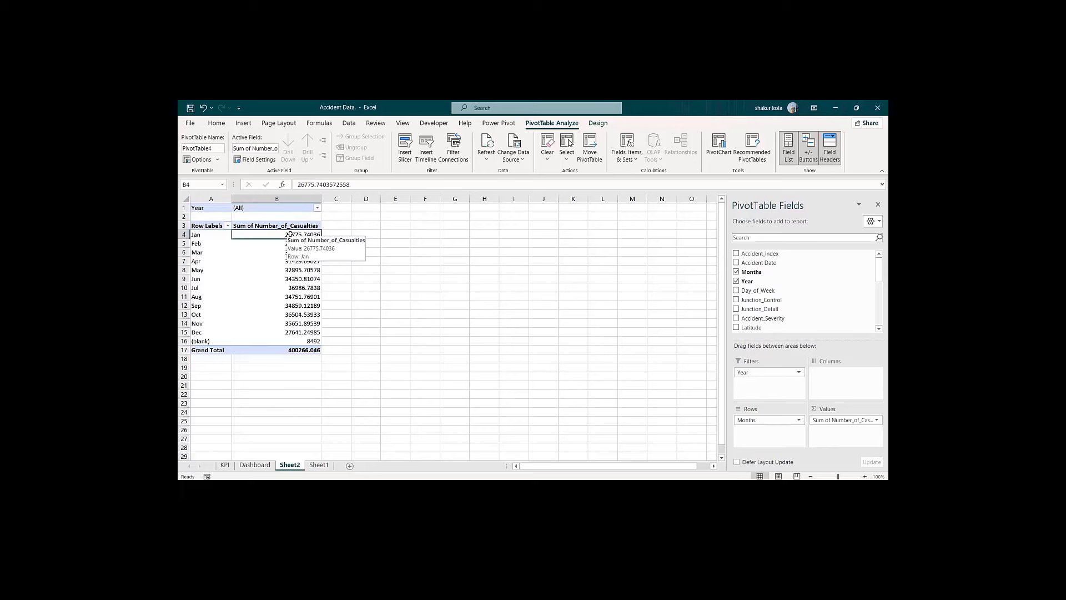
pyautogui.hotkey('shift', 'Down')
pyautogui.hotkey('shift', 'Down')
pyautogui.hotkey('shift', 'Down')
pyautogui.hotkey('shift', 'Down')
pyautogui.hotkey('shift', 'Down')
pyautogui.hotkey('shift', 'Down')
pyautogui.hotkey('shift', 'Down')
pyautogui.hotkey('shift', 'Down')
pyautogui.hotkey('shift', 'Down')
pyautogui.hotkey('shift', 'Down')
pyautogui.hotkey('shift', 'Down')
pyautogui.hotkey('shift', 'Down')
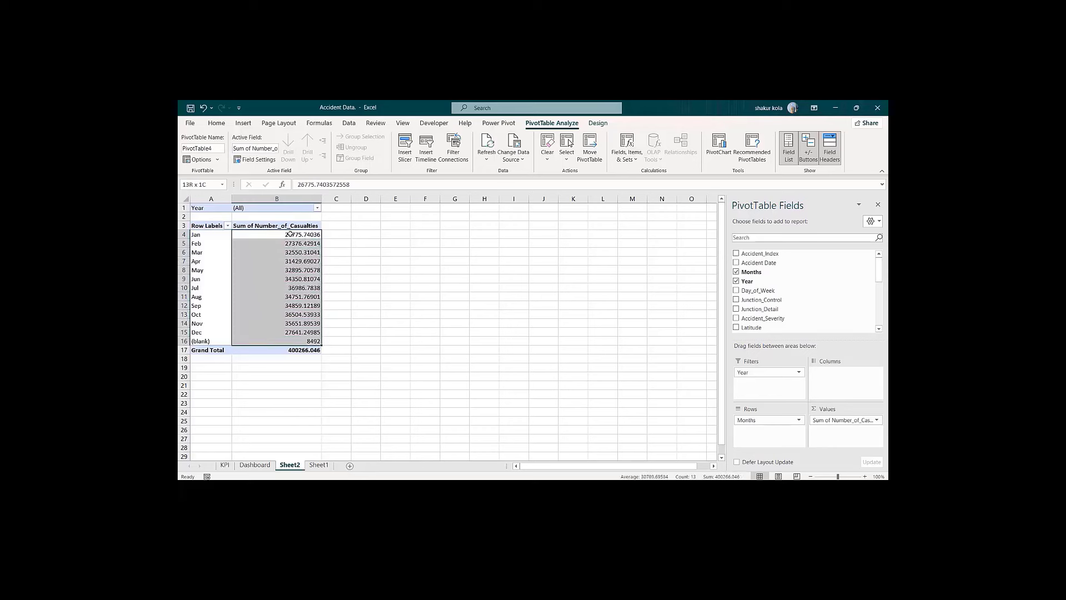
pyautogui.hotkey('shift', 'Up')
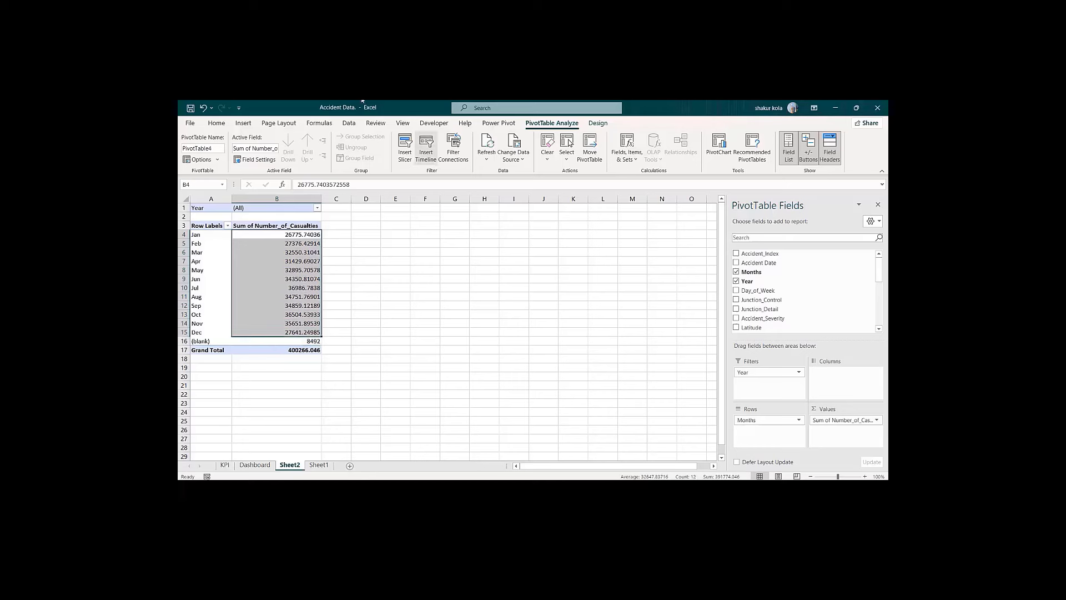
pyautogui.click(217, 123)
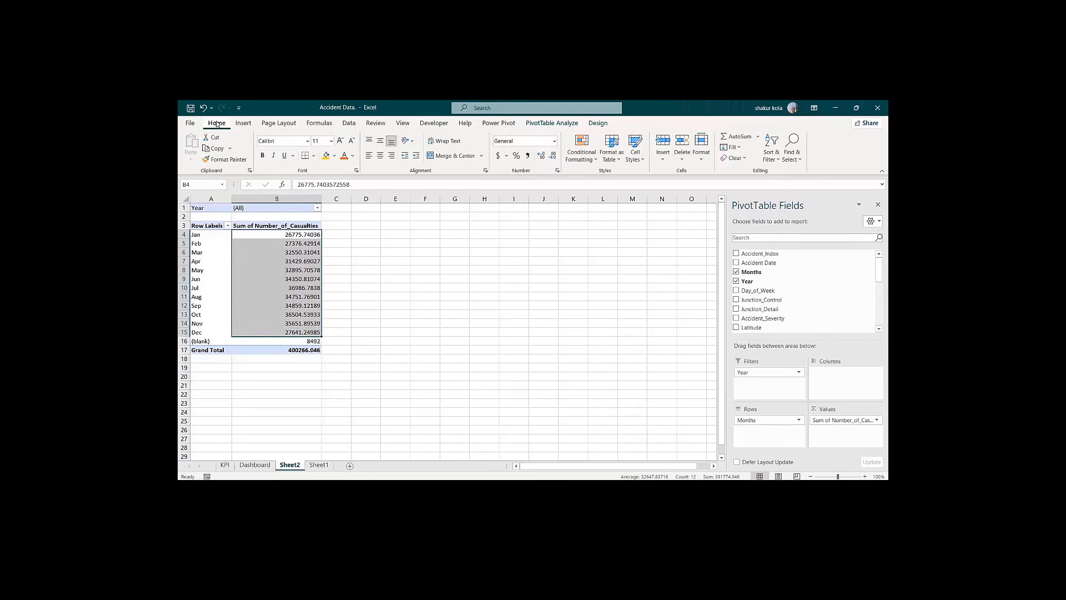
pyautogui.click(555, 156)
pyautogui.click(556, 156)
pyautogui.click(556, 156)
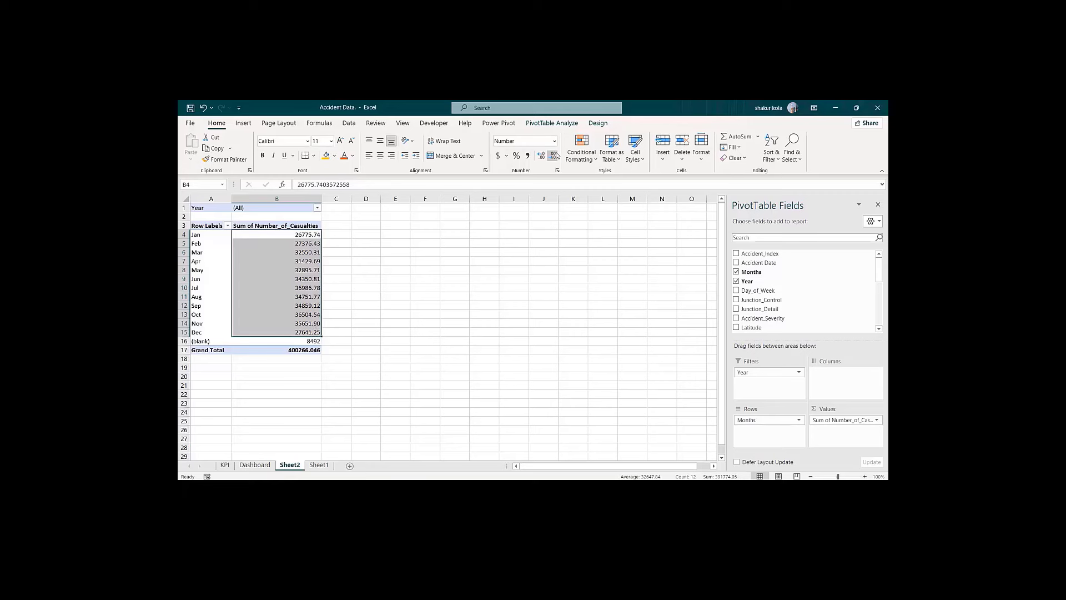
pyautogui.click(556, 156)
pyautogui.click(555, 156)
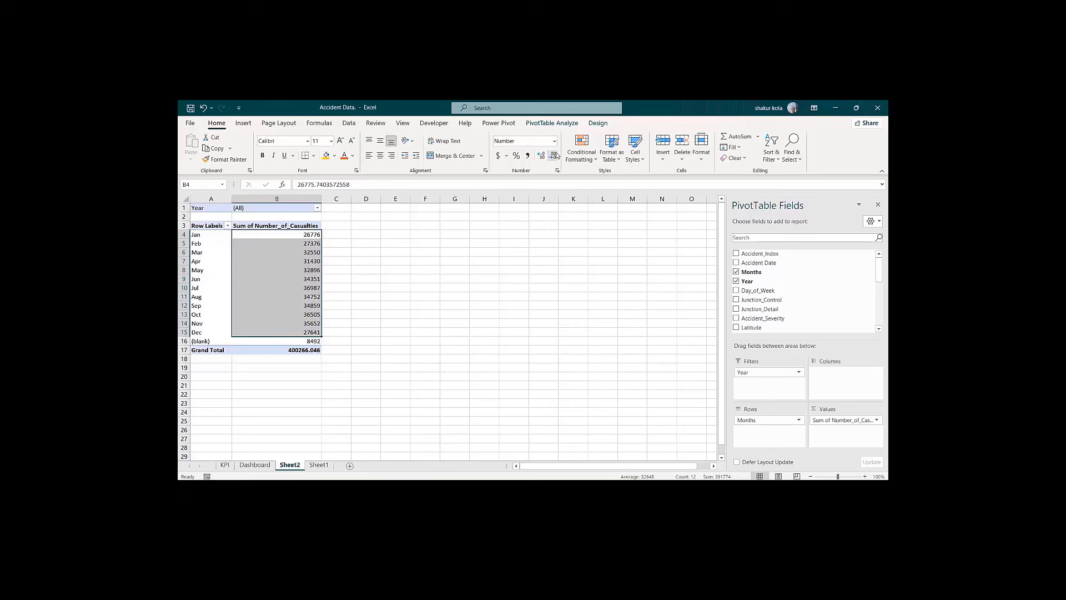
pyautogui.click(428, 322)
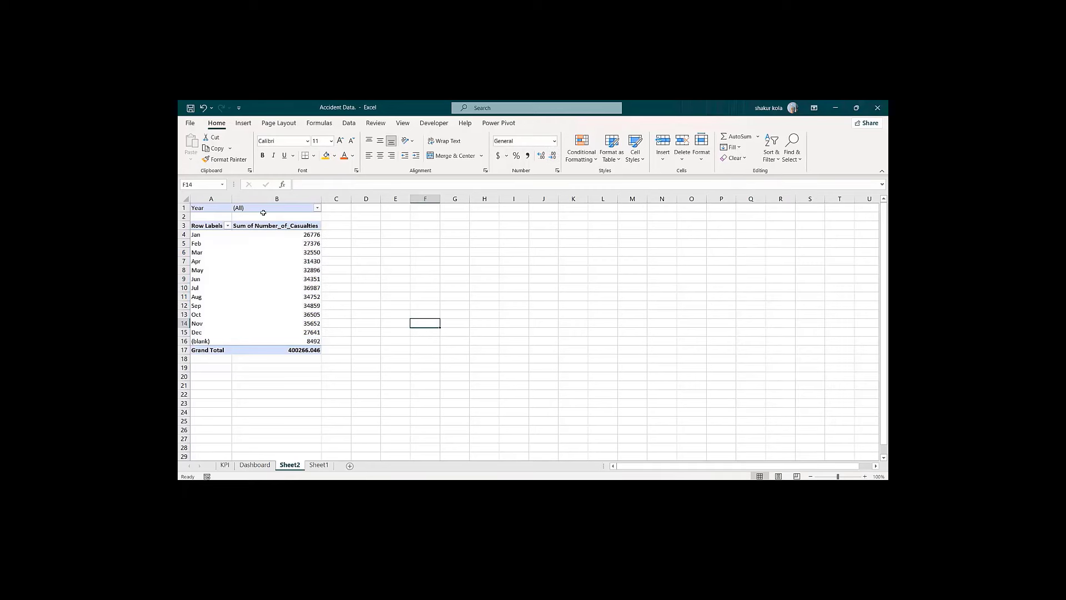
# Step: Filter the monthly PivotTable to Year 2022 and show its grand total without decimal places
pyautogui.click(318, 208)
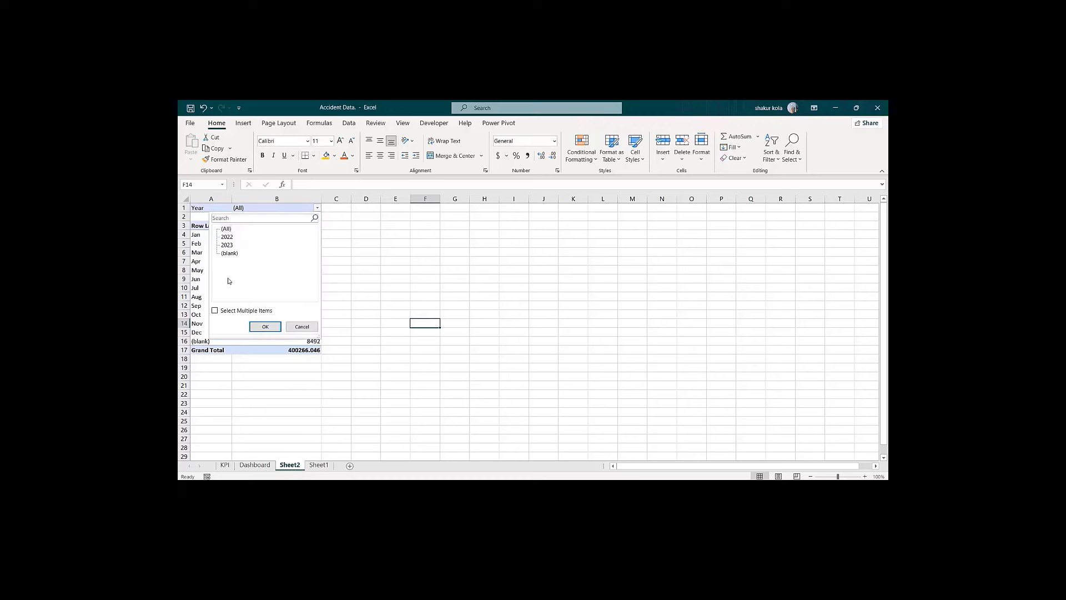
pyautogui.click(227, 237)
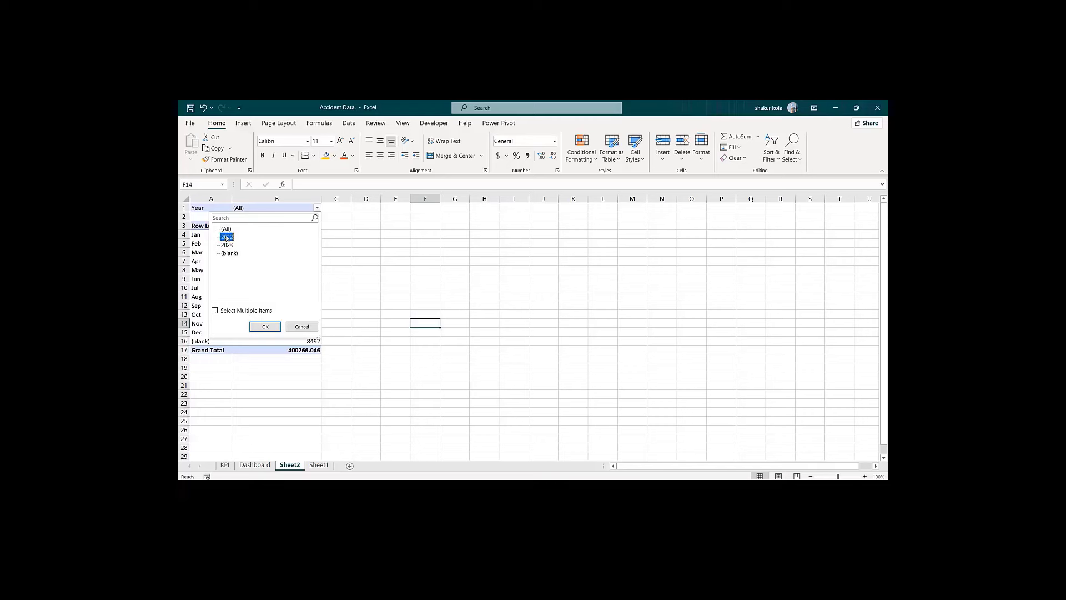
pyautogui.click(260, 327)
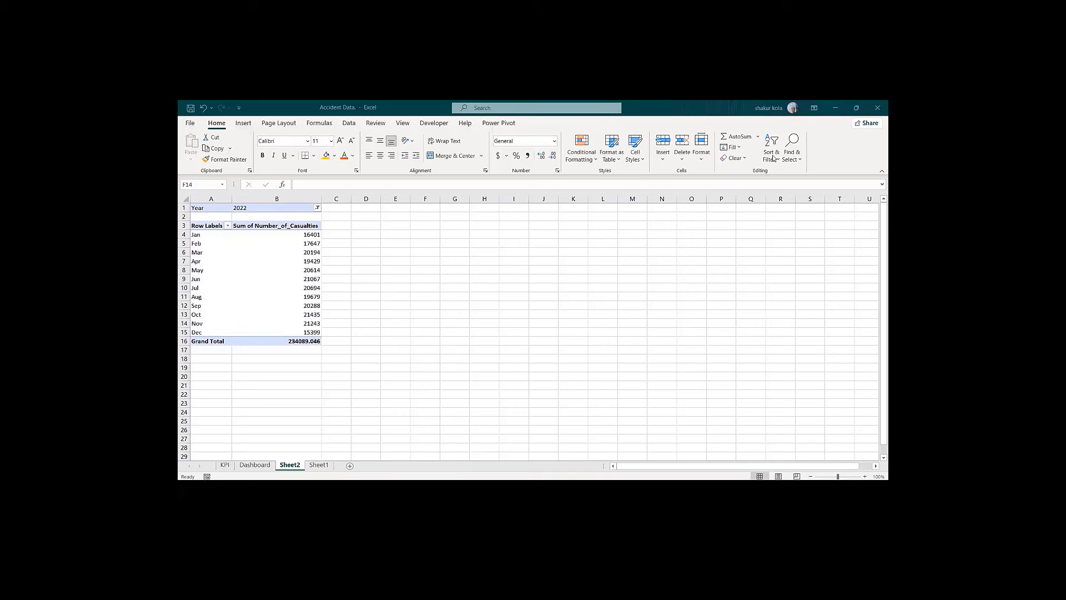
pyautogui.hotkey('ctrl', 'z')
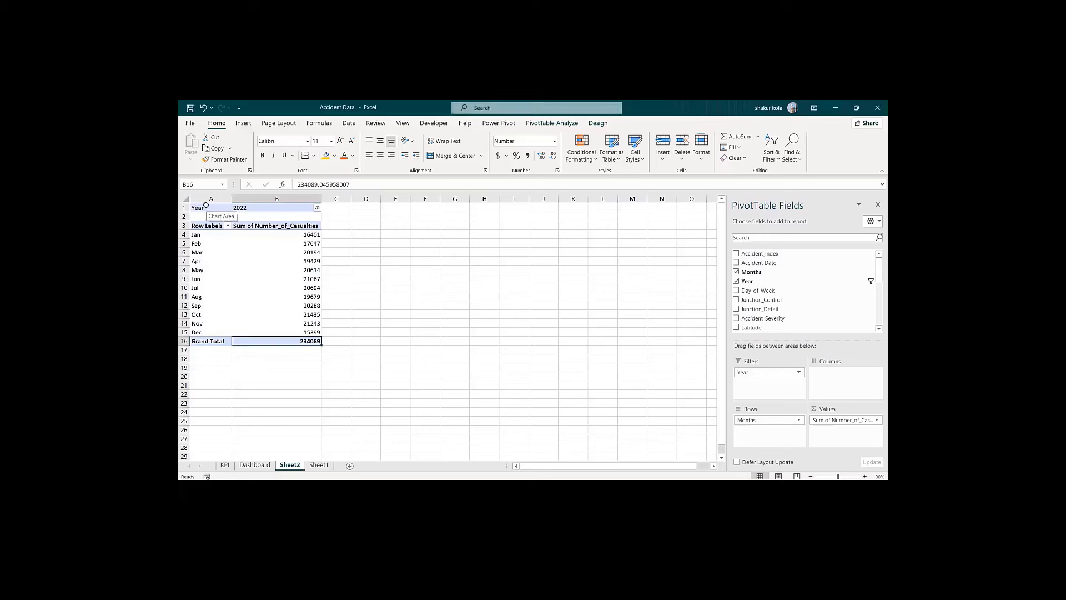
# Step: Copy the whole PivotTable in A1:B16 to cell E1 and fit columns E and F to their contents
pyautogui.click(207, 206)
pyautogui.hotkey('shift', 'Down')
pyautogui.hotkey('shift', 'Down')
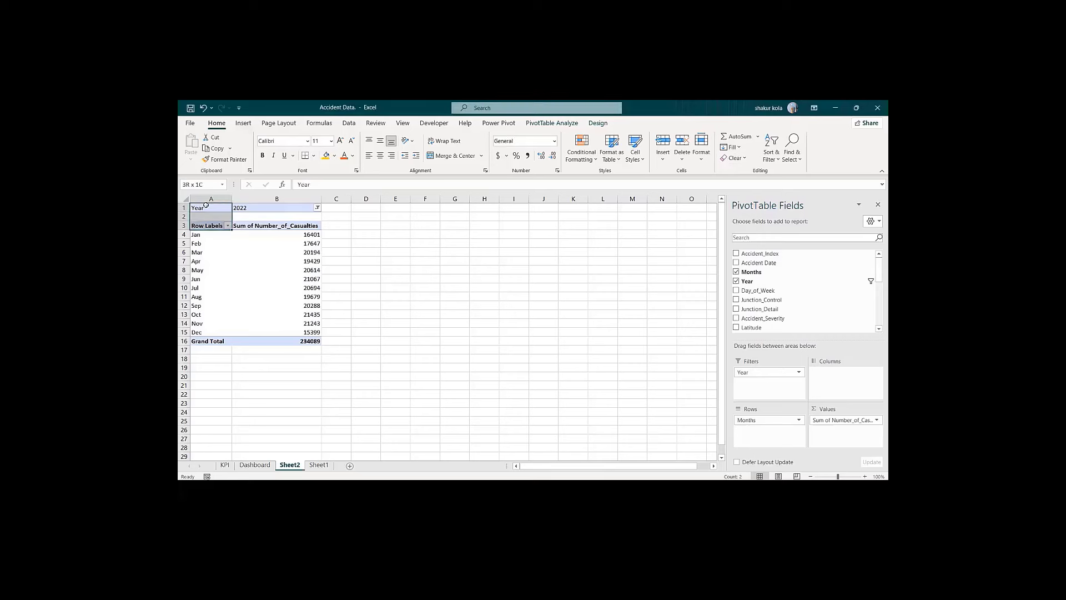
pyautogui.hotkey('ctrl', 'shift', 'Down')
pyautogui.hotkey('shift', 'Right')
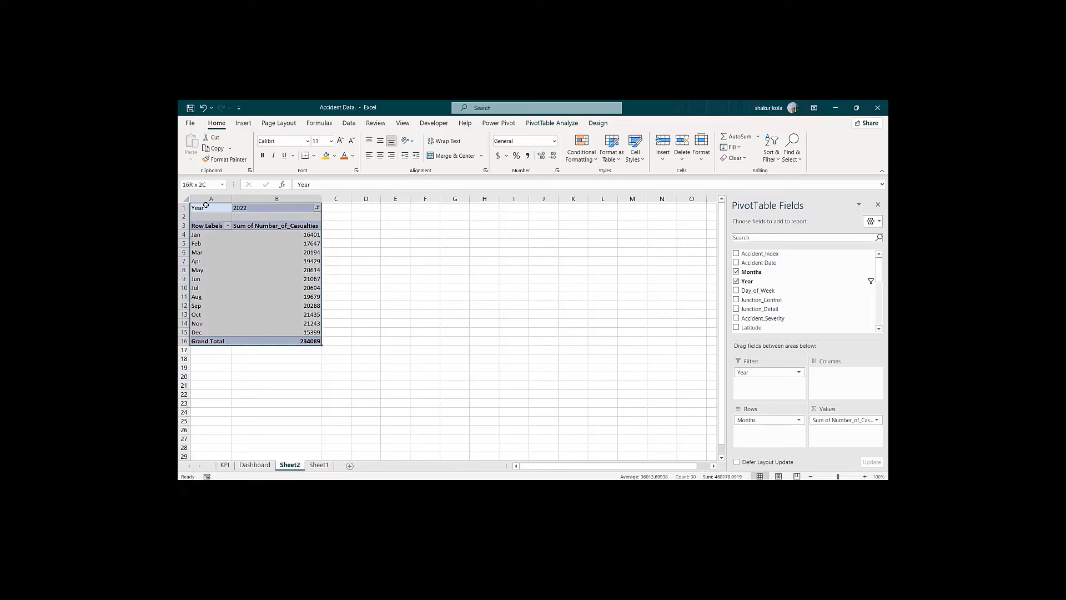
pyautogui.hotkey('shift', 'Left')
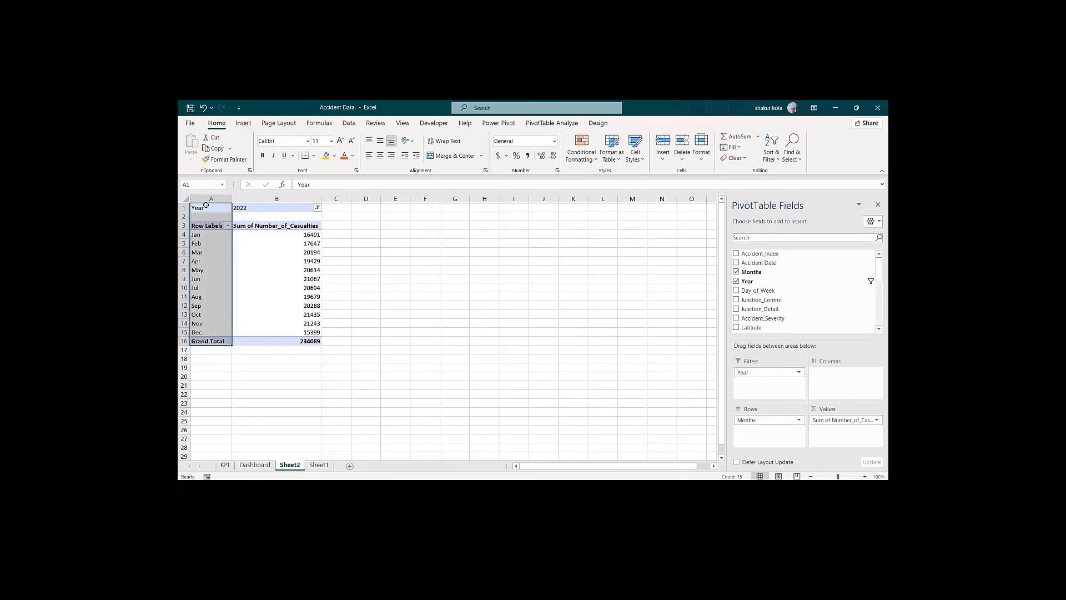
pyautogui.hotkey('shift', 'Right')
pyautogui.hotkey('ctrl', 'c')
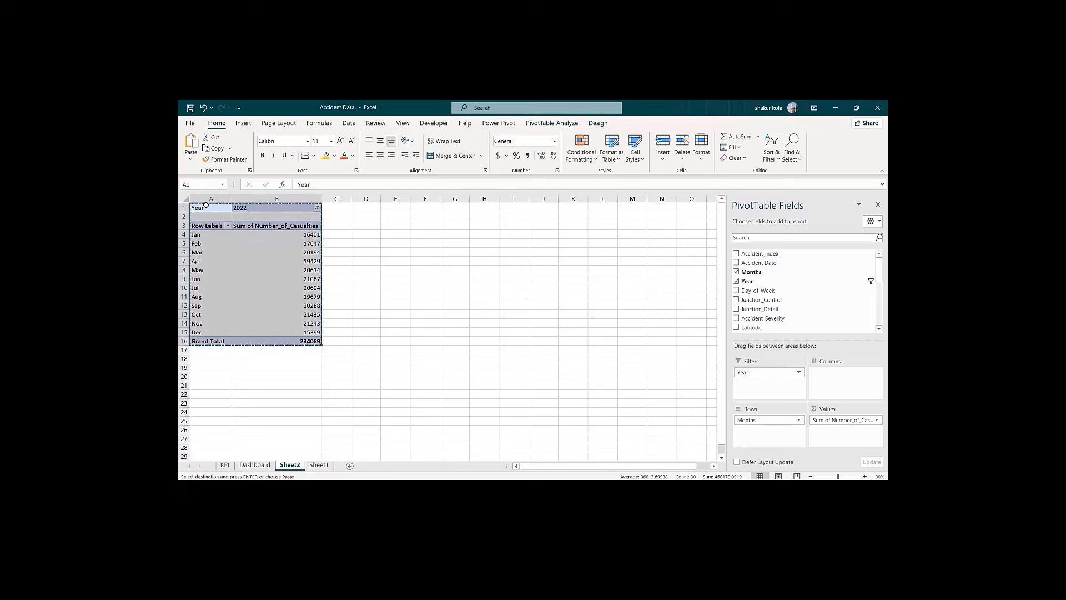
pyautogui.click(389, 207)
pyautogui.hotkey('ctrl', 'v')
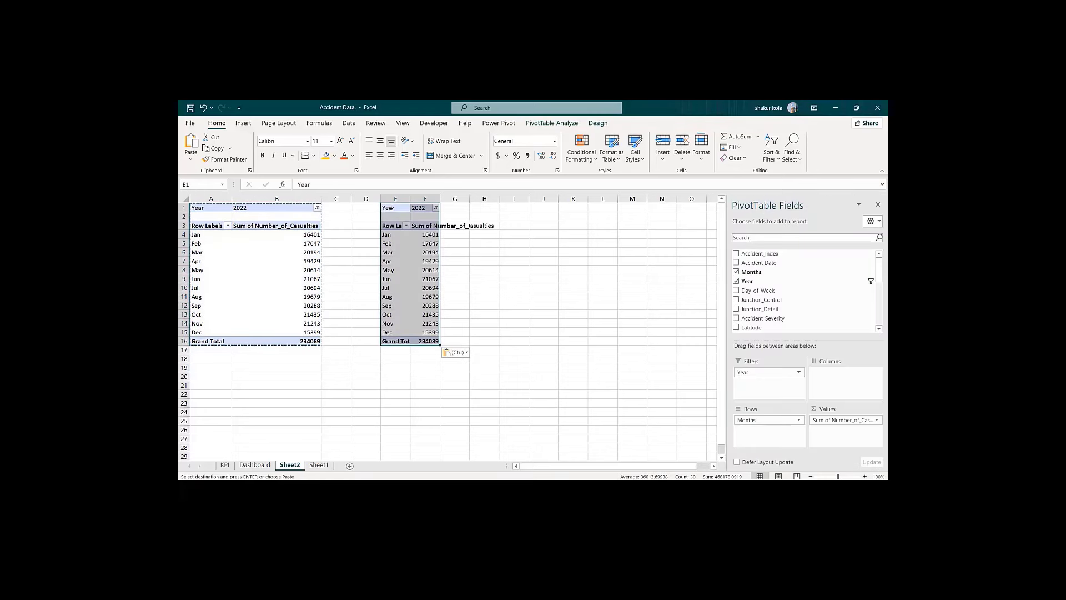
pyautogui.doubleClick(440, 199)
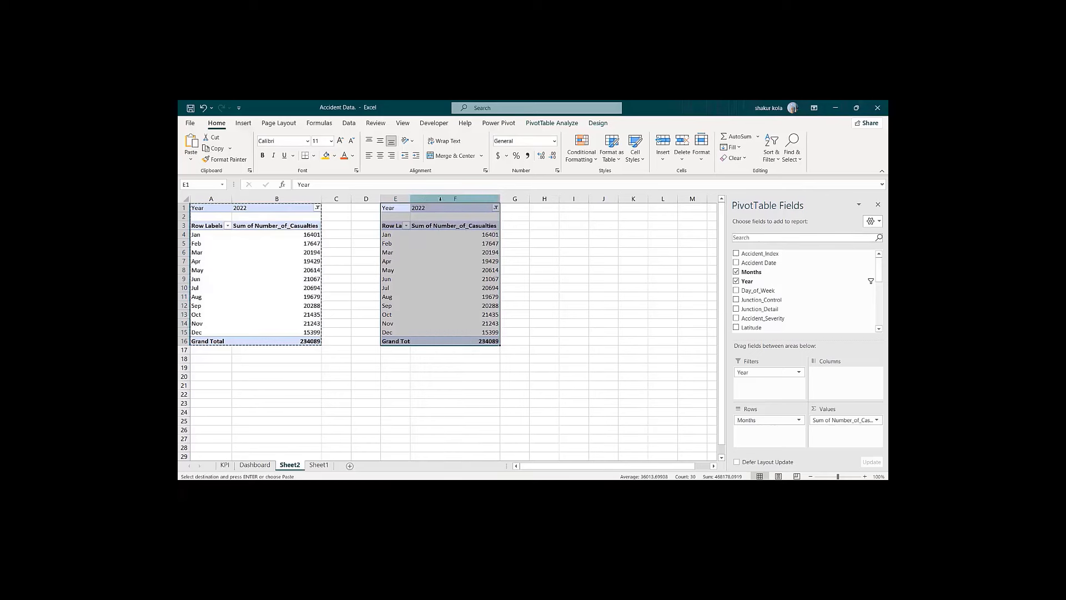
pyautogui.doubleClick(408, 199)
pyautogui.press('Escape')
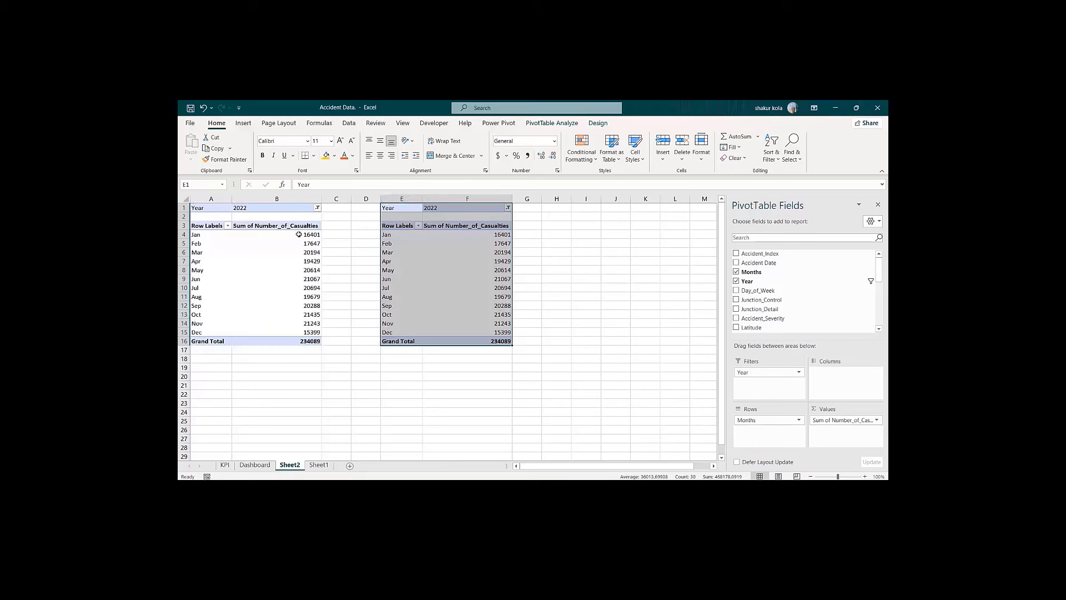
pyautogui.click(562, 321)
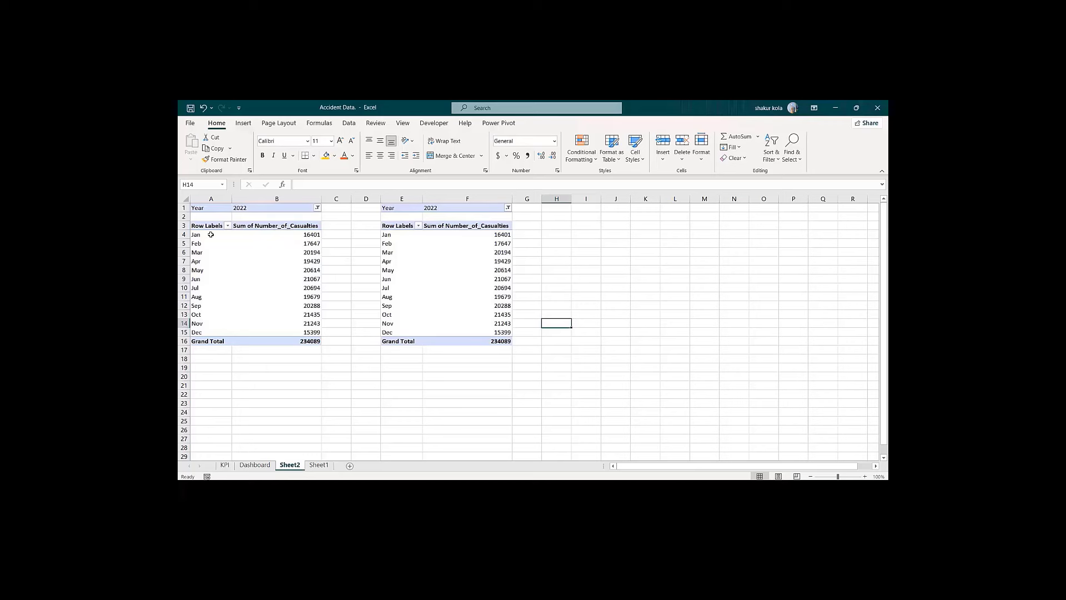
# Step: Set the Year filter of the copied PivotTable at E1 to 2023
pyautogui.click(508, 208)
pyautogui.click(418, 245)
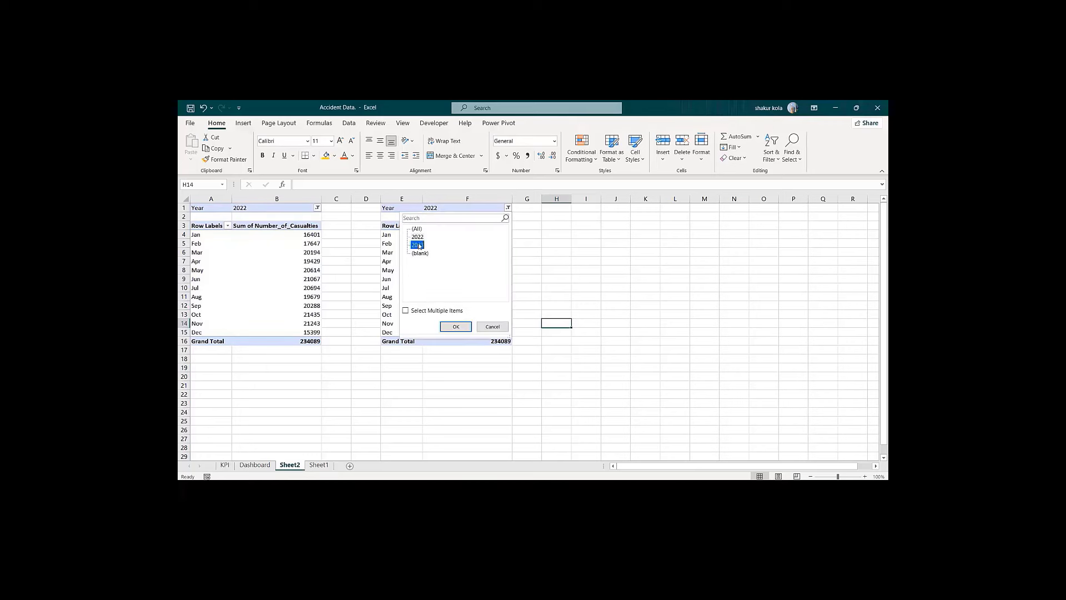
pyautogui.click(455, 327)
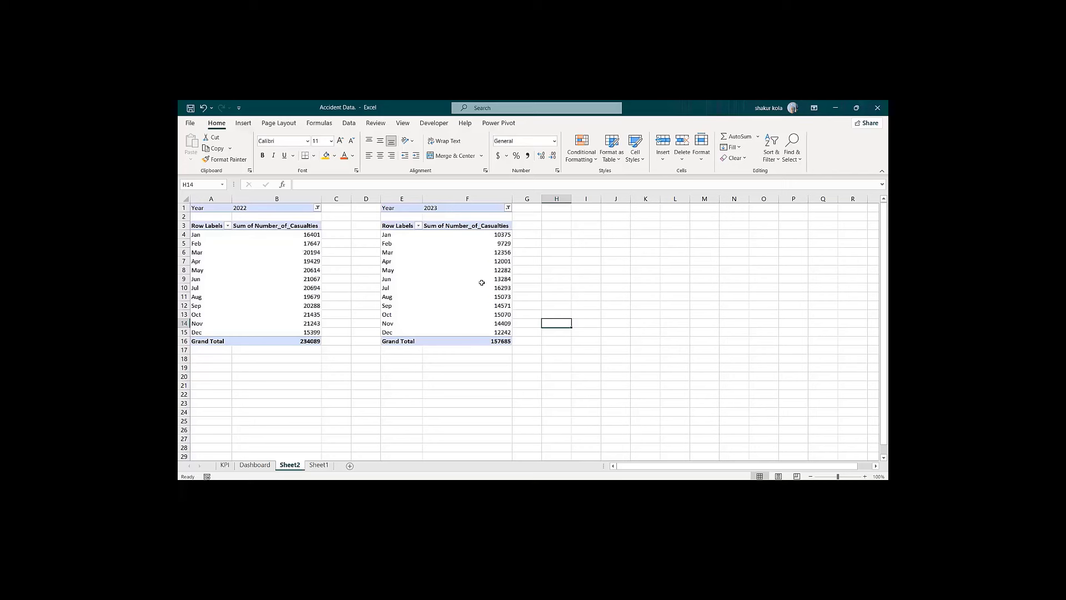
# Step: Enter the headers Months, 2022 and 2023 in cells H3, I3 and J3
pyautogui.moveTo(486, 283)
pyautogui.click(550, 227)
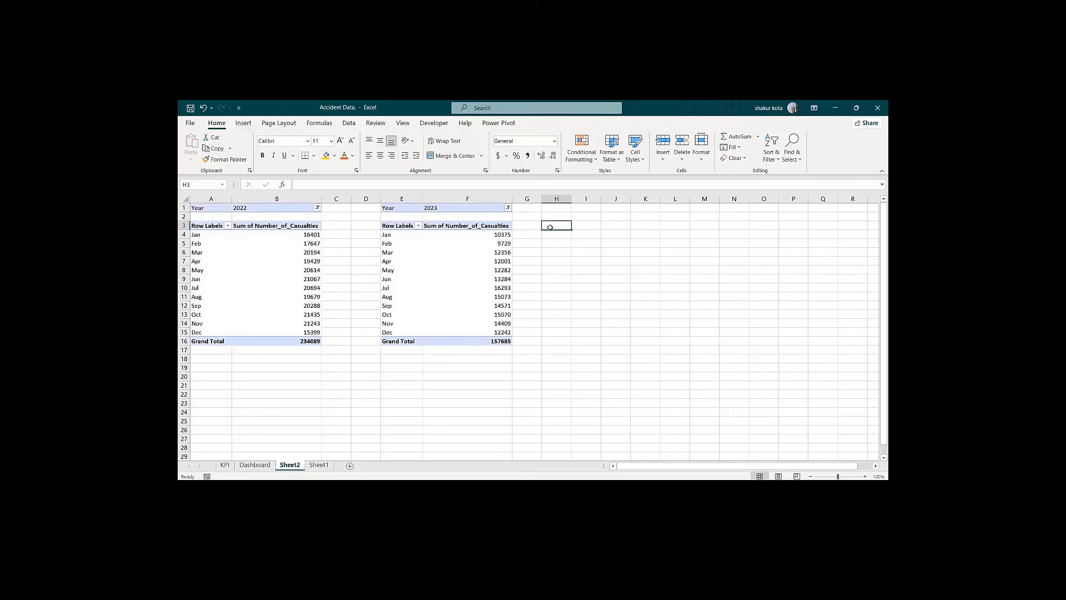
pyautogui.write('M')
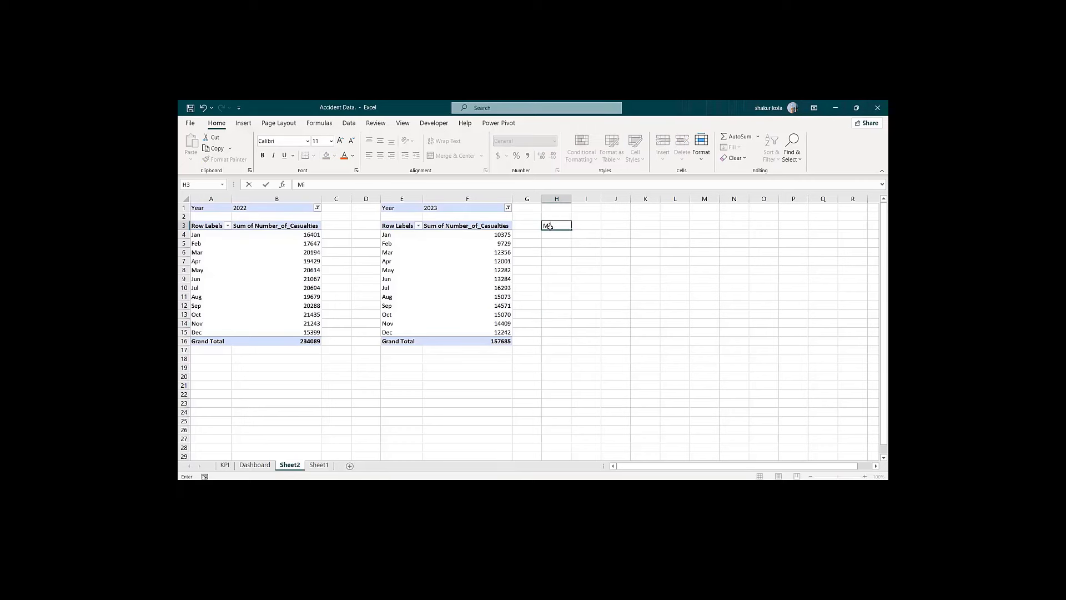
pyautogui.write('onths')
pyautogui.press('Return')
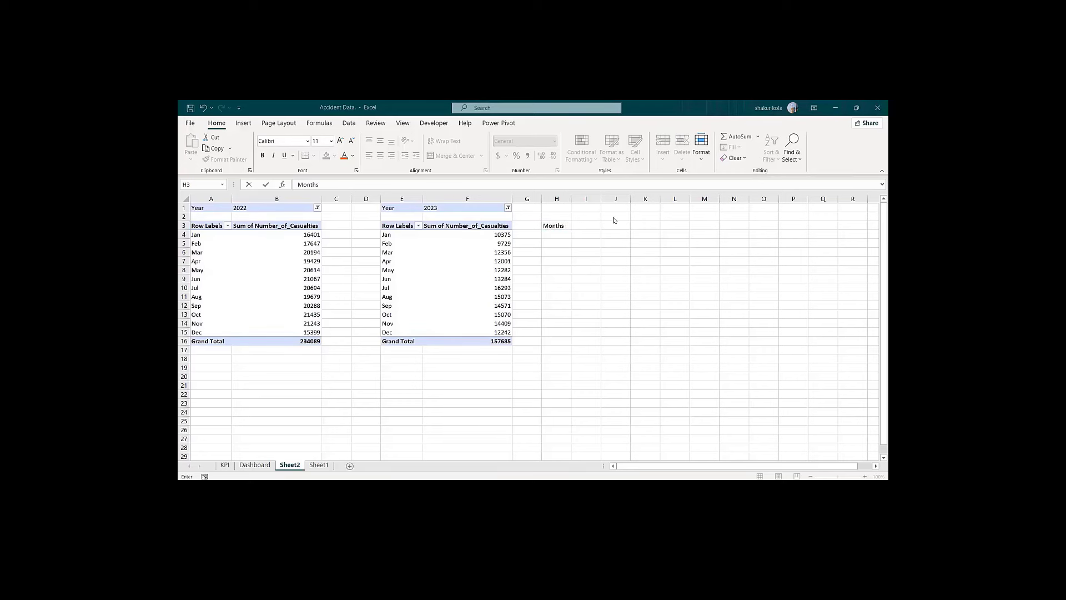
pyautogui.click(579, 225)
pyautogui.write('2022')
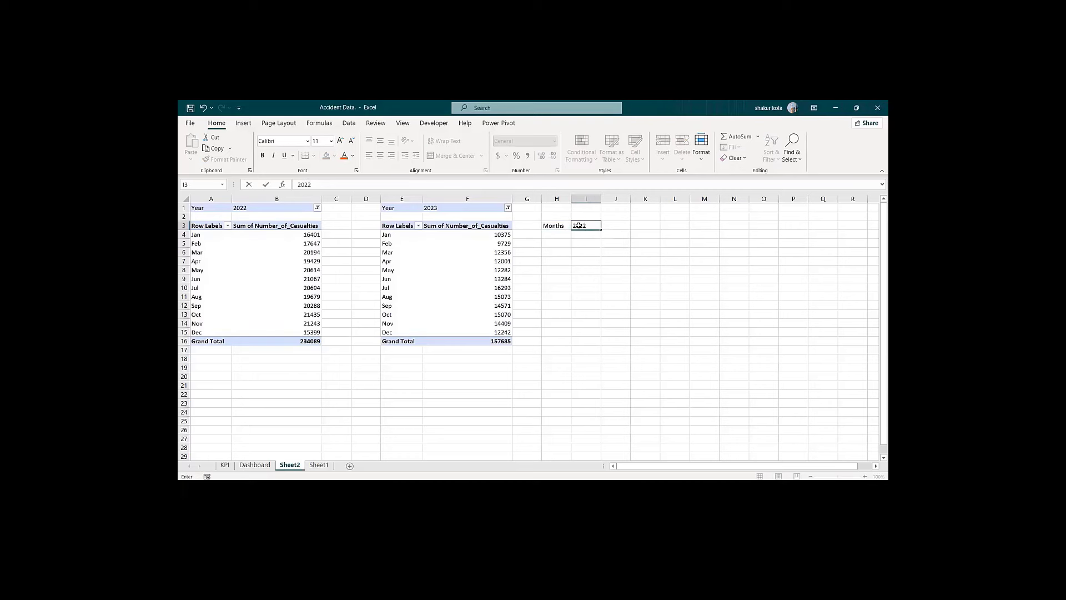
pyautogui.click(622, 226)
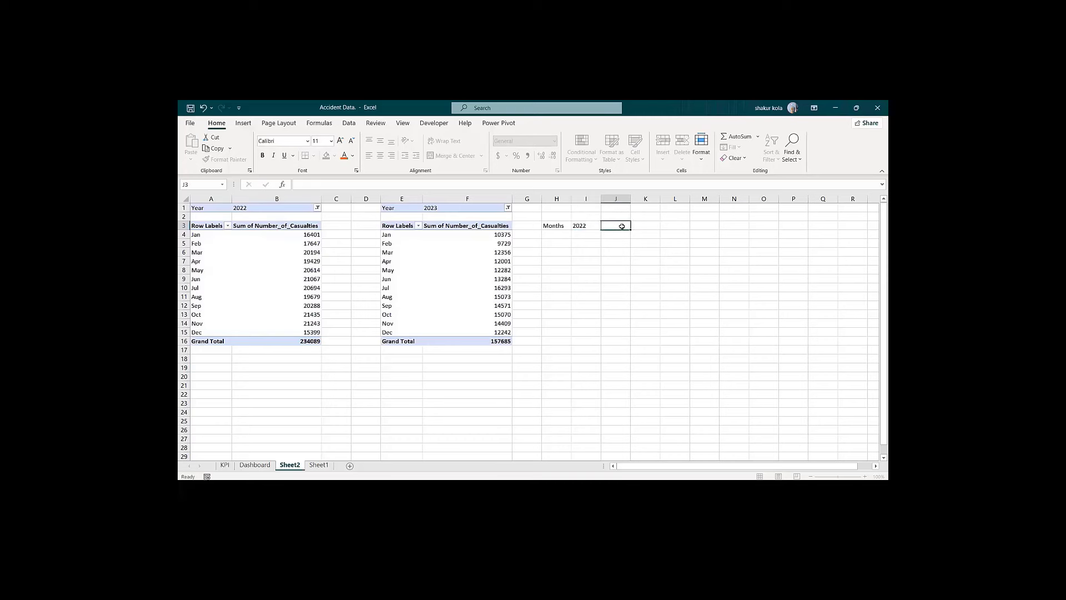
pyautogui.write('C')
pyautogui.press('Return')
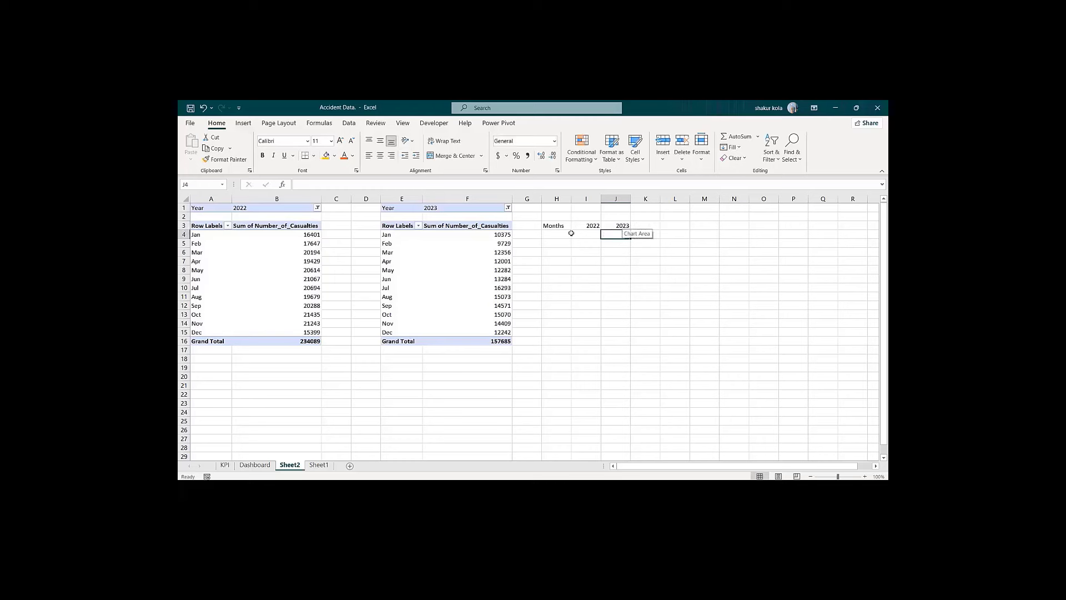
# Step: Link H4 to the first month with =A4 and fill the formula down to H15
pyautogui.click(550, 234)
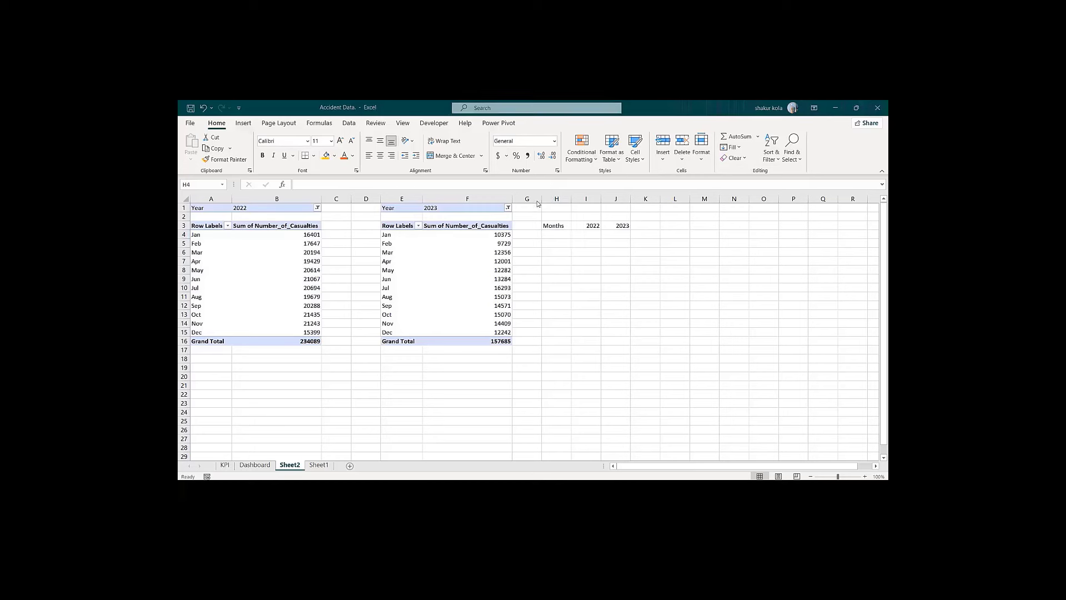
pyautogui.click(554, 232)
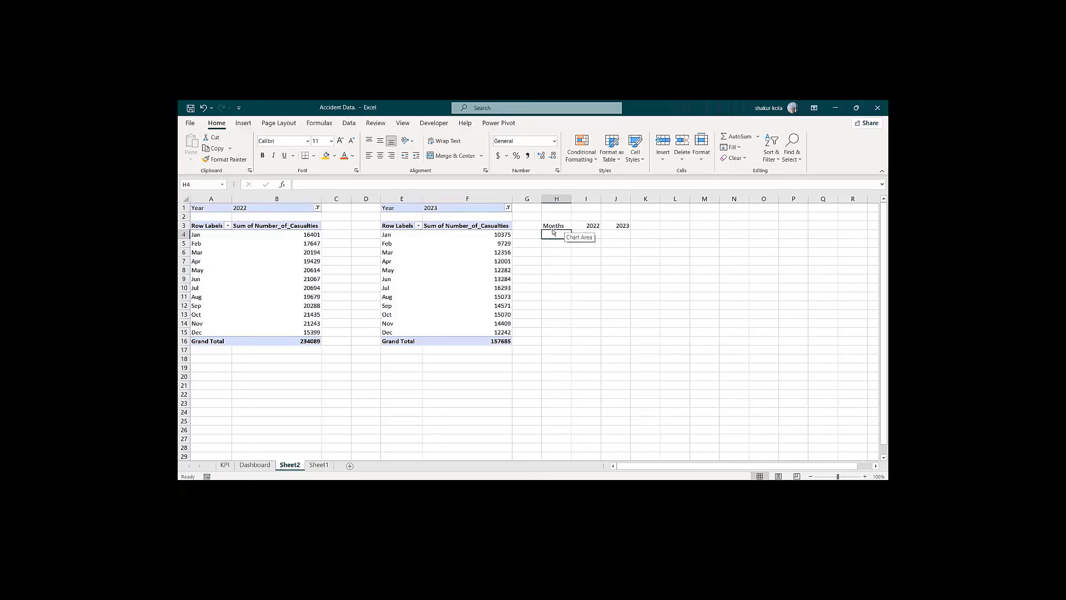
pyautogui.write('=')
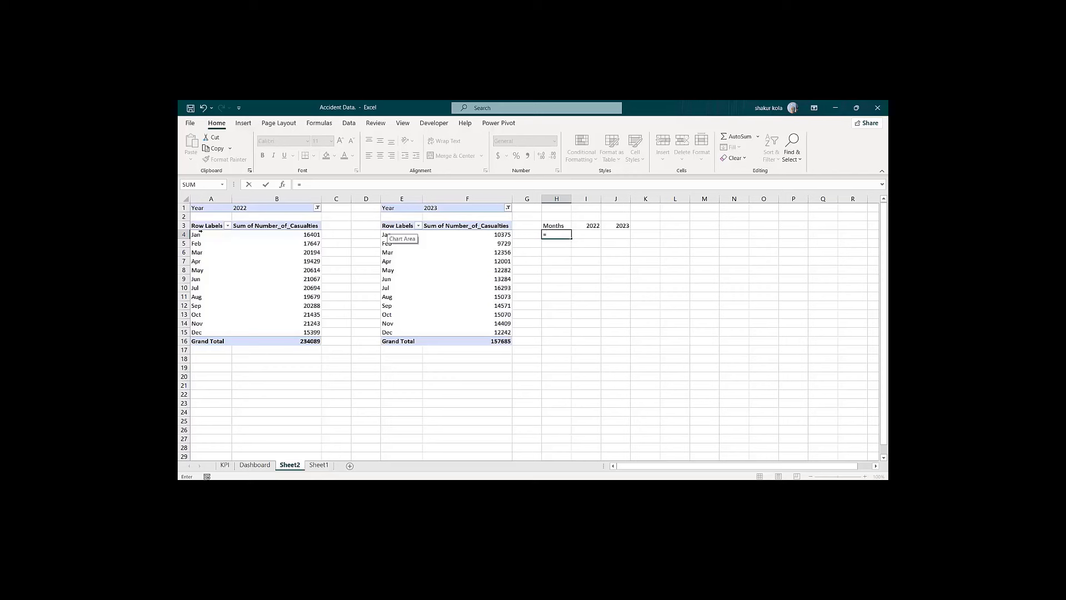
pyautogui.click(197, 235)
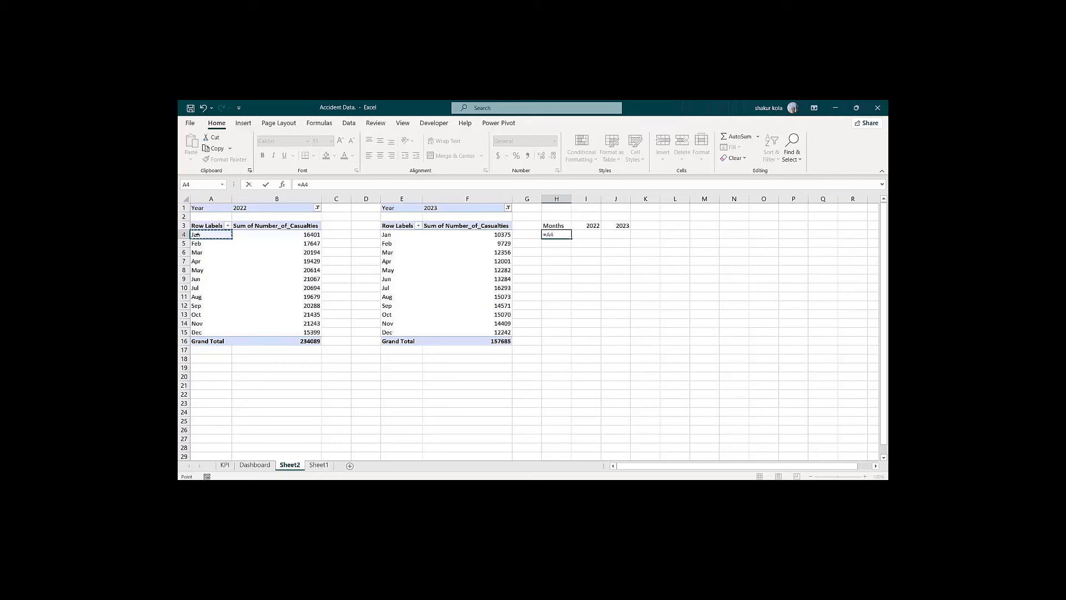
pyautogui.press('Return')
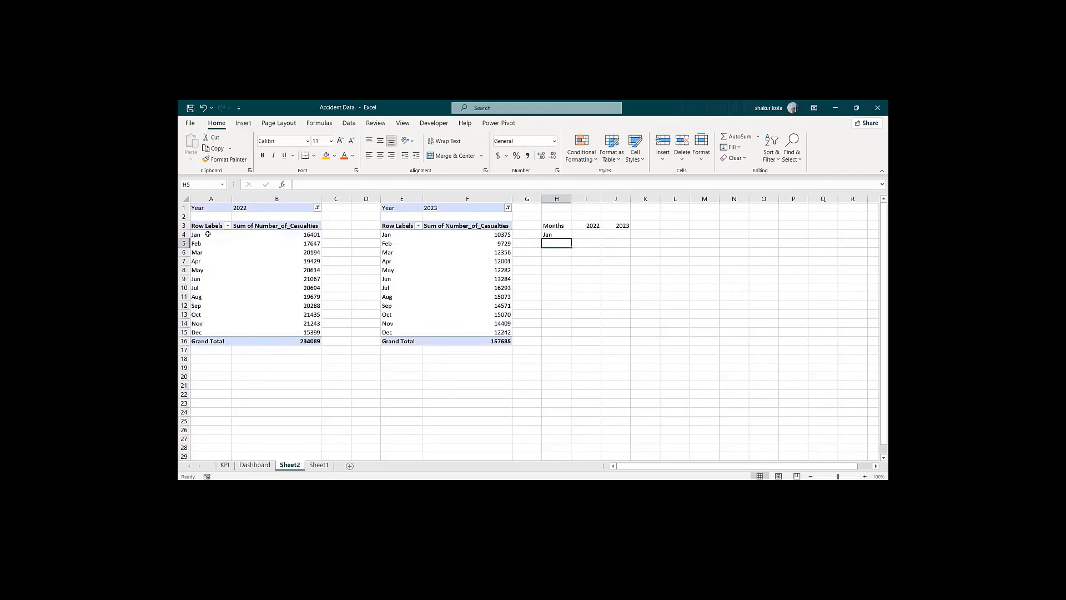
pyautogui.click(558, 234)
pyautogui.moveTo(570, 238); pyautogui.dragTo(580, 338)
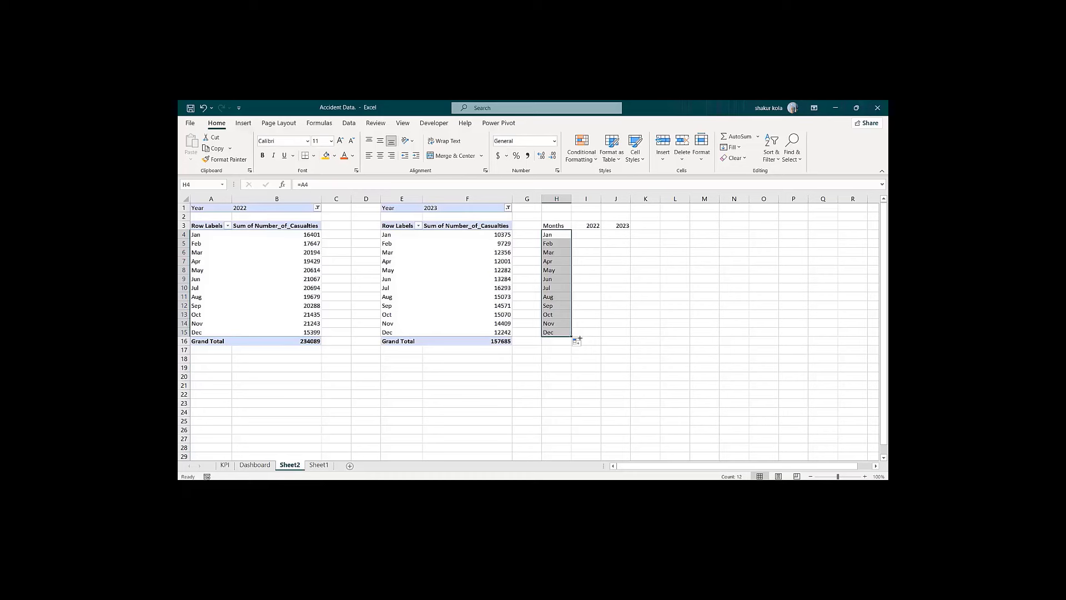
# Step: Enter =GETPIVOTDATA("Number_of_Casualties",$A$3,"Months",A4) in I4, replacing the fixed "Jan" item with the reference to A4
pyautogui.click(589, 231)
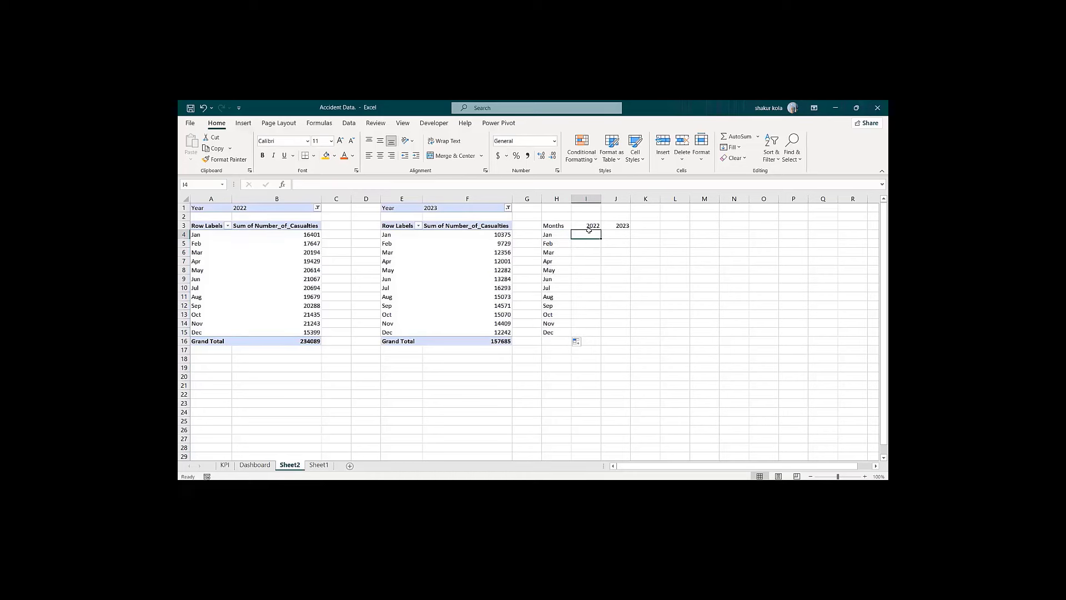
pyautogui.write('=')
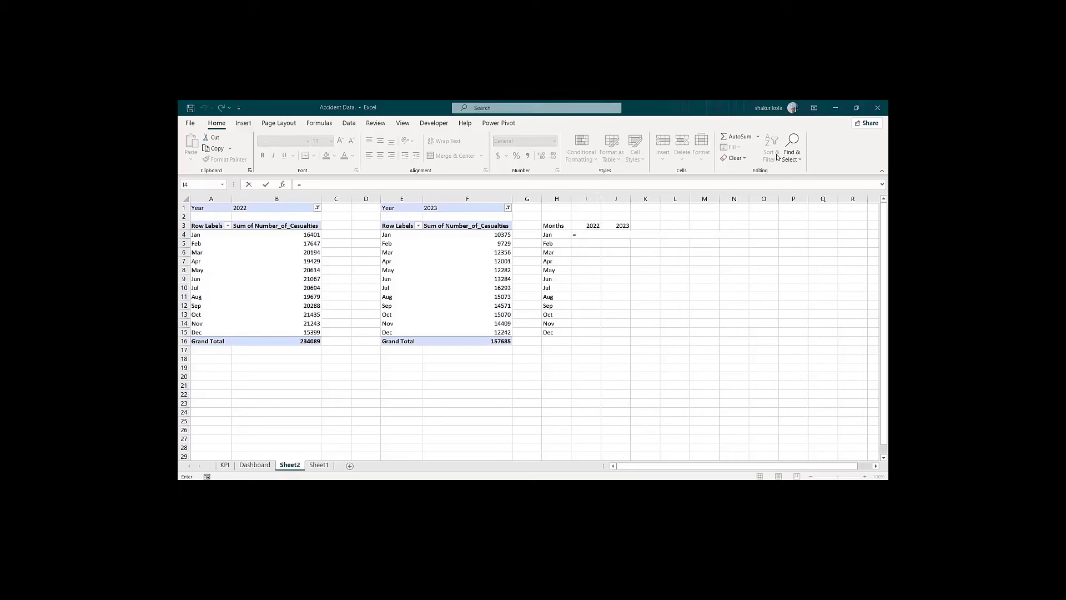
pyautogui.click(309, 235)
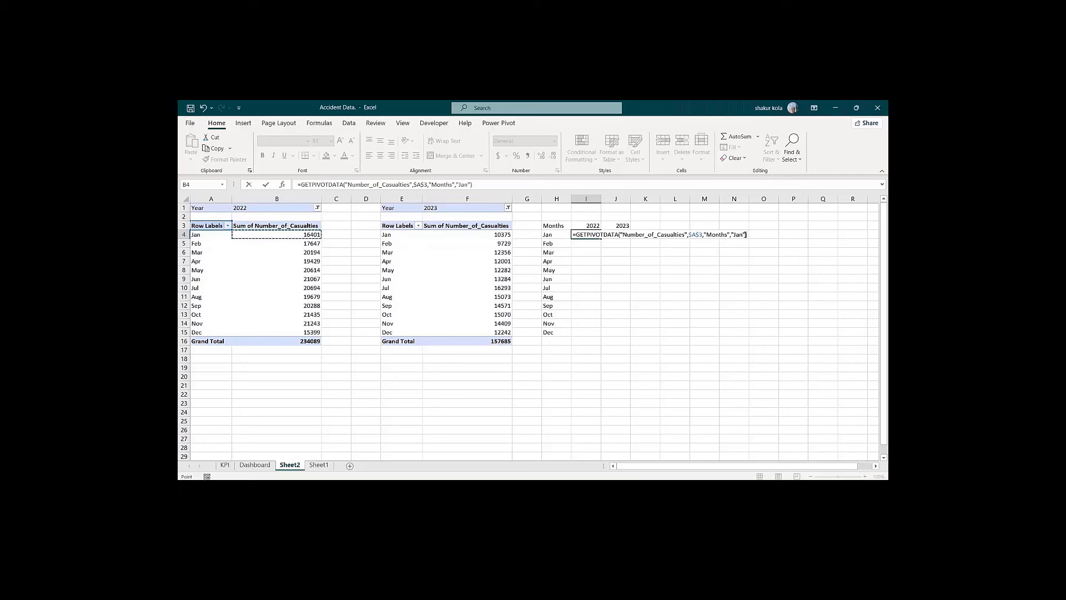
pyautogui.click(732, 234)
pyautogui.moveTo(732, 234); pyautogui.dragTo(751, 234)
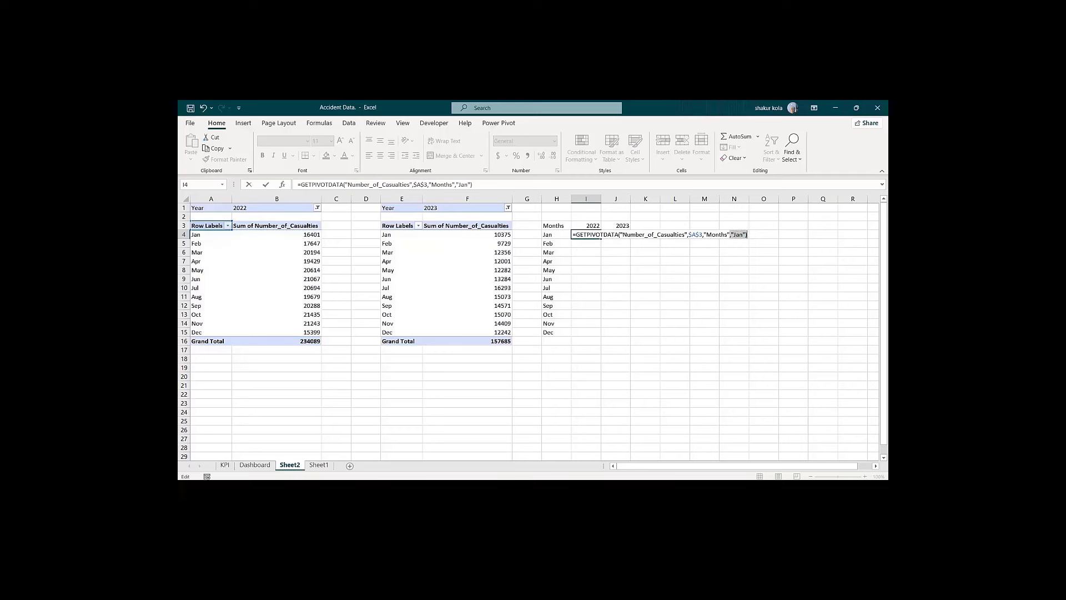
pyautogui.click(732, 234)
pyautogui.moveTo(731, 234); pyautogui.dragTo(750, 233)
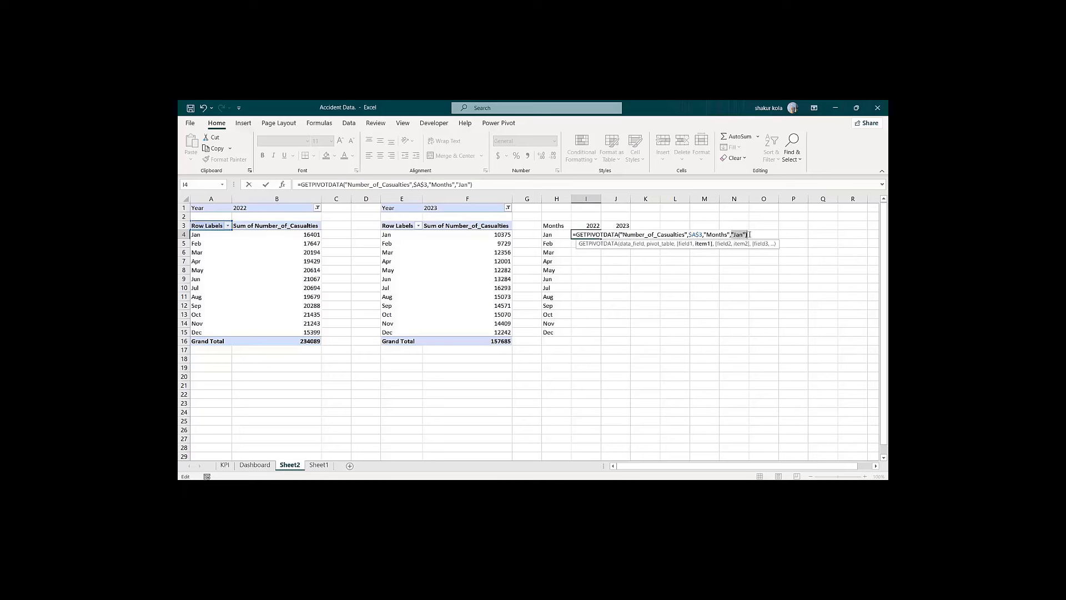
pyautogui.press('BackSpace')
pyautogui.click(196, 234)
pyautogui.press('Return')
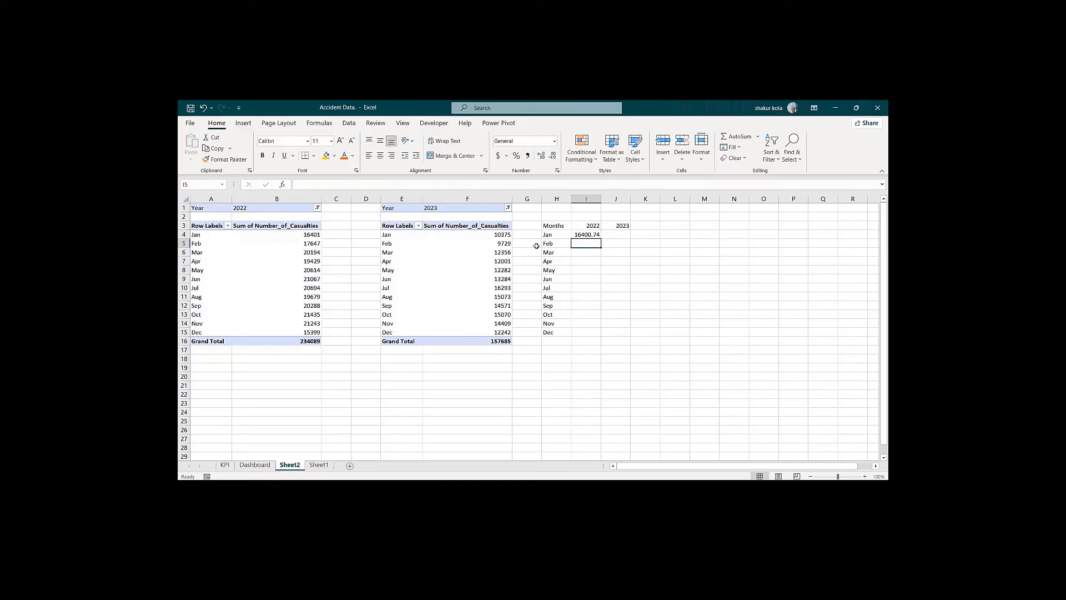
# Step: Fill the I4 formula down to I15 and format the 2022 values with no decimal places
pyautogui.click(591, 235)
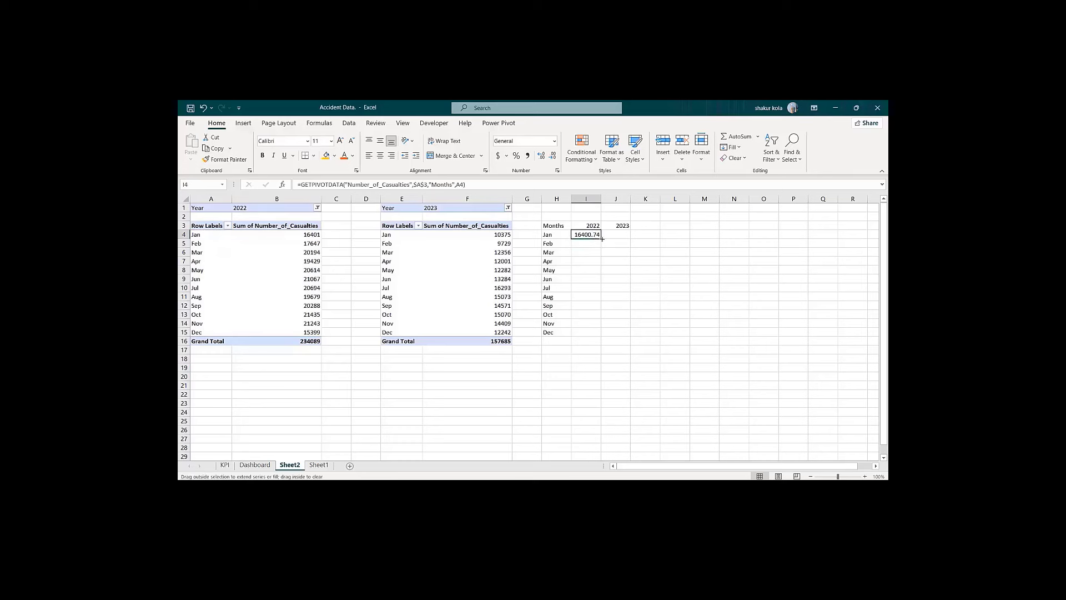
pyautogui.doubleClick(601, 238)
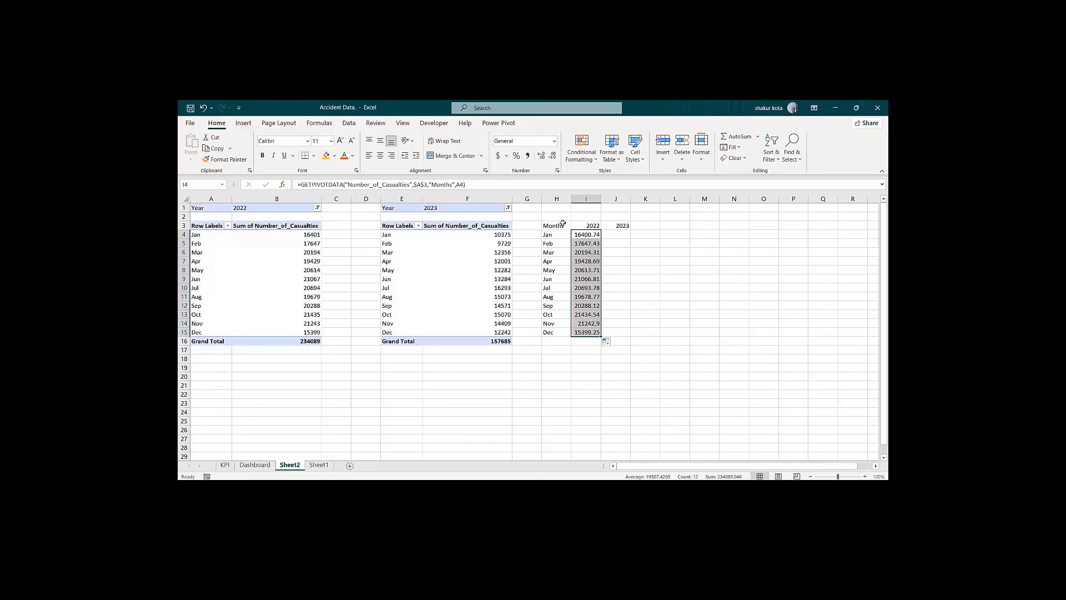
pyautogui.click(552, 155)
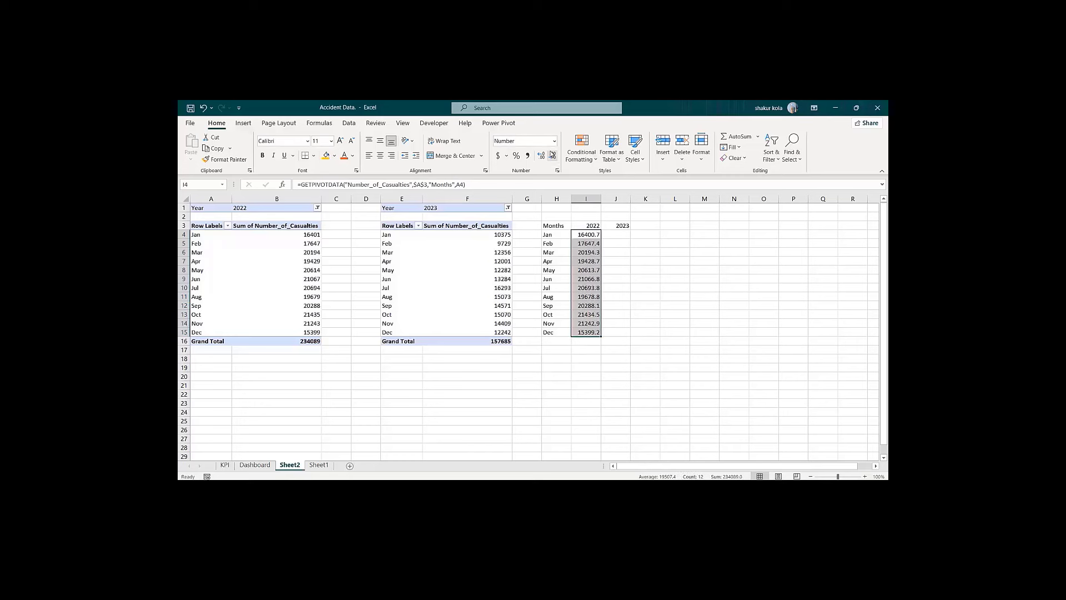
pyautogui.click(552, 155)
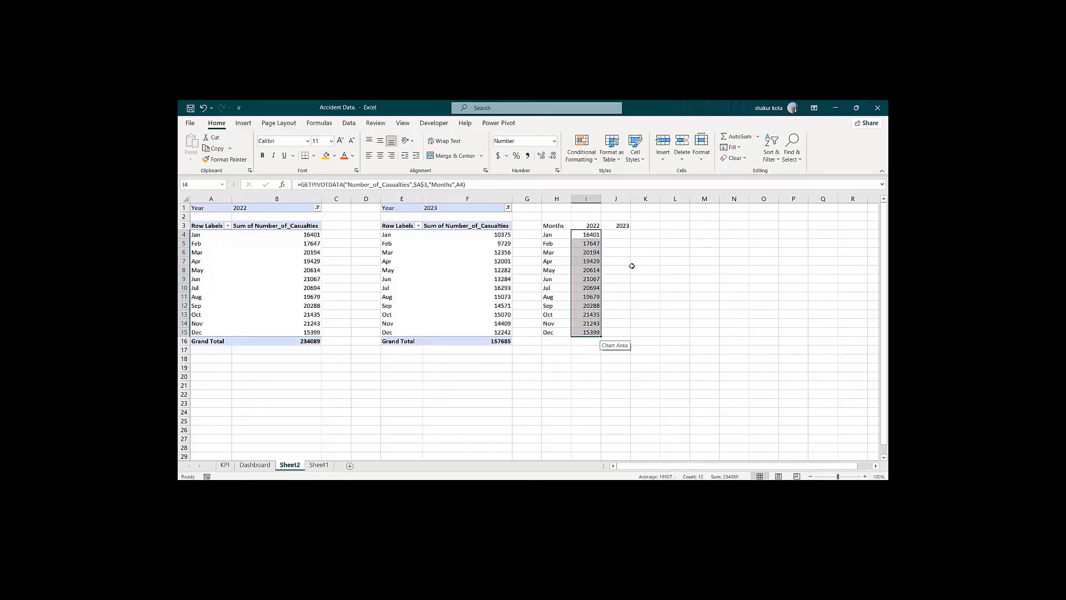
# Step: Enter =GETPIVOTDATA("Number_of_Casualties",$E$3,"Months",E4) in J4 and fill it down to J15
pyautogui.click(610, 234)
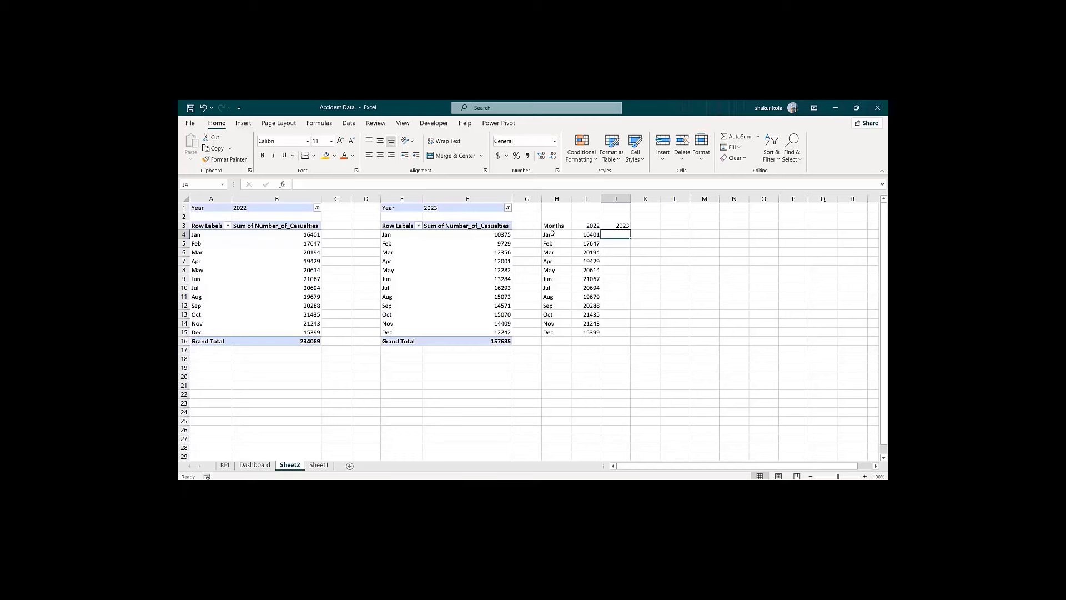
pyautogui.write('=')
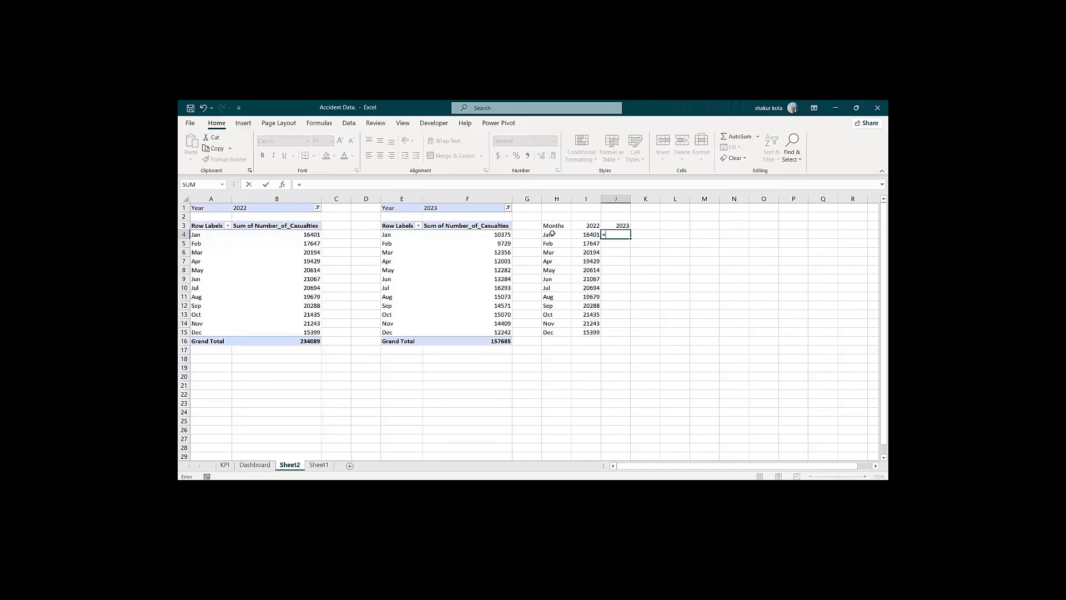
pyautogui.click(500, 235)
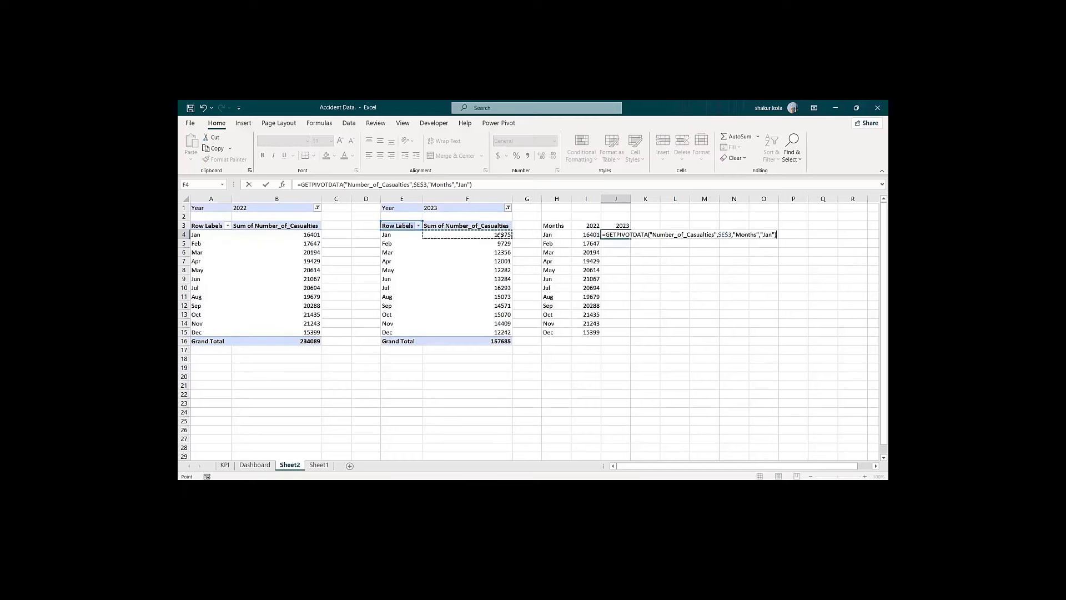
pyautogui.click(760, 235)
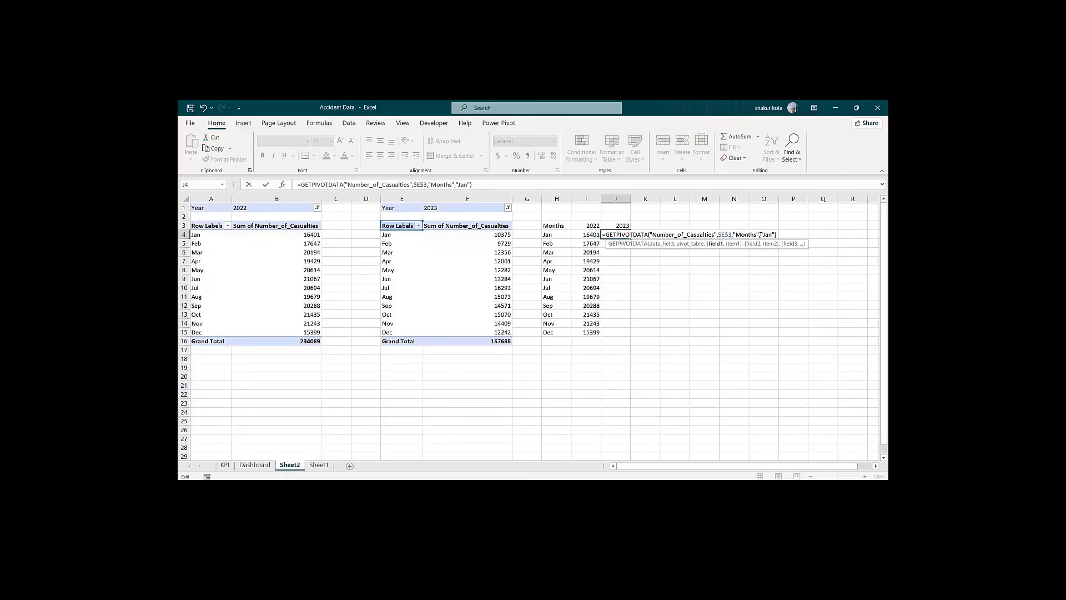
pyautogui.press('Right')
pyautogui.moveTo(761, 235); pyautogui.dragTo(776, 235)
pyautogui.press('BackSpace')
pyautogui.click(384, 234)
pyautogui.write('+')
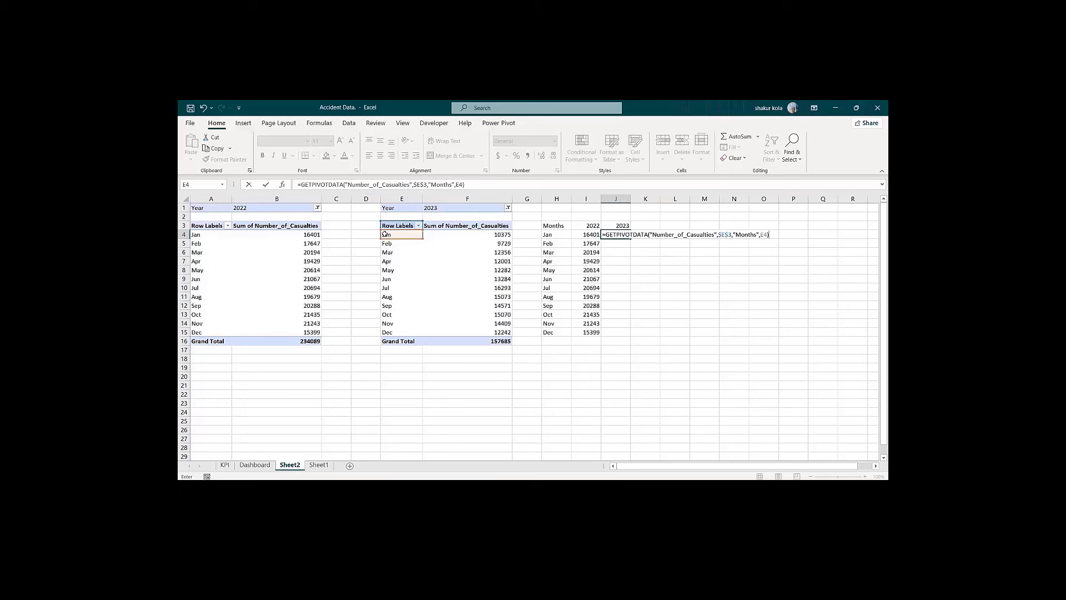
pyautogui.press('Return')
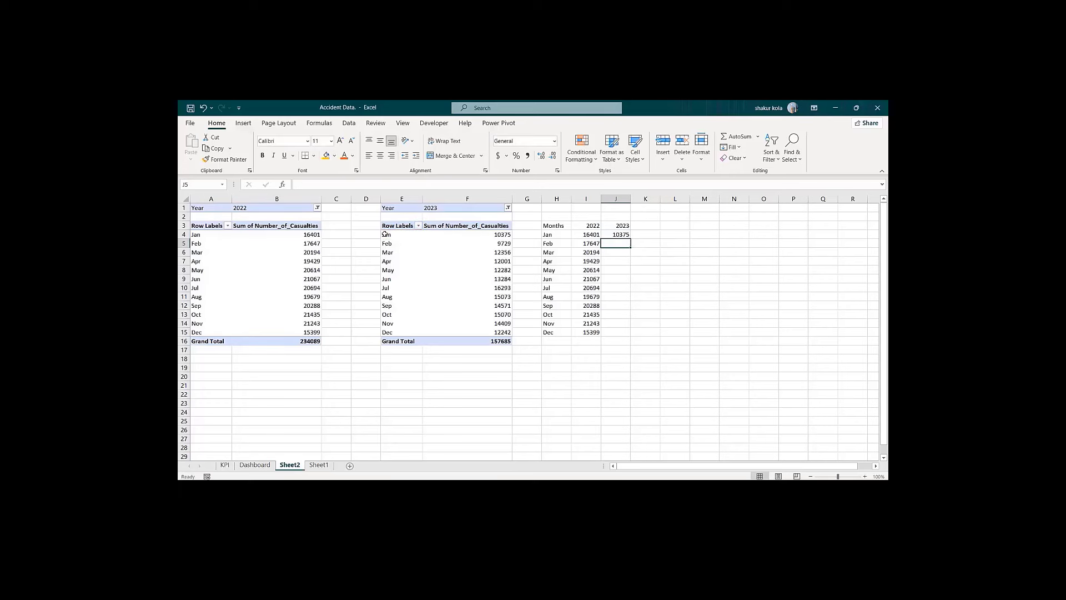
pyautogui.click(619, 233)
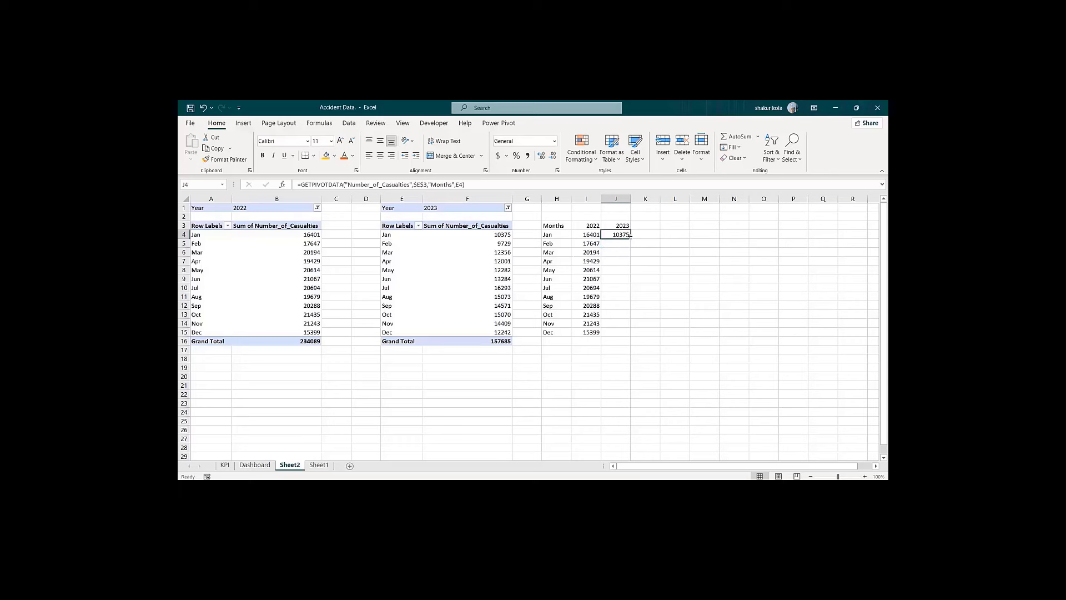
pyautogui.doubleClick(631, 238)
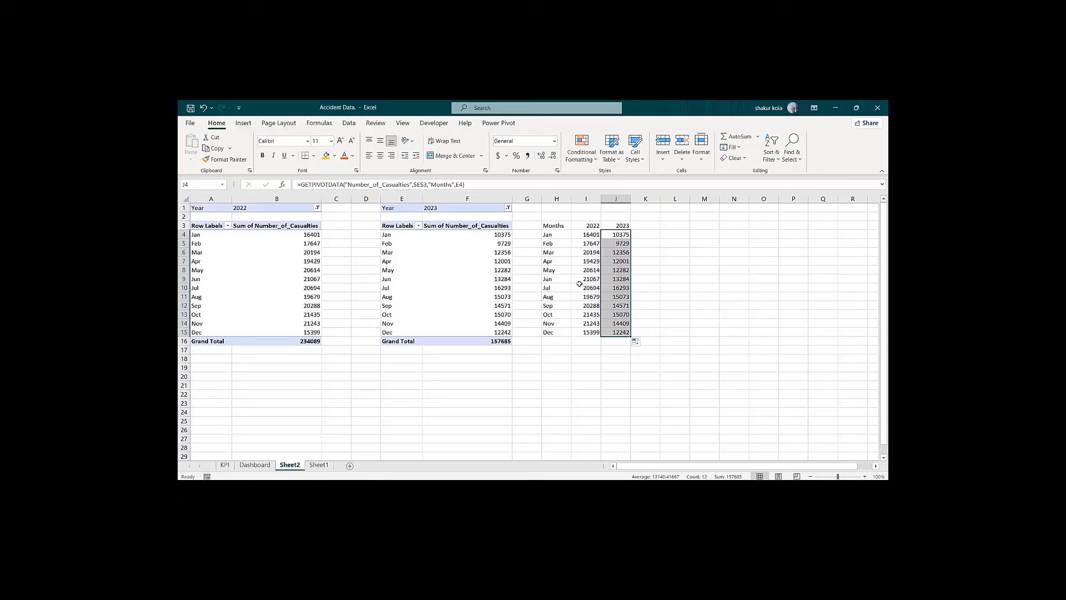
# Step: Change the header in I3 to 2022 Casualities and fit column I to its contents
pyautogui.click(595, 225)
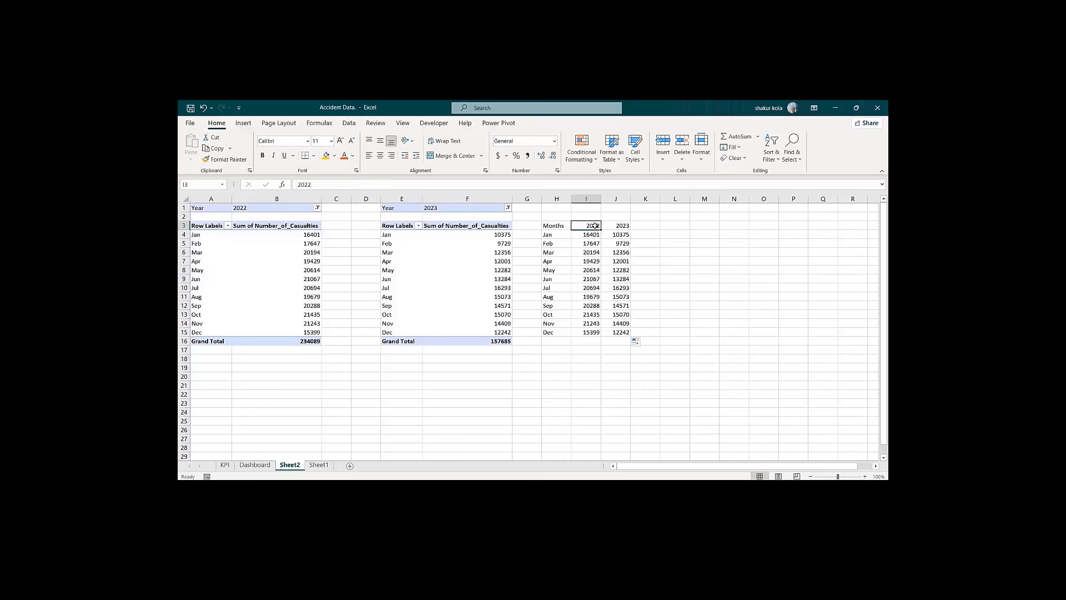
pyautogui.click(322, 181)
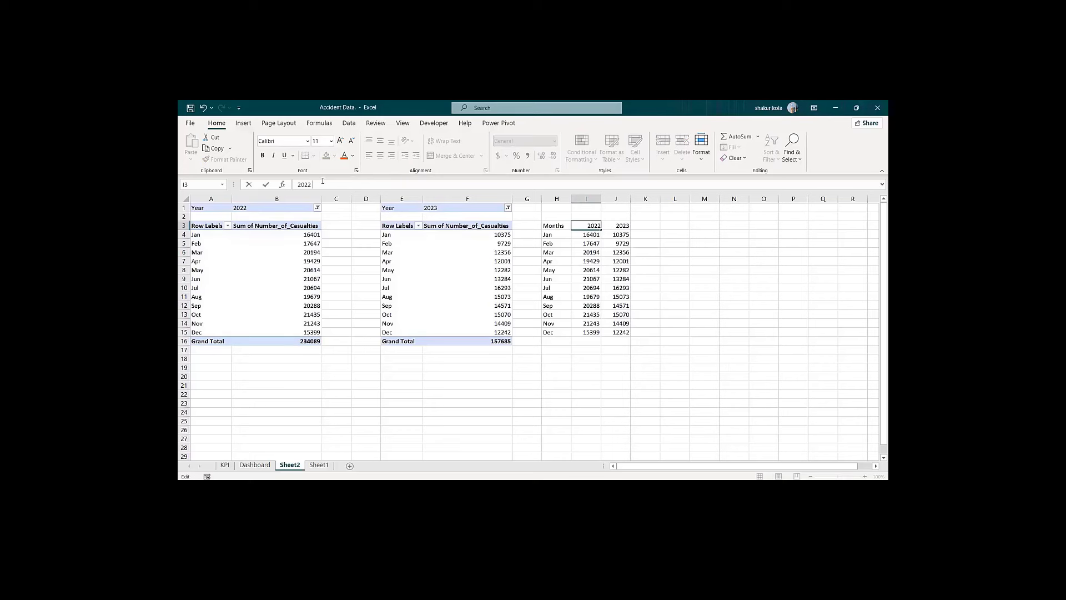
pyautogui.write('Casualities')
pyautogui.press('Return')
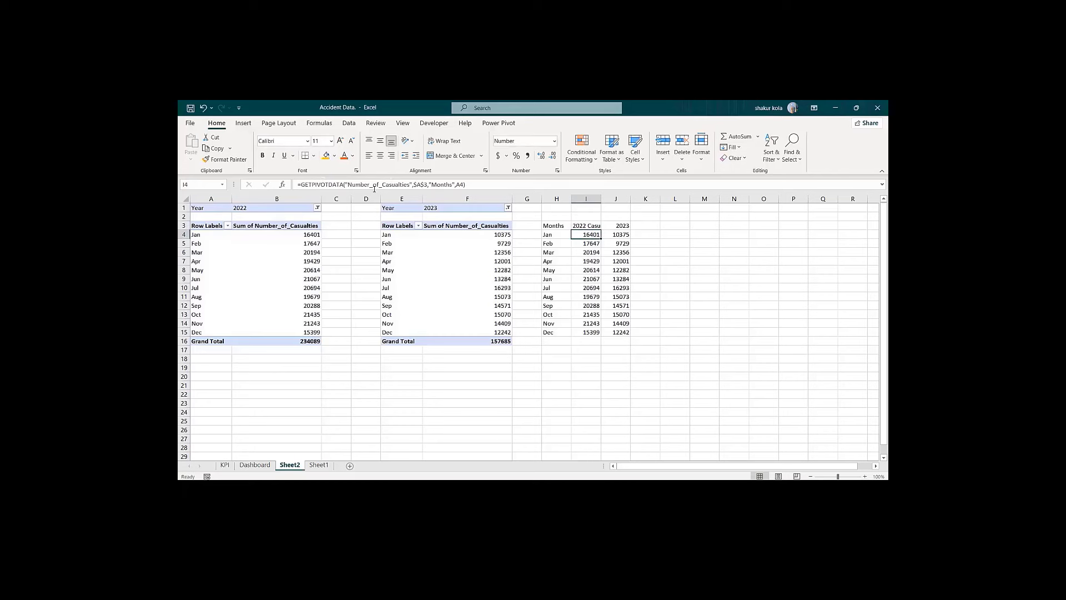
pyautogui.doubleClick(601, 199)
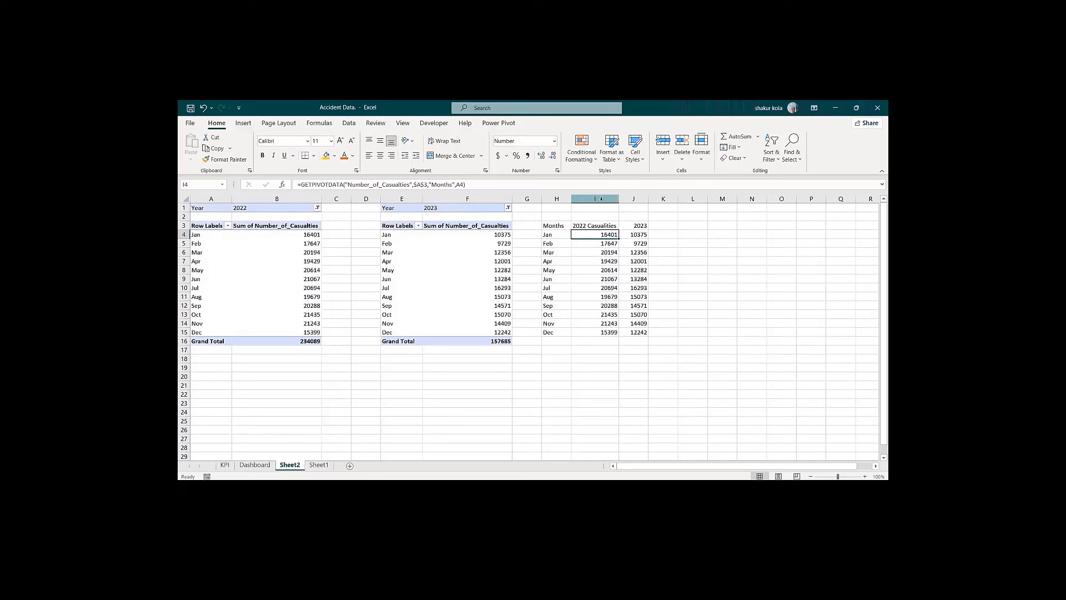
# Step: Change the header in J3 to 2023 Casualities and fit column J to its contents
pyautogui.click(641, 226)
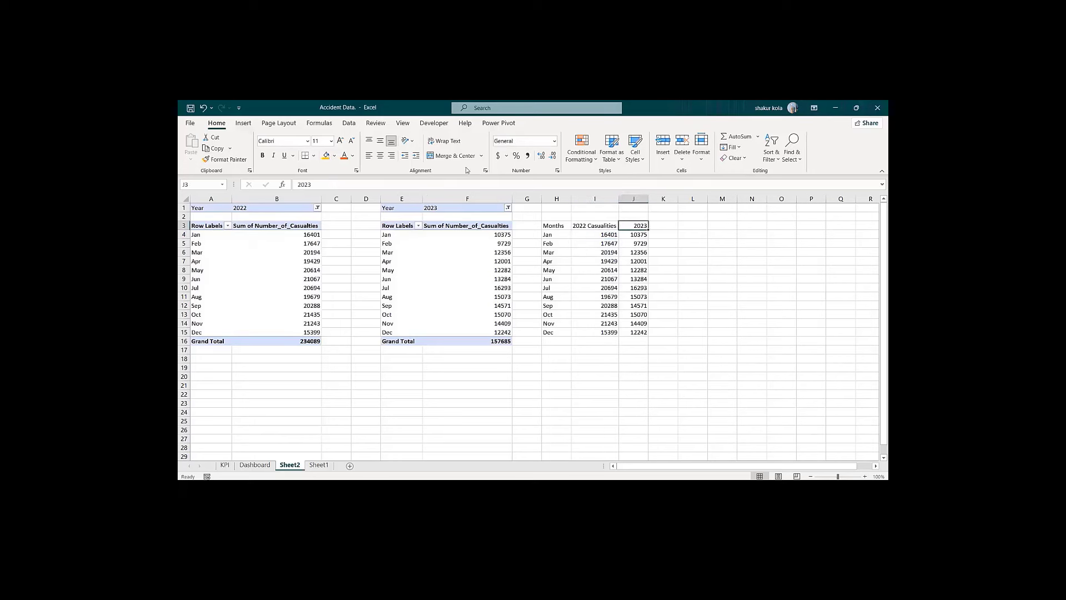
pyautogui.click(316, 184)
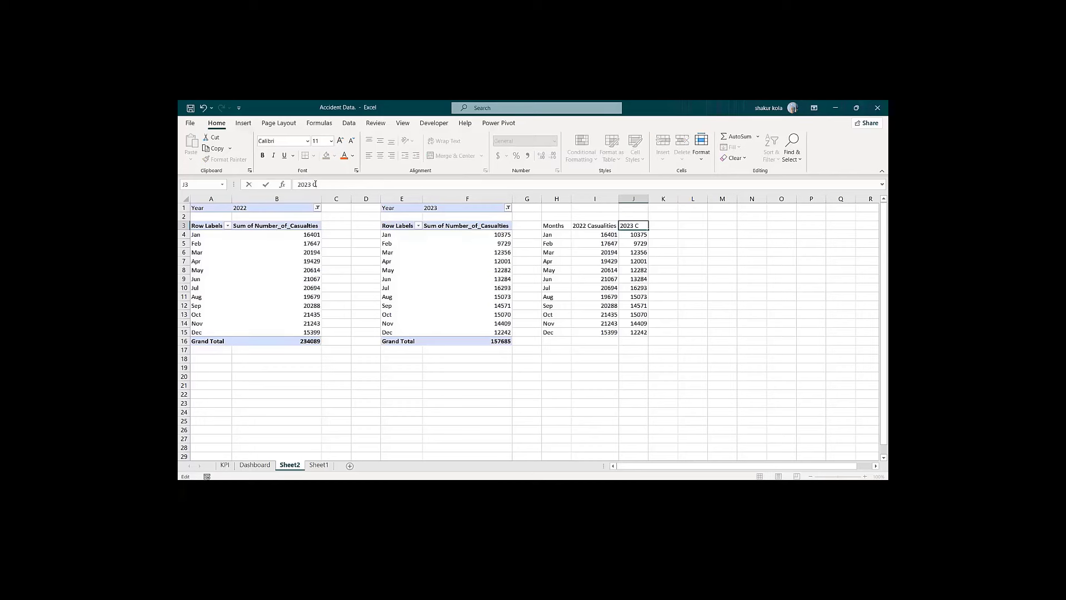
pyautogui.write('Casualities')
pyautogui.press('Return')
pyautogui.doubleClick(648, 198)
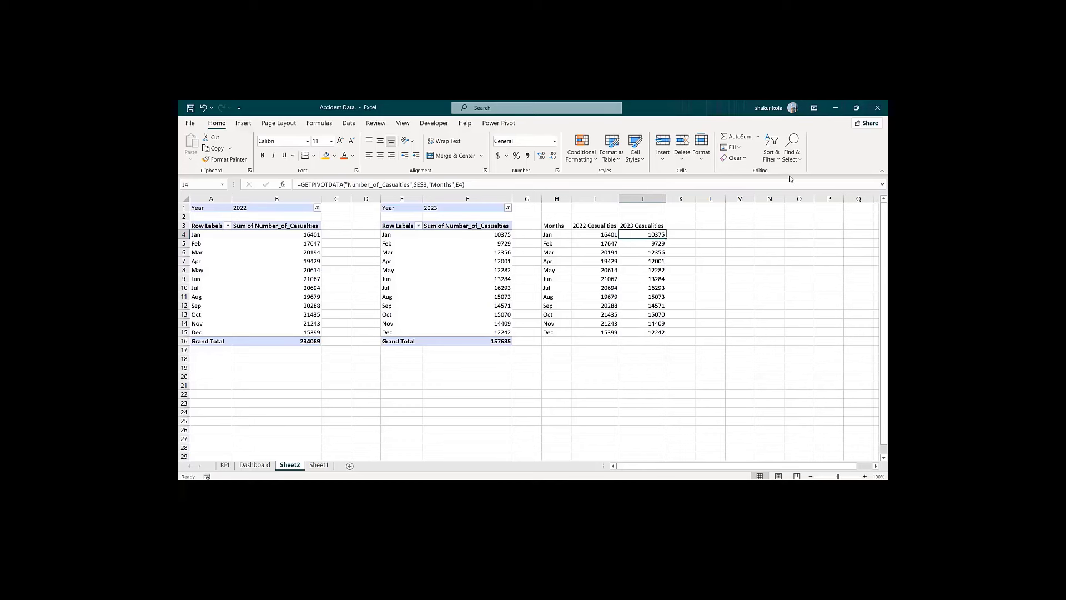
# Step: Insert a Stacked Line chart from the monthly comparison table in H3:J15
pyautogui.click(778, 162)
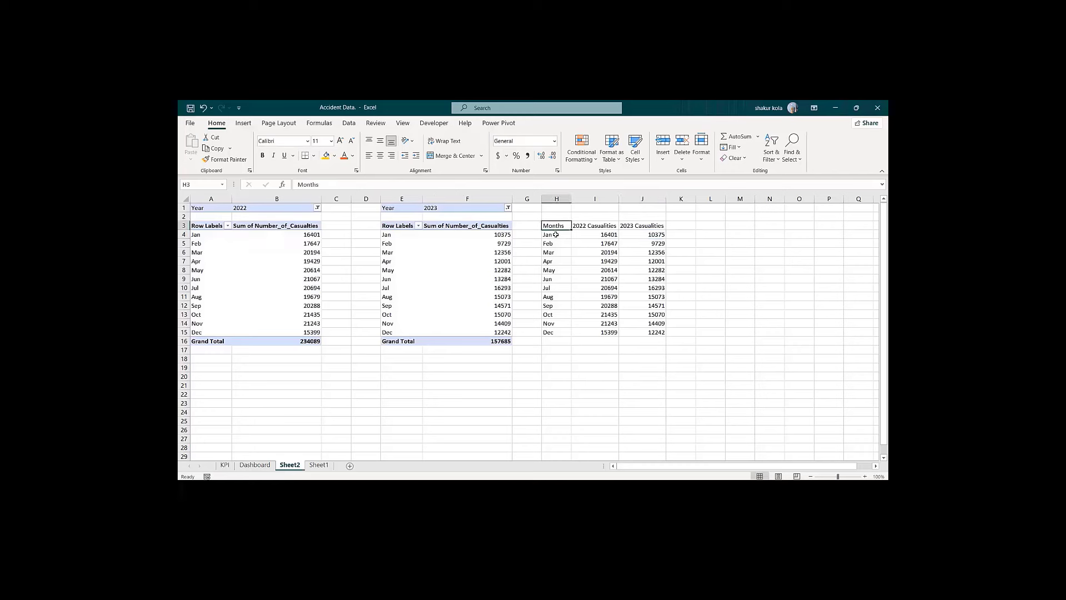
pyautogui.hotkey('ctrl', 'shift', 'Down')
pyautogui.hotkey('ctrl', 'shift', 'Right')
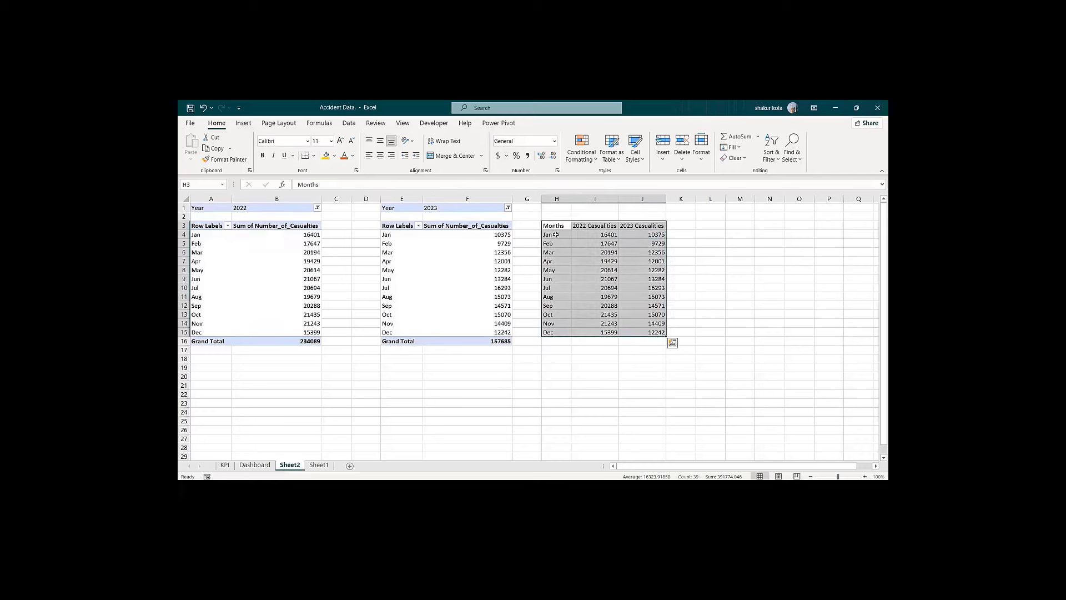
pyautogui.click(243, 123)
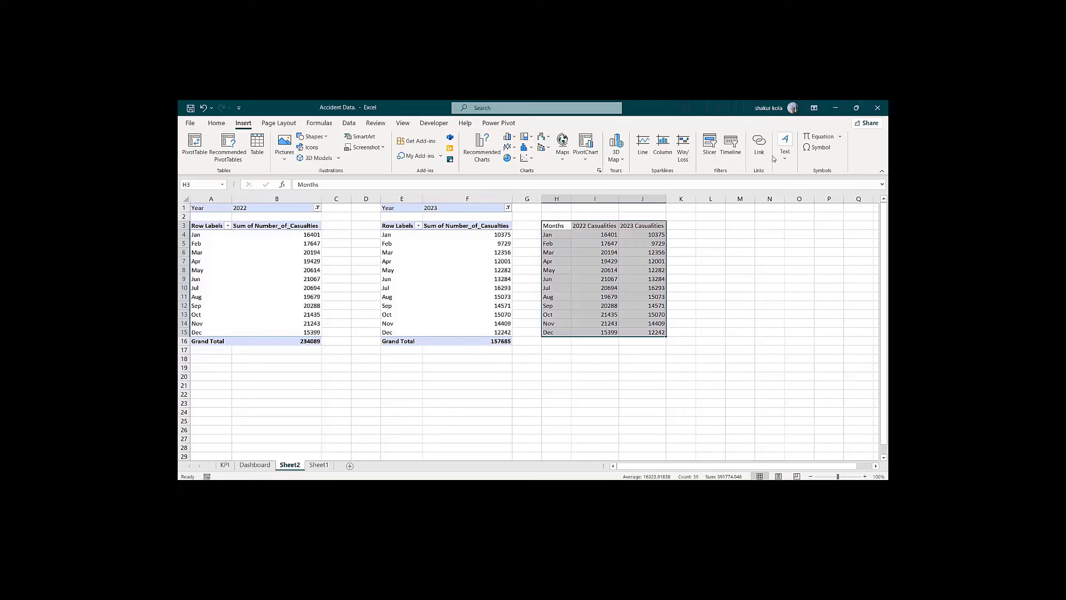
pyautogui.click(482, 155)
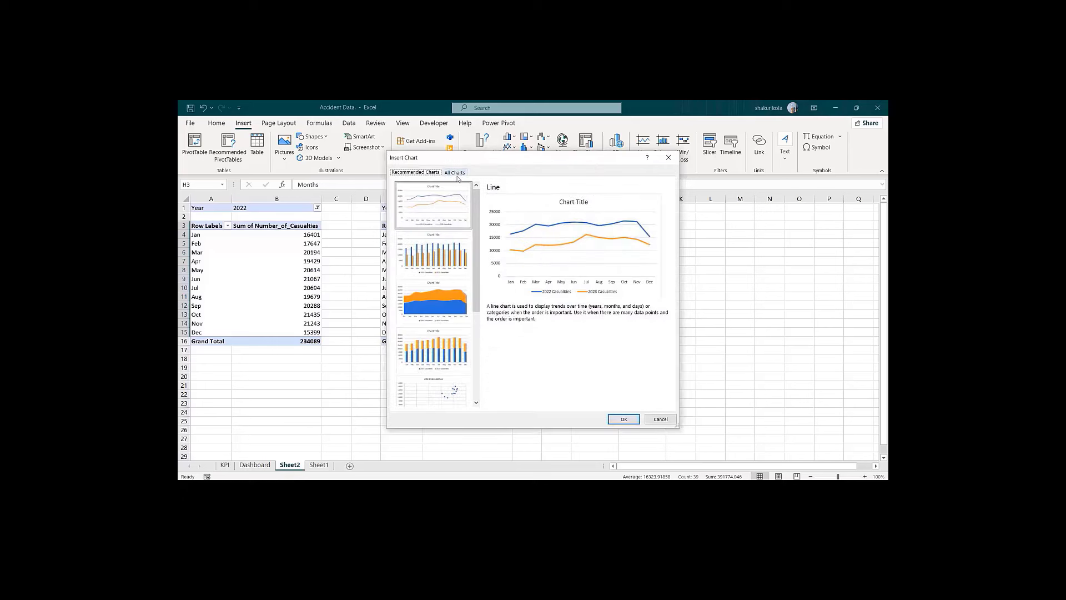
pyautogui.click(453, 173)
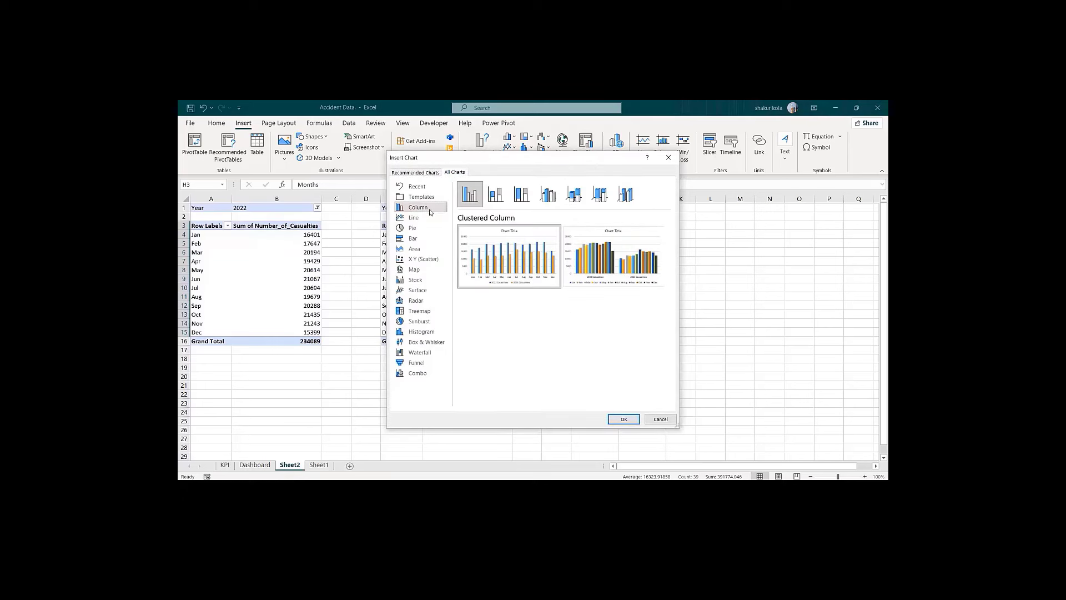
pyautogui.click(413, 218)
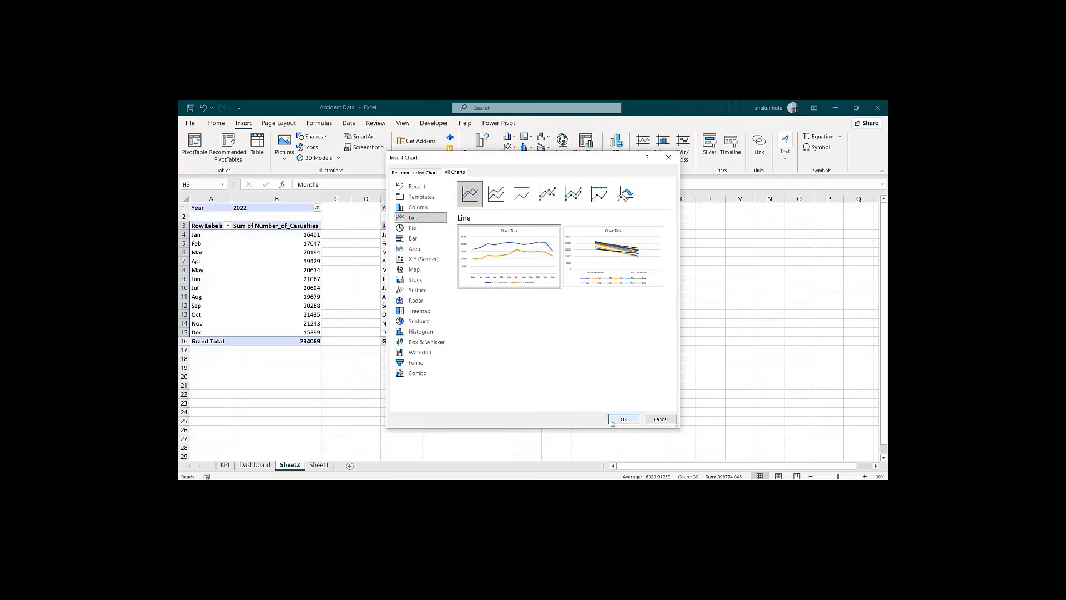
pyautogui.click(552, 199)
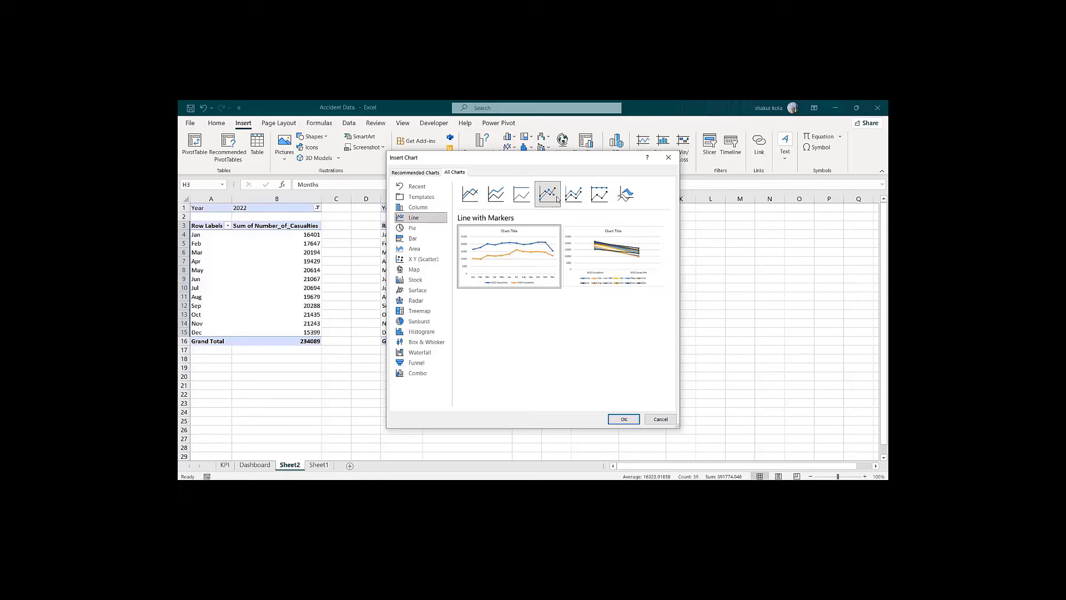
pyautogui.click(571, 198)
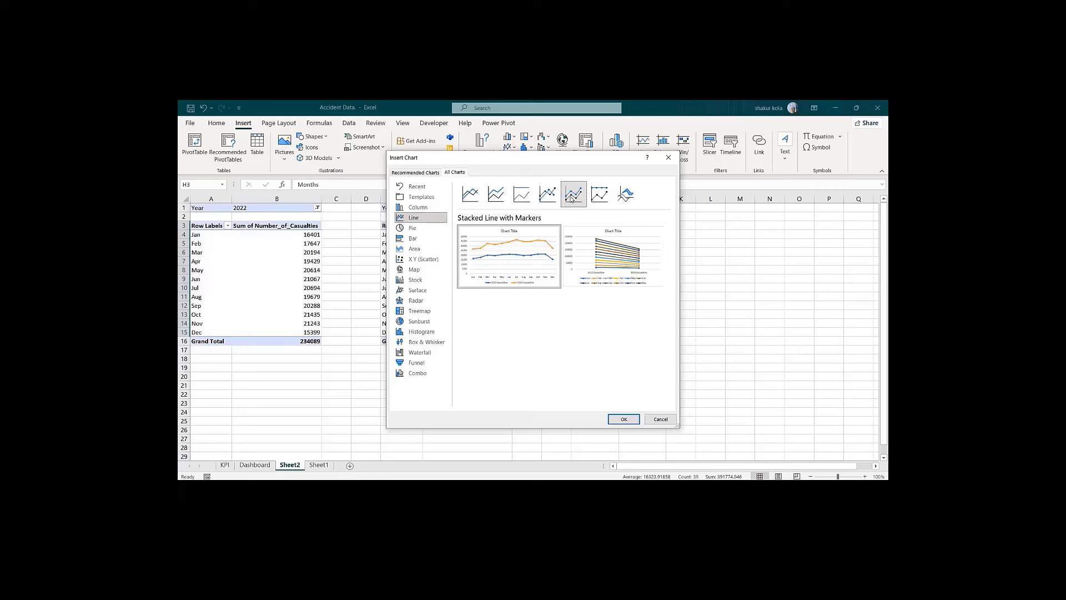
pyautogui.click(494, 196)
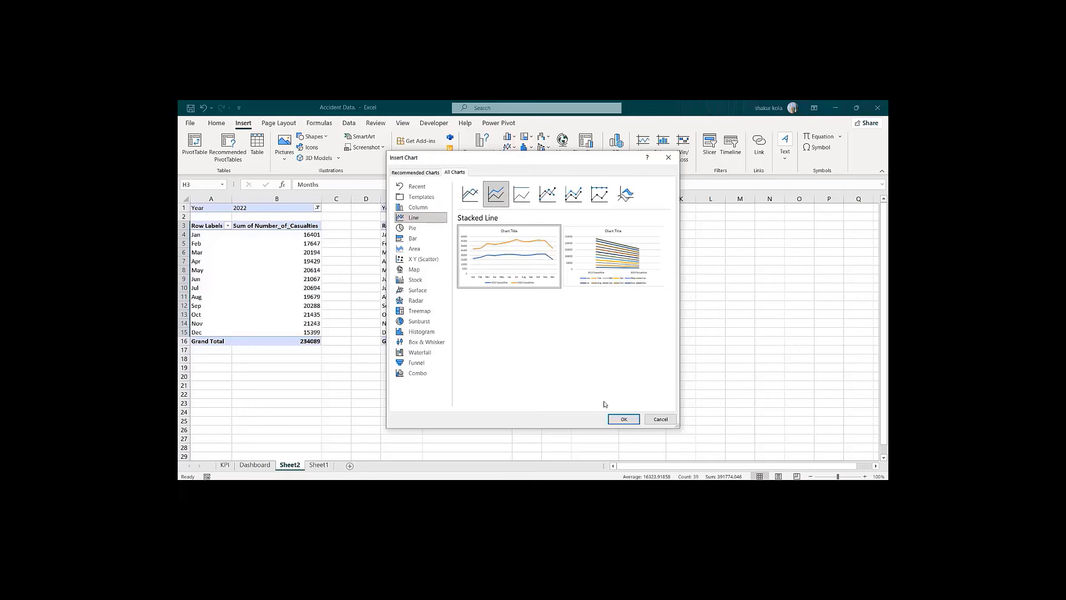
pyautogui.click(623, 420)
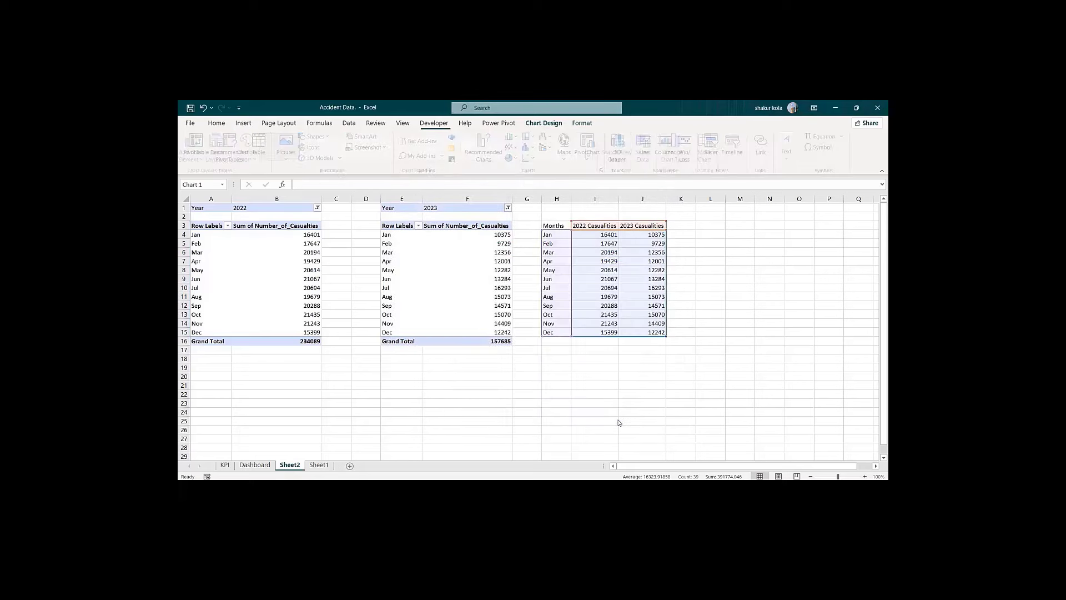
# Step: Move the casualties line chart into the empty area below the monthly comparison table
pyautogui.click(718, 405)
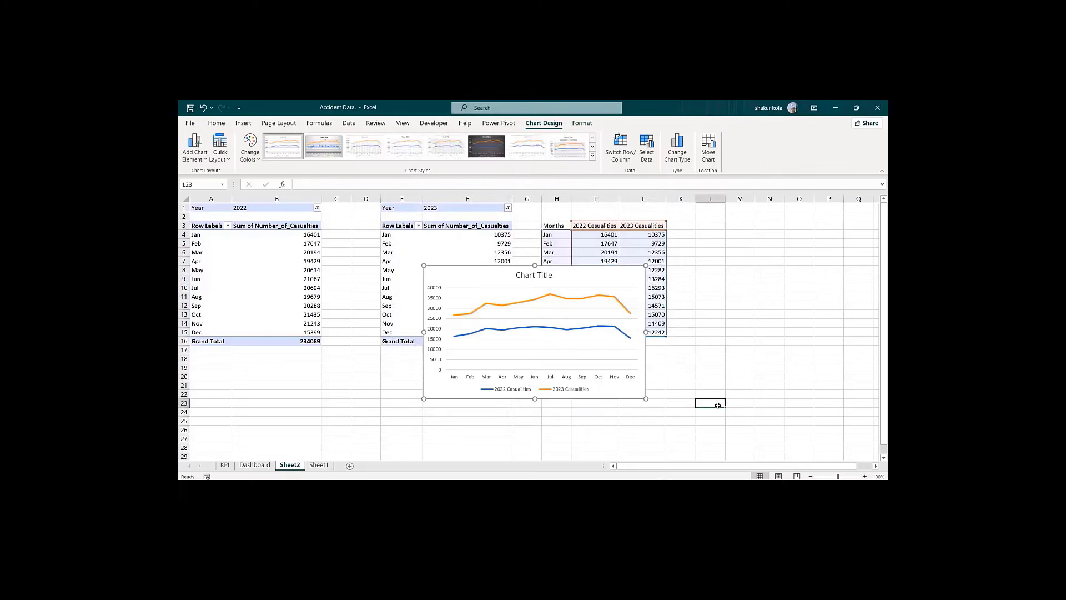
pyautogui.moveTo(494, 274); pyautogui.dragTo(610, 364)
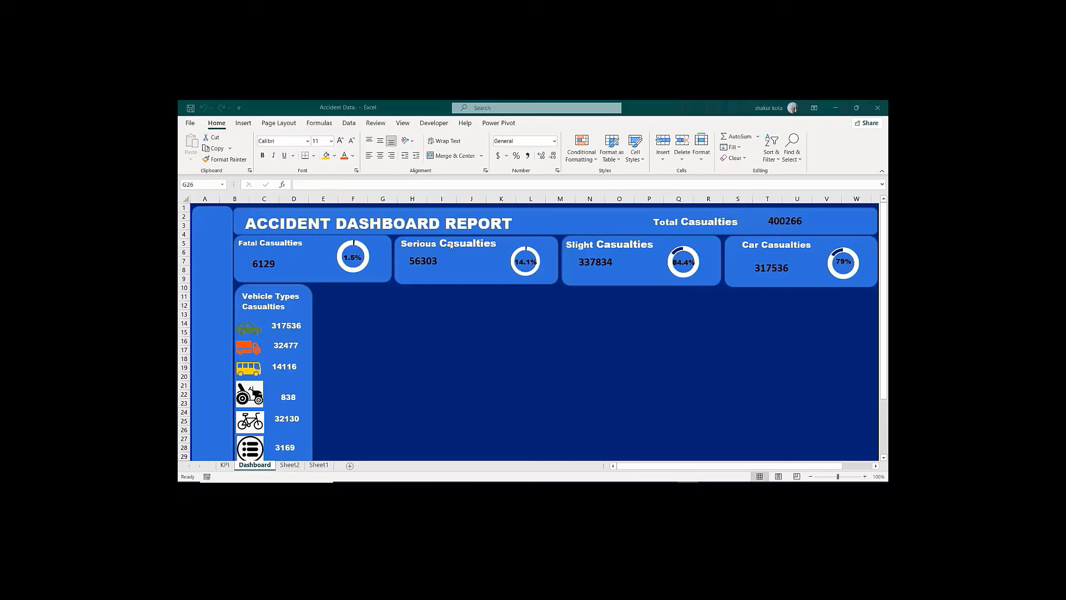
# Step: Duplicate the Serious Casualties card's background rectangle on the Dashboard sheet, pasting the copy at cell F12
pyautogui.click(511, 236)
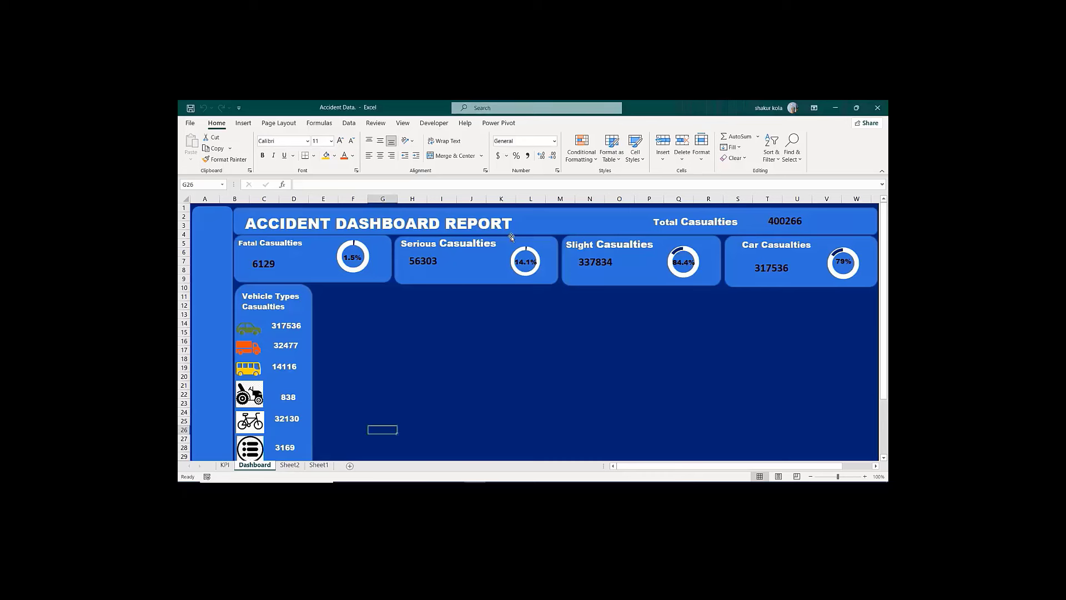
pyautogui.click(511, 237)
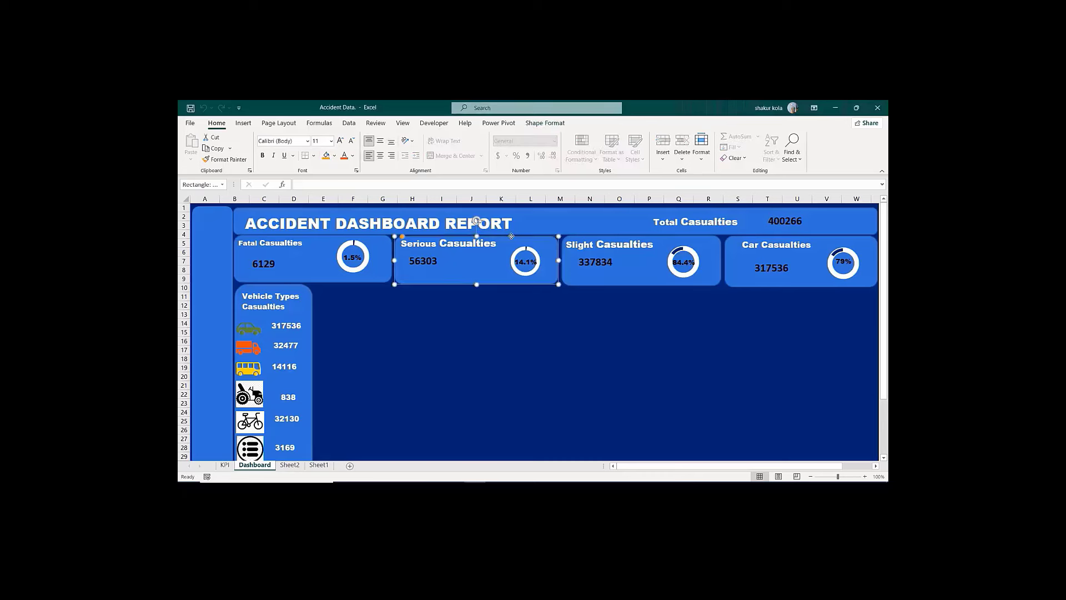
pyautogui.hotkey('ctrl', 'c')
pyautogui.click(355, 309)
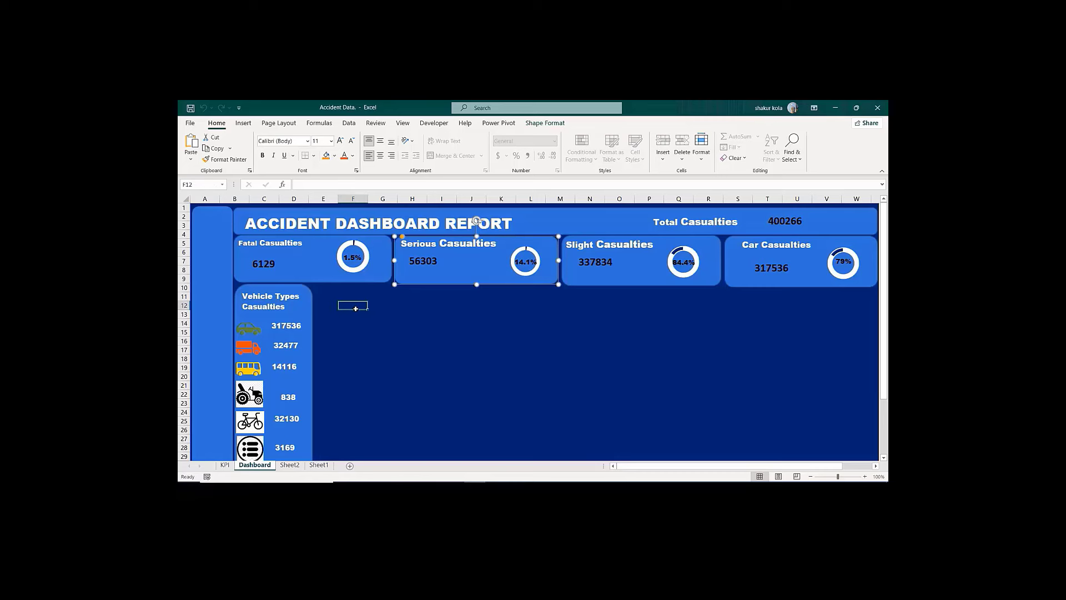
pyautogui.hotkey('ctrl', 'v')
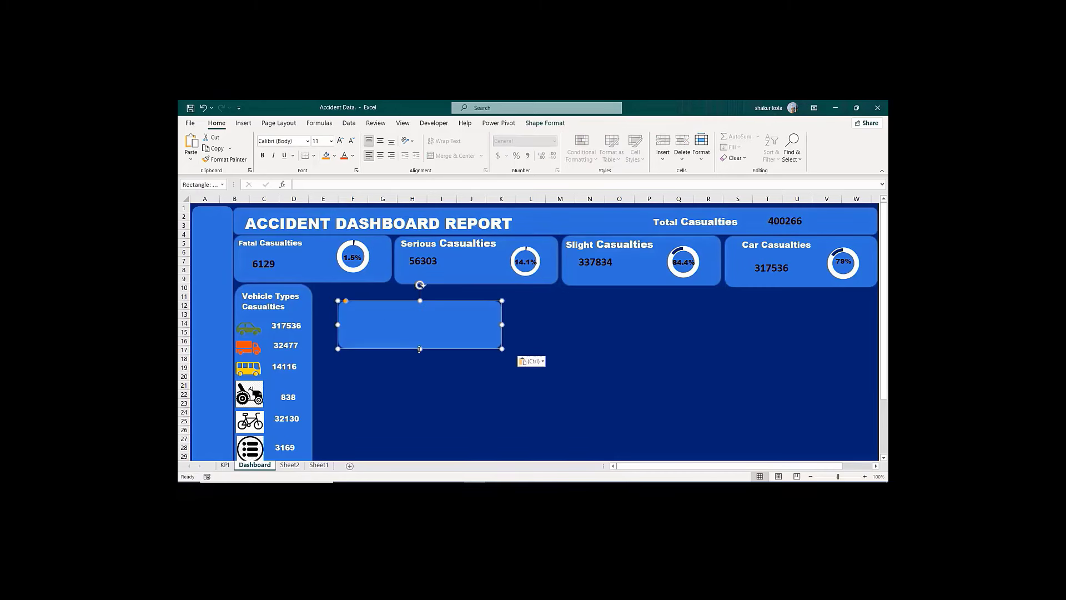
# Step: Enlarge the copied rectangle in height and width and place it beside the Vehicle Types card, directly below the severity cards
pyautogui.moveTo(420, 348); pyautogui.dragTo(416, 381)
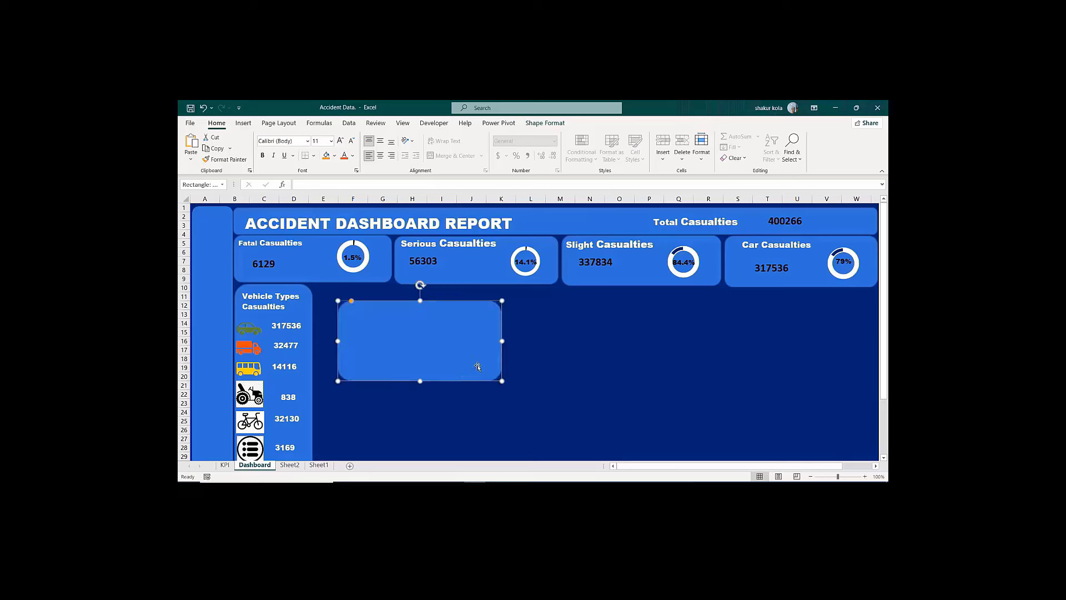
pyautogui.moveTo(502, 341); pyautogui.dragTo(527, 341)
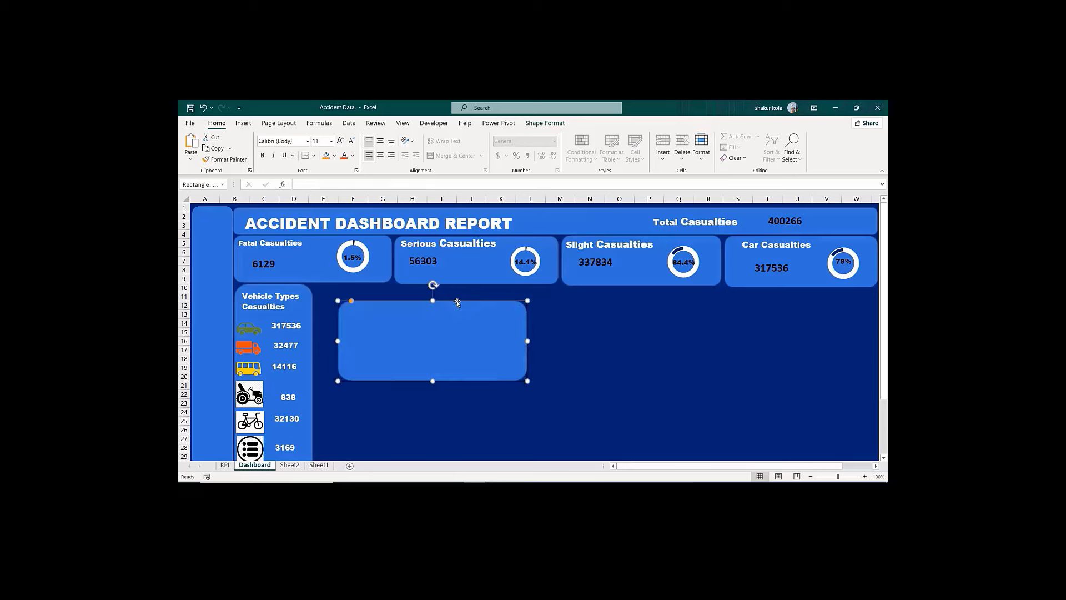
pyautogui.moveTo(454, 303); pyautogui.dragTo(432, 284)
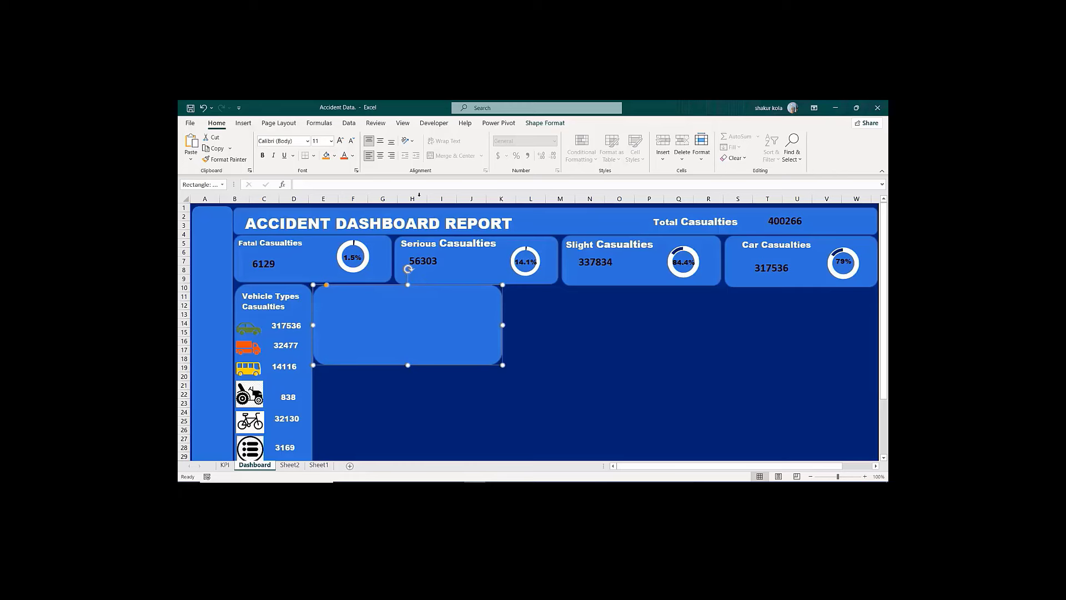
pyautogui.press('Escape')
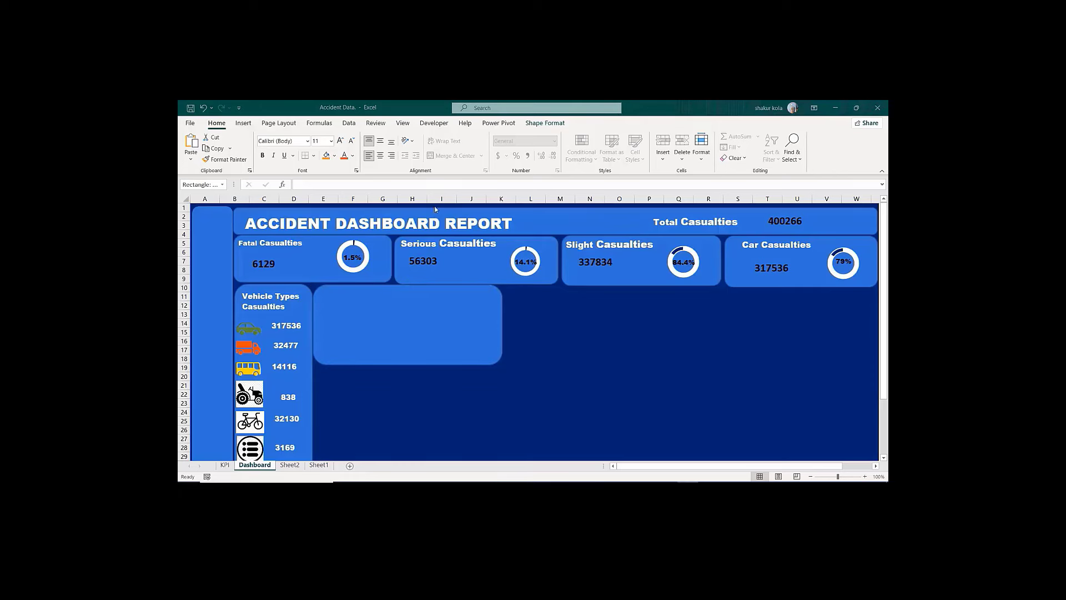
# Step: Delete the title of the casualties line chart on Sheet2
pyautogui.click(225, 467)
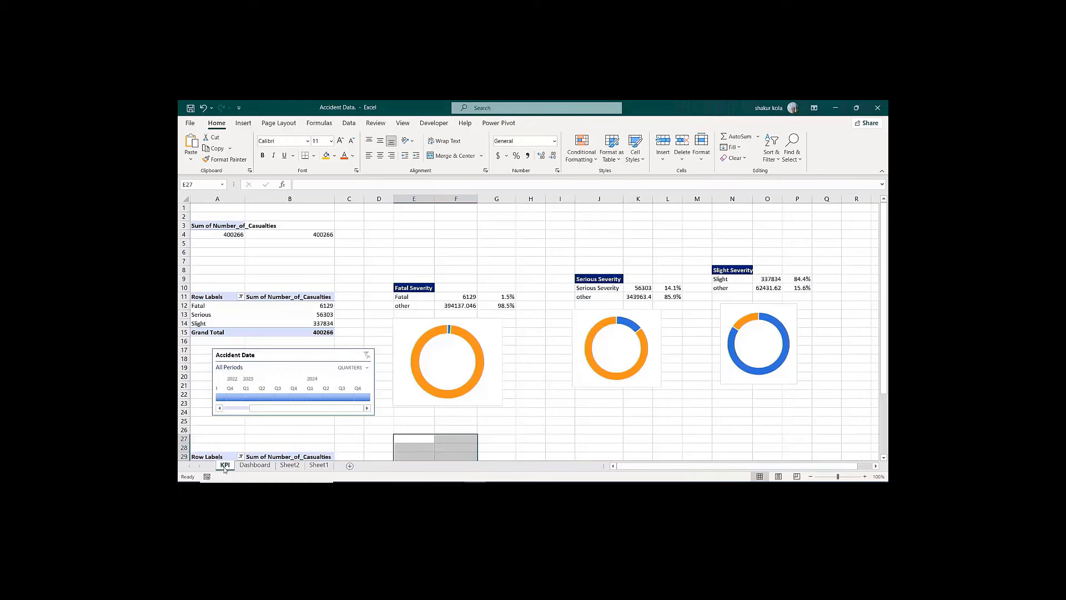
pyautogui.click(289, 466)
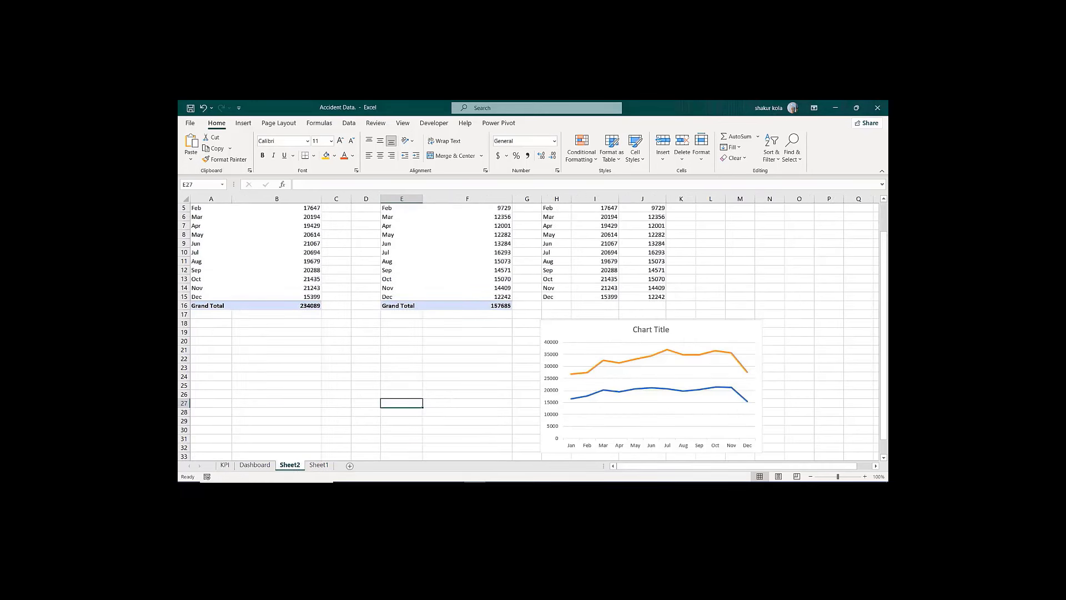
pyautogui.moveTo(885, 306); pyautogui.dragTo(885, 274)
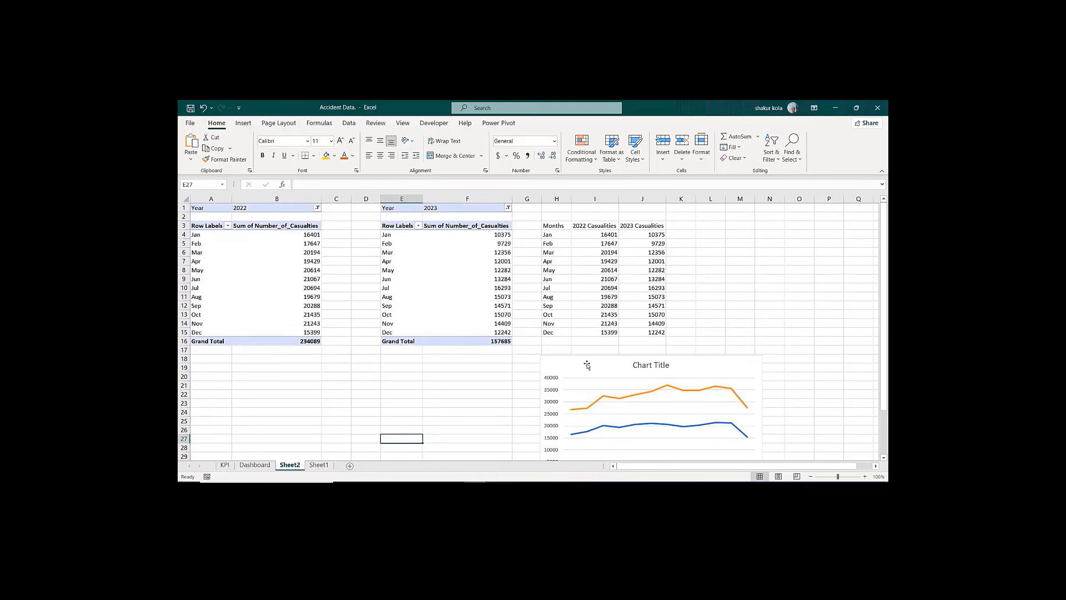
pyautogui.click(645, 364)
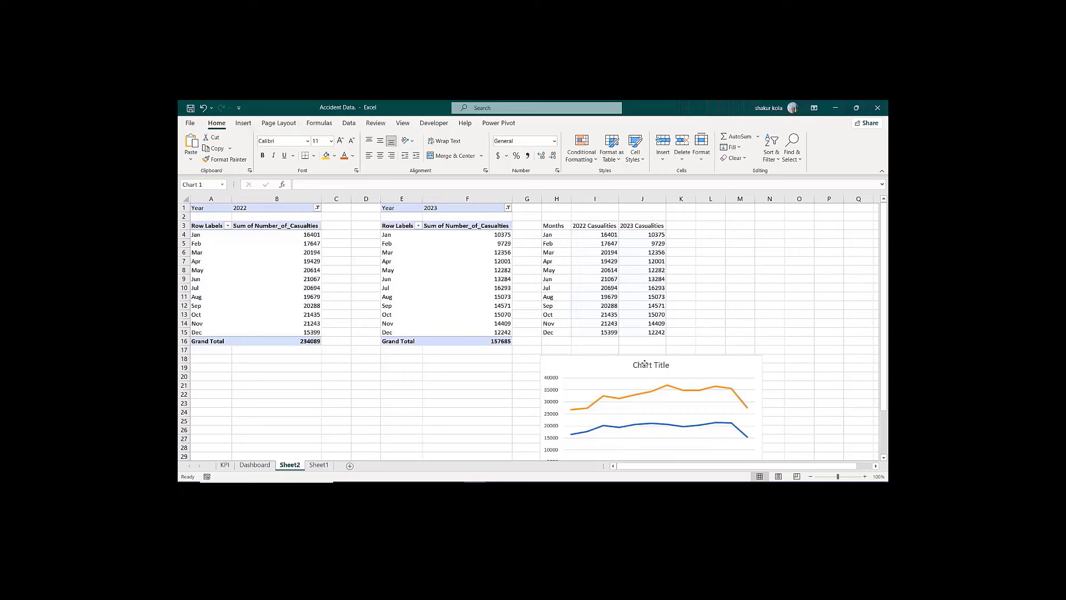
pyautogui.press('Delete')
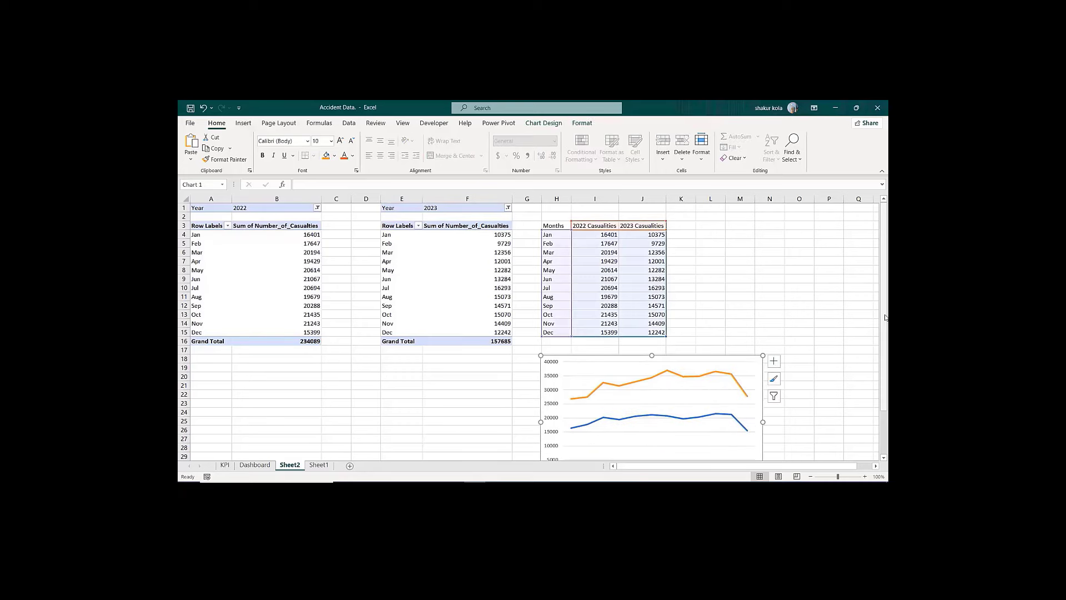
# Step: Add a legend to the casualties line chart and set its position to Top
pyautogui.moveTo(885, 317); pyautogui.dragTo(886, 356)
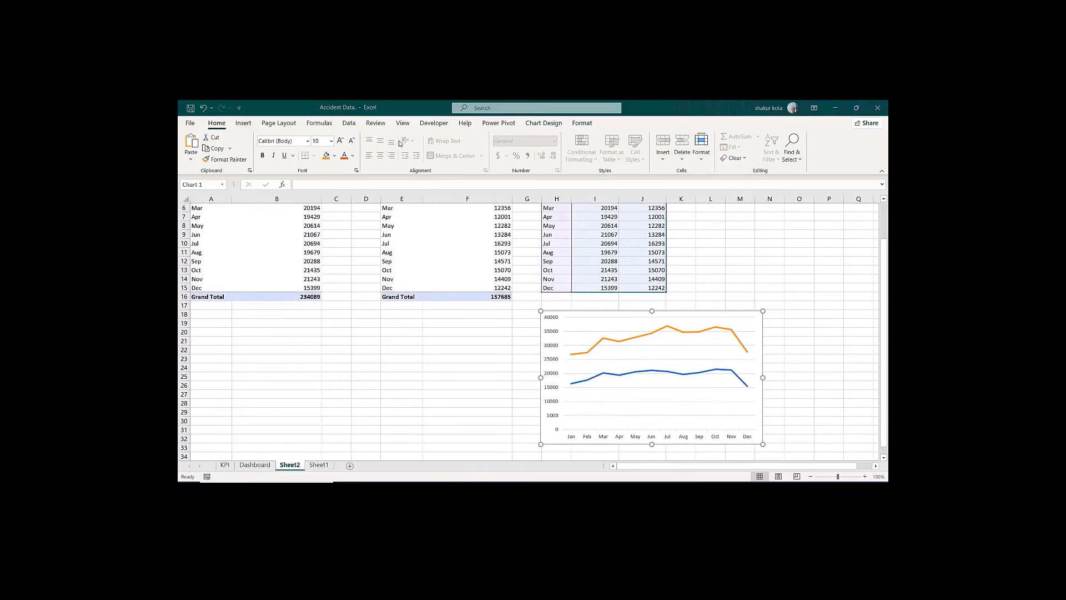
pyautogui.press('Escape')
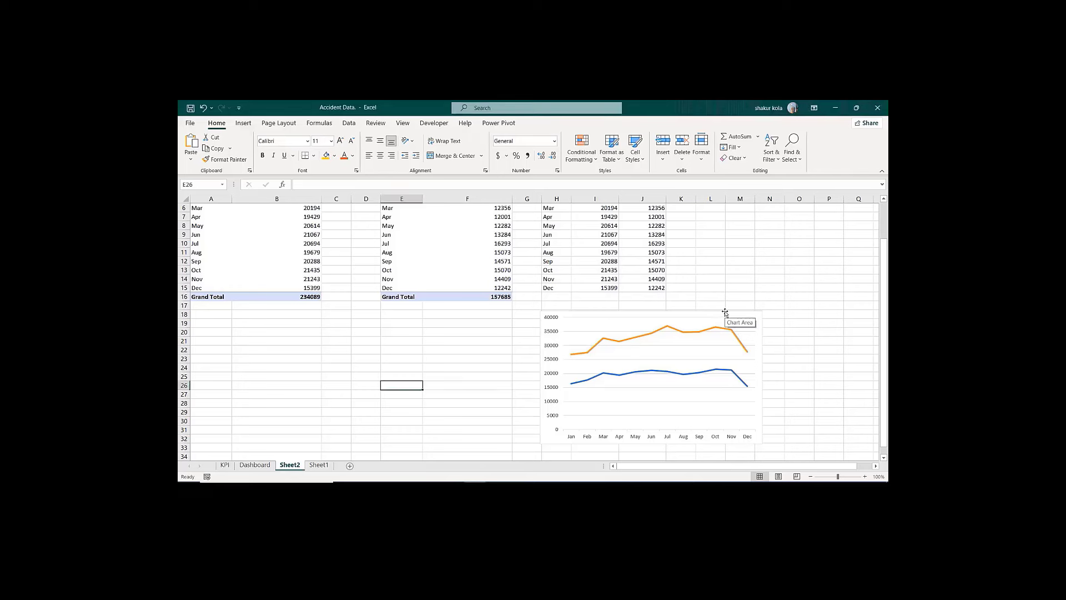
pyautogui.click(725, 311)
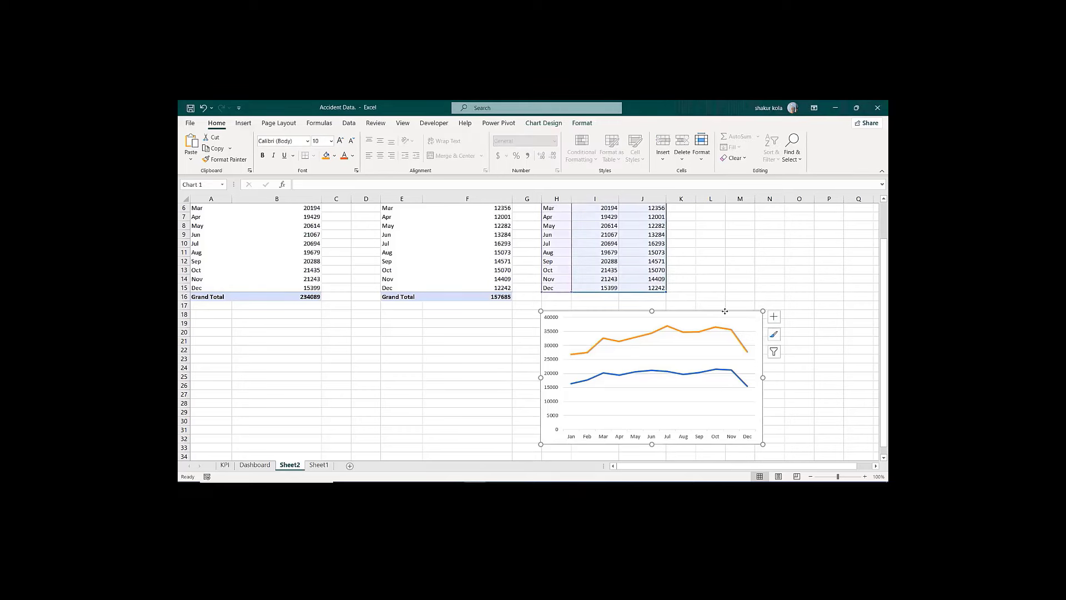
pyautogui.click(774, 319)
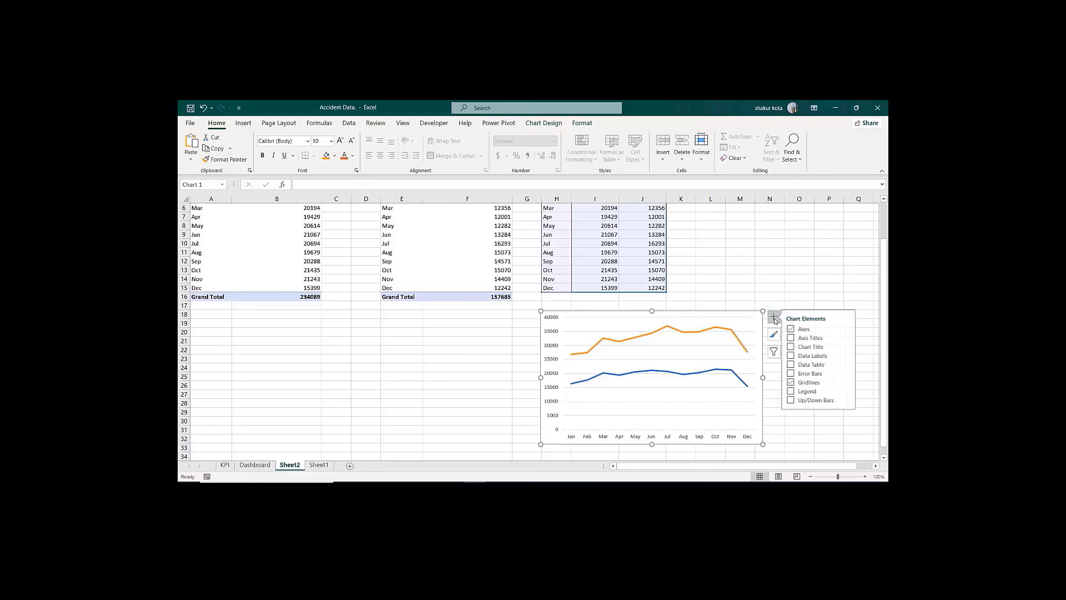
pyautogui.click(794, 392)
pyautogui.click(795, 392)
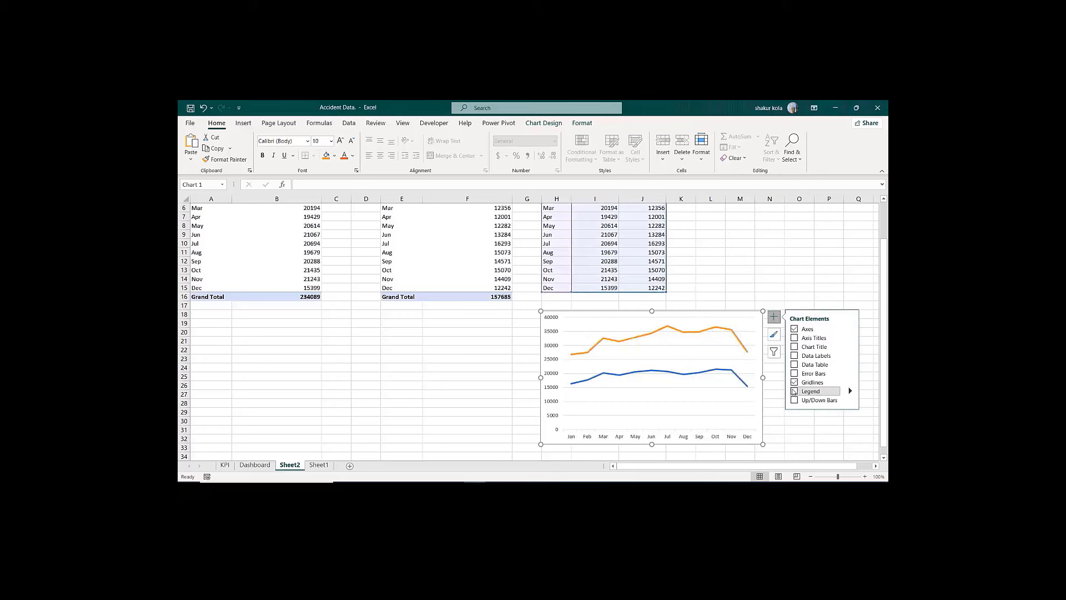
pyautogui.click(794, 392)
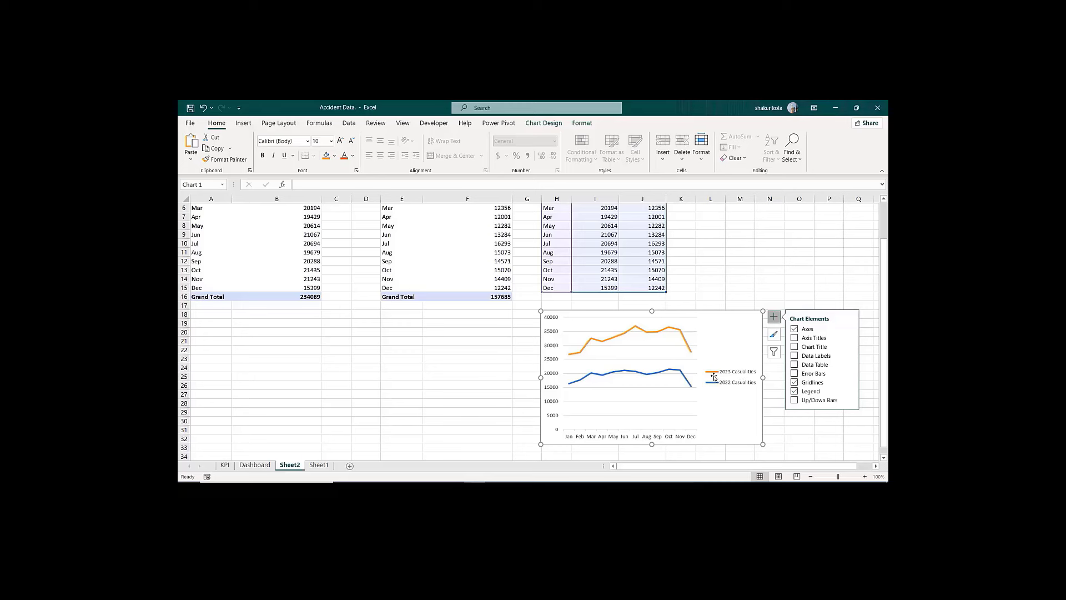
pyautogui.click(850, 391)
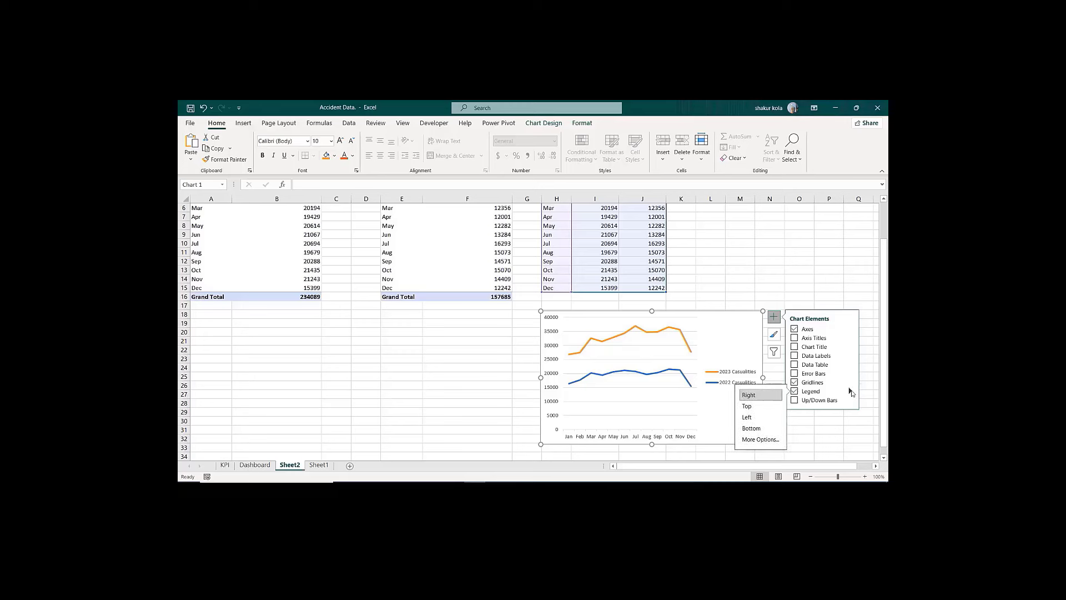
pyautogui.click(748, 407)
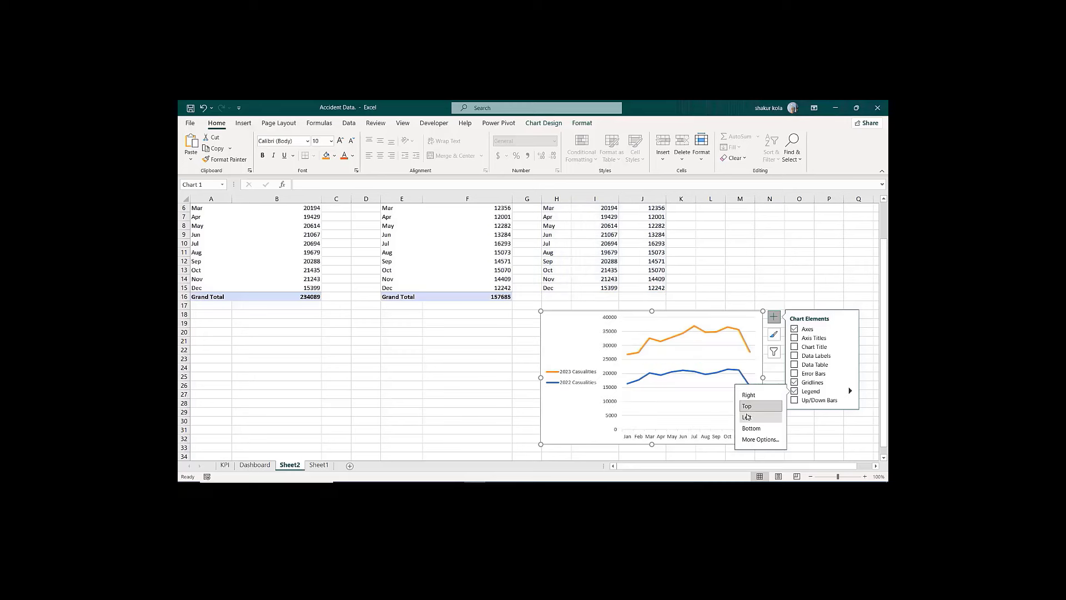
pyautogui.click(747, 416)
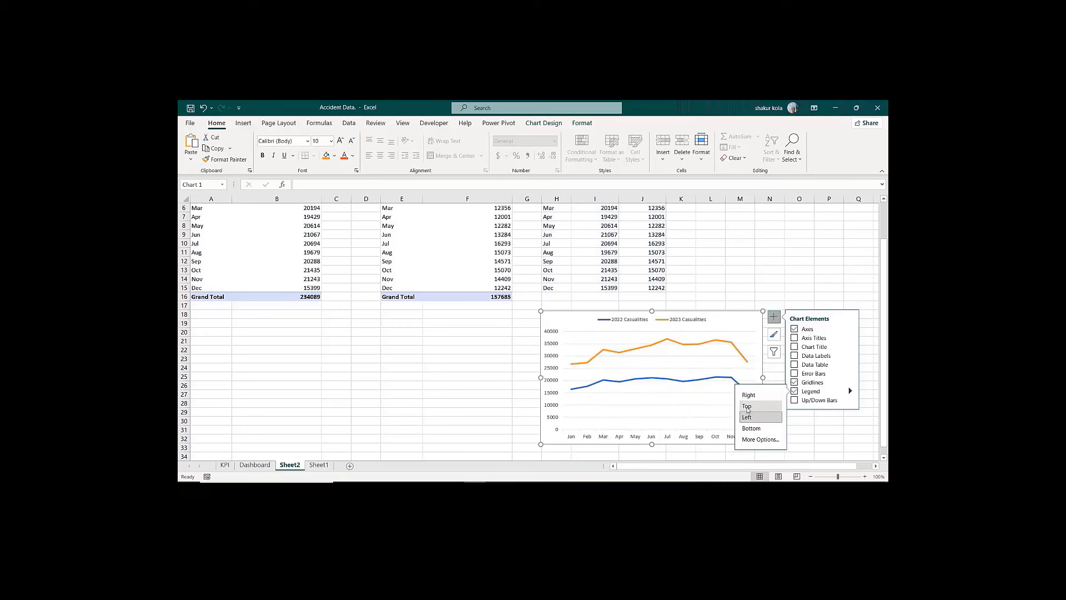
pyautogui.click(748, 407)
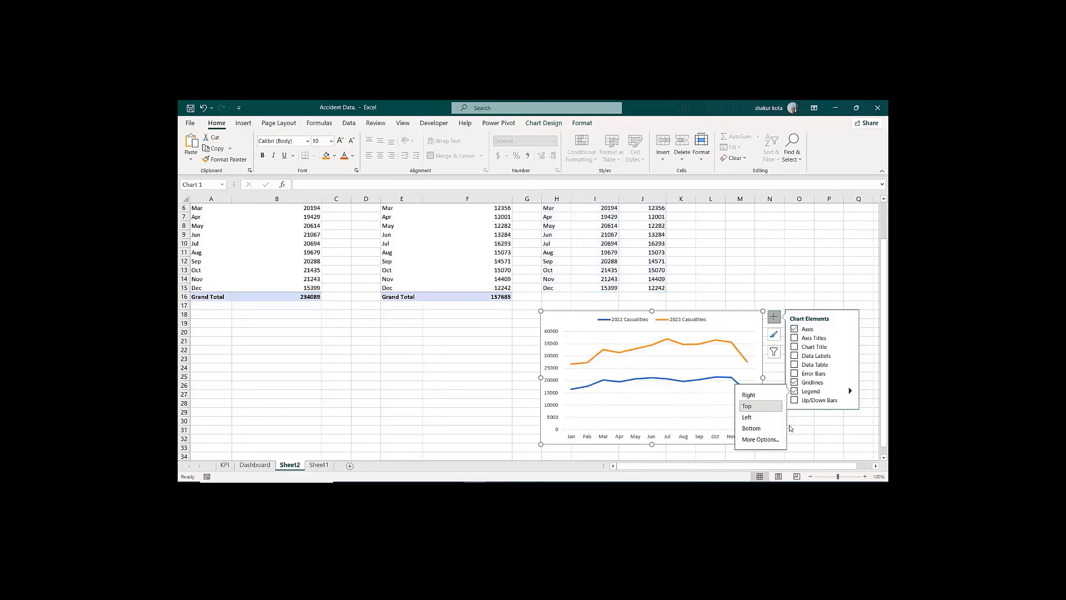
pyautogui.click(442, 377)
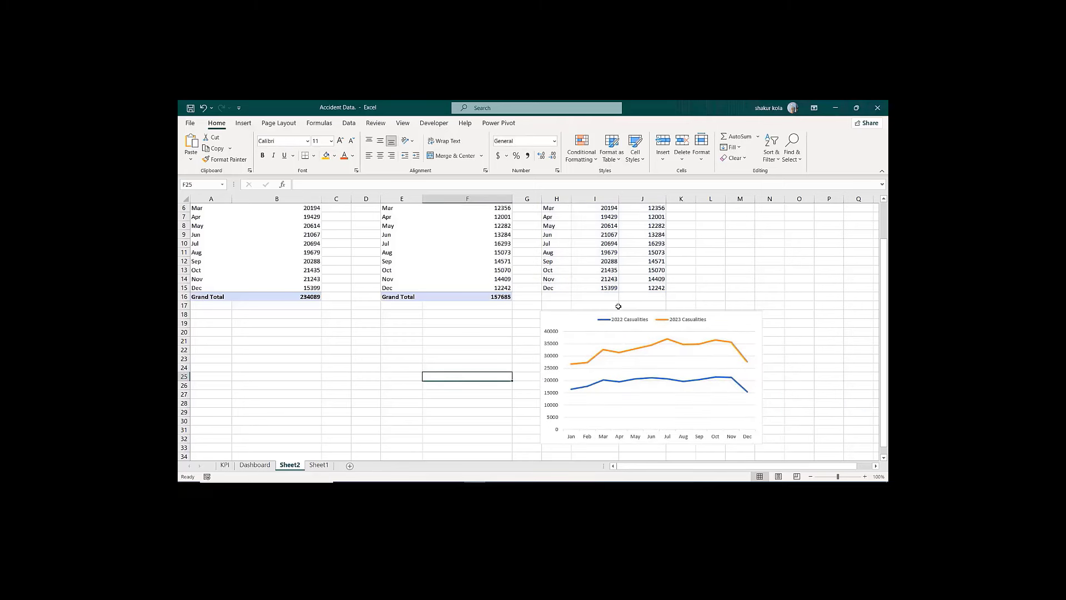
# Step: Copy the casualties line chart from Sheet2 and paste it on the Dashboard sheet over the blank card beside Vehicle Types
pyautogui.click(618, 312)
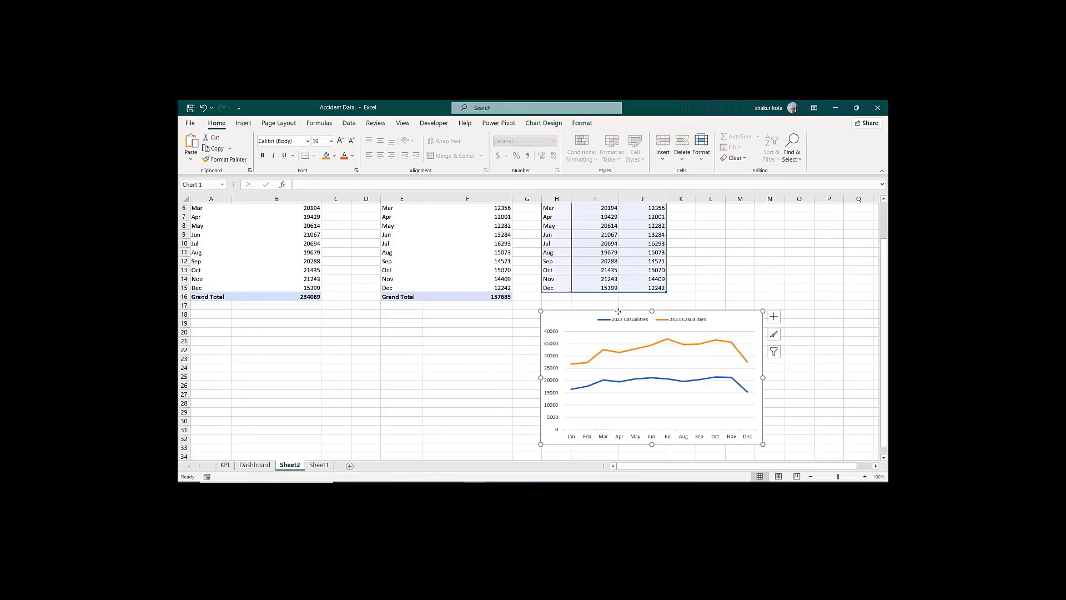
pyautogui.click(249, 465)
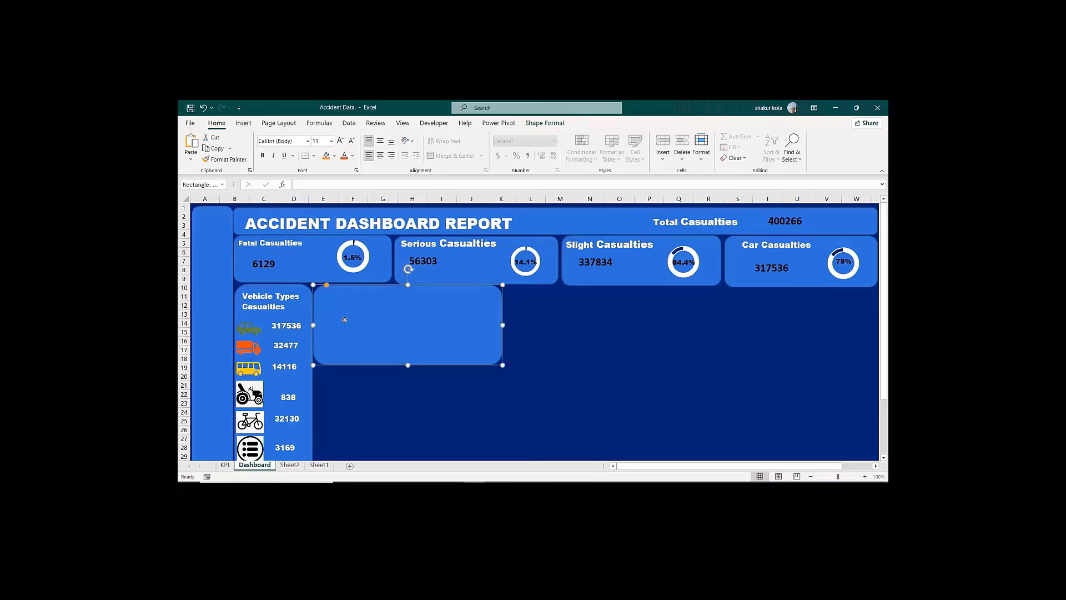
pyautogui.hotkey('ctrl', 'v')
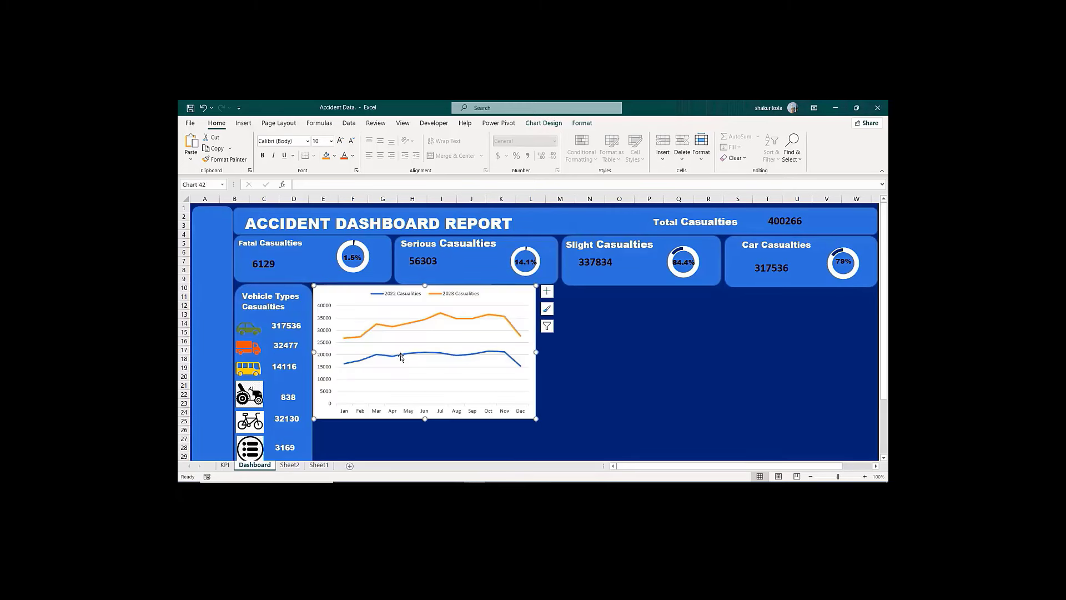
# Step: Shrink and reposition the pasted line chart so it fits inside the blank card beside Vehicle Types
pyautogui.moveTo(424, 419); pyautogui.dragTo(418, 361)
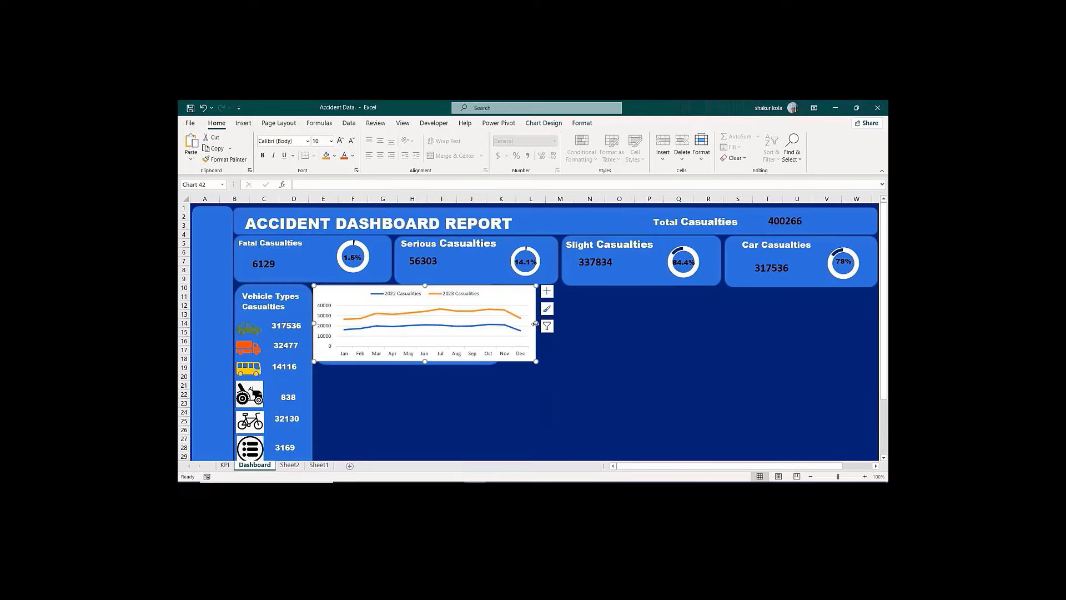
pyautogui.moveTo(535, 323); pyautogui.dragTo(478, 324)
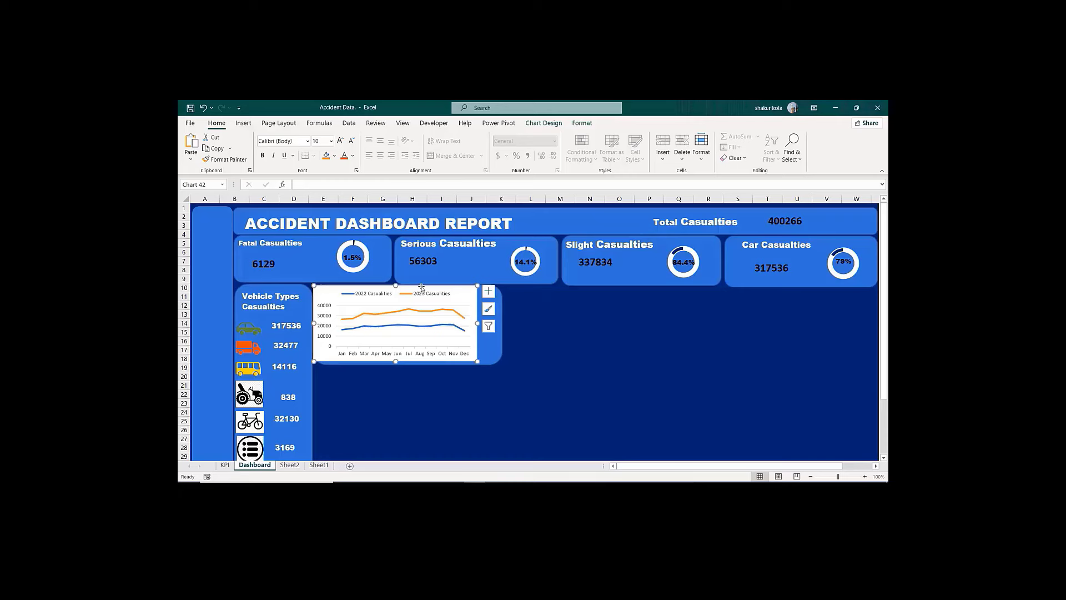
pyautogui.moveTo(422, 288); pyautogui.dragTo(431, 289)
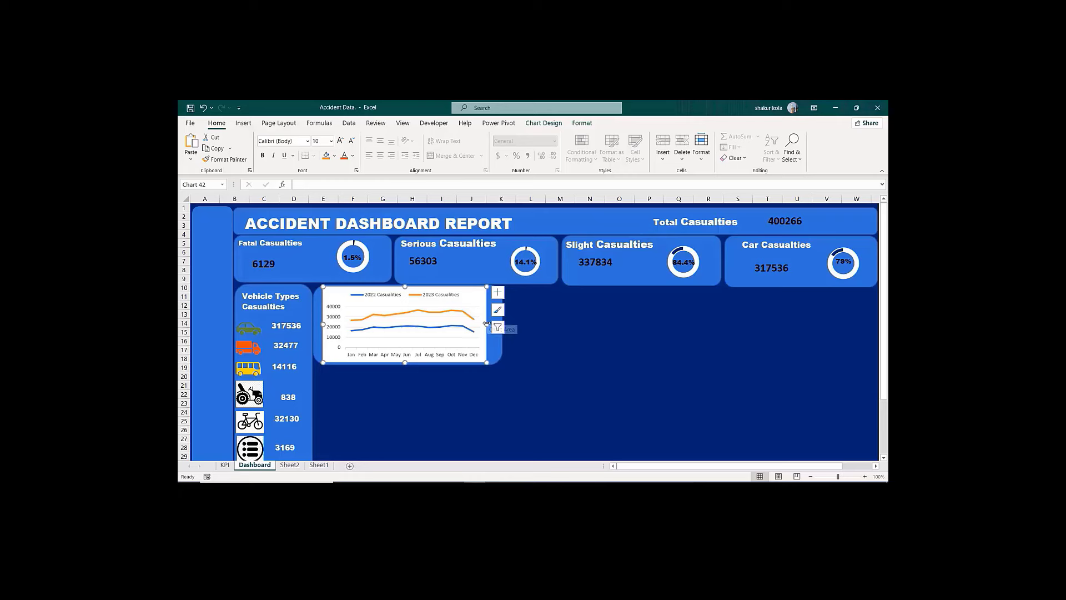
pyautogui.moveTo(486, 324); pyautogui.dragTo(498, 323)
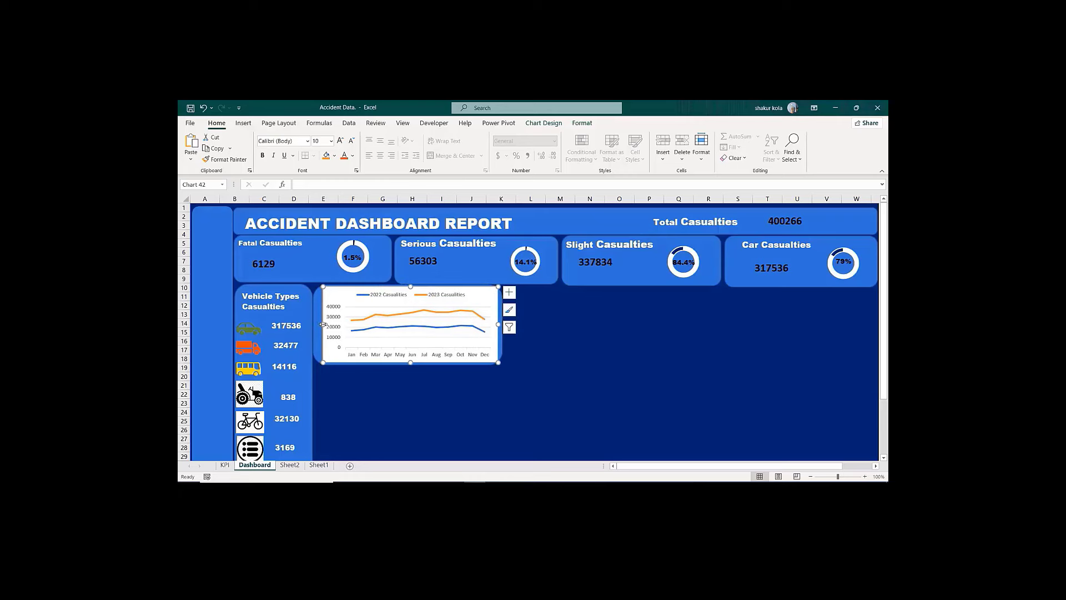
pyautogui.moveTo(323, 325); pyautogui.dragTo(319, 322)
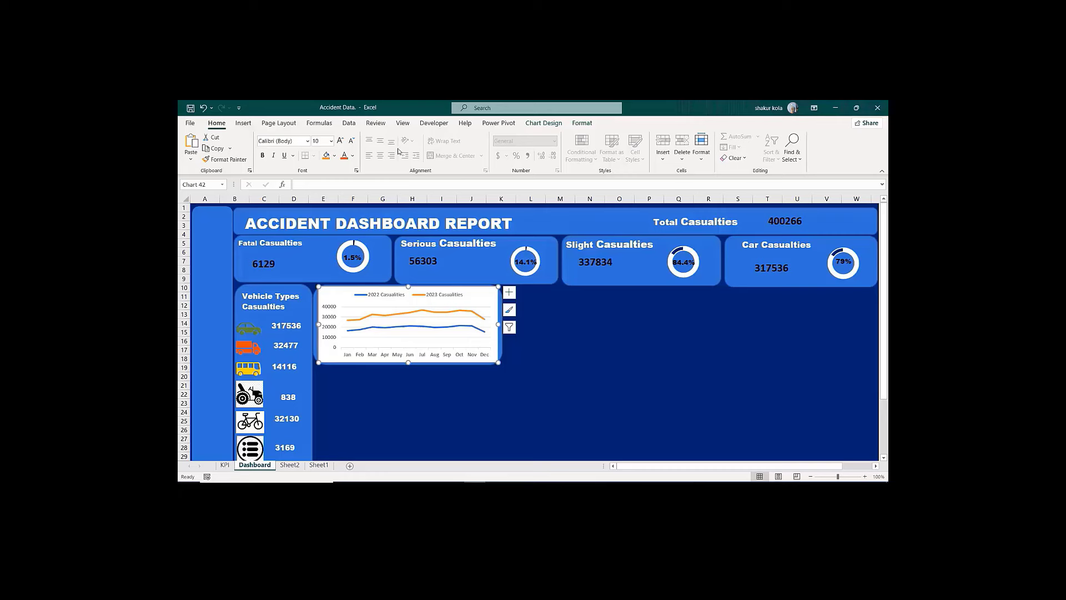
pyautogui.press('Escape')
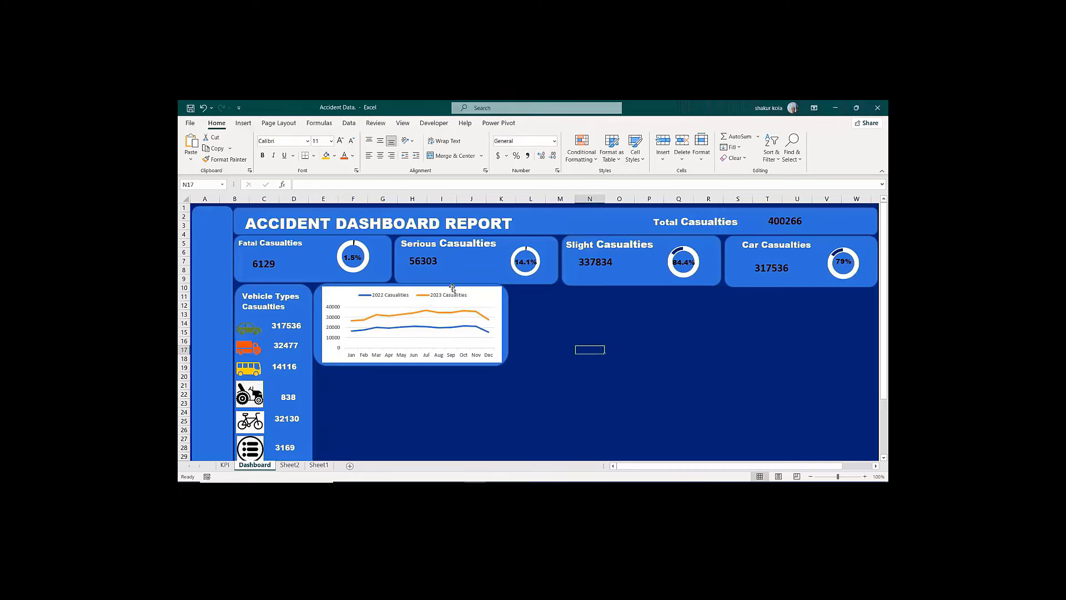
# Step: Try applying the first chart style to the 2022 and 2023 casualties line chart on the Dashboard sheet
pyautogui.click(452, 287)
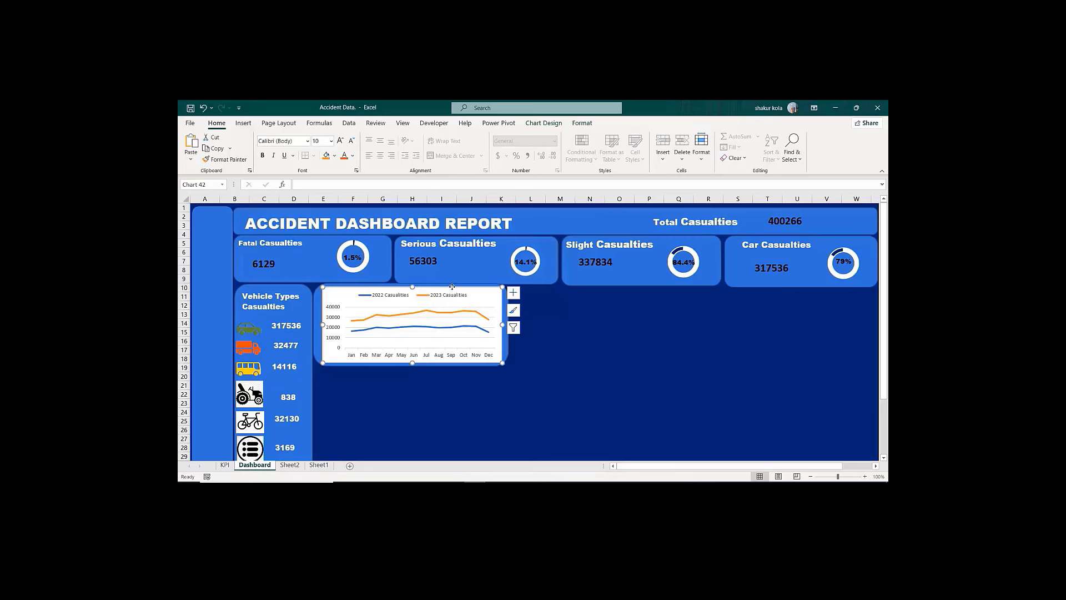
pyautogui.click(544, 123)
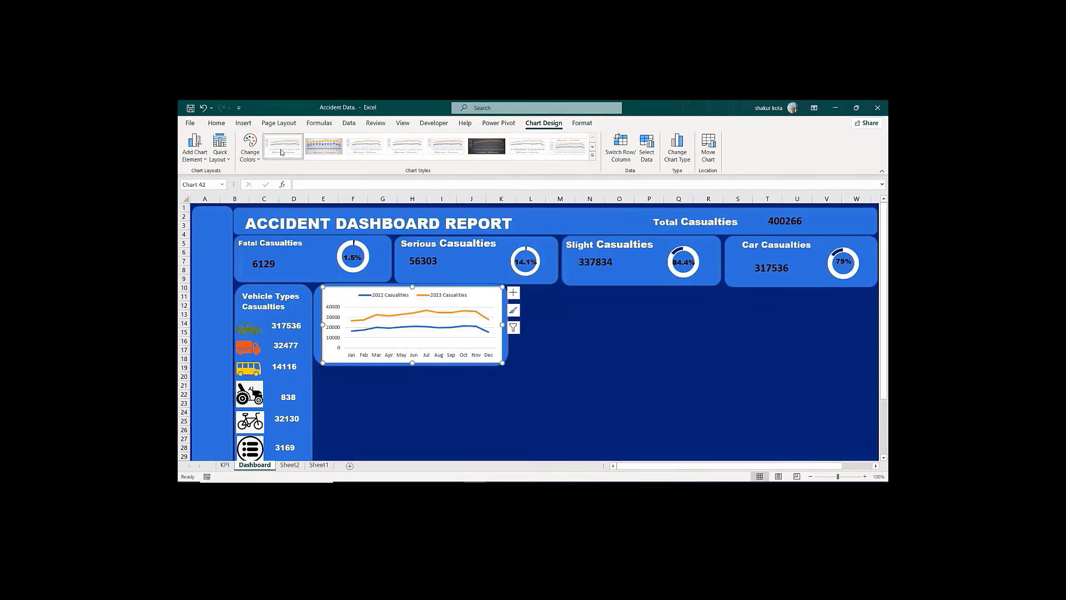
pyautogui.click(282, 152)
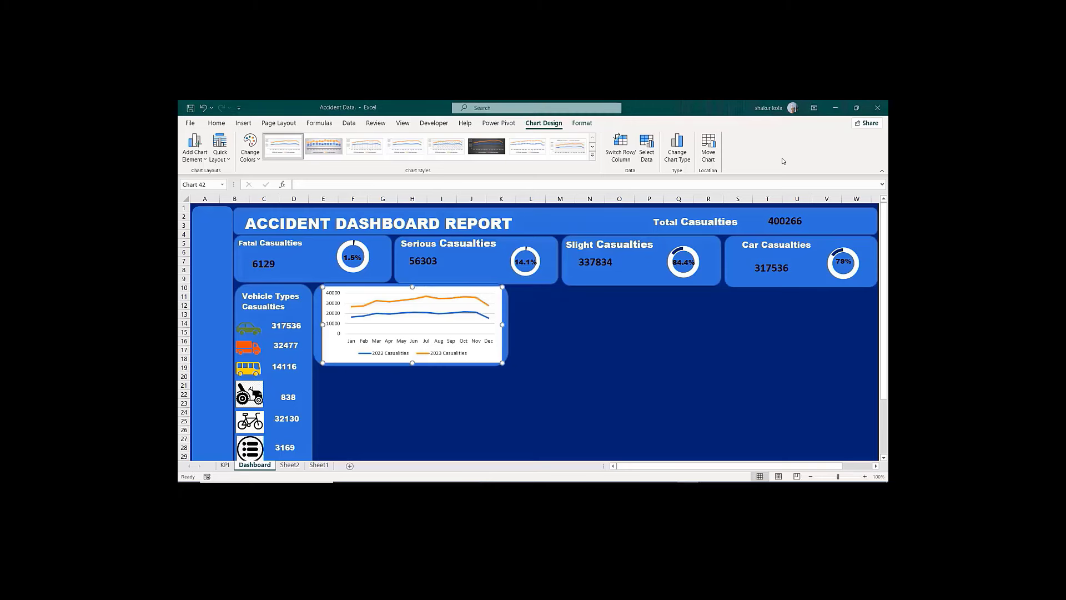
# Step: Try formatting the casualties line chart's area with no fill and no border line
pyautogui.click(463, 288)
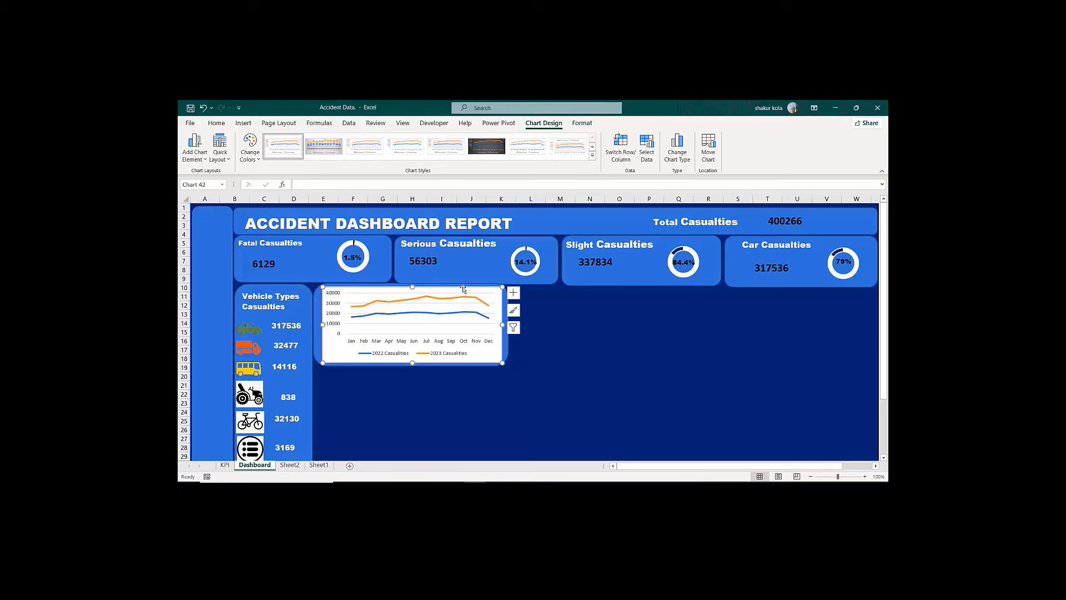
pyautogui.rightClick(464, 287)
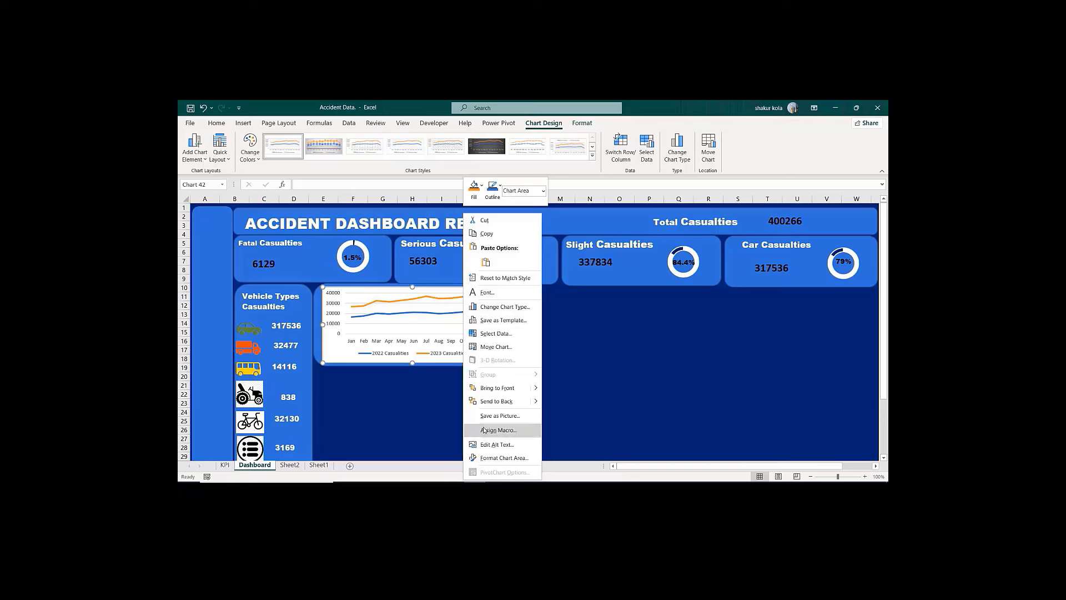
pyautogui.click(488, 459)
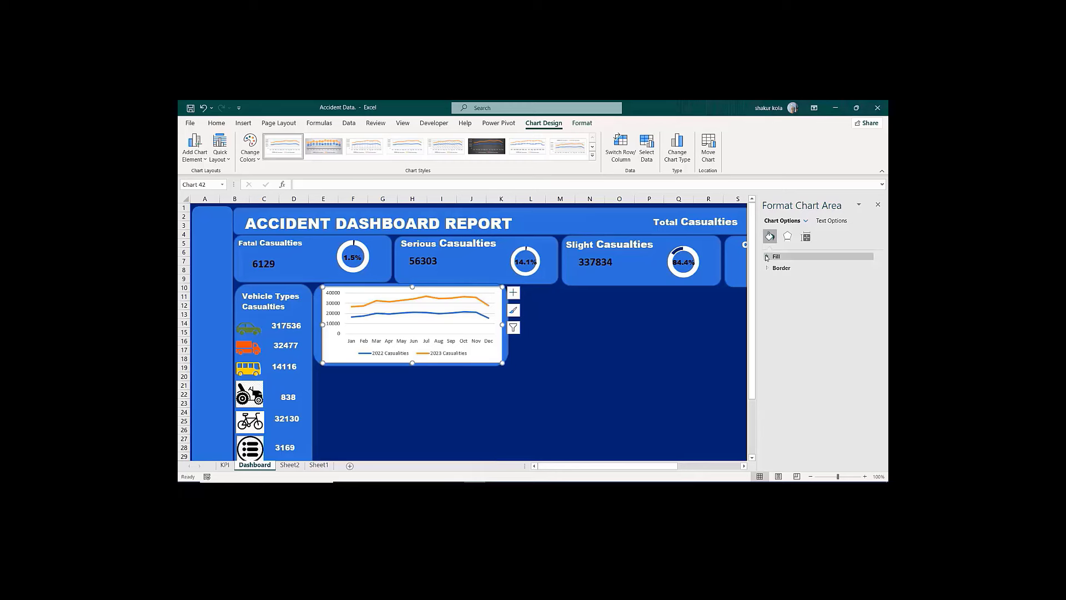
pyautogui.click(767, 256)
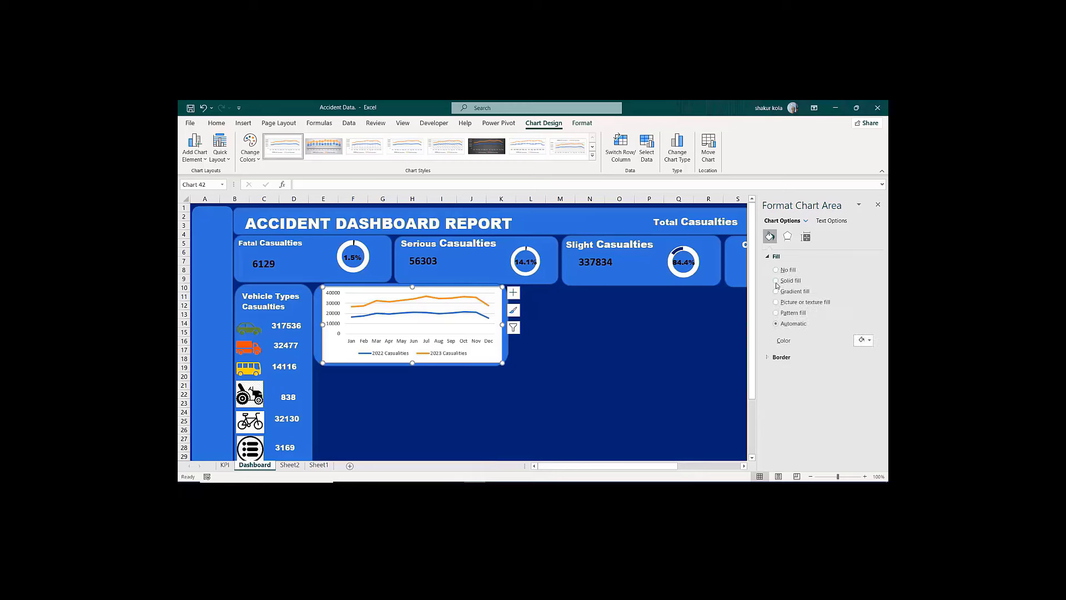
pyautogui.click(777, 270)
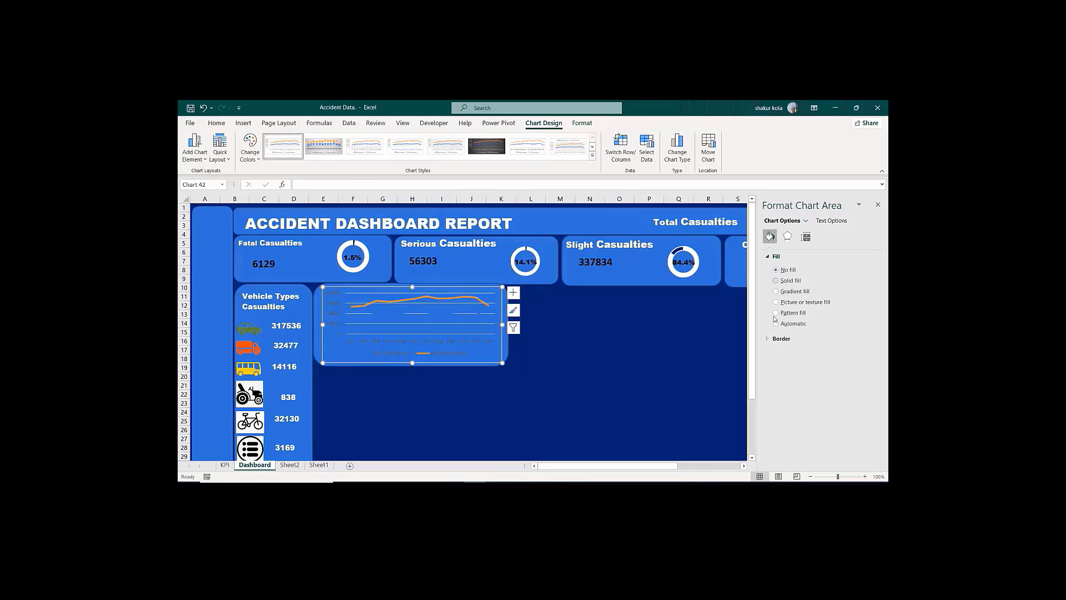
pyautogui.click(771, 339)
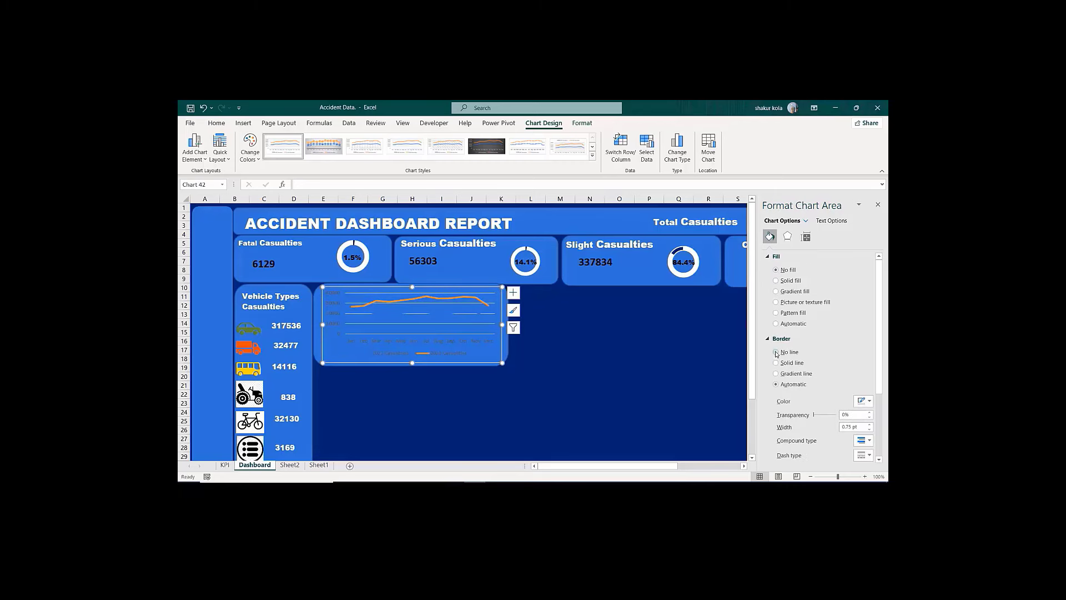
pyautogui.click(776, 352)
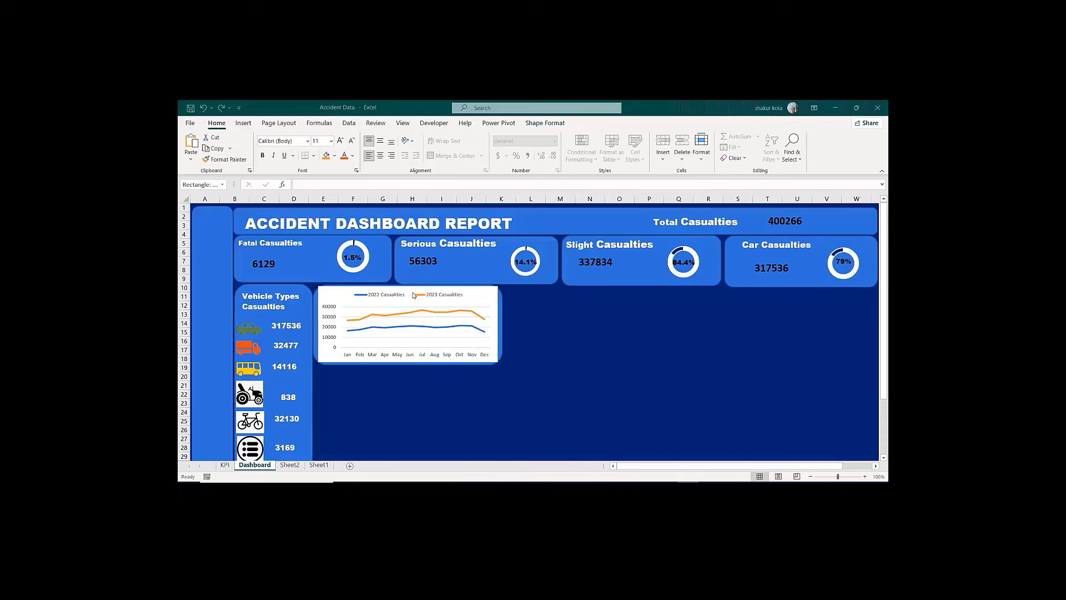
# Step: Apply the first chart style to the casualties line chart beside Vehicle Types
pyautogui.click(402, 287)
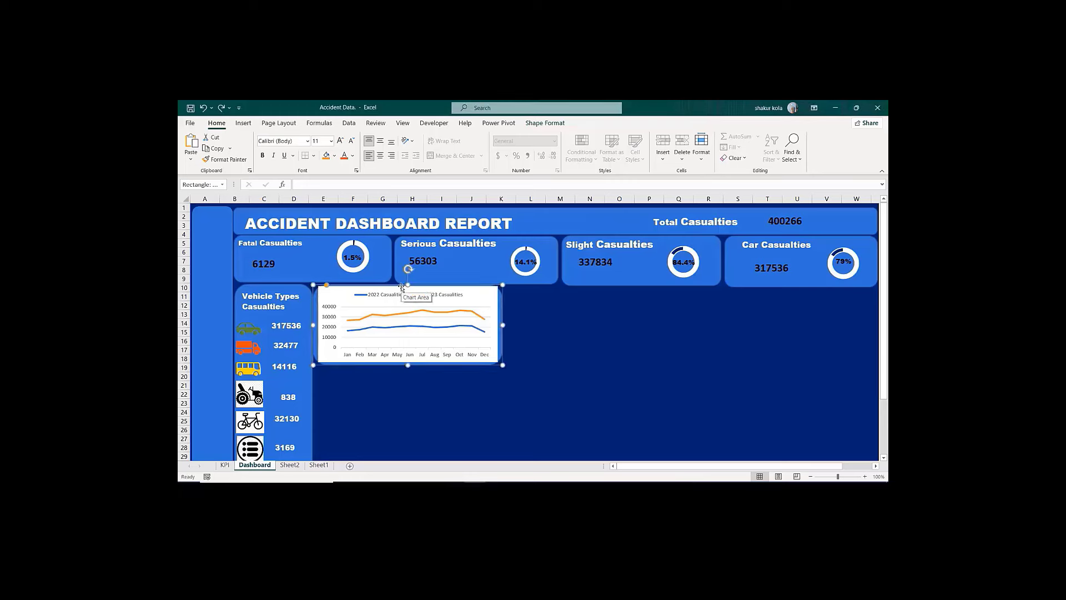
pyautogui.click(468, 287)
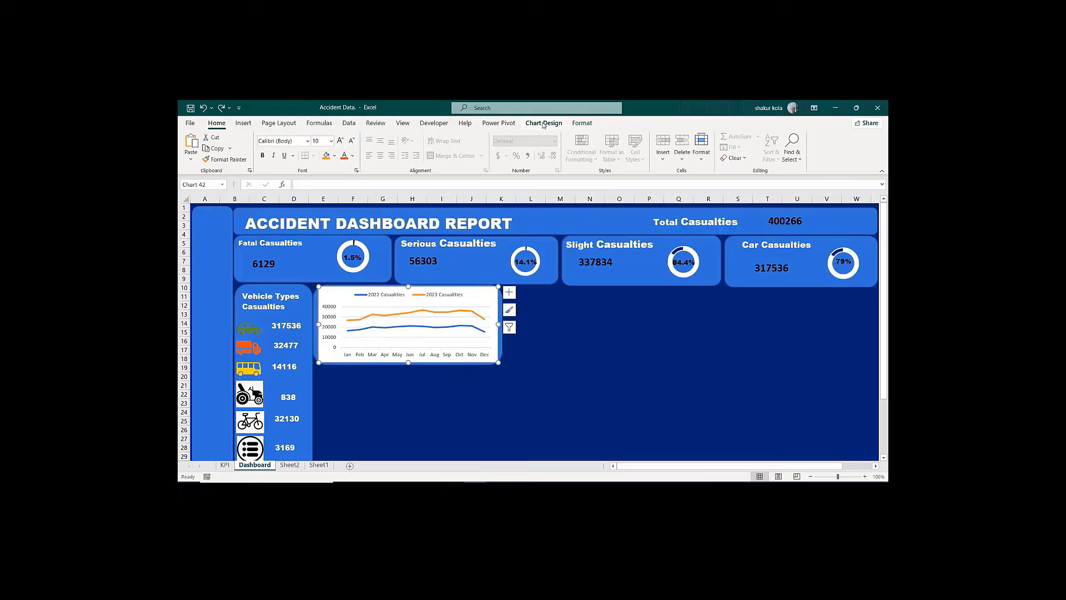
pyautogui.click(544, 124)
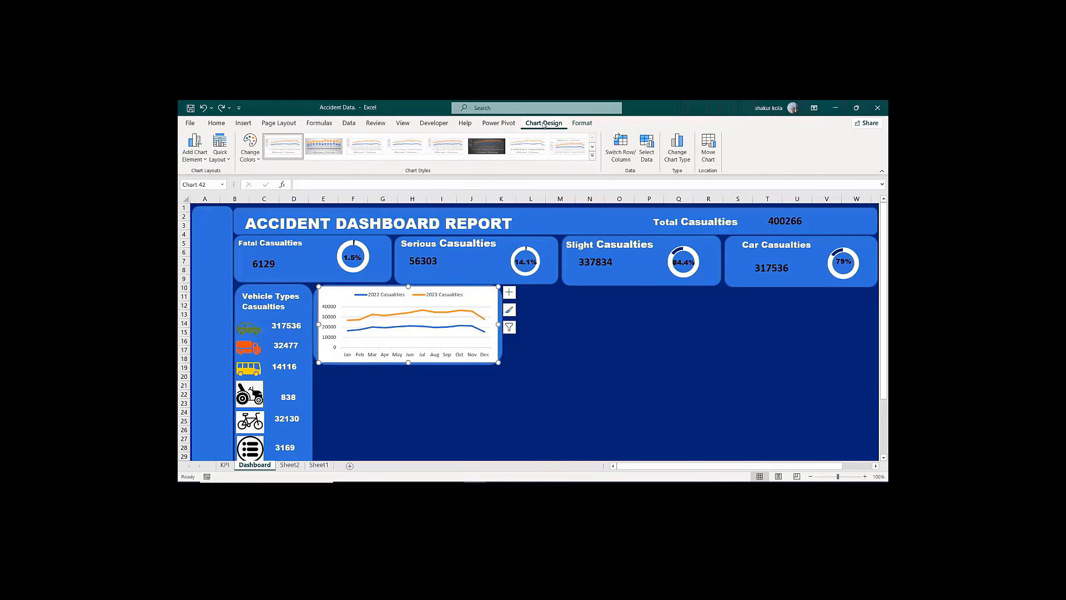
pyautogui.click(278, 150)
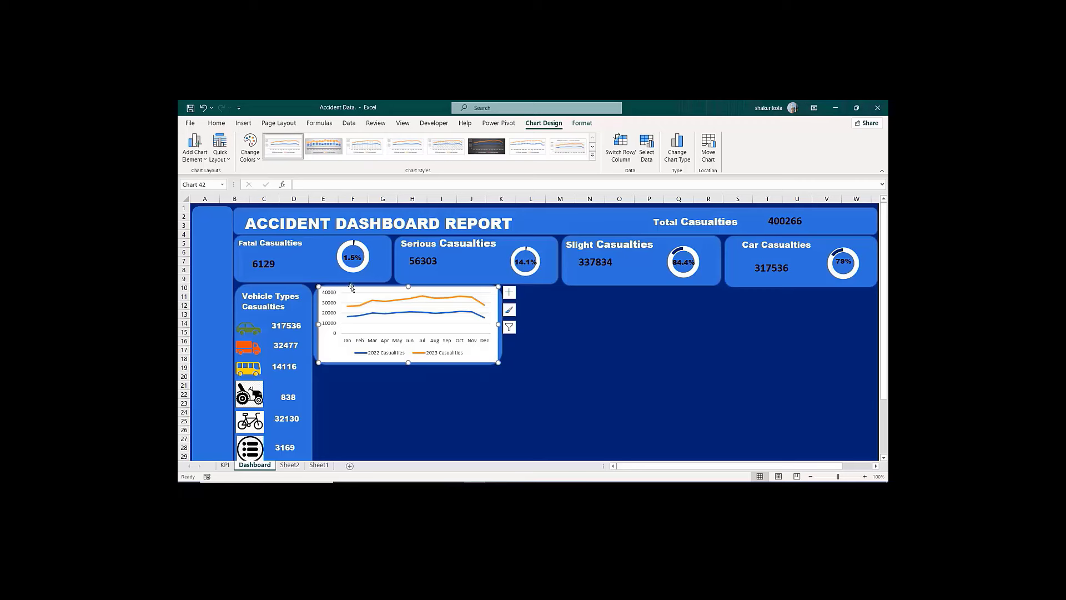
# Step: Change the 2022 Casualties line in the casualties chart to the standard dark blue color
pyautogui.moveTo(386, 316)
pyautogui.rightClick(449, 287)
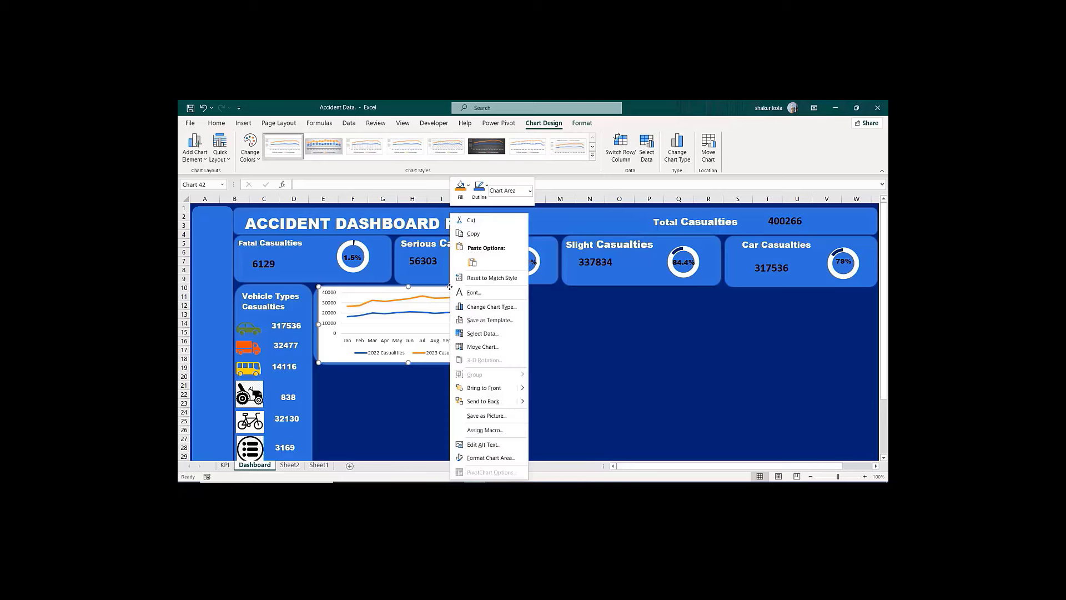
pyautogui.click(483, 458)
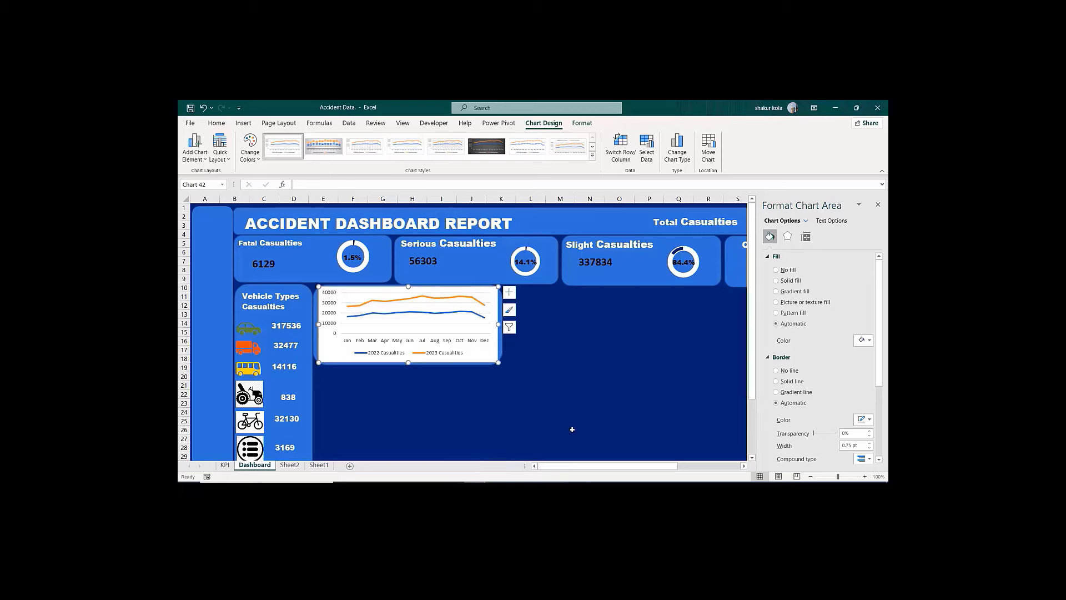
pyautogui.click(432, 315)
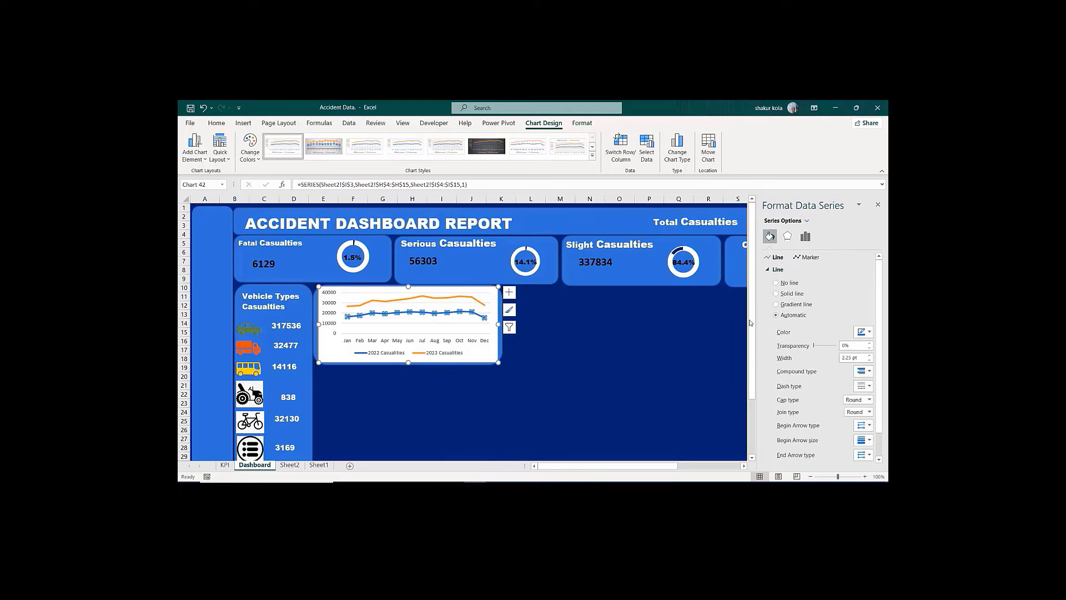
pyautogui.click(870, 332)
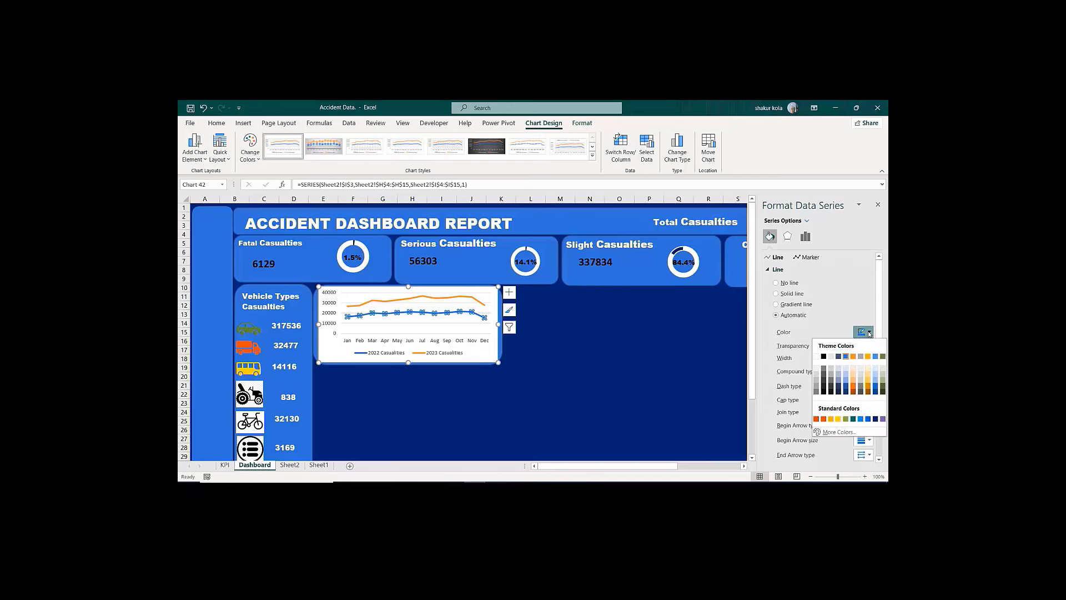
pyautogui.click(875, 420)
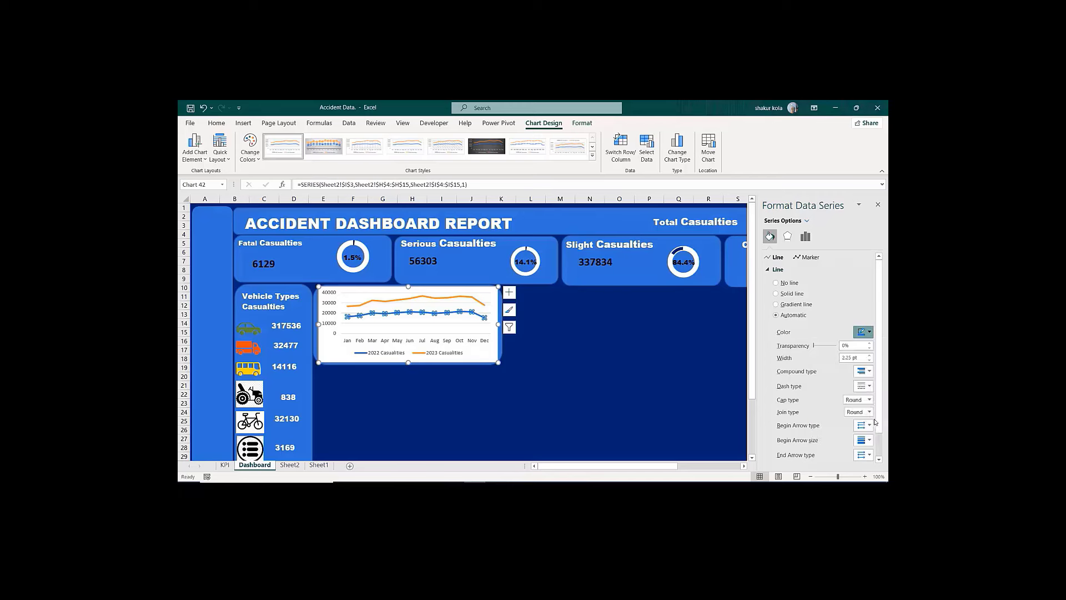
pyautogui.click(678, 378)
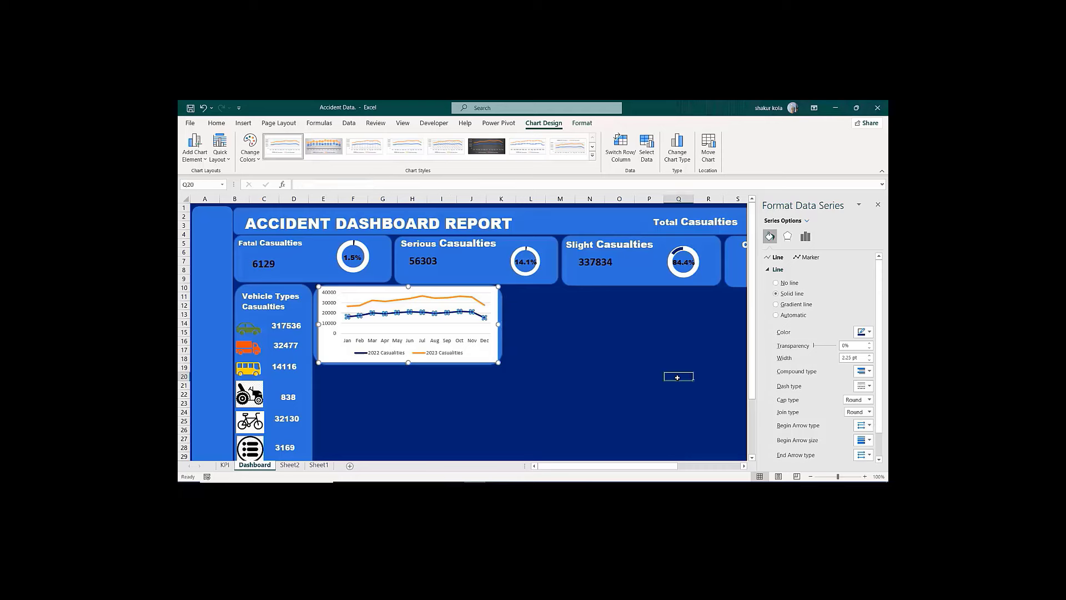
# Step: Remove the fill and border from the monthly casualties line chart's chart area
pyautogui.click(459, 287)
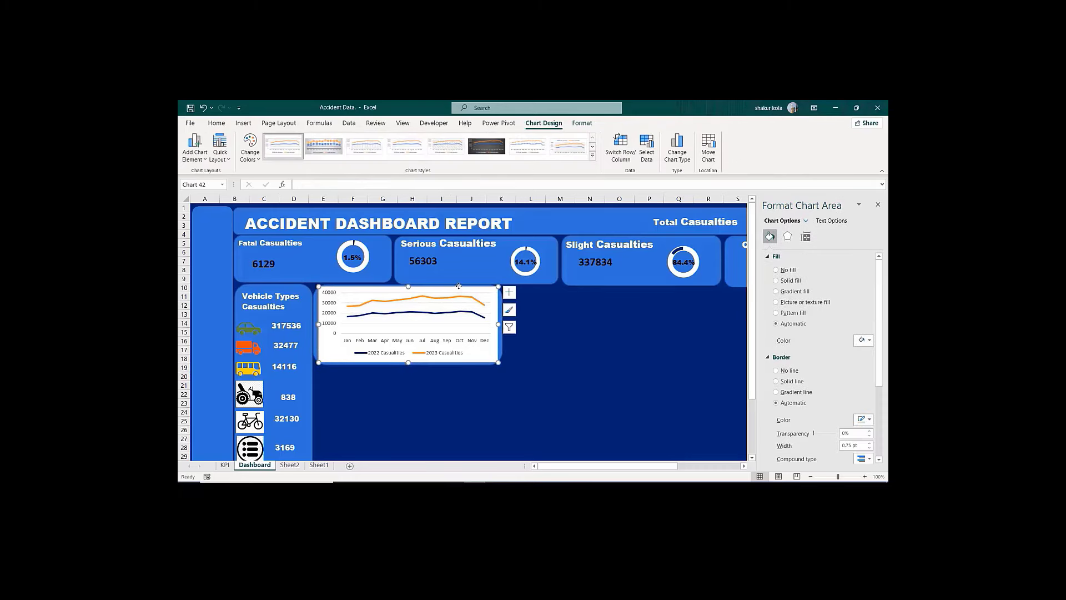
pyautogui.click(776, 270)
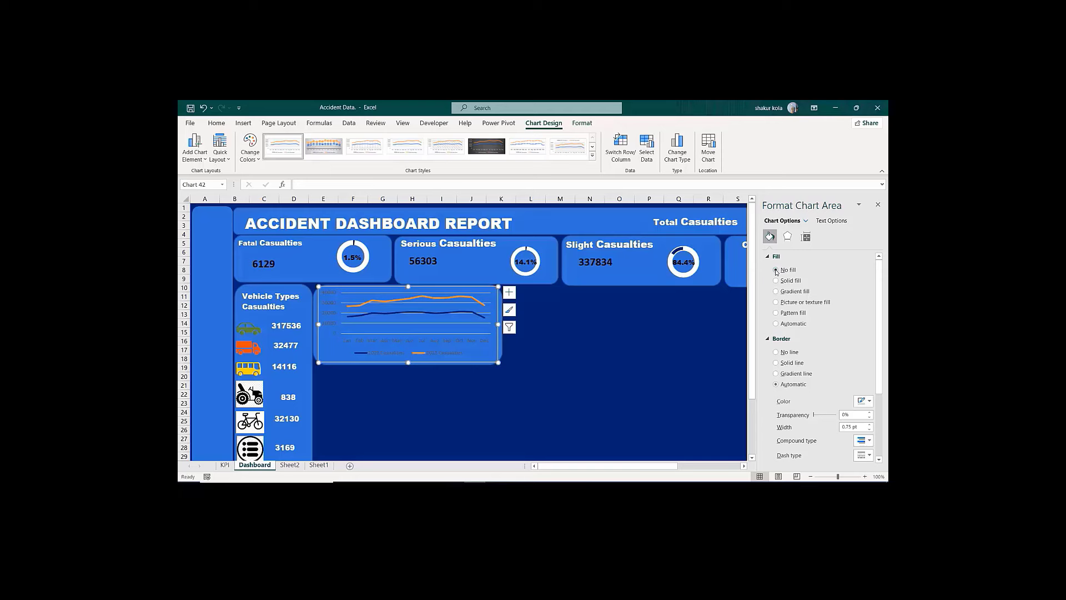
pyautogui.click(776, 352)
pyautogui.click(618, 367)
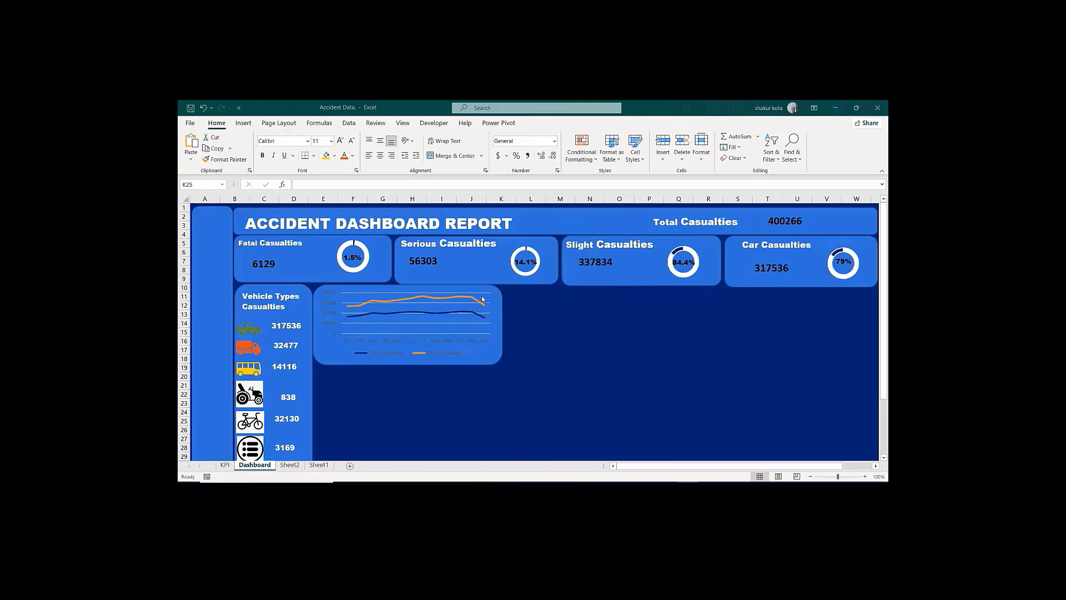
pyautogui.click(484, 292)
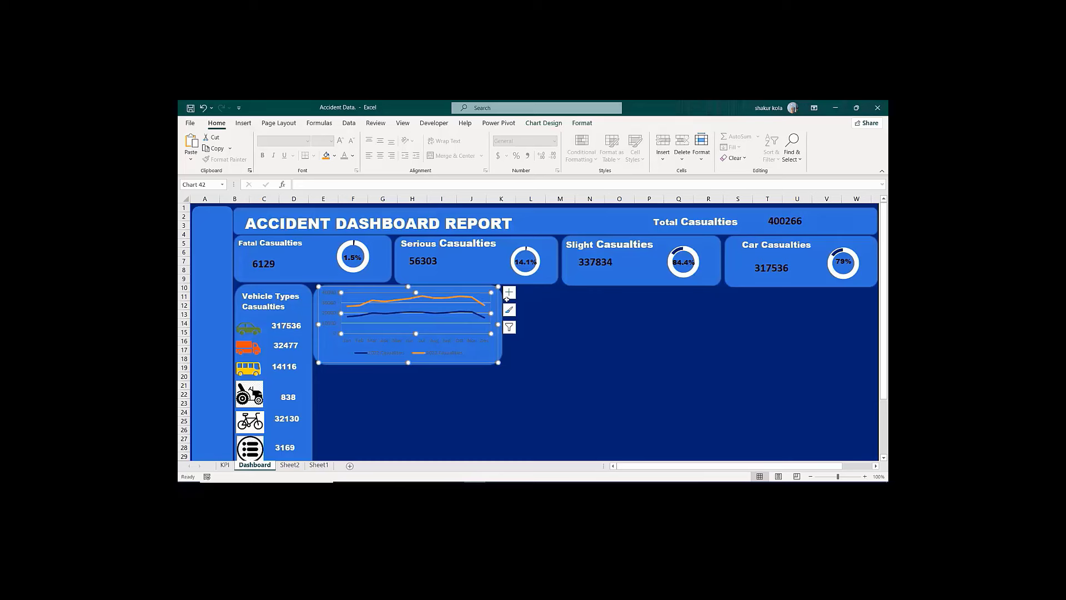
pyautogui.click(475, 293)
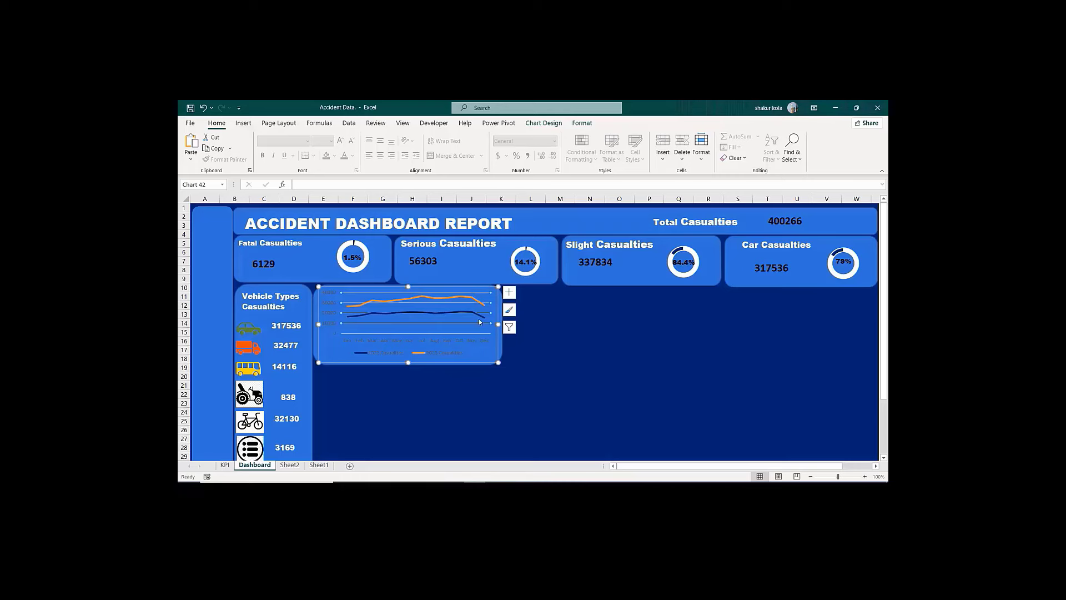
pyautogui.click(481, 337)
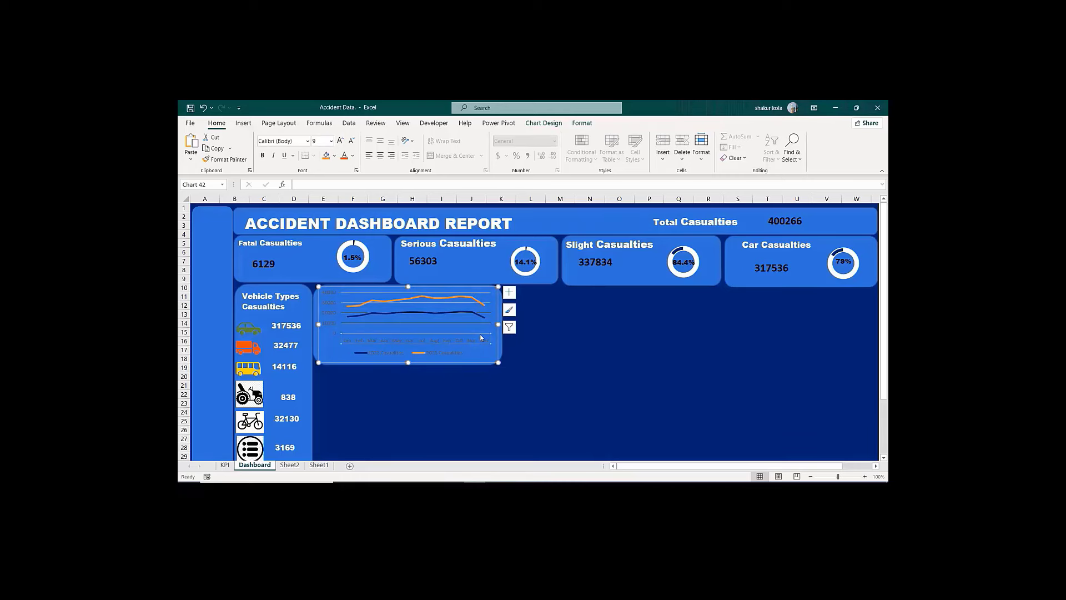
pyautogui.click(585, 347)
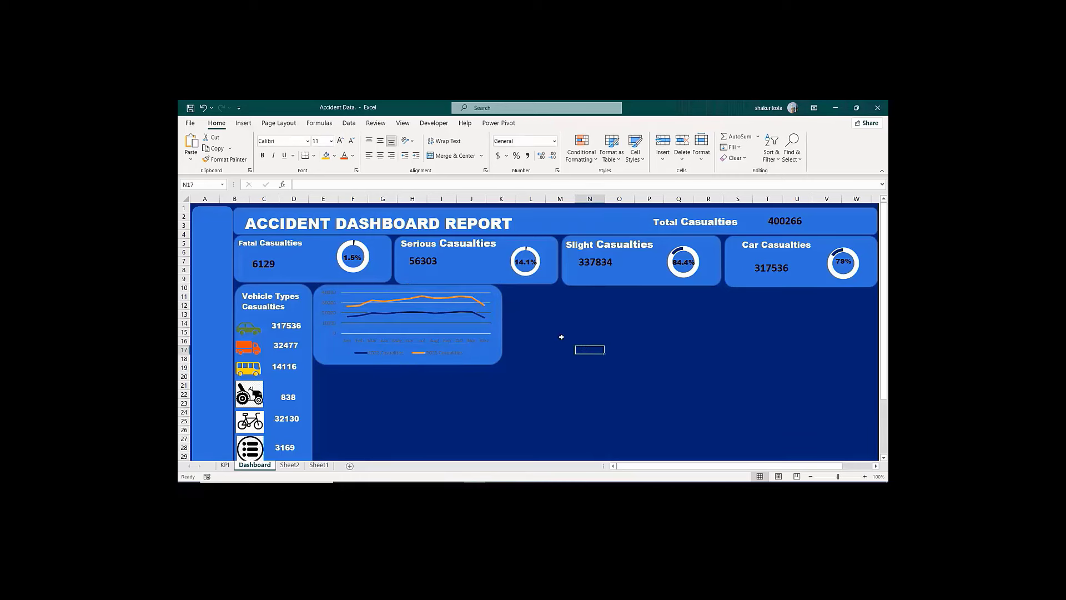
pyautogui.click(479, 293)
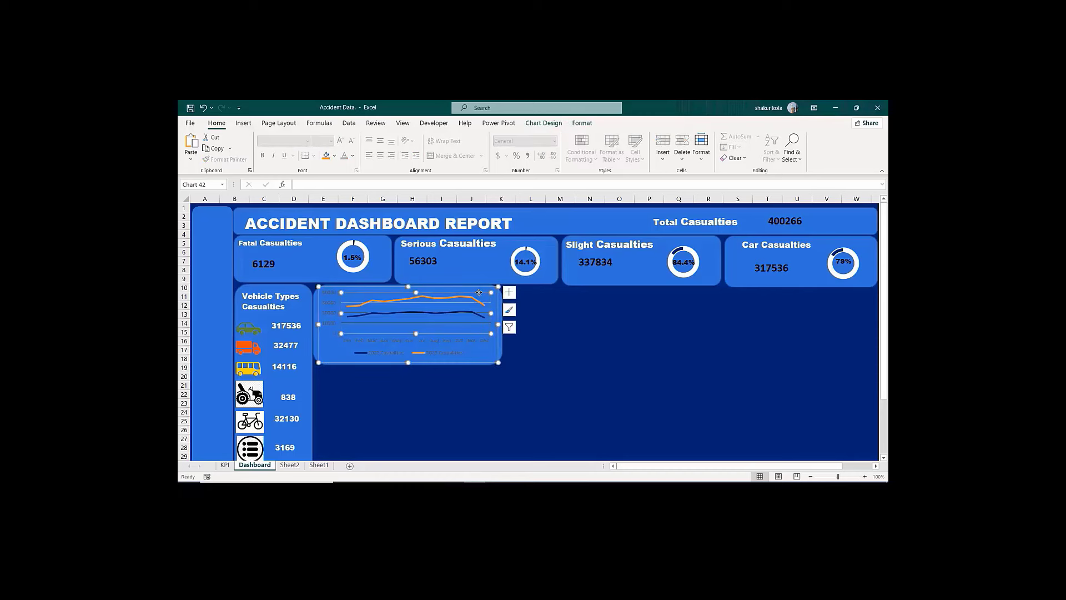
pyautogui.rightClick(479, 293)
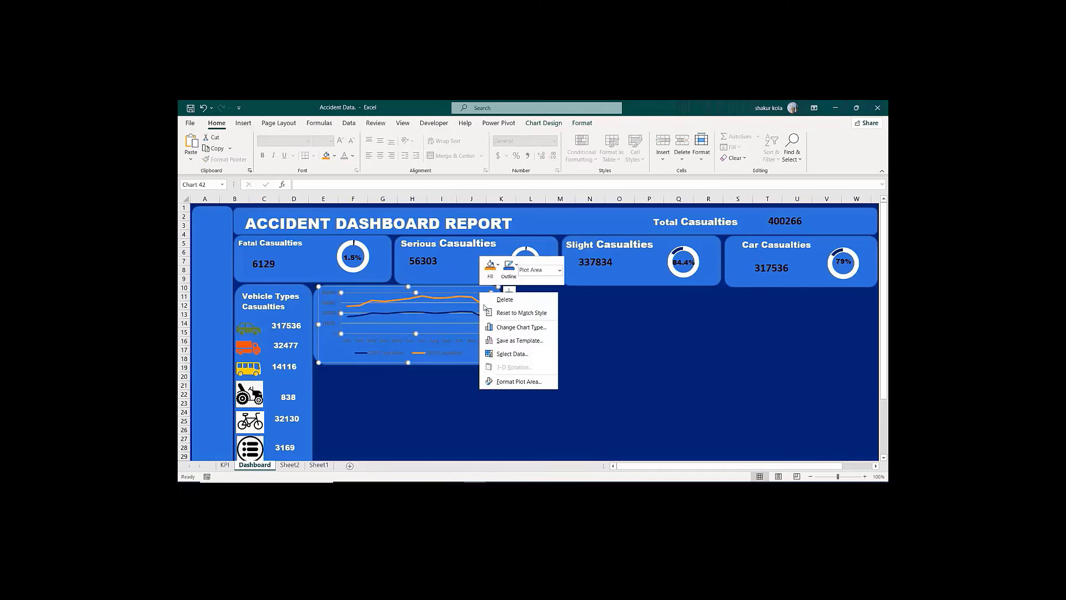
pyautogui.click(455, 414)
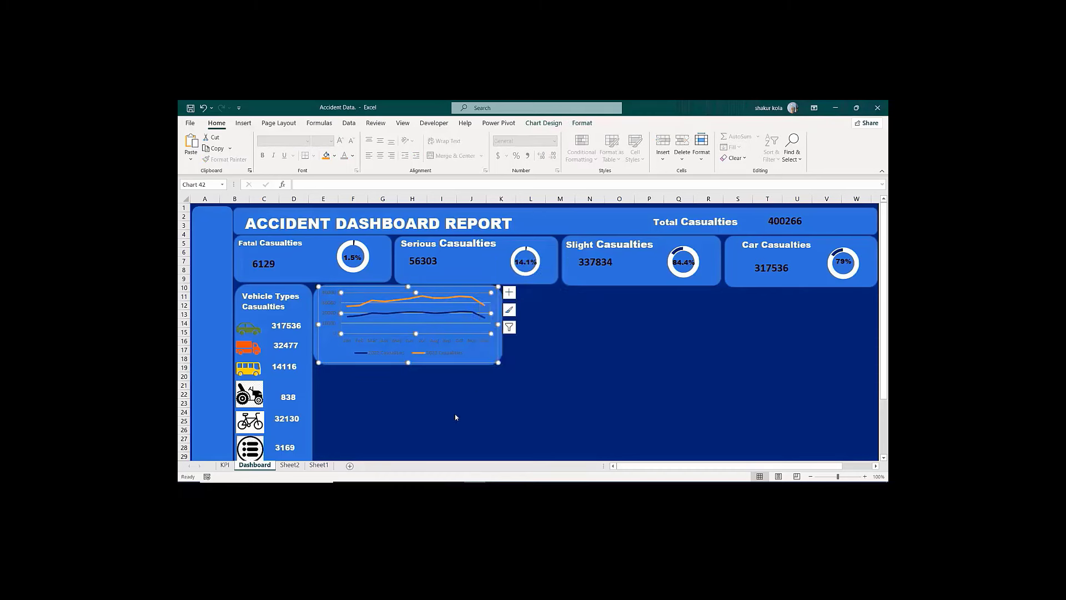
pyautogui.rightClick(439, 293)
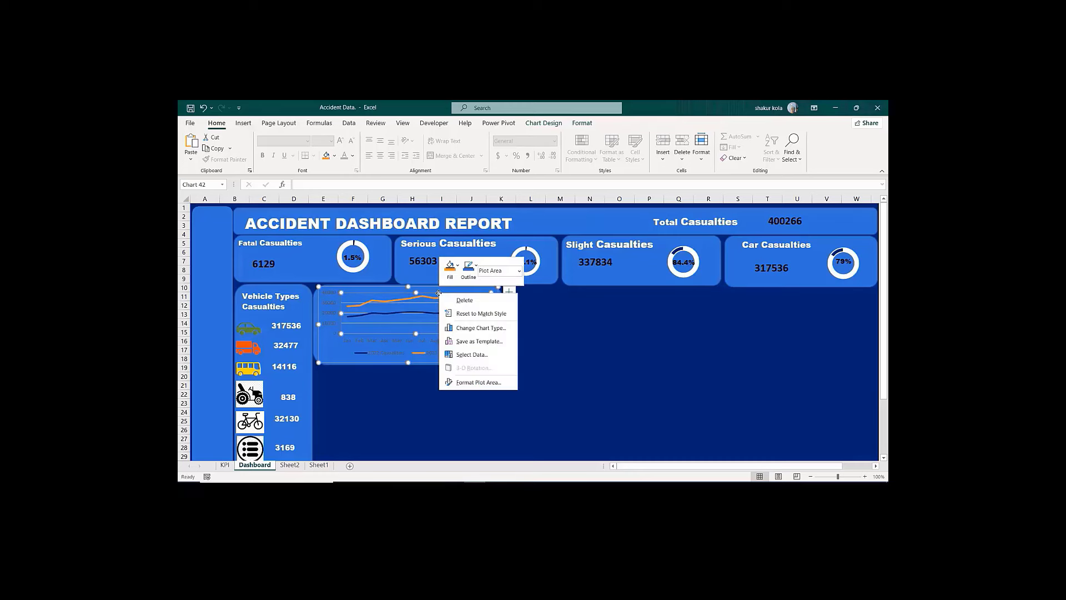
pyautogui.press('Escape')
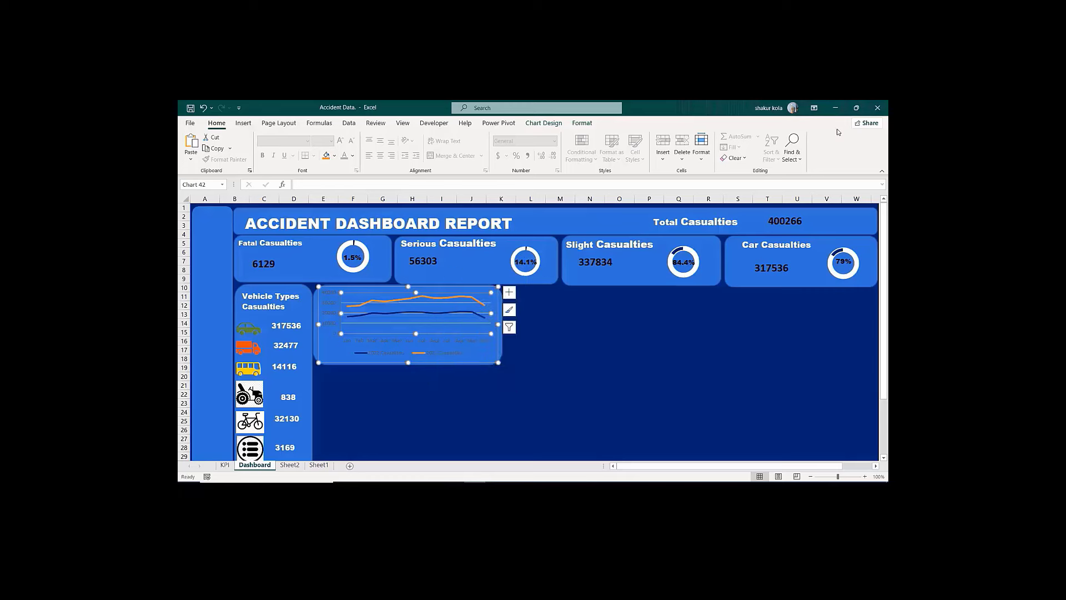
pyautogui.press('Escape')
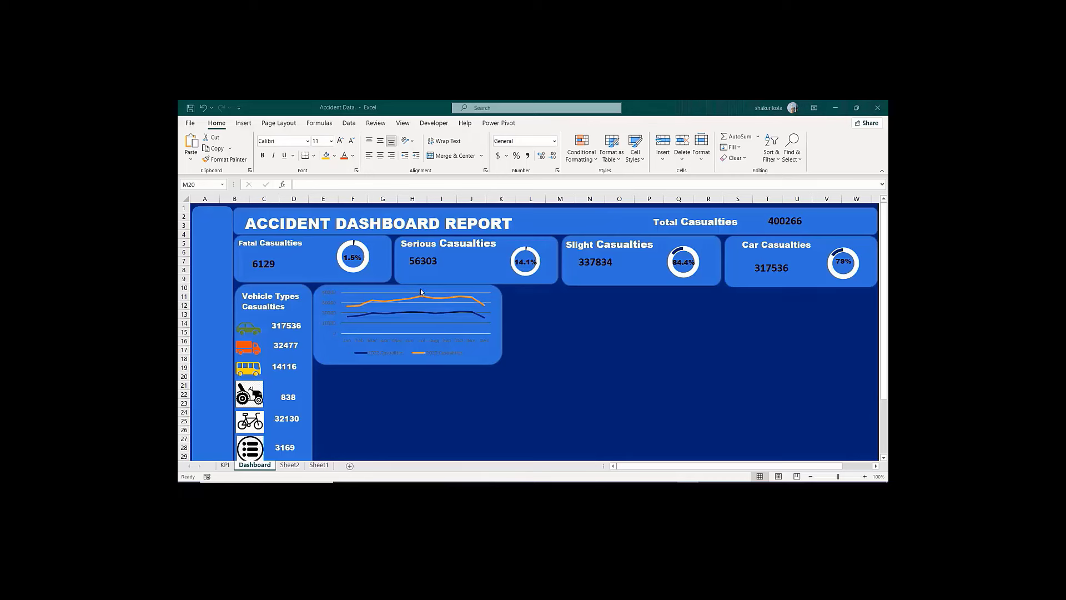
# Step: Give the orange 2023 Casualties line built-in triangle markers and set their size to 6
pyautogui.click(341, 297)
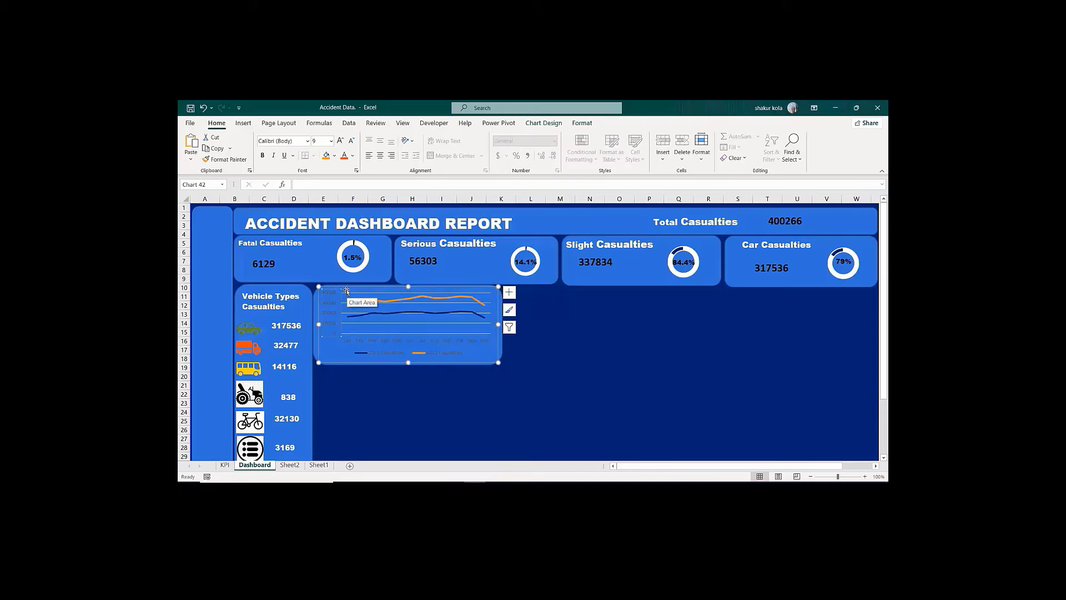
pyautogui.click(347, 296)
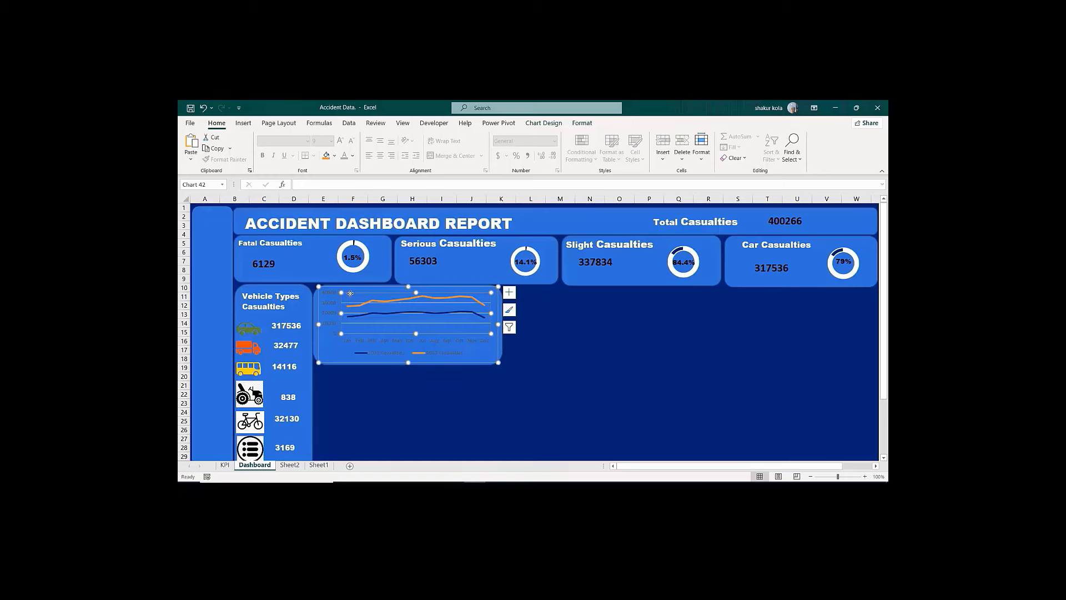
pyautogui.doubleClick(350, 293)
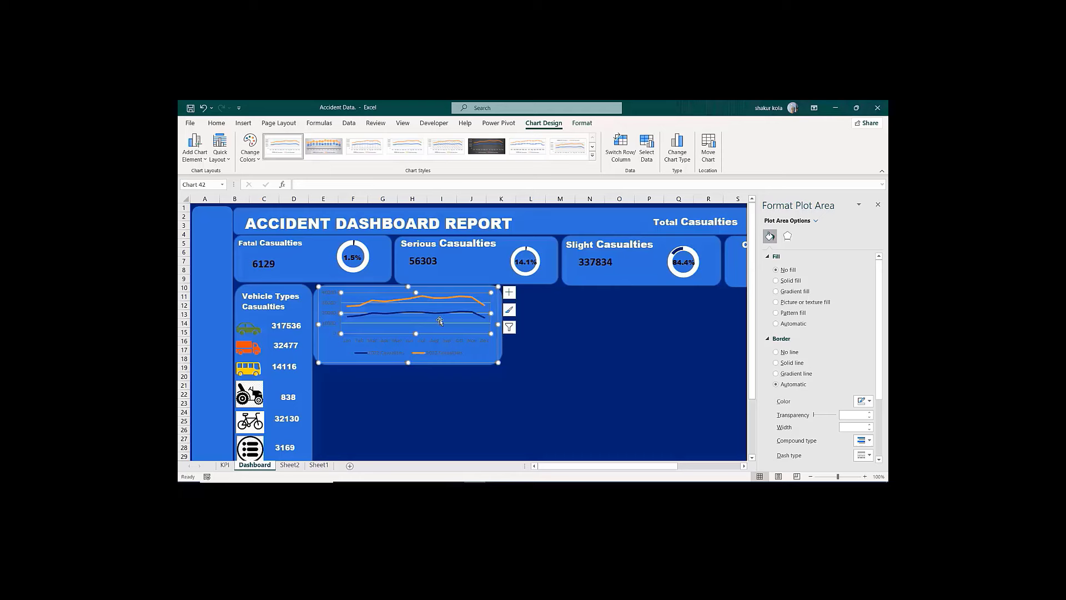
pyautogui.click(429, 299)
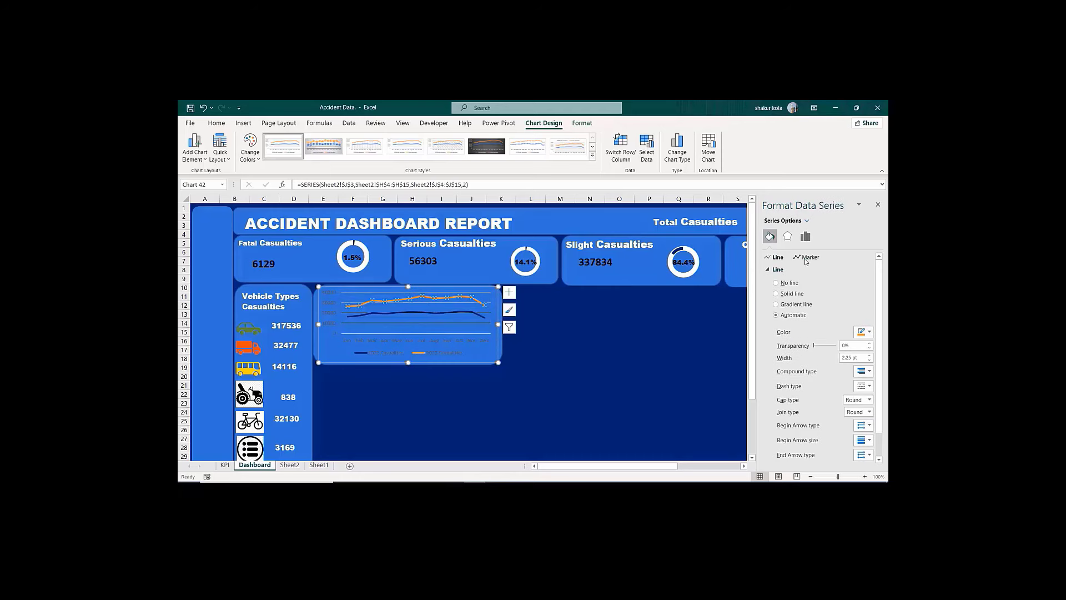
pyautogui.click(806, 258)
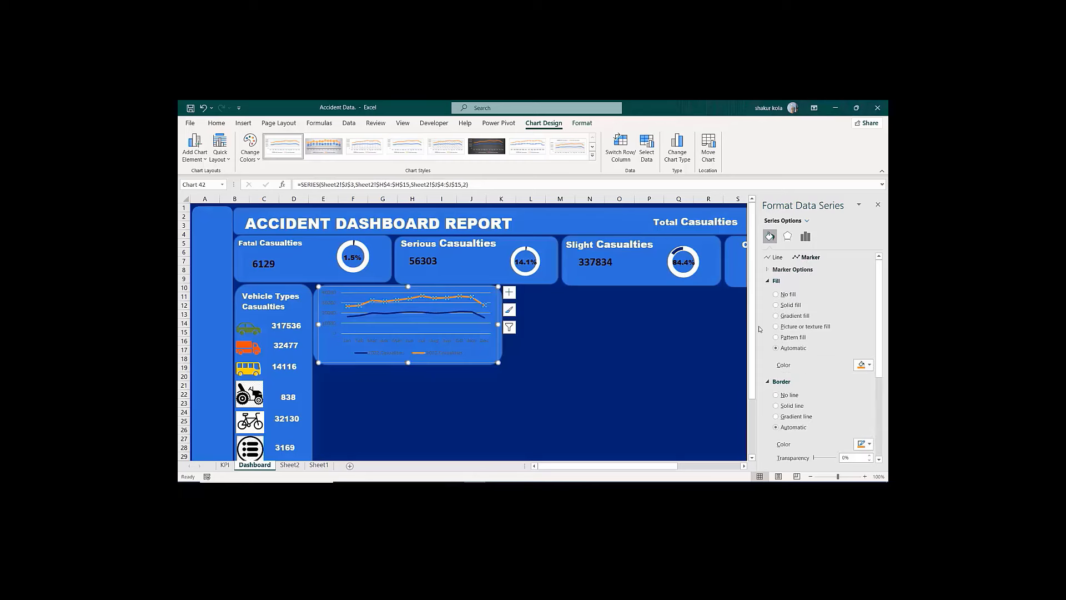
pyautogui.click(796, 270)
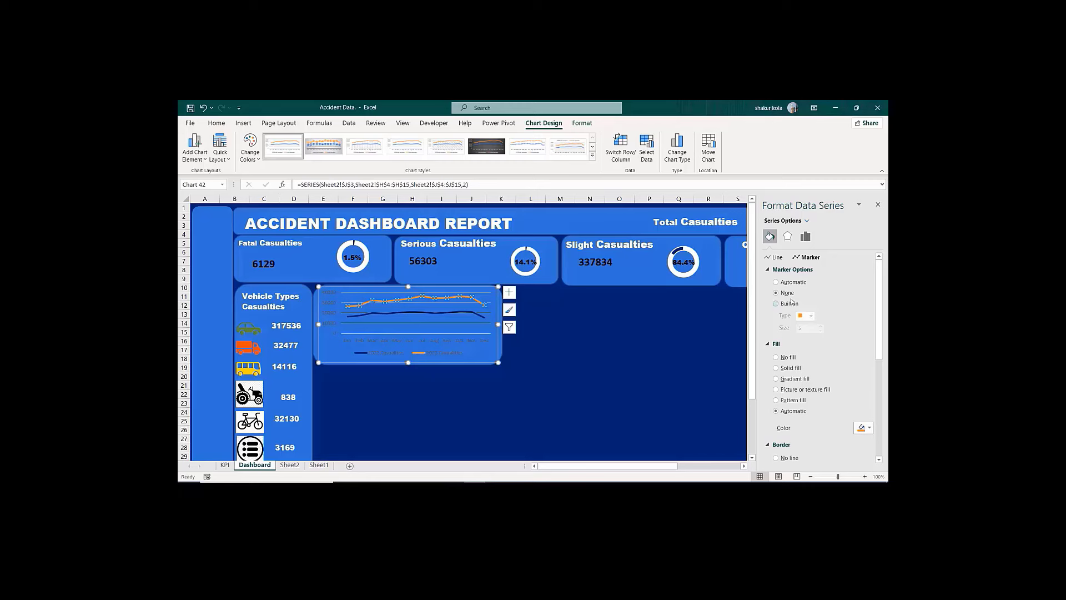
pyautogui.click(776, 304)
pyautogui.click(812, 316)
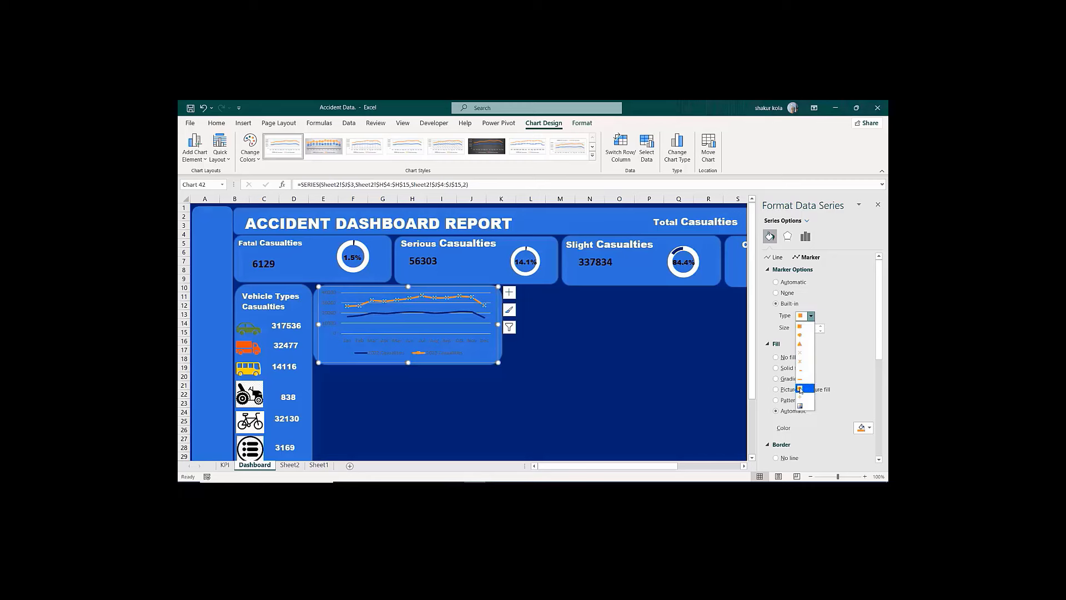
pyautogui.click(800, 344)
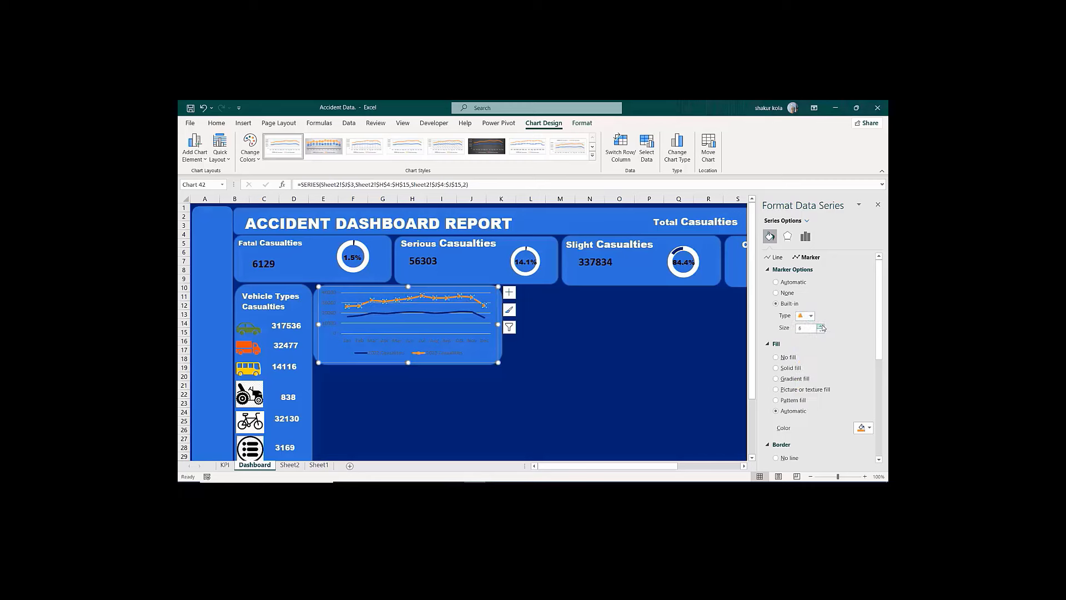
pyautogui.click(820, 326)
pyautogui.click(680, 375)
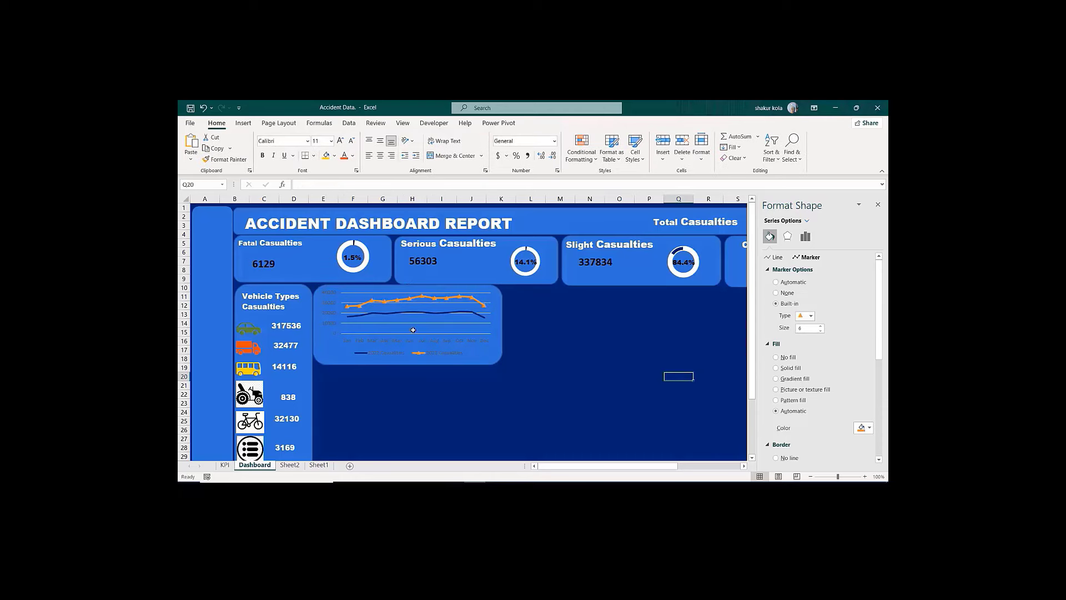
# Step: Give the dark 2022 Casualties line built-in diamond markers and set their size to 6
pyautogui.click(424, 315)
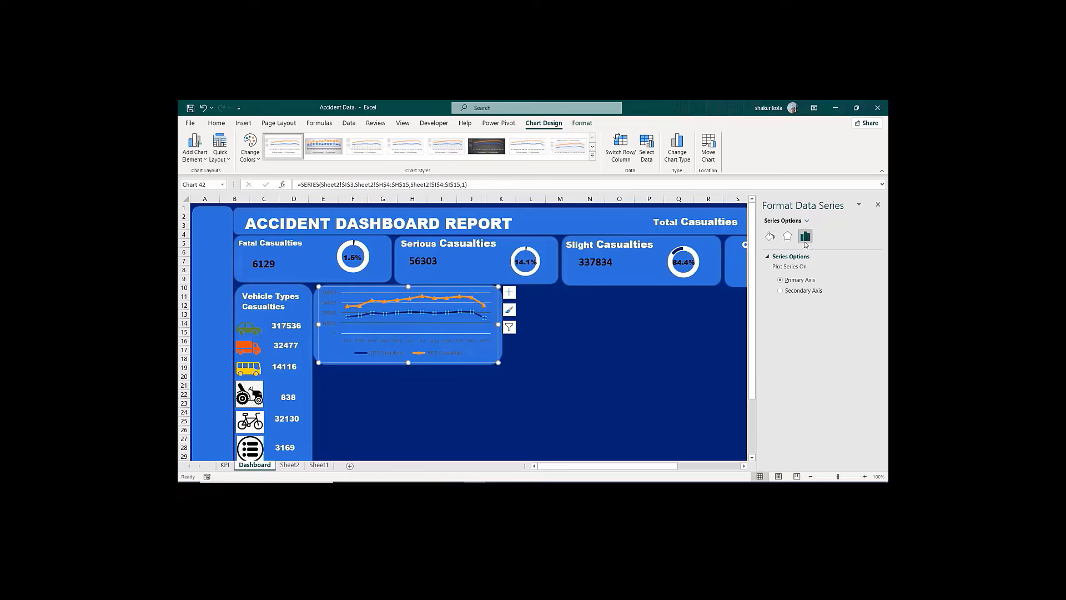
pyautogui.click(805, 237)
pyautogui.click(770, 236)
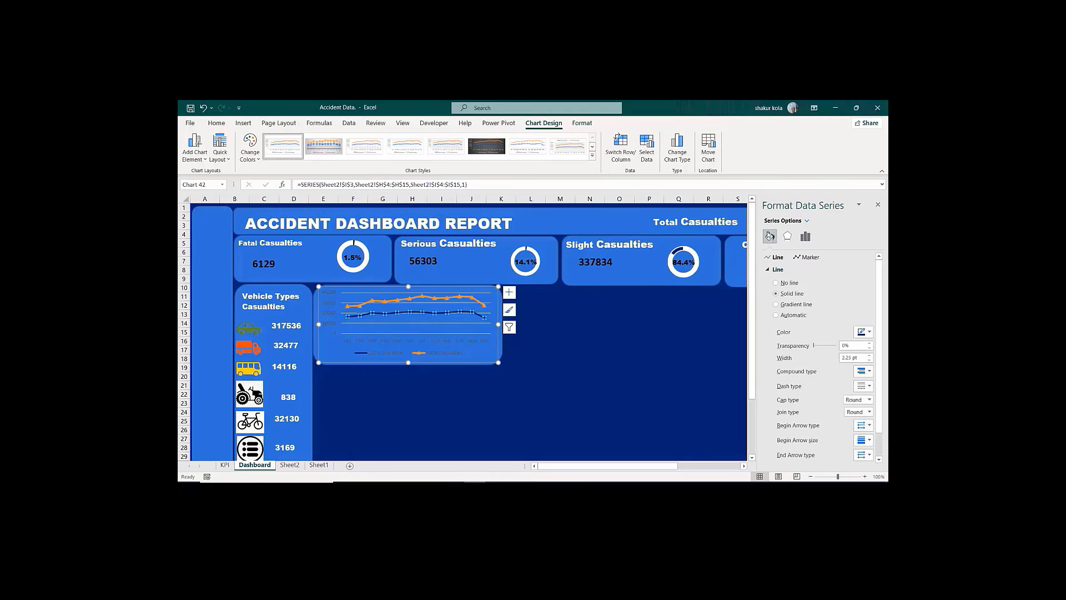
pyautogui.click(810, 259)
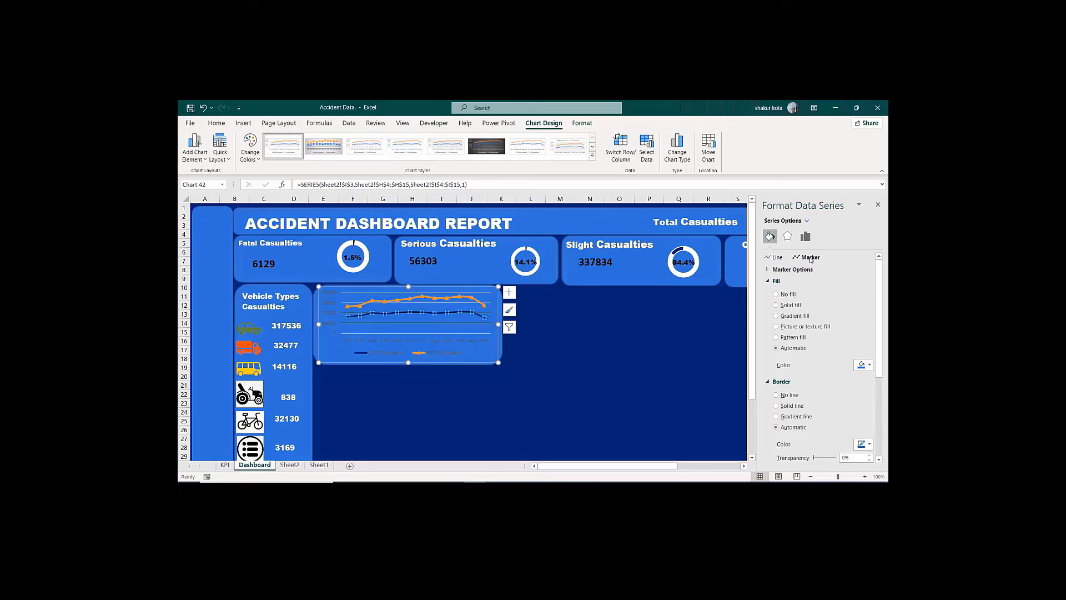
pyautogui.click(772, 270)
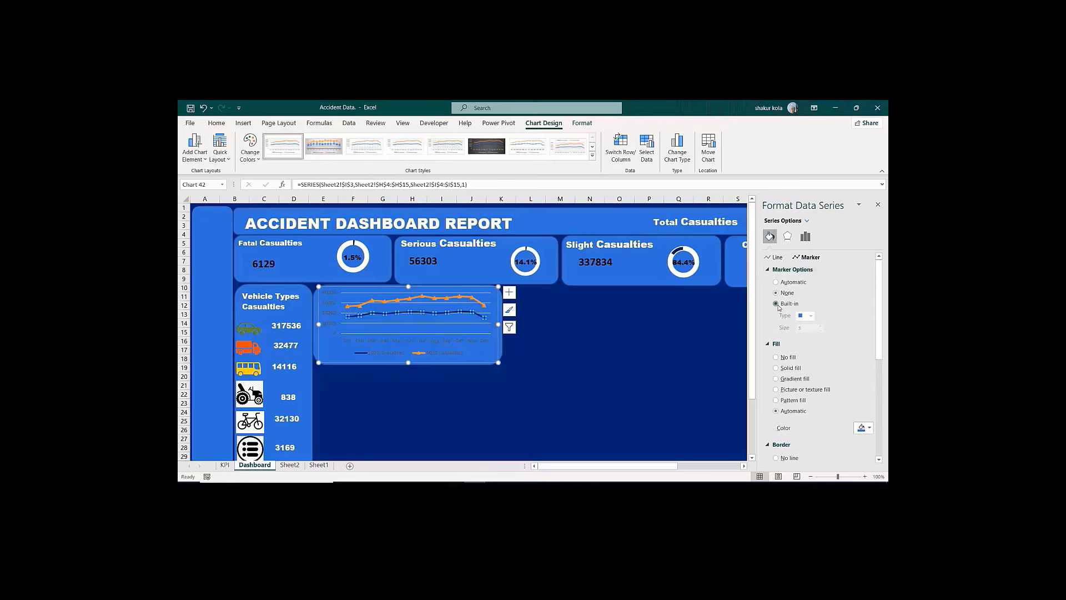
pyautogui.click(777, 304)
pyautogui.click(810, 315)
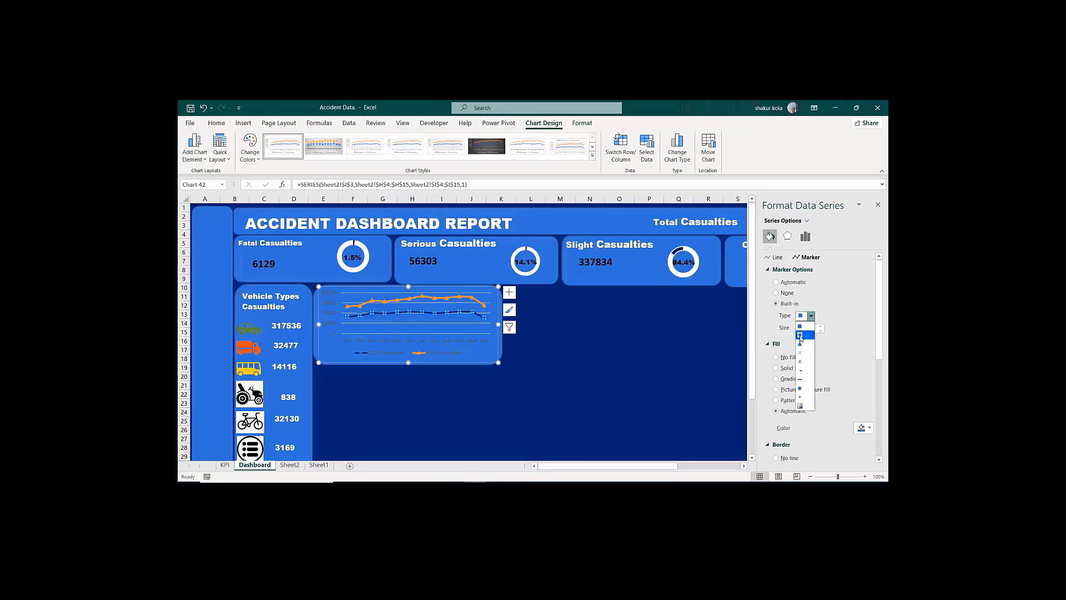
pyautogui.click(800, 335)
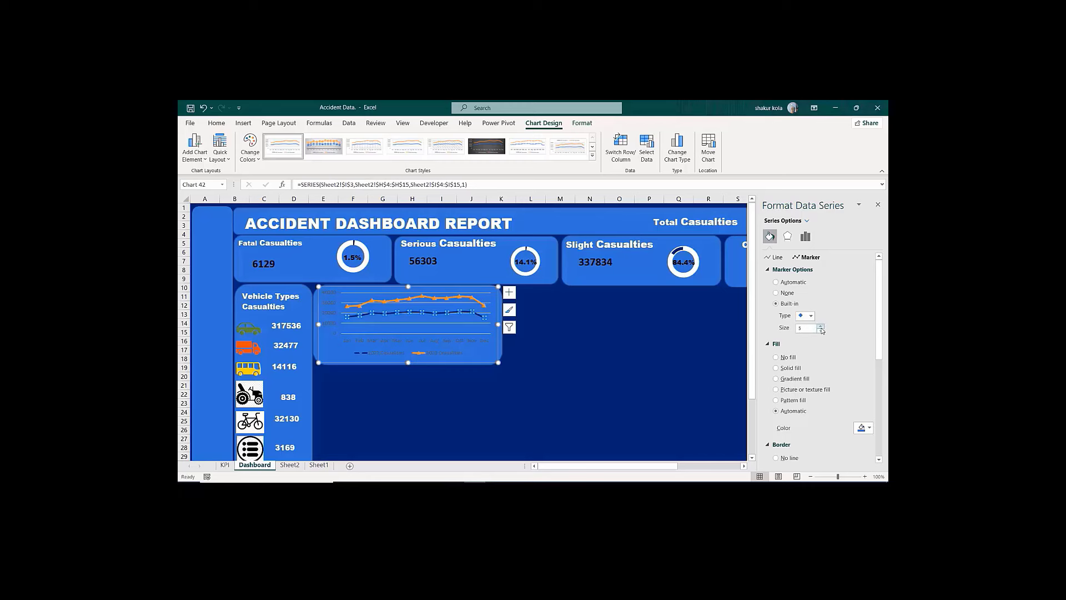
pyautogui.click(821, 326)
pyautogui.click(805, 236)
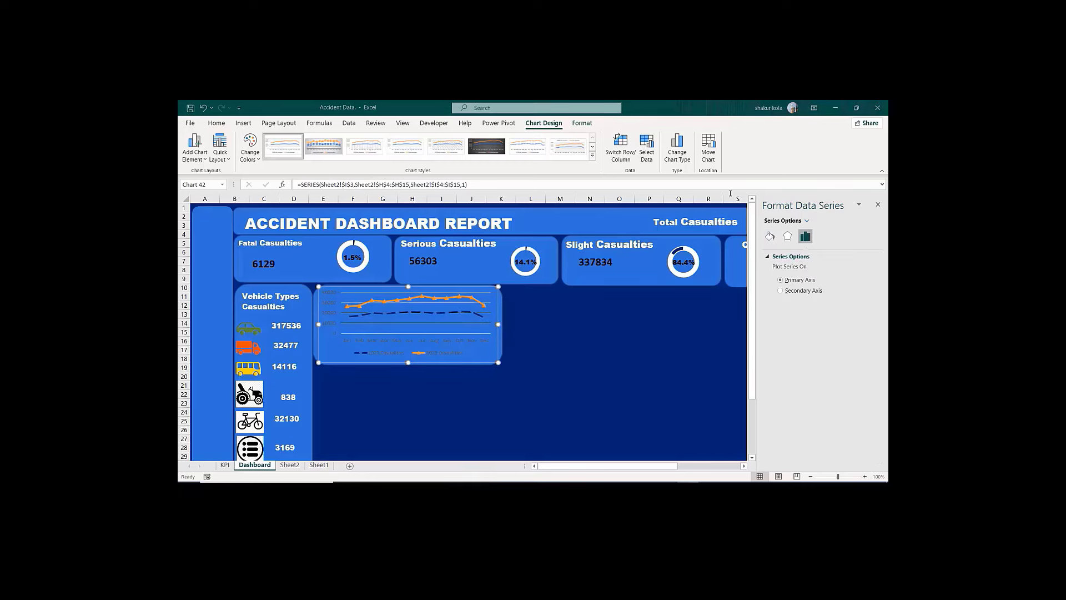
# Step: Fill the 2022 Casualties line's markers with the standard dark blue colour
pyautogui.click(448, 313)
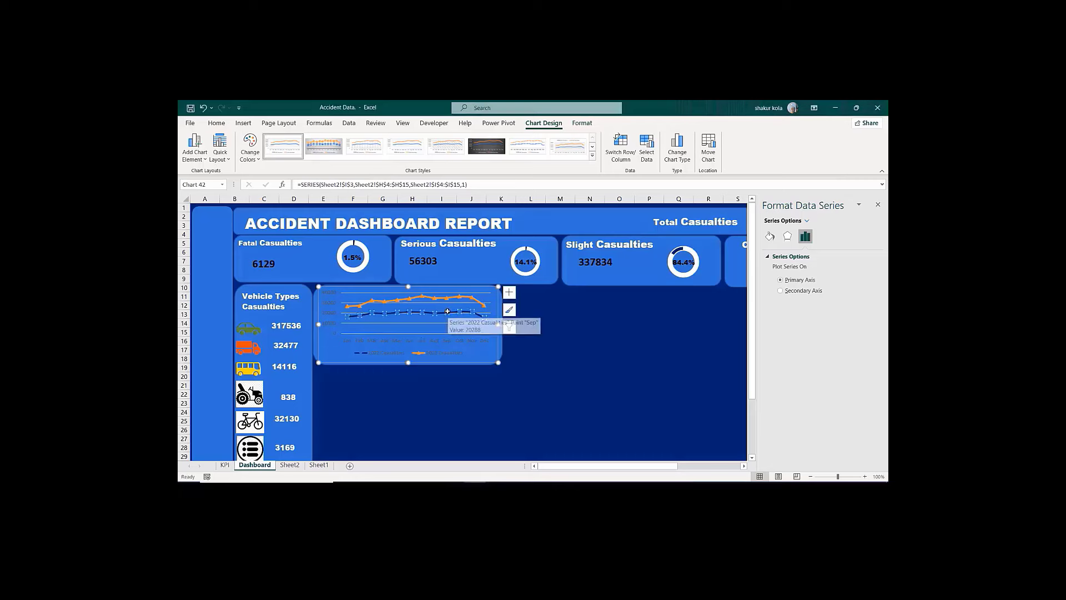
pyautogui.click(770, 240)
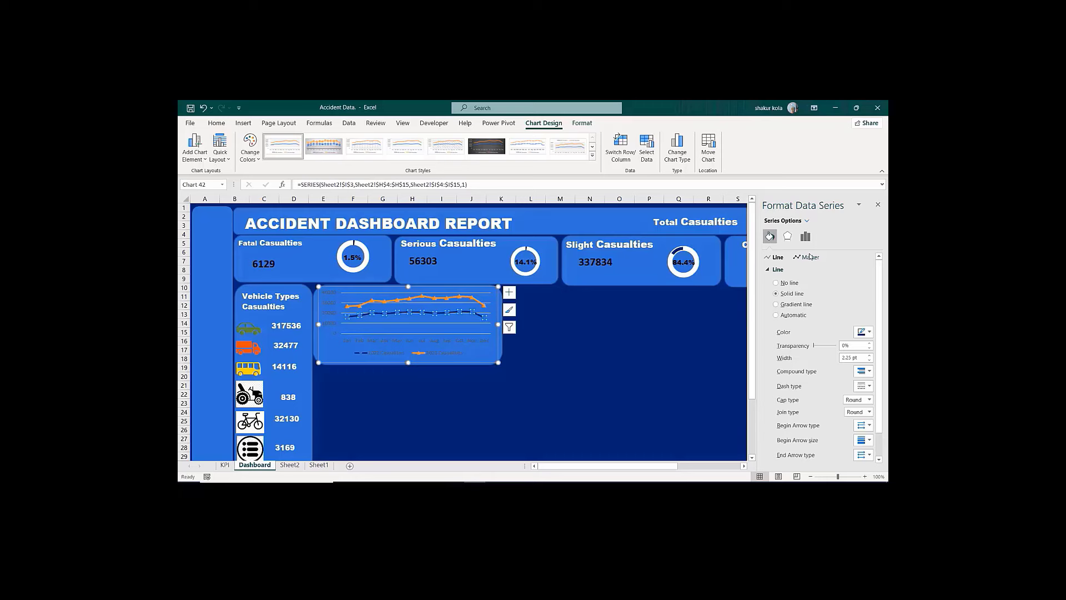
pyautogui.click(811, 256)
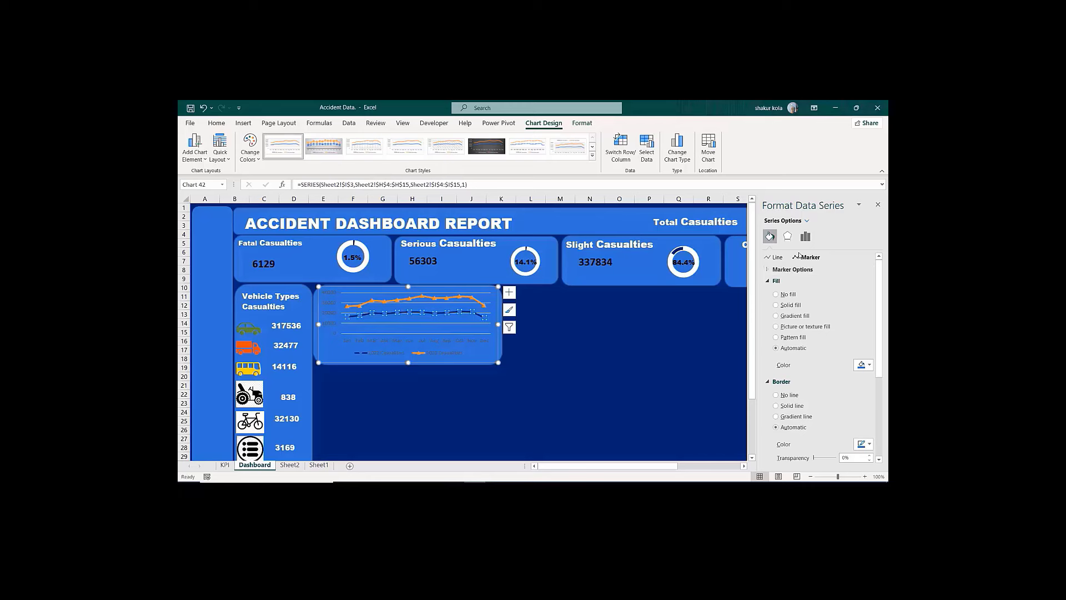
pyautogui.click(767, 269)
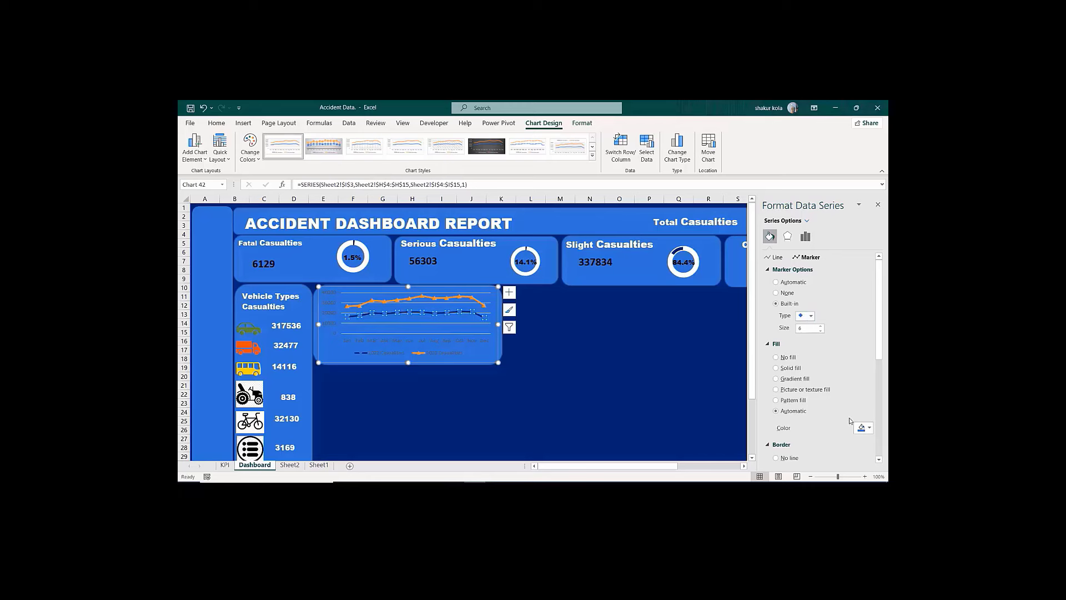
pyautogui.click(870, 428)
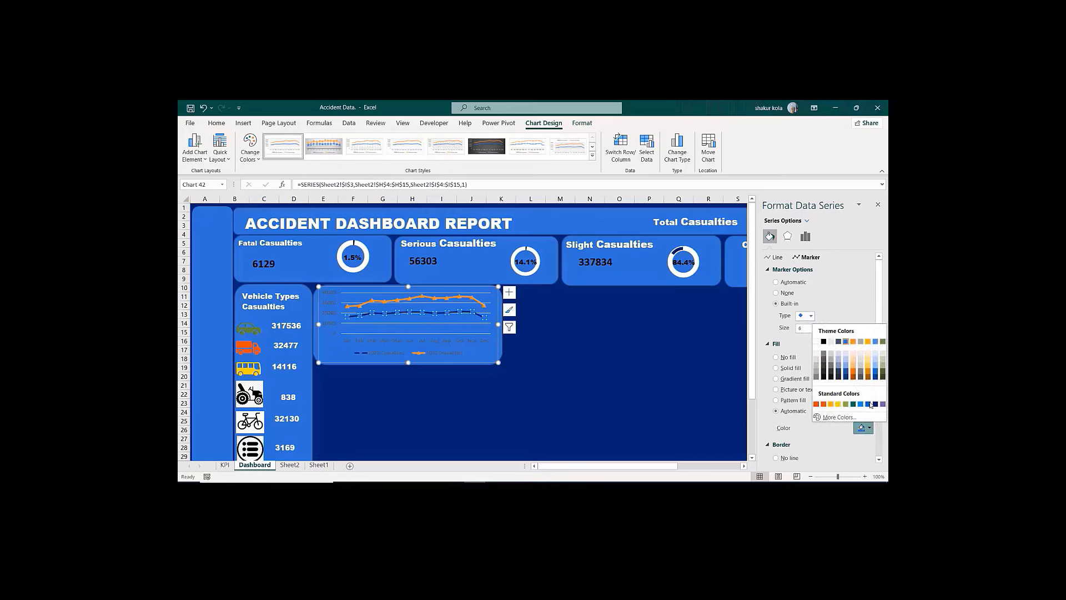
pyautogui.click(876, 404)
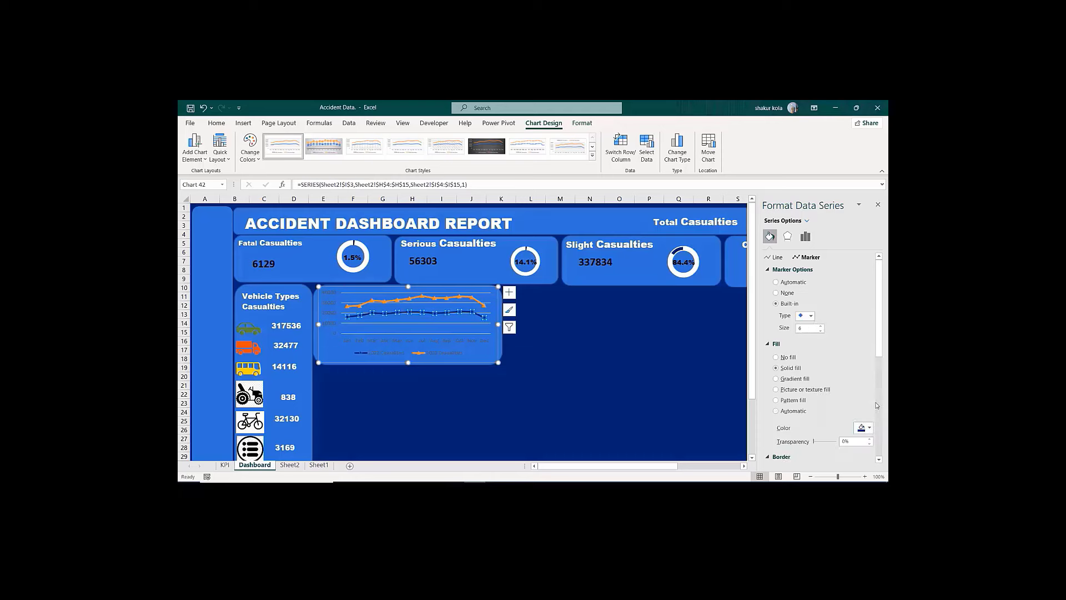
# Step: Move the monthly casualties line chart's legend to the top of the chart
pyautogui.click(667, 387)
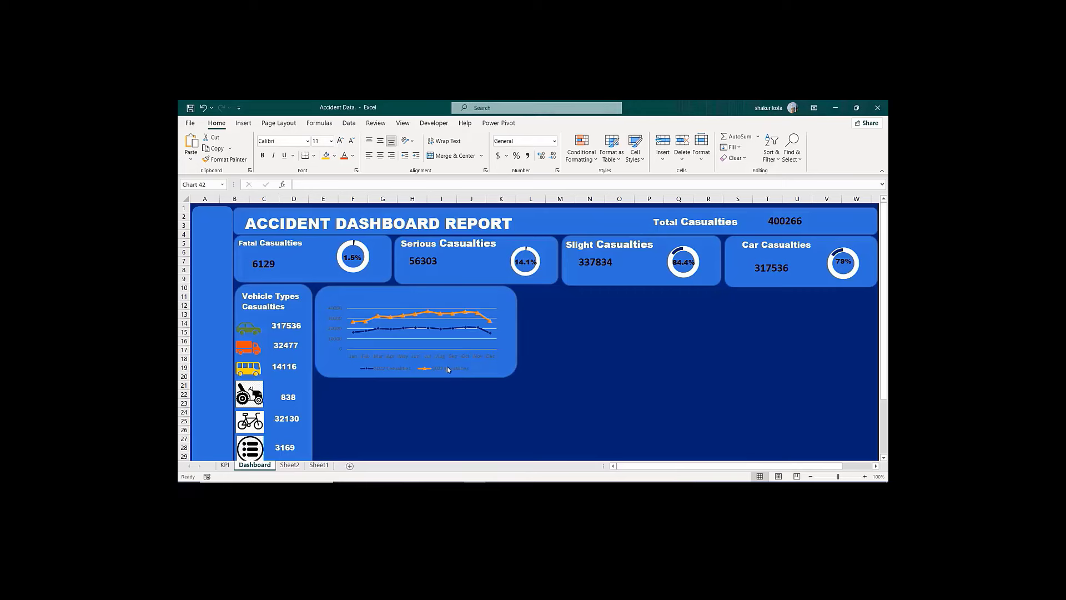
pyautogui.click(447, 367)
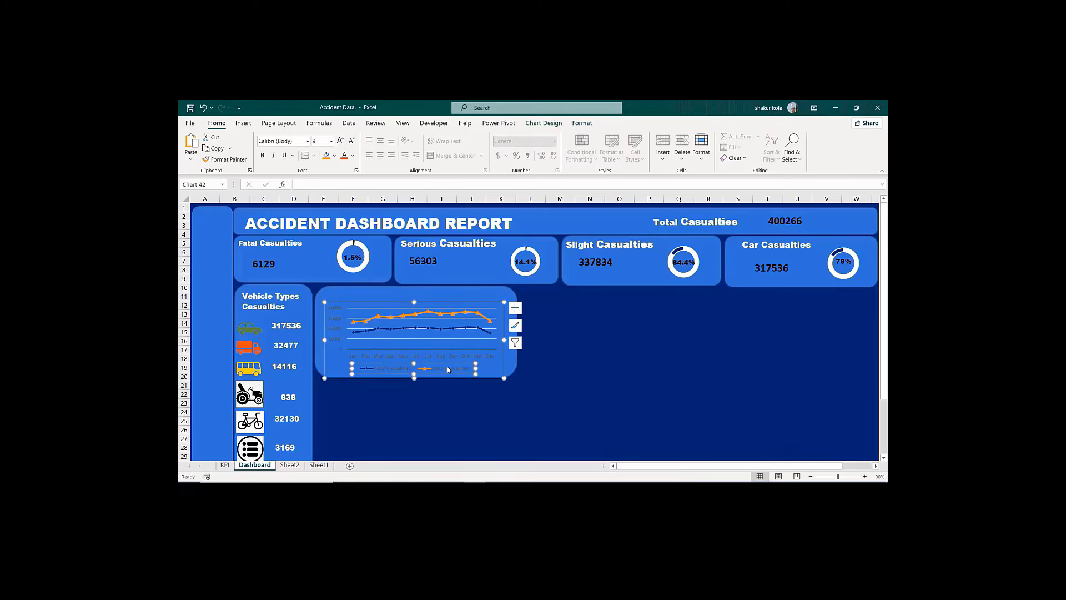
pyautogui.rightClick(448, 367)
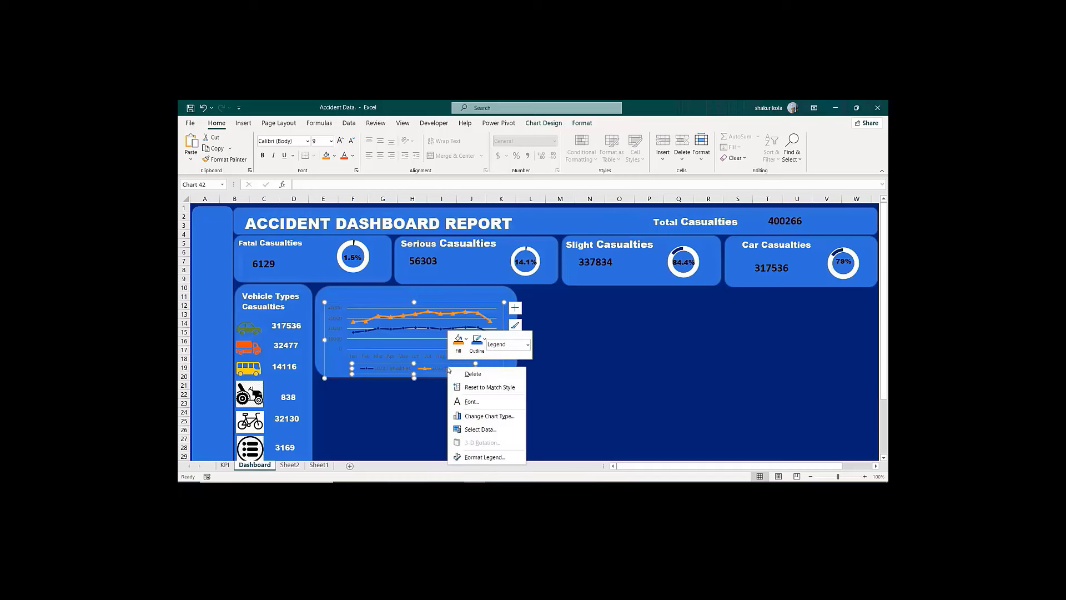
pyautogui.click(512, 308)
pyautogui.click(512, 308)
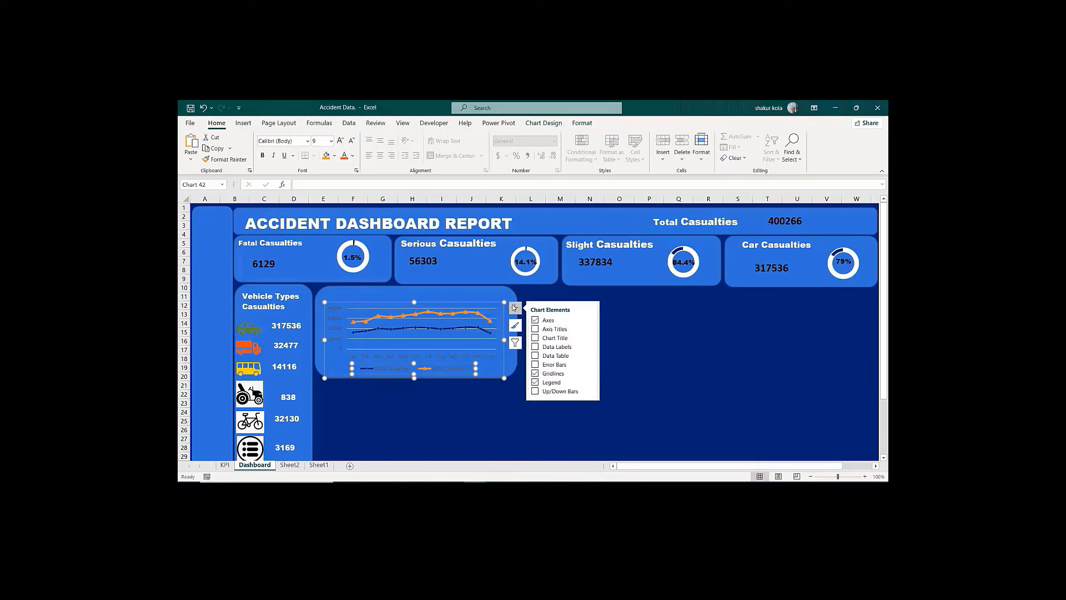
pyautogui.click(591, 382)
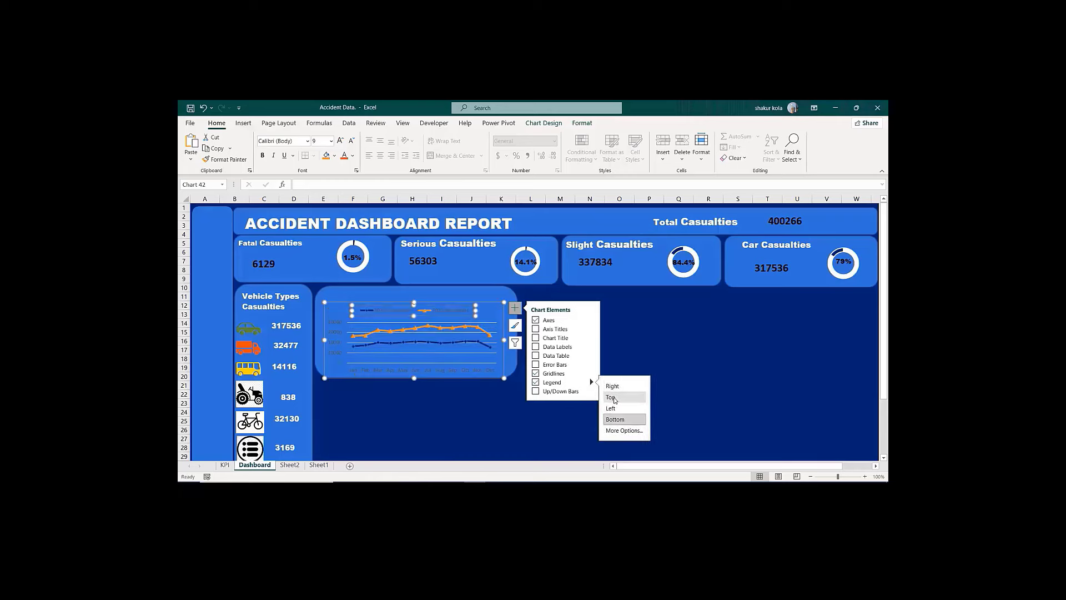
pyautogui.click(612, 397)
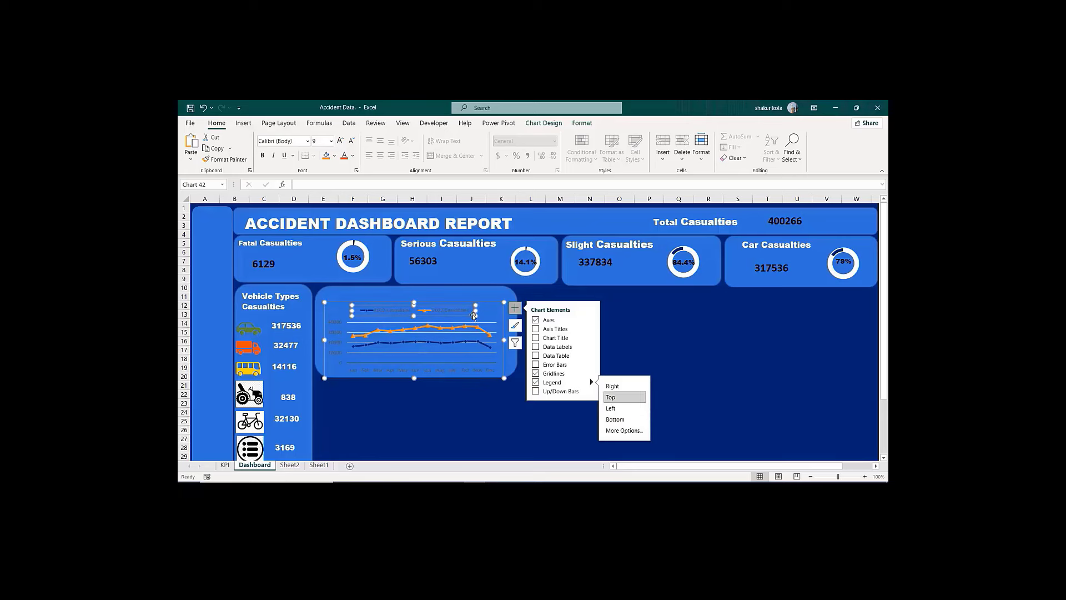
# Step: Try to copy the Vehicle Types Casualties heading's formatting onto the line chart's legend
pyautogui.click(283, 297)
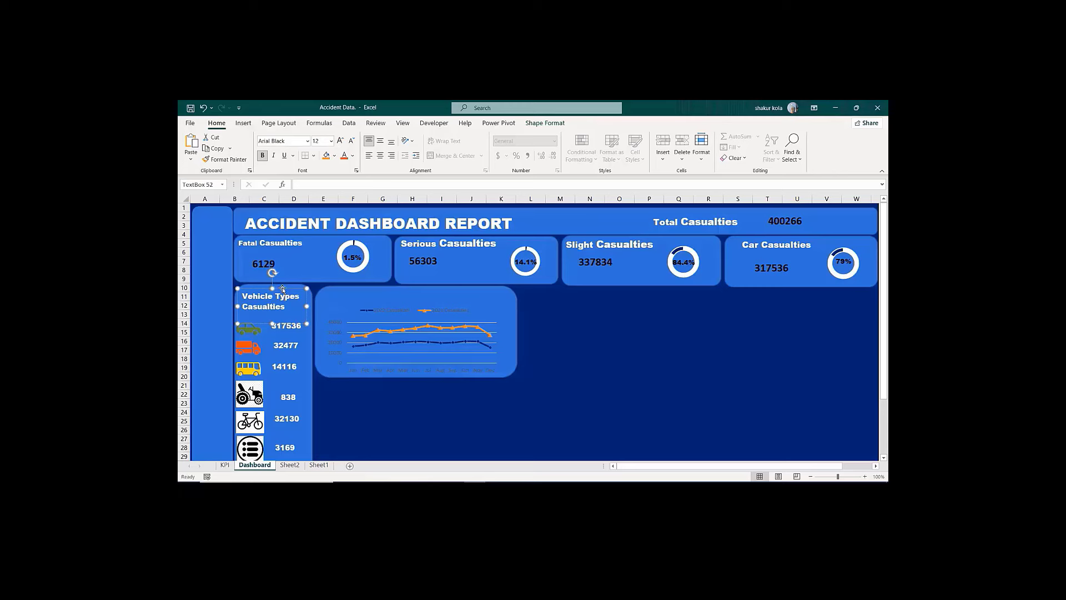
pyautogui.click(228, 160)
pyautogui.click(404, 305)
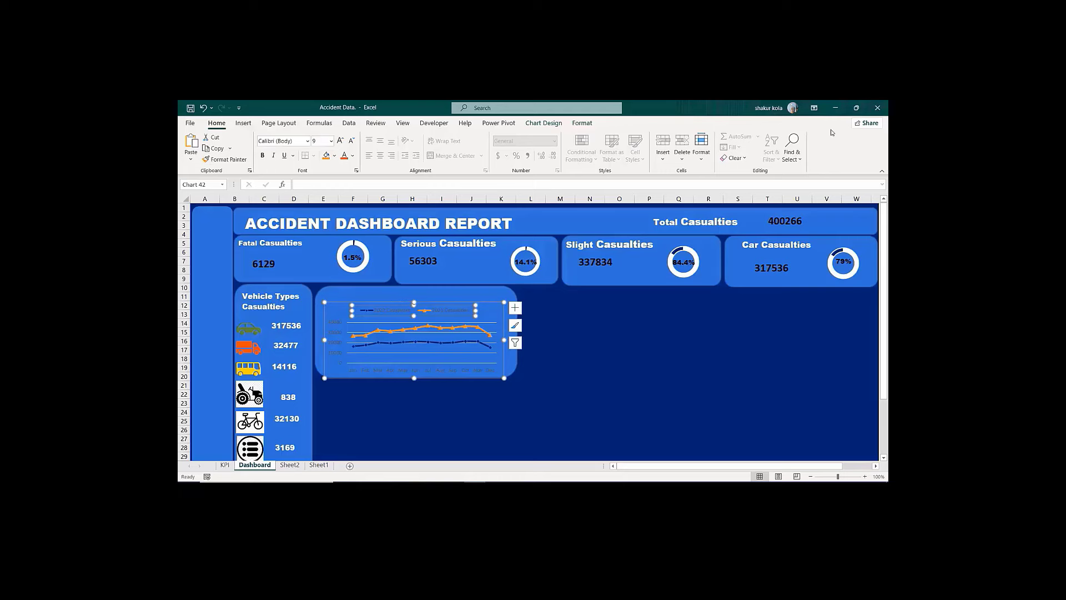
pyautogui.press('Escape')
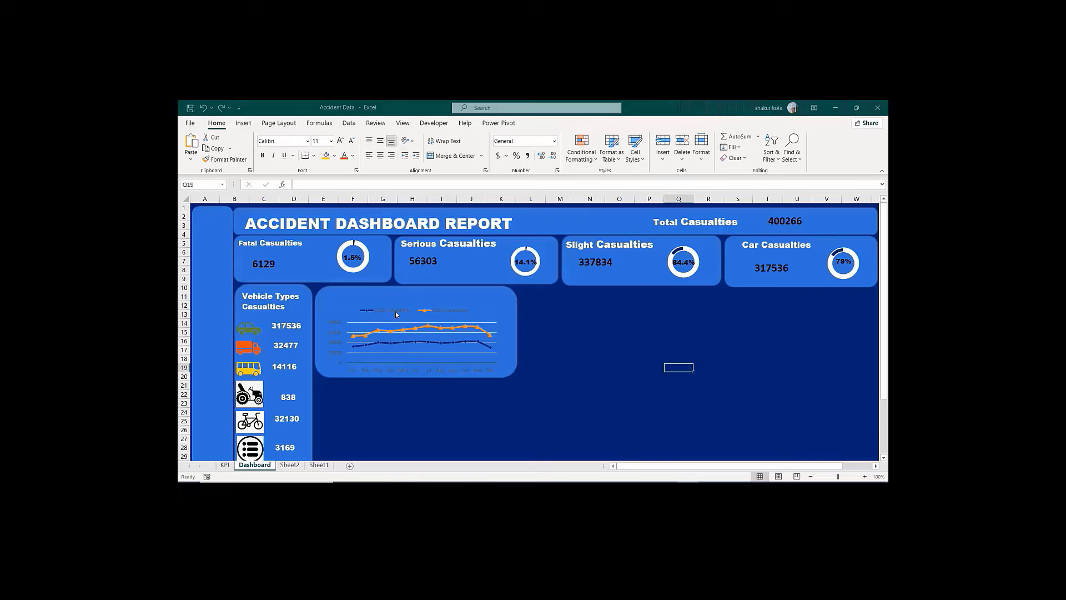
# Step: Make the line chart's legend text white and bold, and enlarge its font by two size steps
pyautogui.click(388, 310)
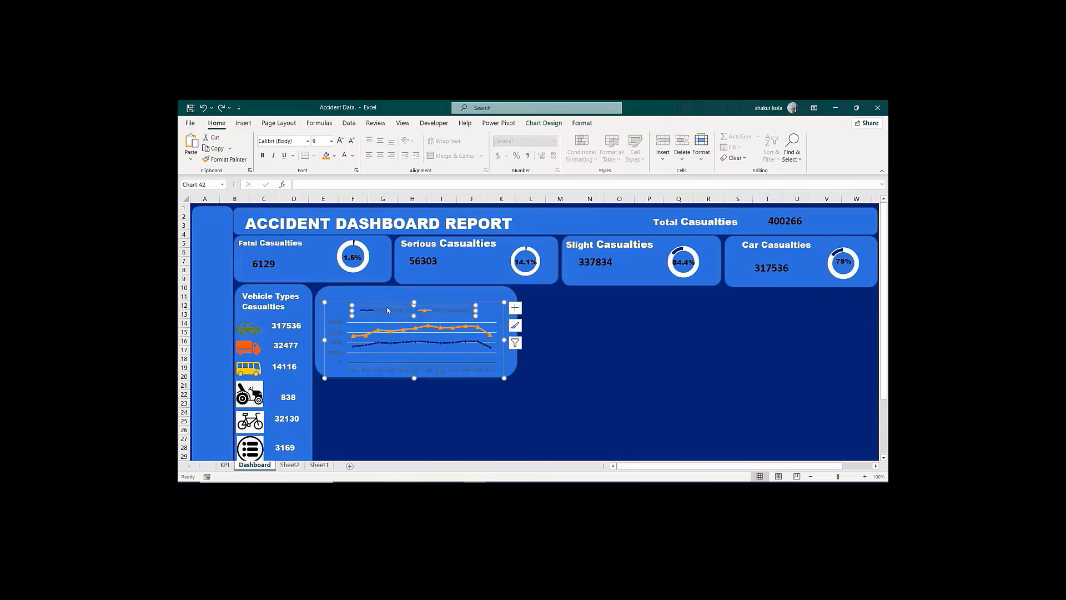
pyautogui.click(343, 157)
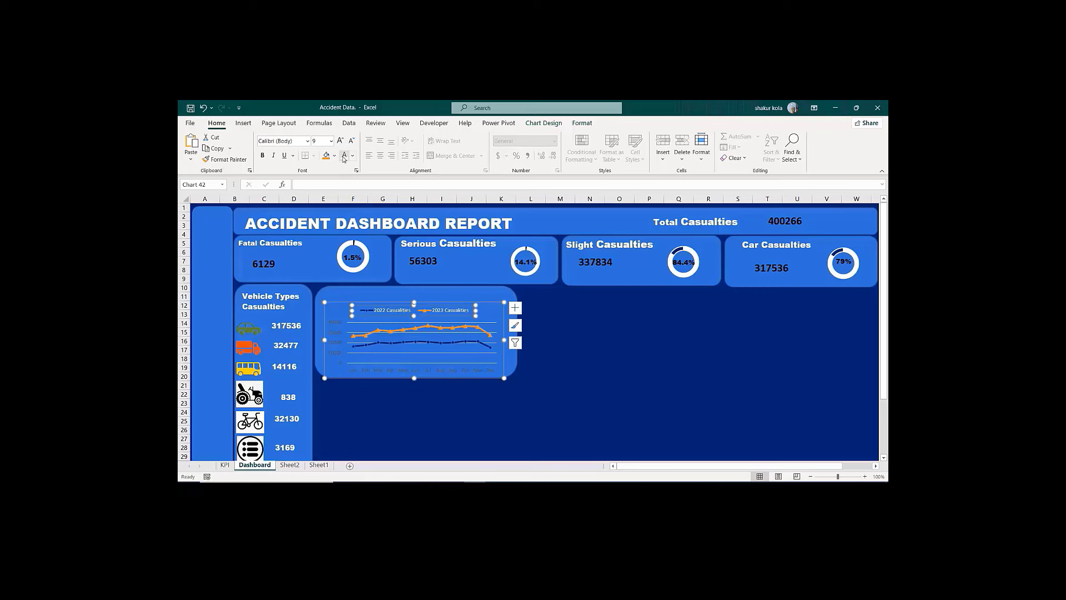
pyautogui.click(264, 156)
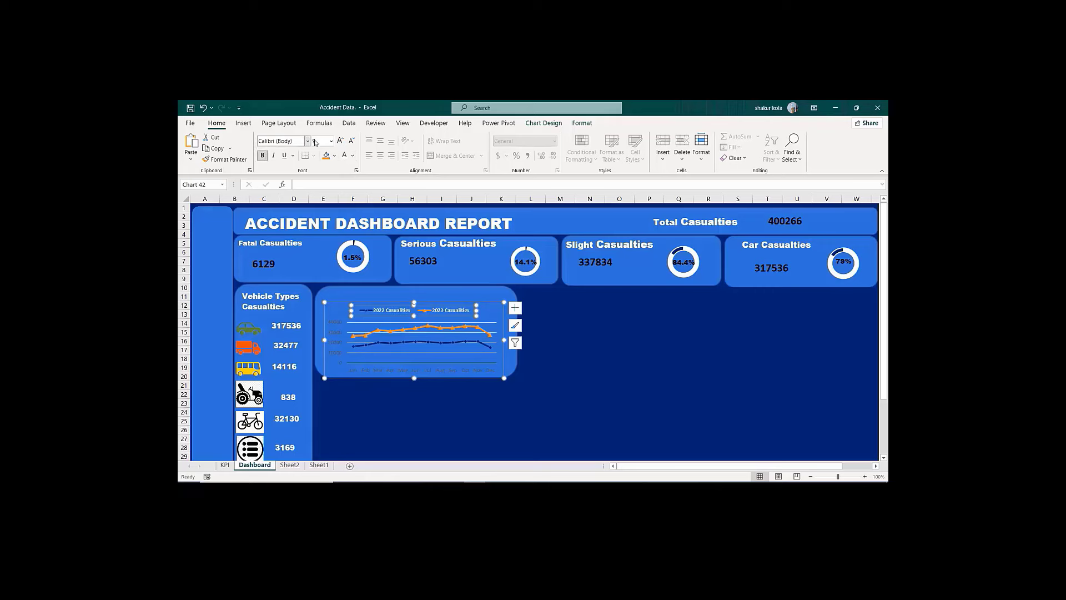
pyautogui.click(340, 141)
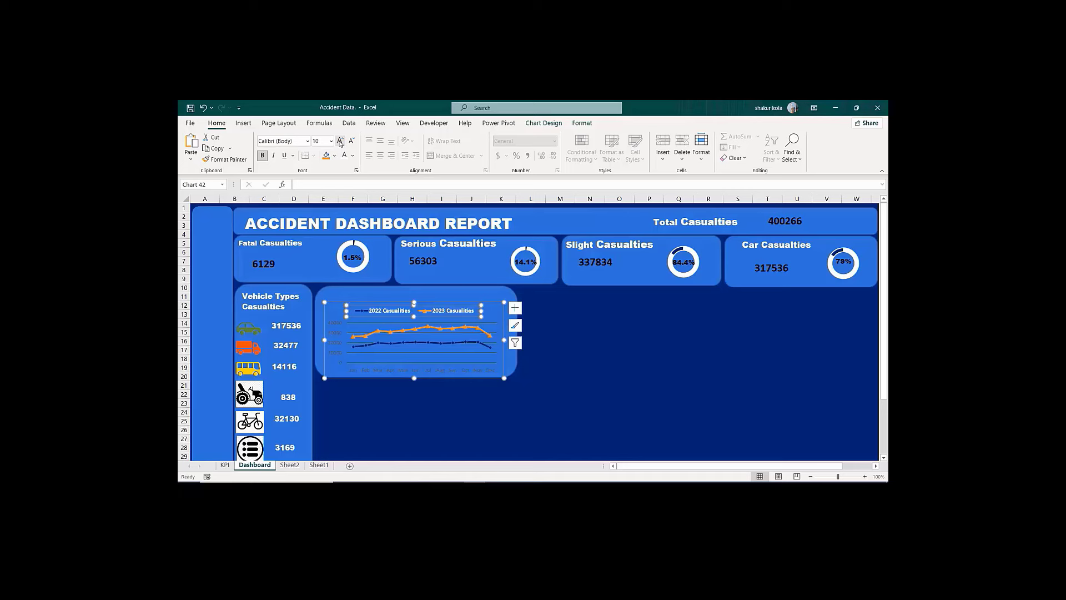
pyautogui.click(340, 141)
# Step: Make the line chart's vertical axis labels white and bold at font size 10
pyautogui.click(328, 329)
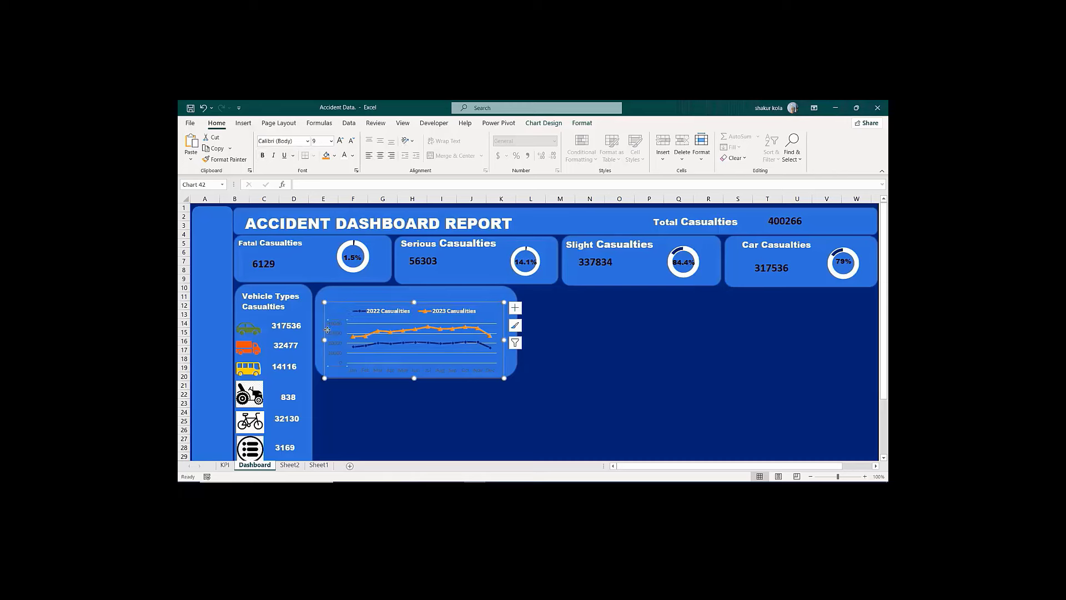
pyautogui.click(344, 158)
pyautogui.click(263, 156)
pyautogui.click(340, 142)
pyautogui.click(341, 142)
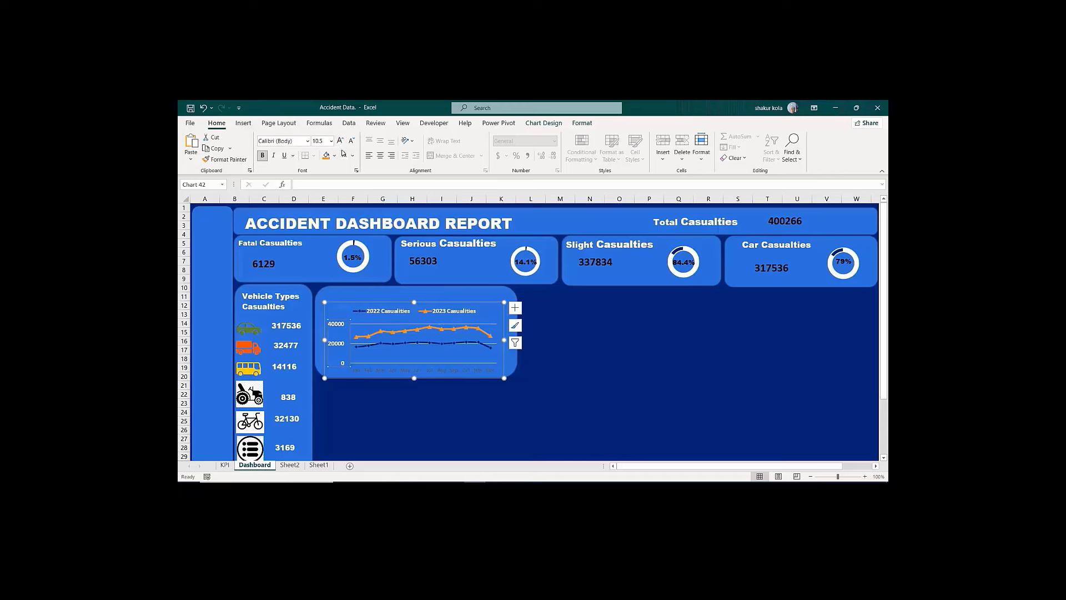
pyautogui.click(351, 143)
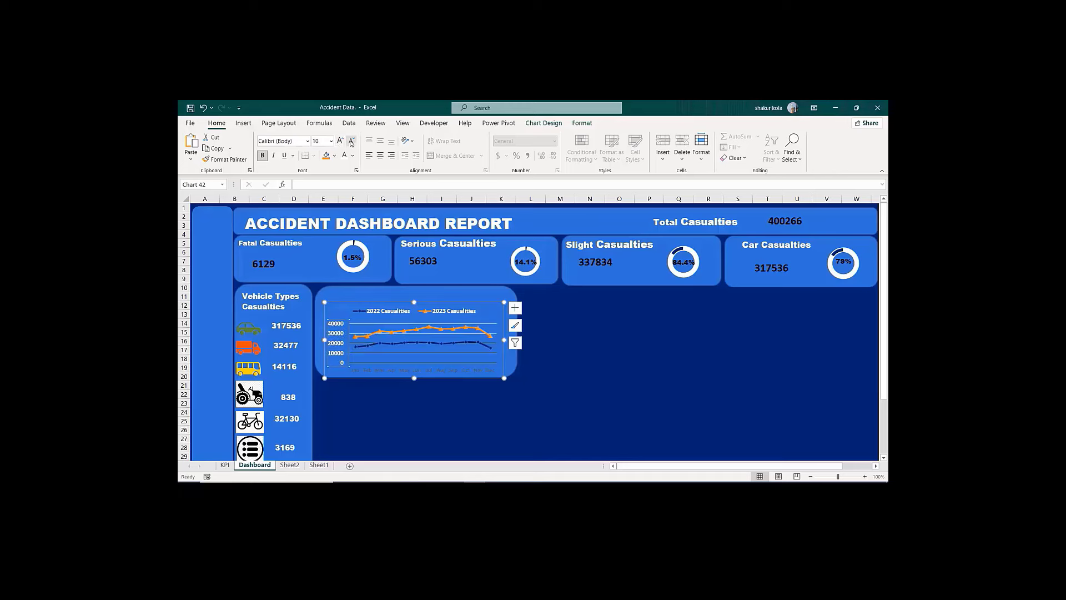
# Step: Make the month labels on the line chart's horizontal axis white and bold at font size 10
pyautogui.click(373, 368)
pyautogui.click(351, 141)
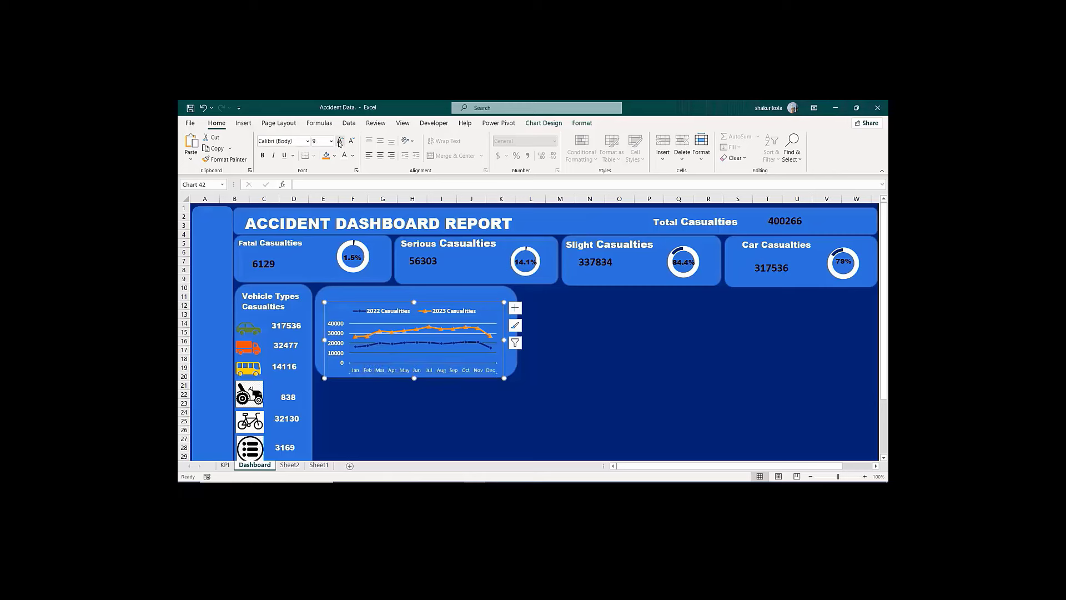
pyautogui.click(340, 141)
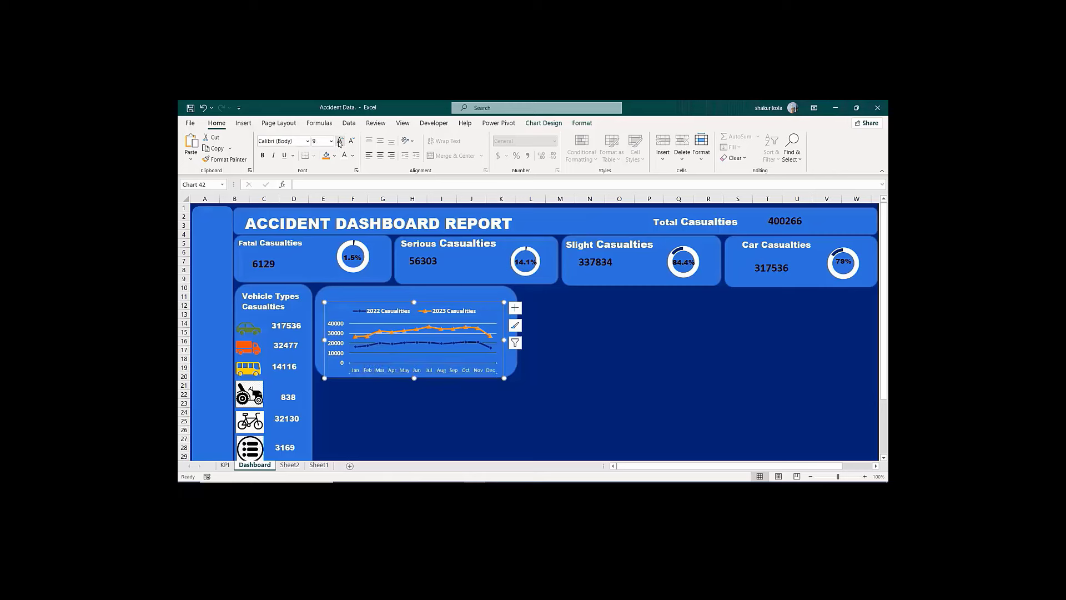
pyautogui.click(262, 155)
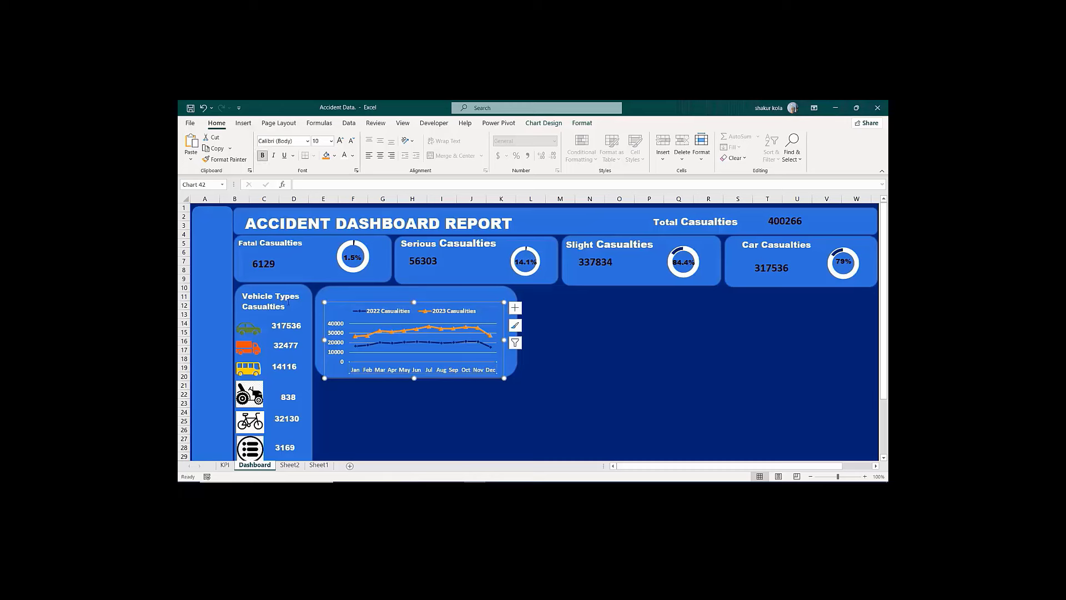
pyautogui.click(450, 242)
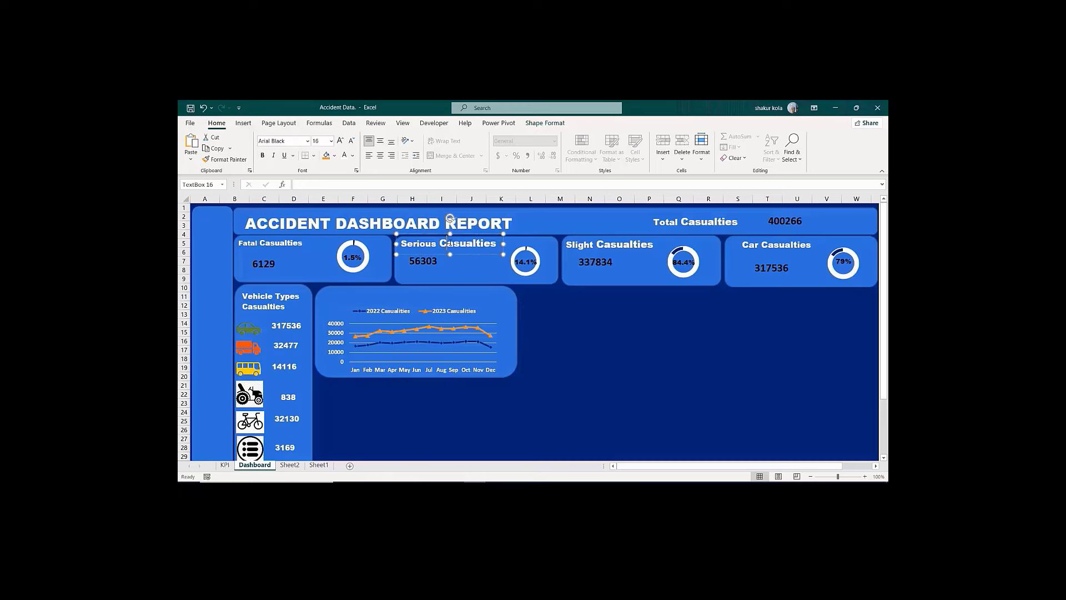
pyautogui.click(491, 232)
pyautogui.click(372, 294)
pyautogui.hotkey('ctrl', 'd')
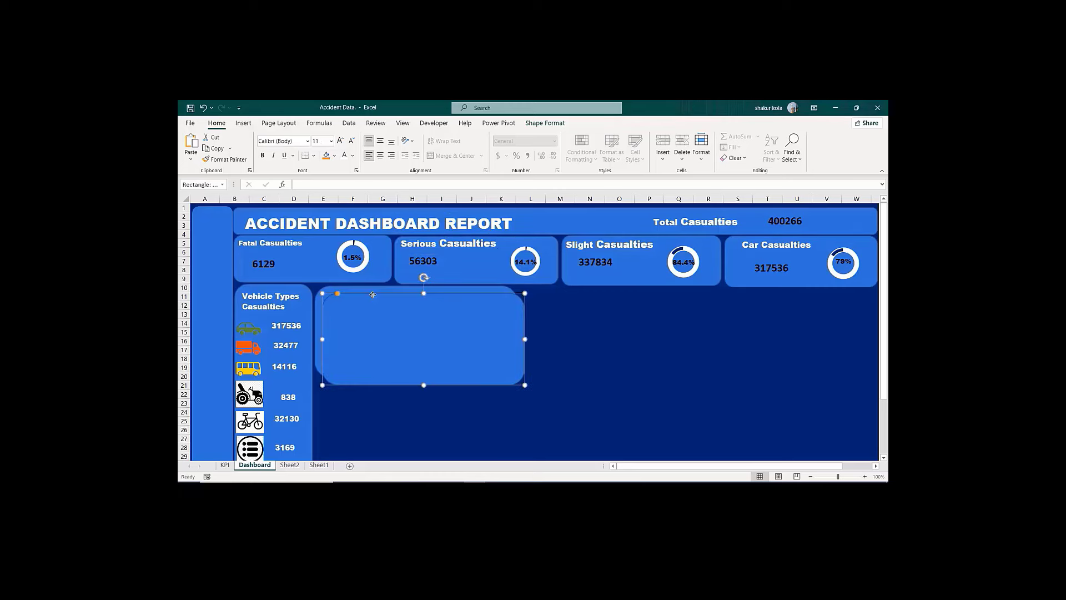
pyautogui.hotkey('ctrl', 'z')
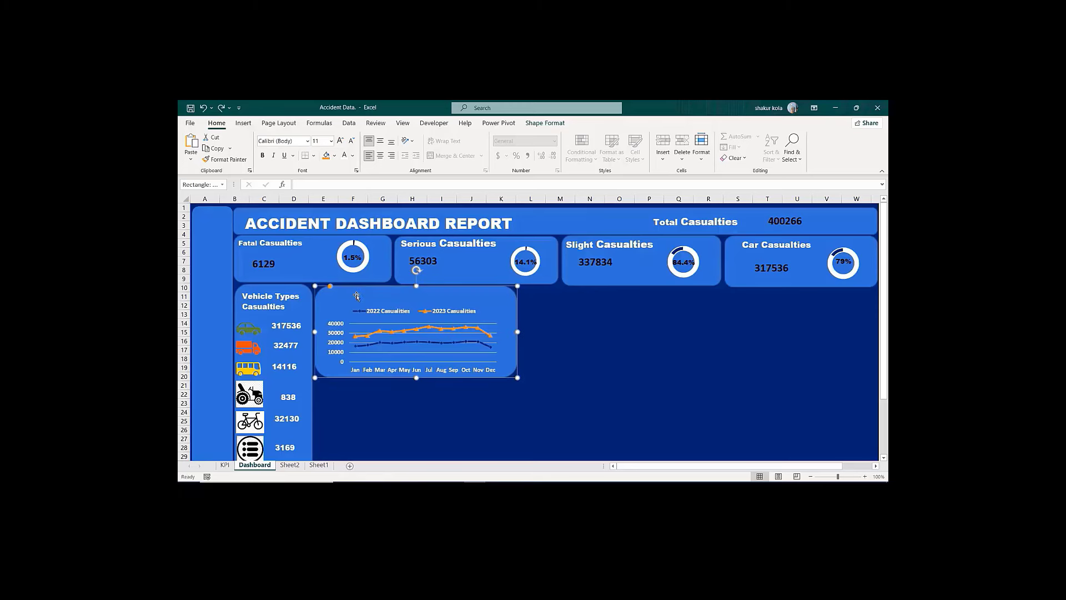
pyautogui.hotkey('ctrl', 'd')
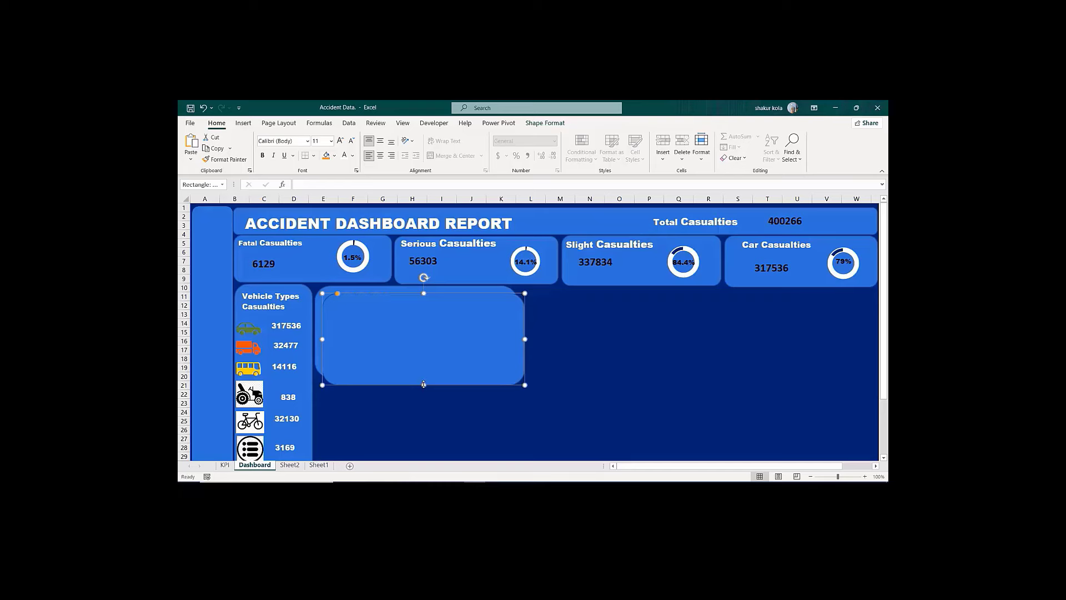
pyautogui.hotkey('ctrl', 'z')
pyautogui.click(583, 369)
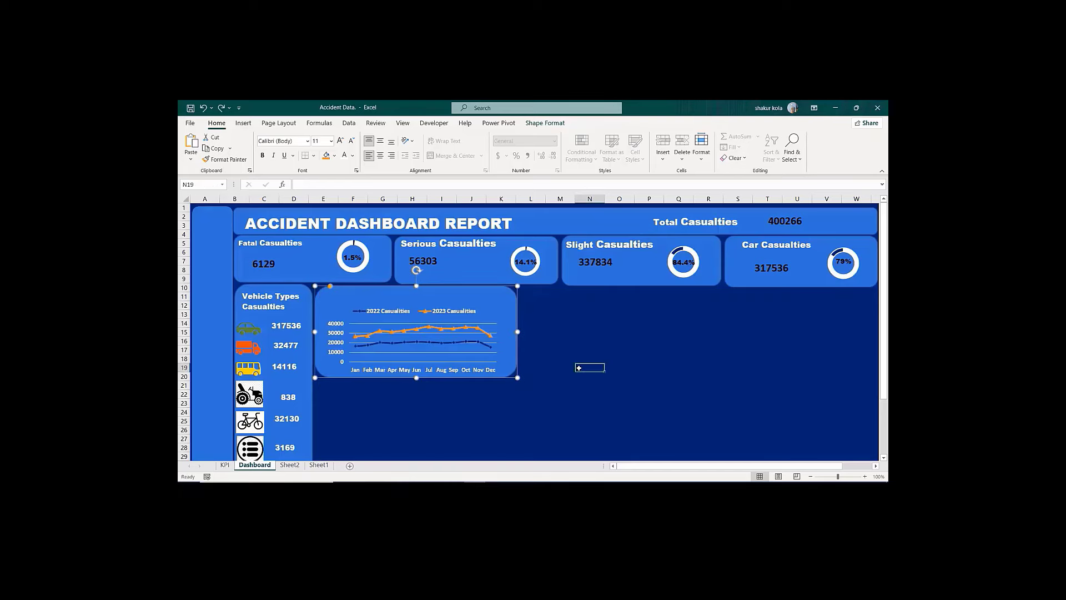
# Step: Paste a copy of the Slight Casualties heading into the line chart's panel and center it above the legend
pyautogui.click(462, 242)
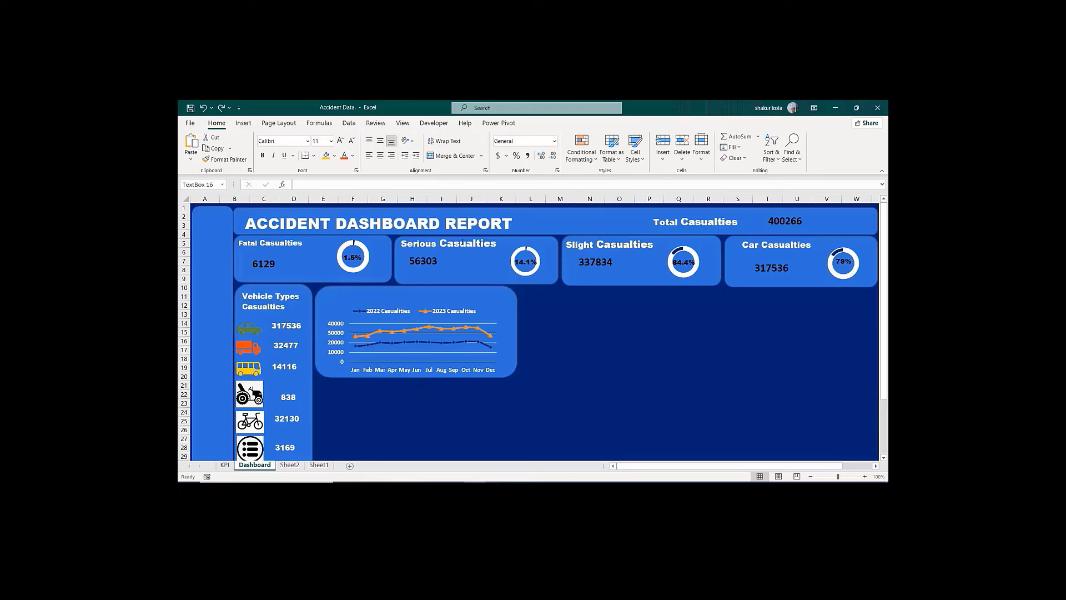
pyautogui.click(597, 244)
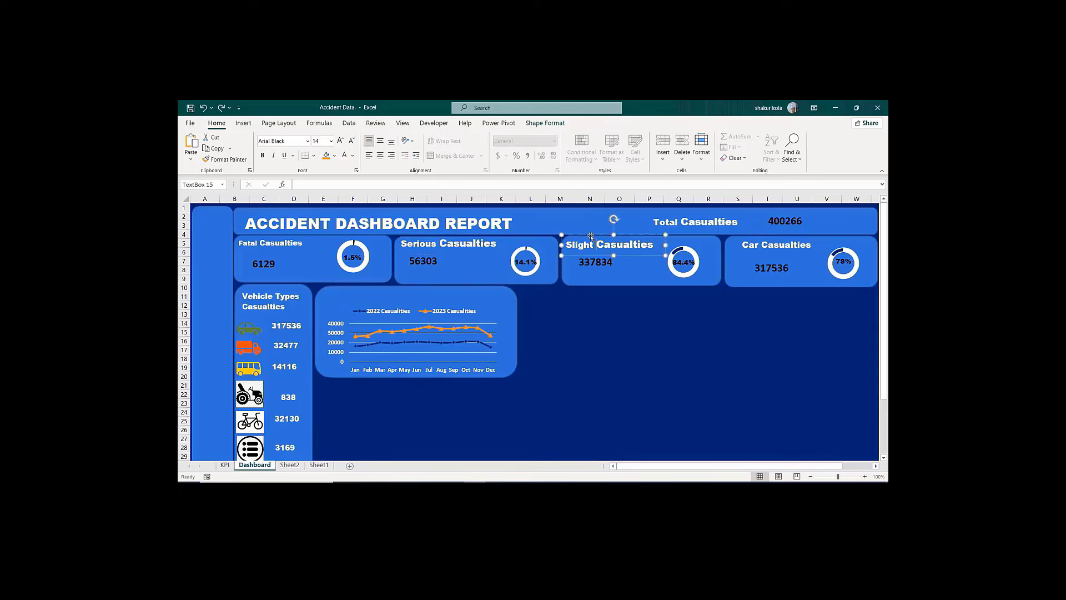
pyautogui.click(587, 235)
pyautogui.click(382, 293)
pyautogui.hotkey('ctrl', 'v')
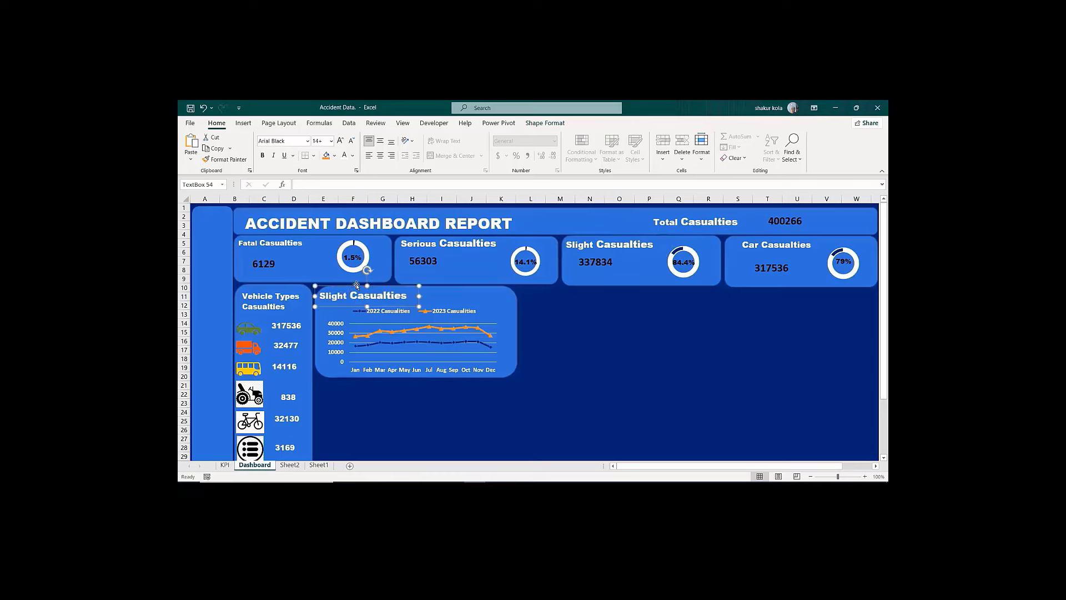
pyautogui.moveTo(348, 286); pyautogui.dragTo(393, 284)
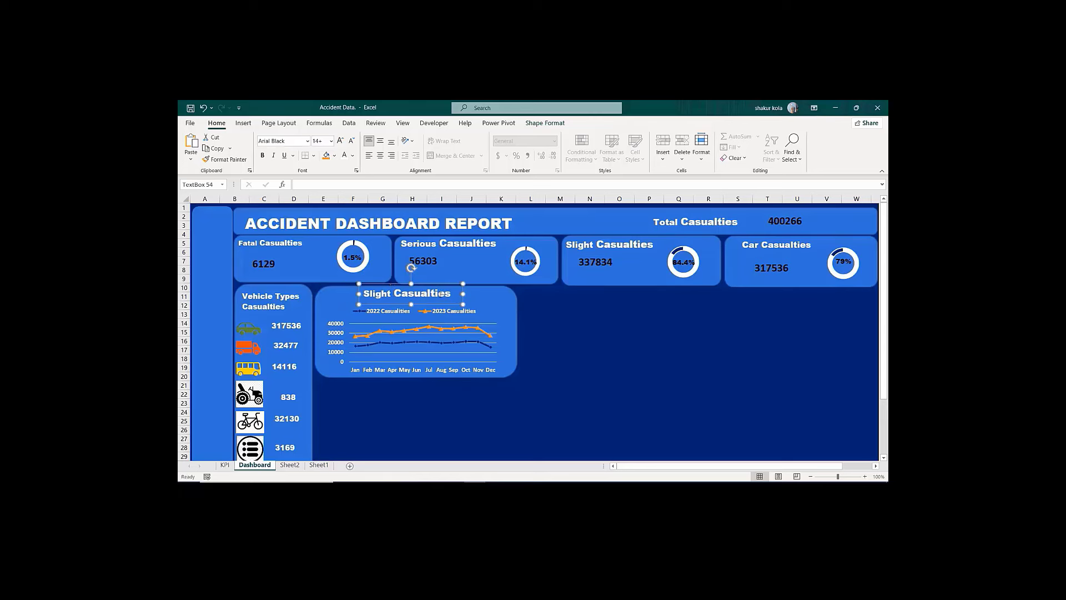
# Step: Replace the copied heading's text with "Current Year Vs Previous Year Casualities" and widen its text box across the chart panel
pyautogui.click(455, 296)
pyautogui.press('BackSpace')
pyautogui.press('BackSpace')
pyautogui.press('BackSpace')
pyautogui.press('BackSpace')
pyautogui.press('BackSpace')
pyautogui.press('BackSpace')
pyautogui.press('BackSpace')
pyautogui.press('BackSpace')
pyautogui.press('BackSpace')
pyautogui.press('BackSpace')
pyautogui.press('BackSpace')
pyautogui.press('BackSpace')
pyautogui.press('BackSpace')
pyautogui.press('BackSpace')
pyautogui.press('BackSpace')
pyautogui.press('BackSpace')
pyautogui.write('Current Year Vs Previous')
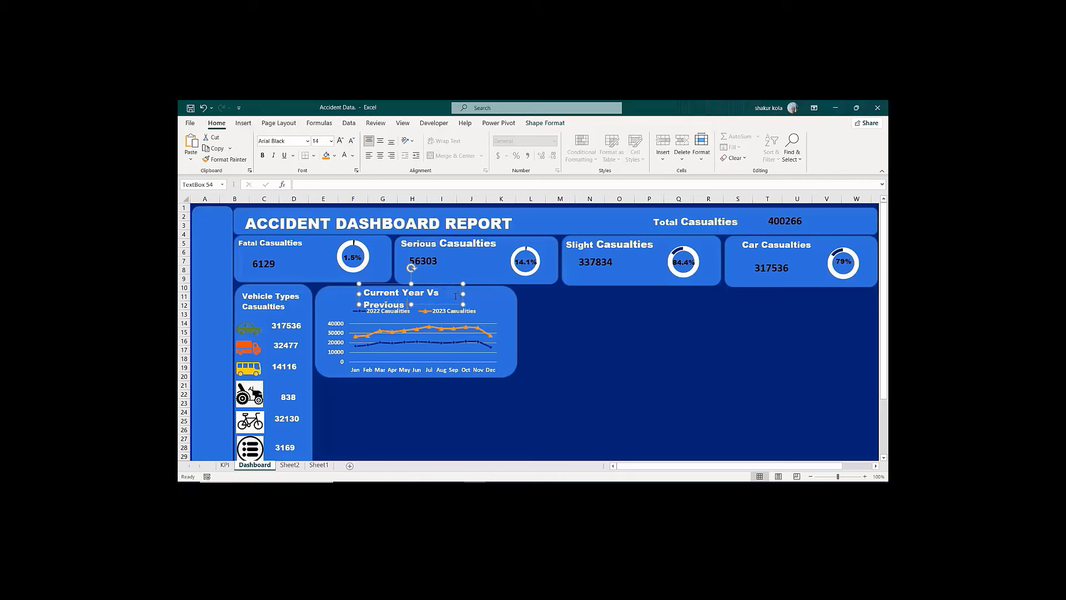
pyautogui.write(' Year Casualities')
pyautogui.moveTo(461, 294); pyautogui.dragTo(511, 293)
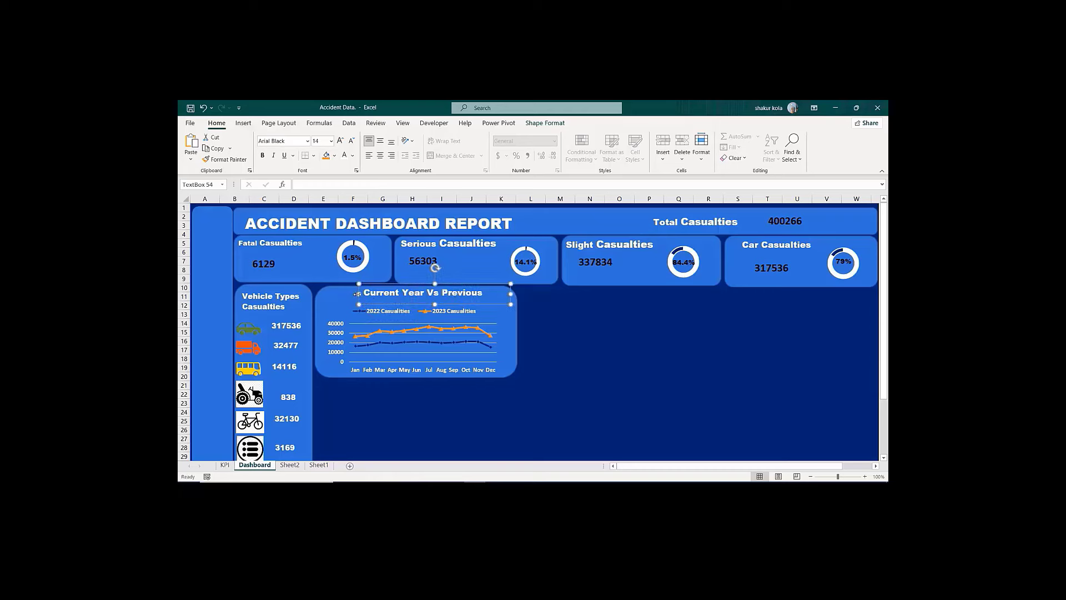
pyautogui.moveTo(358, 294); pyautogui.dragTo(319, 302)
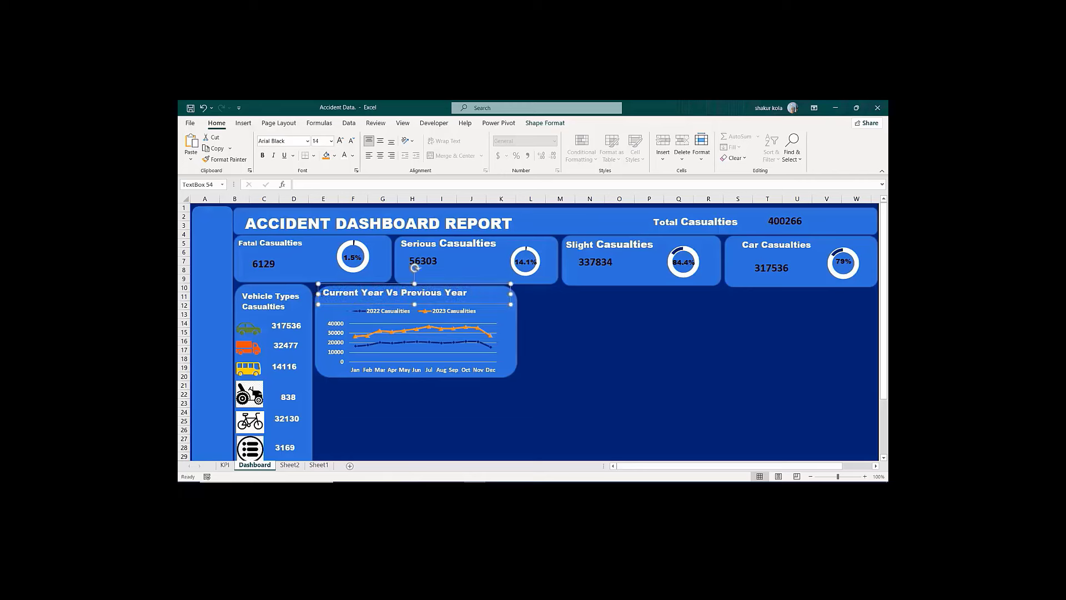
# Step: Set the line chart heading's font size to 12 and shift its text box slightly down to center it just above the legend
pyautogui.moveTo(323, 292); pyautogui.dragTo(515, 309)
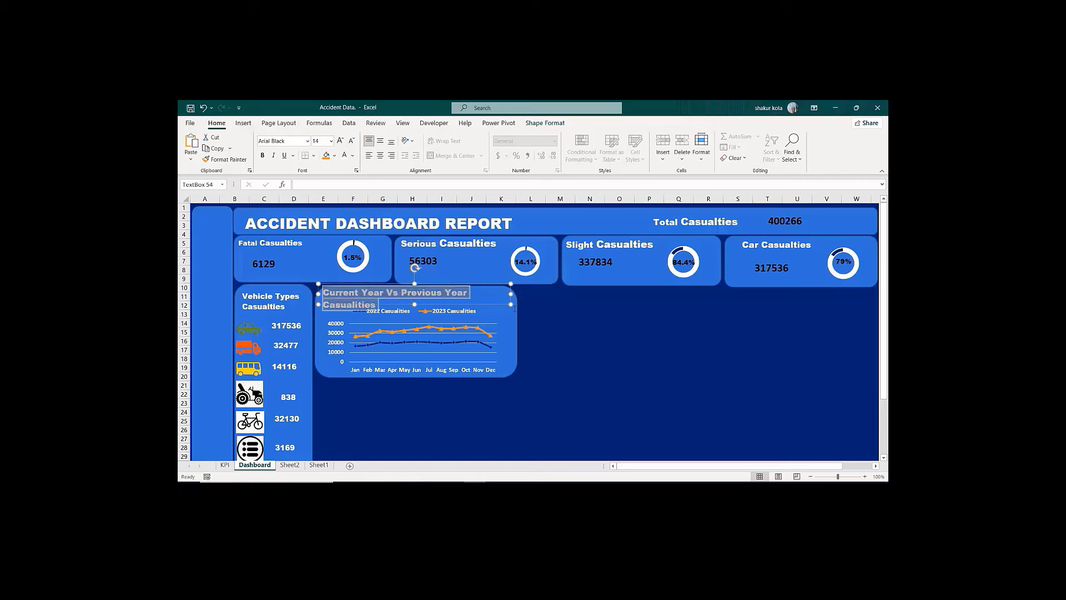
pyautogui.click(350, 142)
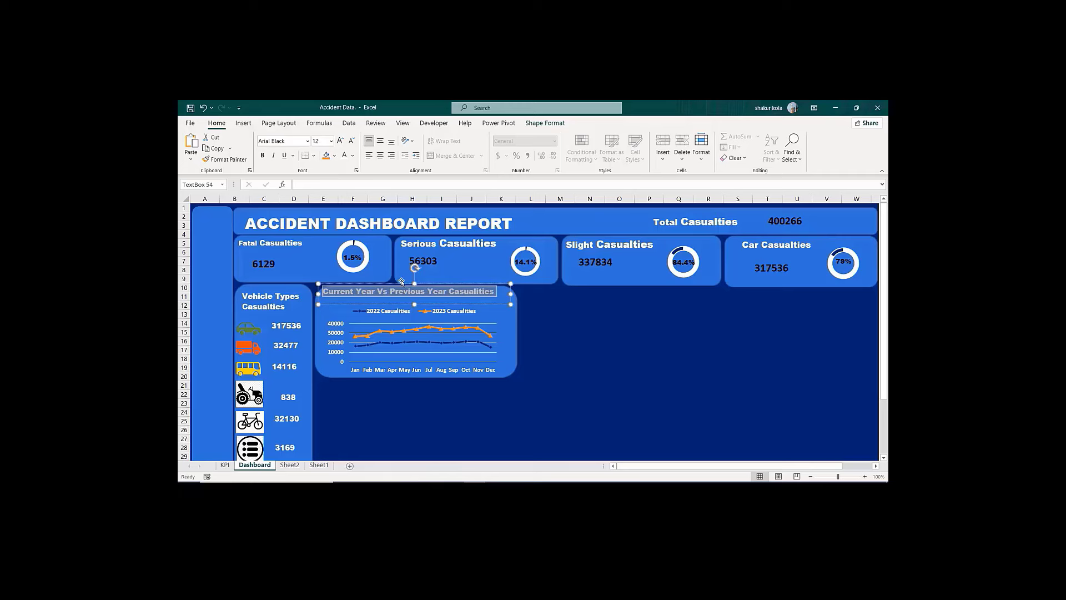
pyautogui.moveTo(398, 284); pyautogui.dragTo(399, 290)
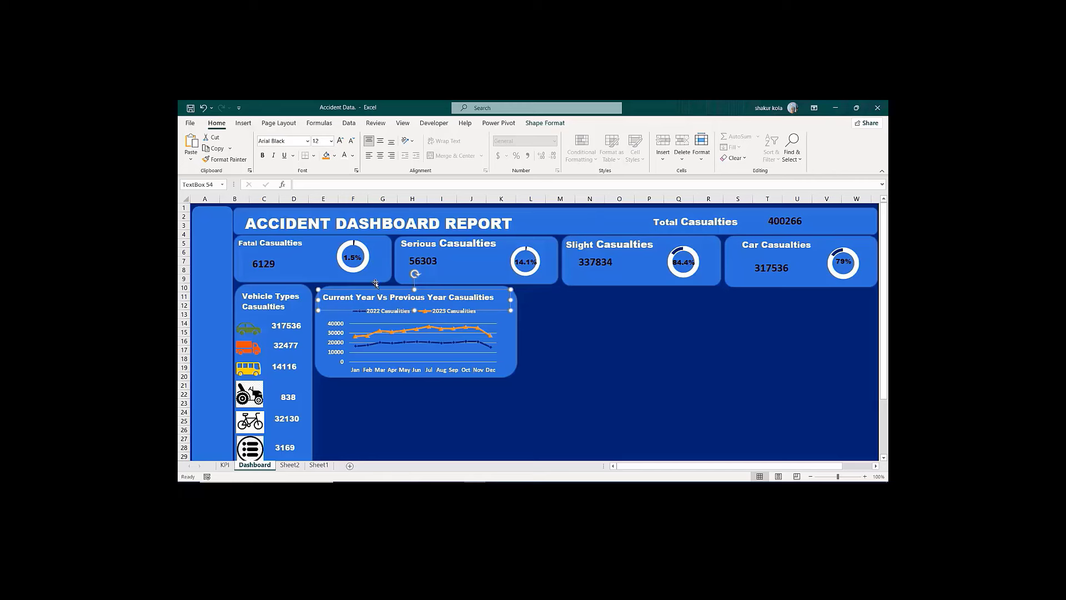
pyautogui.moveTo(376, 290); pyautogui.dragTo(379, 290)
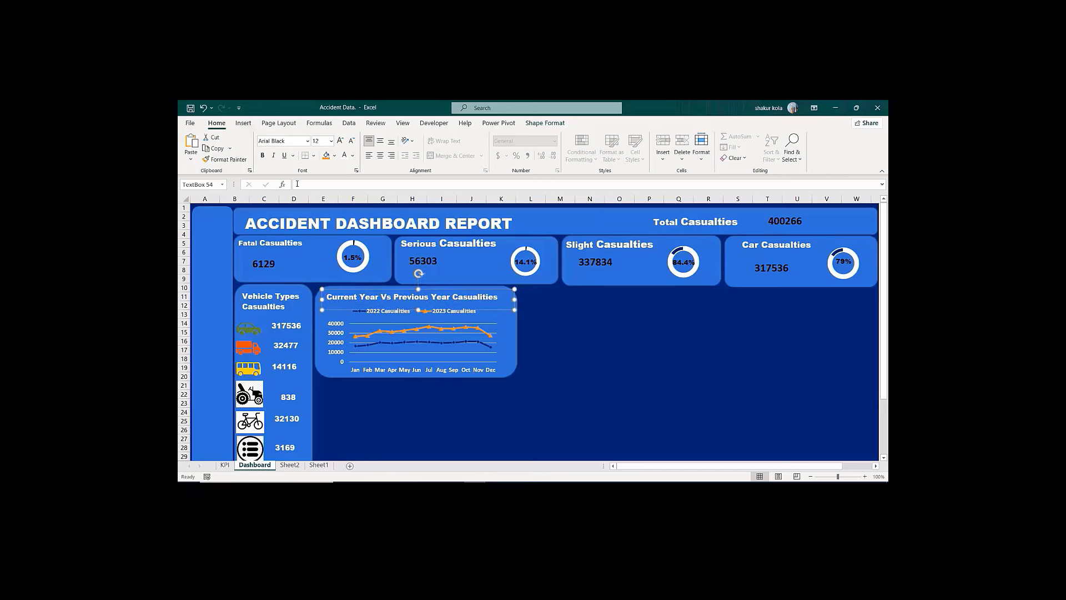
# Step: Reduce the line chart heading's font size to 11, then shift its text box slightly right and narrow it to fit the panel
pyautogui.click(351, 142)
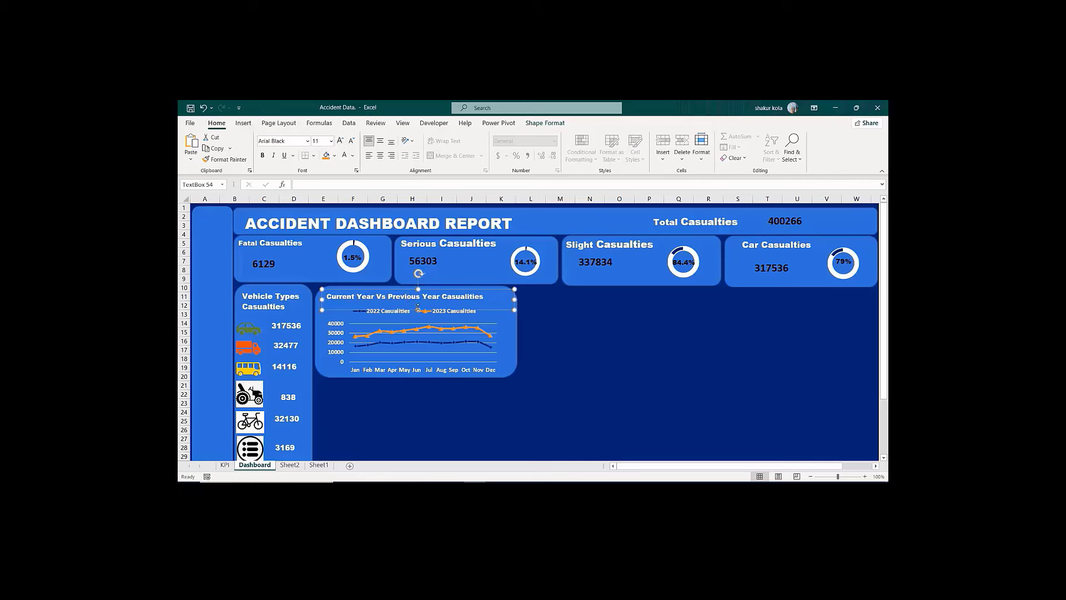
pyautogui.moveTo(418, 306); pyautogui.dragTo(399, 290)
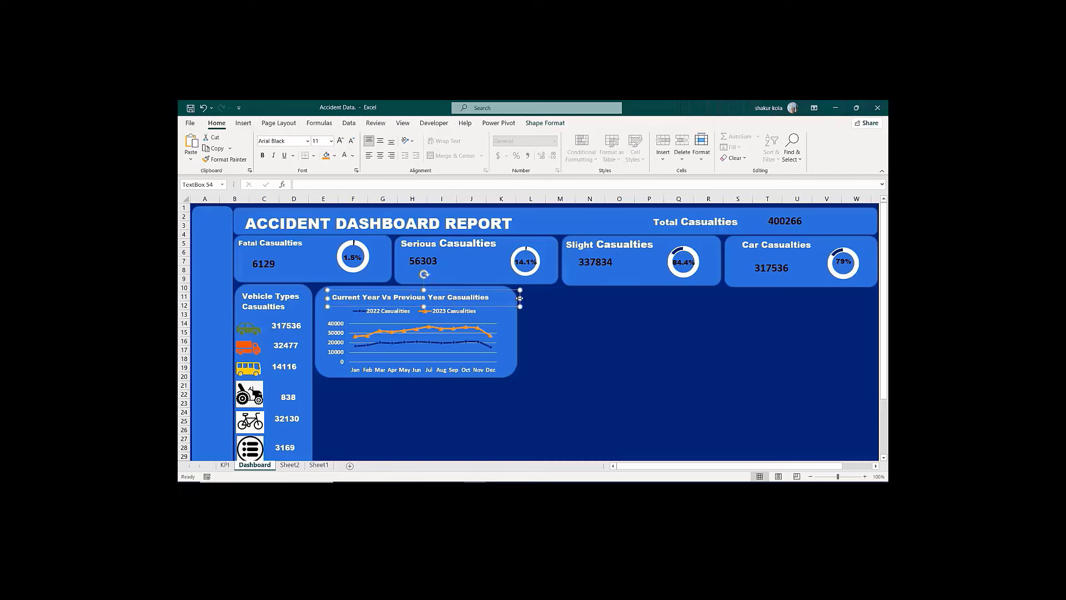
pyautogui.moveTo(519, 298); pyautogui.dragTo(508, 298)
pyautogui.click(566, 347)
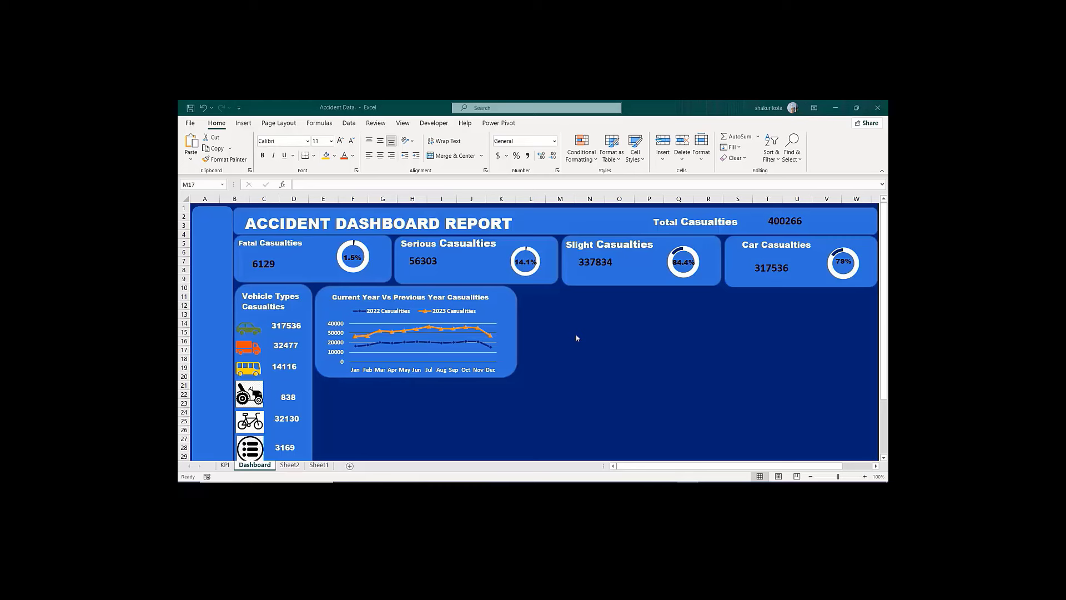
# Step: Create a PivotTable on a new worksheet from the accident data in Sheet1
pyautogui.click(287, 471)
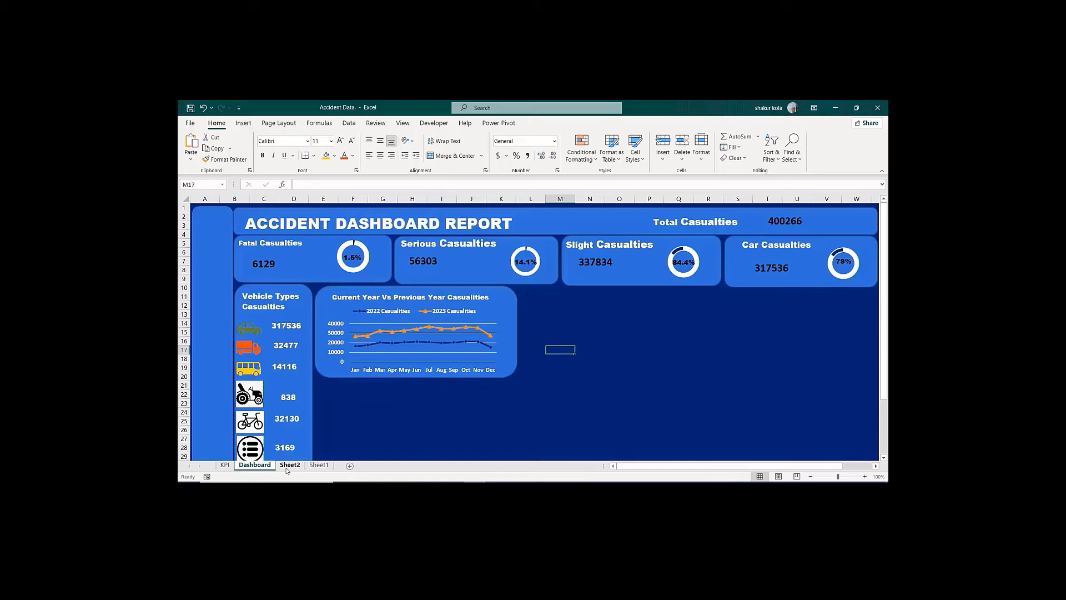
pyautogui.click(287, 467)
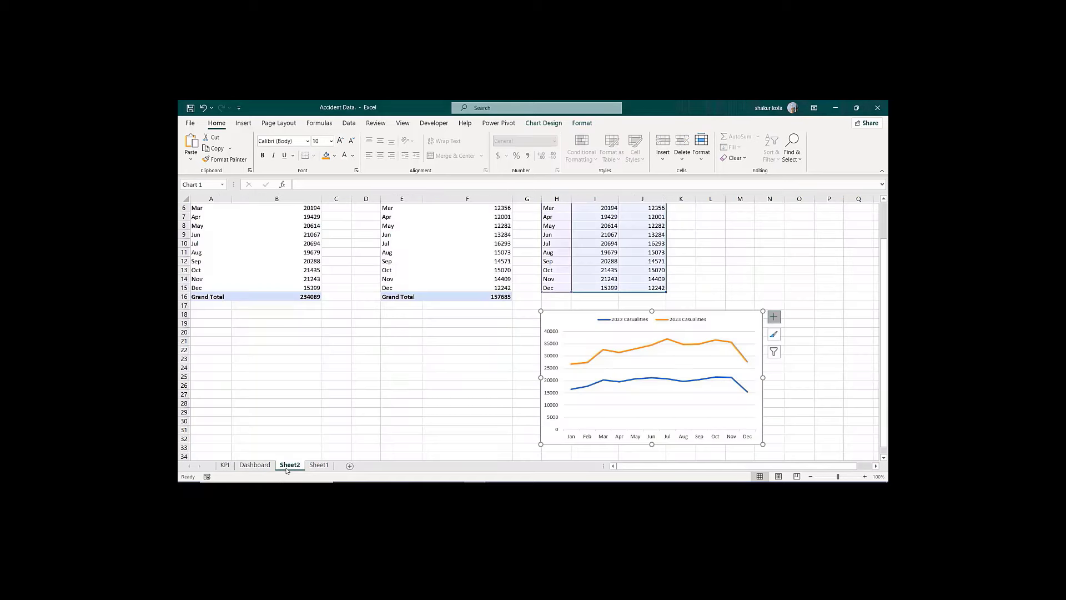
pyautogui.click(315, 468)
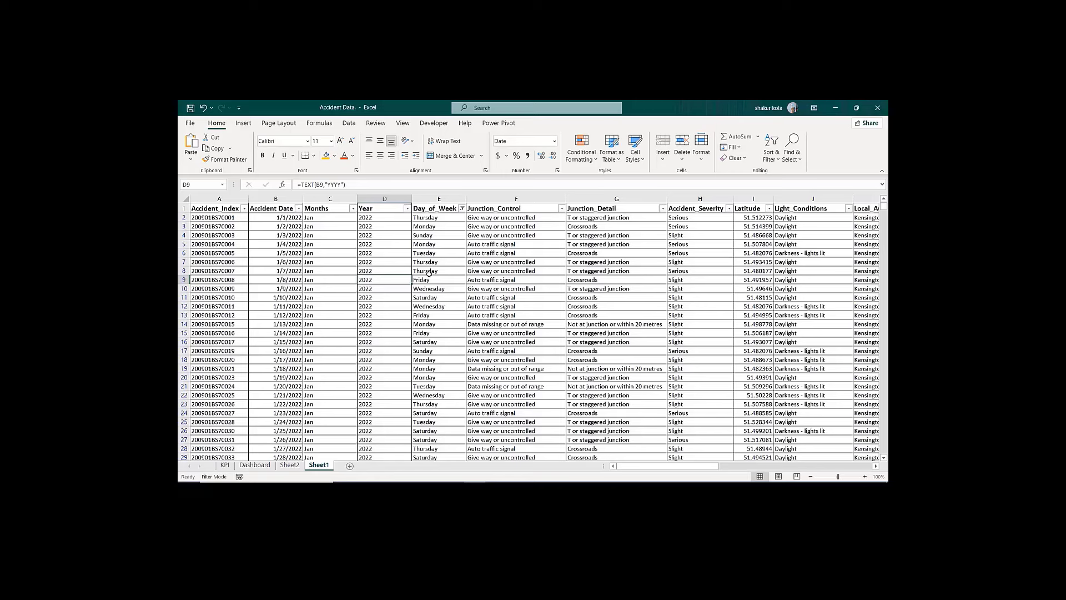
pyautogui.click(429, 272)
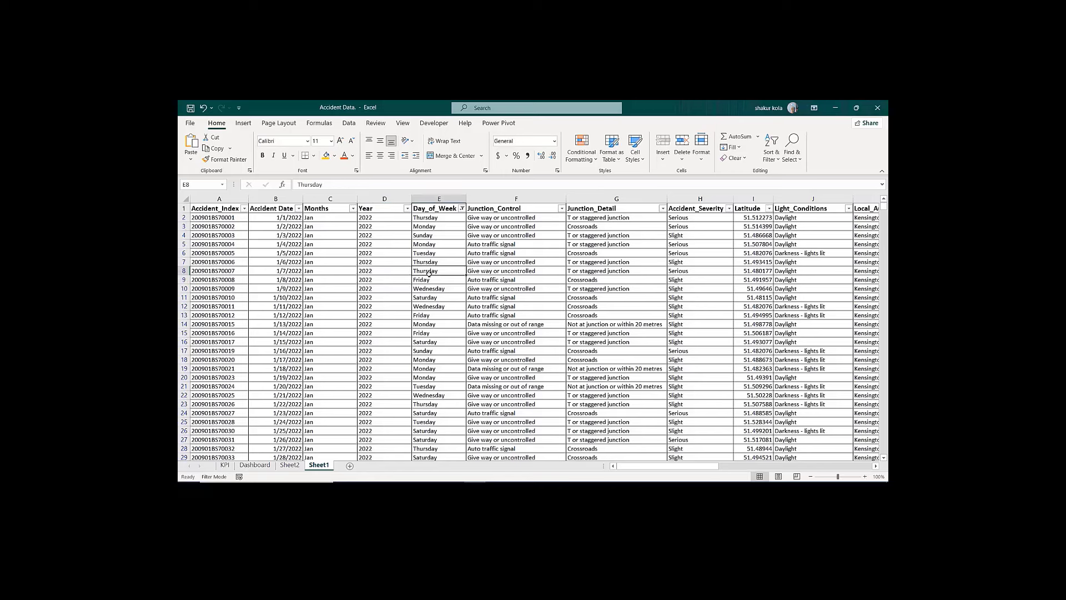
pyautogui.click(242, 124)
pyautogui.click(192, 145)
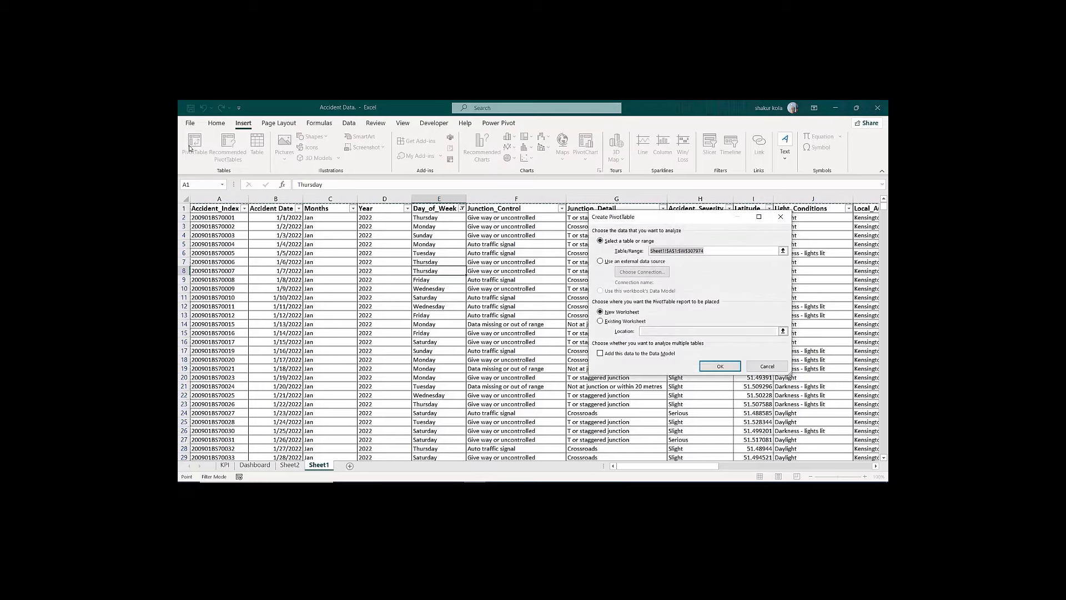
pyautogui.click(709, 364)
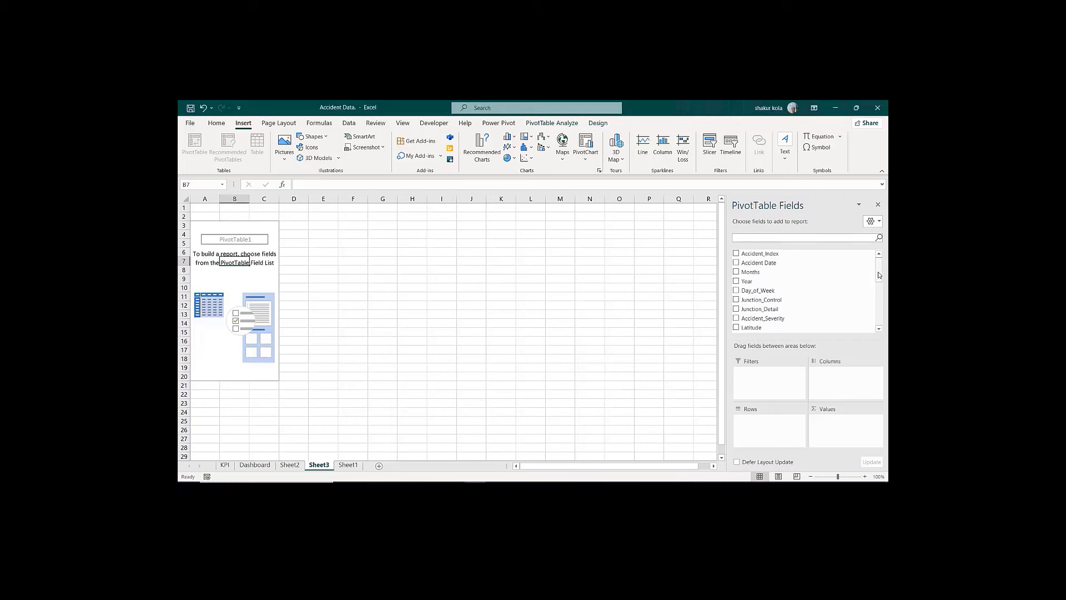
# Step: Set Road_Type as the PivotTable's rows and sum Number_of_Casualties as its values
pyautogui.moveTo(879, 273); pyautogui.dragTo(879, 310)
pyautogui.moveTo(757, 300); pyautogui.dragTo(765, 433)
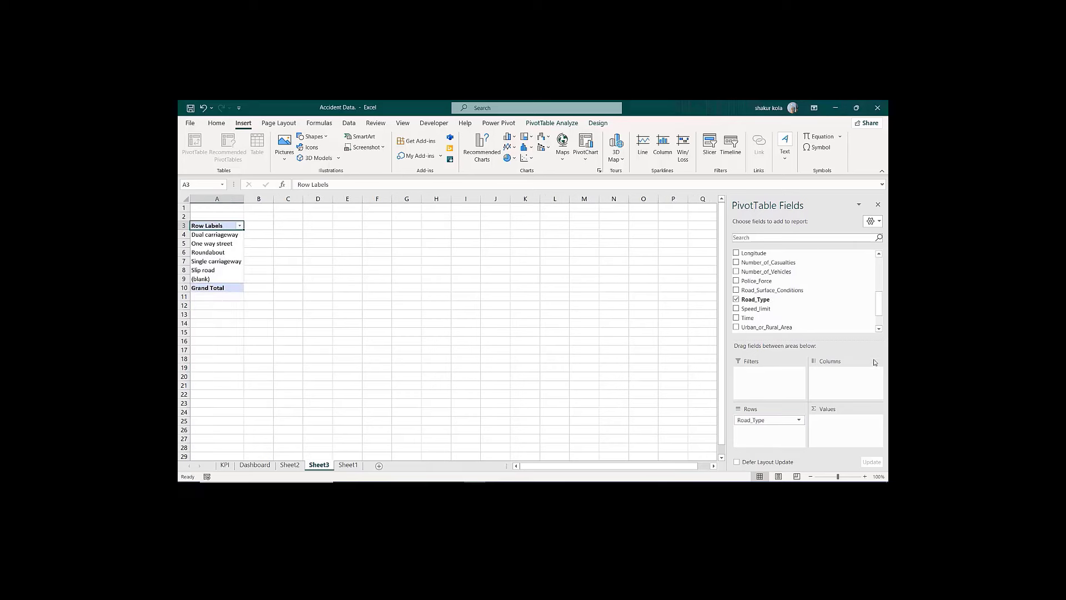
pyautogui.moveTo(879, 314); pyautogui.dragTo(874, 297)
pyautogui.scroll(-1, 805, 294)
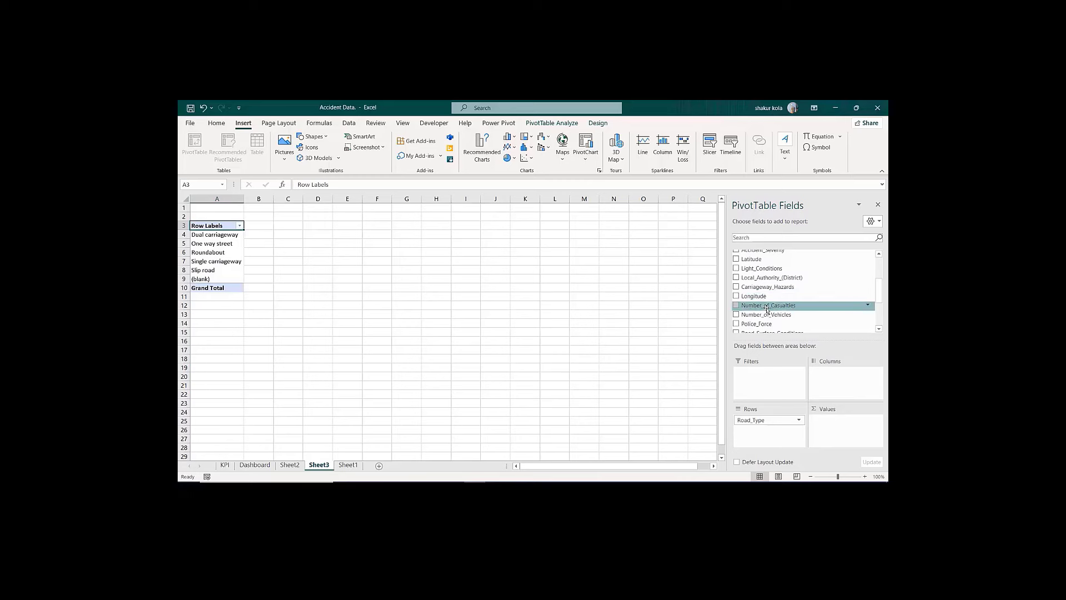
pyautogui.moveTo(766, 307); pyautogui.dragTo(841, 427)
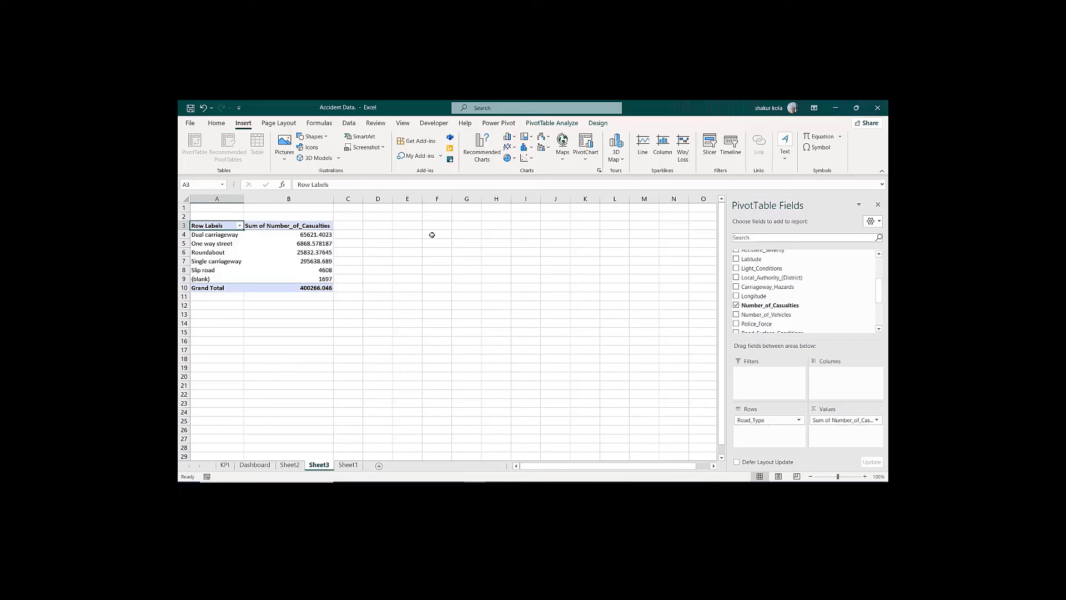
# Step: Remove the decimal places from the casualty sums of the road types in the PivotTable
pyautogui.click(311, 236)
pyautogui.hotkey('shift', 'Down')
pyautogui.hotkey('shift', 'Down')
pyautogui.hotkey('shift', 'Down')
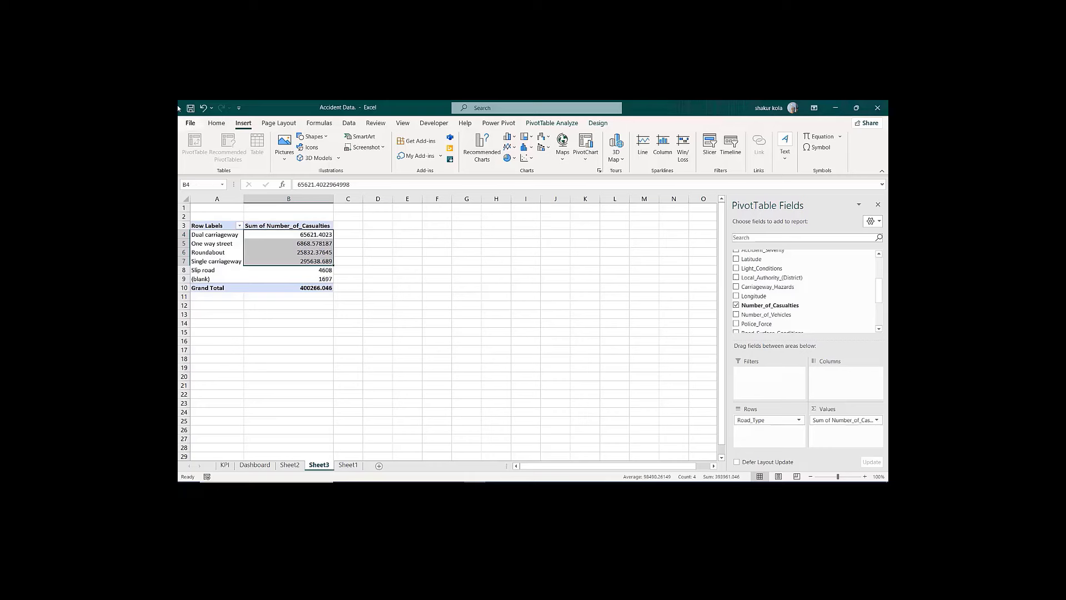
pyautogui.click(216, 123)
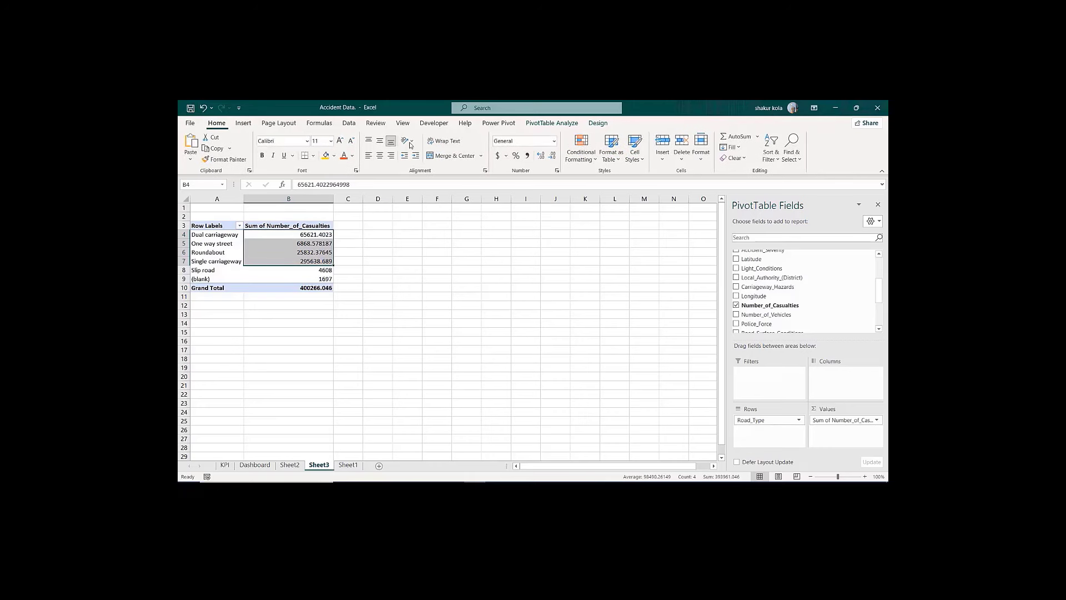
pyautogui.click(553, 157)
pyautogui.click(554, 158)
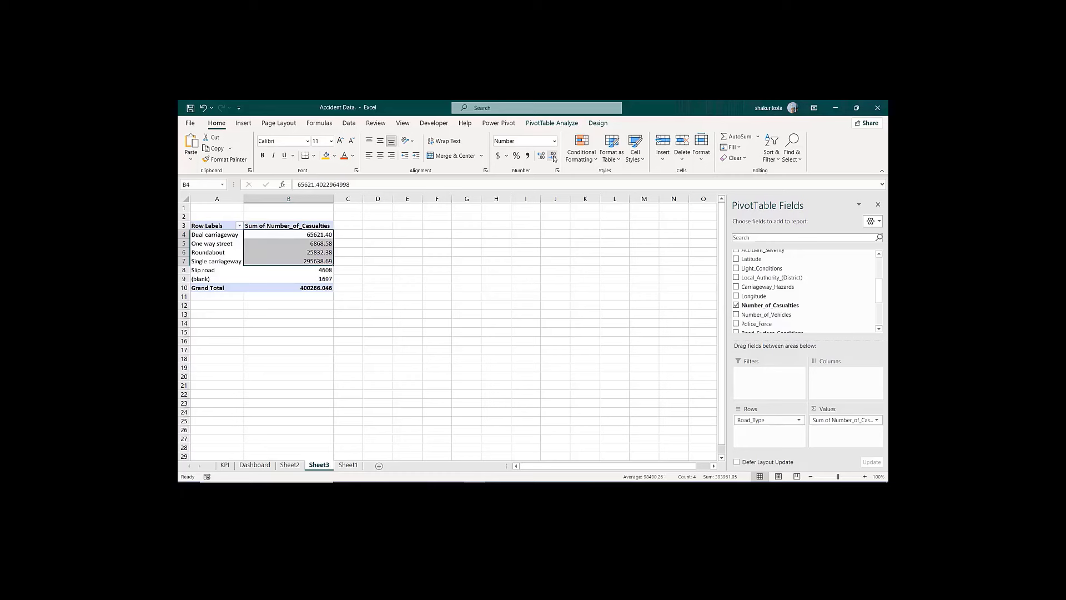
pyautogui.click(554, 157)
pyautogui.click(553, 157)
pyautogui.click(414, 300)
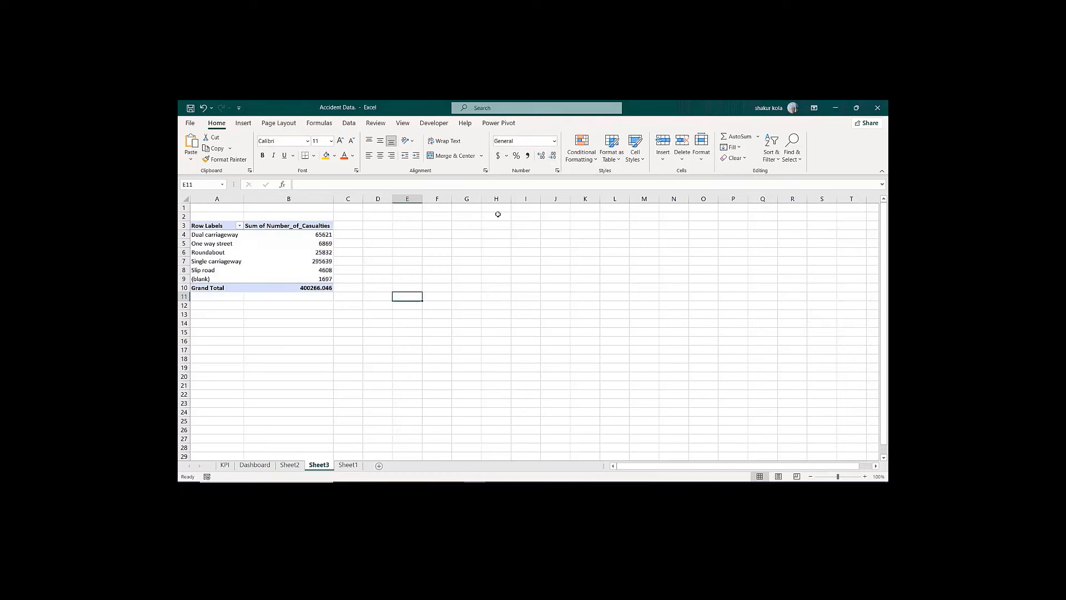
pyautogui.hotkey('ctrl', 'z')
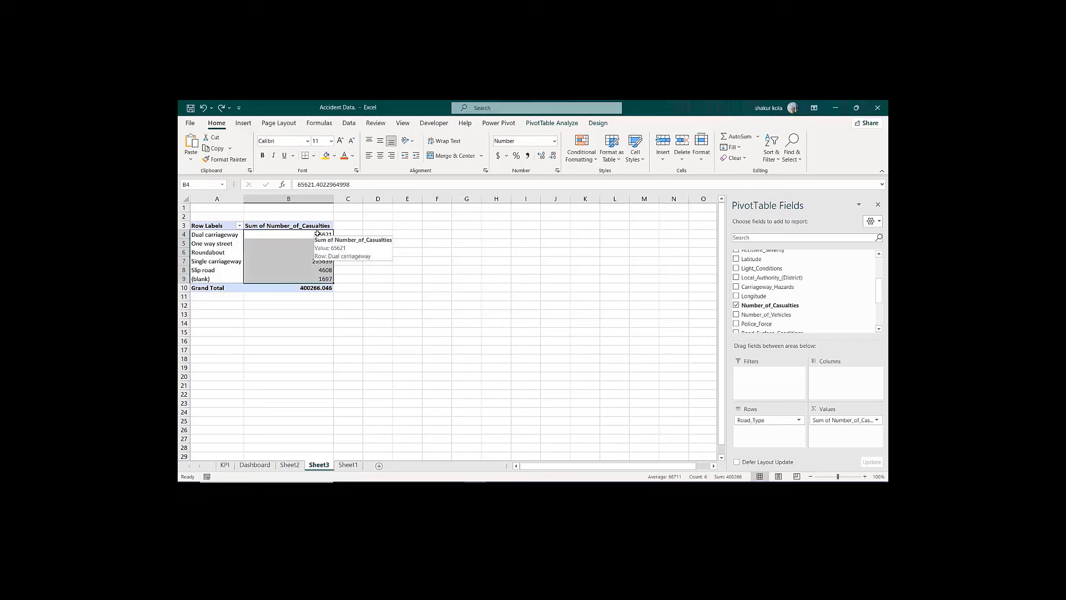
# Step: Apply the custom number format 0.0,"K" to the road type casualty sums in B4:B9
pyautogui.hotkey('ctrl', '1')
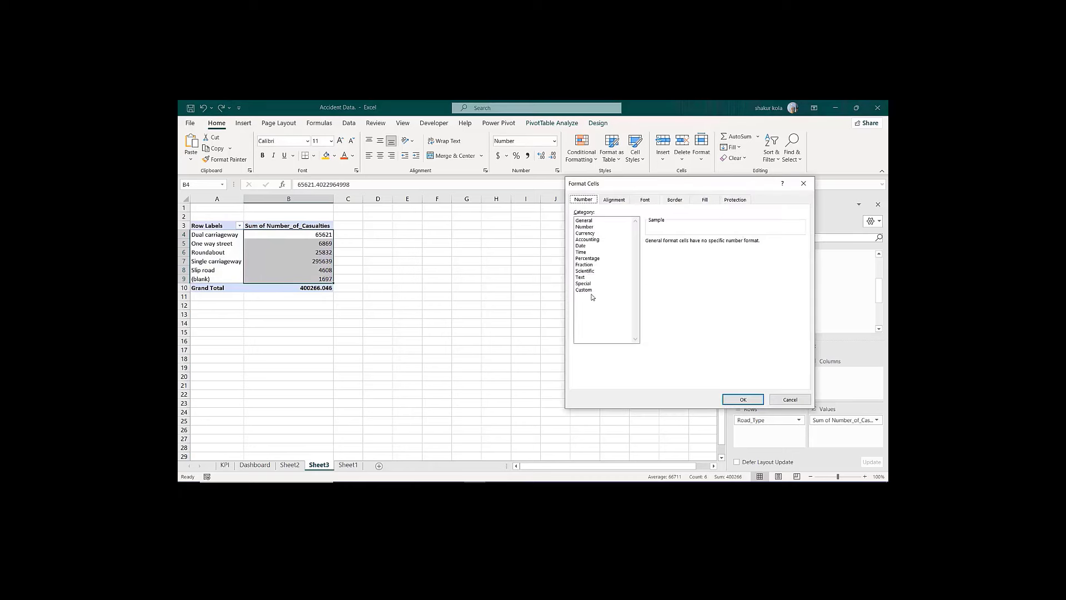
pyautogui.click(584, 290)
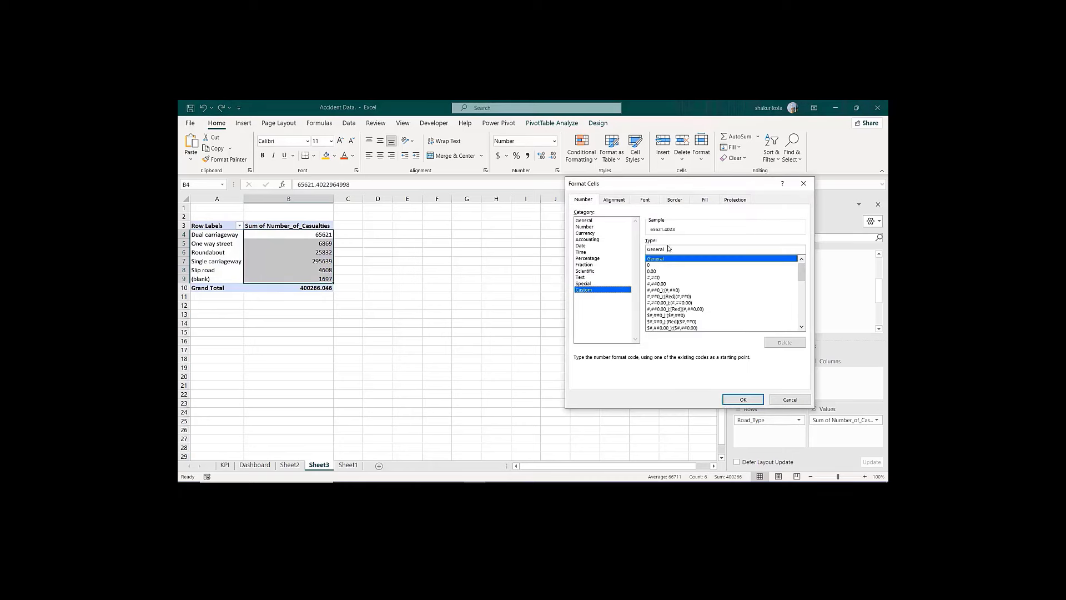
pyautogui.doubleClick(667, 249)
pyautogui.write(';')
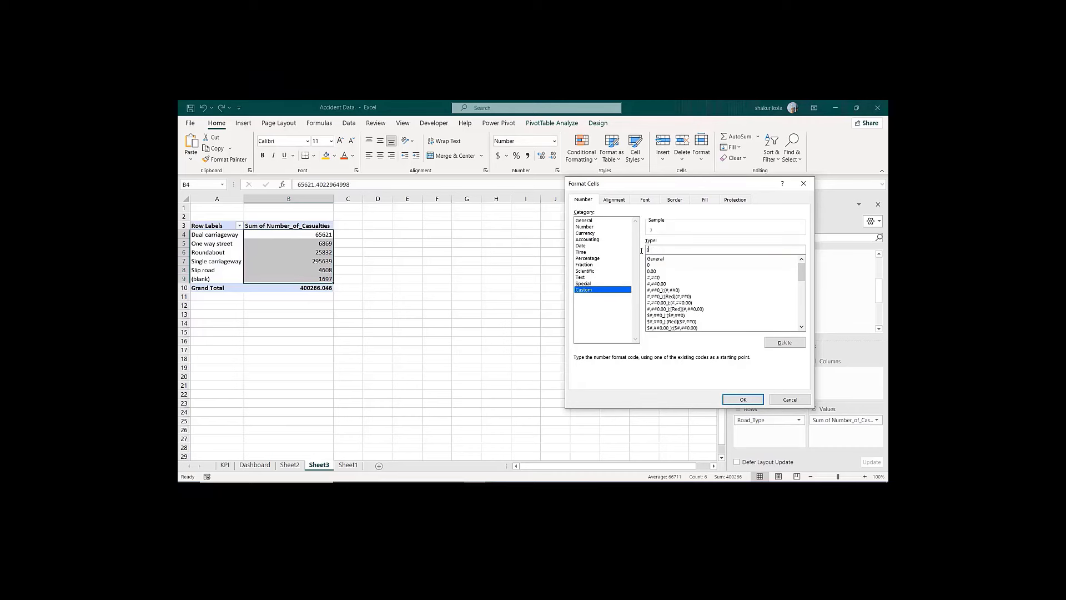
pyautogui.press('BackSpace')
pyautogui.write('0.0,"K')
pyautogui.click(735, 400)
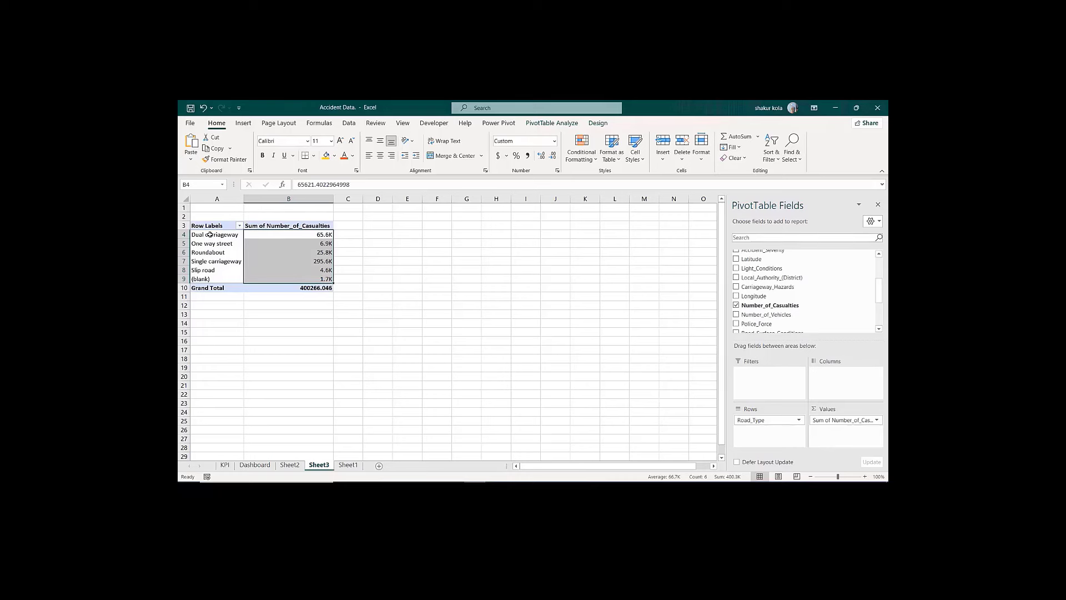
# Step: Insert a Clustered Bar PivotChart of the casualties by road type
pyautogui.click(210, 235)
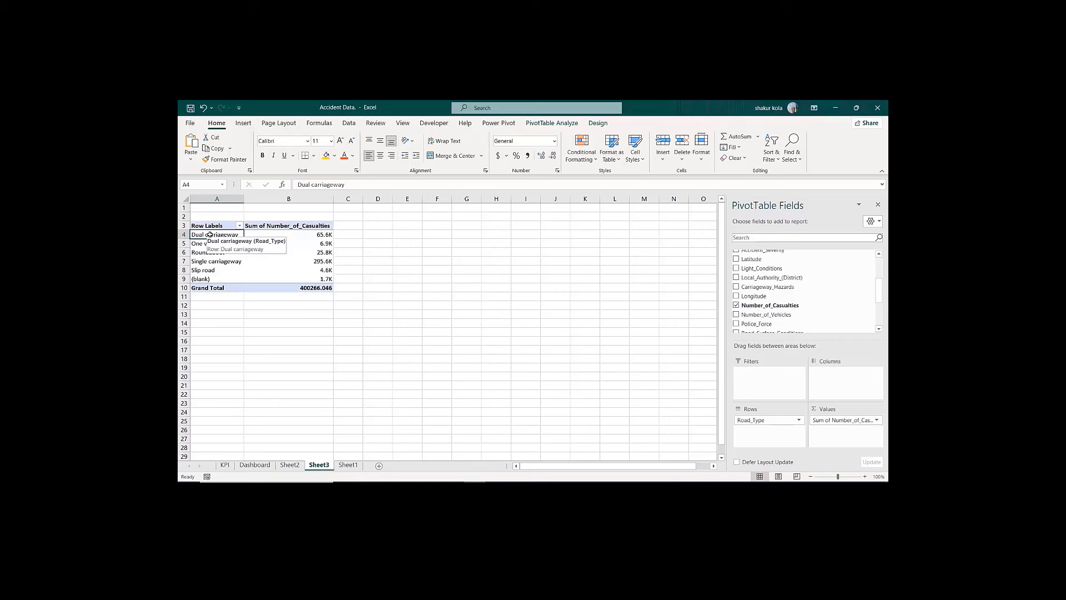
pyautogui.hotkey('shift', 'Down')
pyautogui.hotkey('shift', 'Down')
pyautogui.hotkey('shift', 'Down')
pyautogui.hotkey('shift', 'Down')
pyautogui.hotkey('shift', 'Down')
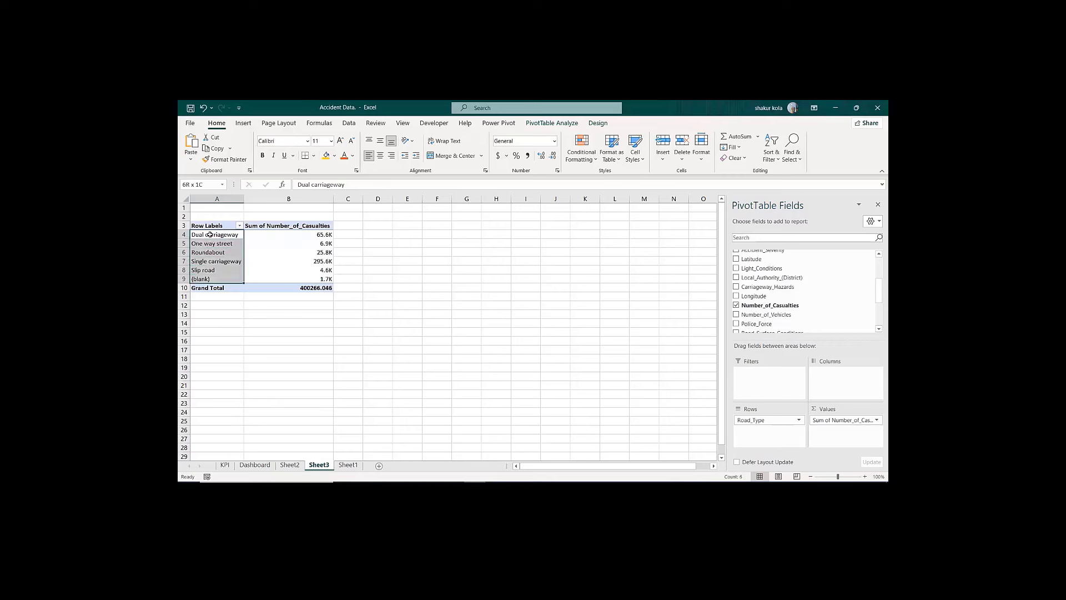
pyautogui.click(543, 123)
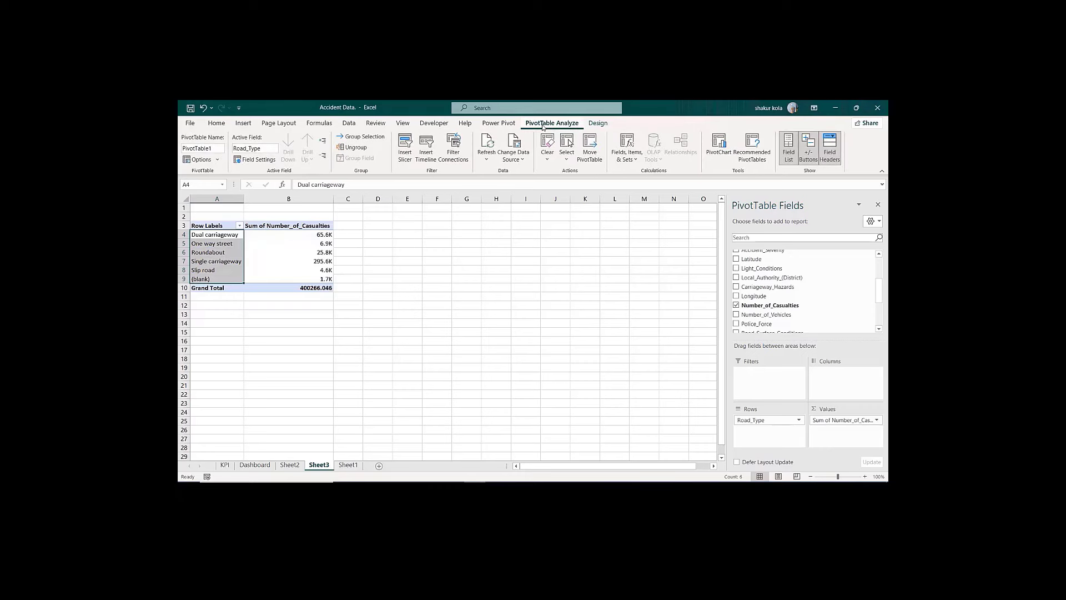
pyautogui.click(720, 151)
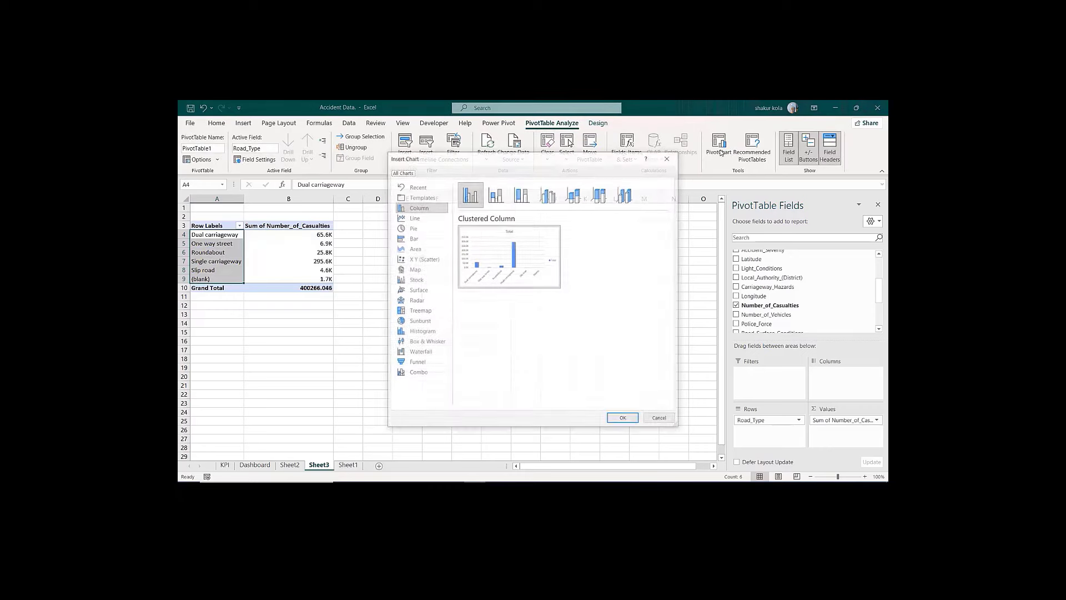
pyautogui.click(413, 239)
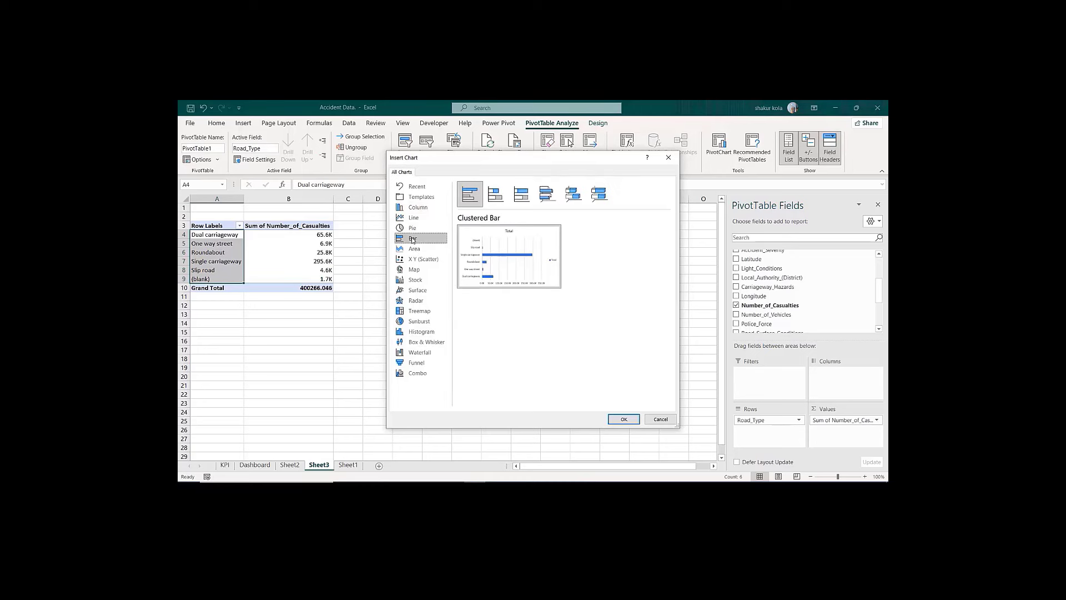
pyautogui.click(623, 418)
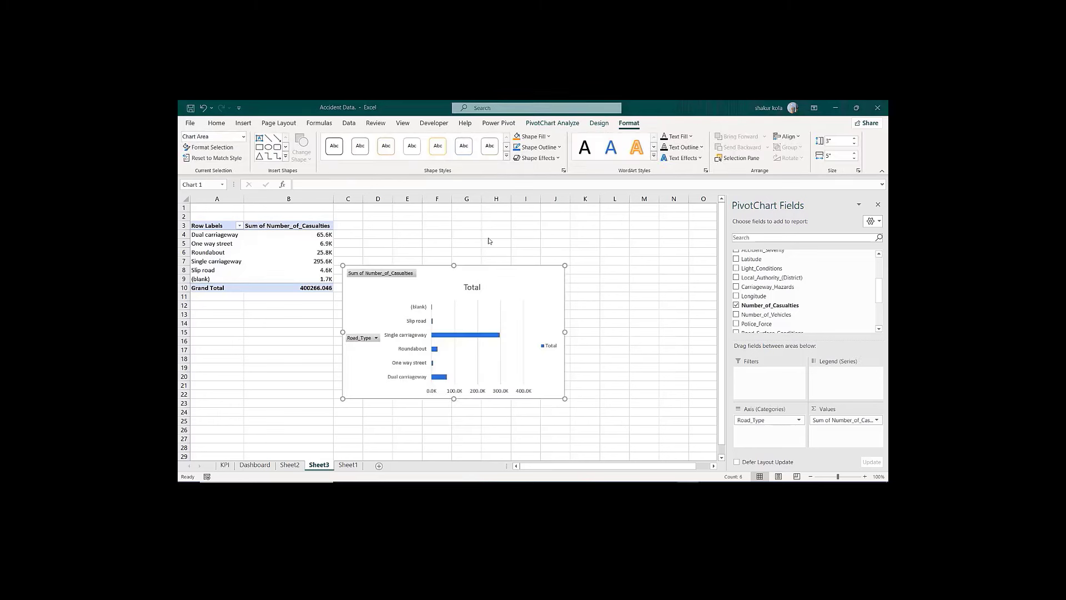
# Step: Hide all field buttons on the road type bar chart and delete its legend
pyautogui.rightClick(368, 274)
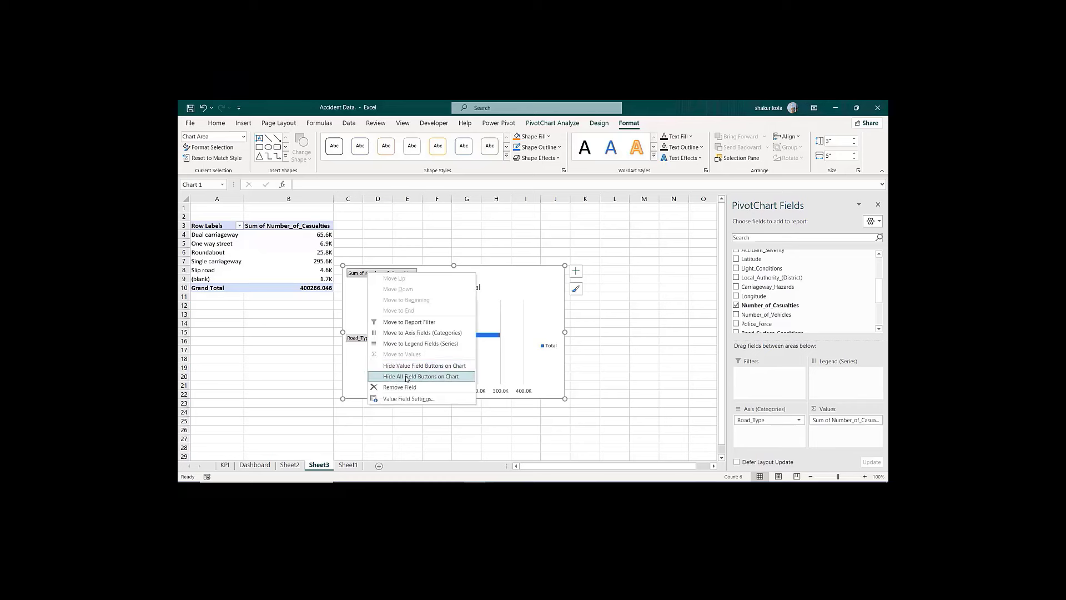
pyautogui.click(405, 377)
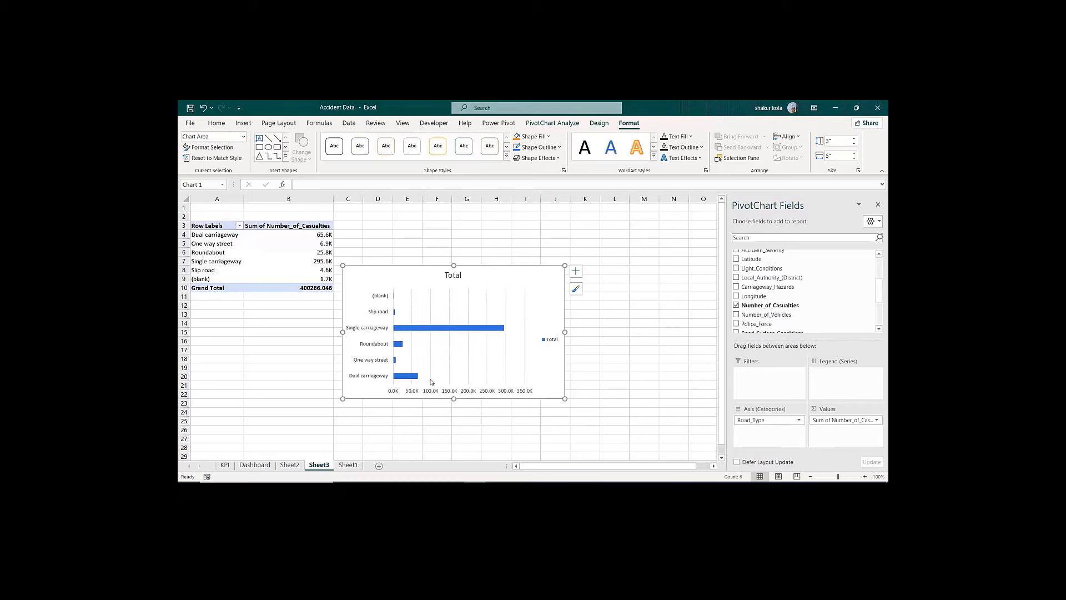
pyautogui.click(553, 341)
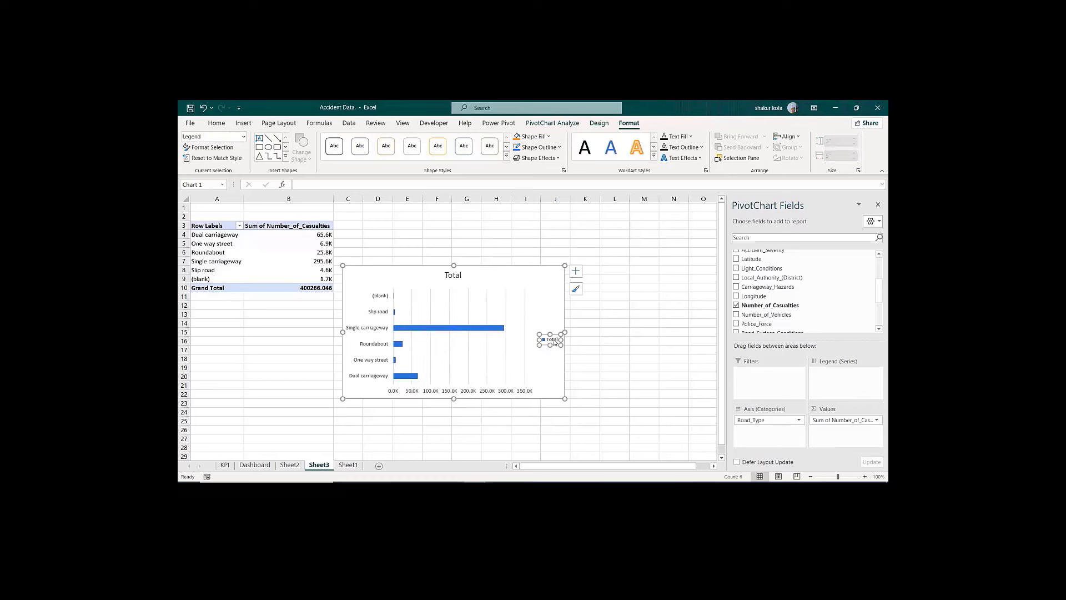
pyautogui.press('Delete')
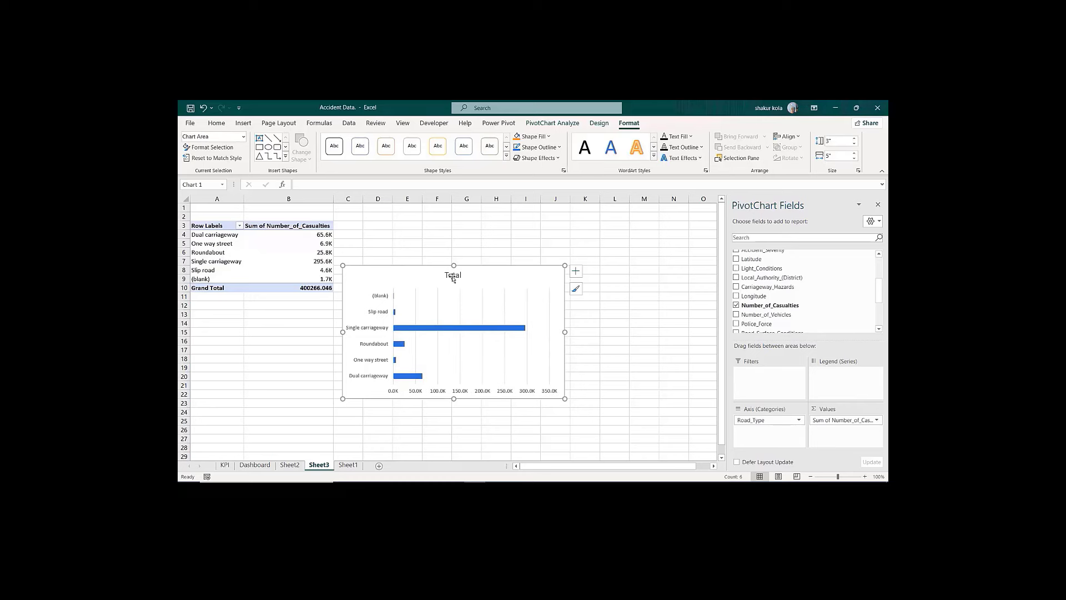
# Step: Delete the "Total" title and the vertical gridlines from the road type bar chart
pyautogui.click(452, 276)
pyautogui.press('Delete')
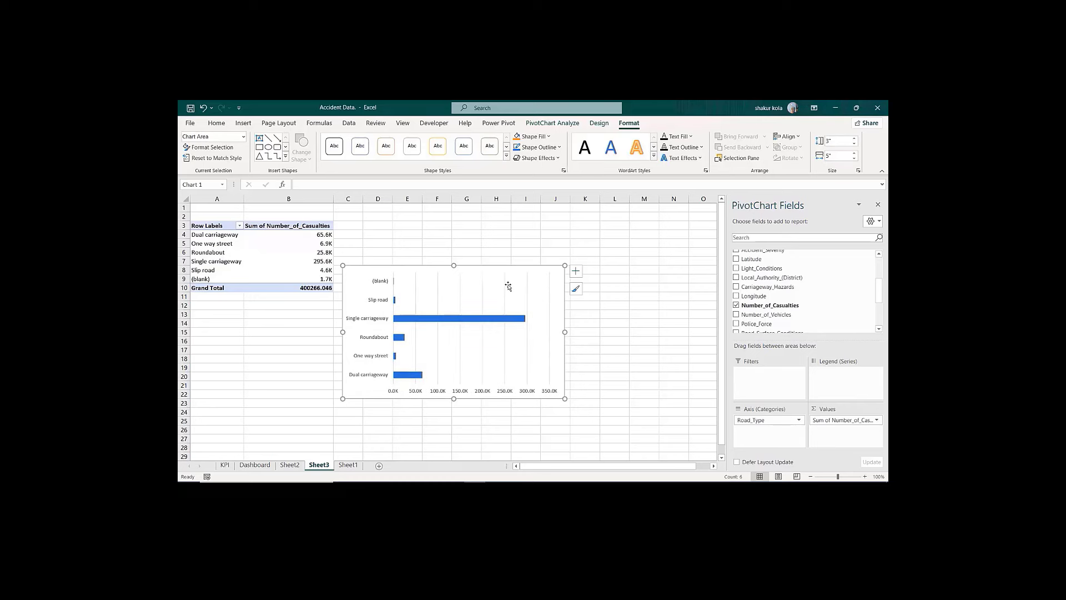
pyautogui.rightClick(507, 286)
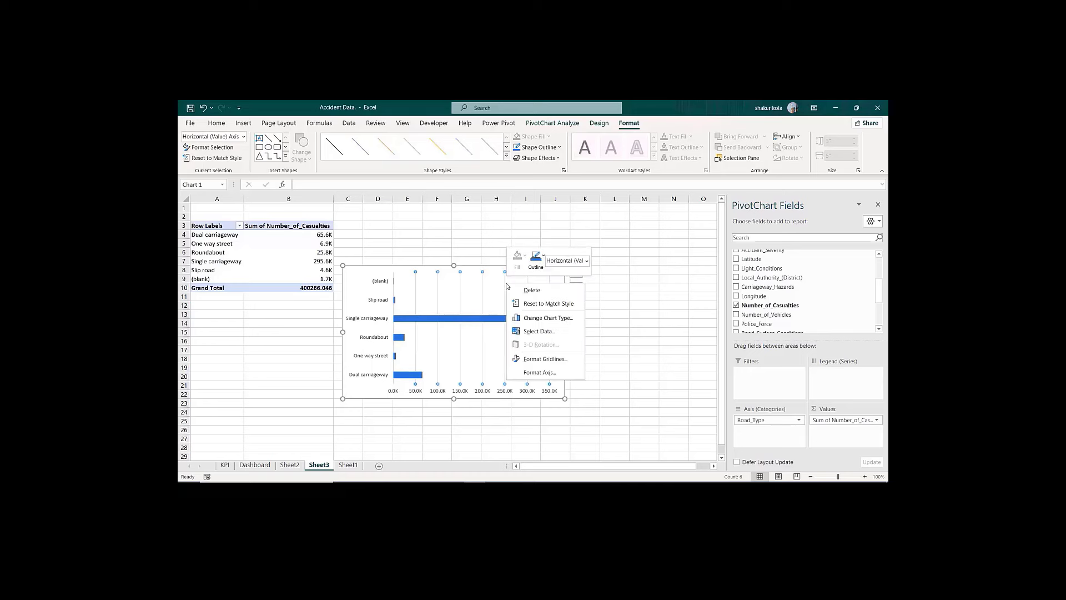
pyautogui.click(536, 291)
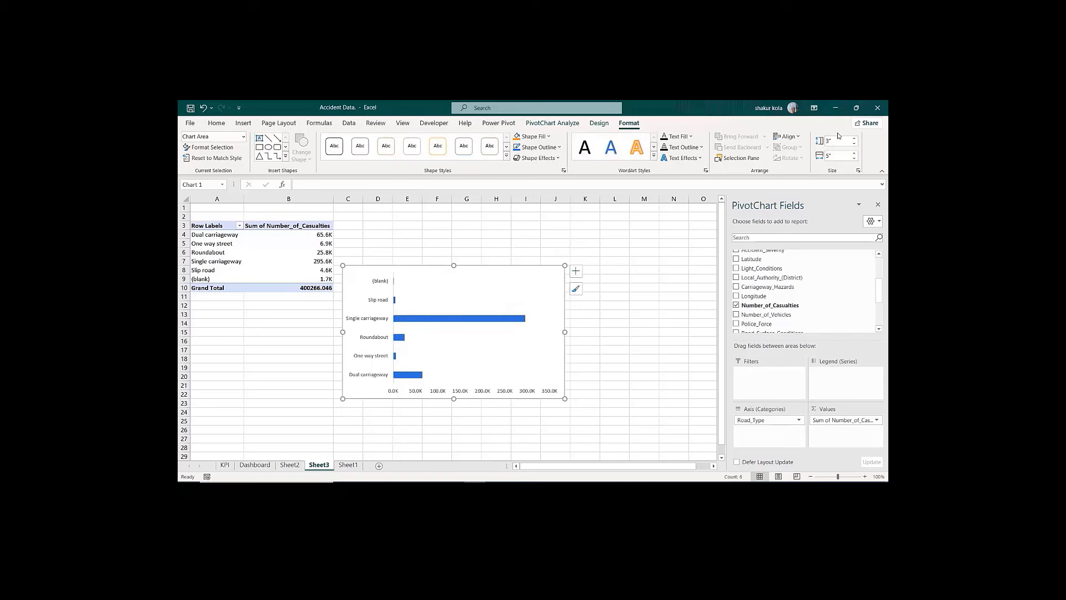
pyautogui.press('Escape')
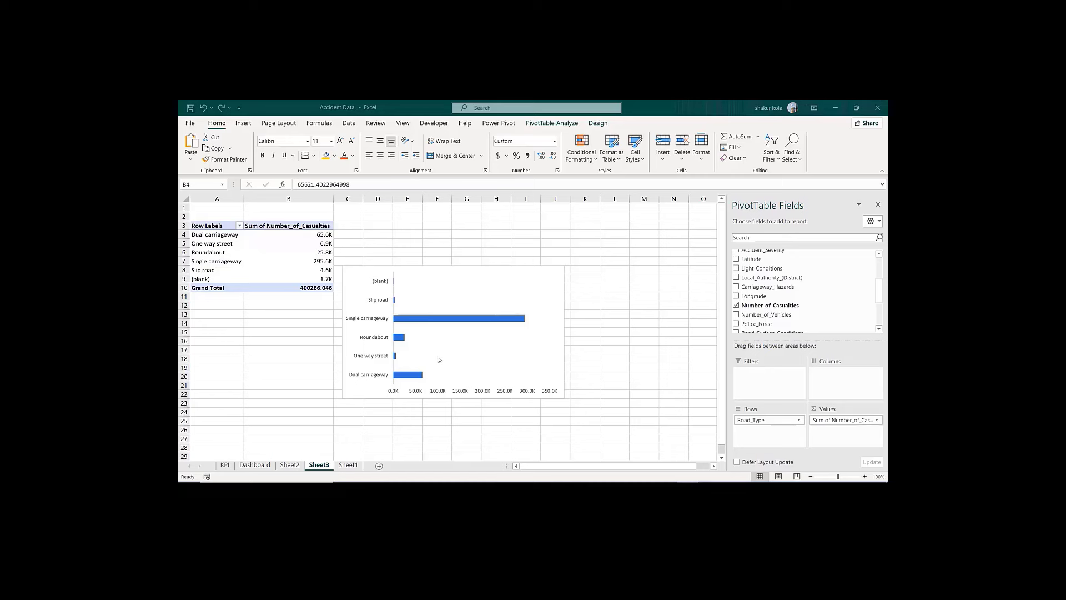
# Step: Sort the road type casualty sums in the PivotTable from largest to smallest
pyautogui.click(326, 238)
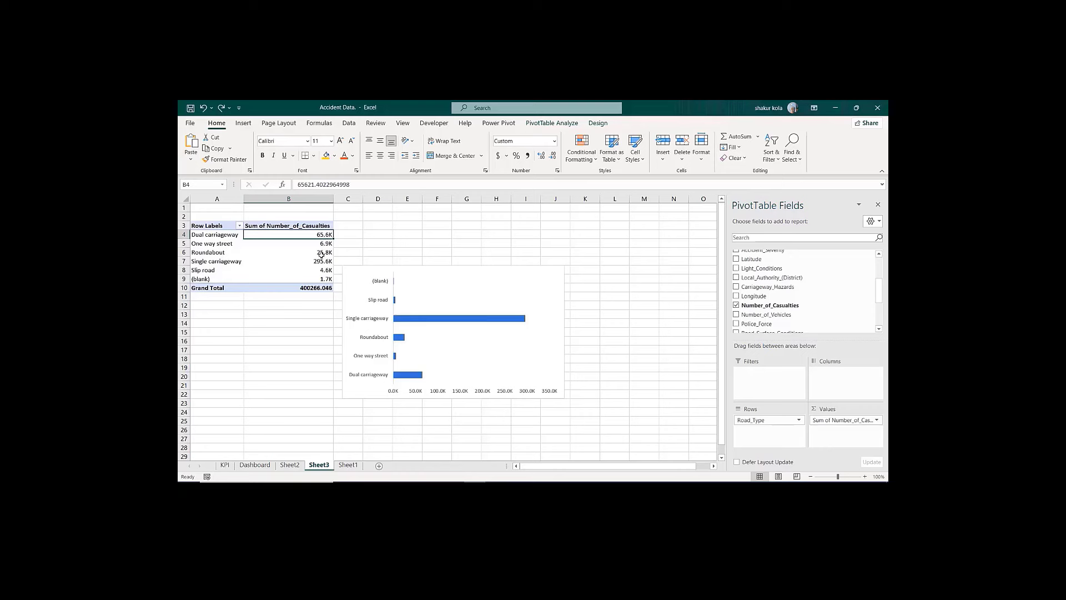
pyautogui.rightClick(325, 263)
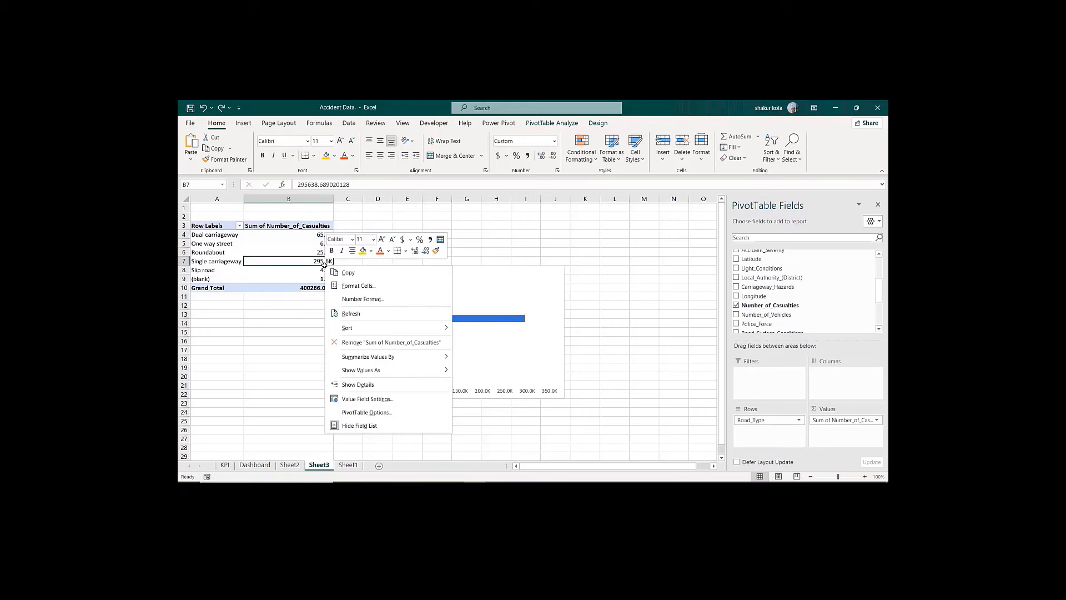
pyautogui.moveTo(346, 328)
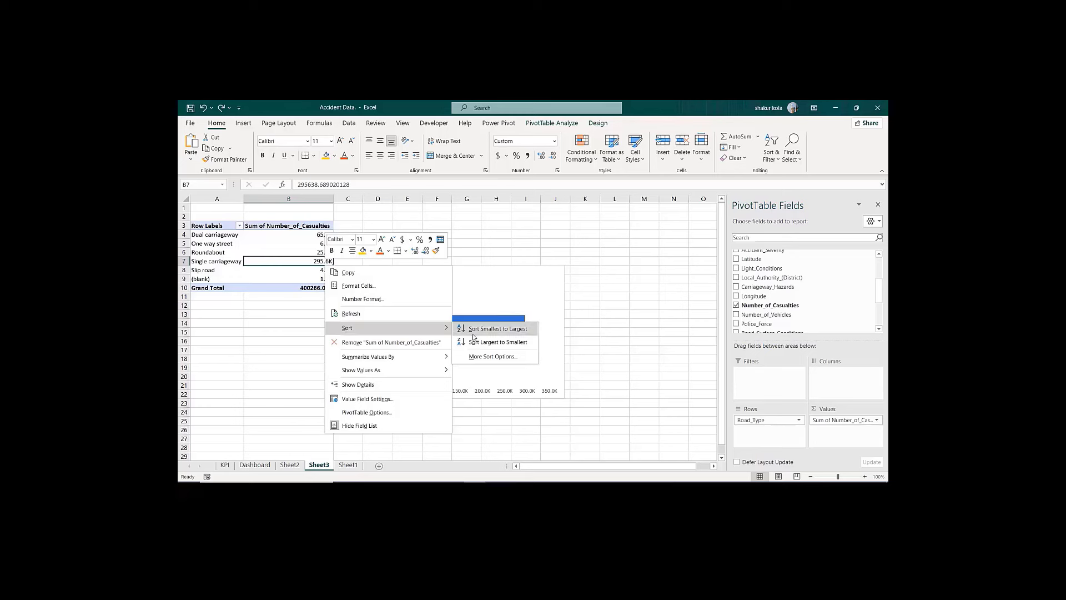
pyautogui.click(505, 344)
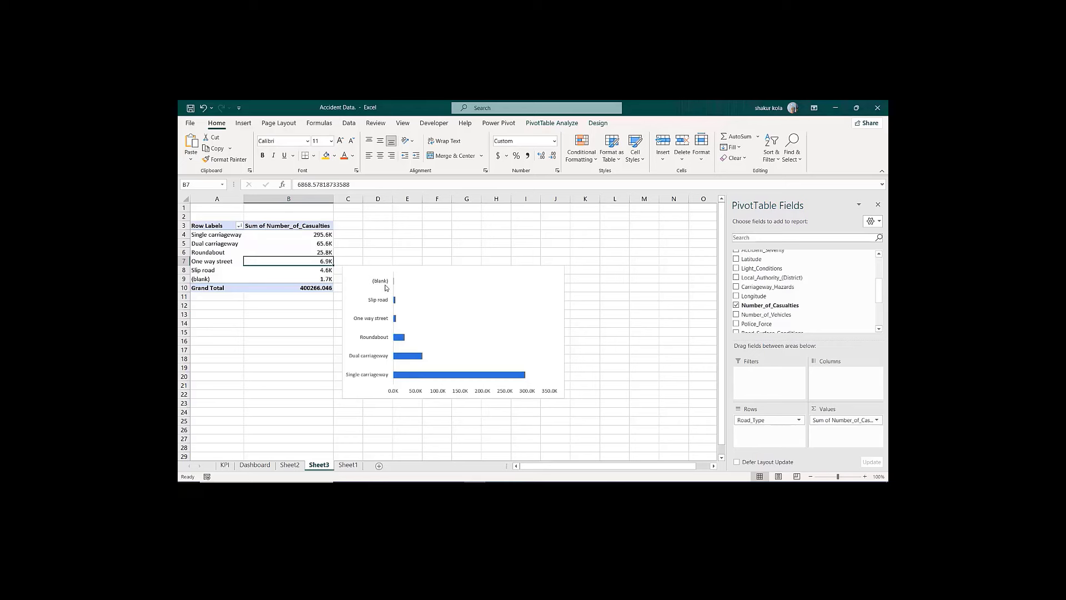
# Step: Sort the road type casualty sums from smallest to largest and delete the bar chart's horizontal value axis
pyautogui.rightClick(318, 260)
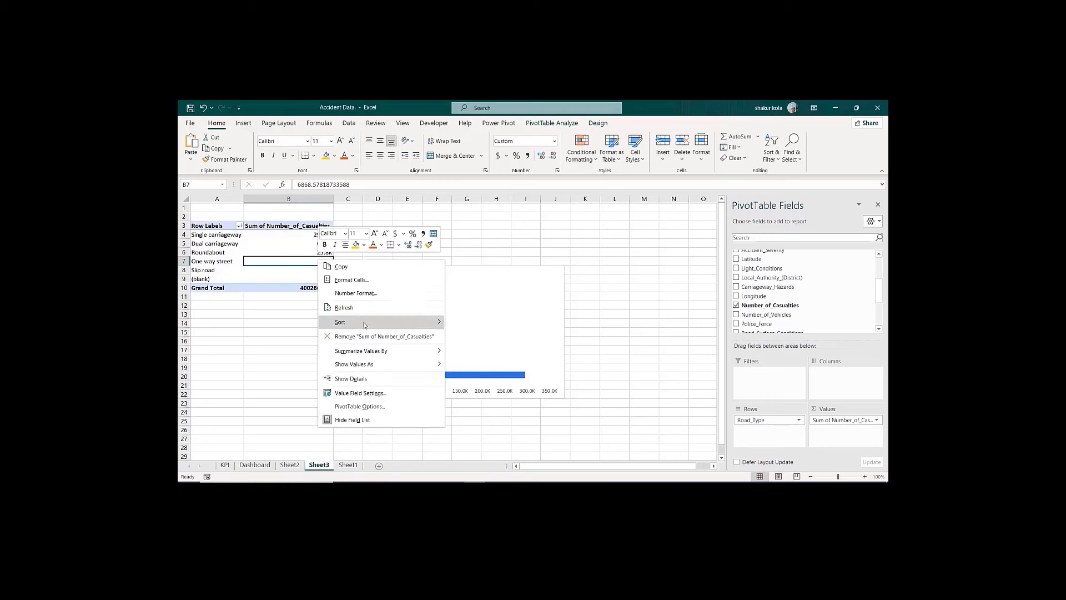
pyautogui.click(482, 326)
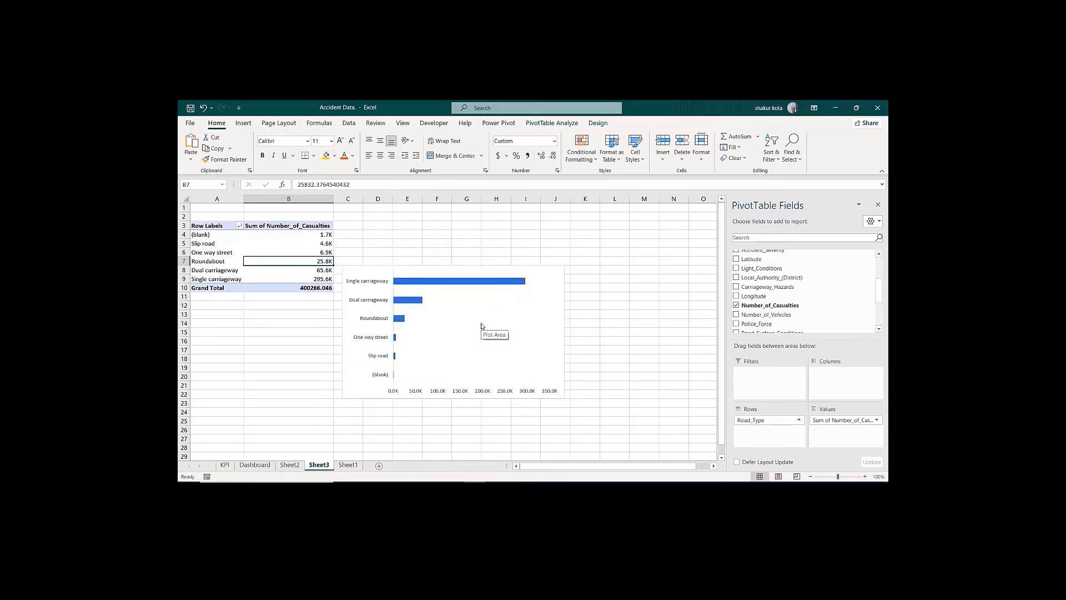
pyautogui.click(844, 132)
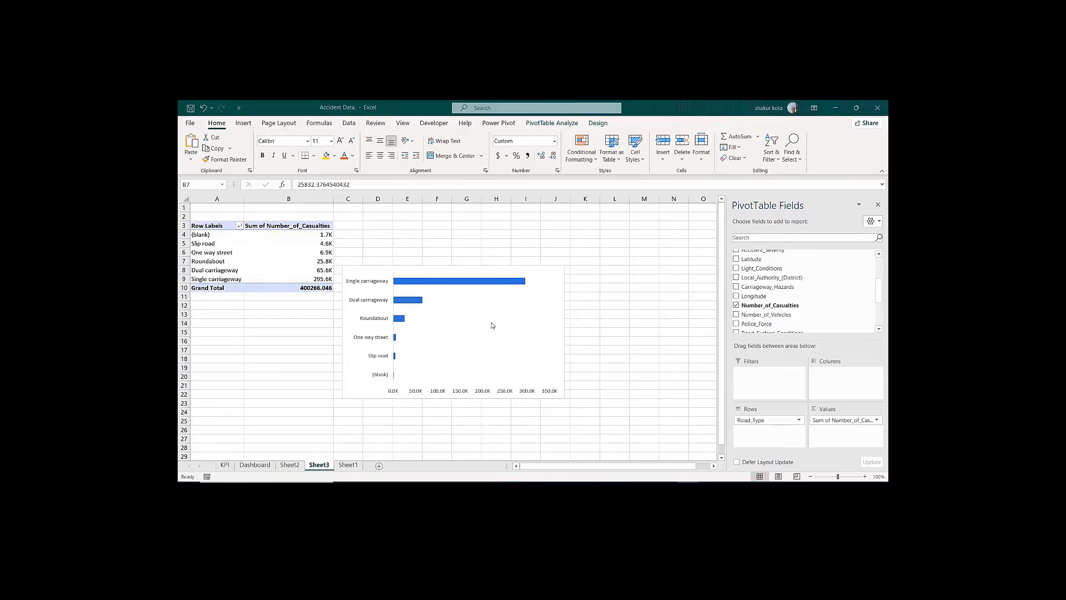
pyautogui.click(409, 392)
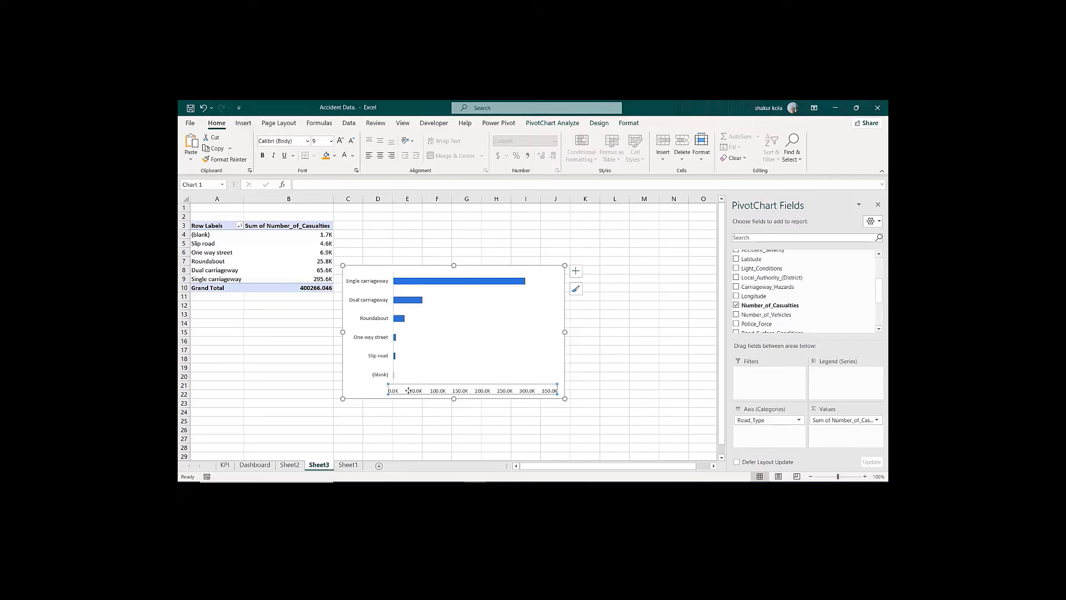
pyautogui.press('Delete')
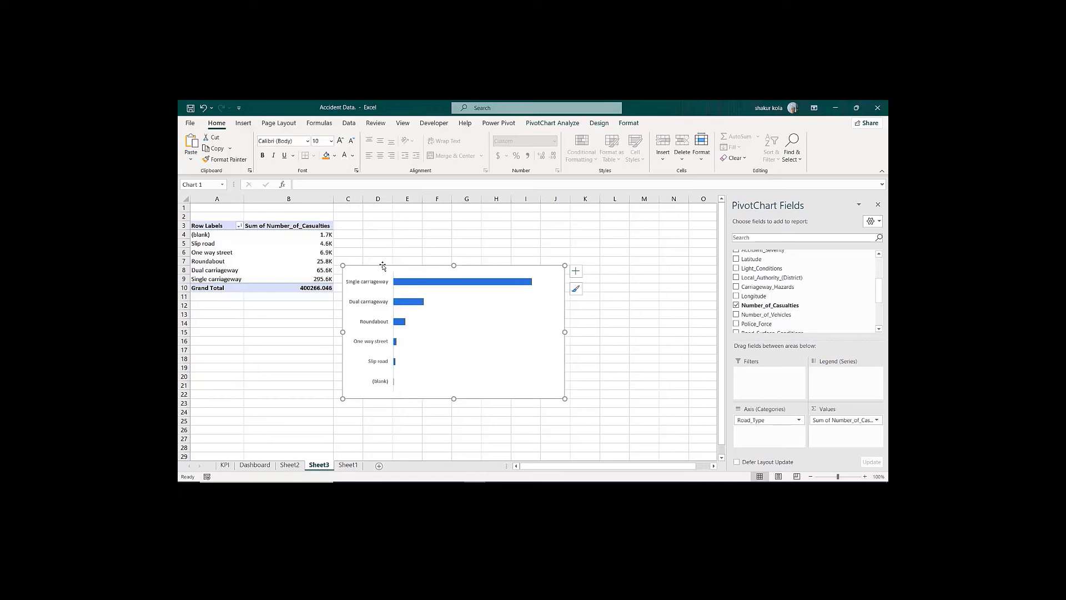
# Step: Duplicate the rounded rectangle behind the yearly casualties line chart on the Dashboard sheet and place the copy directly to its right
pyautogui.click(254, 464)
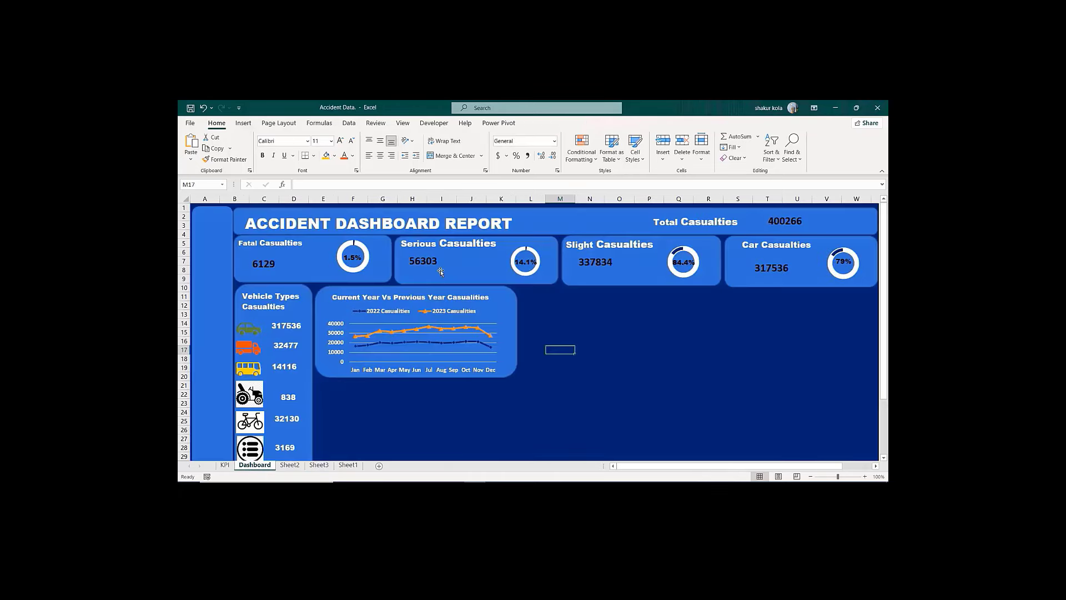
pyautogui.click(489, 288)
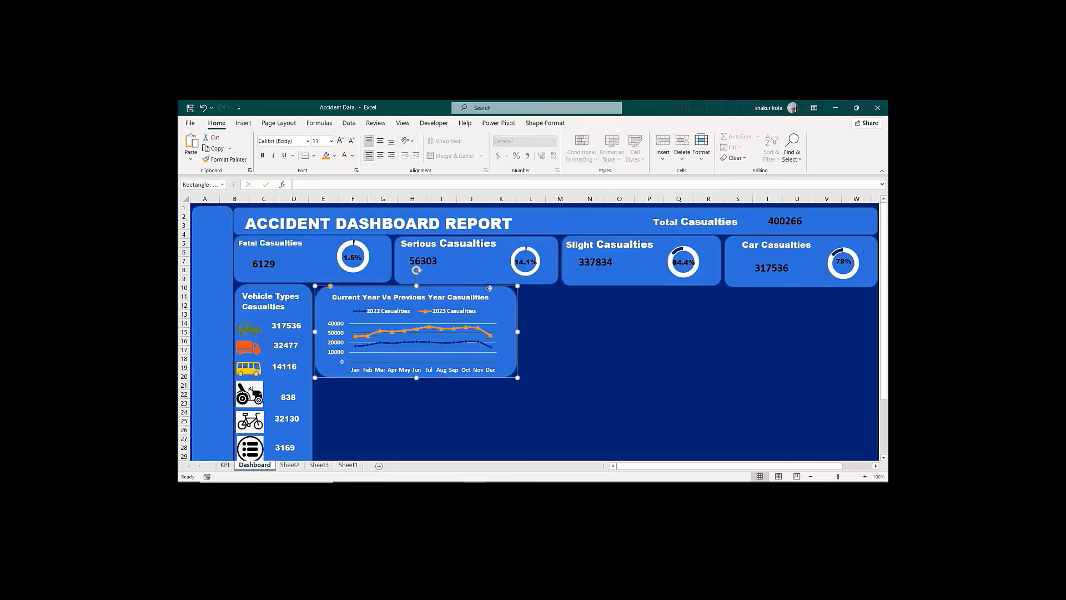
pyautogui.hotkey('ctrl', 'c')
pyautogui.click(574, 320)
pyautogui.hotkey('ctrl', 'v')
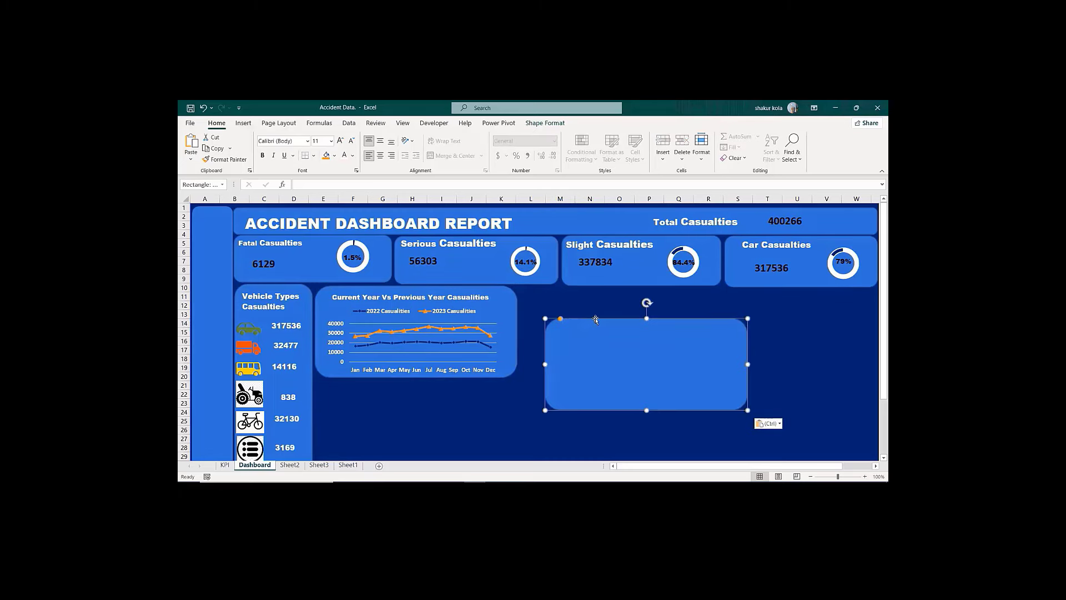
pyautogui.moveTo(596, 319); pyautogui.dragTo(571, 287)
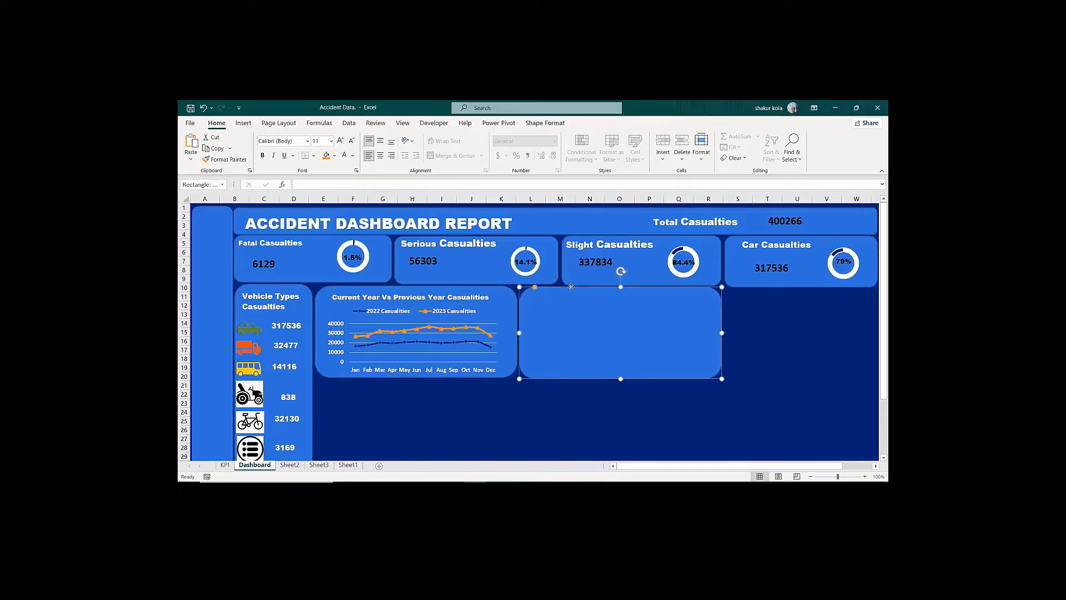
# Step: Copy the road type bar chart from Sheet3 onto the empty rounded rectangle on the Dashboard sheet
pyautogui.click(287, 465)
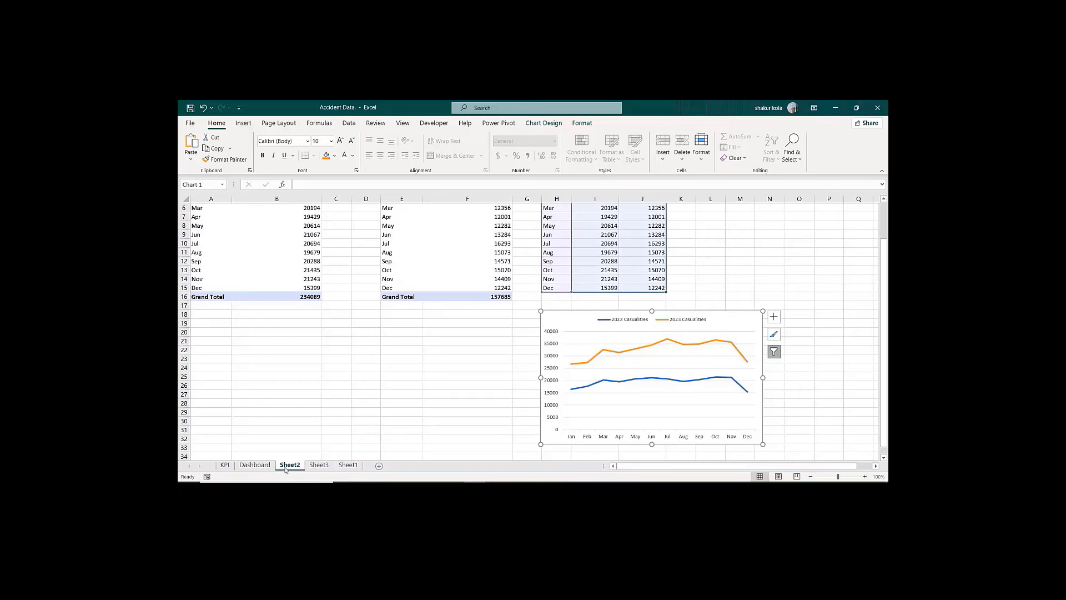
pyautogui.click(319, 466)
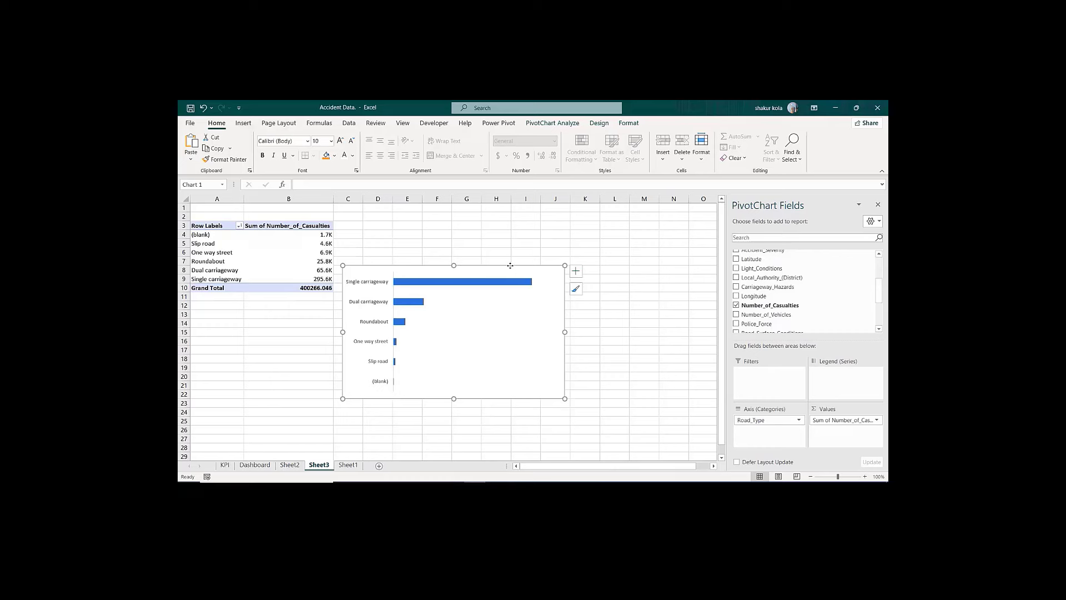
pyautogui.click(255, 465)
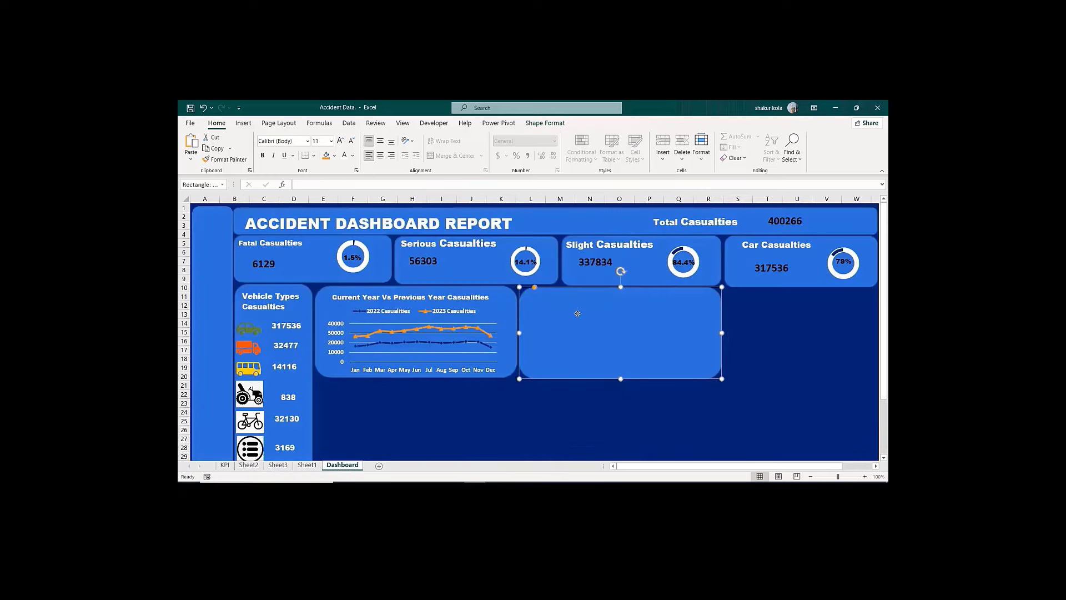
pyautogui.hotkey('ctrl', 'v')
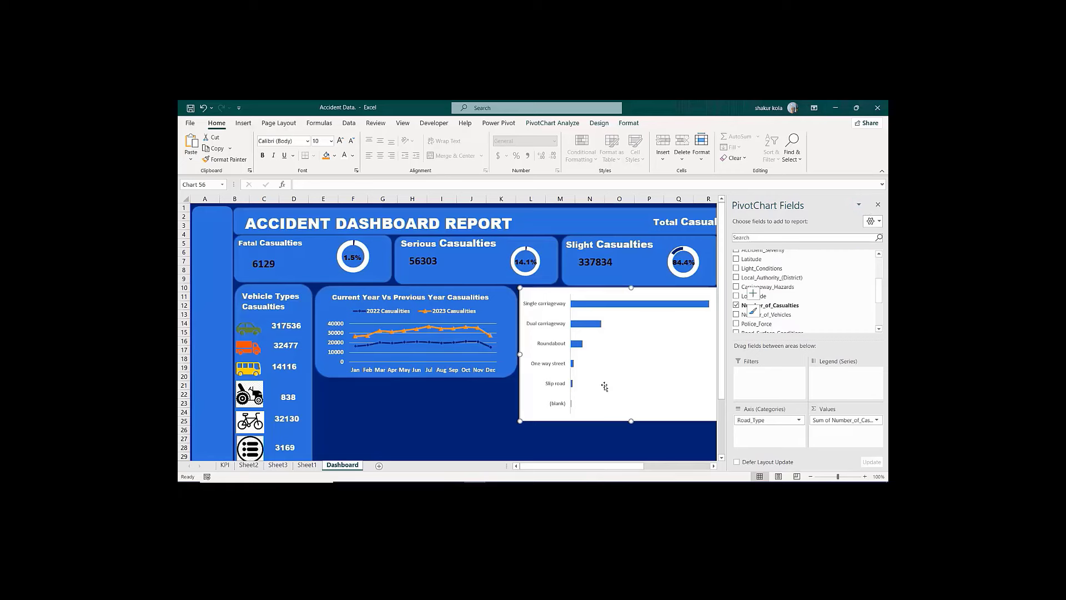
# Step: Resize and position the road type bar chart to fit within its rounded rectangle, closing the PivotChart field list
pyautogui.moveTo(631, 421); pyautogui.dragTo(631, 371)
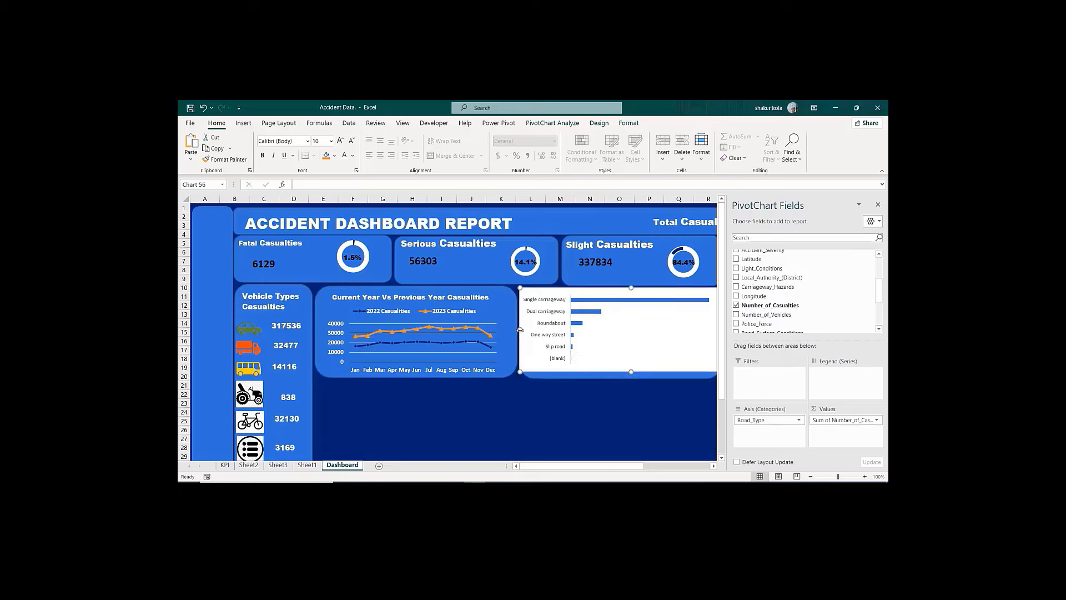
pyautogui.moveTo(520, 329); pyautogui.dragTo(540, 330)
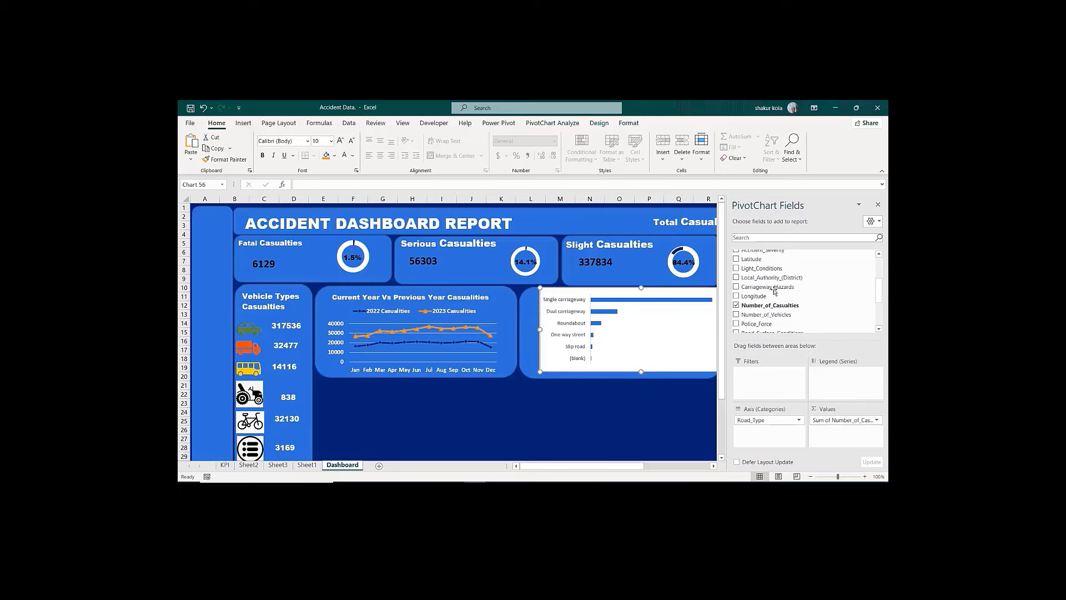
pyautogui.click(877, 205)
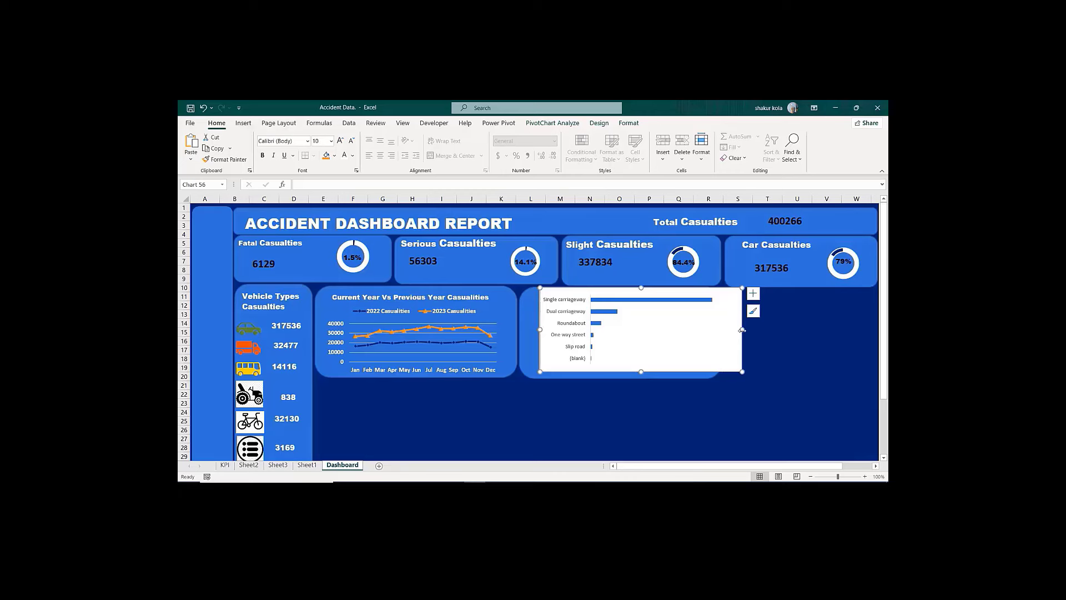
pyautogui.moveTo(742, 330); pyautogui.dragTo(691, 337)
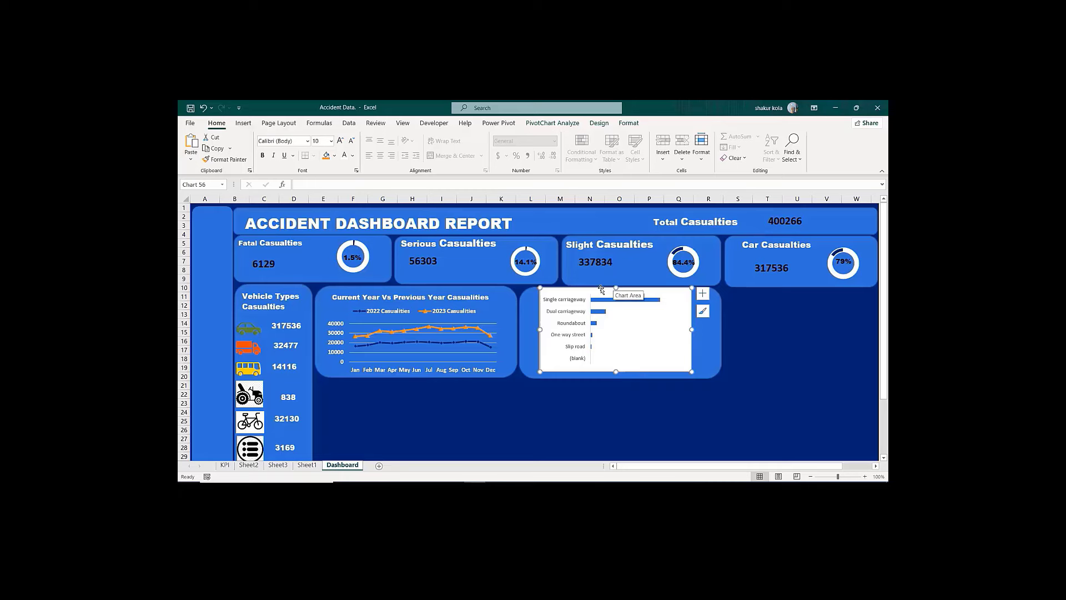
pyautogui.moveTo(601, 288); pyautogui.dragTo(597, 290)
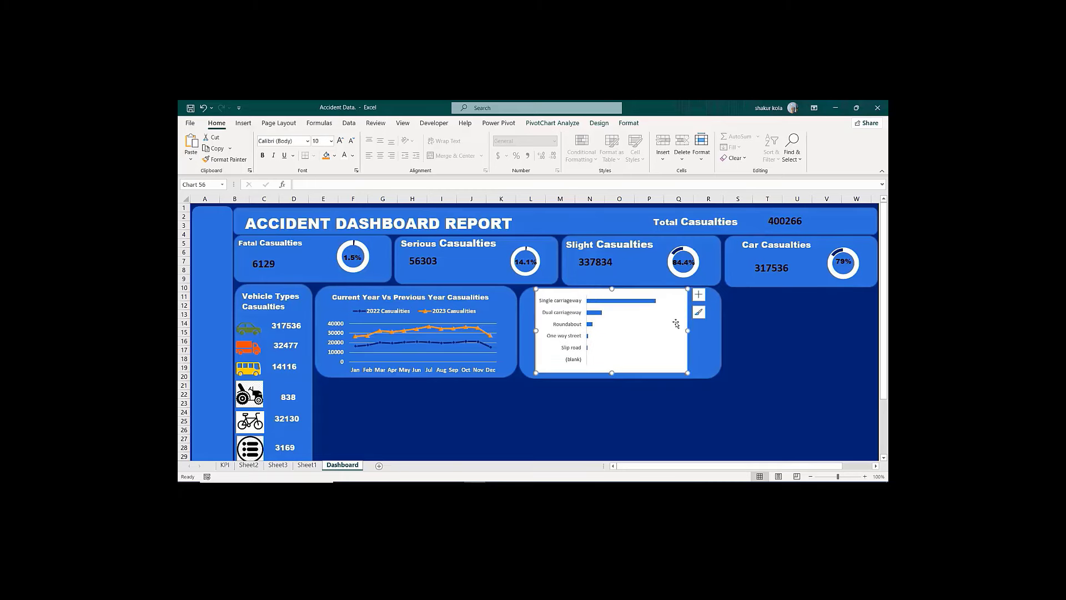
pyautogui.moveTo(688, 330); pyautogui.dragTo(718, 330)
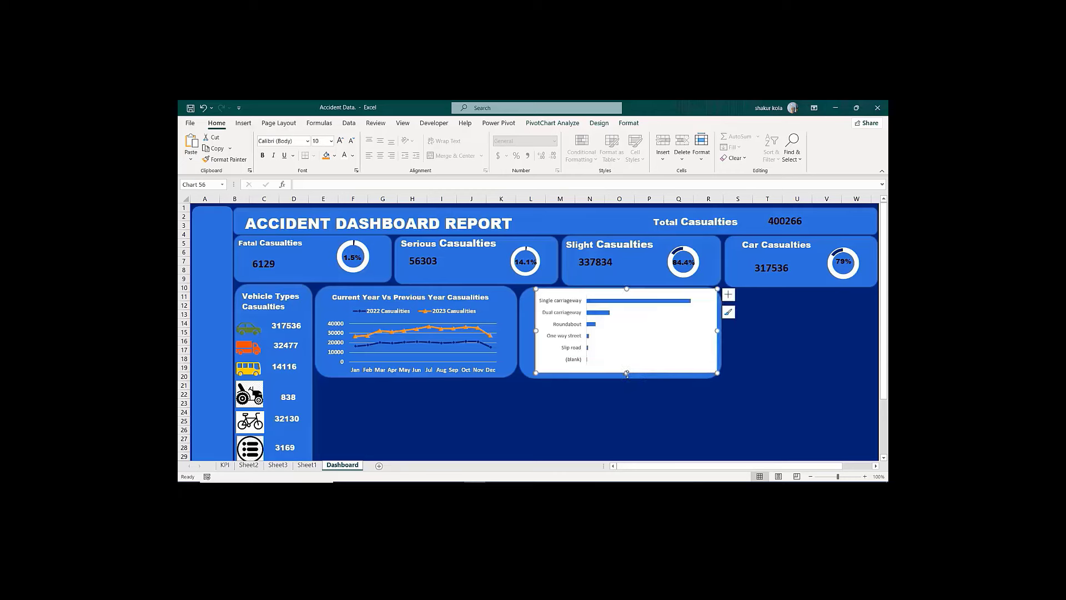
pyautogui.moveTo(626, 373); pyautogui.dragTo(626, 377)
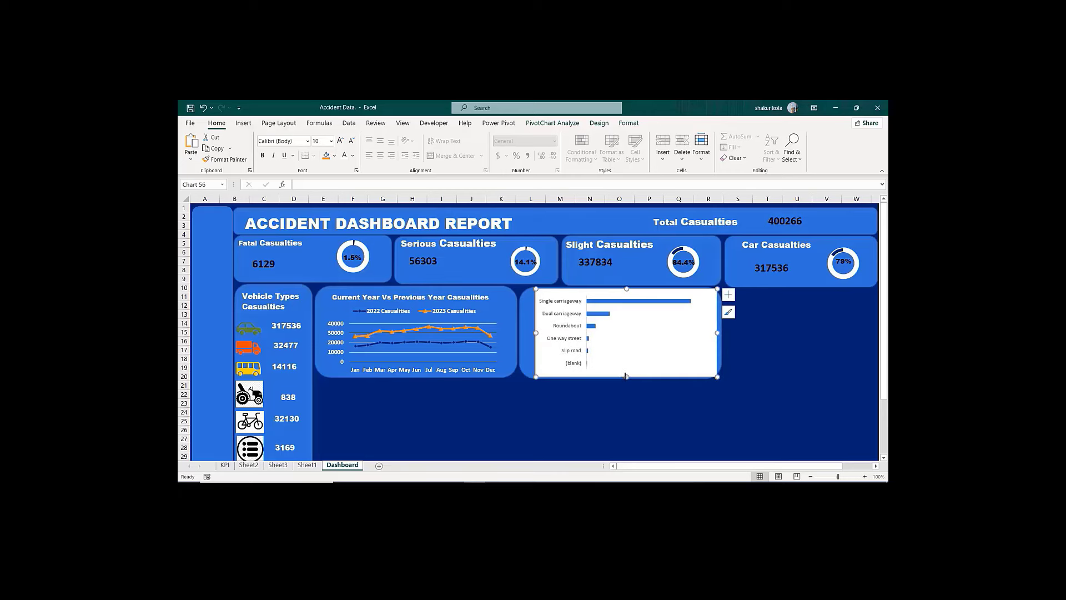
pyautogui.moveTo(536, 333); pyautogui.dragTo(527, 331)
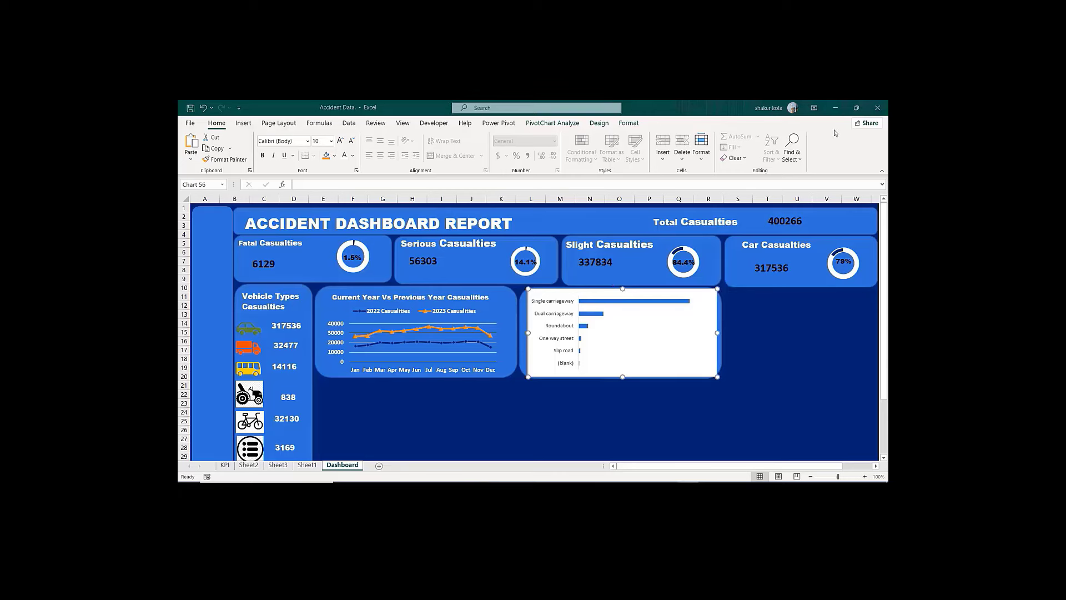
# Step: Try no fill, no border line and a solid fill on the road type chart area, and undo these changes
pyautogui.rightClick(658, 289)
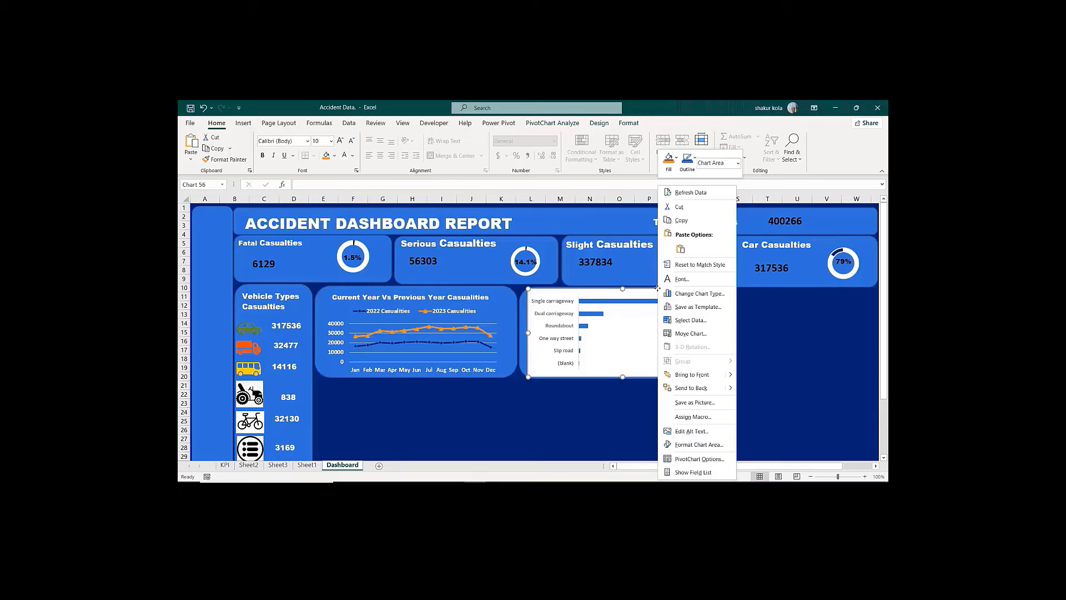
pyautogui.click(693, 445)
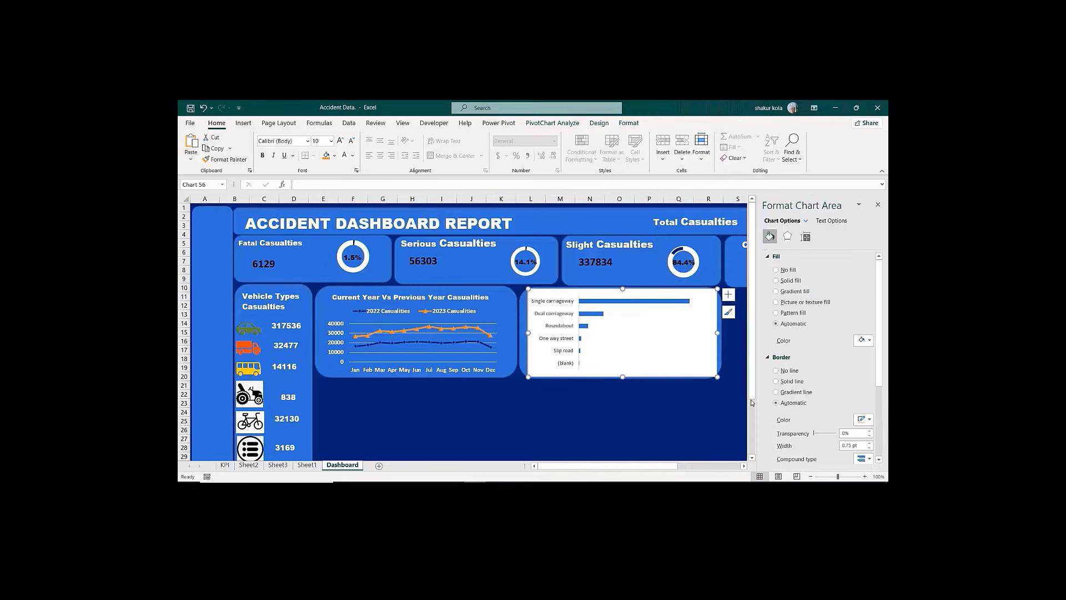
pyautogui.click(776, 269)
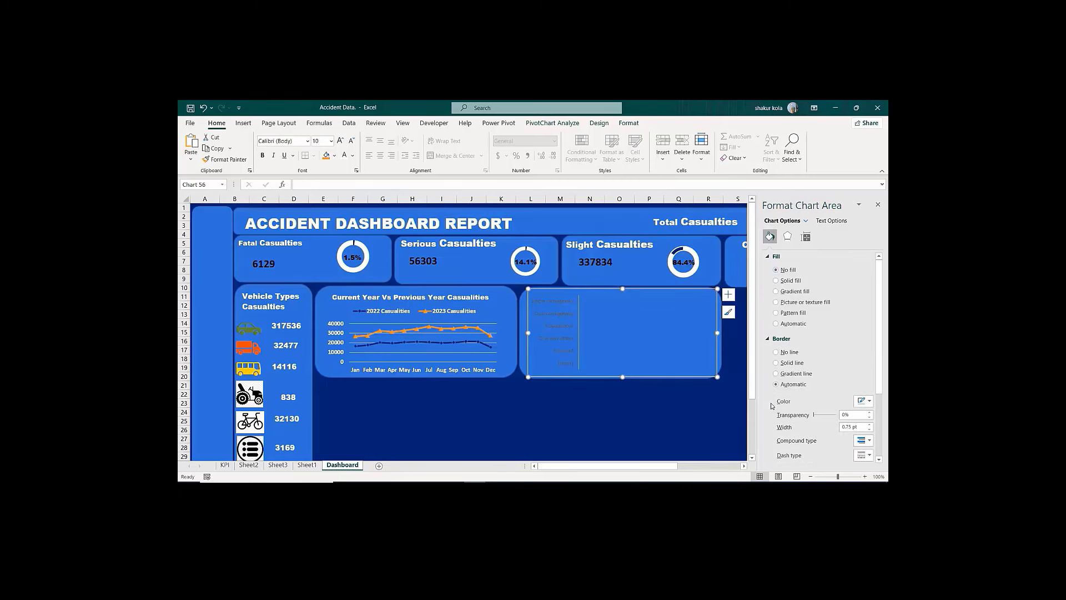
pyautogui.click(776, 353)
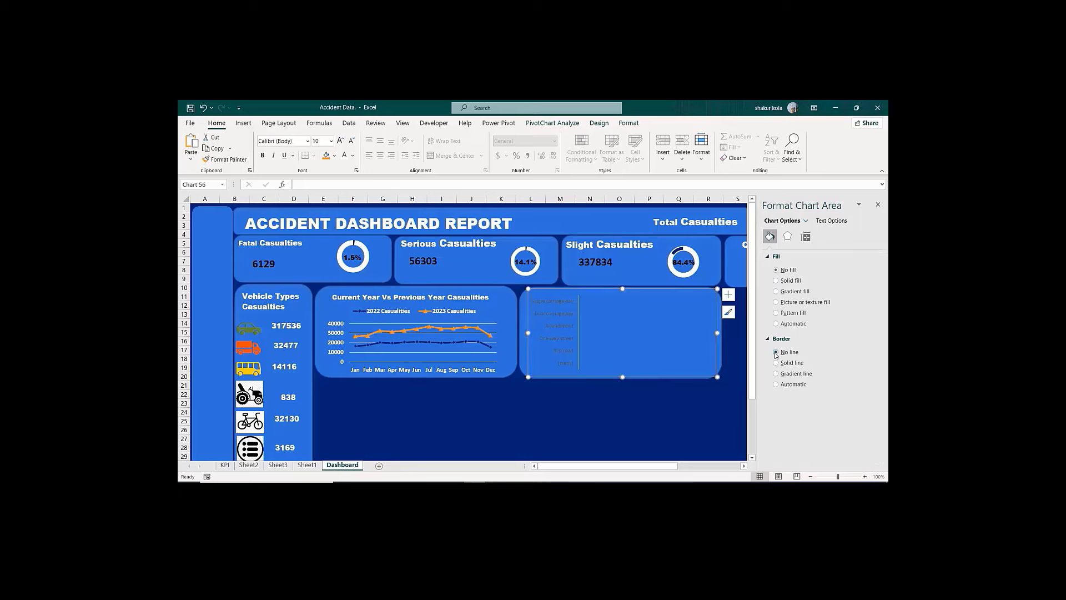
pyautogui.click(777, 281)
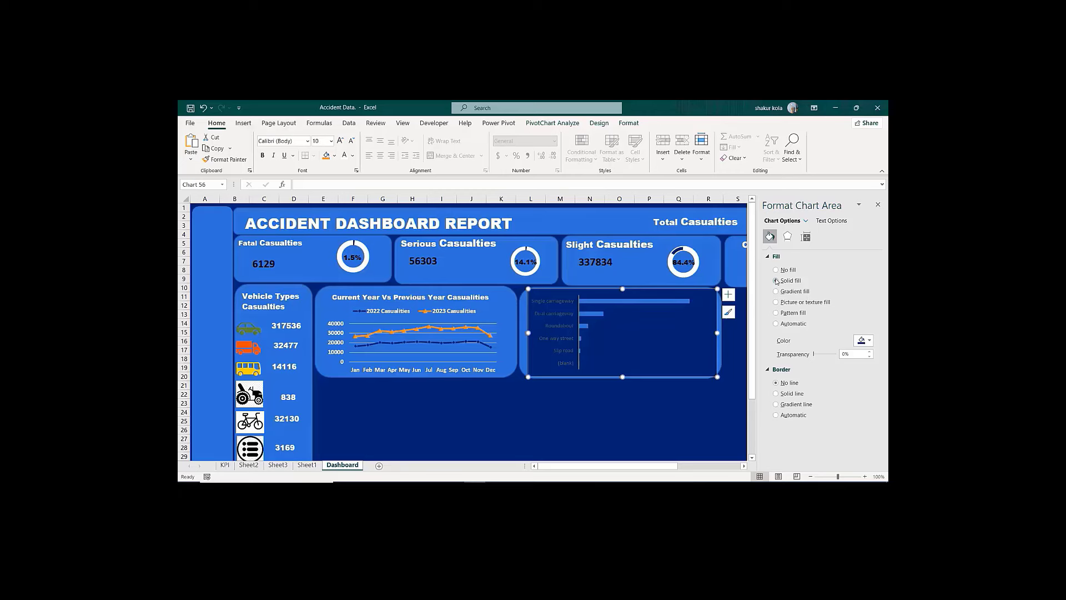
pyautogui.hotkey('ctrl', 'z')
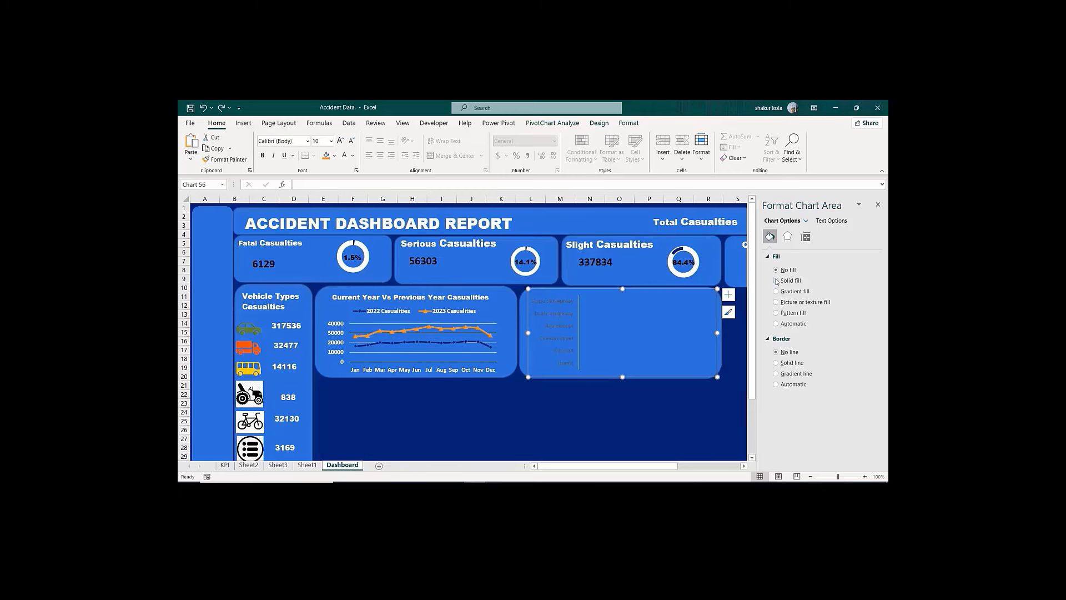
pyautogui.hotkey('ctrl', 'z')
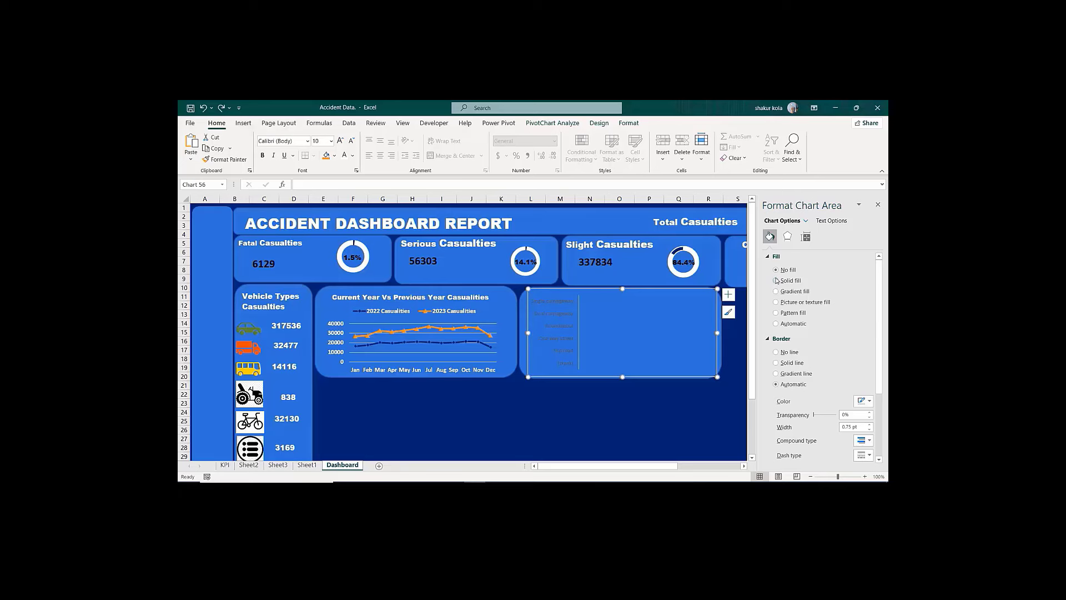
pyautogui.hotkey('ctrl', 'z')
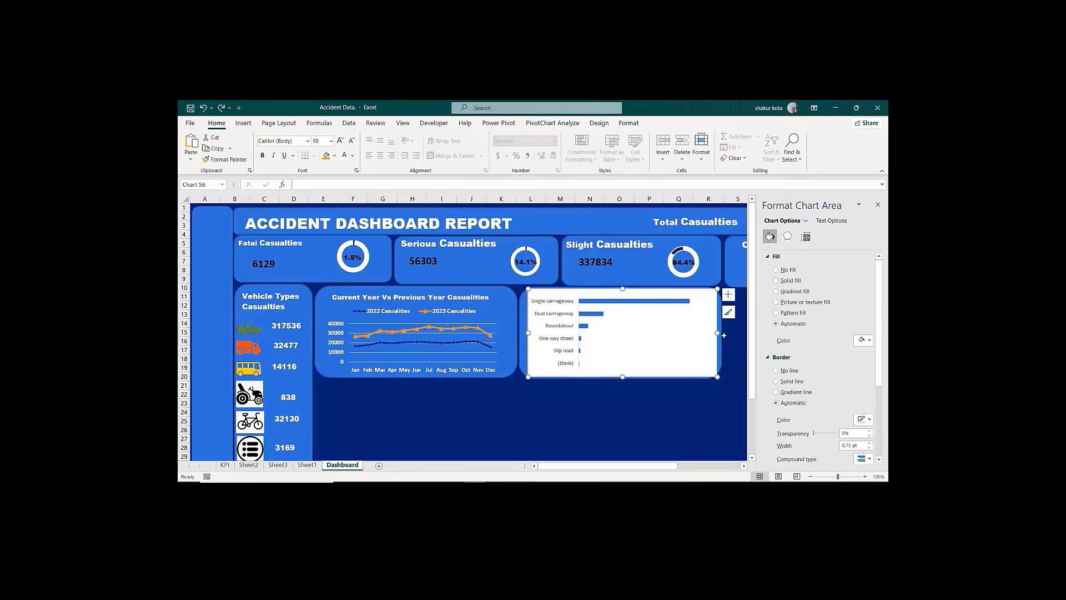
# Step: Fill the bars of the road type chart with dark blue from the standard colours
pyautogui.click(637, 305)
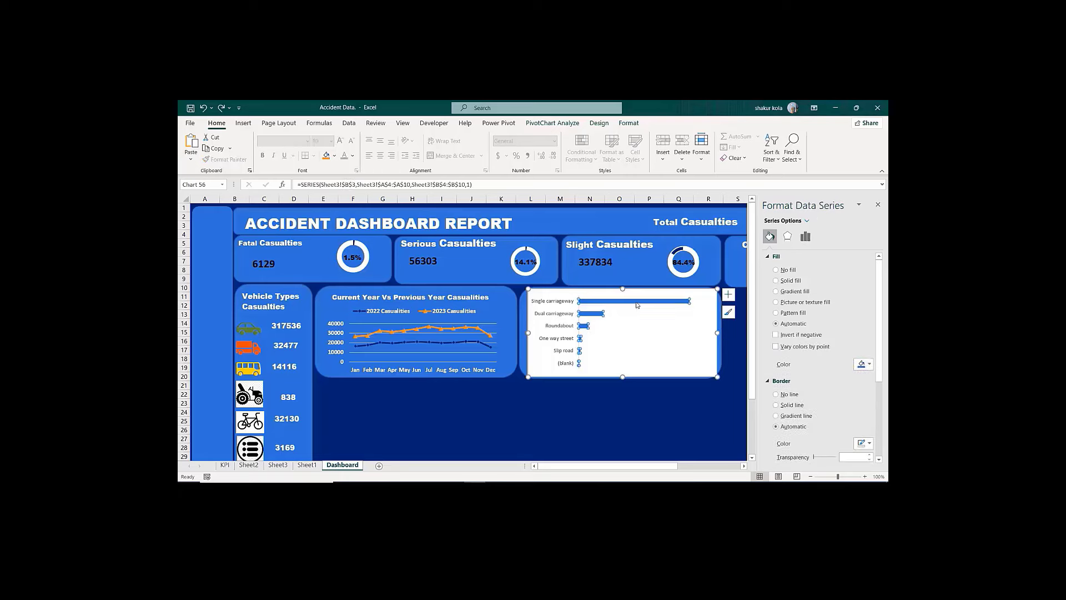
pyautogui.click(870, 365)
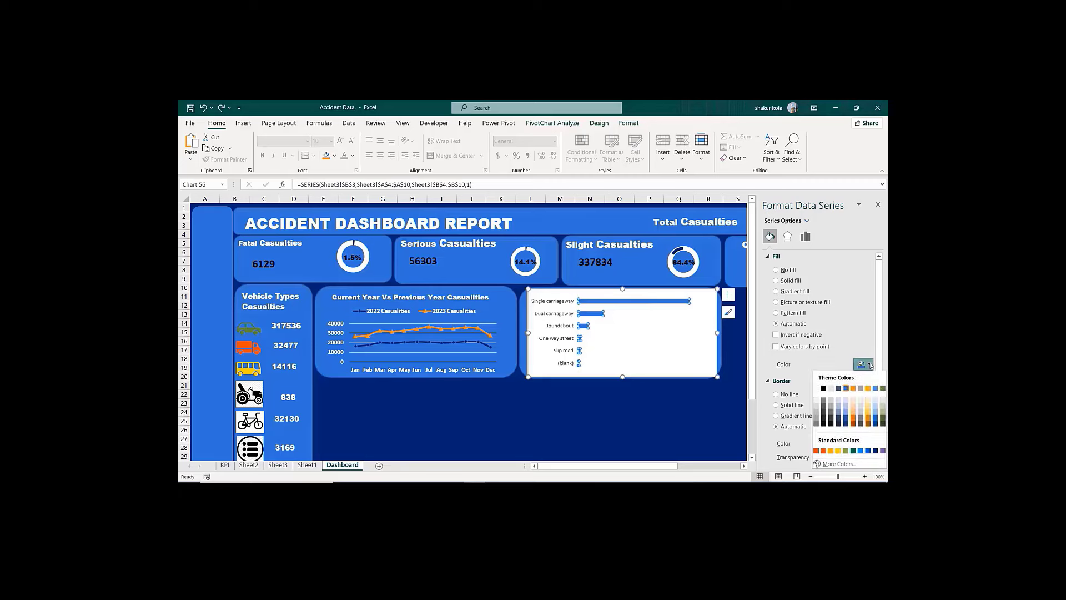
pyautogui.click(875, 451)
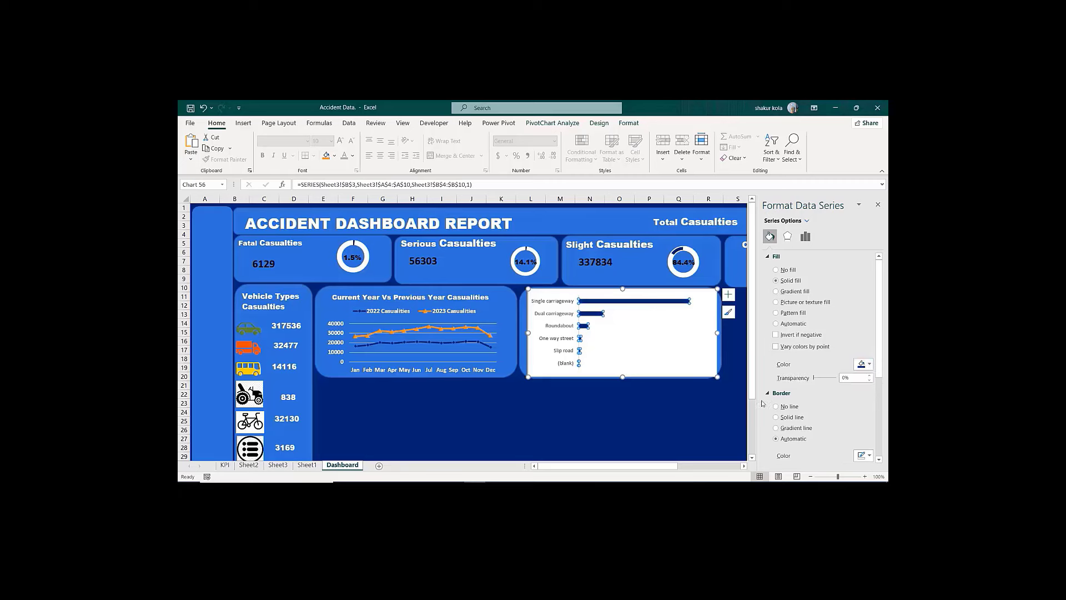
pyautogui.click(597, 401)
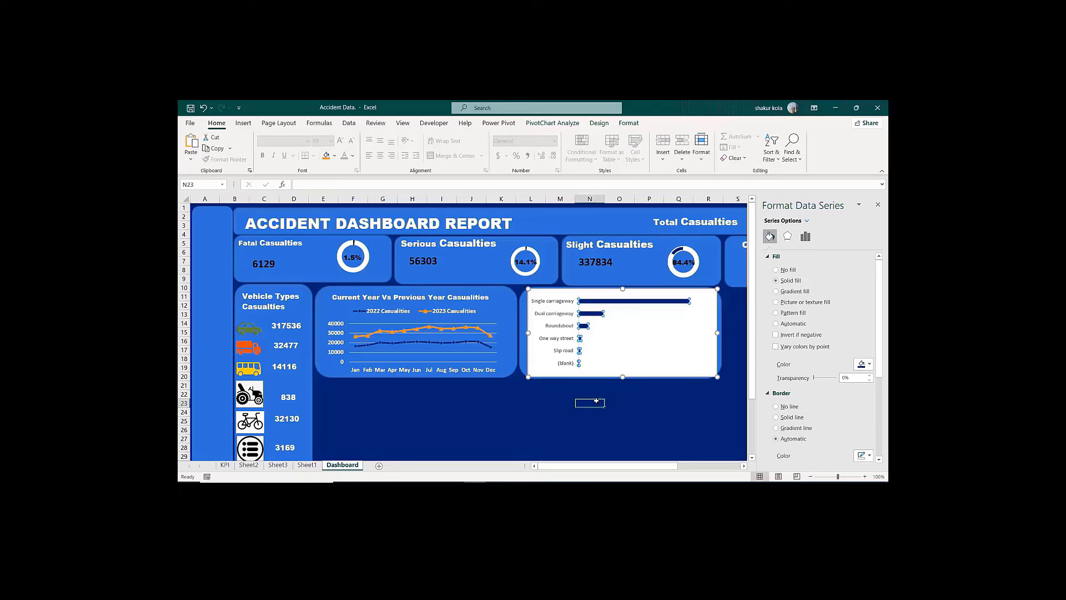
# Step: Set the road type chart area to no fill and no border line
pyautogui.click(671, 290)
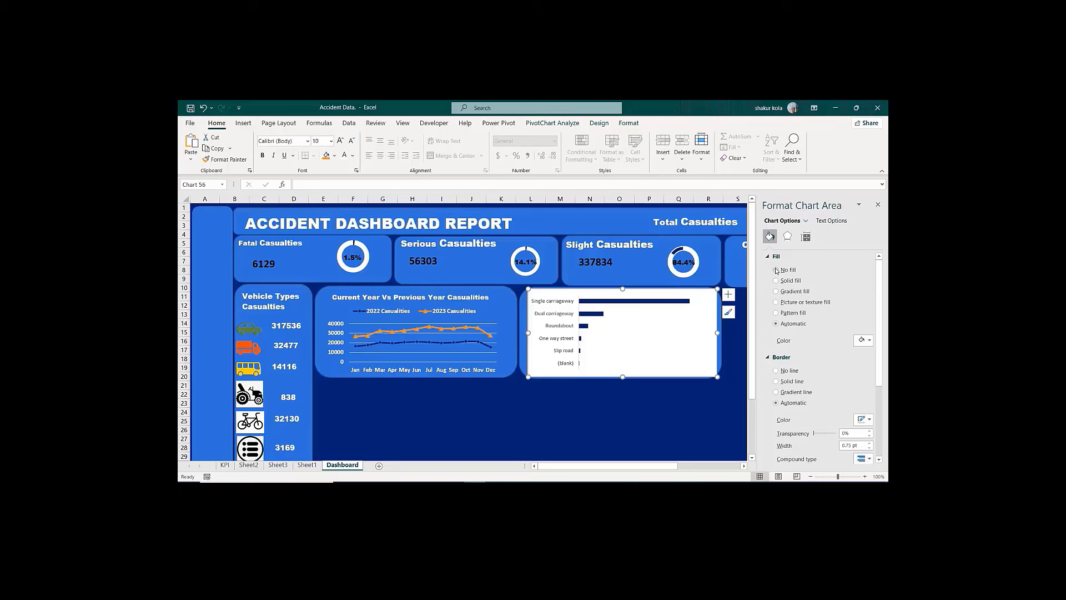
pyautogui.click(776, 270)
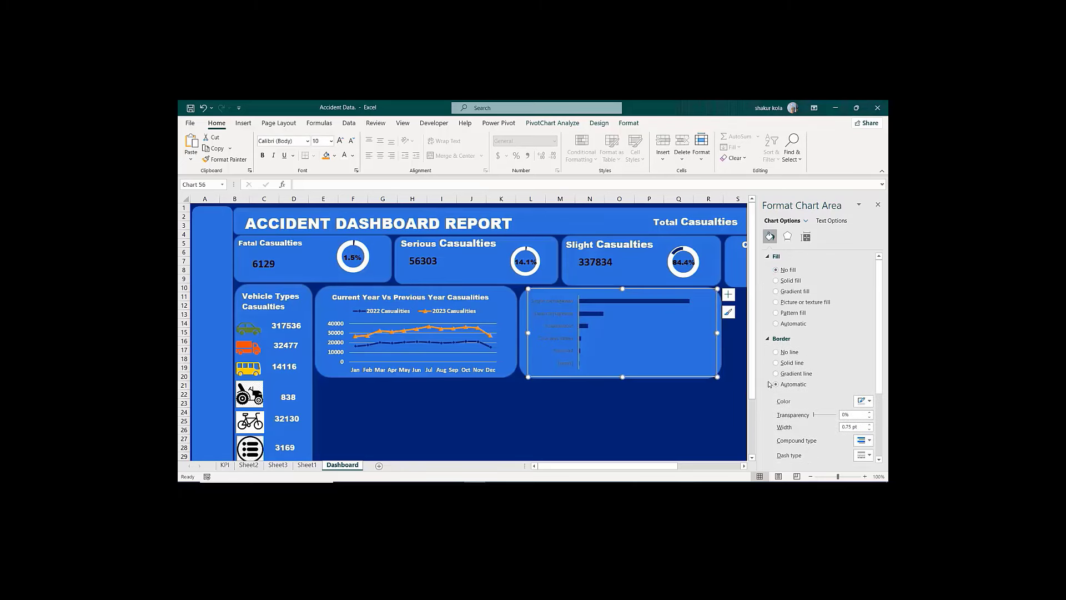
pyautogui.click(775, 353)
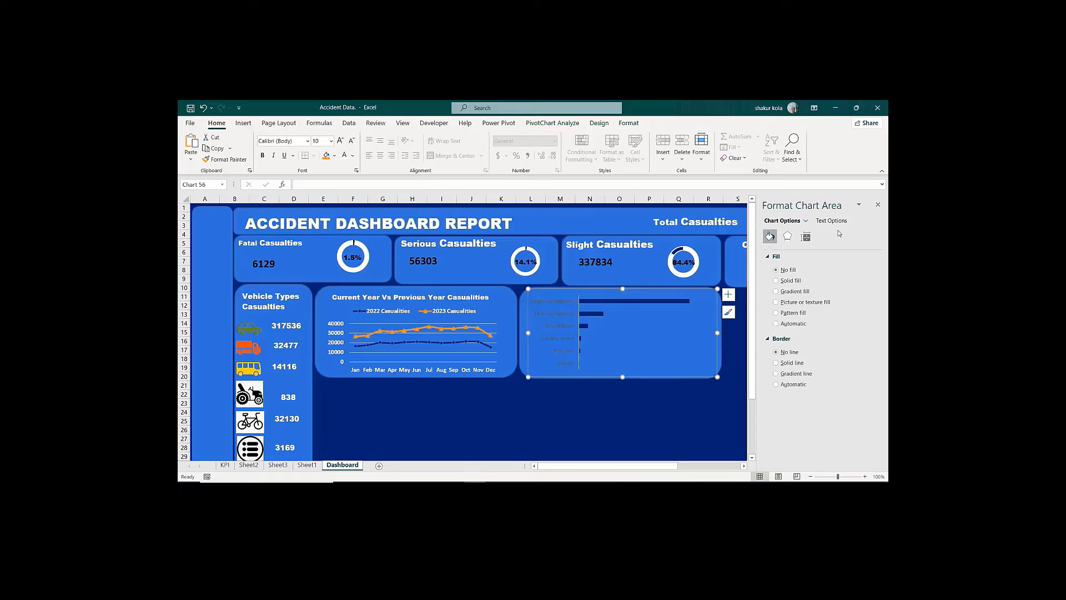
pyautogui.press('Escape')
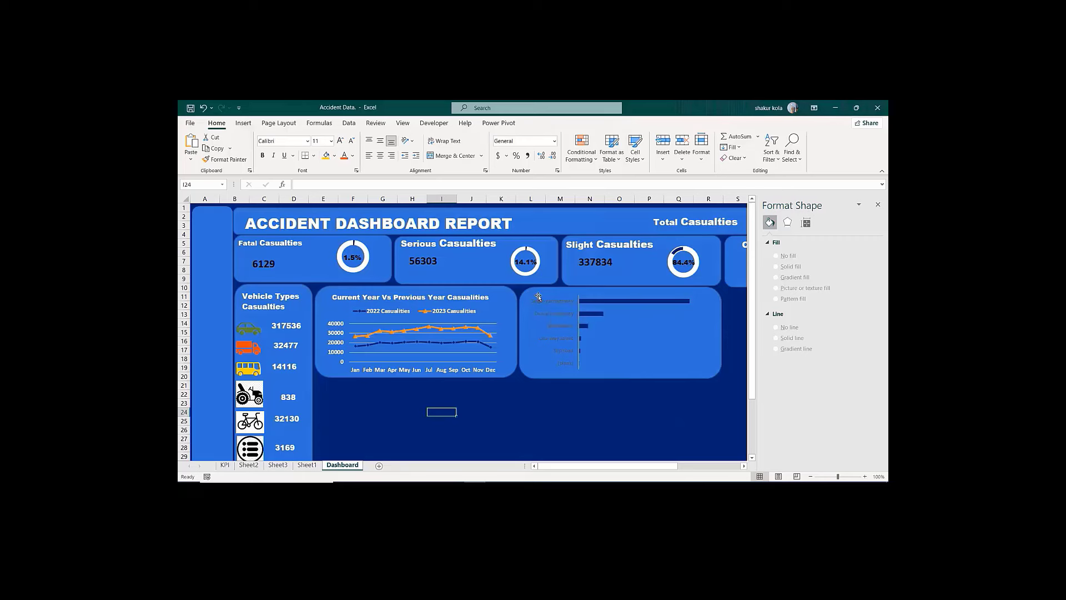
pyautogui.click(538, 297)
pyautogui.moveTo(538, 298); pyautogui.dragTo(551, 301)
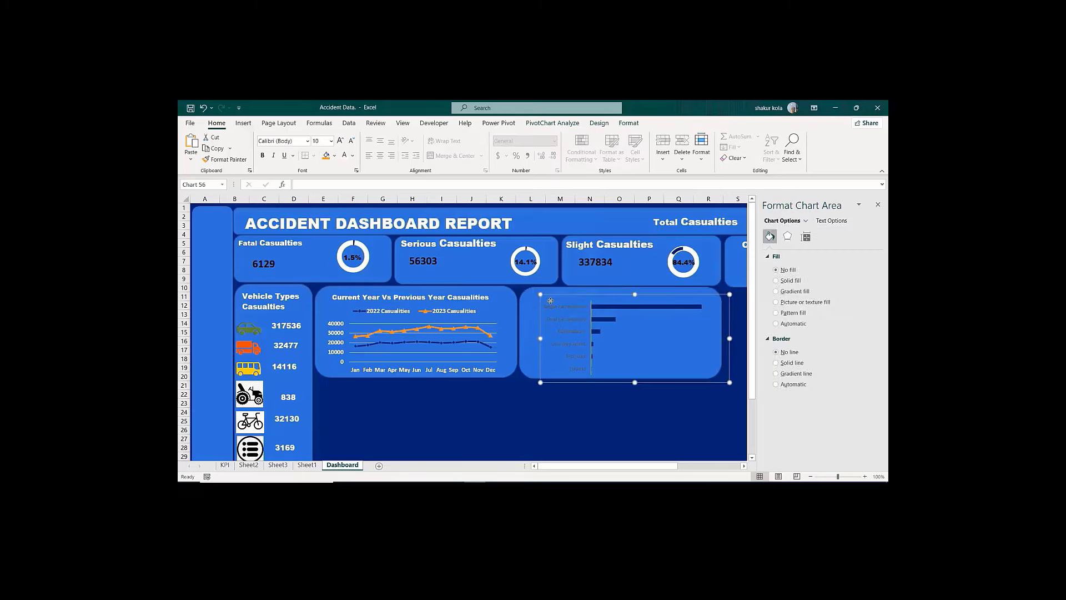
pyautogui.hotkey('ctrl', 'z')
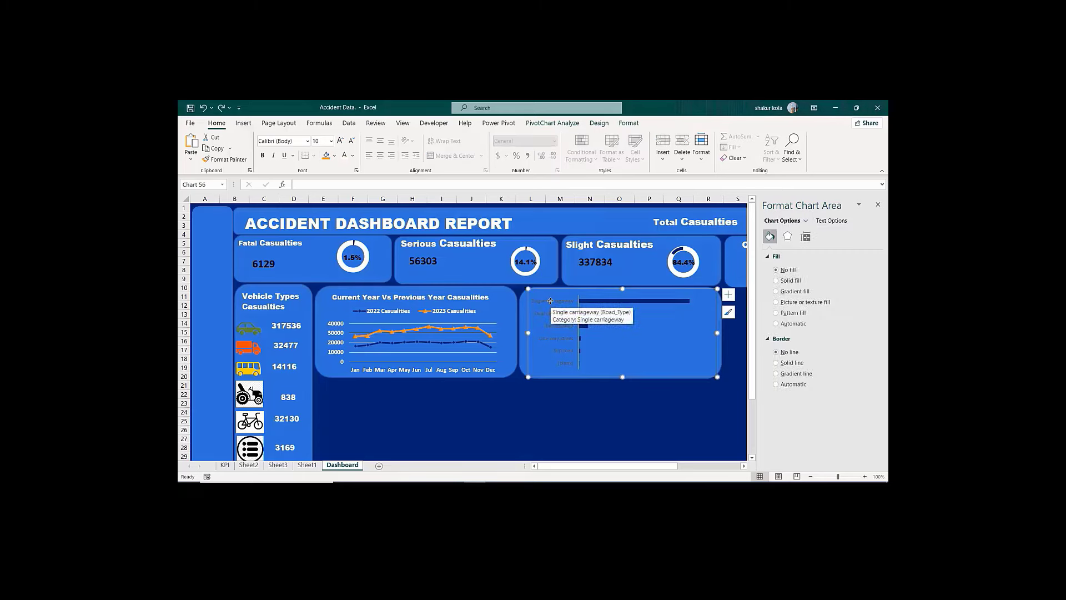
# Step: Set the category axis of the road type chart to no fill and no line
pyautogui.click(551, 302)
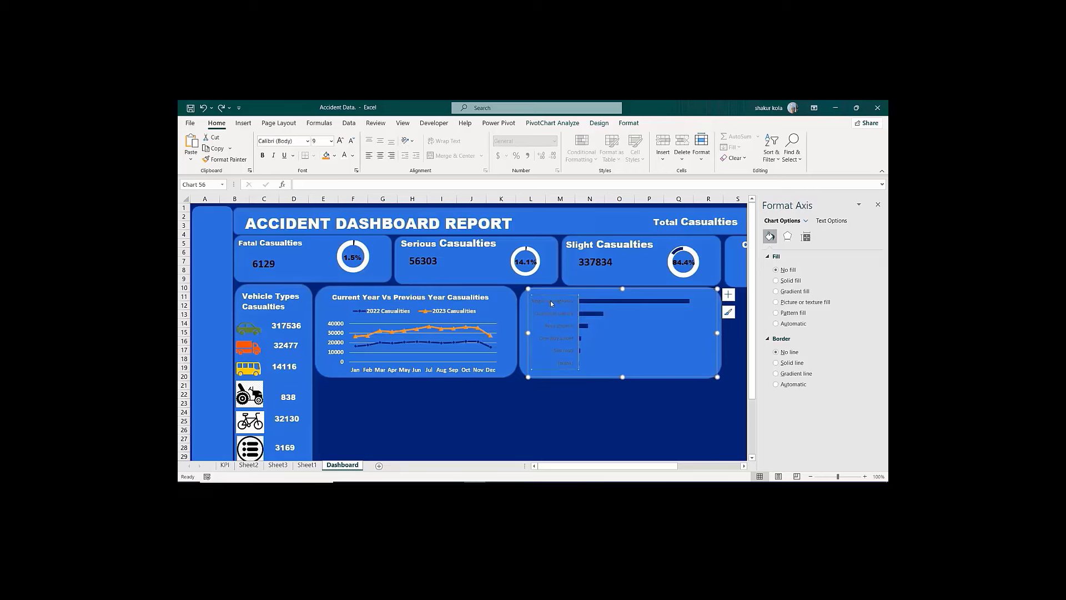
pyautogui.click(776, 271)
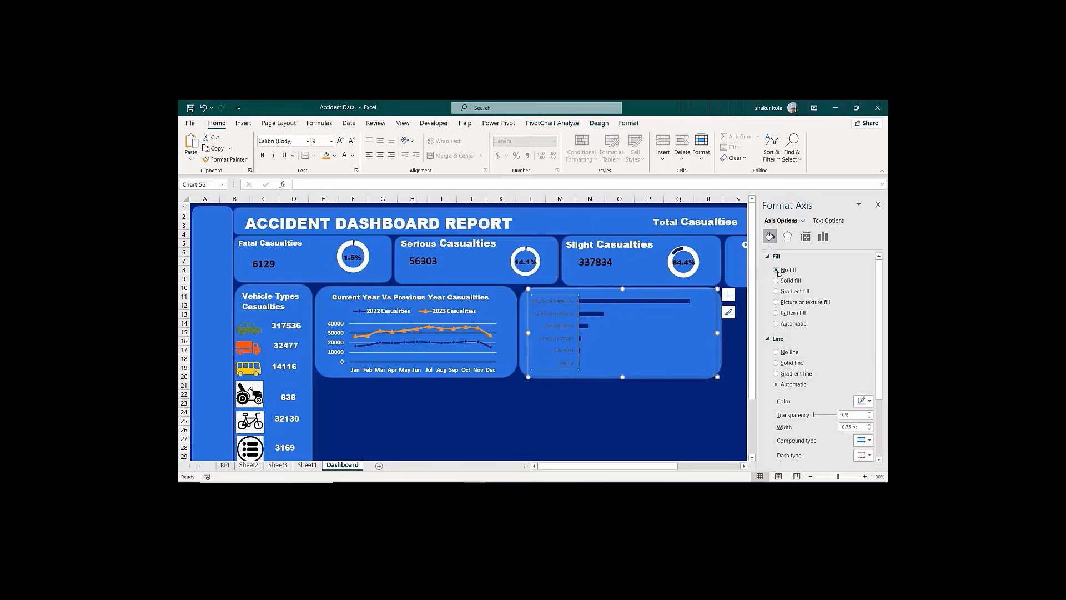
pyautogui.click(777, 352)
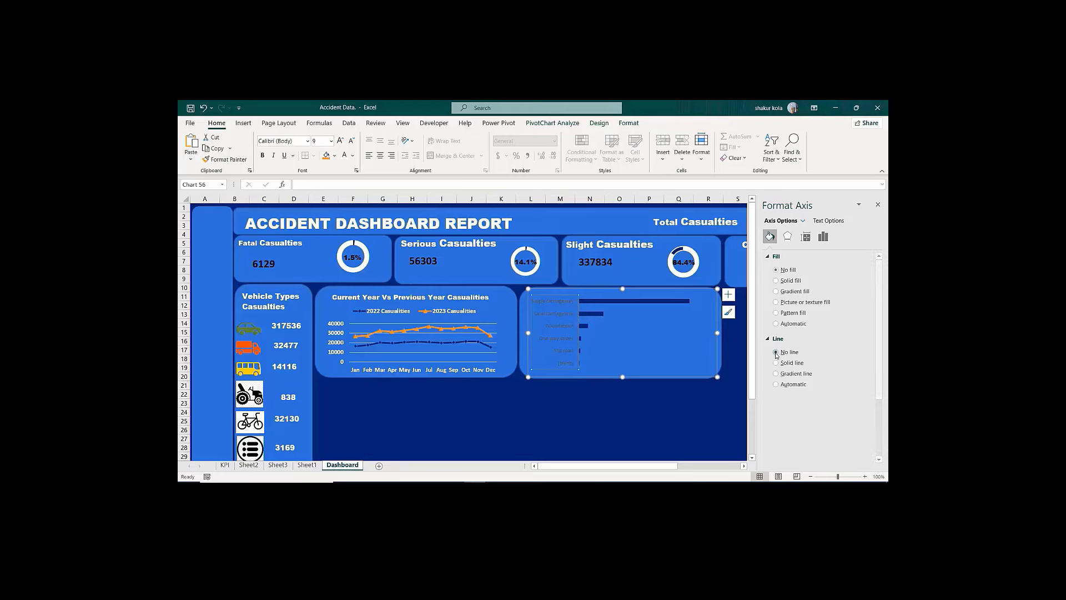
pyautogui.click(583, 411)
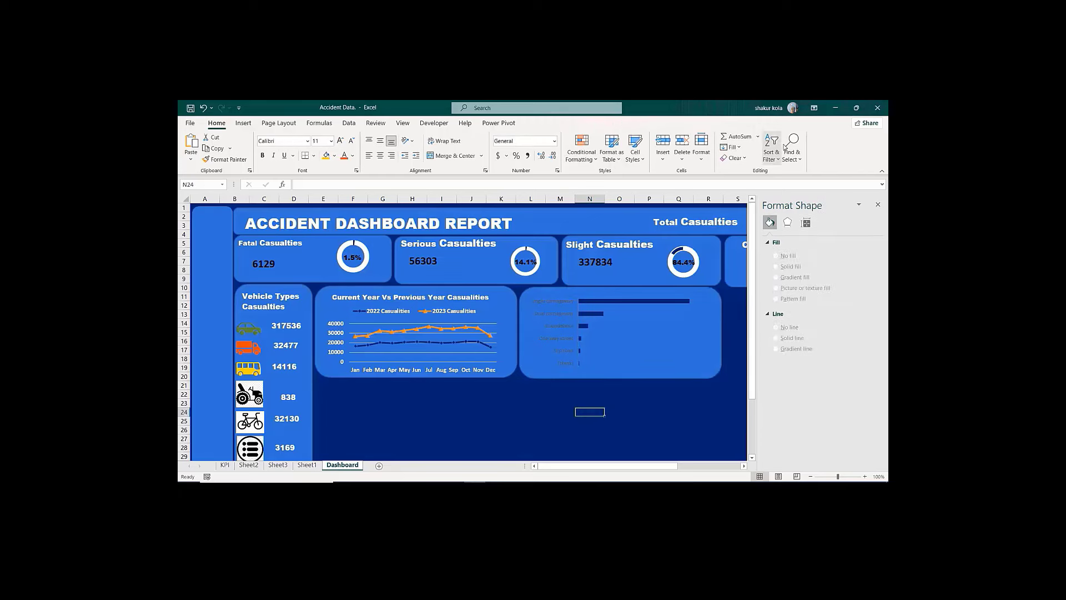
pyautogui.click(442, 429)
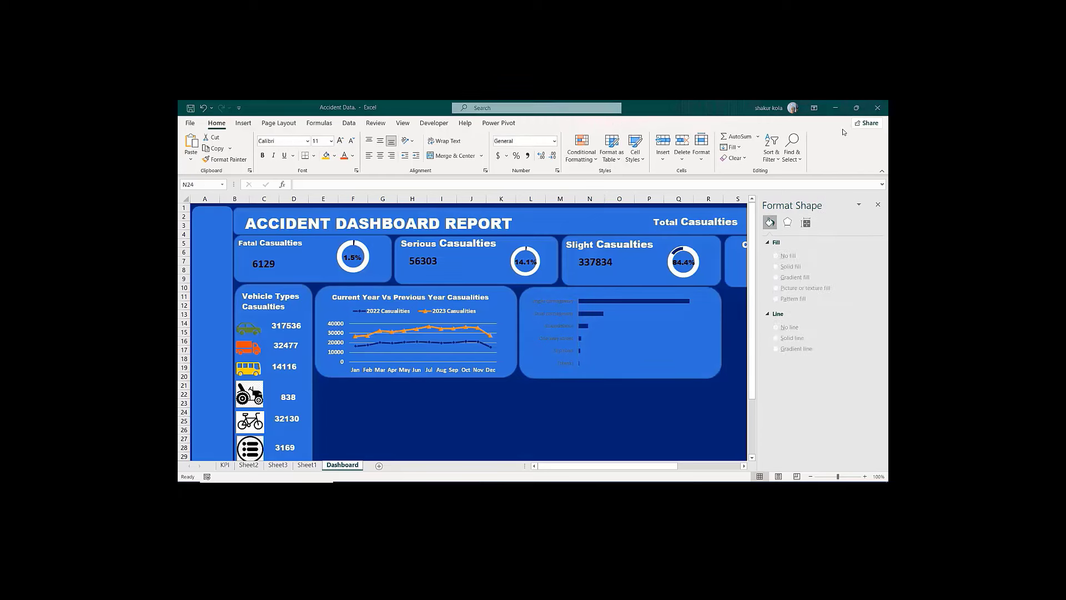
# Step: Thicken the road type bars by setting the data series gap width to 80%
pyautogui.click(628, 303)
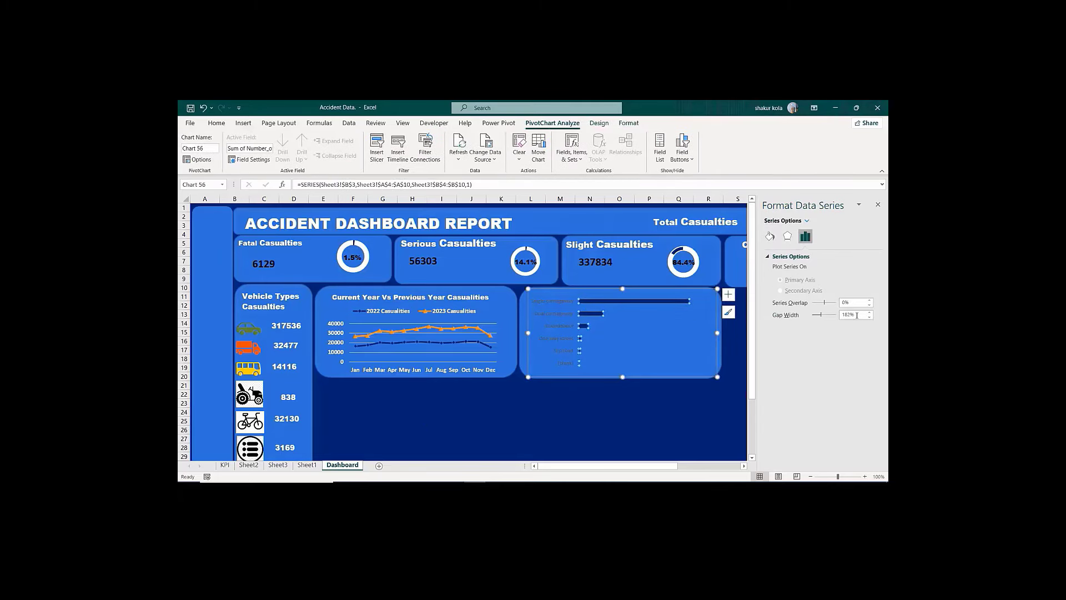
pyautogui.moveTo(856, 315); pyautogui.dragTo(840, 314)
pyautogui.write('15')
pyautogui.write('0')
pyautogui.press('Return')
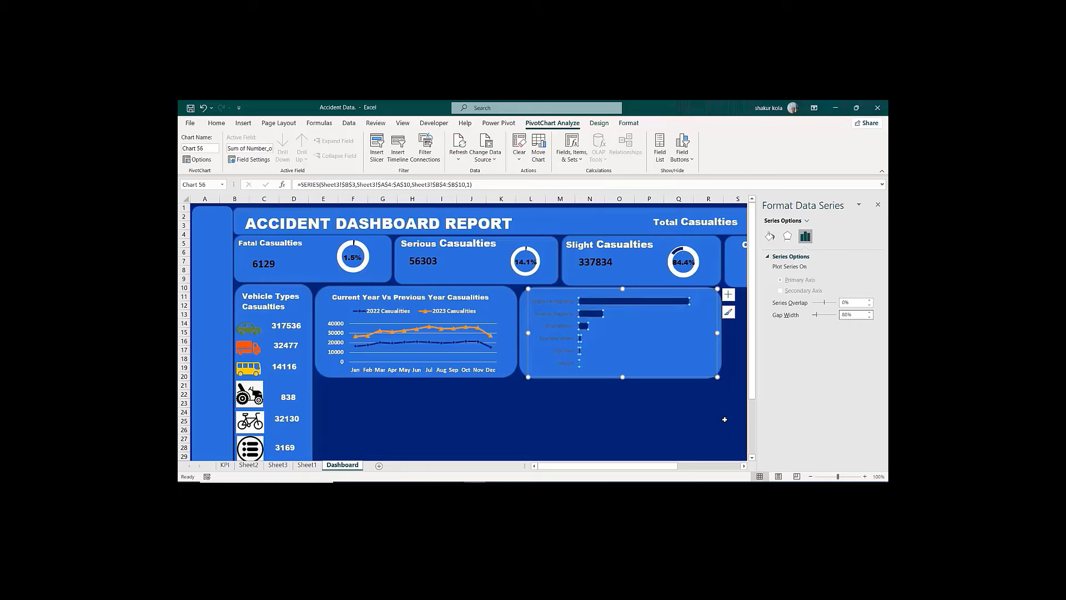
pyautogui.click(632, 430)
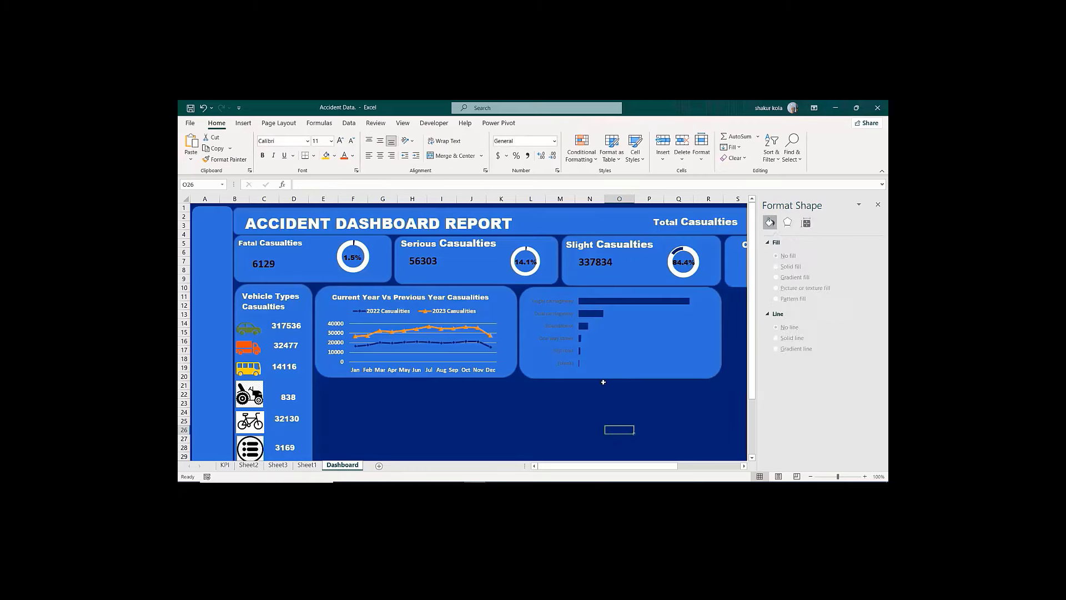
pyautogui.click(552, 315)
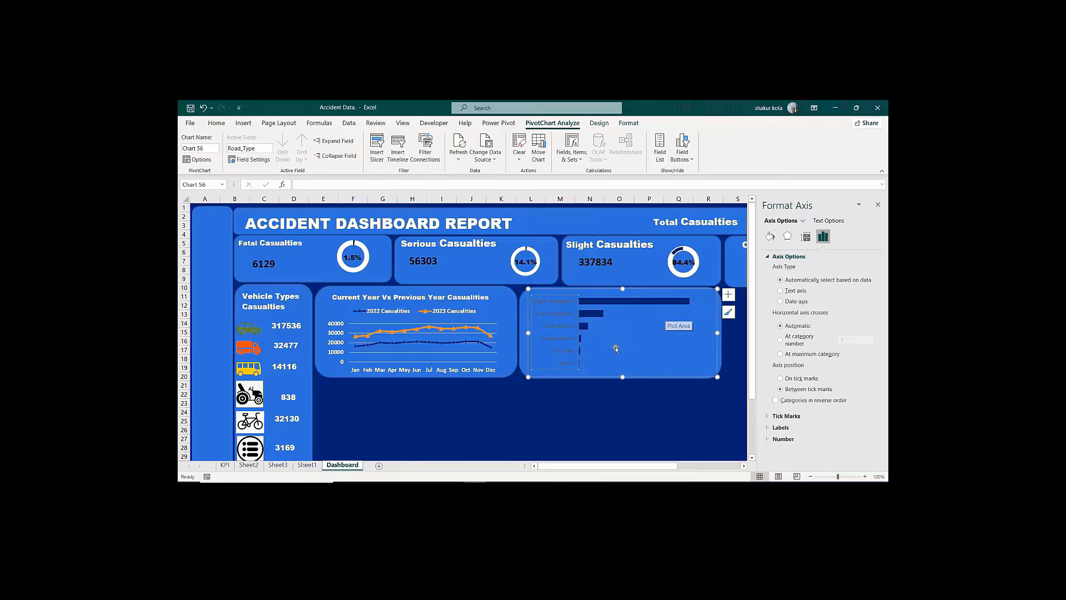
pyautogui.click(618, 303)
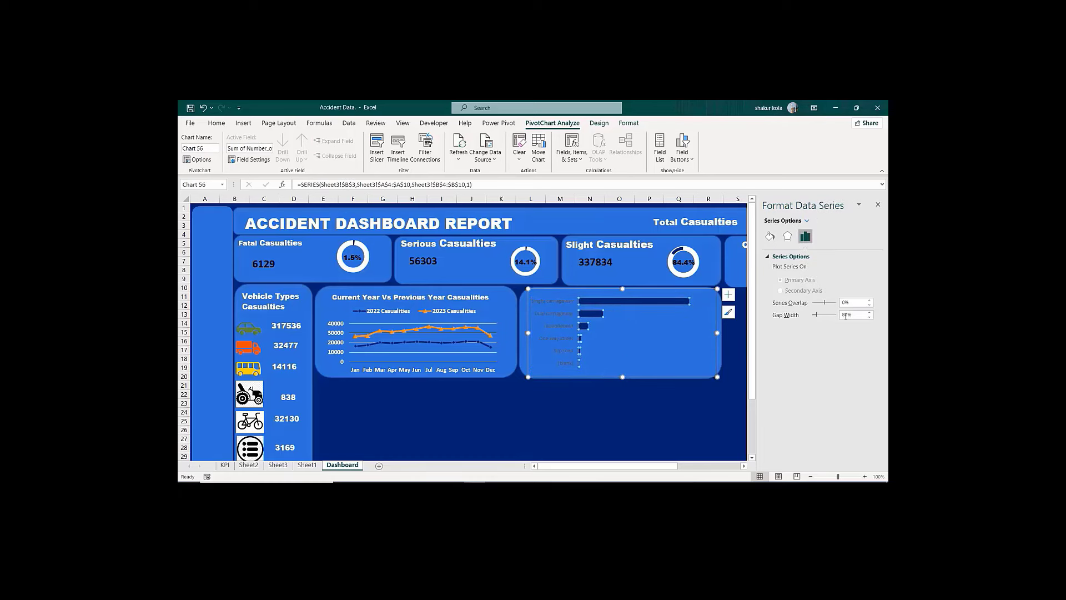
pyautogui.click(848, 315)
pyautogui.click(641, 401)
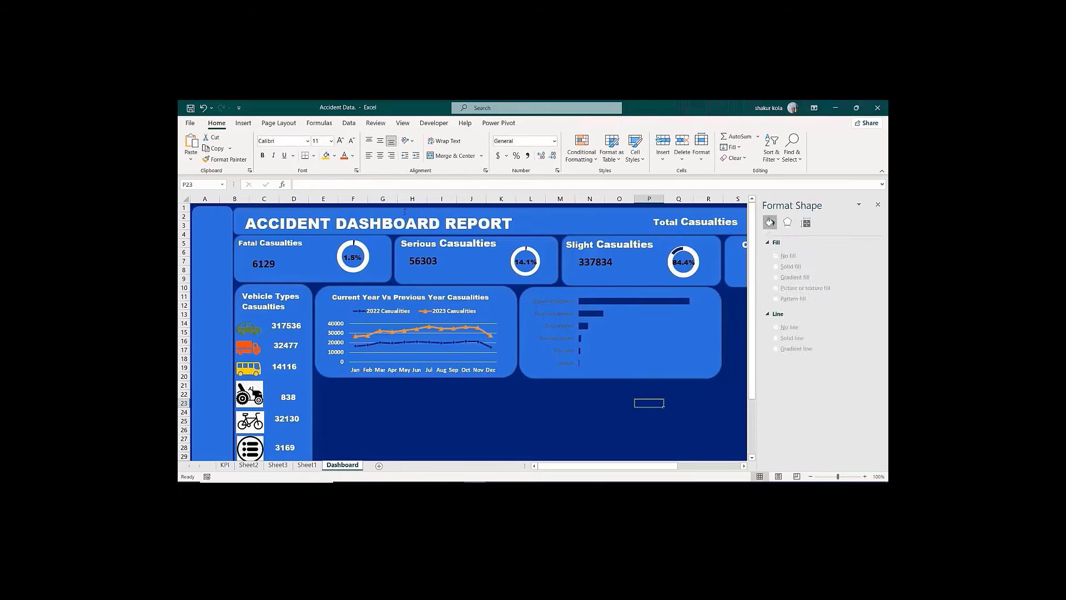
# Step: Format the road type axis labels as white, bold text at font size 10.5
pyautogui.click(545, 302)
pyautogui.click(546, 303)
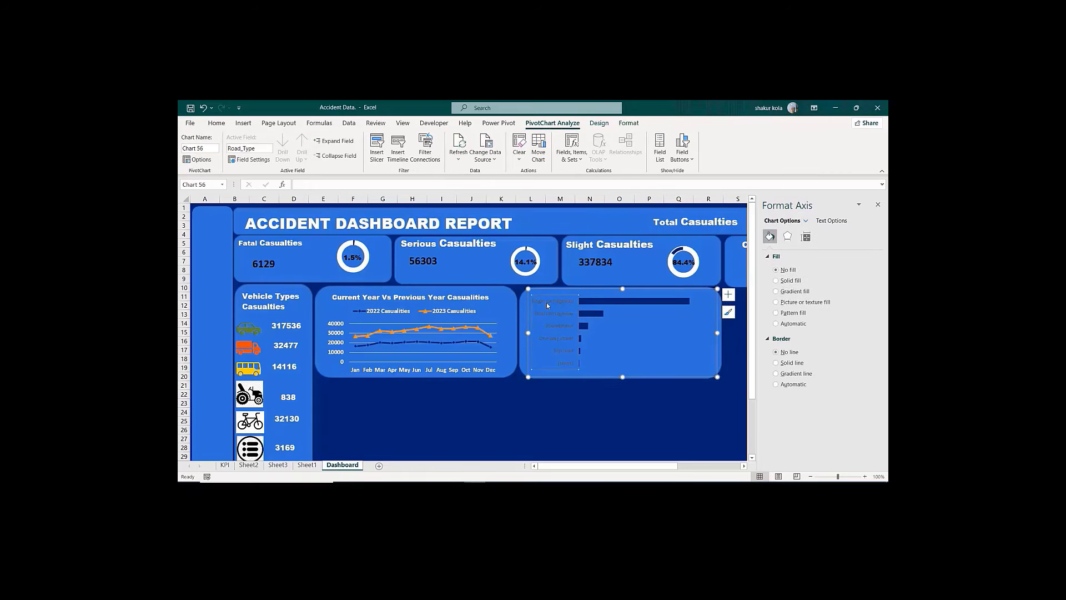
pyautogui.click(217, 123)
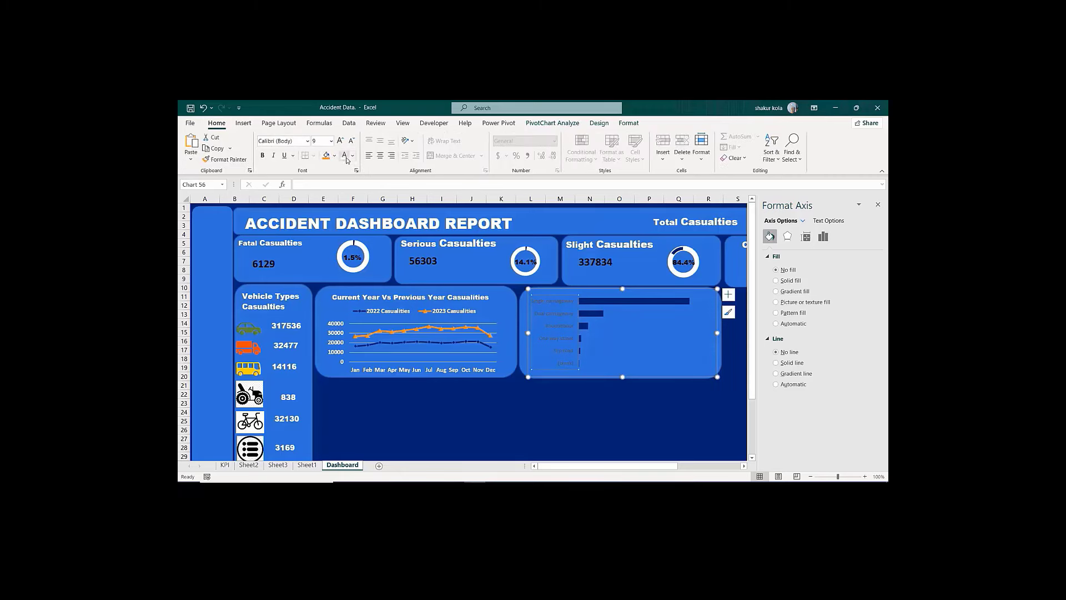
pyautogui.click(345, 157)
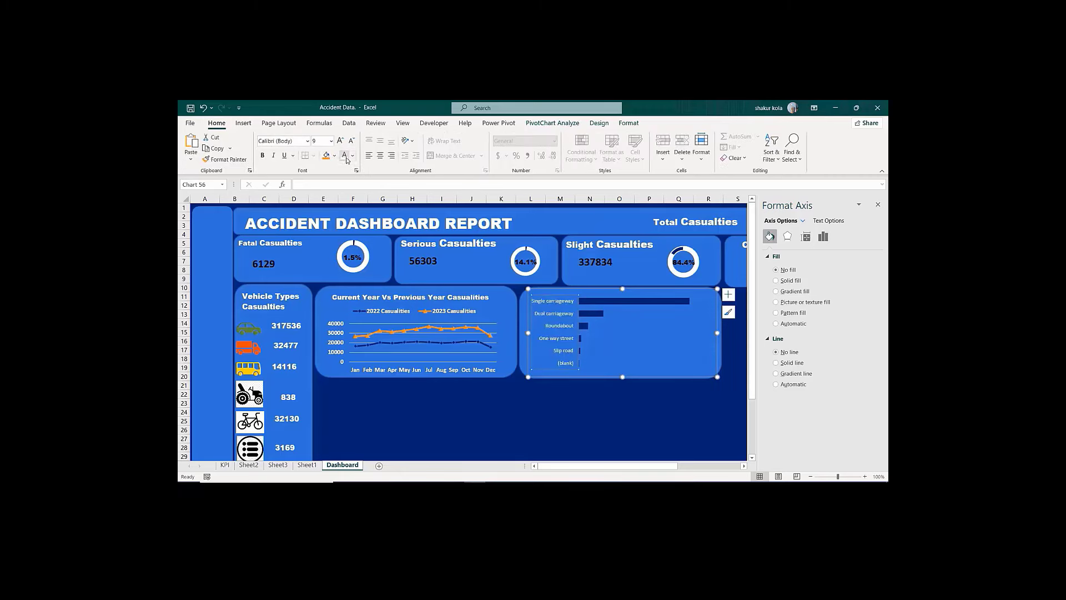
pyautogui.click(263, 156)
pyautogui.click(341, 142)
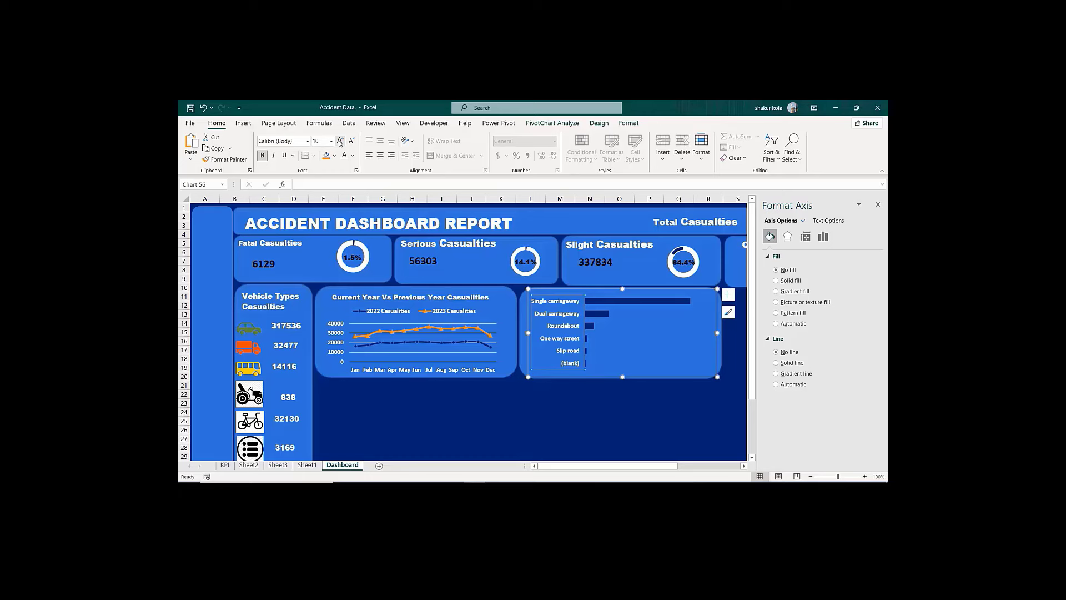
pyautogui.click(340, 142)
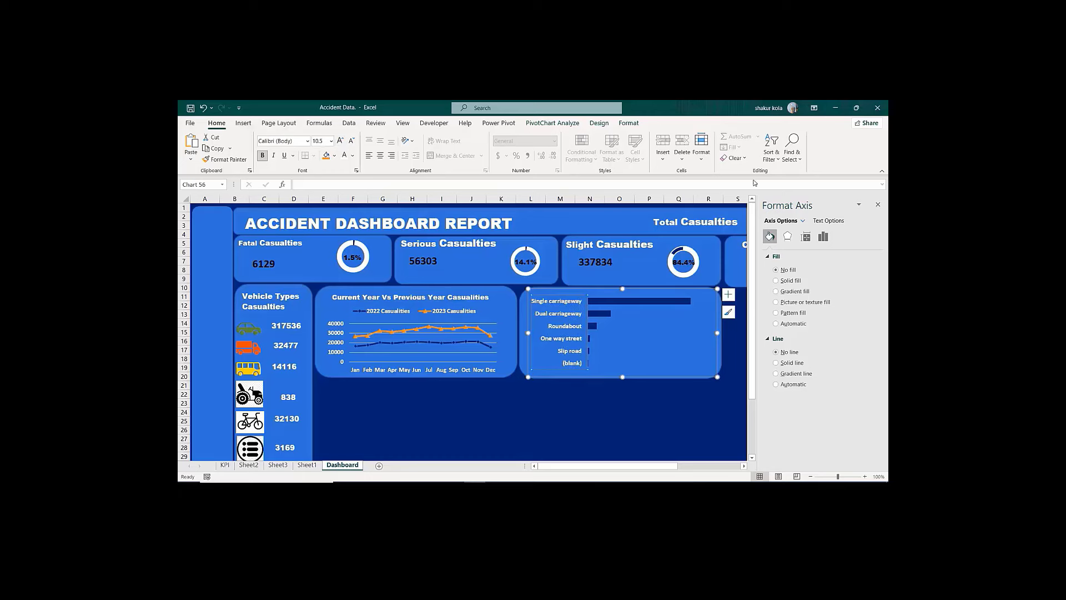
pyautogui.hotkey('ctrl', 'z')
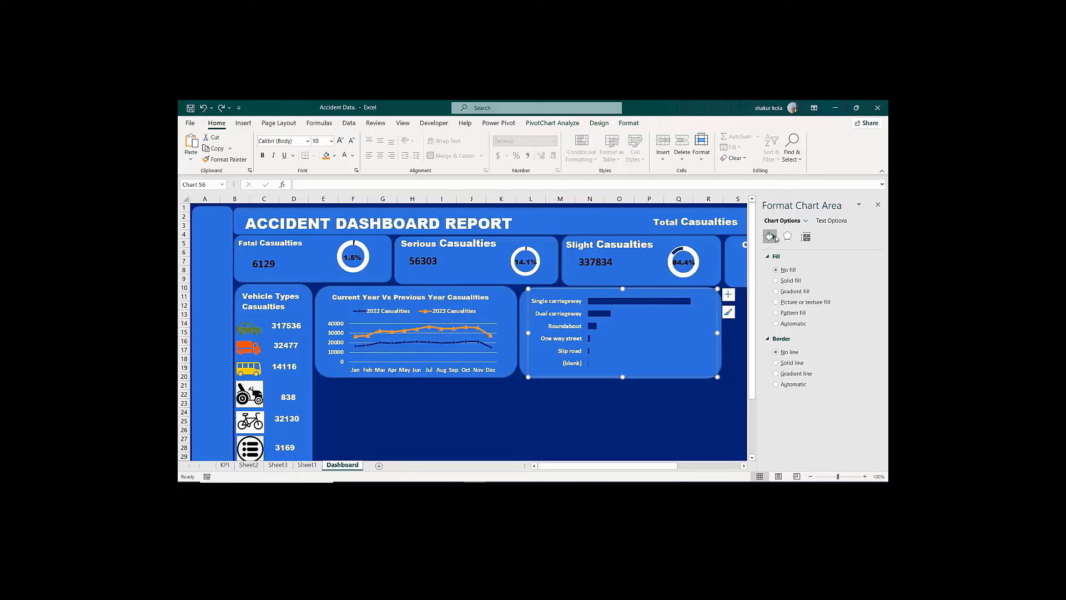
# Step: Close the formatting pane, add data labels to the road type bars and make them white, bold and size 10
pyautogui.click(878, 206)
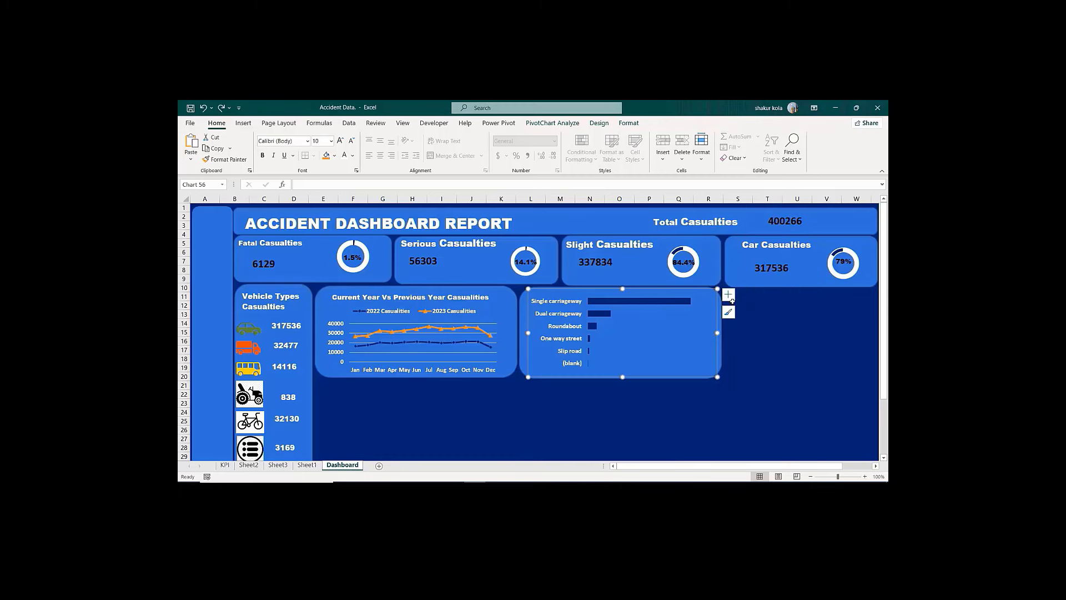
pyautogui.click(728, 295)
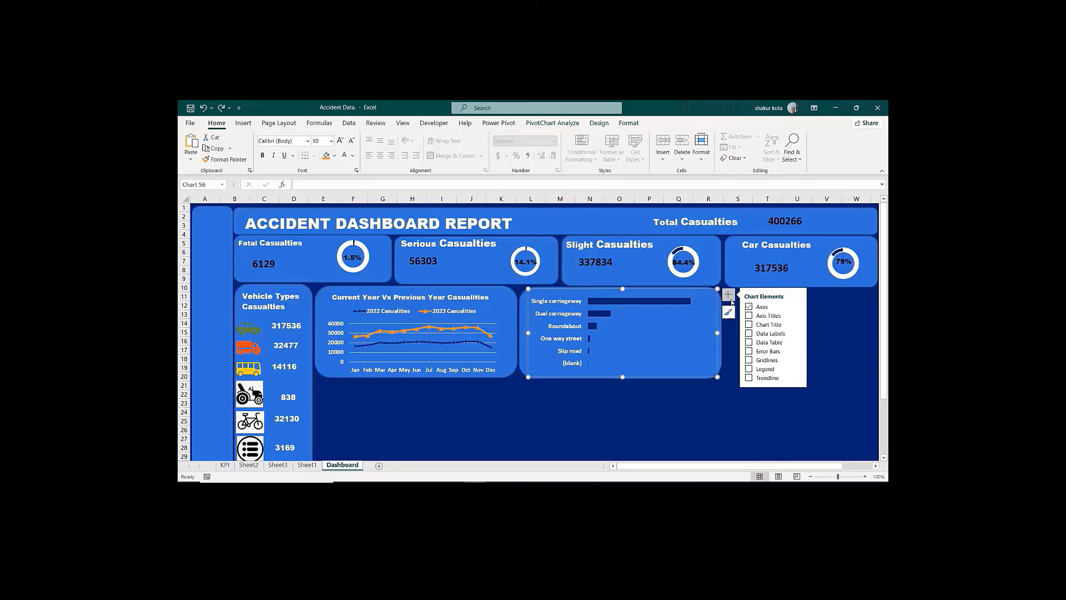
pyautogui.click(749, 334)
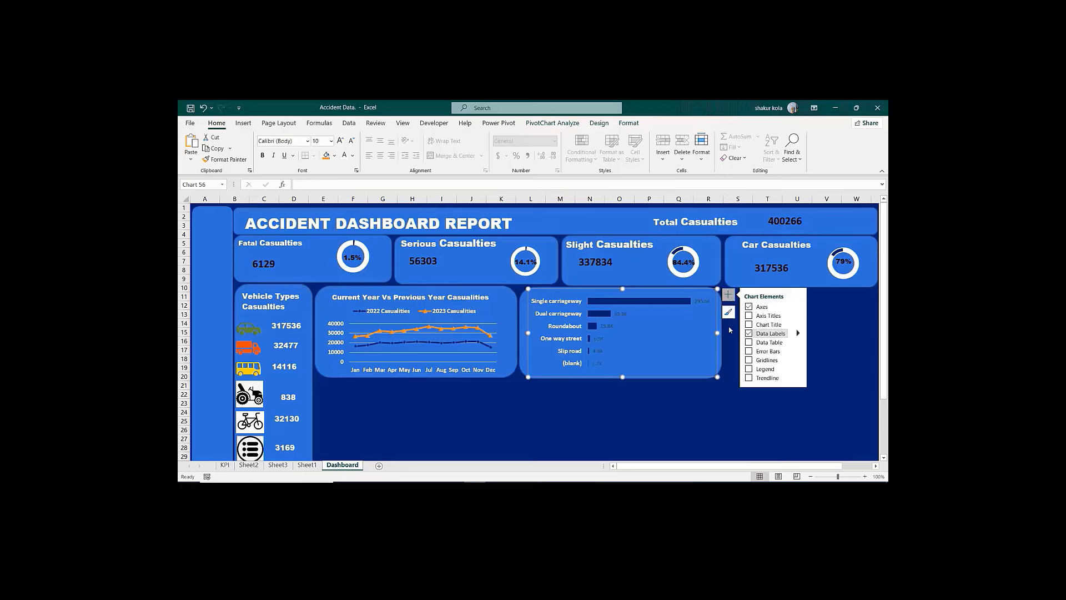
pyautogui.click(624, 315)
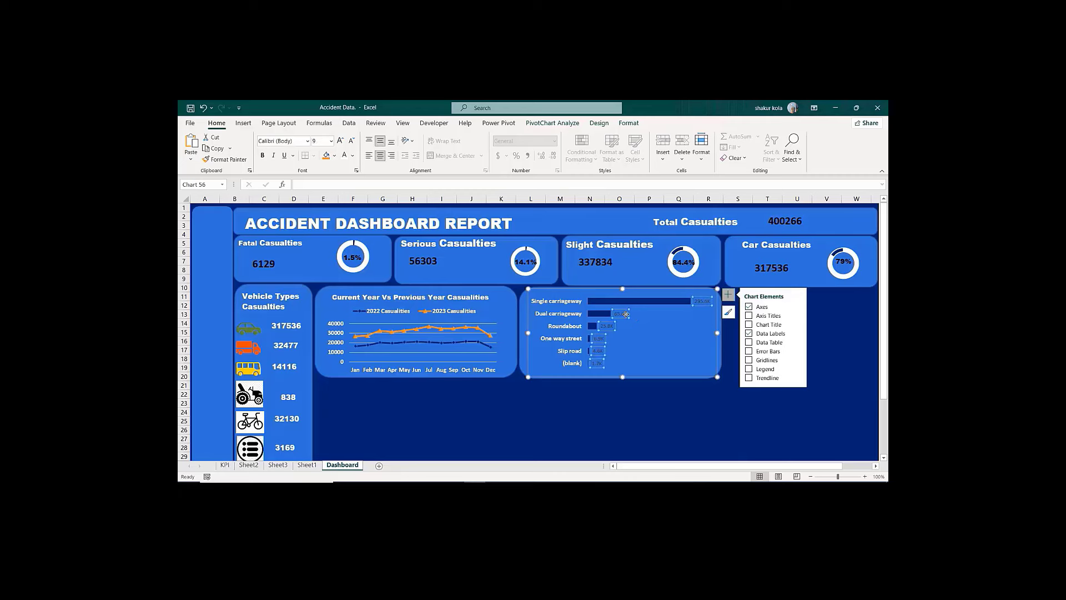
pyautogui.click(344, 156)
pyautogui.click(340, 141)
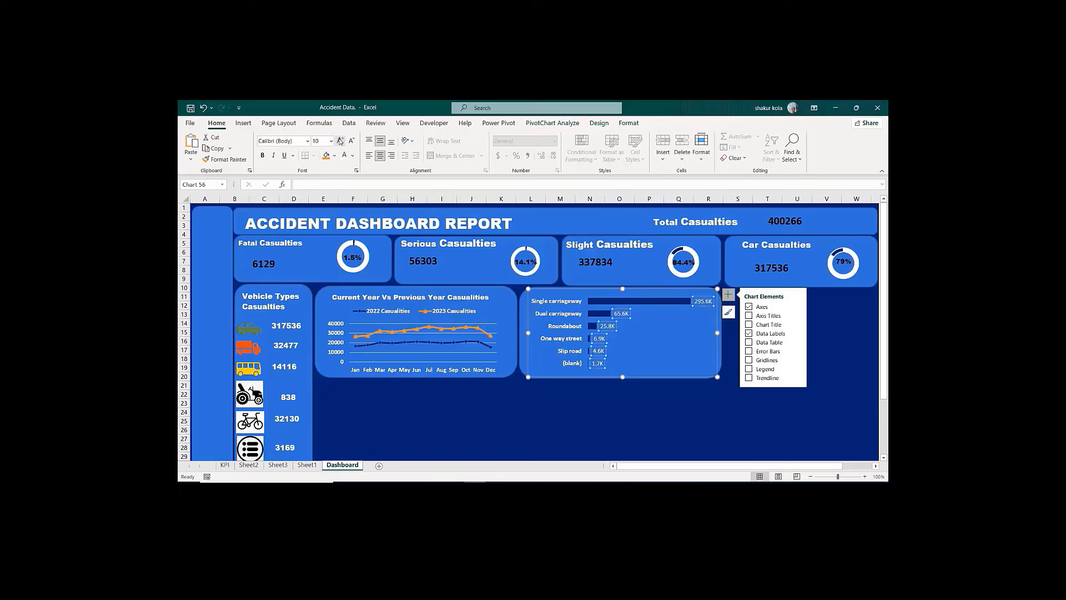
pyautogui.click(262, 155)
pyautogui.click(538, 411)
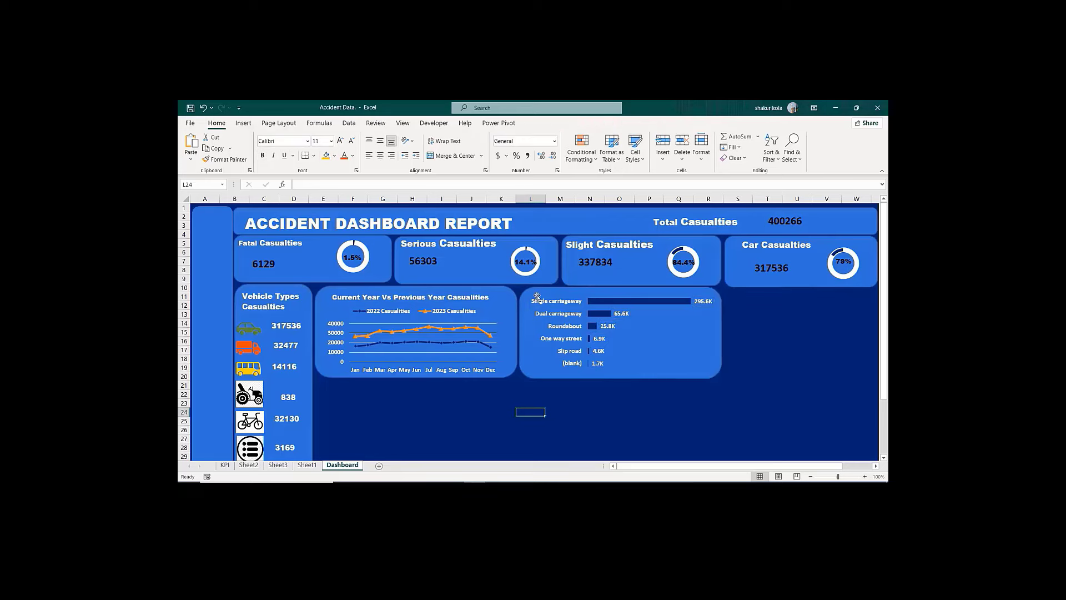
# Step: Copy the "Current Year Vs Previous Year Casualities" title text box from the line chart card
pyautogui.click(535, 296)
pyautogui.click(502, 420)
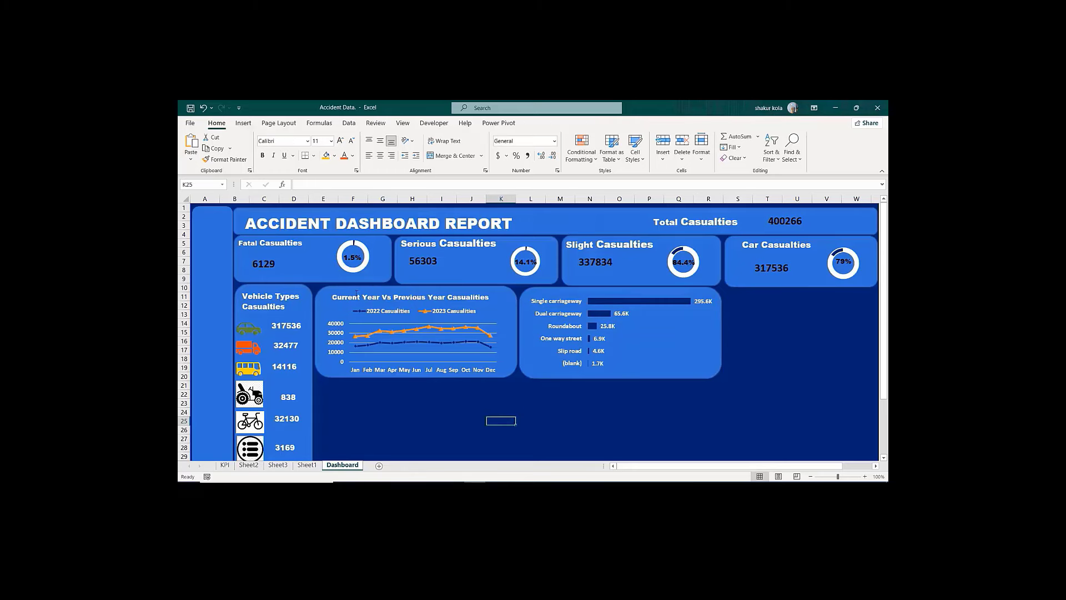
pyautogui.click(351, 291)
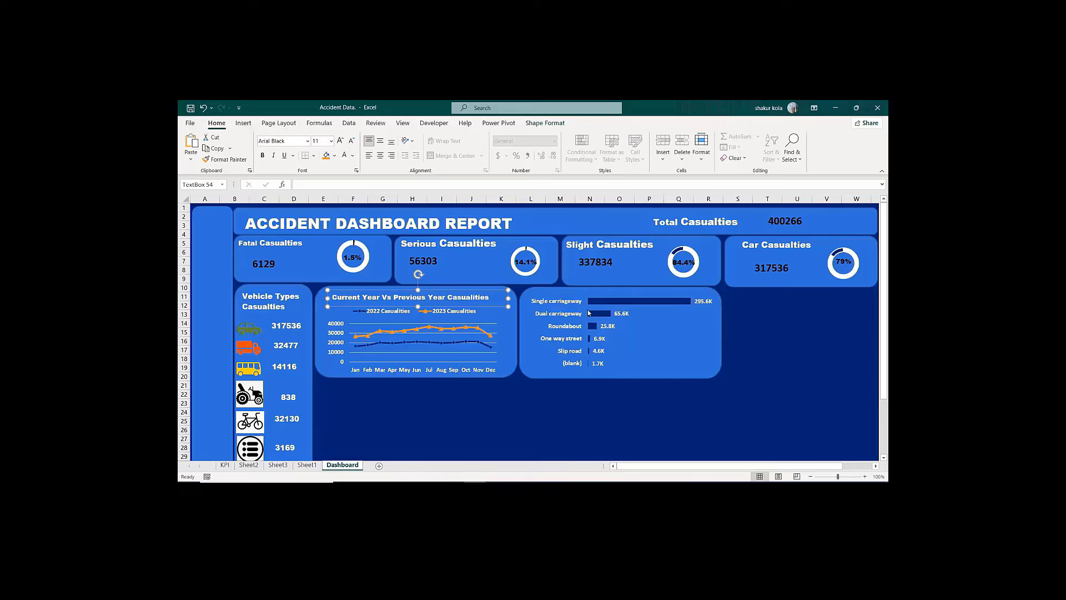
pyautogui.click(578, 288)
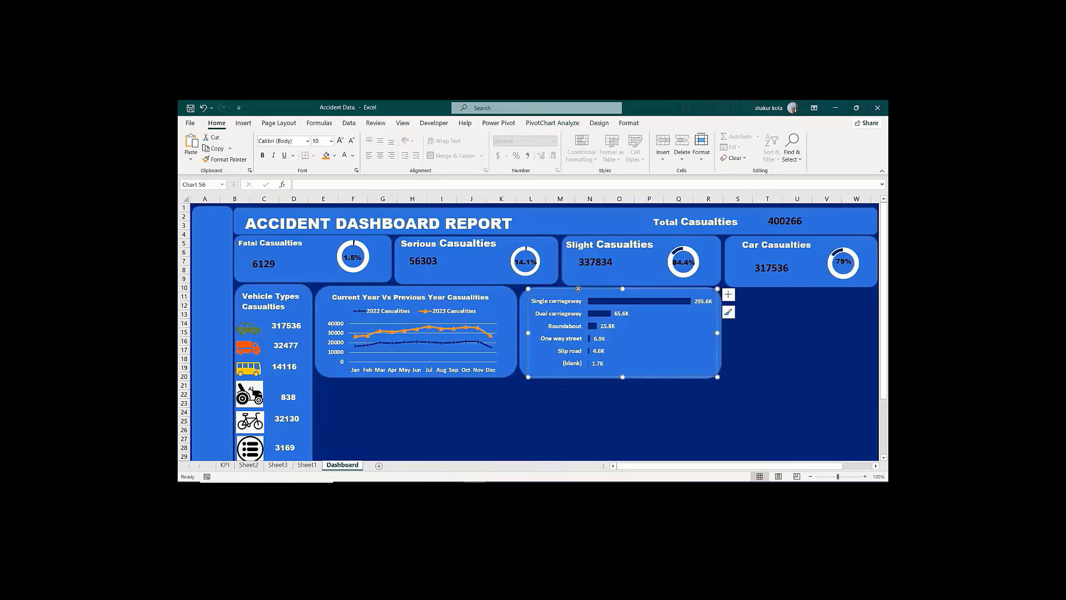
pyautogui.hotkey('ctrl', 'v')
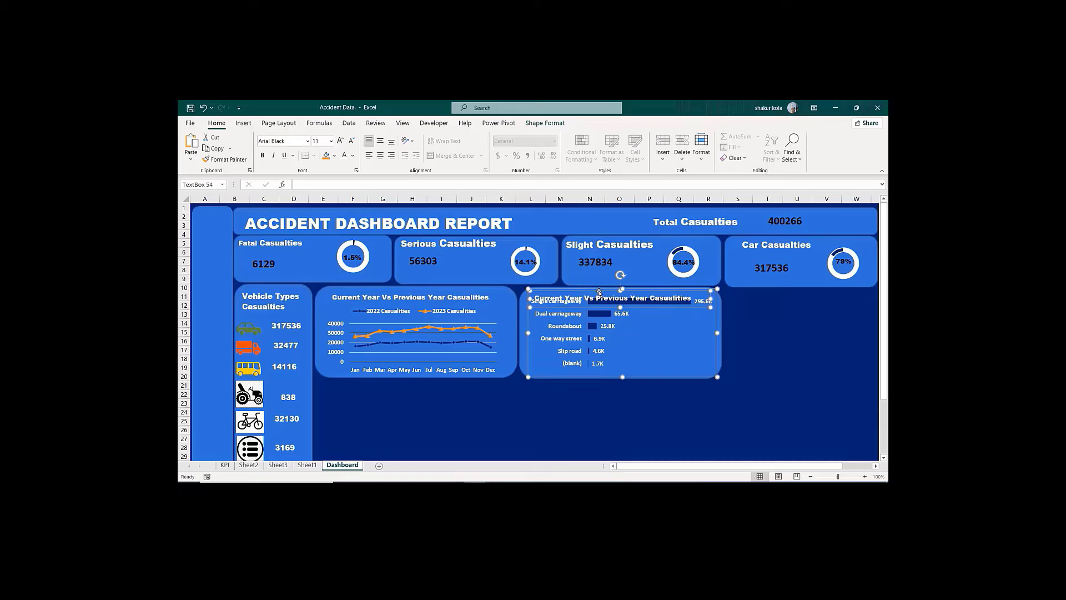
pyautogui.moveTo(599, 291); pyautogui.dragTo(666, 377)
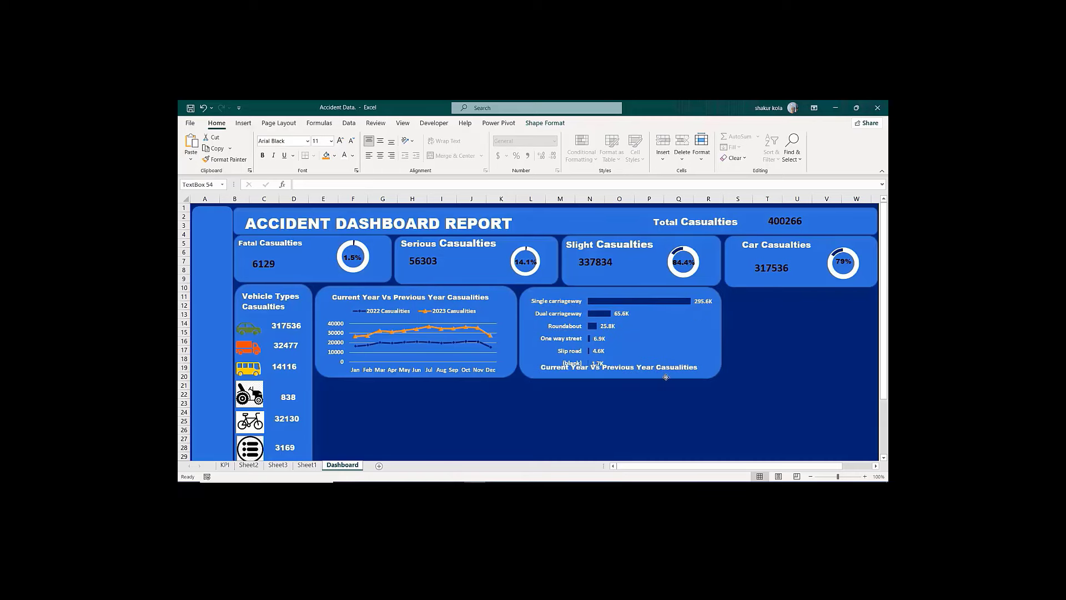
pyautogui.hotkey('ctrl', 'z')
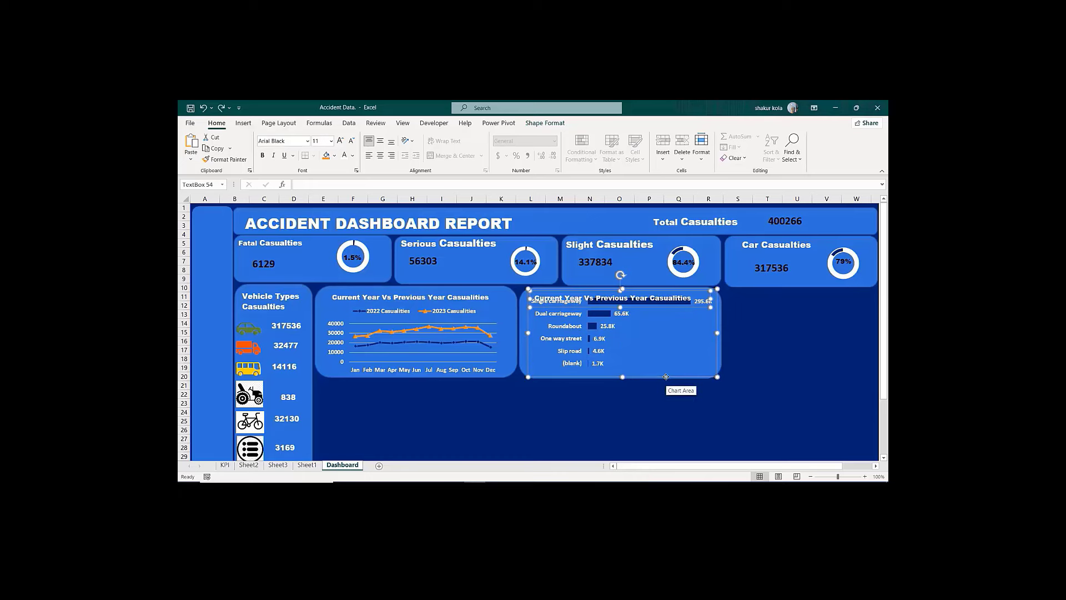
pyautogui.press('Delete')
# Step: Lower the top edge of the road type chart and paste the copied title text box into the space above it
pyautogui.click(630, 333)
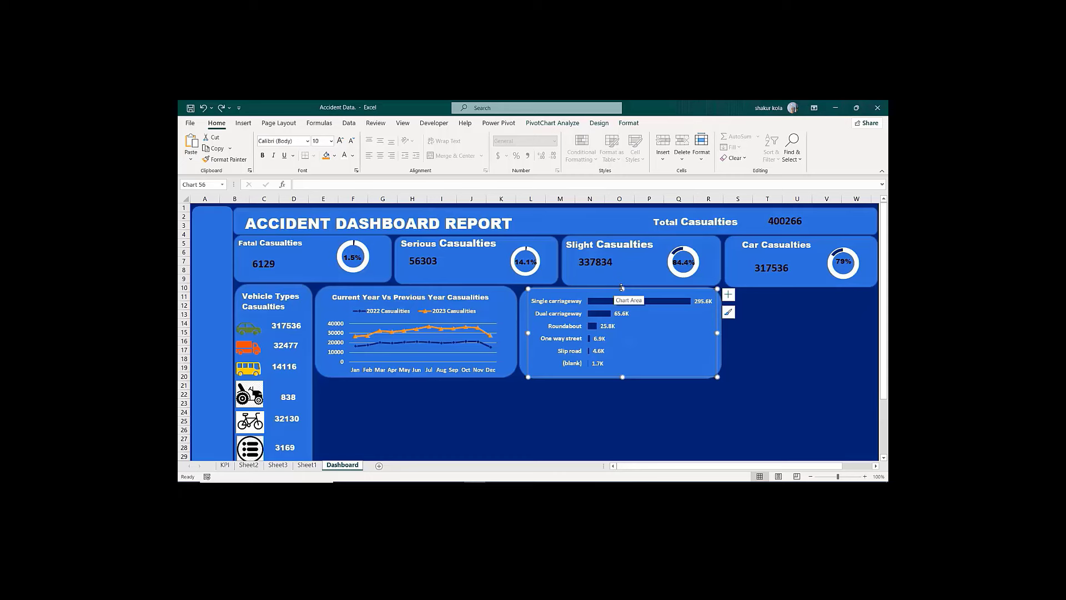
pyautogui.moveTo(622, 287); pyautogui.dragTo(622, 300)
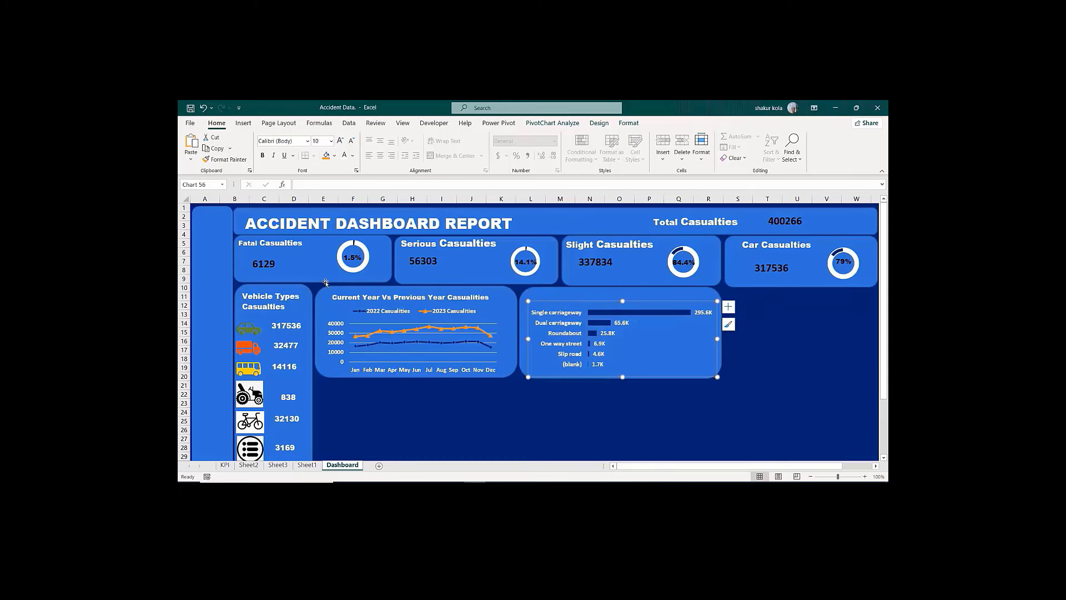
pyautogui.click(576, 295)
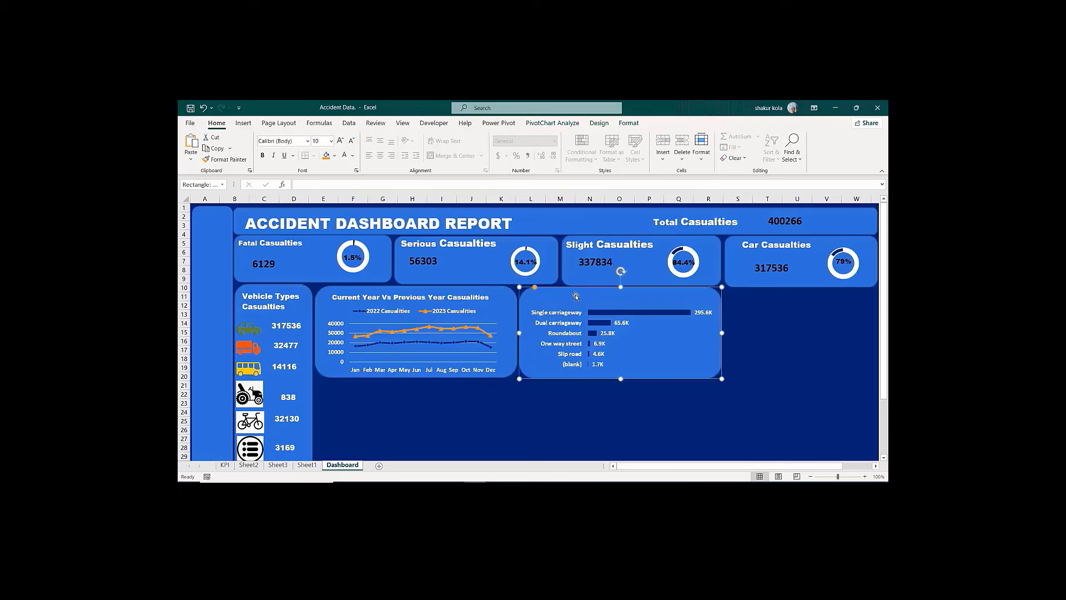
pyautogui.hotkey('ctrl', 'v')
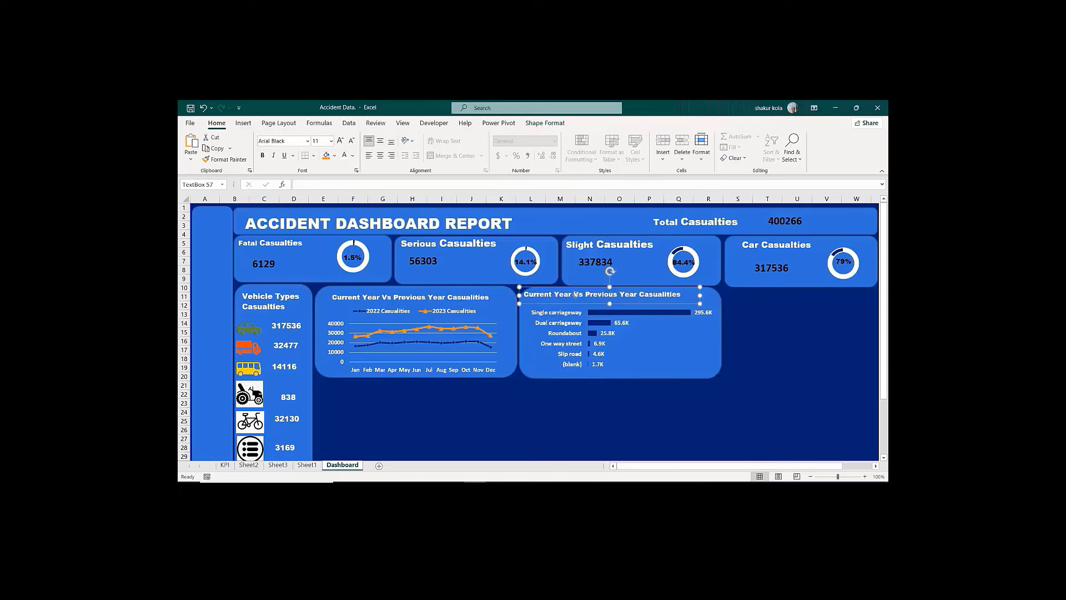
pyautogui.moveTo(556, 287); pyautogui.dragTo(573, 288)
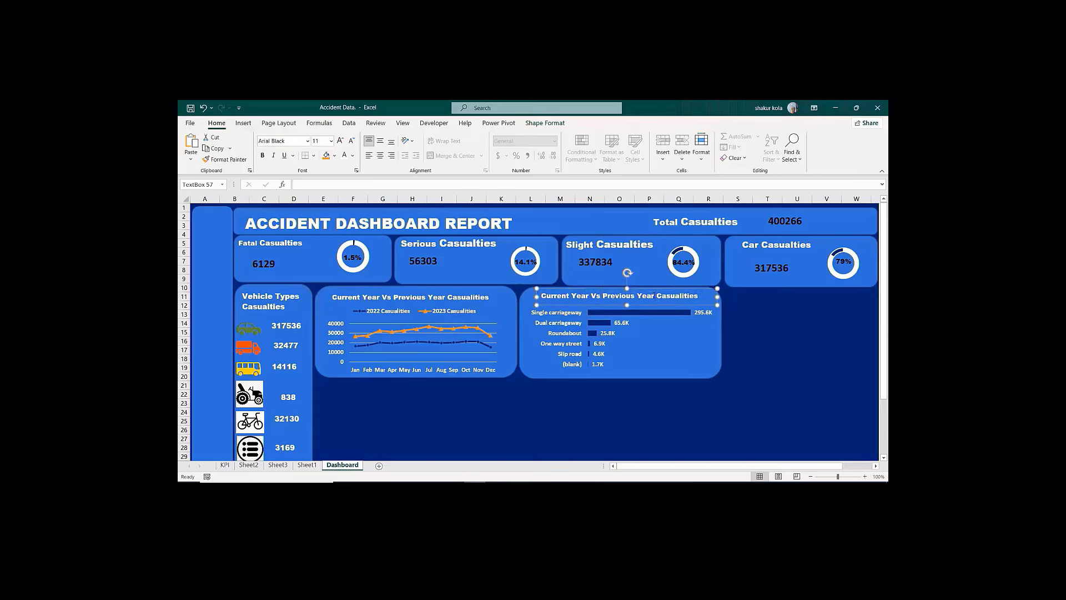
# Step: Change the pasted title above the road type chart to "Road Type by Casualities"
pyautogui.moveTo(654, 295); pyautogui.dragTo(550, 298)
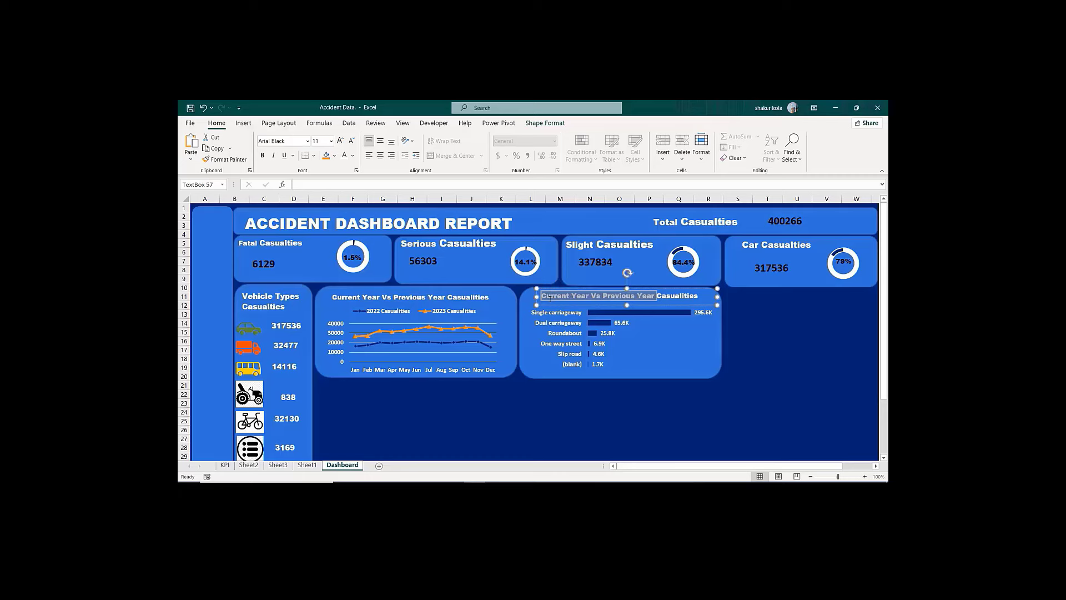
pyautogui.write('R')
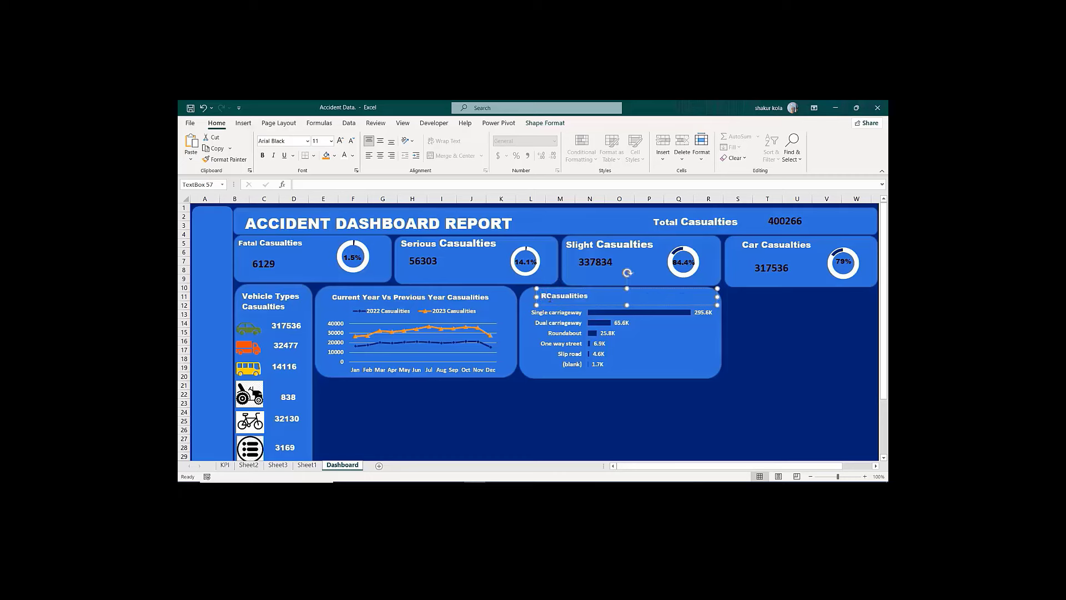
pyautogui.write('ca')
pyautogui.press('BackSpace')
pyautogui.press('BackSpace')
pyautogui.write('oad Type')
pyautogui.write('by')
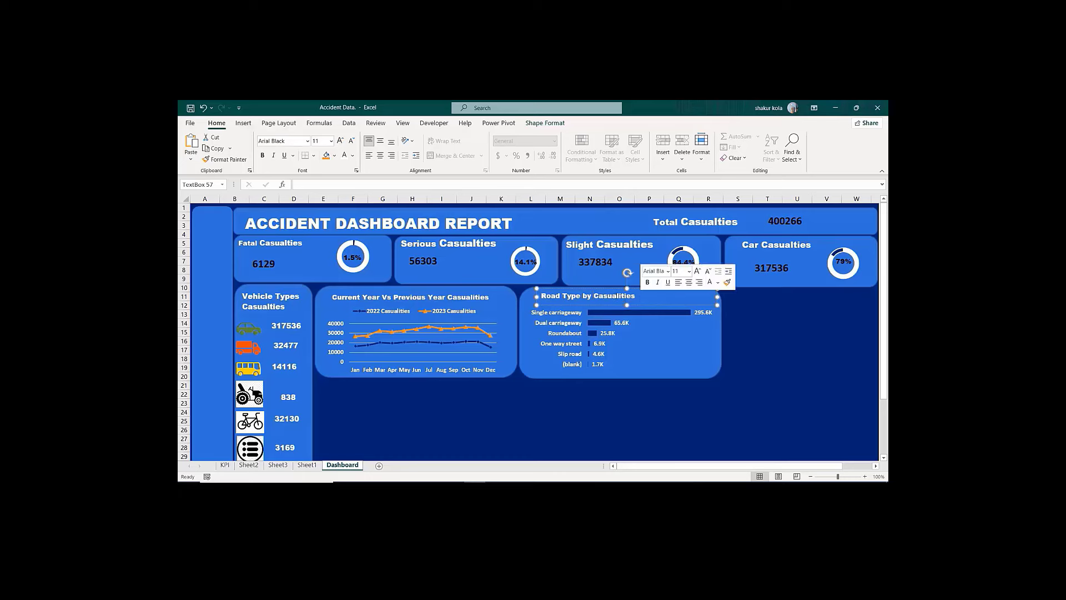
# Step: Centre the road type title text horizontally within its text box and deselect it
pyautogui.moveTo(641, 297); pyautogui.dragTo(538, 296)
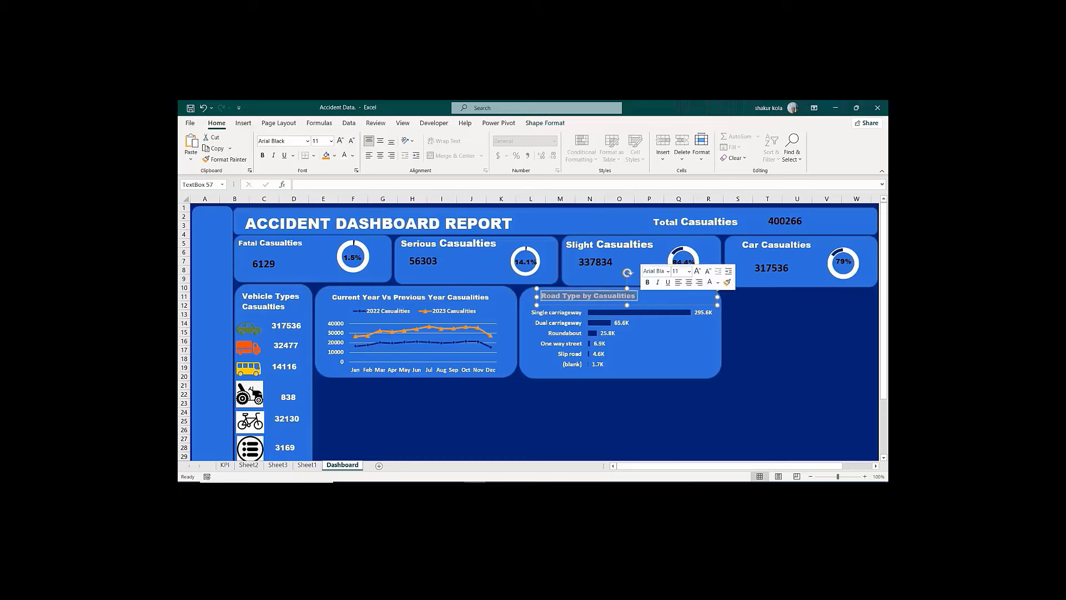
pyautogui.click(379, 156)
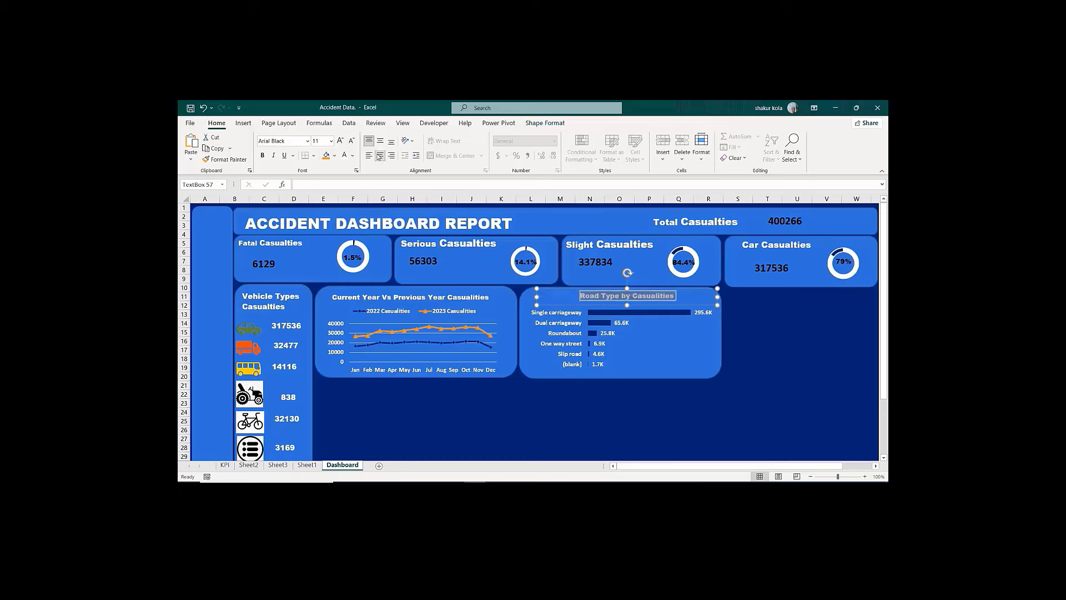
pyautogui.click(751, 361)
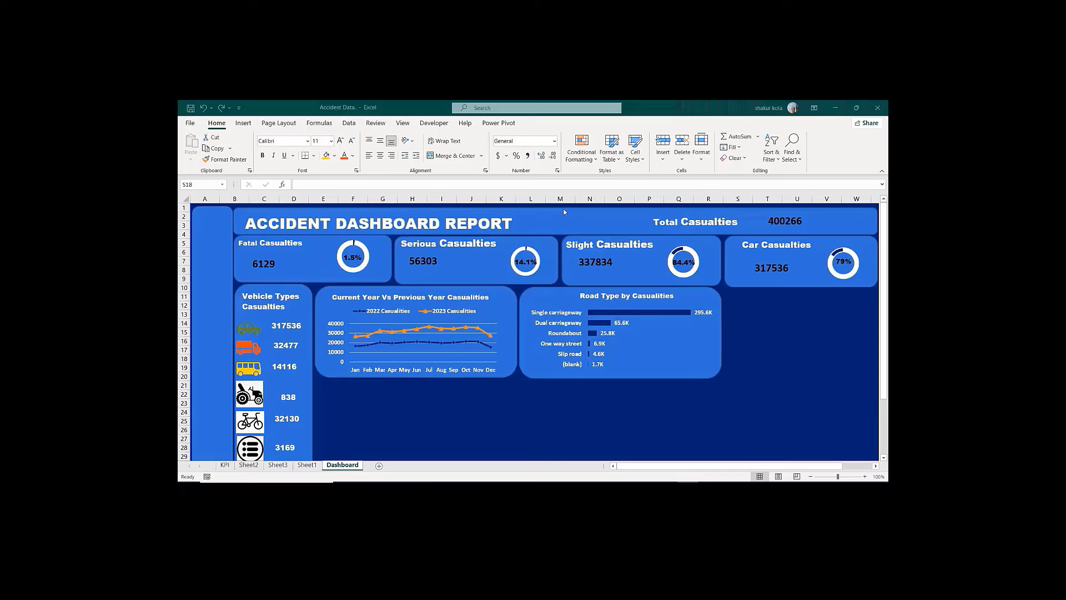
# Step: Create a PivotTable from the accident data in Sheet1 on a new worksheet
pyautogui.click(277, 465)
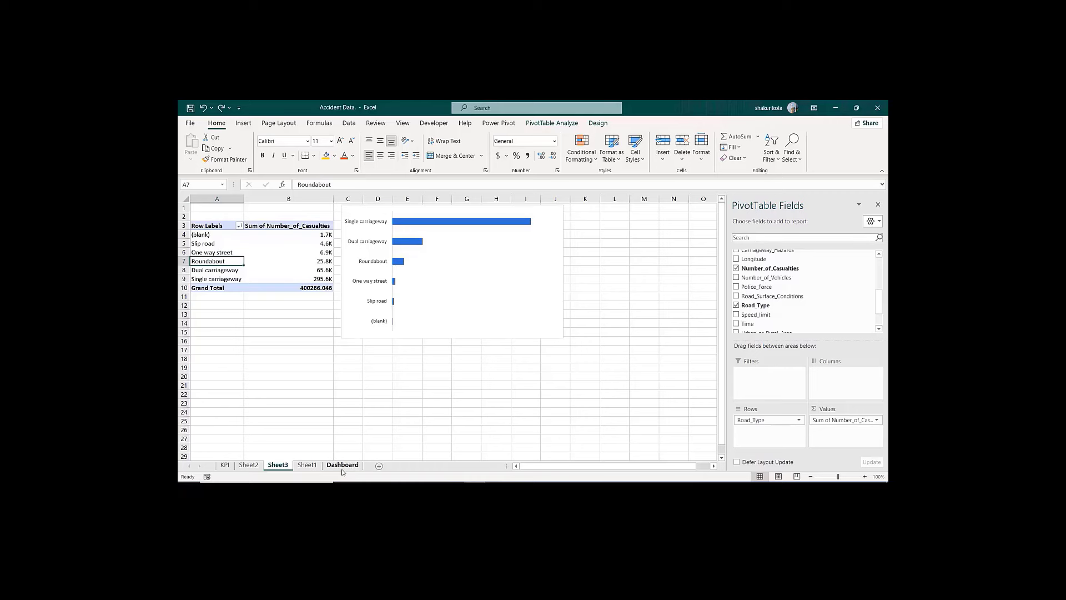
pyautogui.click(308, 465)
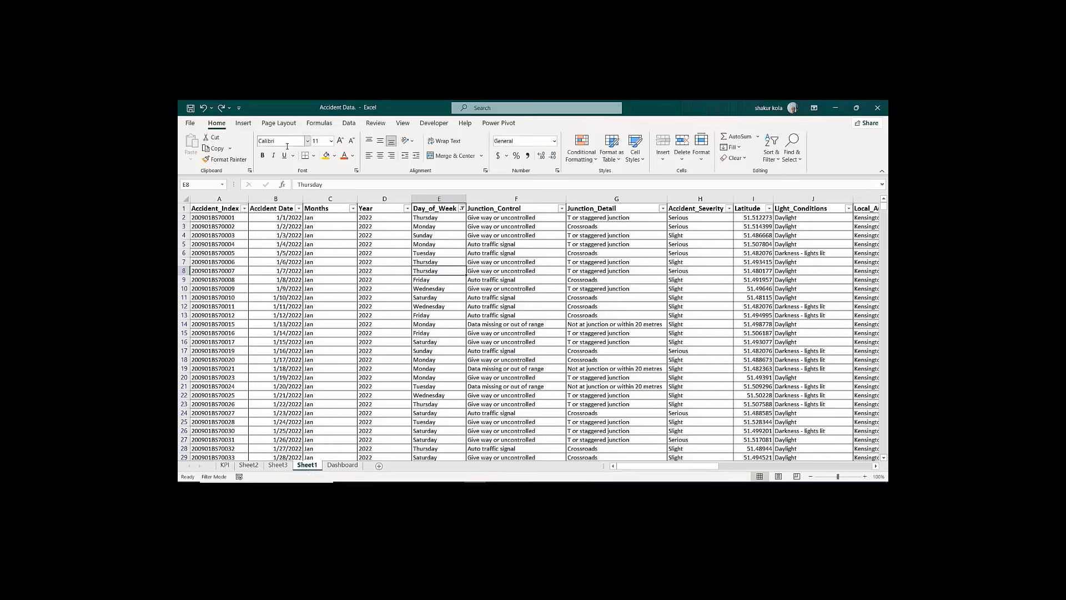
pyautogui.click(320, 262)
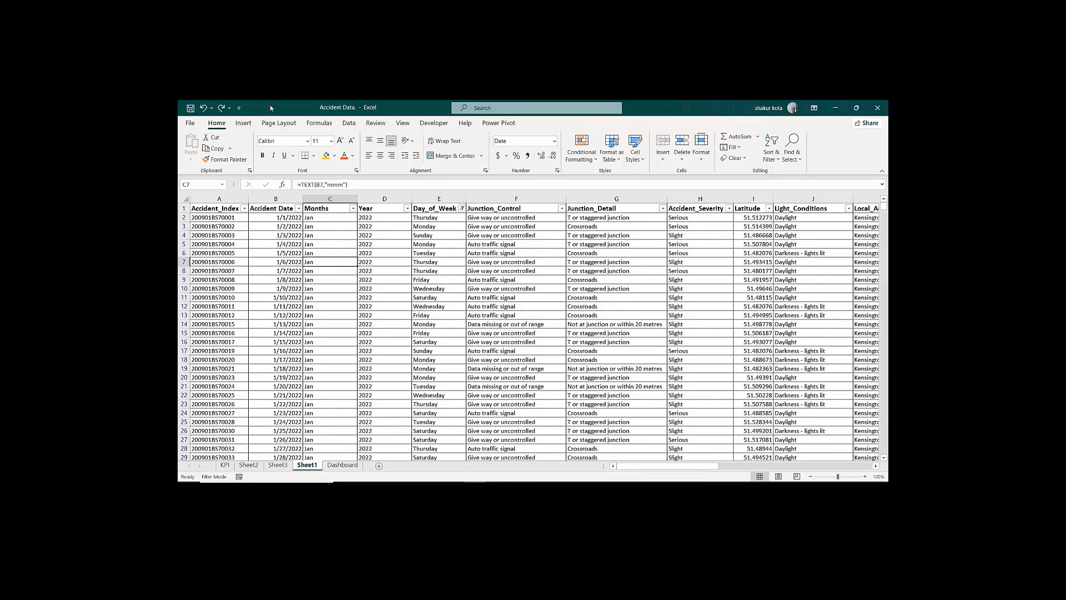
pyautogui.click(243, 122)
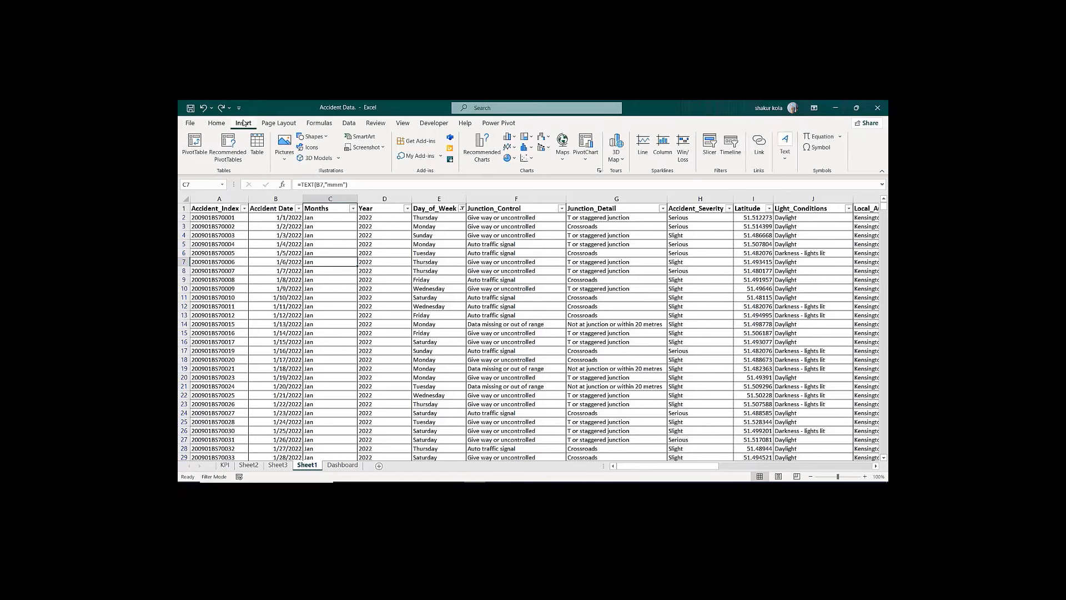
pyautogui.click(195, 143)
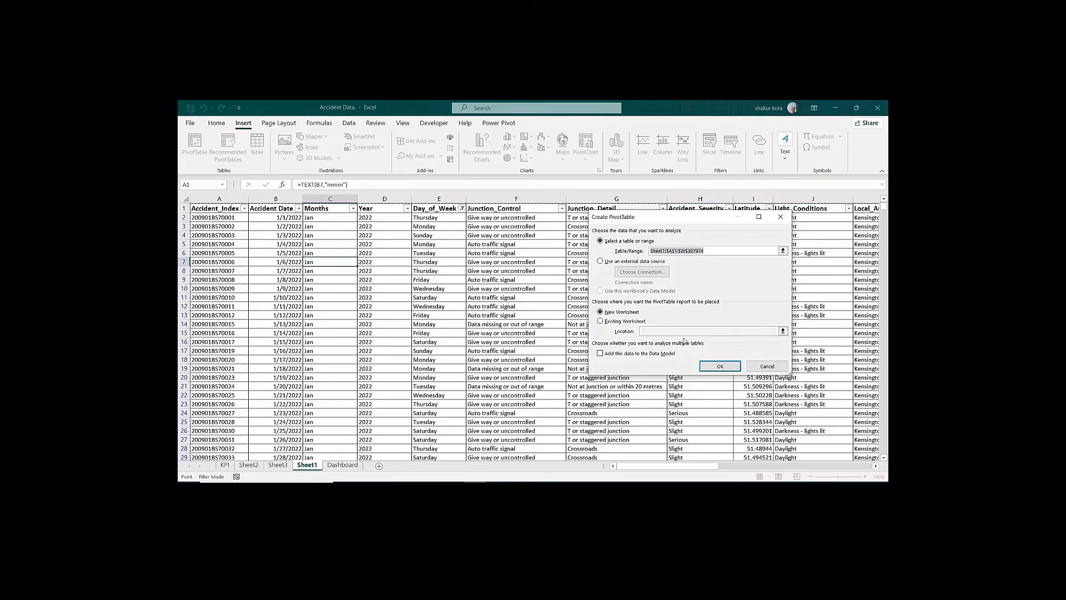
pyautogui.click(717, 366)
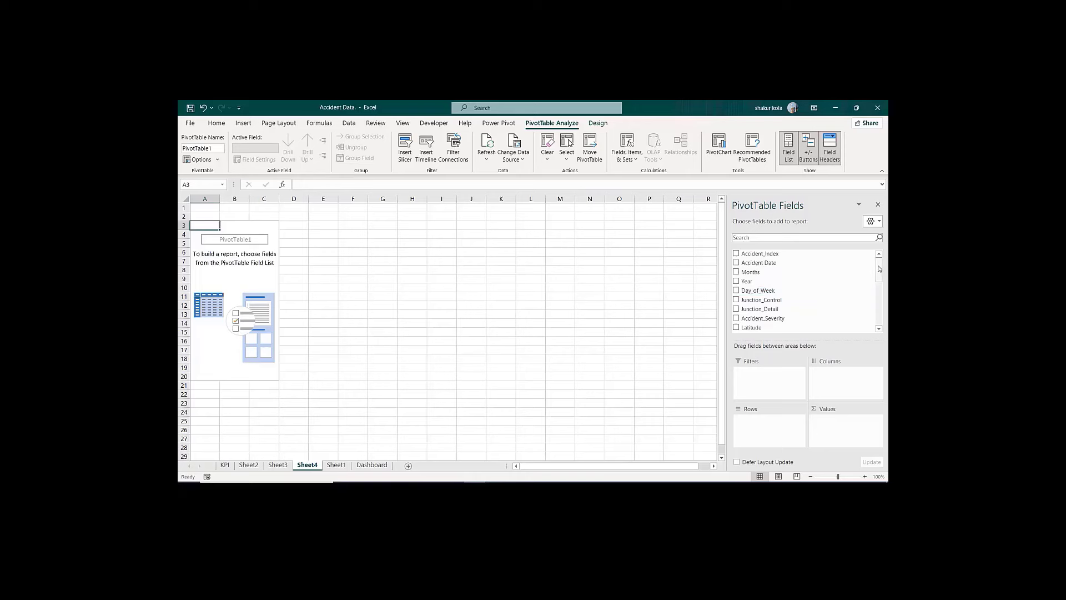
# Step: Put Road_Surface_Conditions in the pivot rows and sum Number_of_Casualties as its values
pyautogui.moveTo(879, 270); pyautogui.dragTo(880, 306)
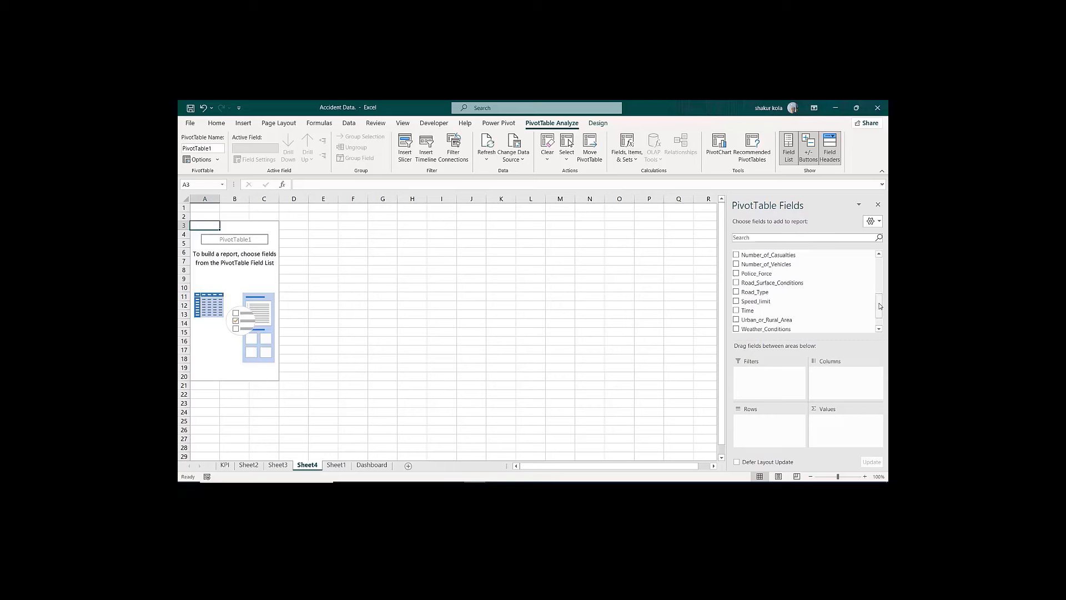
pyautogui.moveTo(803, 284); pyautogui.dragTo(775, 439)
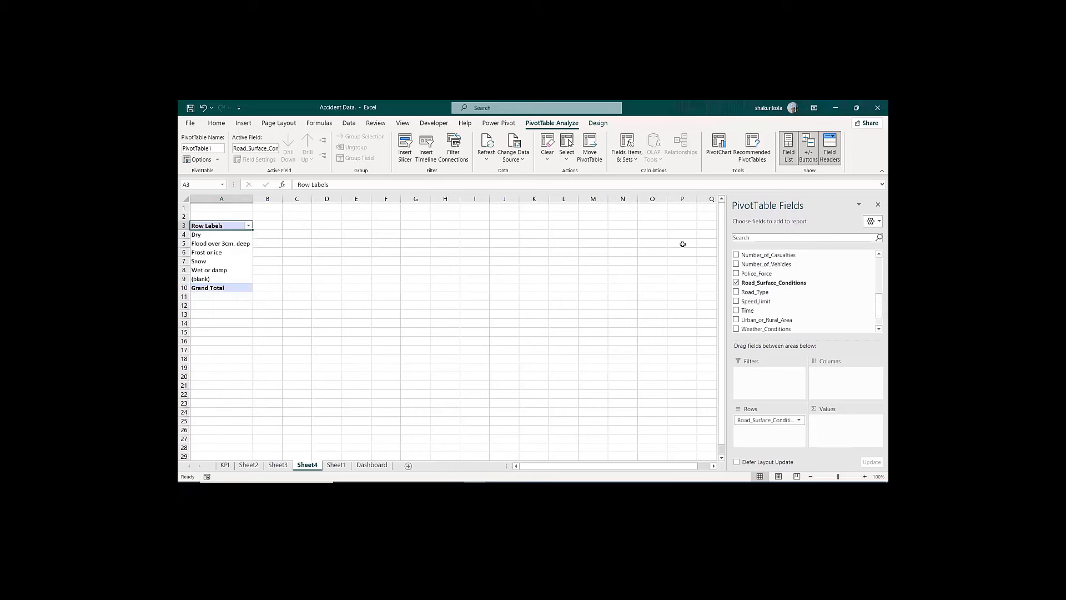
pyautogui.moveTo(880, 314)
pyautogui.mouseDown()
pyautogui.moveTo(880, 254)
pyautogui.moveTo(884, 311)
pyautogui.mouseUp()
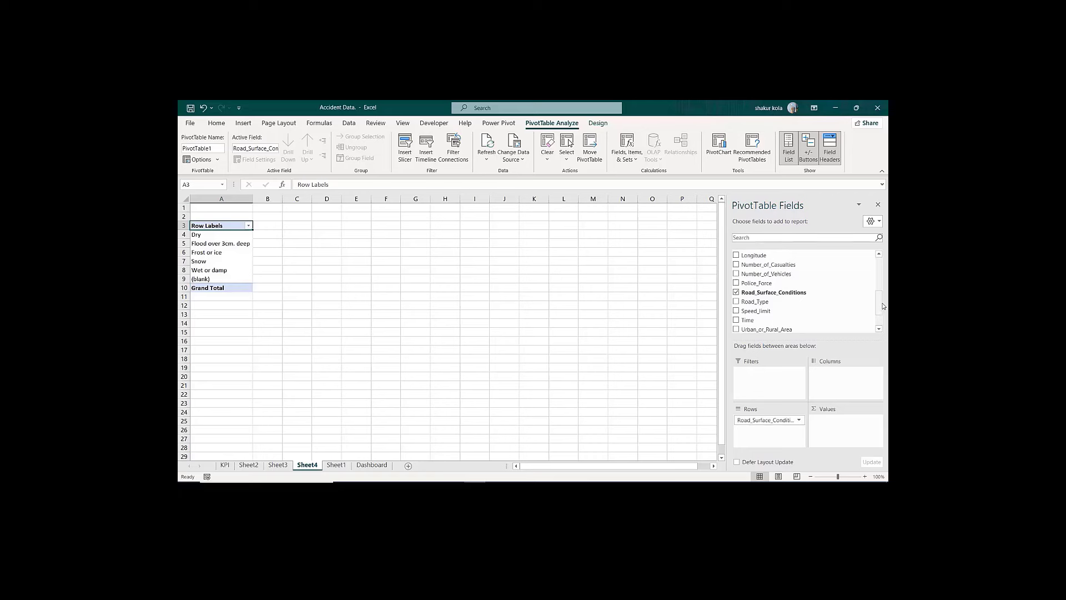
pyautogui.moveTo(778, 265); pyautogui.dragTo(845, 440)
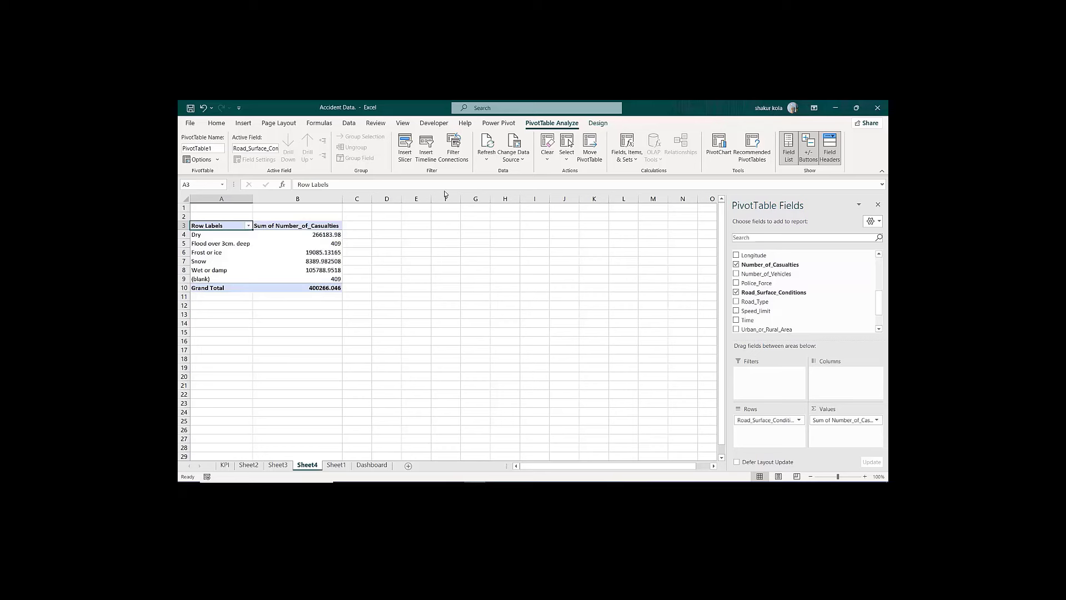
# Step: Format the Dry casualties value in the pivot table to show no decimal places
pyautogui.click(325, 235)
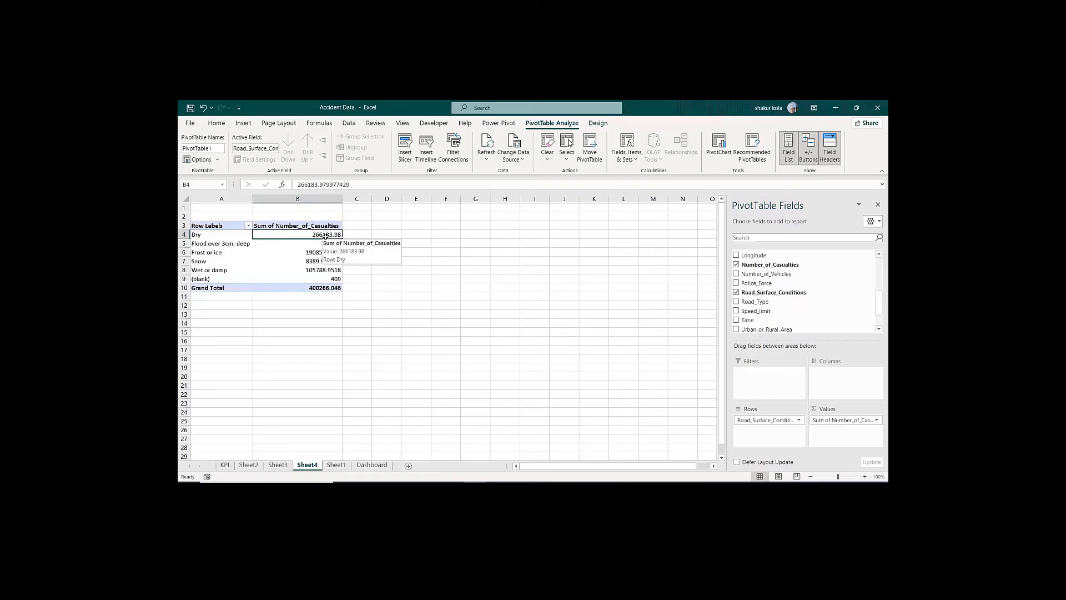
pyautogui.click(217, 123)
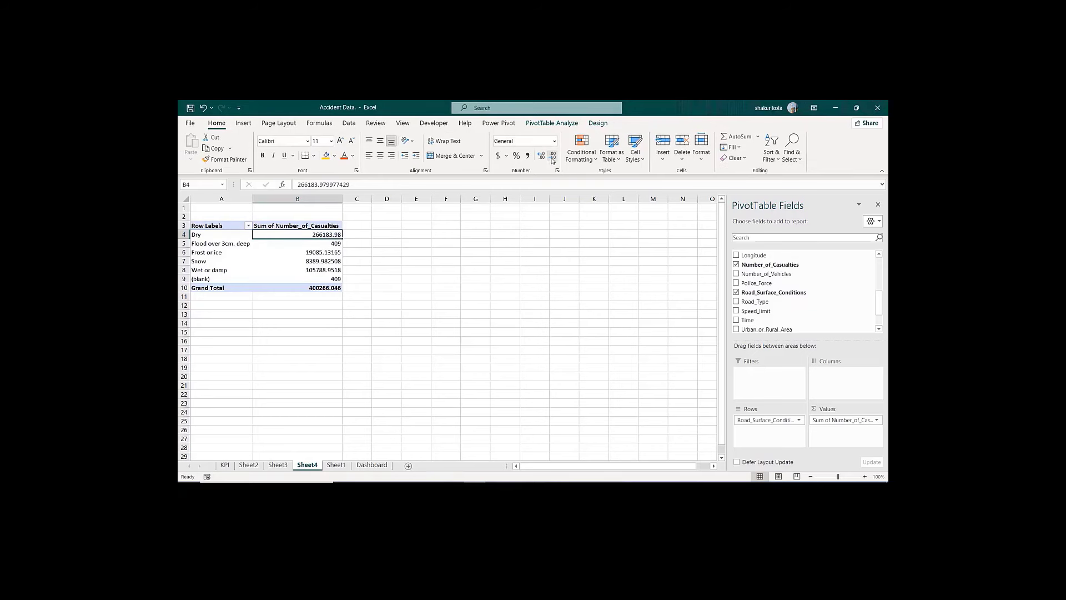
pyautogui.click(553, 156)
pyautogui.click(553, 156)
# Step: Format the casualties values for Frost or ice, Snow and Wet or damp to show no decimal places
pyautogui.press('Down')
pyautogui.press('Down')
pyautogui.press('Down')
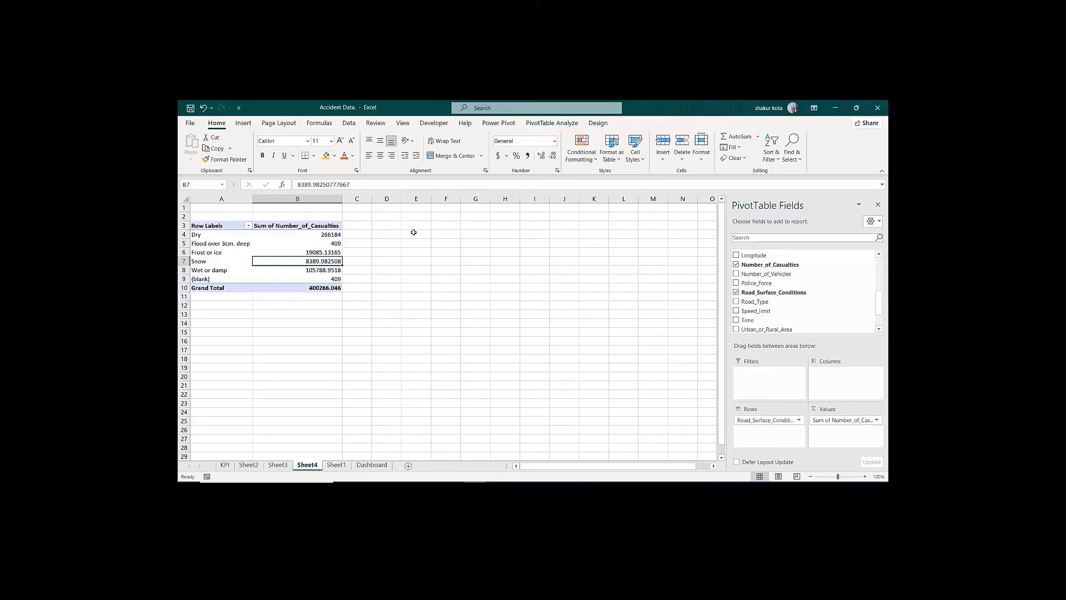
pyautogui.press('Up')
pyautogui.hotkey('shift', 'Down')
pyautogui.hotkey('shift', 'Down')
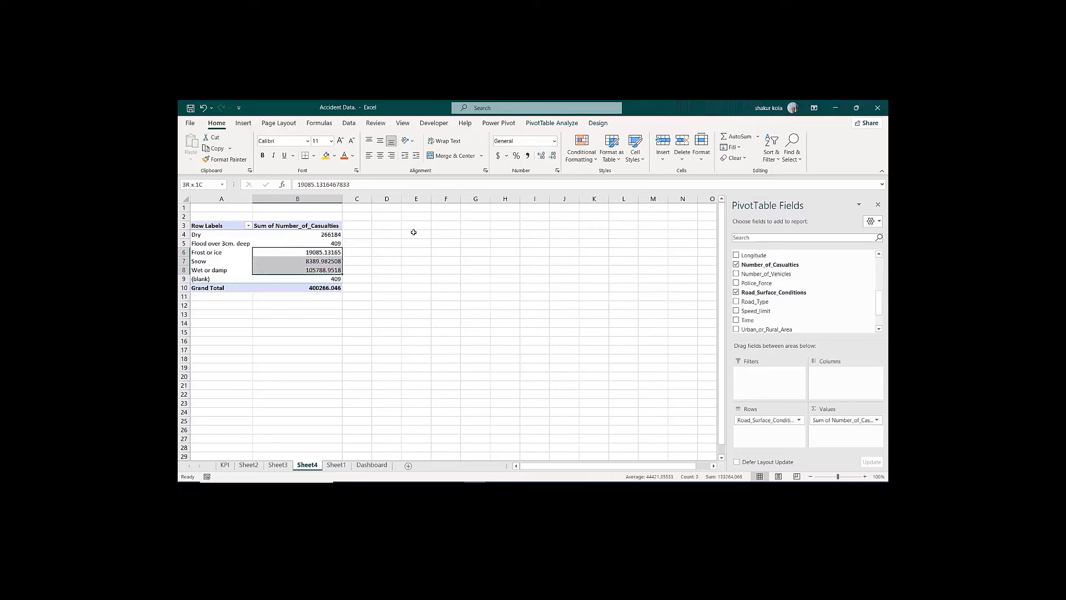
pyautogui.click(553, 156)
pyautogui.click(553, 156)
pyautogui.click(553, 156)
pyautogui.click(553, 156)
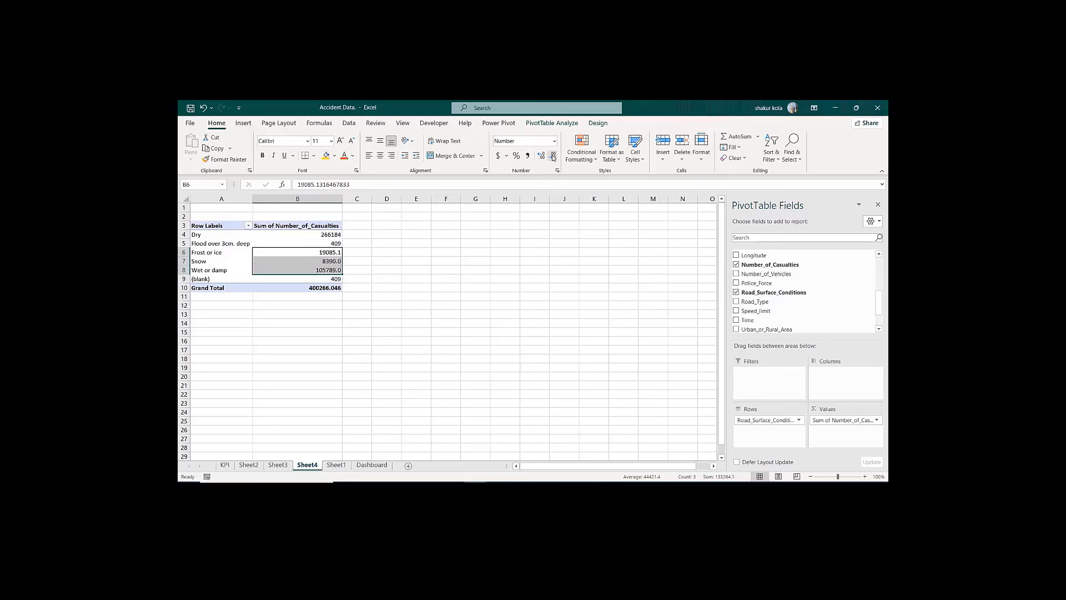
pyautogui.click(553, 156)
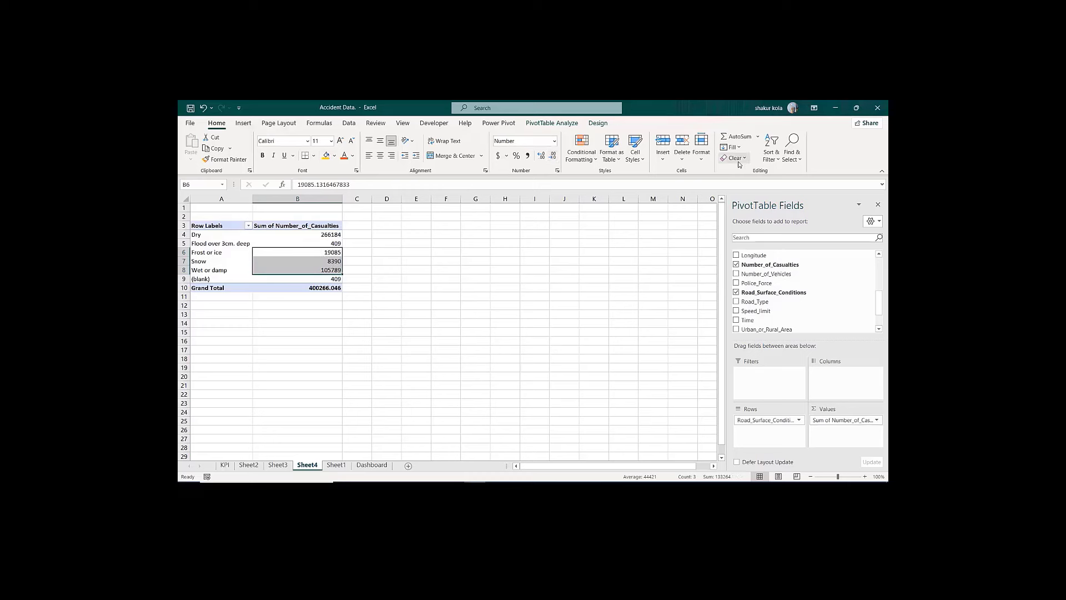
pyautogui.click(793, 122)
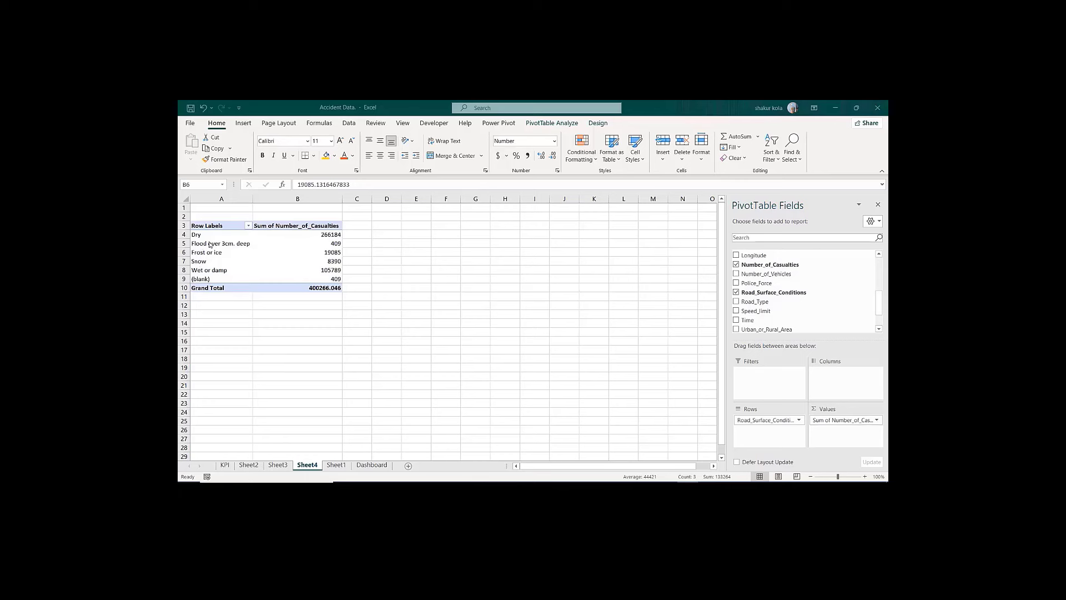
pyautogui.press('Escape')
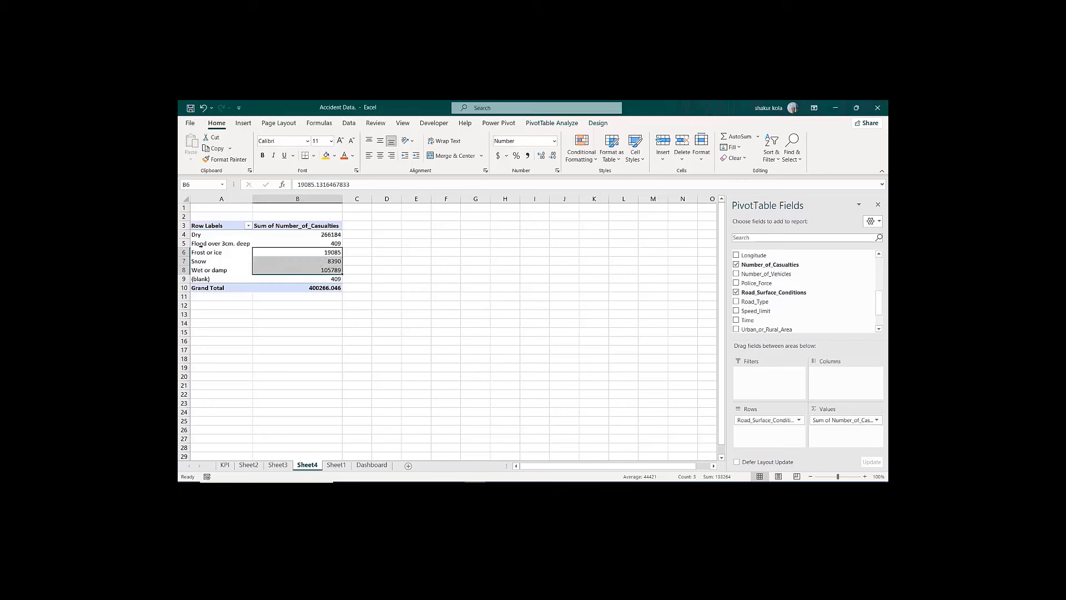
# Step: Add a calculated item named Flood to Road_Surface_Conditions with the formula = 'Flood over 3cm. deep'+ 'Wet or damp'
pyautogui.click(228, 244)
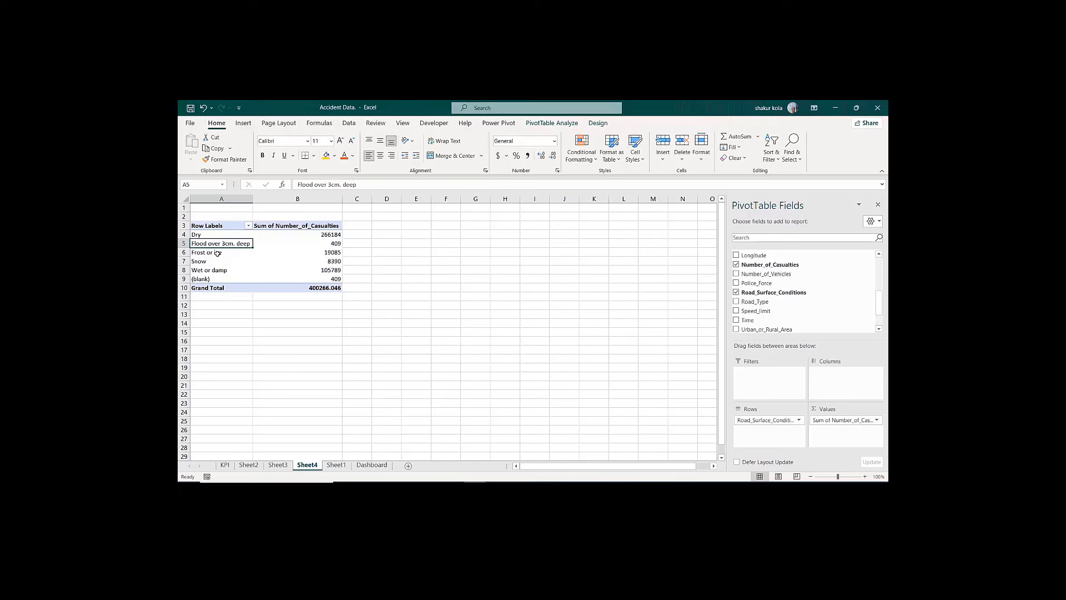
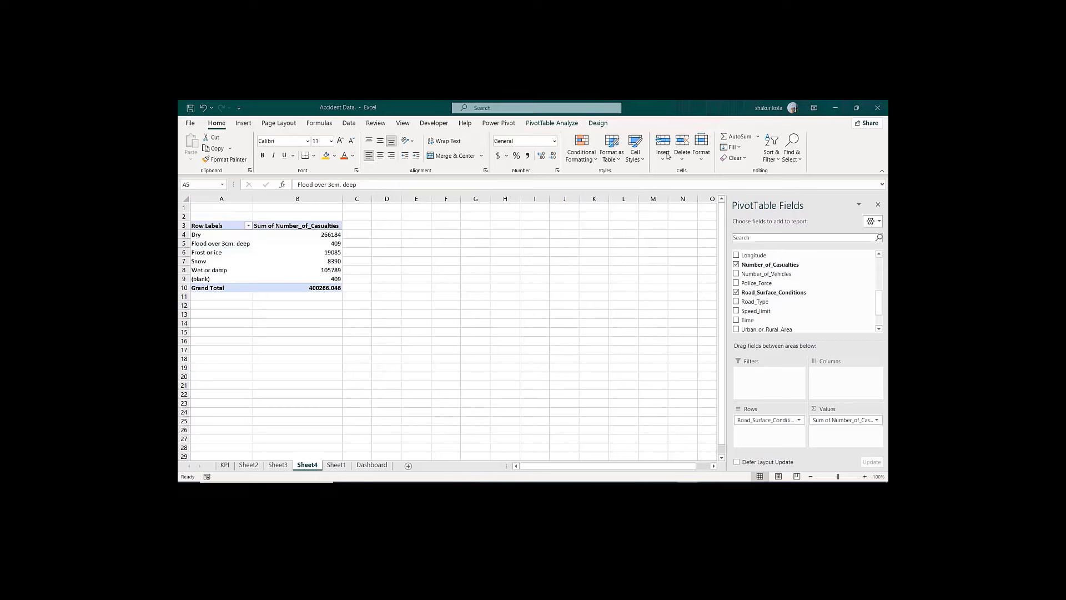
pyautogui.click(543, 124)
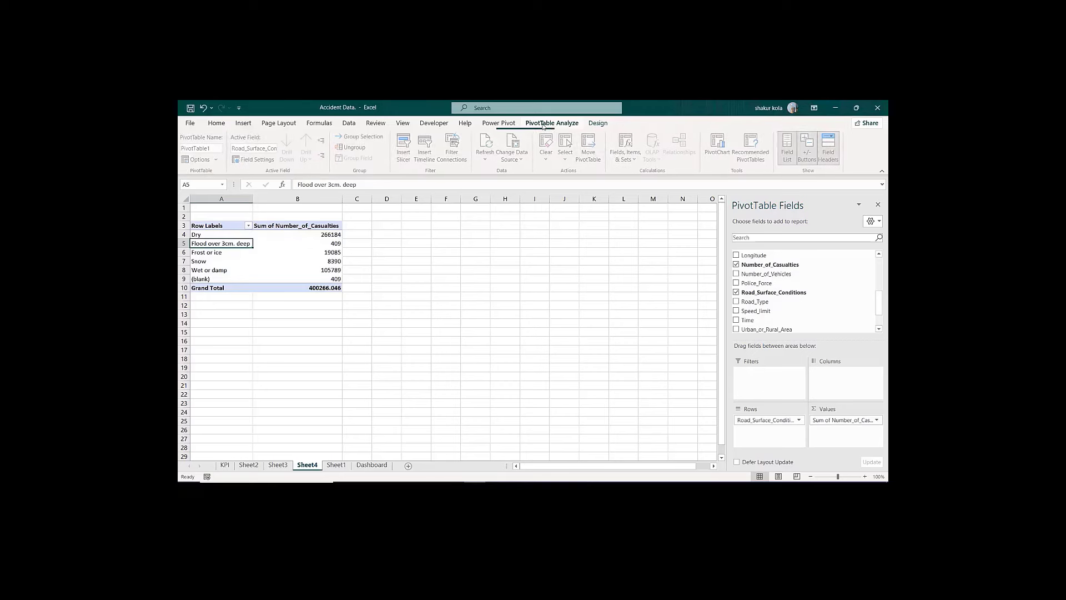
pyautogui.click(634, 161)
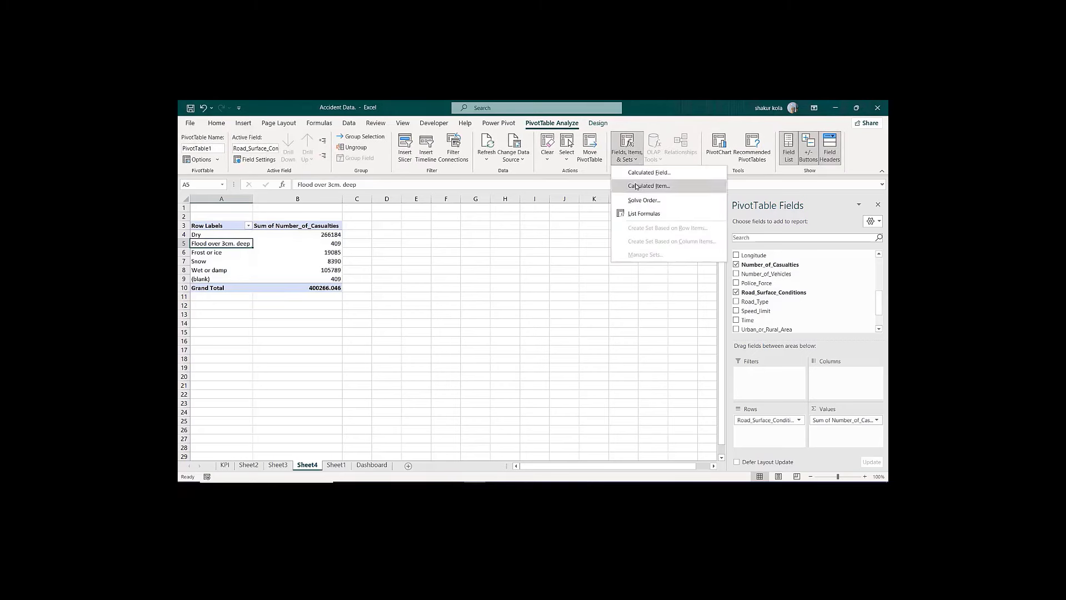
pyautogui.click(637, 186)
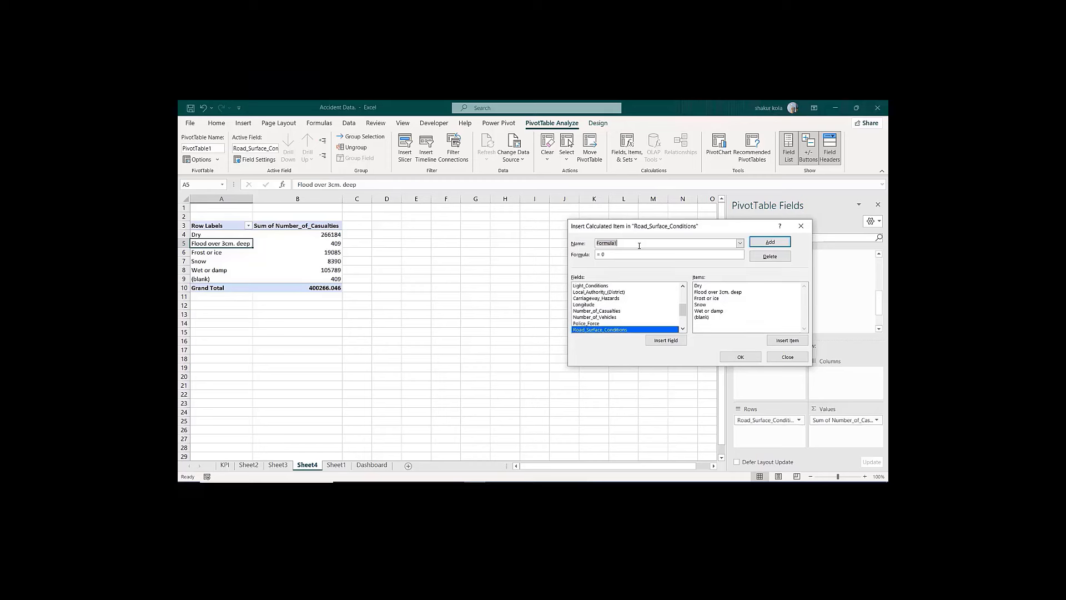
pyautogui.write('Flood')
pyautogui.click(704, 296)
pyautogui.click(702, 293)
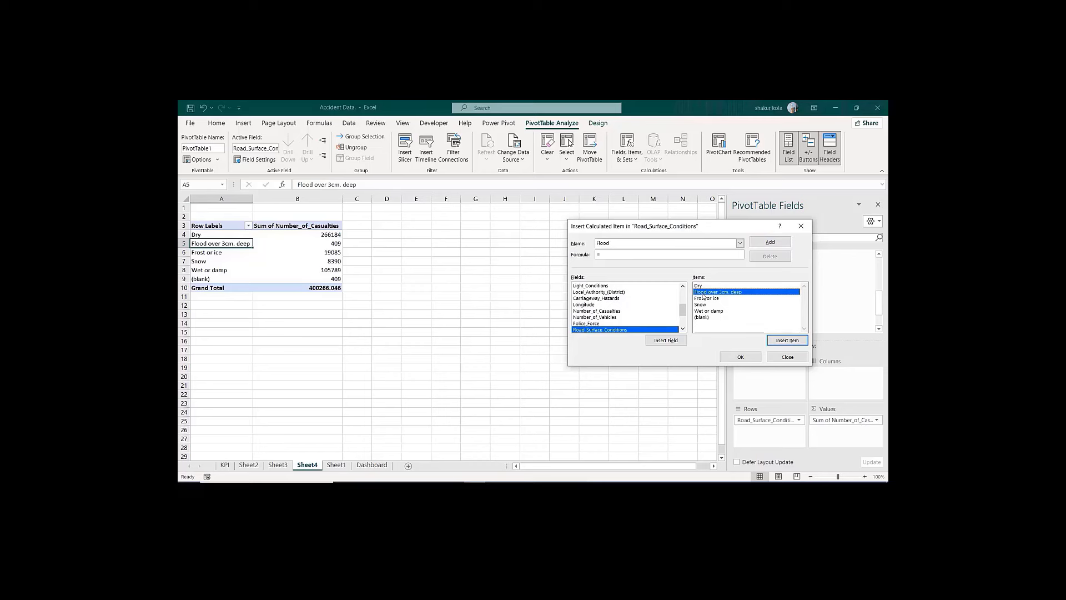
pyautogui.doubleClick(711, 293)
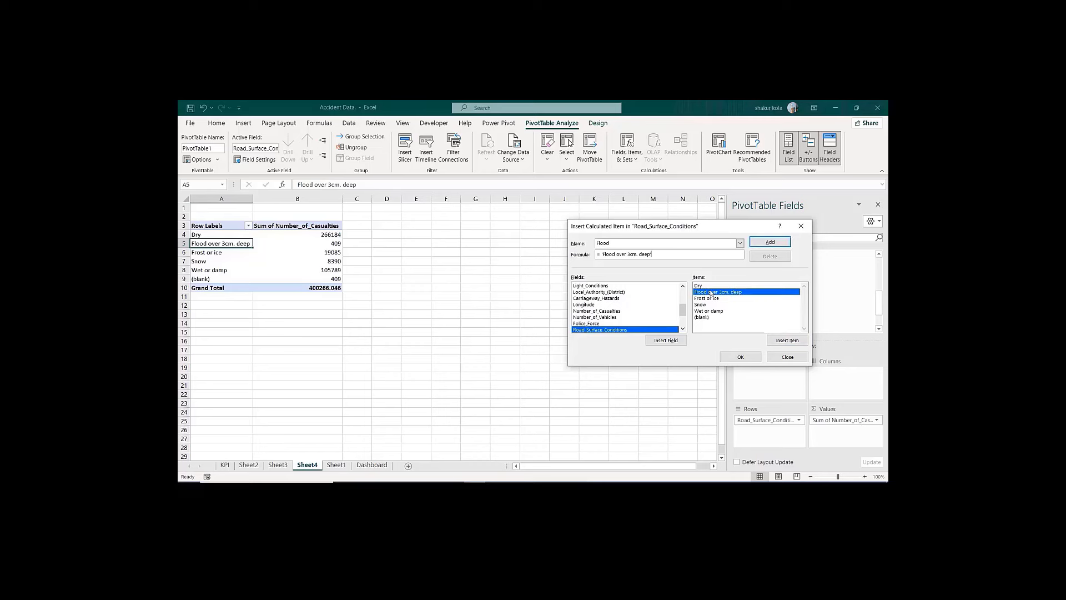
pyautogui.write('+')
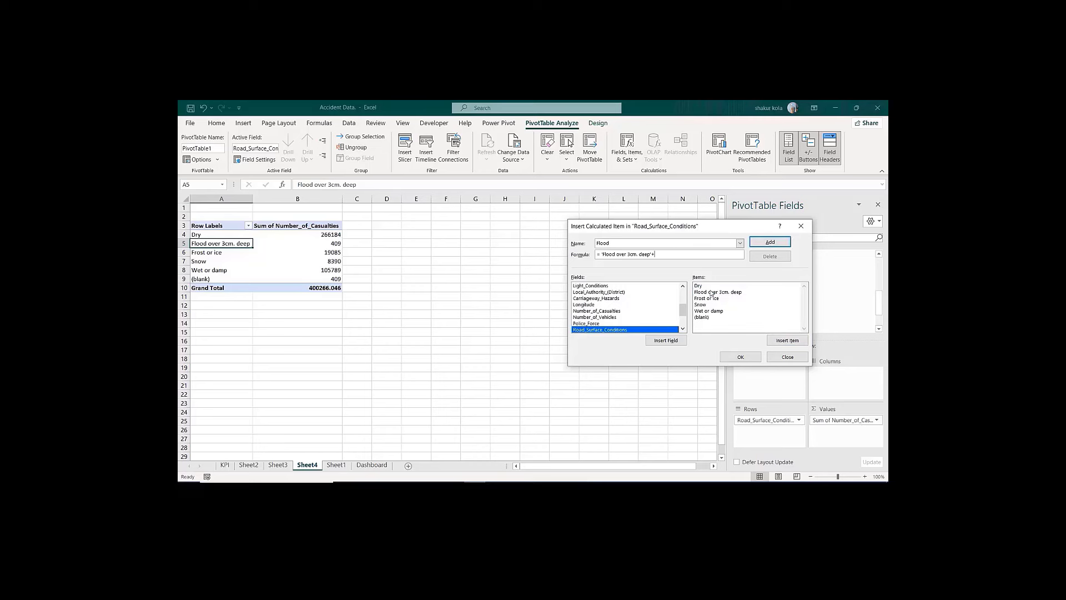
pyautogui.doubleClick(711, 312)
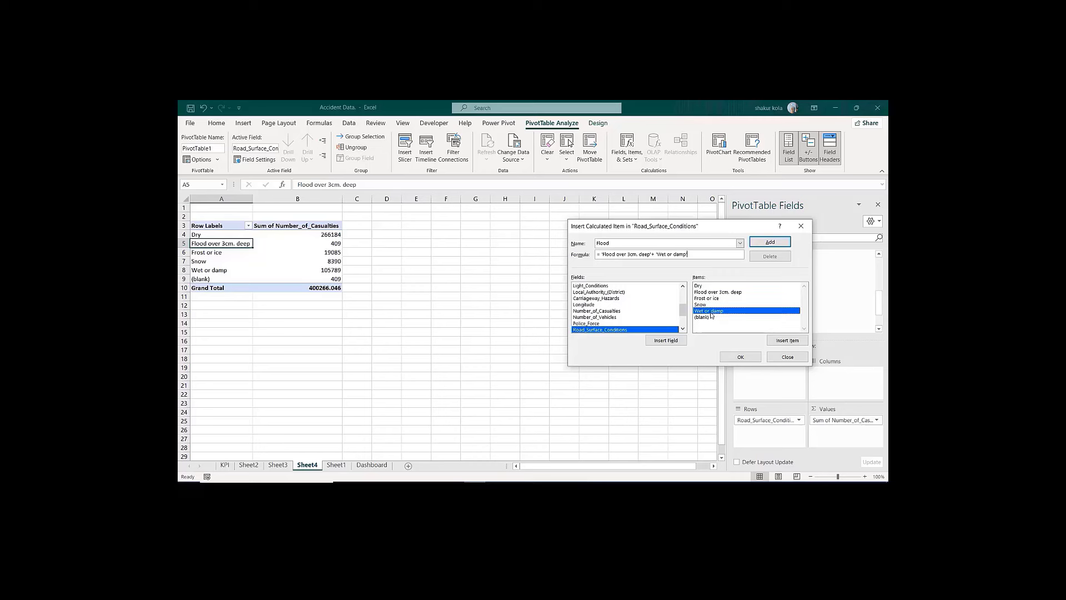
pyautogui.click(768, 242)
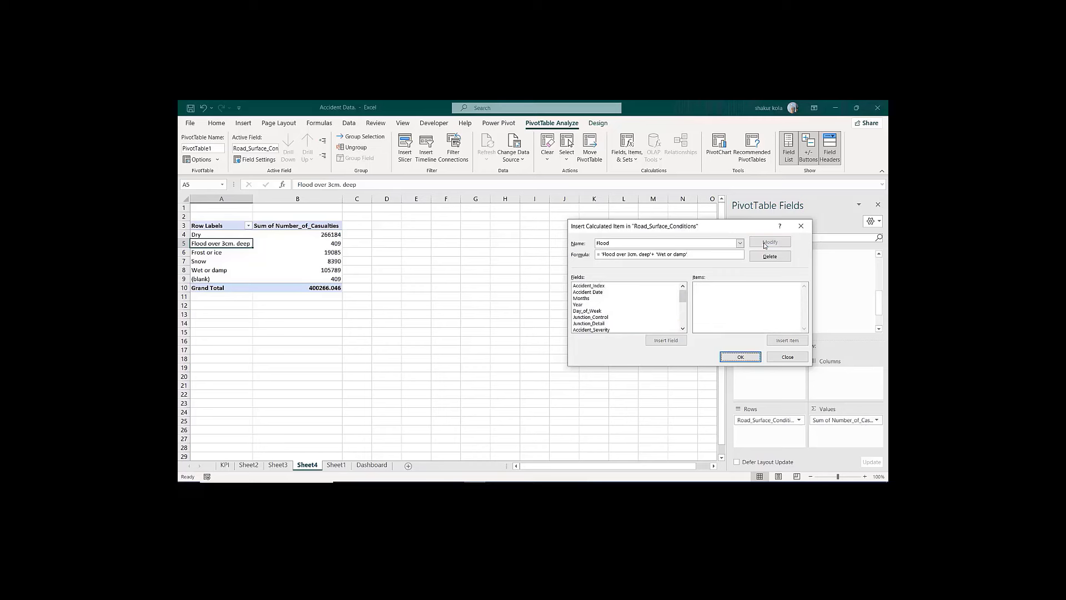
pyautogui.click(740, 357)
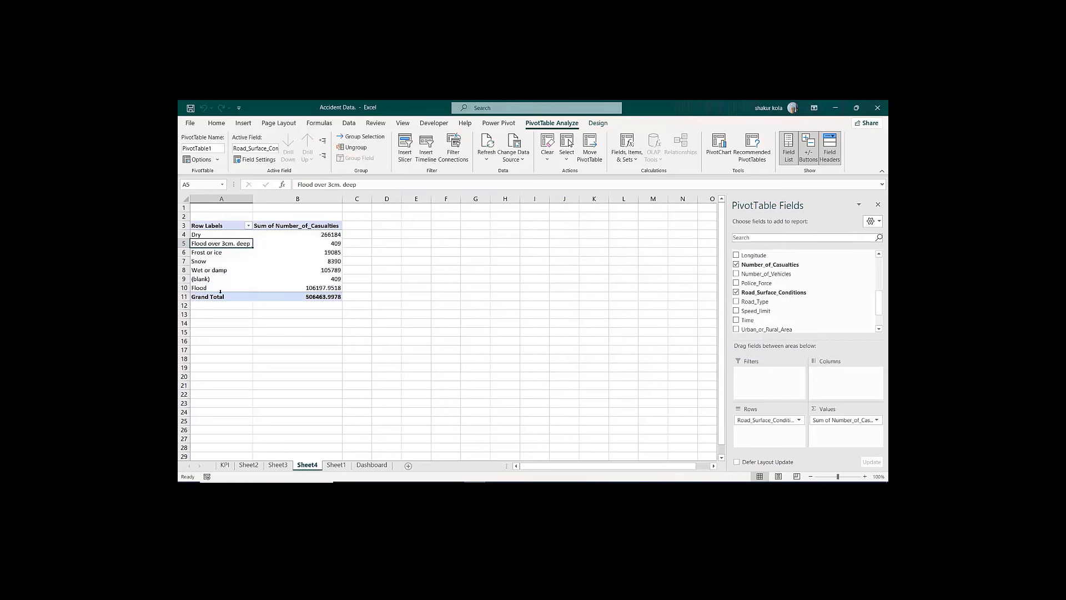
# Step: Filter the pivot table's row labels to exclude Flood over 3cm. deep and Wet or damp
pyautogui.click(249, 226)
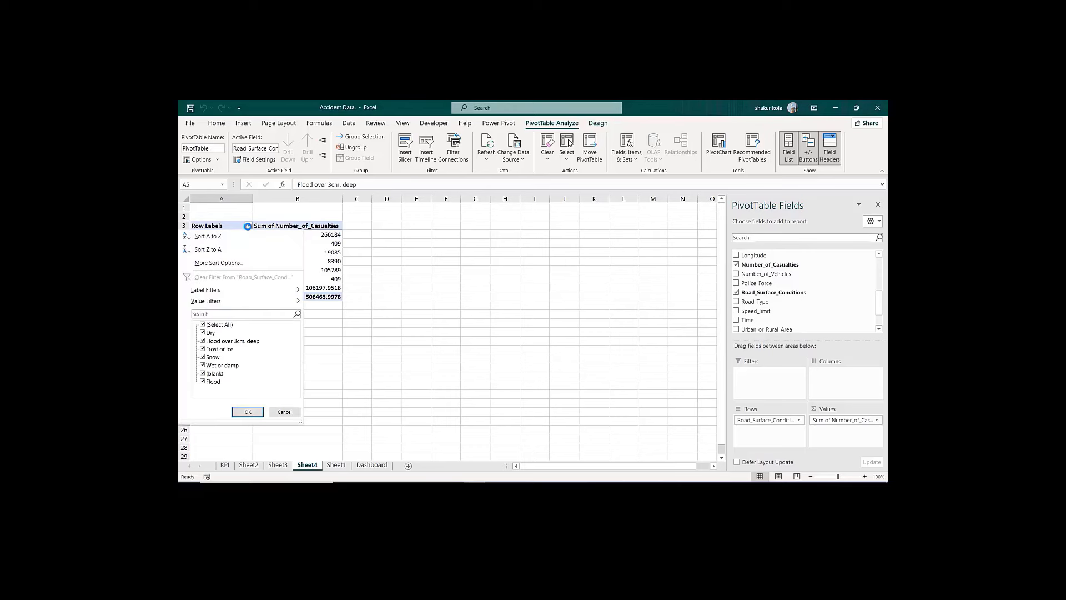
pyautogui.click(202, 341)
pyautogui.click(202, 365)
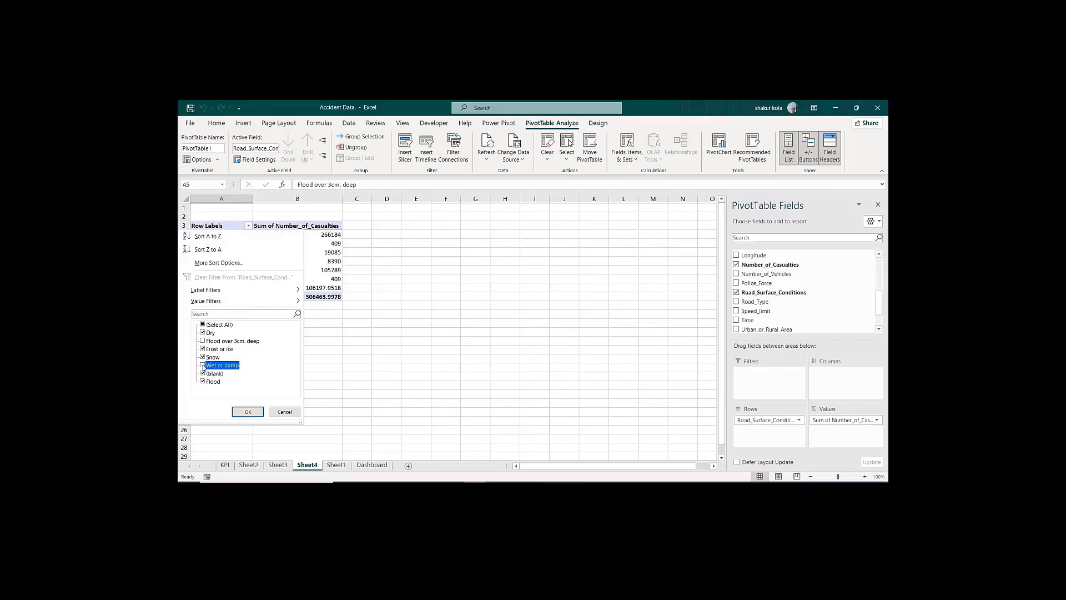
pyautogui.click(248, 411)
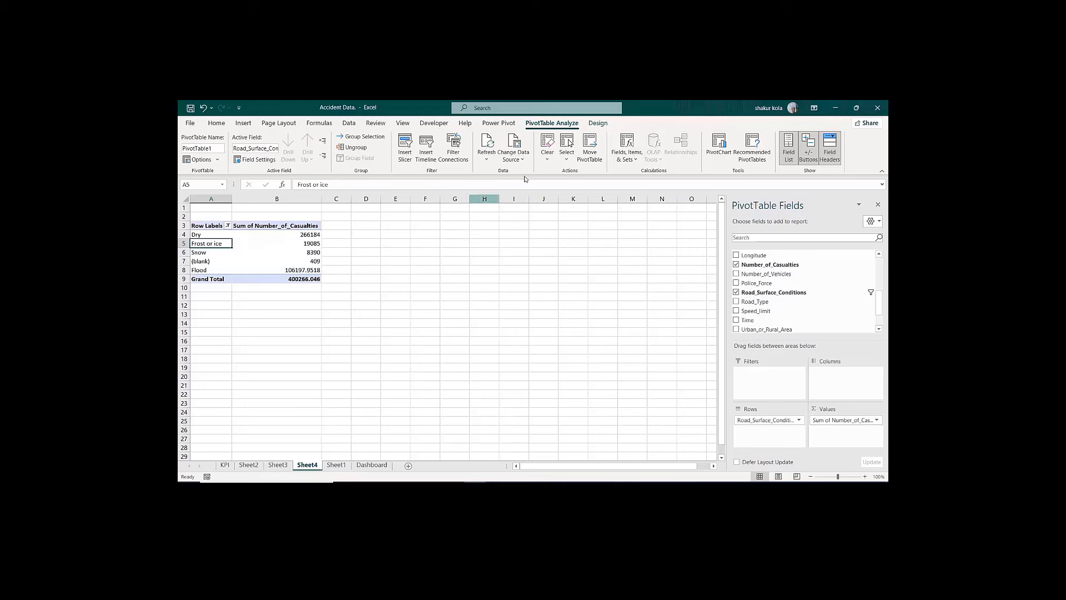
# Step: Add a calculated item named Ice to Road_Surface_Conditions with the formula = Snow+ 'Frost or ice'
pyautogui.click(628, 148)
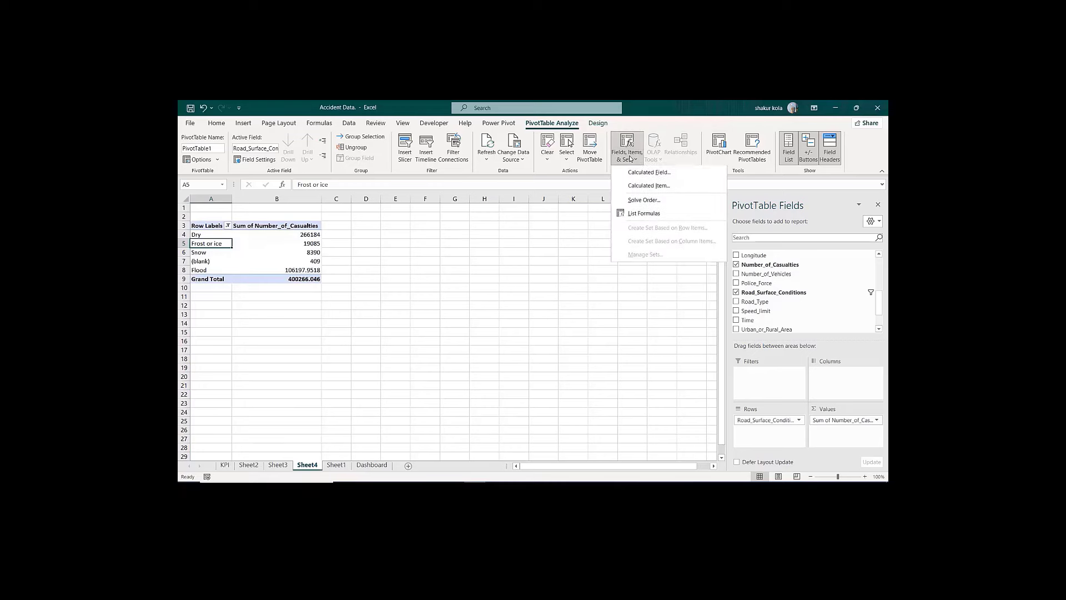
pyautogui.click(638, 187)
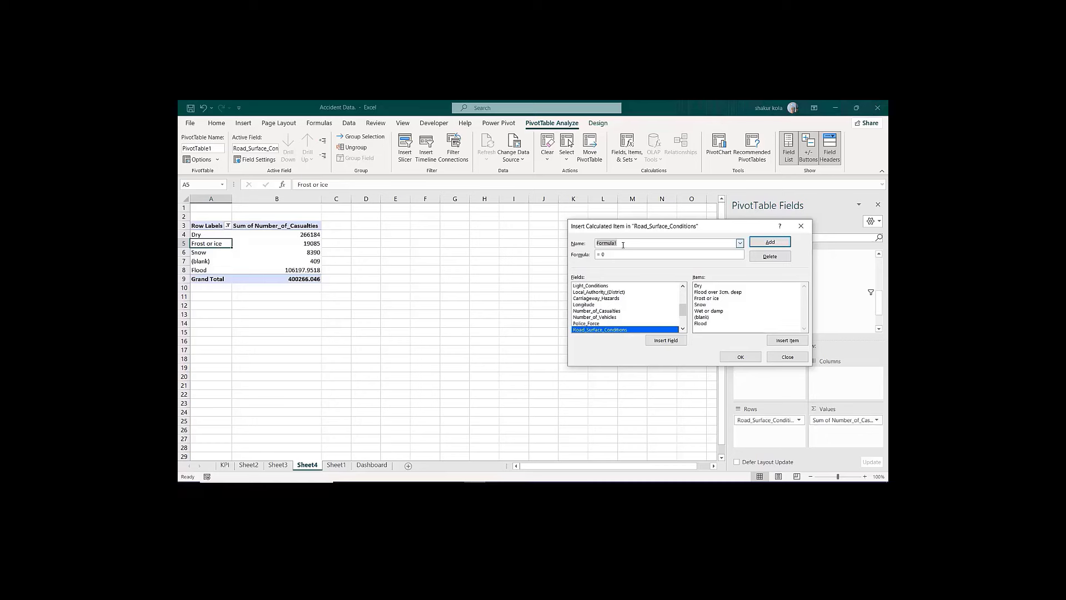
pyautogui.press('BackSpace')
pyautogui.click(701, 304)
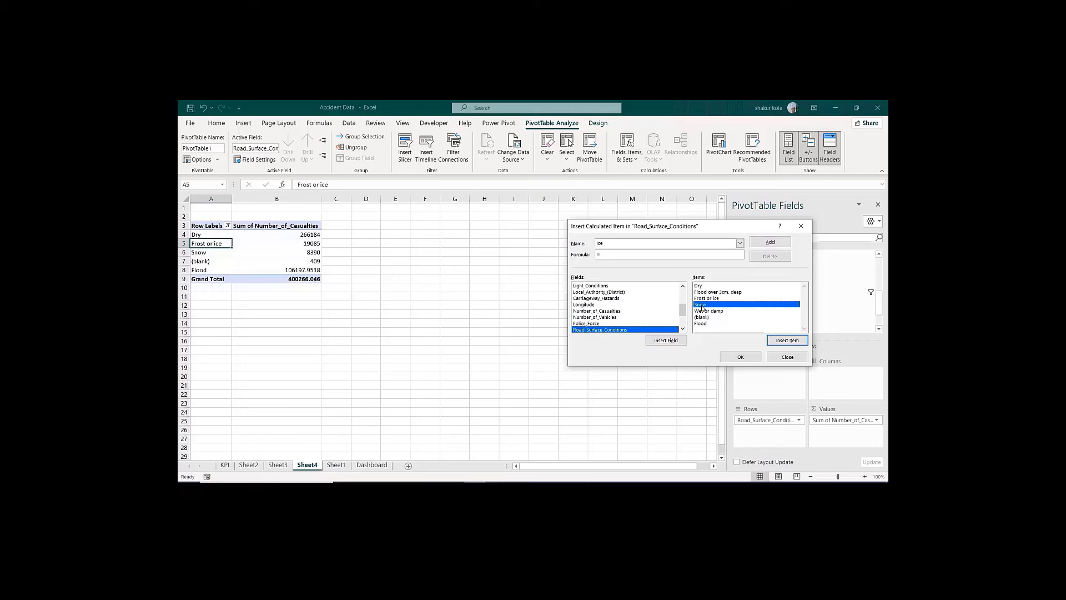
pyautogui.doubleClick(700, 304)
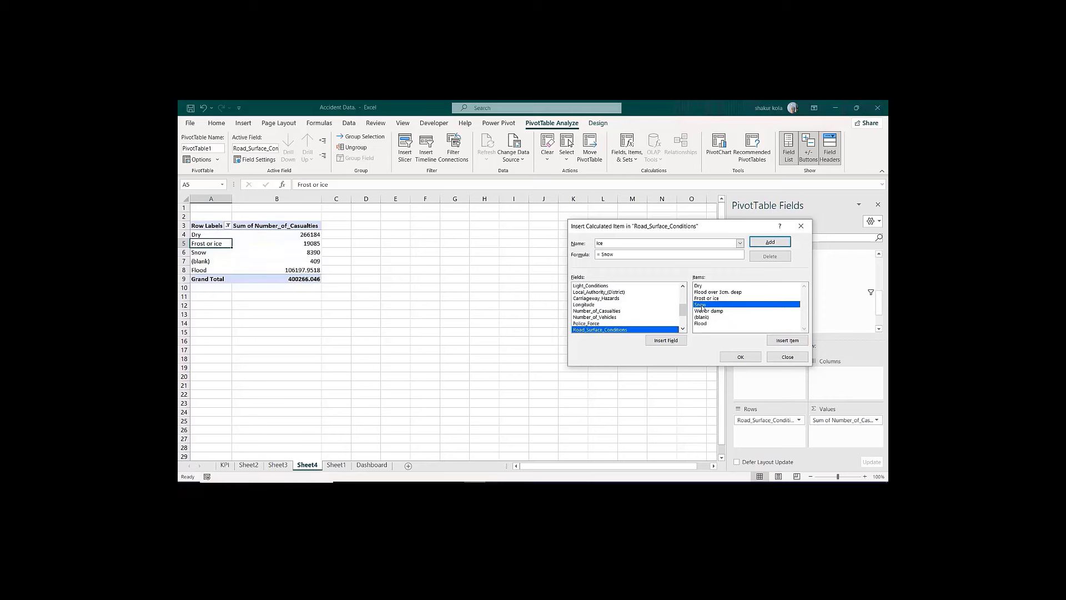
pyautogui.write('+')
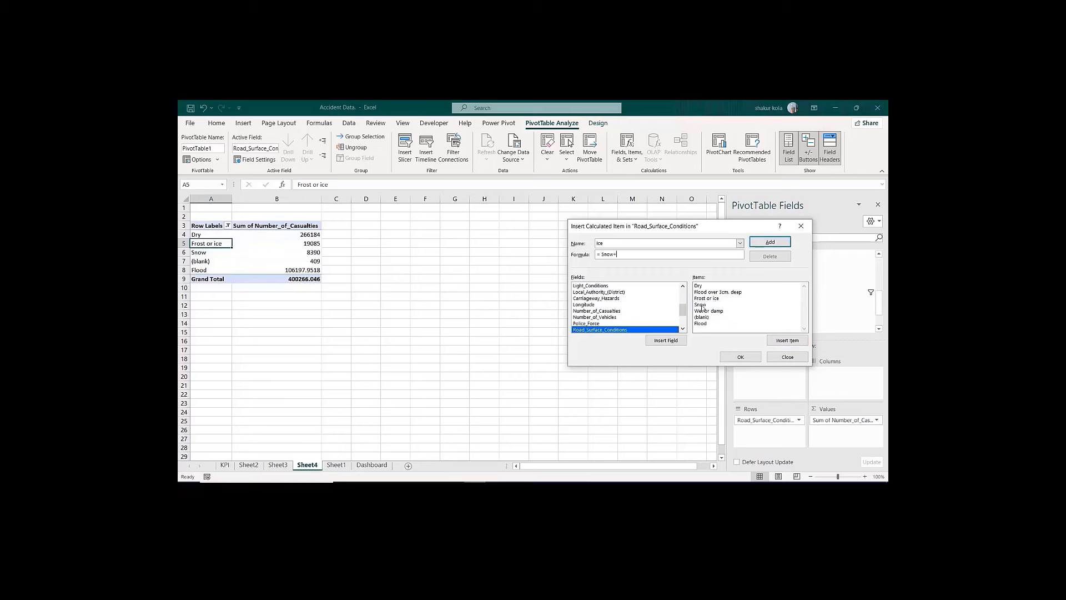
pyautogui.doubleClick(705, 300)
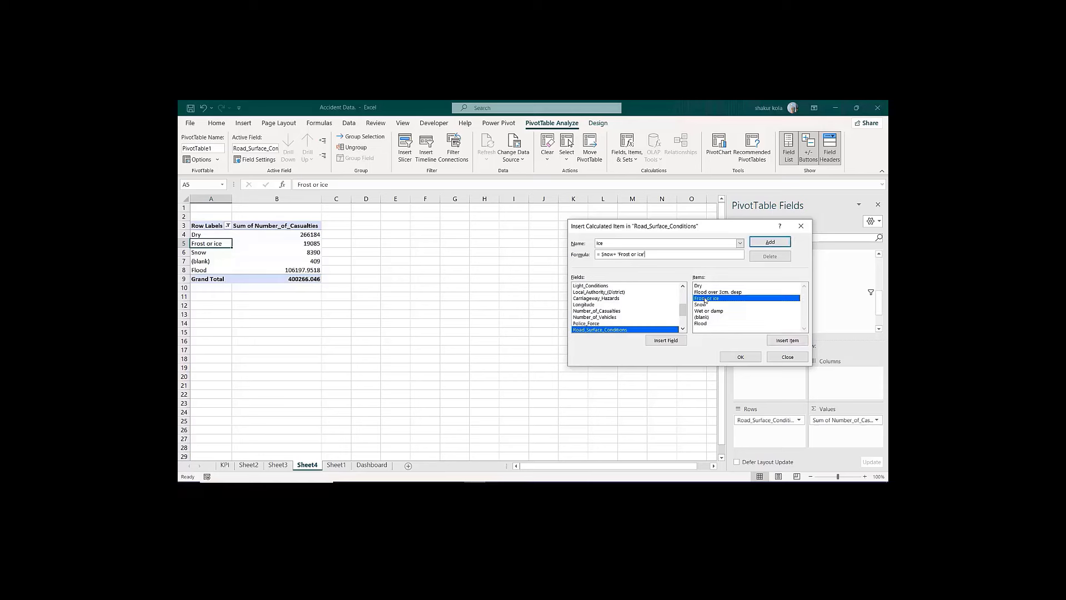
pyautogui.click(762, 247)
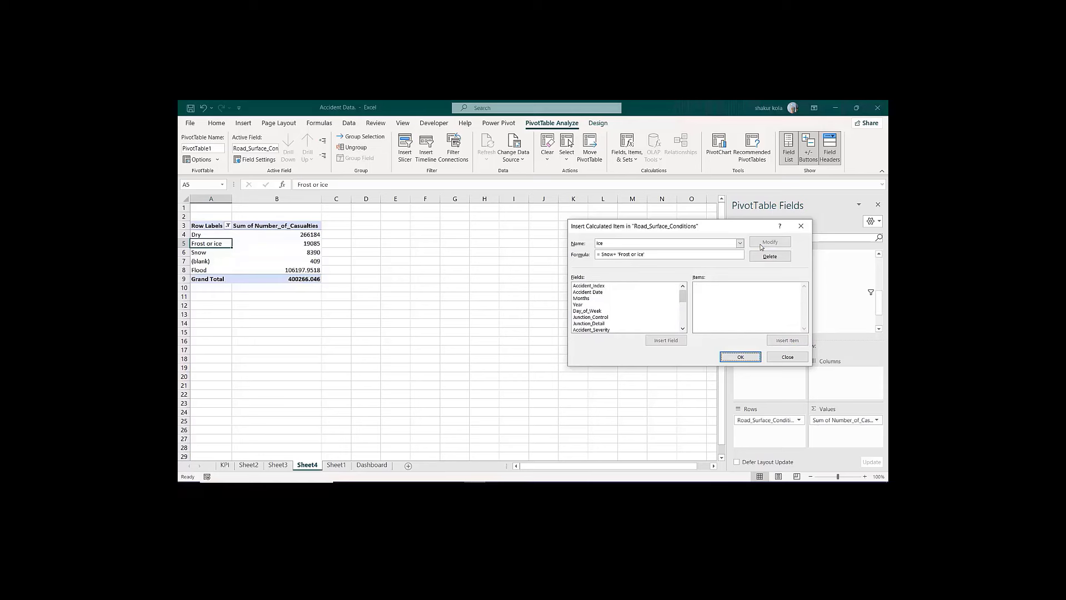
pyautogui.click(740, 357)
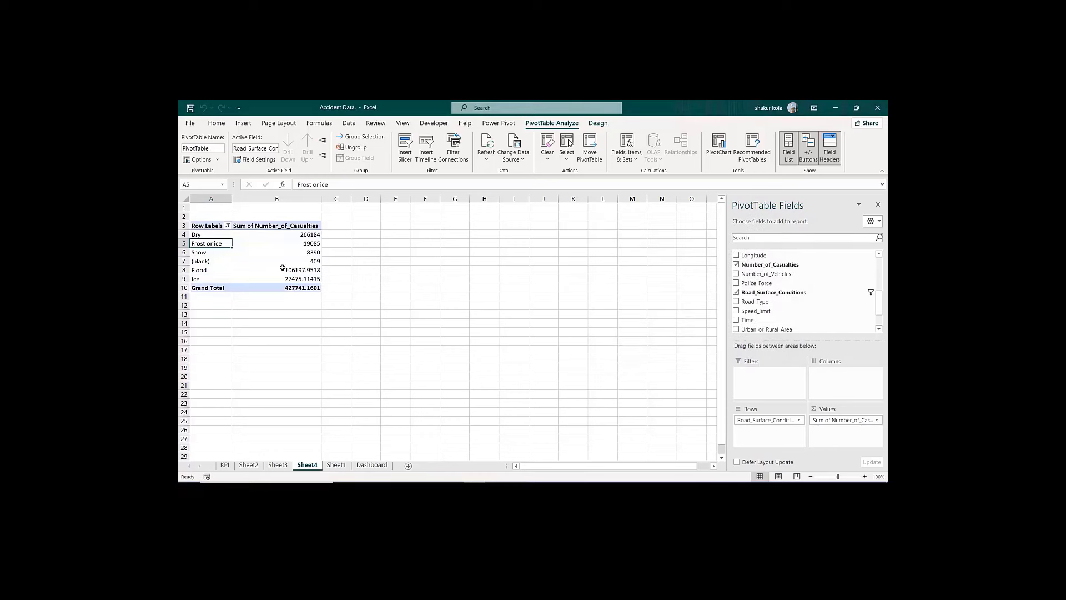
# Step: Filter the pivot table's row labels to exclude Frost or ice and Snow as well
pyautogui.click(228, 226)
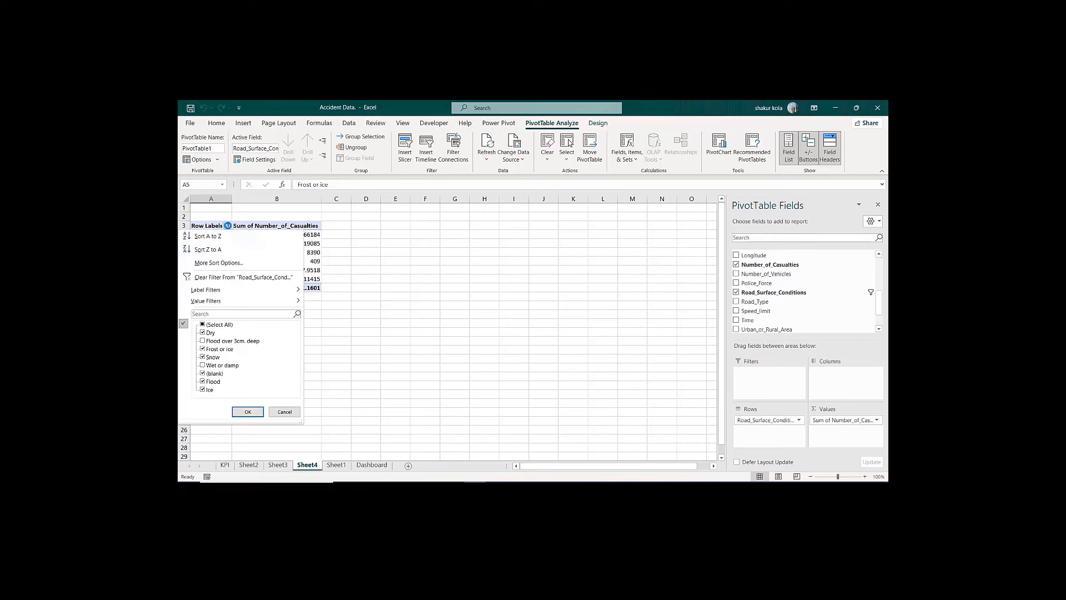
pyautogui.click(203, 358)
pyautogui.click(202, 357)
pyautogui.click(245, 413)
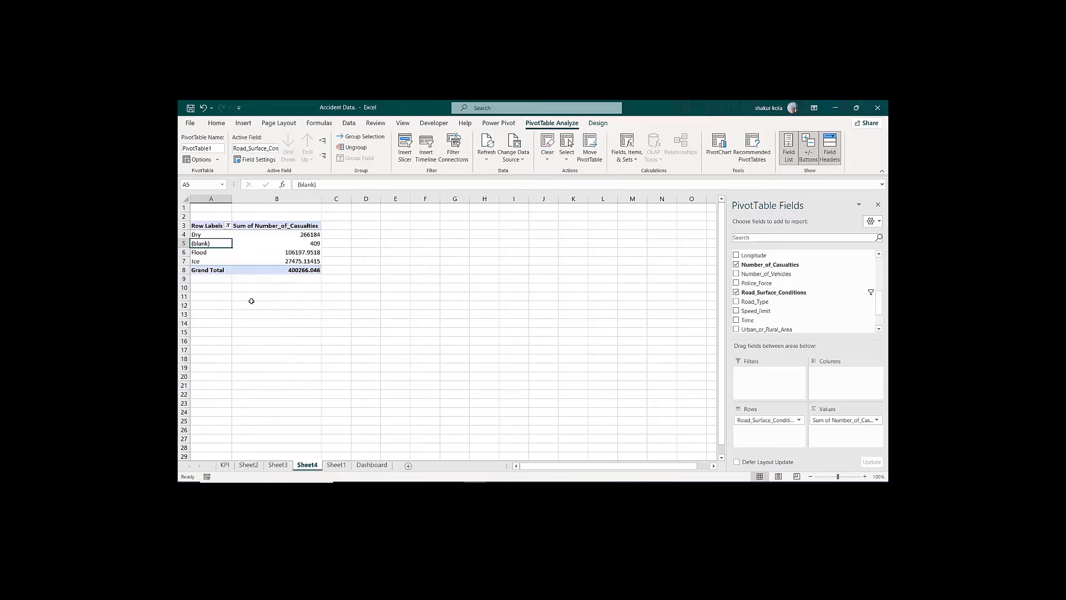
# Step: Format the Flood and Ice casualties values in the pivot table to show no decimal places
pyautogui.click(311, 251)
pyautogui.hotkey('shift', 'Down')
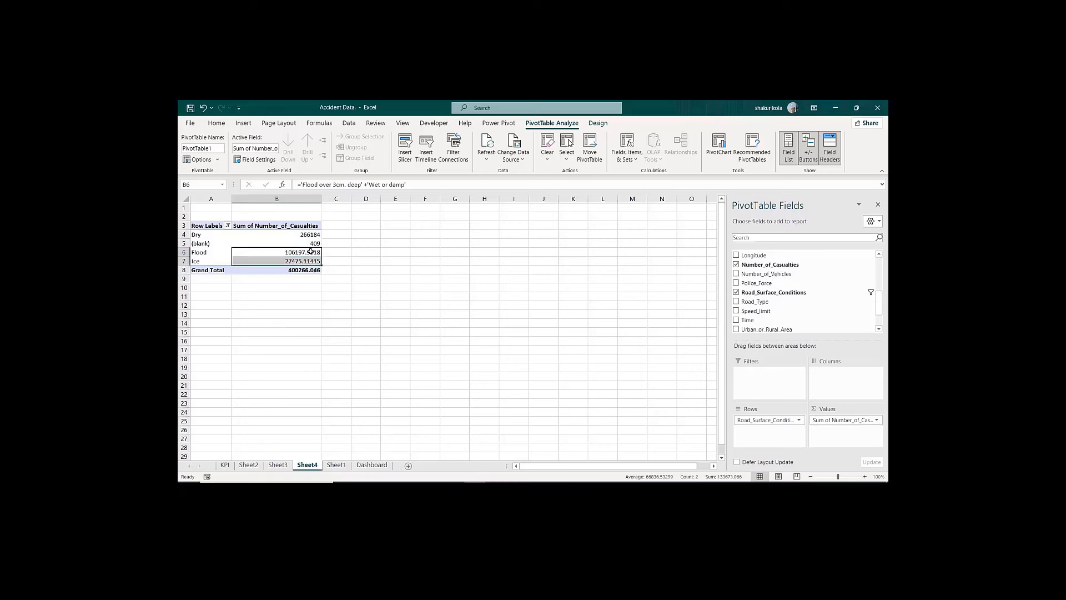
pyautogui.click(216, 124)
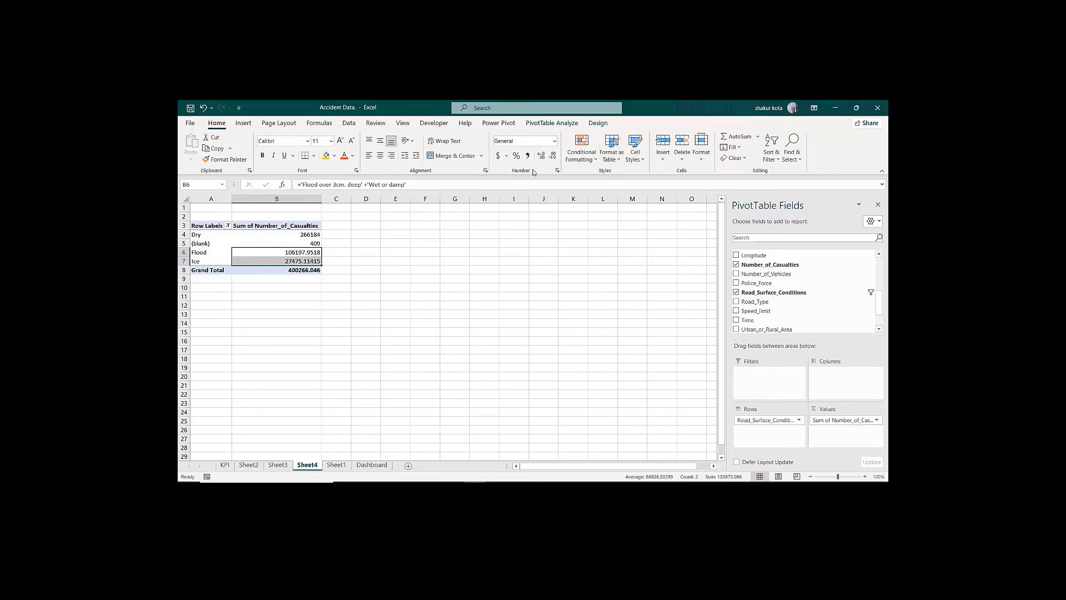
pyautogui.click(553, 156)
pyautogui.click(553, 156)
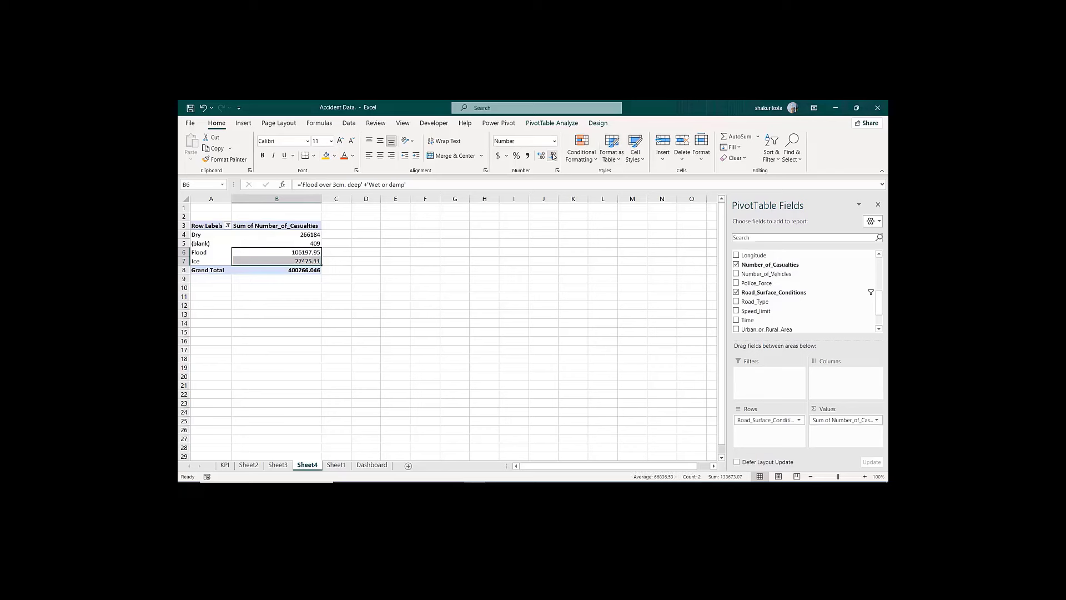
pyautogui.click(553, 156)
pyautogui.click(553, 156)
pyautogui.click(472, 251)
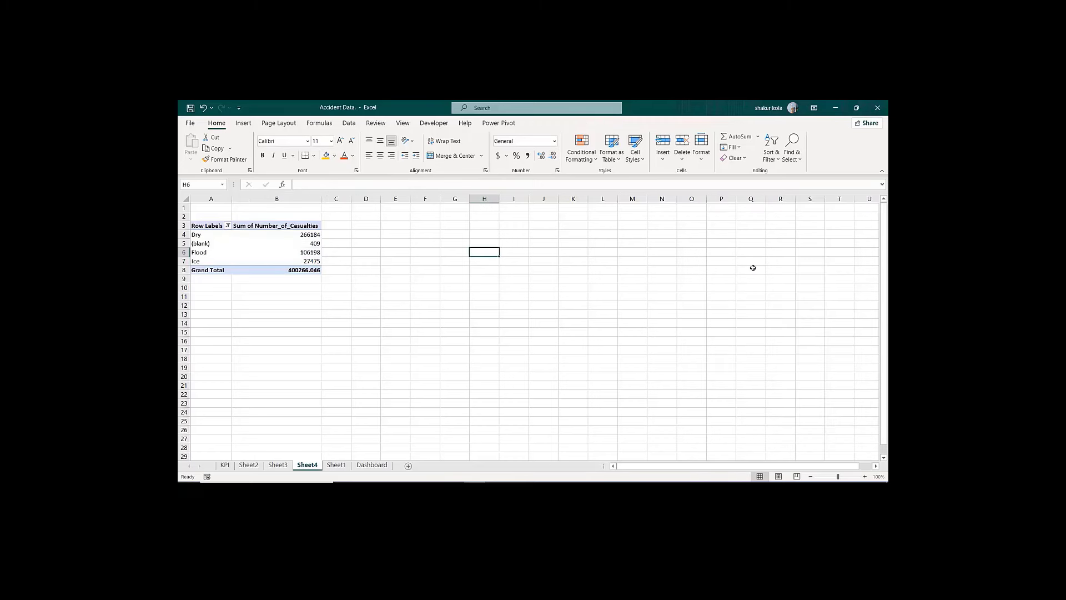
pyautogui.click(573, 340)
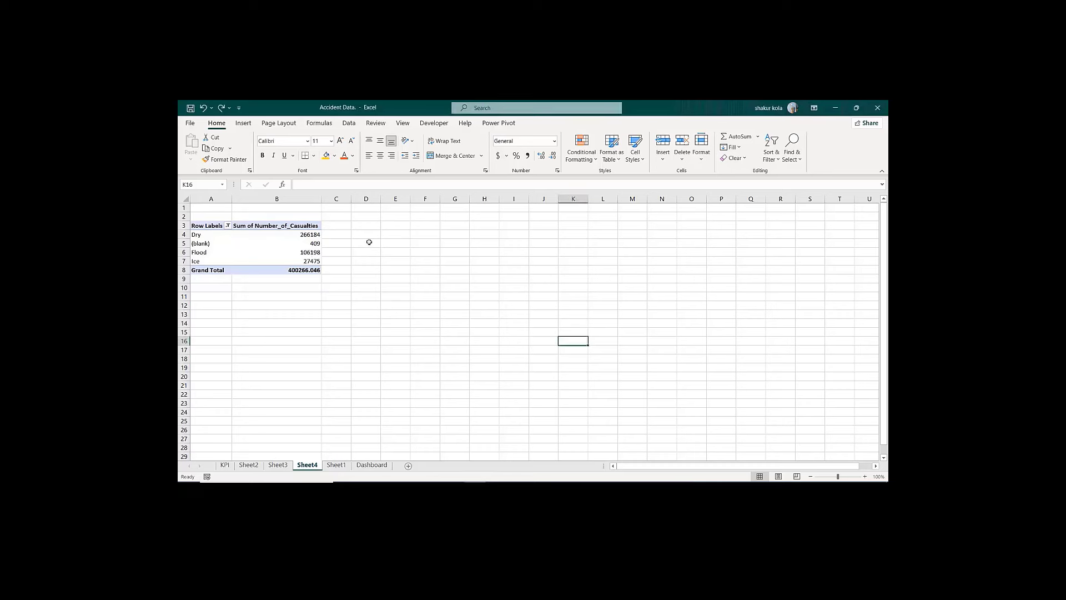
# Step: Enter the heading Road Surface in cell D3 and widen column D to fit it
pyautogui.click(369, 224)
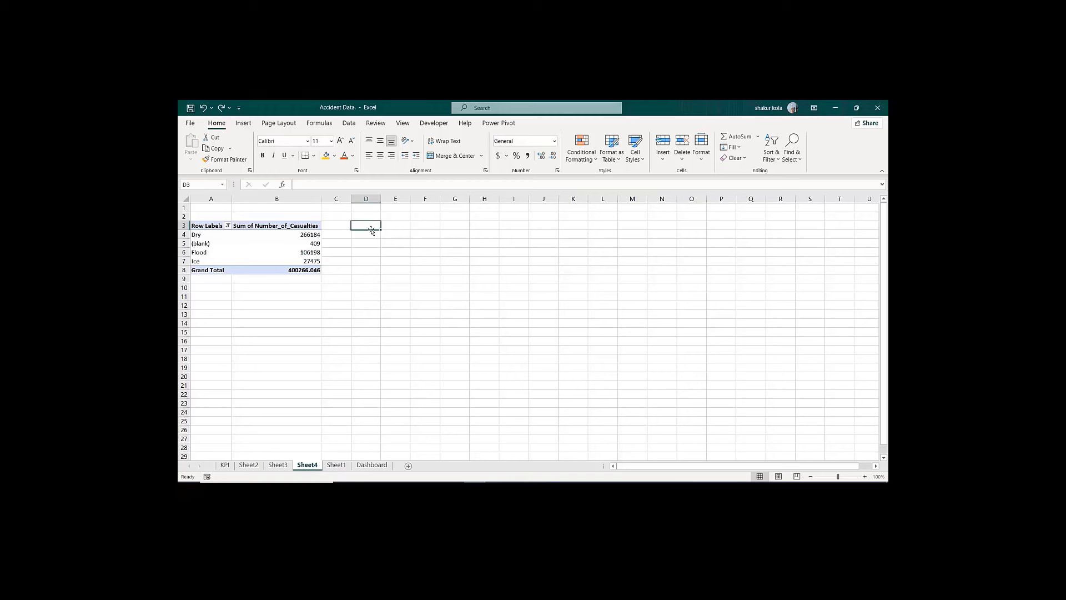
pyautogui.write('ER')
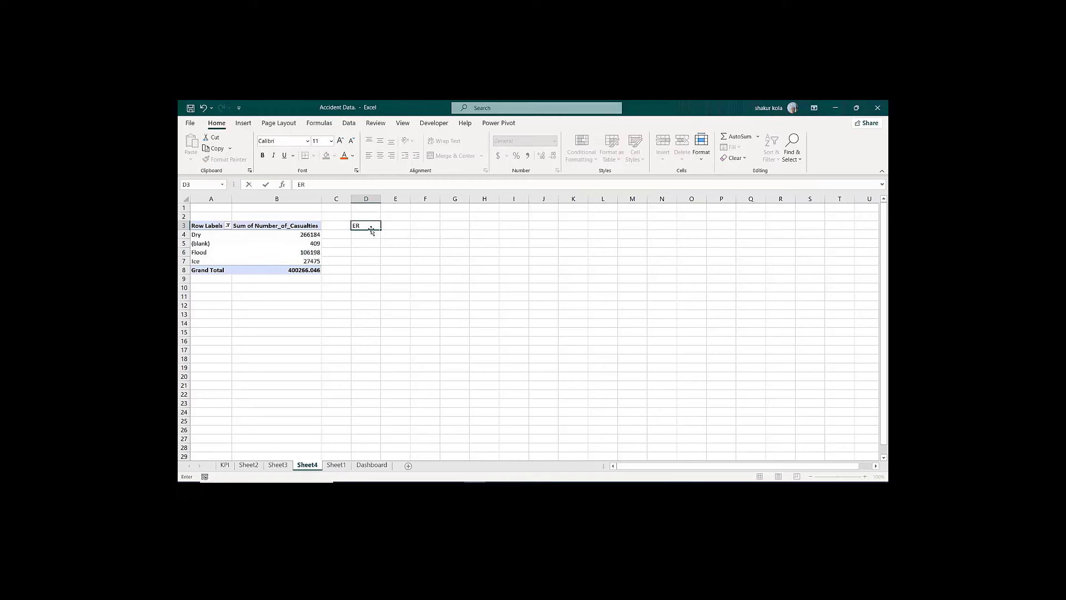
pyautogui.press('BackSpace')
pyautogui.press('BackSpace')
pyautogui.write('Road Surface')
pyautogui.press('Return')
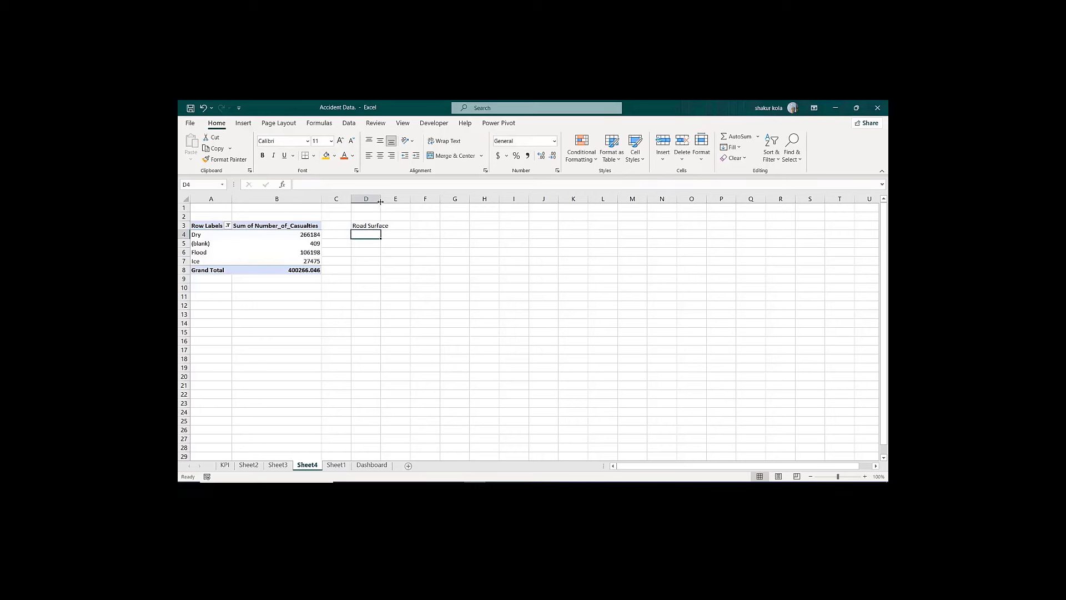
pyautogui.moveTo(380, 202); pyautogui.dragTo(390, 202)
# Step: Enter the heading No of Casualties in cell E3
pyautogui.click(406, 223)
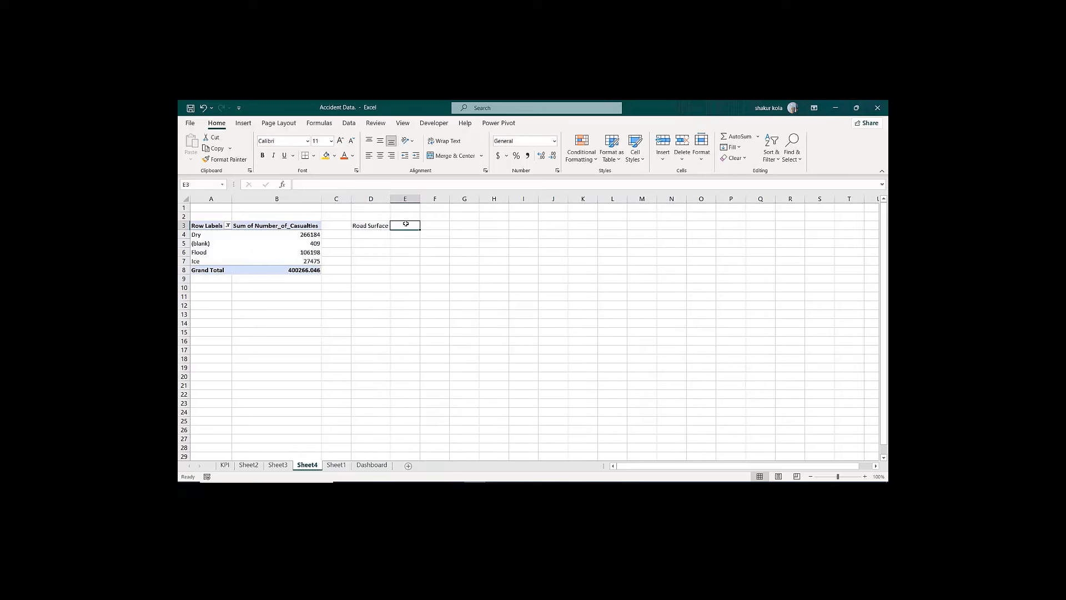
pyautogui.write('No of')
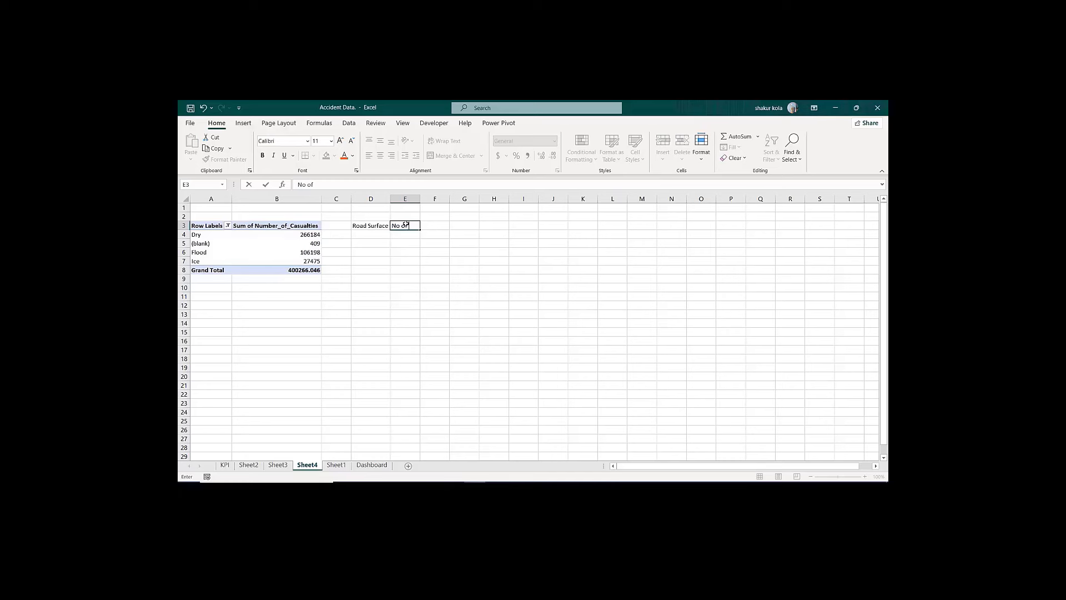
pyautogui.write(' Casualties')
pyautogui.press('Return')
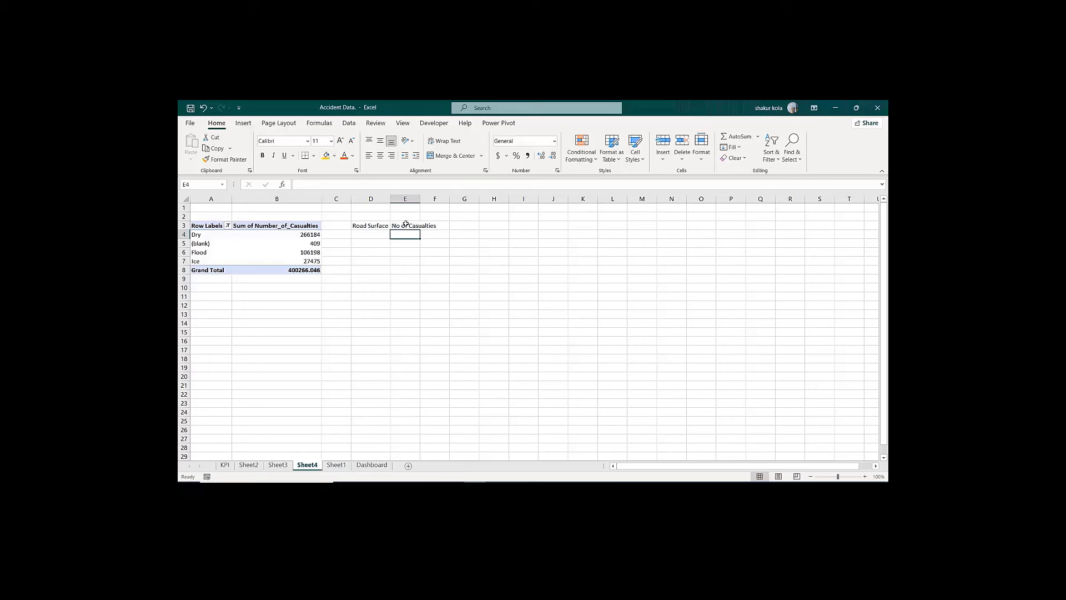
# Step: Widen column E to fit the No of Casualties heading
pyautogui.doubleClick(420, 199)
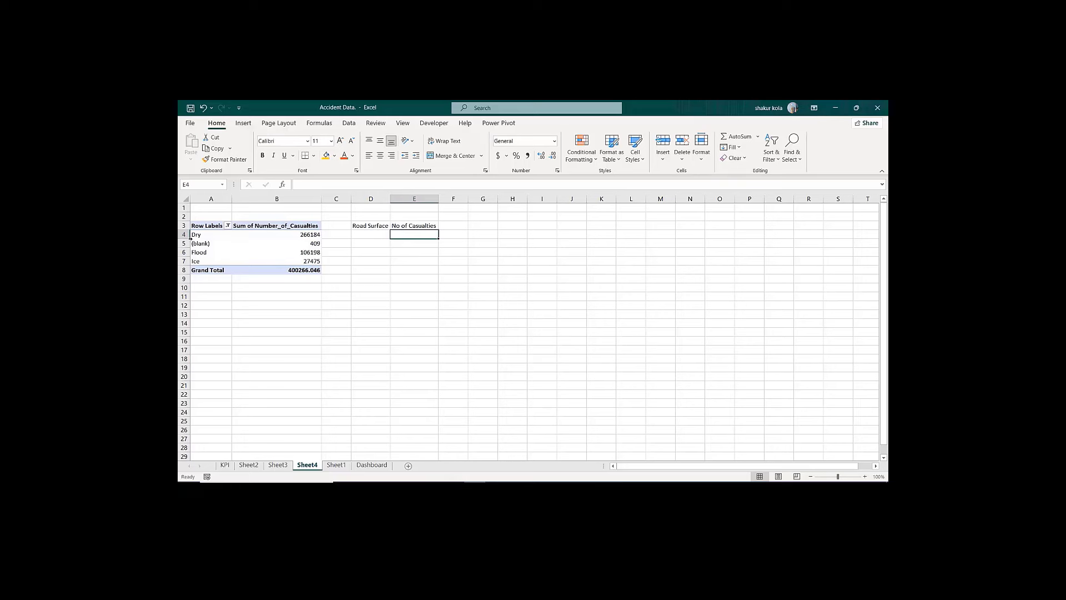
pyautogui.click(299, 234)
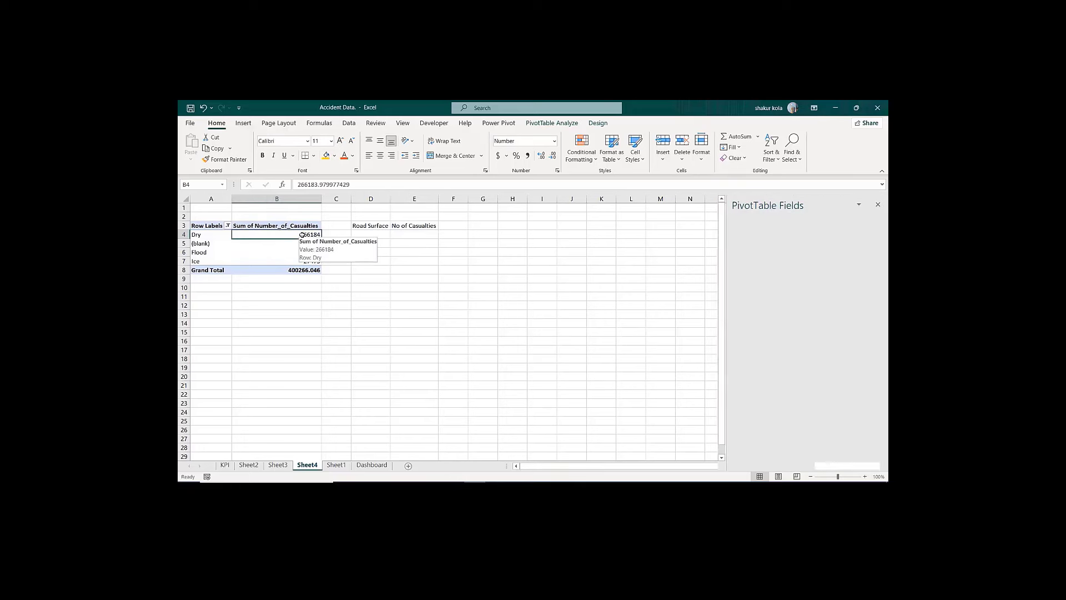
pyautogui.click(545, 124)
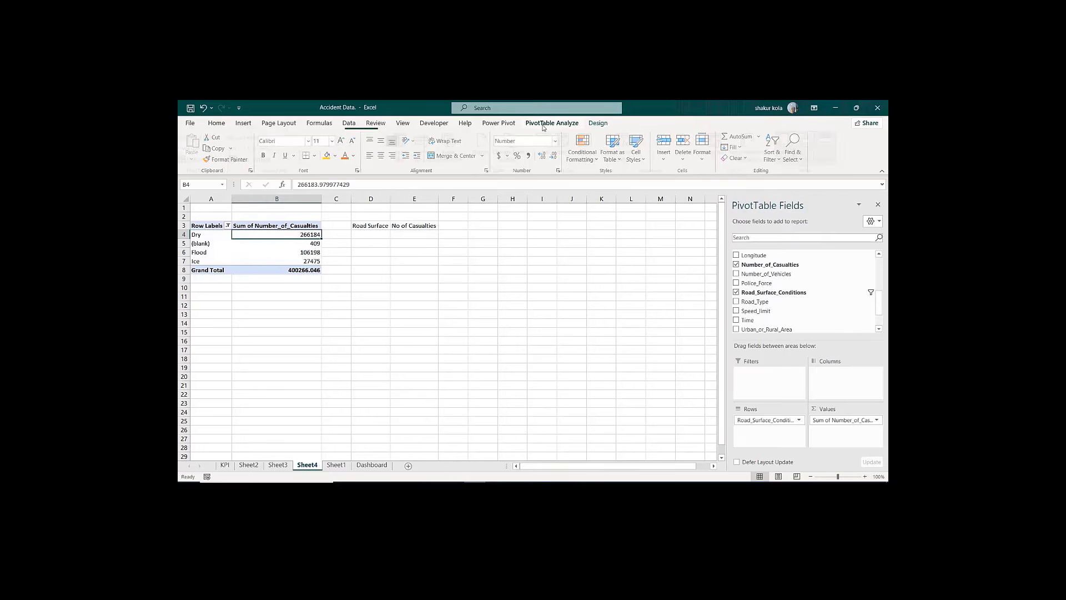
pyautogui.click(711, 157)
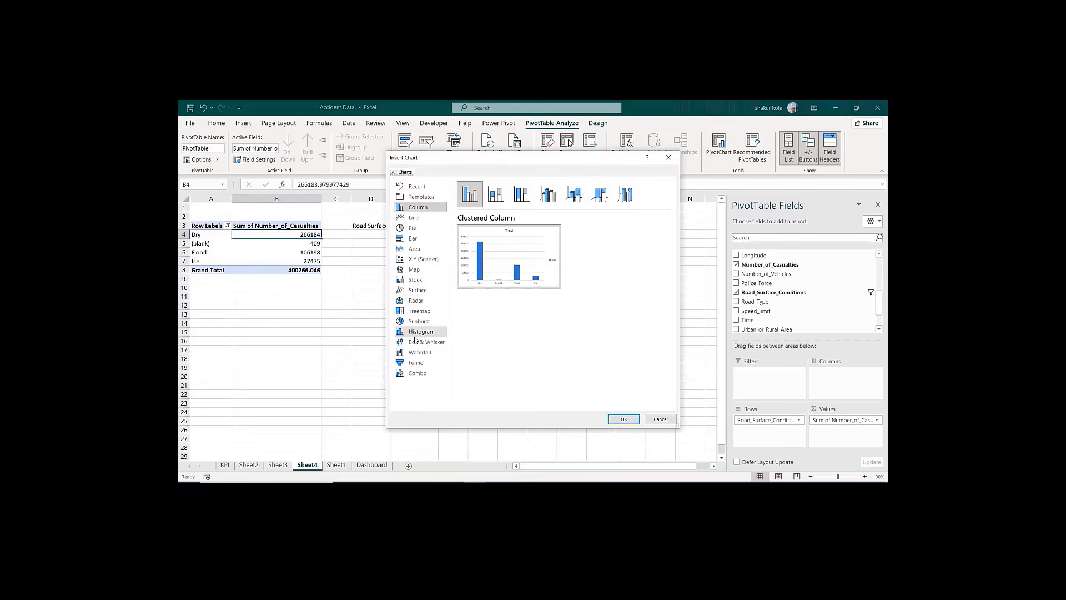
pyautogui.click(418, 353)
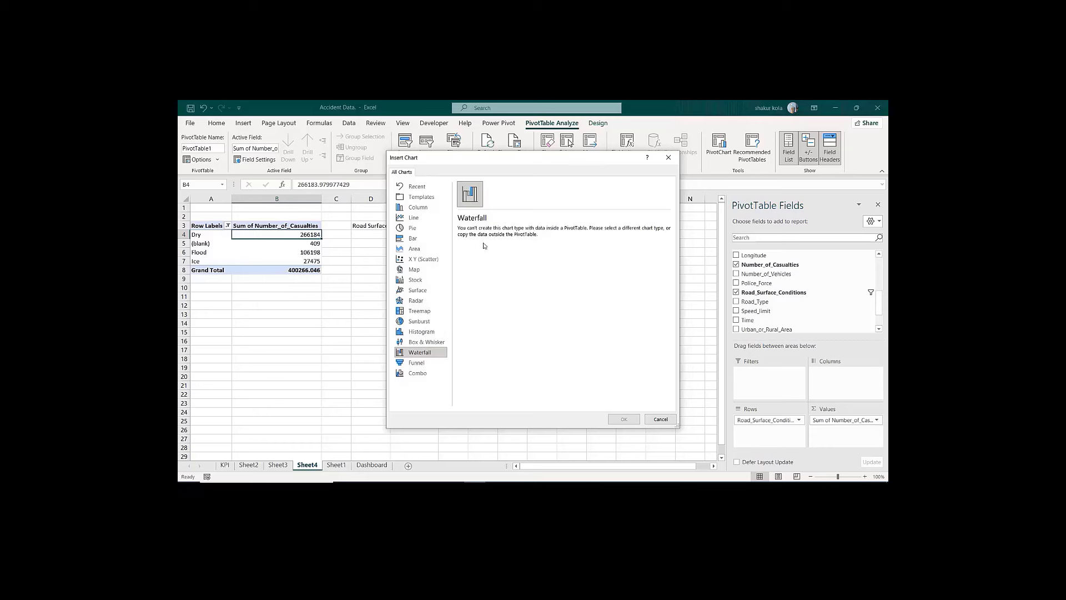
pyautogui.click(659, 420)
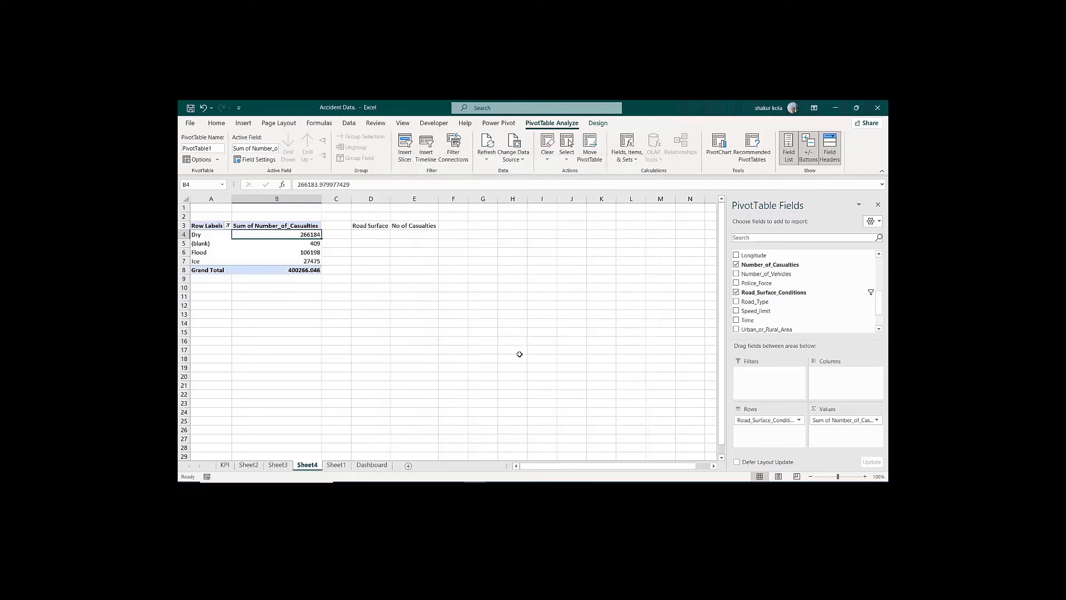
# Step: Link cell D4 to the pivot table's Dry label with =A4 and fill the formula down to D7
pyautogui.click(366, 234)
pyautogui.write('=')
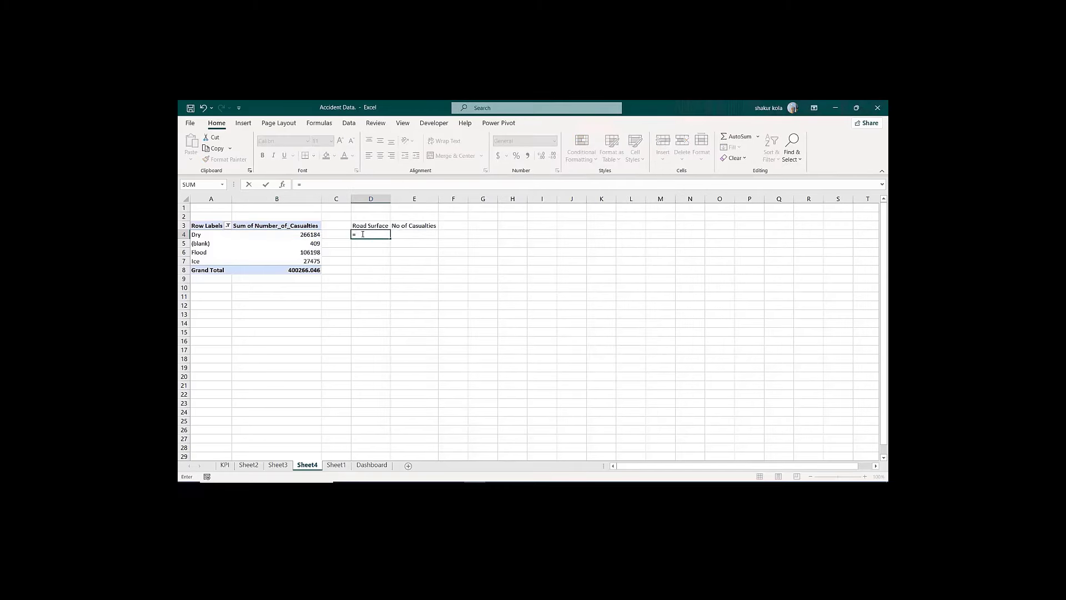
pyautogui.click(197, 235)
pyautogui.press('Return')
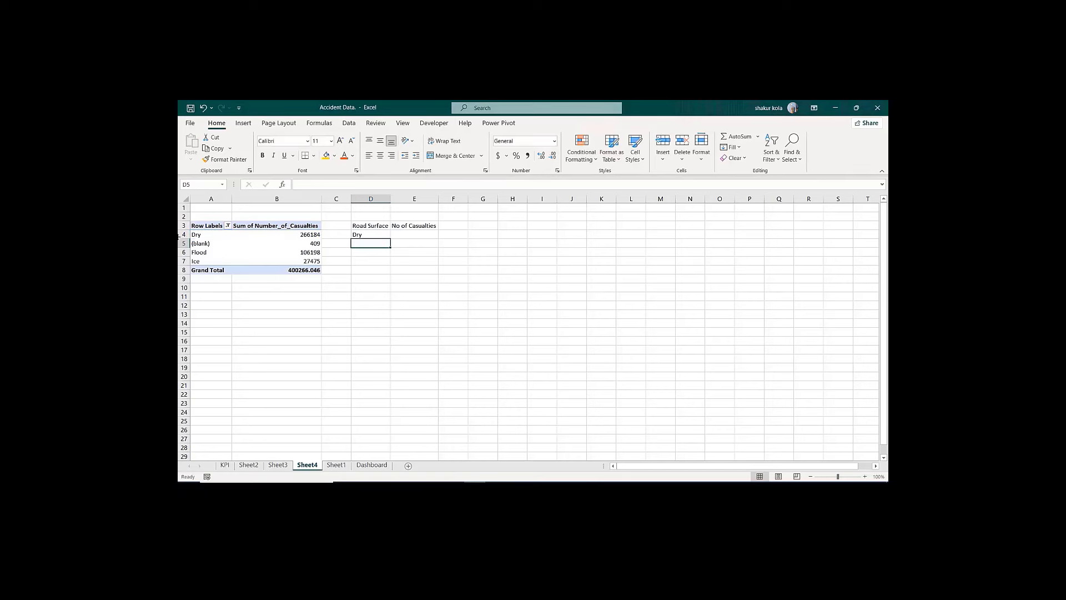
pyautogui.click(387, 233)
pyautogui.moveTo(390, 239); pyautogui.dragTo(388, 265)
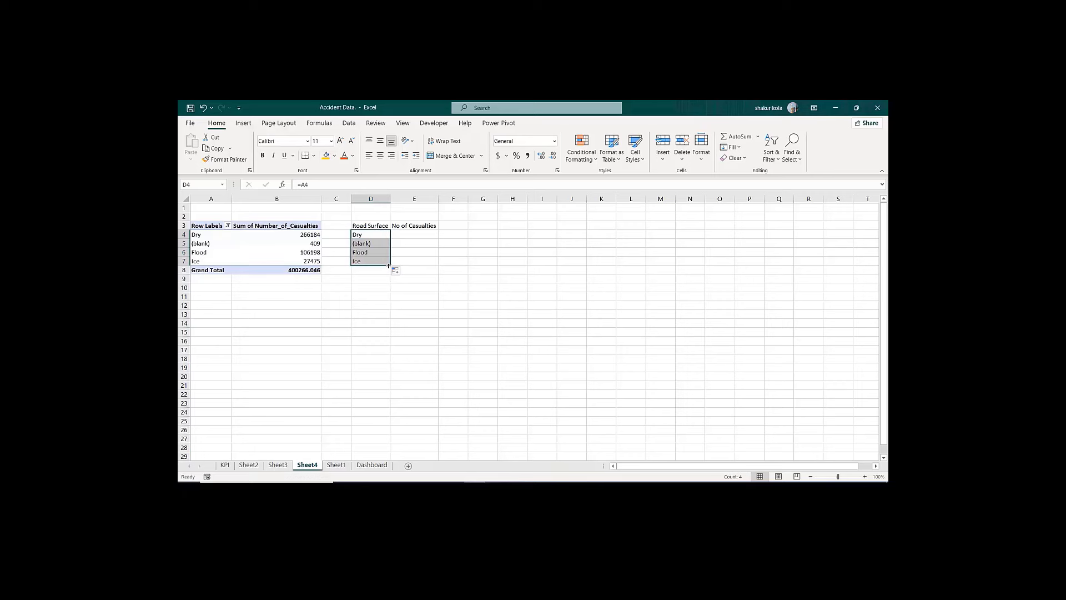
# Step: Reference the pivot table's Dry and (blank) casualties values in cells E4 and E5
pyautogui.click(403, 231)
pyautogui.write('=')
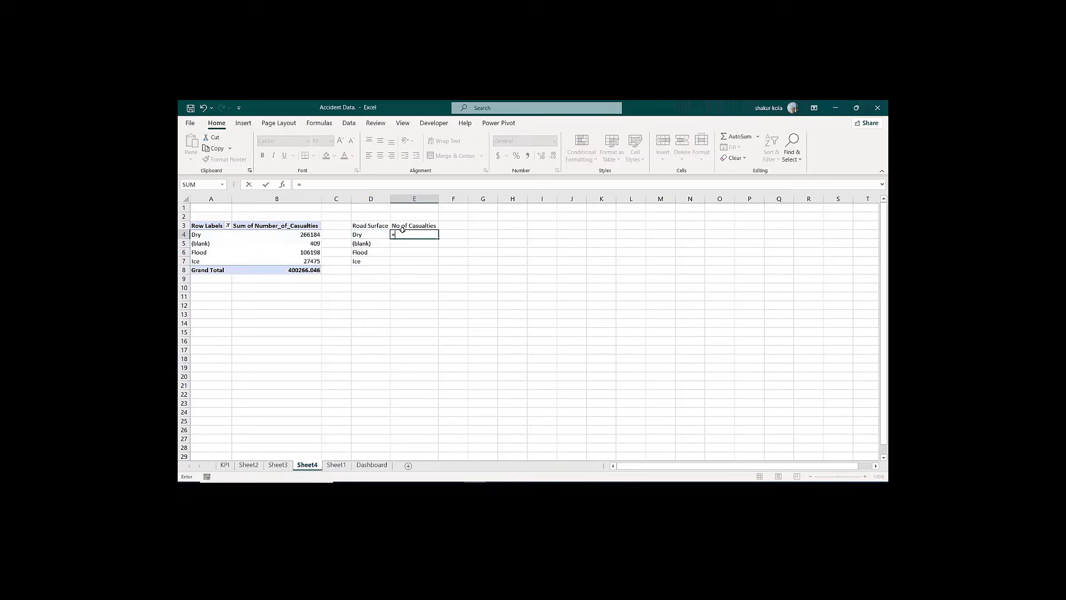
pyautogui.click(314, 234)
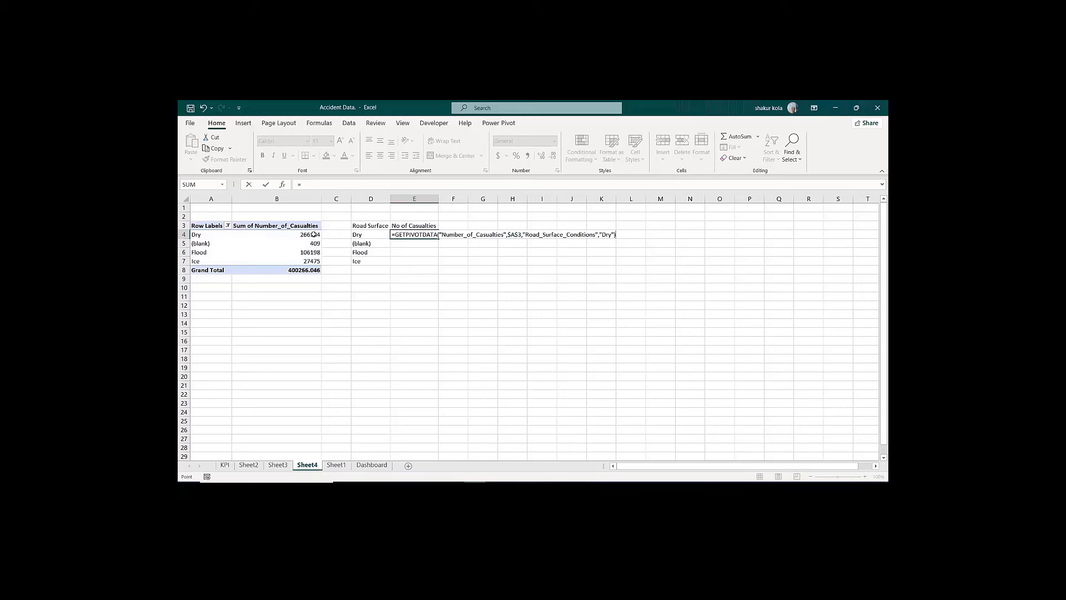
pyautogui.press('Return')
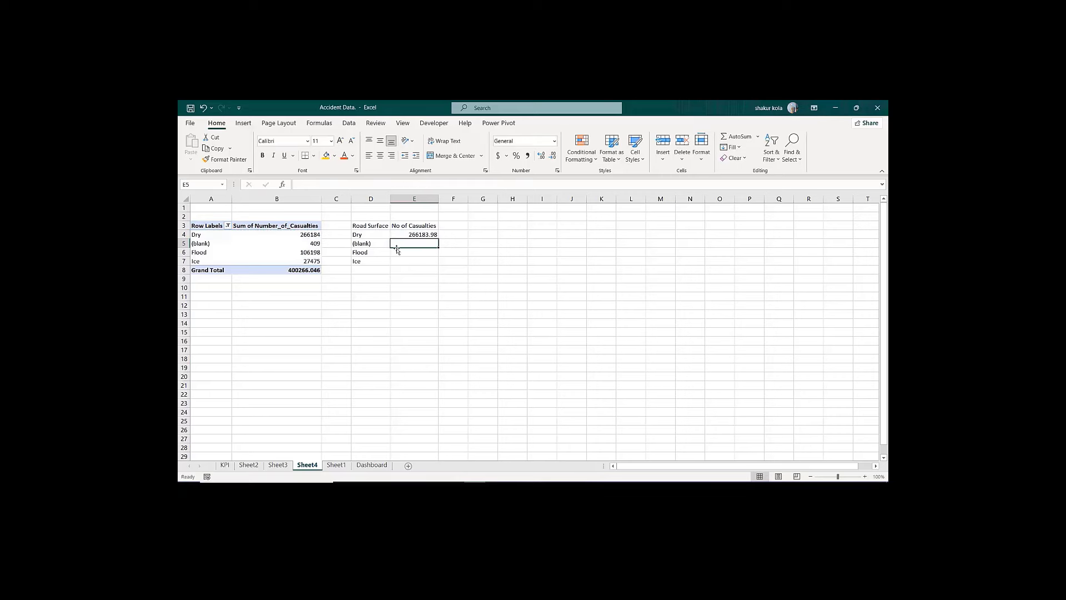
pyautogui.write('=')
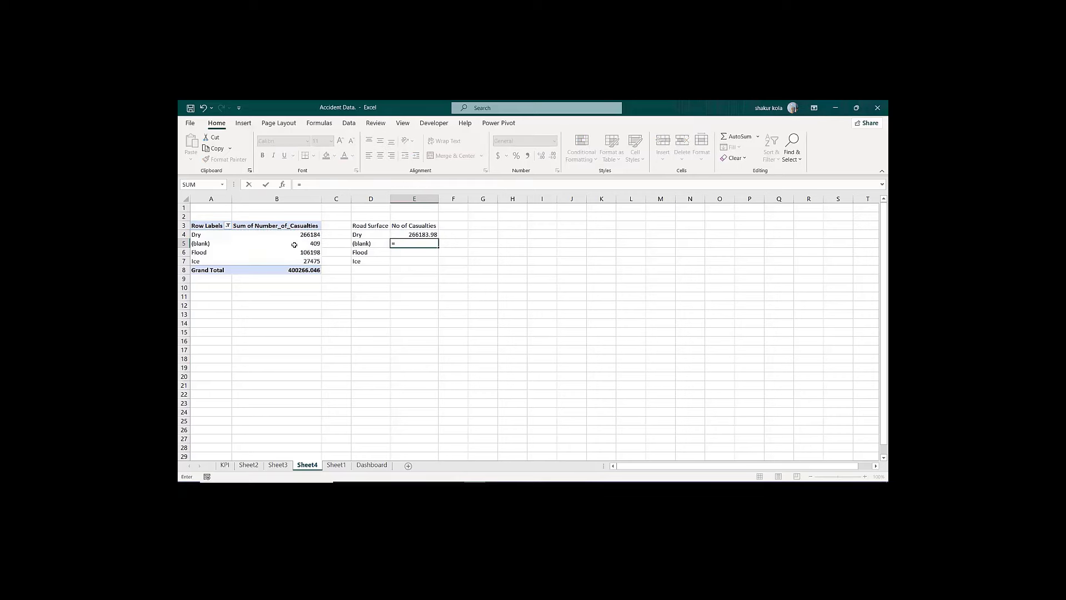
pyautogui.click(312, 243)
pyautogui.press('Return')
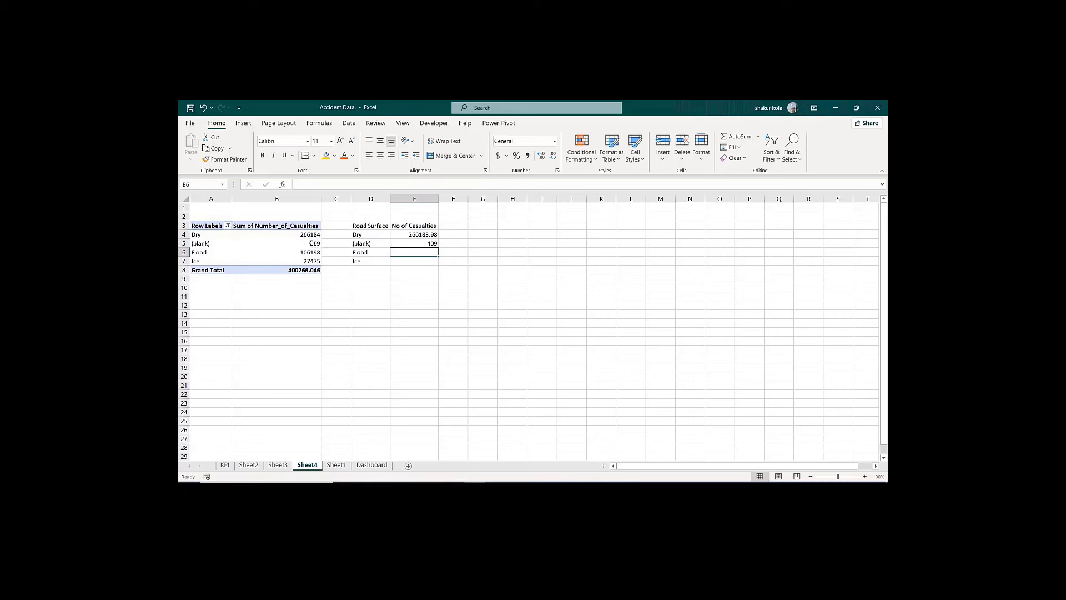
# Step: Reference the pivot table's Flood and Ice casualties values in cells E6 and E7
pyautogui.write('=')
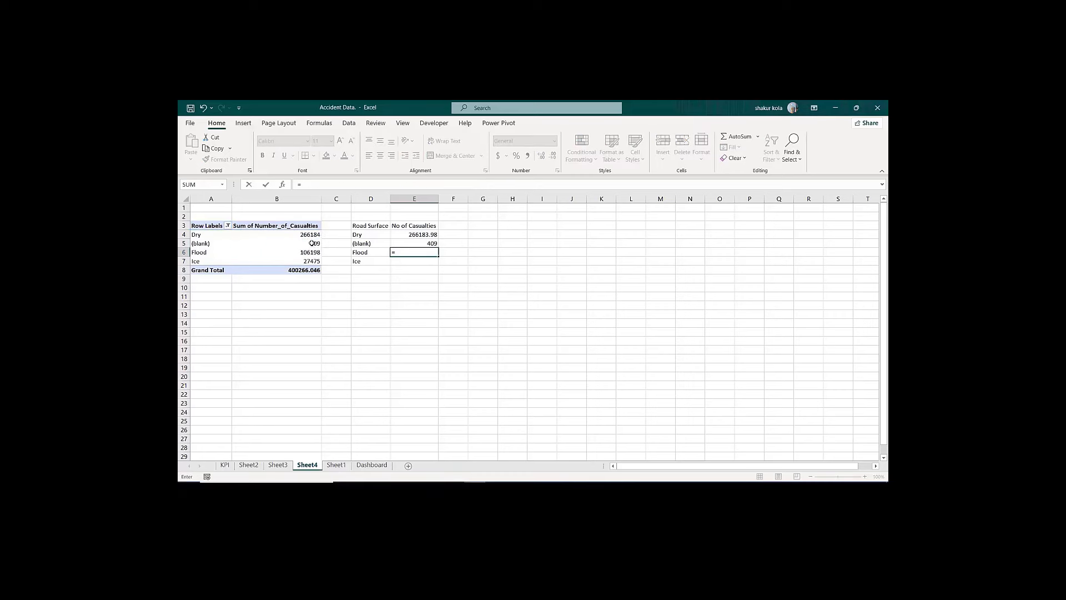
pyautogui.click(300, 253)
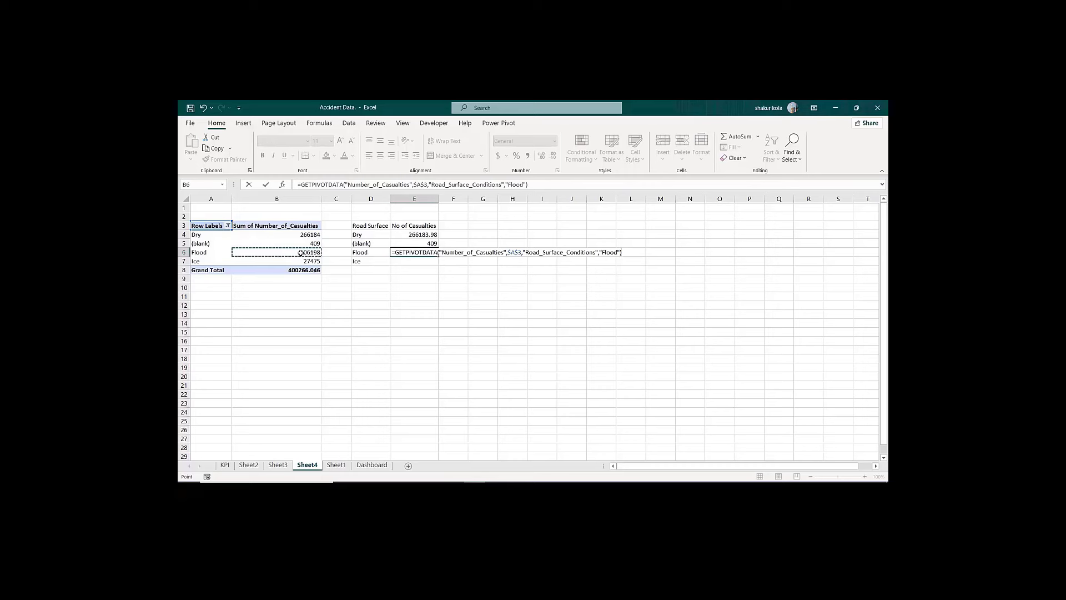
pyautogui.press('Return')
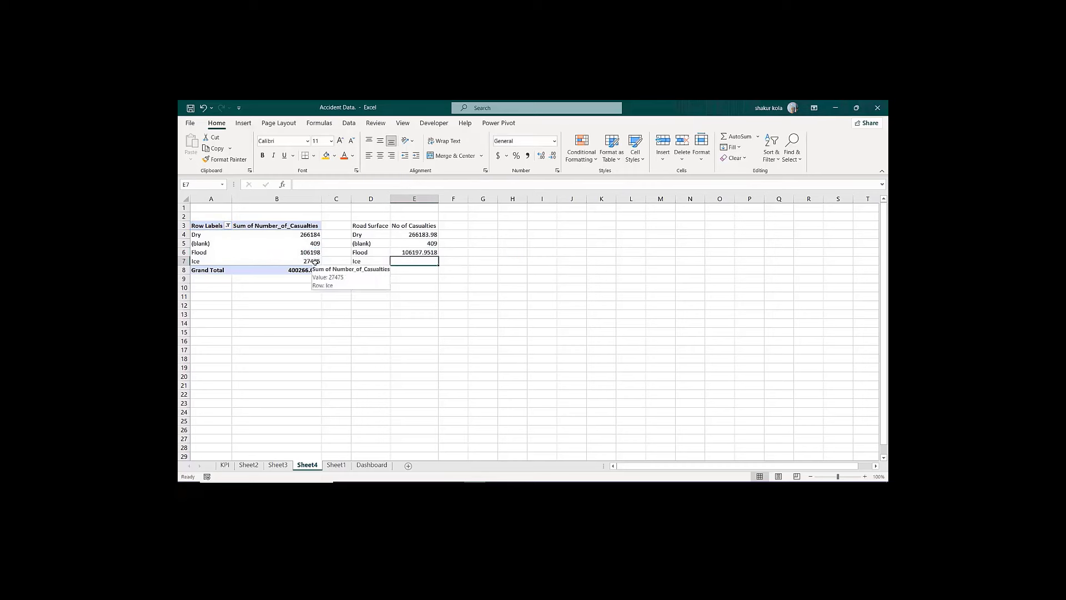
pyautogui.write('=')
pyautogui.click(312, 261)
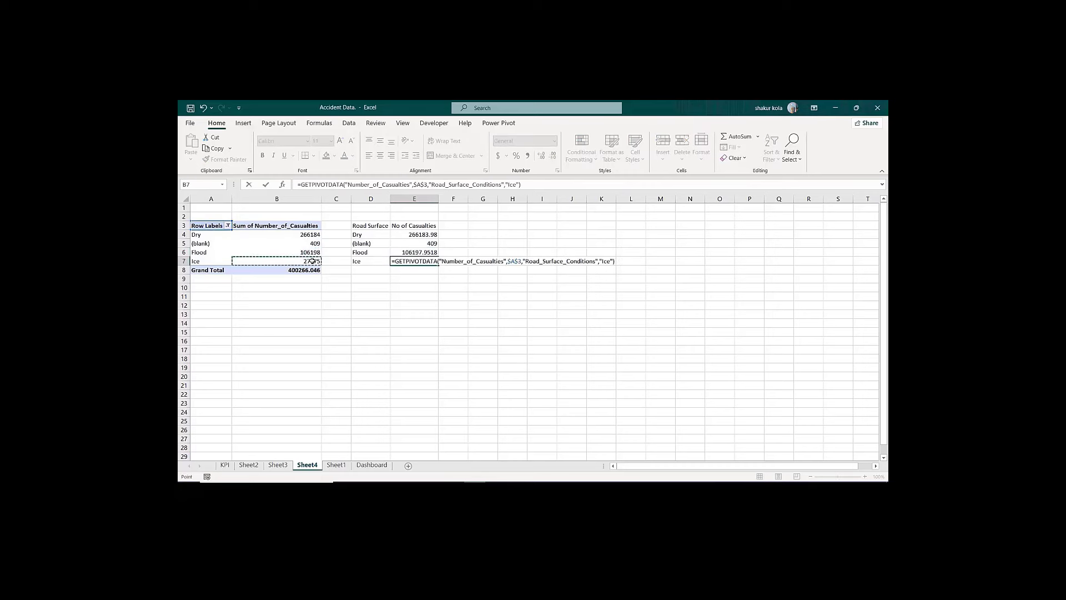
pyautogui.press('Return')
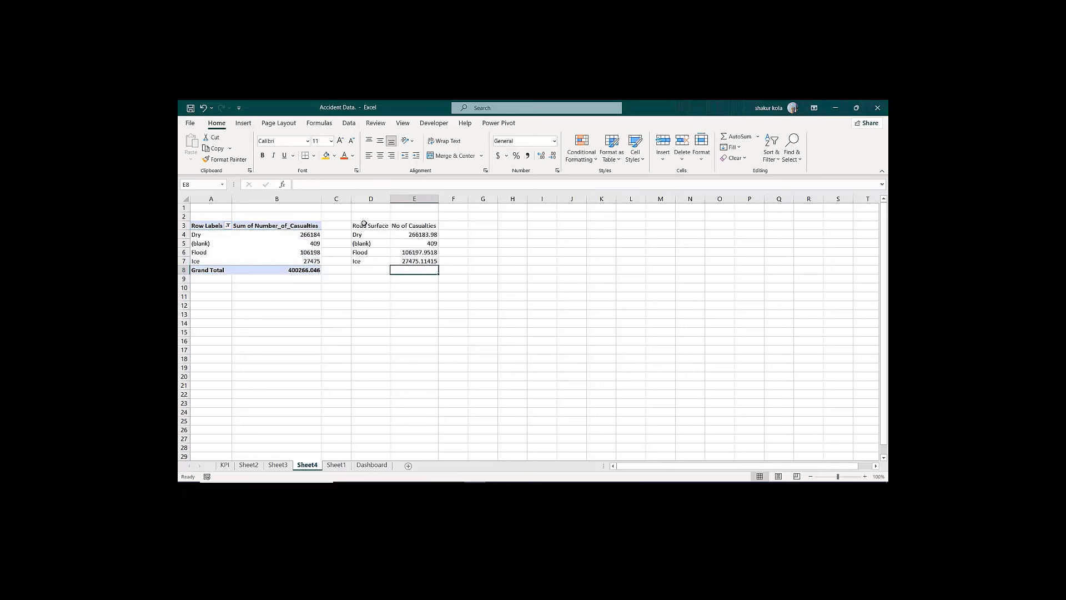
# Step: Format the Dry, Flood and Ice values in column E of the summary table to show no decimal places
pyautogui.click(420, 235)
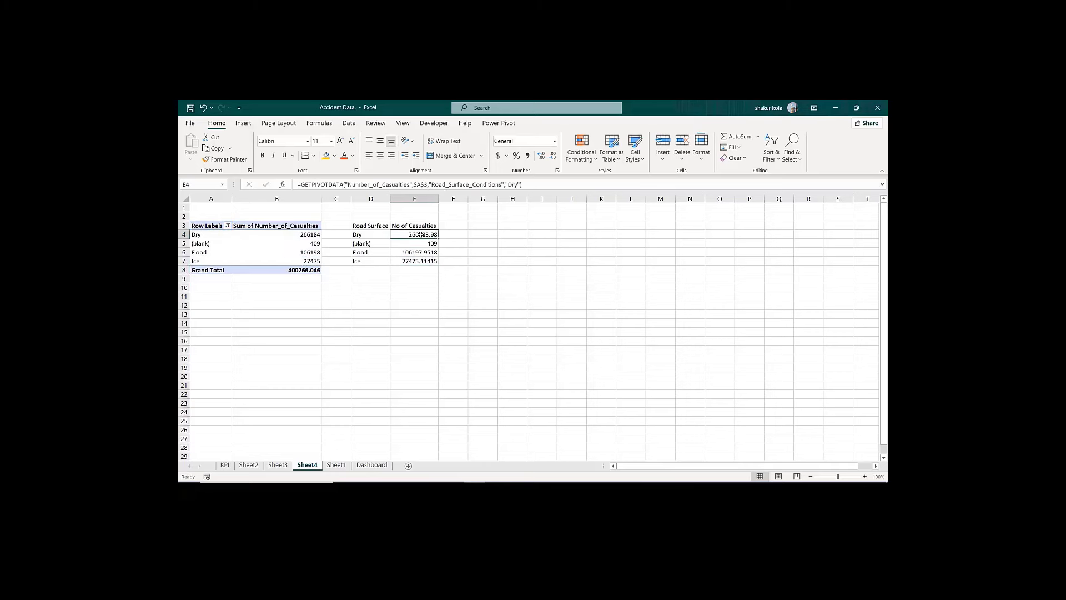
pyautogui.click(552, 156)
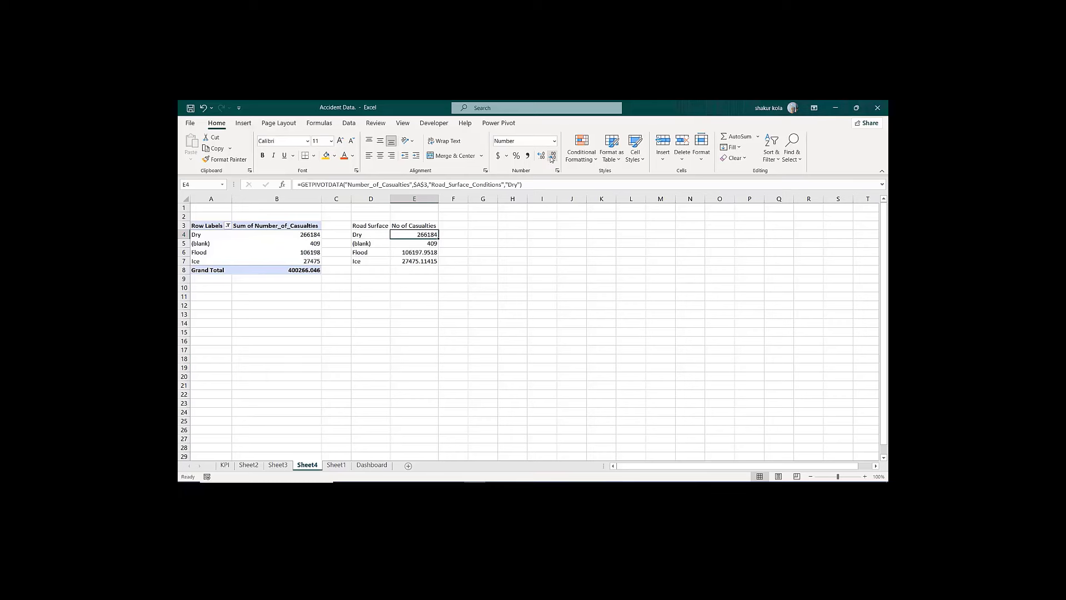
pyautogui.click(423, 253)
pyautogui.moveTo(422, 253); pyautogui.dragTo(422, 261)
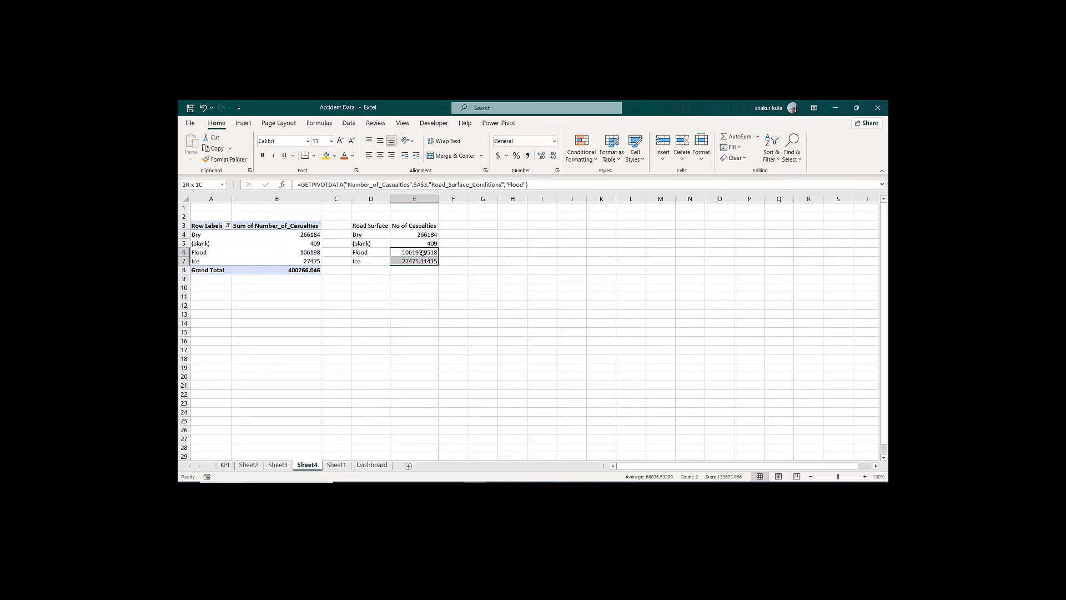
pyautogui.click(552, 157)
pyautogui.click(552, 158)
pyautogui.click(552, 158)
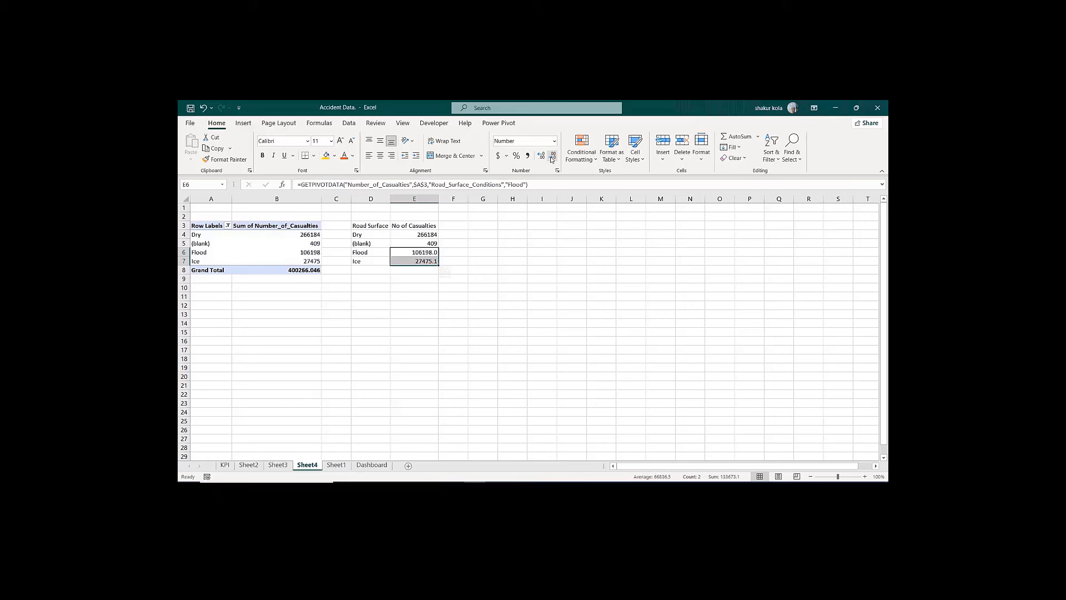
pyautogui.click(552, 157)
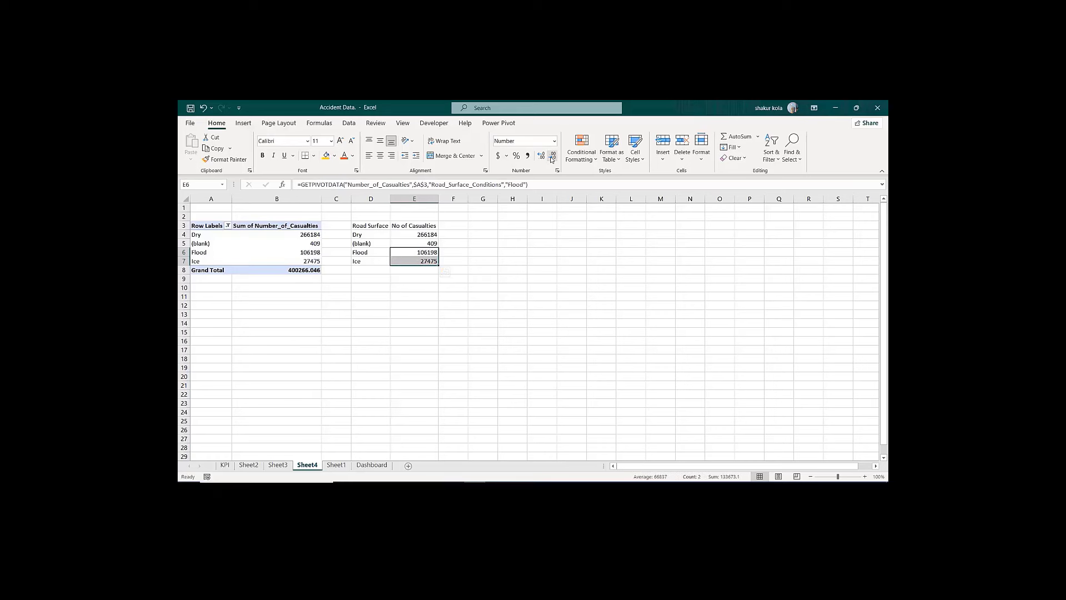
# Step: Insert a Waterfall chart from the road surface summary table in D3:E7
pyautogui.click(365, 226)
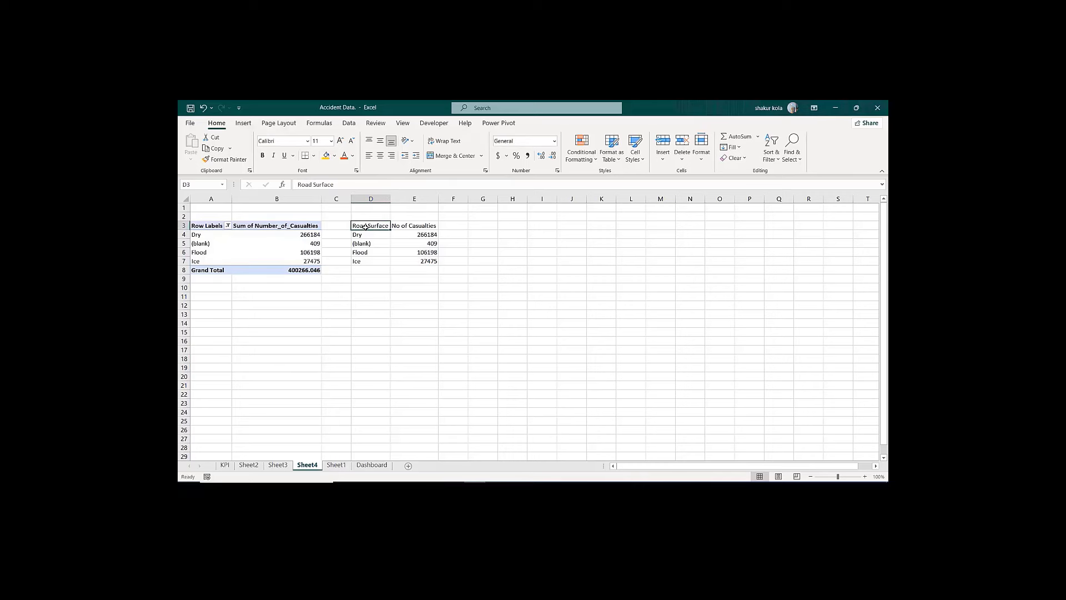
pyautogui.hotkey('ctrl', 'shift', 'Down')
pyautogui.hotkey('ctrl', 'shift', 'Right')
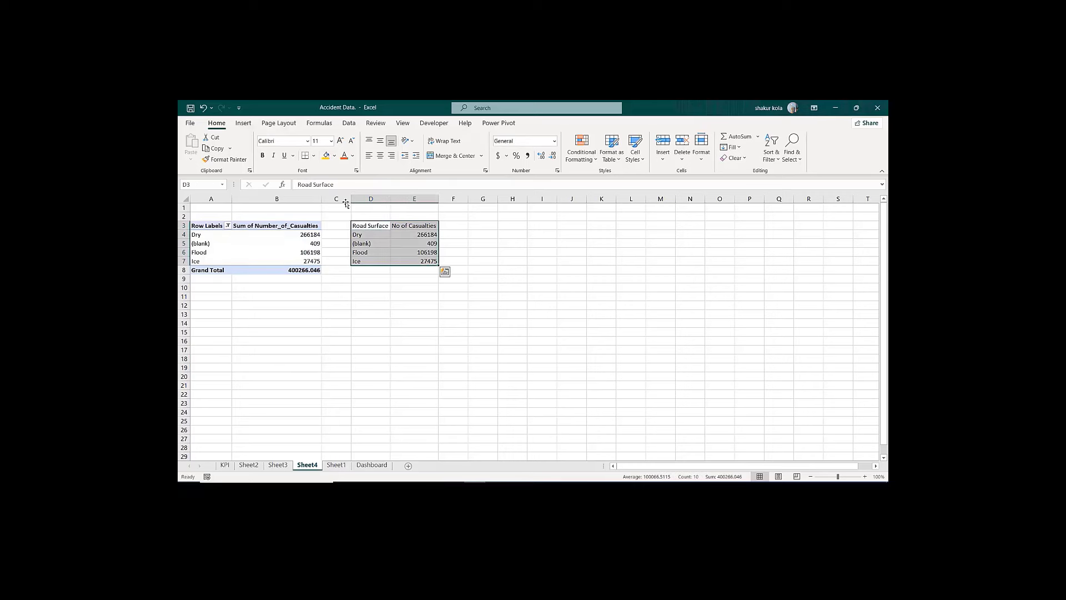
pyautogui.click(240, 124)
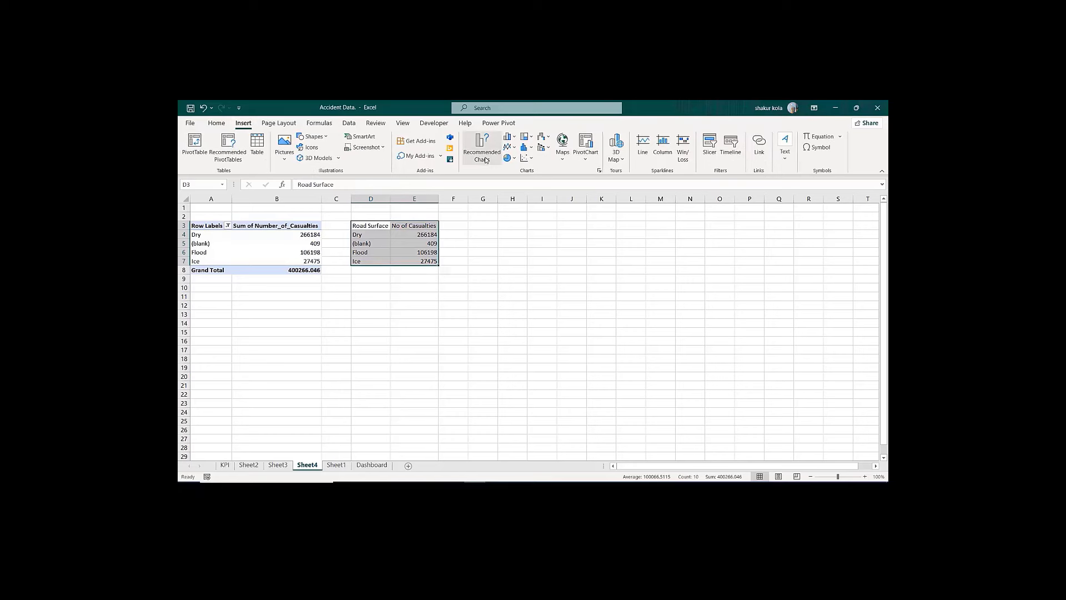
pyautogui.click(484, 159)
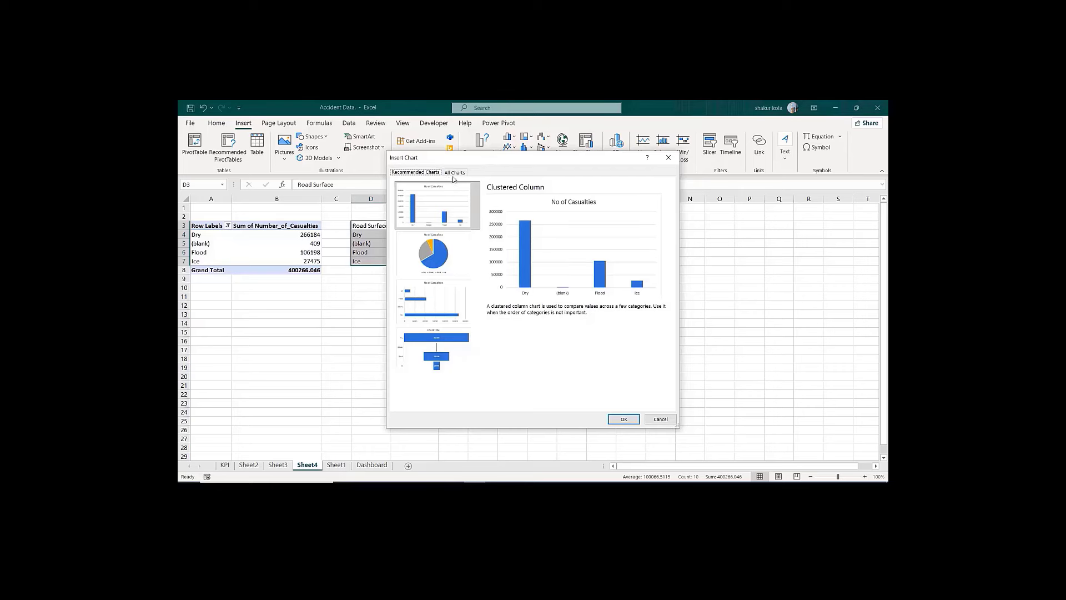
pyautogui.click(454, 173)
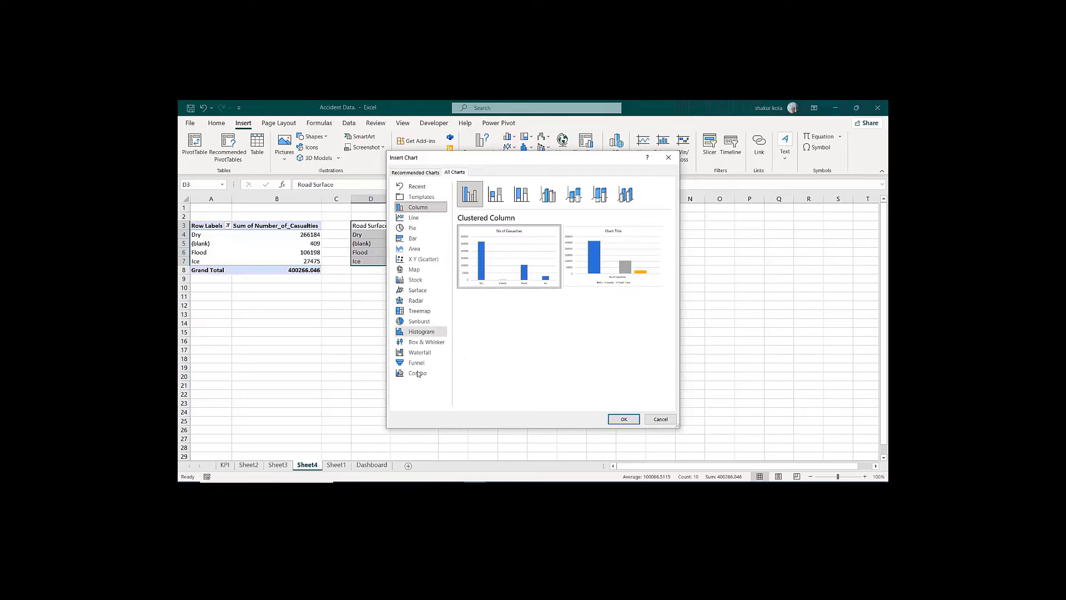
pyautogui.click(421, 354)
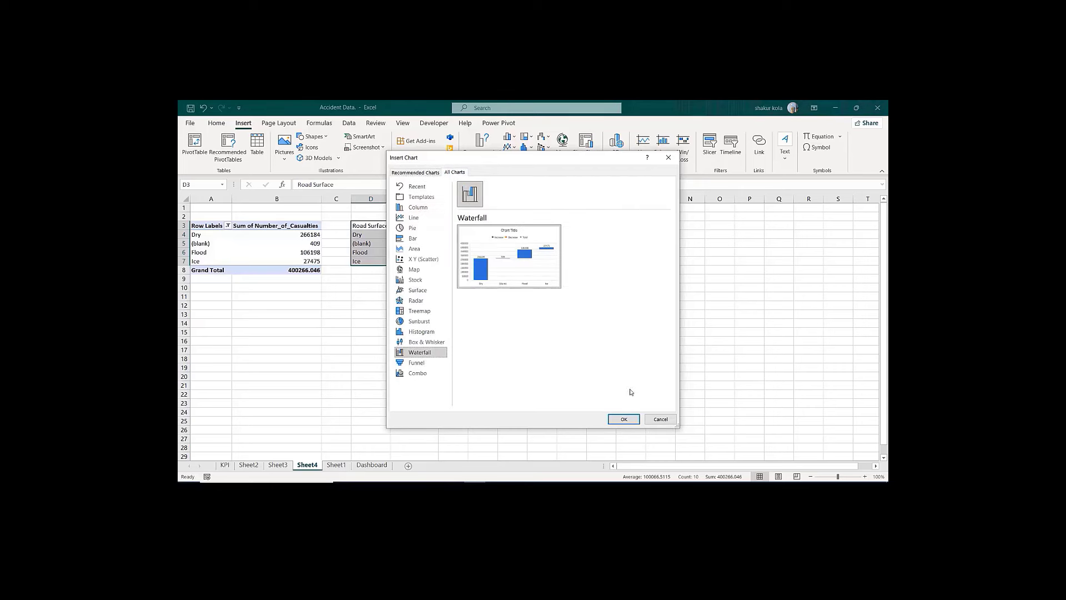
pyautogui.click(626, 420)
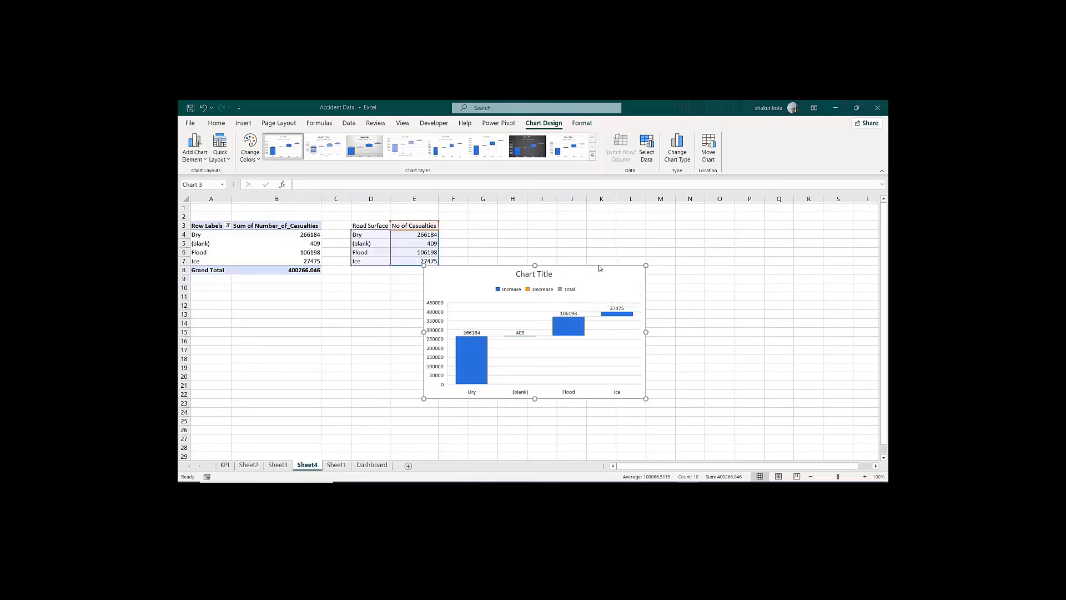
# Step: On the Dashboard sheet, copy the background rectangle behind the Road Type by Casualities chart and paste it at cell T12
pyautogui.click(372, 465)
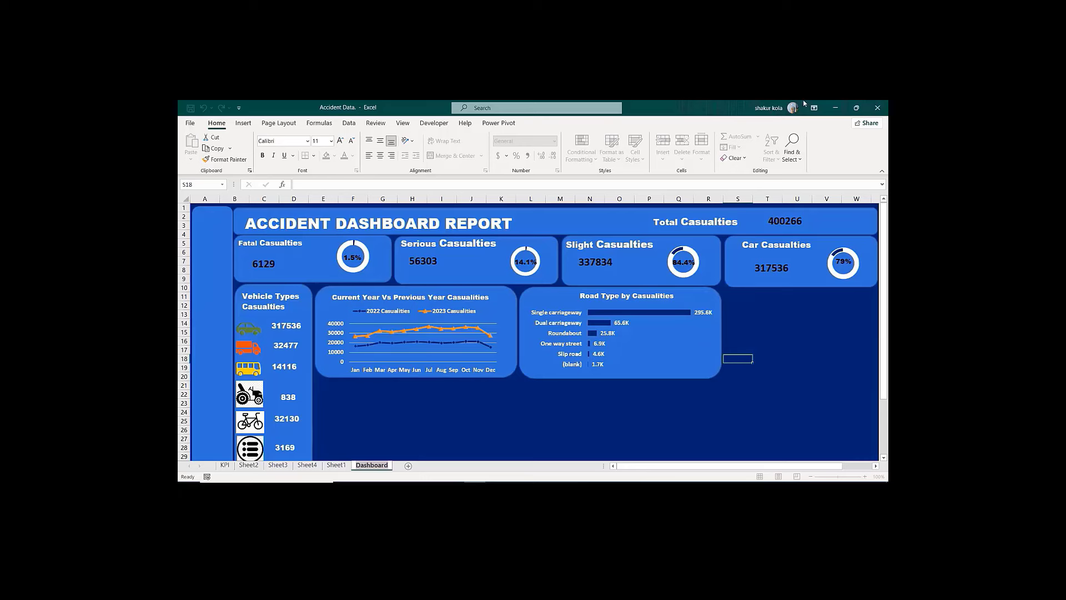
pyautogui.click(705, 288)
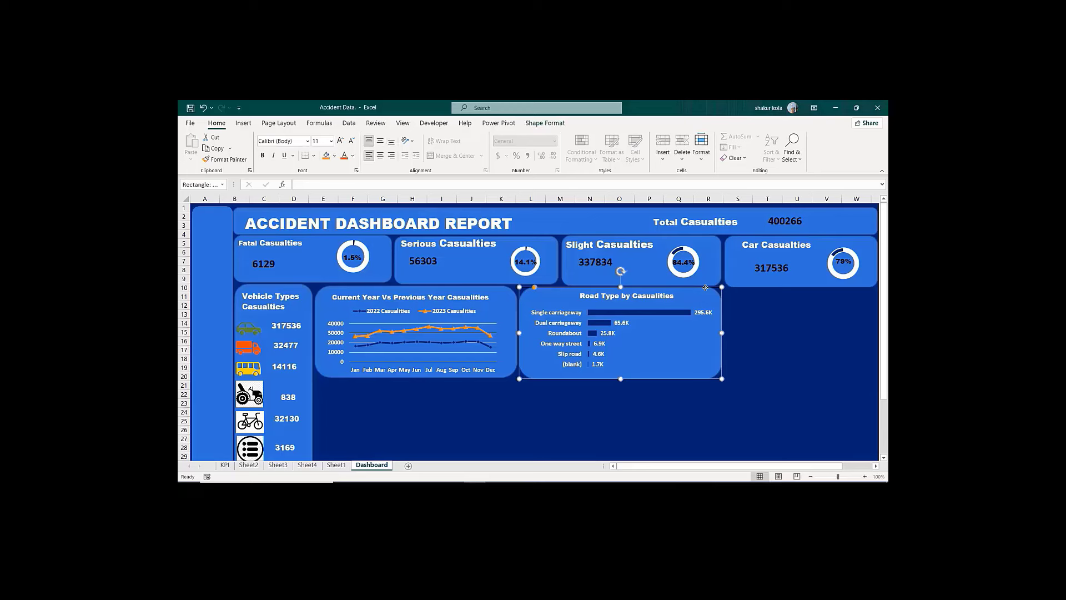
pyautogui.hotkey('ctrl', 'c')
pyautogui.click(765, 307)
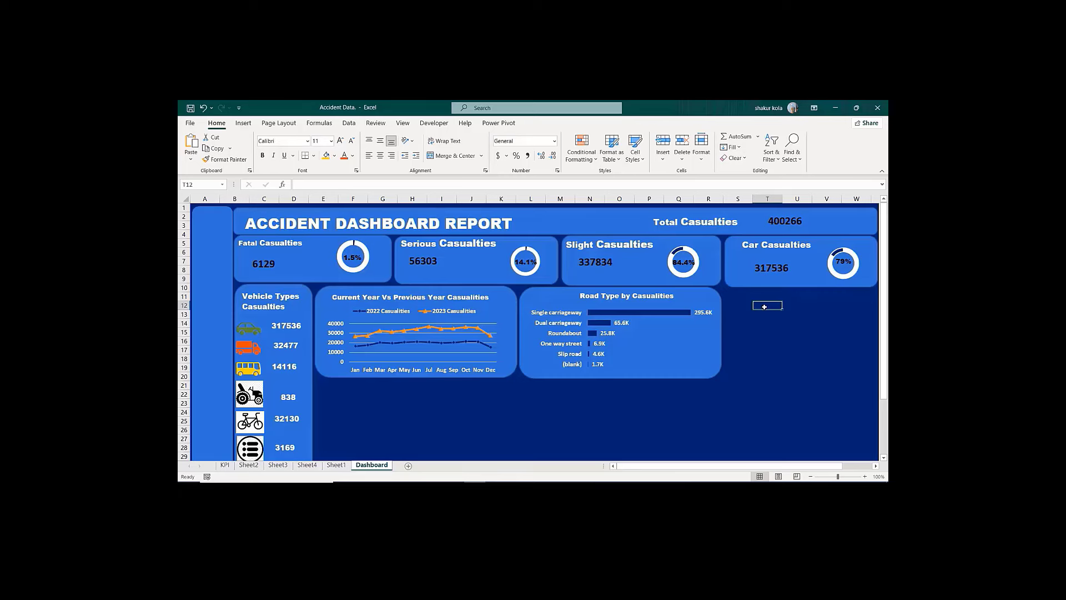
pyautogui.hotkey('ctrl', 'v')
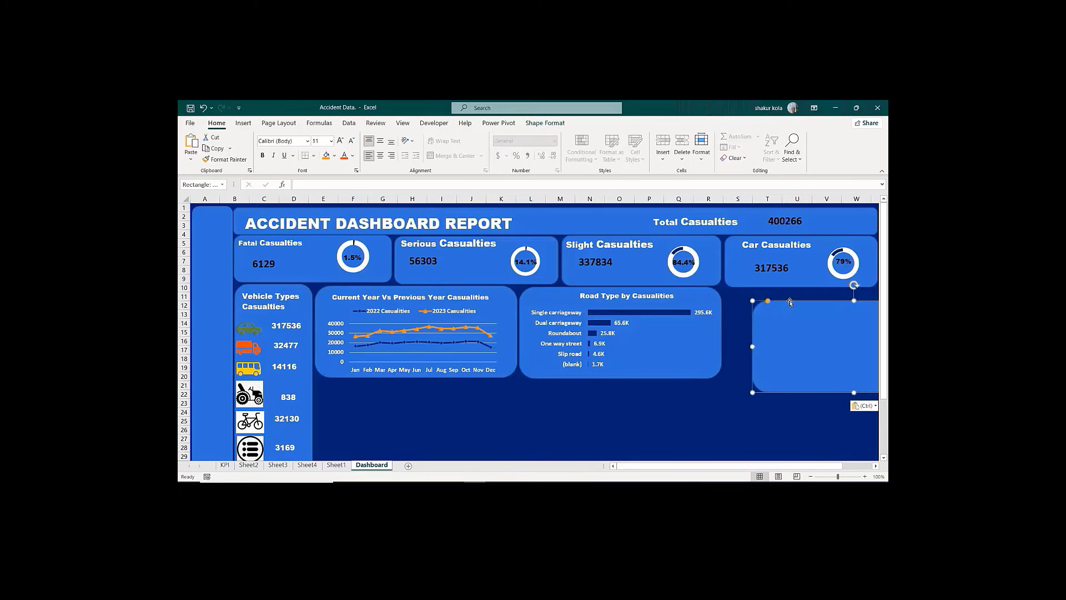
# Step: Move the pasted rectangle beneath the Car Casualties card, beside the Road Type panel, and narrow it to about the card's width
pyautogui.moveTo(790, 301); pyautogui.dragTo(746, 293)
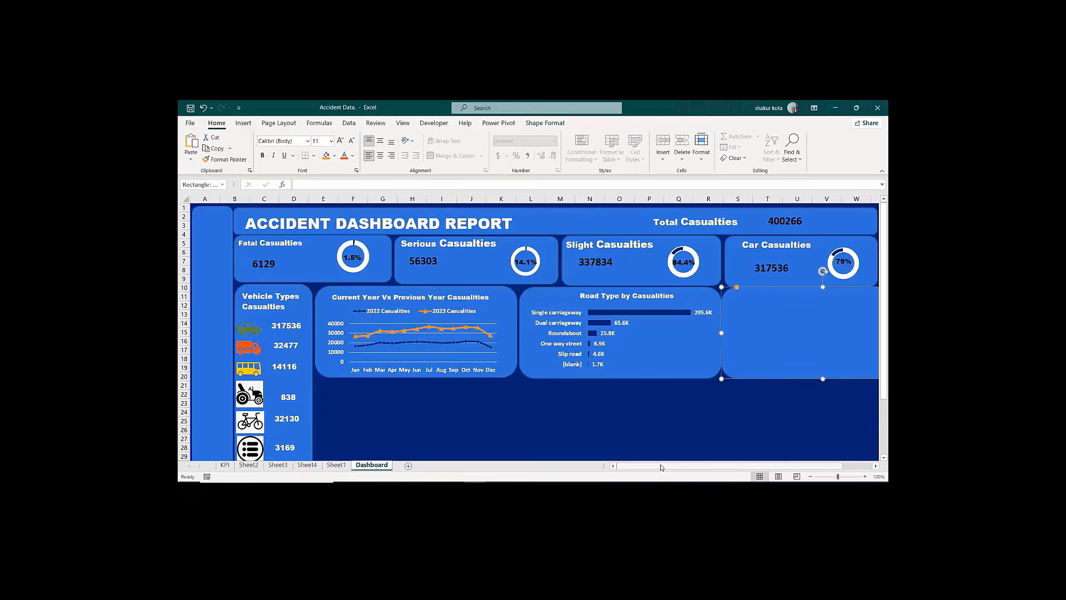
pyautogui.moveTo(662, 467); pyautogui.dragTo(672, 467)
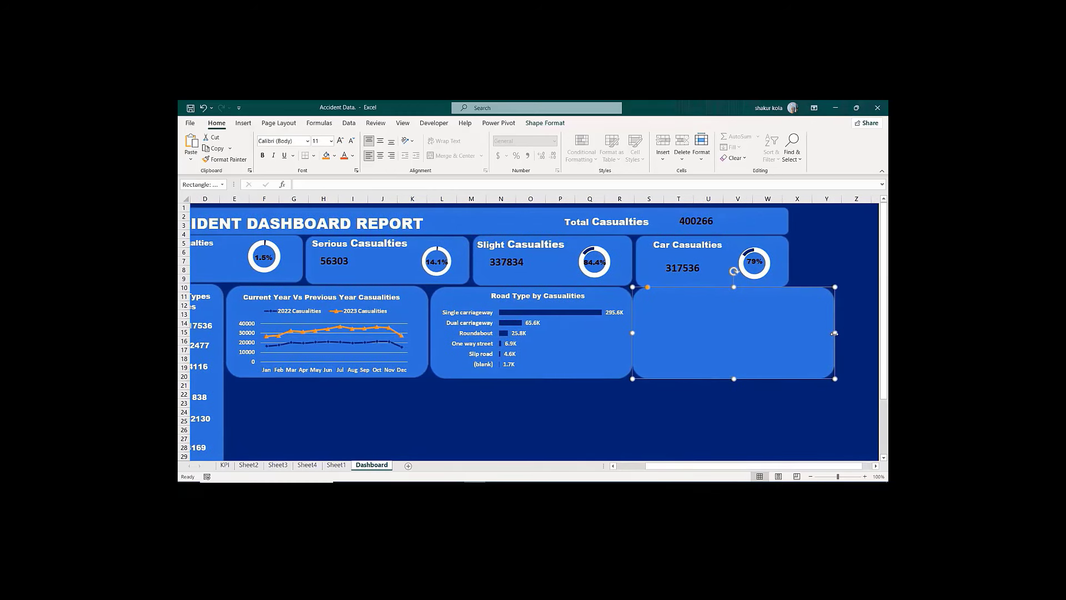
pyautogui.moveTo(835, 333); pyautogui.dragTo(796, 333)
pyautogui.moveTo(719, 318); pyautogui.dragTo(721, 319)
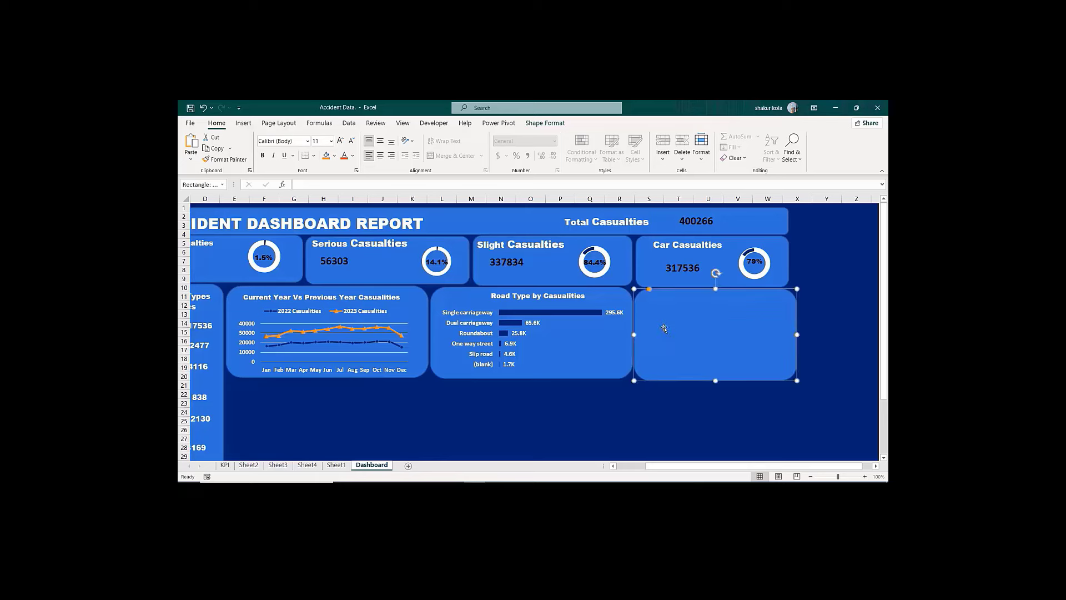
# Step: Narrow the Road Type by Casualities background rectangle slightly and shift the new empty panel closer beside it
pyautogui.click(615, 338)
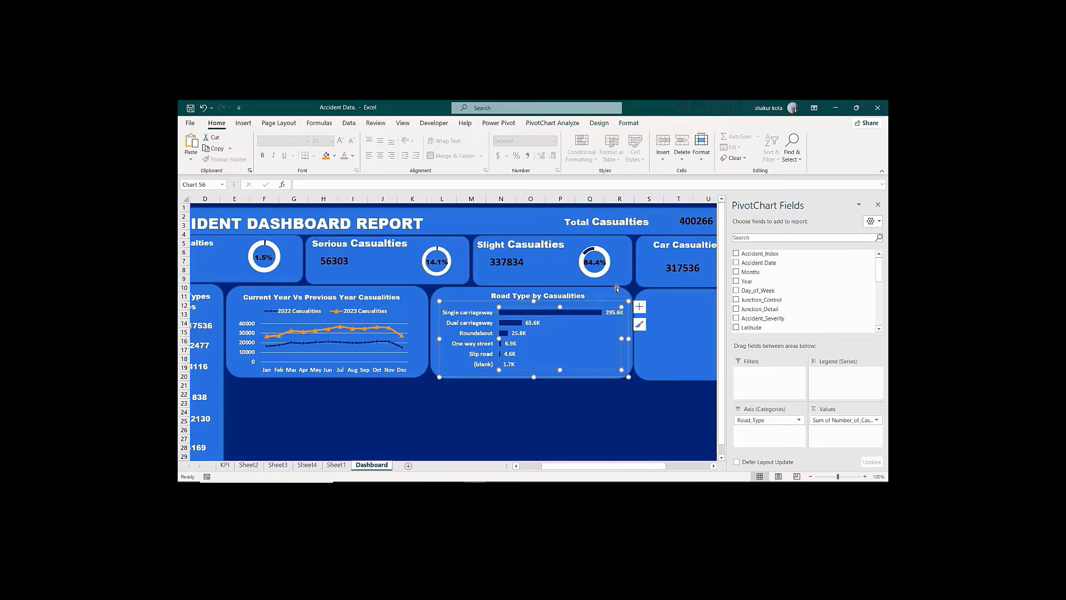
pyautogui.moveTo(614, 288); pyautogui.dragTo(617, 291)
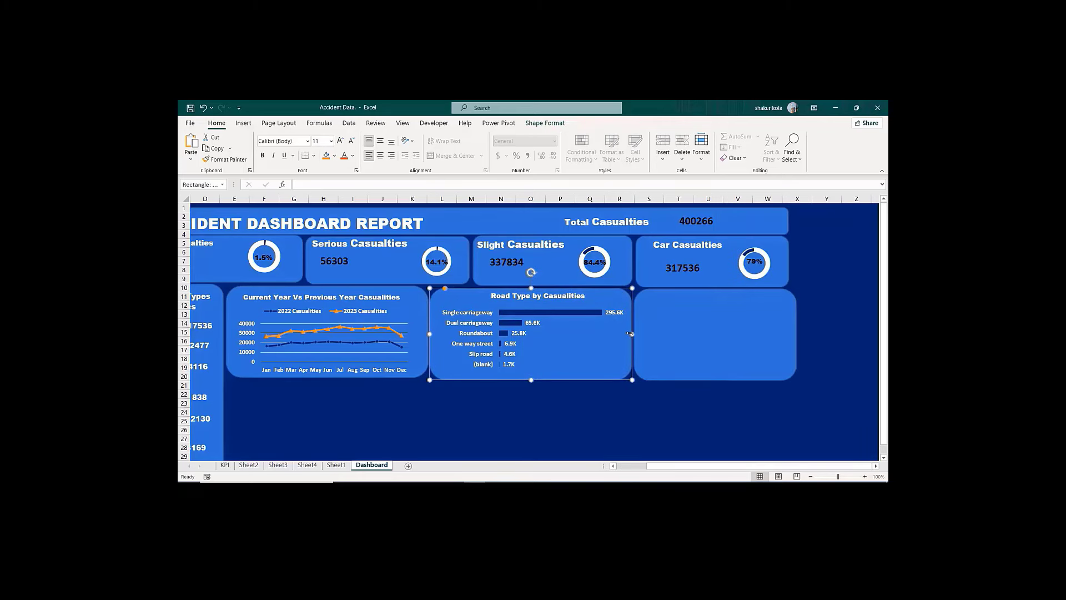
pyautogui.moveTo(631, 334); pyautogui.dragTo(664, 331)
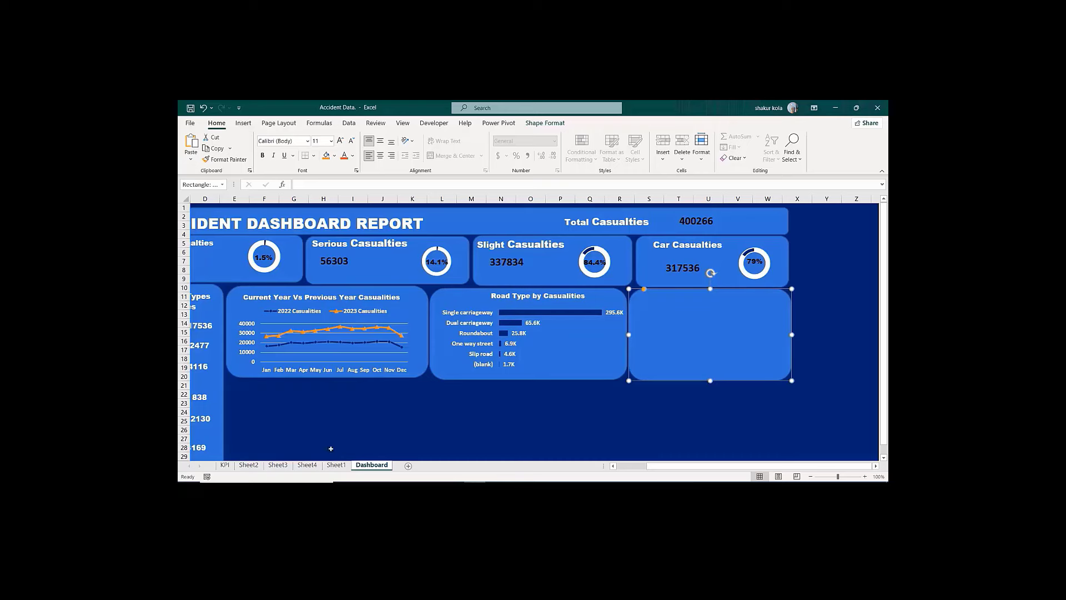
# Step: Copy the waterfall chart from Sheet4 and paste it over the empty panel on the Dashboard sheet
pyautogui.click(306, 465)
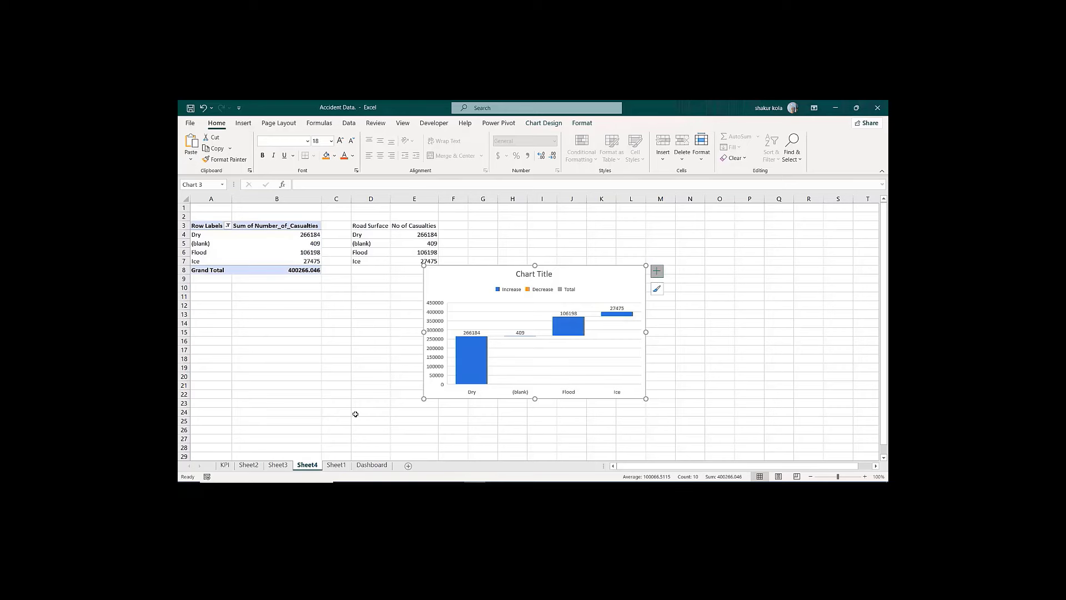
pyautogui.click(372, 466)
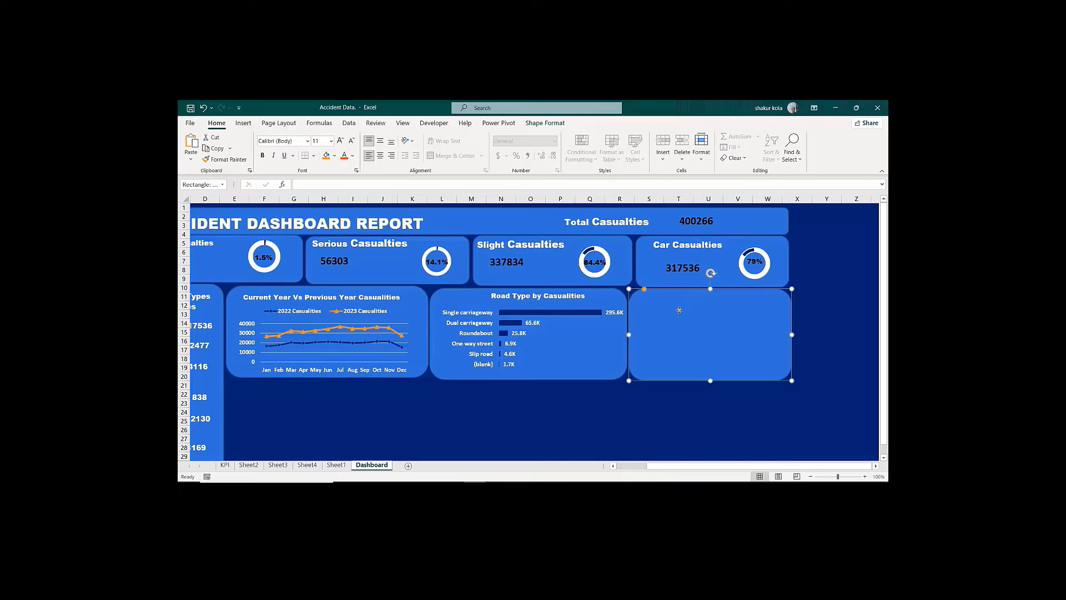
pyautogui.hotkey('ctrl', 'v')
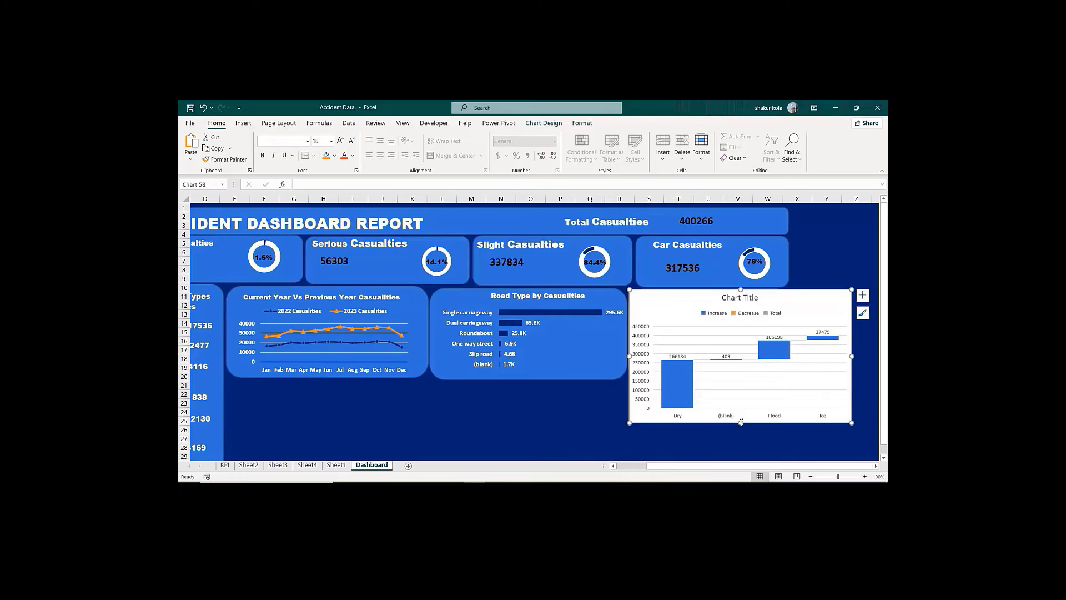
# Step: Shrink and position the waterfall chart to fit inside its panel below Car Casualties, and delete its chart title
pyautogui.moveTo(741, 422); pyautogui.dragTo(741, 375)
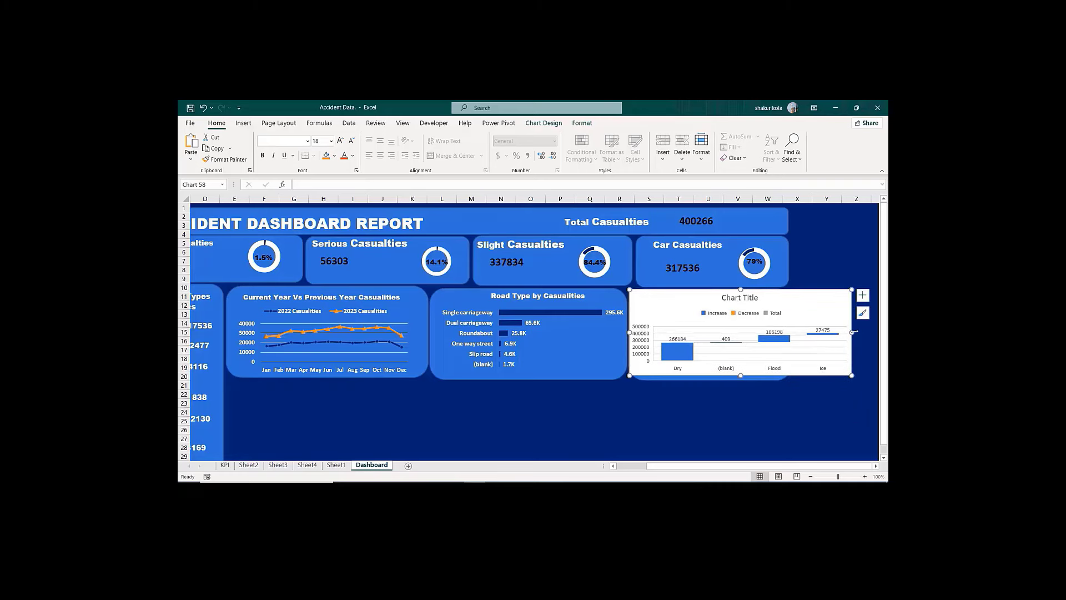
pyautogui.moveTo(853, 333); pyautogui.dragTo(788, 334)
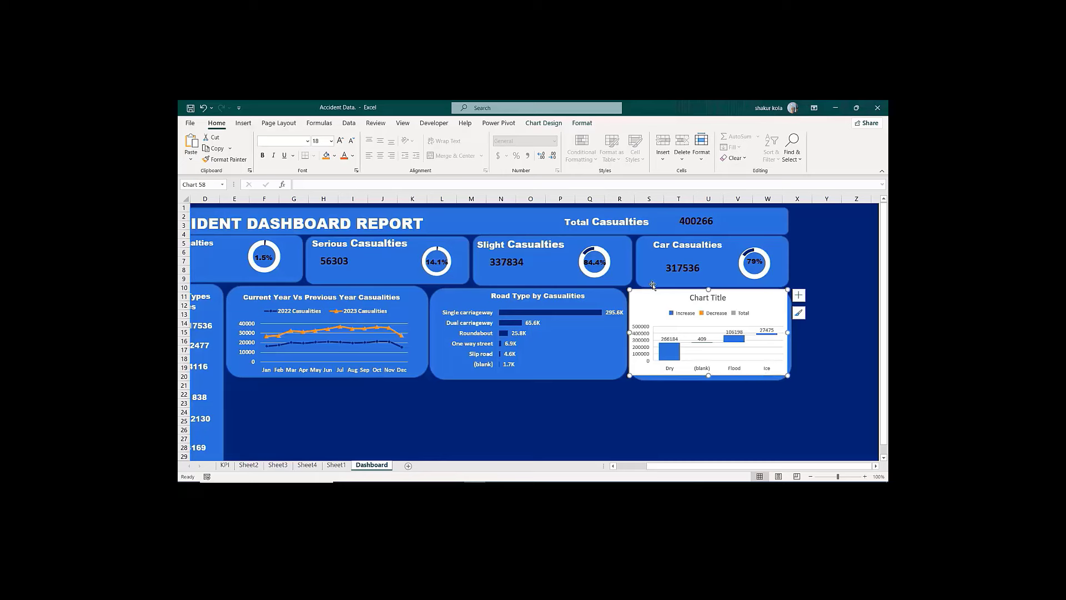
pyautogui.moveTo(666, 289); pyautogui.dragTo(670, 292)
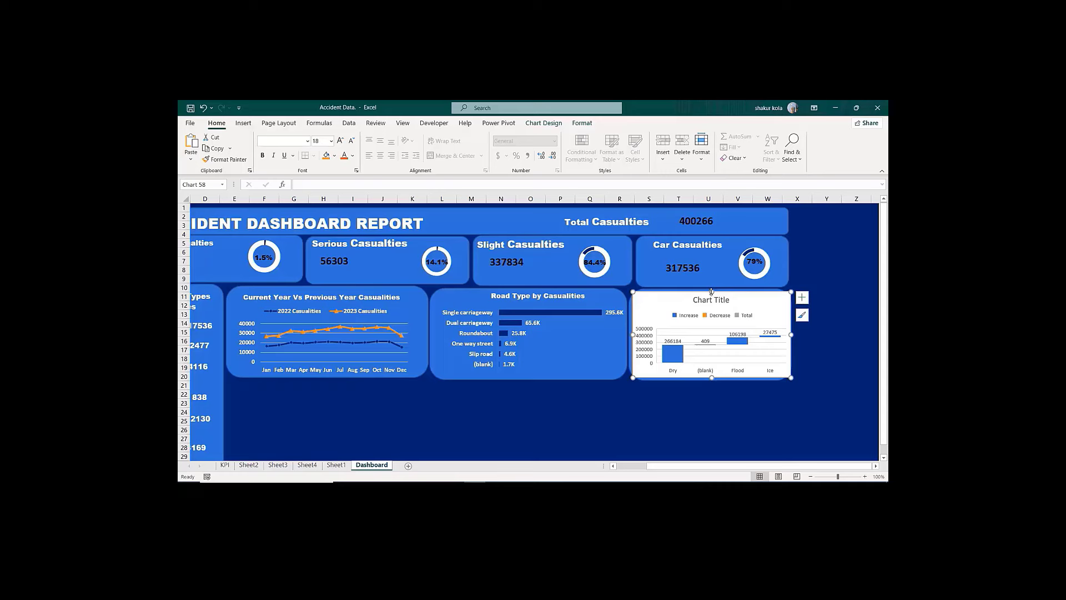
pyautogui.moveTo(711, 291); pyautogui.dragTo(711, 299)
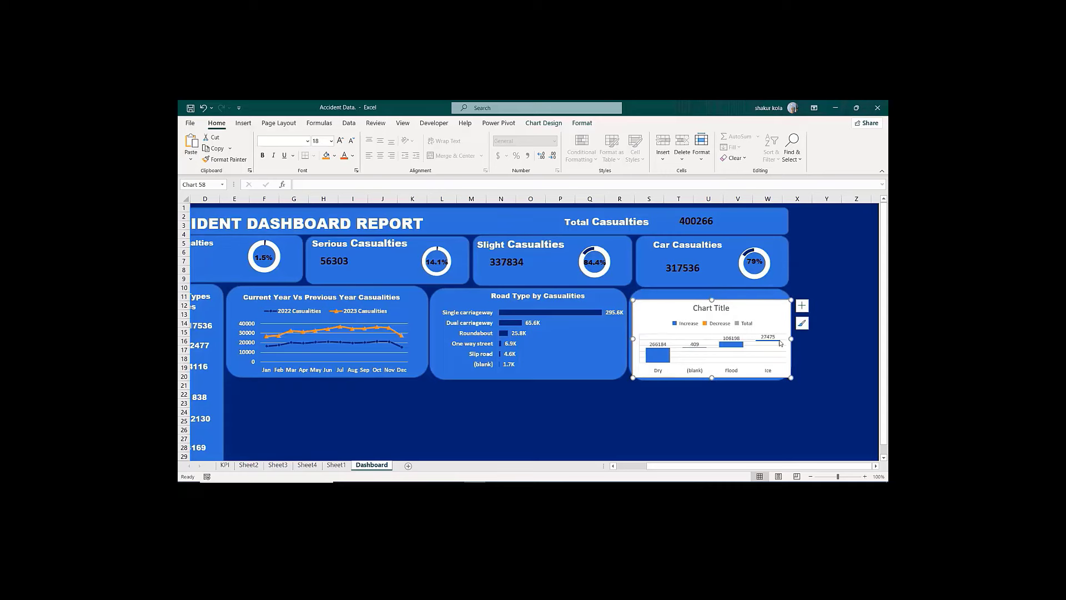
pyautogui.moveTo(792, 337); pyautogui.dragTo(785, 337)
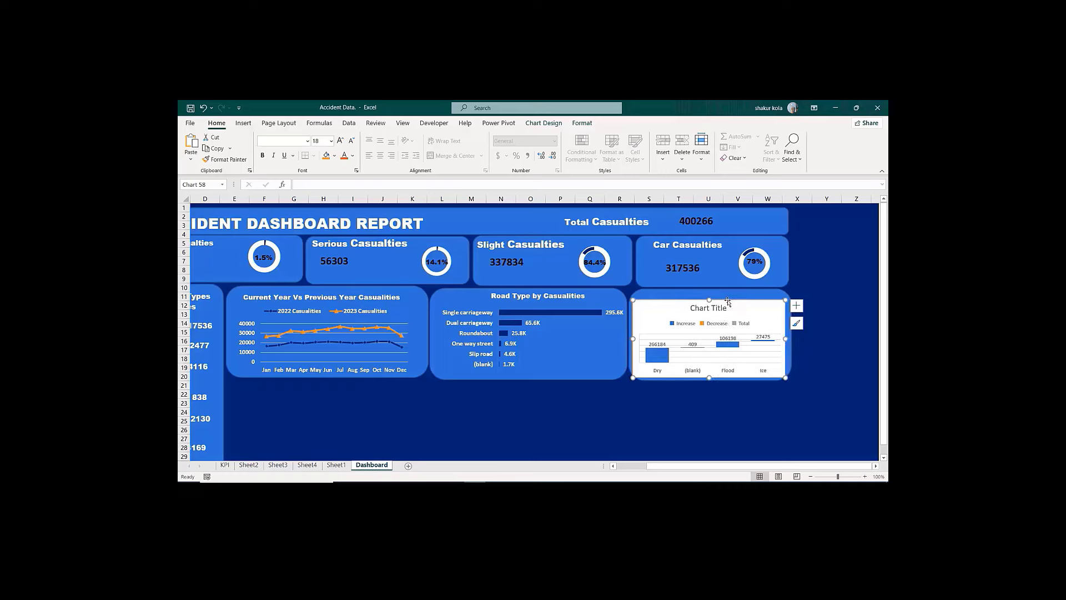
pyautogui.moveTo(732, 300); pyautogui.dragTo(731, 298)
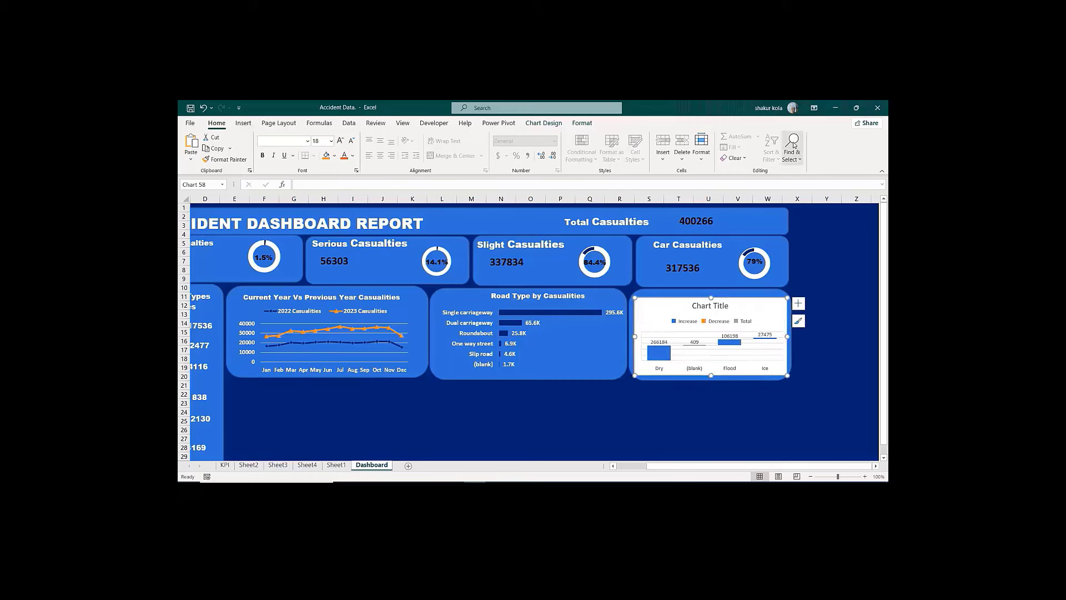
pyautogui.click(710, 308)
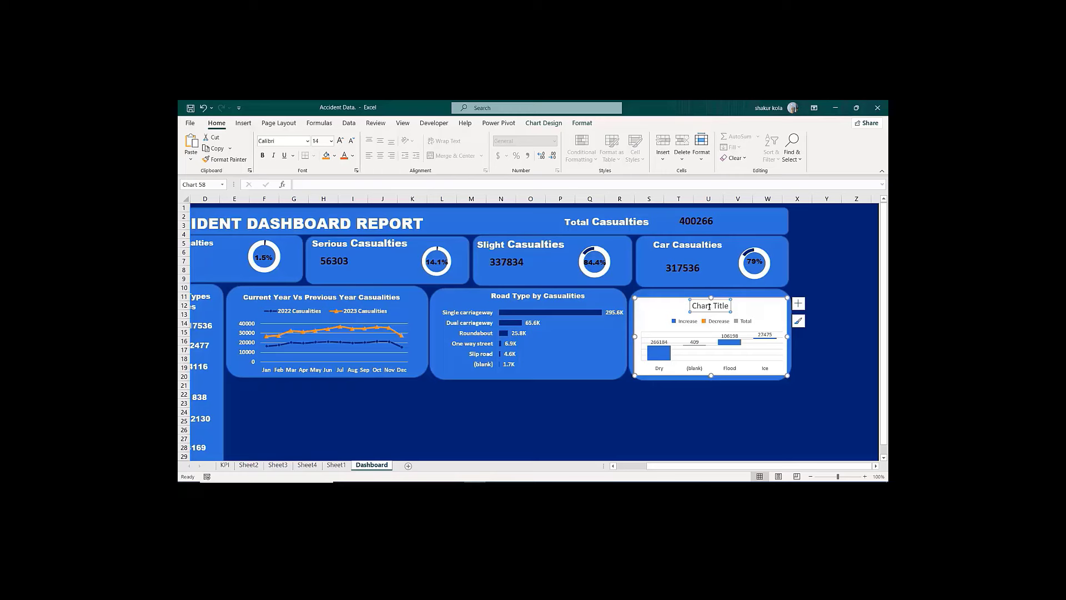
pyautogui.press('Delete')
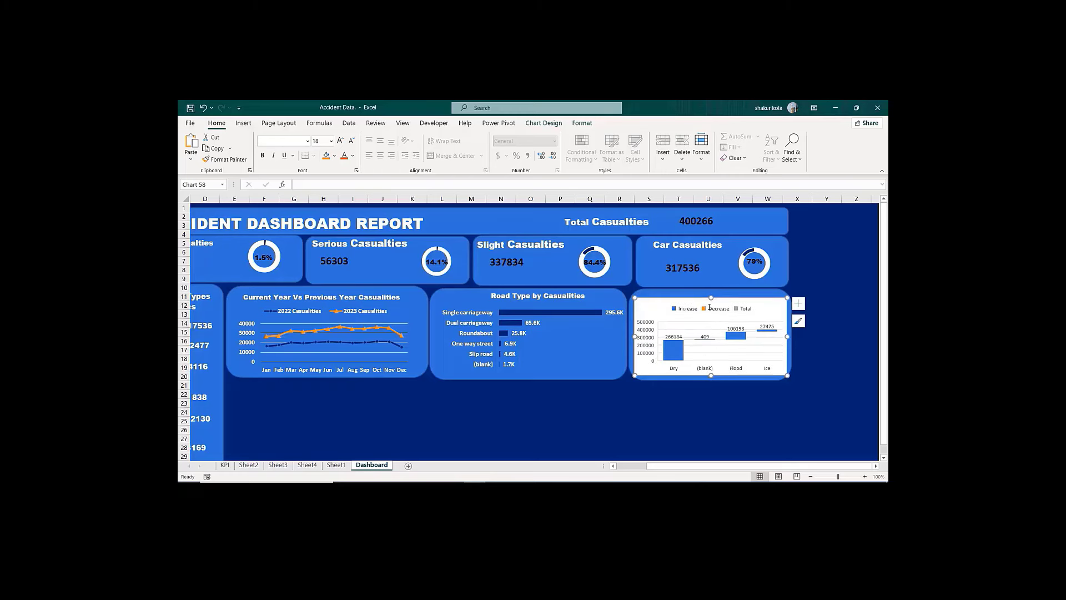
# Step: Set the waterfall chart area to No fill and its border to No line
pyautogui.rightClick(657, 302)
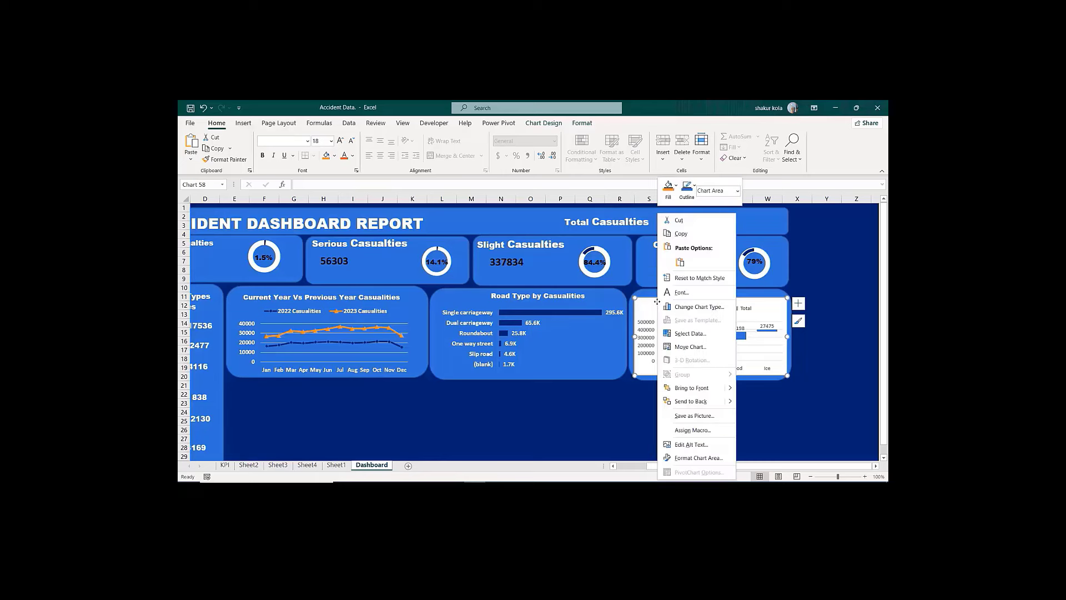
pyautogui.click(689, 458)
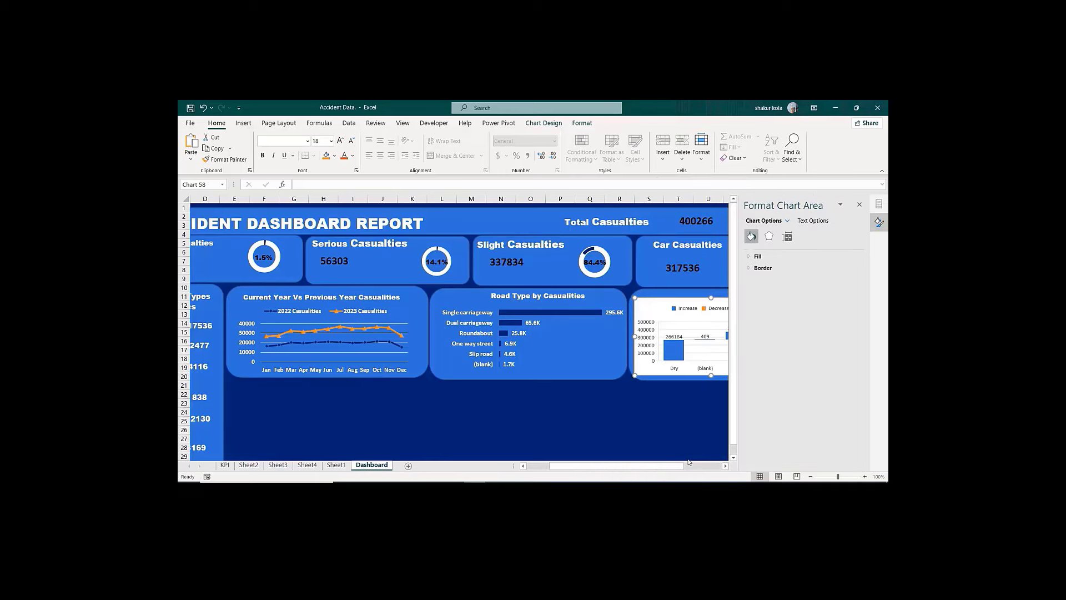
pyautogui.click(750, 257)
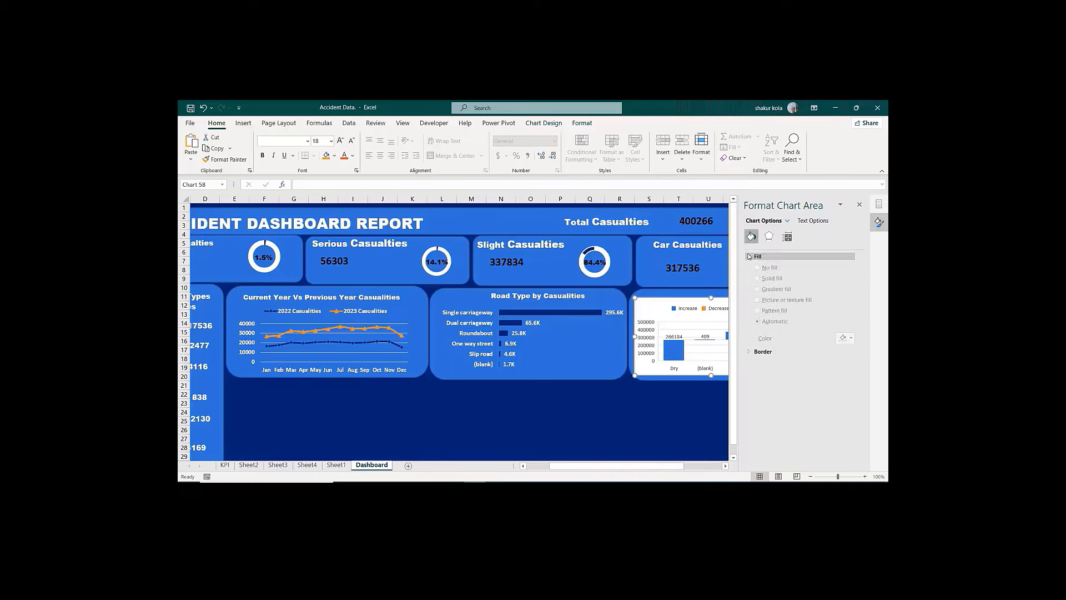
pyautogui.click(758, 270)
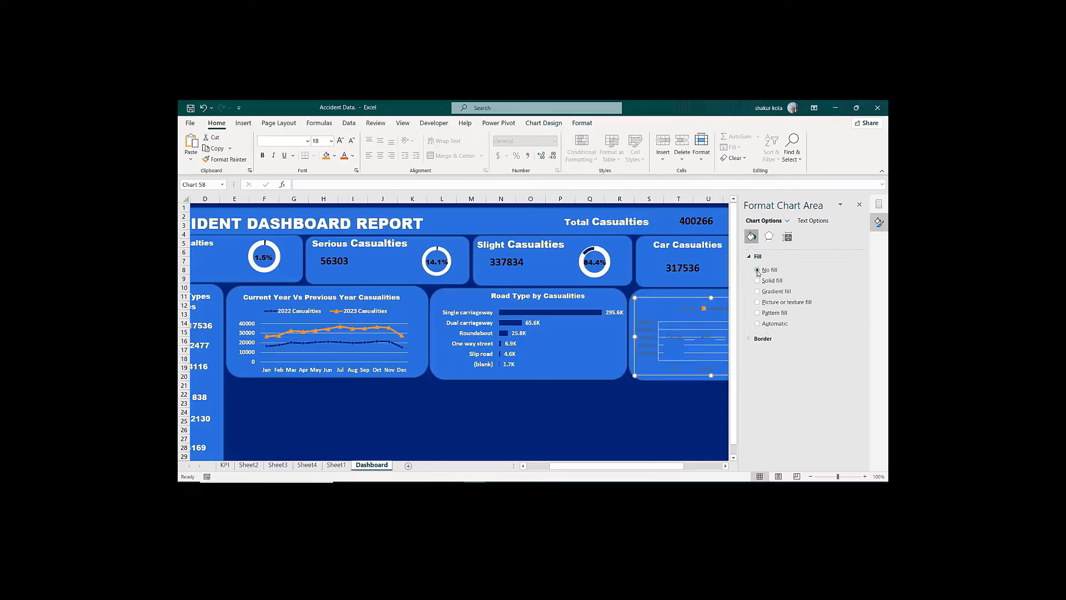
pyautogui.click(751, 340)
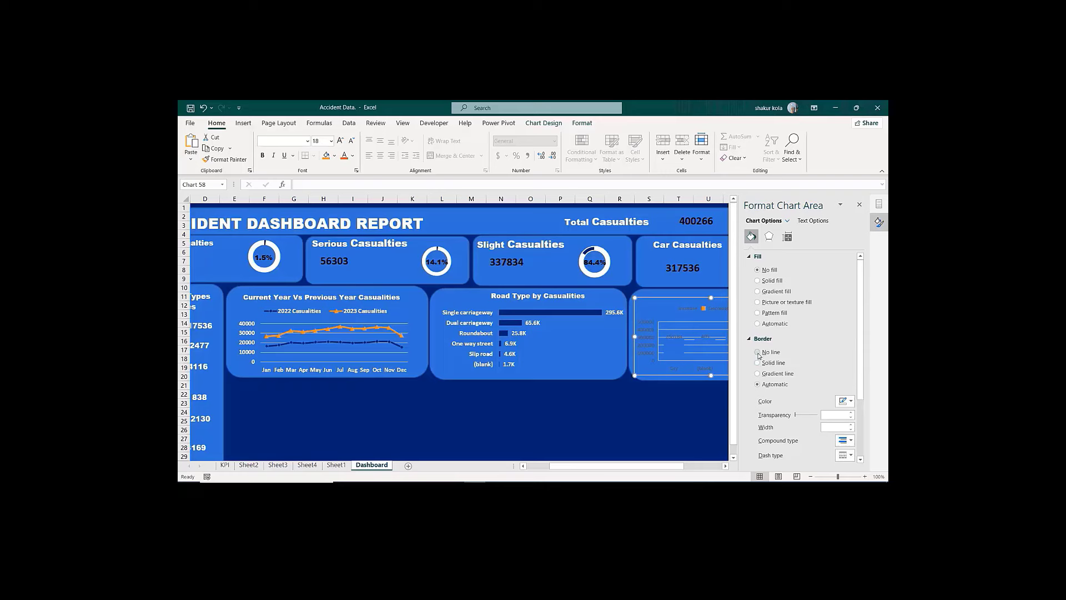
pyautogui.click(758, 353)
pyautogui.click(689, 417)
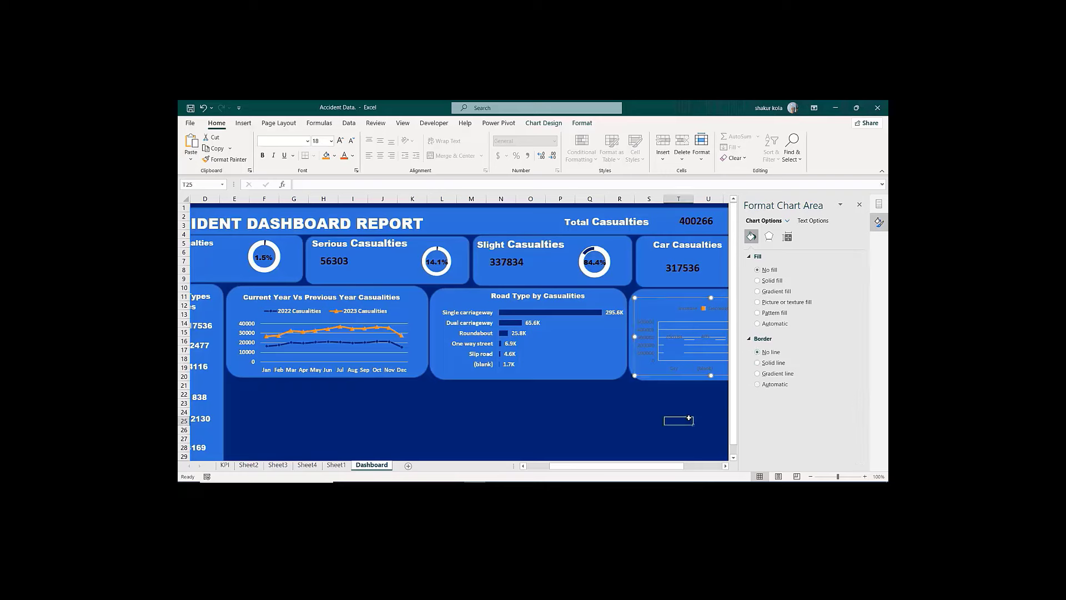
pyautogui.click(859, 205)
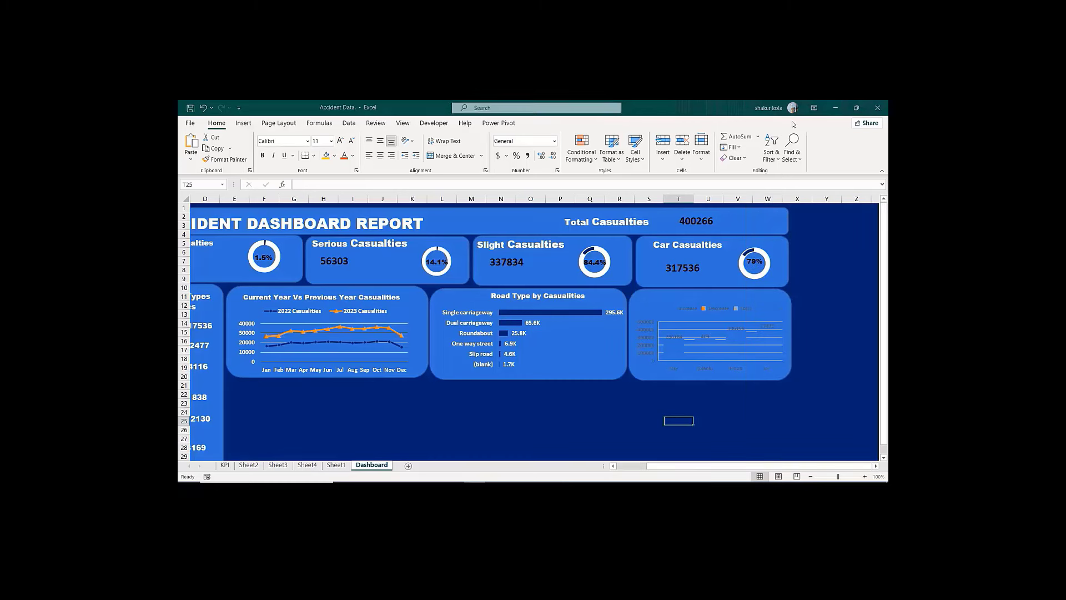
pyautogui.press('Up')
pyautogui.press('Left')
pyautogui.press('Left')
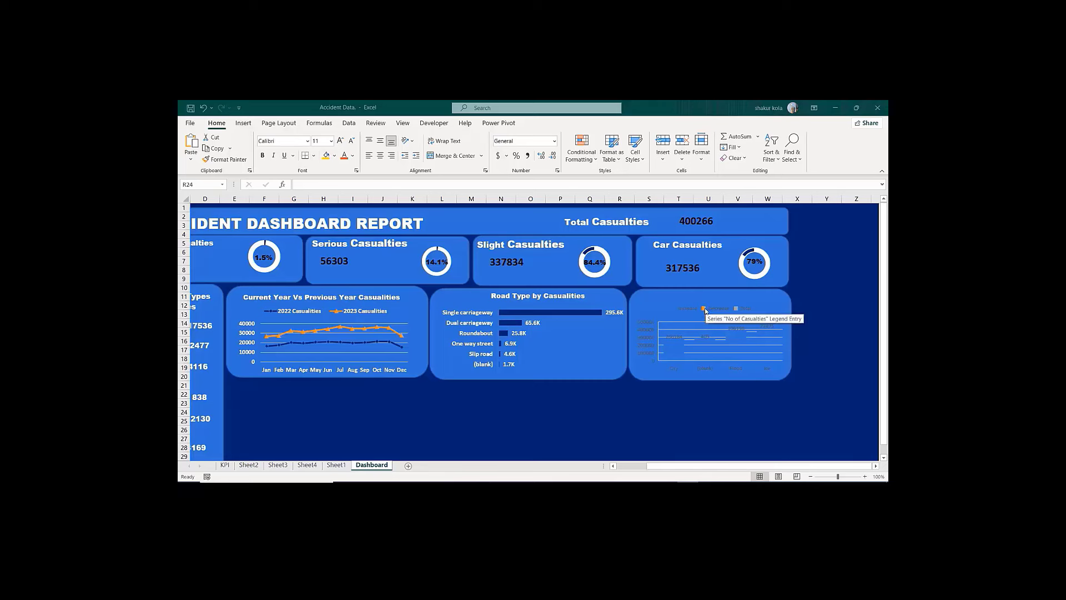
# Step: Give the waterfall chart's Decrease legend entry a solid red fill
pyautogui.click(652, 300)
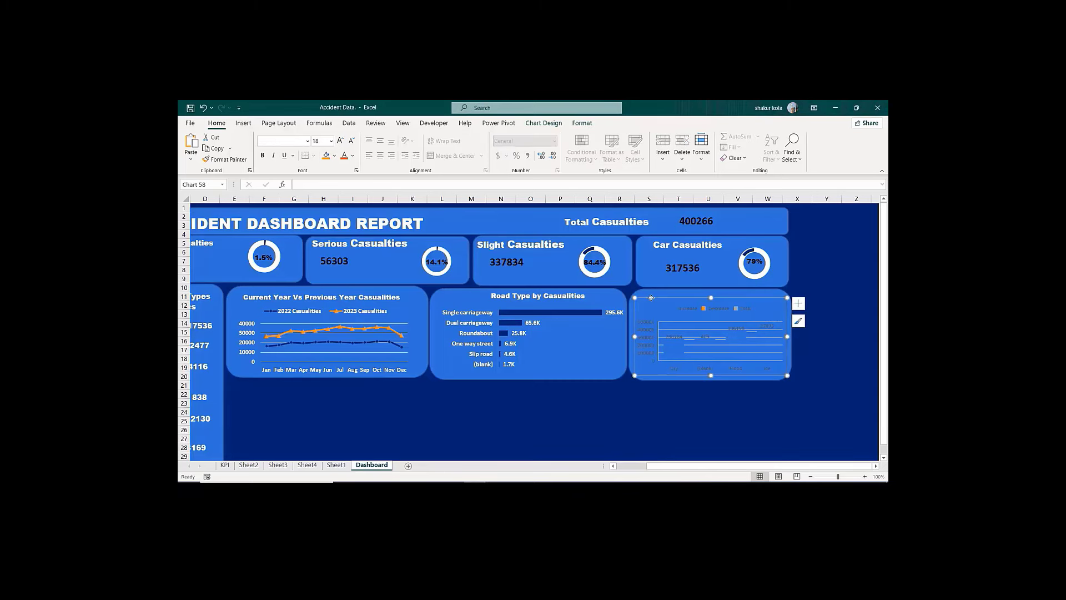
pyautogui.rightClick(652, 297)
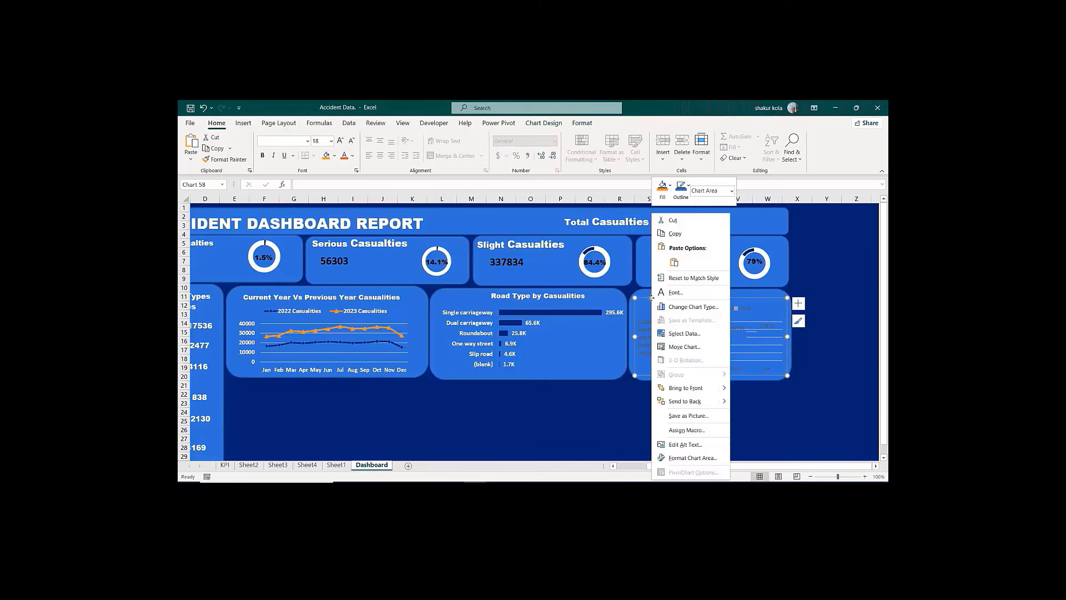
pyautogui.click(686, 461)
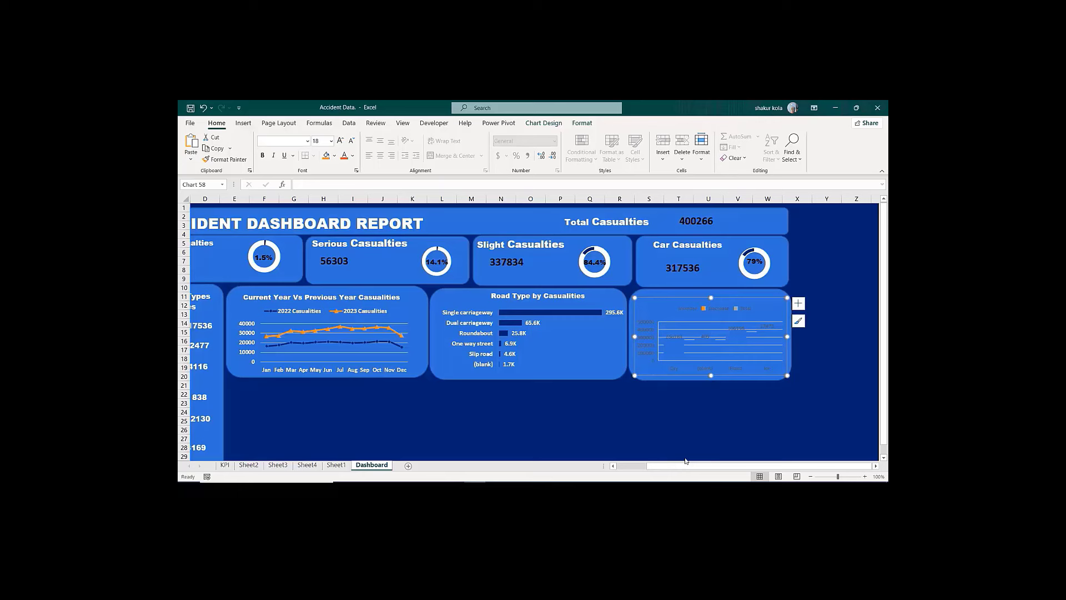
pyautogui.click(713, 312)
pyautogui.click(713, 312)
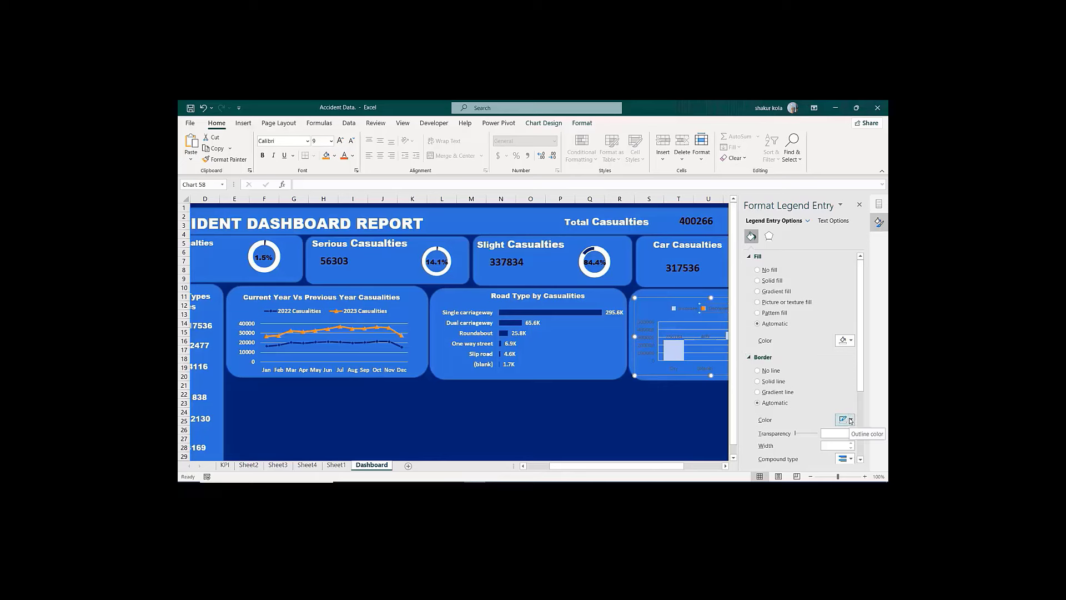
pyautogui.click(844, 339)
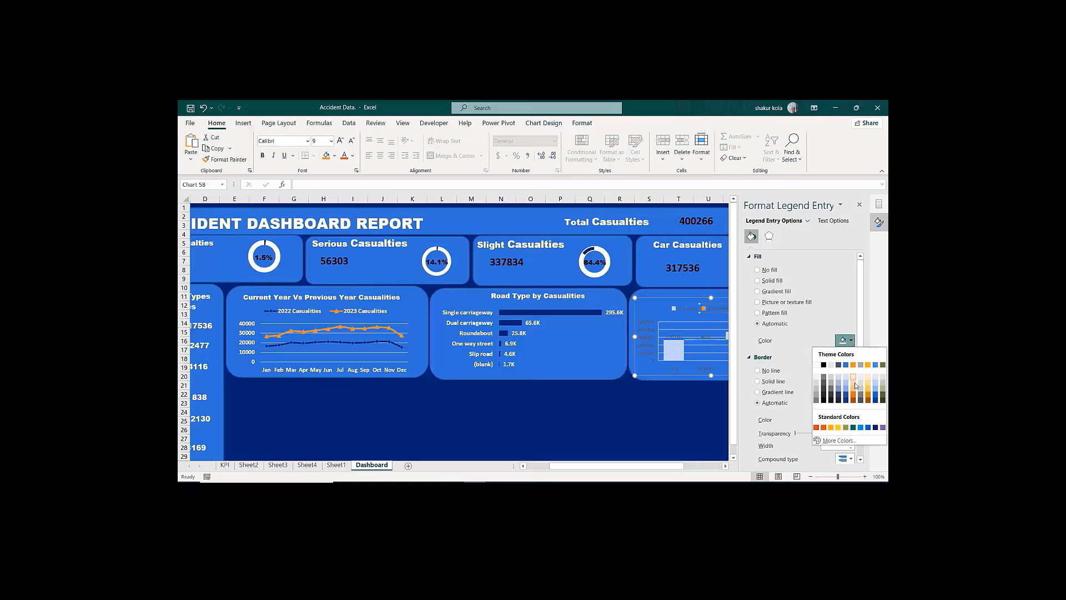
pyautogui.click(823, 427)
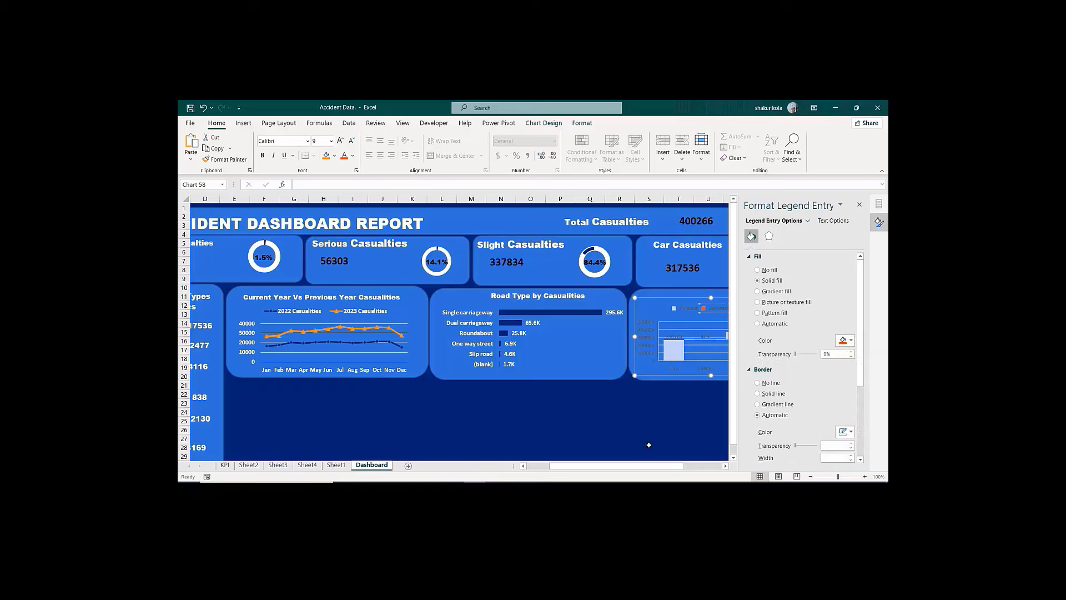
pyautogui.click(633, 433)
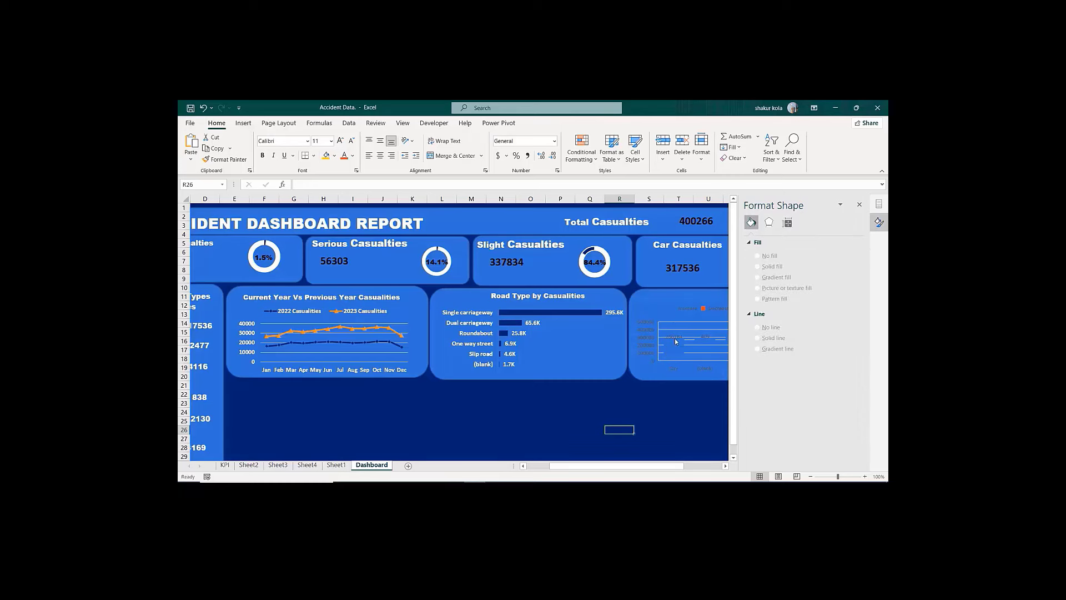
# Step: Give the waterfall chart's Increase legend entry a solid dark blue fill and close the formatting pane
pyautogui.click(682, 310)
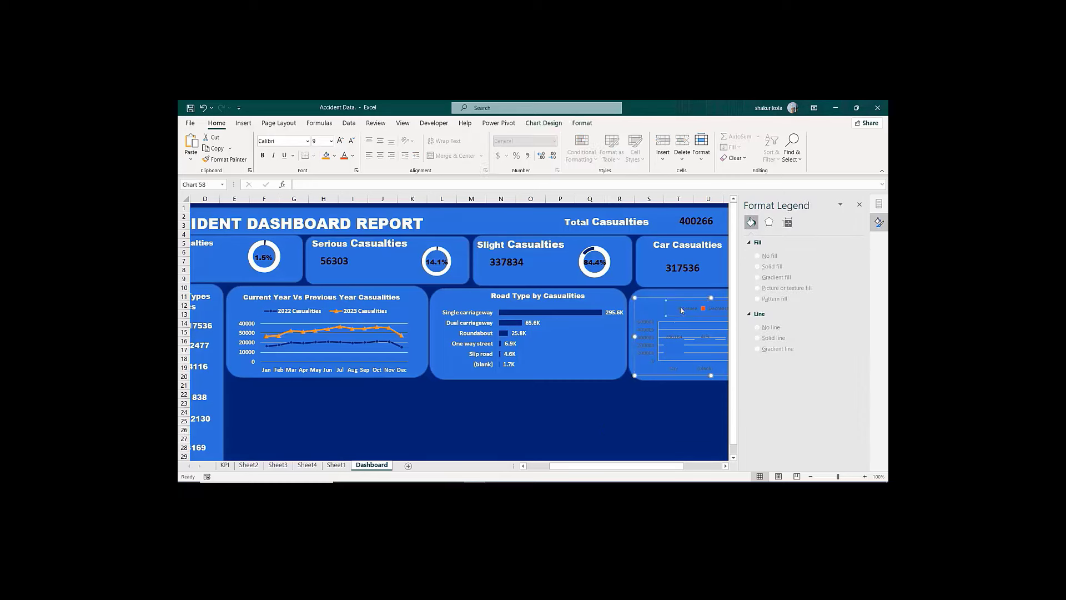
pyautogui.click(682, 310)
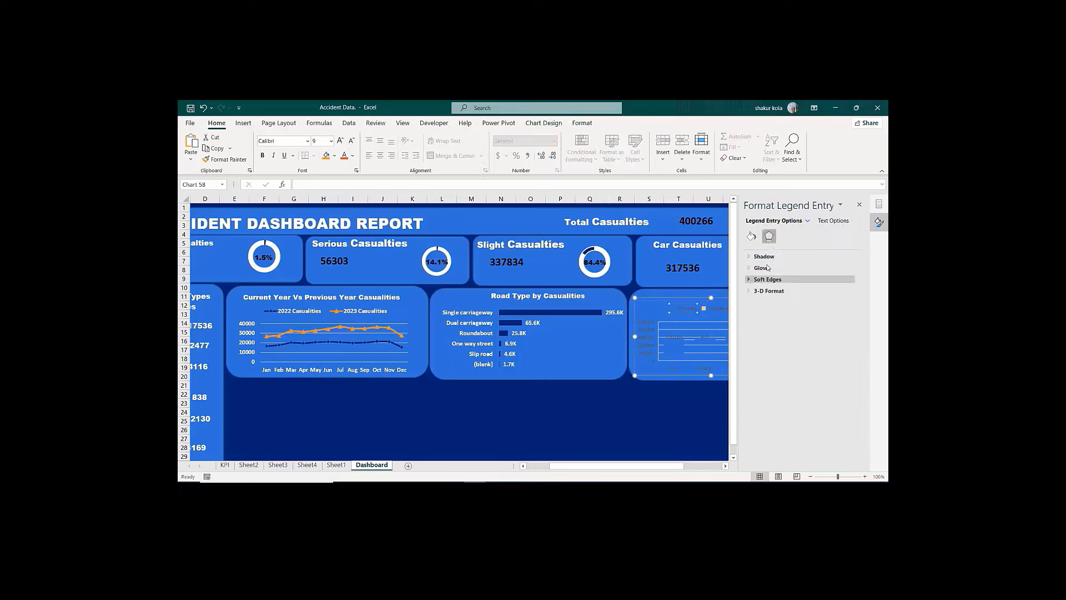
pyautogui.click(751, 237)
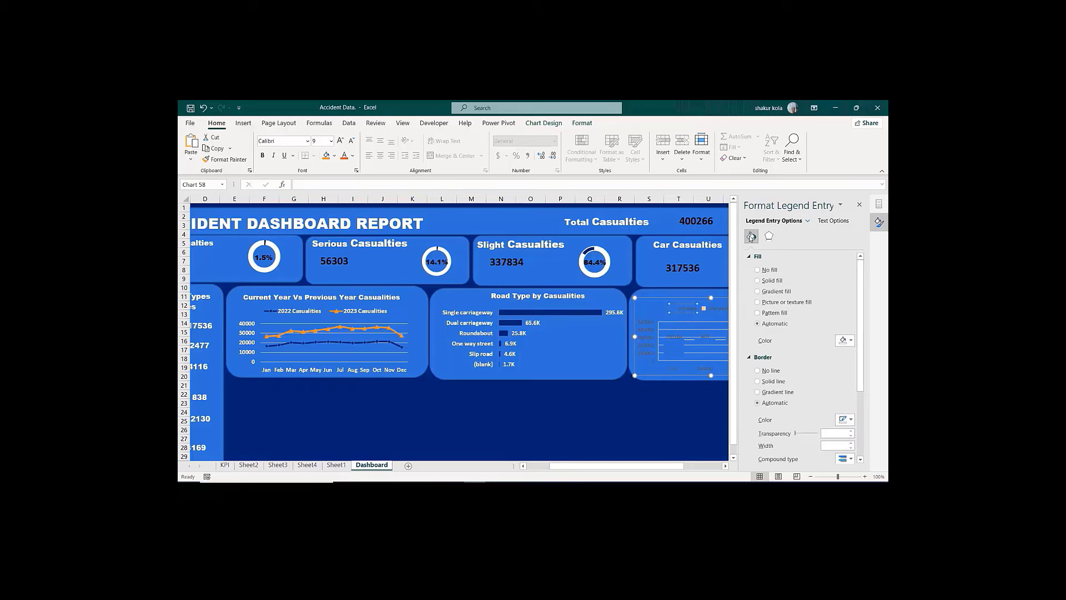
pyautogui.click(852, 341)
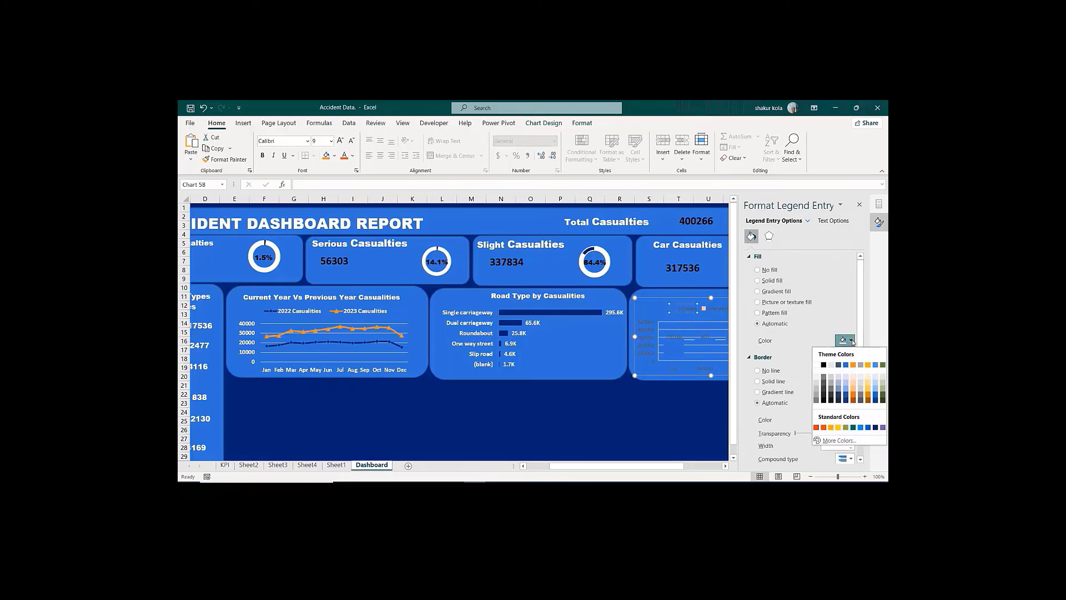
pyautogui.click(876, 427)
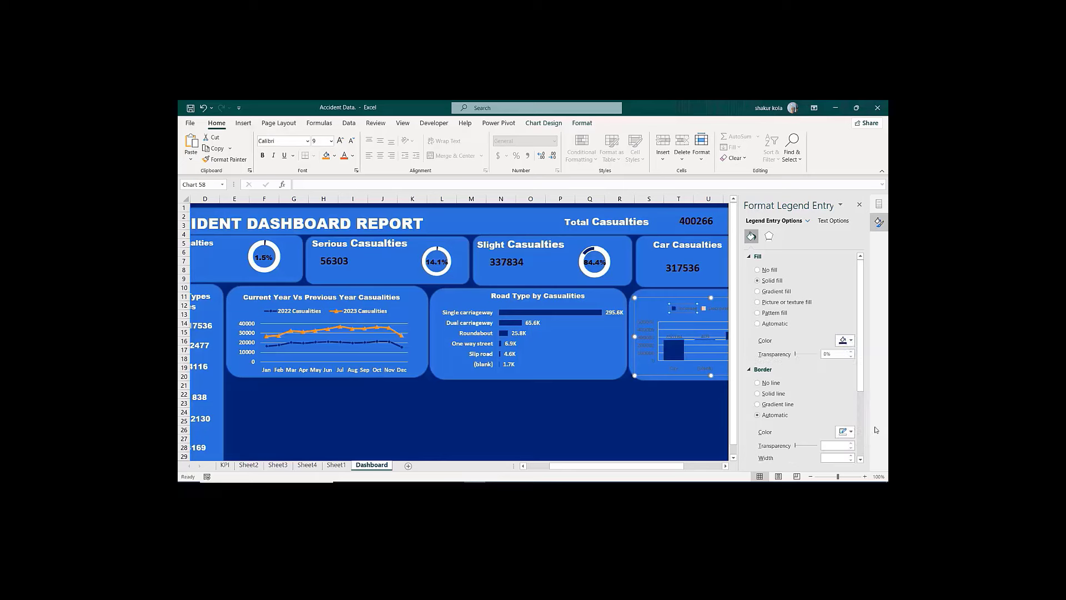
pyautogui.click(673, 422)
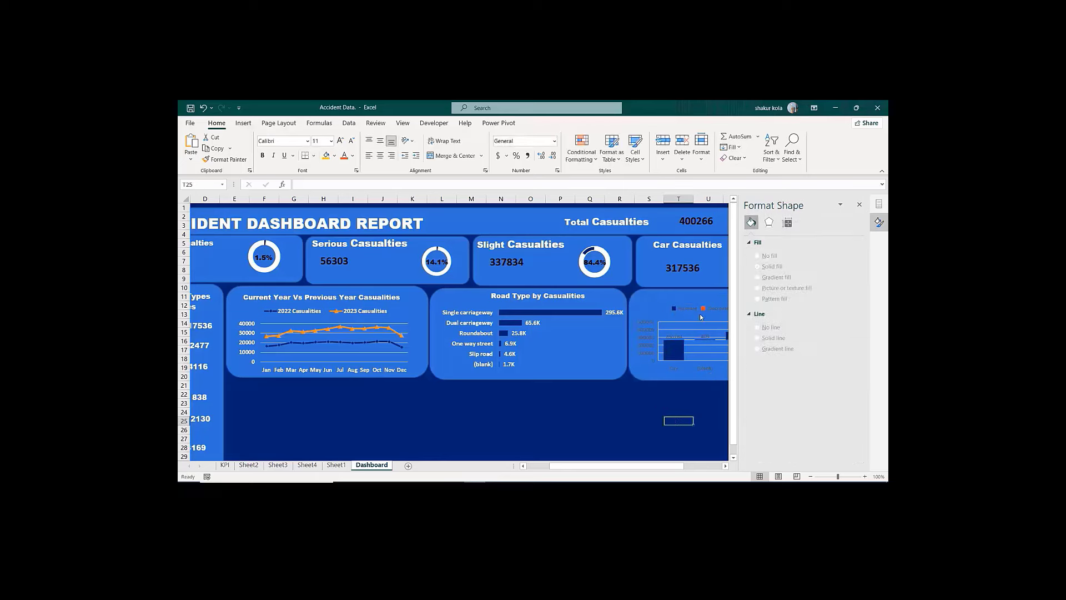
pyautogui.click(860, 208)
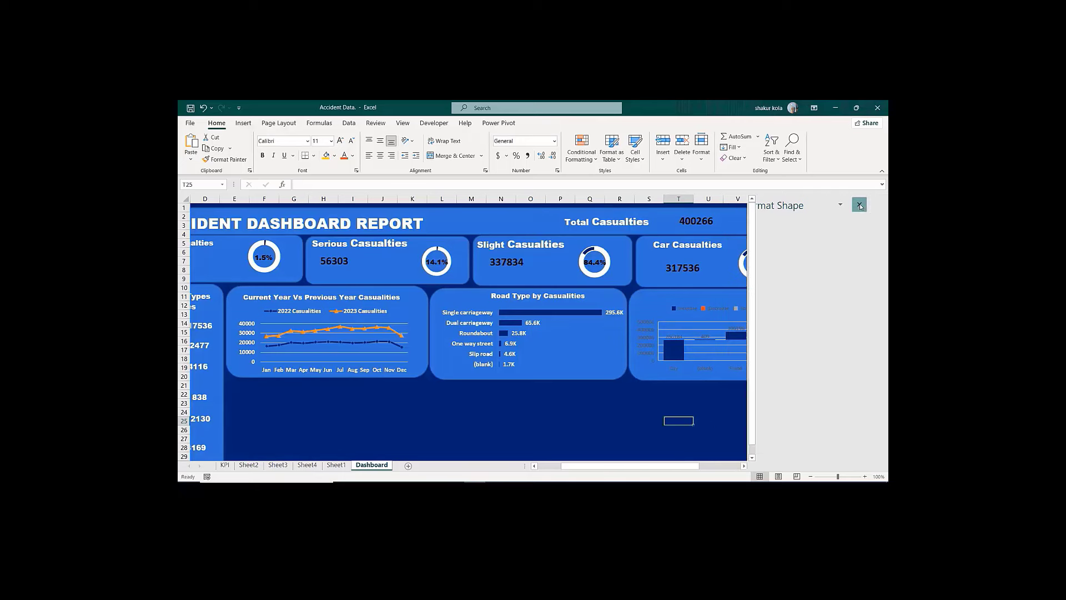
# Step: Make the waterfall chart's legend text white and bold, and increase its font size by one step
pyautogui.click(739, 291)
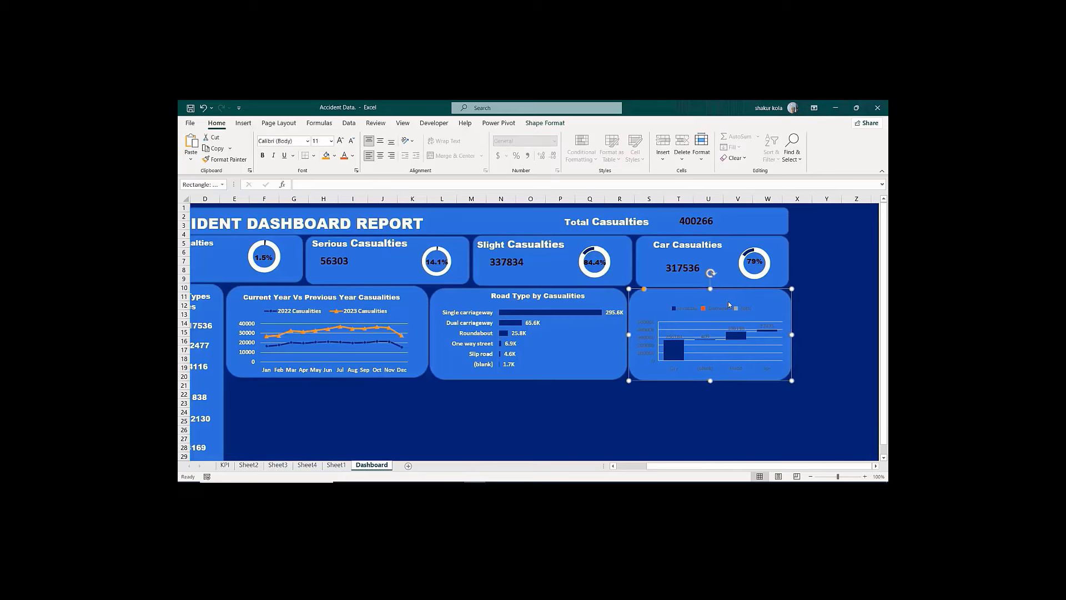
pyautogui.click(727, 301)
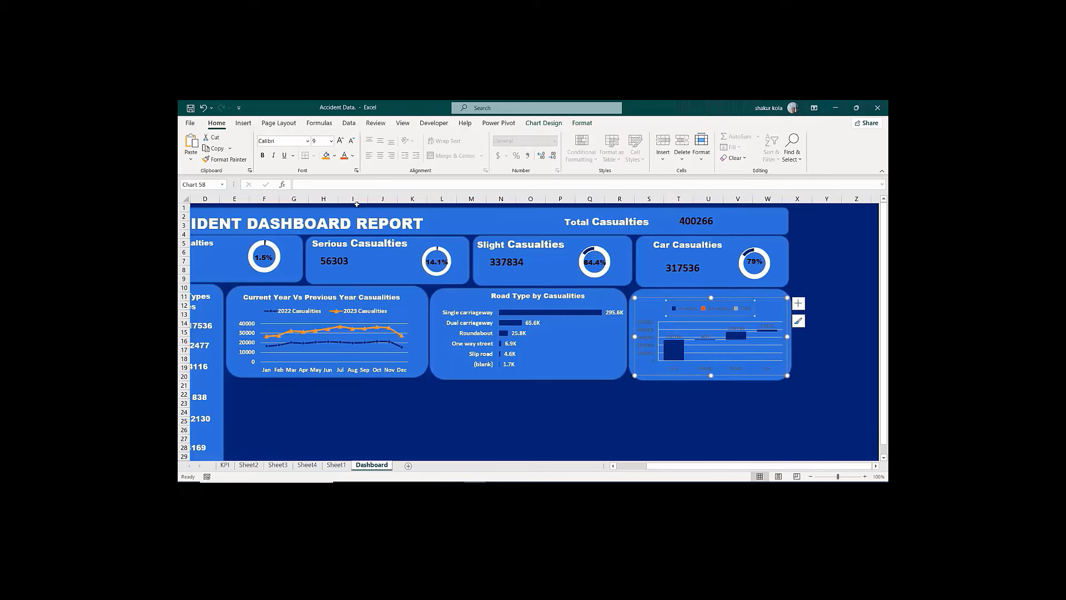
pyautogui.click(335, 156)
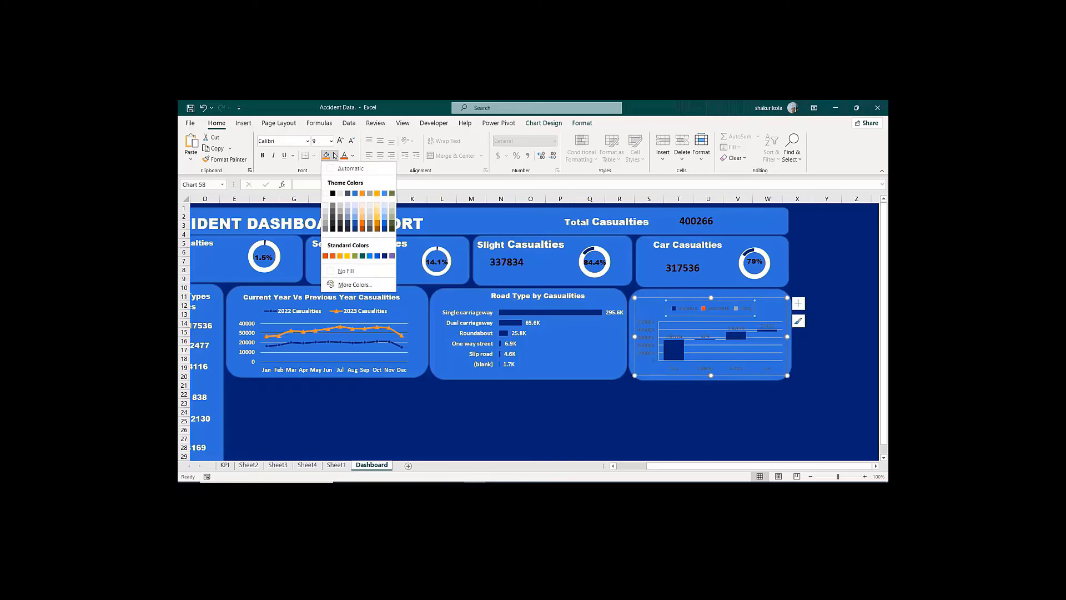
pyautogui.click(352, 156)
pyautogui.click(352, 156)
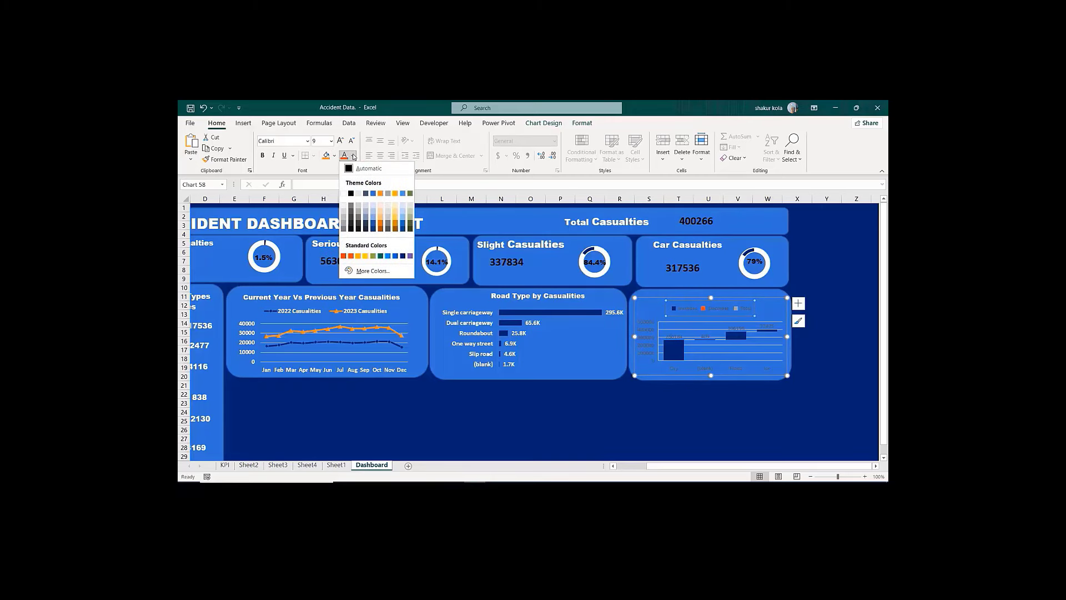
pyautogui.click(345, 192)
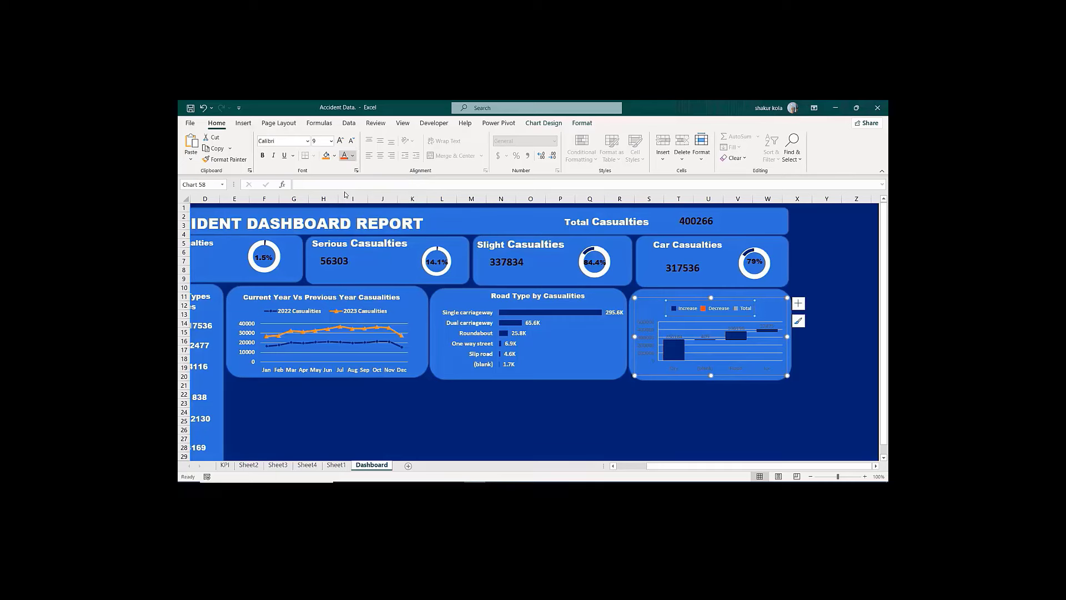
pyautogui.click(262, 156)
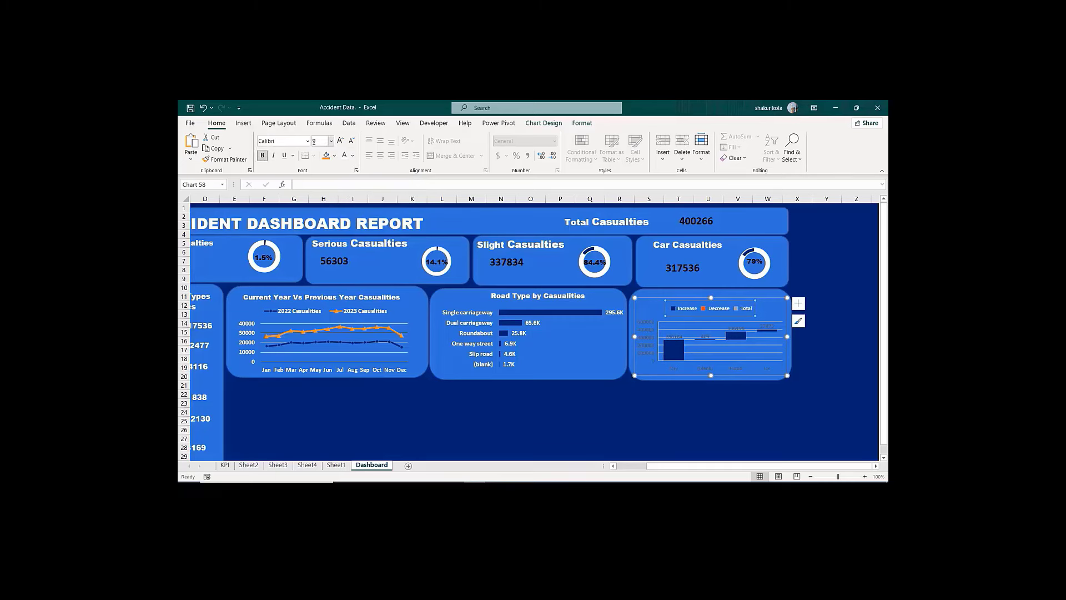
pyautogui.click(340, 142)
# Step: Make the waterfall chart's vertical axis labels white, and its horizontal axis labels bold, white and size 10
pyautogui.click(648, 327)
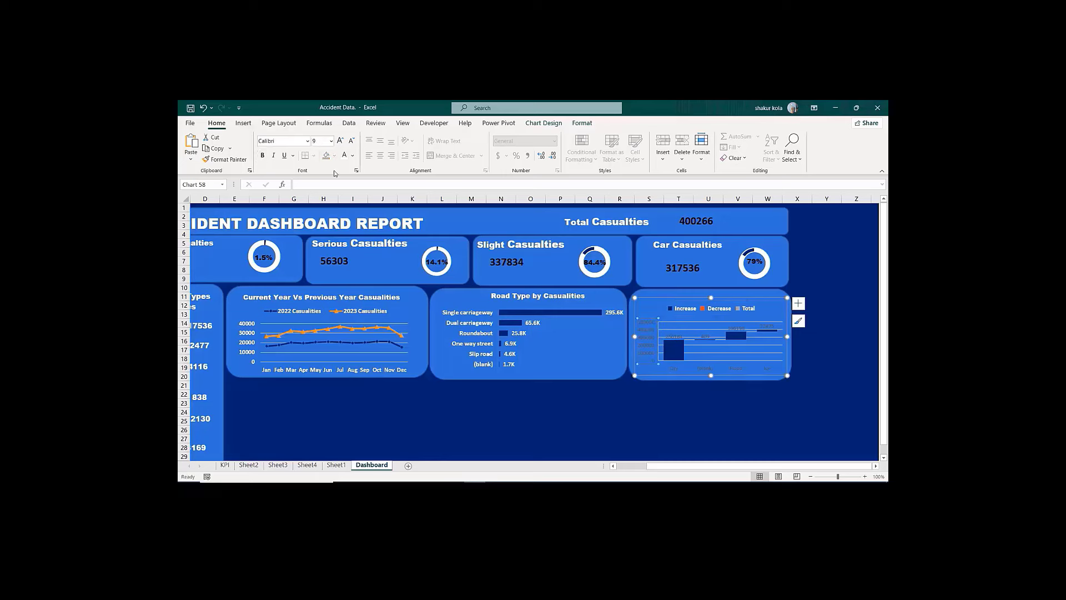
pyautogui.click(344, 156)
pyautogui.click(708, 369)
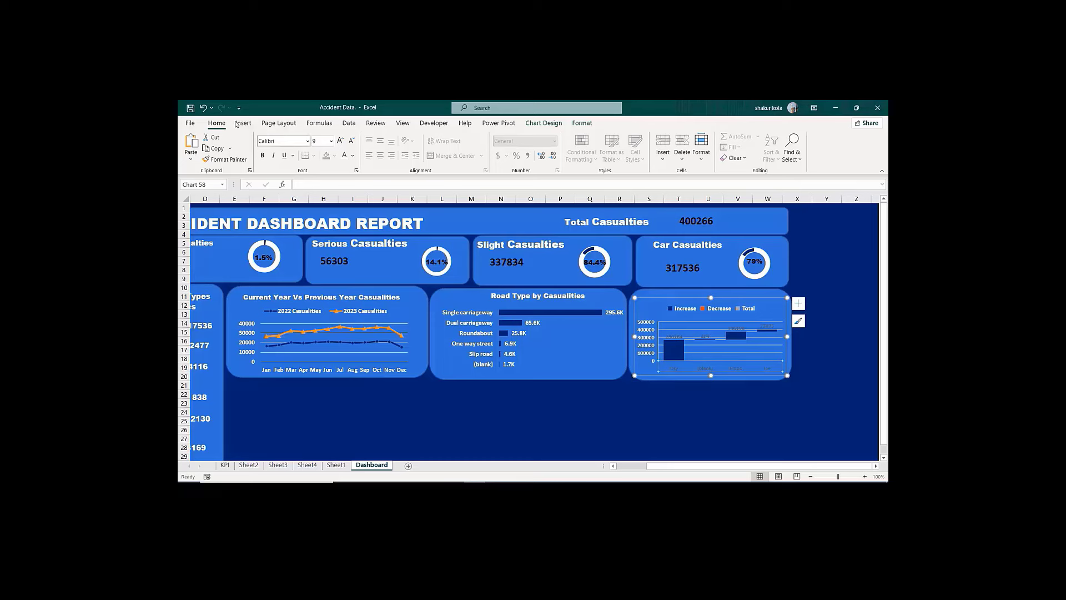
pyautogui.click(263, 156)
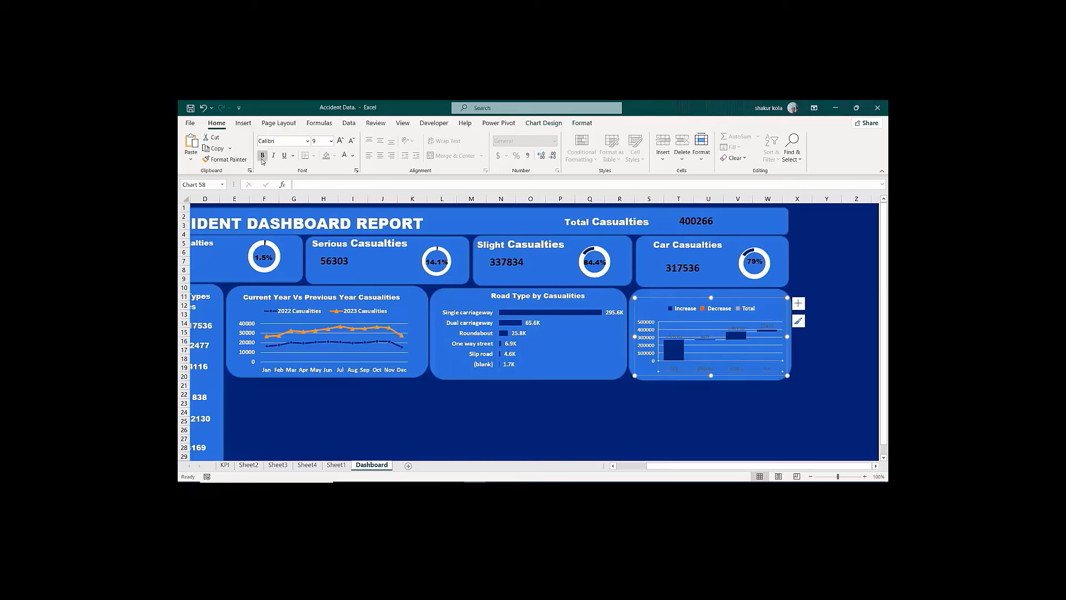
pyautogui.click(345, 159)
pyautogui.click(340, 142)
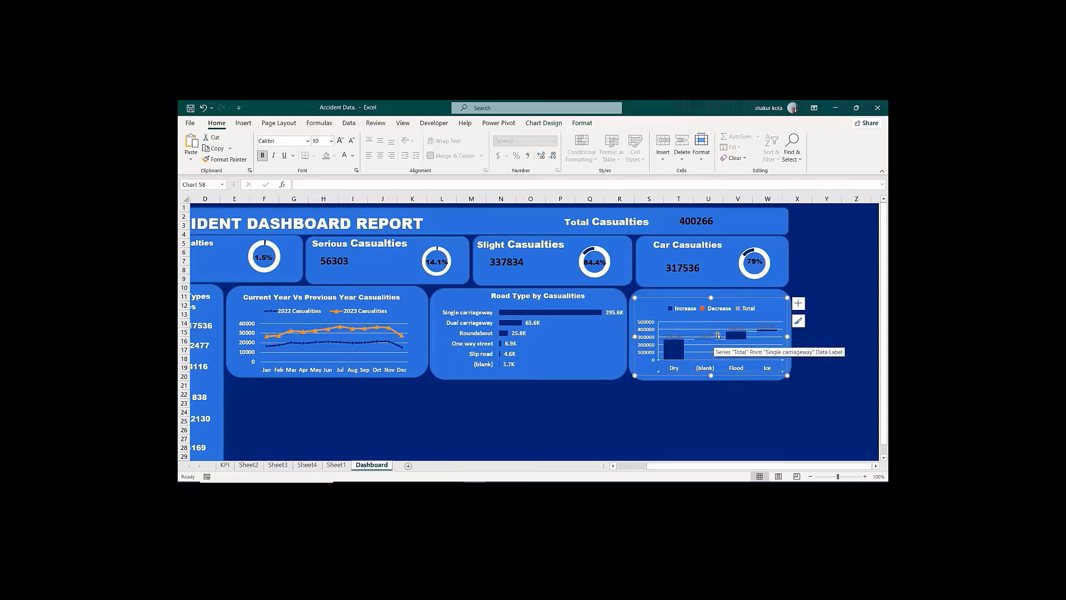
# Step: Turn off the waterfall chart's gridlines and format its data labels as bold, white and size 10
pyautogui.click(733, 330)
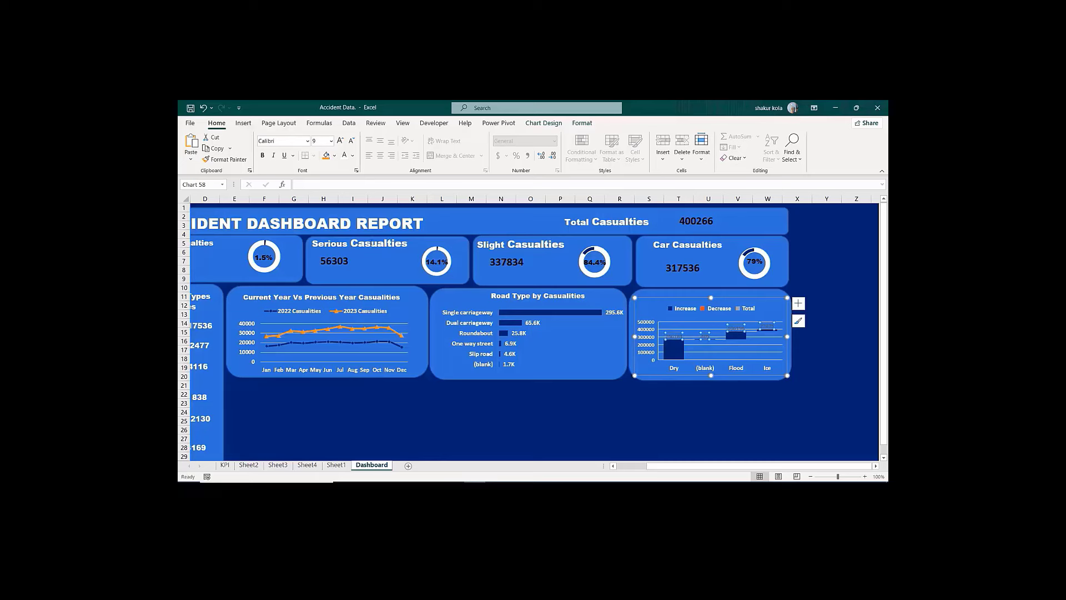
pyautogui.click(799, 307)
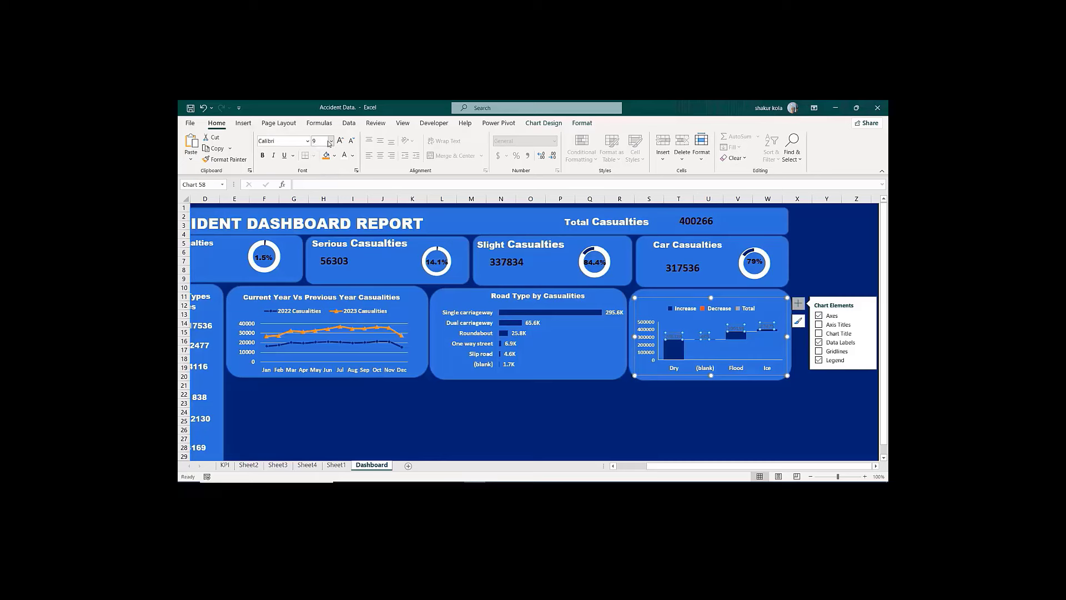
pyautogui.click(262, 159)
pyautogui.click(345, 156)
pyautogui.click(340, 143)
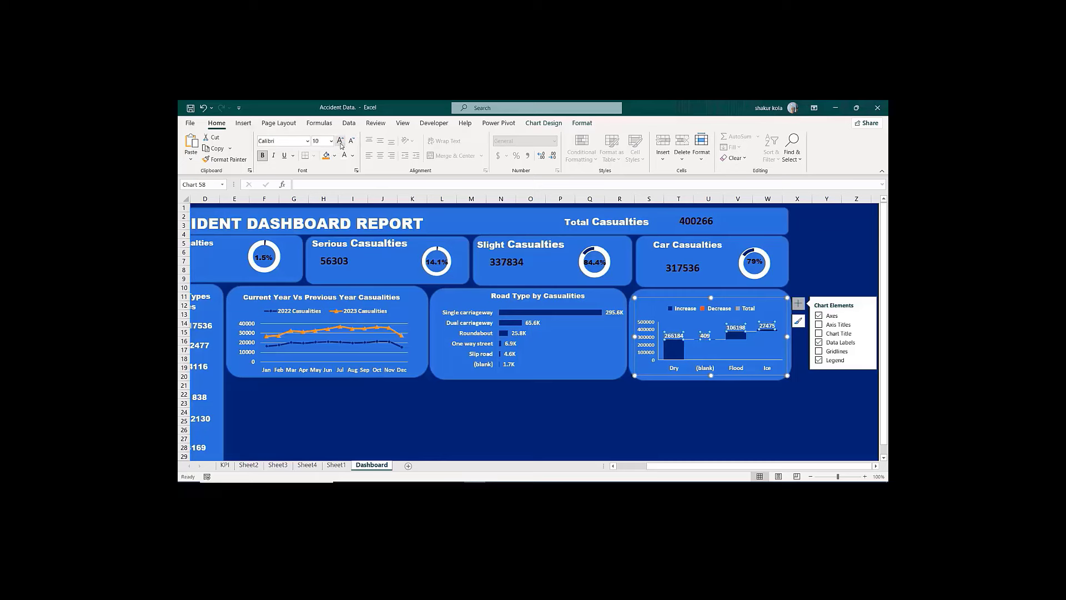
pyautogui.click(552, 409)
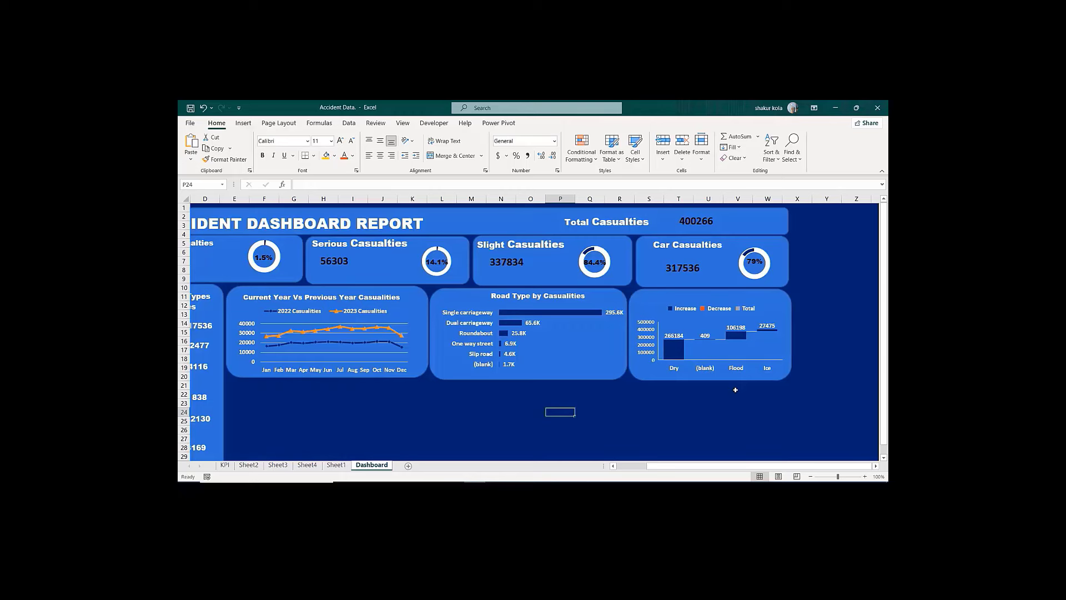
# Step: Create a PivotTable on a new worksheet from the accident data in Sheet1
pyautogui.moveTo(706, 464); pyautogui.dragTo(638, 477)
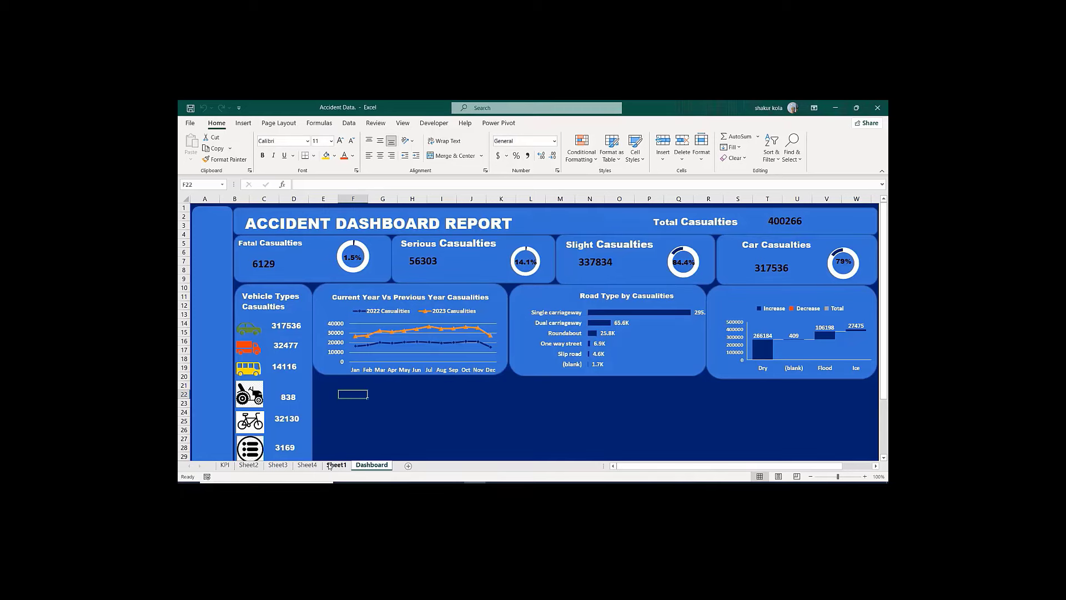
pyautogui.click(336, 465)
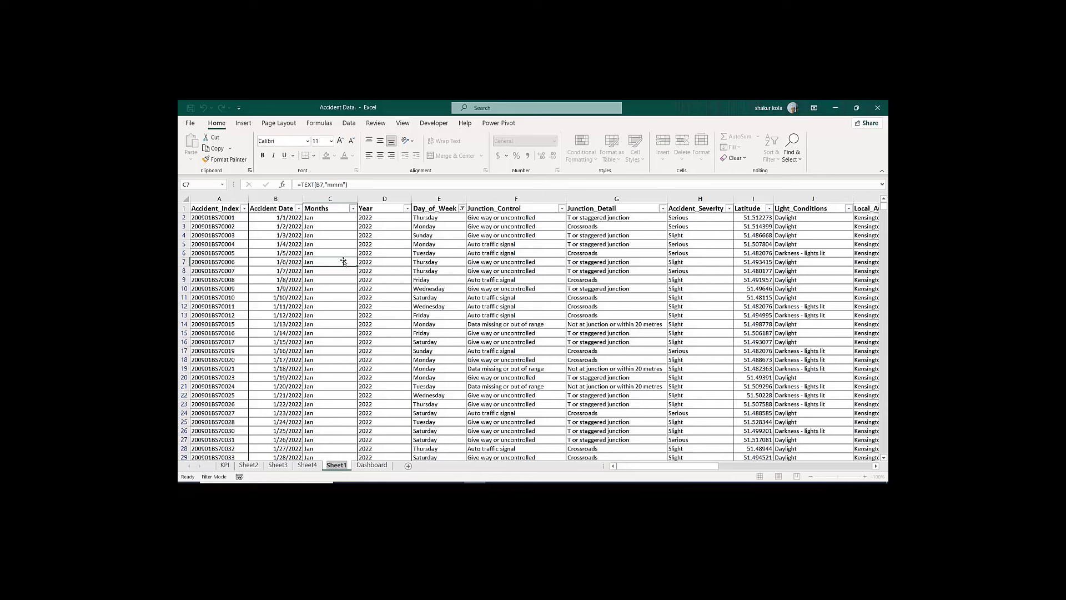
pyautogui.click(403, 283)
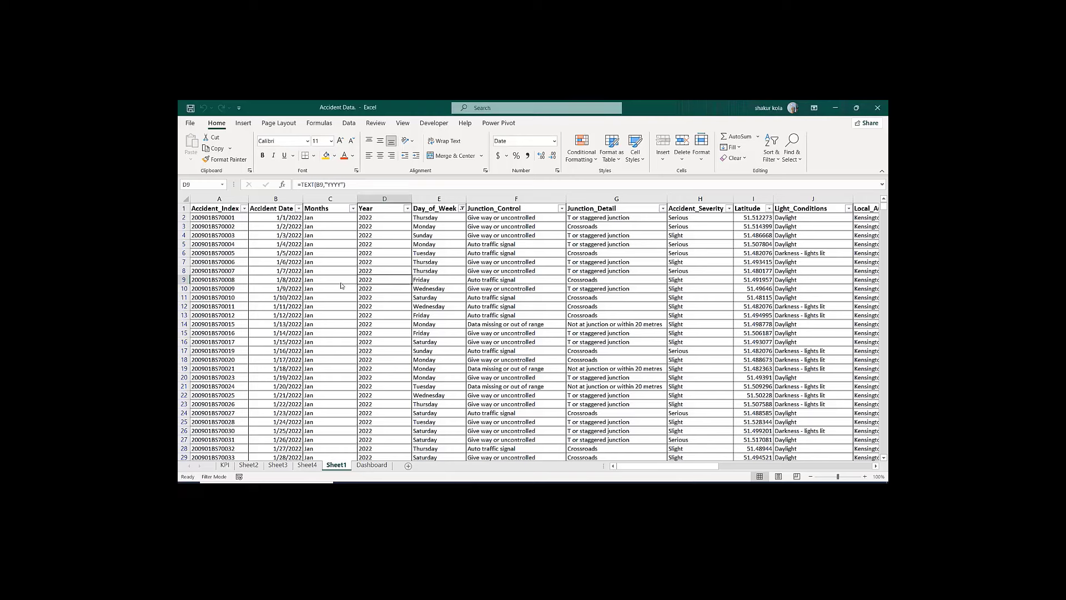
pyautogui.click(243, 123)
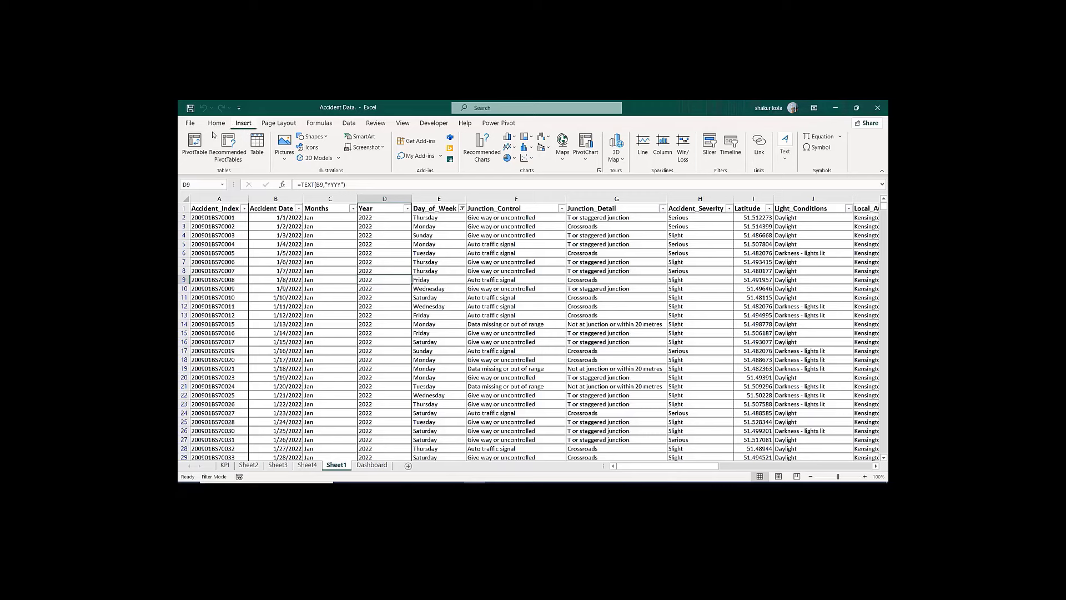
pyautogui.click(194, 145)
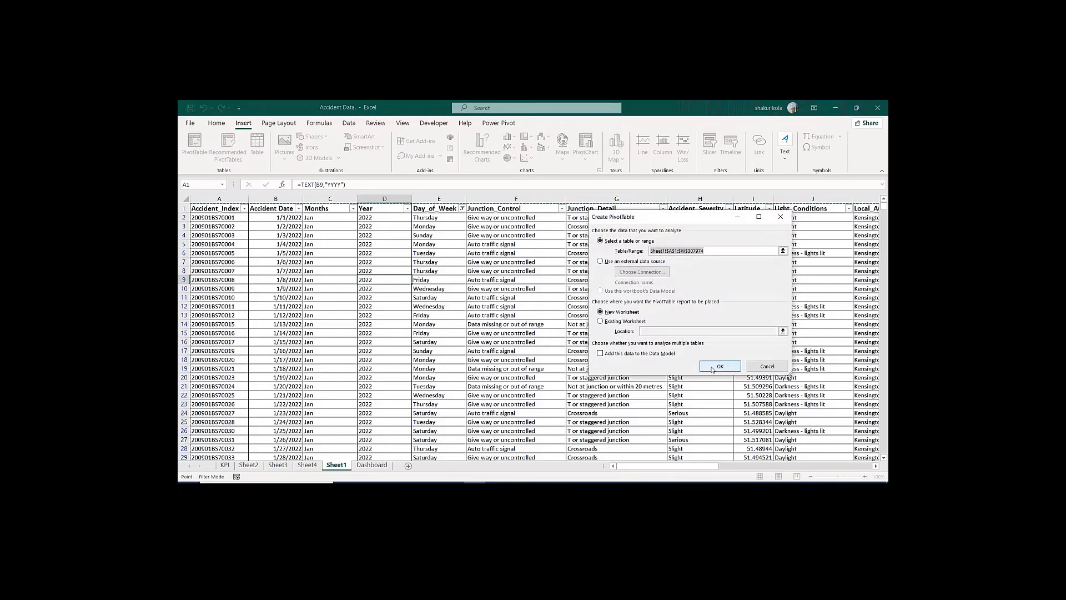
pyautogui.click(713, 367)
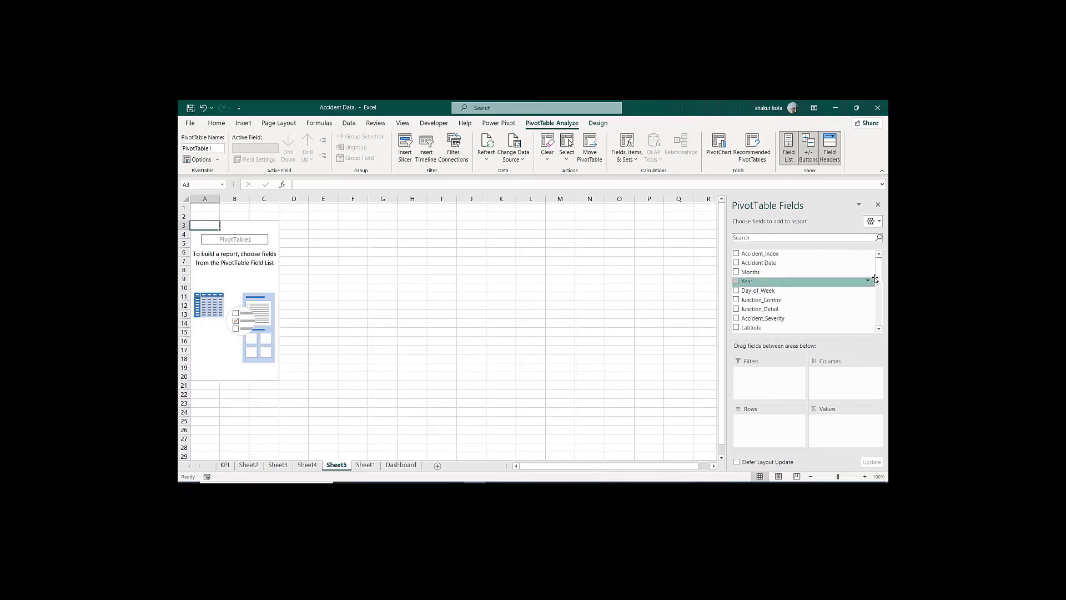
# Step: Add Urban_or_Rural_Area to the PivotTable rows and Number_of_Casualties to its values as a sum
pyautogui.scroll(-5, 759, 294)
pyautogui.moveTo(758, 298); pyautogui.dragTo(773, 434)
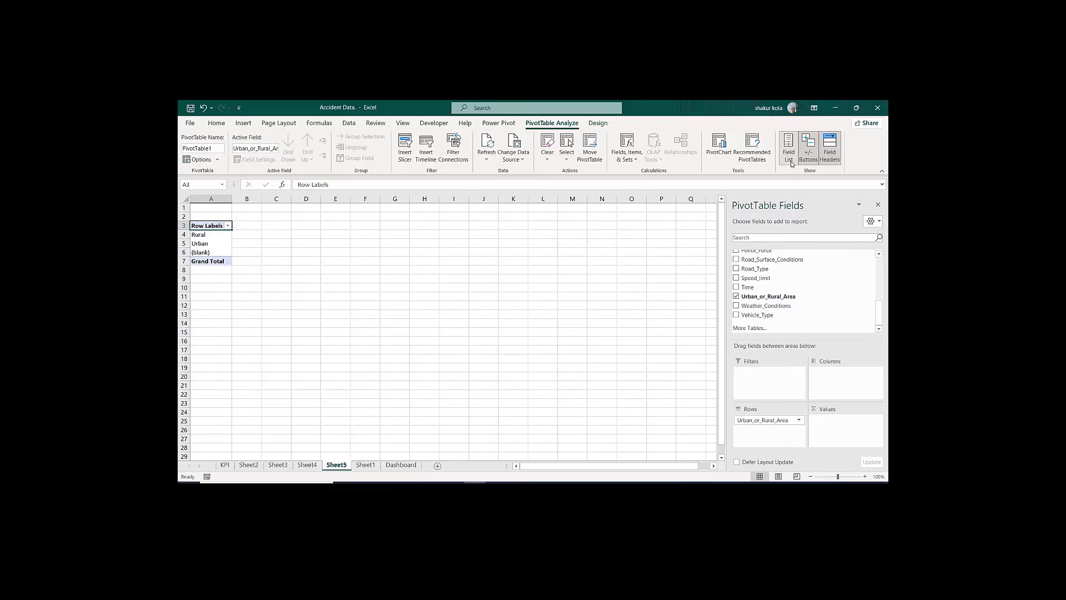
pyautogui.scroll(10, 793, 135)
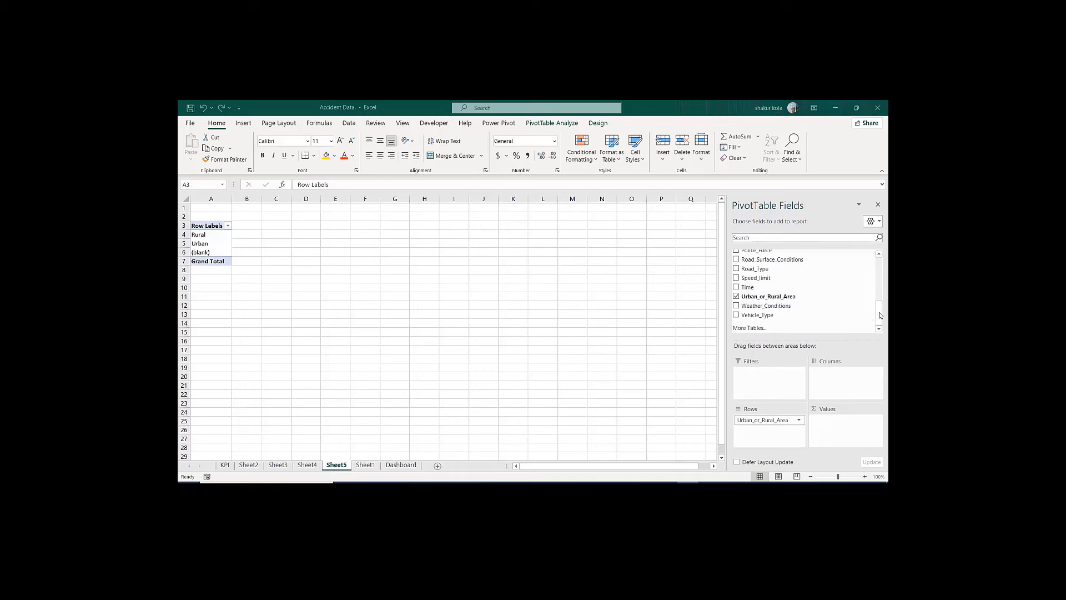
pyautogui.scroll(2, 778, 282)
pyautogui.moveTo(778, 282); pyautogui.dragTo(854, 437)
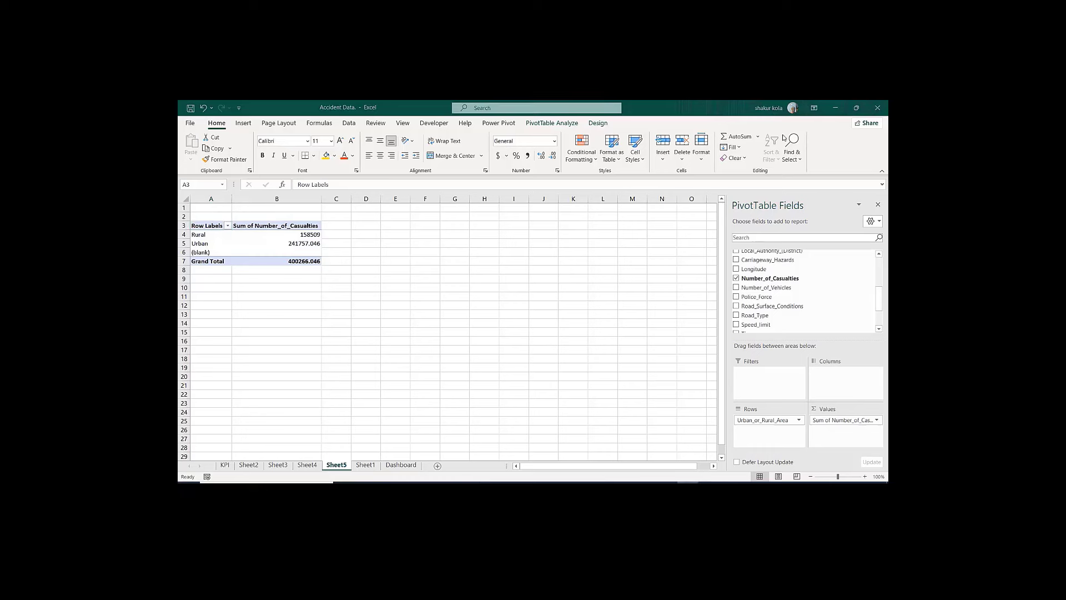
# Step: Filter the (blank) item out of the PivotTable's row labels, keeping Rural and Urban
pyautogui.click(226, 225)
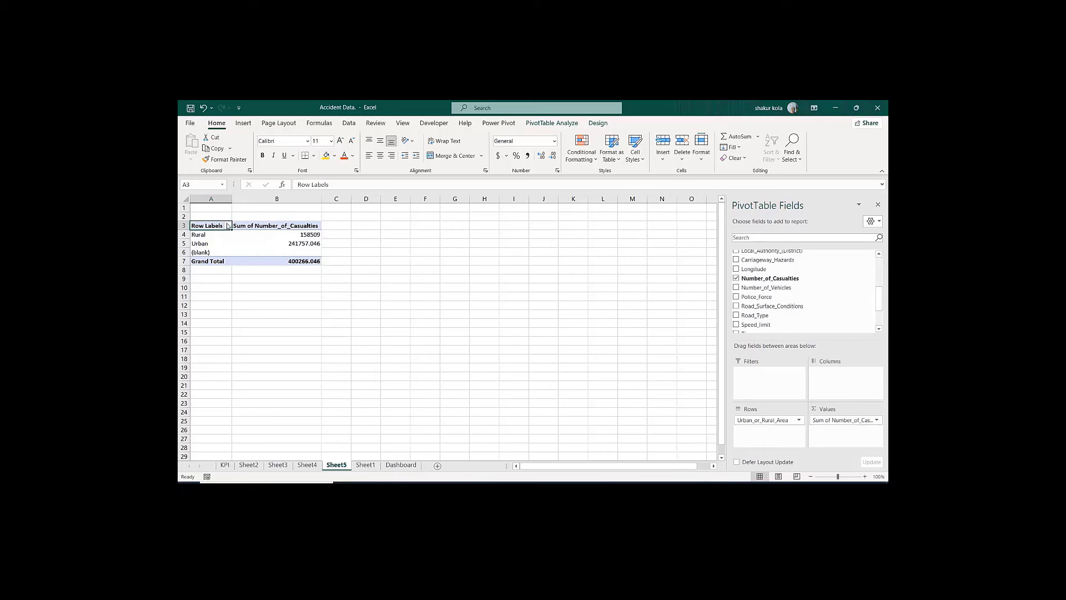
pyautogui.click(227, 225)
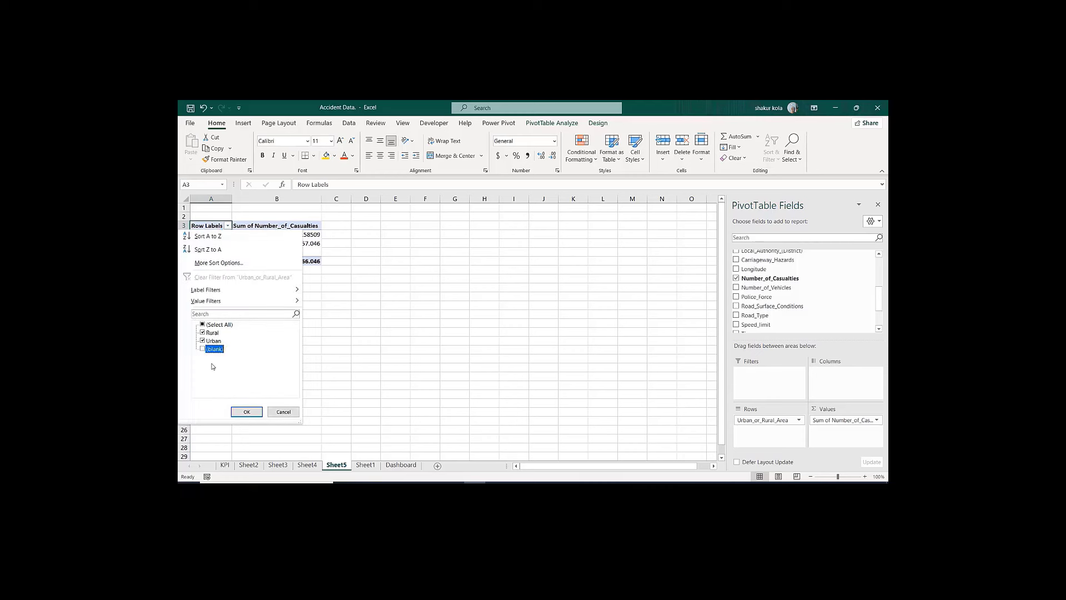
pyautogui.click(242, 412)
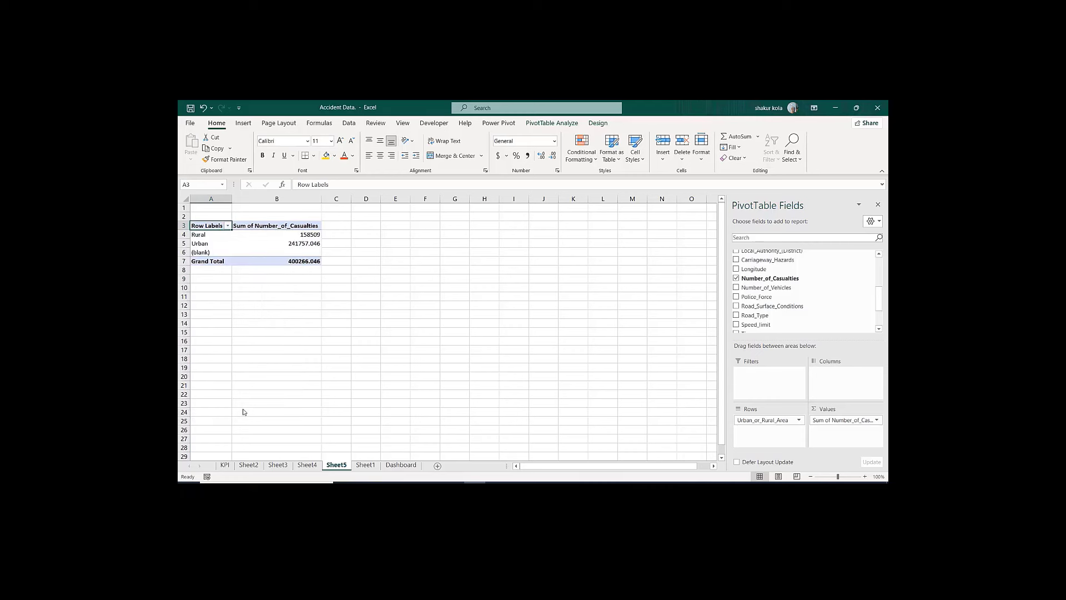
# Step: Format the Rural and Urban casualty sums with the custom number format 0.0,"K" to show thousands
pyautogui.click(301, 235)
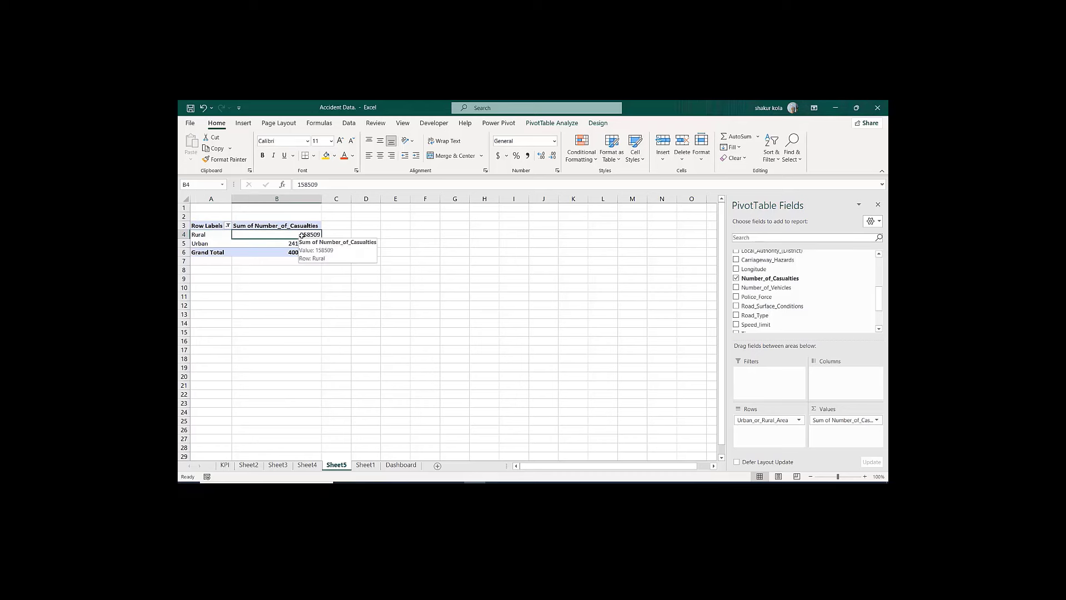
pyautogui.hotkey('shift', 'Down')
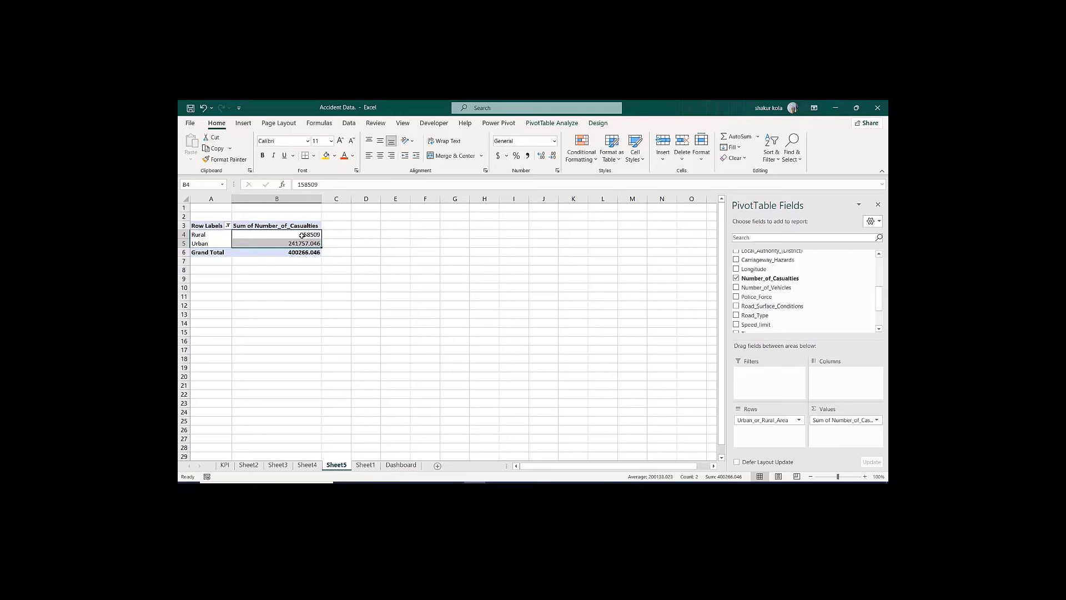
pyautogui.hotkey('ctrl', '1')
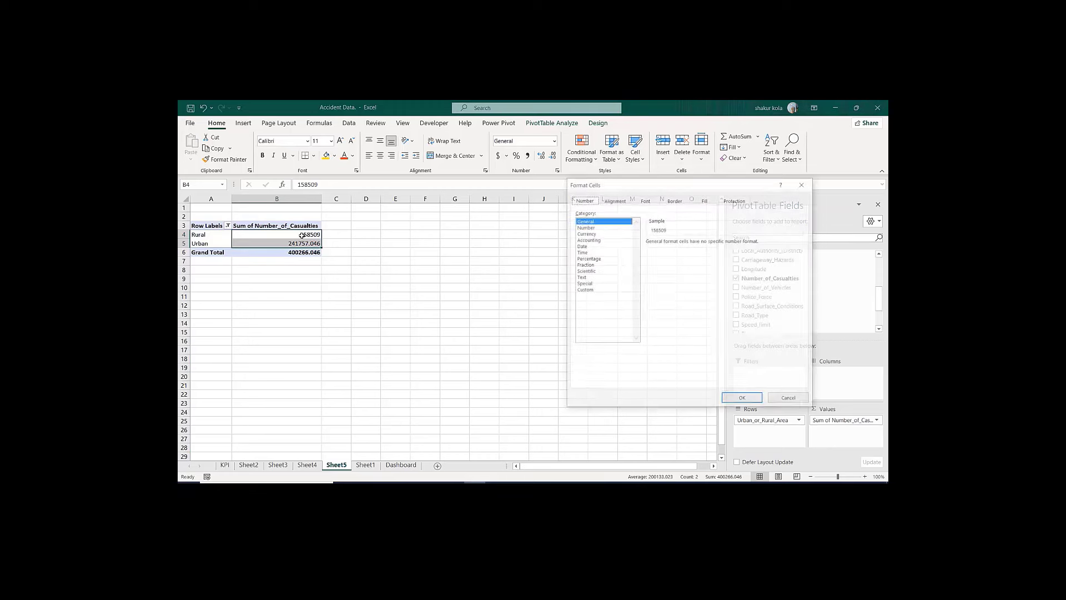
pyautogui.click(584, 226)
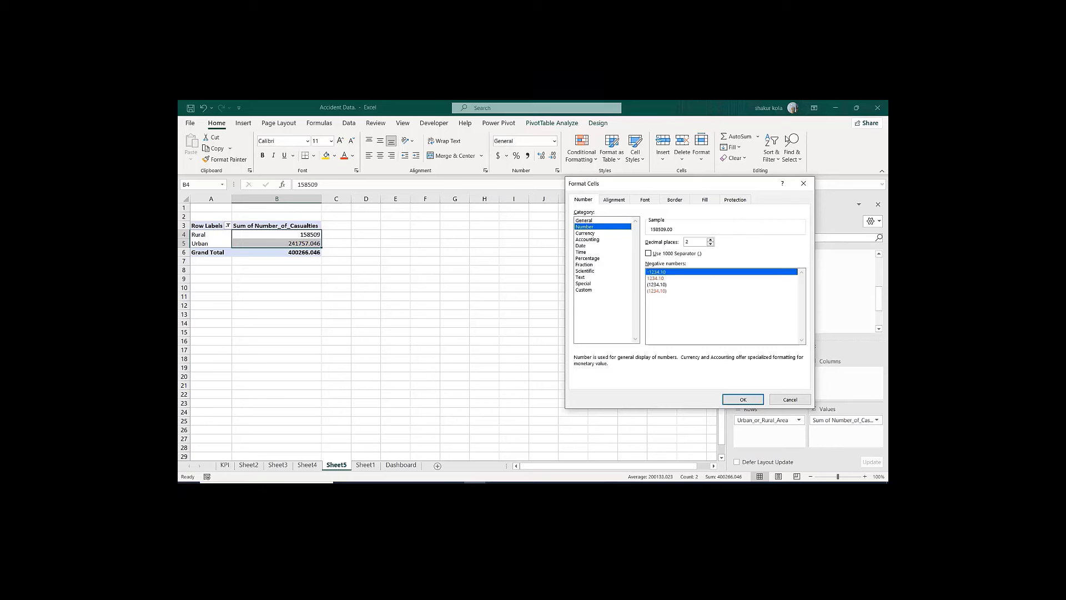
pyautogui.click(583, 290)
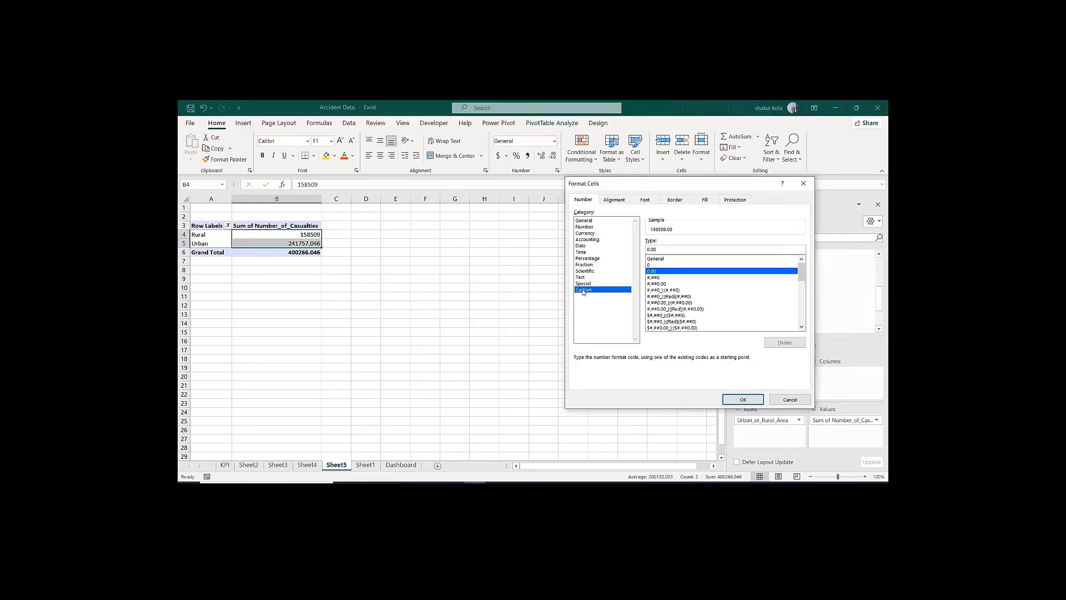
pyautogui.click(661, 249)
pyautogui.press('BackSpace')
pyautogui.press('BackSpace')
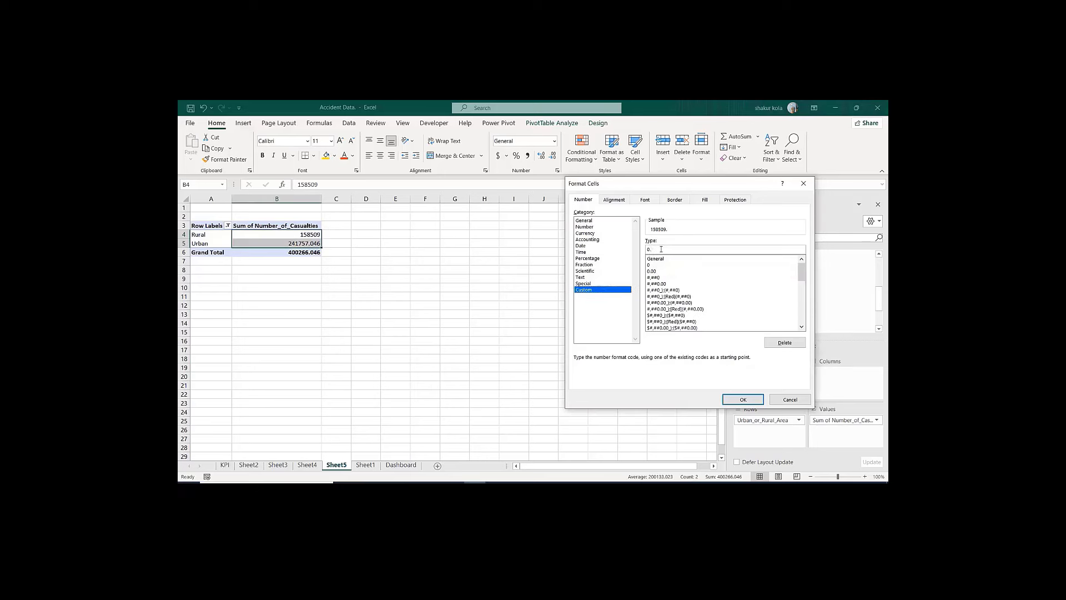
pyautogui.write('0,"K')
pyautogui.press('Return')
# Step: Insert a pie PivotChart based on the urban or rural casualties PivotTable
pyautogui.click(211, 234)
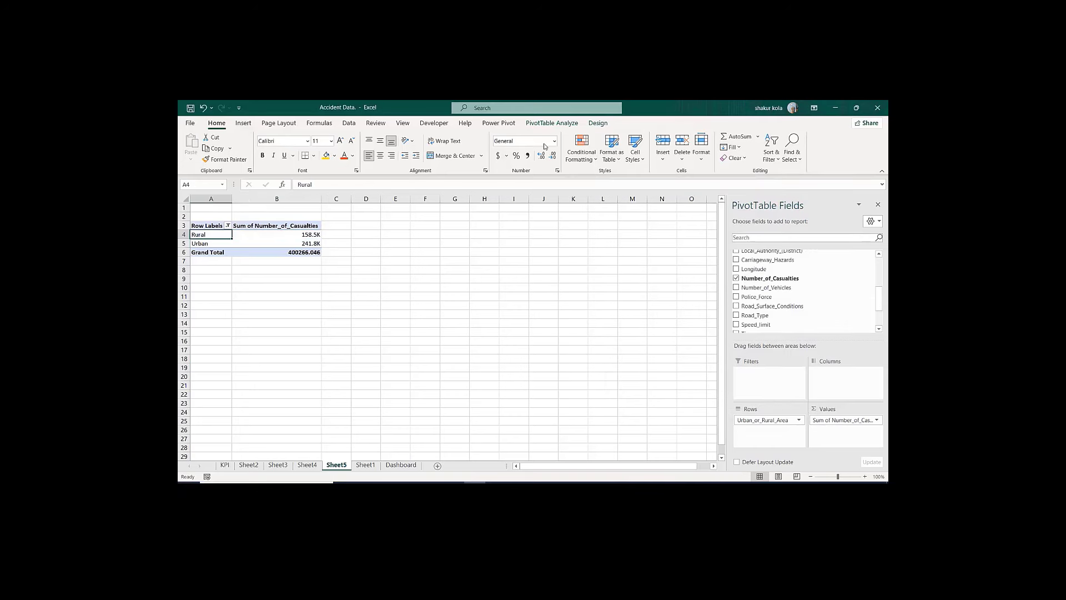
pyautogui.click(552, 123)
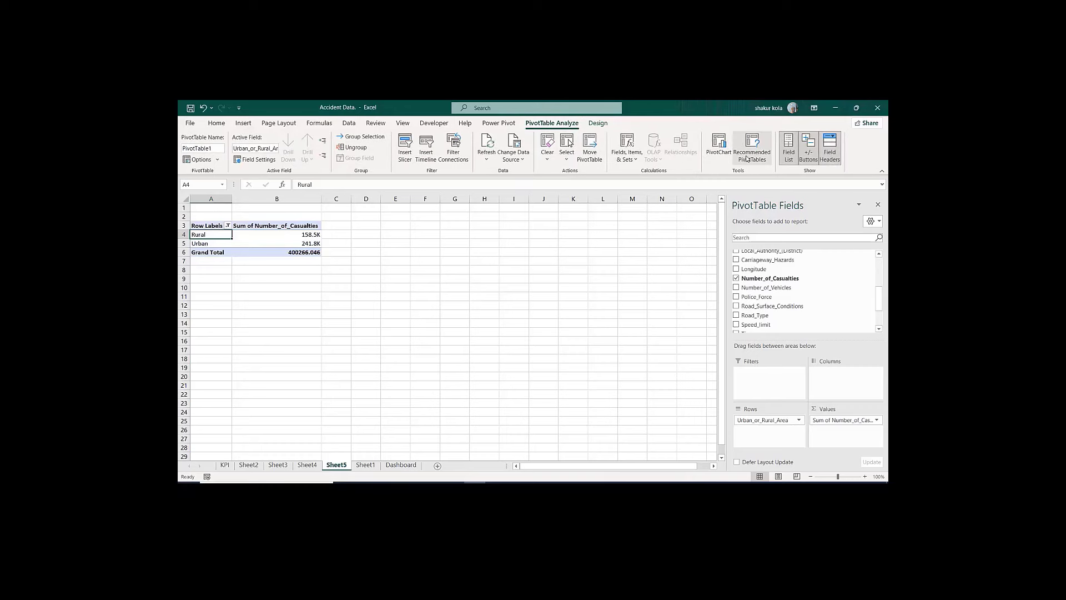
pyautogui.click(718, 146)
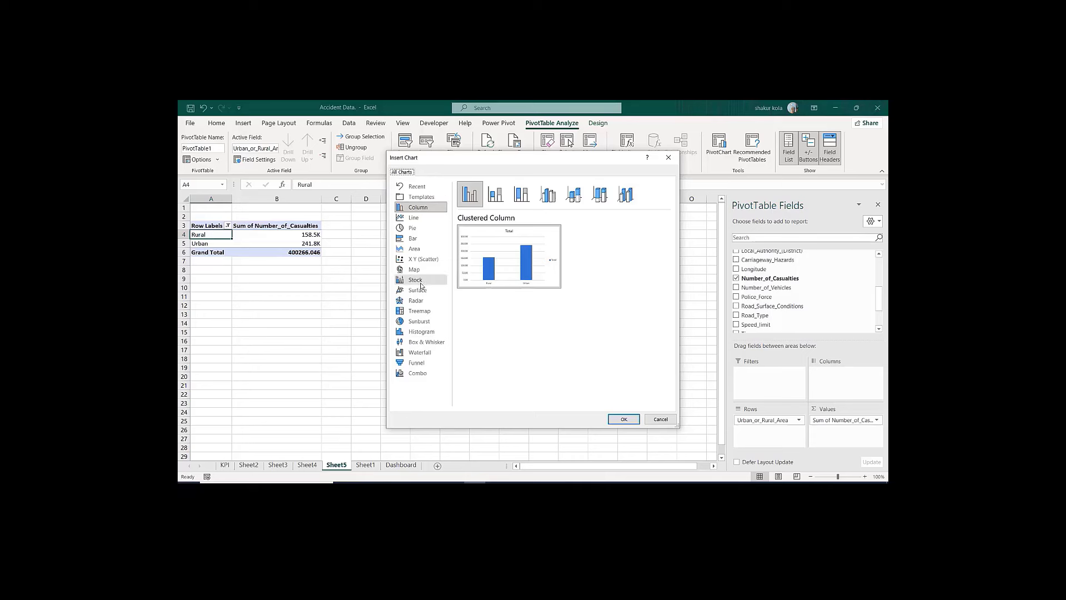
pyautogui.click(418, 229)
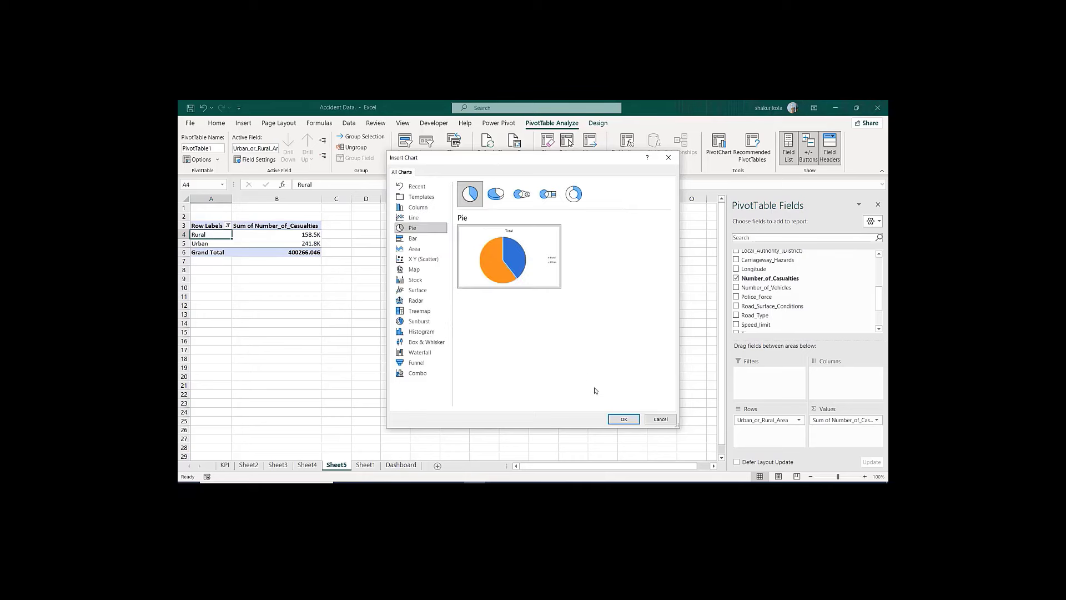
pyautogui.click(623, 419)
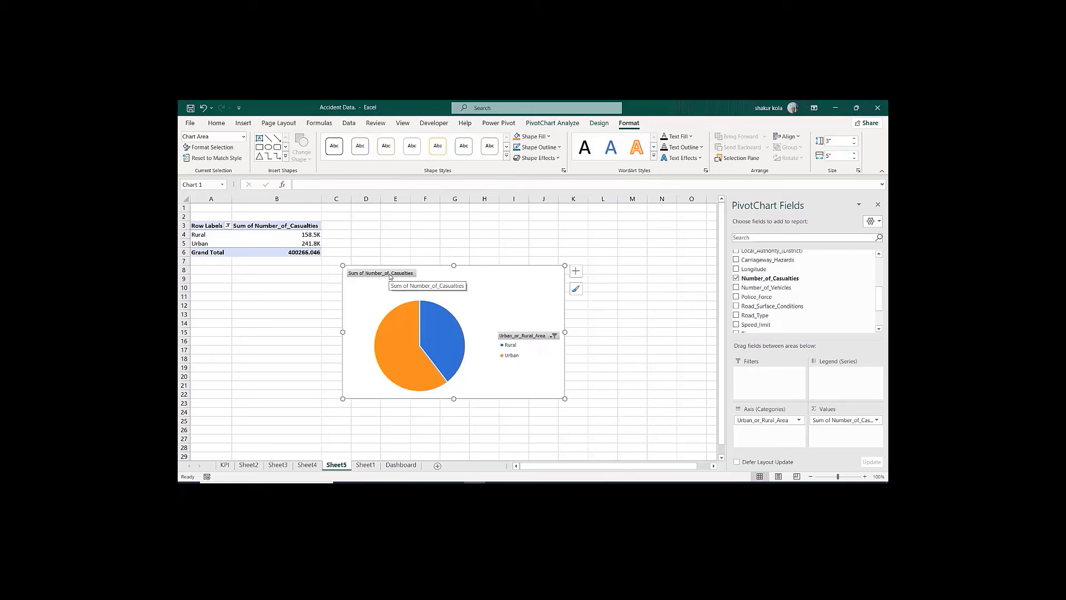
# Step: Hide all field buttons on the pie chart and delete its Total title
pyautogui.click(391, 278)
pyautogui.rightClick(391, 278)
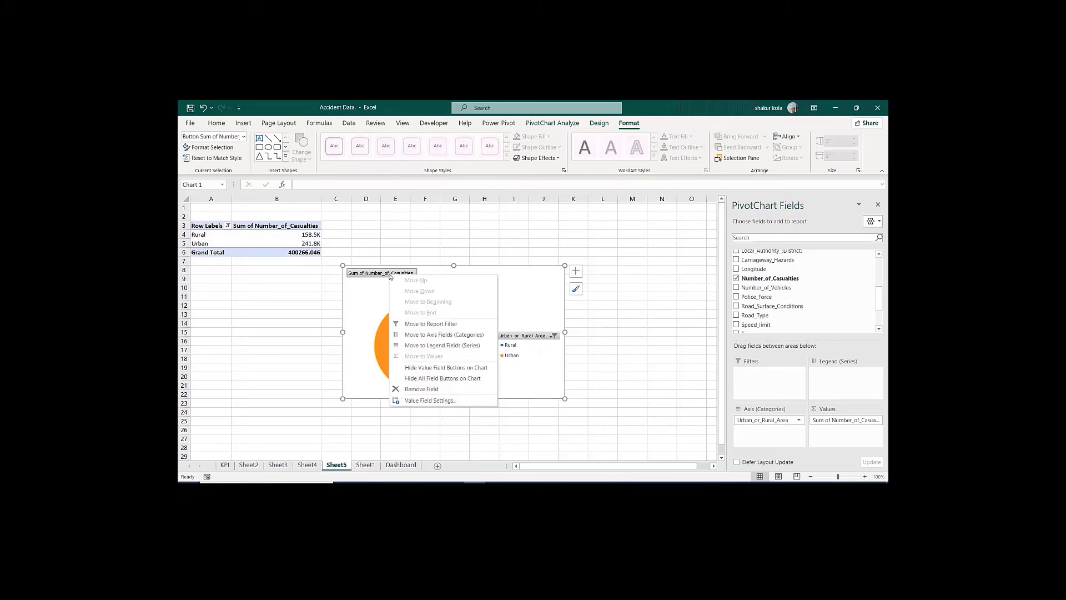
pyautogui.click(430, 380)
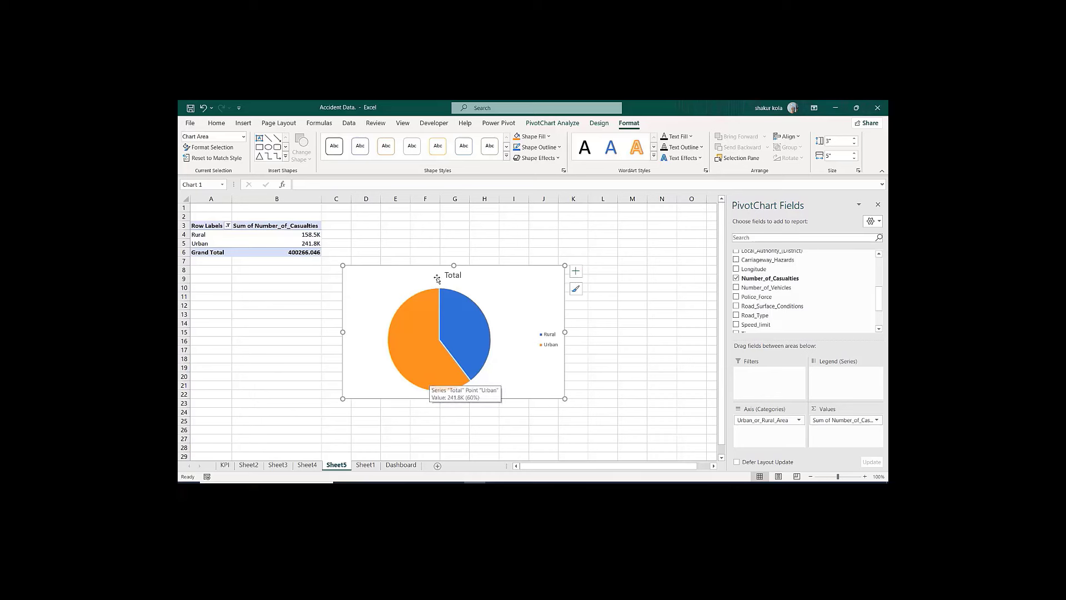
pyautogui.click(454, 276)
pyautogui.press('Delete')
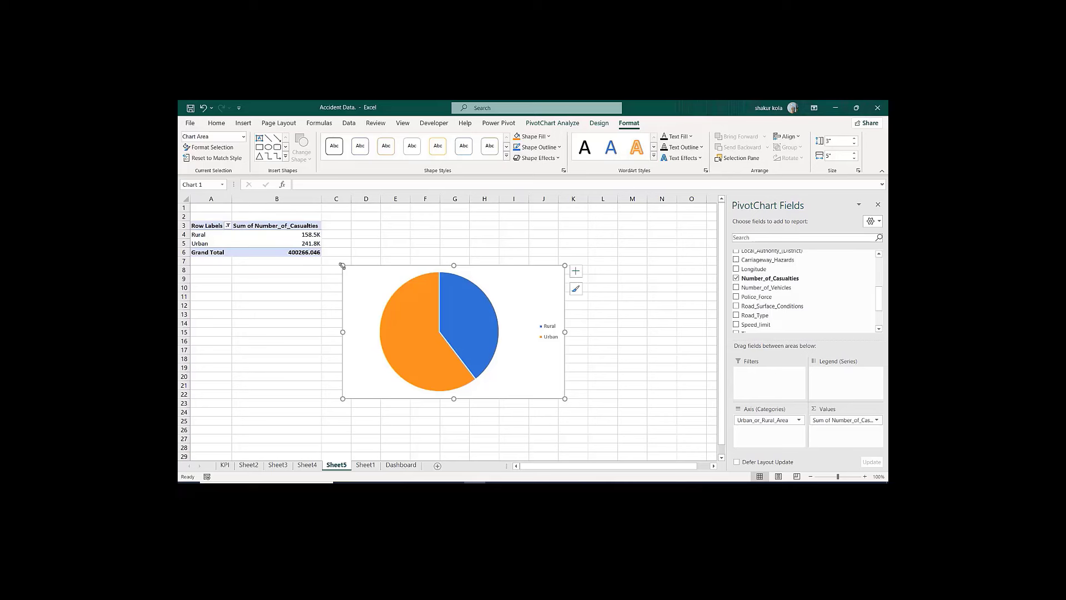
# Step: Shrink the pie chart to about 2" high by 2.77" wide and place it just below the PivotTable
pyautogui.moveTo(343, 265); pyautogui.dragTo(441, 309)
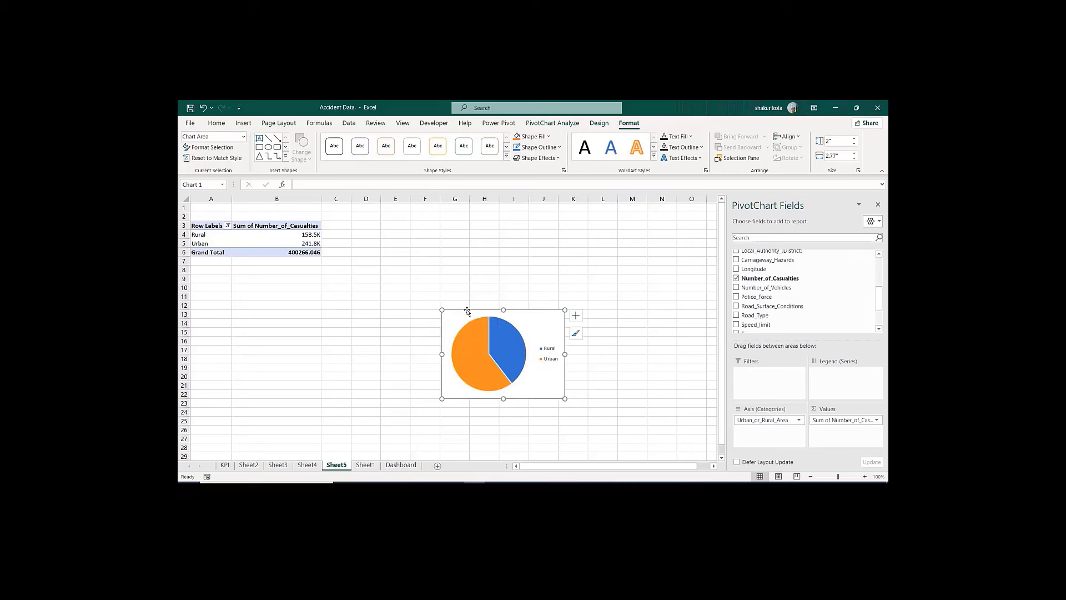
pyautogui.moveTo(467, 311); pyautogui.dragTo(229, 269)
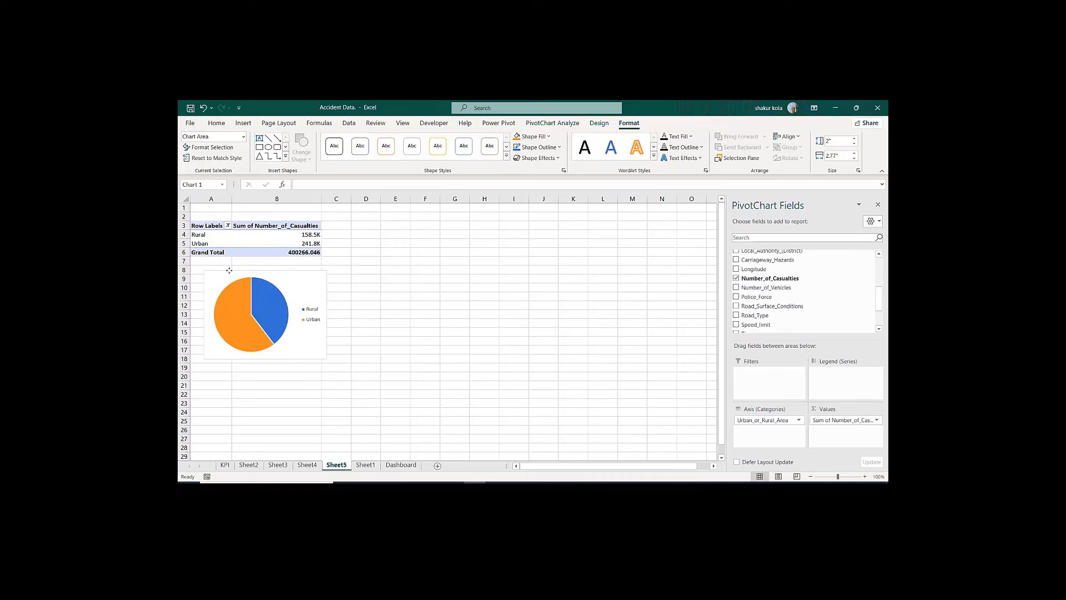
pyautogui.press('Escape')
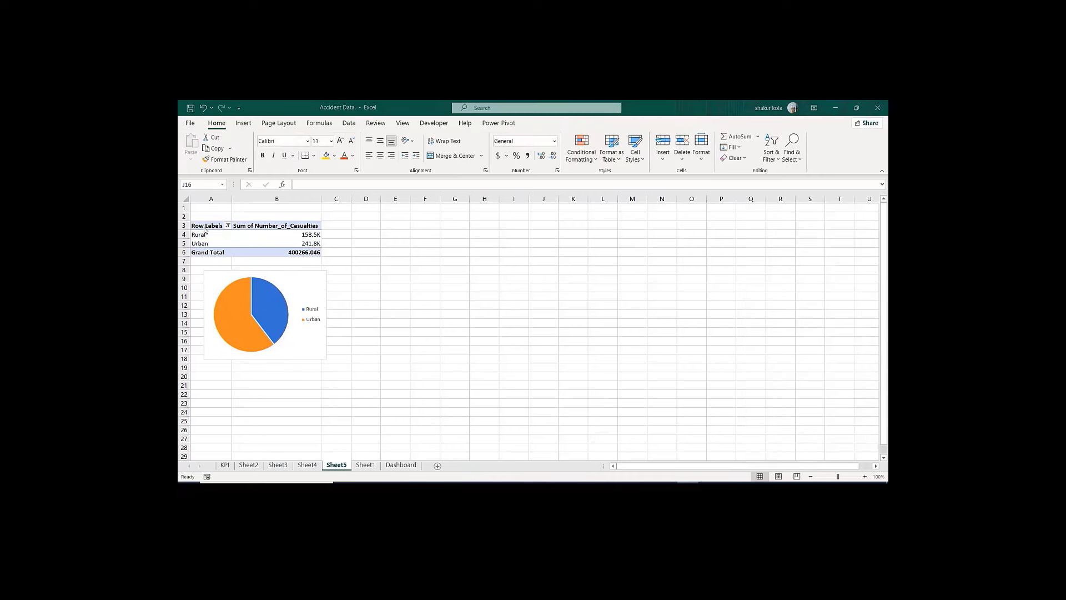
# Step: Copy the whole urban or rural PivotTable to cell K5 and autofit columns K and L
pyautogui.click(204, 227)
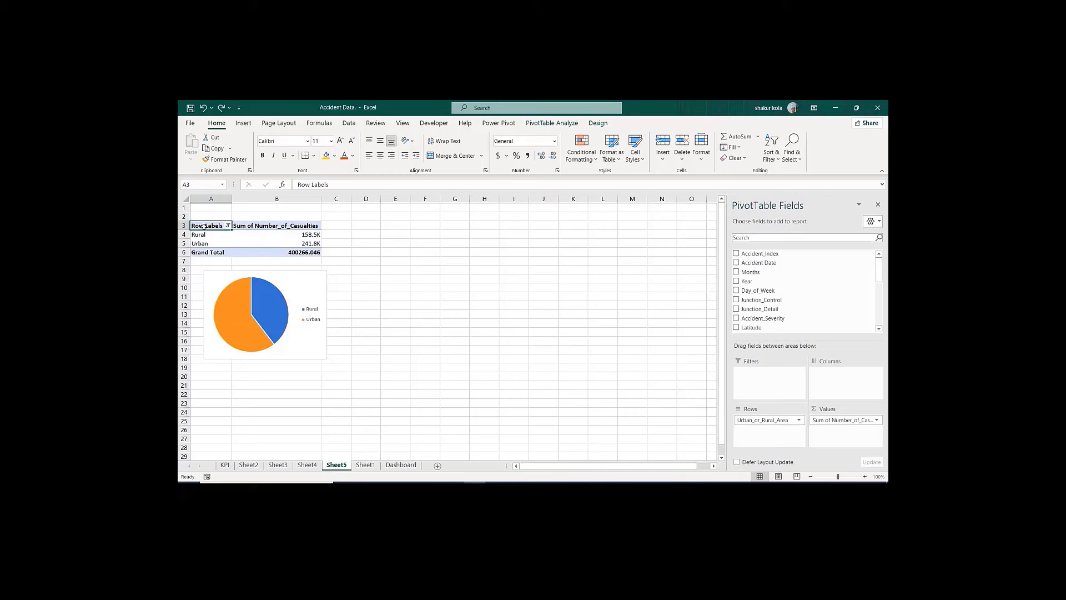
pyautogui.hotkey('ctrl', 'shift', 'Down')
pyautogui.hotkey('ctrl', 'shift', 'Right')
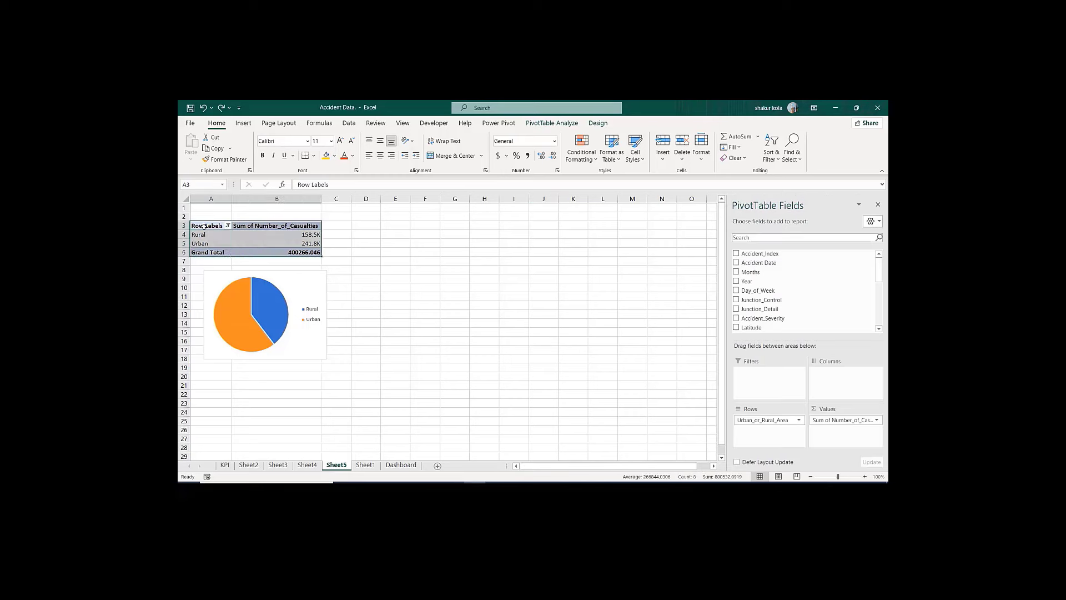
pyautogui.hotkey('ctrl', 'c')
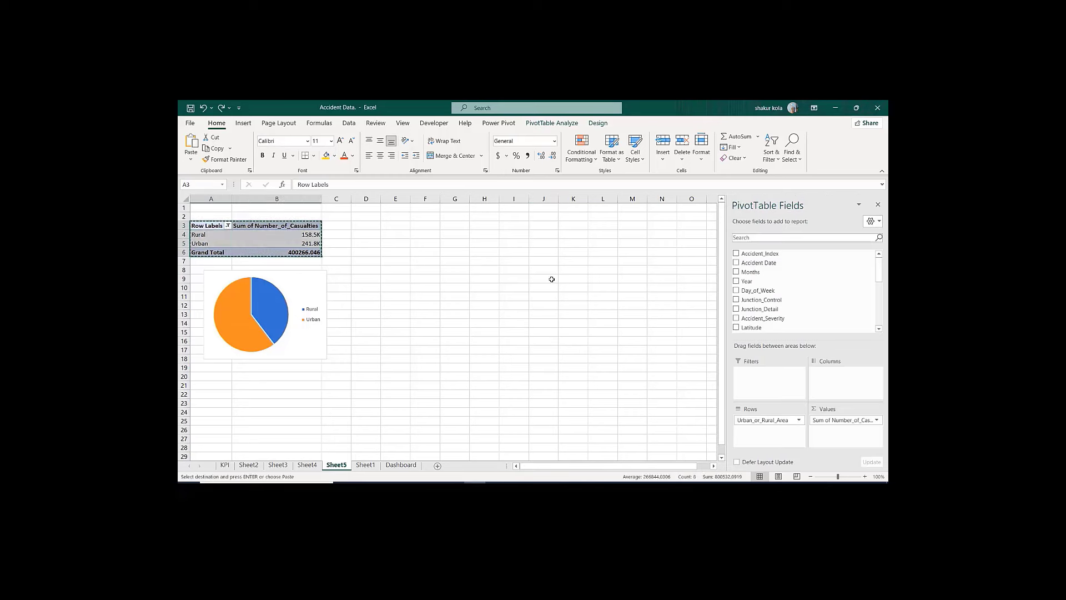
pyautogui.click(579, 244)
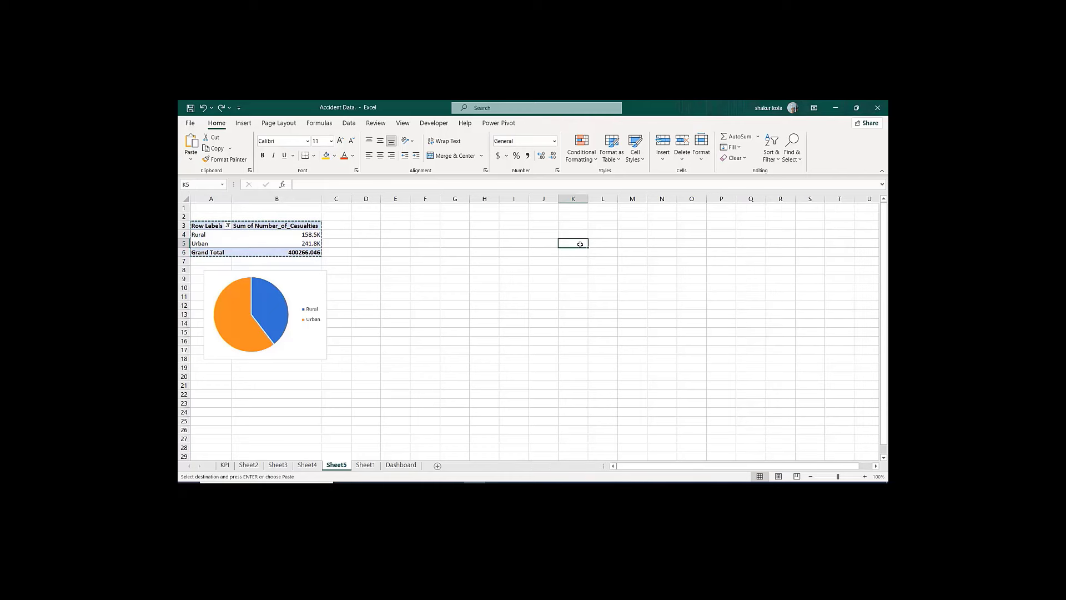
pyautogui.hotkey('ctrl', 'v')
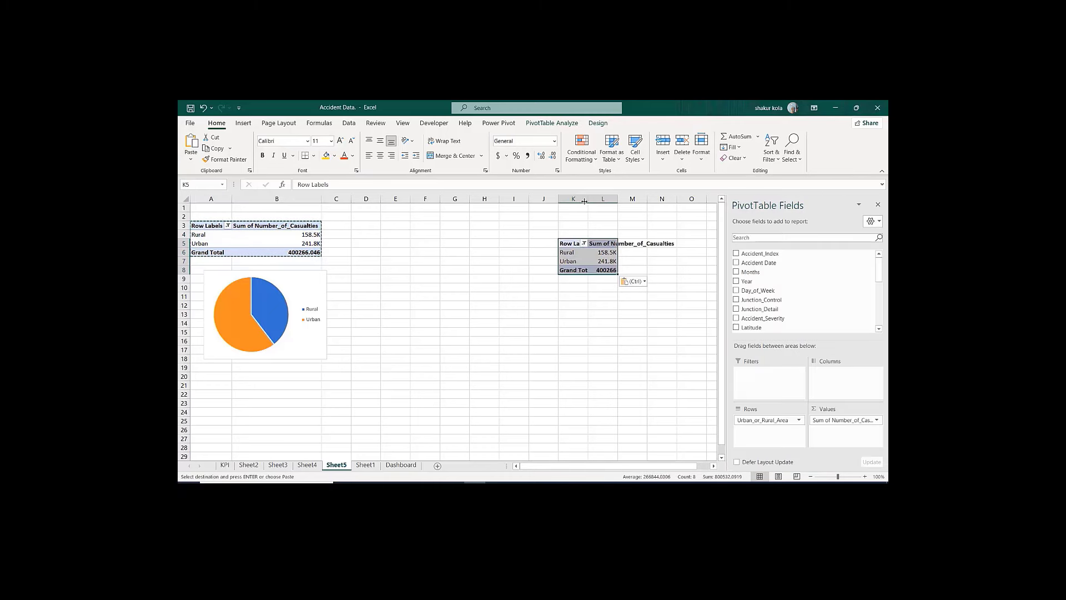
pyautogui.doubleClick(588, 199)
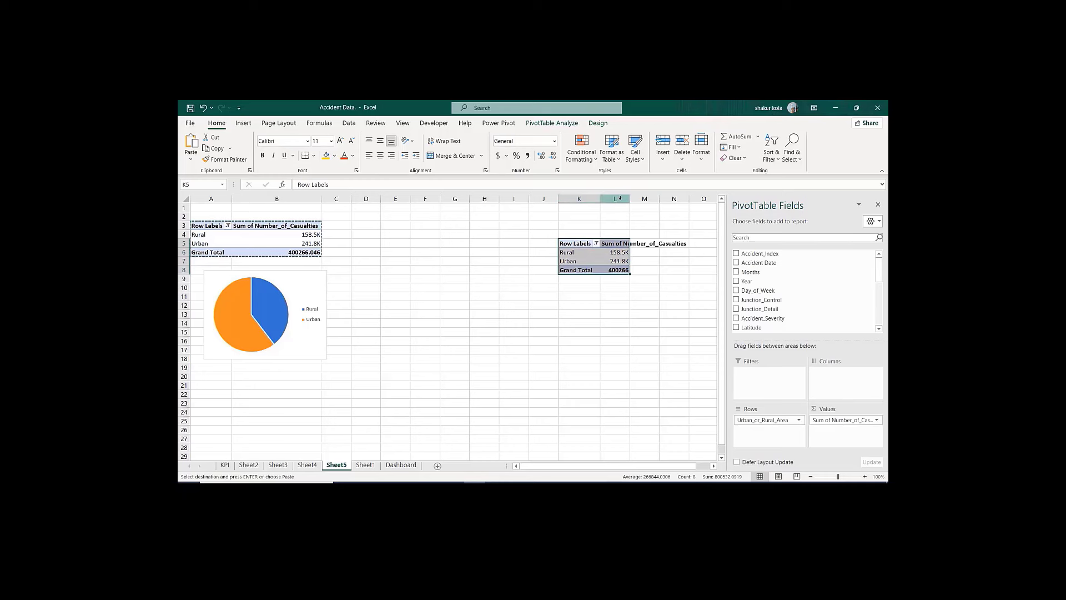
pyautogui.doubleClick(630, 199)
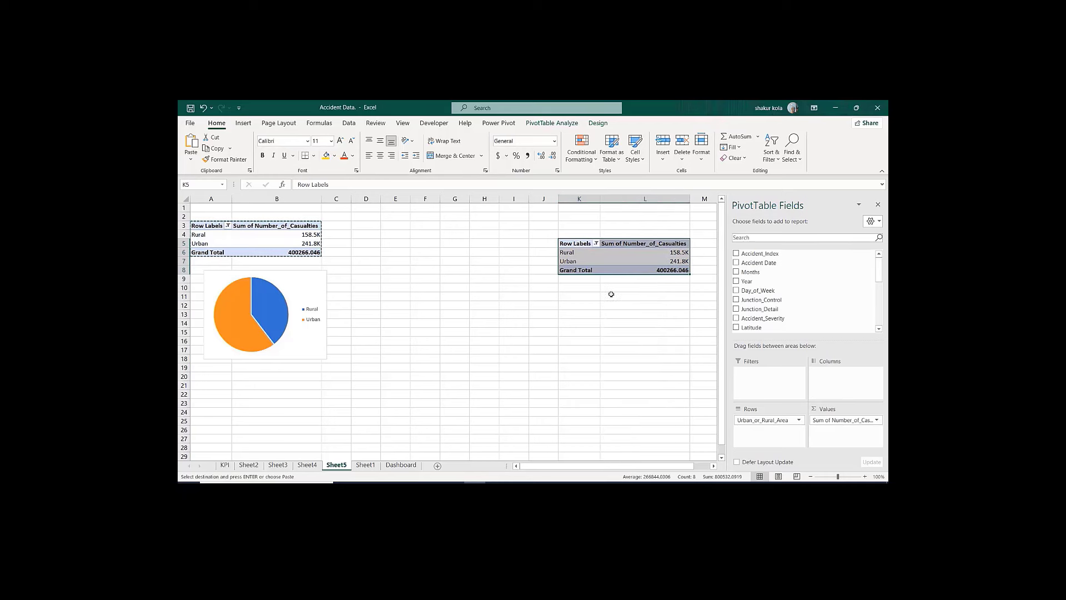
pyautogui.click(589, 290)
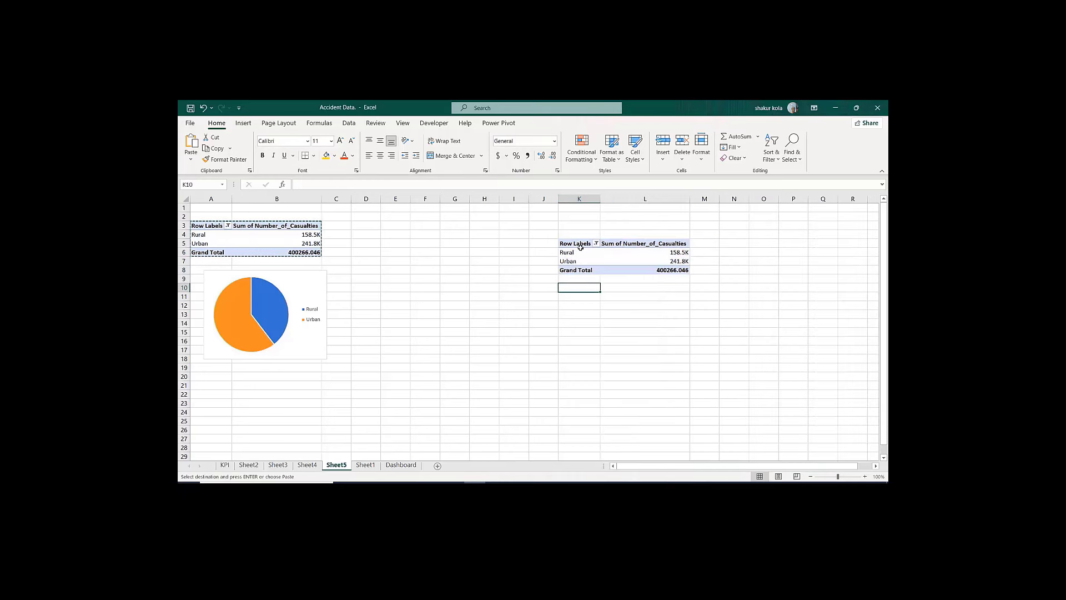
# Step: Replace Urban_or_Rural_Area with Light_Conditions in the rows of the copied PivotTable
pyautogui.moveTo(575, 252); pyautogui.dragTo(648, 251)
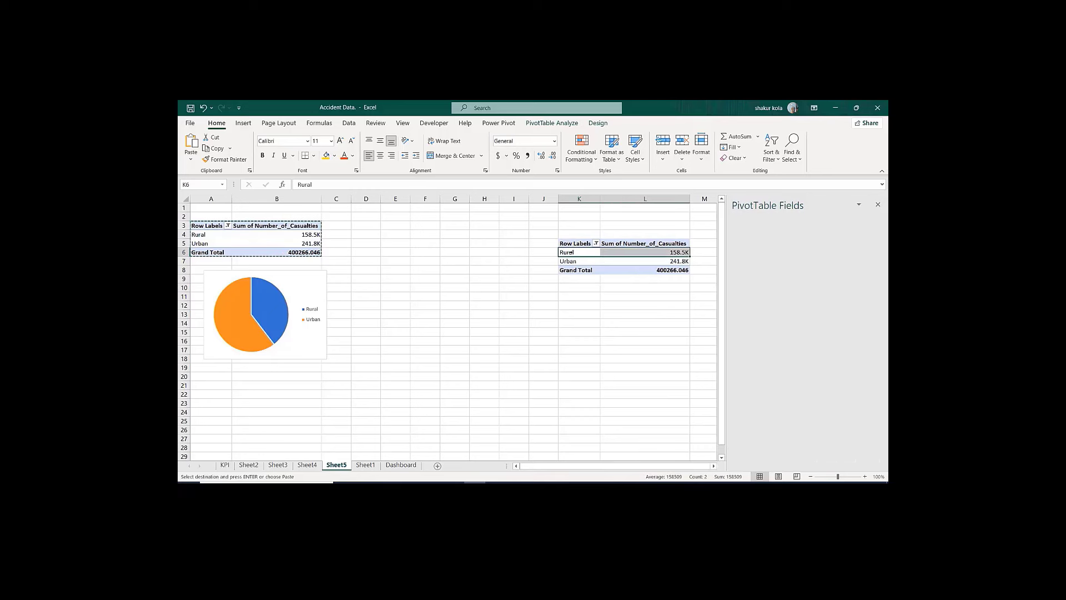
pyautogui.click(648, 252)
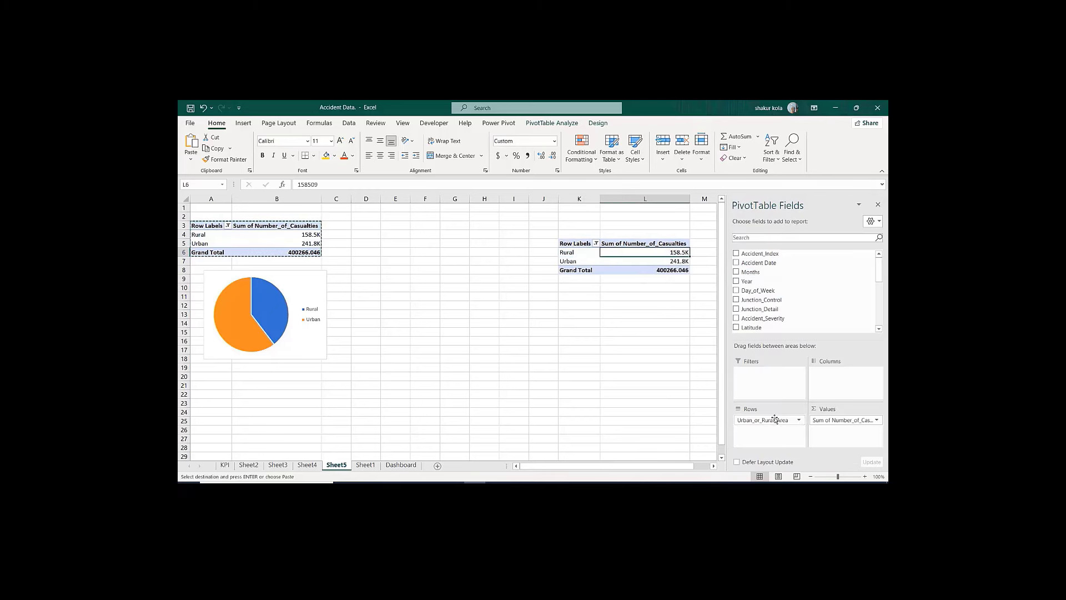
pyautogui.moveTo(769, 420); pyautogui.dragTo(765, 261)
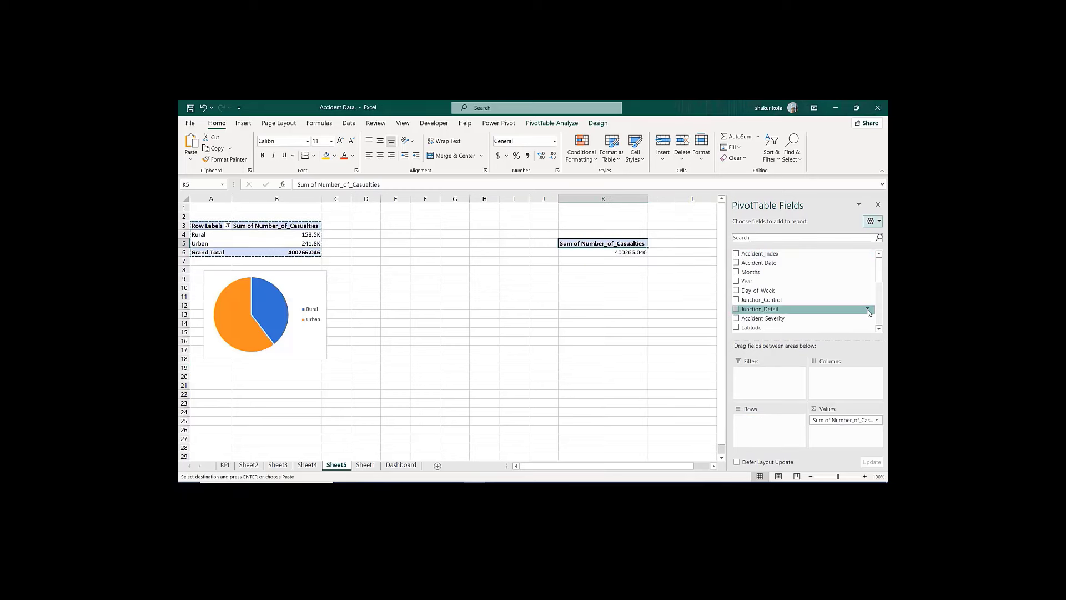
pyautogui.click(795, 240)
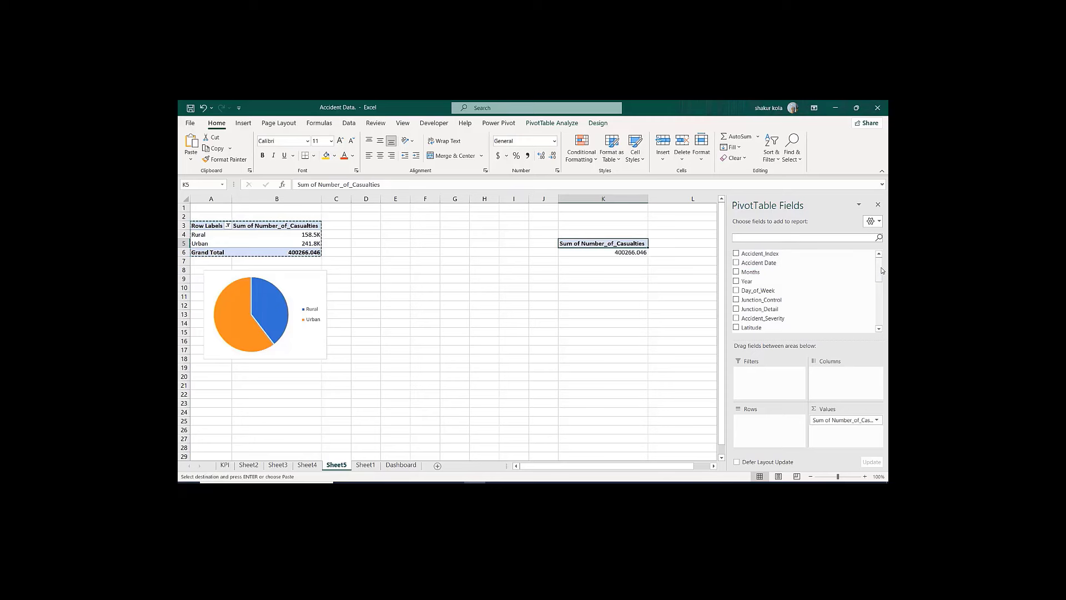
pyautogui.moveTo(880, 270)
pyautogui.mouseDown()
pyautogui.moveTo(873, 320)
pyautogui.moveTo(869, 281)
pyautogui.mouseUp()
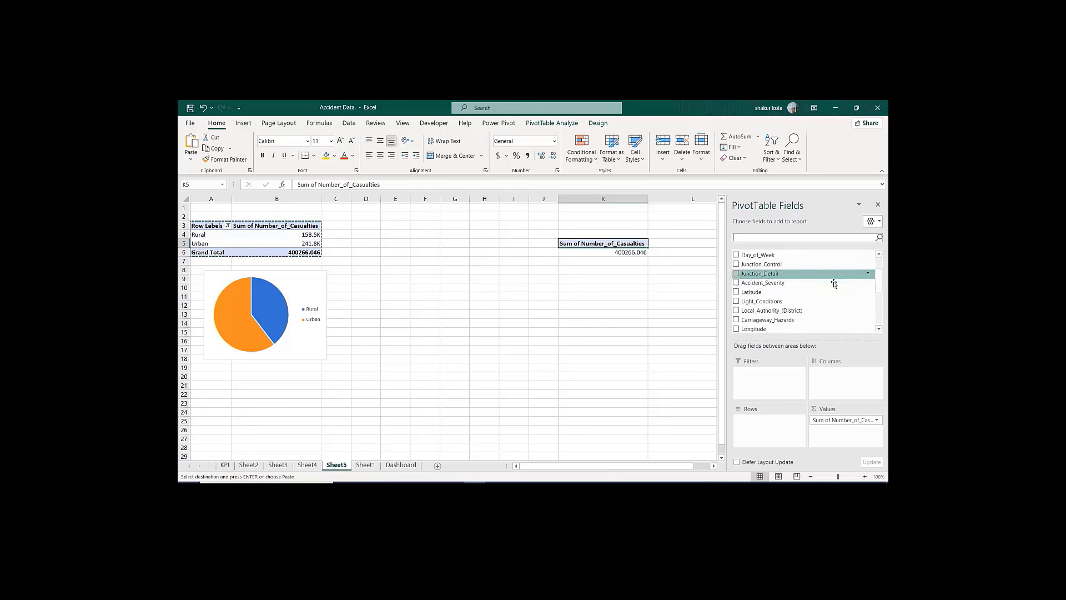
pyautogui.moveTo(769, 304); pyautogui.dragTo(780, 432)
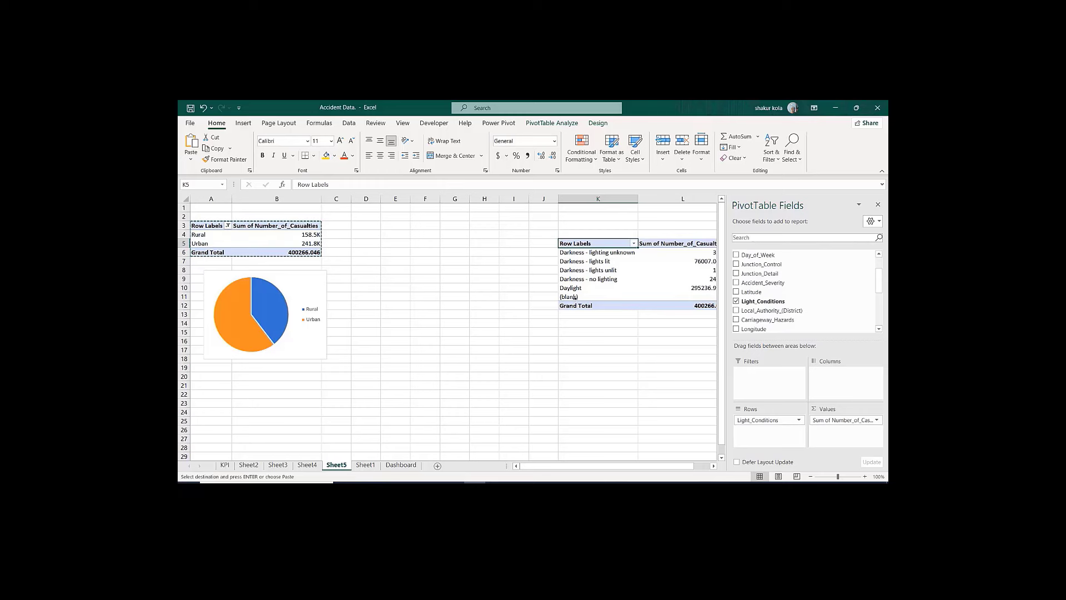
# Step: Filter the (blank) item out of the Light_Conditions row labels and select the Darkness - lighting unknown cell
pyautogui.click(634, 244)
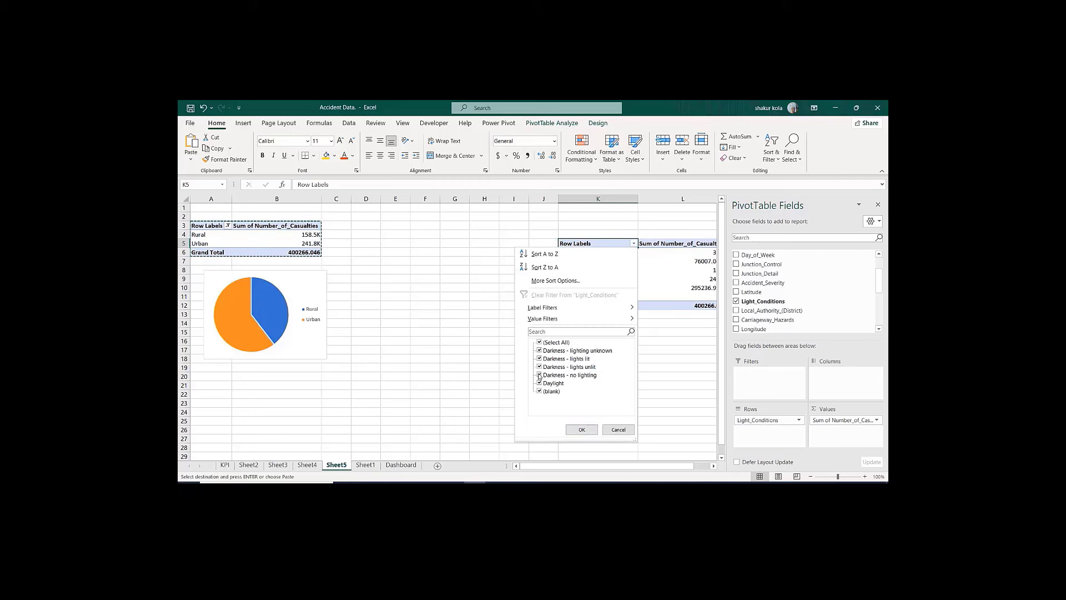
pyautogui.click(542, 392)
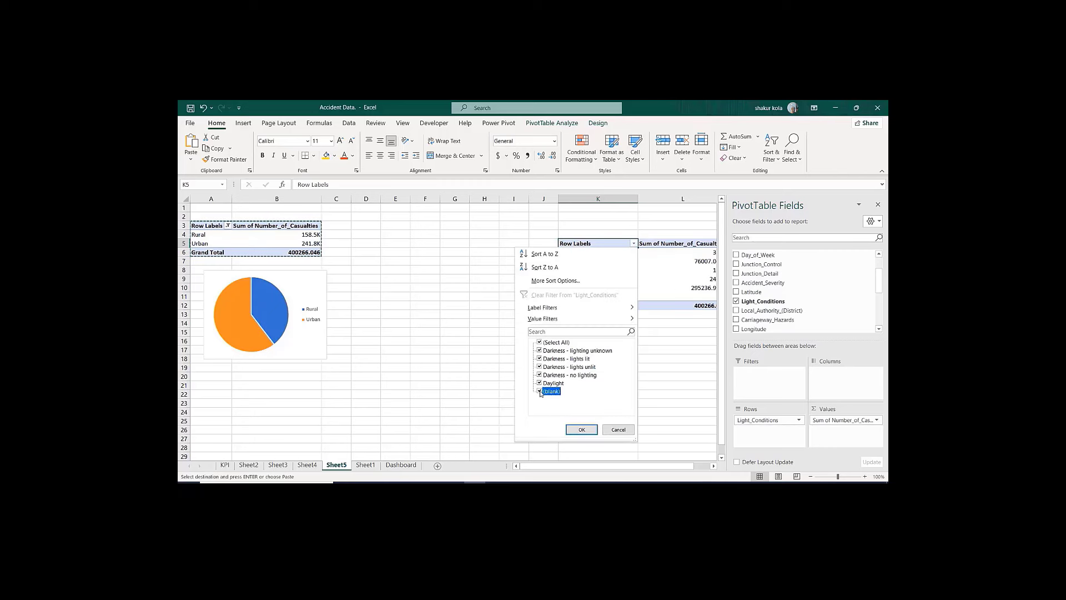
pyautogui.click(582, 430)
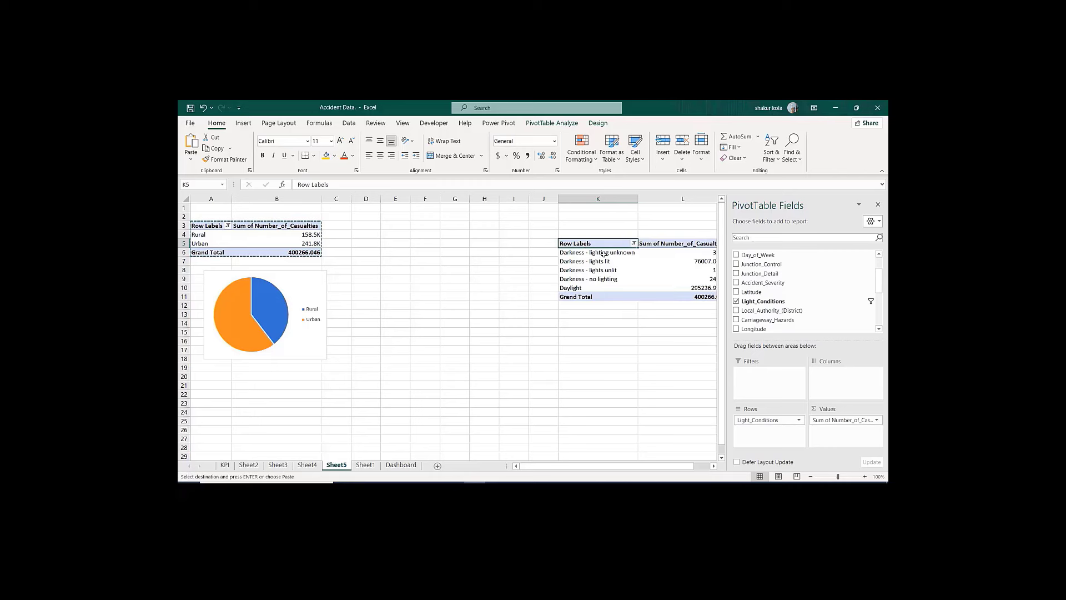
pyautogui.click(605, 254)
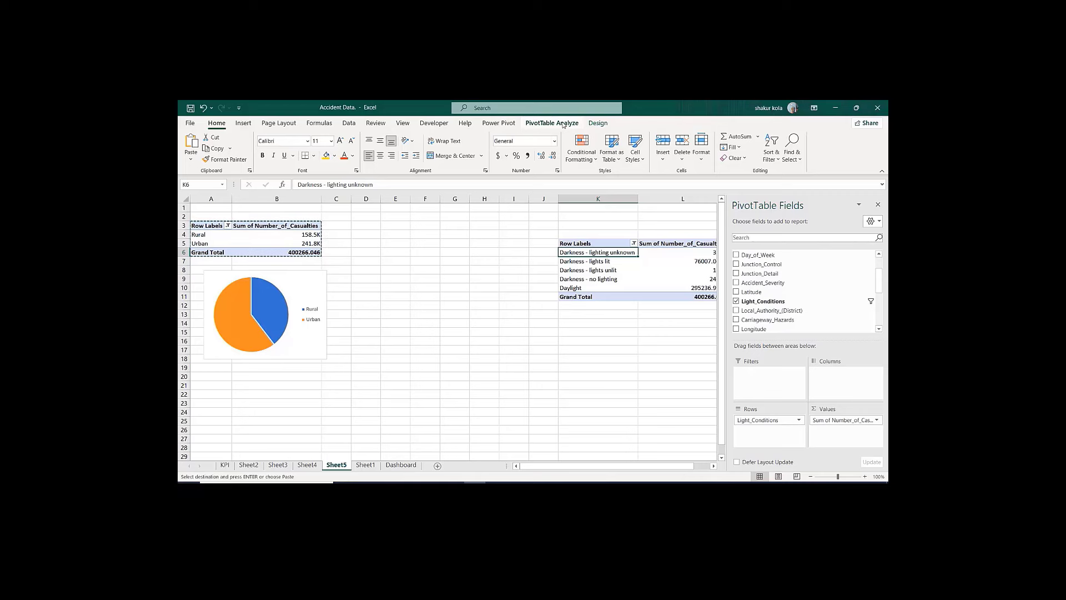
# Step: Start a calculated item named Darkness in the Light_Conditions field and move its dialog clear of the copied PivotTable
pyautogui.click(563, 124)
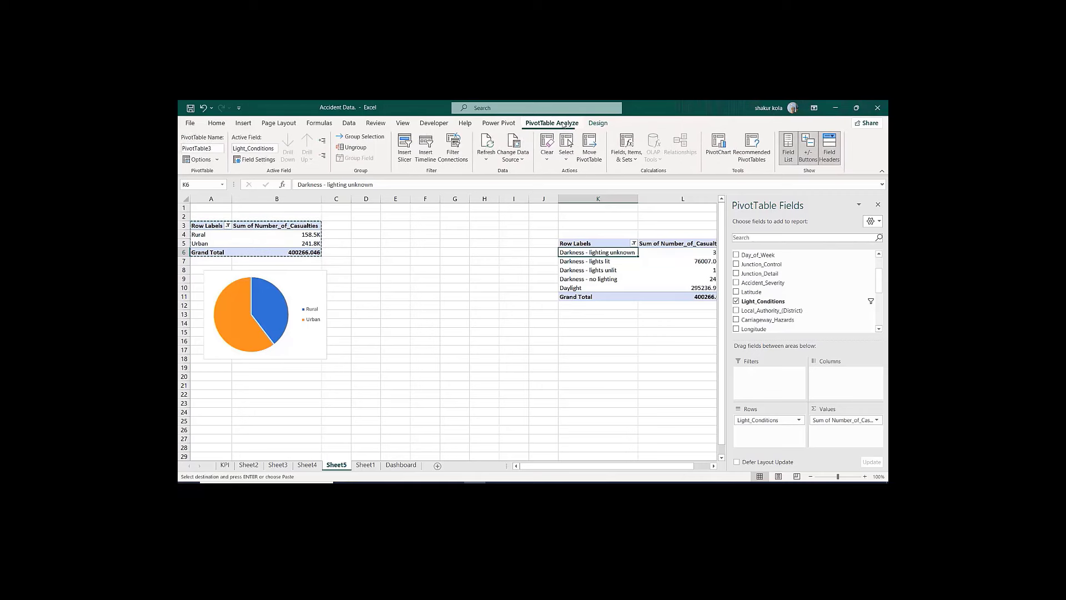
pyautogui.click(637, 162)
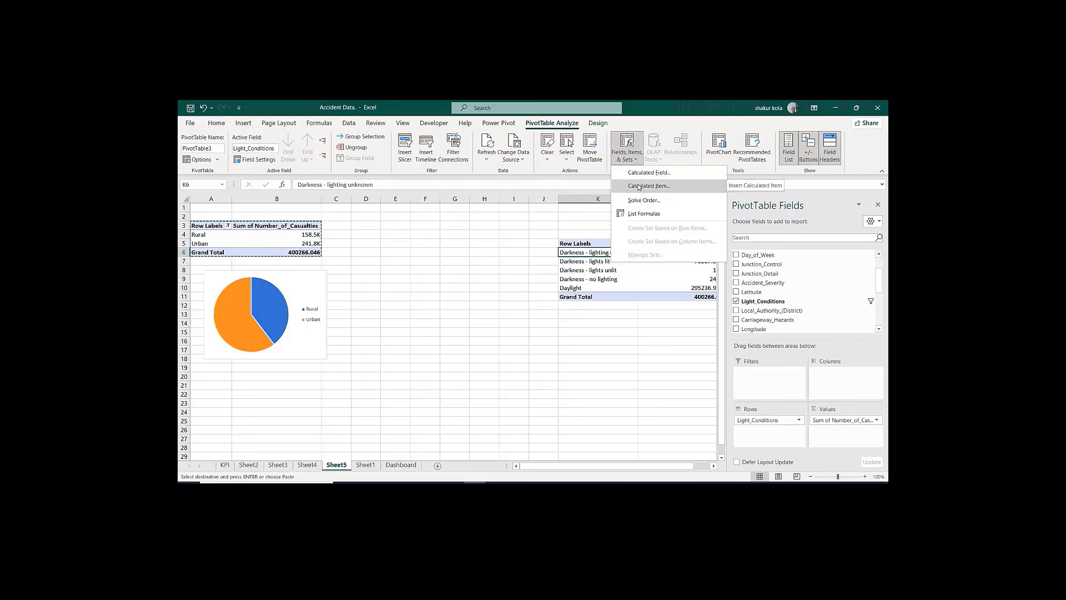
pyautogui.click(639, 187)
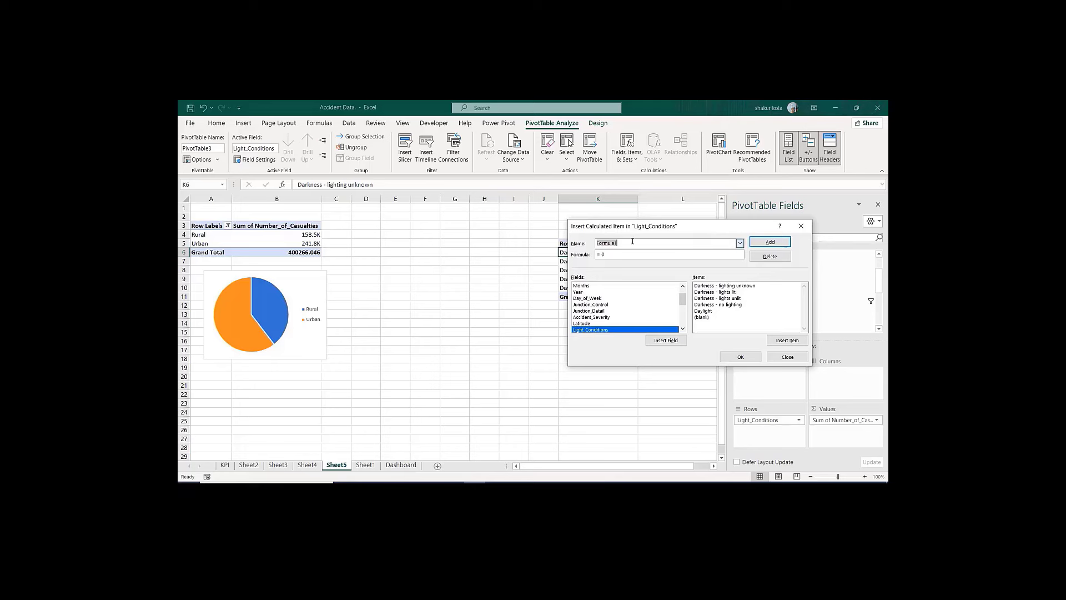
pyautogui.write('Darkness')
pyautogui.moveTo(706, 228); pyautogui.dragTo(770, 131)
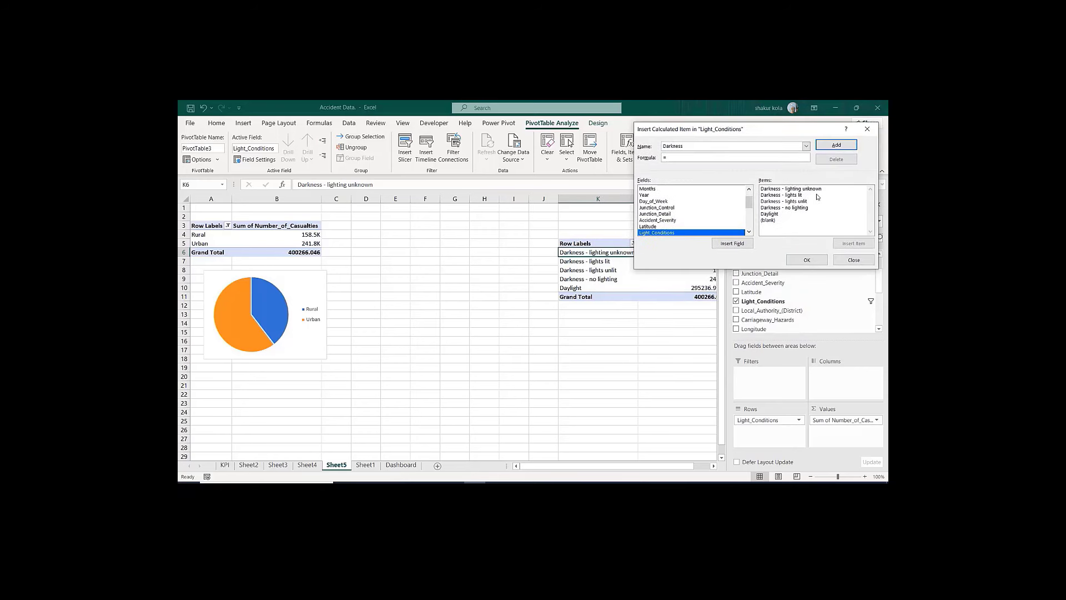
# Step: Define the Darkness formula as the sum of the lighting unknown, lights lit, lights unlit and no lighting darkness items, and add it to the PivotTable
pyautogui.click(796, 189)
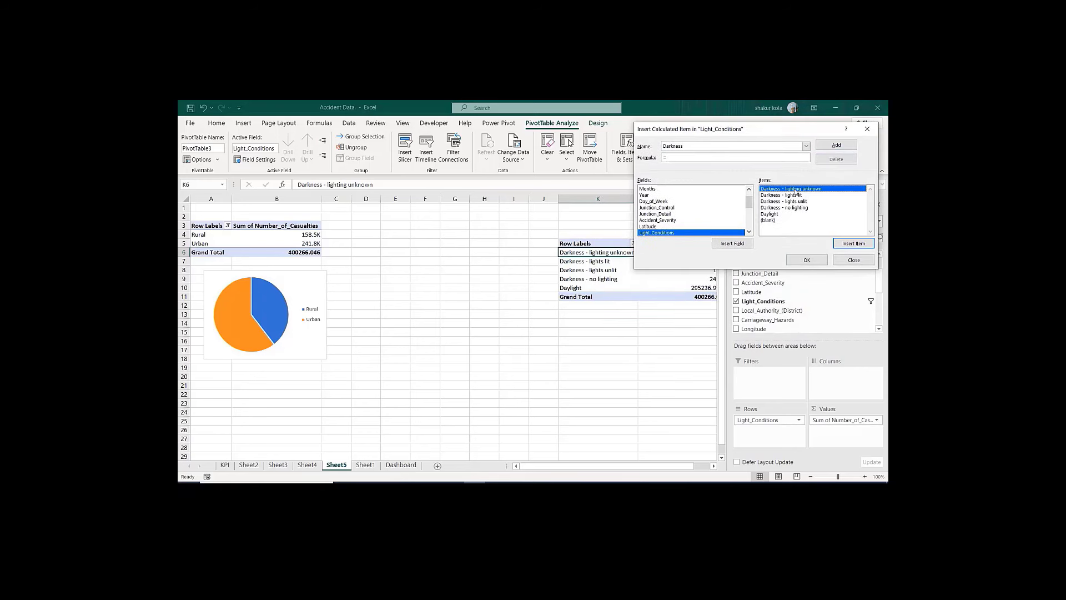
pyautogui.doubleClick(797, 189)
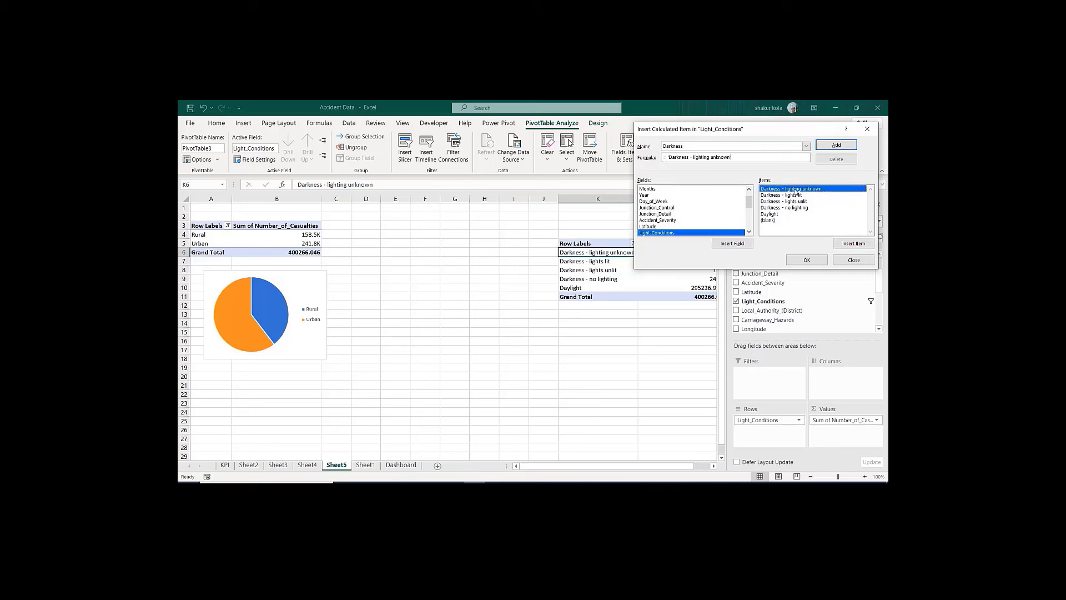
pyautogui.write('+')
pyautogui.click(793, 195)
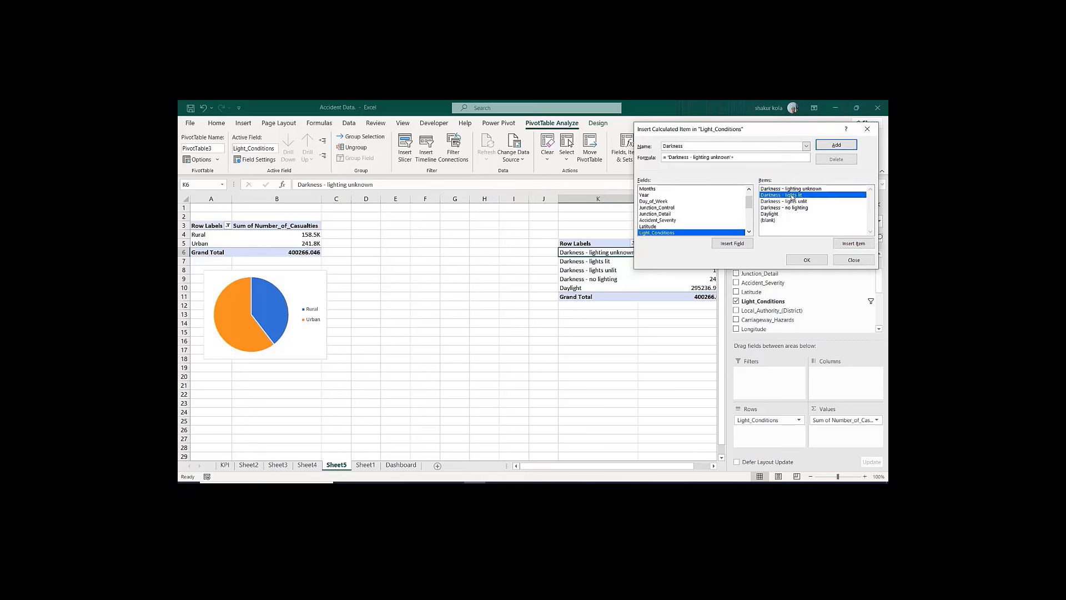
pyautogui.doubleClick(793, 195)
pyautogui.write('+')
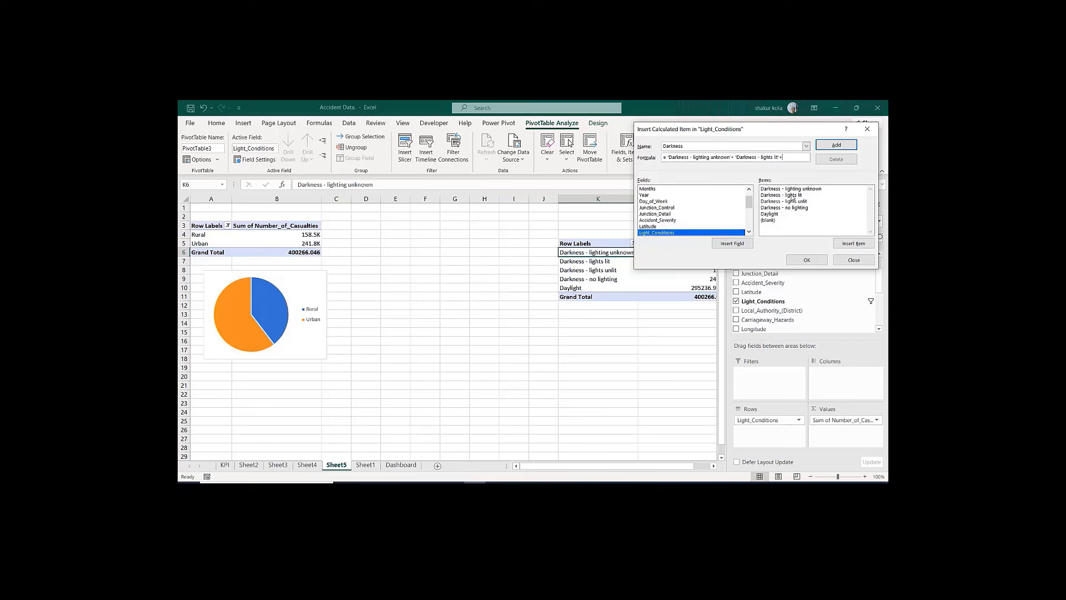
pyautogui.doubleClick(776, 201)
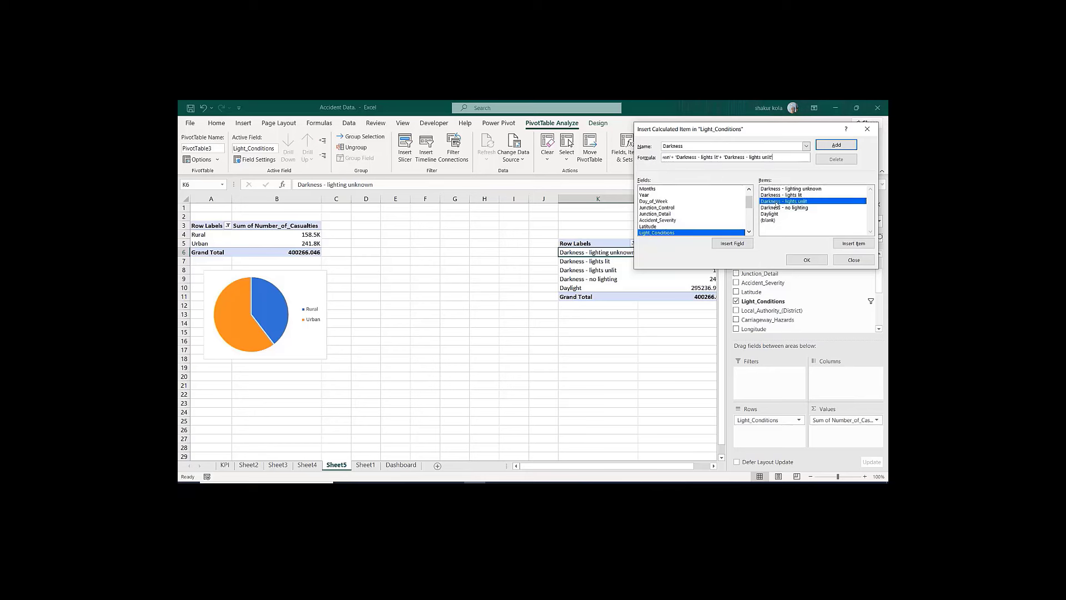
pyautogui.write('+')
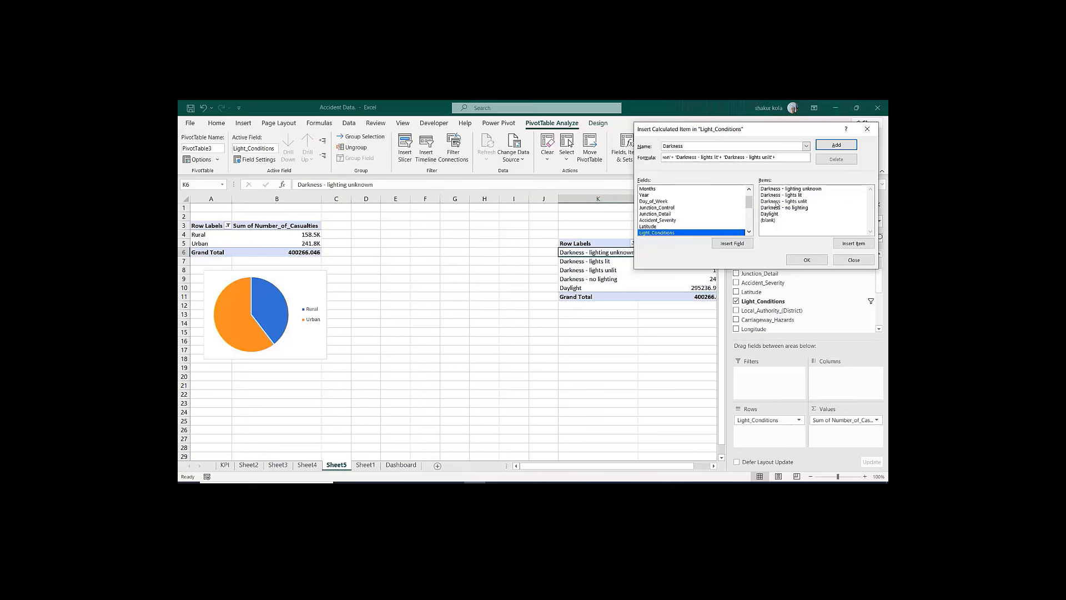
pyautogui.doubleClick(777, 208)
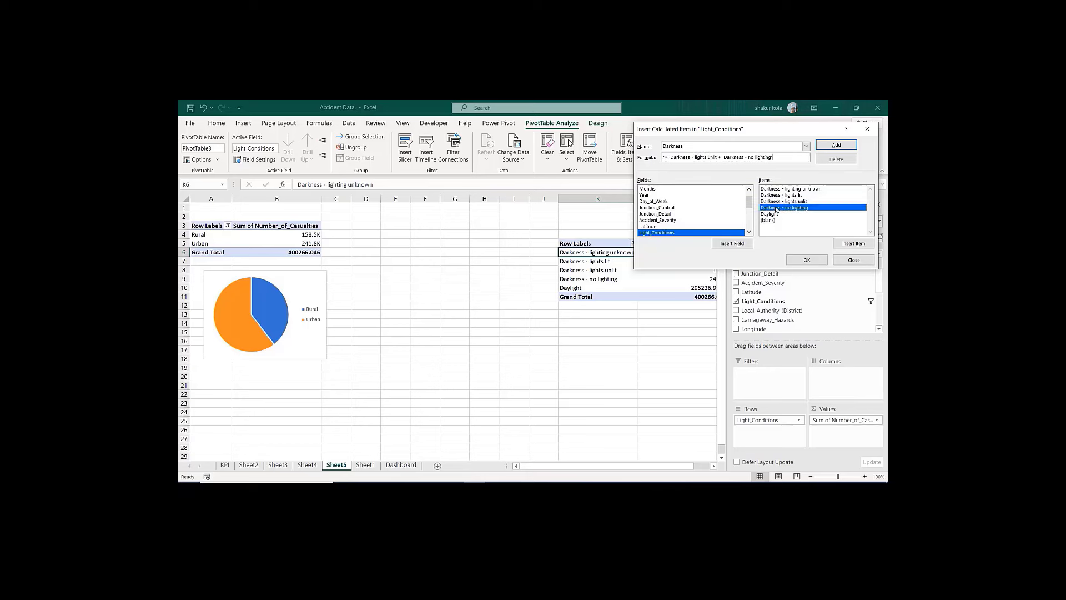
pyautogui.click(827, 145)
pyautogui.click(804, 260)
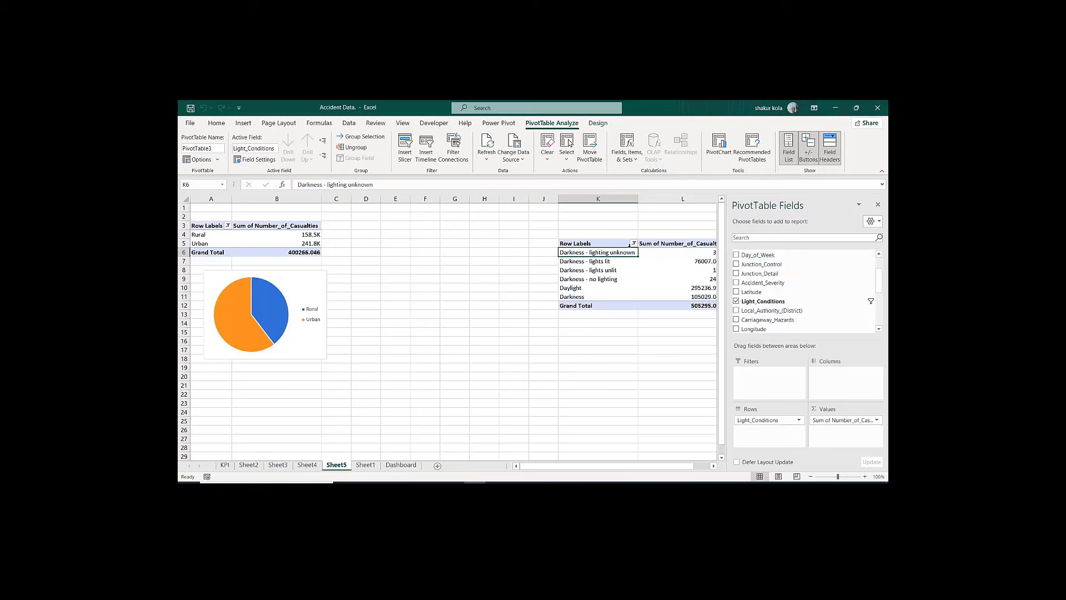
# Step: Exclude Darkness - lighting unknown, Darkness - lights lit and Darkness - lights unlit in the Light_Conditions row label filter
pyautogui.click(633, 243)
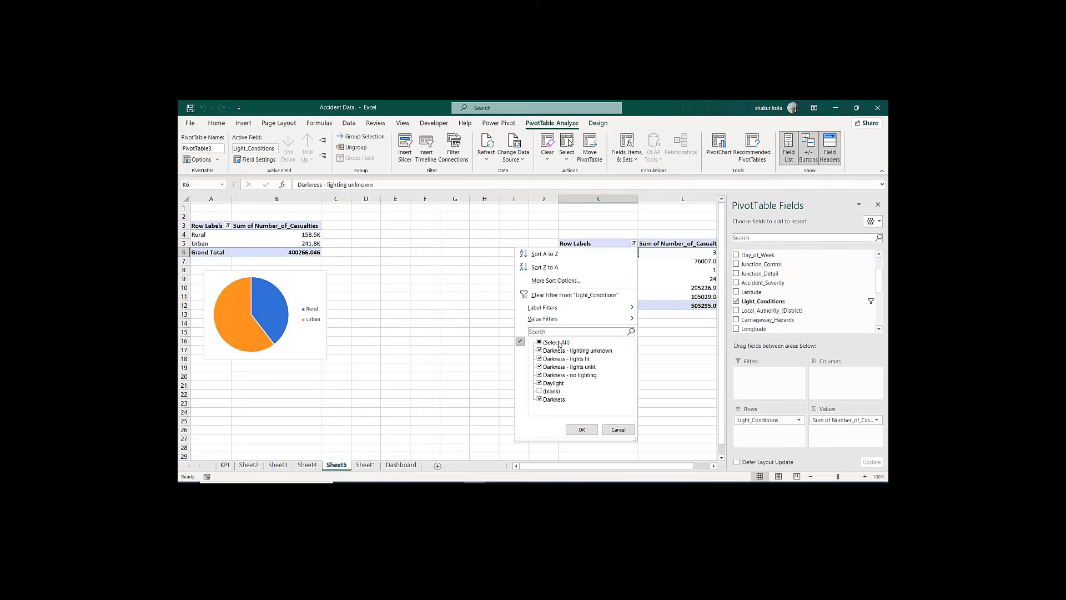
pyautogui.click(539, 351)
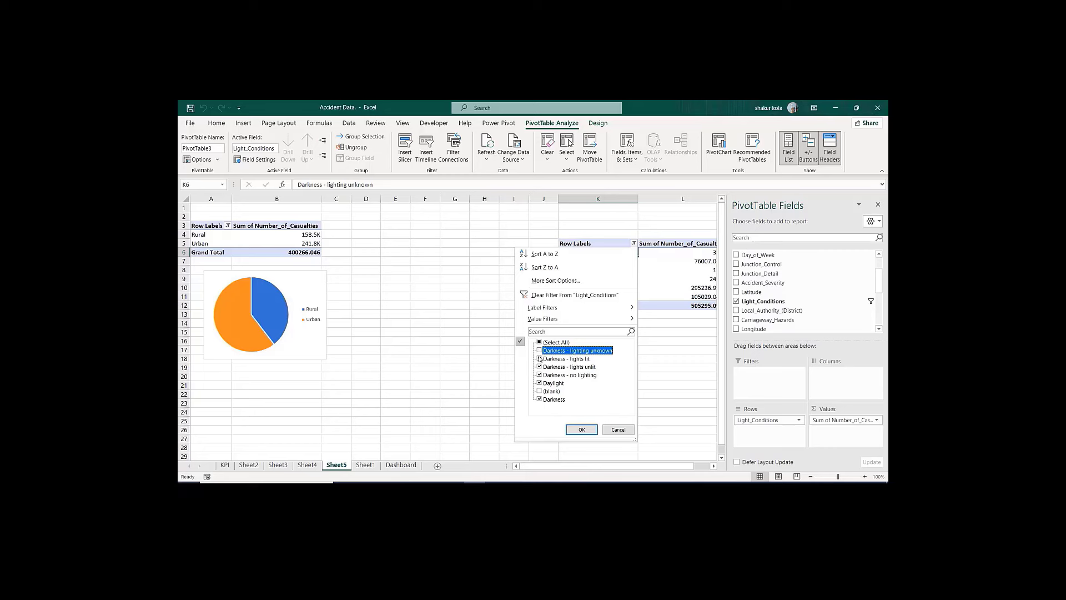
pyautogui.click(540, 359)
pyautogui.click(539, 367)
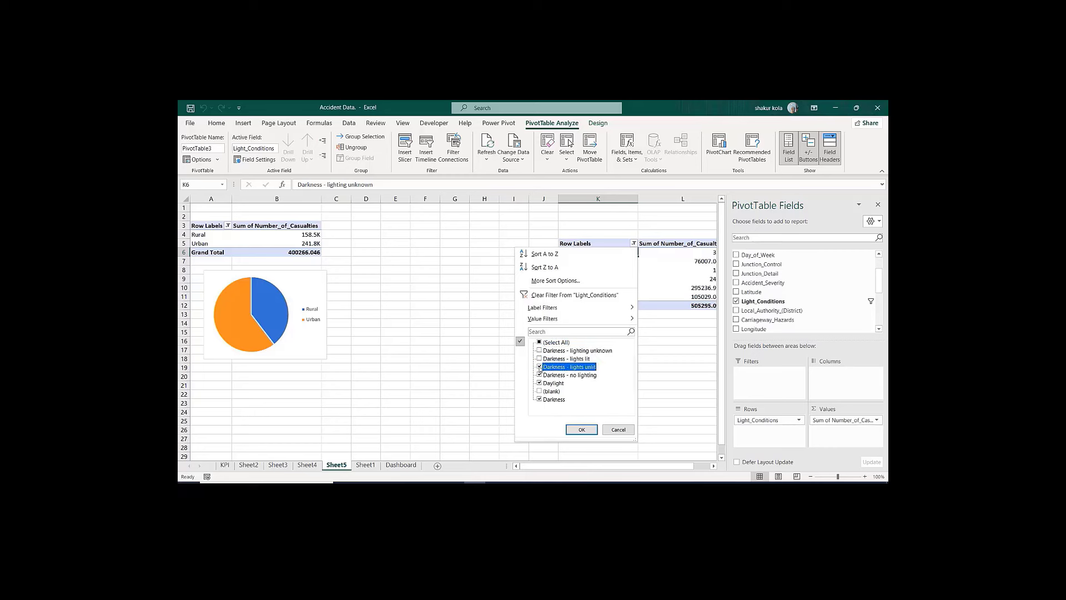
# Step: Filter the Light_Conditions pivot table to Daylight and Darkness only, and remove the decimals from both casualty values
pyautogui.click(540, 375)
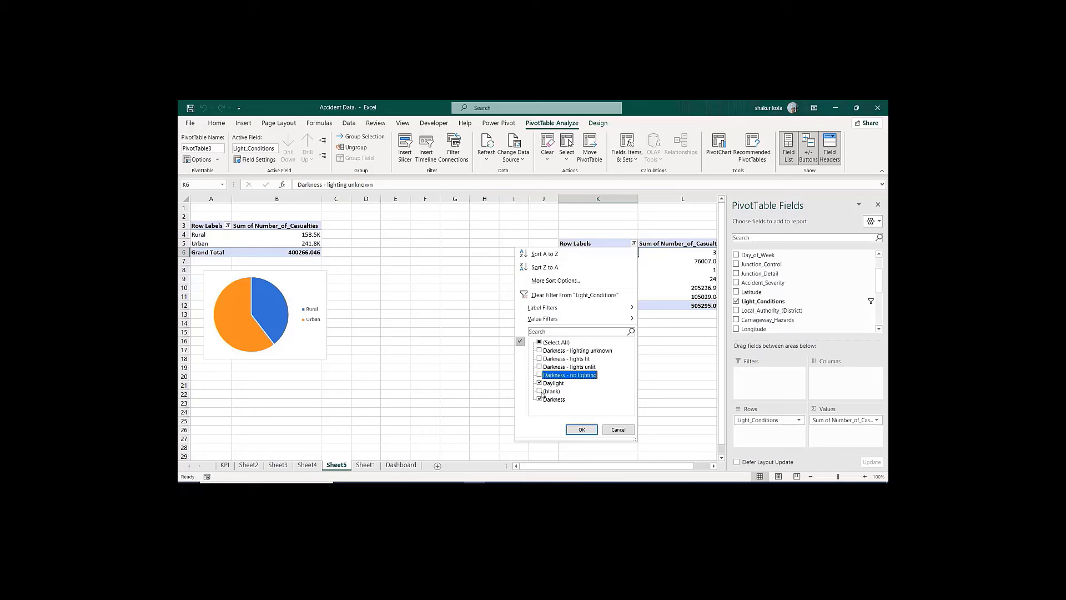
pyautogui.click(576, 430)
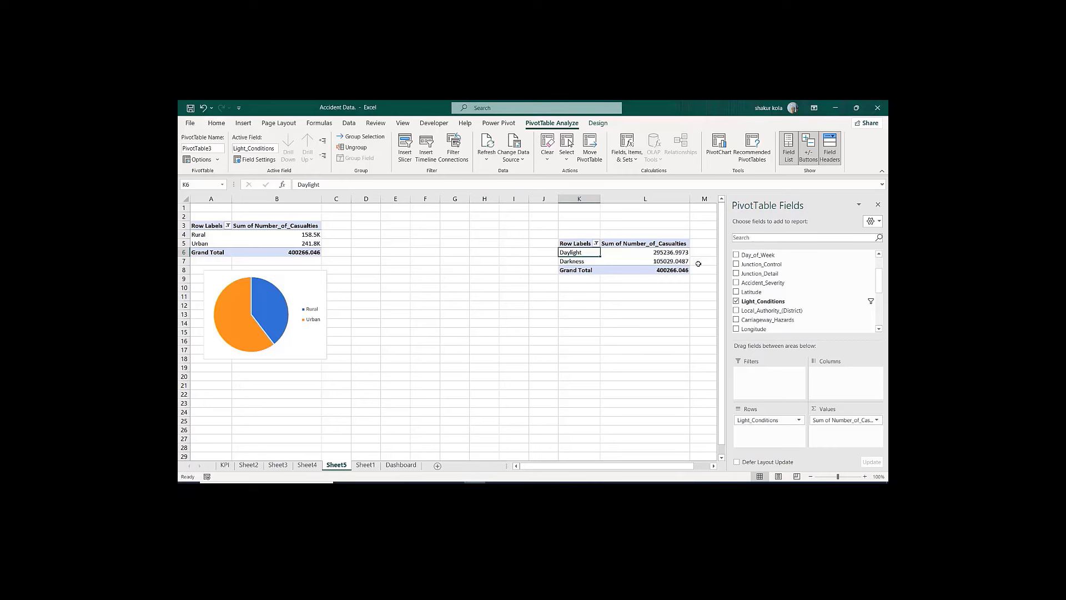
pyautogui.click(670, 255)
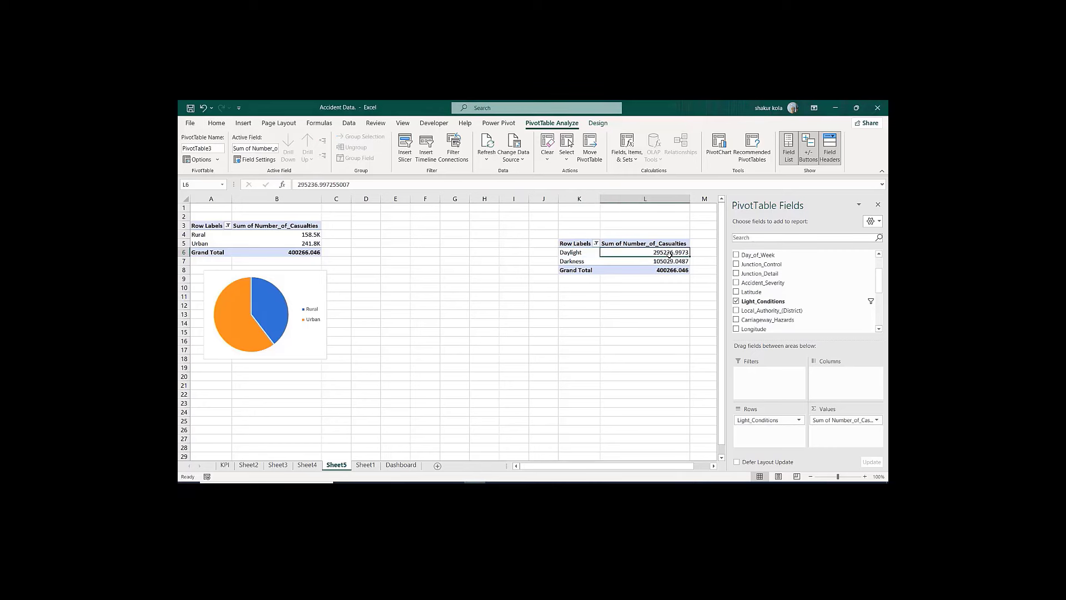
pyautogui.hotkey('shift', 'Down')
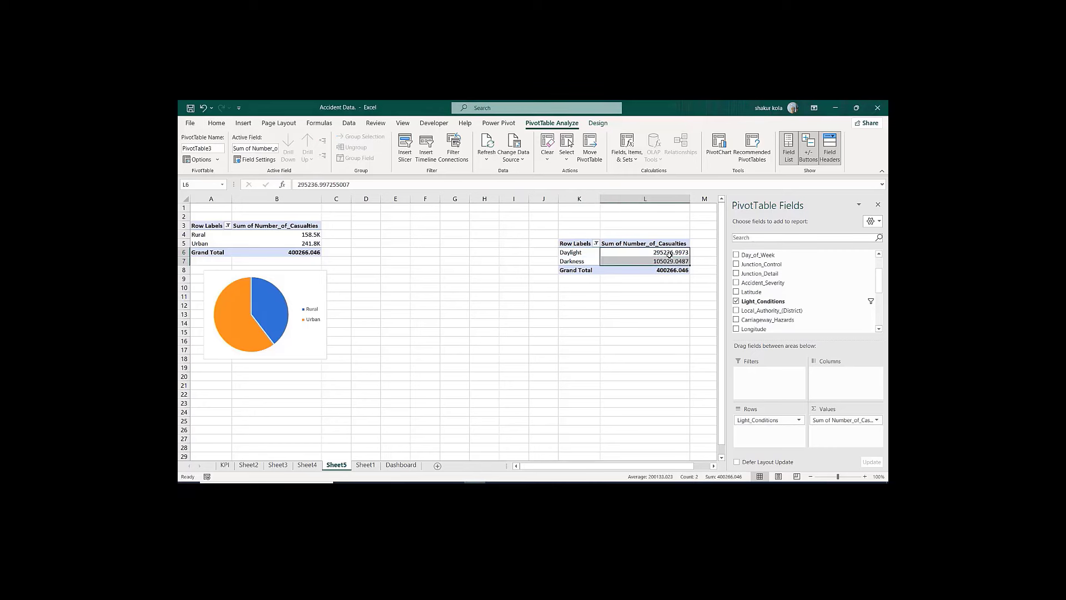
pyautogui.click(216, 124)
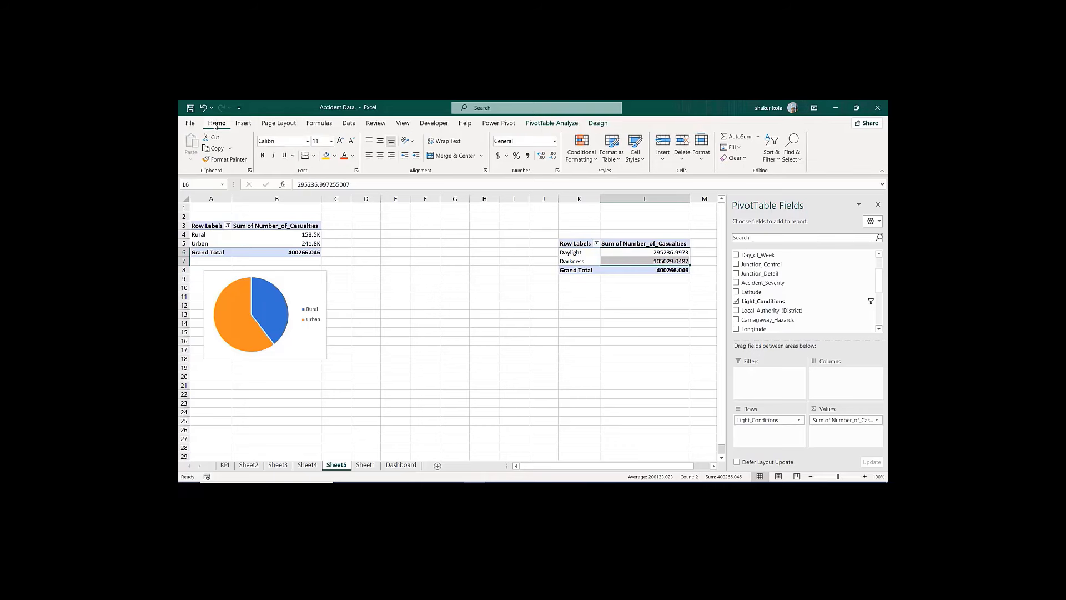
pyautogui.click(554, 156)
pyautogui.click(554, 156)
pyautogui.click(554, 156)
pyautogui.click(554, 156)
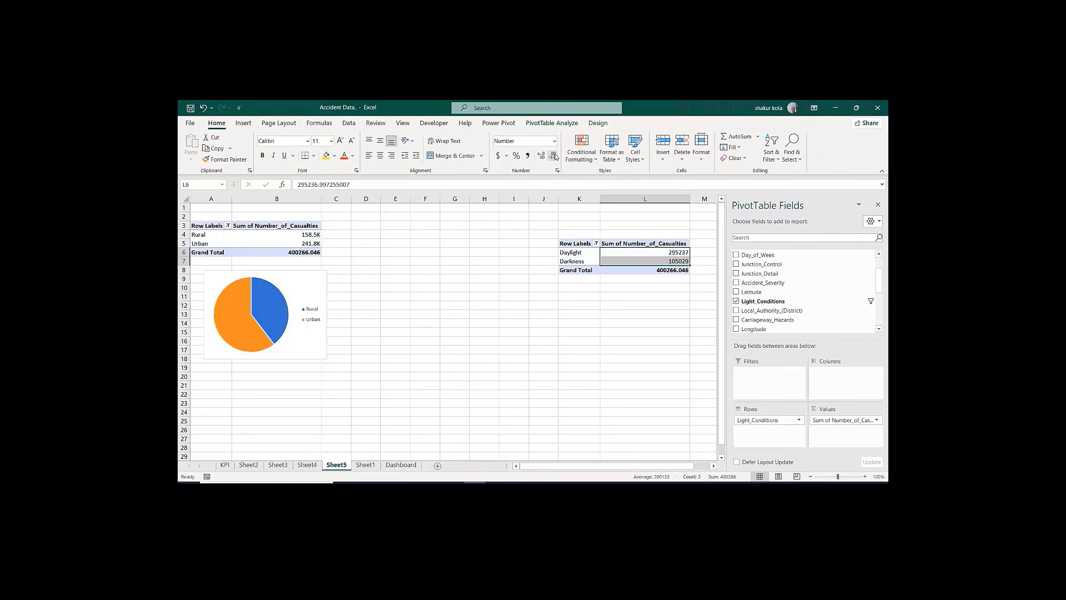
pyautogui.click(614, 306)
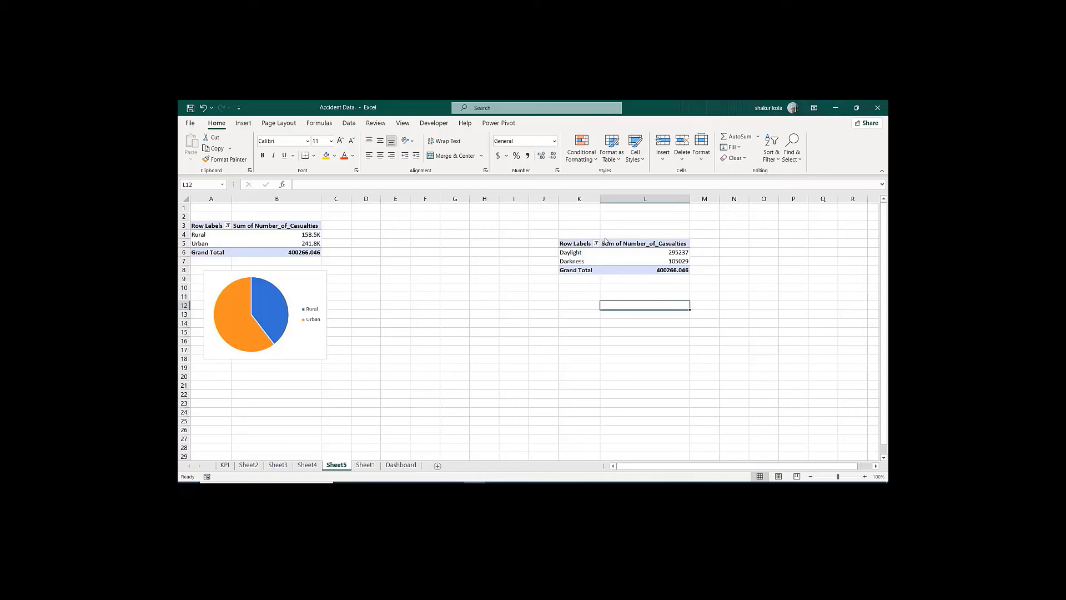
# Step: Insert a pie PivotChart from the Light_Conditions pivot table on Sheet5
pyautogui.hscroll(1, 617, 239)
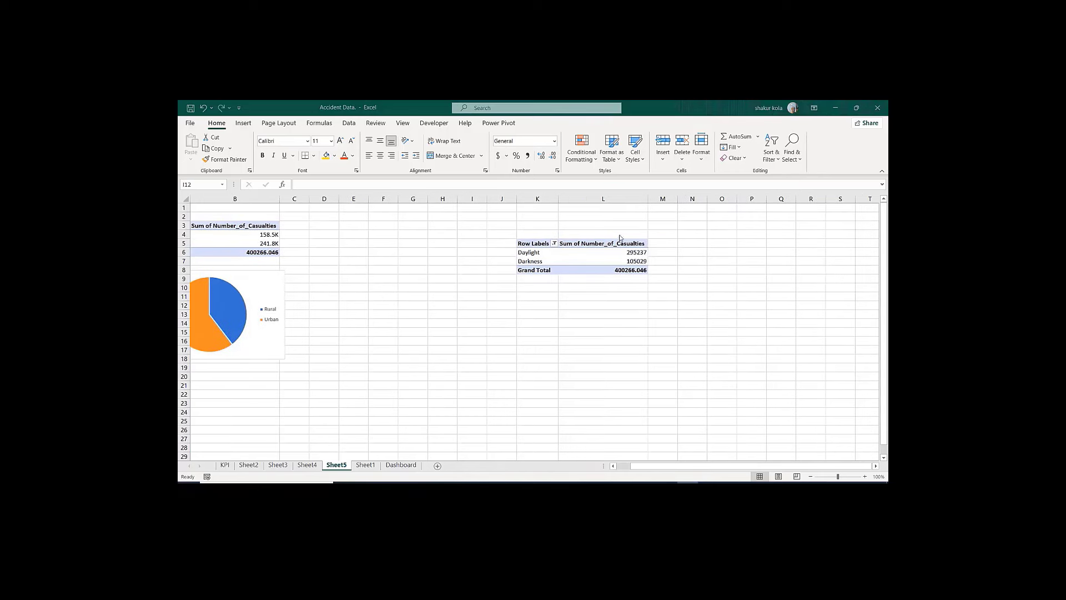
pyautogui.click(630, 253)
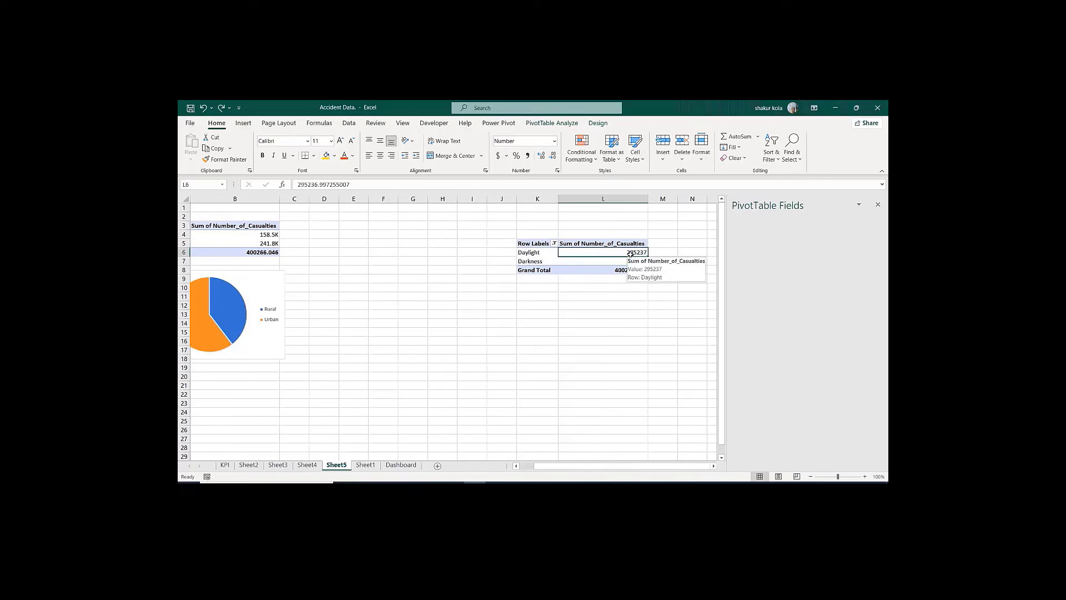
pyautogui.click(548, 122)
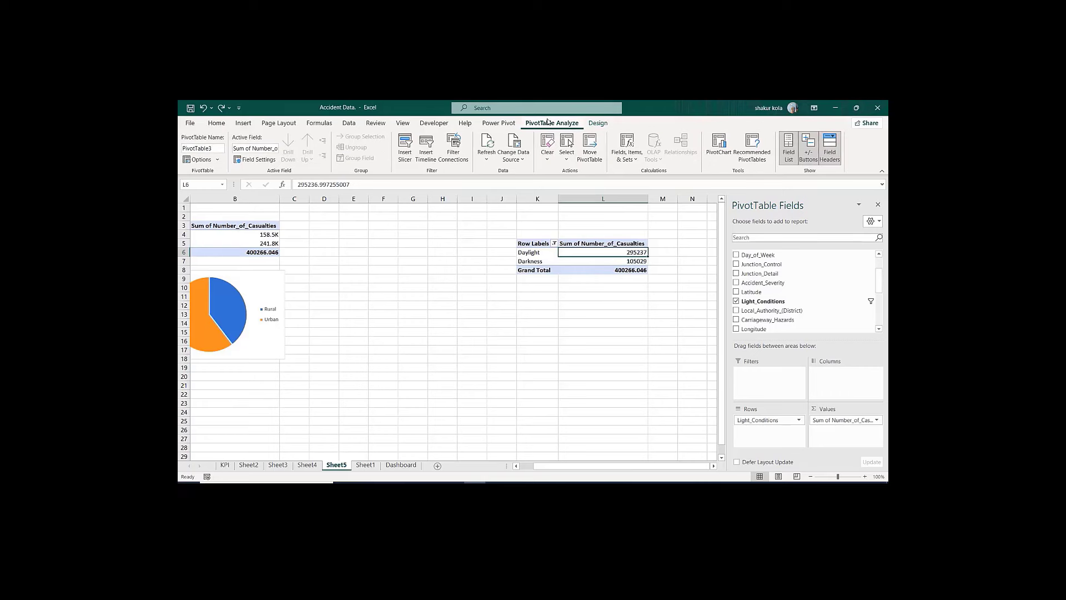
pyautogui.click(718, 143)
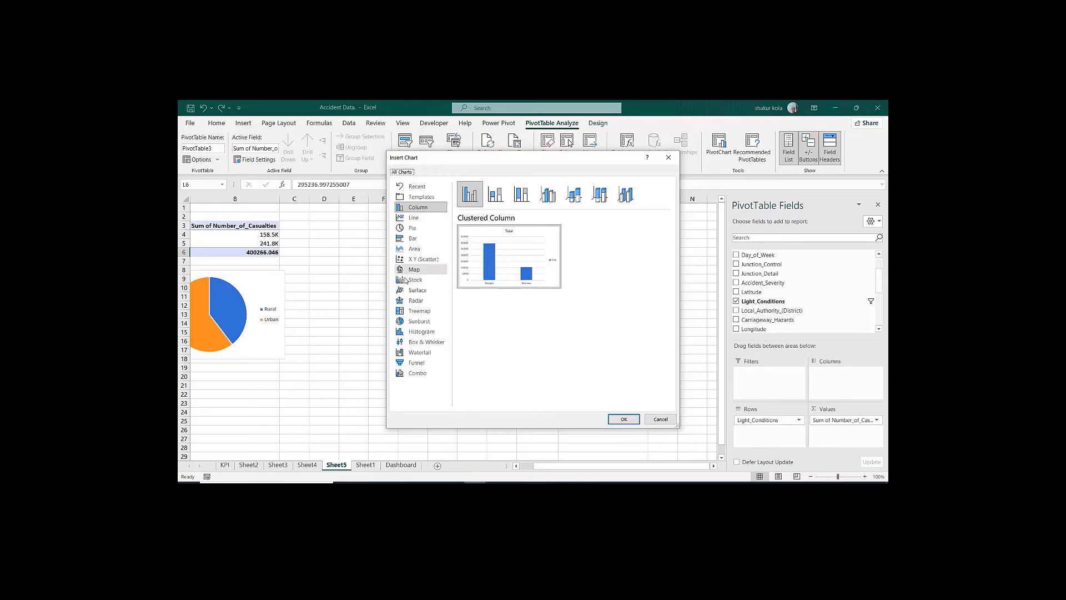
pyautogui.click(412, 229)
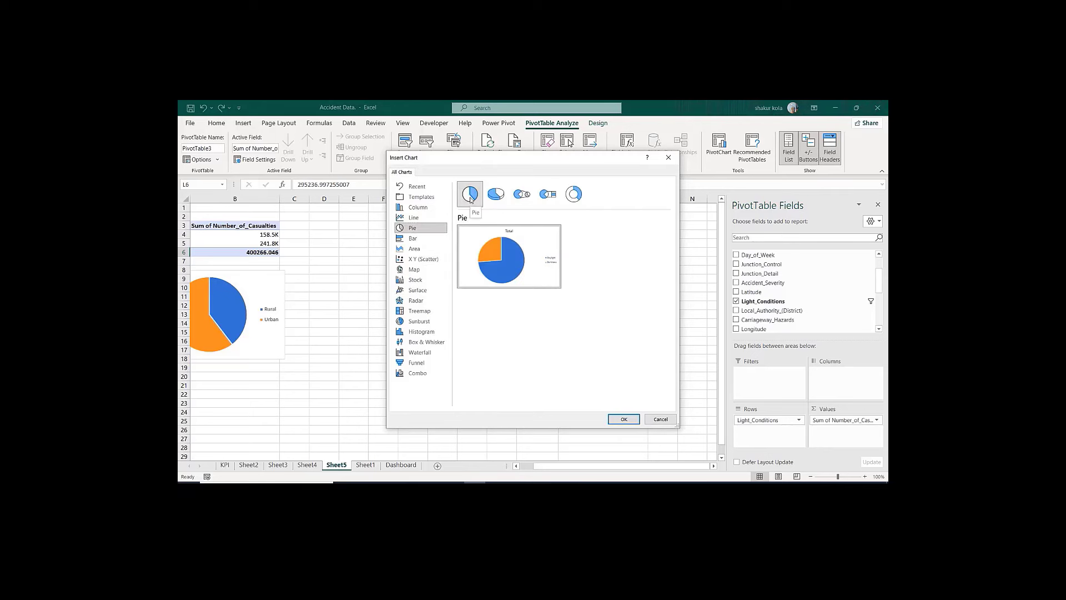
pyautogui.click(622, 420)
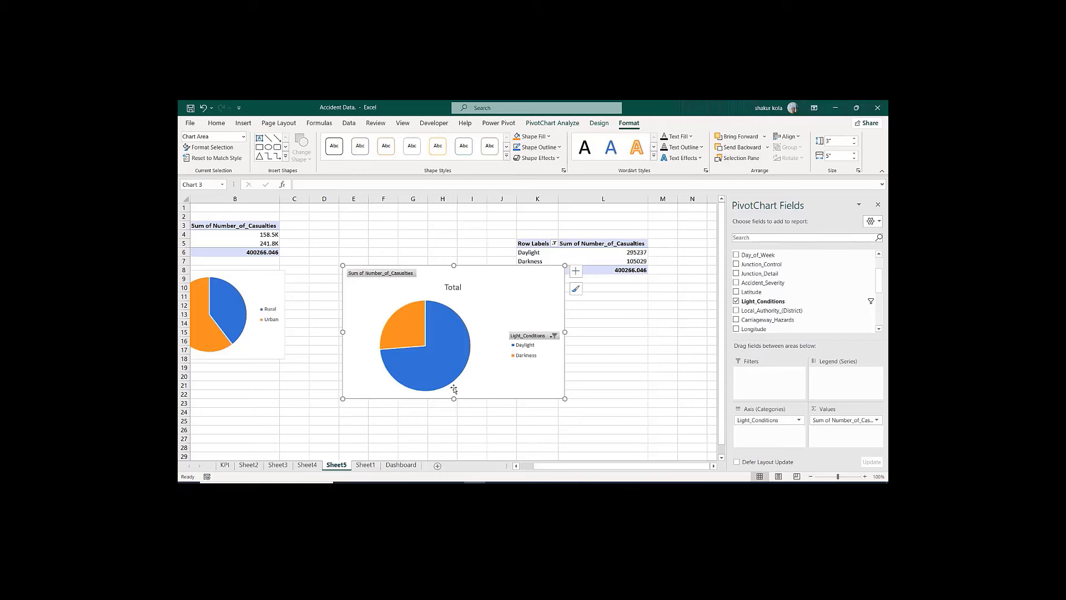
# Step: Hide all field buttons on the Daylight/Darkness pie chart and delete its title
pyautogui.rightClick(372, 274)
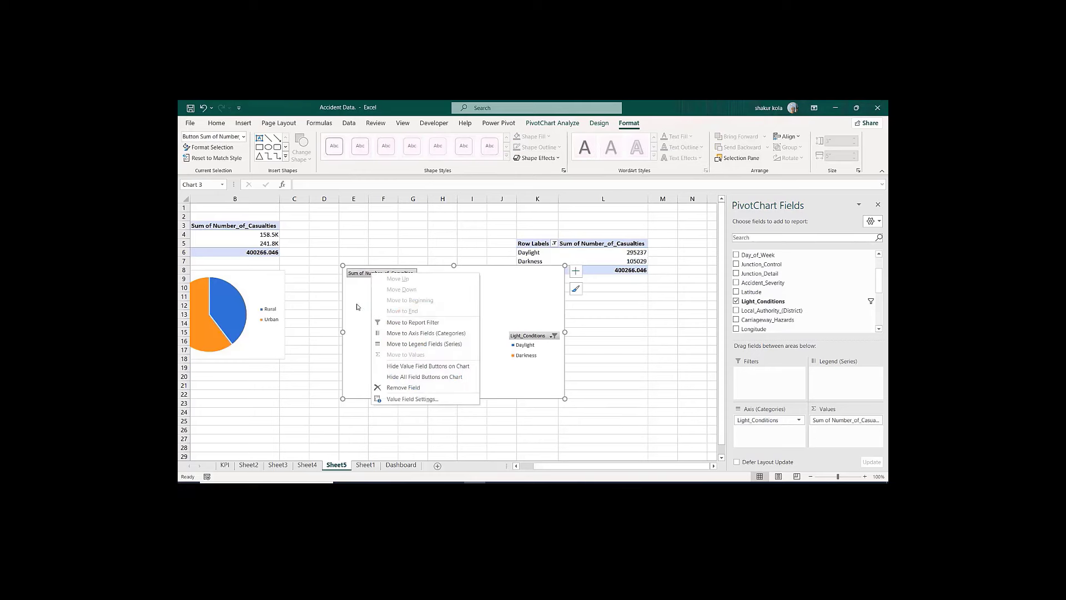
pyautogui.click(394, 378)
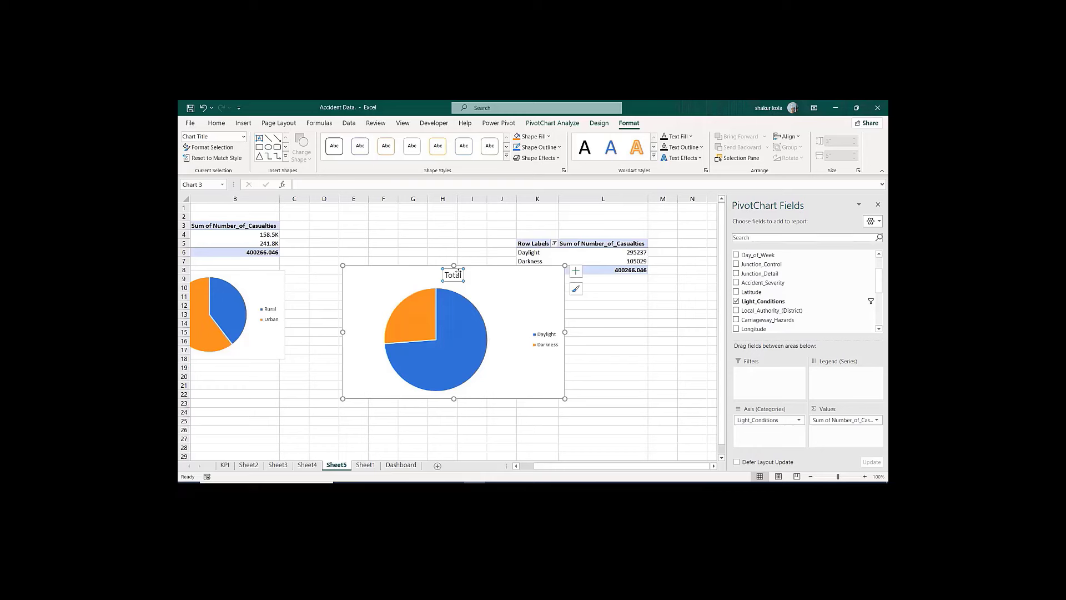
pyautogui.press('Delete')
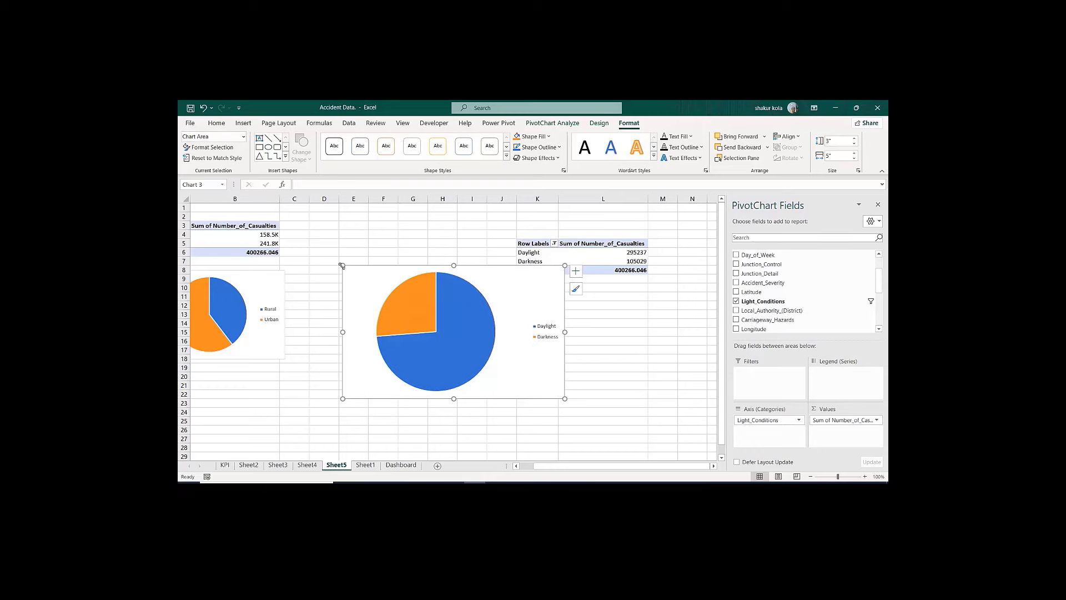
# Step: Shrink the Daylight/Darkness chart to about 1.98 by 2.36 inches beneath its pivot table, and shift the Rural/Urban chart slightly to the right
pyautogui.moveTo(342, 266); pyautogui.dragTo(577, 286)
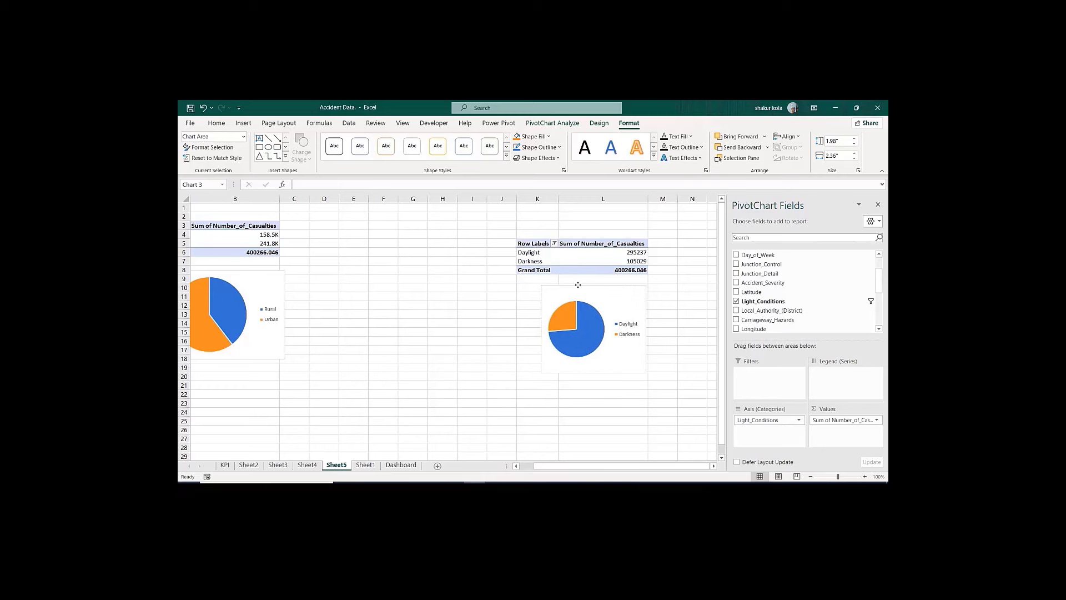
pyautogui.click(225, 278)
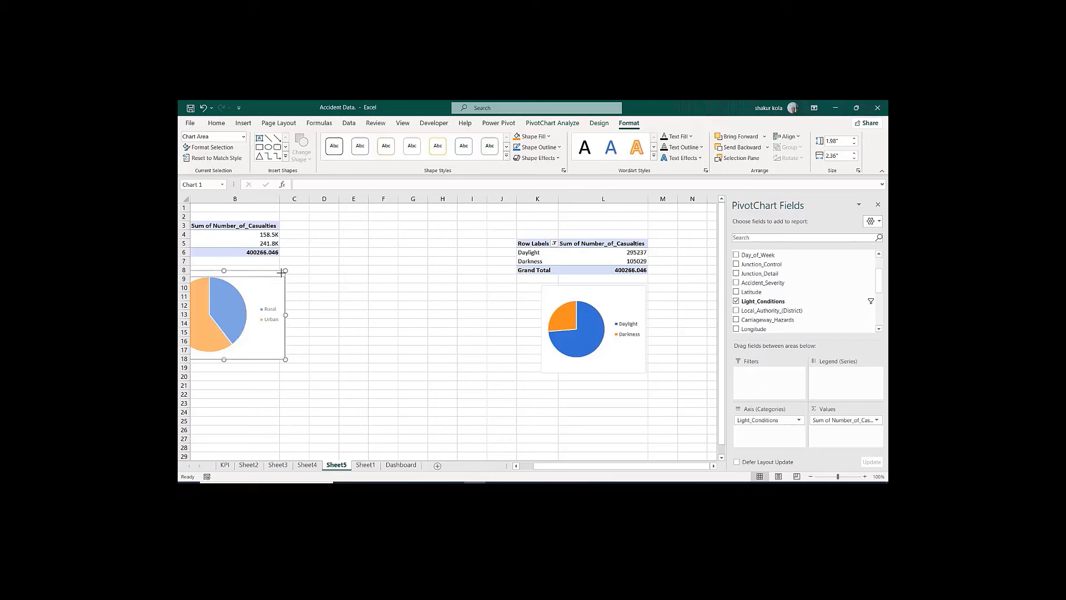
pyautogui.moveTo(282, 272); pyautogui.dragTo(314, 271)
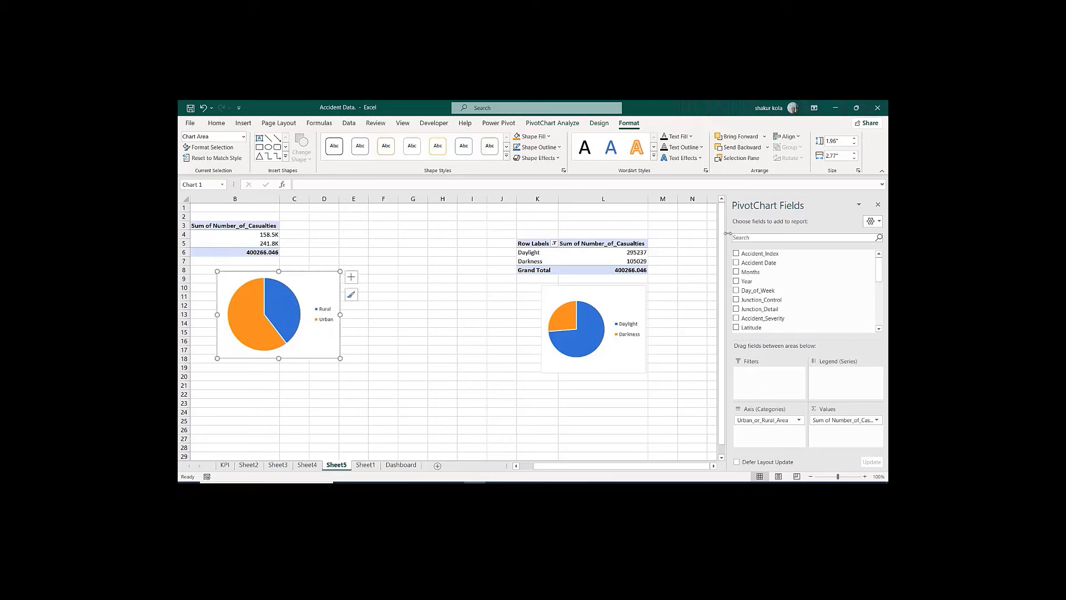
pyautogui.click(878, 204)
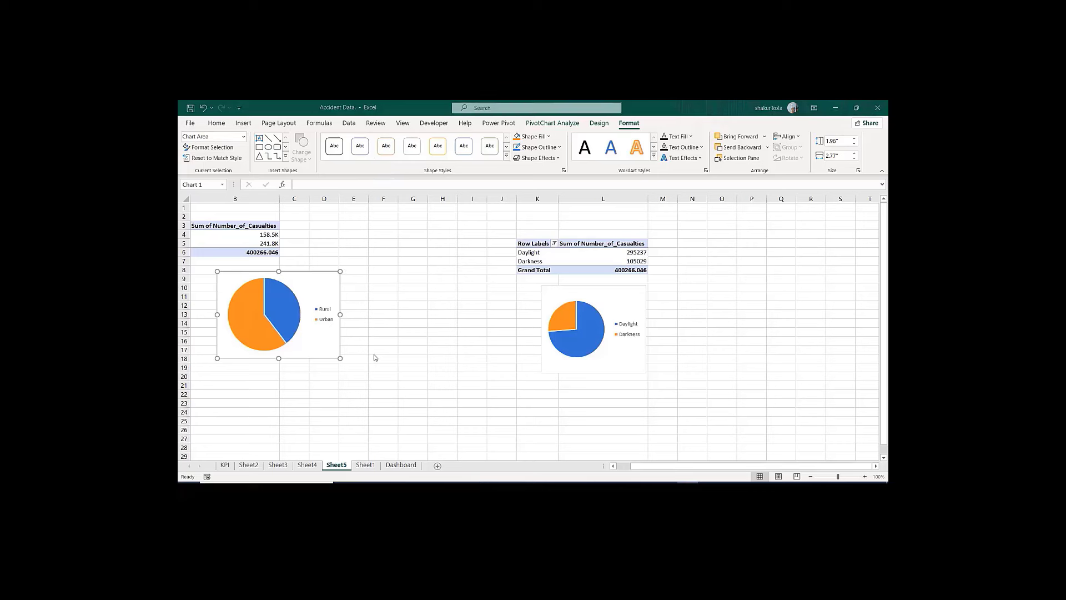
# Step: On the Dashboard sheet, duplicate the rounded chart panel to form a second row of three panels beneath the existing charts
pyautogui.click(401, 466)
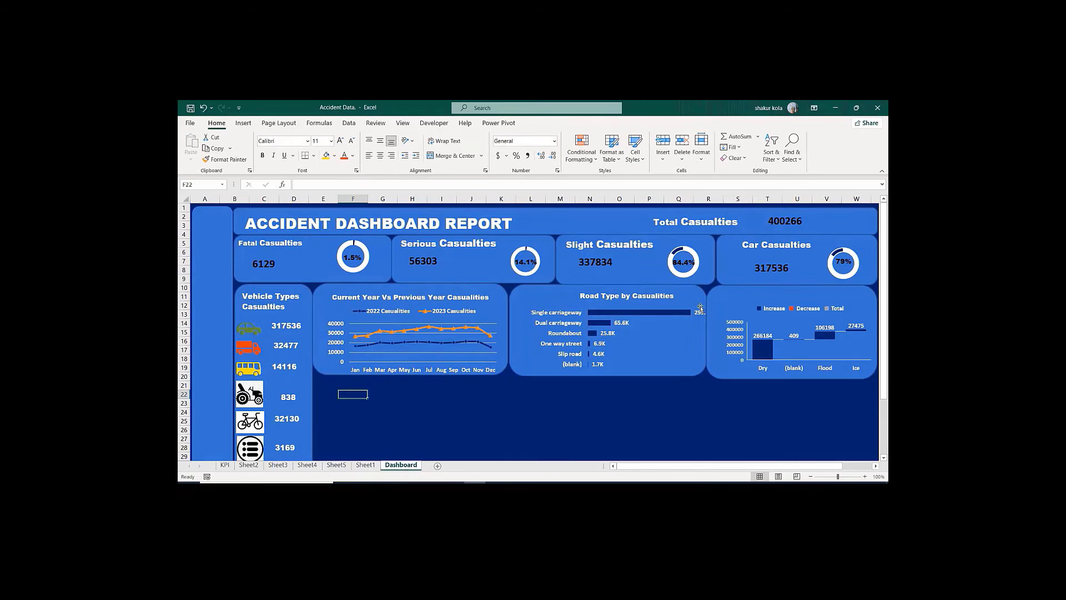
pyautogui.click(722, 285)
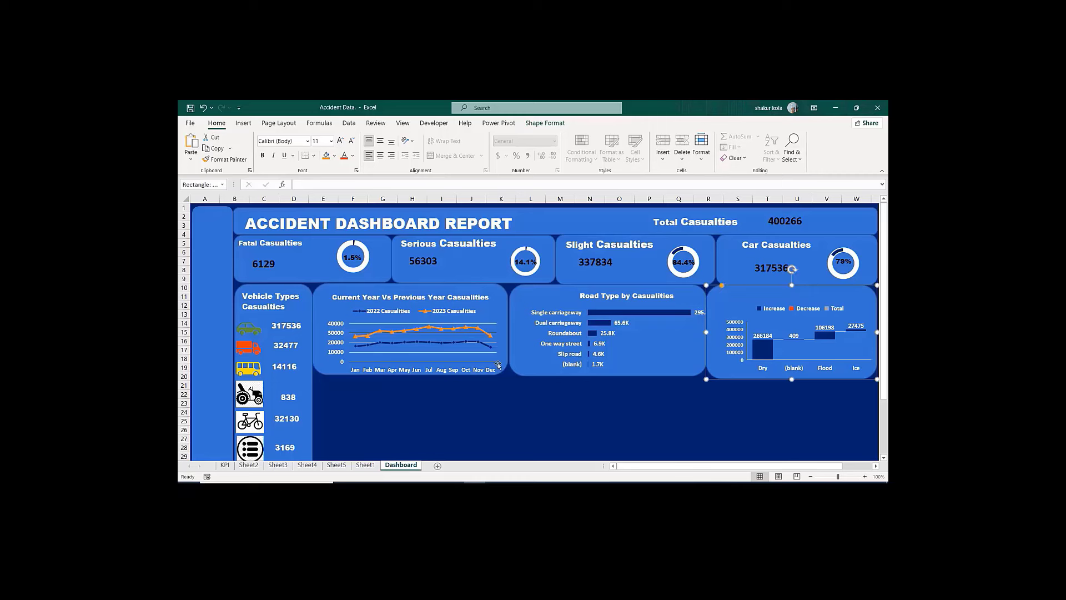
pyautogui.click(342, 412)
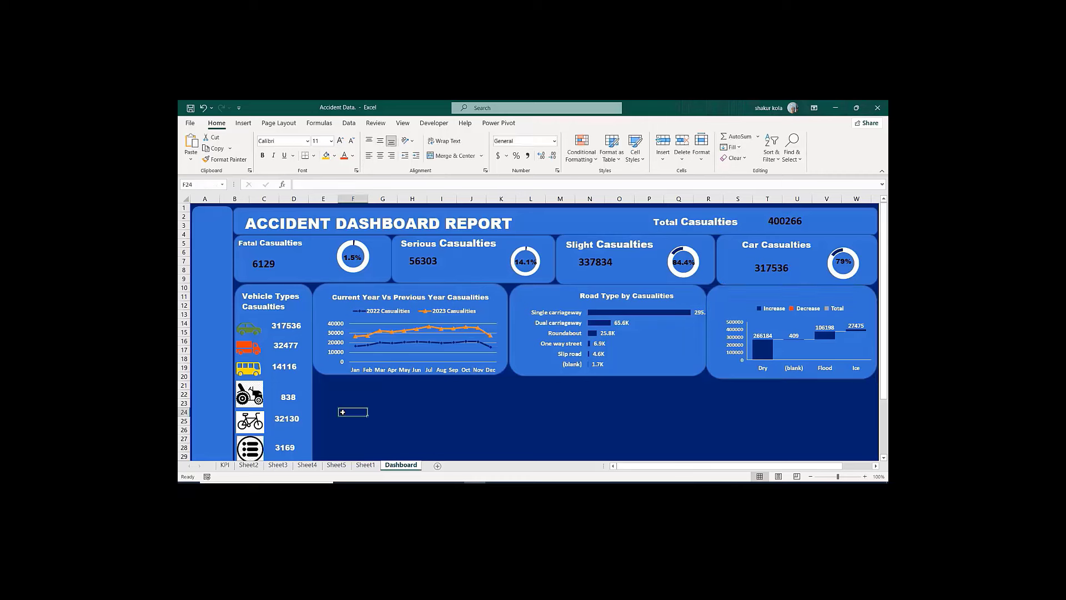
pyautogui.hotkey('ctrl', 'v')
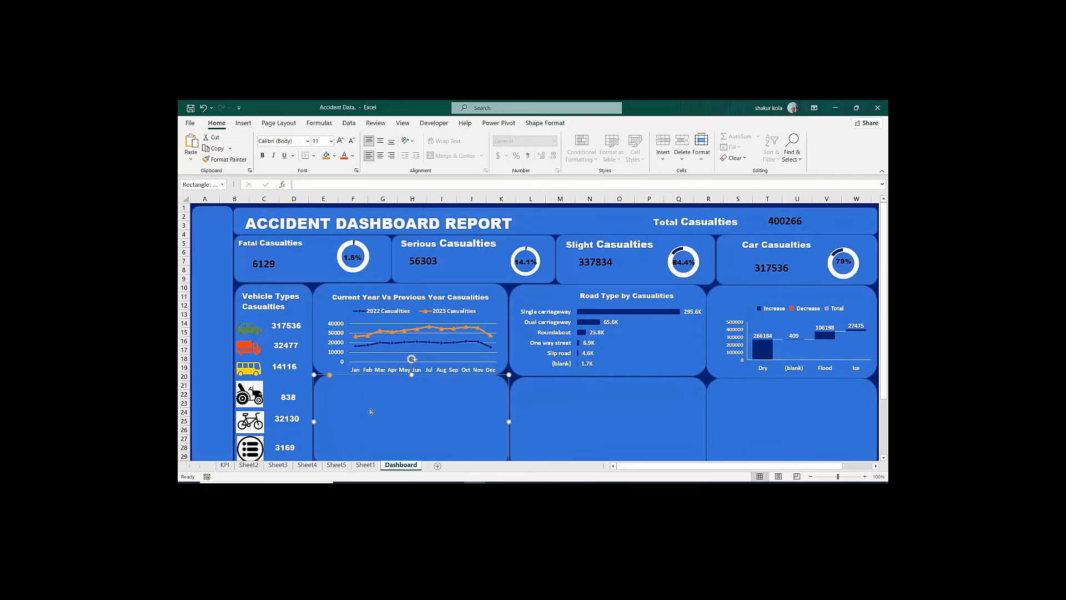
# Step: Copy the Rural/Urban pie chart from Sheet5 into the empty dashboard panel below the Current Year Vs Previous Year chart
pyautogui.click(335, 464)
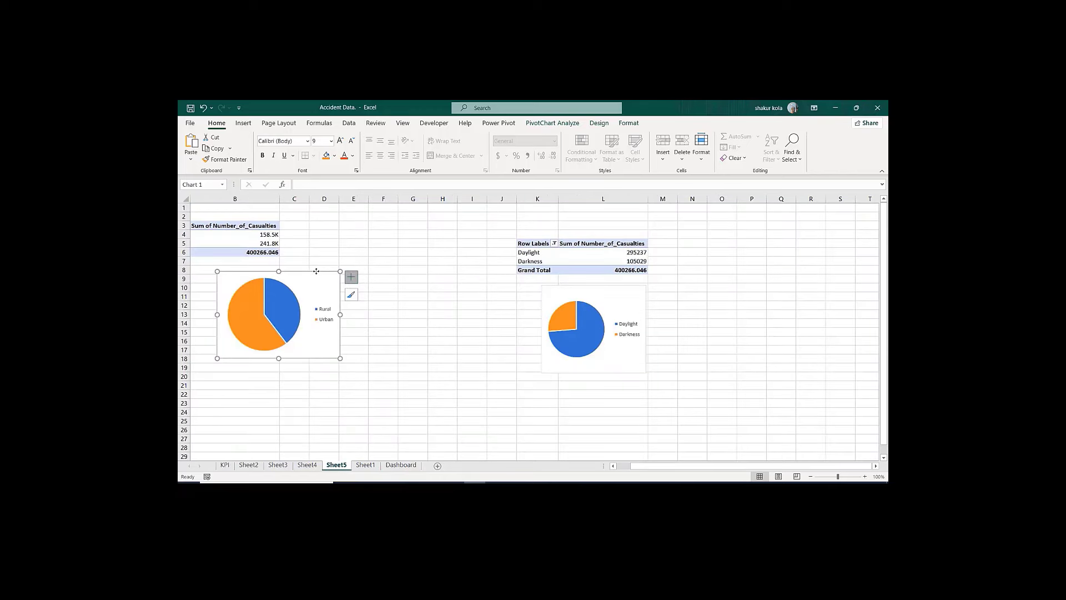
pyautogui.click(400, 465)
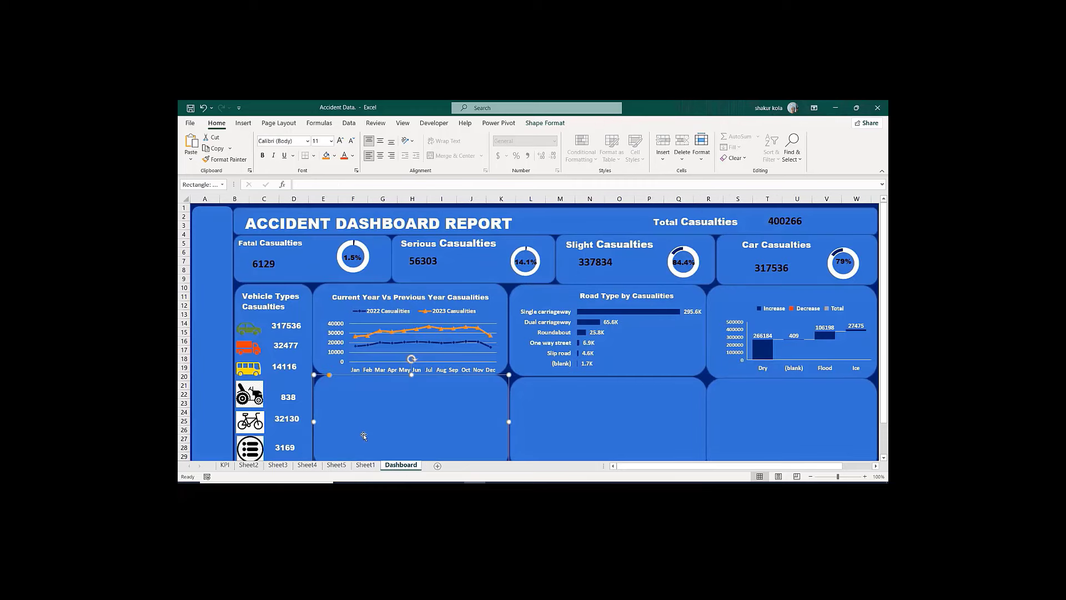
pyautogui.hotkey('ctrl', 'v')
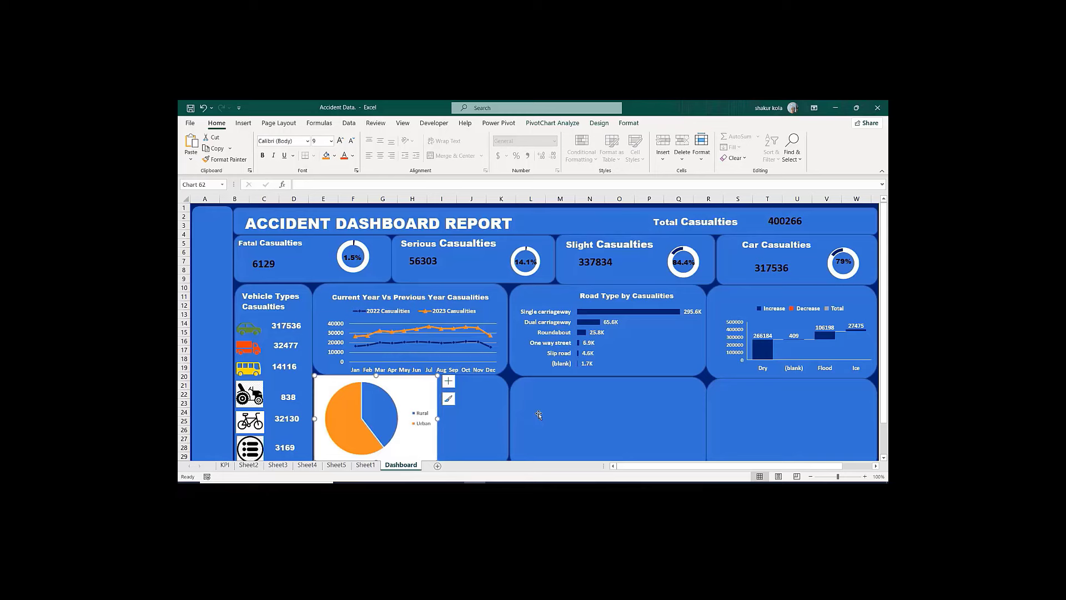
# Step: Copy the Daylight/Darkness pie chart from Sheet5 into the empty dashboard panel below the Road Type chart
pyautogui.click(336, 464)
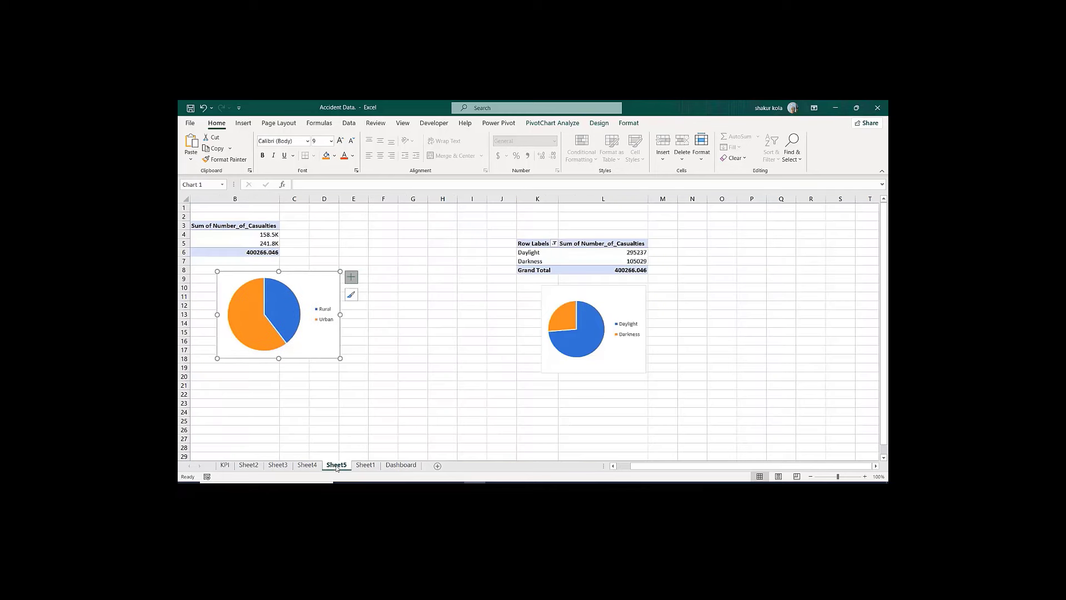
pyautogui.doubleClick(589, 286)
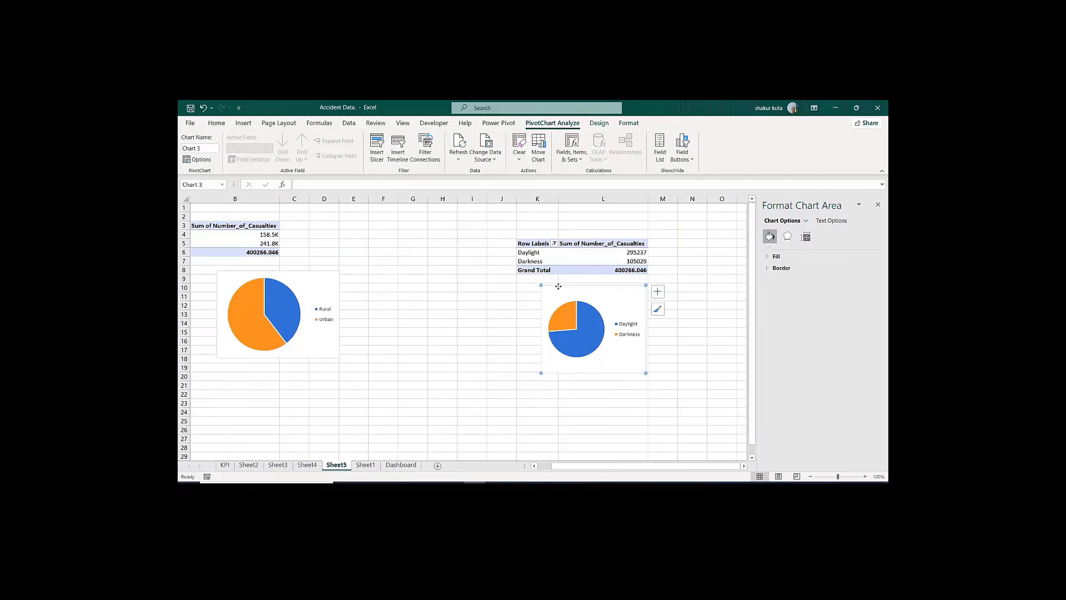
pyautogui.click(401, 465)
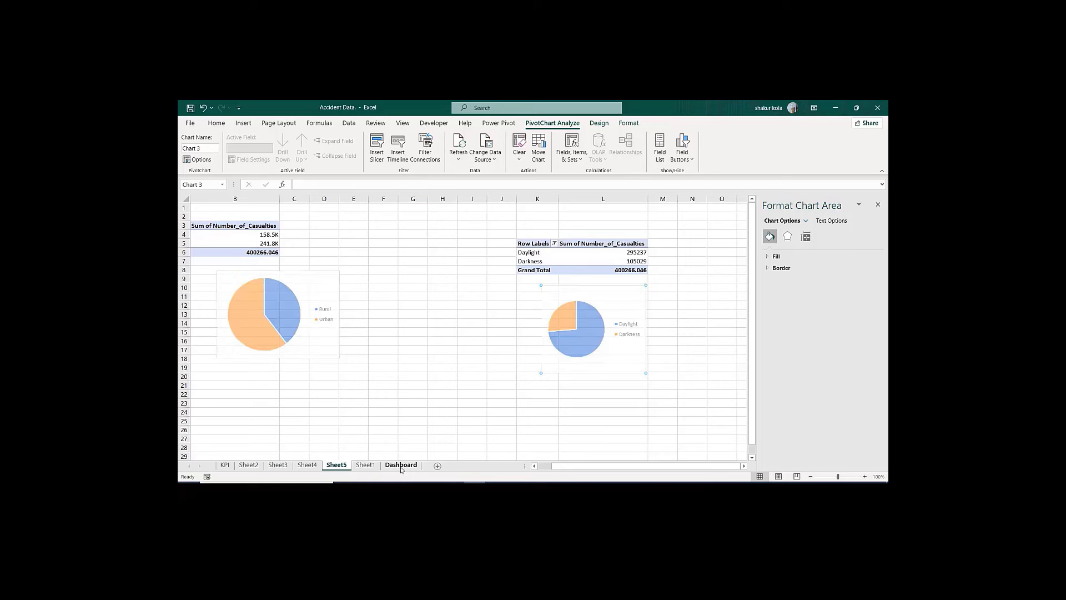
pyautogui.click(556, 414)
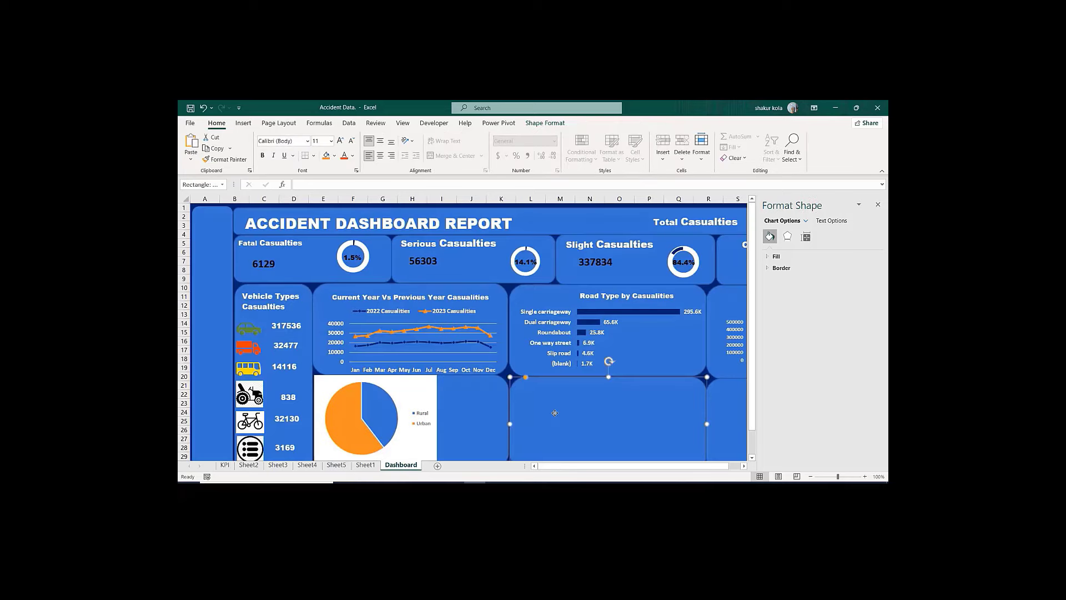
pyautogui.hotkey('ctrl', 'v')
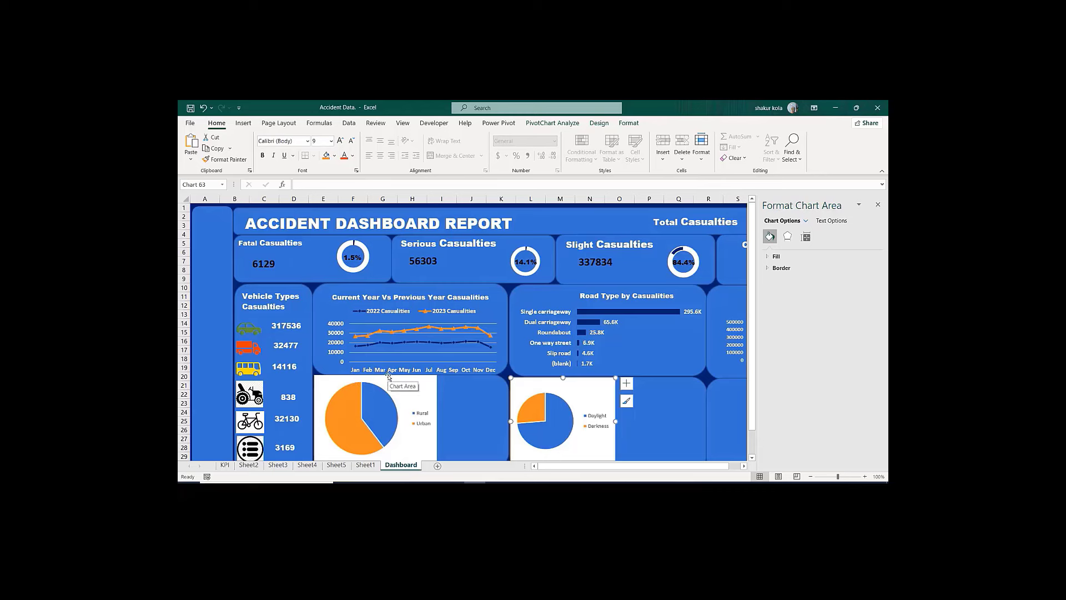
# Step: Remove the background fill and border line from the Rural/Urban pie chart's chart area
pyautogui.click(388, 377)
pyautogui.rightClick(389, 377)
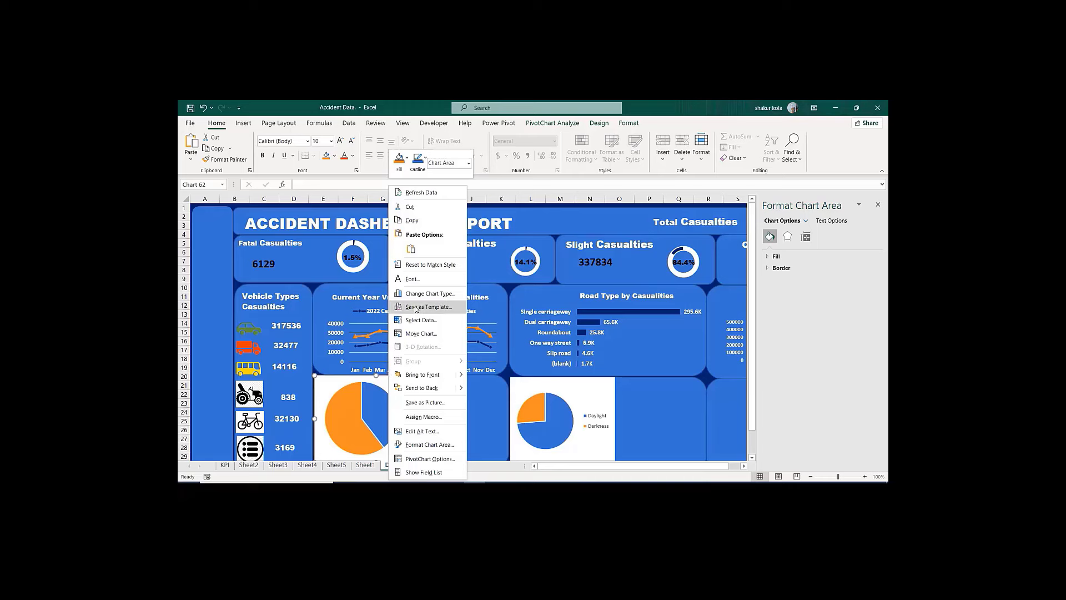
pyautogui.click(417, 445)
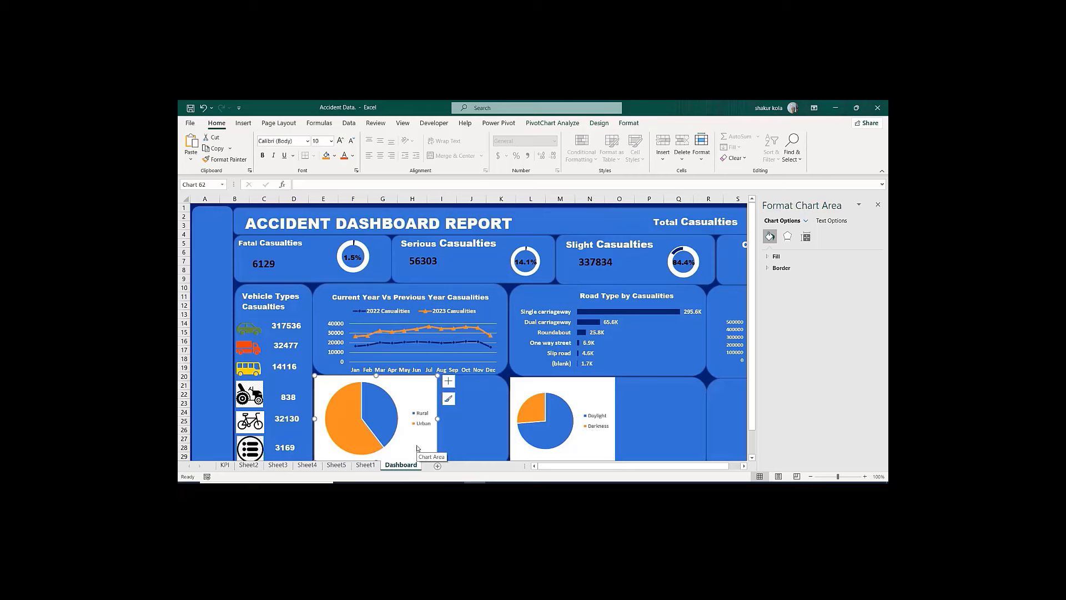
pyautogui.click(768, 257)
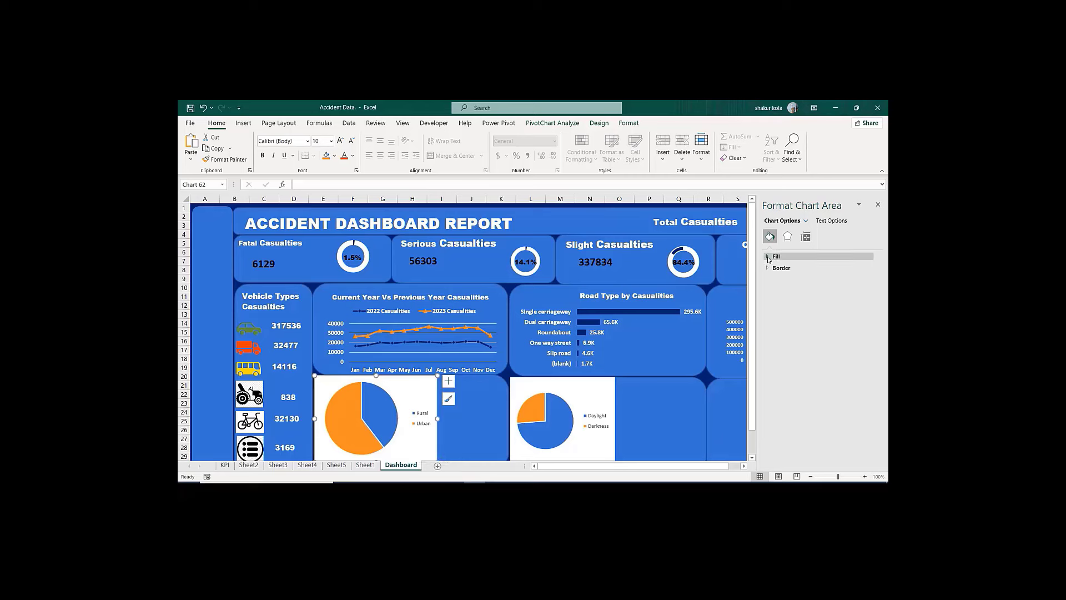
pyautogui.click(776, 270)
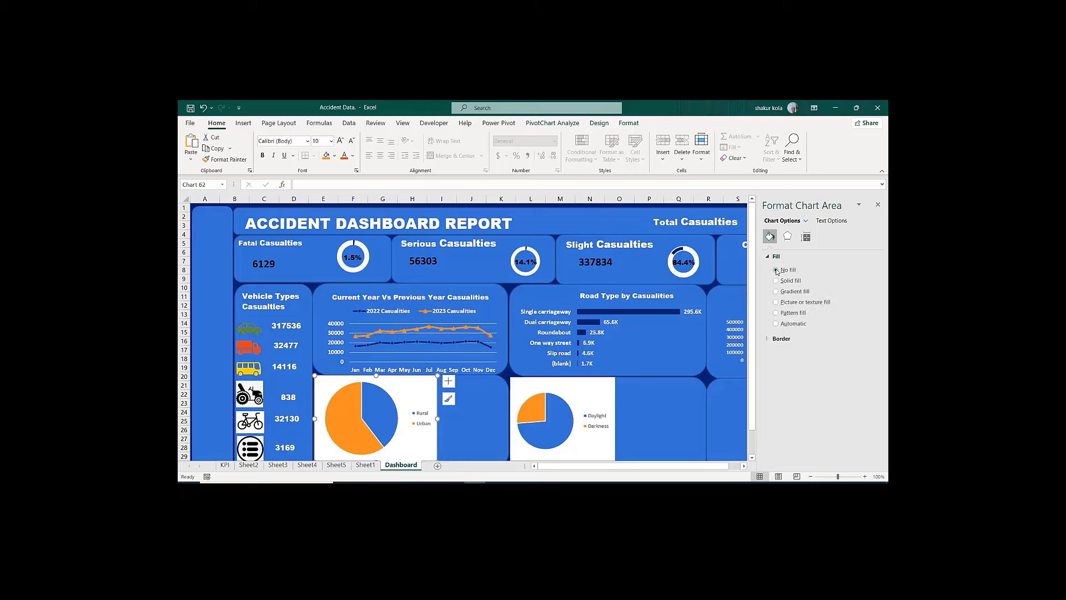
pyautogui.click(767, 339)
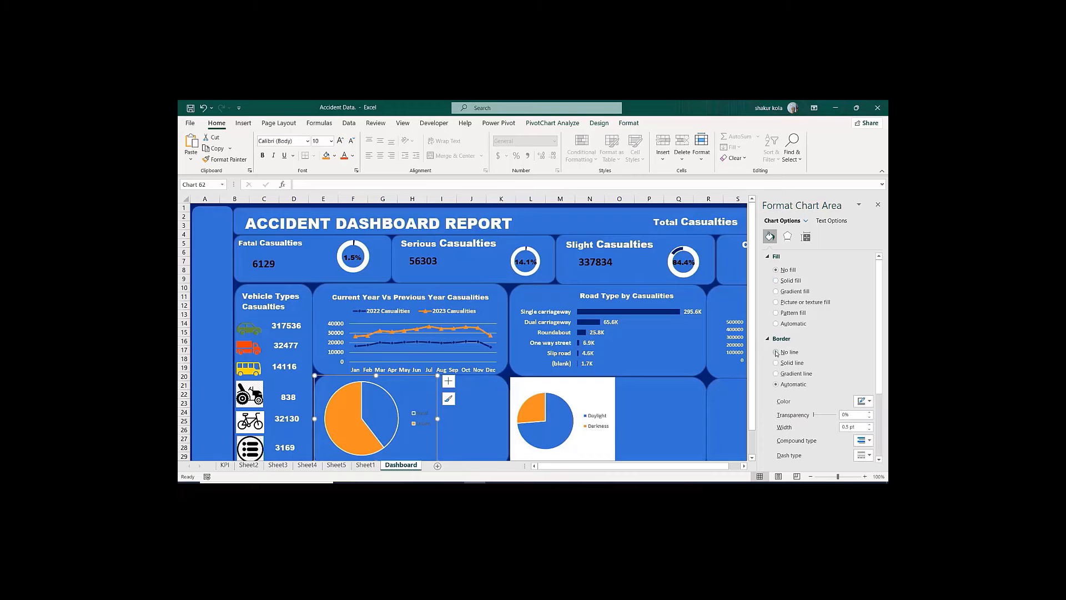
pyautogui.click(776, 353)
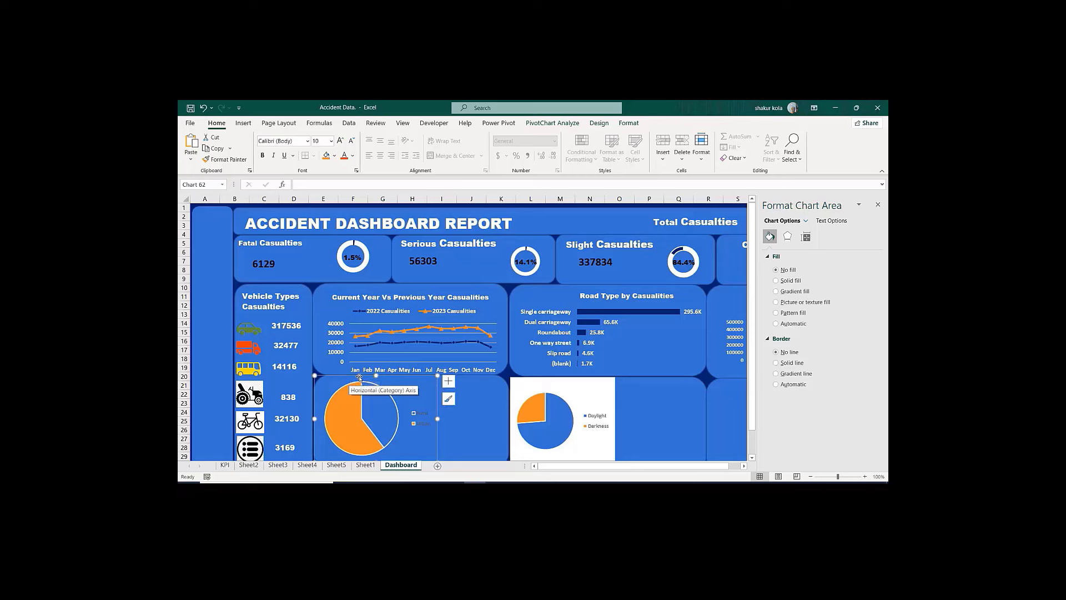
# Step: Move and widen the Rural/Urban chart so it spans its dashboard panel
pyautogui.click(411, 390)
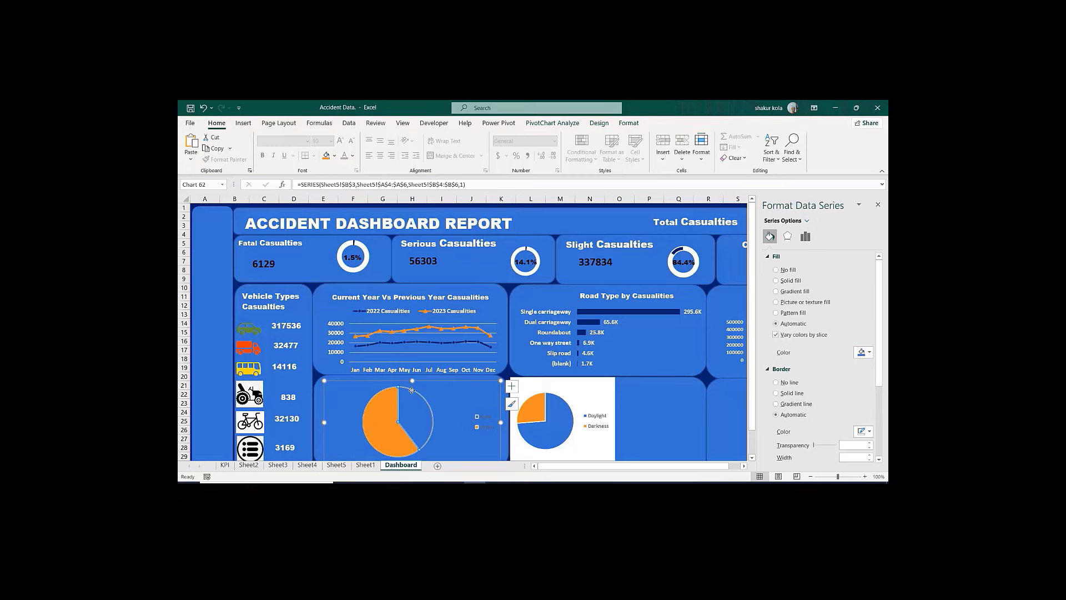
pyautogui.click(411, 391)
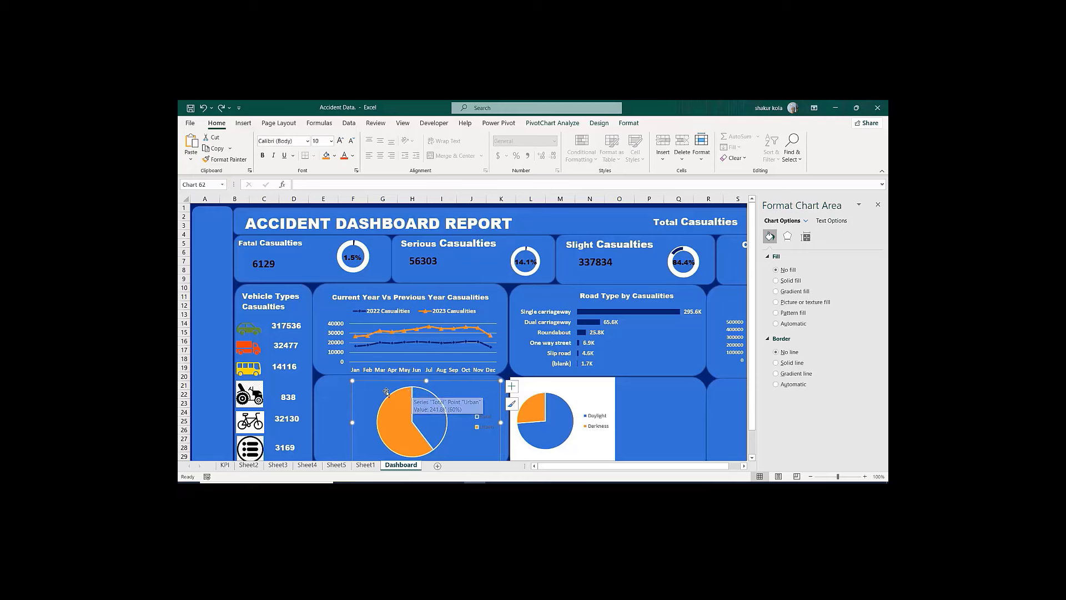
pyautogui.moveTo(352, 421); pyautogui.dragTo(322, 415)
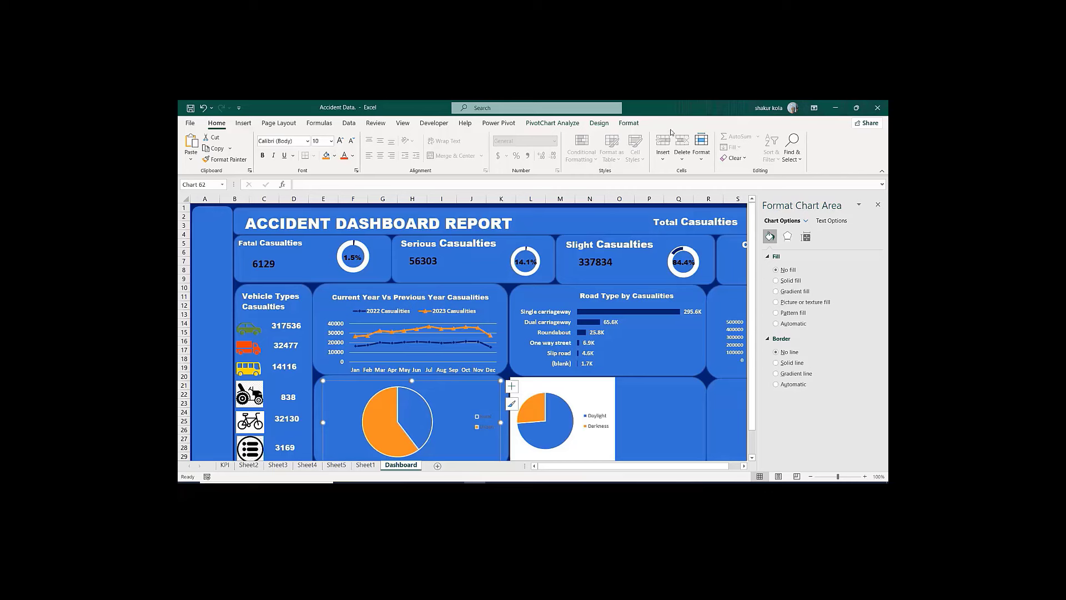
# Step: Remove the slice borders of the Rural/Urban pie and fill the Rural slice with solid dark blue
pyautogui.click(403, 389)
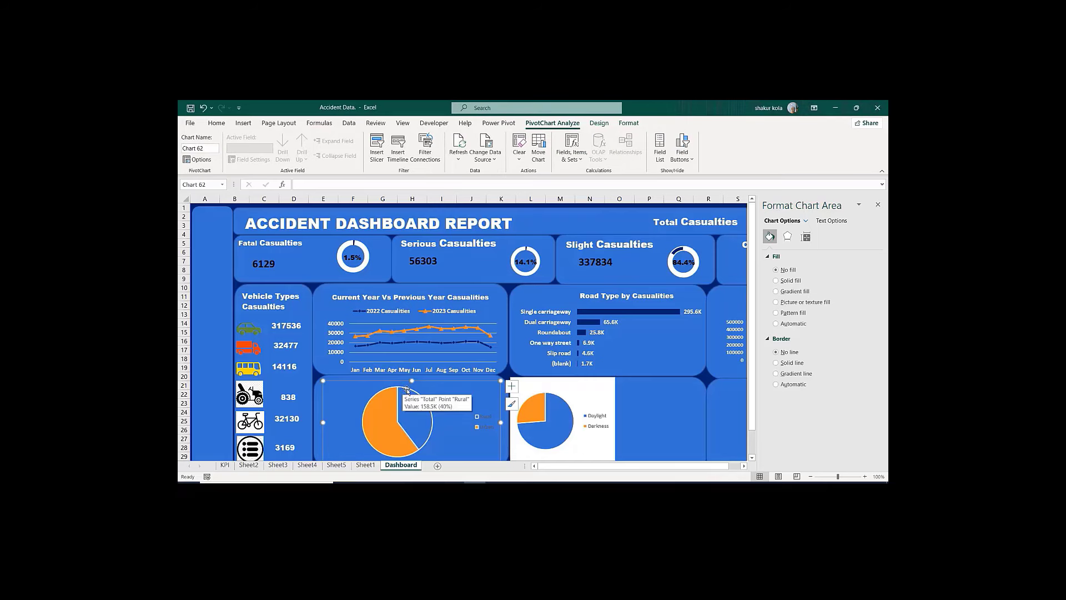
pyautogui.click(405, 389)
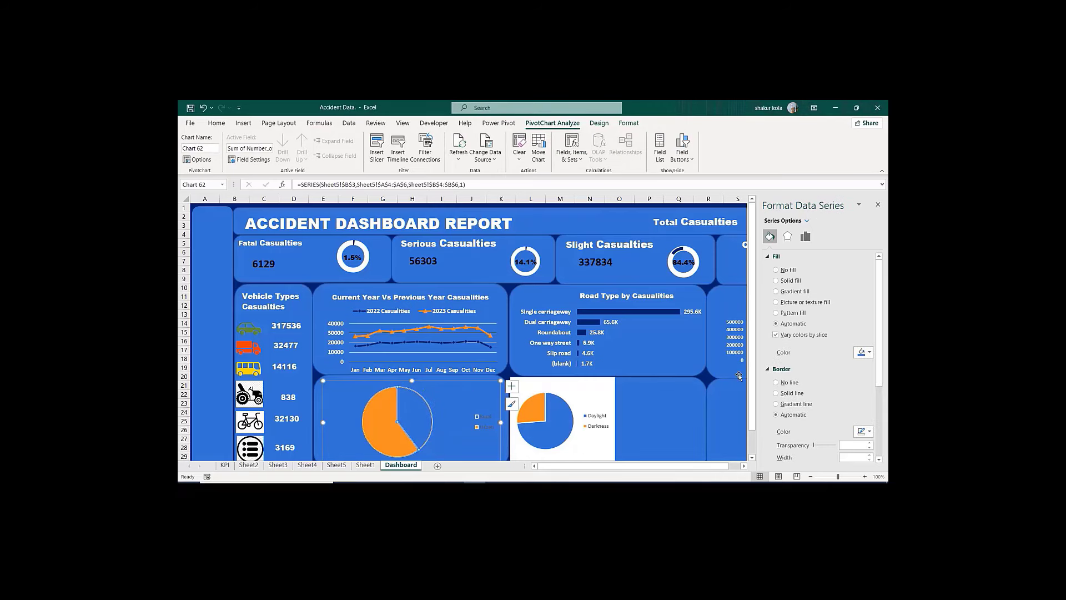
pyautogui.click(776, 383)
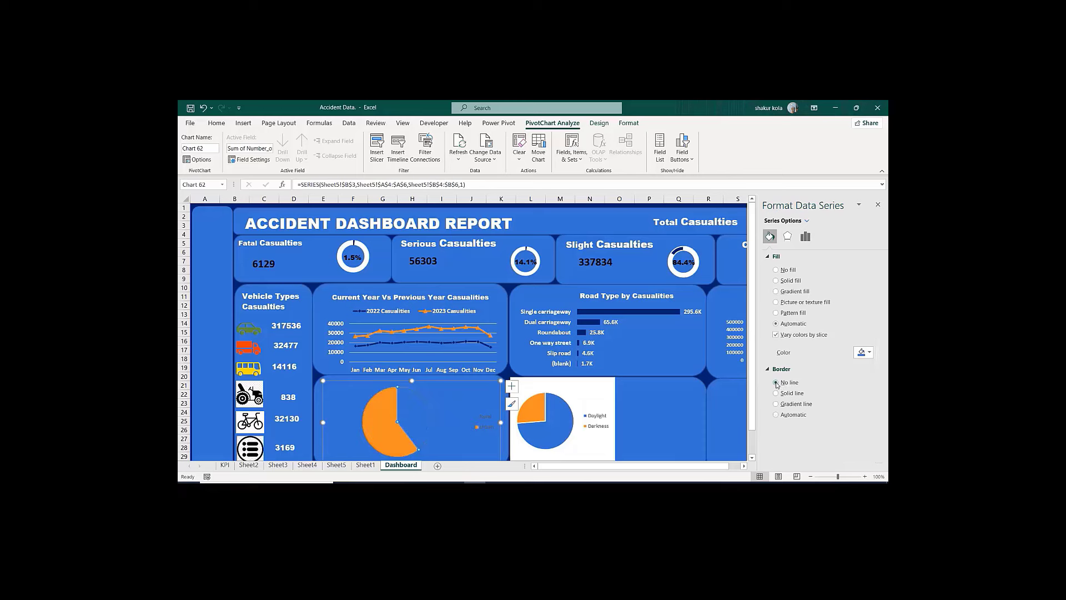
pyautogui.click(425, 404)
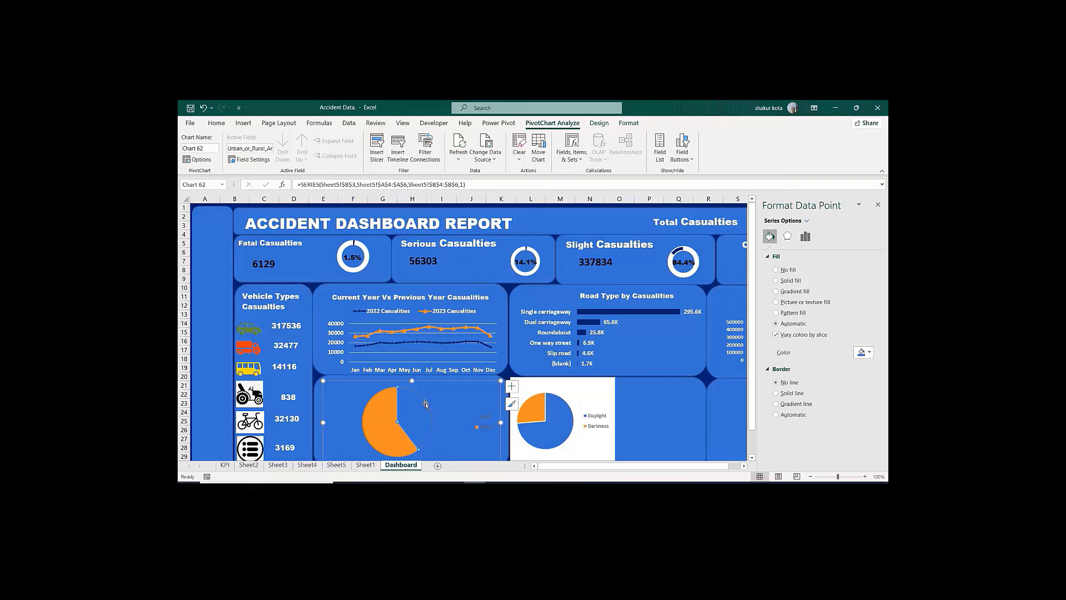
pyautogui.click(870, 353)
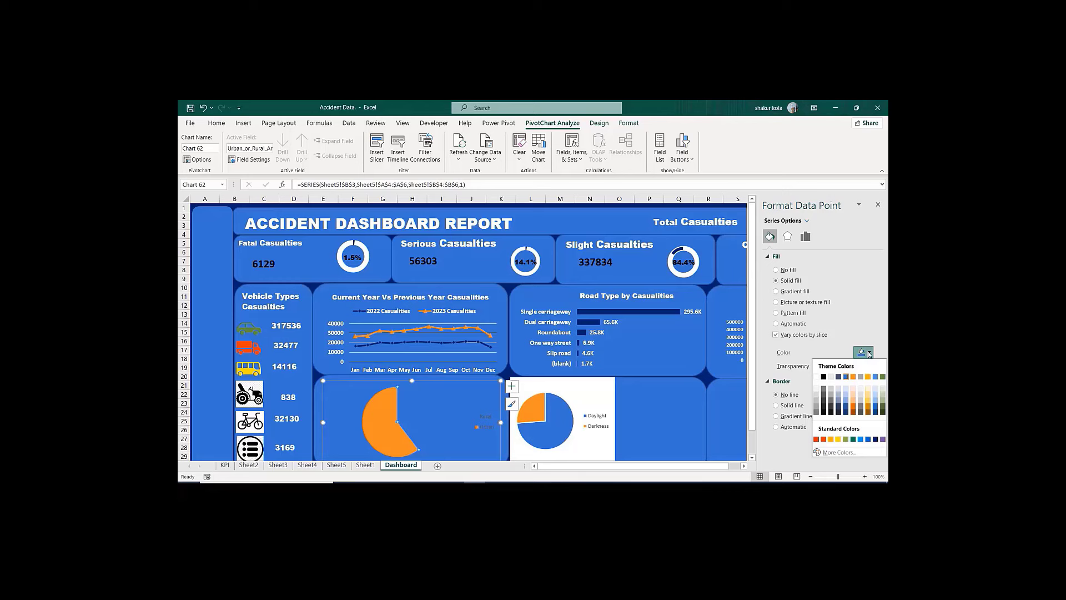
pyautogui.click(875, 439)
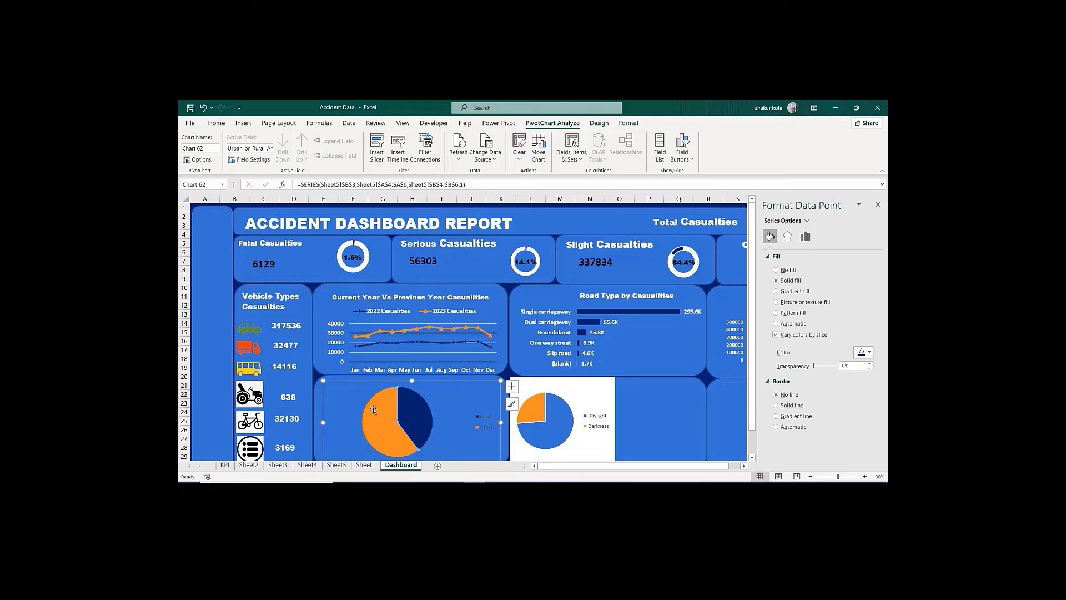
# Step: Fill the Urban slice of the pie with solid white
pyautogui.moveTo(369, 404)
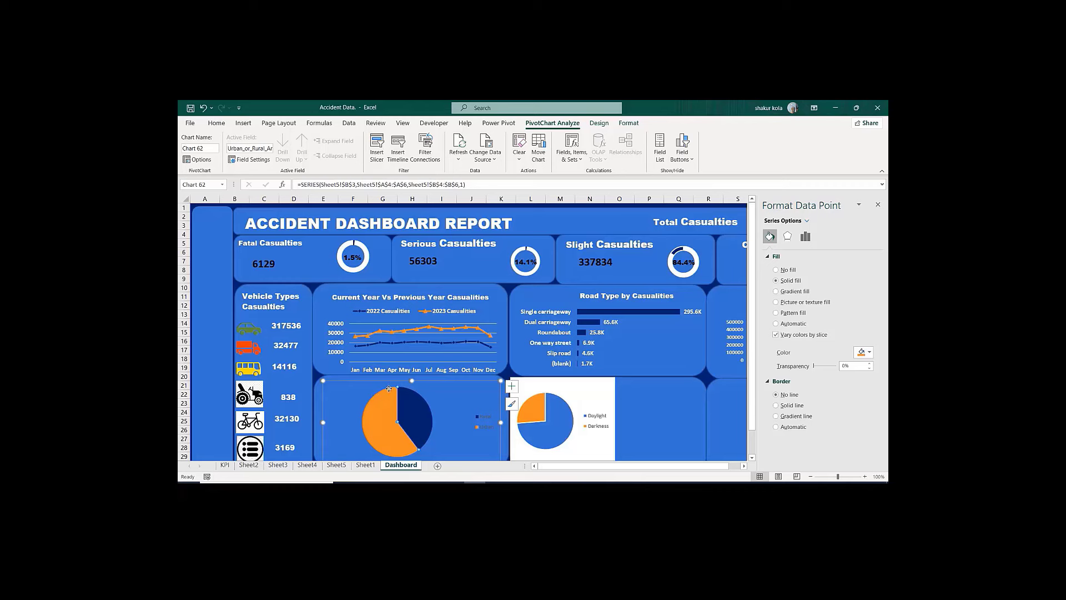
pyautogui.click(870, 353)
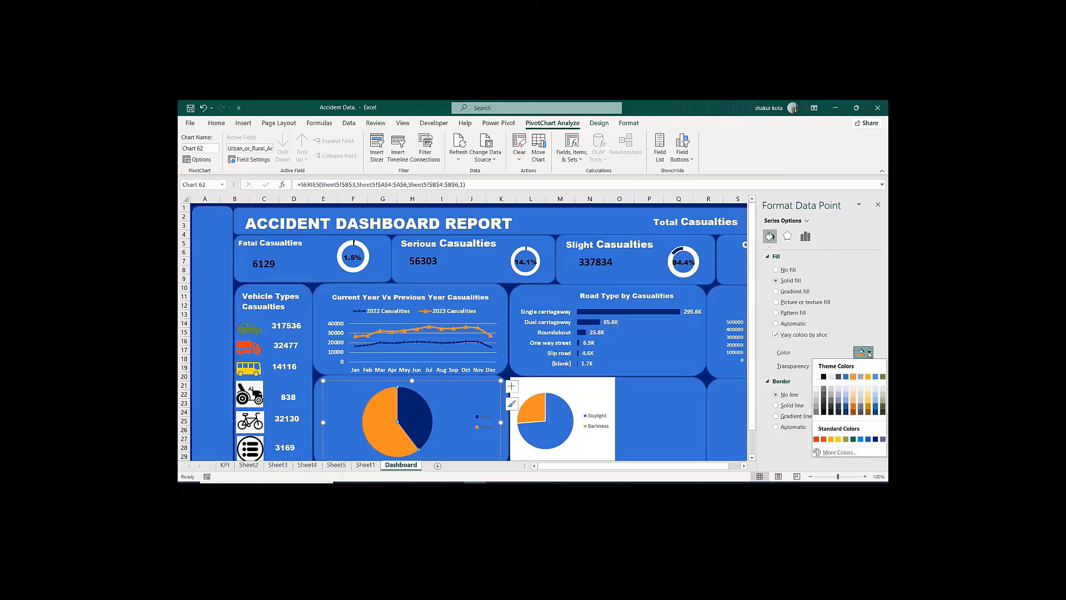
pyautogui.click(816, 377)
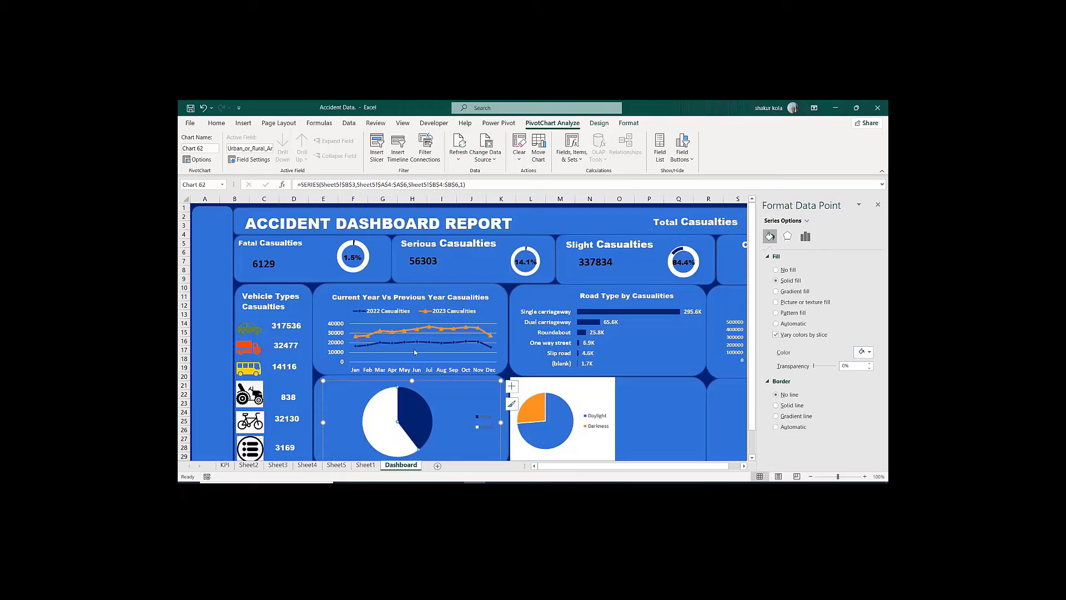
pyautogui.click(217, 323)
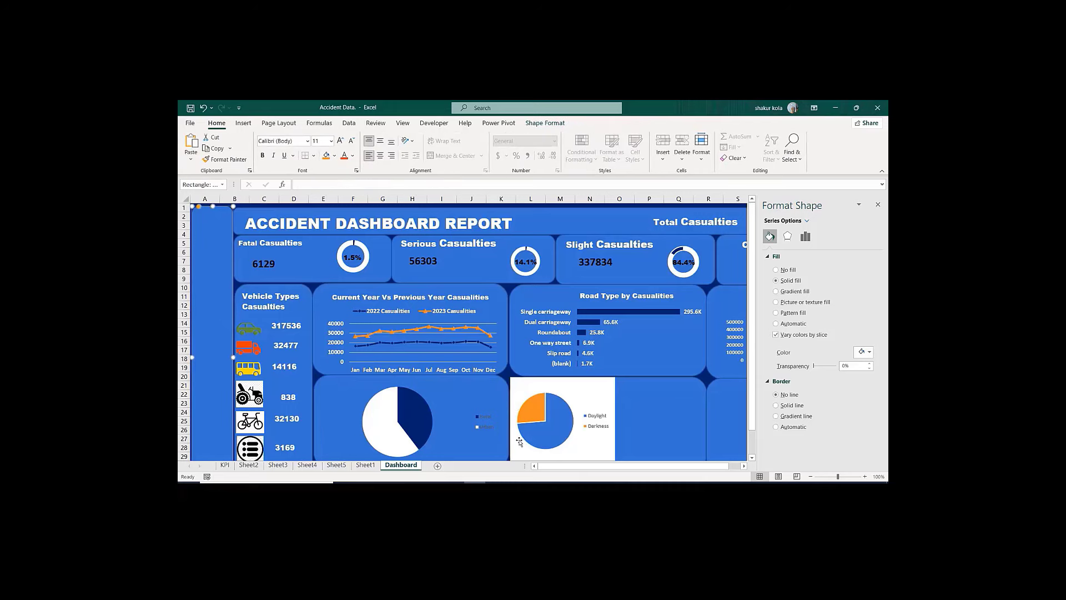
# Step: Format the Rural/Urban legend text as white, bold Arial Black at size 9
pyautogui.click(484, 417)
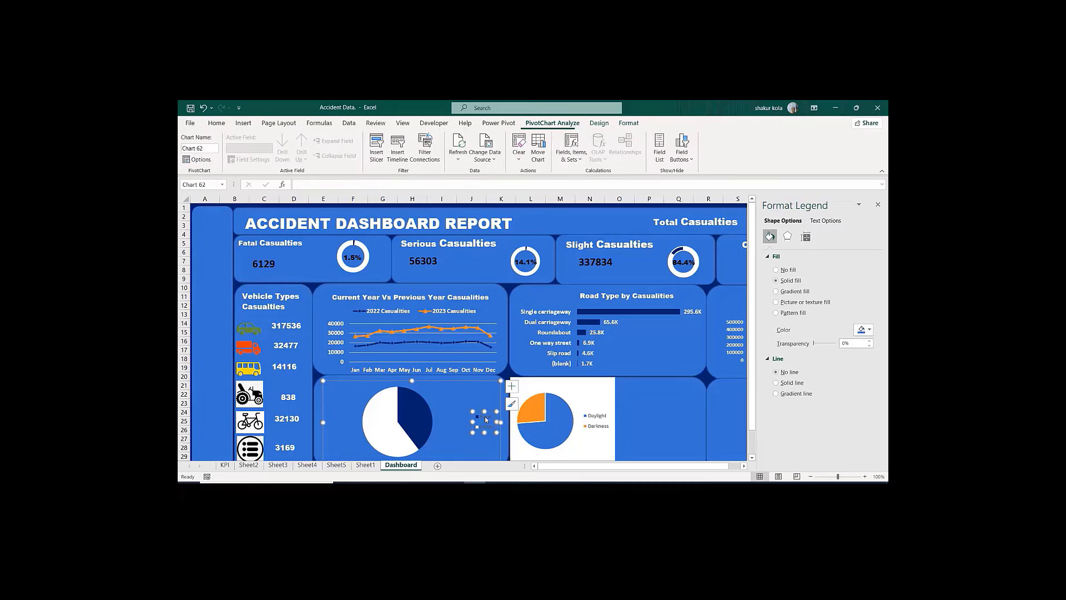
pyautogui.click(216, 124)
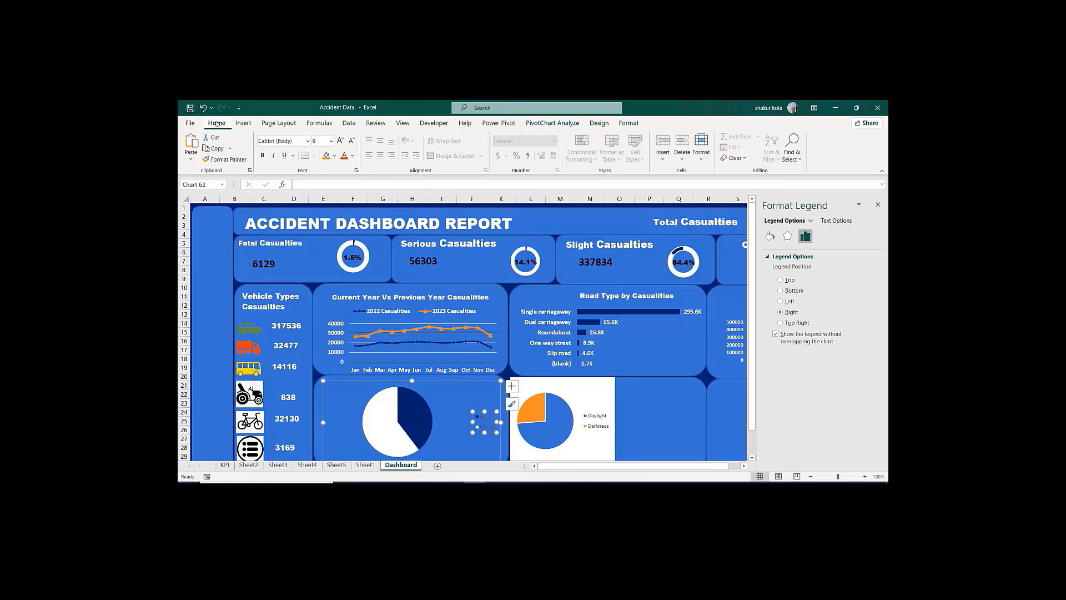
pyautogui.click(335, 159)
pyautogui.click(386, 258)
pyautogui.click(307, 142)
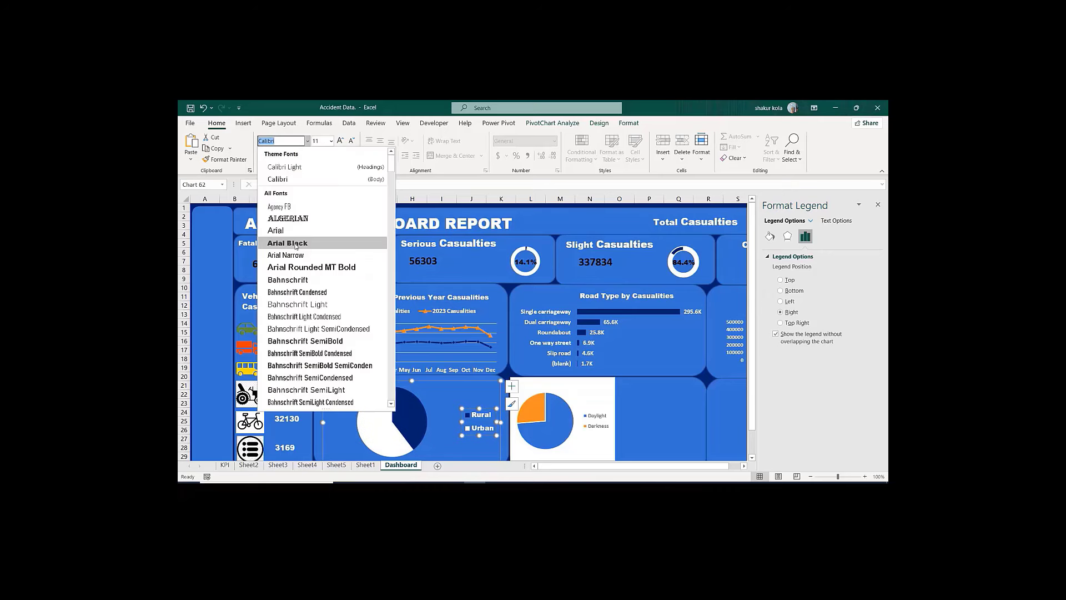
pyautogui.click(296, 244)
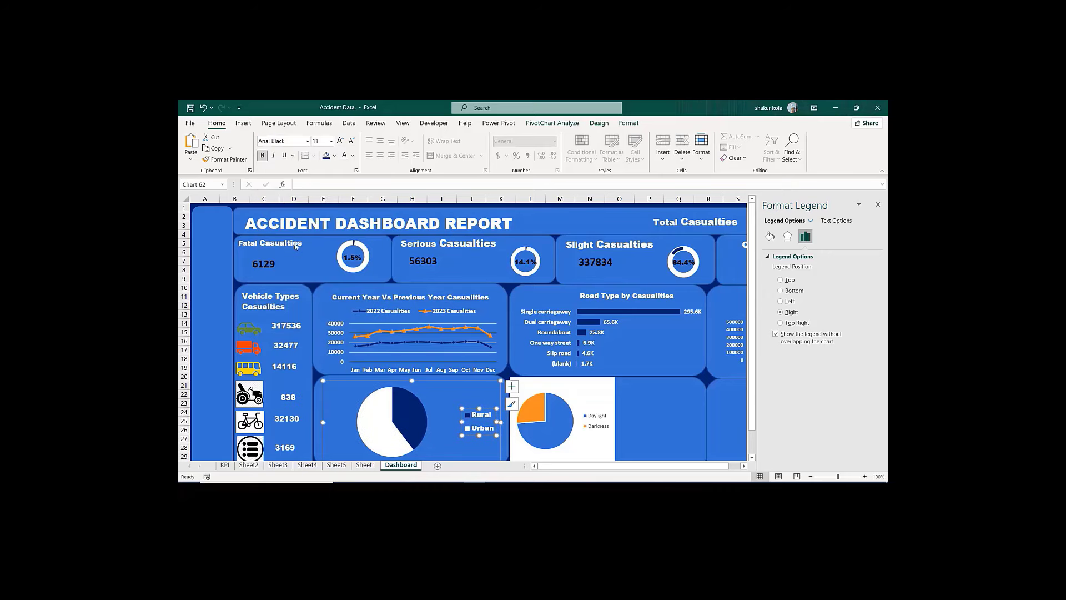
pyautogui.click(352, 141)
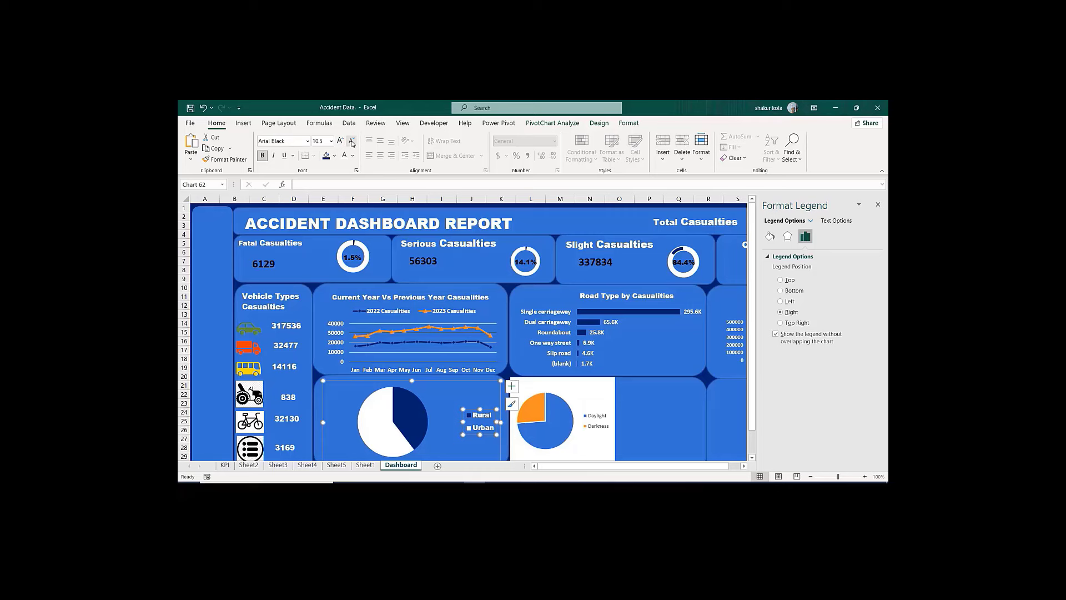
pyautogui.click(352, 141)
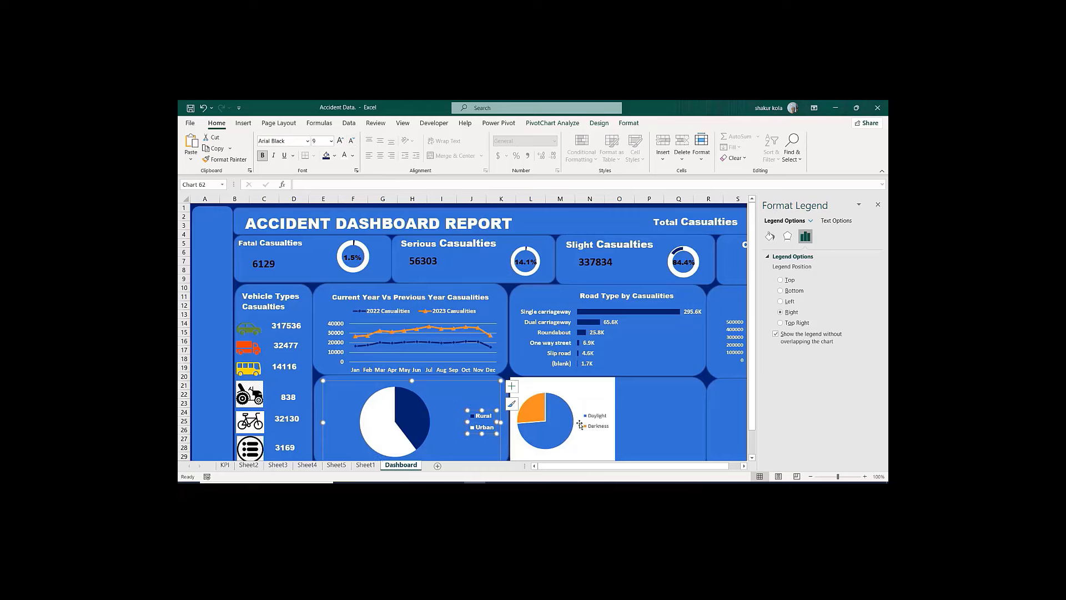
pyautogui.click(640, 429)
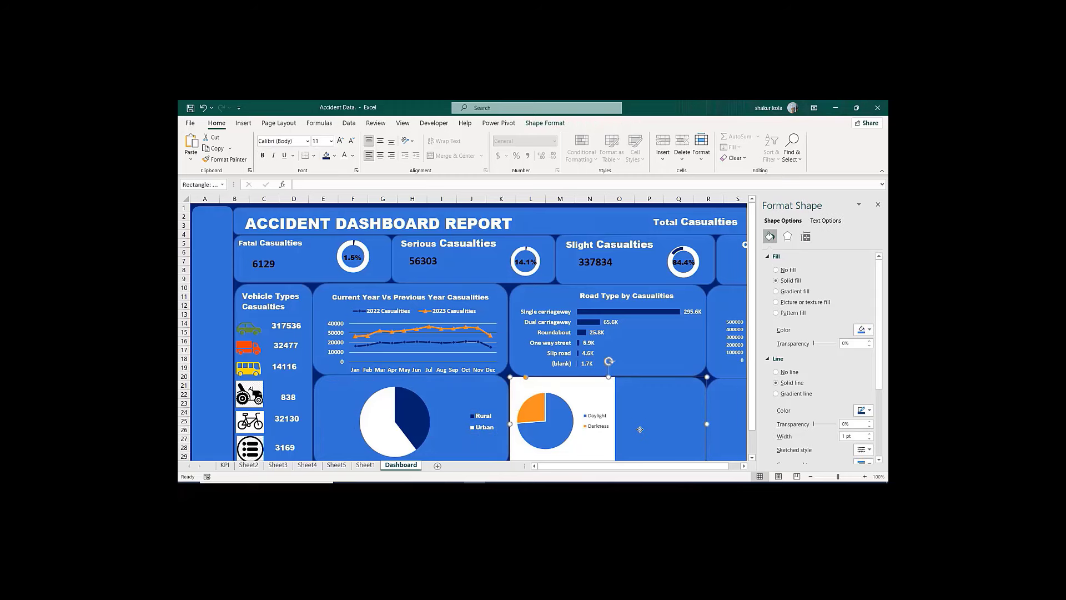
pyautogui.click(484, 418)
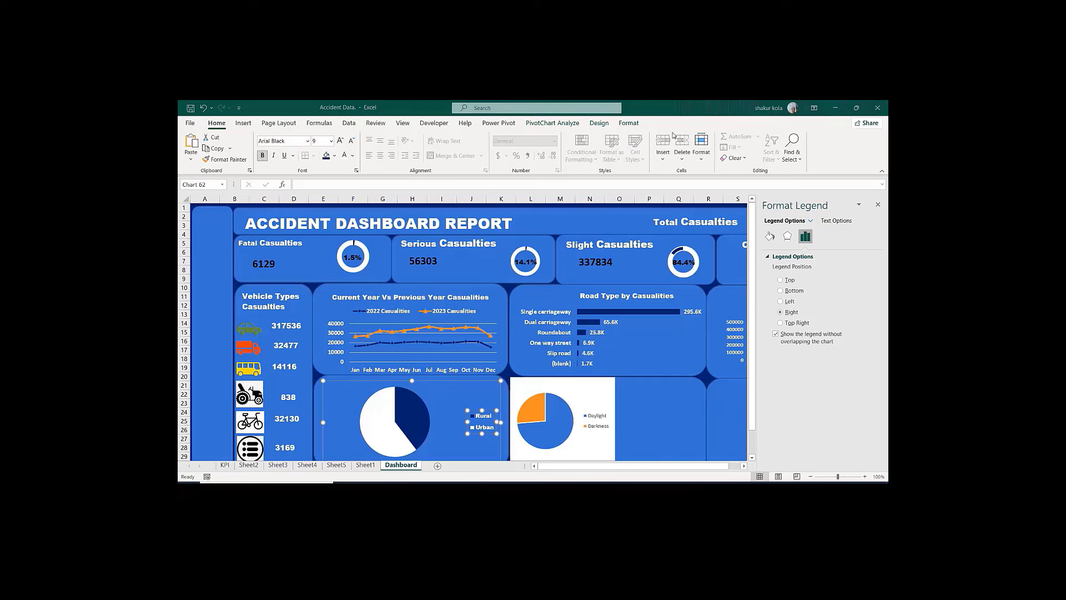
pyautogui.press('Tab')
pyautogui.press('Tab')
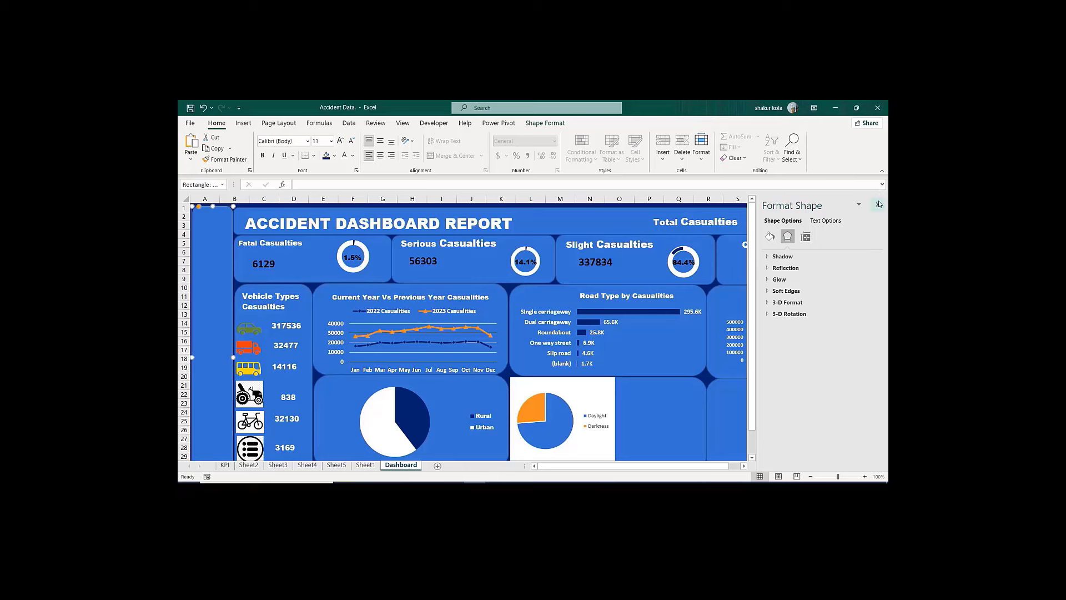
# Step: Move the Daylight/Darkness chart to the middle of its dashboard panel and remove its chart area fill and border
pyautogui.click(878, 205)
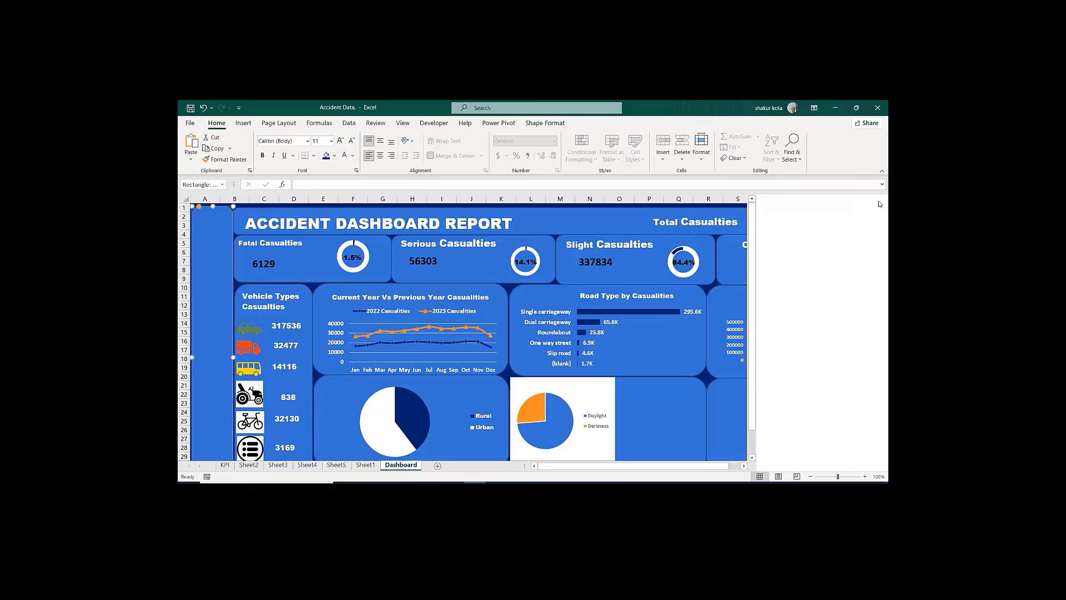
pyautogui.click(569, 378)
pyautogui.moveTo(569, 378); pyautogui.dragTo(618, 381)
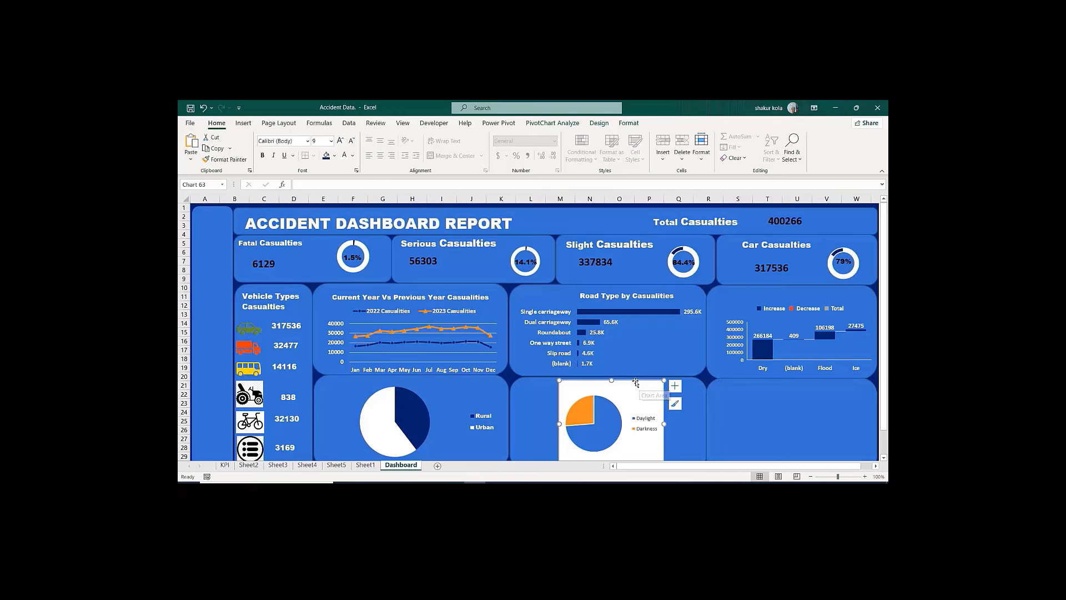
pyautogui.doubleClick(635, 382)
pyautogui.click(777, 270)
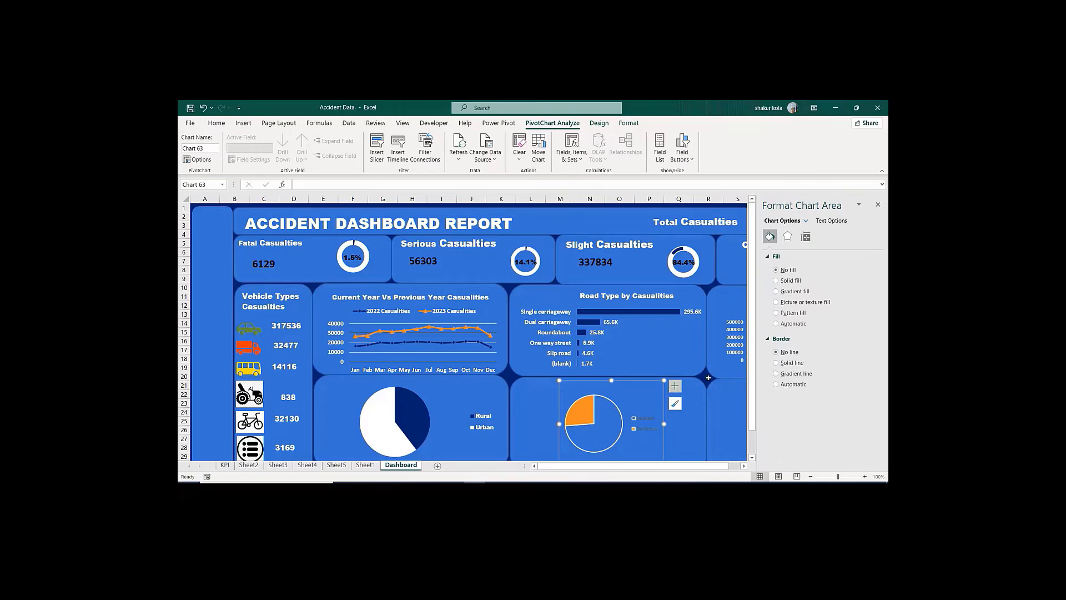
# Step: Remove the slice borders of the Daylight/Darkness pie and fill the whole series with solid dark blue
pyautogui.click(613, 405)
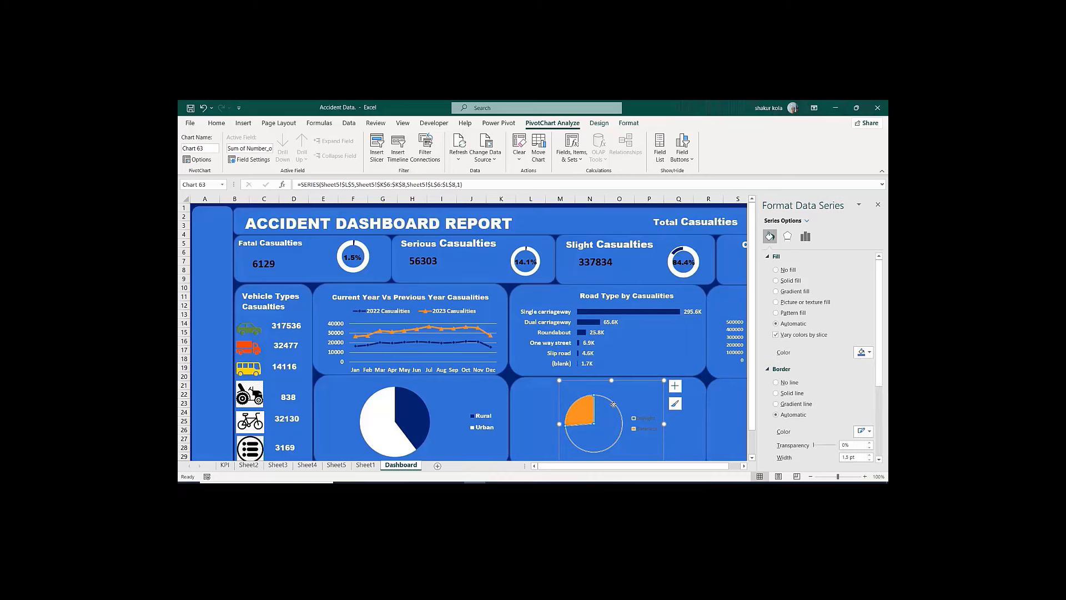
pyautogui.click(776, 383)
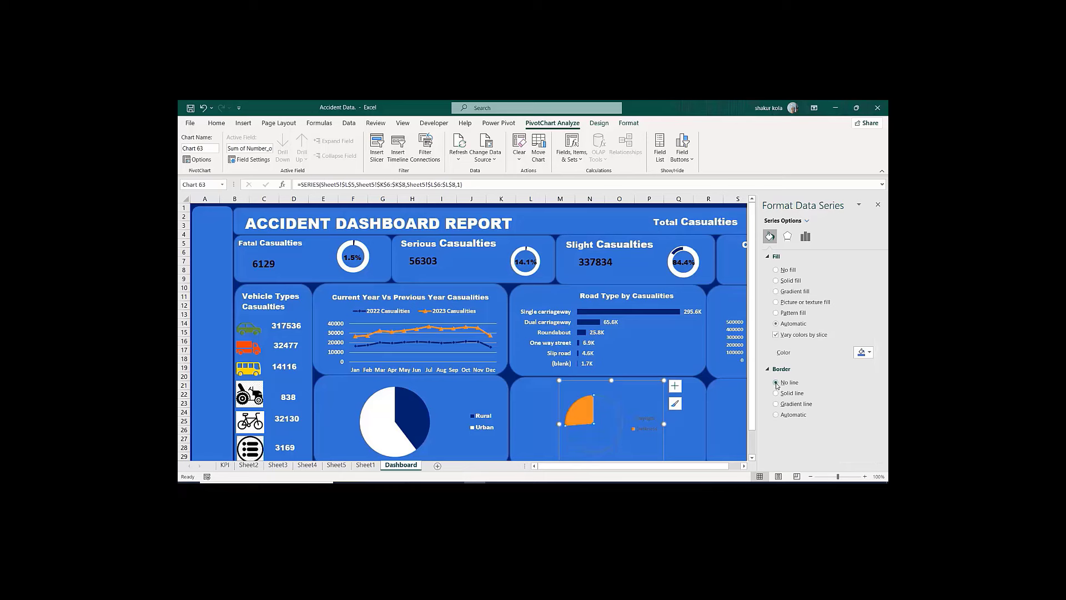
pyautogui.click(871, 353)
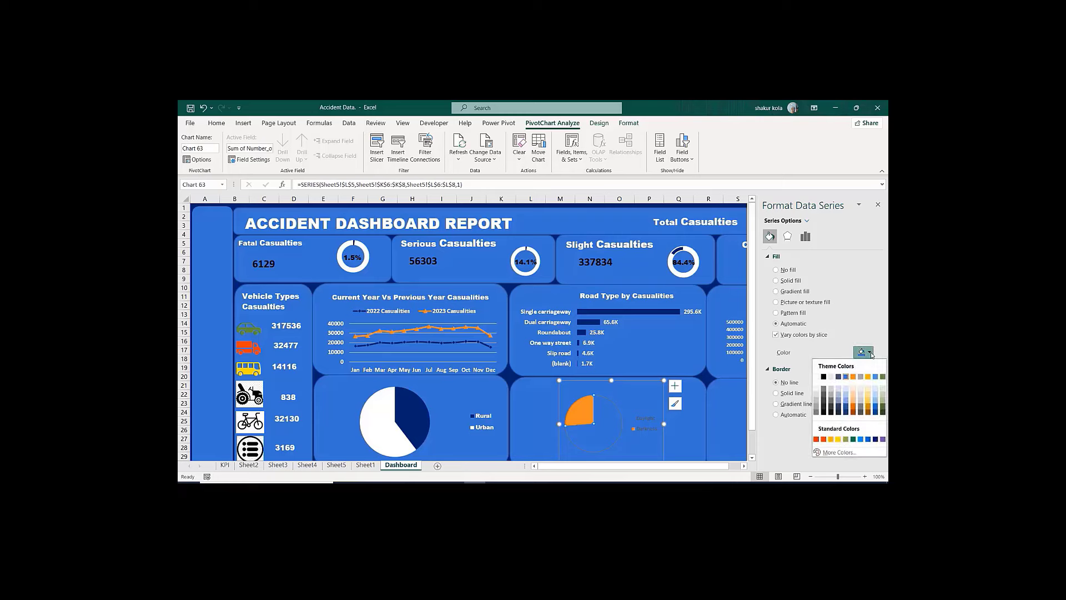
pyautogui.click(876, 439)
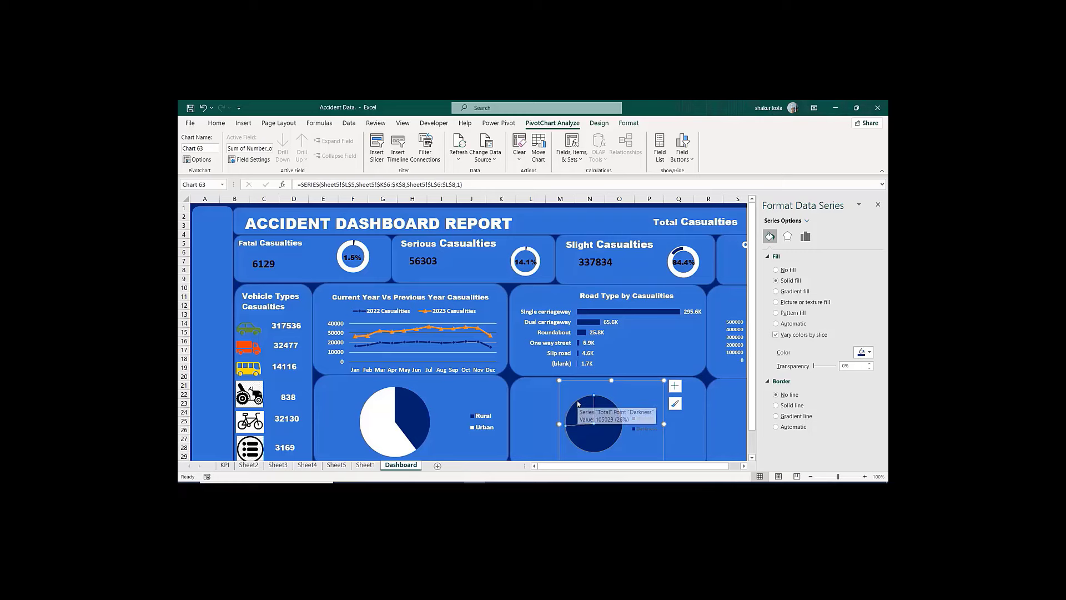
# Step: Fill the Darkness slice of the Daylight/Darkness pie with solid white
pyautogui.click(577, 401)
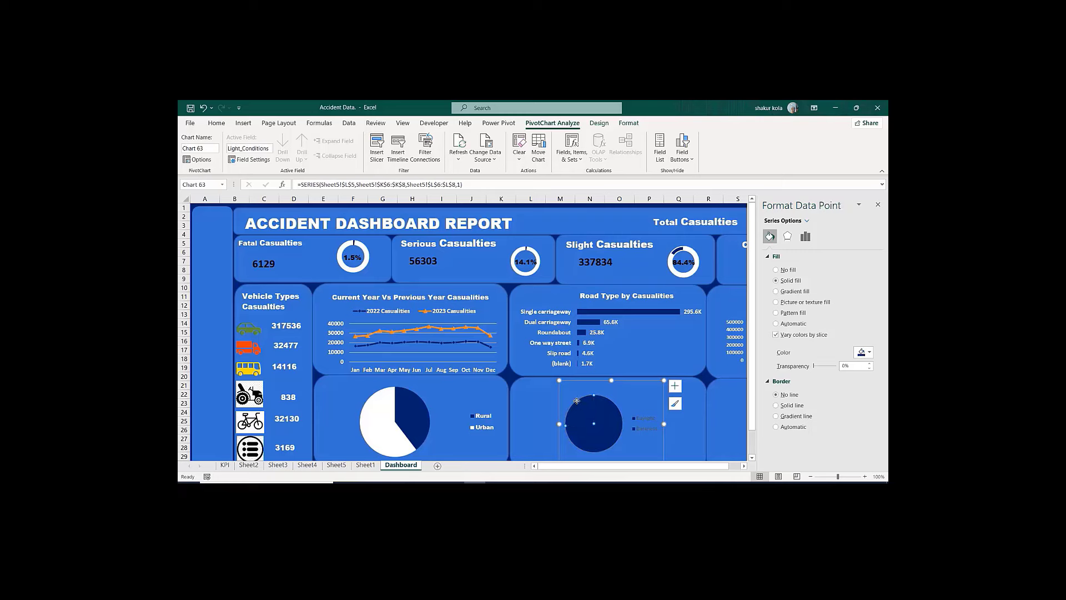
pyautogui.click(870, 352)
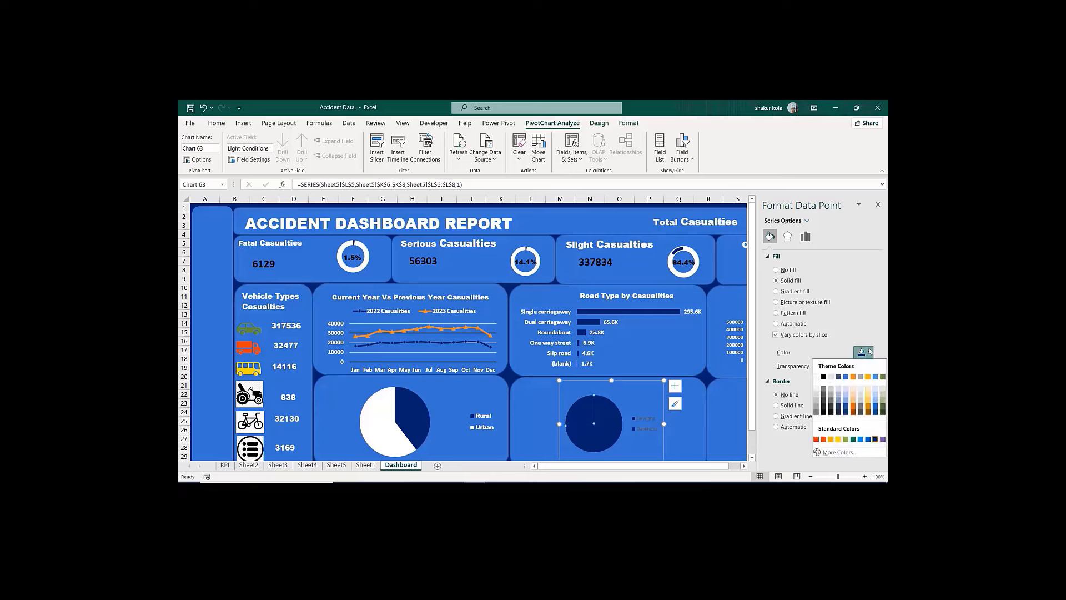
pyautogui.click(817, 377)
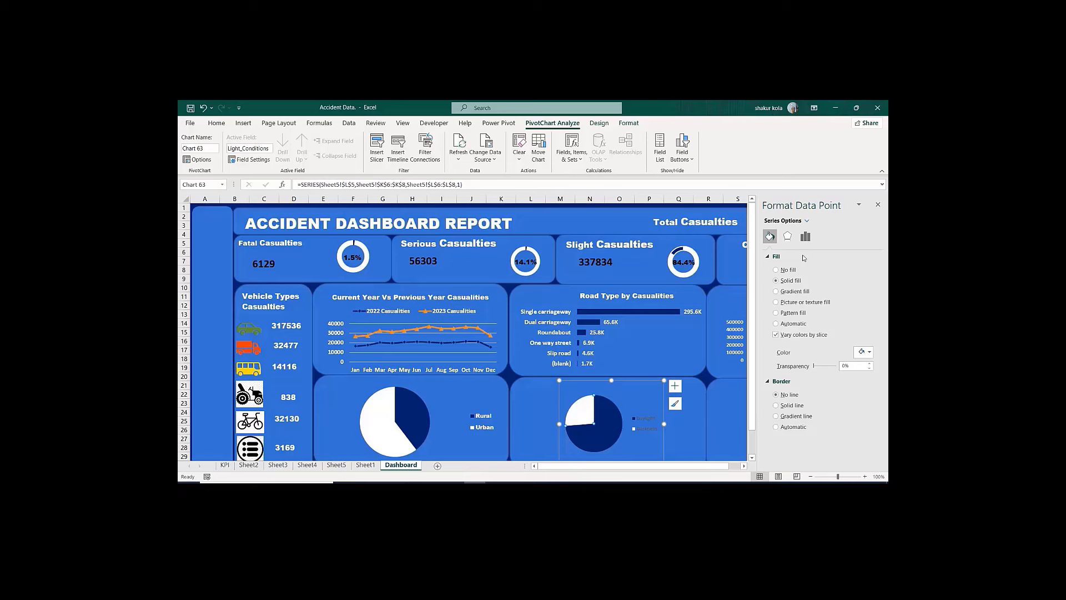
pyautogui.click(805, 237)
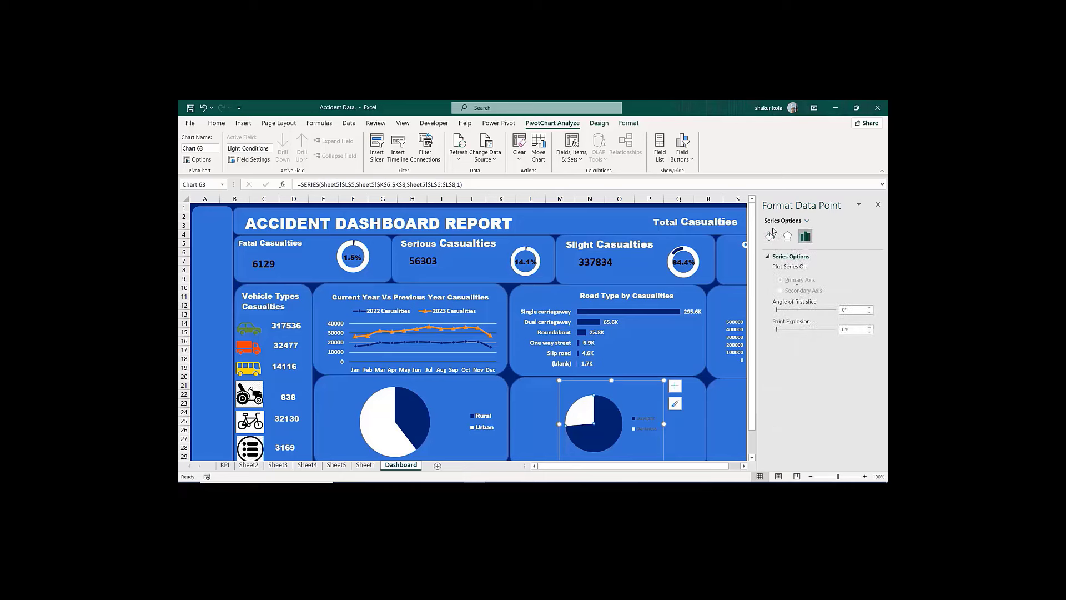
pyautogui.click(675, 146)
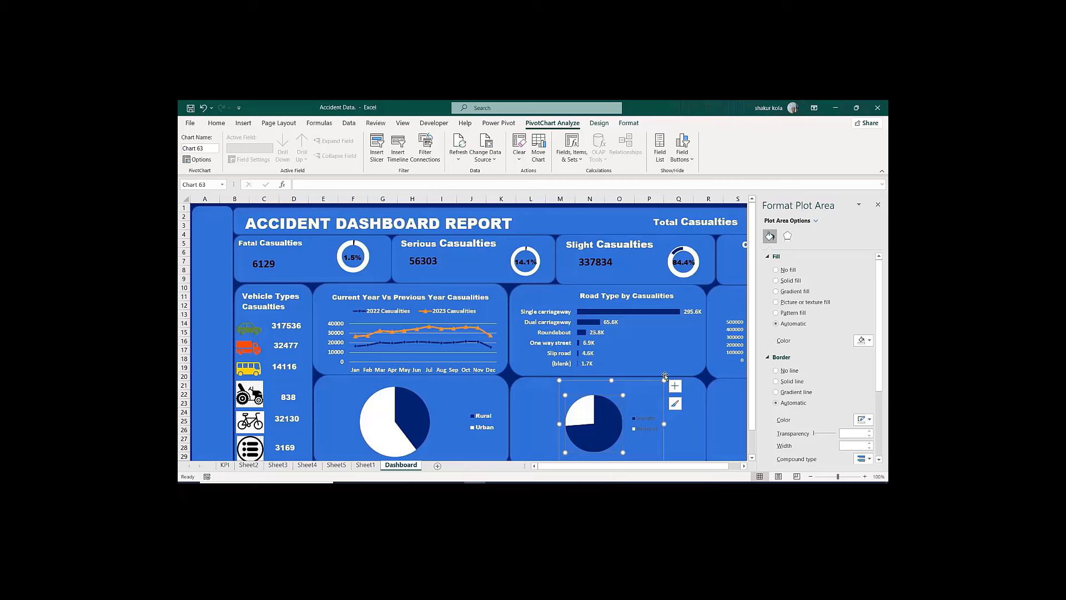
# Step: Enlarge the Daylight/Darkness chart and reposition it so that it fits inside its dashboard panel
pyautogui.click(694, 409)
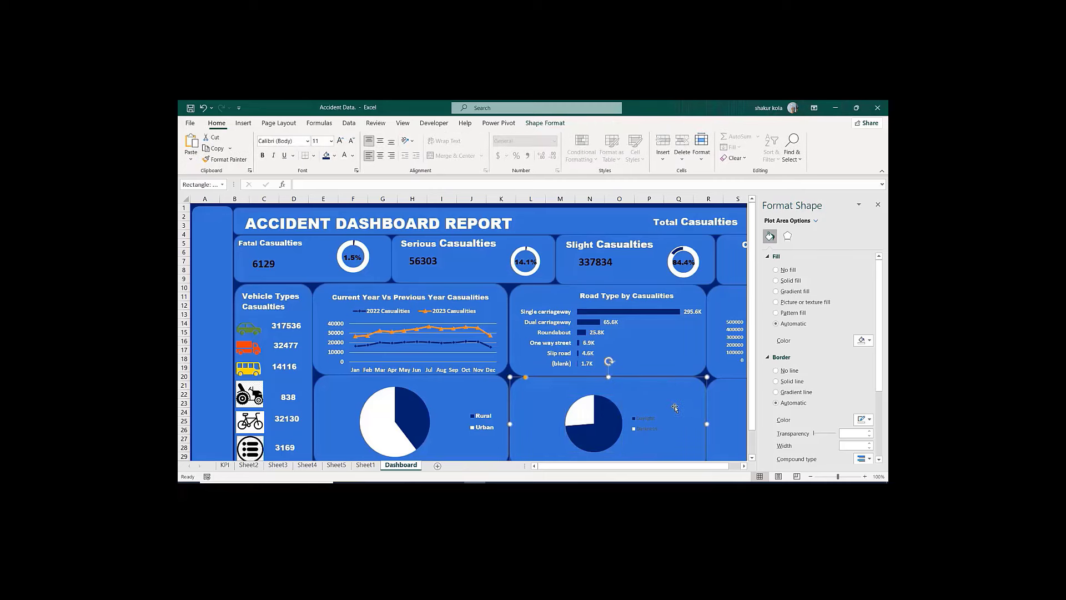
pyautogui.click(661, 417)
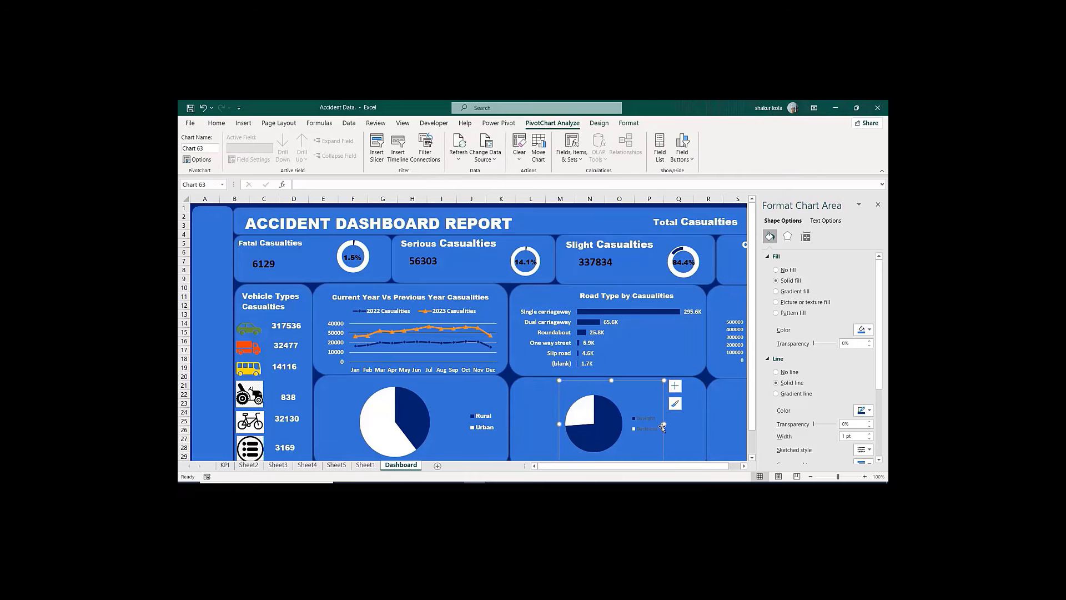
pyautogui.moveTo(674, 423); pyautogui.dragTo(697, 424)
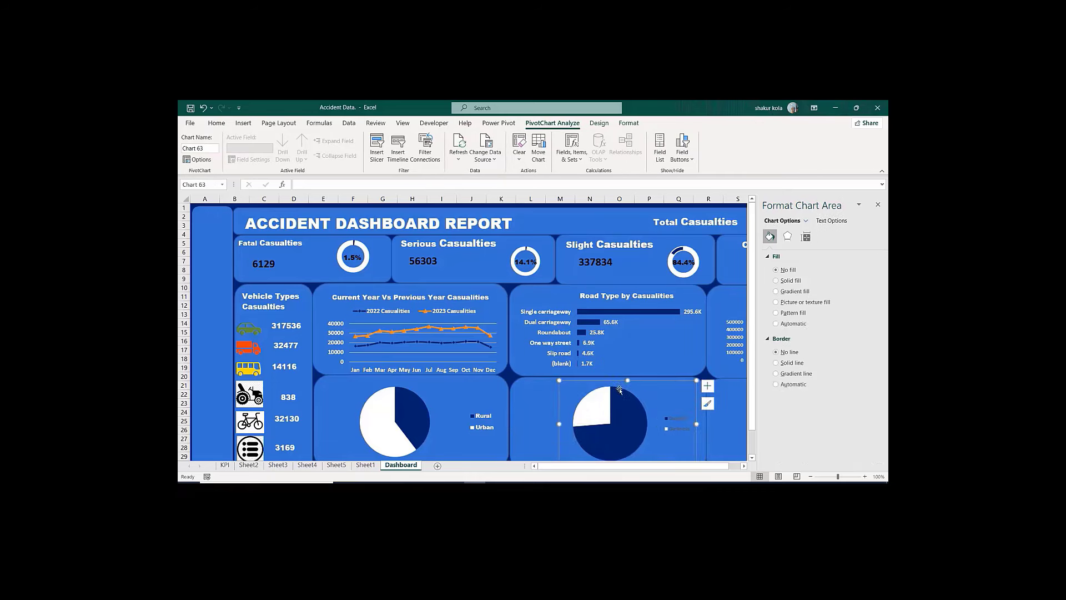
pyautogui.moveTo(611, 382); pyautogui.dragTo(597, 363)
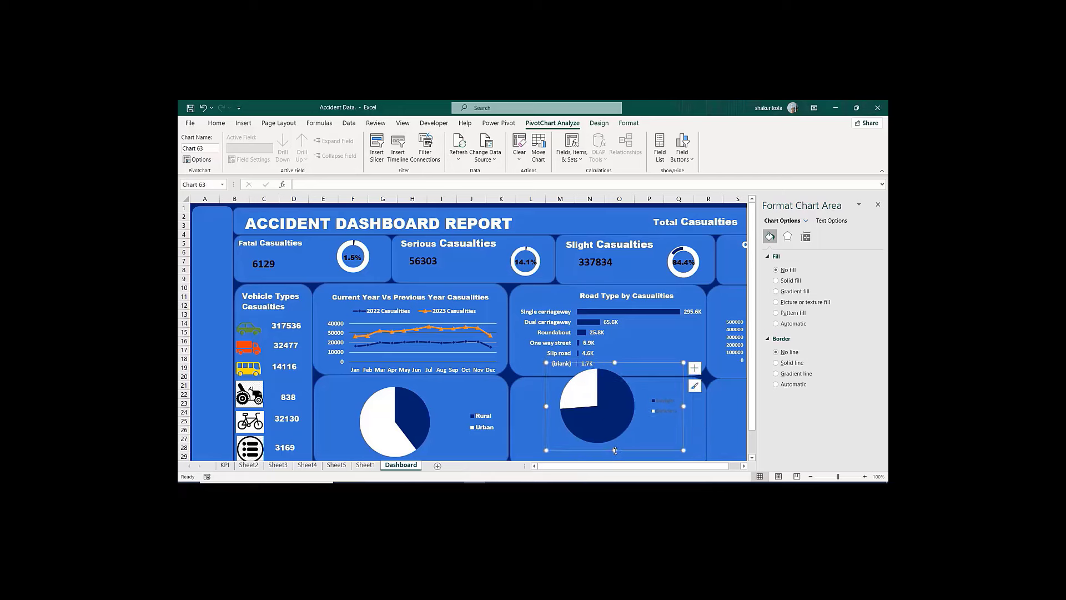
pyautogui.moveTo(615, 450); pyautogui.dragTo(610, 445)
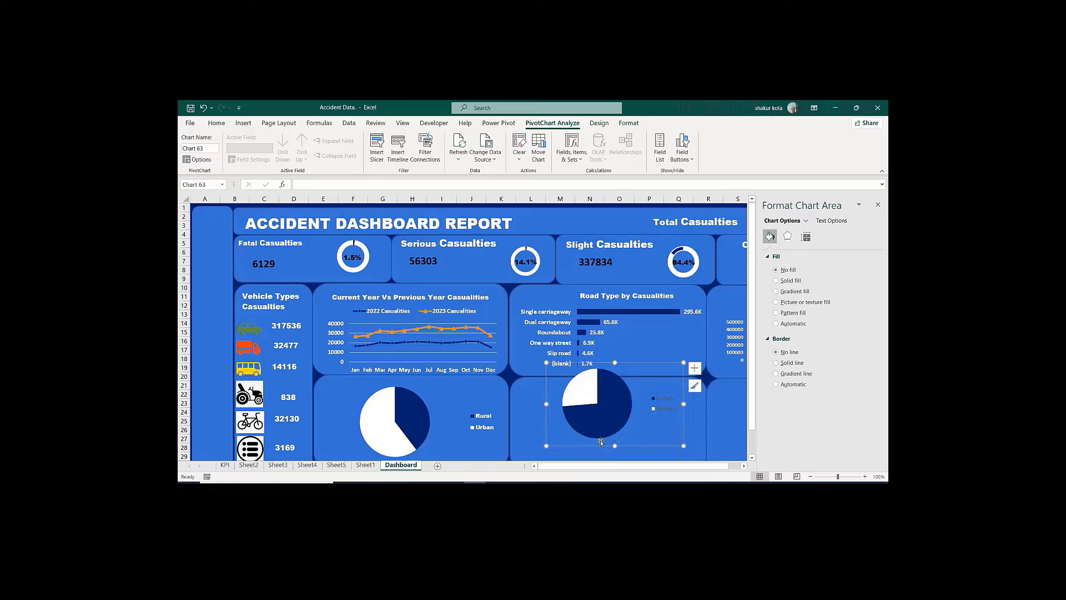
pyautogui.moveTo(650, 363); pyautogui.dragTo(646, 385)
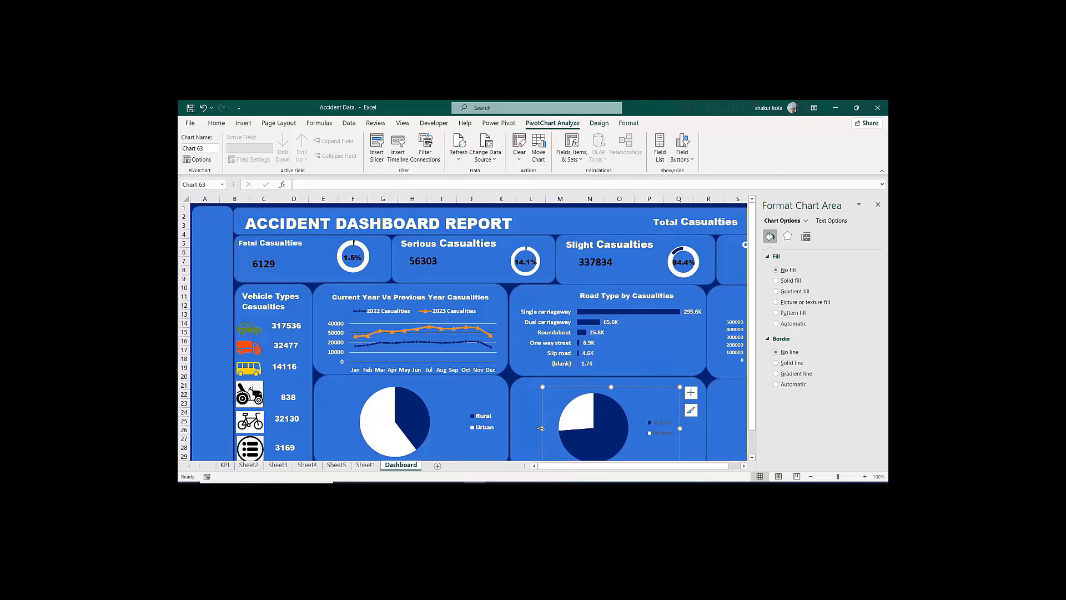
pyautogui.moveTo(542, 428); pyautogui.dragTo(519, 425)
pyautogui.moveTo(569, 387); pyautogui.dragTo(576, 381)
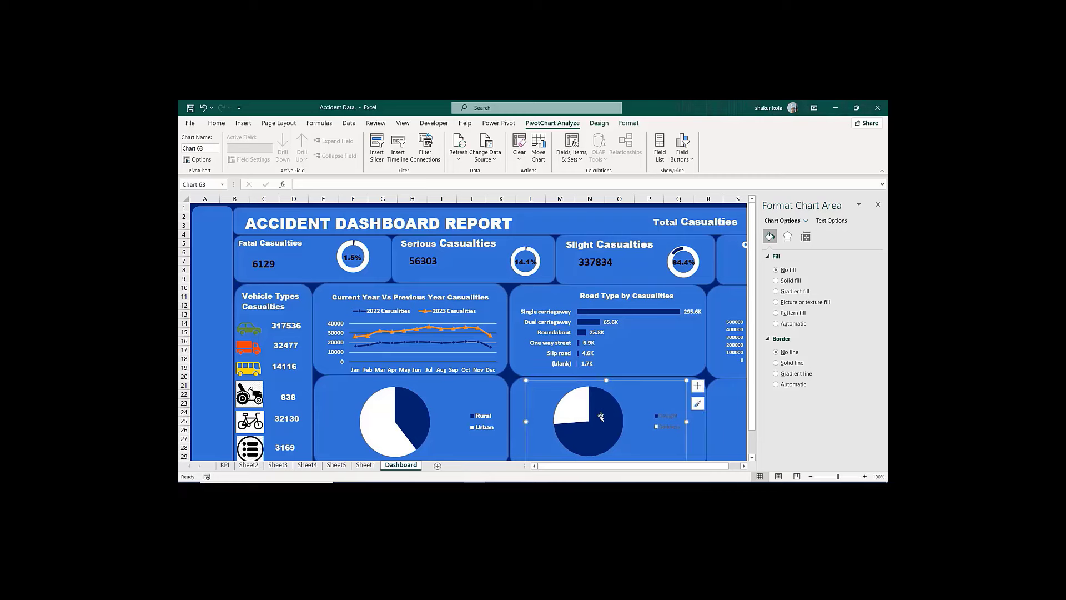
# Step: Format the Daylight/Darkness legend text as white, bold Arial Black and close the formatting pane
pyautogui.click(666, 417)
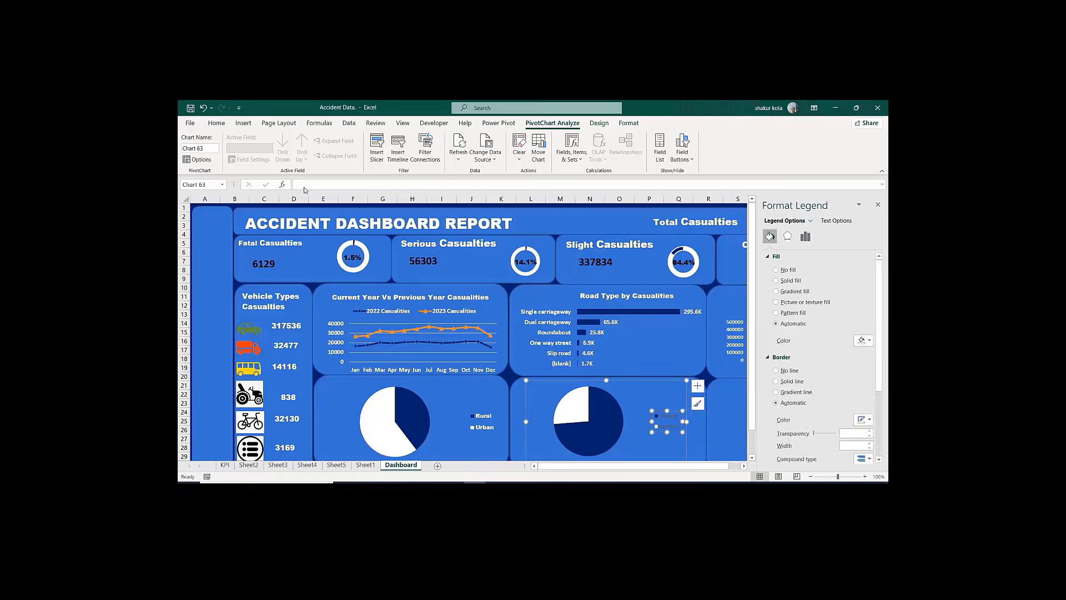
pyautogui.click(217, 123)
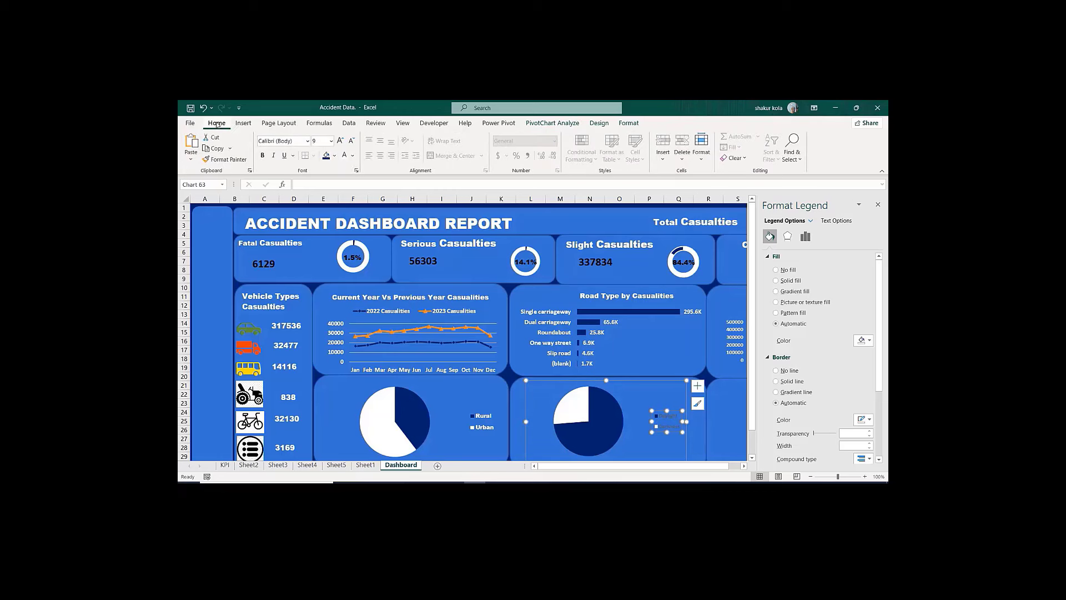
pyautogui.click(345, 156)
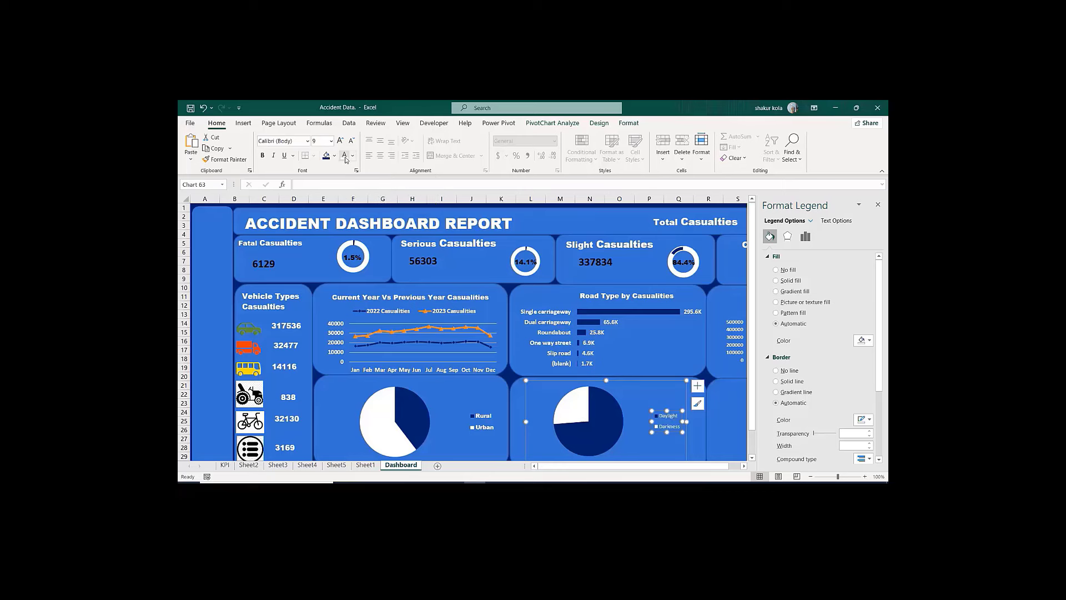
pyautogui.click(263, 156)
pyautogui.click(307, 142)
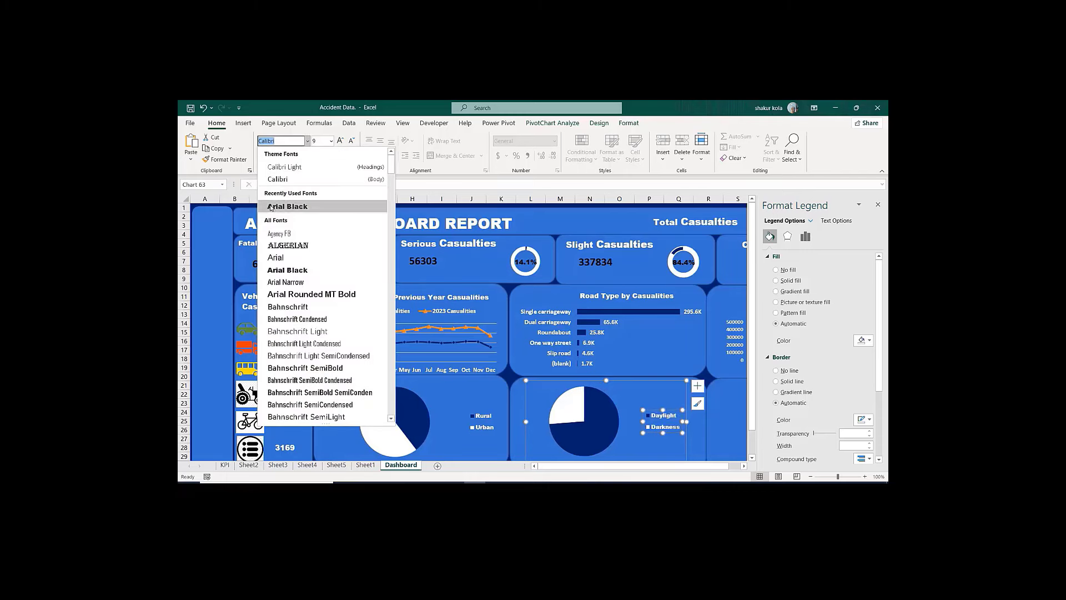
pyautogui.click(271, 207)
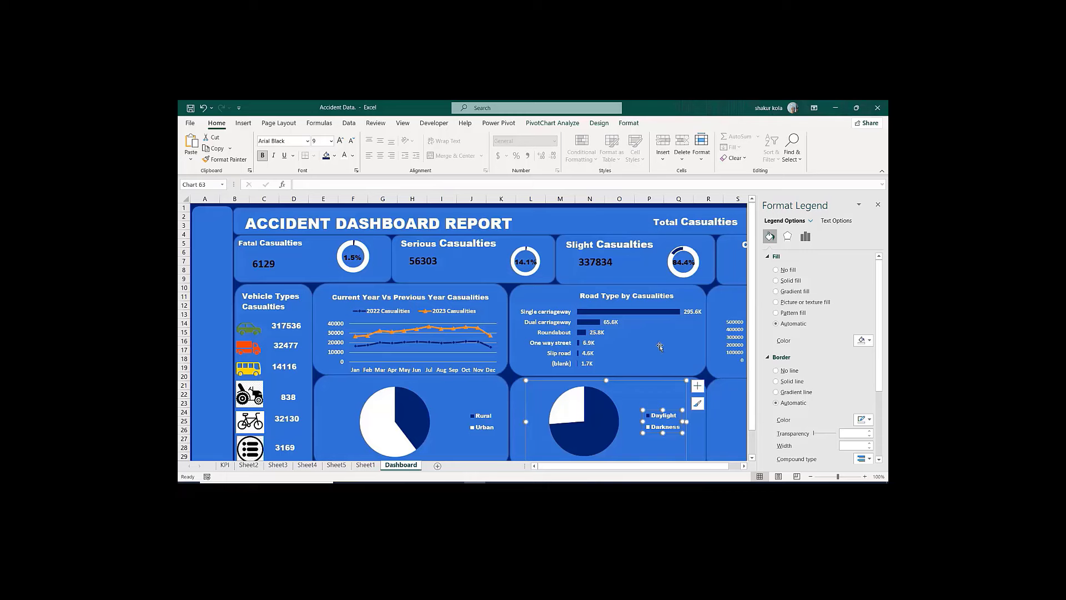
pyautogui.click(667, 362)
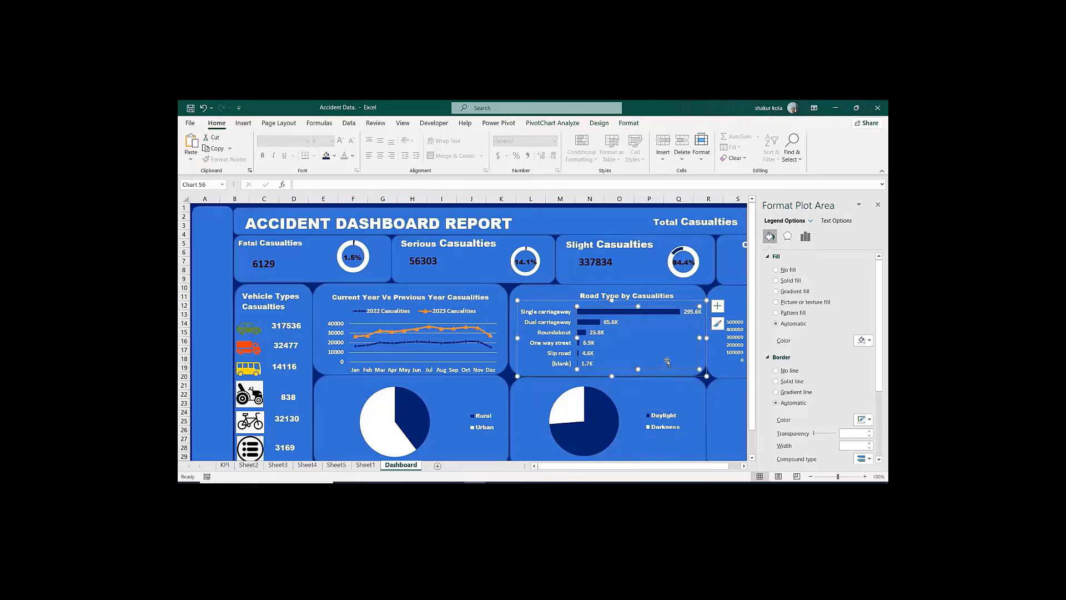
pyautogui.click(717, 416)
pyautogui.click(878, 205)
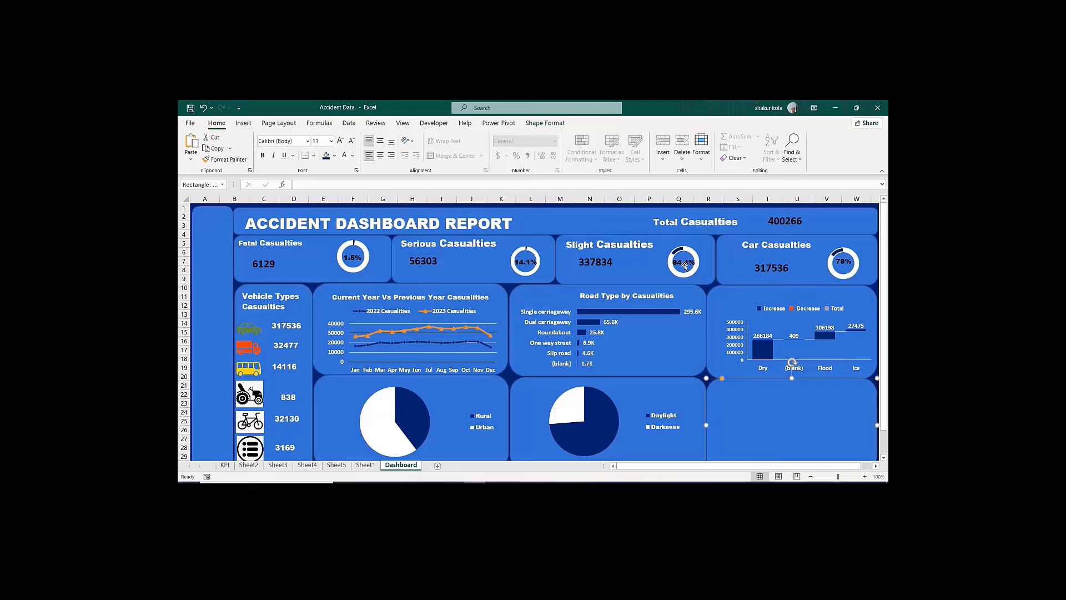
# Step: Change the font colour of the Slight Casualties total to the standard dark blue
pyautogui.click(603, 265)
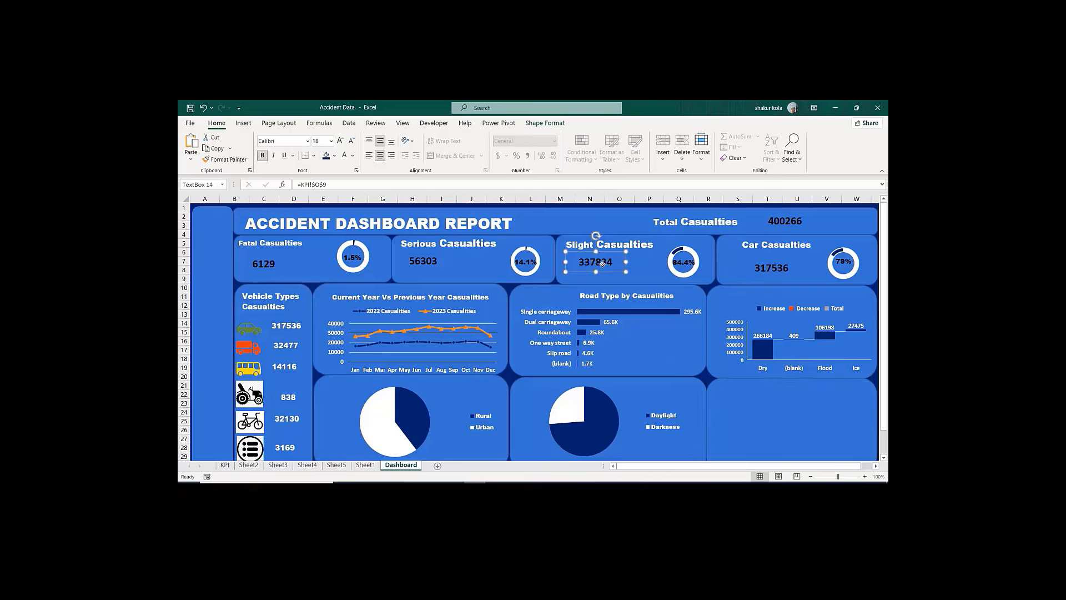
pyautogui.click(326, 155)
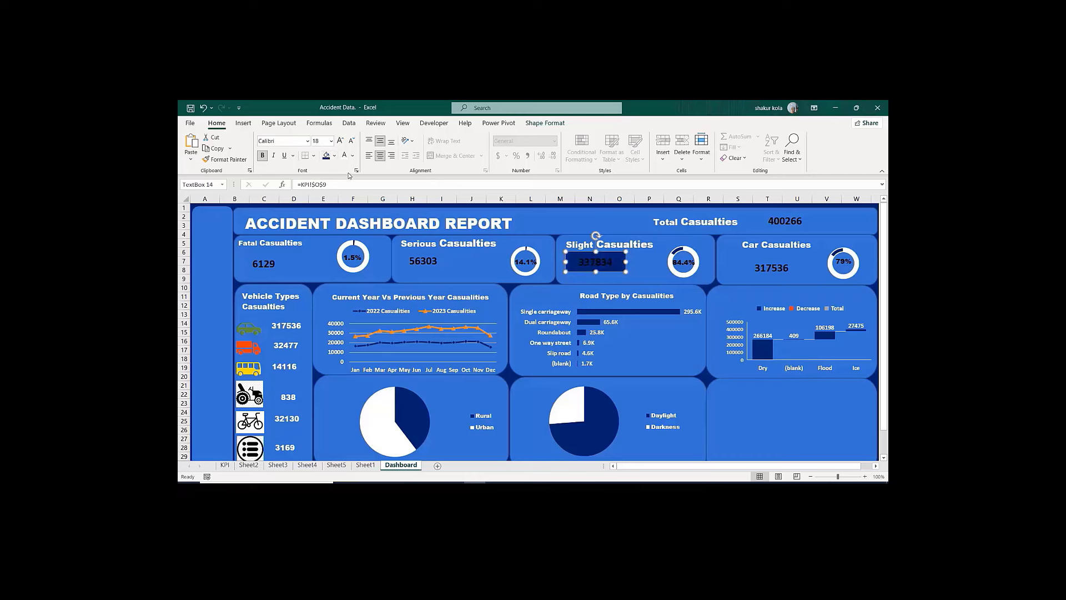
pyautogui.hotkey('ctrl', 'z')
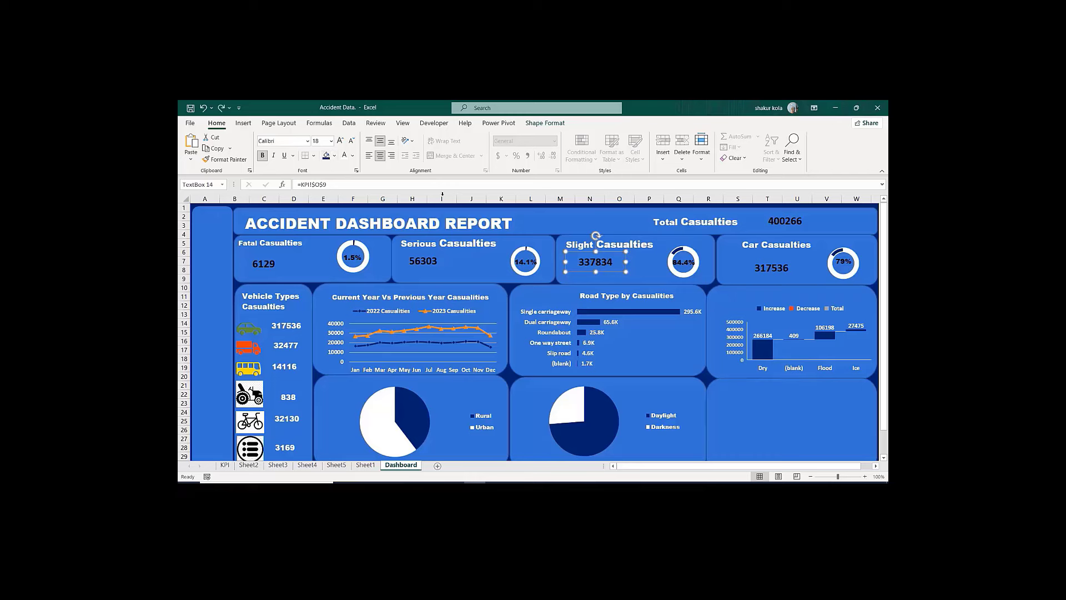
pyautogui.click(353, 156)
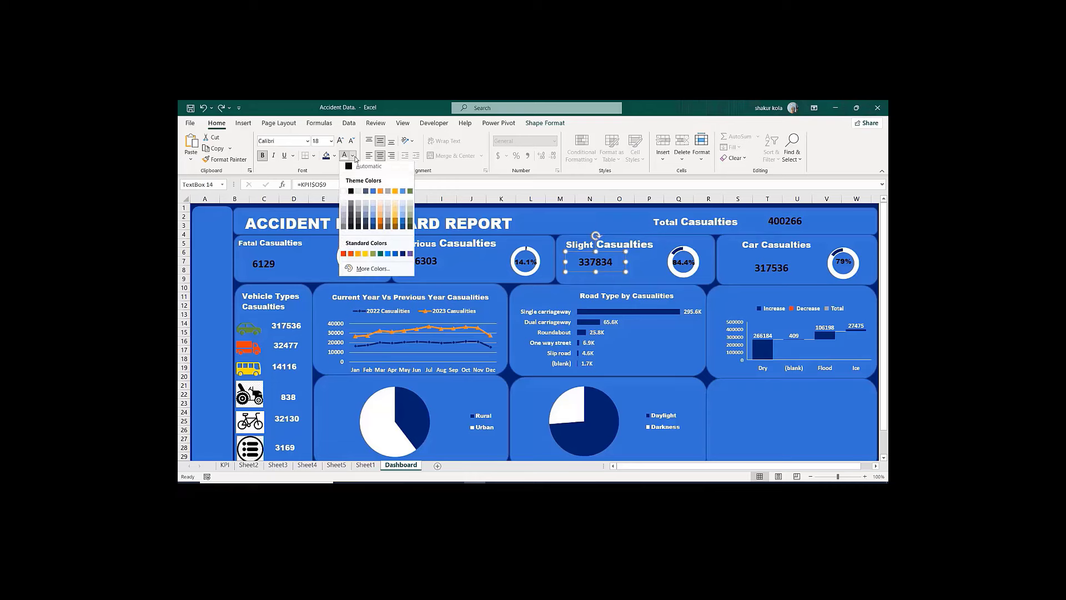
pyautogui.click(404, 256)
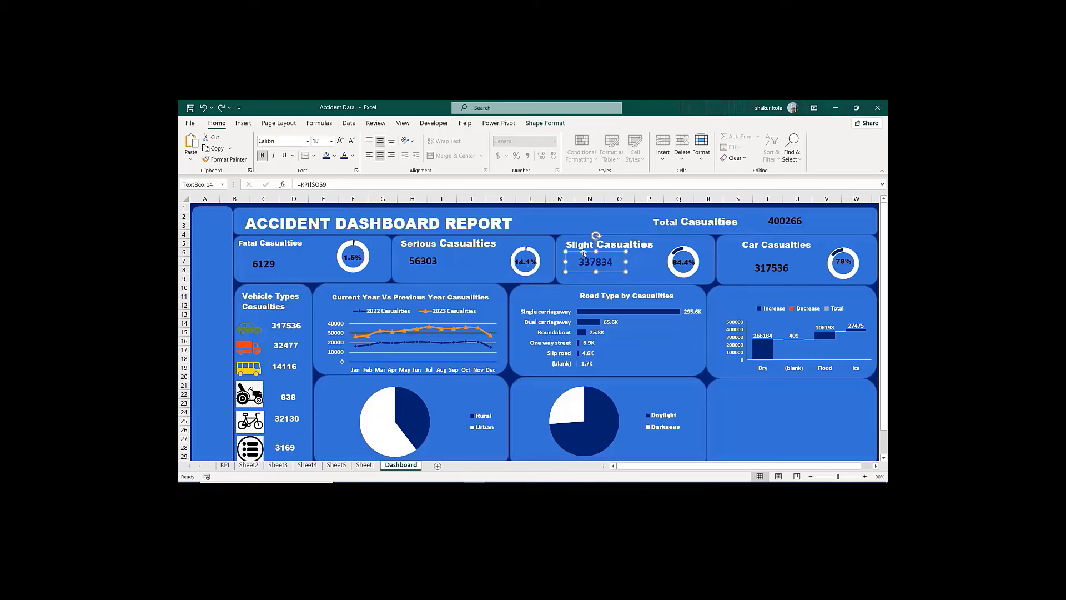
# Step: Copy the Slight Casualties total's formatting to the Serious Casualties and Fatal Casualties totals with Format Painter
pyautogui.click(225, 159)
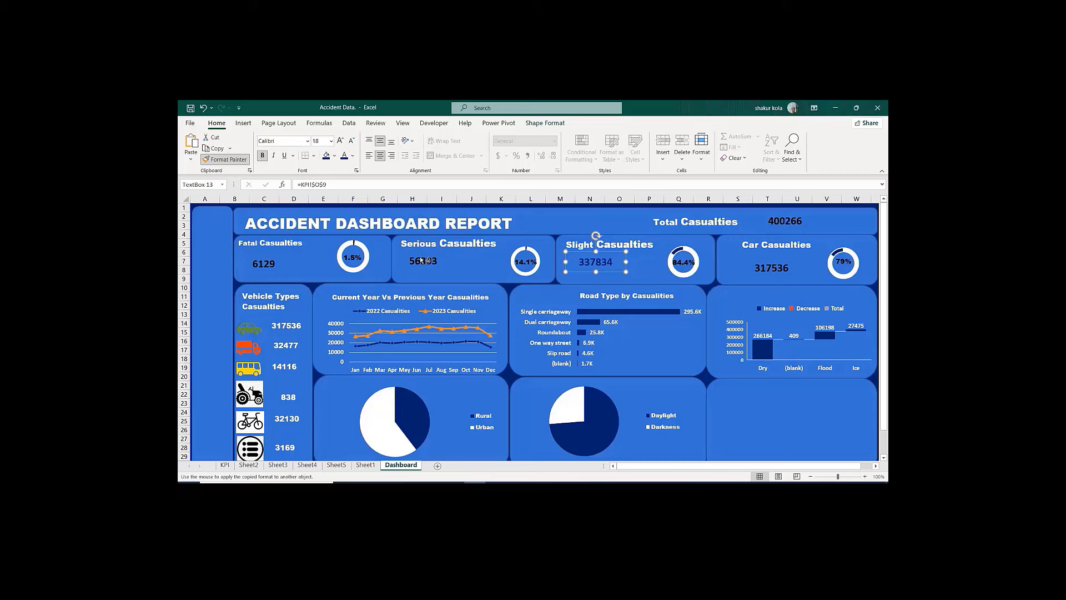
pyautogui.click(422, 261)
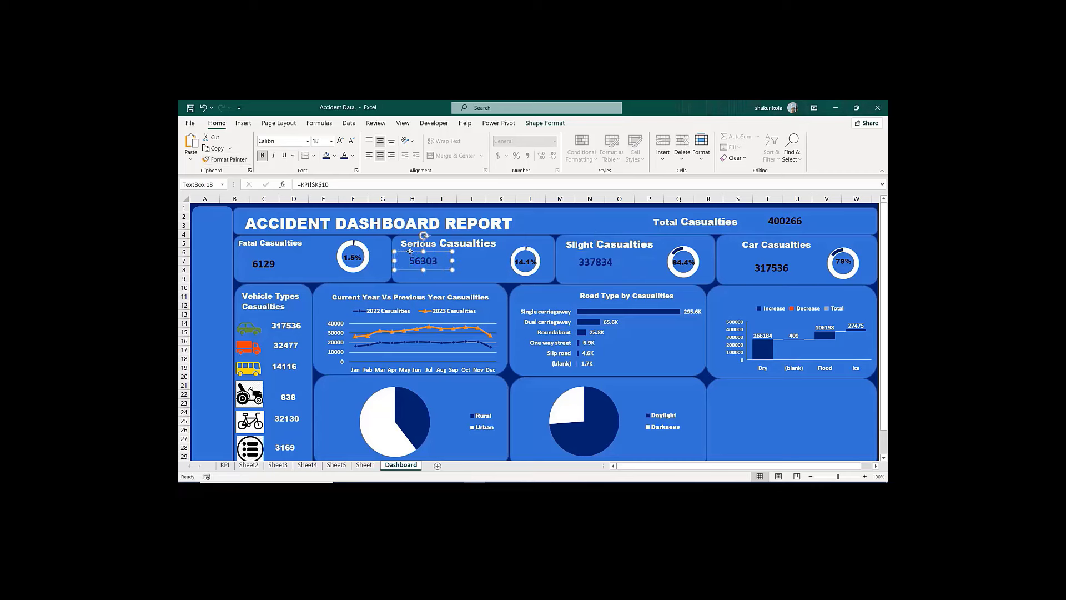
pyautogui.click(225, 159)
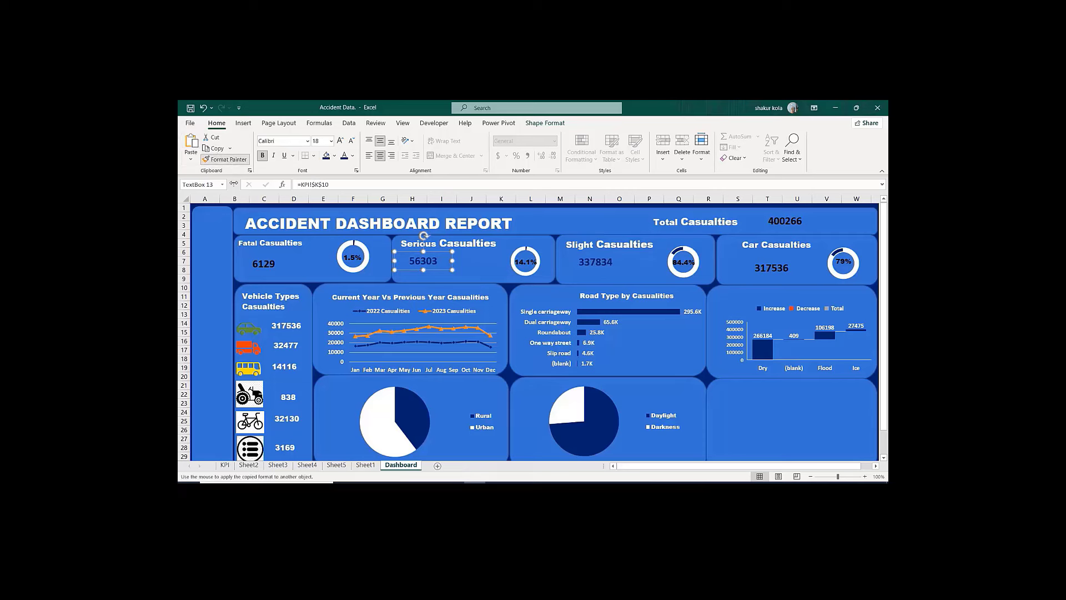
pyautogui.click(264, 260)
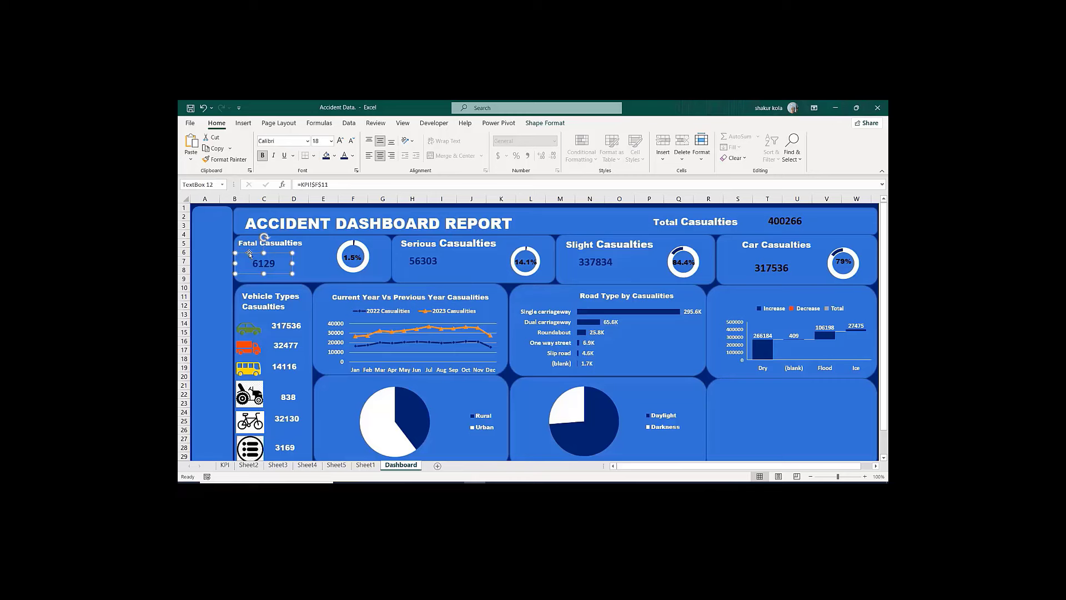
# Step: Copy the Fatal Casualties total's formatting to the percentage labels in the Fatal, Slight and Car Casualties doughnuts
pyautogui.click(225, 159)
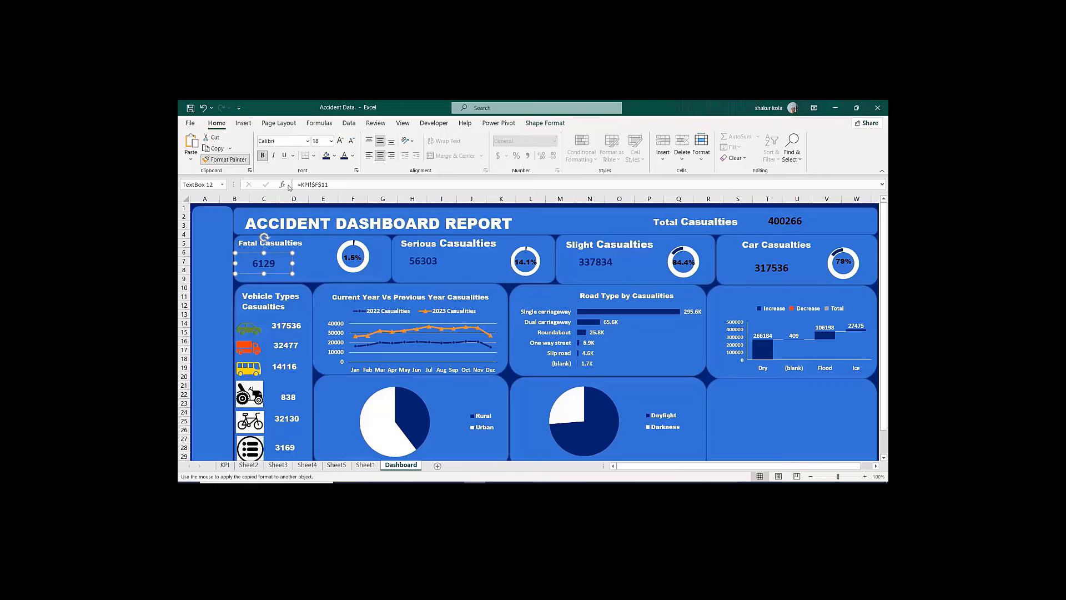
pyautogui.click(353, 258)
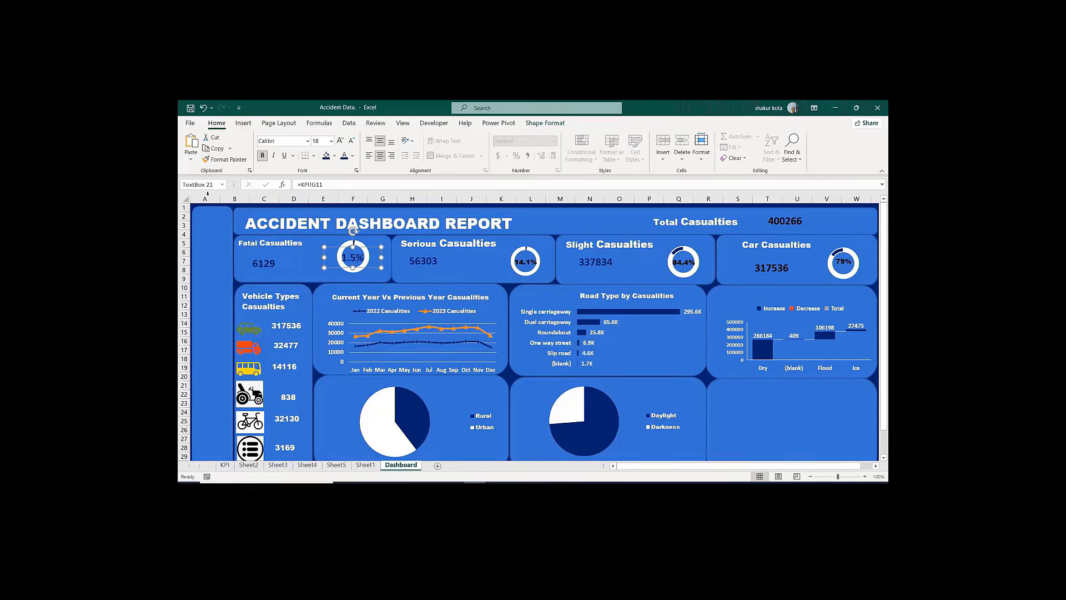
pyautogui.click(224, 160)
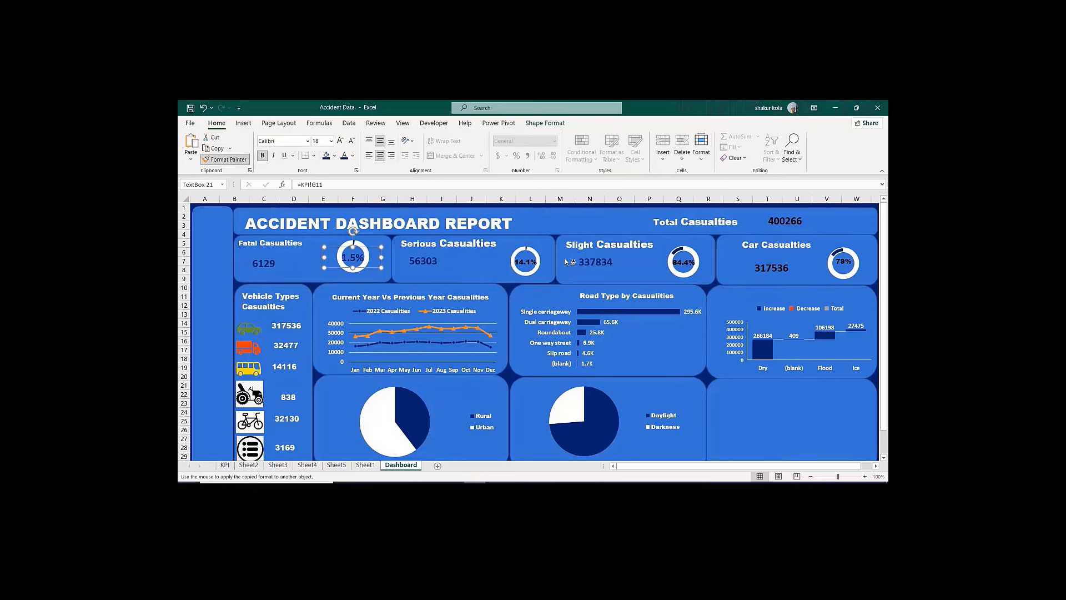
pyautogui.click(683, 260)
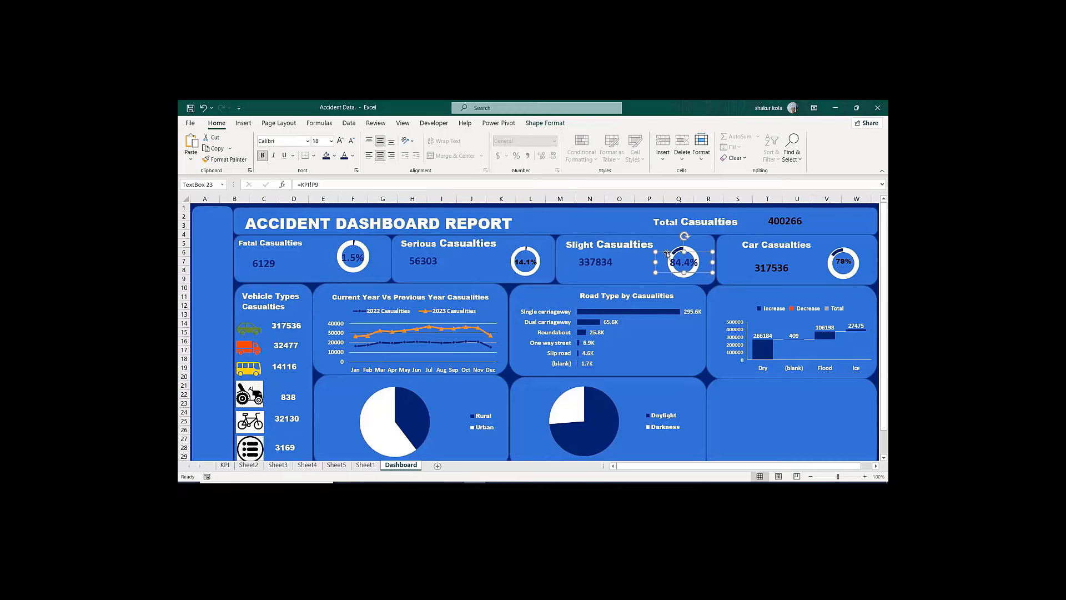
pyautogui.click(220, 160)
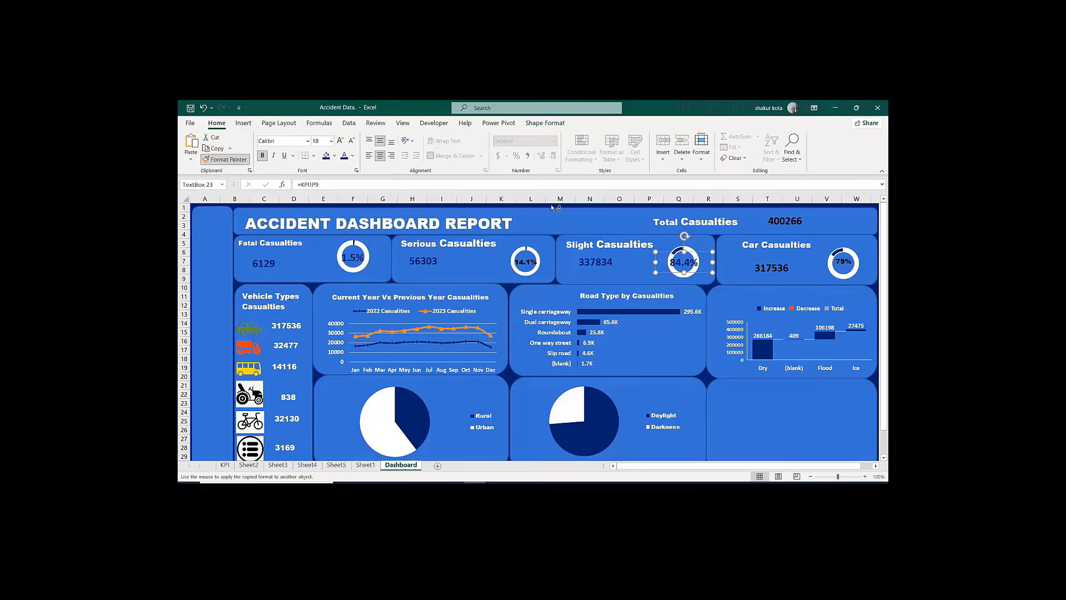
pyautogui.click(842, 260)
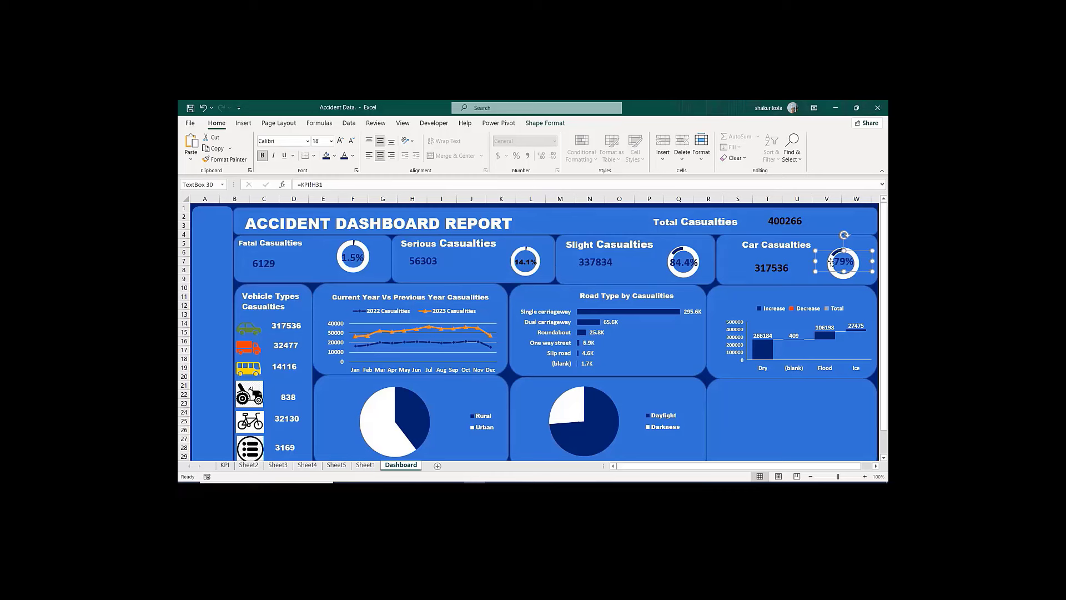
# Step: Reduce the font size of the Car Casualties percentage and set the Slight Casualties percentage to size 12
pyautogui.click(349, 145)
pyautogui.click(348, 146)
pyautogui.click(349, 145)
pyautogui.click(681, 260)
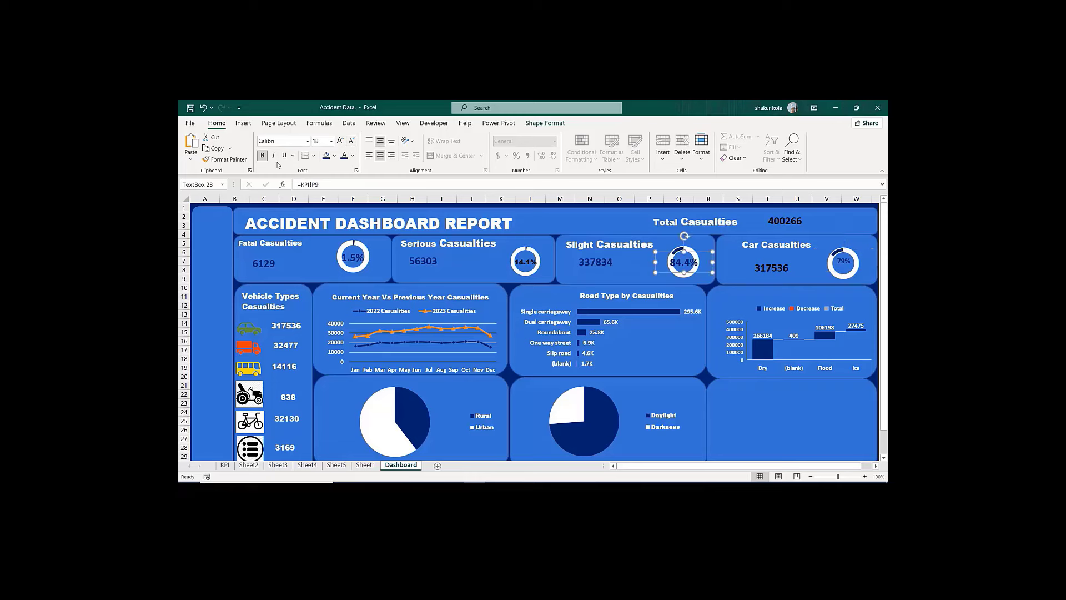
pyautogui.click(350, 143)
pyautogui.click(350, 143)
pyautogui.click(351, 143)
pyautogui.click(350, 143)
pyautogui.click(340, 142)
# Step: Copy the Slight Casualties percentage's formatting to the Serious Casualties percentage with Format Painter
pyautogui.click(527, 261)
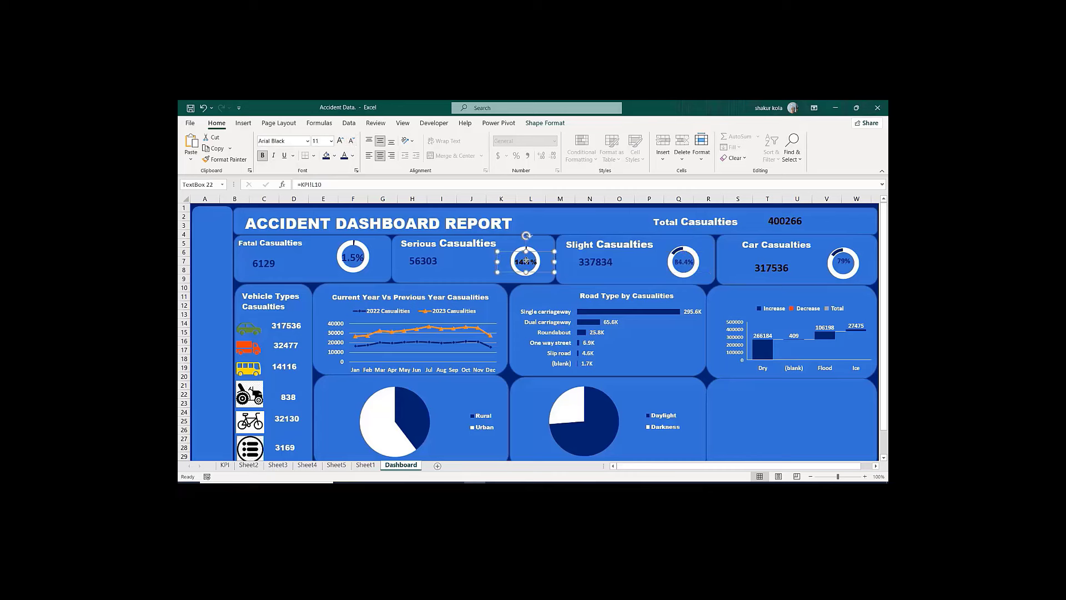
pyautogui.click(683, 260)
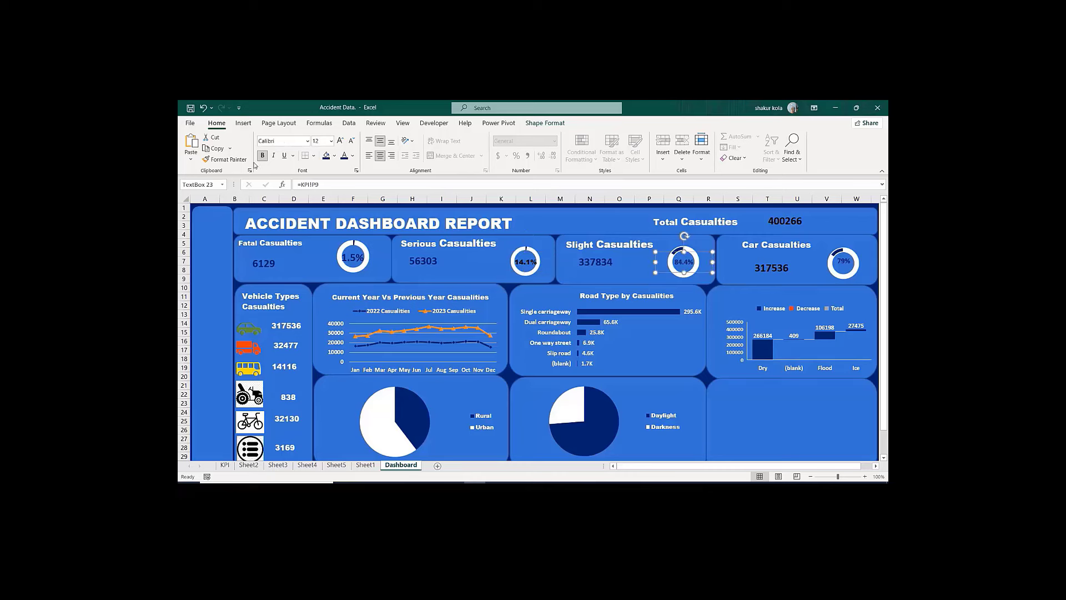
pyautogui.click(224, 160)
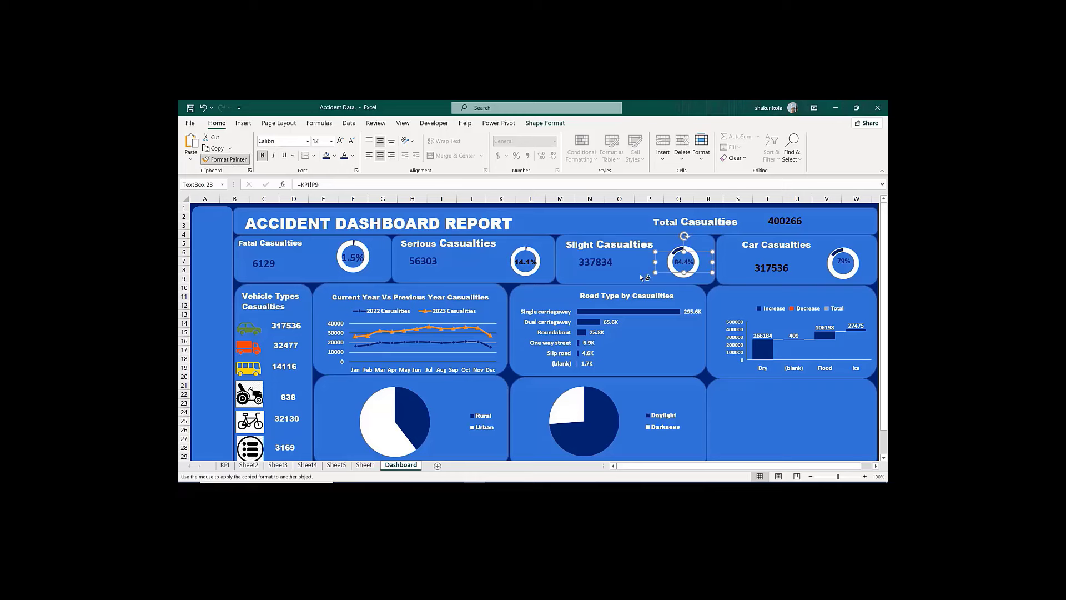
pyautogui.click(517, 256)
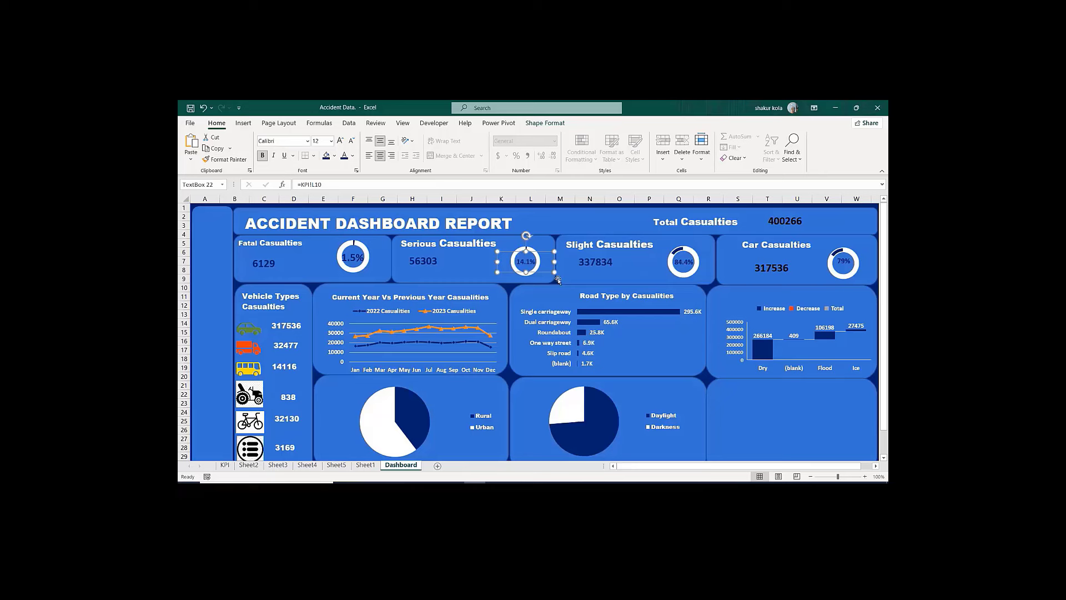
# Step: Reduce the font size of the Fatal Casualties percentage so the label fits inside its doughnut
pyautogui.click(350, 260)
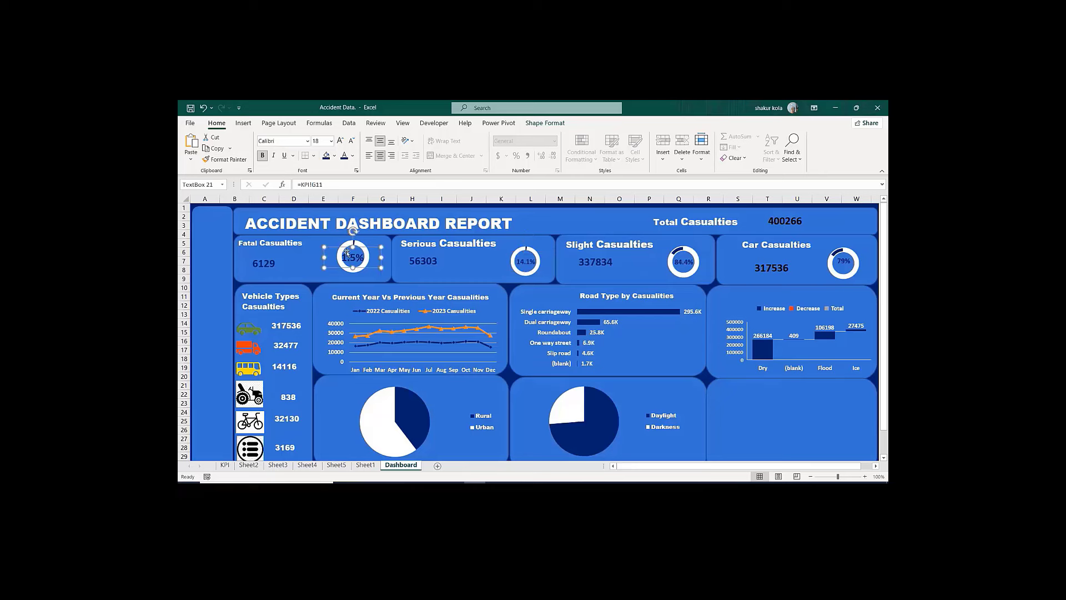
pyautogui.click(350, 142)
pyautogui.click(350, 142)
pyautogui.click(349, 142)
pyautogui.click(211, 256)
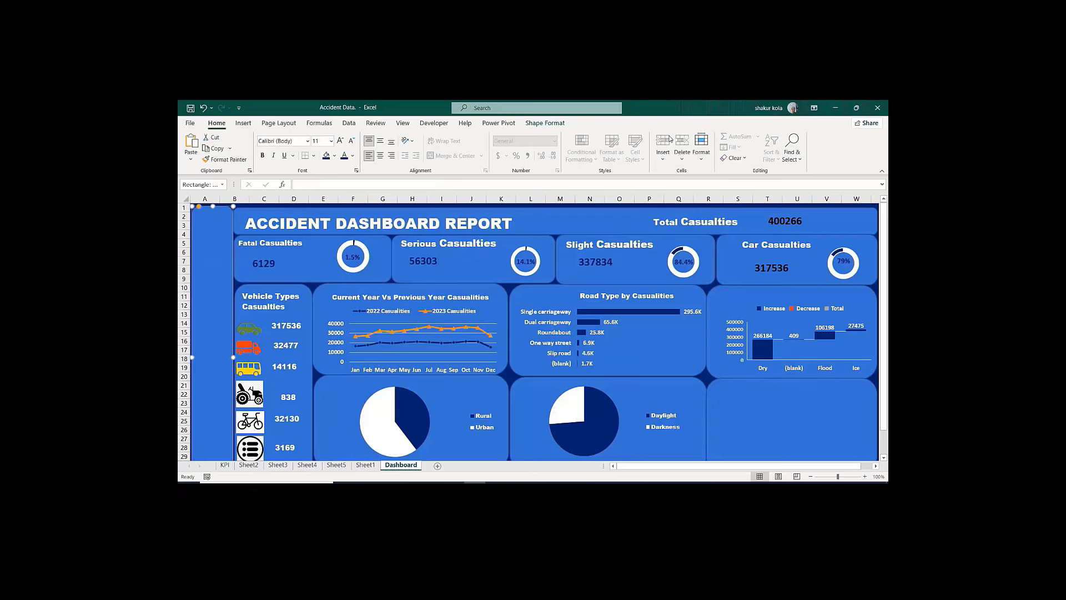
# Step: Add data labels to the Daylight/Darkness pie chart and move both labels outside the pie
pyautogui.click(609, 408)
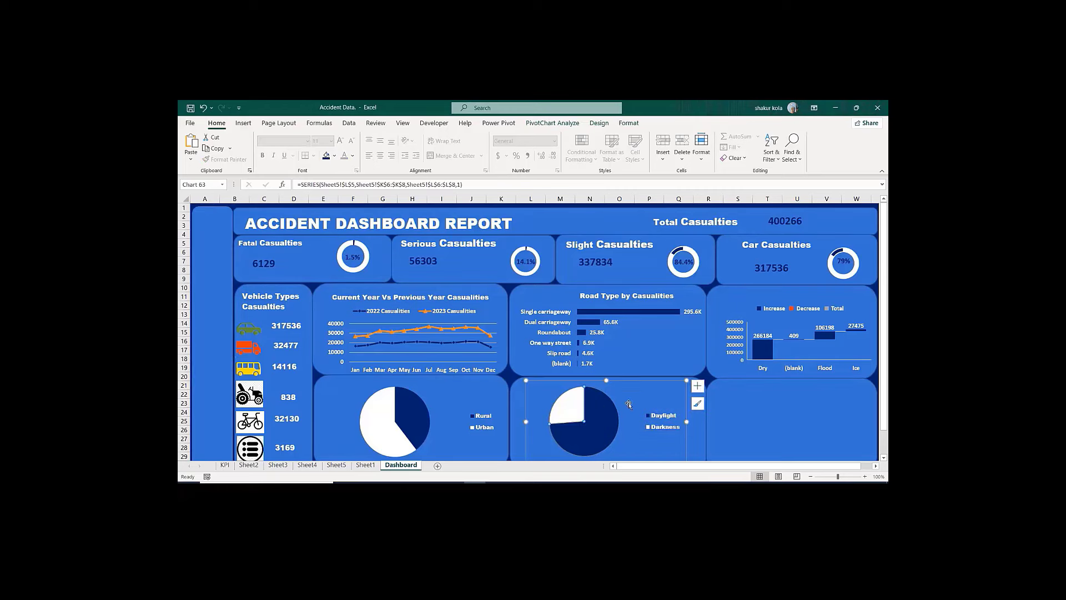
pyautogui.click(698, 387)
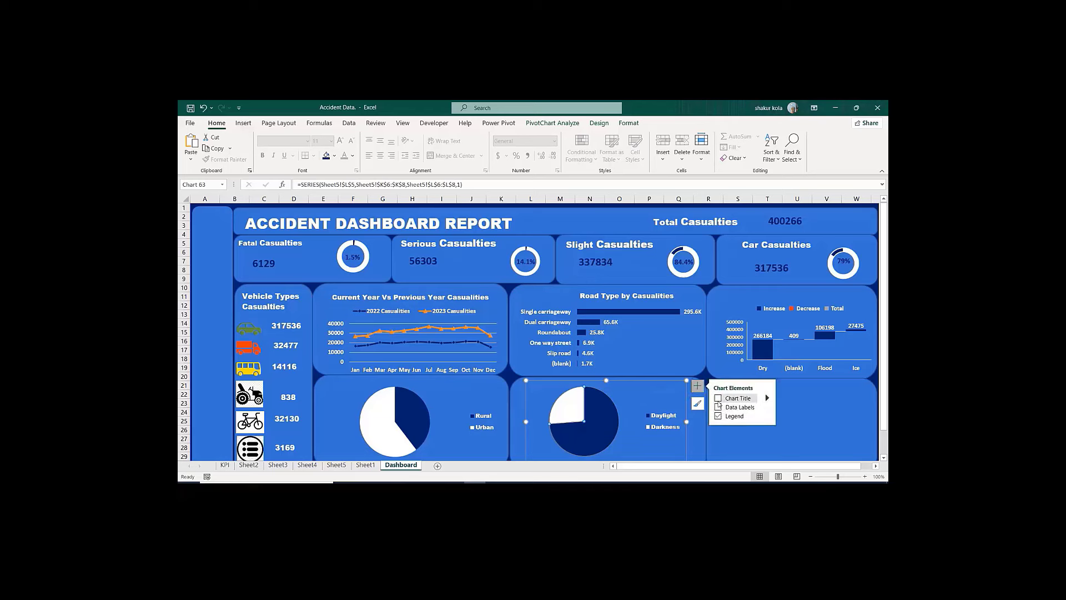
pyautogui.click(719, 408)
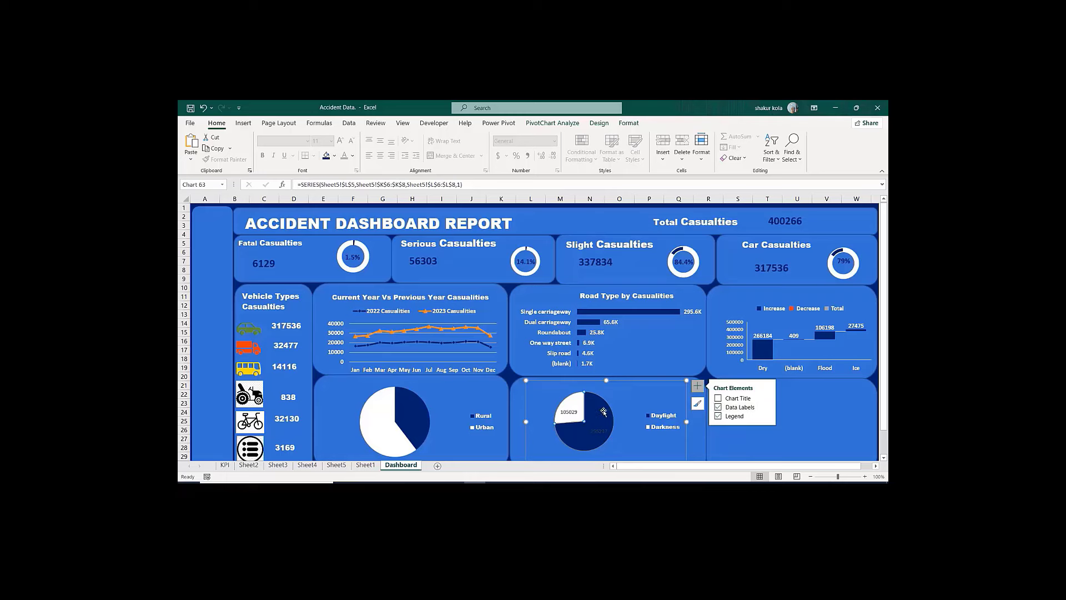
pyautogui.click(598, 429)
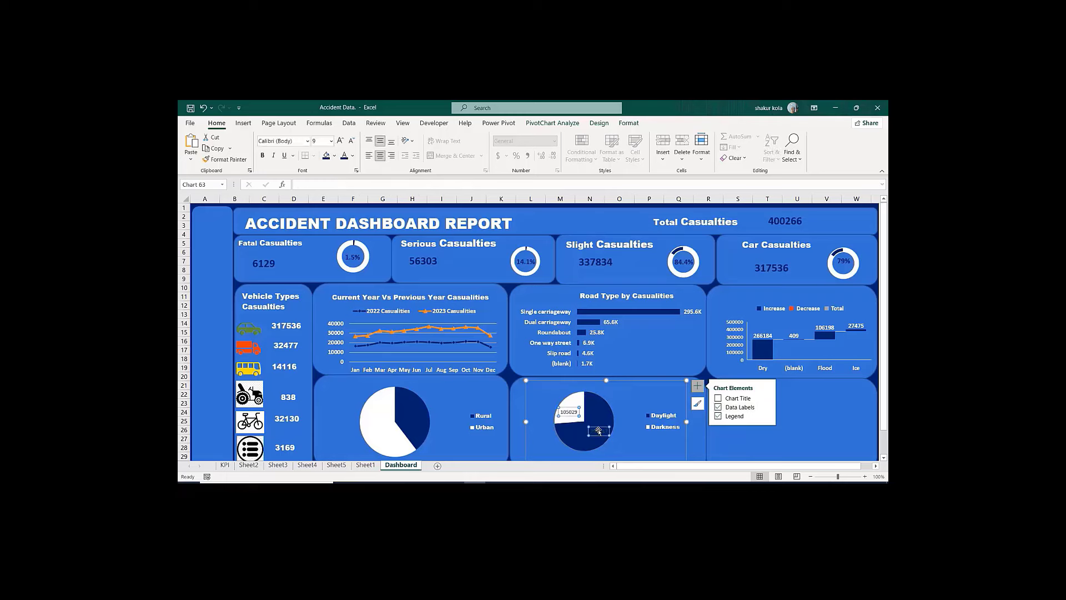
pyautogui.moveTo(598, 431); pyautogui.dragTo(631, 444)
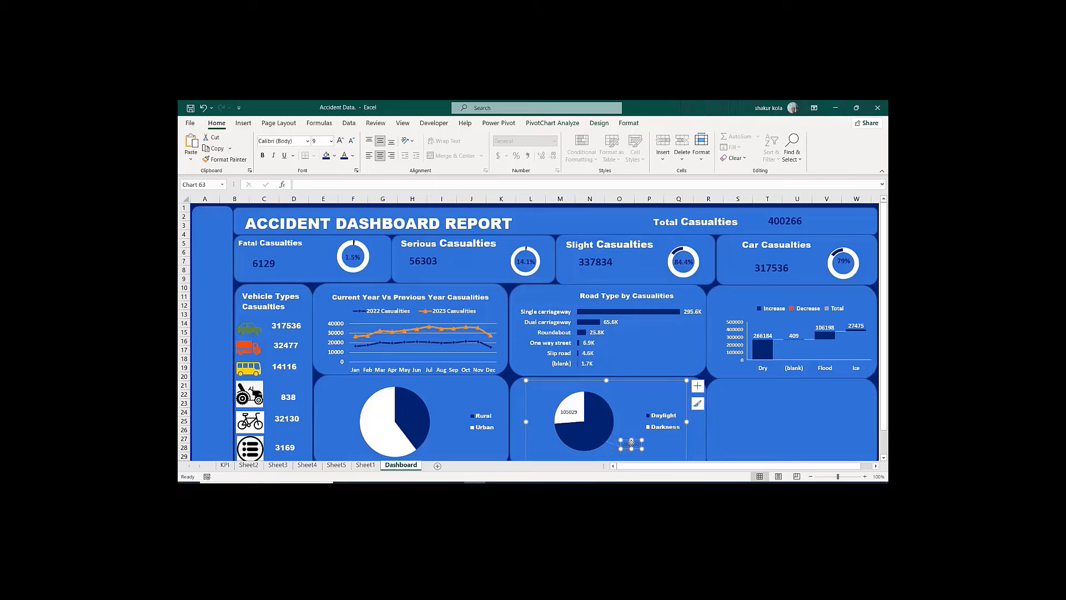
pyautogui.click(564, 409)
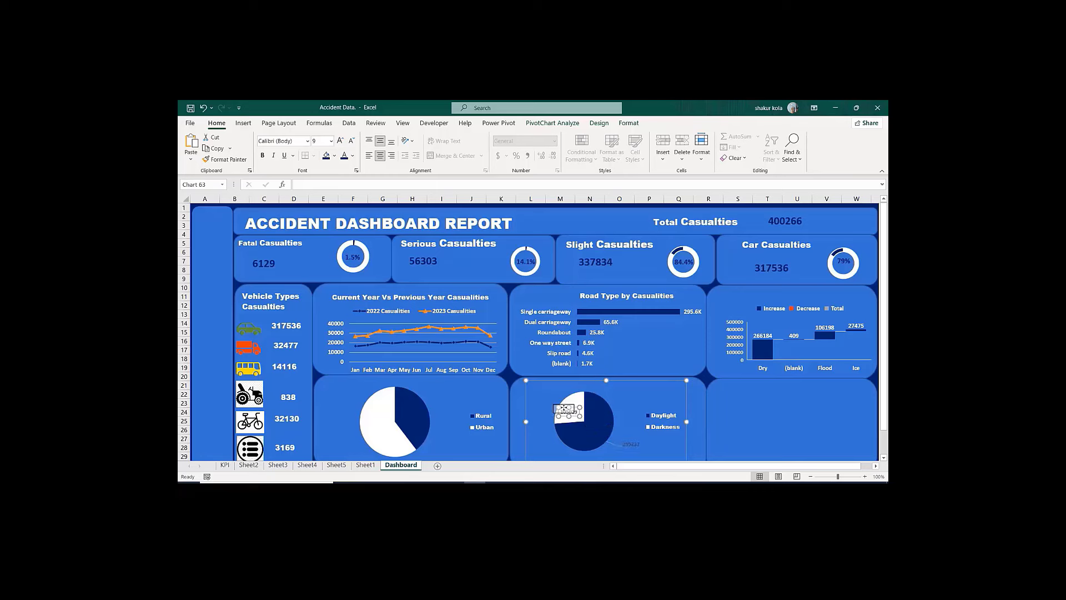
pyautogui.moveTo(563, 409); pyautogui.dragTo(533, 395)
pyautogui.click(490, 393)
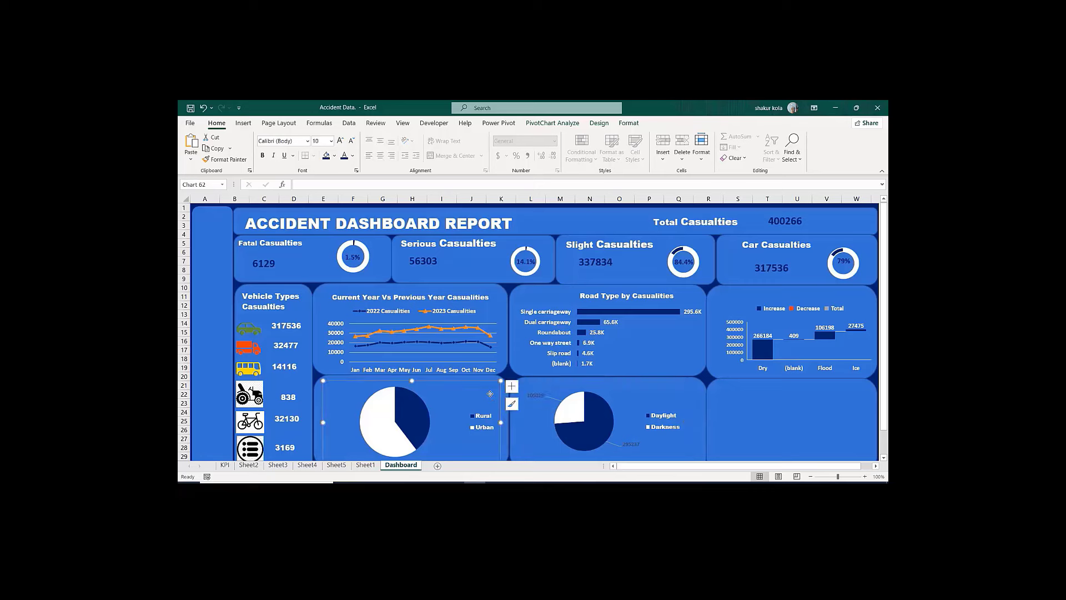
# Step: Format the Daylight/Darkness data labels as white, bold Arial Black in a smaller size, and widen the chart slightly
pyautogui.click(532, 395)
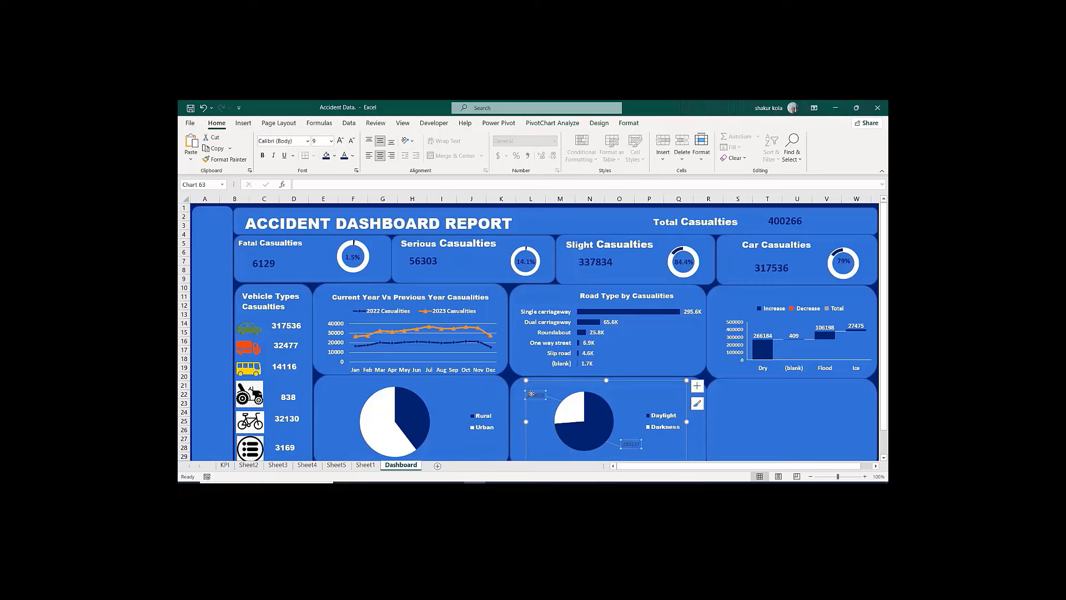
pyautogui.click(352, 157)
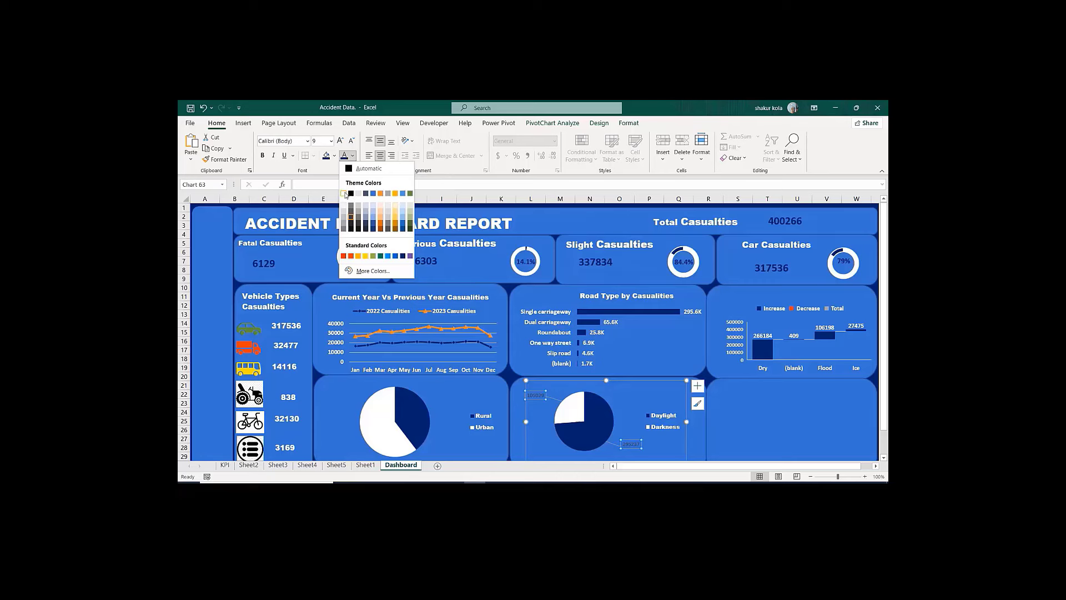
pyautogui.click(351, 194)
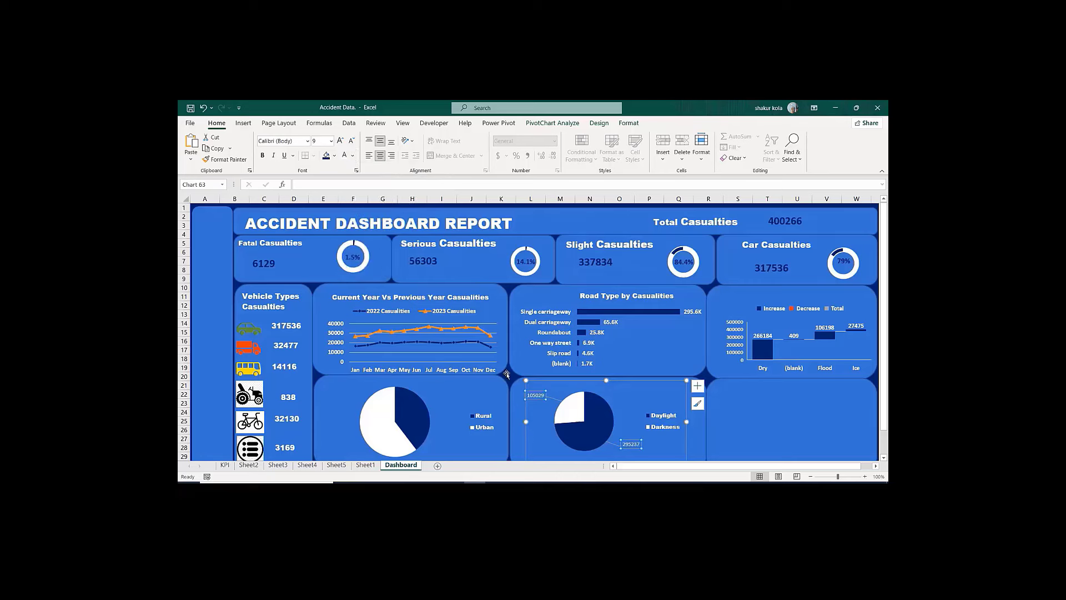
pyautogui.moveTo(525, 422); pyautogui.dragTo(521, 422)
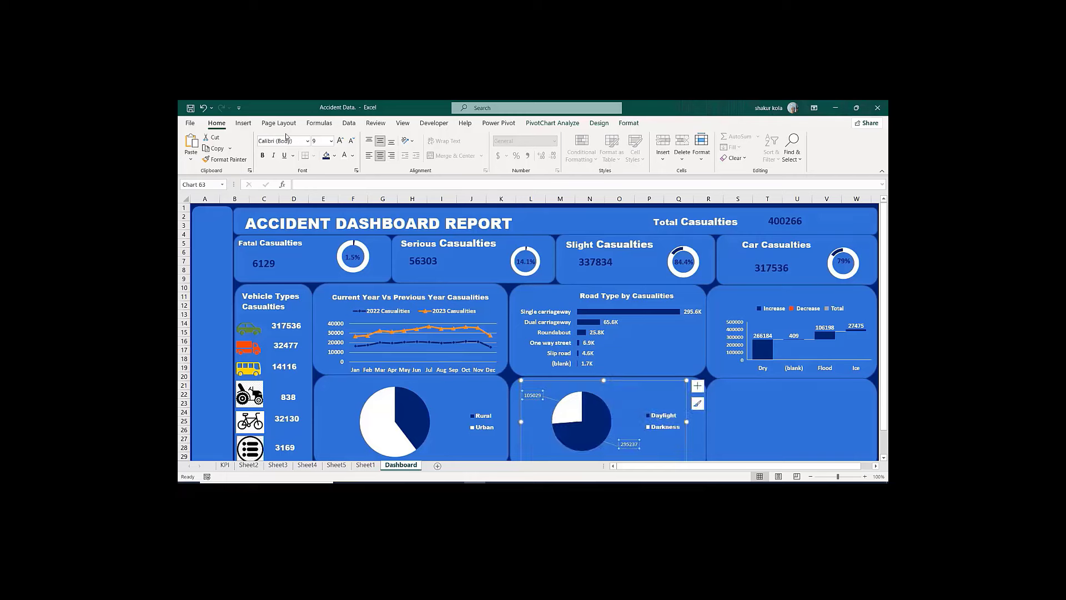
pyautogui.click(263, 156)
pyautogui.click(308, 143)
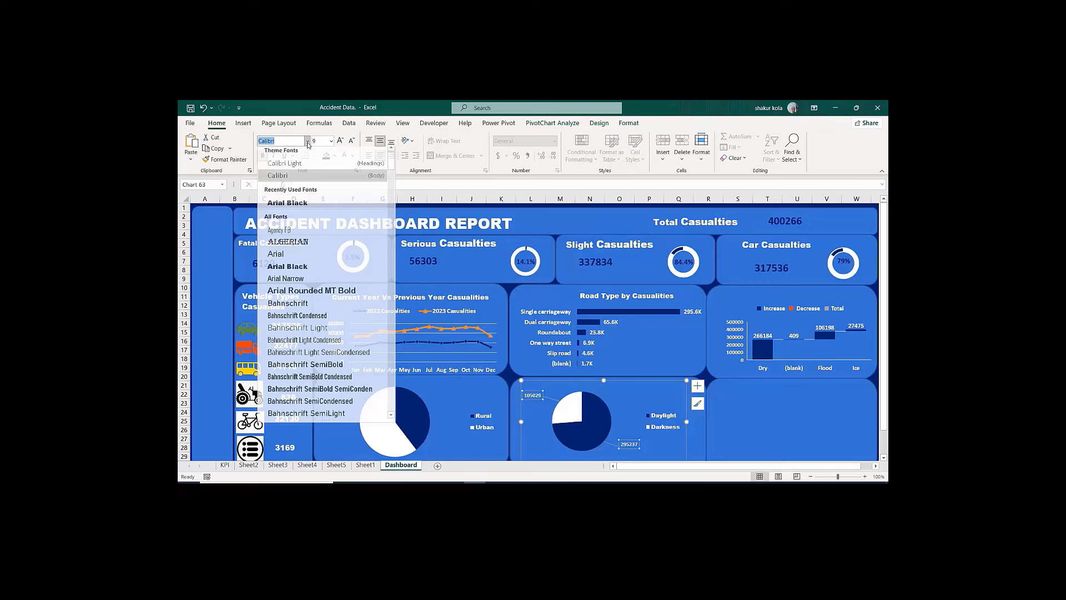
pyautogui.click(289, 211)
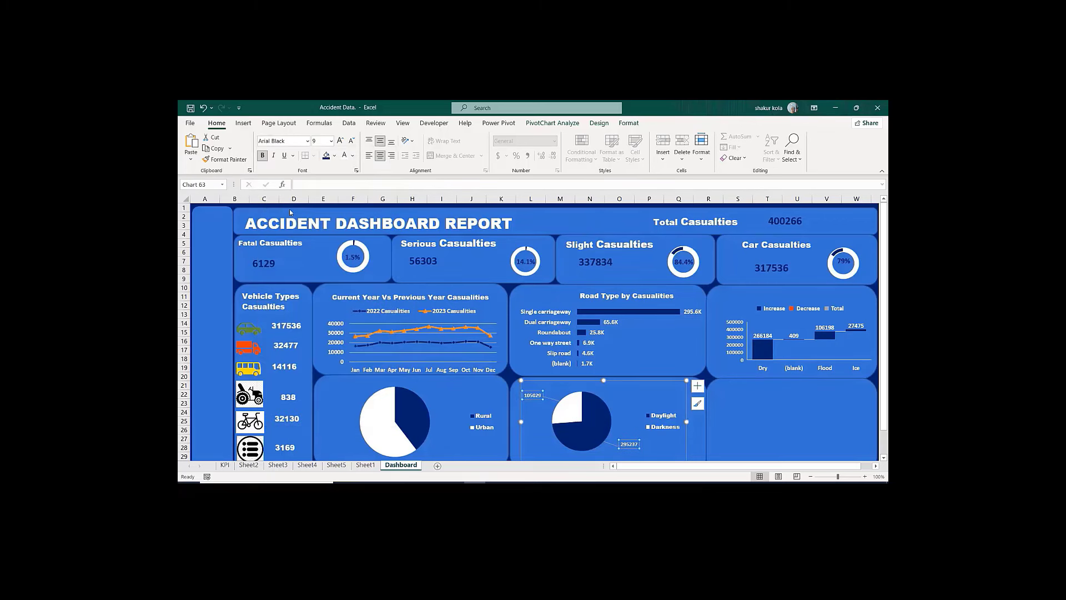
pyautogui.click(351, 143)
pyautogui.click(351, 142)
pyautogui.click(404, 396)
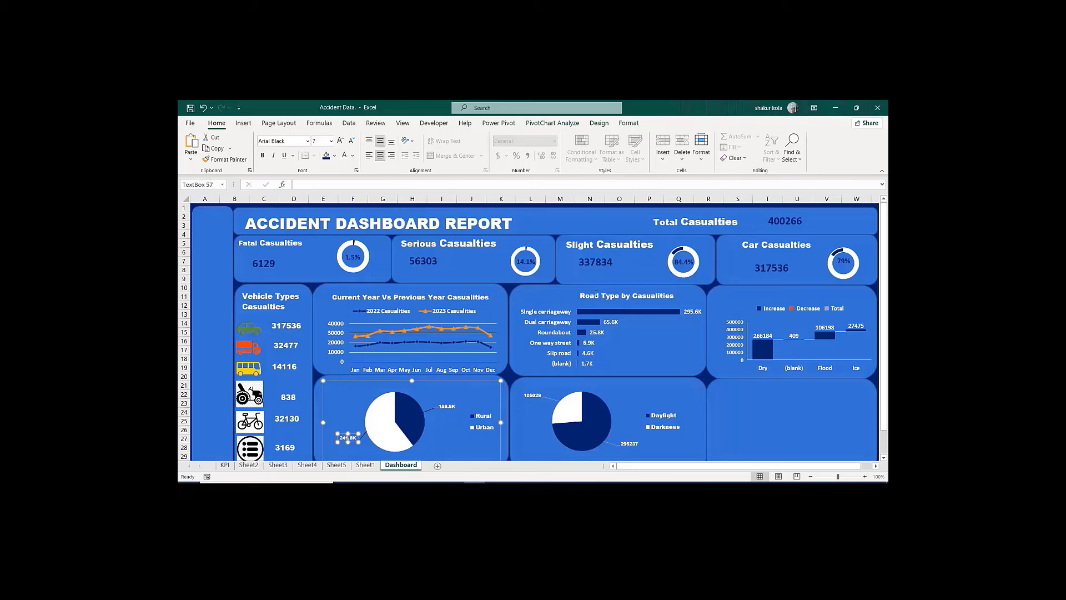
# Step: Centre the Road Type by Casualities title over its bar chart and paste a copy onto the Rural/Urban and Daylight/Darkness pie charts
pyautogui.click(587, 289)
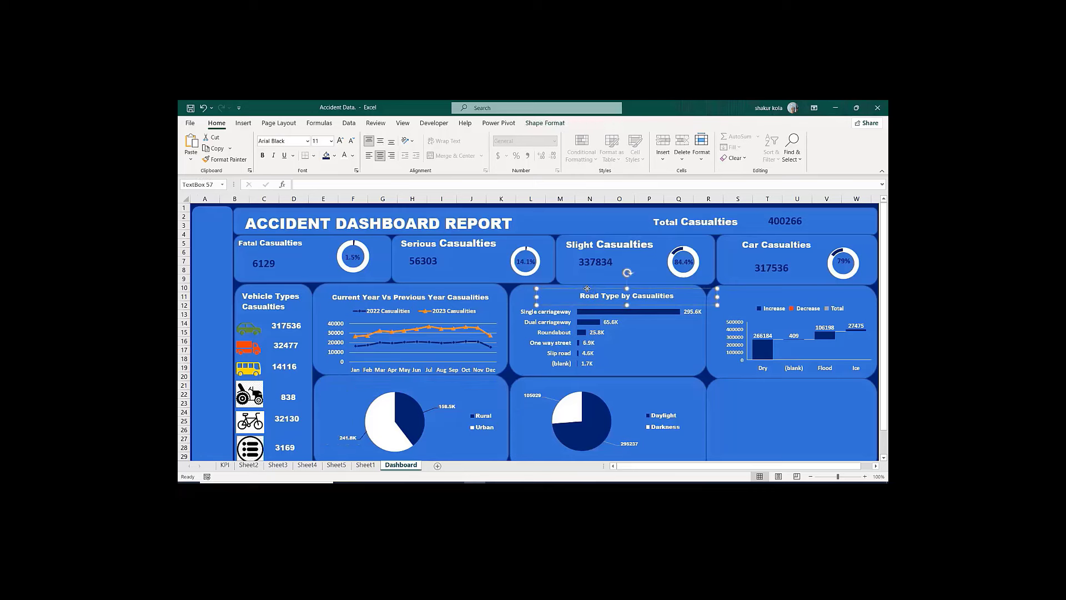
pyautogui.moveTo(588, 290); pyautogui.dragTo(575, 288)
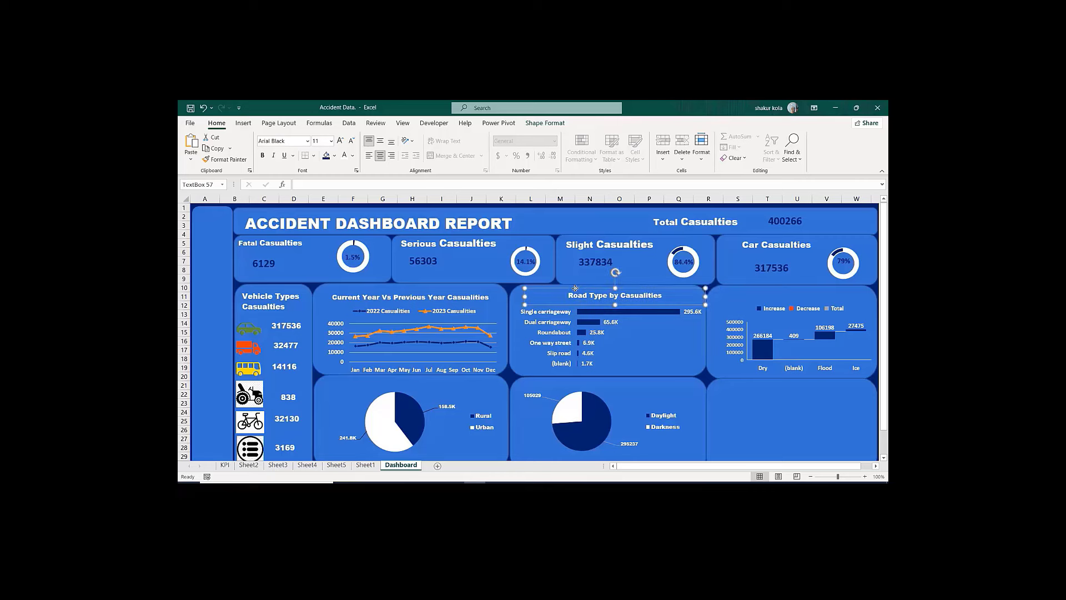
pyautogui.click(394, 385)
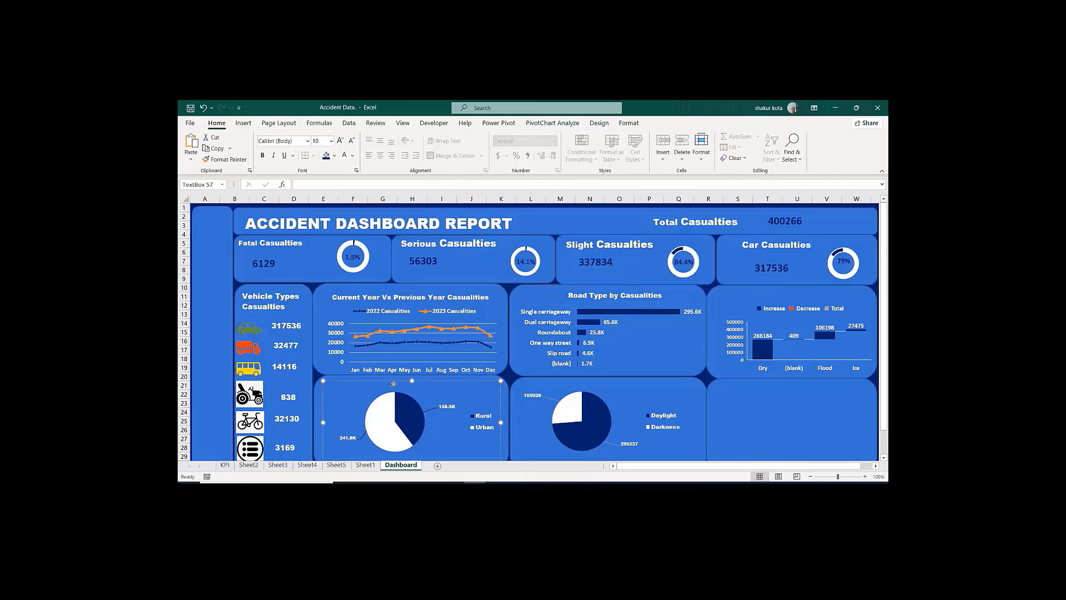
pyautogui.hotkey('ctrl', 'v')
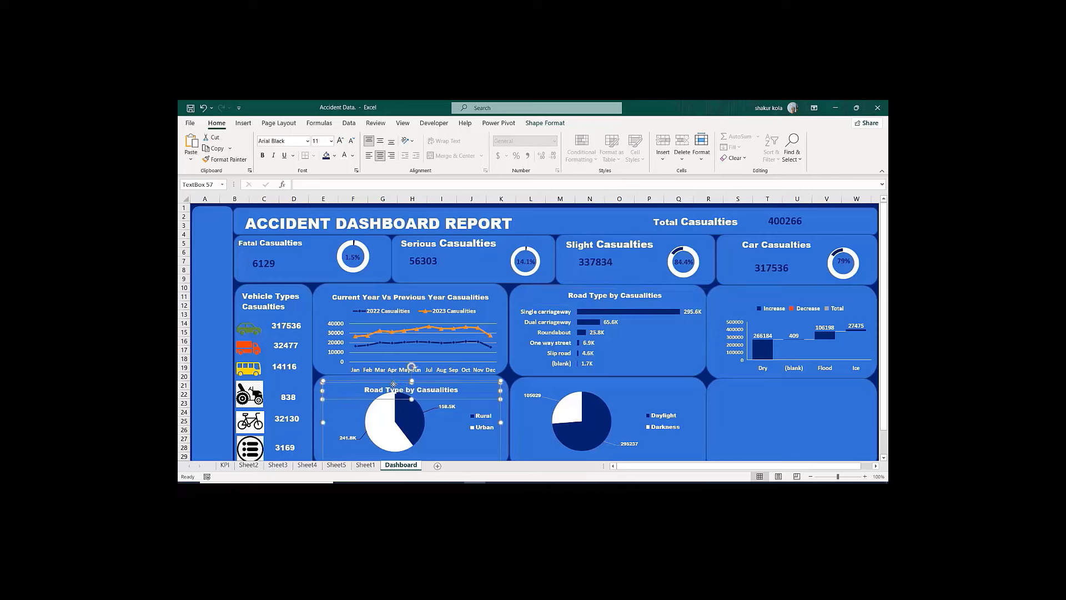
pyautogui.click(595, 382)
pyautogui.write('Road Type by Casualities')
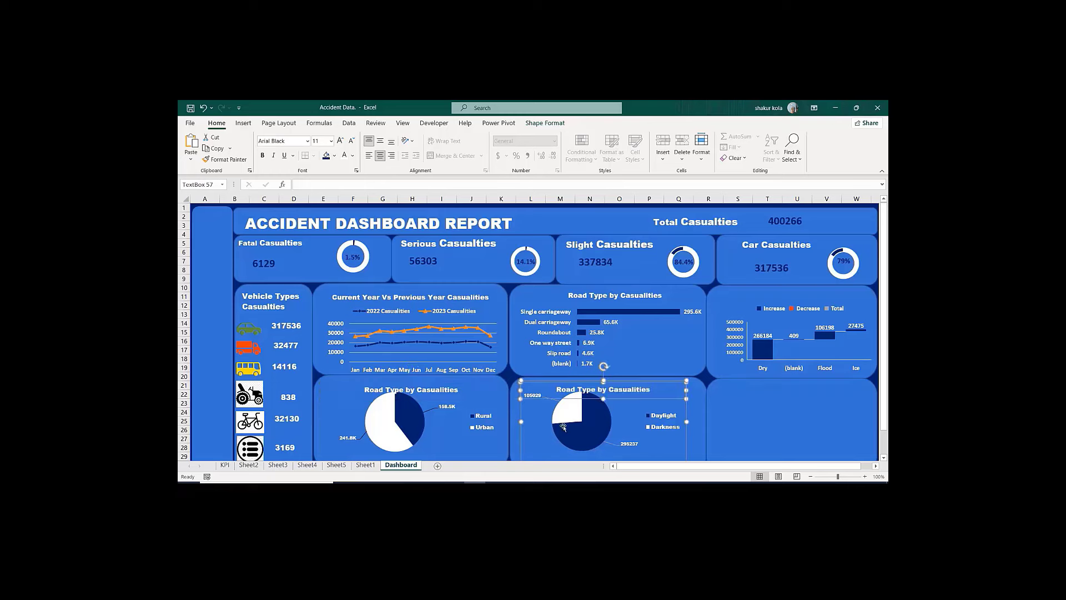
# Step: Move the Daylight/Darkness and Rural/Urban pies down within their charts so they sit clear of the titles
pyautogui.click(628, 417)
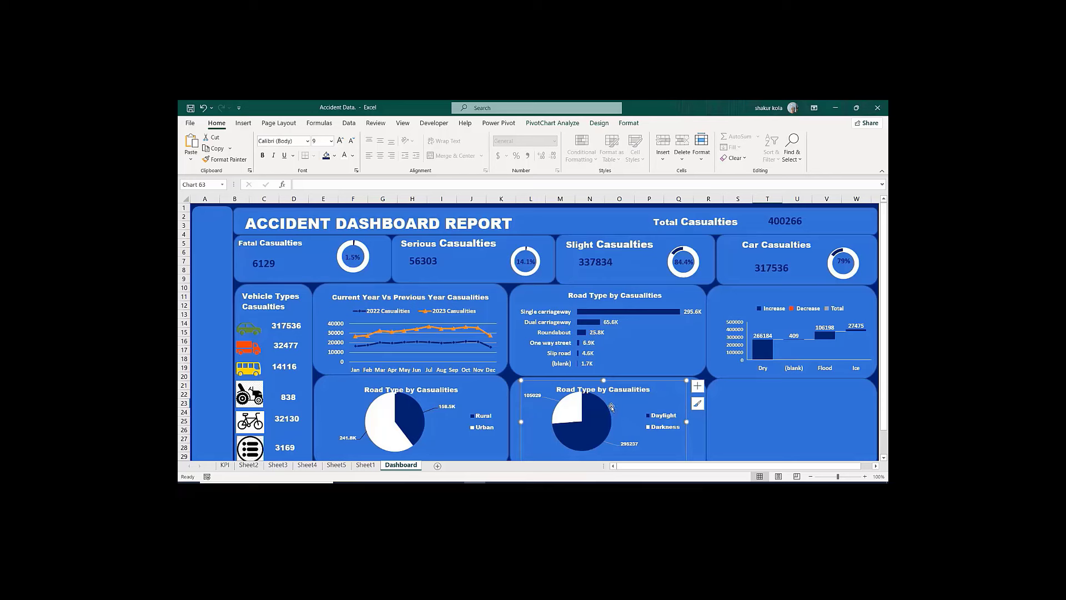
pyautogui.click(611, 406)
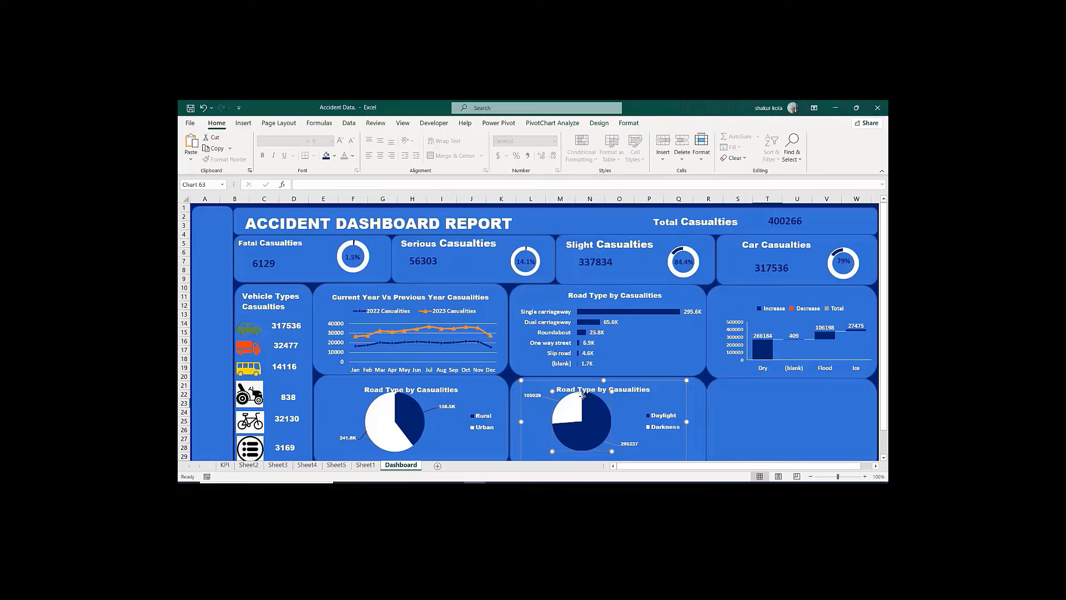
pyautogui.moveTo(583, 403); pyautogui.dragTo(575, 415)
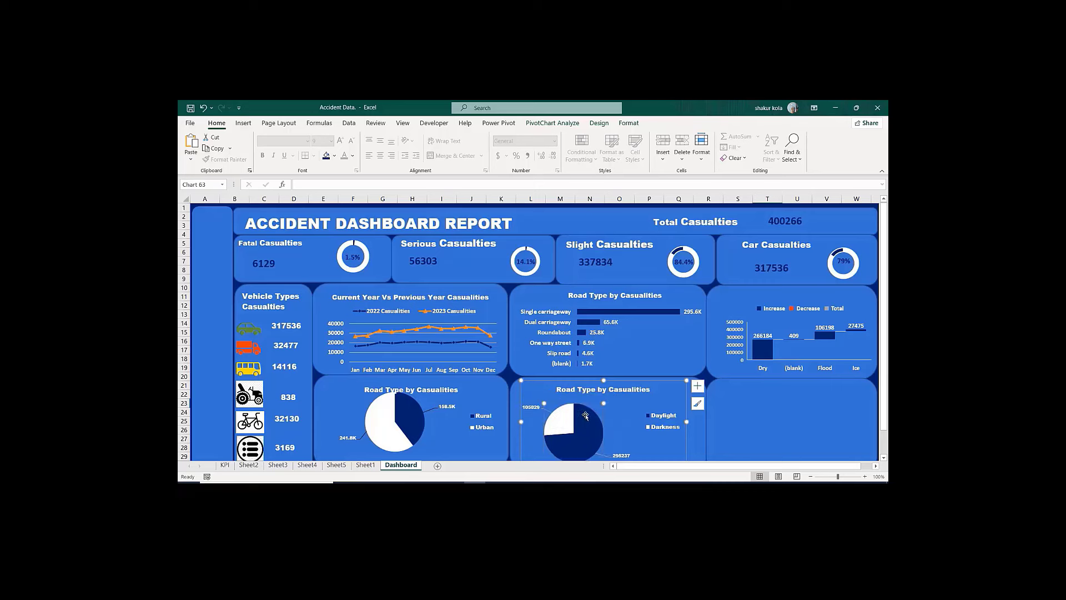
pyautogui.click(369, 401)
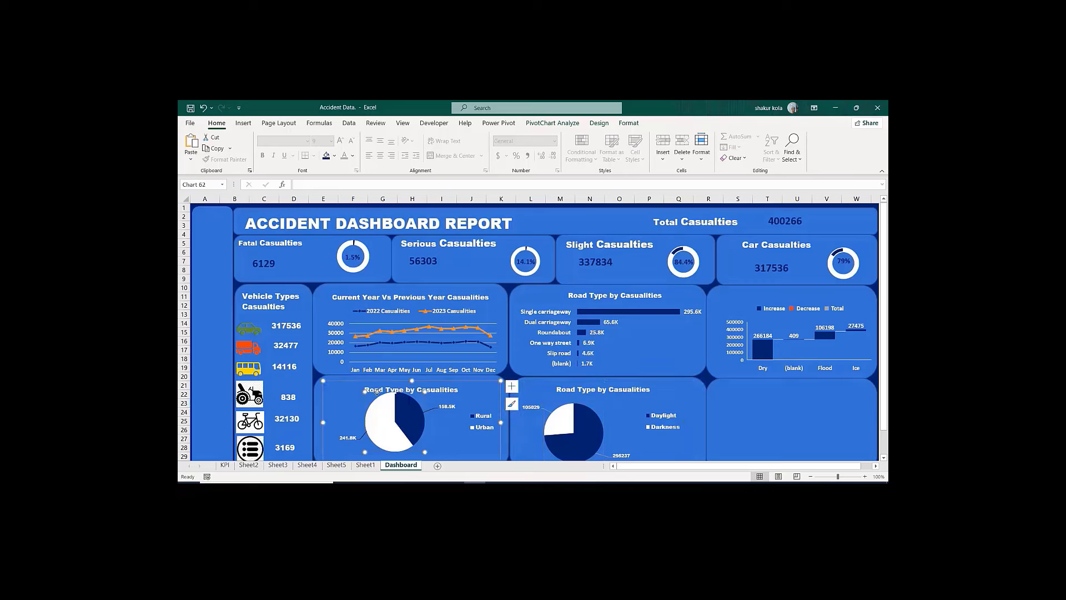
pyautogui.moveTo(377, 392); pyautogui.dragTo(376, 409)
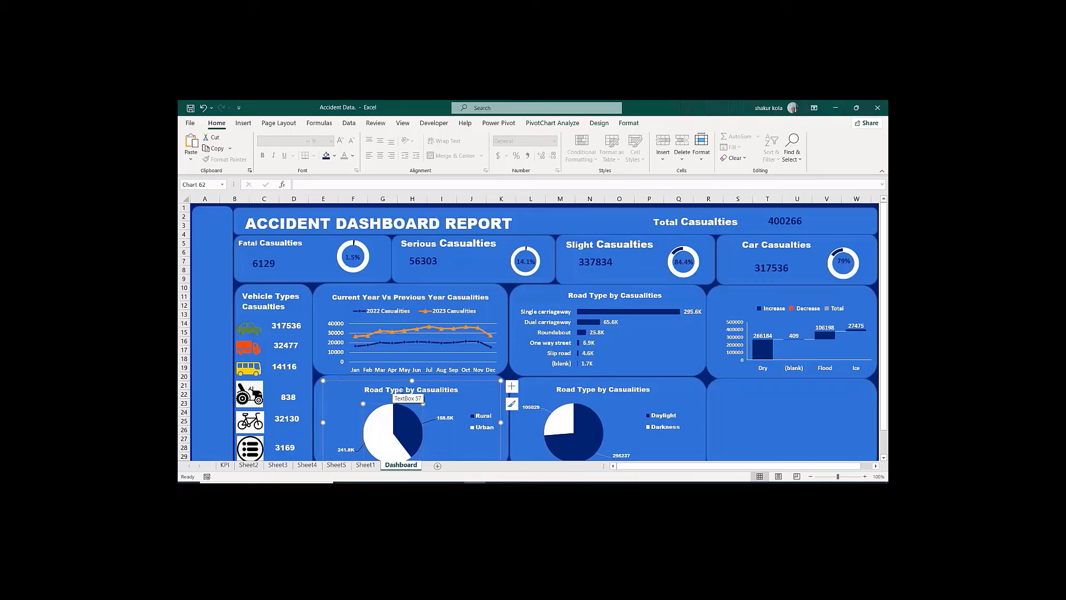
# Step: Change the title above the Rural/Urban pie to Location by Casualities
pyautogui.click(402, 390)
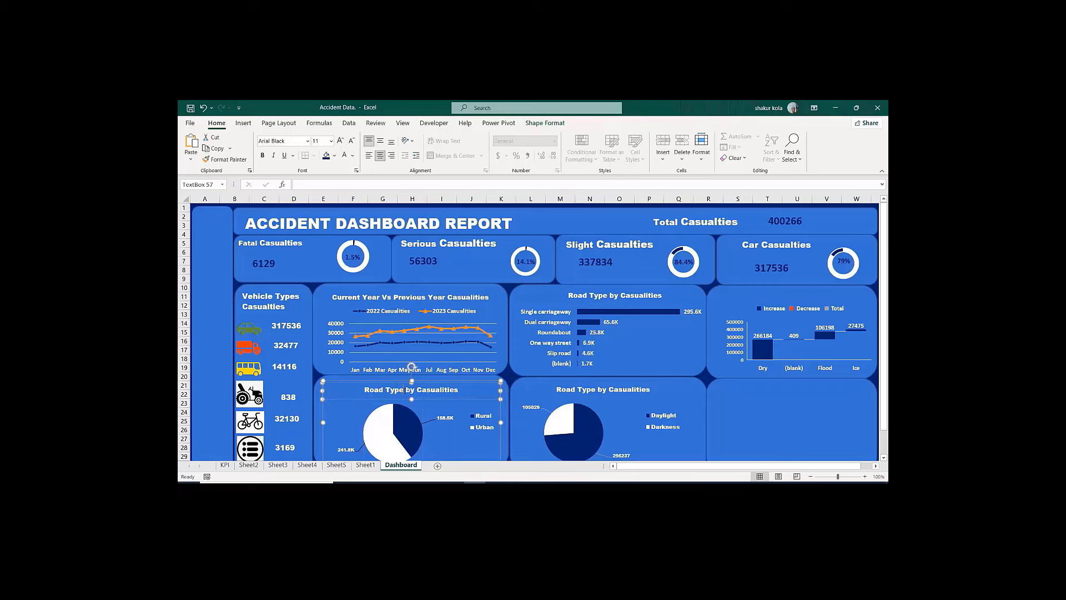
pyautogui.moveTo(404, 390); pyautogui.dragTo(361, 390)
pyautogui.write('L')
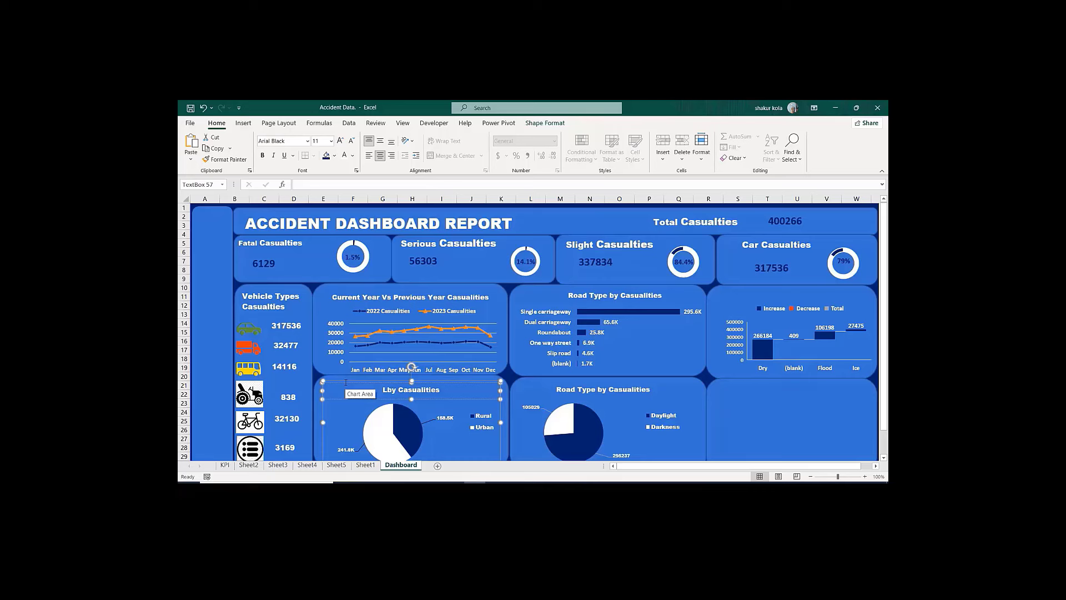
pyautogui.write('ocation')
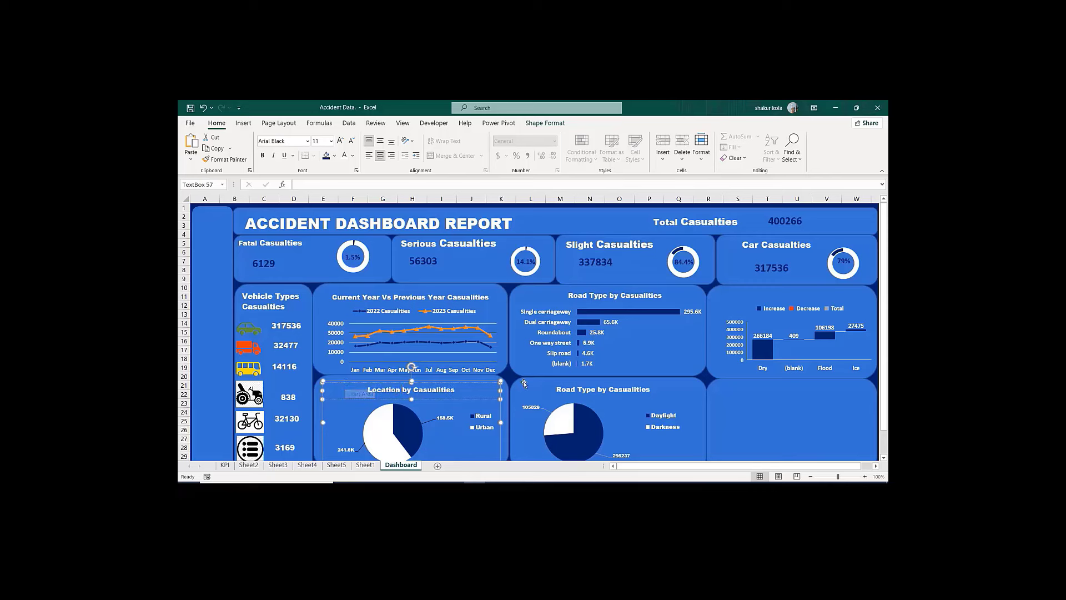
# Step: Change the title above the Daylight/Darkness pie to Light Condition by Casualities
pyautogui.click(596, 390)
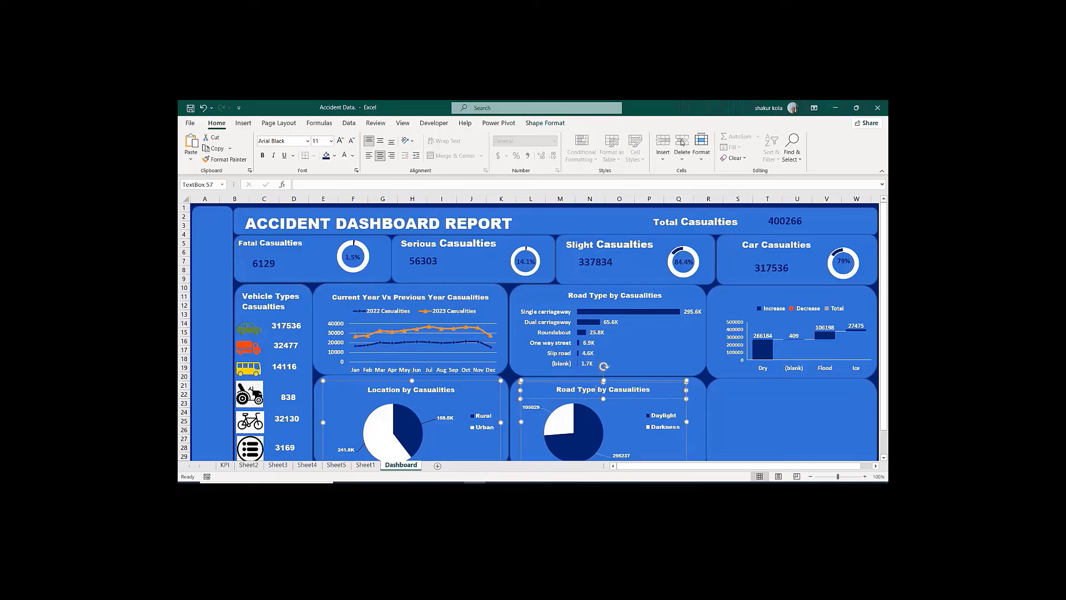
pyautogui.click(639, 210)
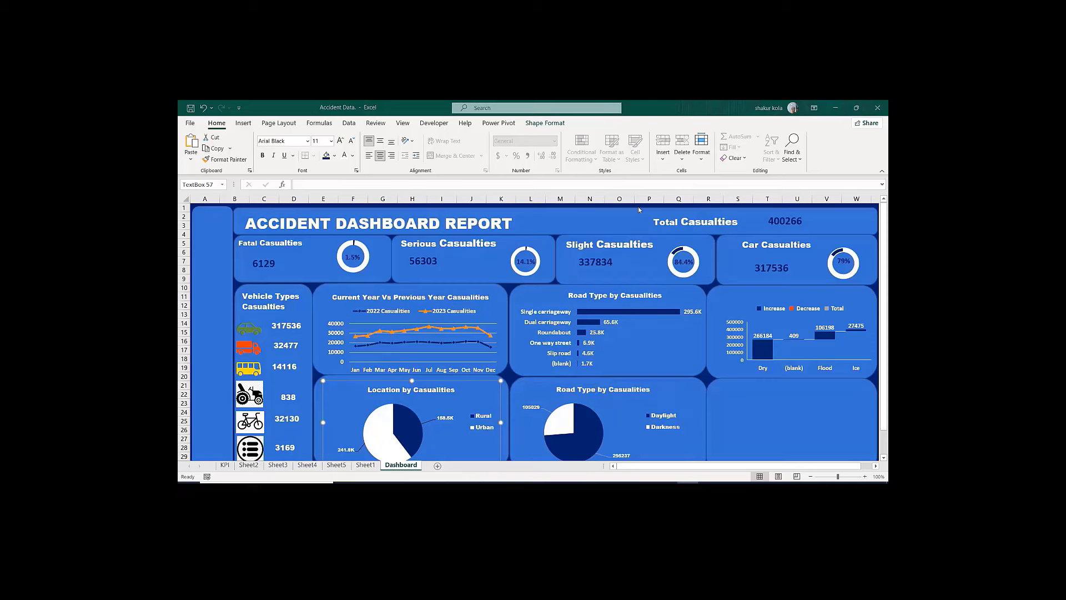
pyautogui.click(594, 391)
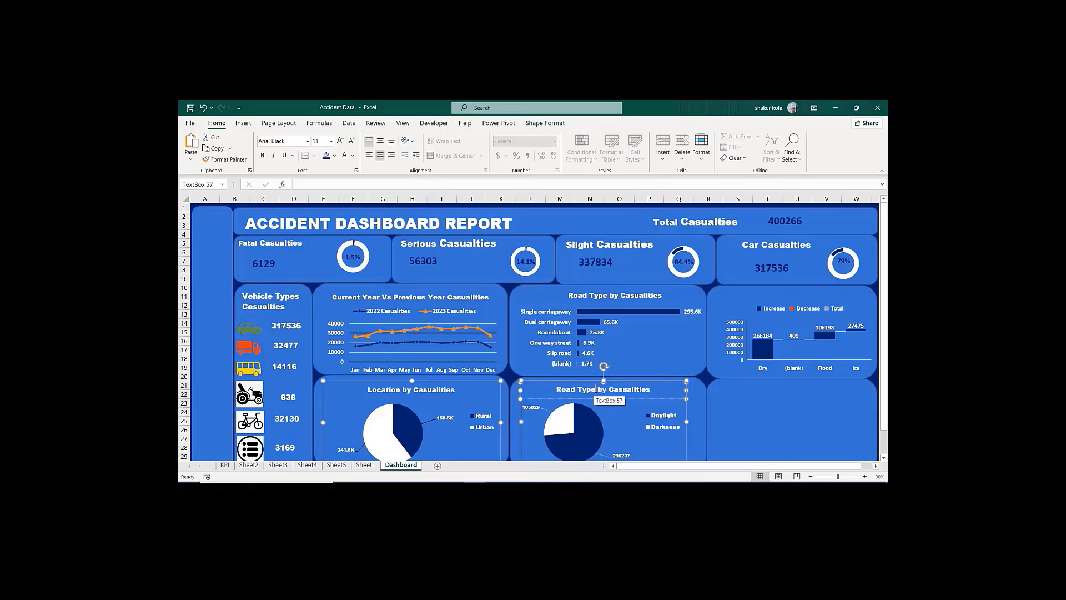
pyautogui.moveTo(595, 390); pyautogui.dragTo(546, 390)
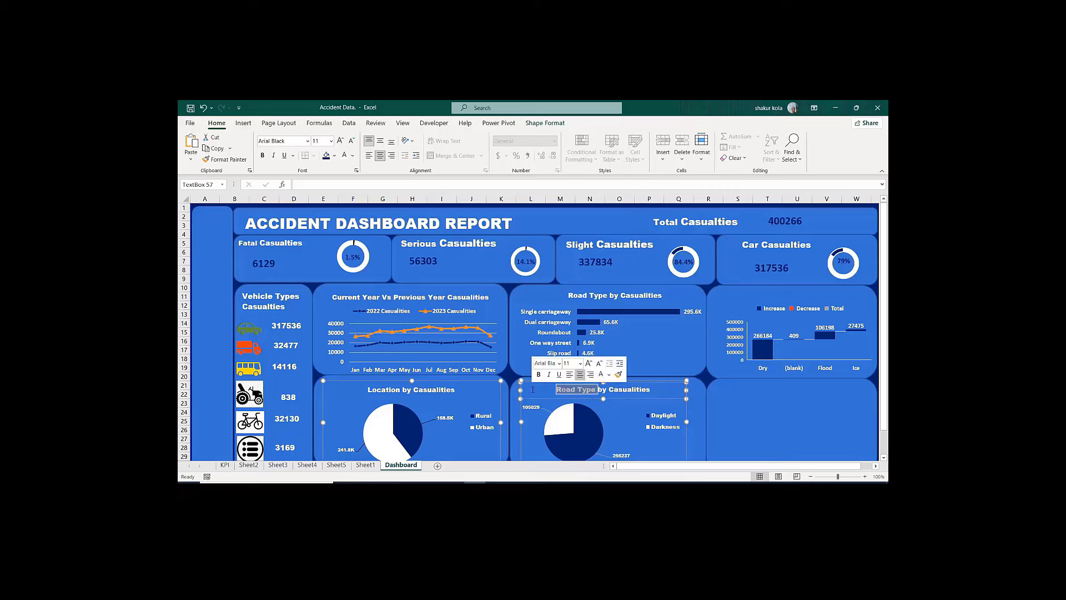
pyautogui.write('L')
pyautogui.write('ight')
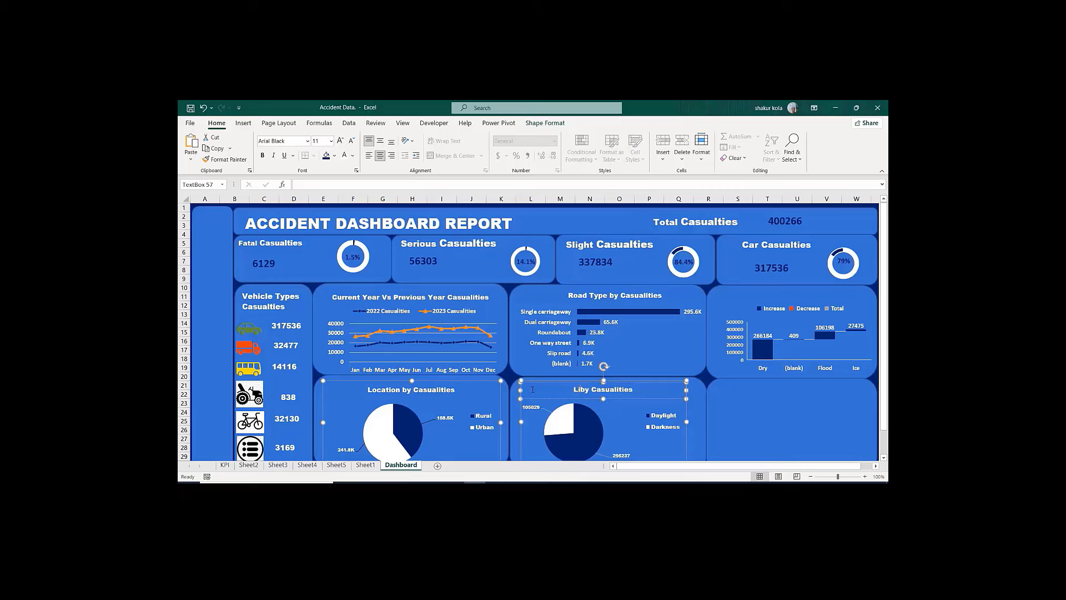
pyautogui.write(' Condition')
# Step: Make the Location by Casualities chart slightly shorter and position it within its panel below the yearly line chart
pyautogui.click(395, 382)
pyautogui.moveTo(394, 382); pyautogui.dragTo(405, 347)
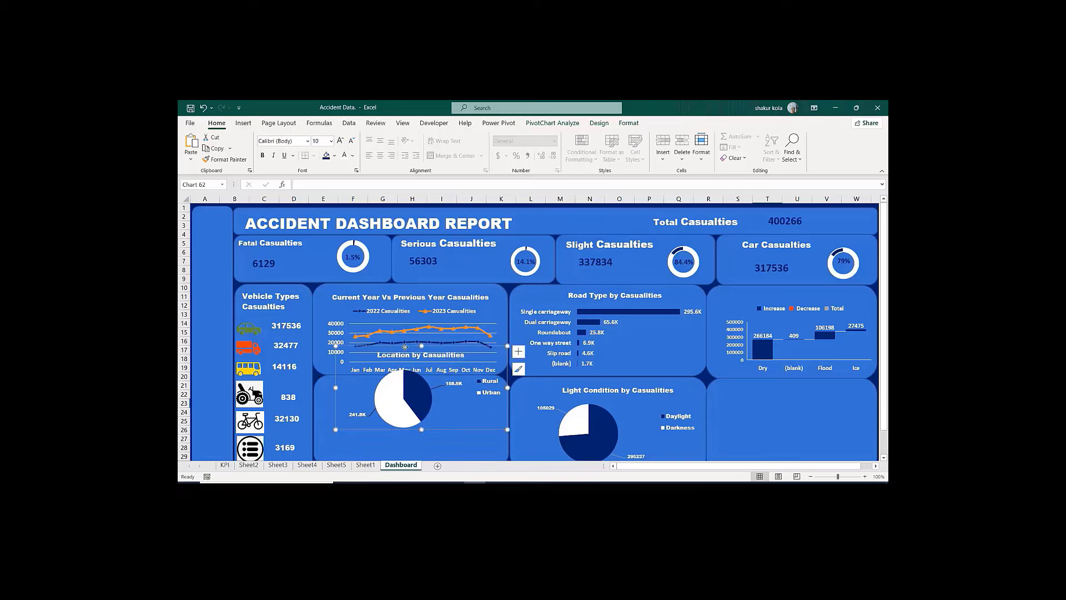
pyautogui.moveTo(421, 430); pyautogui.dragTo(422, 427)
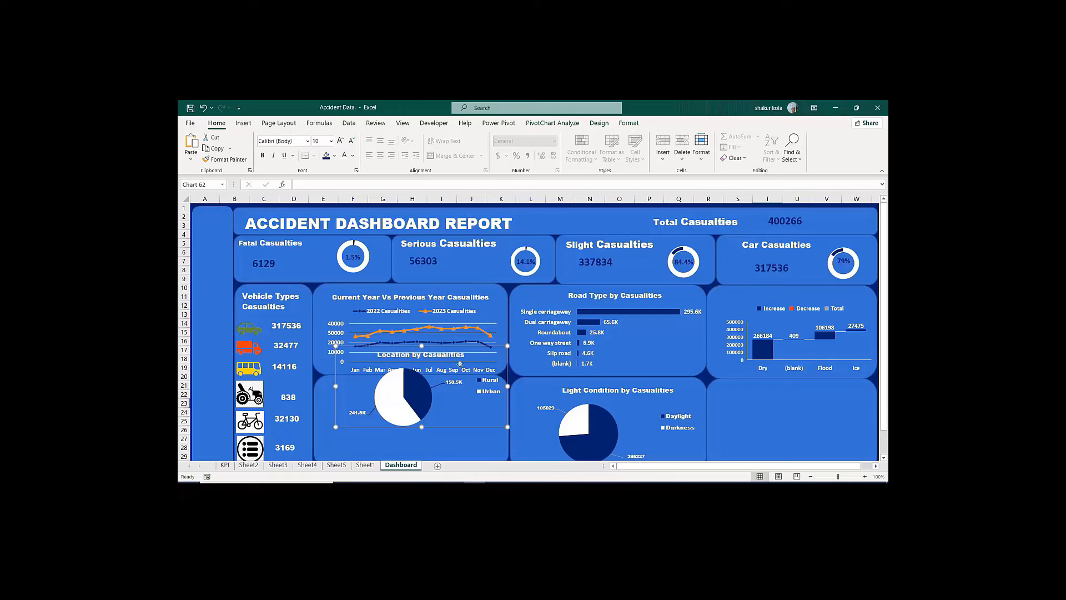
pyautogui.moveTo(473, 346); pyautogui.dragTo(457, 382)
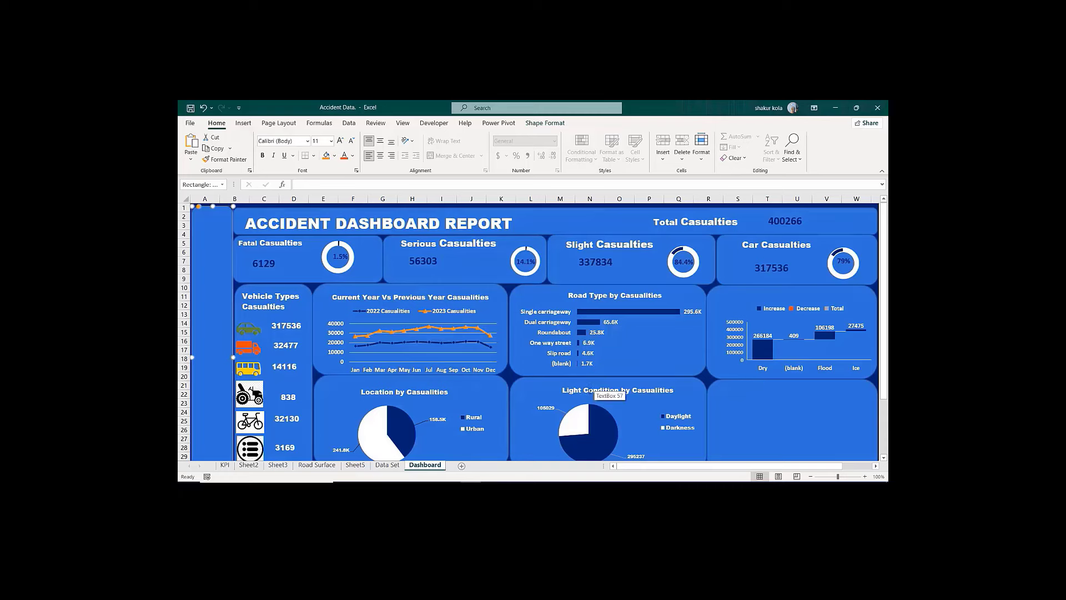
# Step: Paste a copy of the Light Condition by Casualities title onto the empty panel and change its text to Filter Buttons
pyautogui.click(610, 394)
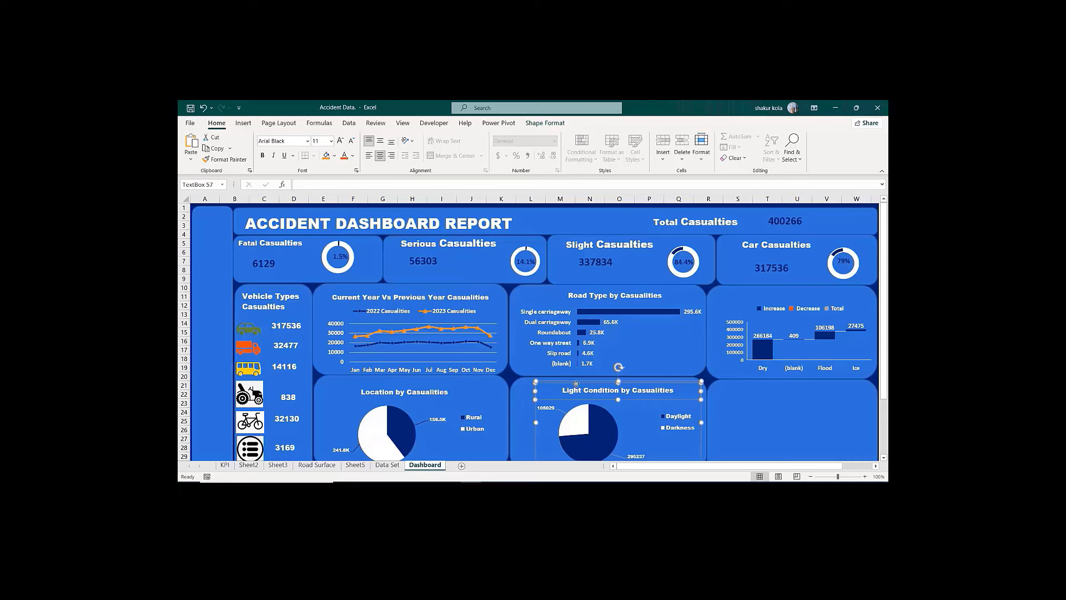
pyautogui.click(724, 387)
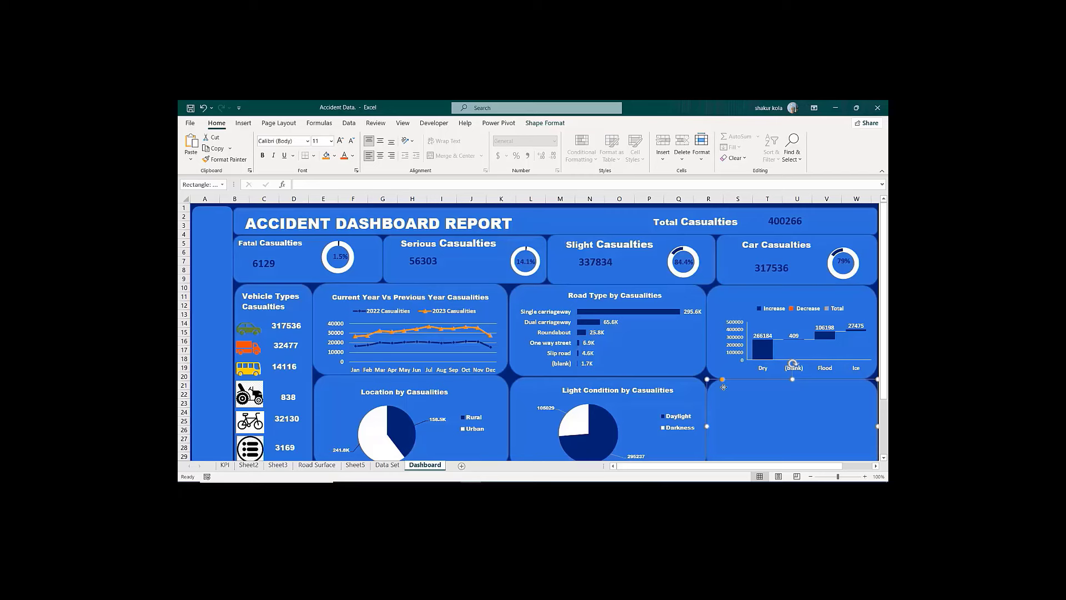
pyautogui.hotkey('ctrl', 'v')
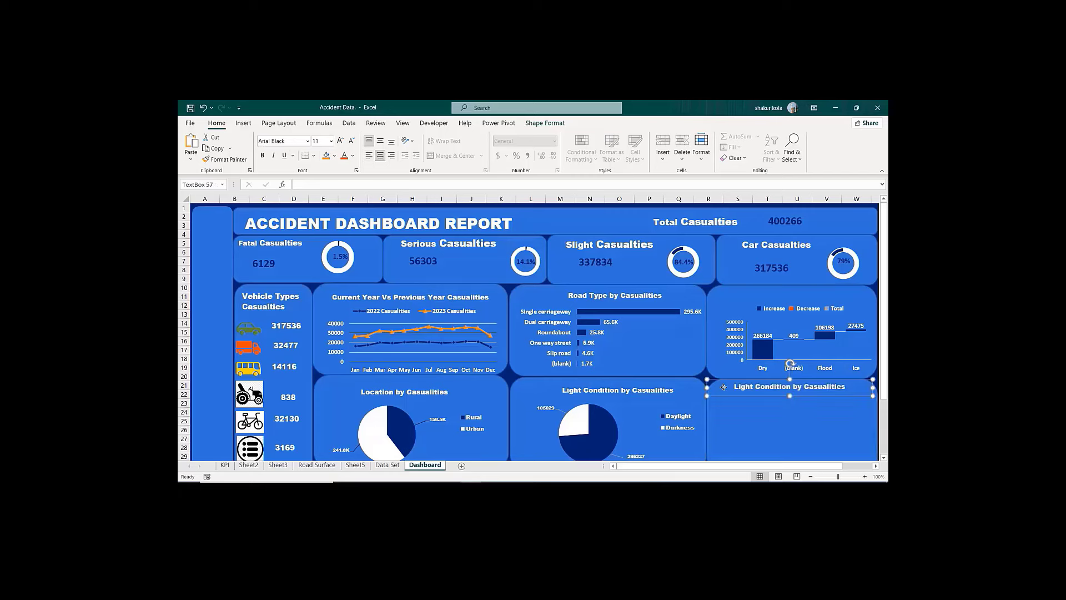
pyautogui.click(849, 384)
pyautogui.moveTo(849, 387); pyautogui.dragTo(743, 389)
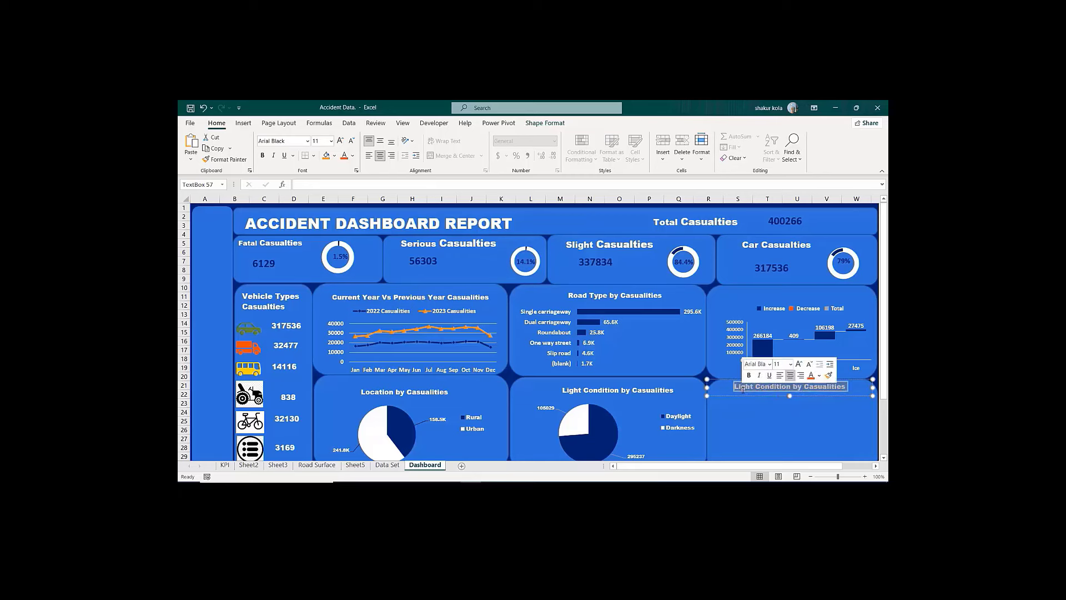
pyautogui.write('Fil')
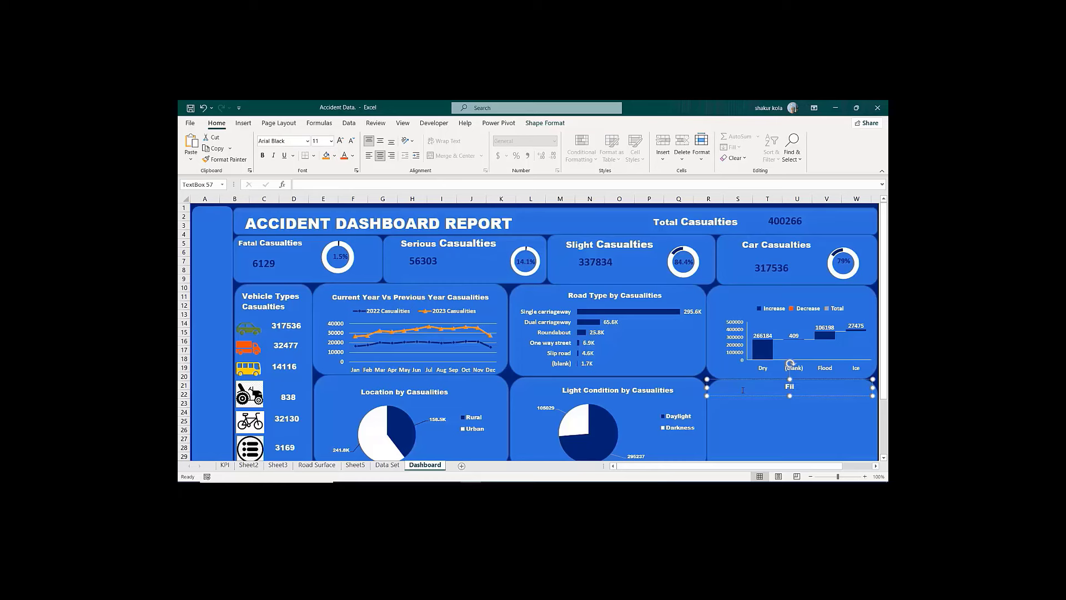
pyautogui.write('ter Buttons')
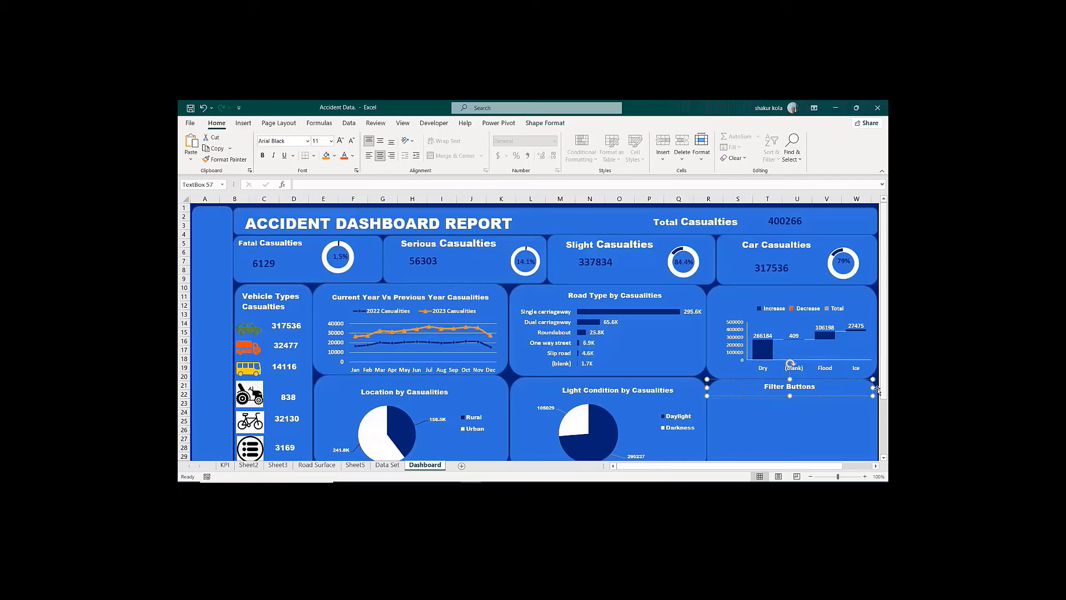
# Step: Narrow the Filter Buttons text box and centre it along the upper edge of its panel
pyautogui.moveTo(872, 387); pyautogui.dragTo(813, 395)
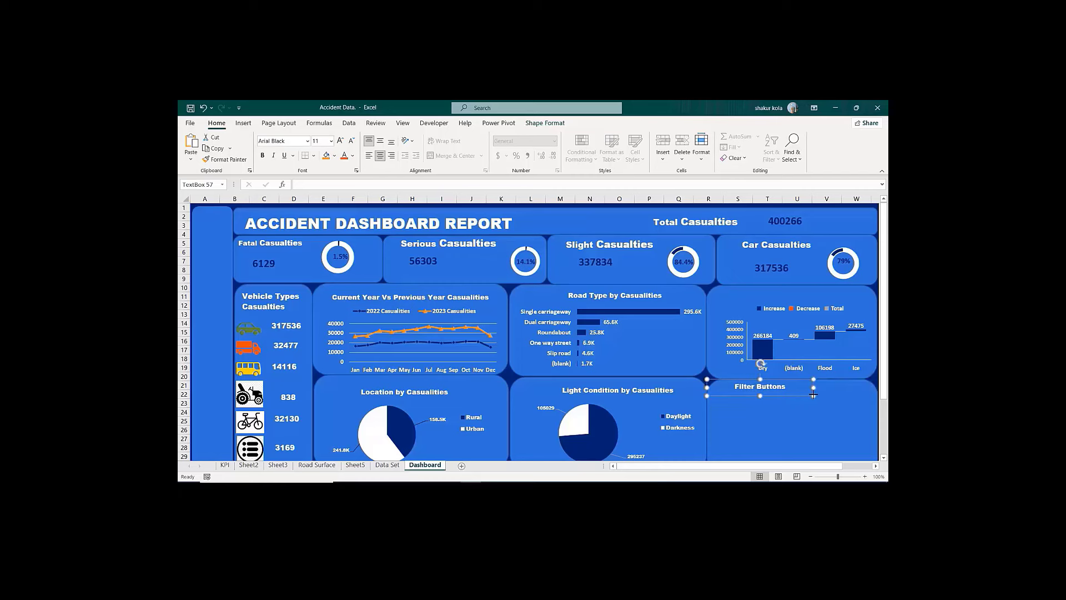
pyautogui.moveTo(740, 381); pyautogui.dragTo(772, 383)
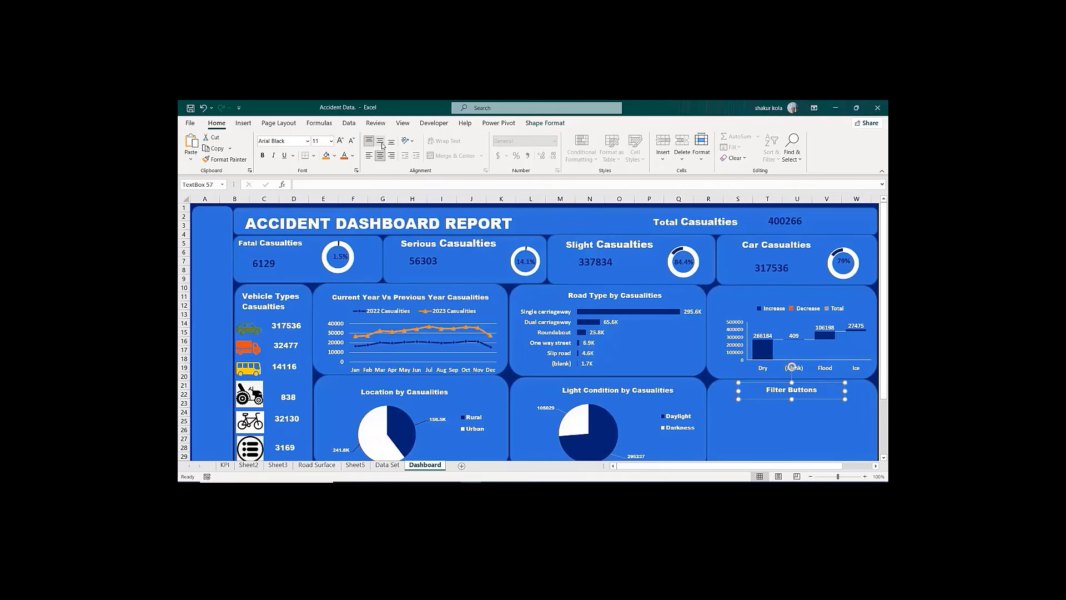
pyautogui.scroll(-1, 759, 173)
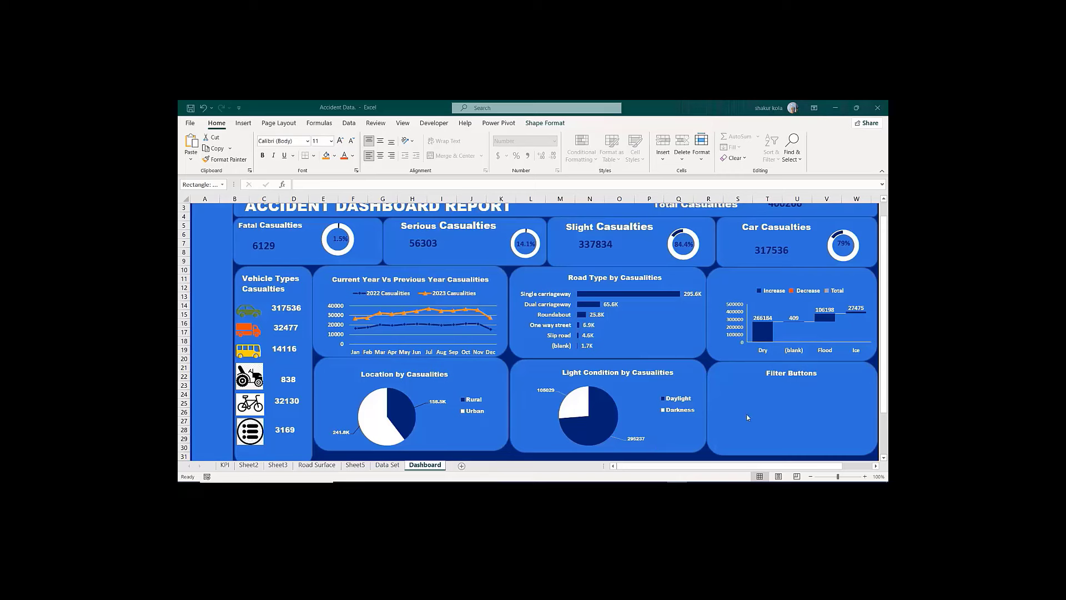
# Step: Copy the Accident Date timeline from the KPI sheet into the Filter Buttons panel on the Dashboard sheet
pyautogui.click(224, 465)
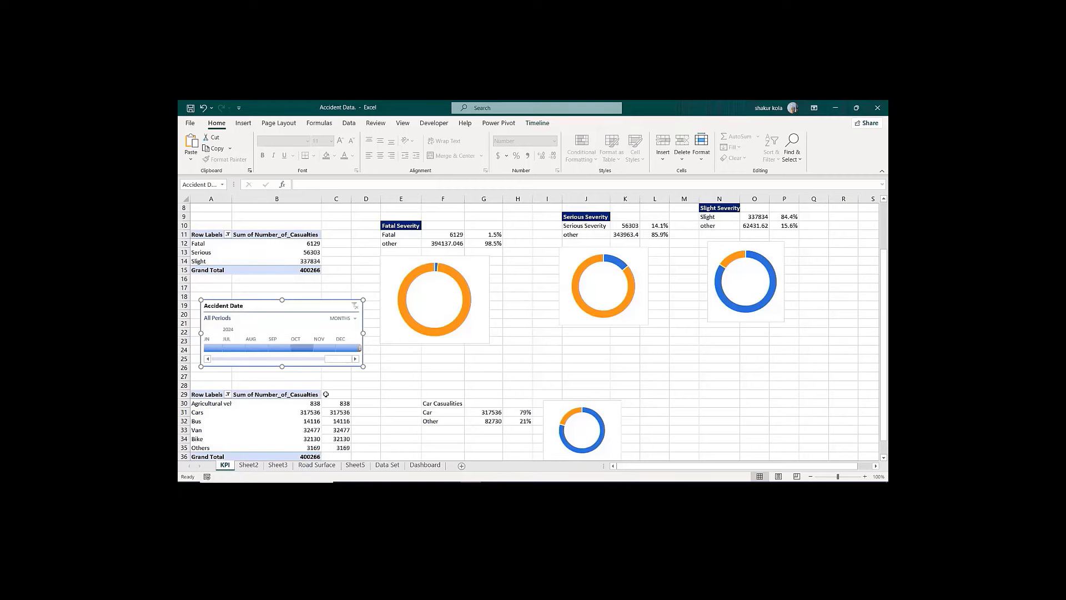
pyautogui.click(425, 465)
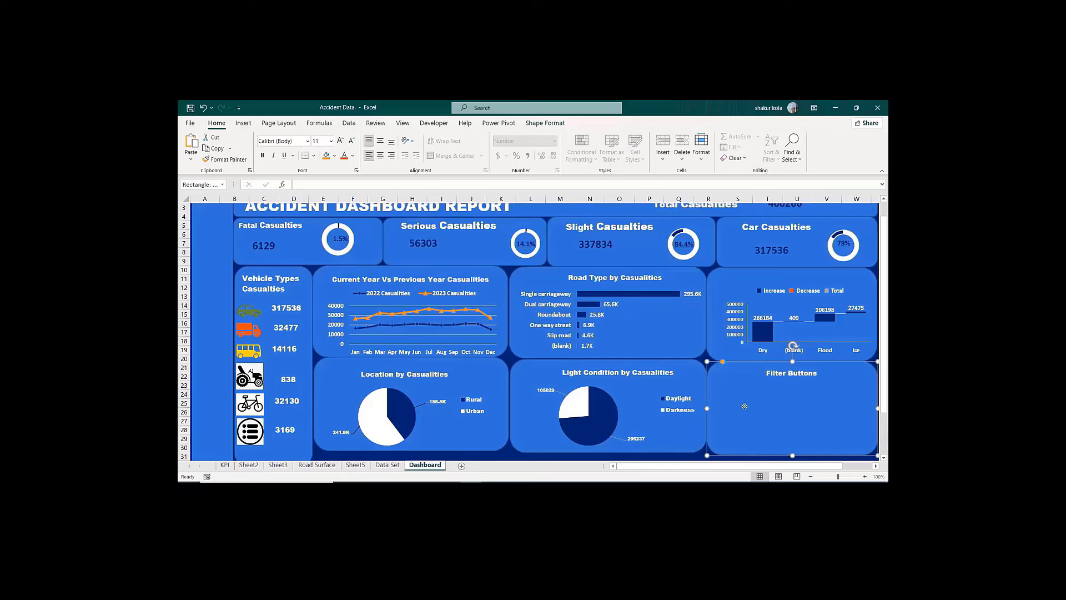
pyautogui.hotkey('ctrl', 'v')
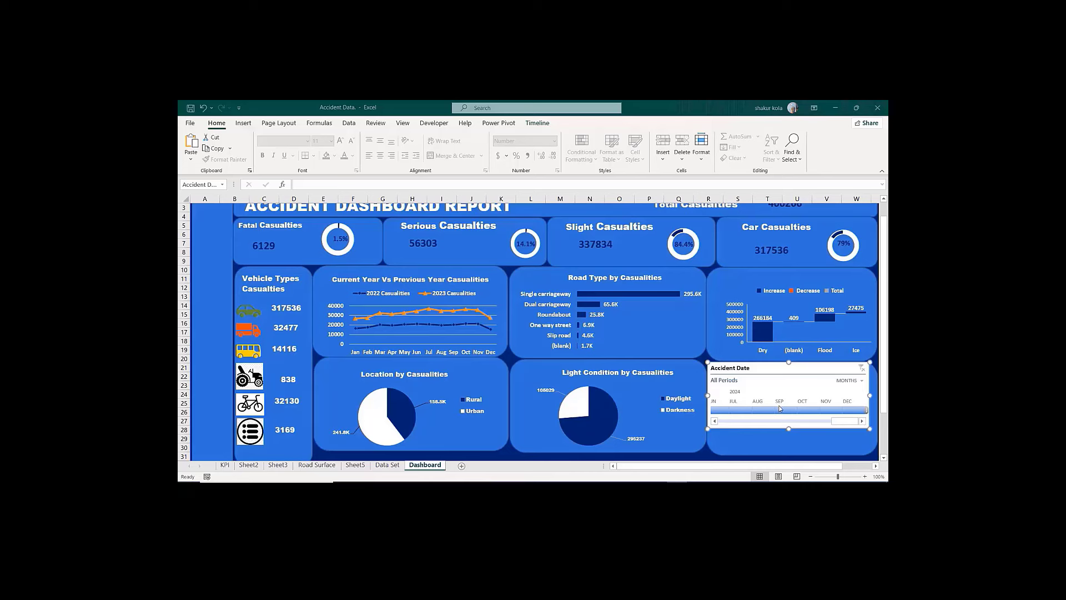
# Step: Connect the Accident Date timeline to every listed PivotTable on the KPI, Road Surface, Sheet2, Sheet3 and Sheet5 sheets
pyautogui.rightClick(820, 363)
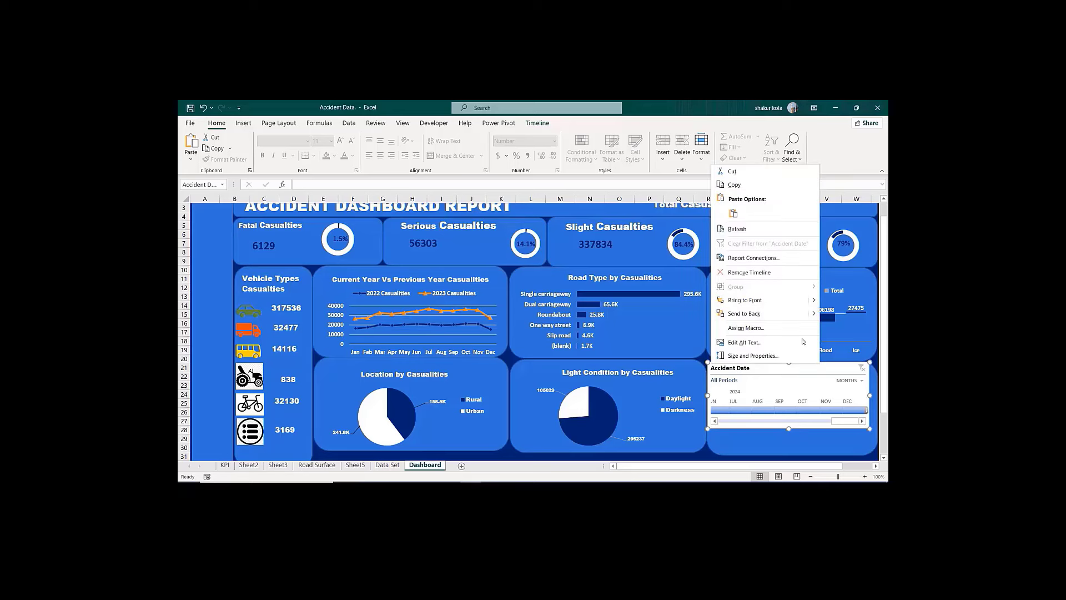
pyautogui.click(741, 258)
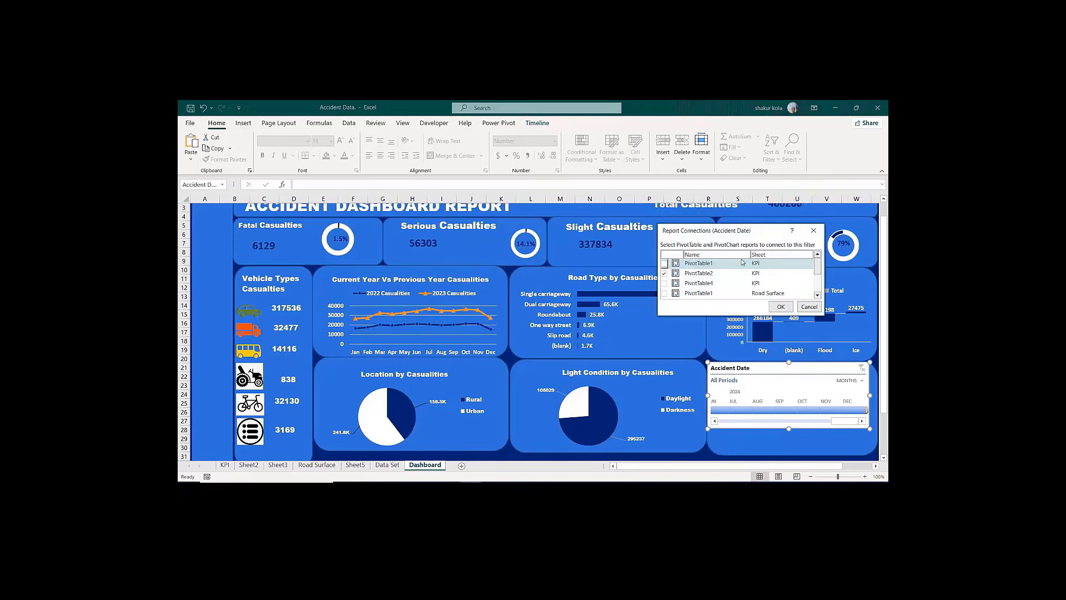
pyautogui.moveTo(733, 230); pyautogui.dragTo(457, 160)
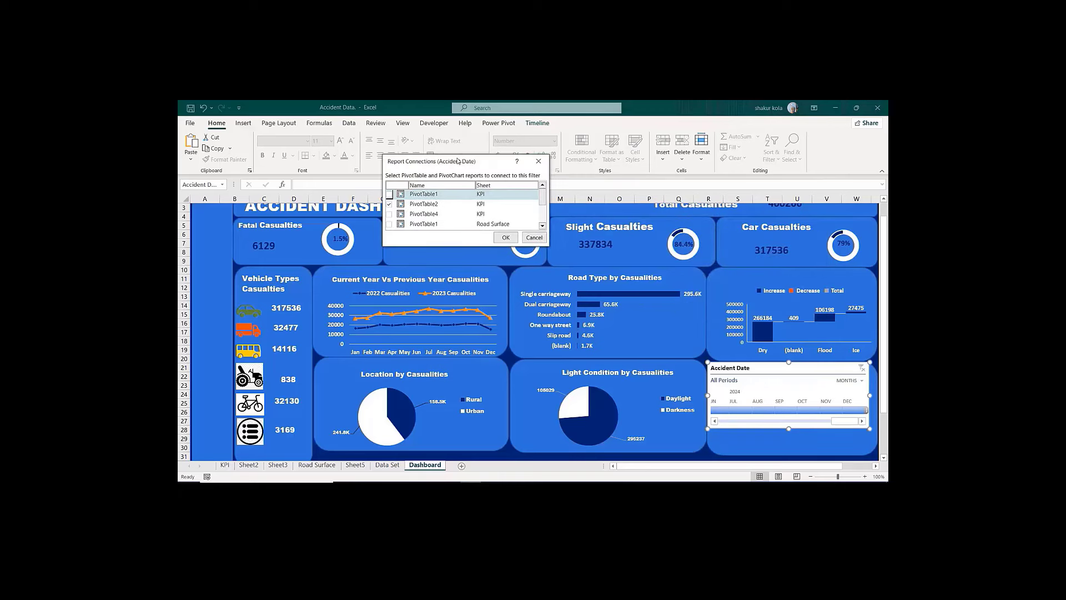
pyautogui.moveTo(441, 246); pyautogui.dragTo(464, 347)
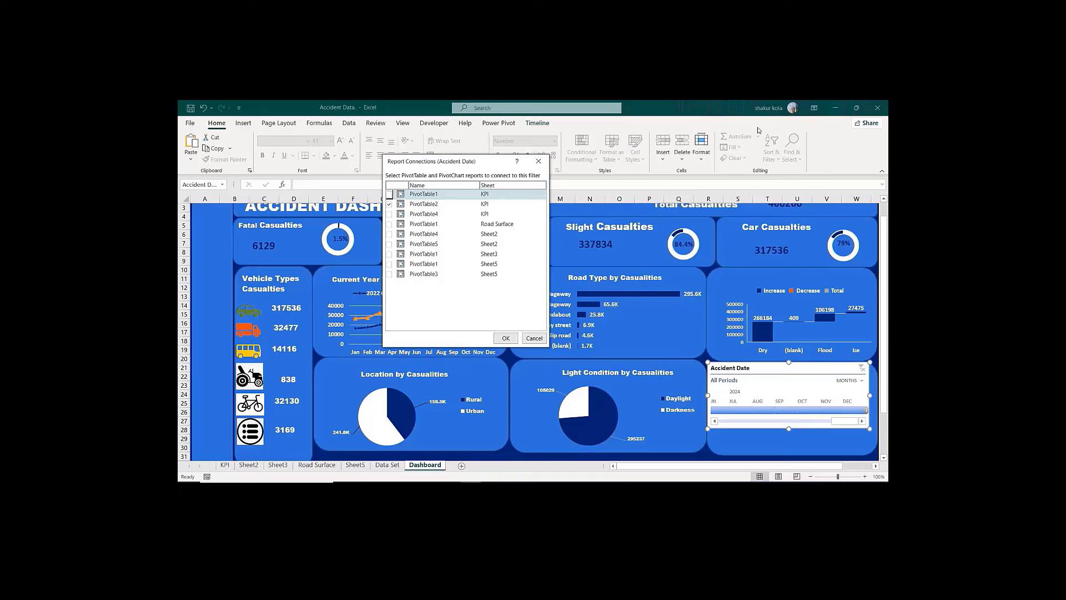
pyautogui.click(390, 194)
pyautogui.click(389, 214)
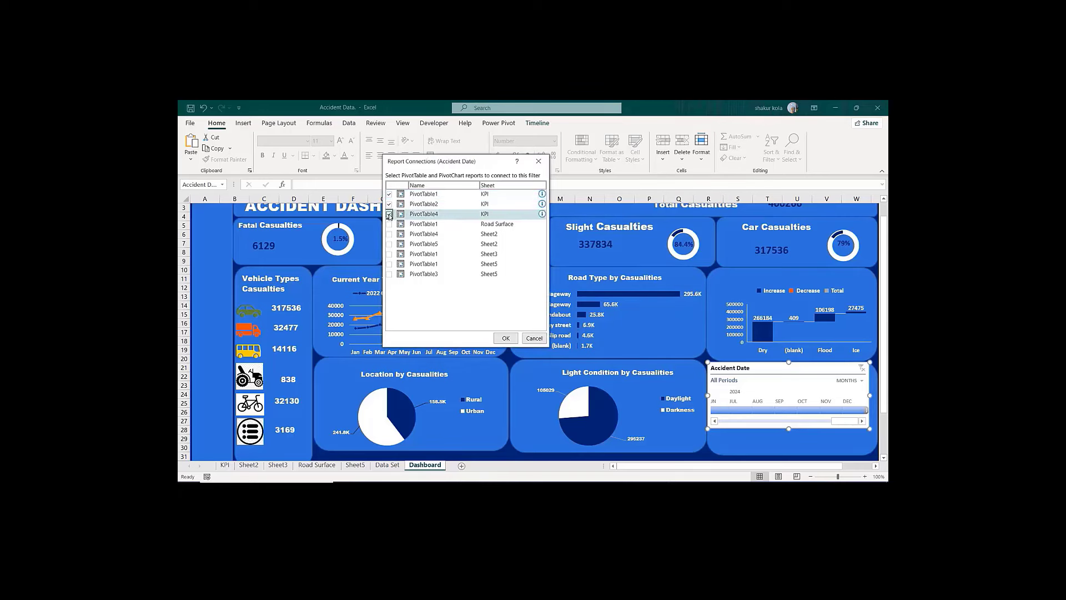
pyautogui.click(389, 224)
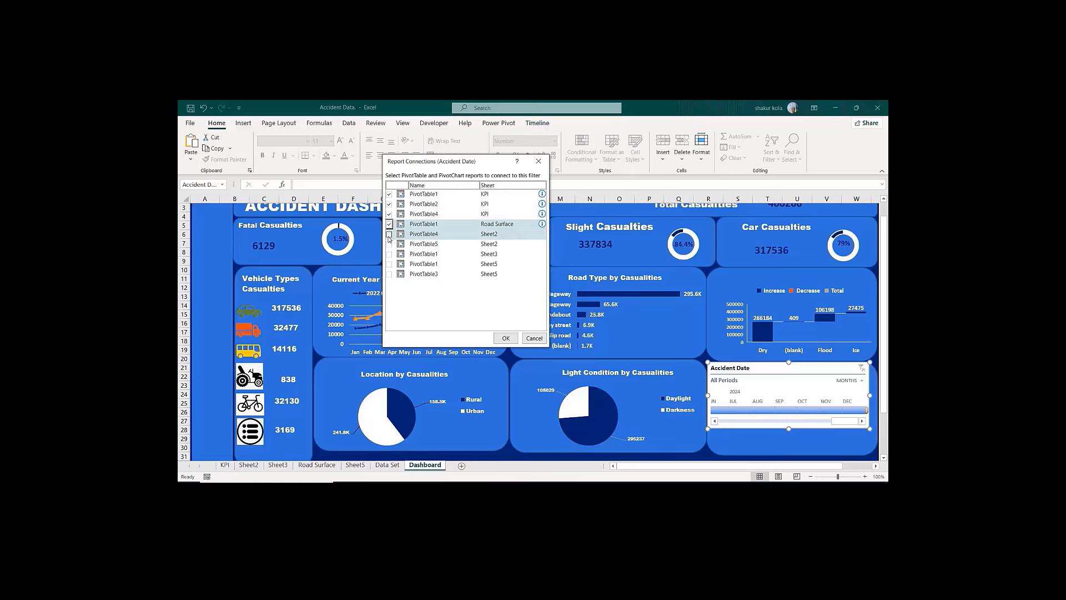
pyautogui.click(389, 234)
pyautogui.click(389, 244)
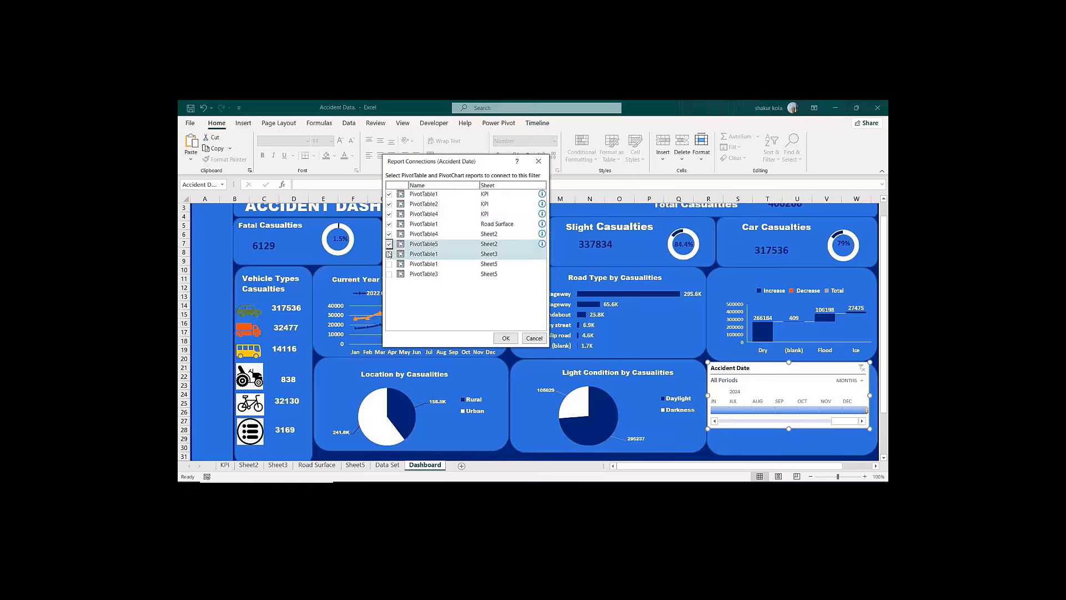
pyautogui.click(389, 254)
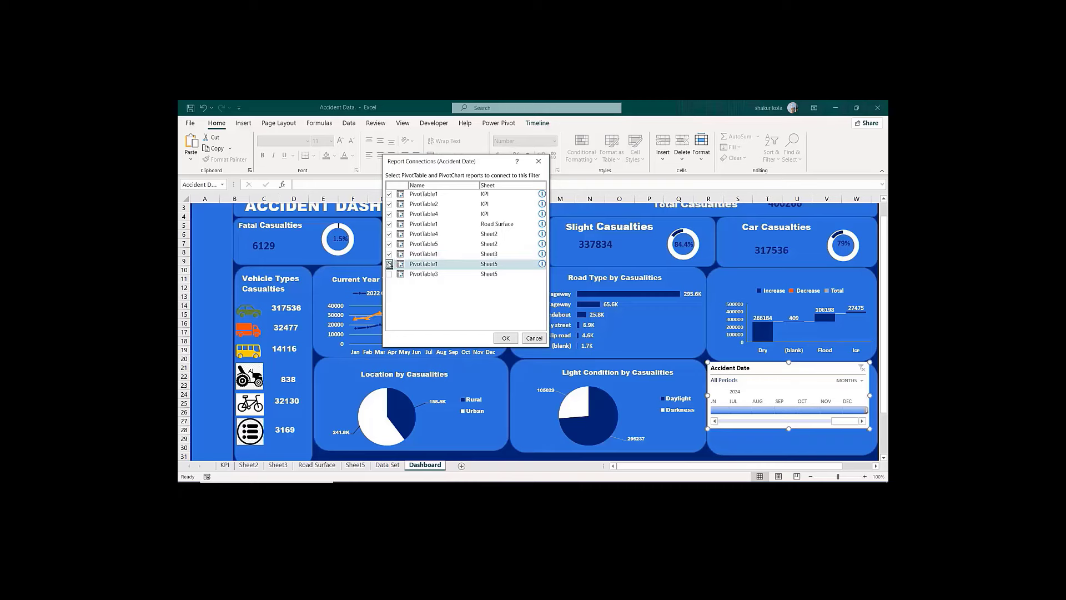
pyautogui.click(389, 274)
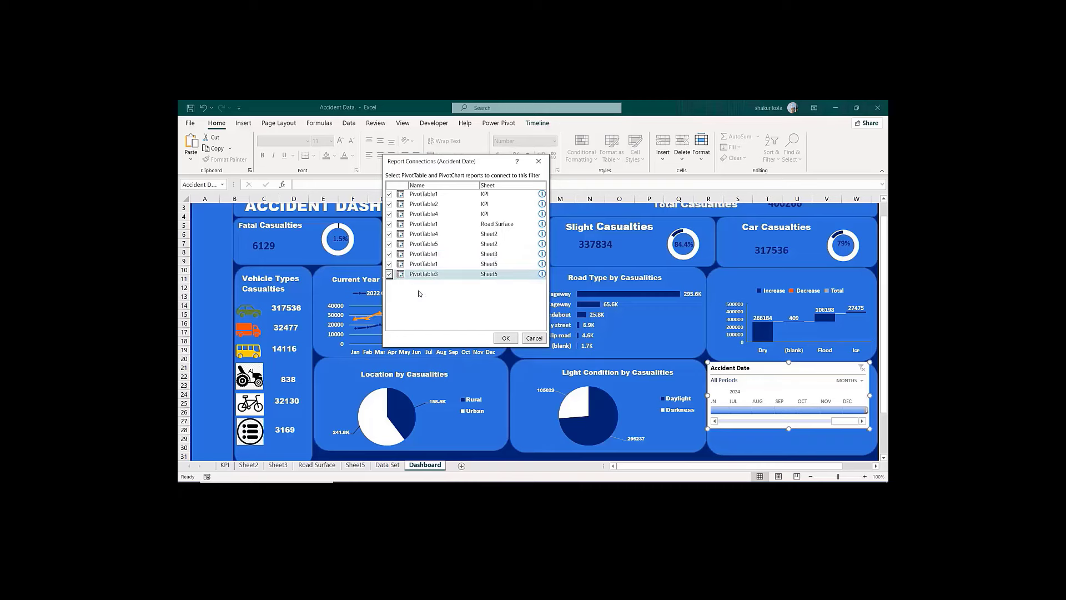
pyautogui.click(506, 338)
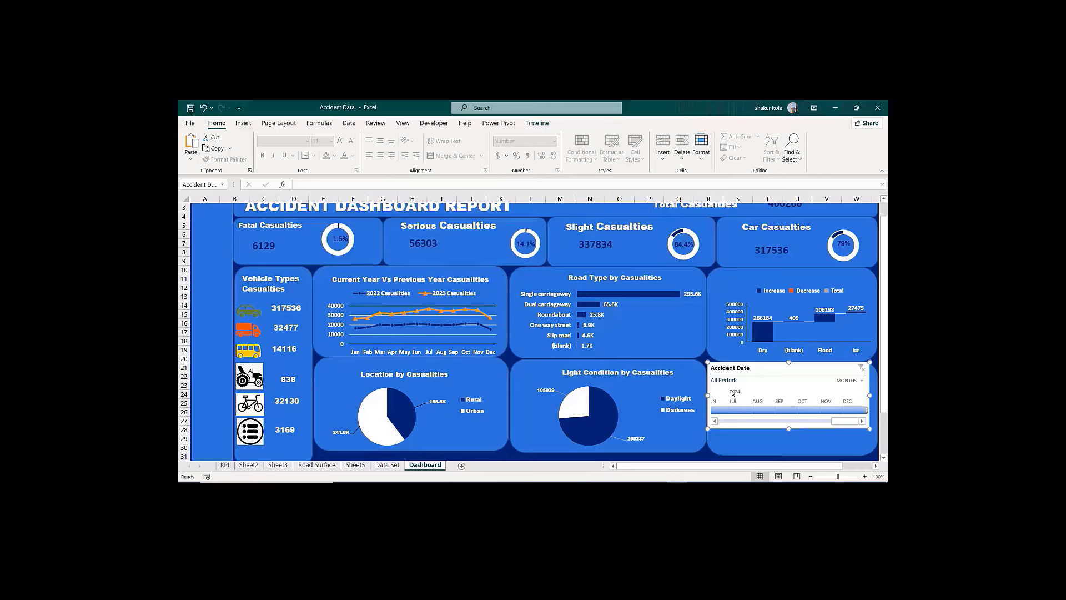
# Step: Switch the Accident Date timeline to quarters and filter the dashboard first to Q1 2023, then to Q4 2022
pyautogui.click(860, 382)
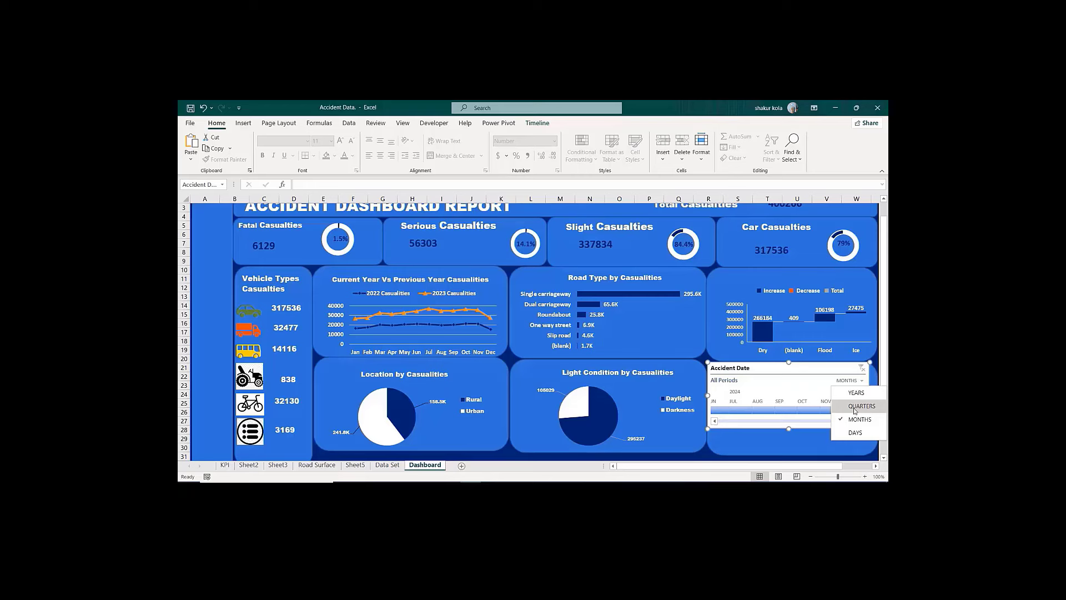
pyautogui.click(859, 406)
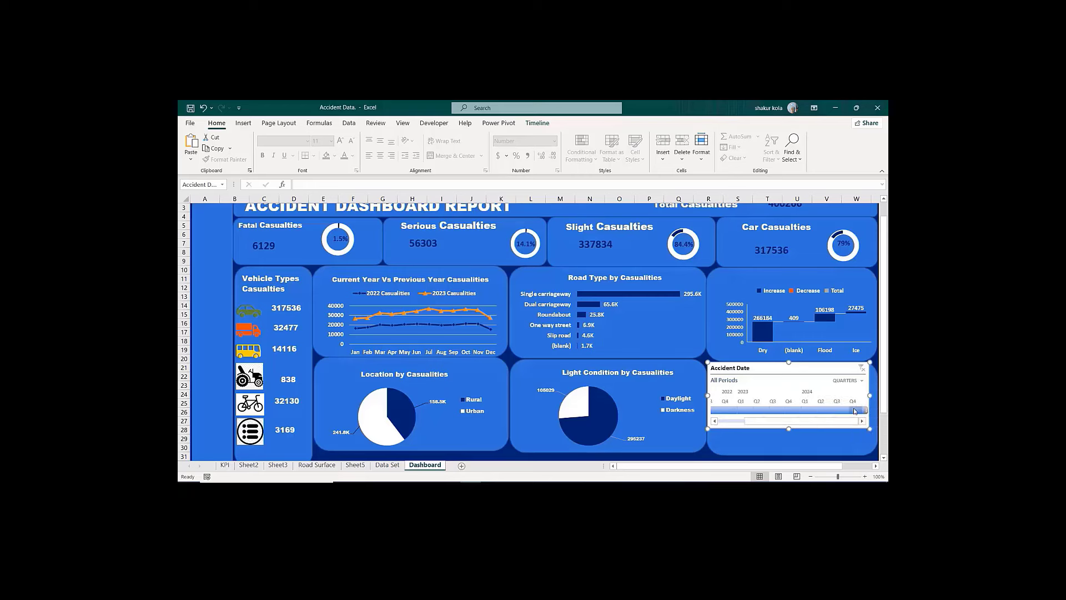
pyautogui.click(745, 411)
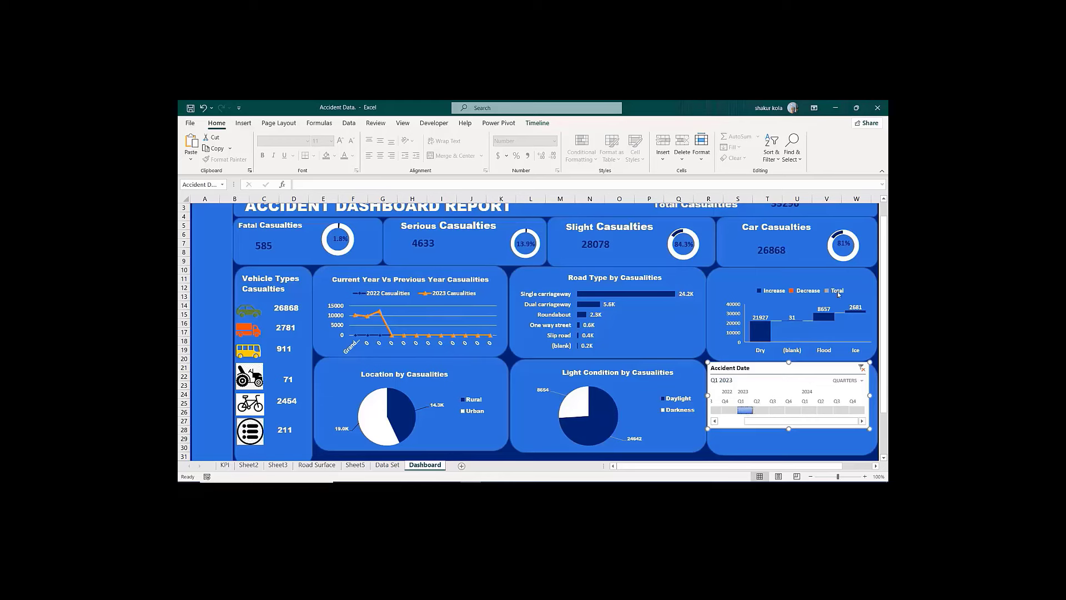
pyautogui.scroll(1, 883, 317)
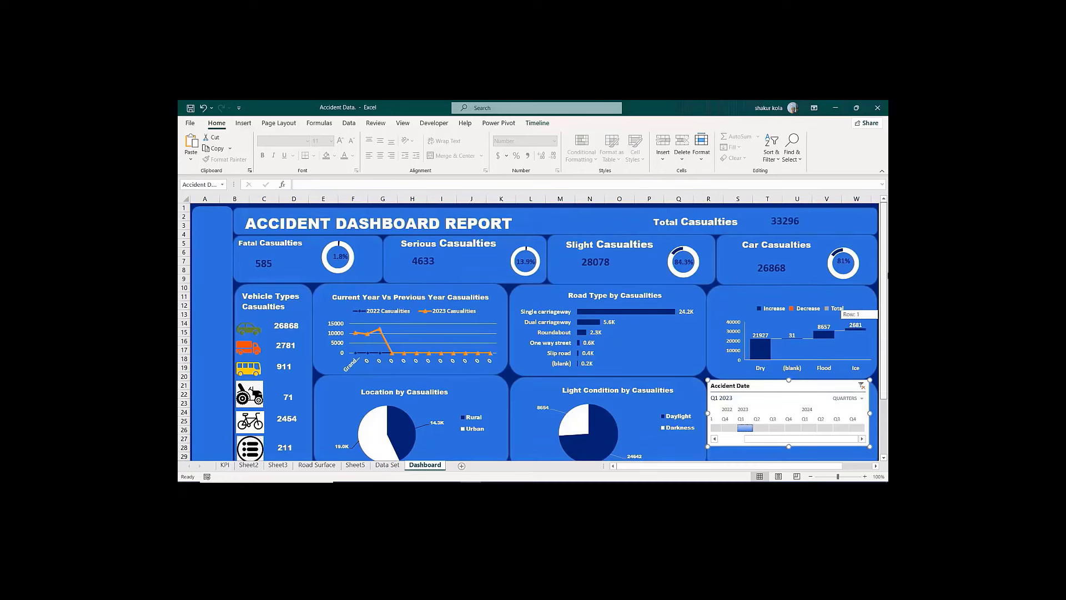
pyautogui.click(730, 428)
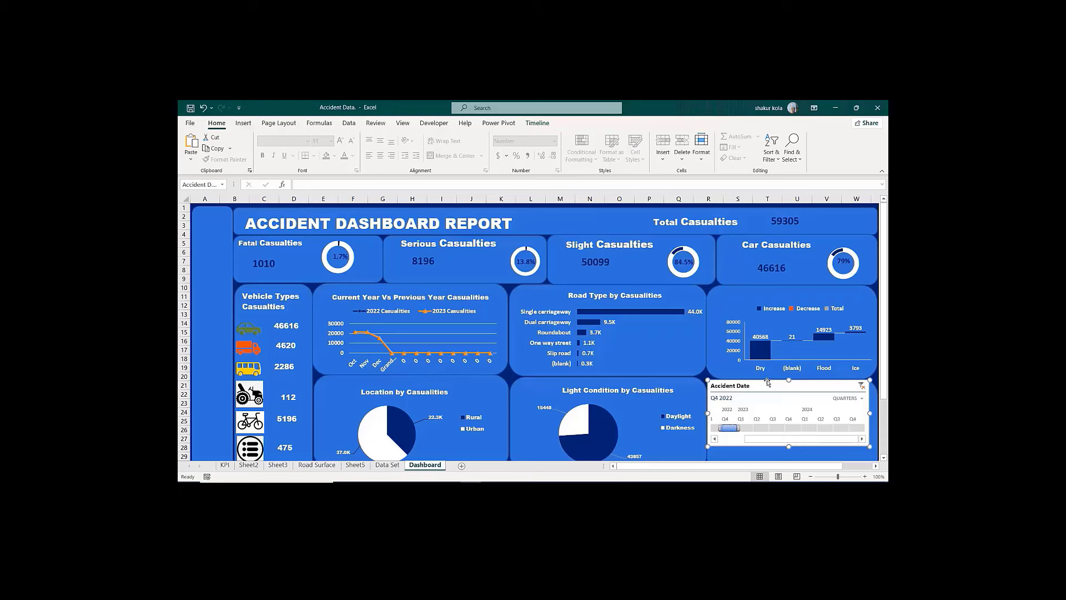
# Step: Move the Accident Date timeline below the Filter Buttons title and narrow it to leave space beside it in the panel
pyautogui.moveTo(767, 382); pyautogui.dragTo(769, 394)
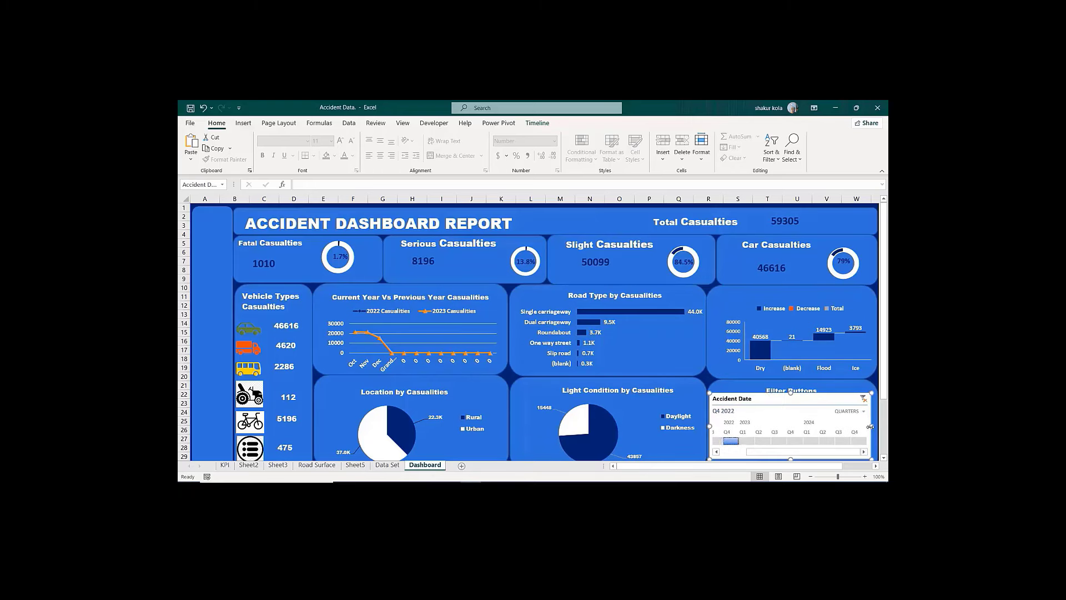
pyautogui.moveTo(870, 426); pyautogui.dragTo(828, 445)
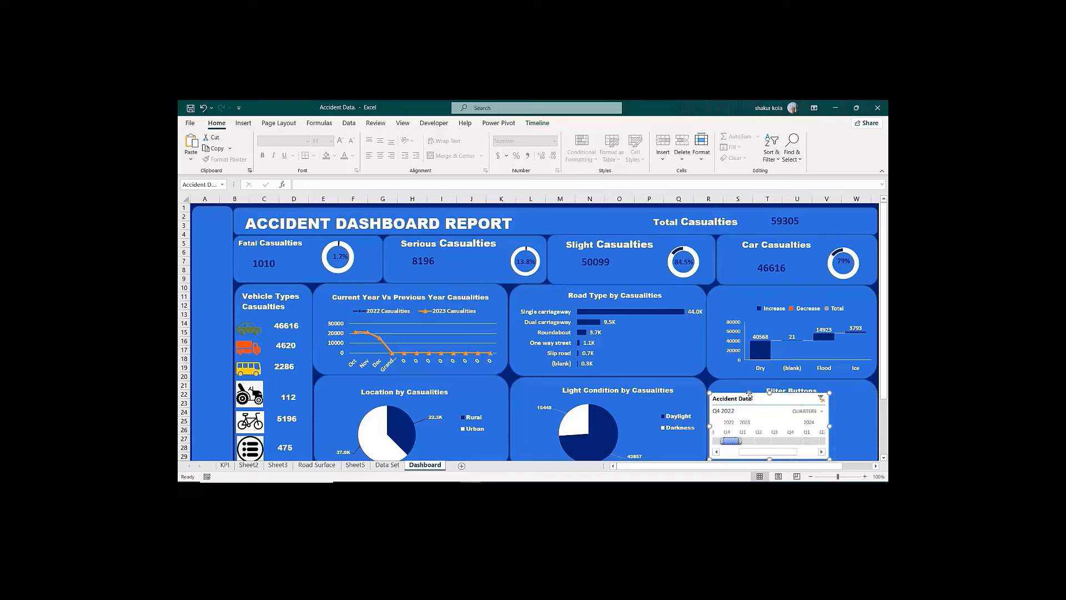
pyautogui.moveTo(749, 394); pyautogui.dragTo(751, 402)
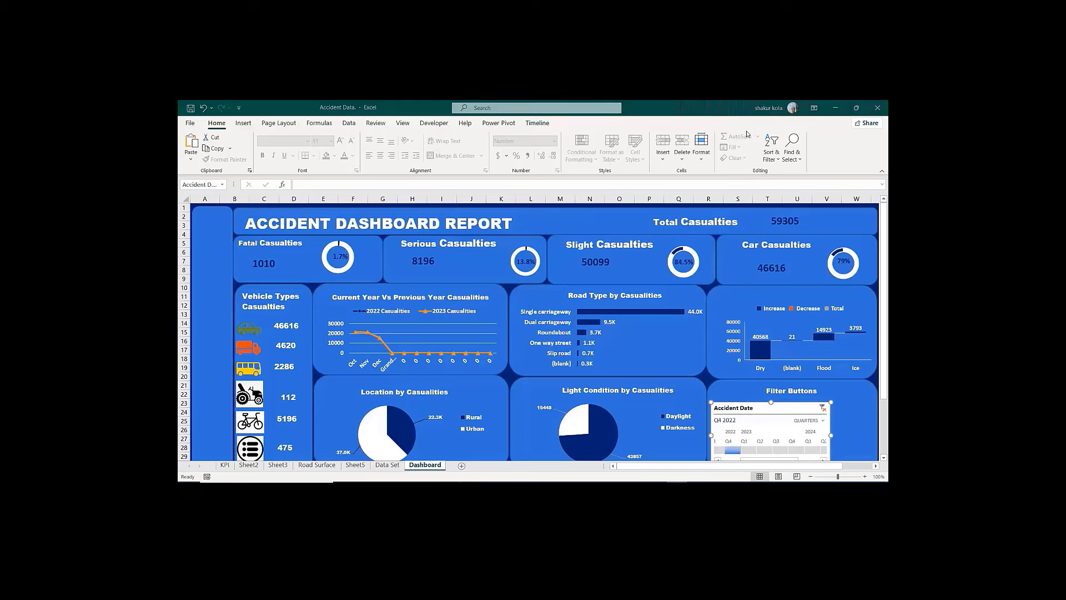
# Step: Insert an Urban_or_Rural_Area slicer for the severity PivotTable on the KPI sheet and shorten it to 1.25 inches high
pyautogui.click(225, 466)
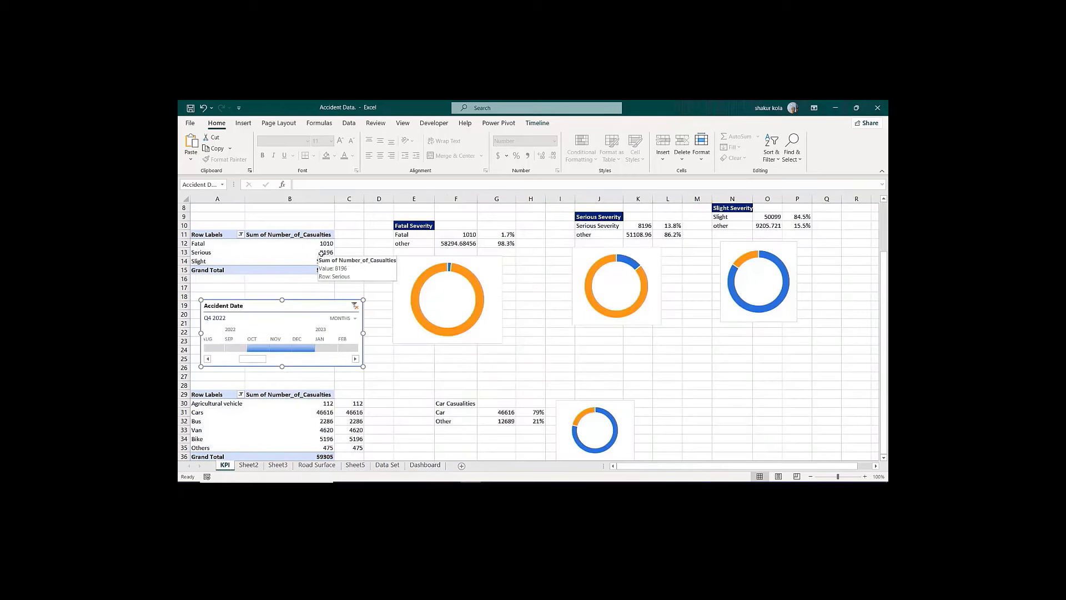
pyautogui.click(322, 253)
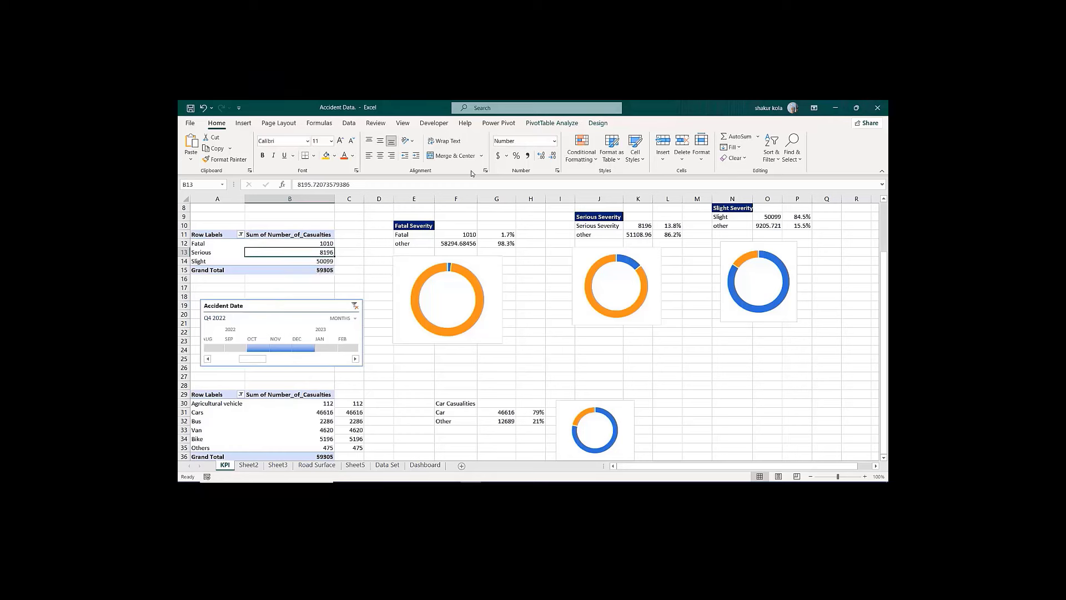
pyautogui.click(542, 123)
pyautogui.click(405, 155)
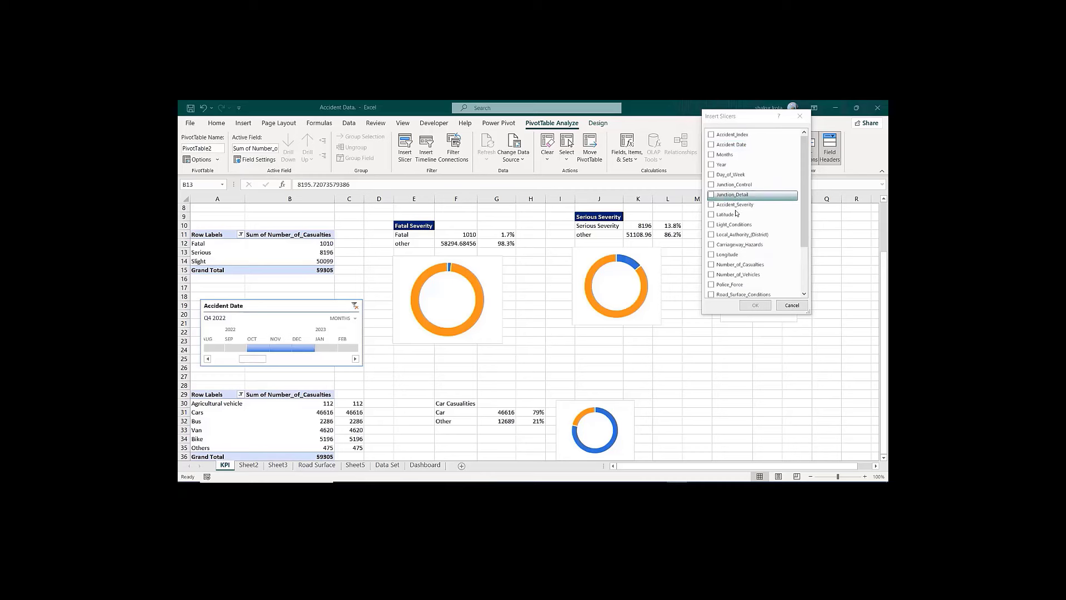
pyautogui.moveTo(806, 223); pyautogui.dragTo(803, 266)
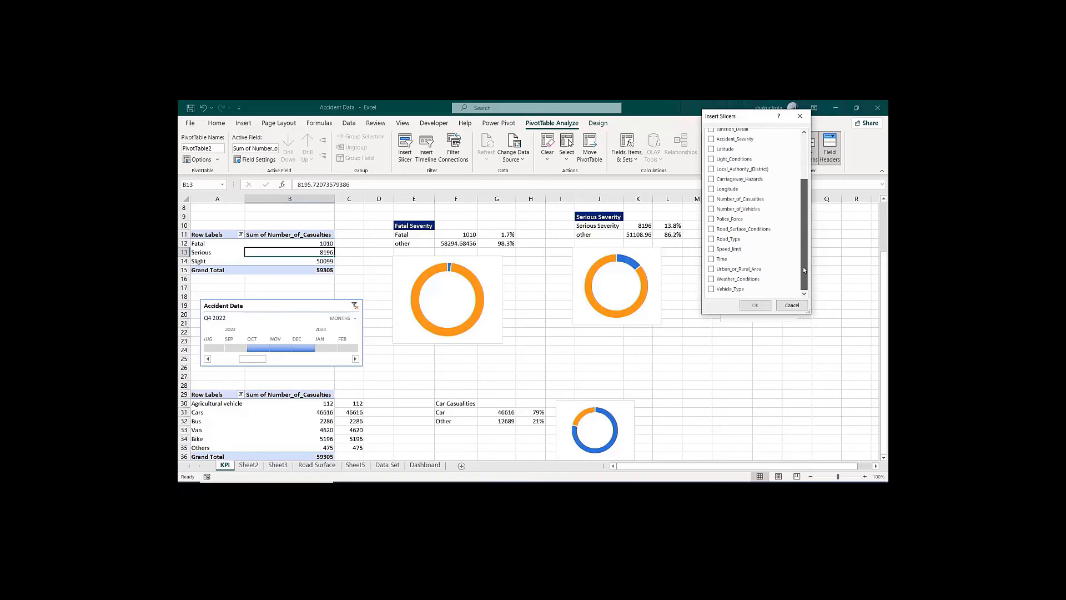
pyautogui.click(710, 270)
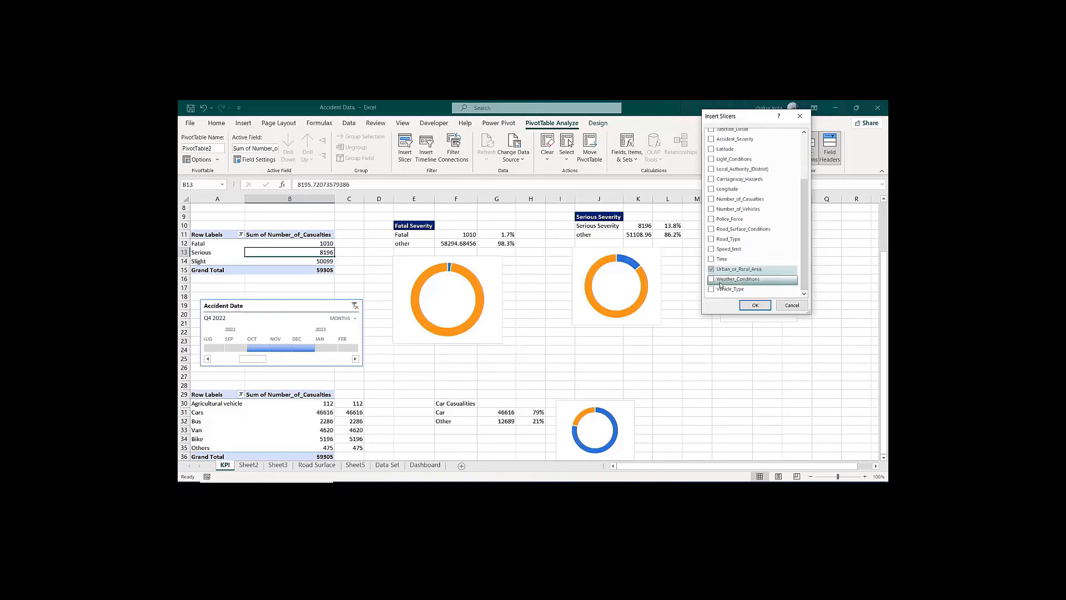
pyautogui.click(750, 307)
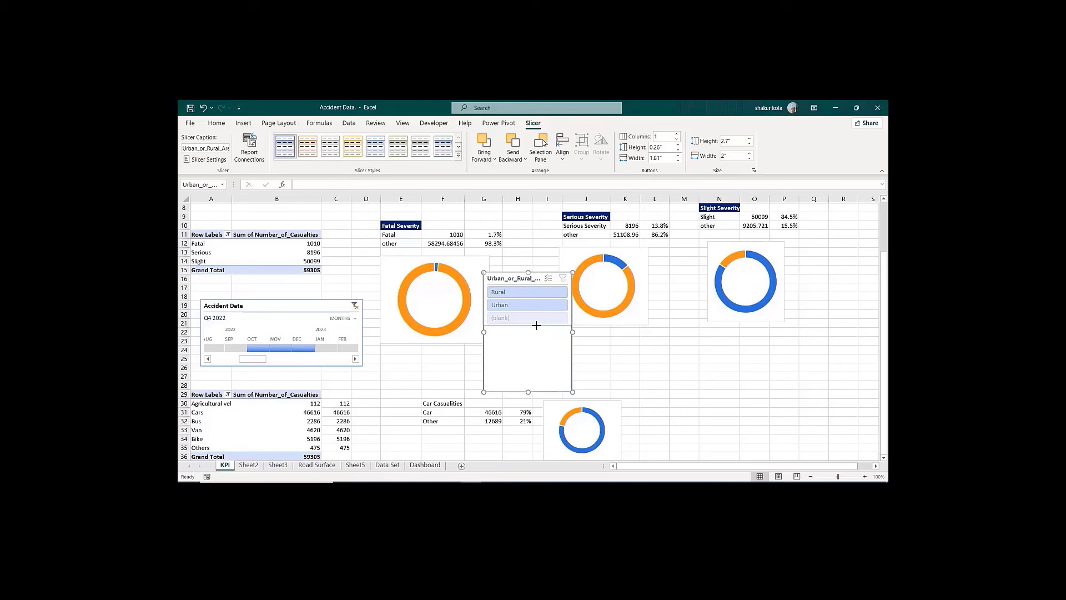
pyautogui.moveTo(537, 327); pyautogui.dragTo(537, 328)
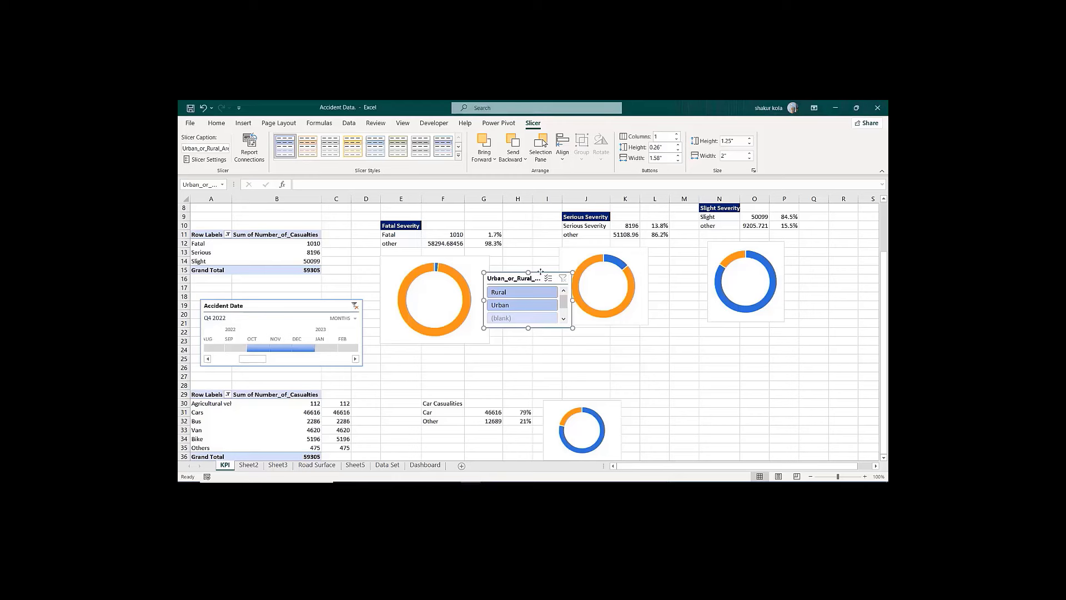
# Step: Copy the Urban_or_Rural_Area slicer to the Dashboard sheet, narrow it and place it beside the Accident Date timeline
pyautogui.click(425, 465)
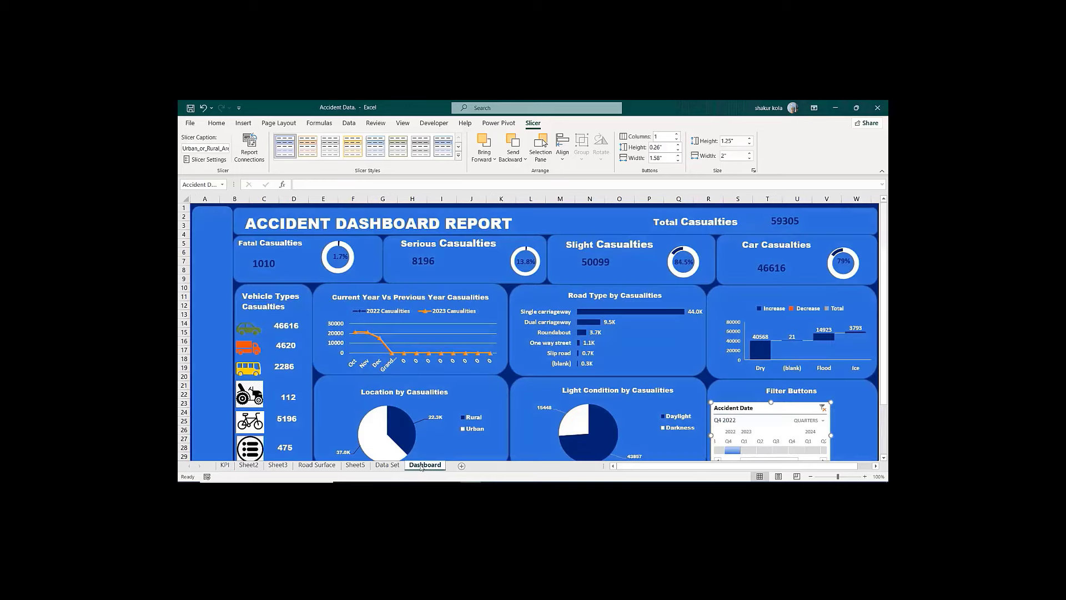
pyautogui.click(854, 427)
pyautogui.hotkey('ctrl', 'v')
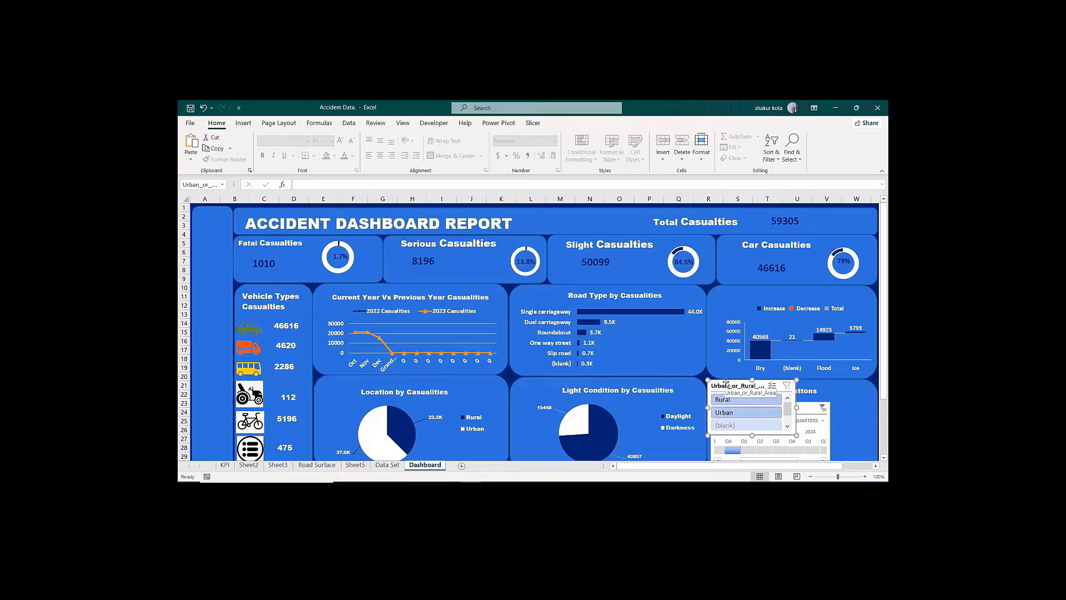
pyautogui.moveTo(725, 382); pyautogui.dragTo(802, 398)
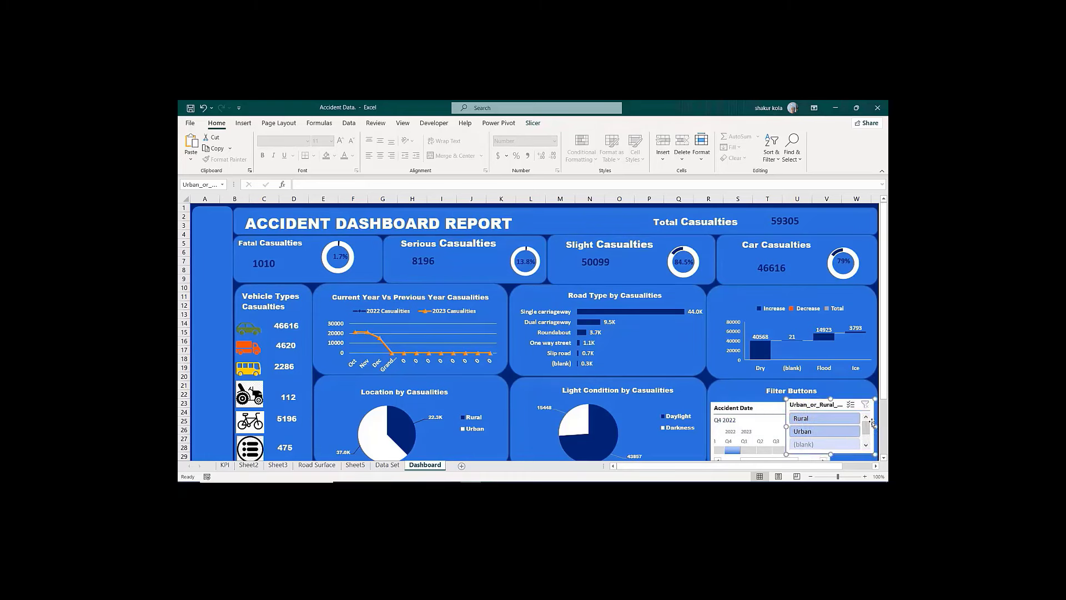
pyautogui.moveTo(875, 425); pyautogui.dragTo(852, 426)
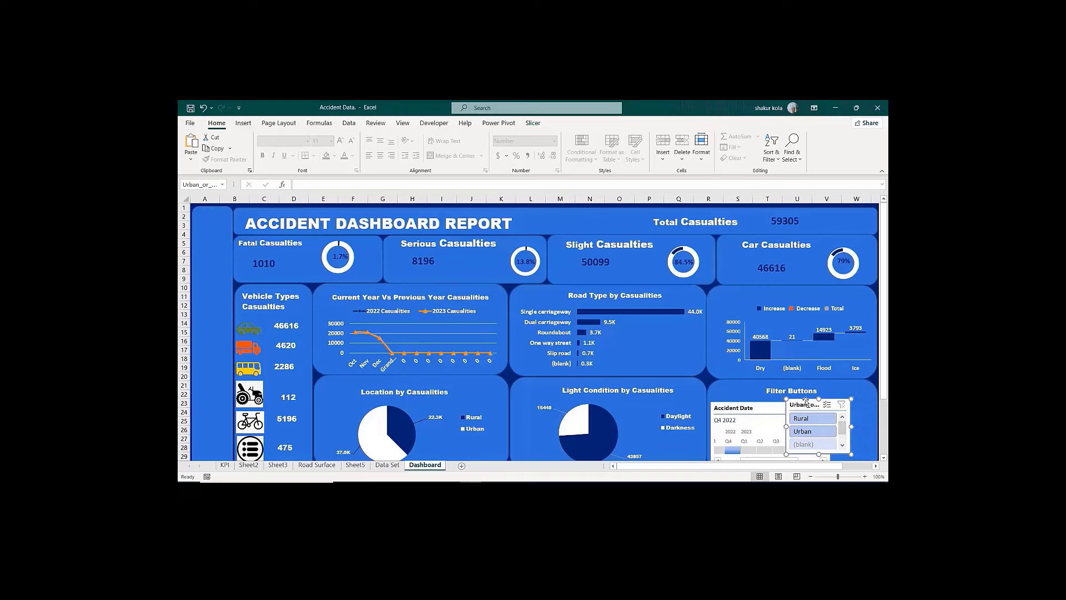
pyautogui.moveTo(806, 399); pyautogui.dragTo(867, 407)
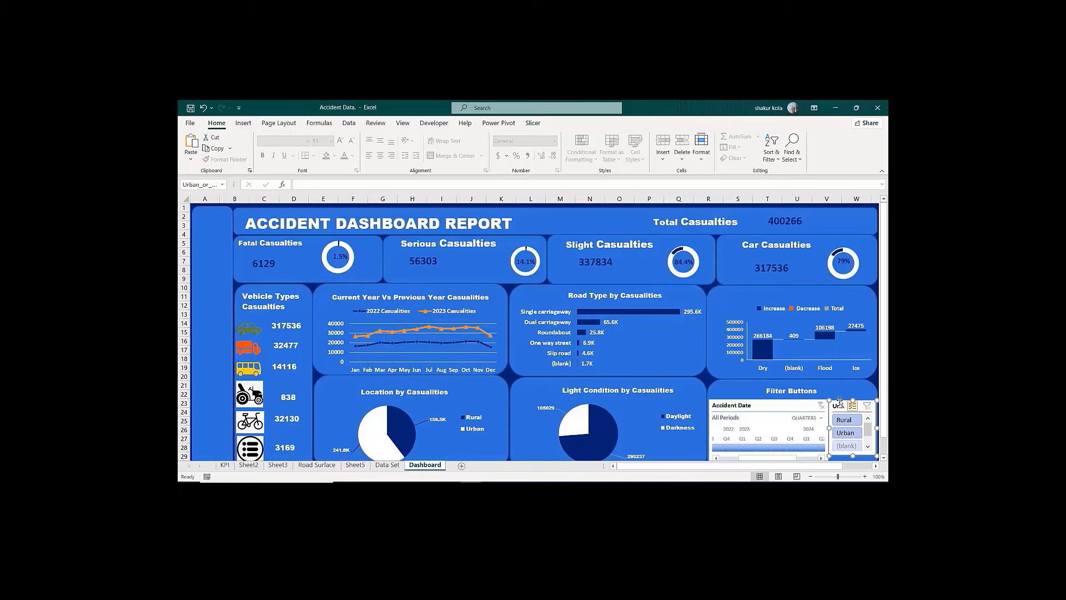
# Step: Connect the Urban_or_Rural_Area slicer to every listed PivotTable on the KPI, Road Surface, Sheet2, Sheet3 and Sheet5 sheets
pyautogui.rightClick(840, 401)
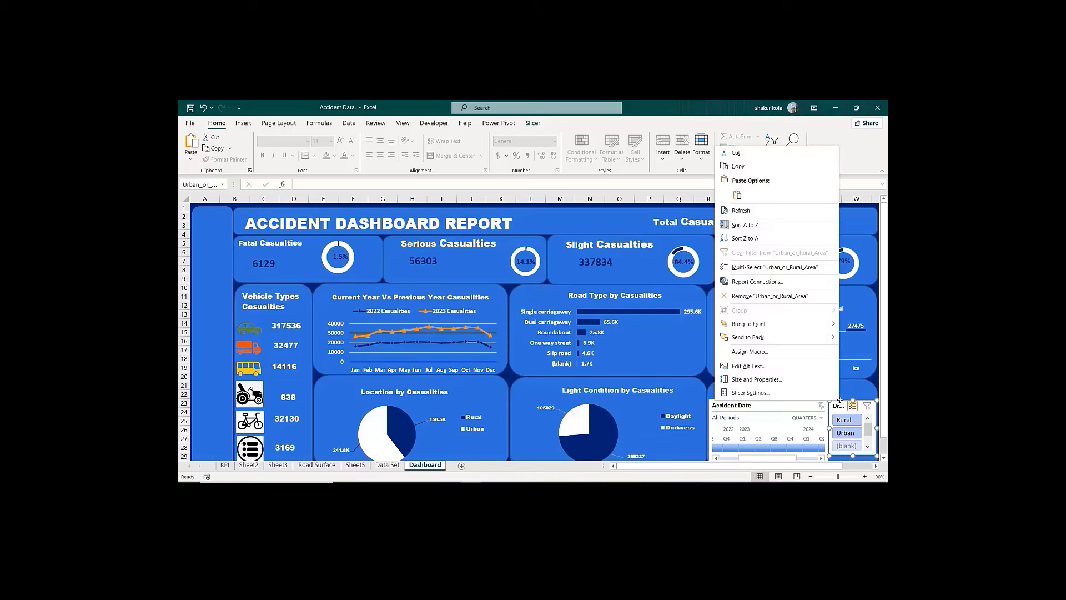
pyautogui.click(741, 281)
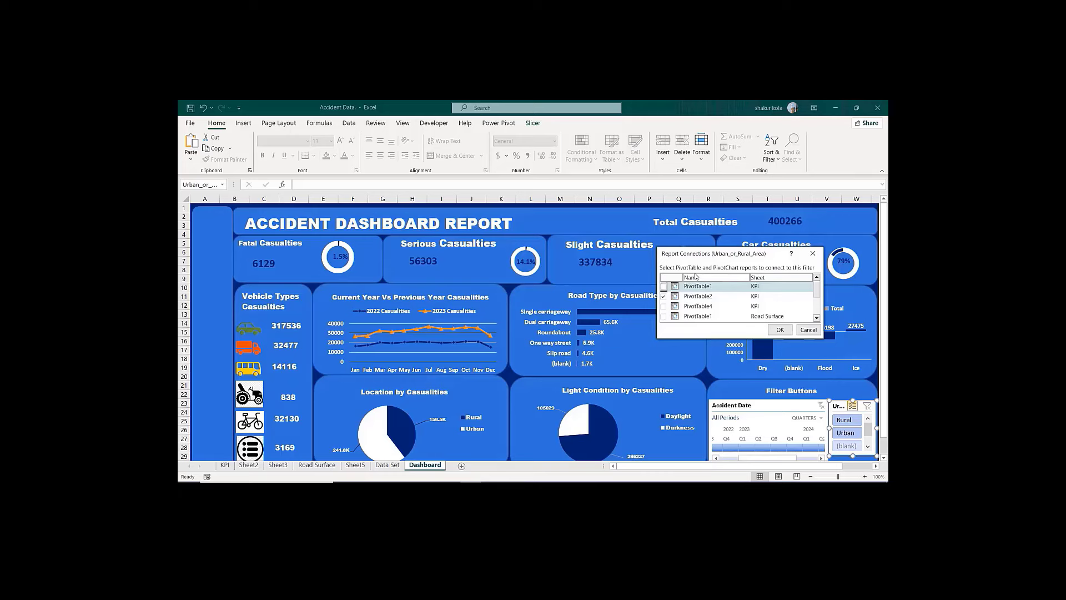
pyautogui.moveTo(706, 256); pyautogui.dragTo(485, 226)
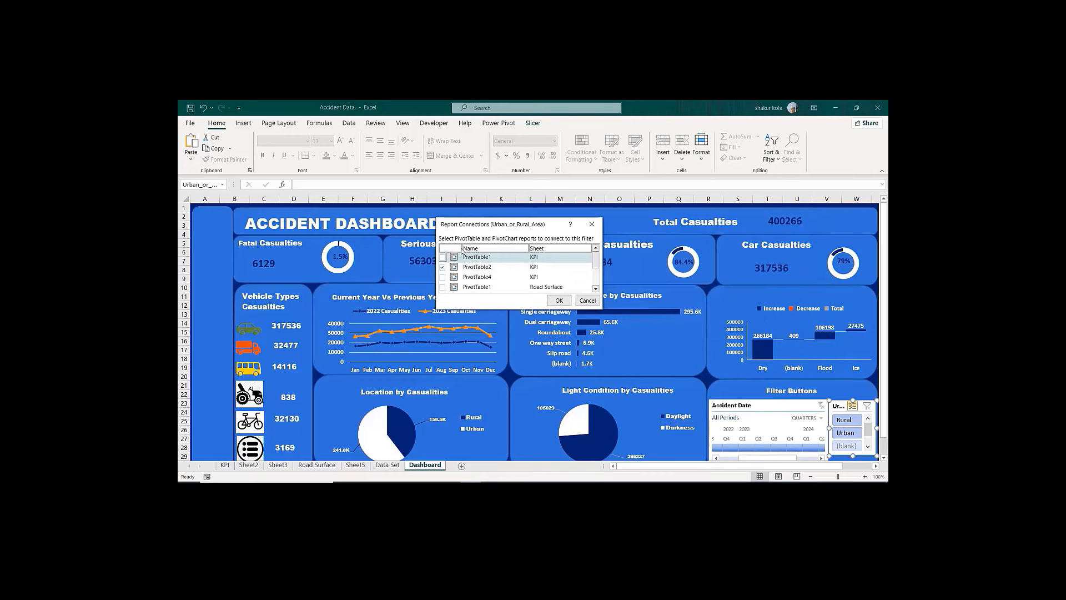
pyautogui.moveTo(500, 307); pyautogui.dragTo(498, 416)
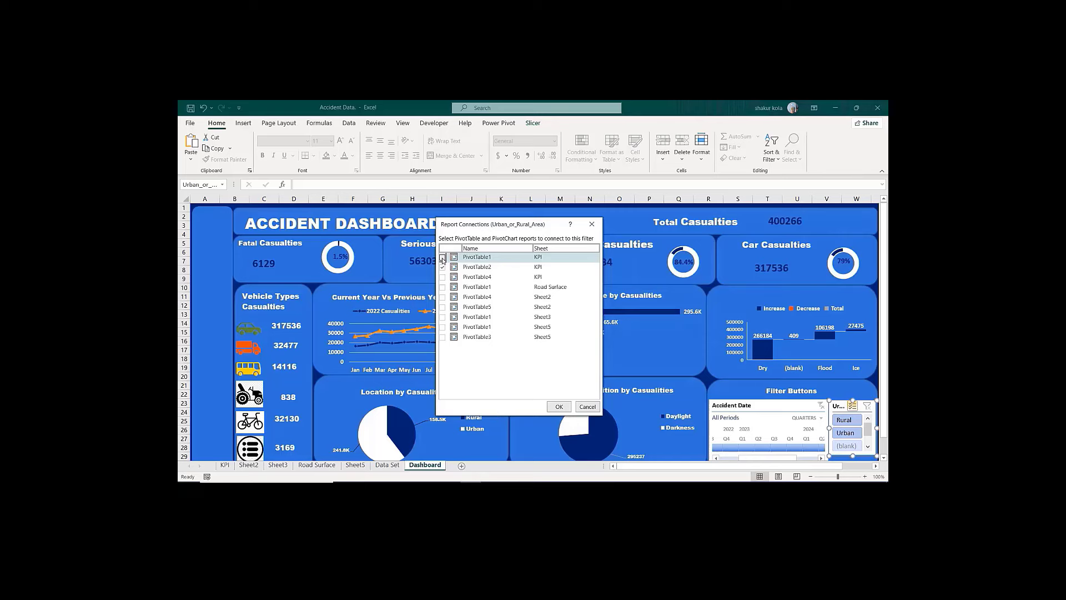
pyautogui.click(442, 257)
pyautogui.click(442, 277)
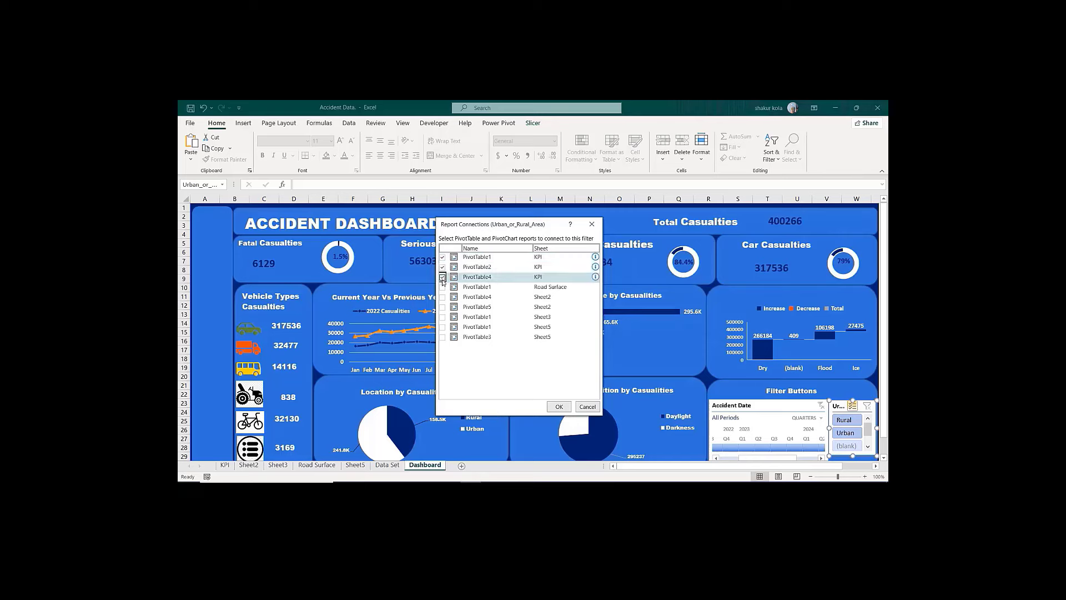
pyautogui.click(442, 287)
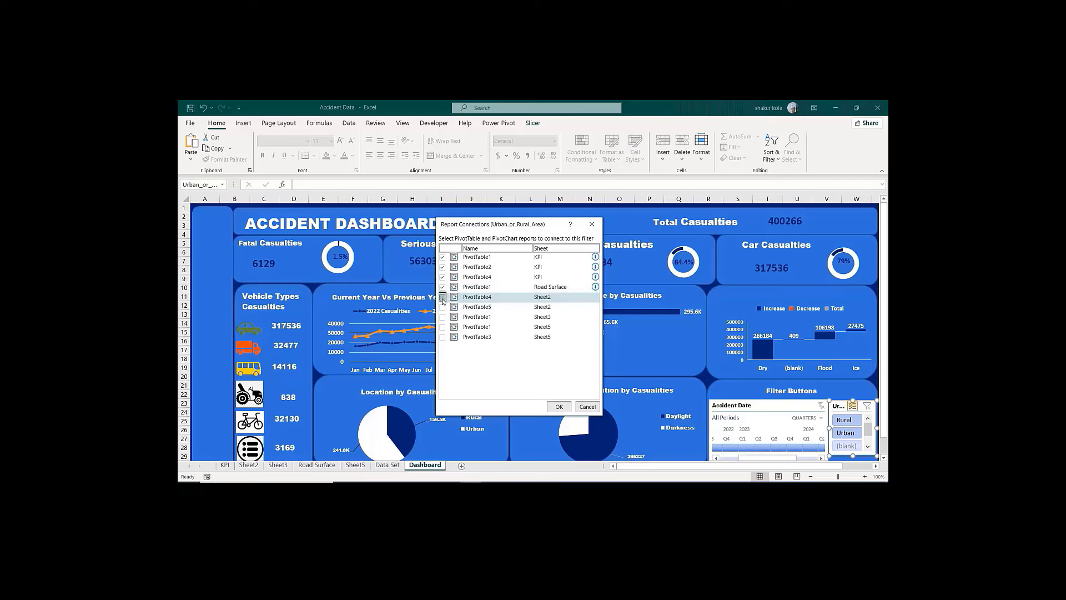
pyautogui.click(443, 297)
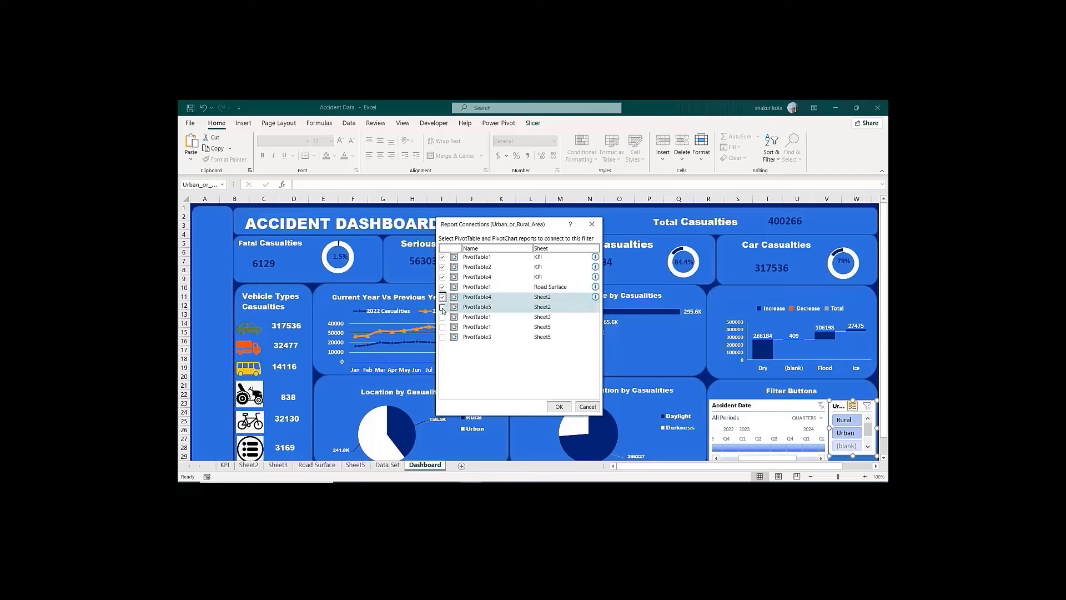
pyautogui.click(443, 307)
pyautogui.click(443, 317)
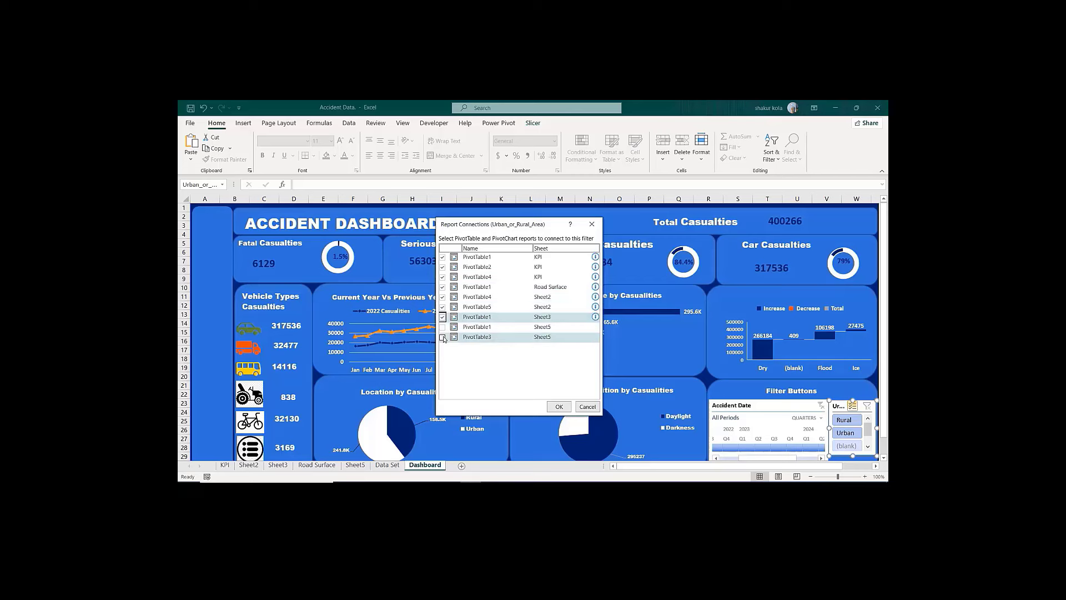
pyautogui.click(443, 327)
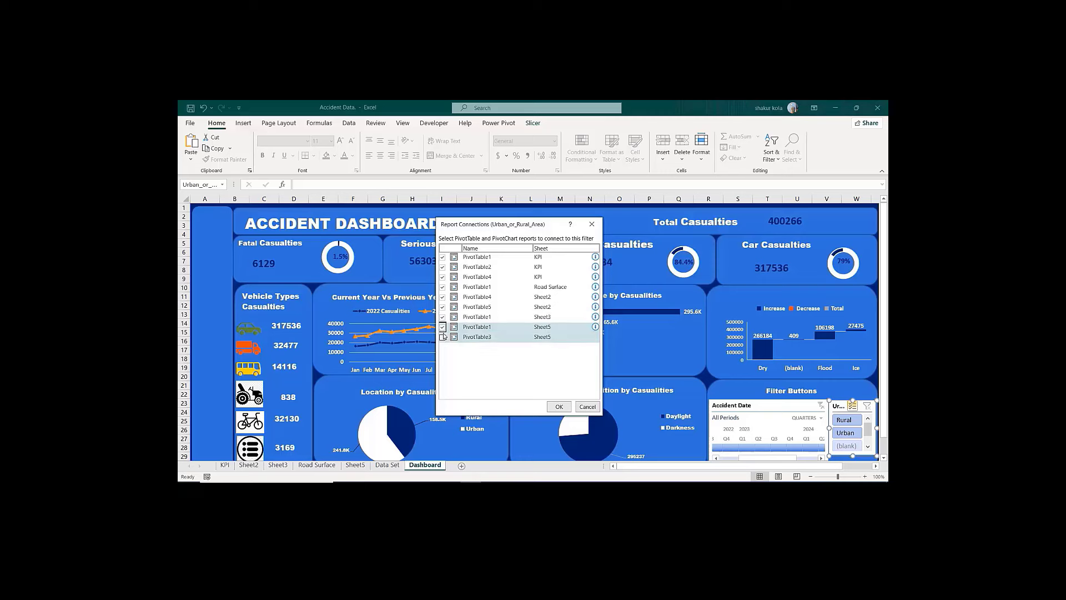
pyautogui.click(443, 337)
pyautogui.click(560, 407)
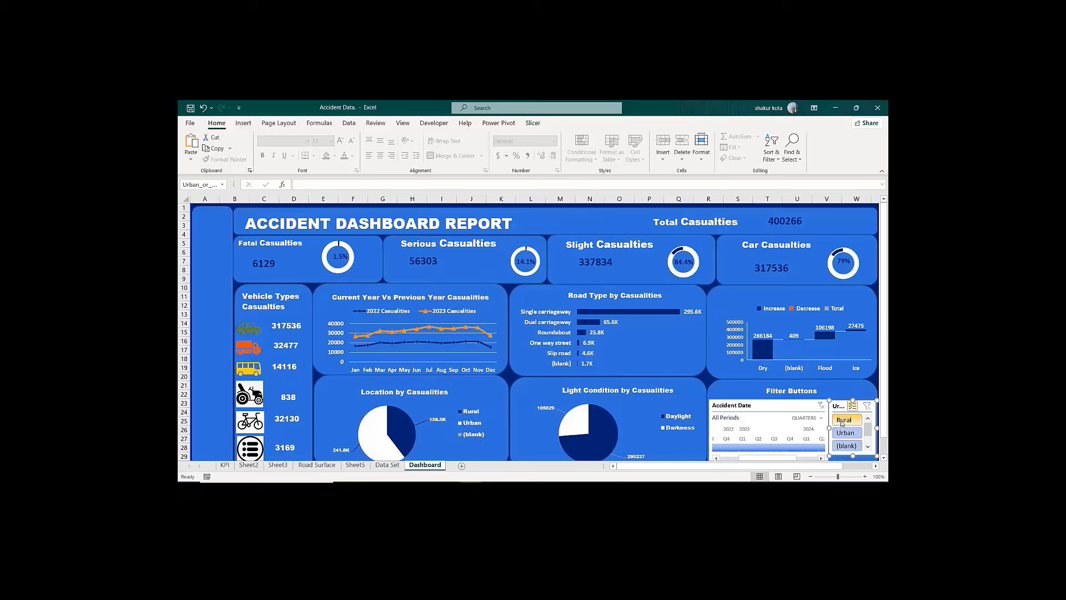
# Step: Exclude Rural in the Urban_or_Rural_Area slicer to test the dashboard filtering and include it again
pyautogui.click(843, 422)
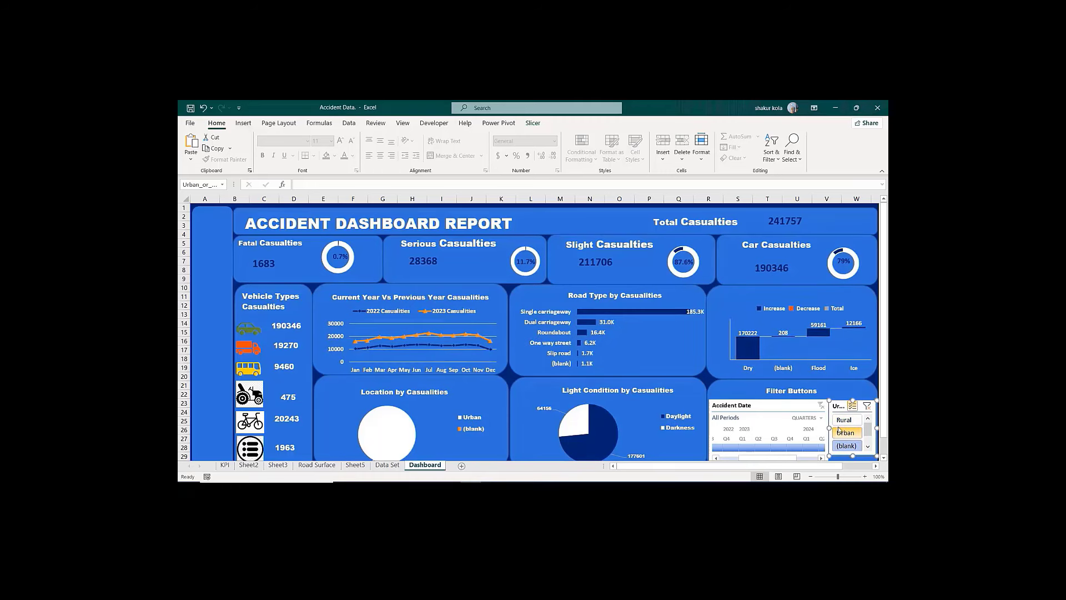
pyautogui.click(843, 422)
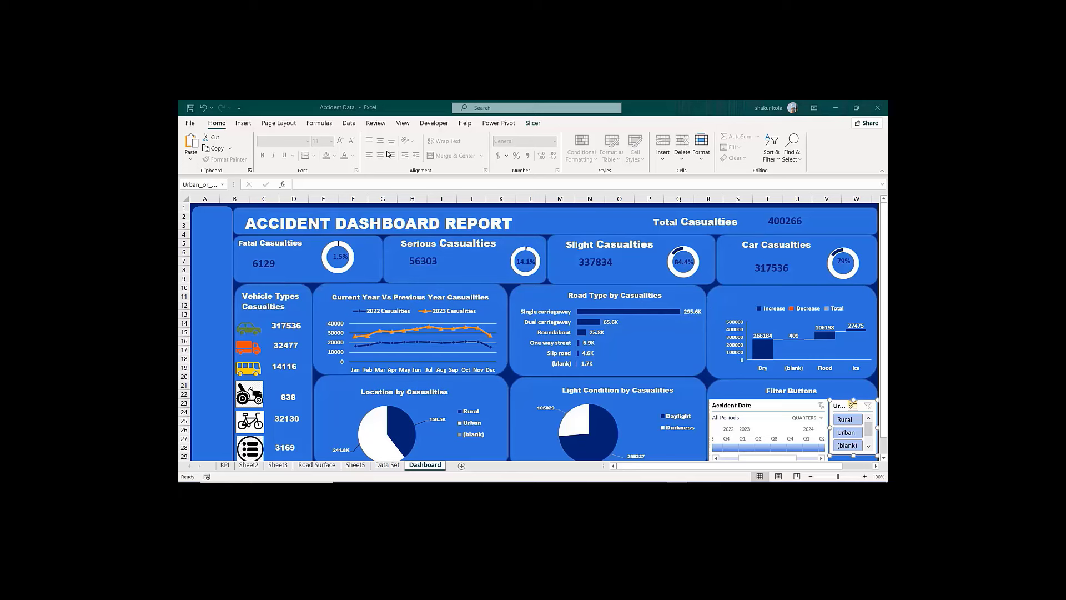
# Step: Draw a rectangle about 1.98 by 4.36 inches covering the Current Year Vs Previous Year Casualities panel
pyautogui.click(244, 123)
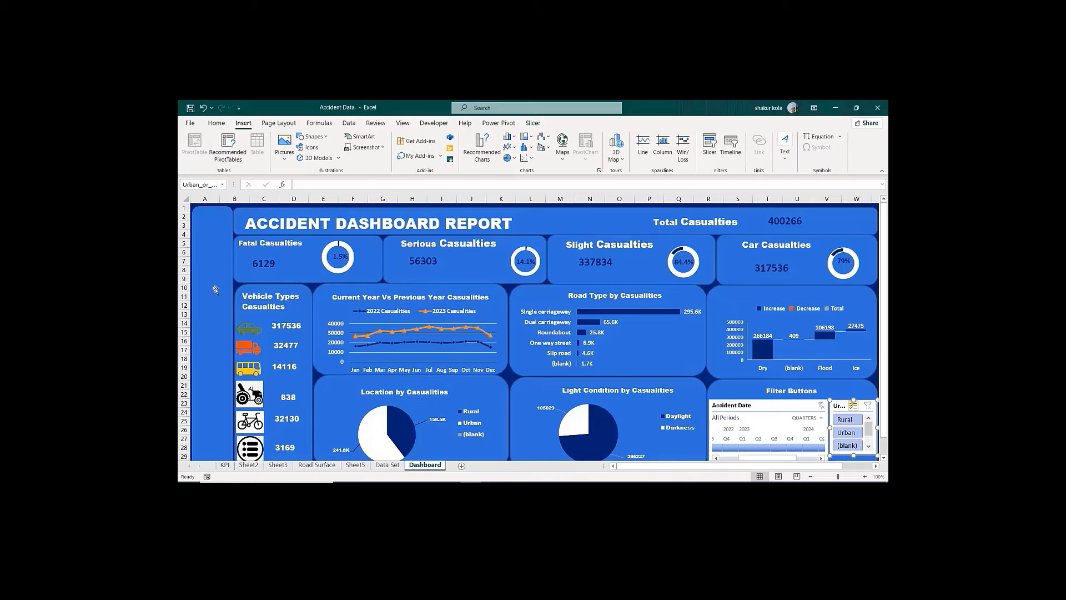
pyautogui.click(312, 137)
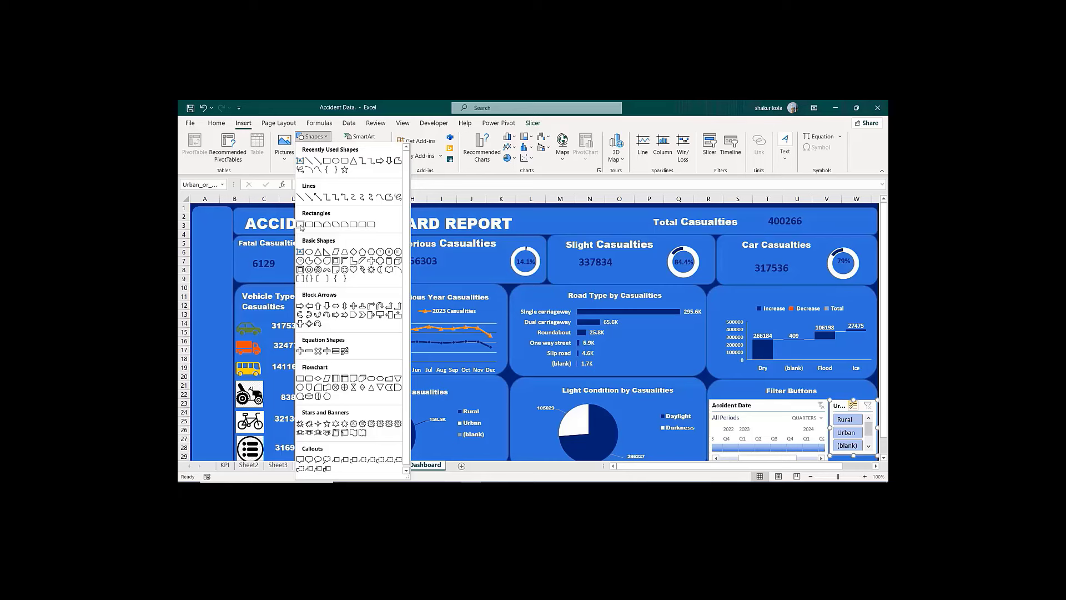
pyautogui.click(301, 224)
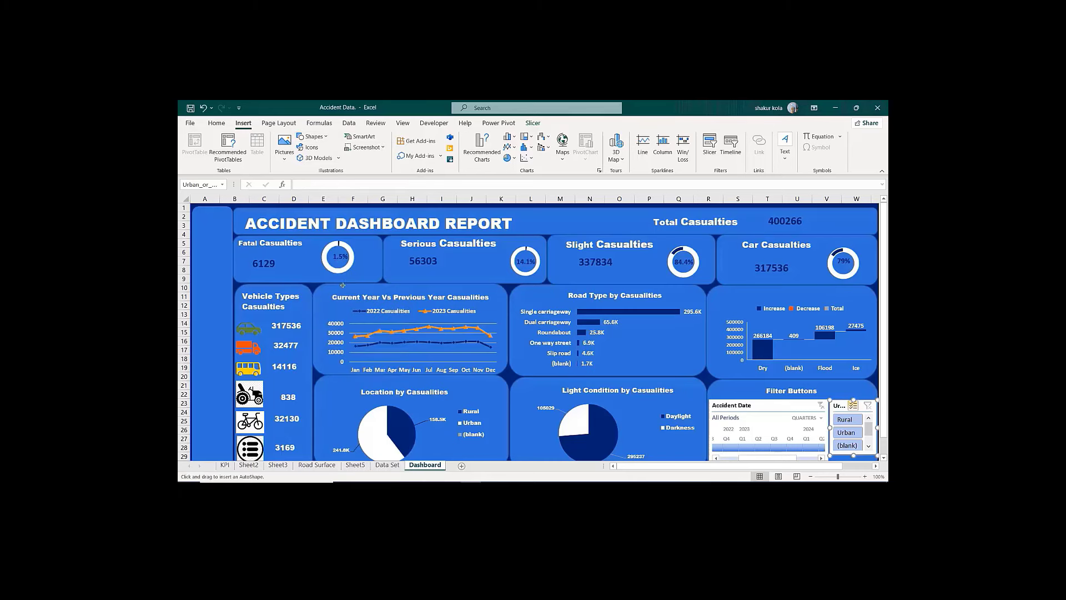
pyautogui.moveTo(343, 285); pyautogui.dragTo(508, 373)
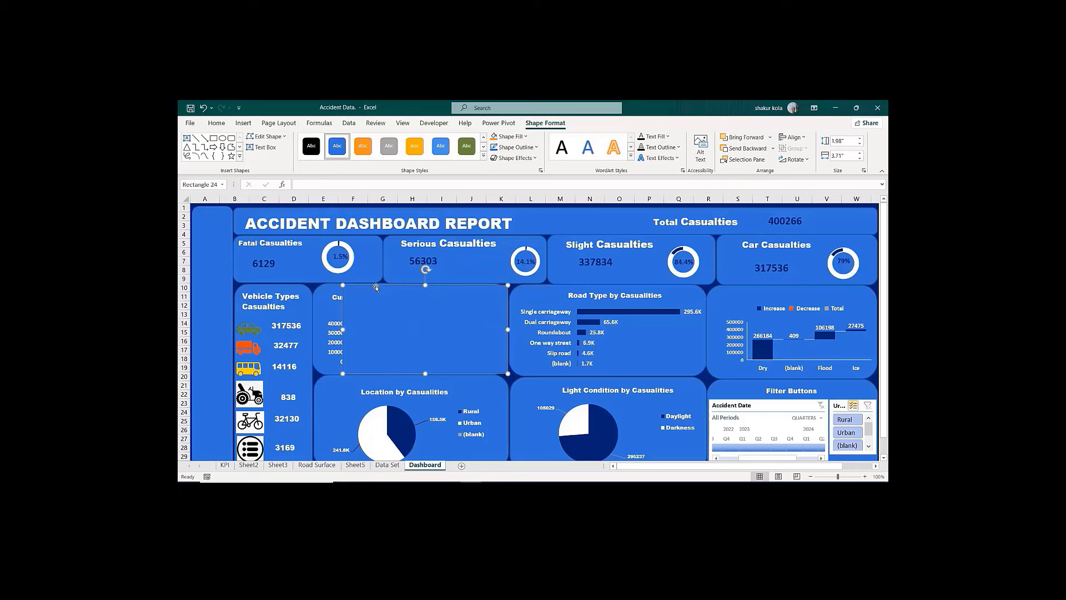
pyautogui.moveTo(376, 288); pyautogui.dragTo(348, 285)
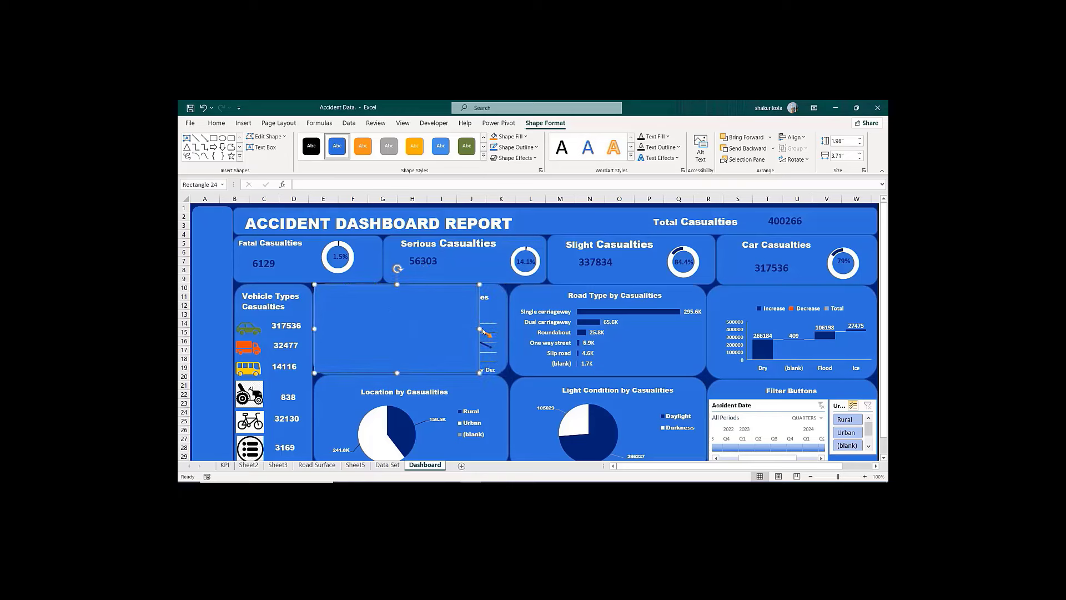
pyautogui.moveTo(480, 328); pyautogui.dragTo(509, 333)
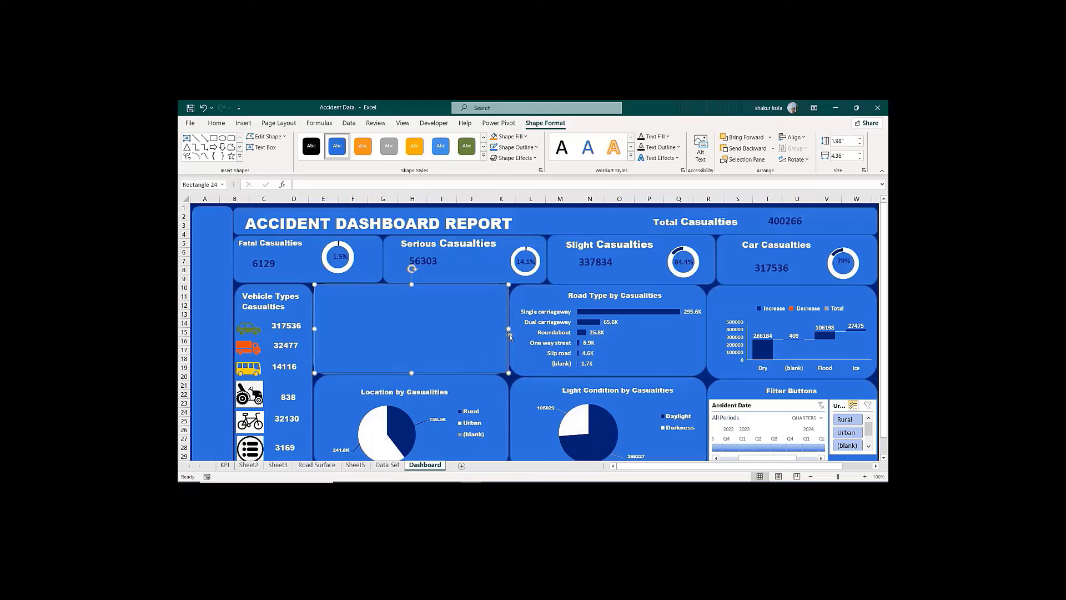
# Step: Set the new rectangle over the Current Year Vs Previous Year Casualities chart to No fill
pyautogui.rightClick(471, 285)
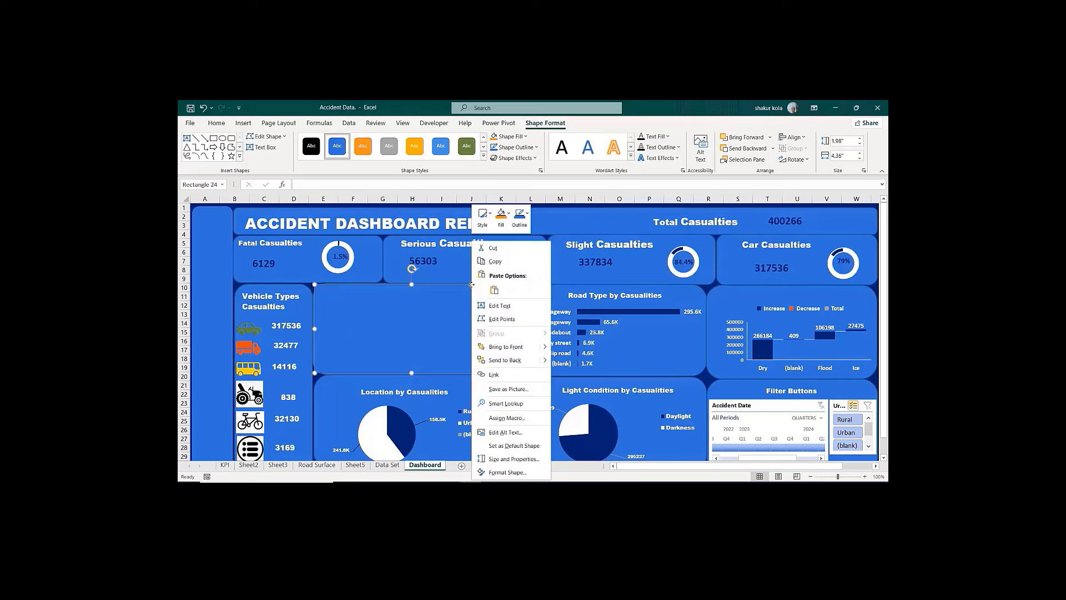
pyautogui.click(498, 473)
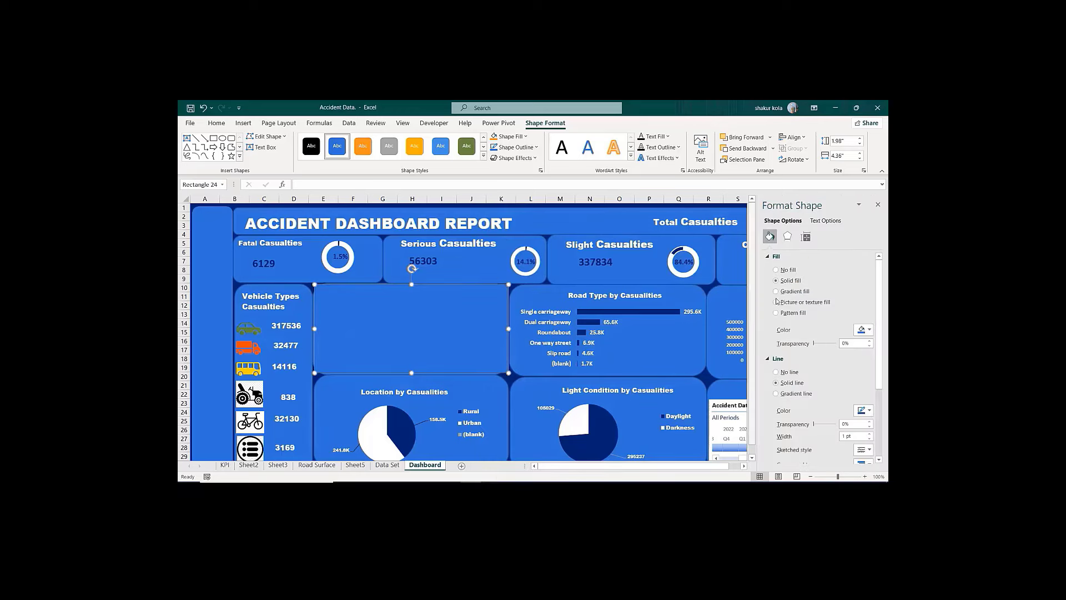
pyautogui.click(776, 270)
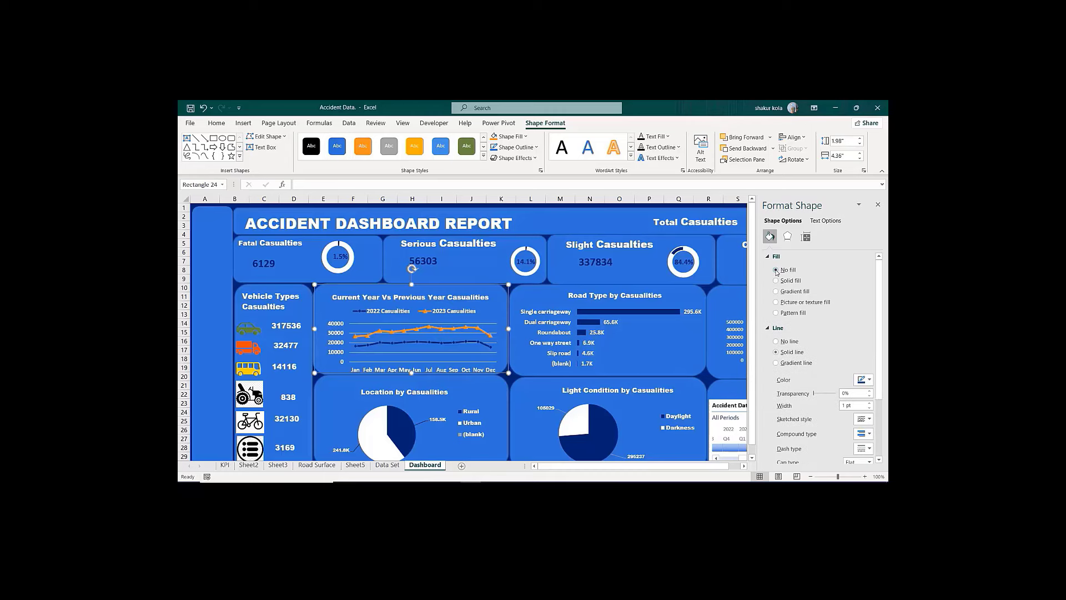
# Step: Delete the rounded blue panel behind the Current Year Vs Previous Year Casualities chart and frame the chart with the unfilled rectangle
pyautogui.click(500, 290)
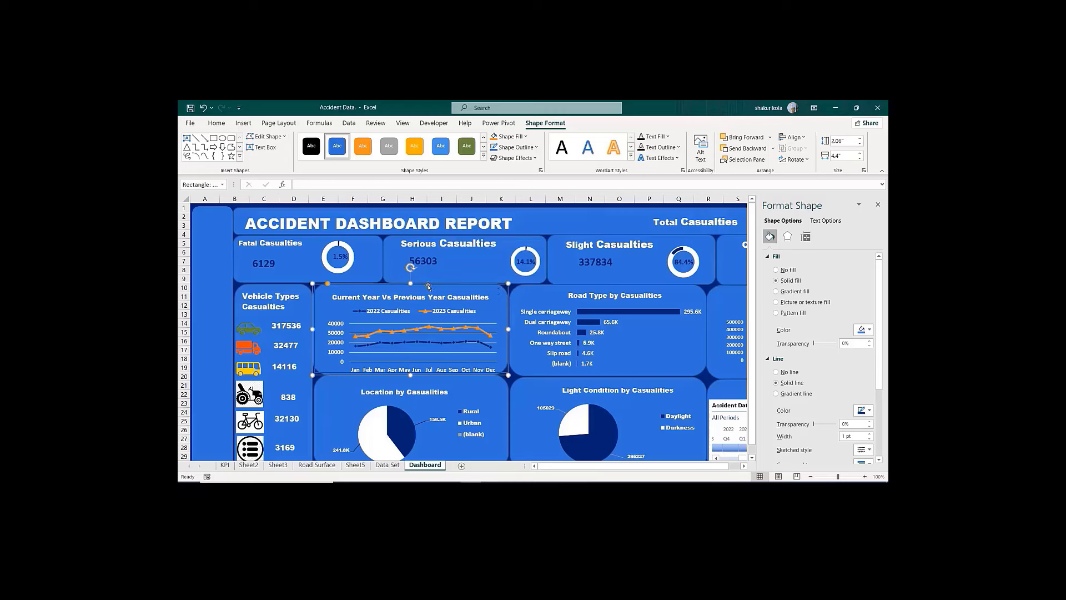
pyautogui.moveTo(427, 285); pyautogui.dragTo(597, 264)
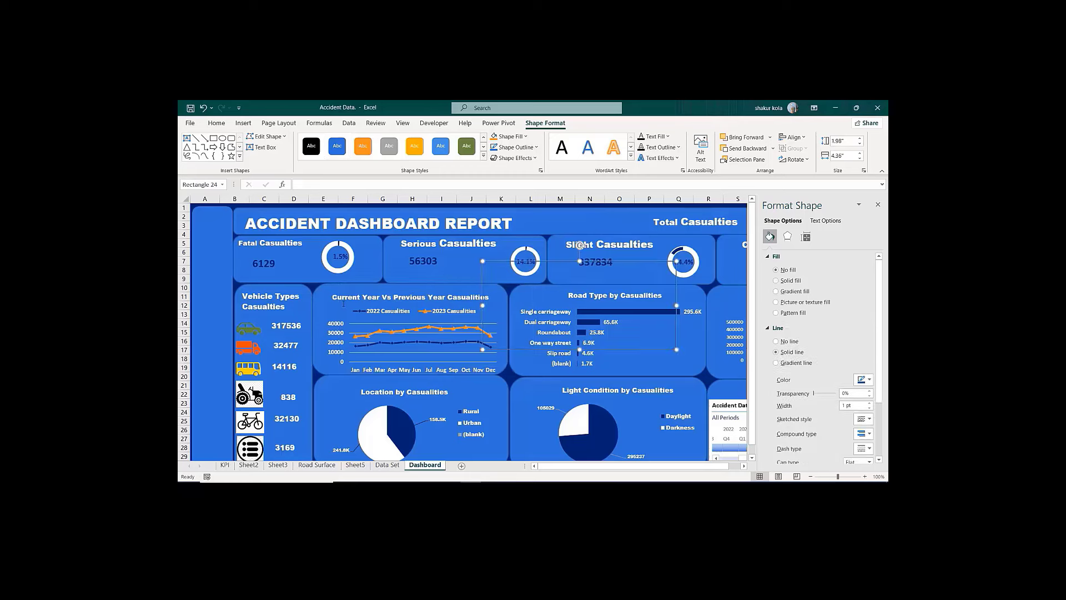
pyautogui.click(358, 287)
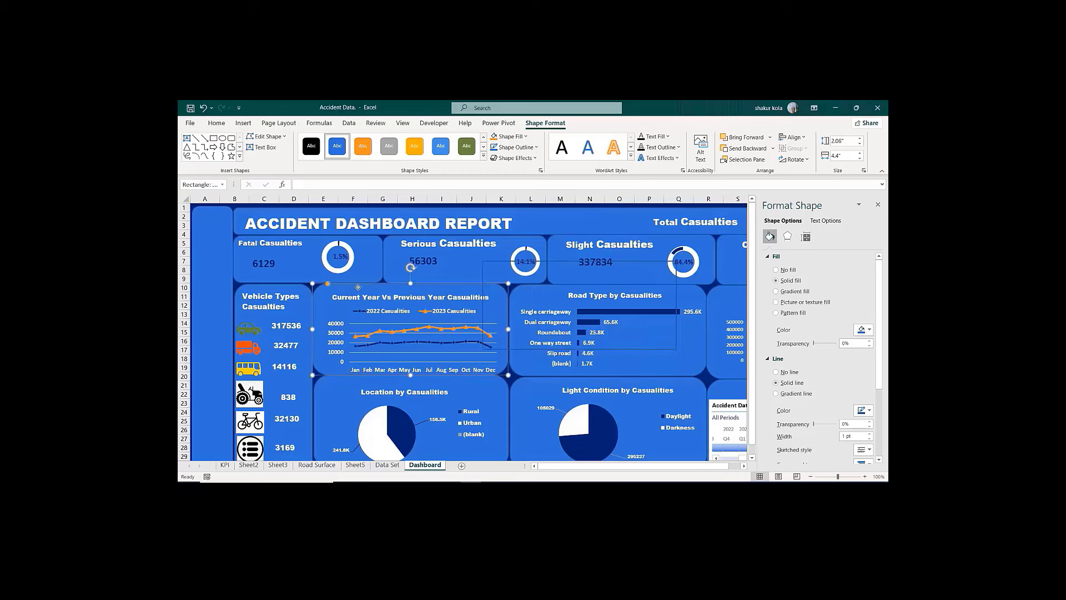
pyautogui.press('Delete')
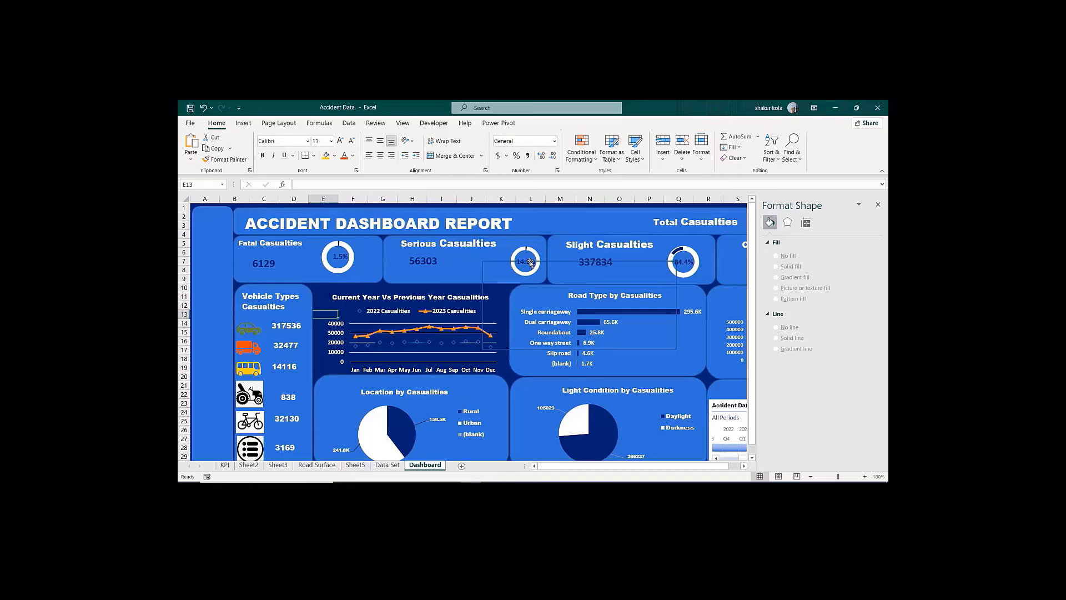
pyautogui.moveTo(531, 263); pyautogui.dragTo(362, 287)
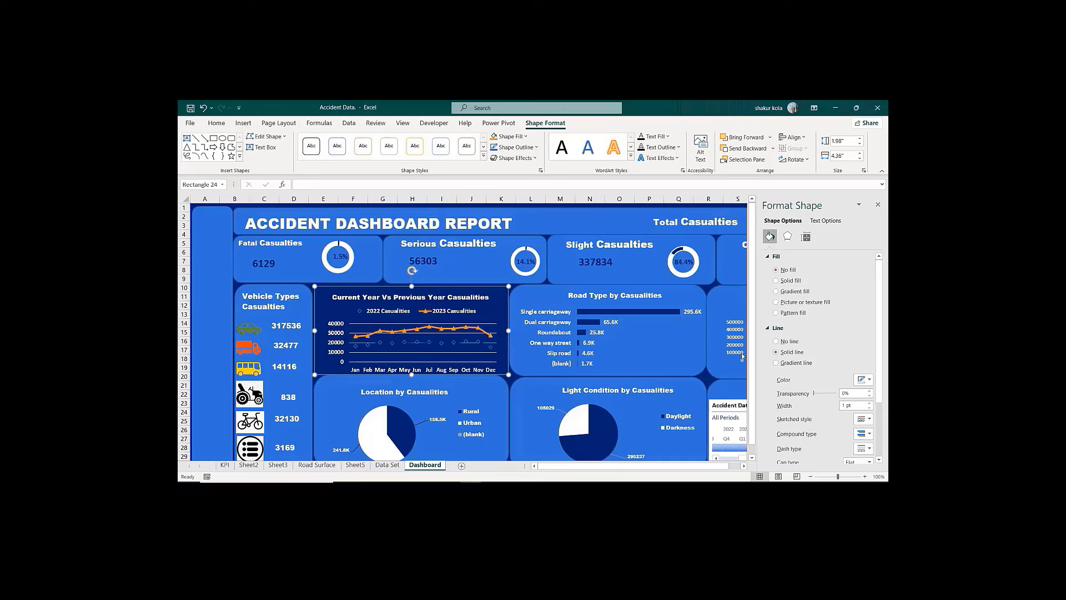
# Step: Try the No line setting on the unfilled rectangle, undo it and close the shape formatting pane
pyautogui.click(776, 341)
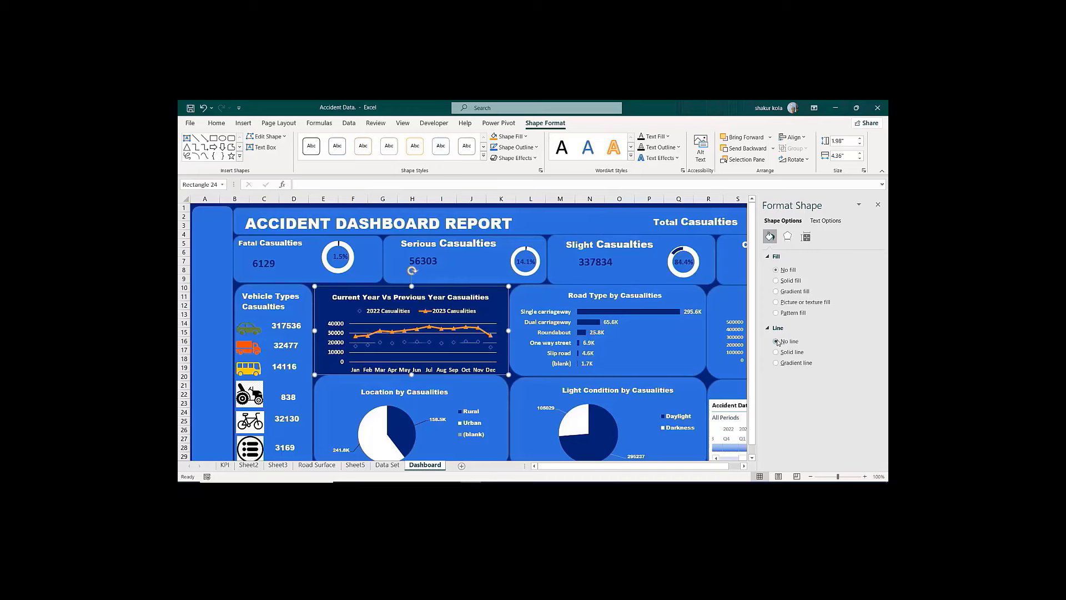
pyautogui.hotkey('ctrl', 'z')
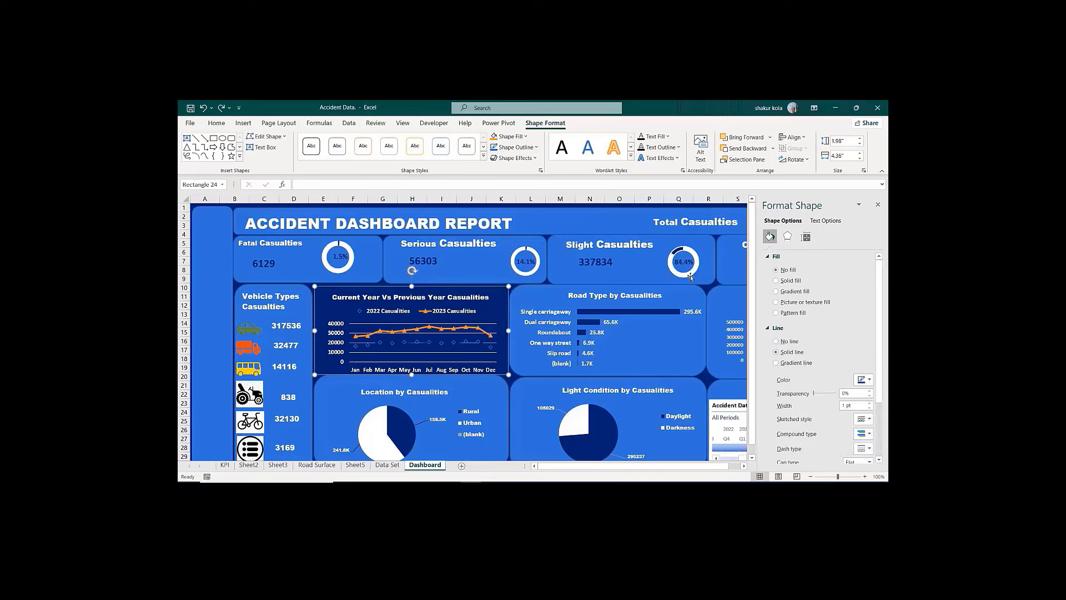
pyautogui.click(681, 225)
pyautogui.click(877, 206)
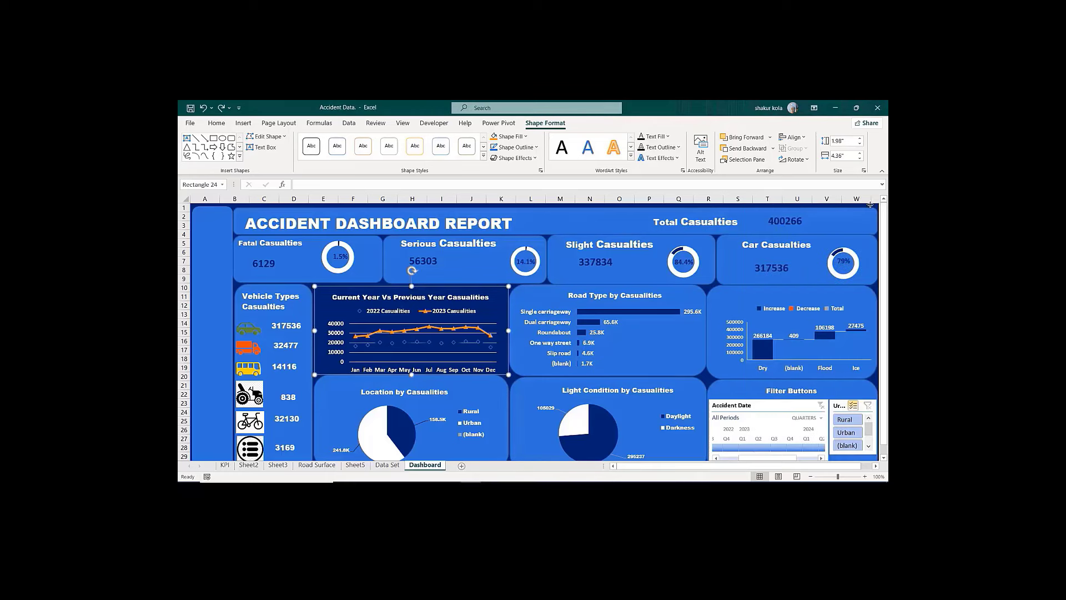
# Step: Replace the blue panel behind Road Type by Casualties with a copy of the unfilled rectangle aligned around the chart
pyautogui.click(671, 286)
pyautogui.press('Delete')
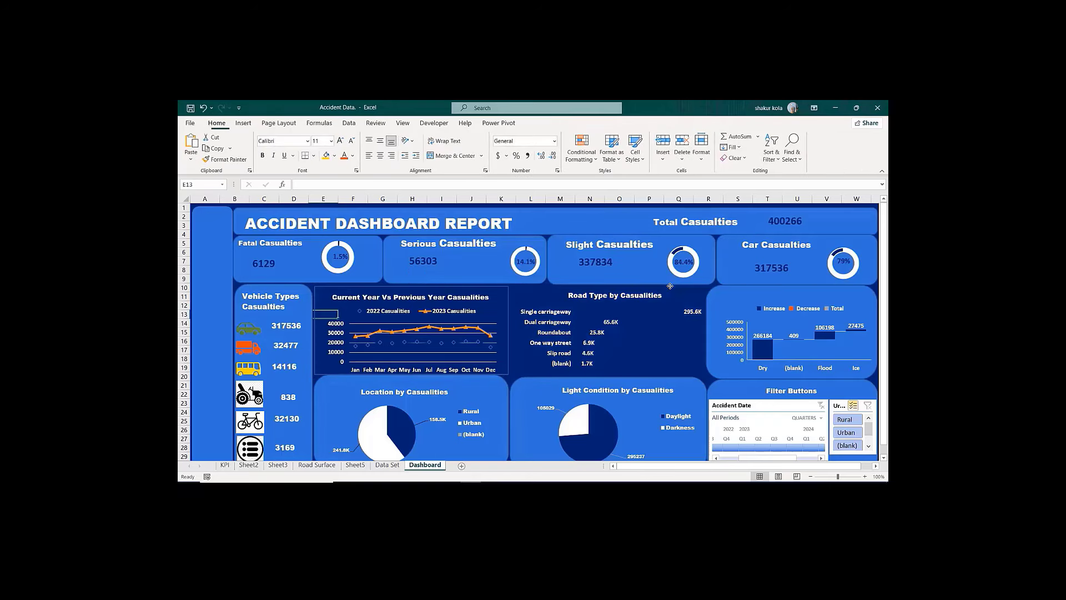
pyautogui.click(453, 287)
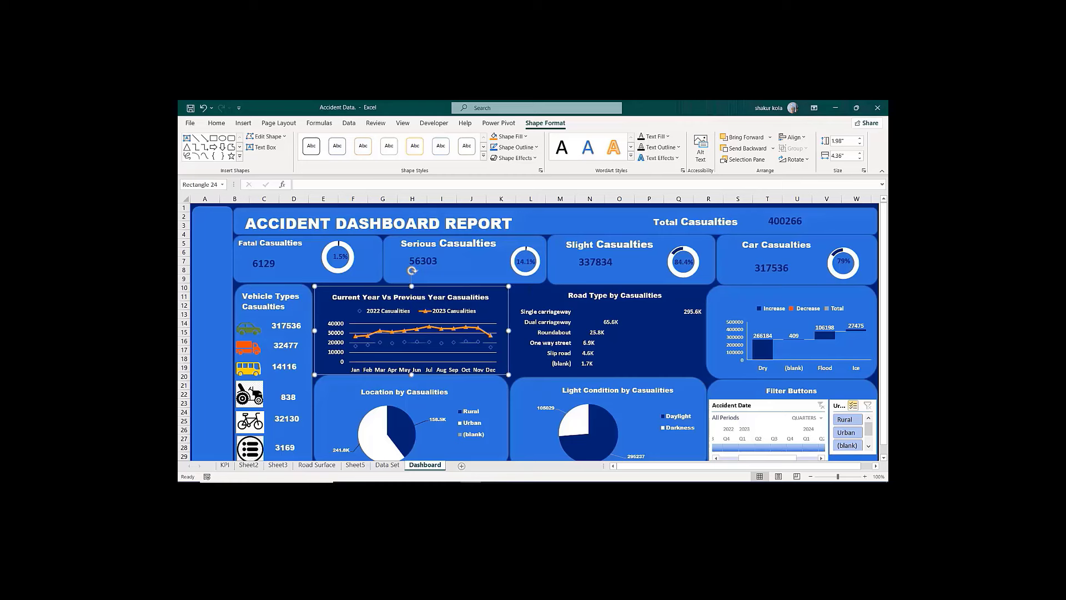
pyautogui.click(527, 295)
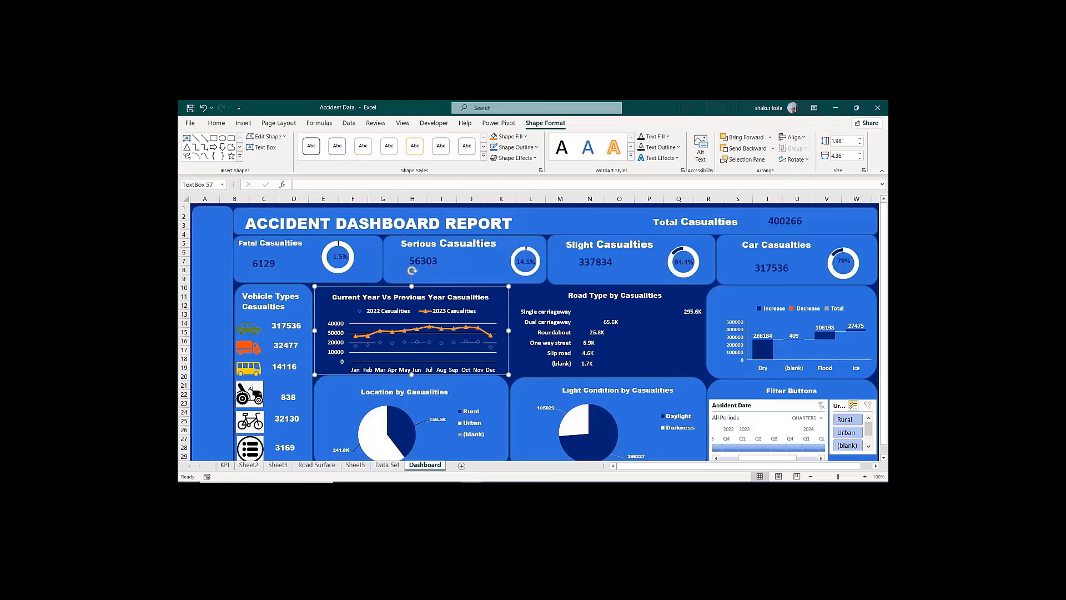
pyautogui.click(516, 287)
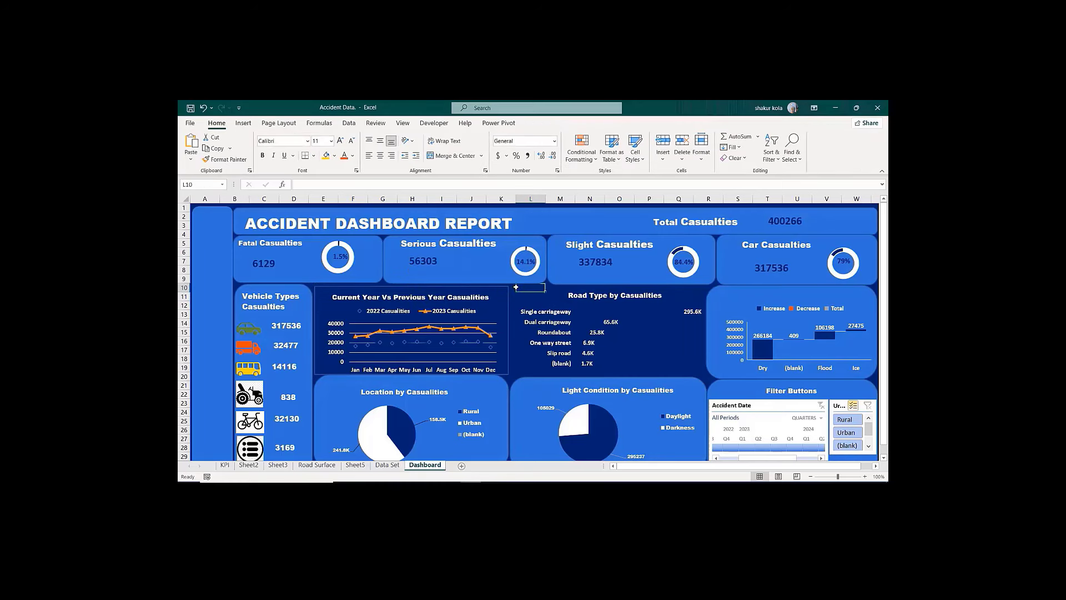
pyautogui.click(516, 287)
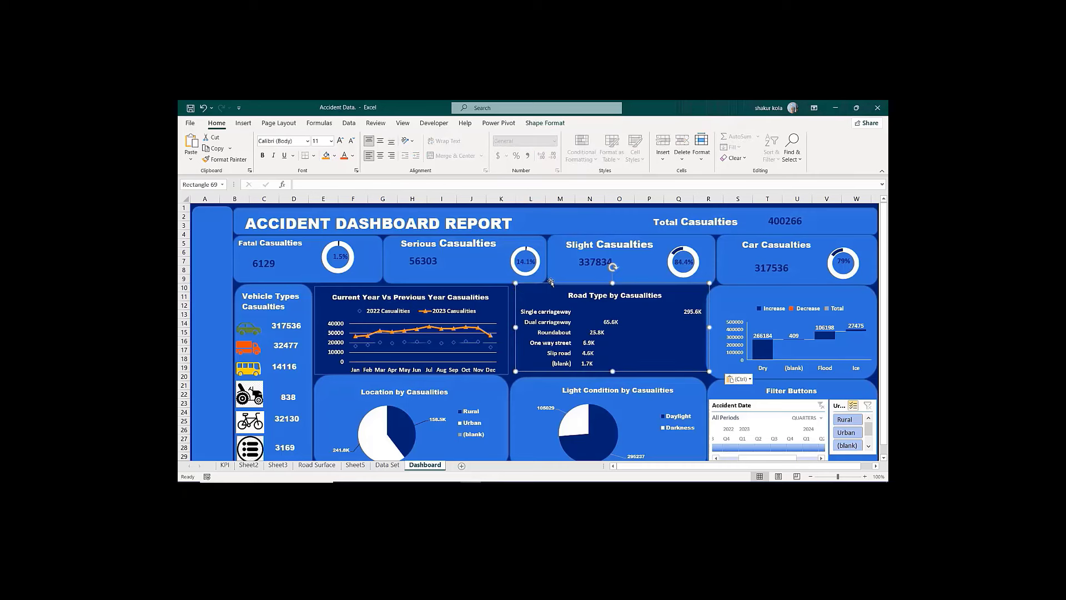
pyautogui.moveTo(551, 283); pyautogui.dragTo(545, 287)
# Step: Replace the blue panel behind the Dry, Flood and Ice waterfall chart with a pasted copy of the unfilled rectangle, aligned with its neighbour
pyautogui.click(754, 289)
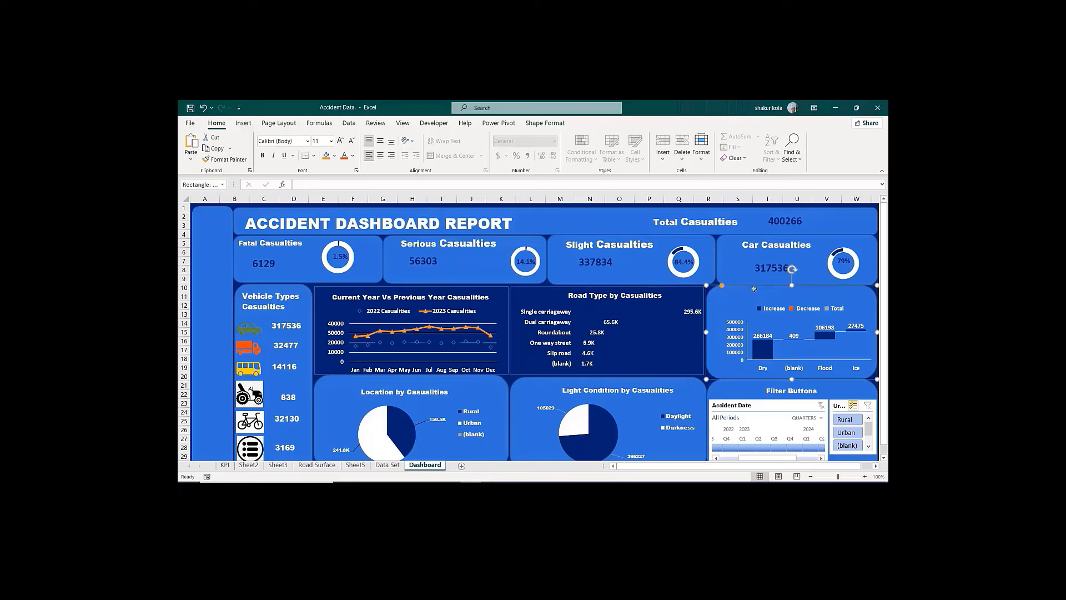
pyautogui.press('Delete')
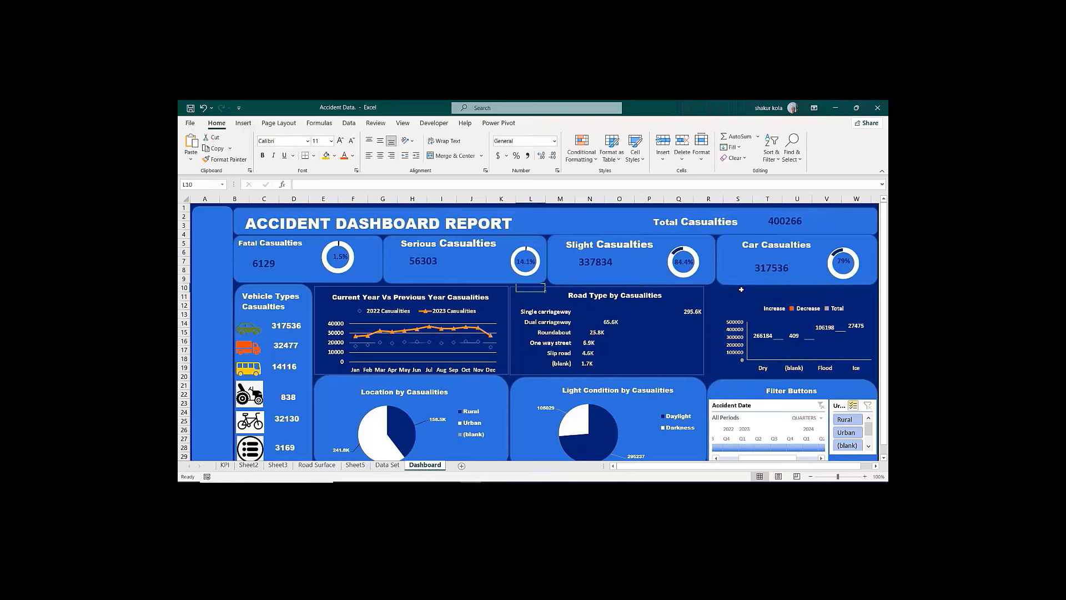
pyautogui.click(741, 289)
pyautogui.hotkey('ctrl', 'v')
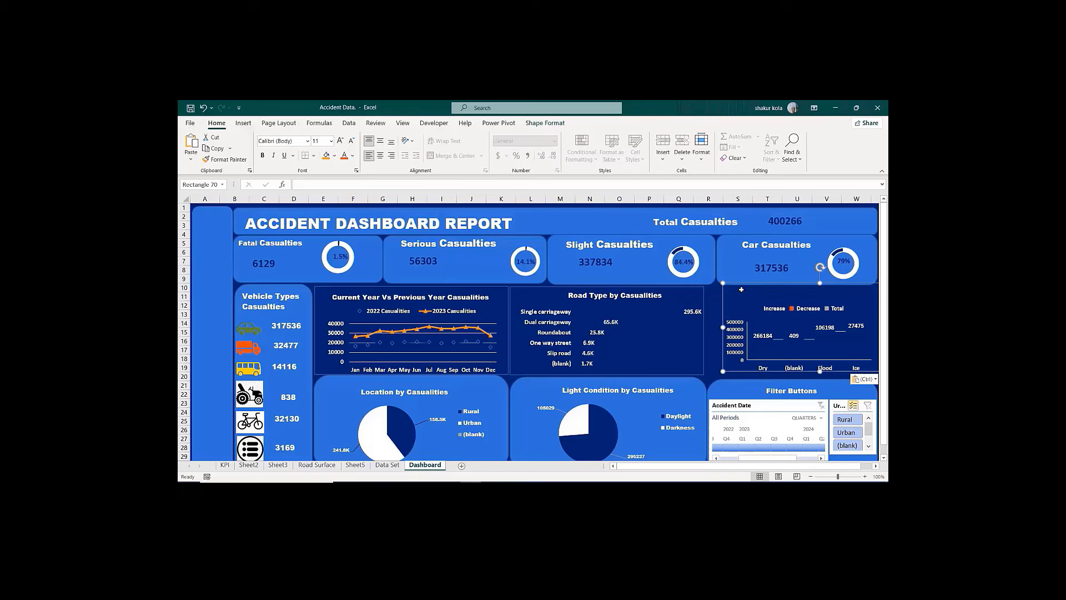
pyautogui.moveTo(744, 285); pyautogui.dragTo(727, 287)
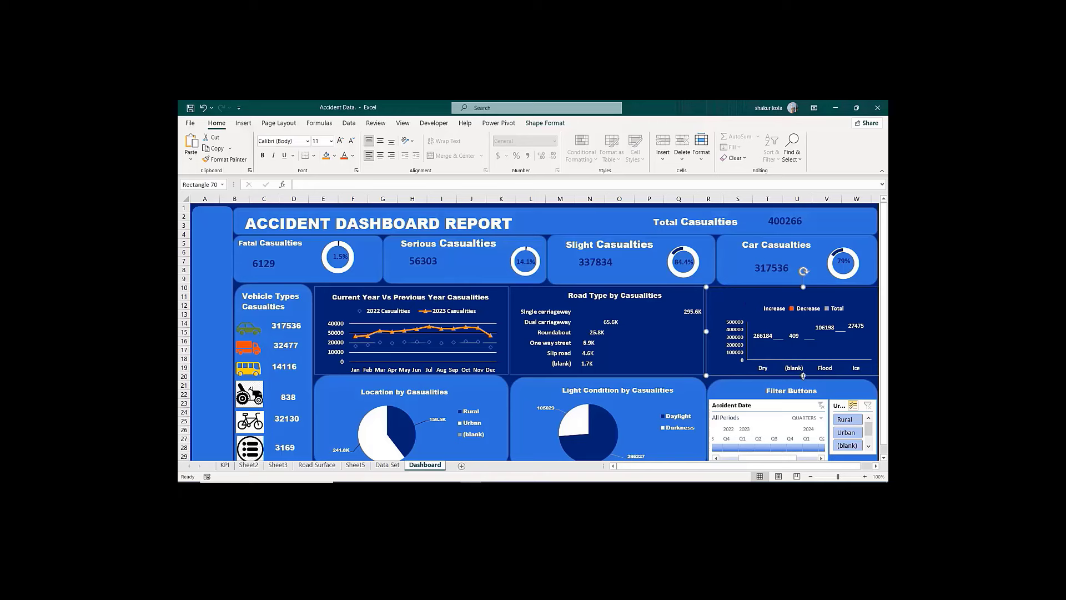
pyautogui.moveTo(803, 375); pyautogui.dragTo(799, 376)
# Step: Replace the blue panel behind Location by Casualties with a pasted copy of the unfilled rectangle framing the pie chart
pyautogui.click(505, 387)
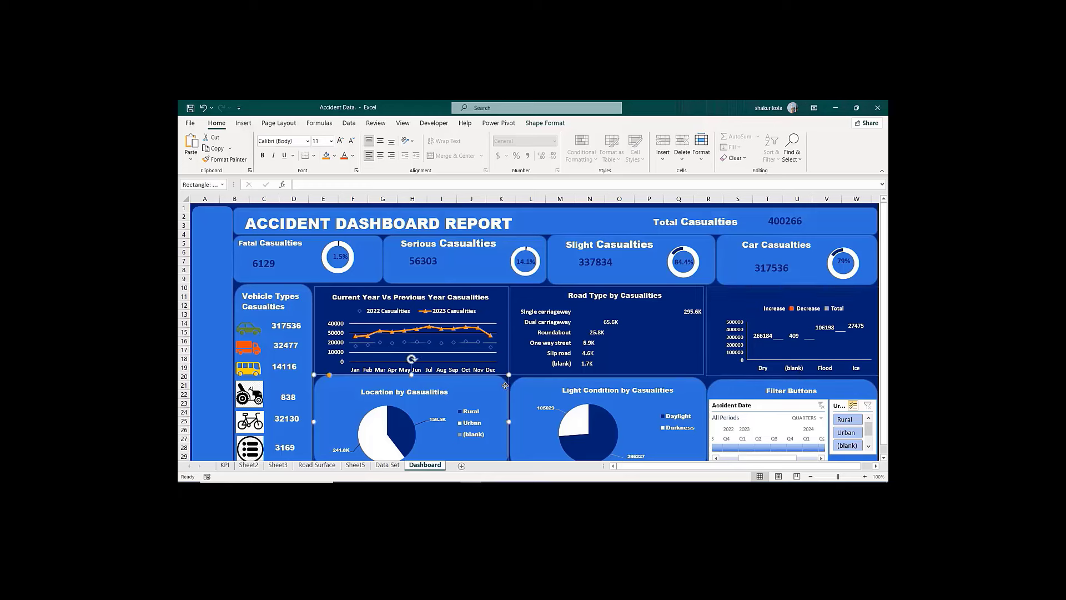
pyautogui.press('Delete')
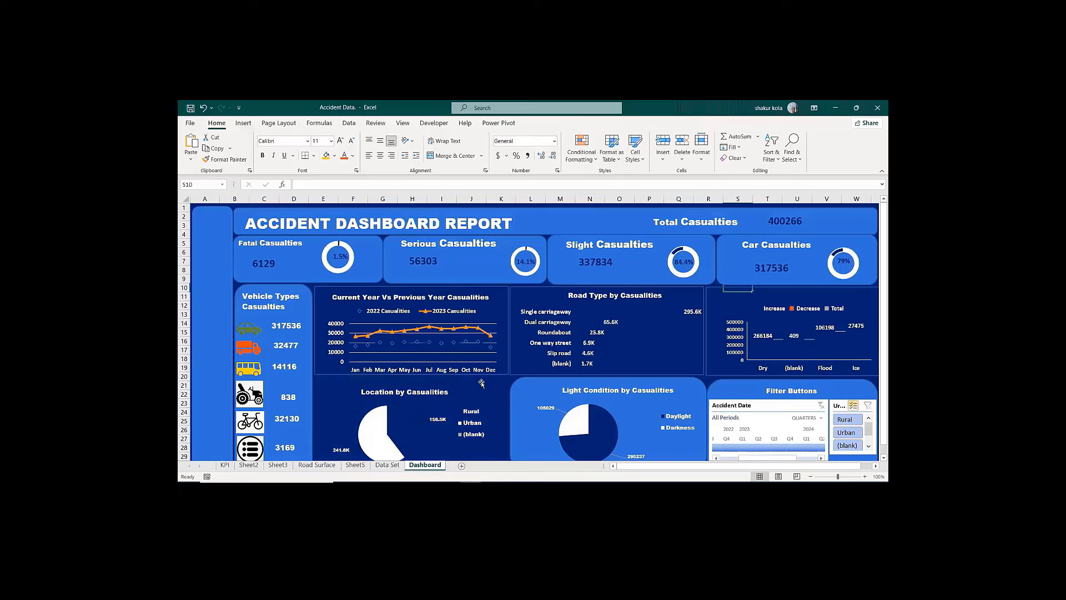
pyautogui.click(327, 384)
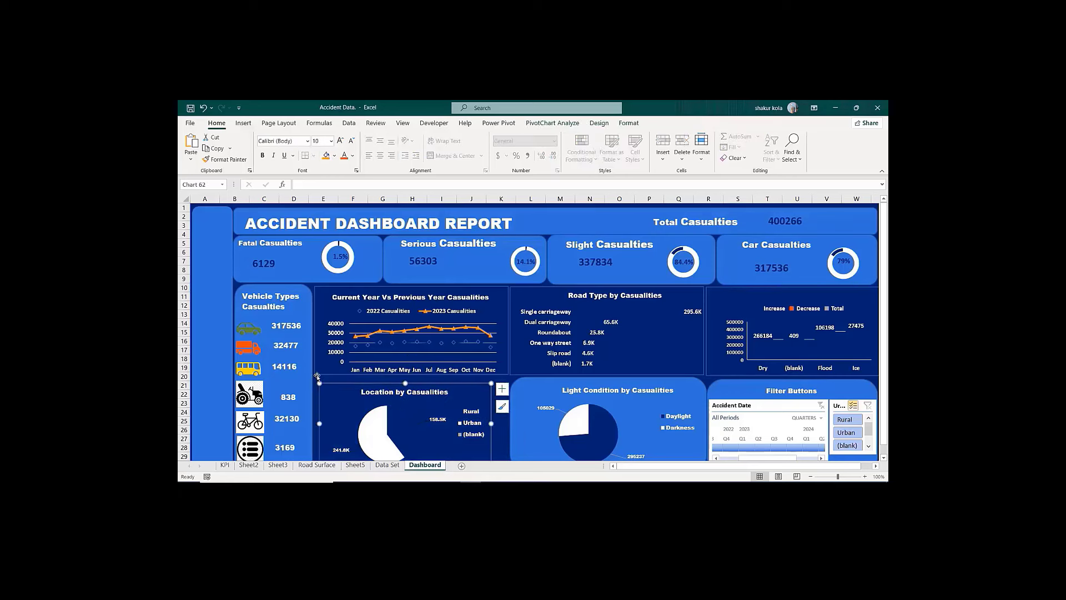
pyautogui.click(324, 376)
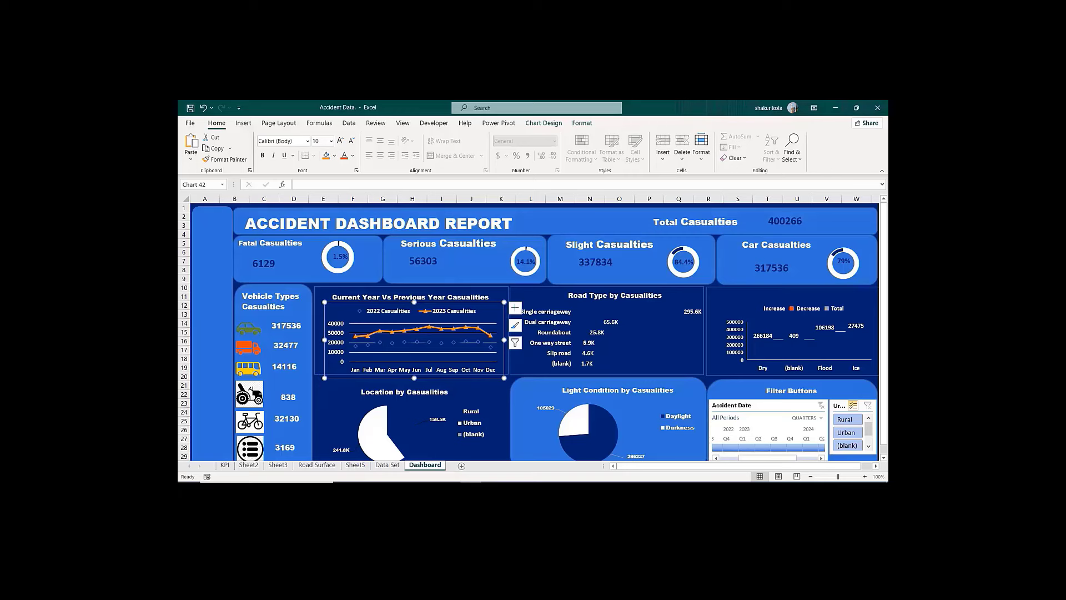
pyautogui.click(361, 392)
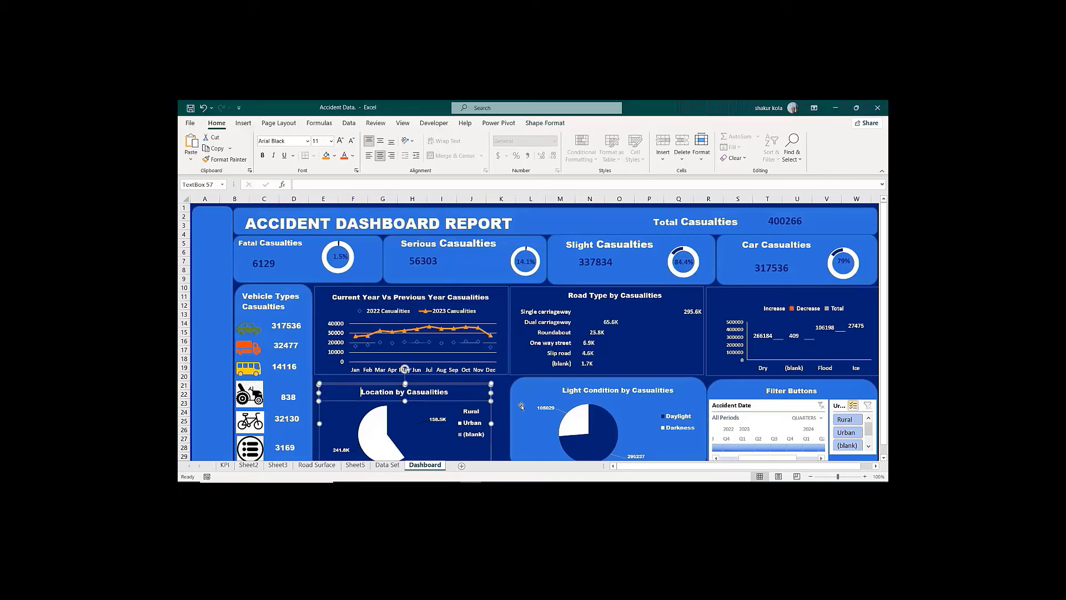
pyautogui.click(501, 391)
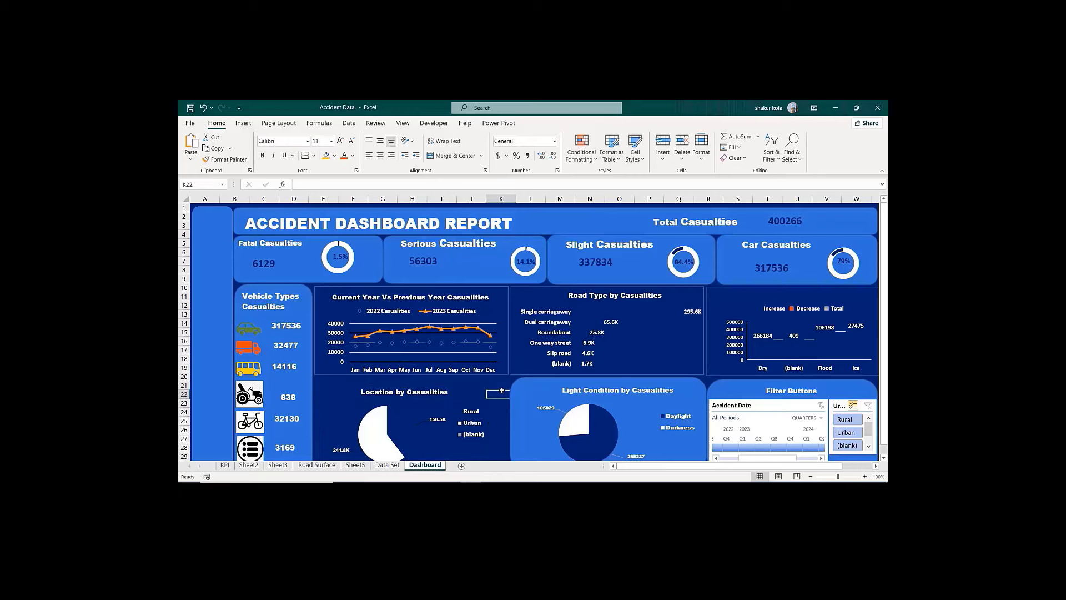
pyautogui.hotkey('ctrl', 'v')
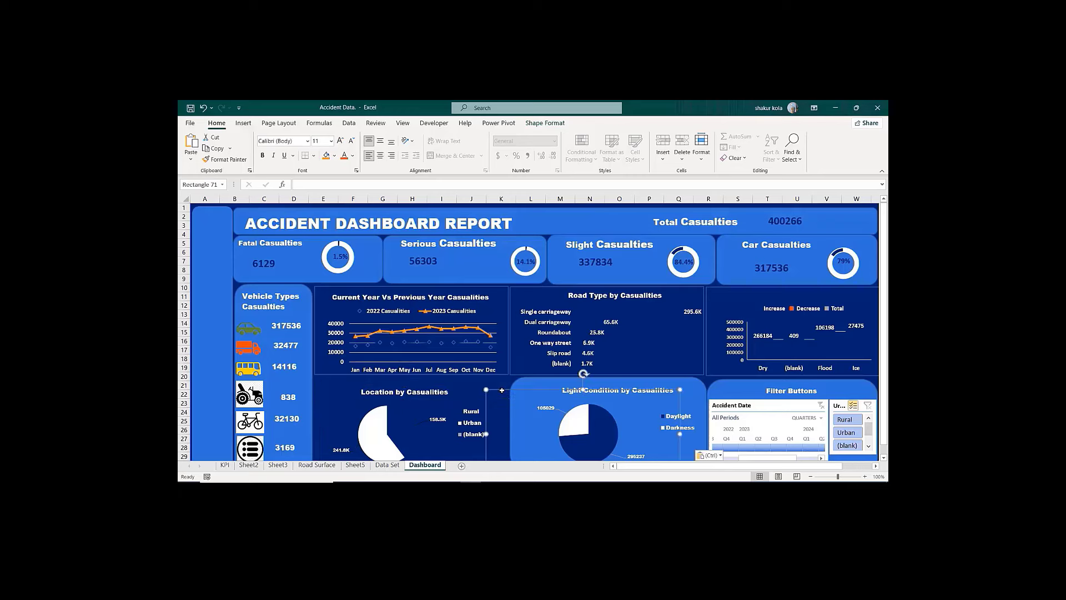
pyautogui.moveTo(499, 389); pyautogui.dragTo(327, 375)
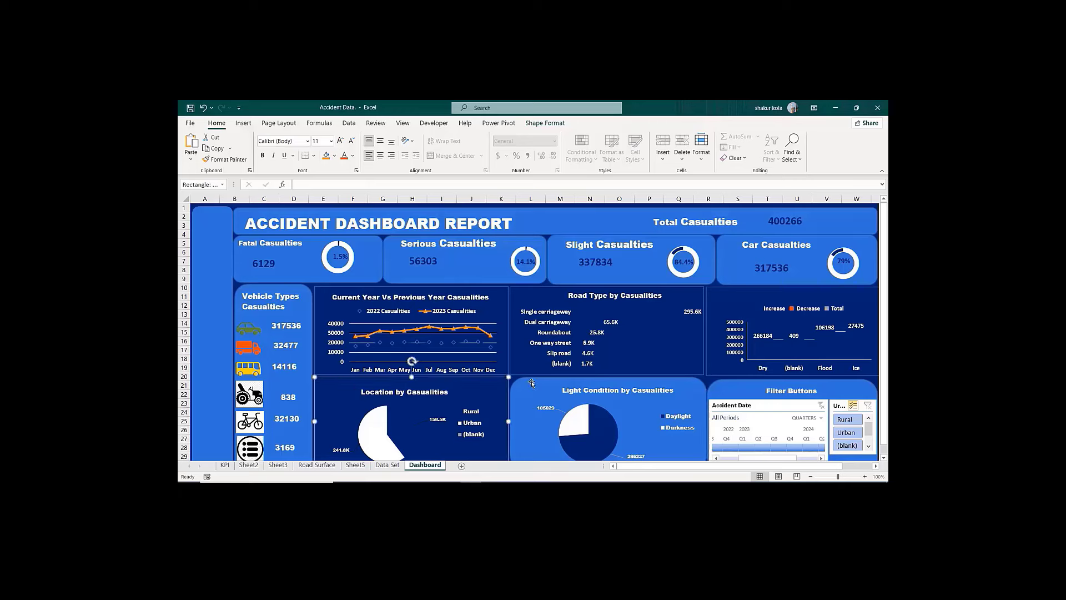
# Step: Replace the blue panel behind Light Condition by Casualties with a pasted unfilled rectangle, adjusting its edge to meet the neighbouring frame
pyautogui.click(532, 382)
pyautogui.press('Delete')
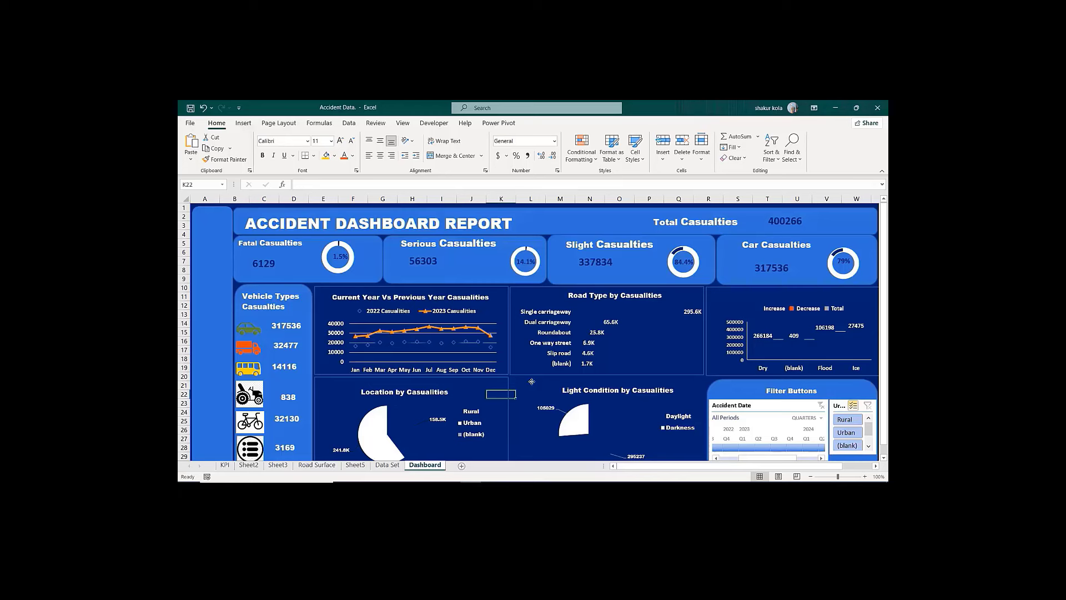
pyautogui.hotkey('ctrl', 'v')
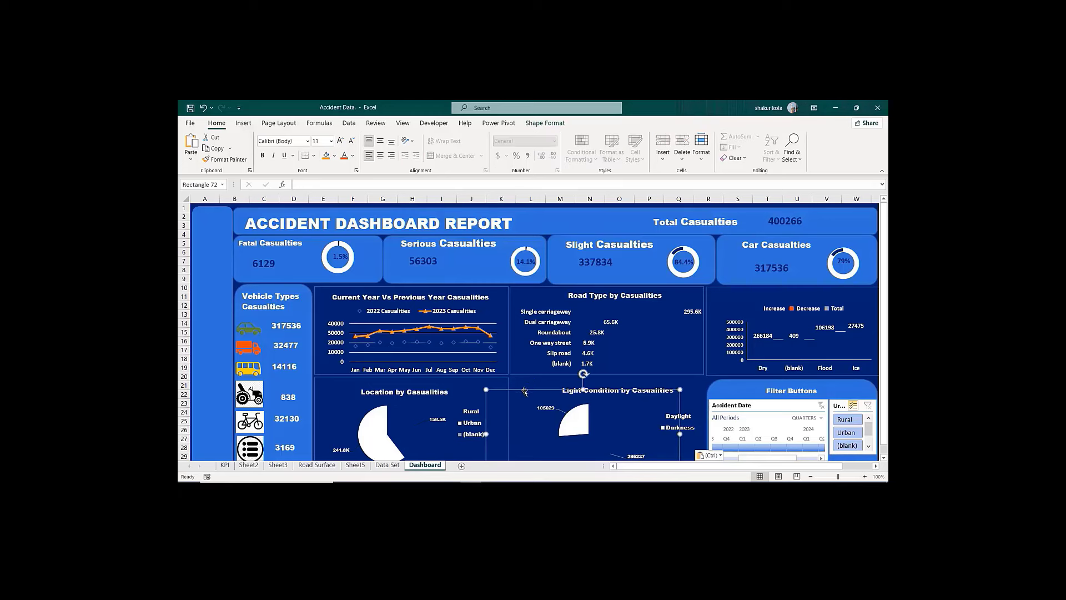
pyautogui.moveTo(524, 391); pyautogui.dragTo(550, 377)
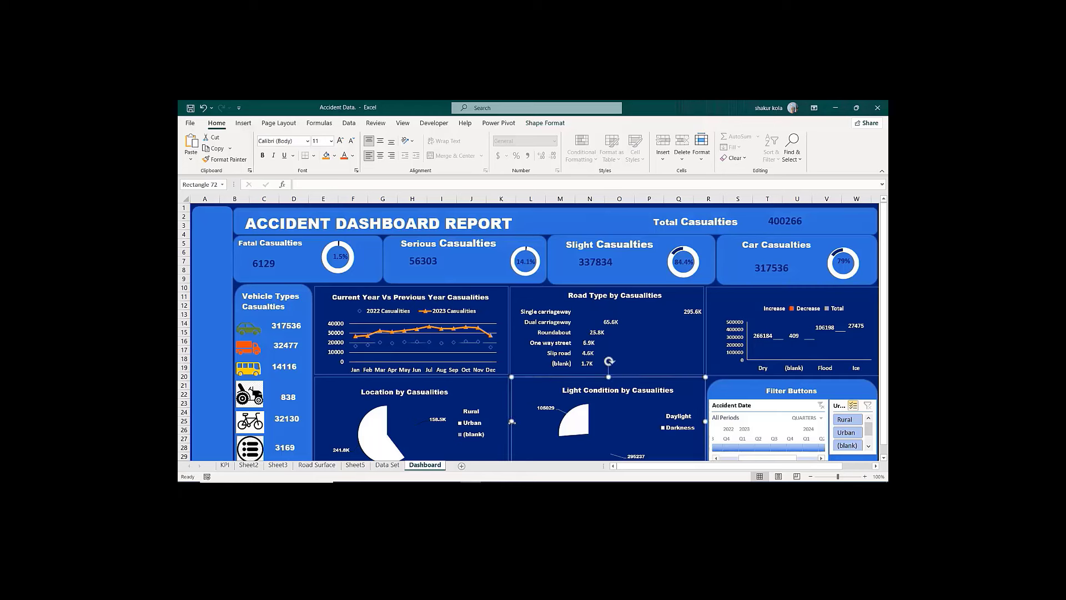
pyautogui.moveTo(511, 422); pyautogui.dragTo(510, 420)
# Step: Replace the blue panel behind the Filter Buttons section with a pasted copy of the unfilled rectangle around the timeline and slicer
pyautogui.click(732, 383)
pyautogui.press('Delete')
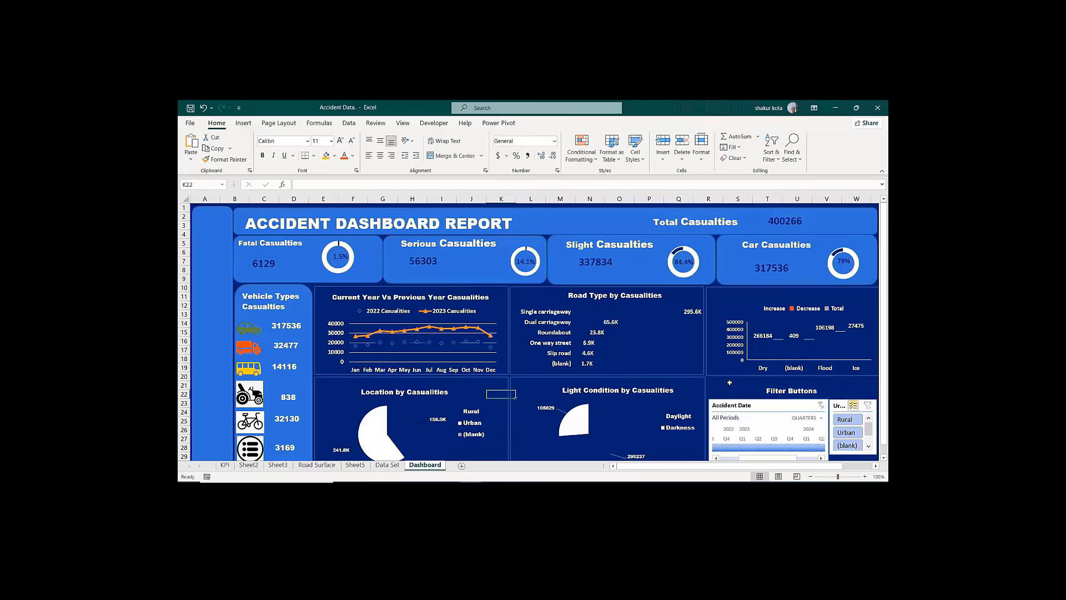
pyautogui.click(720, 379)
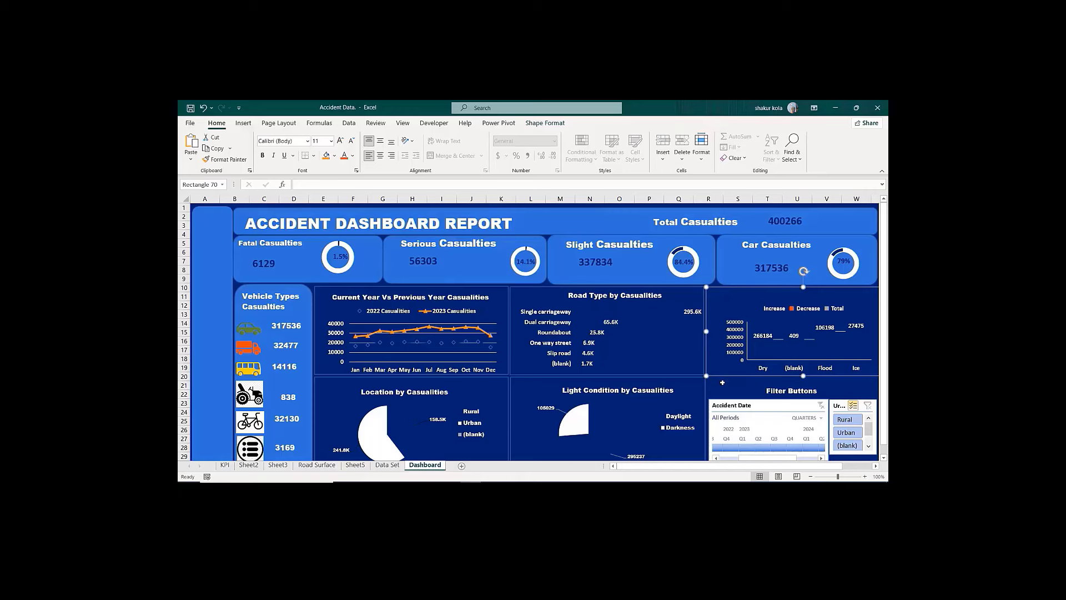
pyautogui.click(722, 384)
pyautogui.hotkey('ctrl', 'v')
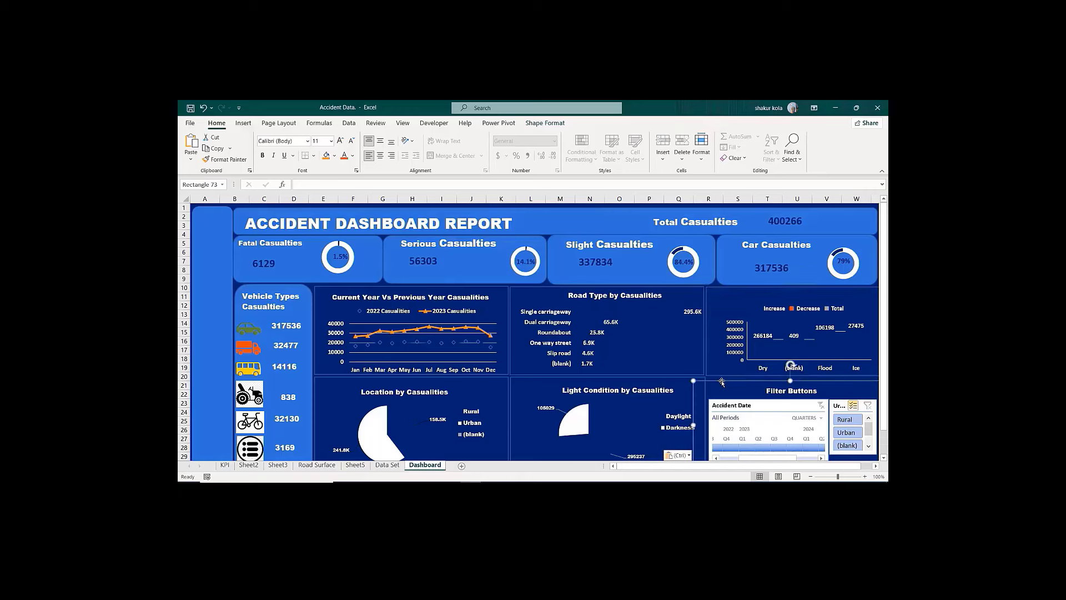
pyautogui.moveTo(721, 382); pyautogui.dragTo(735, 378)
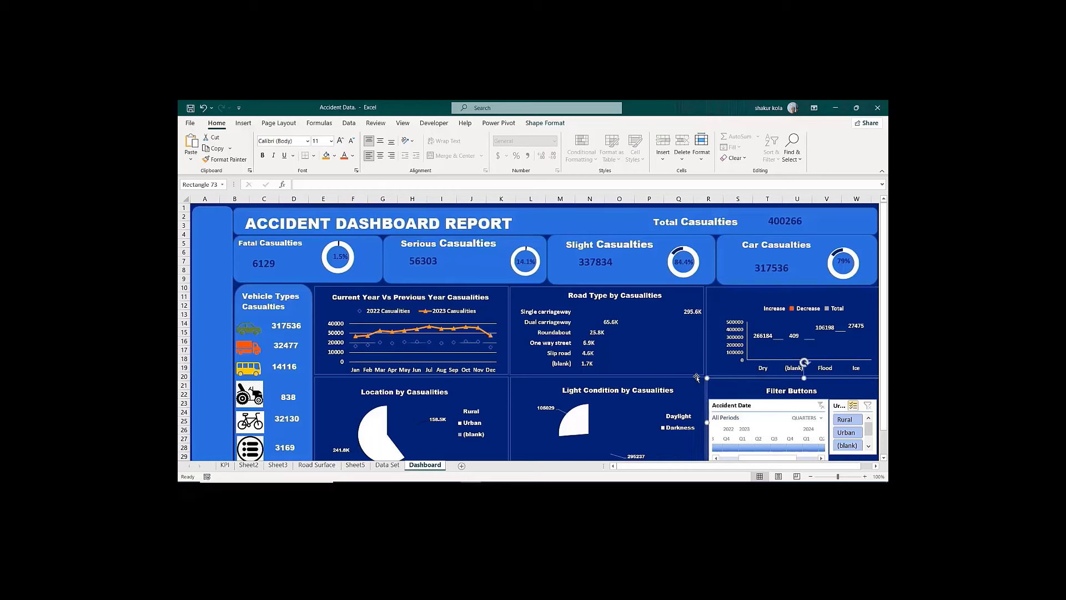
# Step: Replace the blue panel behind Fatal Casualties with a pasted copy of the unfilled rectangle, resized to frame the title and doughnut chart
pyautogui.click(667, 379)
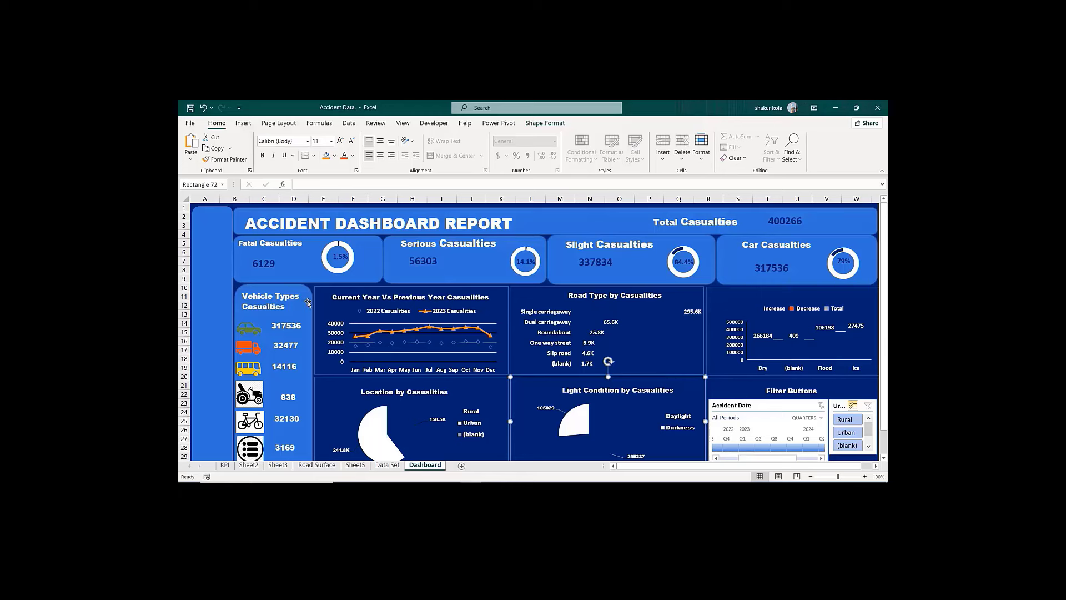
pyautogui.click(366, 256)
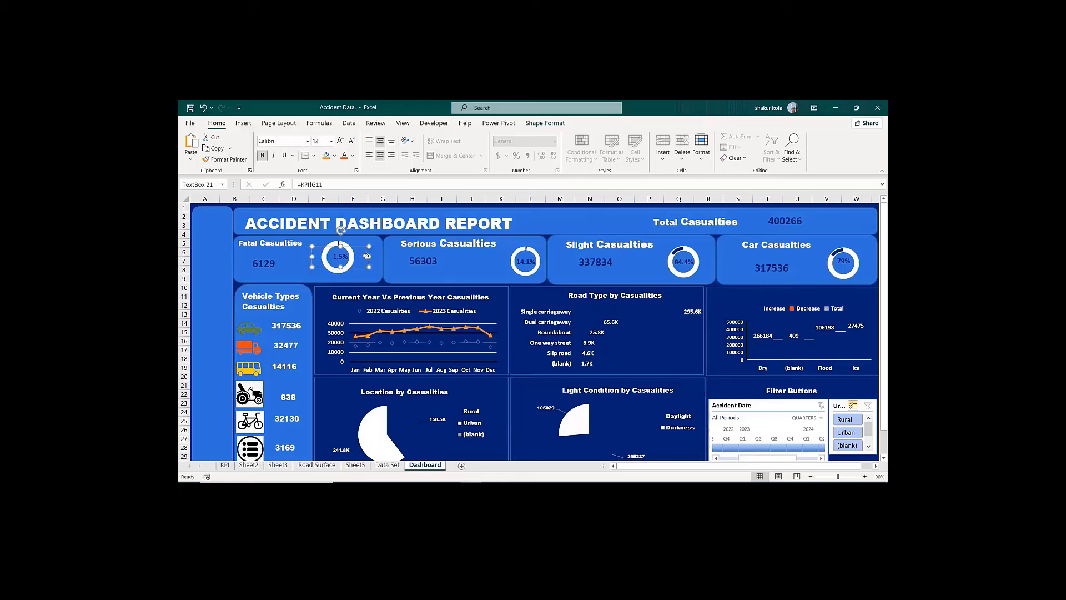
pyautogui.click(378, 237)
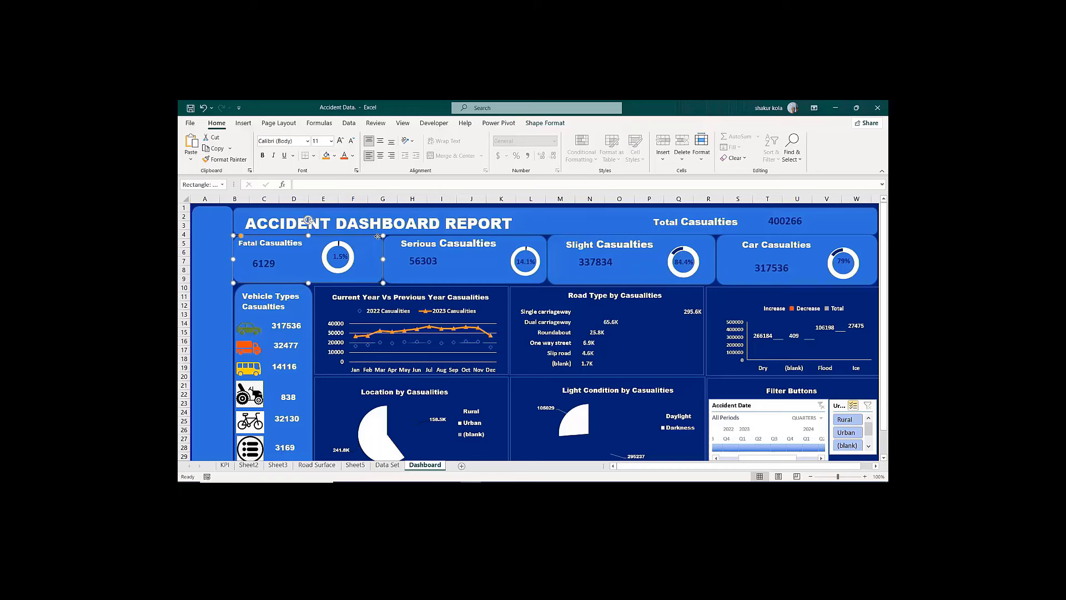
pyautogui.press('Delete')
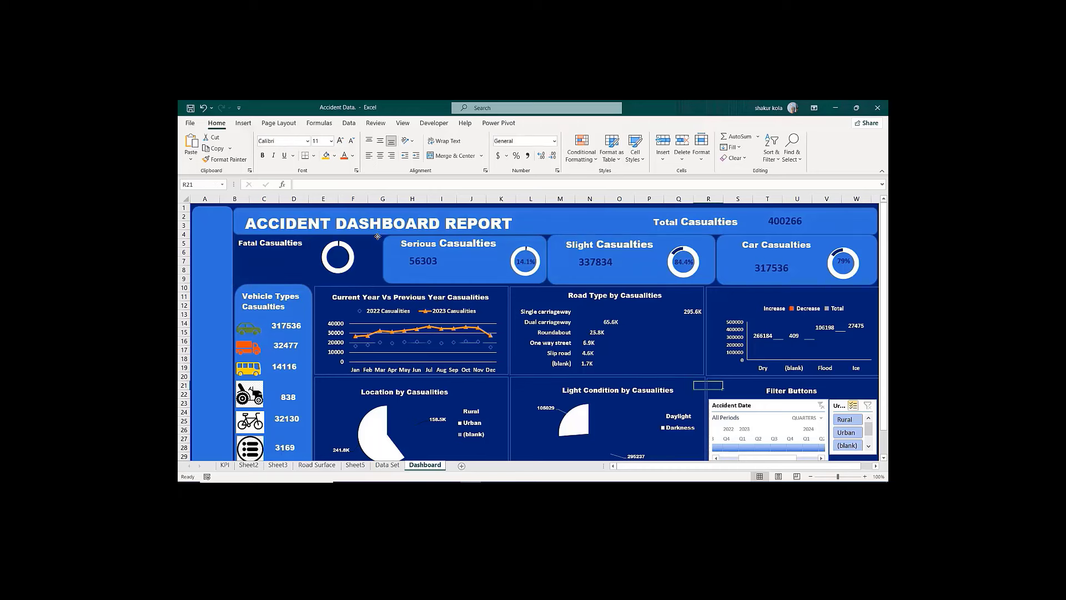
pyautogui.hotkey('ctrl', 'v')
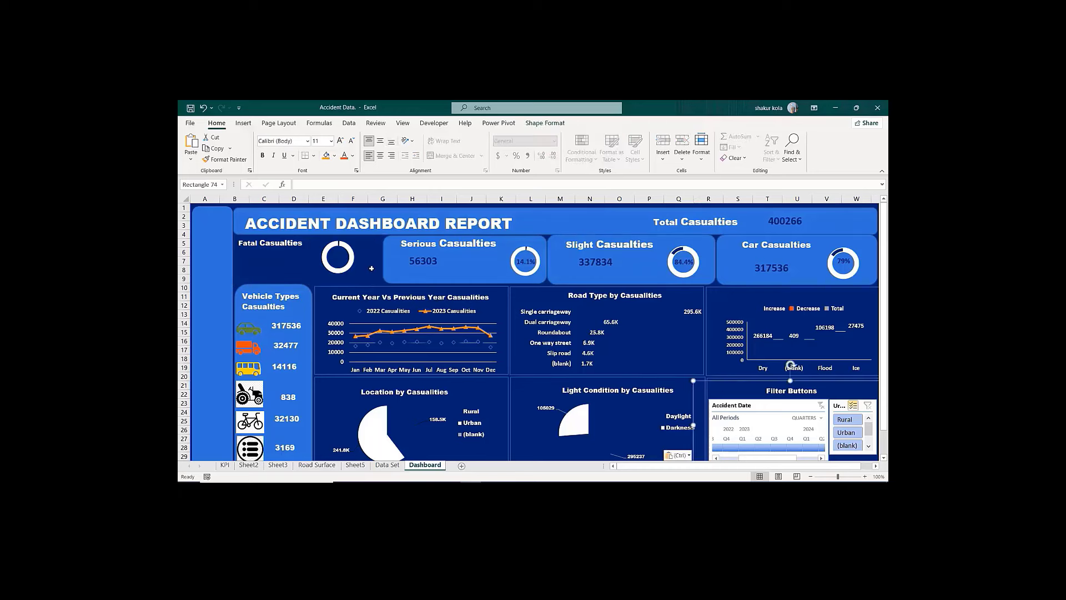
pyautogui.click(372, 245)
pyautogui.hotkey('ctrl', 'v')
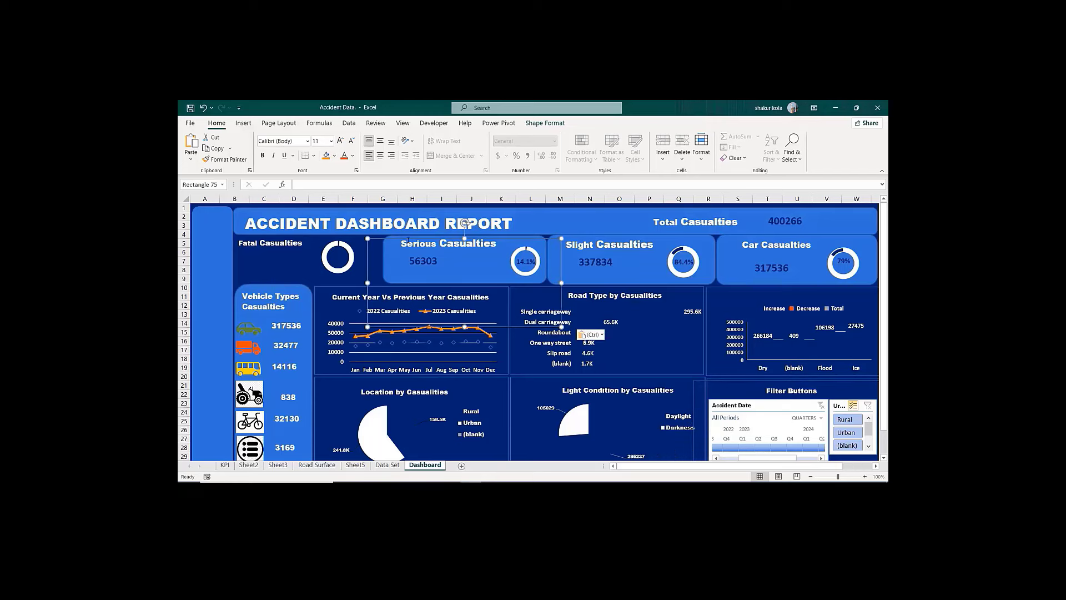
pyautogui.moveTo(404, 239); pyautogui.dragTo(269, 235)
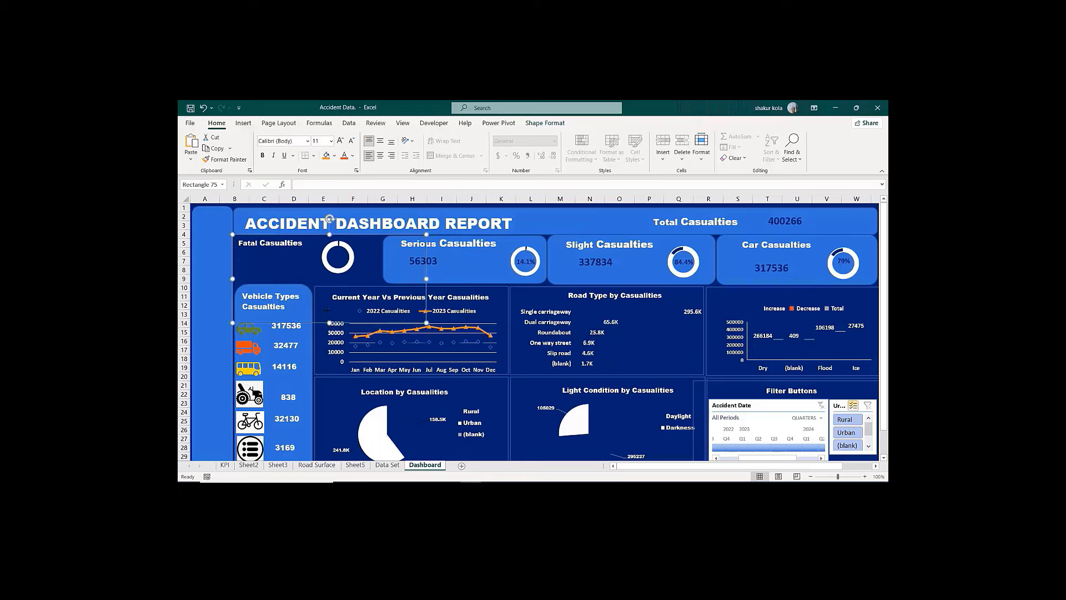
pyautogui.moveTo(330, 322); pyautogui.dragTo(322, 284)
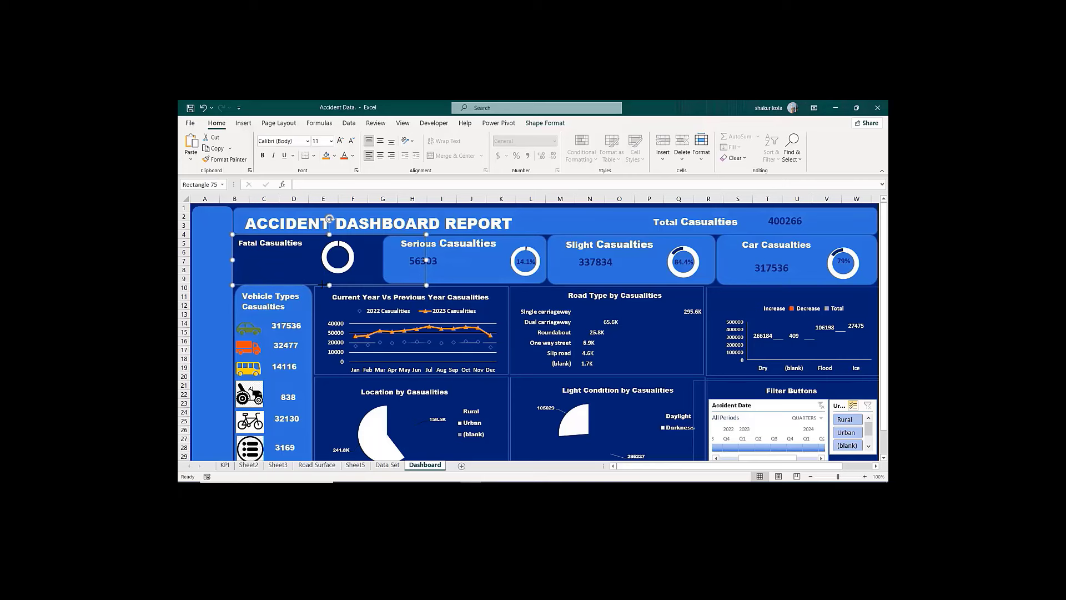
pyautogui.moveTo(426, 260); pyautogui.dragTo(382, 265)
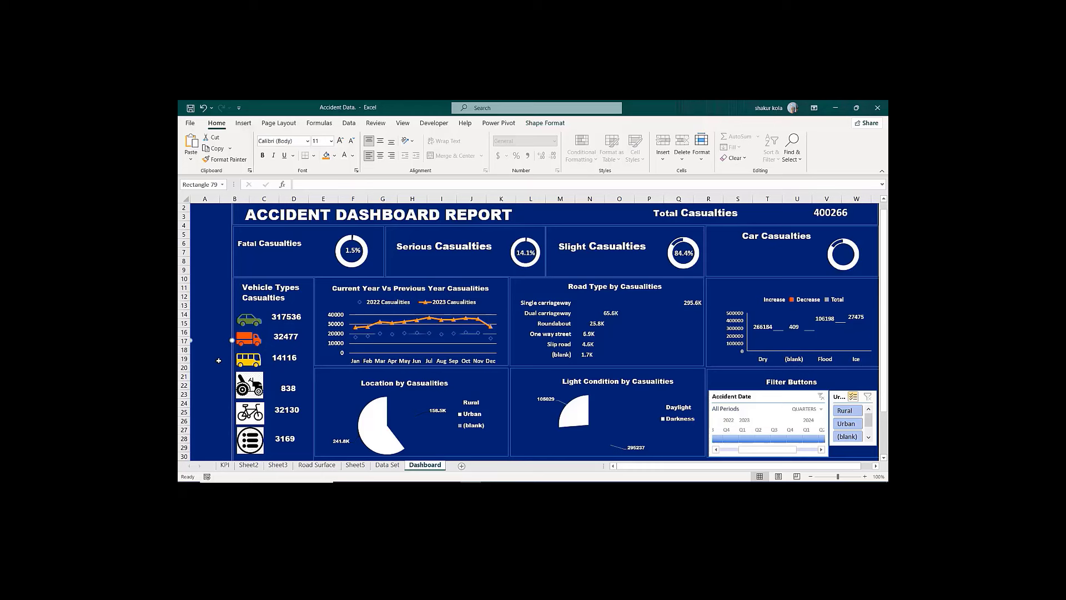
# Step: Check which pivot tables the Urban_or_Rural_Area slicer is connected to
pyautogui.click(218, 361)
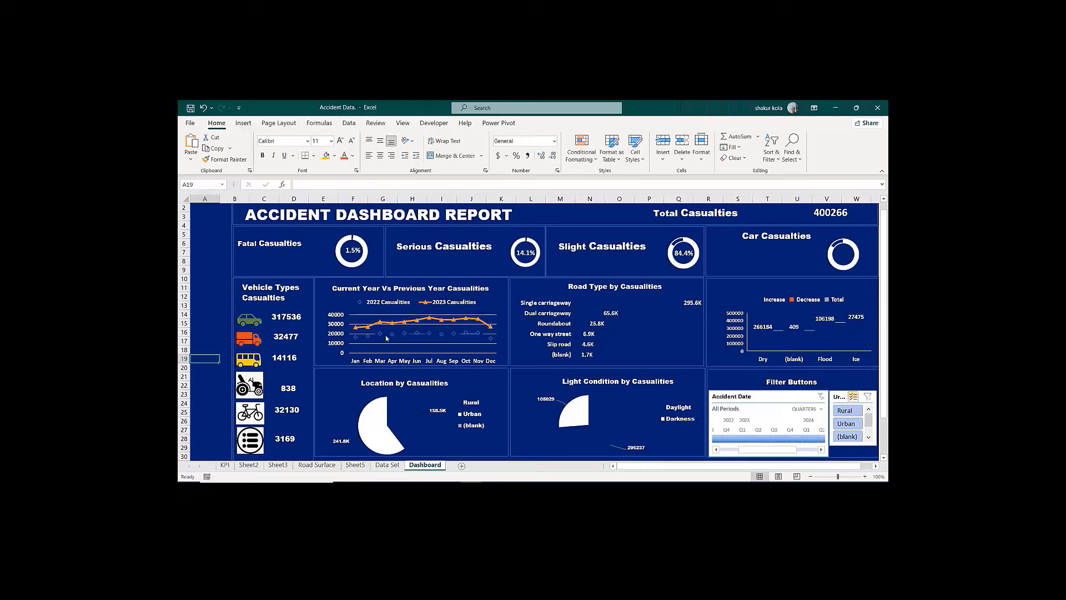
pyautogui.click(841, 398)
pyautogui.rightClick(841, 398)
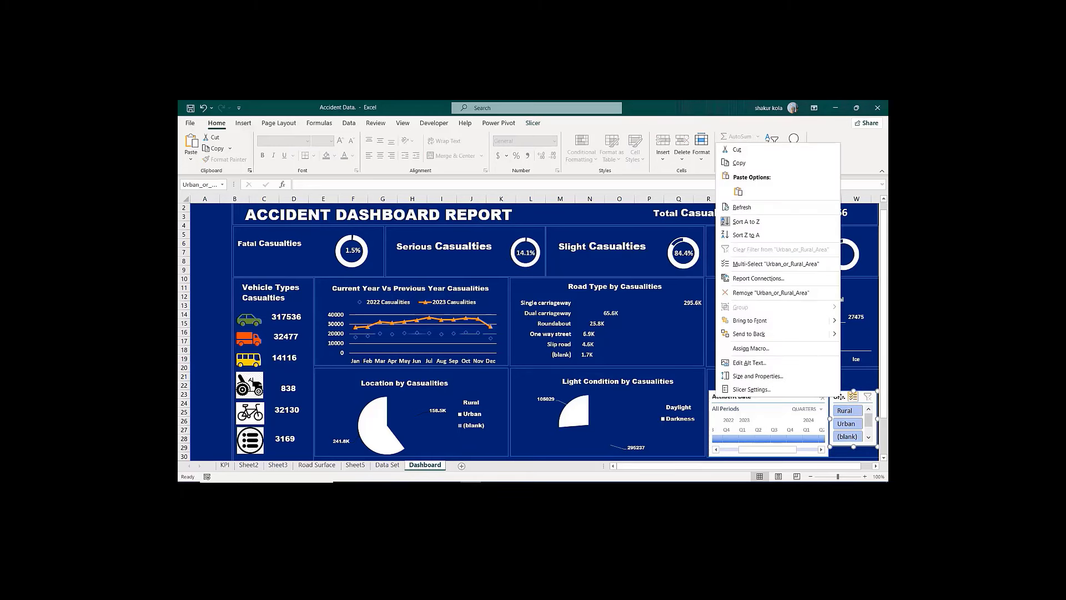
pyautogui.click(767, 278)
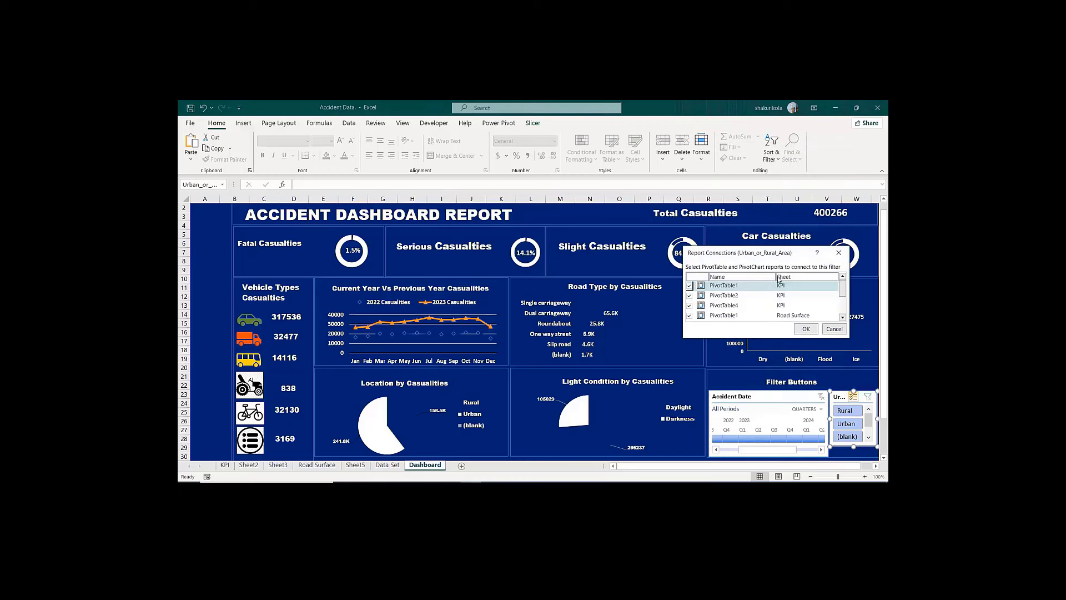
pyautogui.moveTo(846, 291); pyautogui.dragTo(845, 313)
pyautogui.click(805, 329)
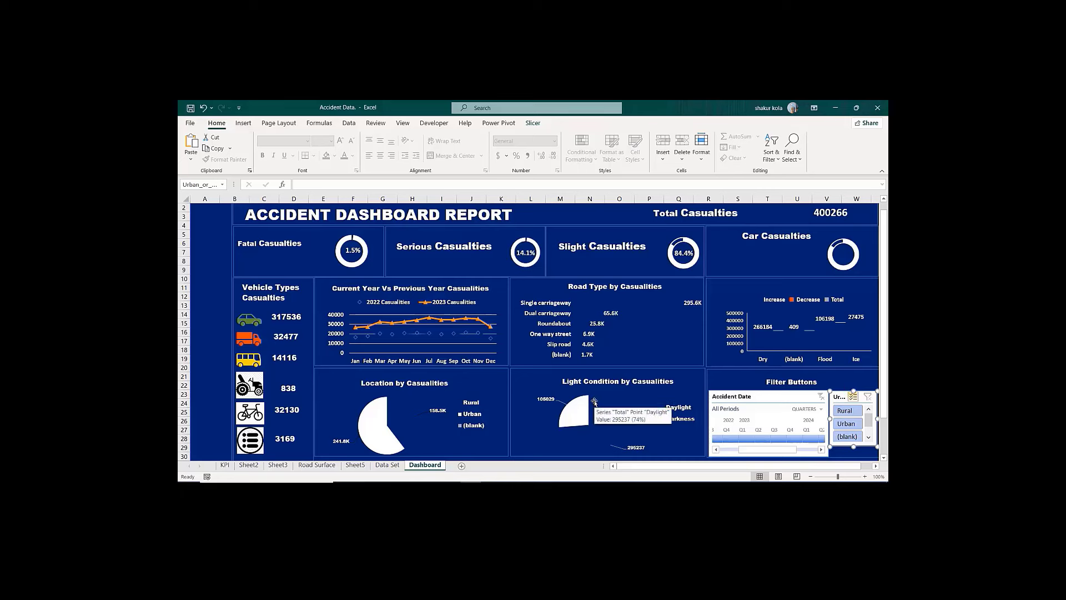
# Step: Fill the Daylight slice of the Light Condition by Casualties pie chart with the standard blue
pyautogui.click(594, 400)
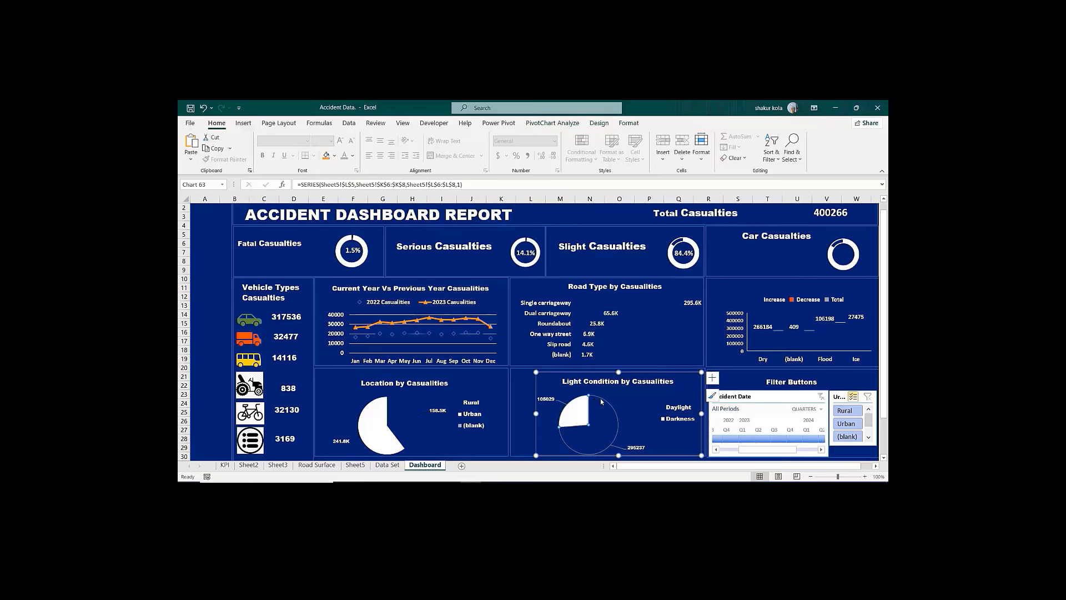
pyautogui.click(602, 400)
pyautogui.doubleClick(601, 398)
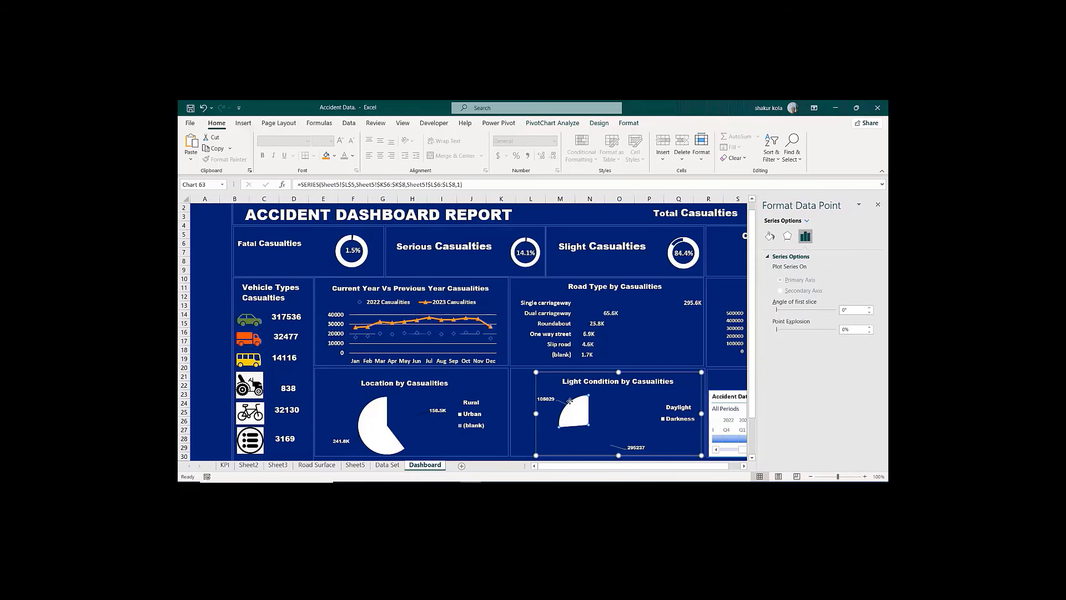
pyautogui.click(770, 236)
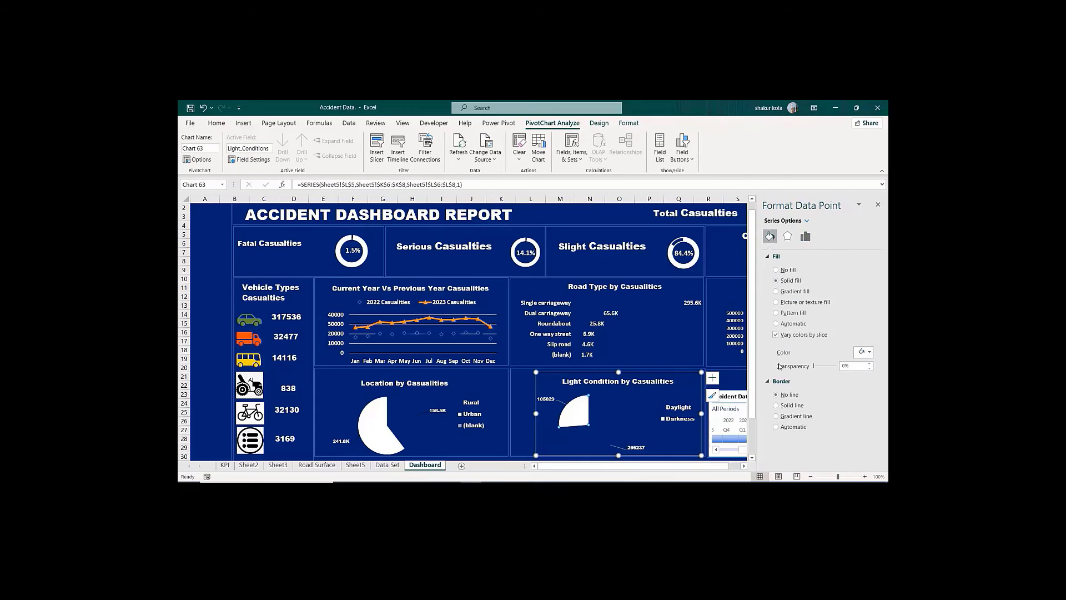
pyautogui.click(871, 354)
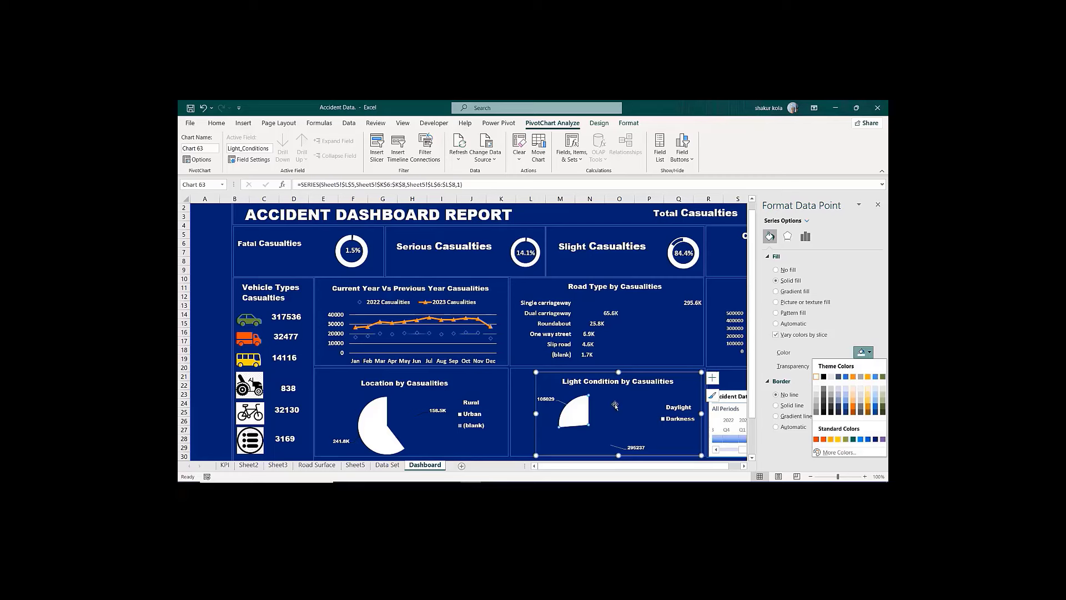
pyautogui.click(603, 416)
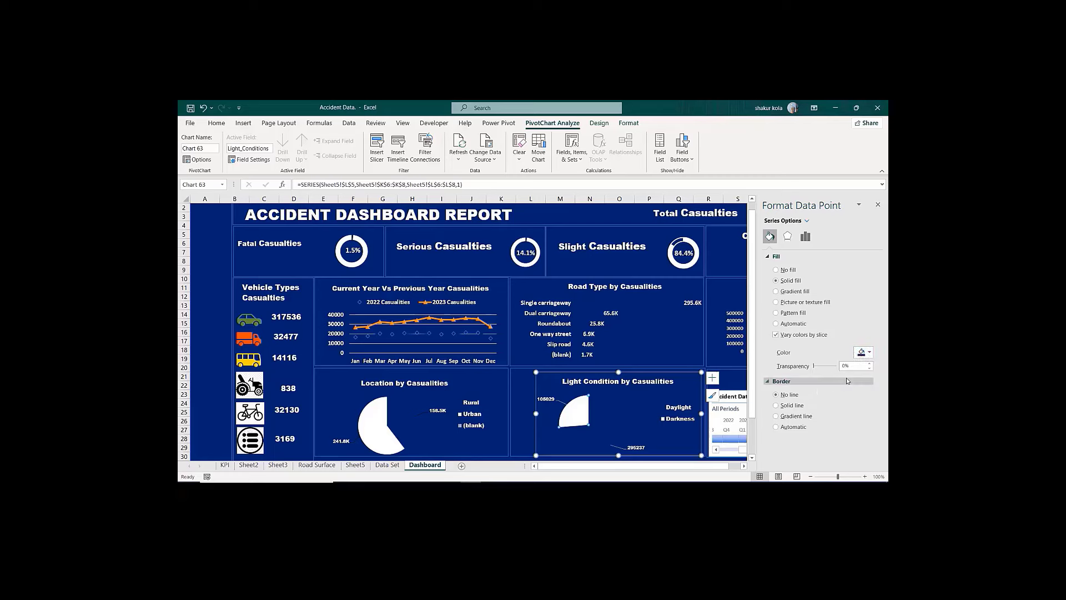
pyautogui.click(865, 352)
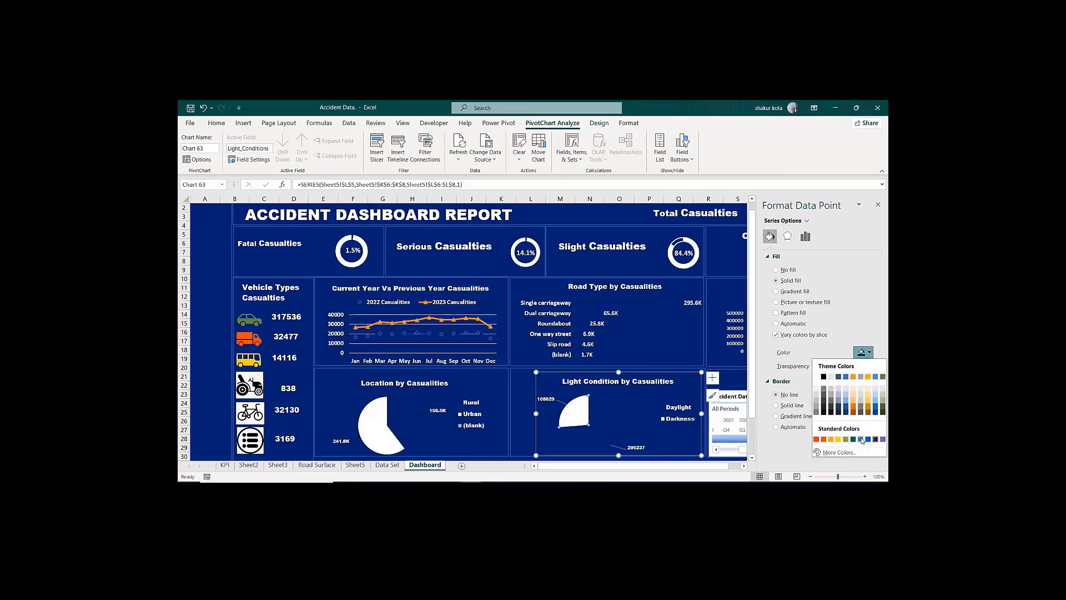
pyautogui.click(868, 440)
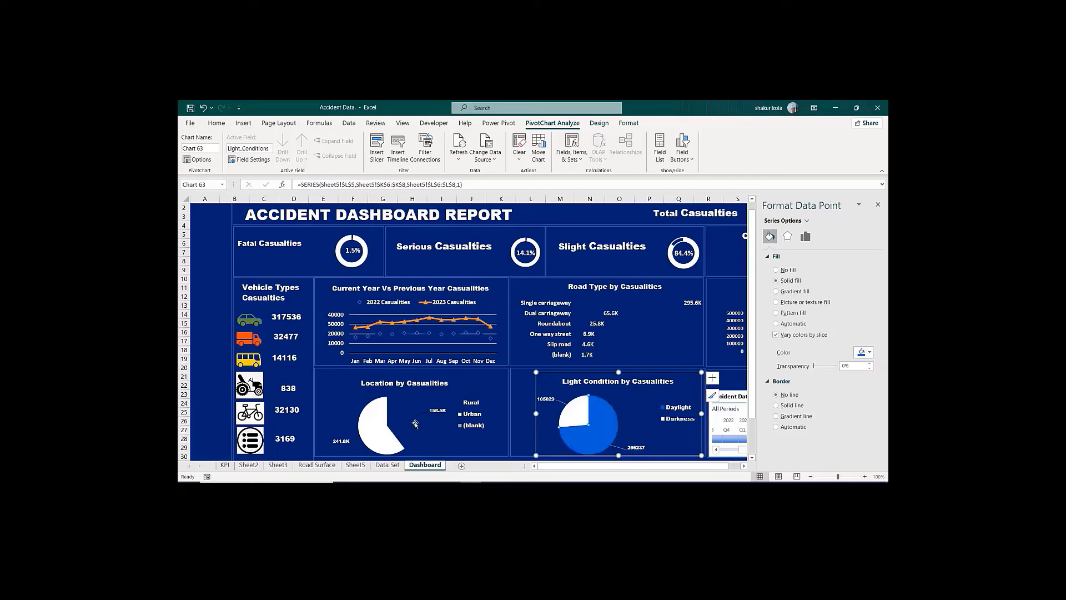
# Step: Try filling the entire Location by Casualties pie series with the standard blue, and undo it
pyautogui.click(396, 410)
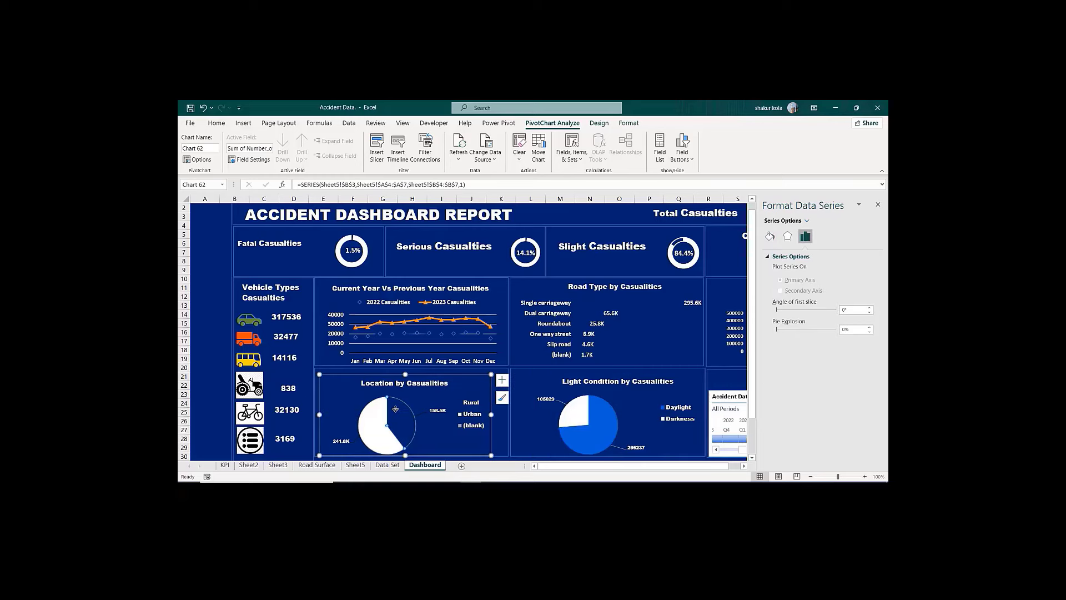
pyautogui.click(769, 237)
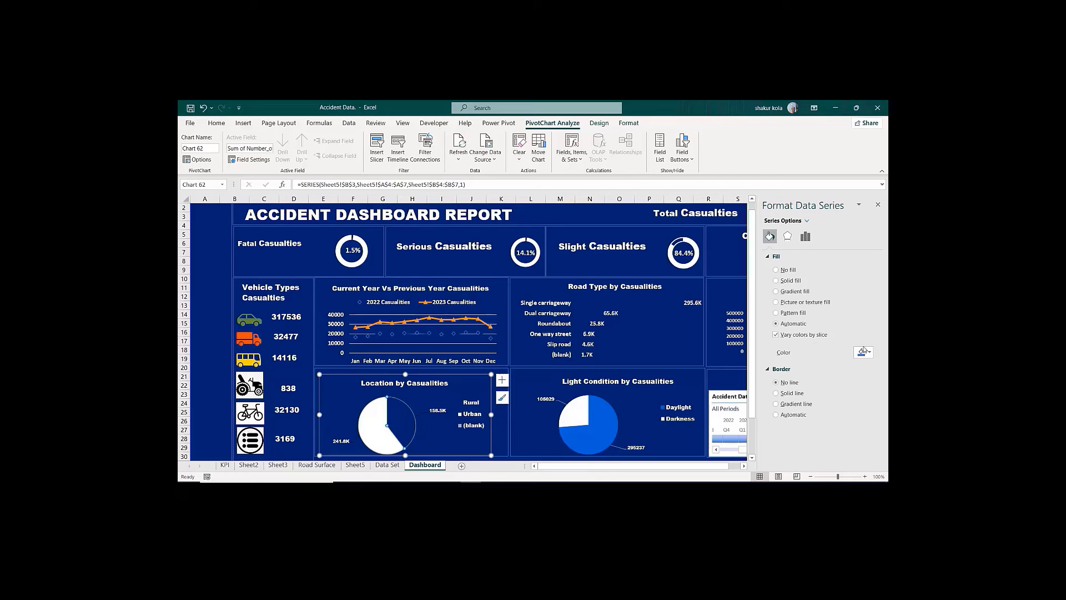
pyautogui.click(862, 354)
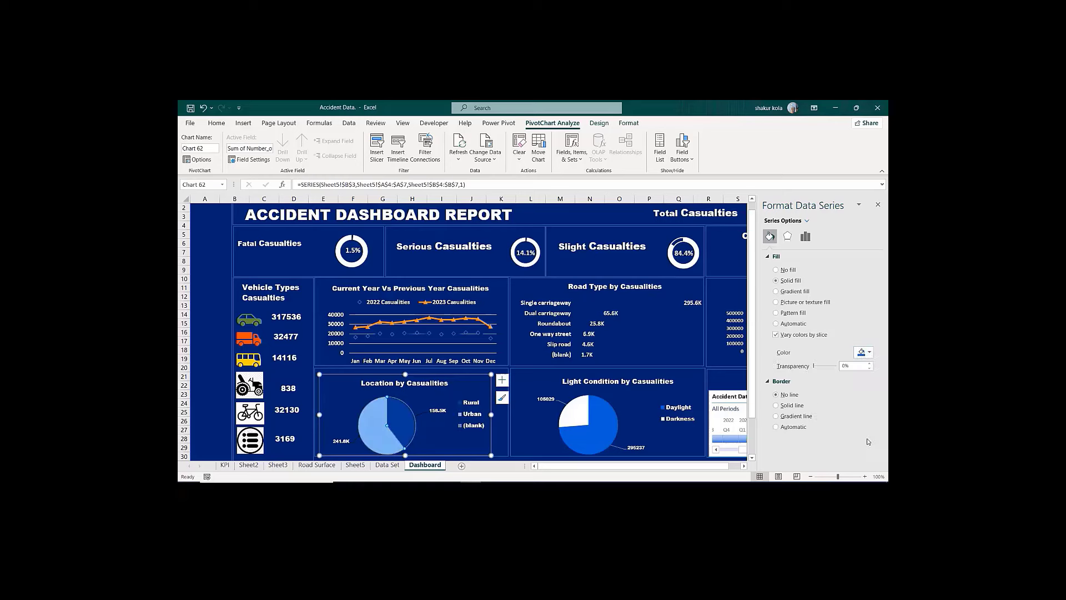
pyautogui.click(869, 440)
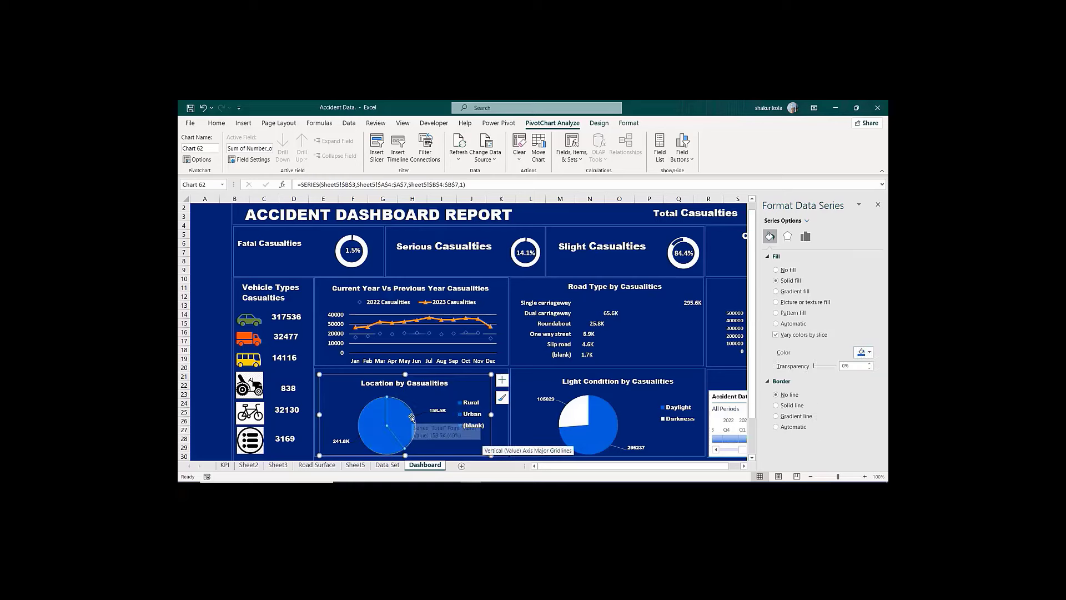
pyautogui.hotkey('ctrl', 'z')
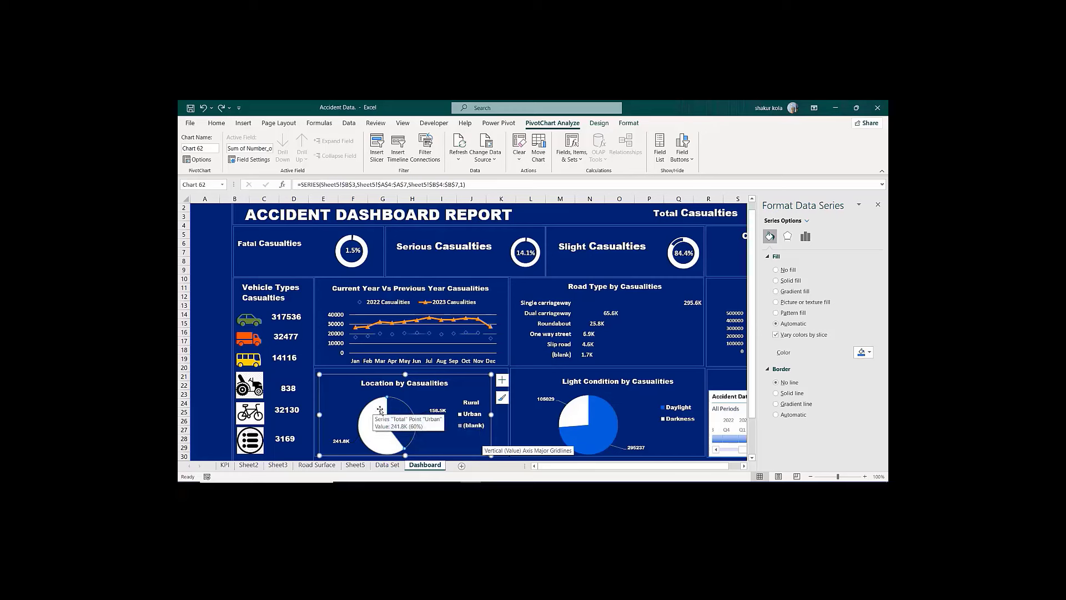
# Step: Fill only the Rural slice of the Location by Casualties pie chart with the standard blue and close the formatting options
pyautogui.click(376, 410)
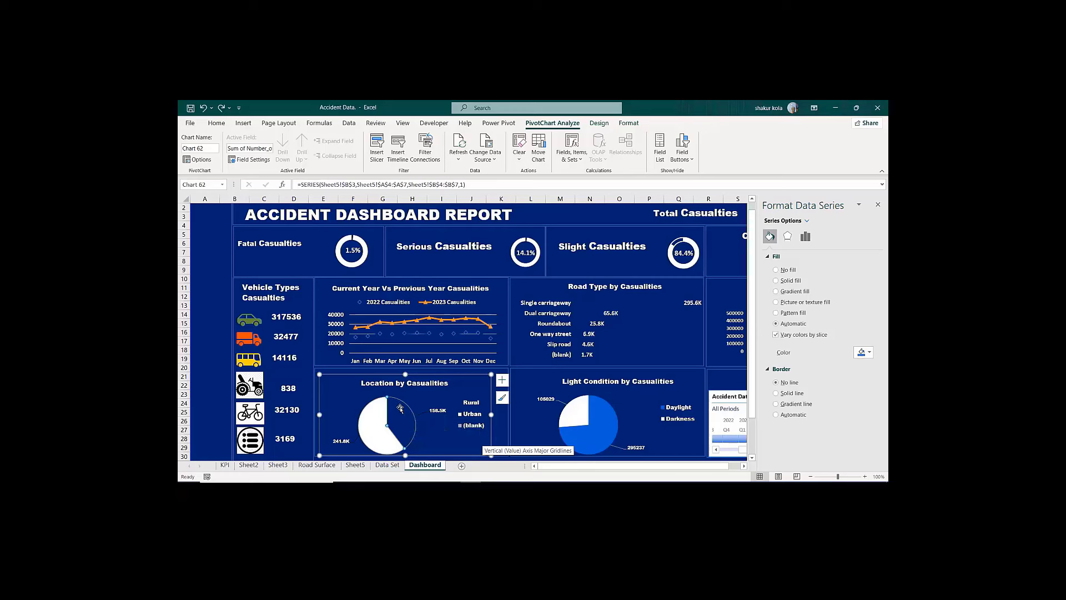
pyautogui.click(869, 353)
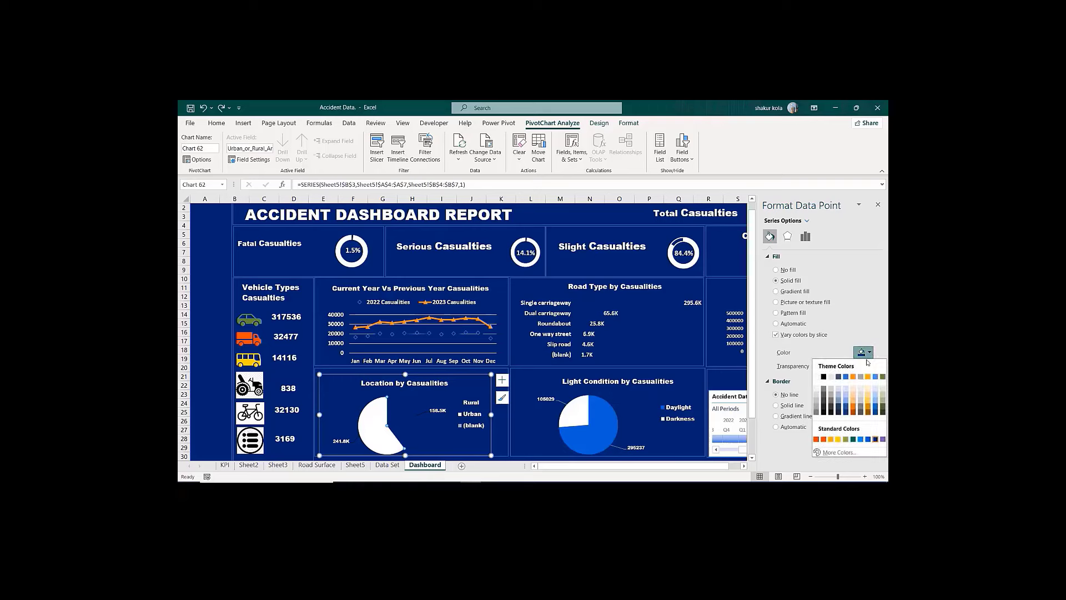
pyautogui.click(868, 439)
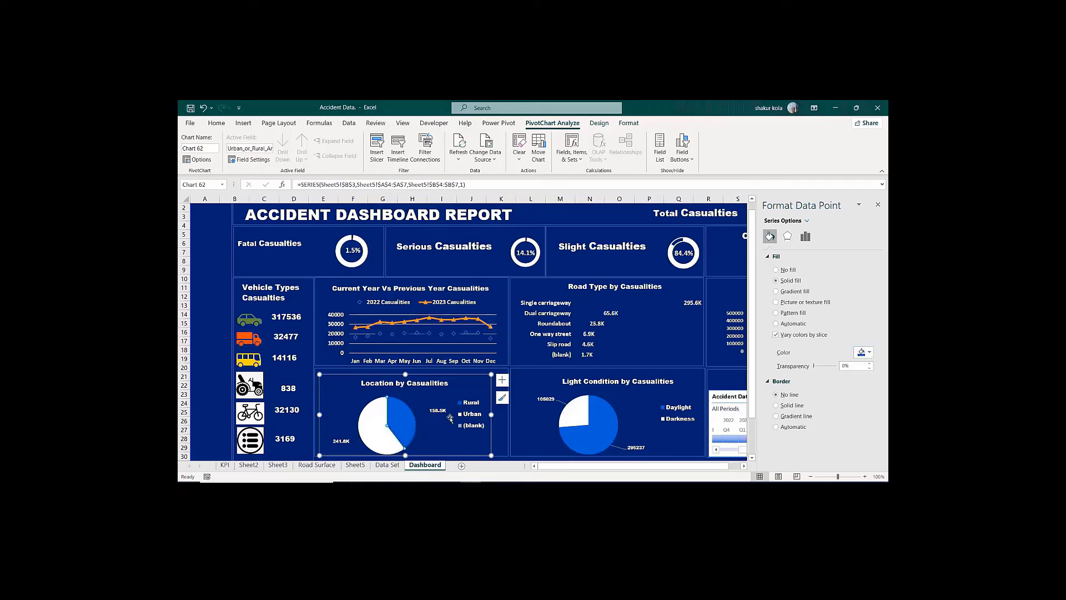
pyautogui.click(201, 315)
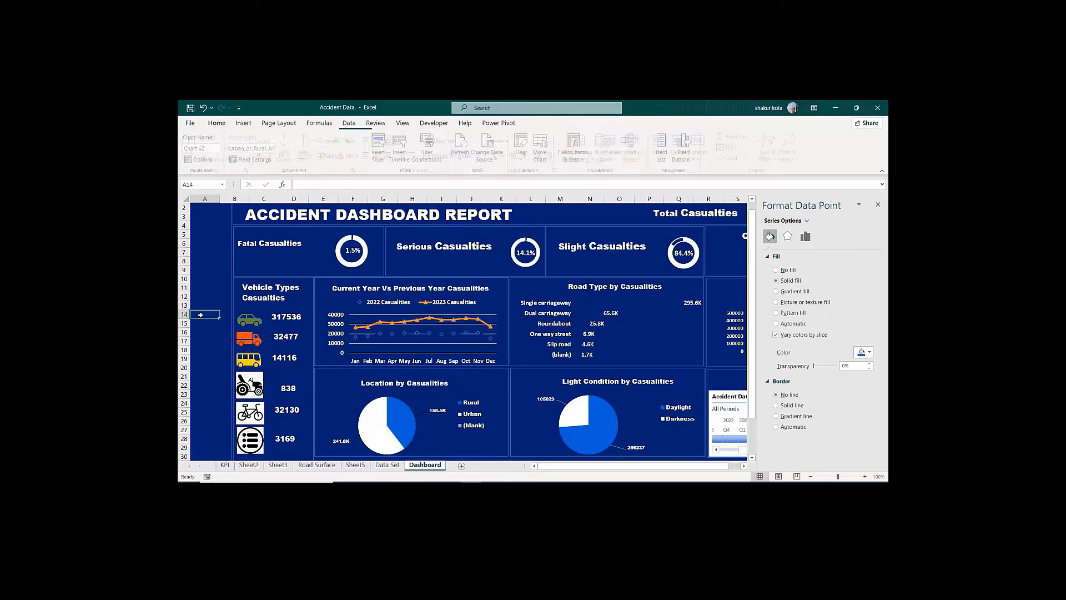
pyautogui.click(877, 203)
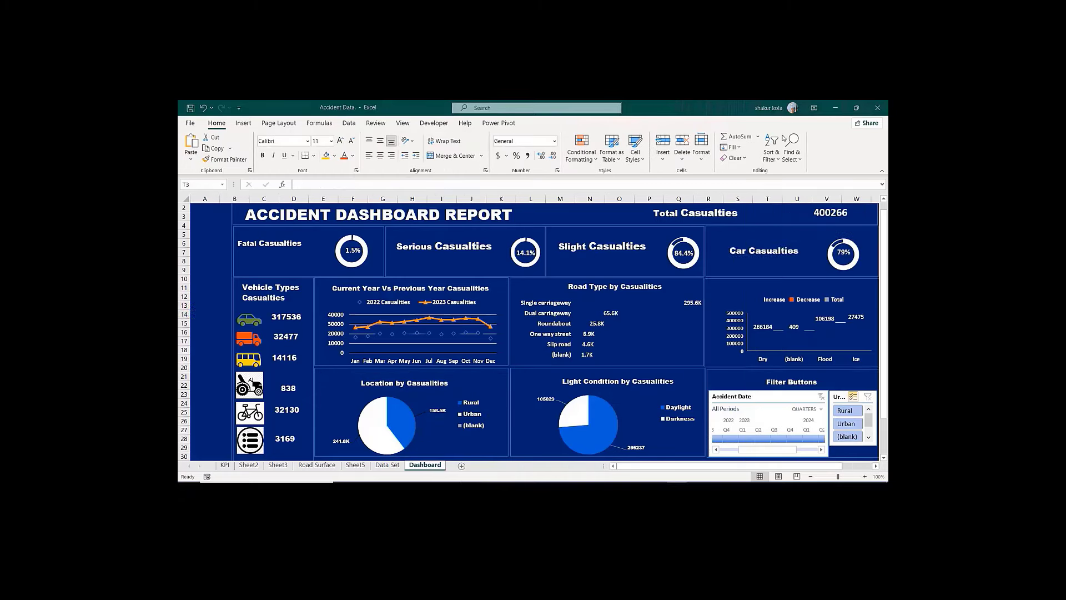
# Step: Fill the bars of the Road Type by Casualties chart with the standard blue
pyautogui.click(587, 309)
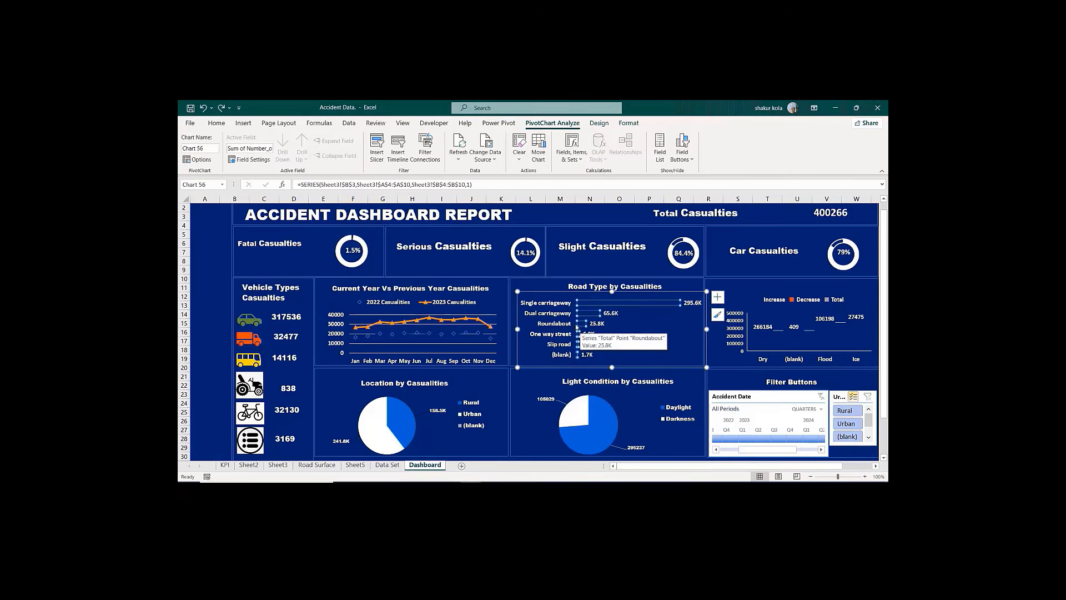
pyautogui.hotkey('ctrl', '1')
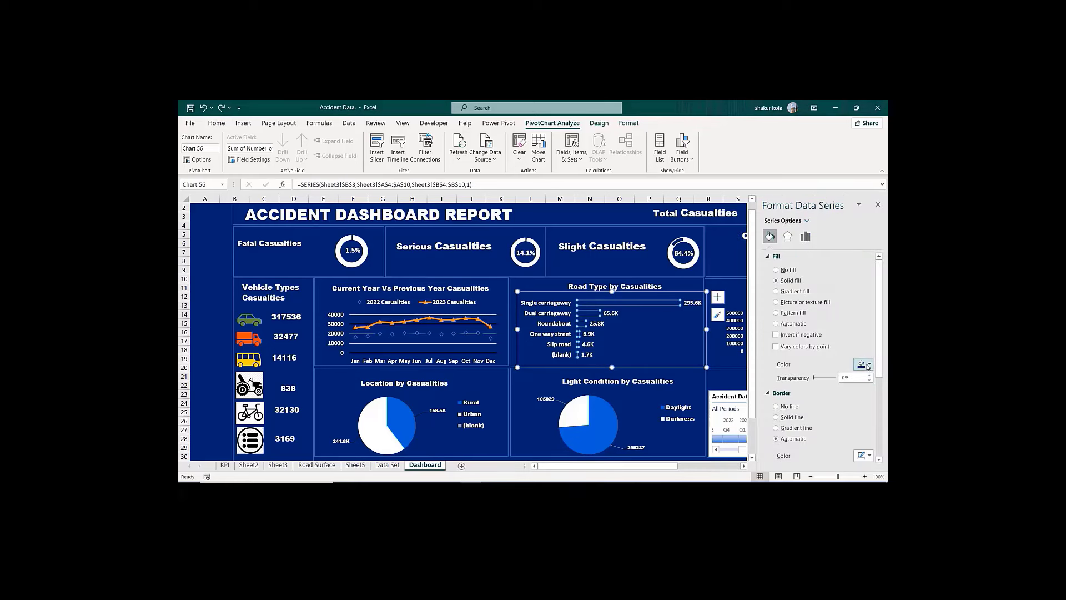
pyautogui.click(868, 365)
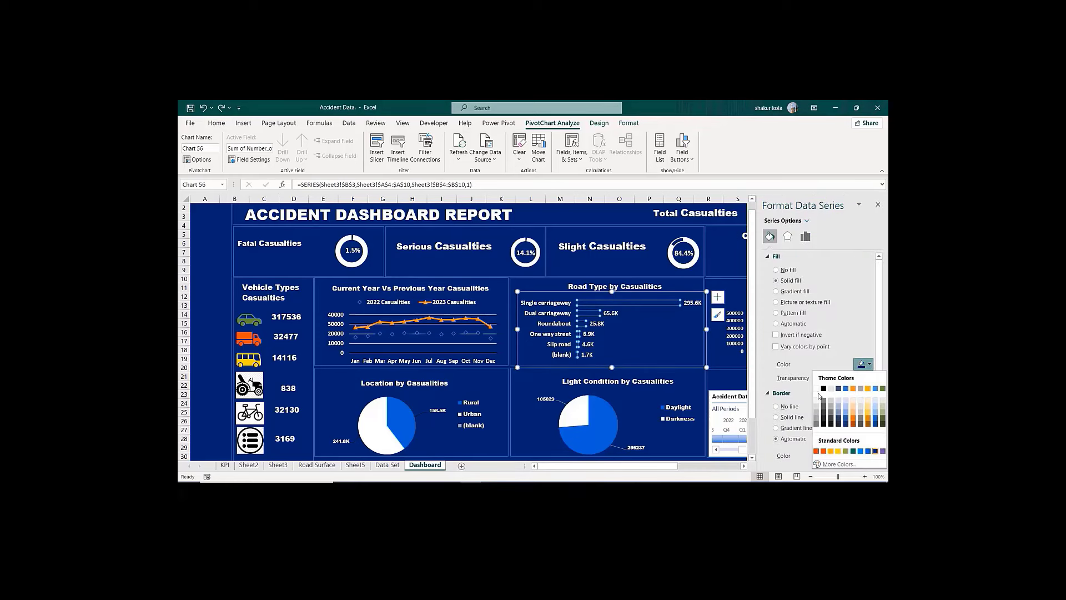
pyautogui.click(869, 452)
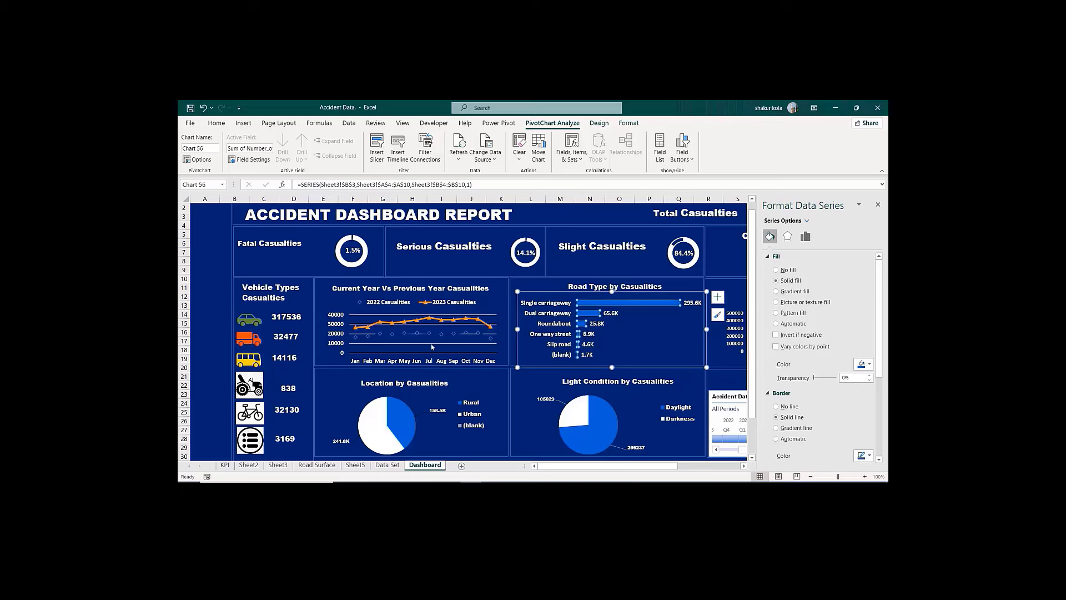
pyautogui.click(215, 259)
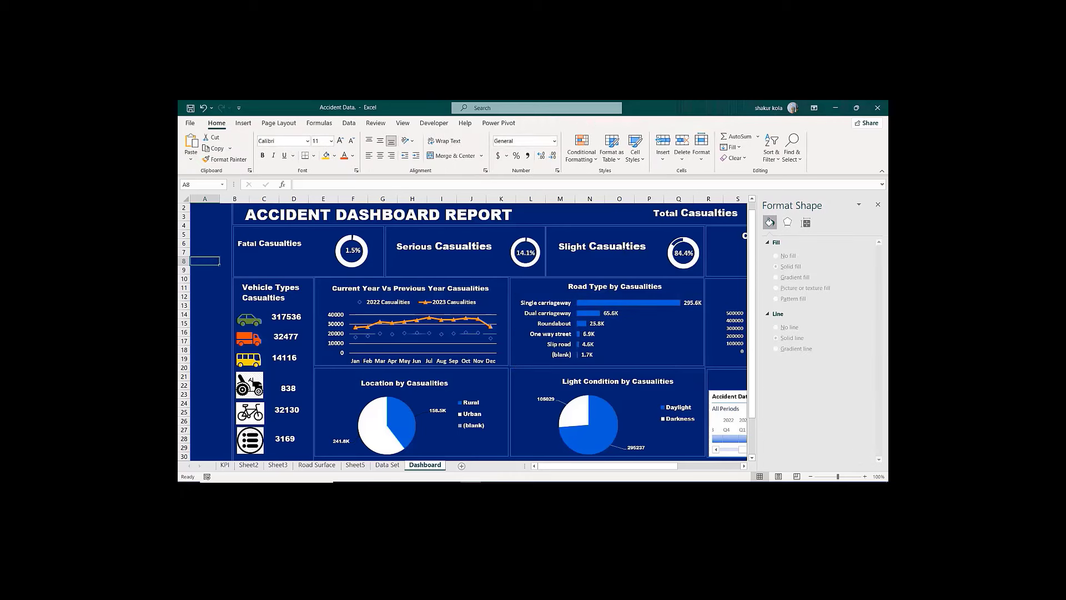
# Step: Close the shape formatting options and apply a dark navy timeline style to the Accident Date timeline
pyautogui.click(877, 206)
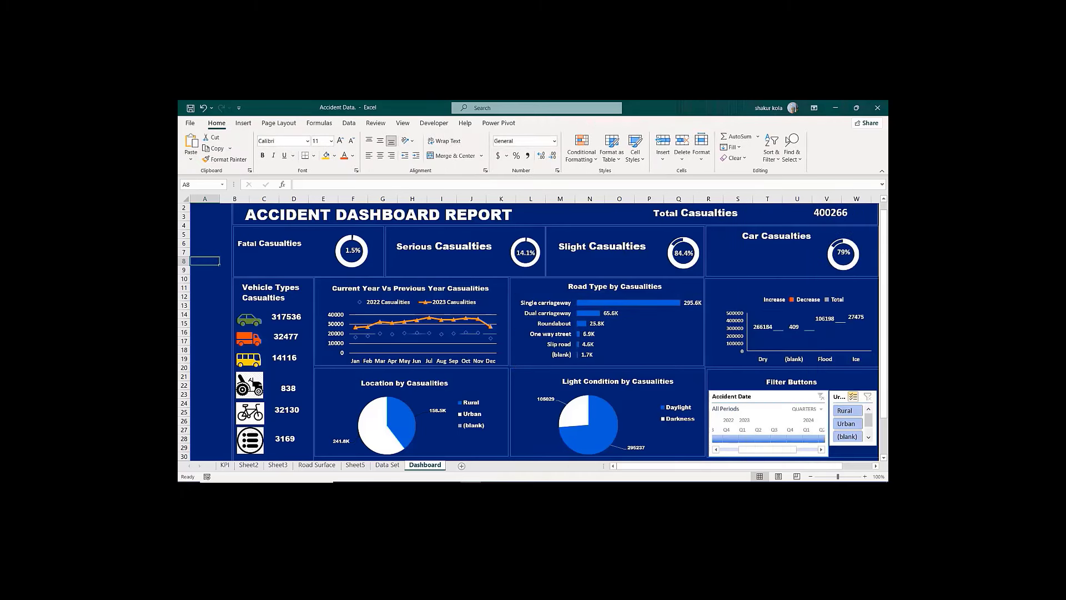
pyautogui.click(764, 393)
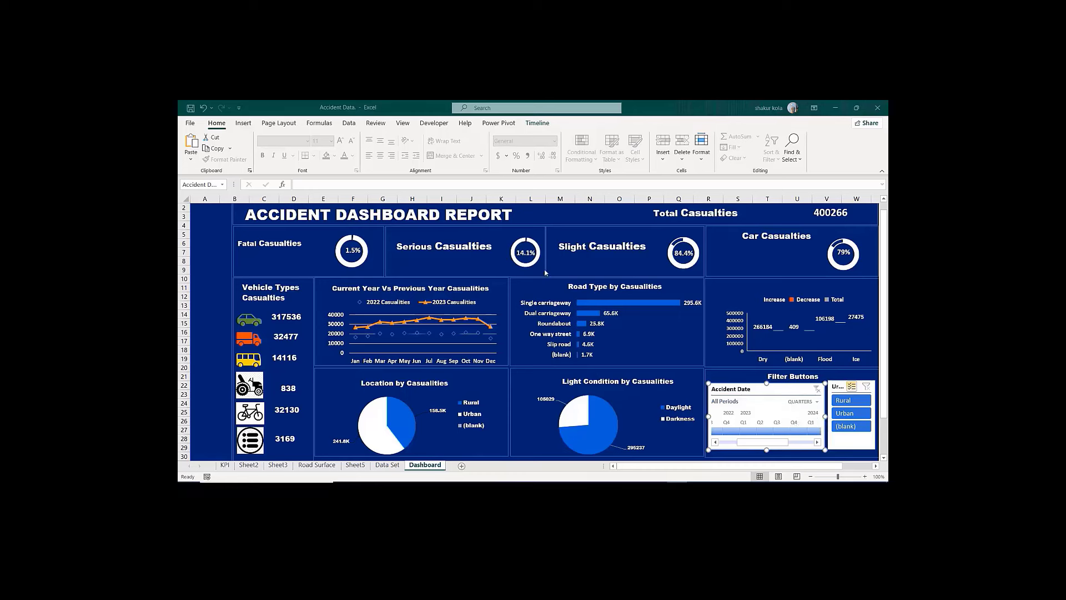
pyautogui.click(536, 123)
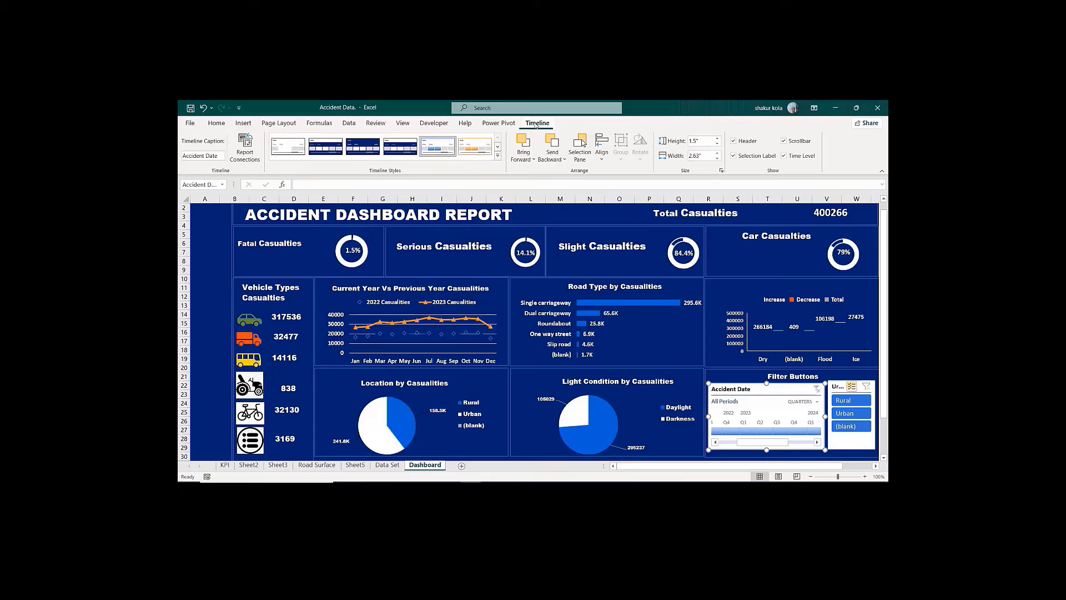
pyautogui.click(365, 154)
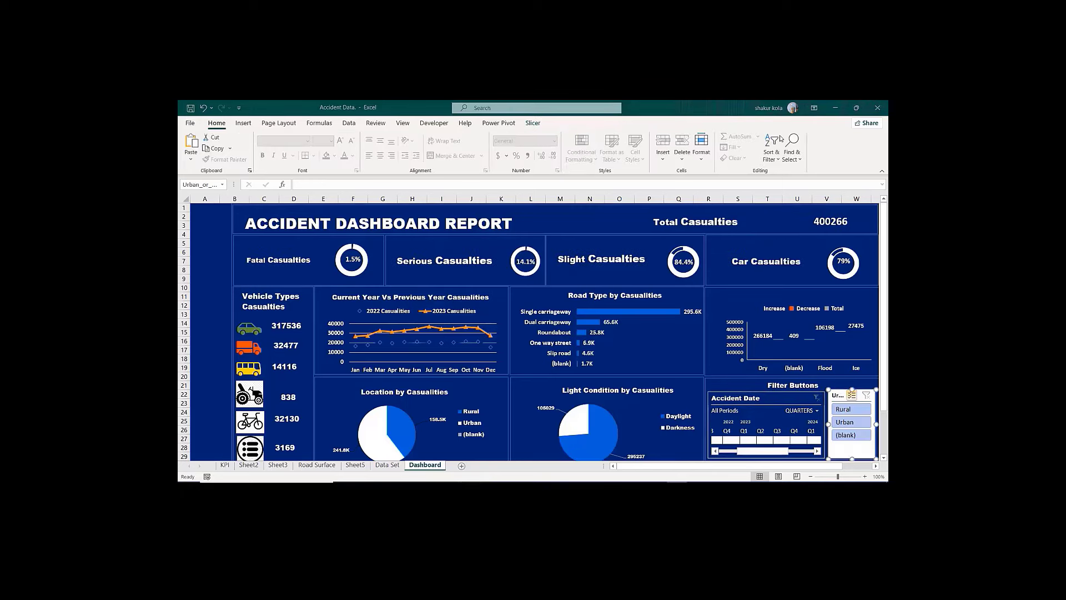
# Step: Apply the custom dark navy slicer style to the urban/rural slicer
pyautogui.click(533, 123)
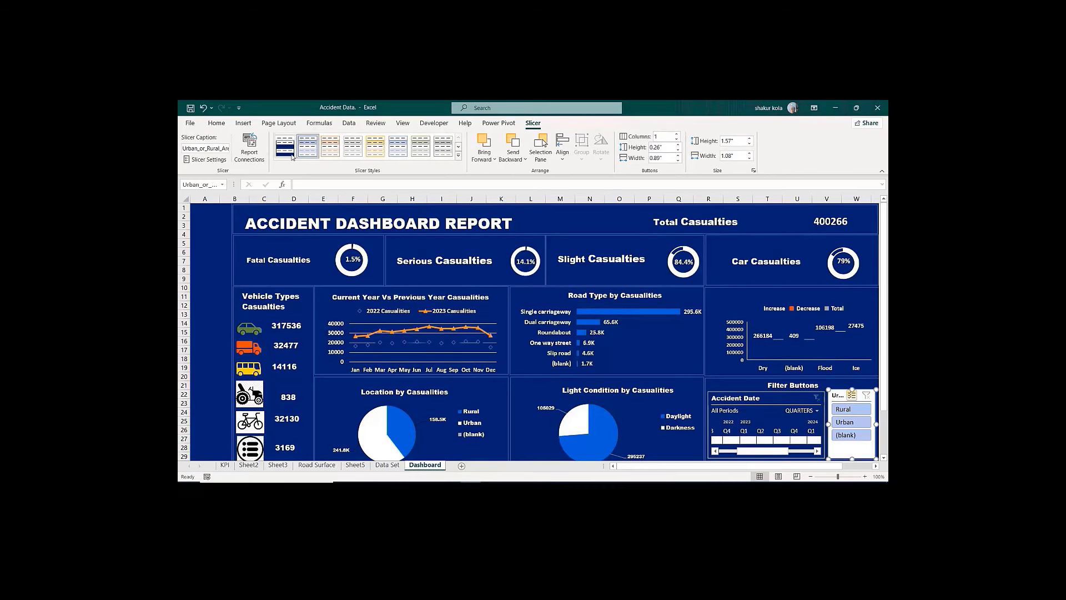
pyautogui.click(459, 155)
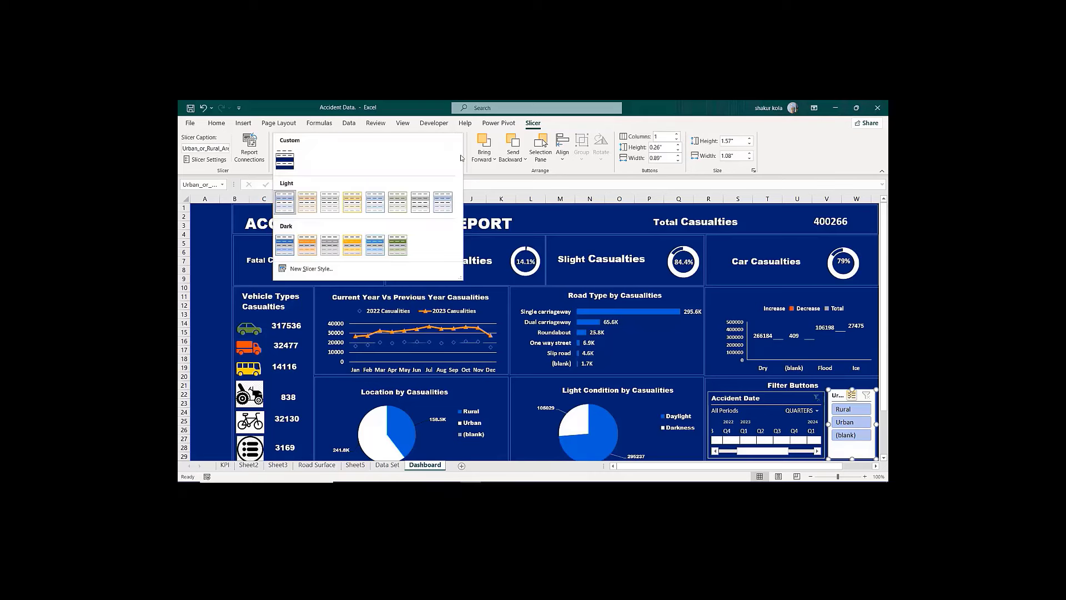
pyautogui.click(285, 160)
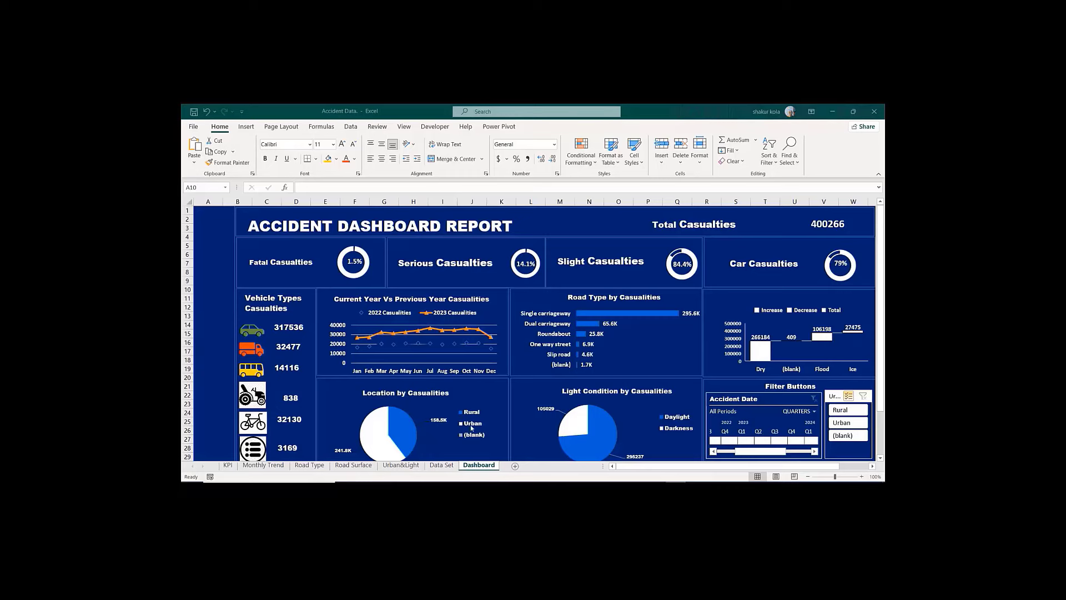
# Step: Switch to Chrome and search Google for "Accident Png icon"
pyautogui.hotkey('alt', 'Tab')
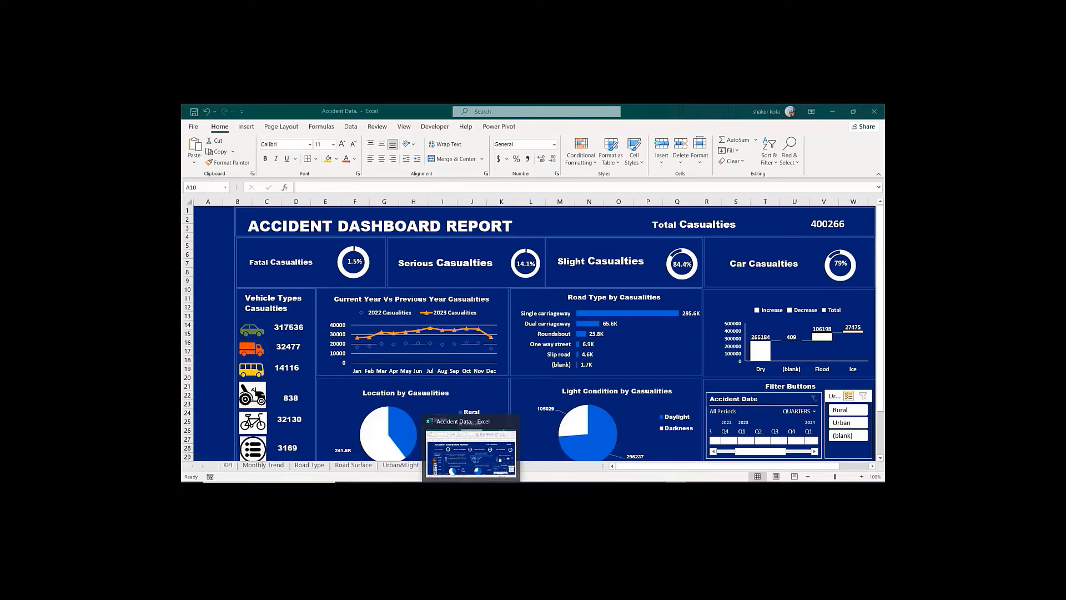
pyautogui.hotkey('alt', 'Tab')
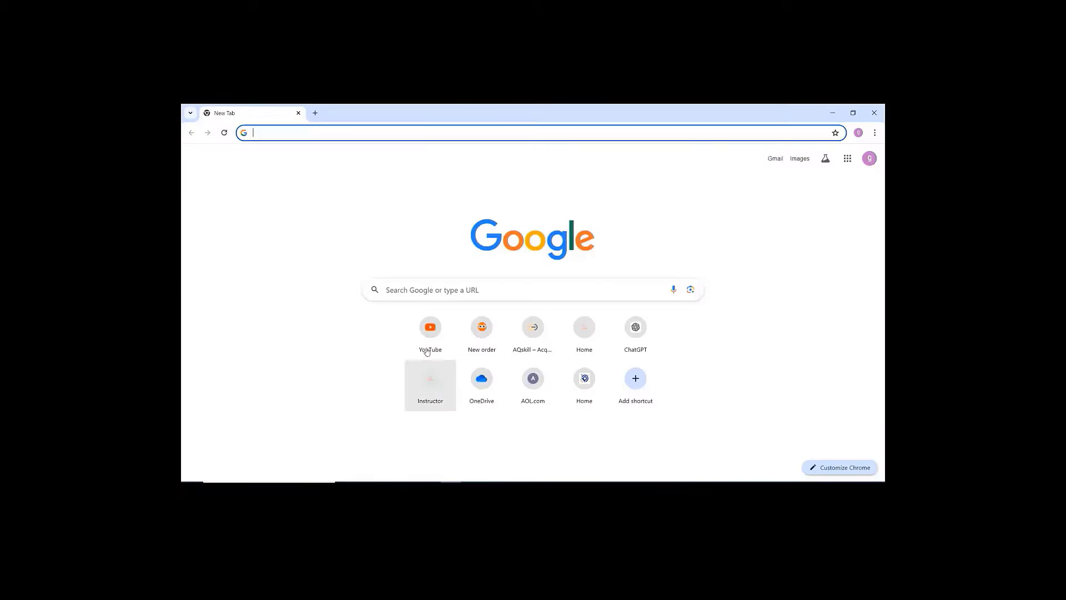
pyautogui.click(416, 292)
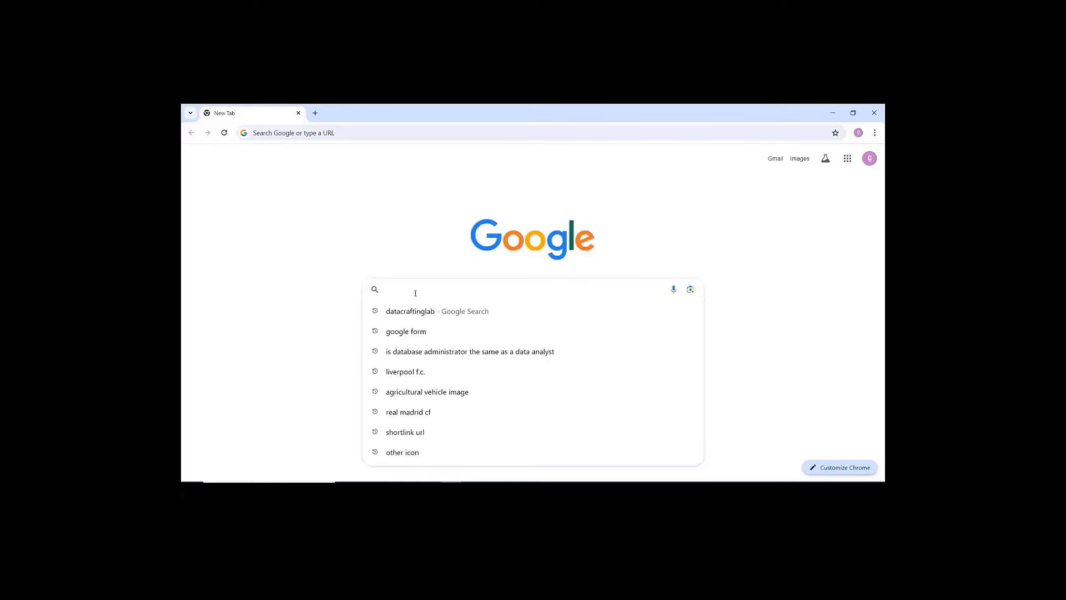
pyautogui.write('A')
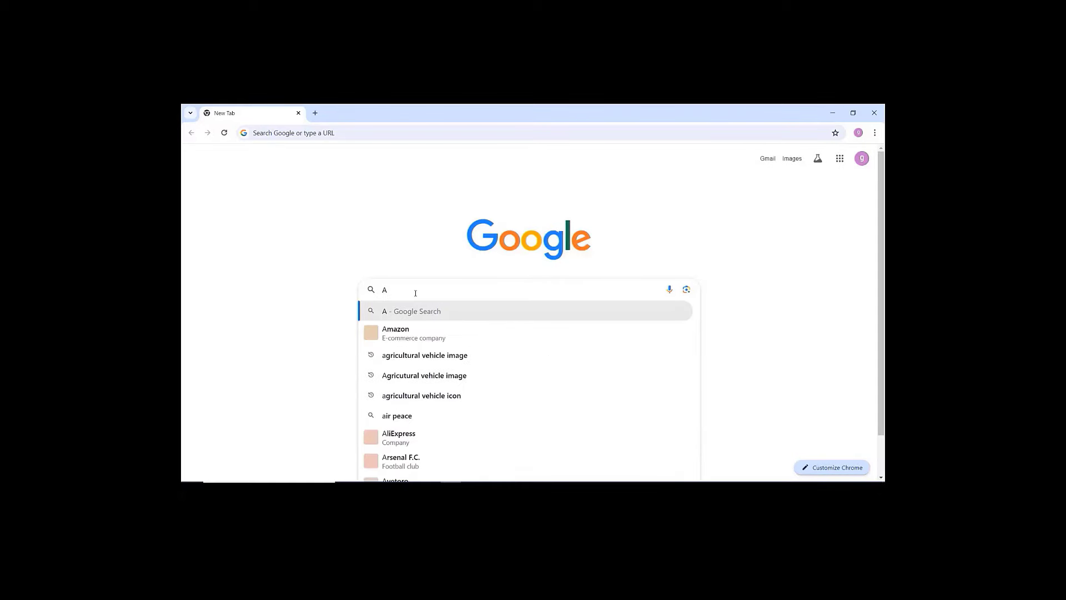
pyautogui.write('cciden')
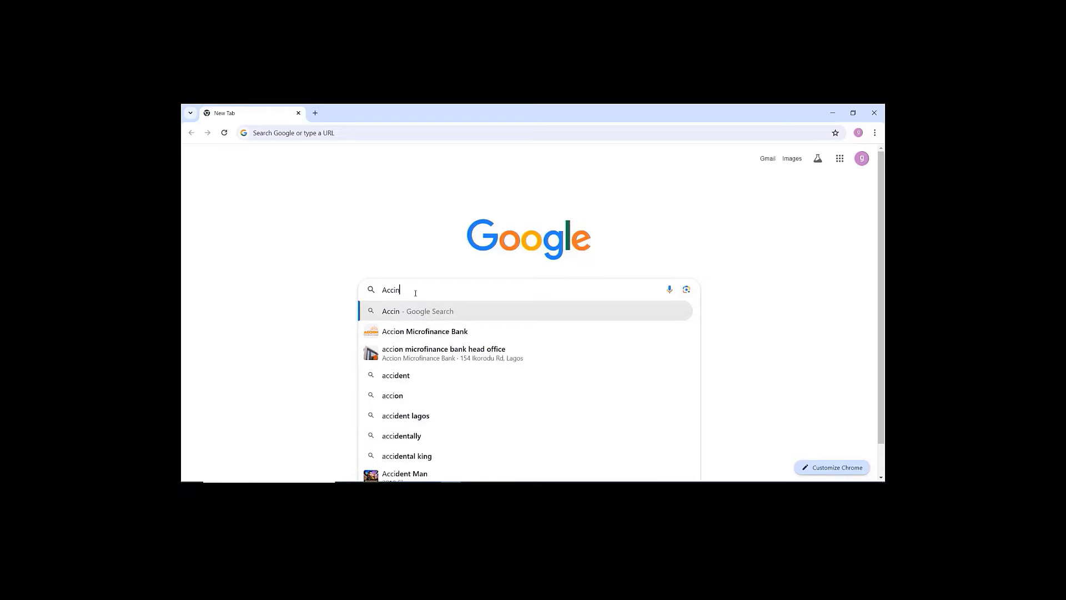
pyautogui.write('t P')
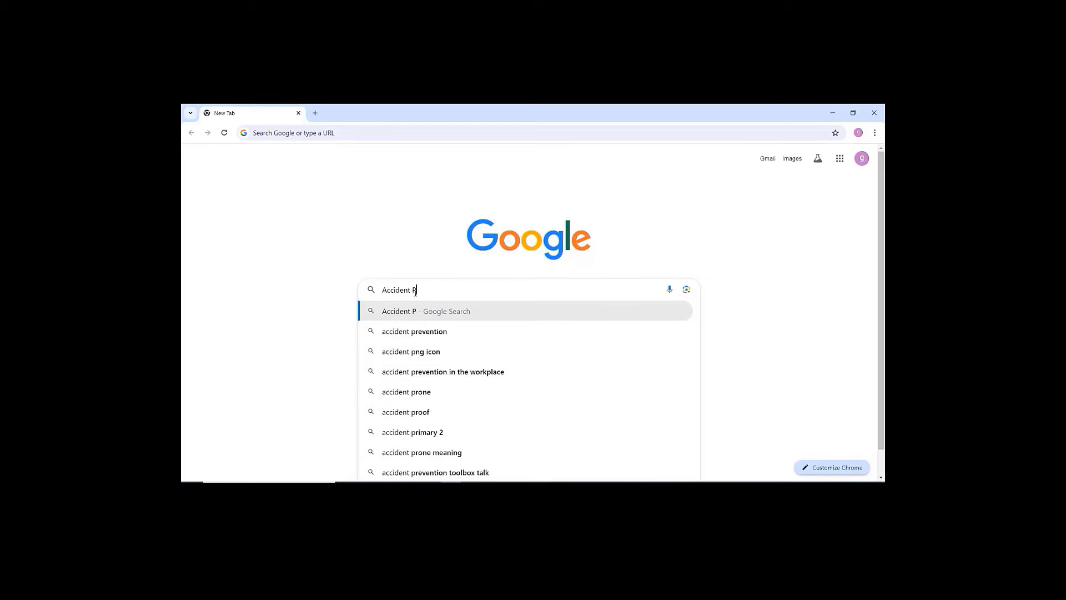
pyautogui.write('i=')
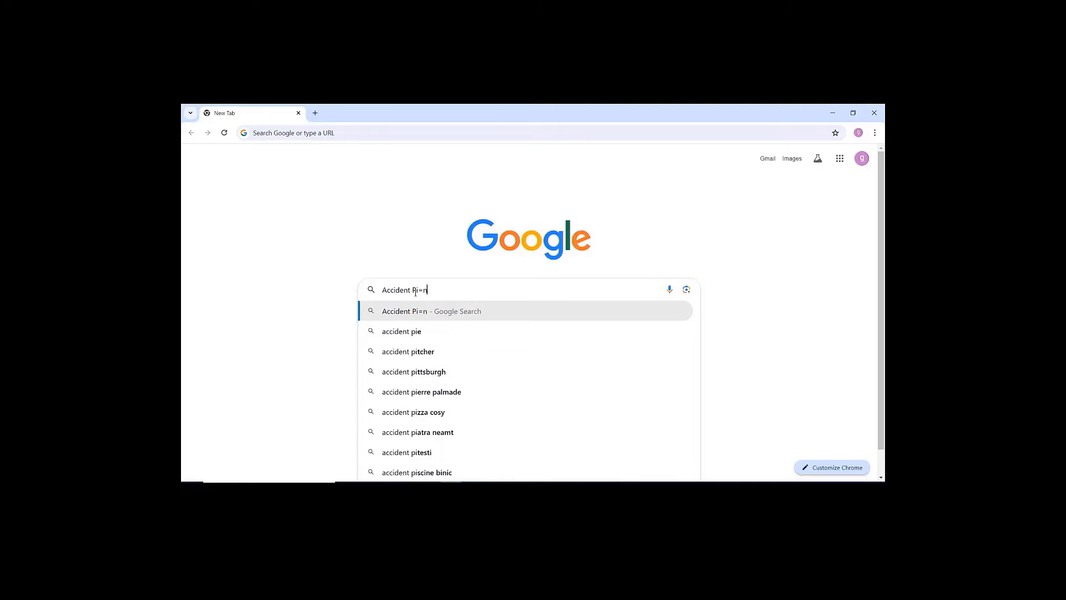
pyautogui.press('BackSpace')
pyautogui.press('BackSpace')
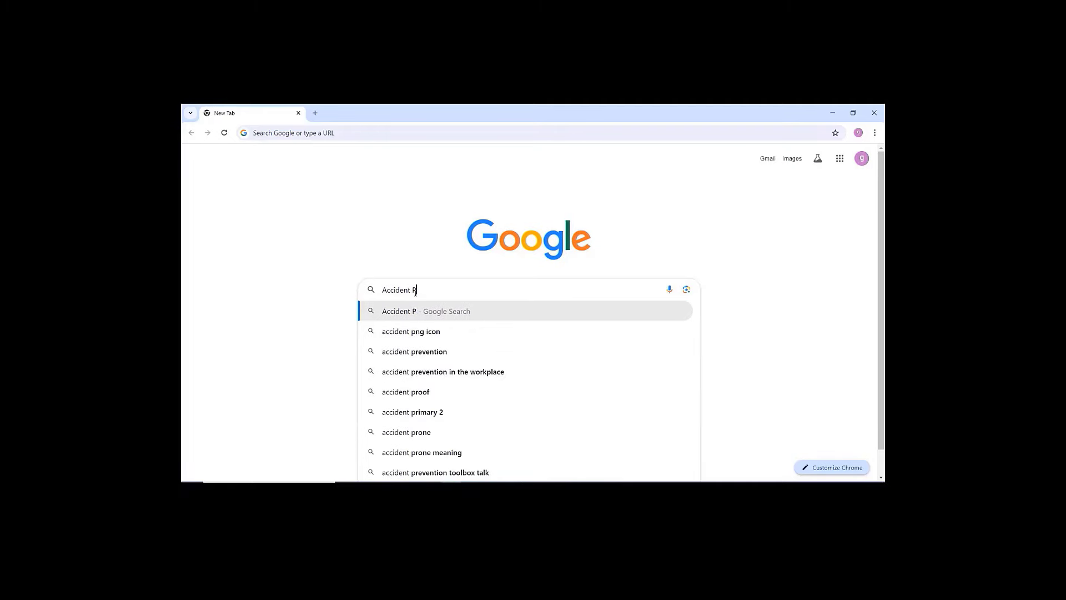
pyautogui.write('ng icon')
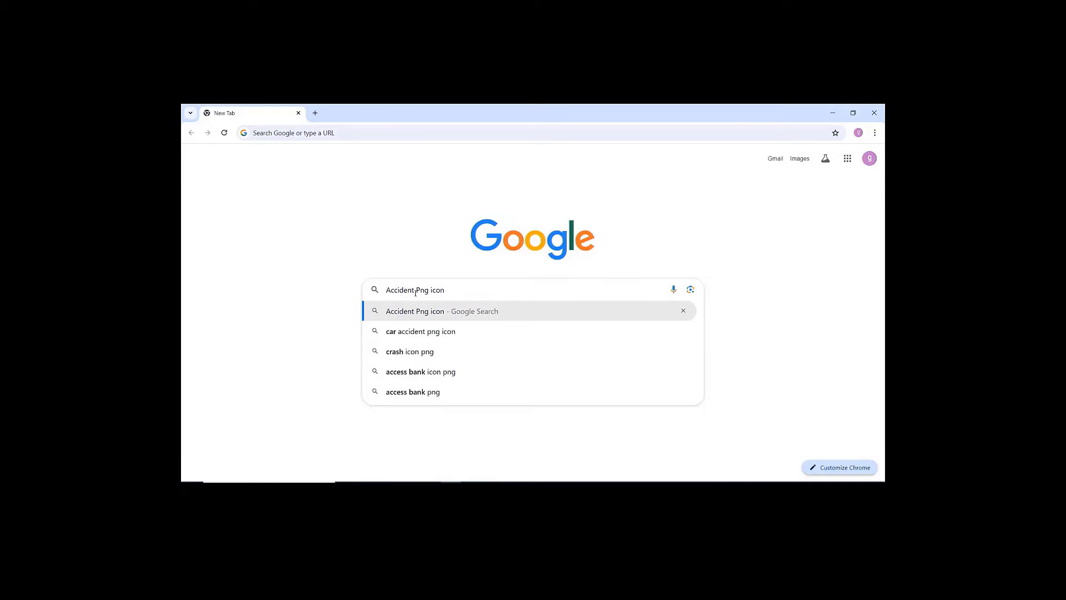
pyautogui.press('Return')
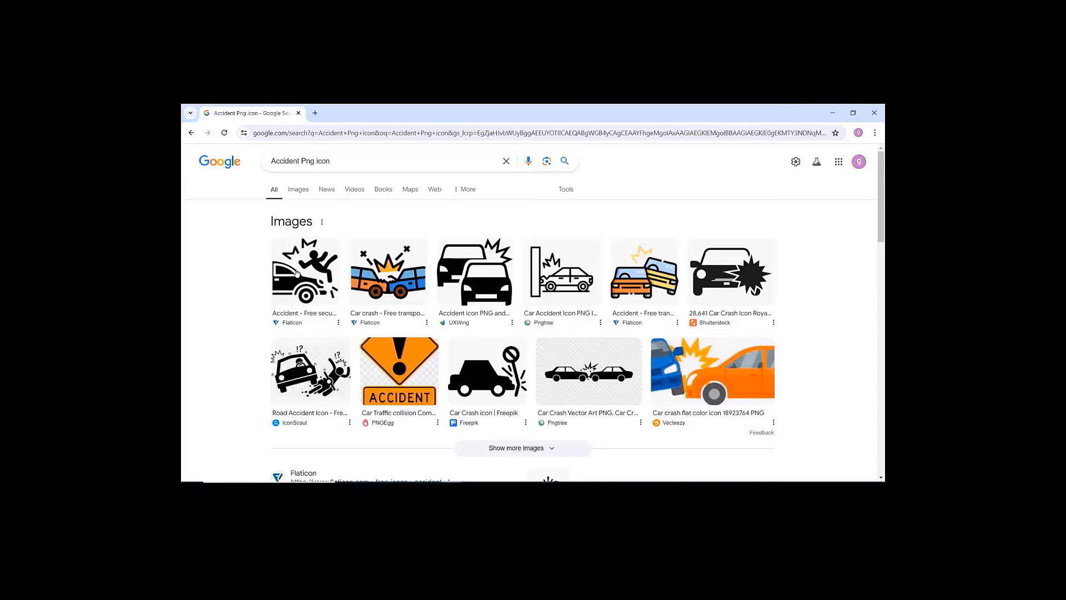
# Step: Save the UXWing accident icon with two colliding cars to the Pictures folder as "Accident Icon 1"
pyautogui.click(491, 268)
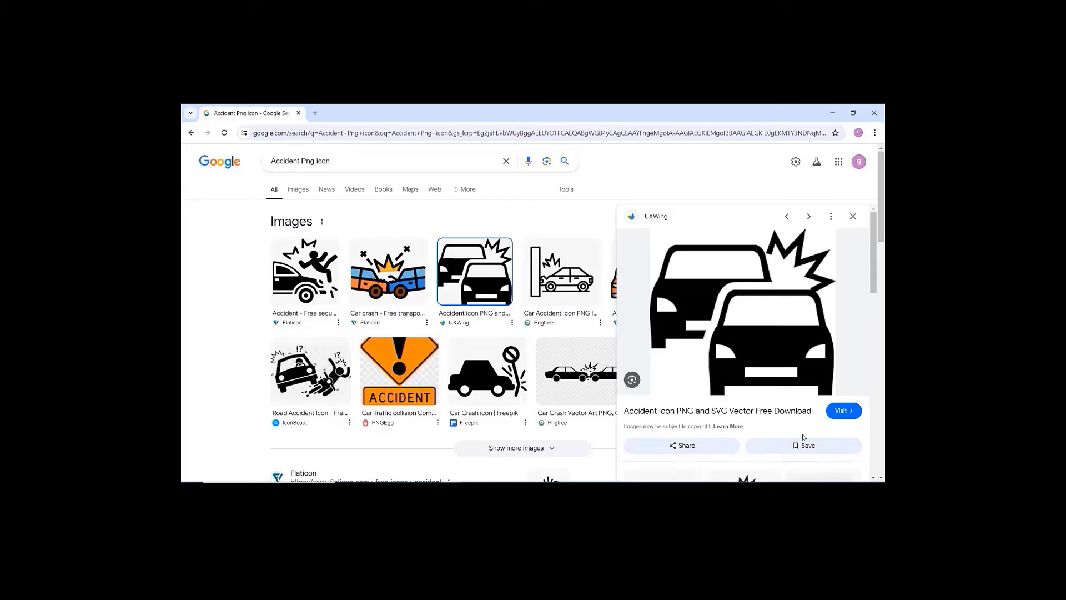
pyautogui.rightClick(762, 363)
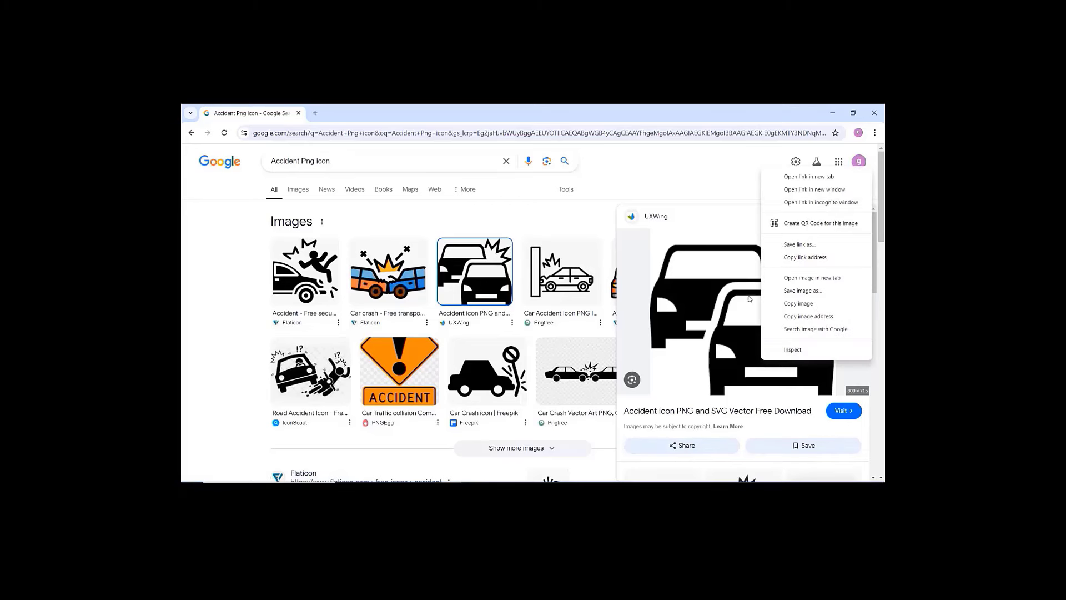
pyautogui.click(791, 291)
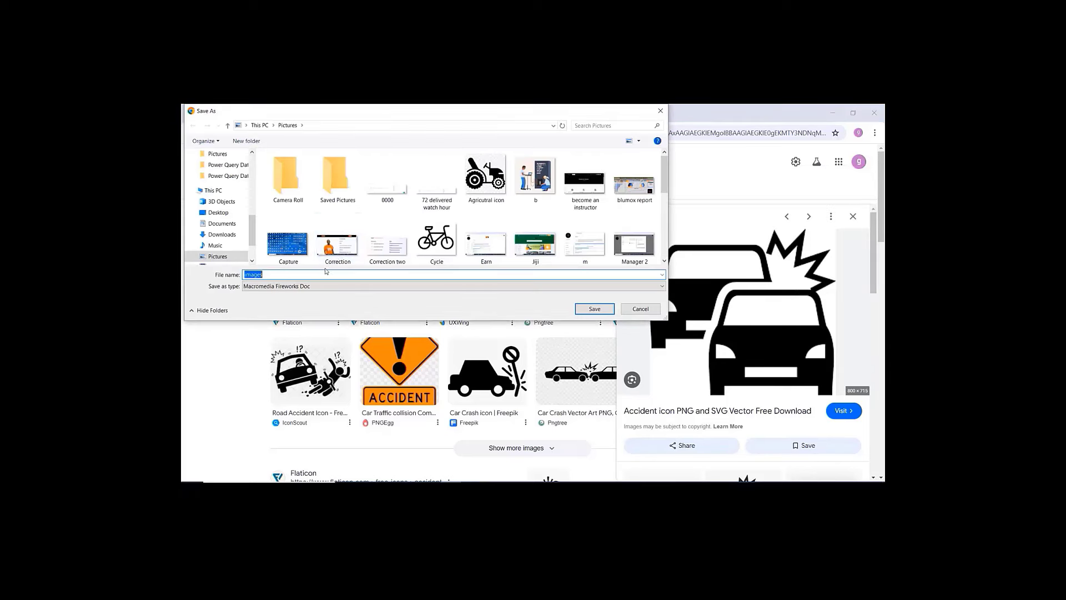
pyautogui.write('Acci')
pyautogui.write('dent Icon 1')
pyautogui.press('Return')
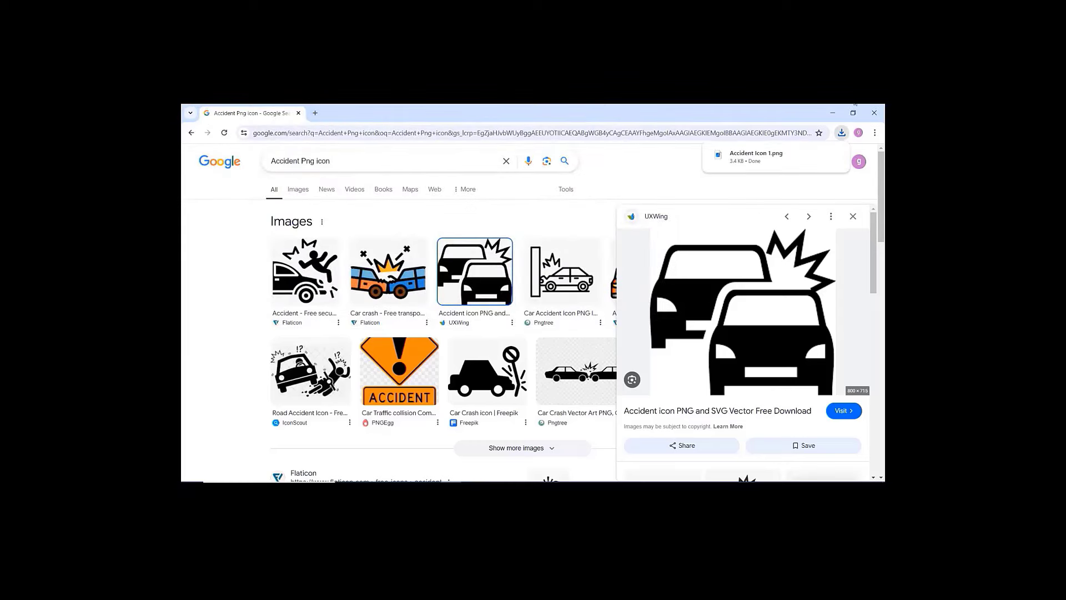
# Step: Return to the Excel dashboard and insert the "Accident Icon 1" picture from the Pictures folder
pyautogui.click(832, 112)
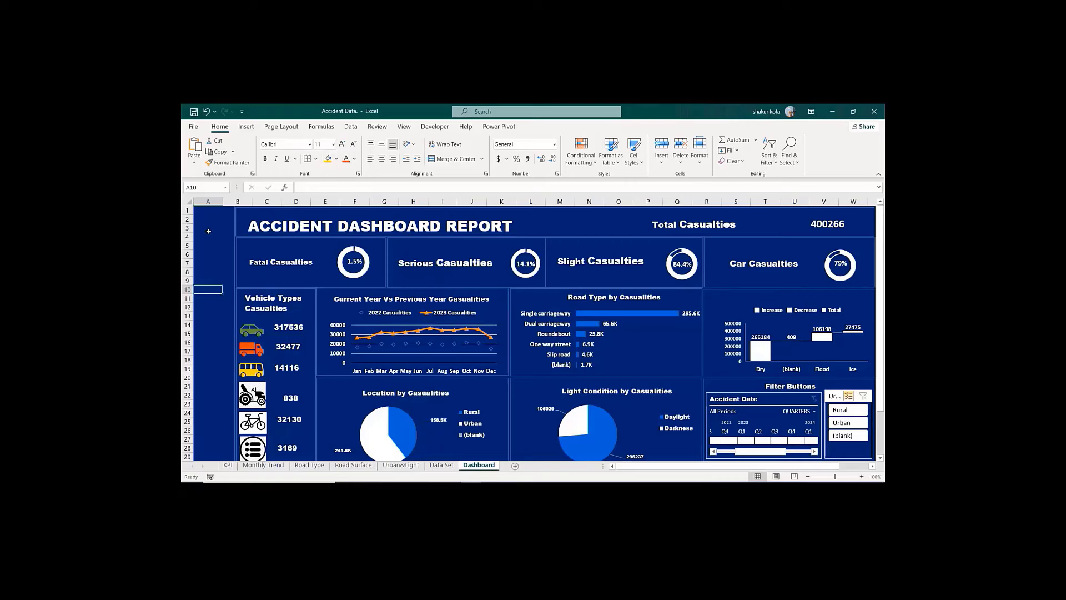
pyautogui.click(246, 127)
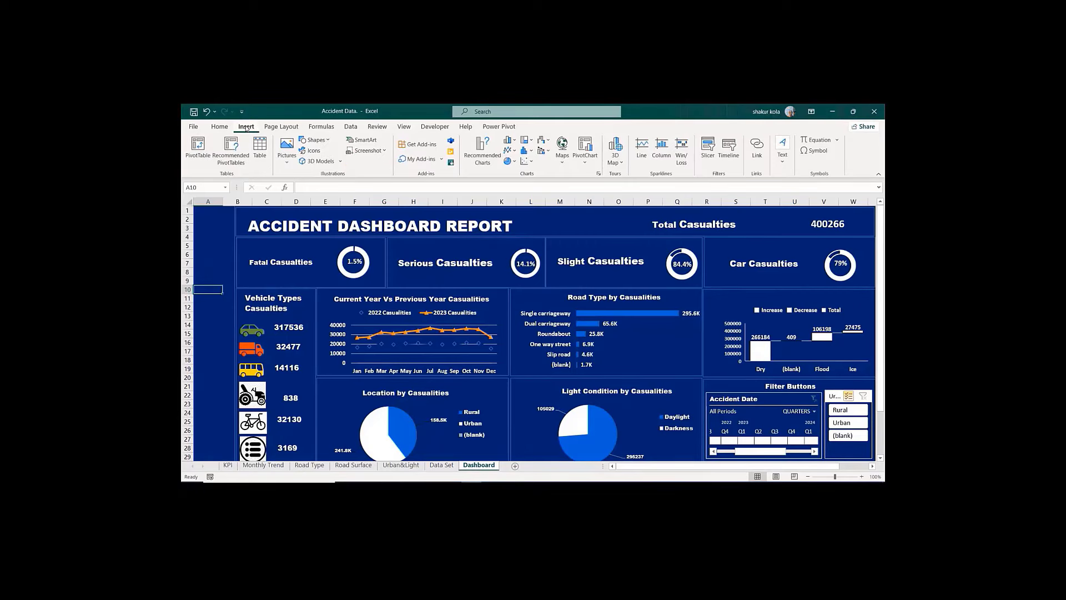
pyautogui.click(286, 158)
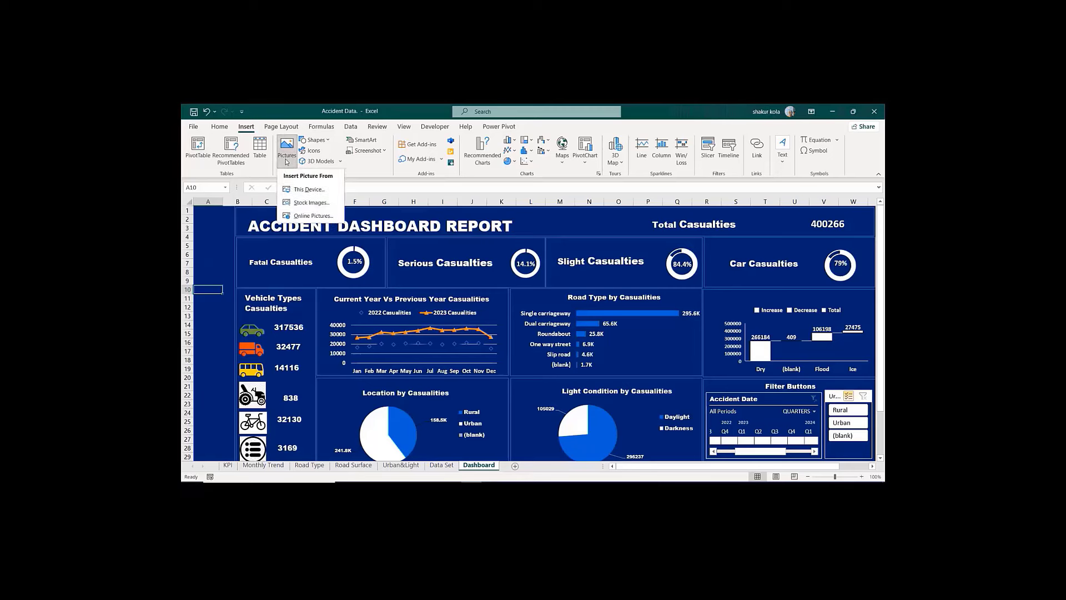
pyautogui.click(304, 189)
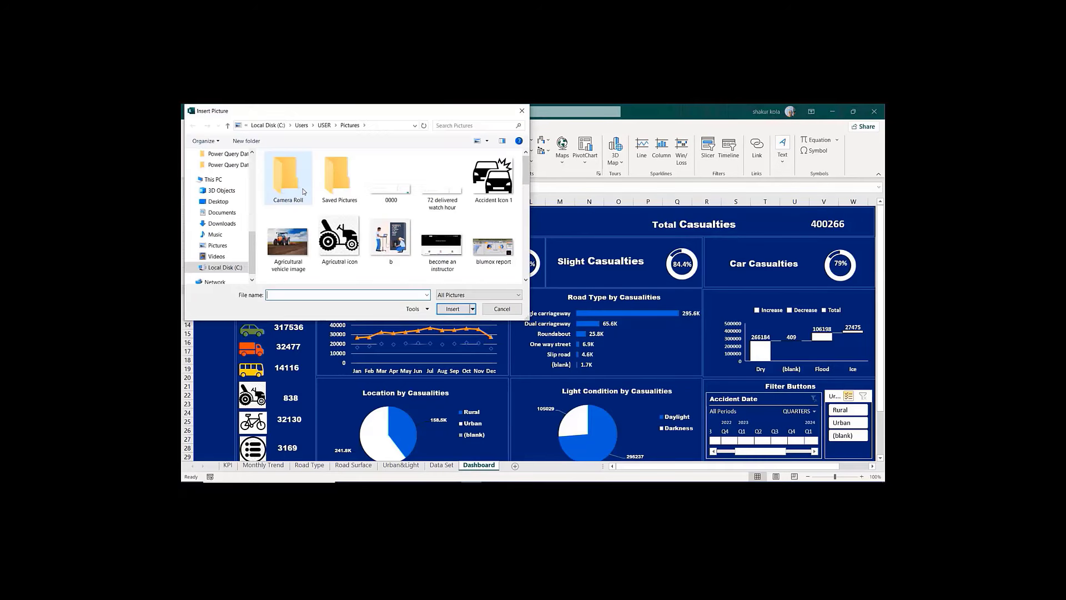
pyautogui.click(212, 246)
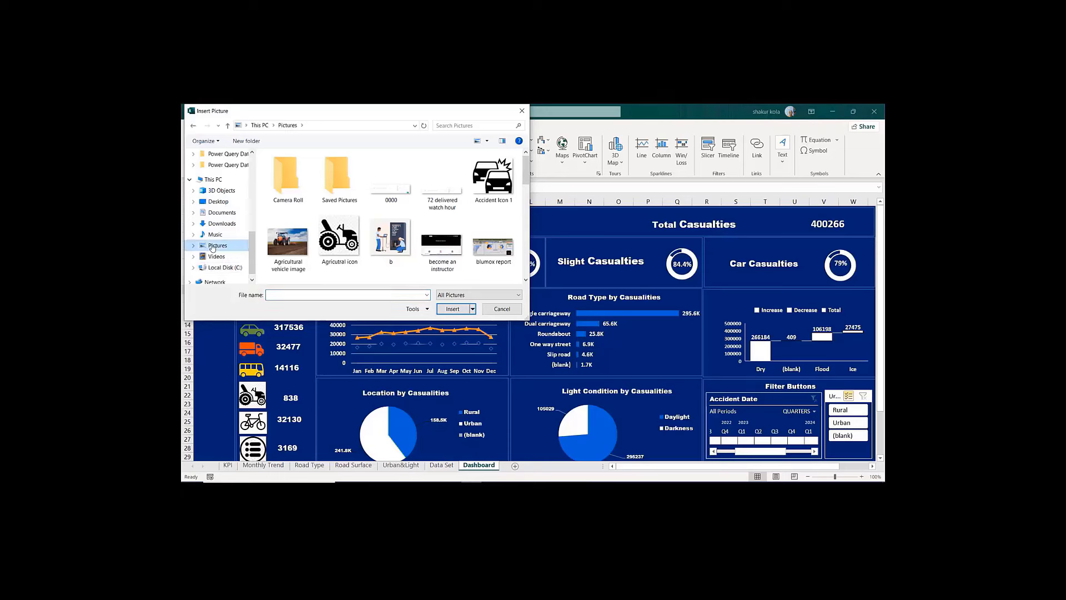
pyautogui.click(493, 177)
pyautogui.click(451, 310)
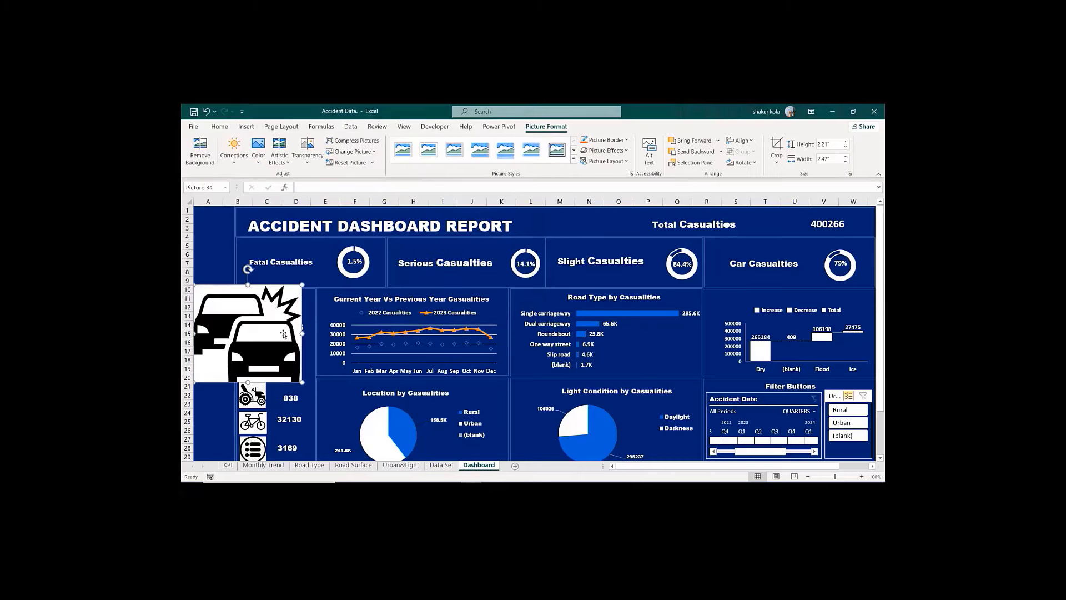
# Step: Shrink the accident picture to about 0.79" by 0.89" and place it at cell A1 beside the dashboard title
pyautogui.moveTo(302, 382); pyautogui.dragTo(240, 250)
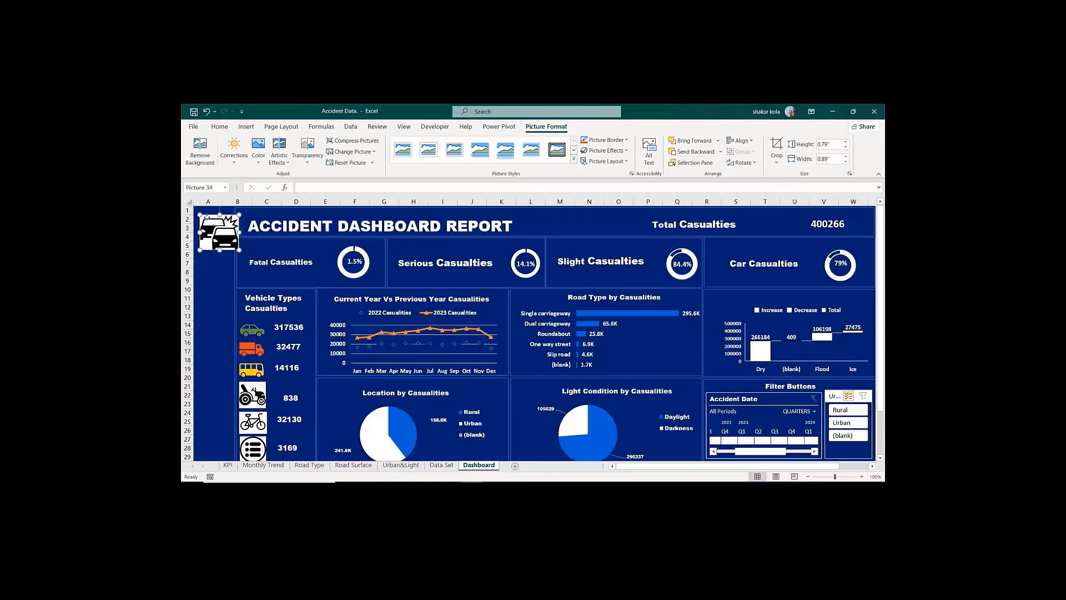
pyautogui.moveTo(207, 216); pyautogui.dragTo(204, 211)
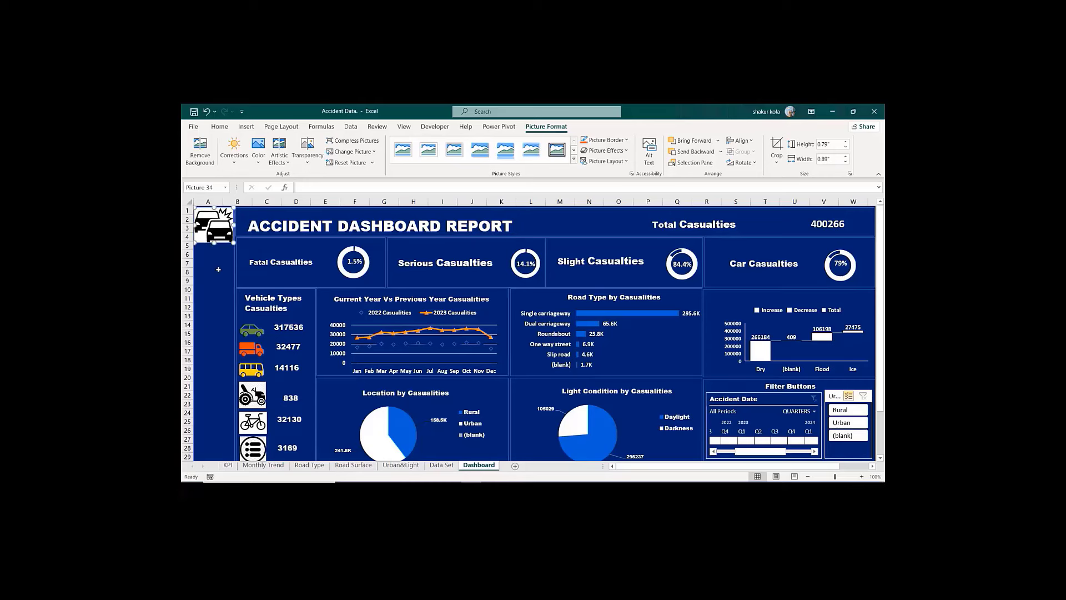
pyautogui.click(222, 280)
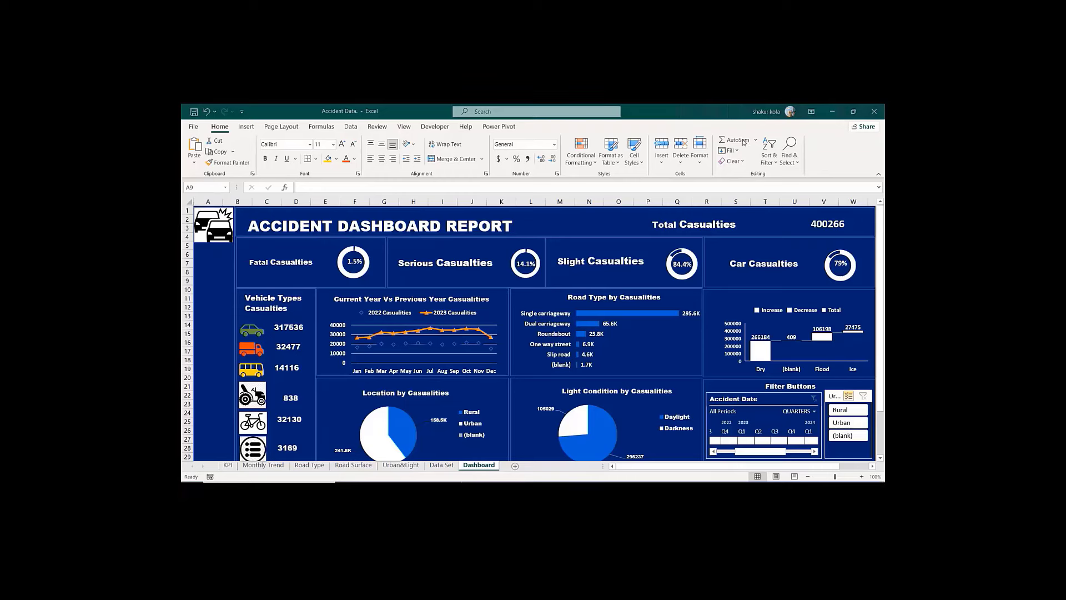
# Step: Search the stock icons for "data" and insert the three-circle Venn icon and the presentation board with pie chart
pyautogui.click(247, 127)
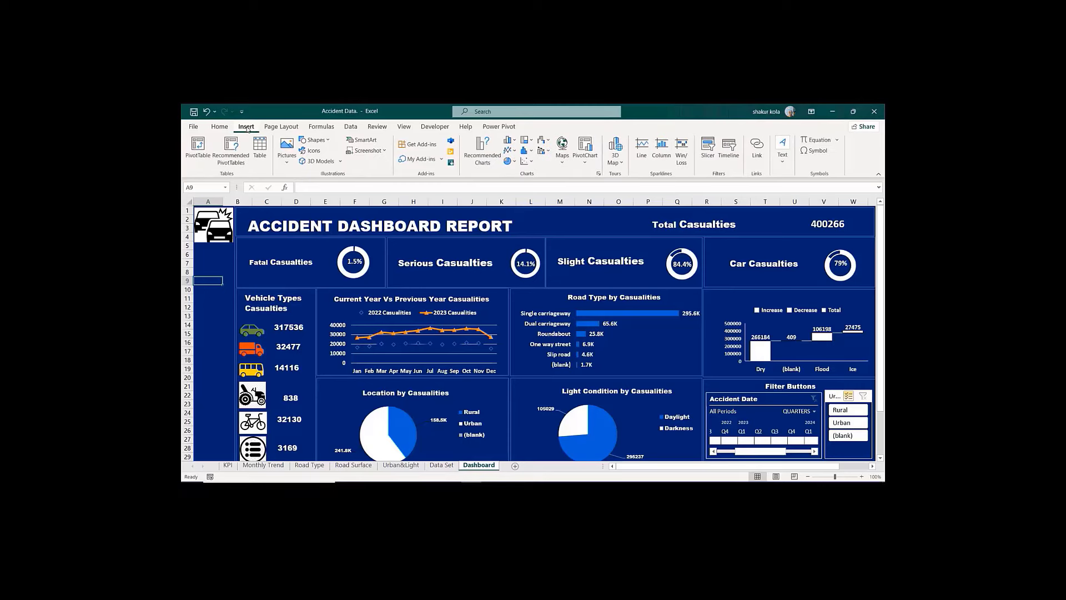
pyautogui.click(312, 150)
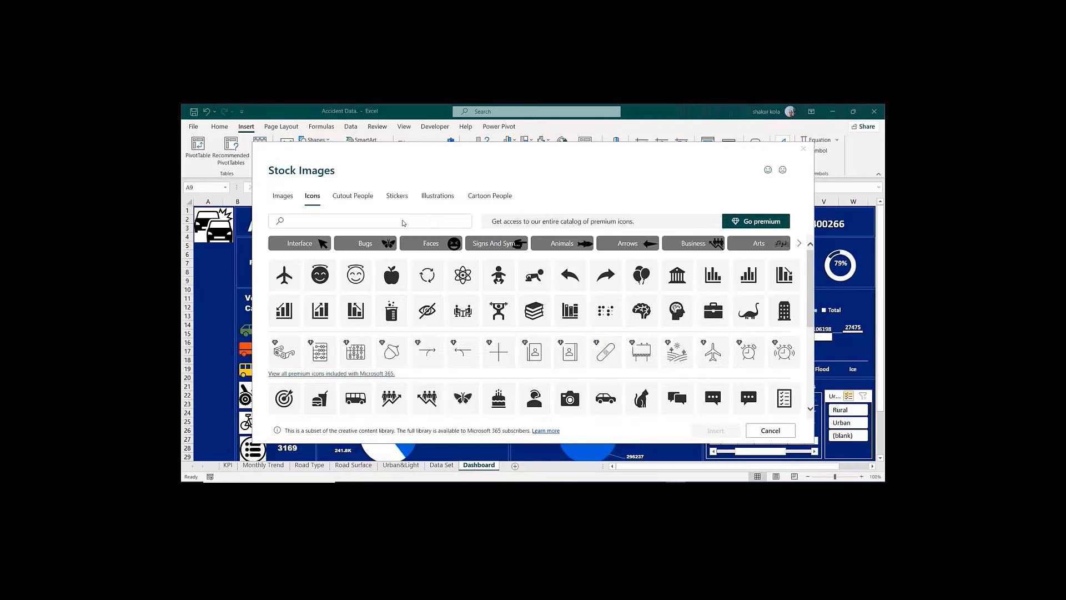
pyautogui.click(403, 220)
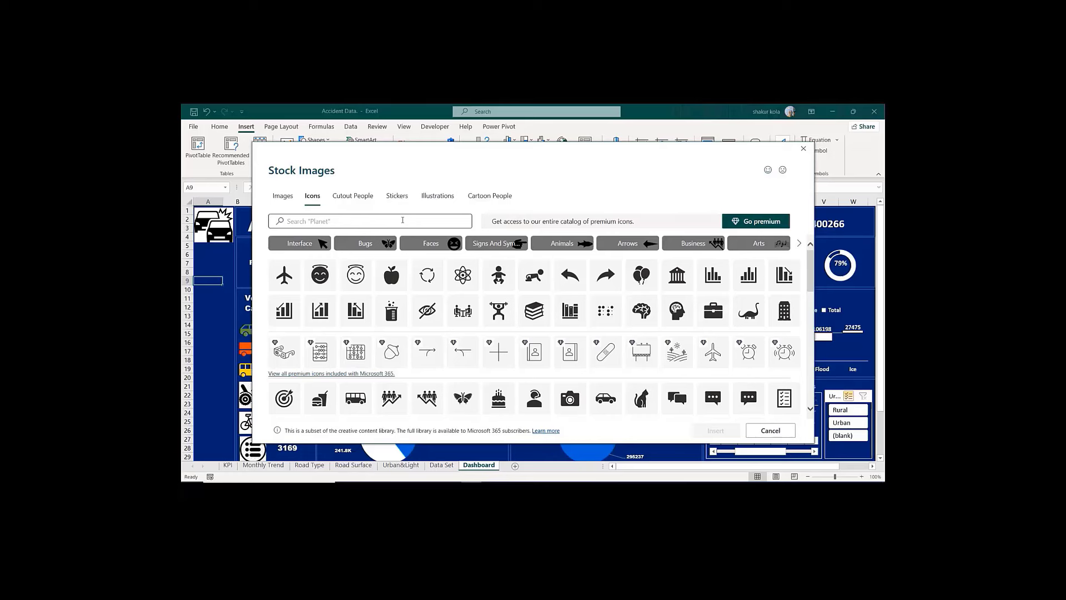
pyautogui.click(403, 220)
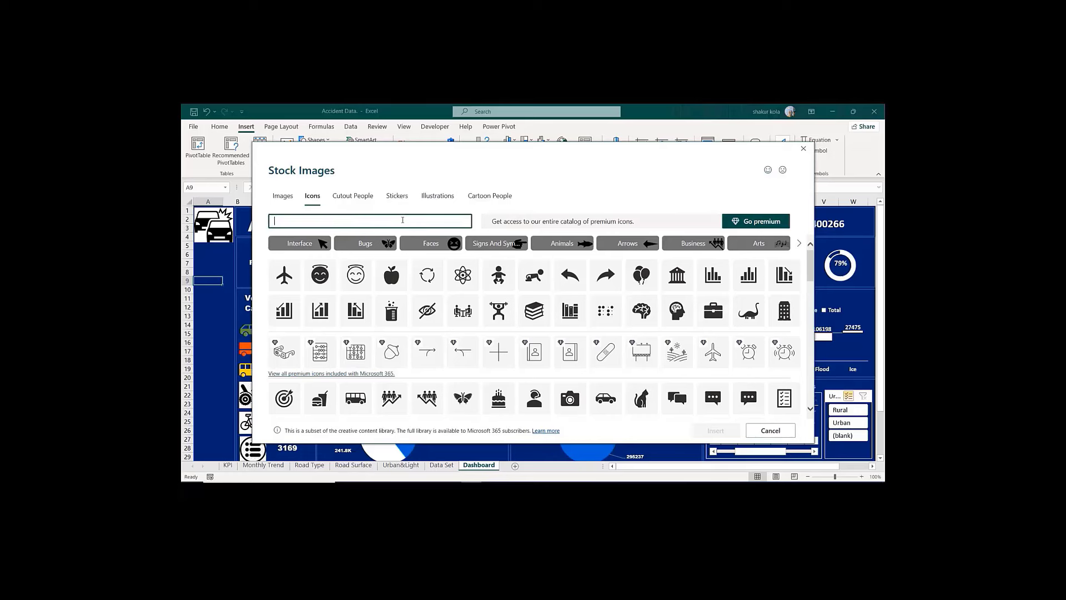
pyautogui.write('data')
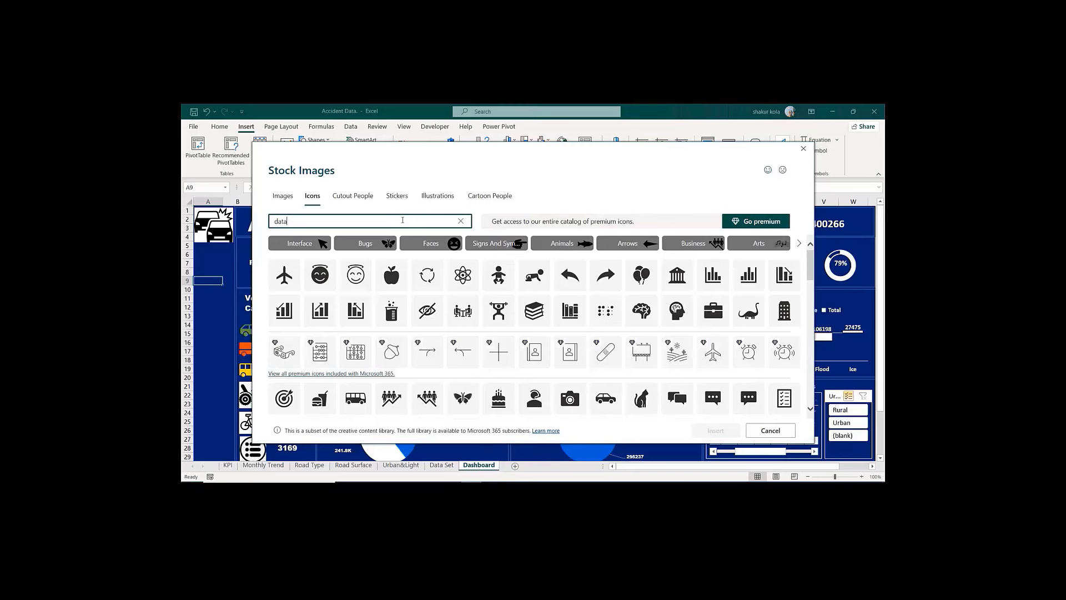
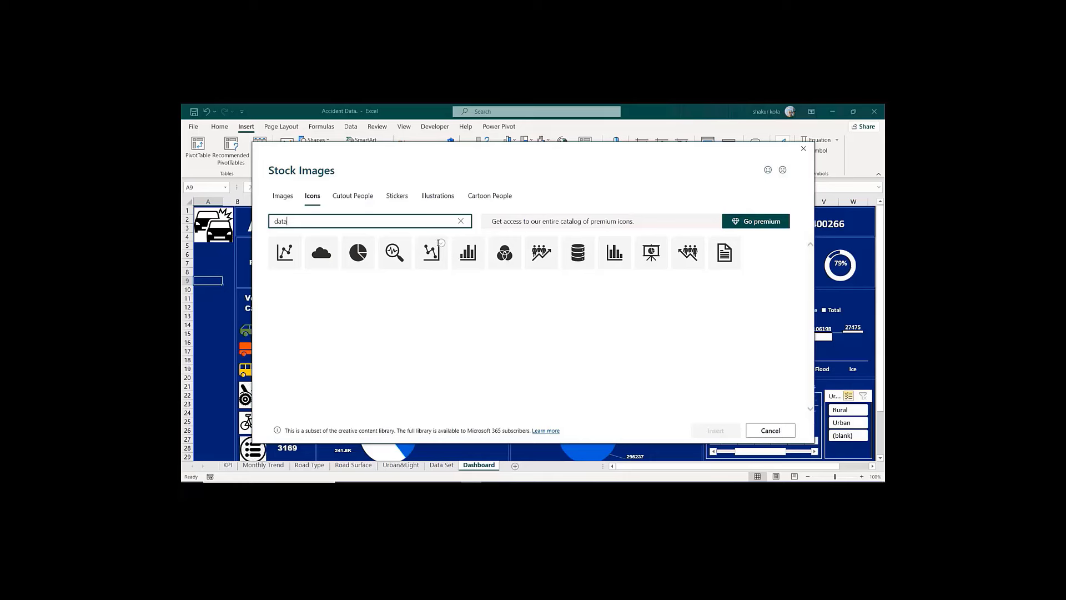
pyautogui.click(514, 245)
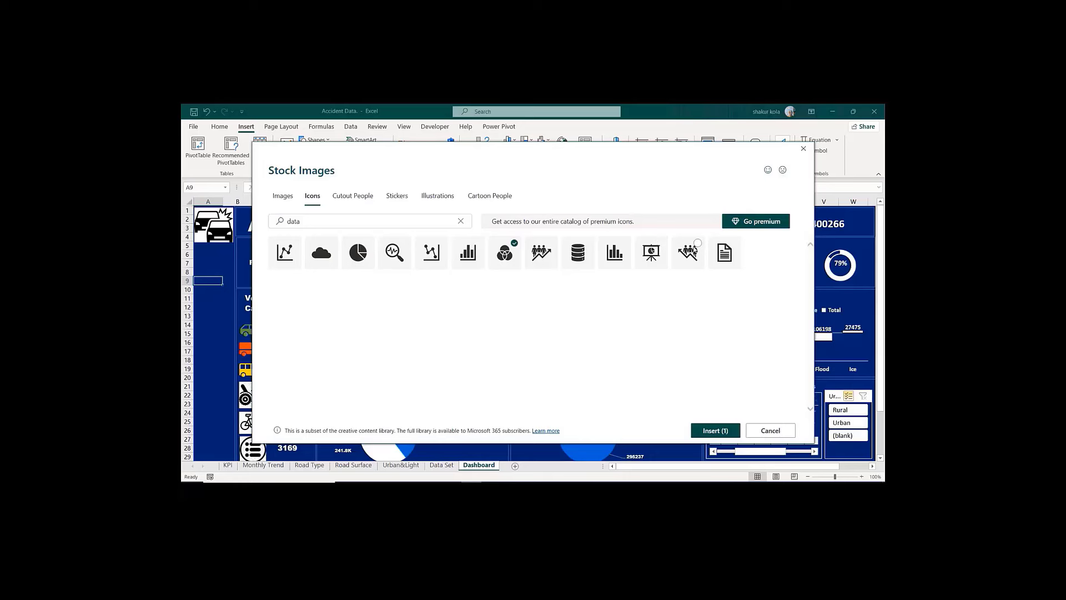
pyautogui.click(661, 244)
pyautogui.click(706, 432)
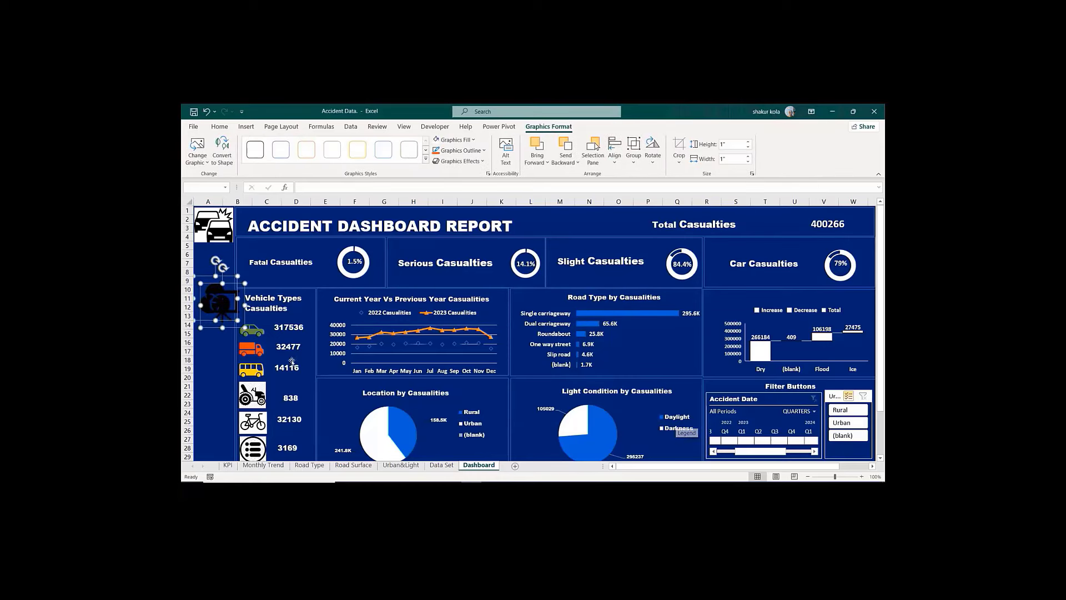
# Step: Separate the two overlapping icons in column A, placing the Venn icon below the accident logo and the presentation icon beneath it
pyautogui.click(217, 363)
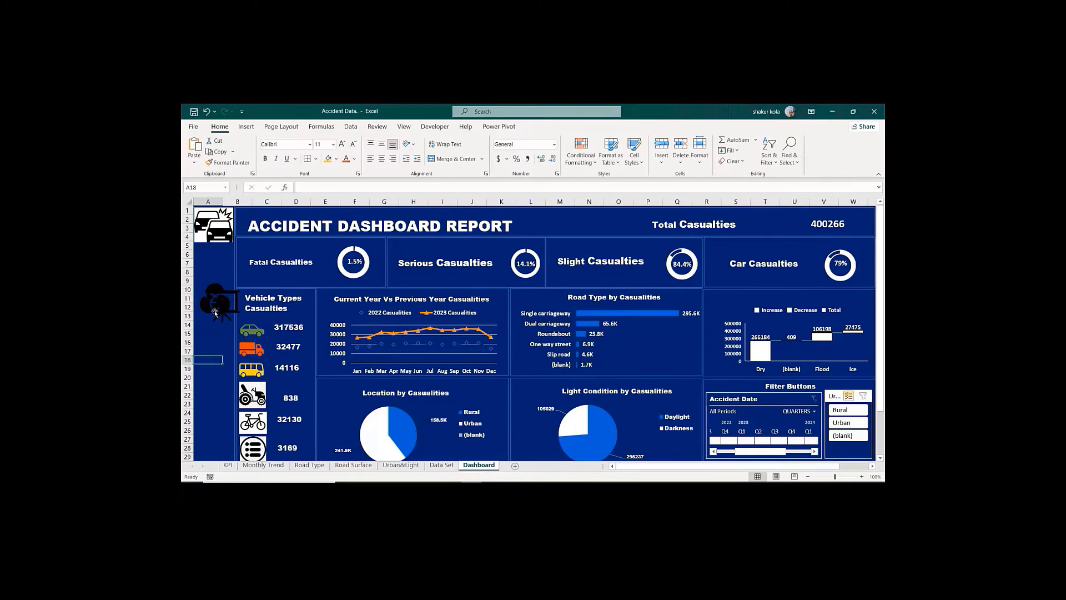
pyautogui.click(219, 296)
pyautogui.doubleClick(218, 296)
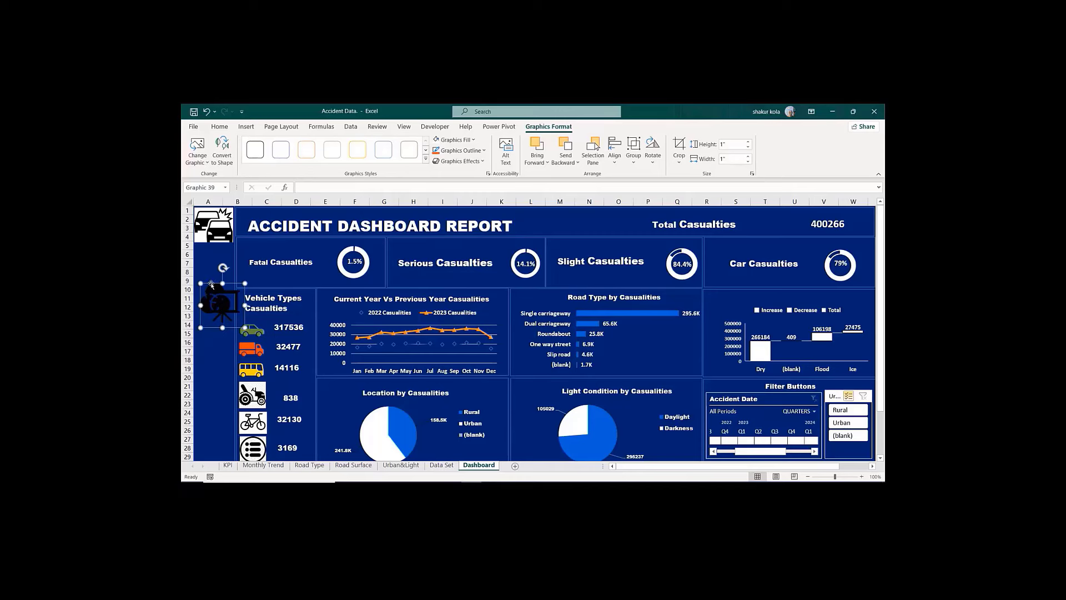
pyautogui.moveTo(211, 285); pyautogui.dragTo(203, 335)
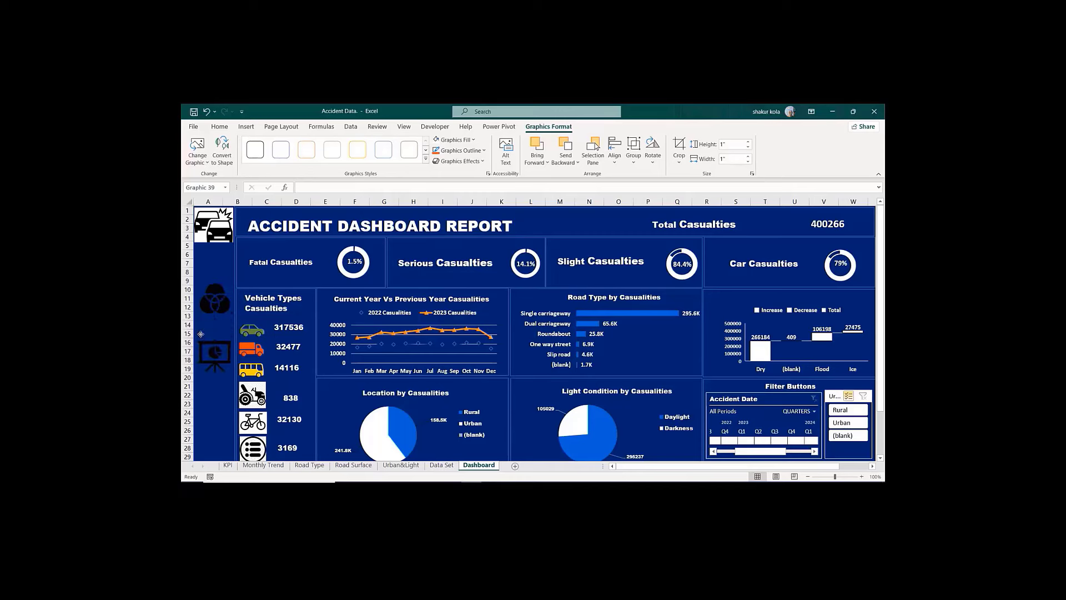
pyautogui.click(201, 300)
pyautogui.moveTo(206, 277); pyautogui.dragTo(201, 246)
pyautogui.click(205, 365)
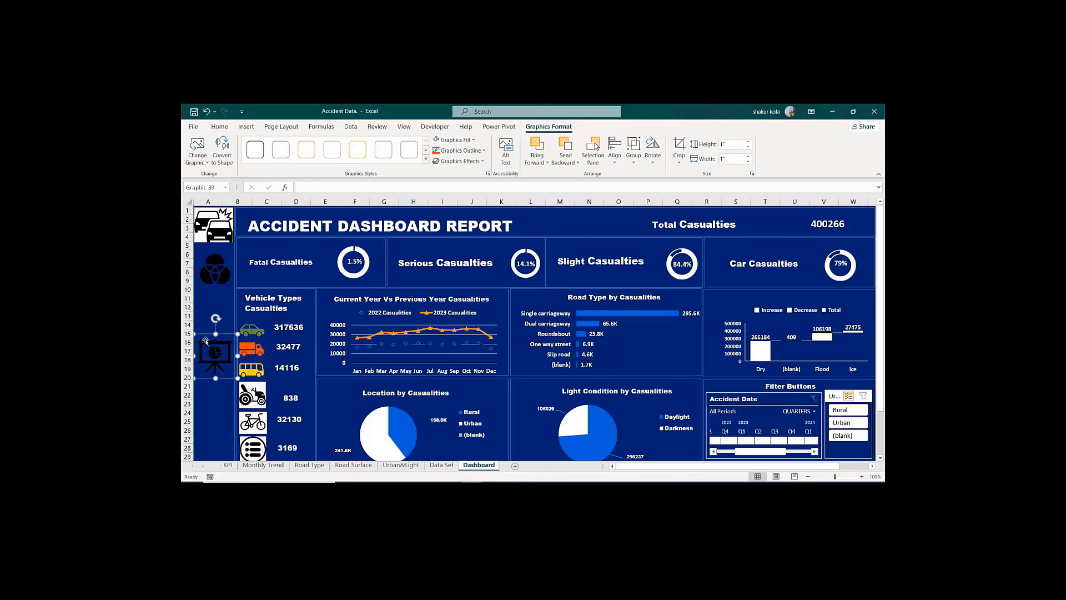
pyautogui.moveTo(203, 323); pyautogui.dragTo(195, 295)
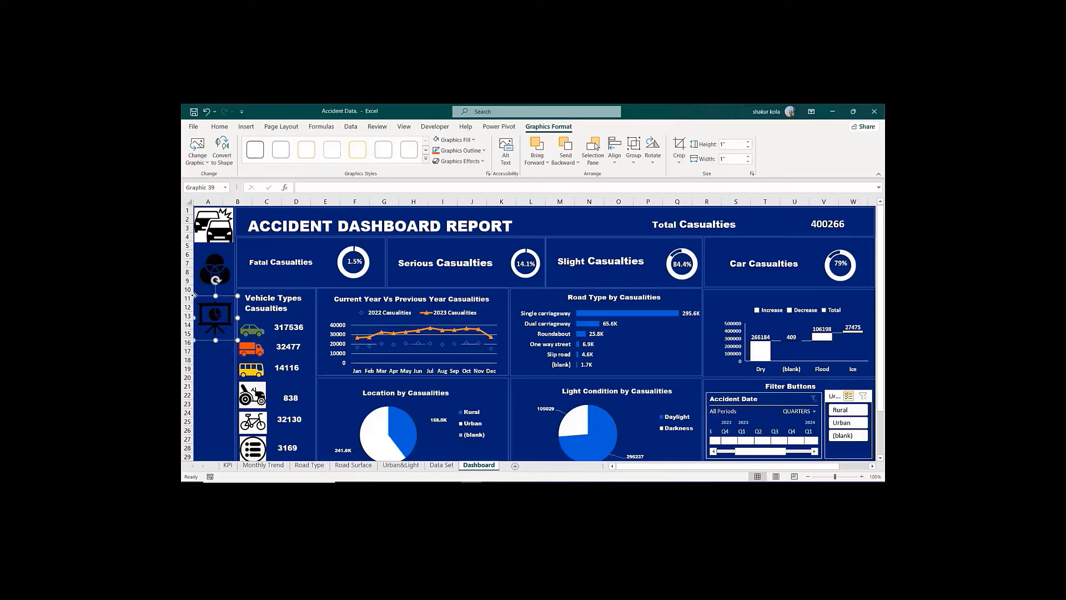
pyautogui.click(217, 384)
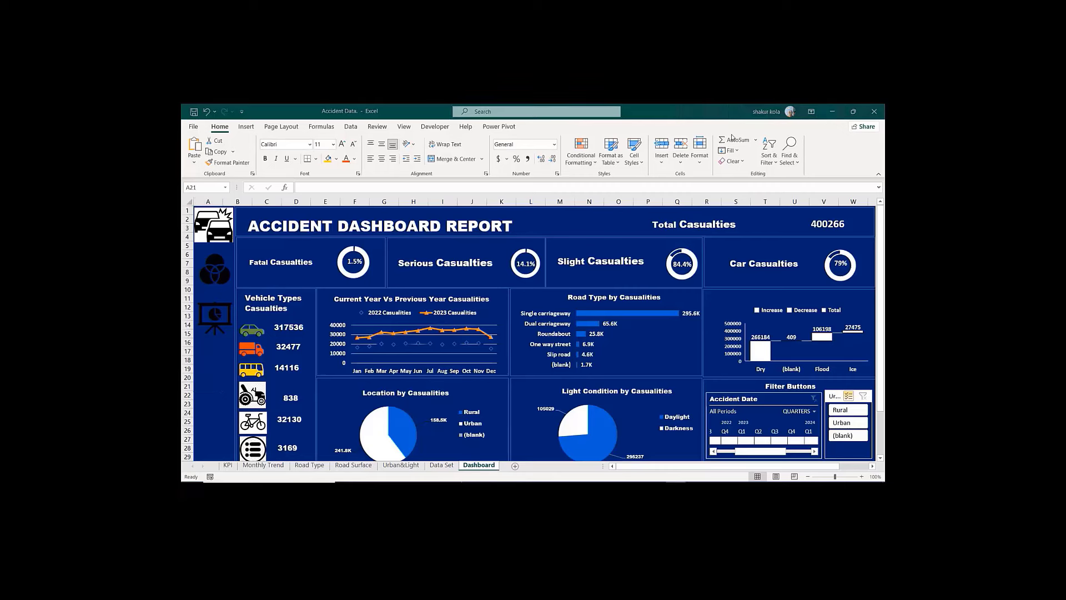
# Step: Insert the closed envelope and the laptop with globe from the stock icons, searching for "mail" and "Laptop"
pyautogui.click(246, 127)
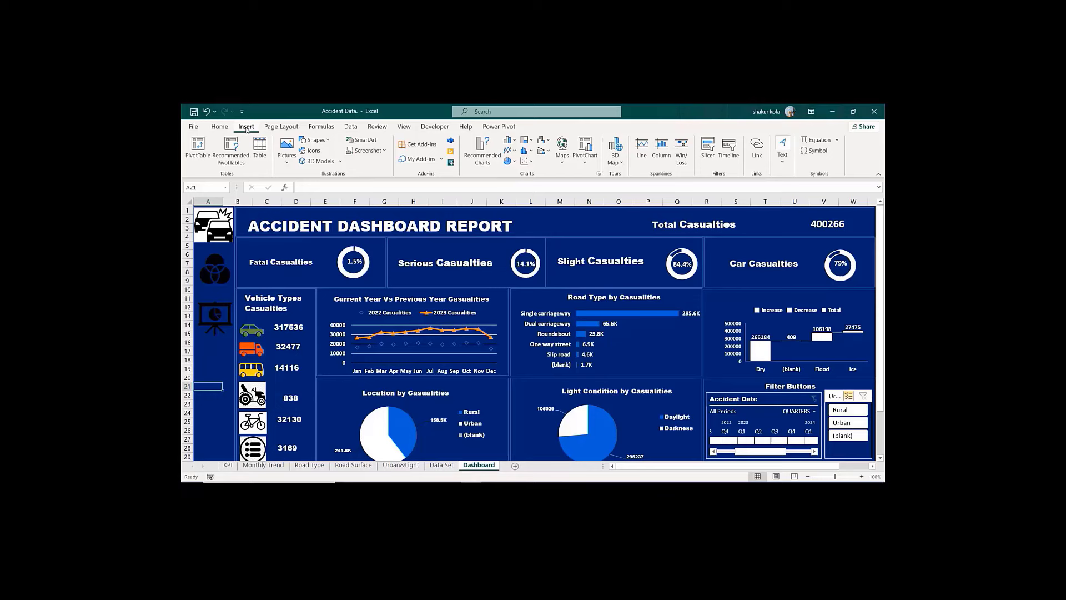
pyautogui.click(314, 151)
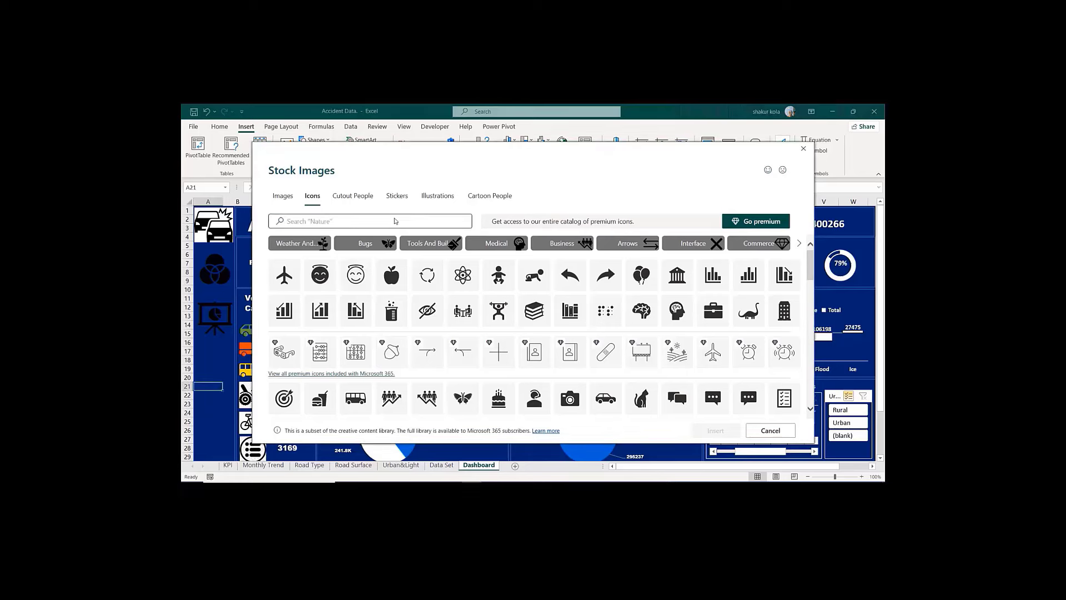
pyautogui.write('mail')
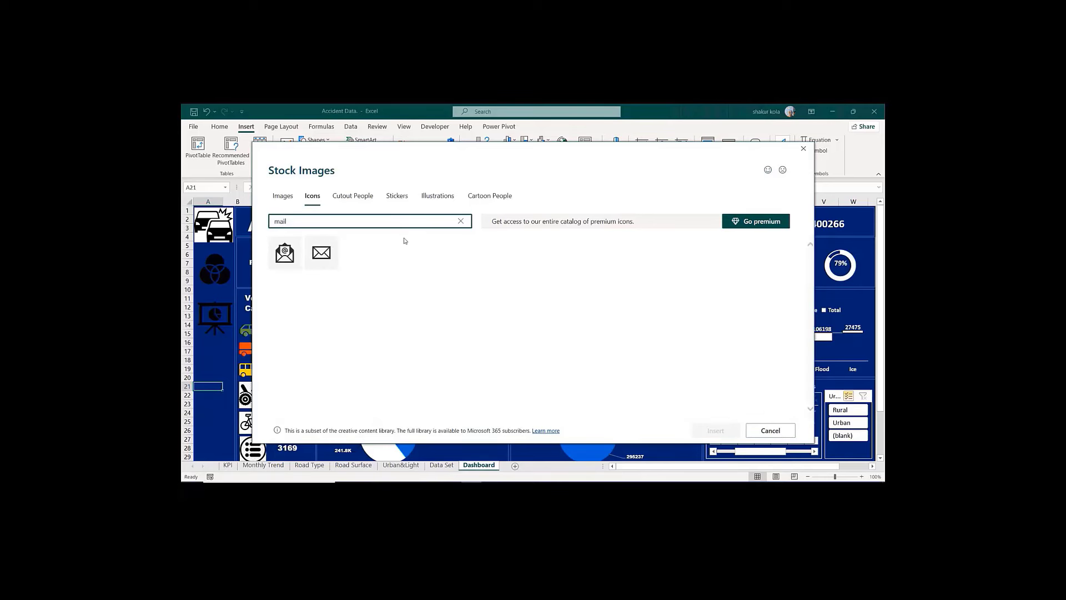
pyautogui.click(329, 244)
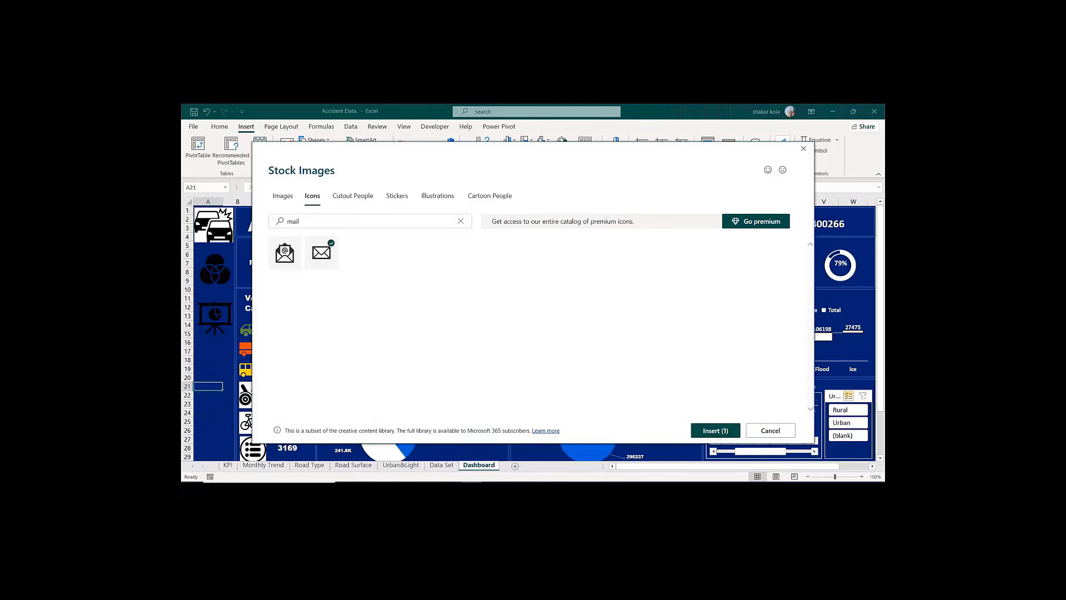
pyautogui.click(305, 220)
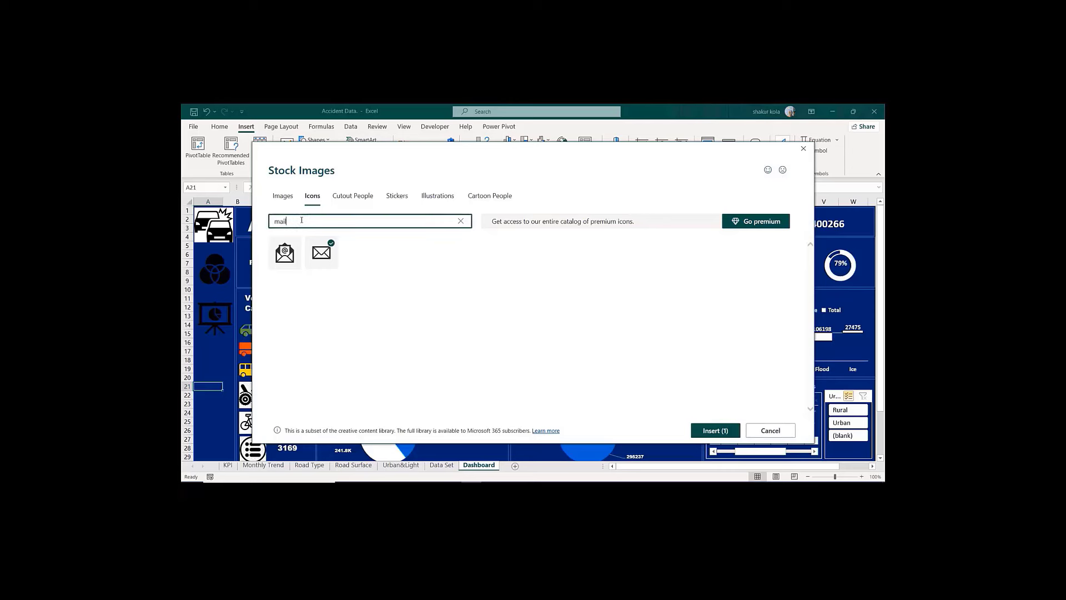
pyautogui.moveTo(301, 220); pyautogui.dragTo(272, 221)
pyautogui.write('La')
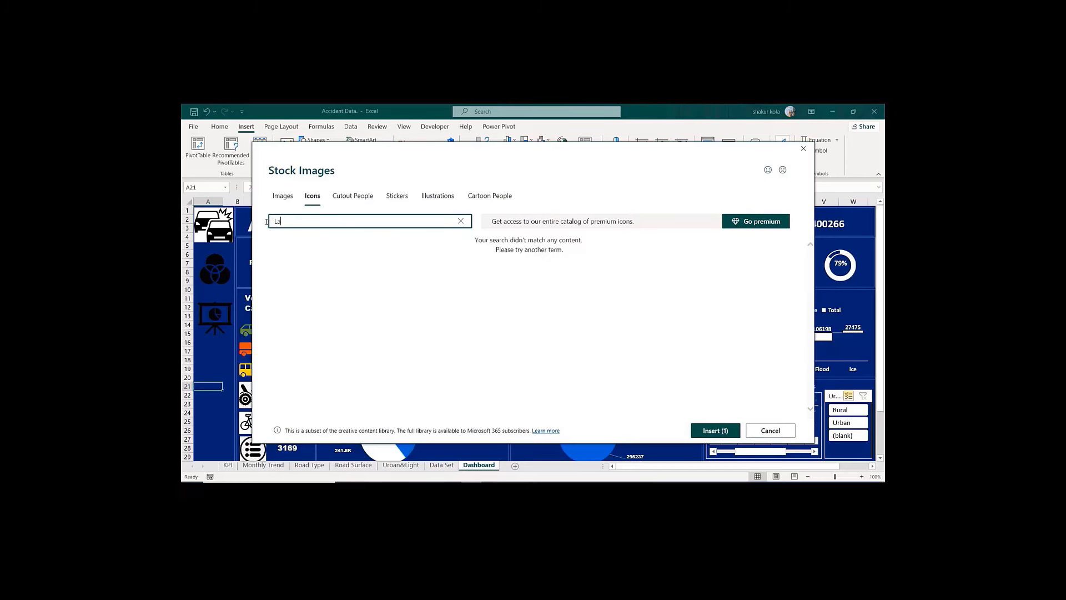
pyautogui.write('ptop')
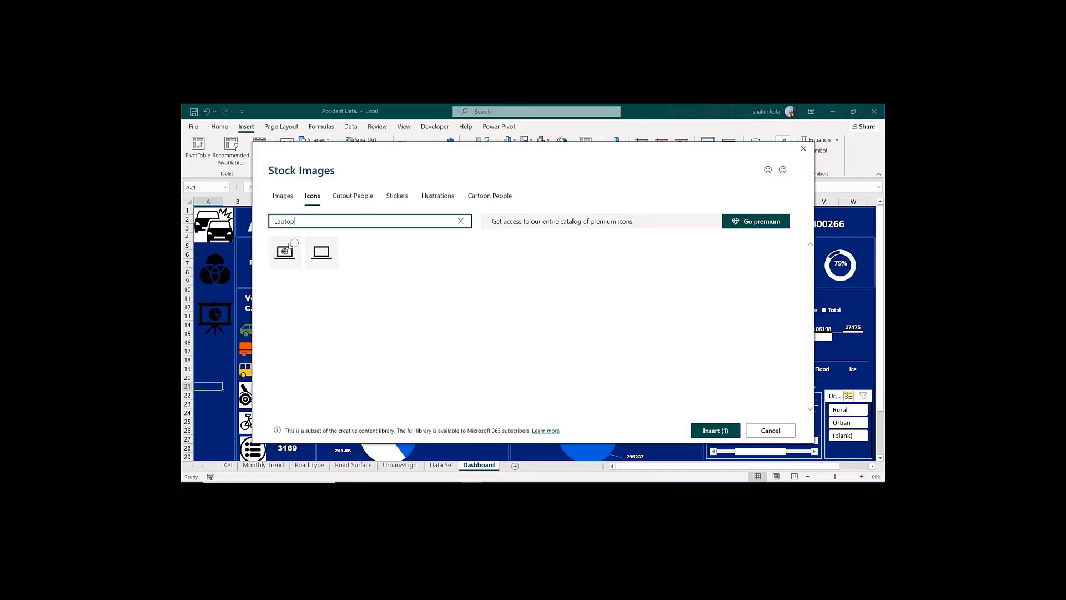
pyautogui.click(295, 245)
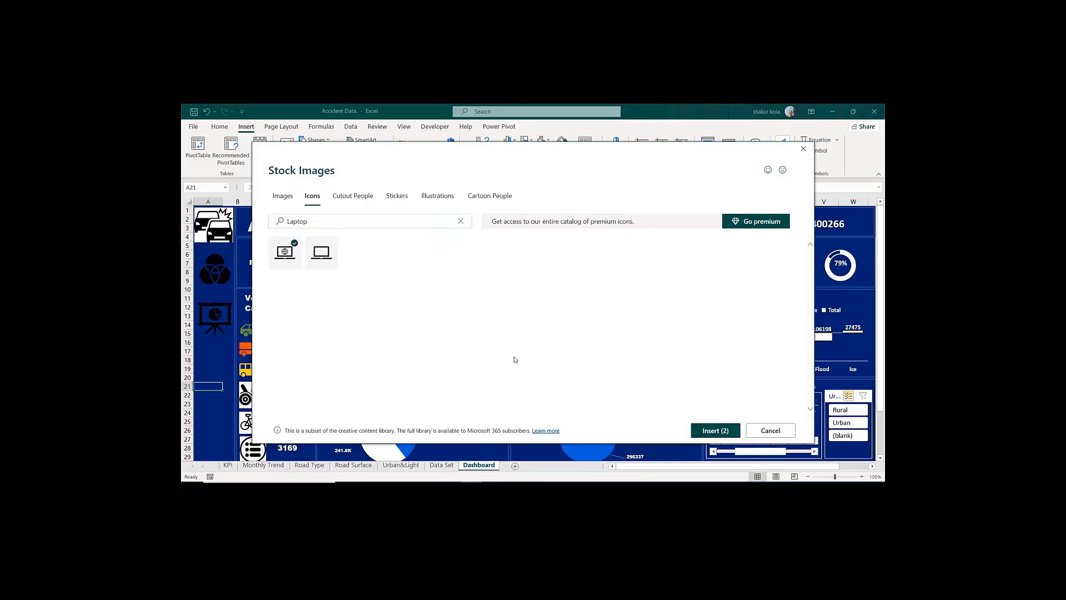
pyautogui.click(714, 429)
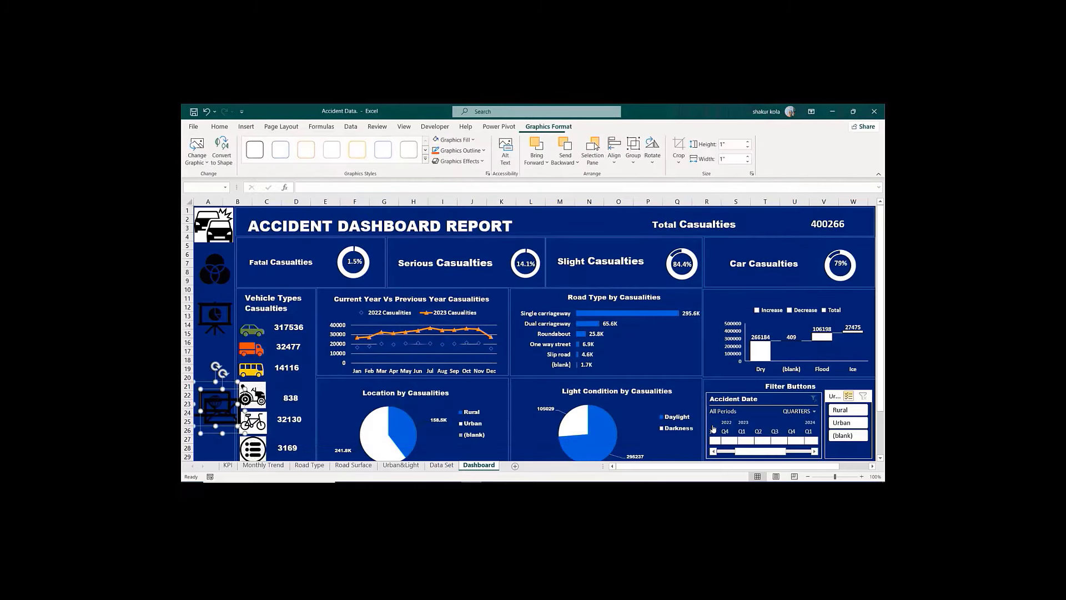
# Step: Stack the new icons in column A, with the laptop below the presentation icon and the envelope below the laptop
pyautogui.click(213, 450)
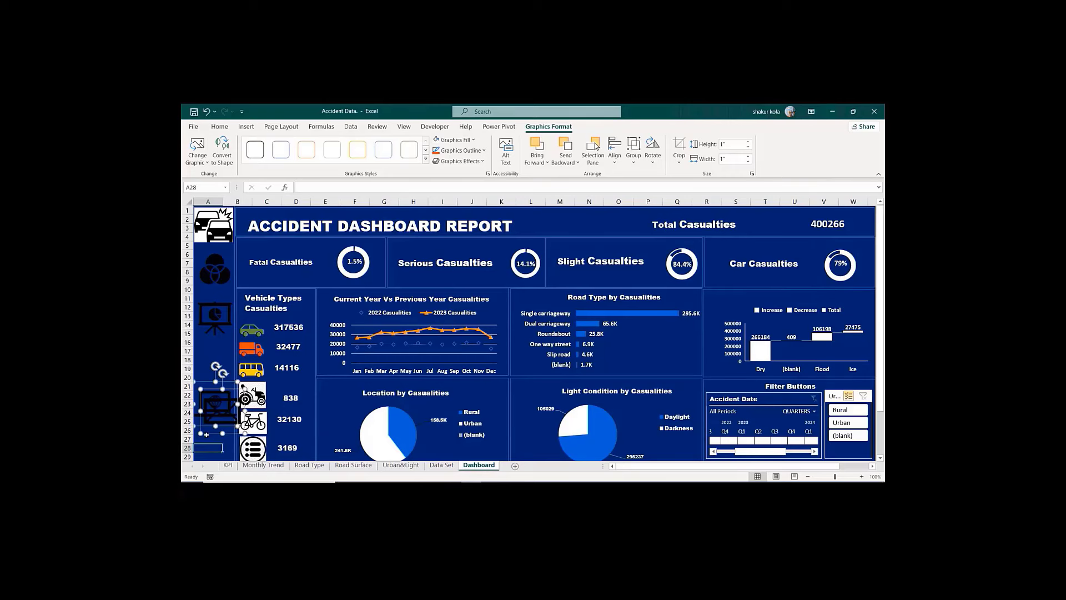
pyautogui.click(219, 398)
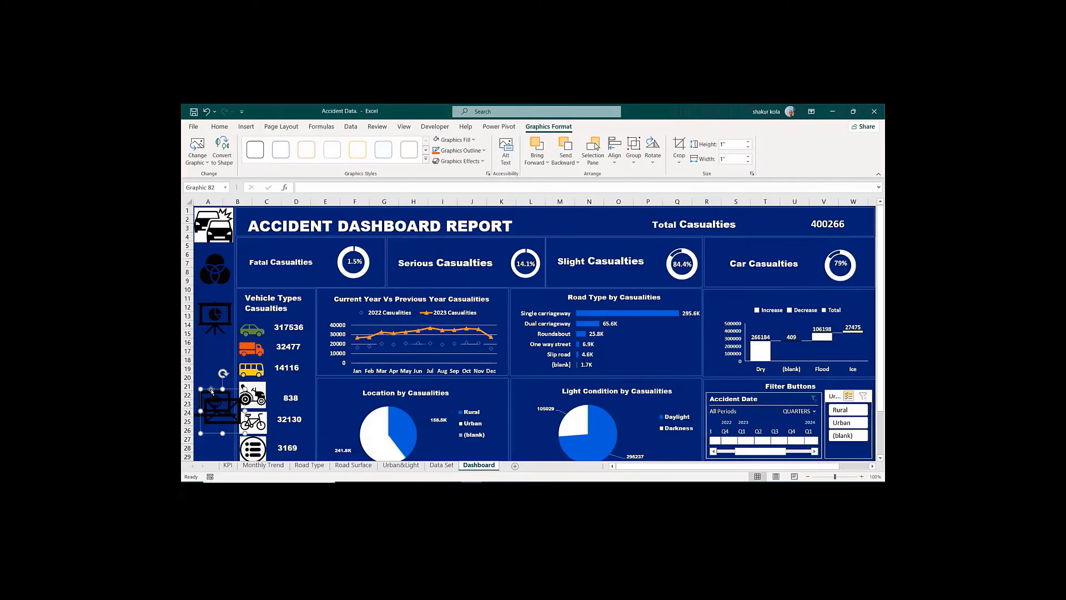
pyautogui.moveTo(212, 390); pyautogui.dragTo(204, 426)
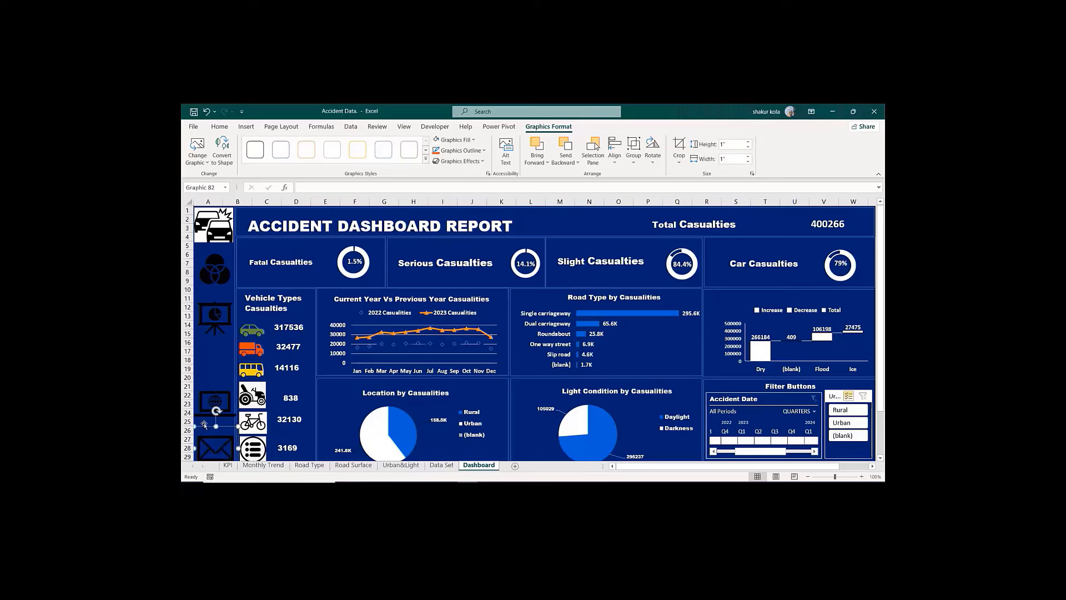
pyautogui.click(206, 397)
pyautogui.moveTo(205, 384); pyautogui.dragTo(206, 349)
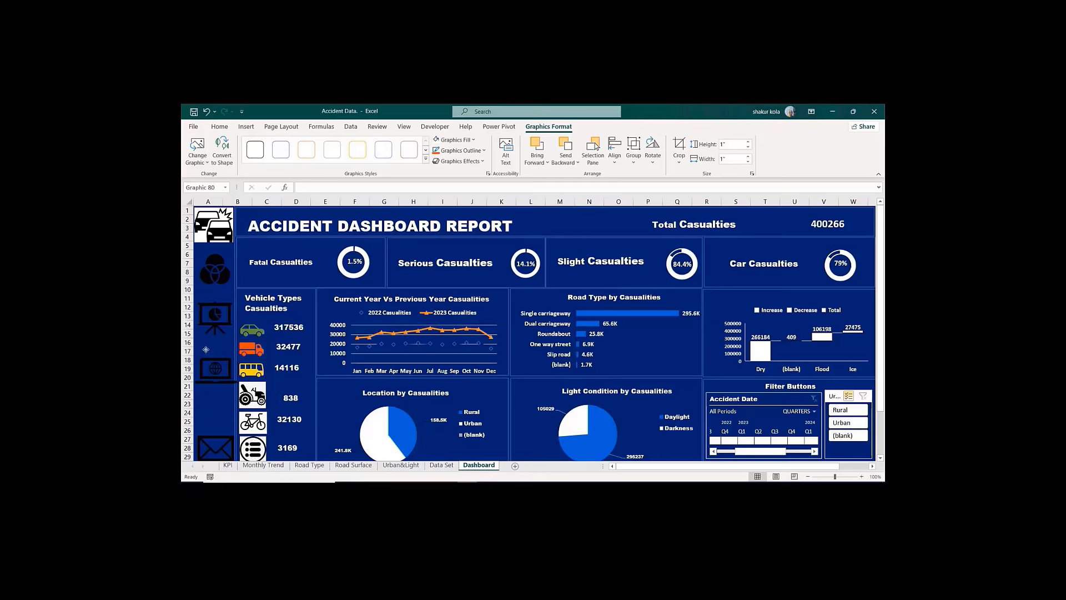
pyautogui.click(204, 439)
pyautogui.moveTo(209, 428); pyautogui.dragTo(198, 406)
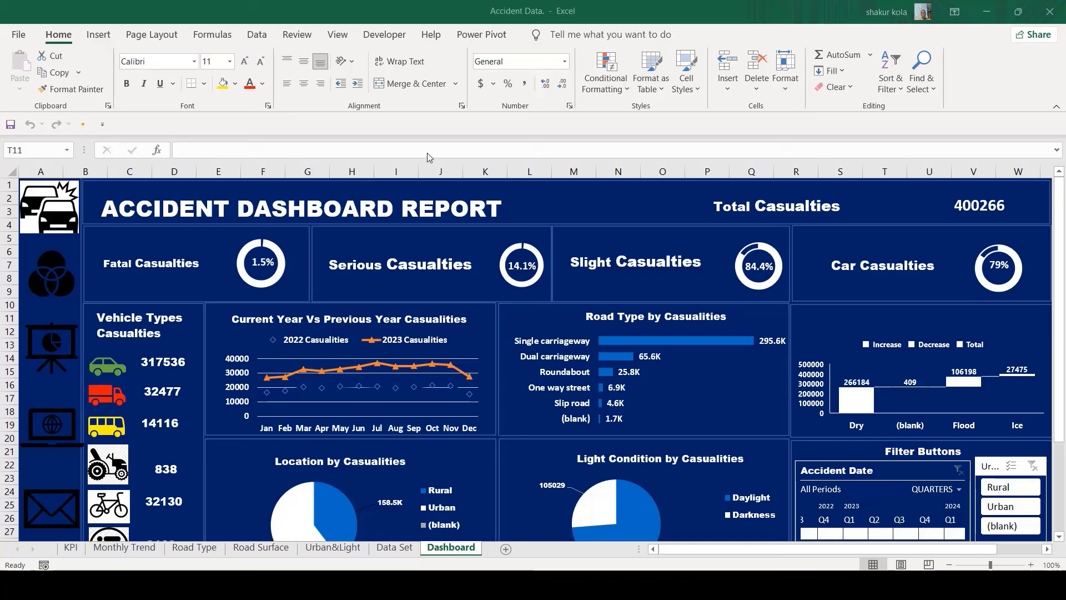
# Step: Hyperlink the Venn icon to cell A1 of the Dashboard sheet as a place in this document
pyautogui.click(196, 219)
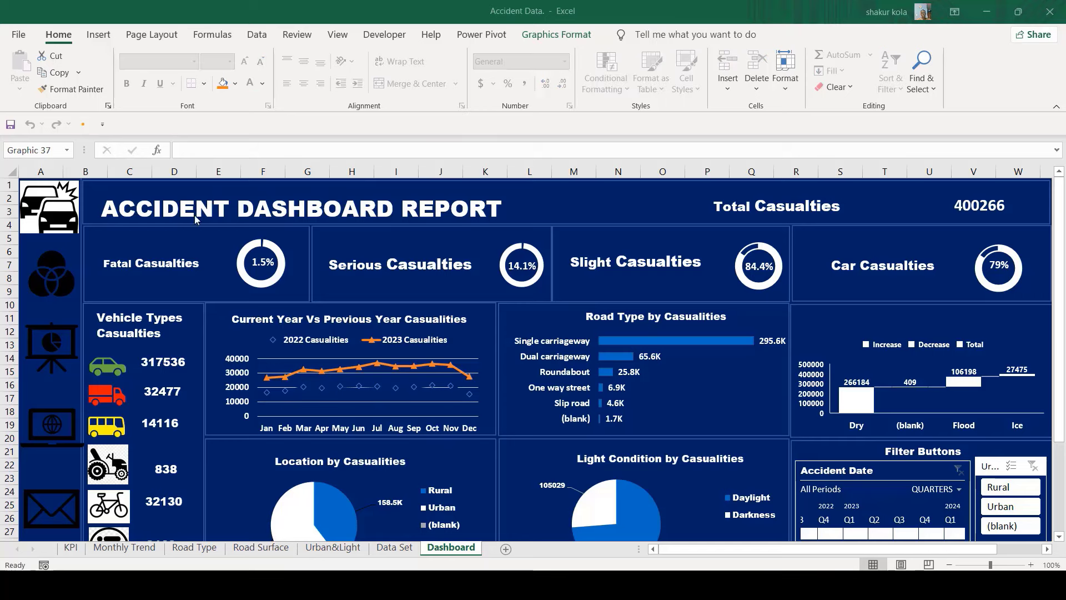
pyautogui.click(46, 272)
pyautogui.rightClick(46, 273)
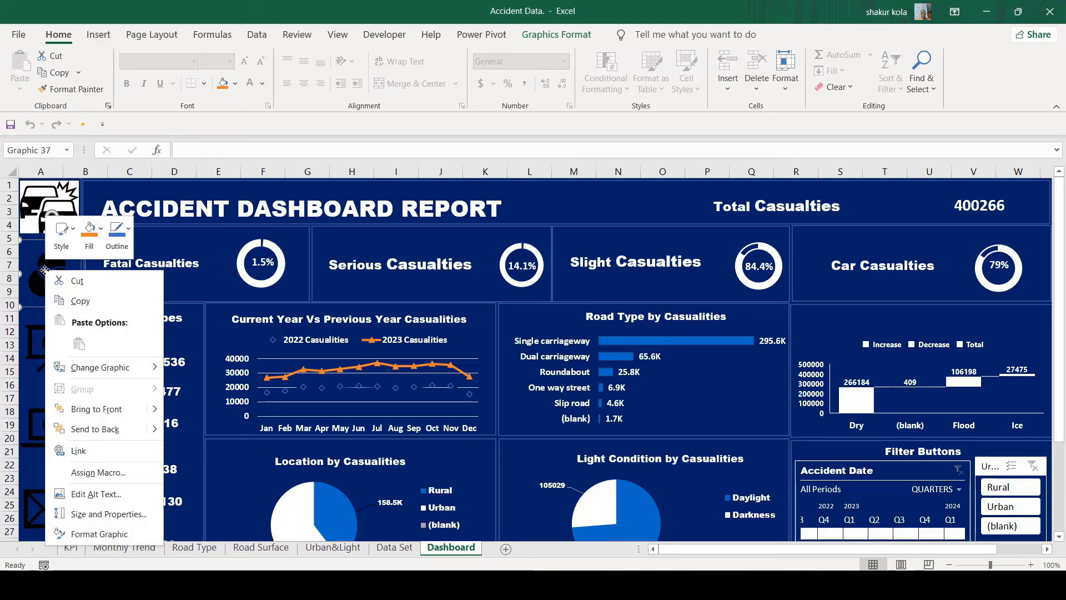
pyautogui.click(92, 456)
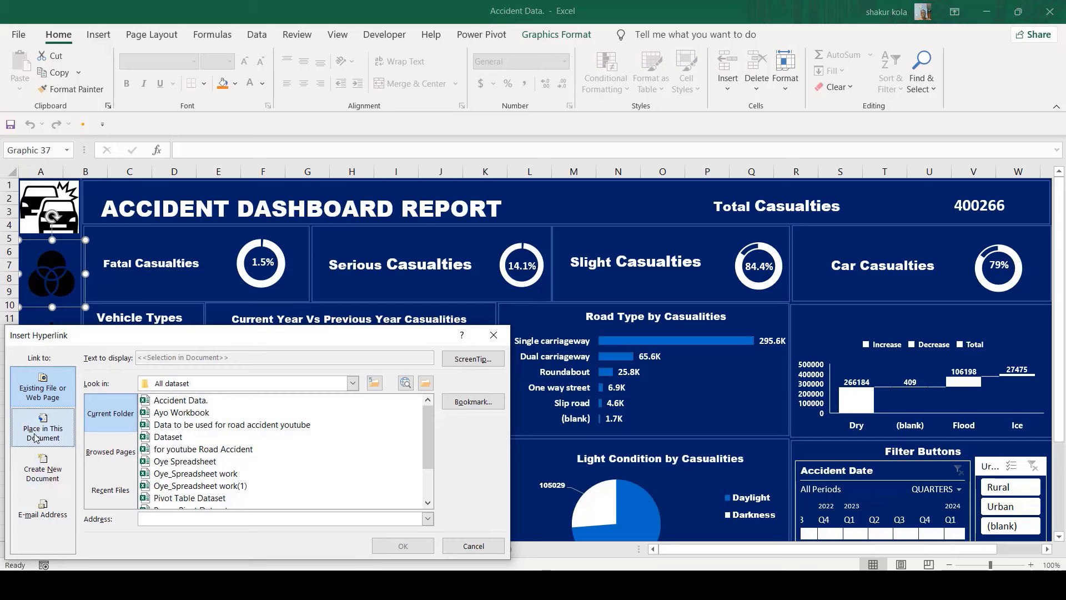
pyautogui.click(36, 438)
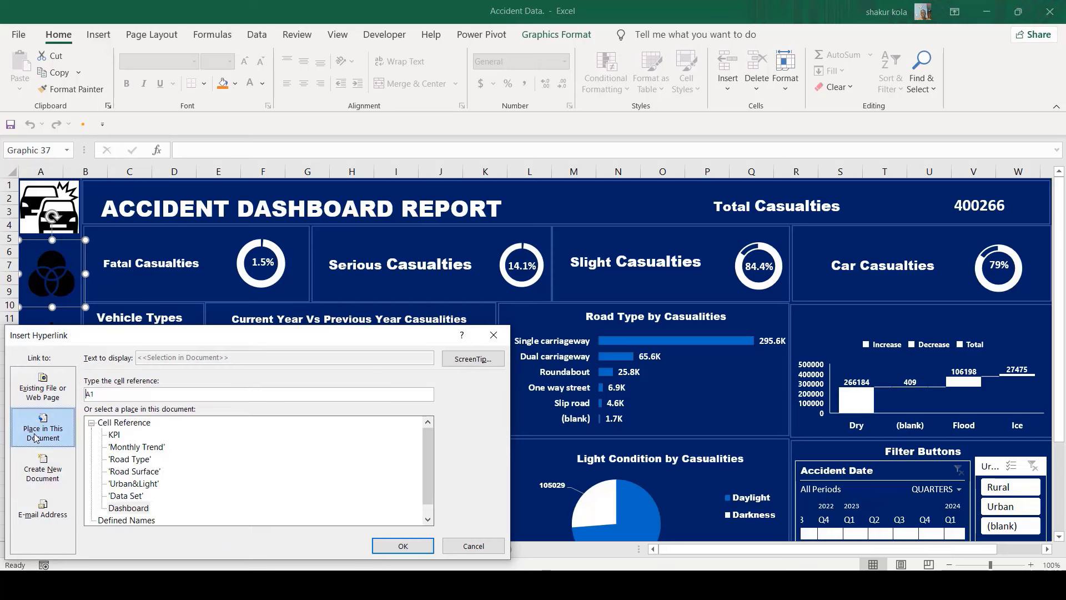
pyautogui.click(123, 511)
pyautogui.click(390, 549)
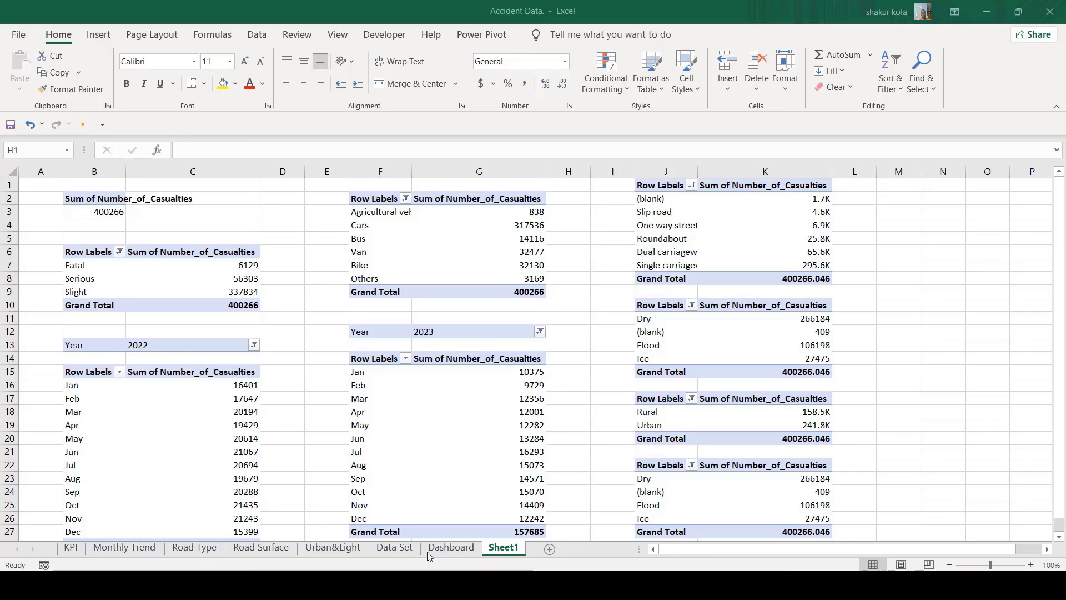
# Step: Rename Sheet1 as Data Analysis
pyautogui.click(494, 549)
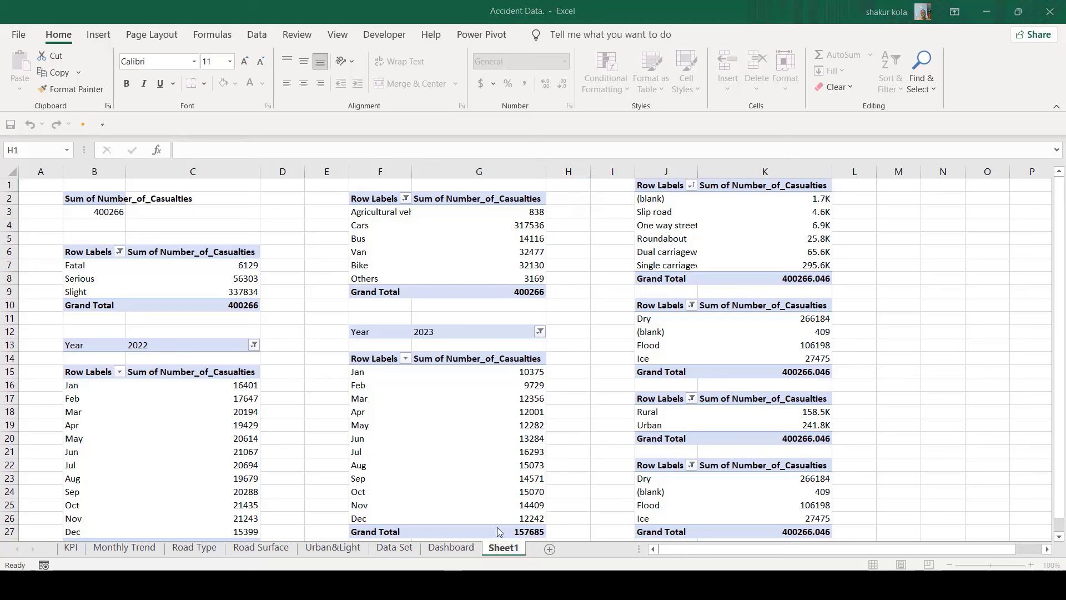
pyautogui.doubleClick(498, 548)
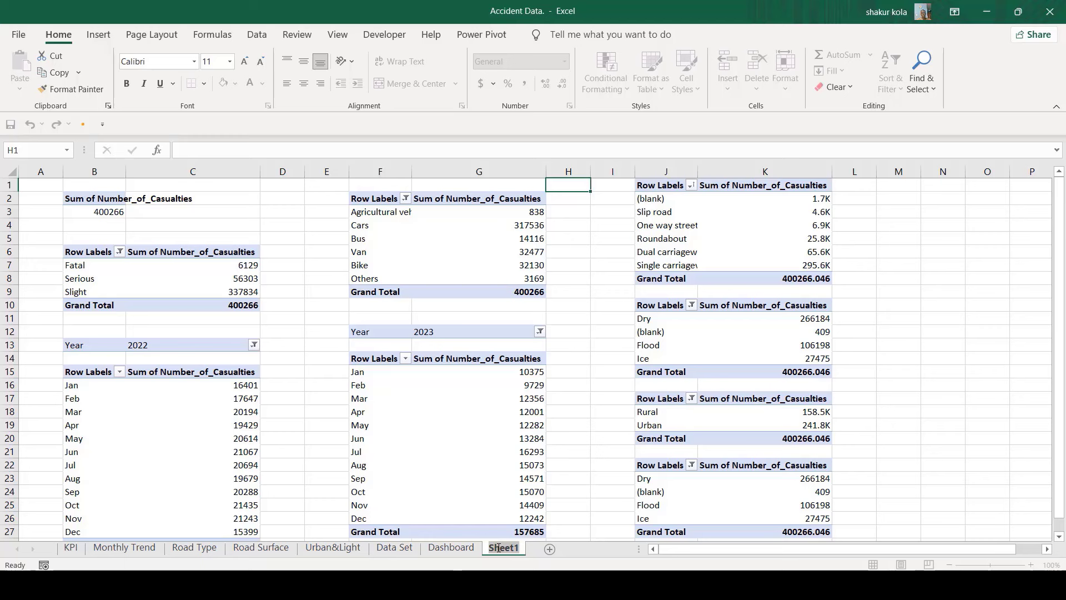
pyautogui.press('Escape')
pyautogui.click(420, 154)
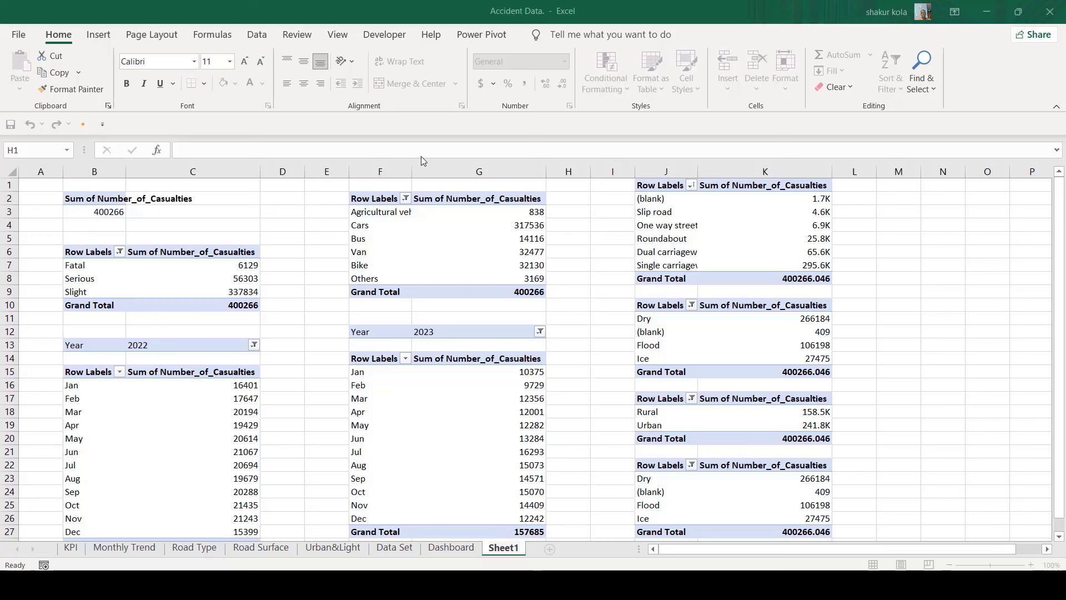
pyautogui.write('Data Analysis')
pyautogui.press('Return')
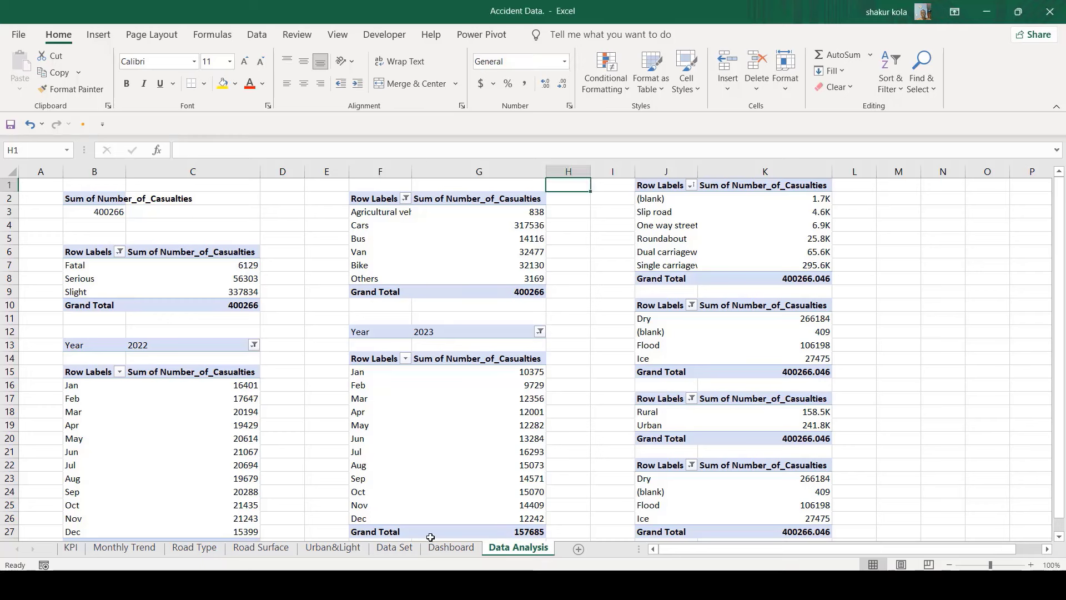
# Step: Hyperlink the presentation icon on the Dashboard sheet to cell A1 of the Data Analysis sheet as a place in this document
pyautogui.click(450, 548)
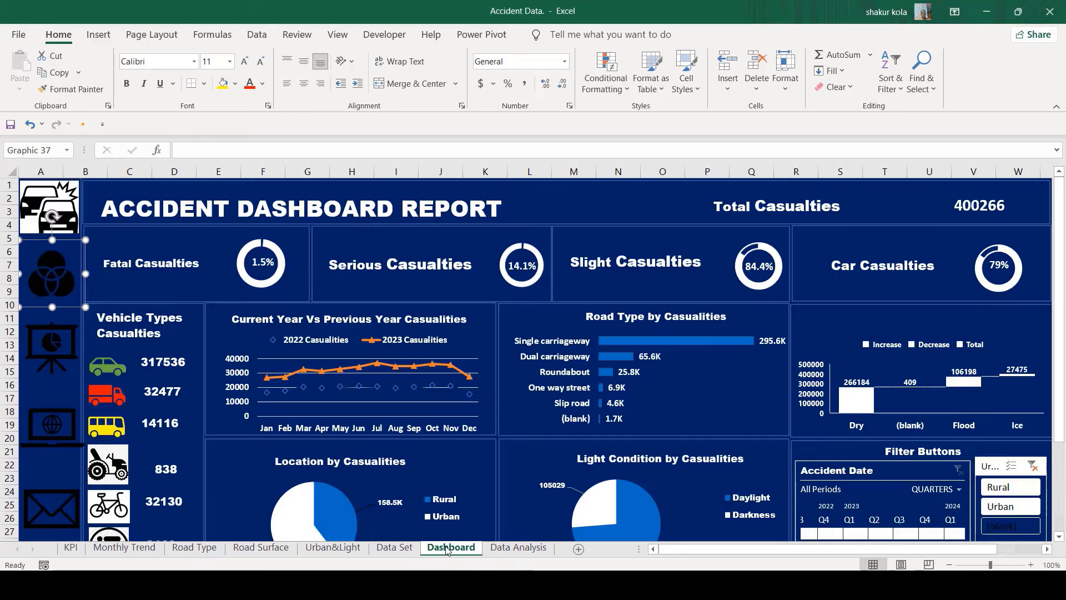
pyautogui.click(41, 341)
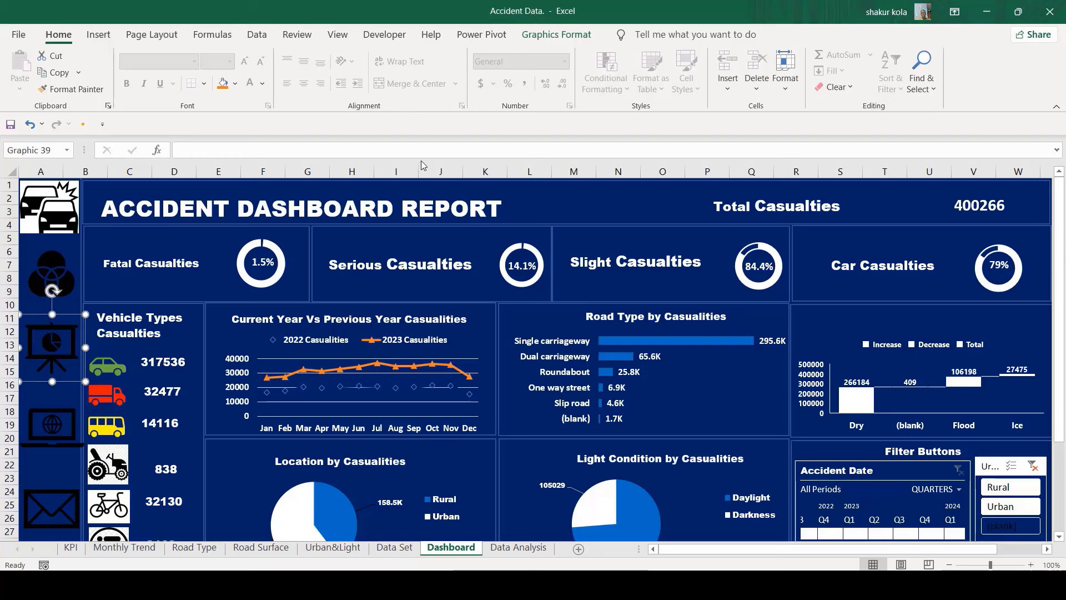
pyautogui.click(48, 340)
pyautogui.rightClick(47, 339)
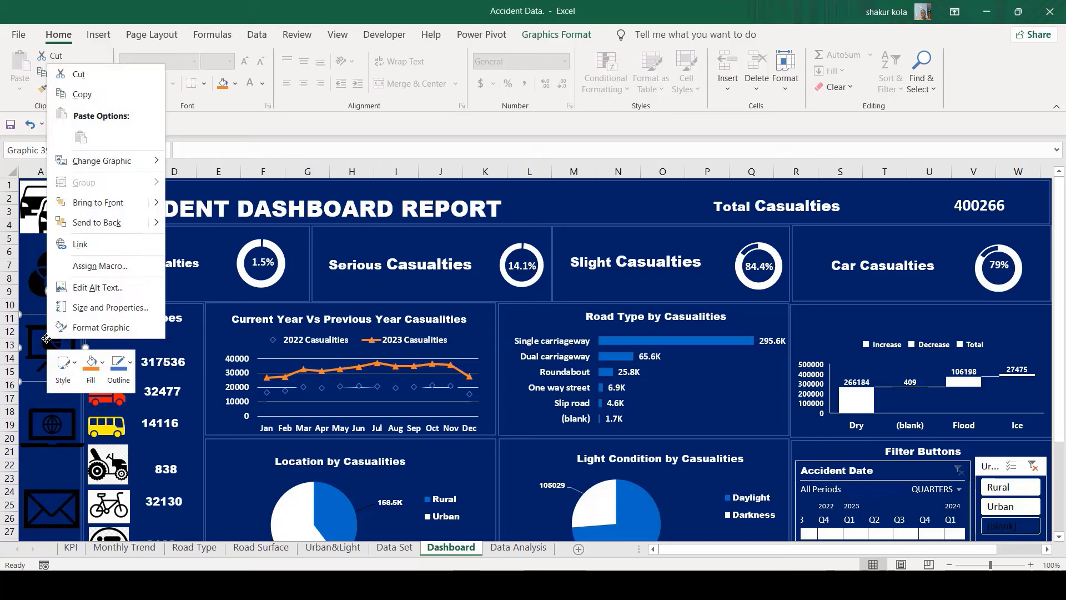
pyautogui.click(85, 245)
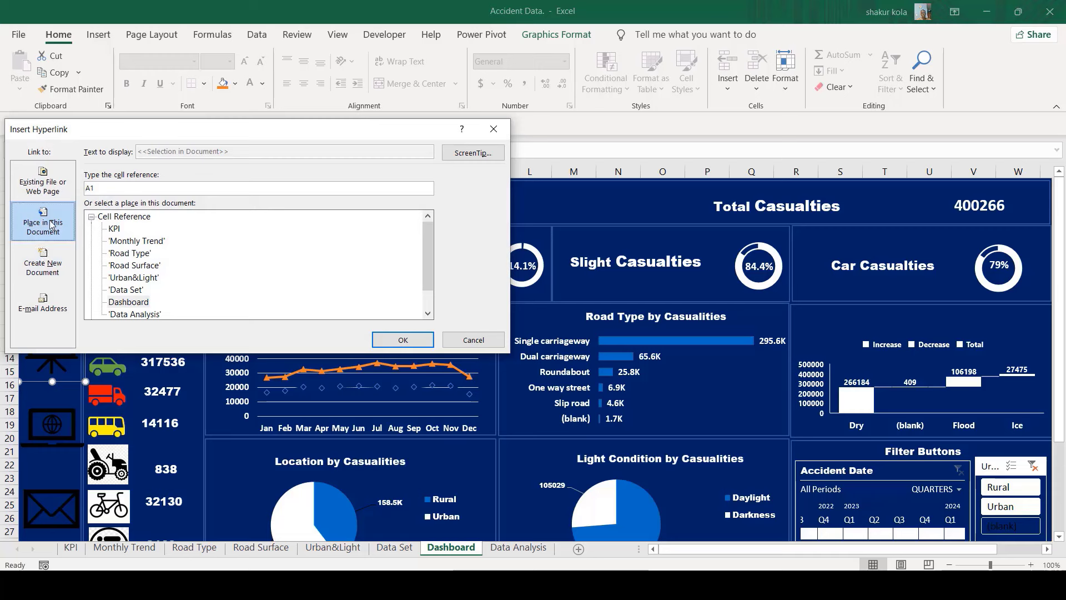
pyautogui.click(134, 314)
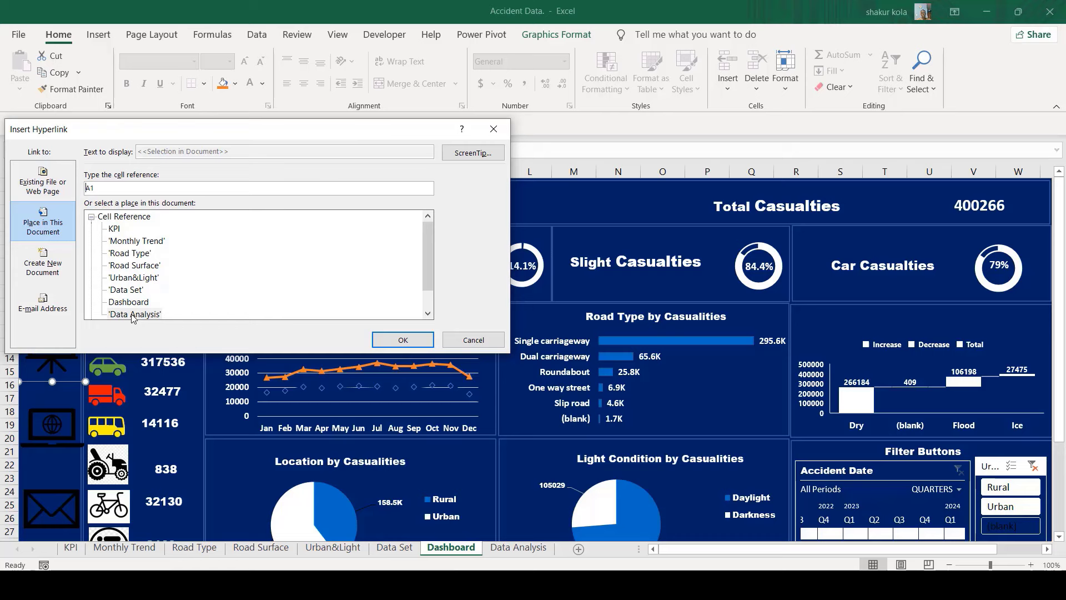
pyautogui.click(406, 341)
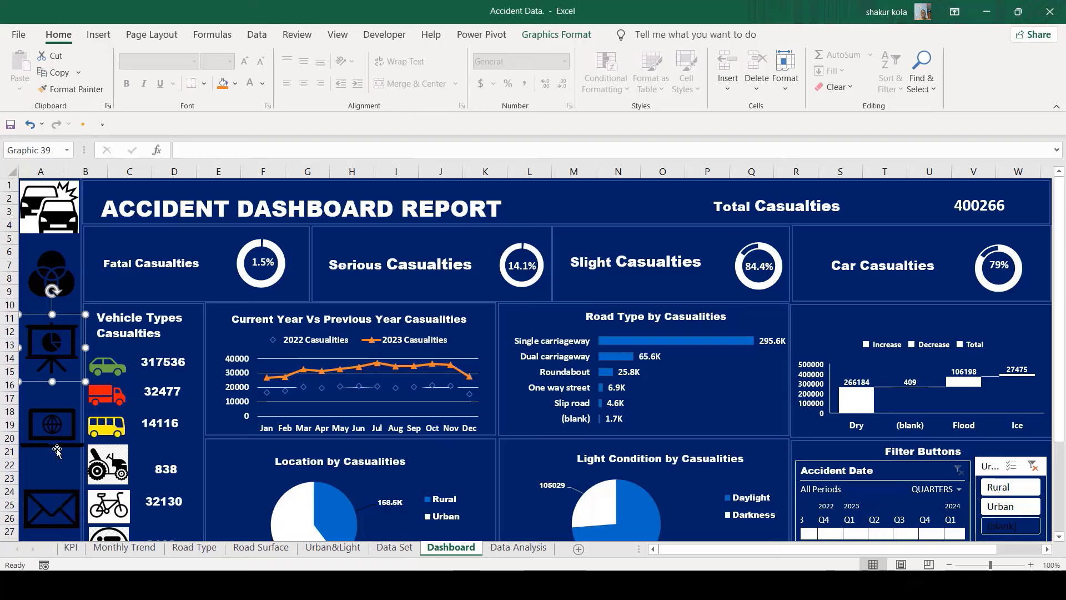
pyautogui.click(58, 509)
pyautogui.rightClick(58, 509)
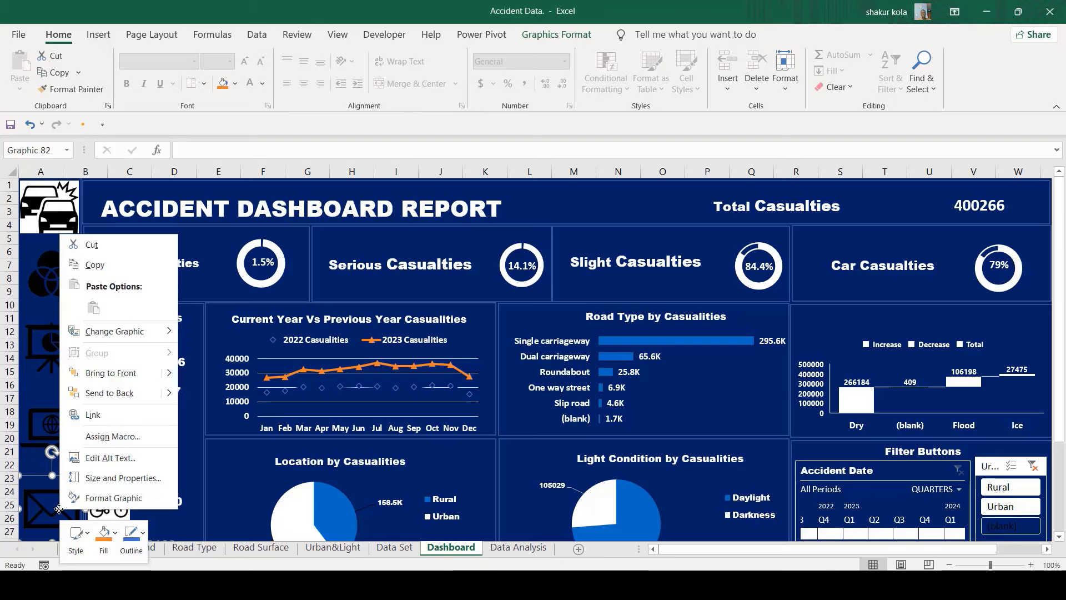
pyautogui.click(93, 415)
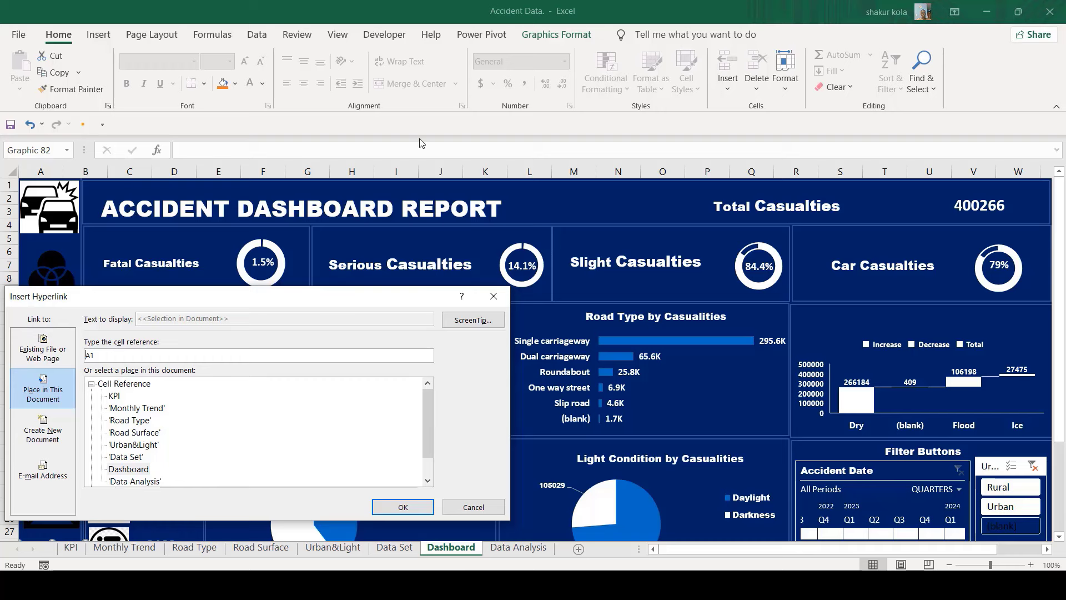
pyautogui.press('Return')
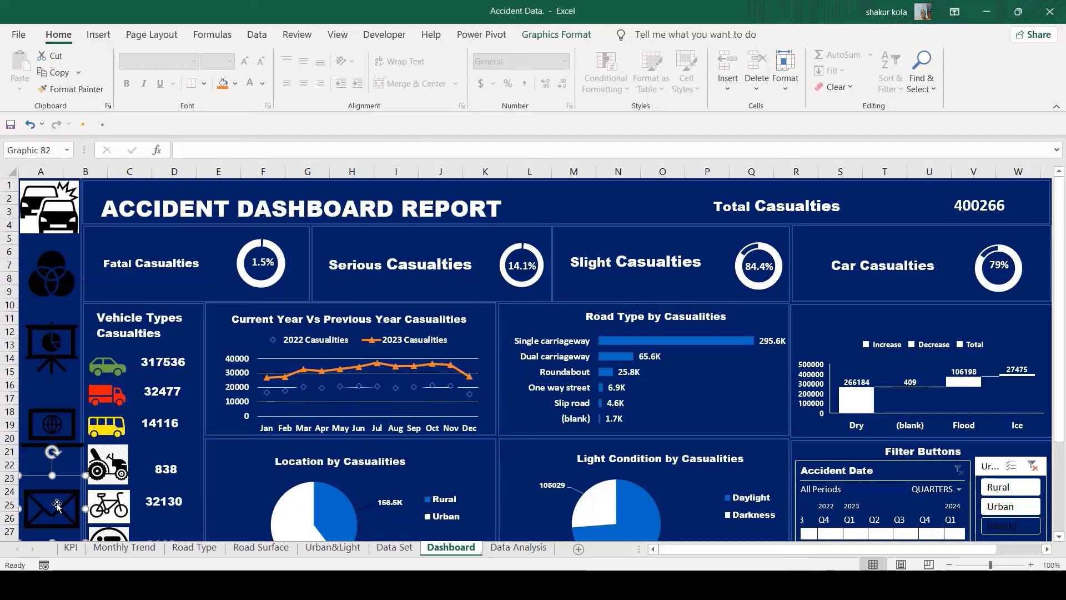
pyautogui.rightClick(57, 504)
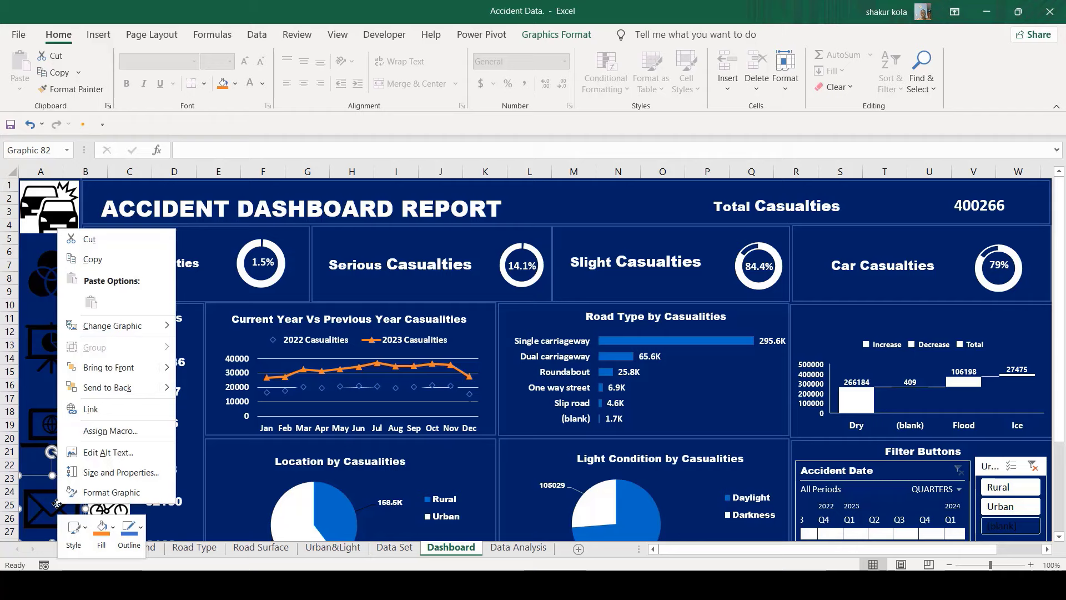
pyautogui.click(99, 411)
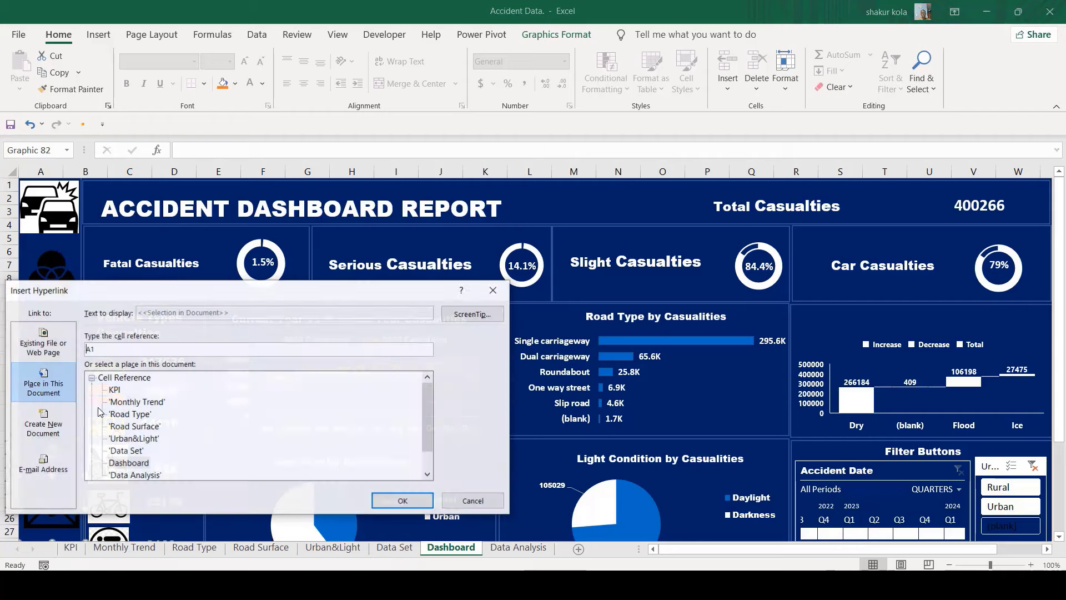
pyautogui.click(38, 462)
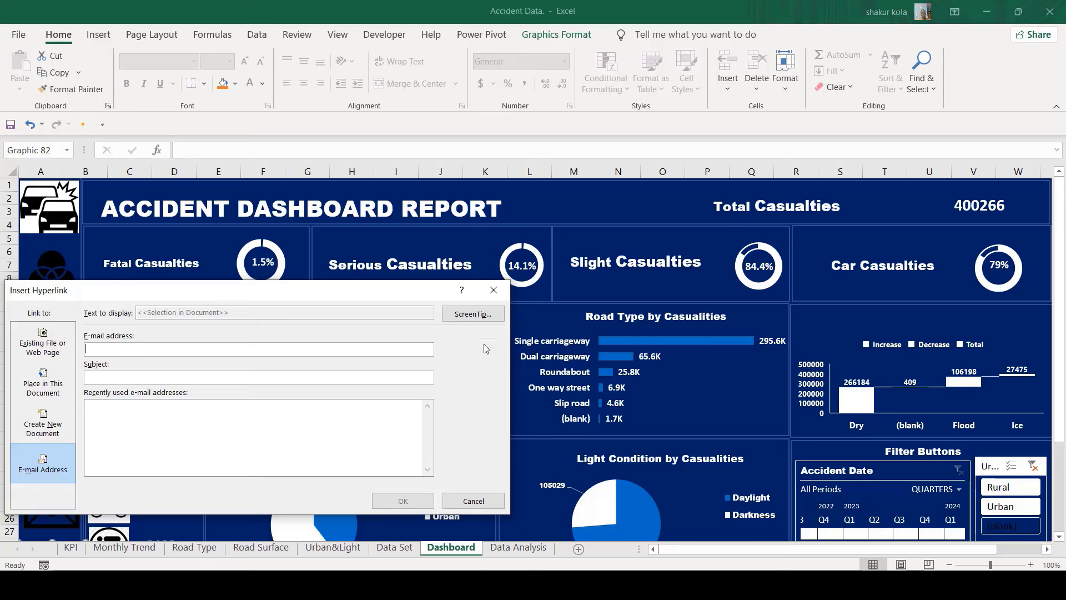
pyautogui.click(494, 290)
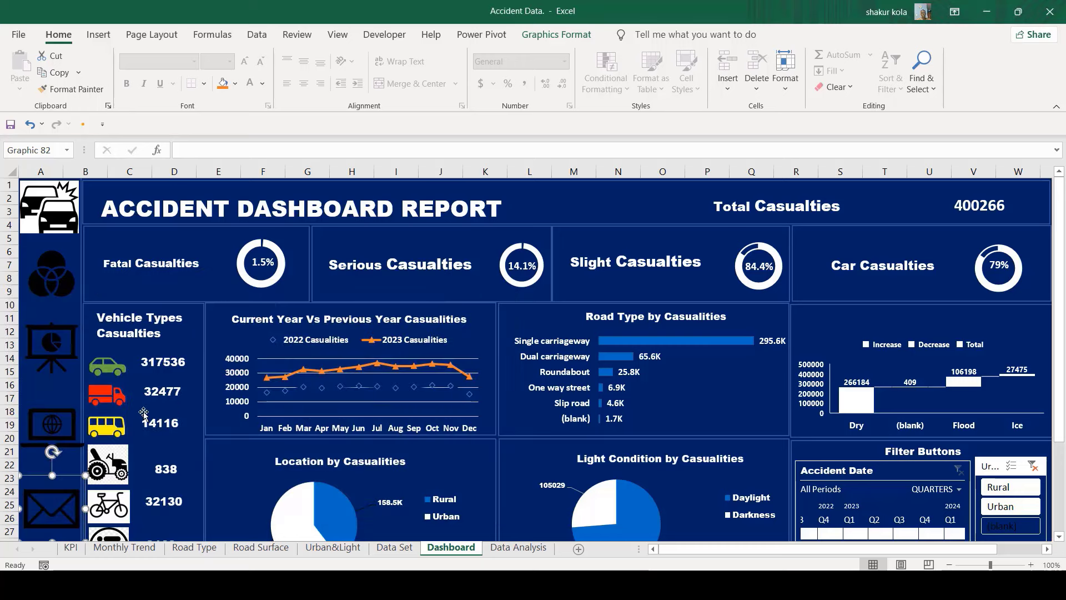
# Step: Try to hyperlink the laptop icon to an existing web page using the address "uk accident wikipedia"
pyautogui.click(60, 411)
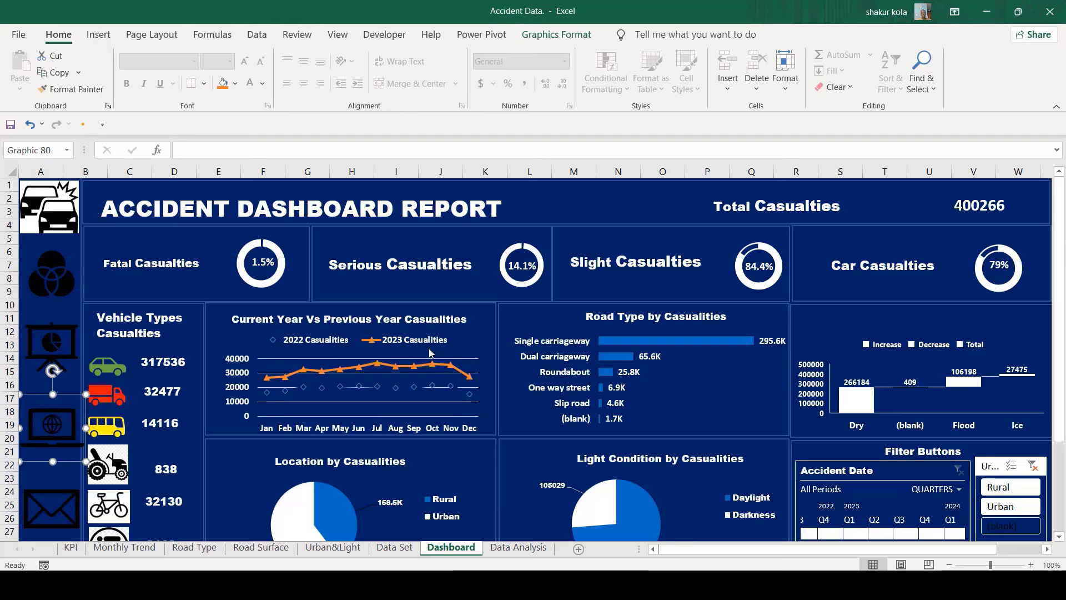
pyautogui.click(20, 432)
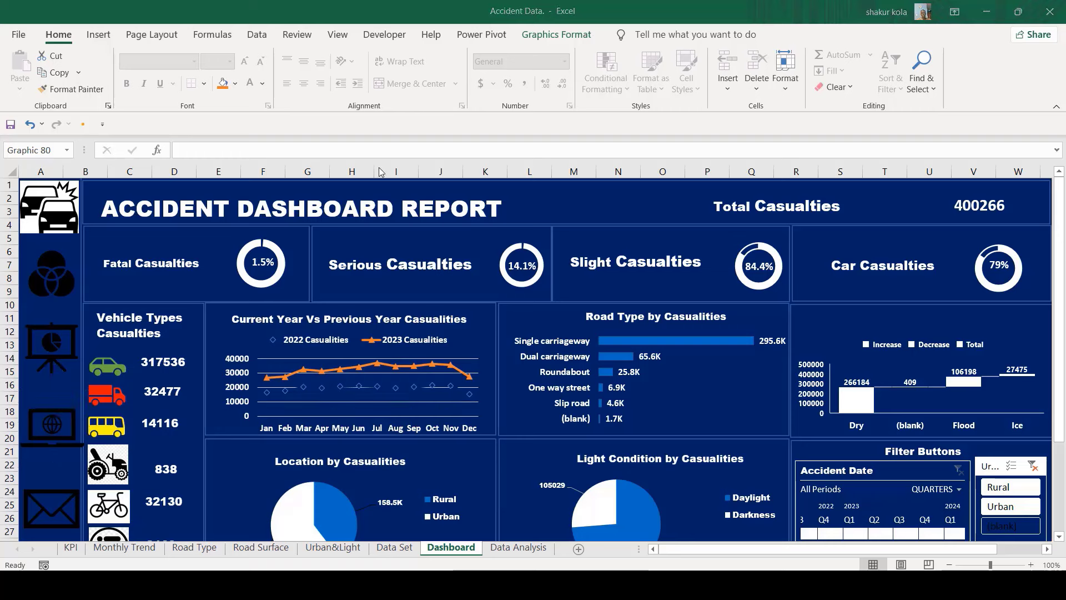
pyautogui.click(54, 422)
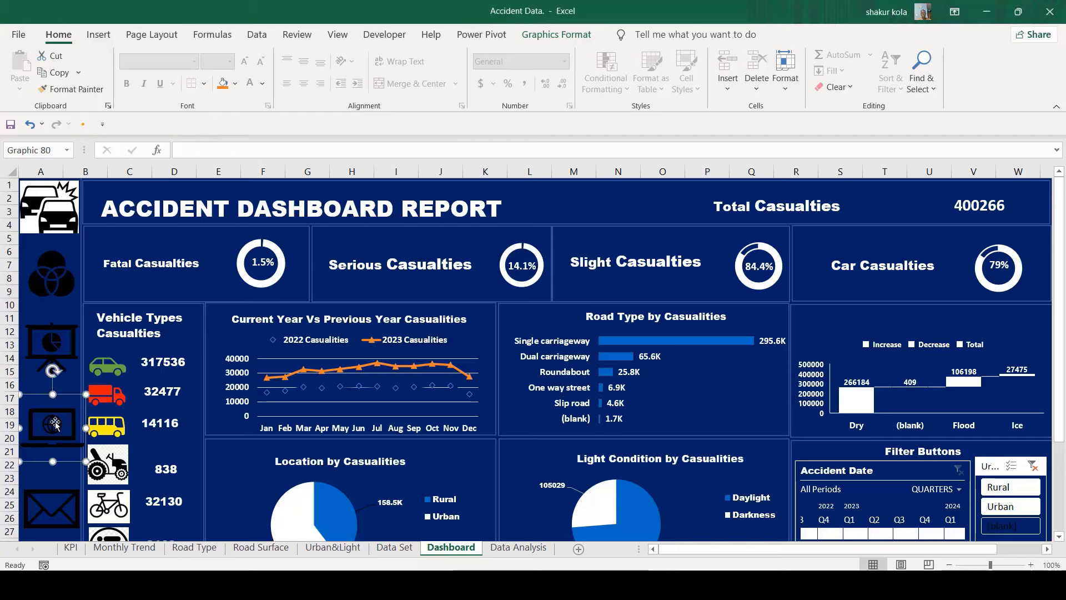
pyautogui.rightClick(54, 422)
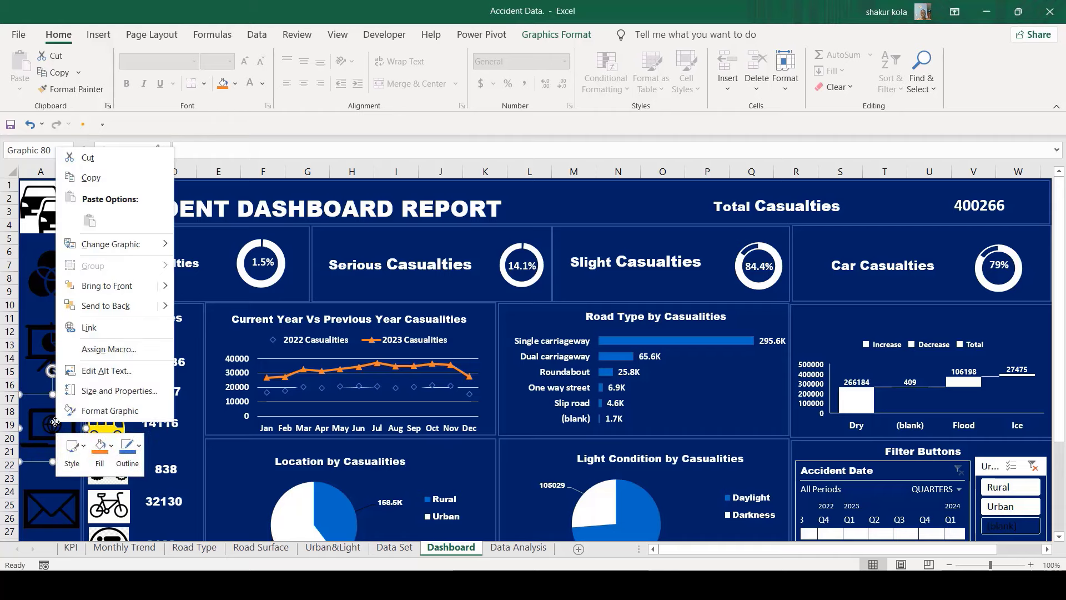
pyautogui.click(96, 332)
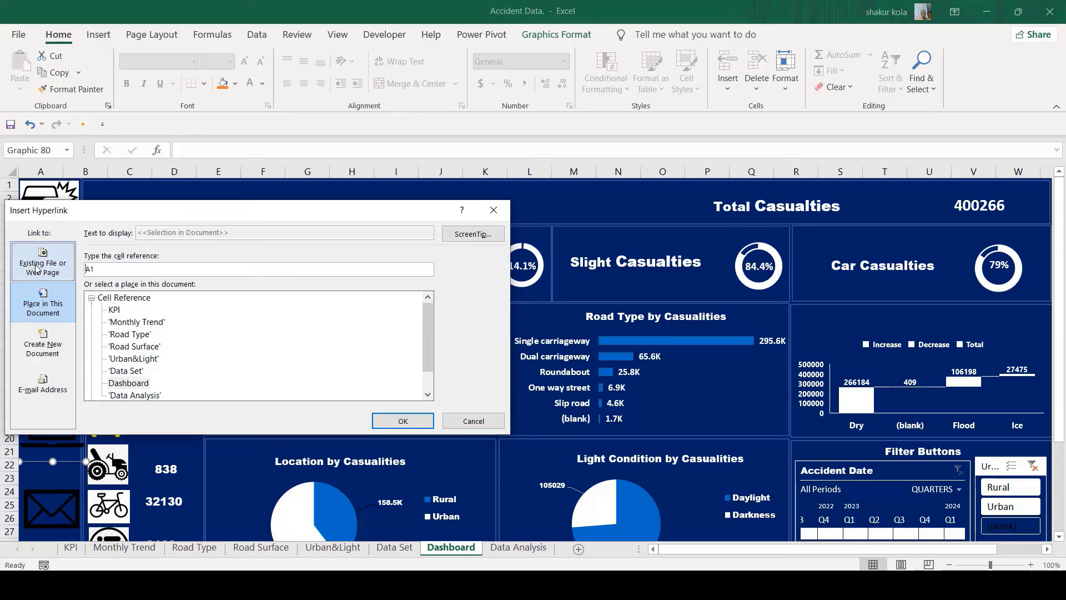
pyautogui.click(54, 272)
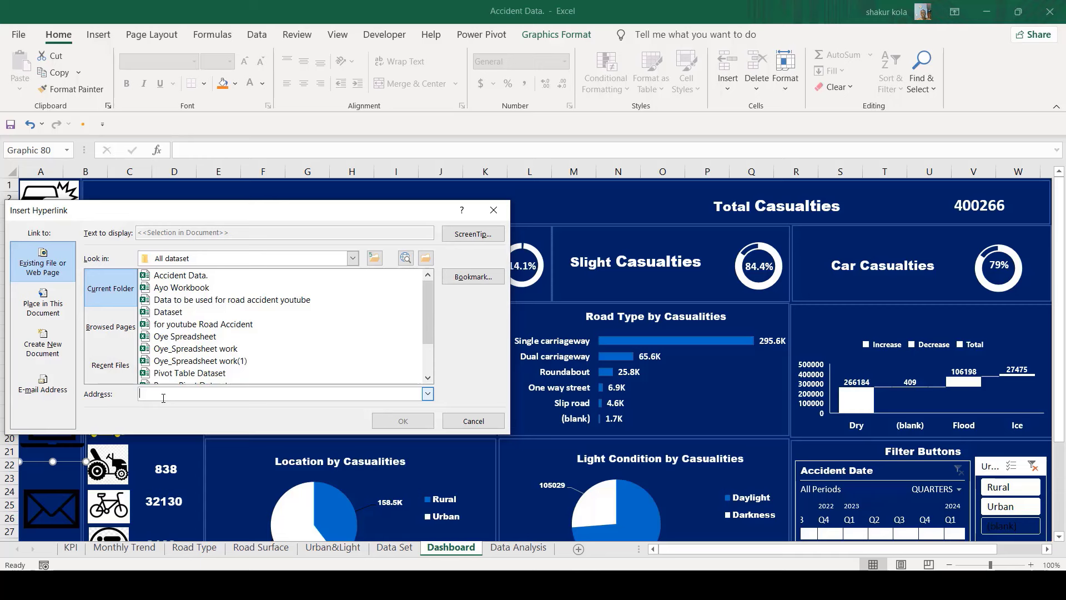
pyautogui.write('uk')
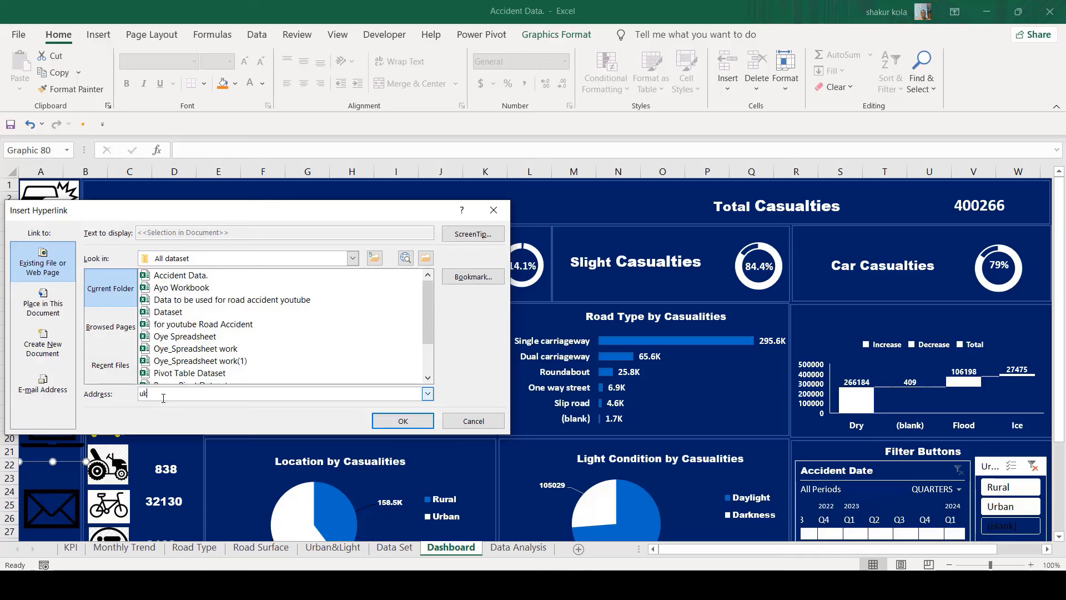
pyautogui.write(' accident wikipedia')
pyautogui.press('Return')
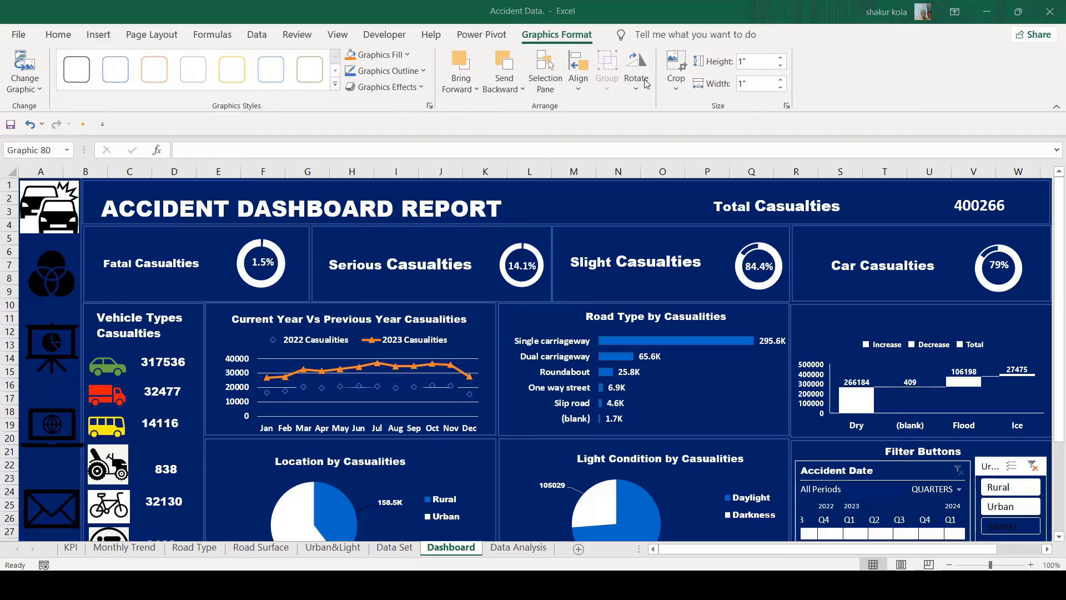
# Step: Open the laptop icon's hyperlink settings for an existing file or web page
pyautogui.click(38, 423)
pyautogui.rightClick(38, 423)
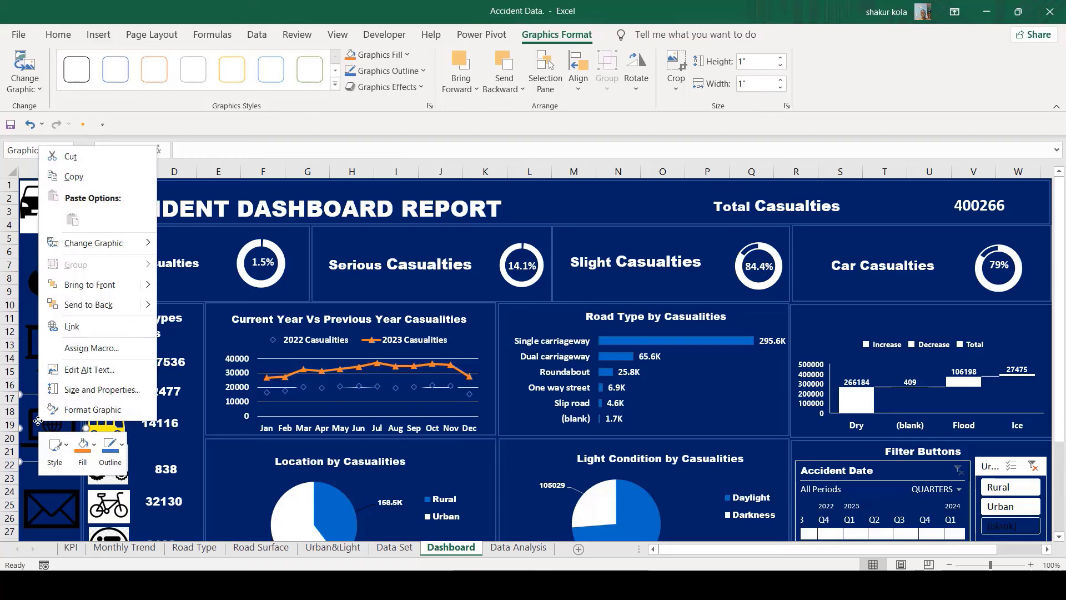
pyautogui.click(67, 328)
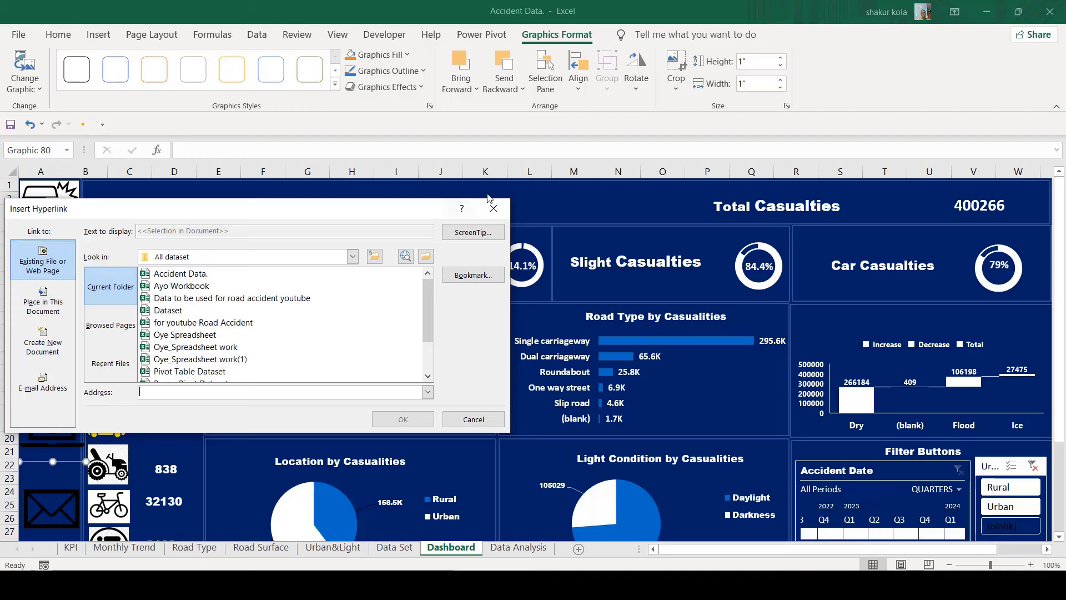
pyautogui.click(742, 56)
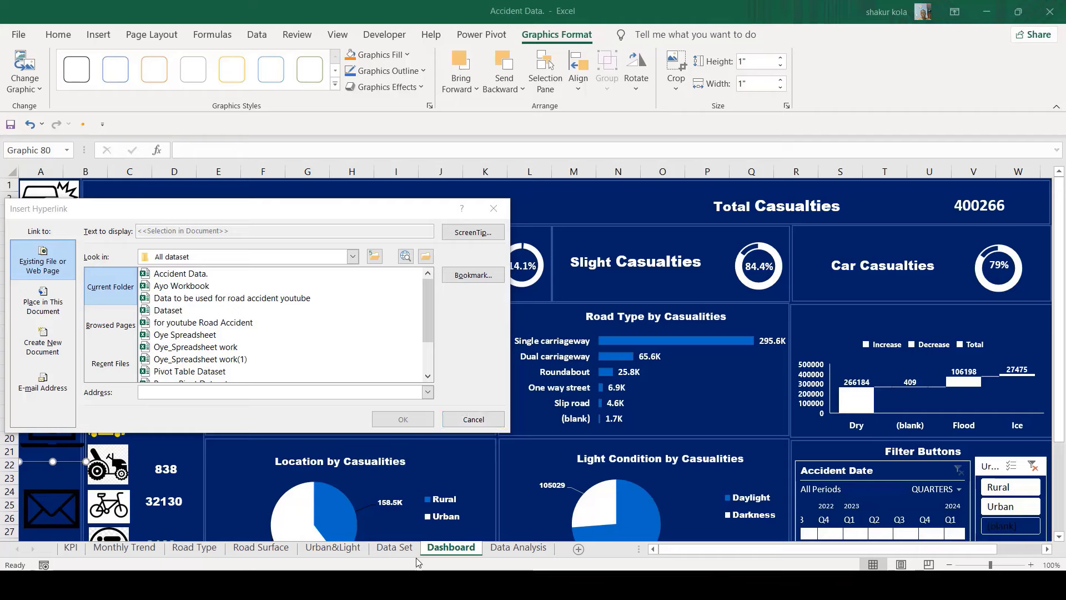
# Step: Switch to Chrome, search Google for "uk road accident wikipedia" and open the Wikipedia article Reported Road Casualties Great Britain
pyautogui.moveTo(423, 586)
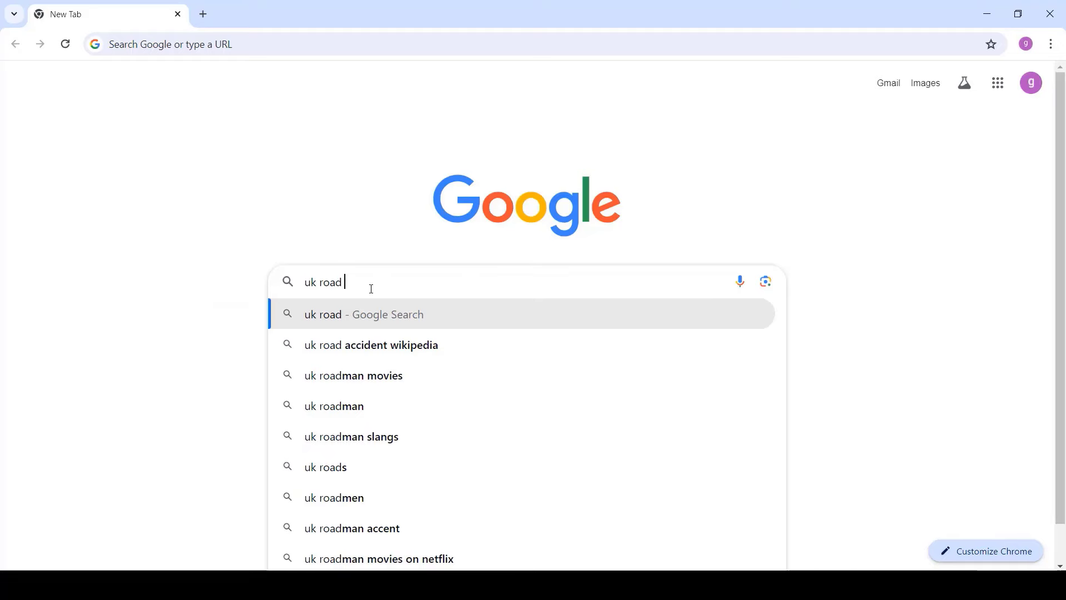
pyautogui.write('acc')
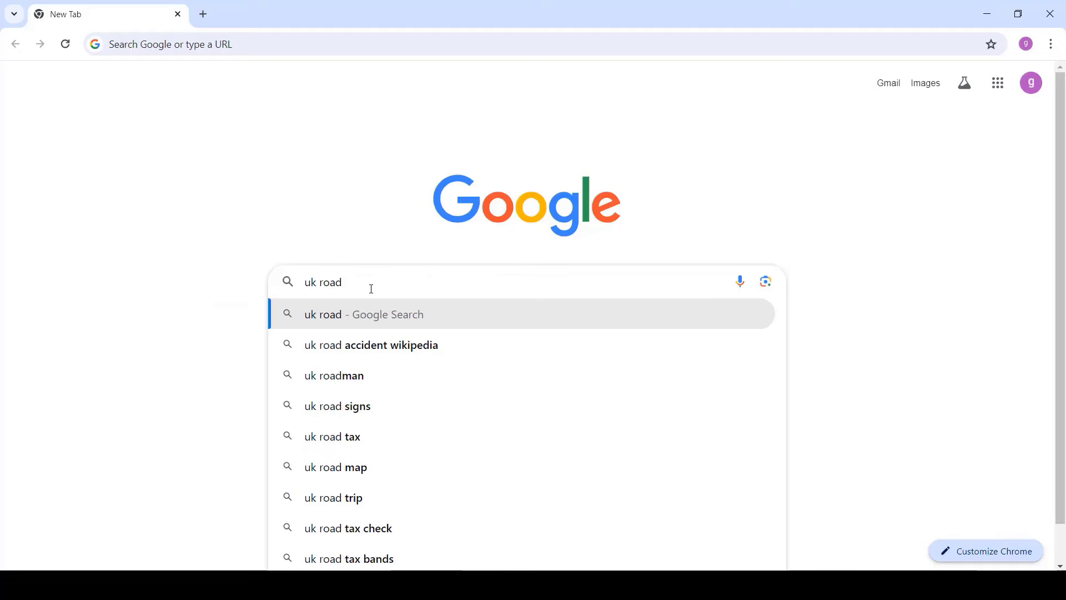
pyautogui.press('Return')
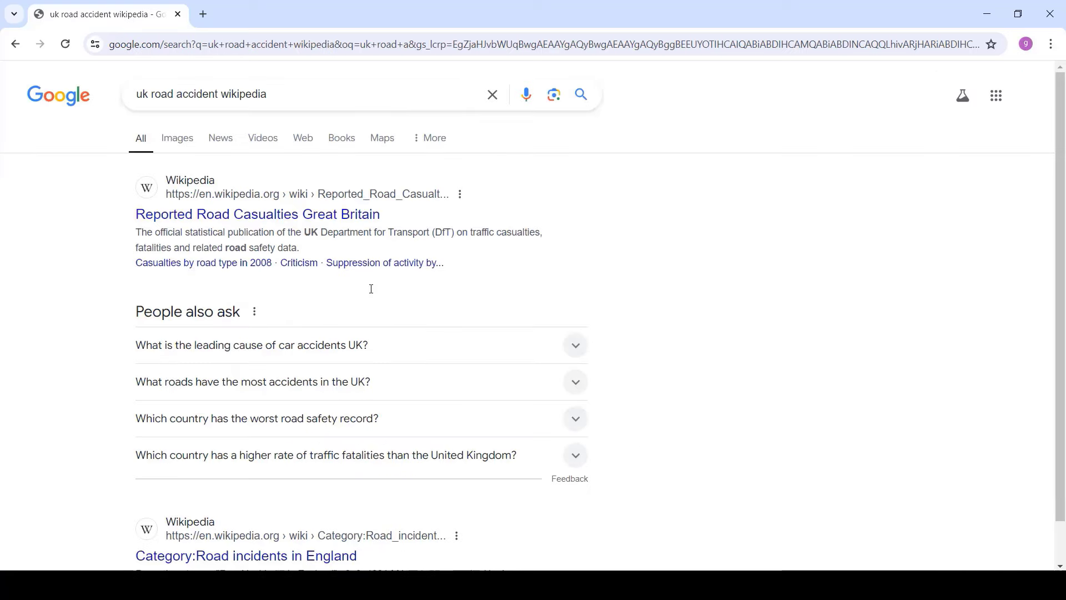
pyautogui.click(179, 222)
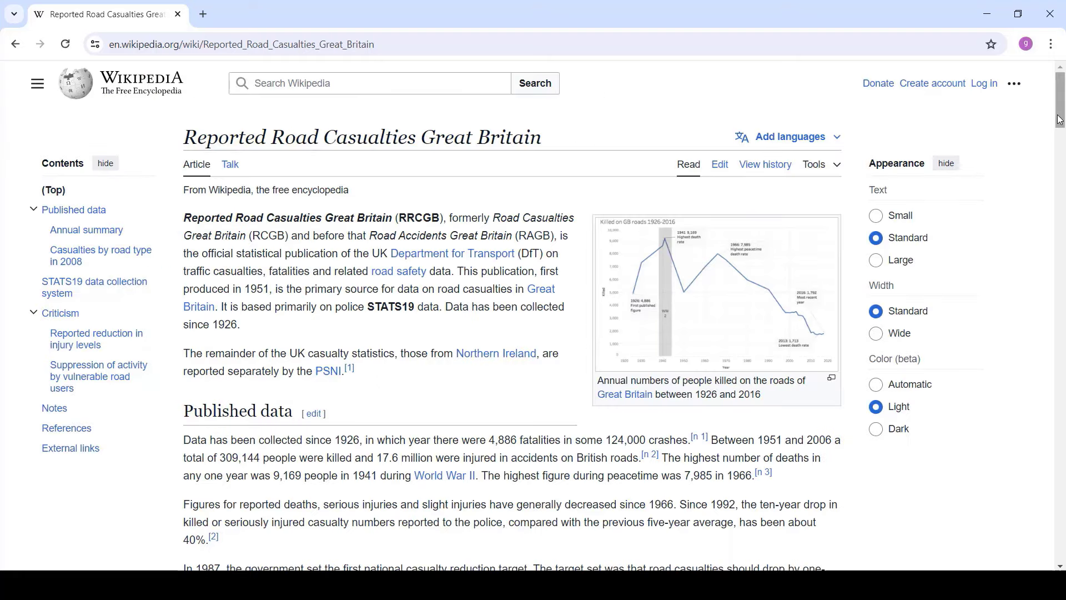
# Step: Look through the article on reported road casualties and copy its web address
pyautogui.moveTo(1062, 93); pyautogui.dragTo(978, 286)
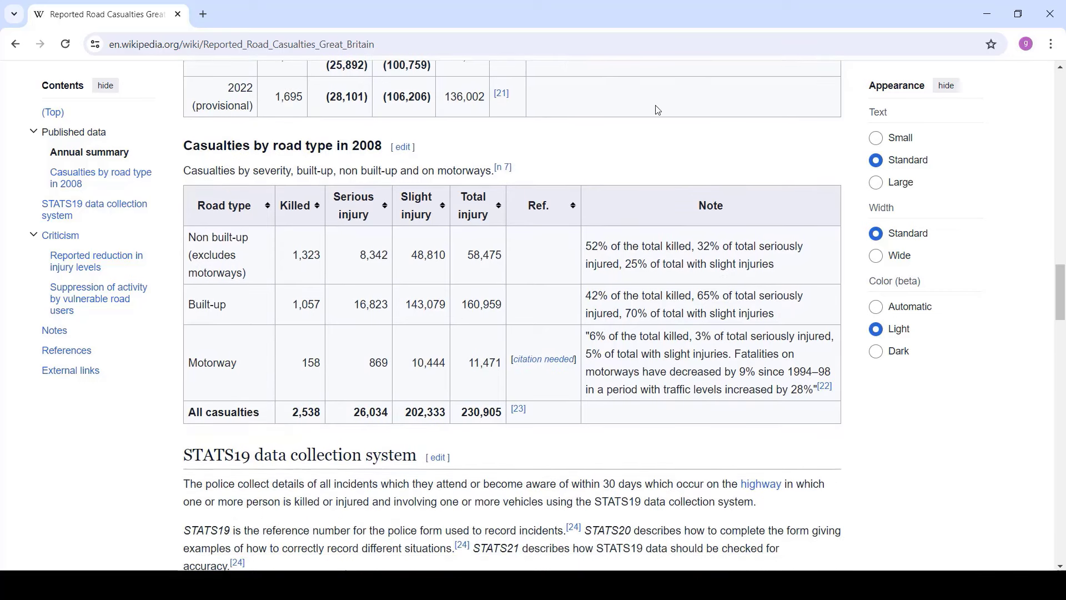
pyautogui.press('Home')
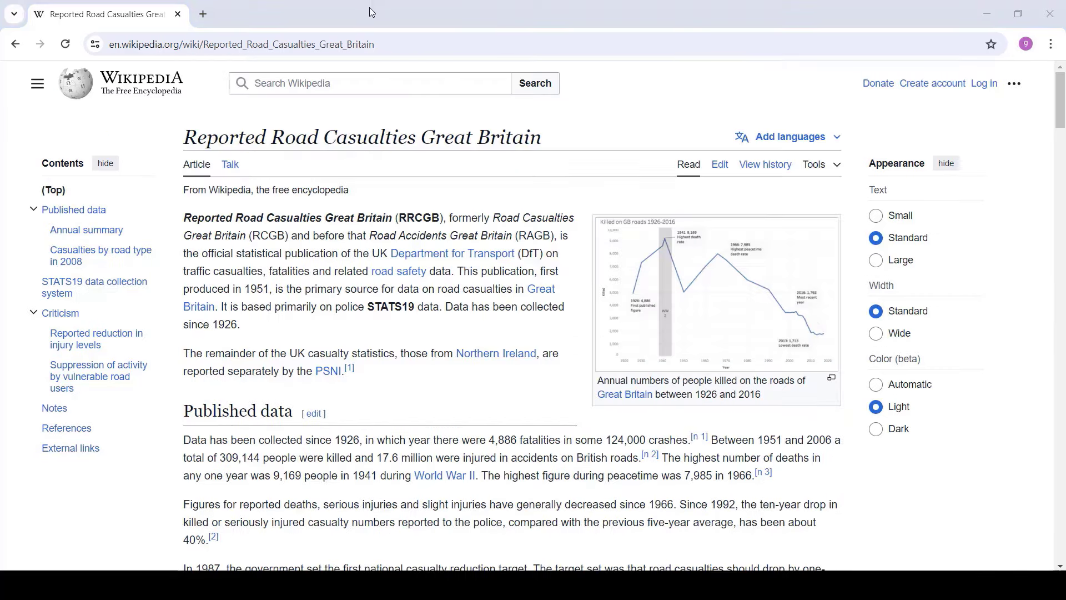
pyautogui.click(112, 44)
pyautogui.hotkey('ctrl', 'c')
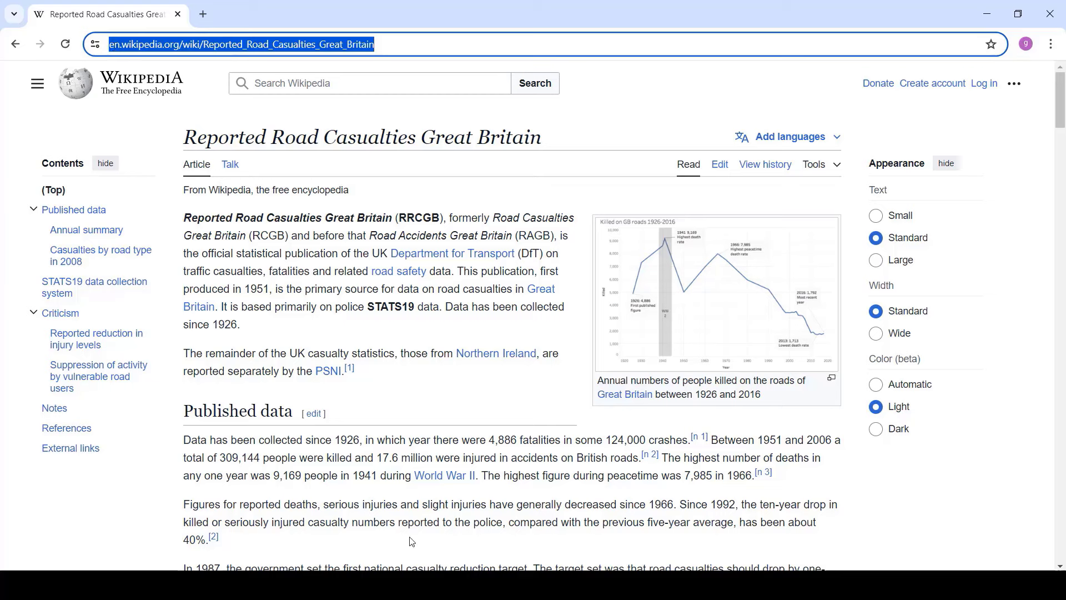
# Step: Return to Excel and hyperlink the laptop icon to the copied Wikipedia address of Reported Road Casualties Great Britain
pyautogui.hotkey('alt', 'Tab')
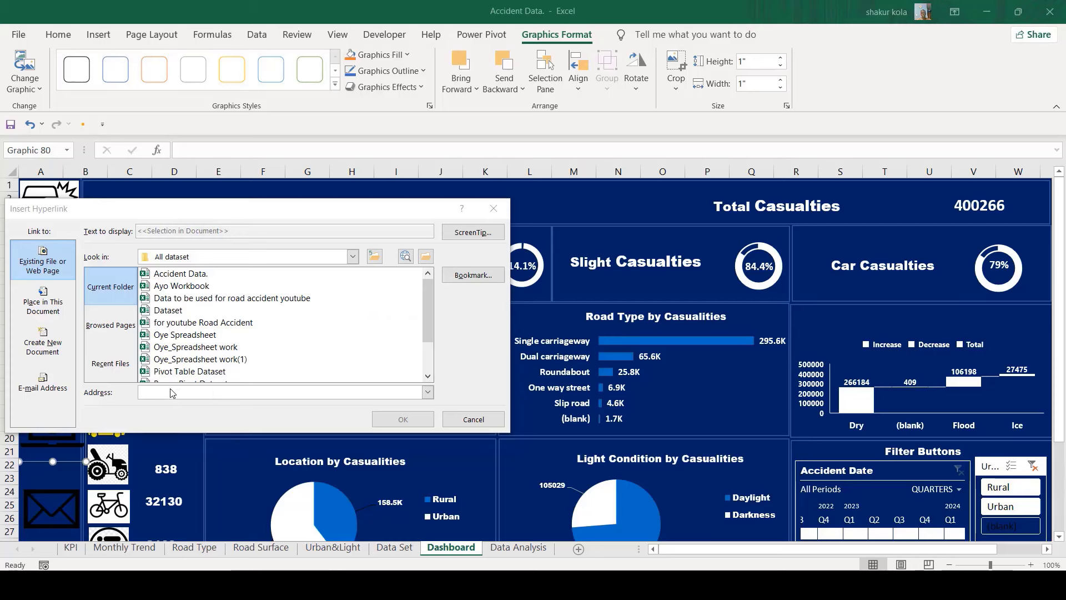
pyautogui.hotkey('ctrl', 'v')
pyautogui.click(403, 419)
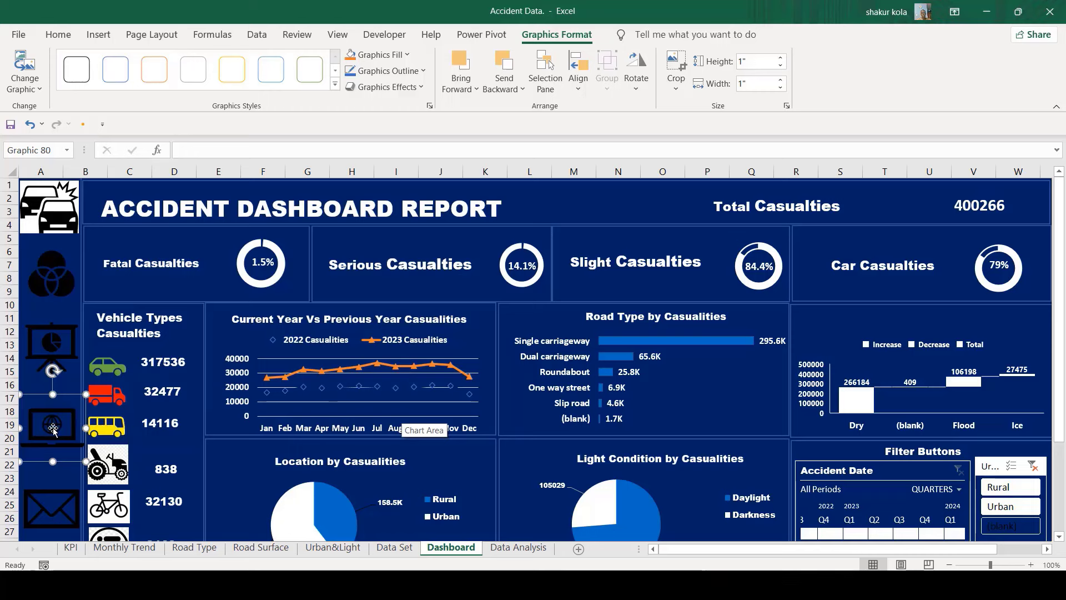
pyautogui.moveTo(52, 427)
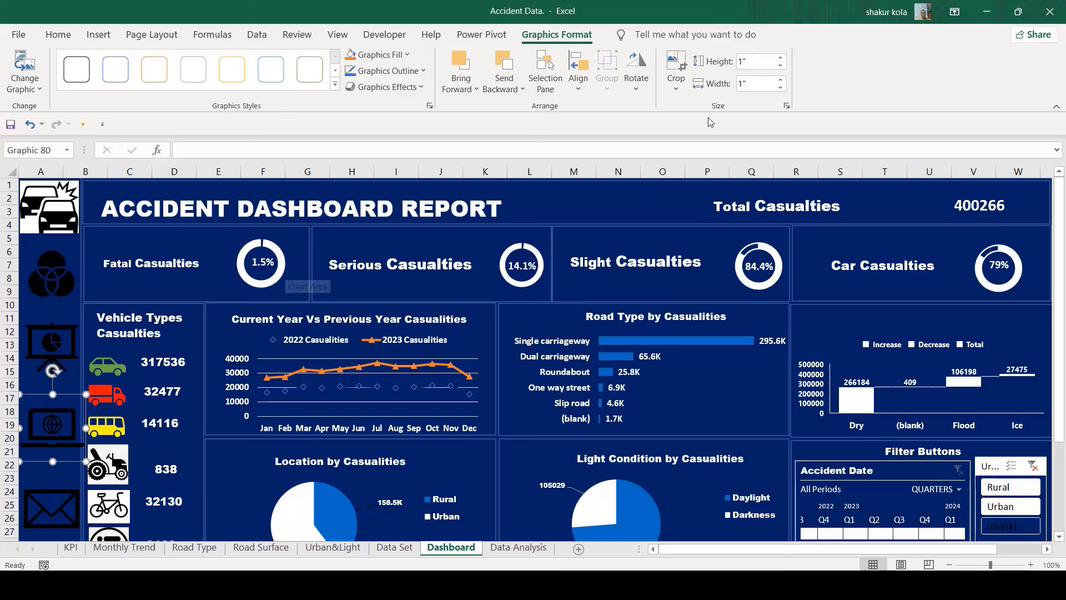
pyautogui.click(116, 233)
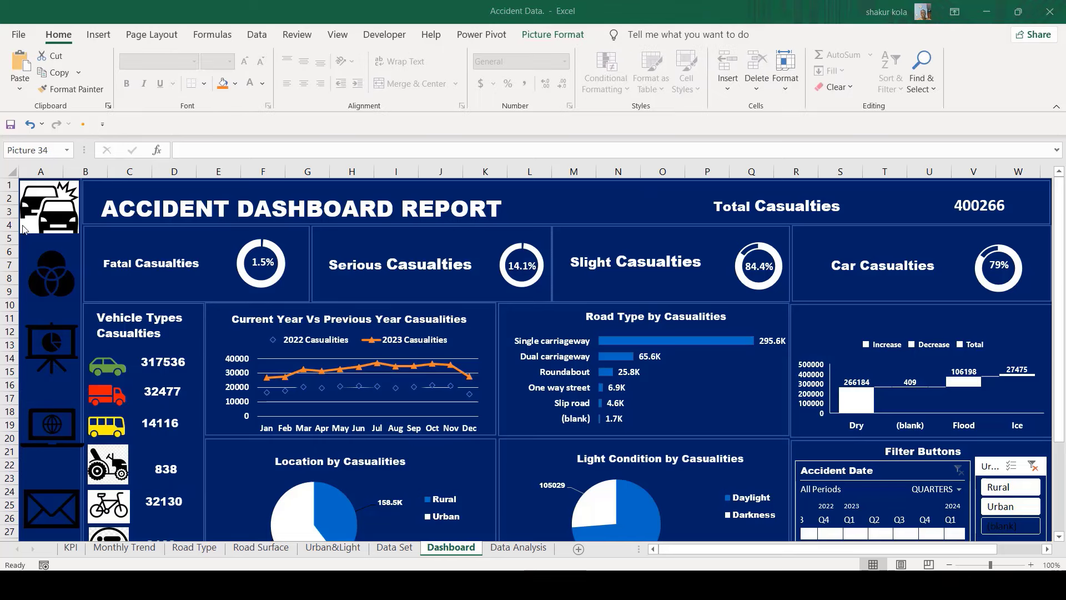
# Step: Copy the accident logo and all side-column icons from the dashboard into column A of the Data Analysis sheet
pyautogui.click(44, 214)
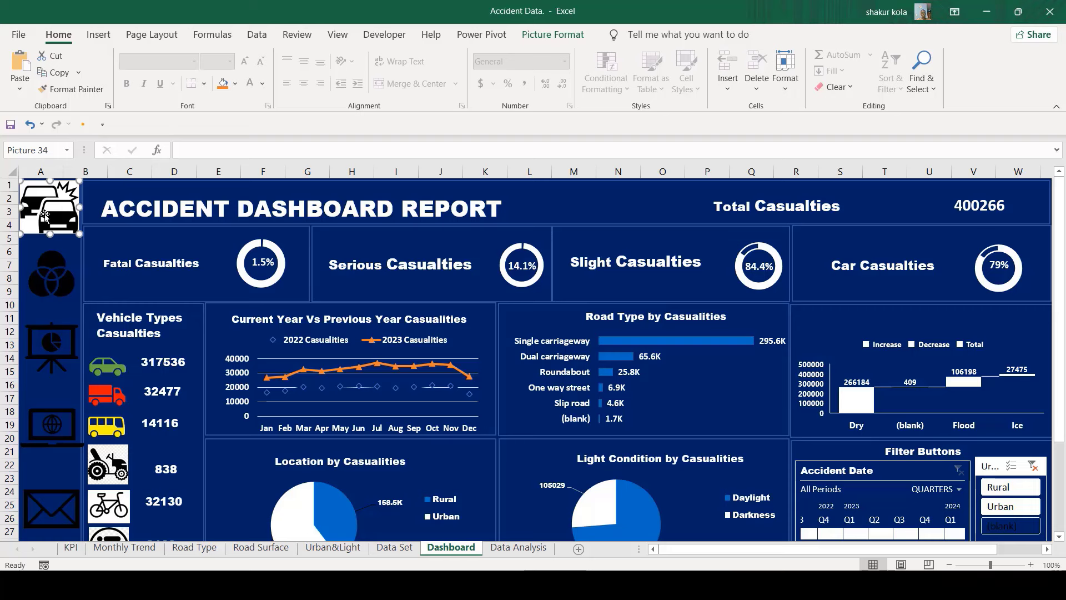
pyautogui.hotkey('ctrl', 'a')
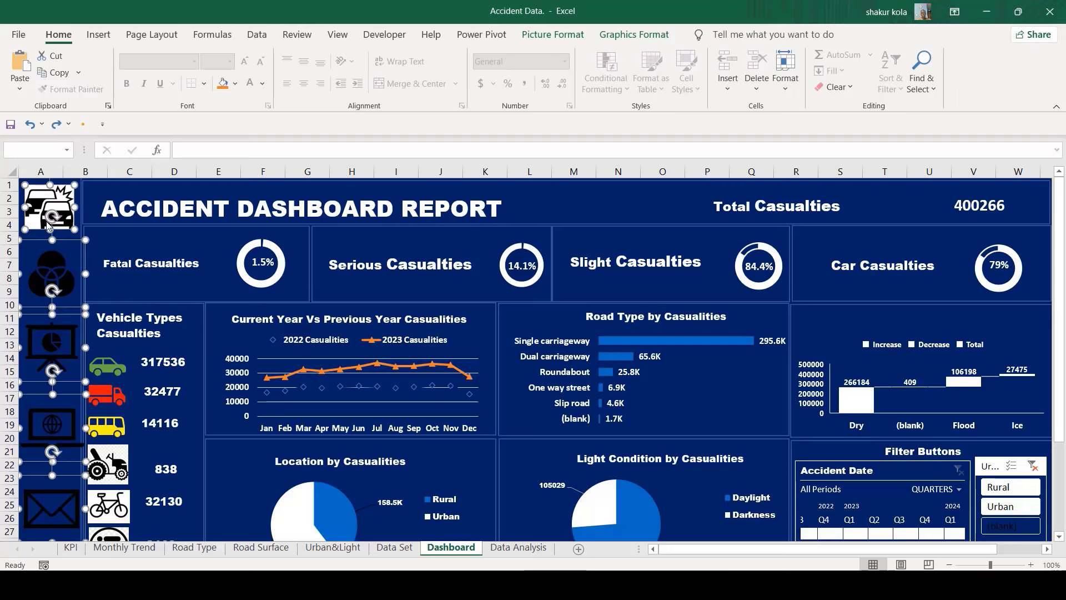
pyautogui.click(517, 547)
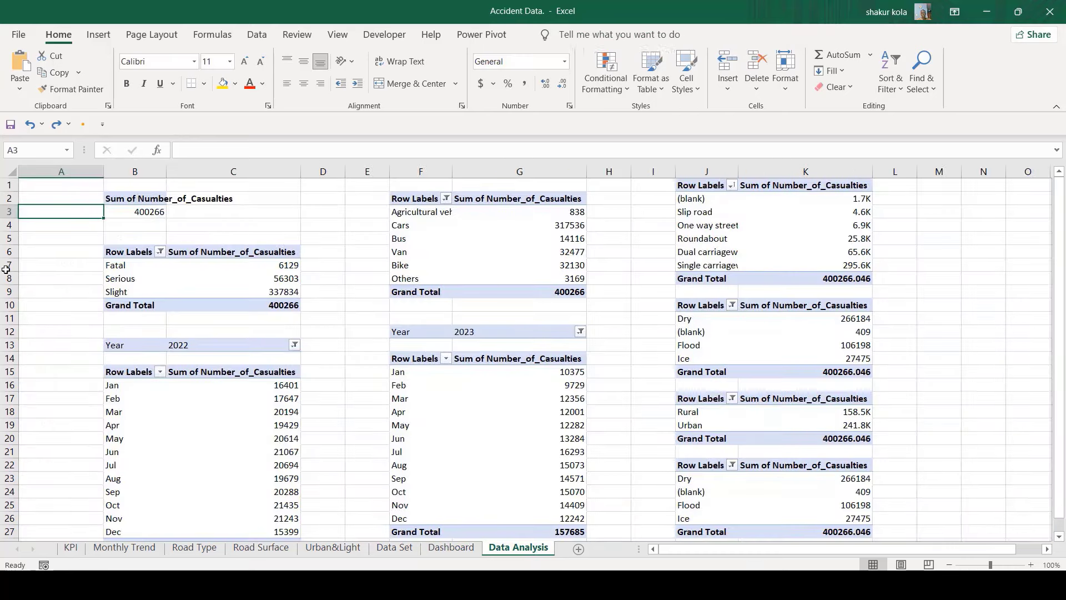
pyautogui.click(50, 225)
pyautogui.hotkey('ctrl', 'v')
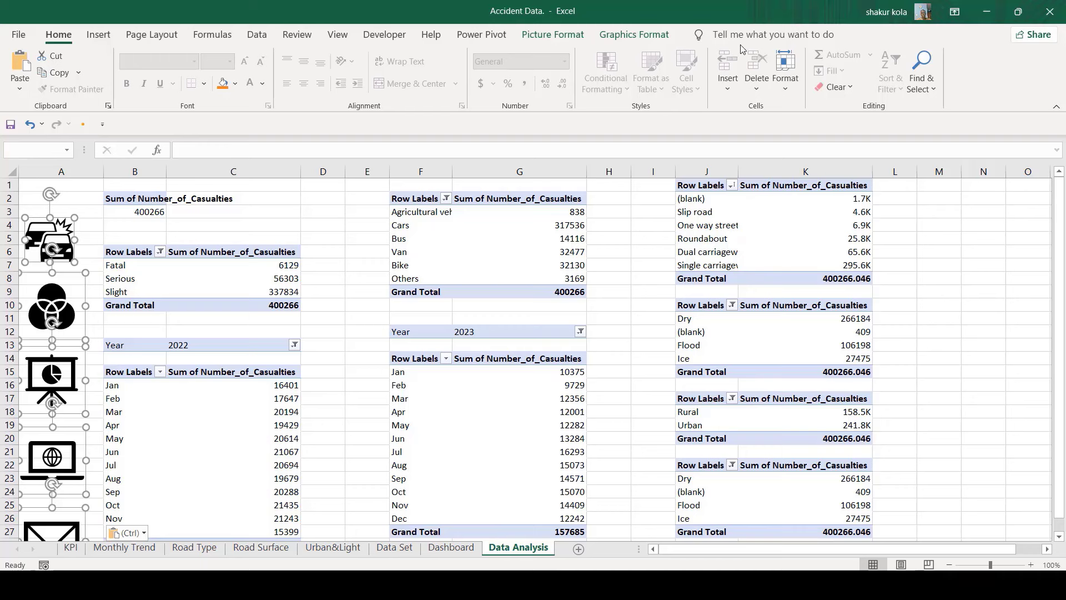
pyautogui.press('Escape')
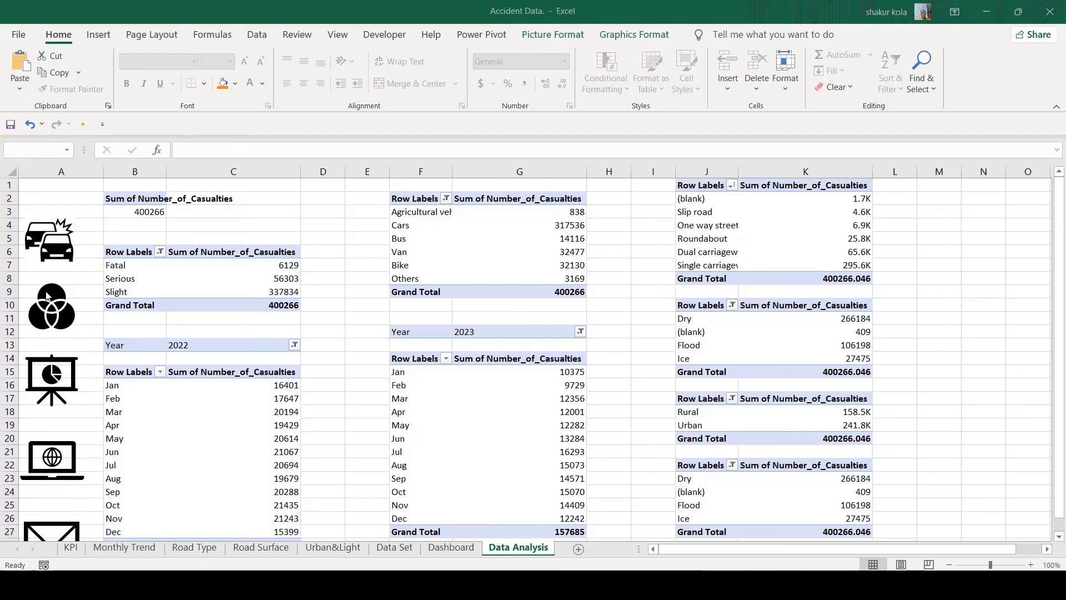
pyautogui.hotkey('ctrl', 'v')
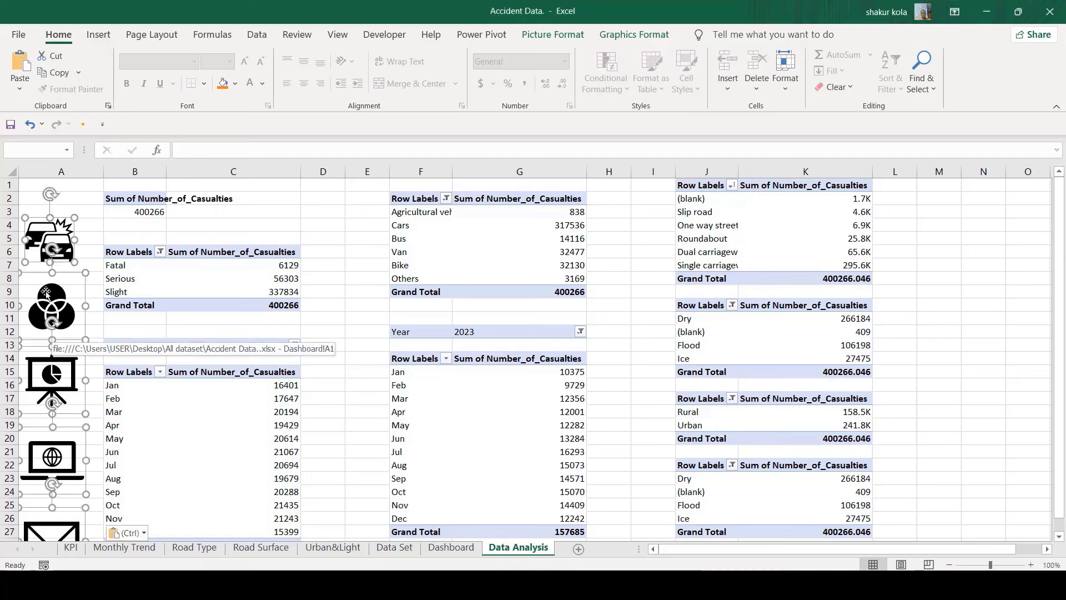
pyautogui.click(47, 294)
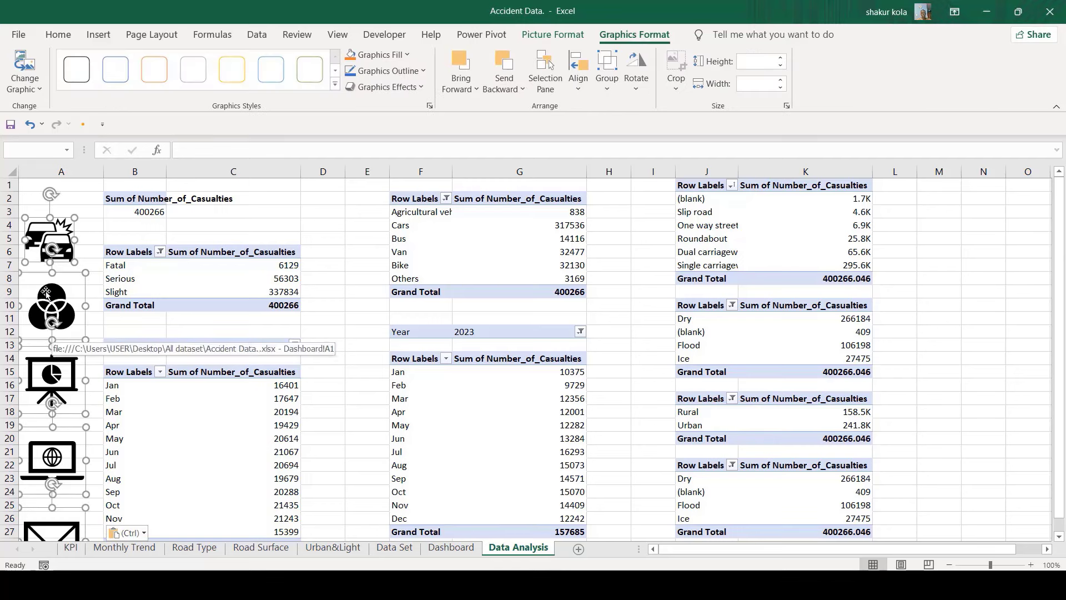
pyautogui.click(351, 227)
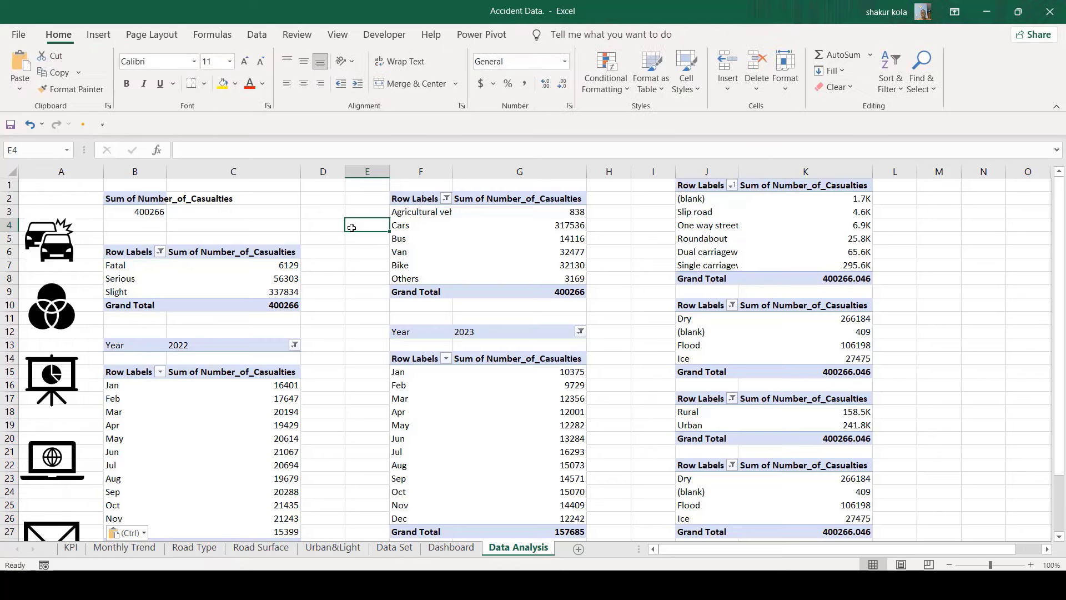
# Step: Test the copied circles, presentation and laptop icons' links to the Dashboard sheet, Data Analysis sheet and Wikipedia article
pyautogui.click(60, 313)
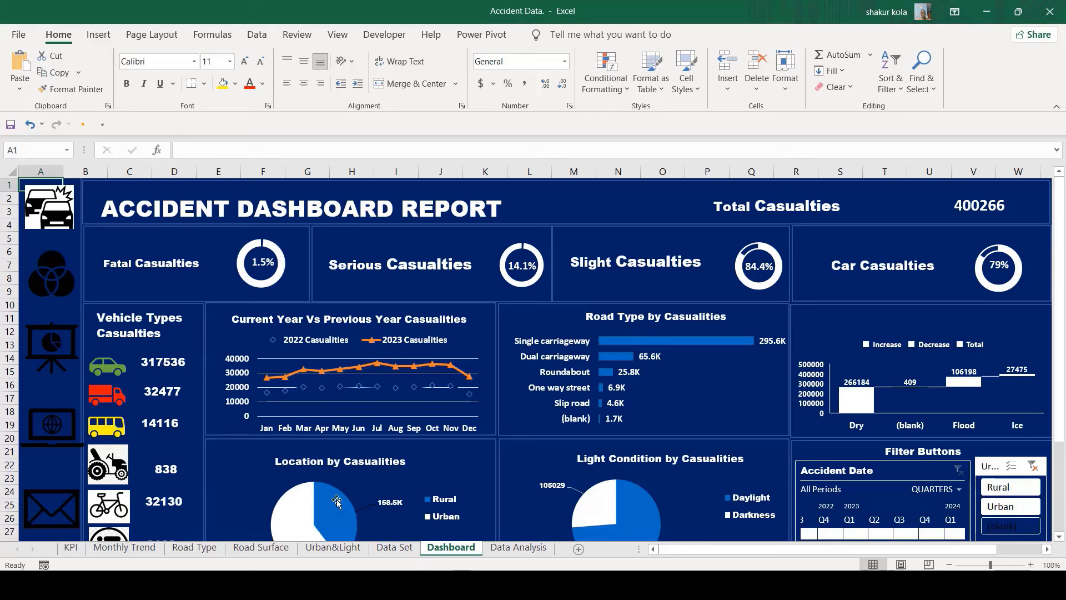
pyautogui.click(518, 548)
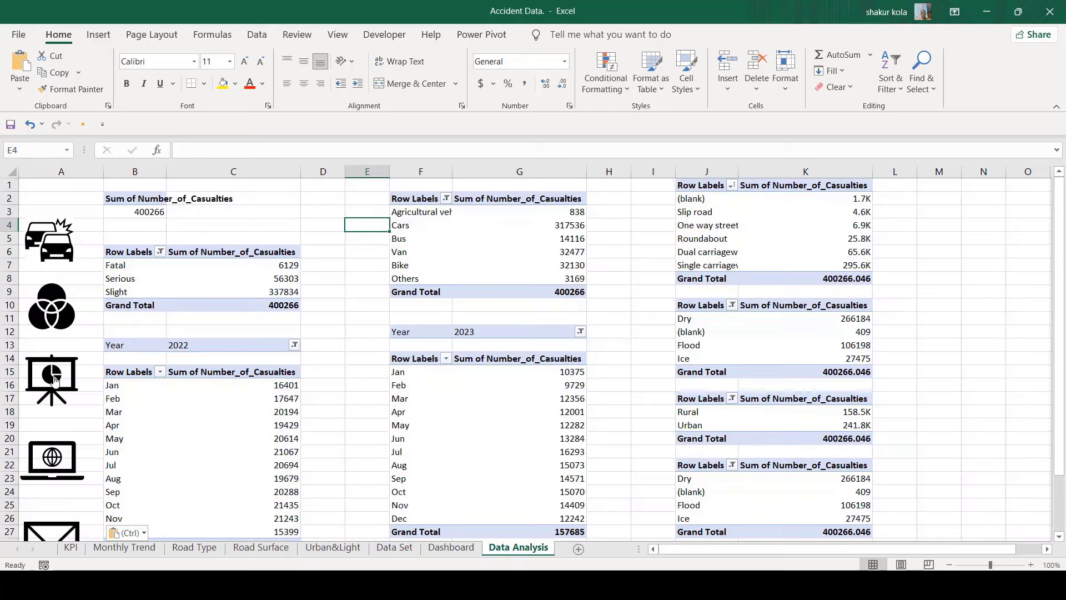
pyautogui.hotkey('ctrl', 'Home')
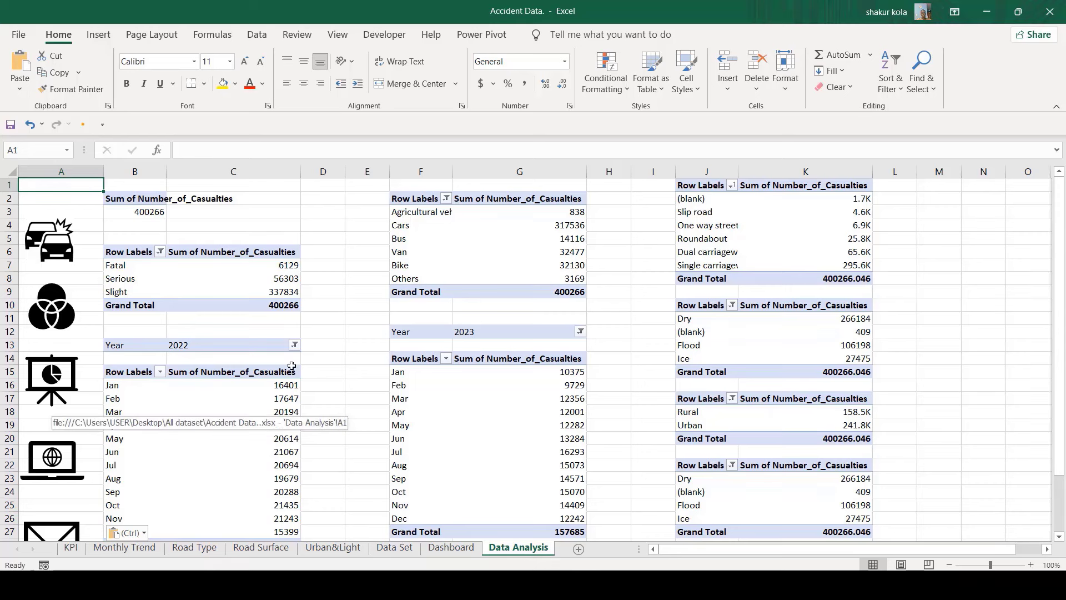
pyautogui.click(61, 476)
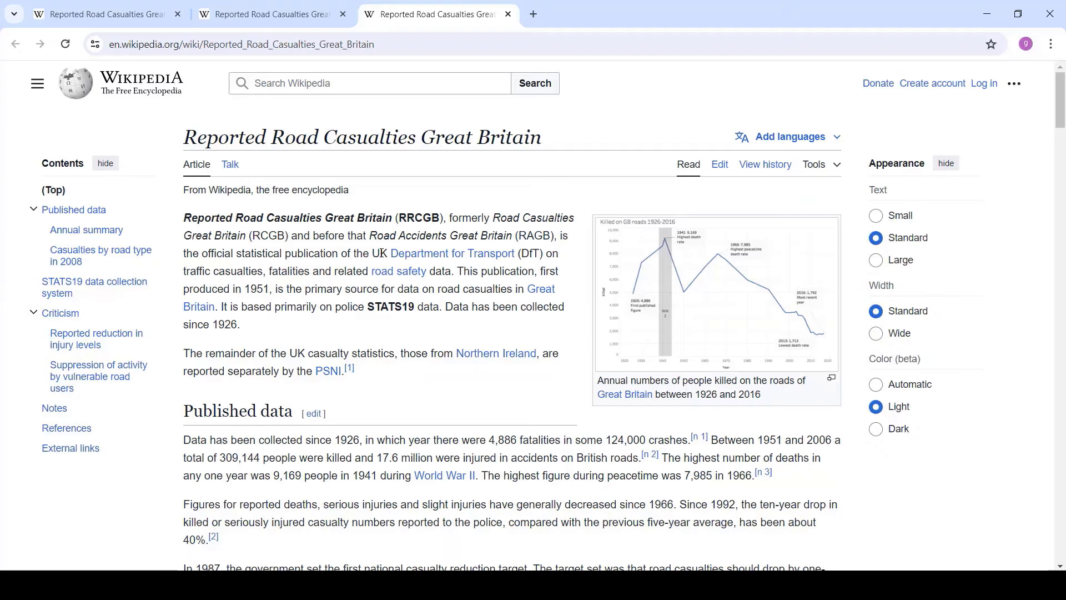
pyautogui.hotkey('alt', 'Tab')
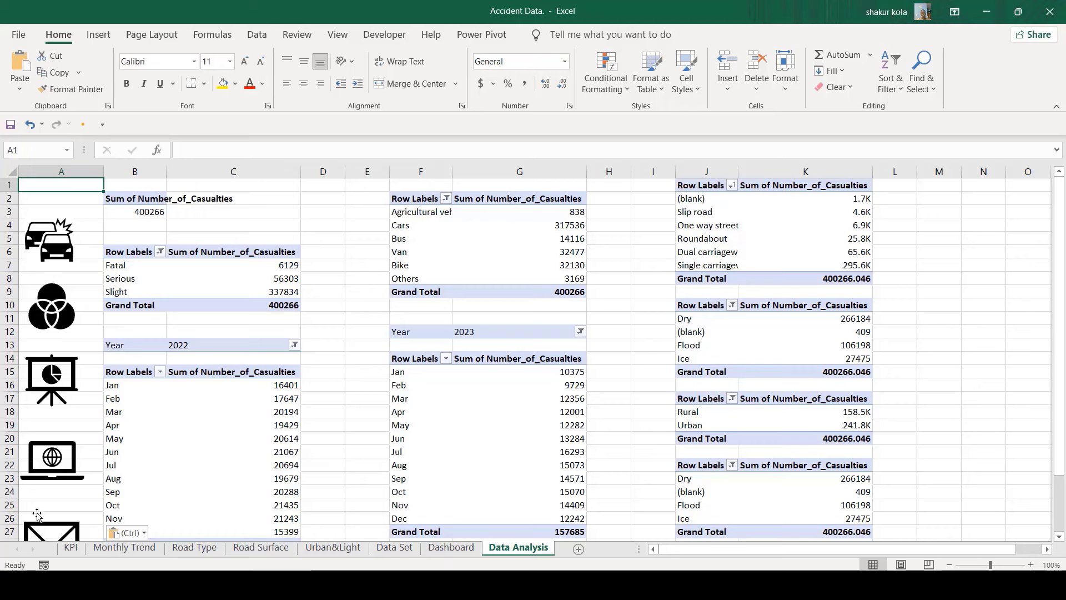
pyautogui.click(43, 527)
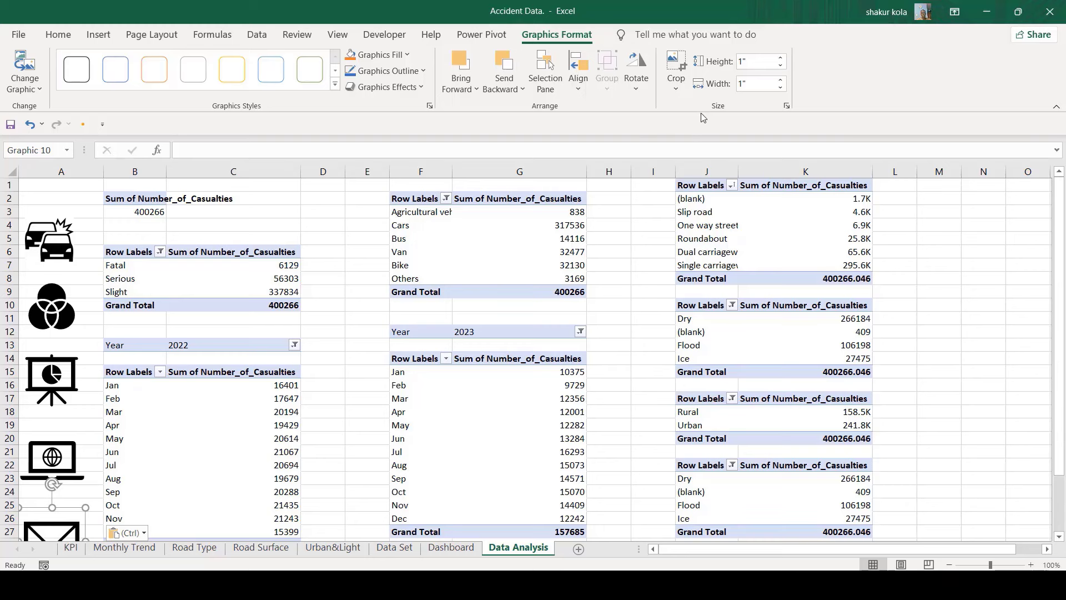
pyautogui.press('Escape')
pyautogui.scroll(-2, 130, 328)
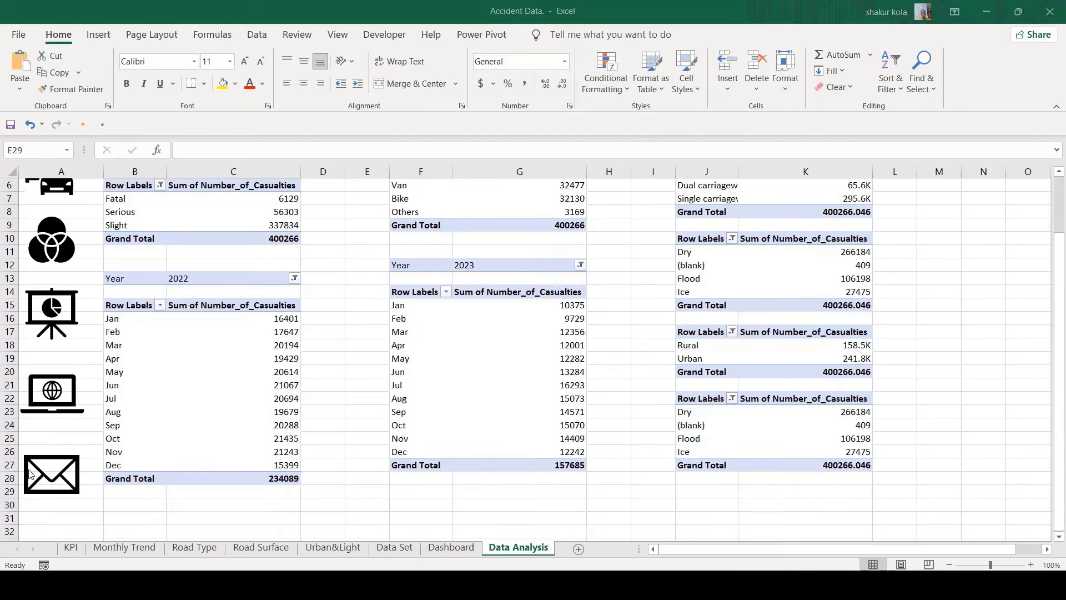
pyautogui.hotkey('ctrl', 'v')
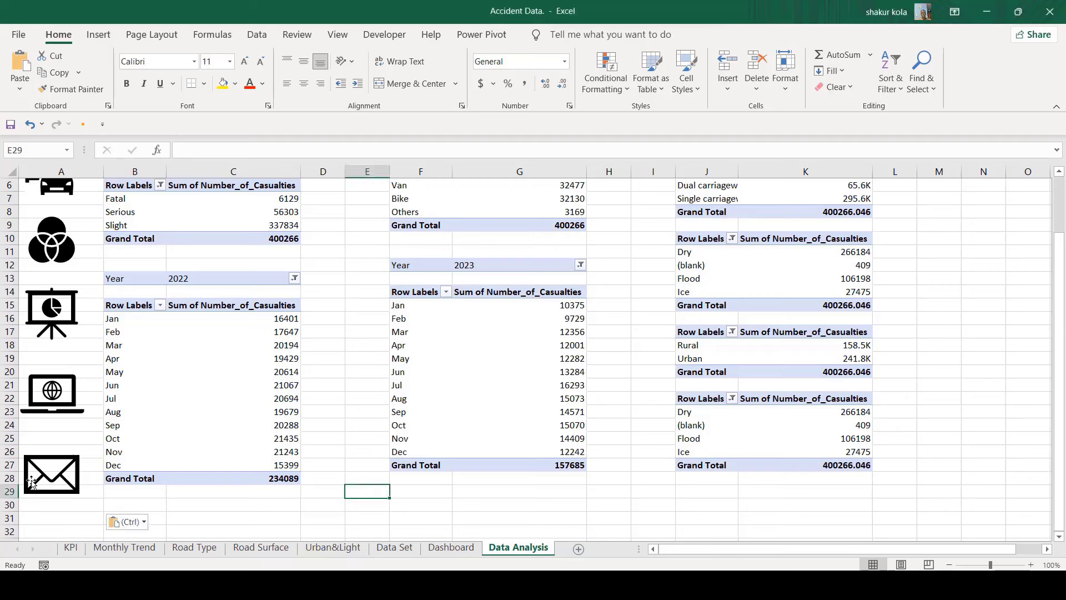